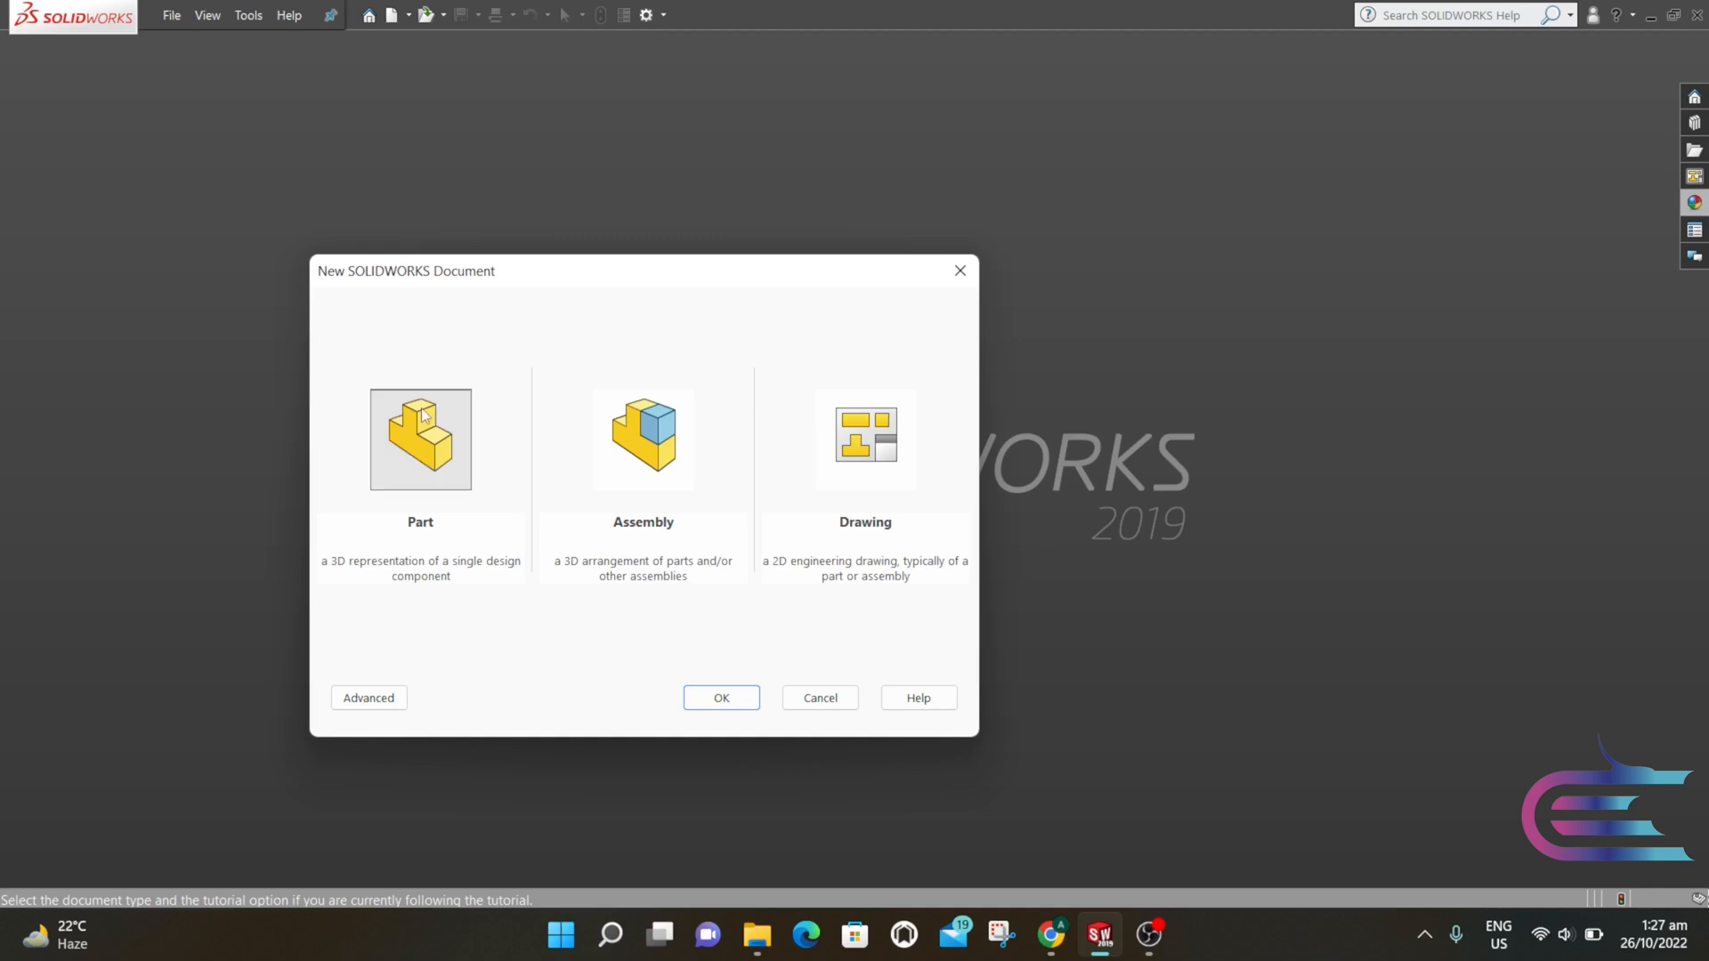
- Create a new part document and start a sketch on the Front Plane
left_click(722, 697)
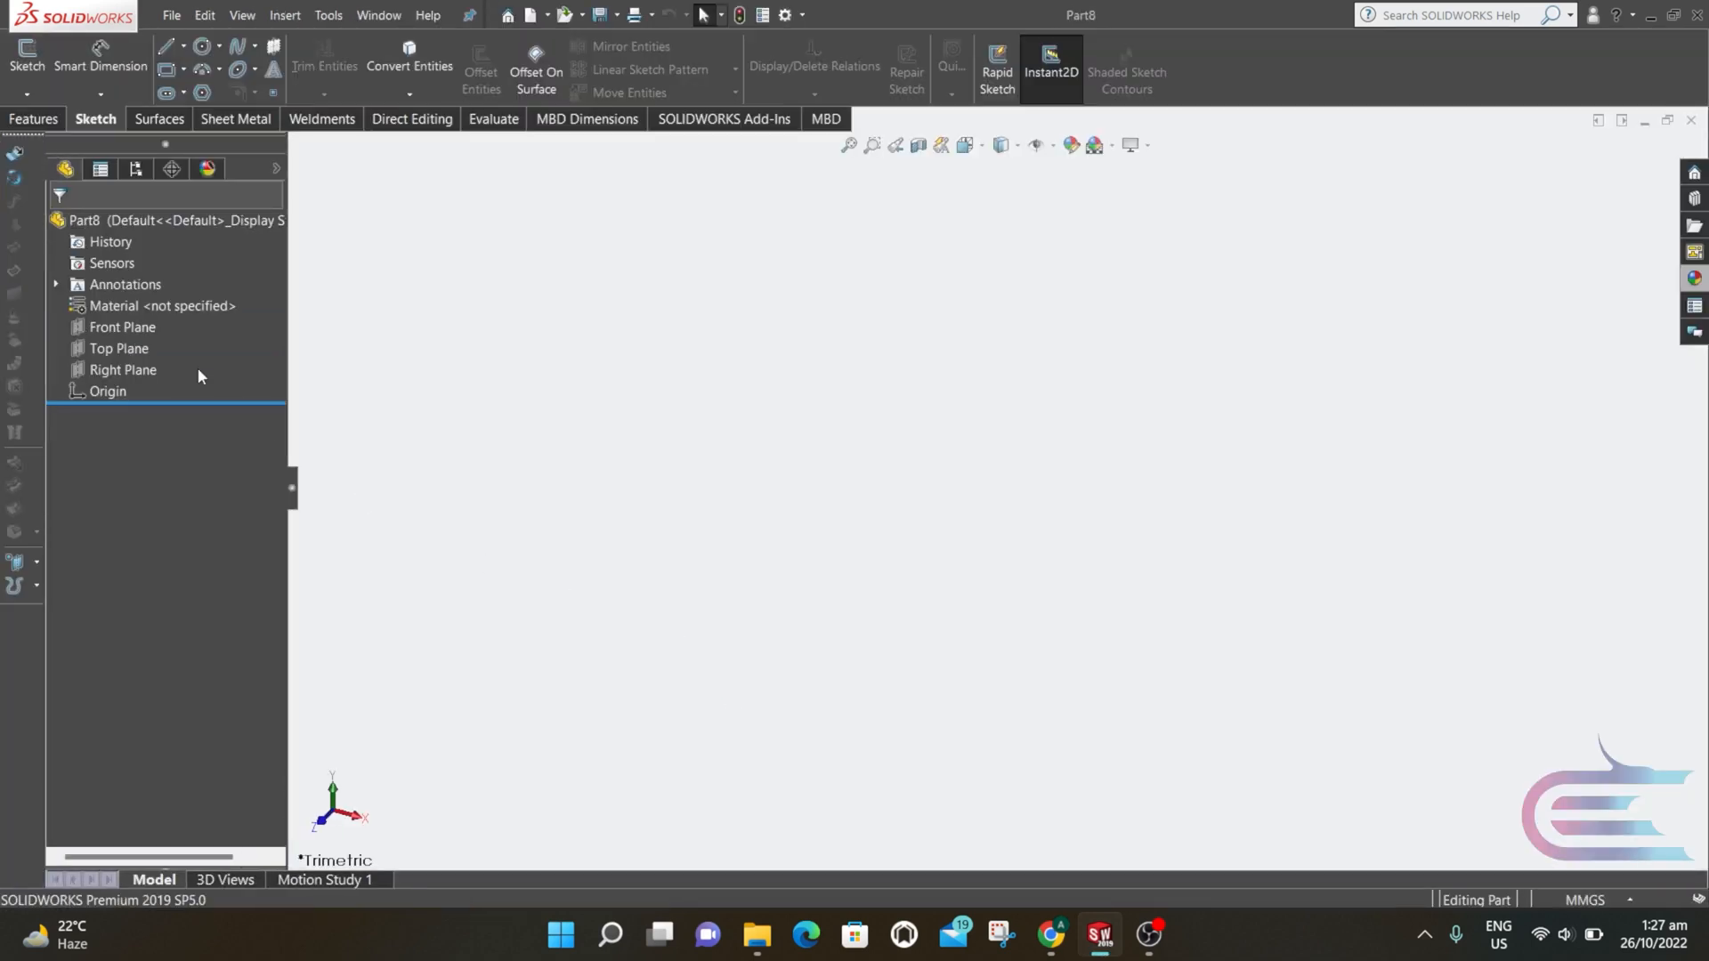
right_click(151, 329)
left_click(187, 296)
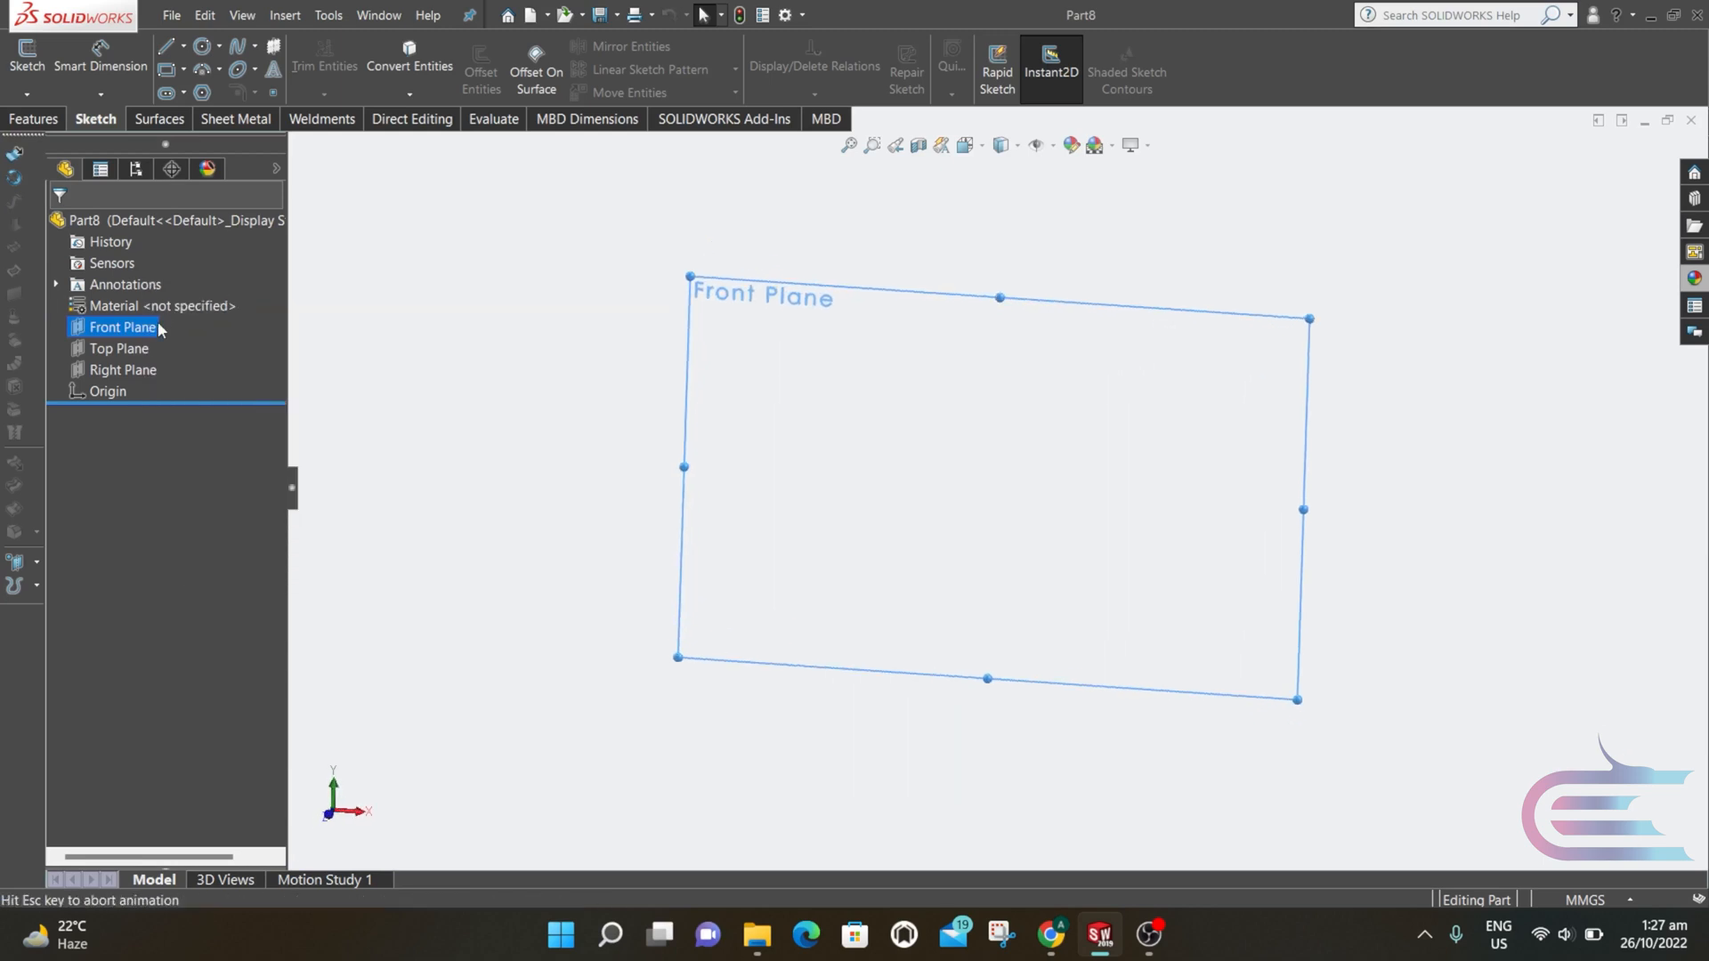
right_click(171, 327)
left_click(175, 304)
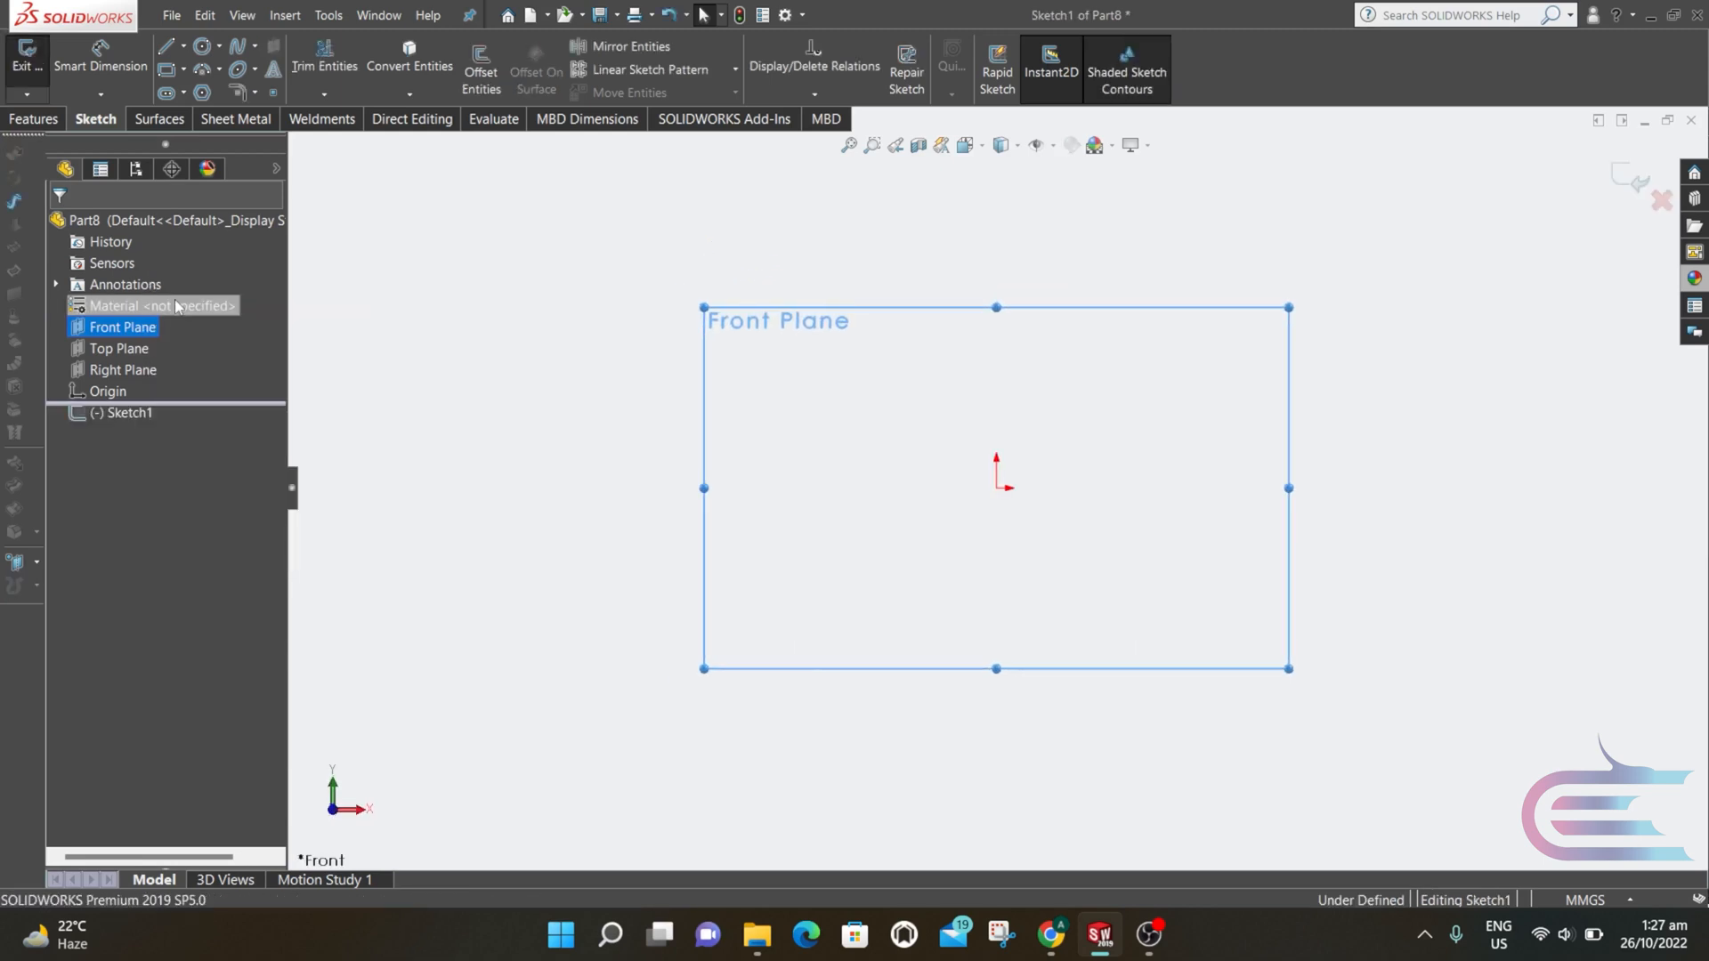
- Sketch two concentric circles to the left of the origin and level with it, the inner one about 9.9 mm in diameter
left_click(202, 46)
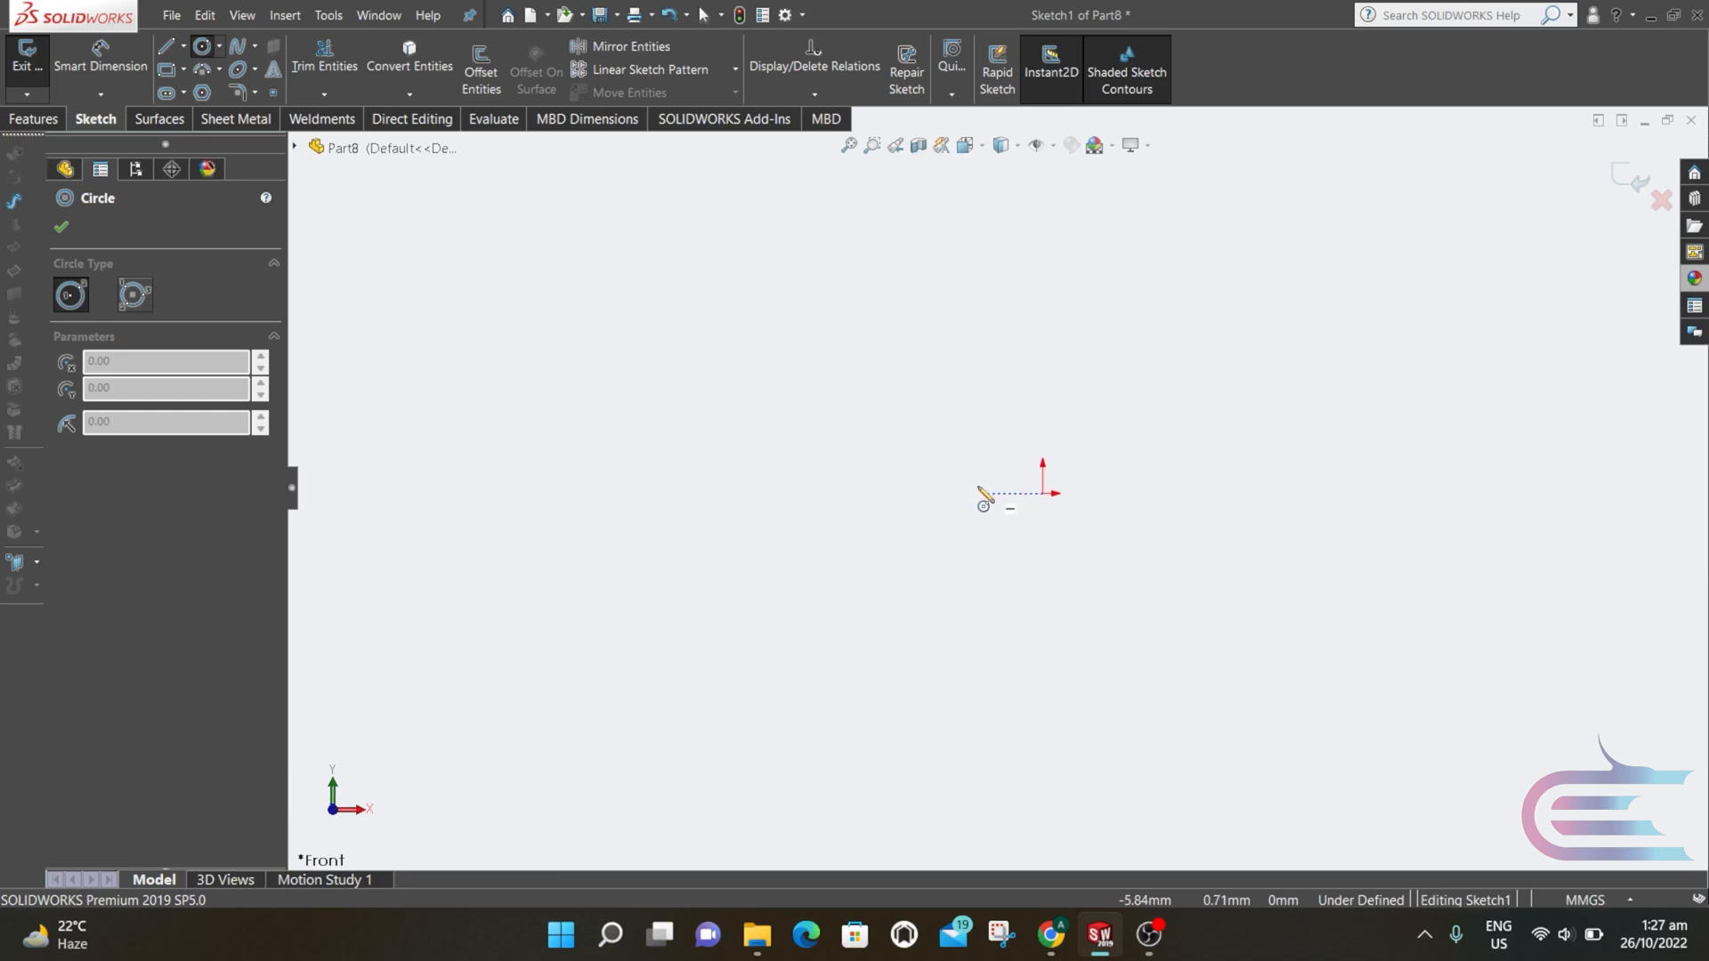
left_click(881, 494)
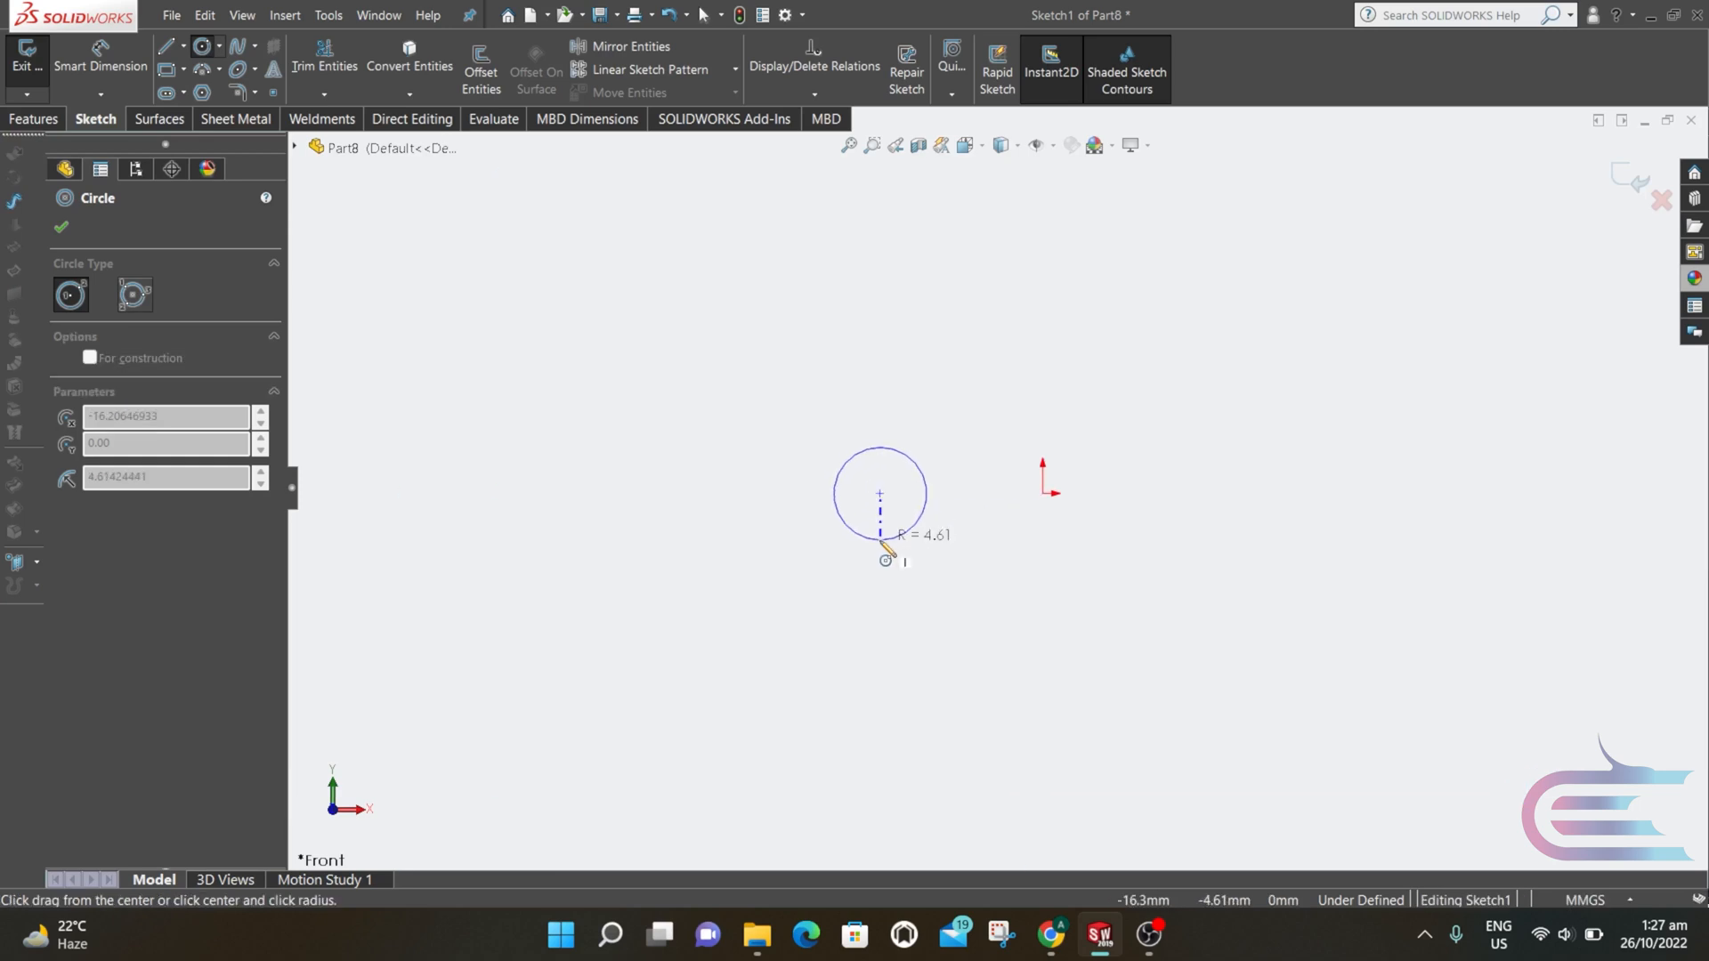
left_click(885, 544)
left_click(880, 494)
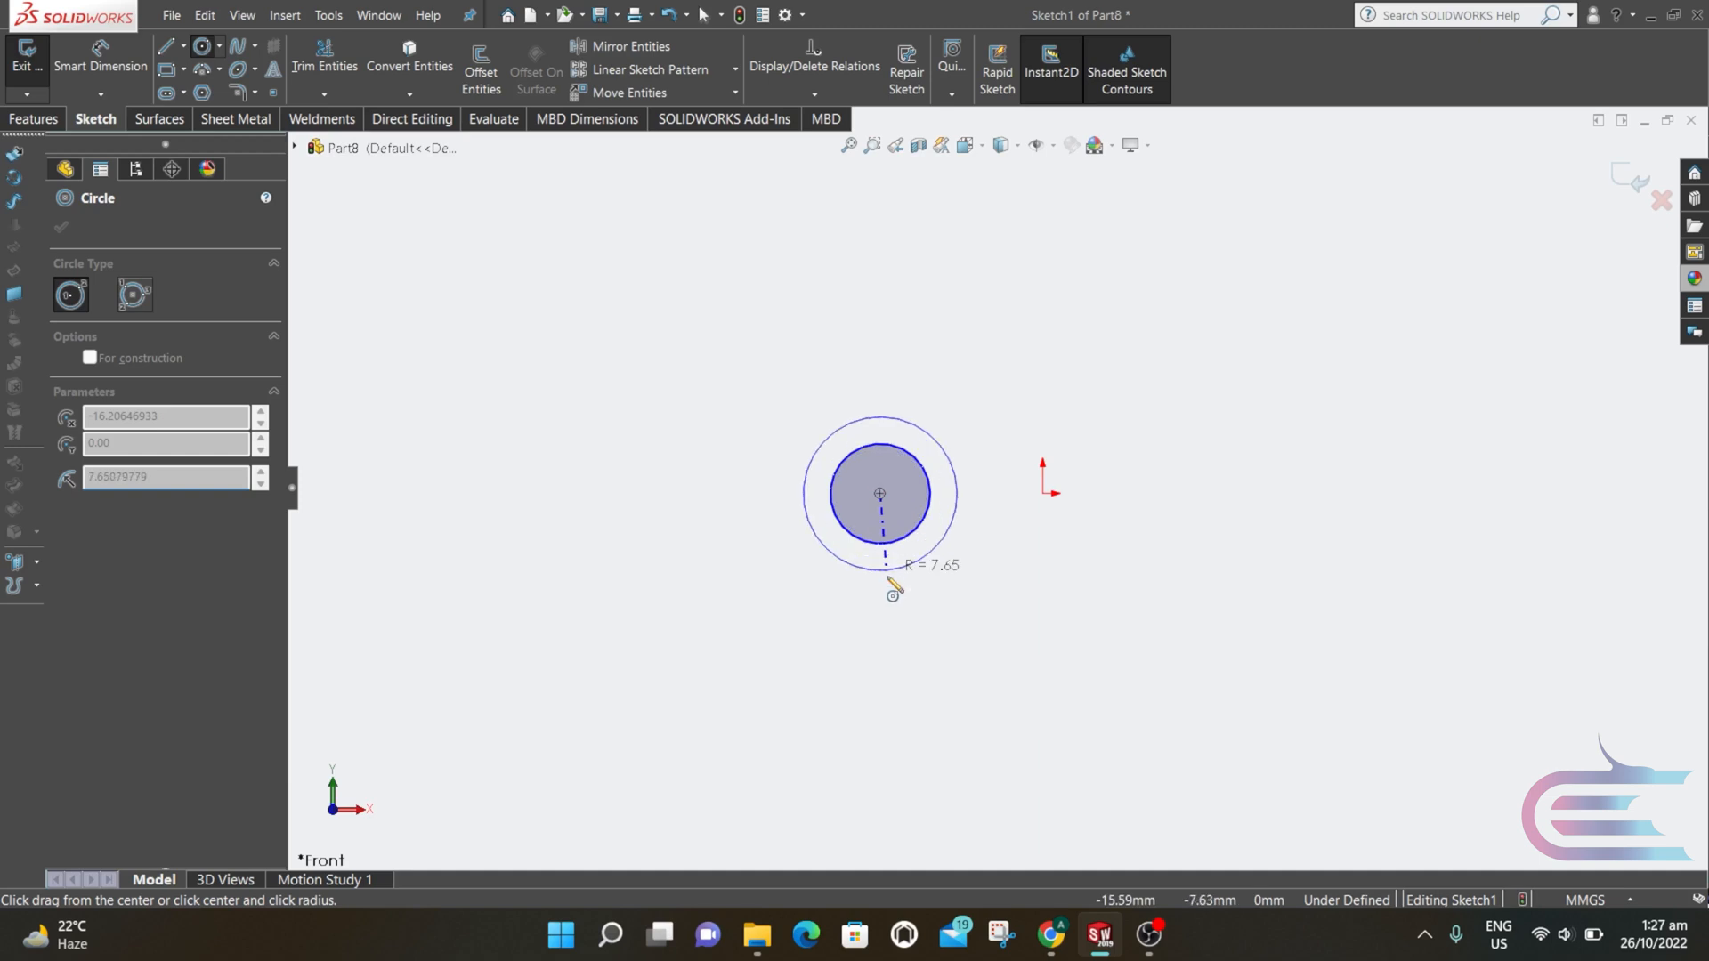
left_click(886, 587)
key("Escape")
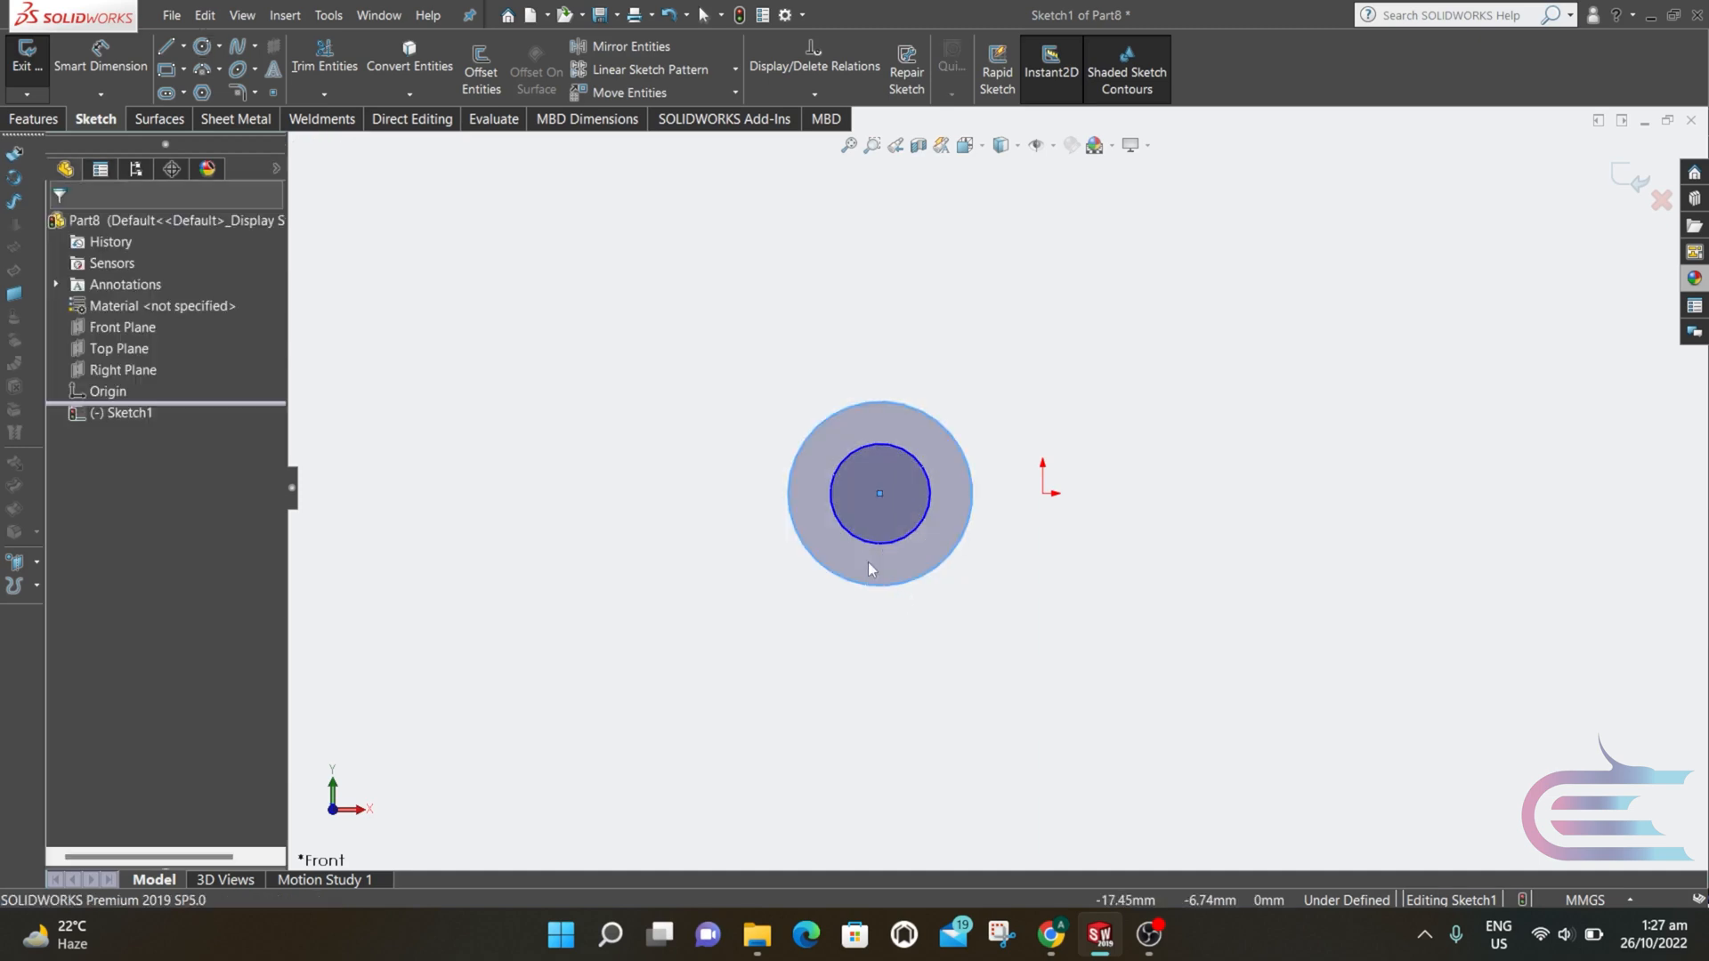
- Draw a vertical centerline upward from the origin
left_click(183, 46)
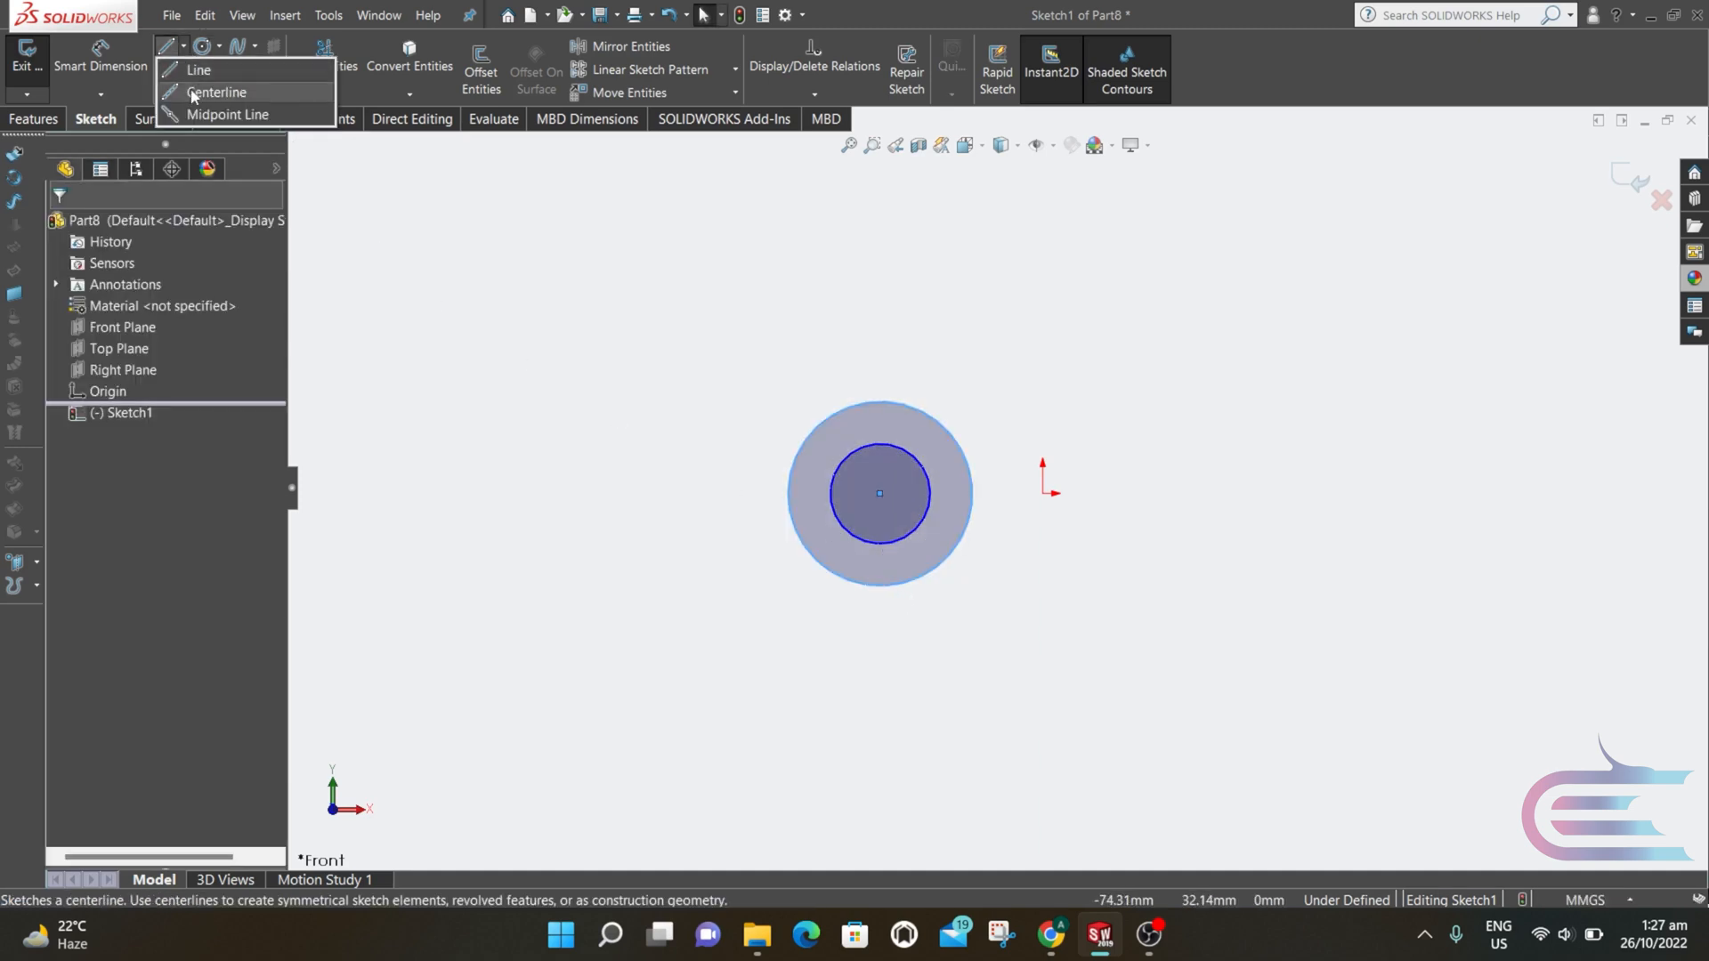
left_click(212, 89)
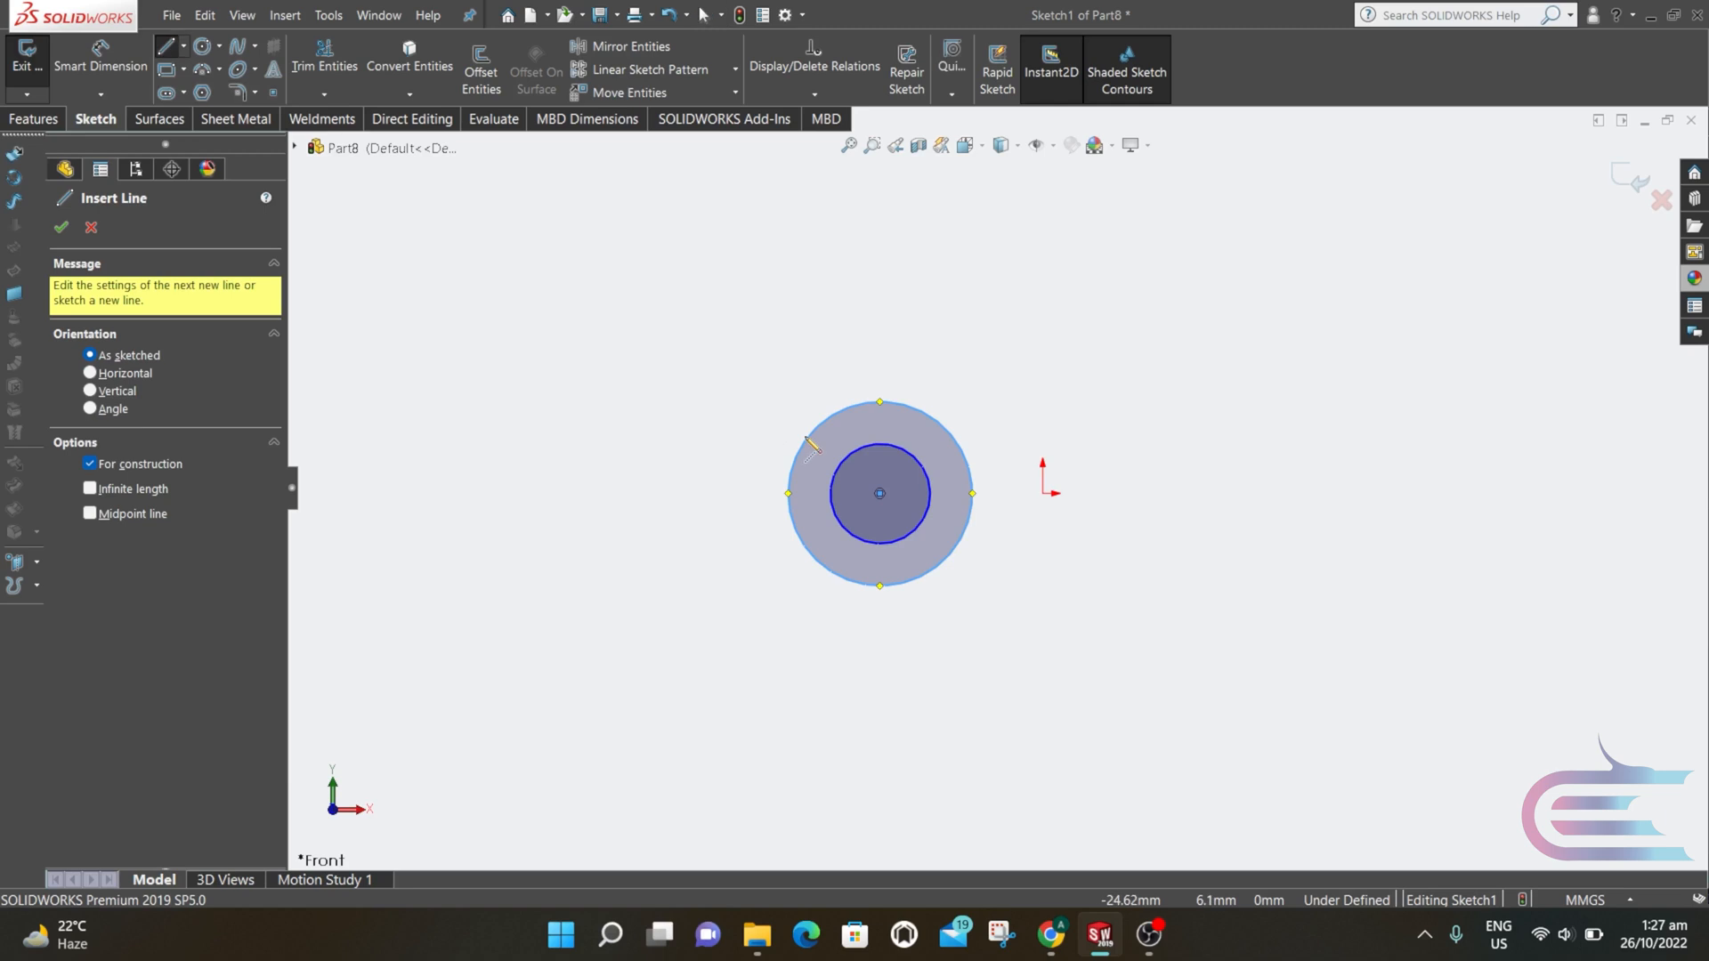
left_click(1043, 493)
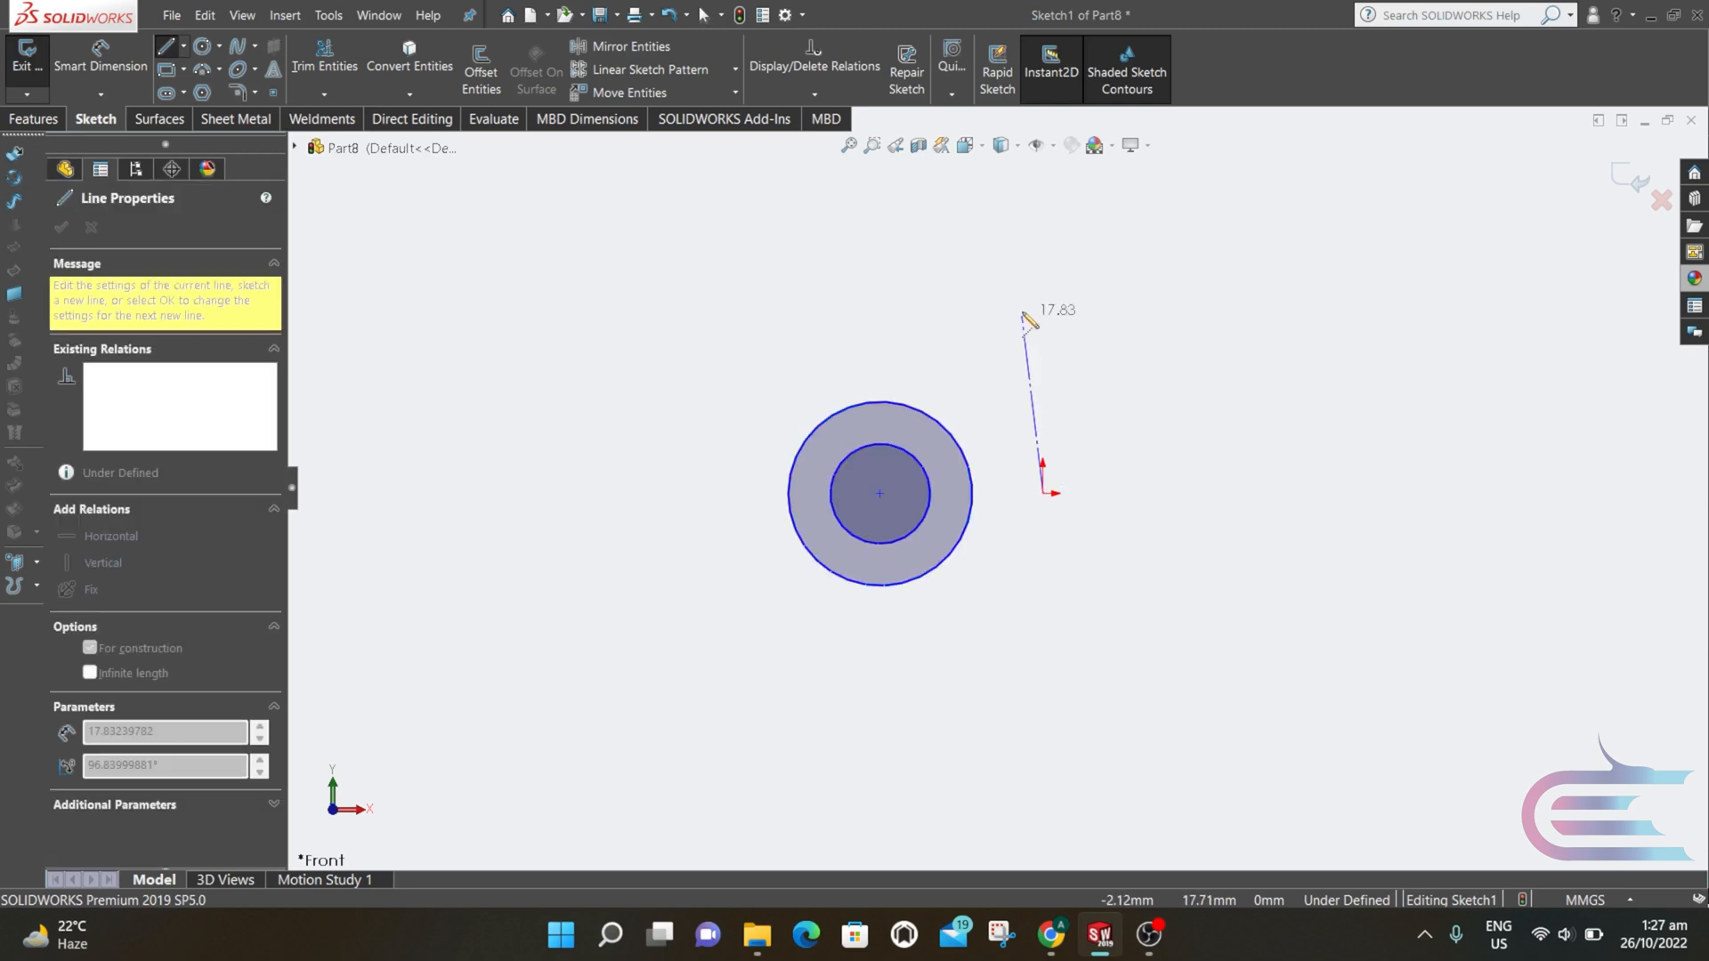
left_click(1043, 256)
key("Escape")
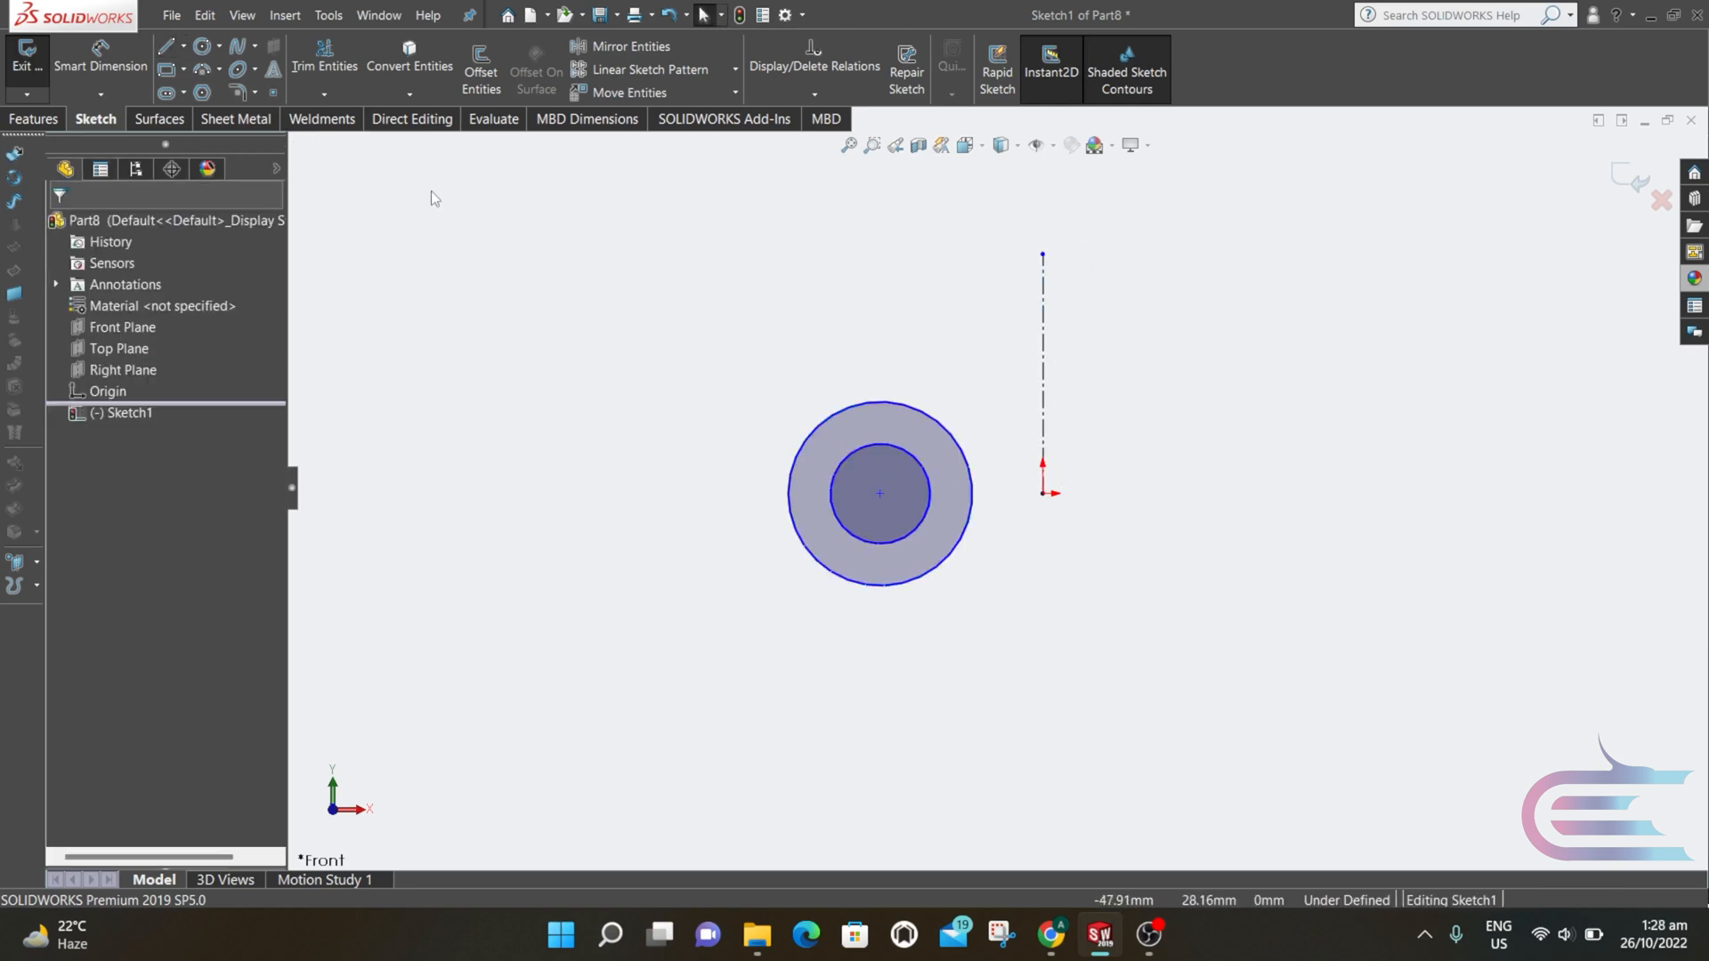
- Dimension the inner circle's diameter to 3 mm and the outer circle's diameter to 8 mm
left_click(869, 542)
left_click(881, 644)
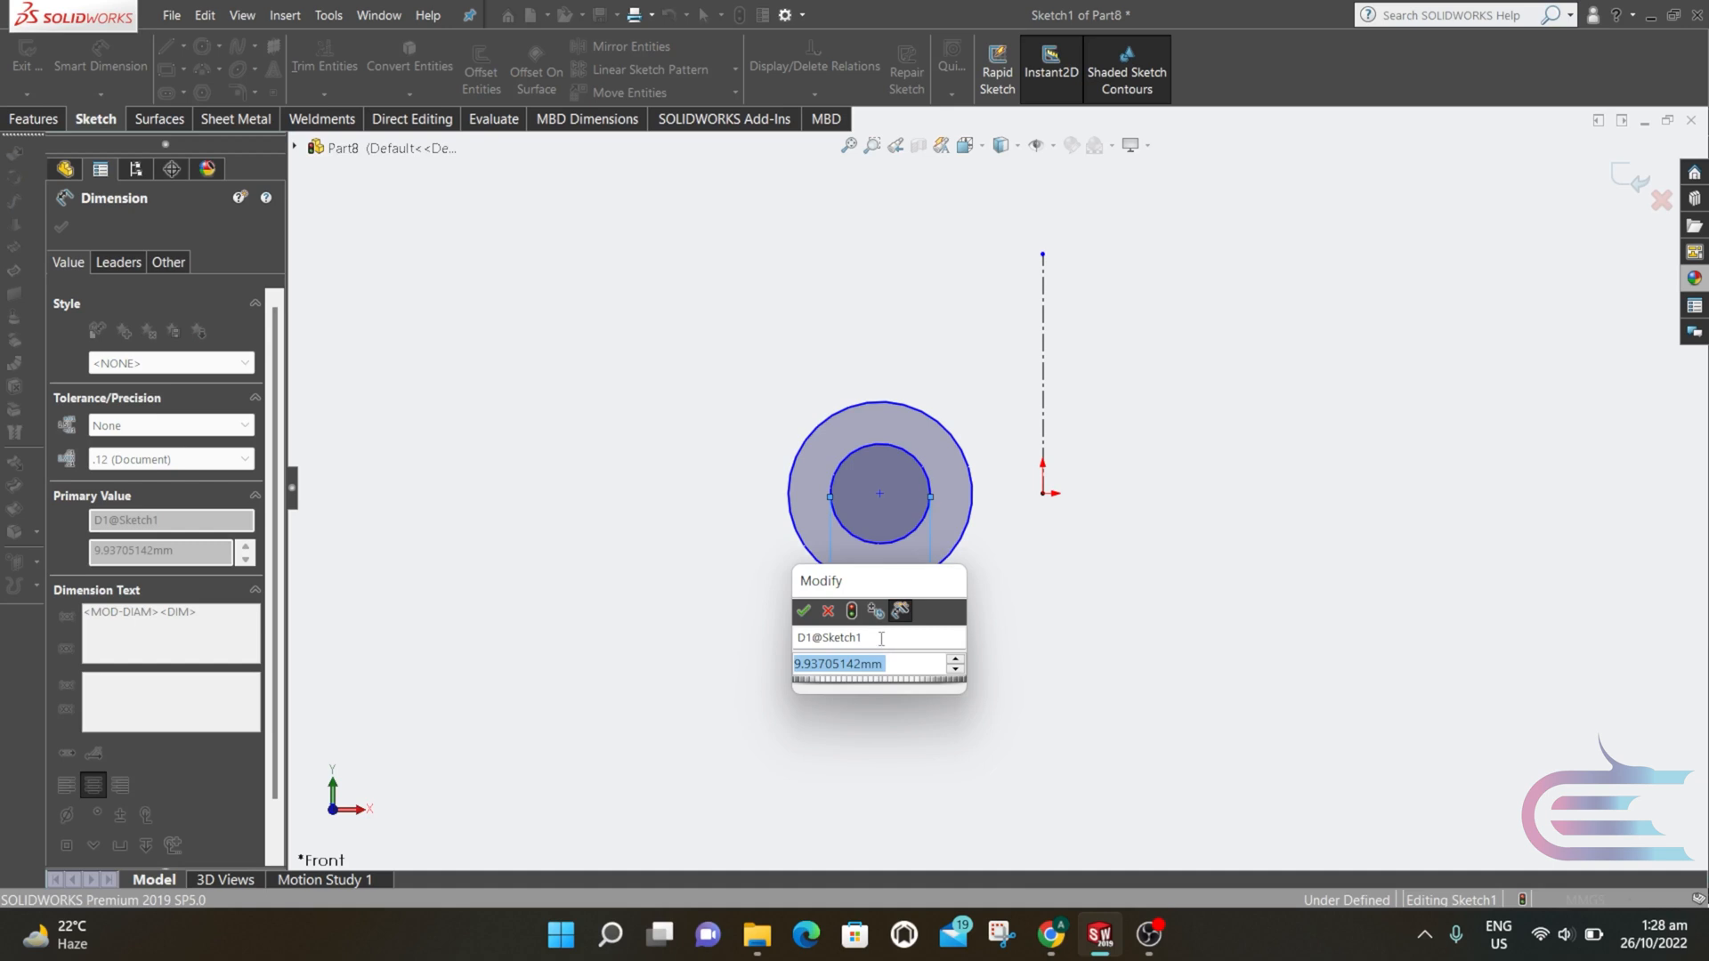
type("3")
key("Return")
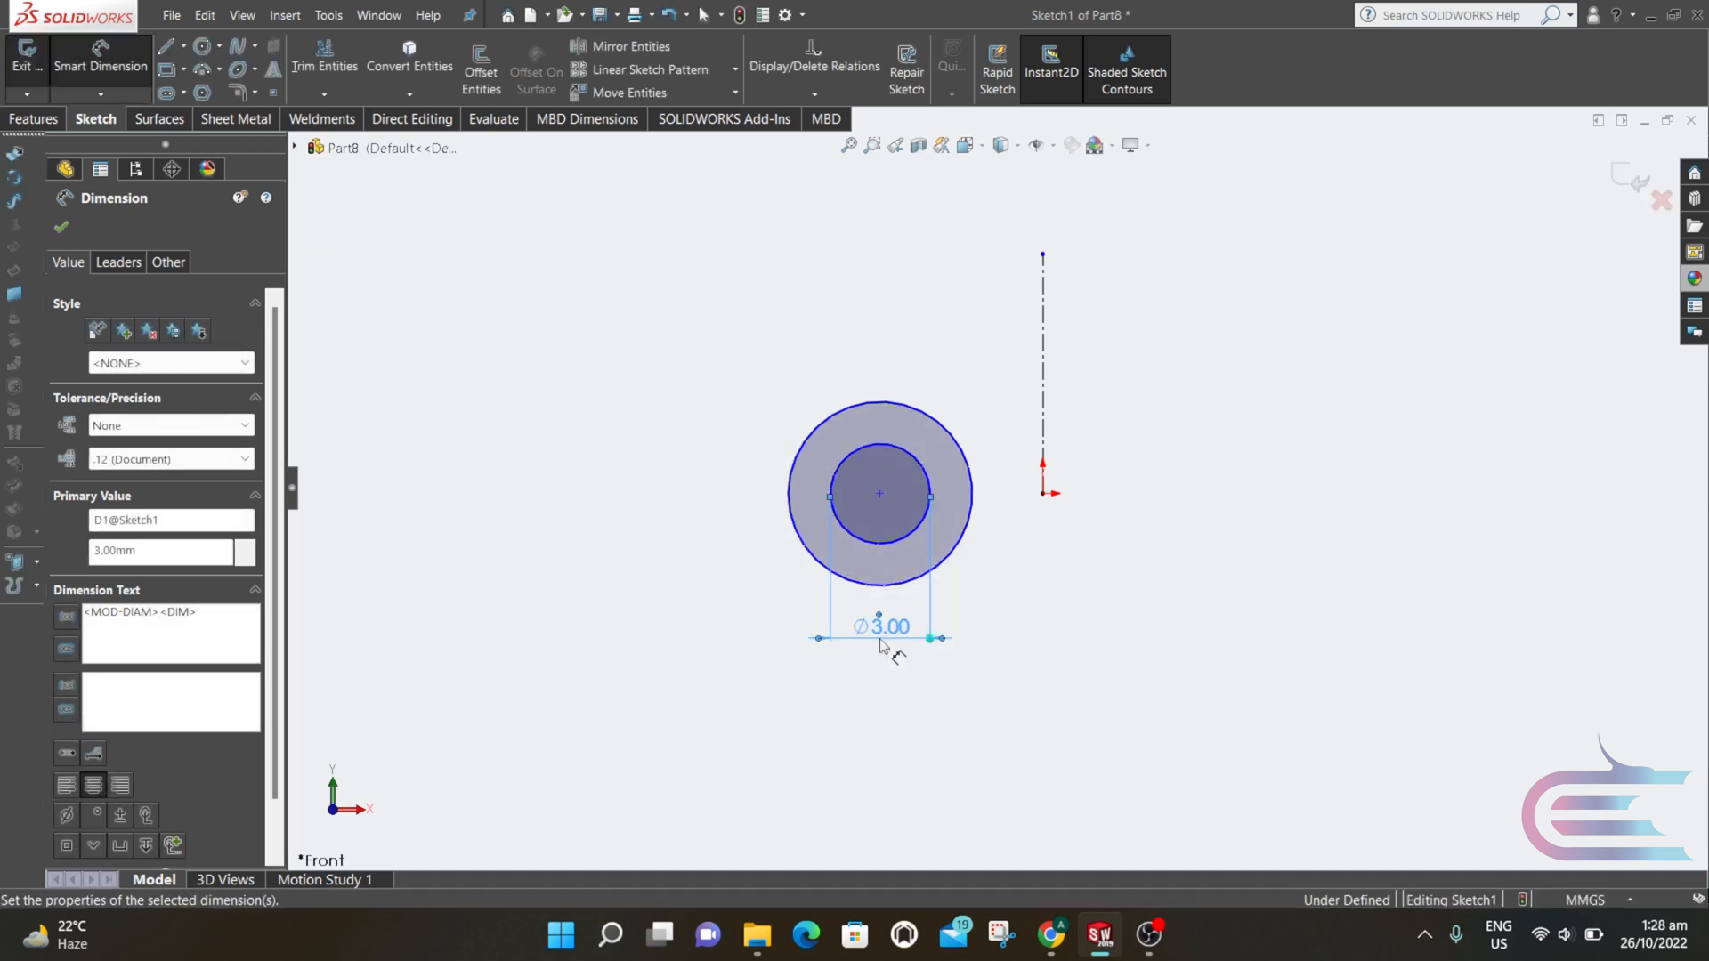
left_click(880, 587)
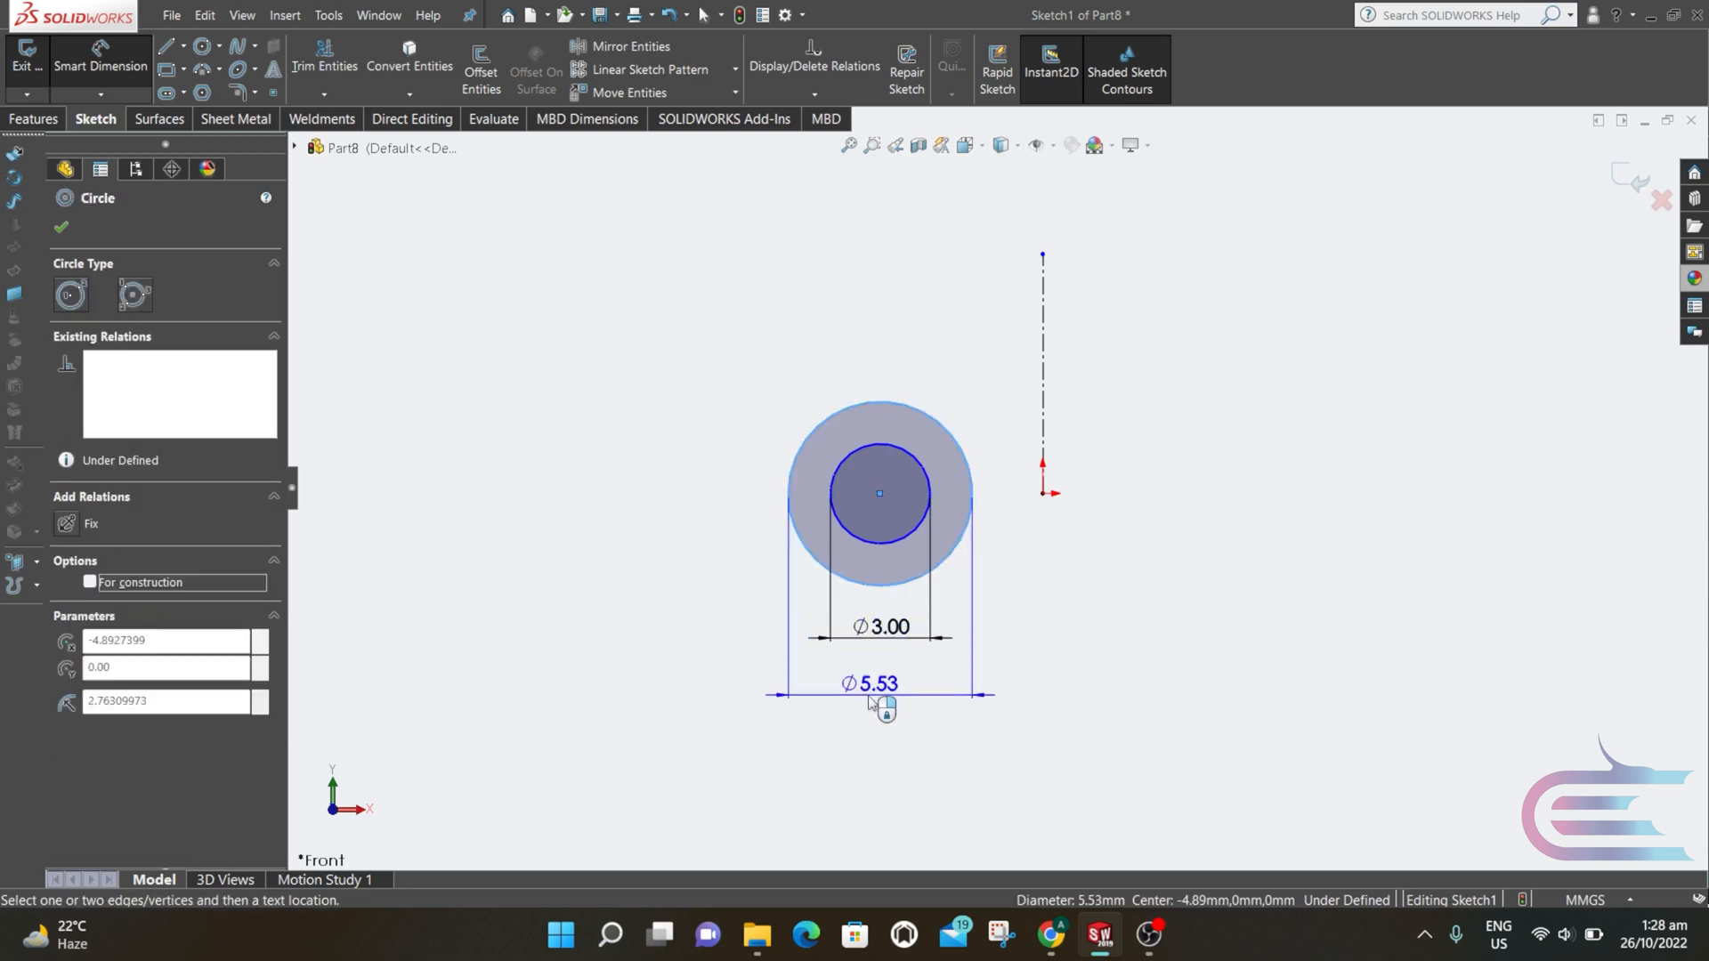
left_click(871, 702)
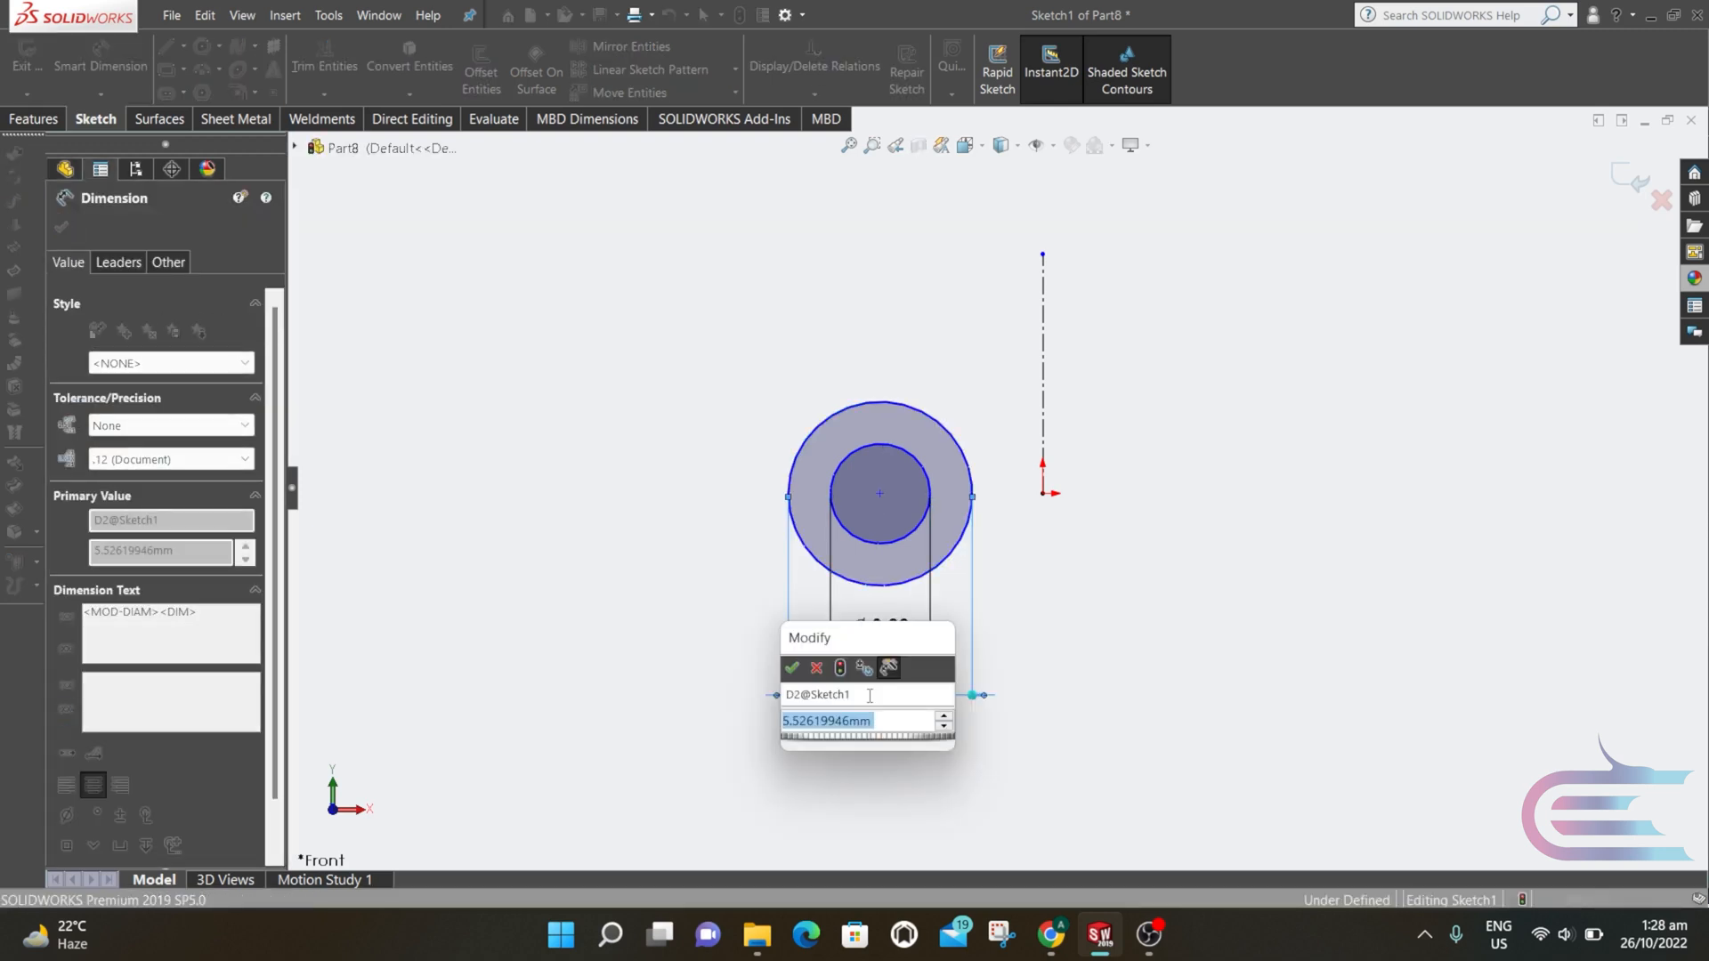
type("8")
key("Return")
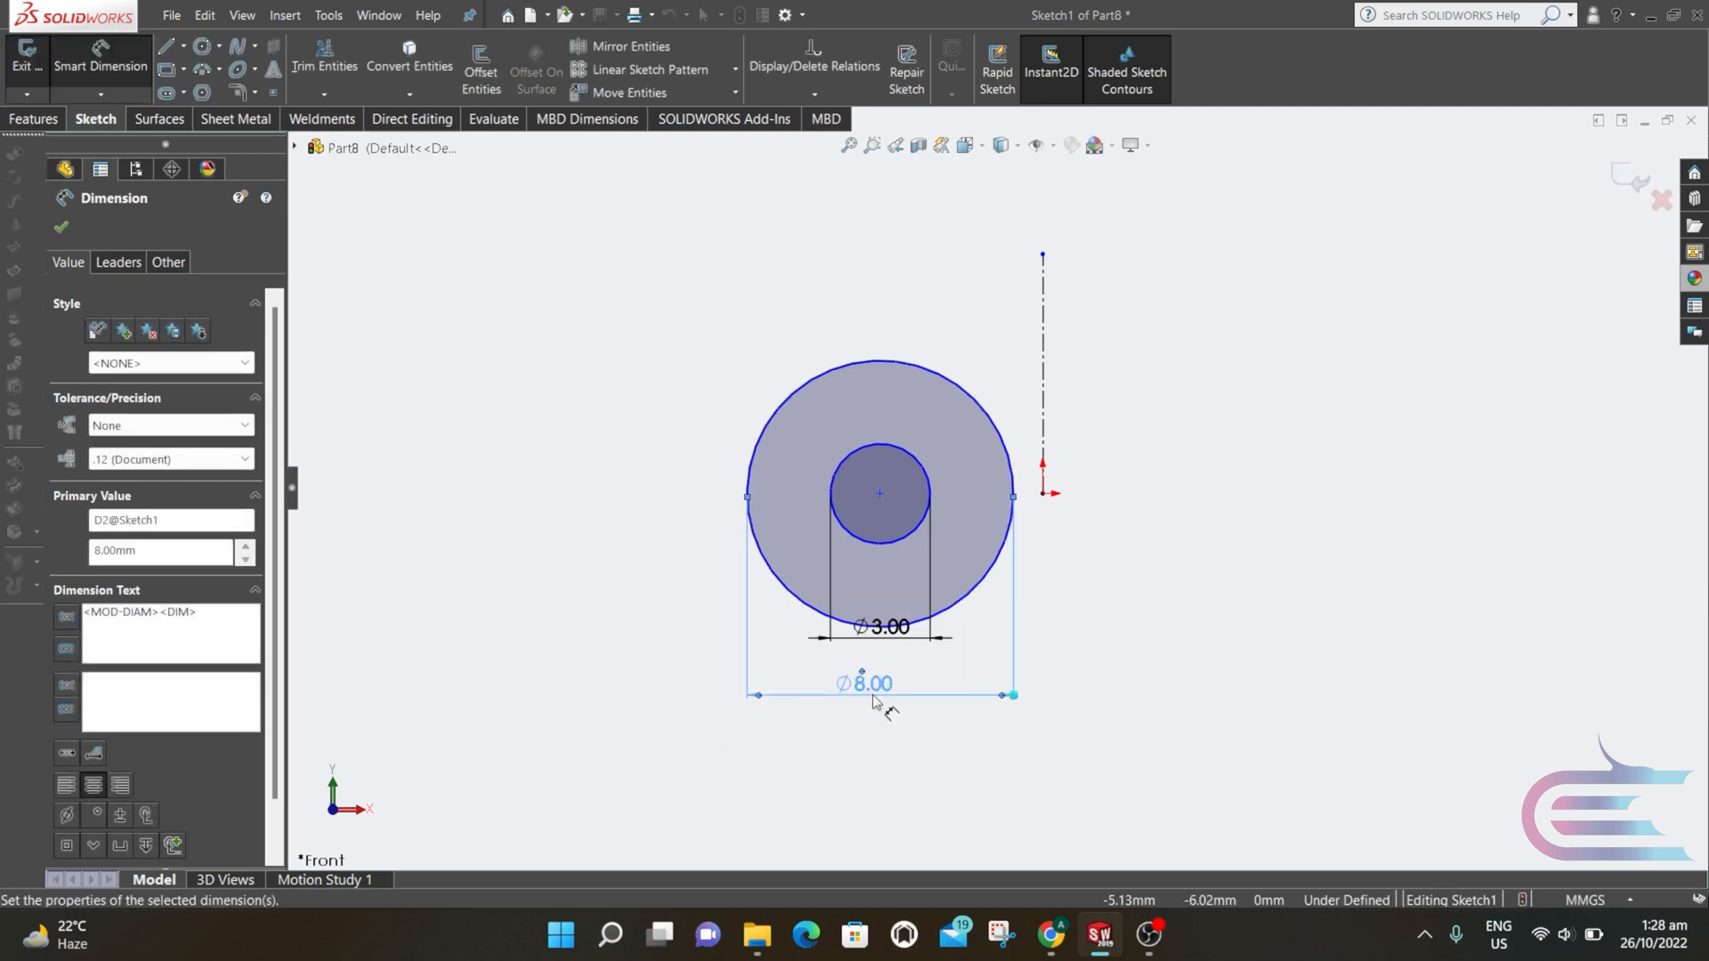
- Dimension the distance between the circles' shared center and the origin to 4.7625 mm
left_click(879, 493)
left_click(1044, 494)
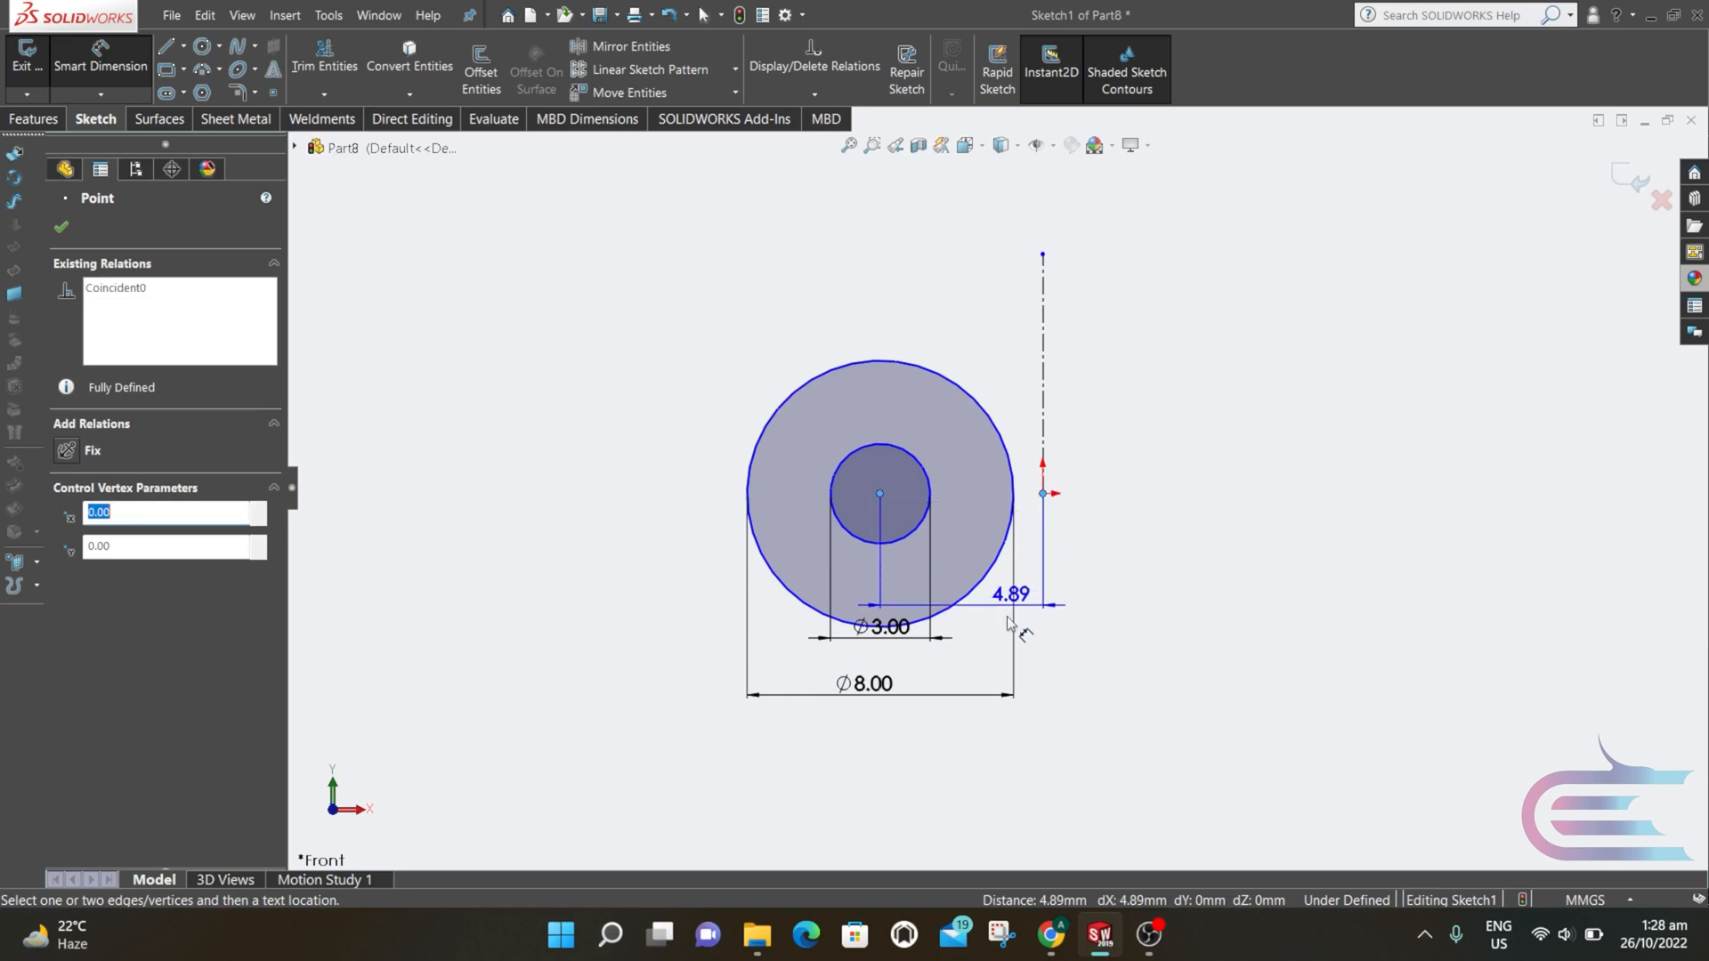
left_click(984, 666)
double_click(984, 666)
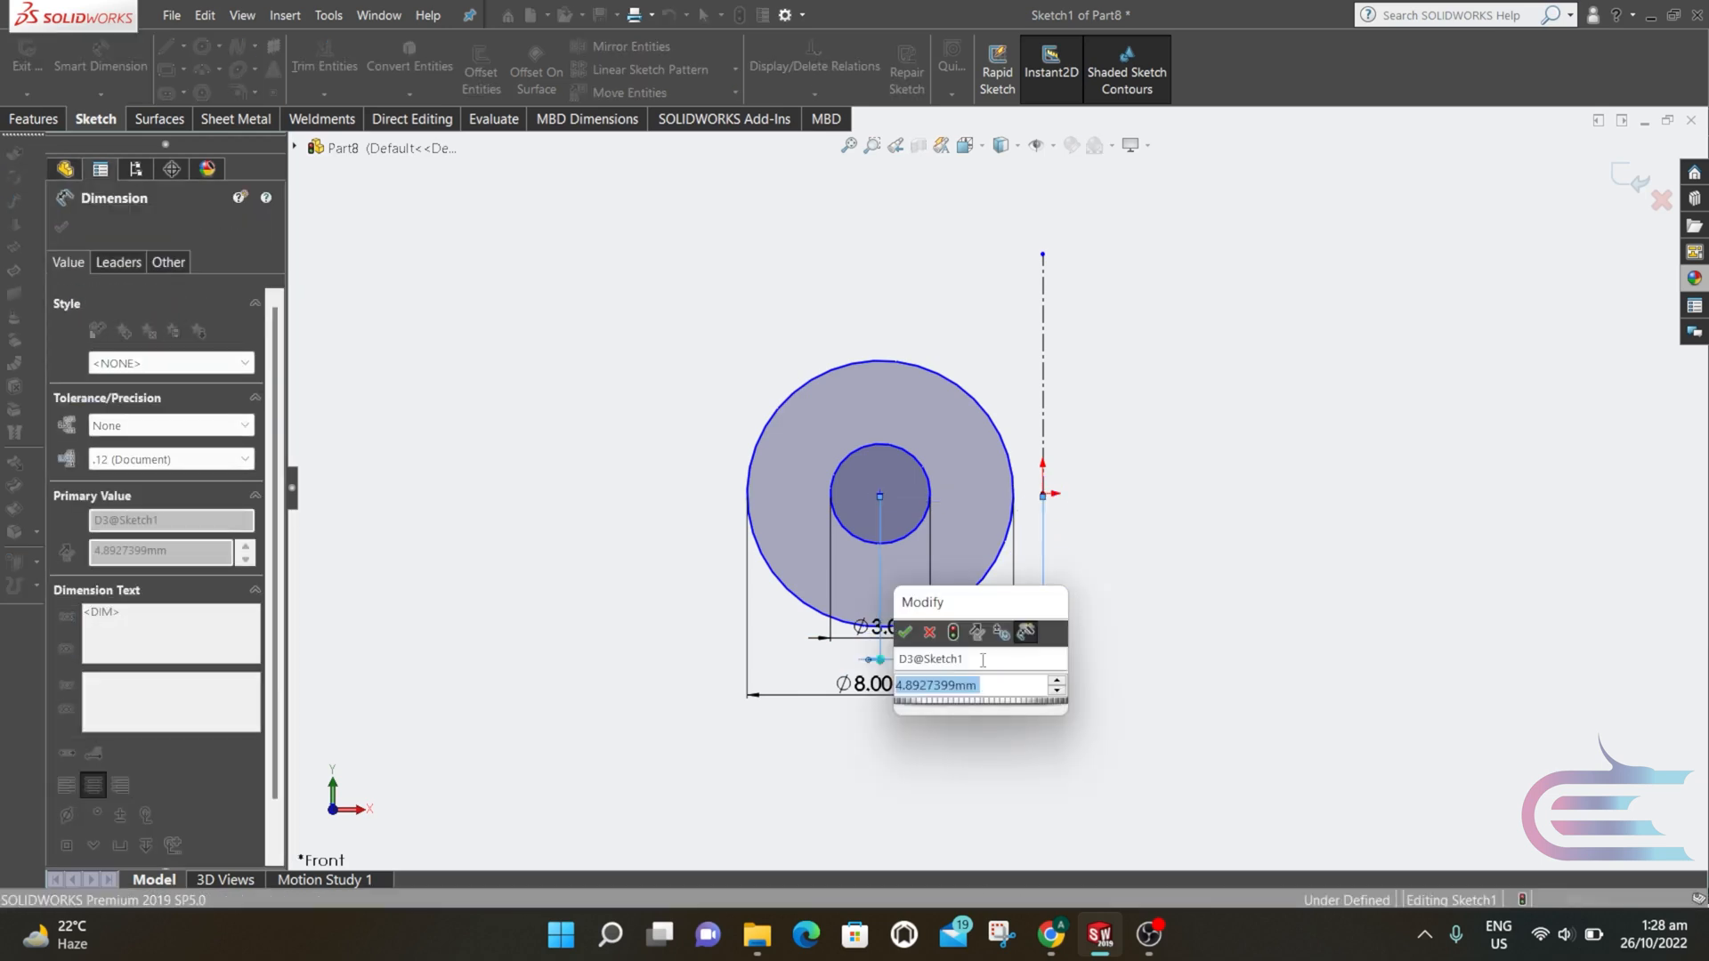
type("4.")
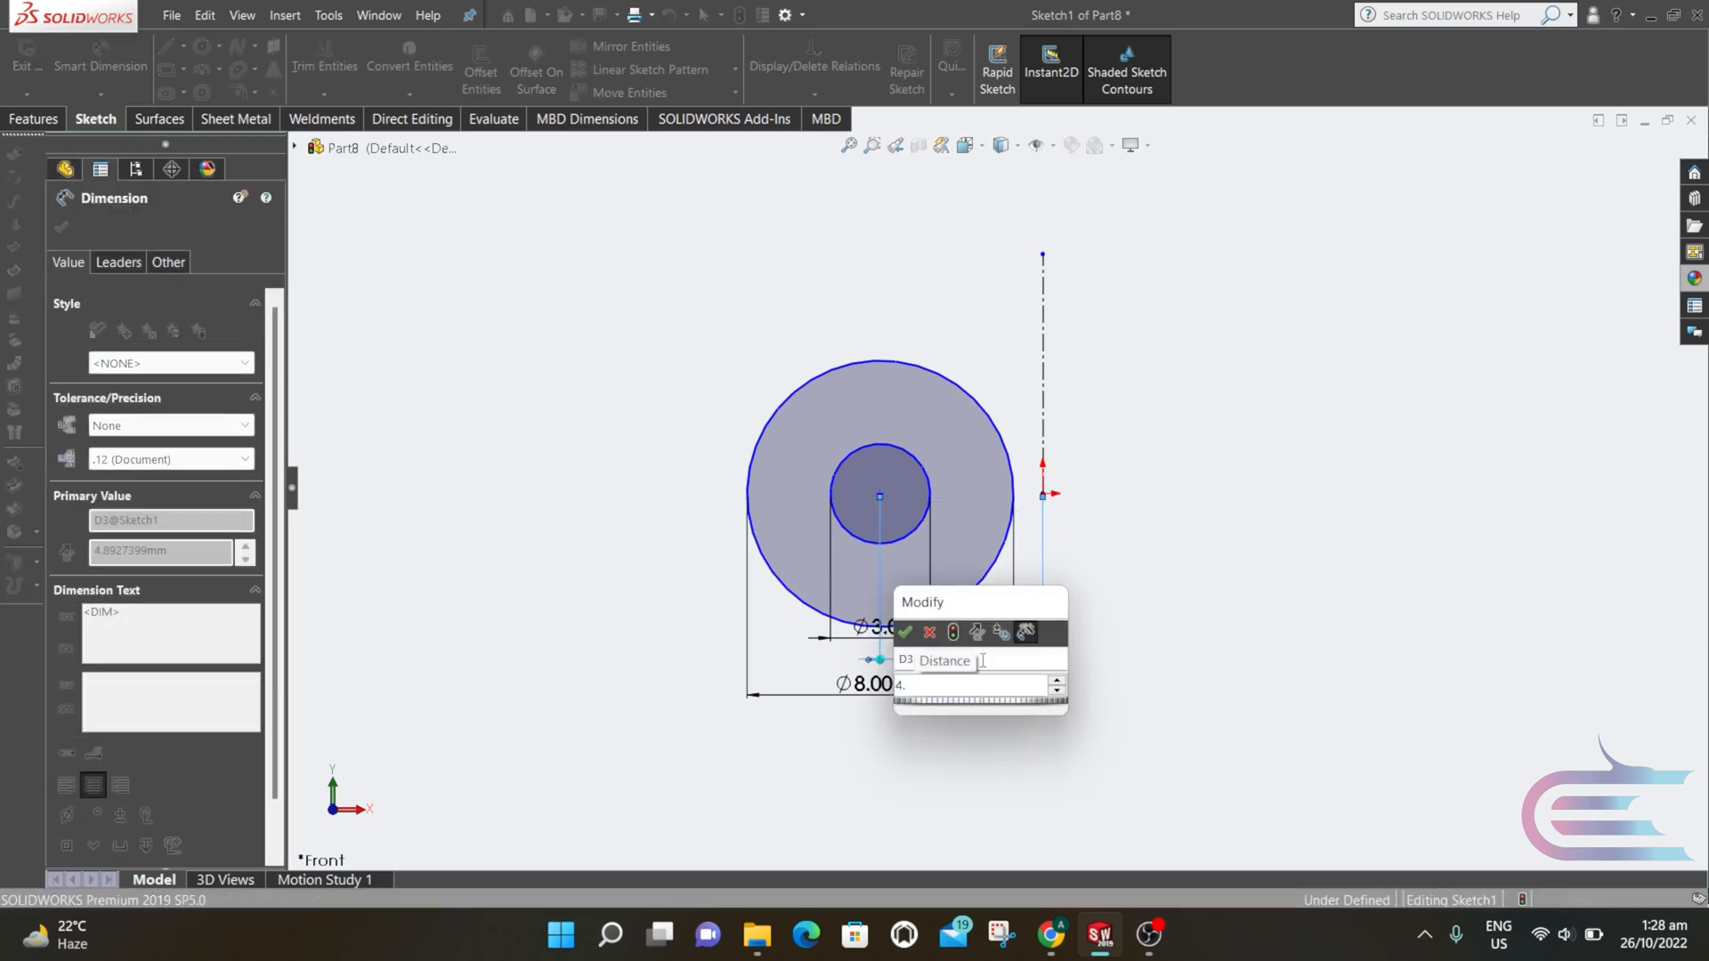
type("7")
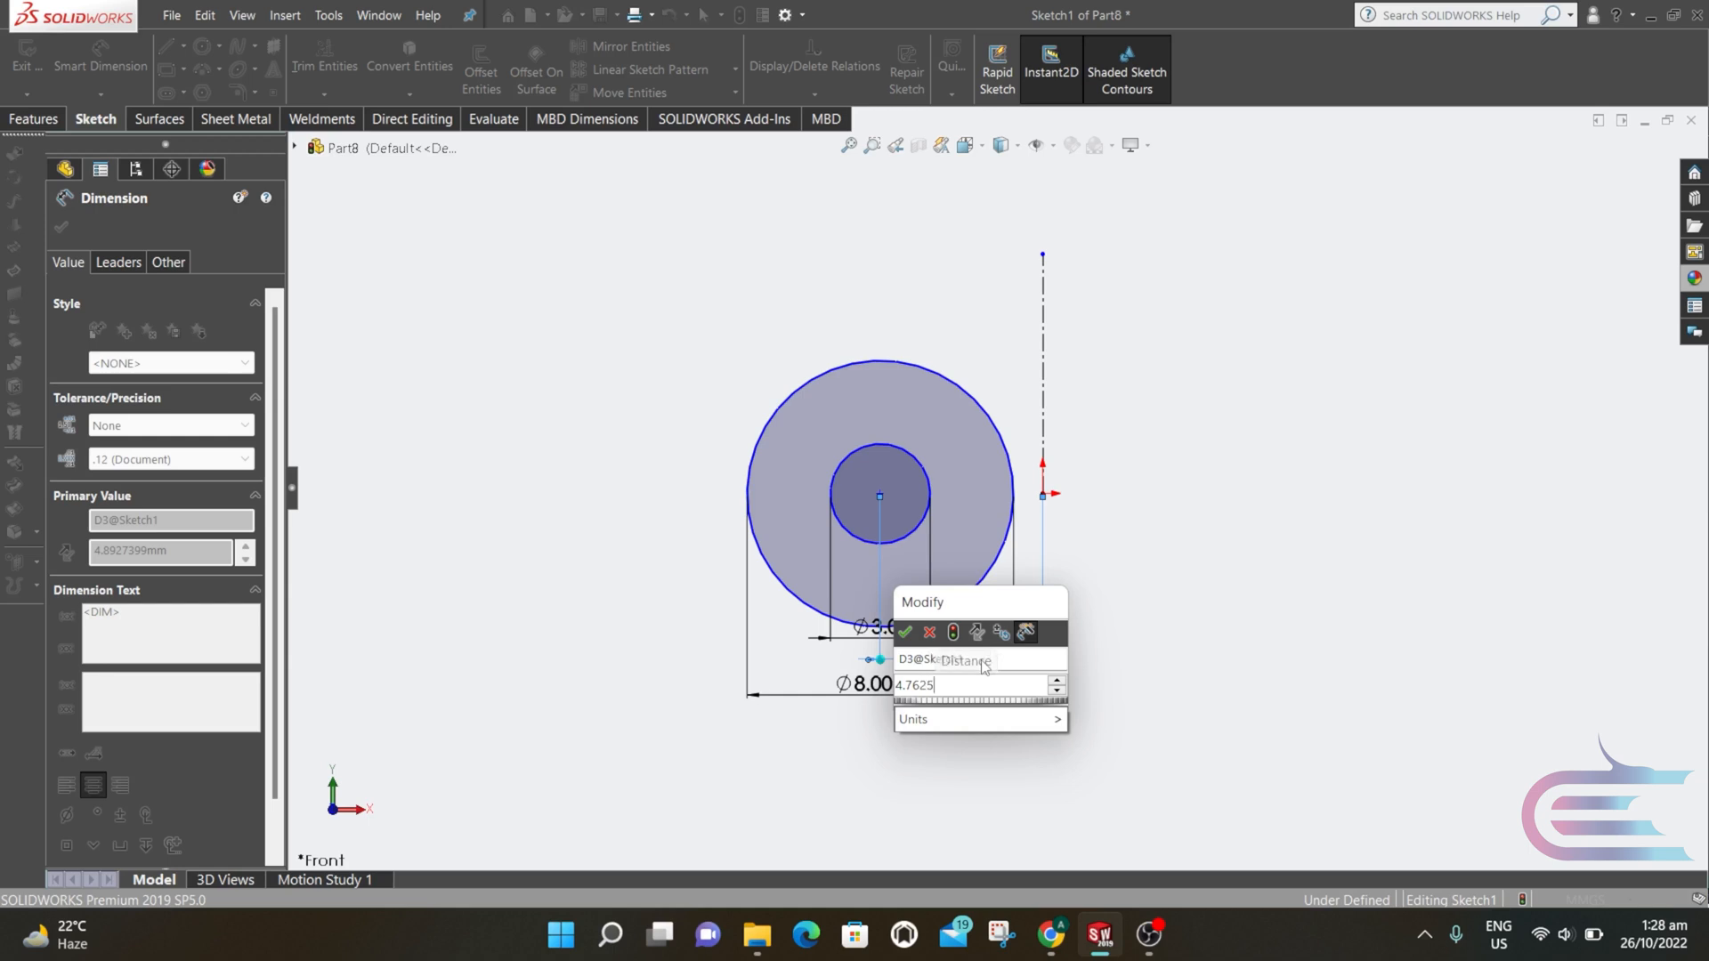
type("625")
key("Return")
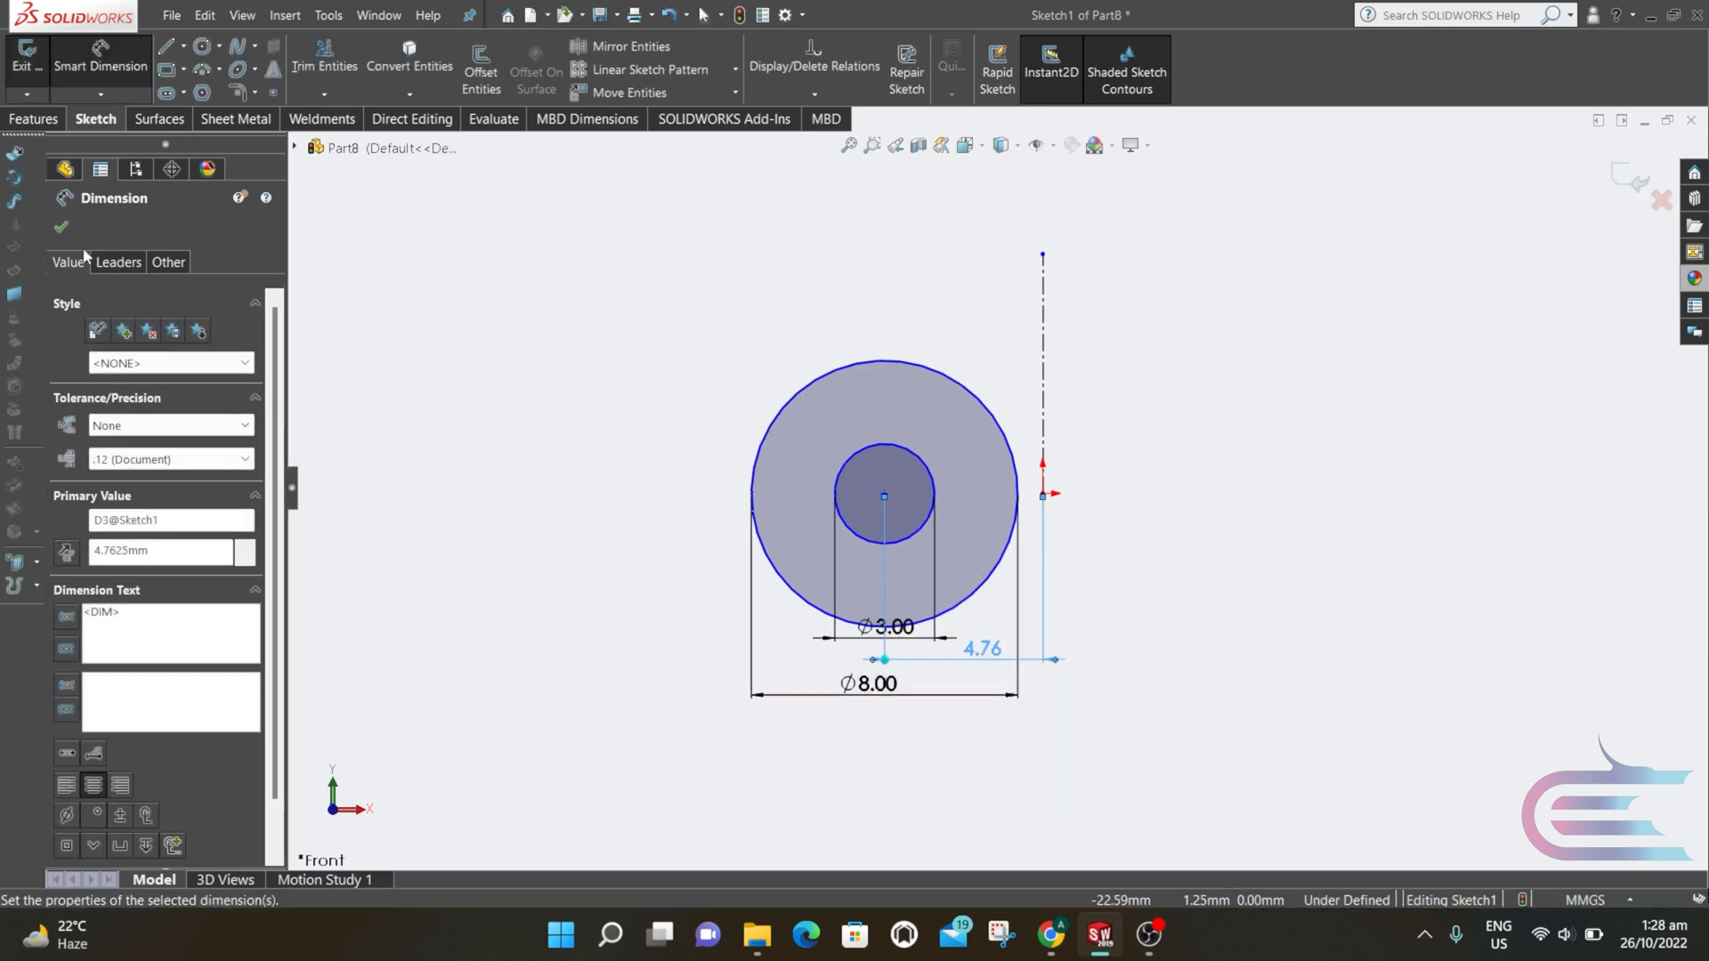
left_click(62, 228)
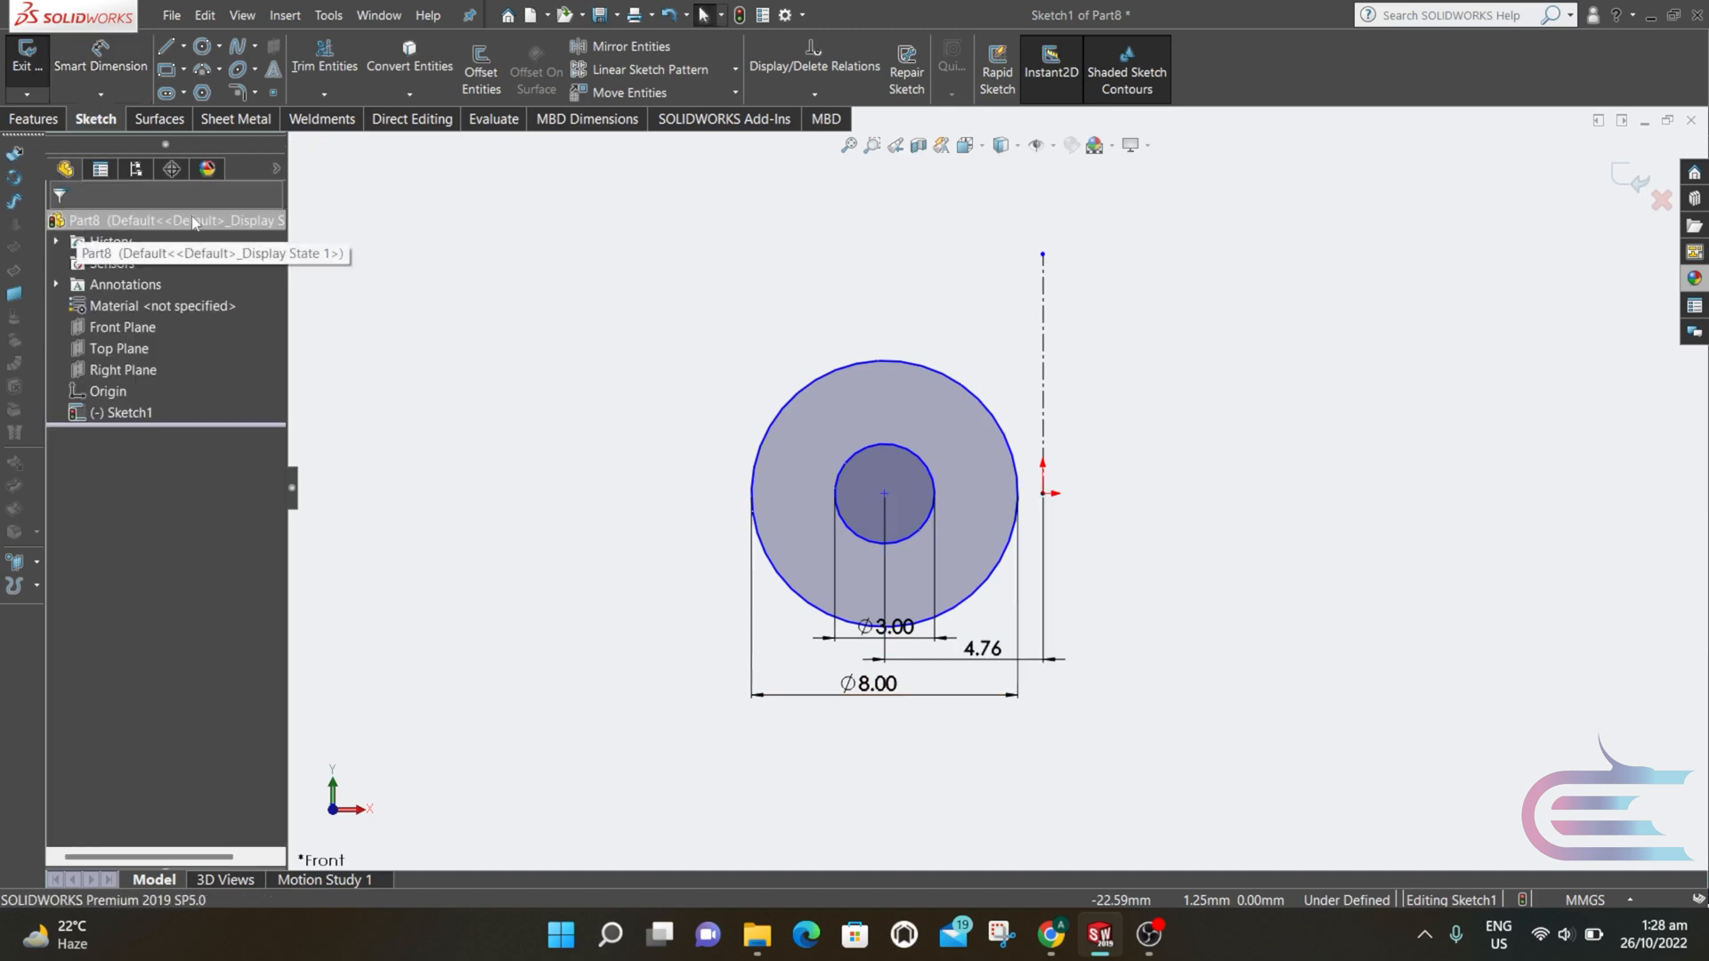
- Mirror both circles about the vertical centerline, keeping the originals
left_click(611, 52)
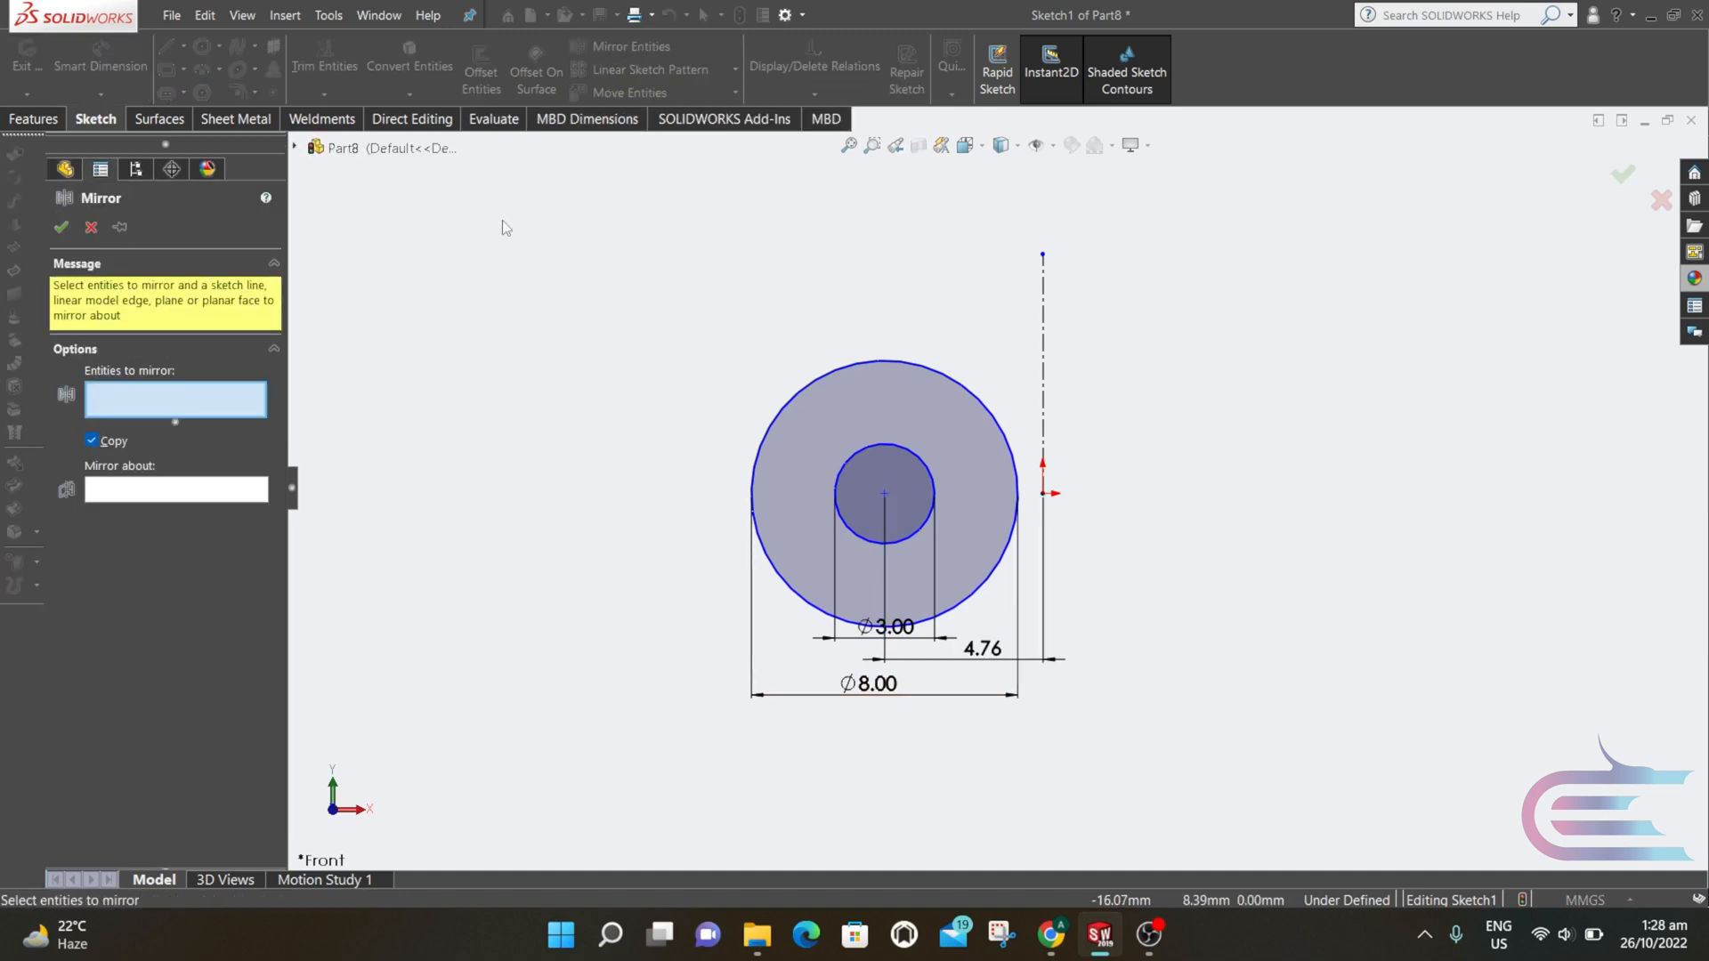
left_click(763, 439)
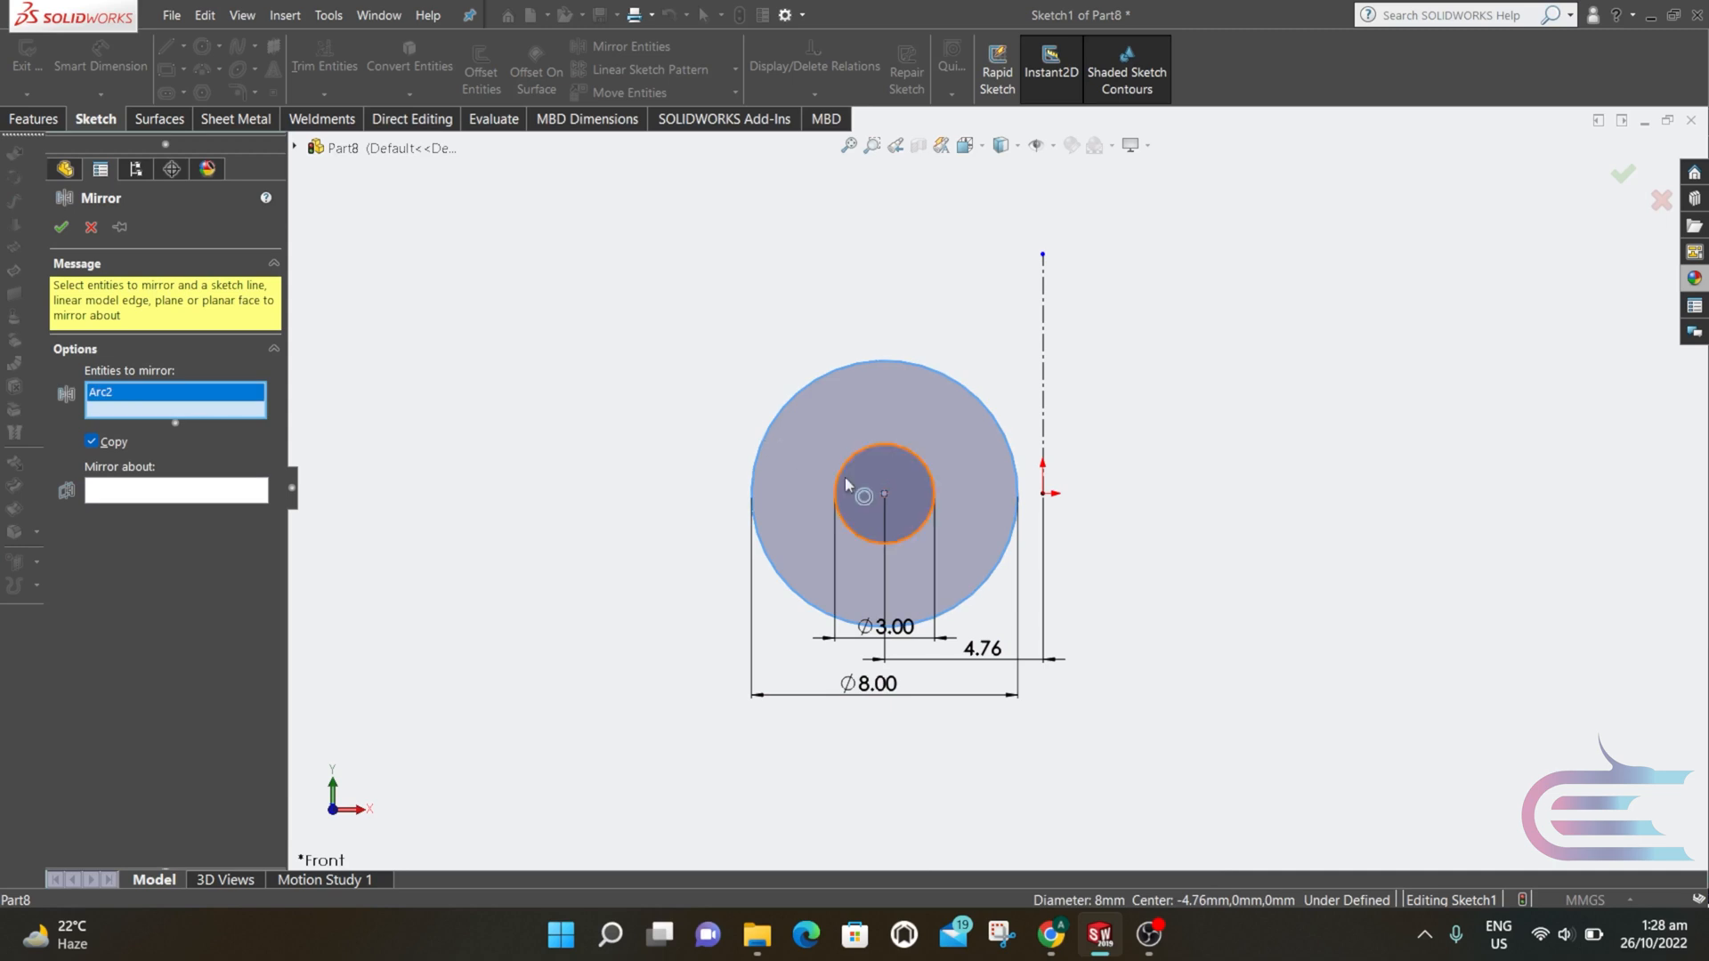
left_click(843, 473)
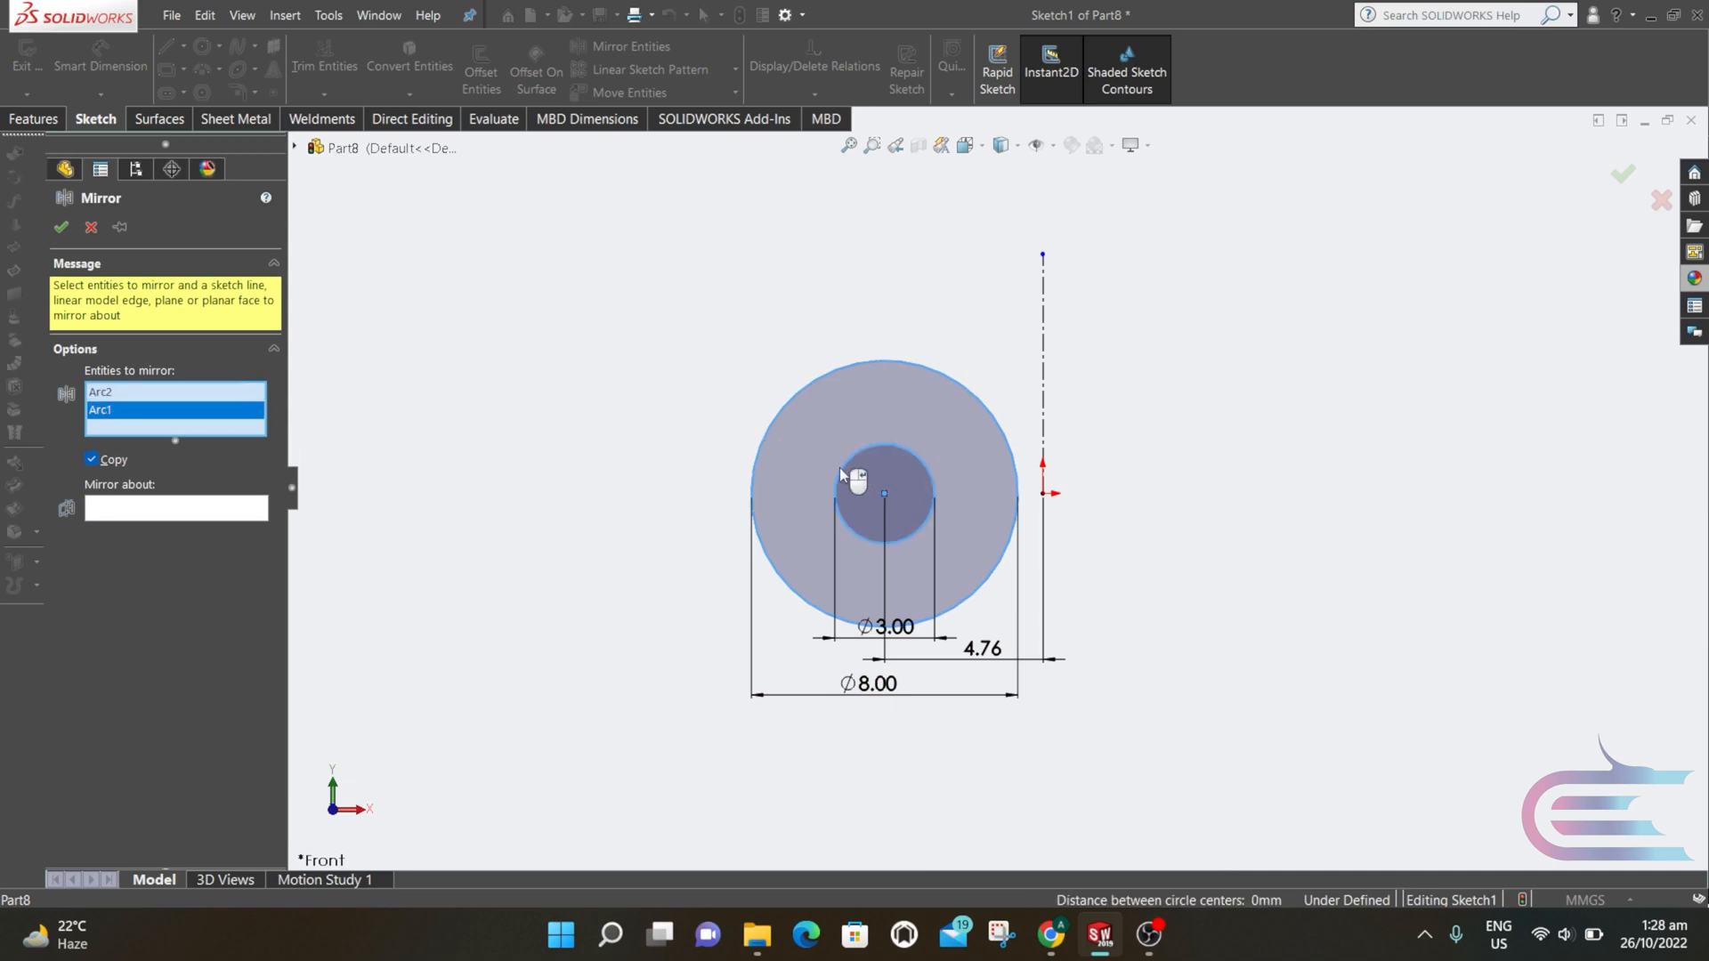
left_click(236, 516)
left_click(1043, 363)
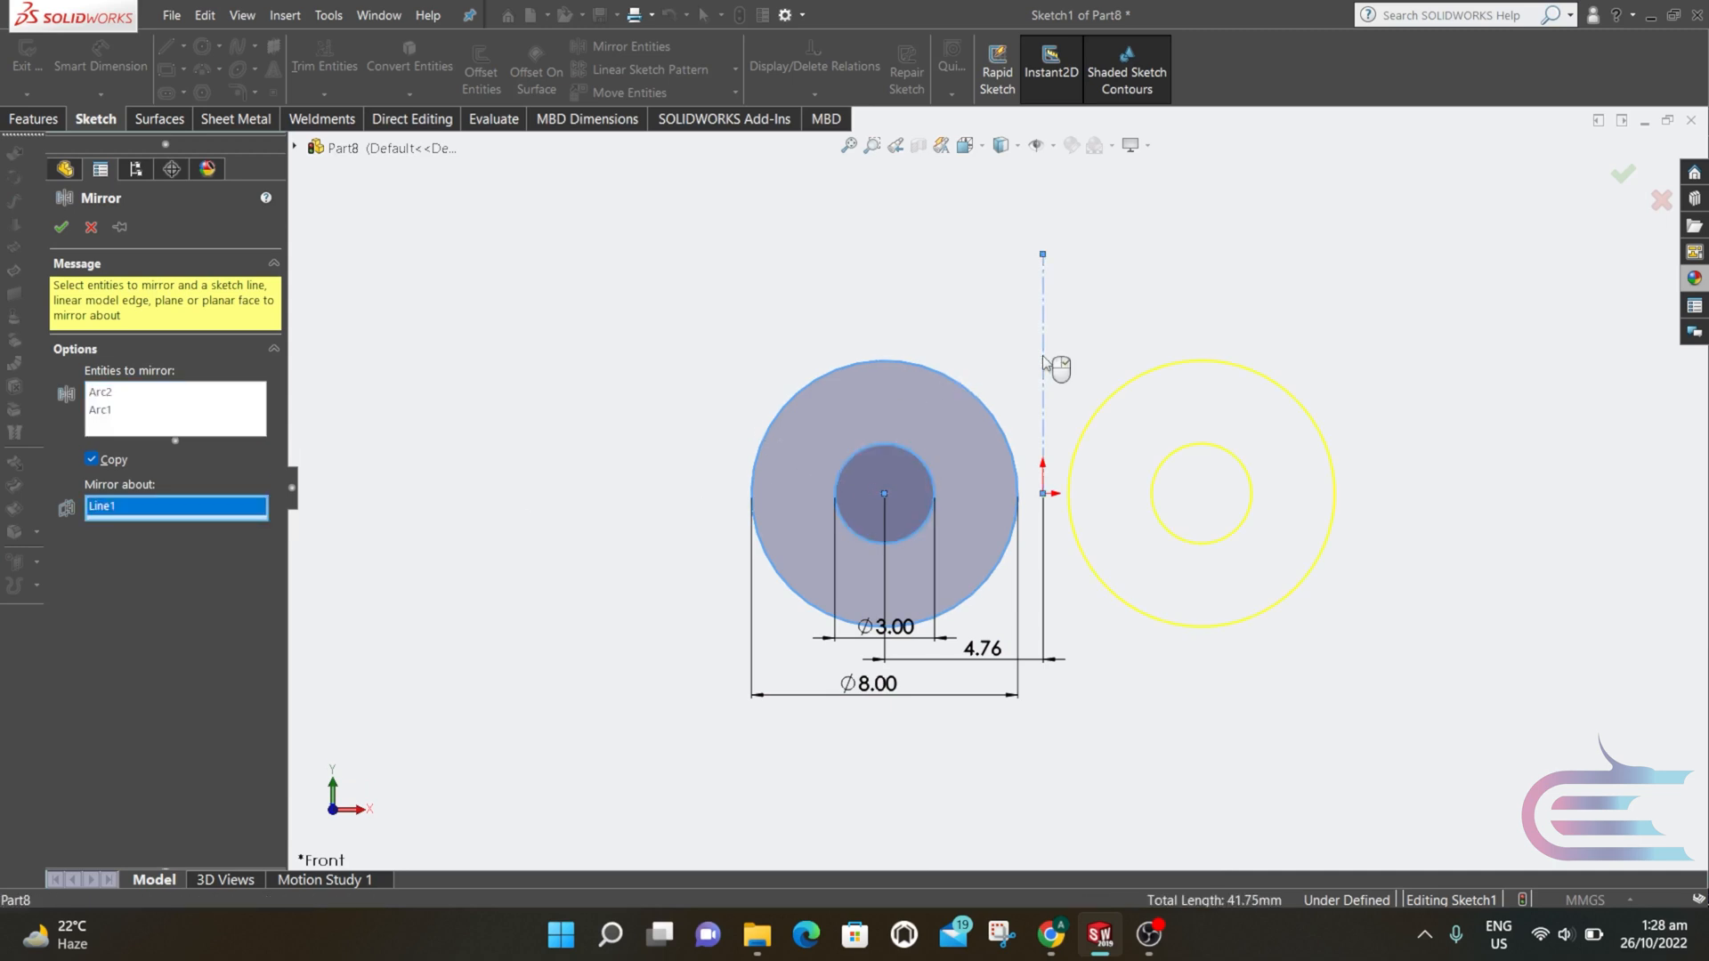
left_click(61, 227)
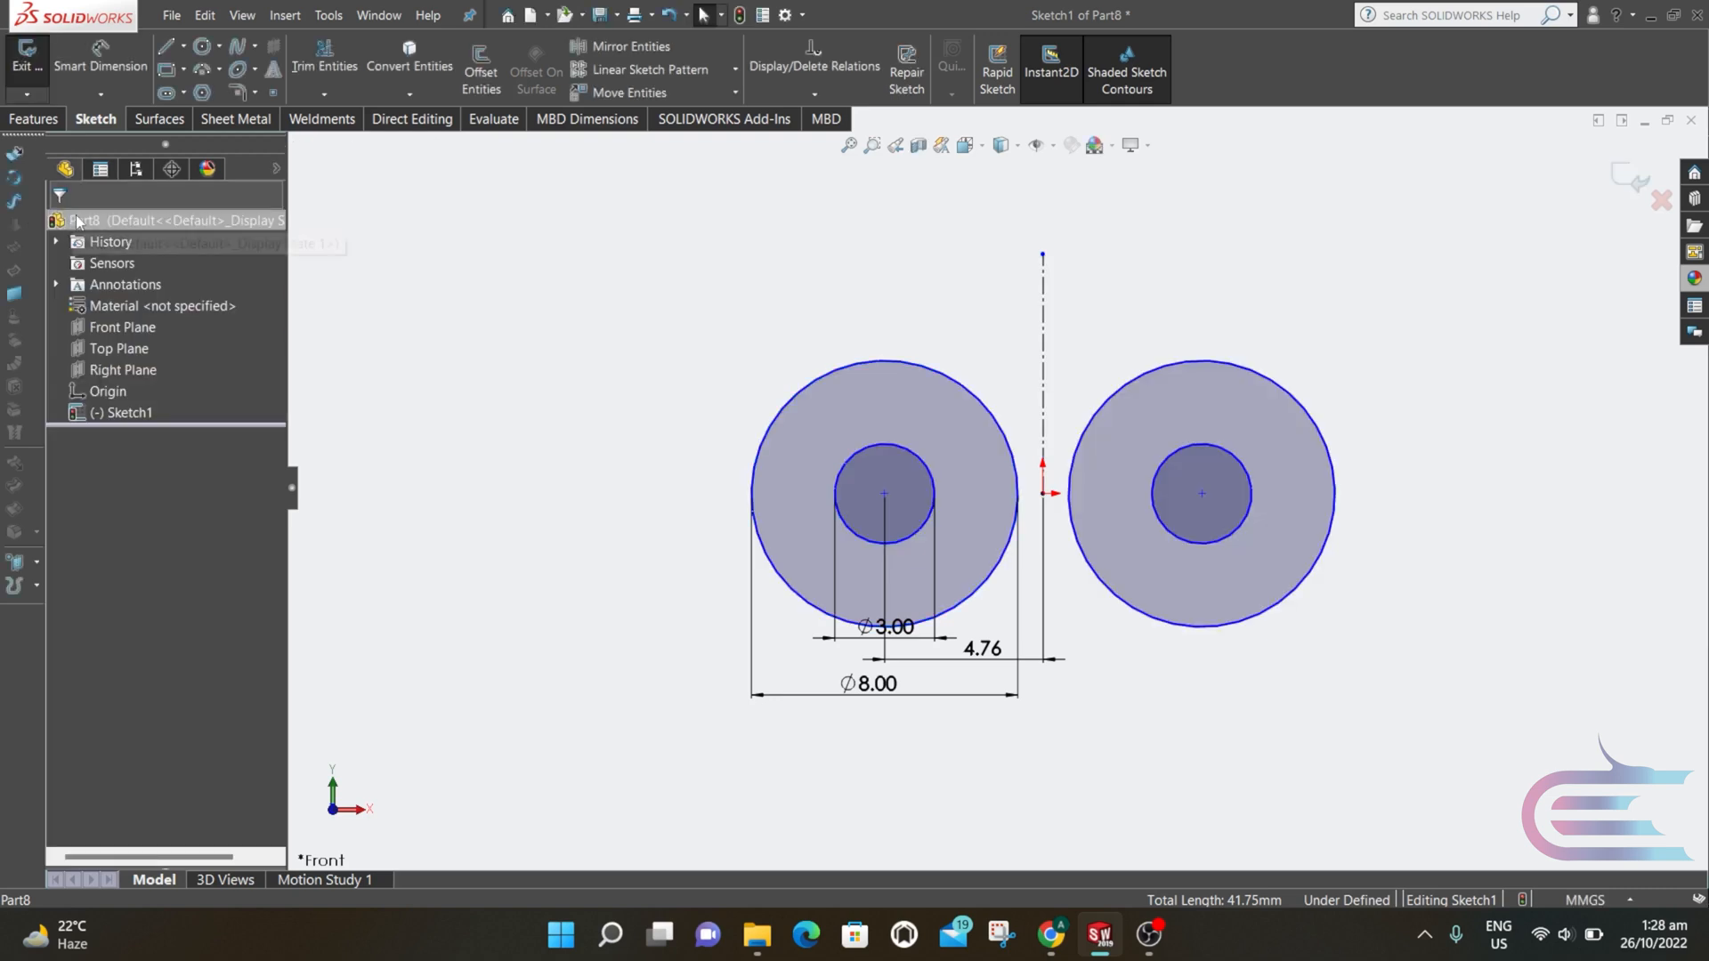
- Sketch a downward-bowing three-point arc of about 4 mm radius joining the upper inner sides of the two outer circles
left_click(202, 73)
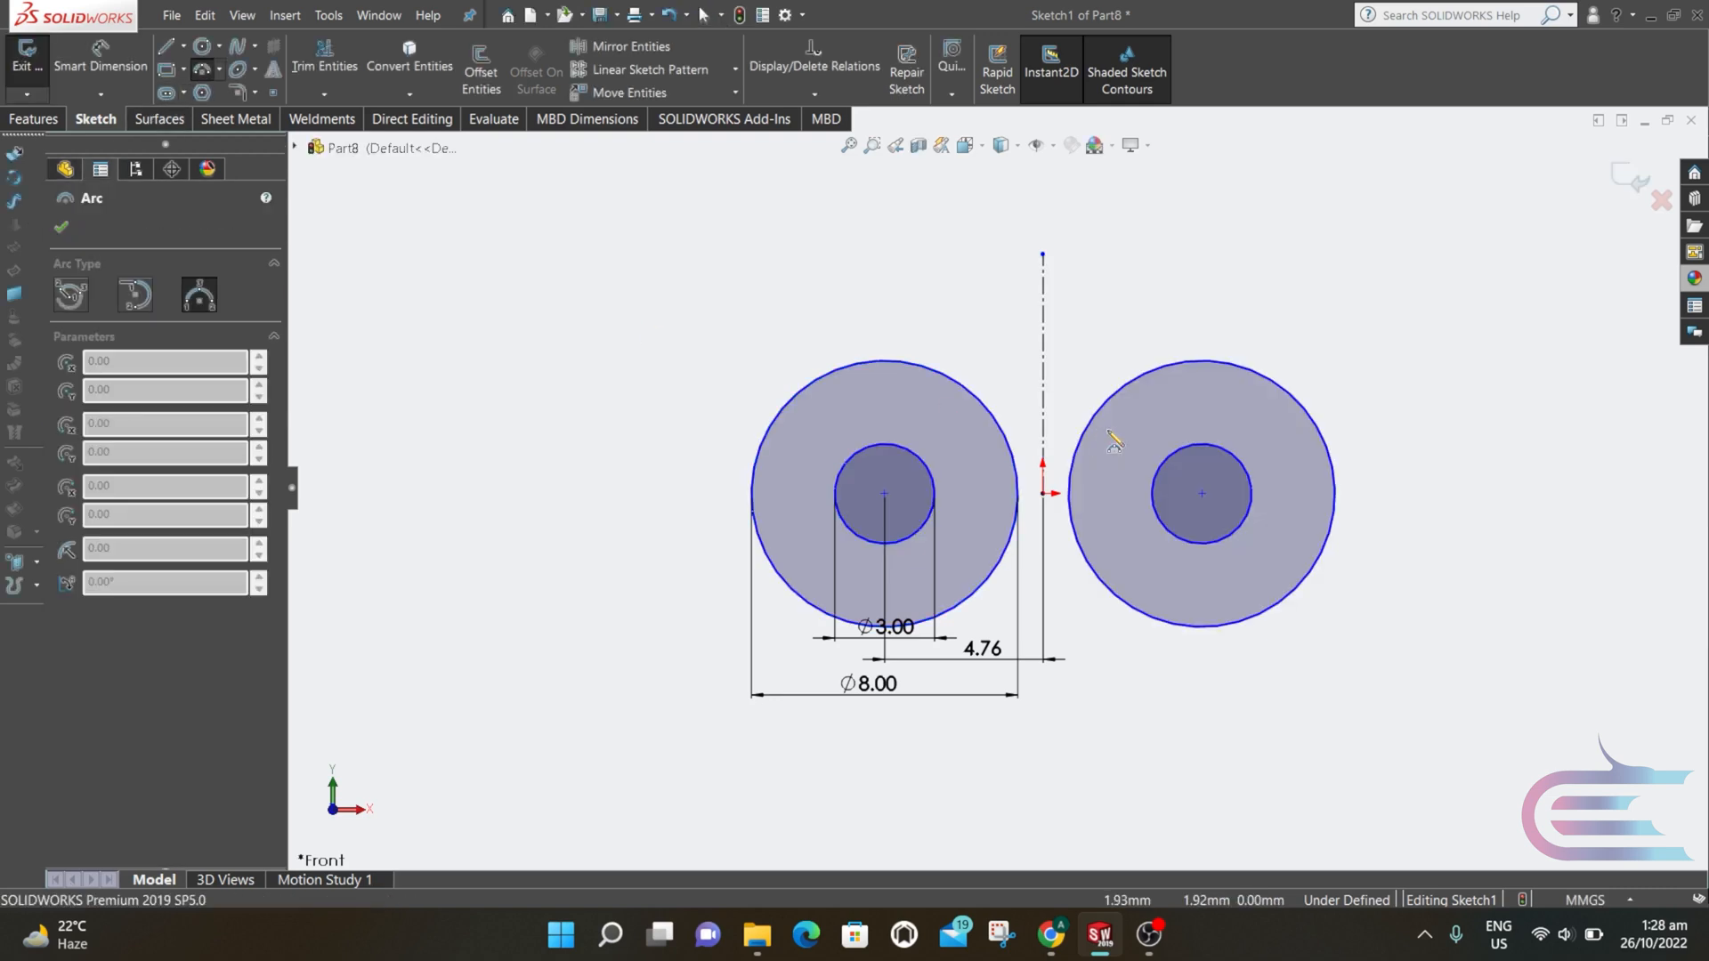
scroll(1112, 436, "down", 3)
left_click(782, 359)
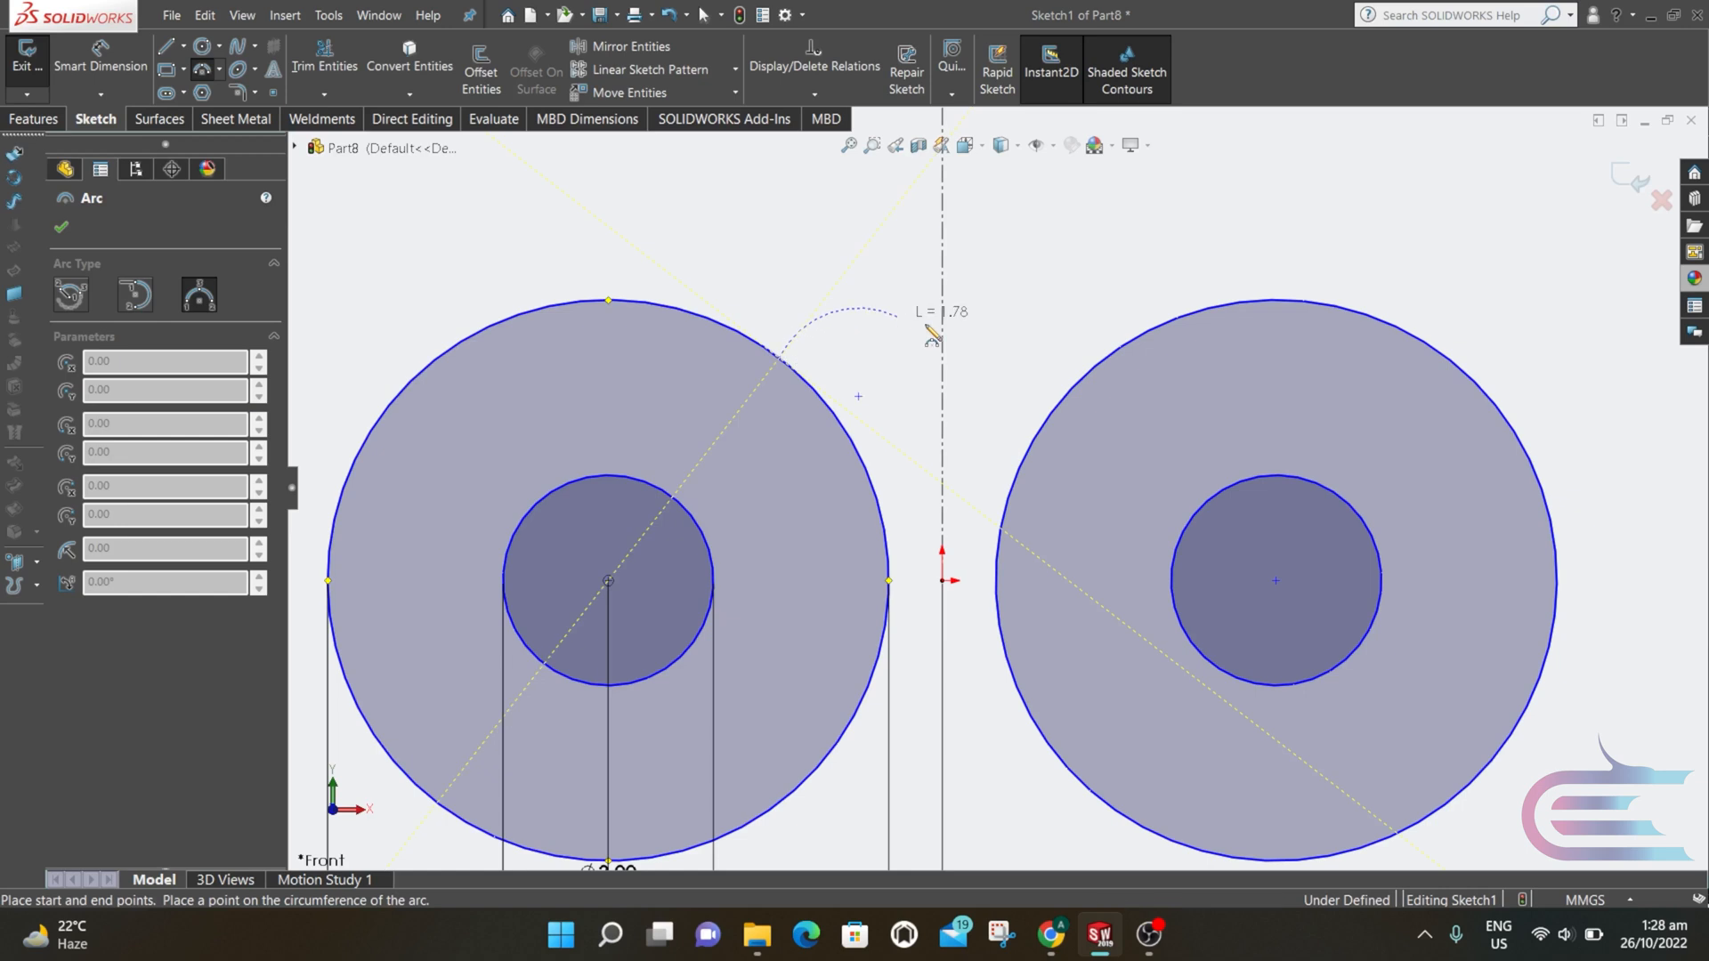
left_click(1109, 358)
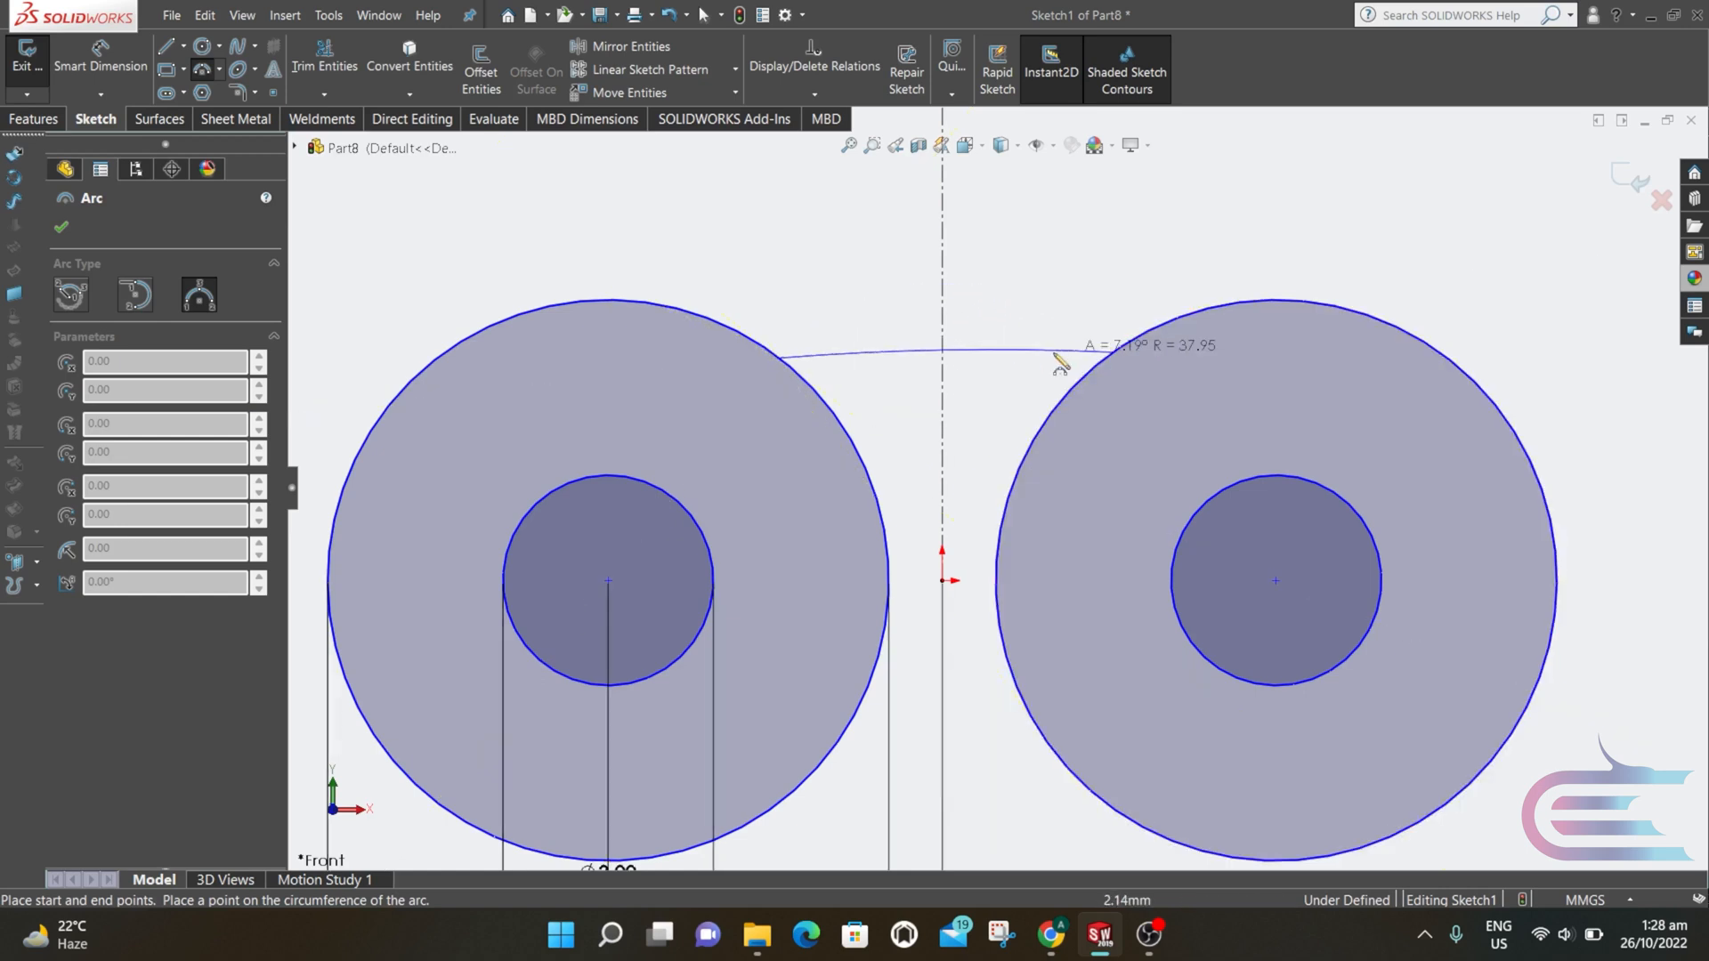
left_click(1001, 412)
key("Escape")
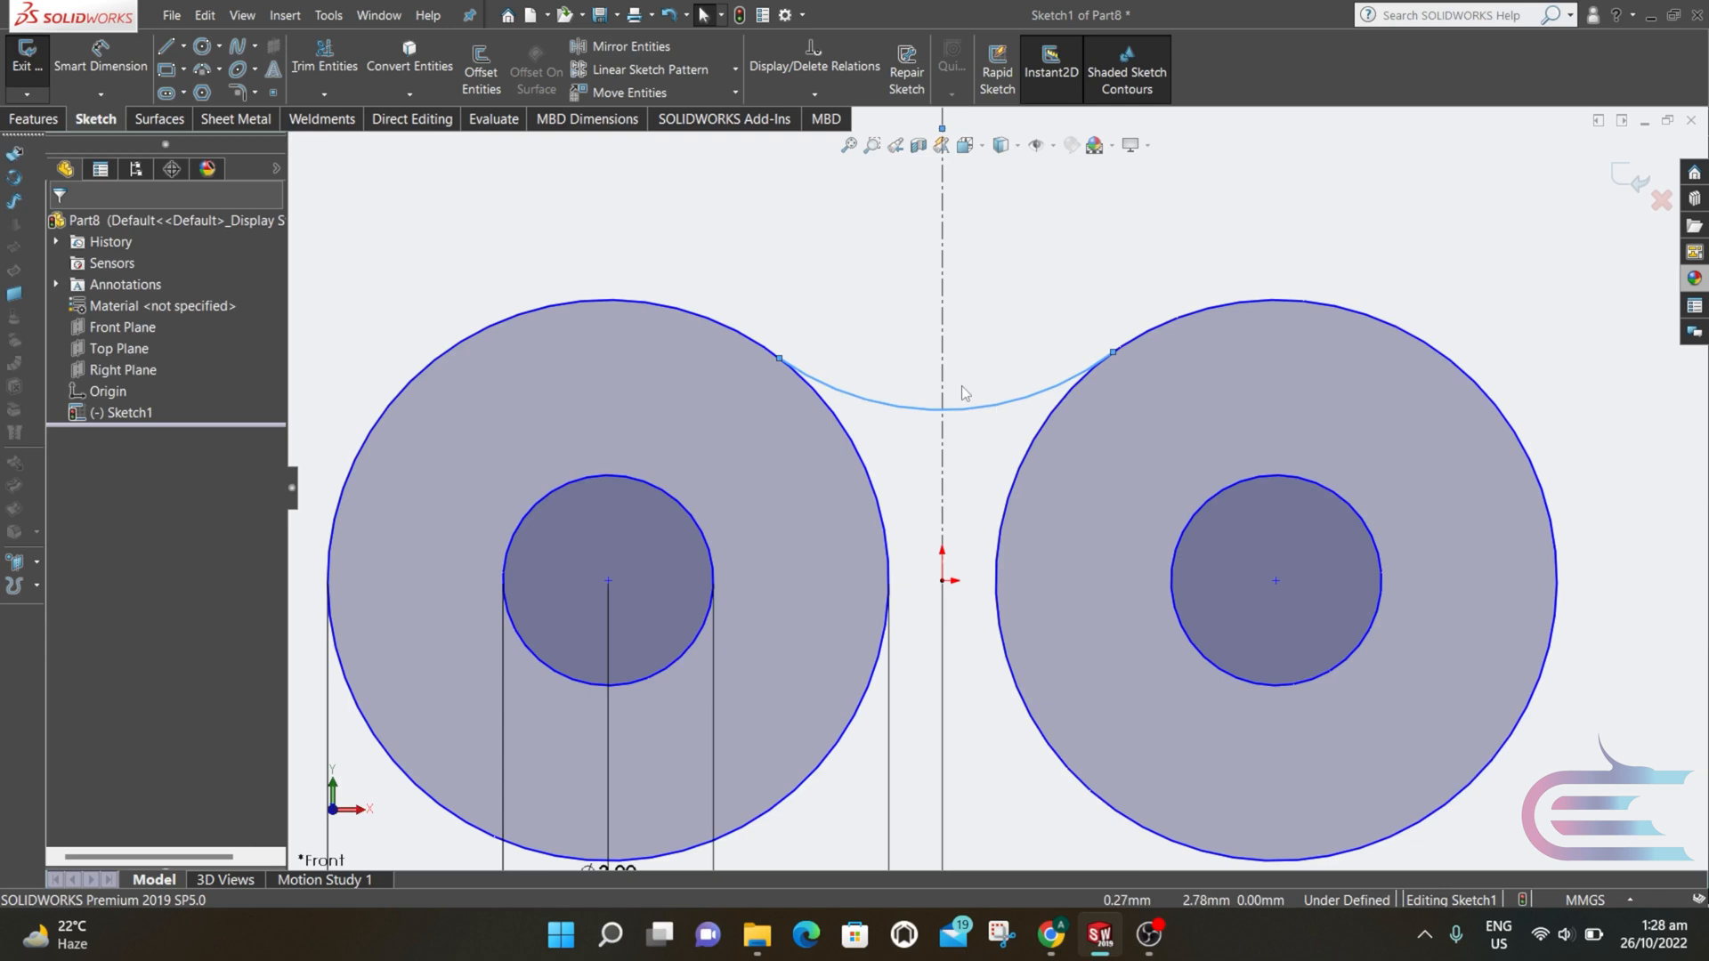
- Add a tangent relation between the connecting arc and the left outer circle
left_click(868, 331)
left_click(844, 388)
left_click(746, 339, "ctrl")
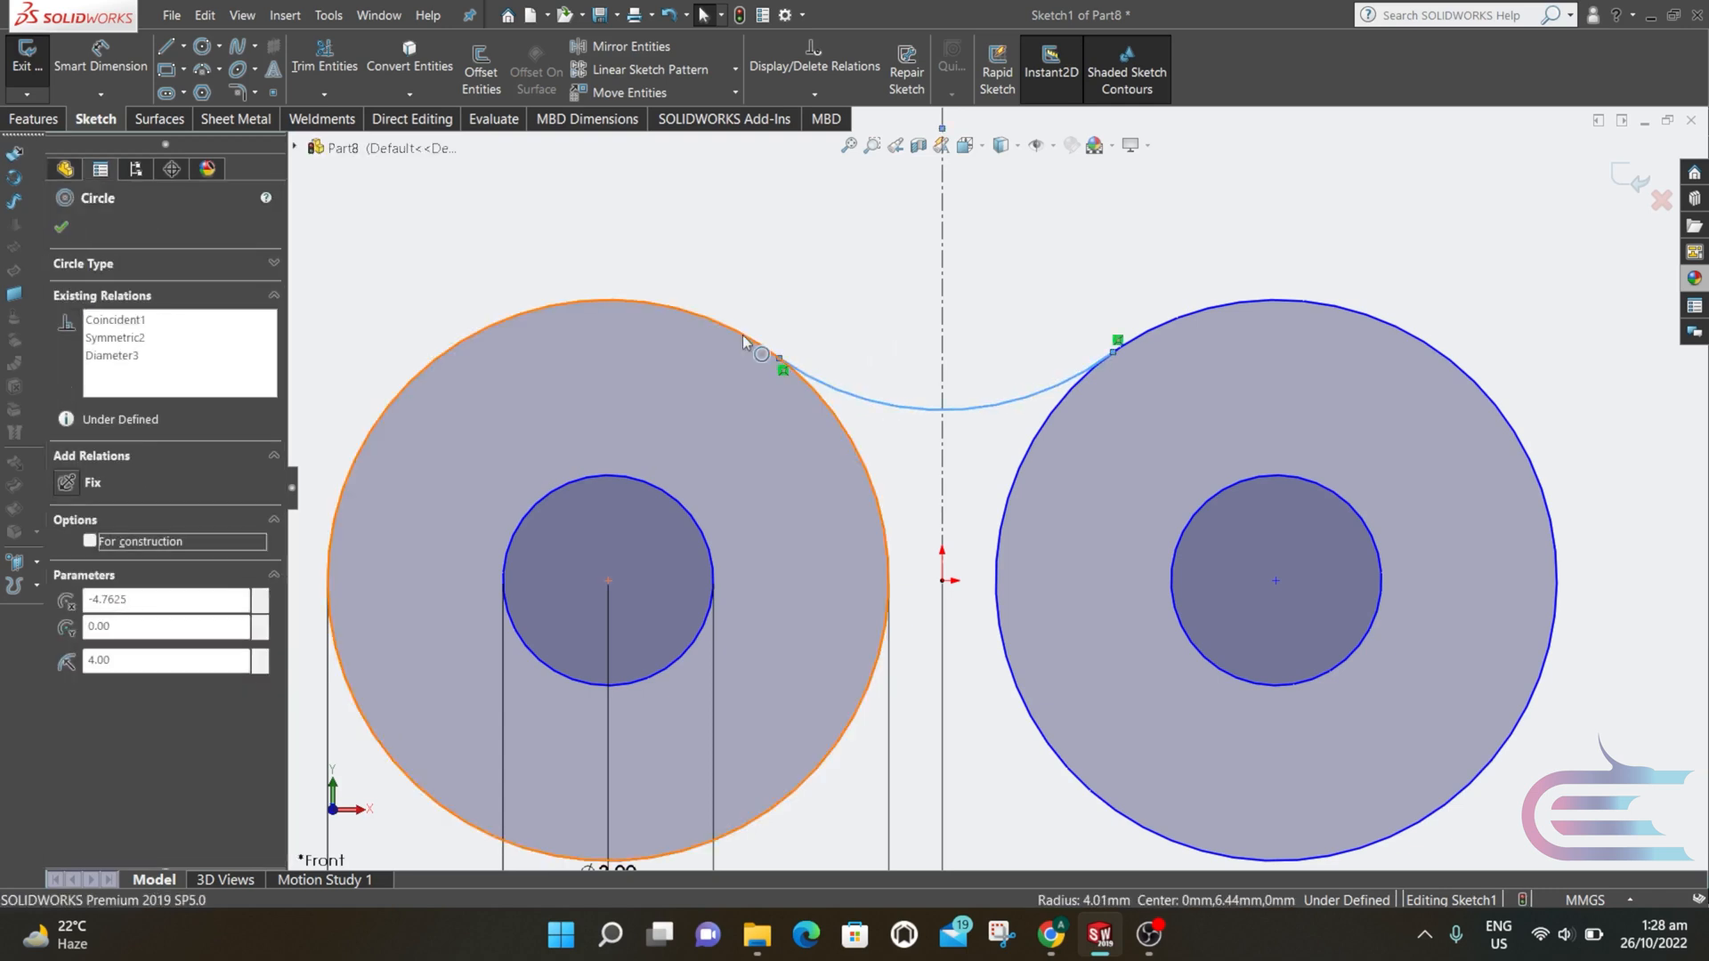
left_click(72, 570)
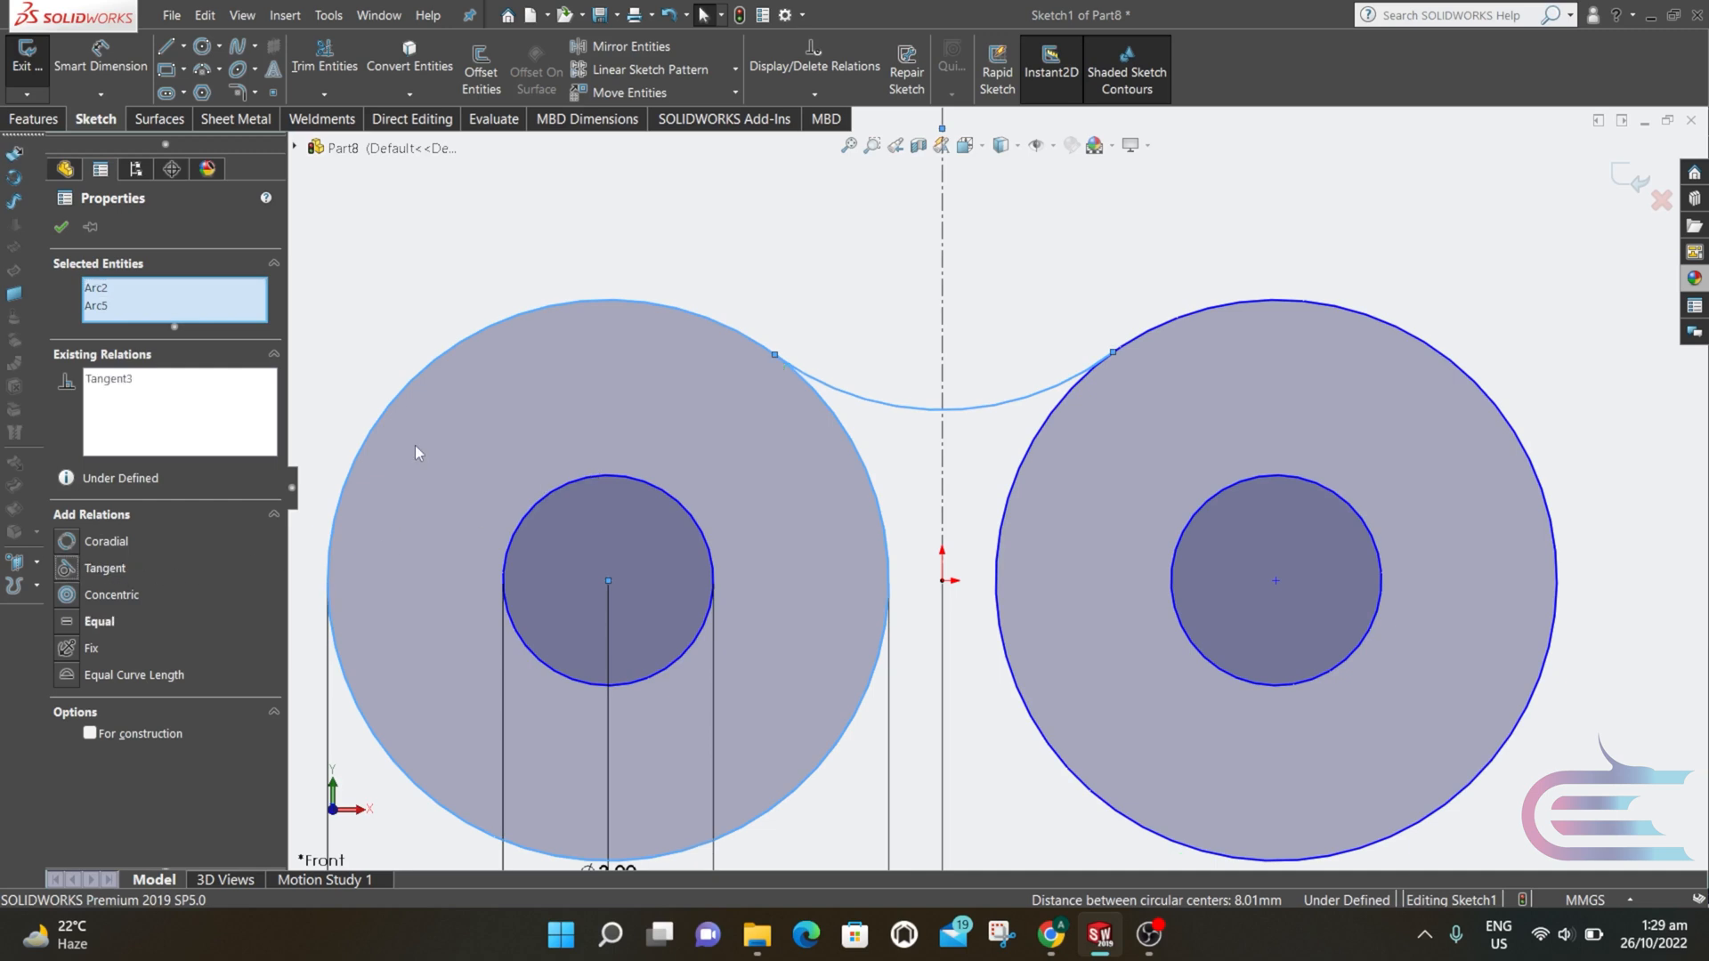
left_click(60, 227)
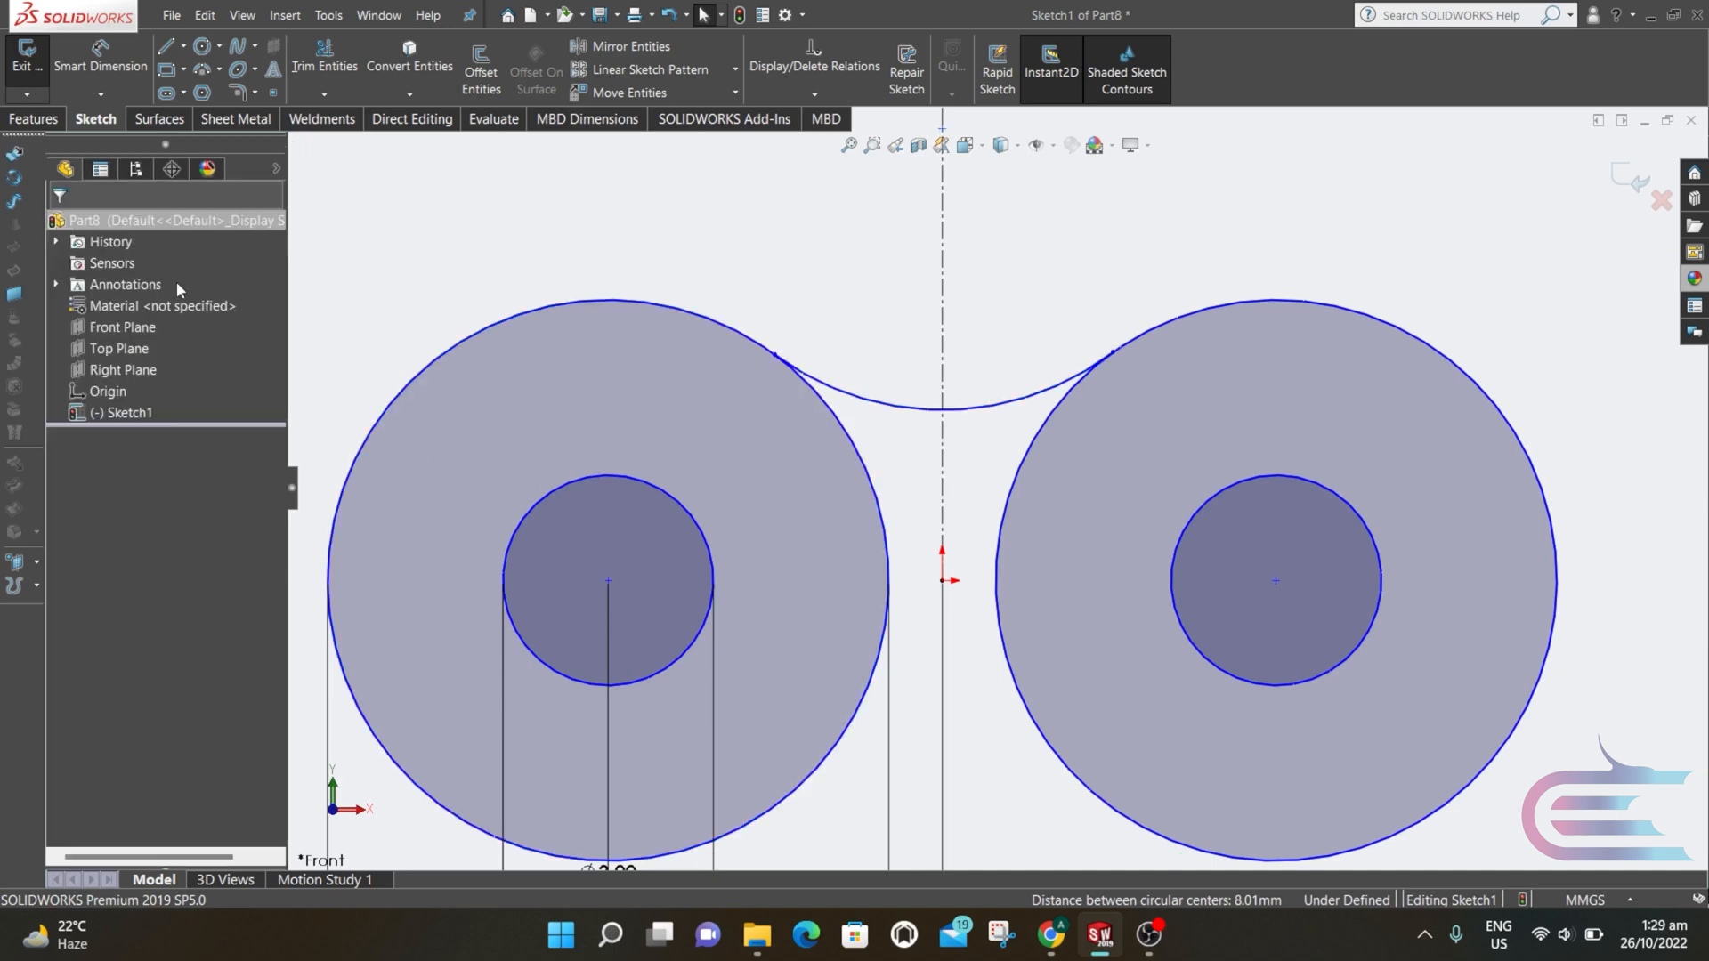
- Add a tangent relation between the connecting arc and the right outer circle
left_click(1047, 392)
left_click(1155, 328, "ctrl")
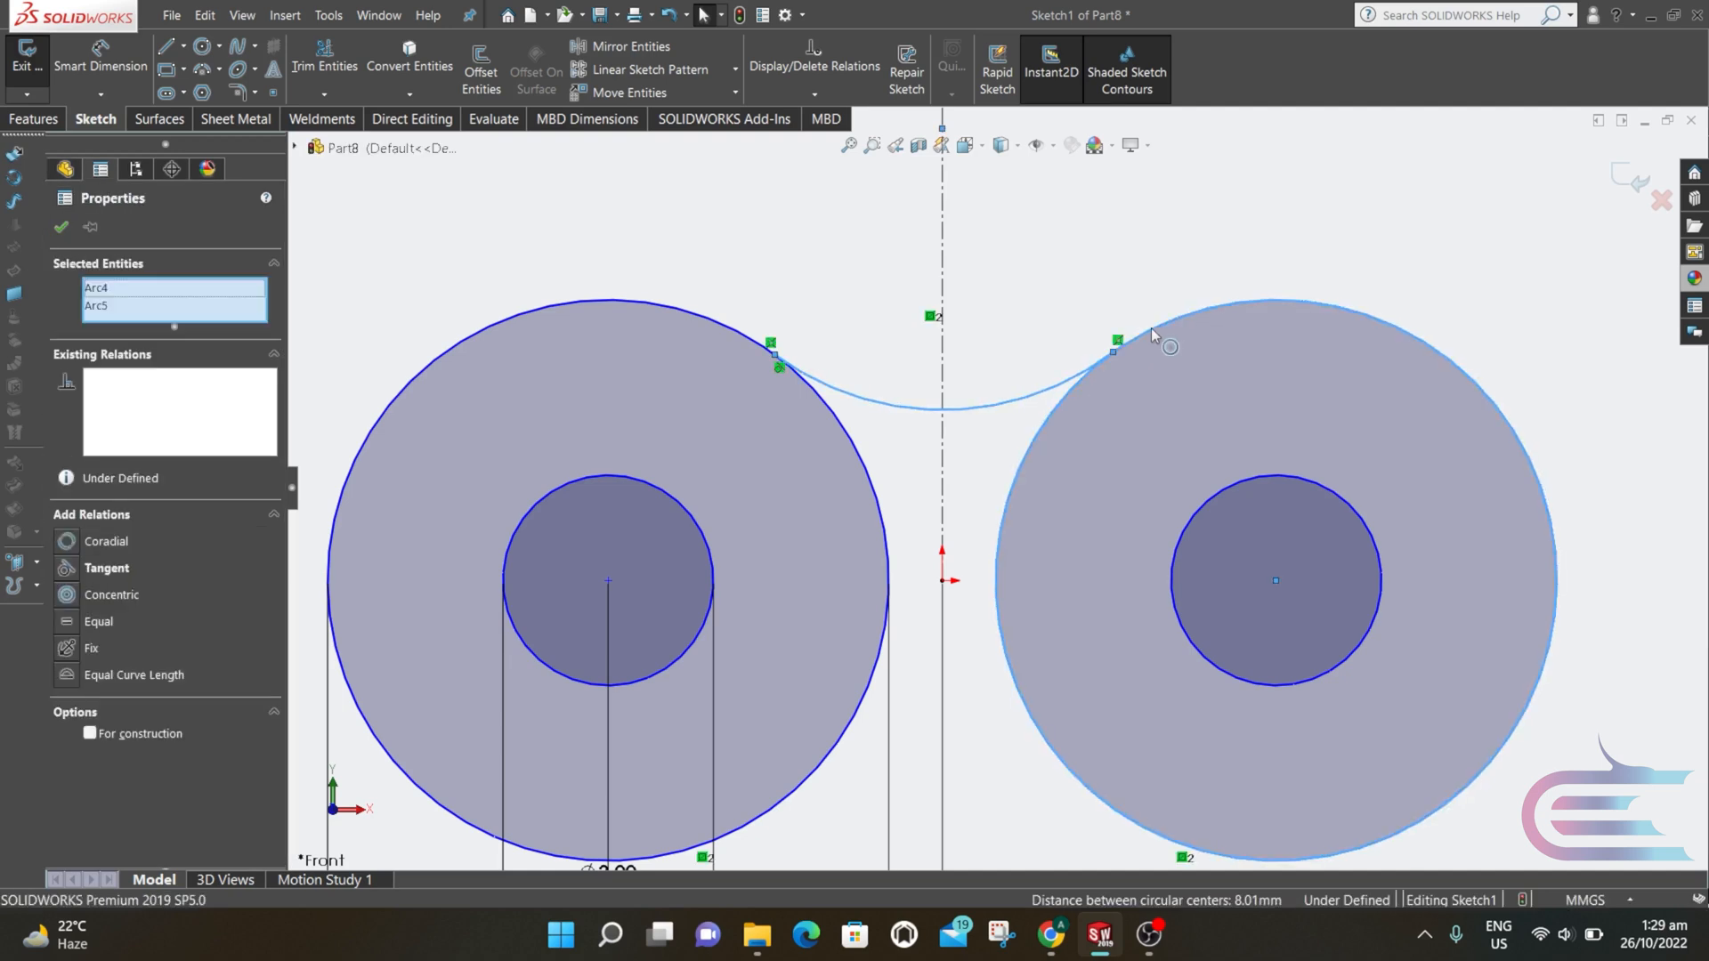
left_click(65, 572)
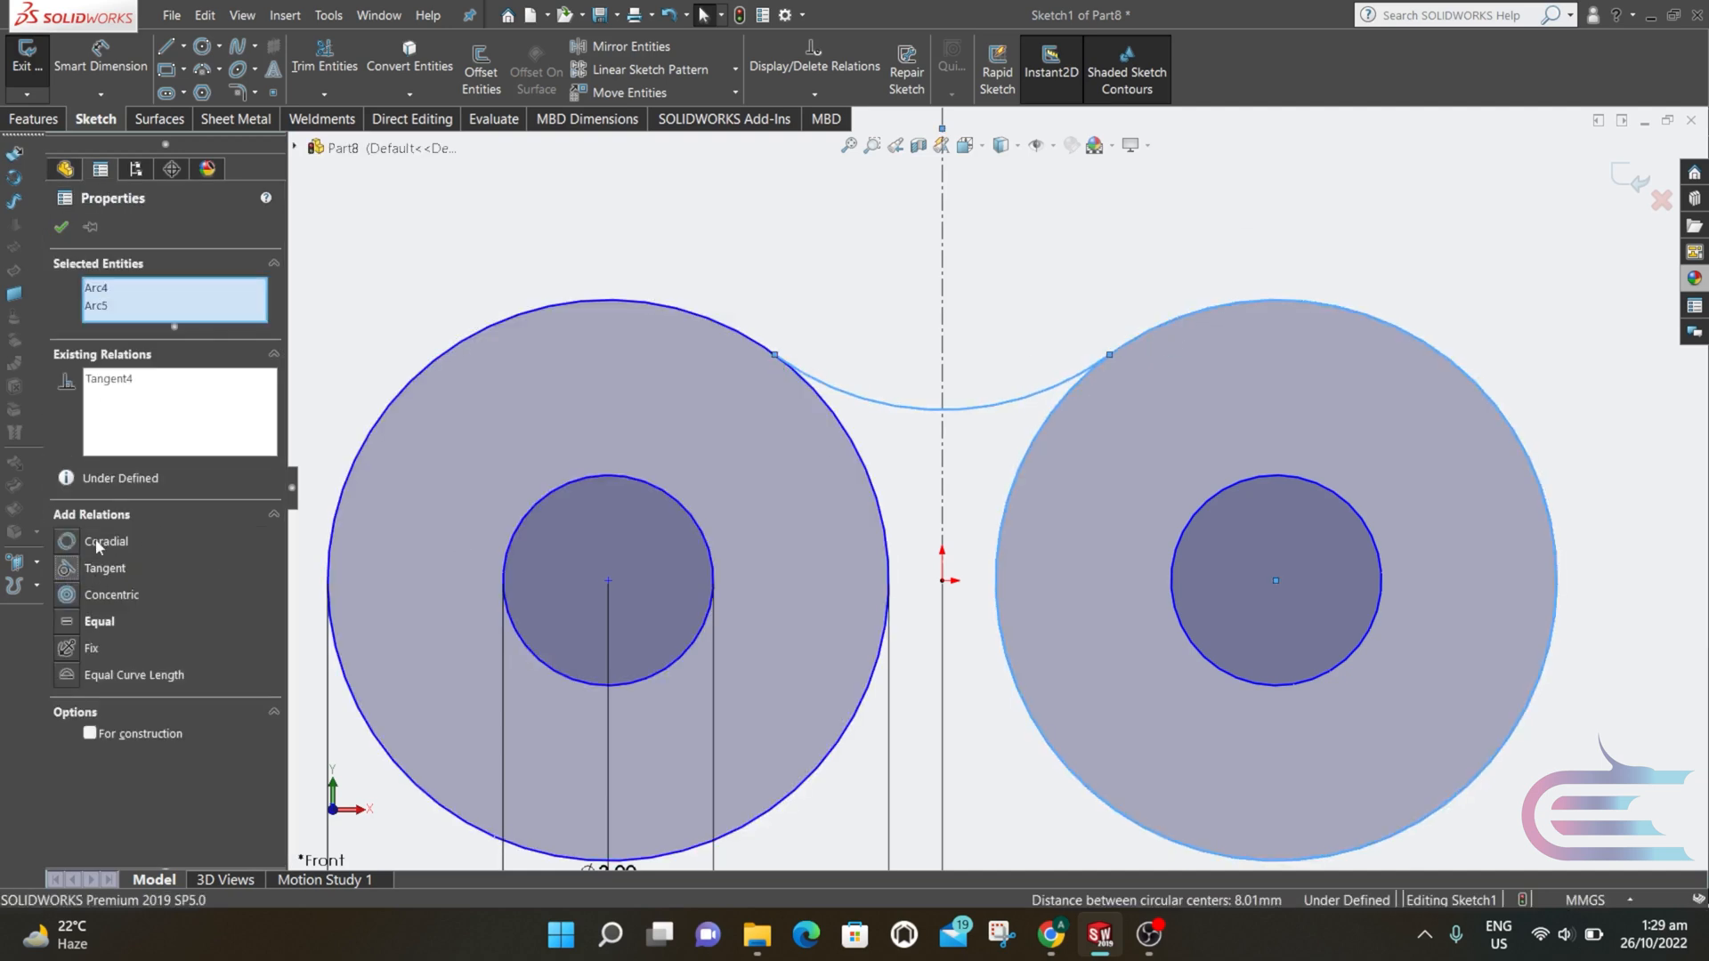
left_click(58, 229)
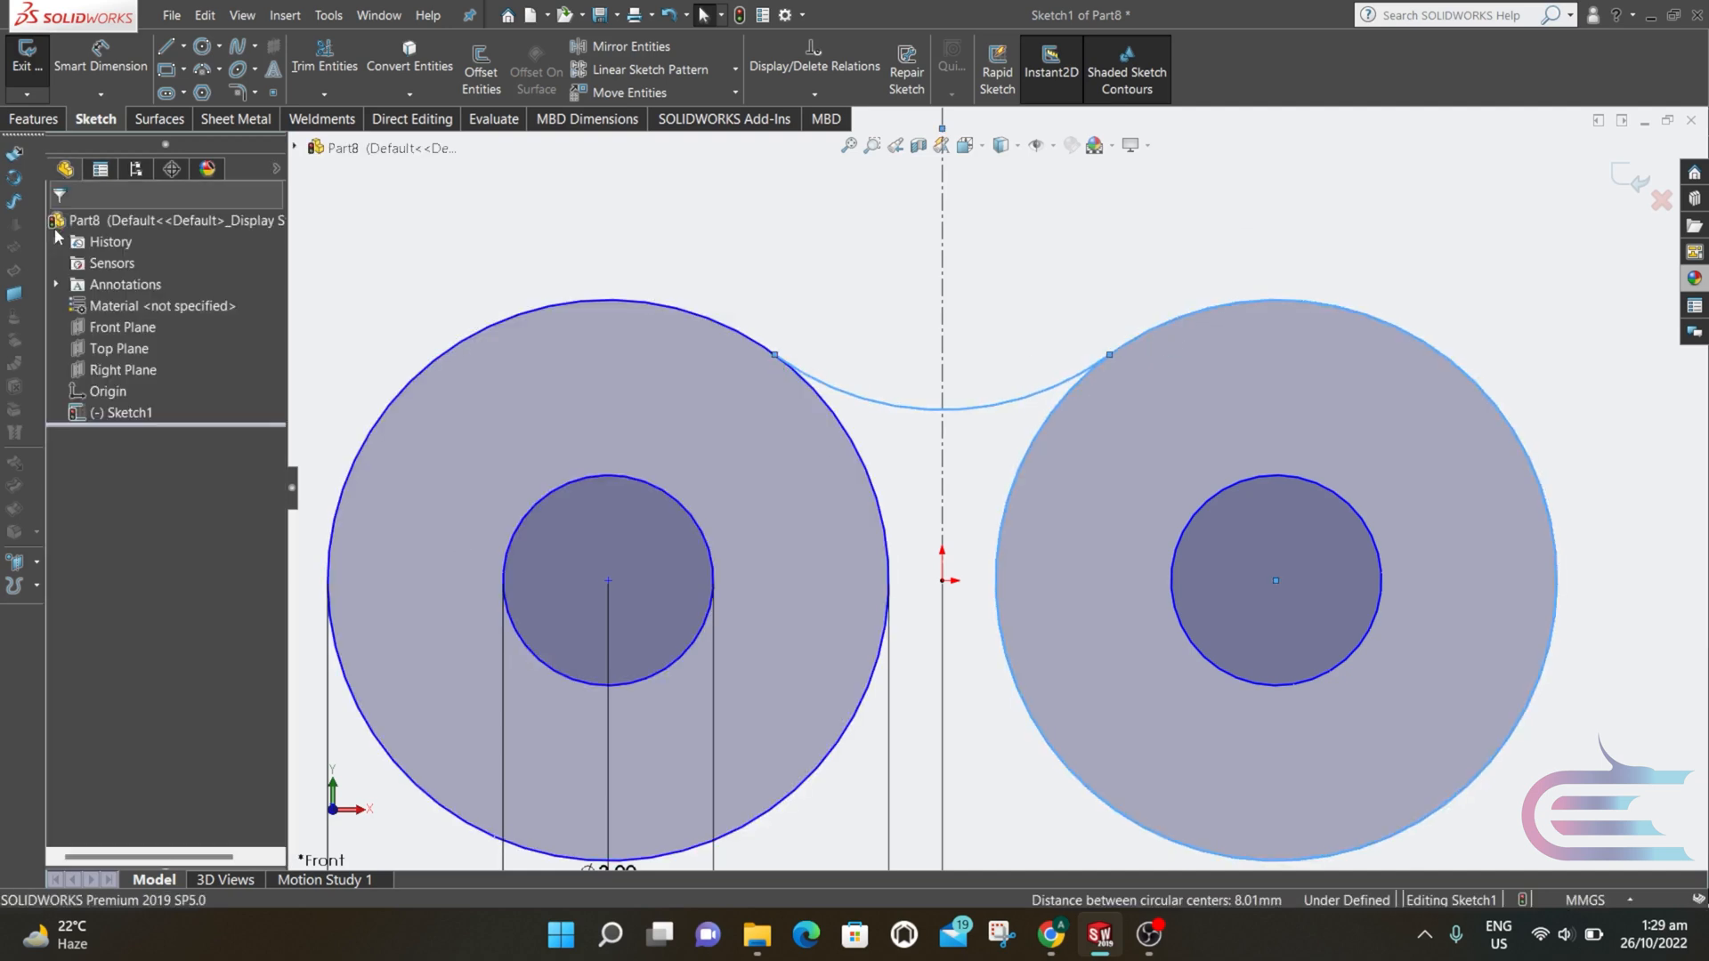
- Sketch a horizontal construction centerline joining the center of the left circles to the center of the right circles
left_click(183, 48)
left_click(213, 92)
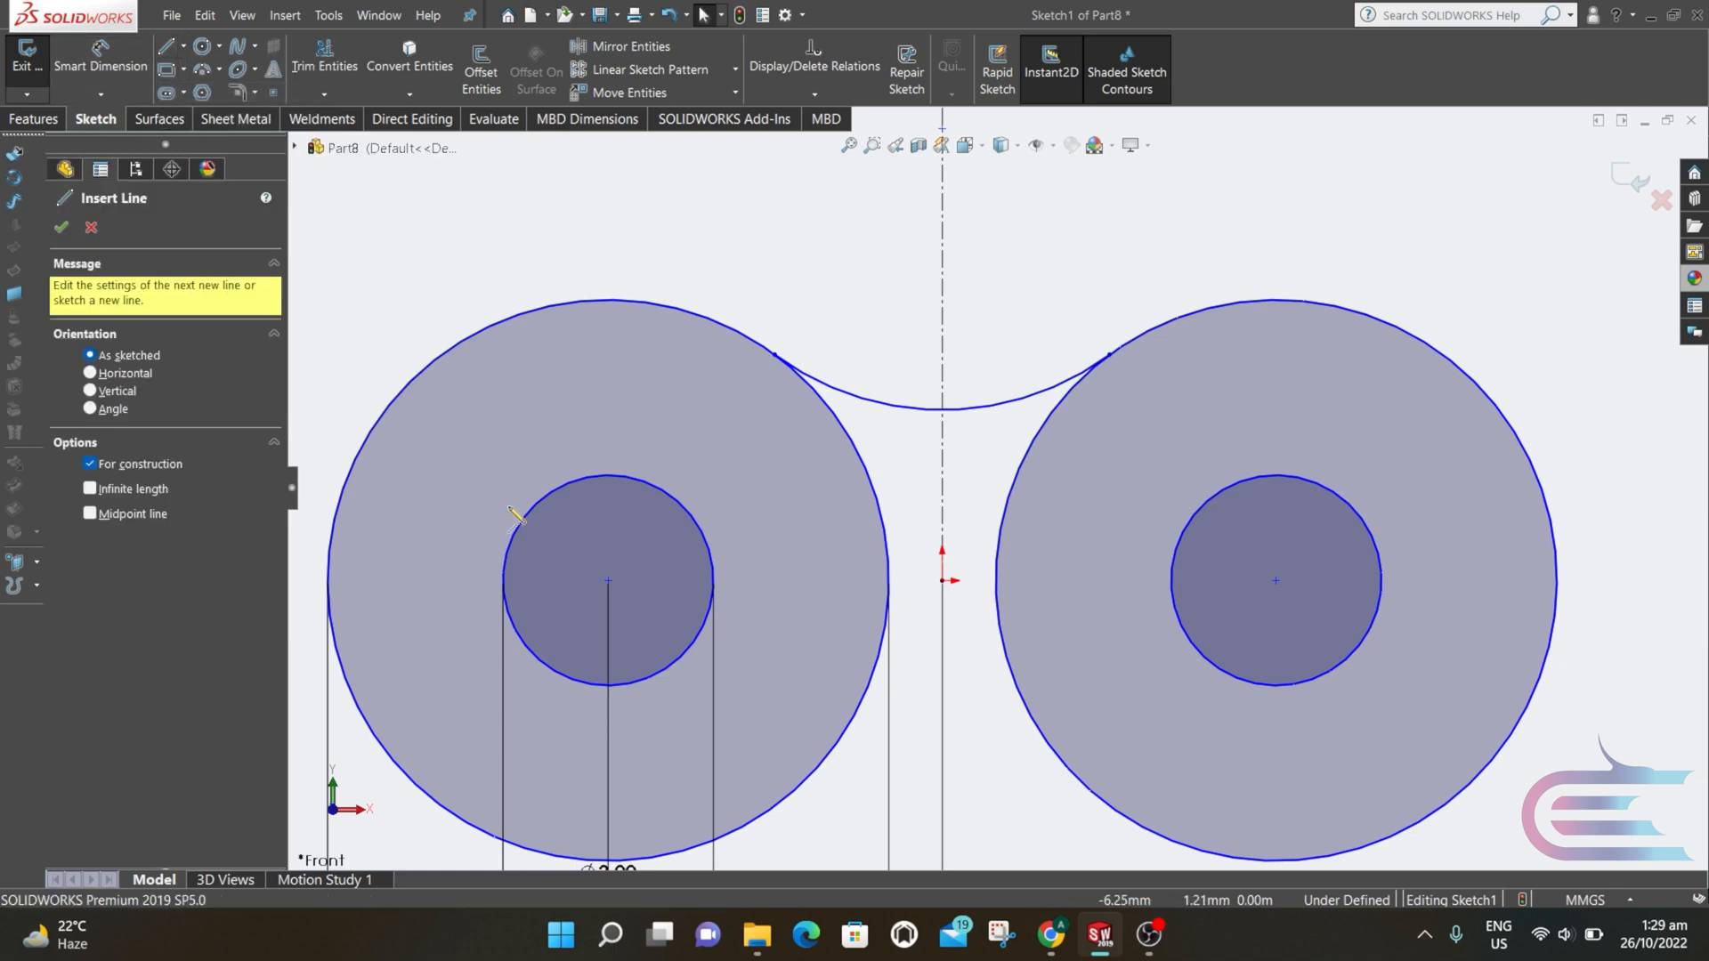
left_click(609, 581)
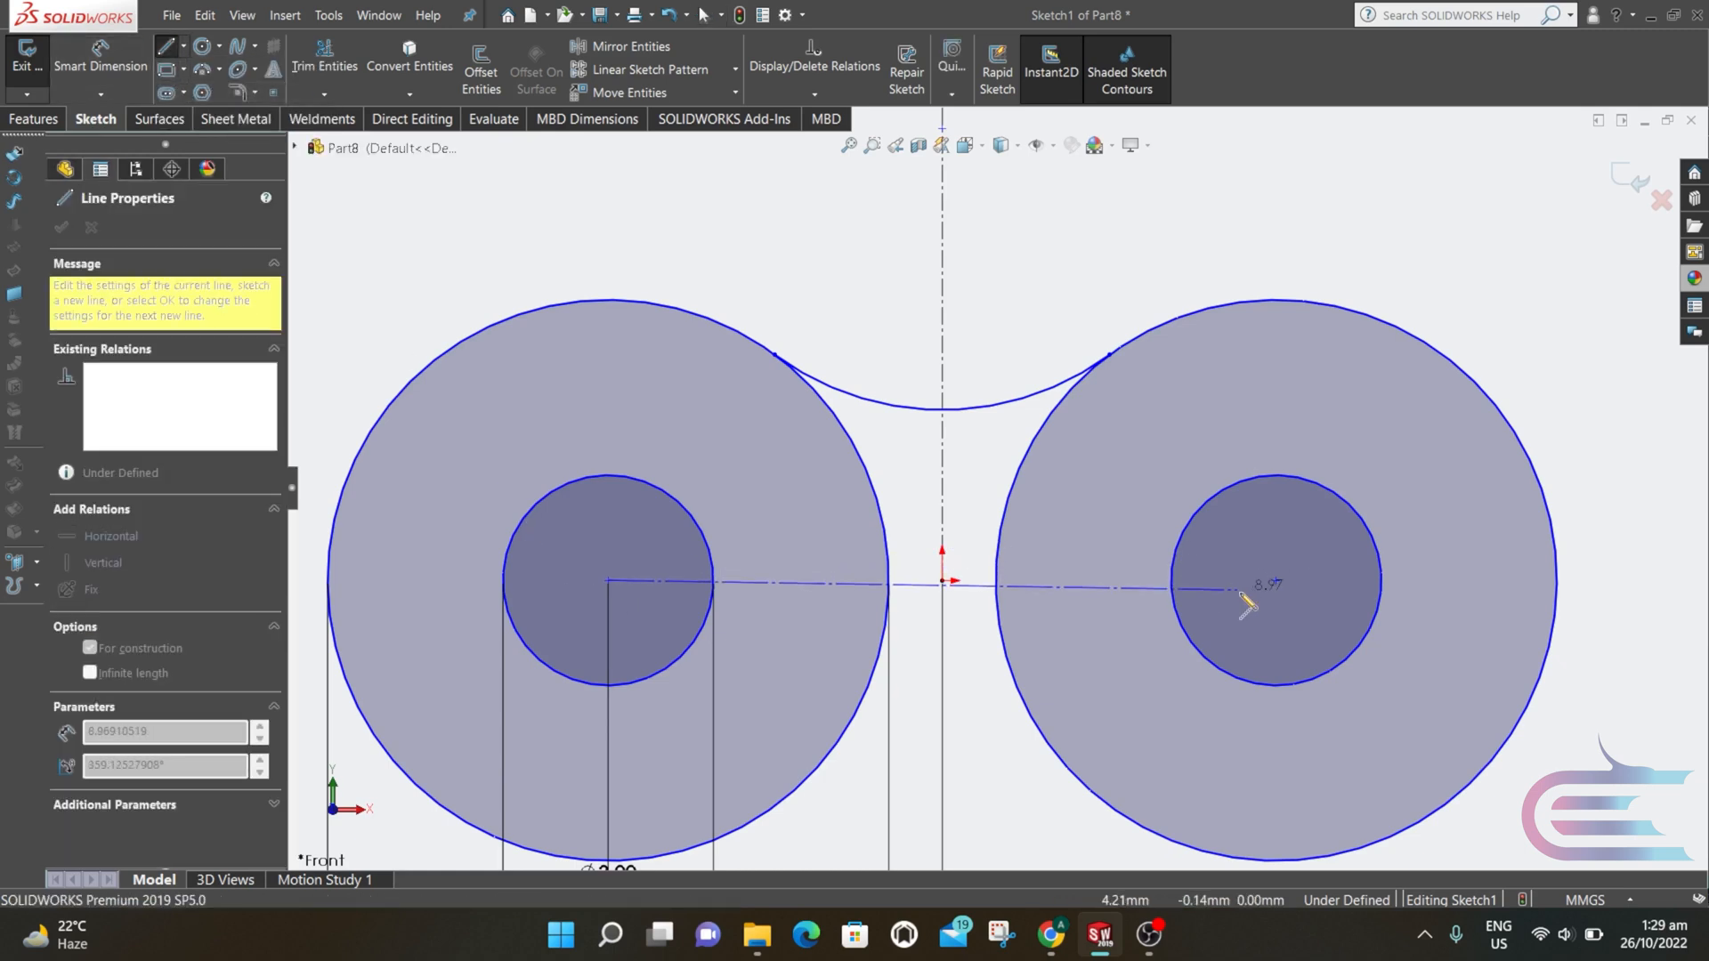
left_click(1276, 580)
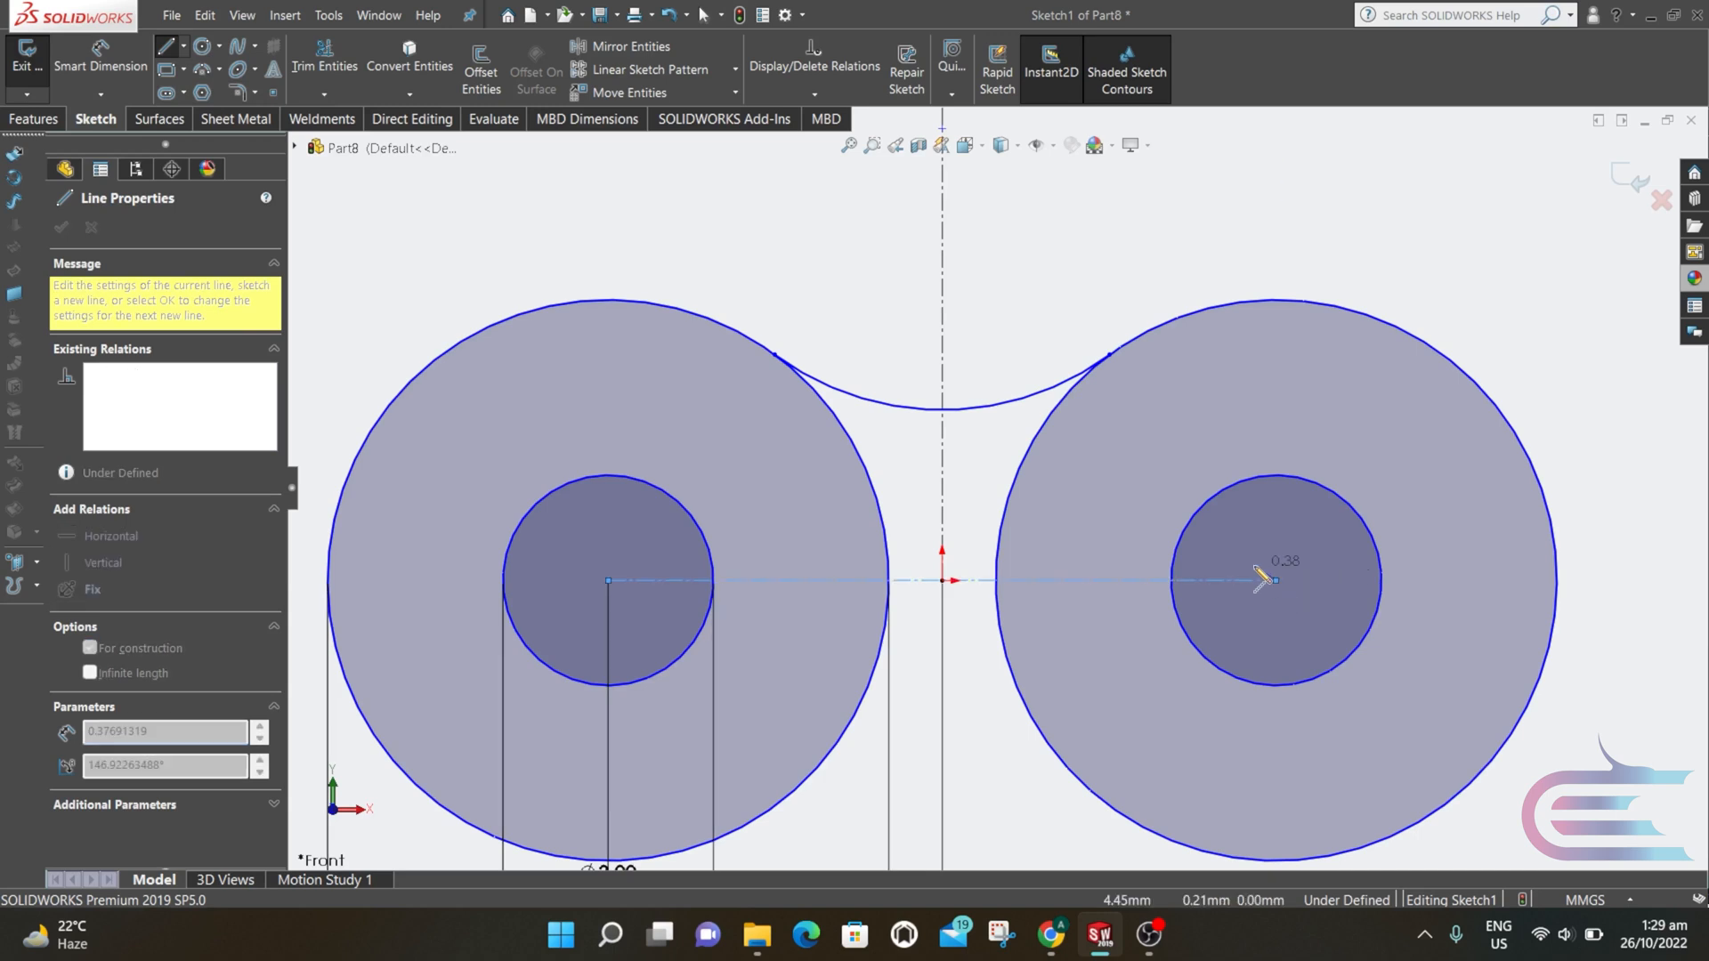
key("Escape")
key("Escape")
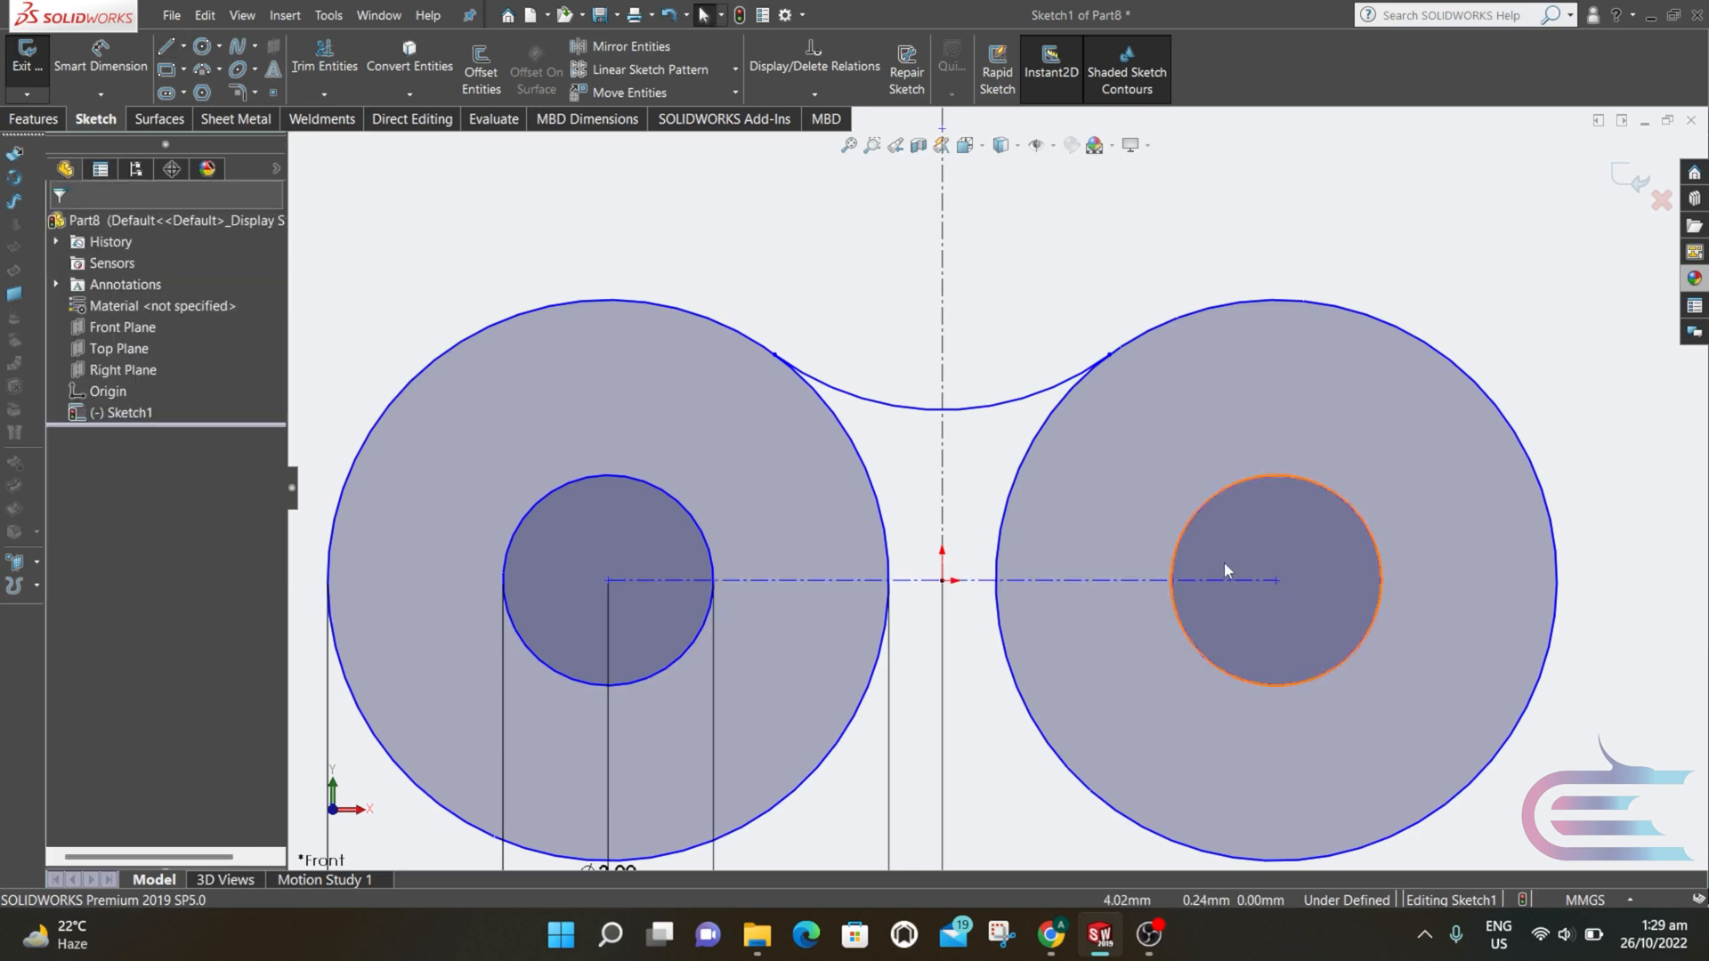
- Mirror the connecting arc about the horizontal centerline, keeping the original
left_click(621, 49)
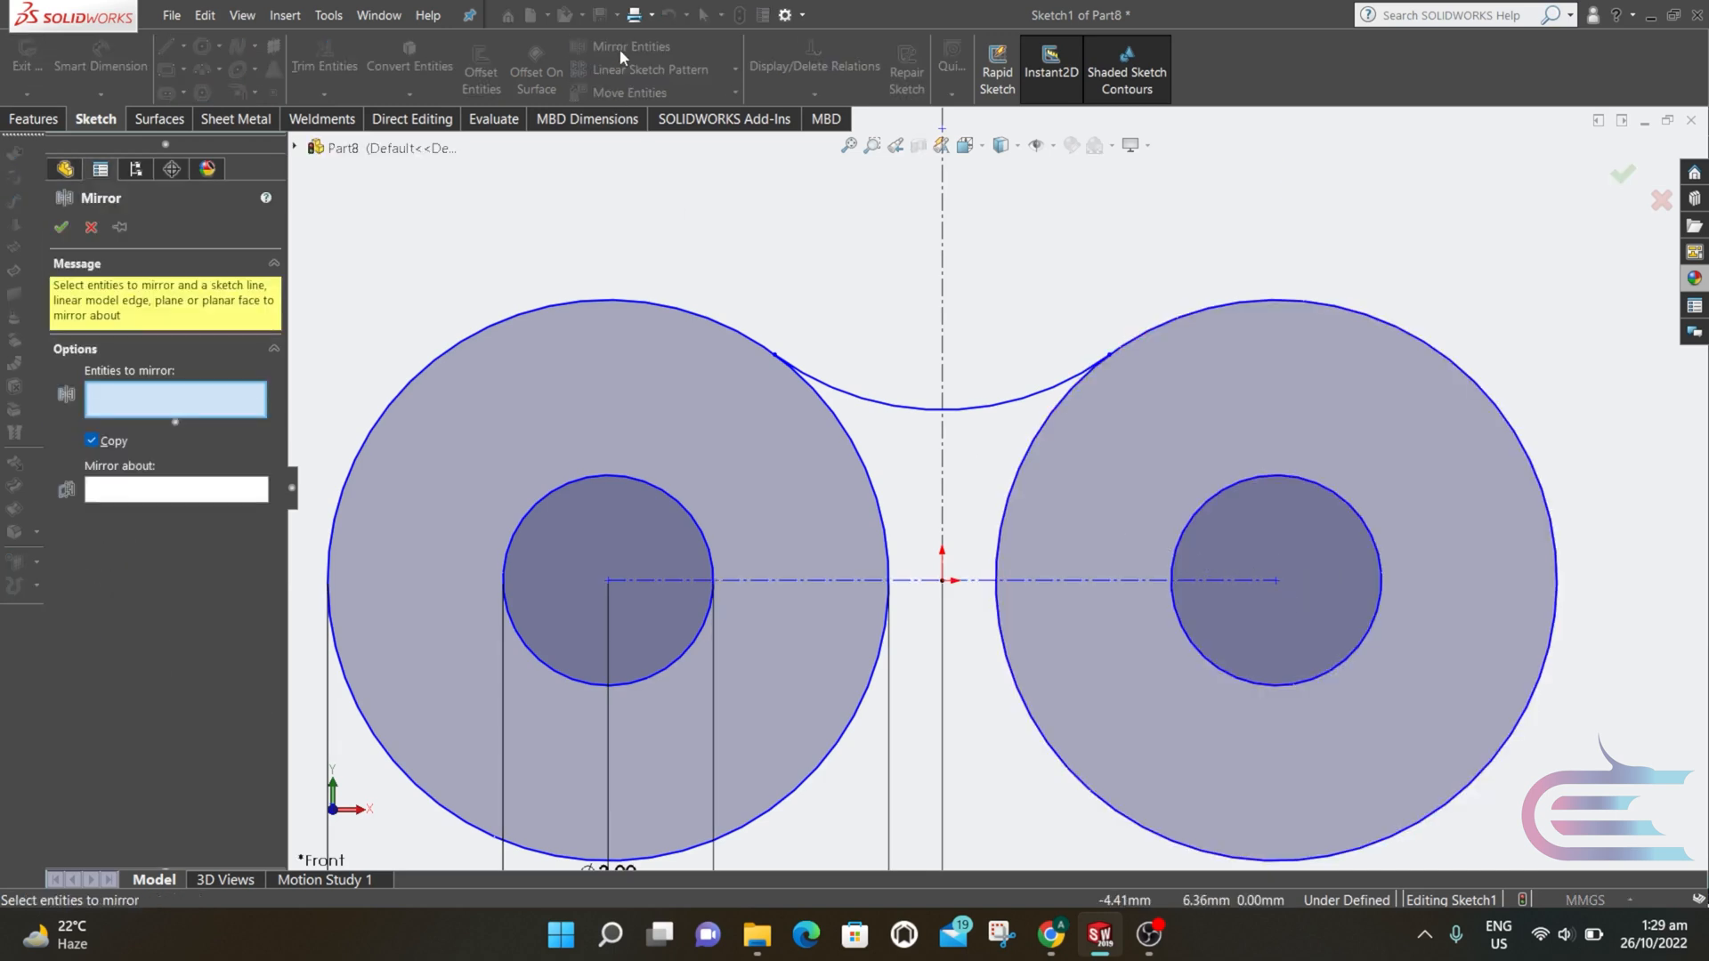
left_click(939, 409)
left_click(229, 492)
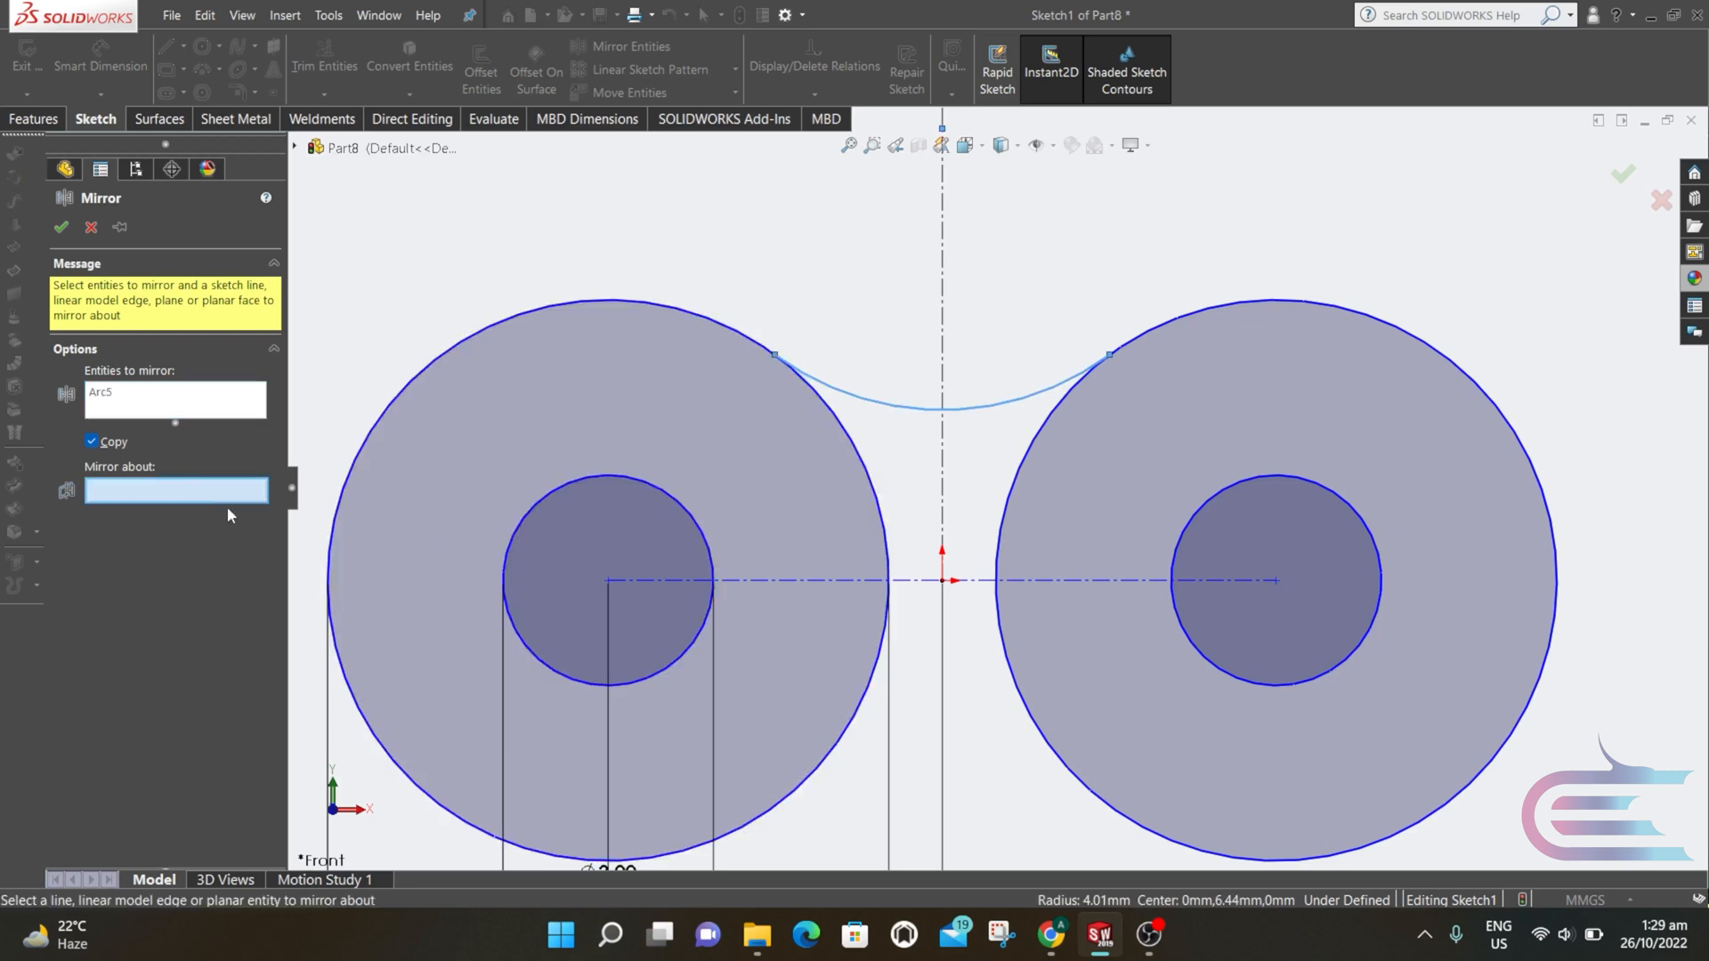
left_click(801, 580)
key("f")
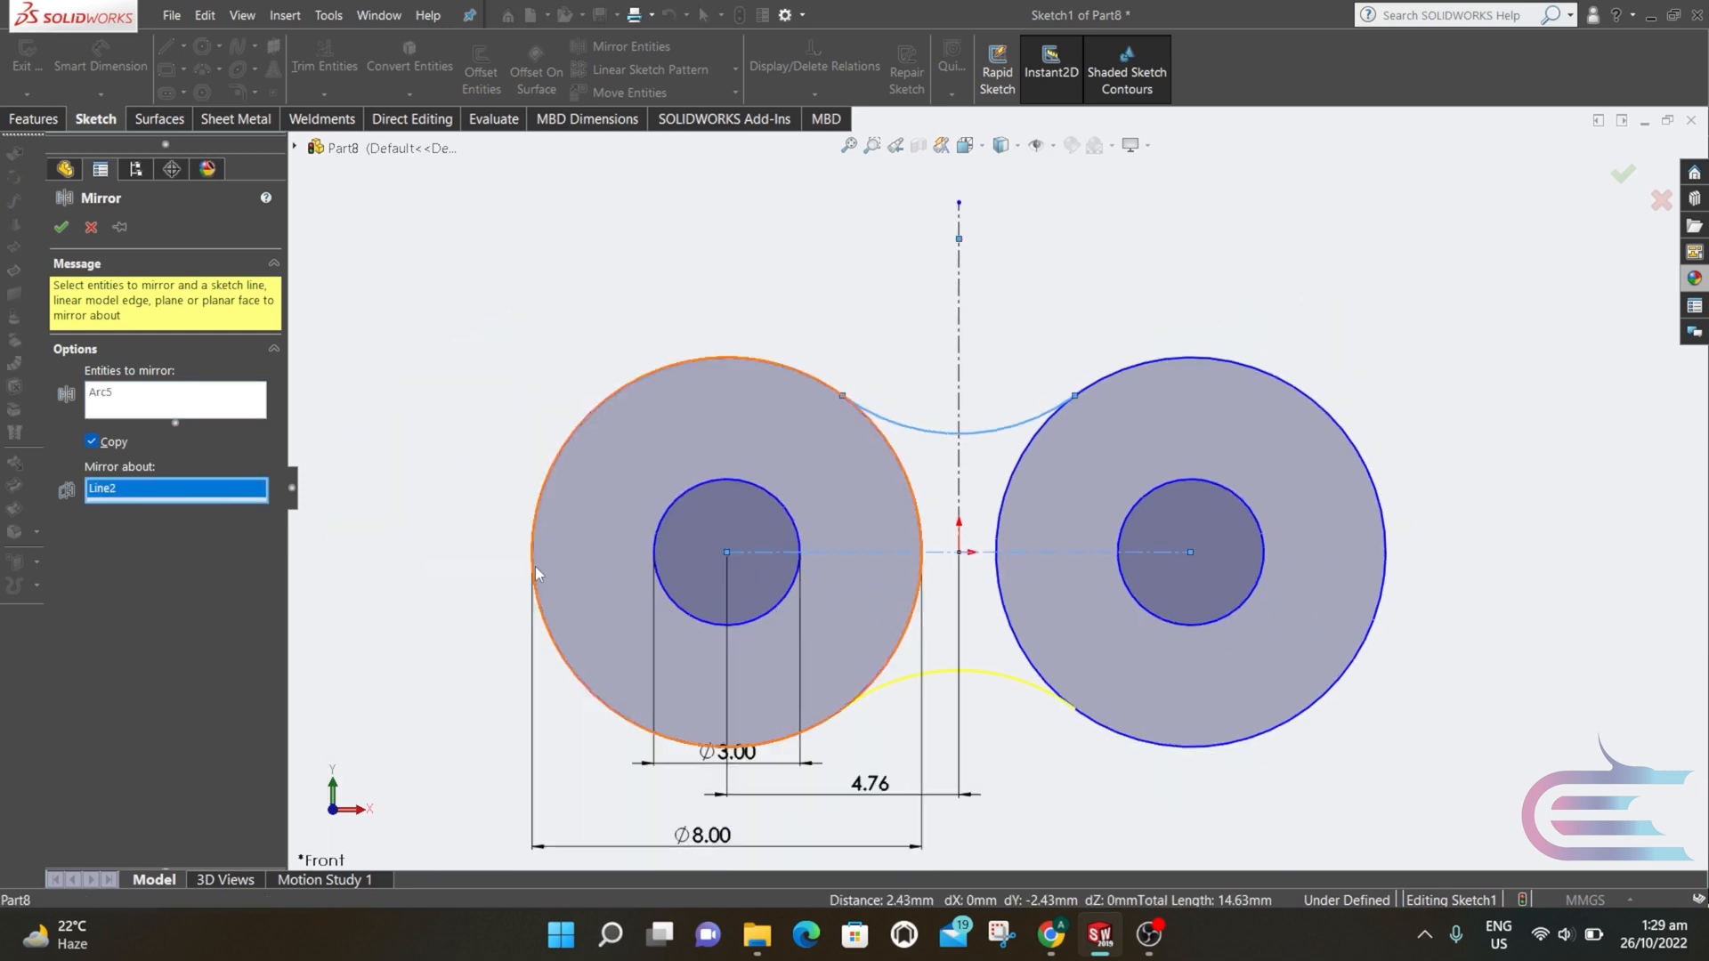
left_click(60, 228)
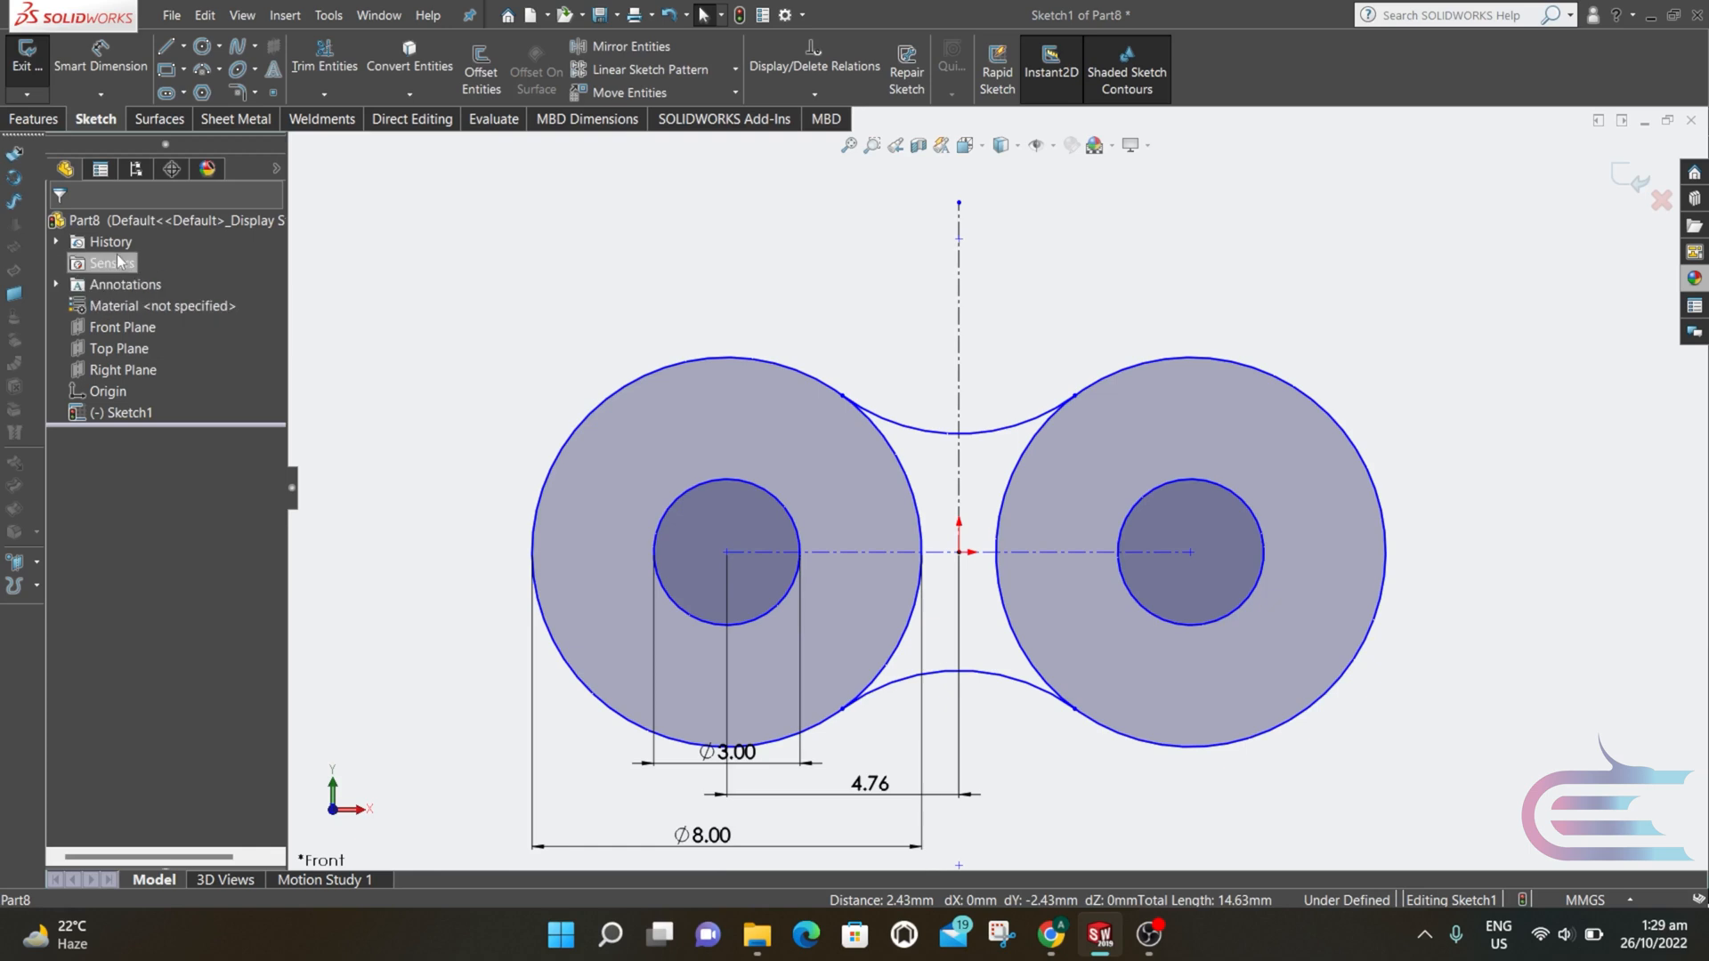
- Power trim the inner portions of both outer circles between the connecting arcs, leaving one continuous link outline
left_click(324, 58)
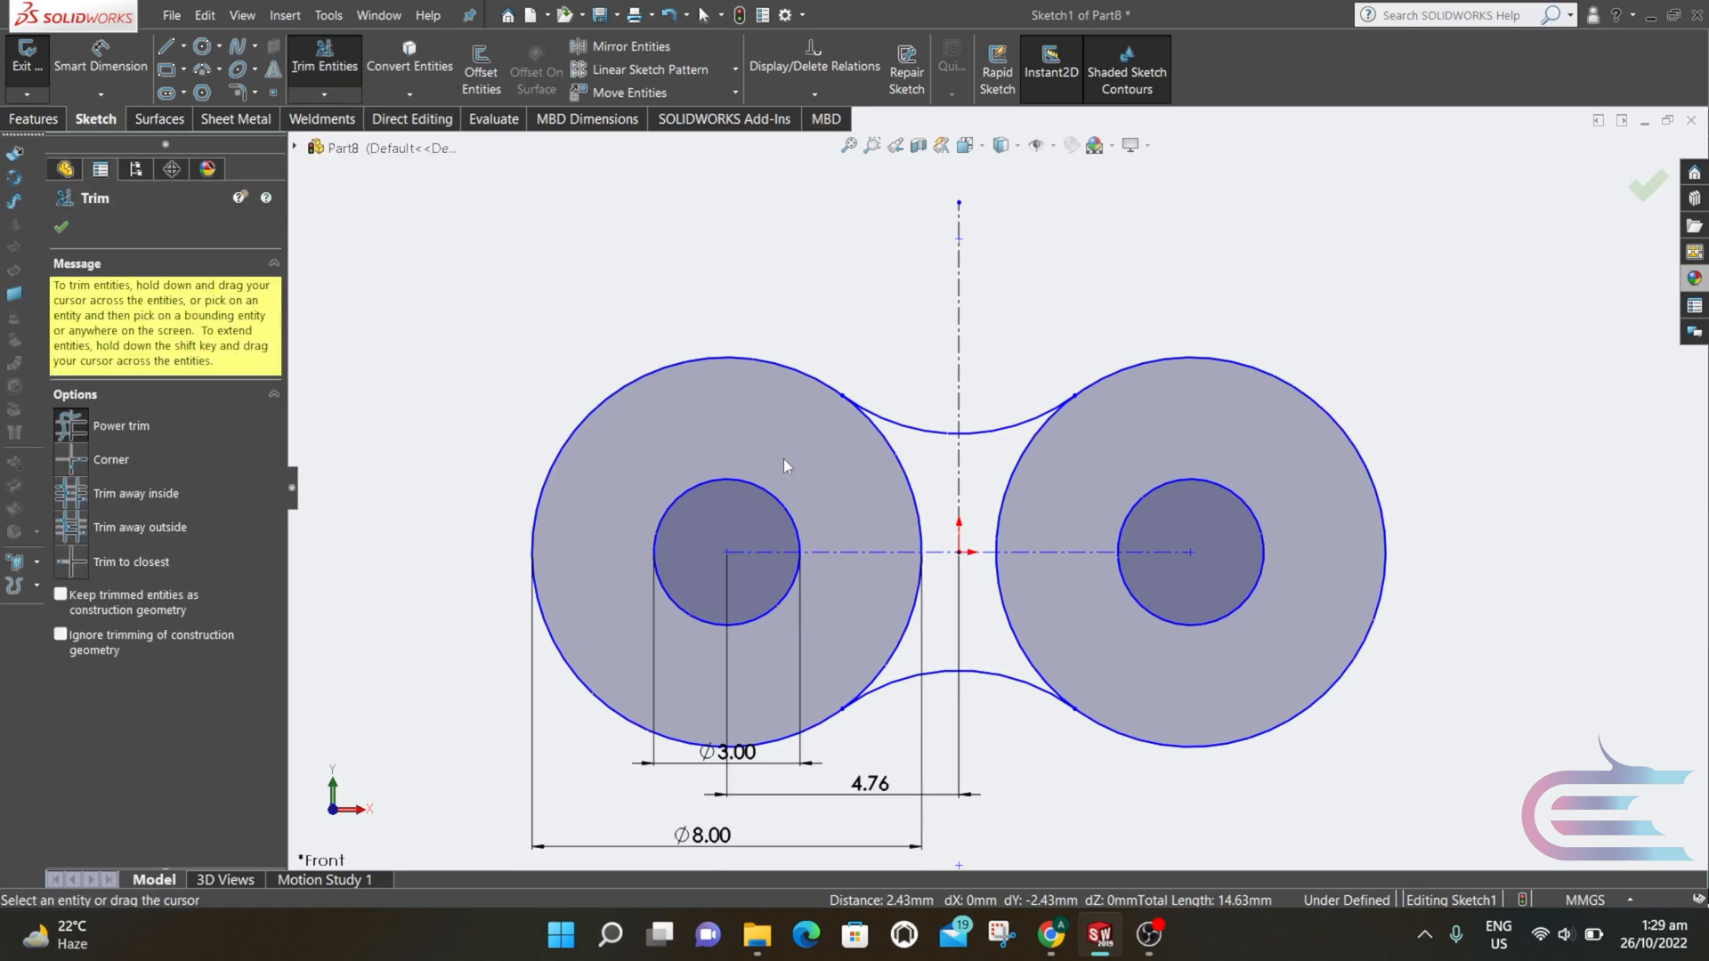
left_click_drag(887, 488, 922, 485)
left_click_drag(890, 611, 1051, 605)
left_click_drag(1020, 483, 1000, 481)
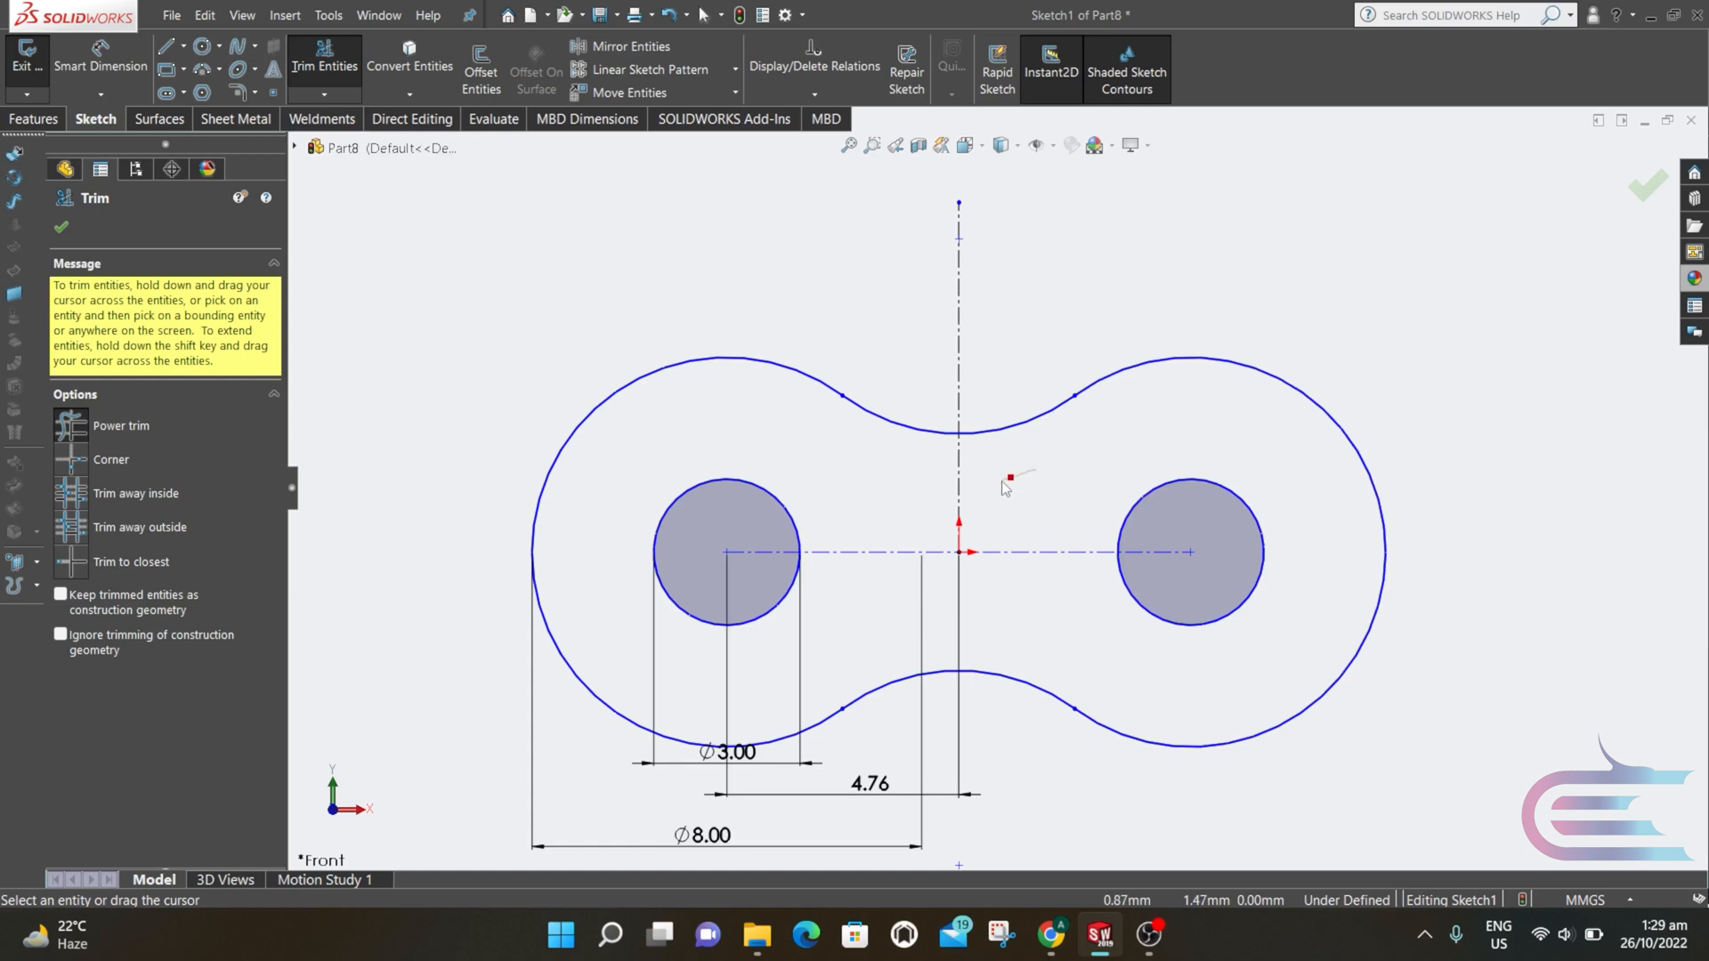
left_click(62, 229)
- Extrude the link profile as a blind boss 1 mm deep
left_click(33, 118)
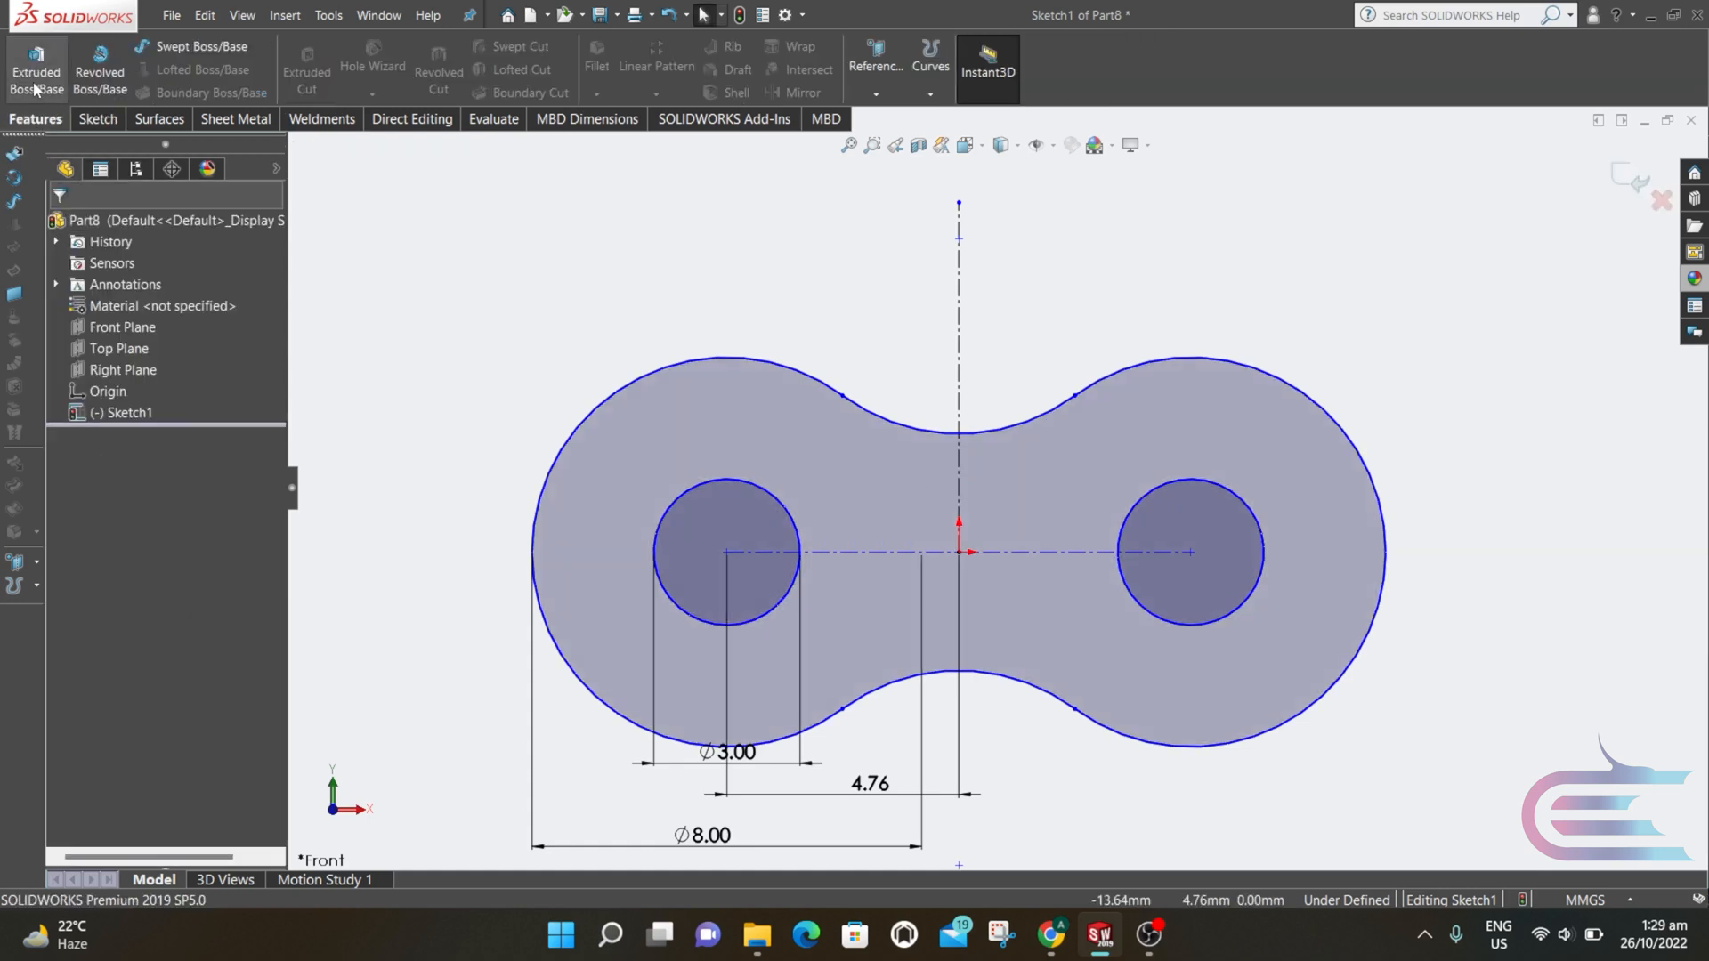
left_click(33, 71)
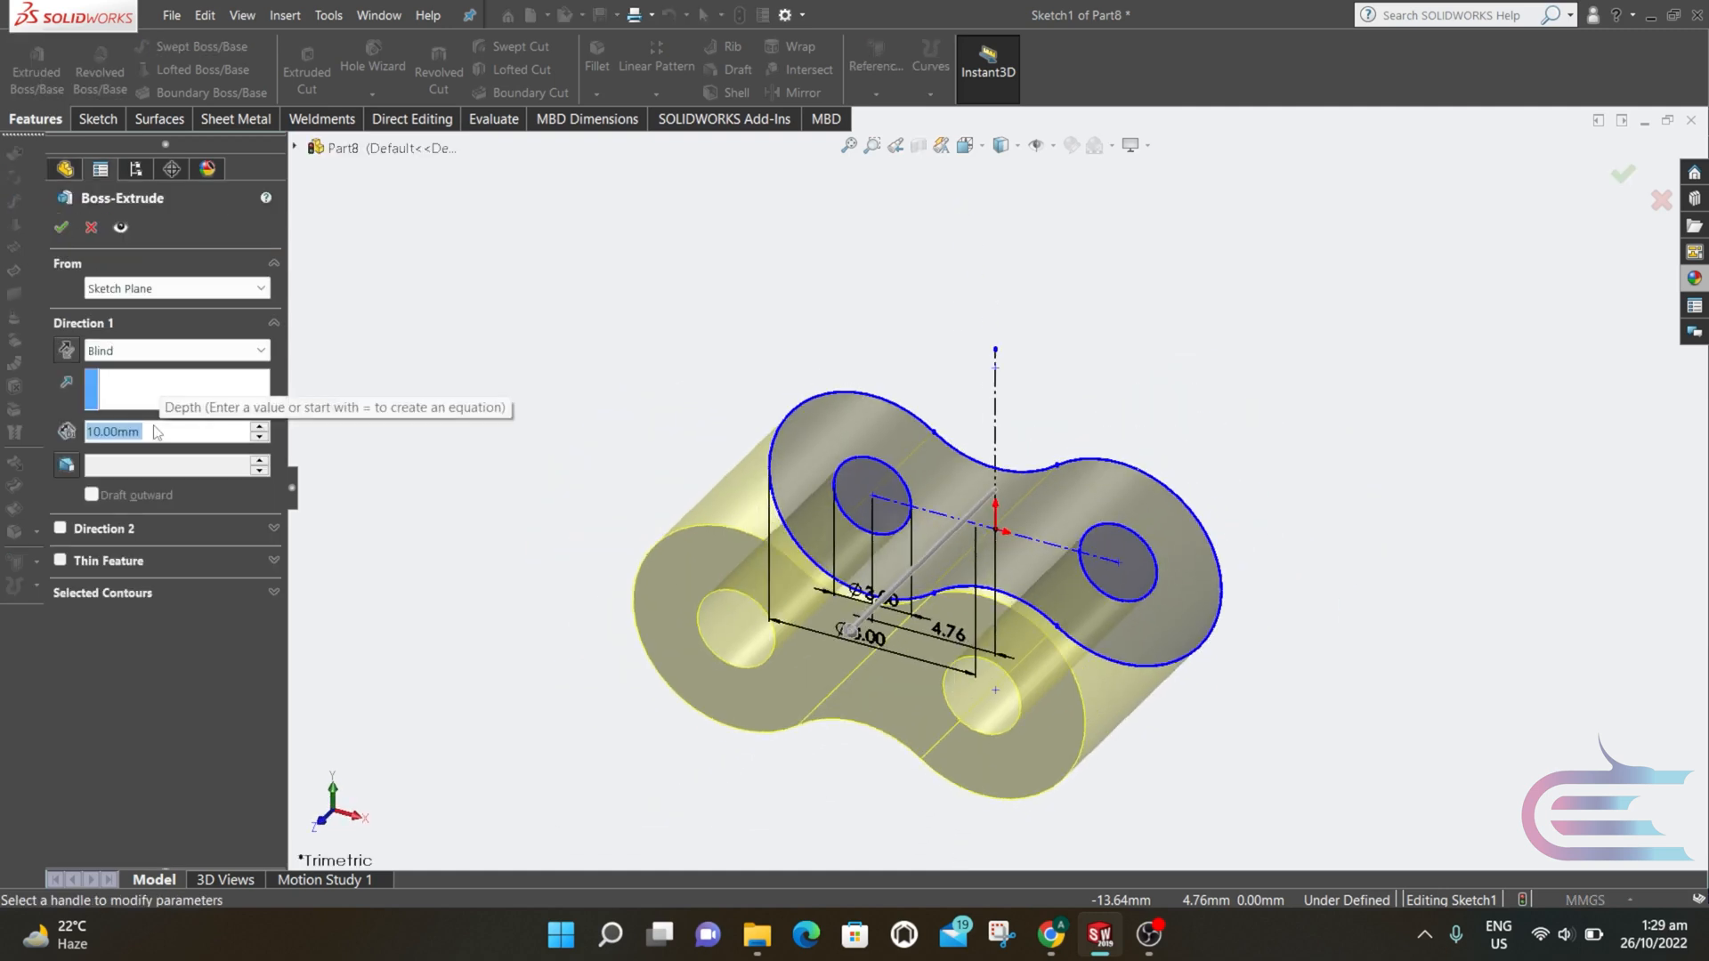
type("2")
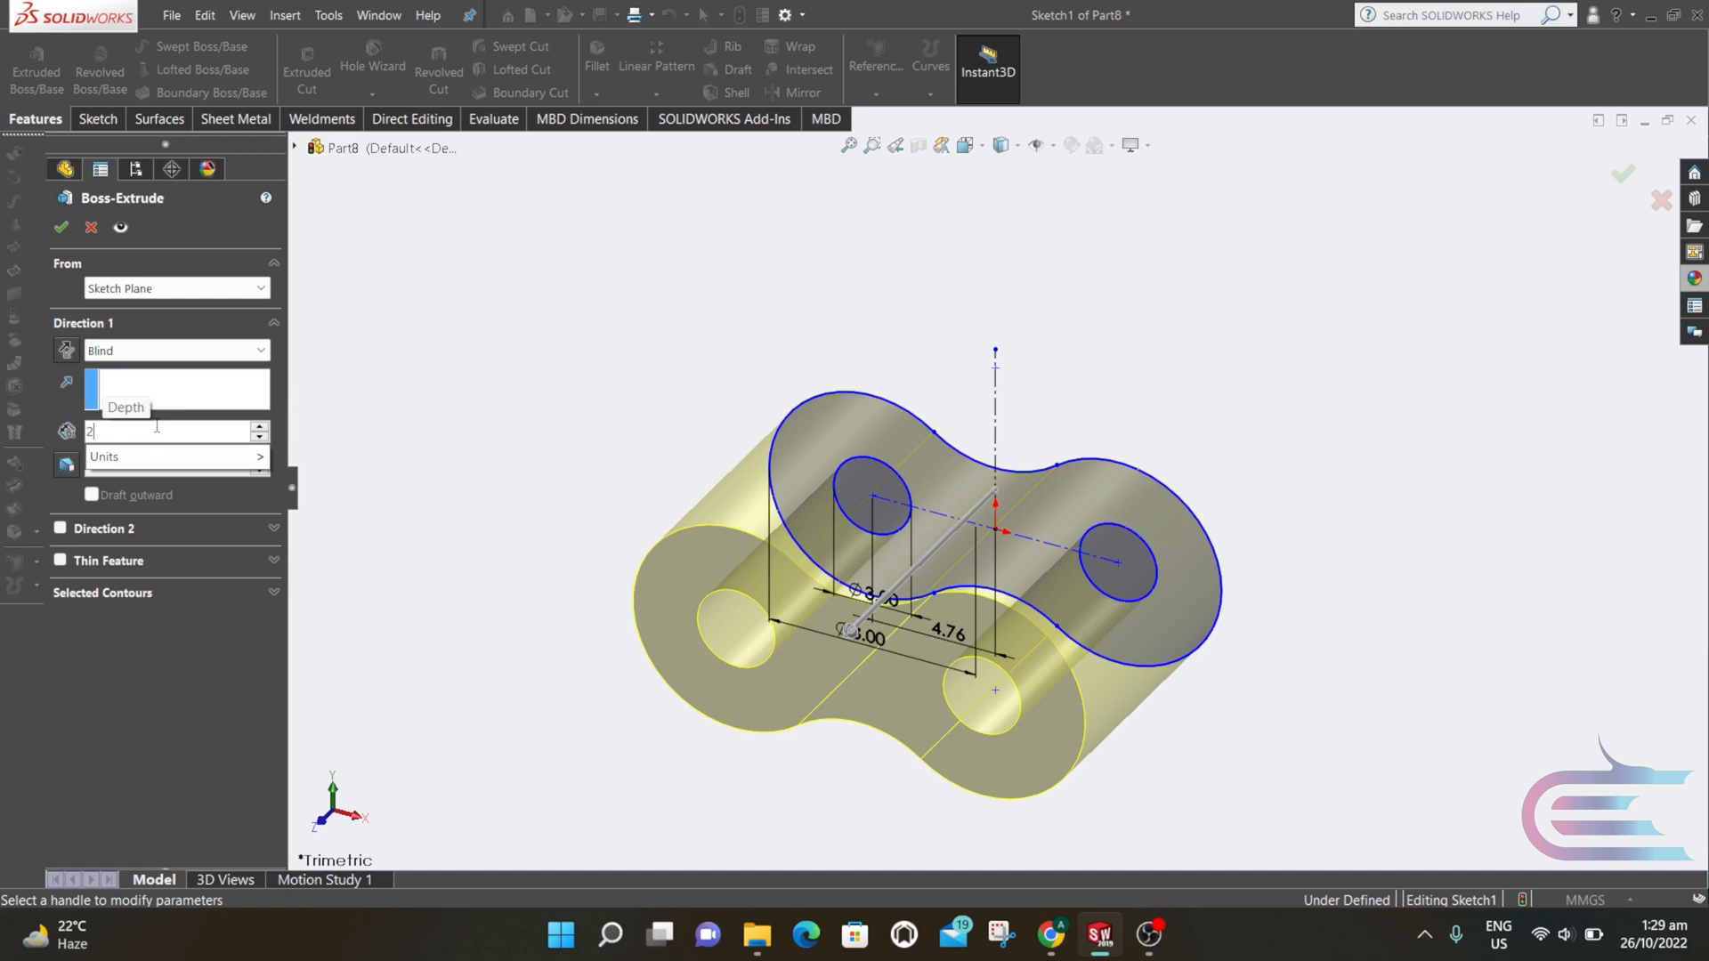
key("BackSpace")
type("1")
key("Return")
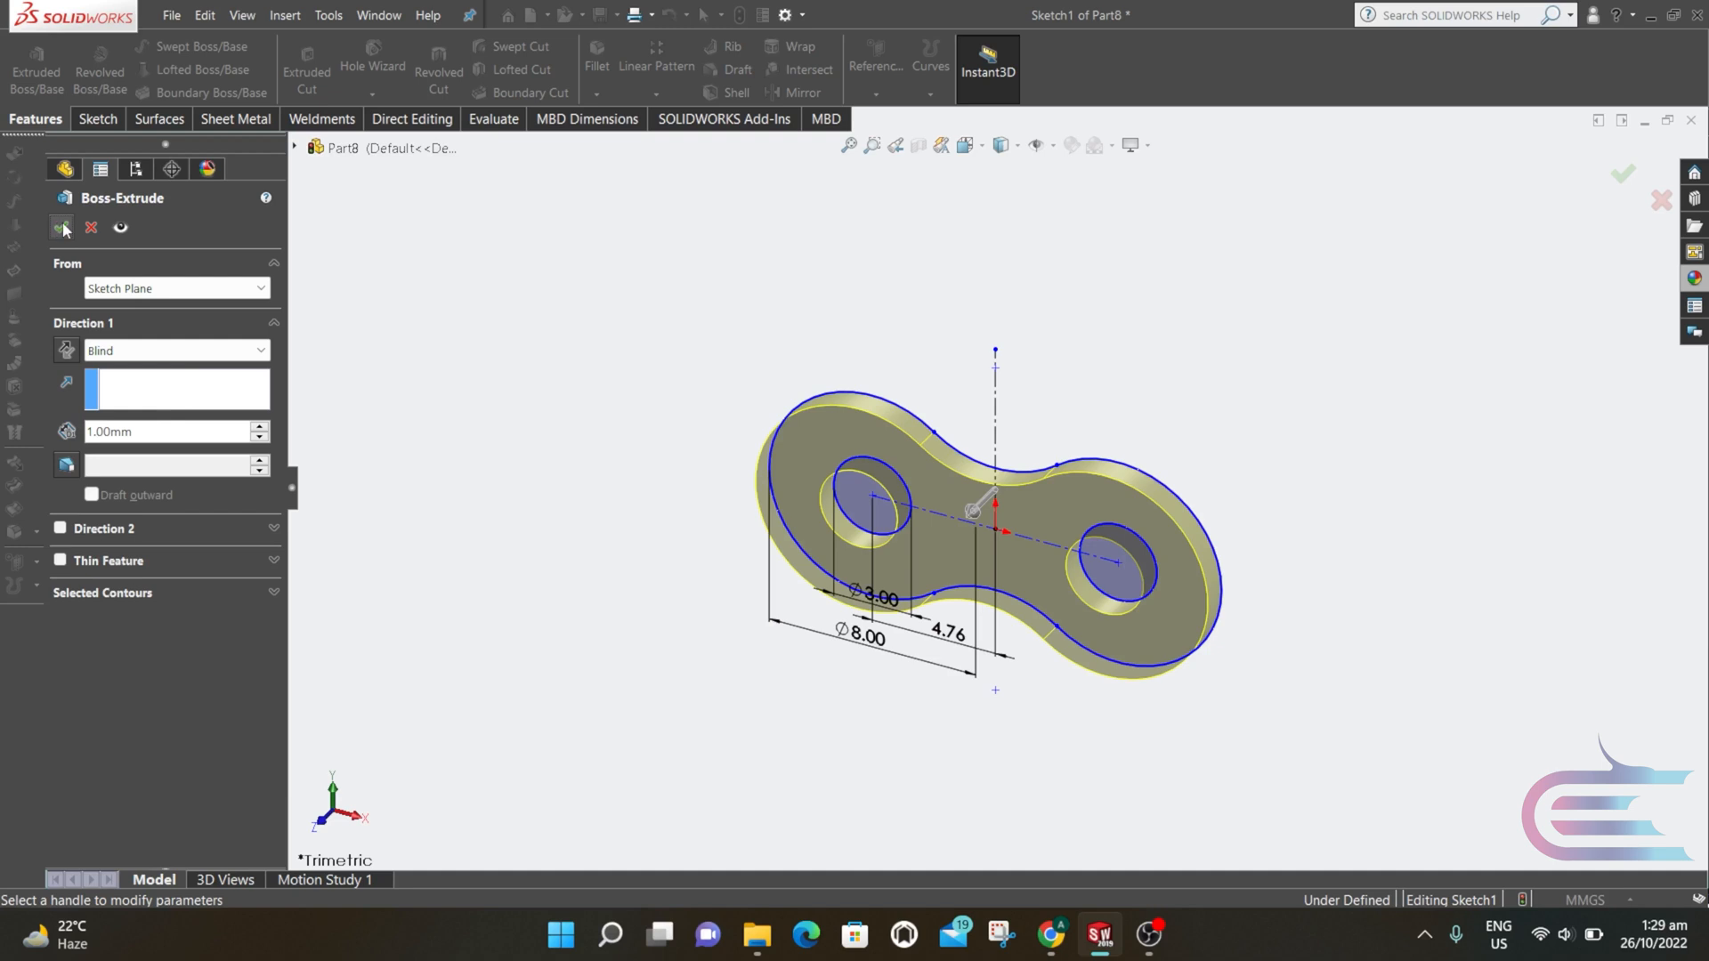
left_click(62, 228)
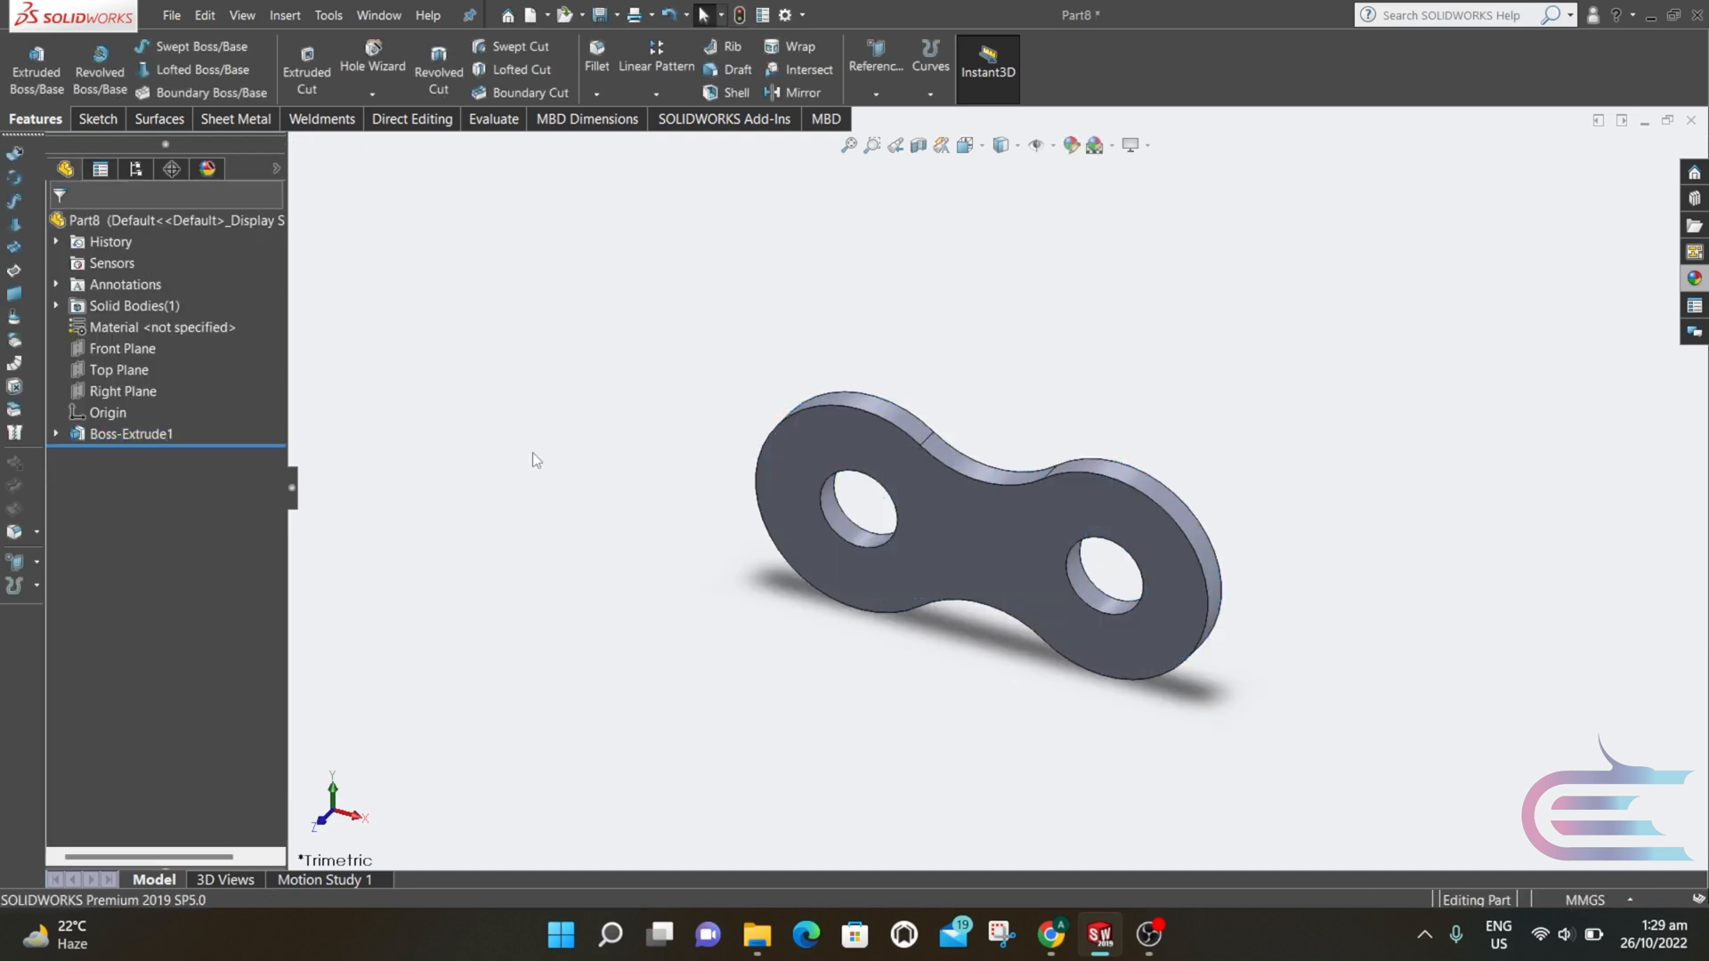
- Start a new sketch on the front face of the link plate
right_click(922, 557)
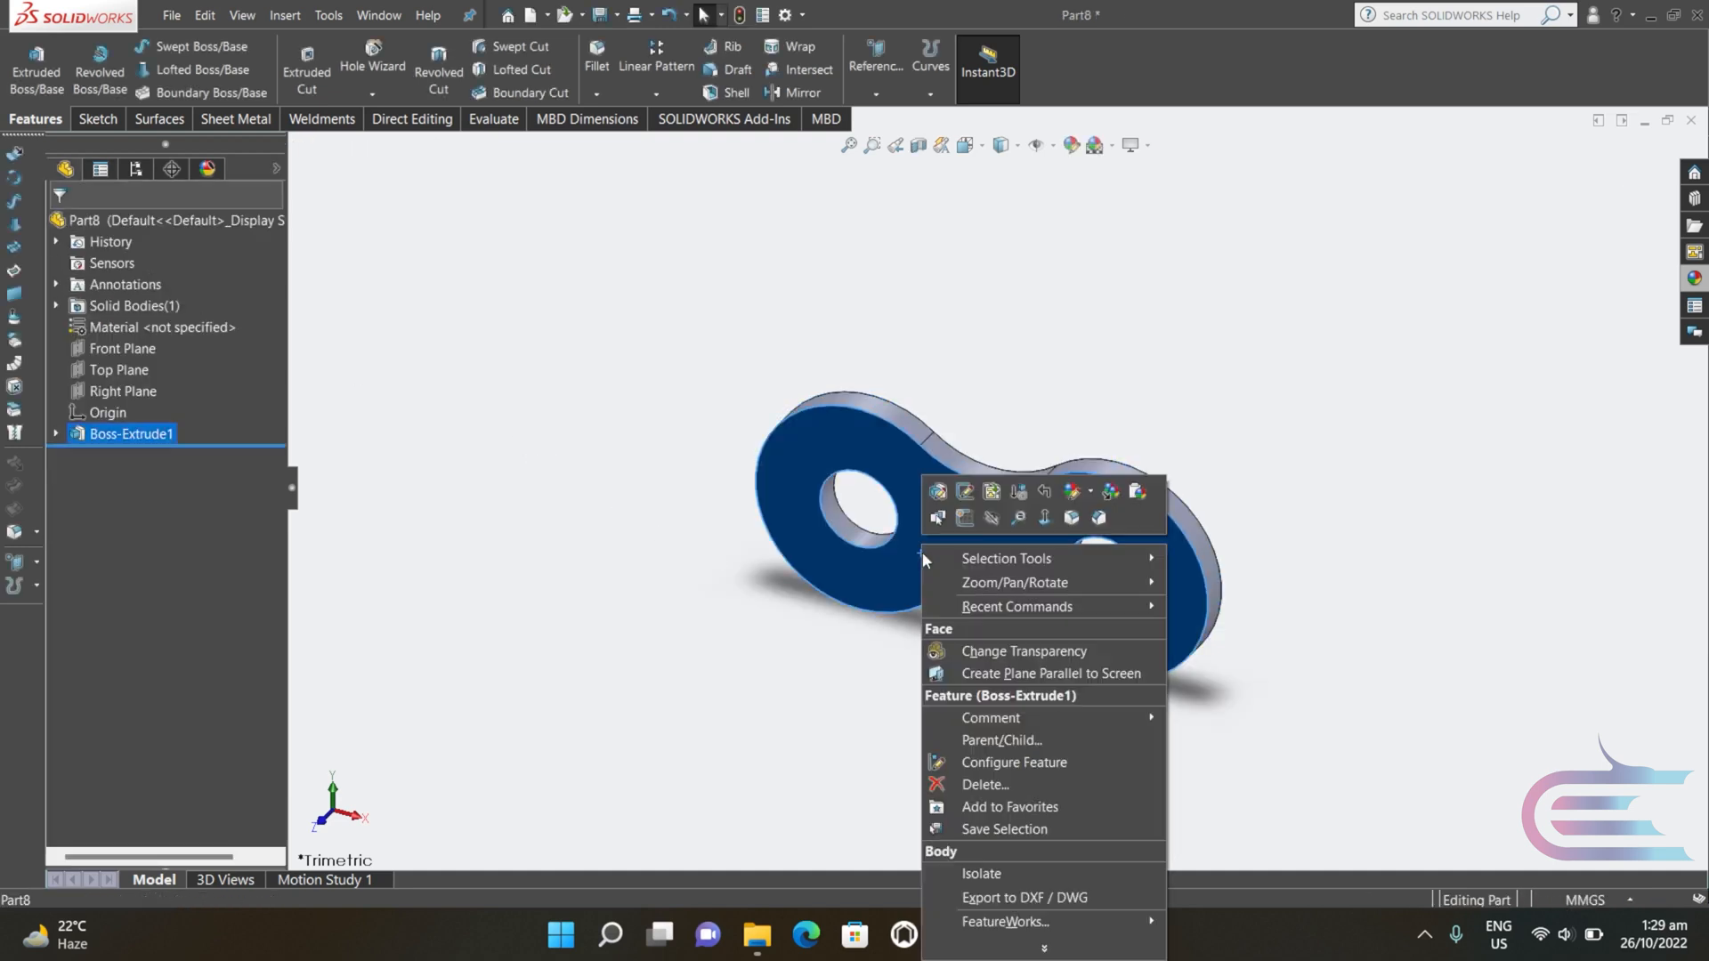
left_click(947, 515)
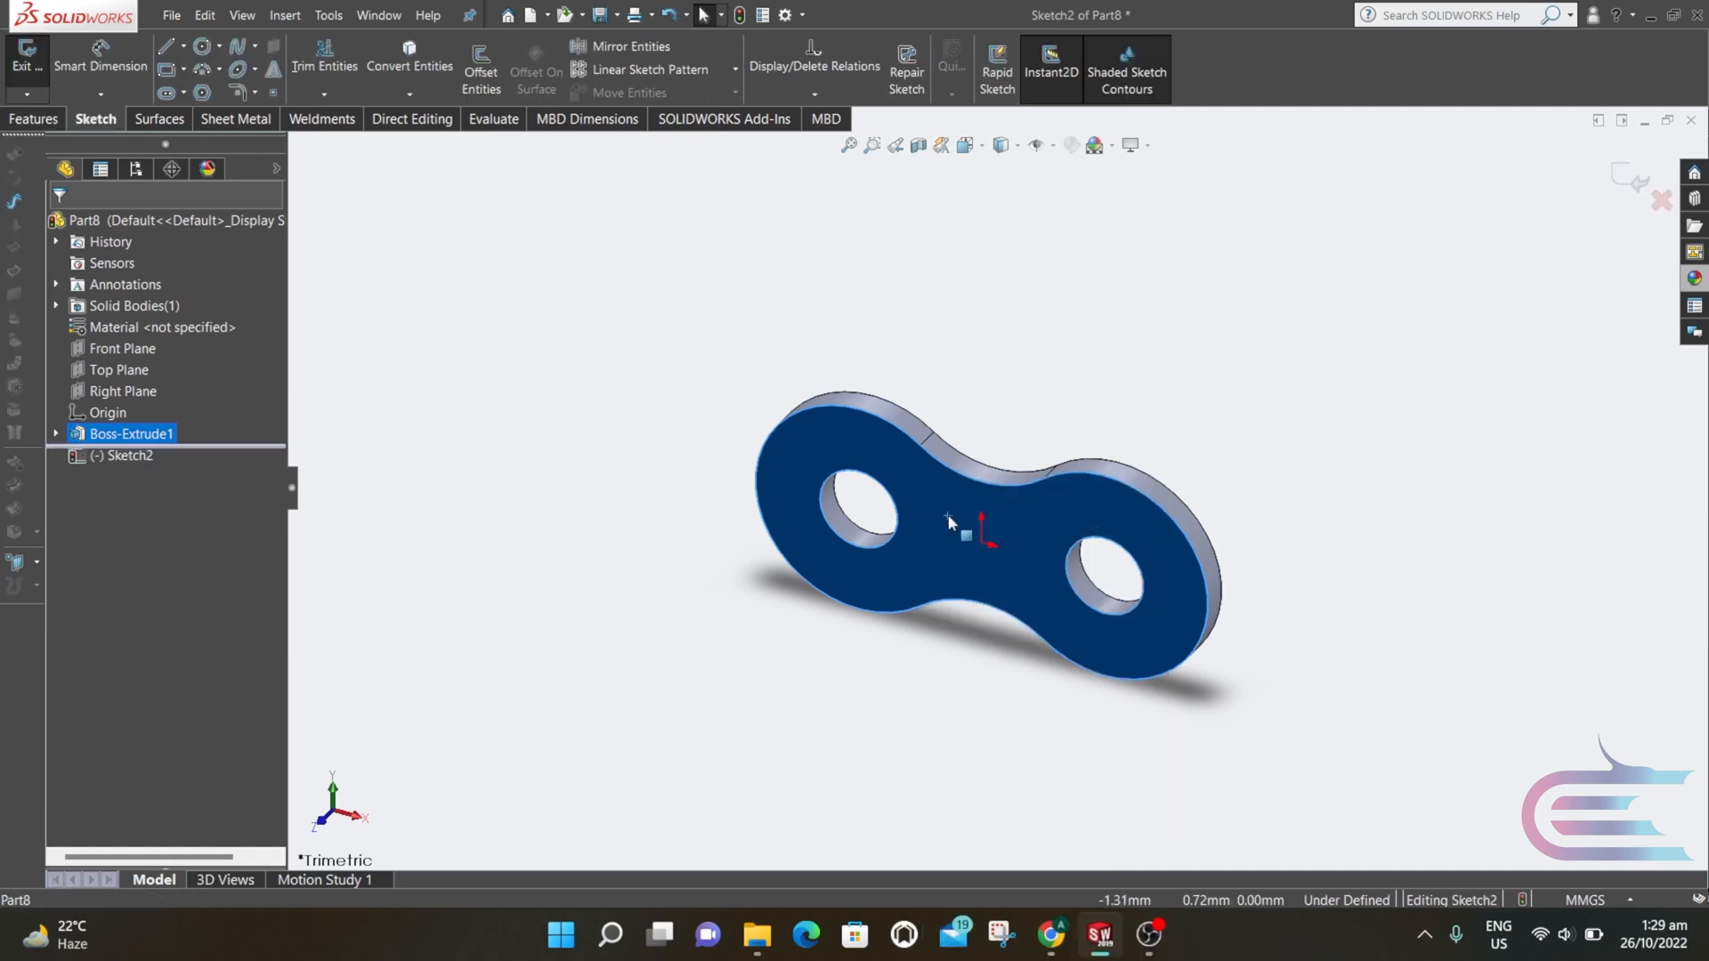
right_click(947, 515)
left_click(948, 516)
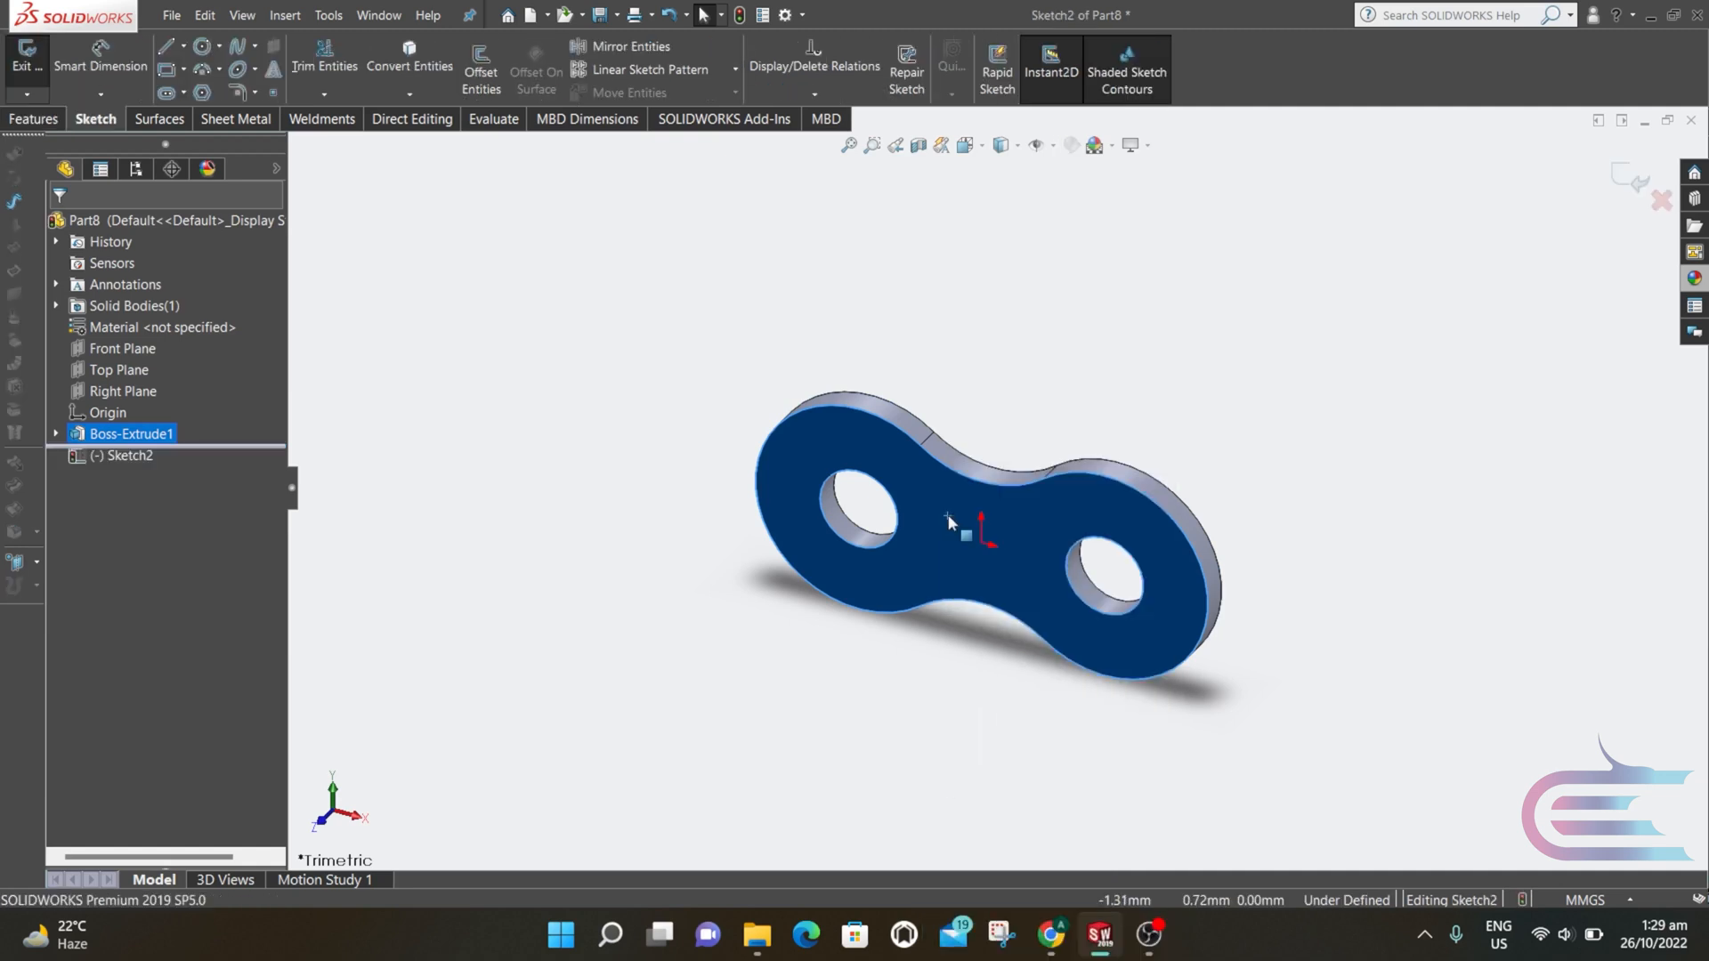
left_click(983, 145)
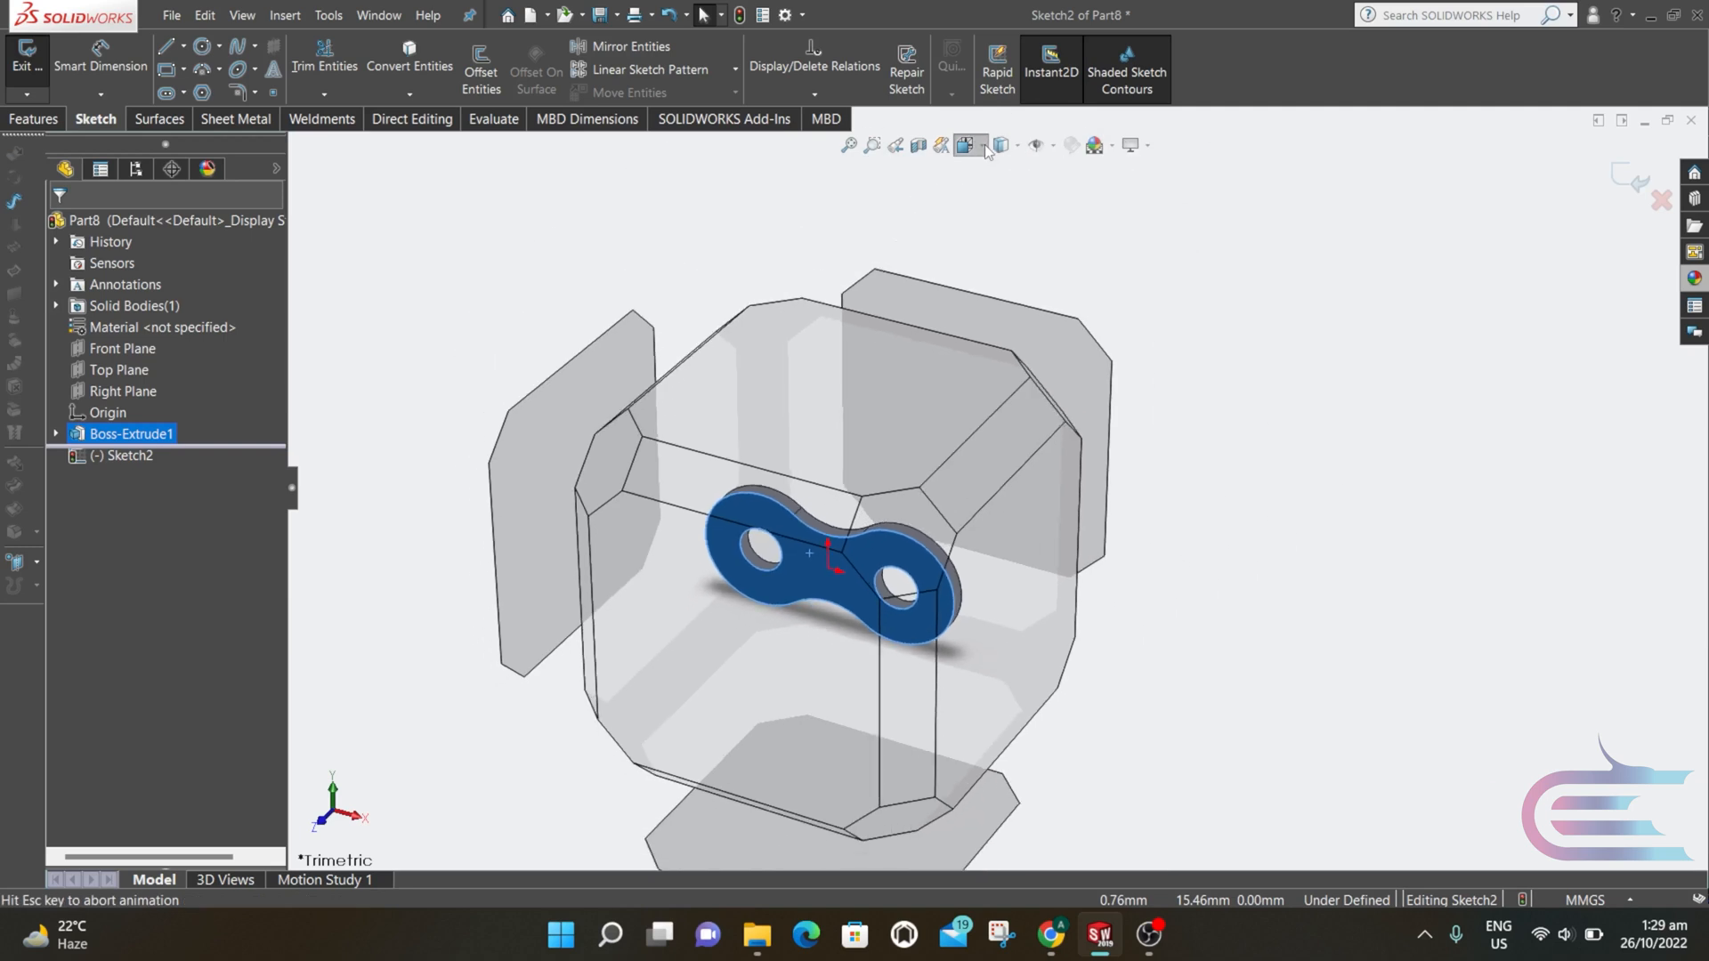
left_click(1075, 247)
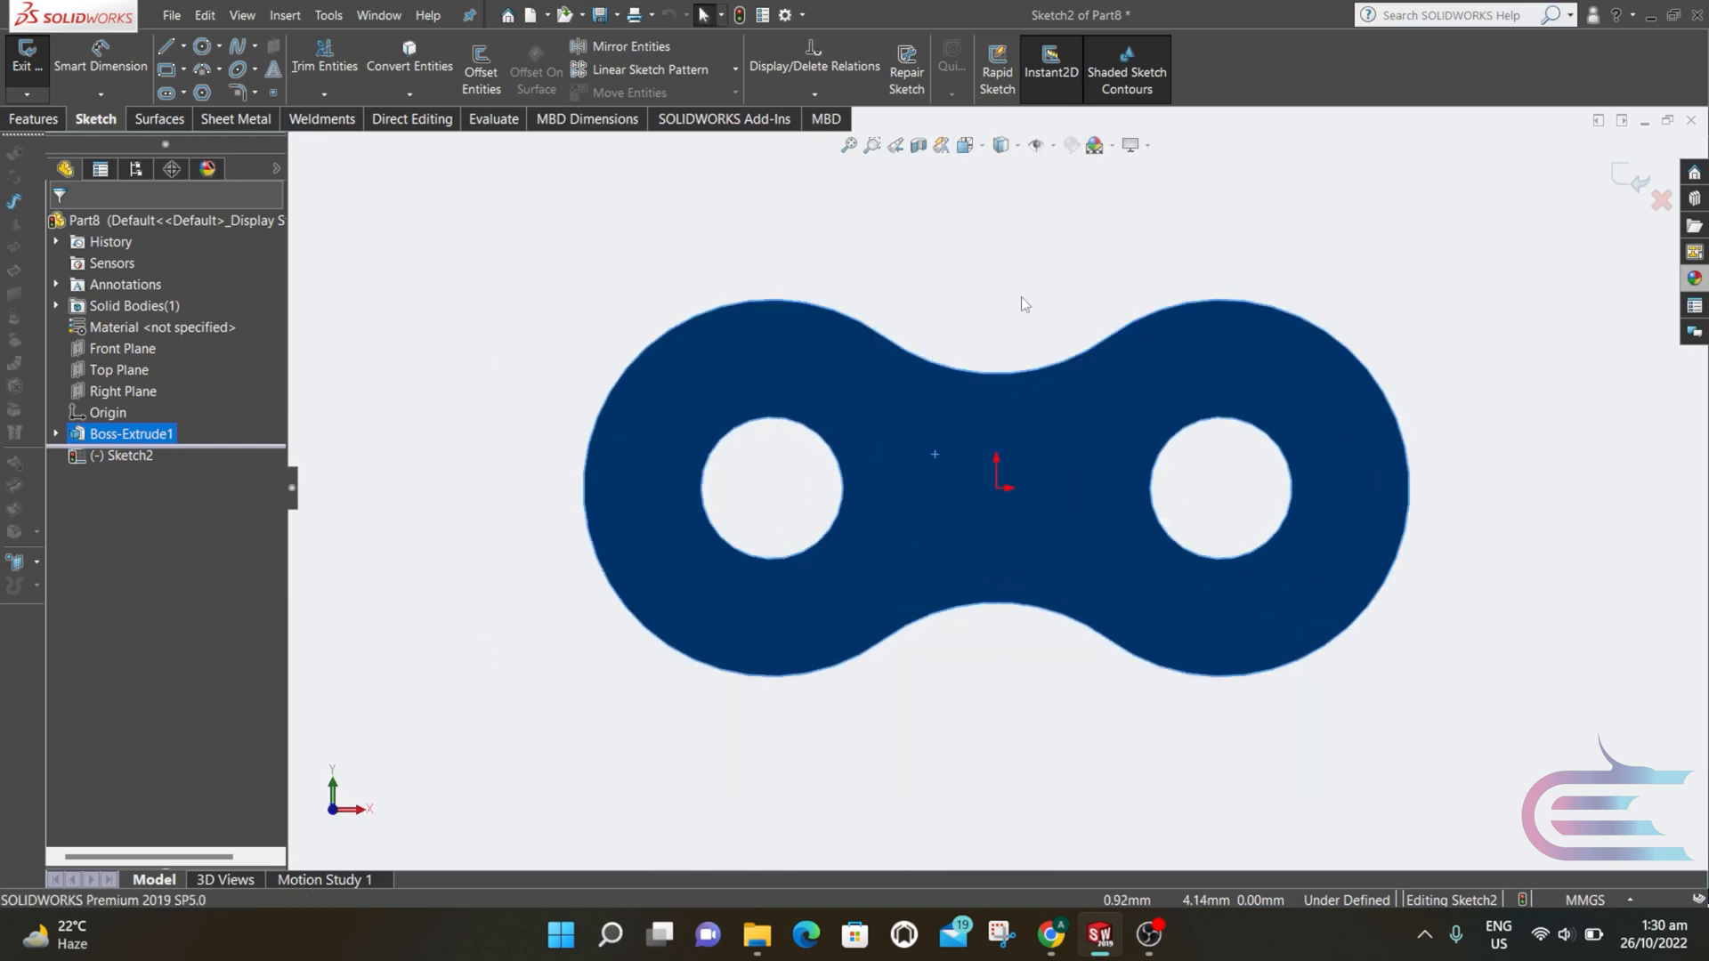
- Sketch a circle of about 2.49 mm radius centered on the left hole
left_click(212, 49)
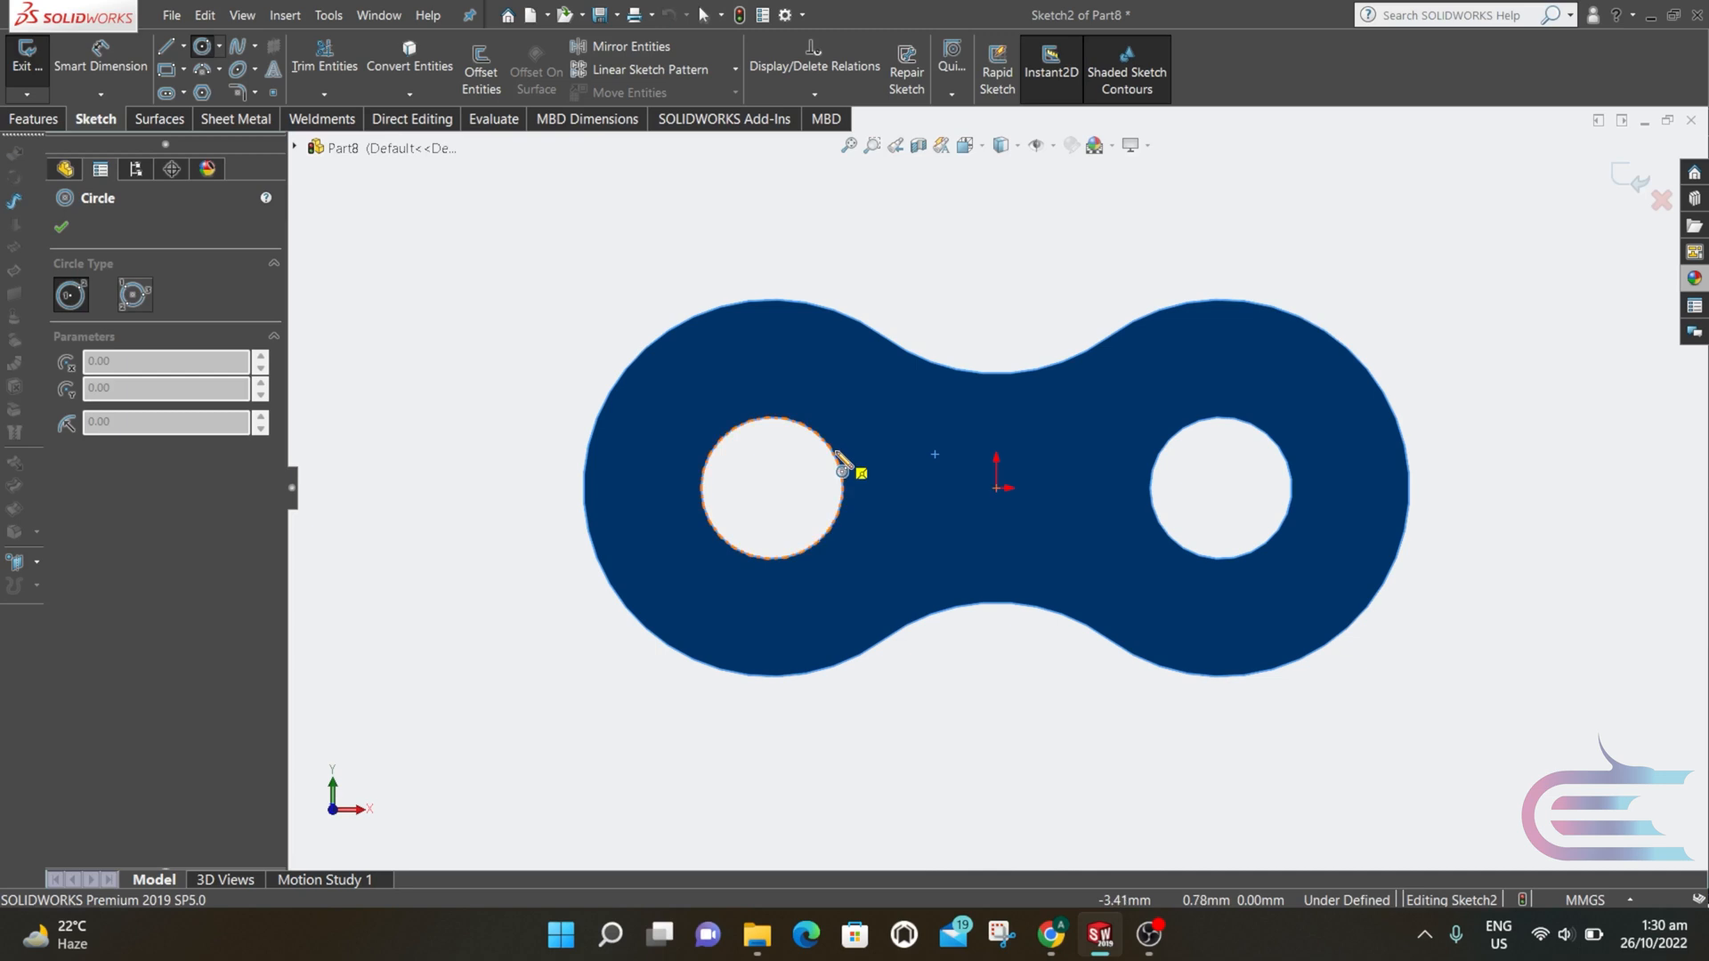
left_click(772, 488)
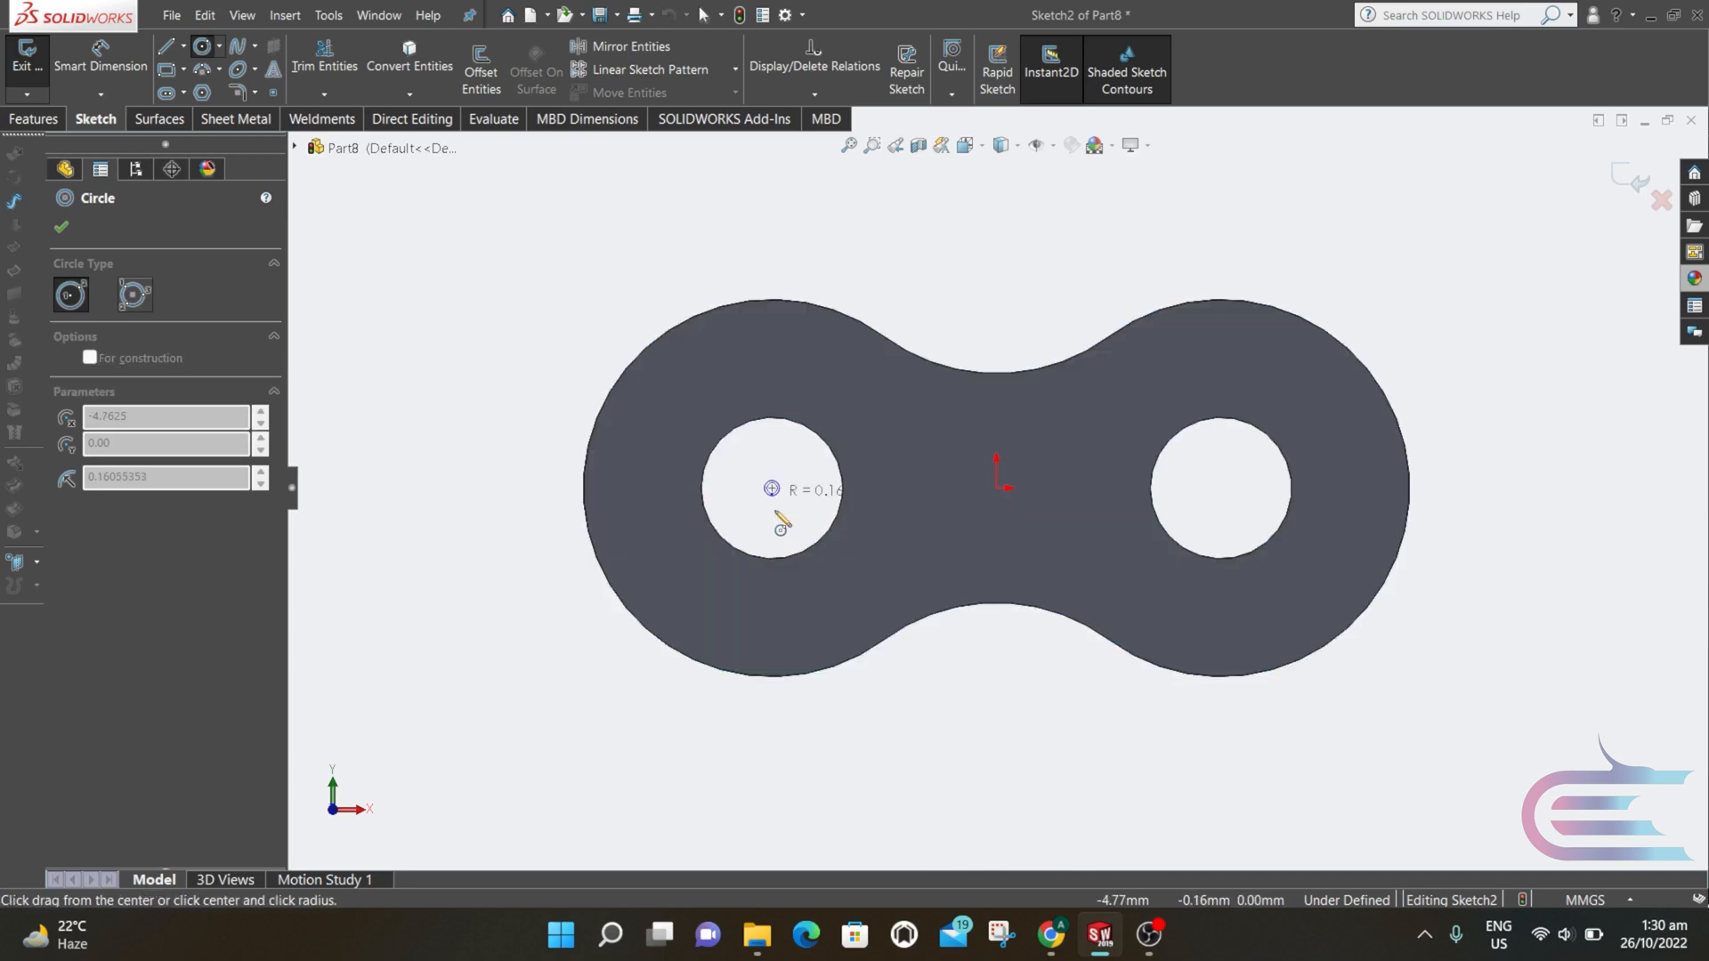
left_click(786, 605)
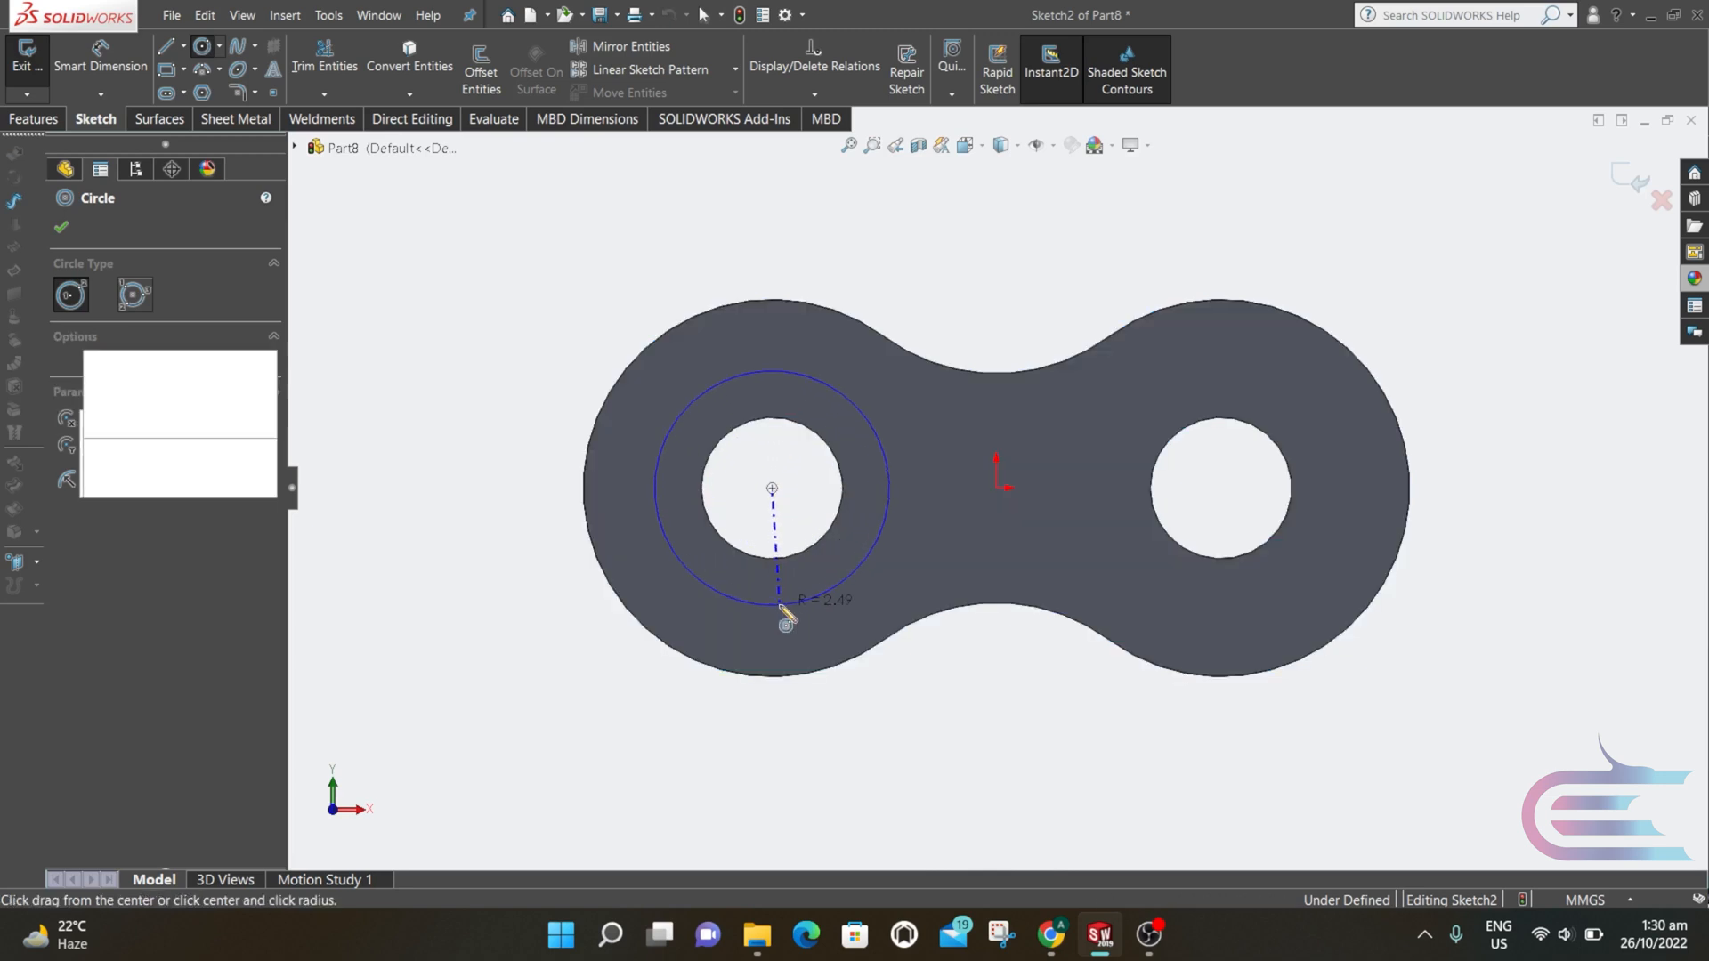
key("Escape")
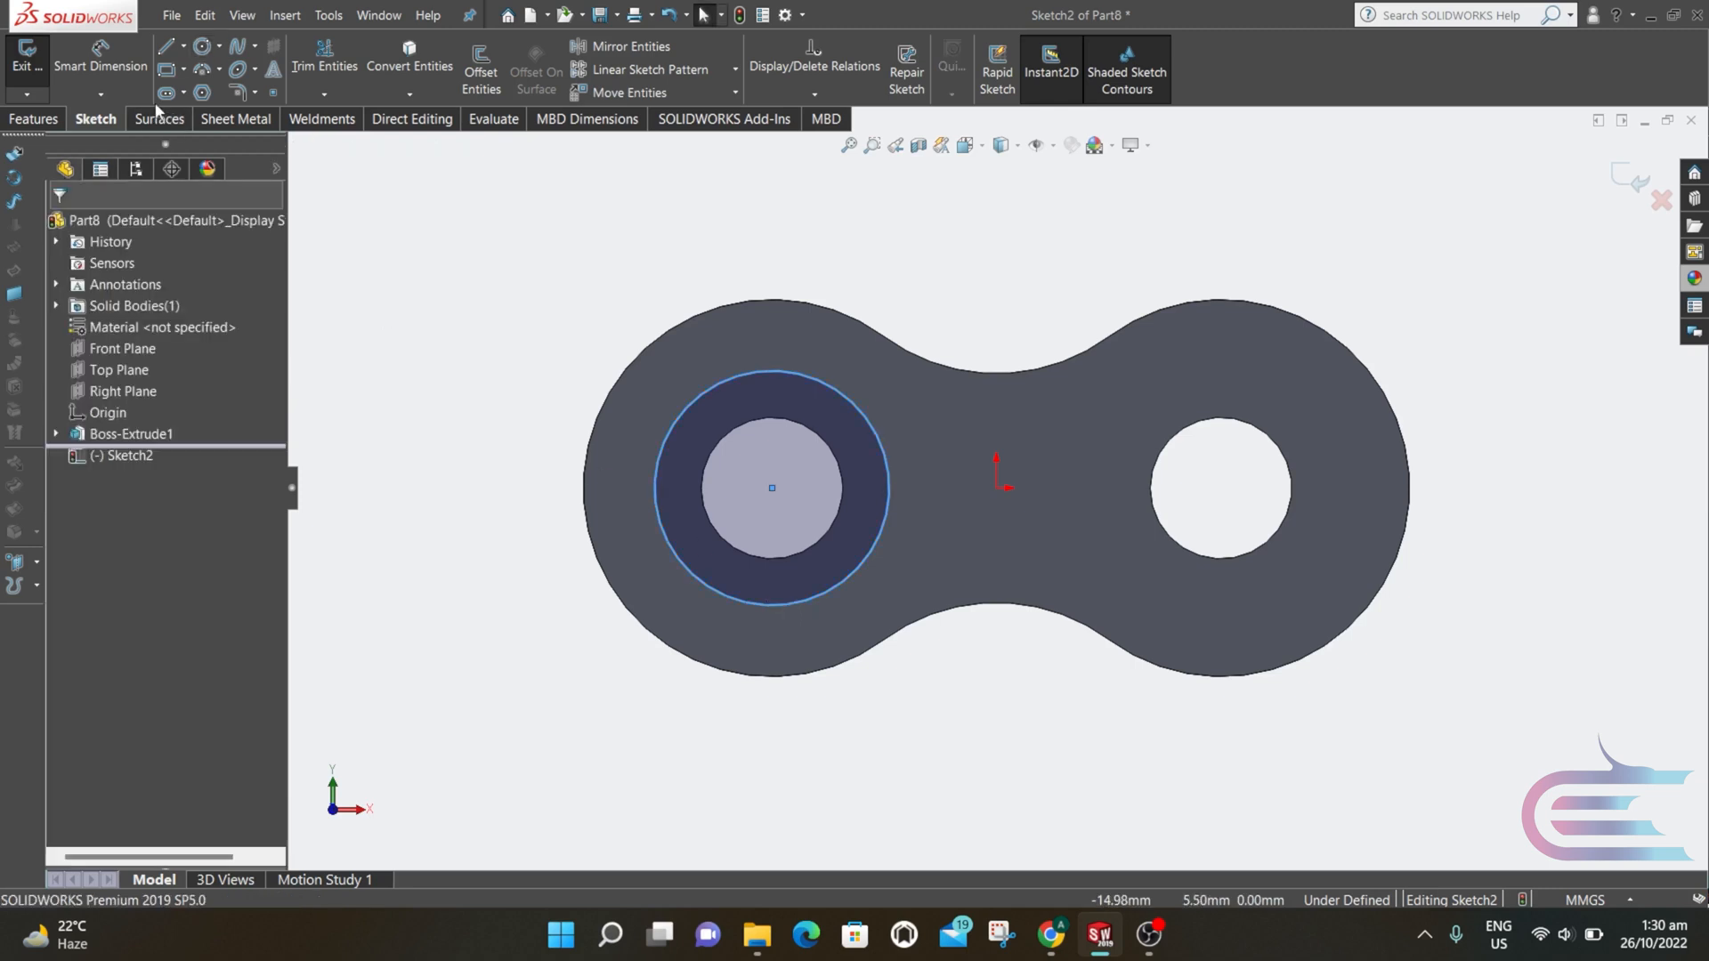
- Dimension the new circle's diameter to 5.182 mm
left_click(886, 478)
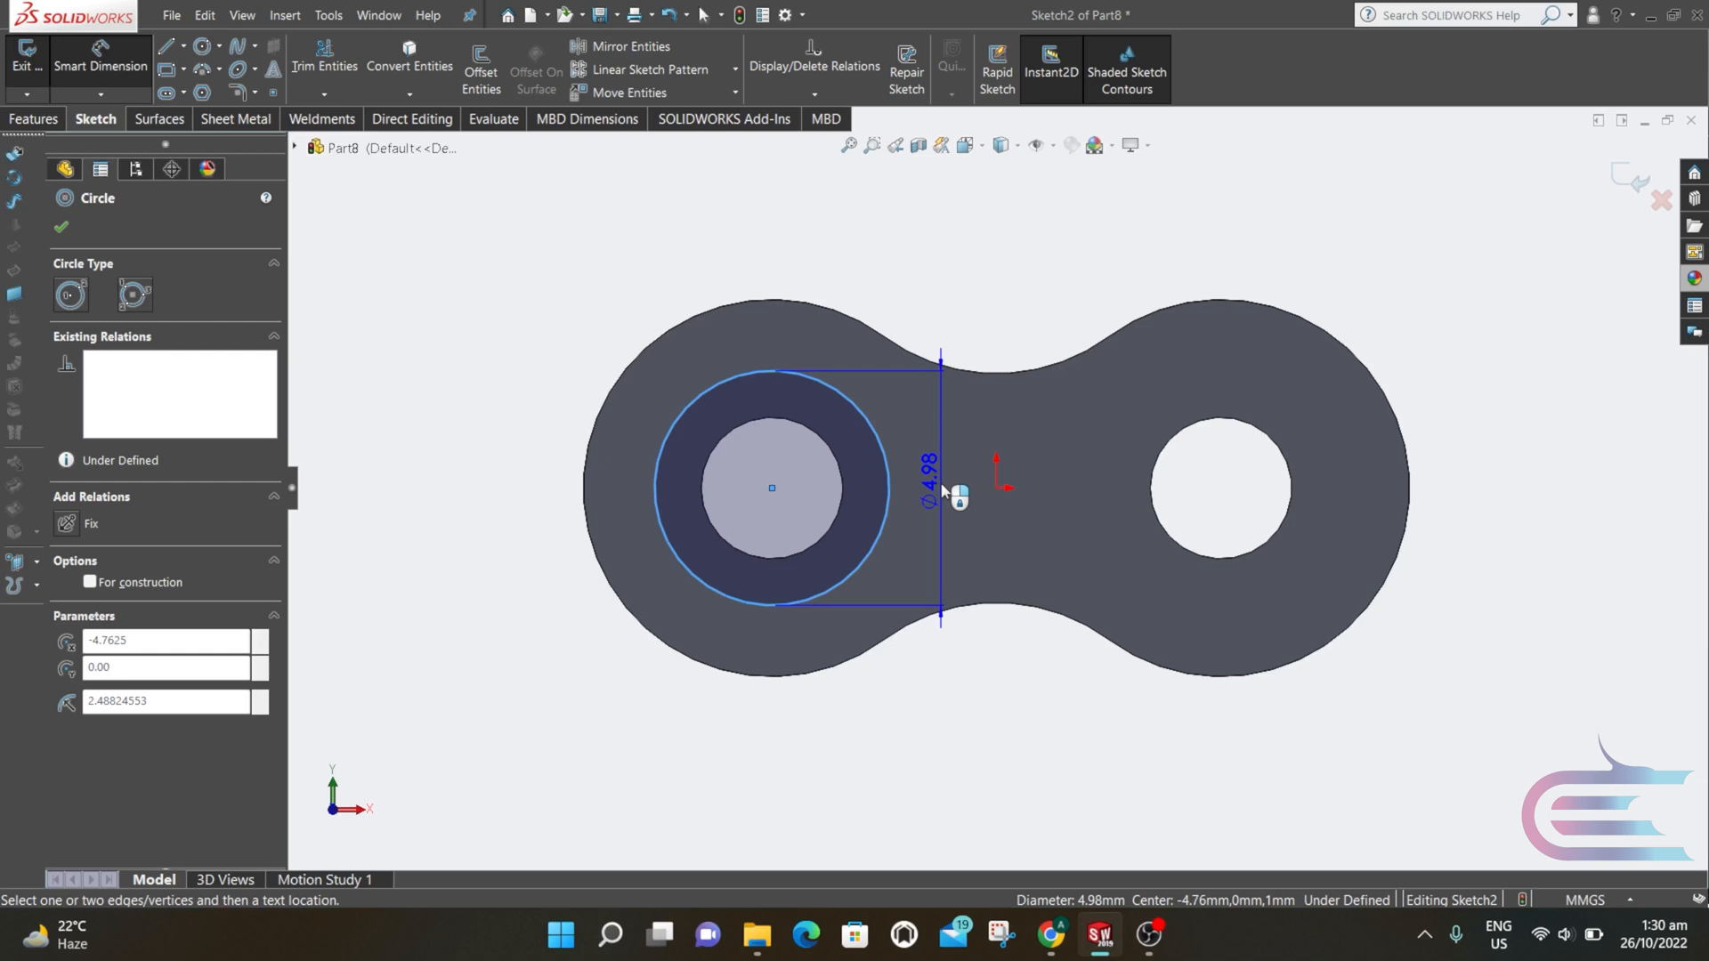
left_click(943, 492)
type("5.182")
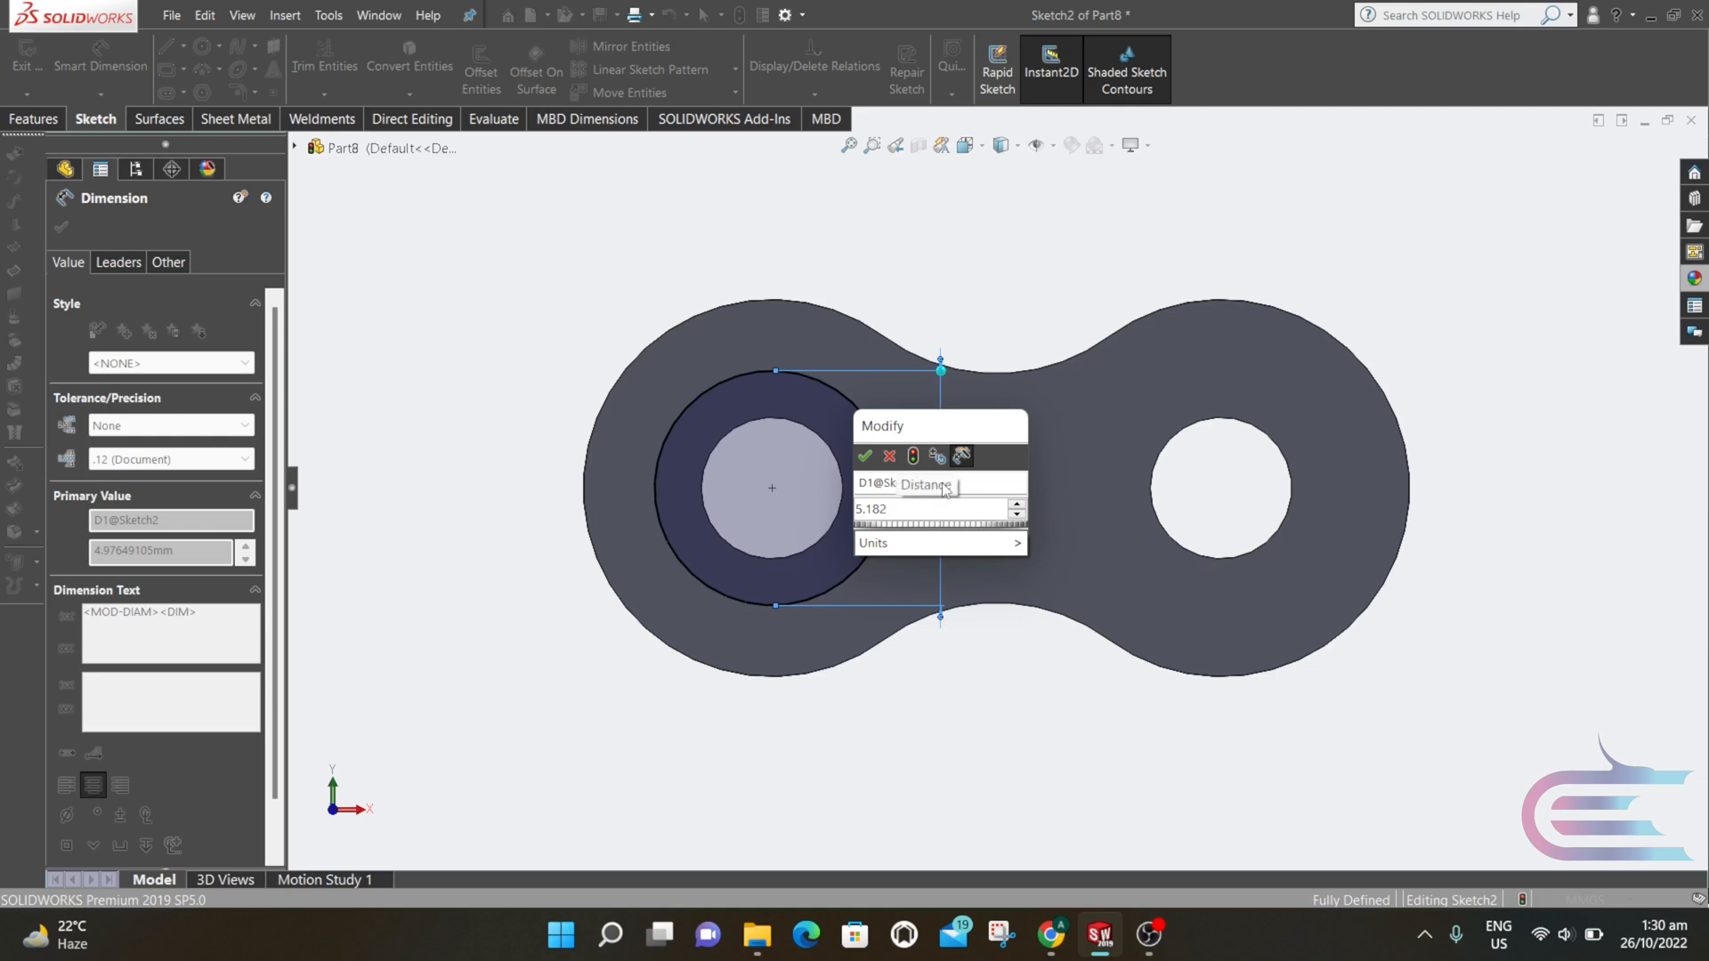
left_click(867, 457)
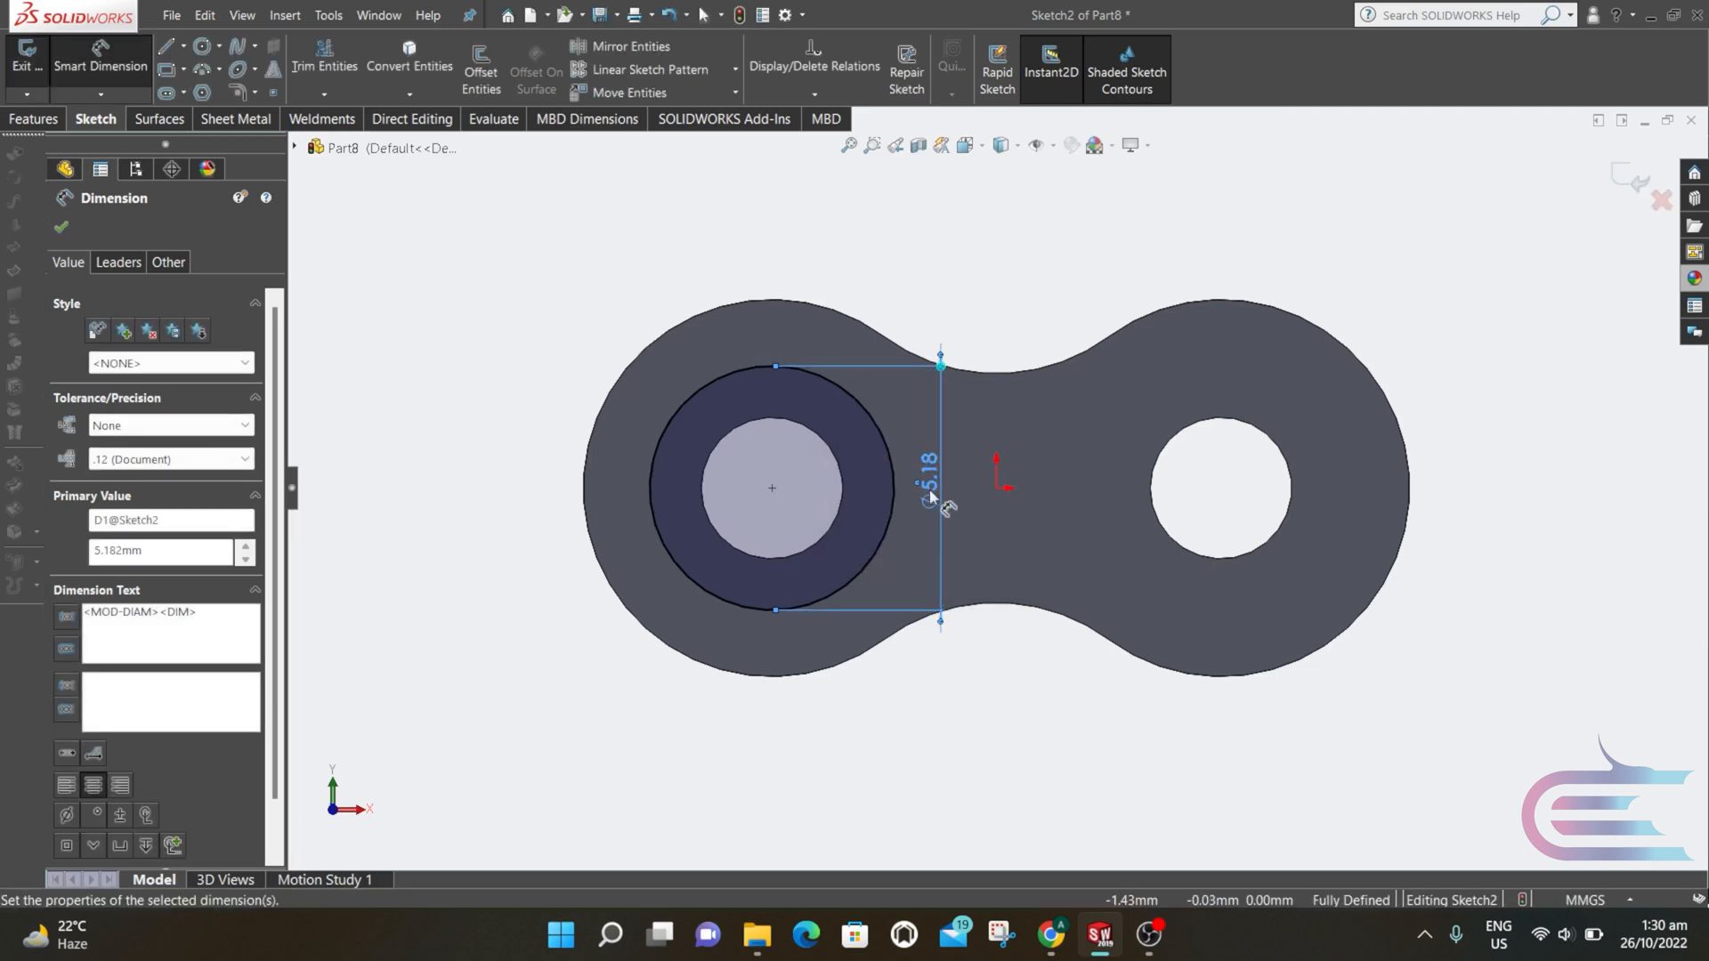
left_click(61, 228)
scroll(378, 306, "up", 2)
middle_click_drag(486, 325, 441, 371)
left_click(32, 120)
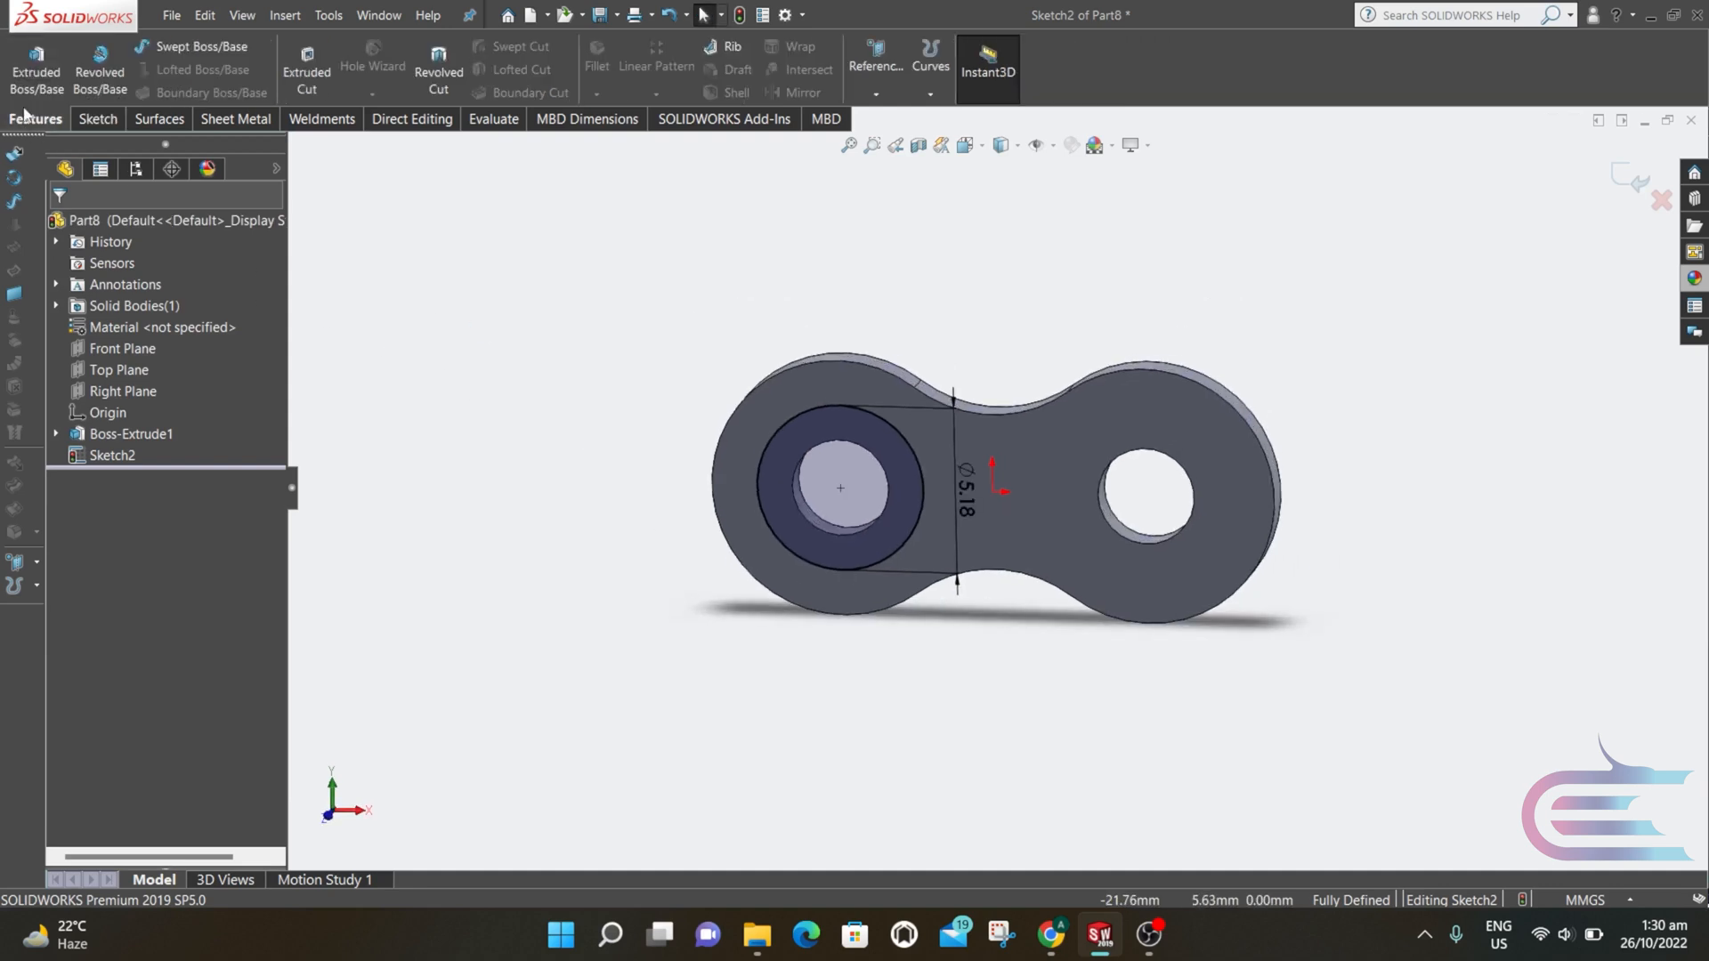
left_click(35, 76)
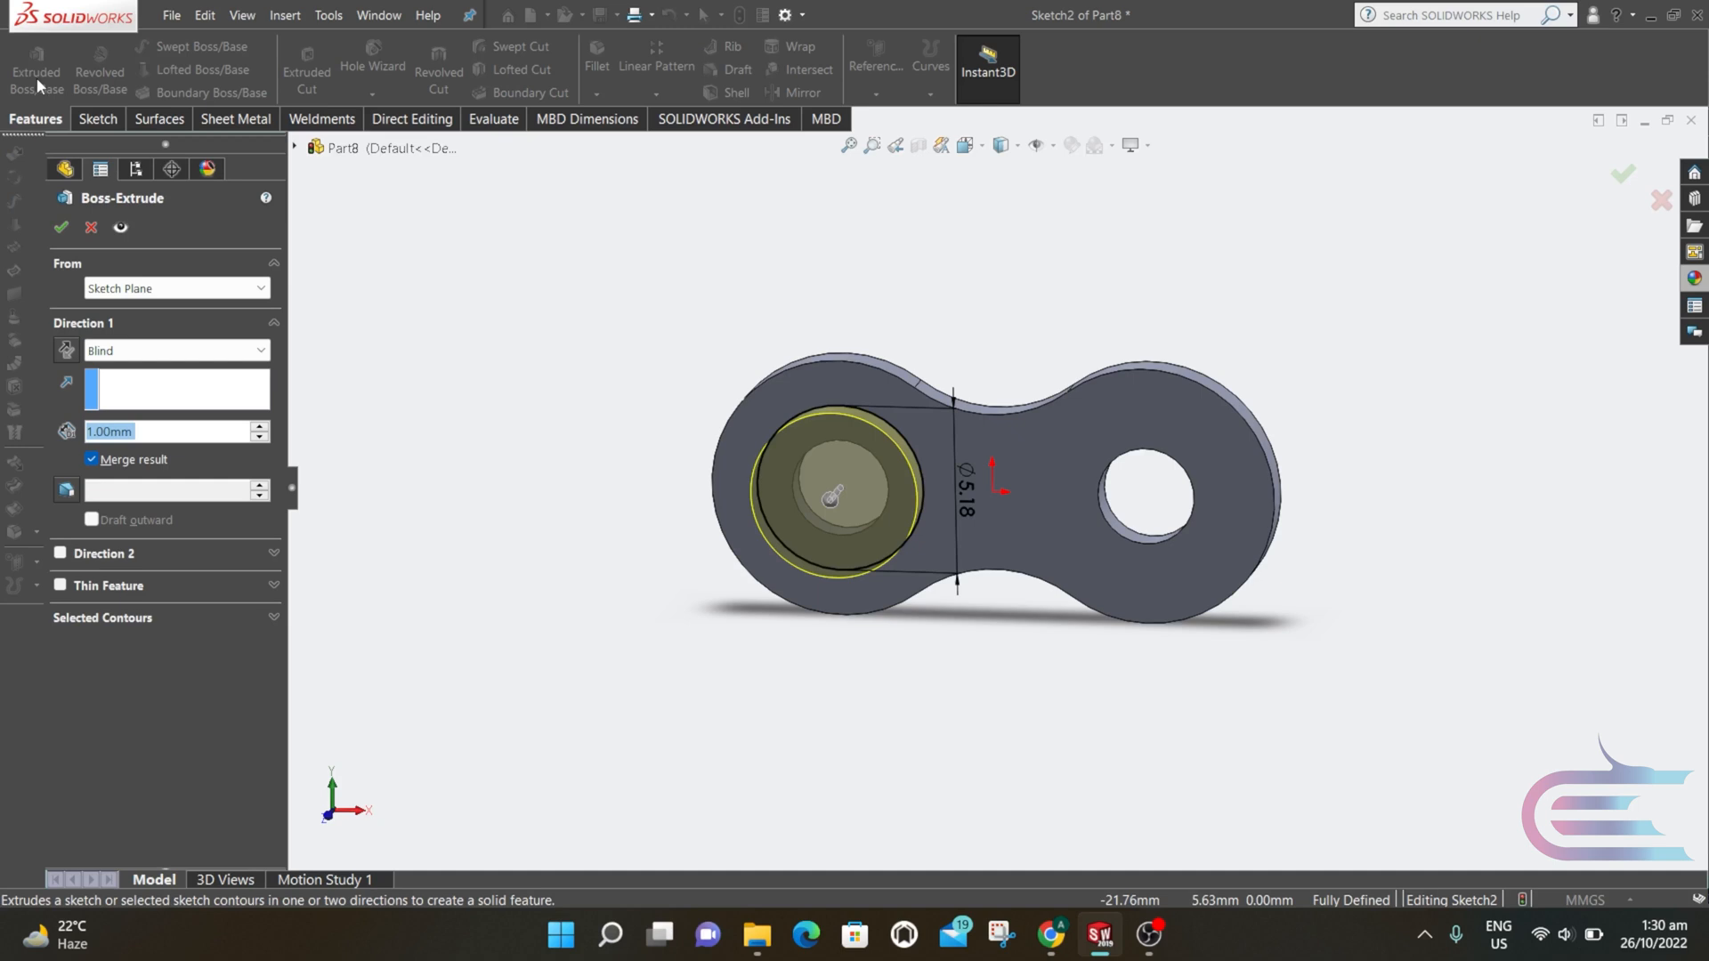
left_click(90, 228)
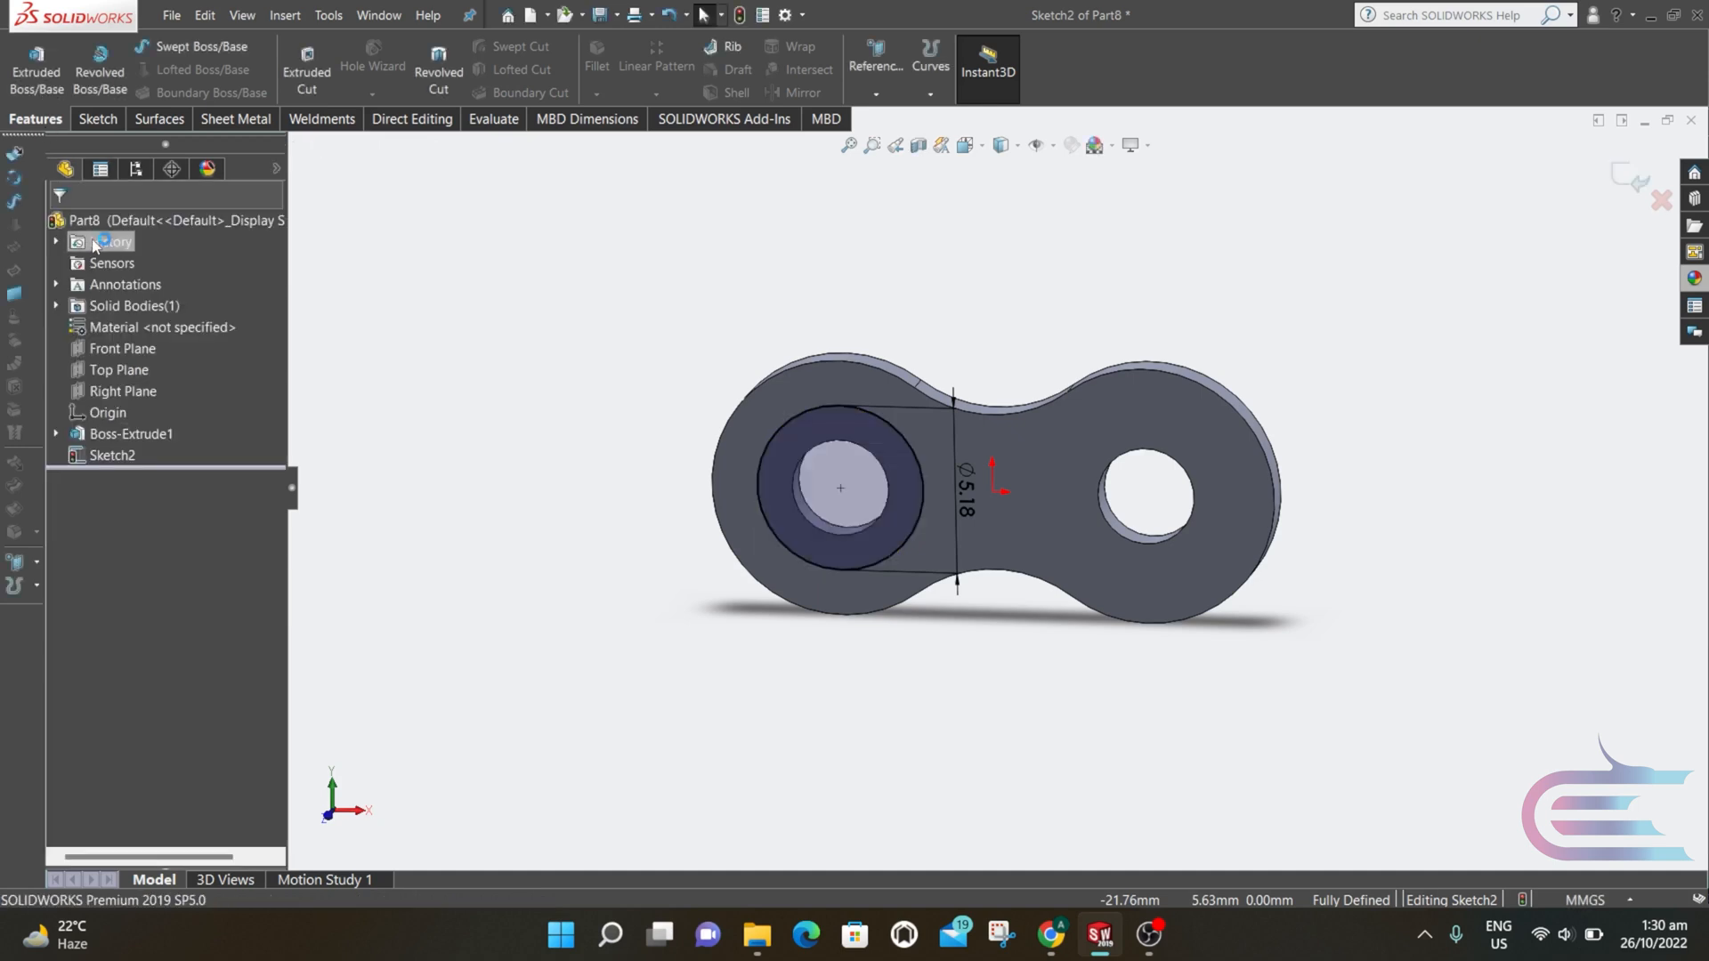
left_click(307, 72)
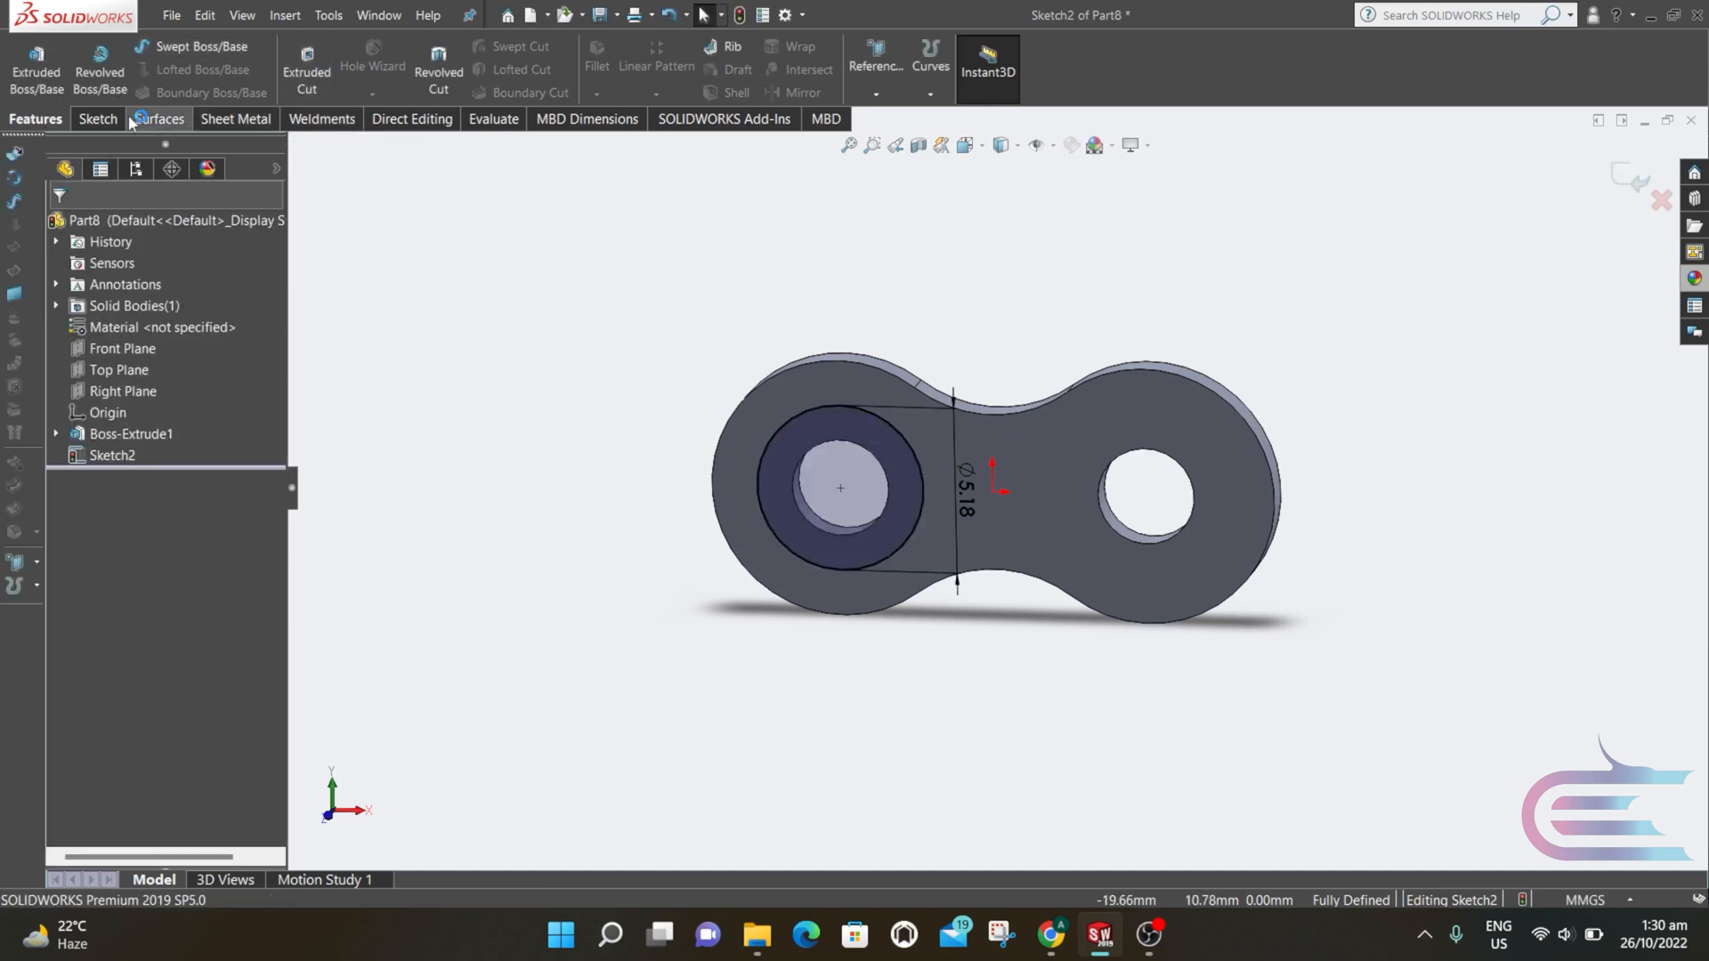
left_click(96, 119)
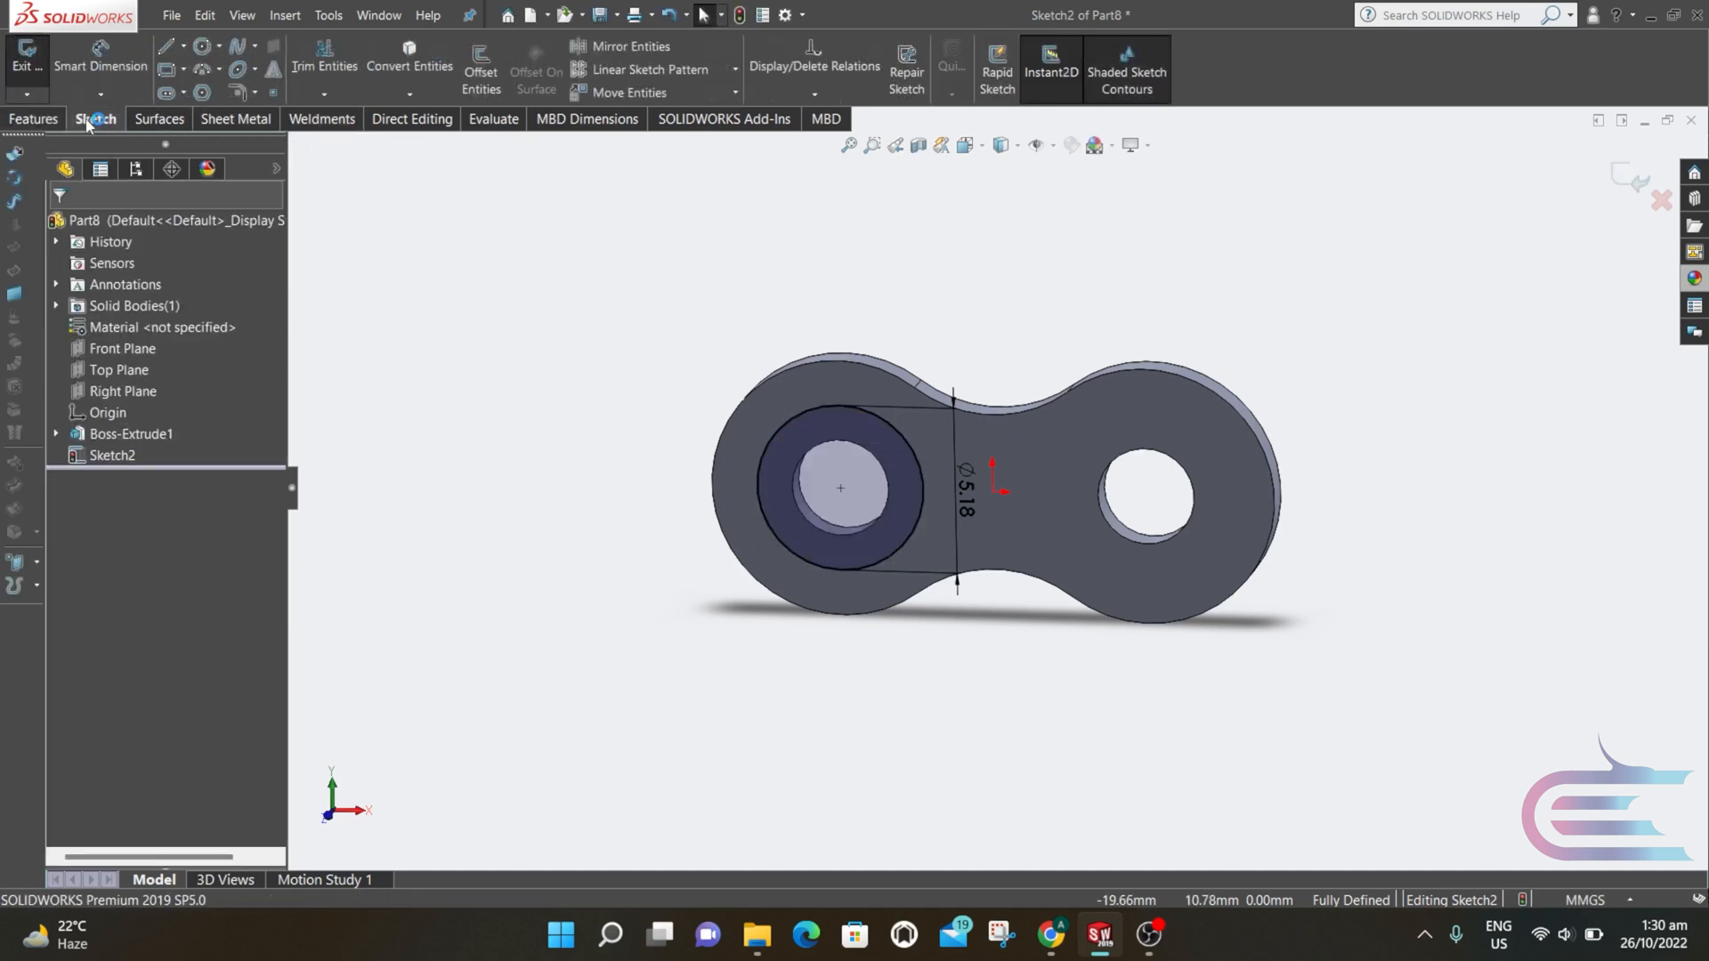
- Convert the circular edge of the plate's left hole into an entity of the current sketch
left_click(402, 64)
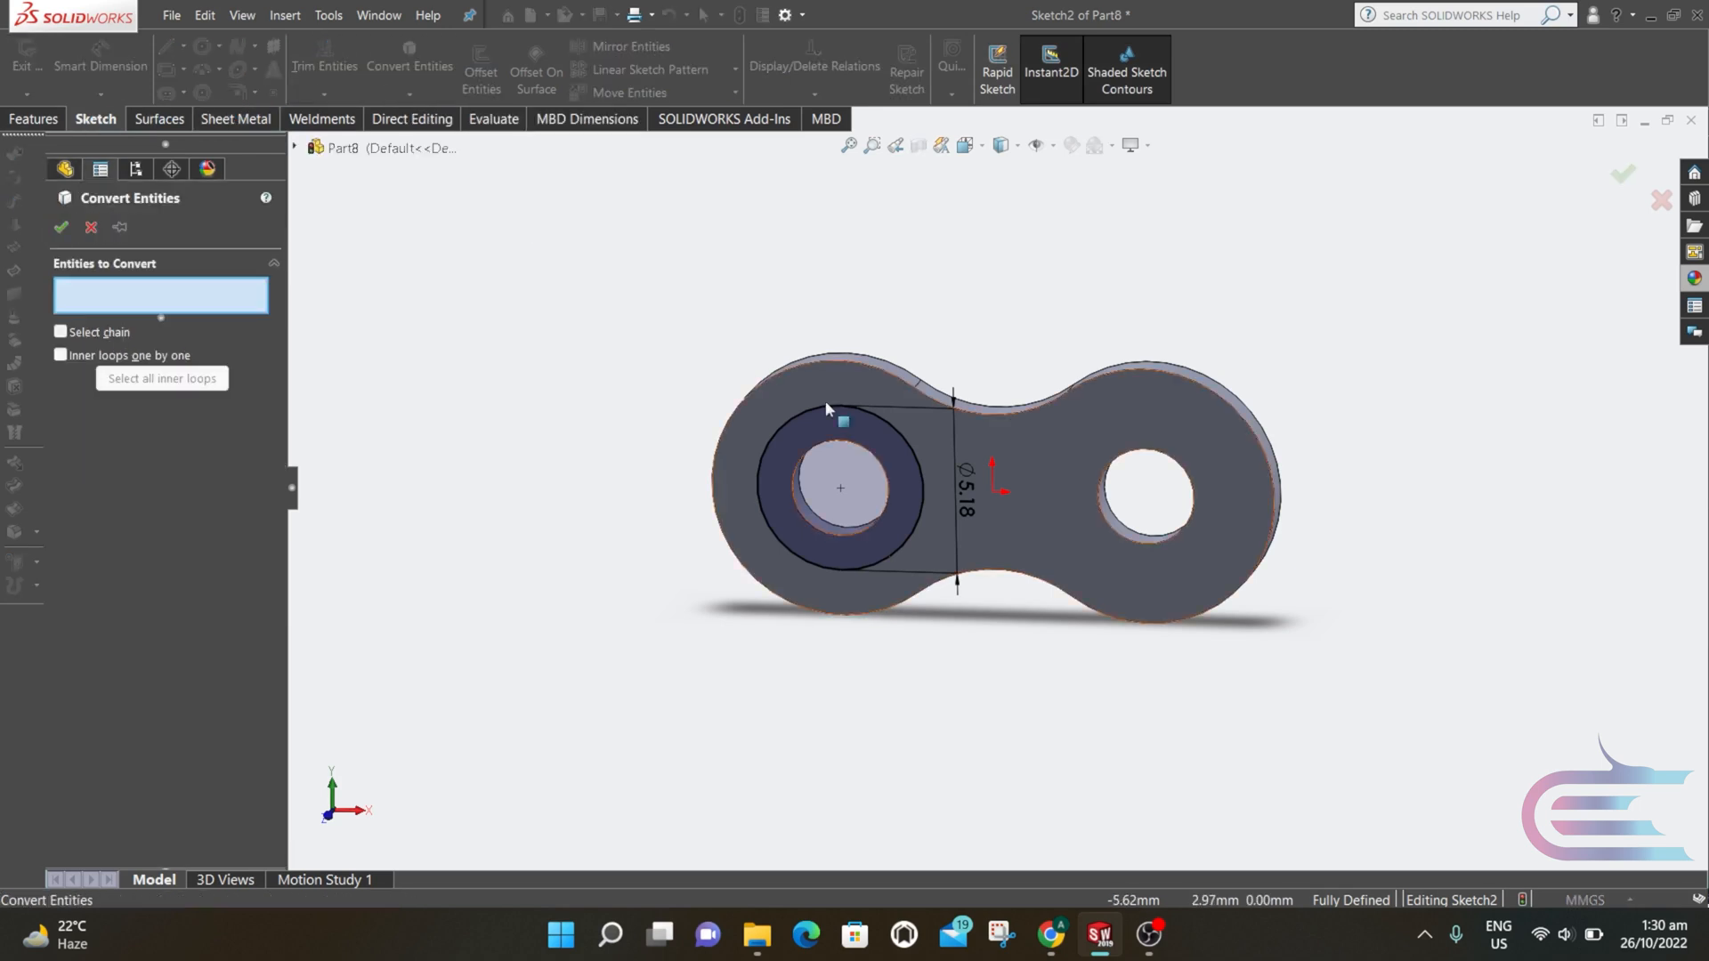
left_click(874, 456)
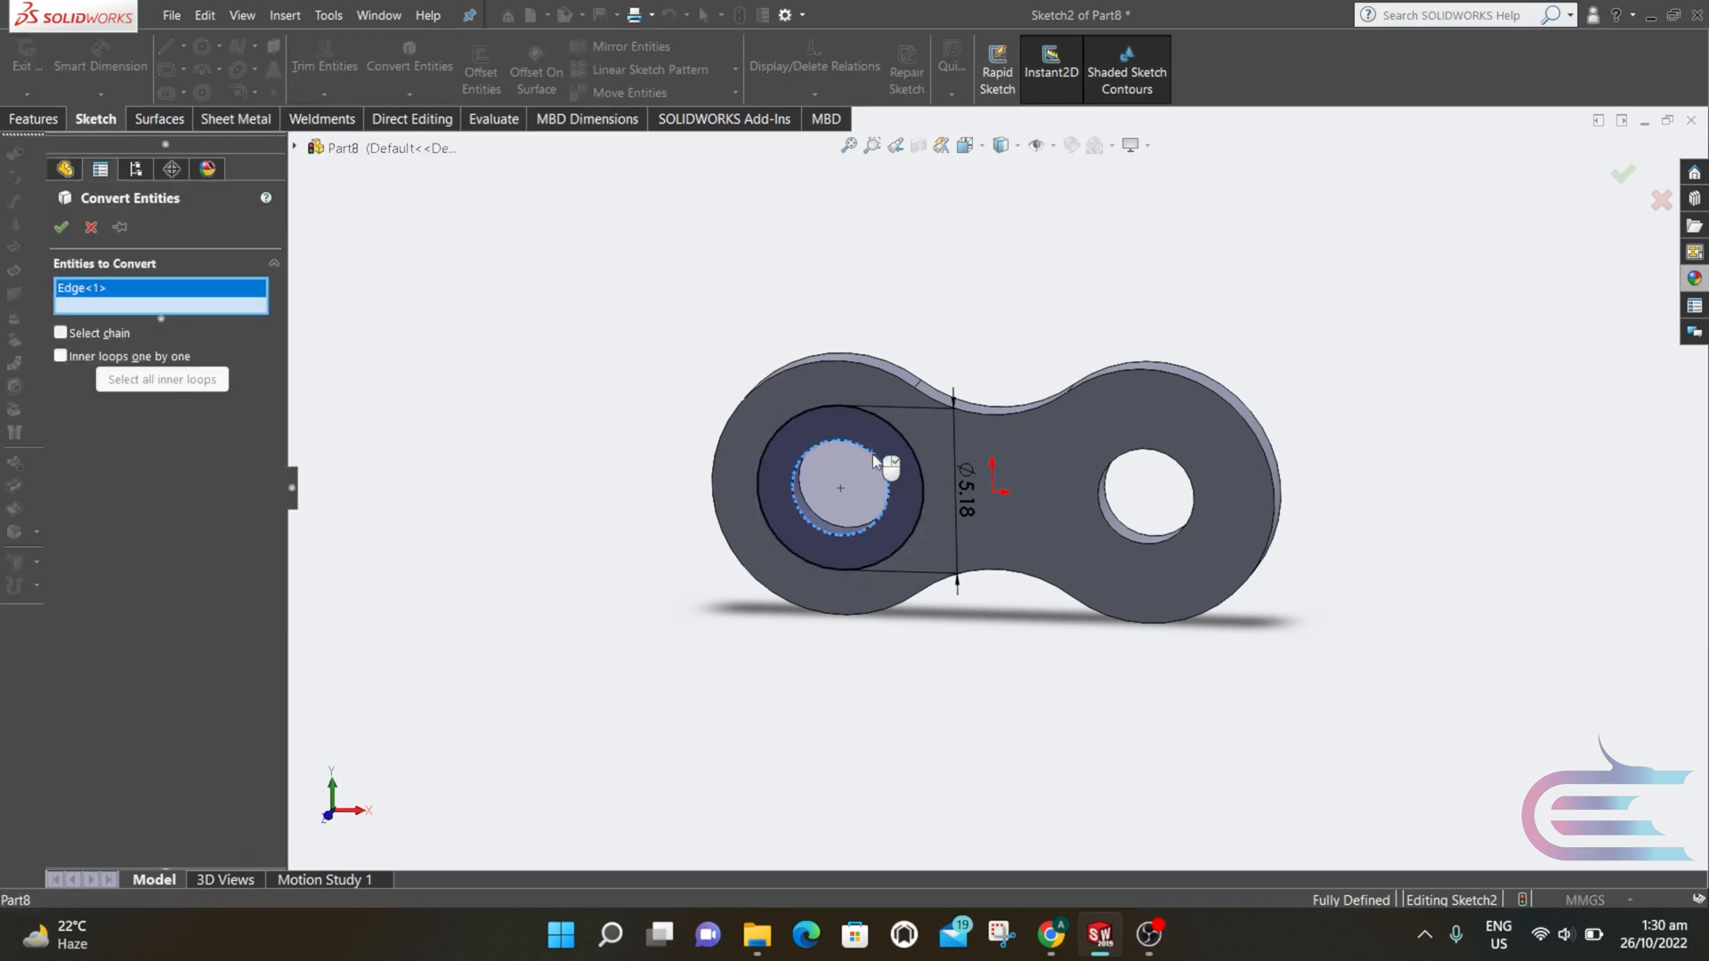
left_click(62, 227)
- Extrude the ring profile around the left hole as a blind boss 4.30 mm deep, merged with the plate
left_click(38, 119)
left_click(37, 80)
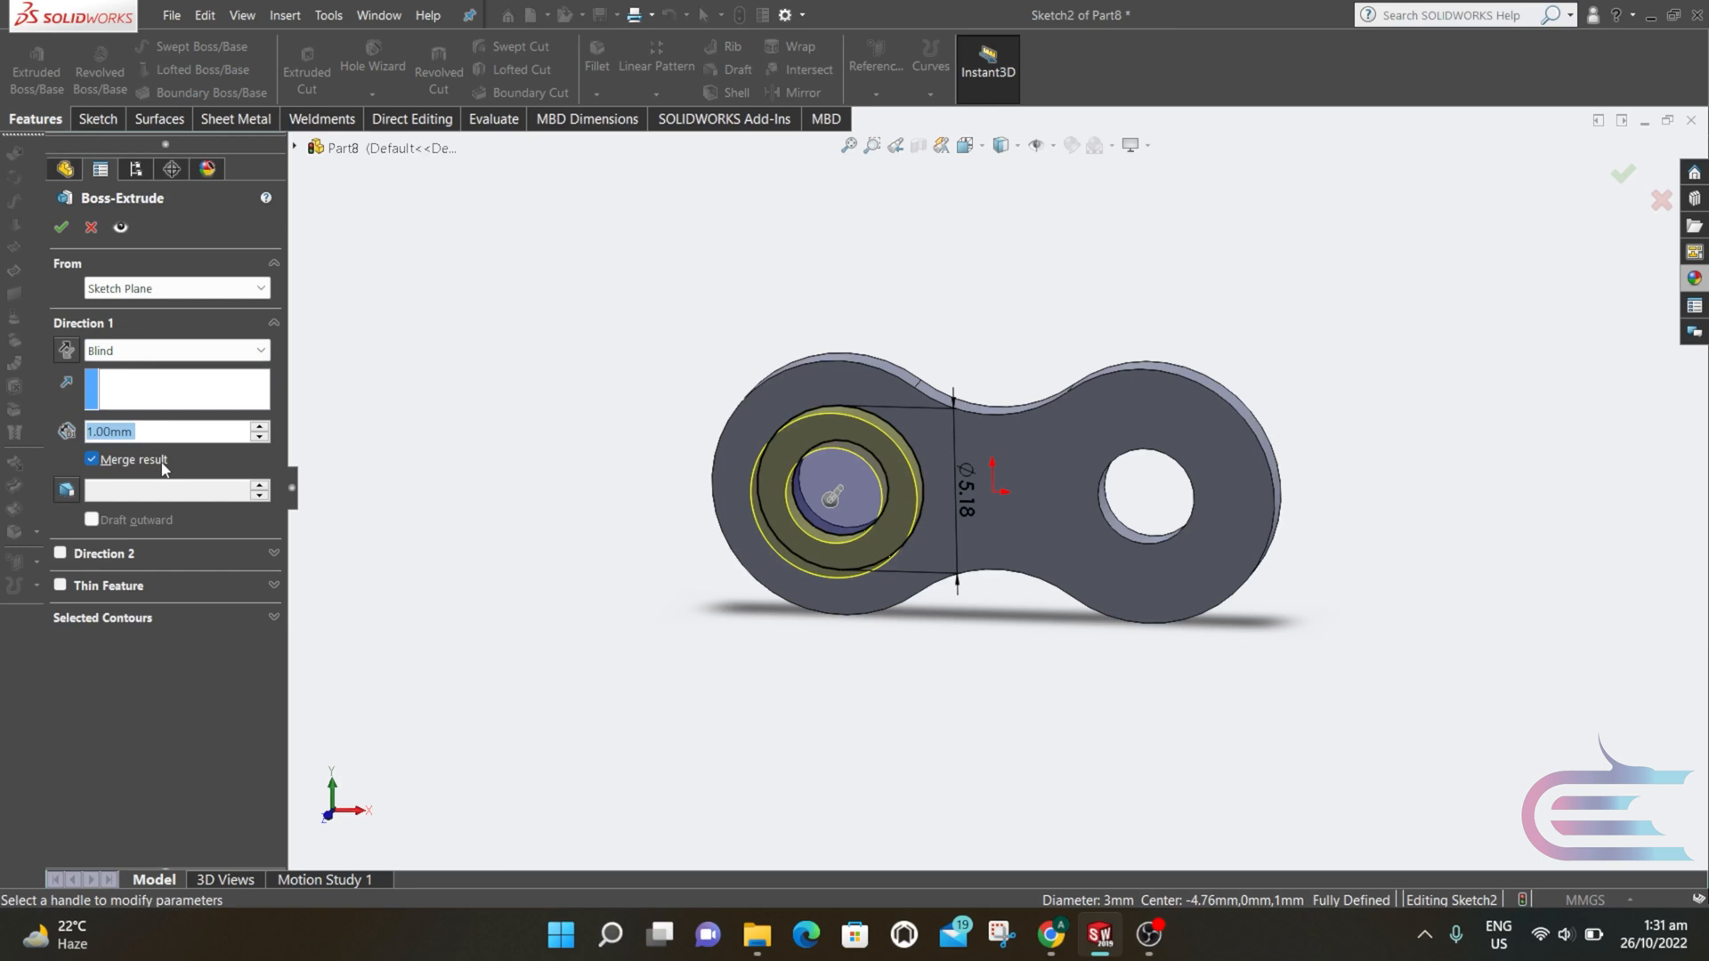
type("4.30")
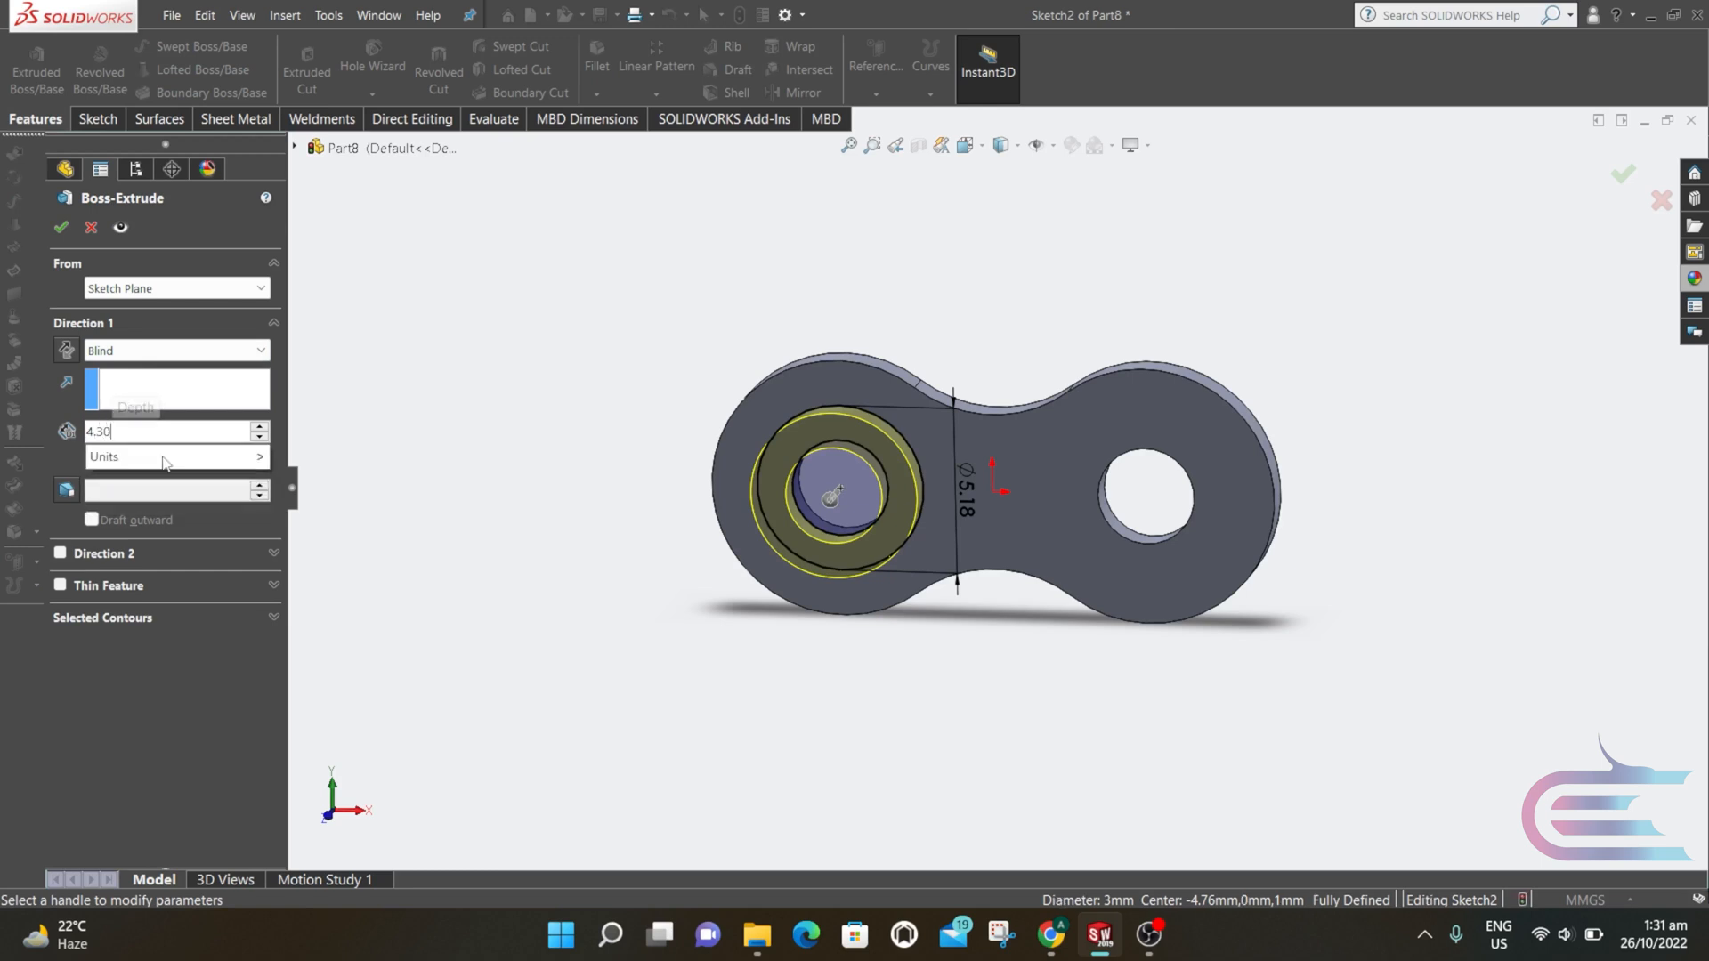
key("Return")
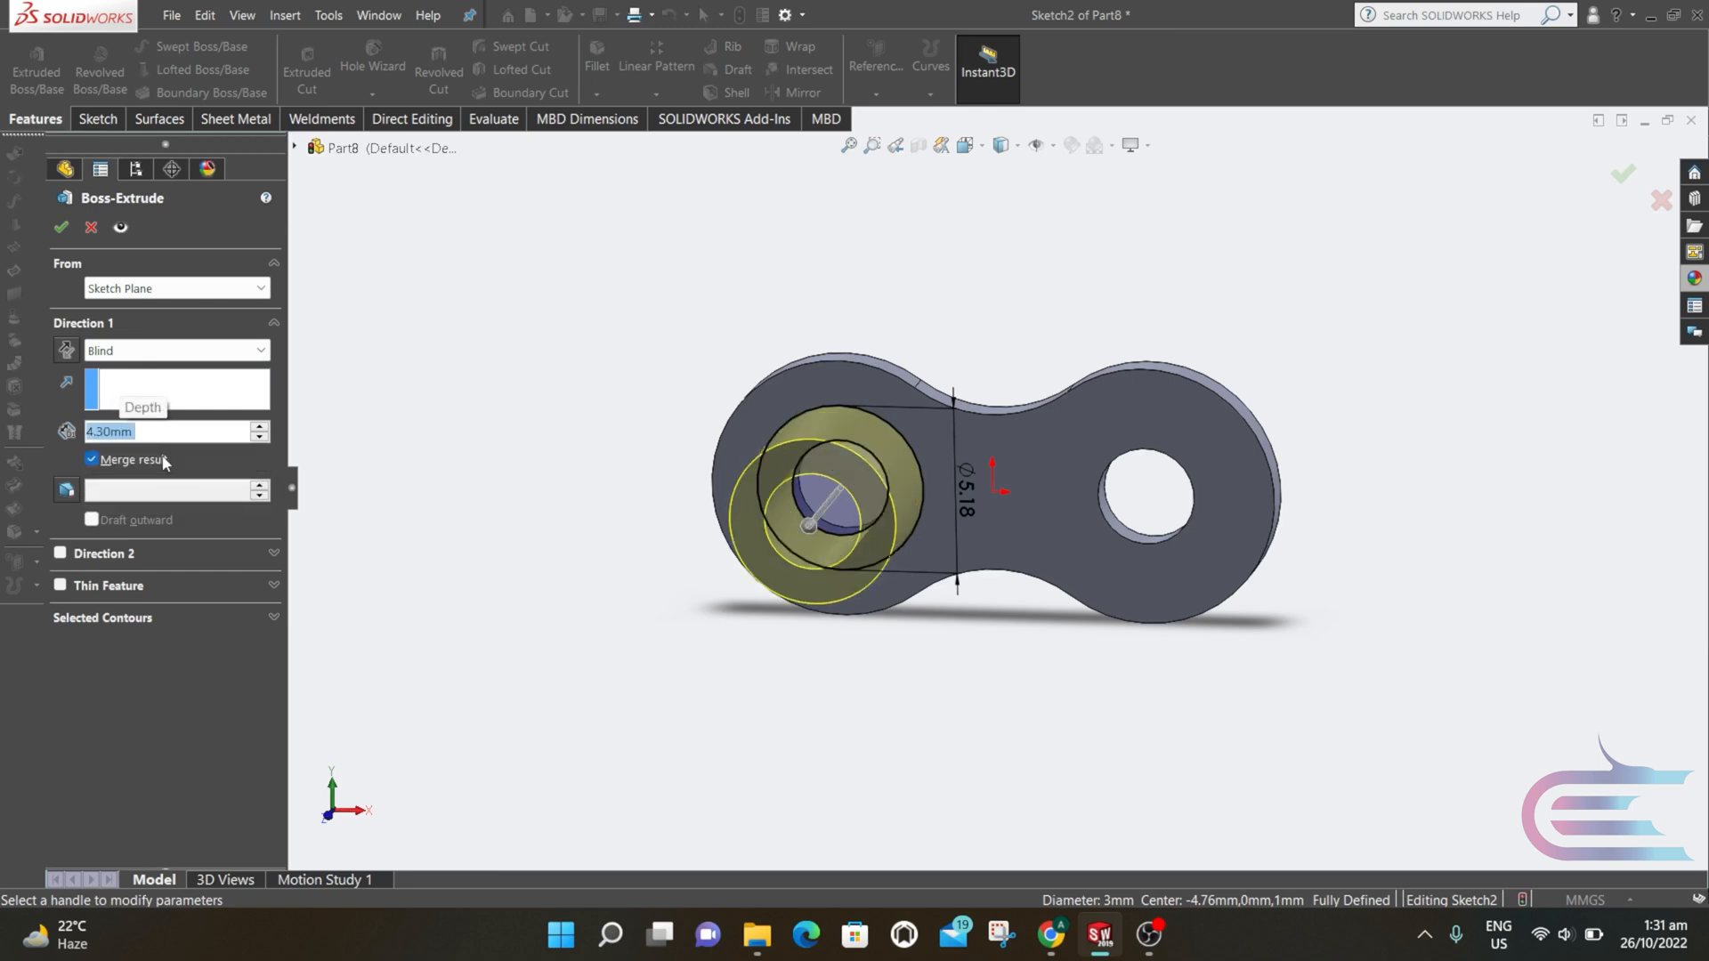
left_click(60, 229)
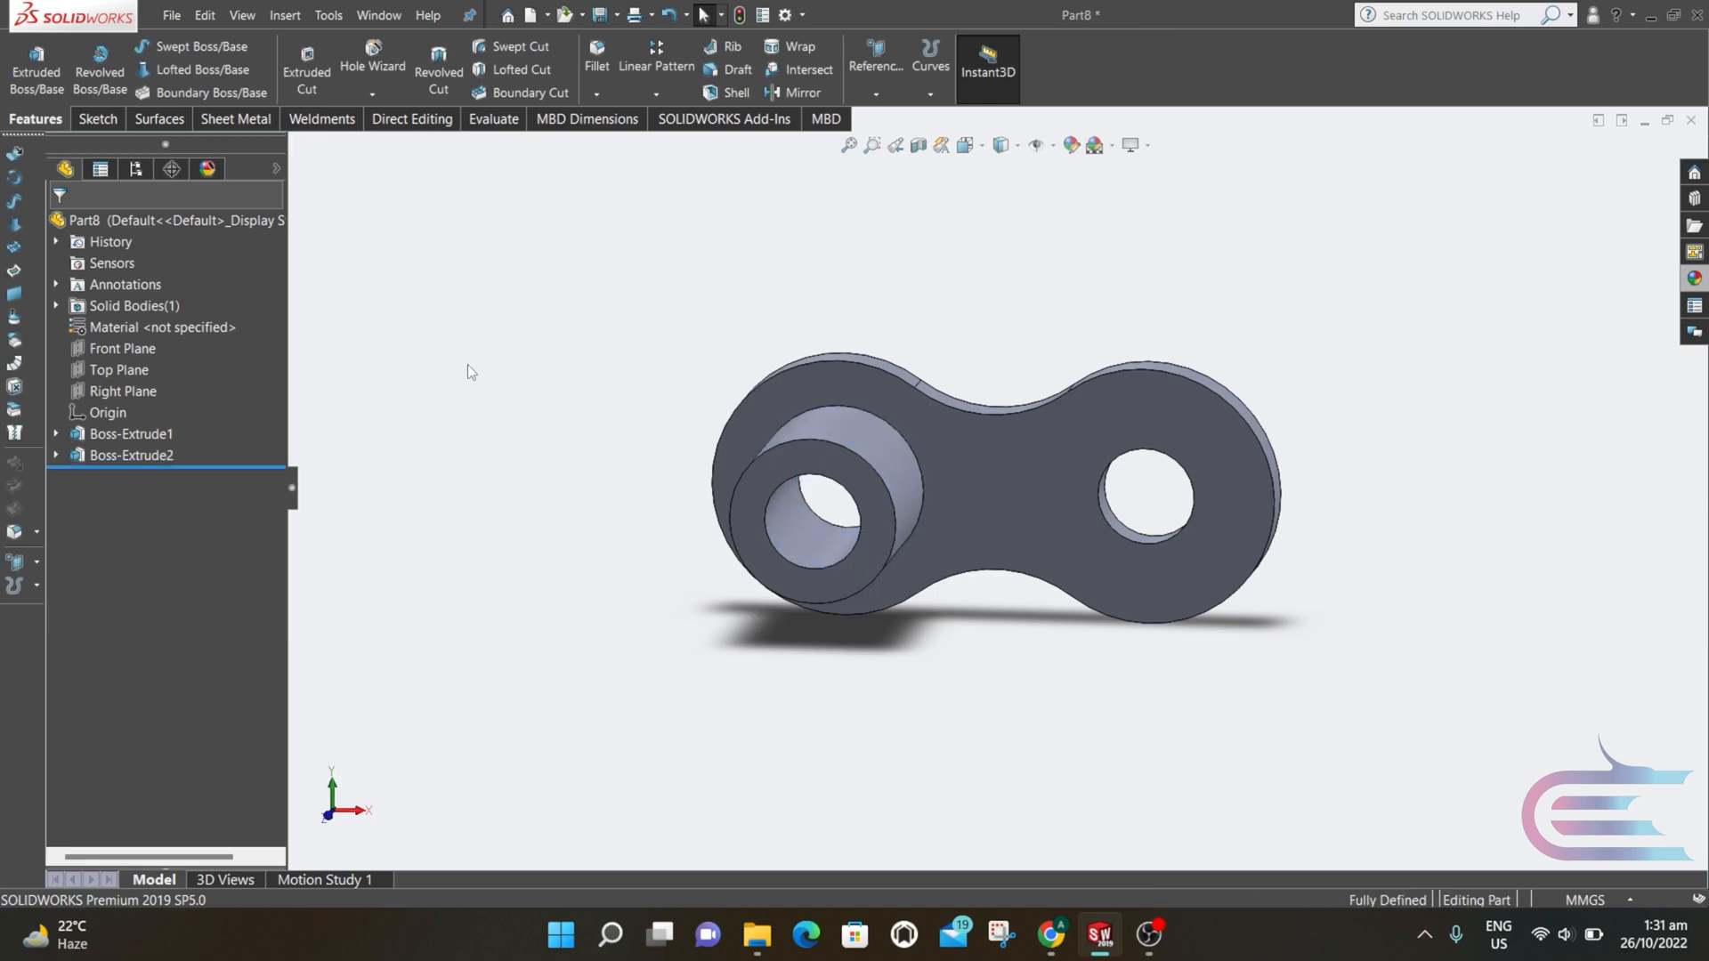
- Mirror the tubular boss about the Right Plane onto the plate's other hole
left_click(803, 93)
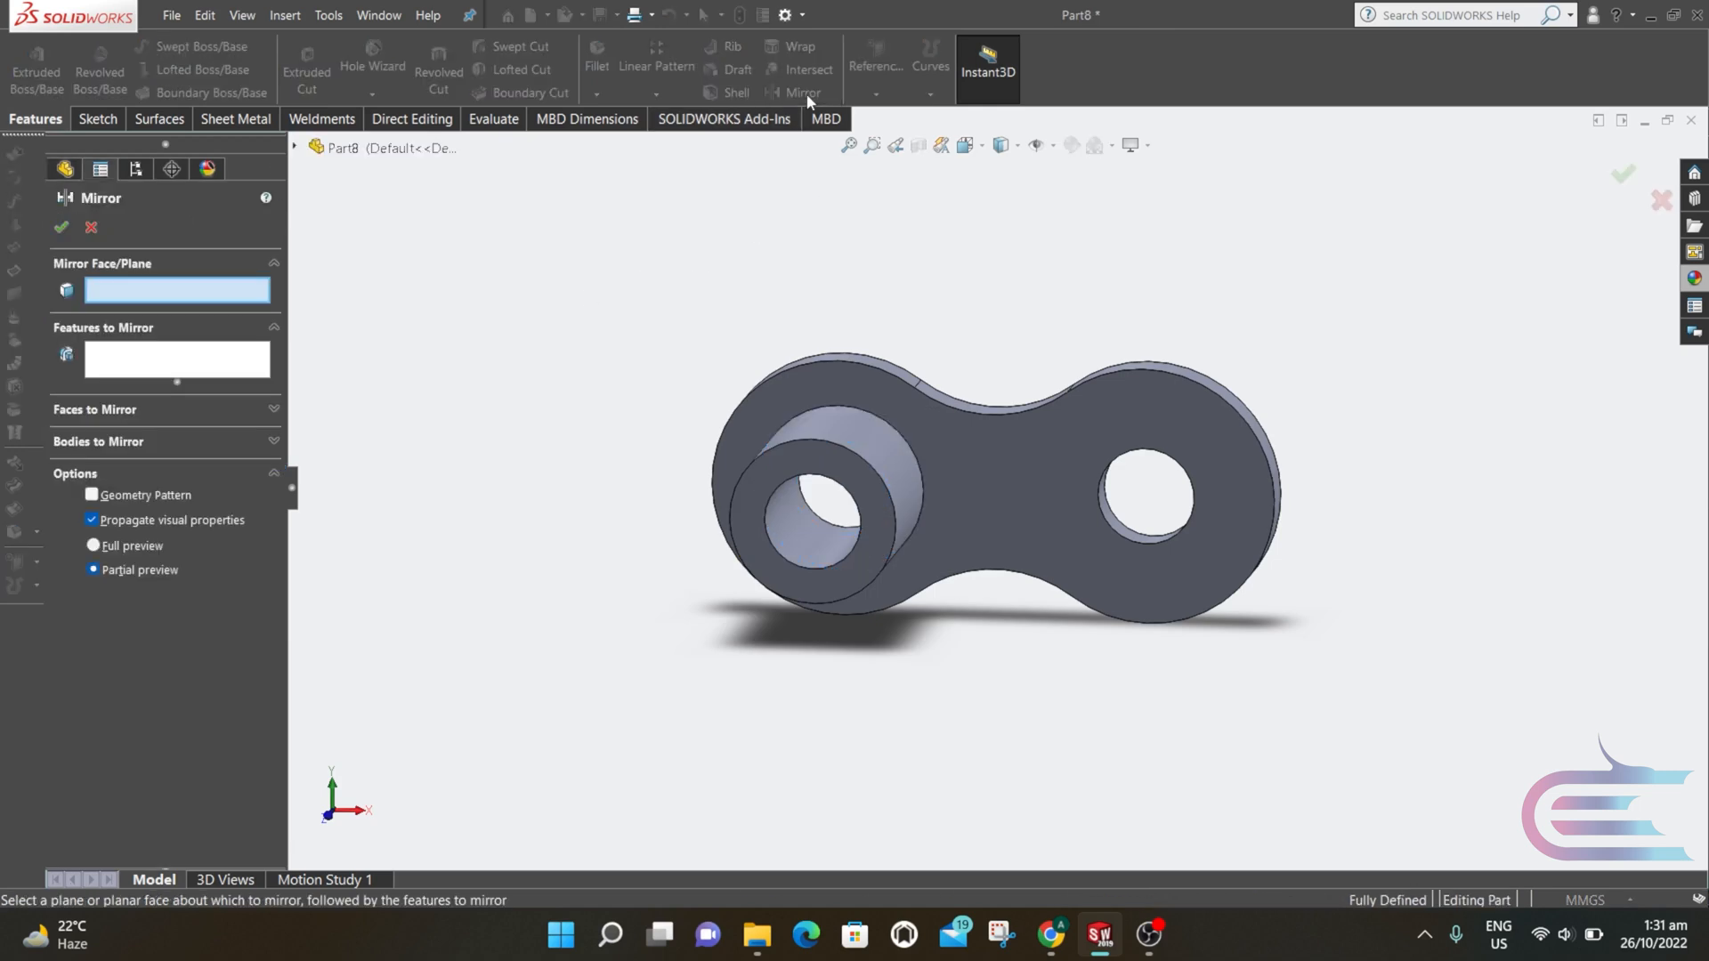
left_click(295, 148)
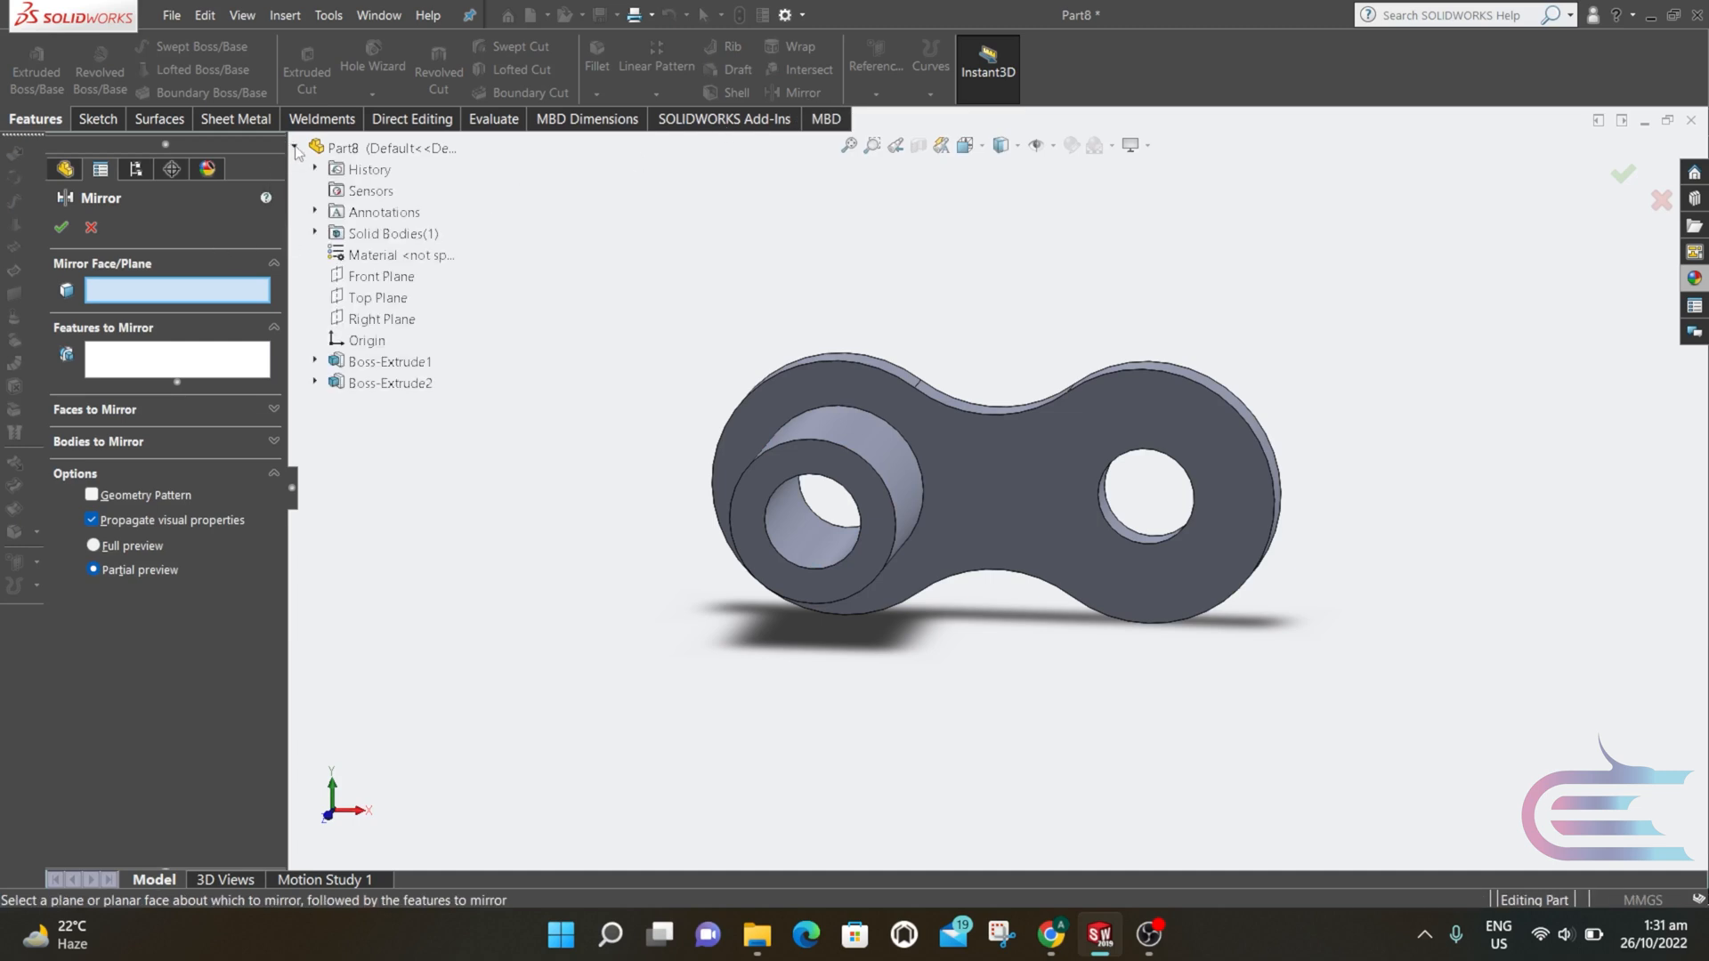
left_click(374, 319)
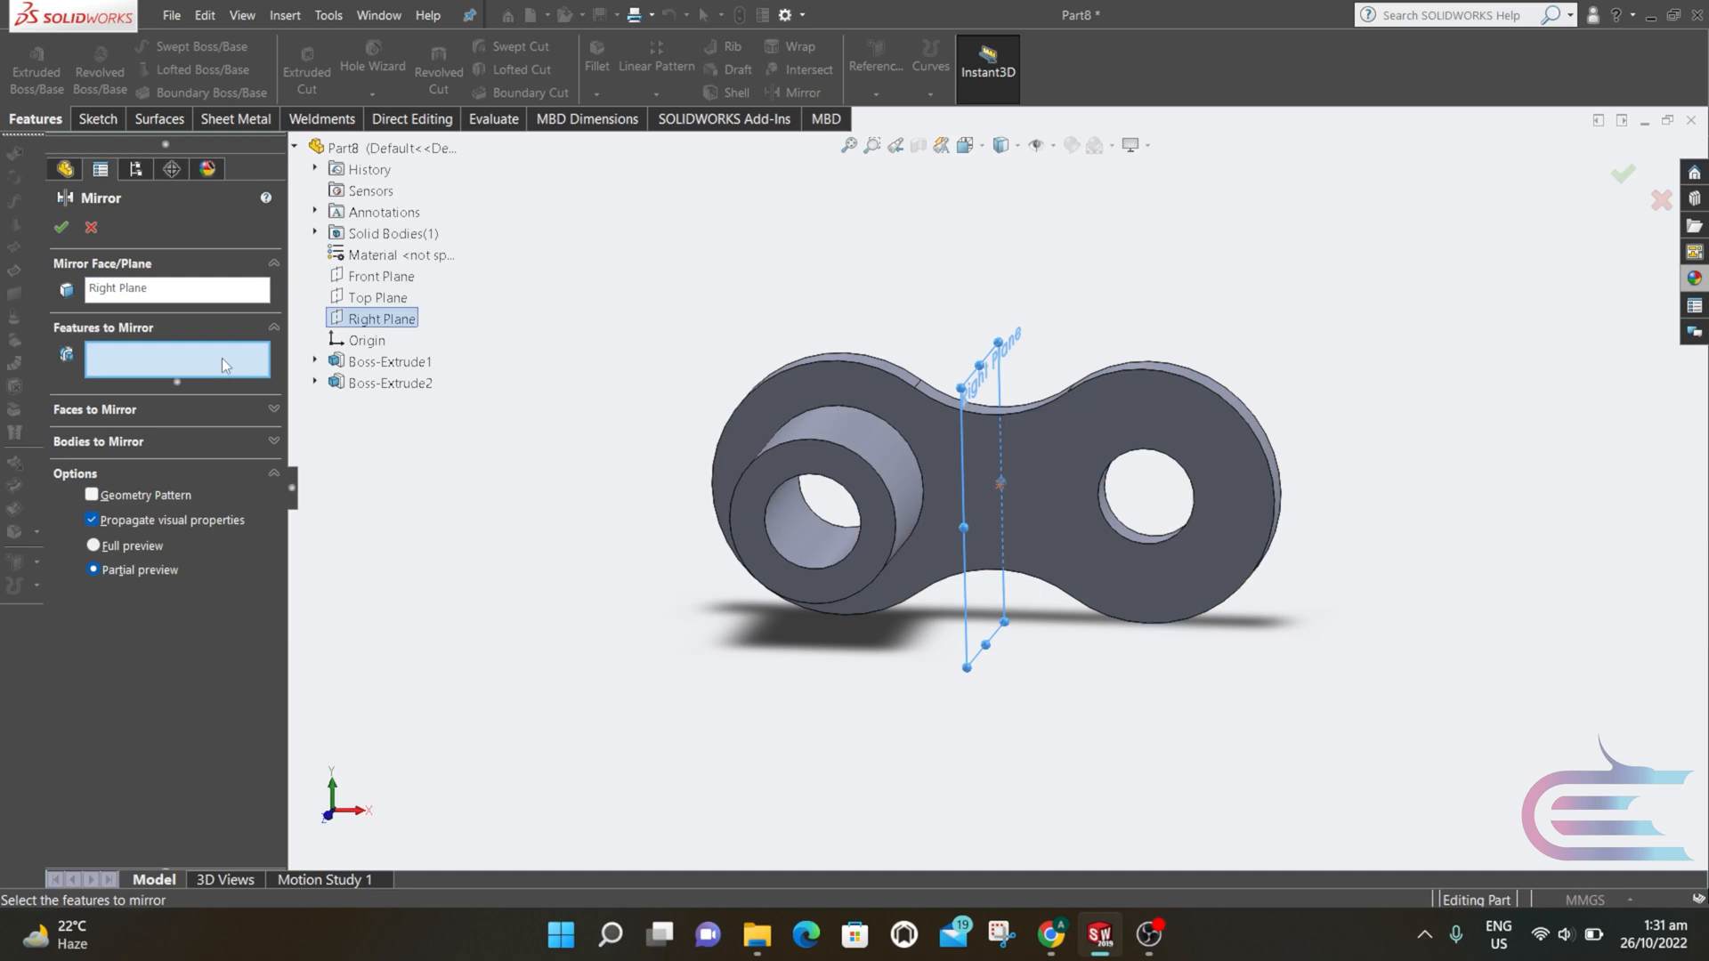
left_click(864, 442)
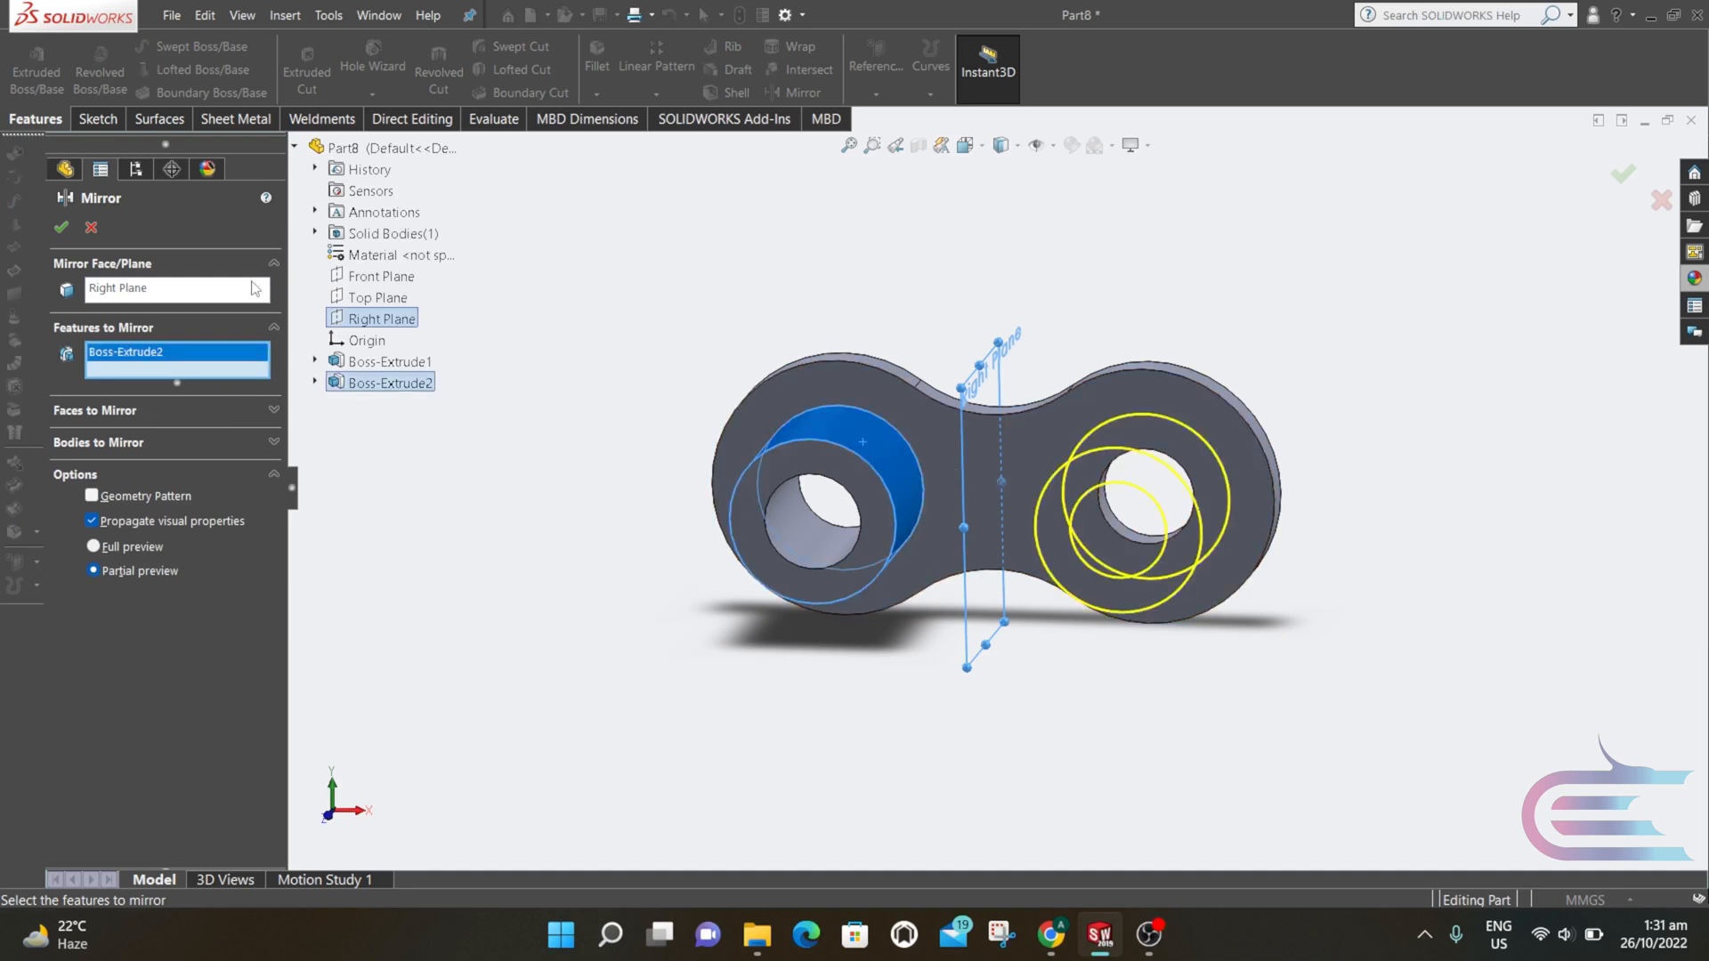
left_click(65, 225)
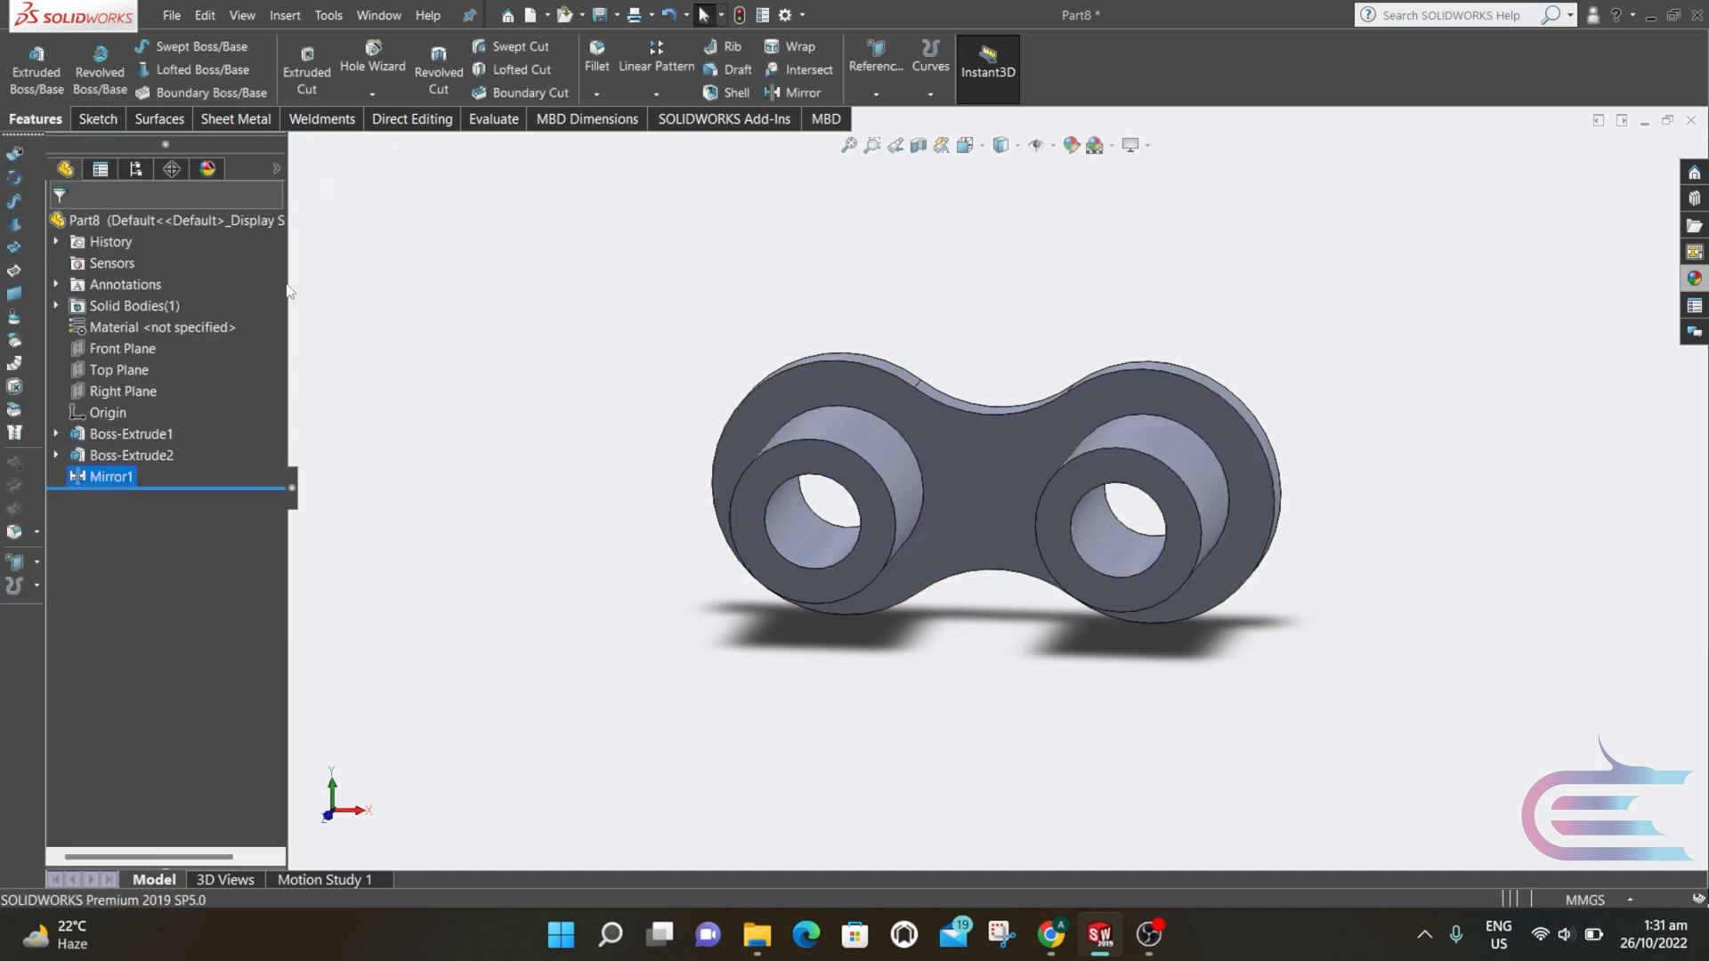
- Create a reference plane midway between the plate's front face and the end face of the left boss
left_click(874, 96)
left_click(888, 125)
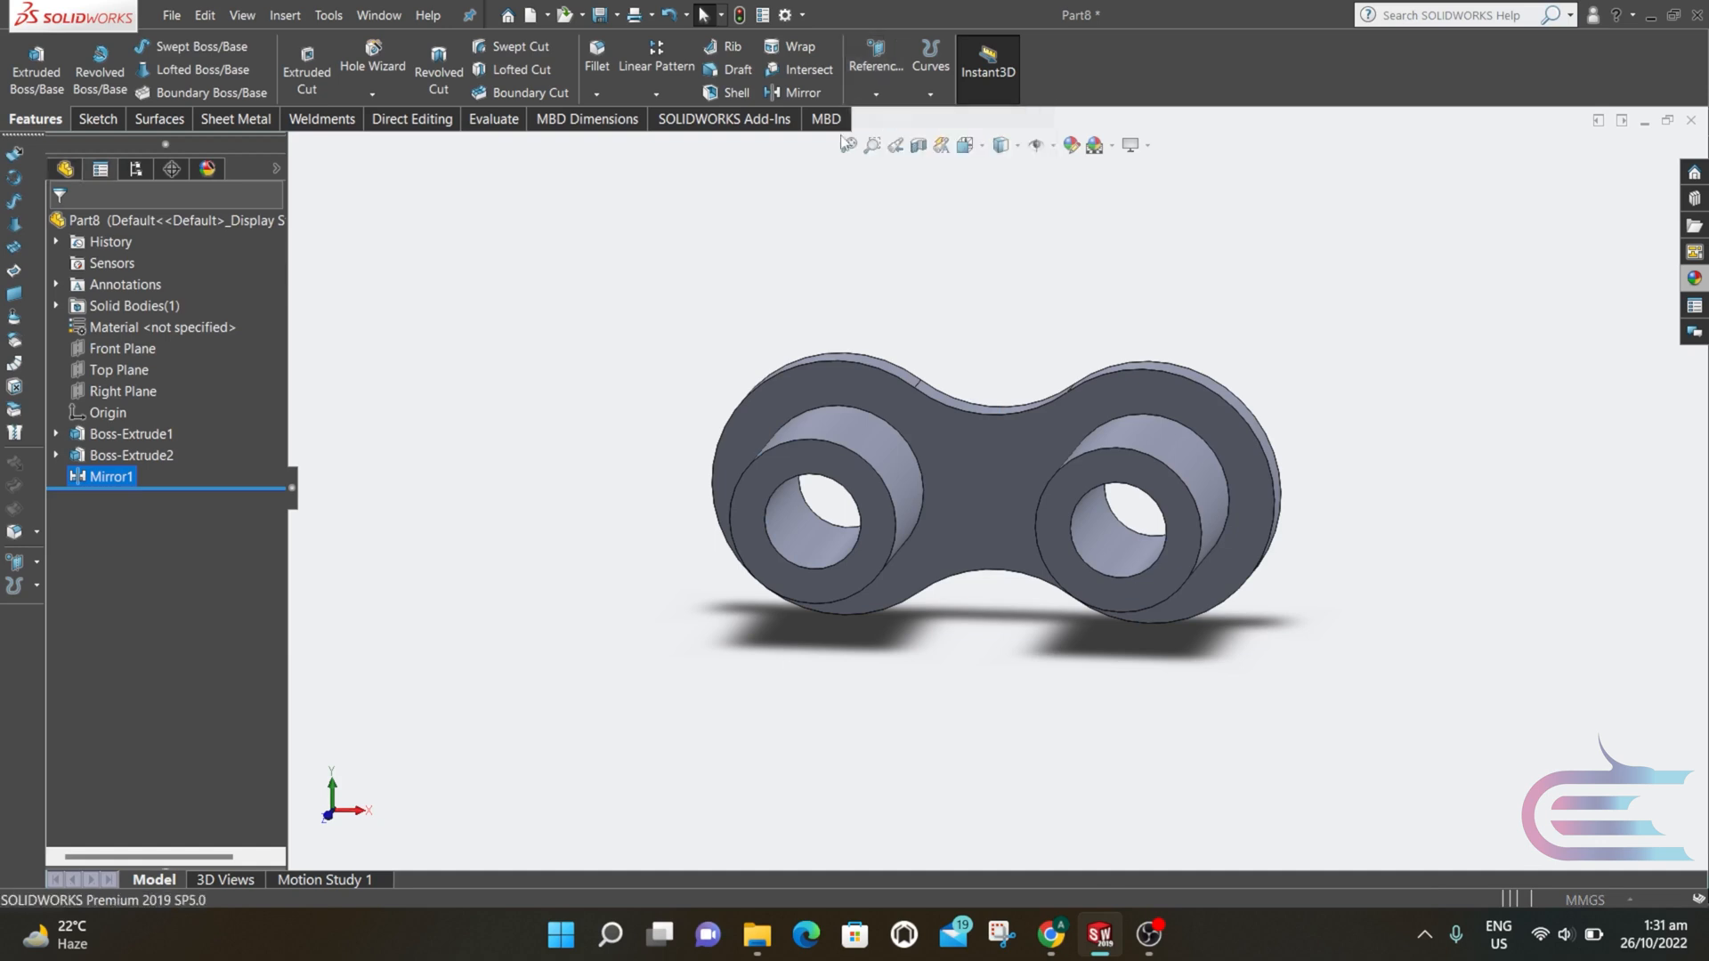
left_click(941, 425)
left_click(865, 486)
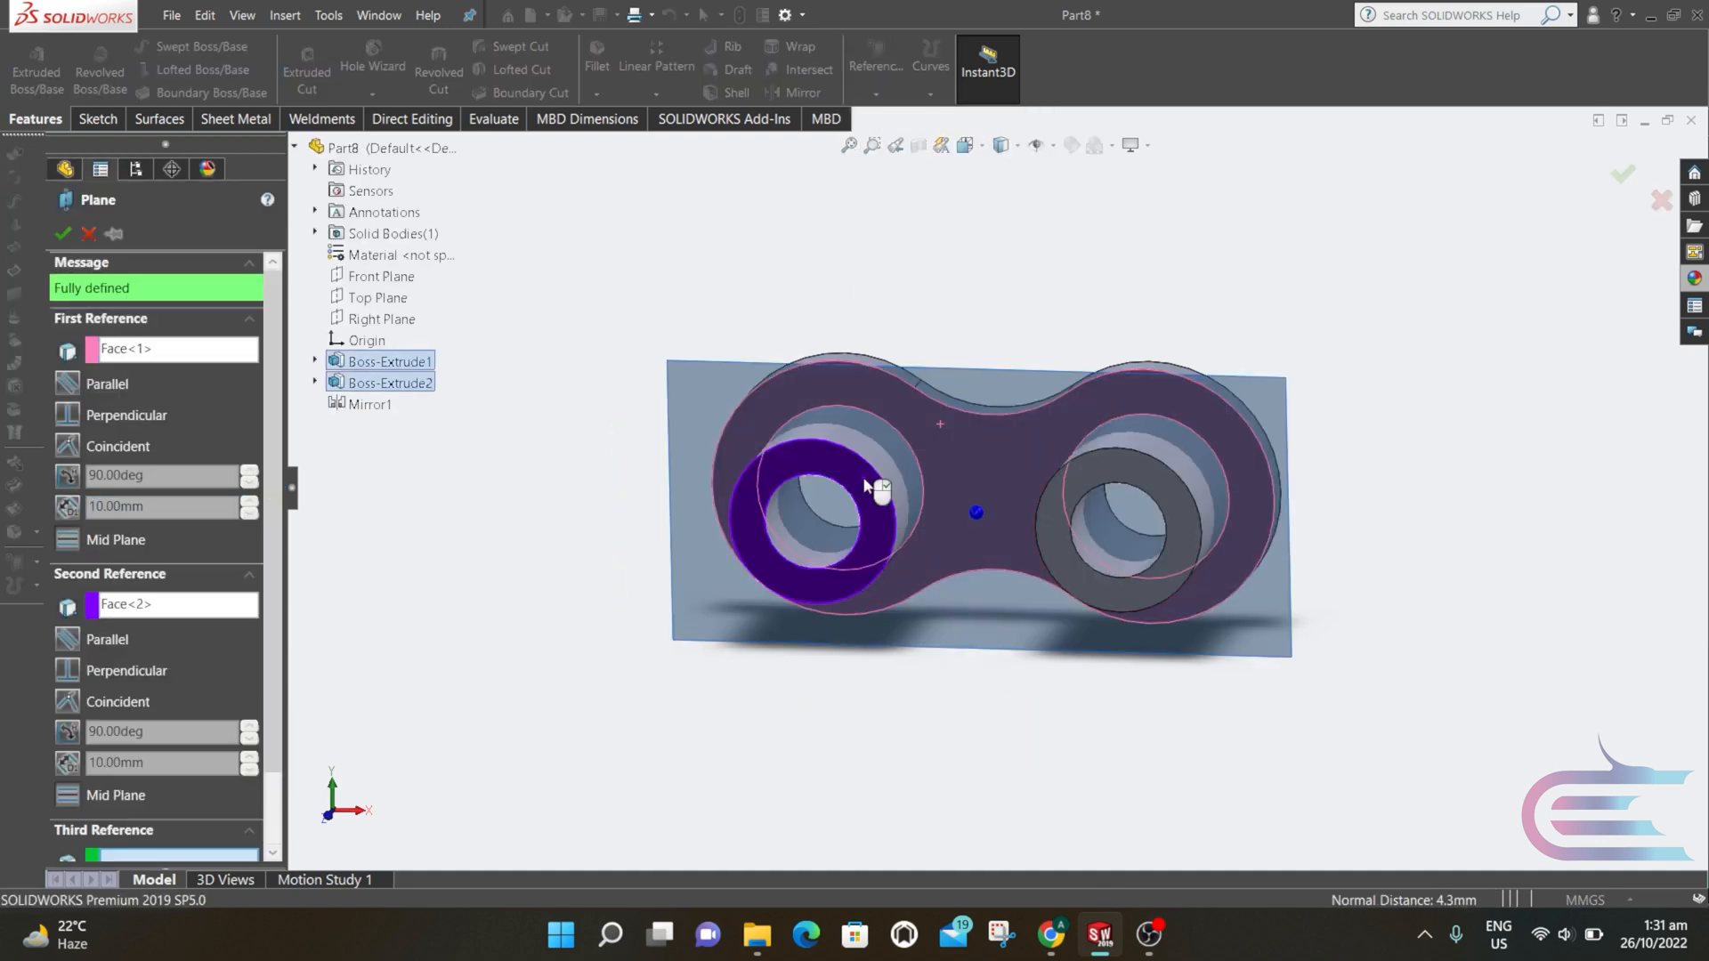
left_click(62, 234)
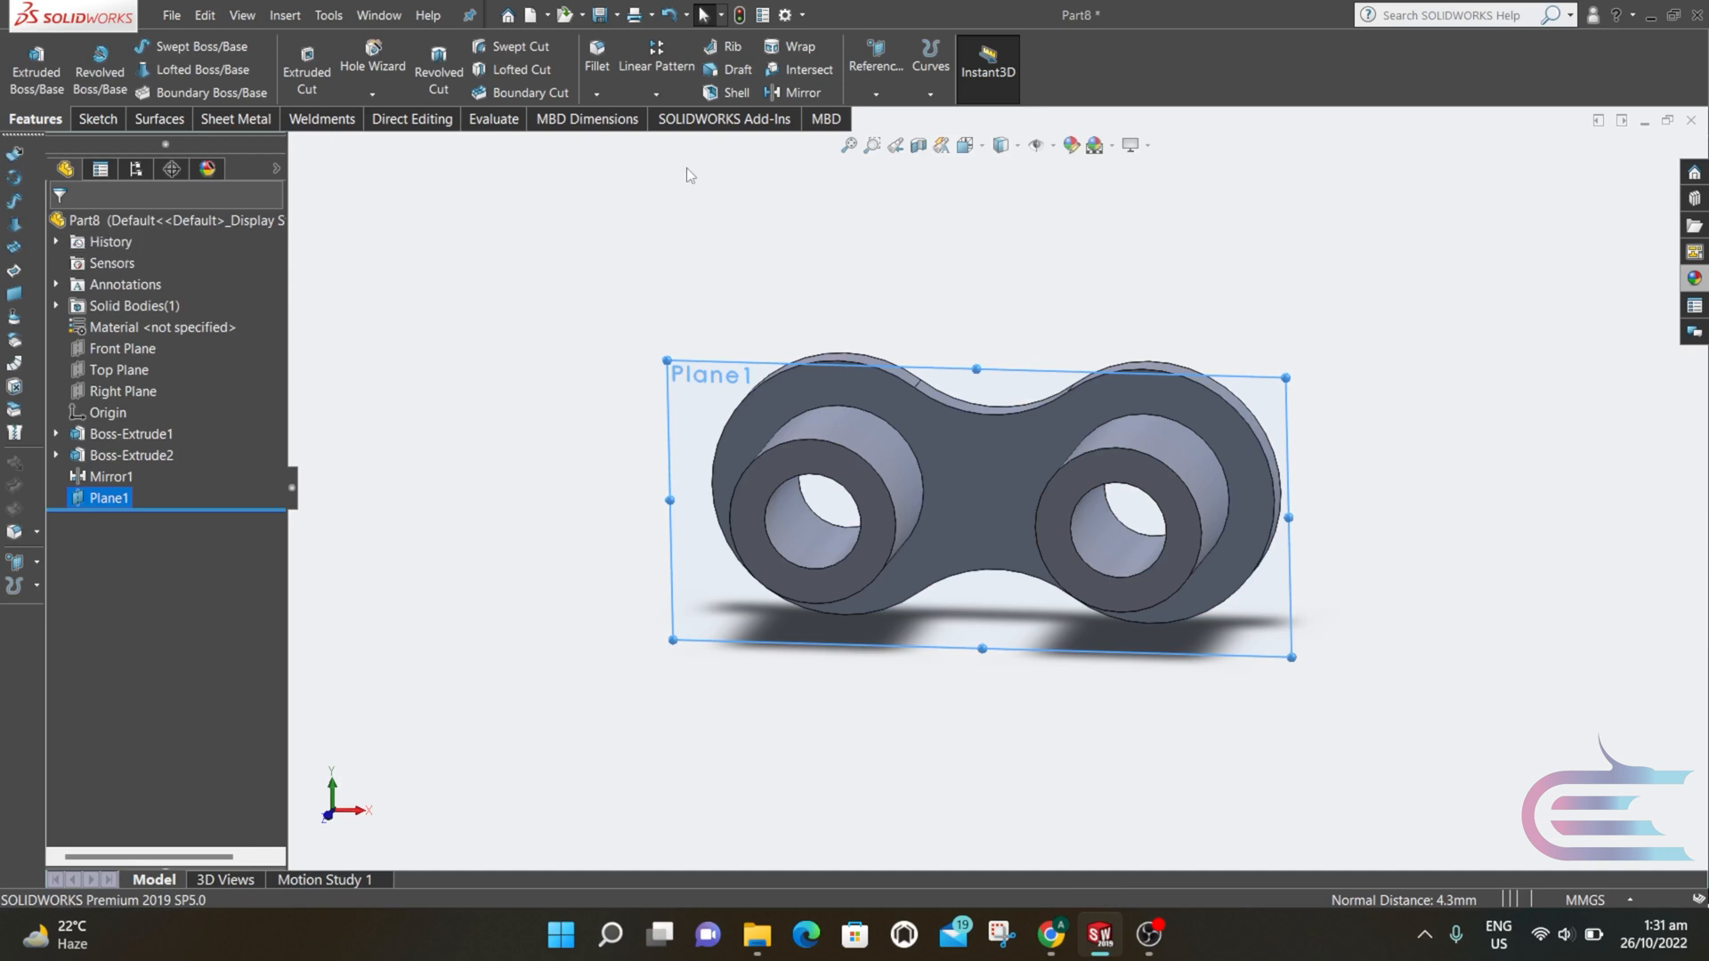
- Mirror the link plate extrusion about the new mid plane to form the second plate
left_click(797, 93)
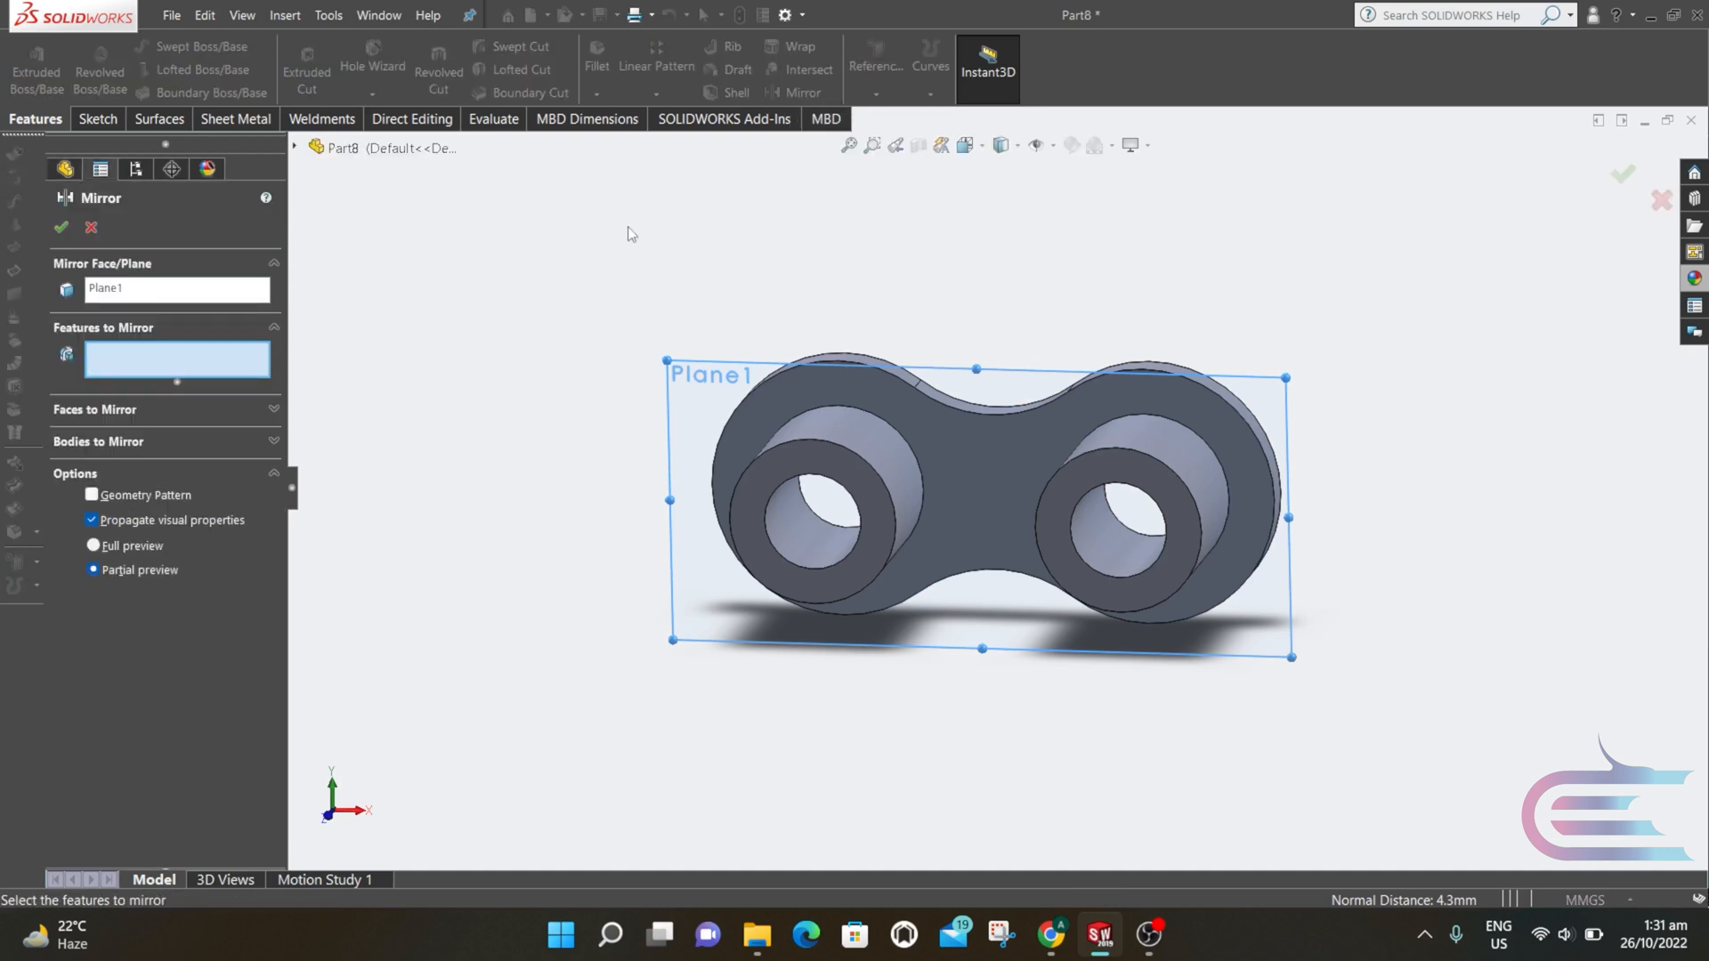
left_click(986, 451)
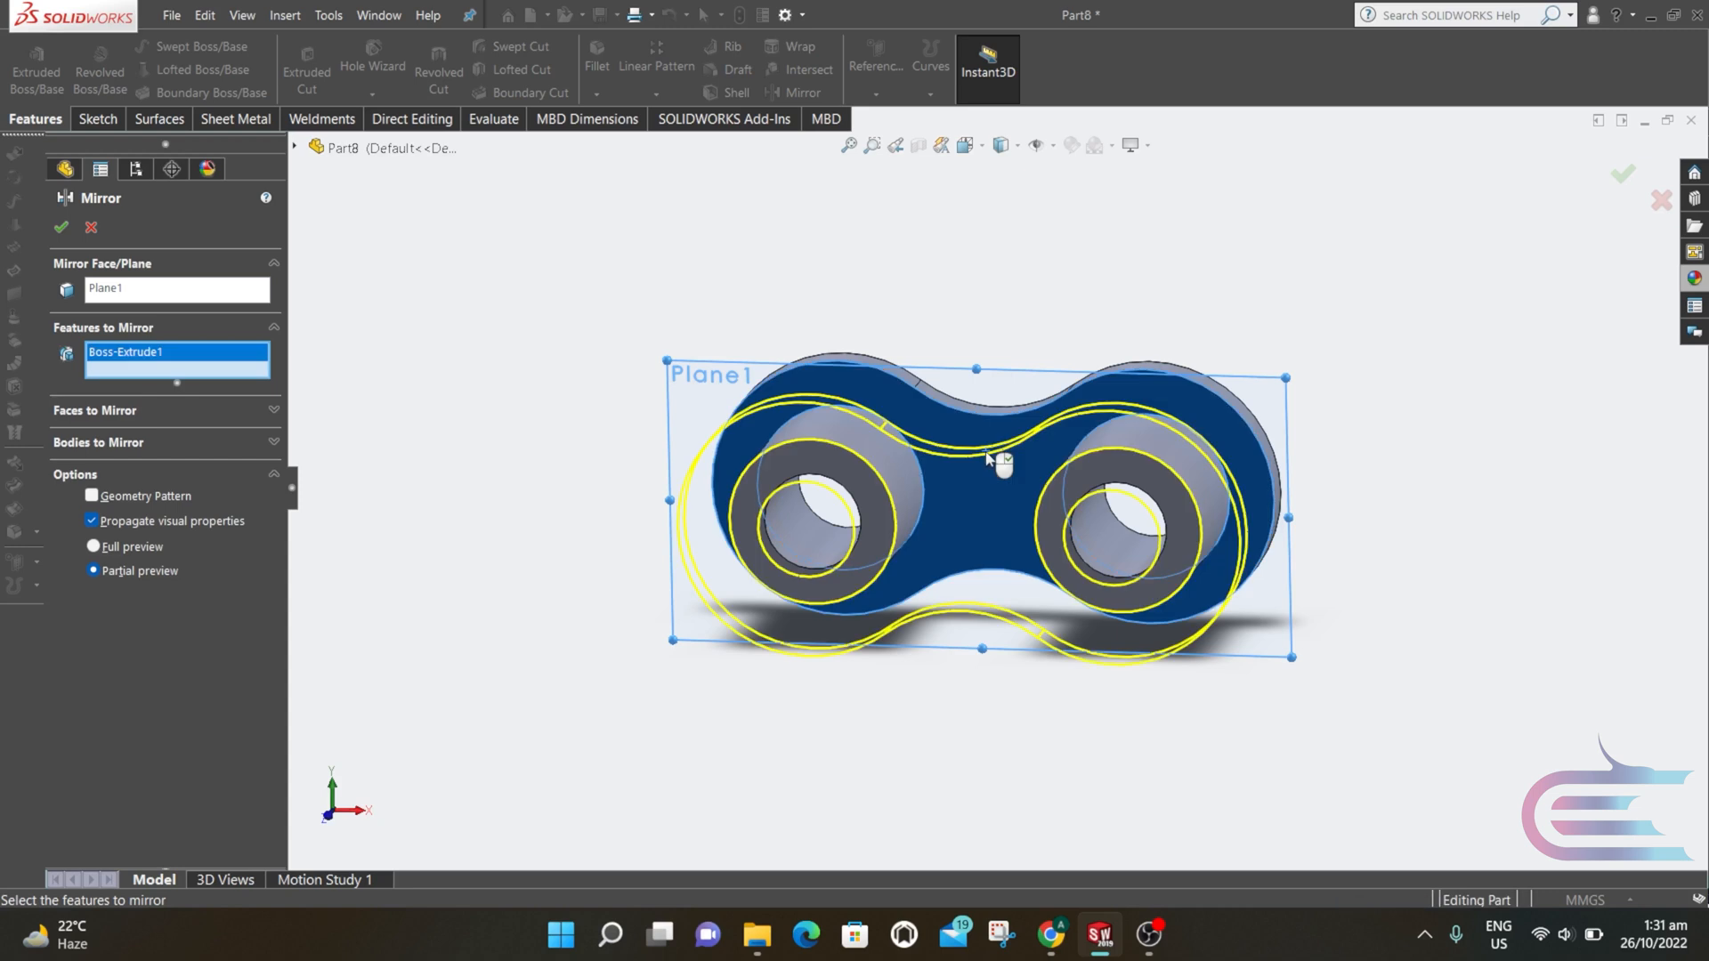
left_click(61, 227)
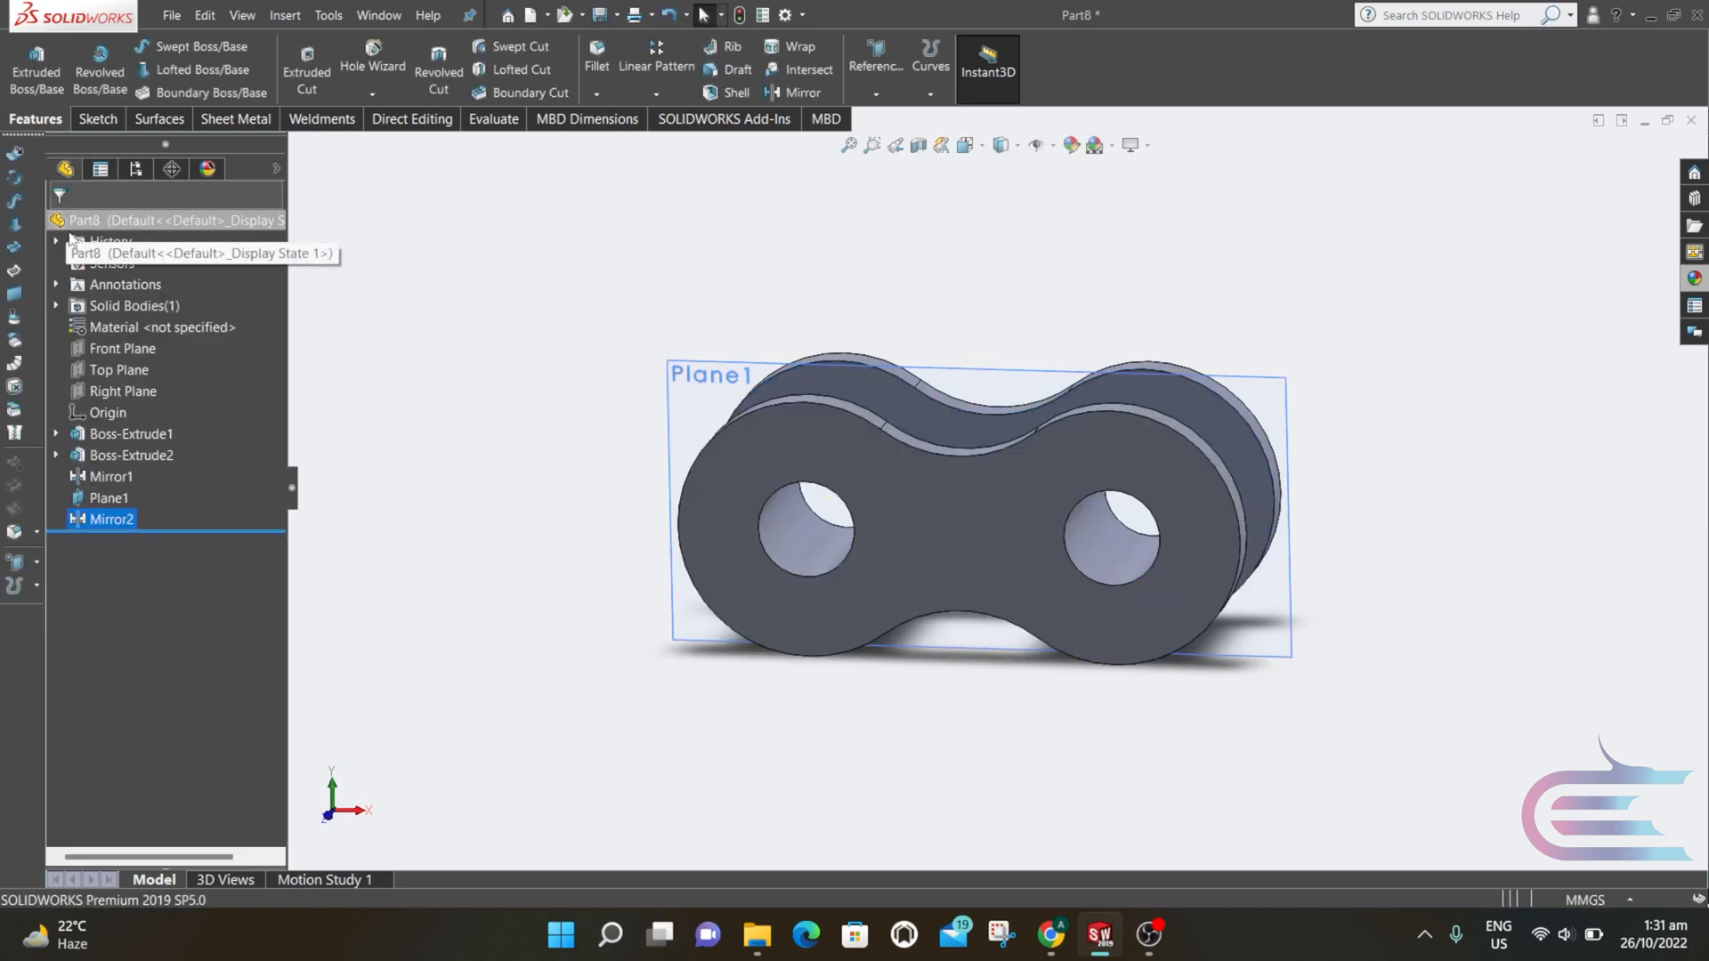
- Hide the mid reference plane in the model
middle_click_drag(495, 421, 580, 558)
mouse_move(703, 537)
middle_mouse_down()
mouse_move(606, 560)
mouse_move(683, 519)
mouse_move(695, 551)
middle_mouse_up()
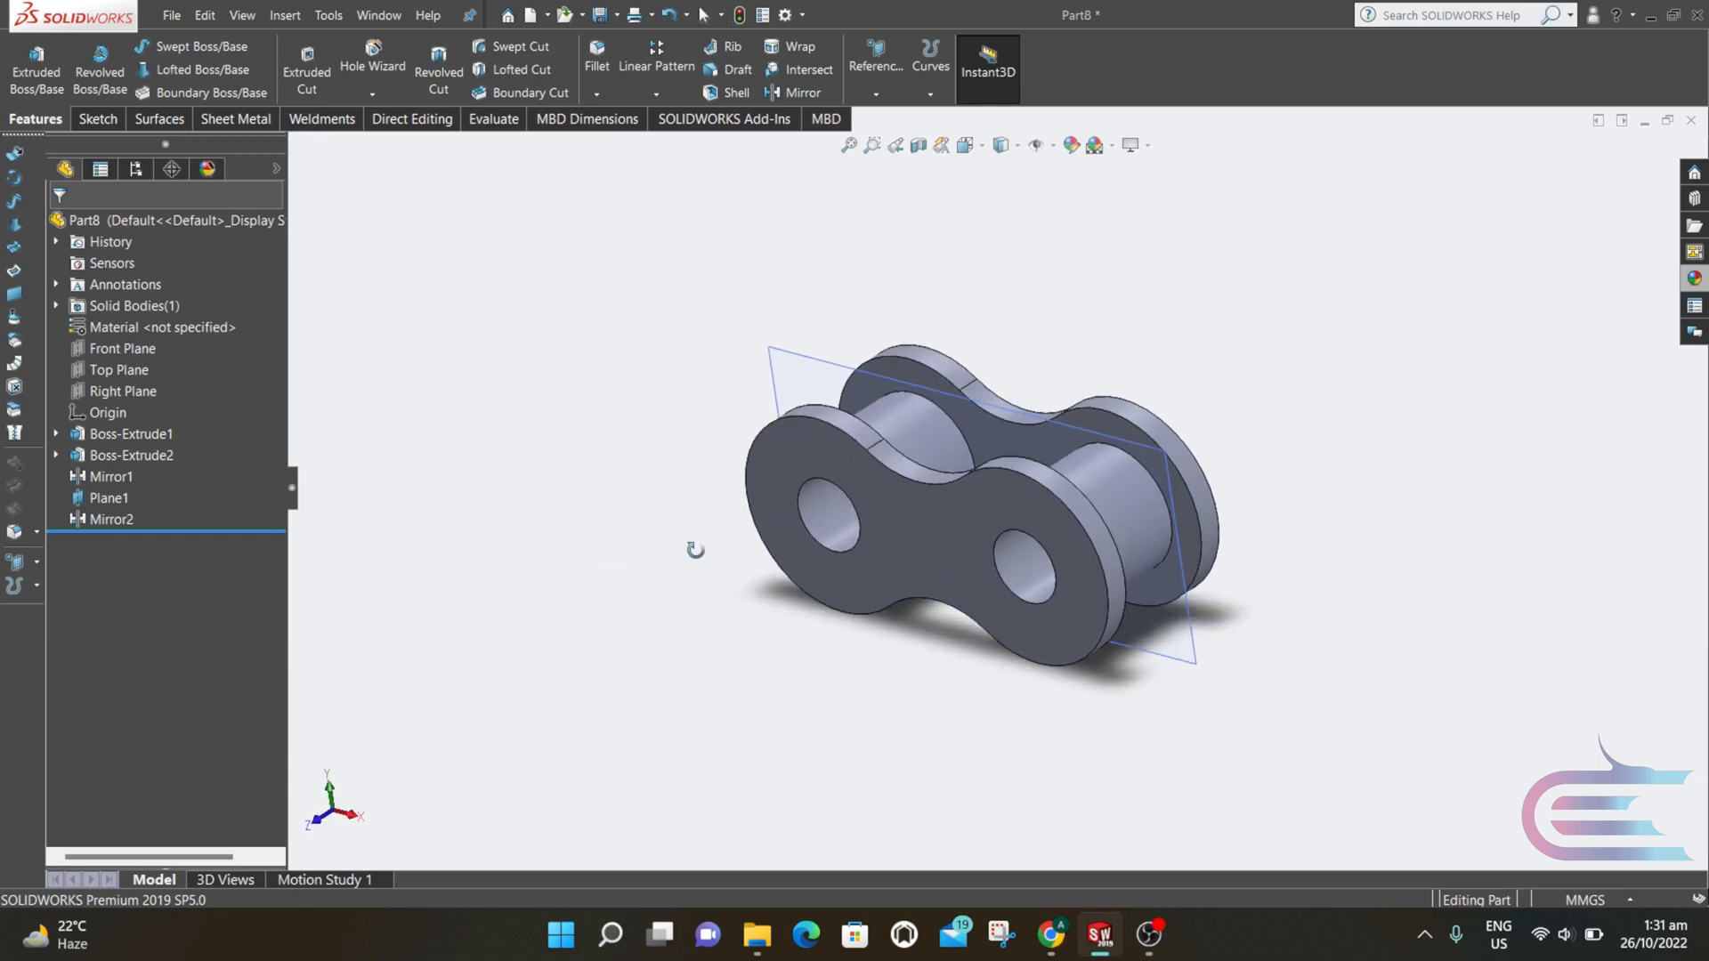
left_click(129, 502)
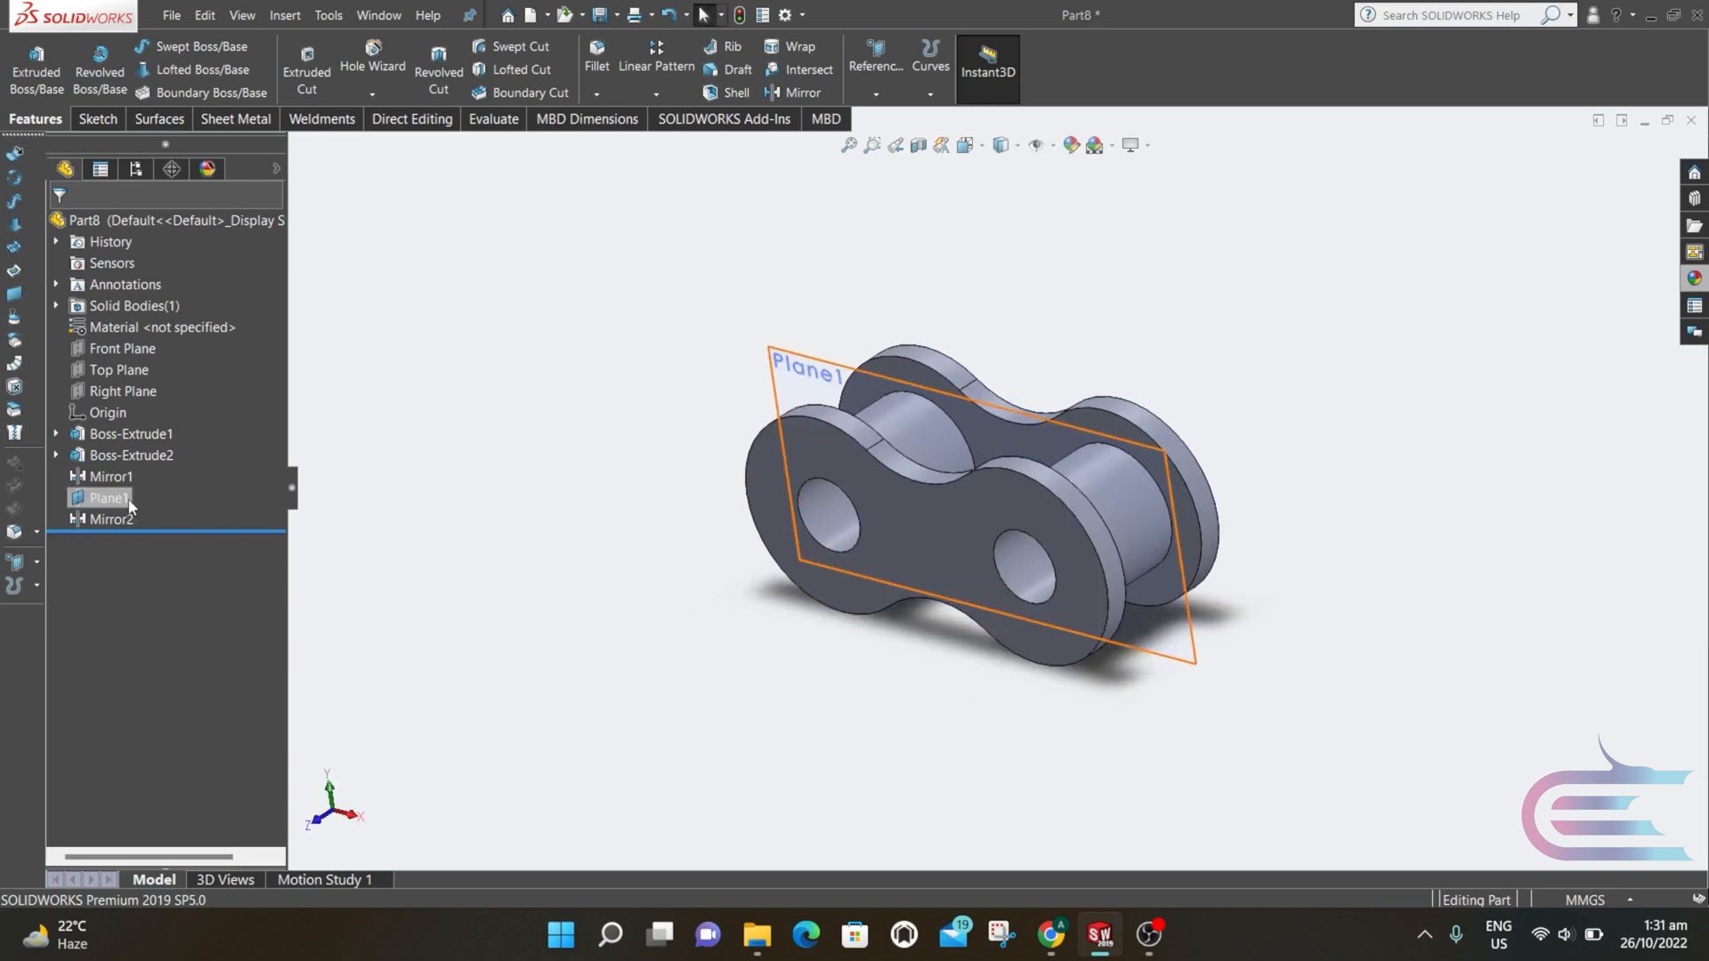
right_click(129, 502)
left_click(183, 450)
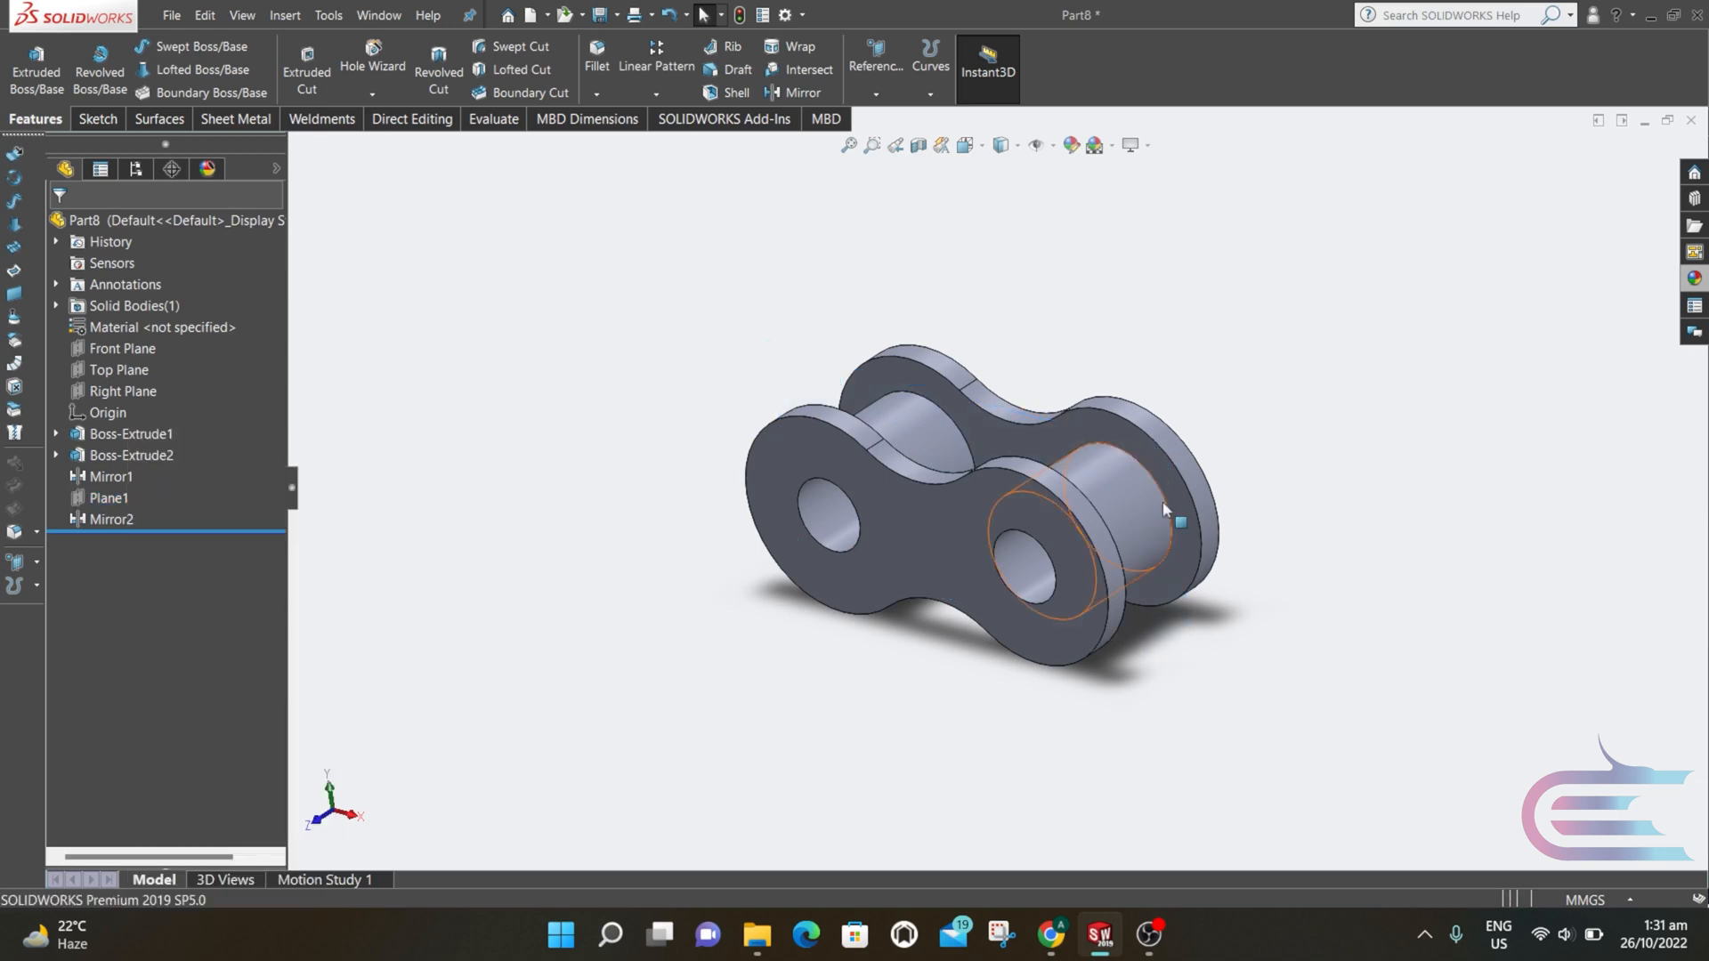
- Fillet all edges of the chain link with a 0.25 mm radius
scroll(1162, 509, "down", 3)
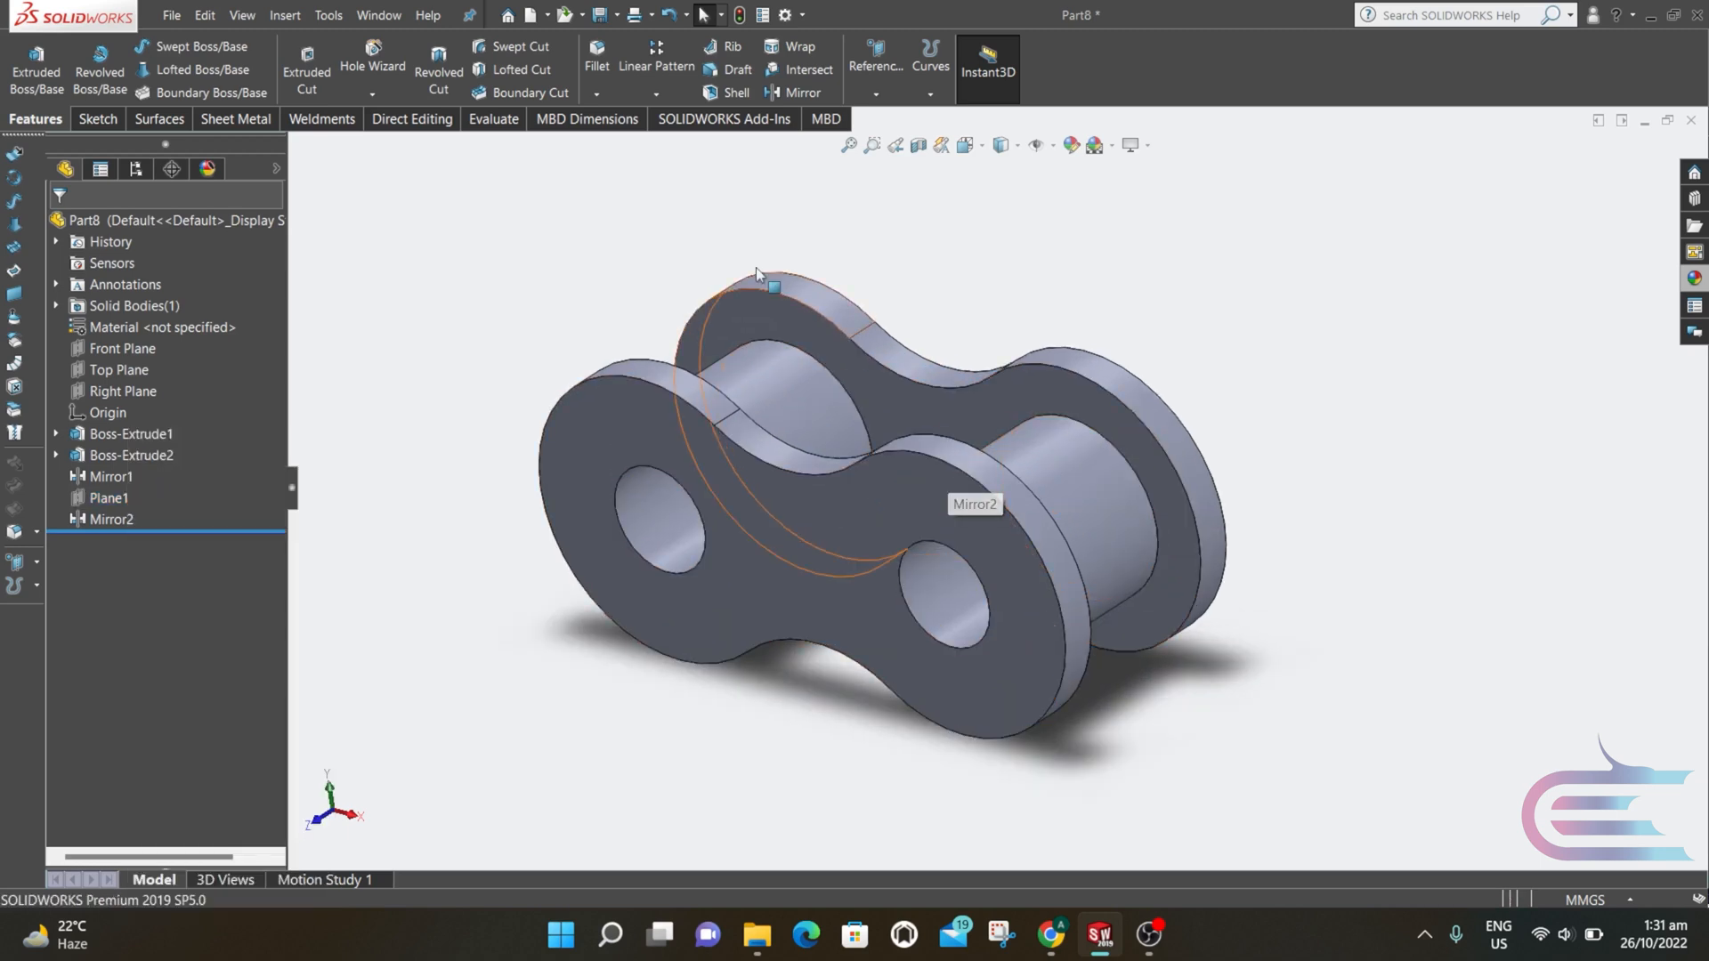
left_click(596, 55)
left_click(1010, 516)
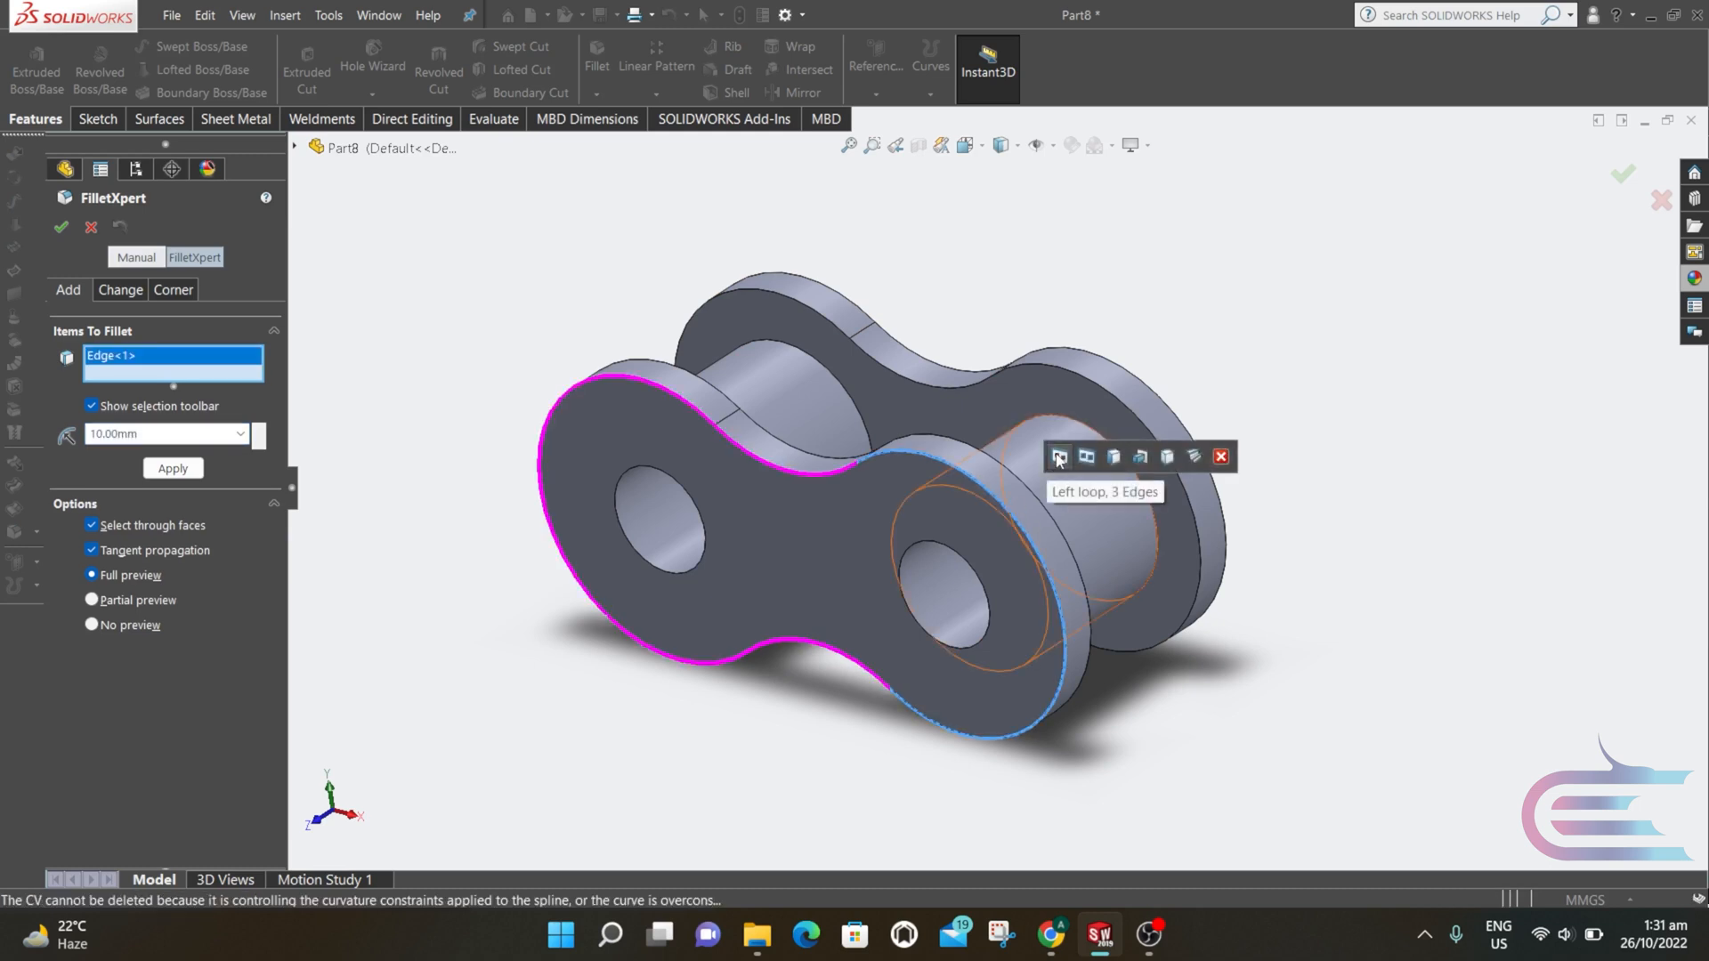
left_click(1162, 459)
middle_click_drag(1162, 462, 814, 696)
left_click(171, 808)
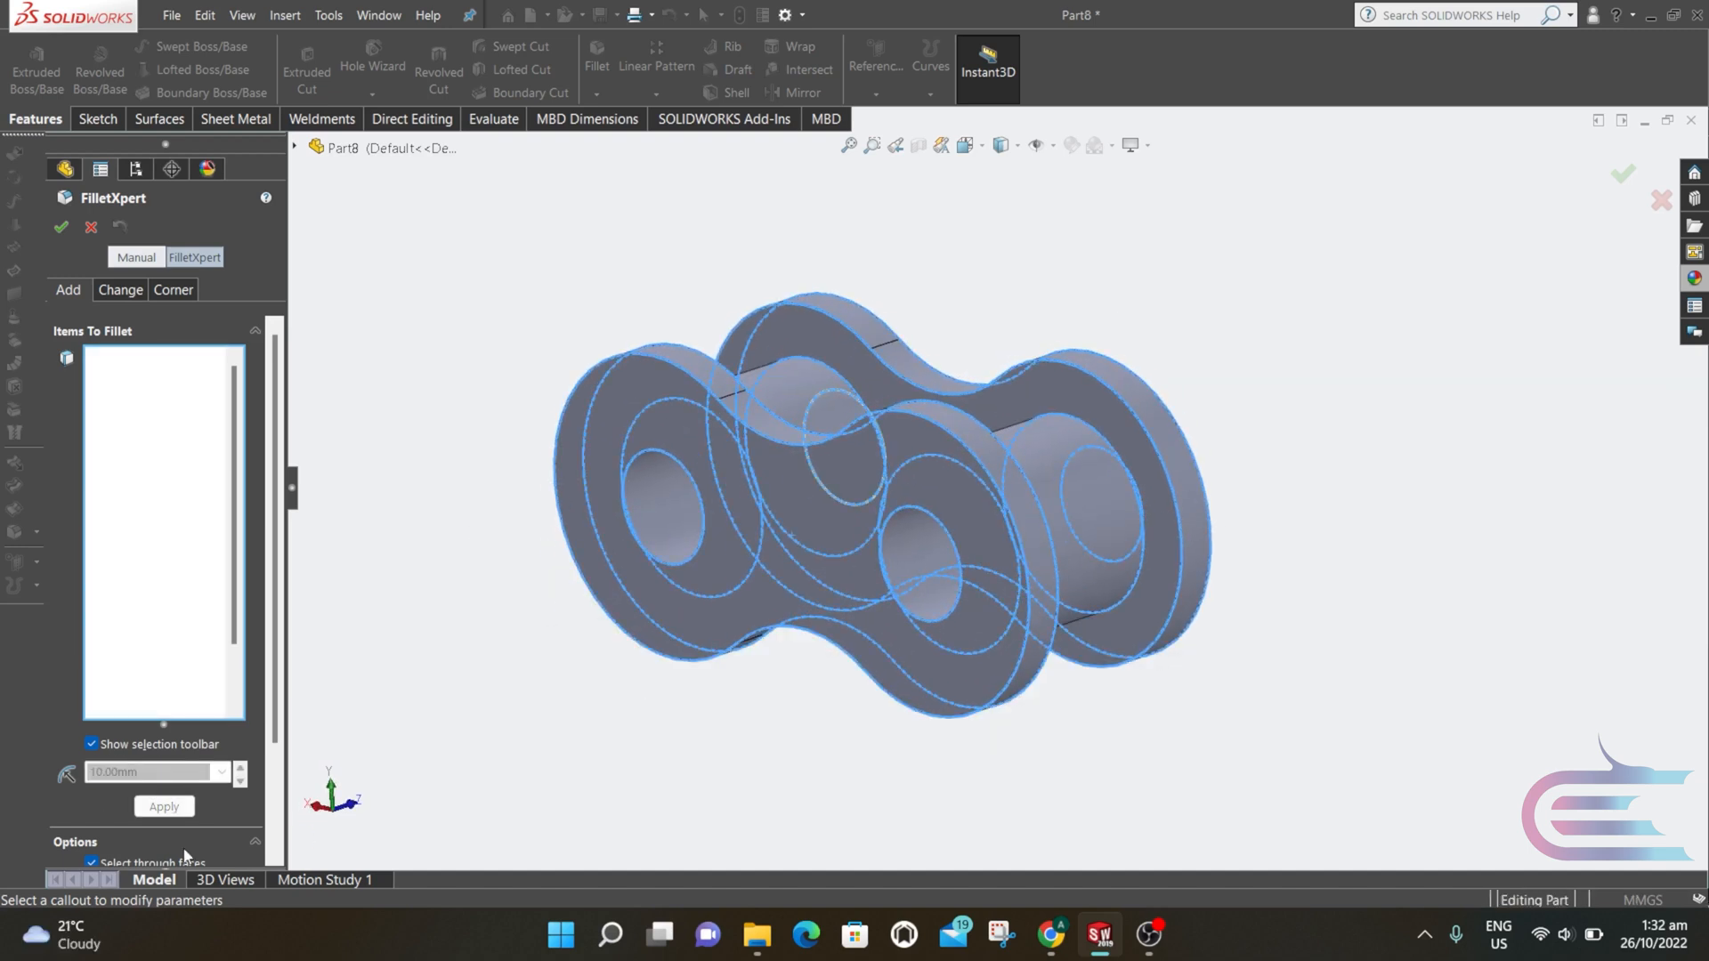
left_click(158, 772)
key("BackSpace")
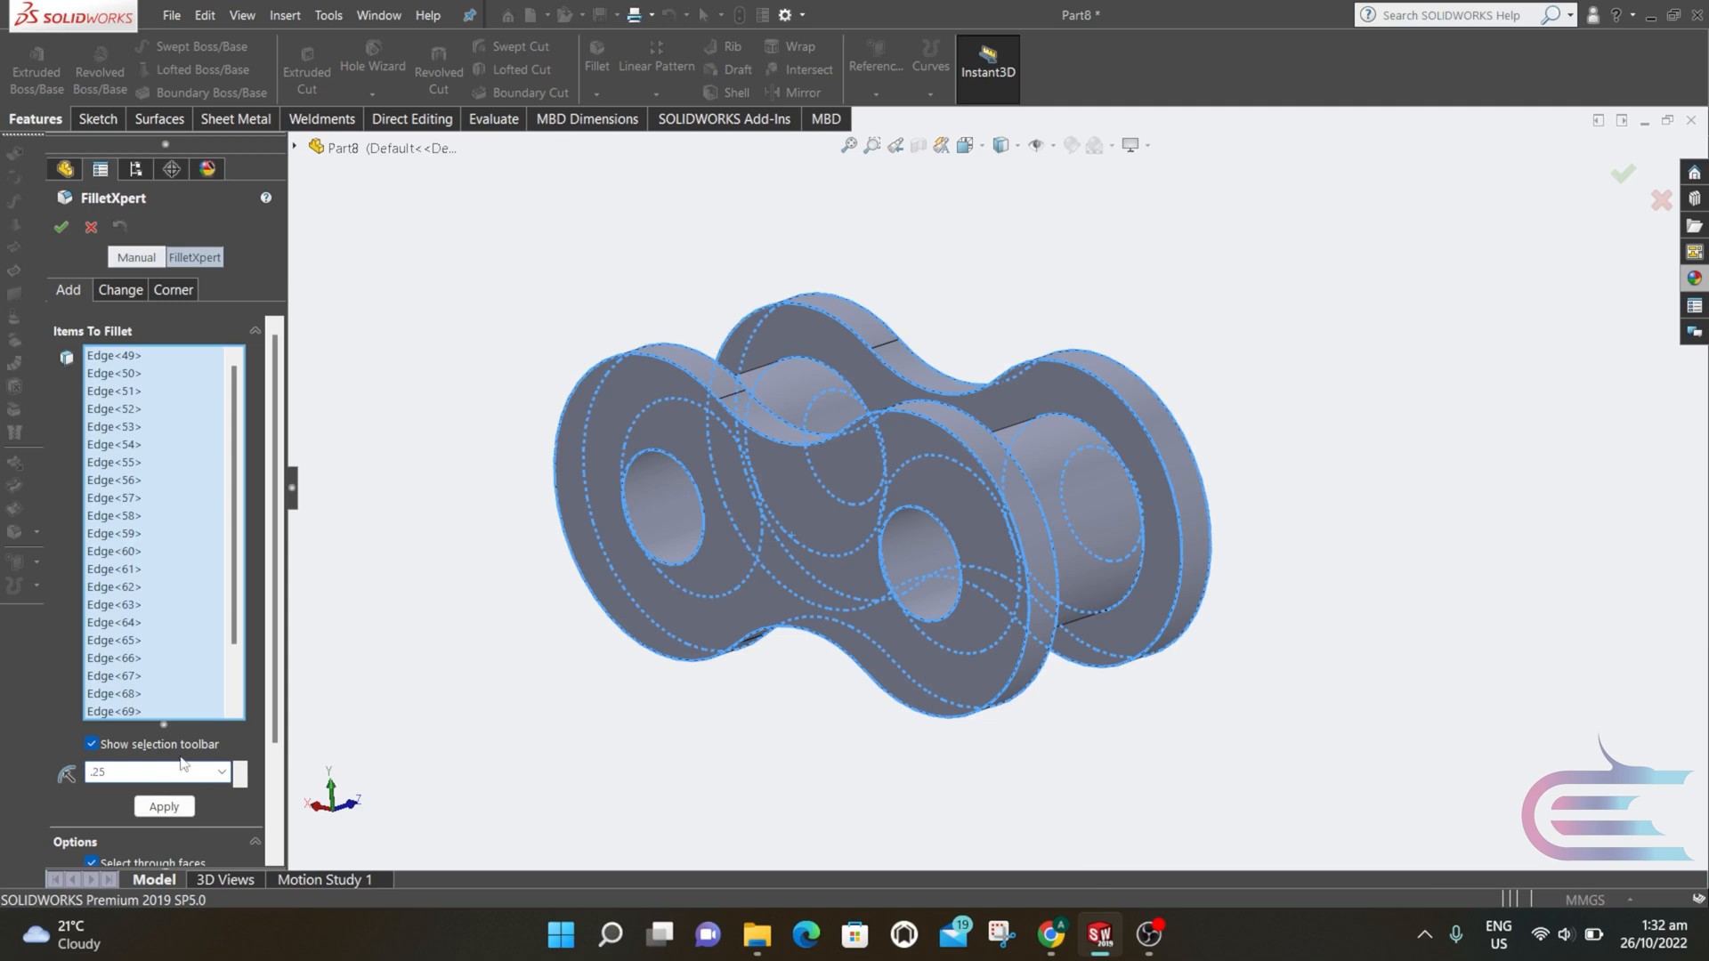
key("Return")
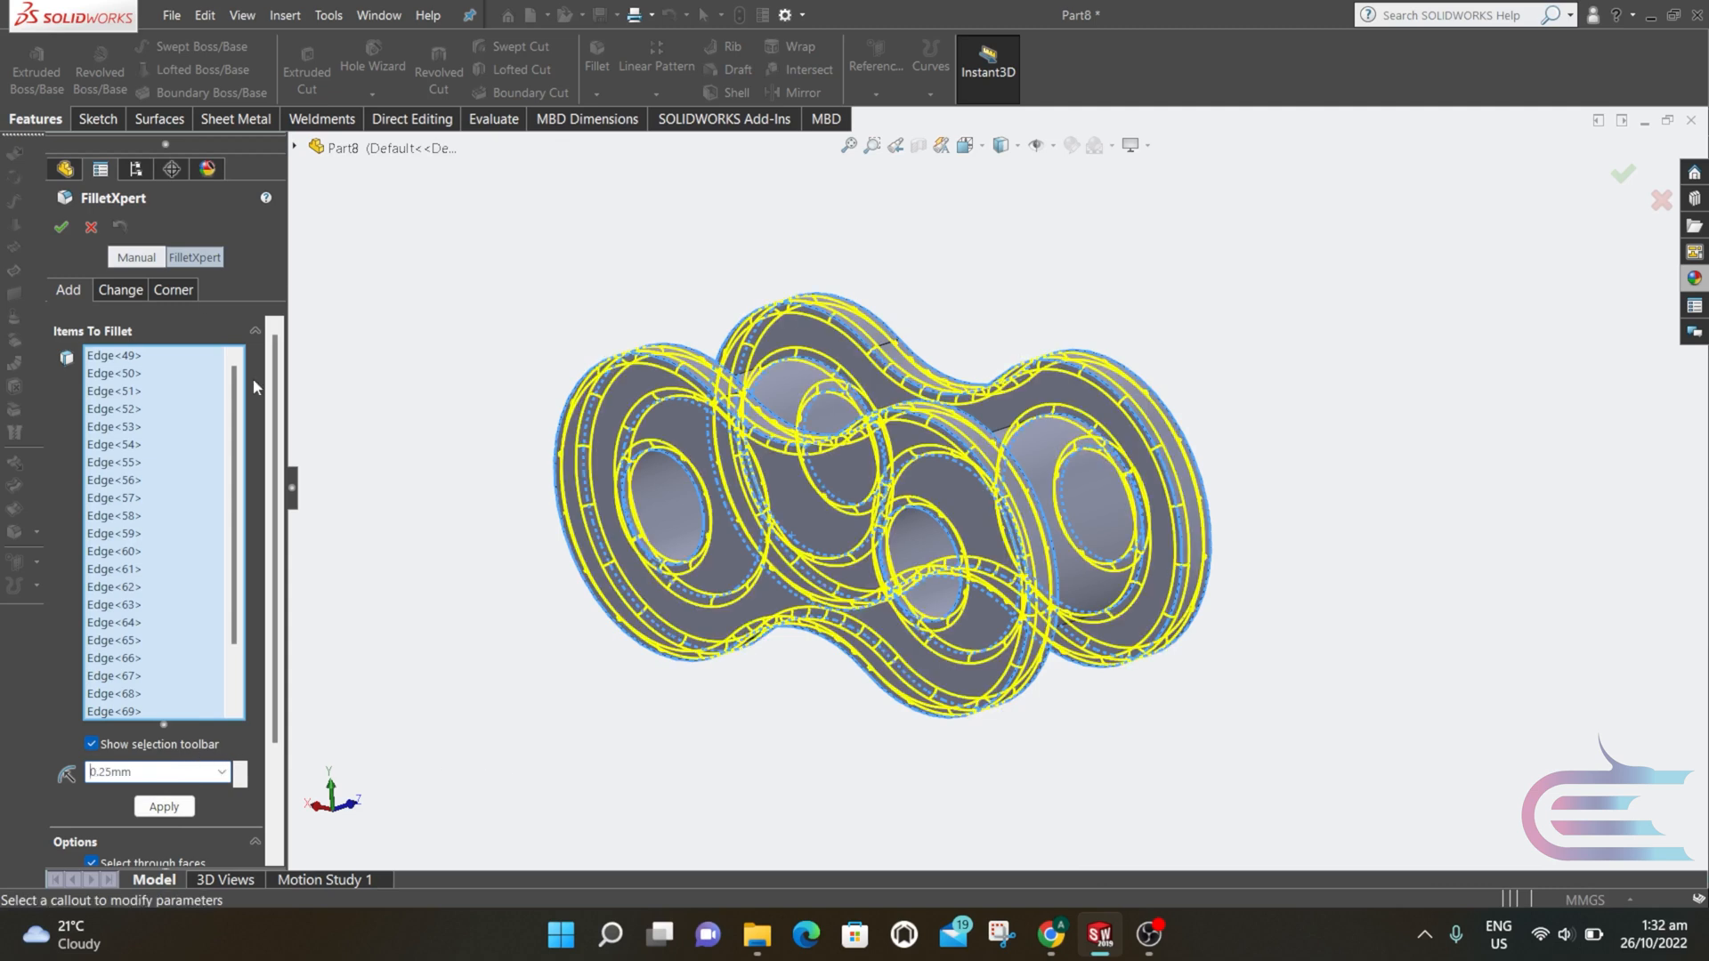
left_click(61, 228)
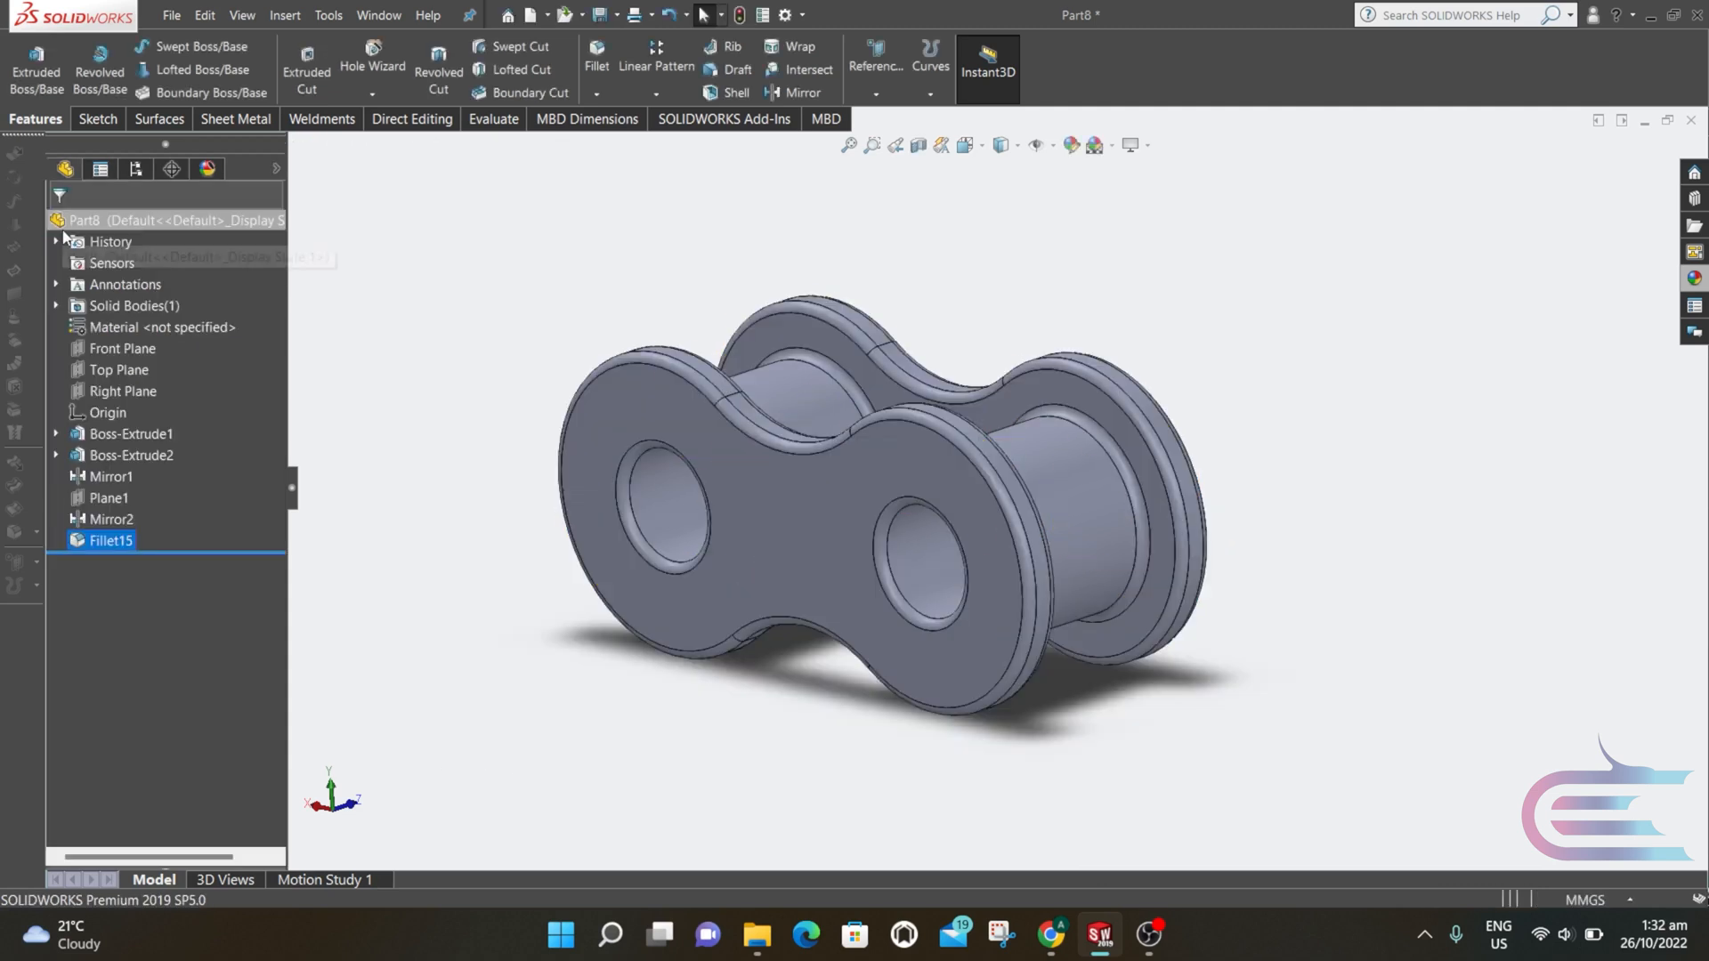
- Apply the chromium plate appearance from the Chrome metals to the whole part
middle_click_drag(610, 489, 623, 534)
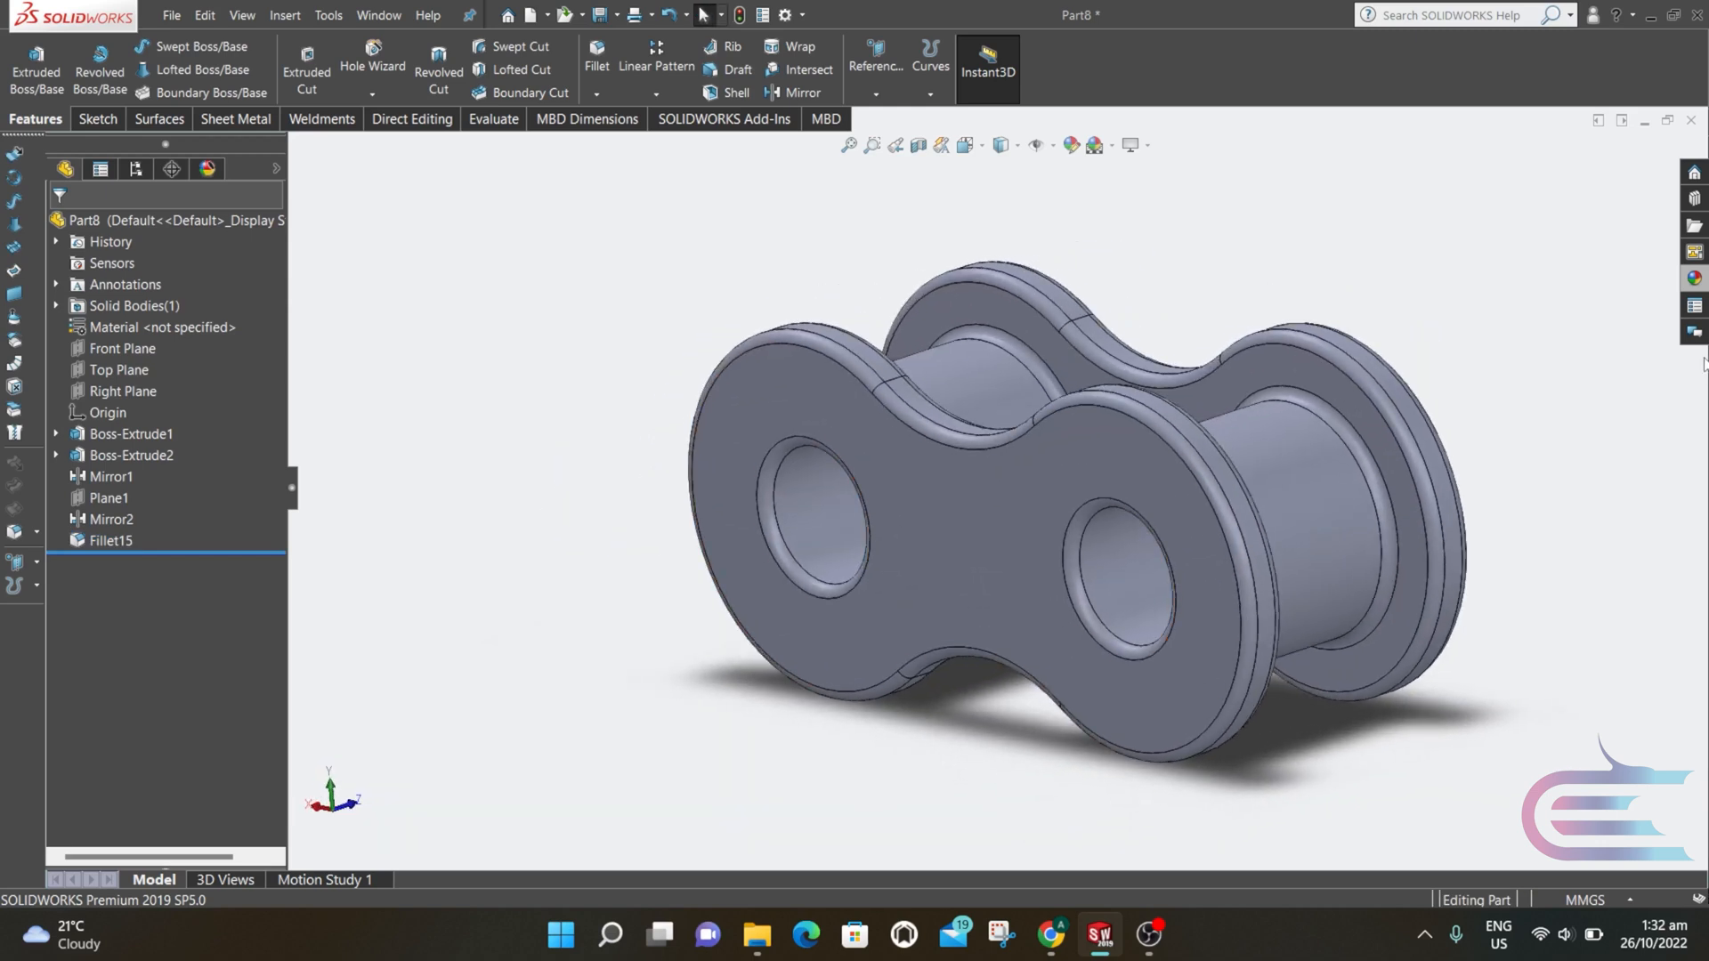
left_click(1695, 279)
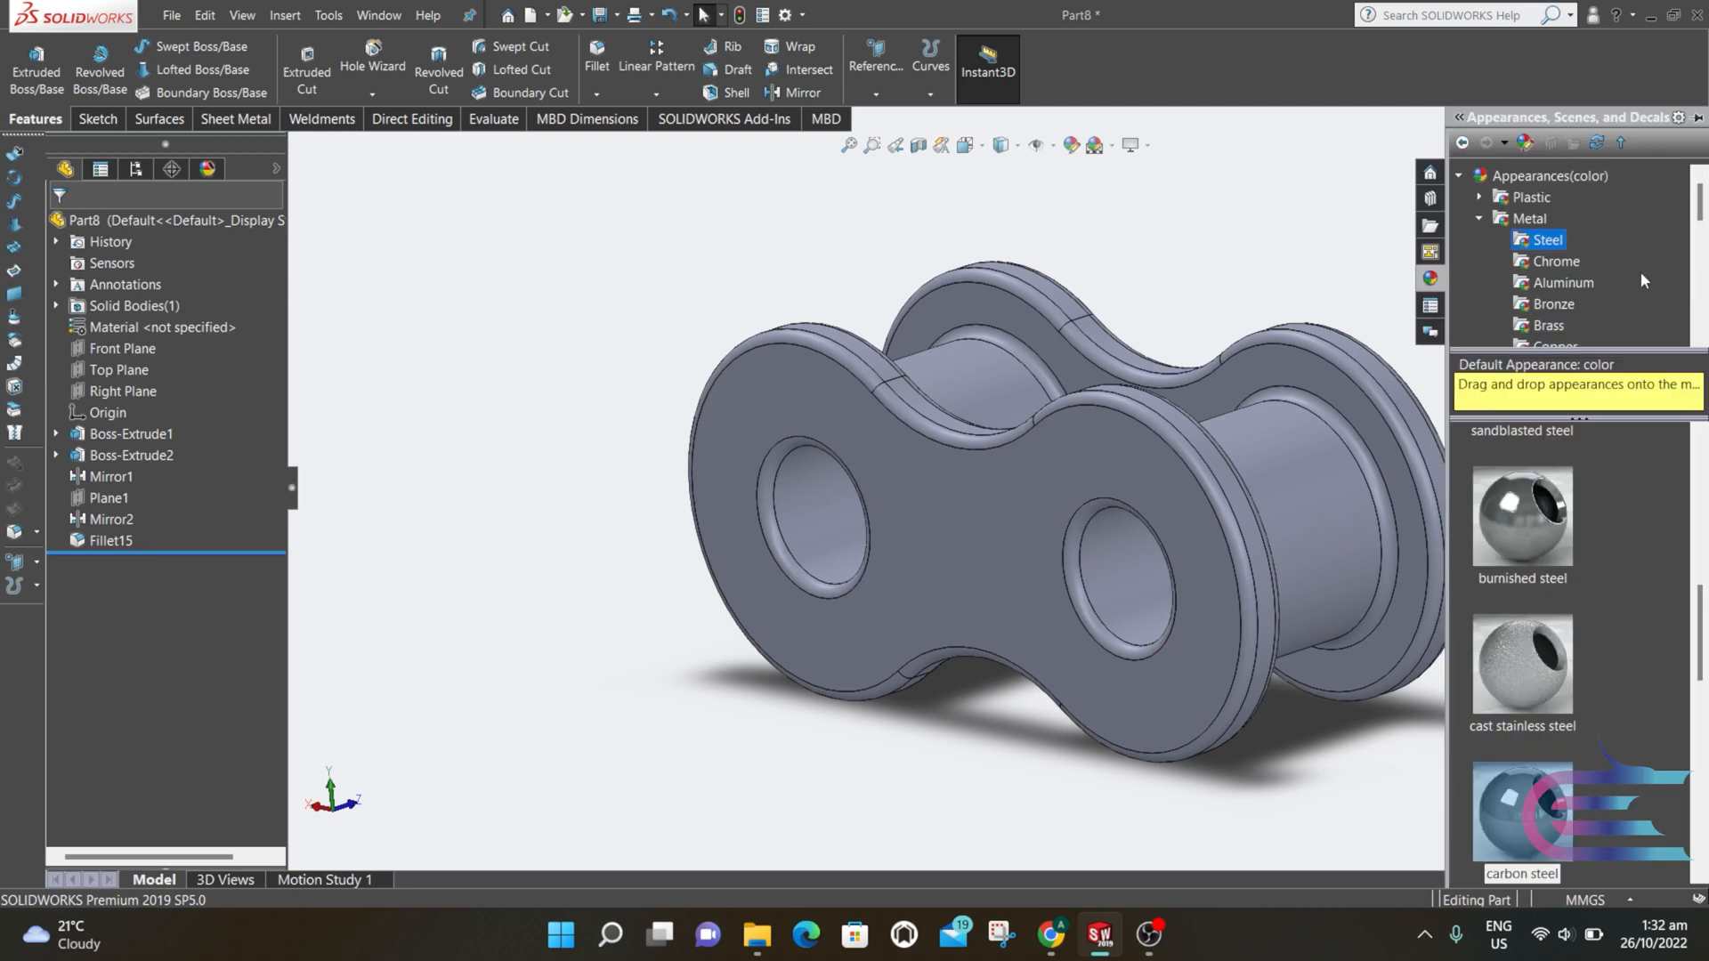
left_click(1558, 262)
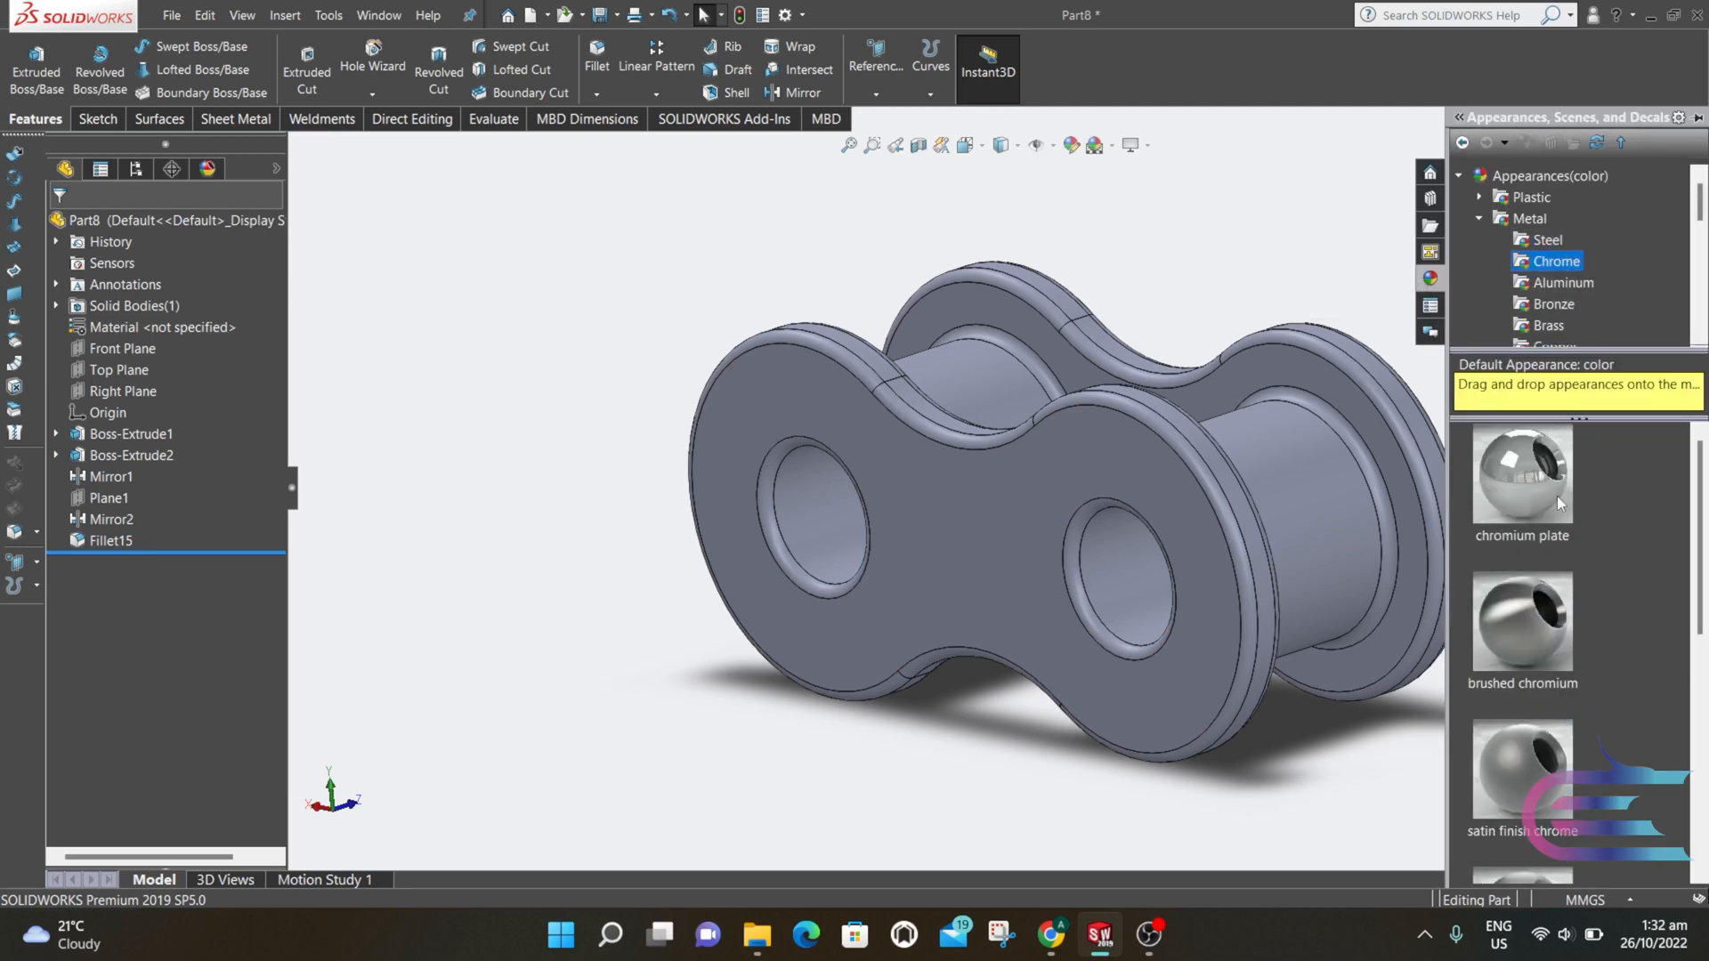
double_click(1556, 495)
scroll(1336, 534, "up", 3)
middle_click_drag(1264, 534, 1290, 599)
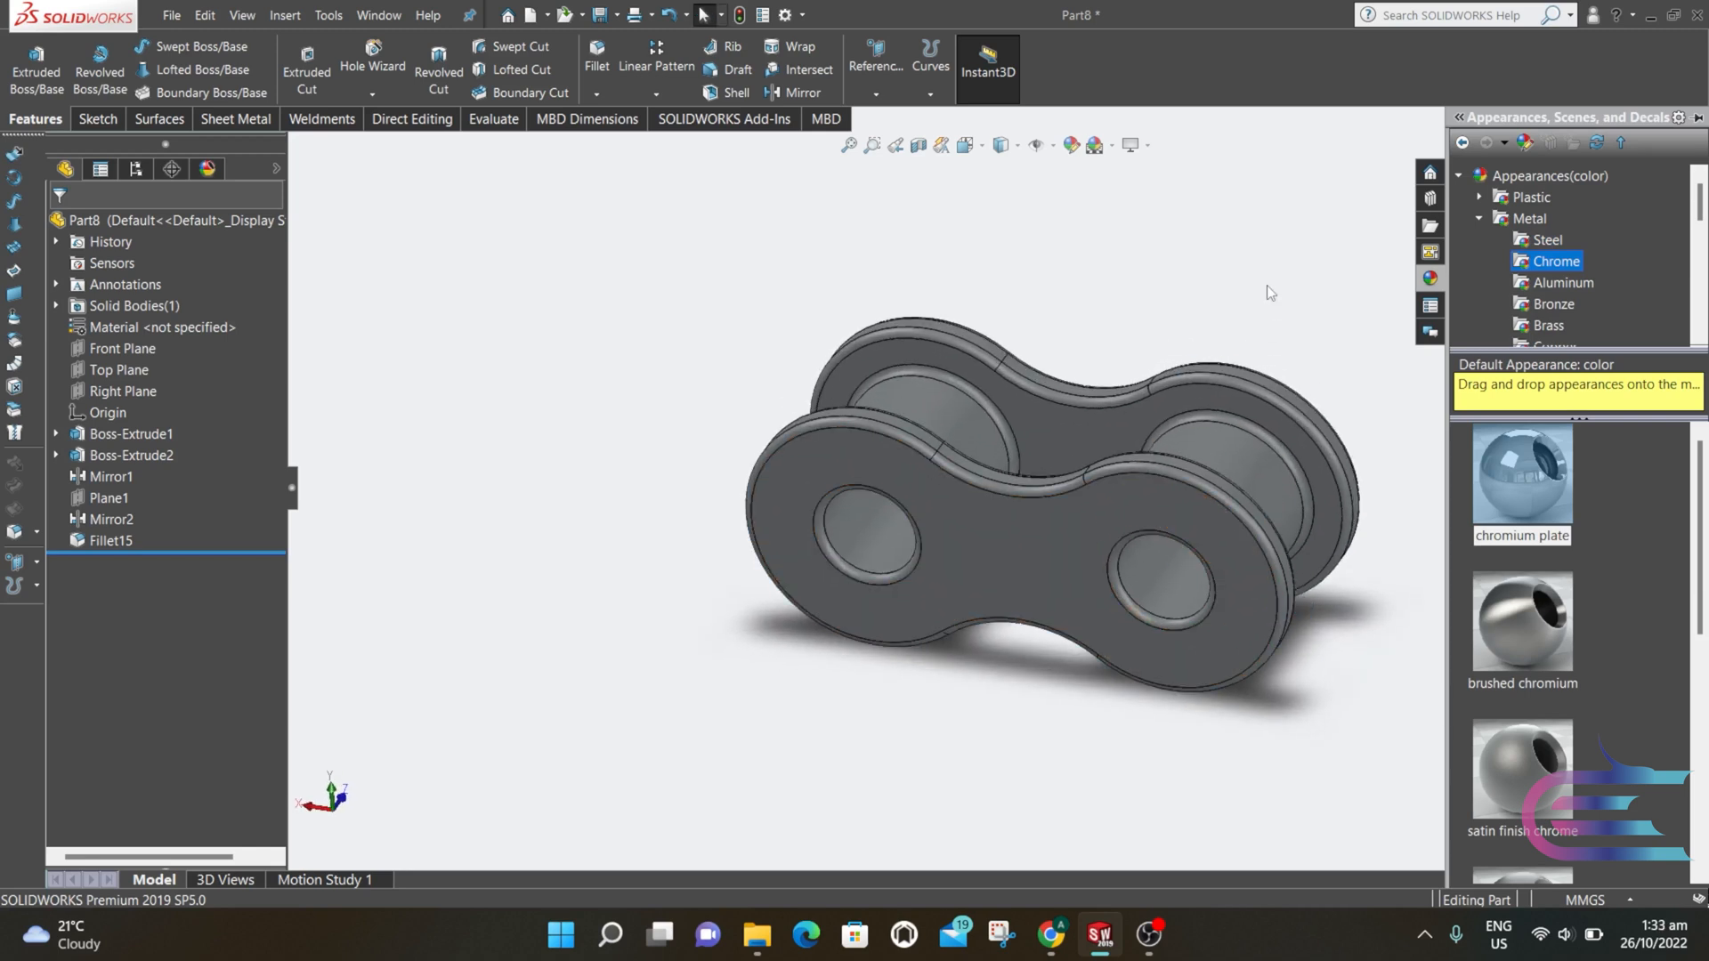
- Save the part as "chain inner part" in the engine folder on the Desktop
left_click(171, 15)
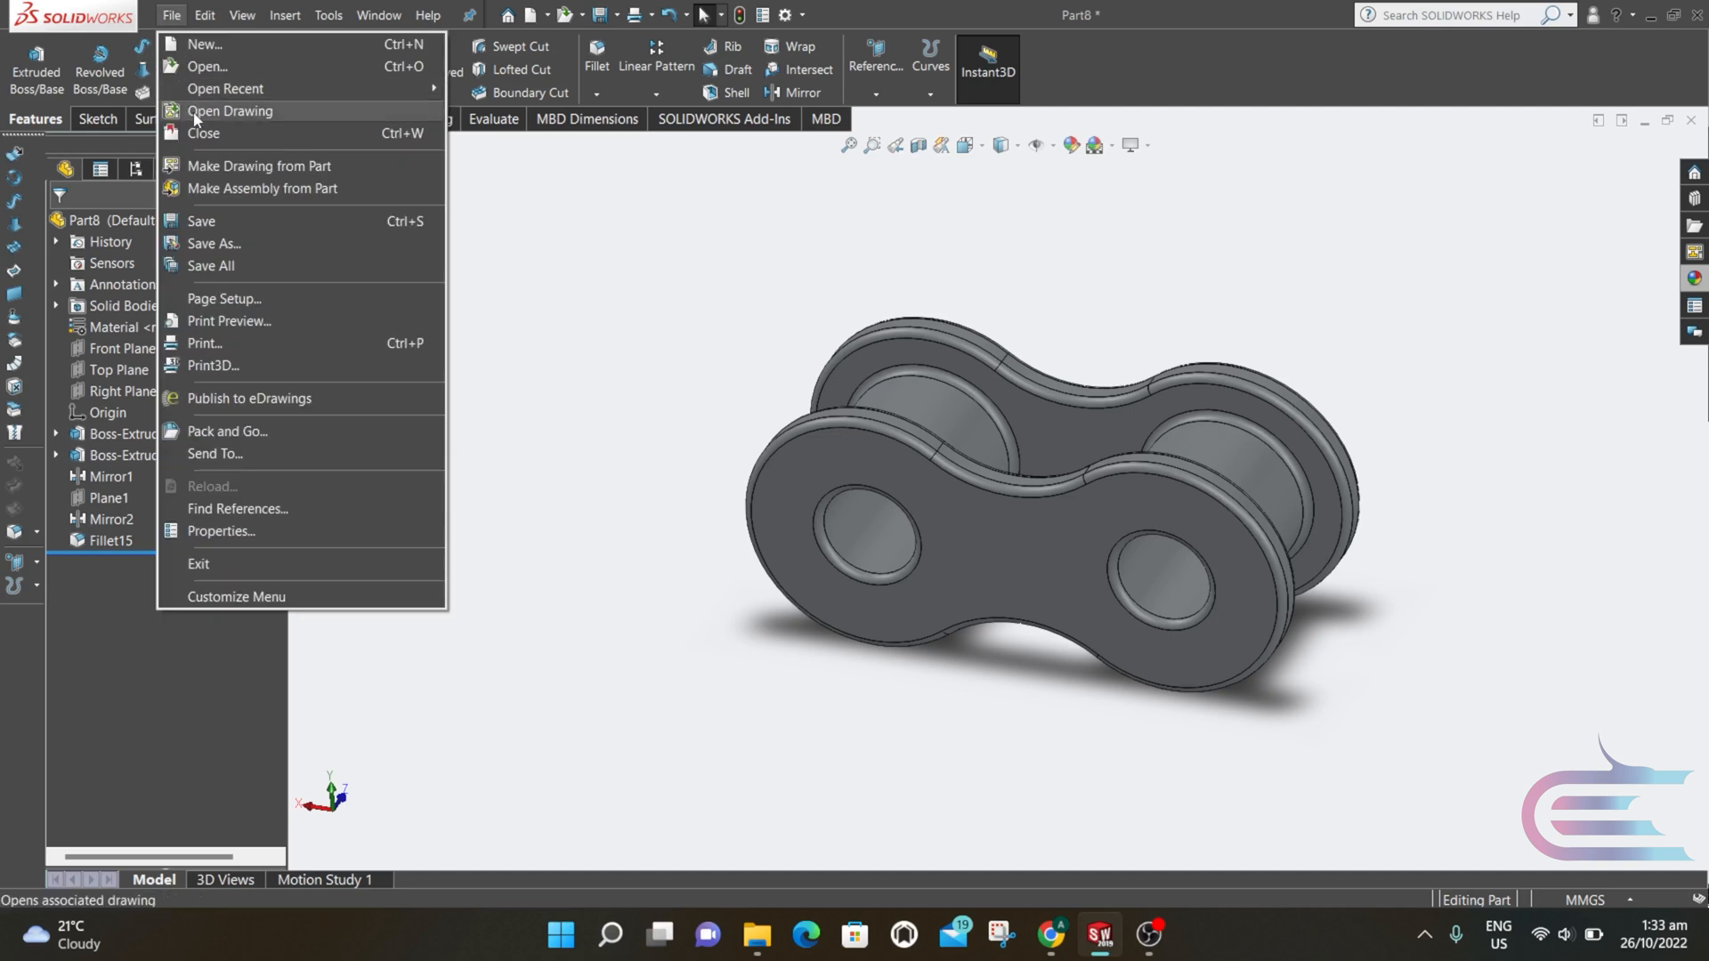
left_click(228, 243)
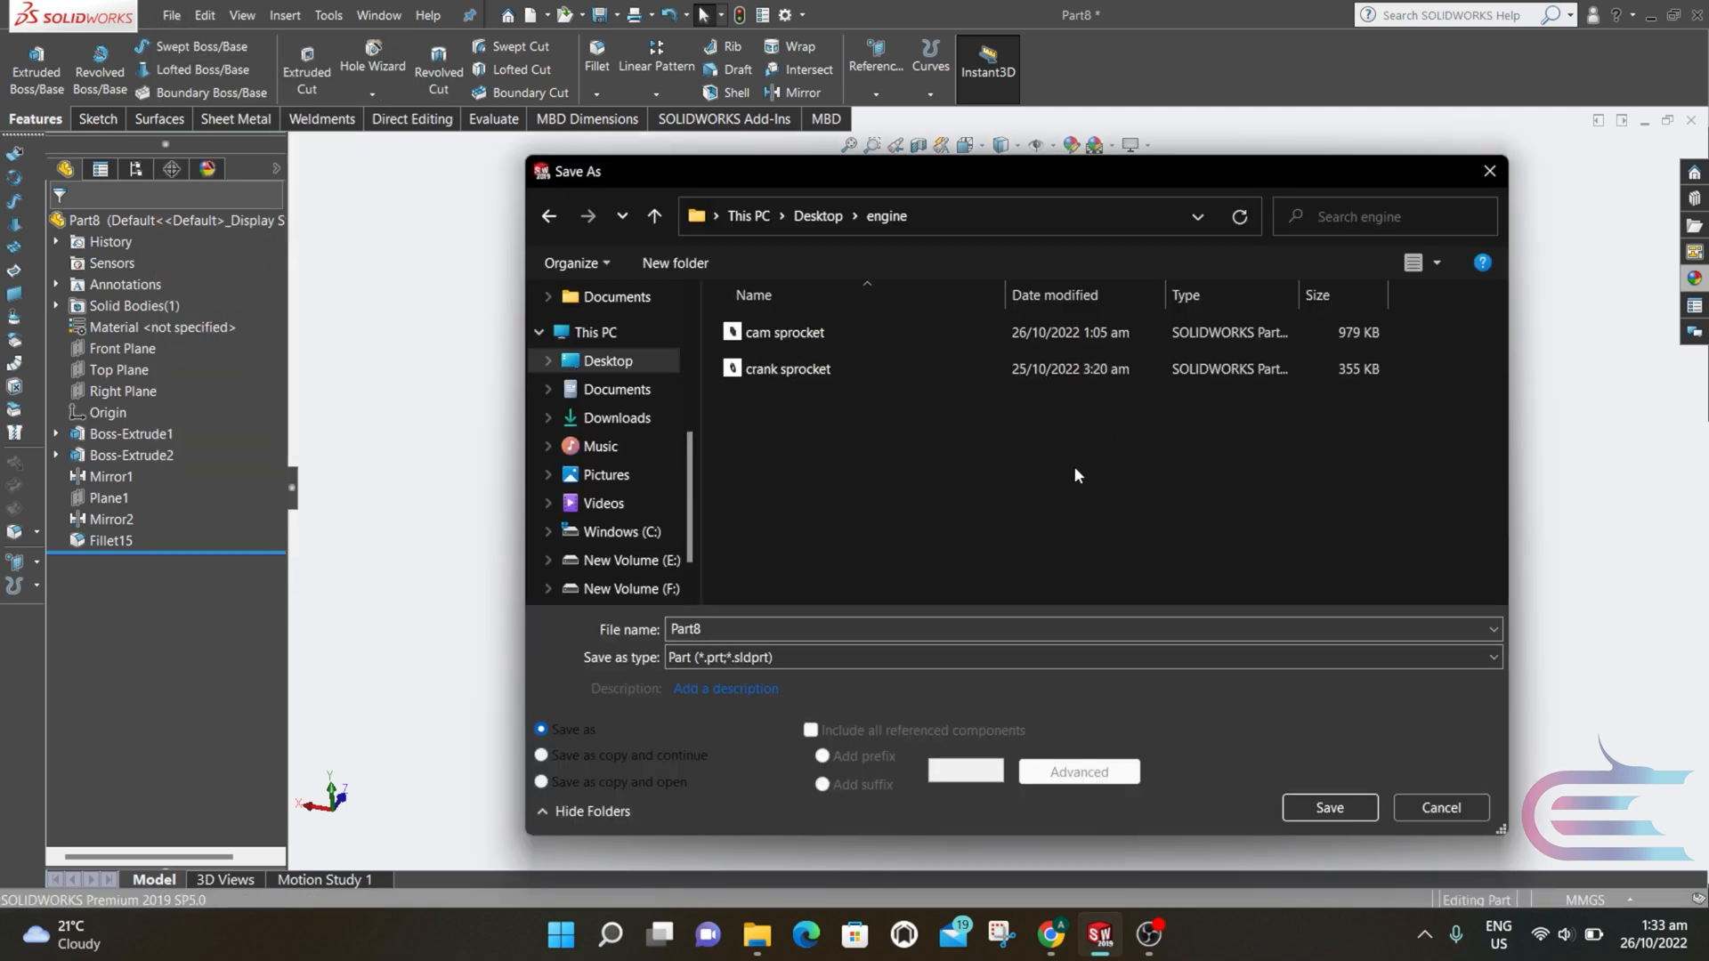
type("chain inner p")
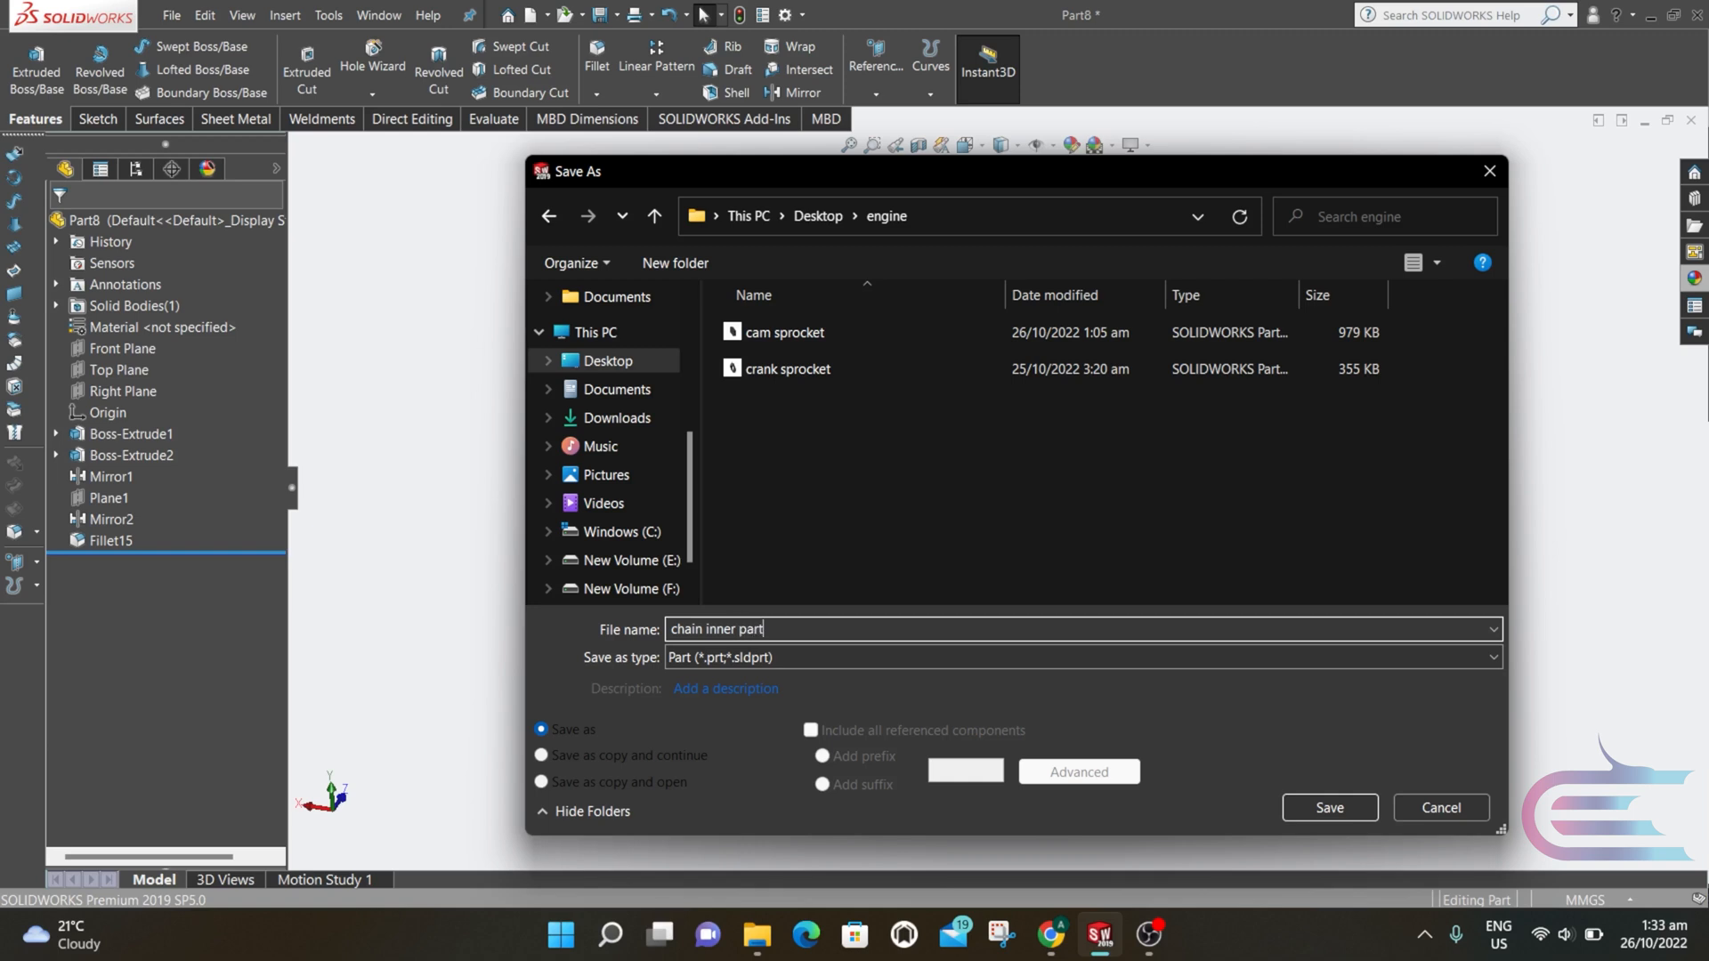
key("Return")
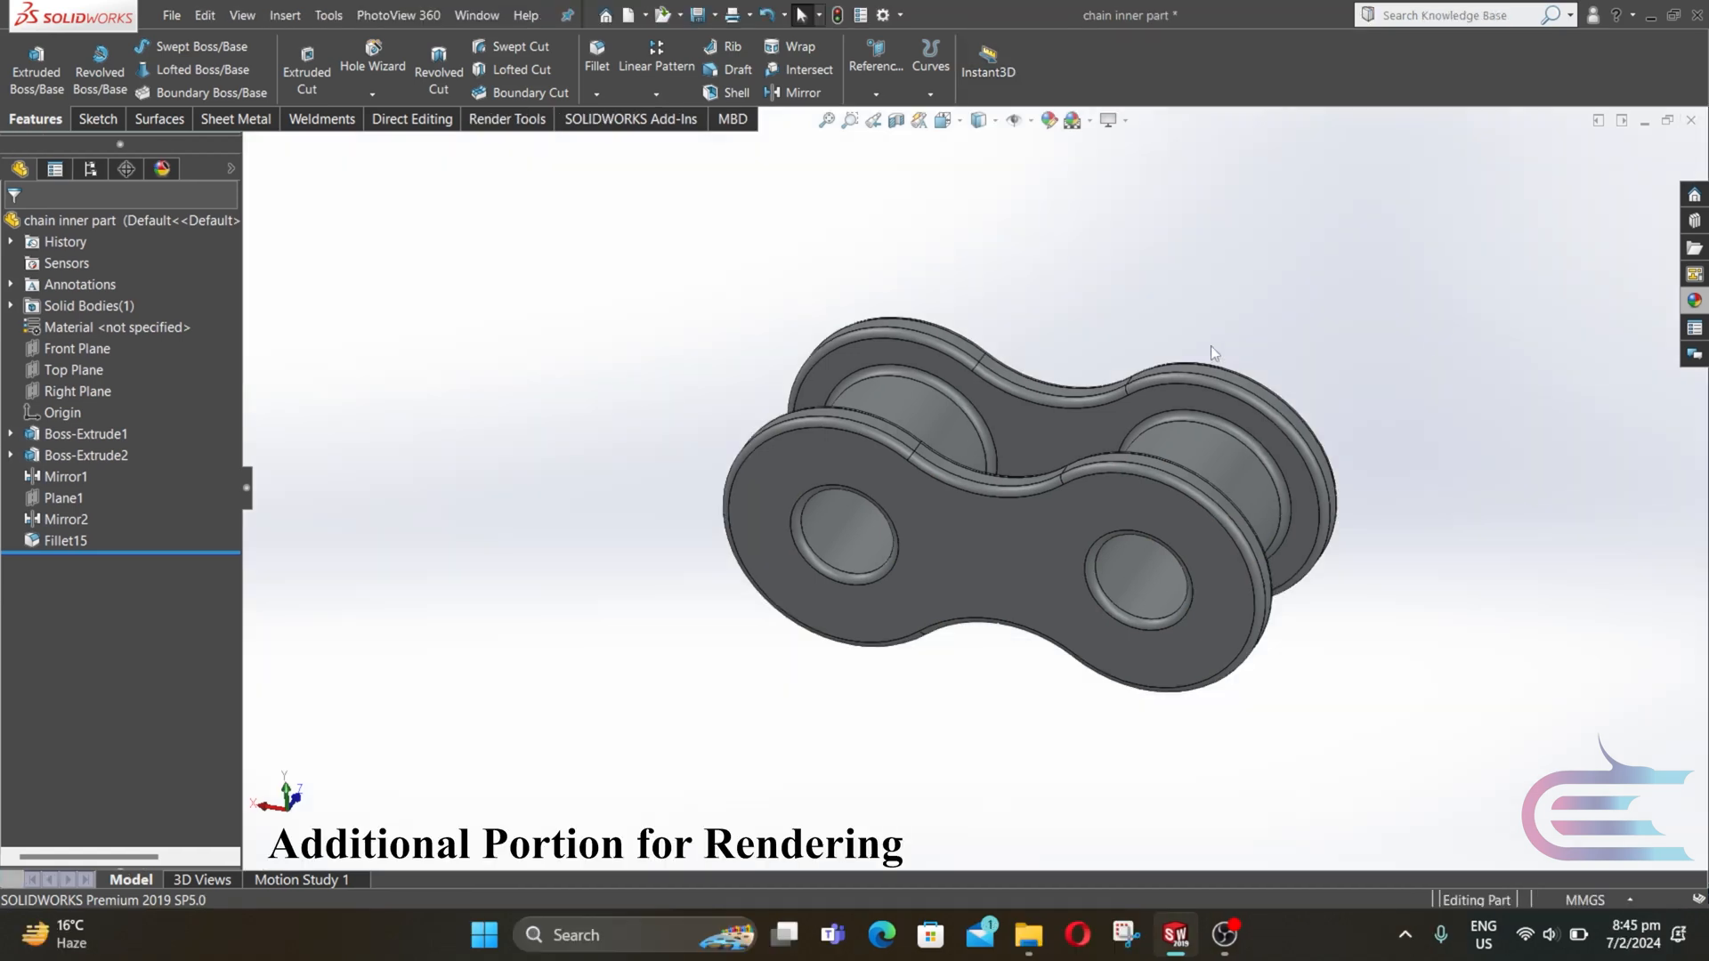
- Turn on the integrated render preview of the chrome chain link and orbit the model slightly
left_click(517, 122)
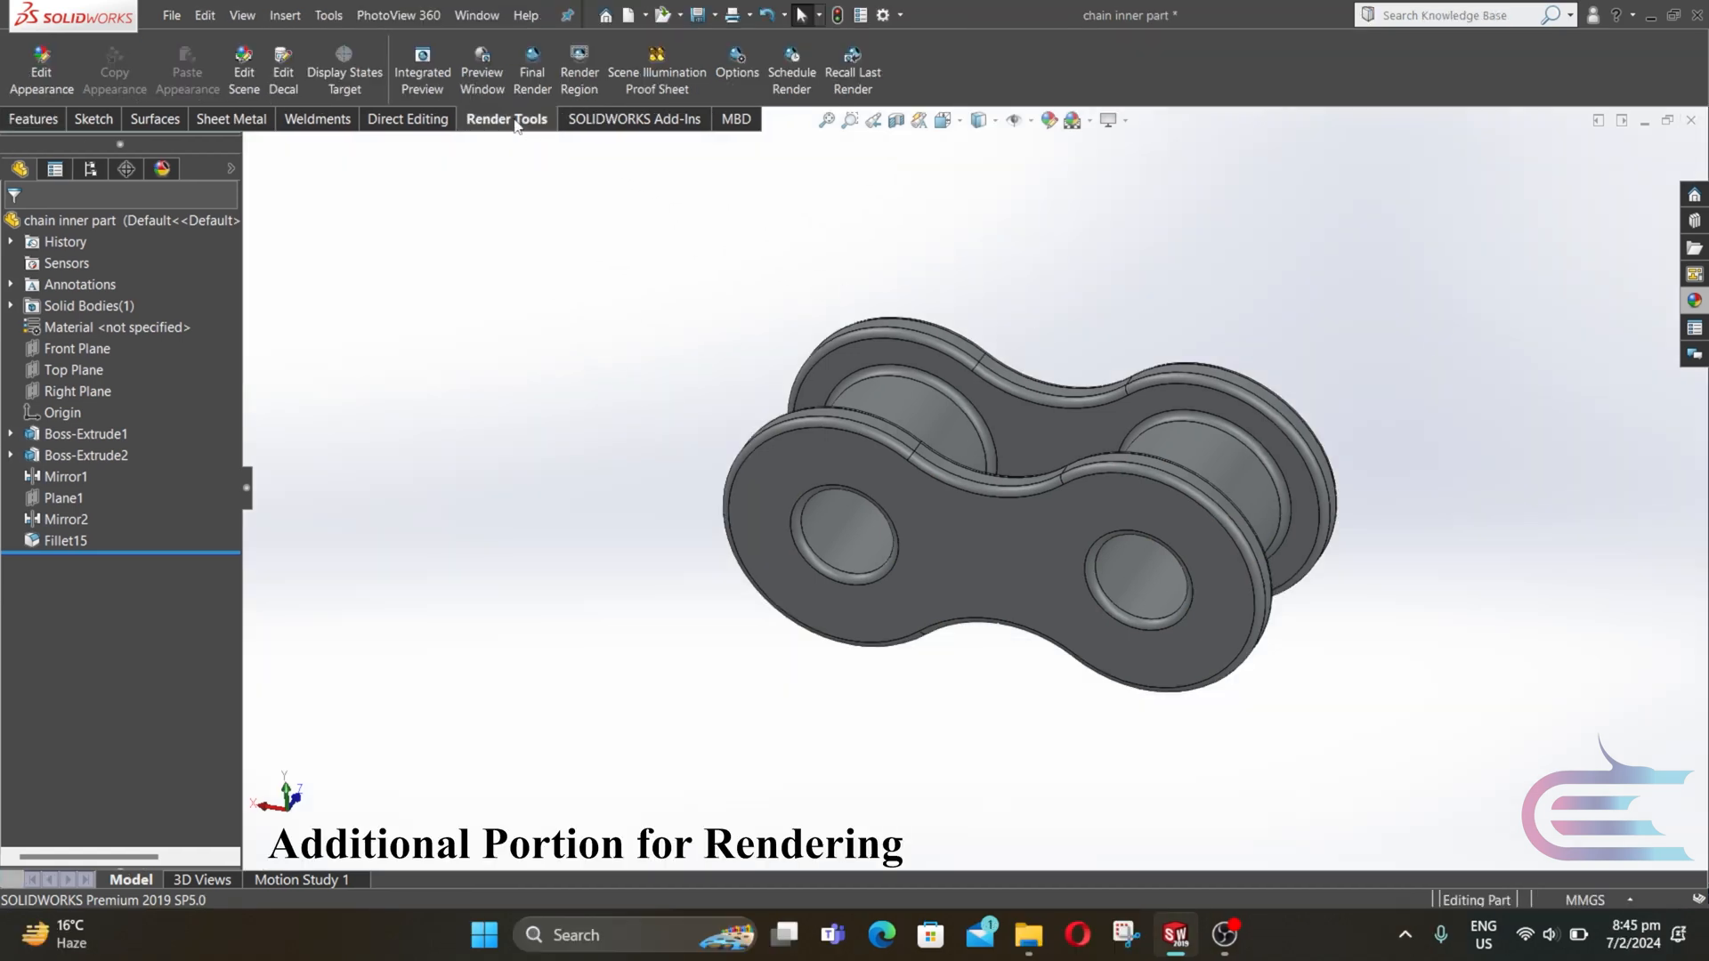
left_click(423, 73)
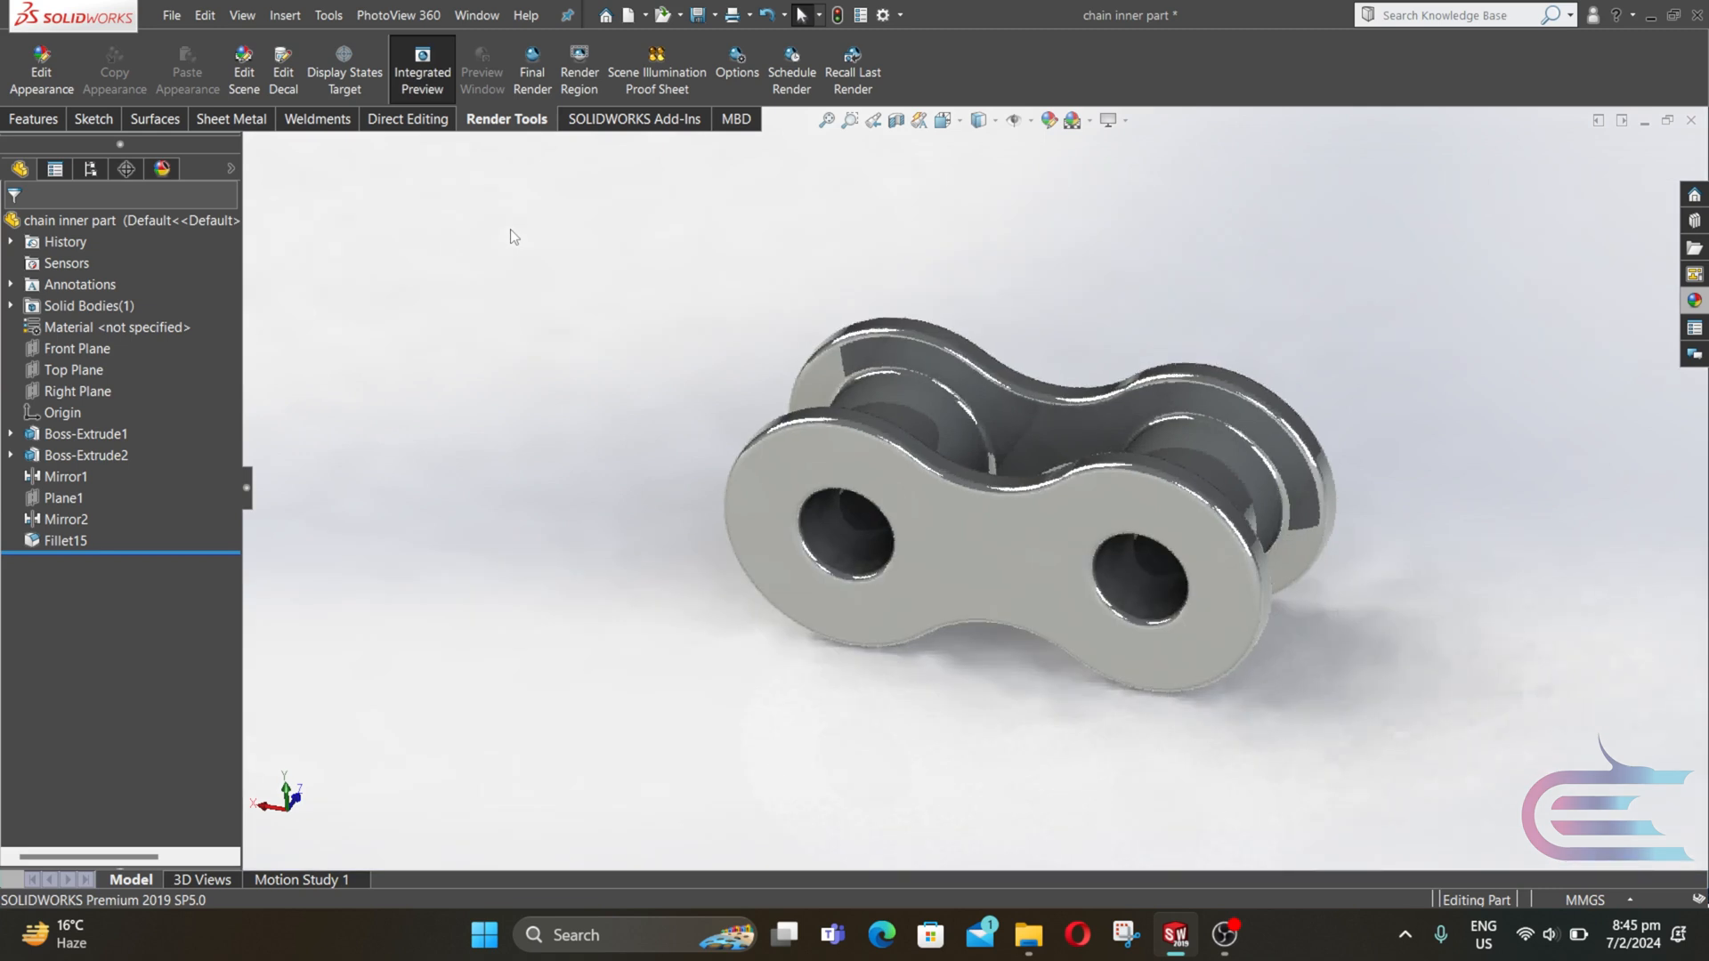
middle_click_drag(971, 514, 899, 517)
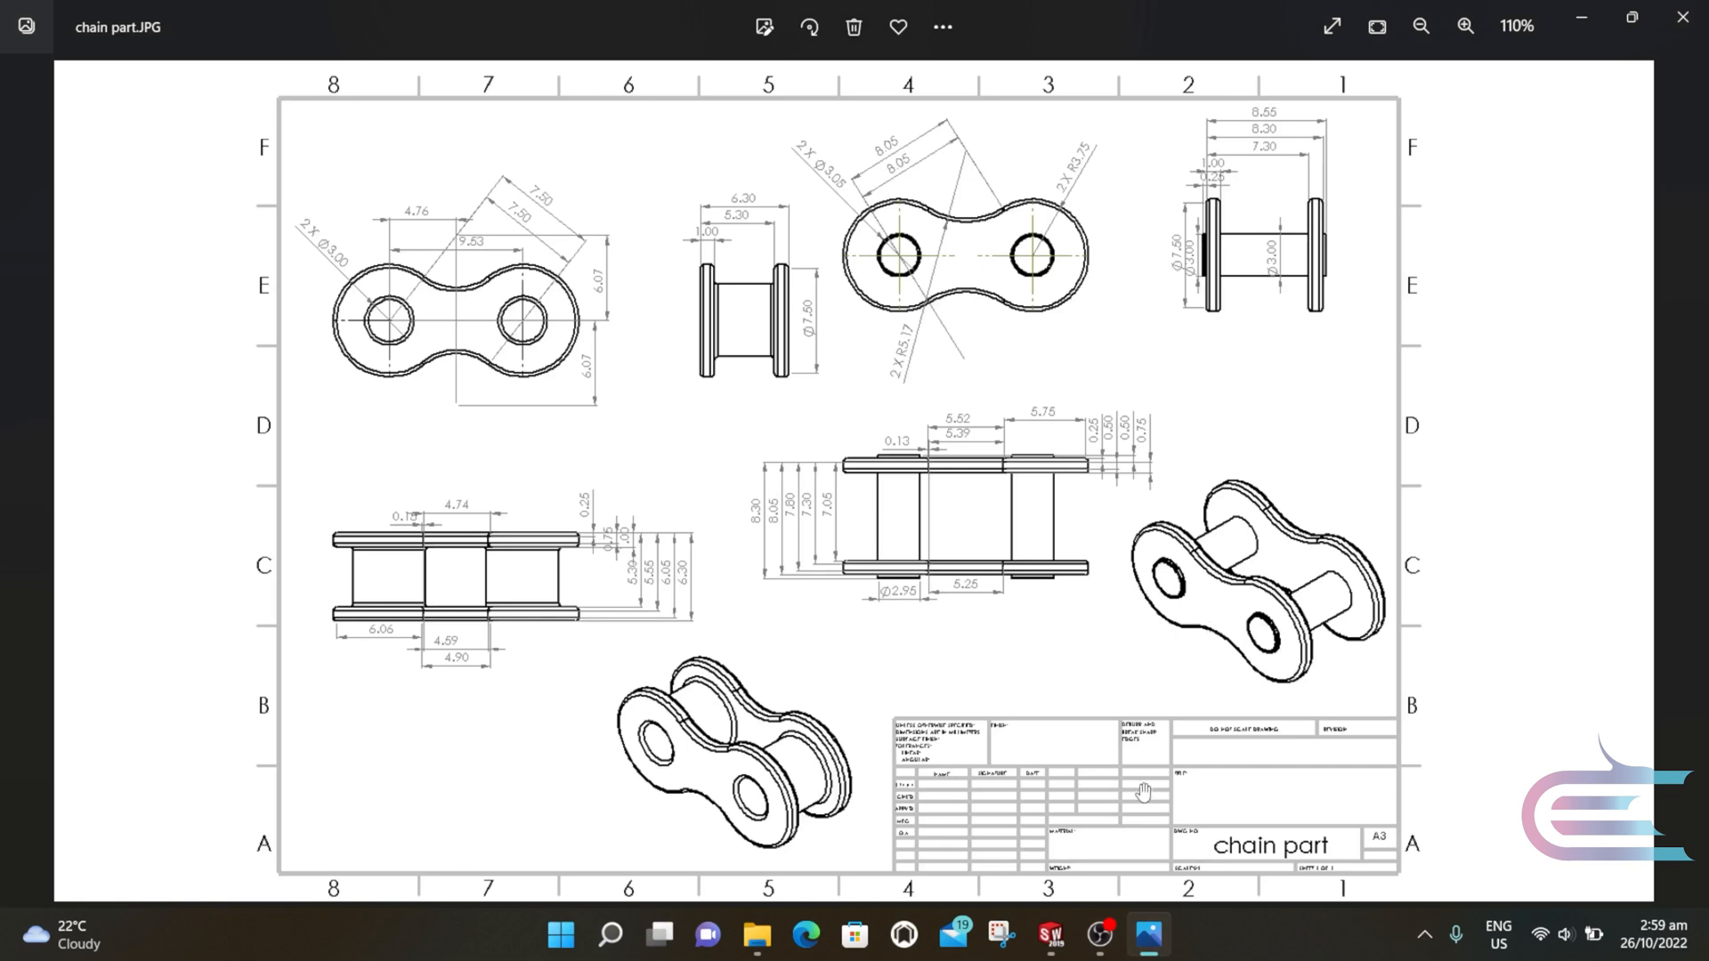
- Switch from the reference drawing image to SOLIDWORKS and create a new part document
left_click(1051, 935)
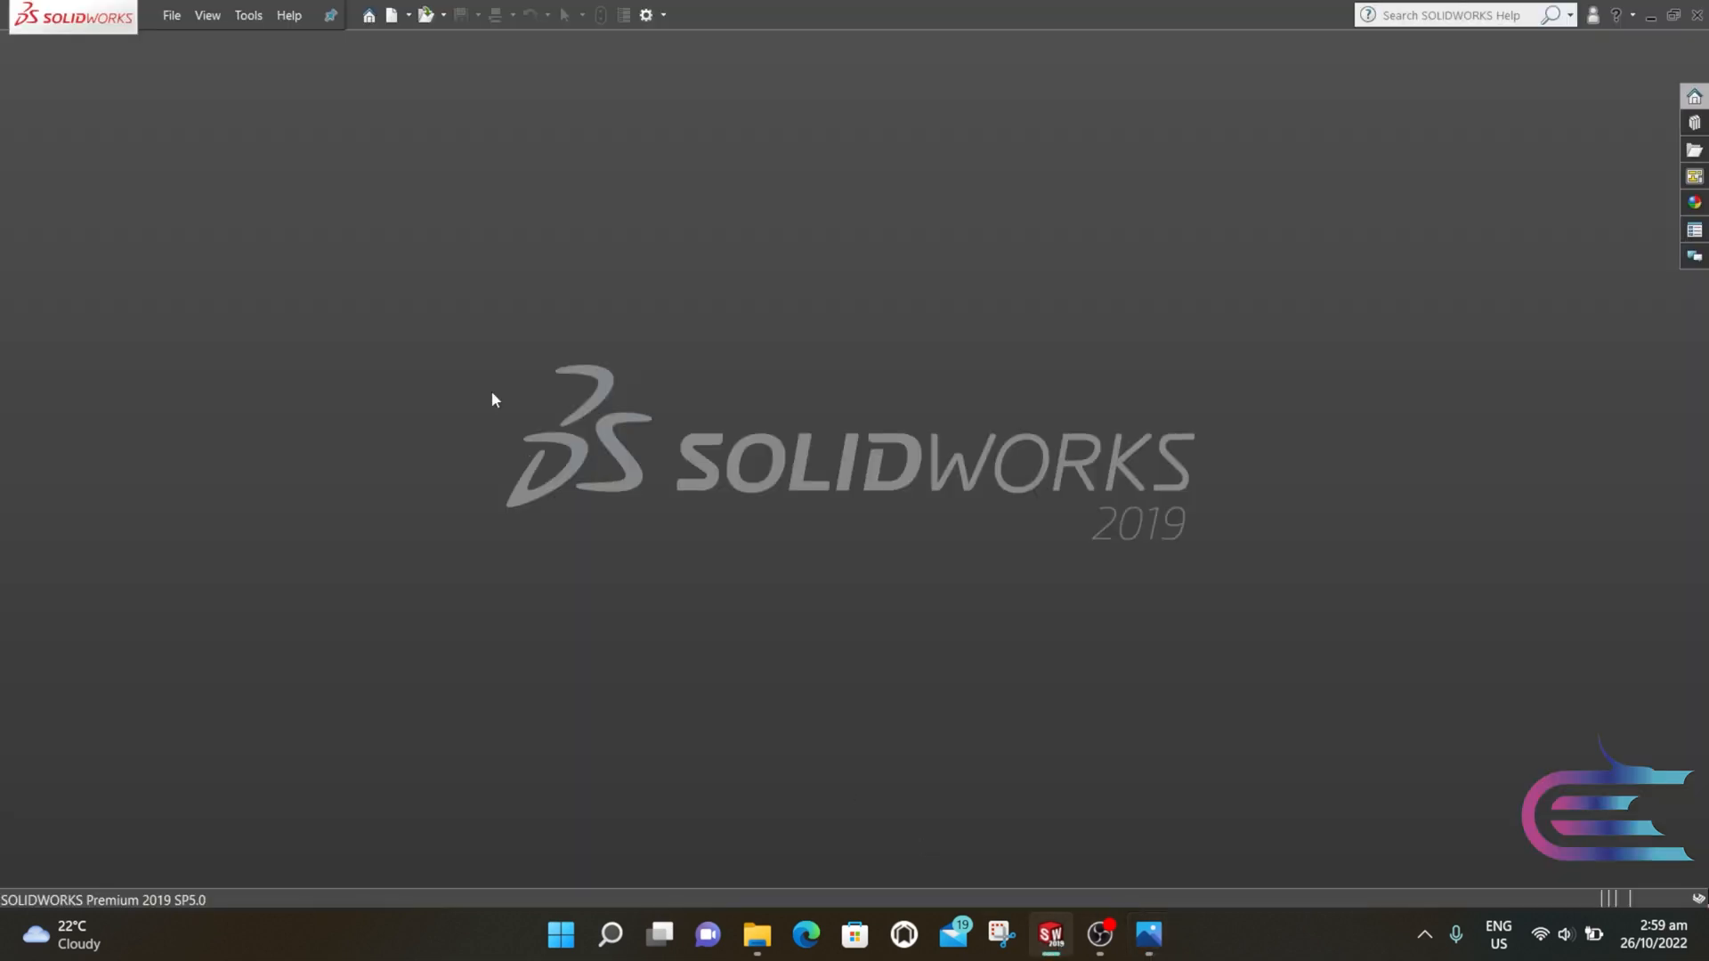
left_click(171, 15)
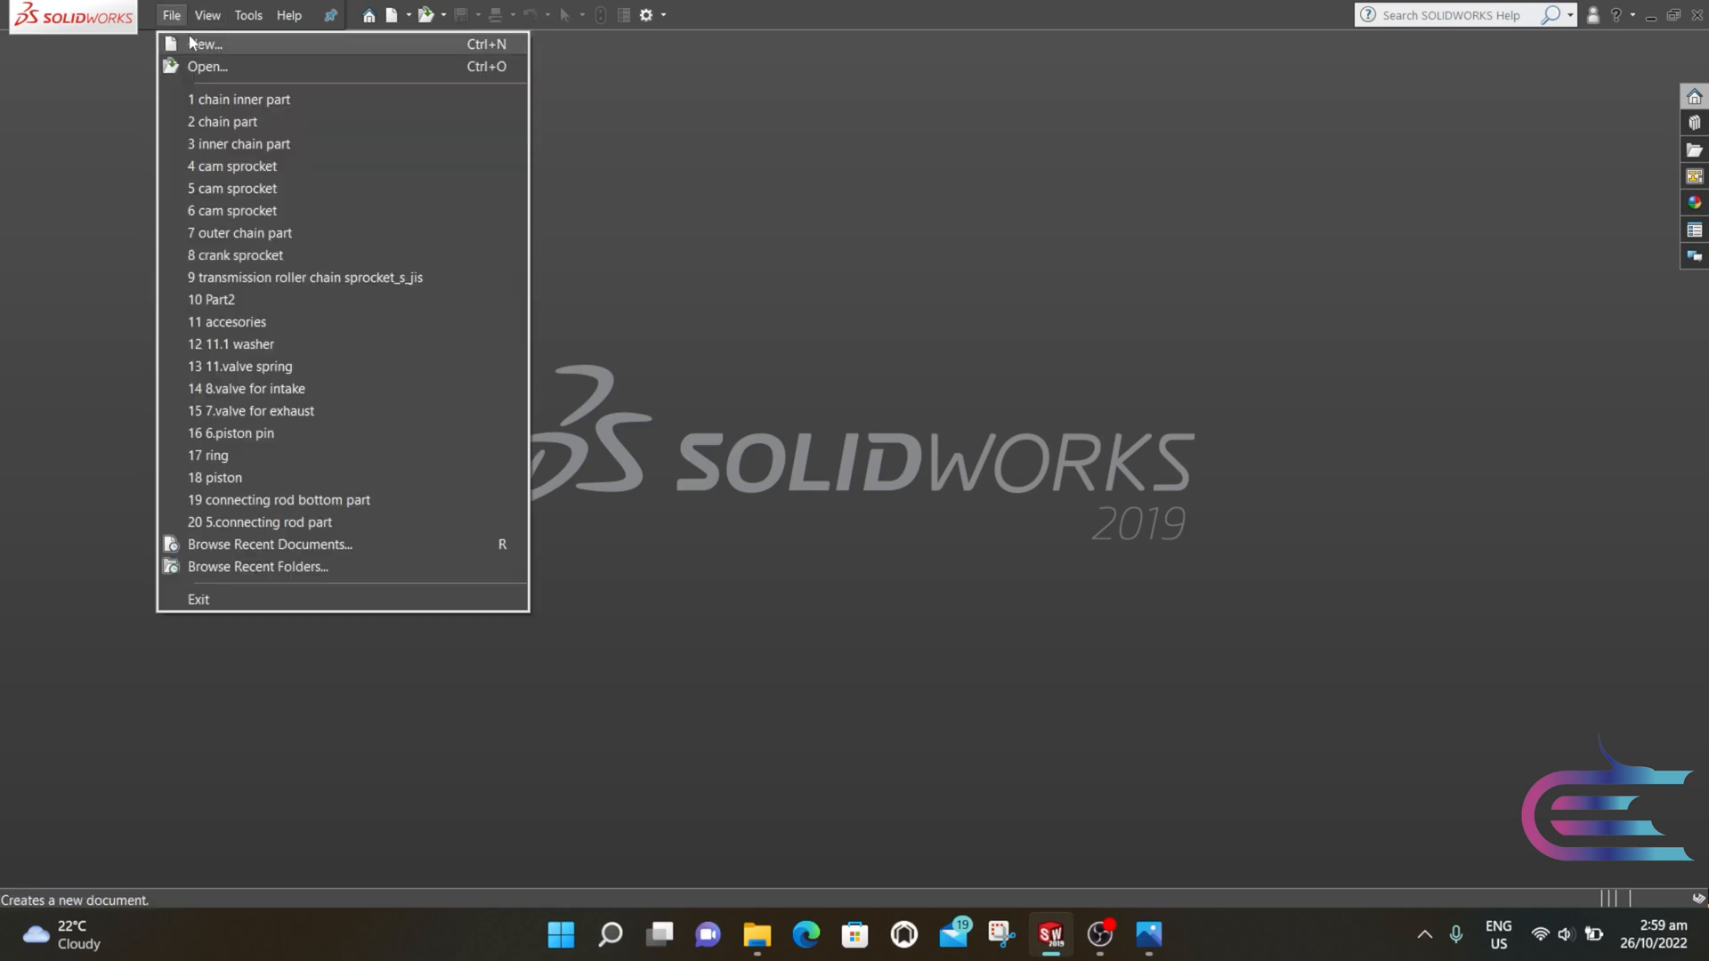
left_click(190, 39)
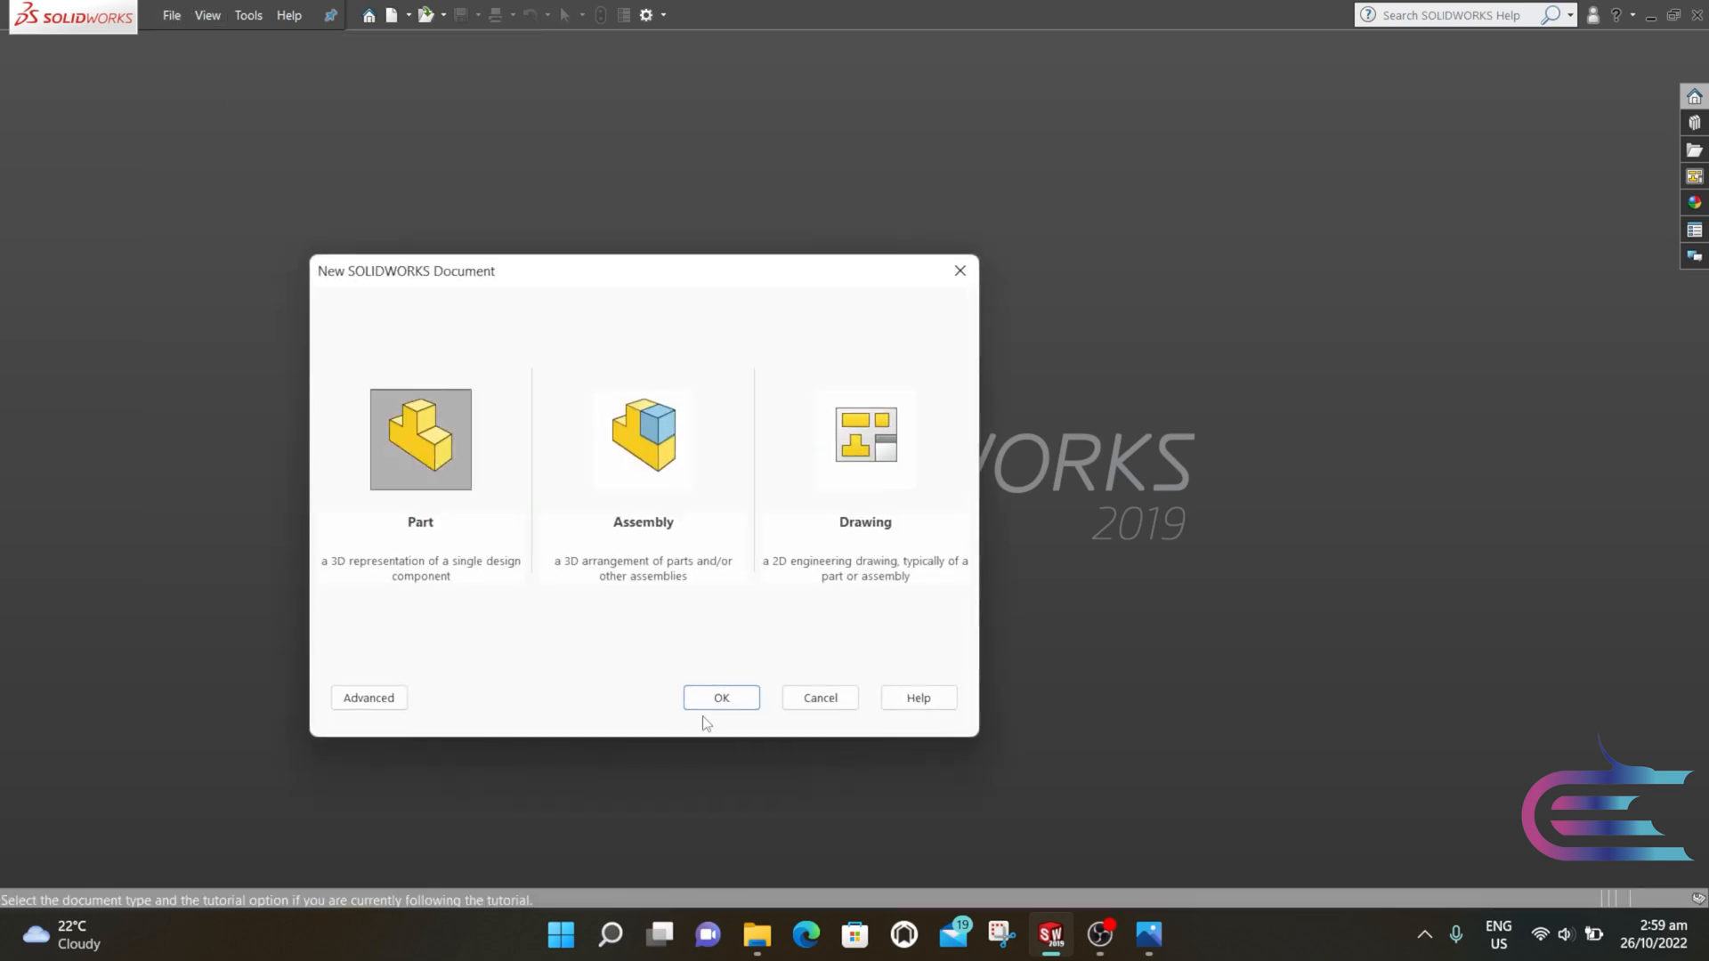
left_click(718, 705)
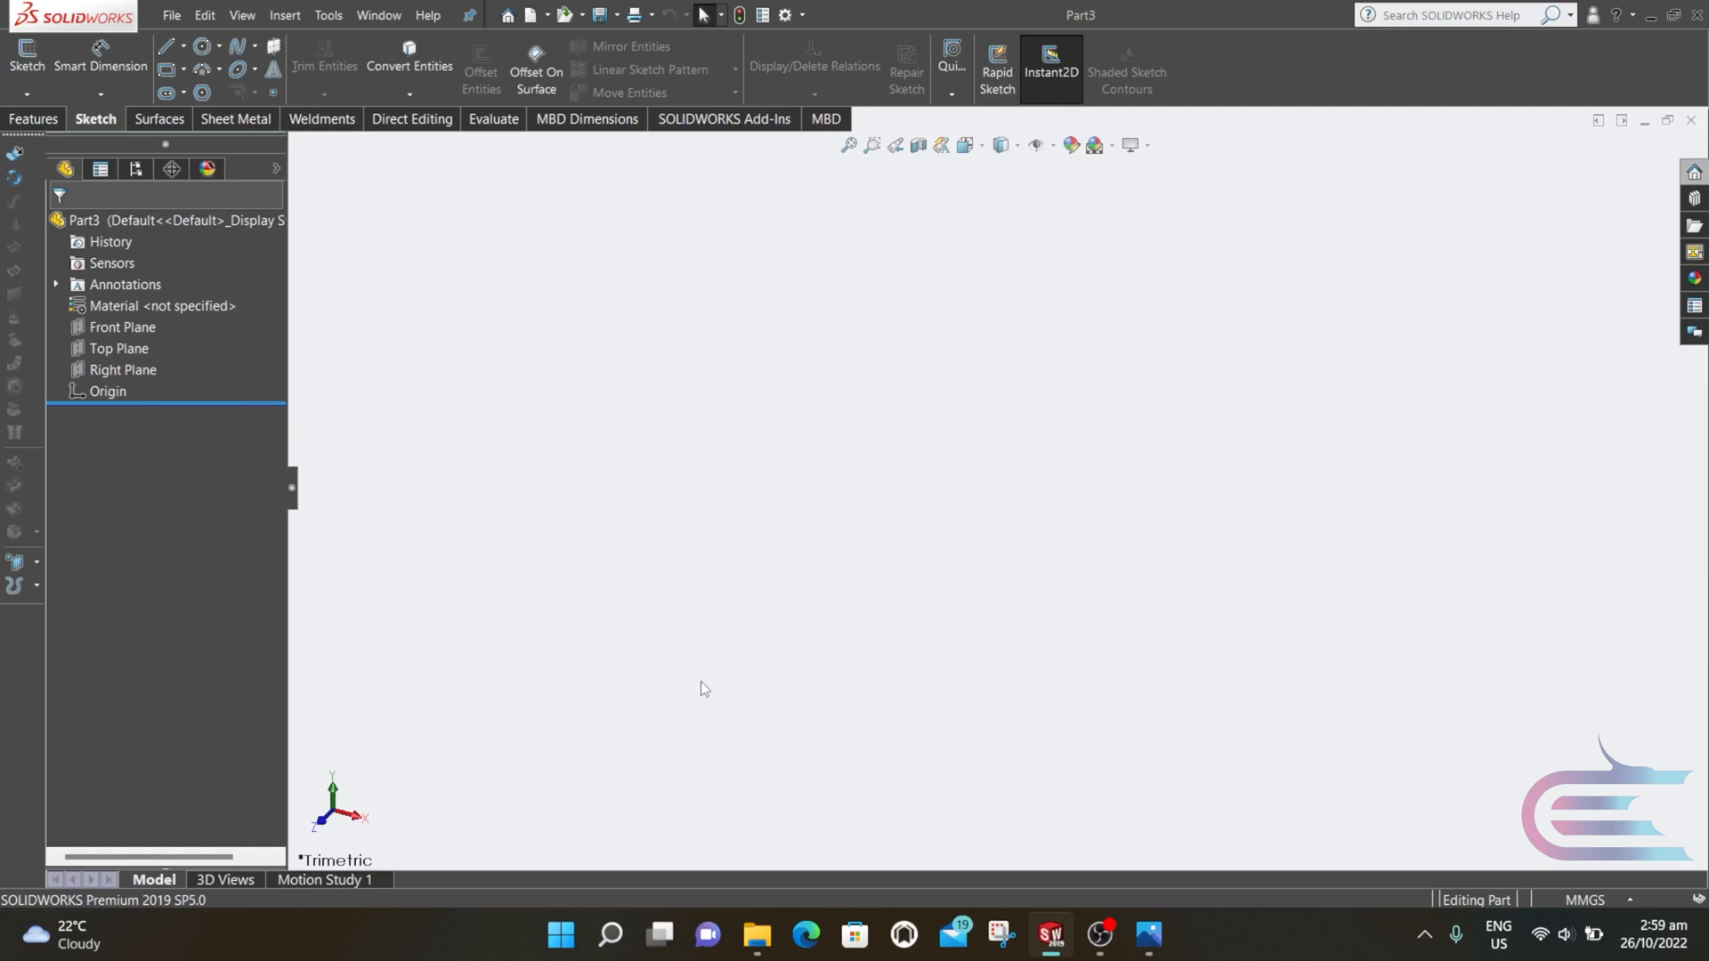
- Orient the view normal to the Front Plane and start a new sketch on it
left_click(134, 328)
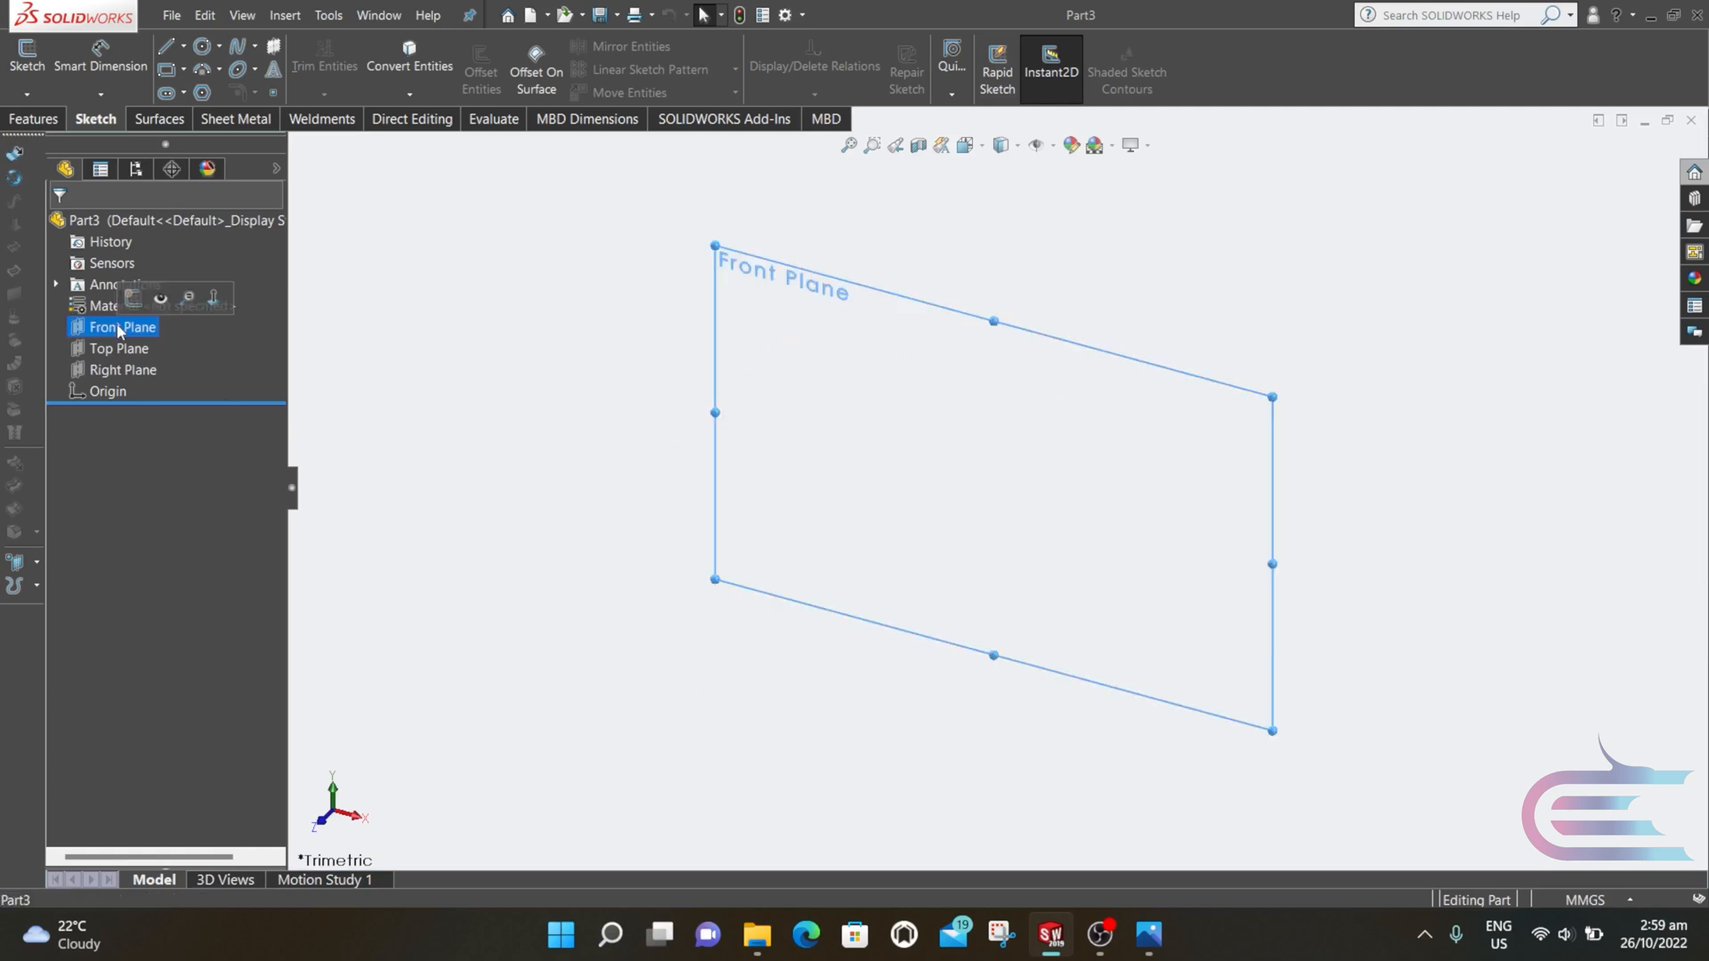
left_click(208, 301)
right_click(155, 325)
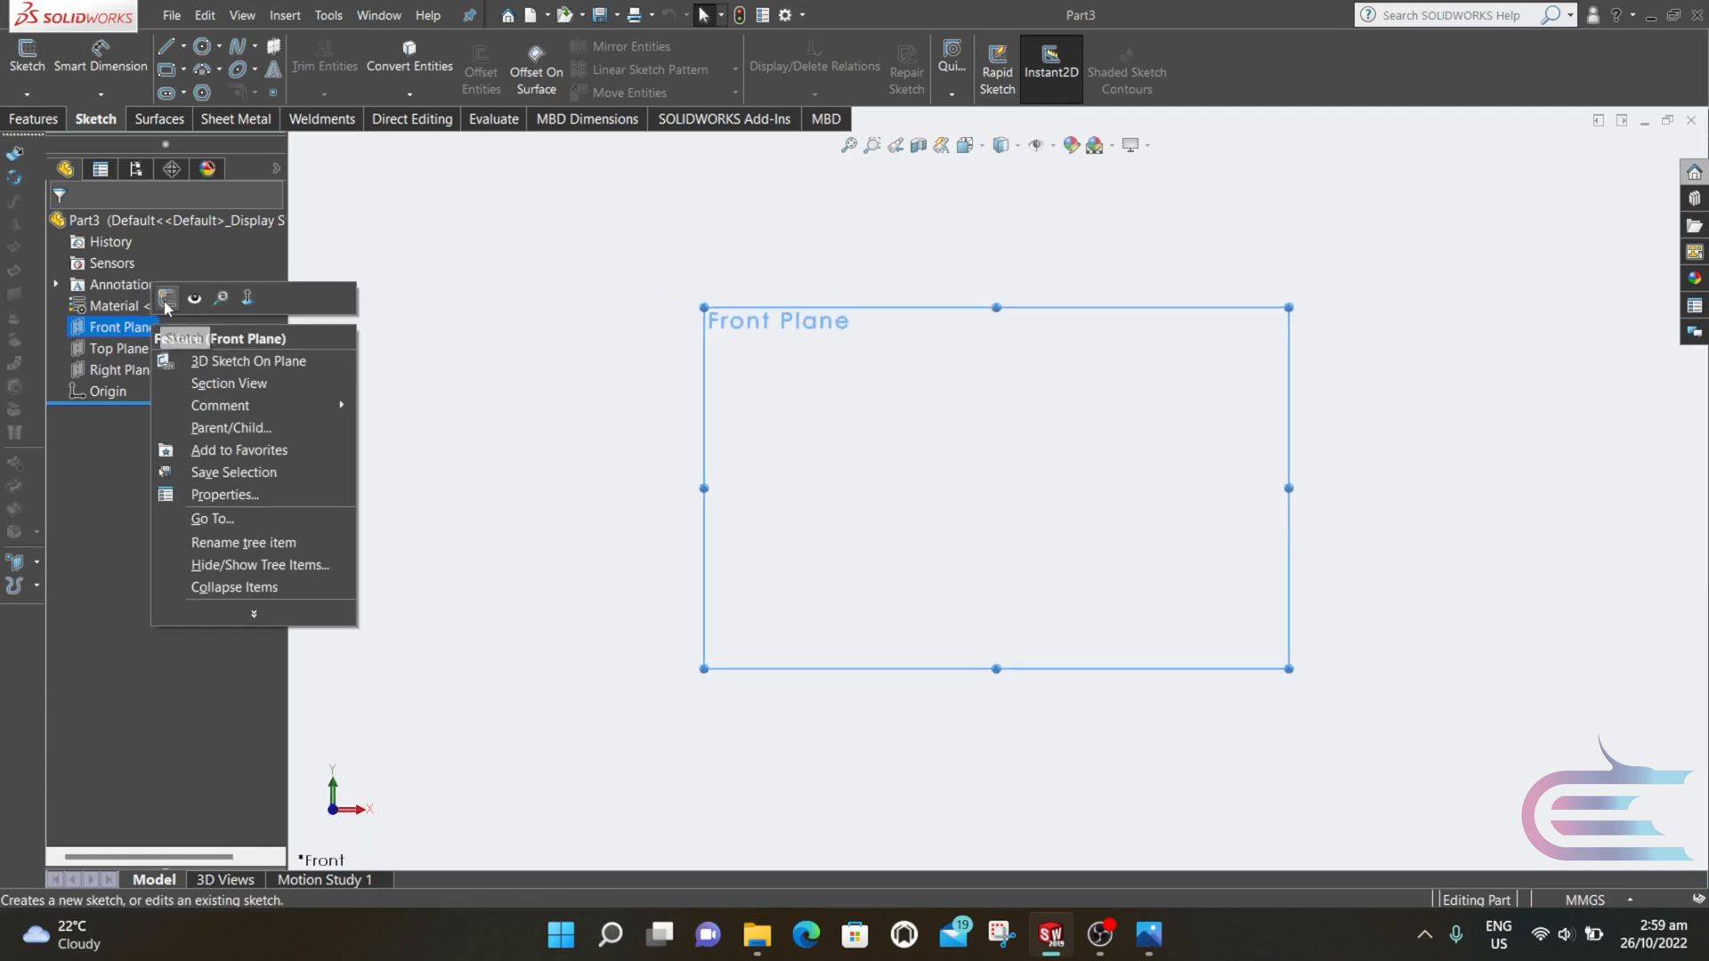
left_click(169, 303)
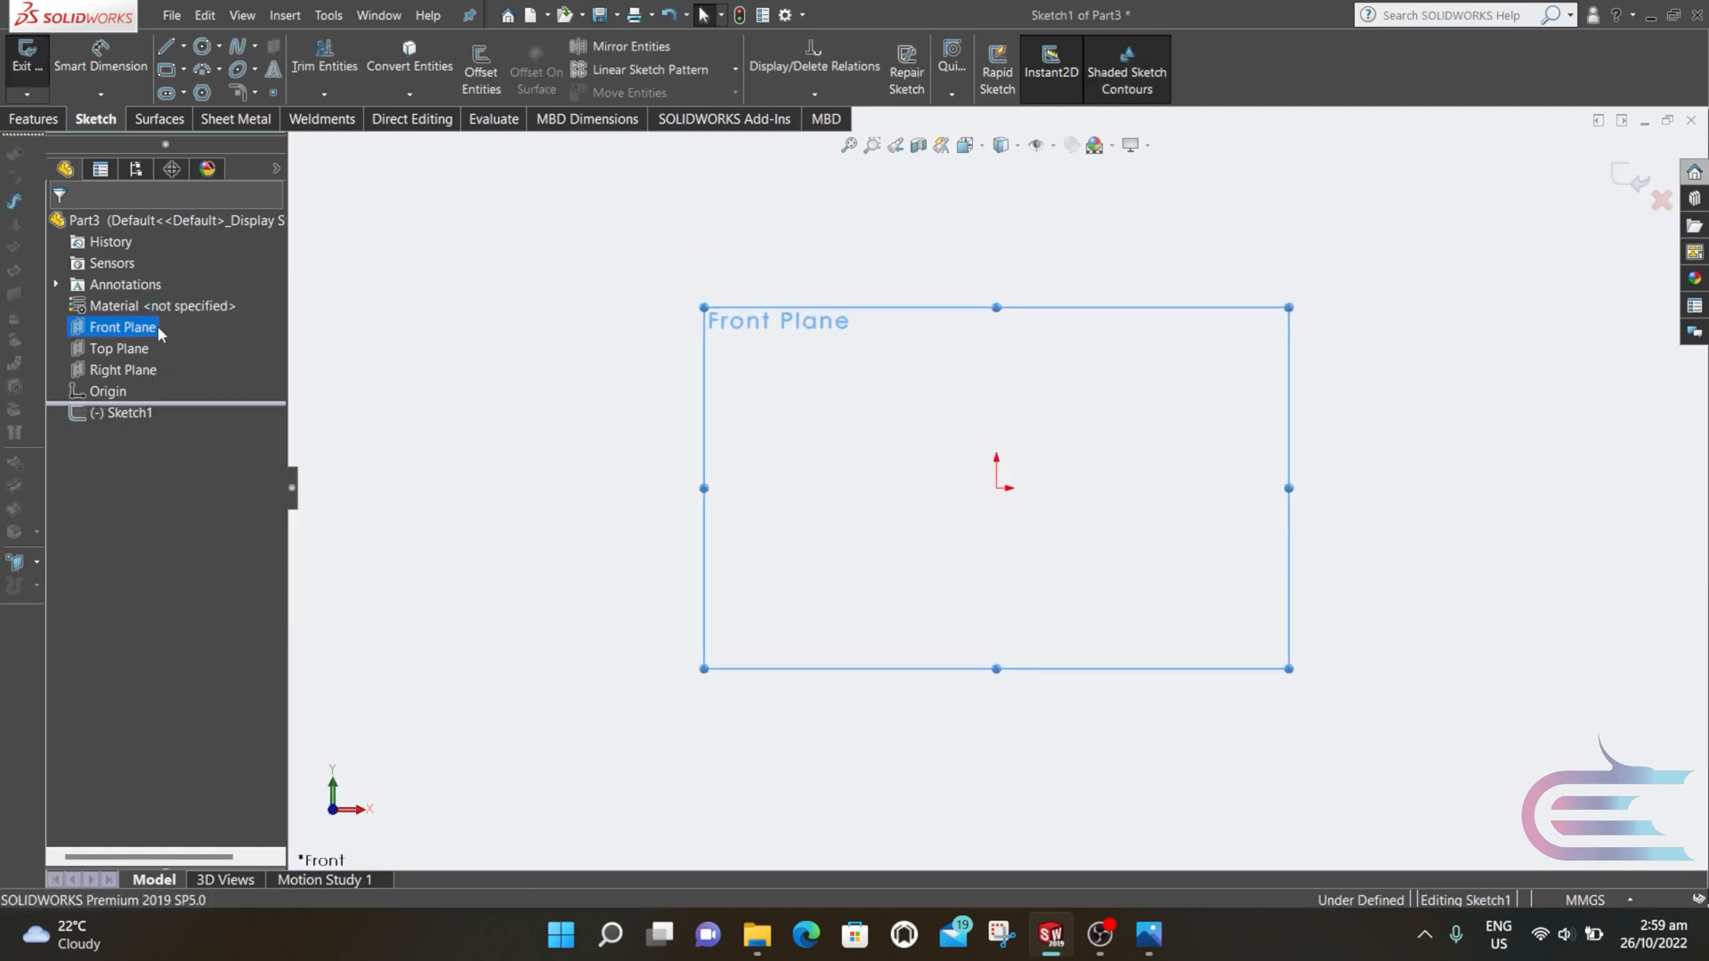
- Sketch two concentric circles level with the origin on its left side, with radii of about 5.07 mm and 8.58 mm
left_click(203, 47)
scroll(980, 516, "down", 5)
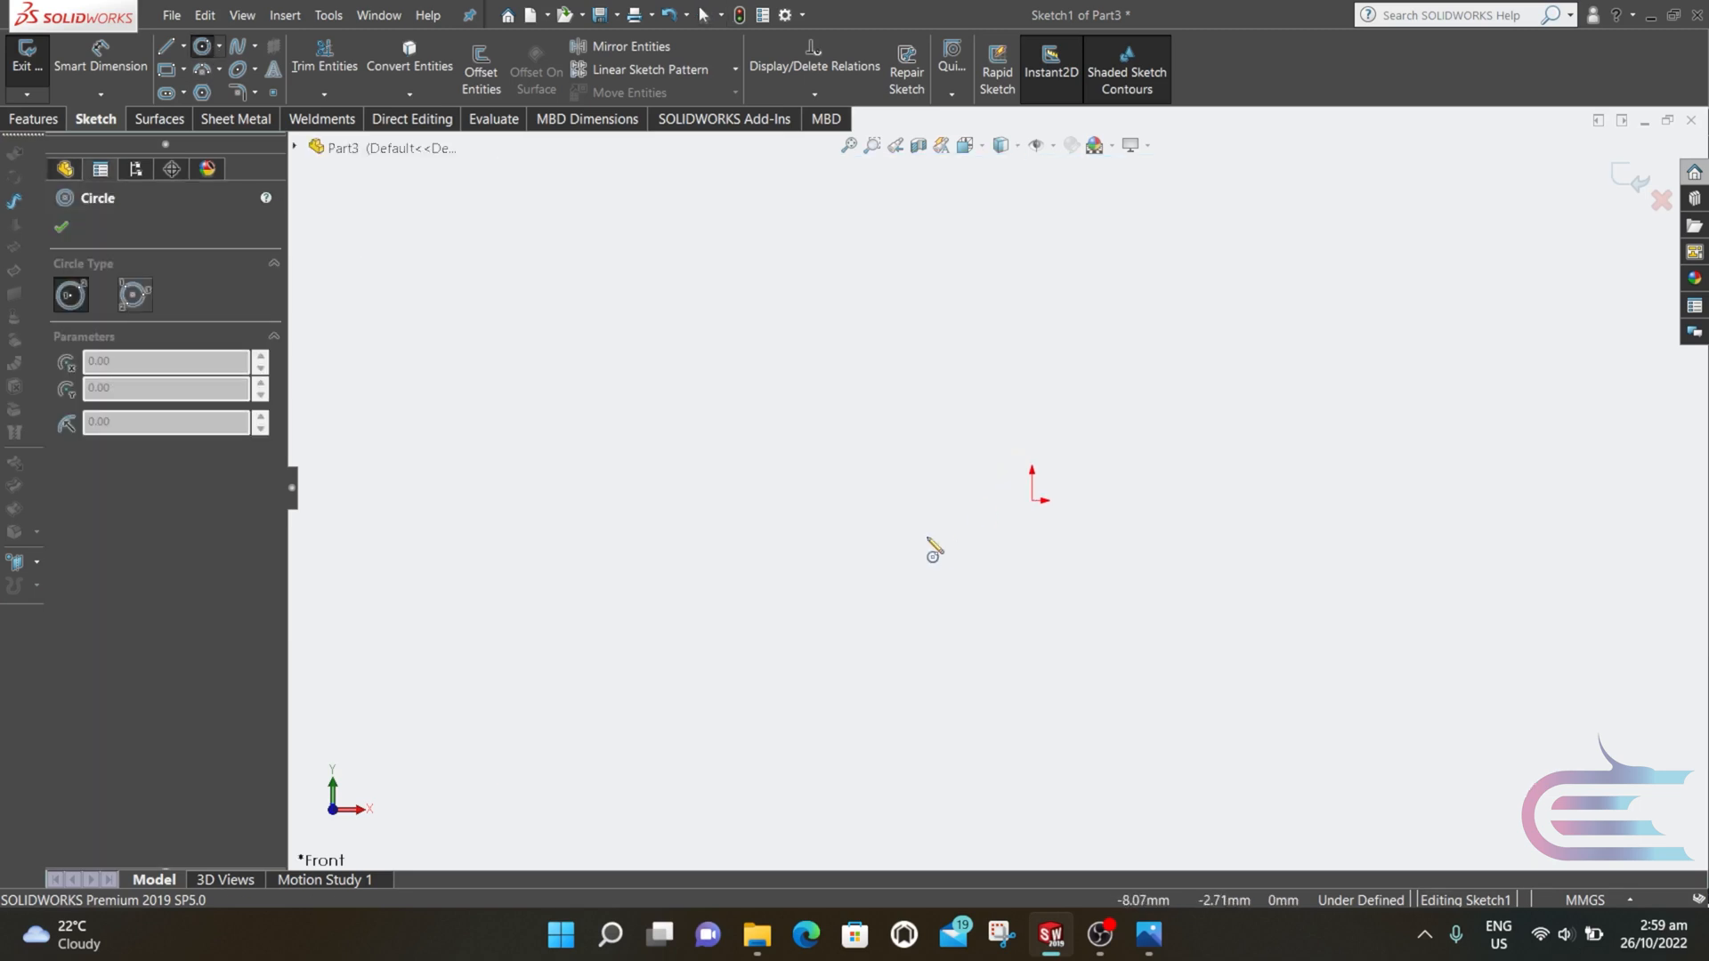
left_click(846, 501)
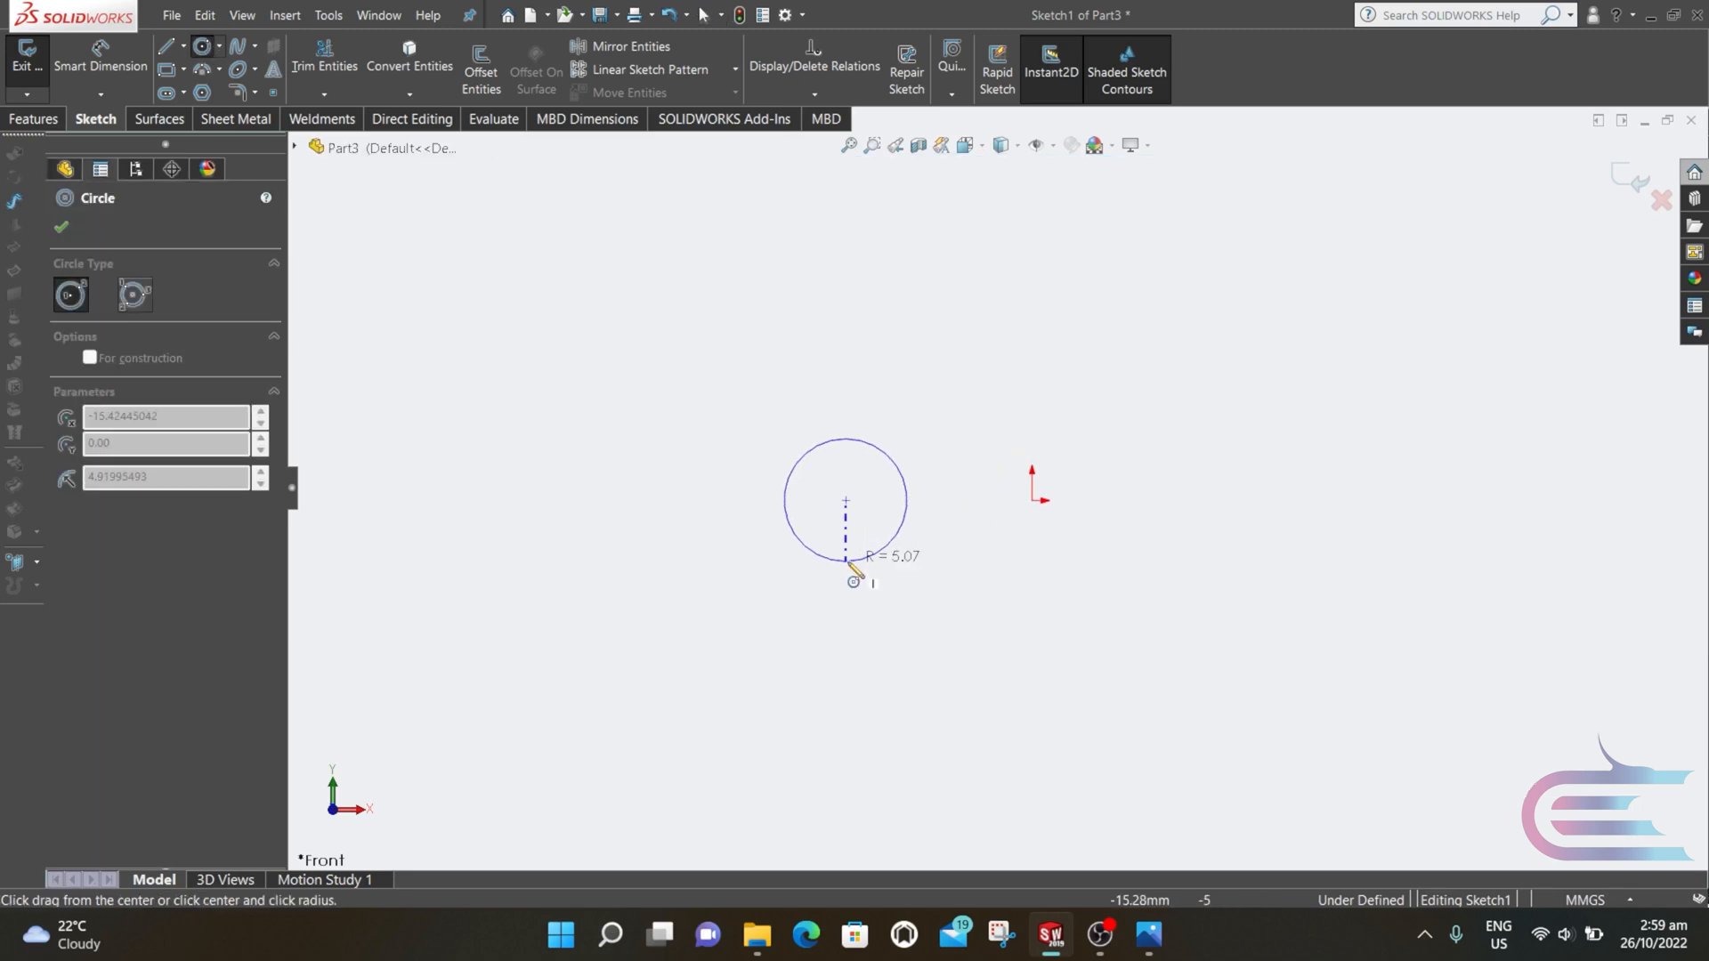
left_click(848, 561)
left_click(846, 501)
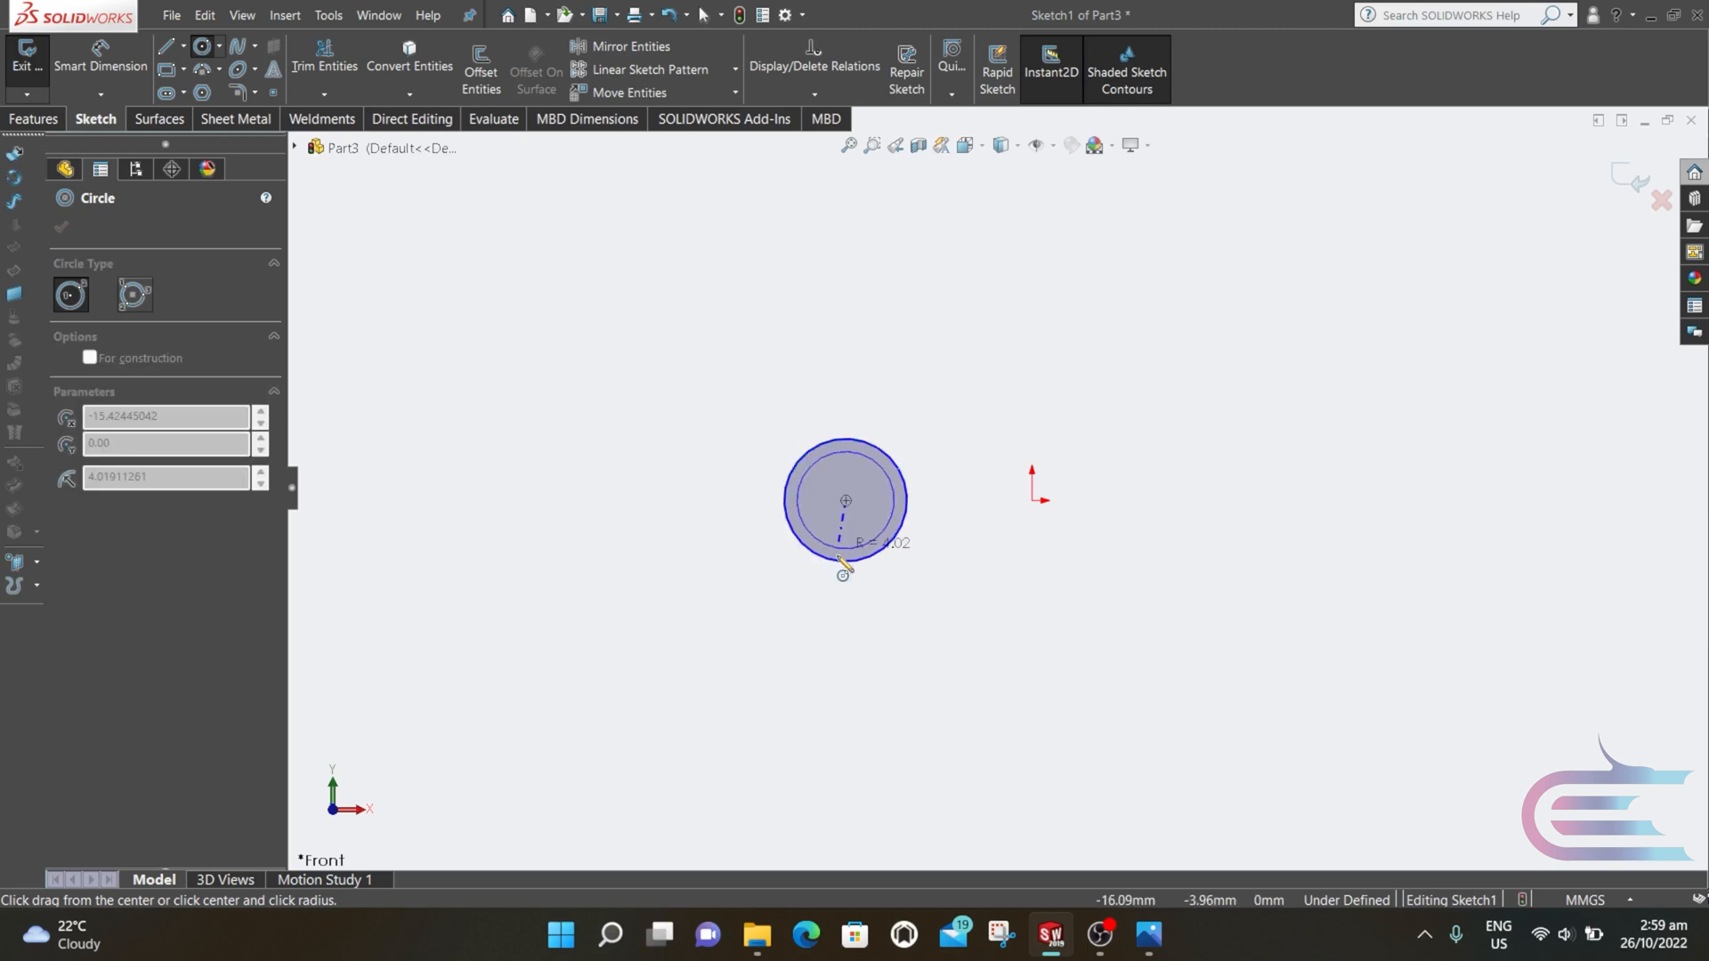
left_click(835, 604)
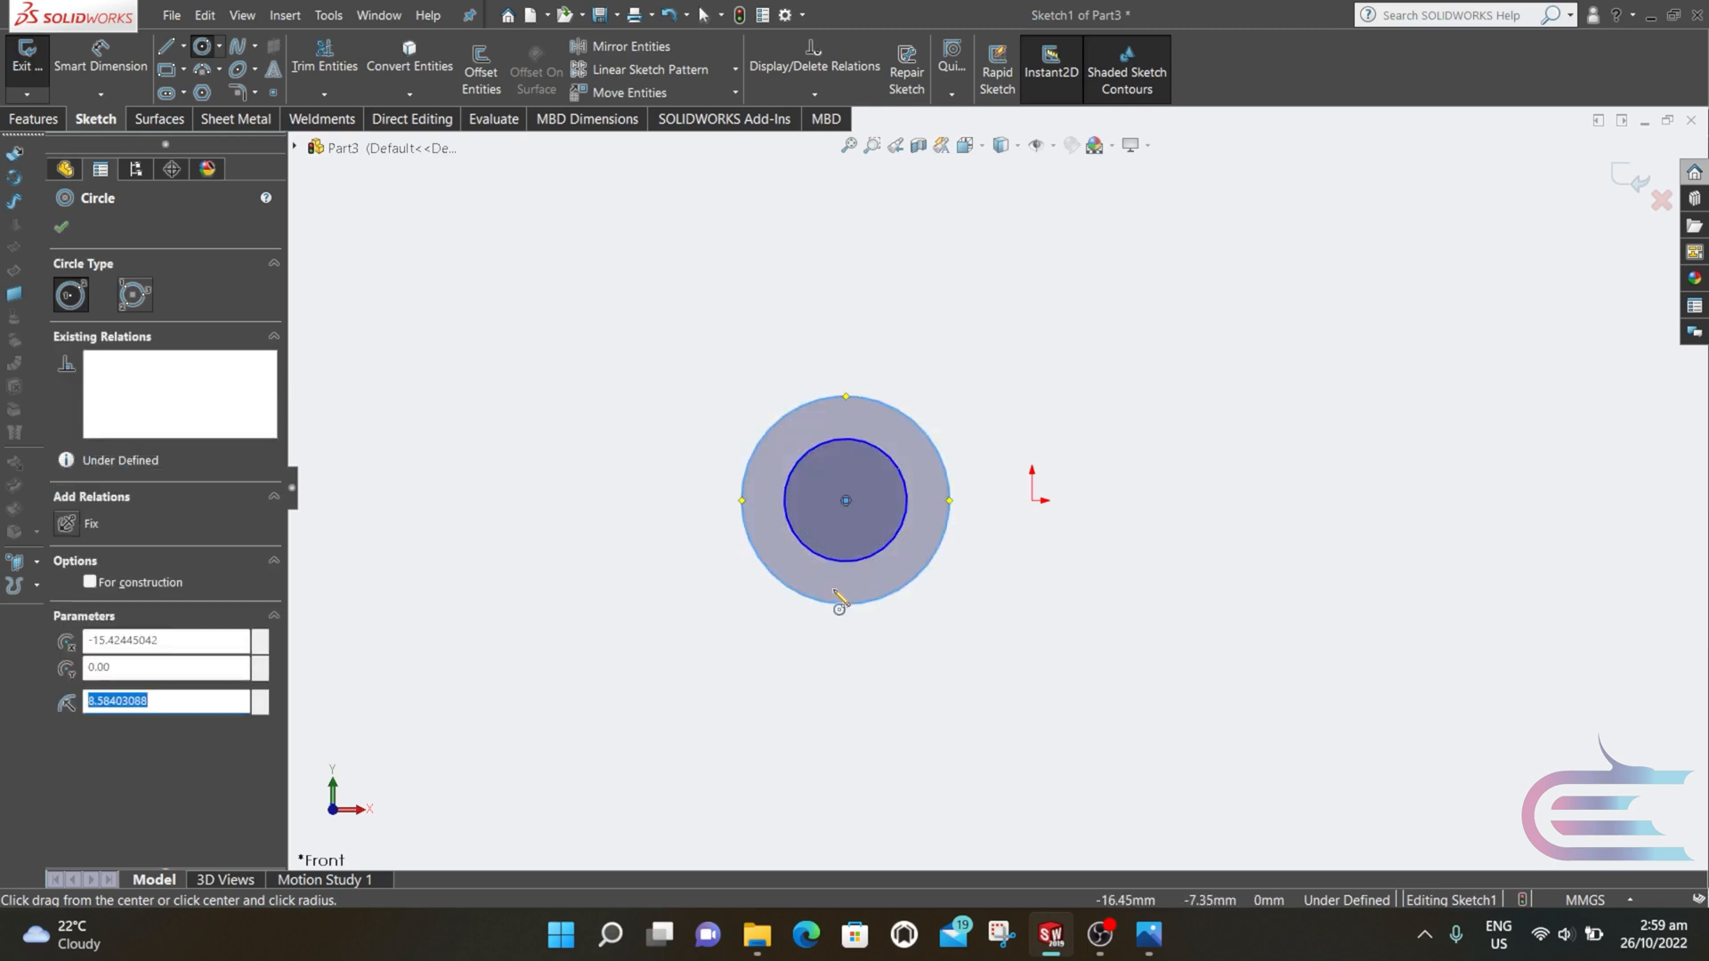
key("Escape")
- Draw a horizontal centerline from the circles' centre to the origin and a vertical centerline about 19.5 mm up from the origin
left_click(184, 47)
left_click(218, 91)
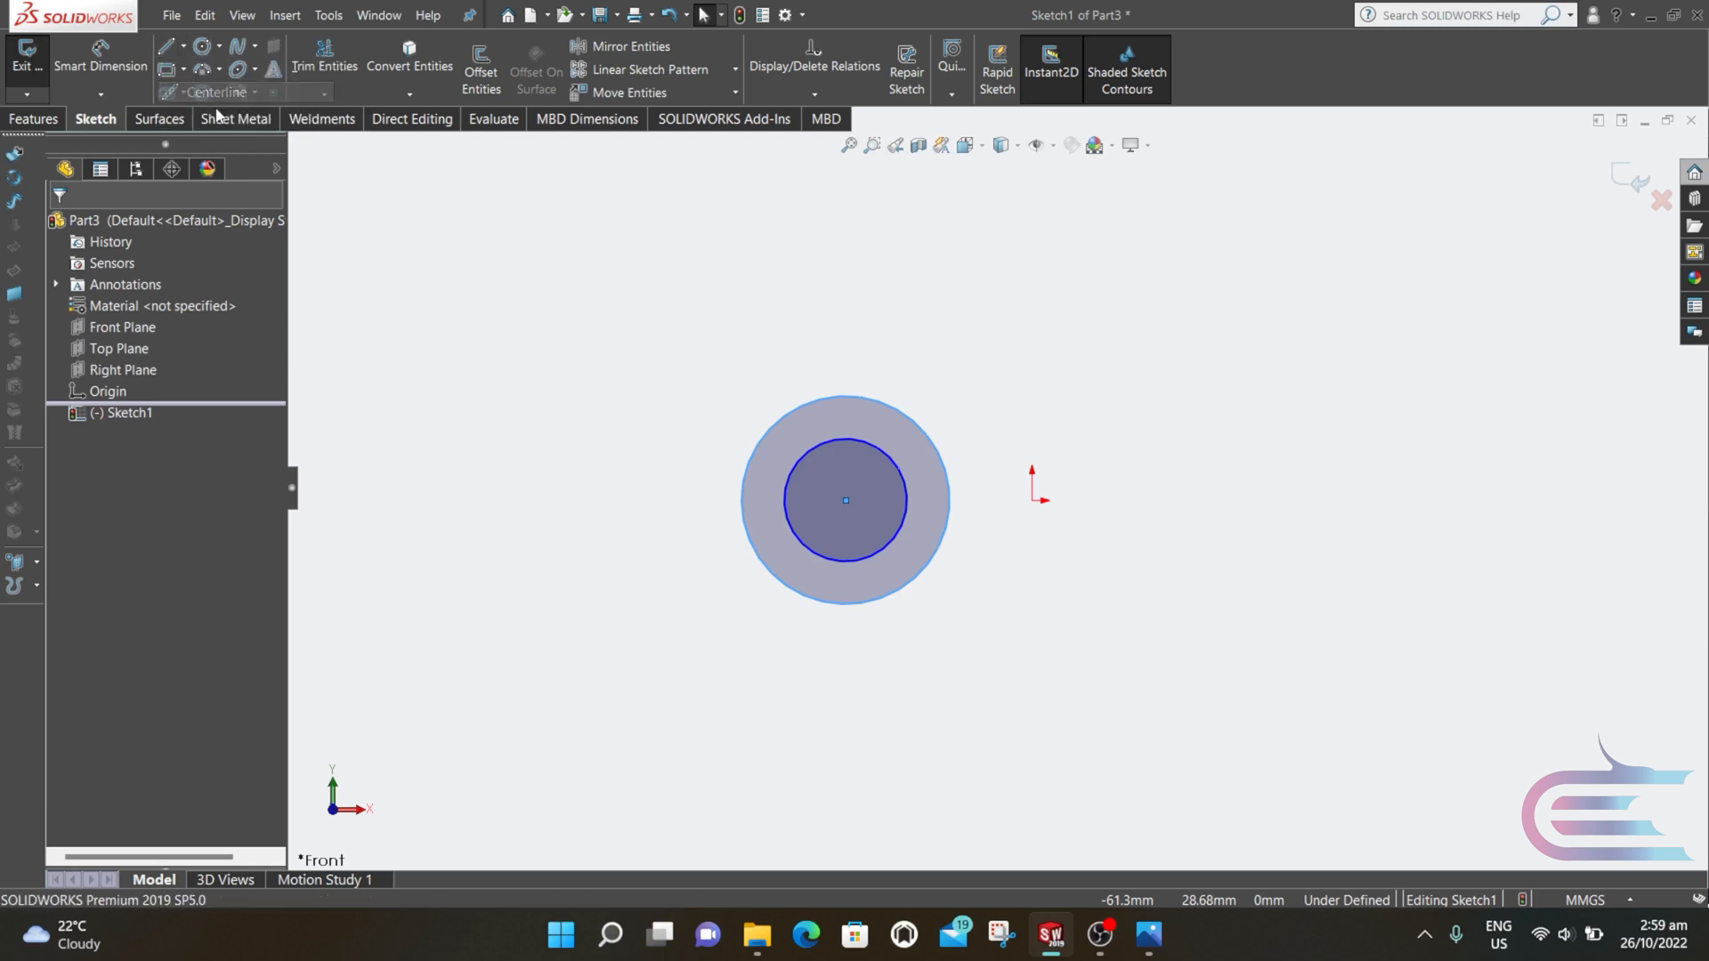
left_click(846, 500)
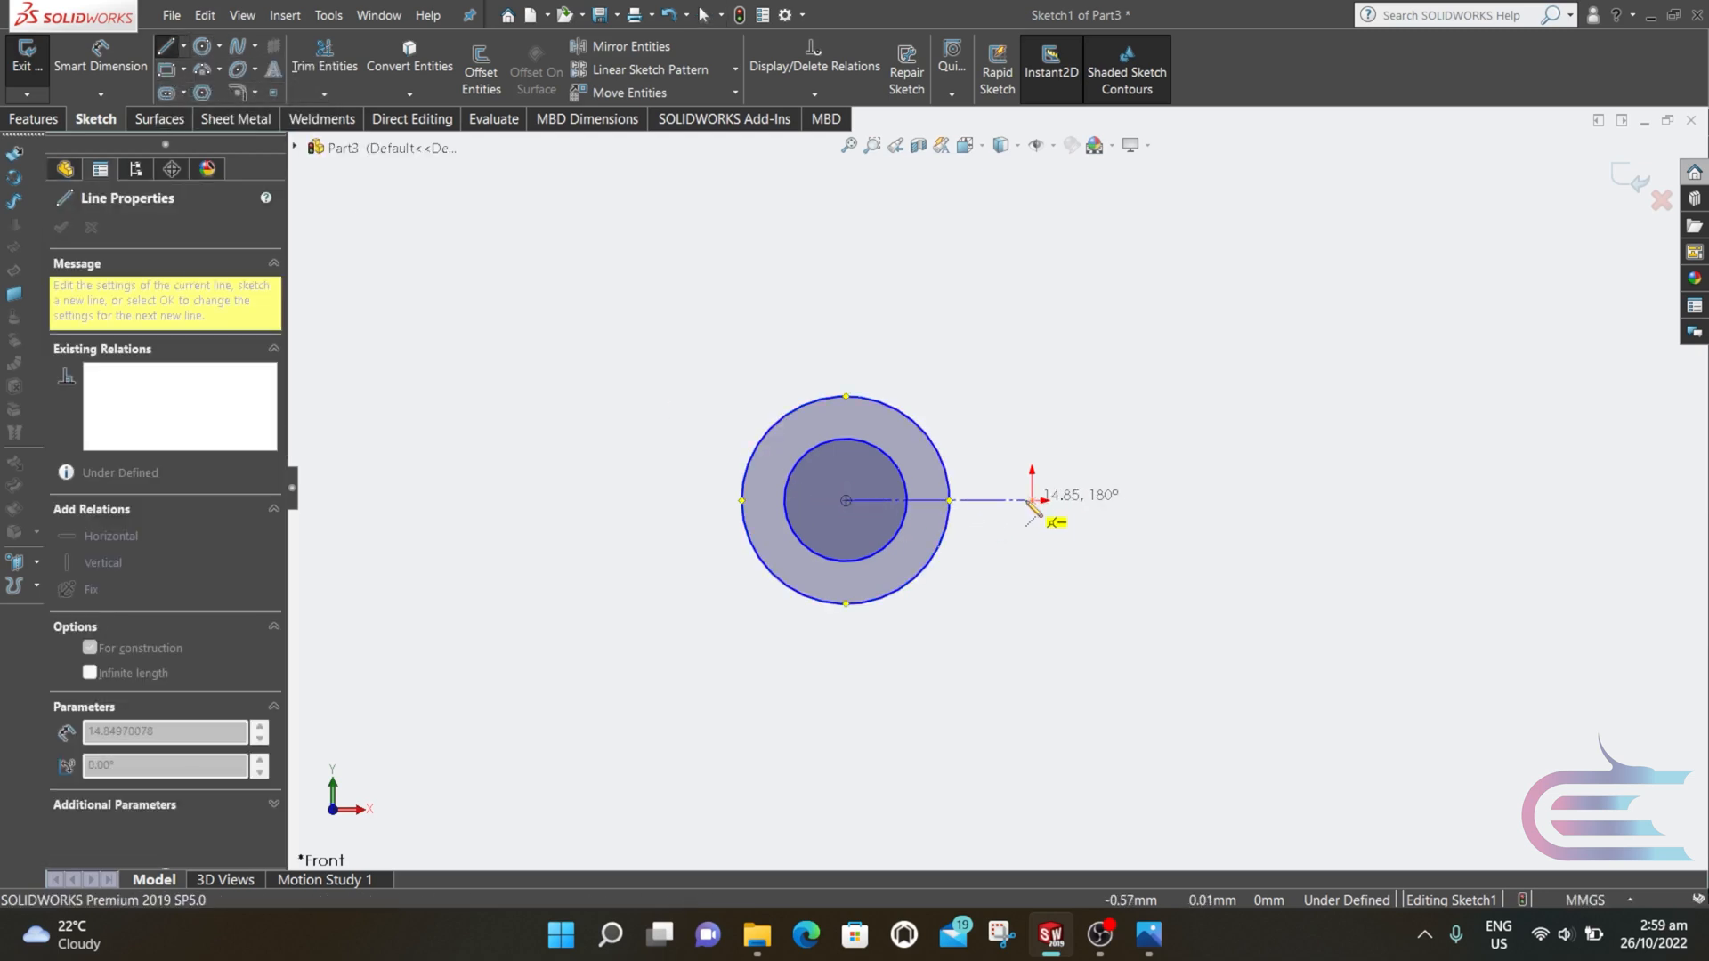
left_click(1032, 500)
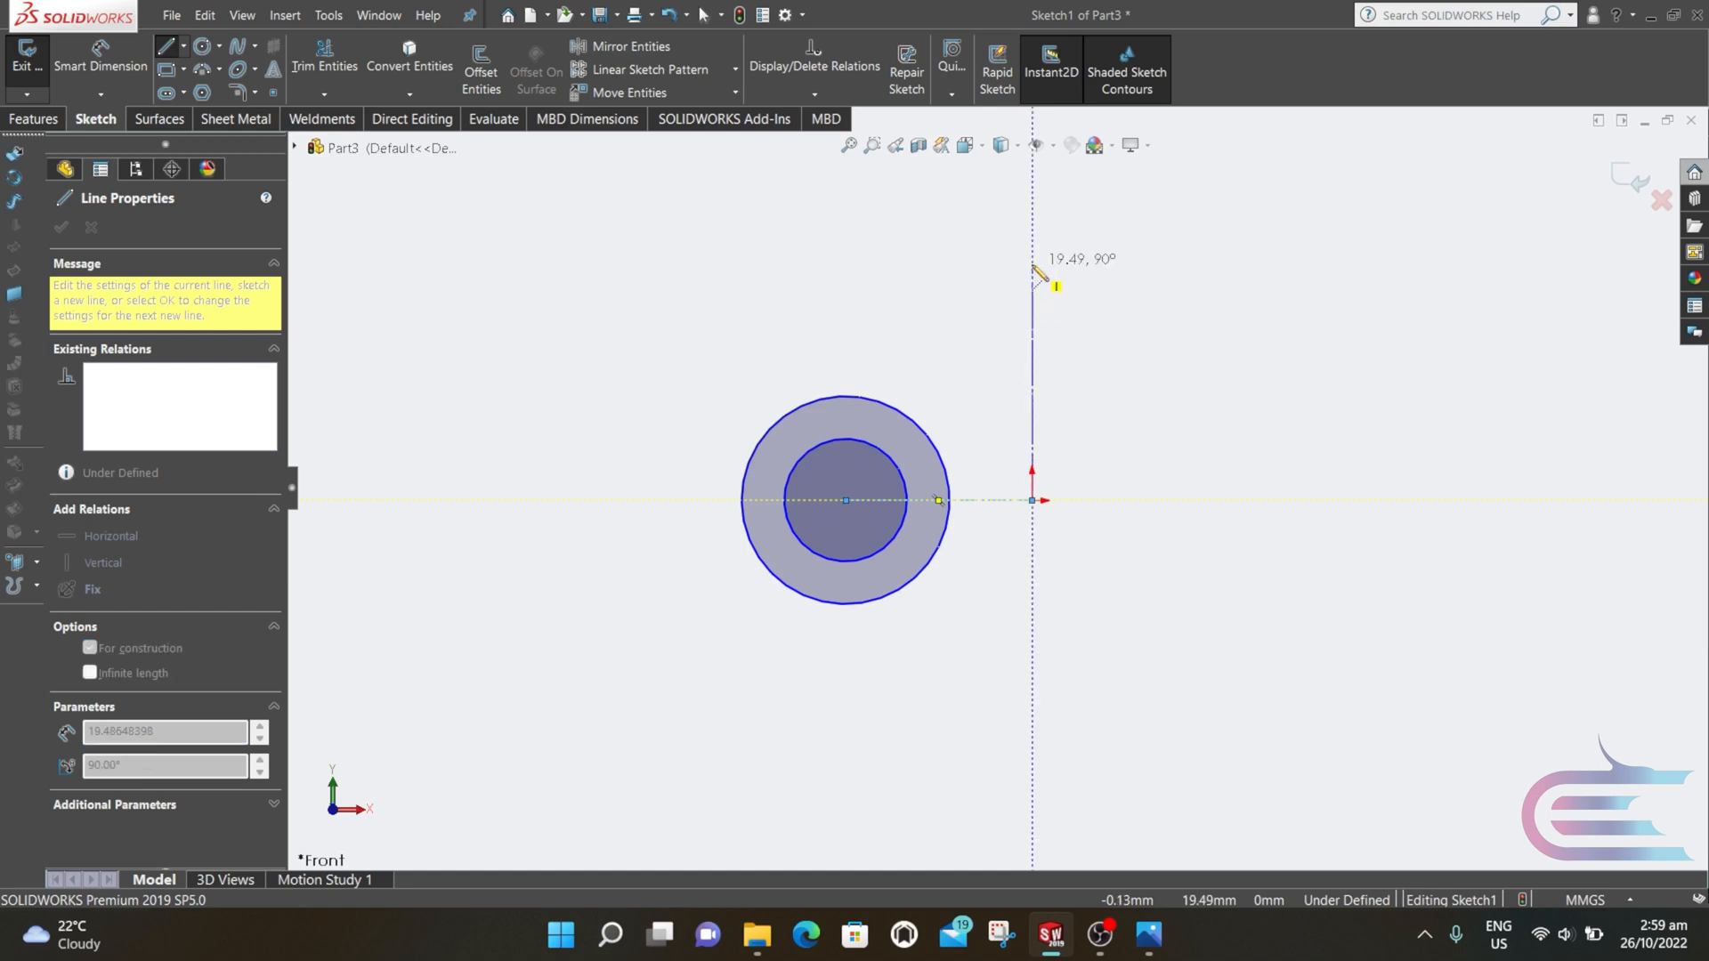
left_click(1032, 262)
key("Escape")
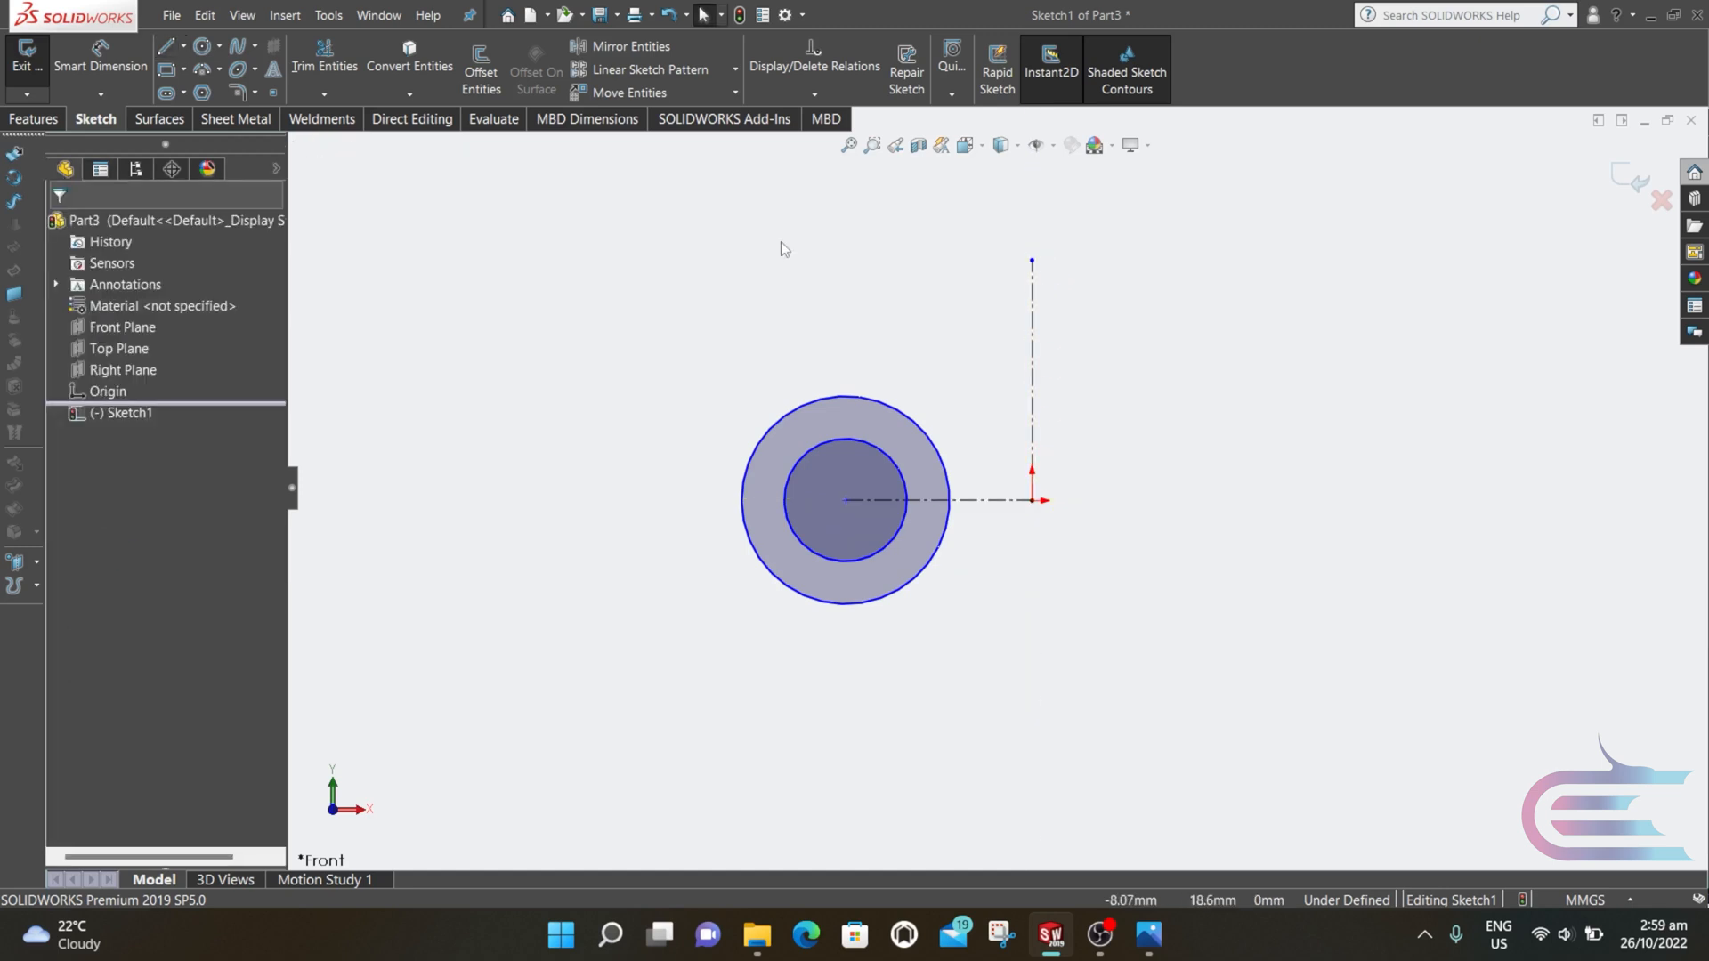
- Dimension the inner circle's diameter to 3 mm and the outer circle's diameter to 8 mm
left_click(100, 55)
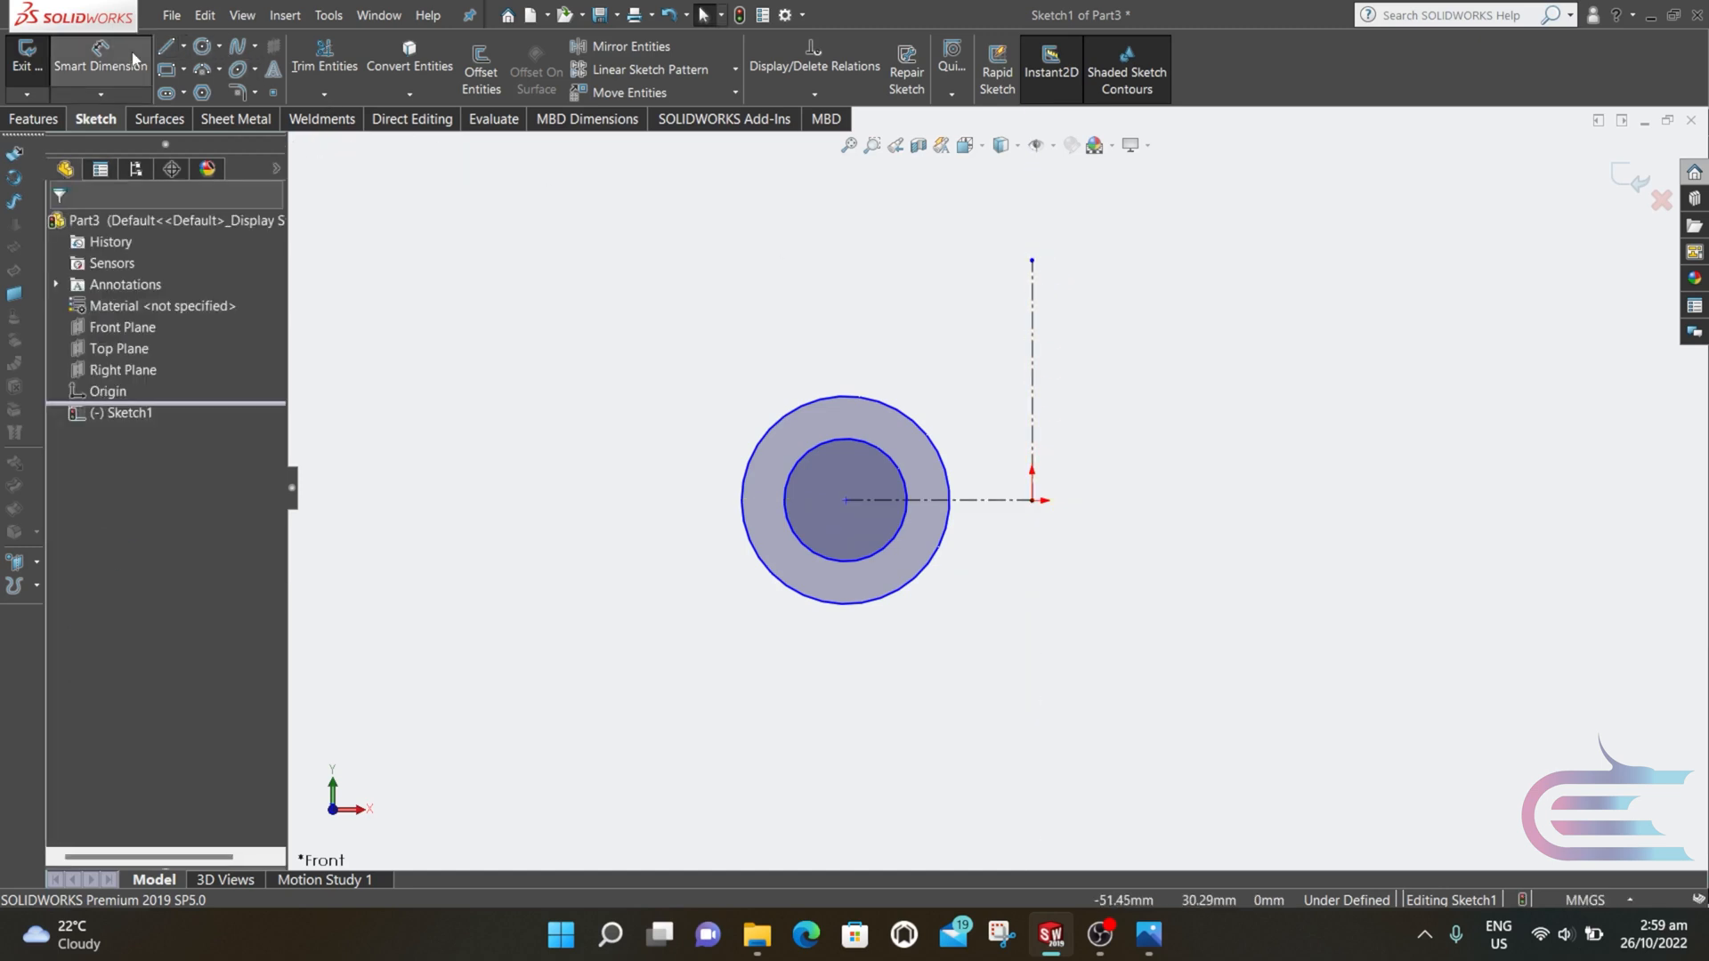
left_click(820, 548)
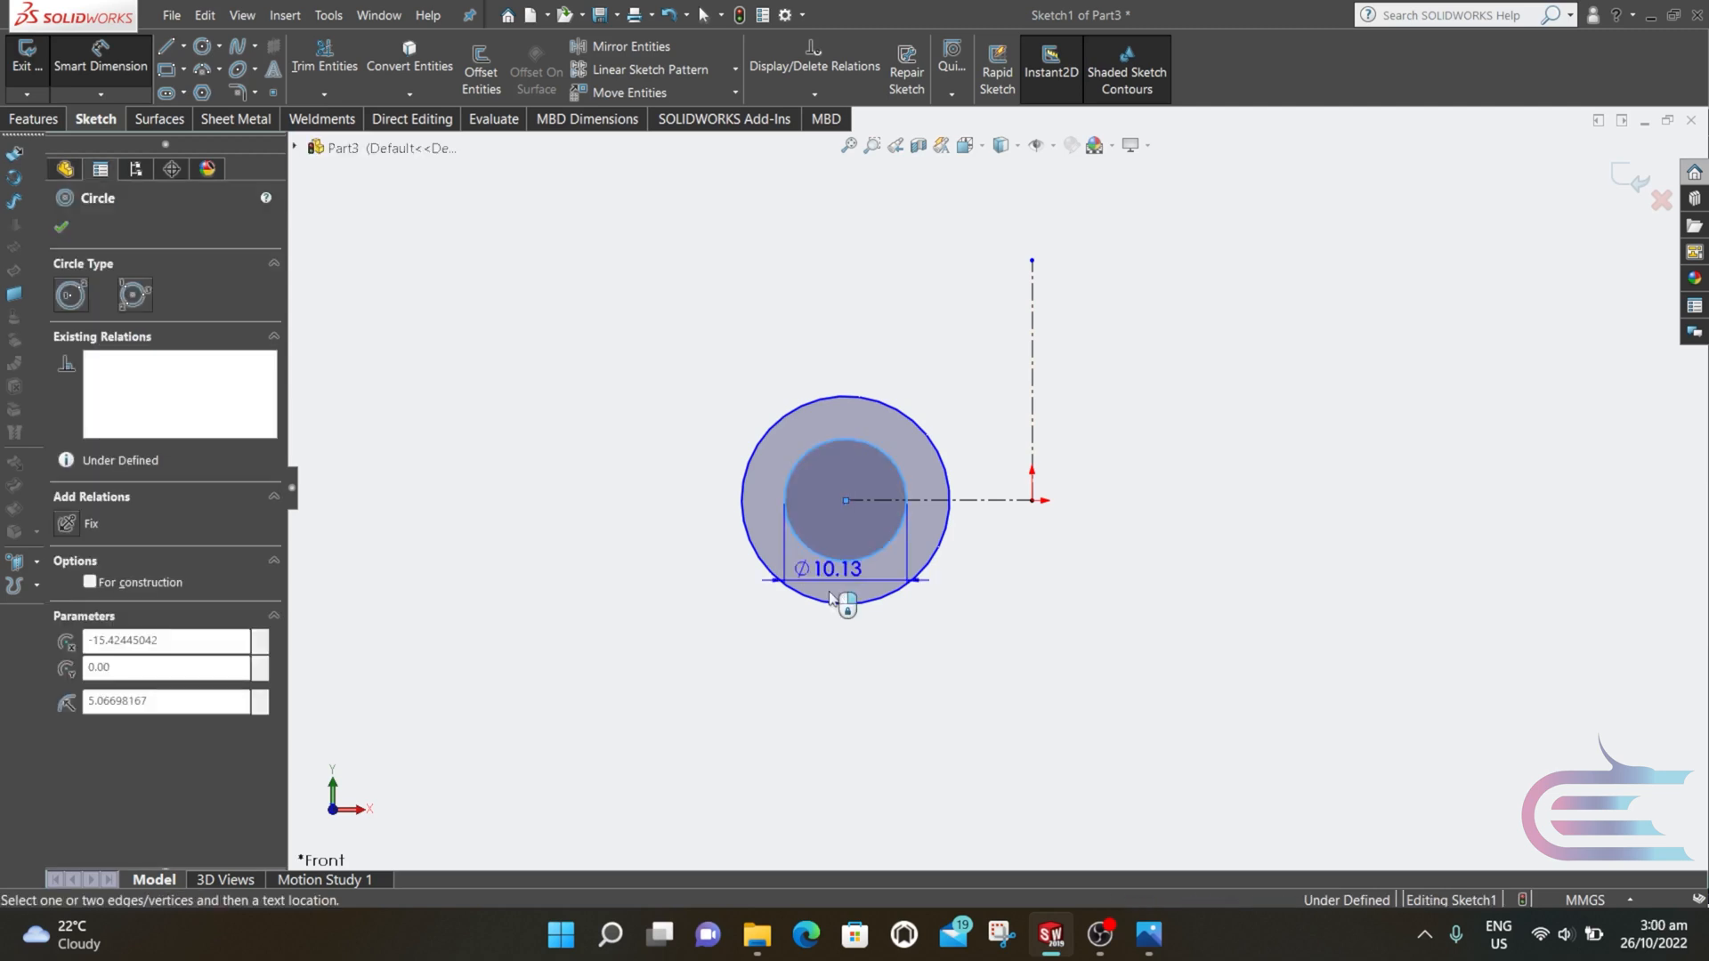
left_click(833, 679)
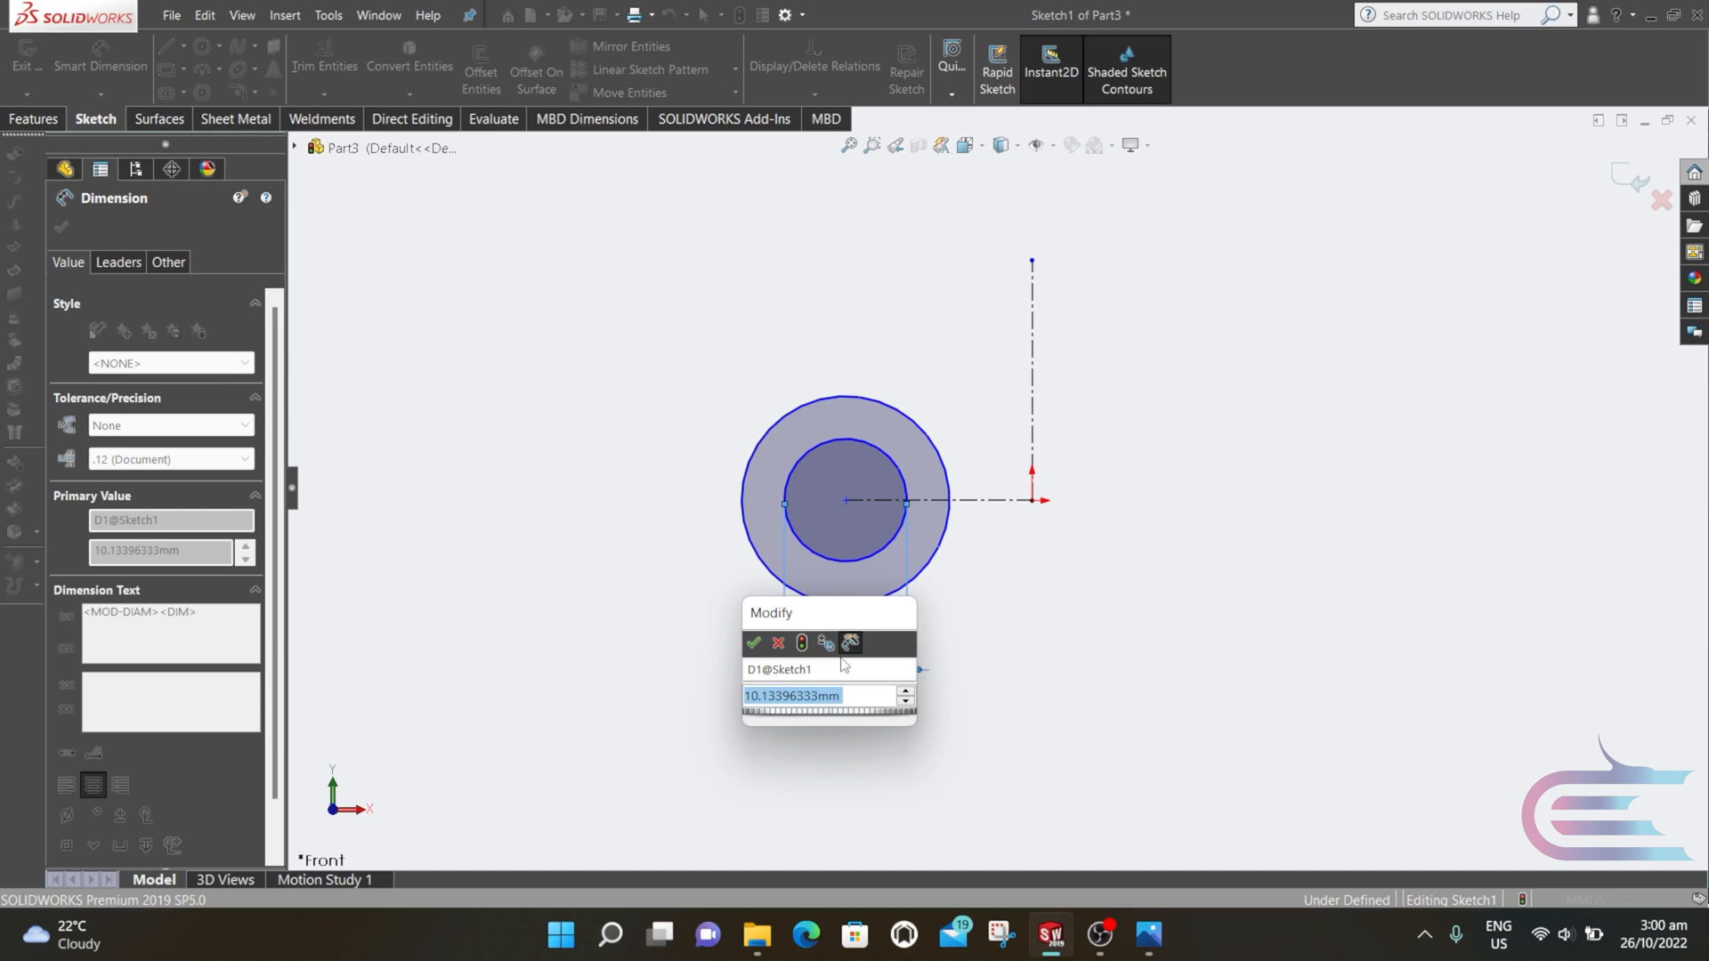
type("3")
key("Return")
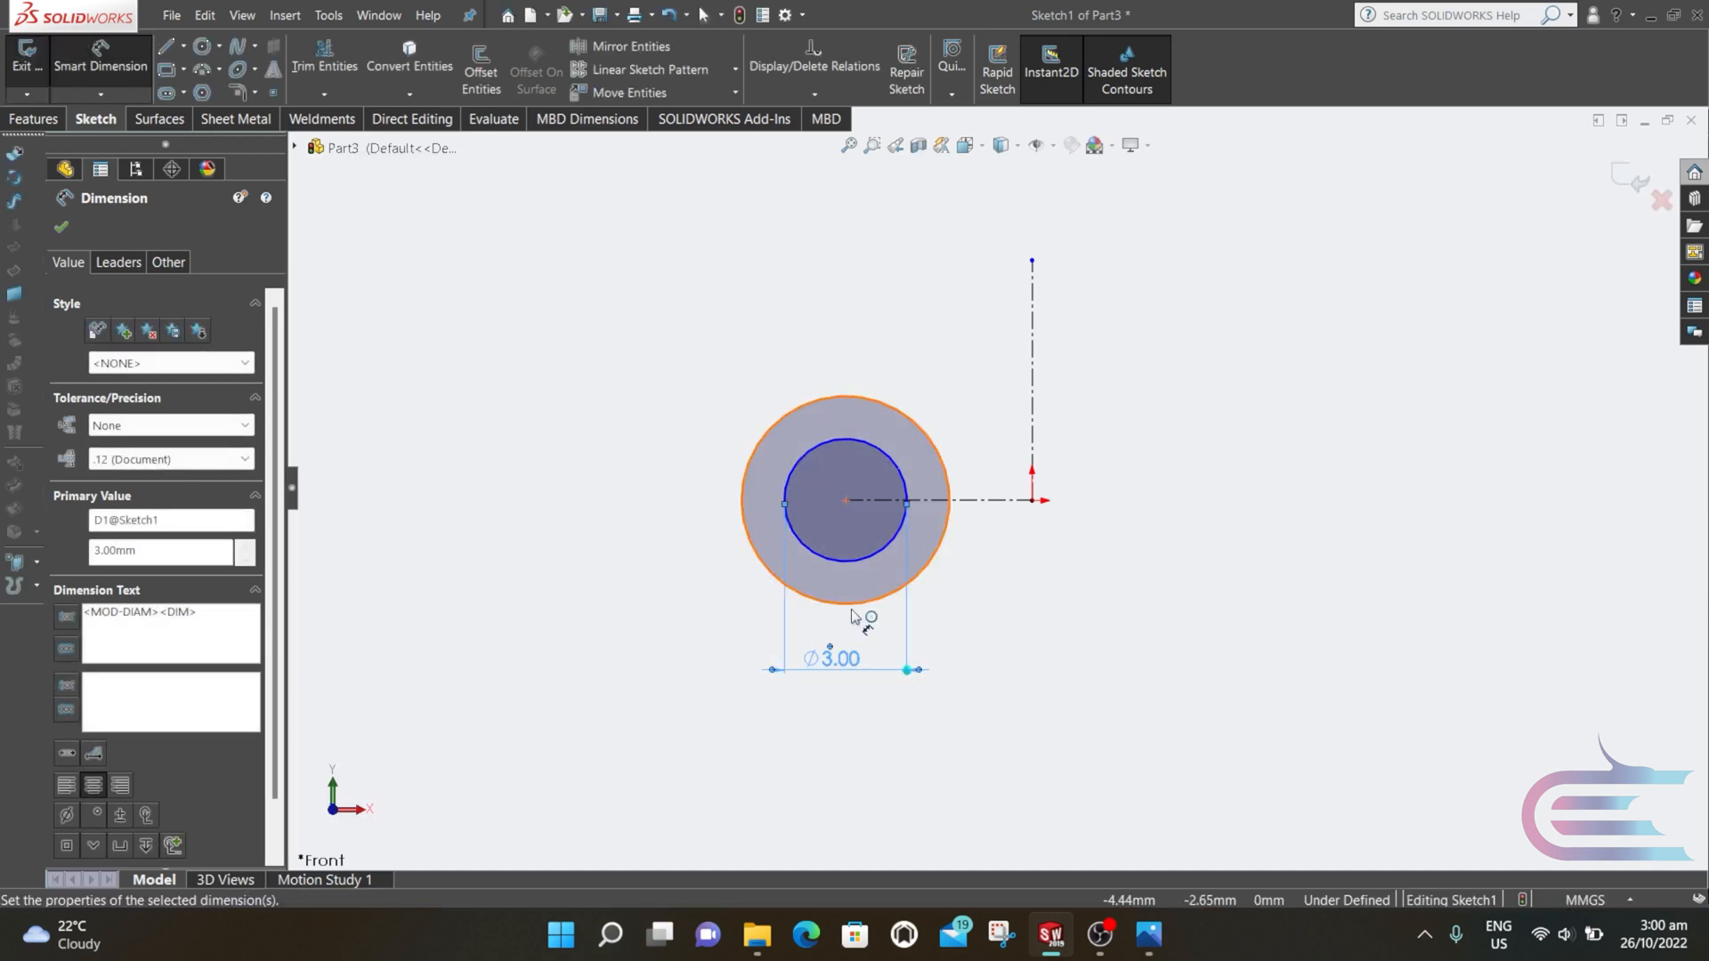
left_click(856, 604)
left_click(847, 730)
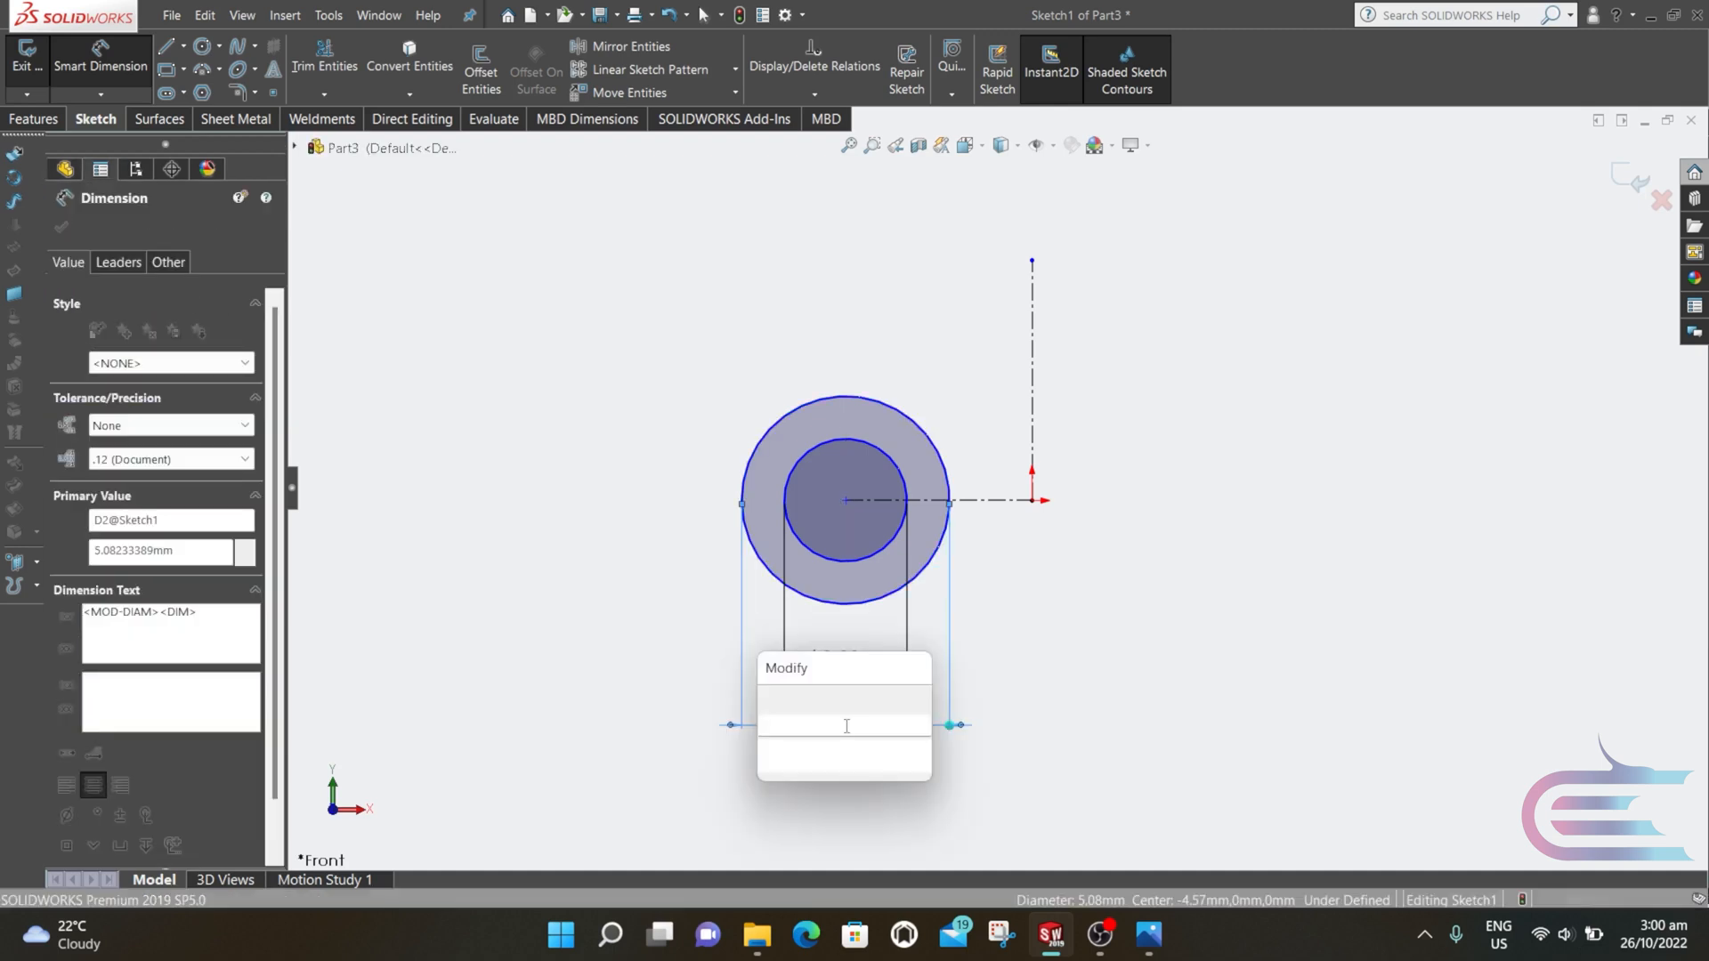
type("8")
key("Return")
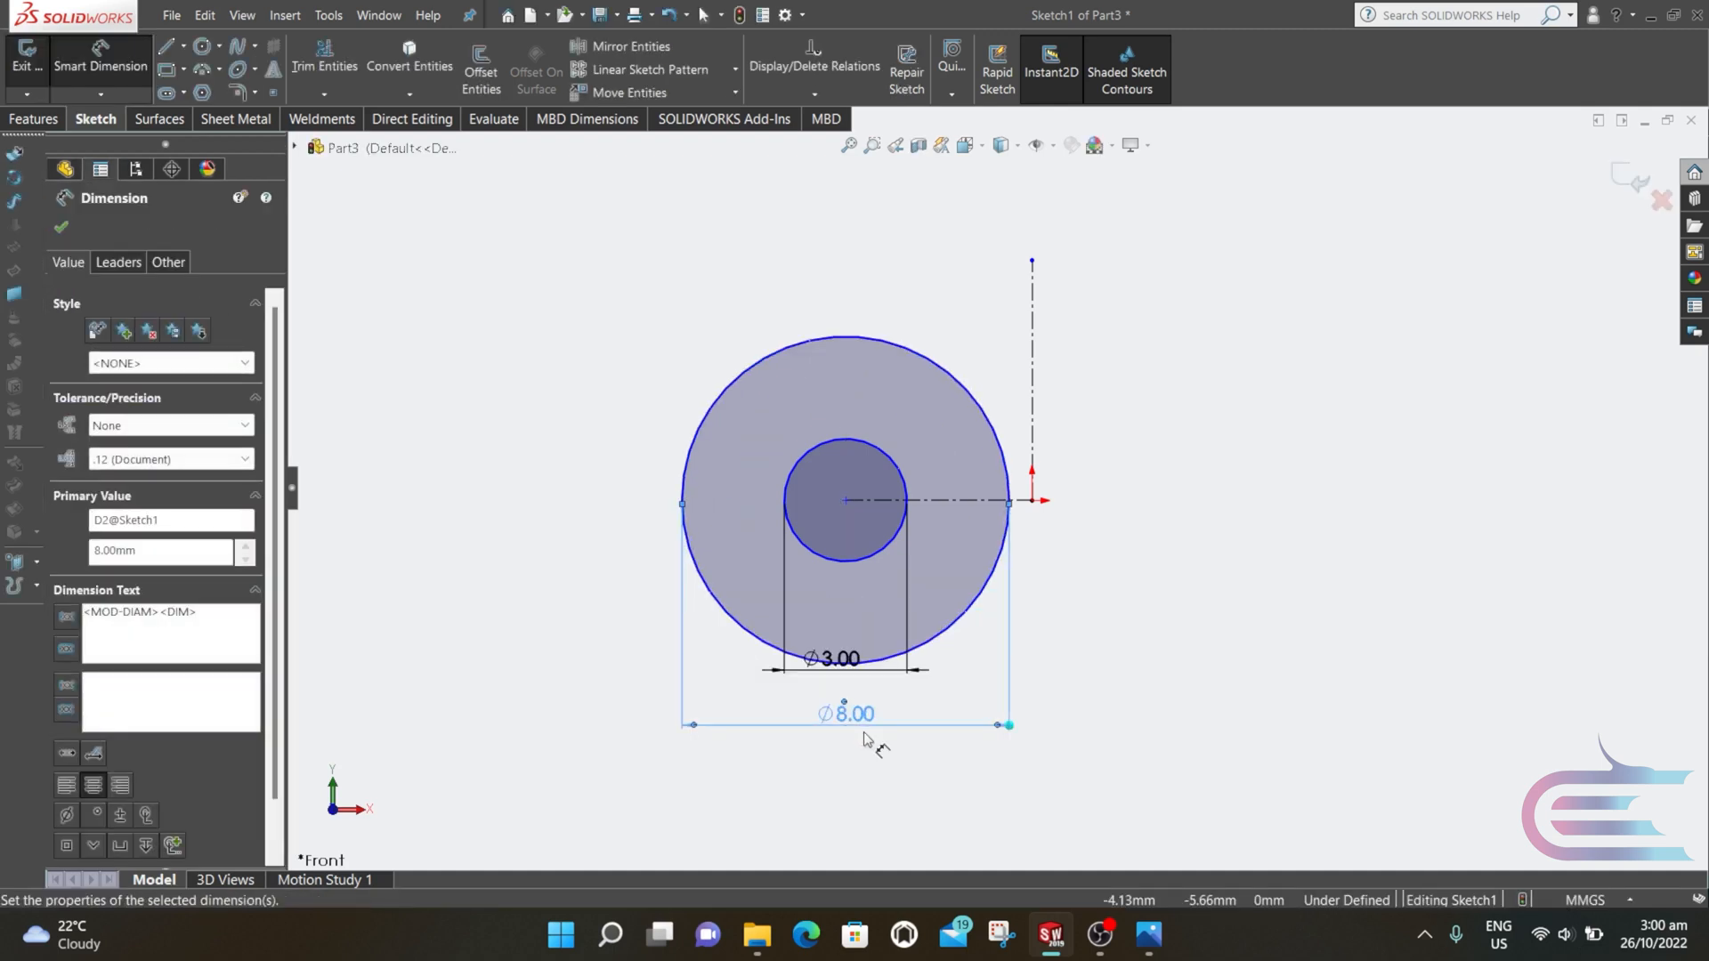
- Dimension the horizontal centerline between the circles' centre and the origin to 4.7625 mm
left_click(952, 500)
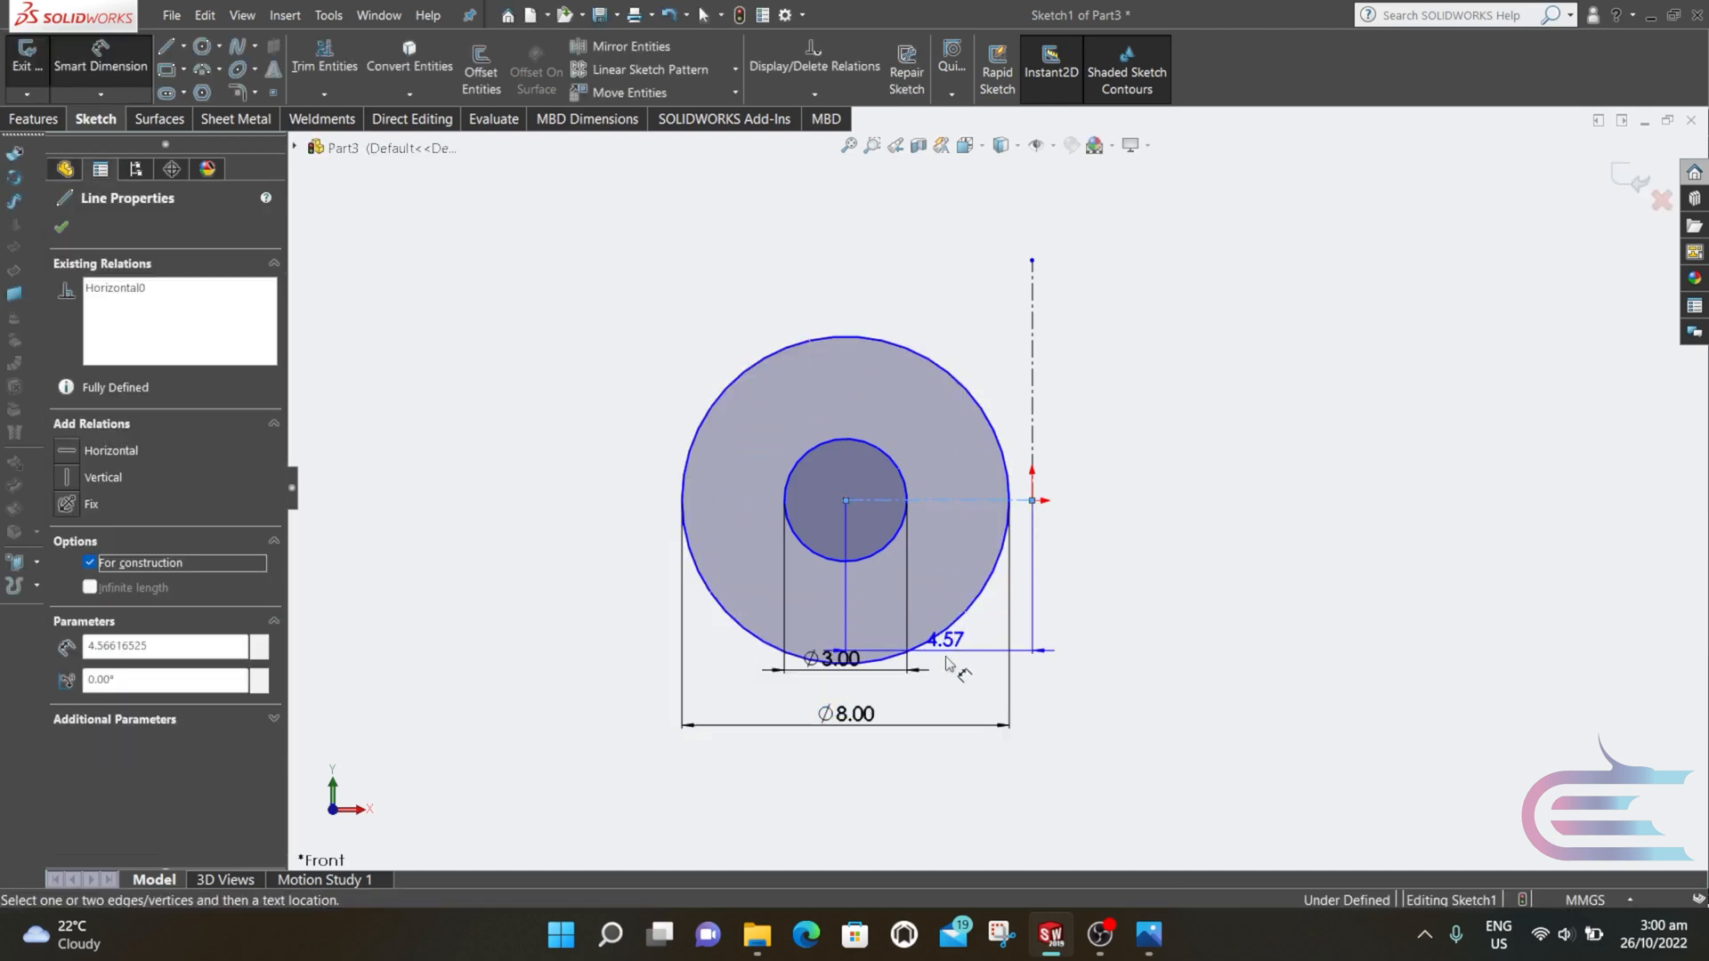
left_click(949, 700)
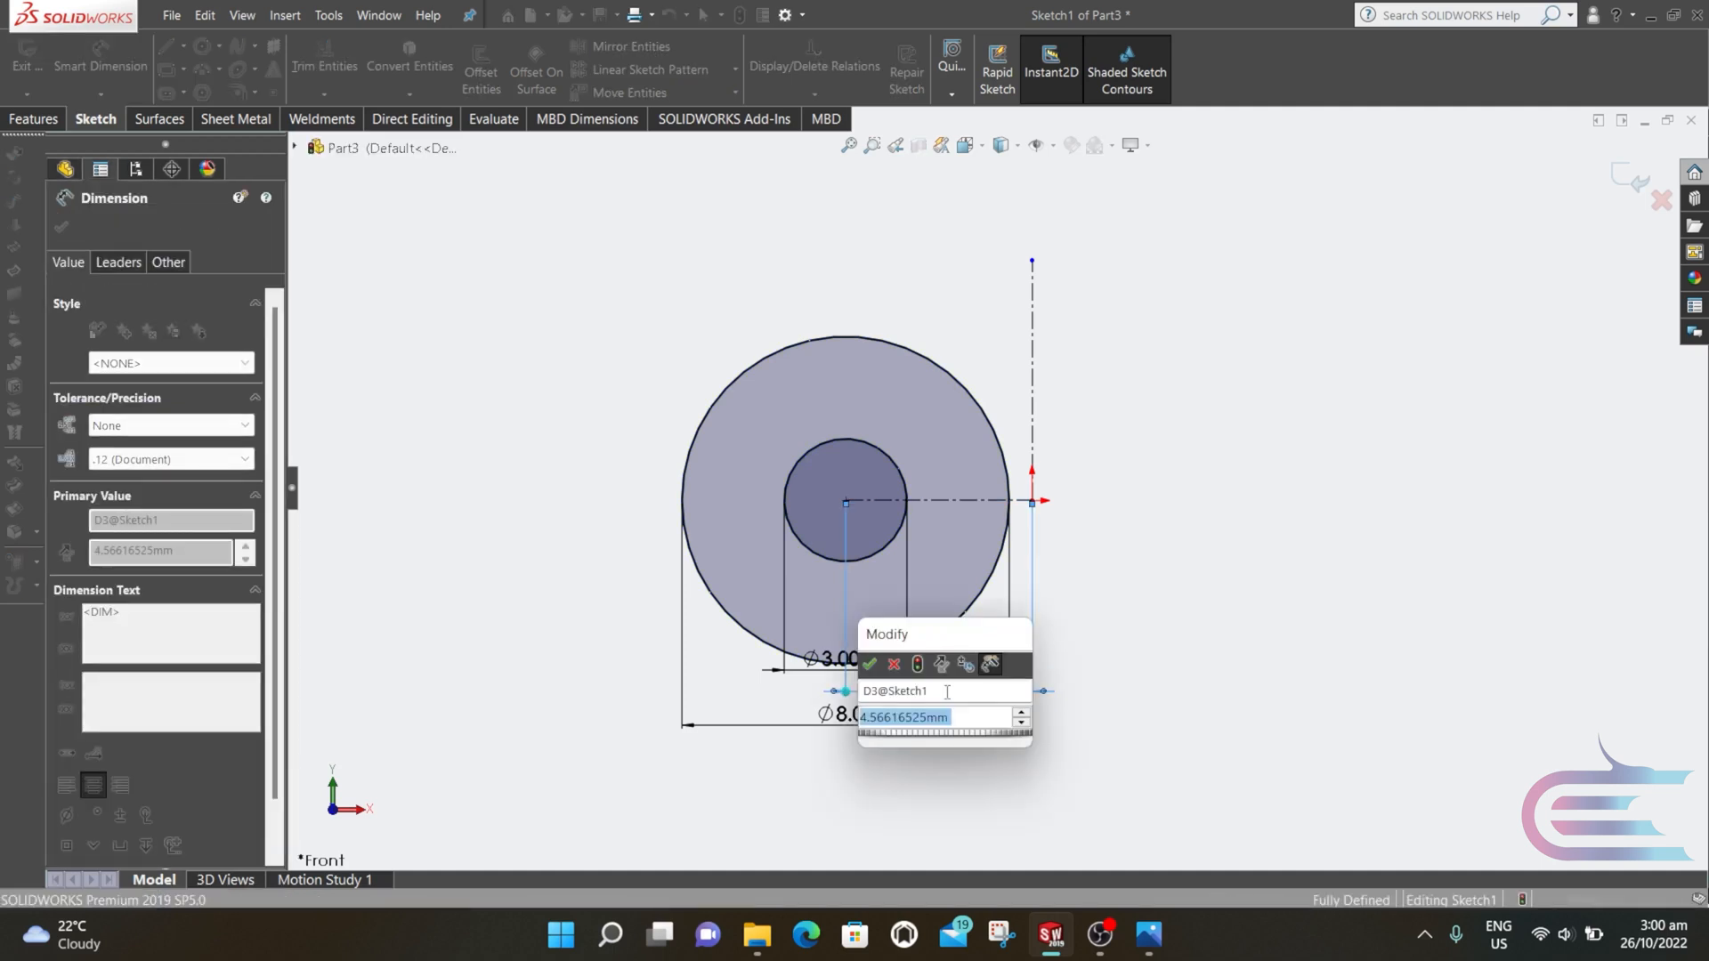
type("4.7625")
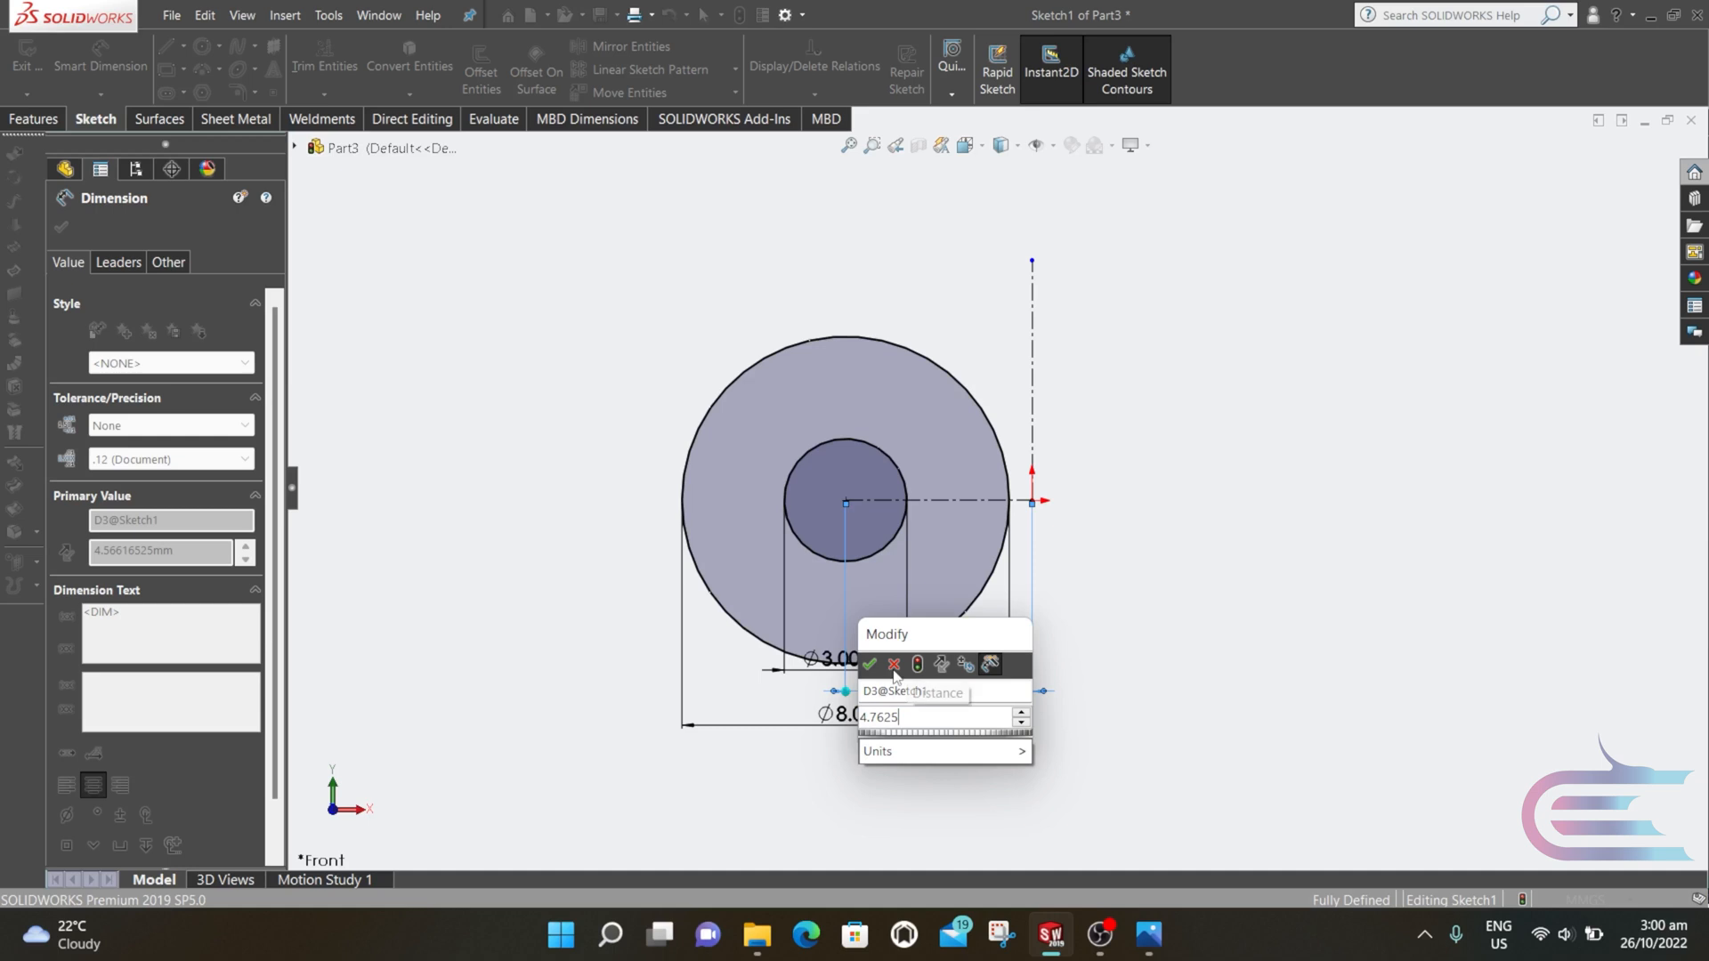
left_click(874, 667)
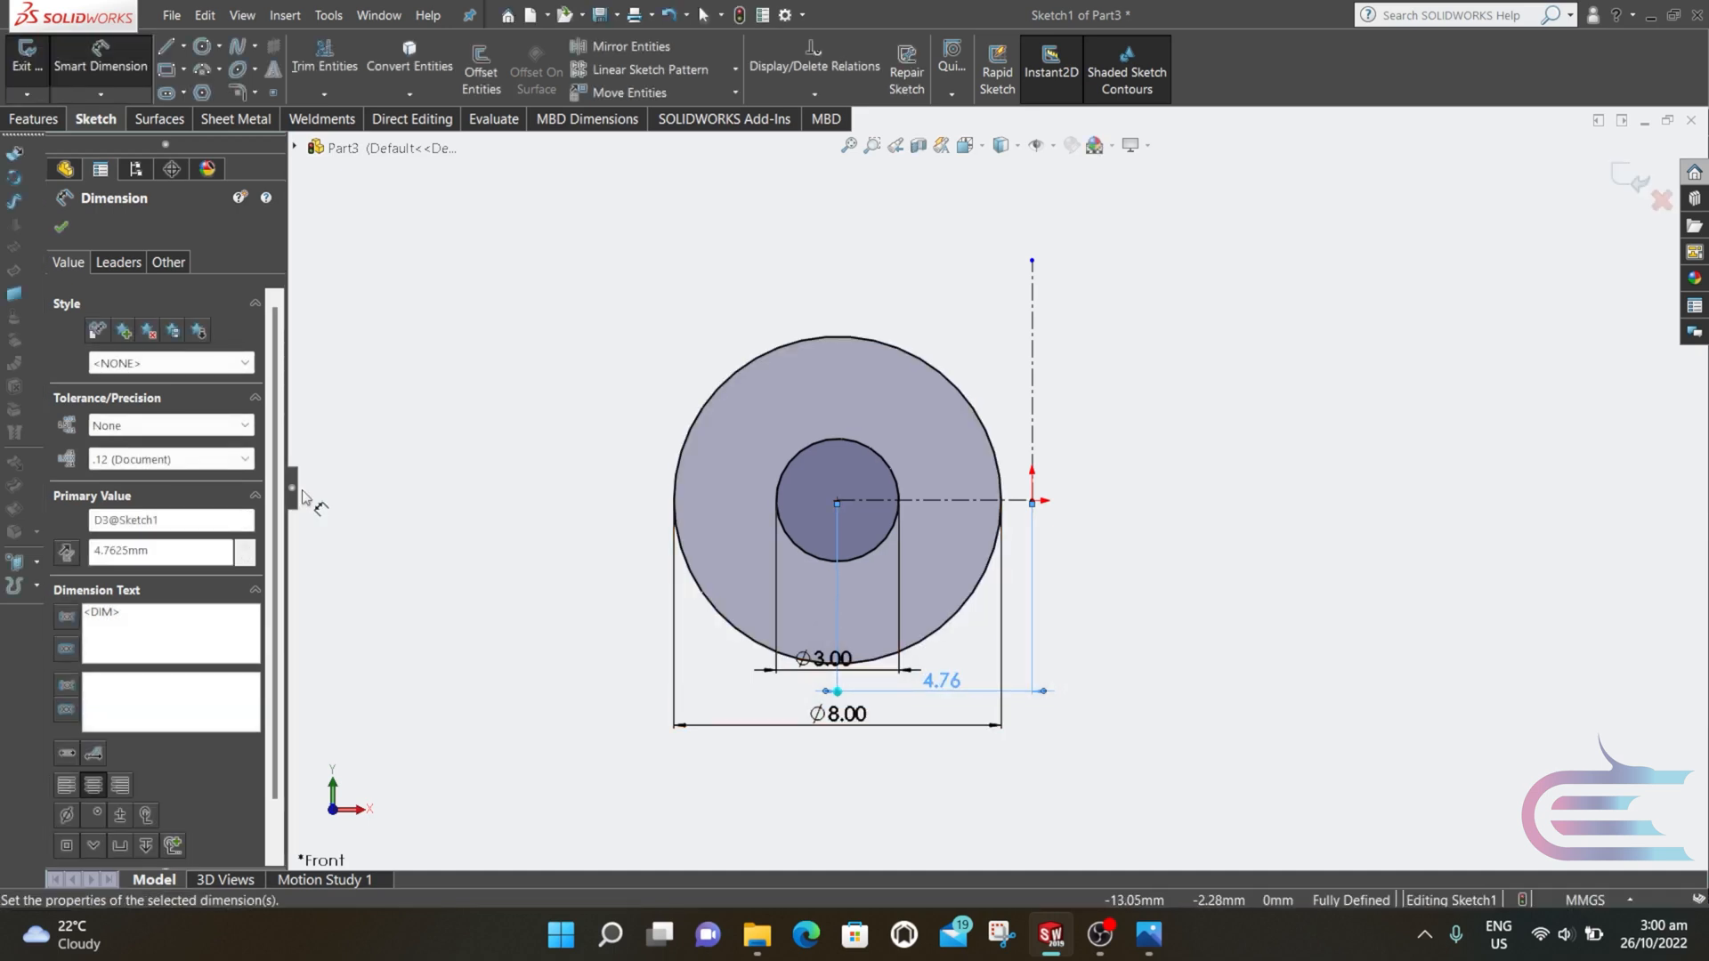
left_click(60, 229)
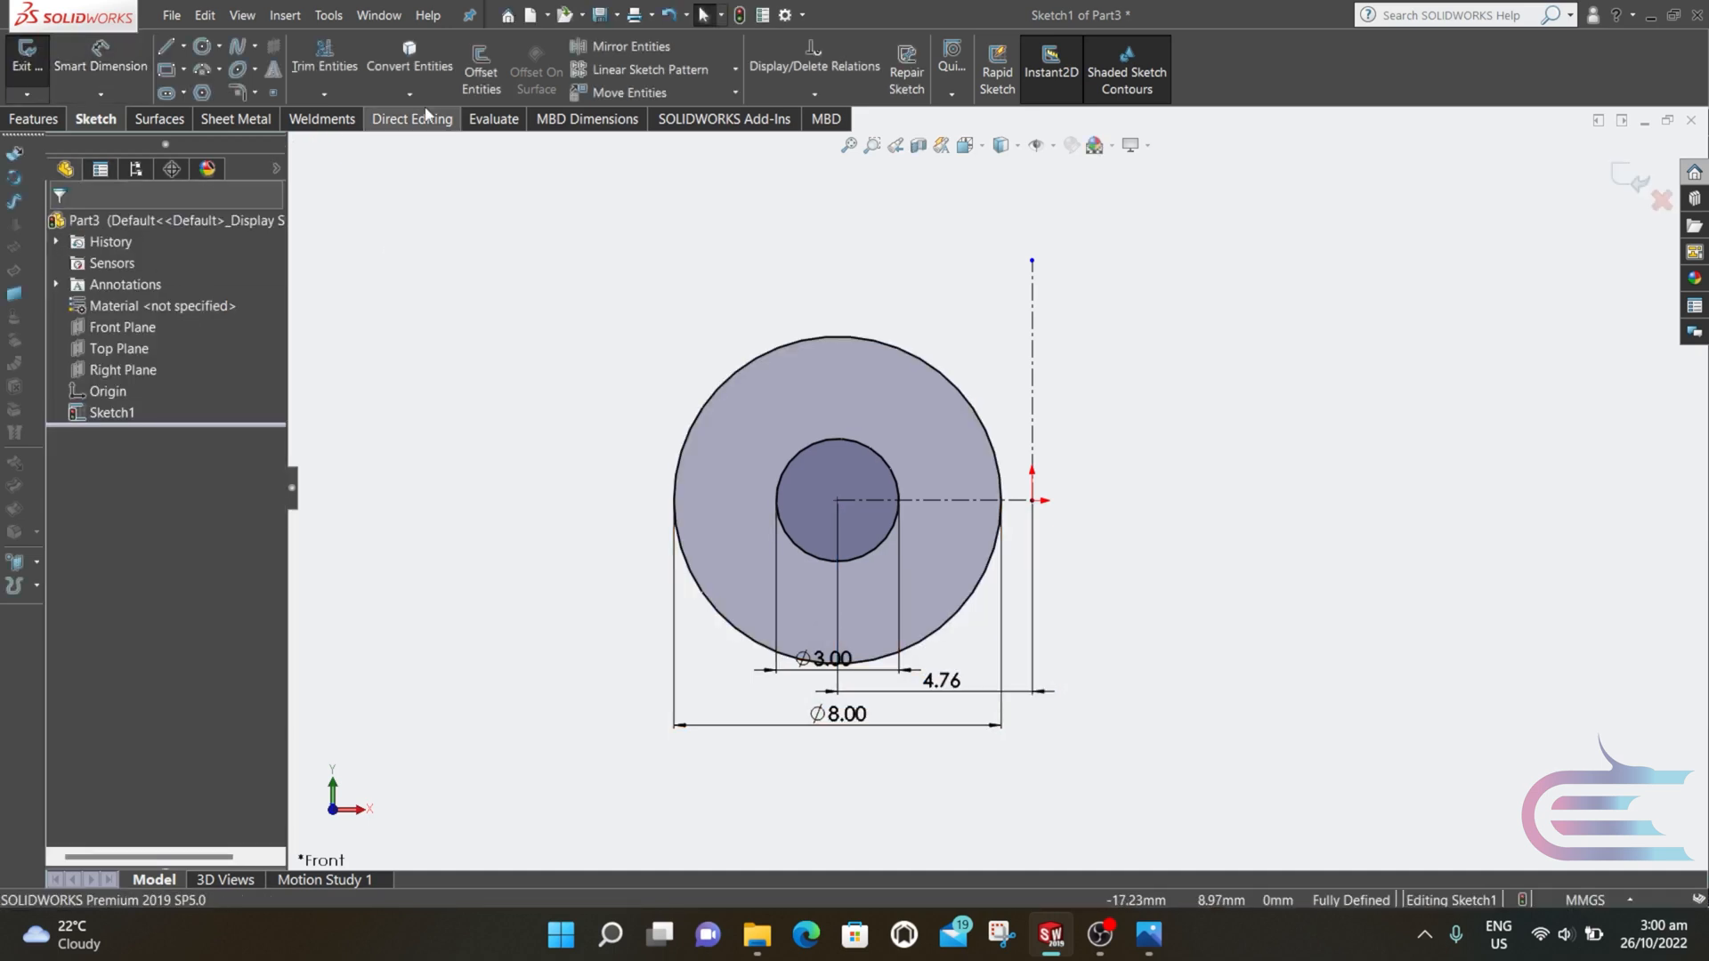
- Mirror both concentric circles about the vertical centerline through the origin, keeping the originals
left_click(600, 50)
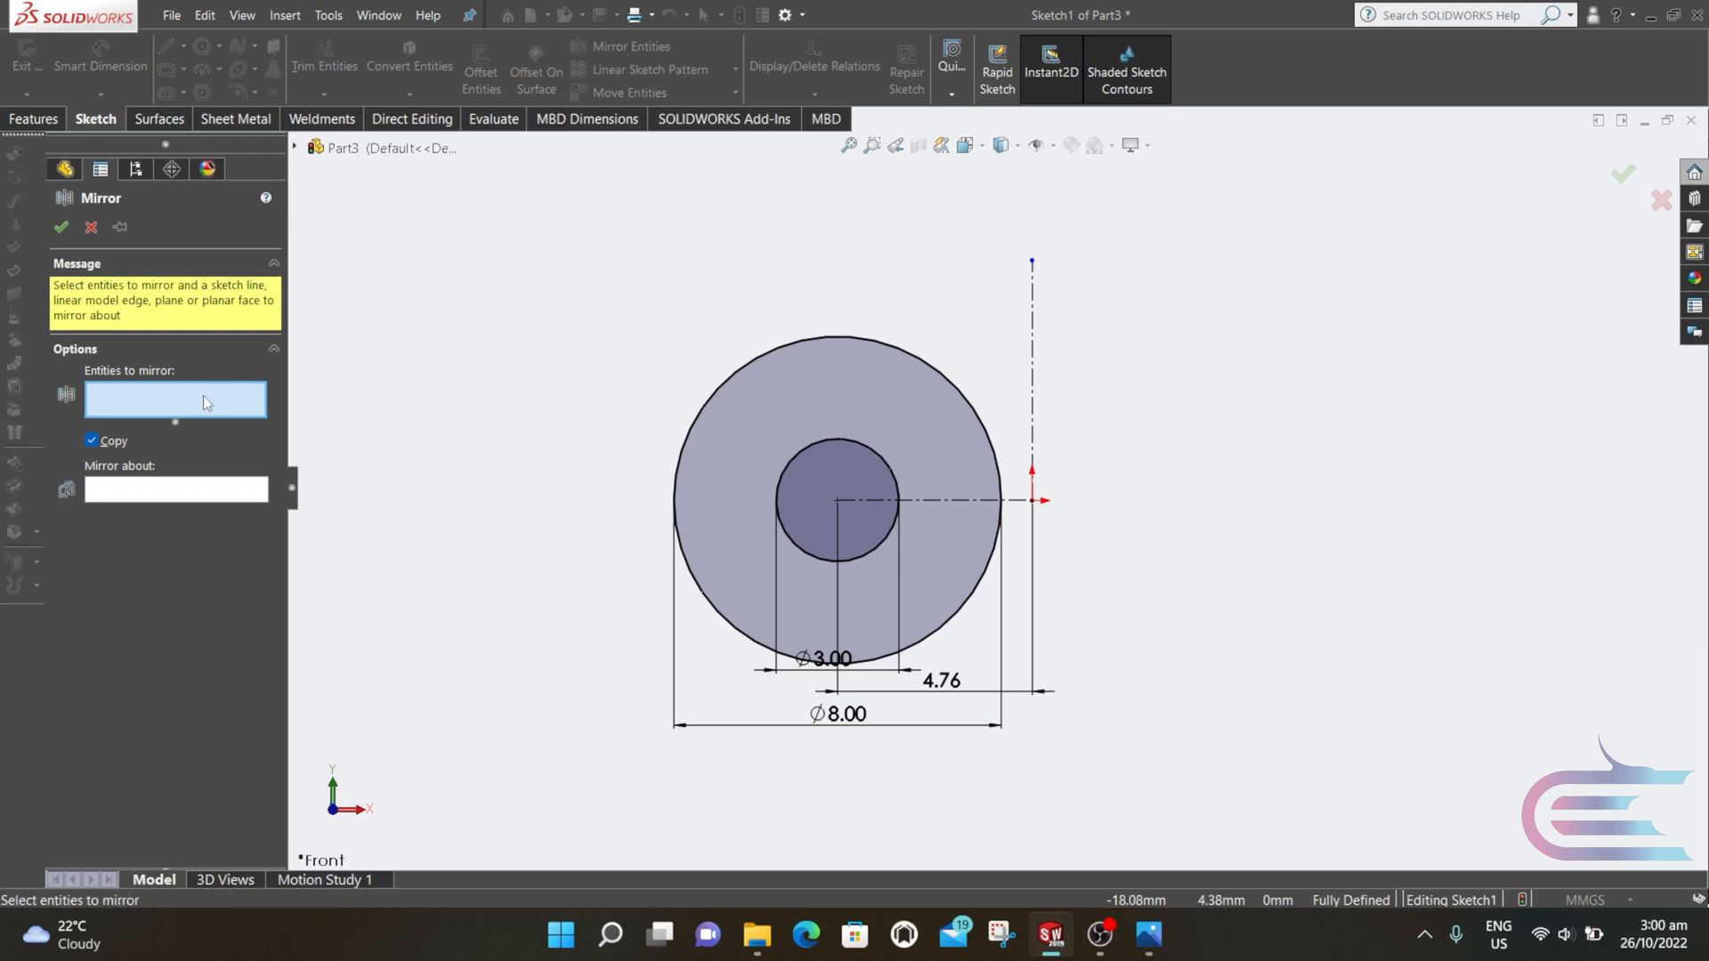
left_click(705, 396)
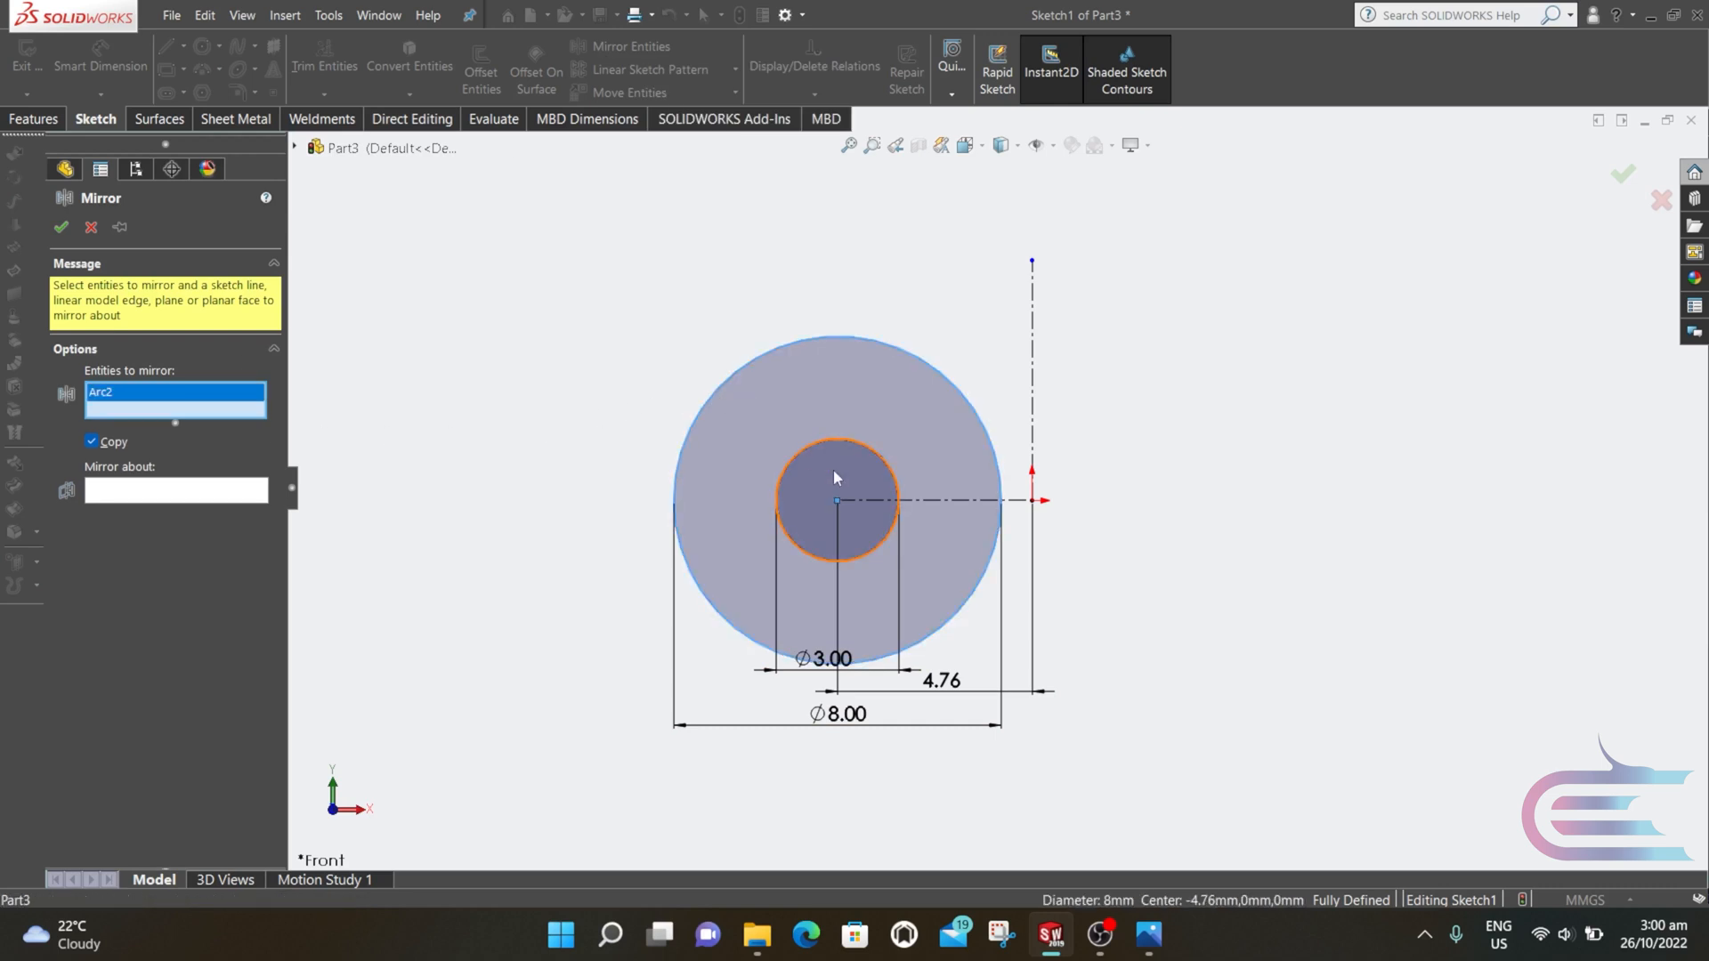
left_click(815, 442)
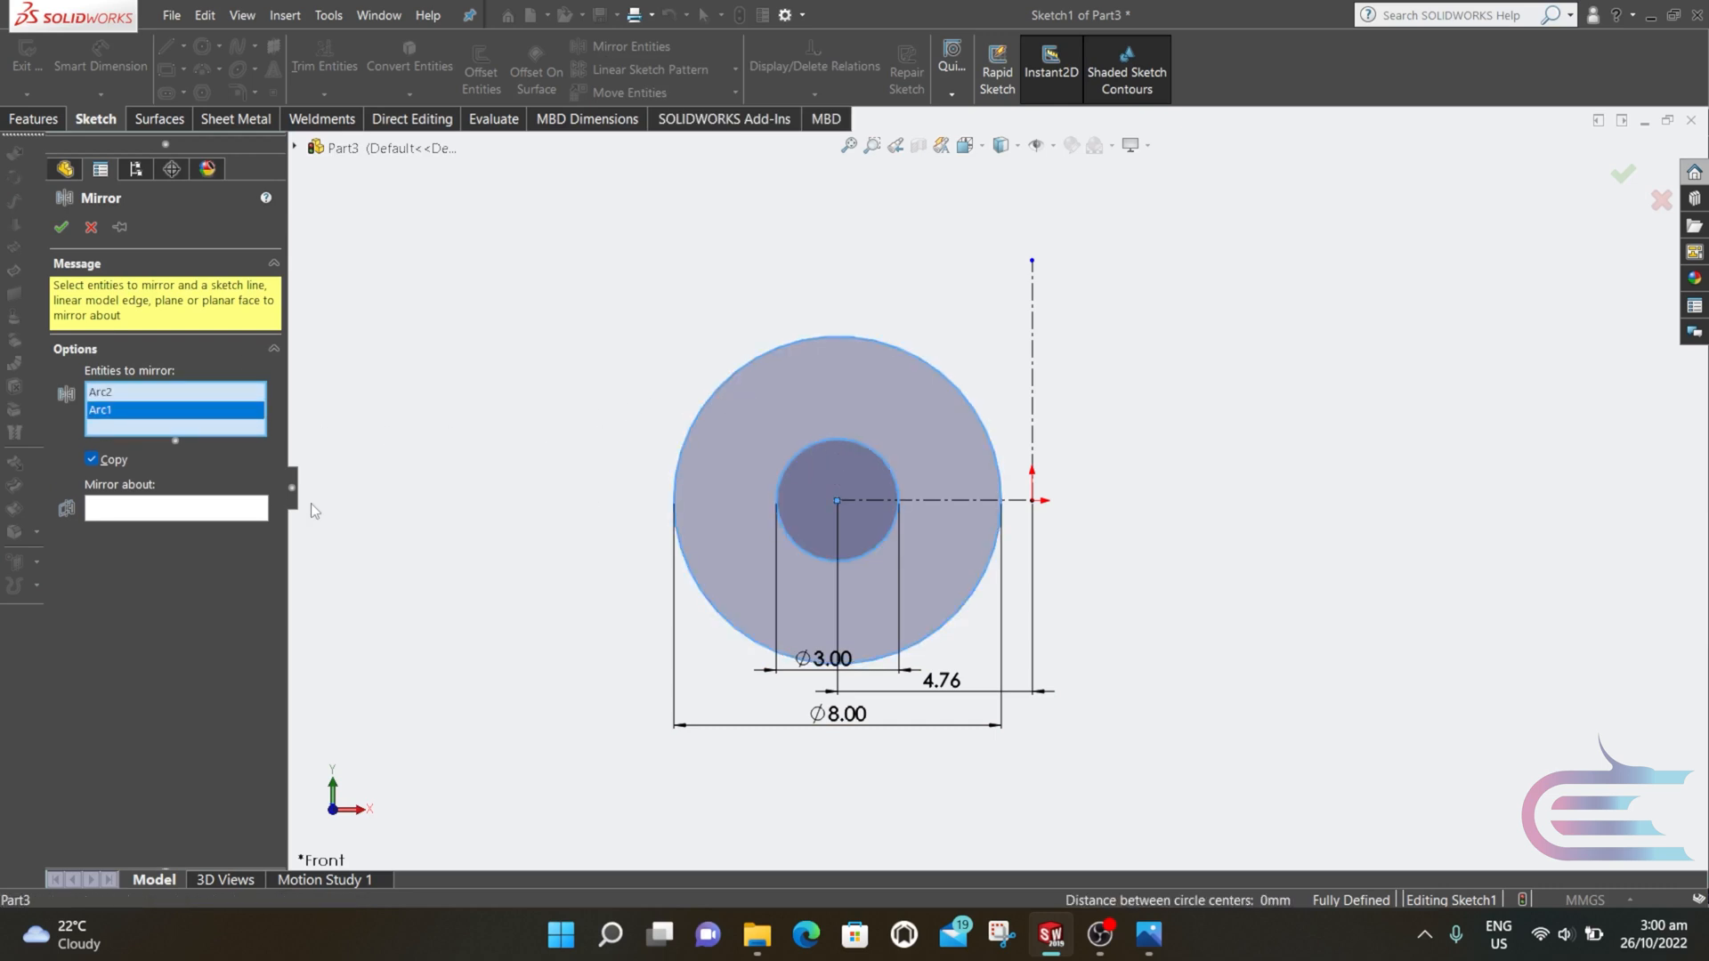
left_click(256, 515)
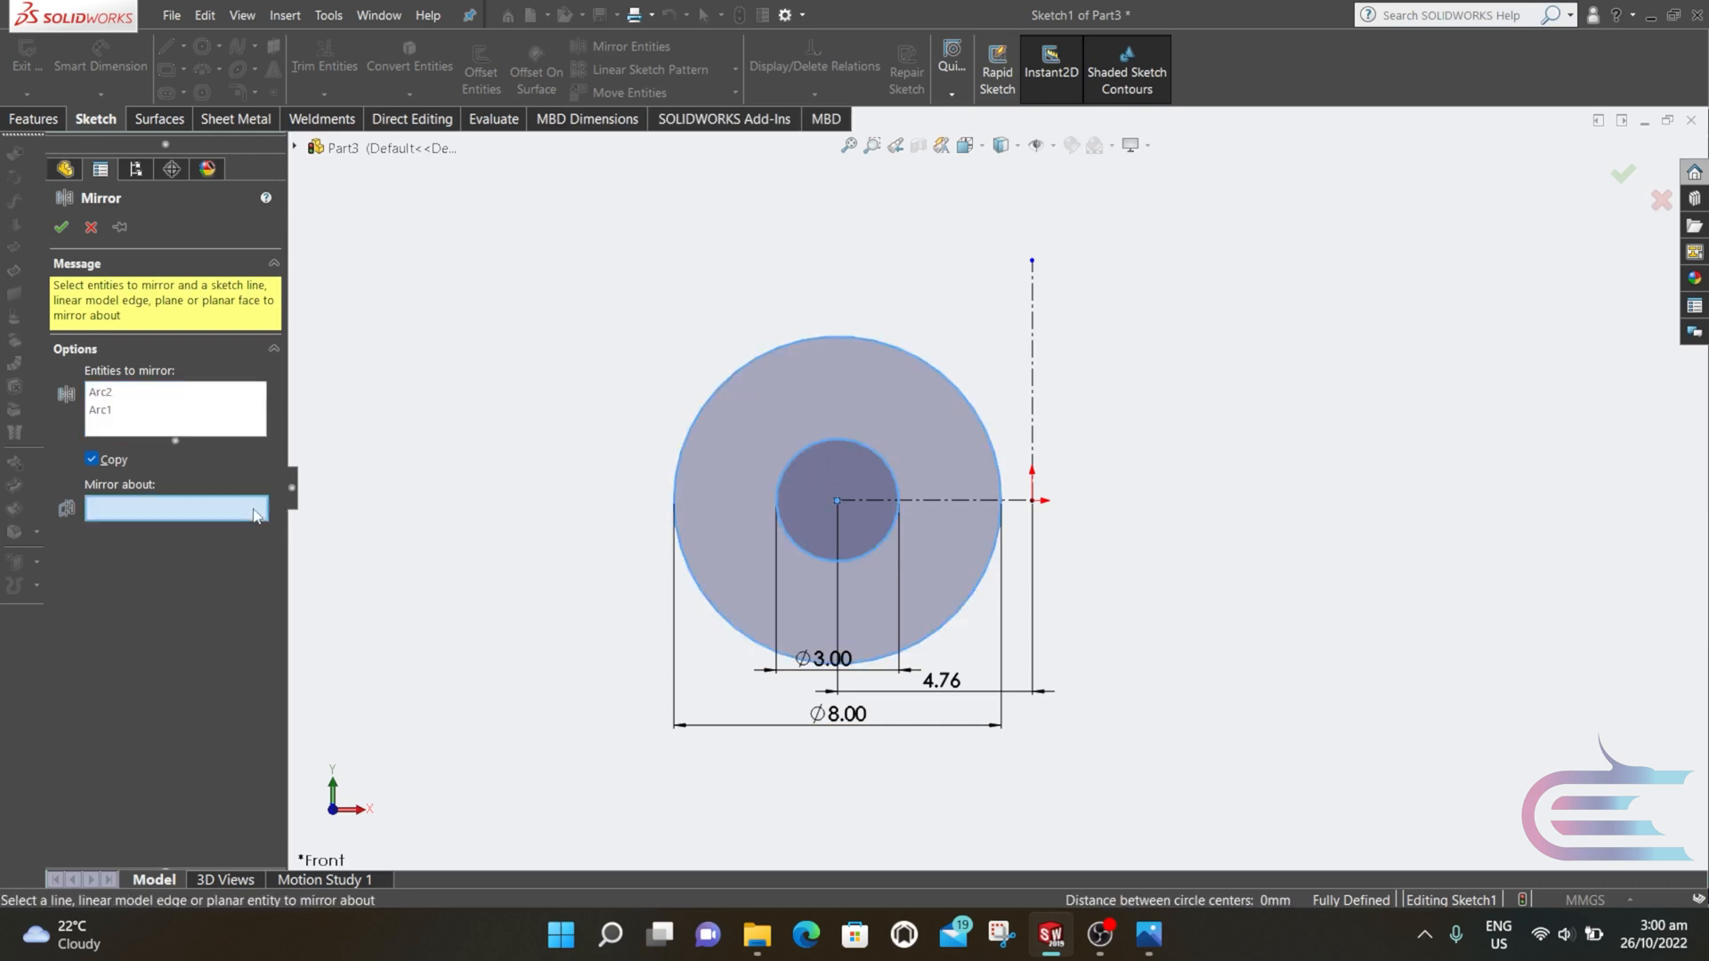
left_click(1031, 409)
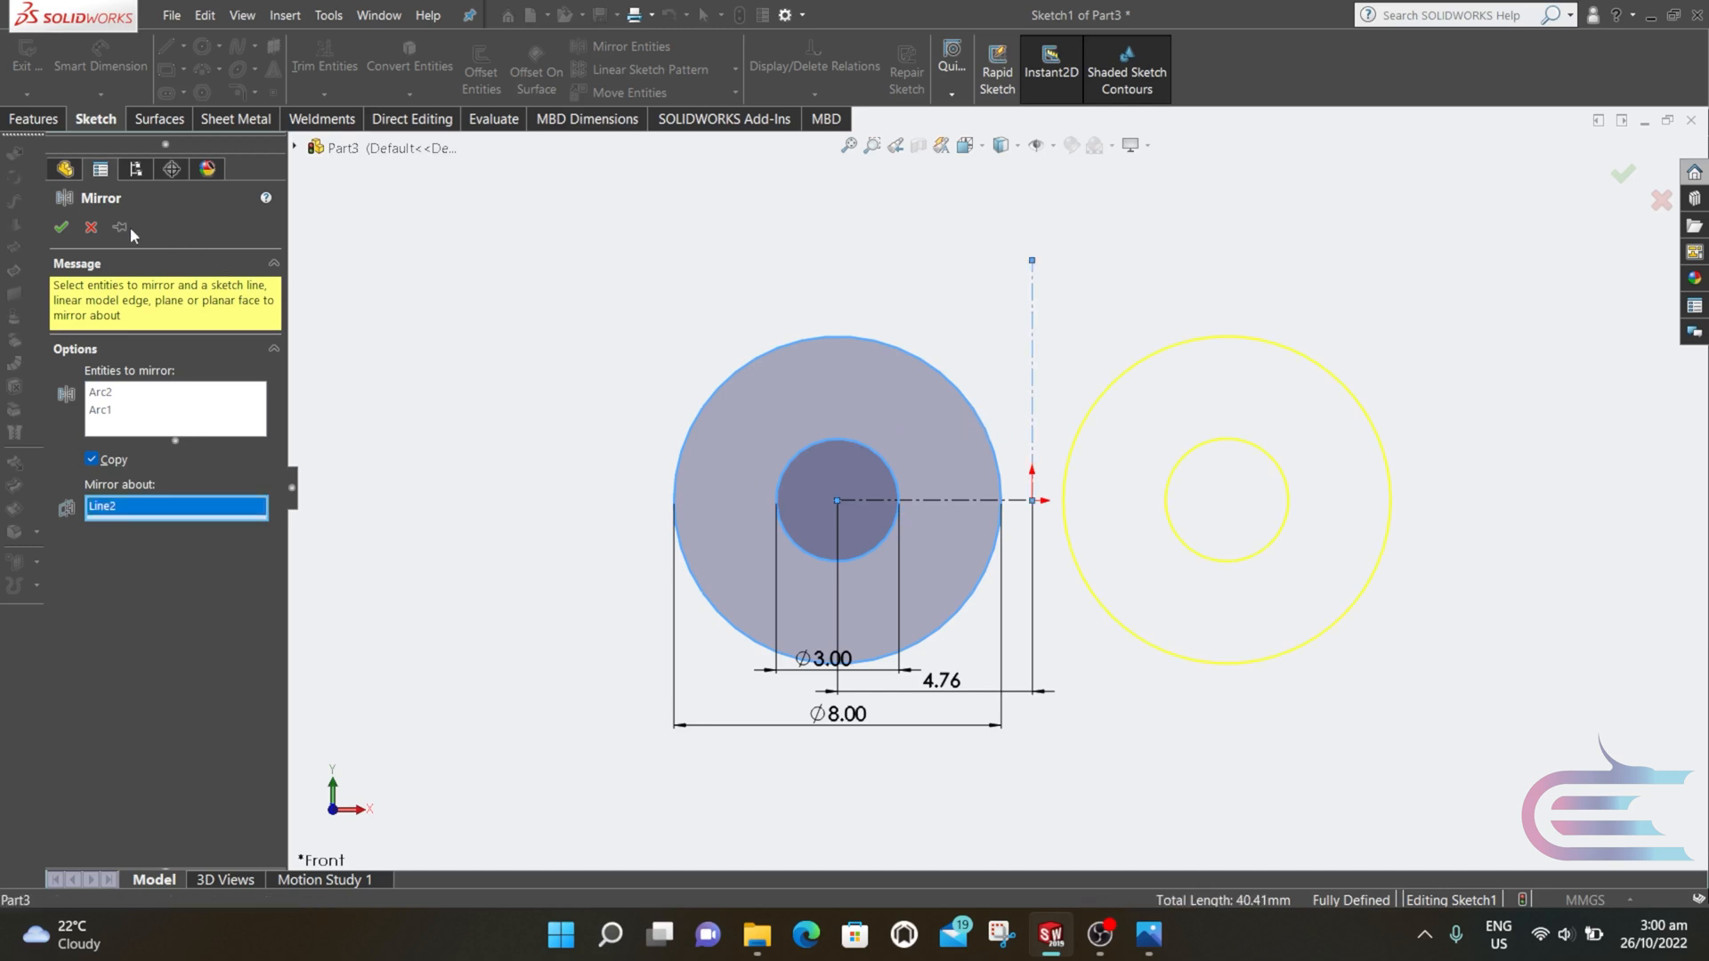
left_click(61, 227)
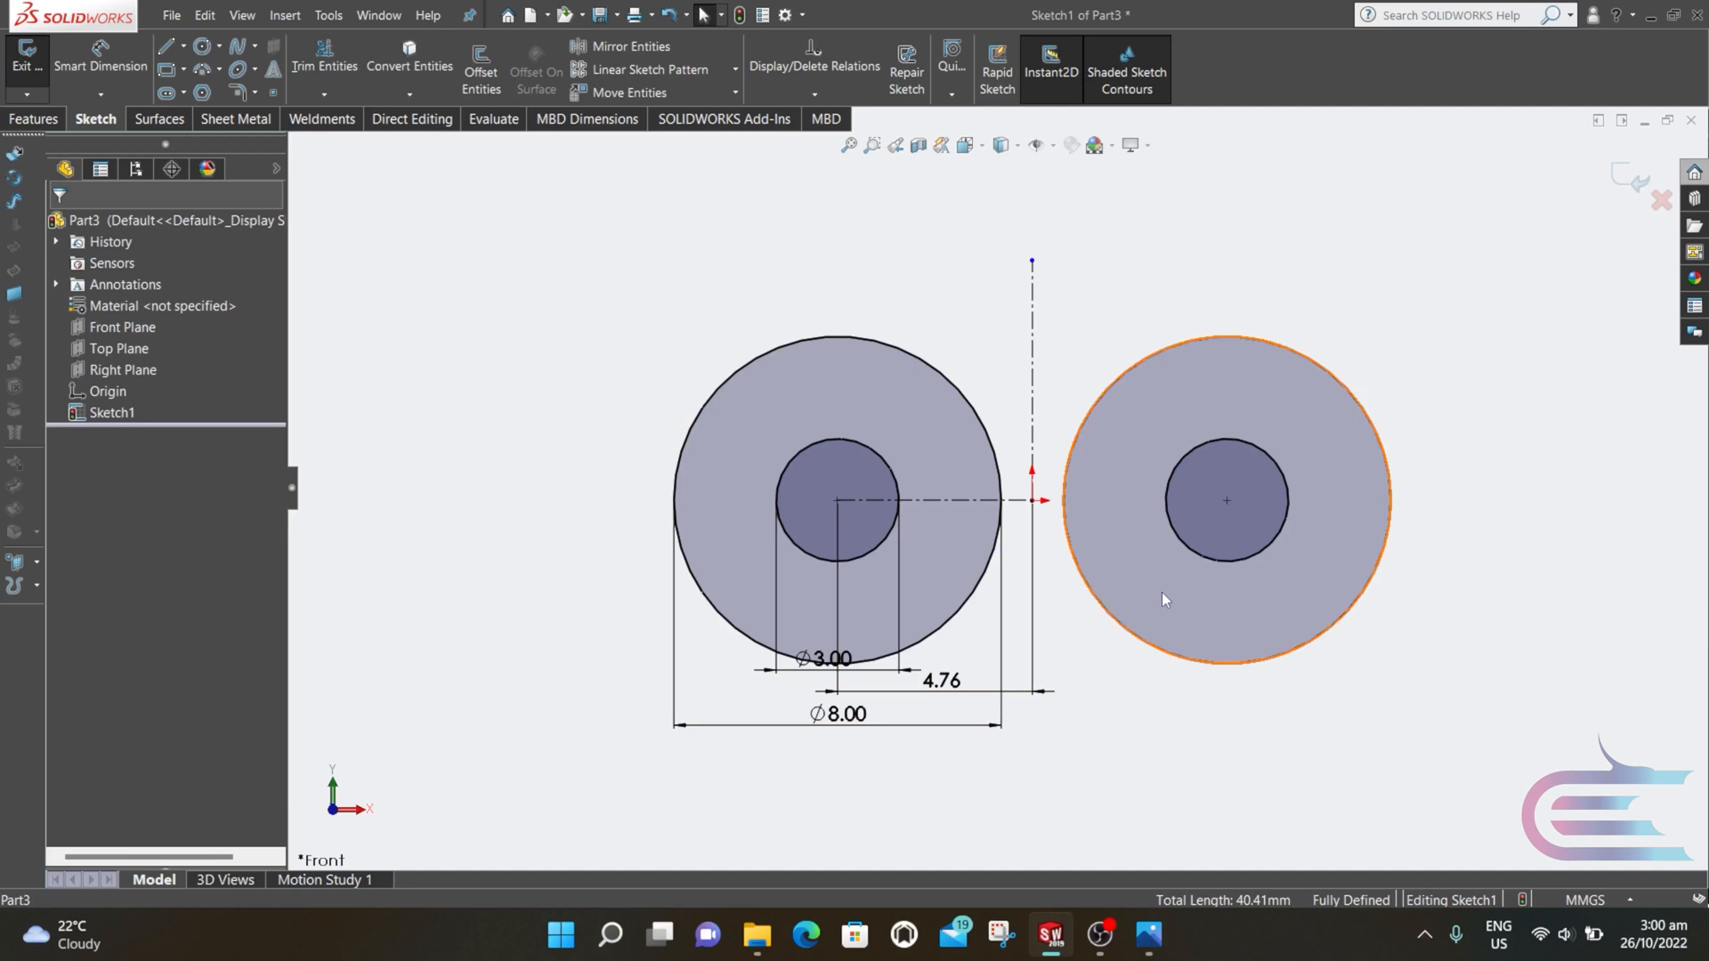
- Draw a three-point arc of about 3.5 mm radius, curving down between the upper inner sides of the two 8 mm circles
scroll(1233, 552, "down", 2)
scroll(1228, 543, "down", 1)
scroll(805, 365, "up", 1)
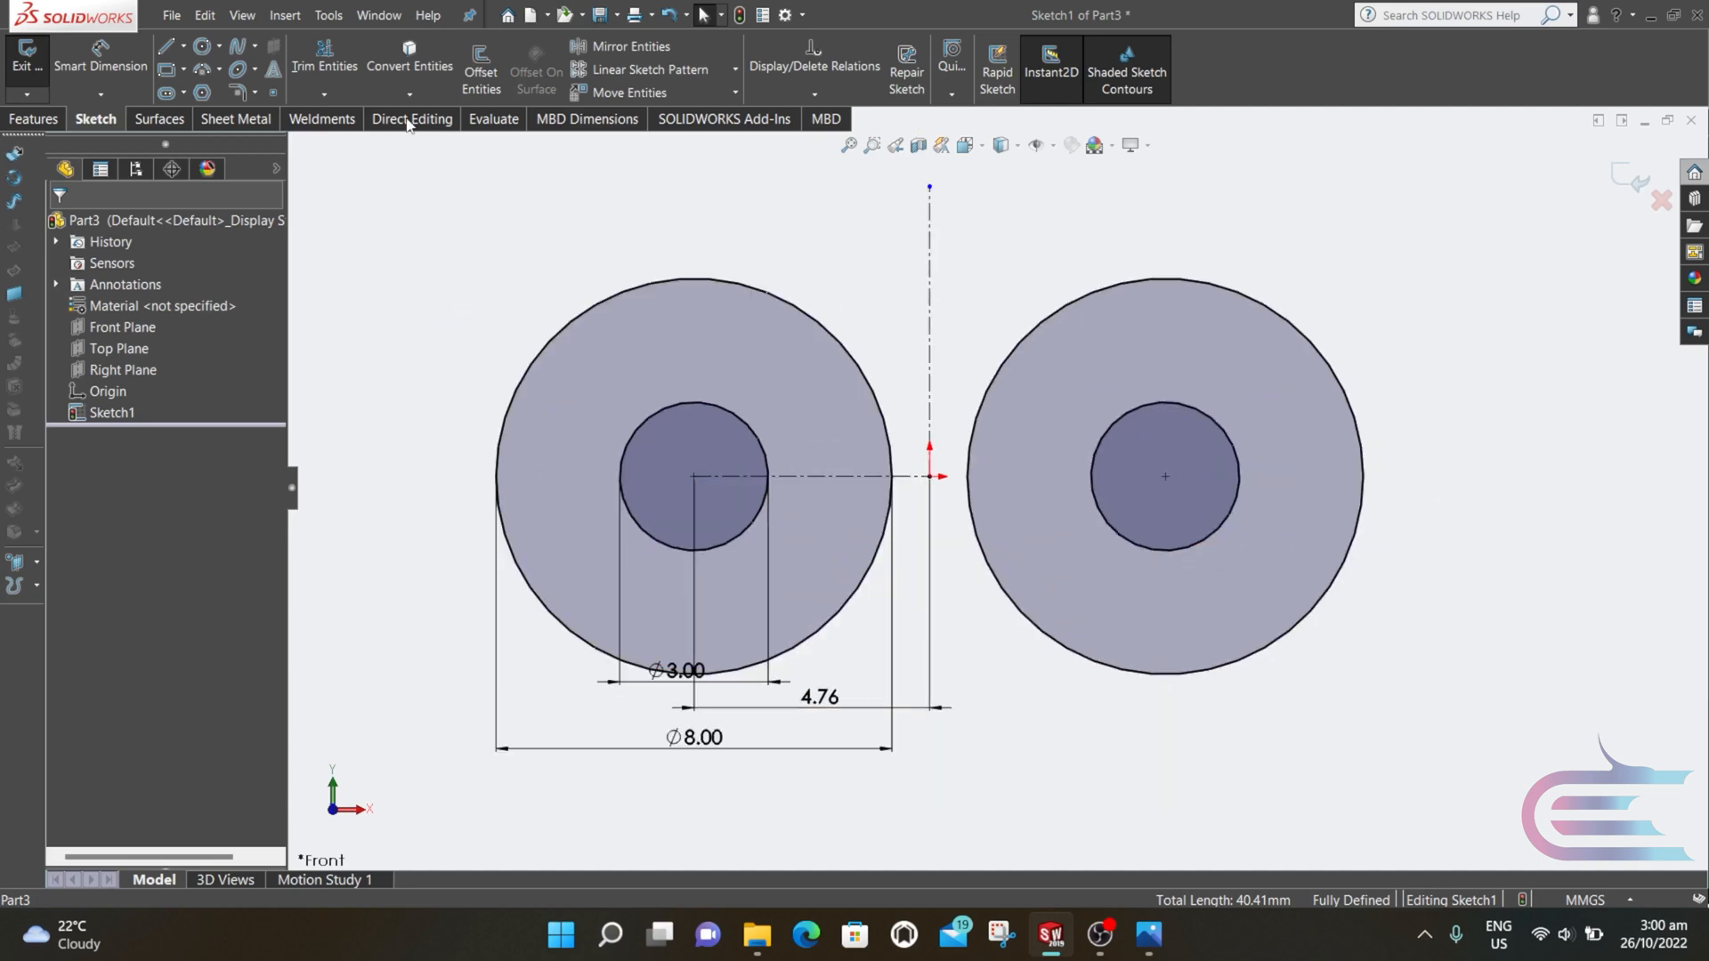
left_click(202, 68)
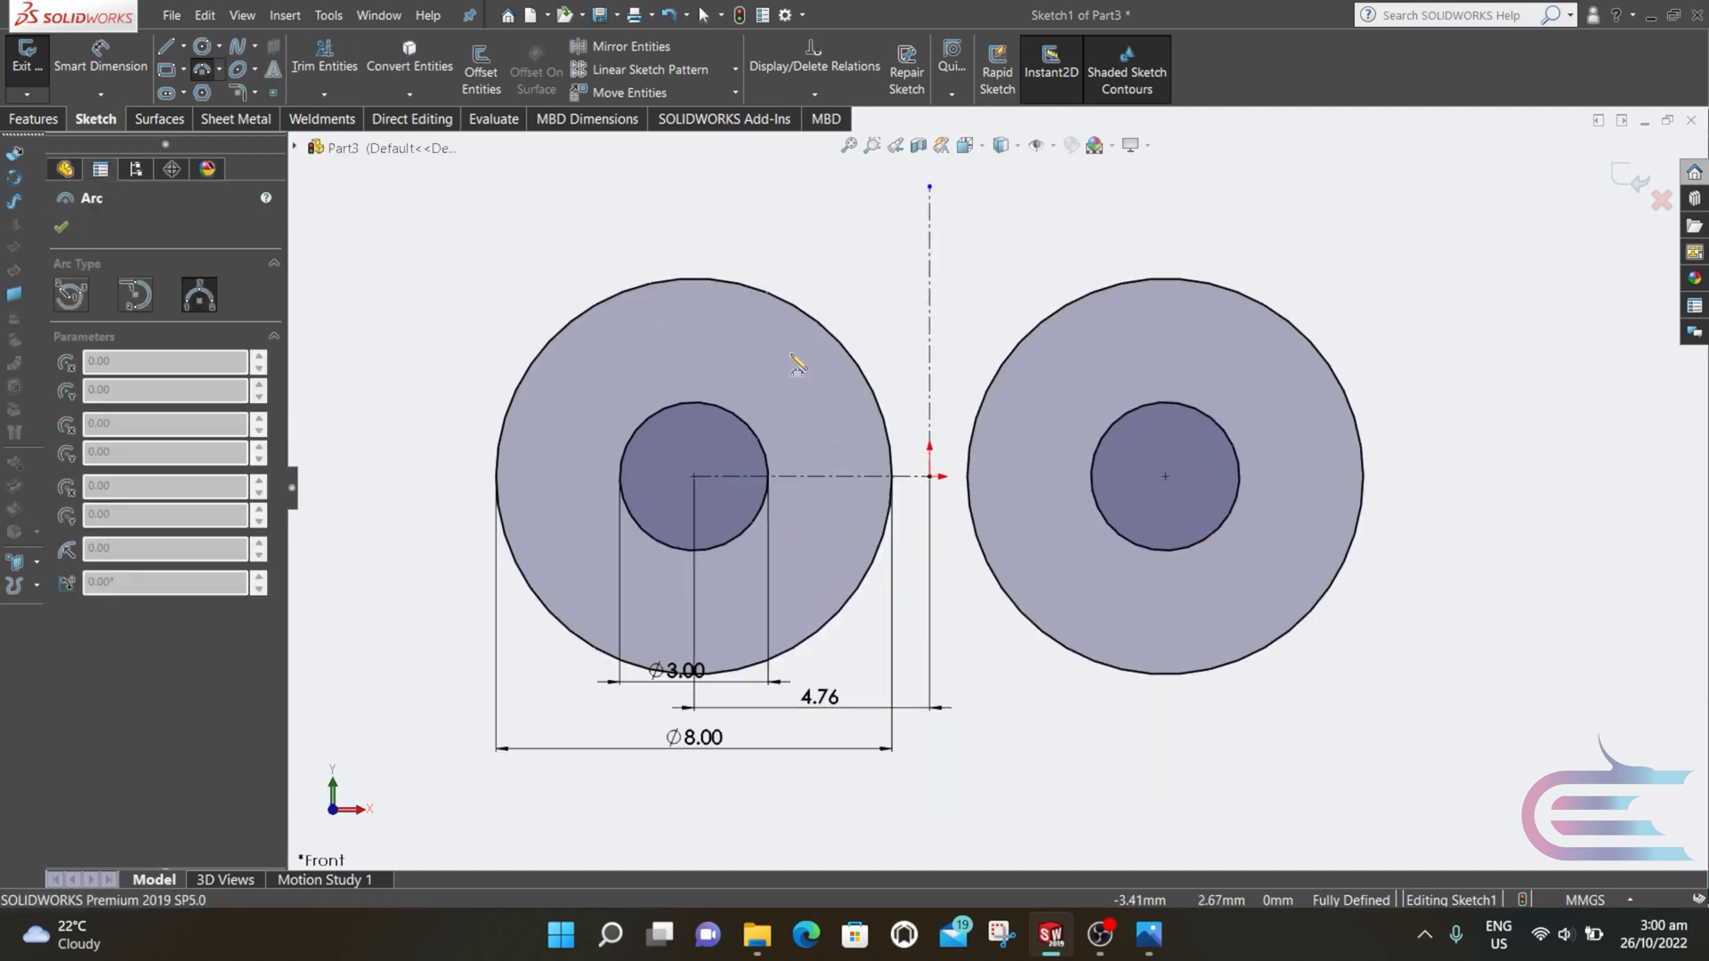
left_click(834, 336)
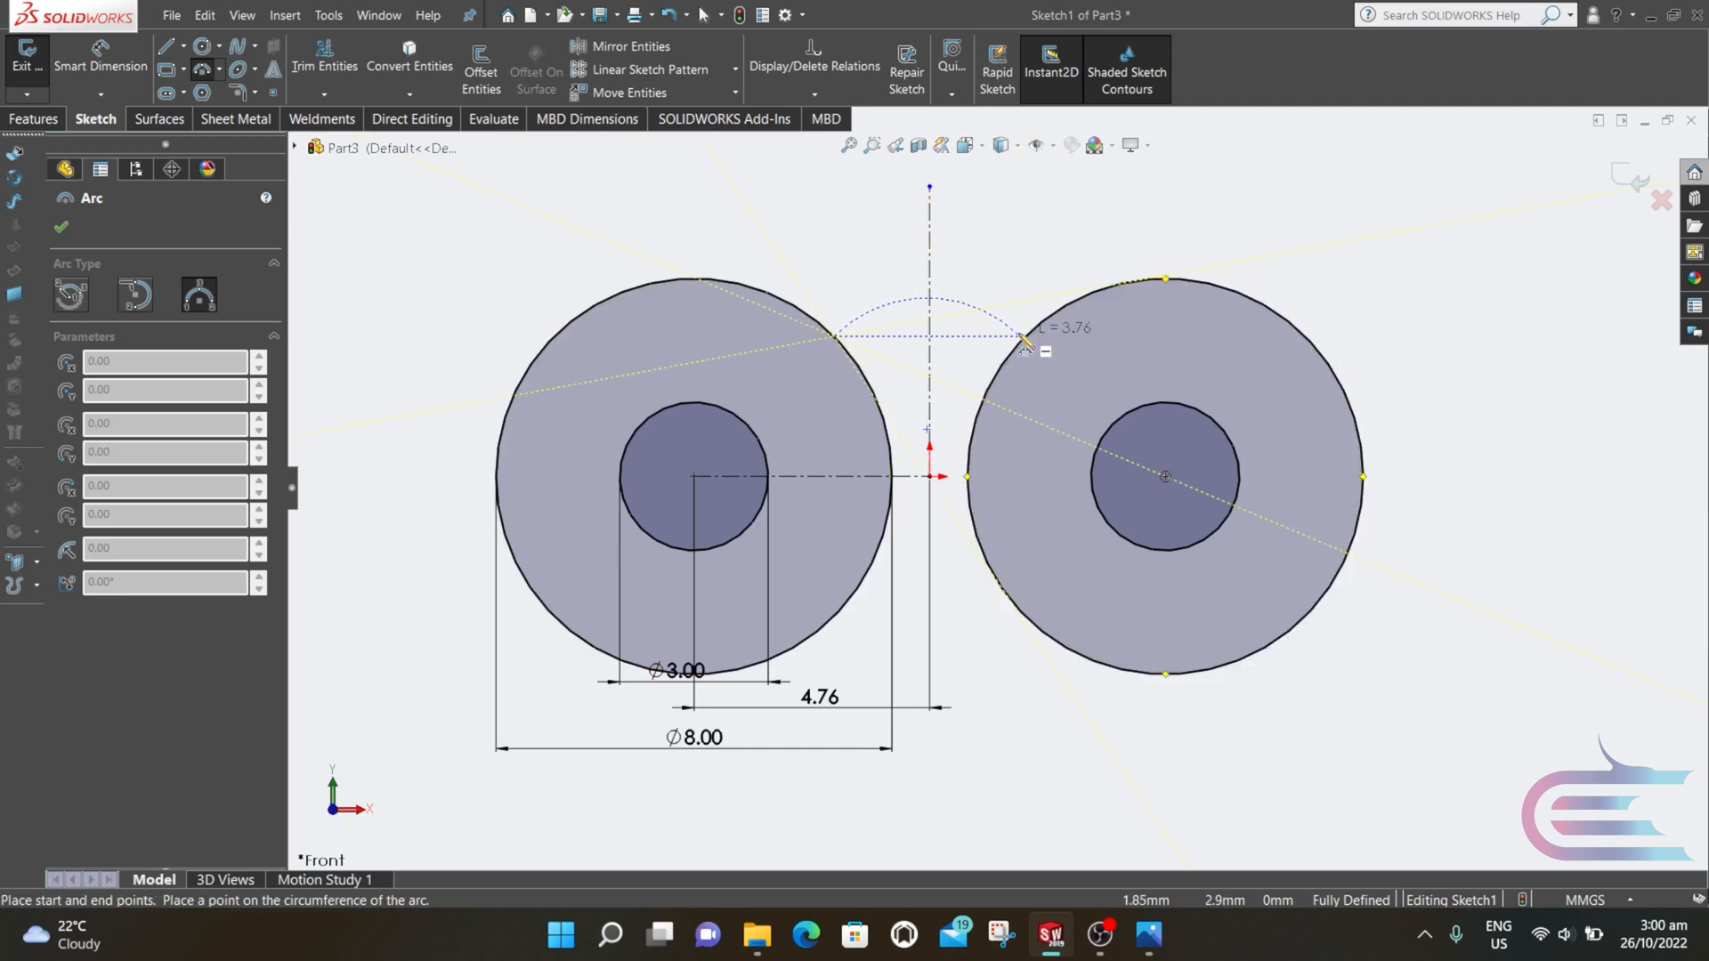
left_click(1026, 339)
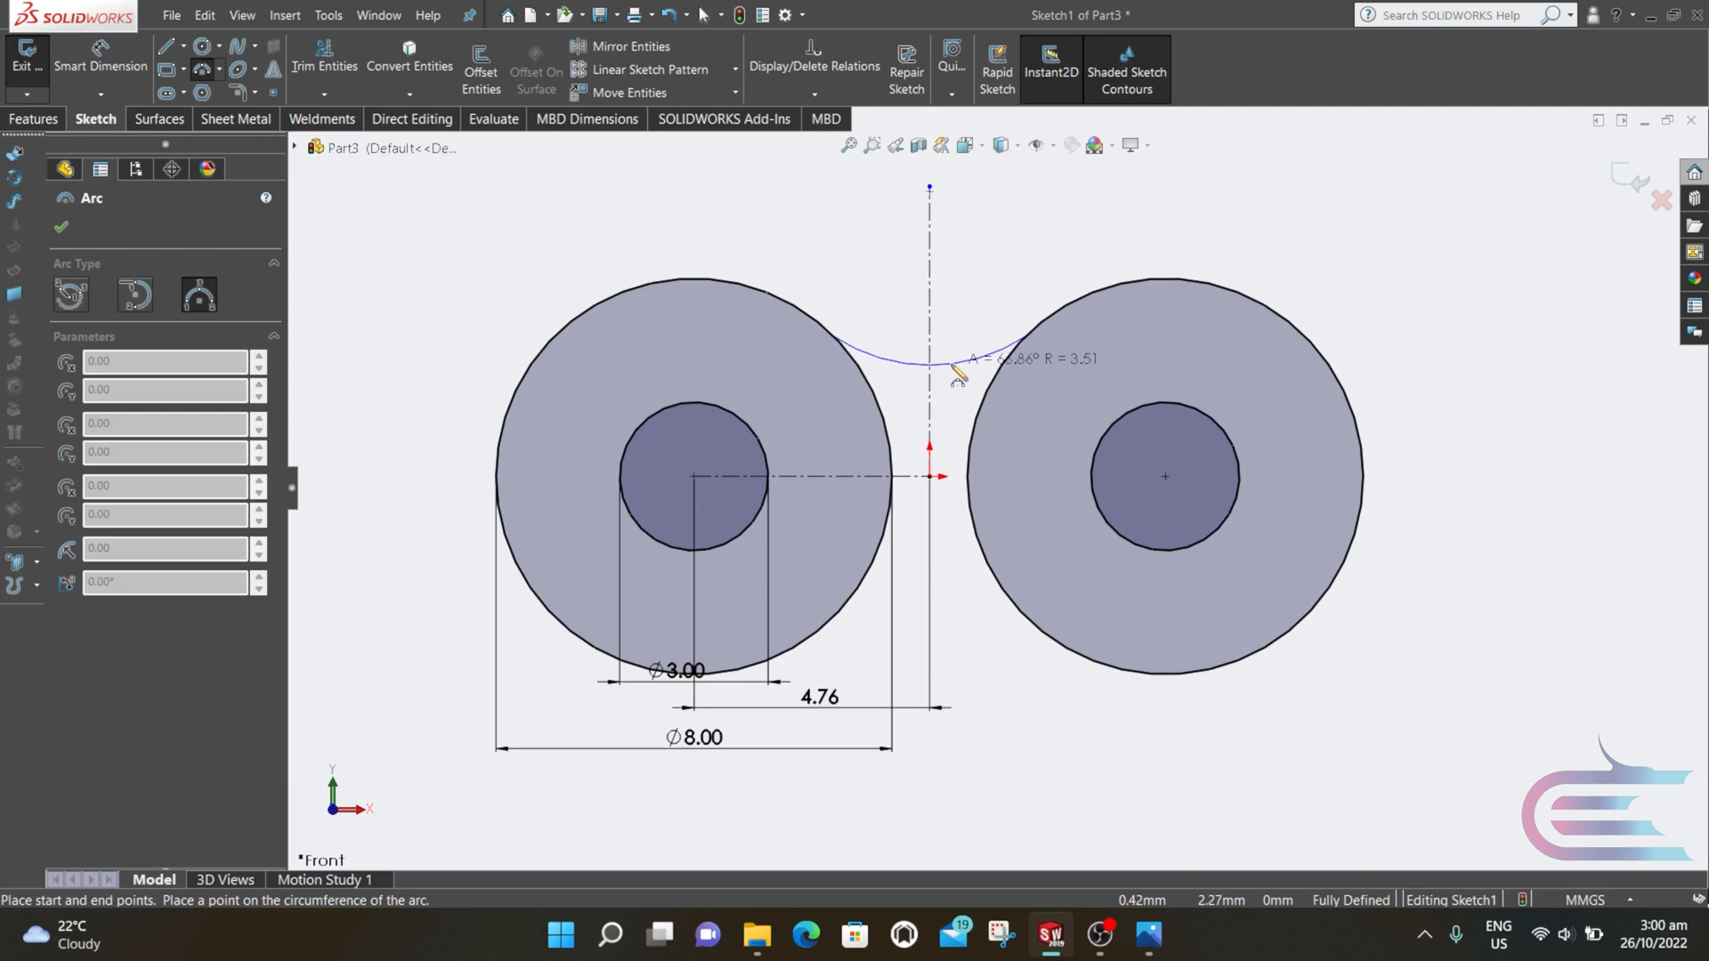
left_click(951, 365)
key("Escape")
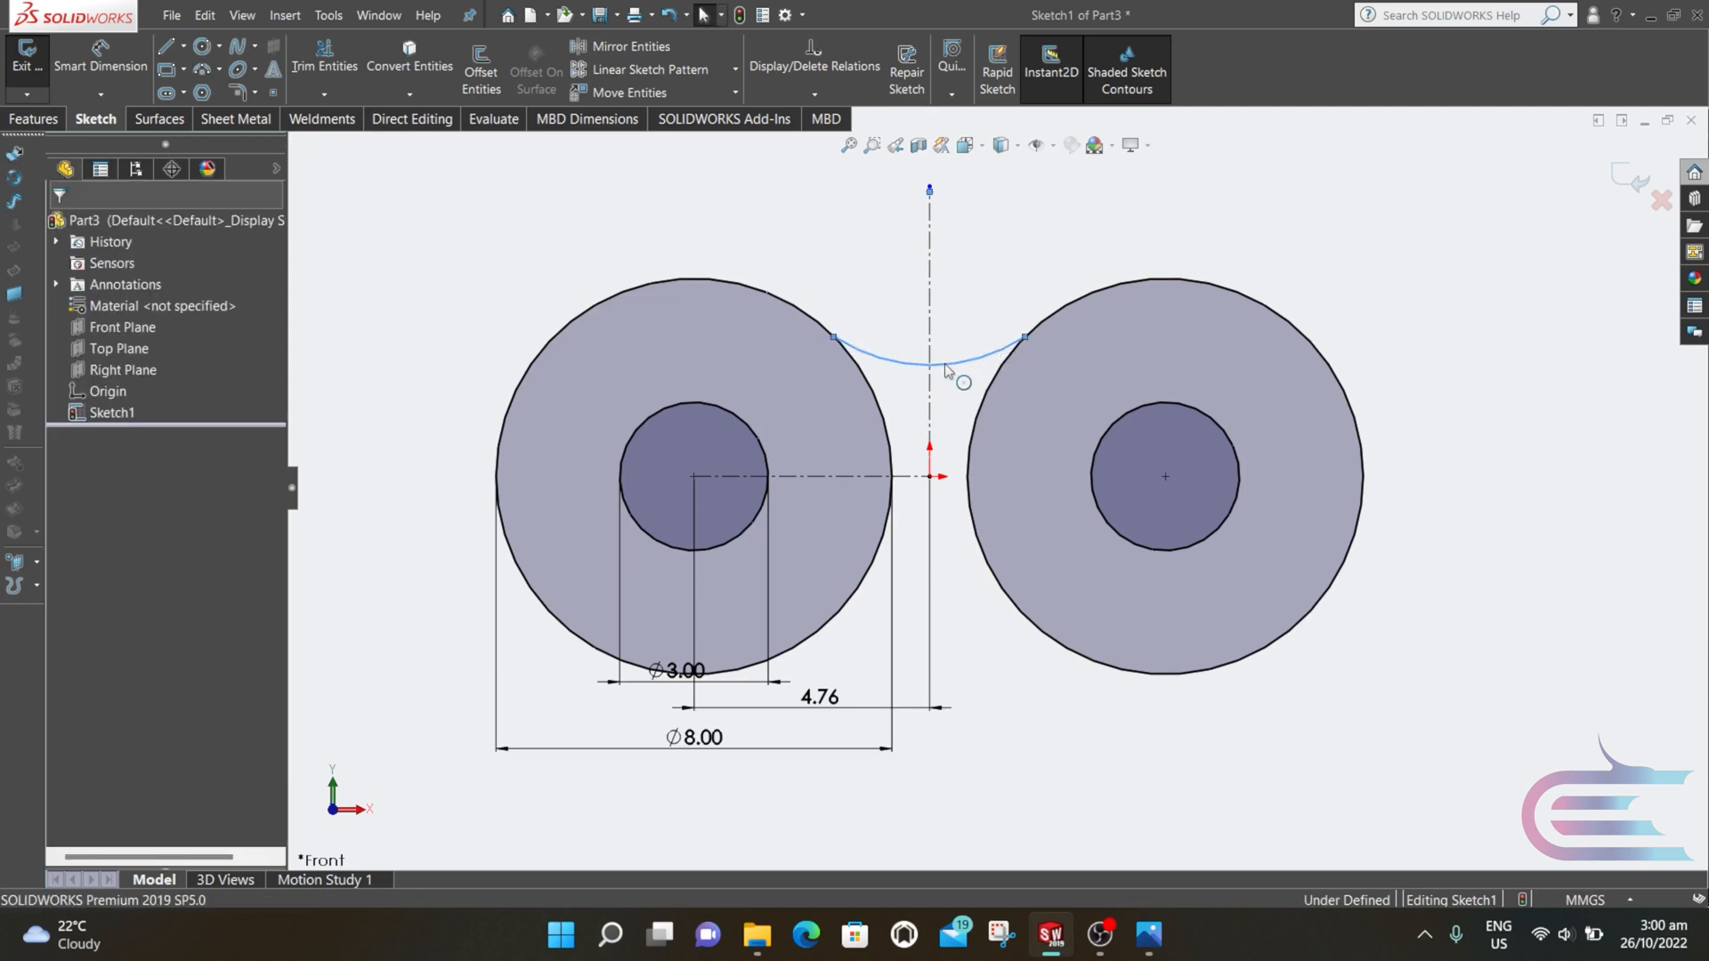
left_click(883, 293)
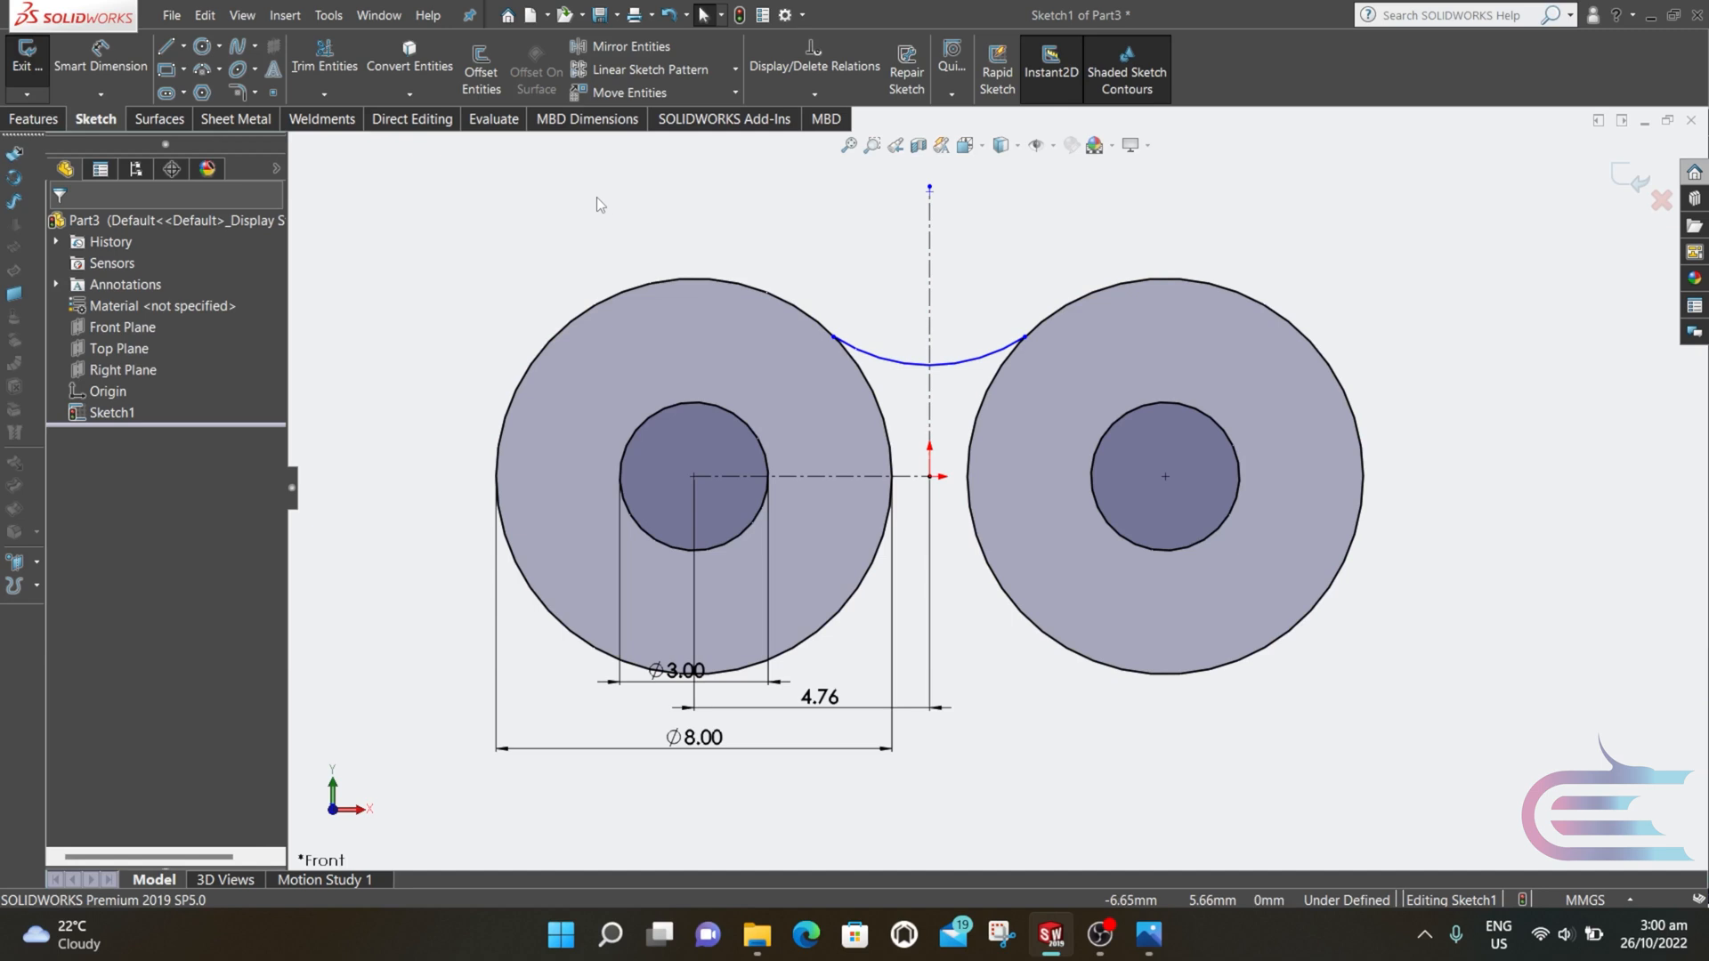
- Make the connecting arc tangent to both 8 mm outer circles
left_click(621, 292)
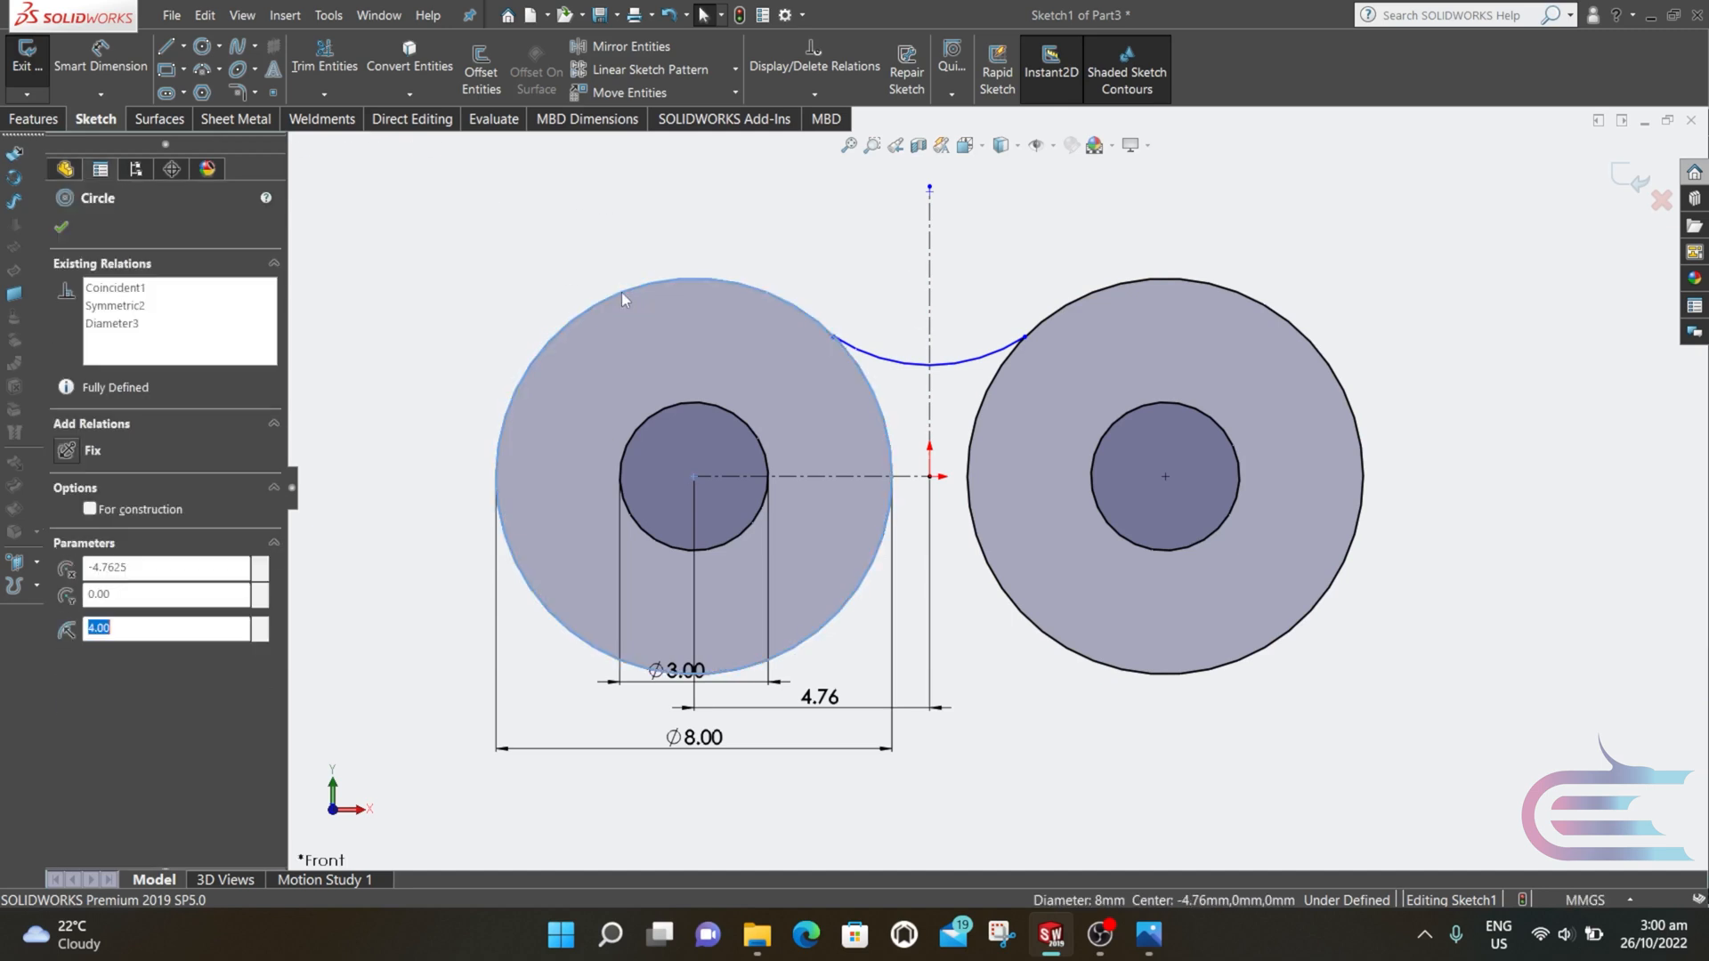
left_click(875, 363, "ctrl")
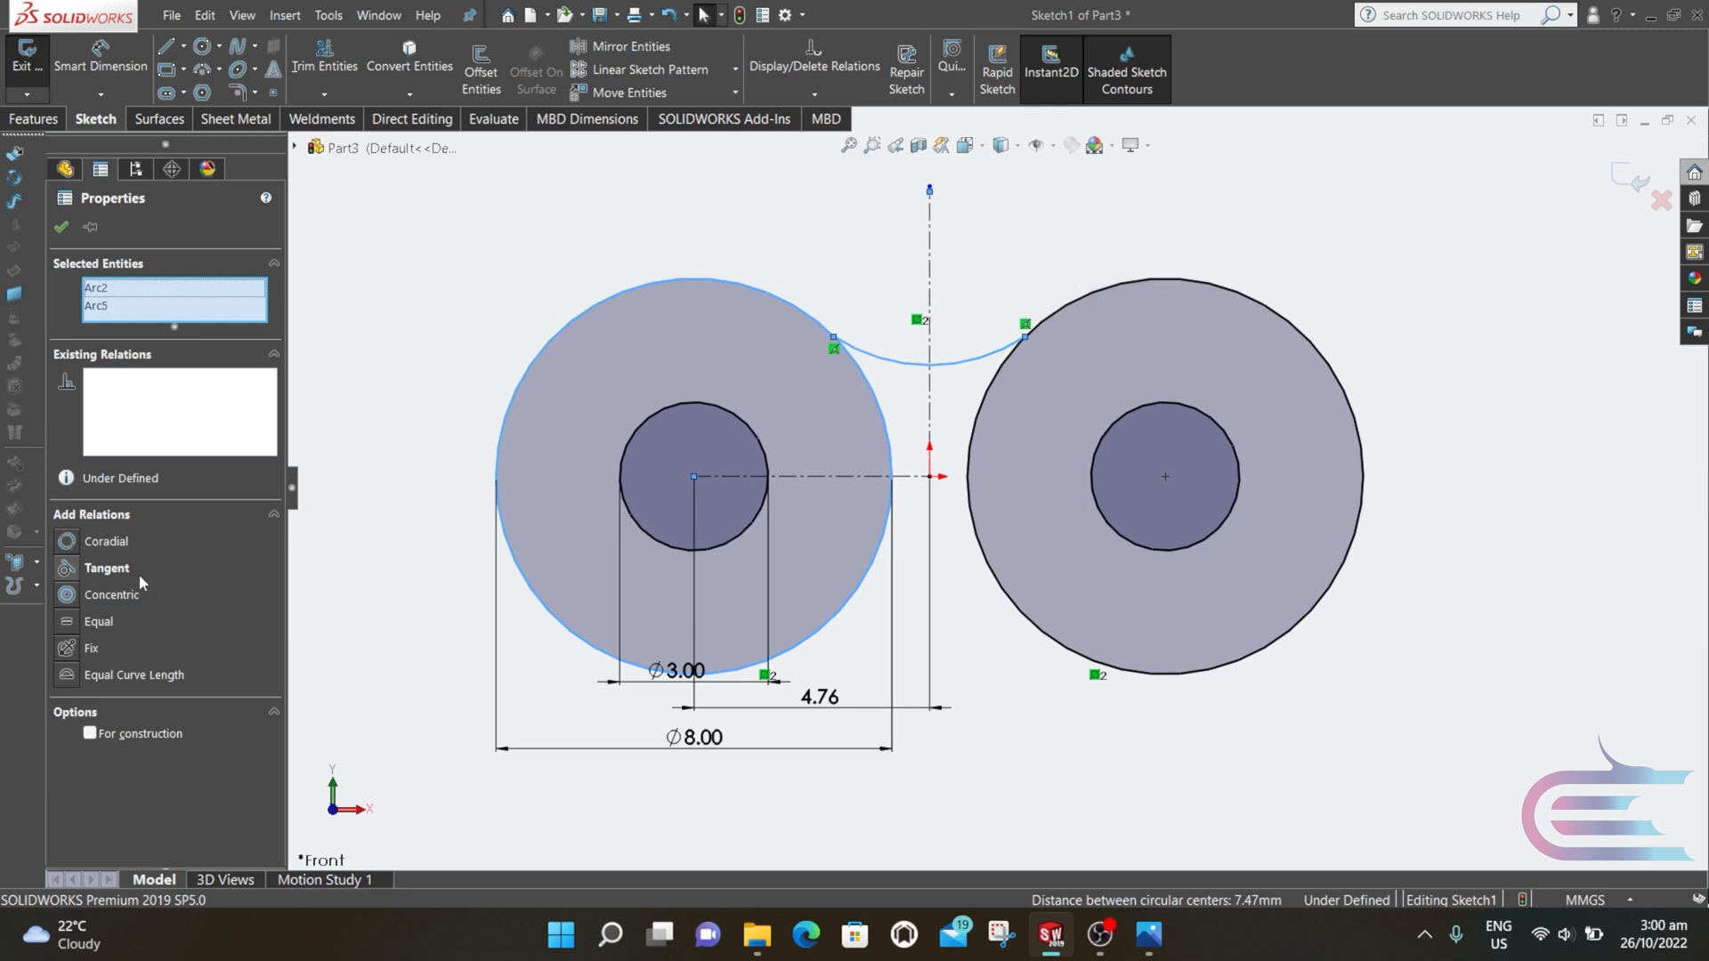
left_click(73, 568)
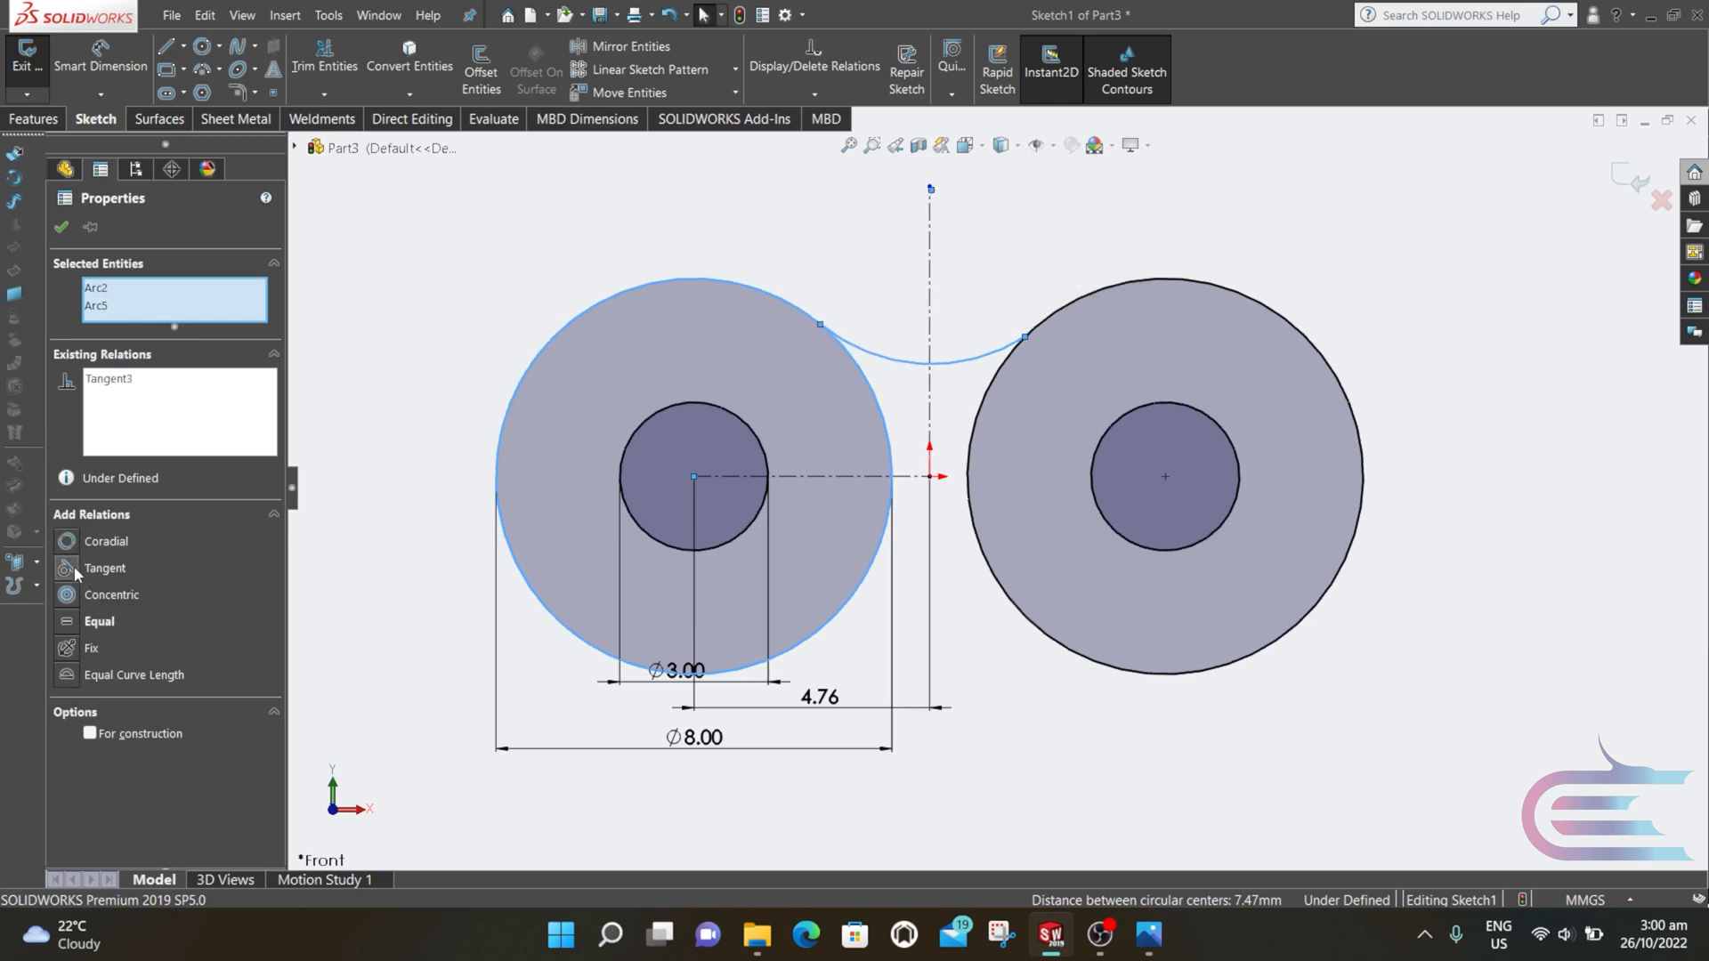
left_click(63, 229)
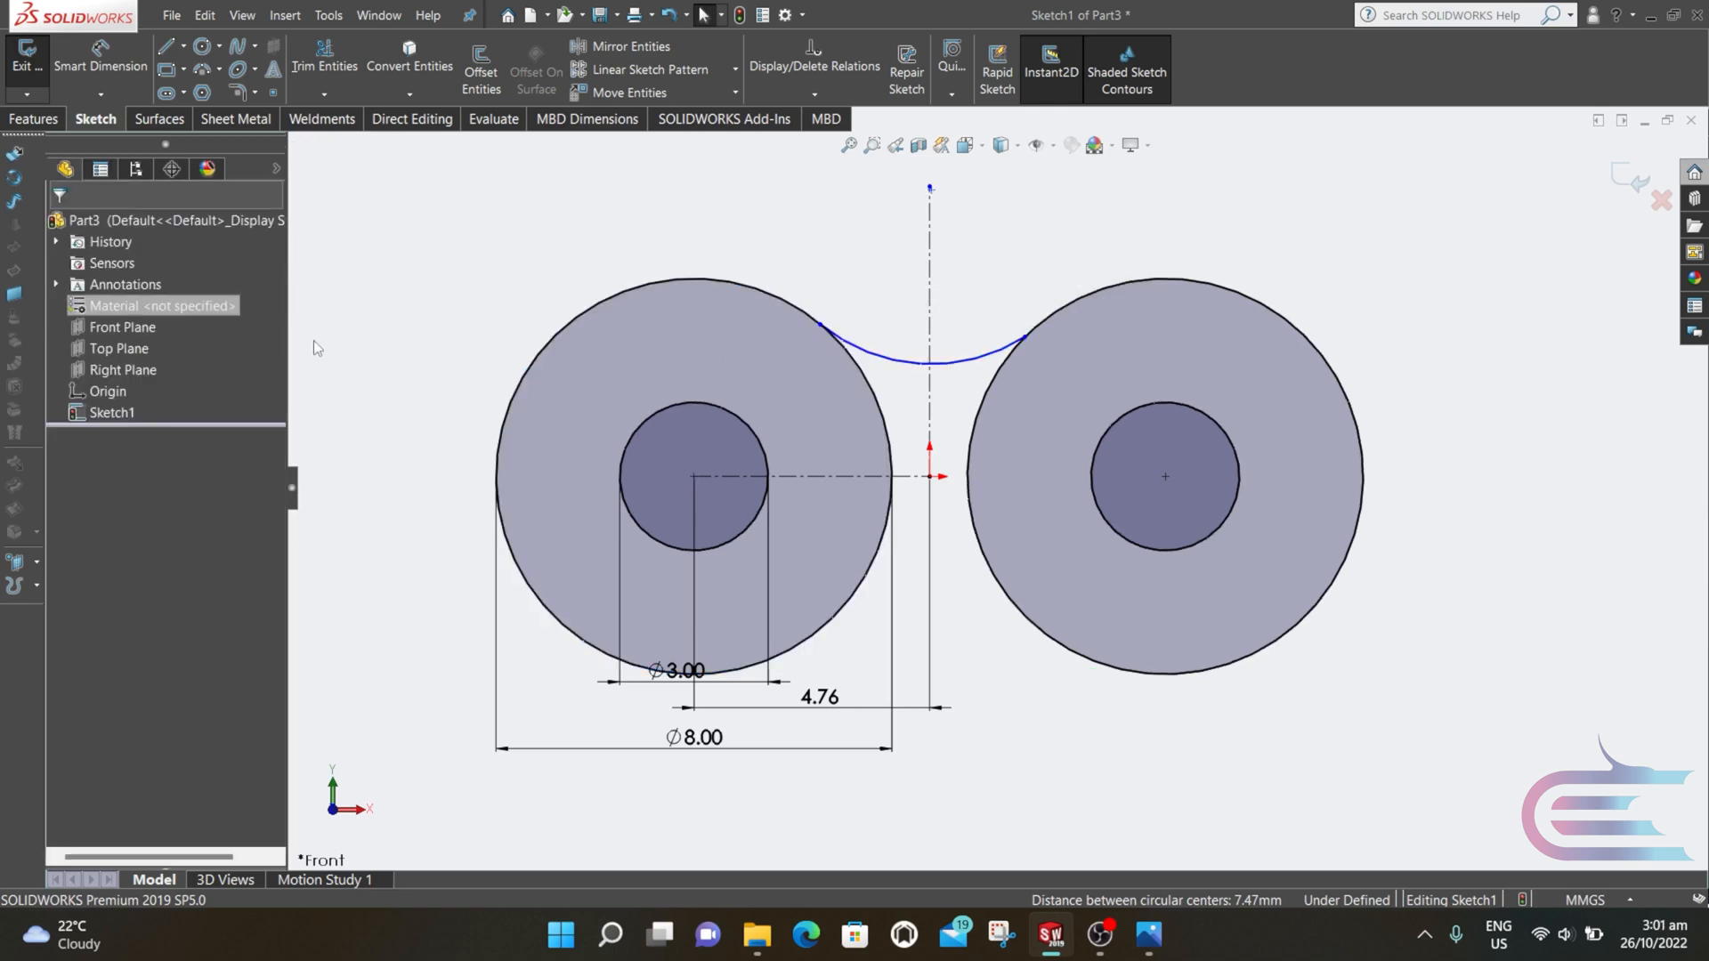
left_click(1049, 317)
left_click(979, 353, "ctrl")
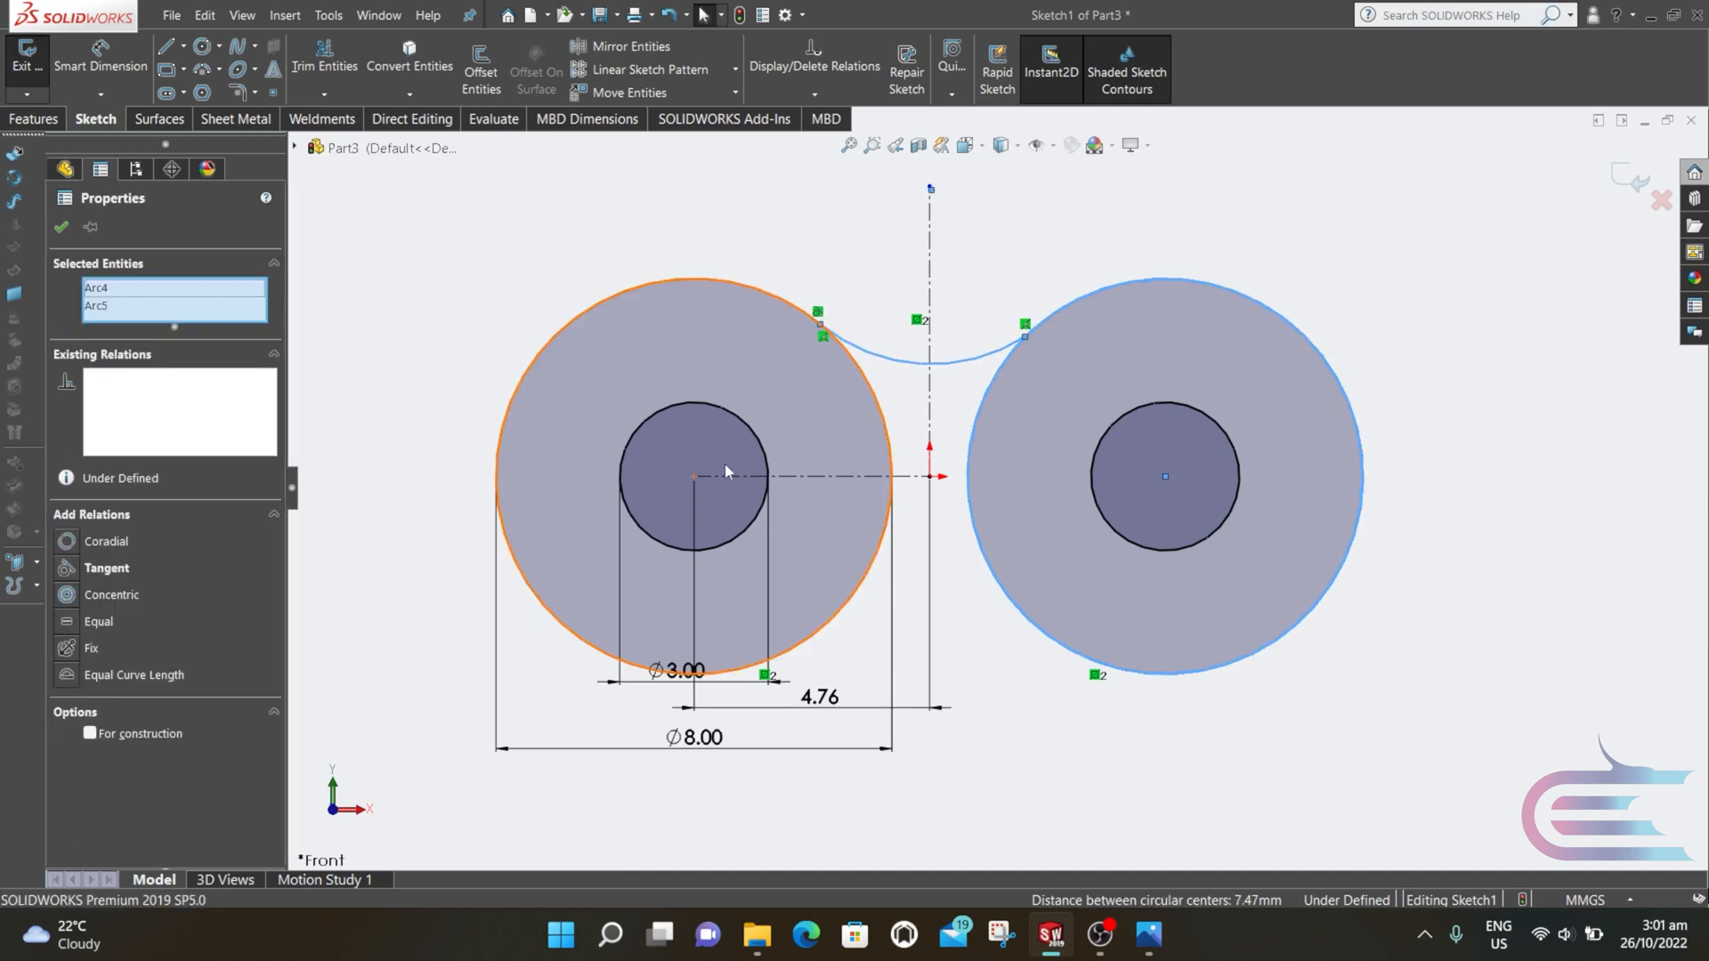
left_click(67, 570)
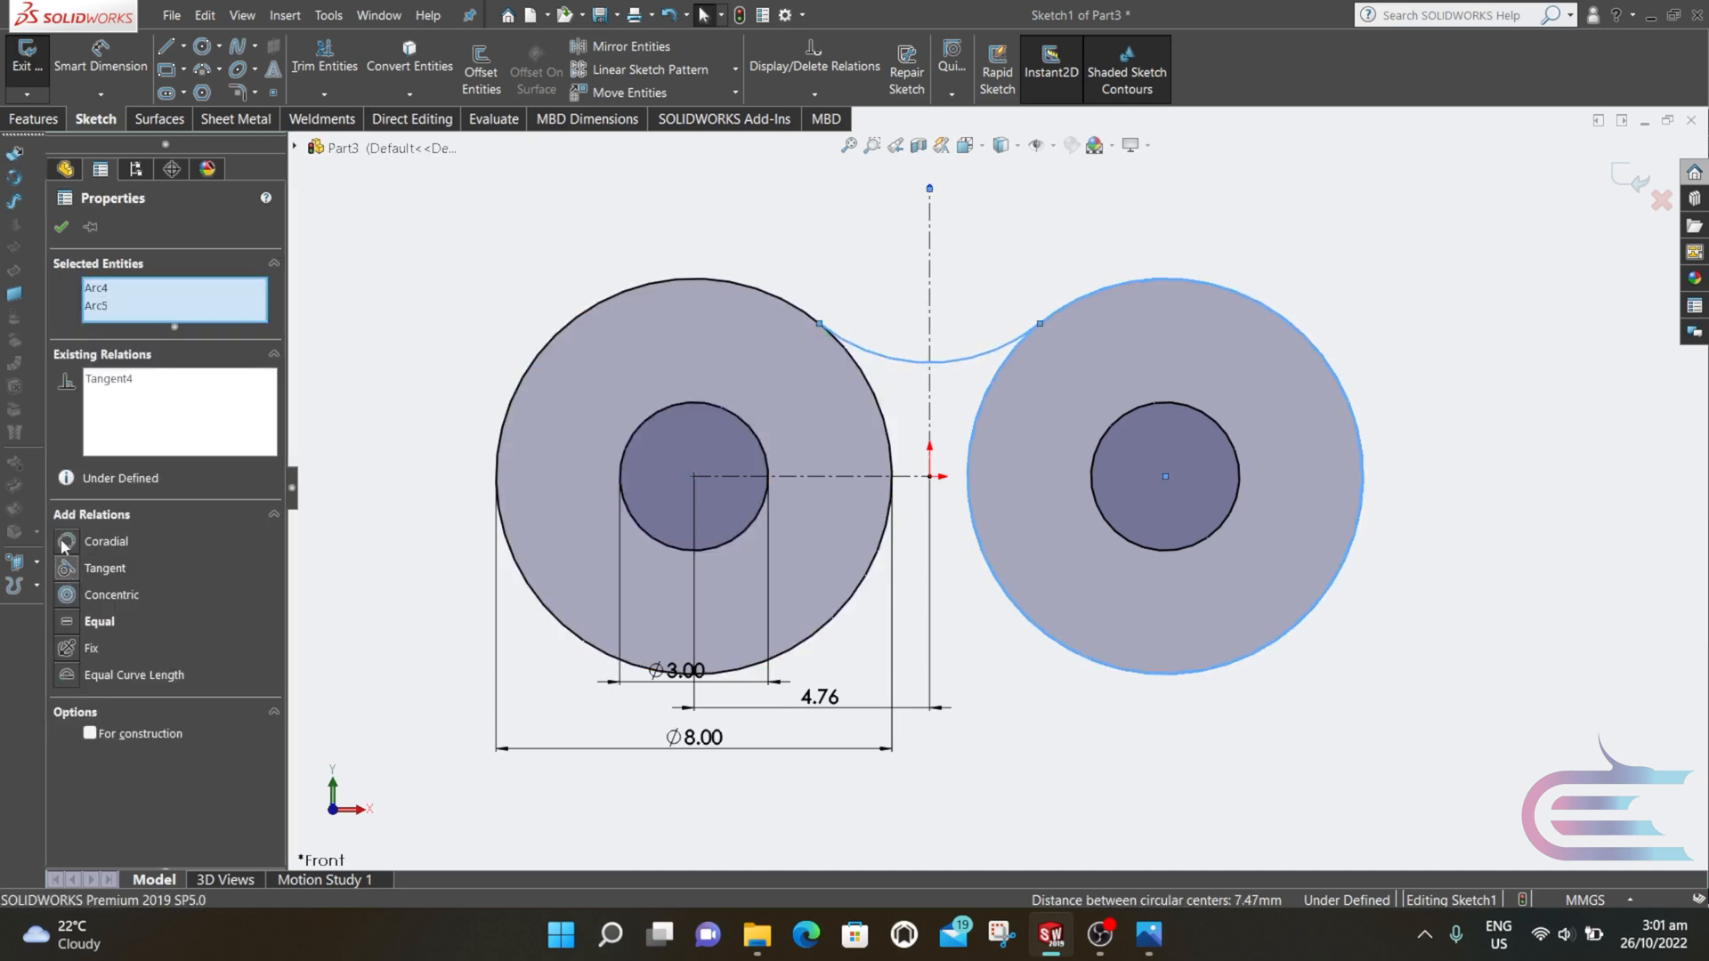
left_click(61, 231)
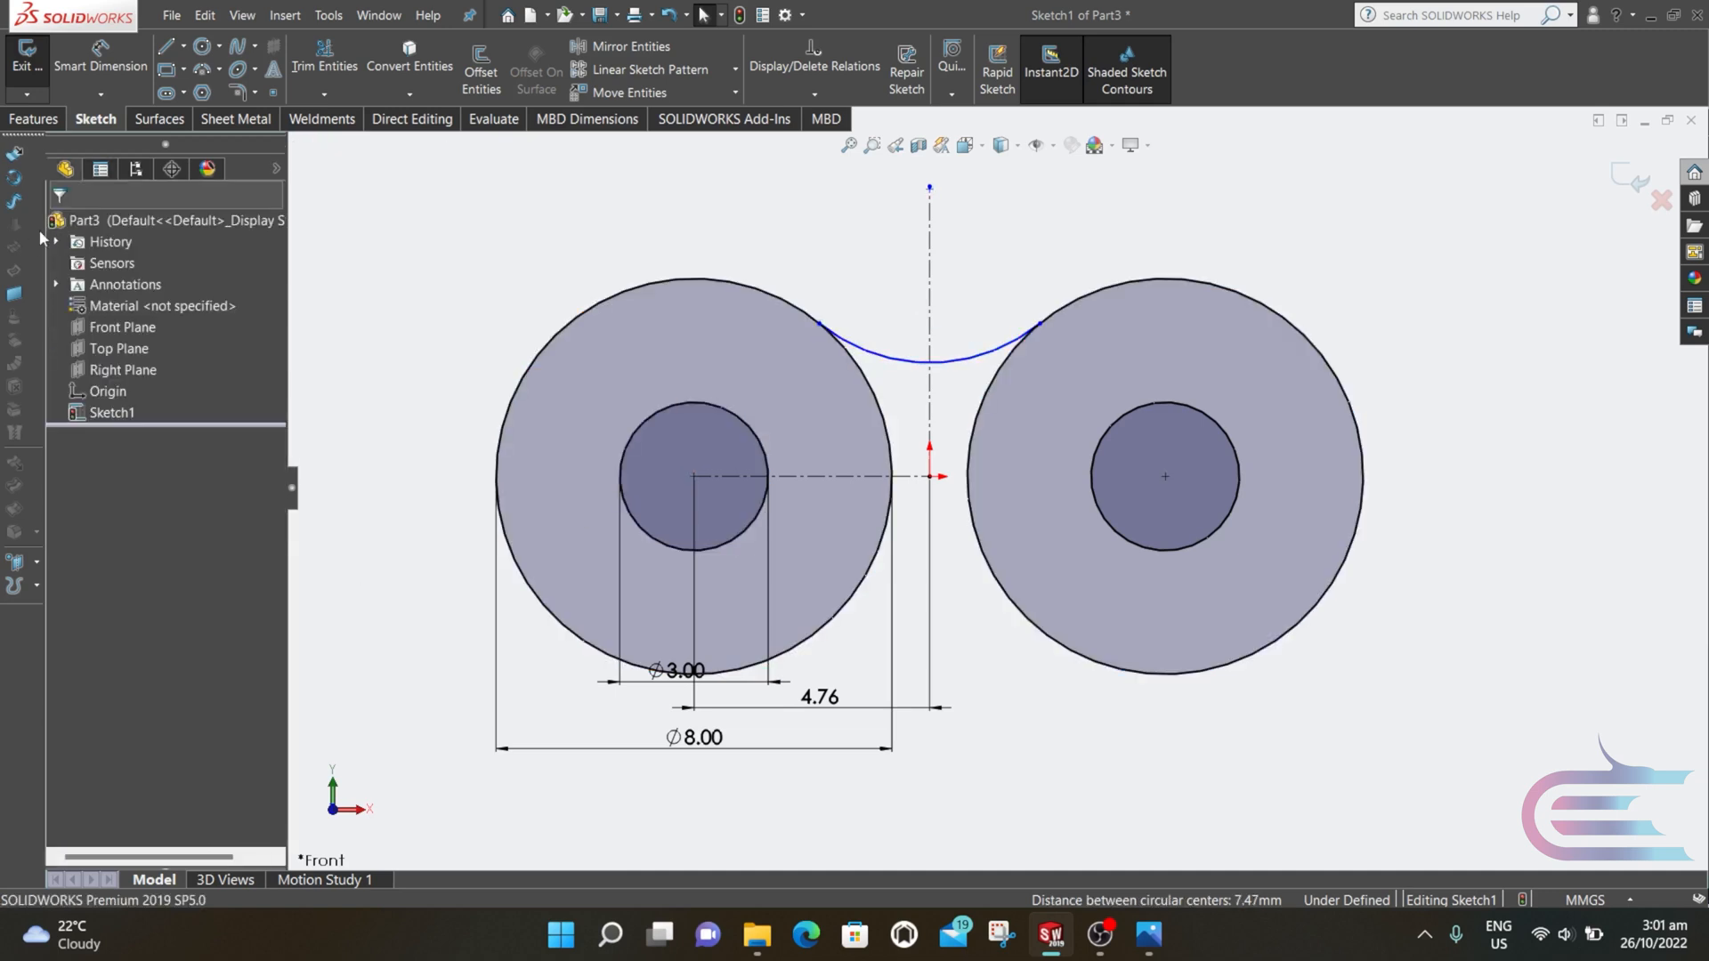
- Mirror the connecting arc about the horizontal centerline, keeping the original
left_click(622, 46)
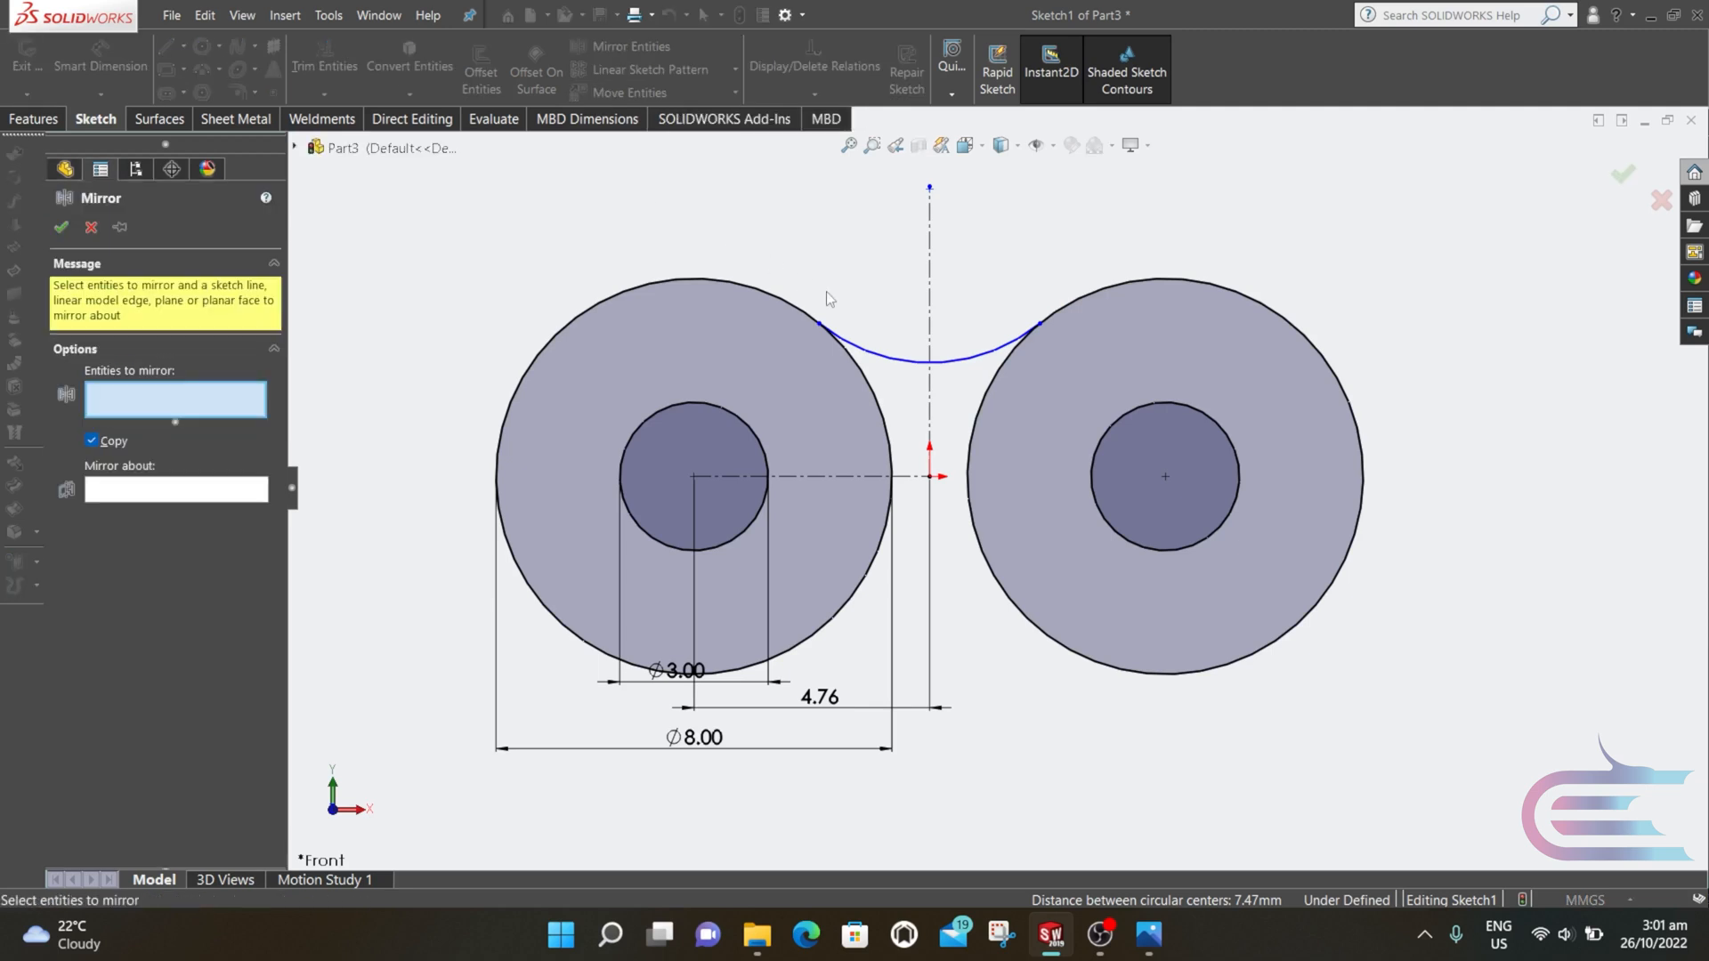
left_click(895, 360)
left_click(242, 503)
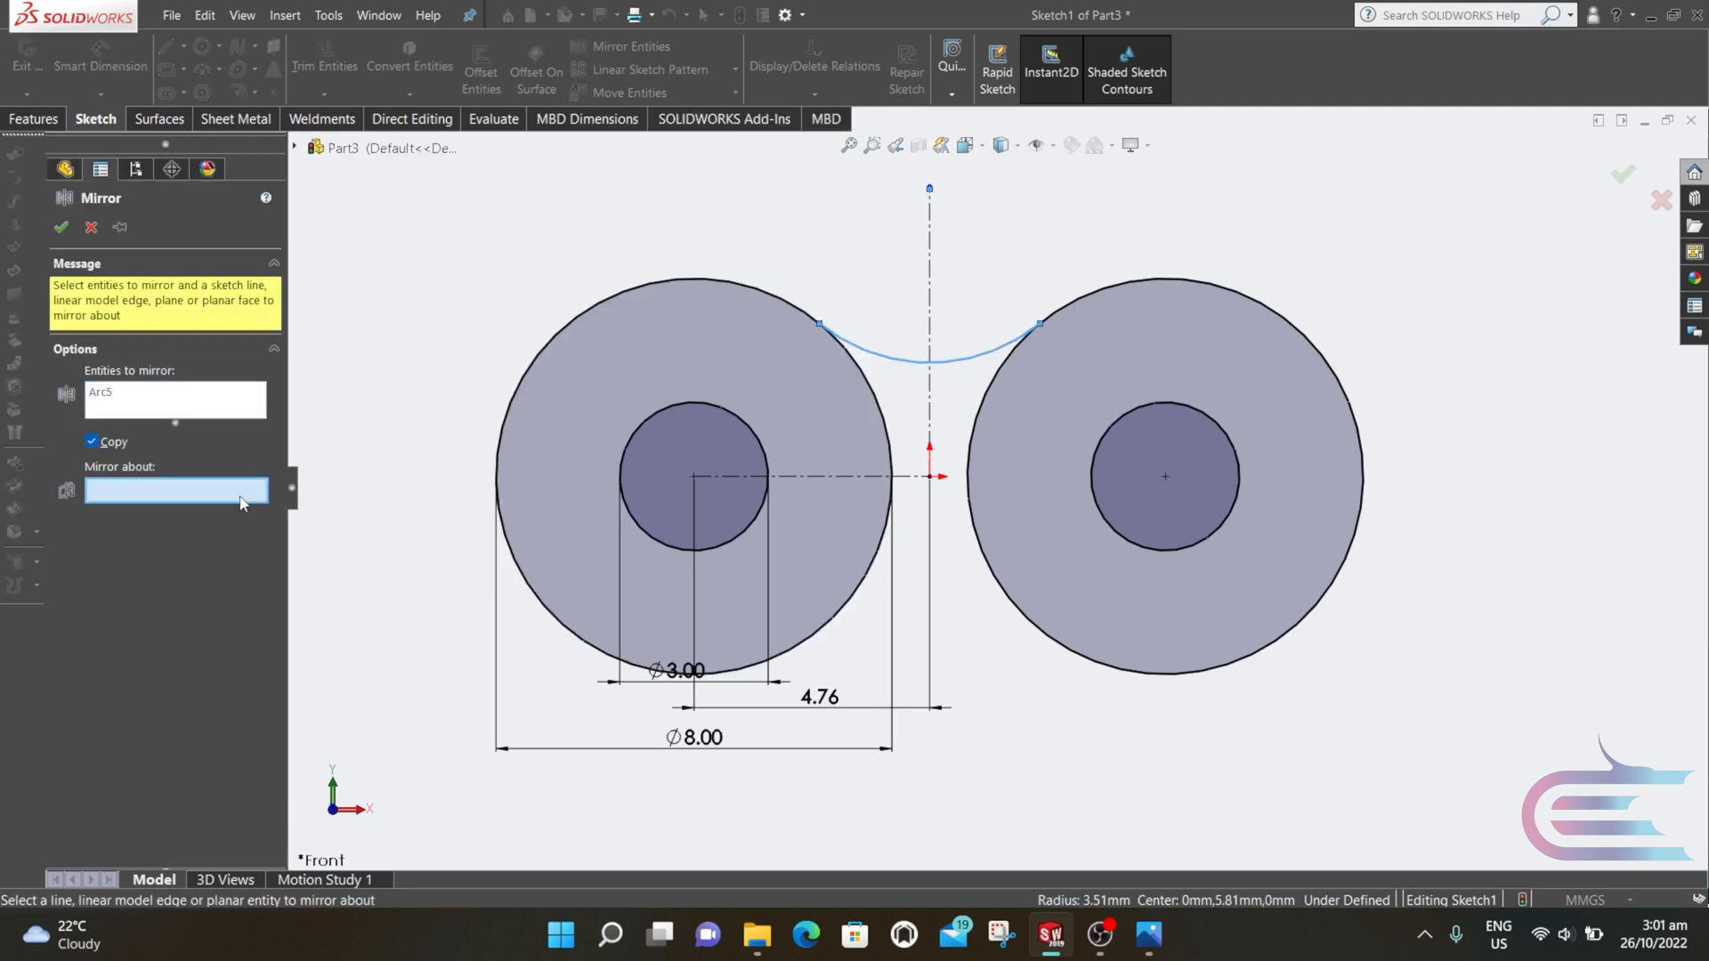
left_click(825, 481)
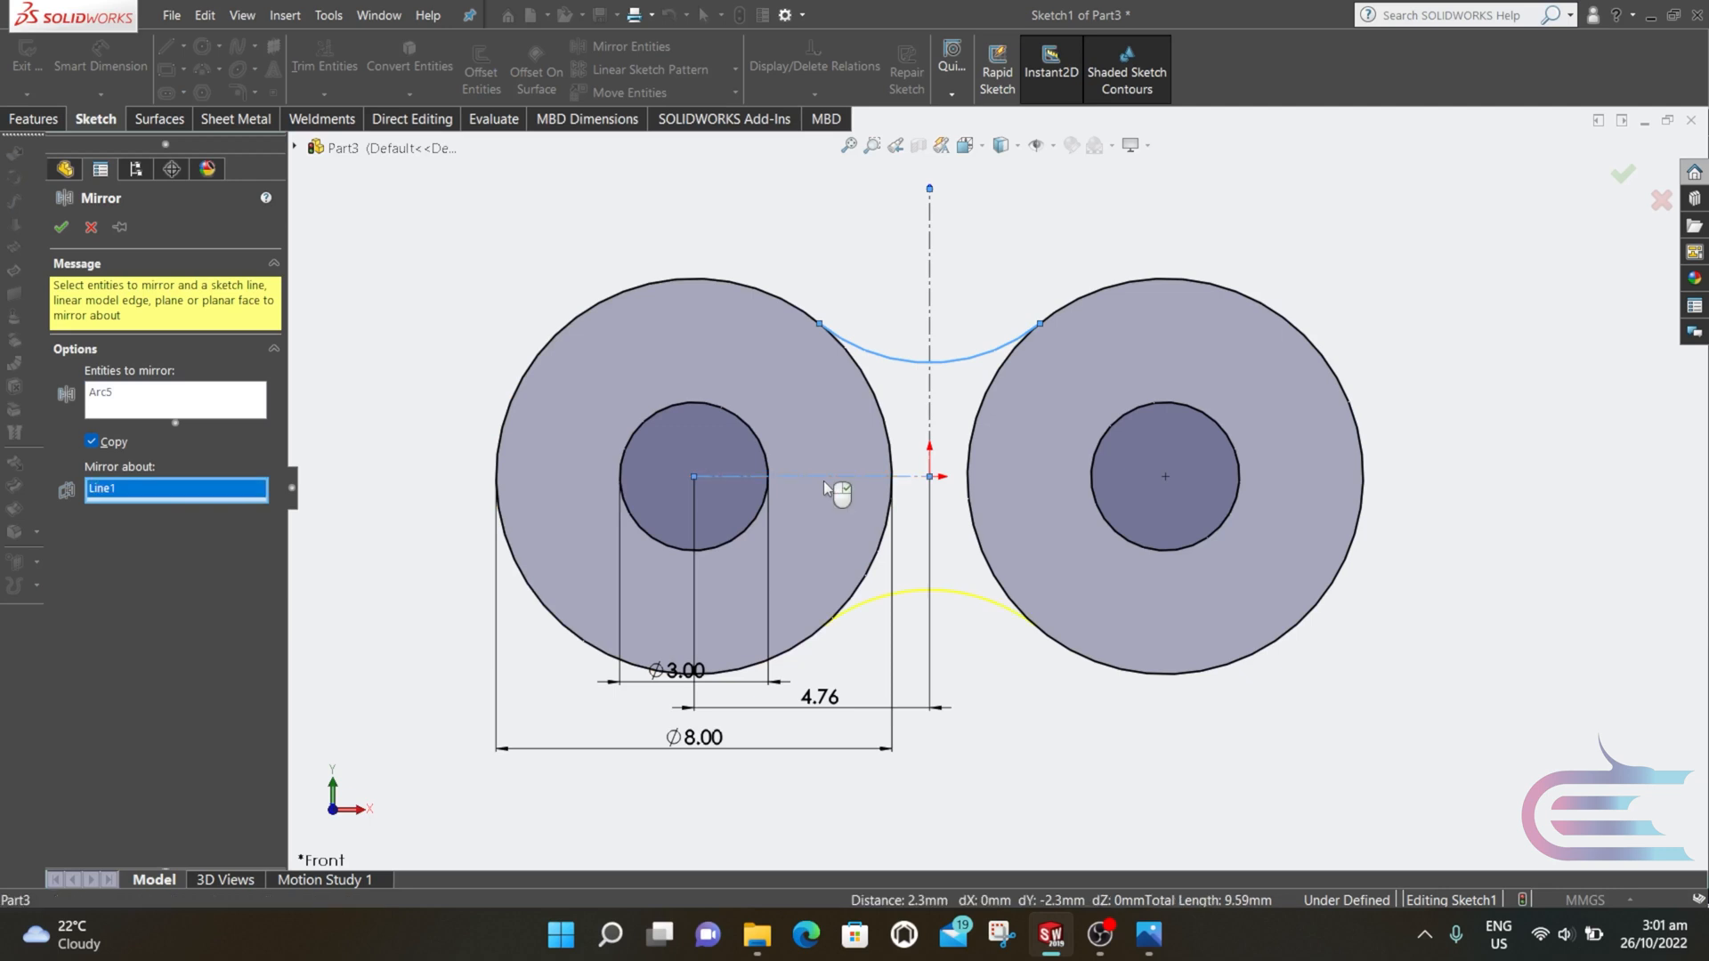
left_click(61, 229)
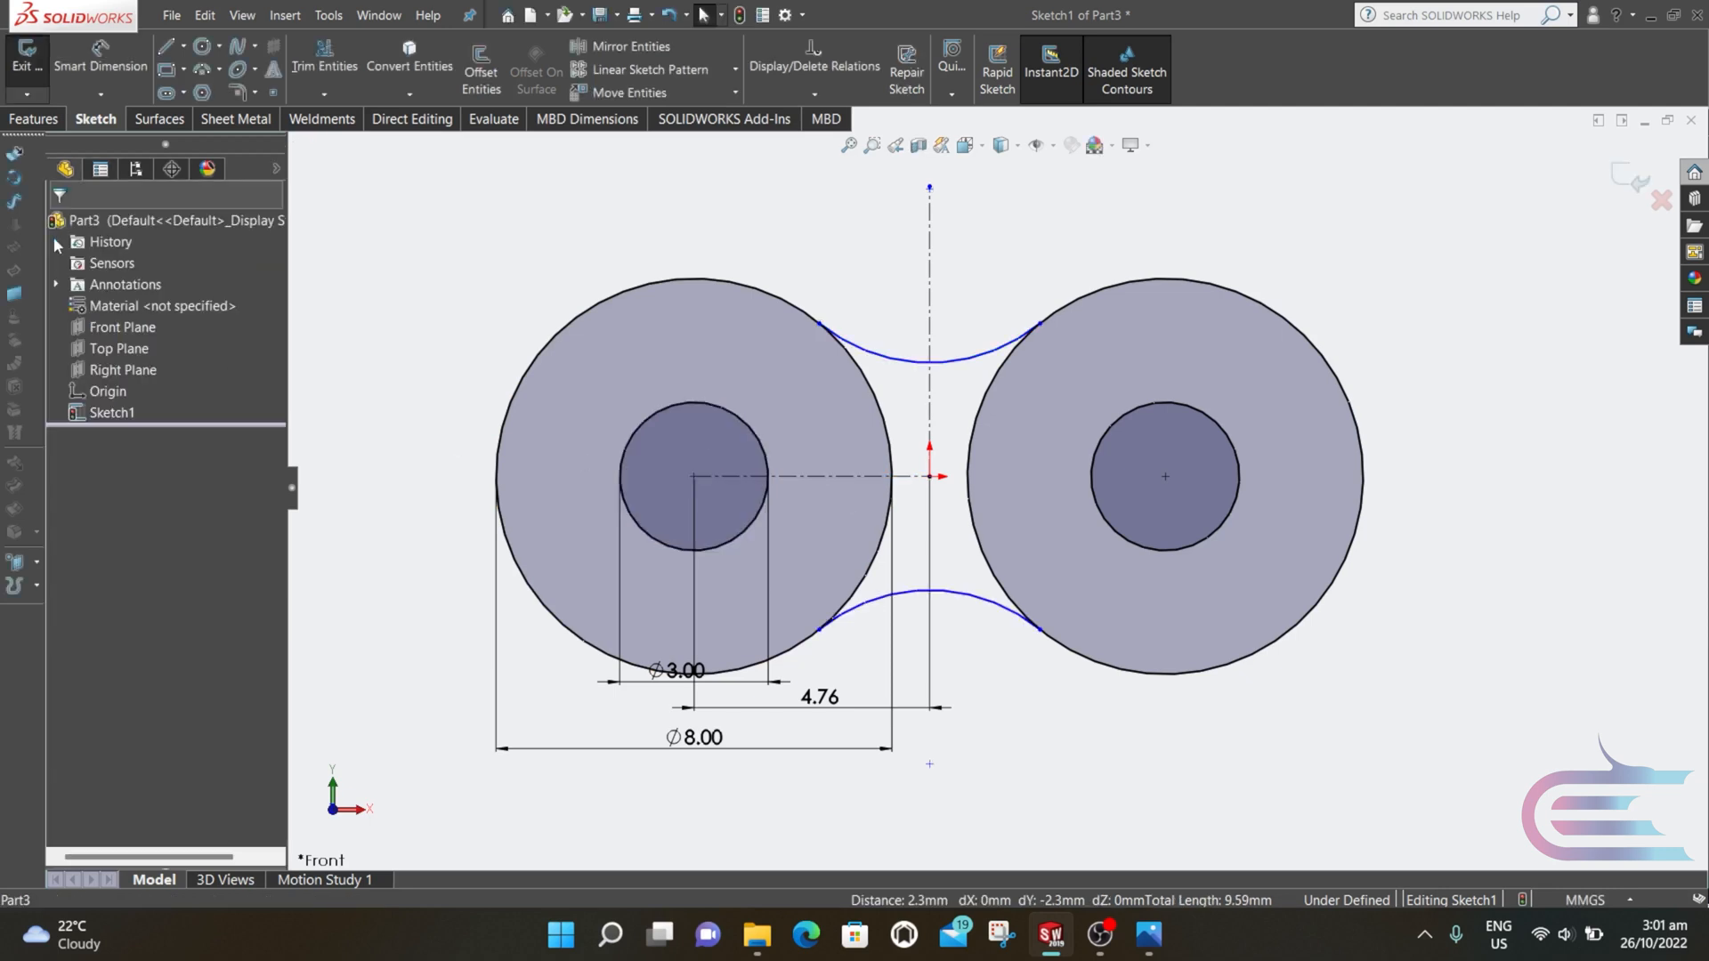
- Power-trim the outer circles' inner segments between the two arcs to leave one closed link outline
left_click(325, 58)
left_click_drag(841, 436, 1003, 412)
left_click_drag(908, 548, 881, 546)
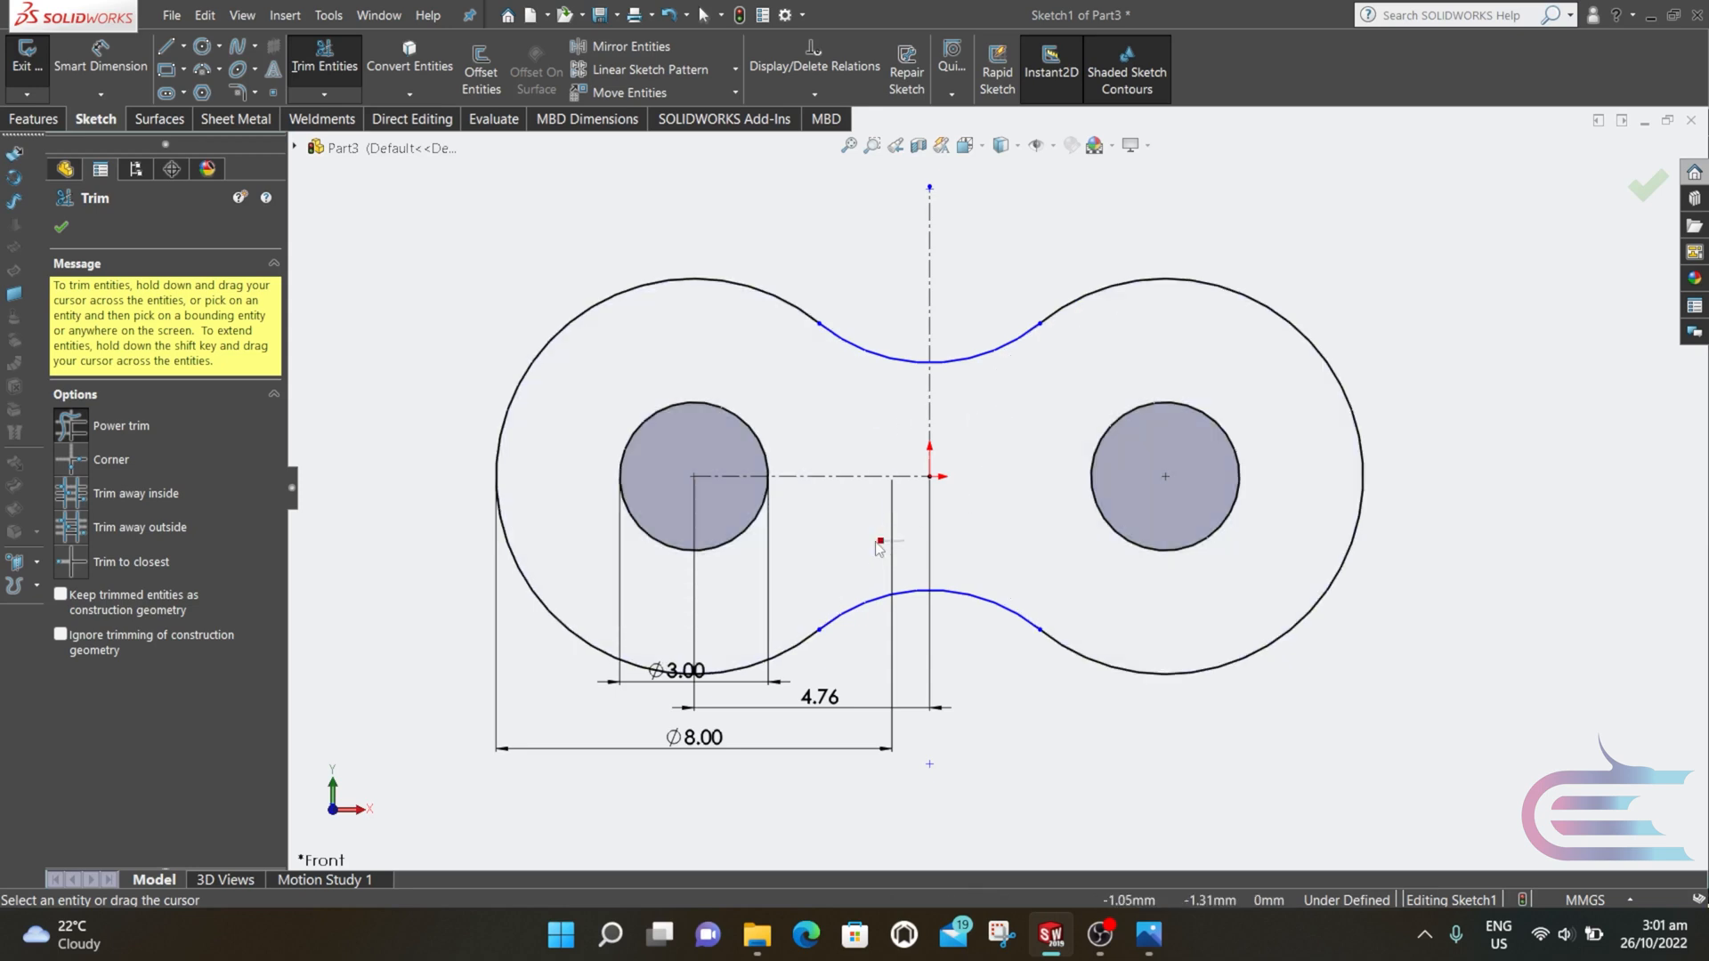
left_click(62, 228)
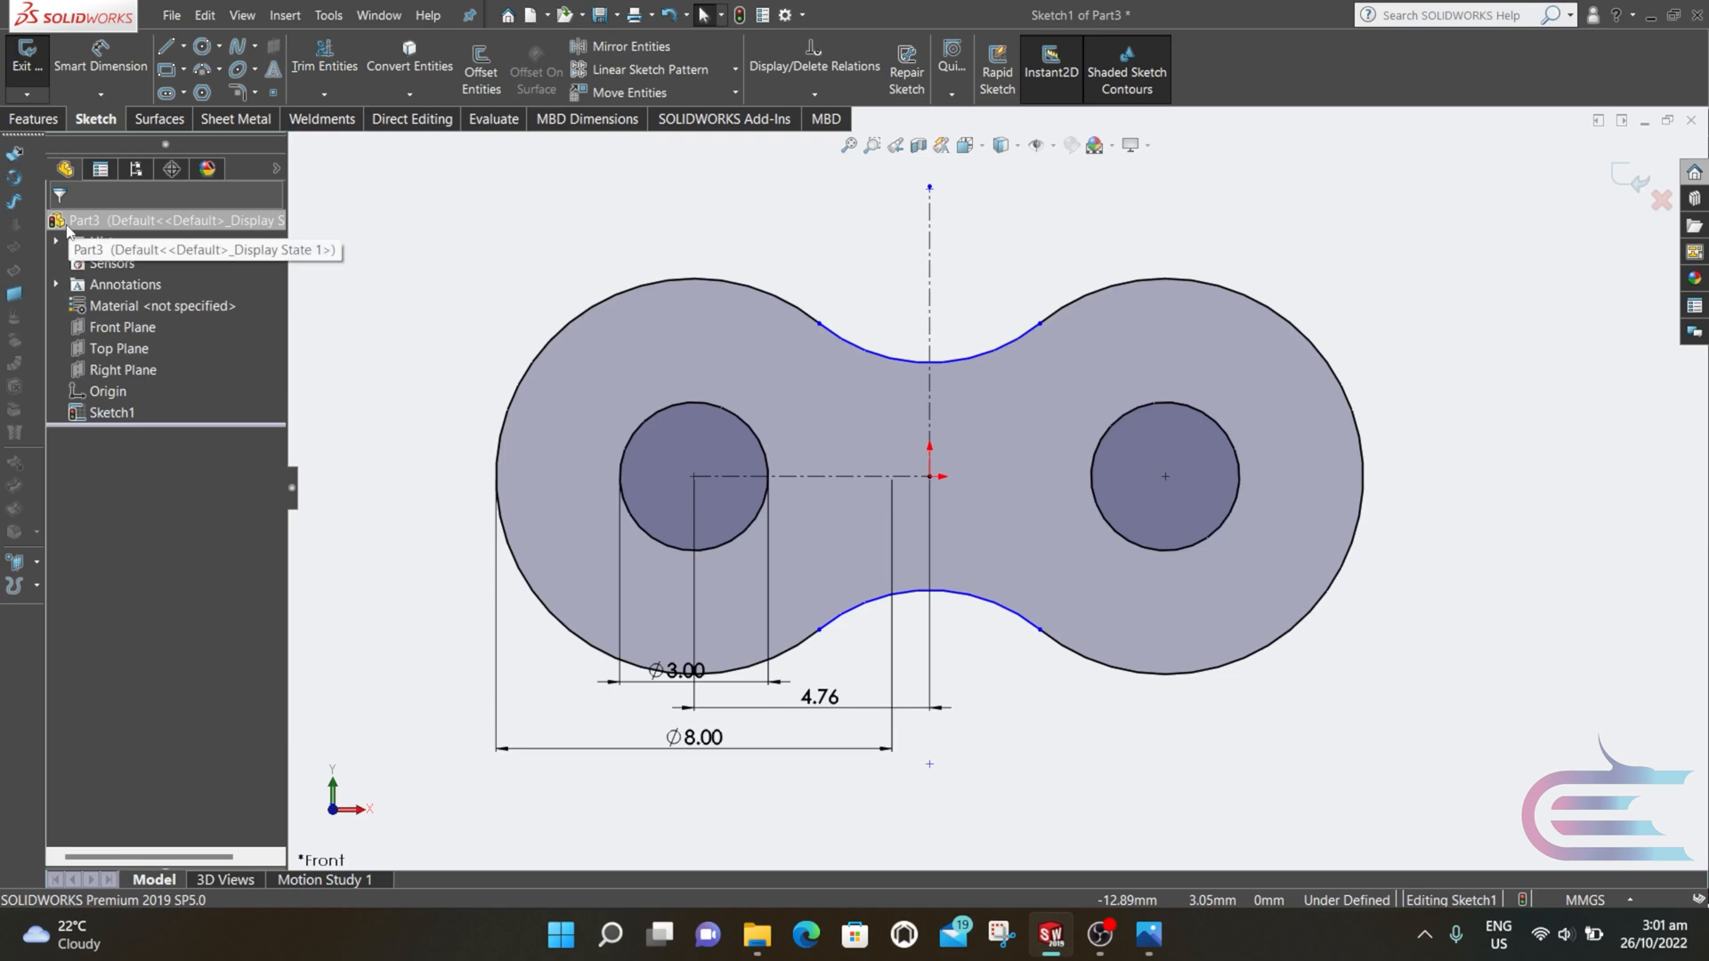
- Extrude the link profile as a blind boss 1 mm deep
left_click(35, 122)
left_click(35, 70)
type("1")
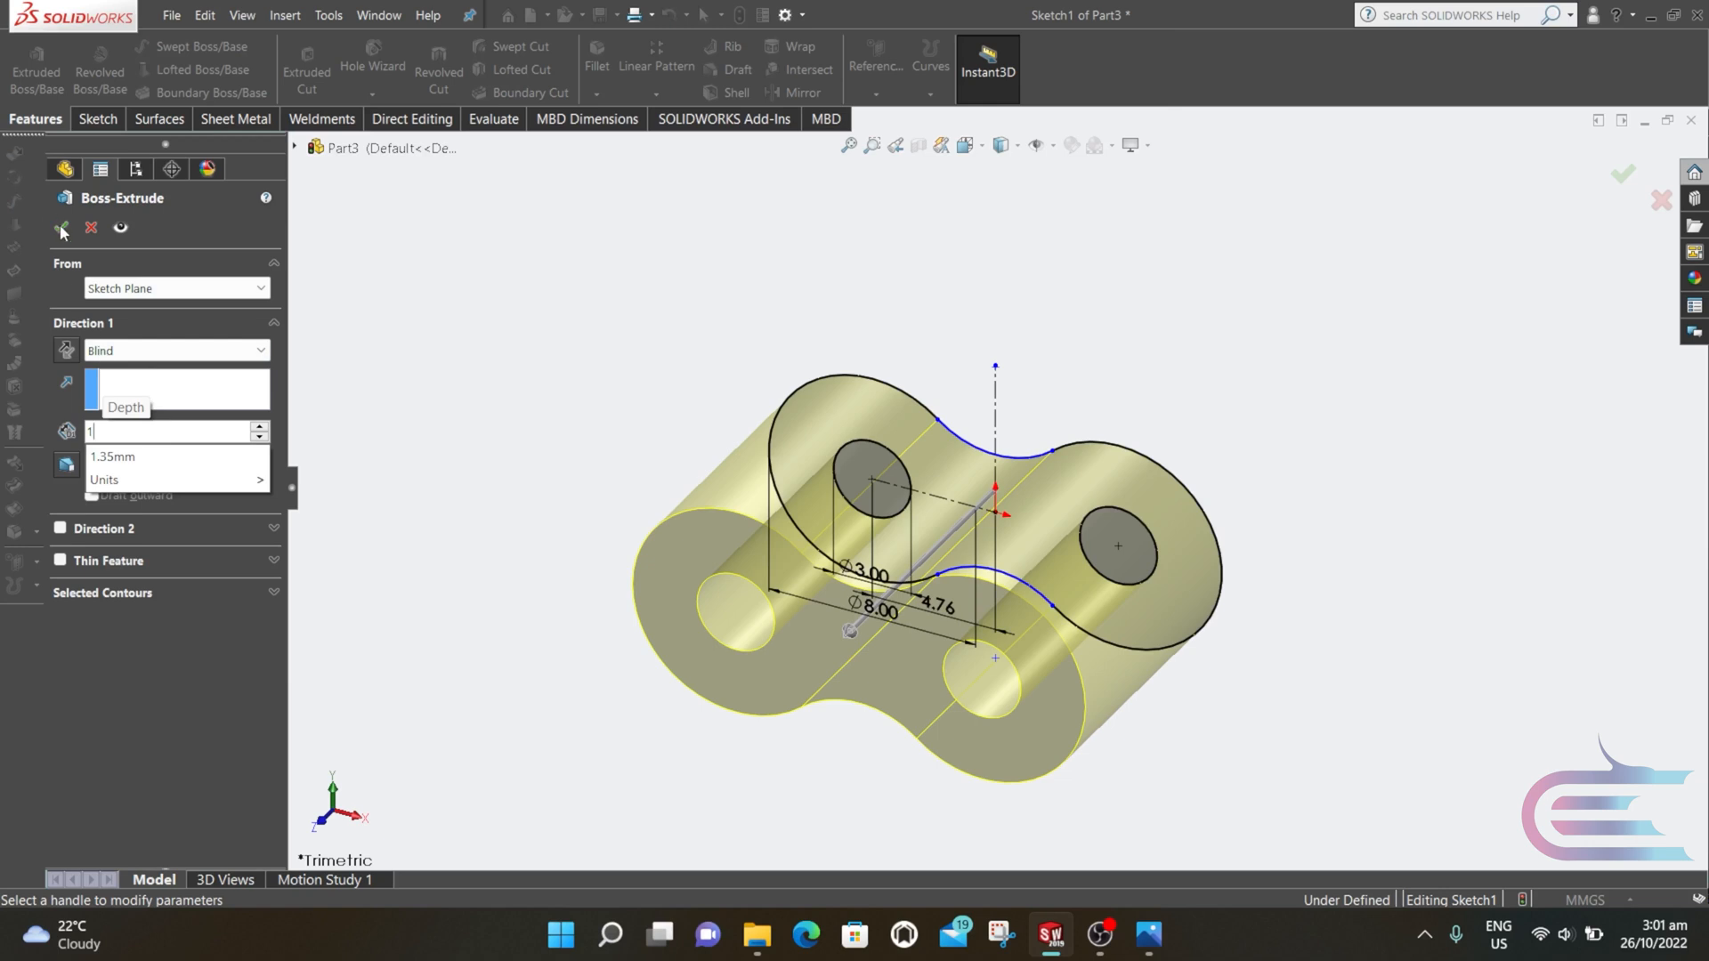
key("Return")
left_click(60, 228)
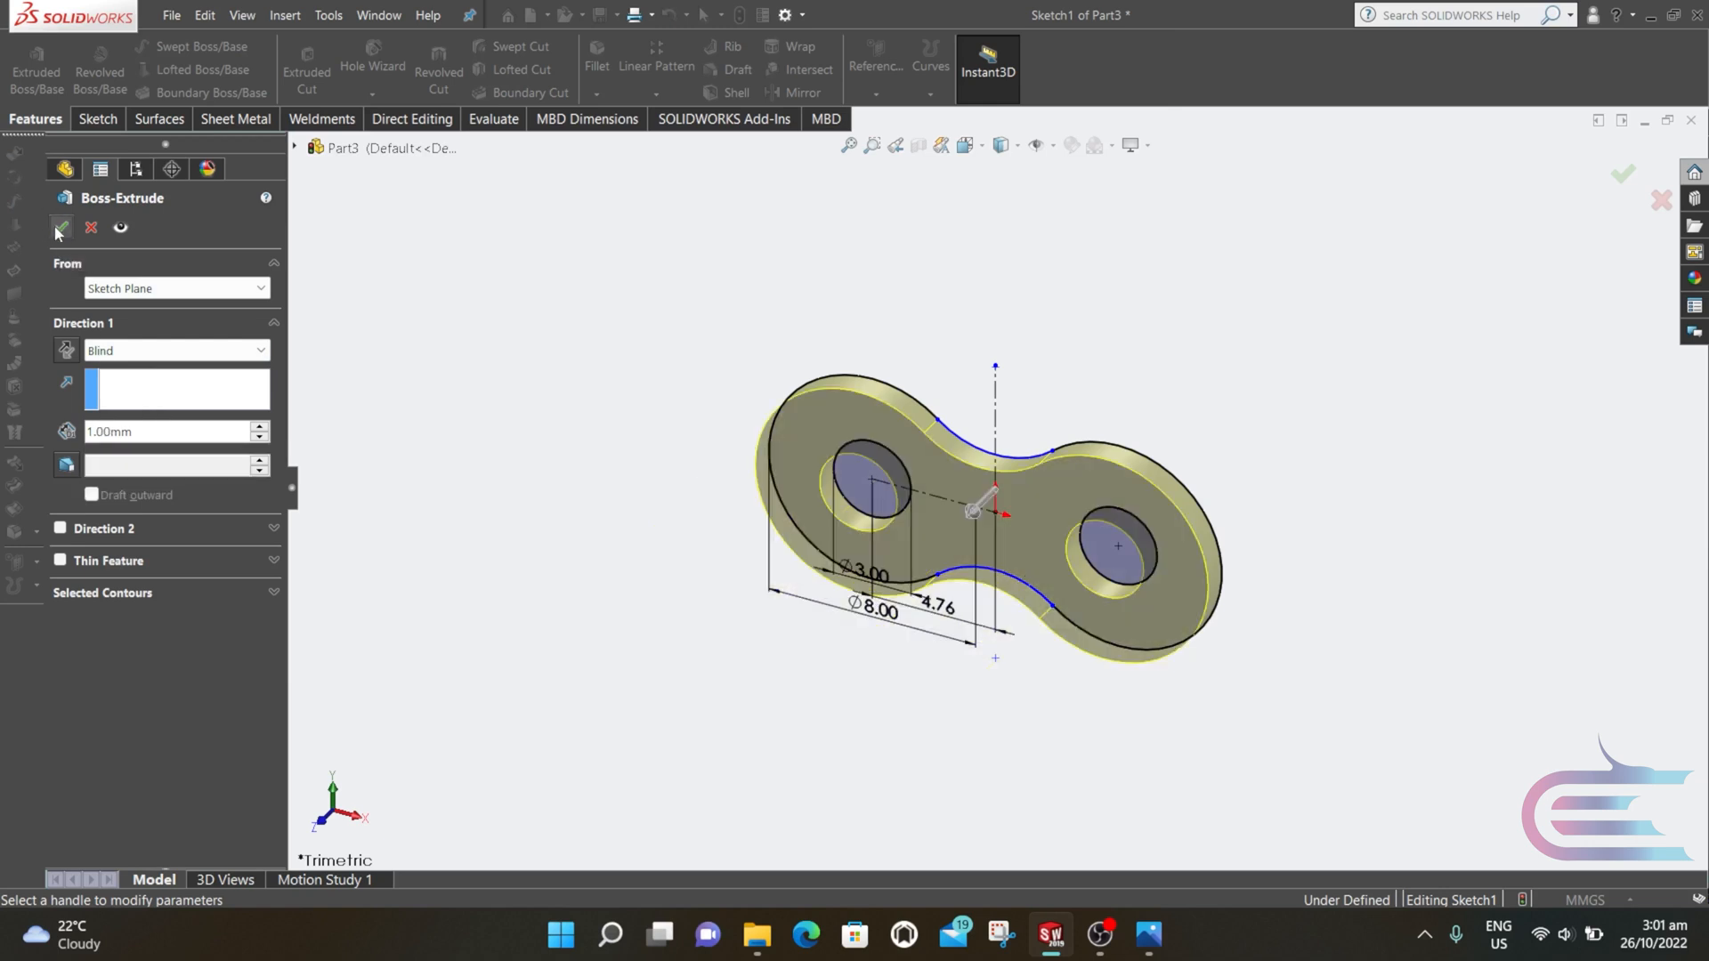
left_click(474, 386)
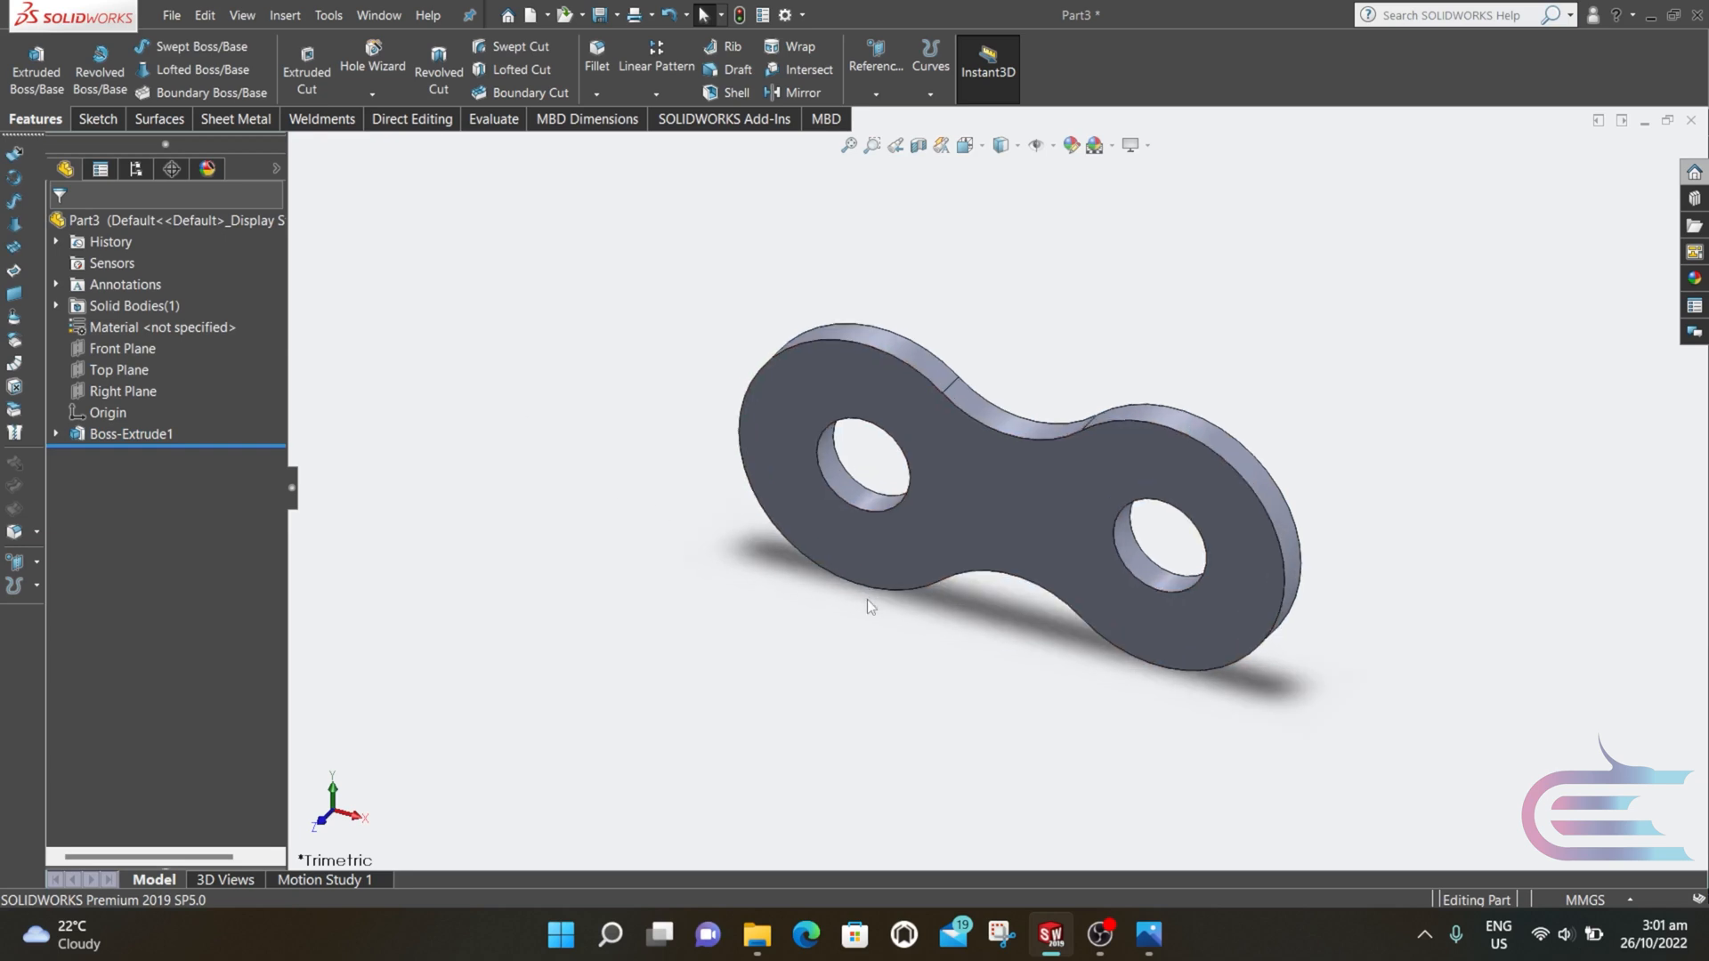
- Start a sketch on the link plate's back face and convert the edge of the hole at X -4.76 mm into it
middle_click_drag(915, 531, 783, 552)
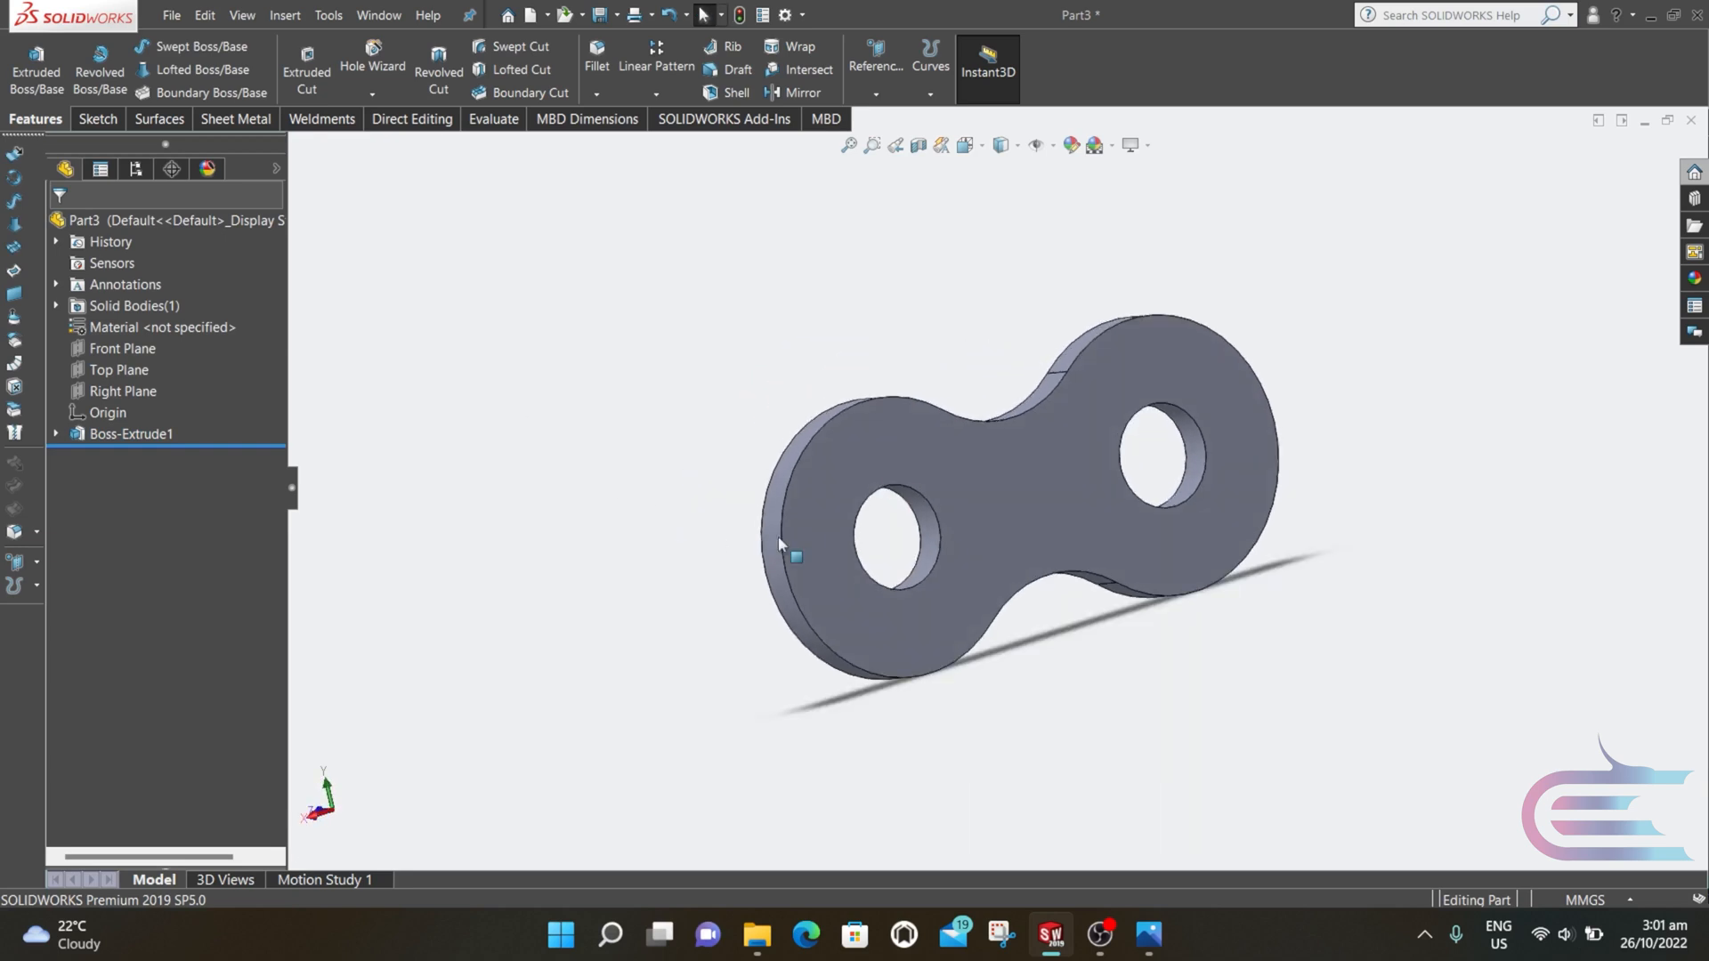
right_click(1066, 501)
left_click(1107, 481)
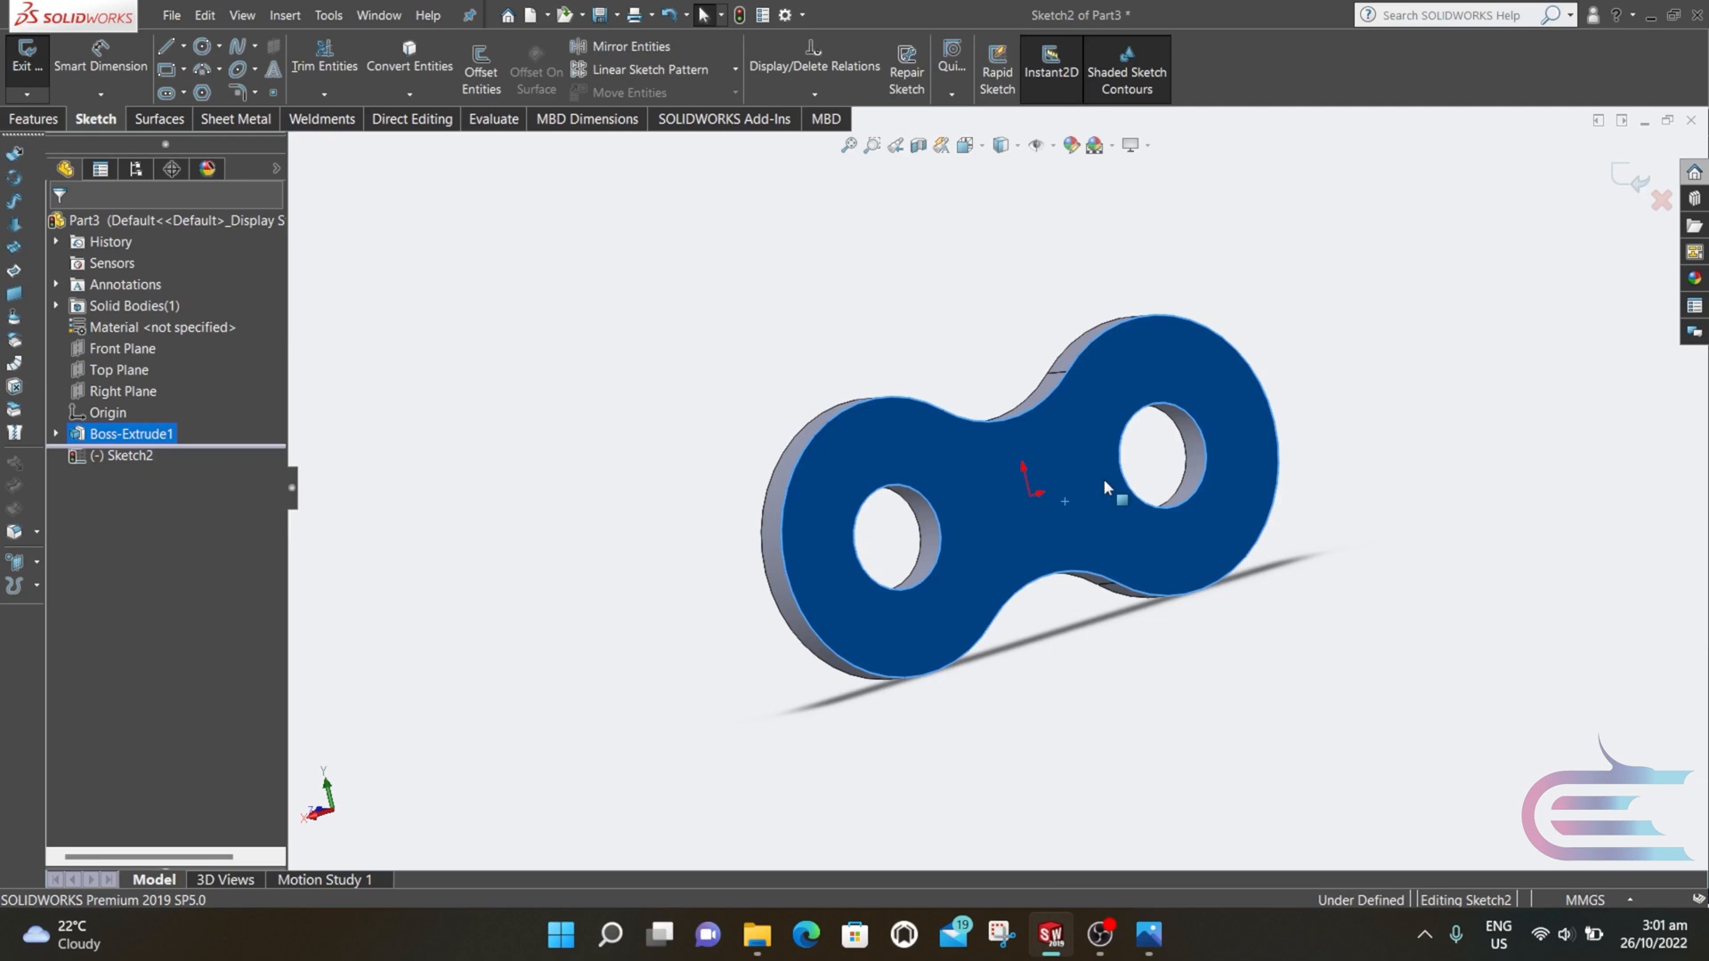
left_click(997, 213)
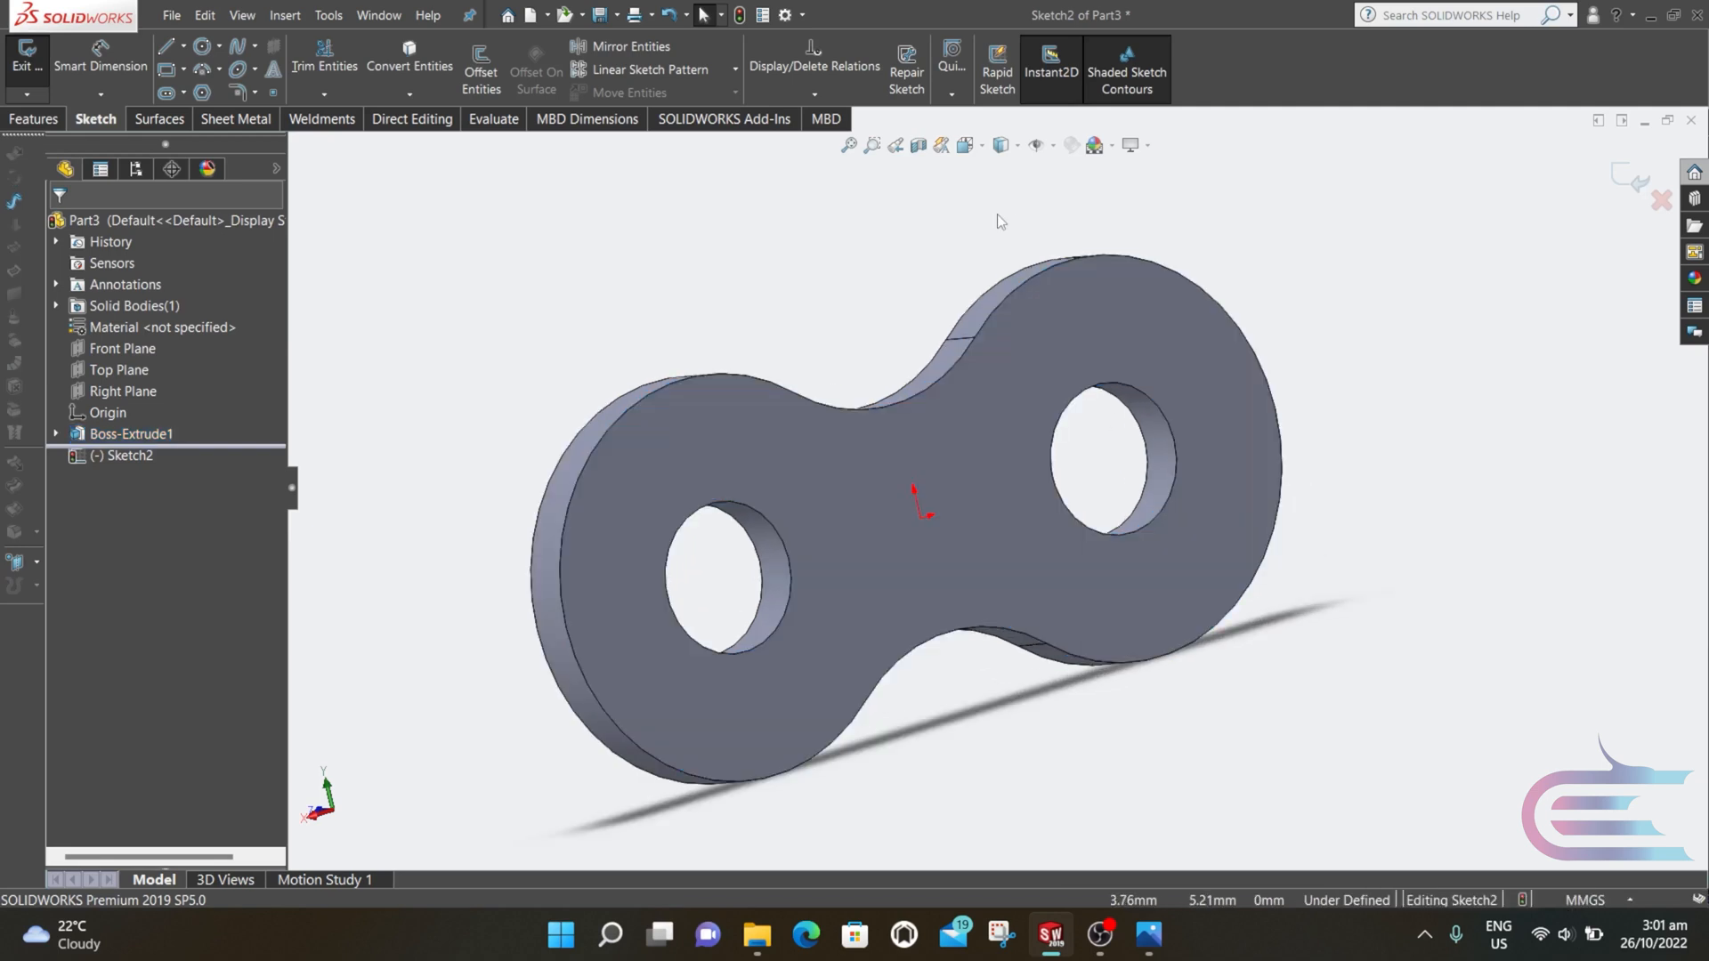
left_click(410, 59)
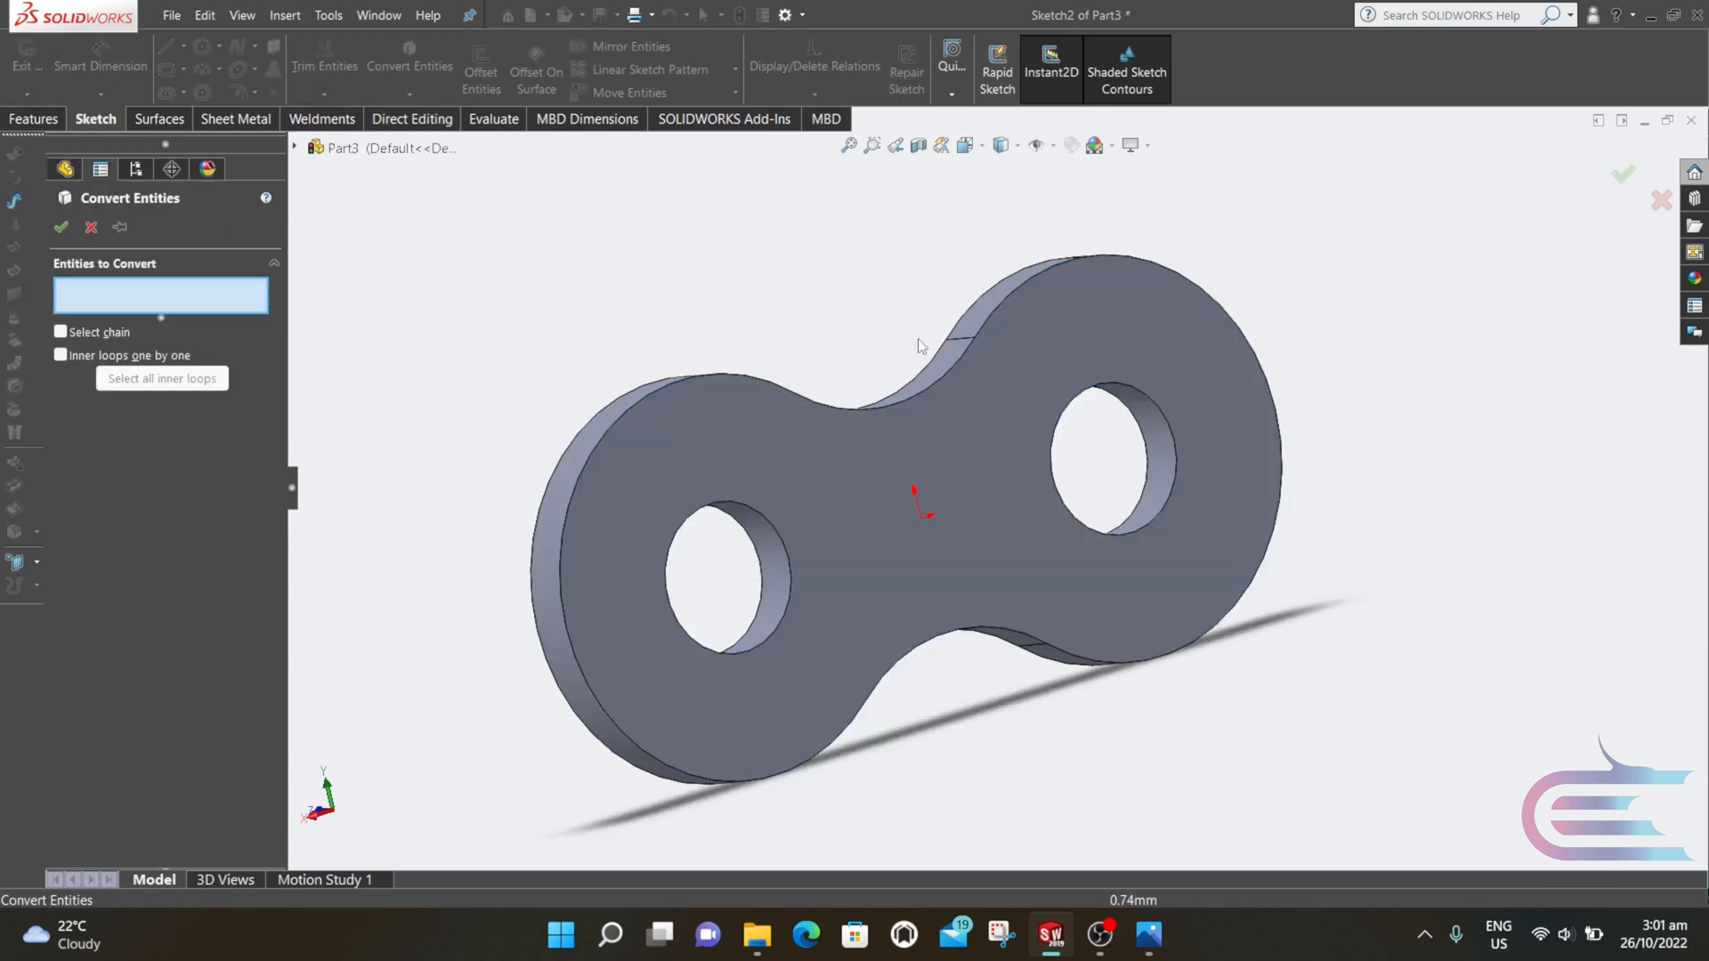
left_click(1098, 392)
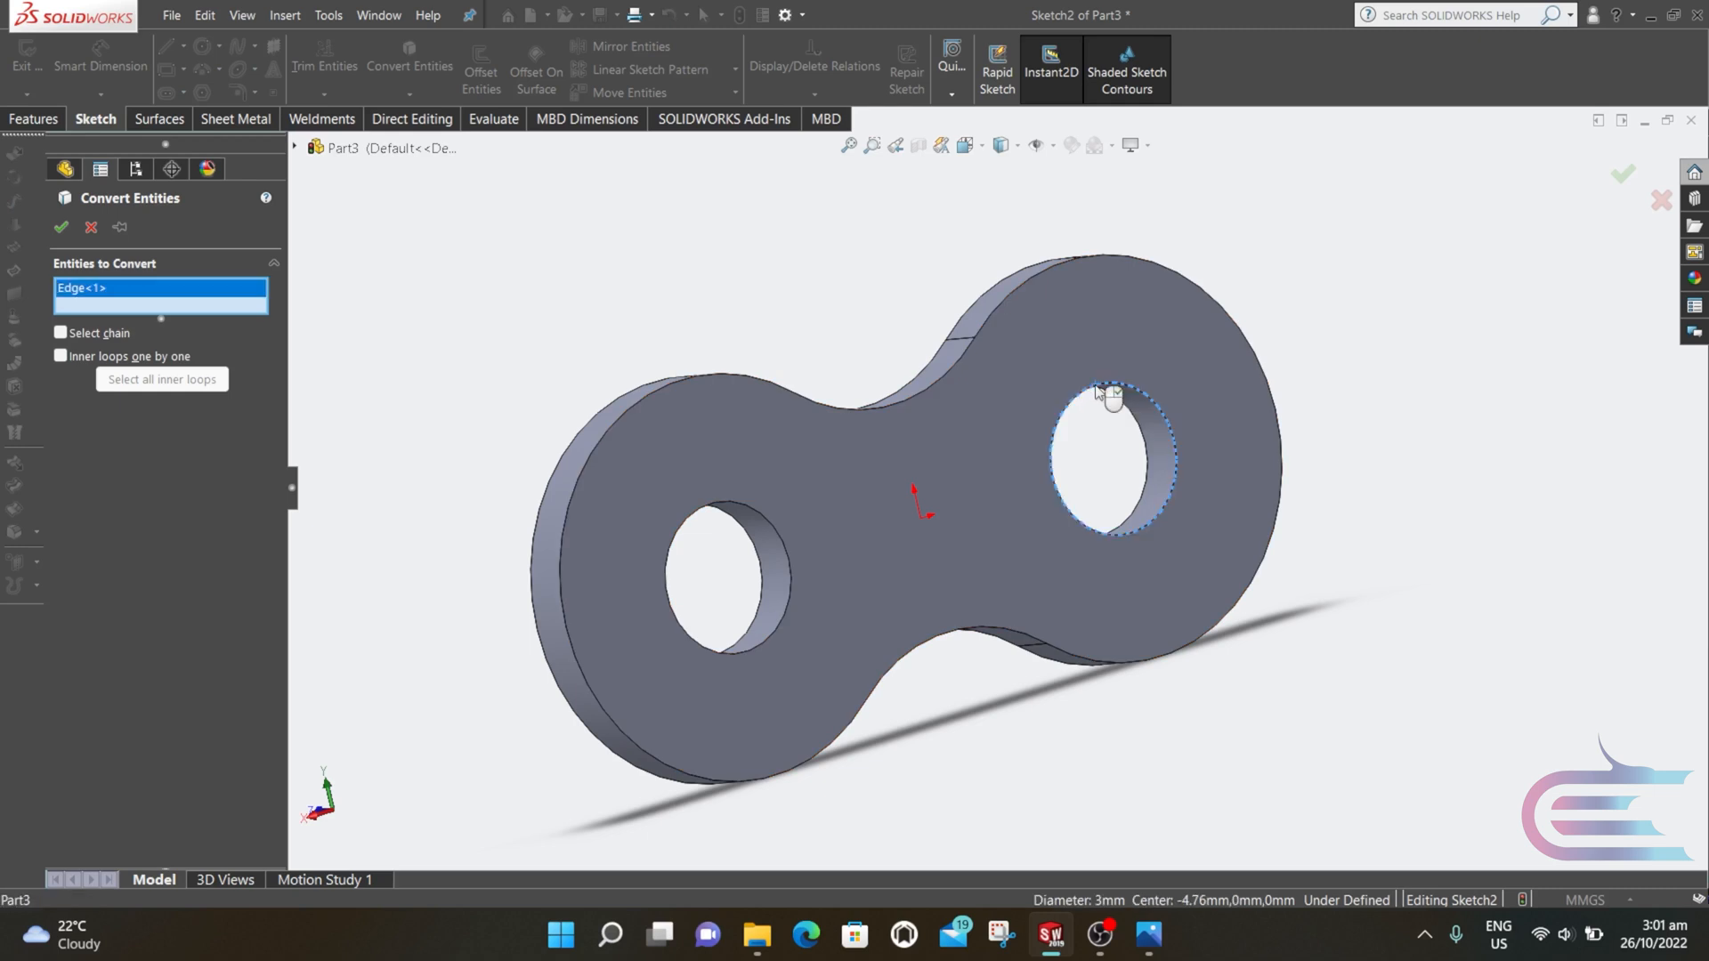
left_click(61, 227)
- Extrude the converted circle into a pin, blind 0.25 mm in direction 1 and 8.3 mm in direction 2, with the result merged
middle_click_drag(543, 356, 783, 438)
left_click(33, 119)
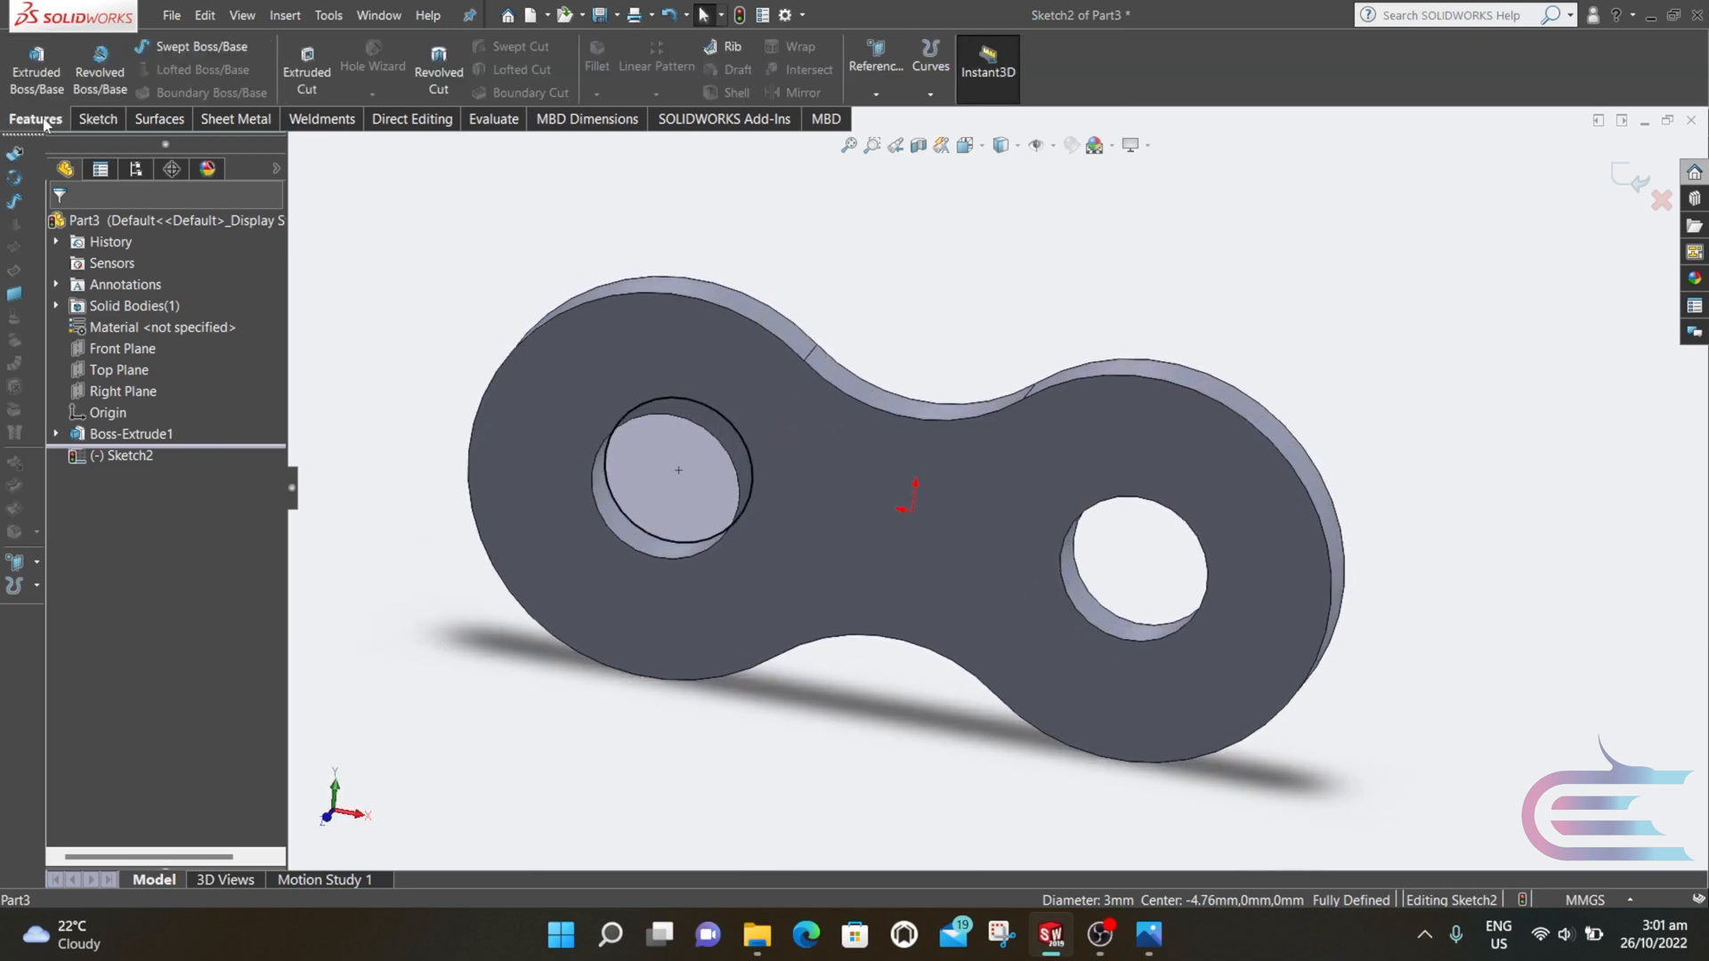
left_click(37, 72)
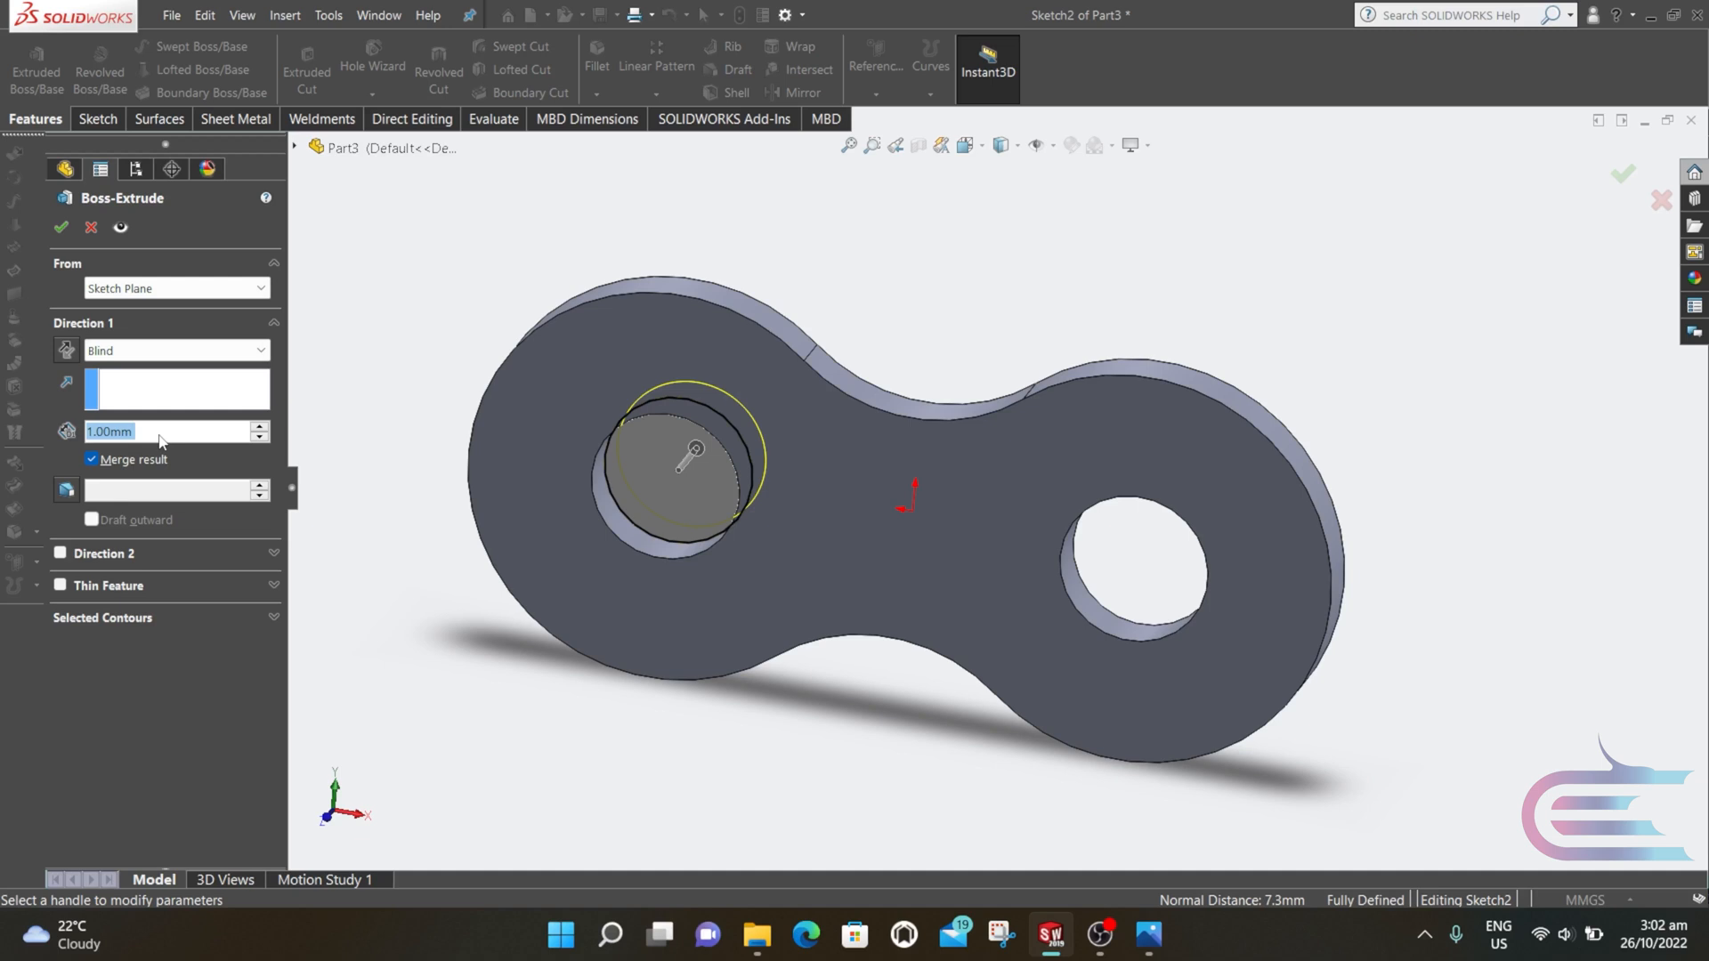
type(".25")
left_click(61, 552)
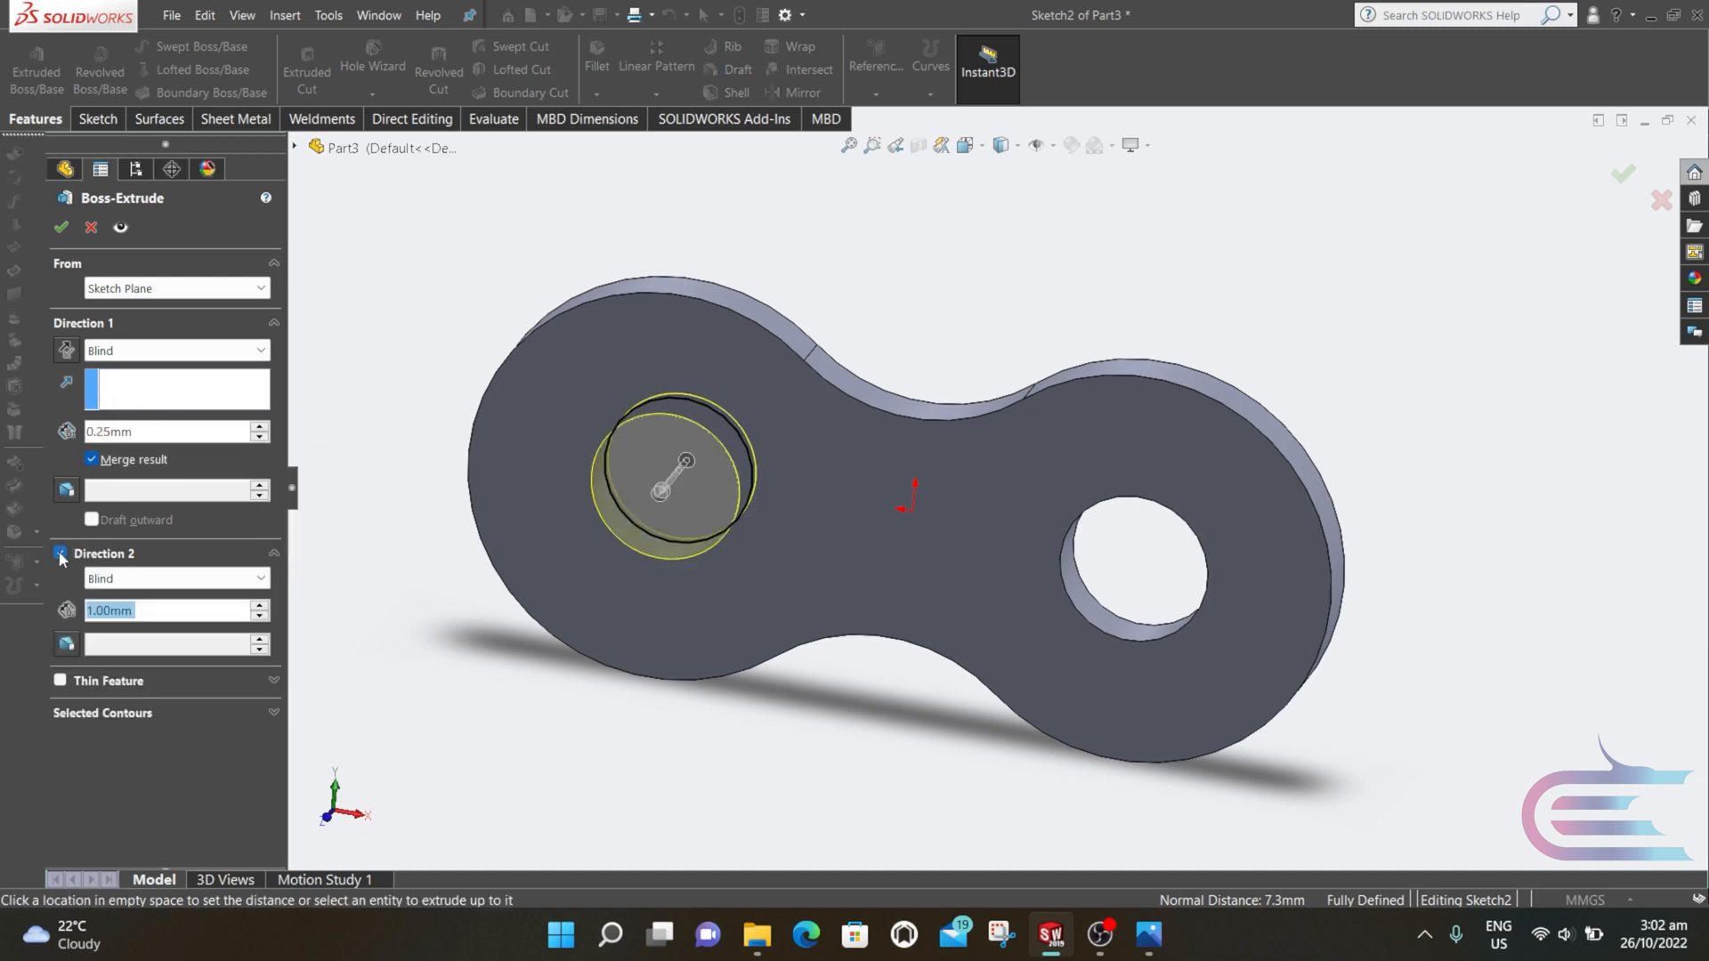
type("8")
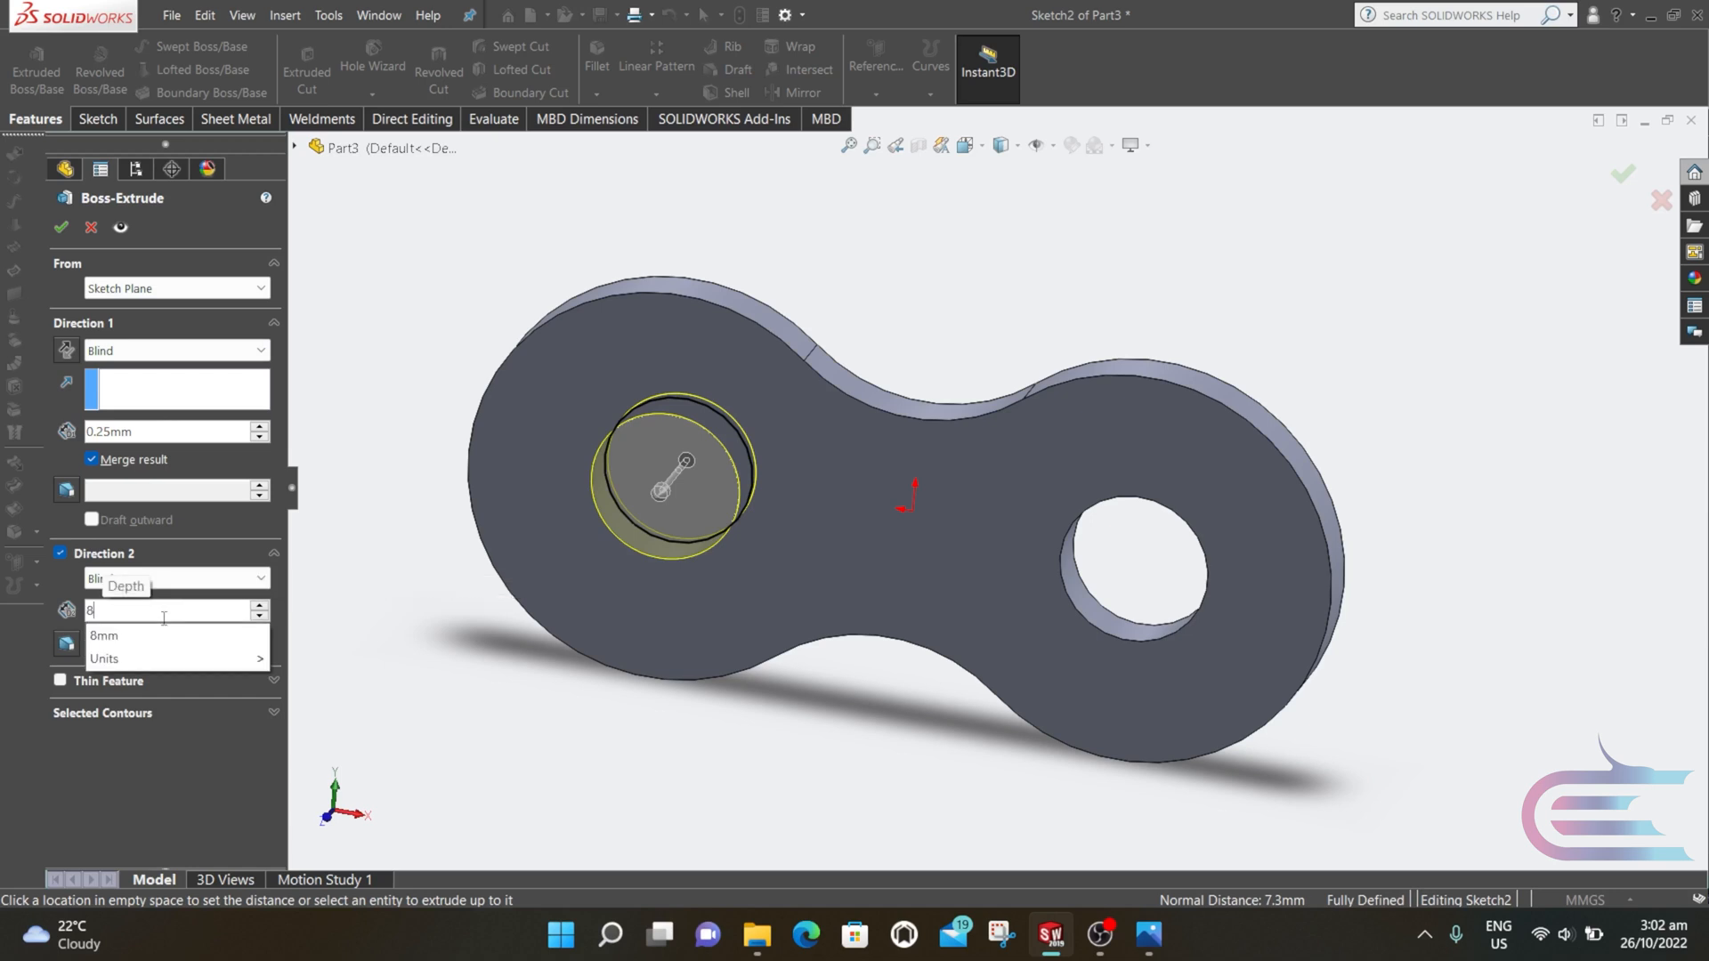
type(".")
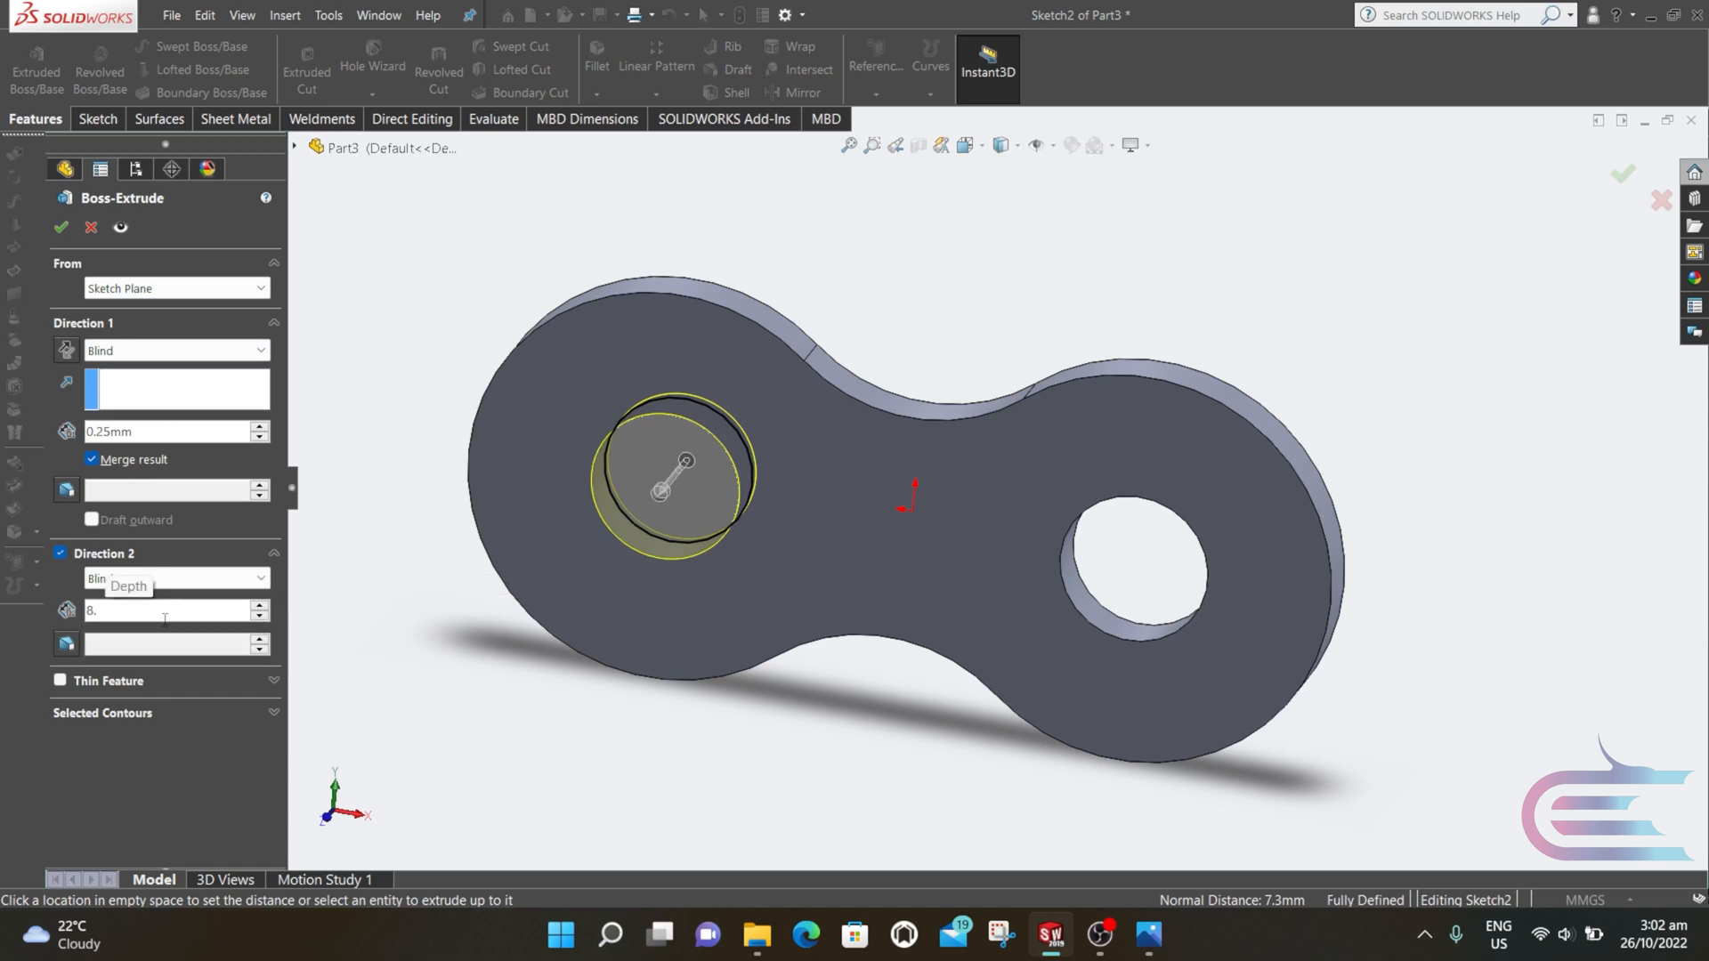
type("3")
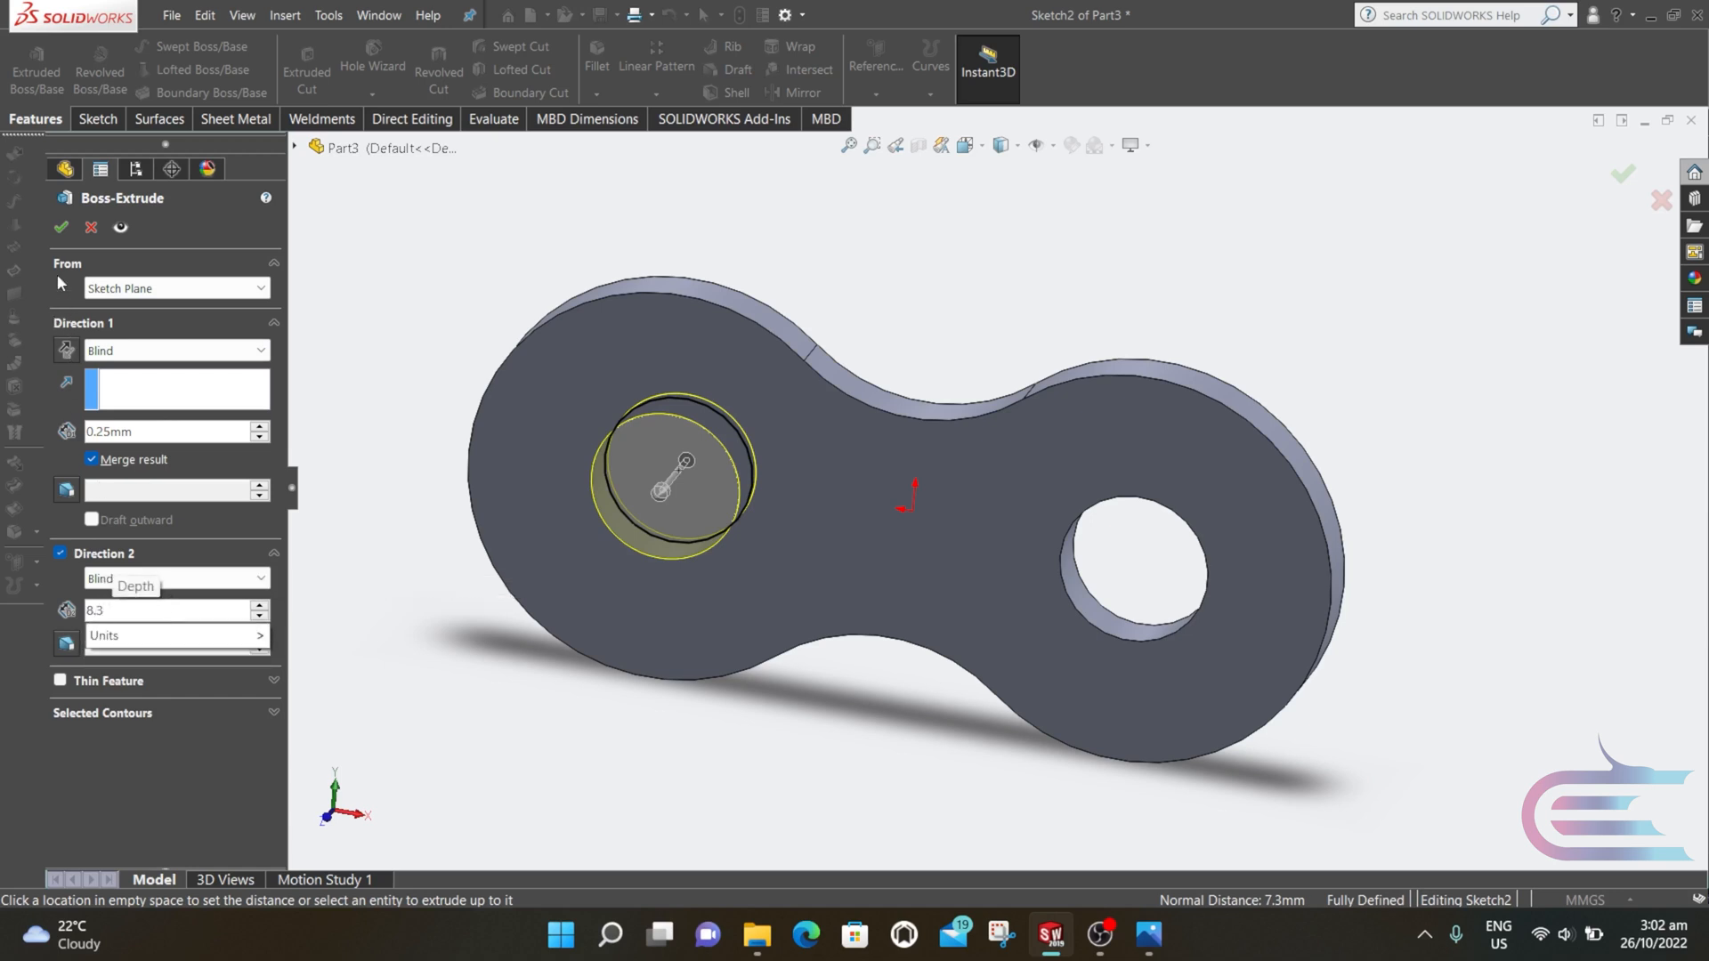
left_click(58, 229)
scroll(641, 467, "up", 2)
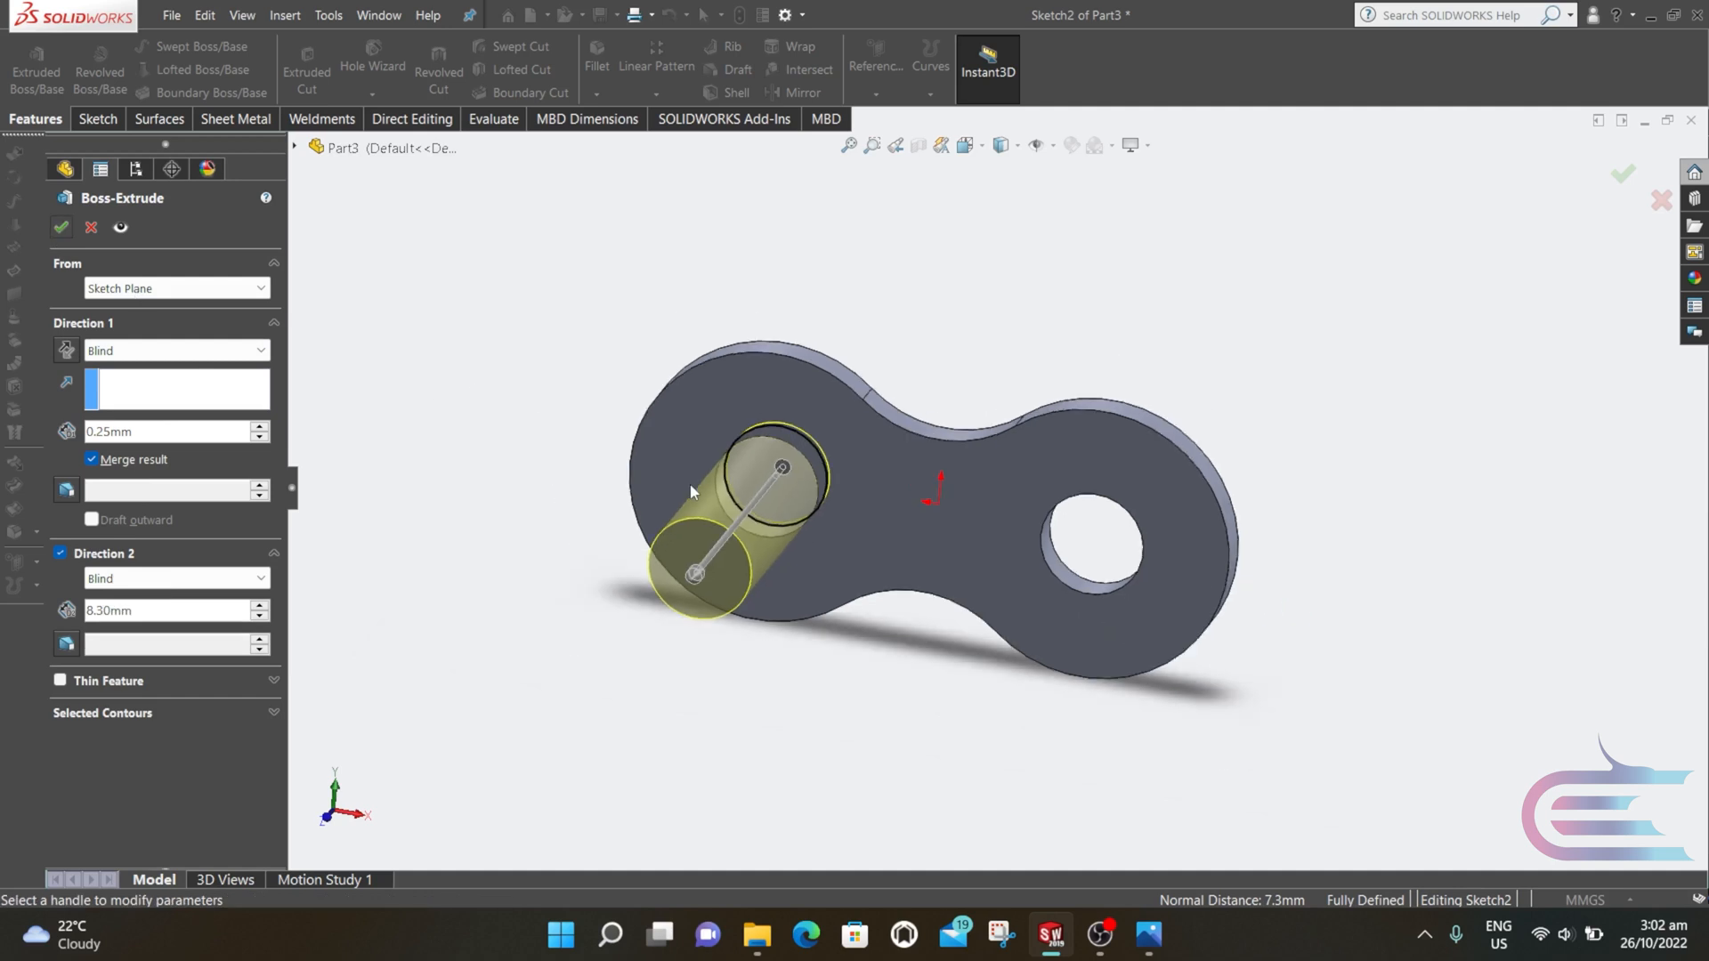
scroll(661, 475, "down", 1)
left_click(60, 228)
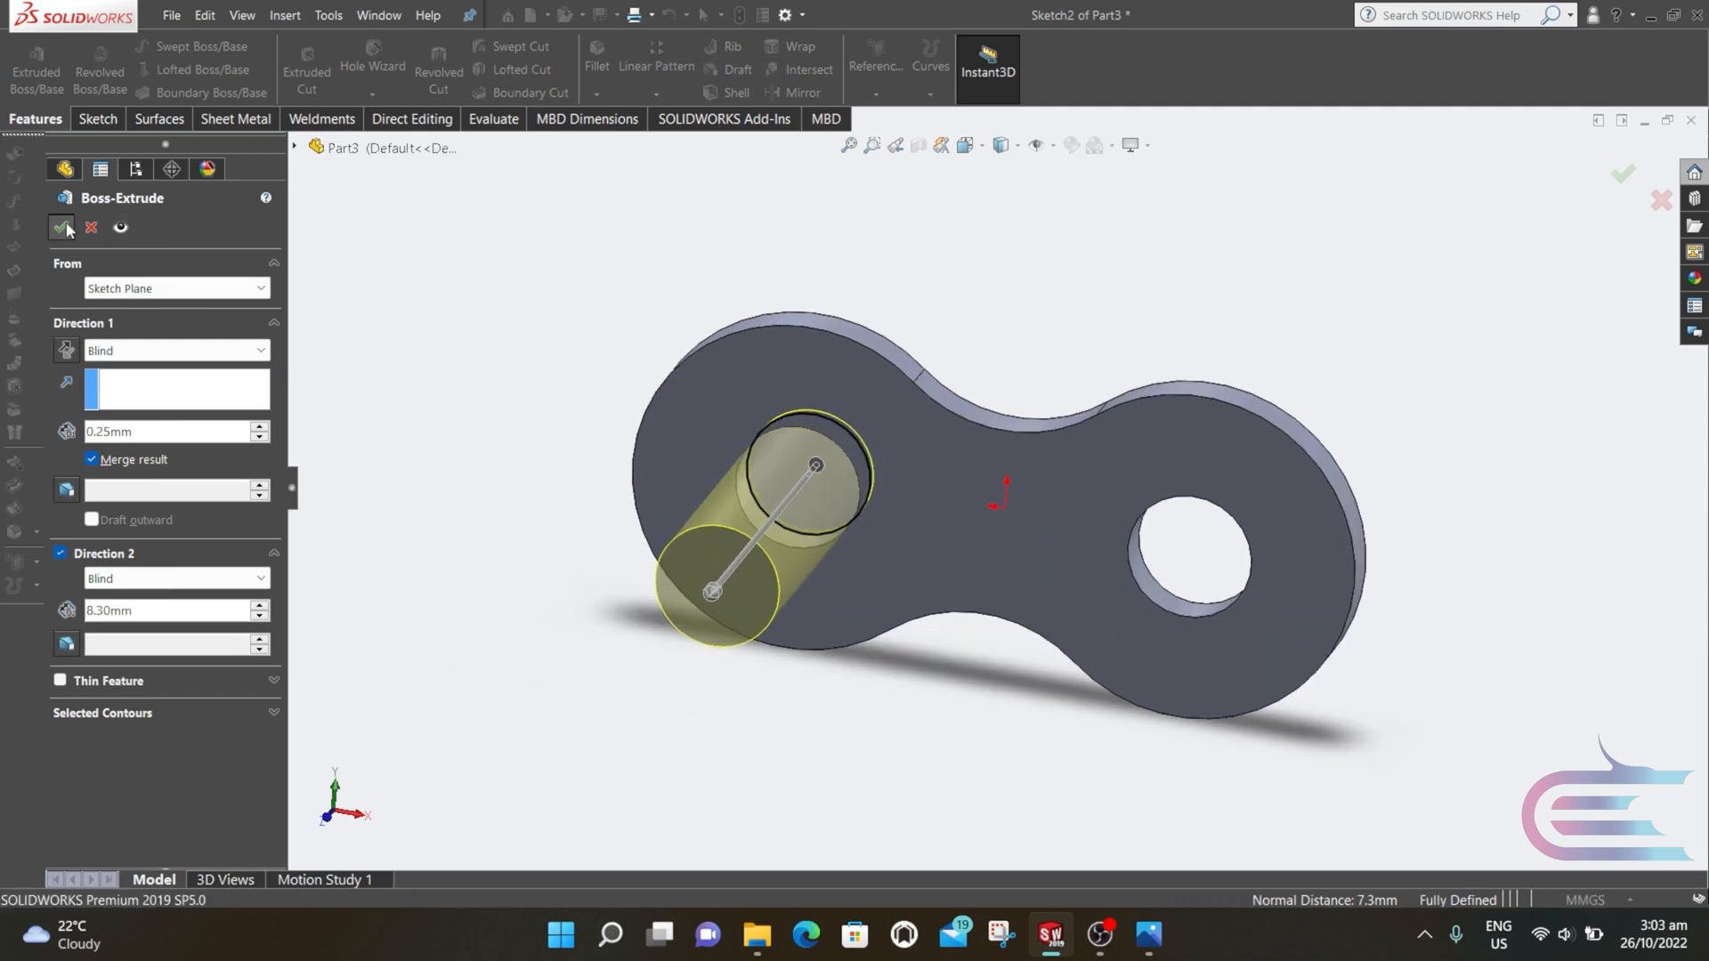
- Orient the view normal to the Top Plane and start a sketch on that plane
middle_click_drag(518, 326, 462, 645)
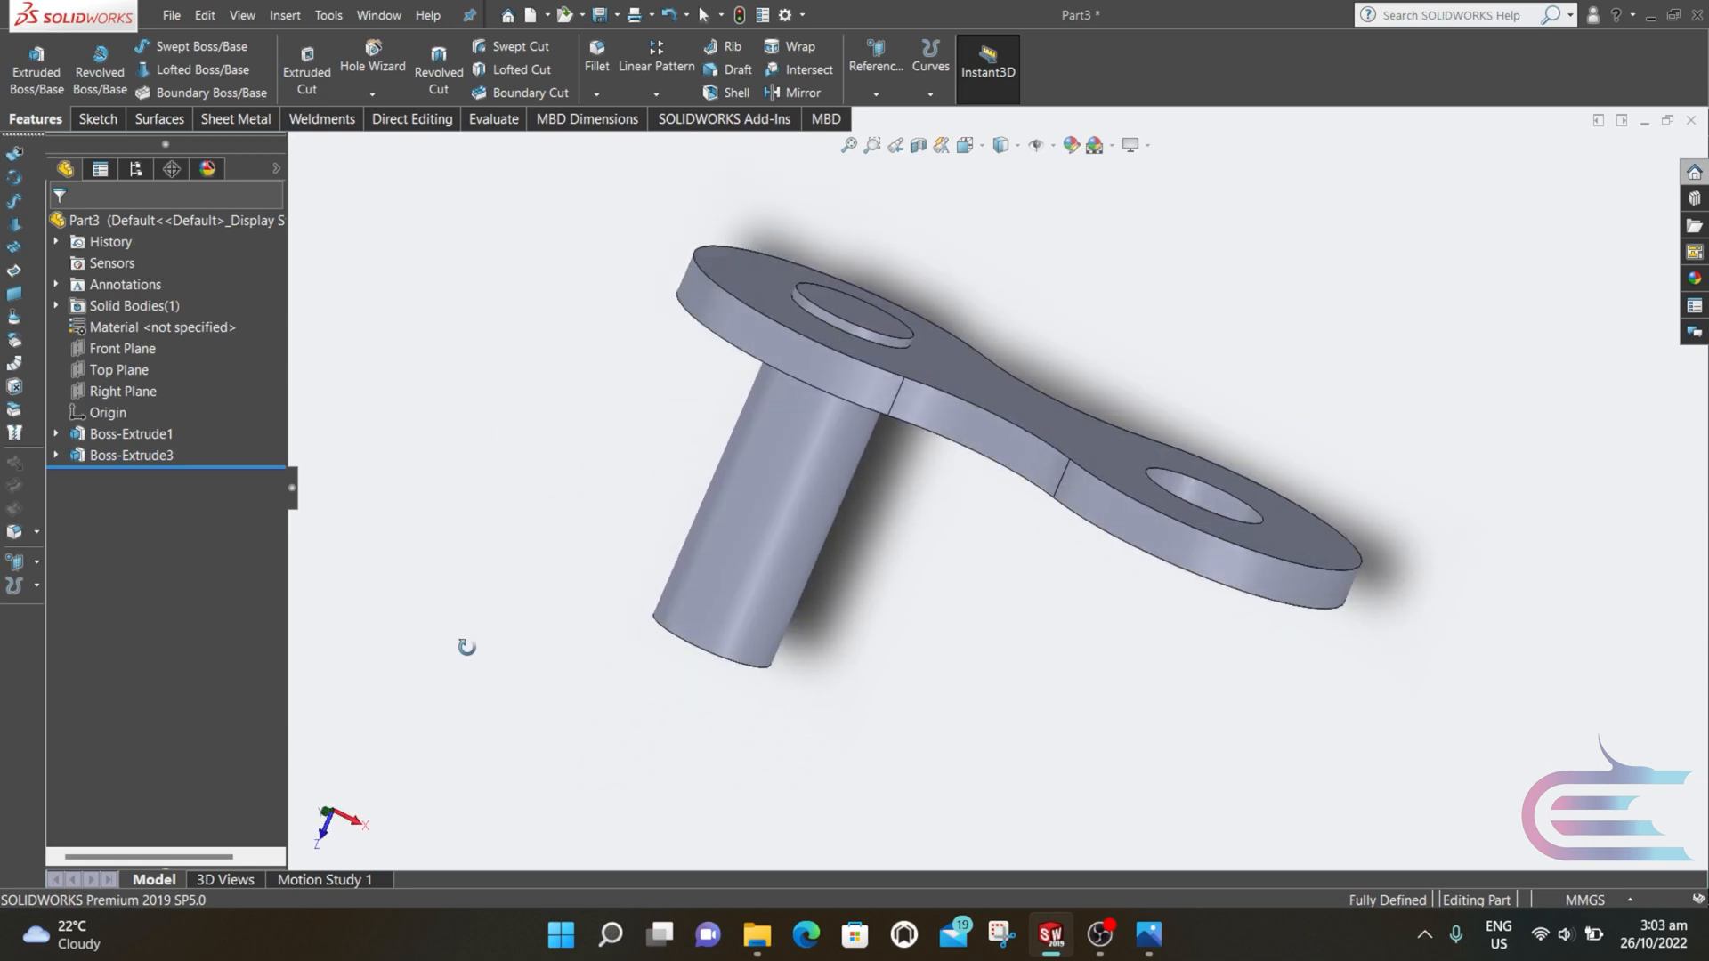
right_click(143, 372)
left_click(237, 344)
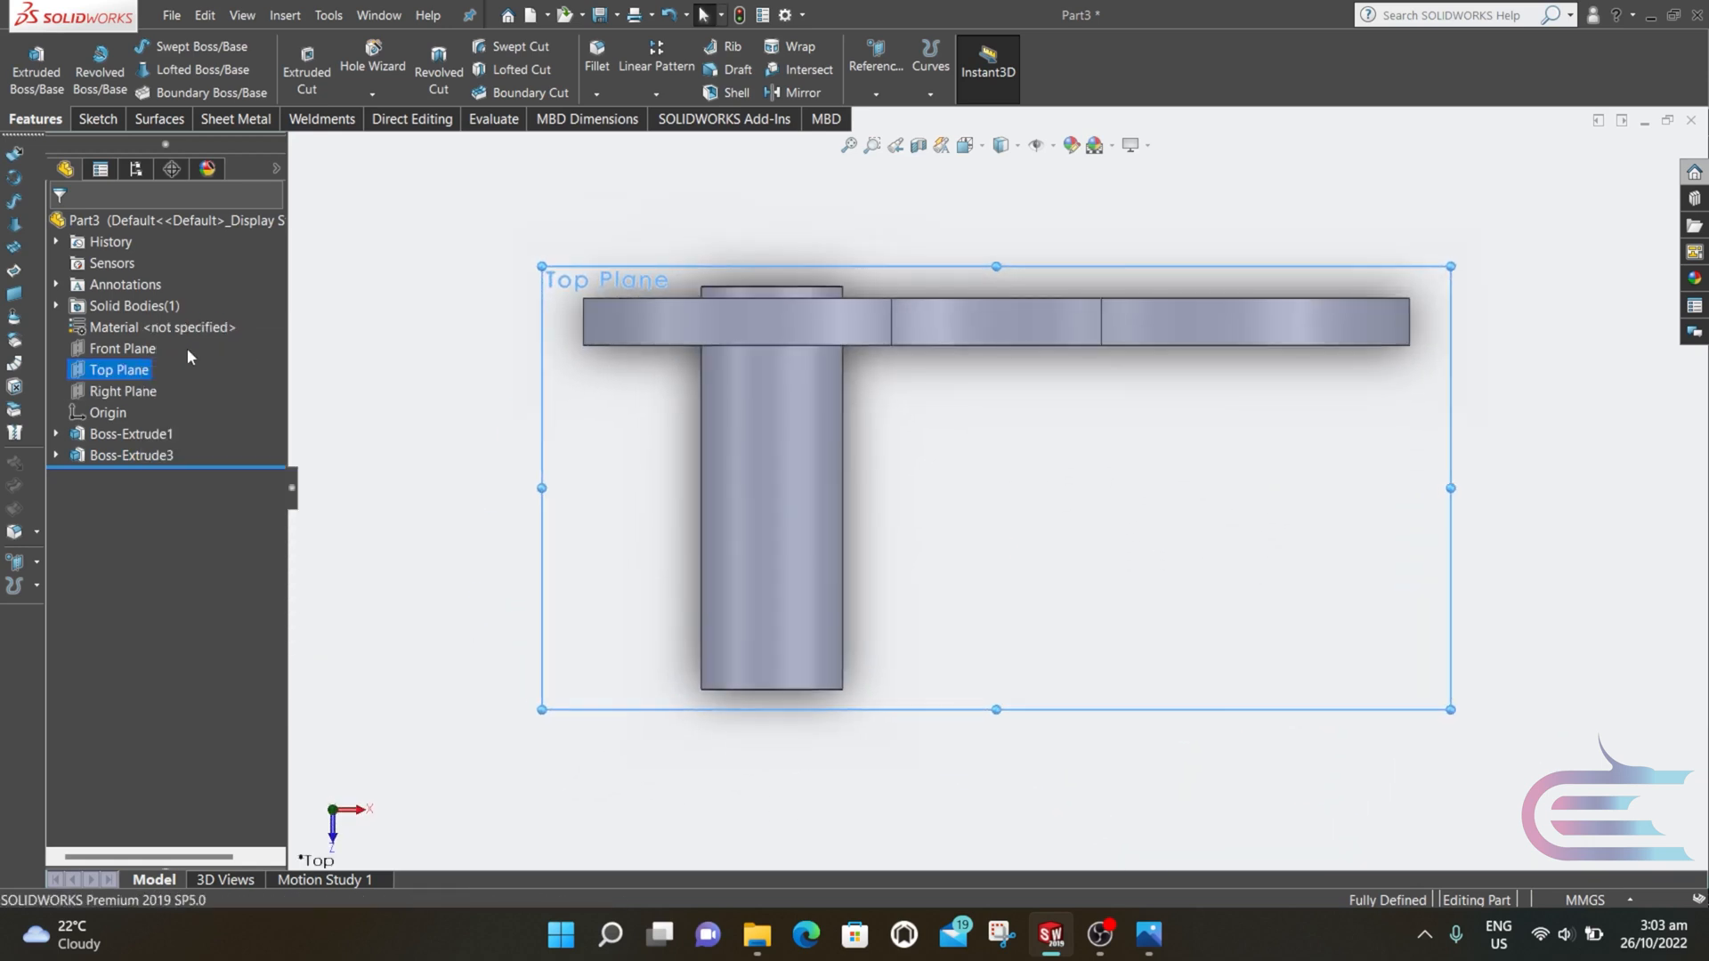
right_click(128, 373)
left_click(144, 348)
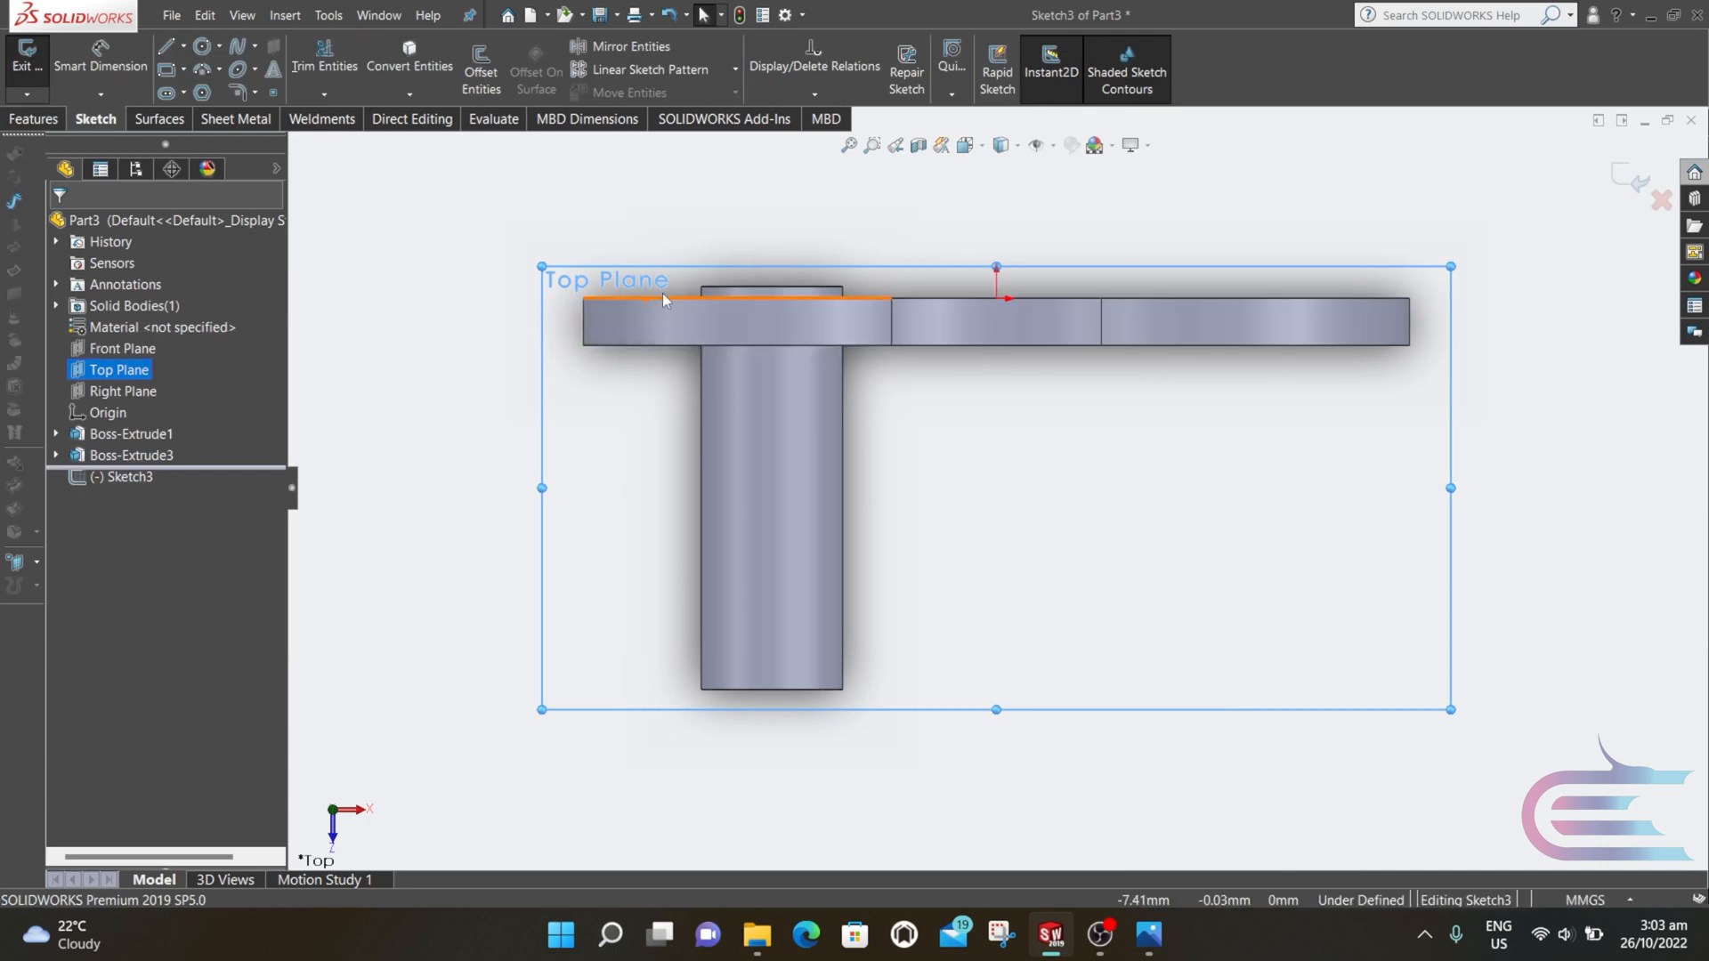
- Sketch a vertical line about 1.42 mm long upward on the pin's axis and a horizontal line about 1.97 mm long from its upper end
scroll(797, 269, "down", 2)
scroll(797, 271, "down", 1)
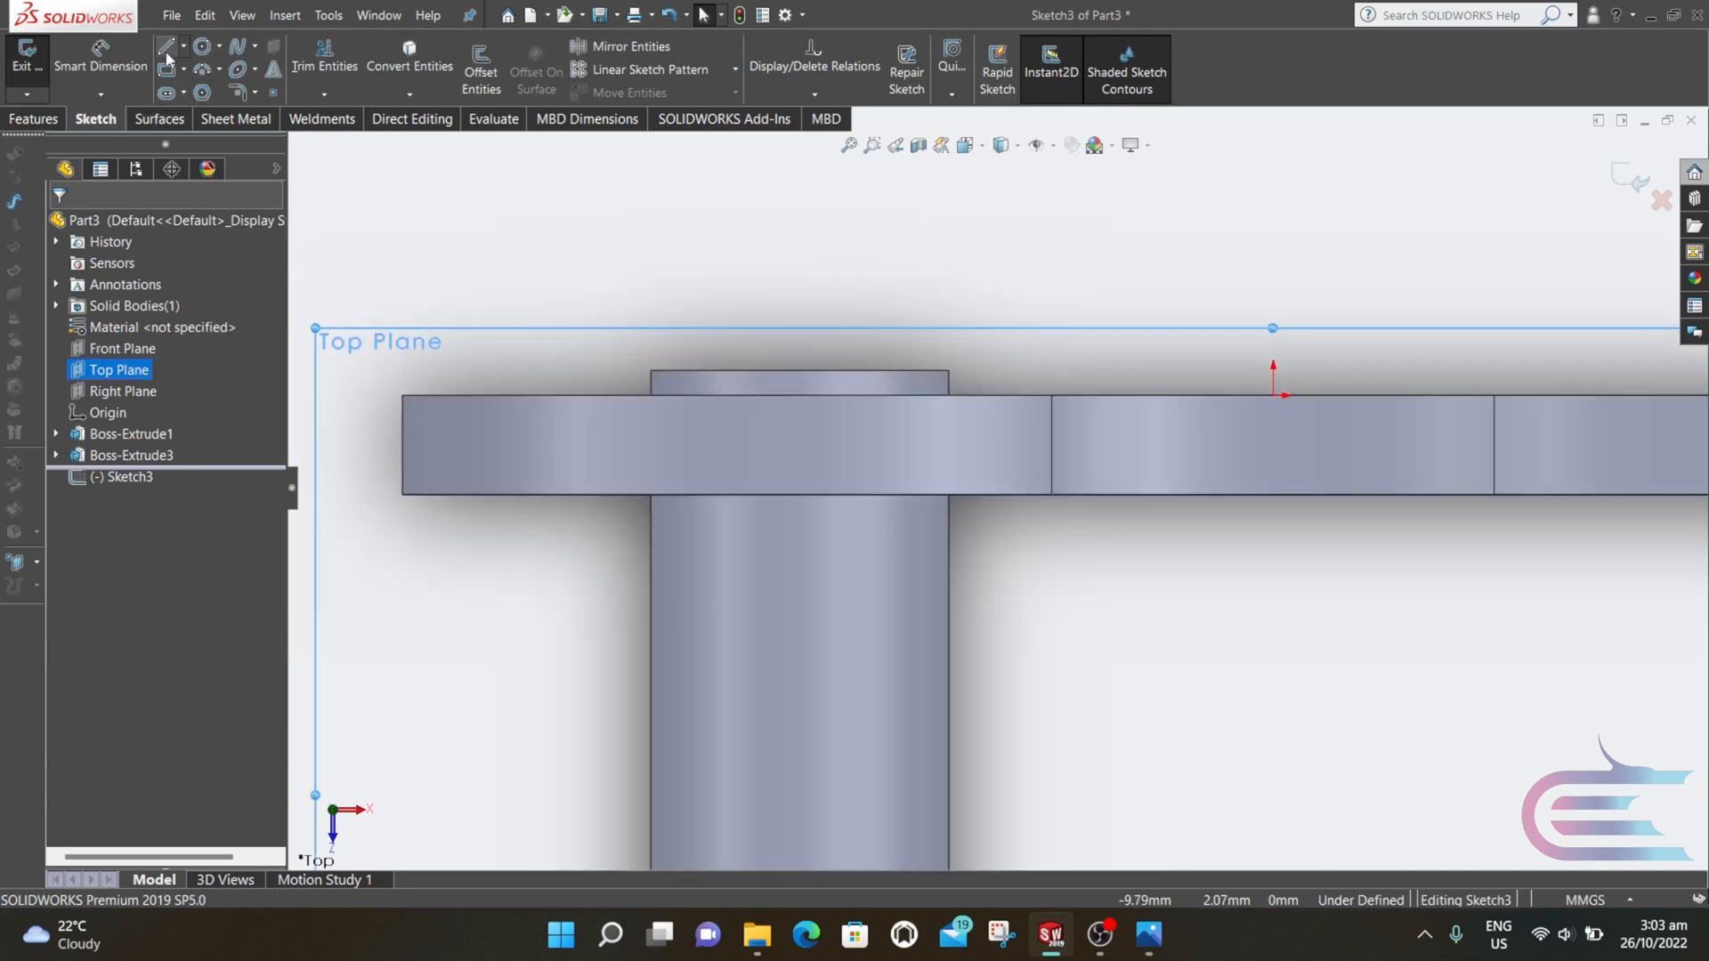
key("l")
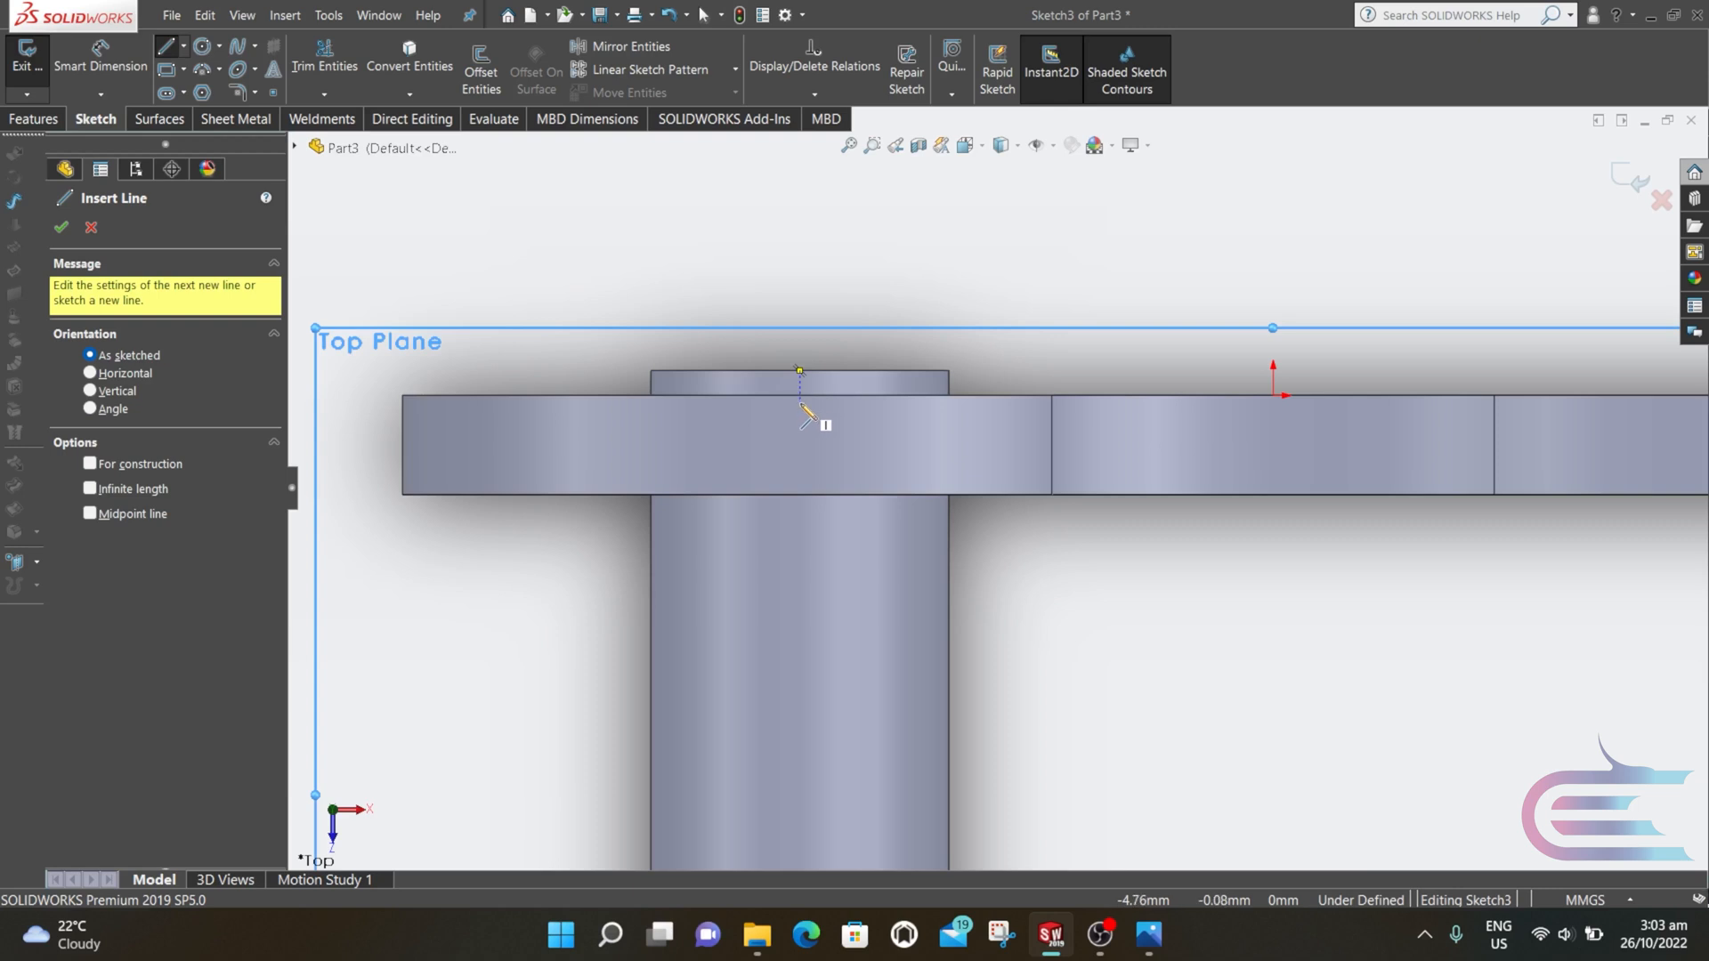
left_click(799, 370)
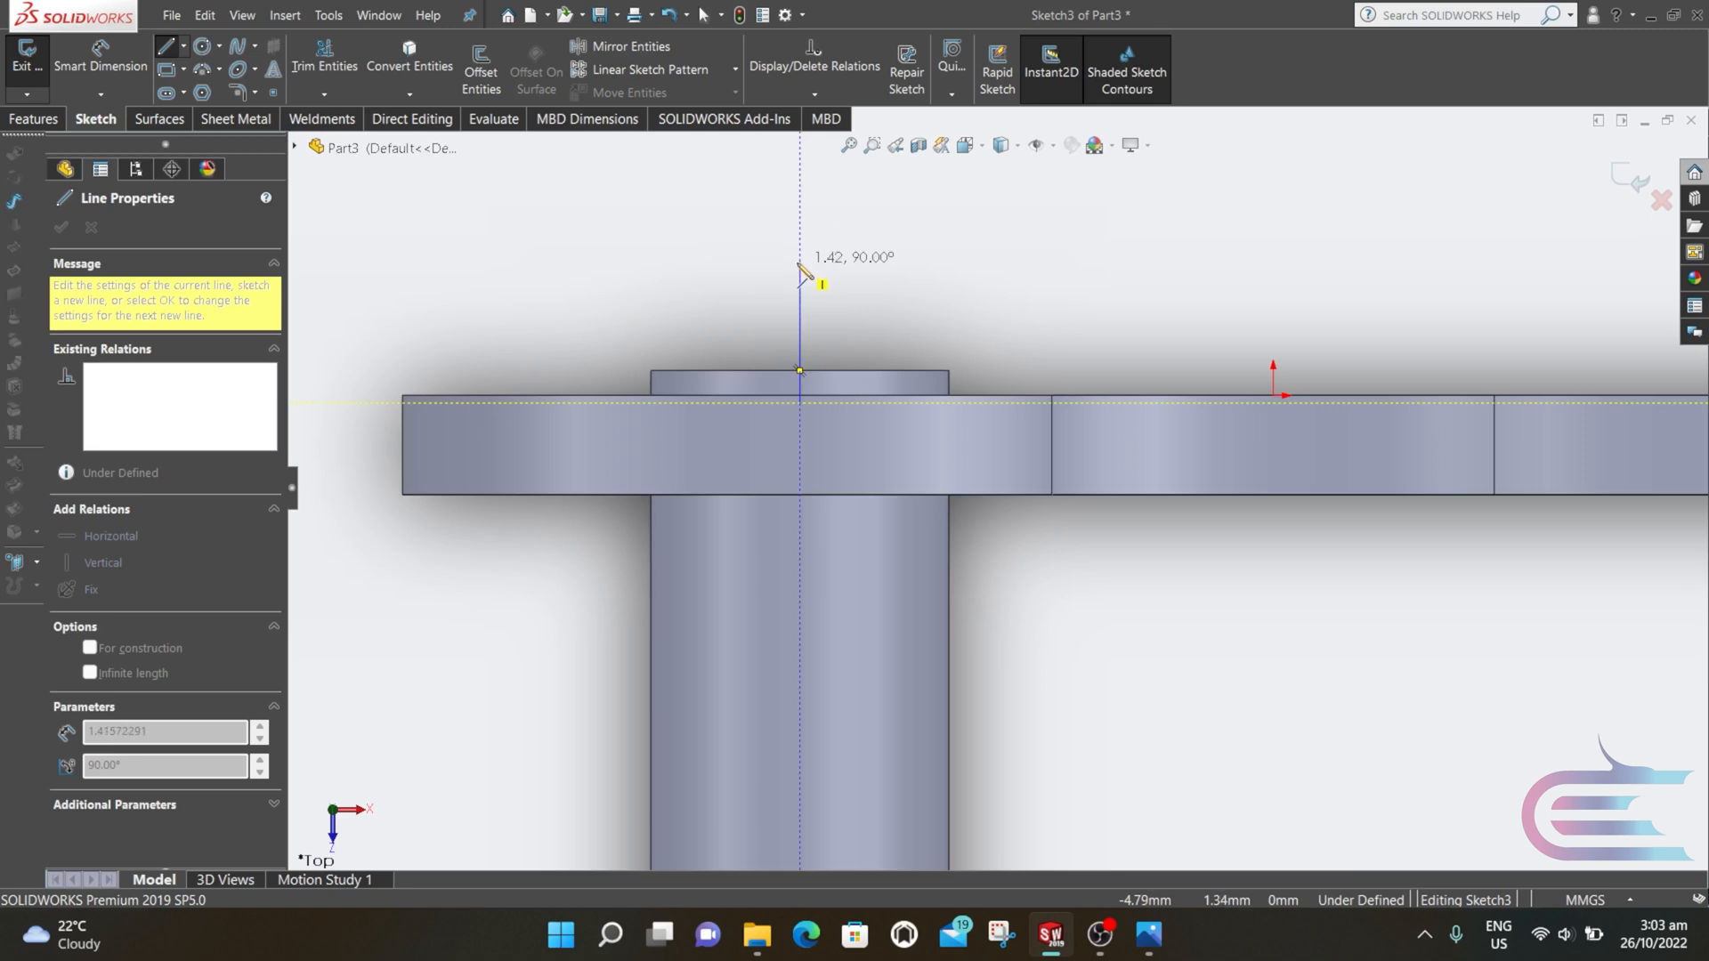
left_click(799, 262)
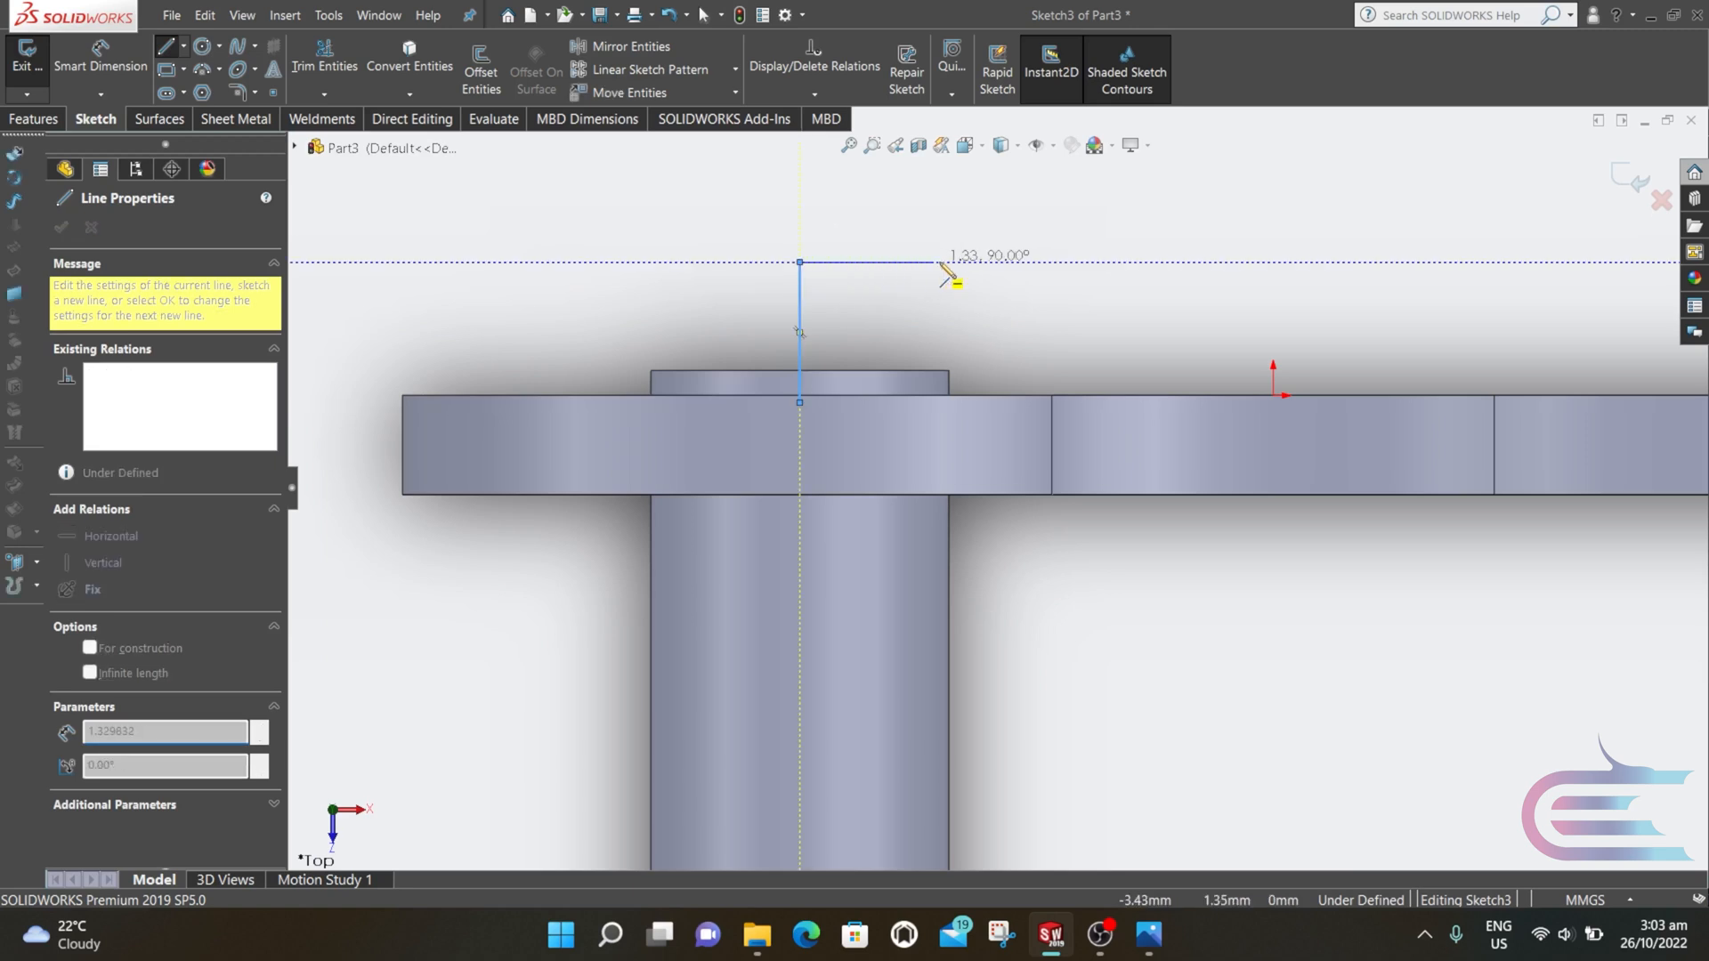
double_click(995, 263)
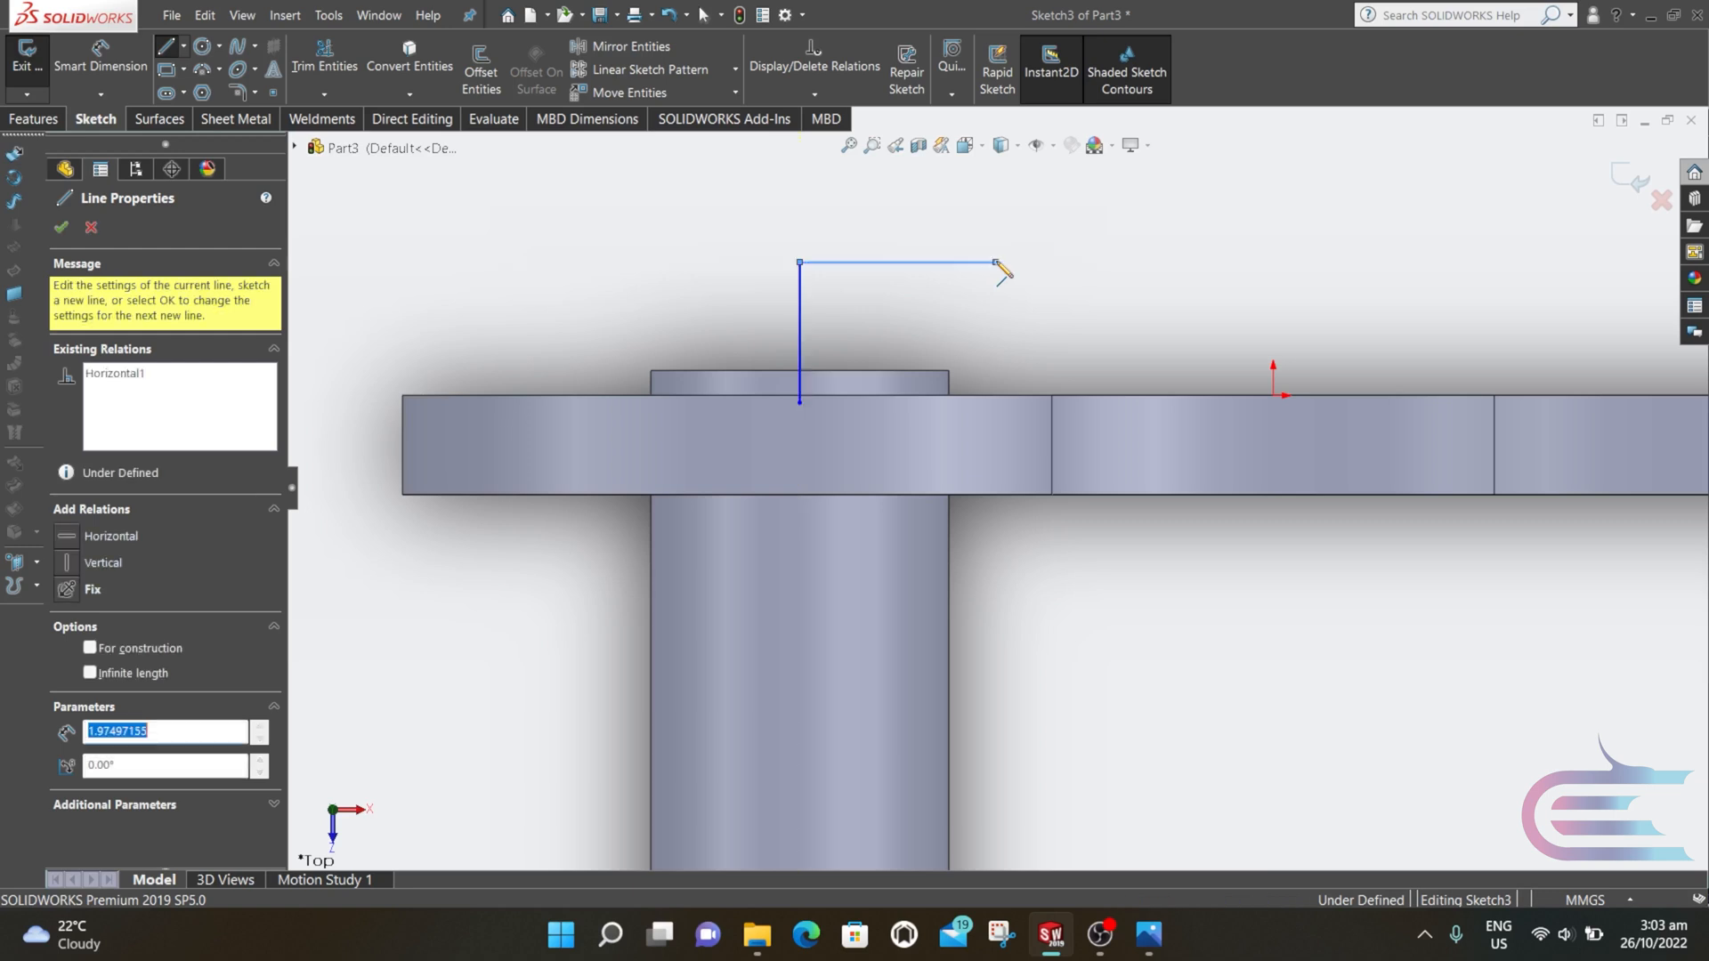
key("Escape")
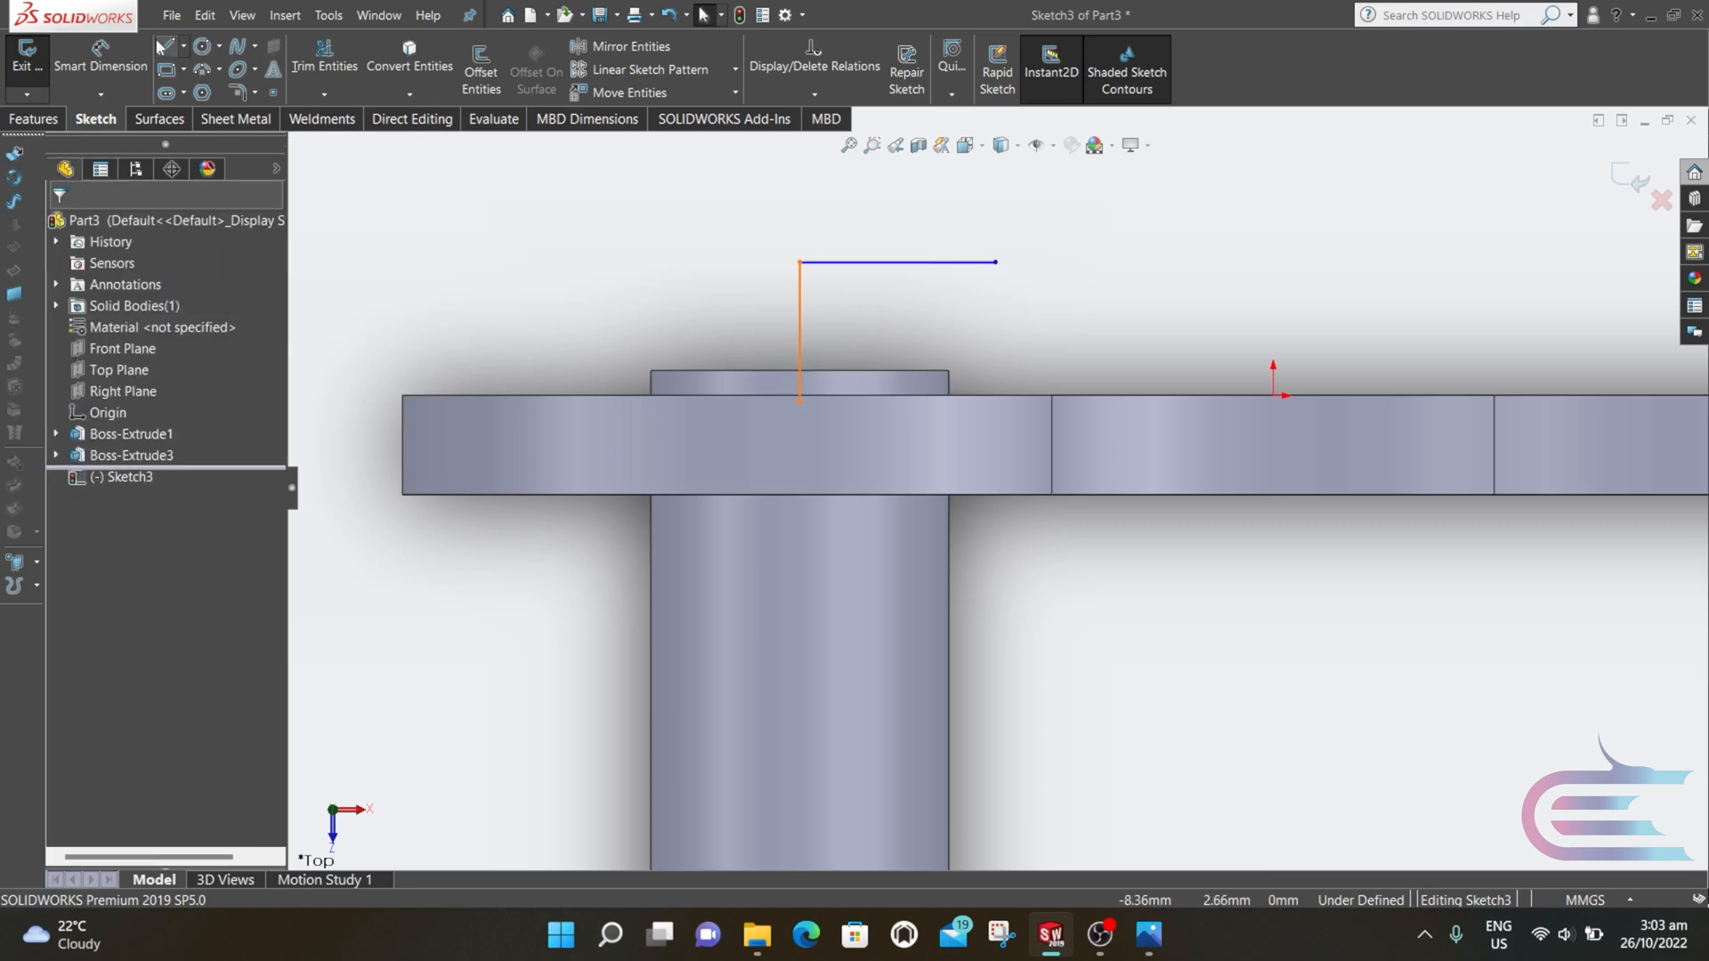
- Dimension the vertical line on the pin's axis to 1.35 mm
left_click(120, 69)
left_click(802, 351)
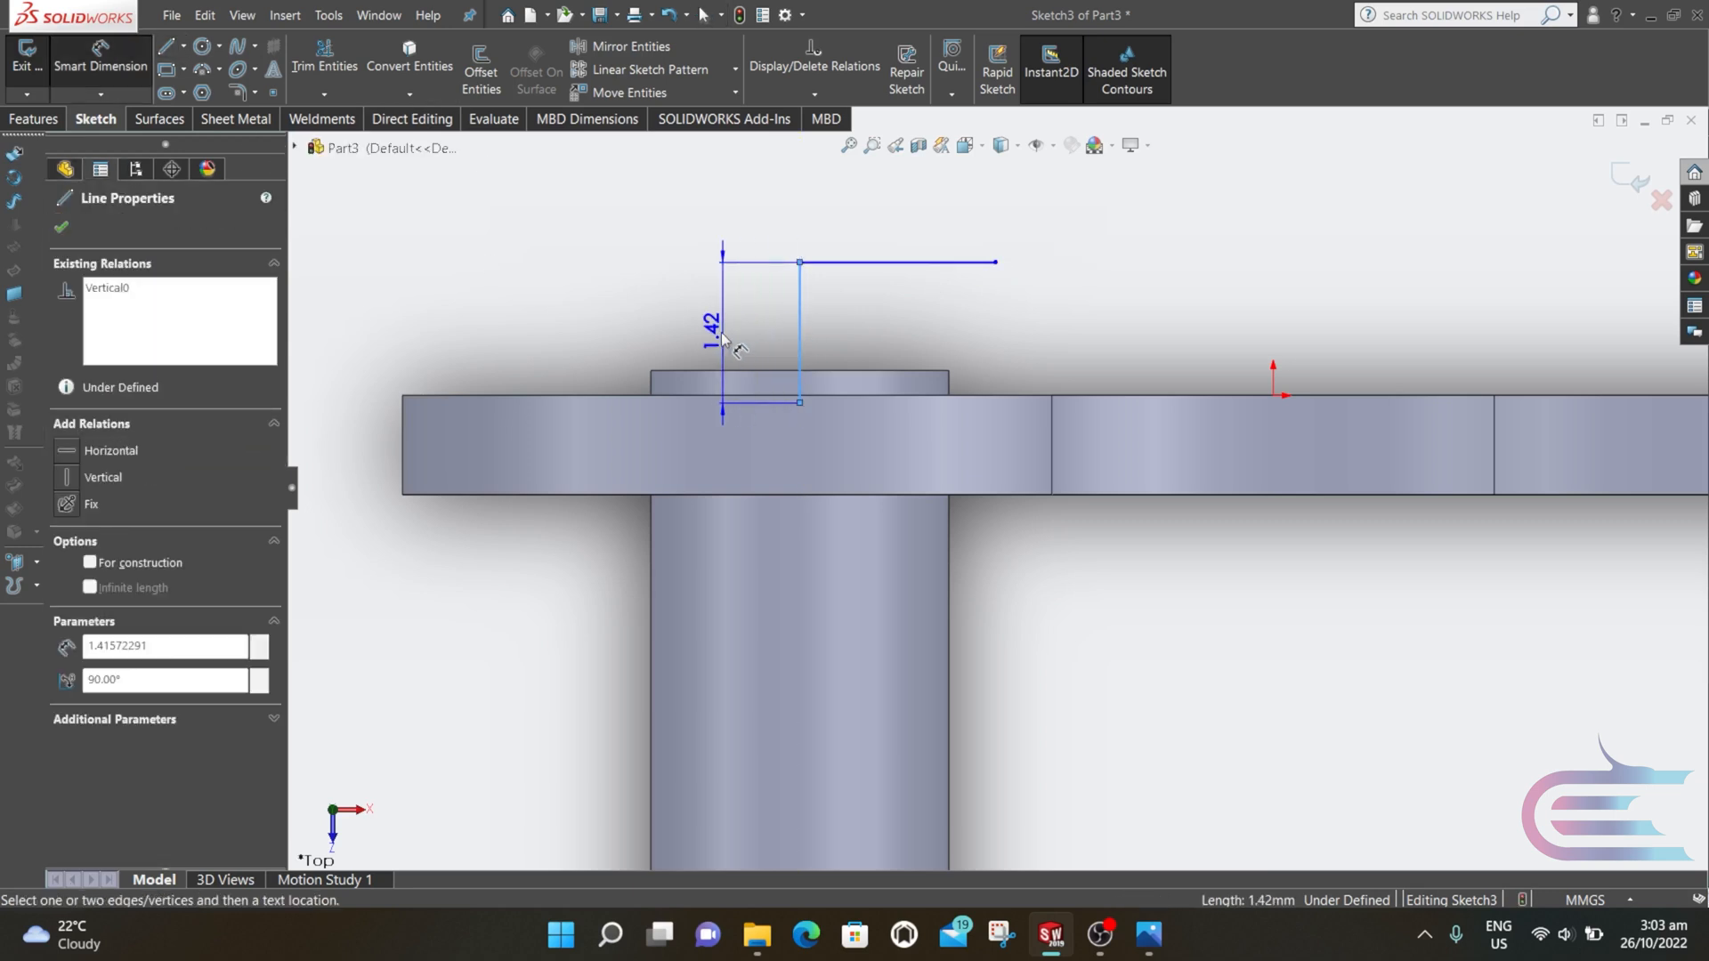
left_click(721, 337)
type("1")
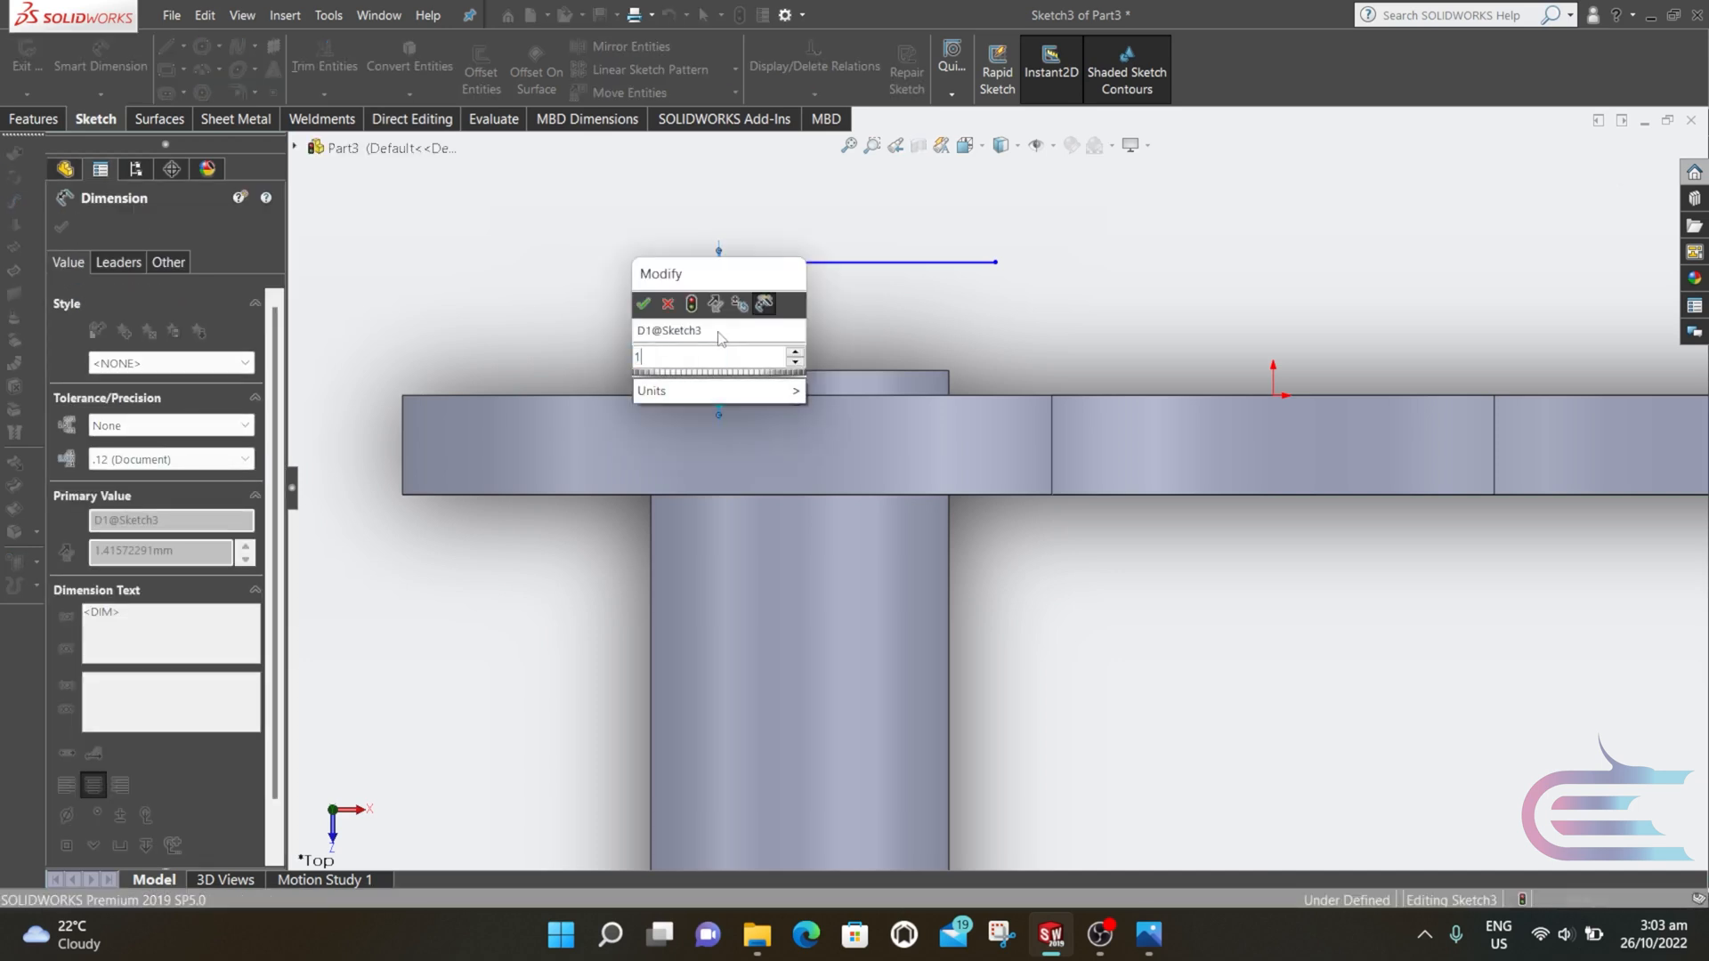
type(".3")
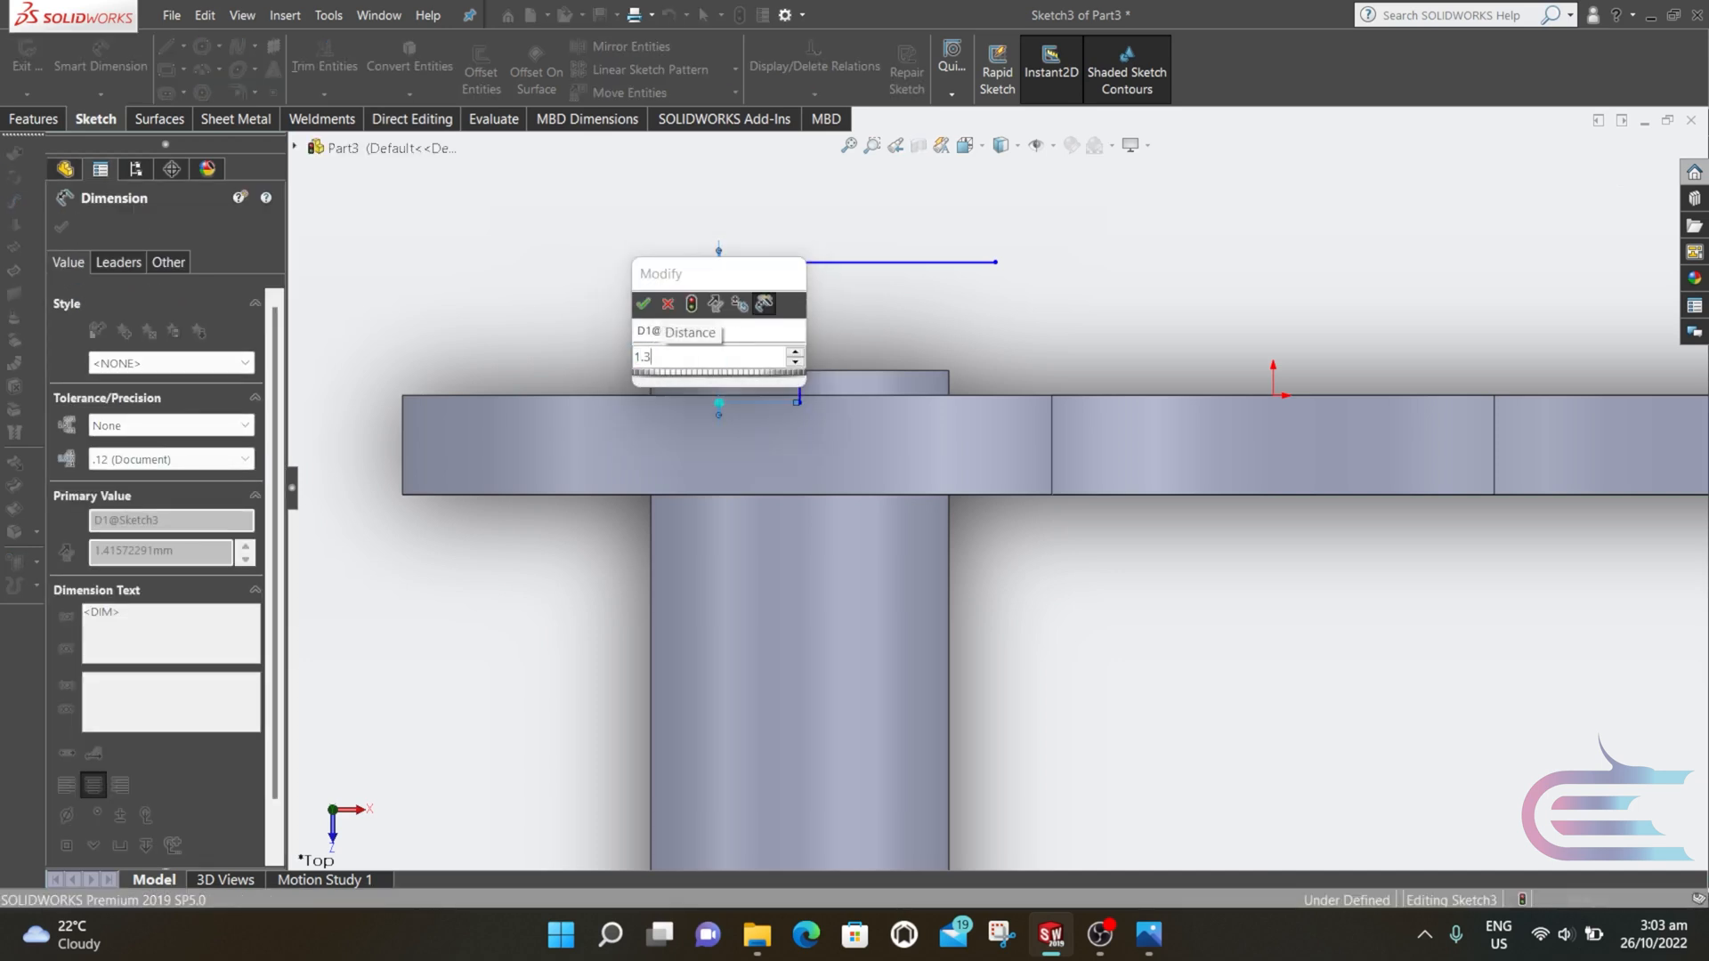
type("5")
key("Return")
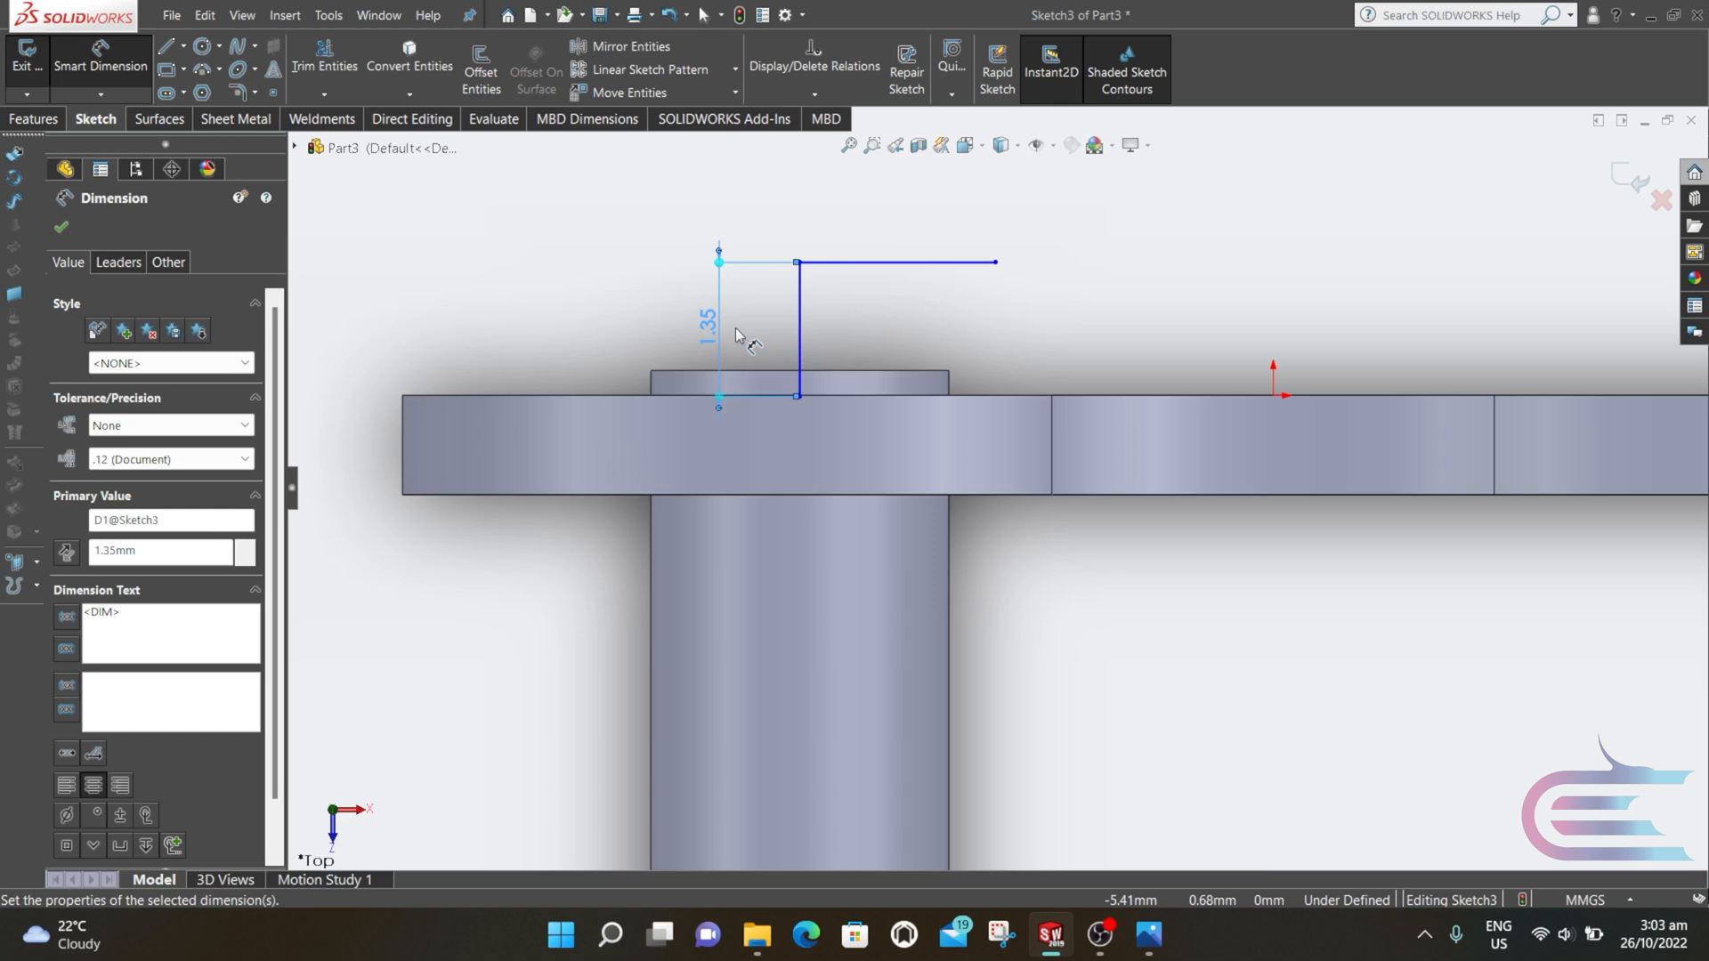
- Dimension the horizontal line above the pin to 3.2 mm
left_click(874, 263)
left_click(888, 223)
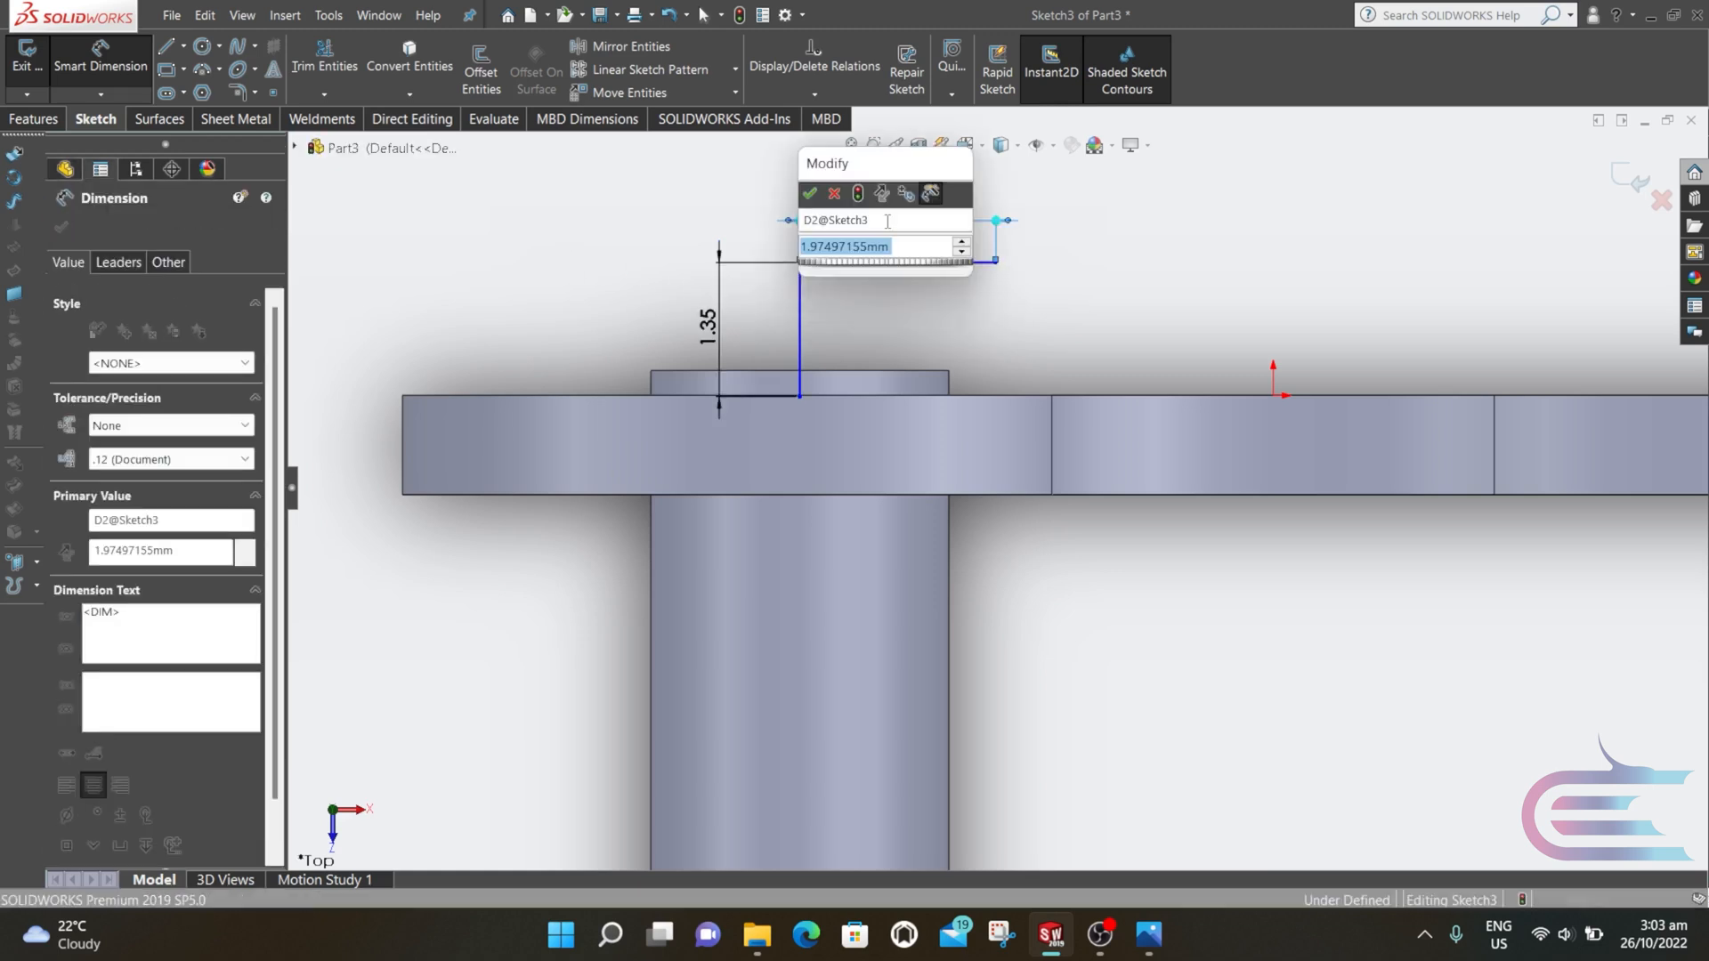
type("3.2")
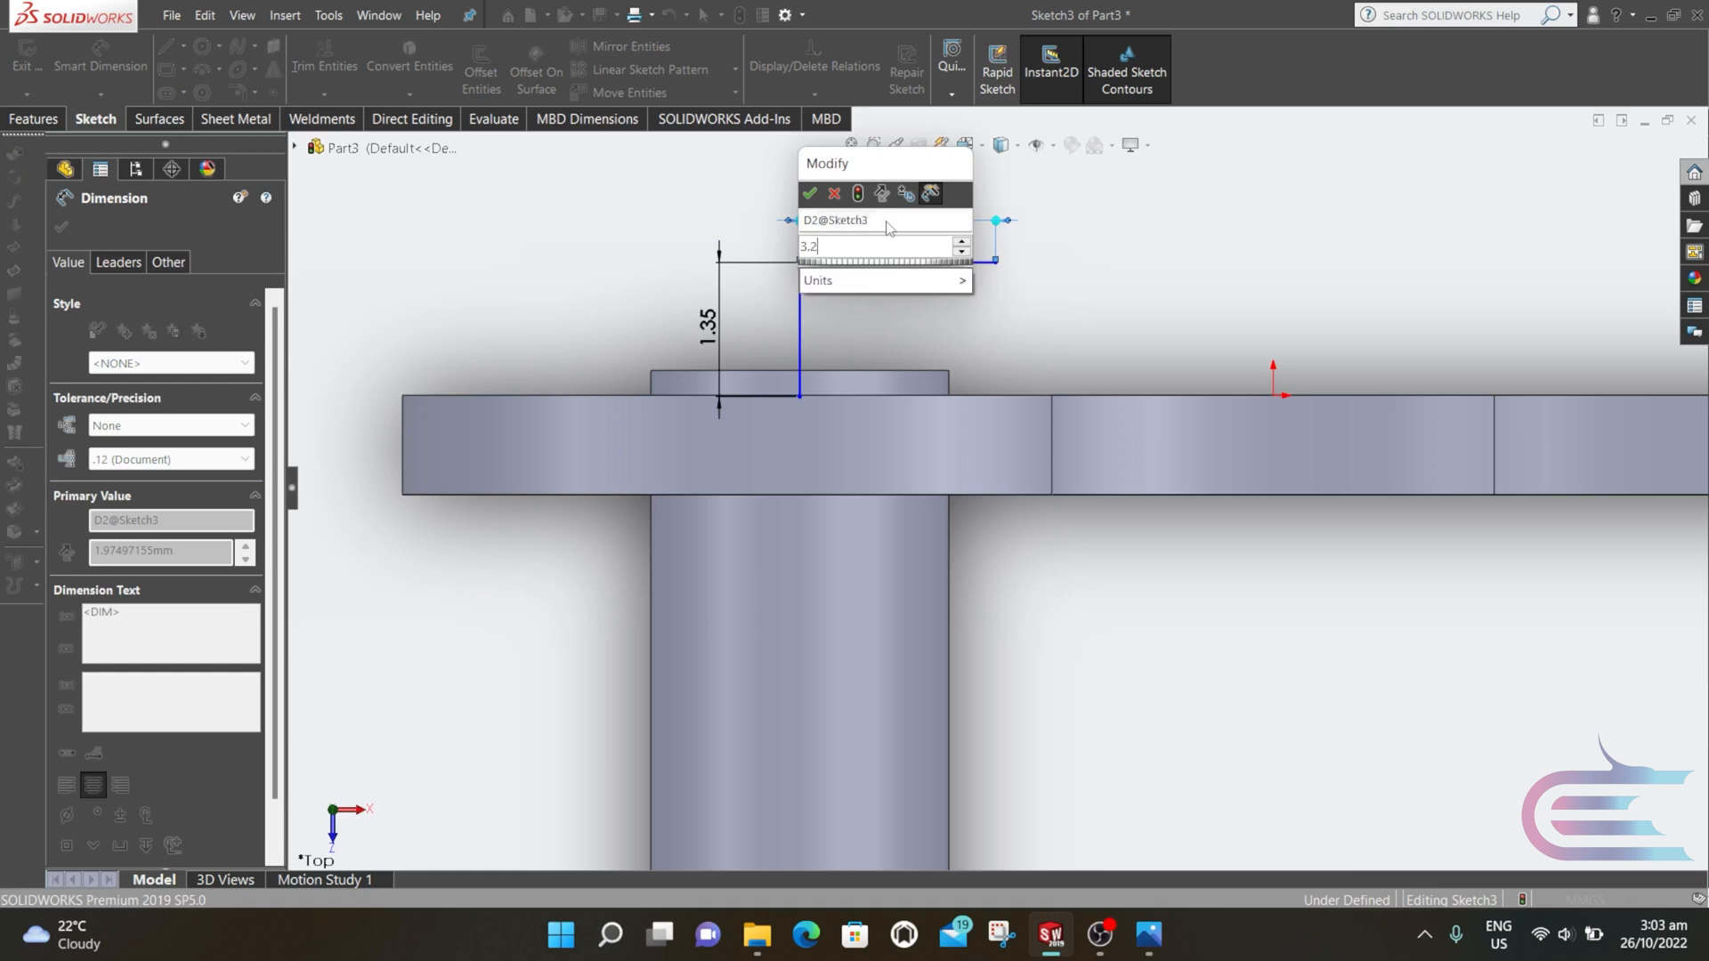
key("Return")
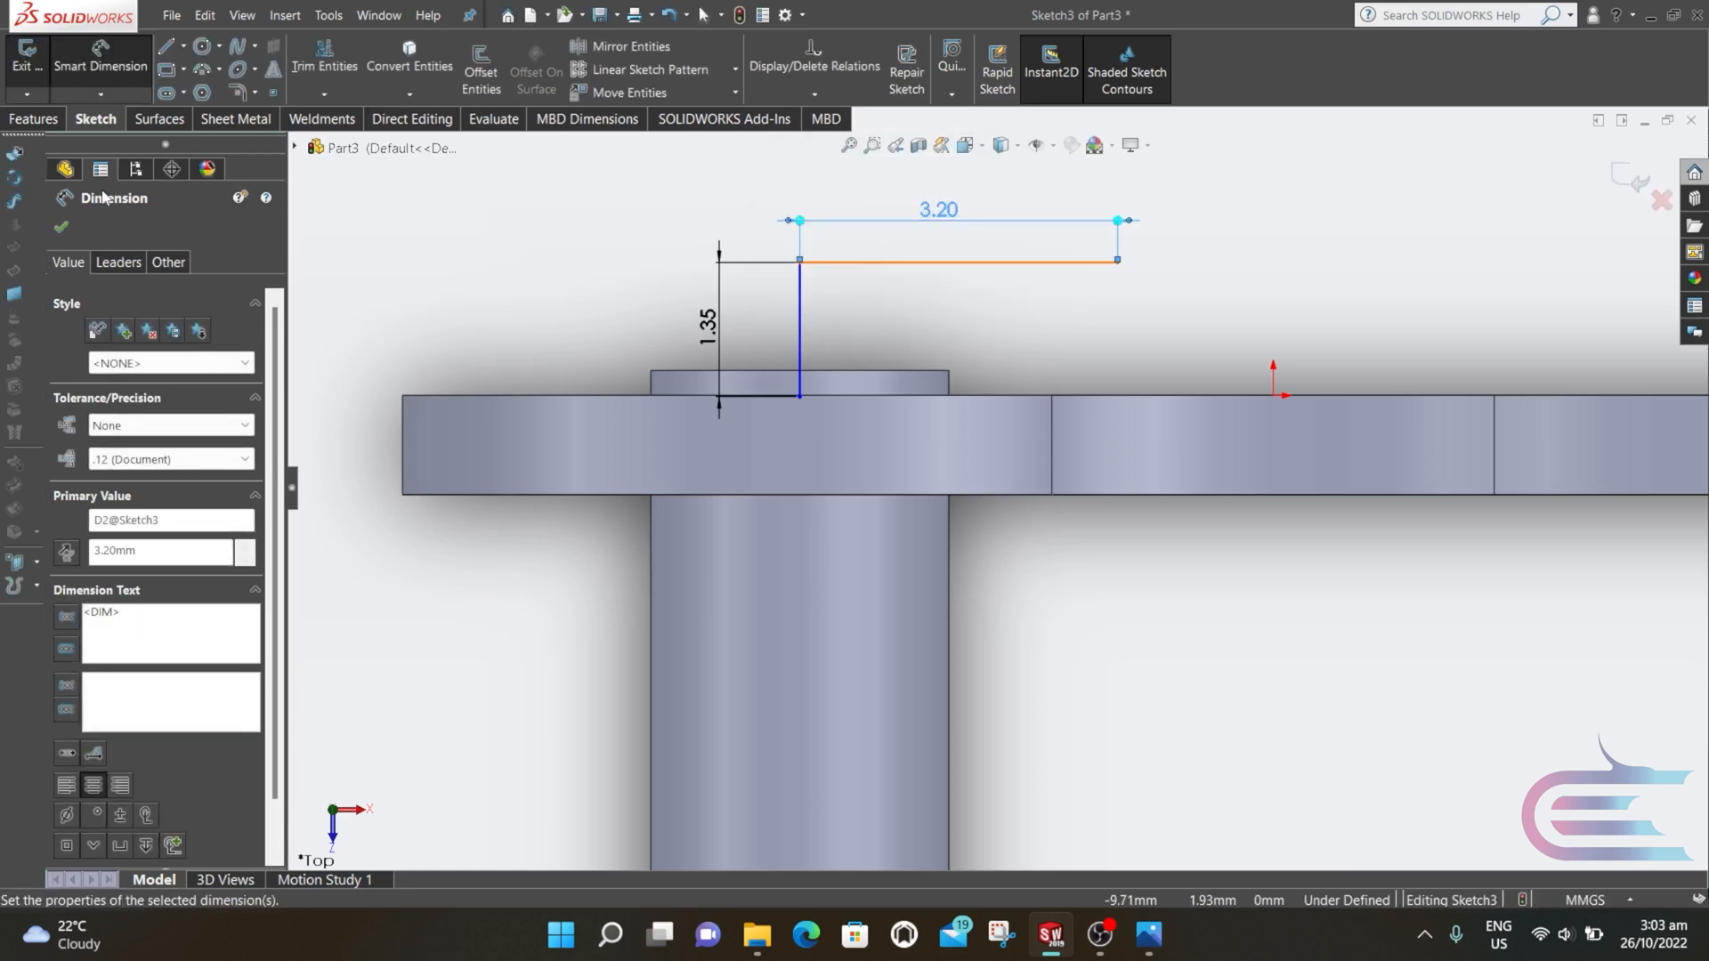
- Close the profile with a 3-point arc of about 5.33 mm radius between the free ends of the vertical and horizontal lines
left_click(202, 69)
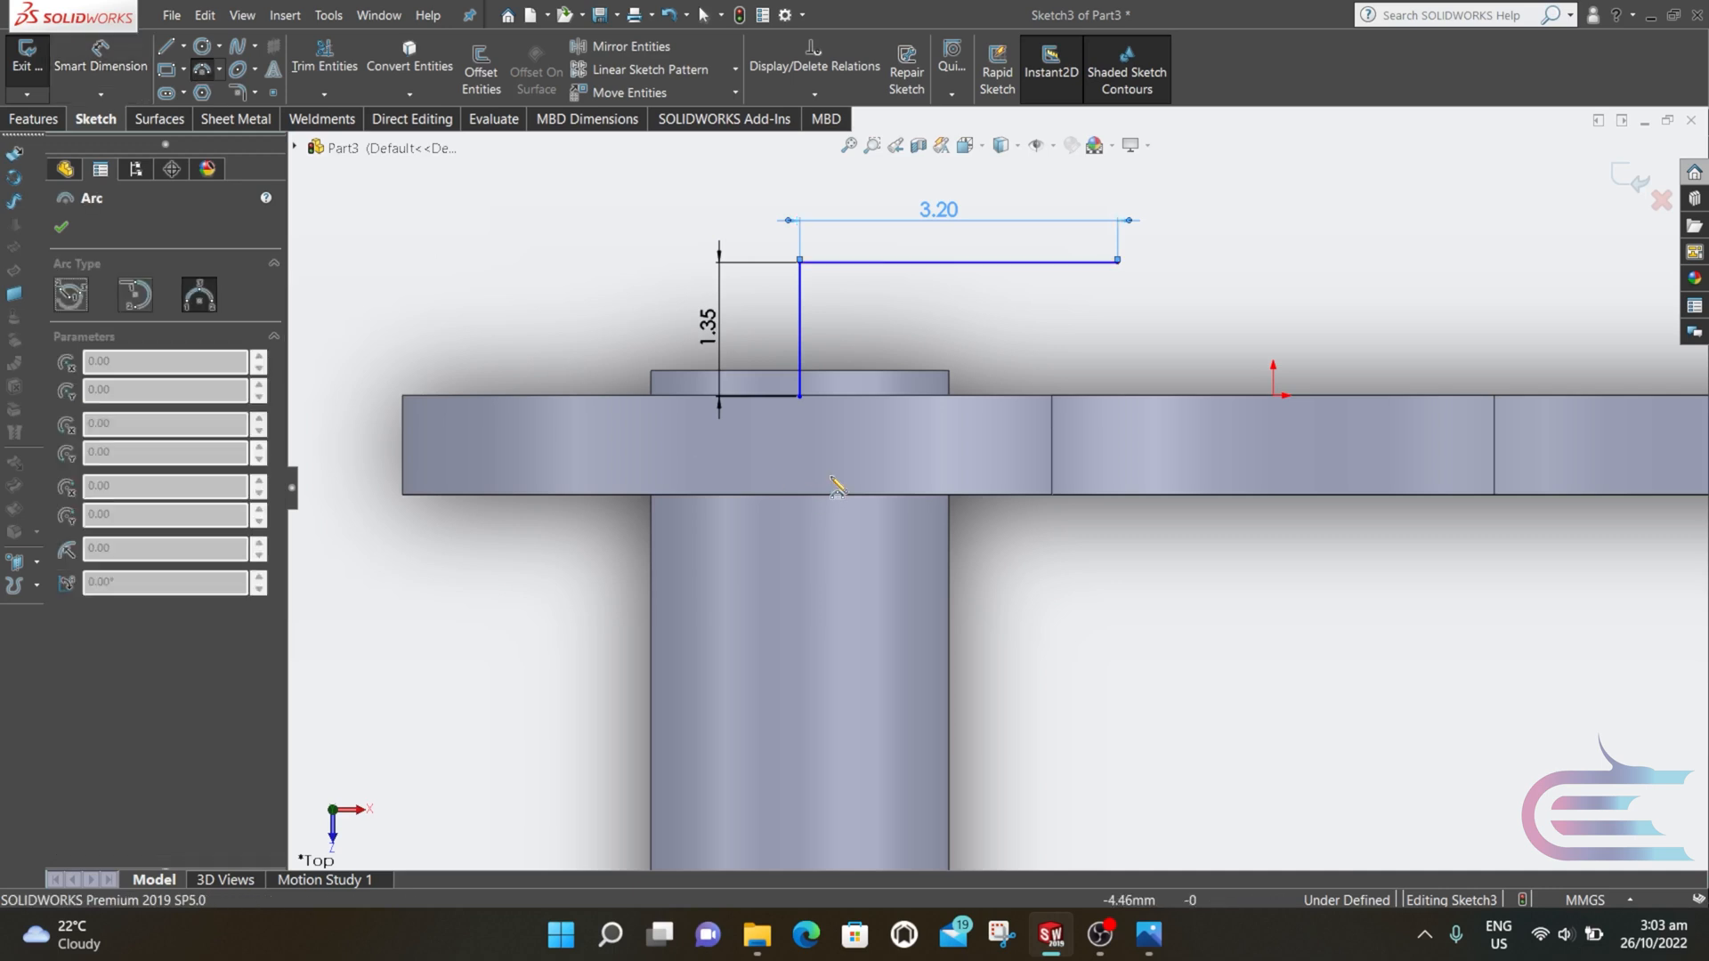
left_click(799, 394)
left_click(1118, 263)
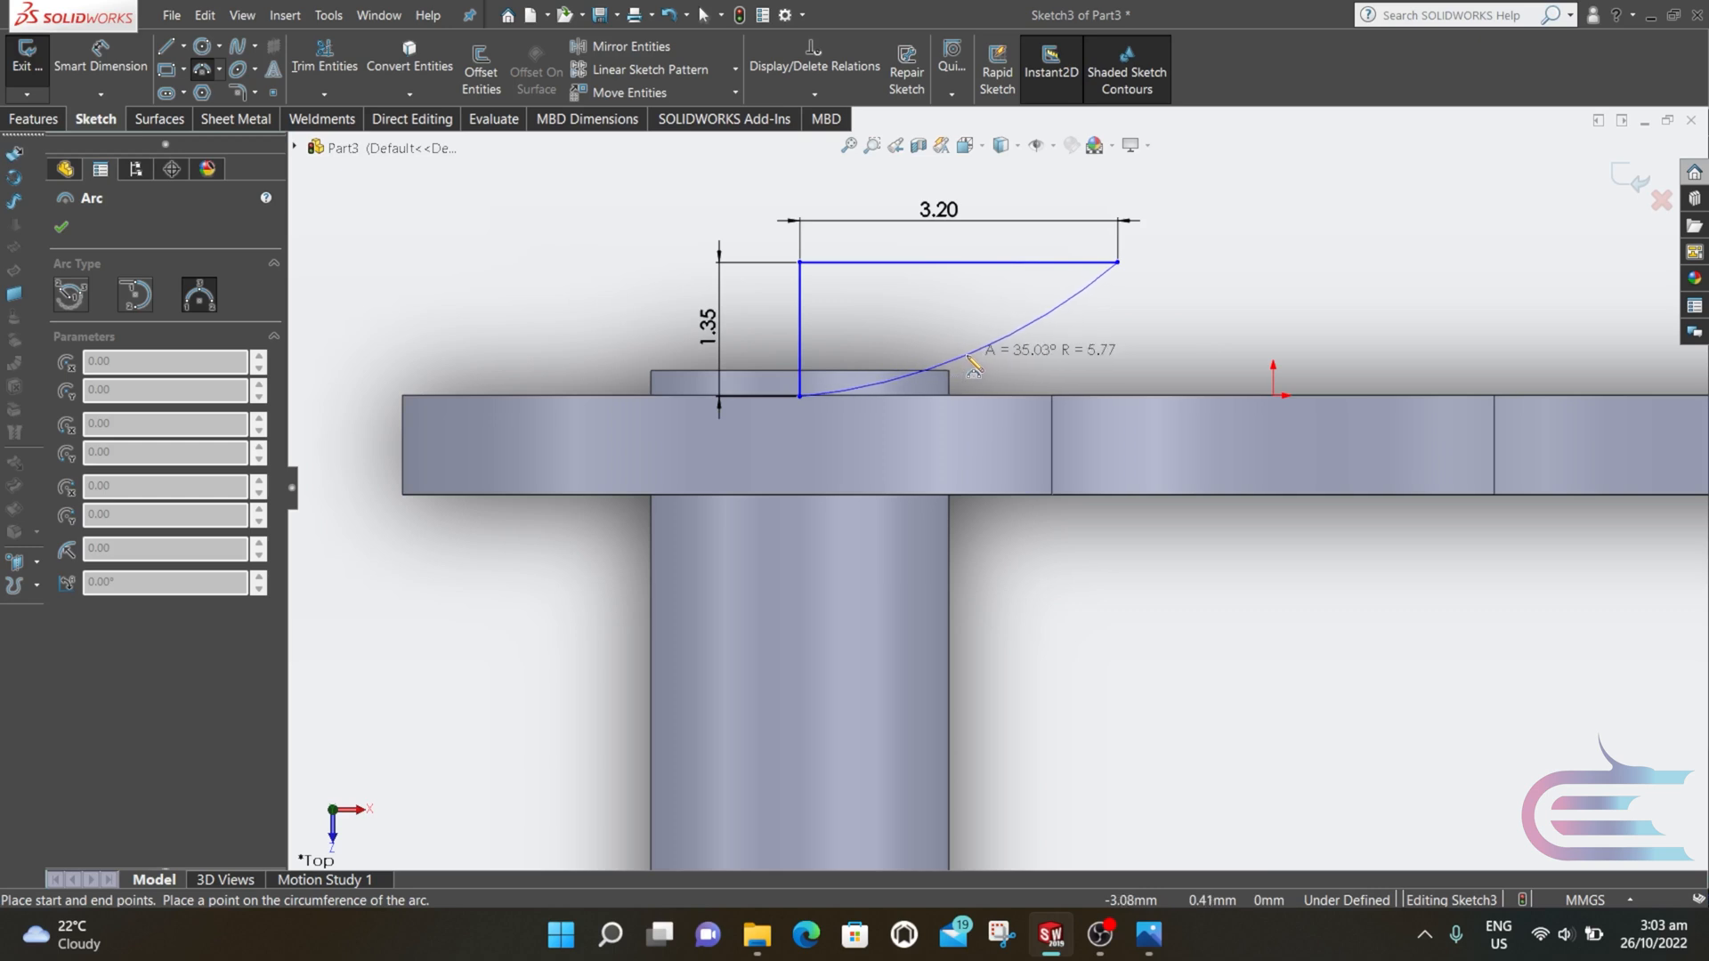
left_click(971, 359)
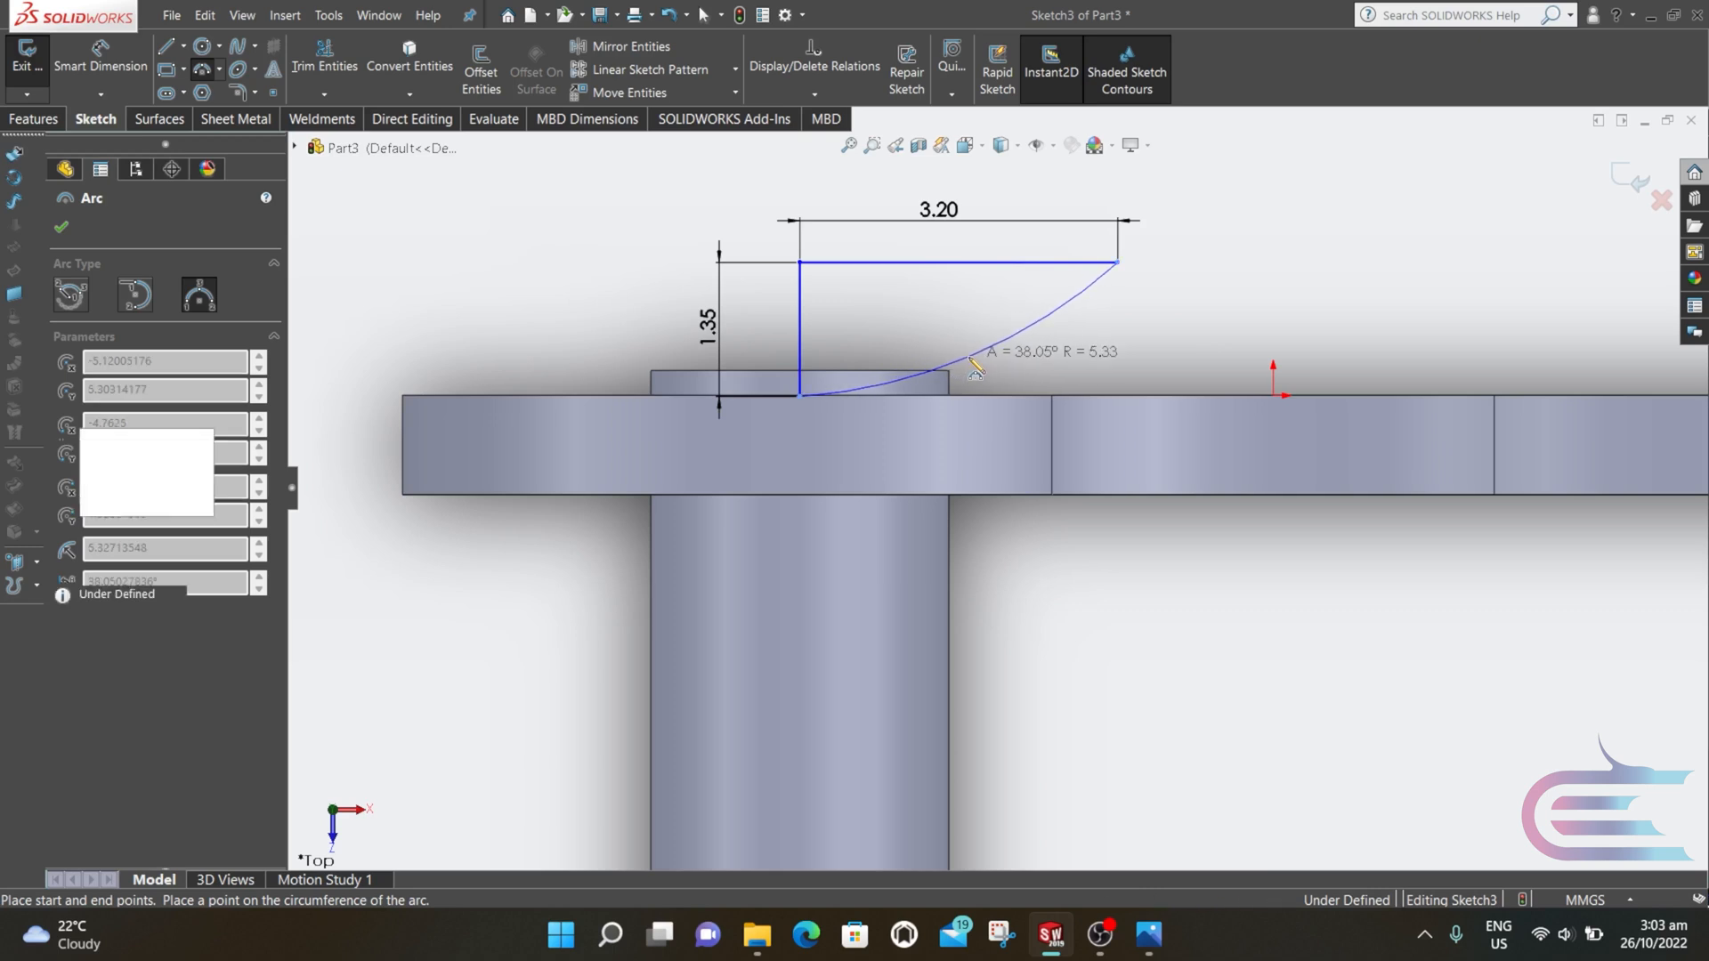
left_click(64, 227)
- Make a 360° revolved cut of the closed profile about its vertical line to dish the pin's head
left_click(34, 121)
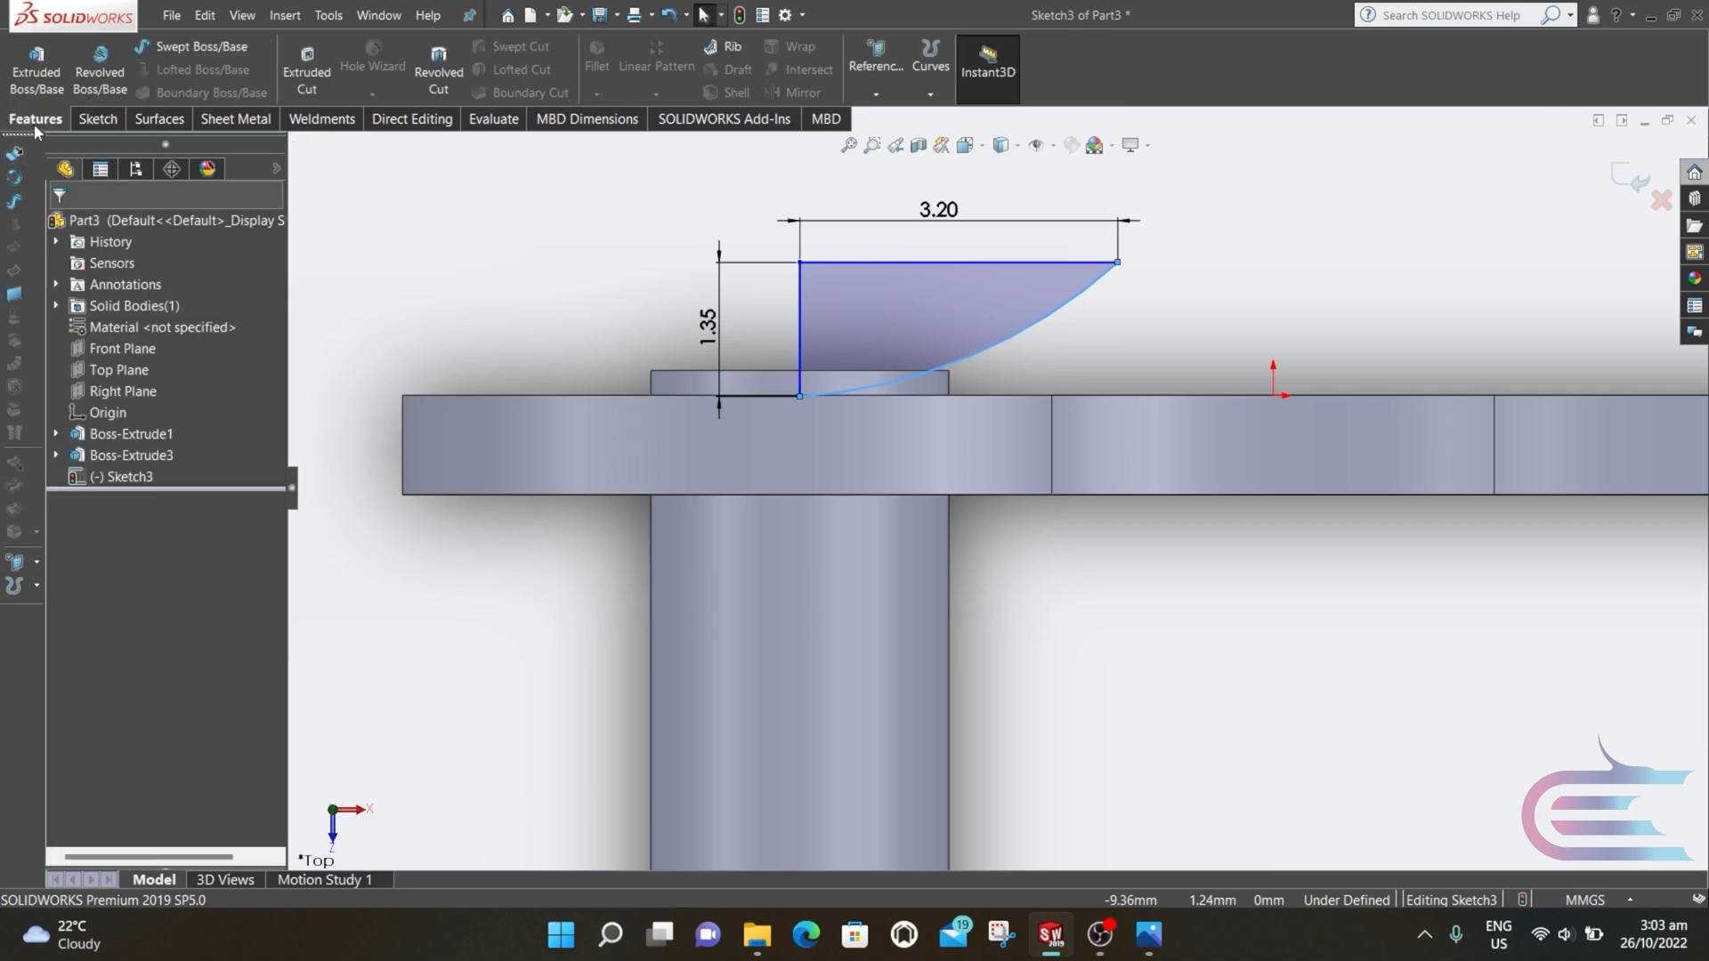
left_click(428, 56)
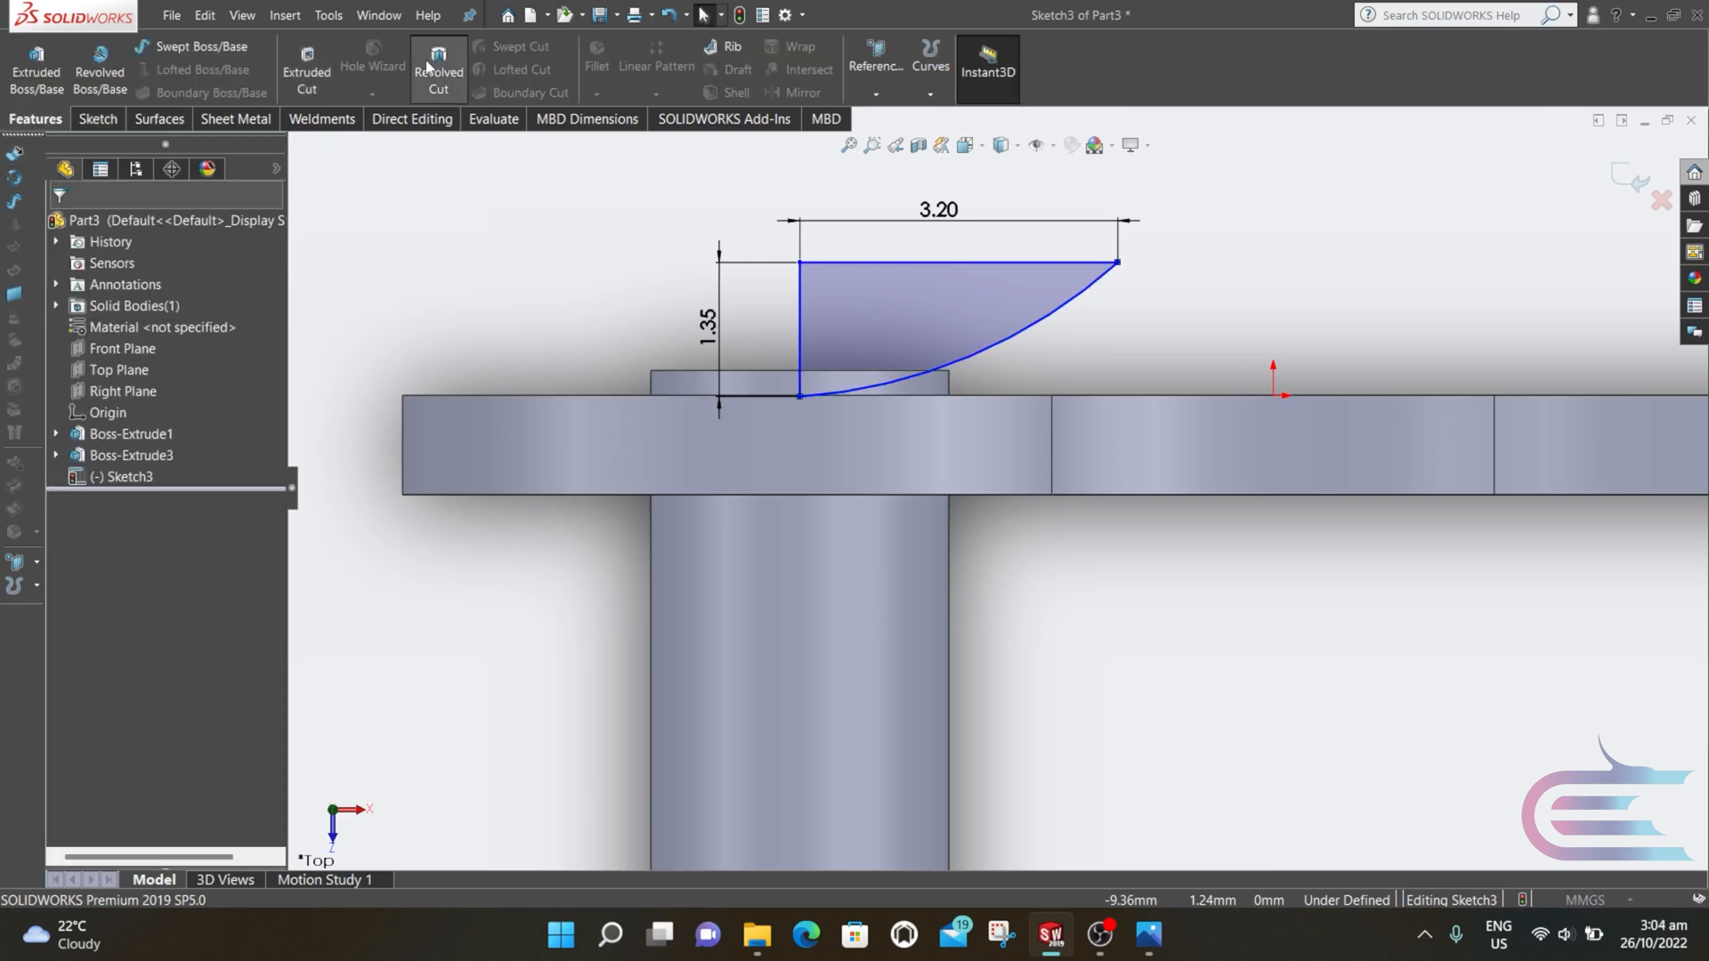
left_click(798, 303)
middle_click_drag(766, 275, 703, 351)
left_click(62, 227)
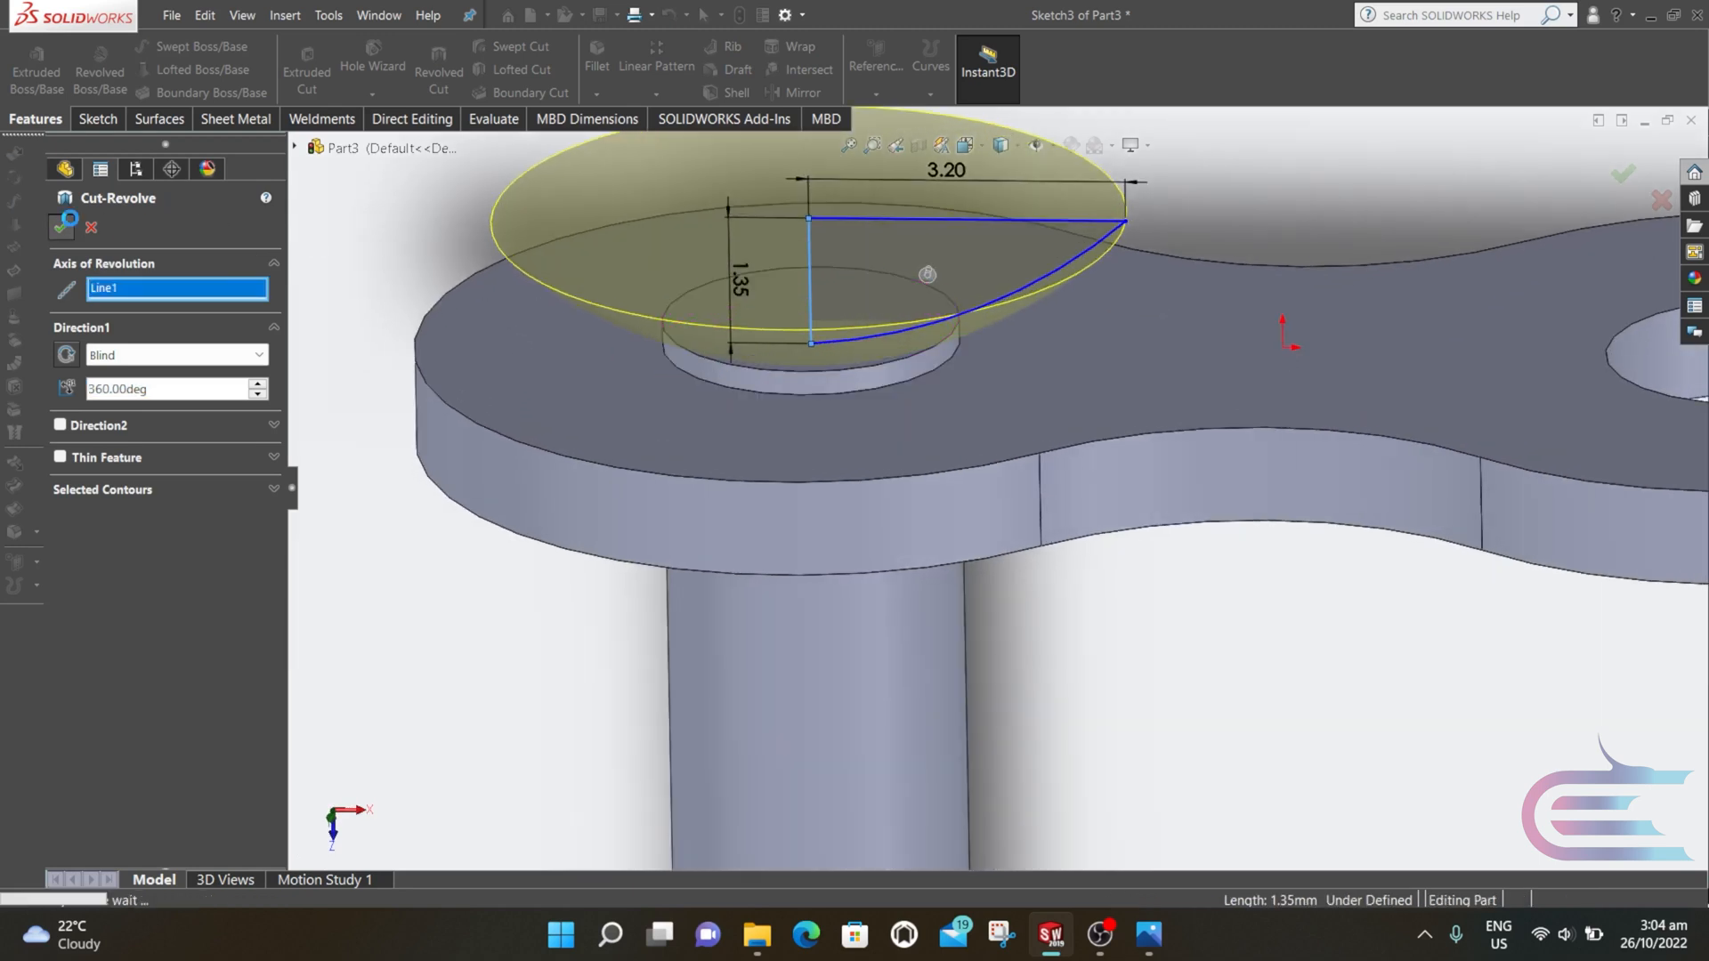
- Create a reference plane midway between the link plate's pin-side face and the pin's free end face
scroll(768, 327, "up", 2)
middle_click_drag(767, 327, 856, 351)
scroll(878, 382, "up", 3)
middle_click_drag(959, 366, 832, 439)
left_click(876, 94)
left_click(890, 113)
left_click(1123, 574)
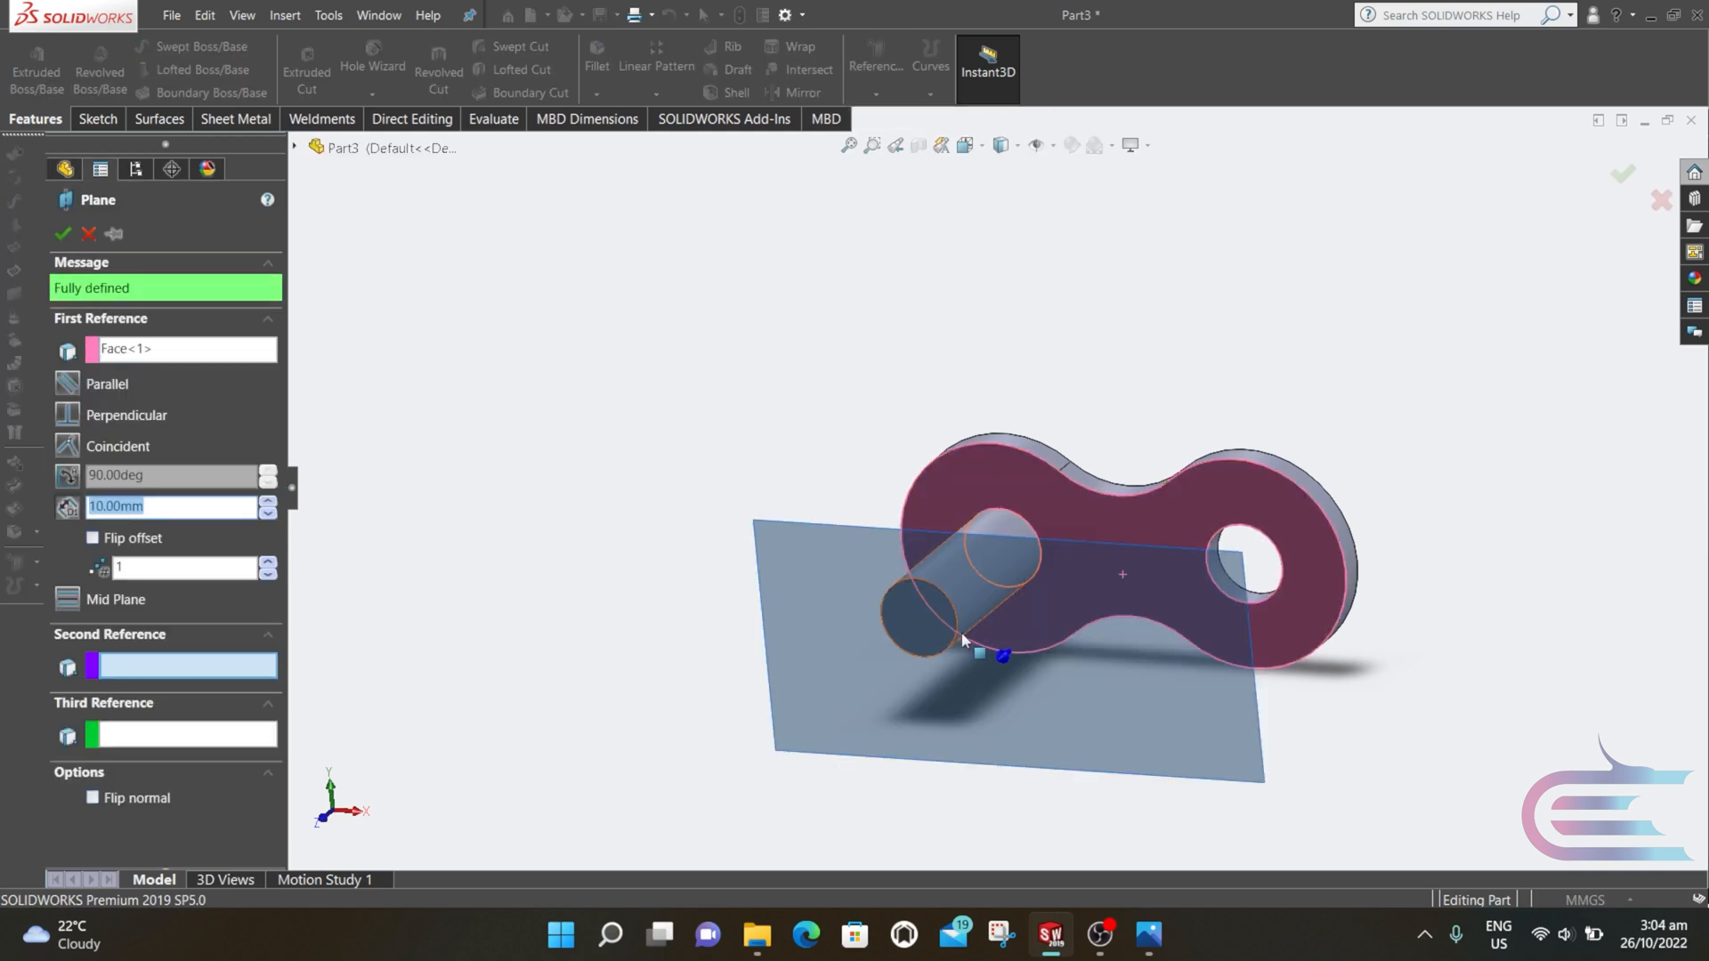
left_click(912, 621)
scroll(979, 628, "down", 2)
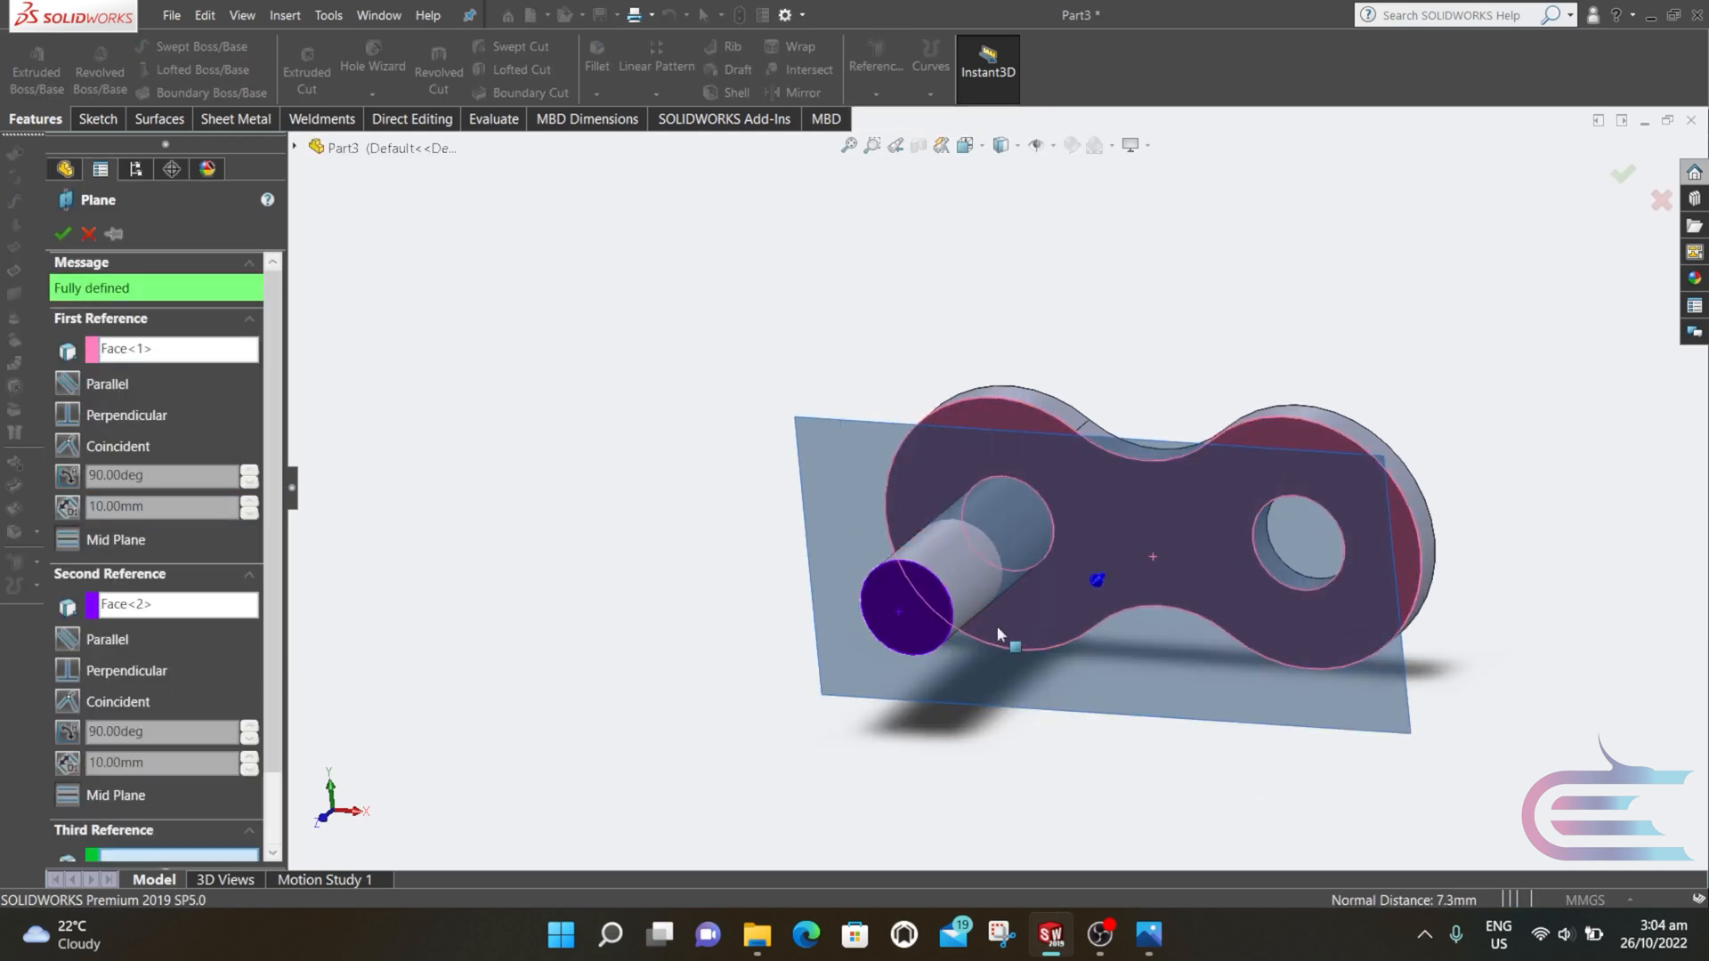
scroll(1052, 617, "down", 2)
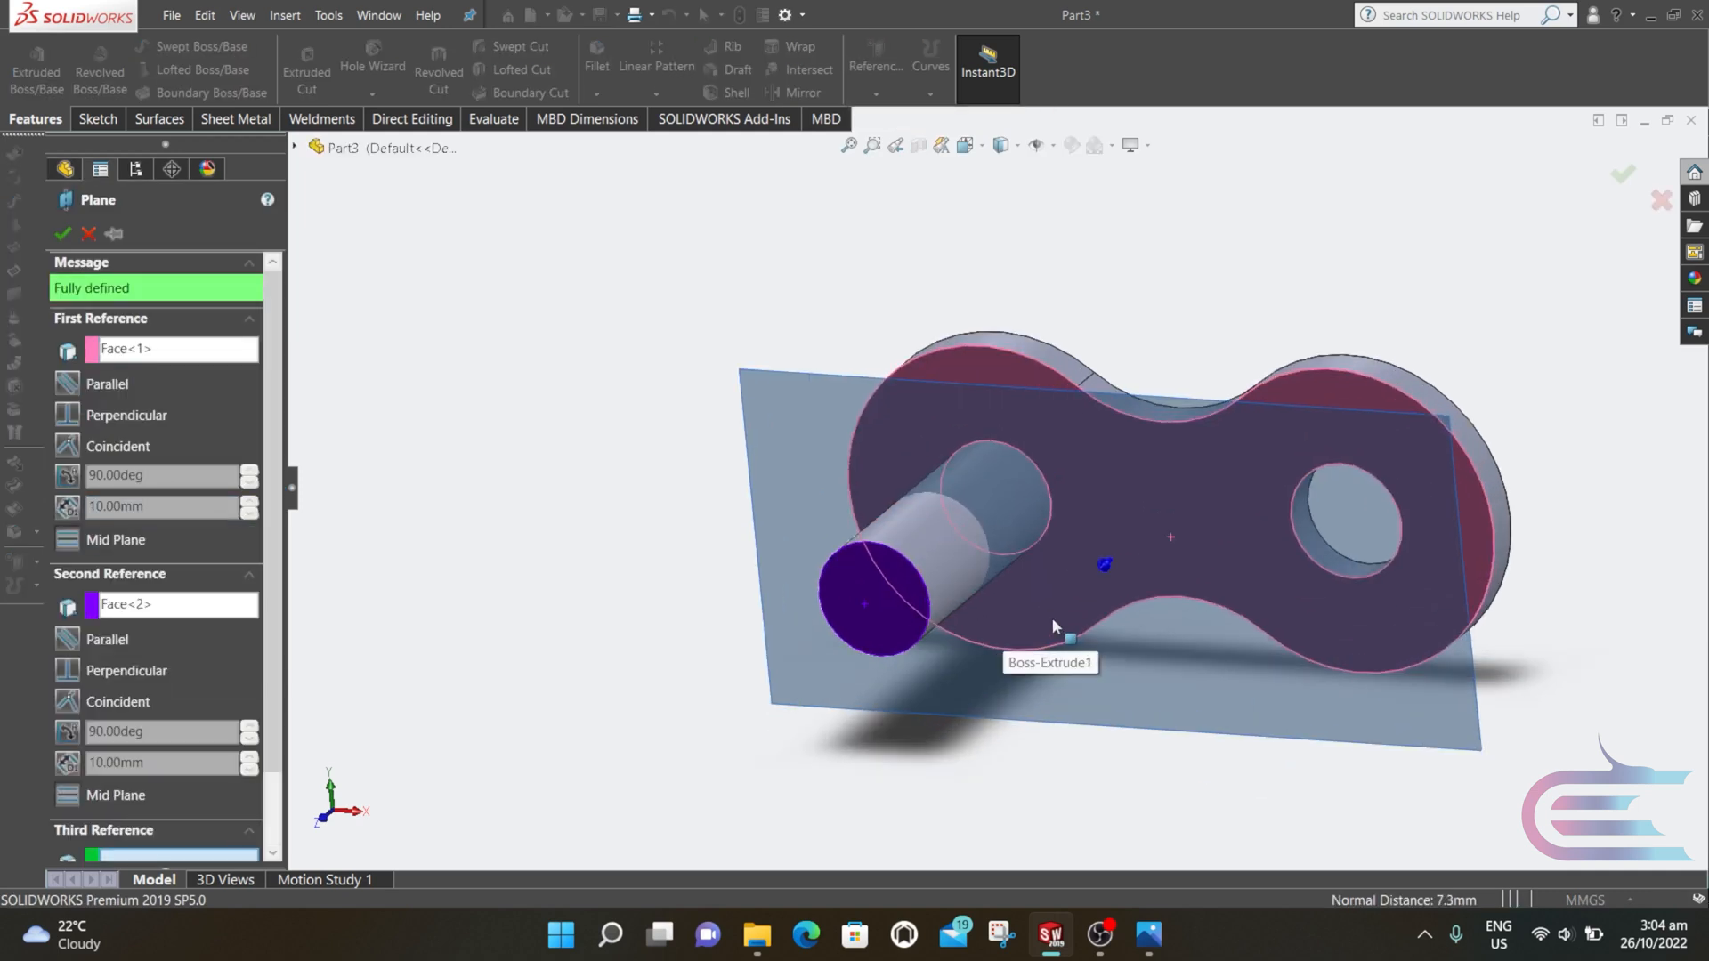
left_click(60, 233)
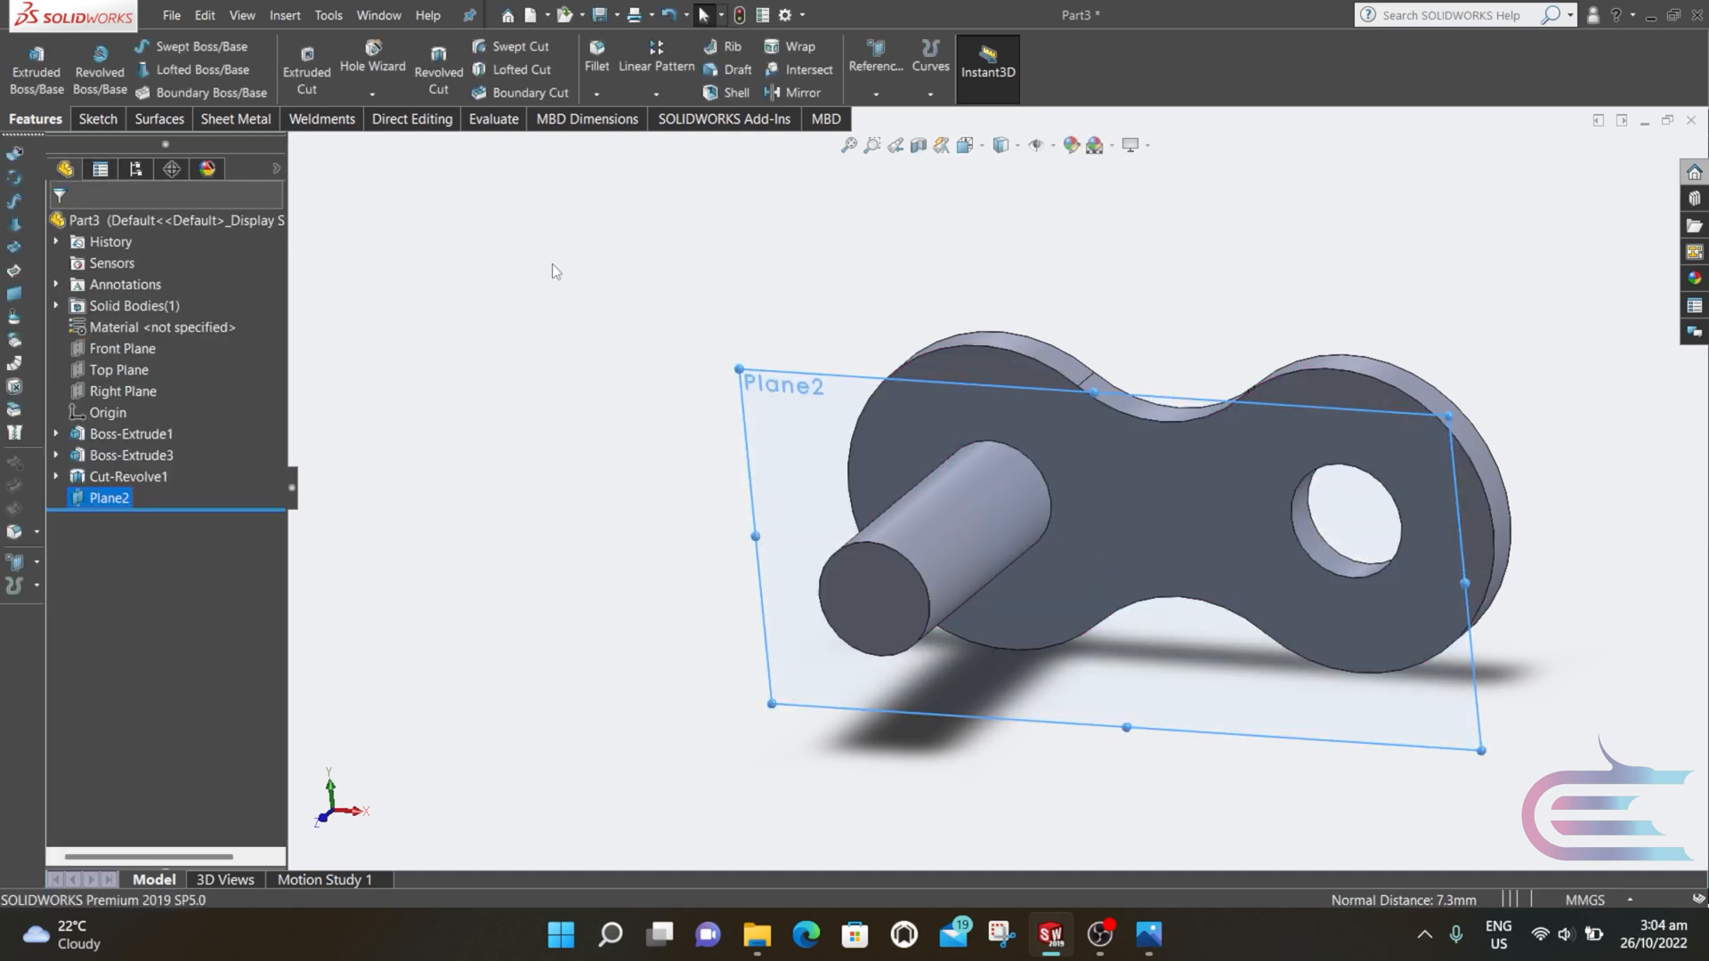
- Mirror the link body about the new mid plane with solids merged to form the opposite plate
left_click(800, 94)
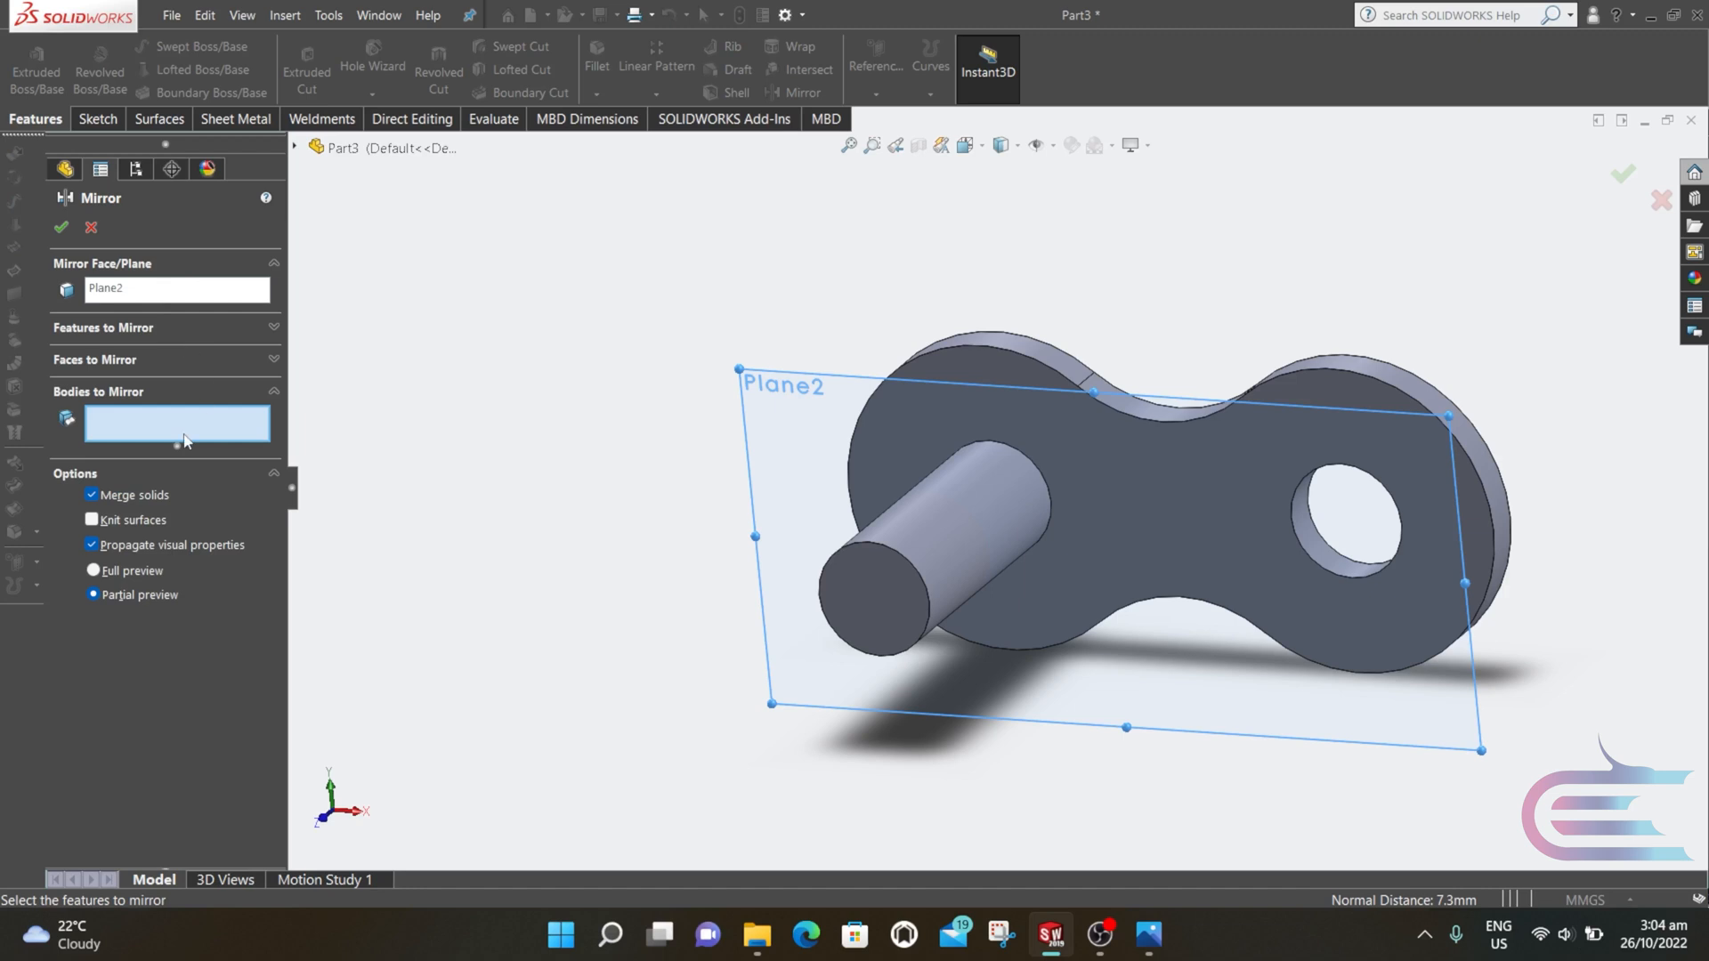
left_click(1184, 487)
mouse_move(1188, 429)
middle_mouse_down()
mouse_move(1010, 505)
mouse_move(1197, 428)
middle_mouse_up()
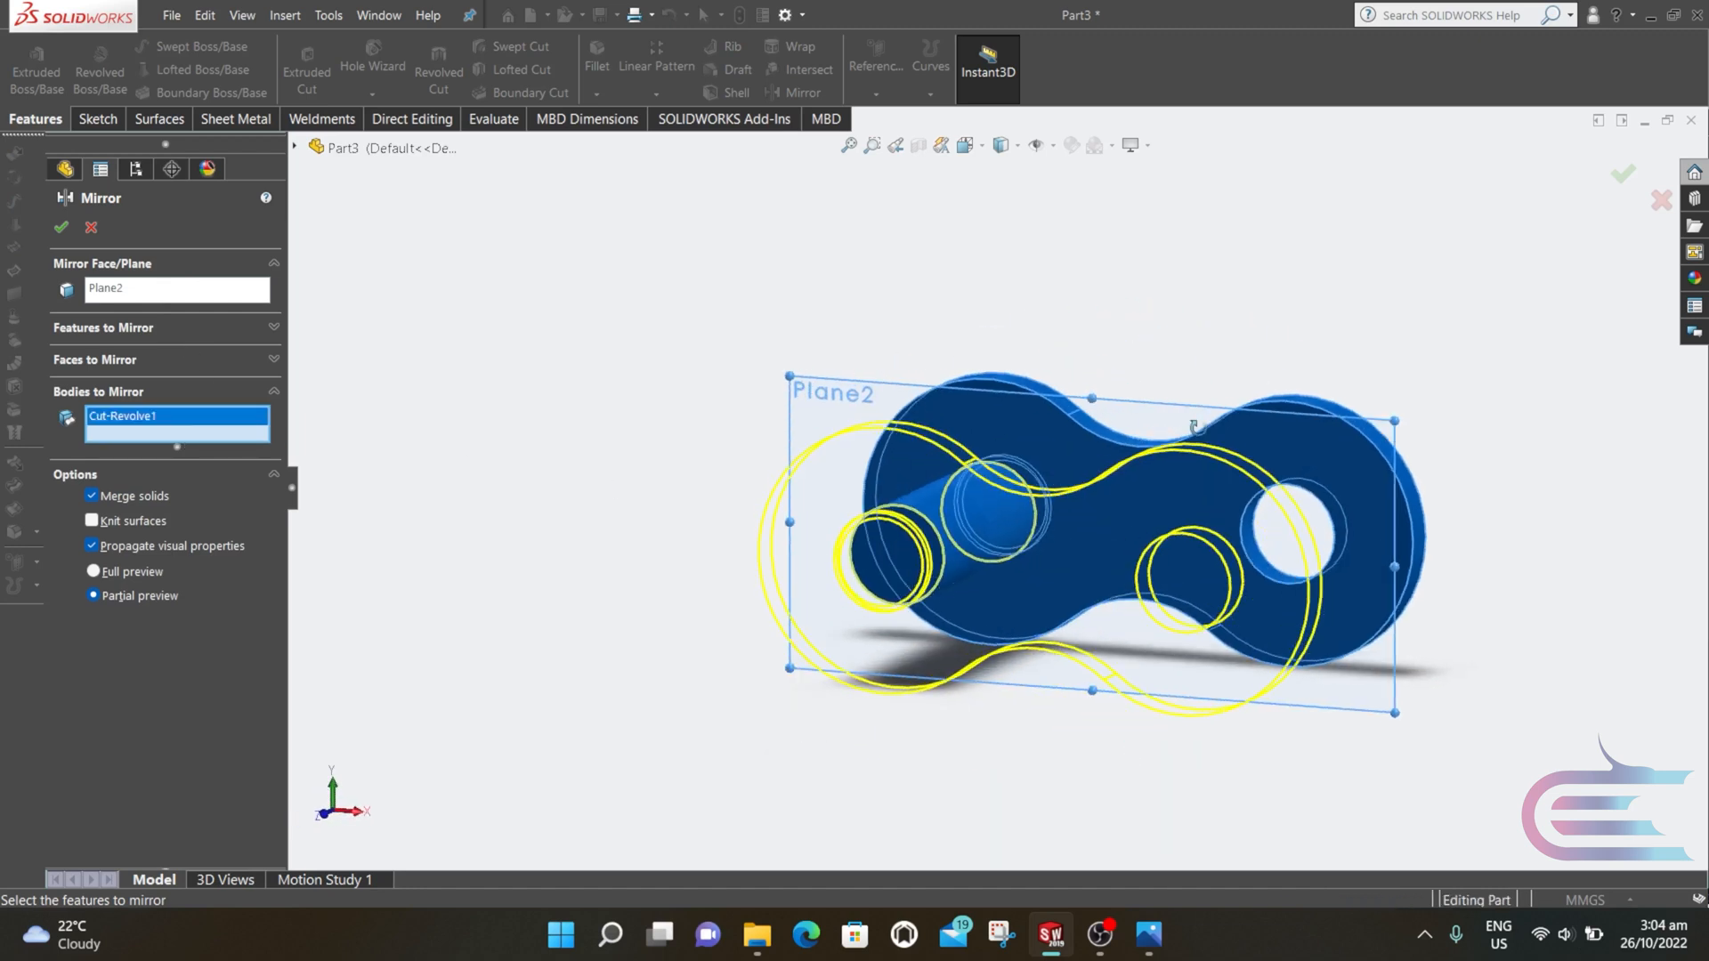
left_click(61, 227)
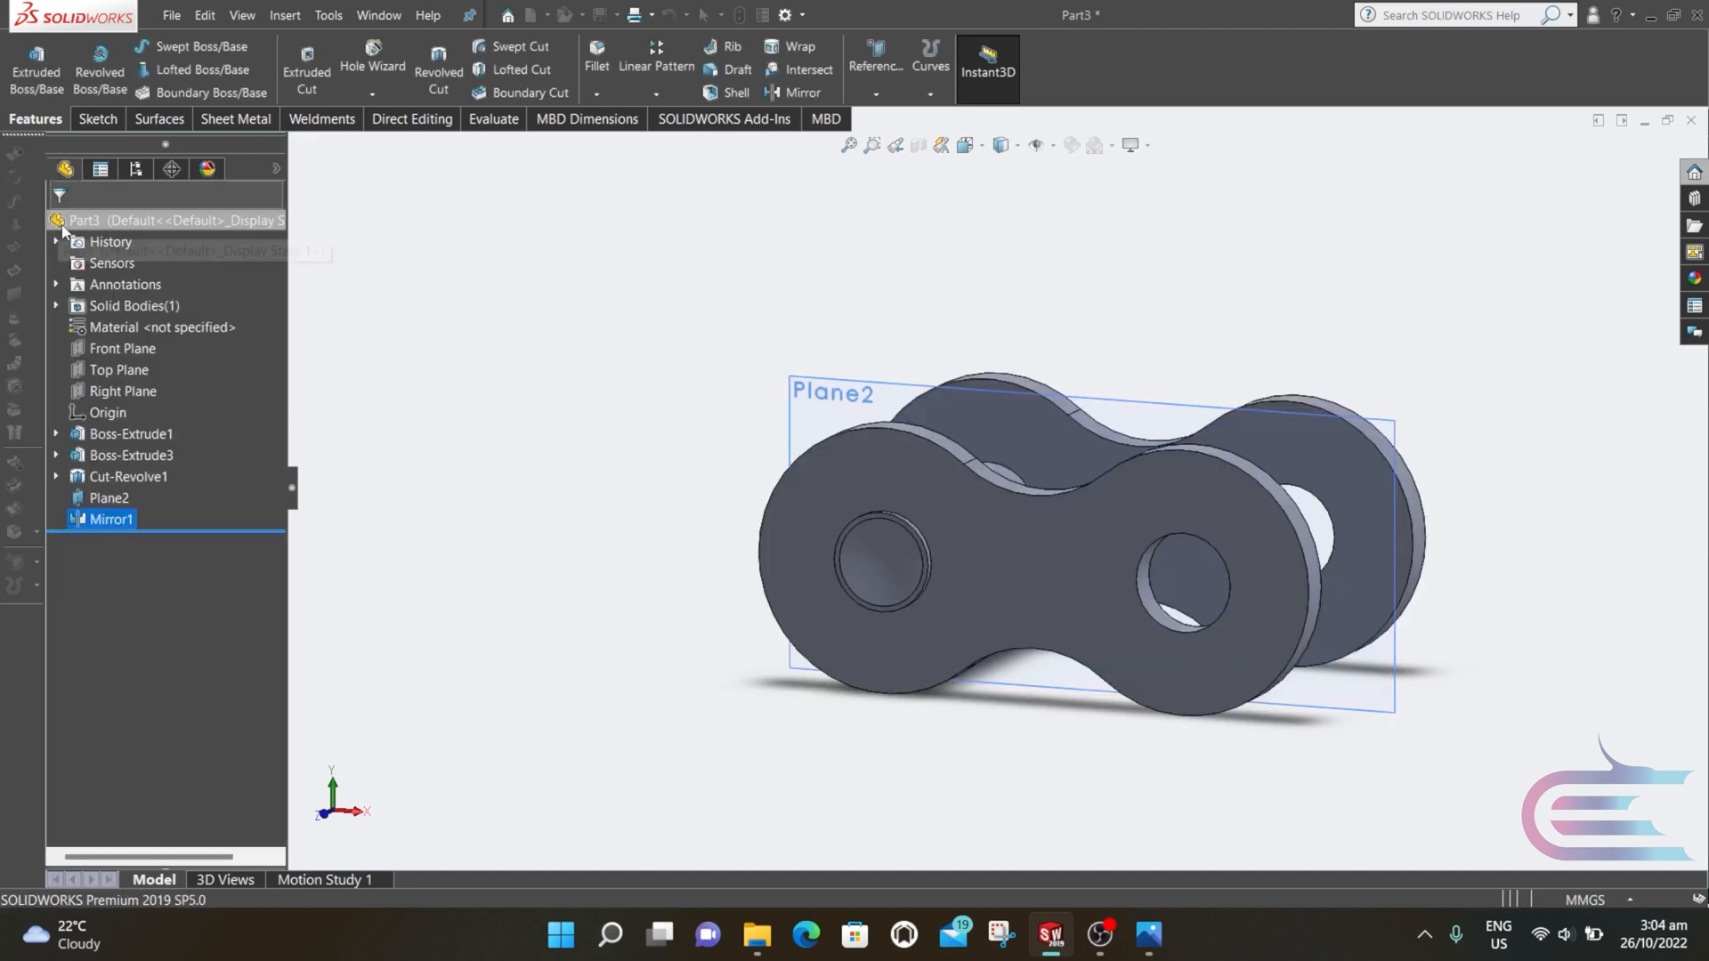
- Mirror the whole body about the Right Plane with solids merged to add the second pin, and hide the mid reference plane
middle_click_drag(854, 553, 803, 655)
left_click(126, 394)
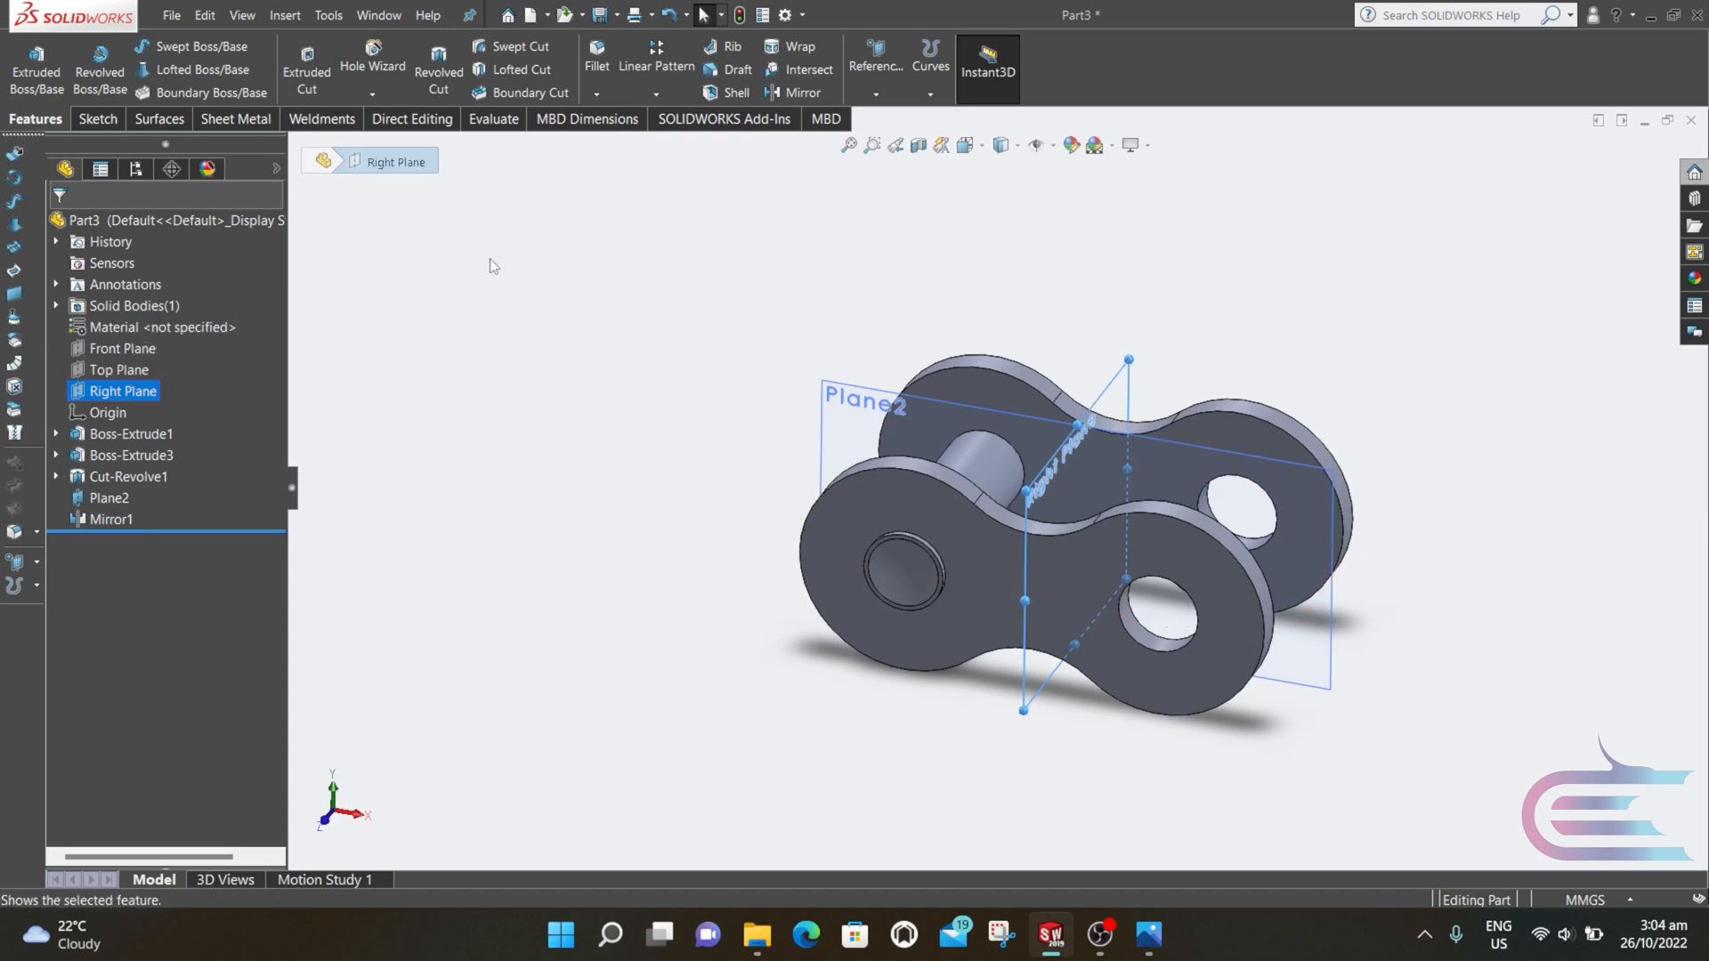
left_click(791, 92)
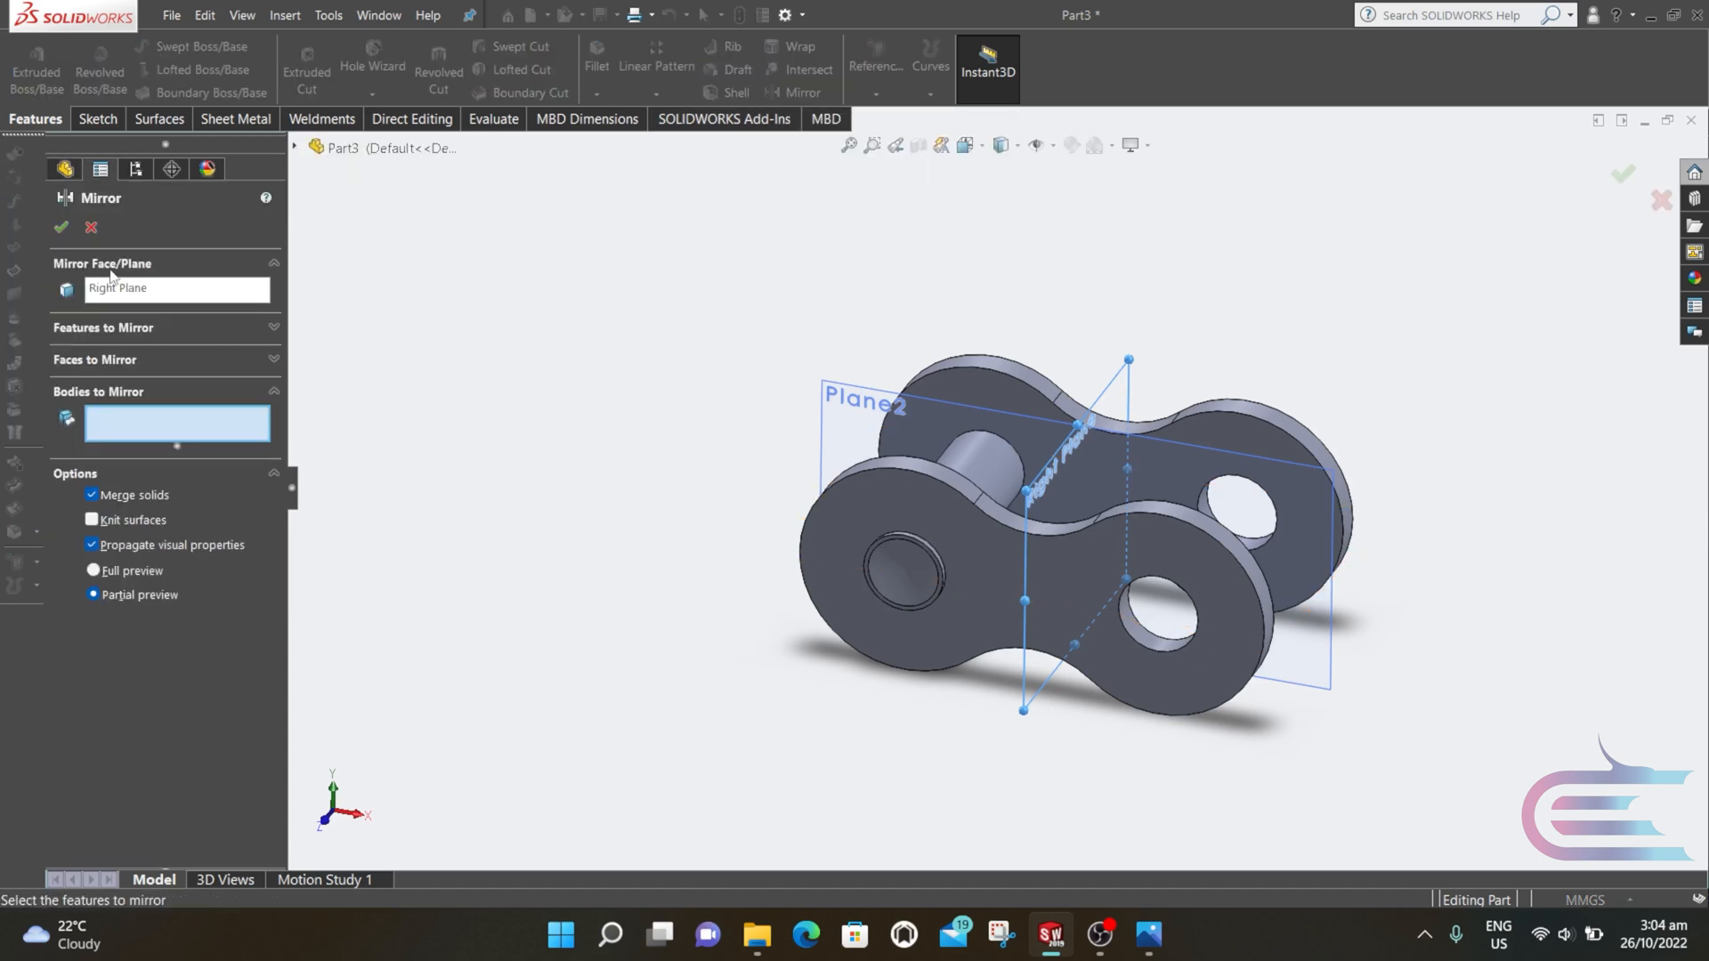
left_click(995, 476)
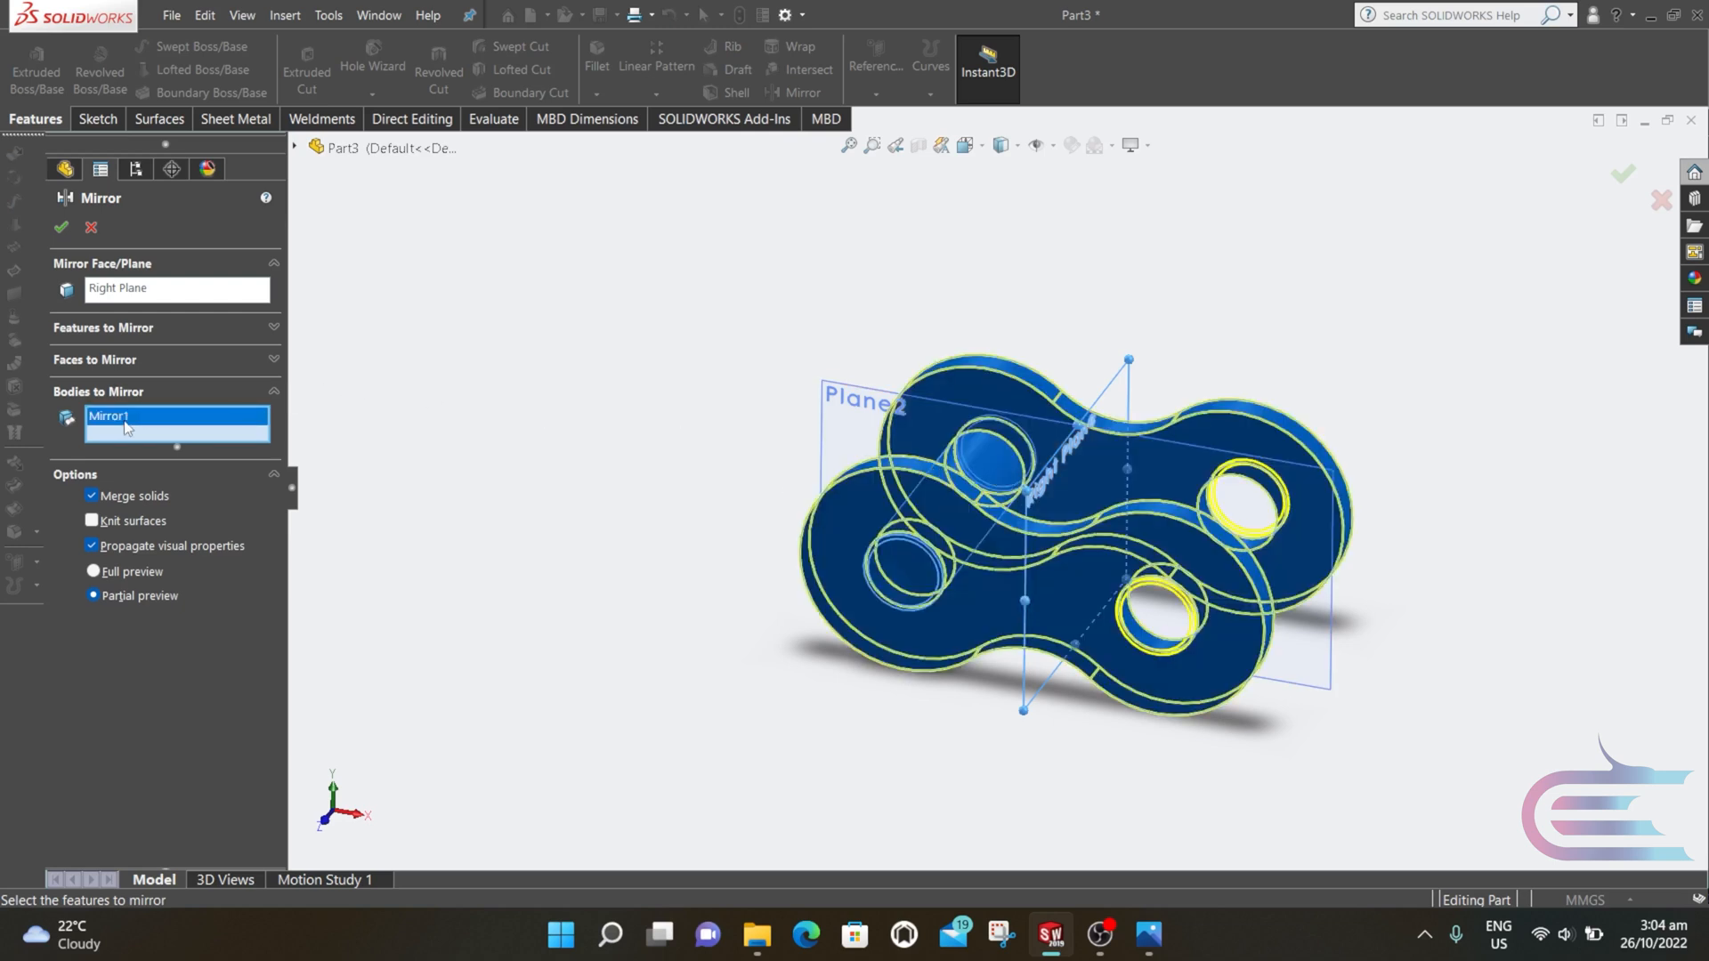
left_click(61, 226)
left_click(454, 404)
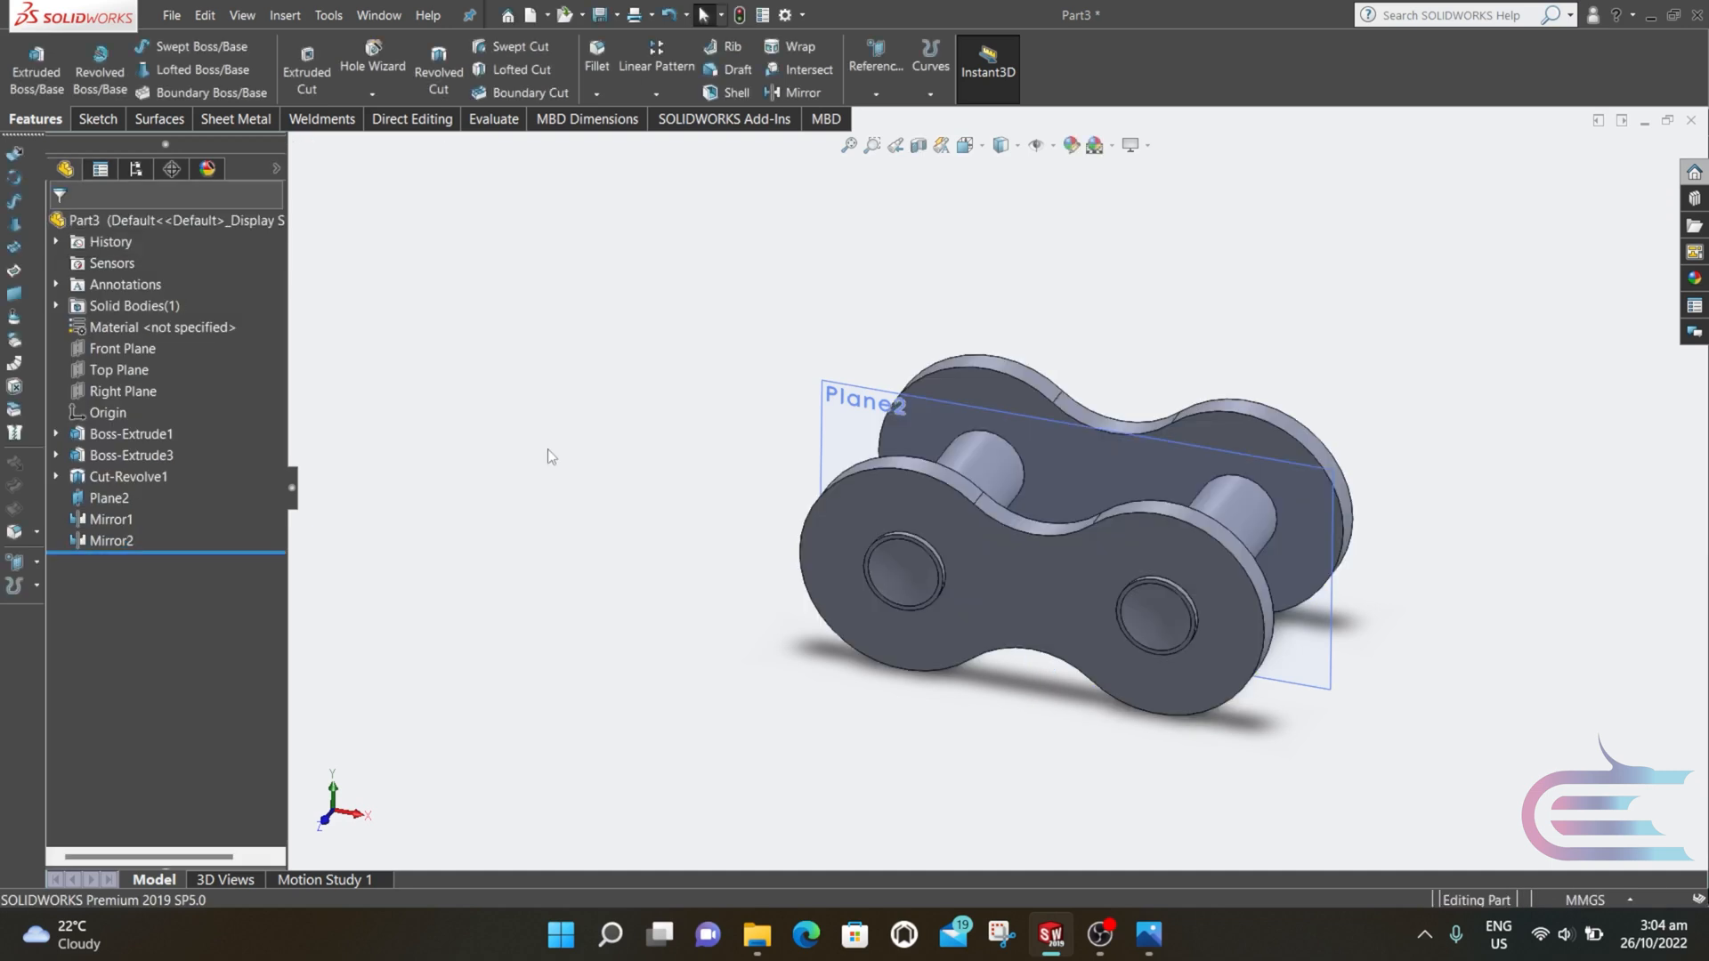
right_click(124, 499)
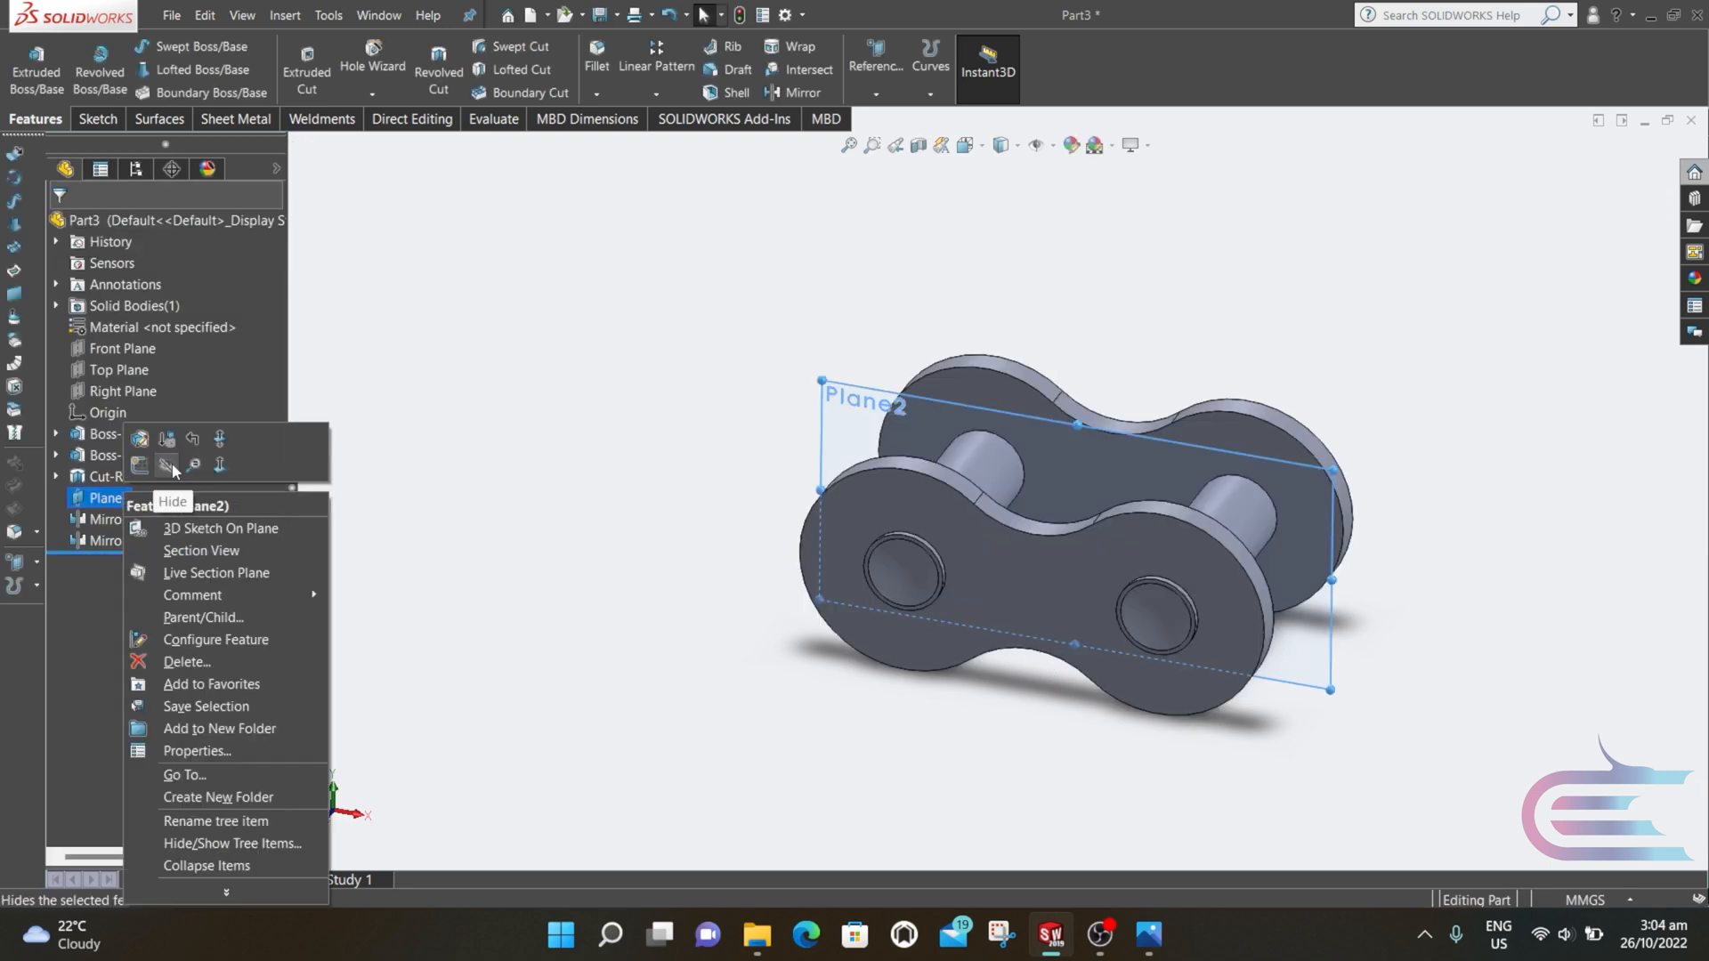
left_click(165, 467)
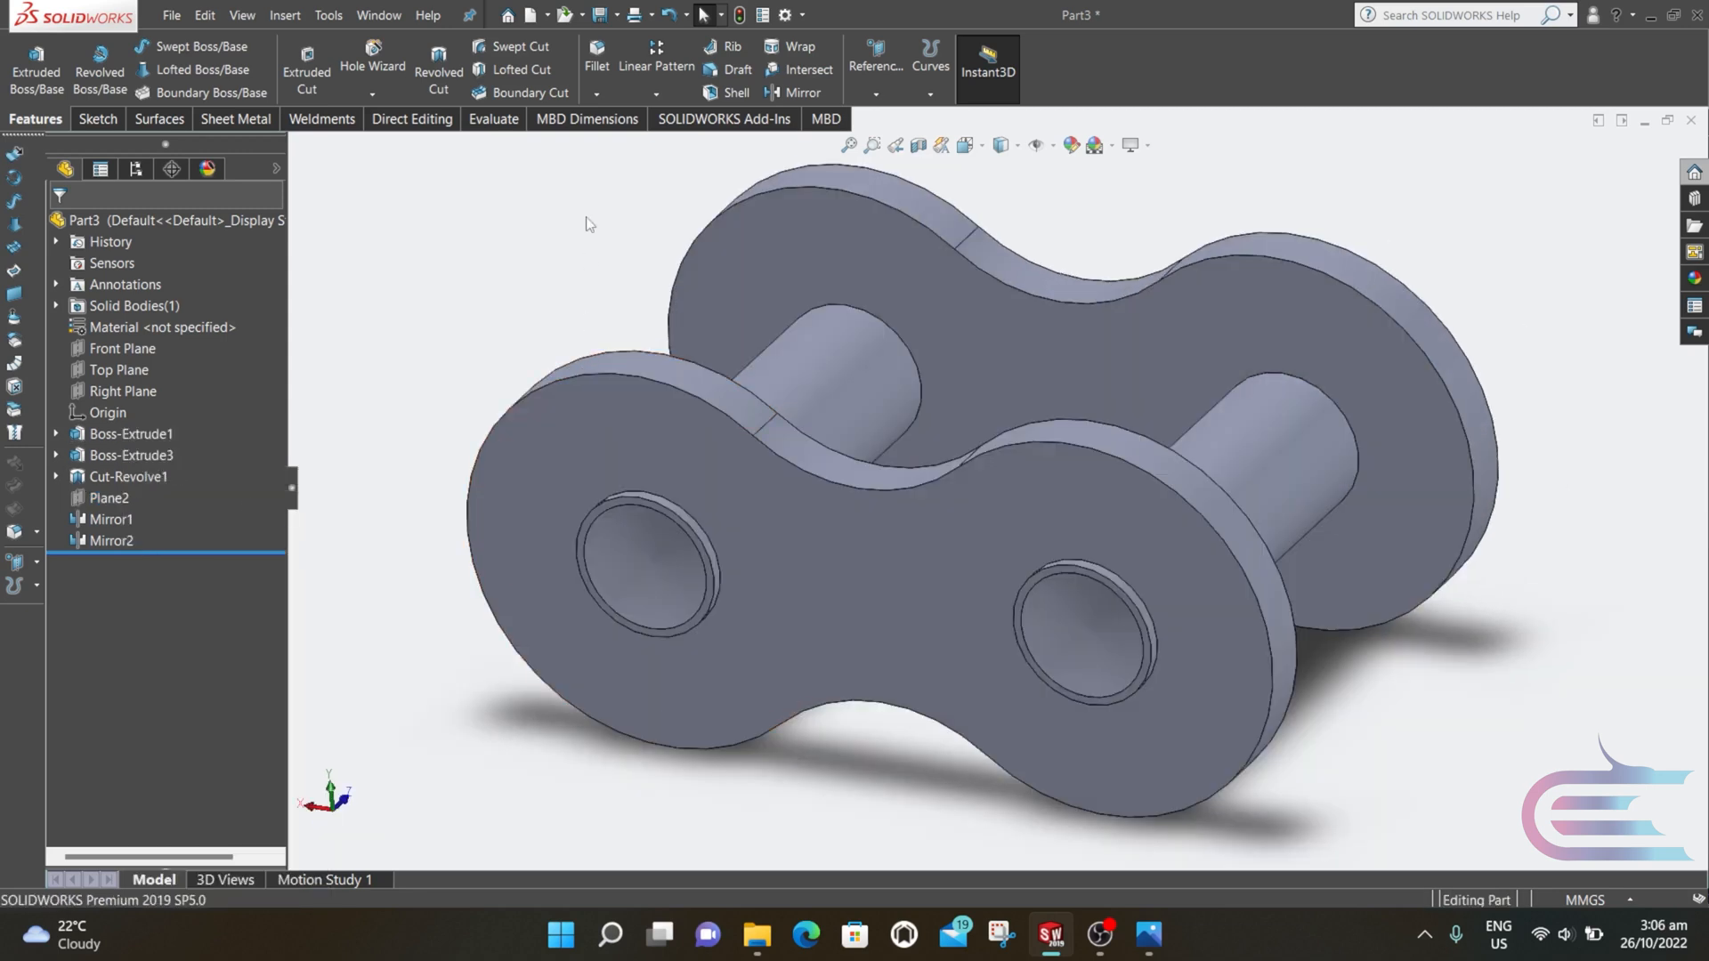
- Fillet the edges of both pins, including the head rims and the joints with the plates, with a 0.025 mm radius
left_click(596, 59)
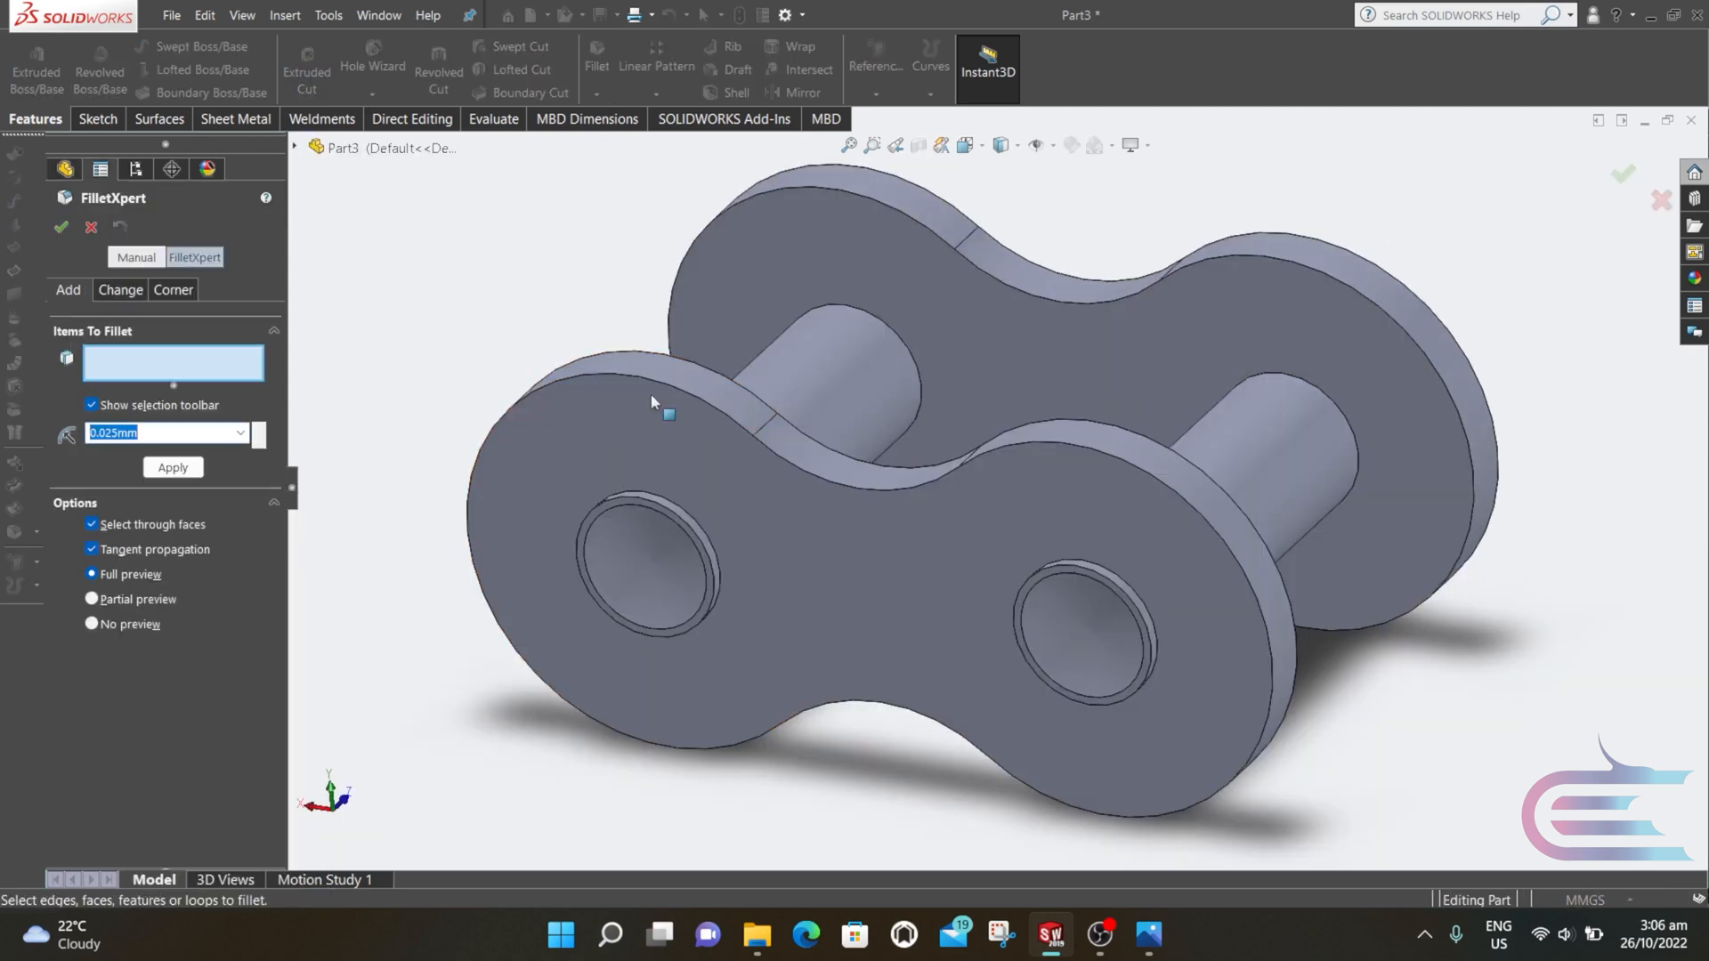
left_click(678, 513)
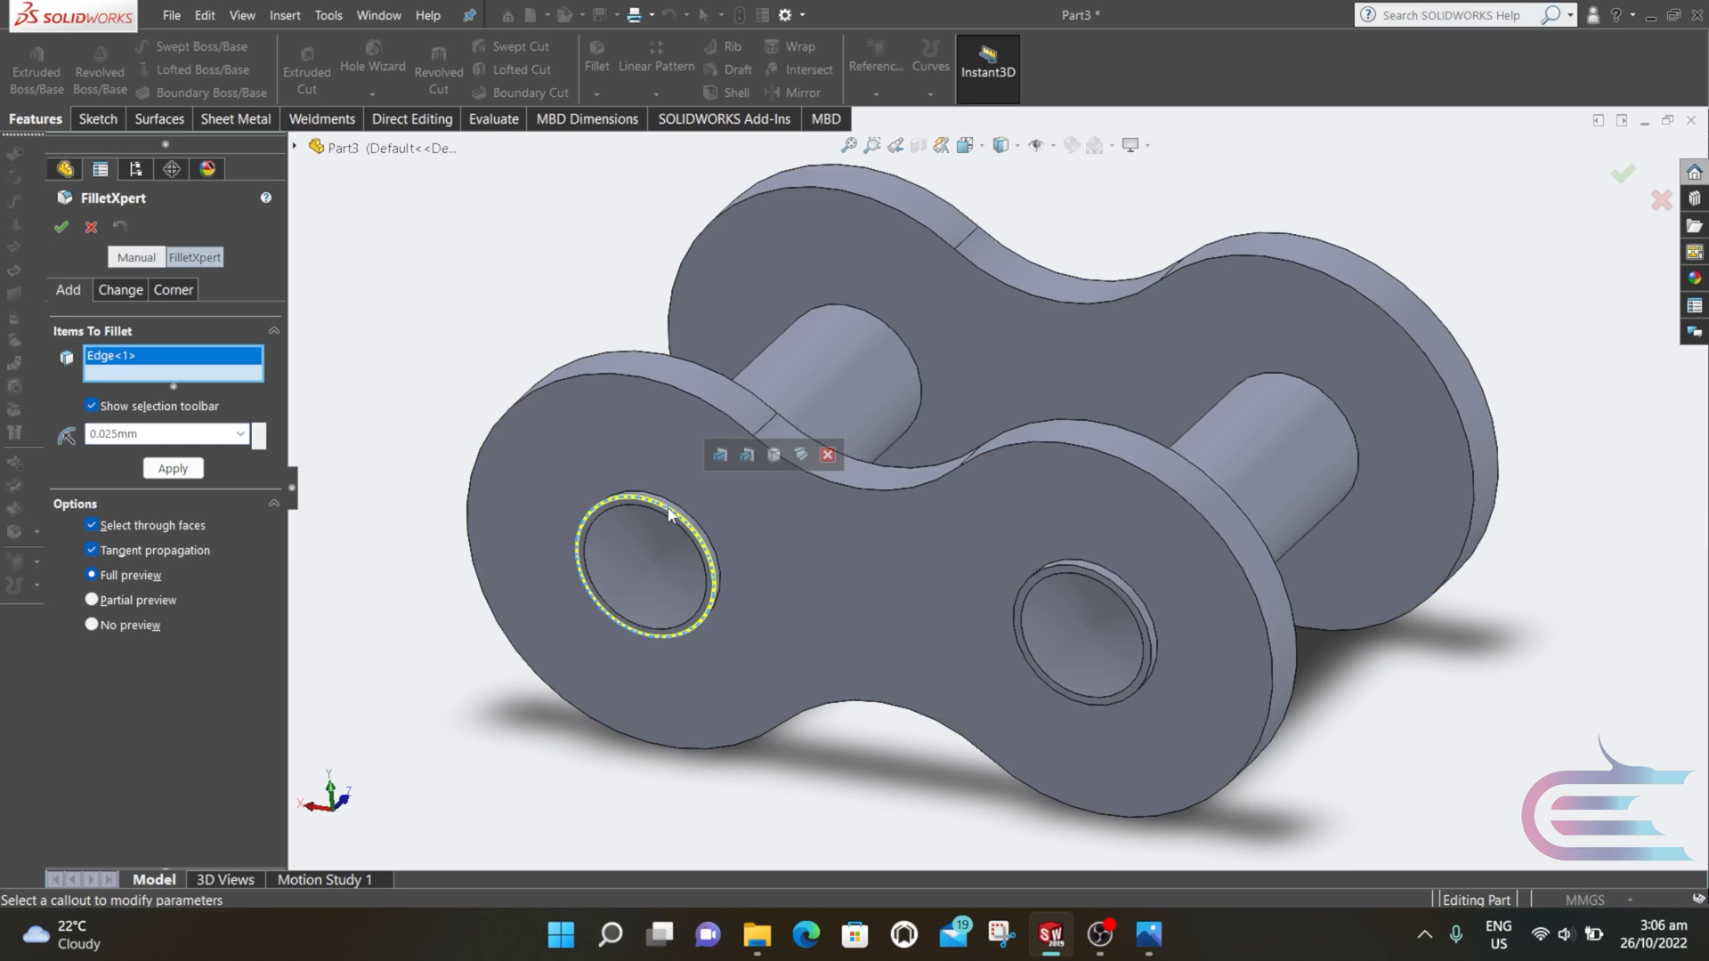
left_click(748, 457)
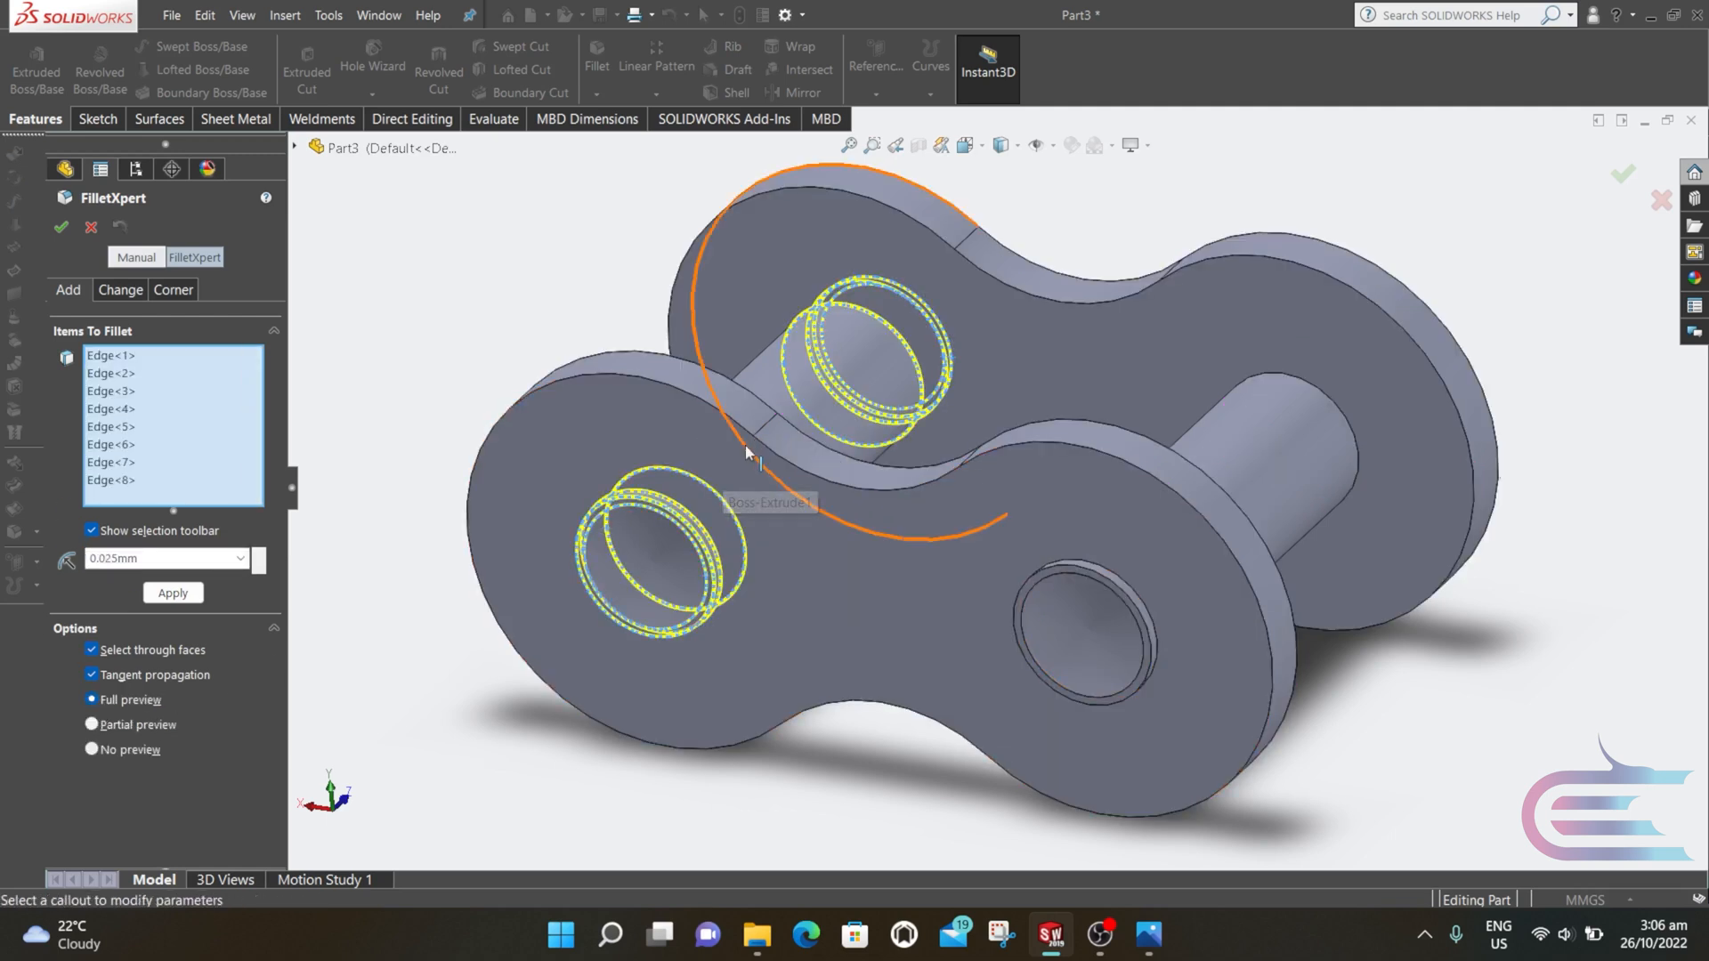
left_click(1075, 564)
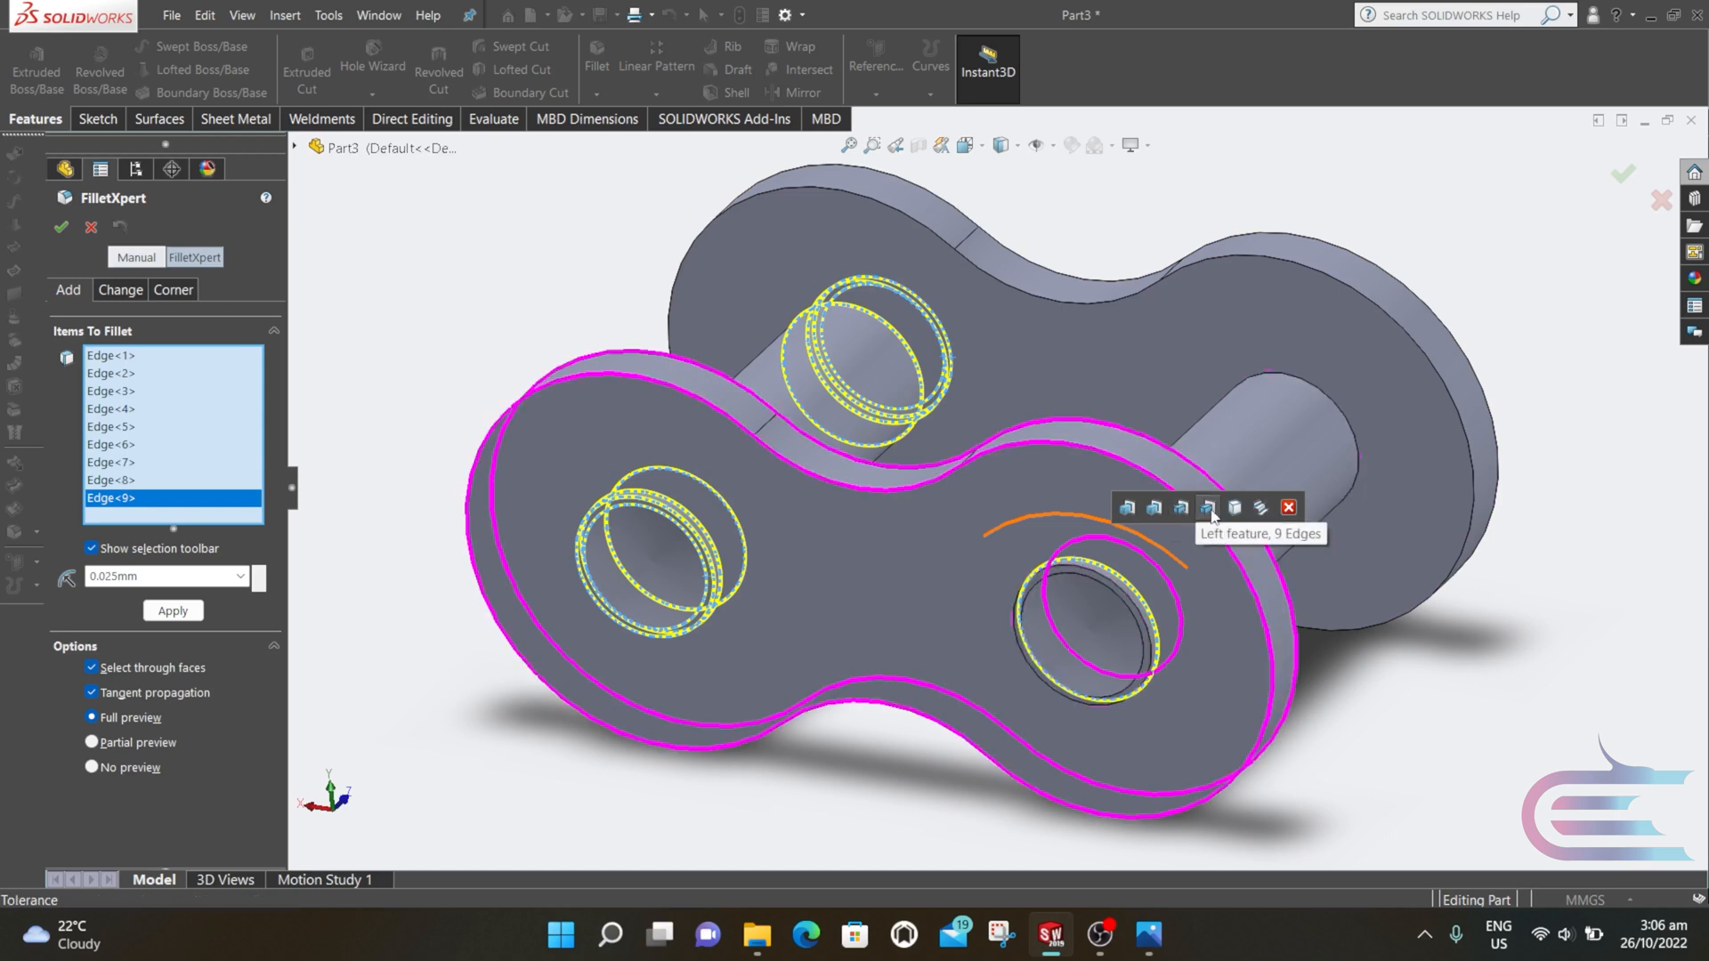
left_click(1180, 507)
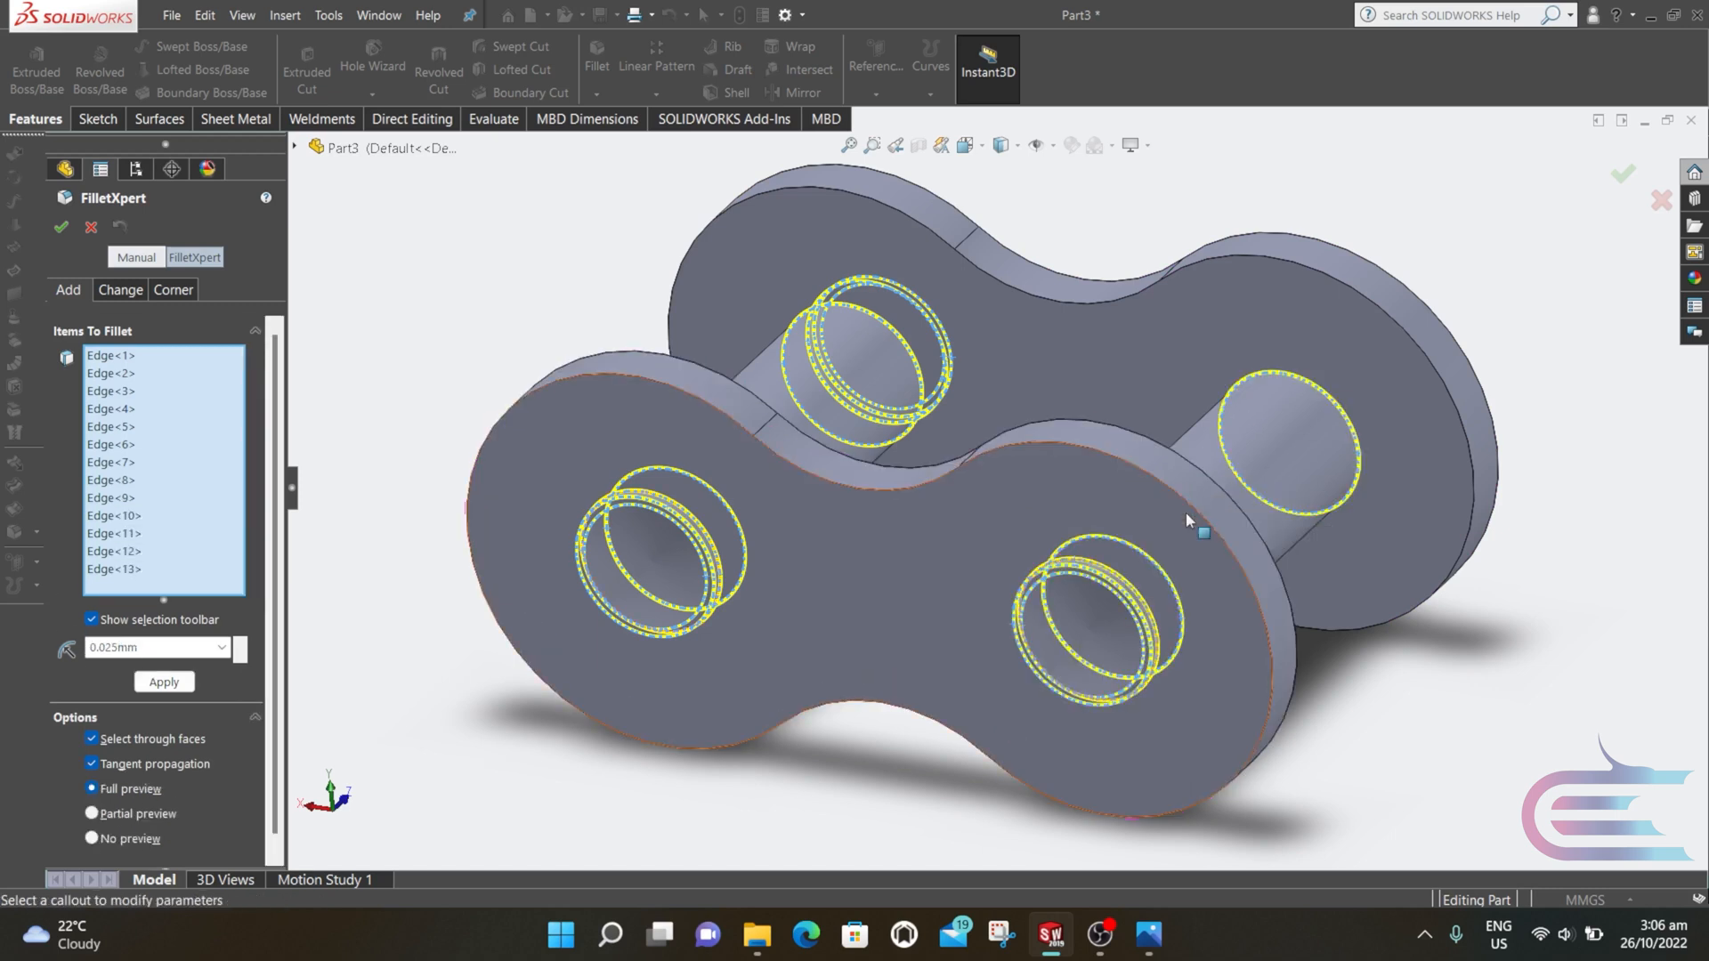
middle_click_drag(1184, 516, 813, 580)
scroll(694, 478, "down", 5)
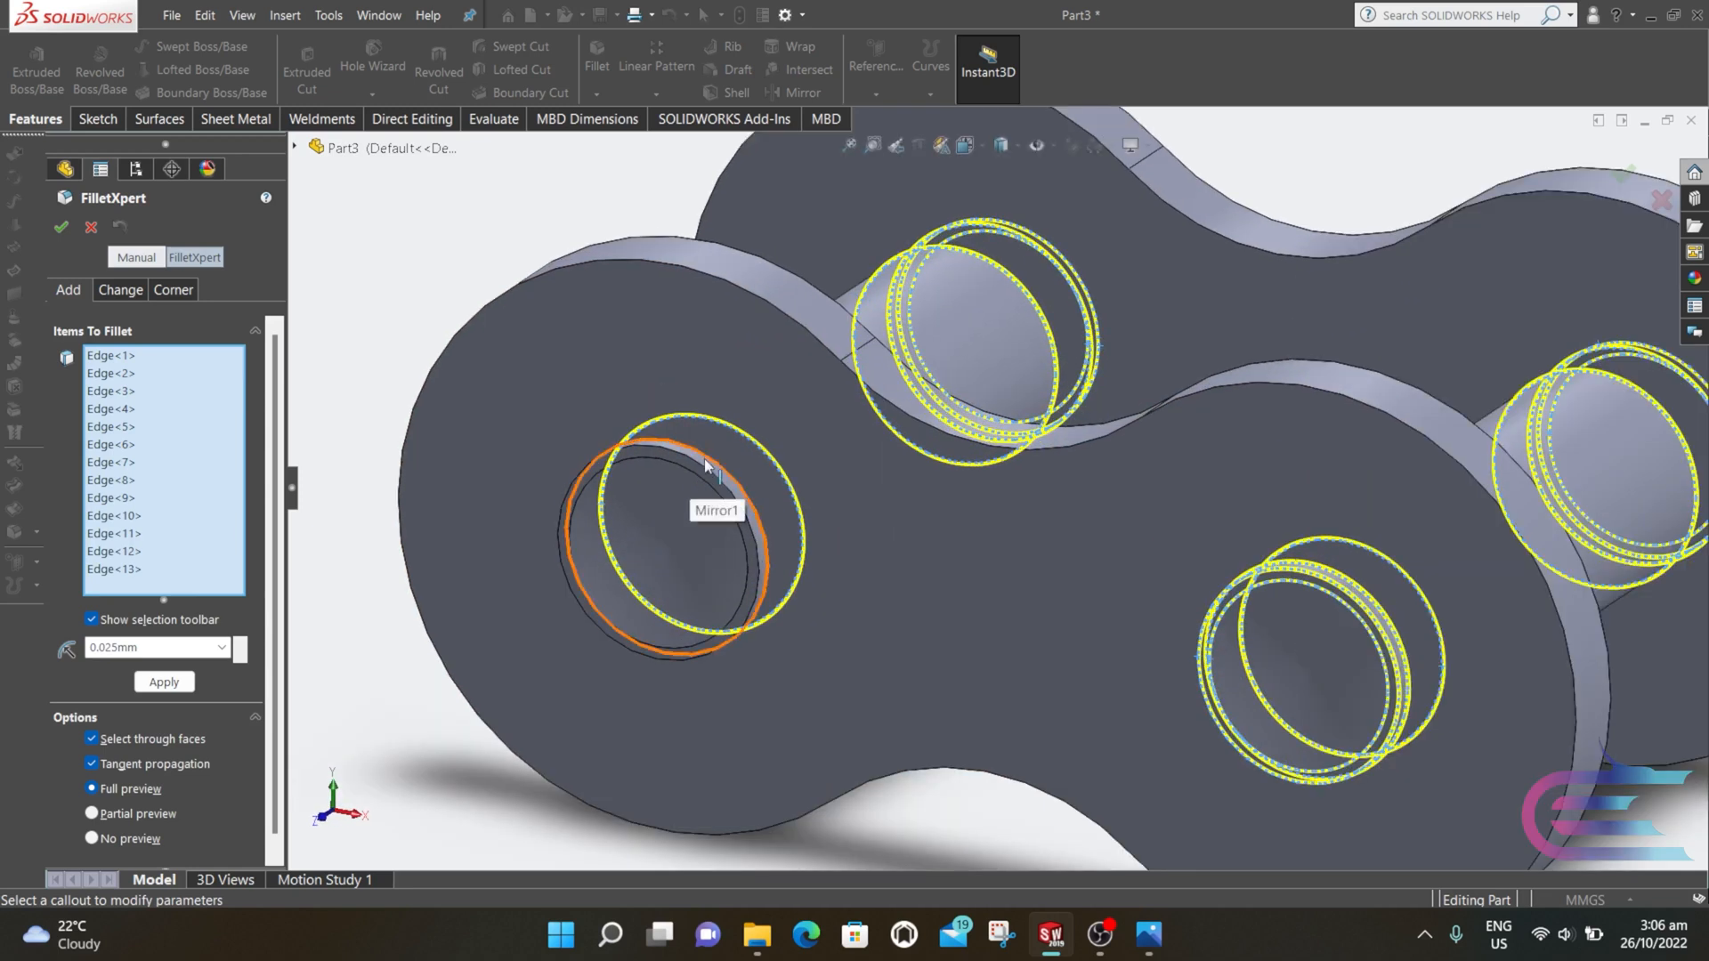
left_click(704, 482)
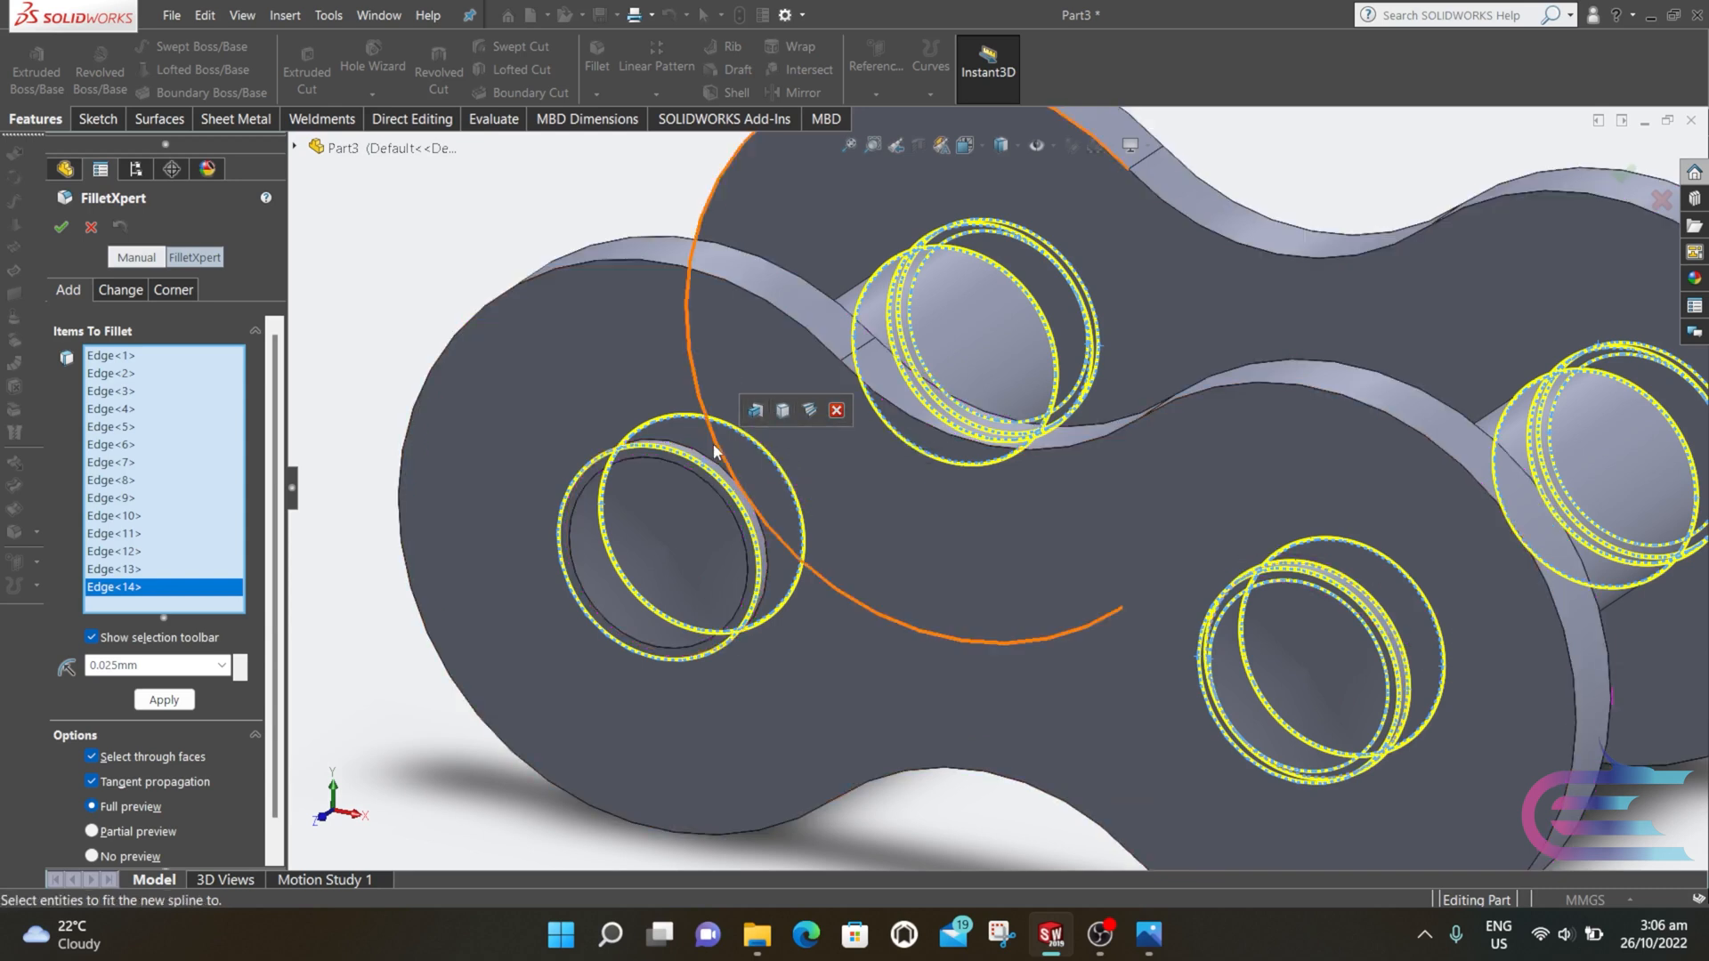
left_click(708, 481)
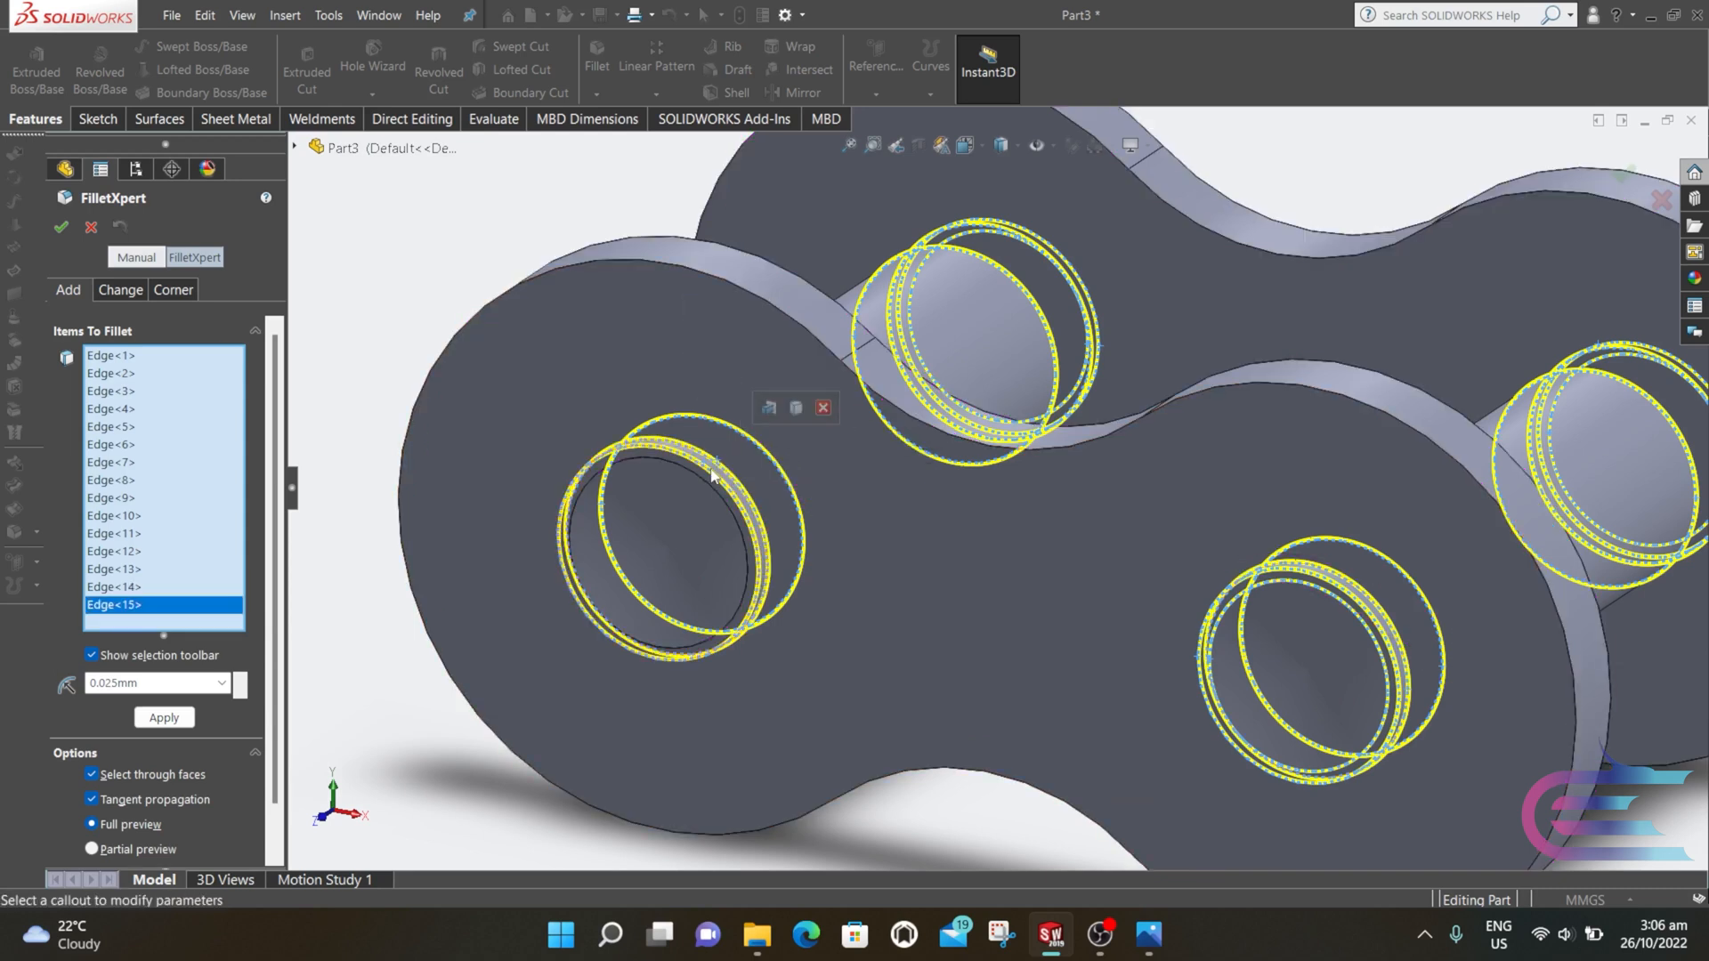
left_click(703, 479)
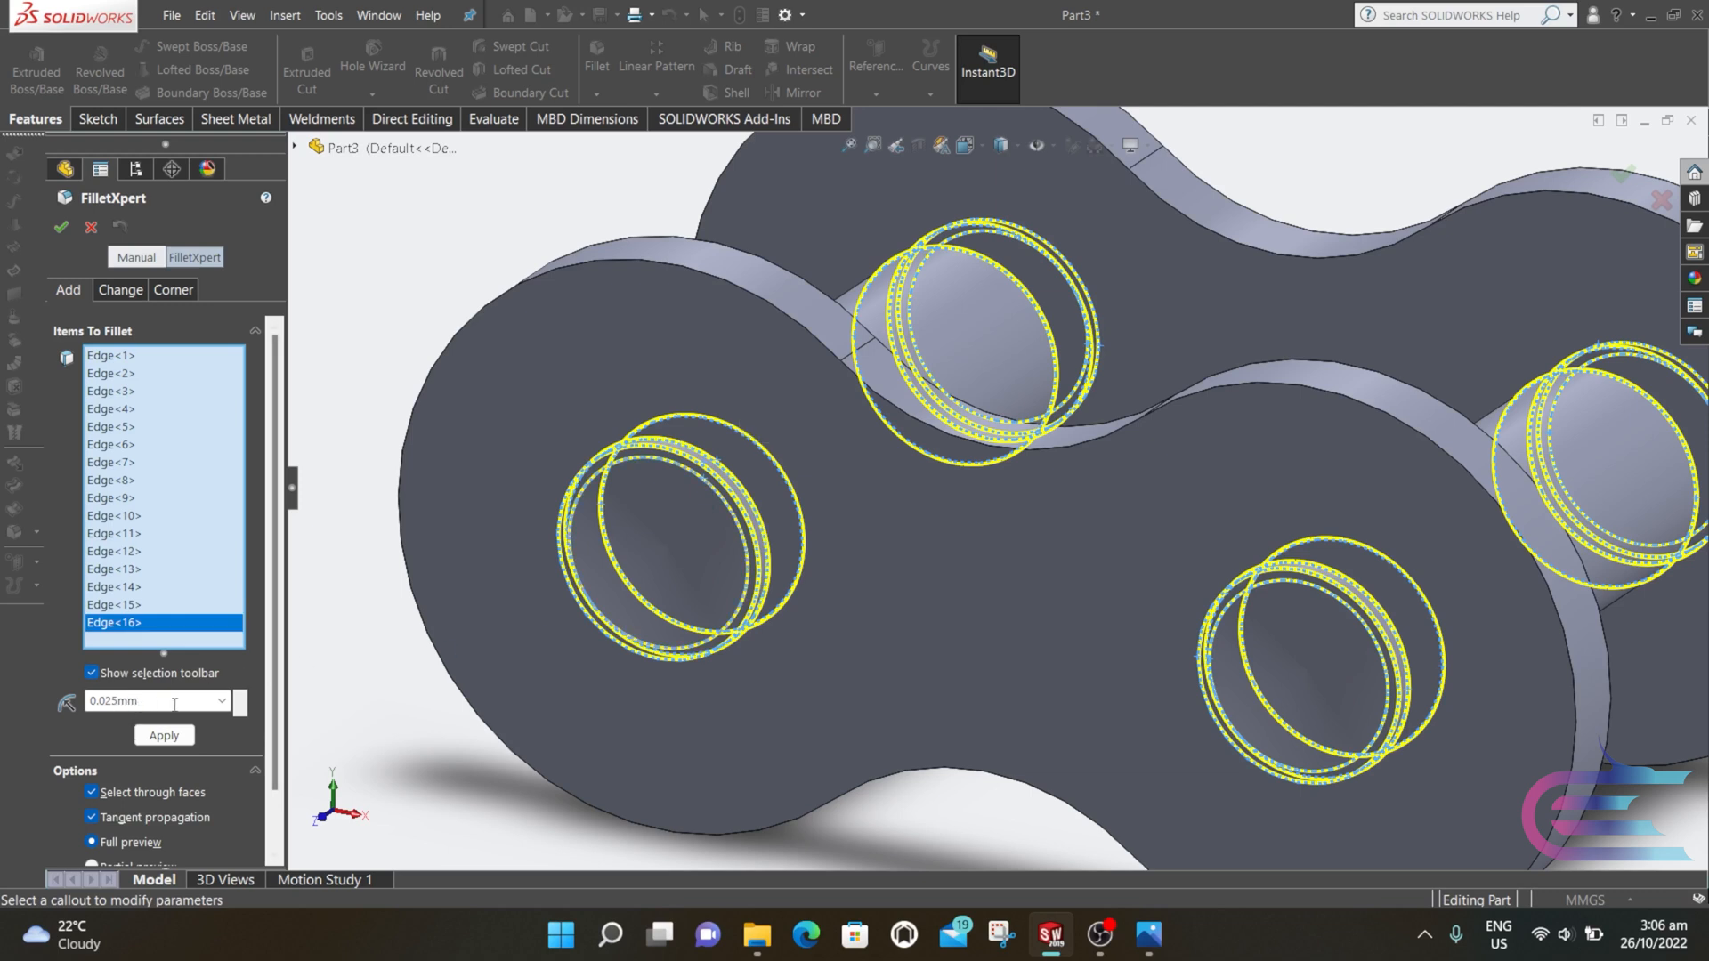
left_click(163, 736)
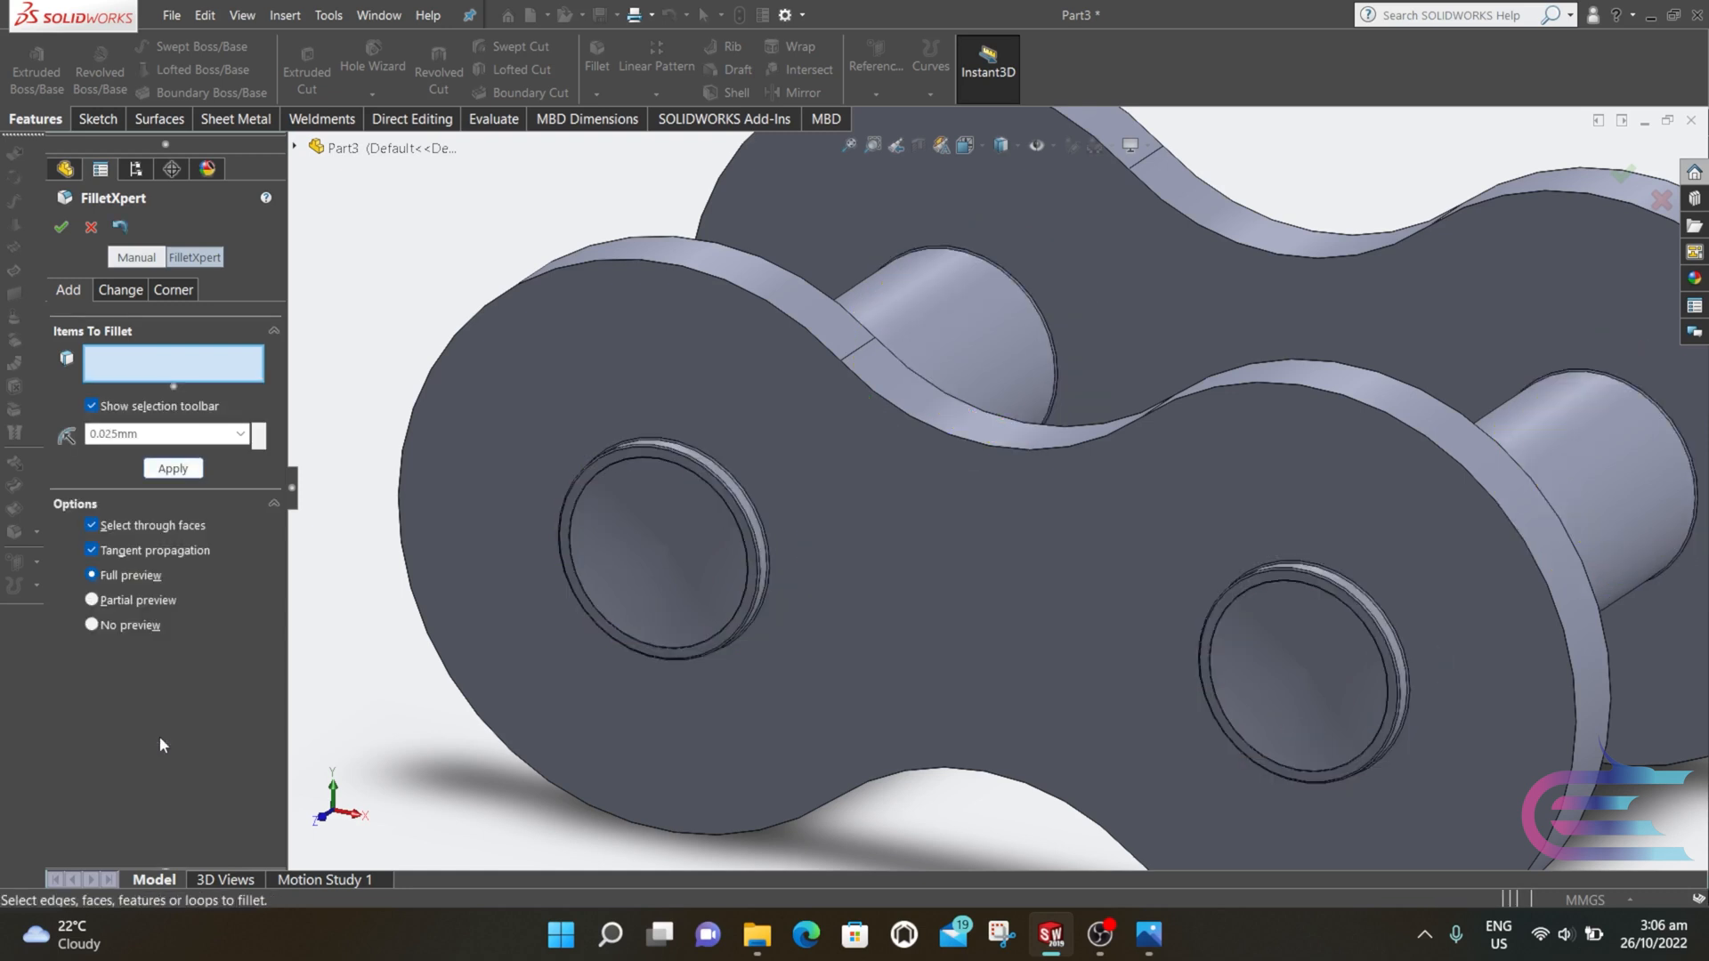
- Fillet all outer contour edges of both link plates with a 0.25 mm radius
scroll(615, 490, "down", 5)
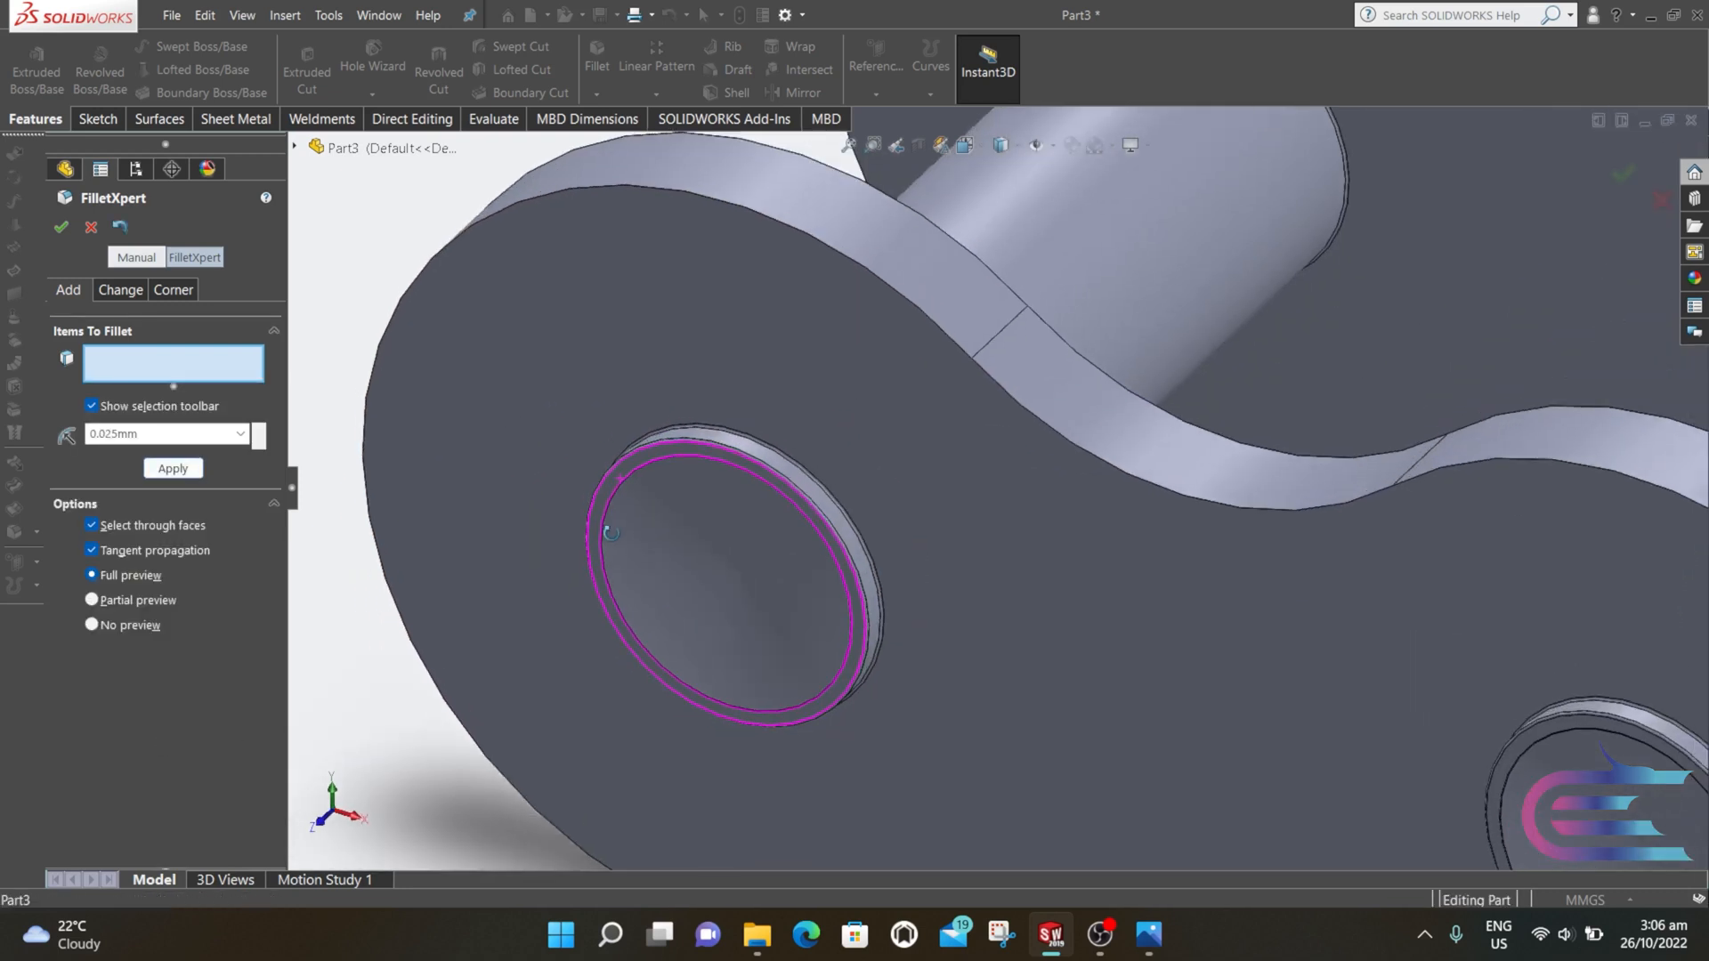
scroll(647, 504, "down", 3)
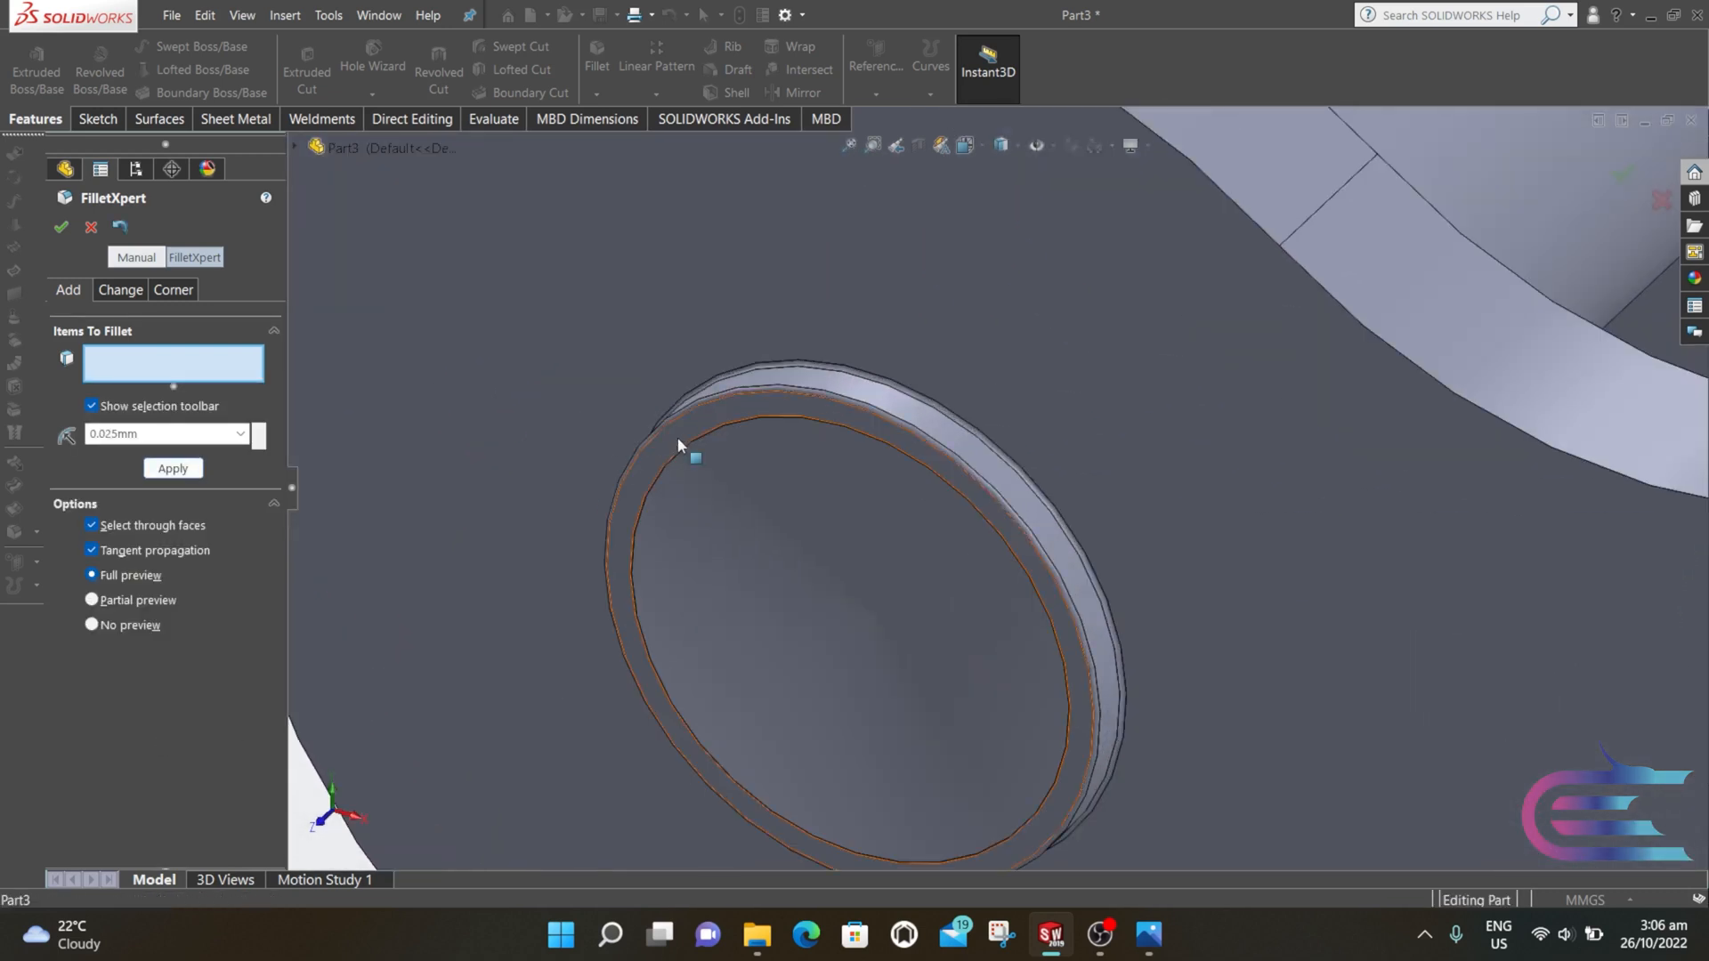
scroll(676, 436, "up", 3)
scroll(677, 443, "up", 5)
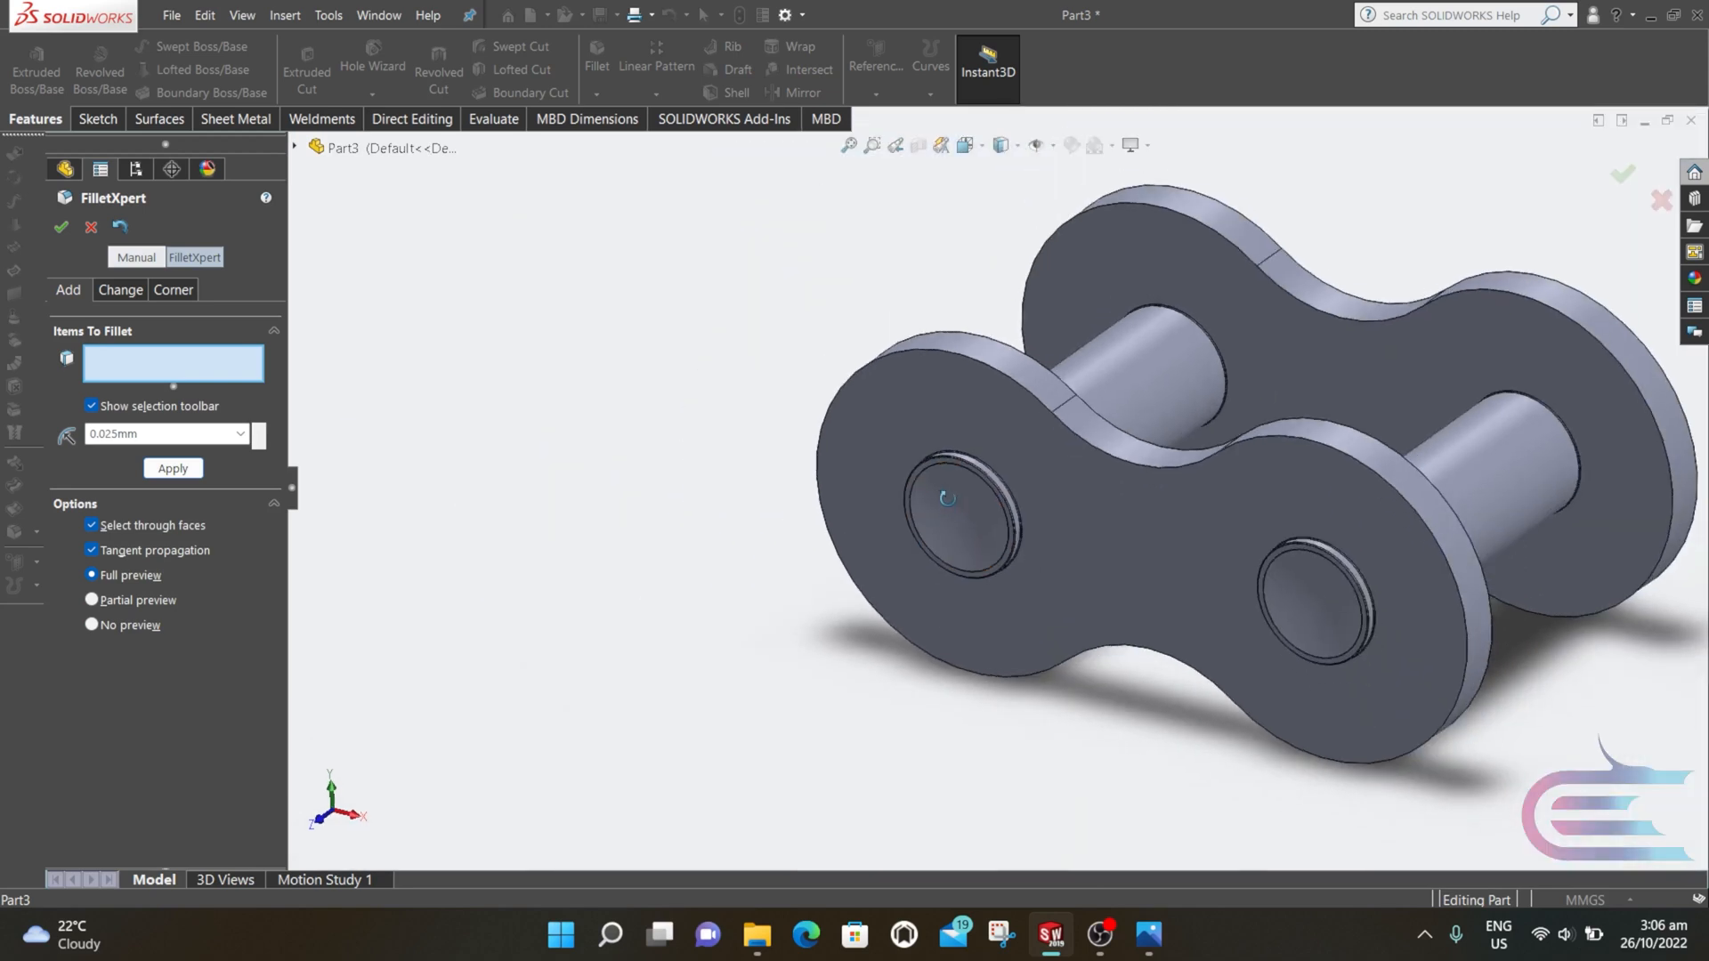
left_click(1106, 454)
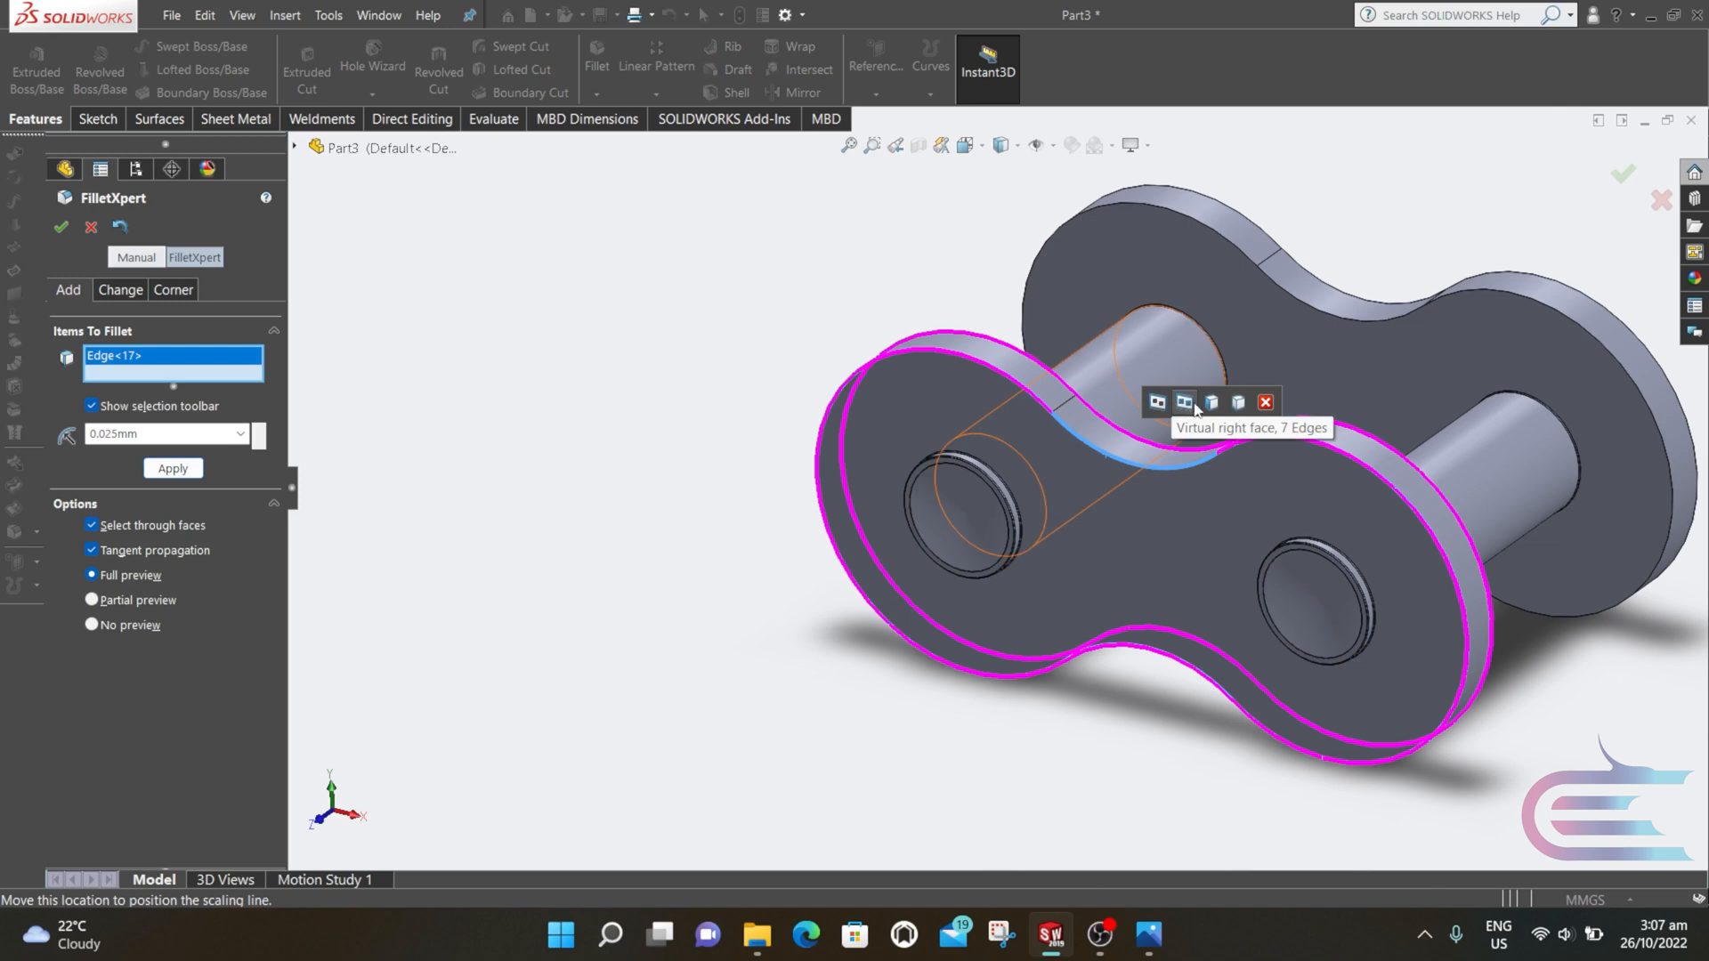
left_click(1239, 405)
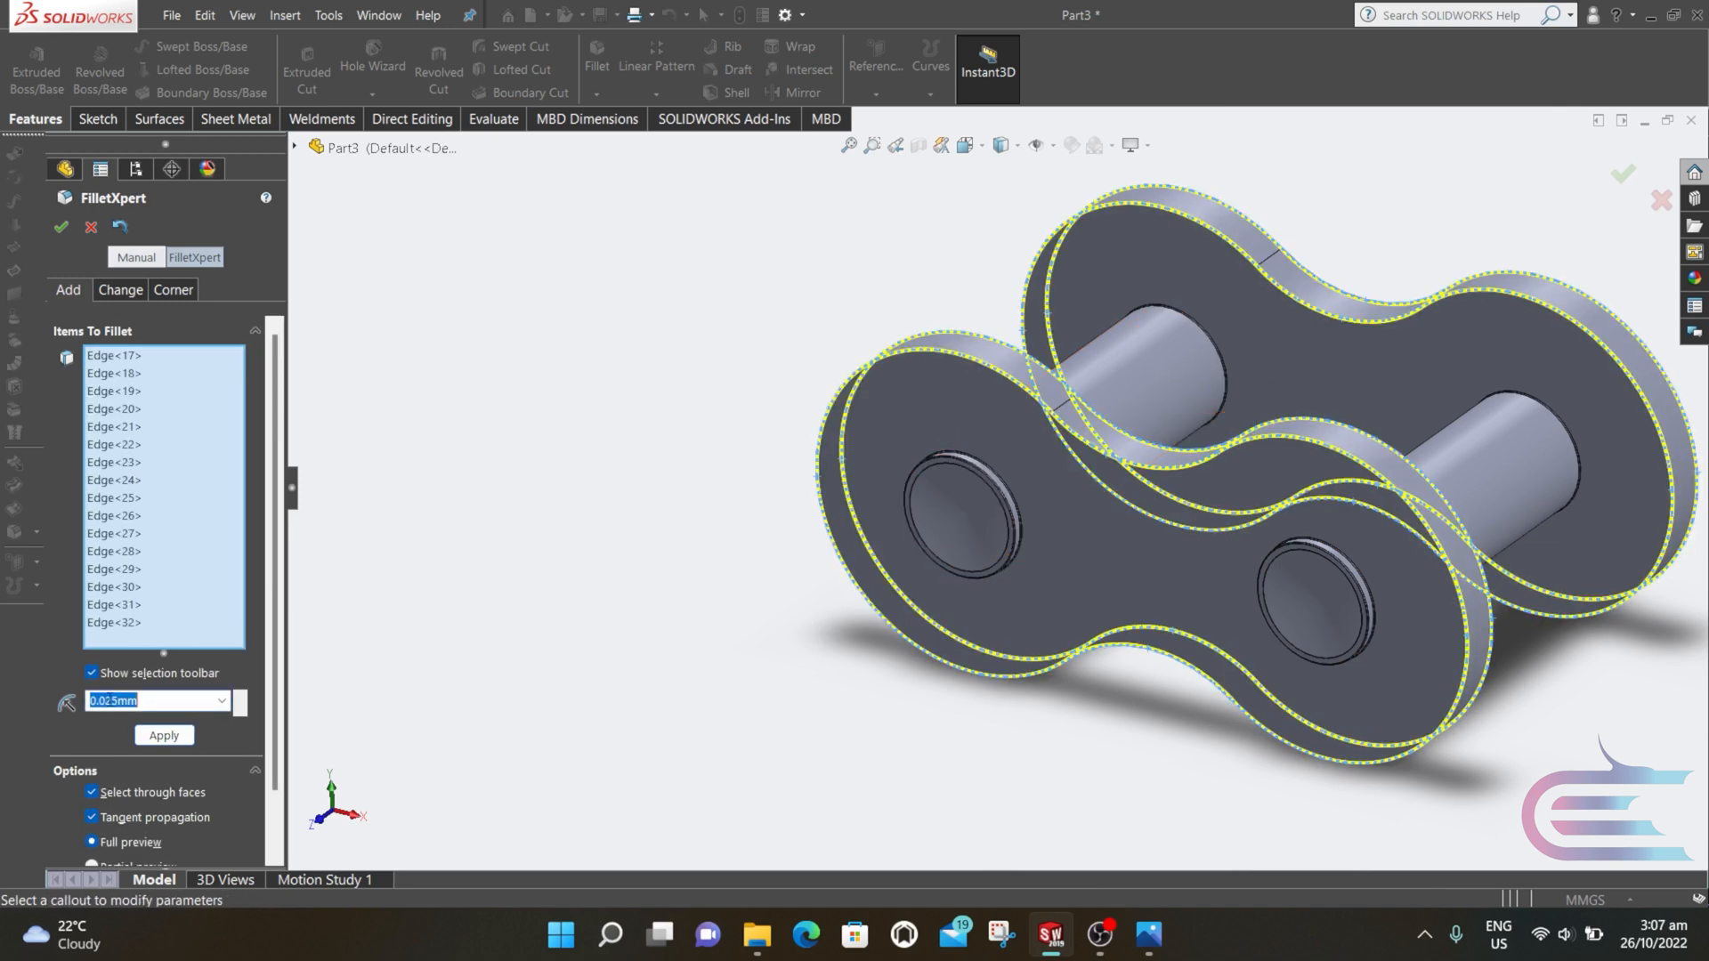
key("BackSpace")
left_click(161, 735)
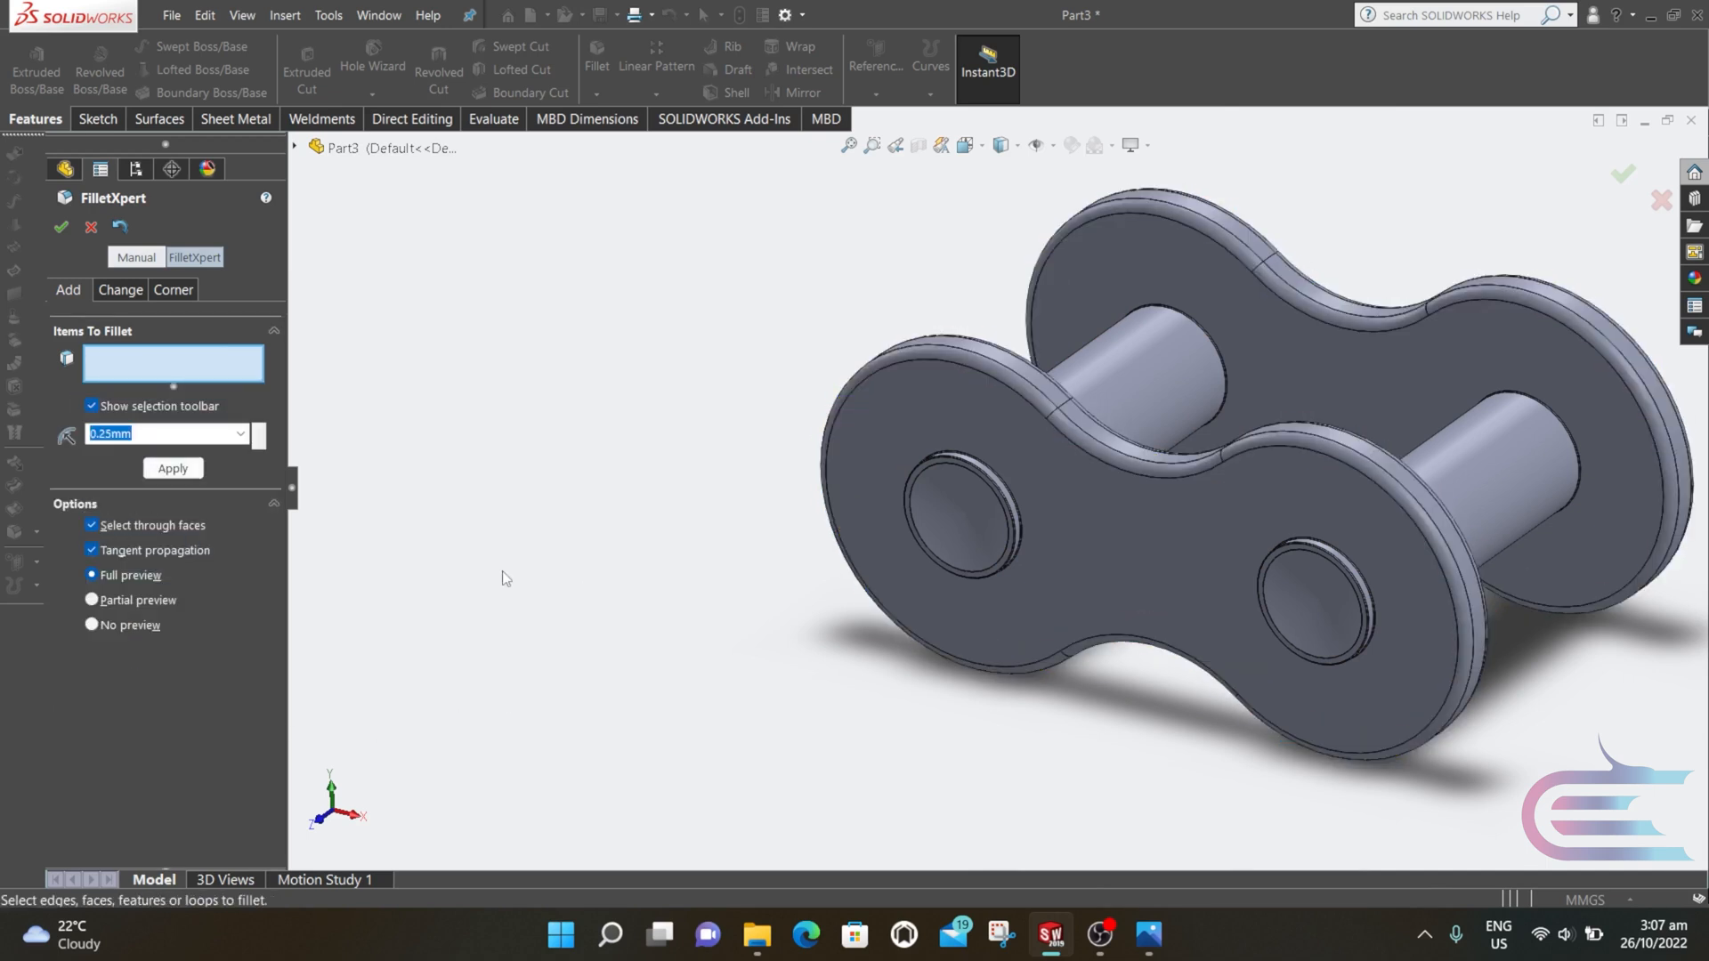
left_click(60, 227)
- Apply the chromium plate appearance from the chrome metals to the outer link
middle_click_drag(968, 537, 634, 622)
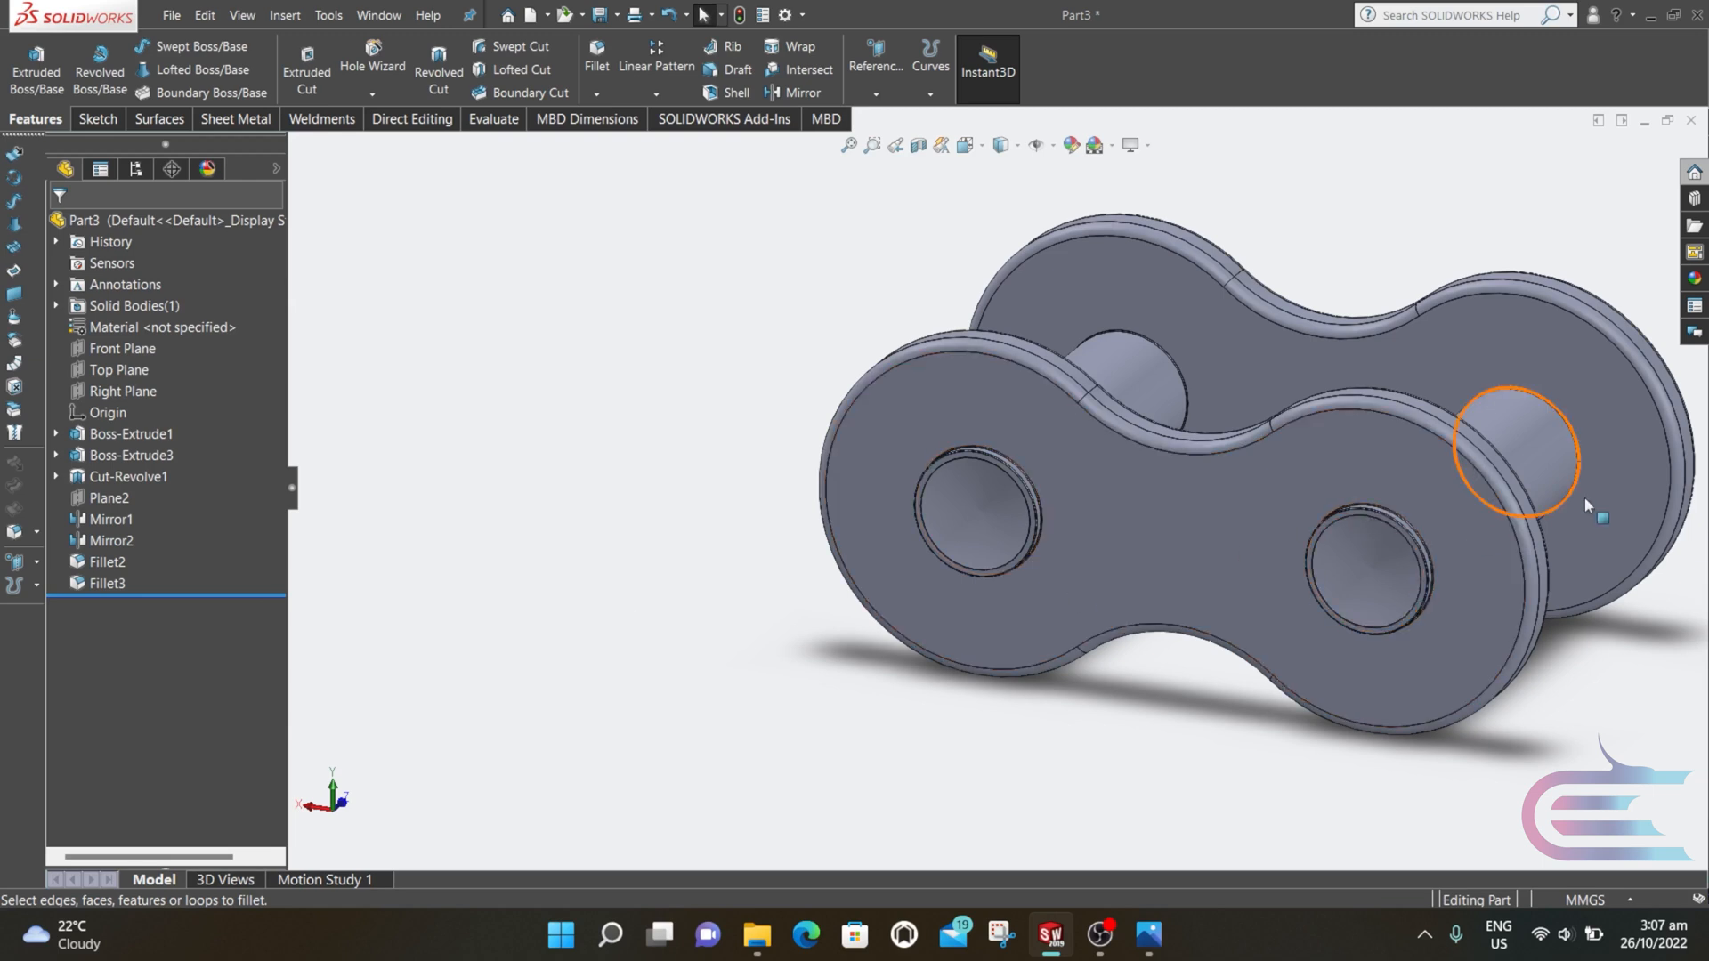
scroll(1507, 450, "down", 2)
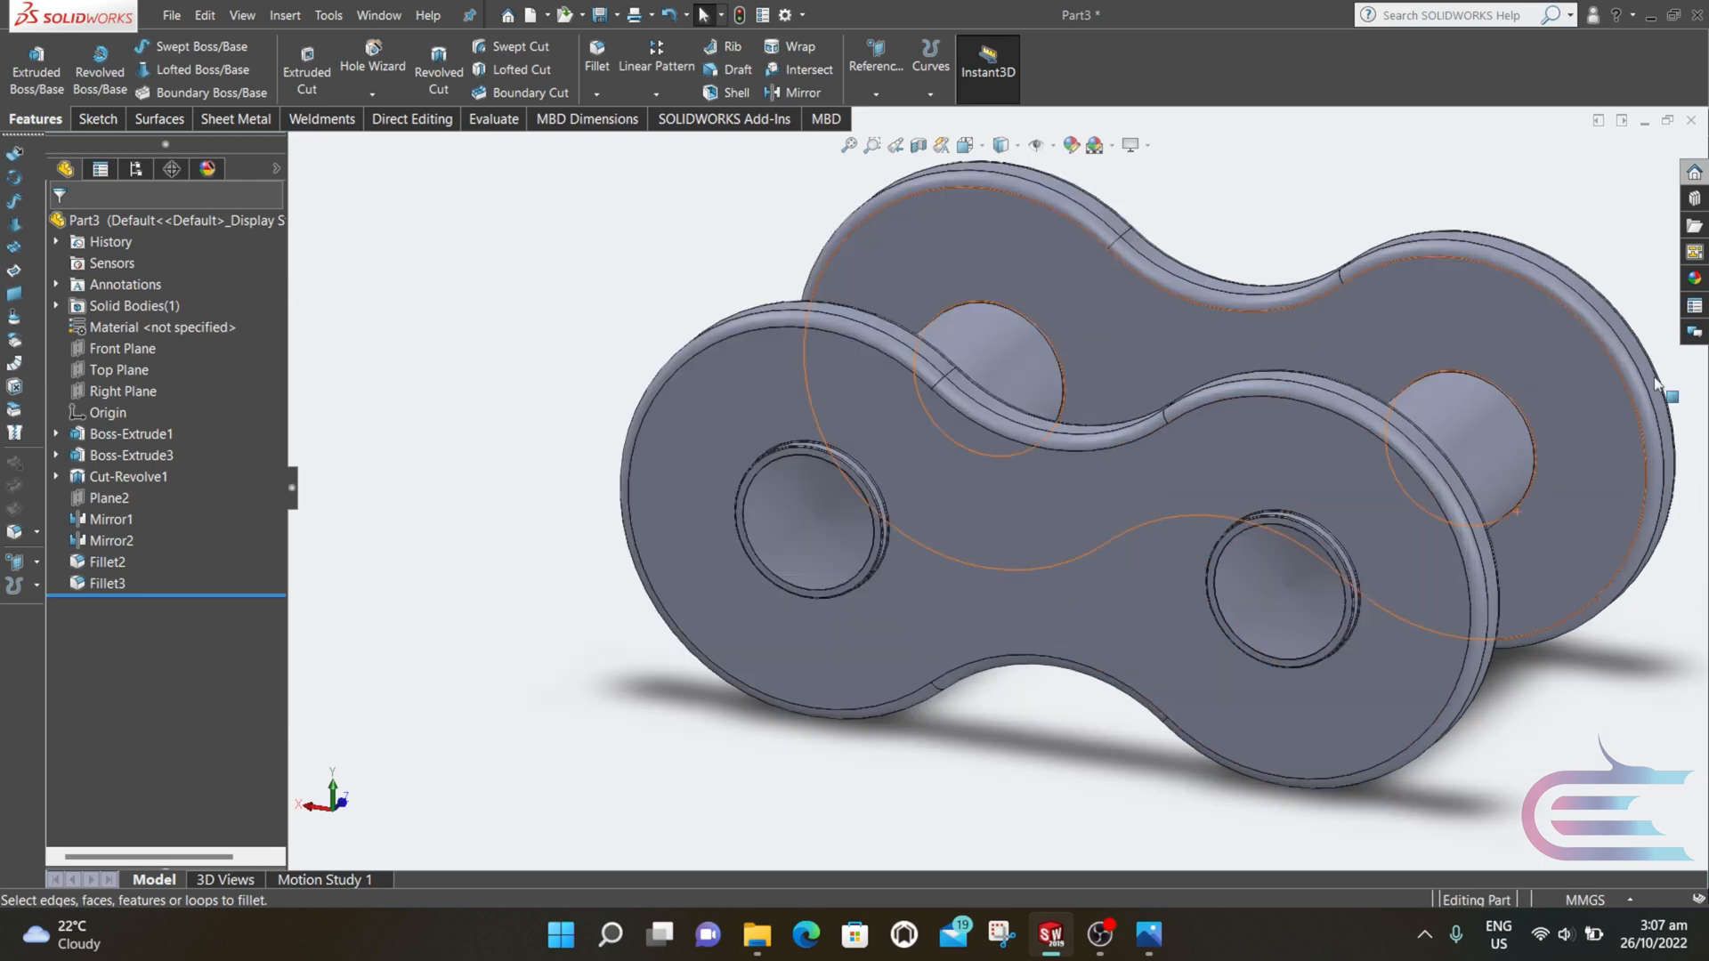
left_click(1695, 278)
left_click(1460, 180)
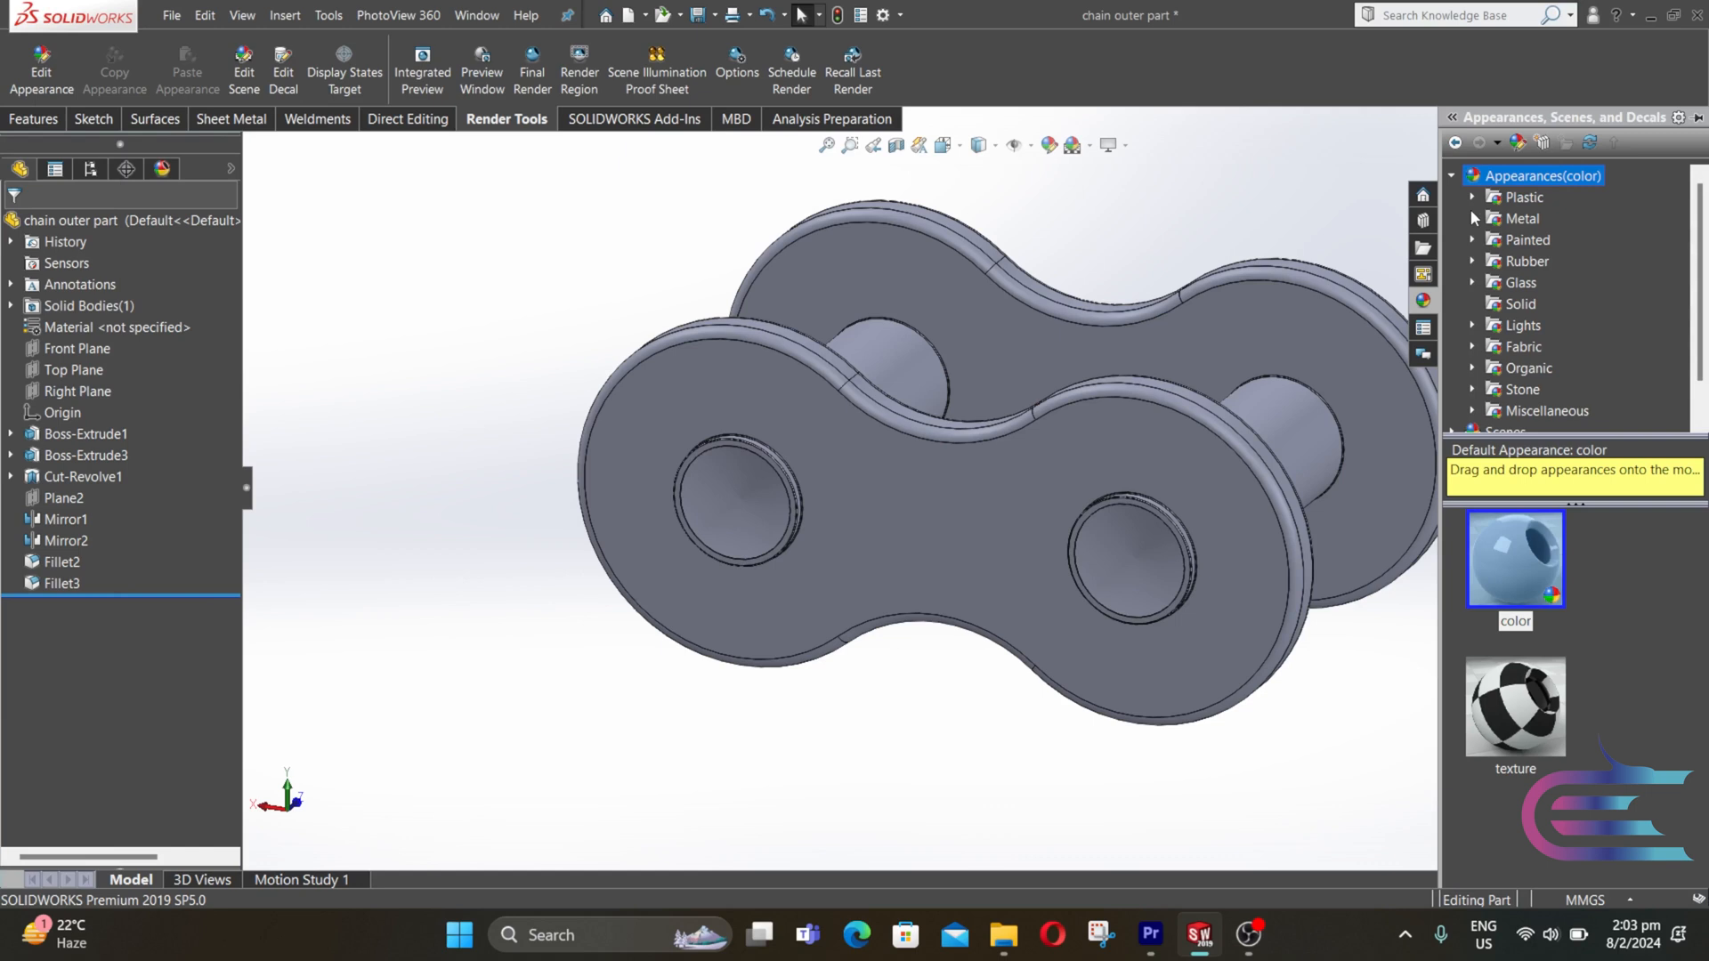
left_click(1471, 214)
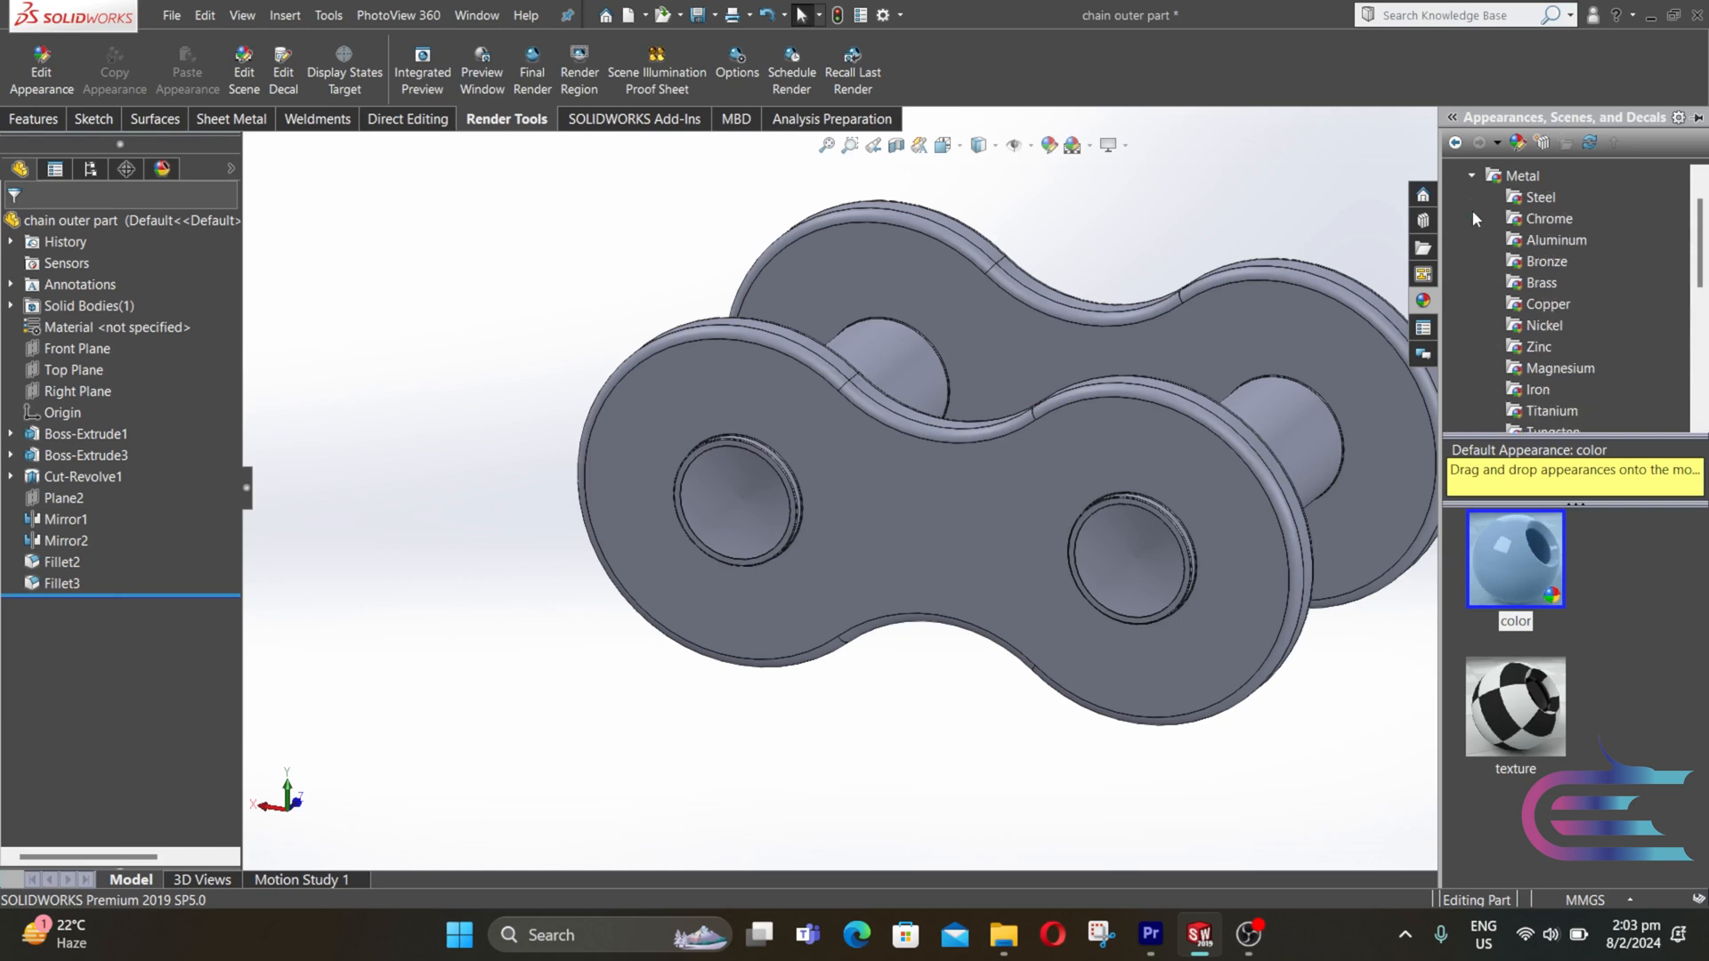
left_click(1540, 222)
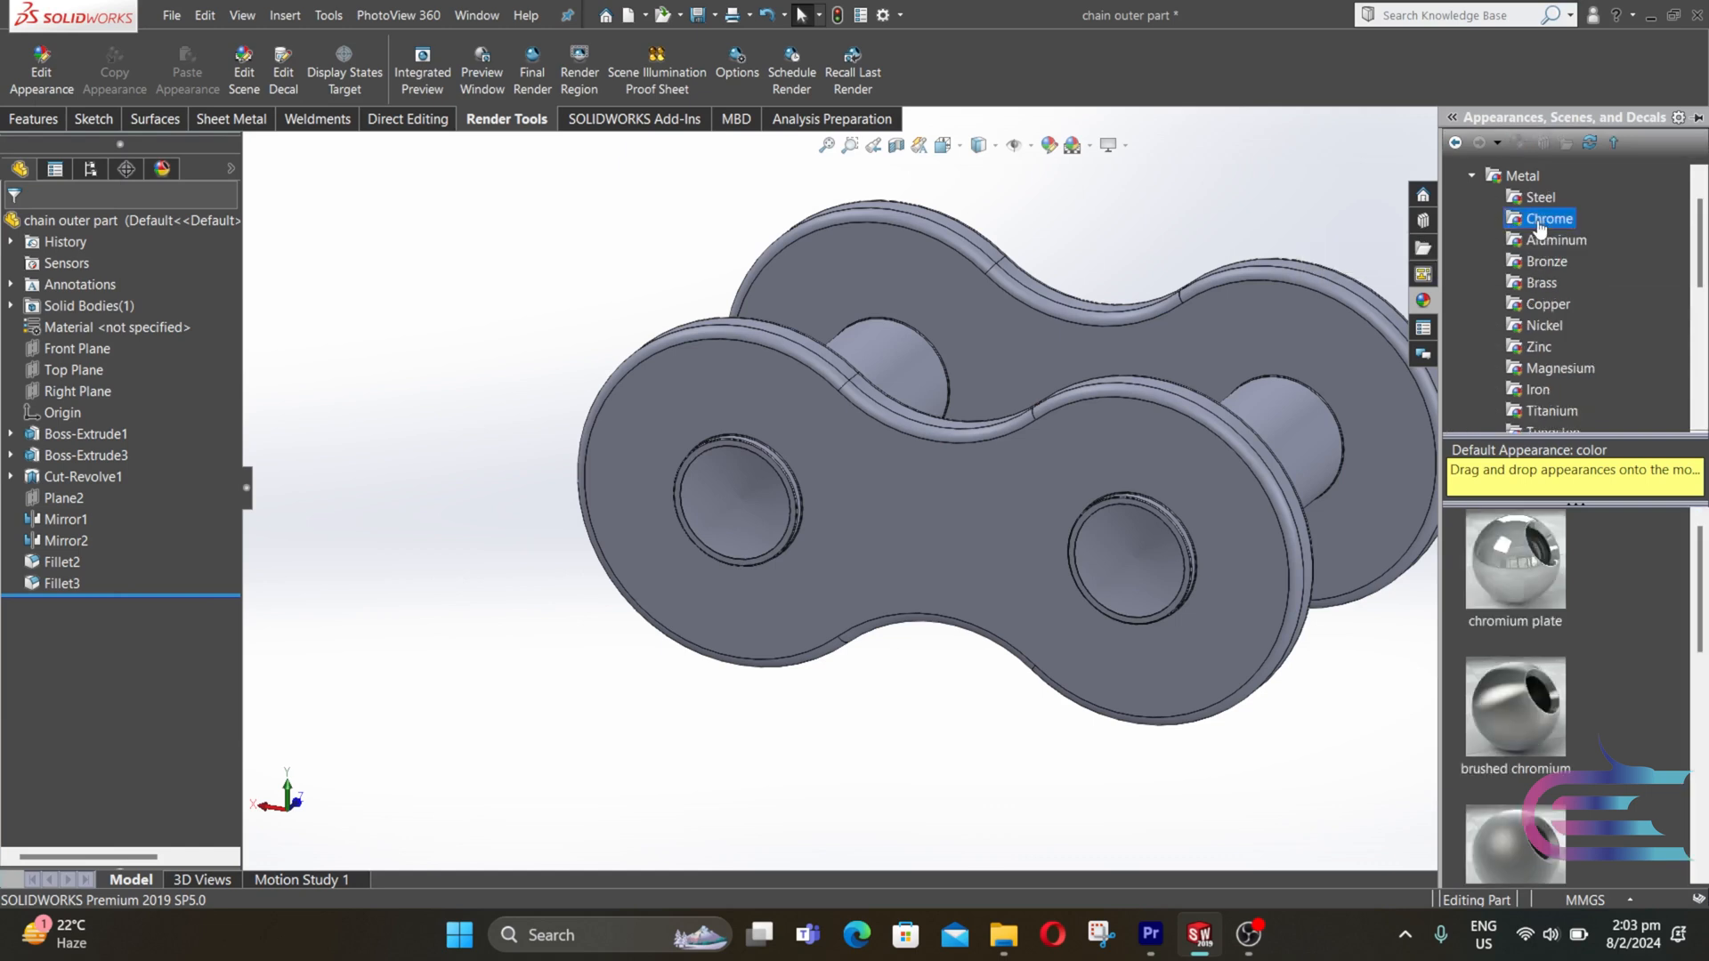
double_click(1516, 569)
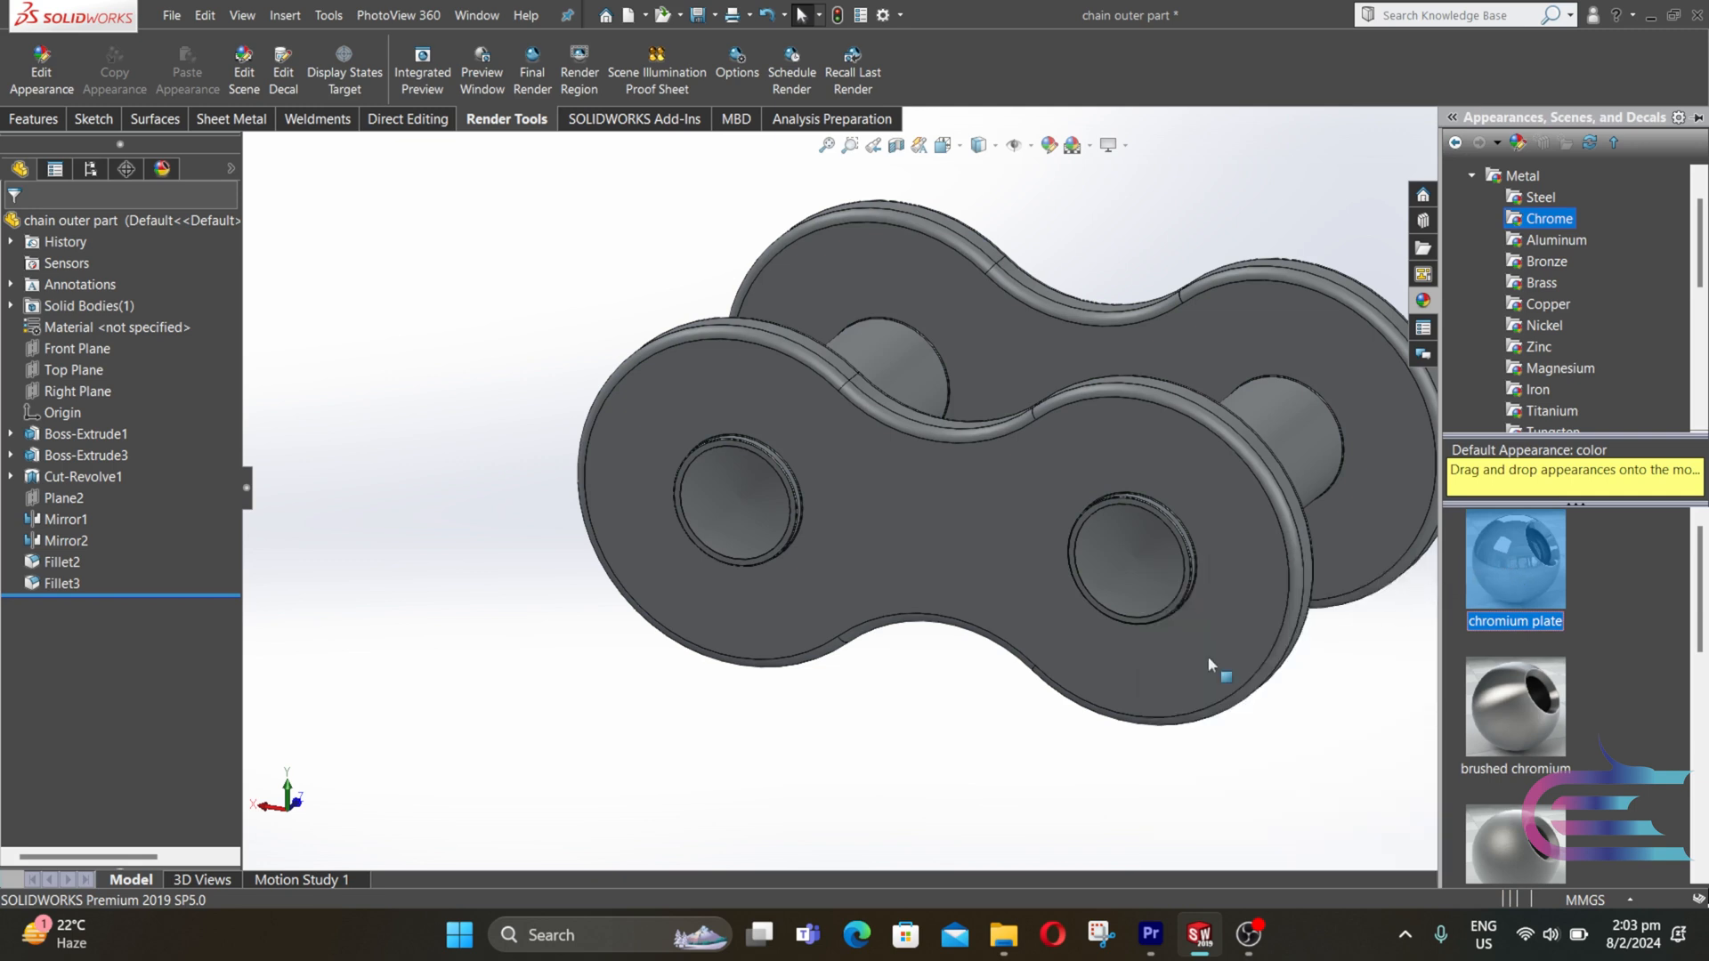
- Save the part as "chain outer part" in the engine folder
left_click(171, 16)
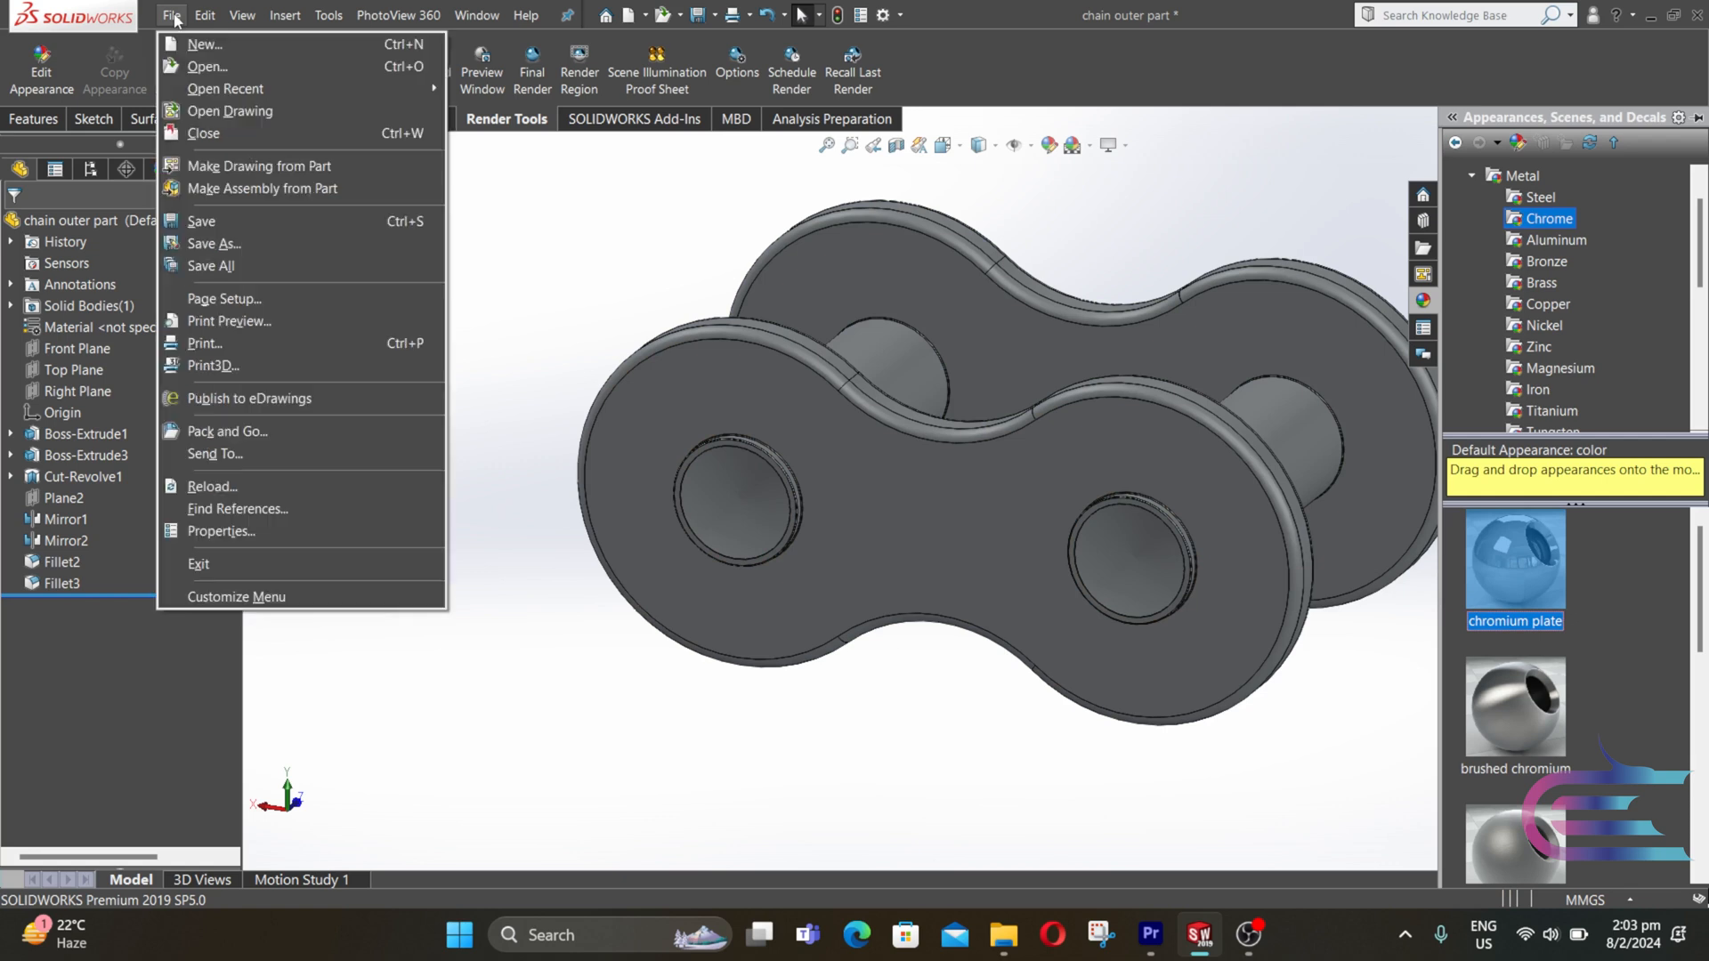
left_click(260, 239)
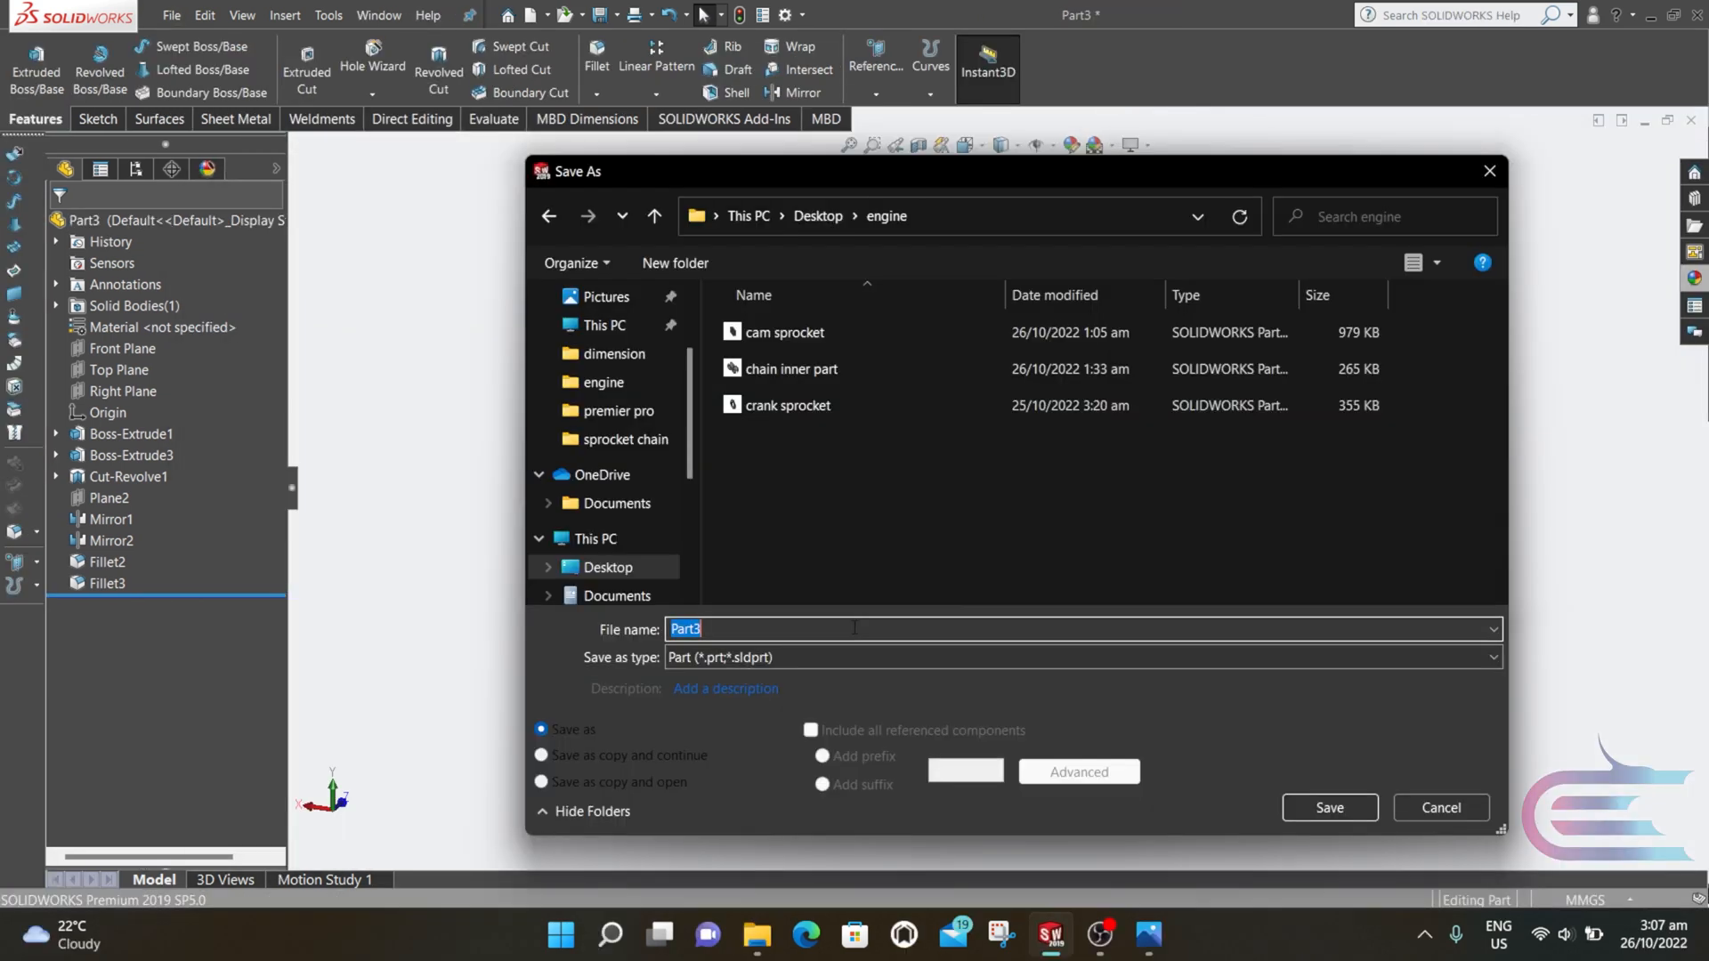
type("ch")
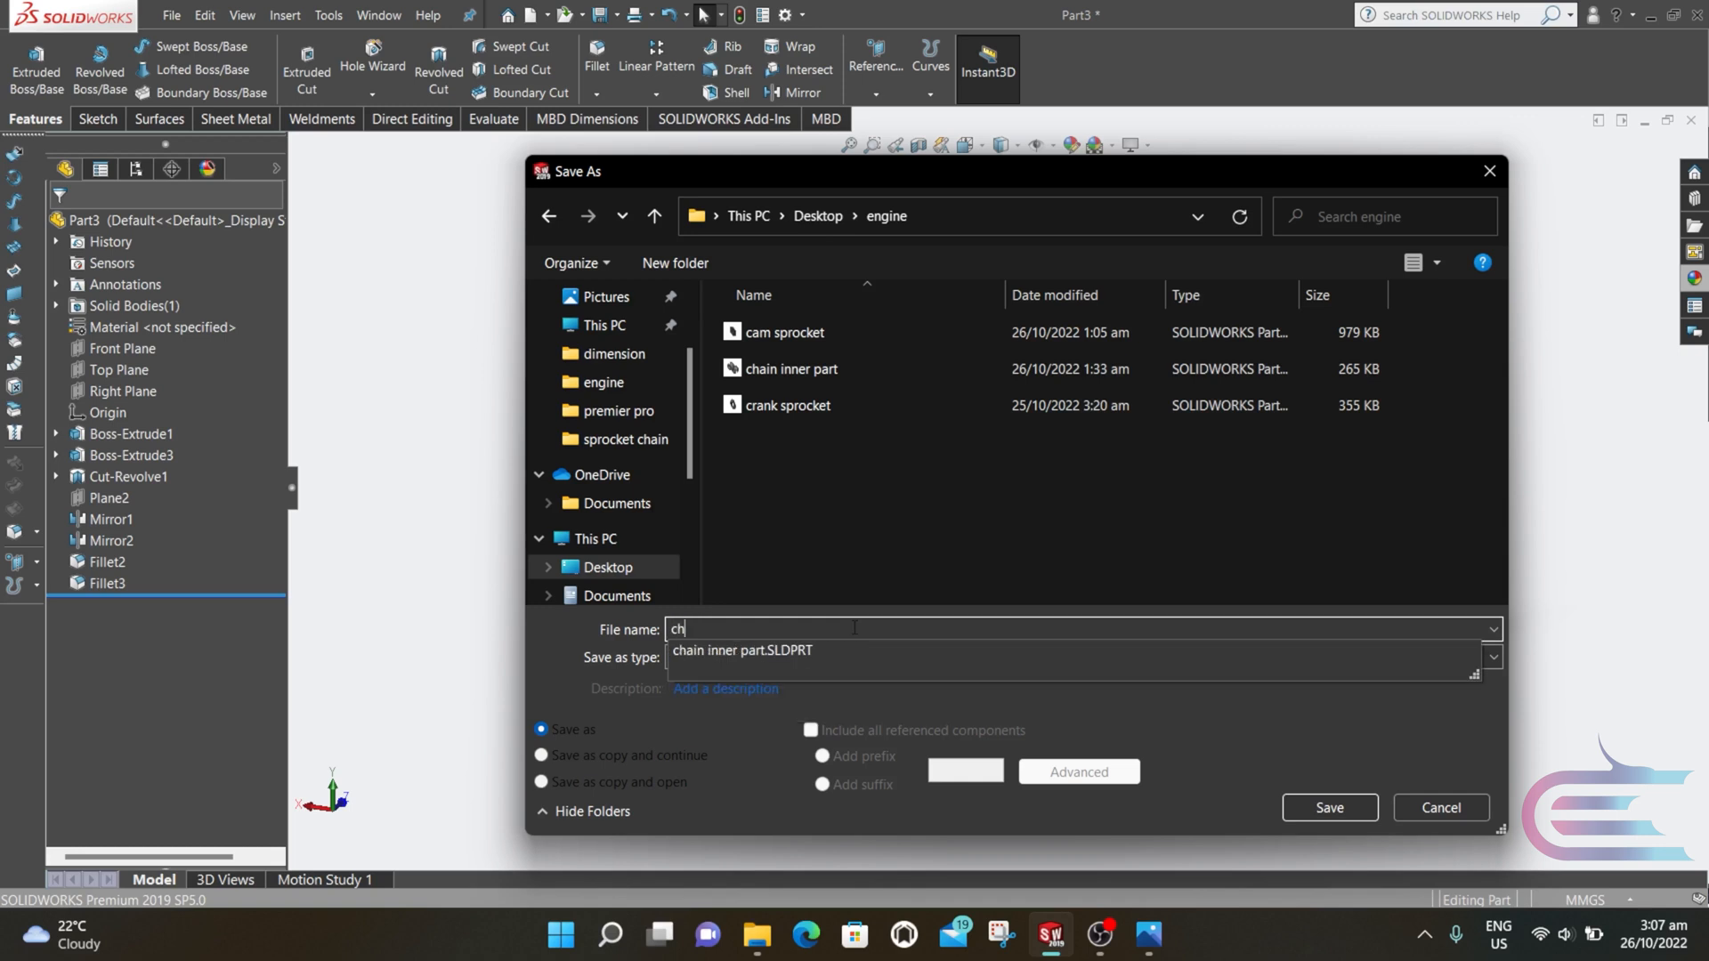
type("ain outer part")
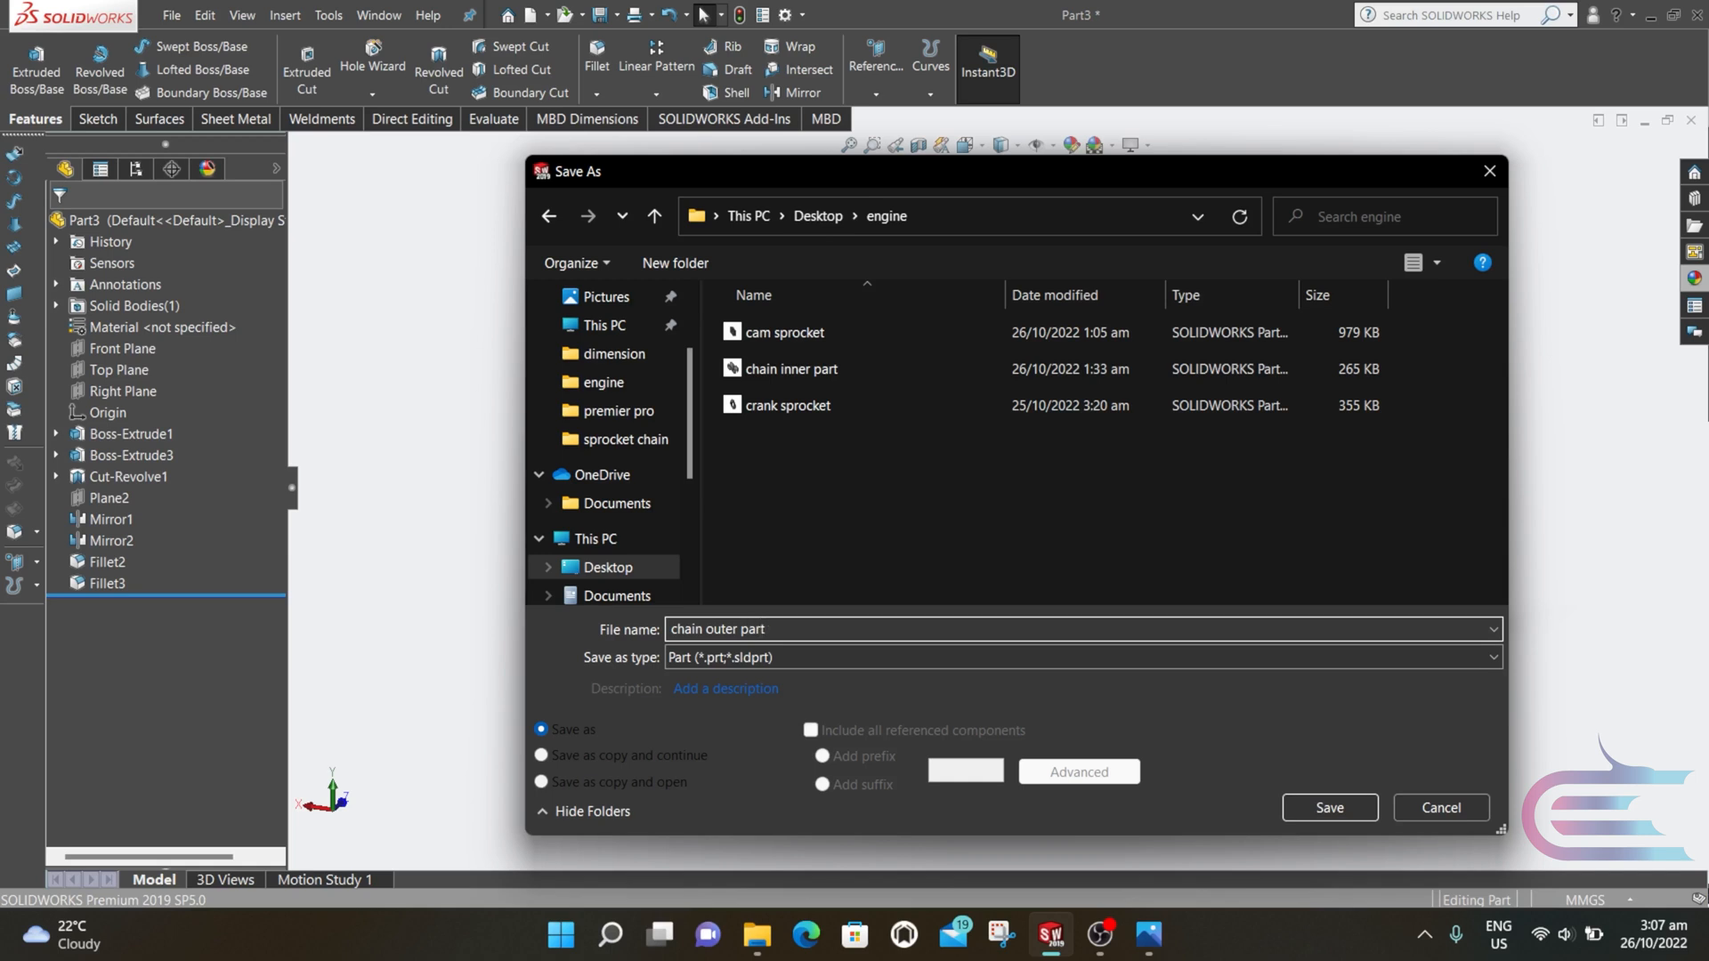
left_click(1347, 817)
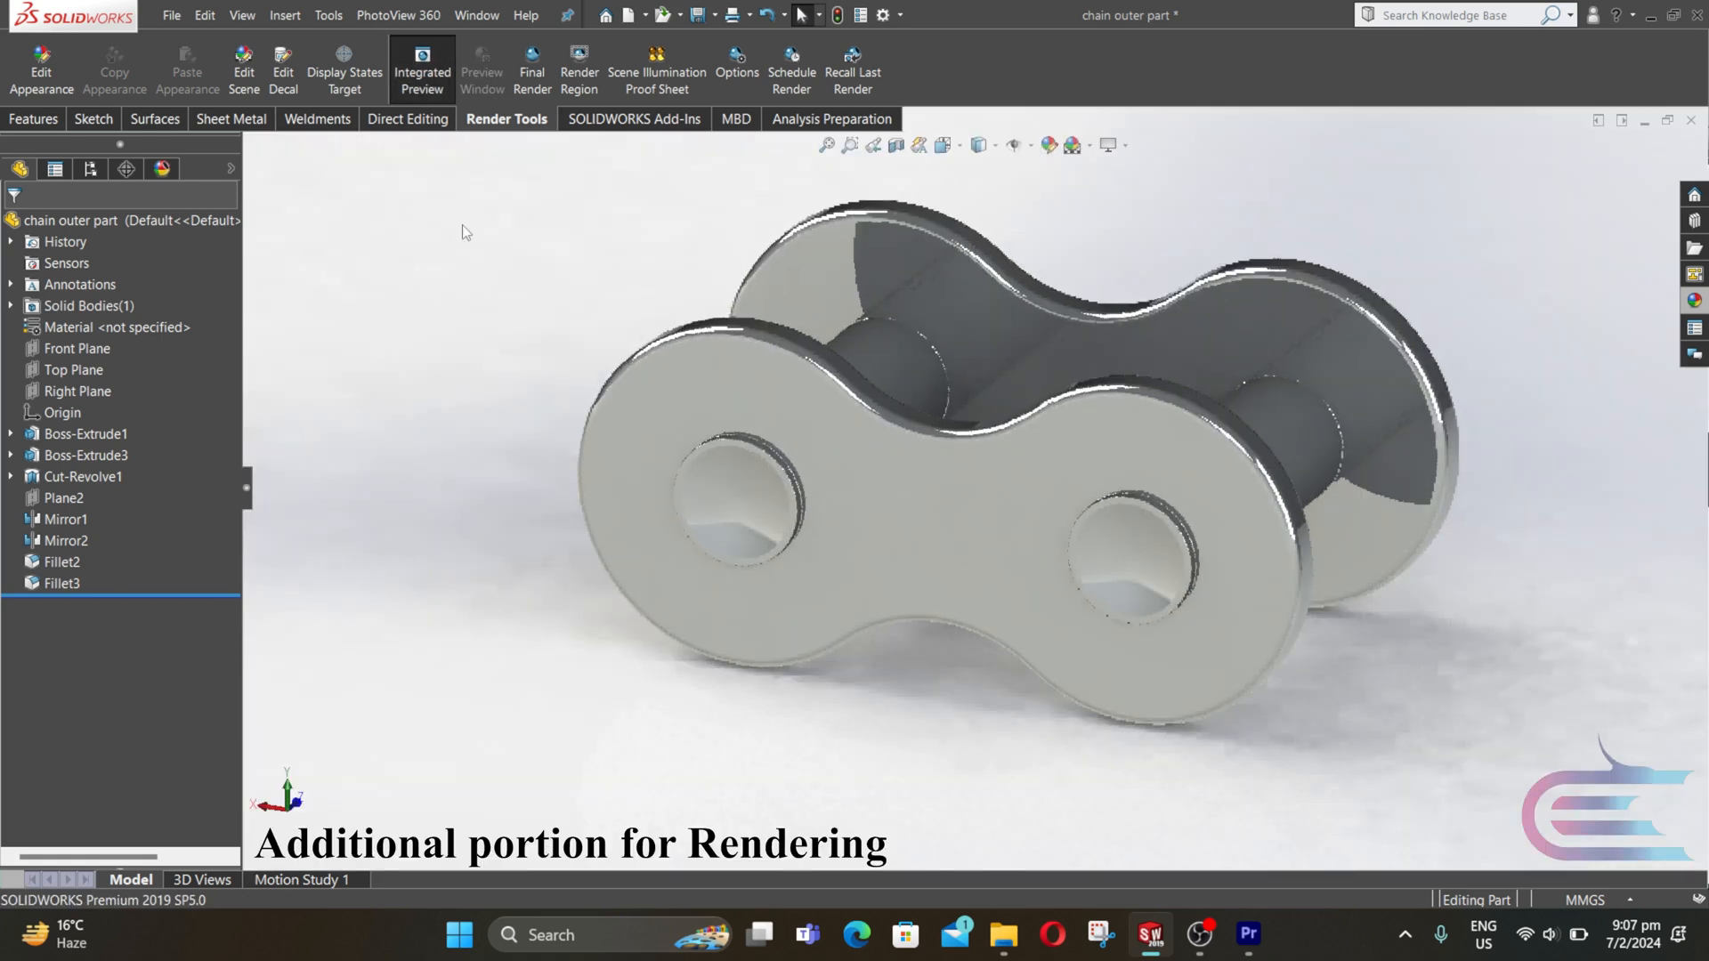
- Inspect the rendered outer link and examine the dimensioned cam and crank sprocket views on the sprocket drawing sheet
mouse_move(916, 538)
middle_mouse_down()
mouse_move(781, 559)
mouse_move(839, 570)
mouse_move(776, 597)
mouse_move(862, 607)
mouse_move(821, 606)
middle_mouse_up()
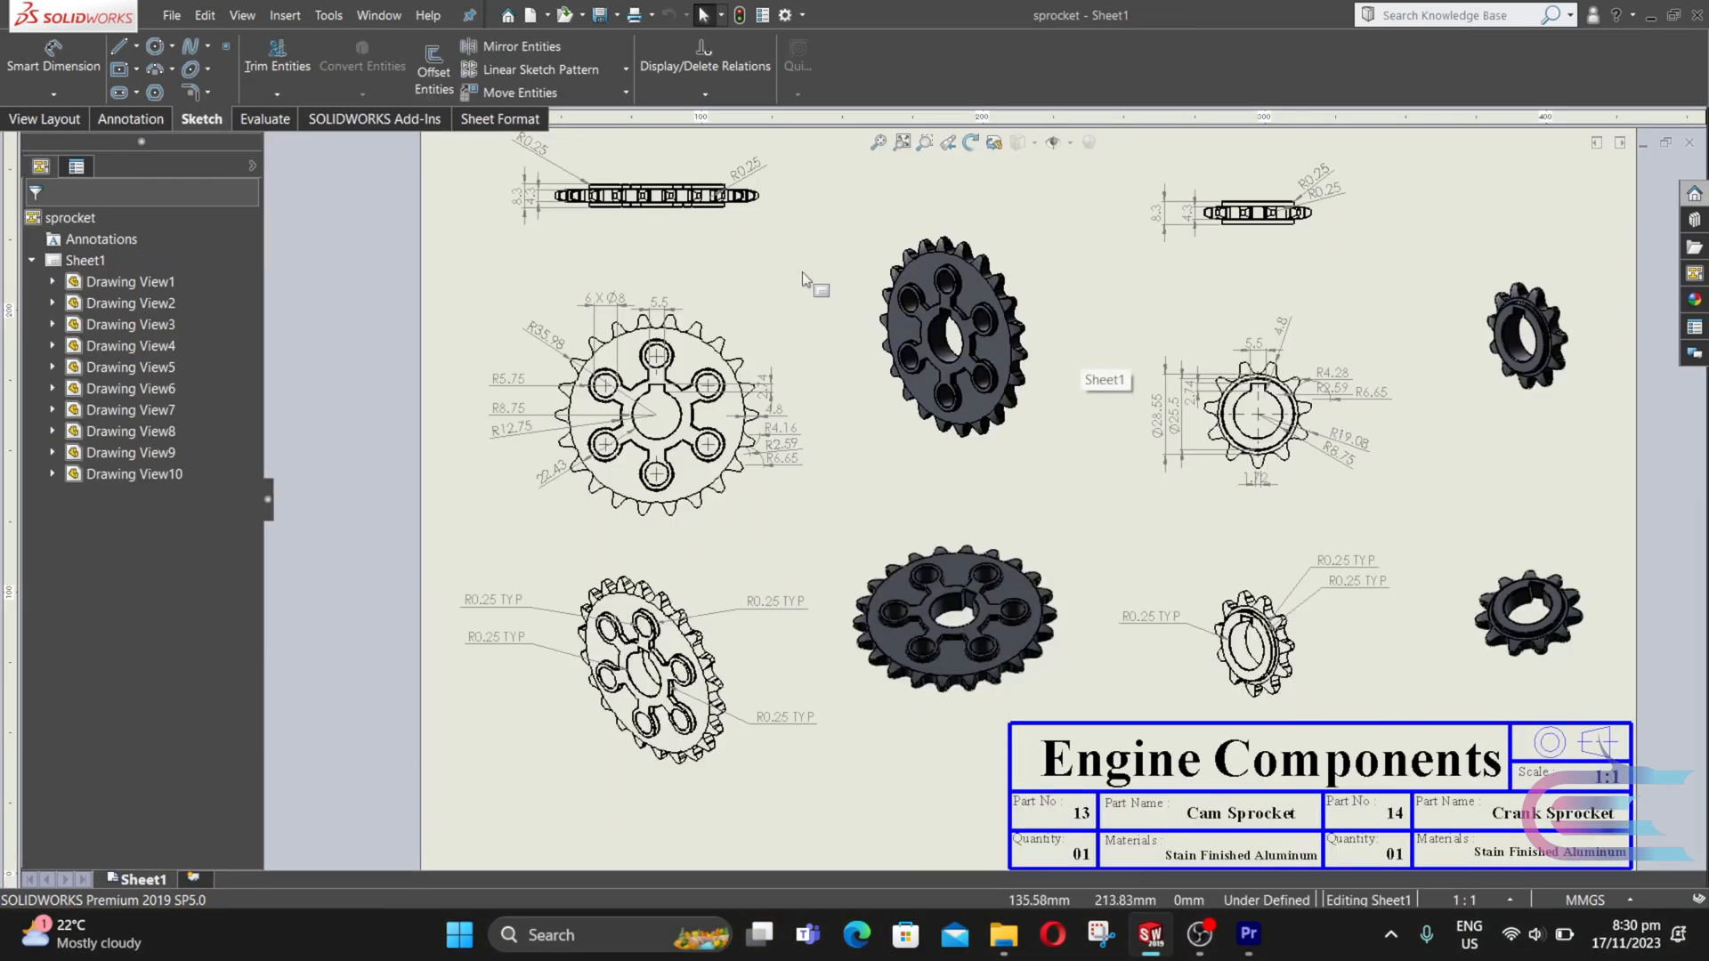
scroll(803, 272, "down", 3)
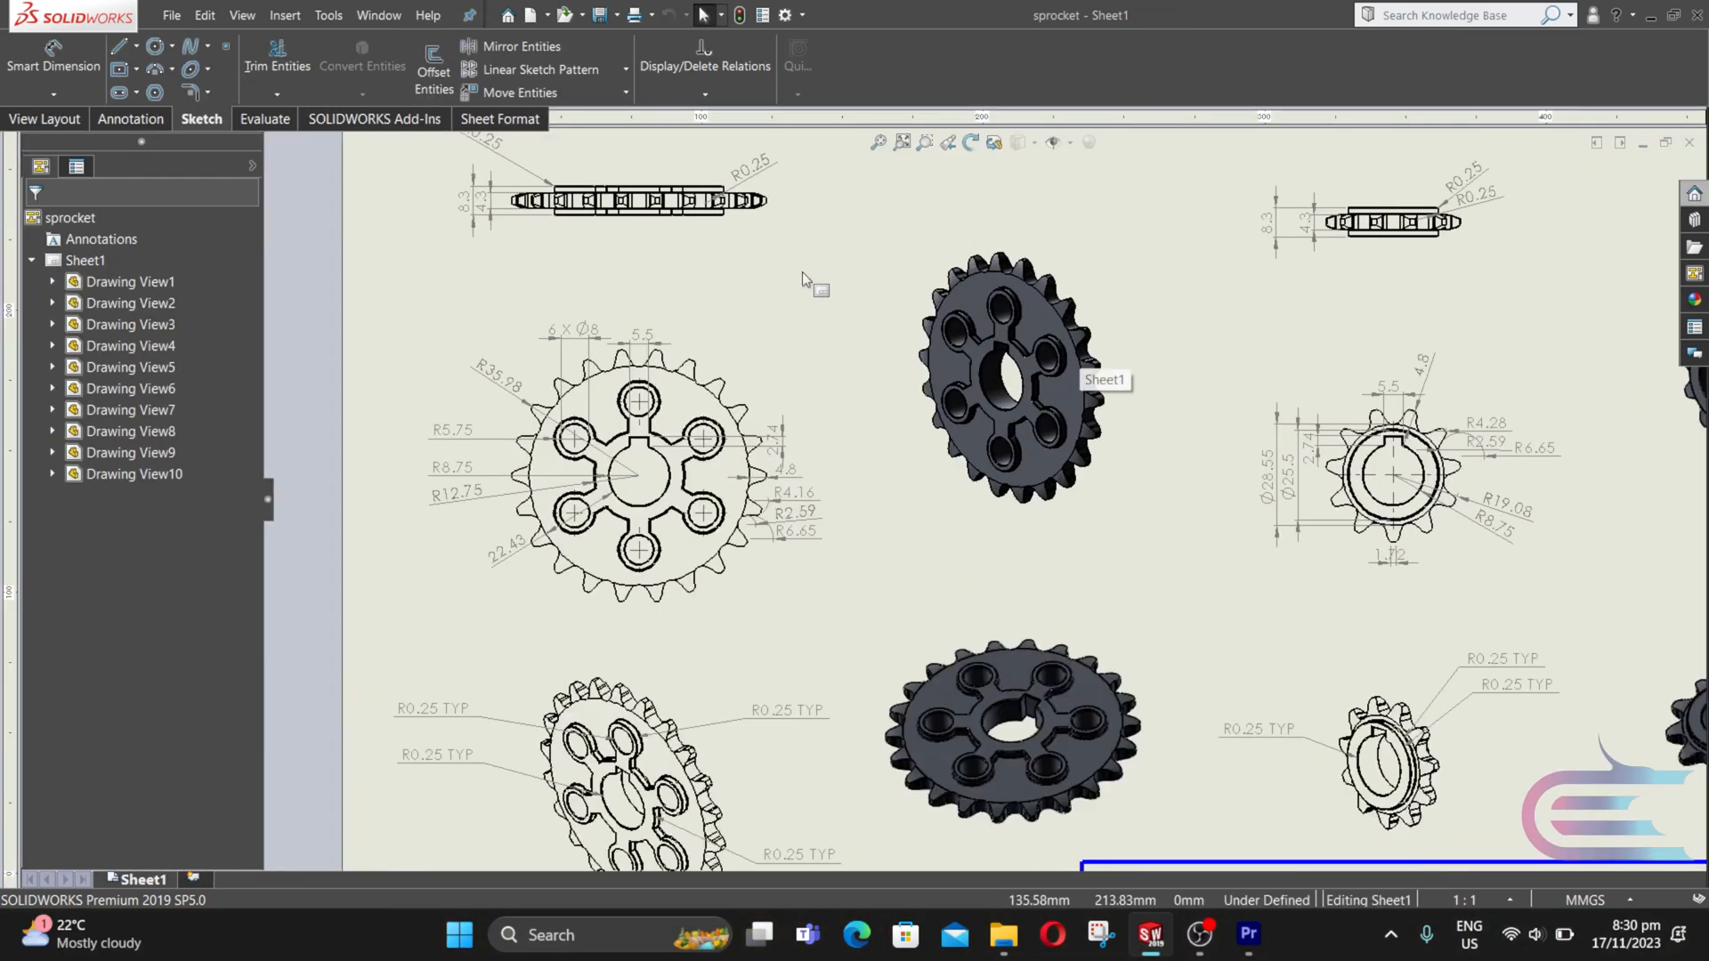
mouse_move(803, 273)
middle_mouse_down()
mouse_move(798, 355)
mouse_move(785, 268)
middle_mouse_up()
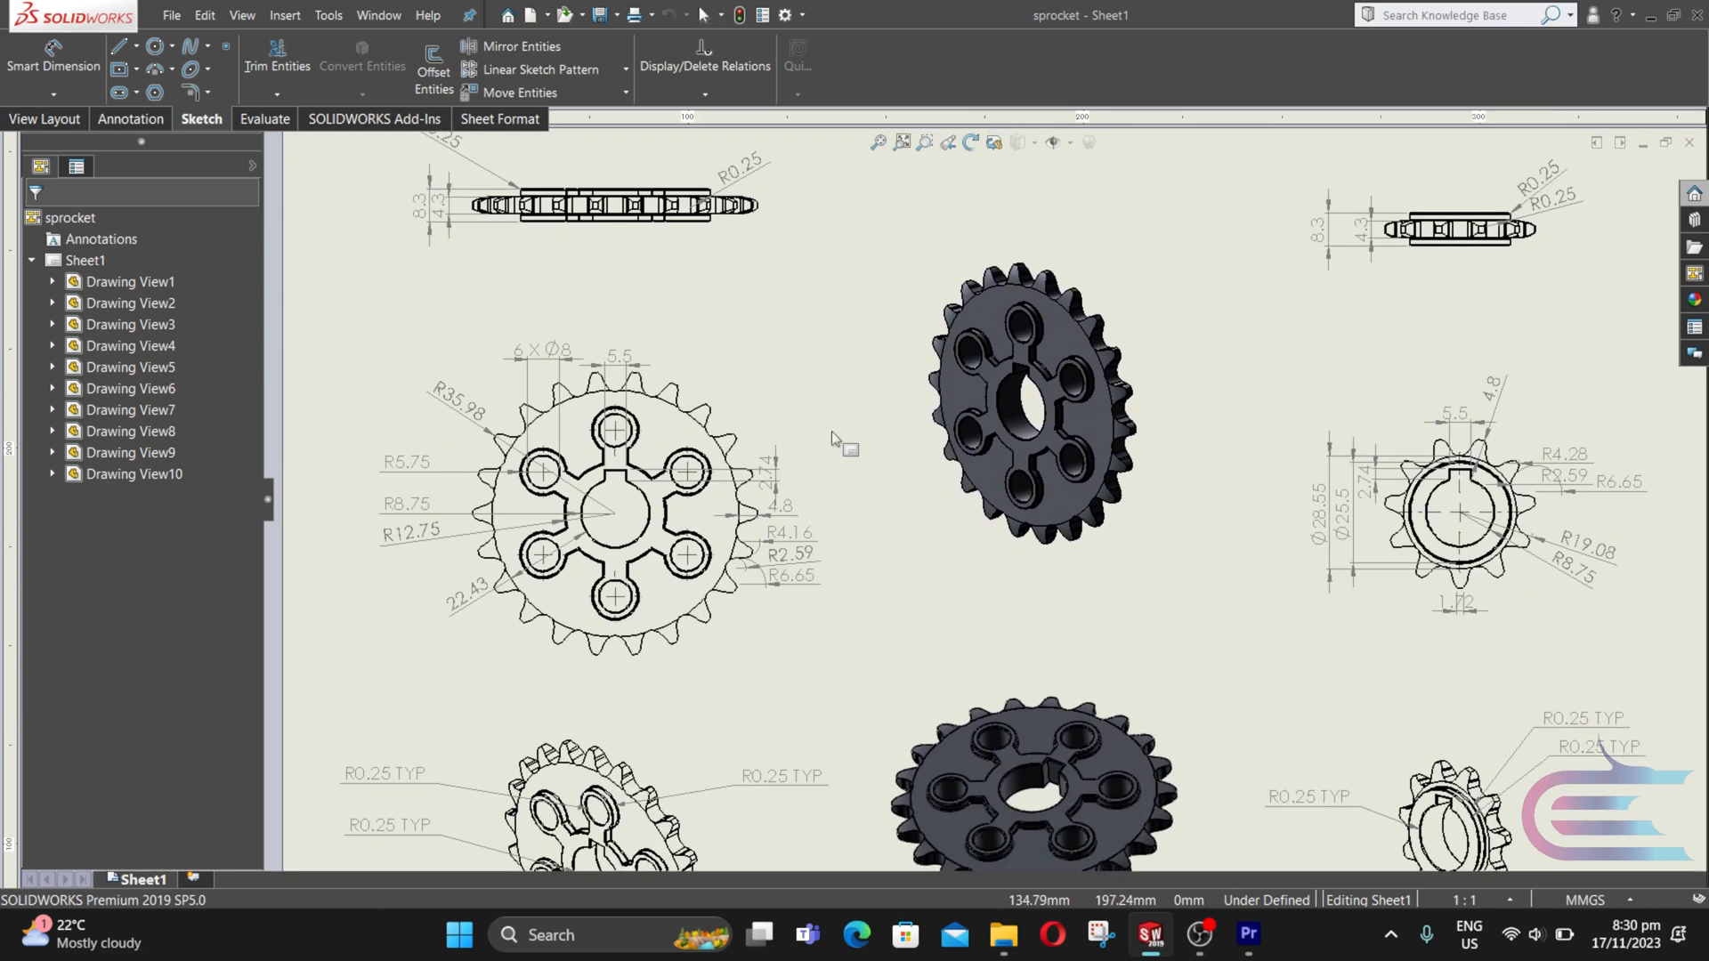
middle_click_drag(863, 545, 845, 368)
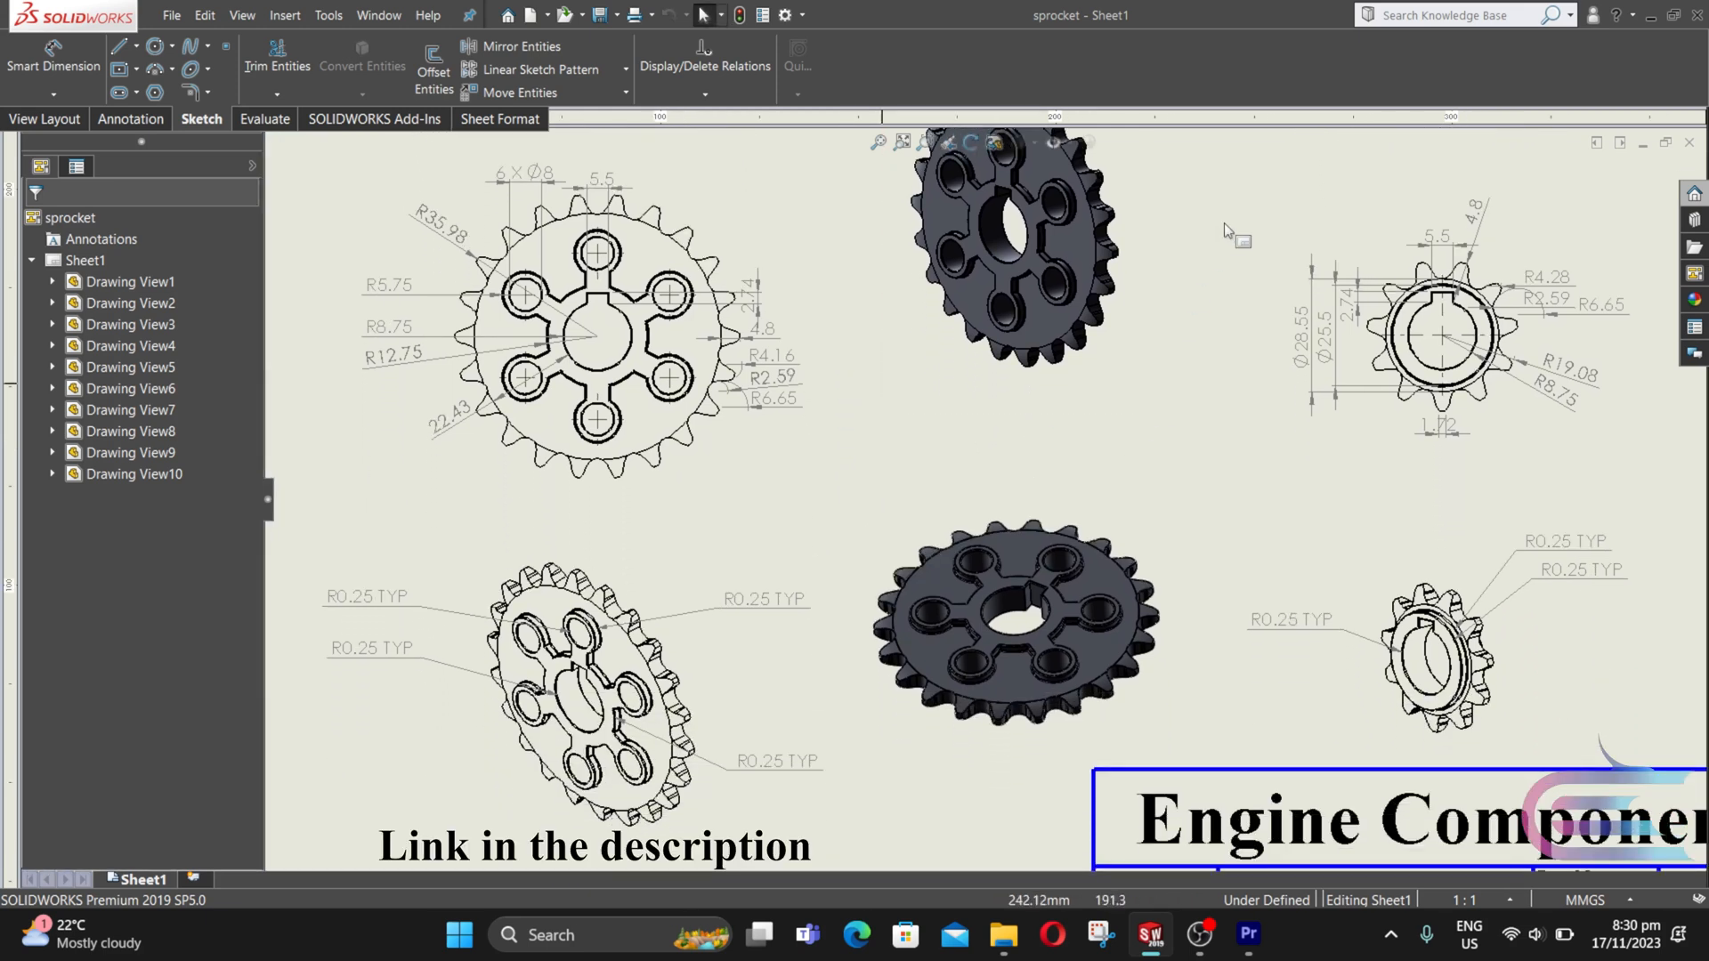
mouse_move(1171, 258)
middle_mouse_down()
mouse_move(1026, 356)
mouse_move(905, 401)
middle_mouse_up()
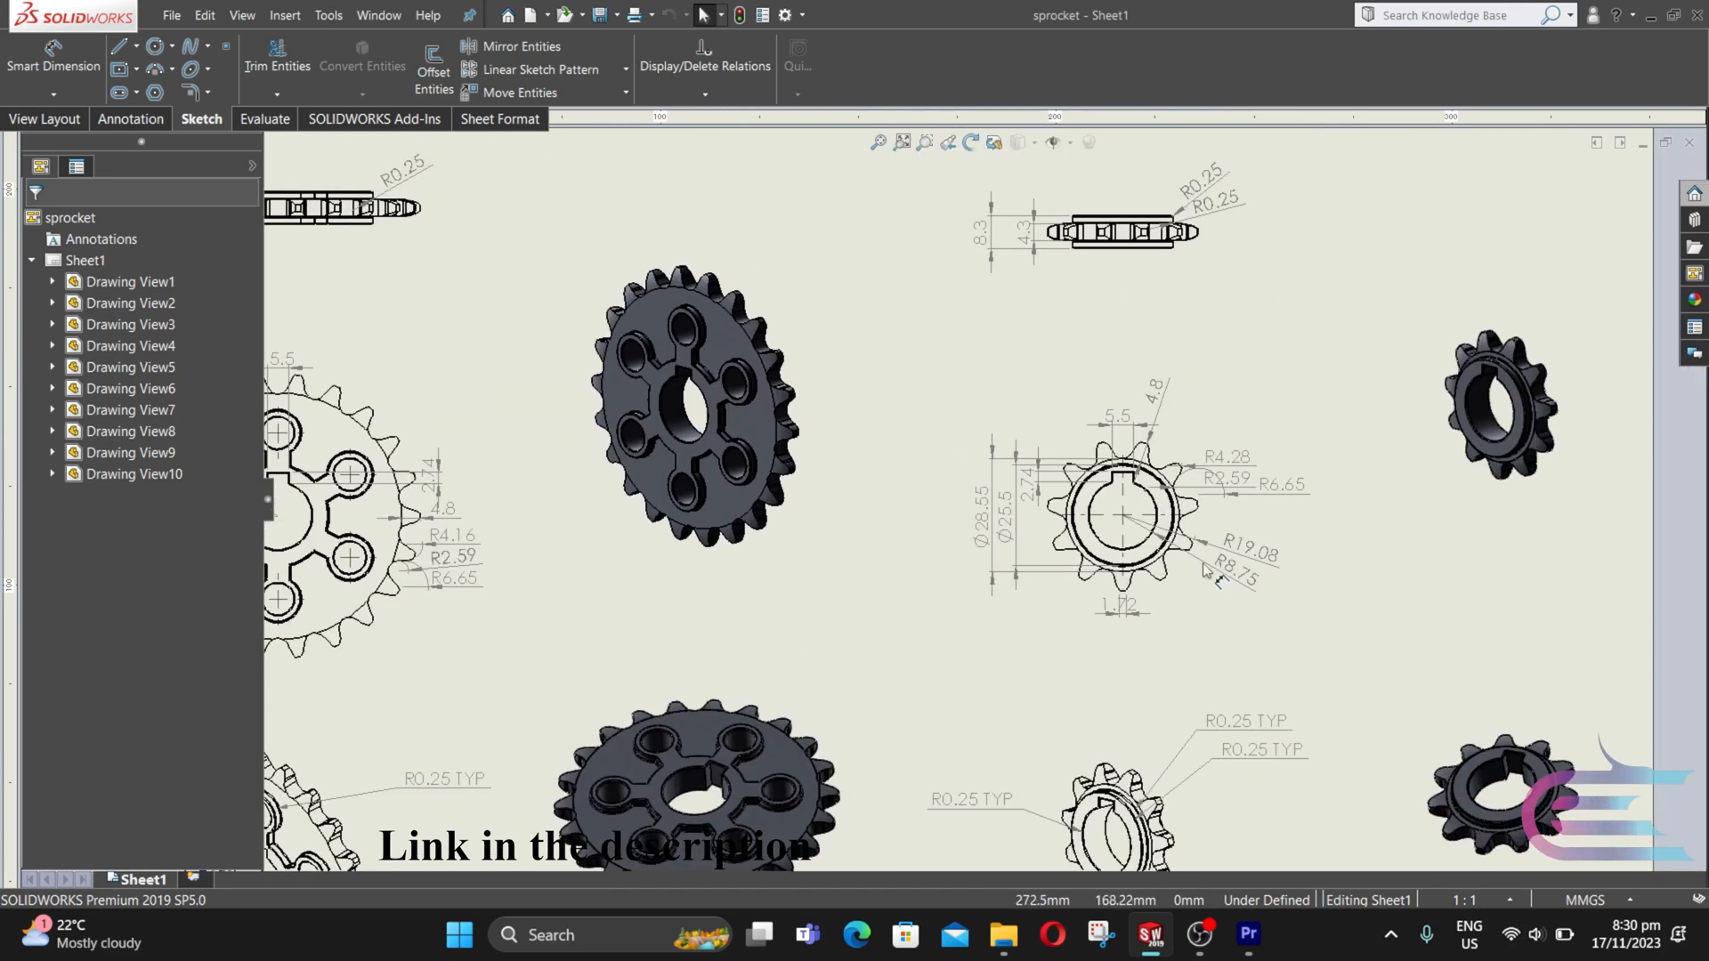
mouse_move(1344, 546)
middle_mouse_down()
mouse_move(1343, 461)
mouse_move(1375, 404)
middle_mouse_up()
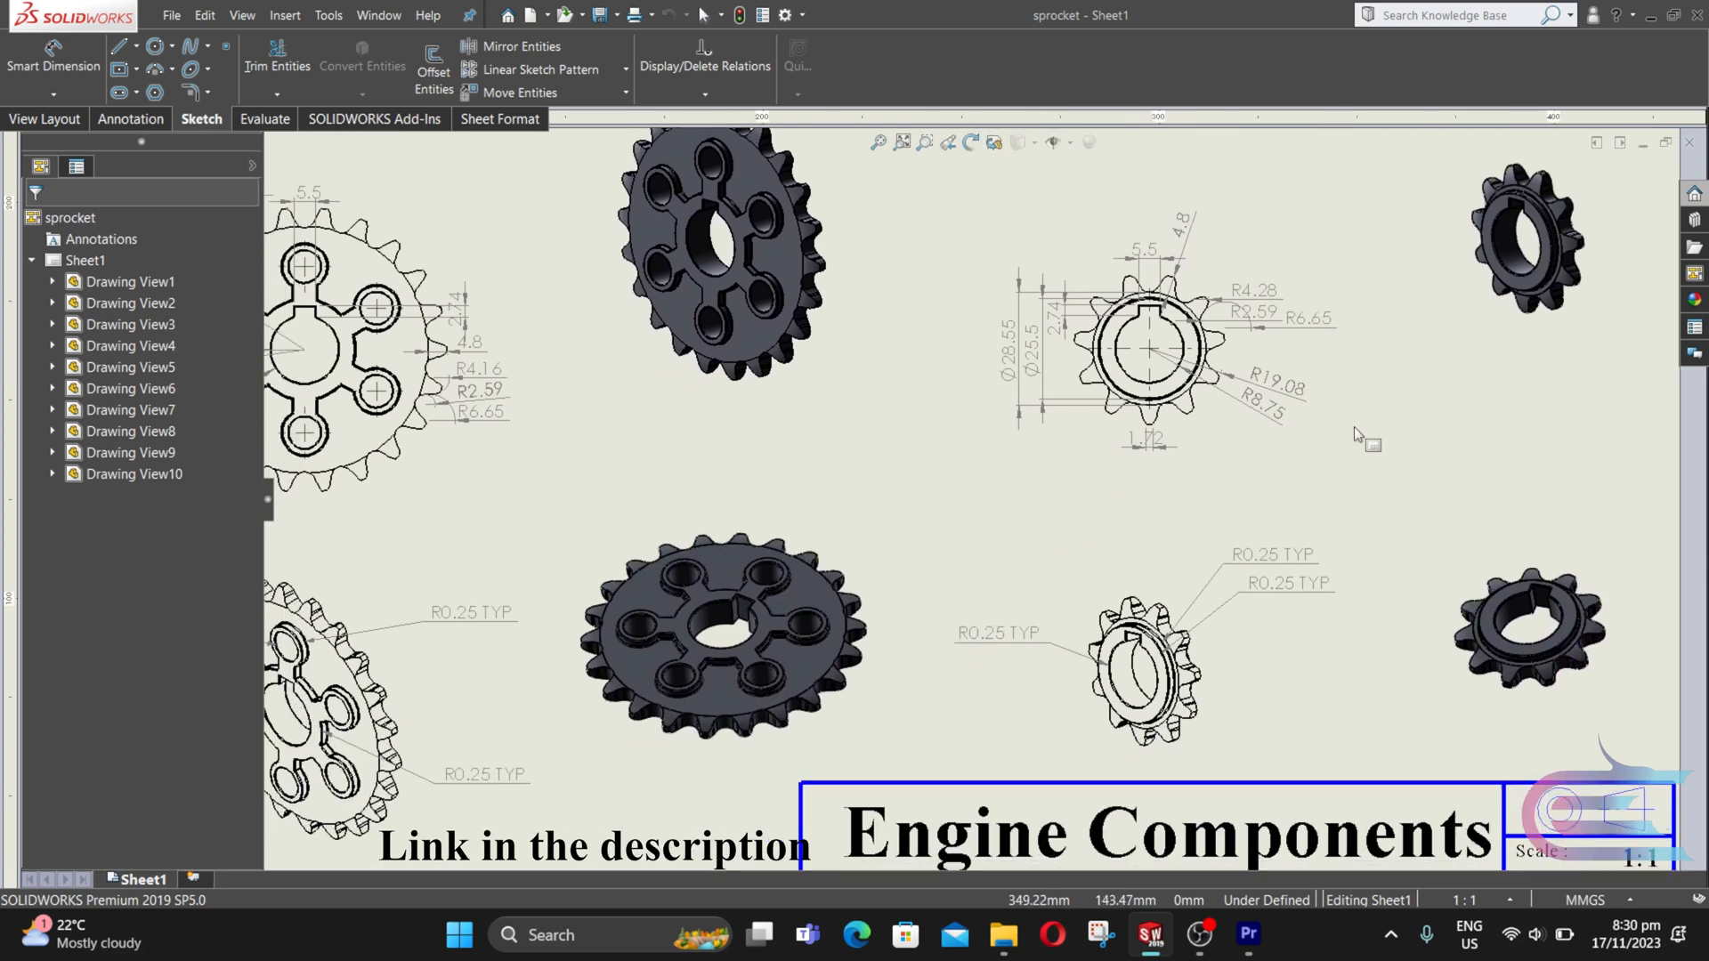
middle_click_drag(932, 396, 970, 414)
key("f")
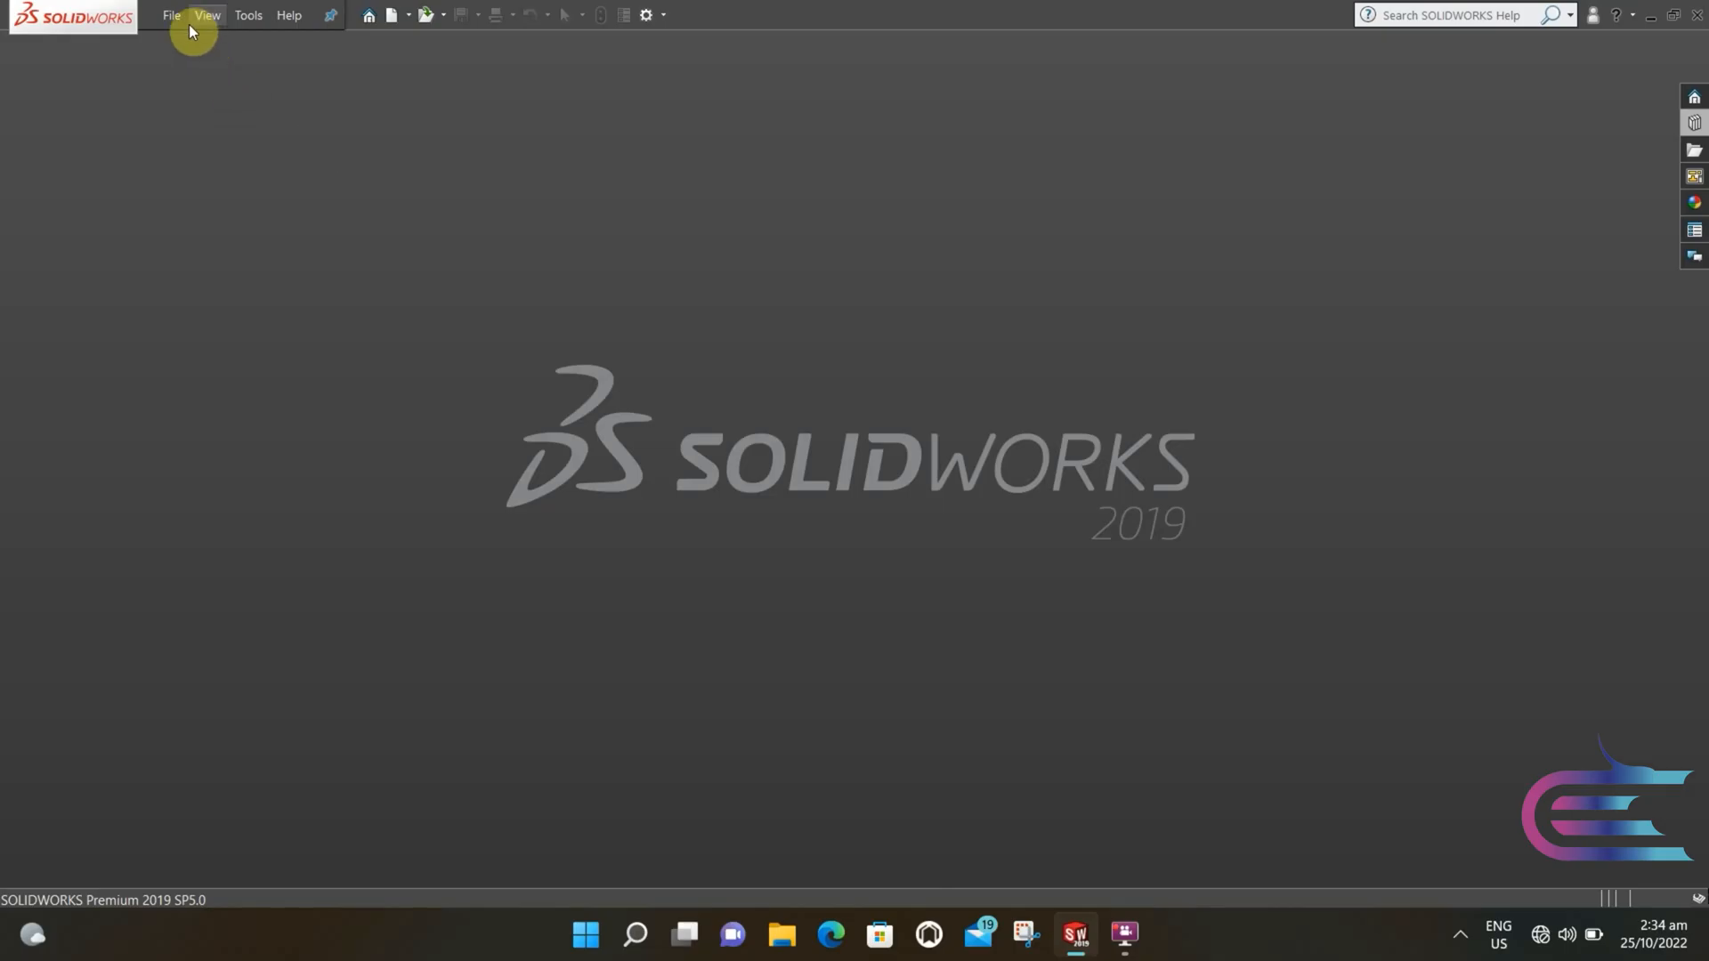
- Create a new part document
left_click(172, 15)
left_click(184, 40)
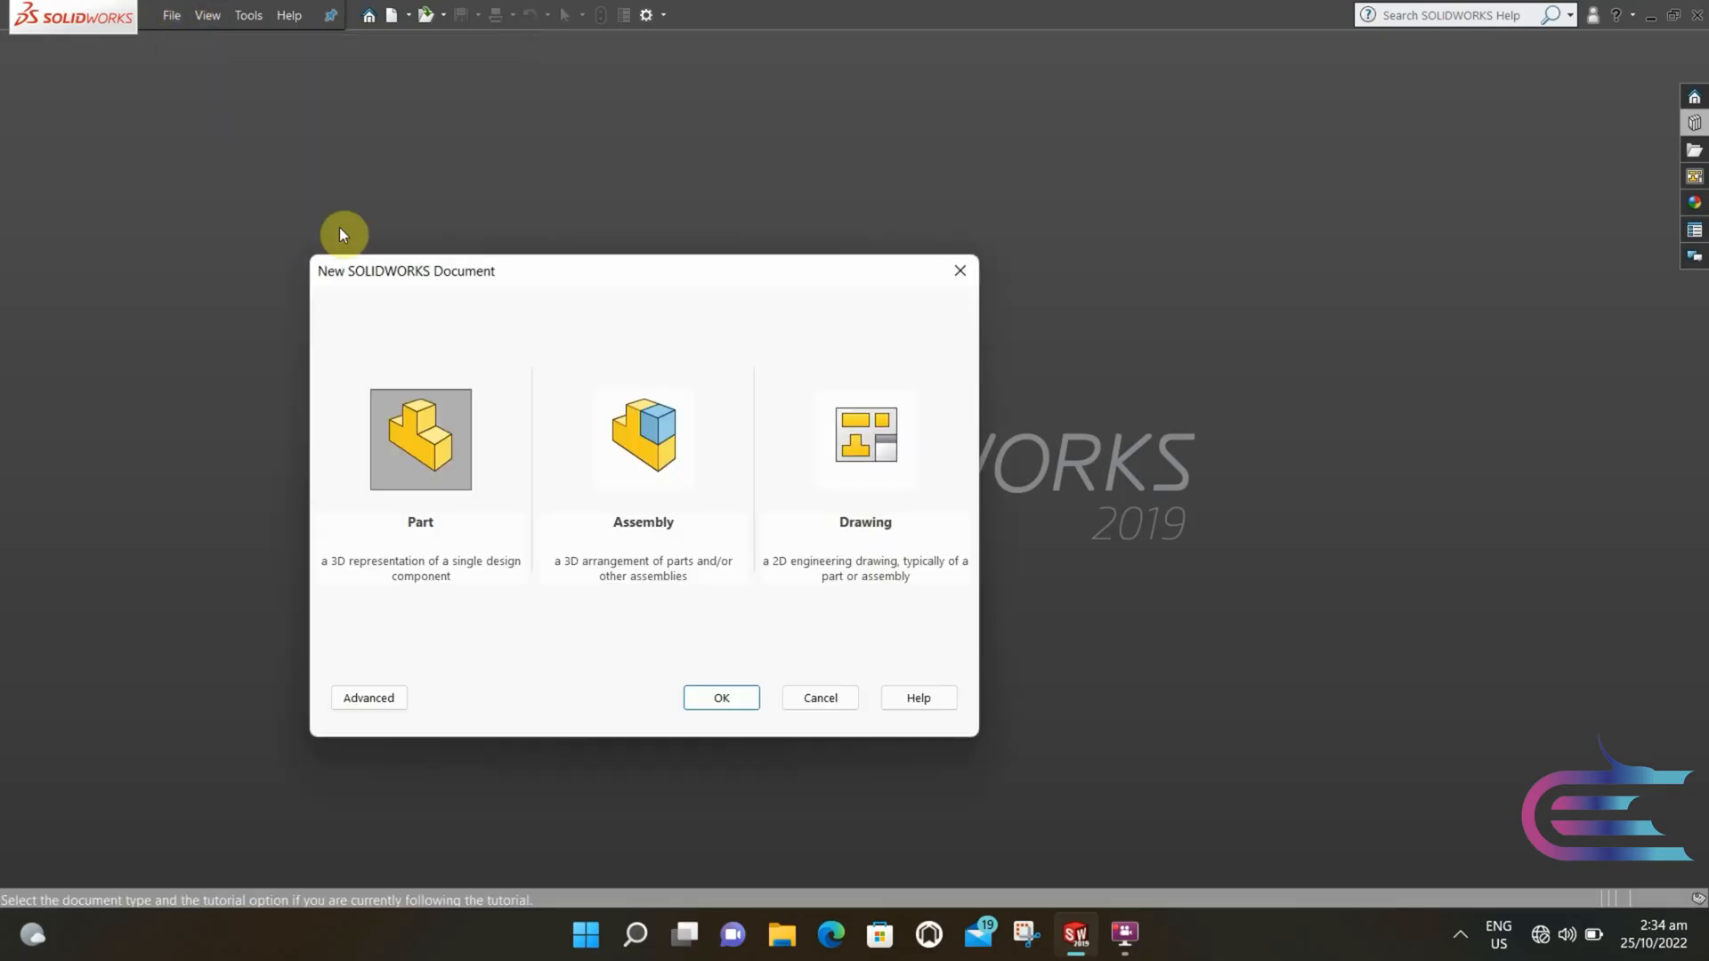
left_click(722, 697)
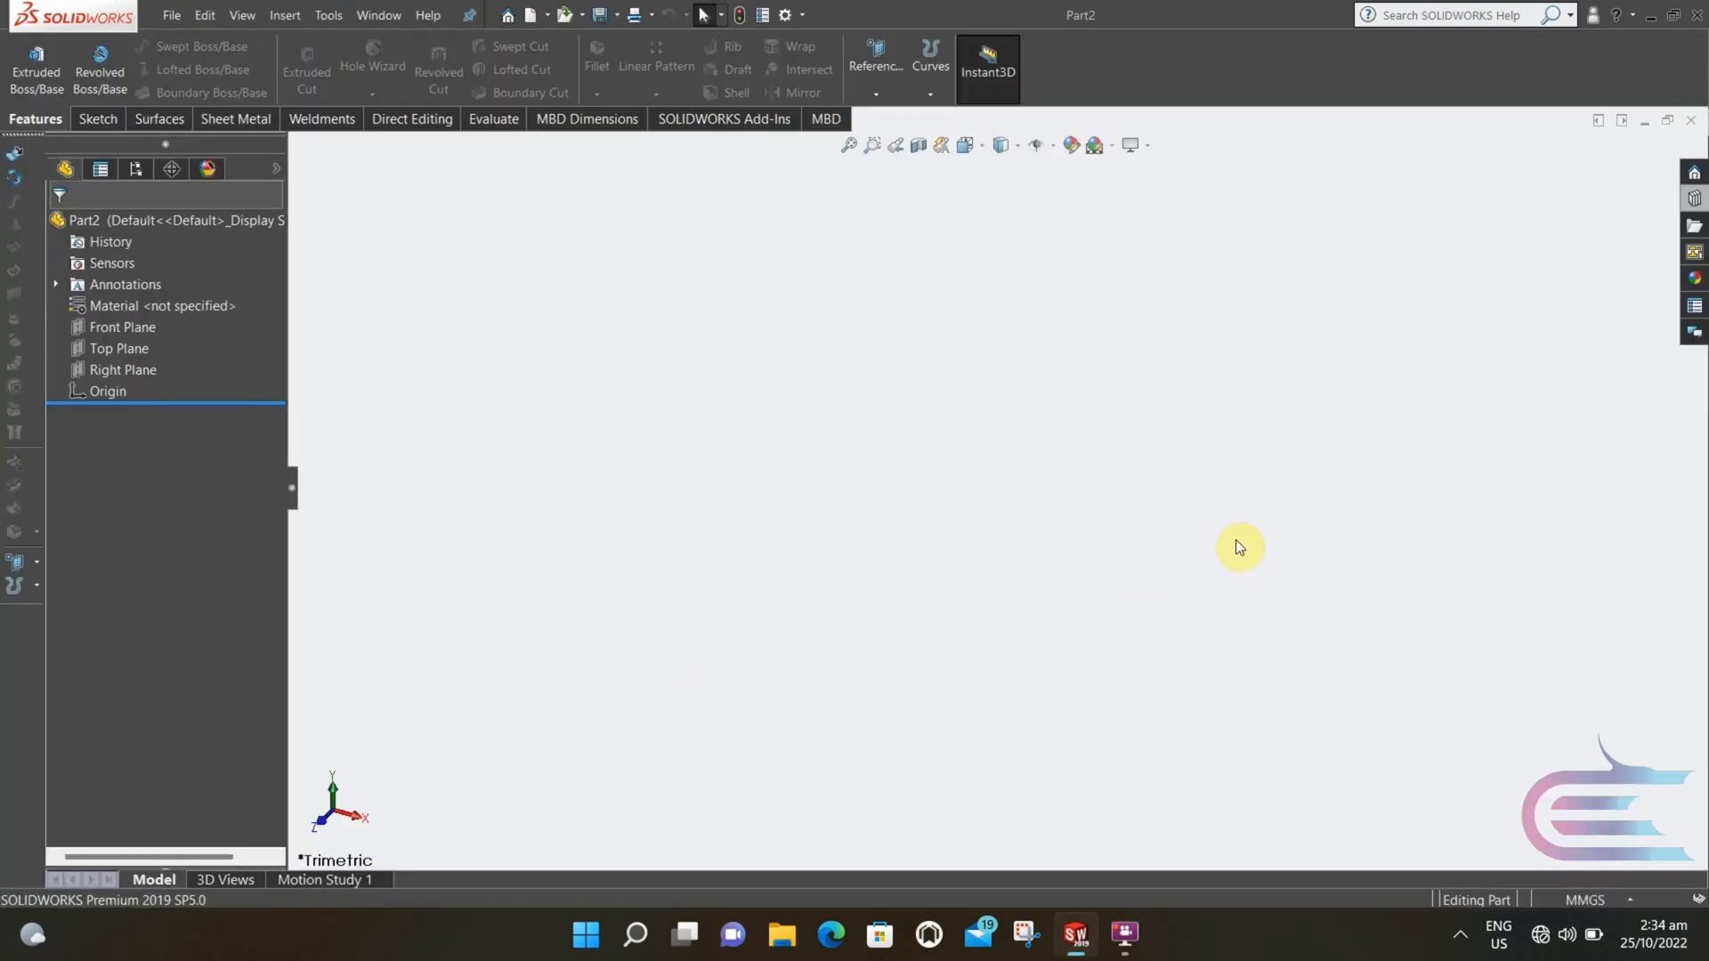
- Create a part from the first transmission roller sprocket in the Toolbox's JIS power transmission chain sprockets
left_click(1695, 199)
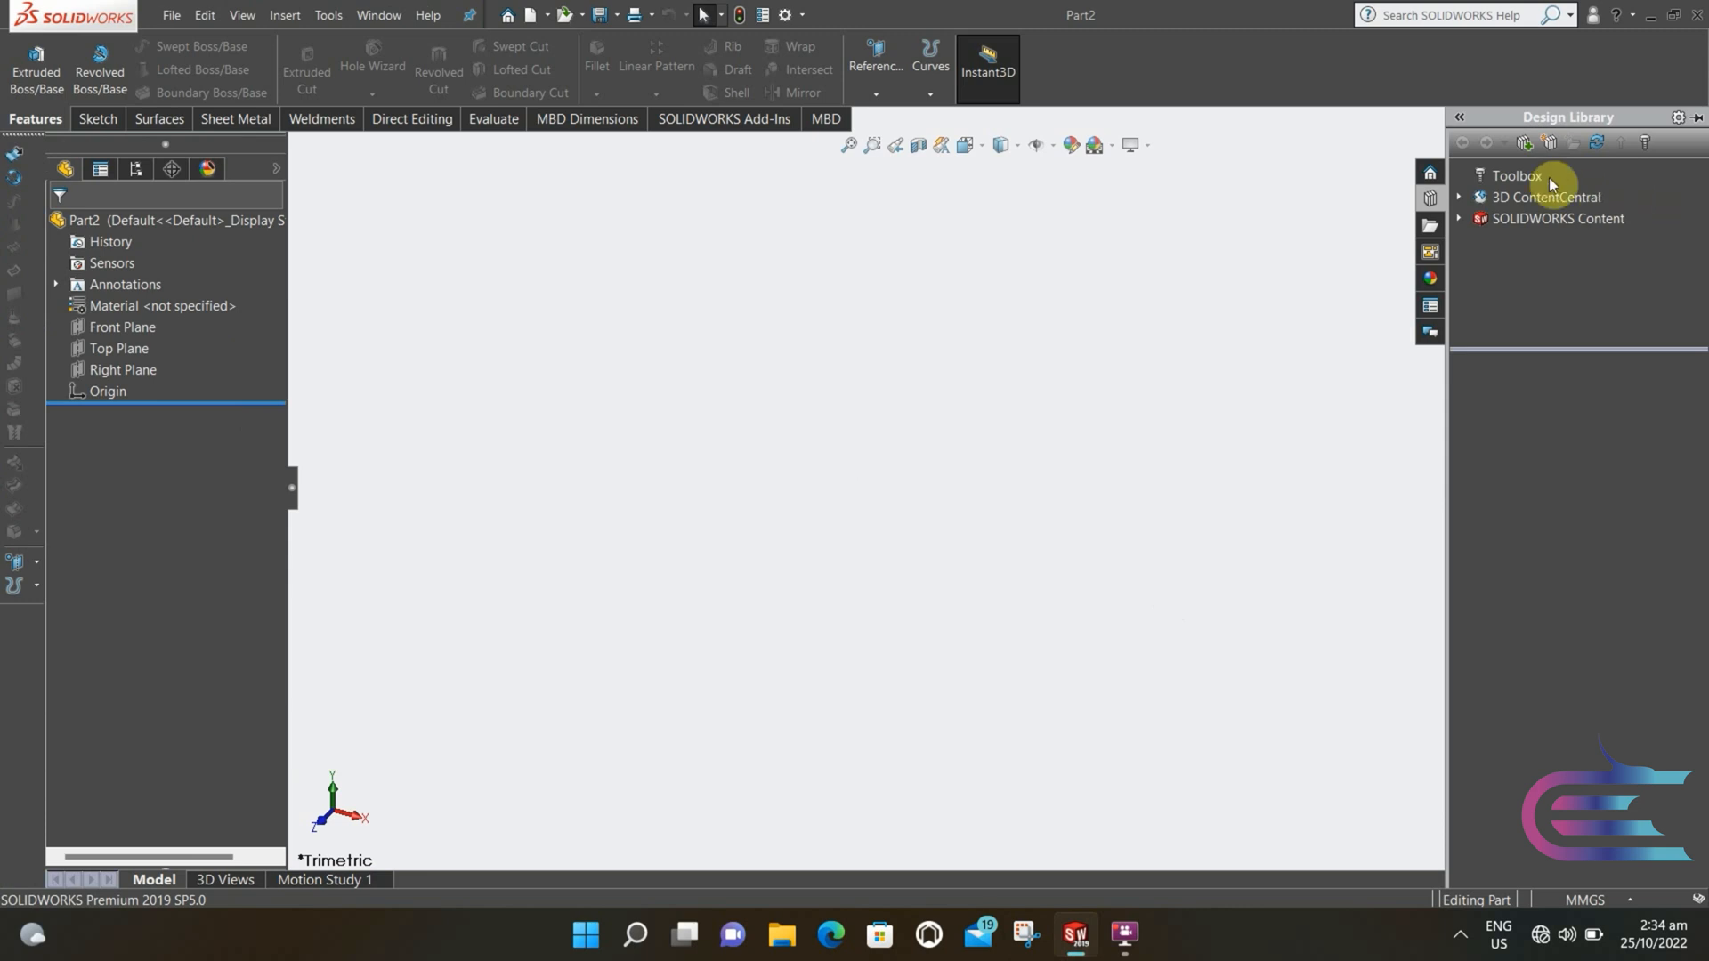
left_click(1517, 177)
left_click(1602, 568)
scroll(1594, 623, "down", 2)
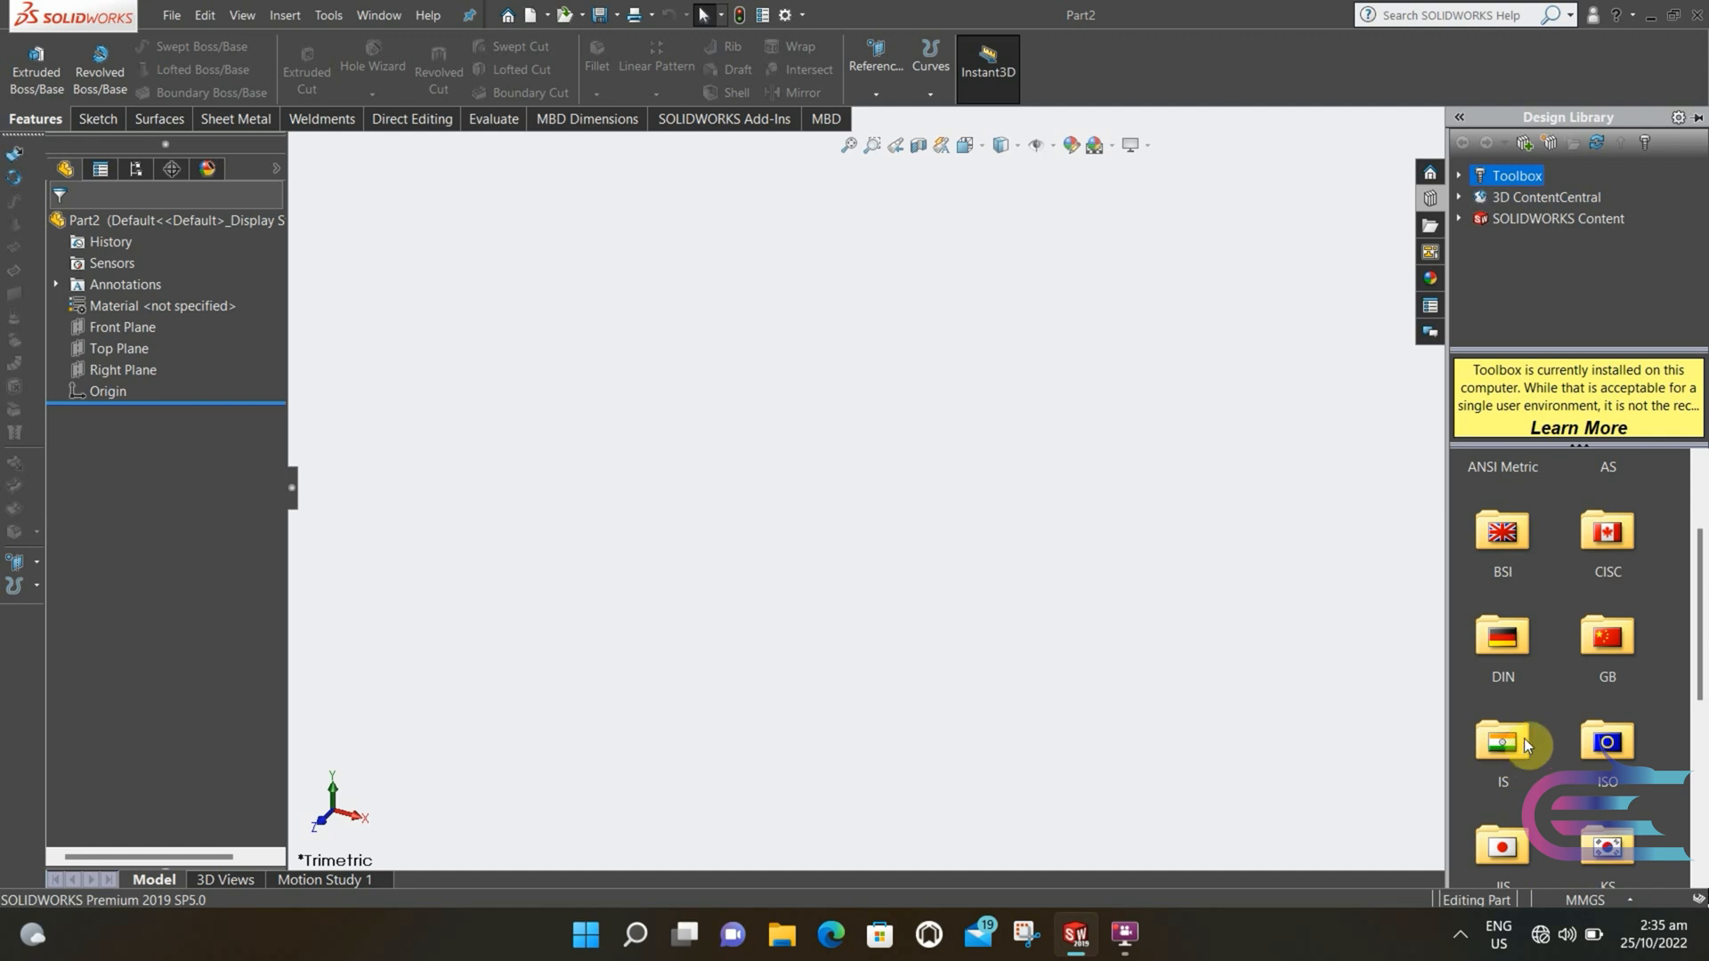
scroll(1524, 739, "down", 2)
double_click(1487, 700)
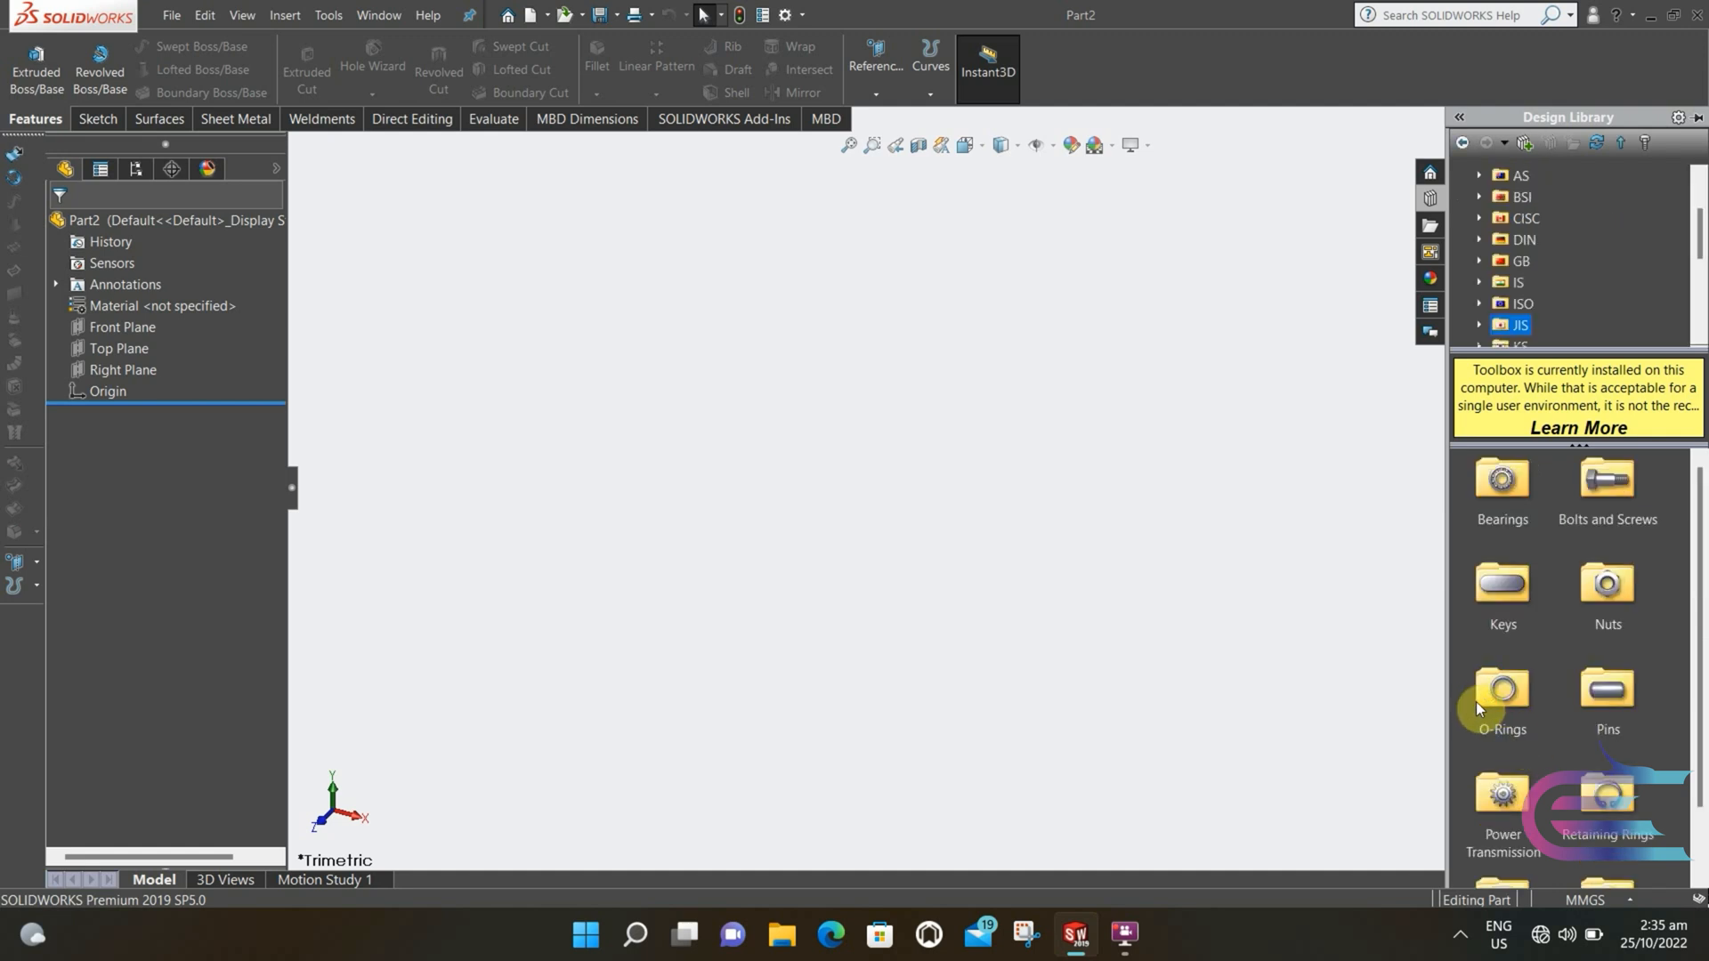
double_click(1499, 787)
double_click(1492, 485)
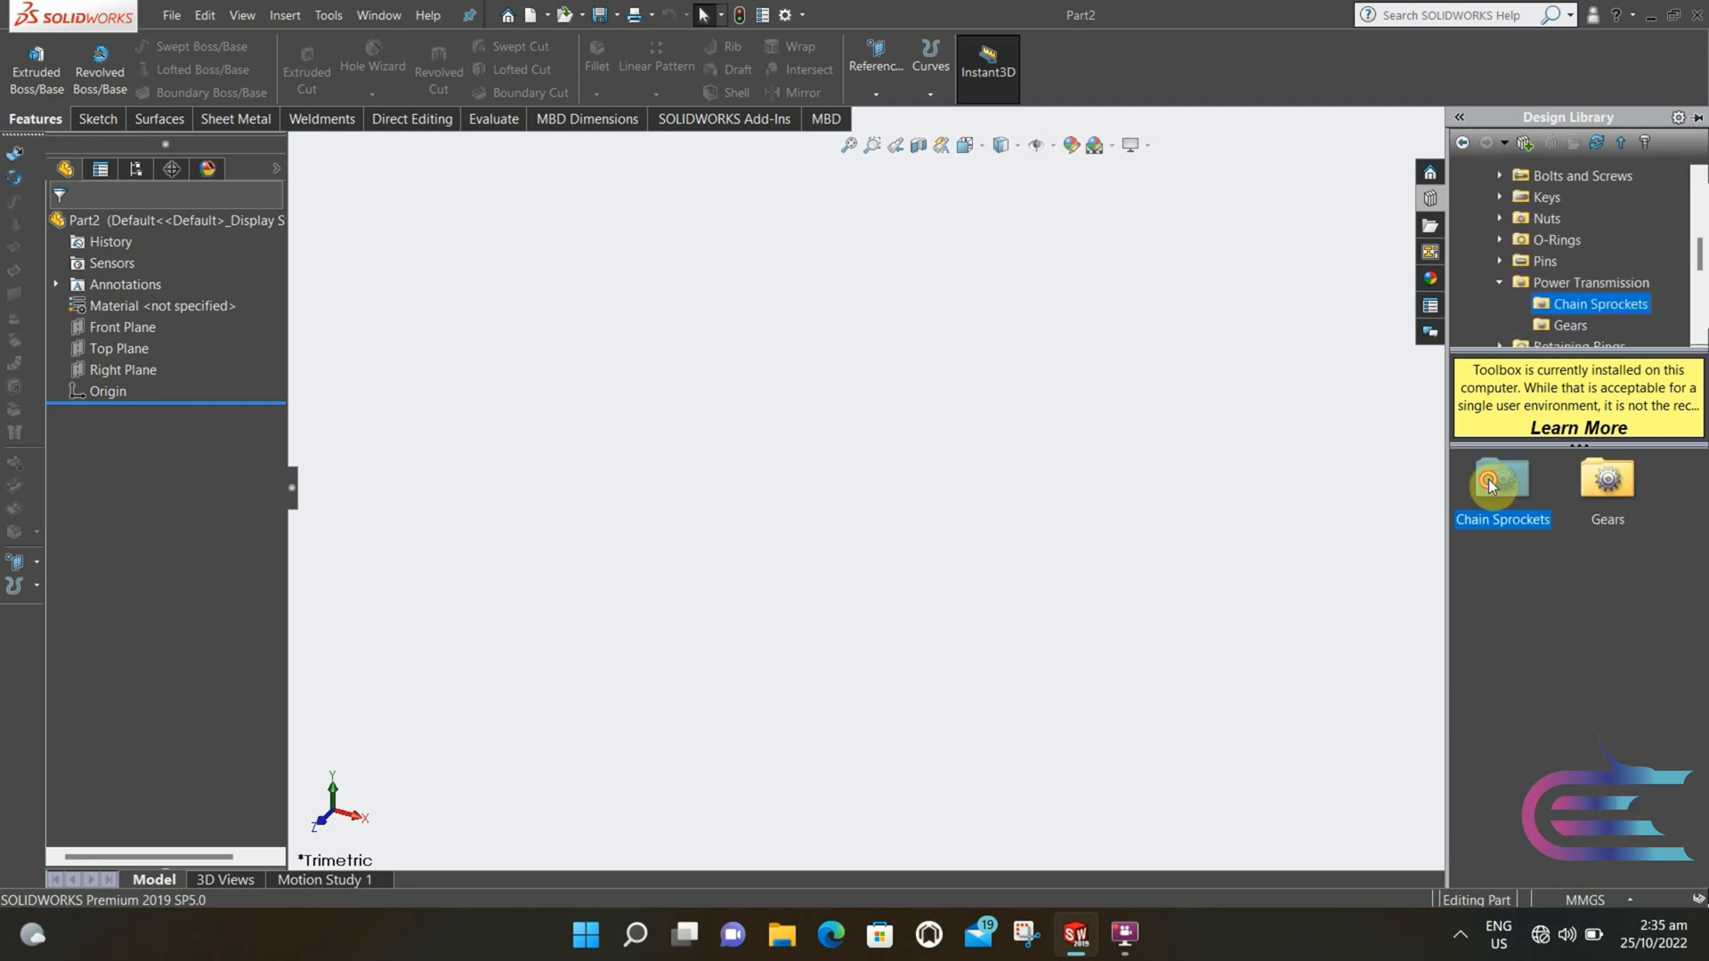
left_click(1488, 479)
right_click(1489, 478)
left_click(1505, 515)
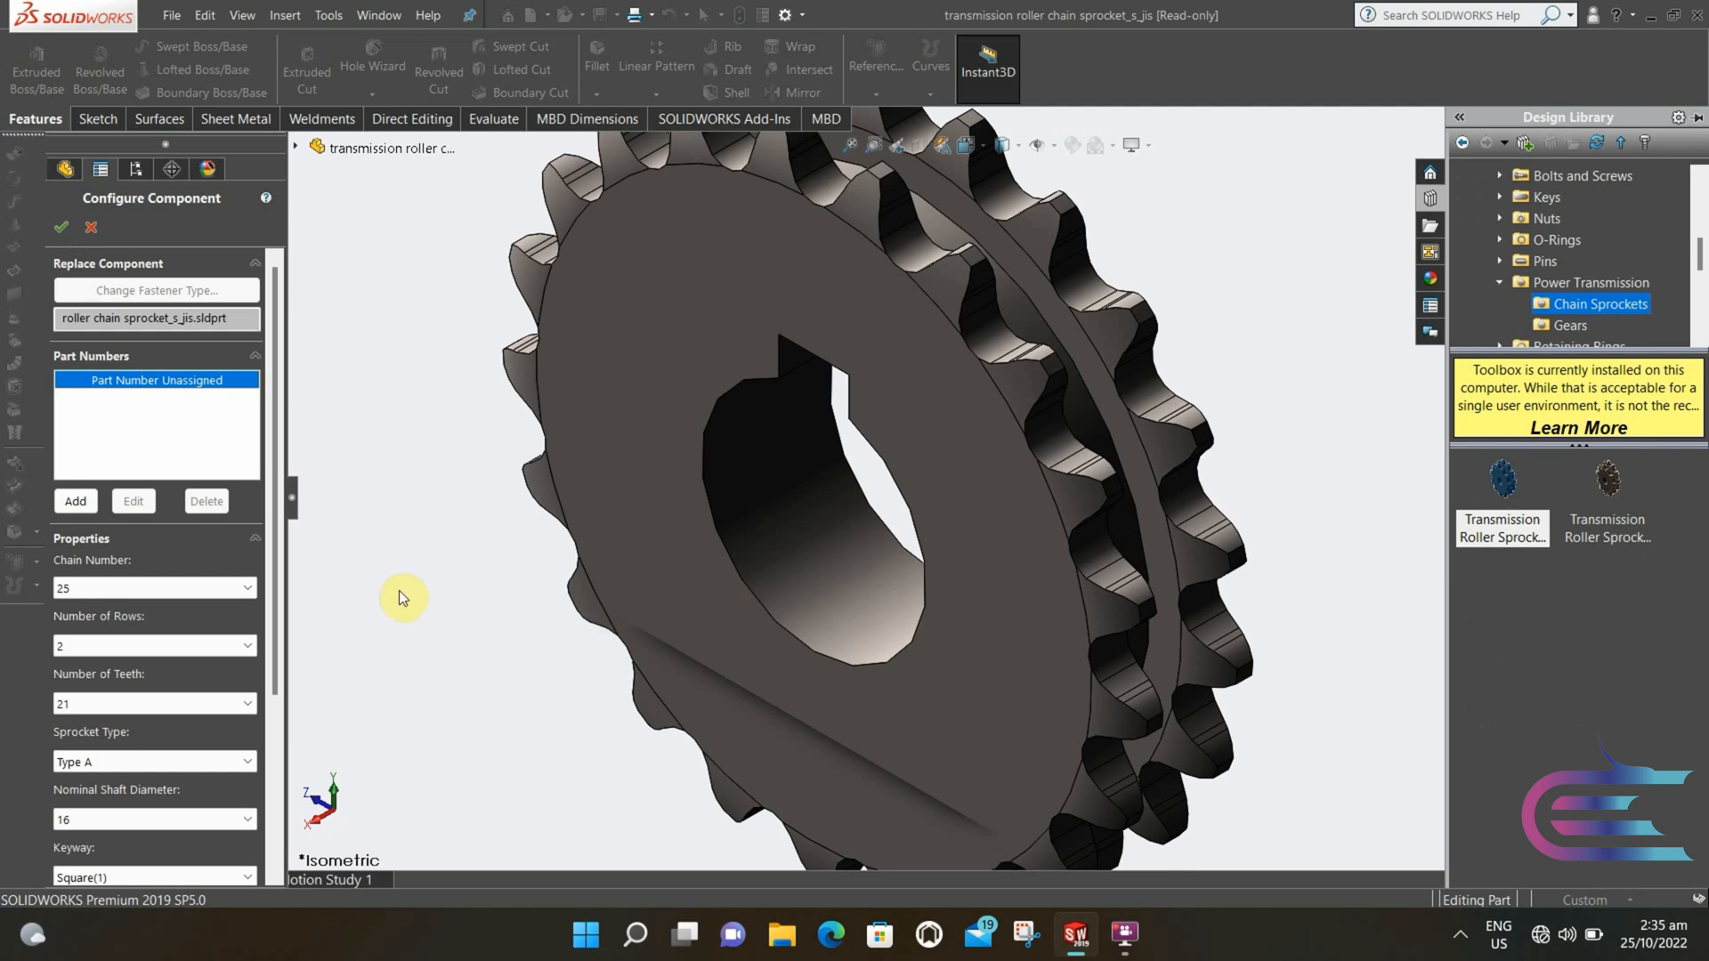
- Configure the sprocket with chain number 35, 1 row, 22 teeth and a nominal shaft diameter of 17
left_click(189, 583)
left_click(170, 623)
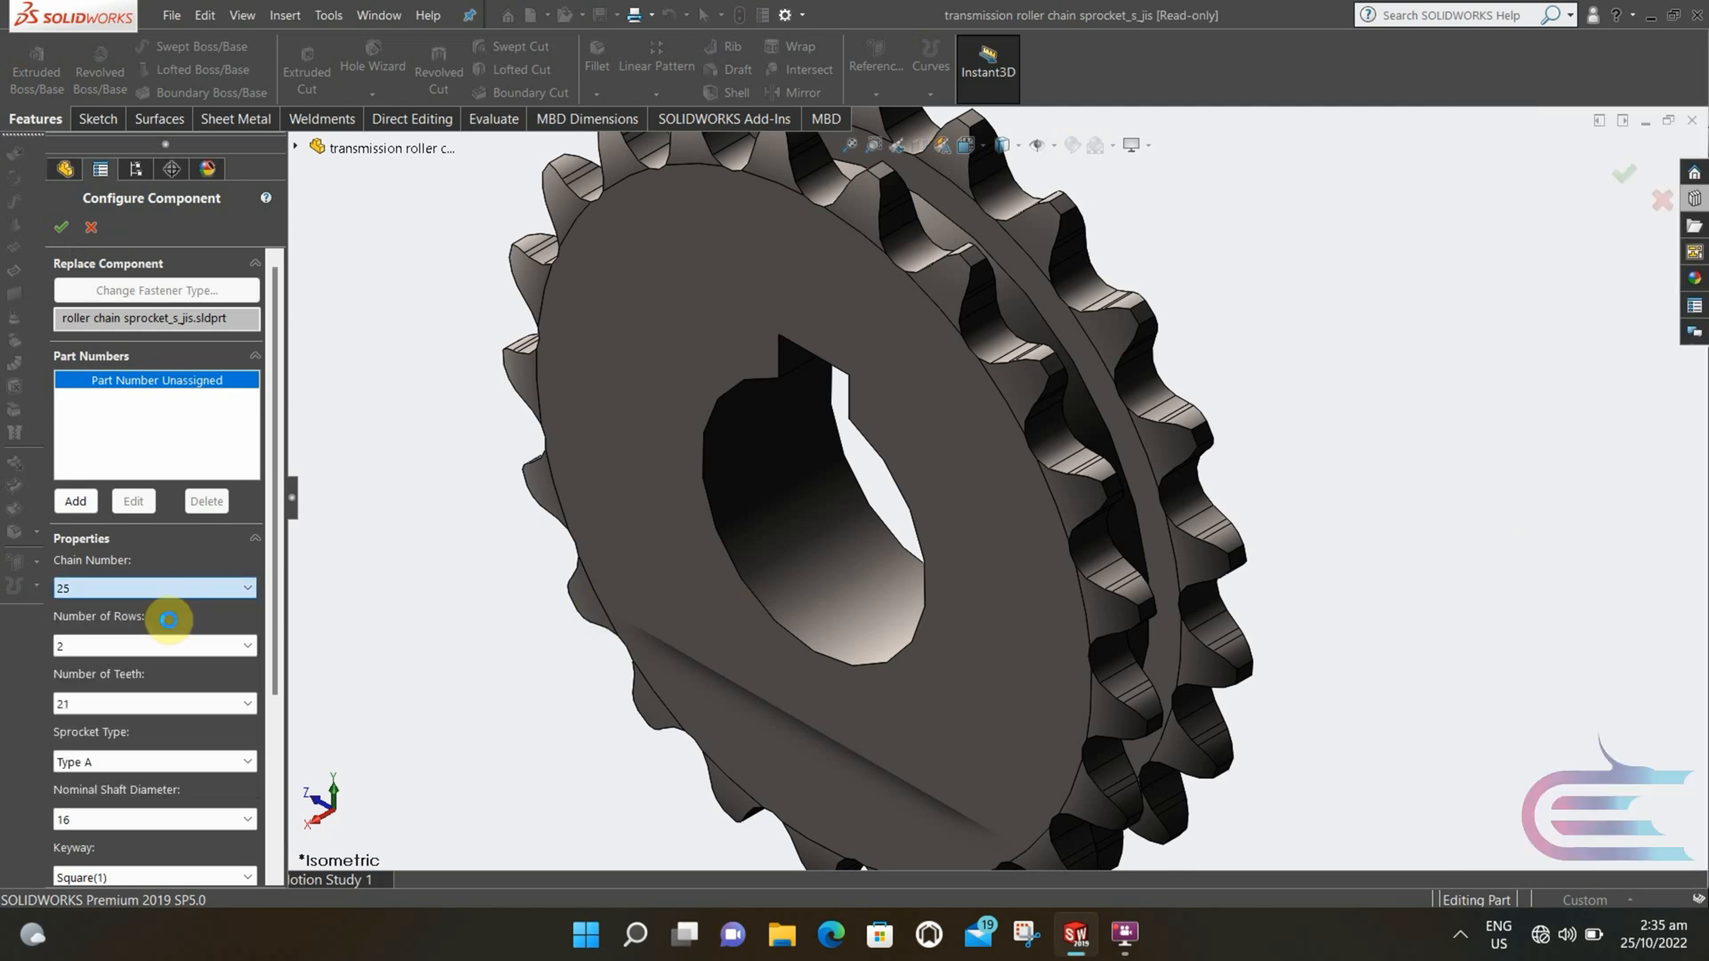
left_click(178, 646)
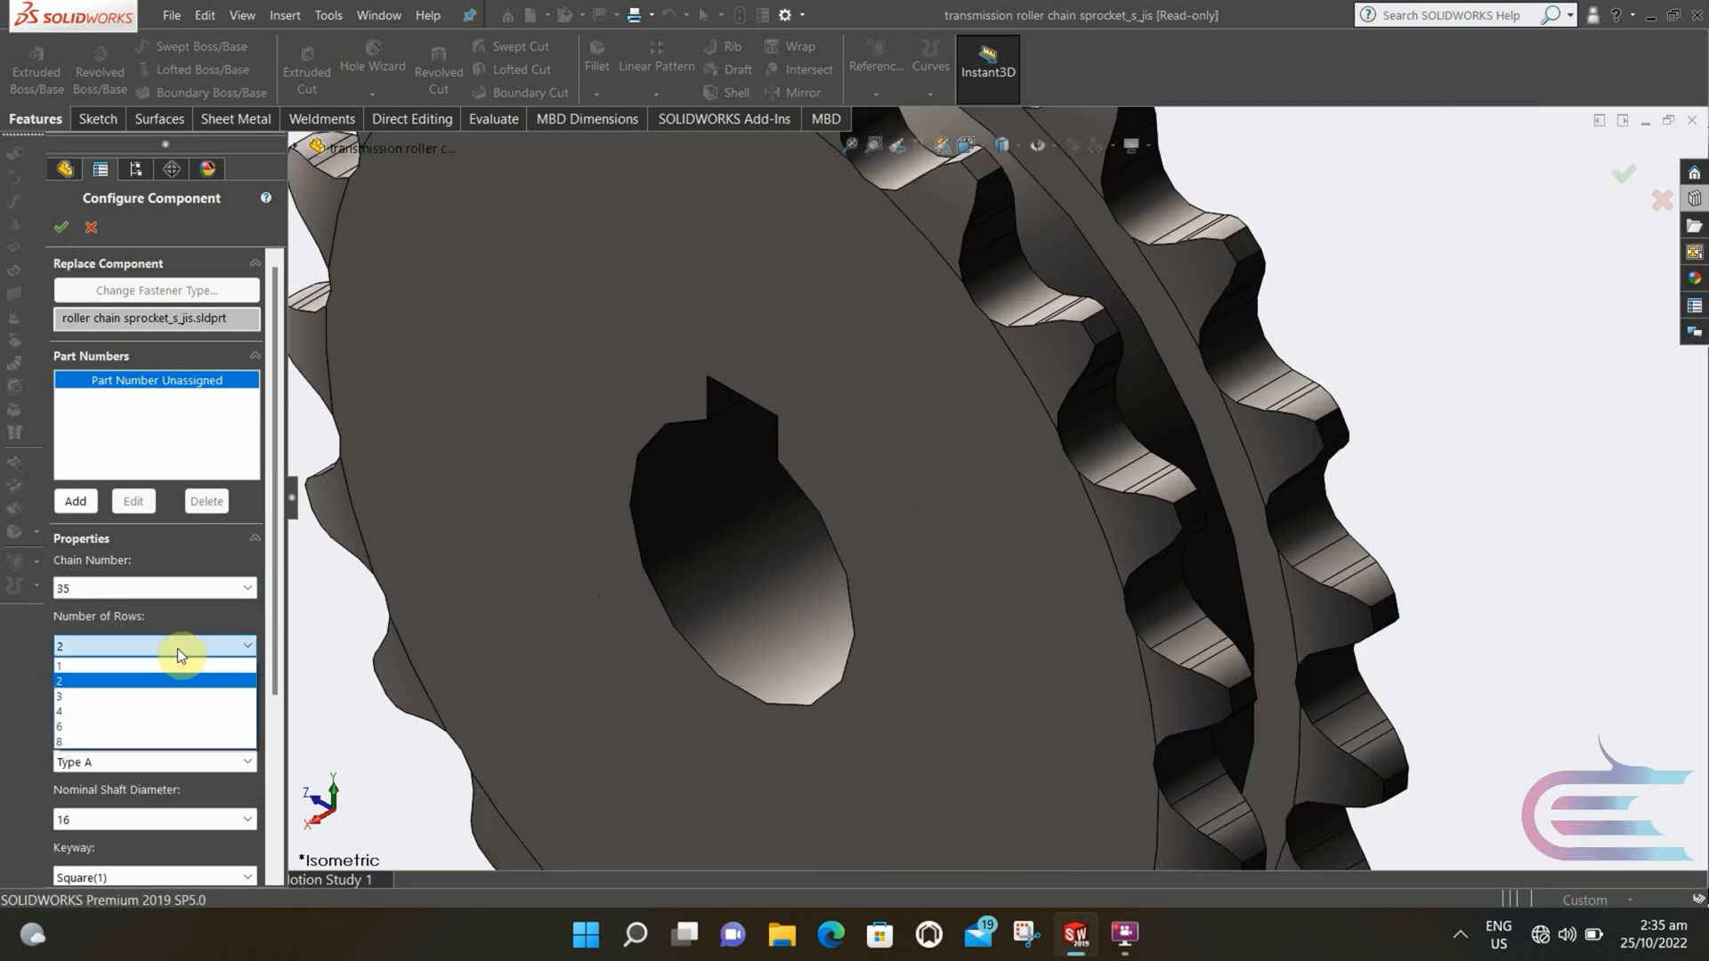
left_click(176, 659)
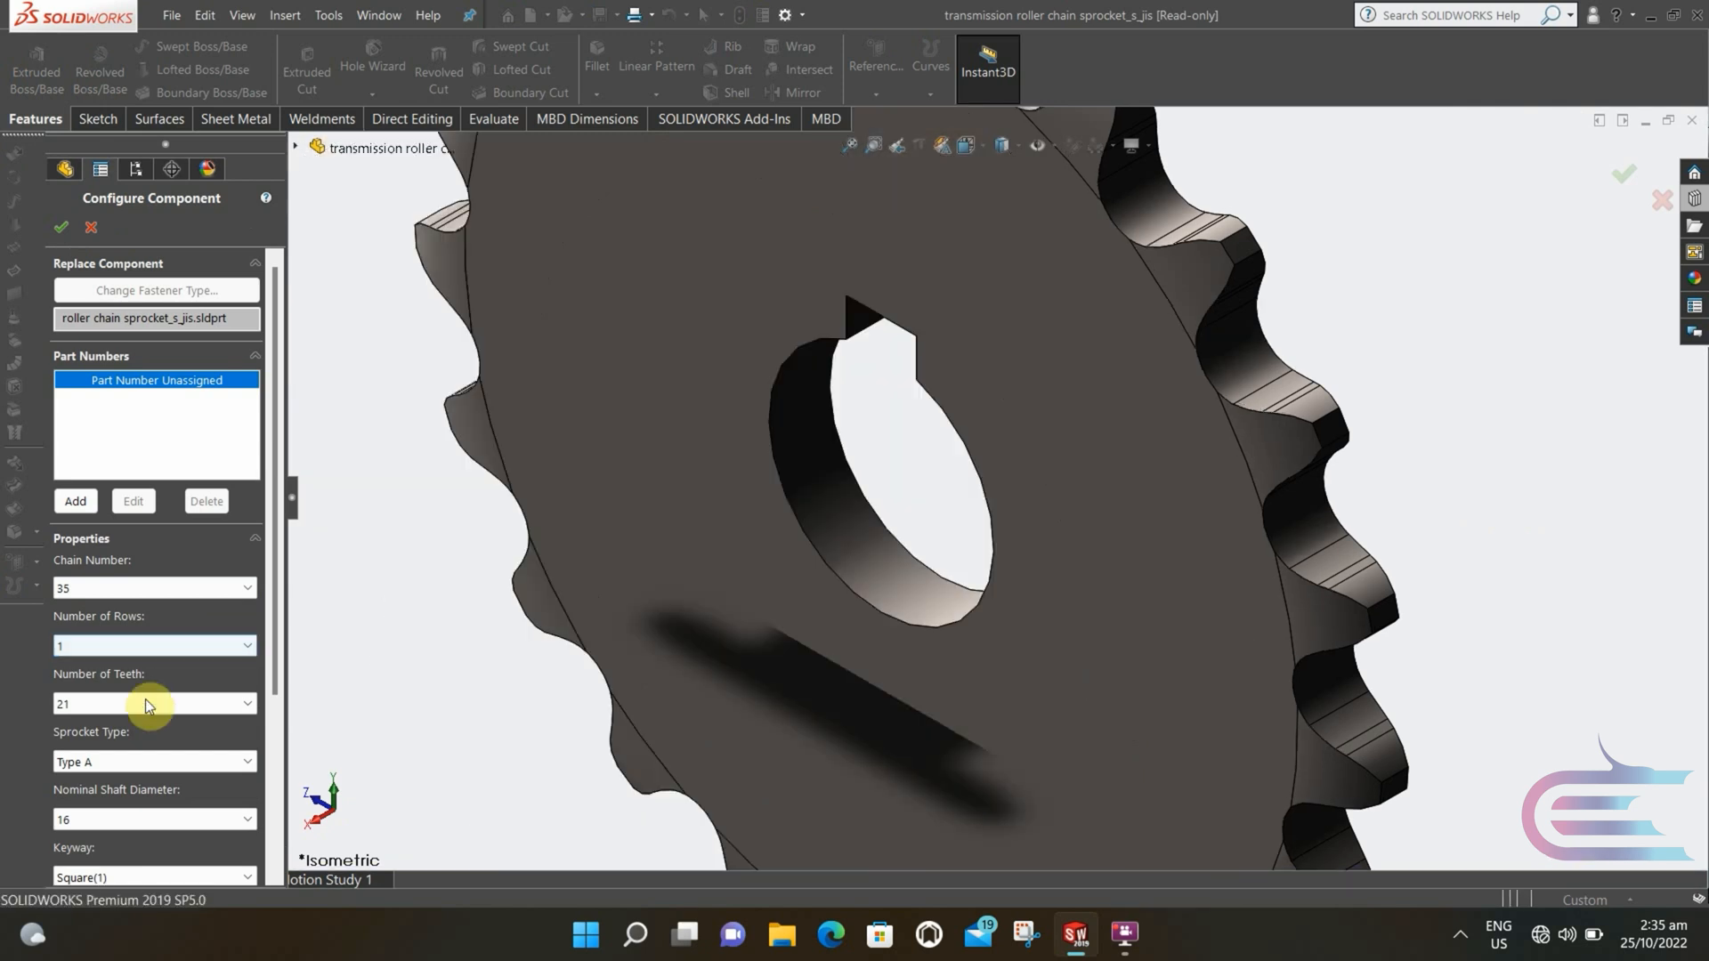
left_click(145, 702)
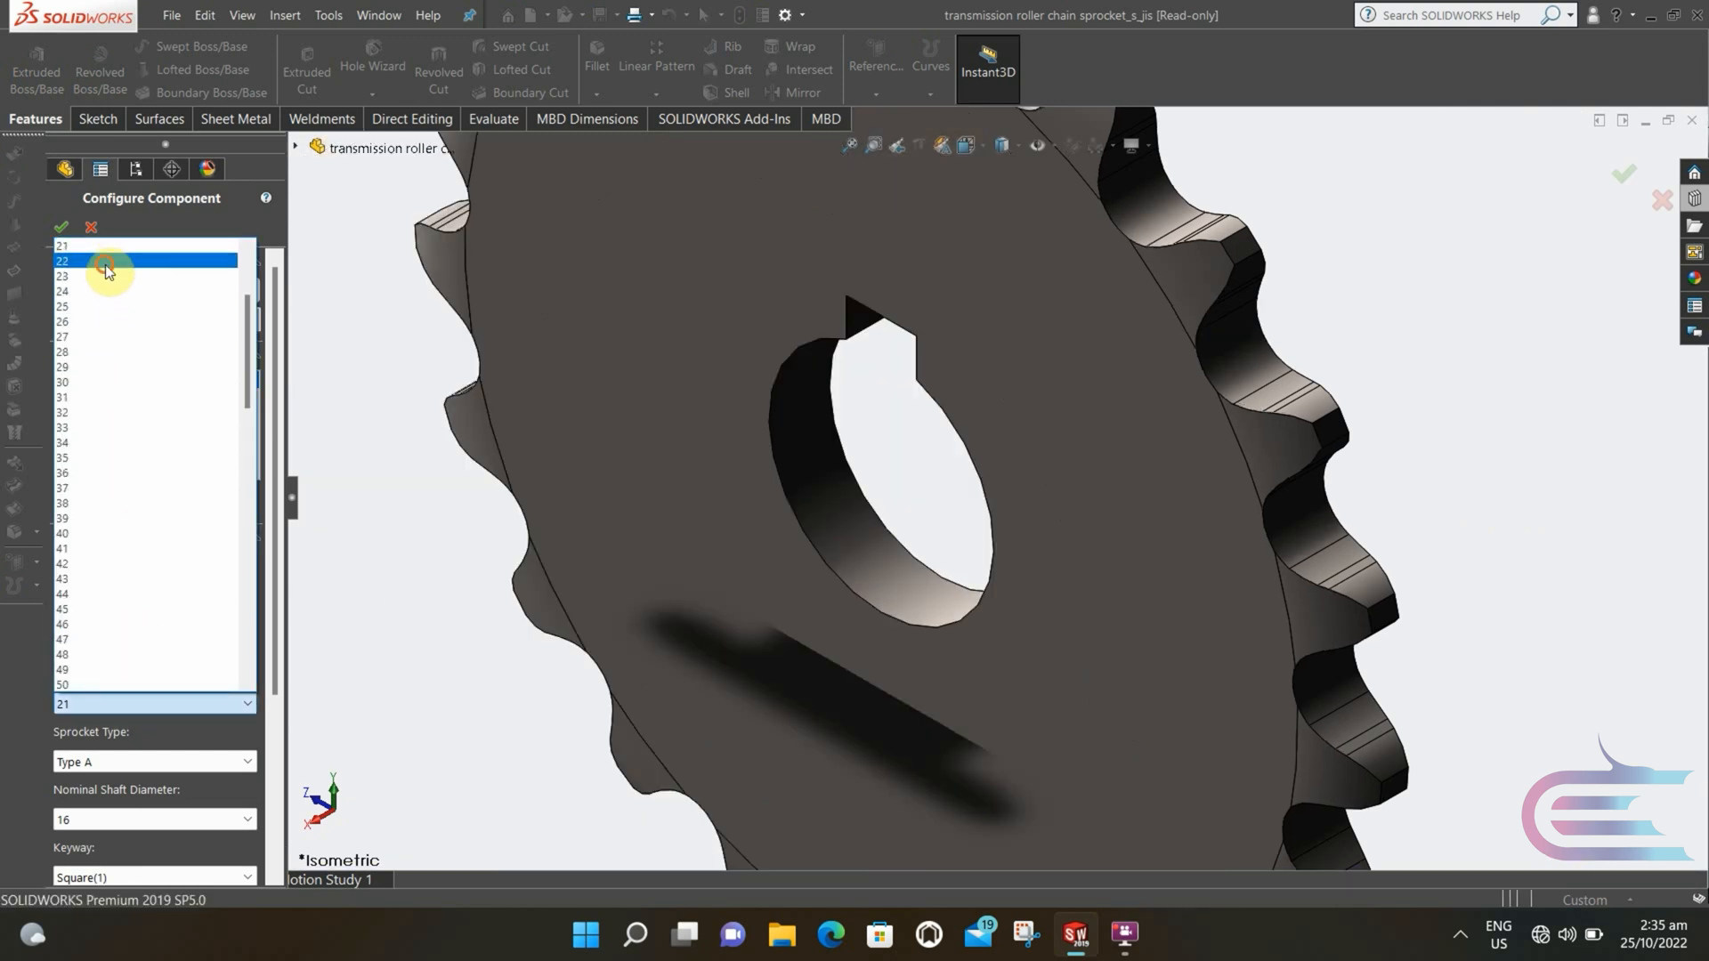
left_click(107, 261)
left_click_drag(281, 628, 298, 805)
left_click(136, 565)
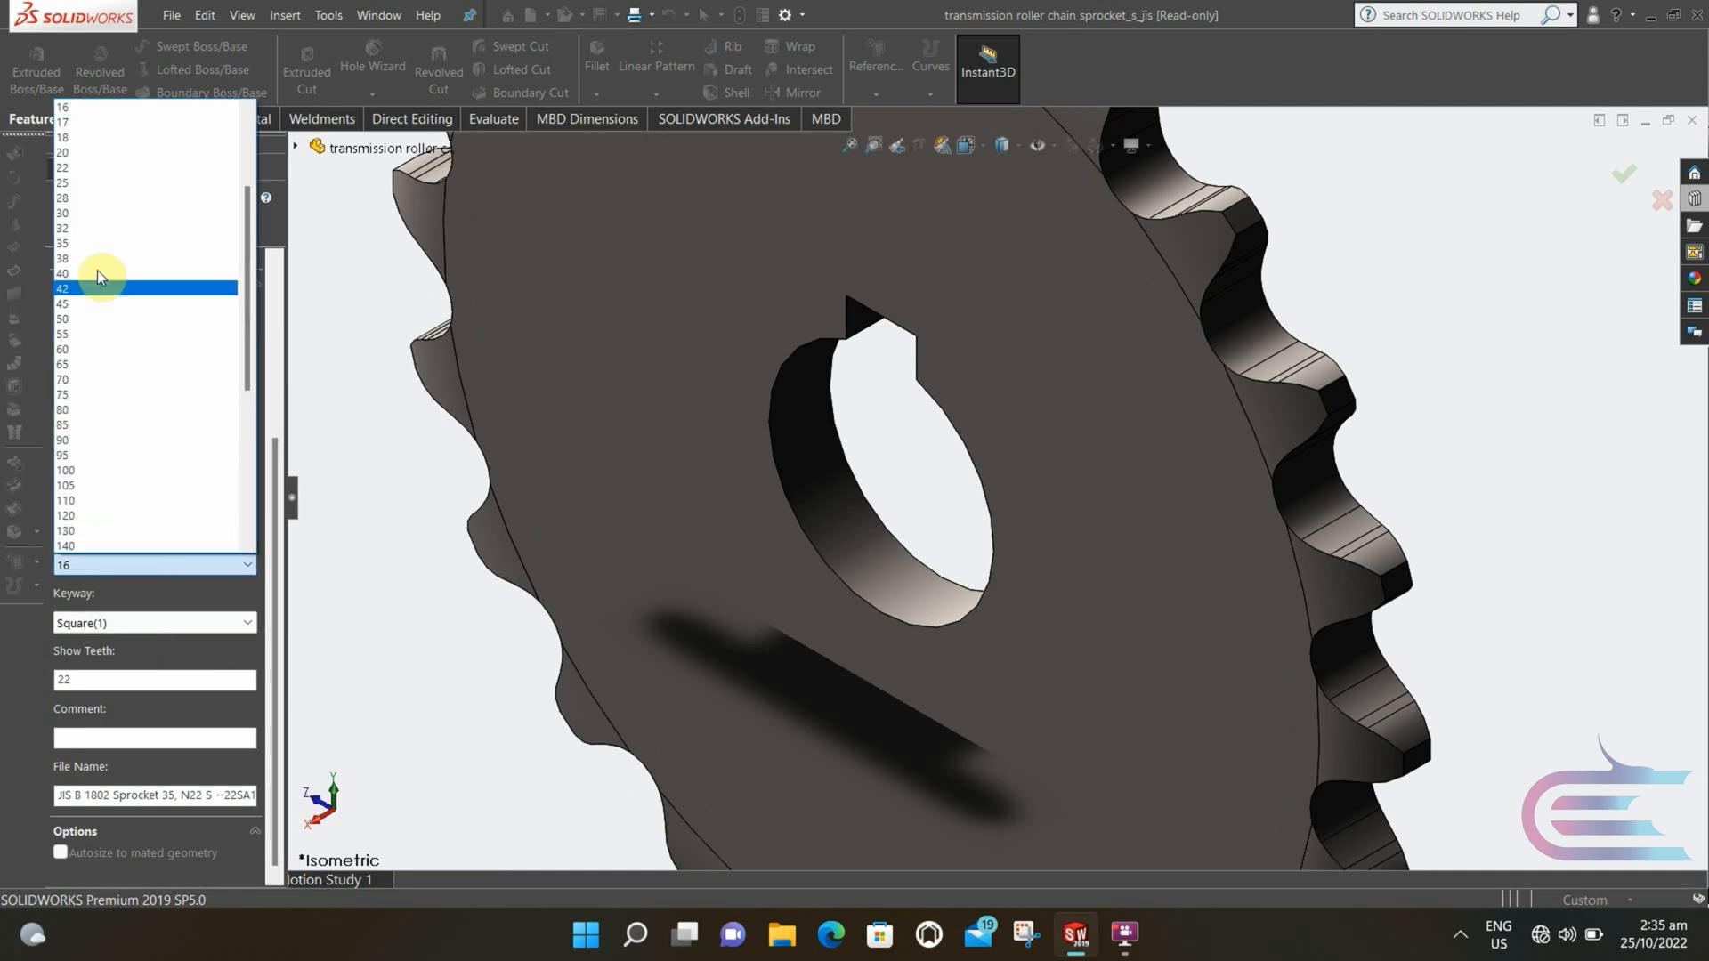
left_click(102, 132)
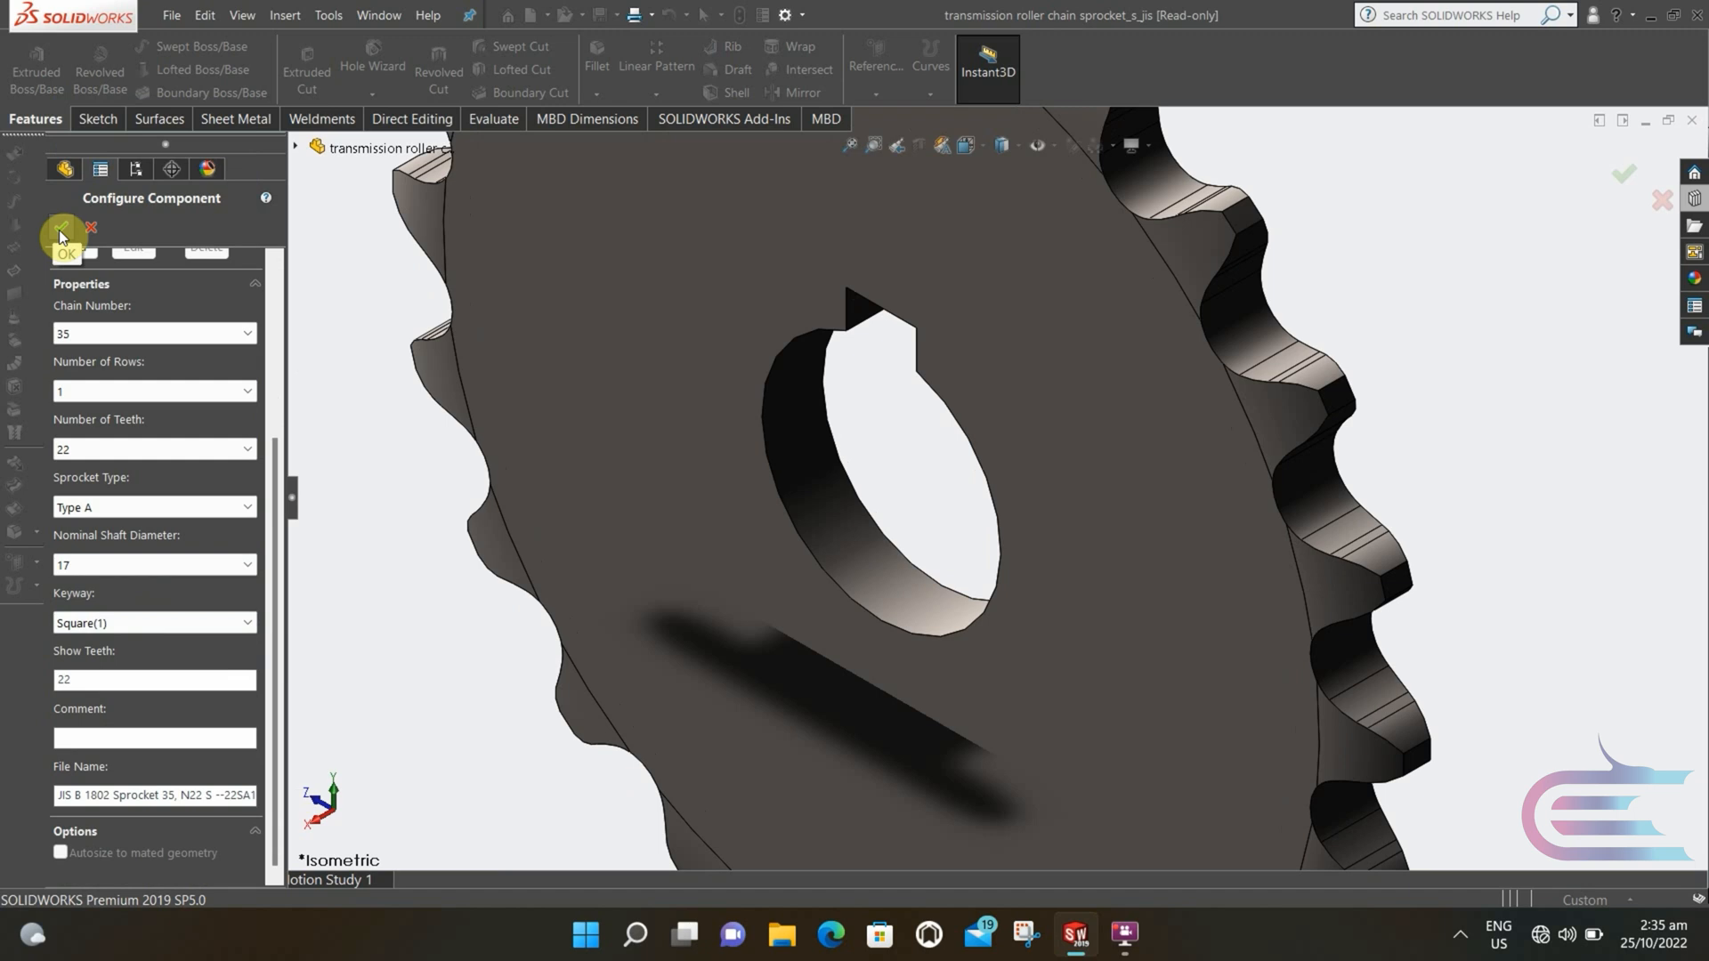
left_click(59, 230)
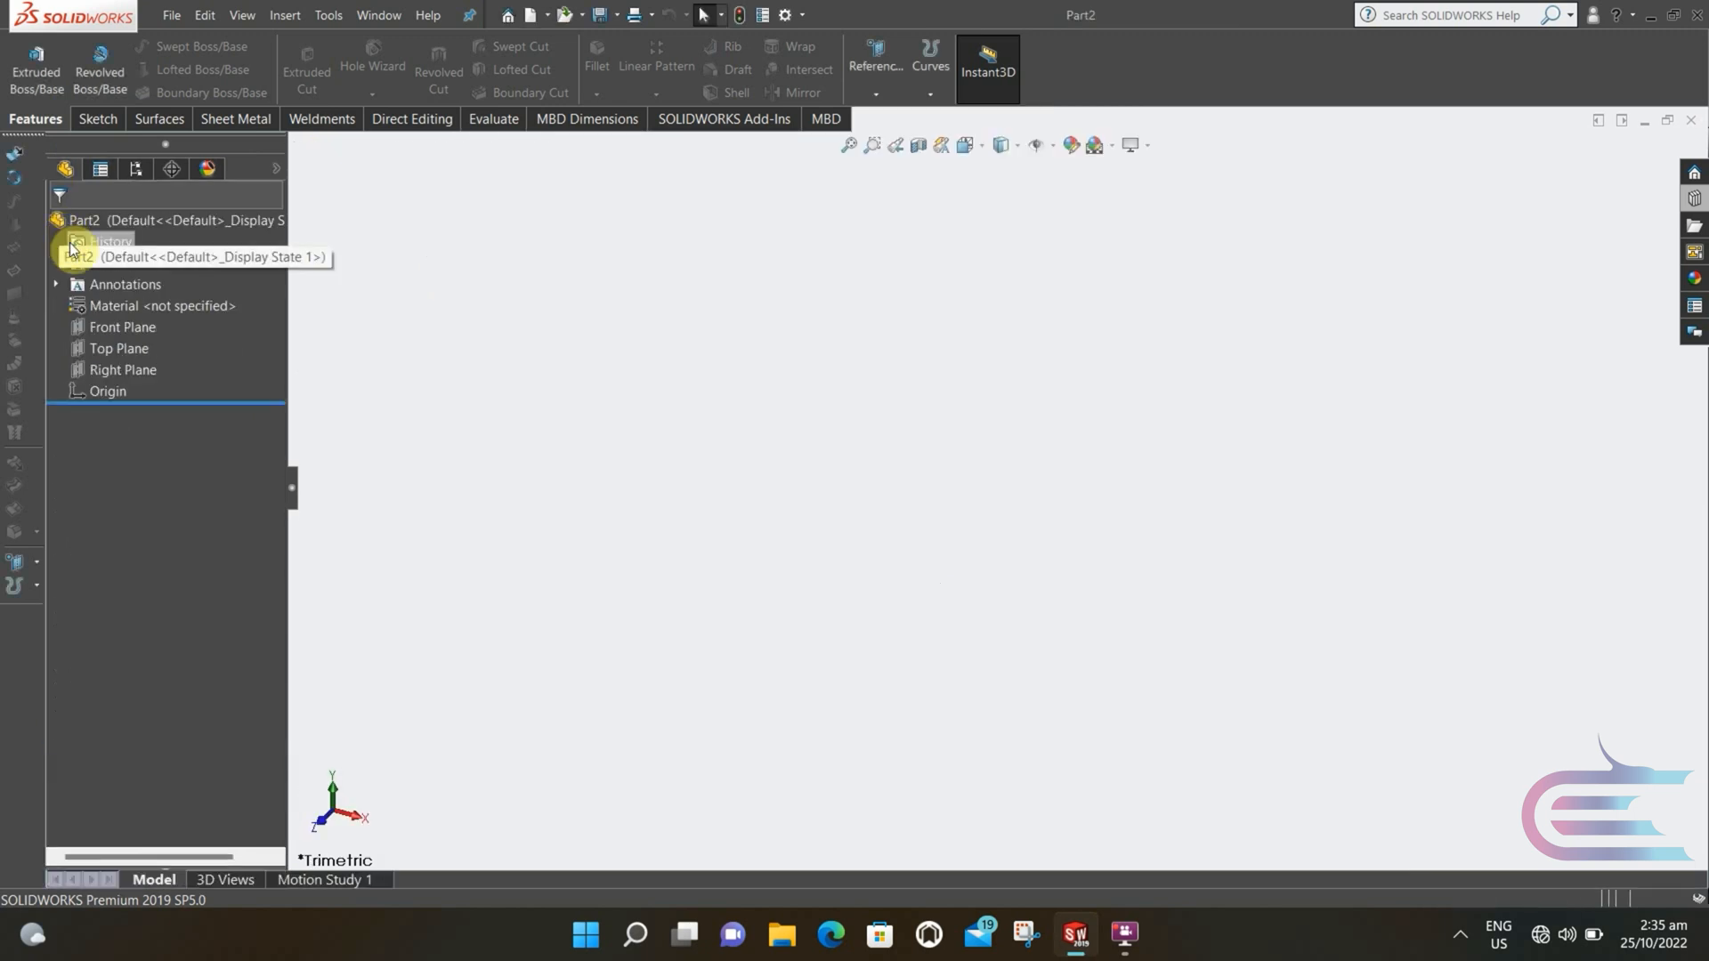
- Switch to the generated sprocket part and start a sketch on its flat side face, viewed face-on
mouse_move(1075, 933)
left_click(1194, 862)
left_click(1158, 637)
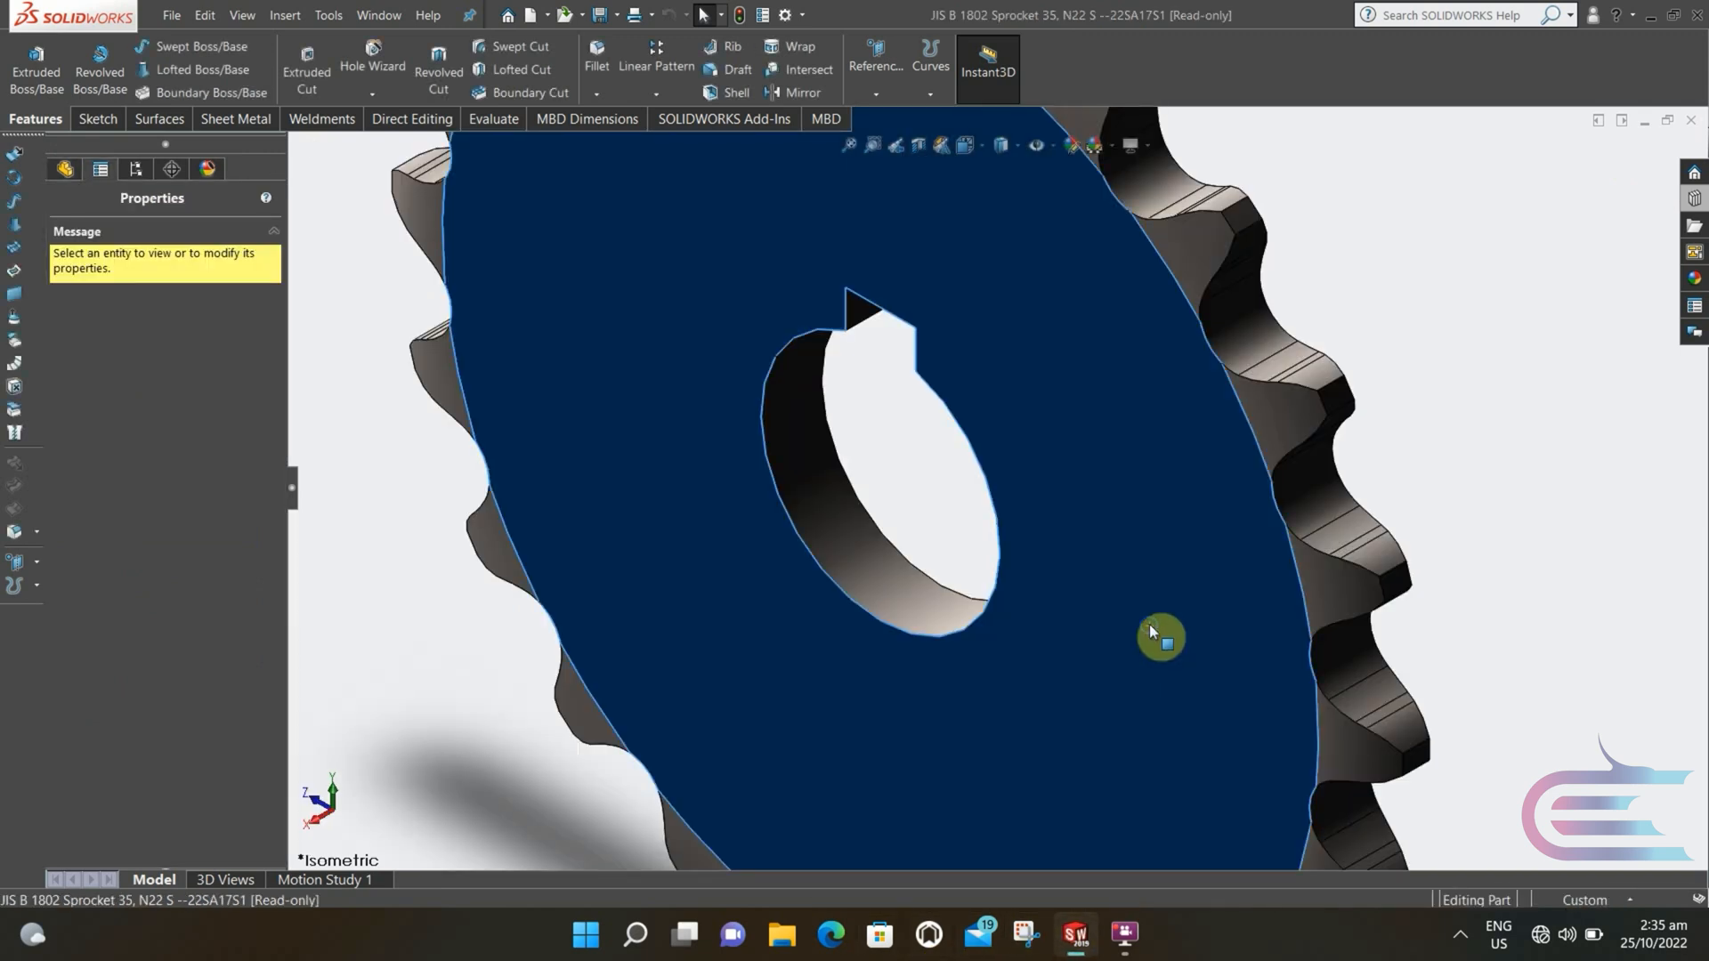
right_click(1158, 637)
left_click(1193, 520)
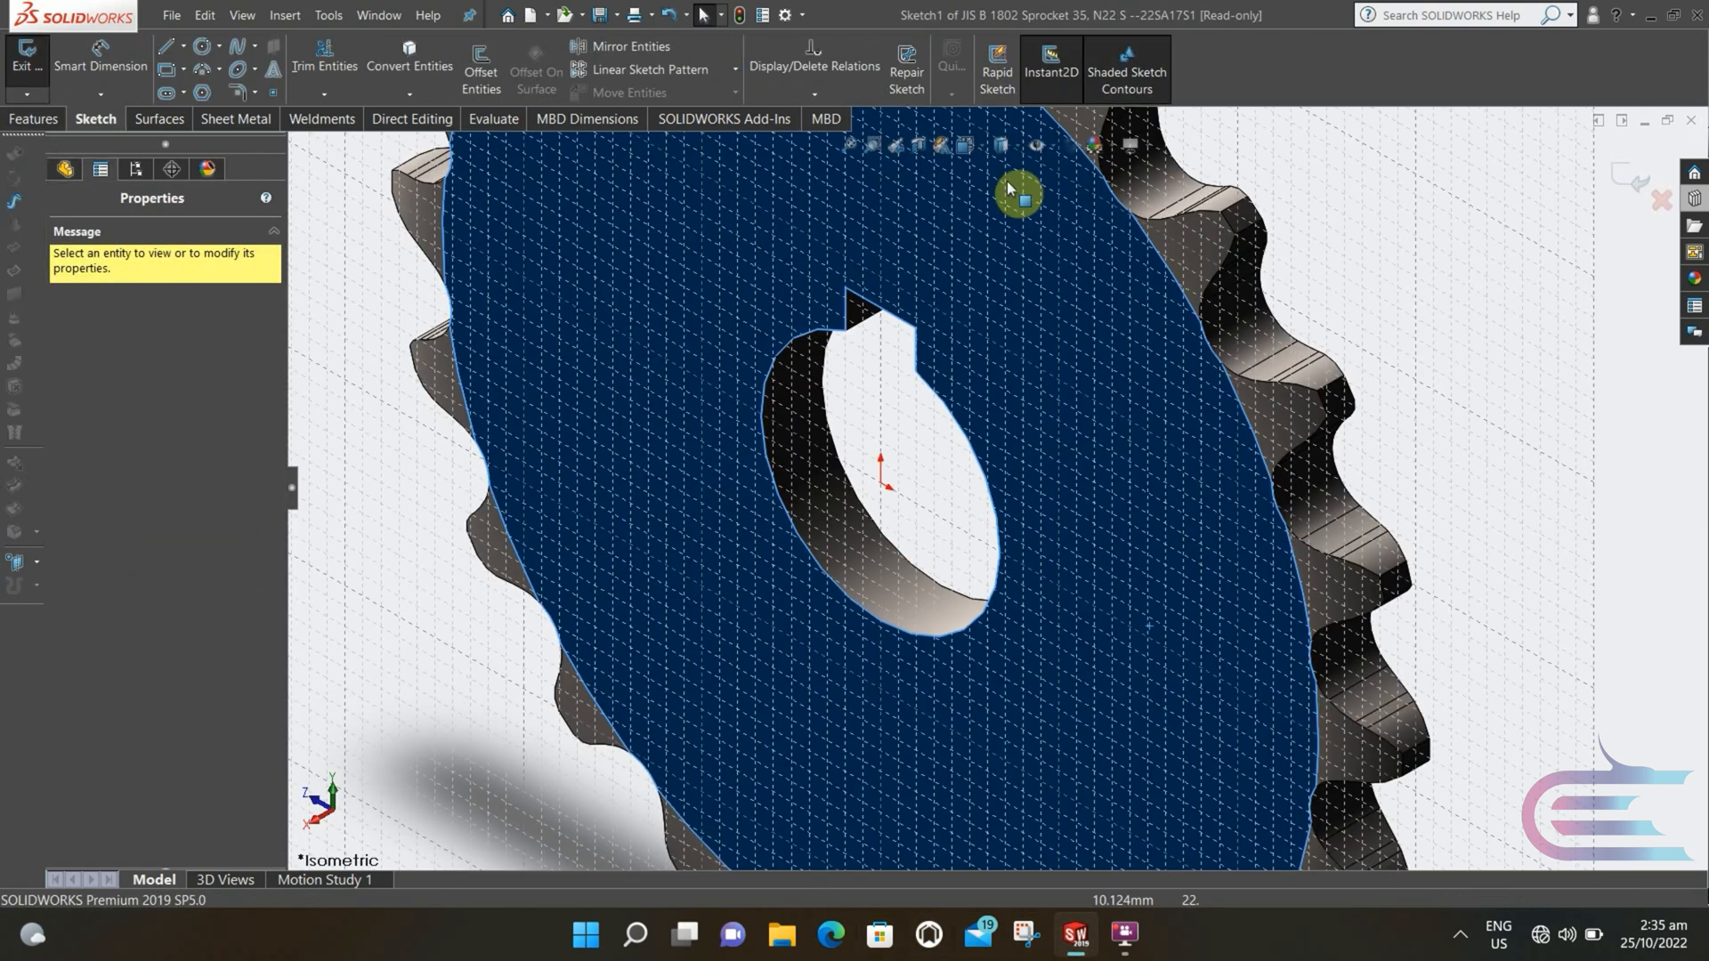
left_click(983, 145)
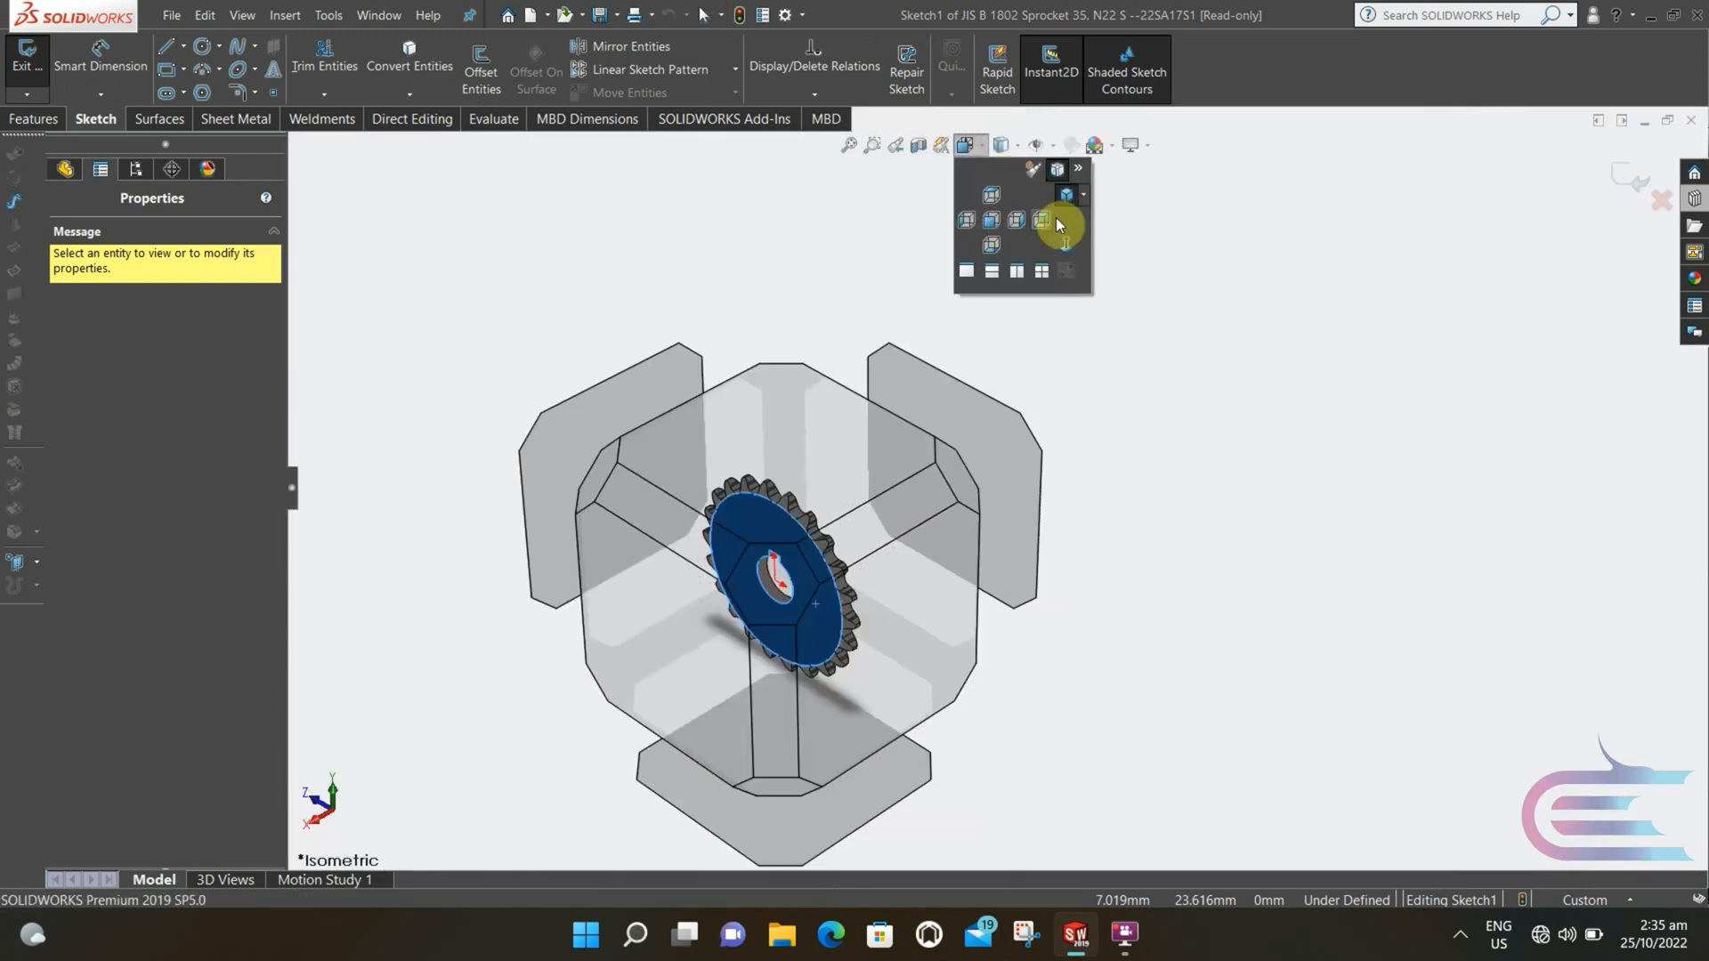
left_click(1064, 233)
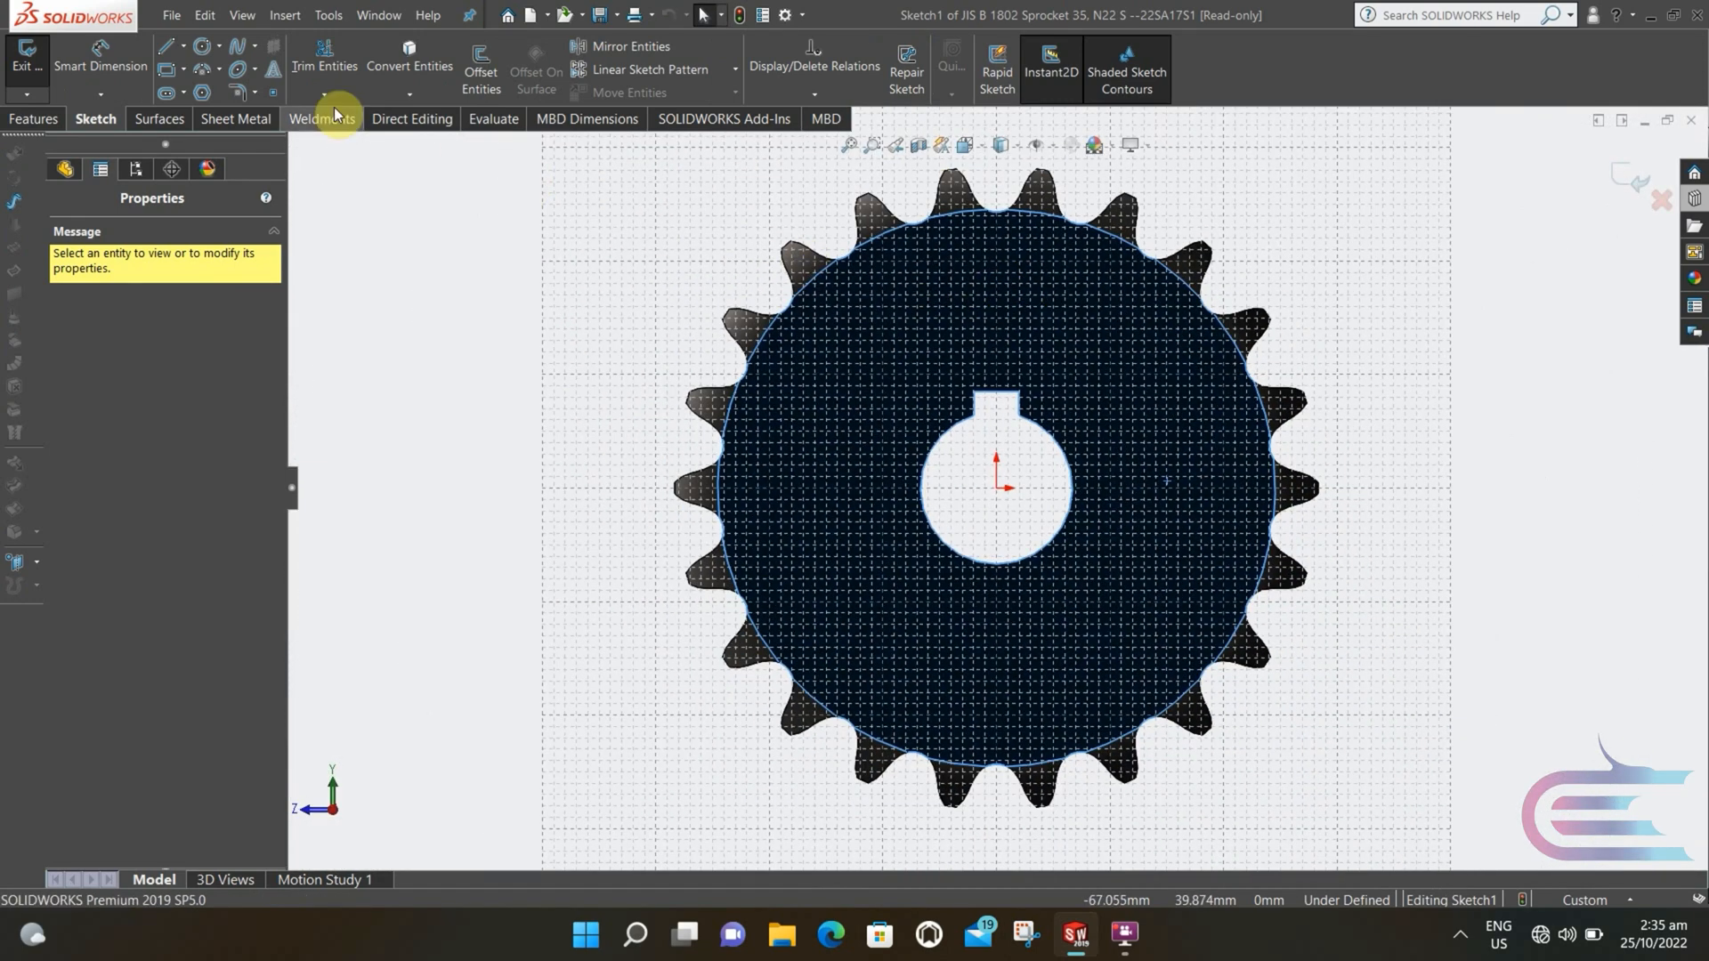
- Sketch two concentric circles about 29 mm and 41 mm in diameter at the origin, making the outer one construction geometry
left_click(205, 47)
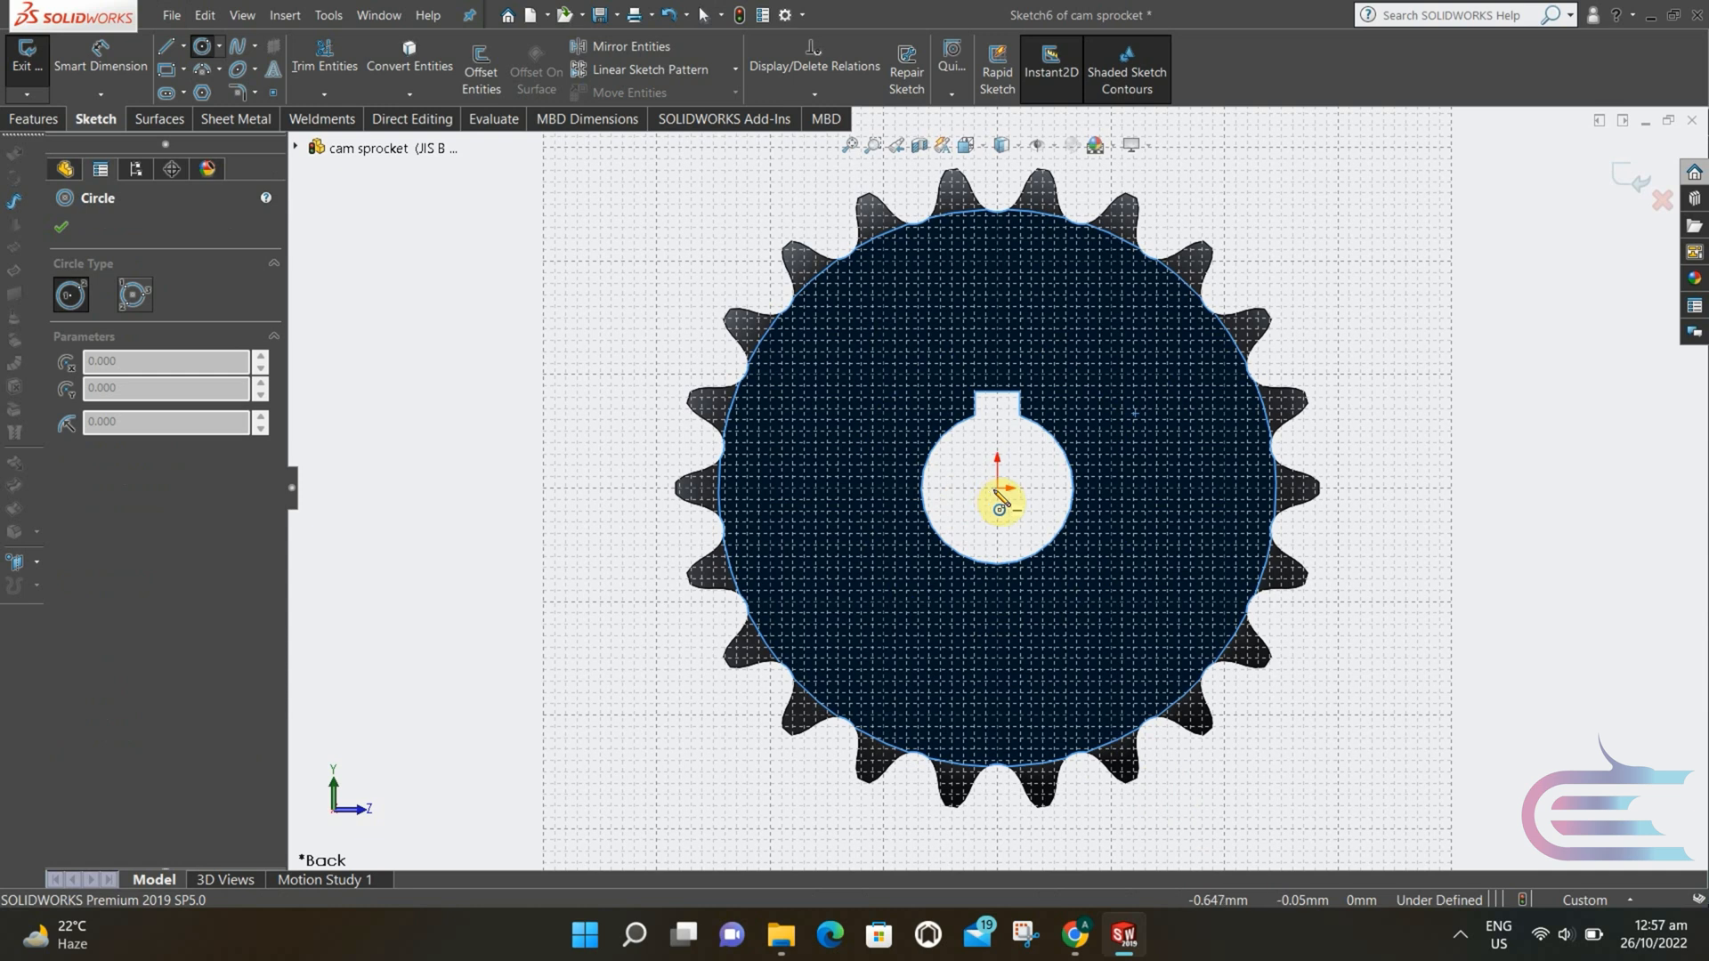
left_click(998, 490)
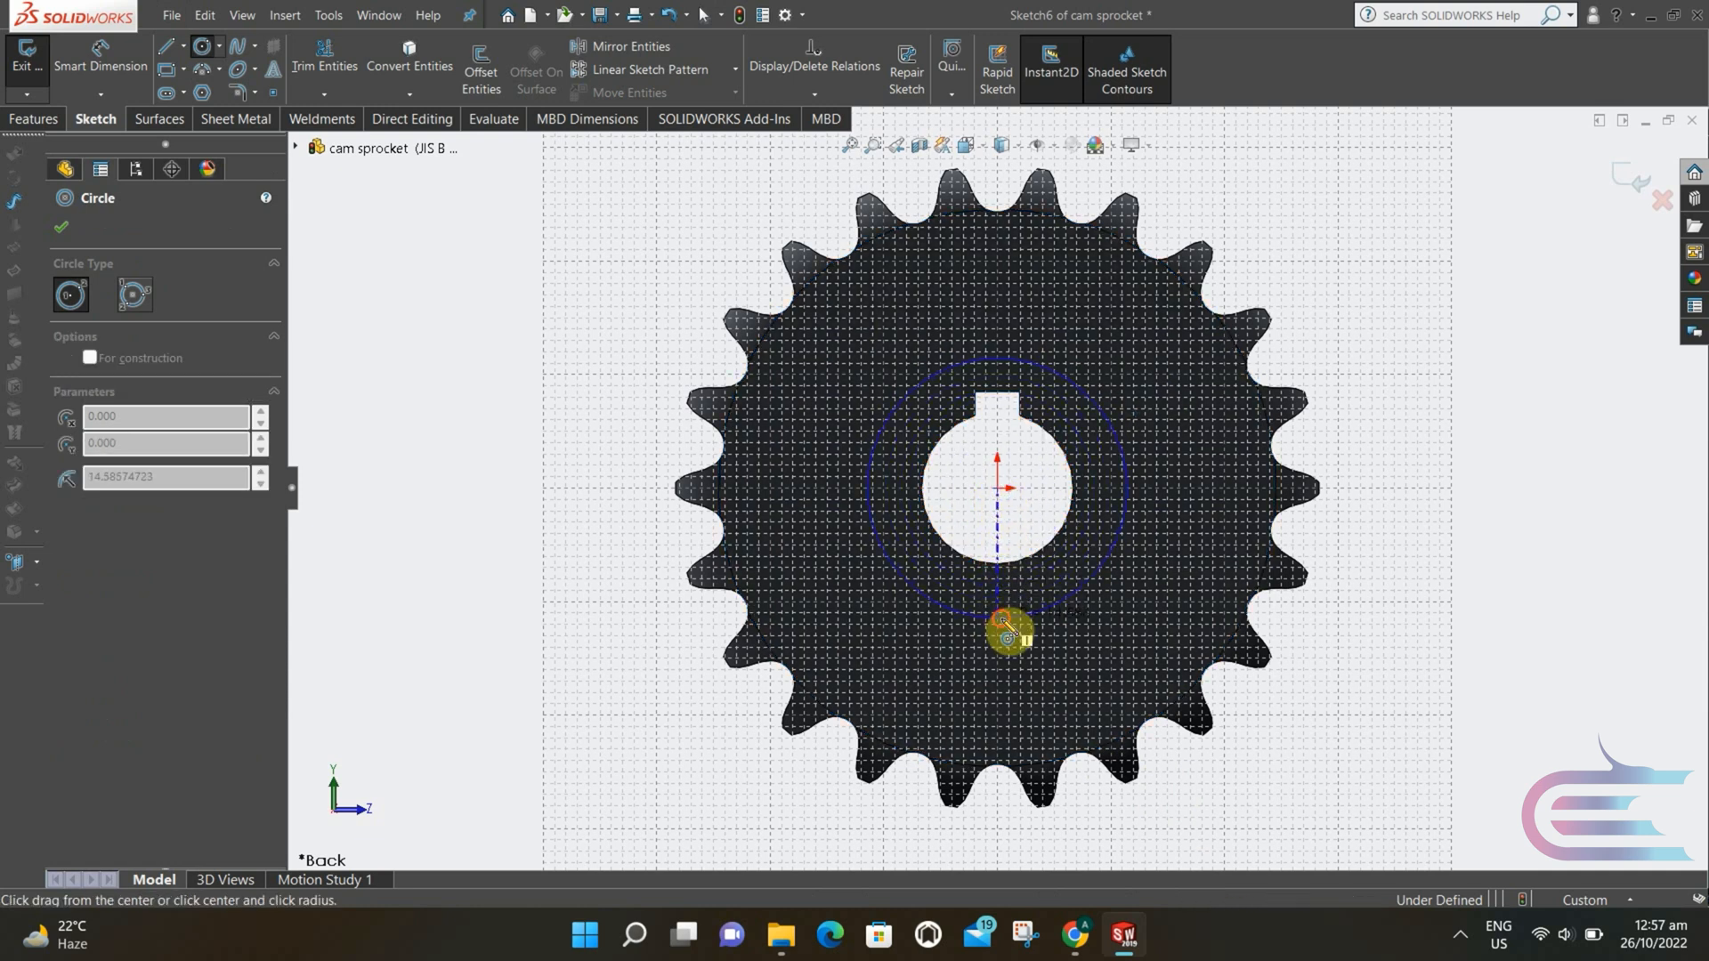
left_click(999, 620)
left_click(998, 489)
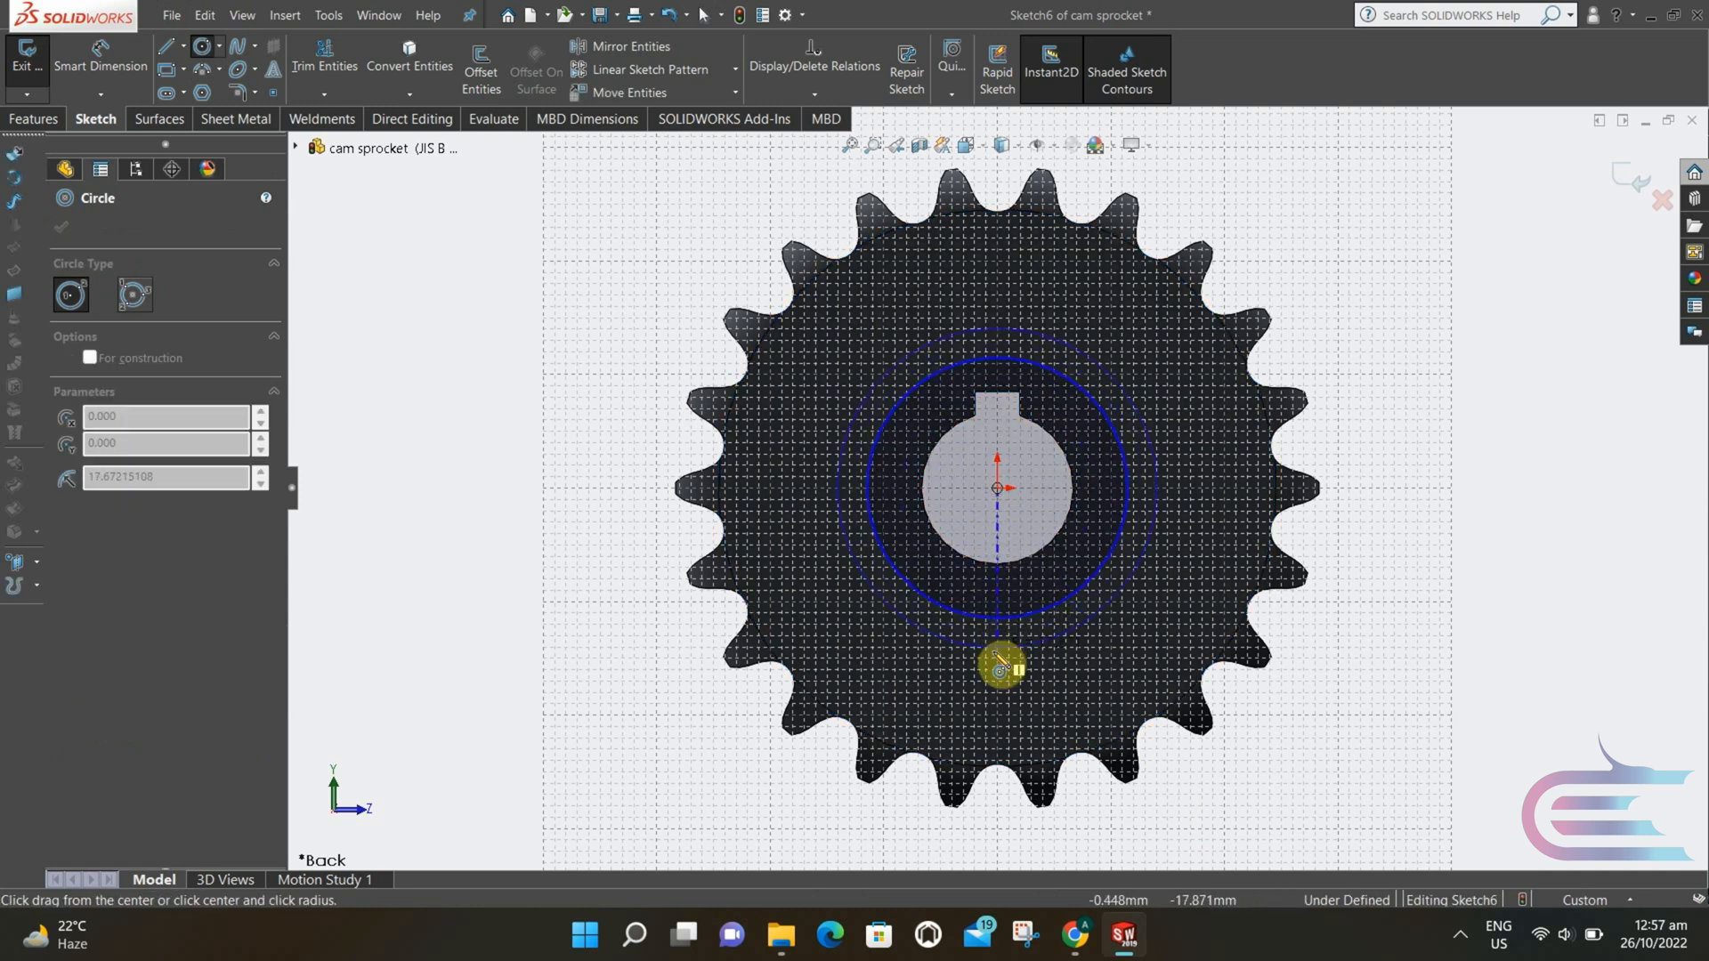
left_click(999, 673)
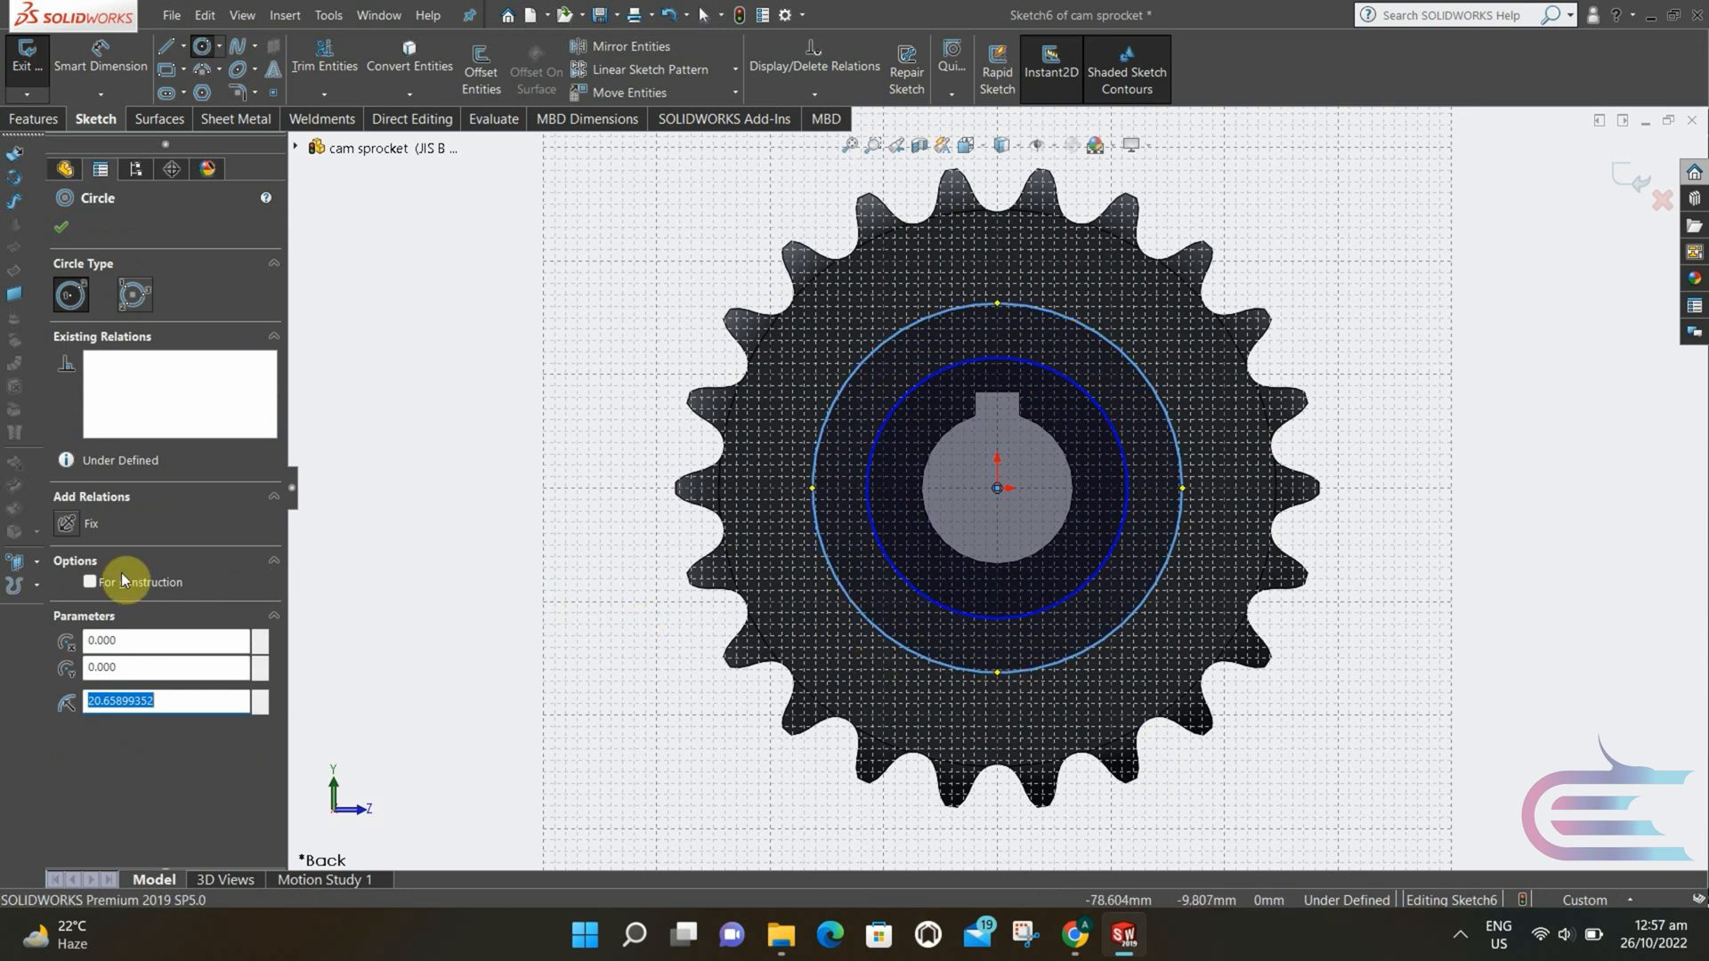
left_click(90, 583)
- Dimension the construction circle to 42 mm diameter and the inner circle to 25.5 mm diameter
left_click(96, 89)
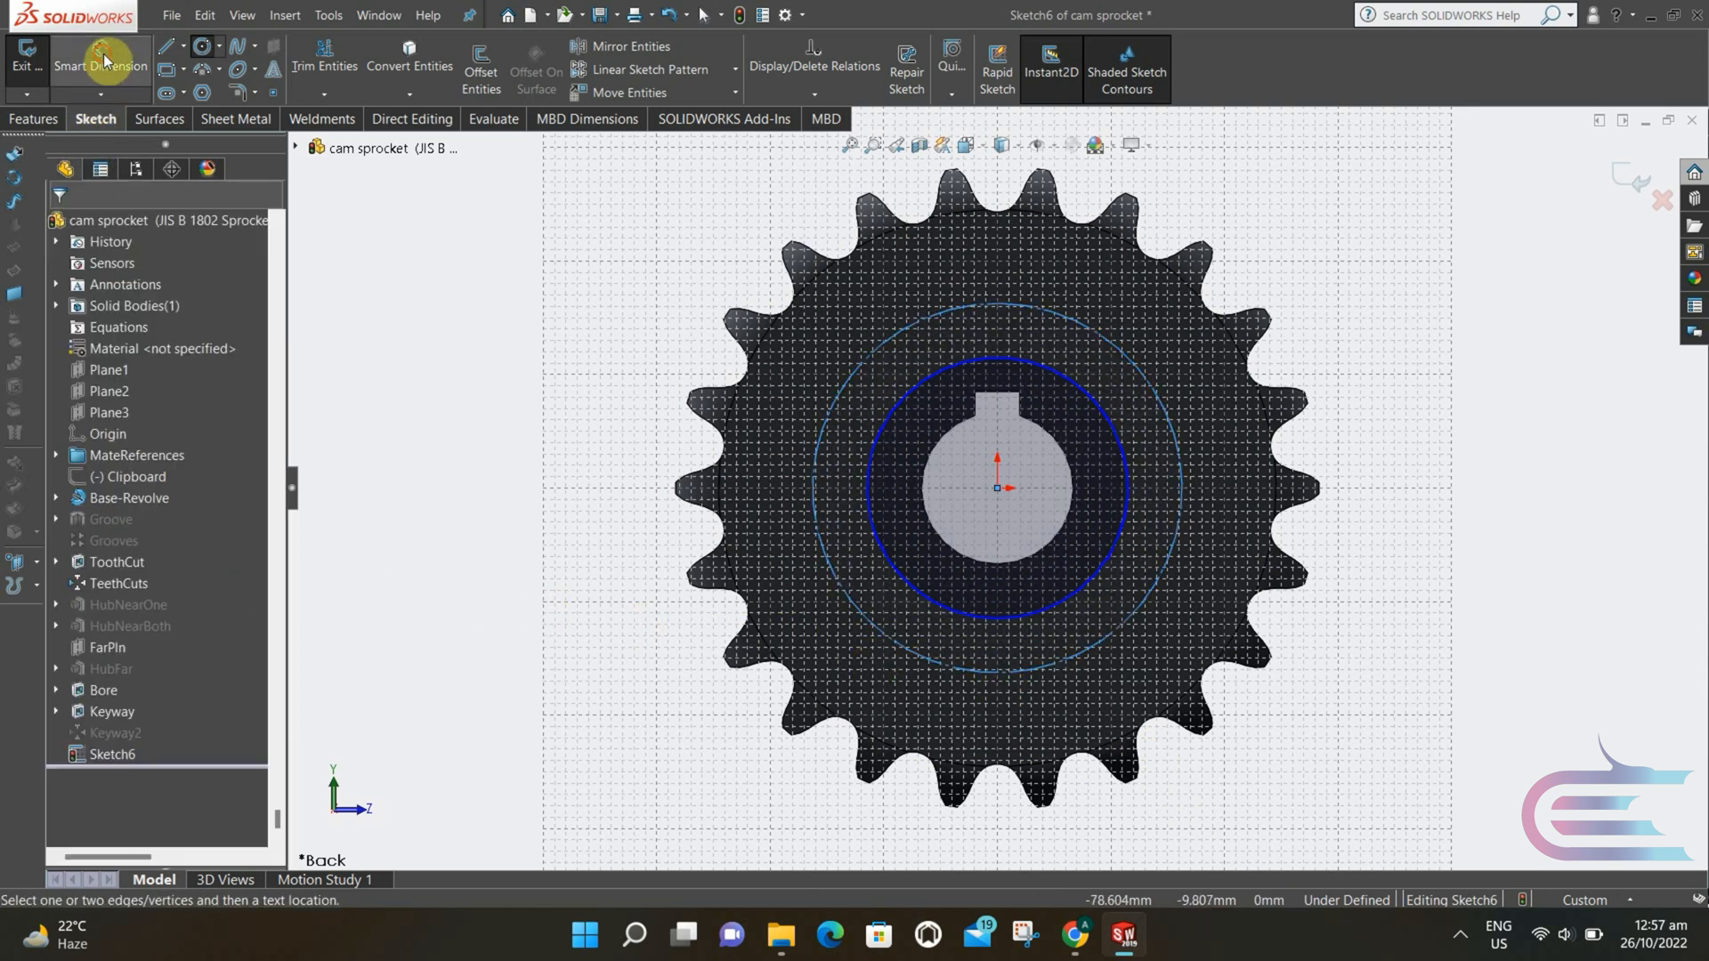
left_click(1179, 497)
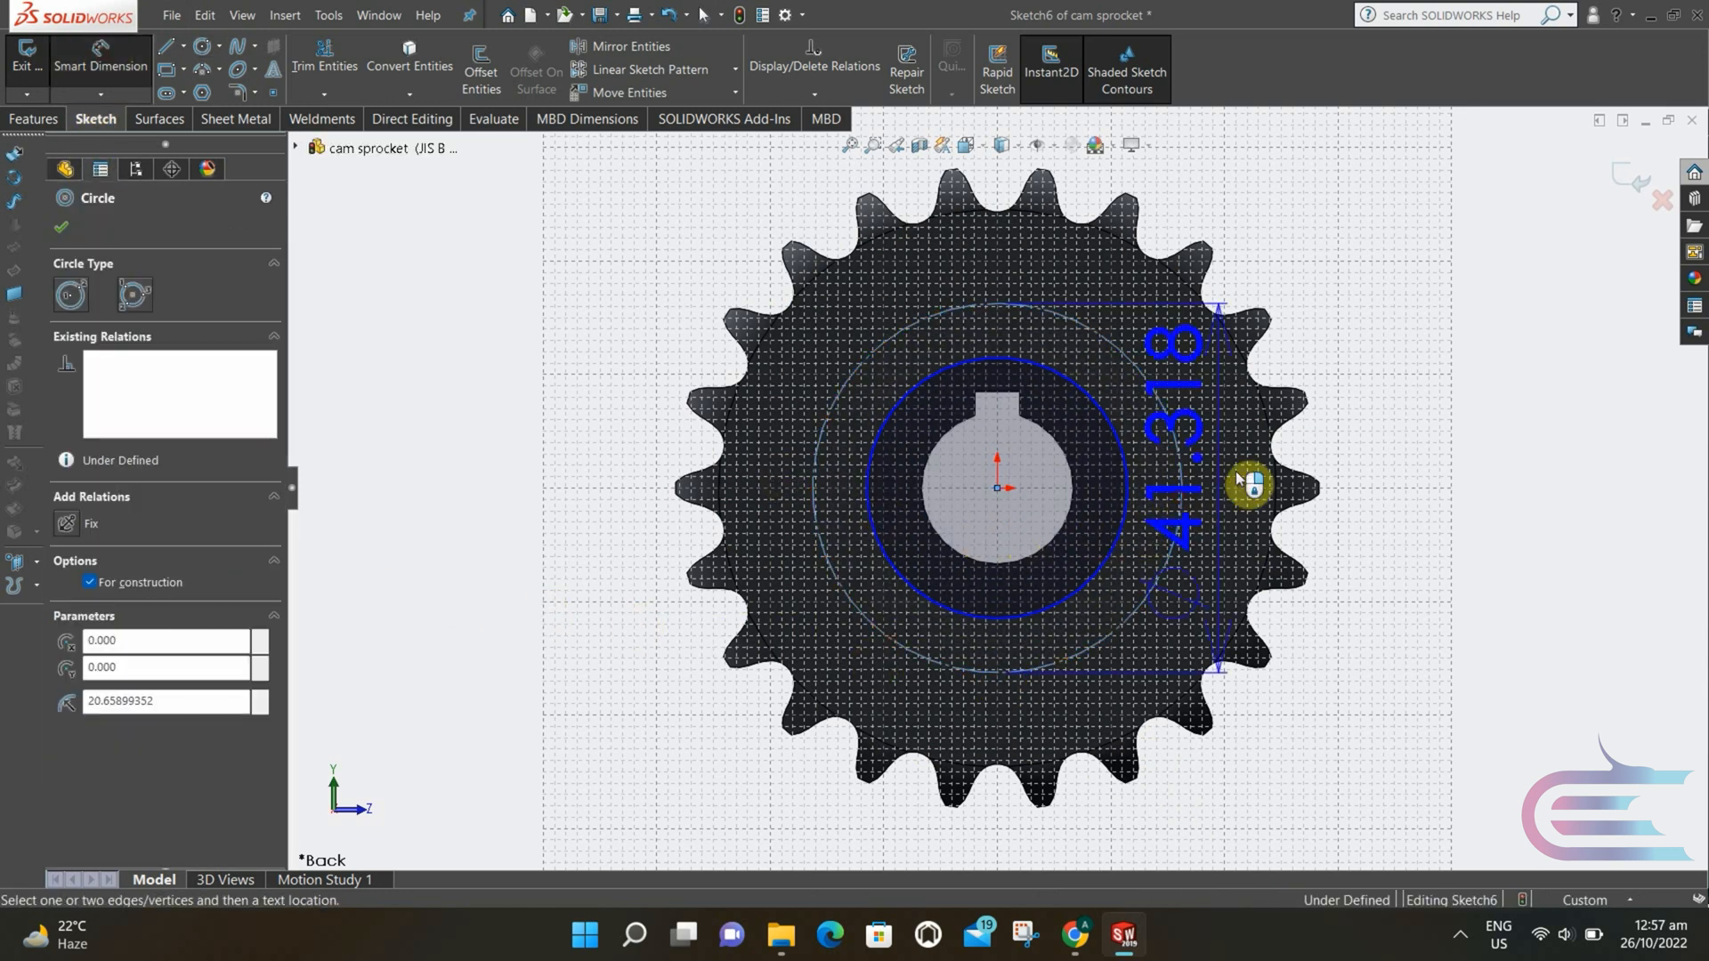
left_click(1417, 453)
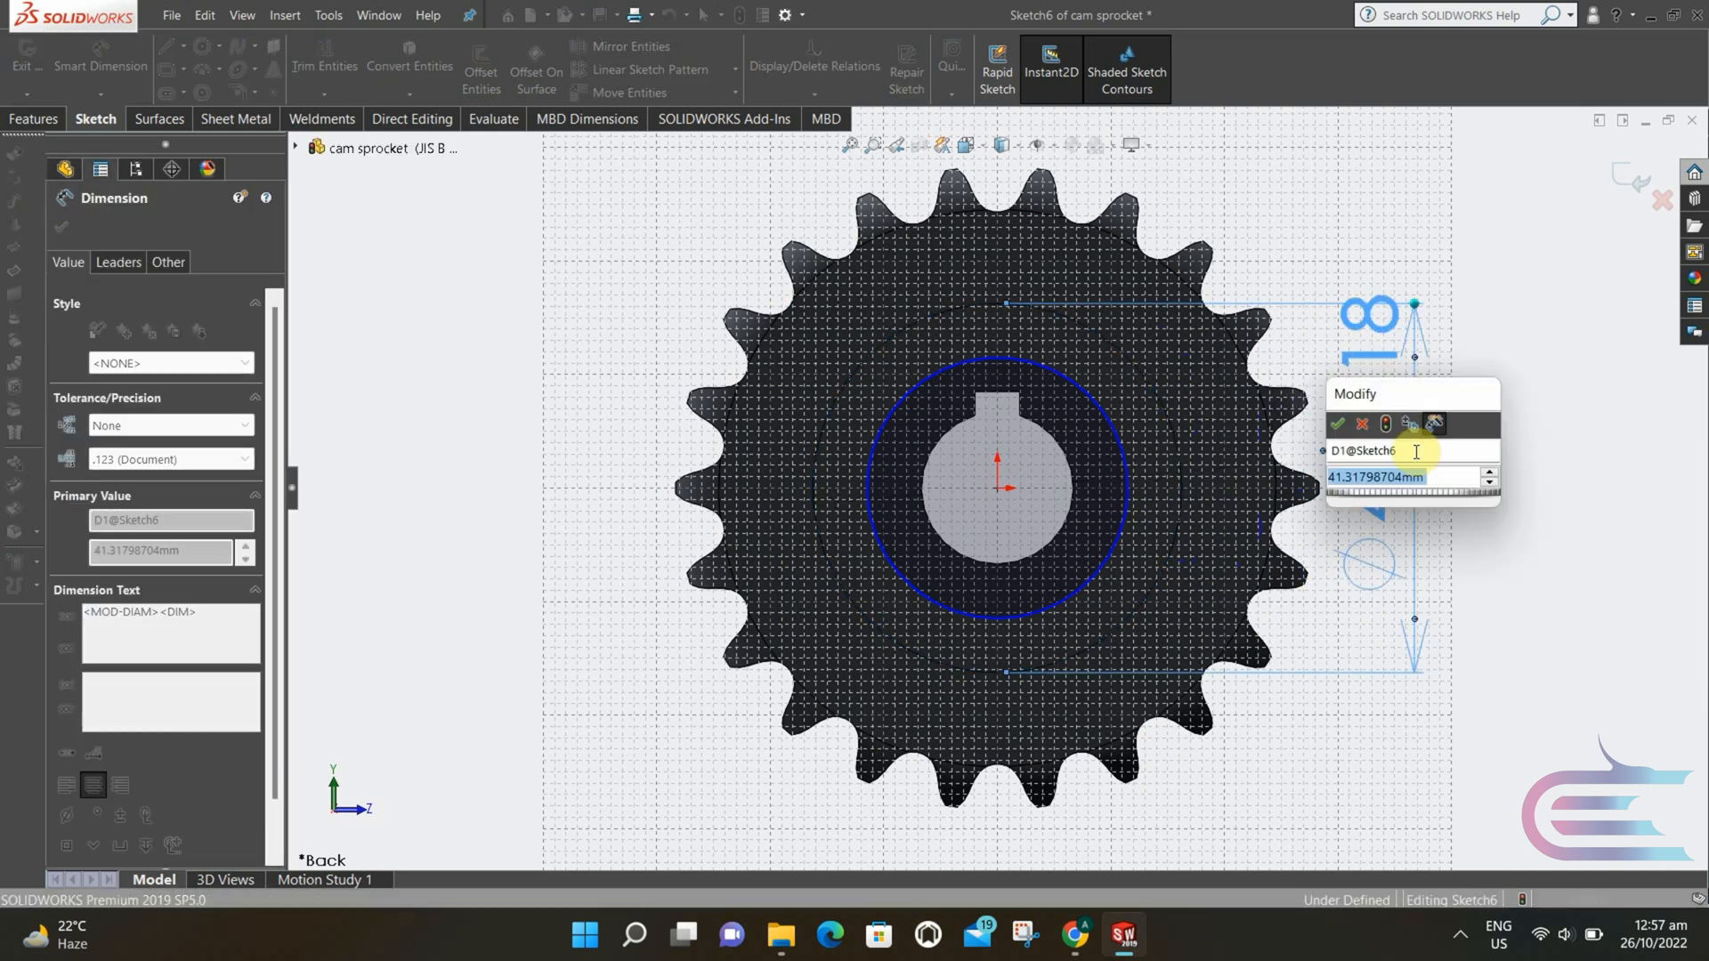
type("42")
key("Return")
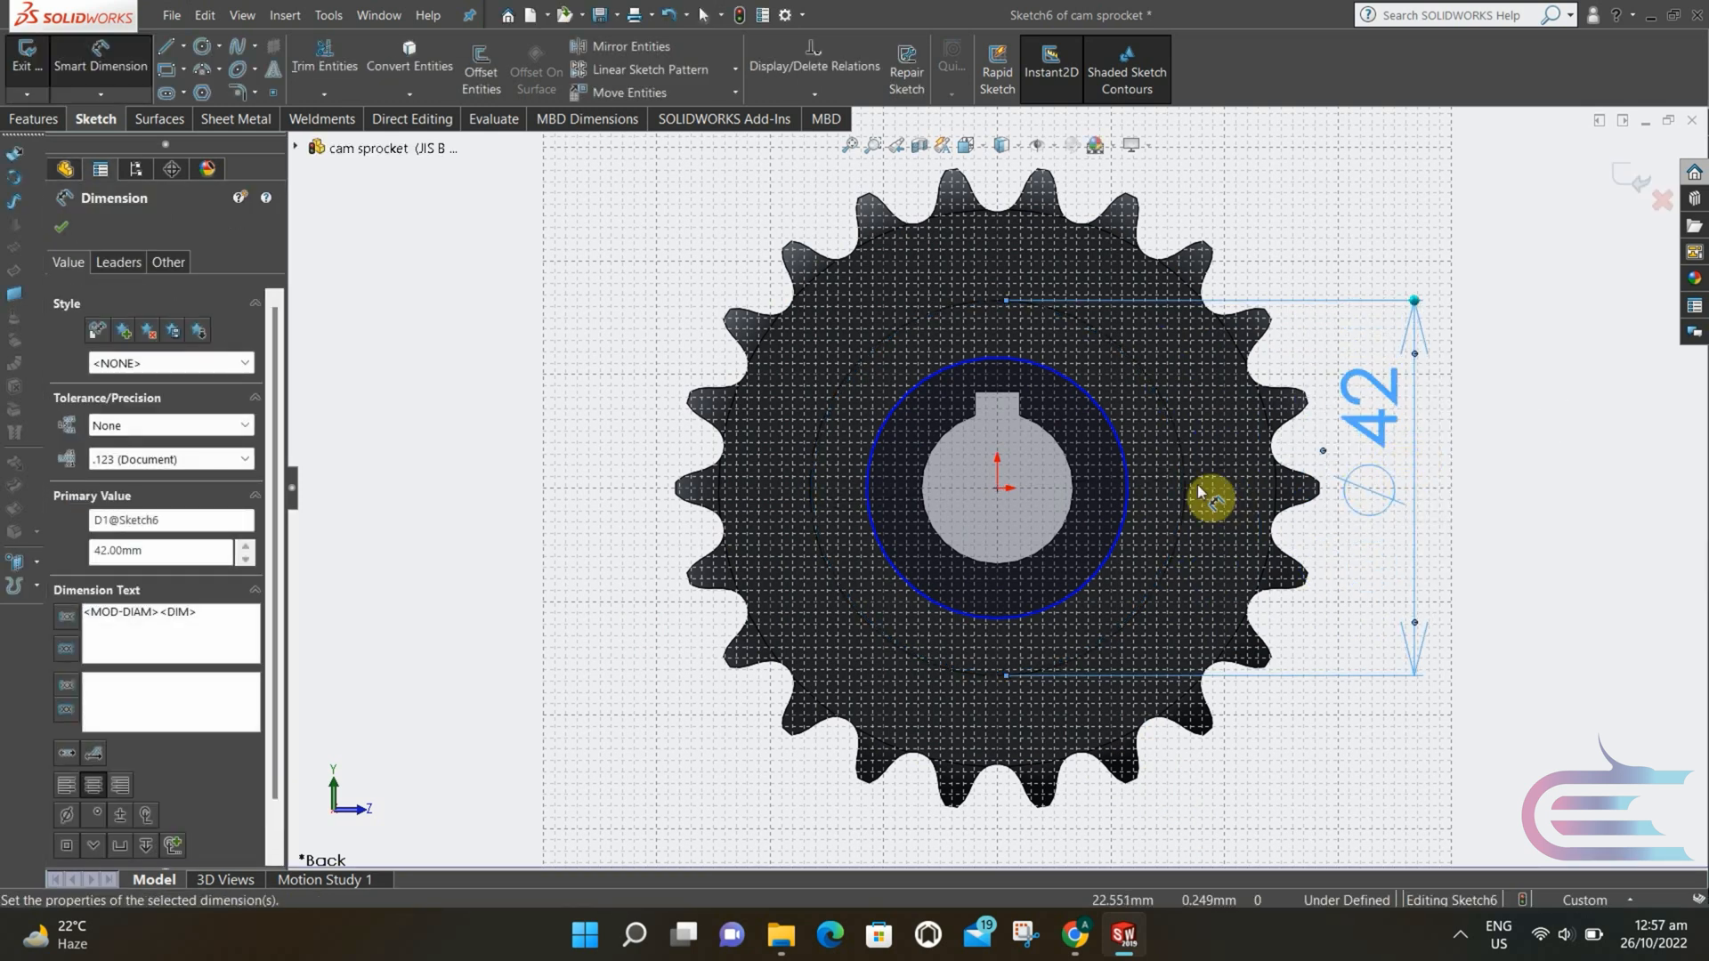
left_click(1128, 456)
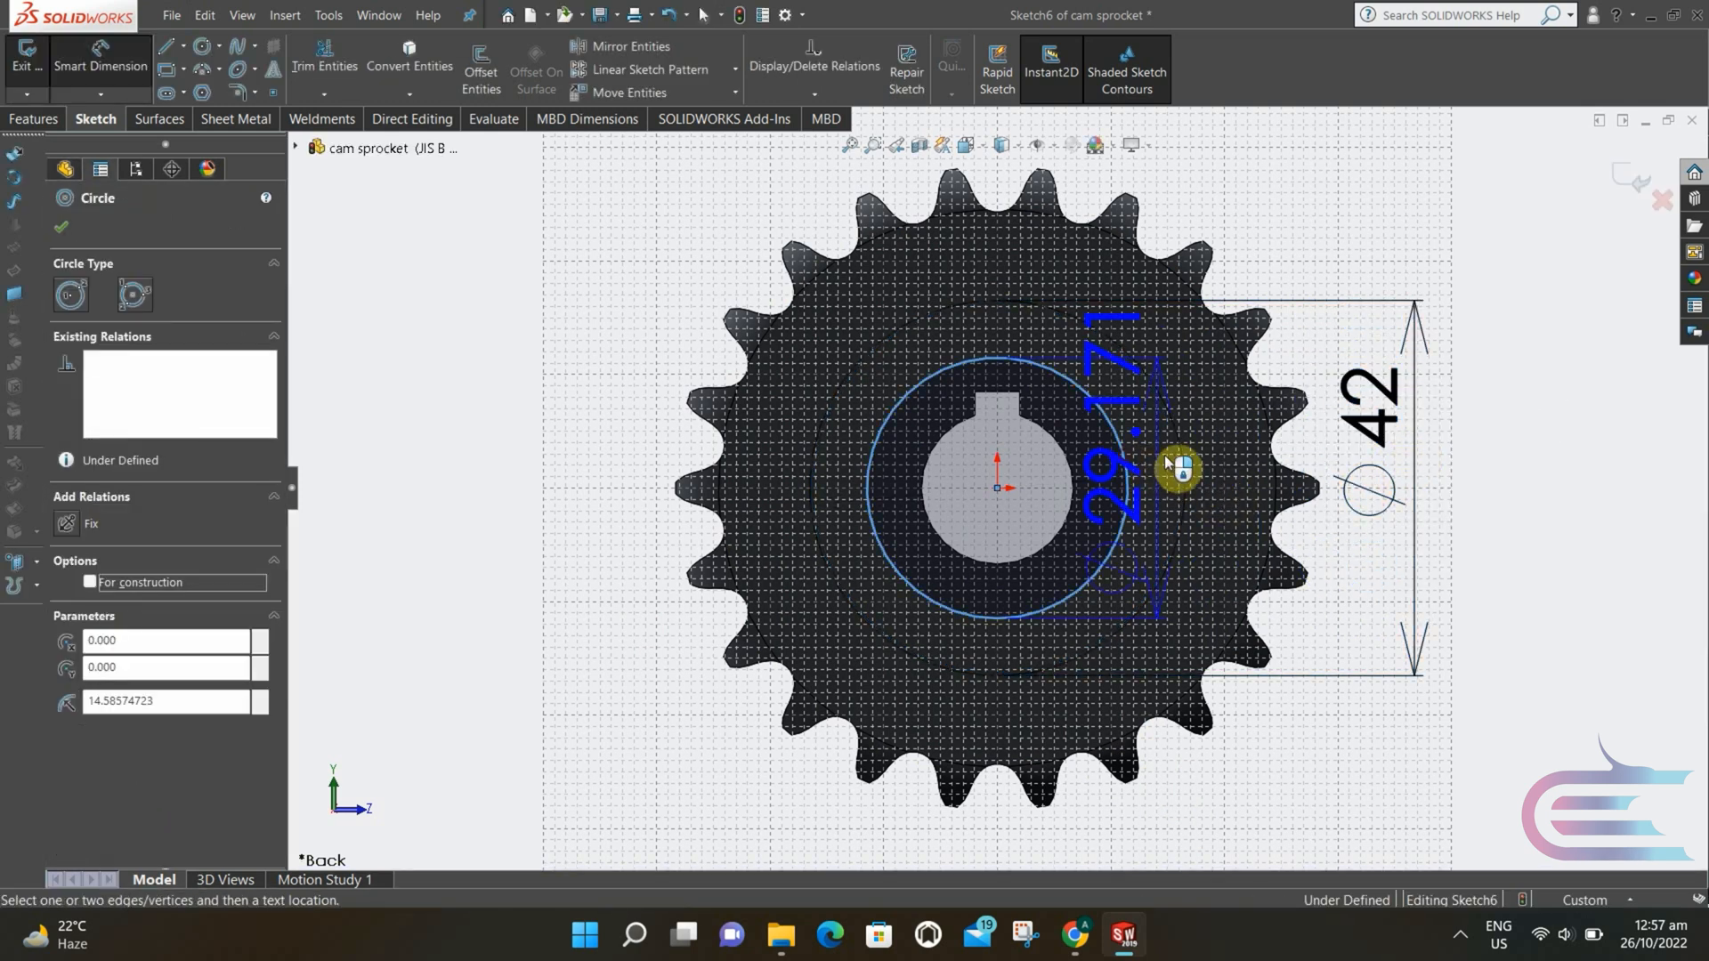
left_click(1246, 457)
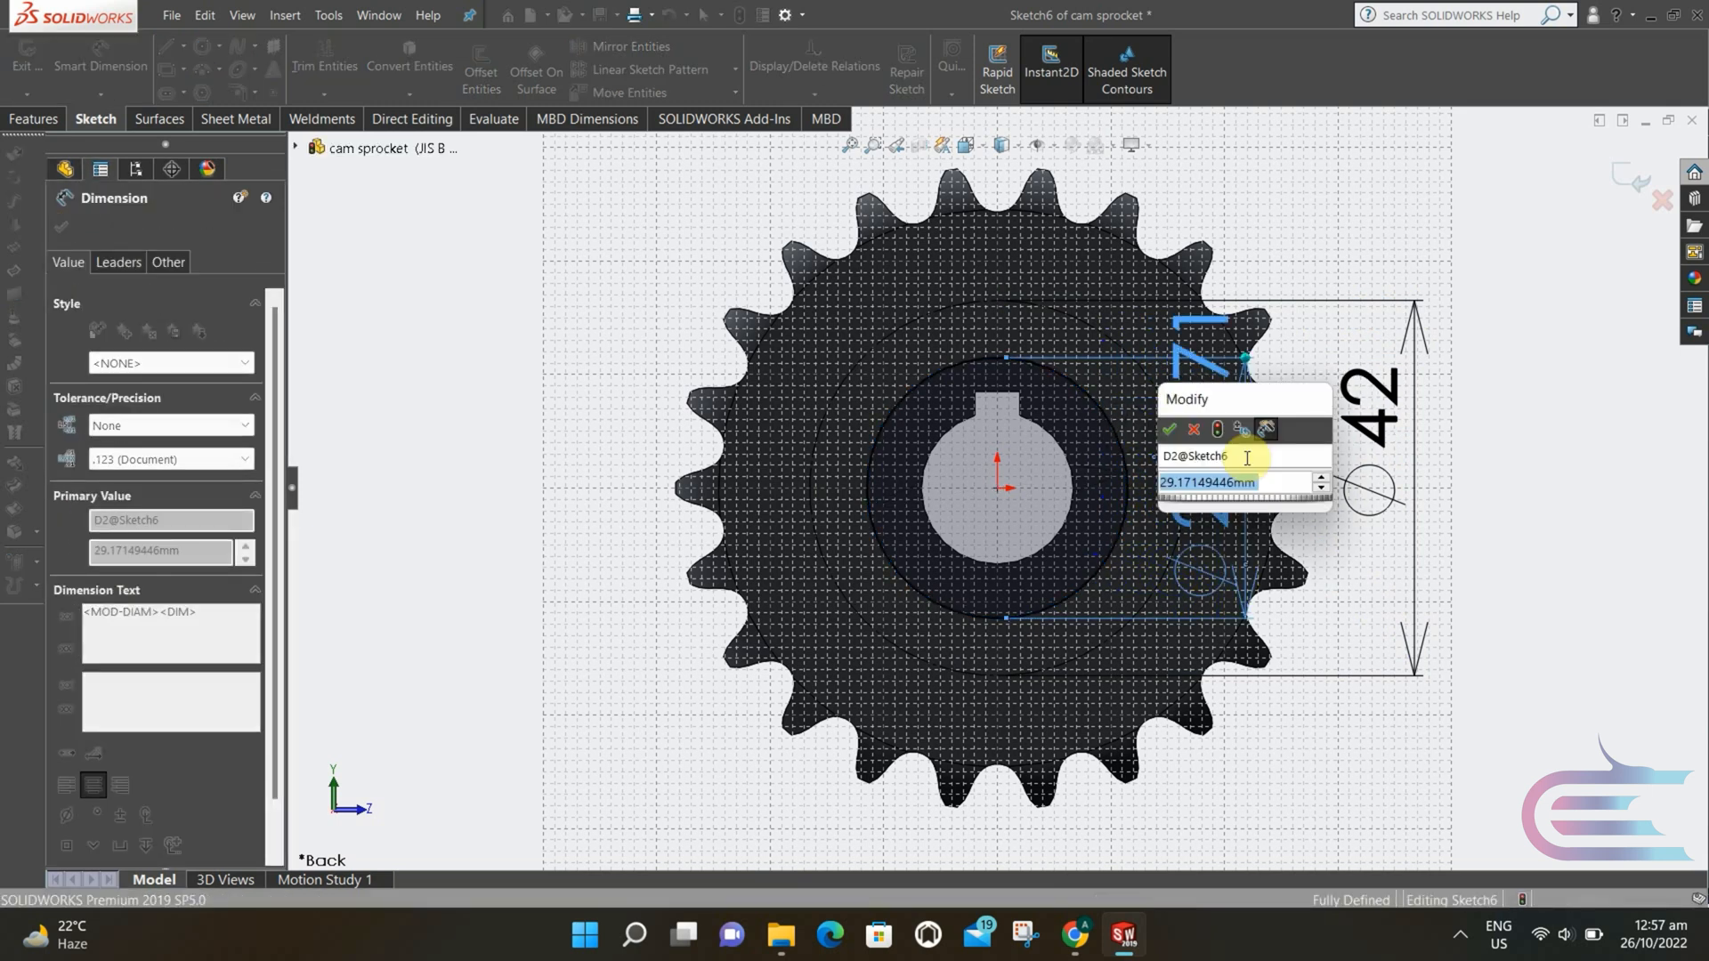
type("25.5")
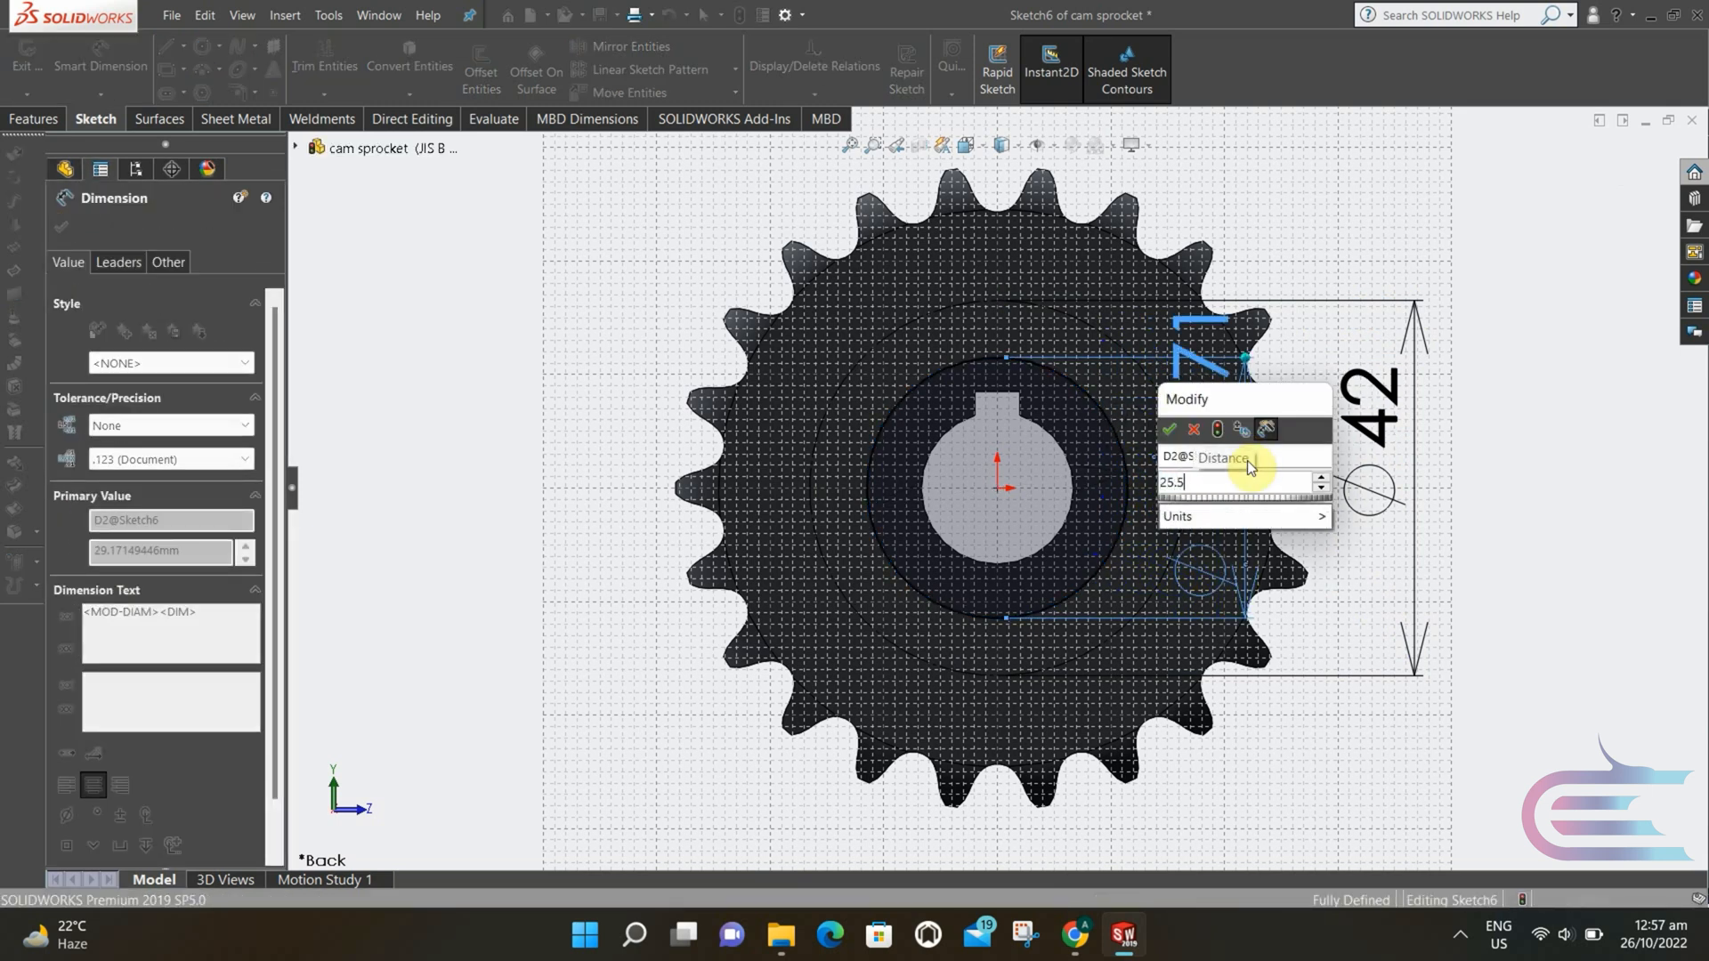
key("Return")
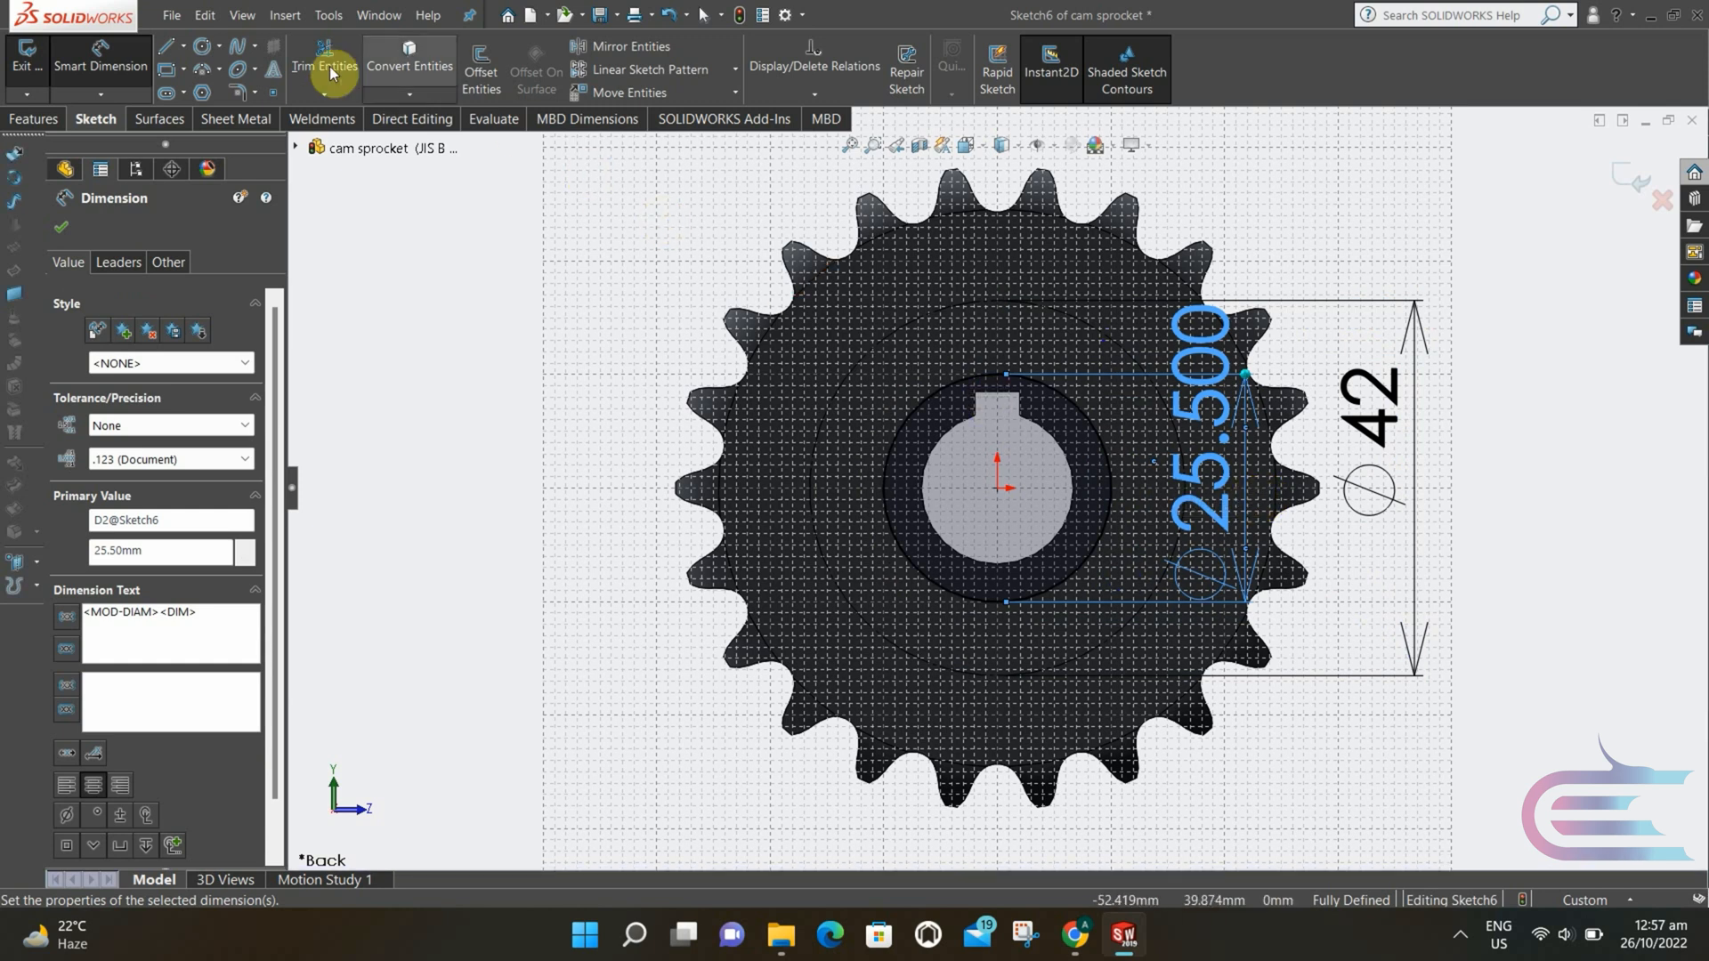
- Sketch a small circle centred on the lowest point of the construction circle and dimension its diameter to 8 mm
left_click(205, 46)
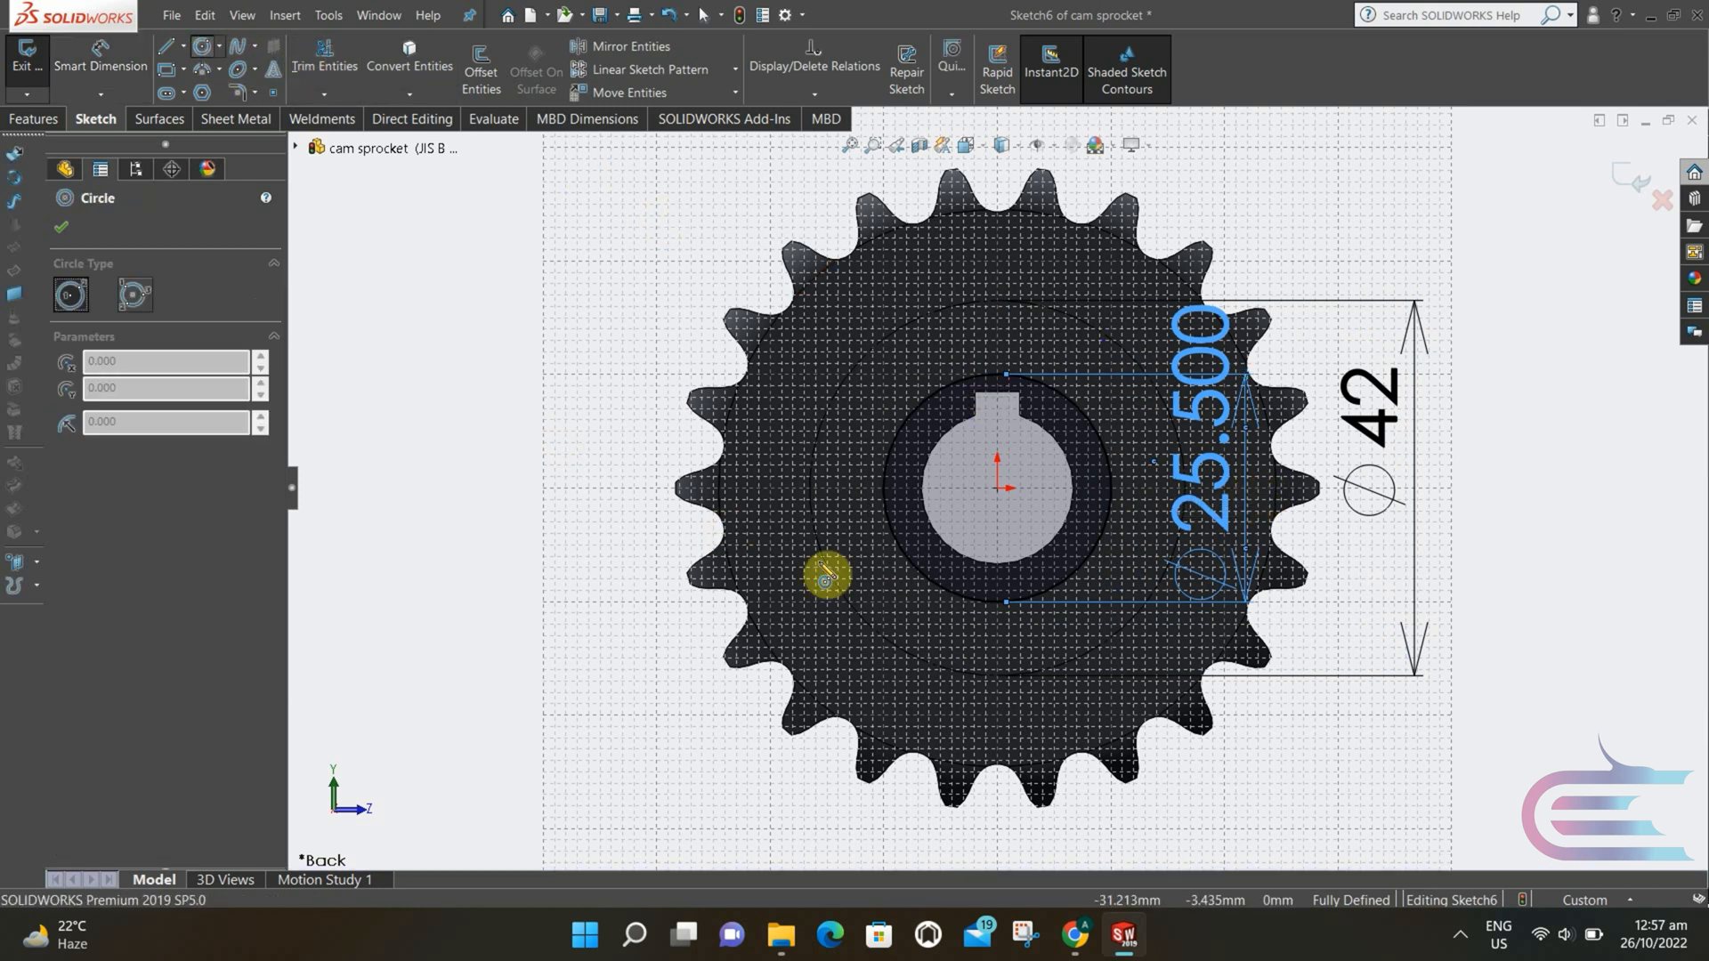
left_click(997, 680)
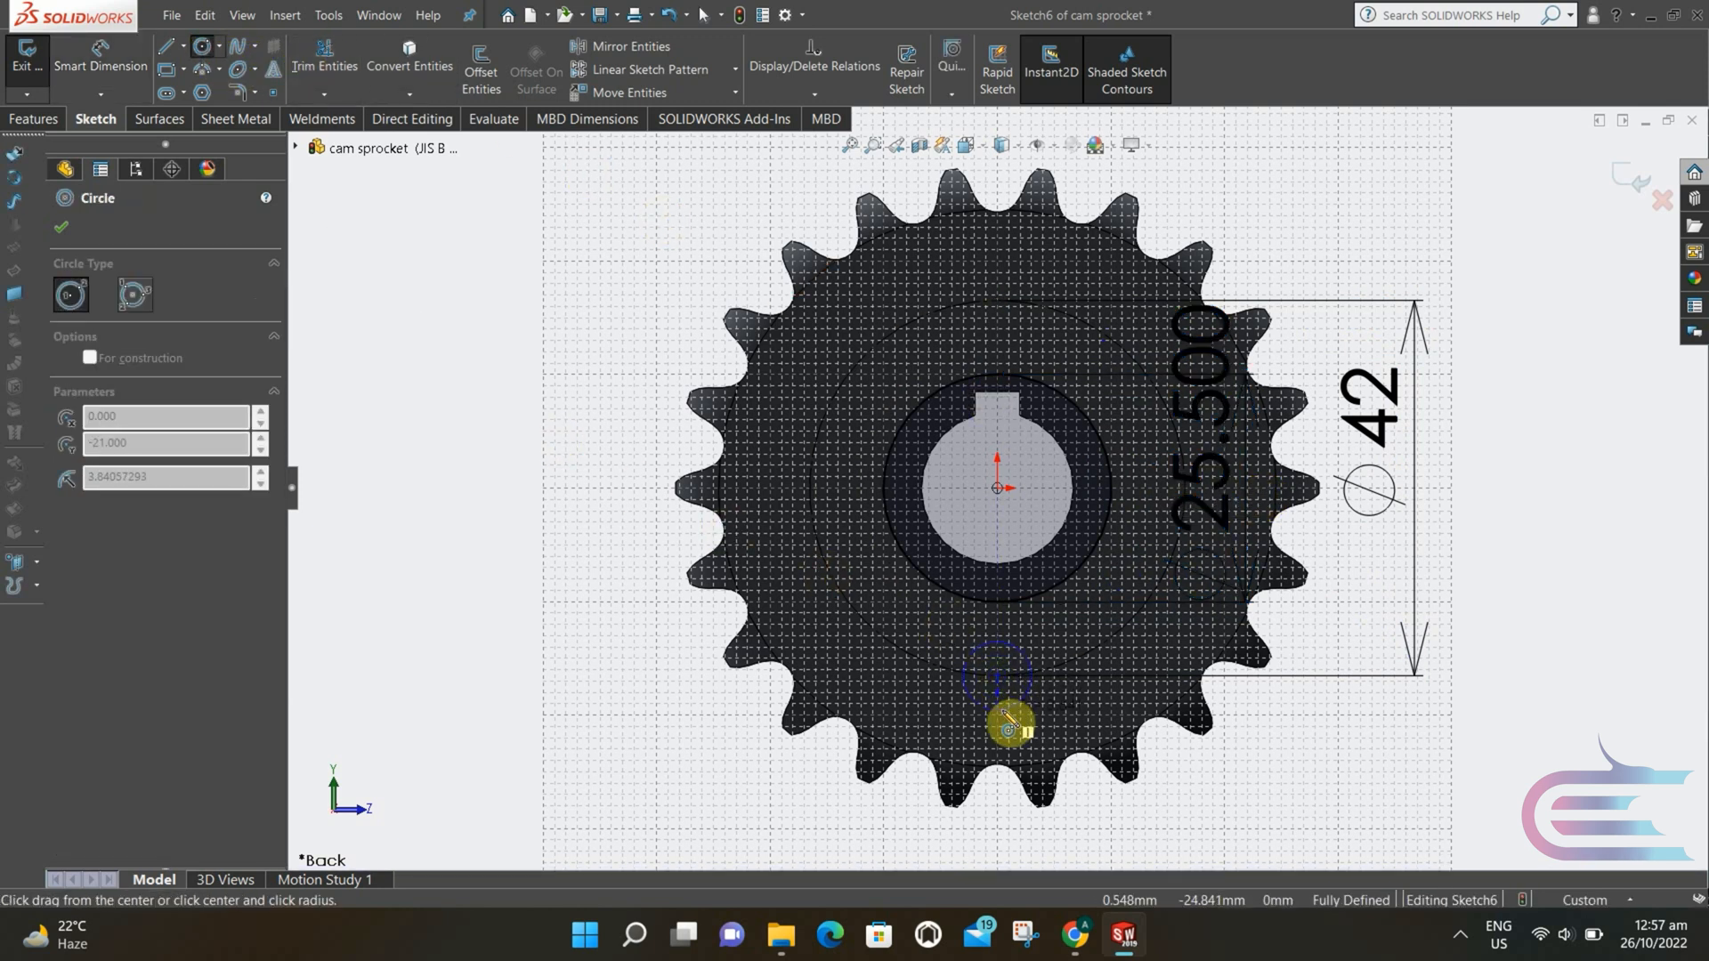
left_click(1004, 719)
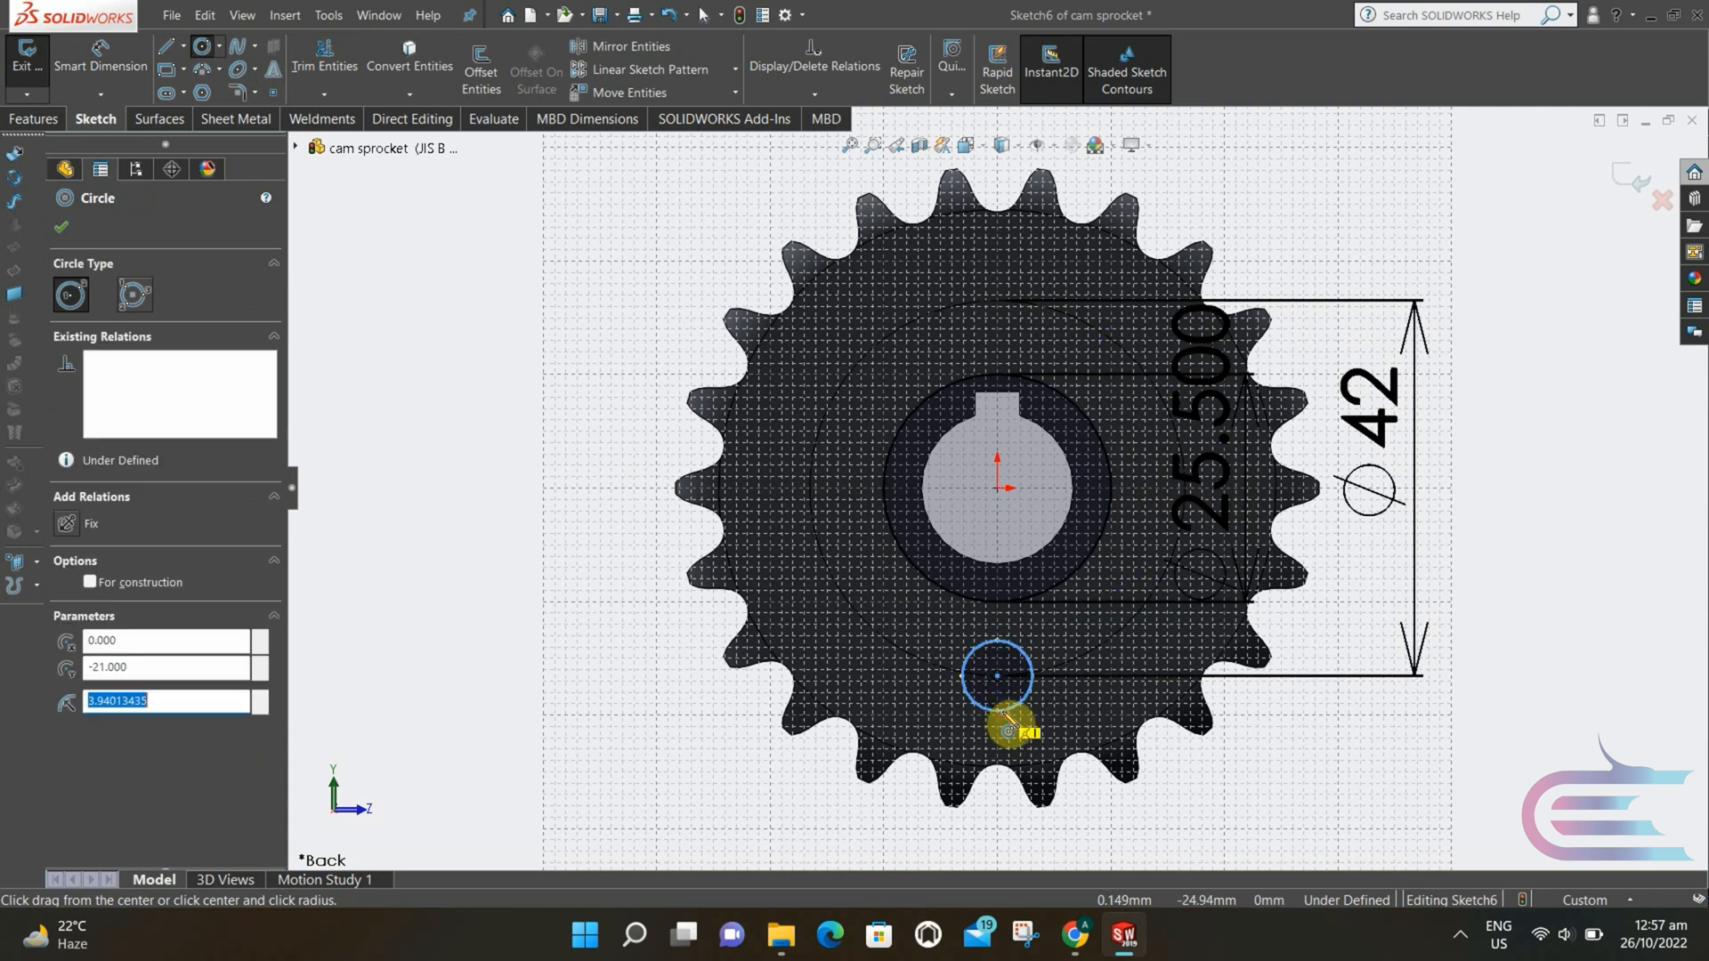
left_click(100, 55)
left_click(1023, 648)
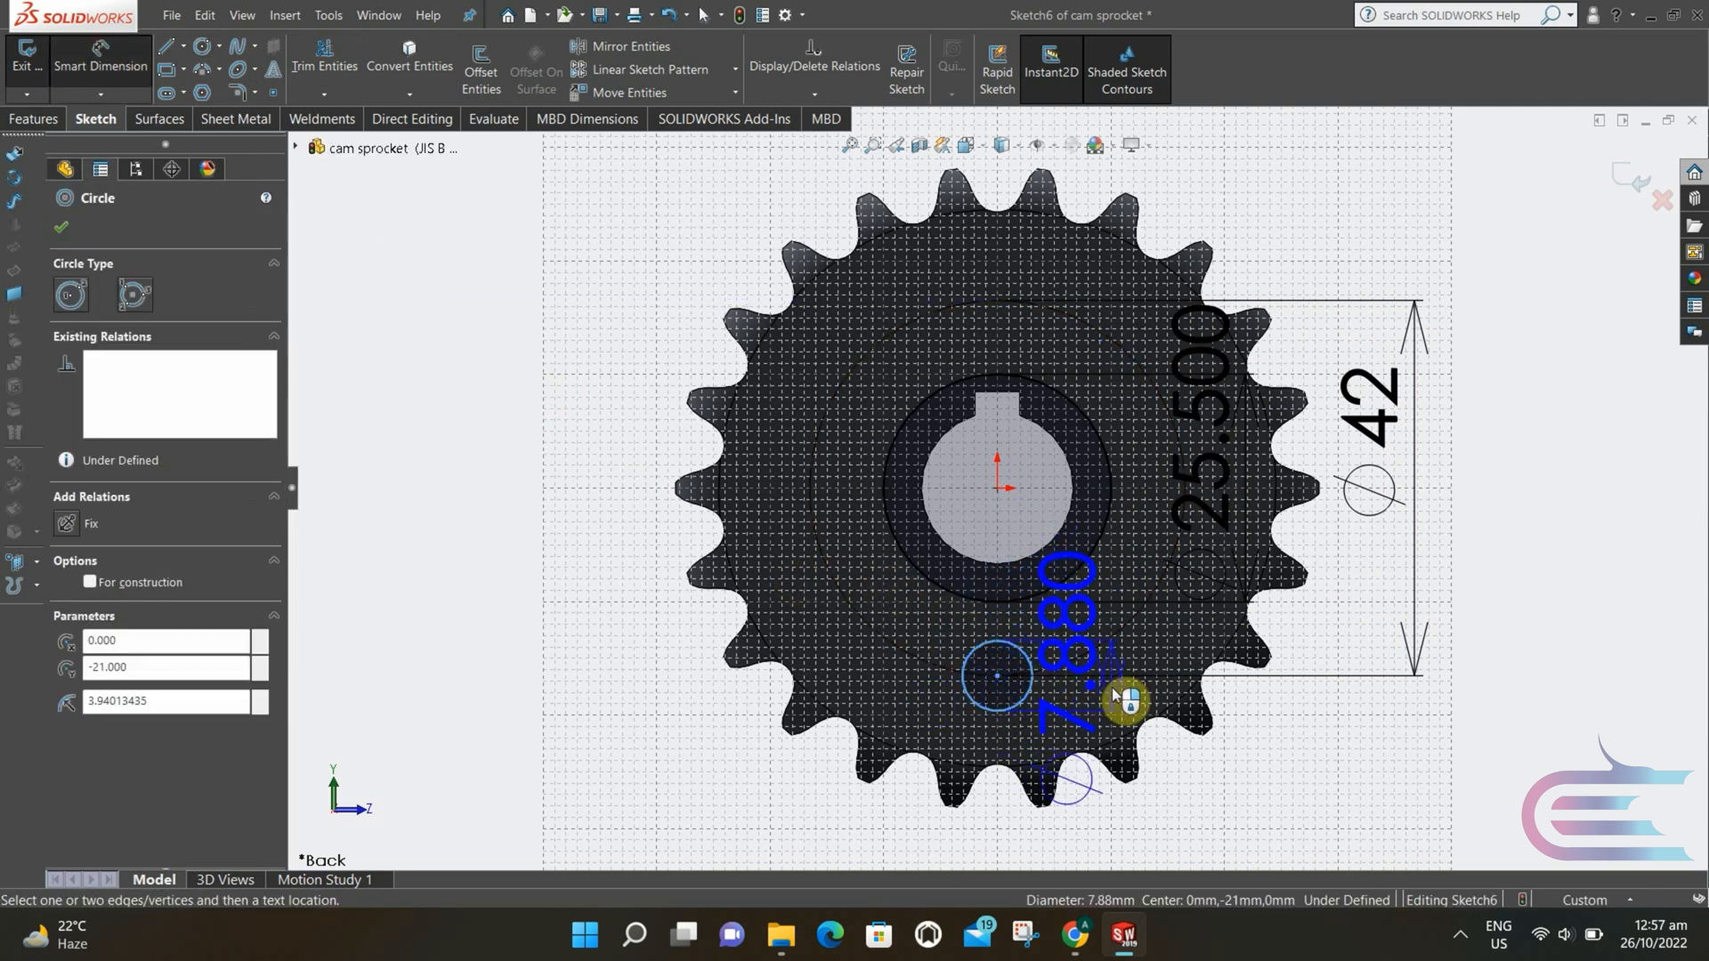
left_click(1115, 690)
type("8")
key("Return")
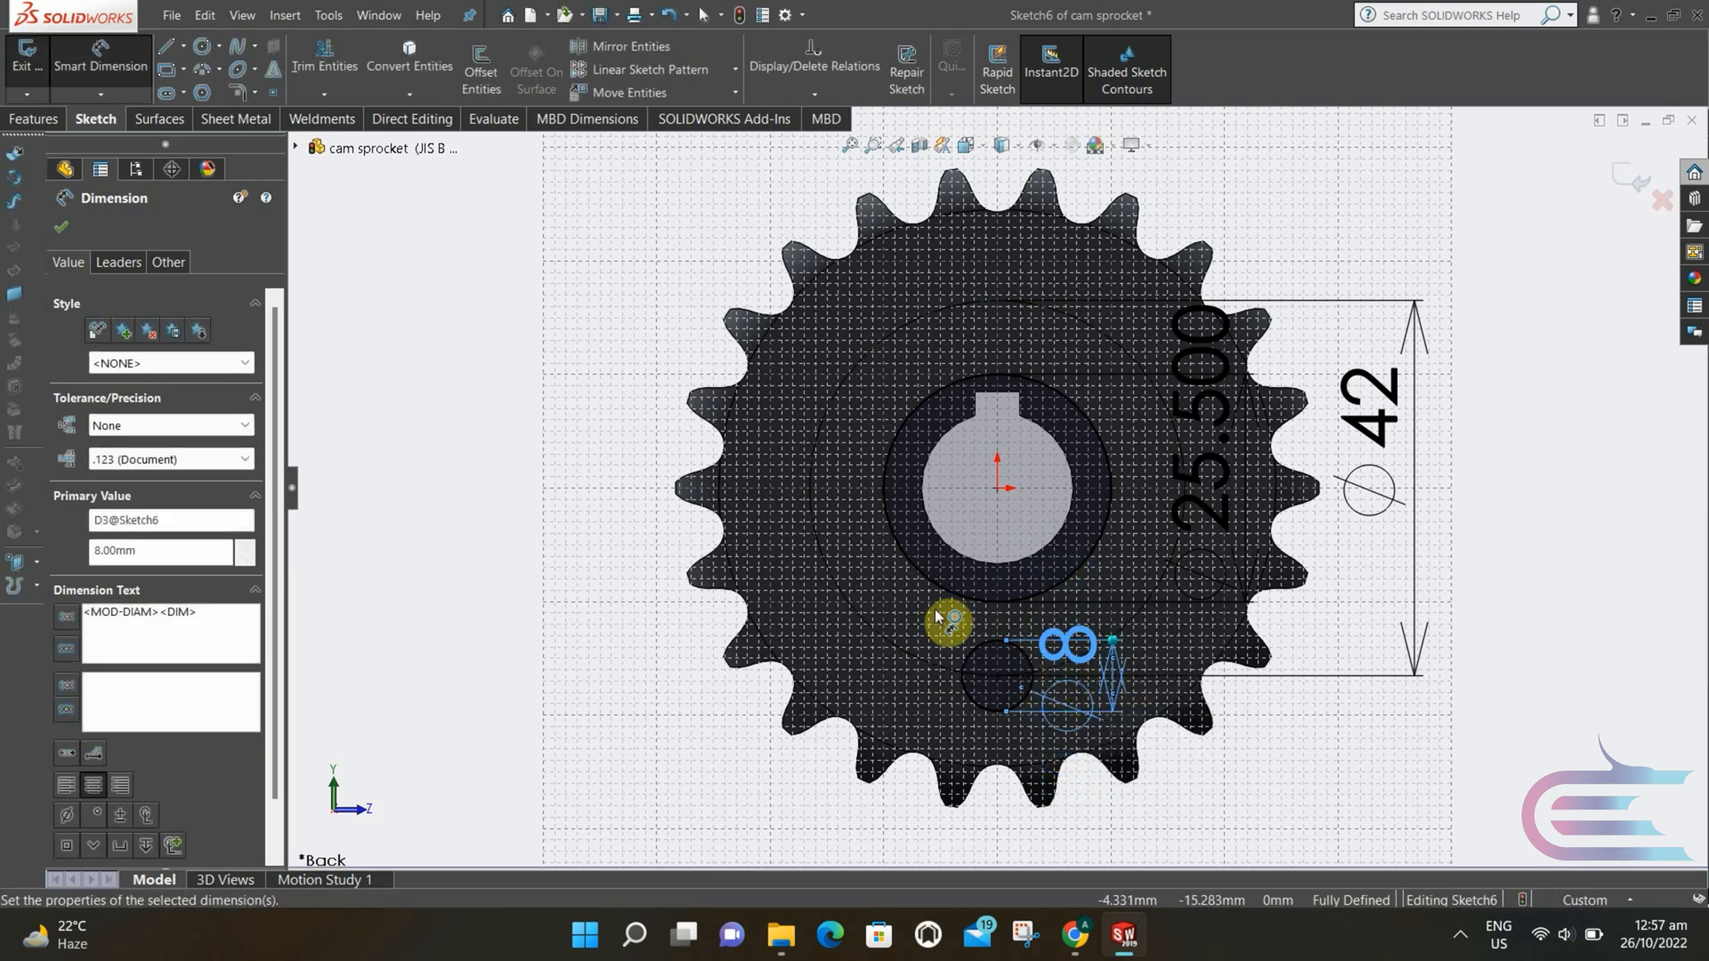
- Sketch a circle concentric with the 8 mm circle and dimension its diameter to 11.5 mm
left_click(204, 46)
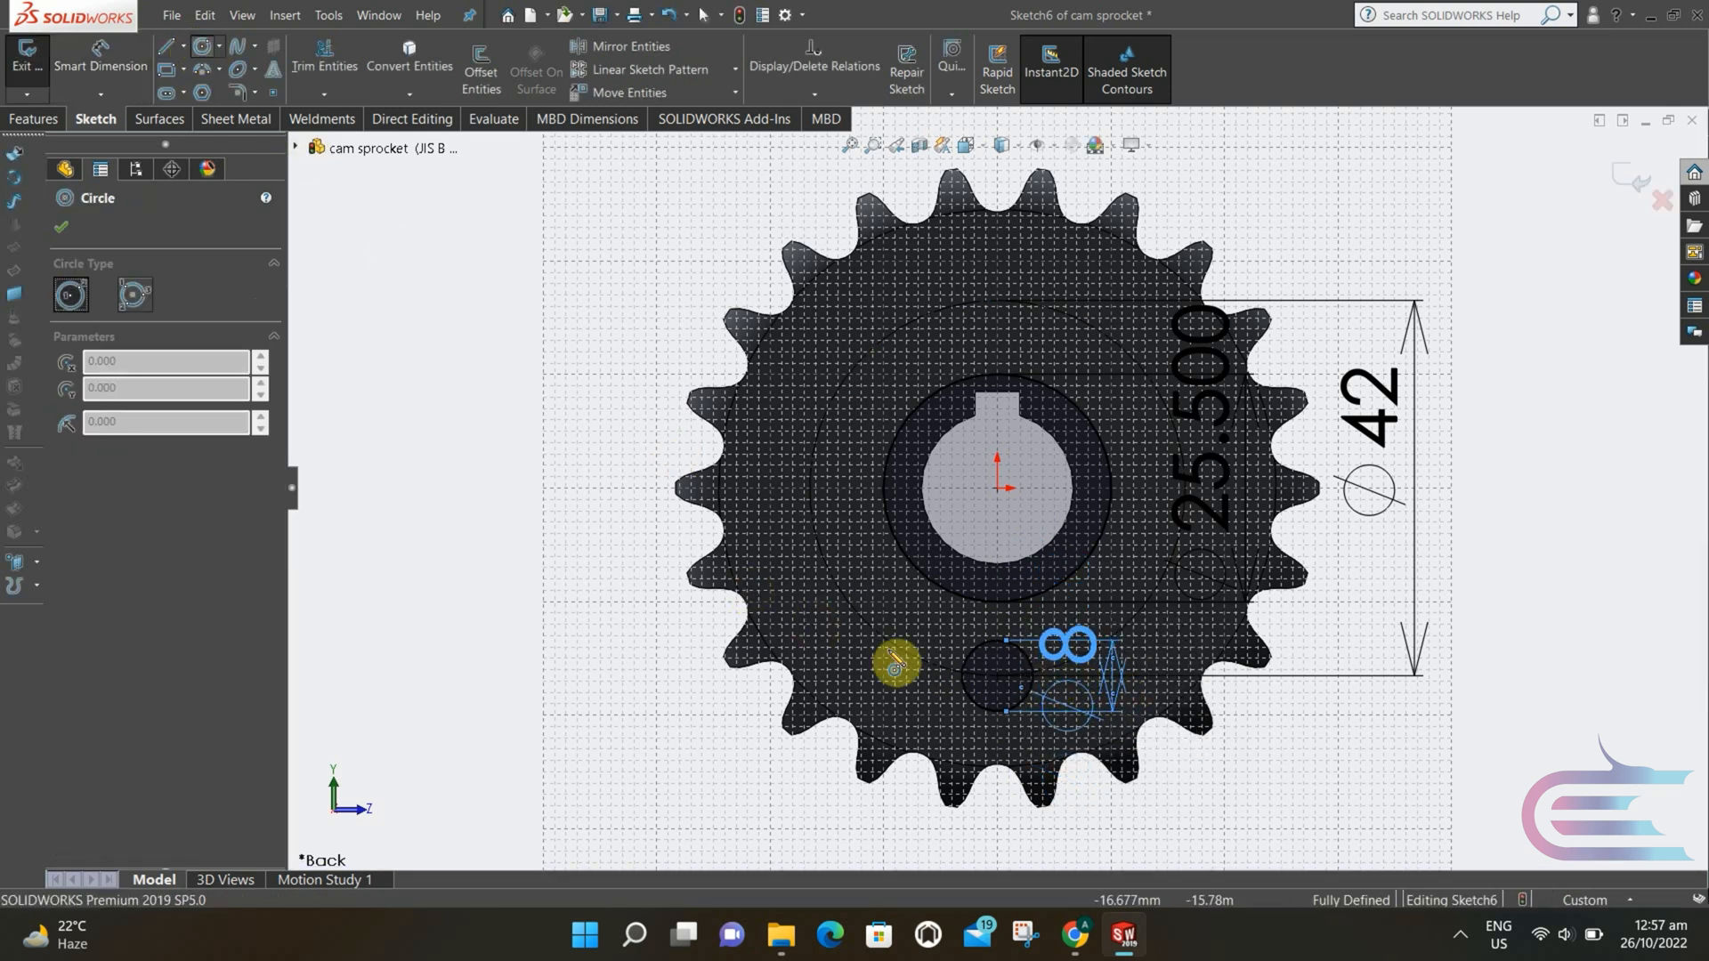
left_click(997, 676)
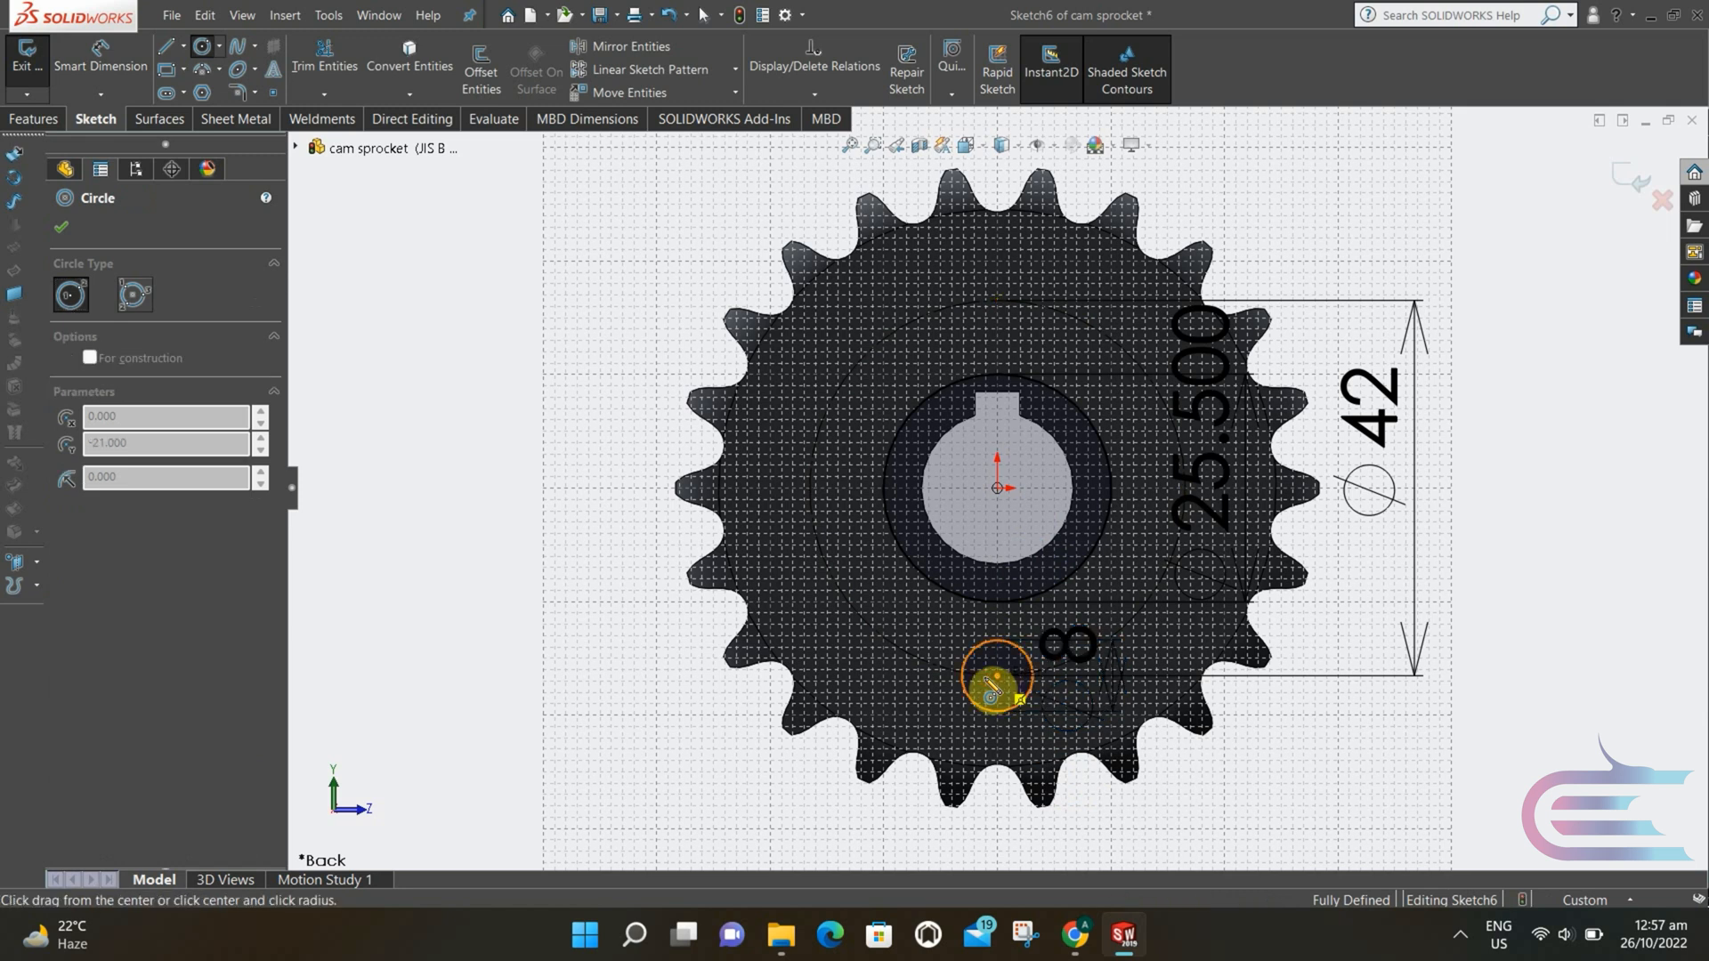
left_click(914, 685)
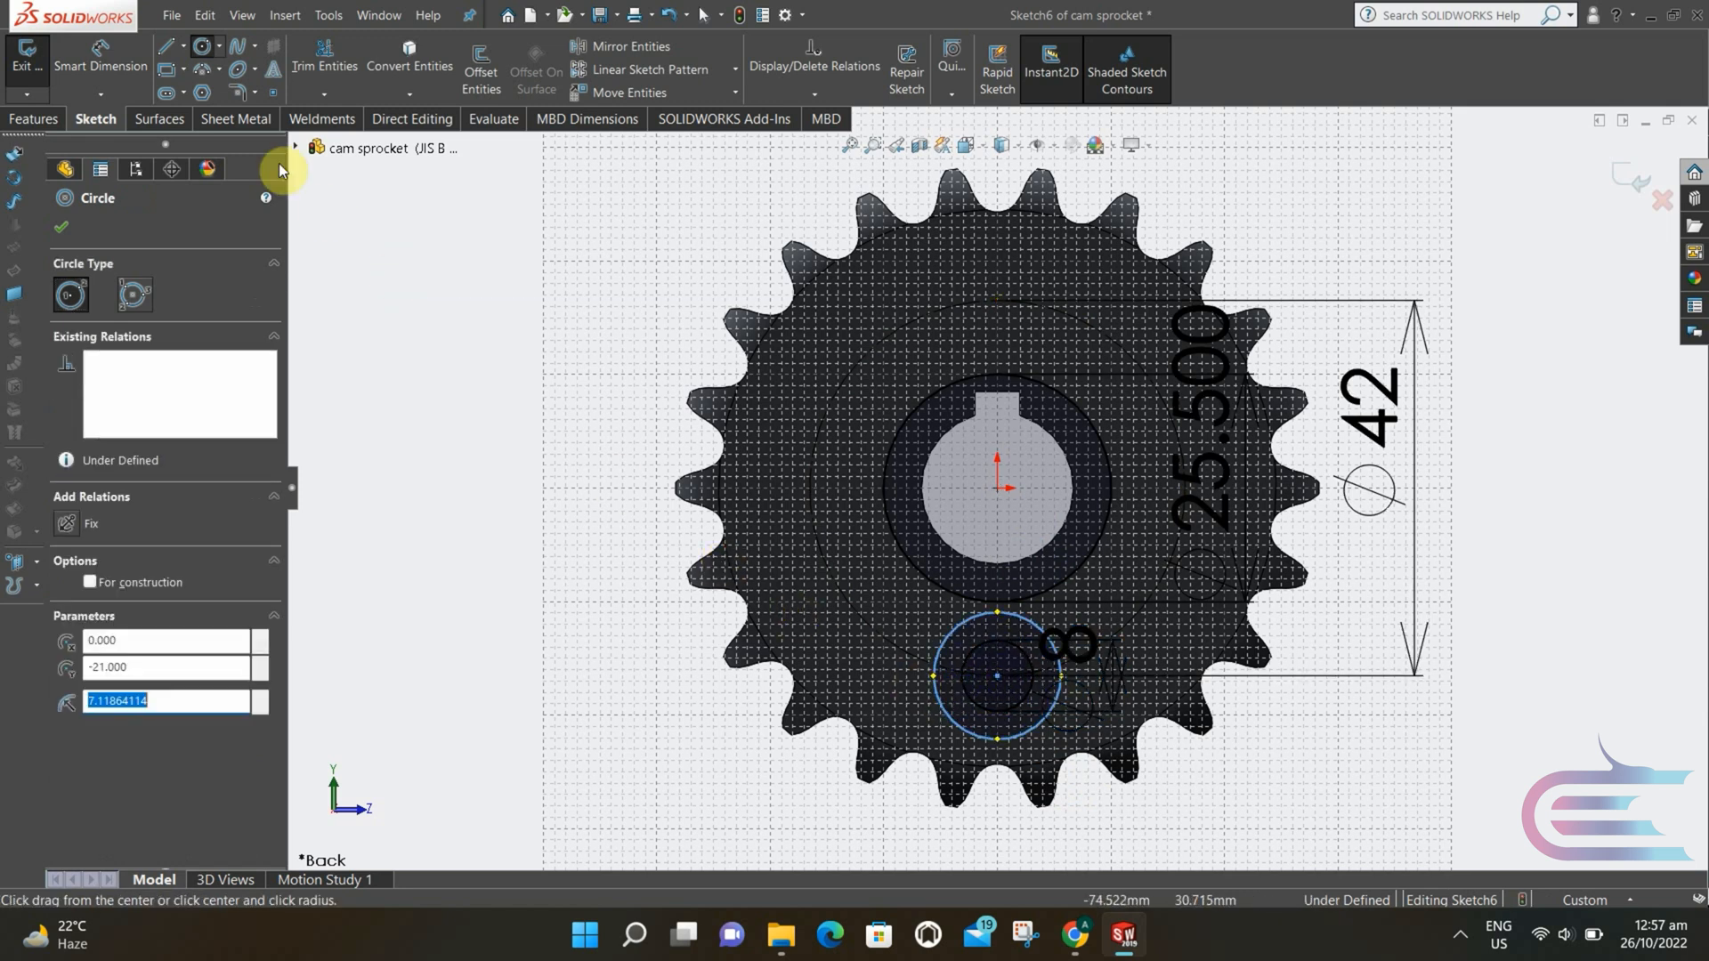
left_click(125, 58)
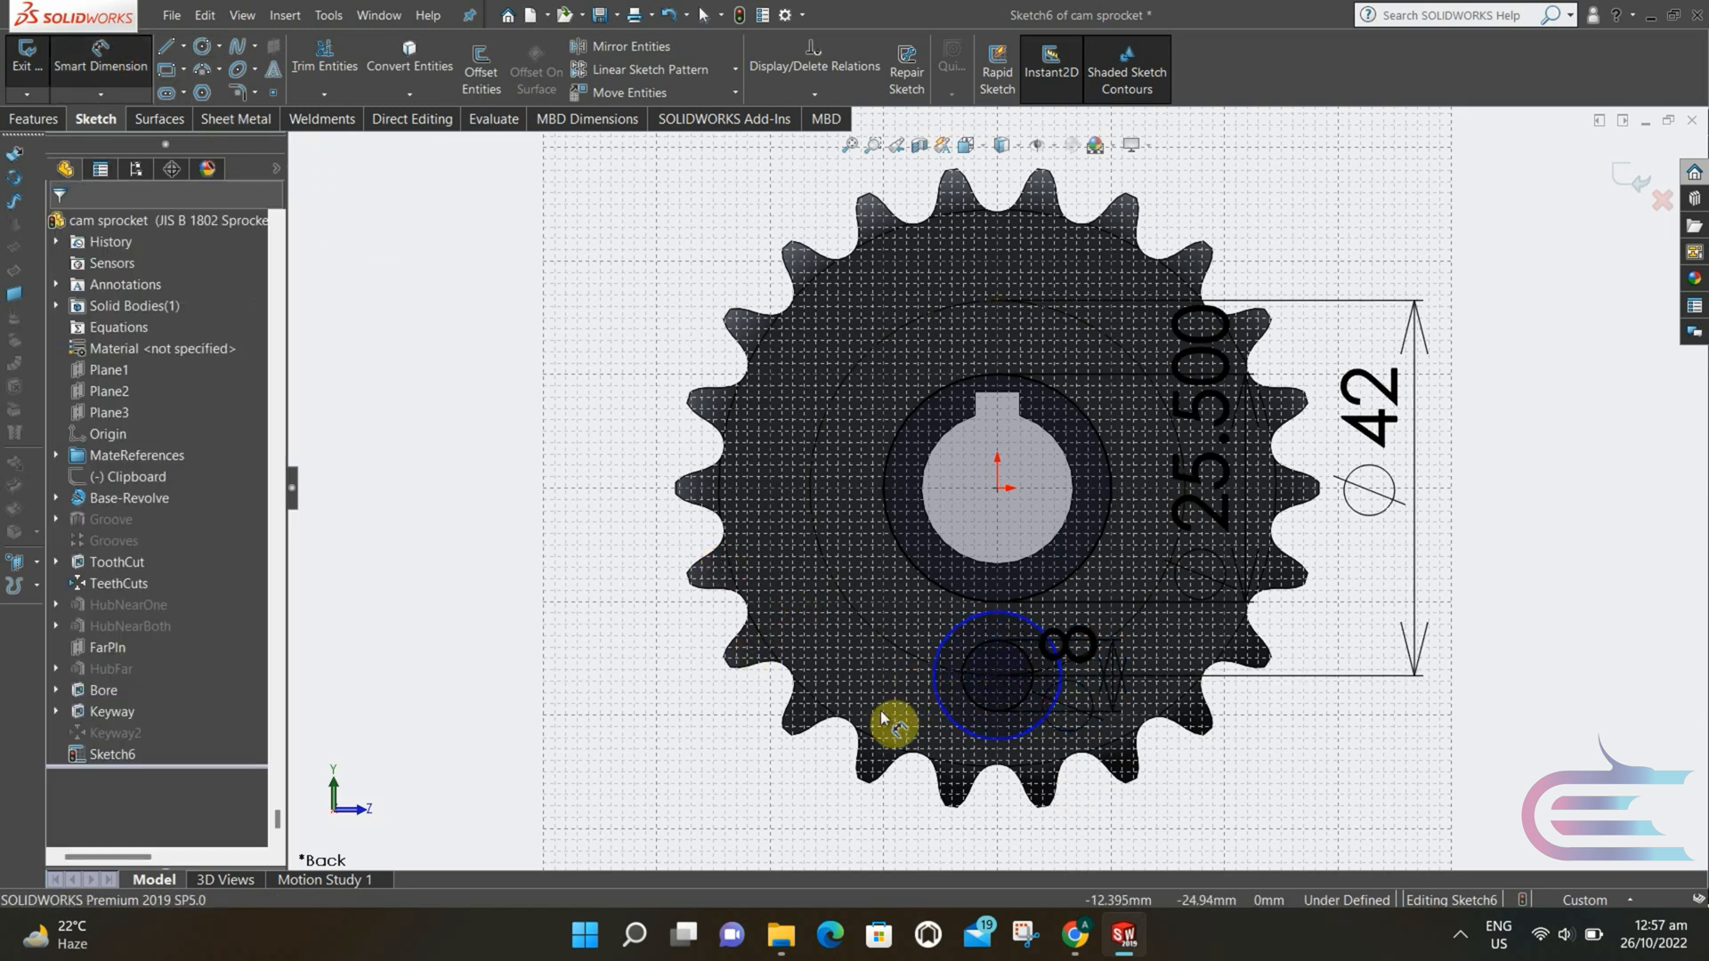
left_click(1019, 747)
left_click(1012, 826)
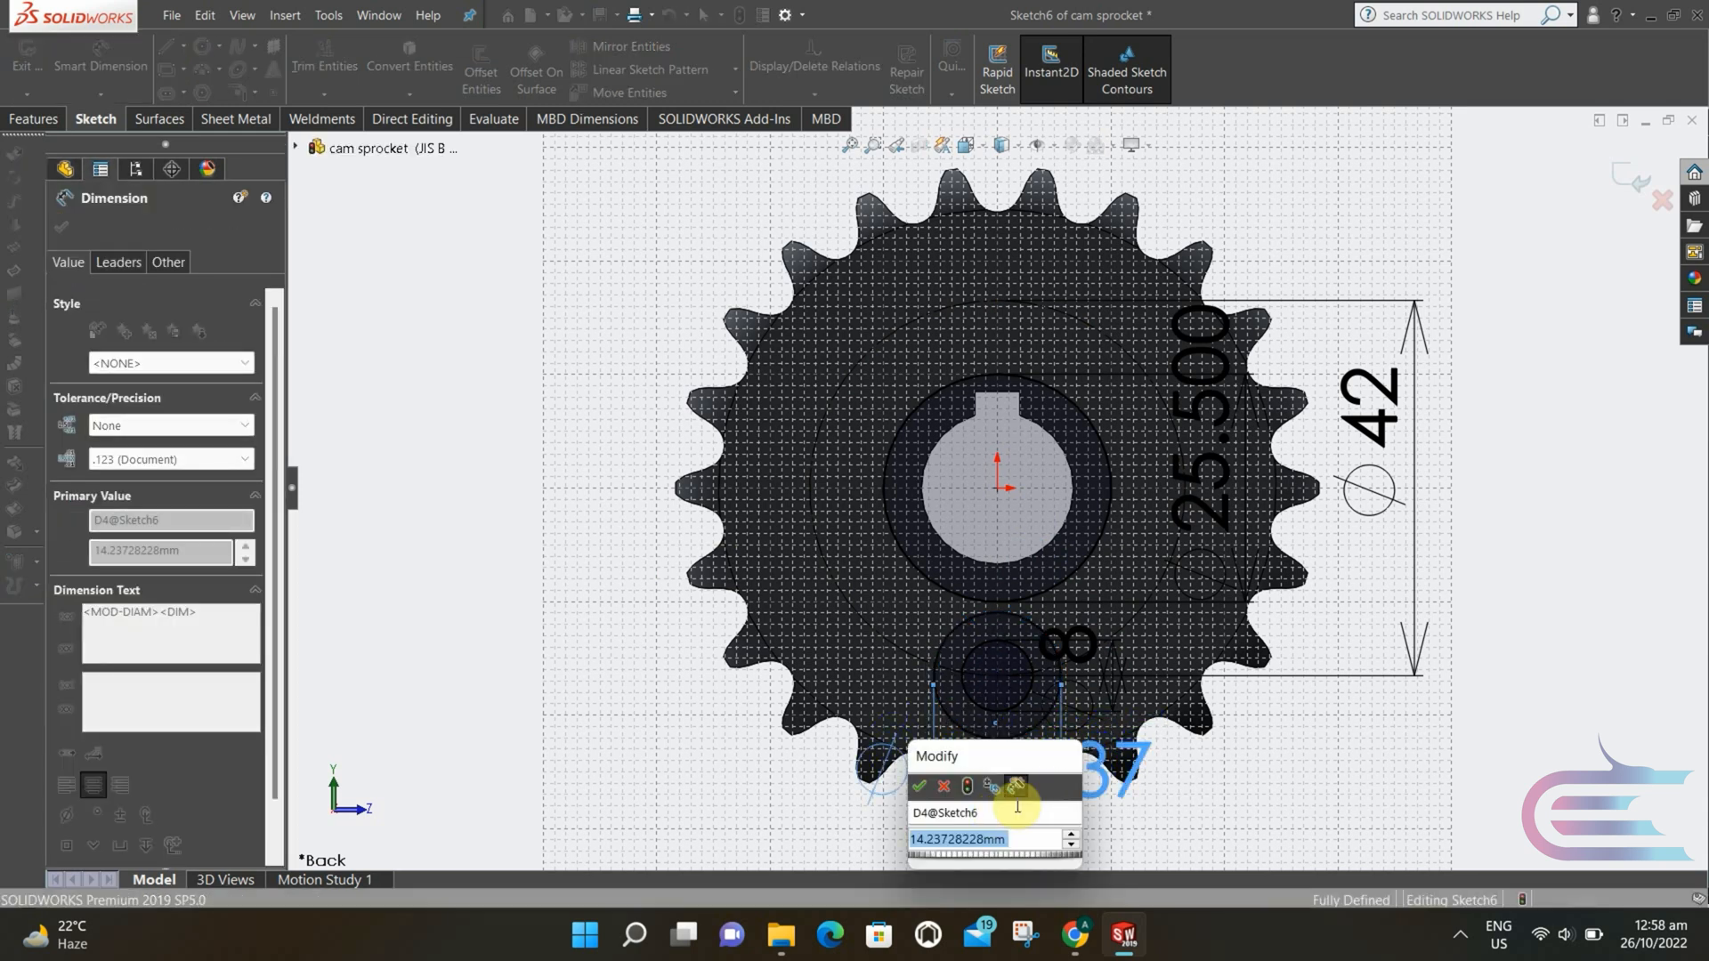
type("11.5")
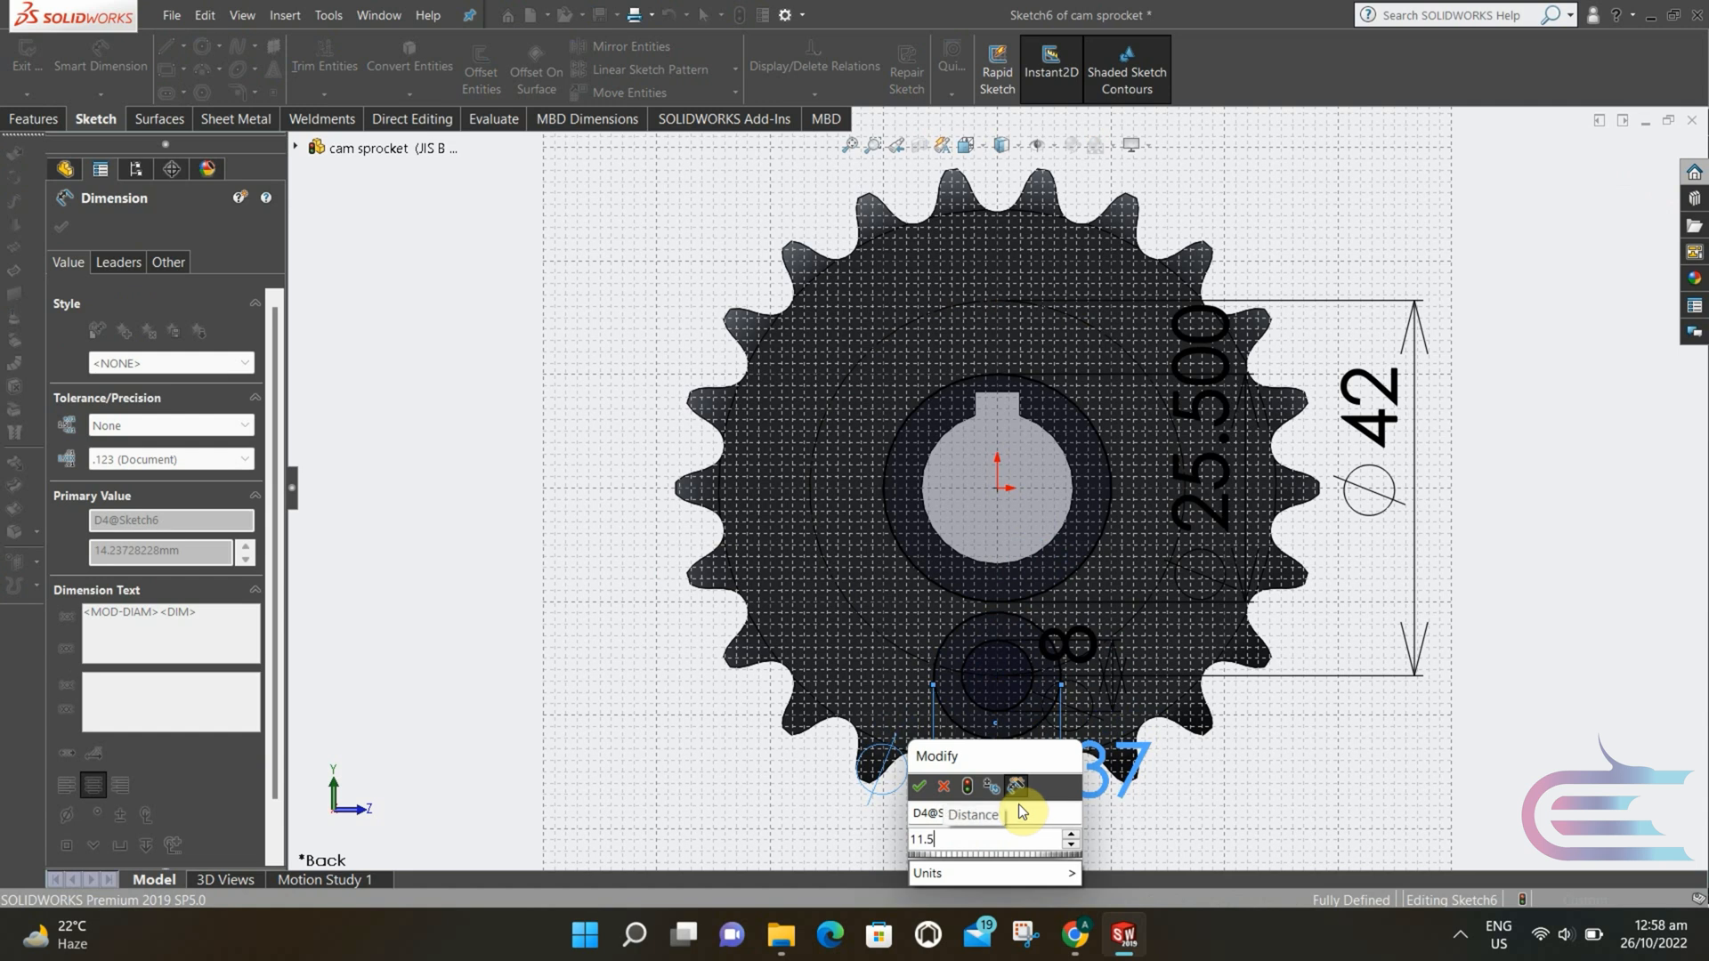
key("Return")
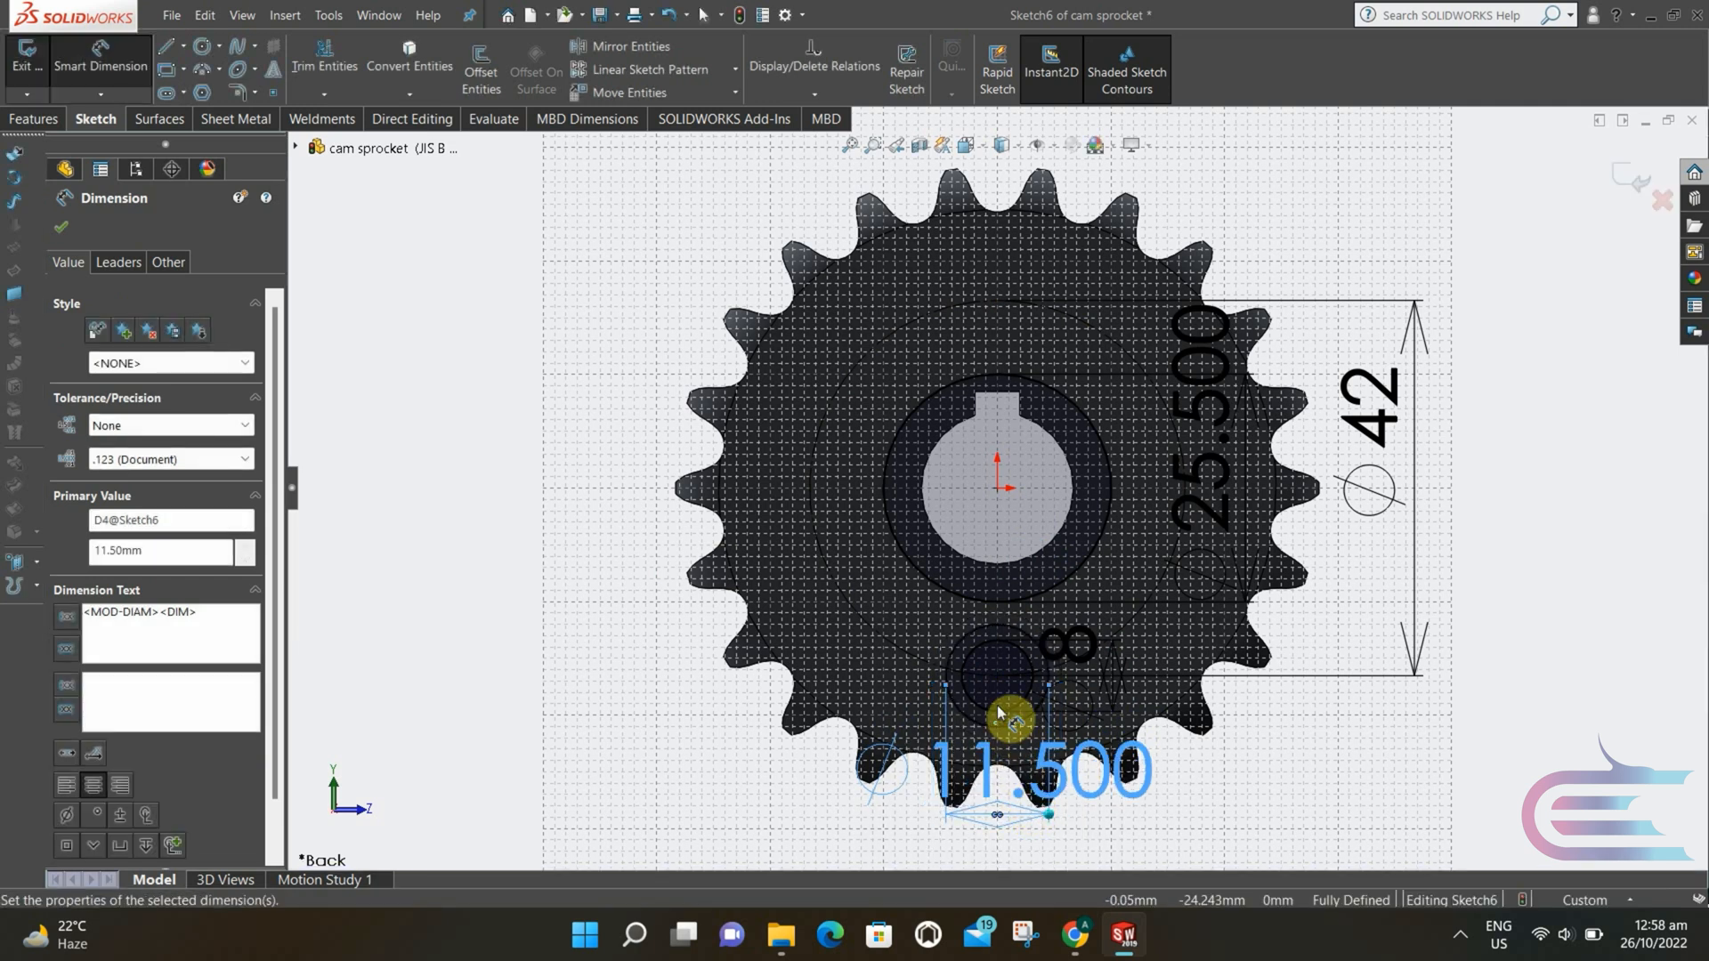
left_click(61, 236)
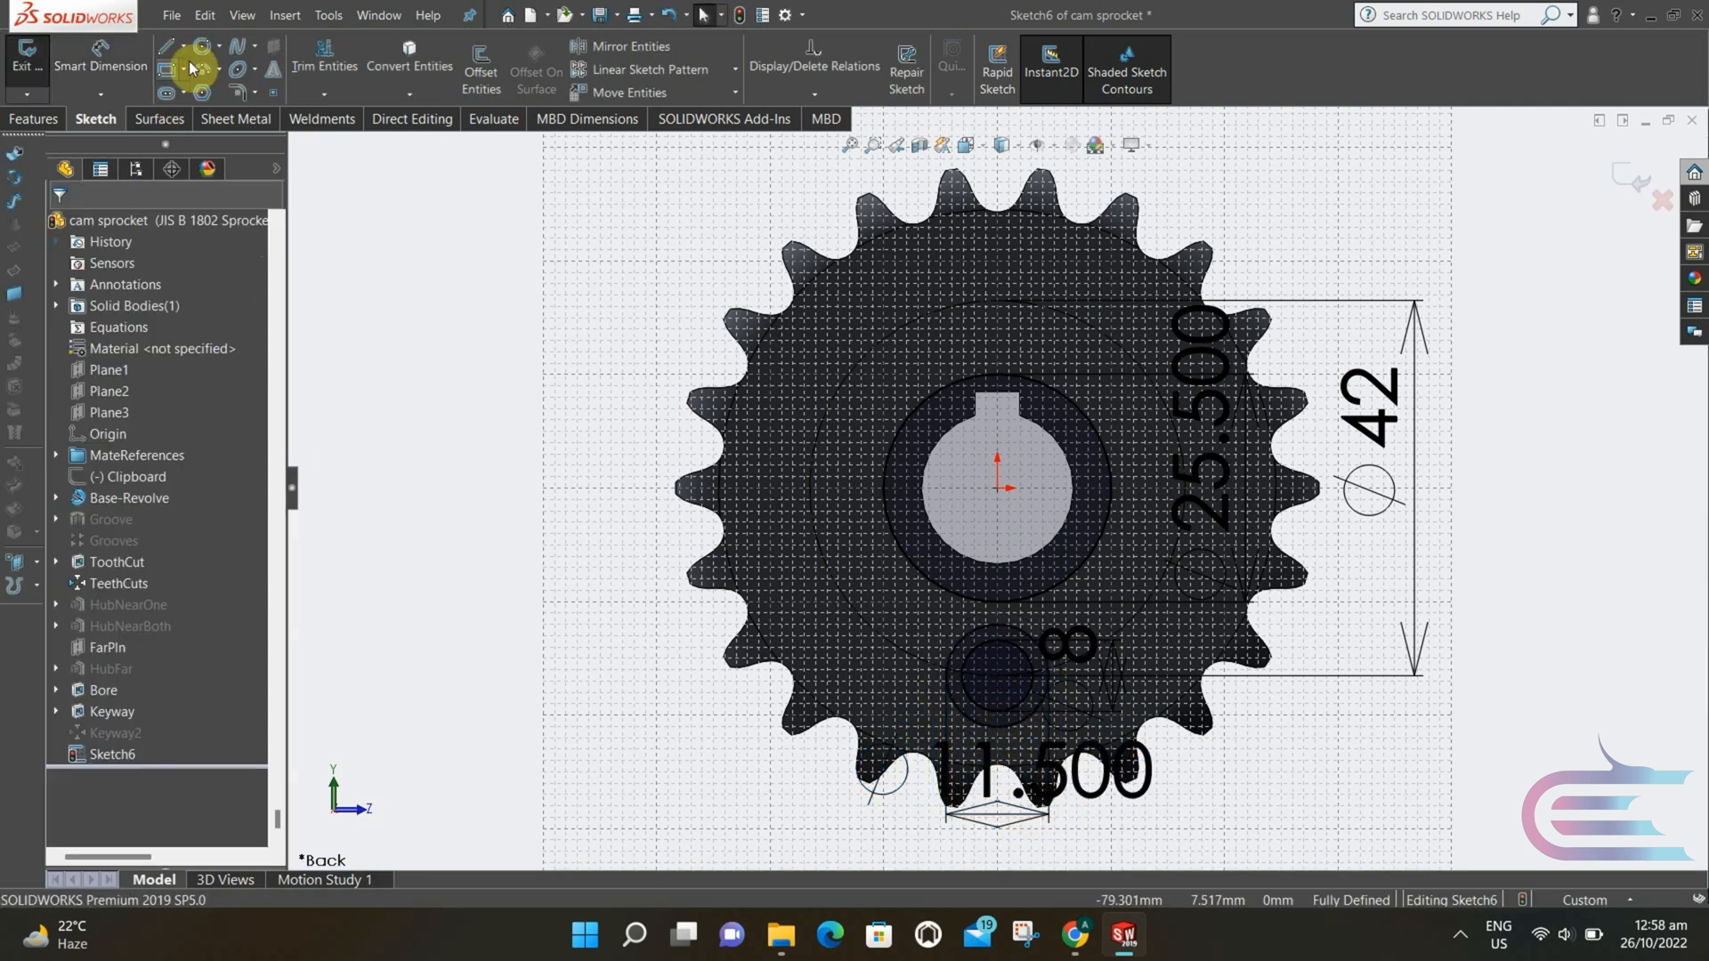
- Draw a vertical centerline from the origin down to the centre of the 8 mm circle
left_click(187, 50)
left_click(195, 92)
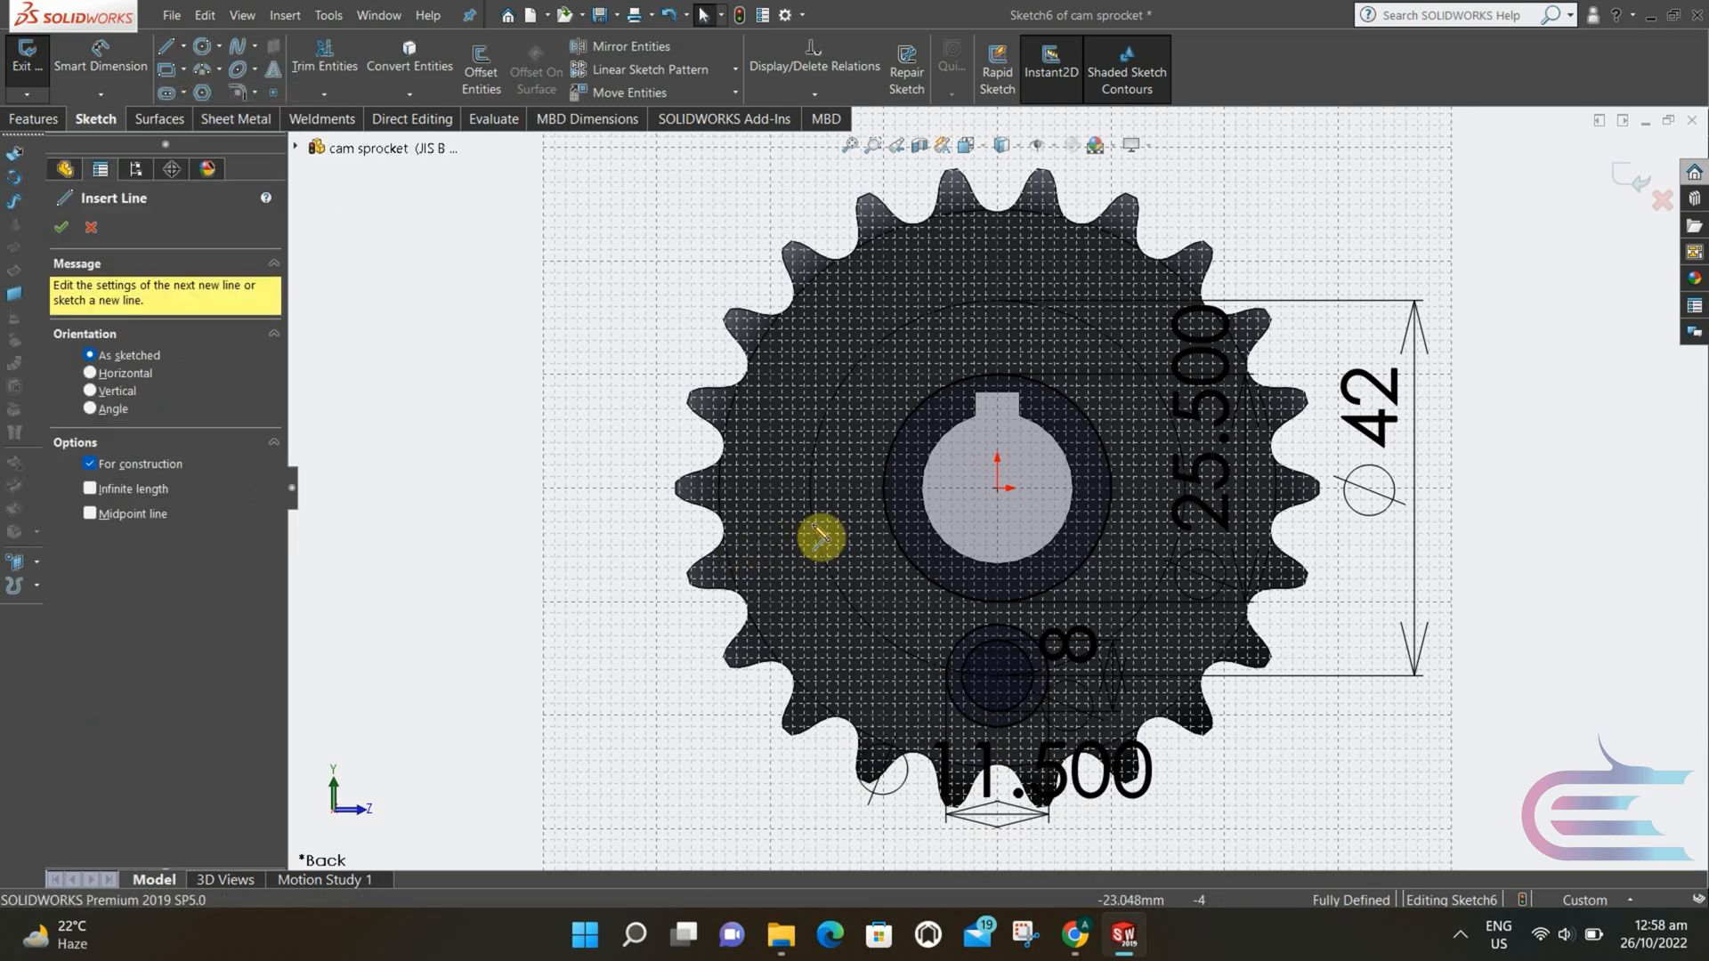
left_click(999, 490)
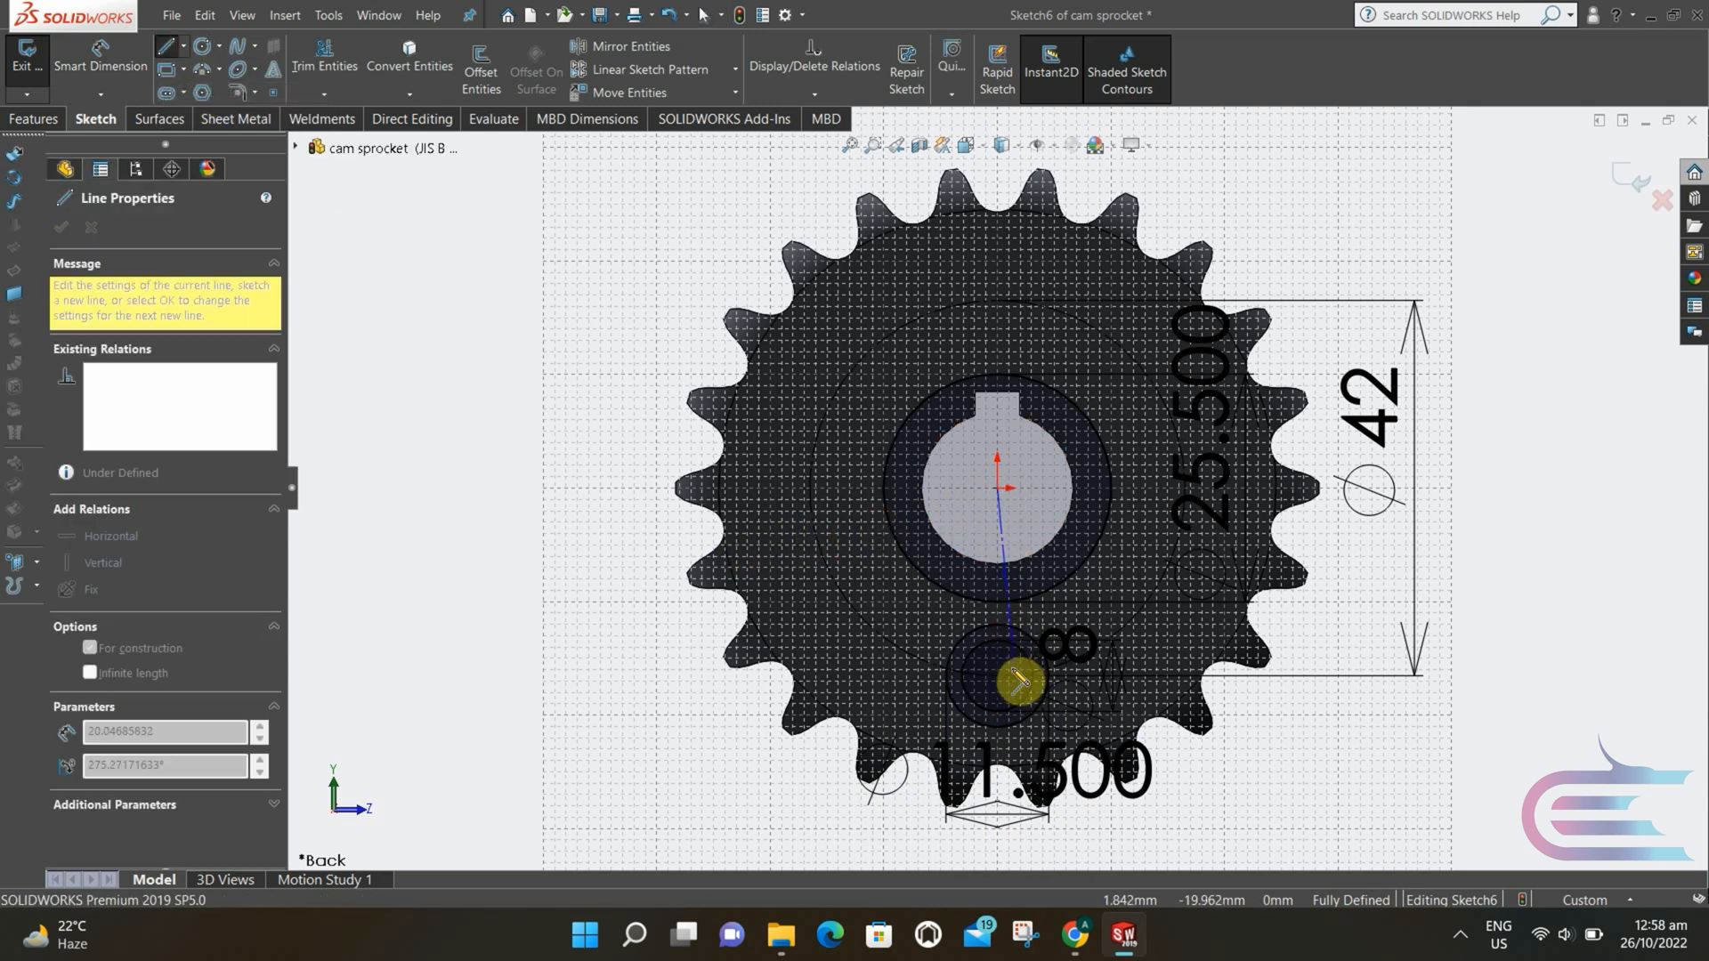
left_click(998, 677)
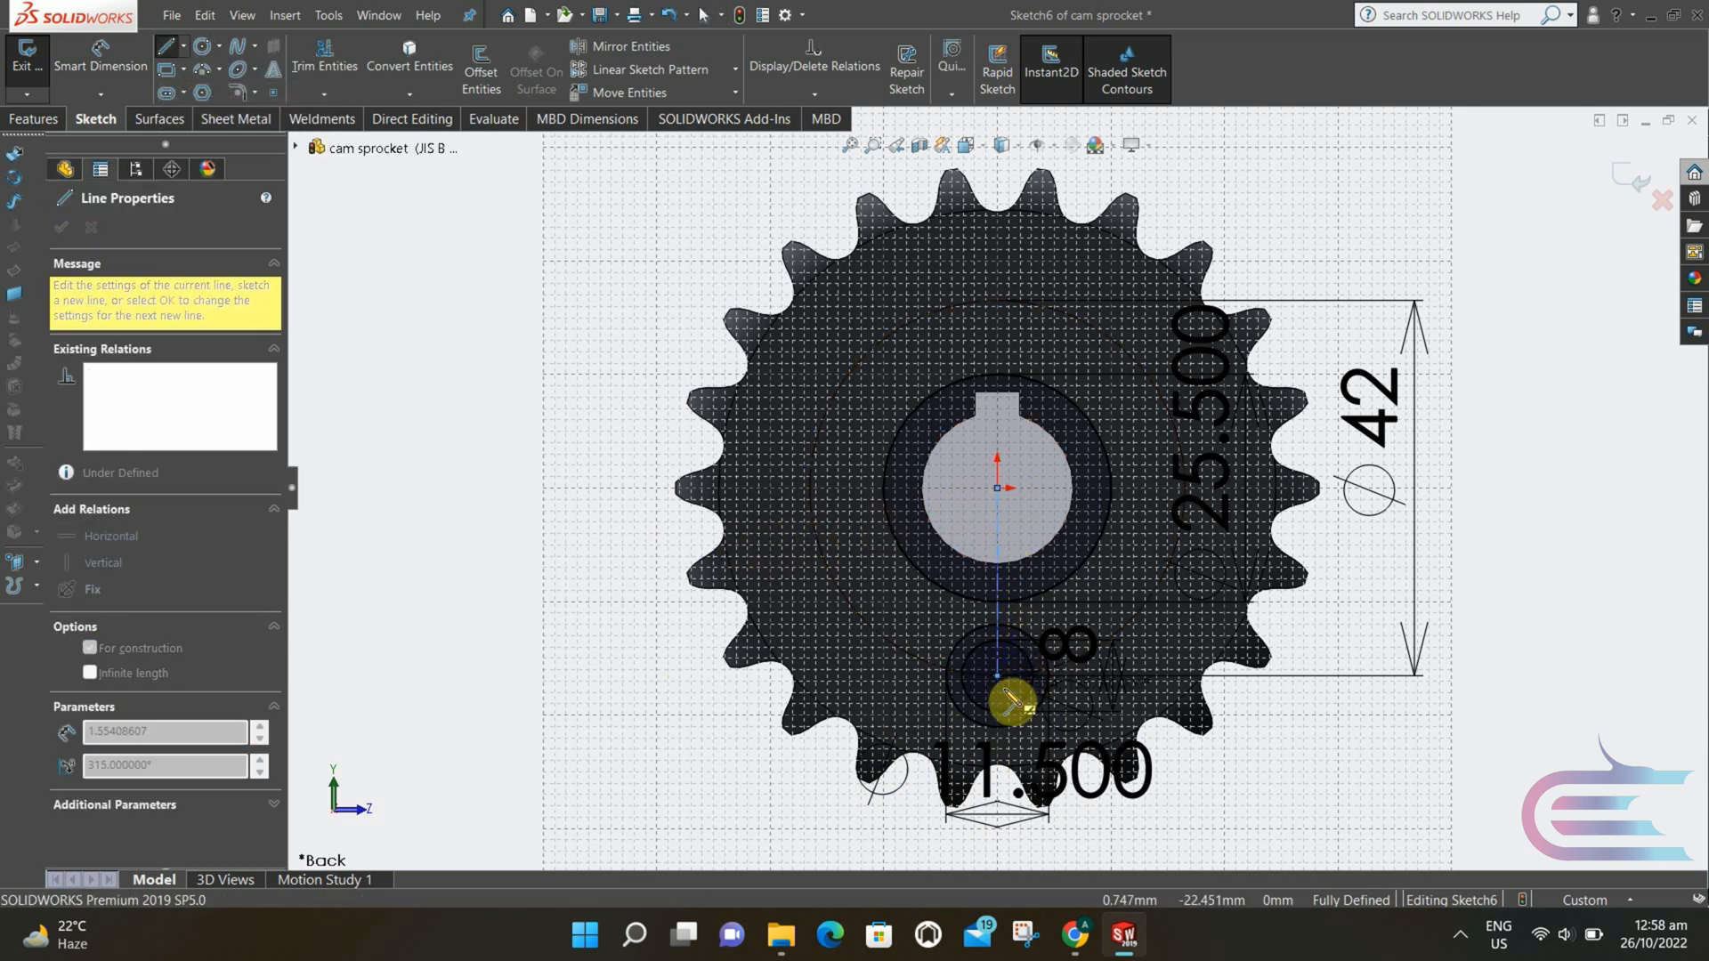
key("Escape")
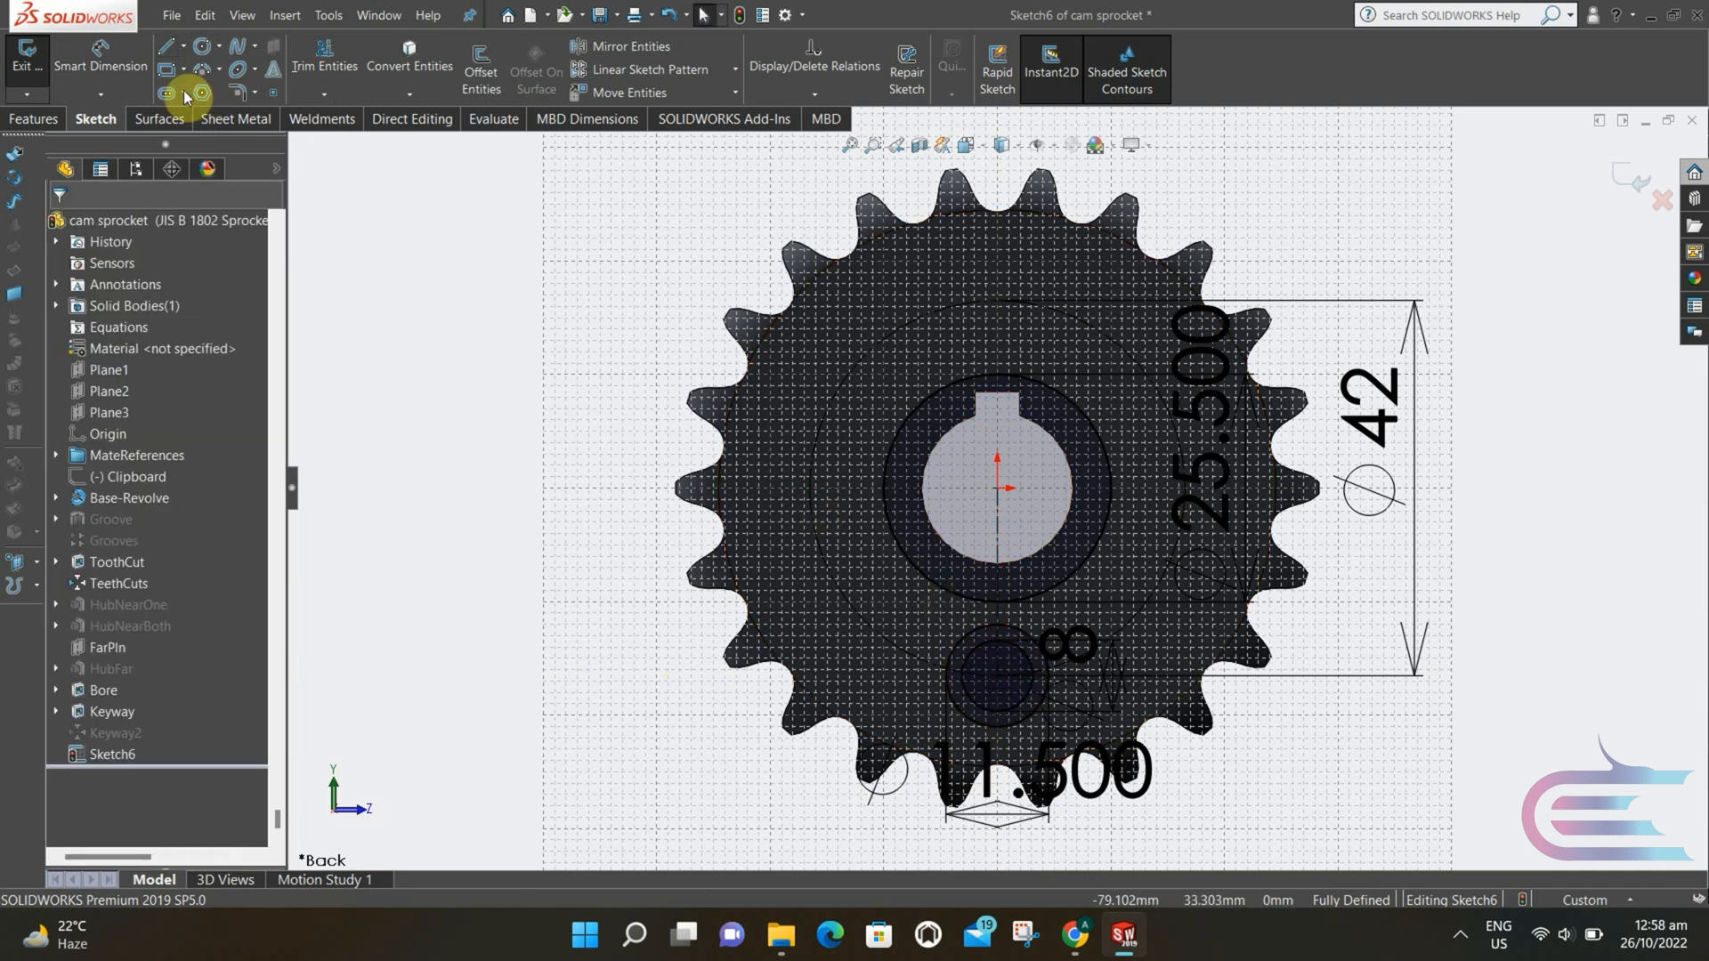
- Draw a vertical line about 2.6 mm long from the 11.5 mm circle up to the 25.5 mm circle, just left of the centerline
left_click(166, 44)
scroll(988, 624, "down", 5)
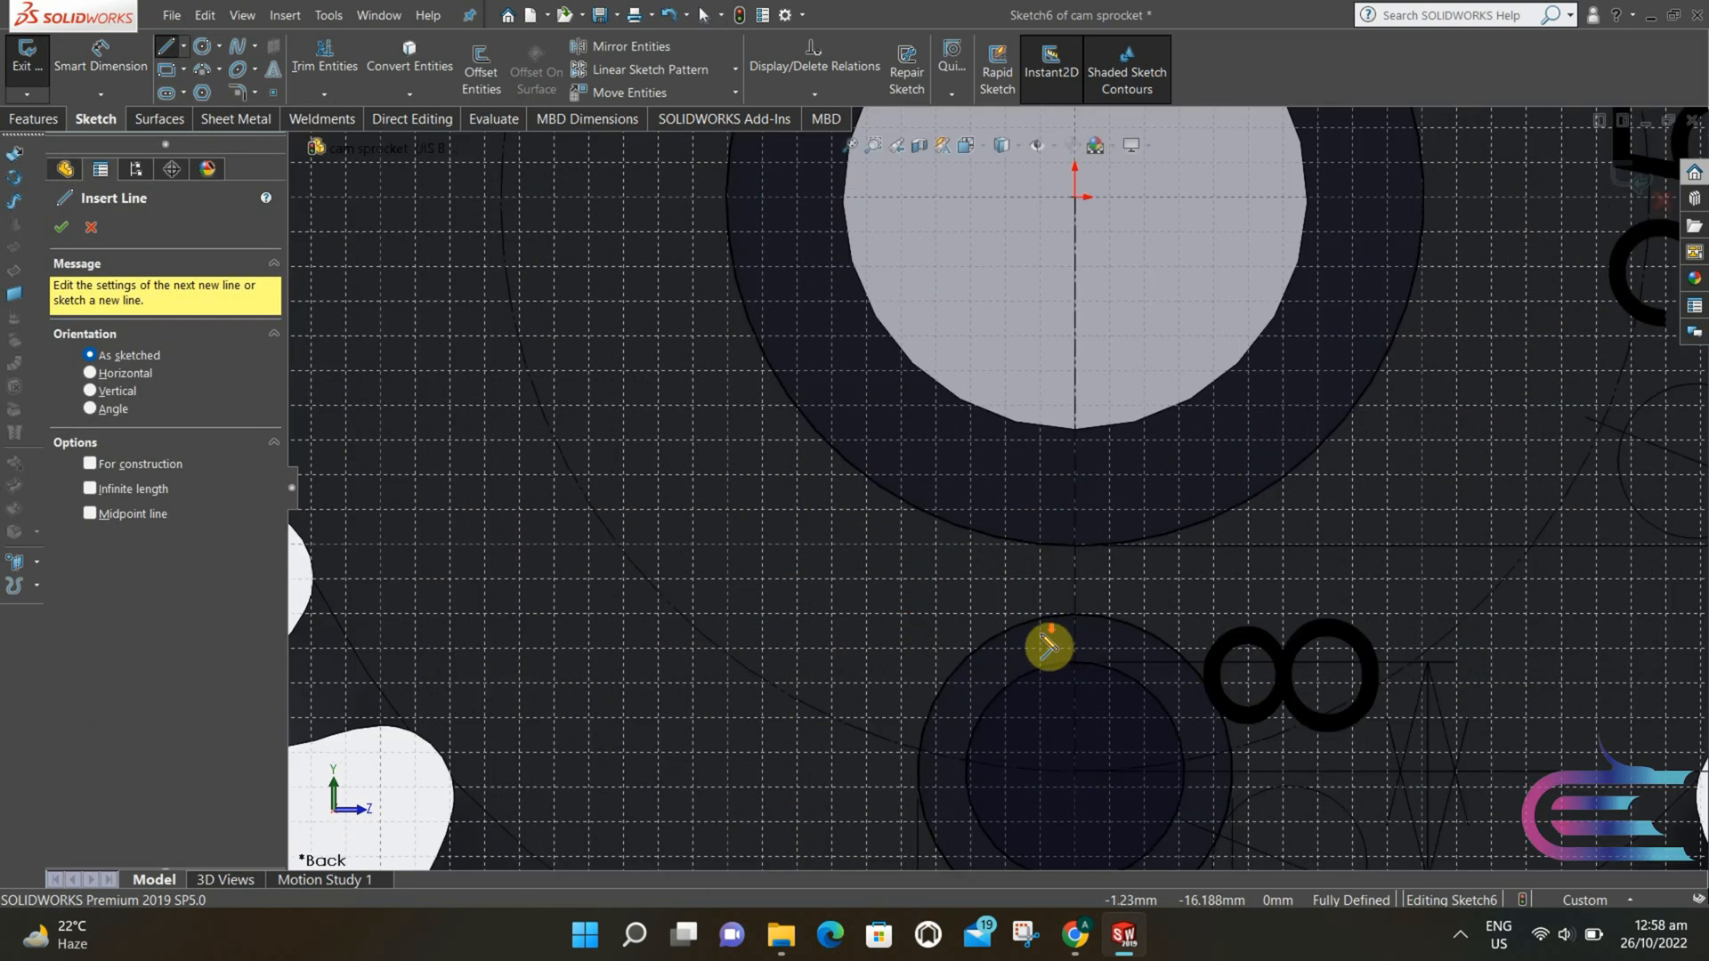
left_click(1047, 557)
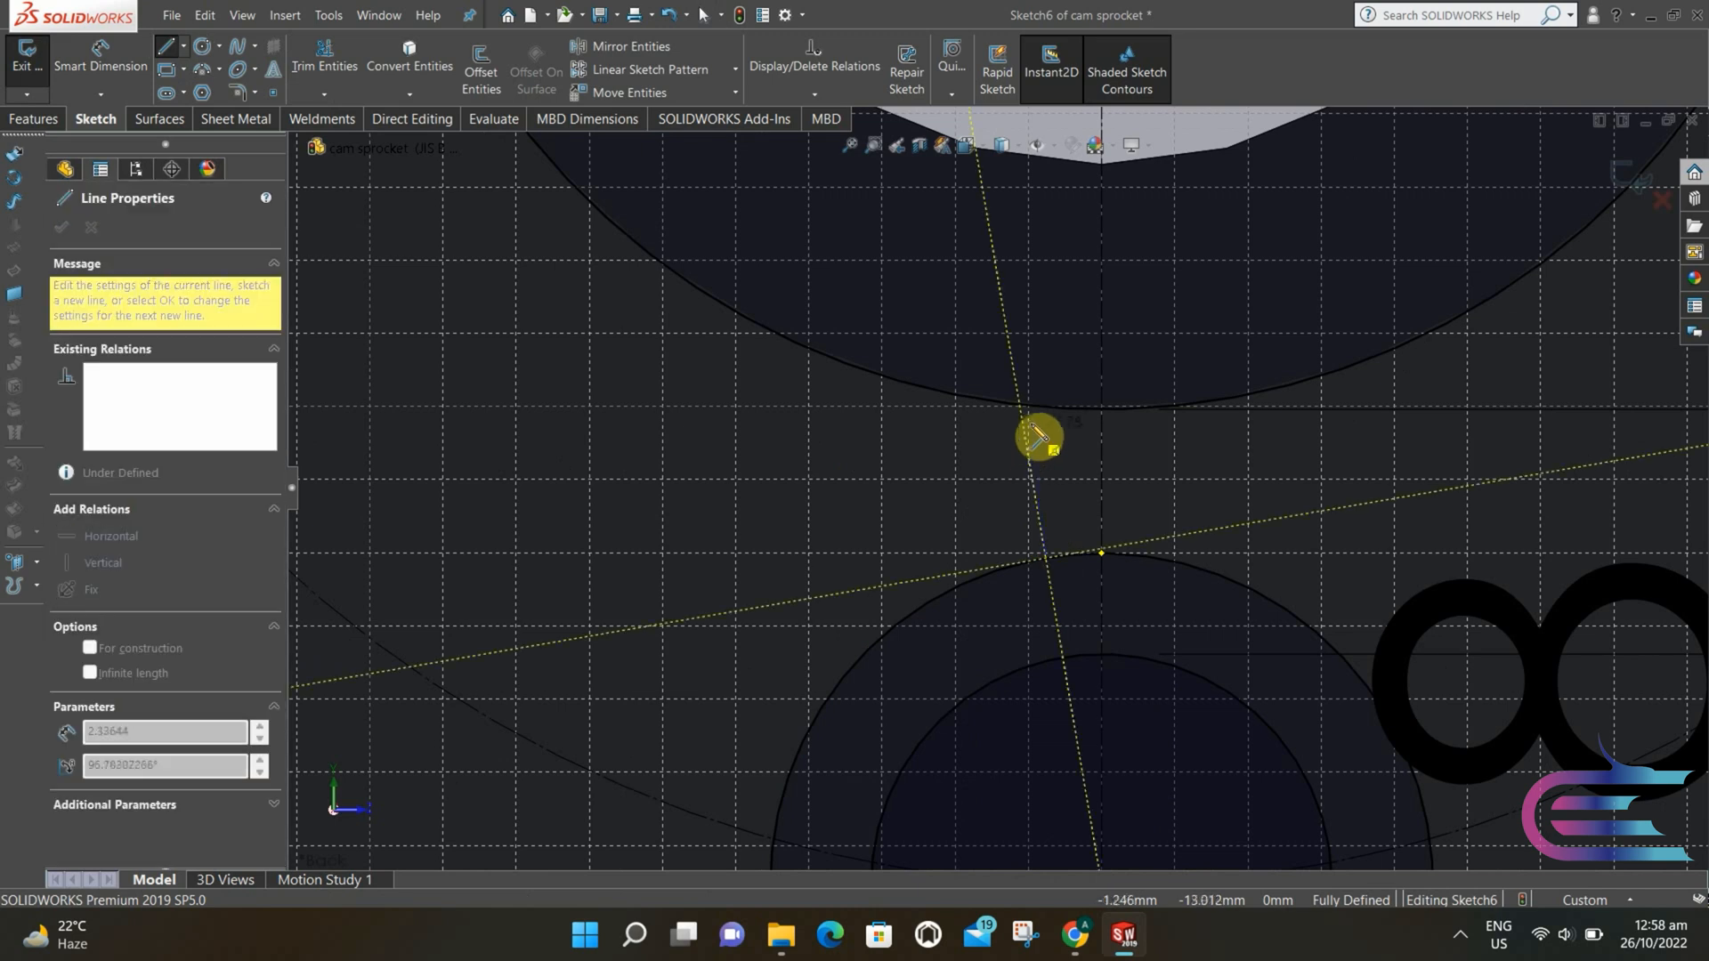
left_click(1046, 410)
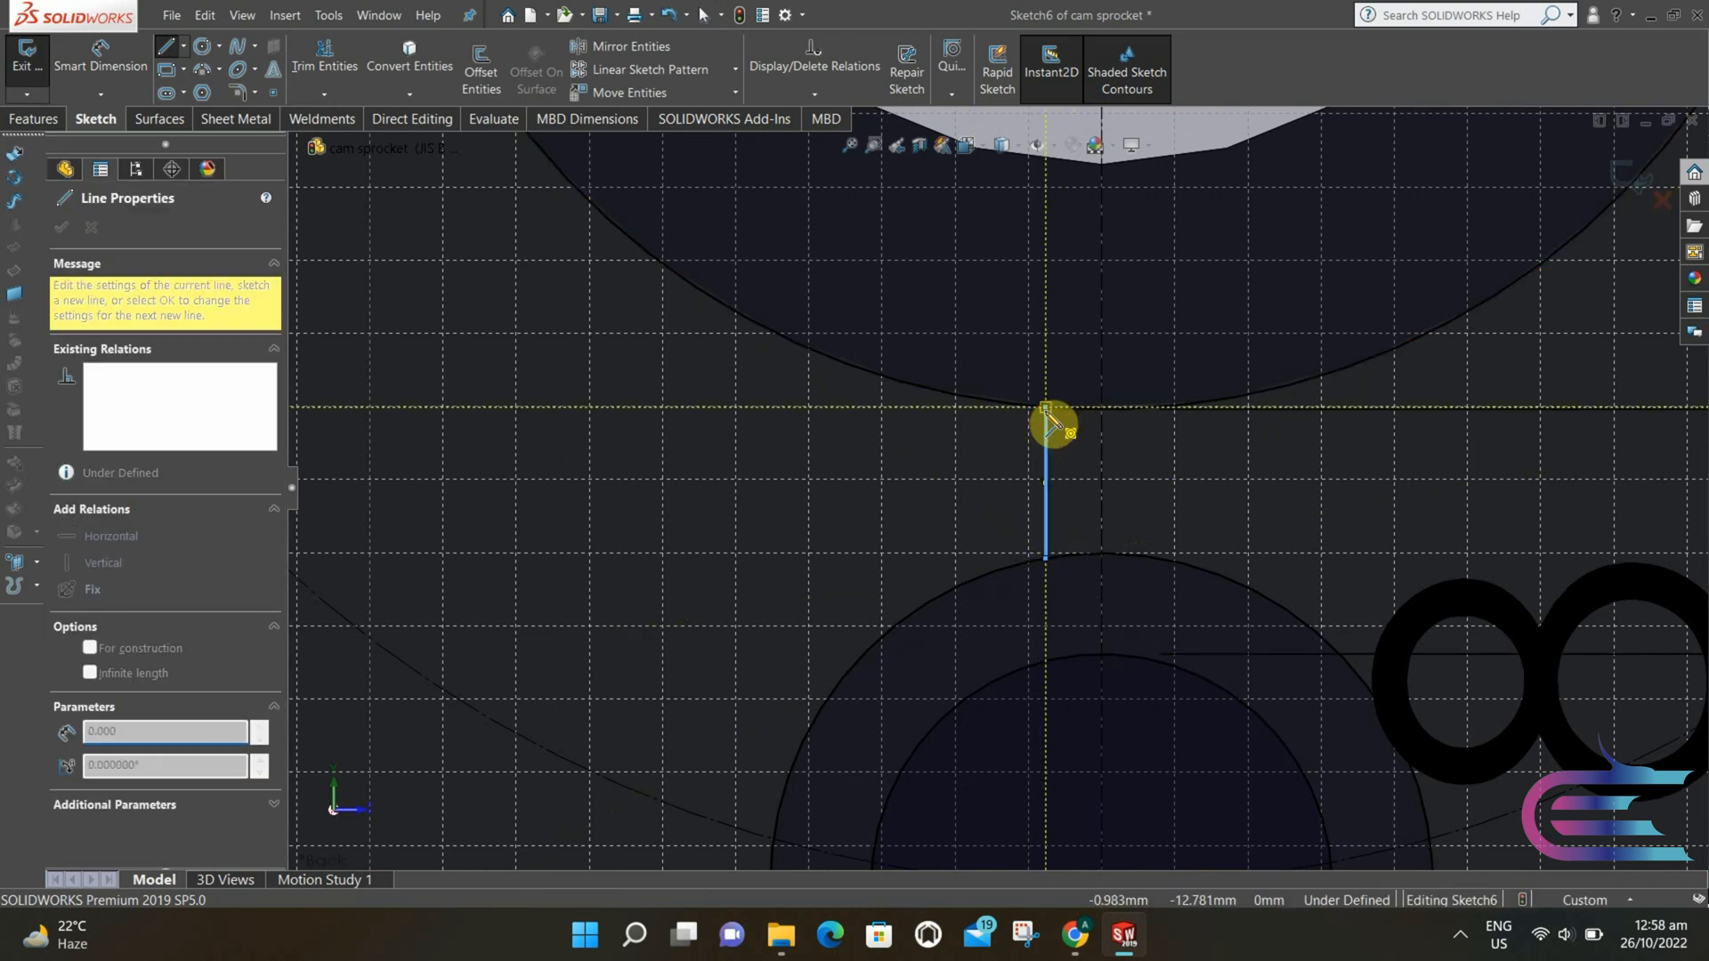
key("Escape")
- Dimension the distance between the short vertical line and the centerline to 3 mm
left_click(68, 52)
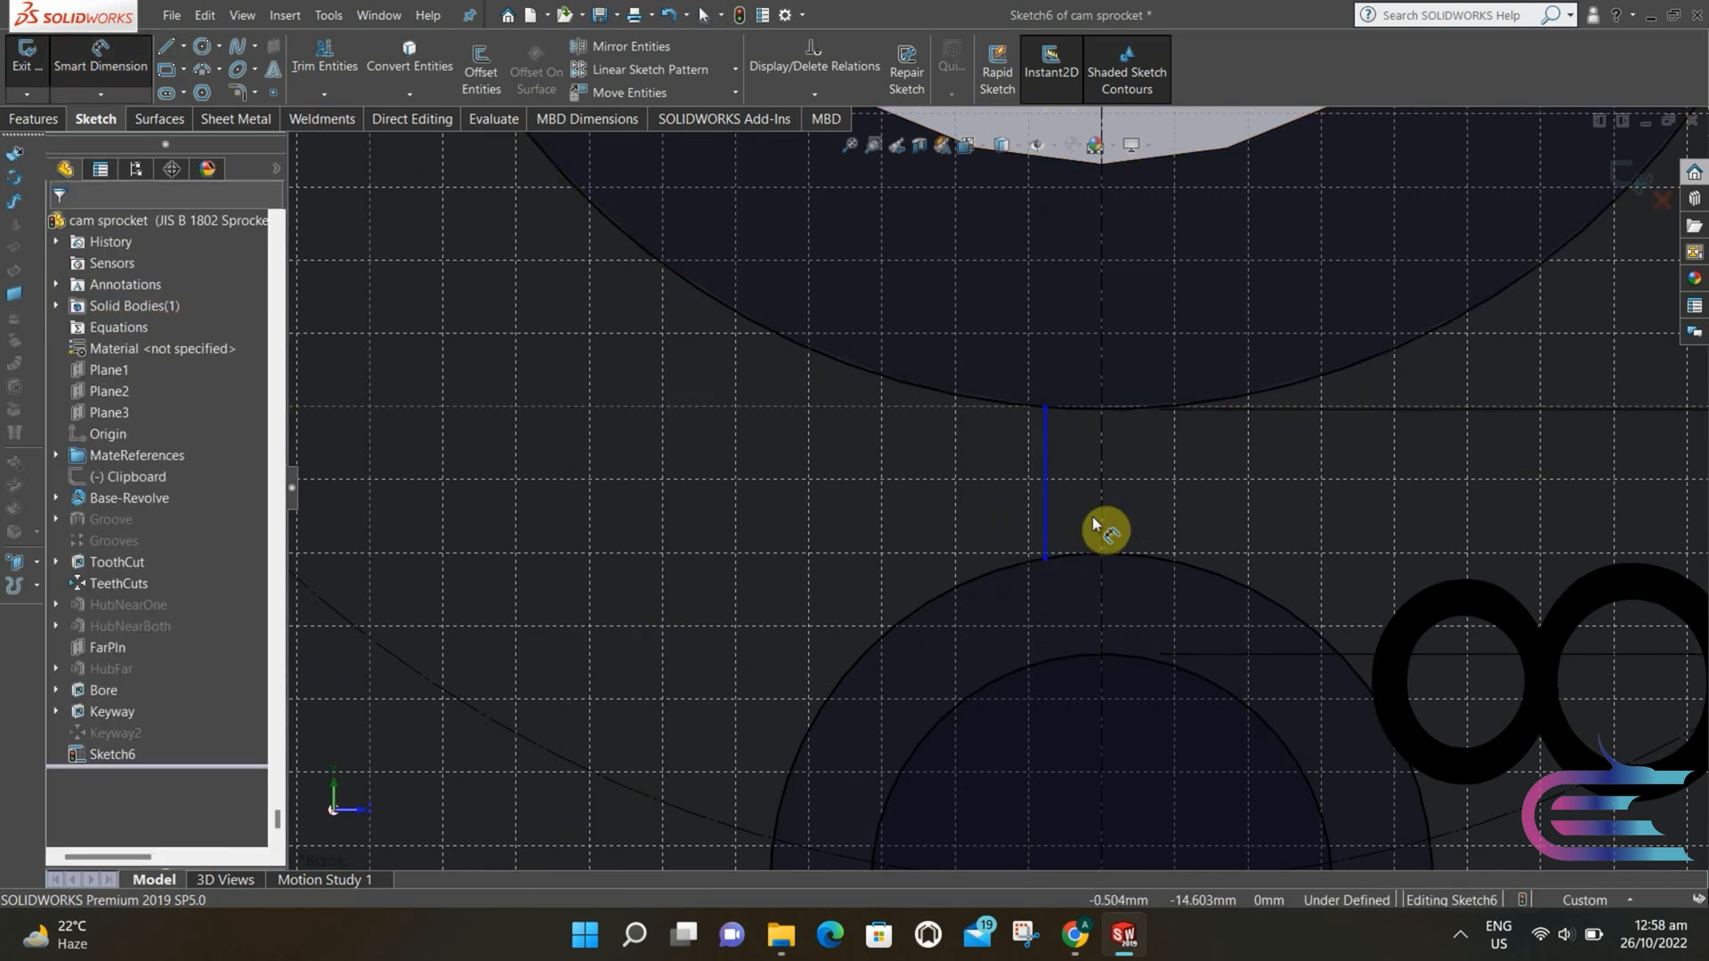
left_click(1047, 479)
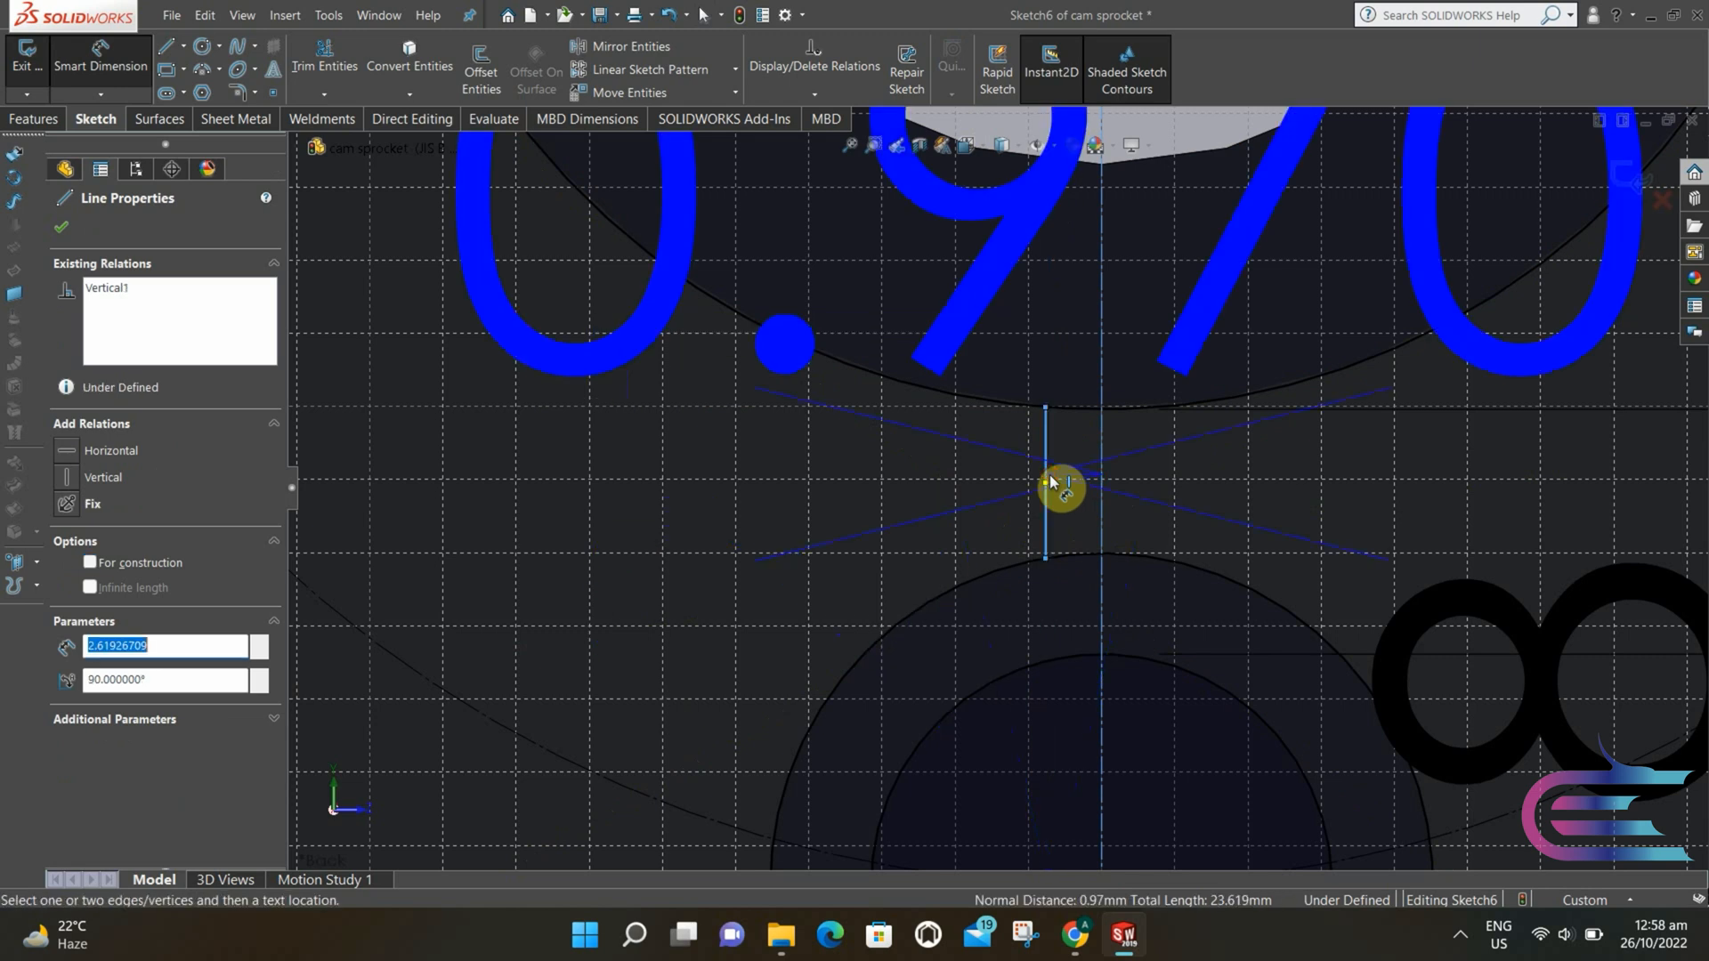
left_click(1064, 488)
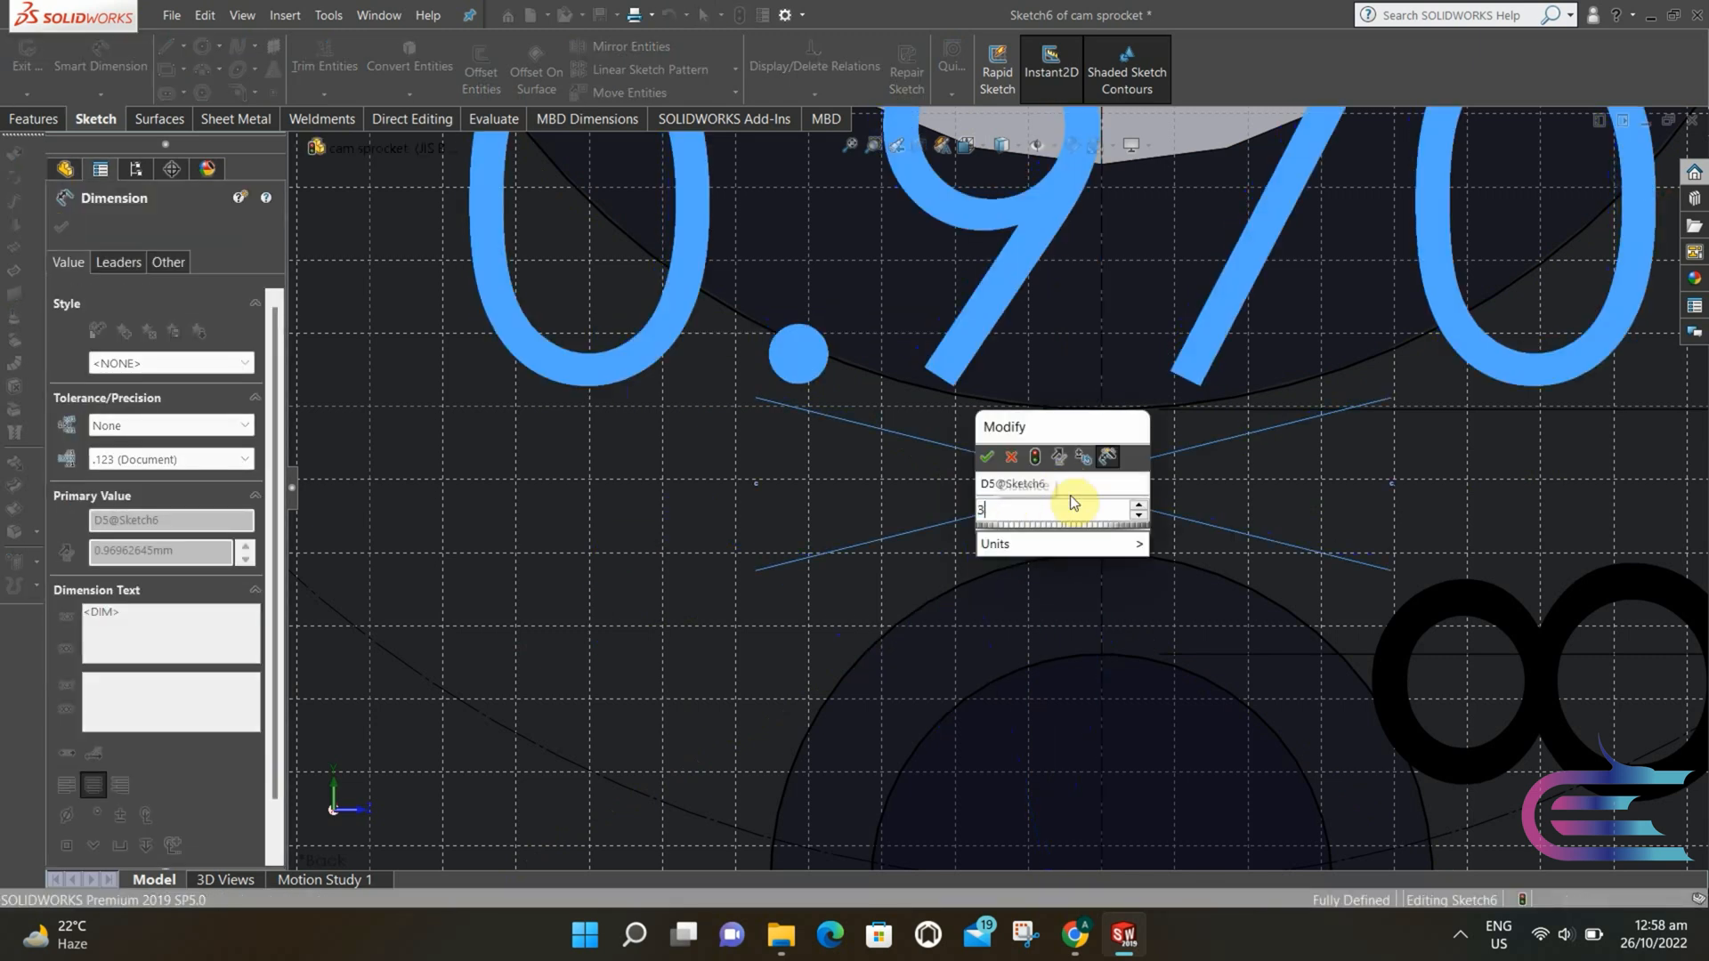
key("Return")
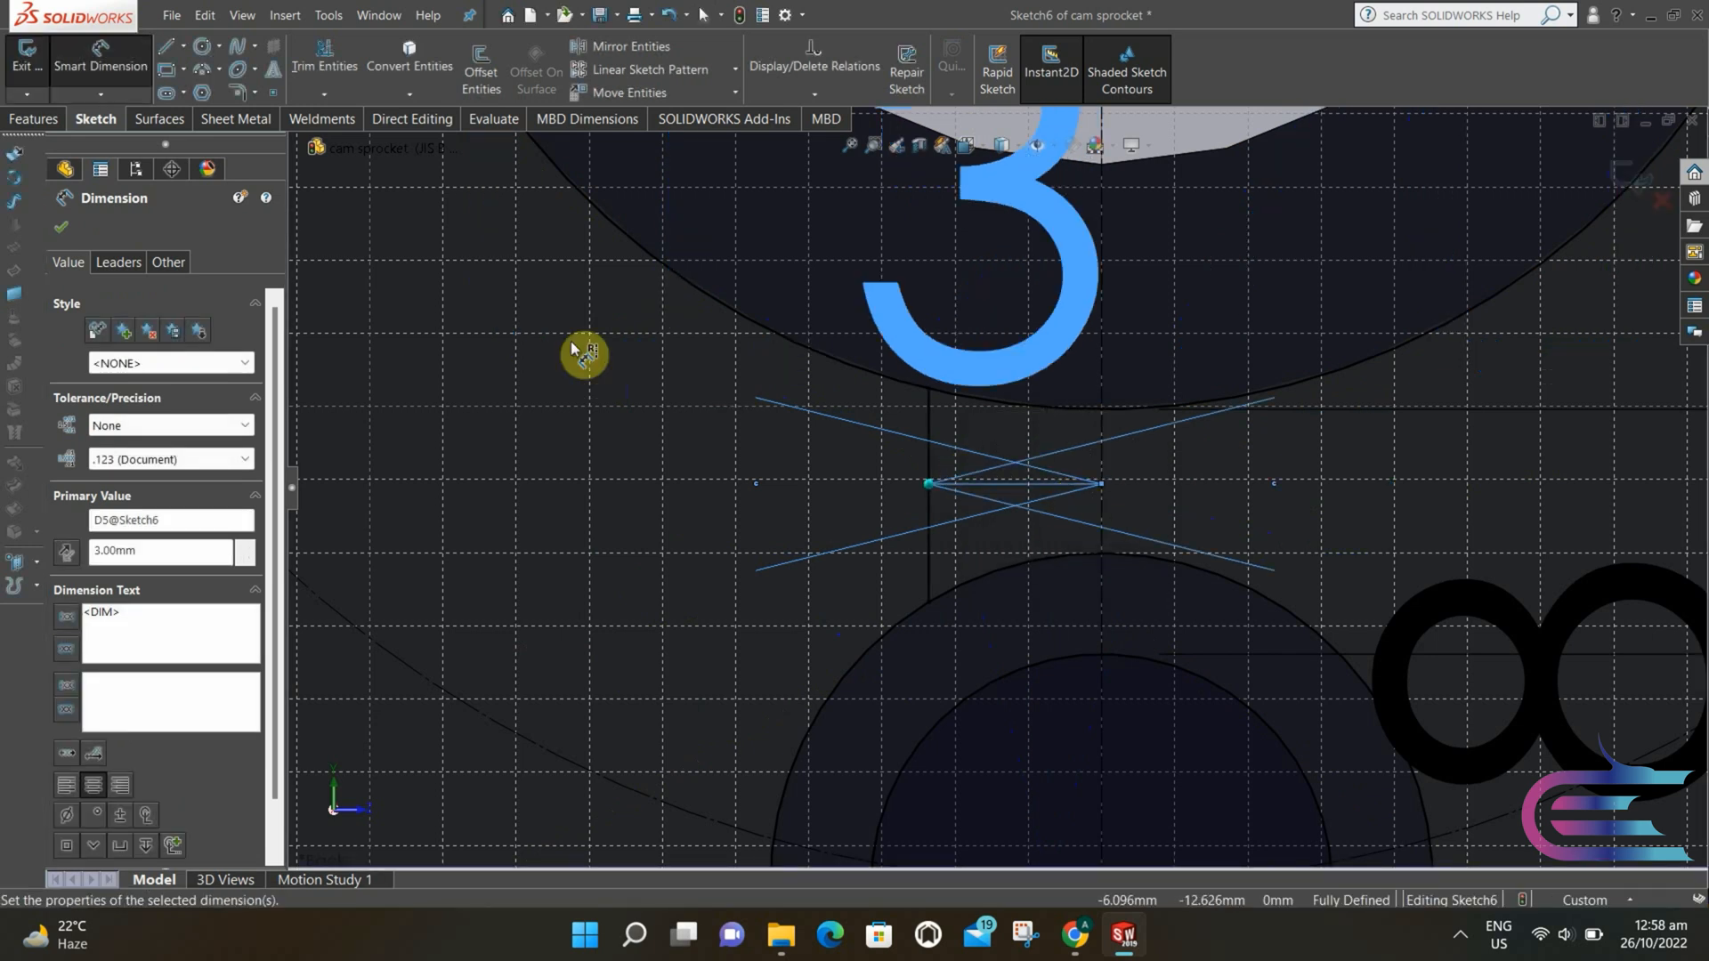
left_click(65, 224)
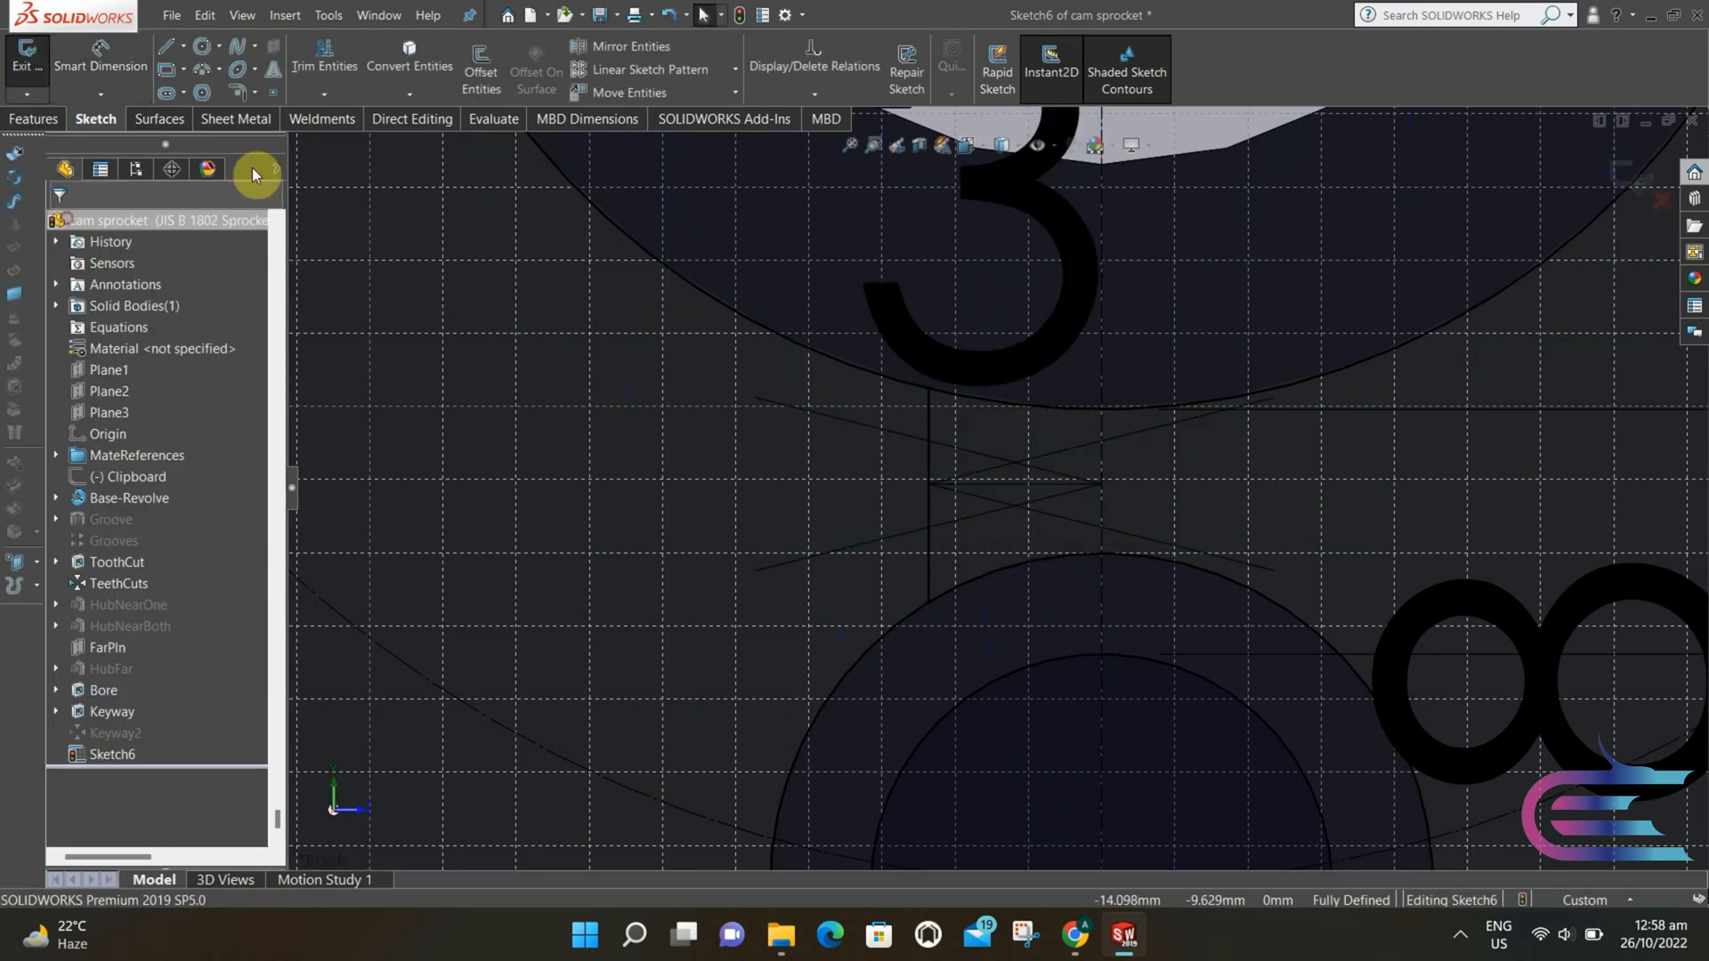
- Mirror the short vertical line about the centerline, keeping the original
left_click(682, 50)
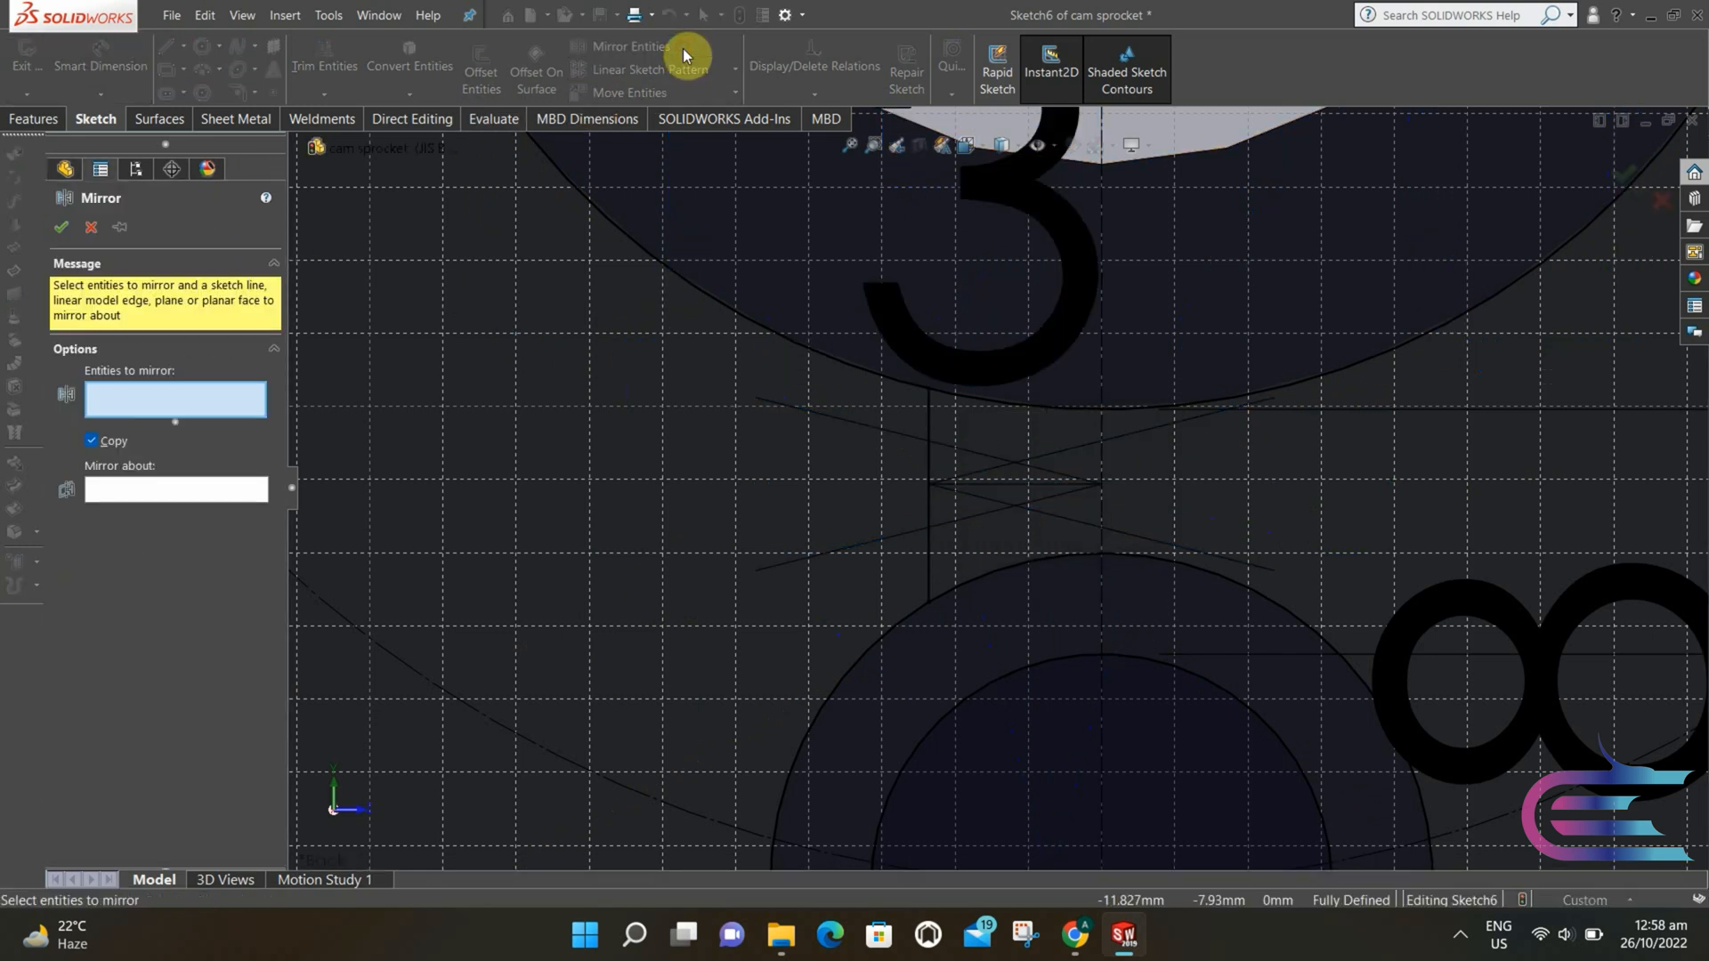
left_click(928, 450)
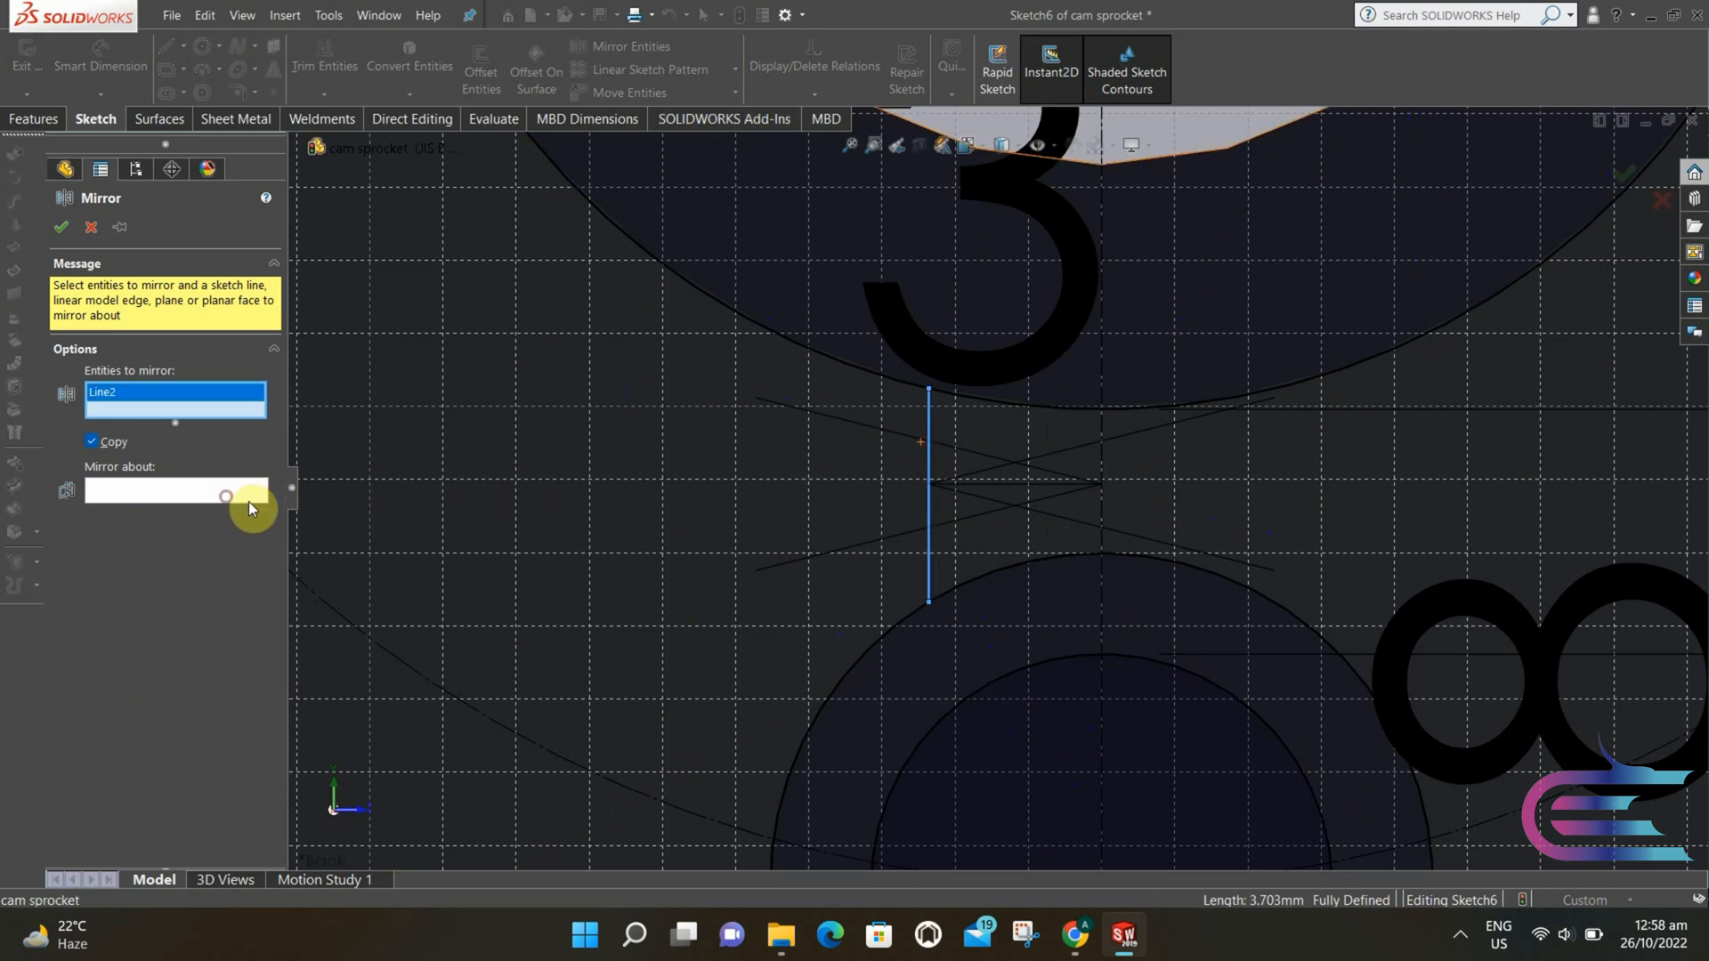
left_click(224, 490)
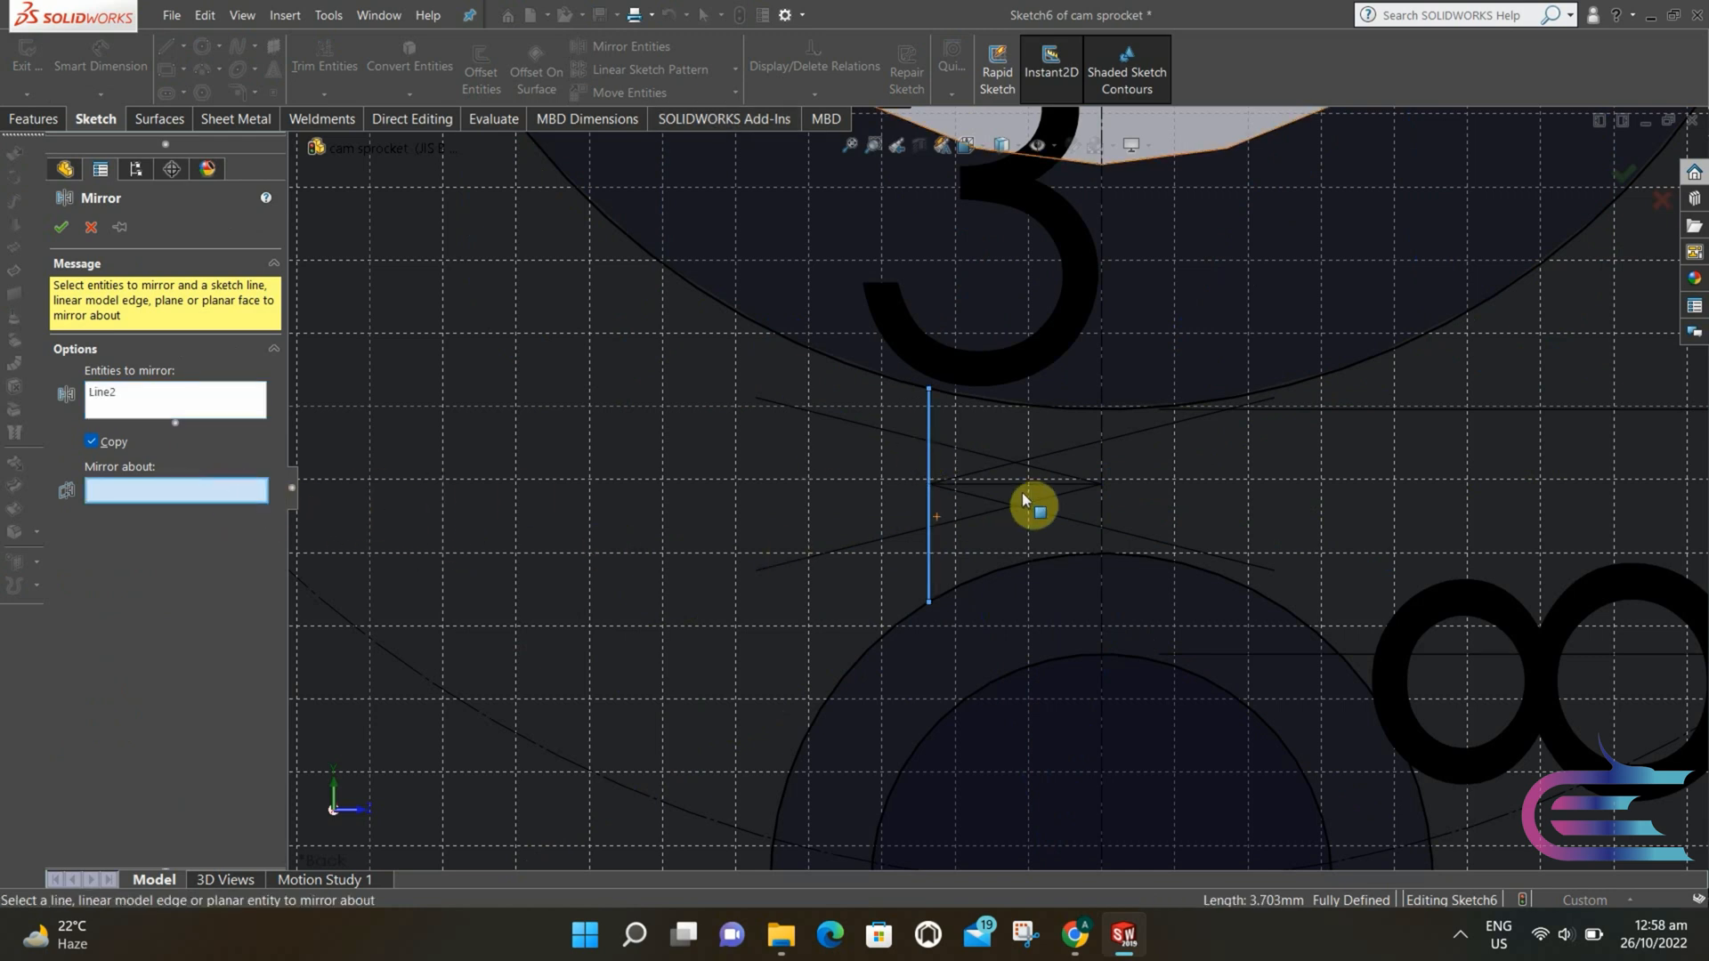
left_click(1103, 464)
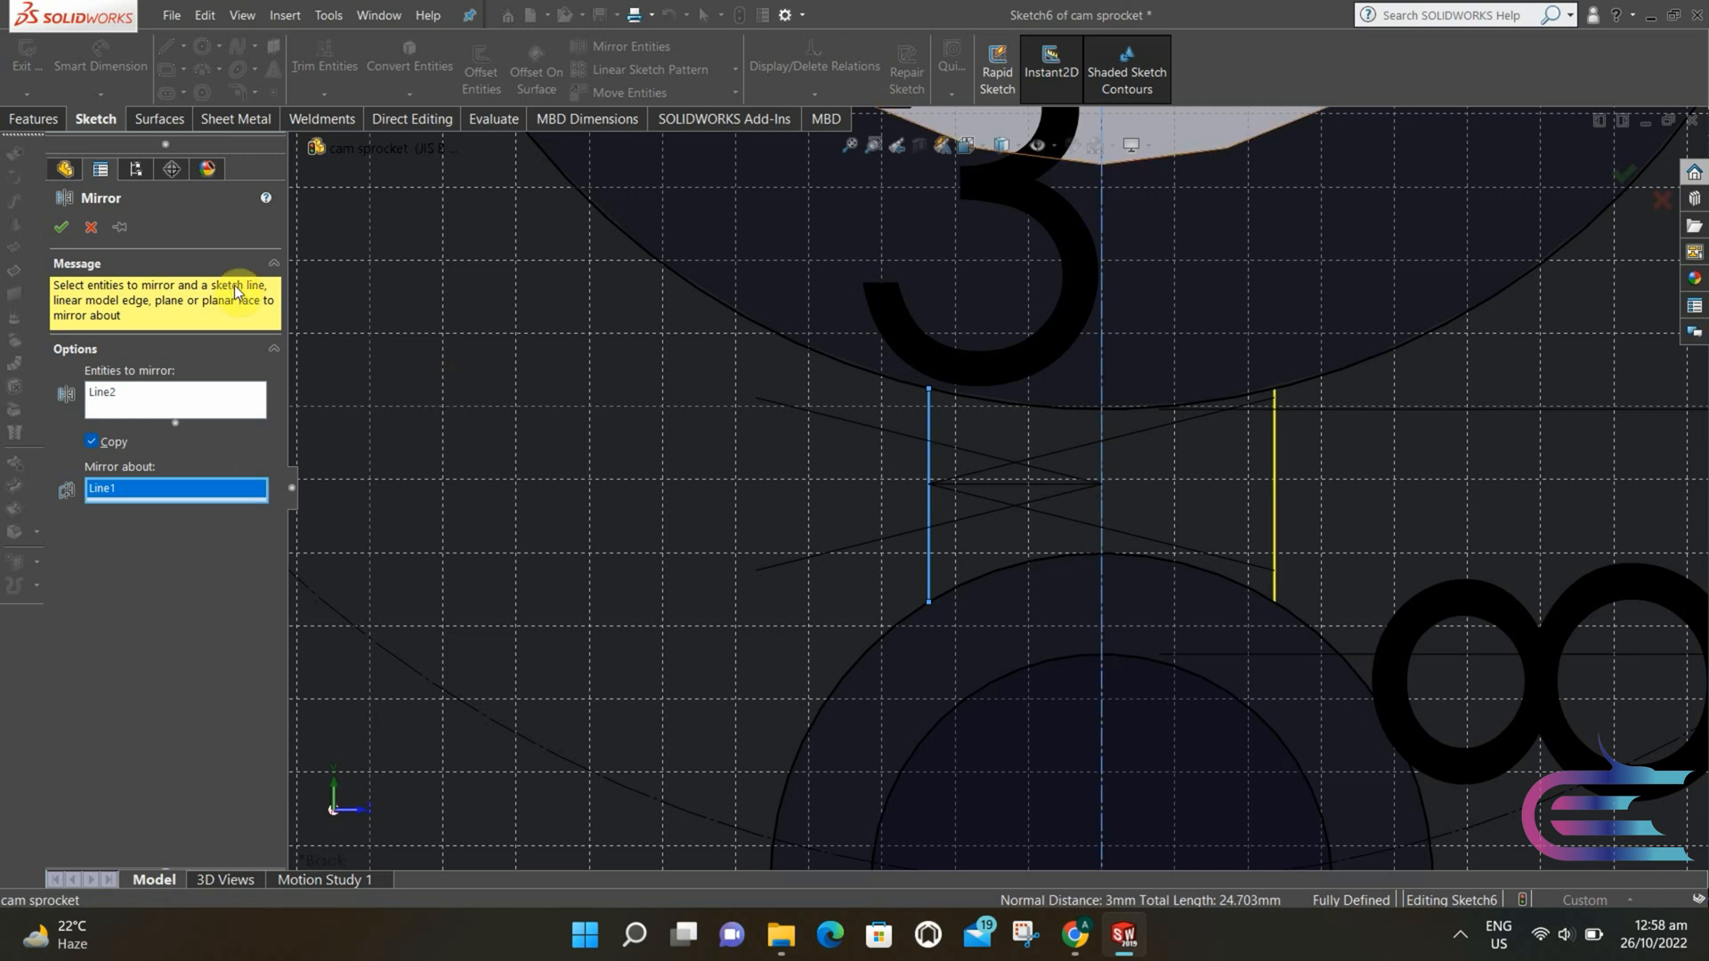
left_click(62, 227)
- Convert the edges of the central bore and its keyway into sketch entities
scroll(904, 385, "up", 3)
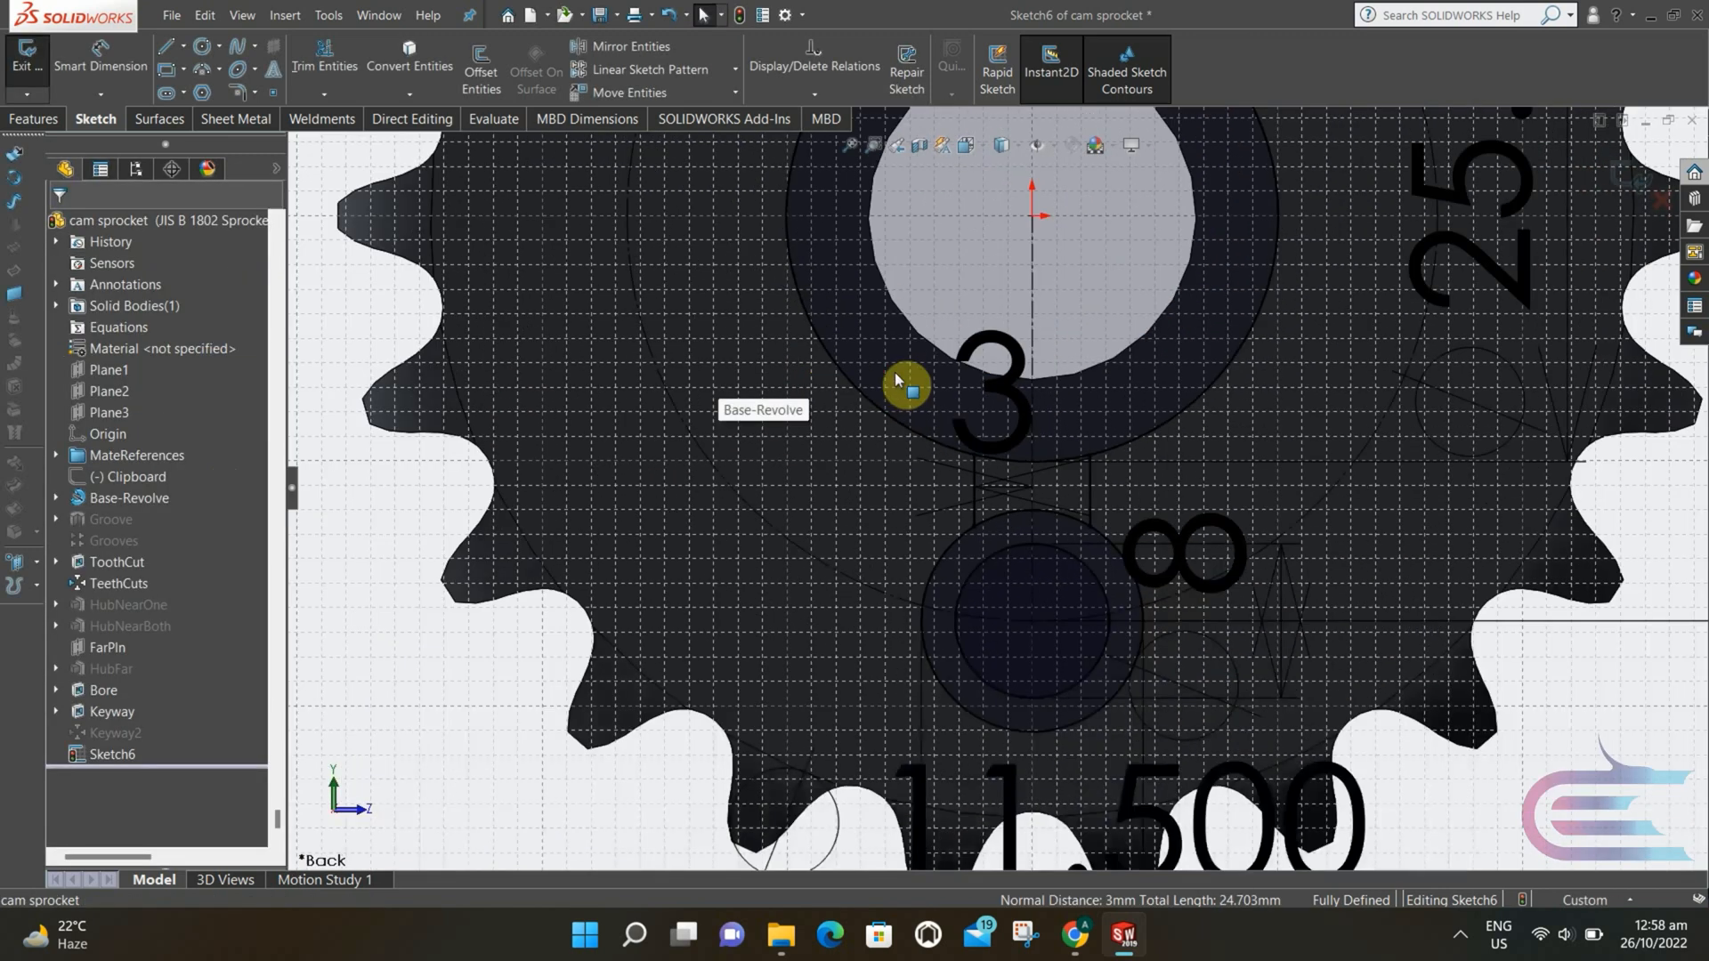
scroll(1008, 363, "up", 3)
scroll(1099, 256, "up", 1)
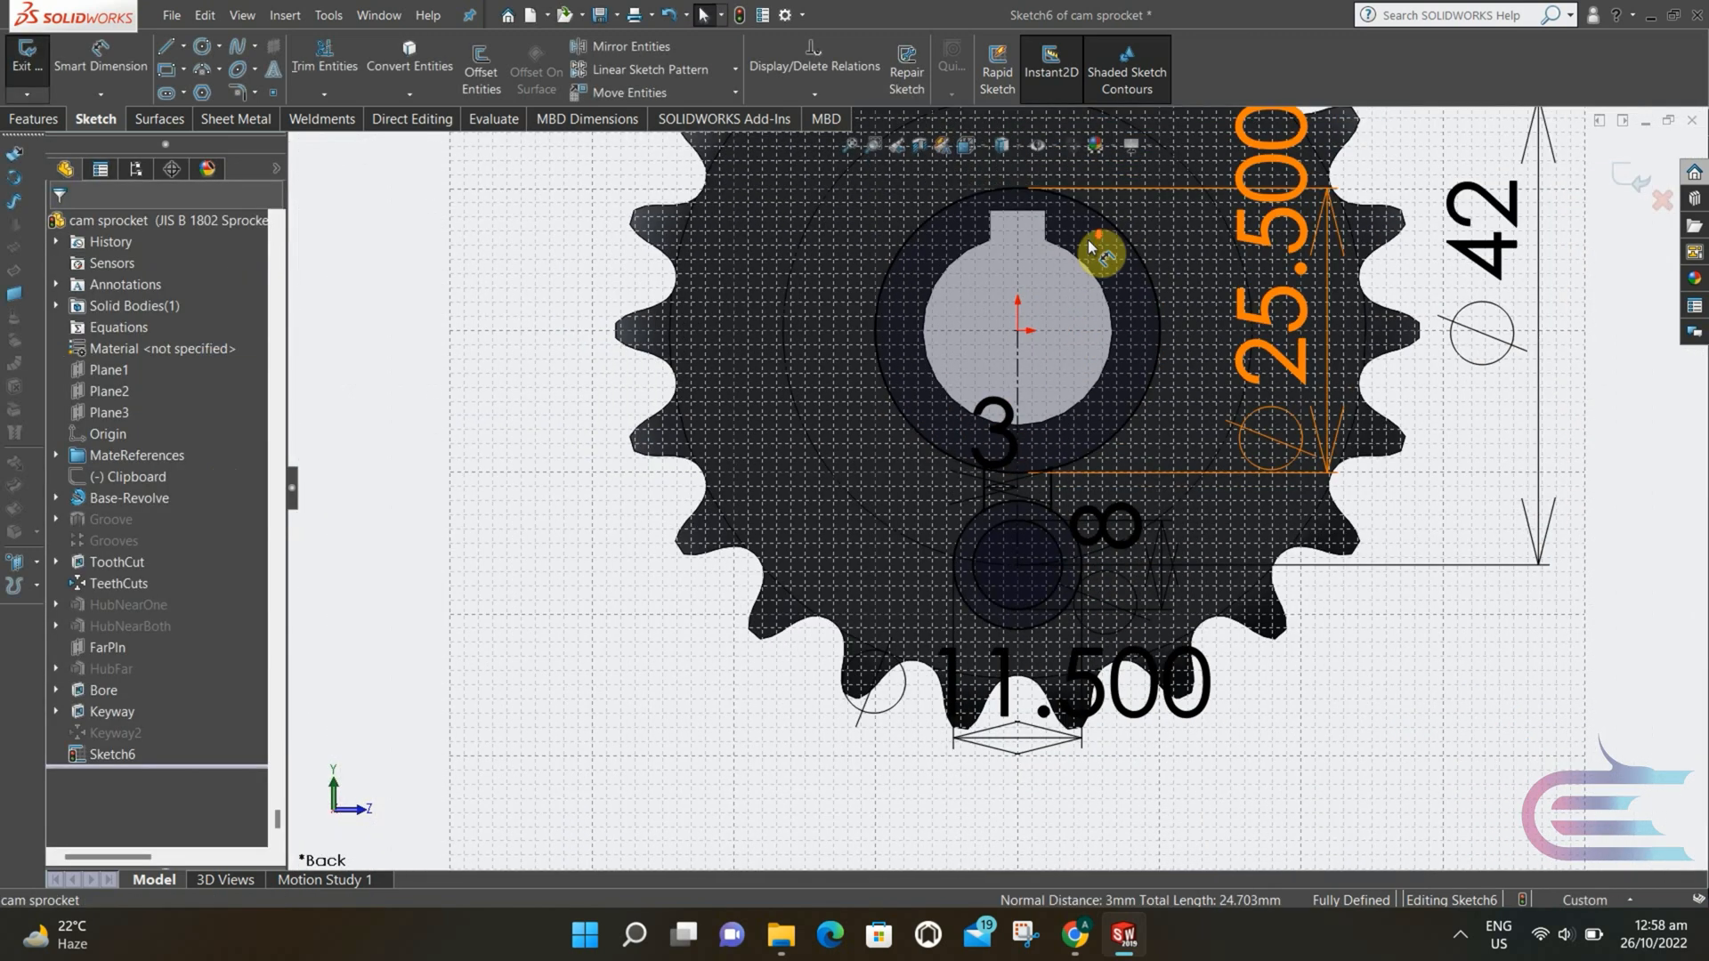
left_click(409, 69)
left_click(904, 311)
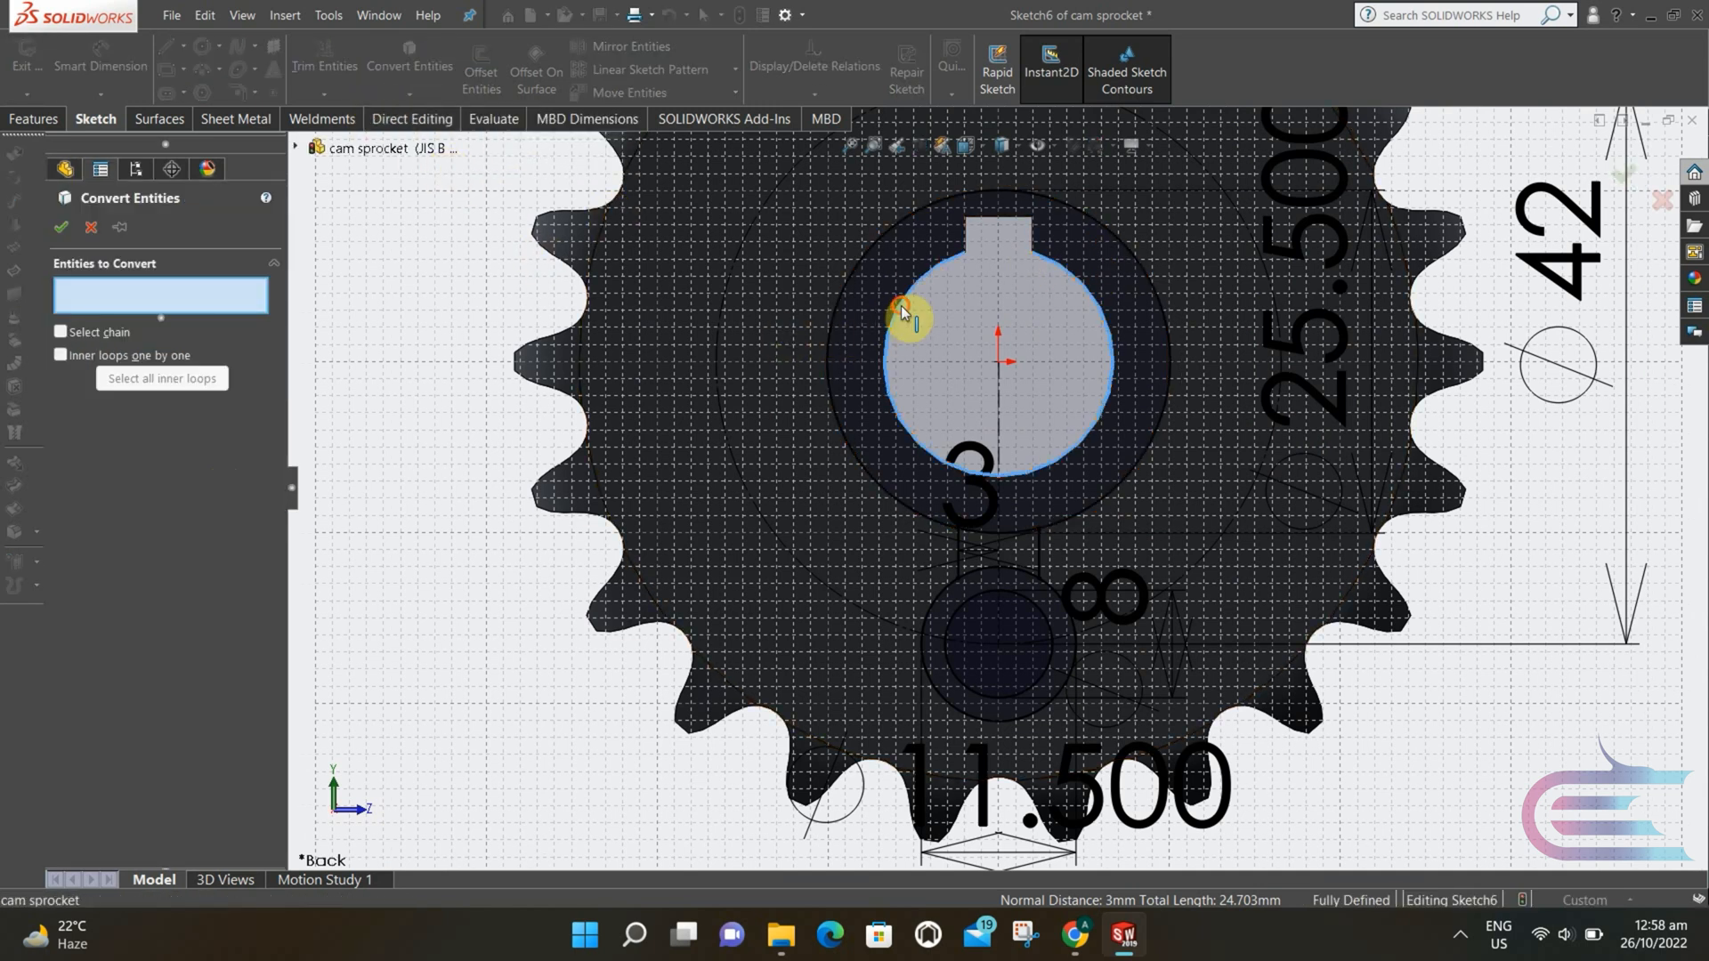
left_click(980, 230)
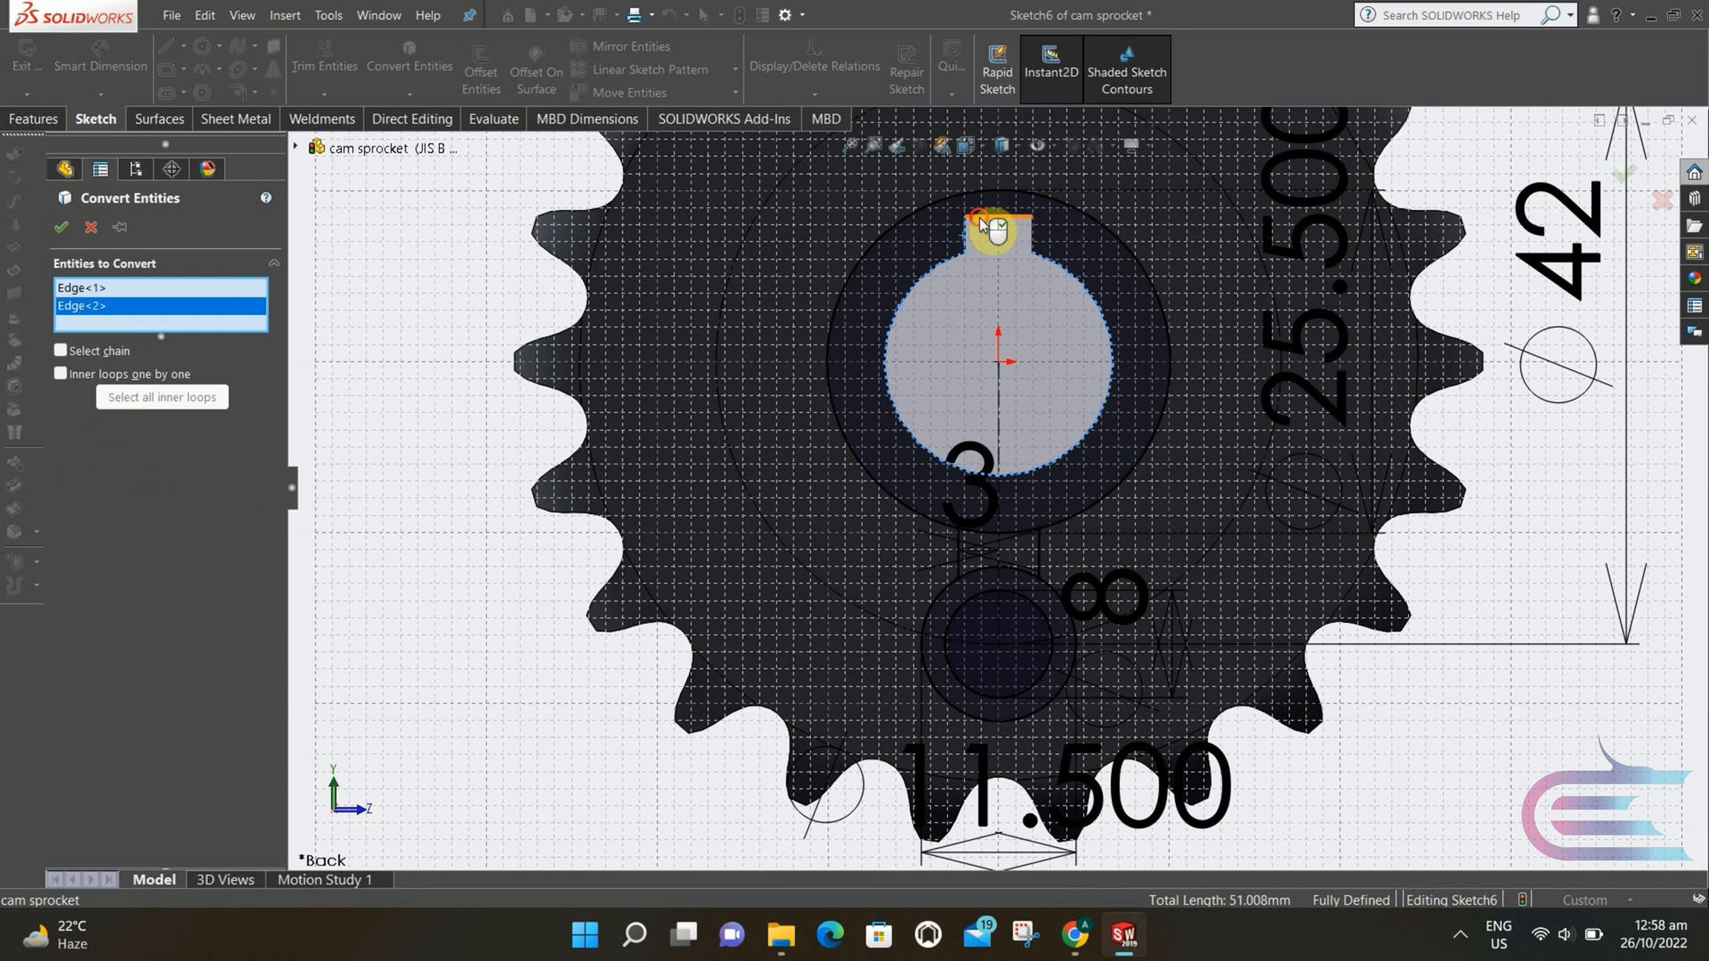
left_click(981, 219)
left_click(1032, 248)
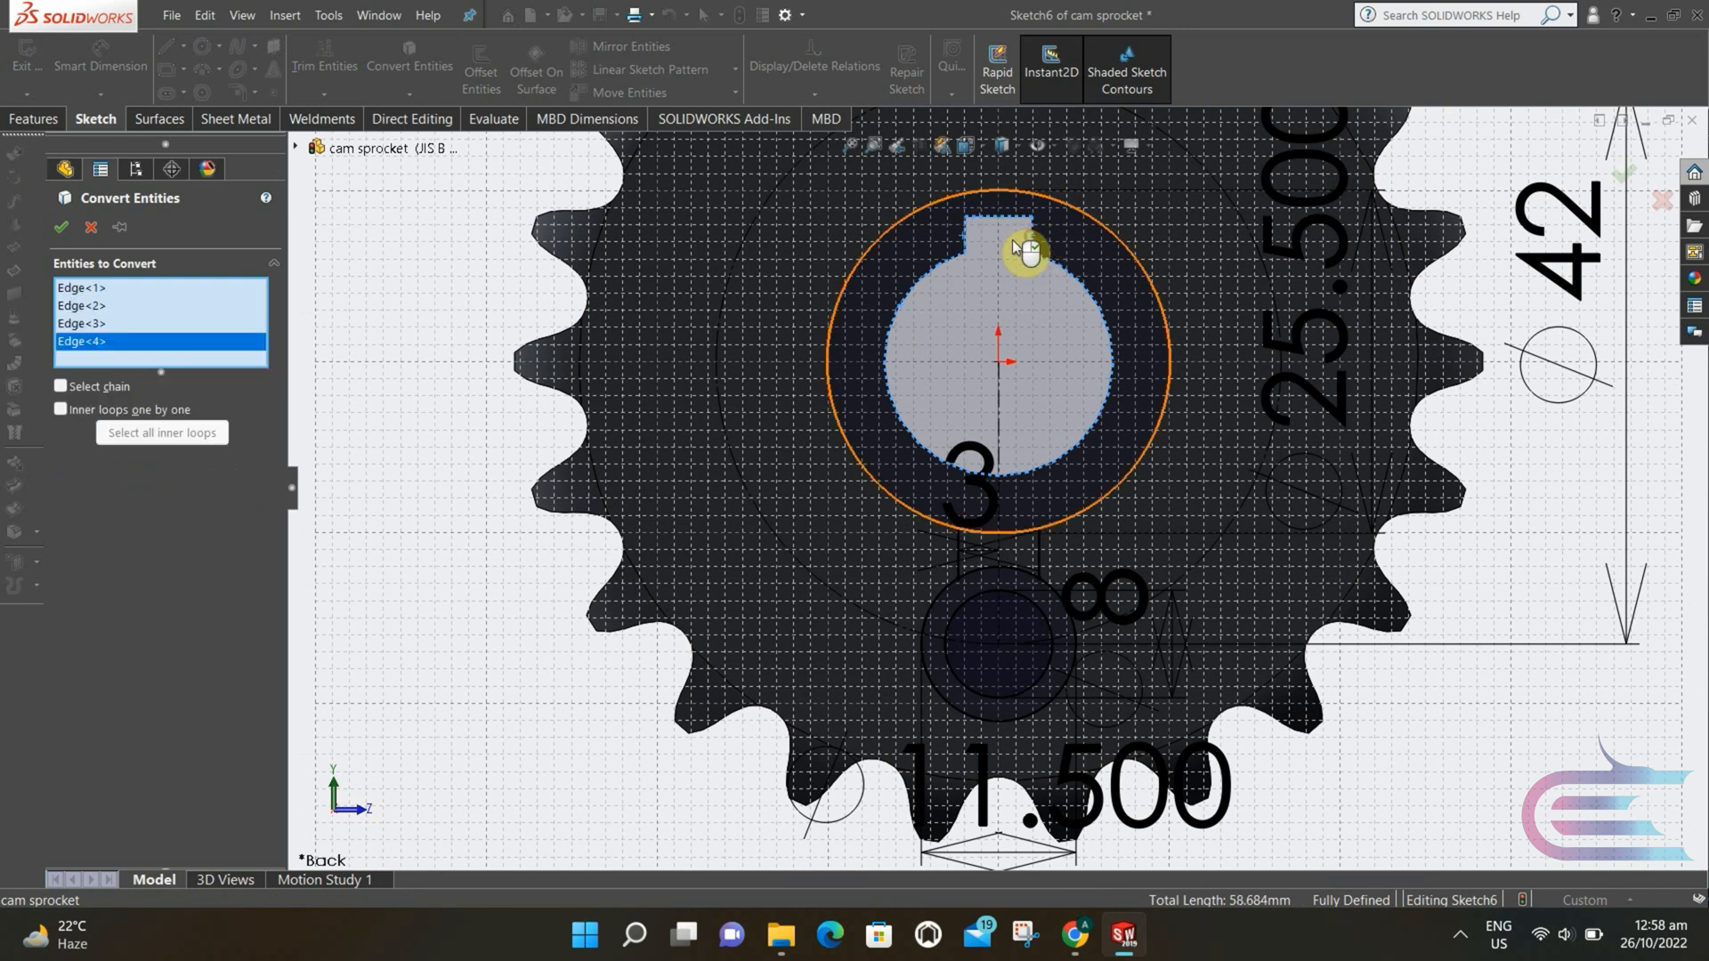
left_click(65, 227)
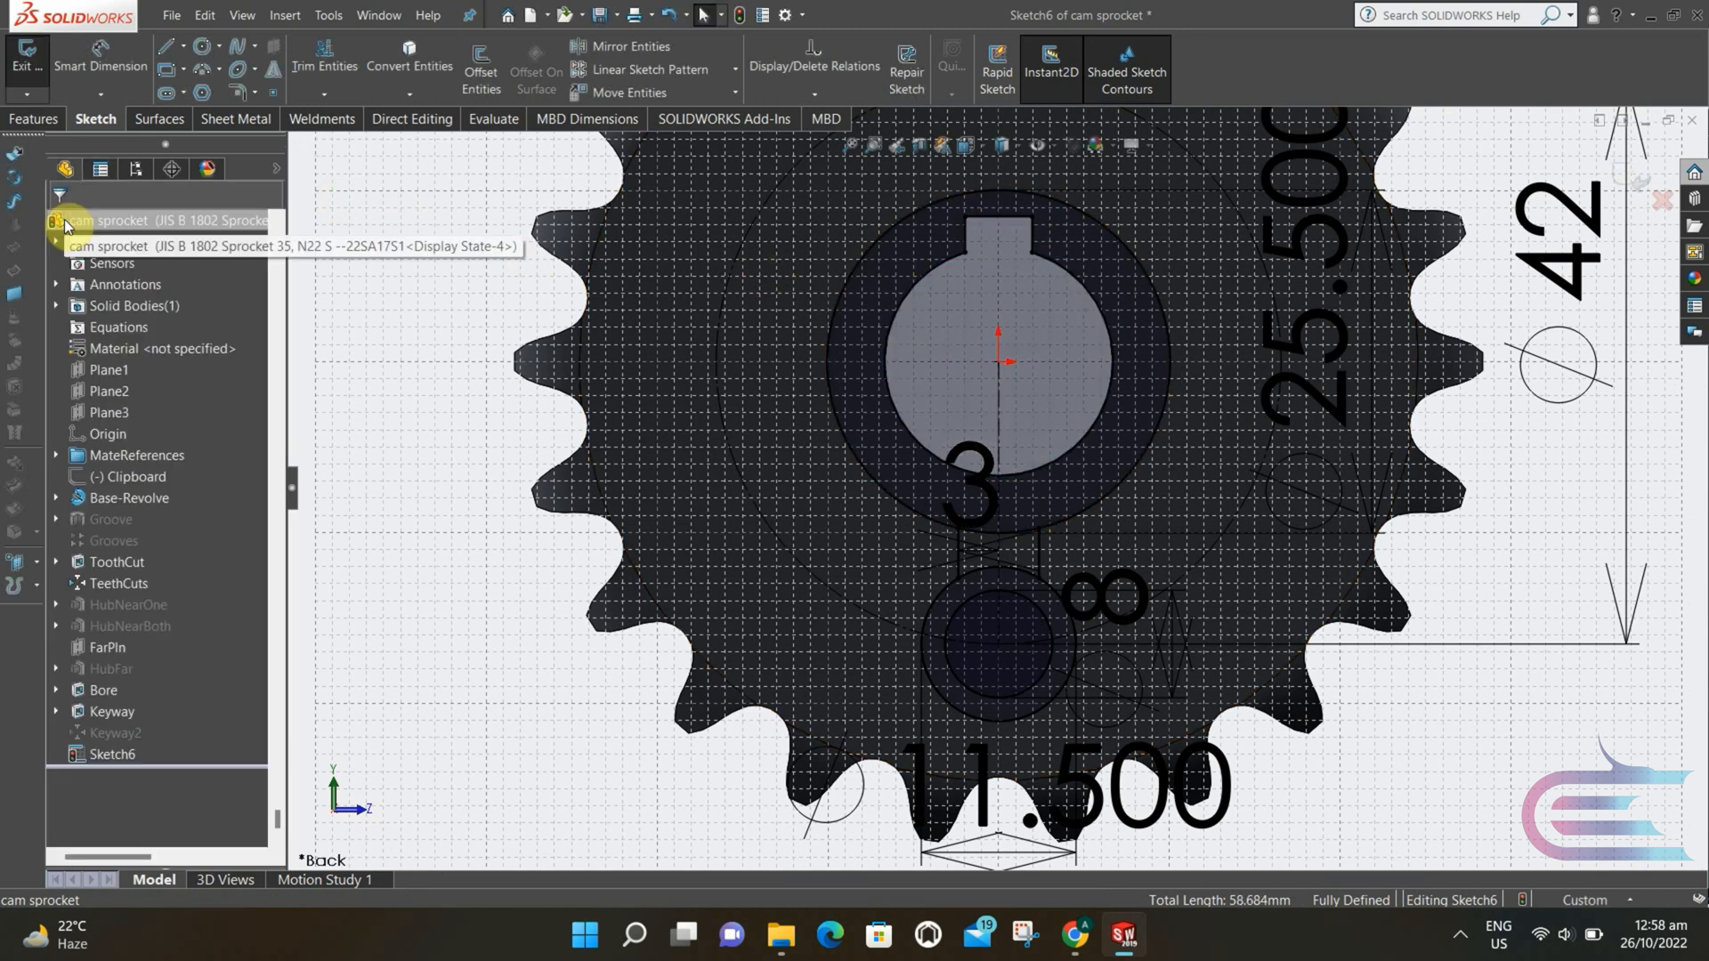
- Power-trim the arcs of the 25.5 mm and 11.5 mm circles lying between the two vertical lines
left_click(327, 67)
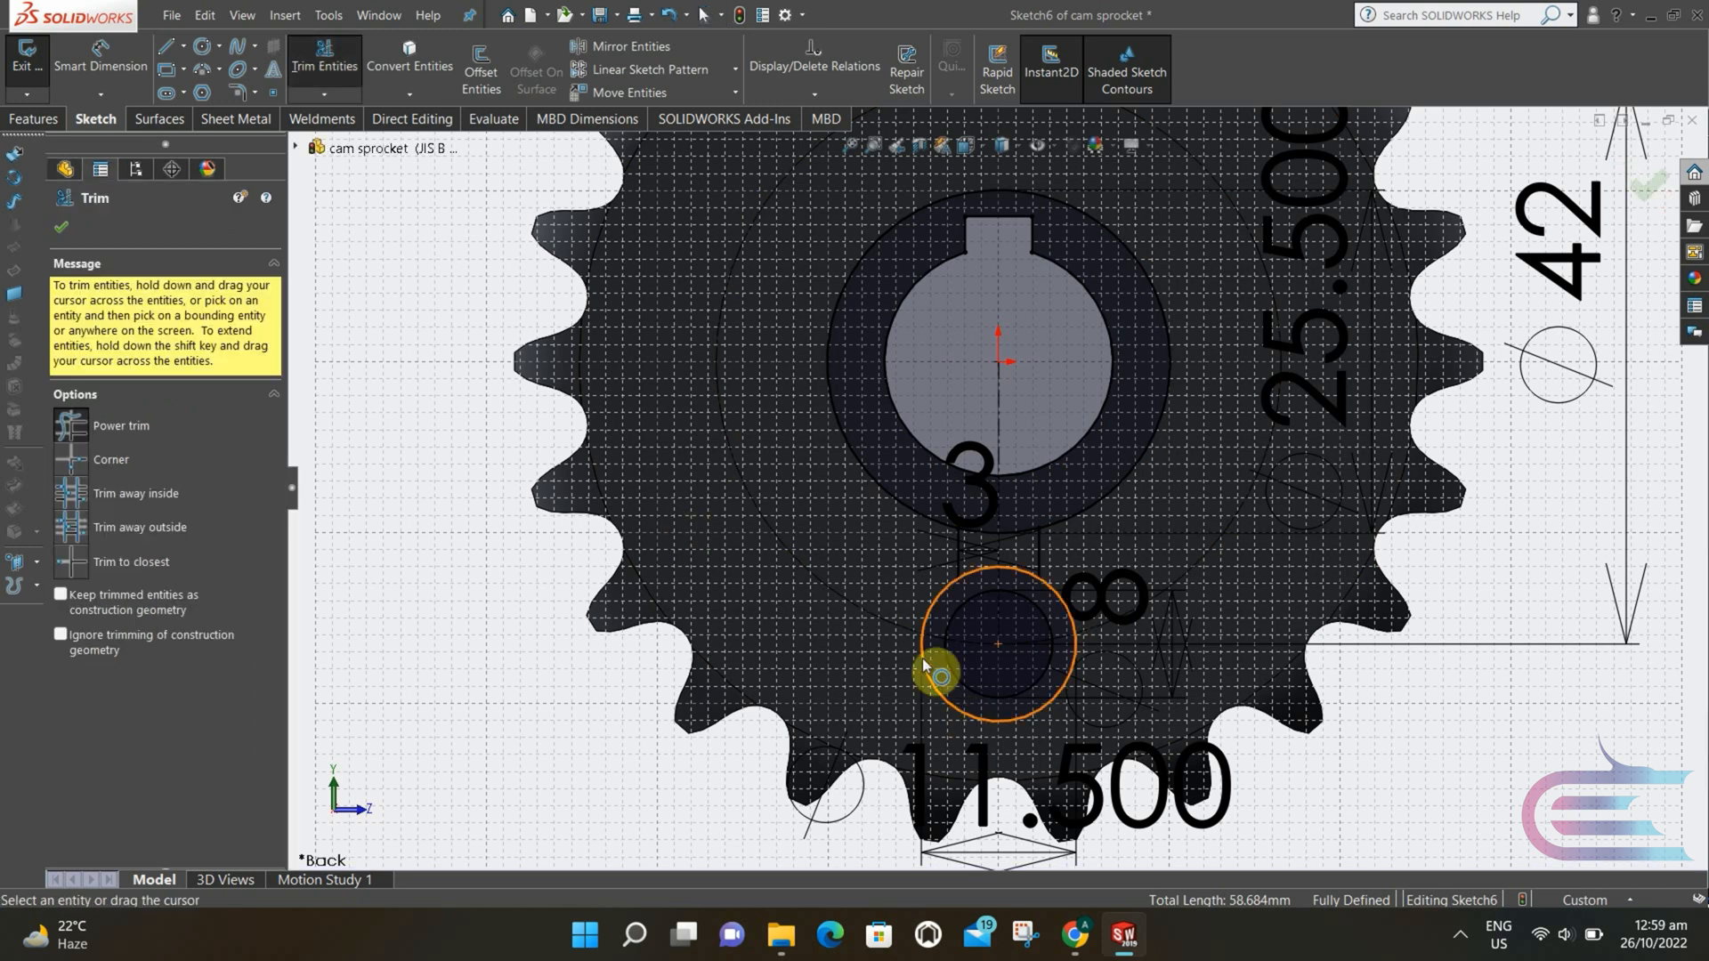
left_click_drag(976, 582, 982, 529)
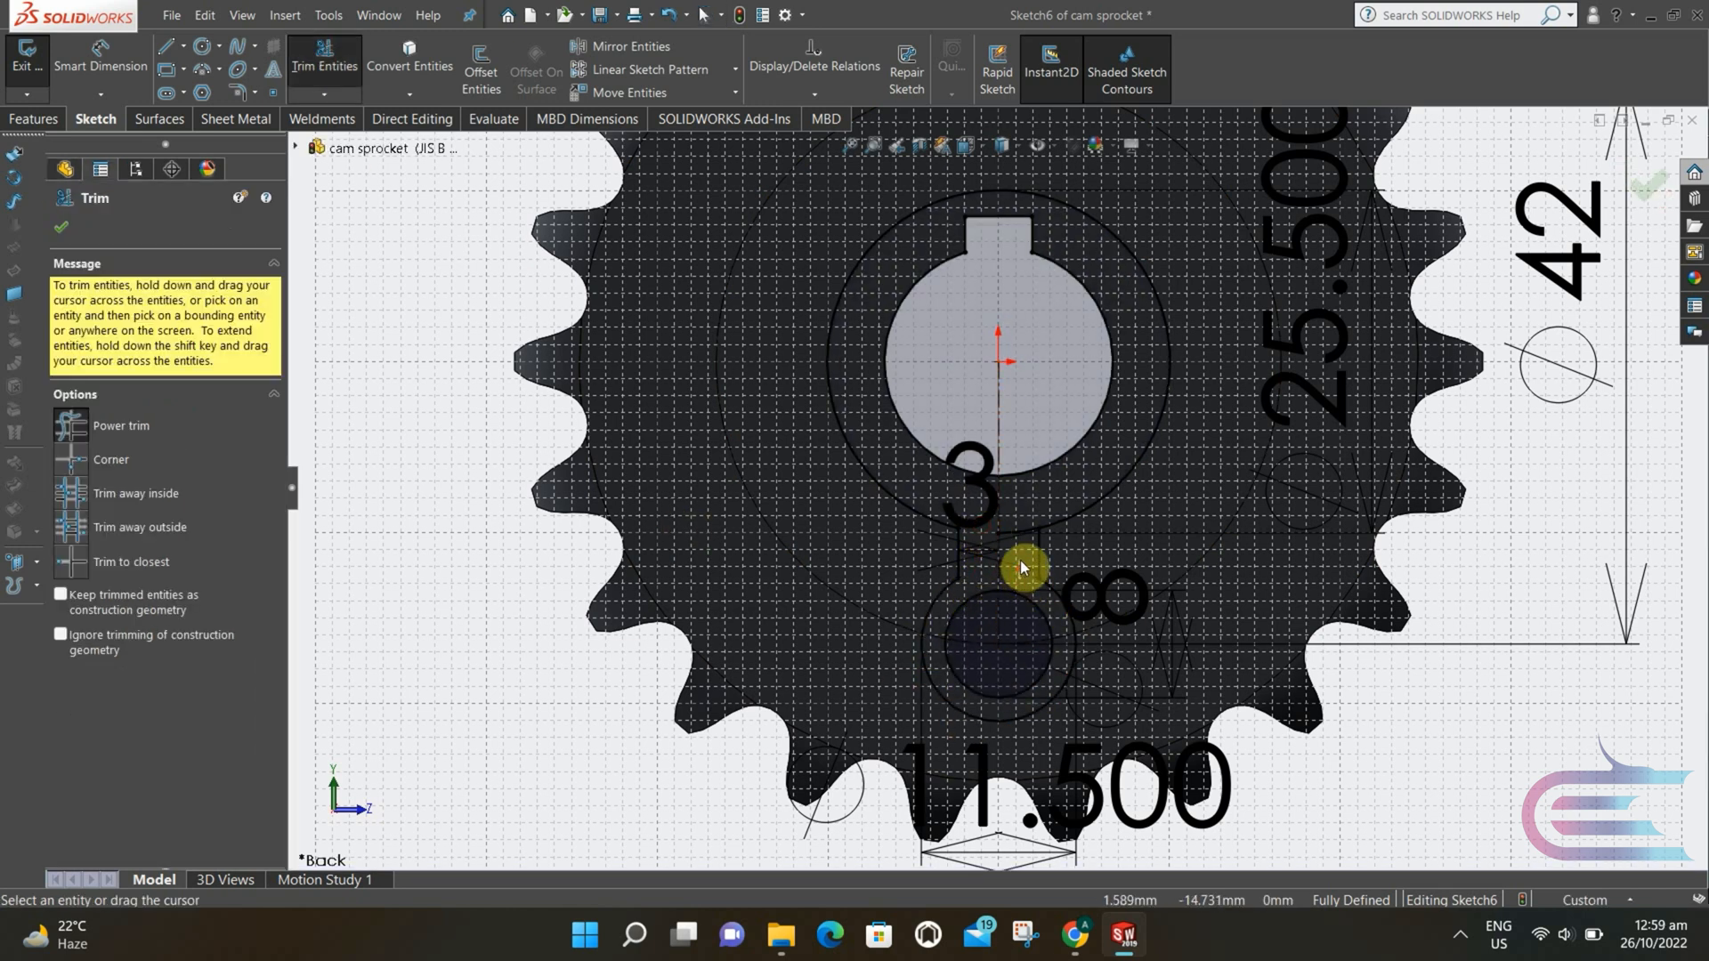
left_click_drag(1025, 534, 1022, 532)
left_click(79, 228)
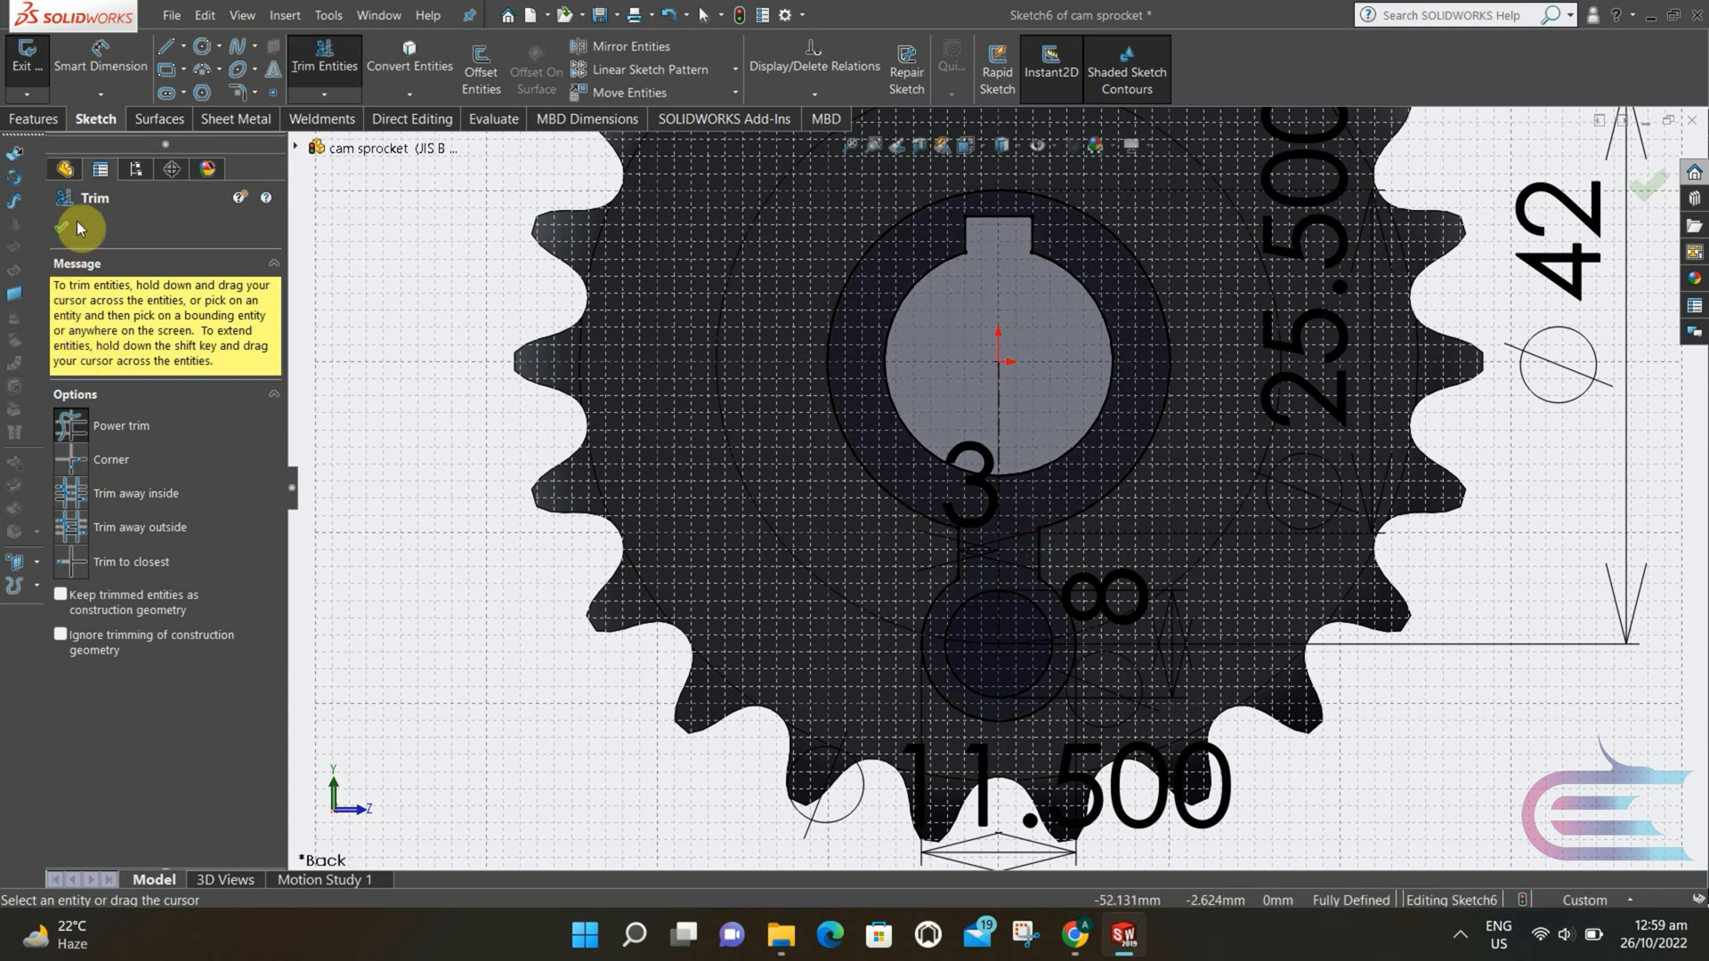
scroll(1033, 316, "up", 2)
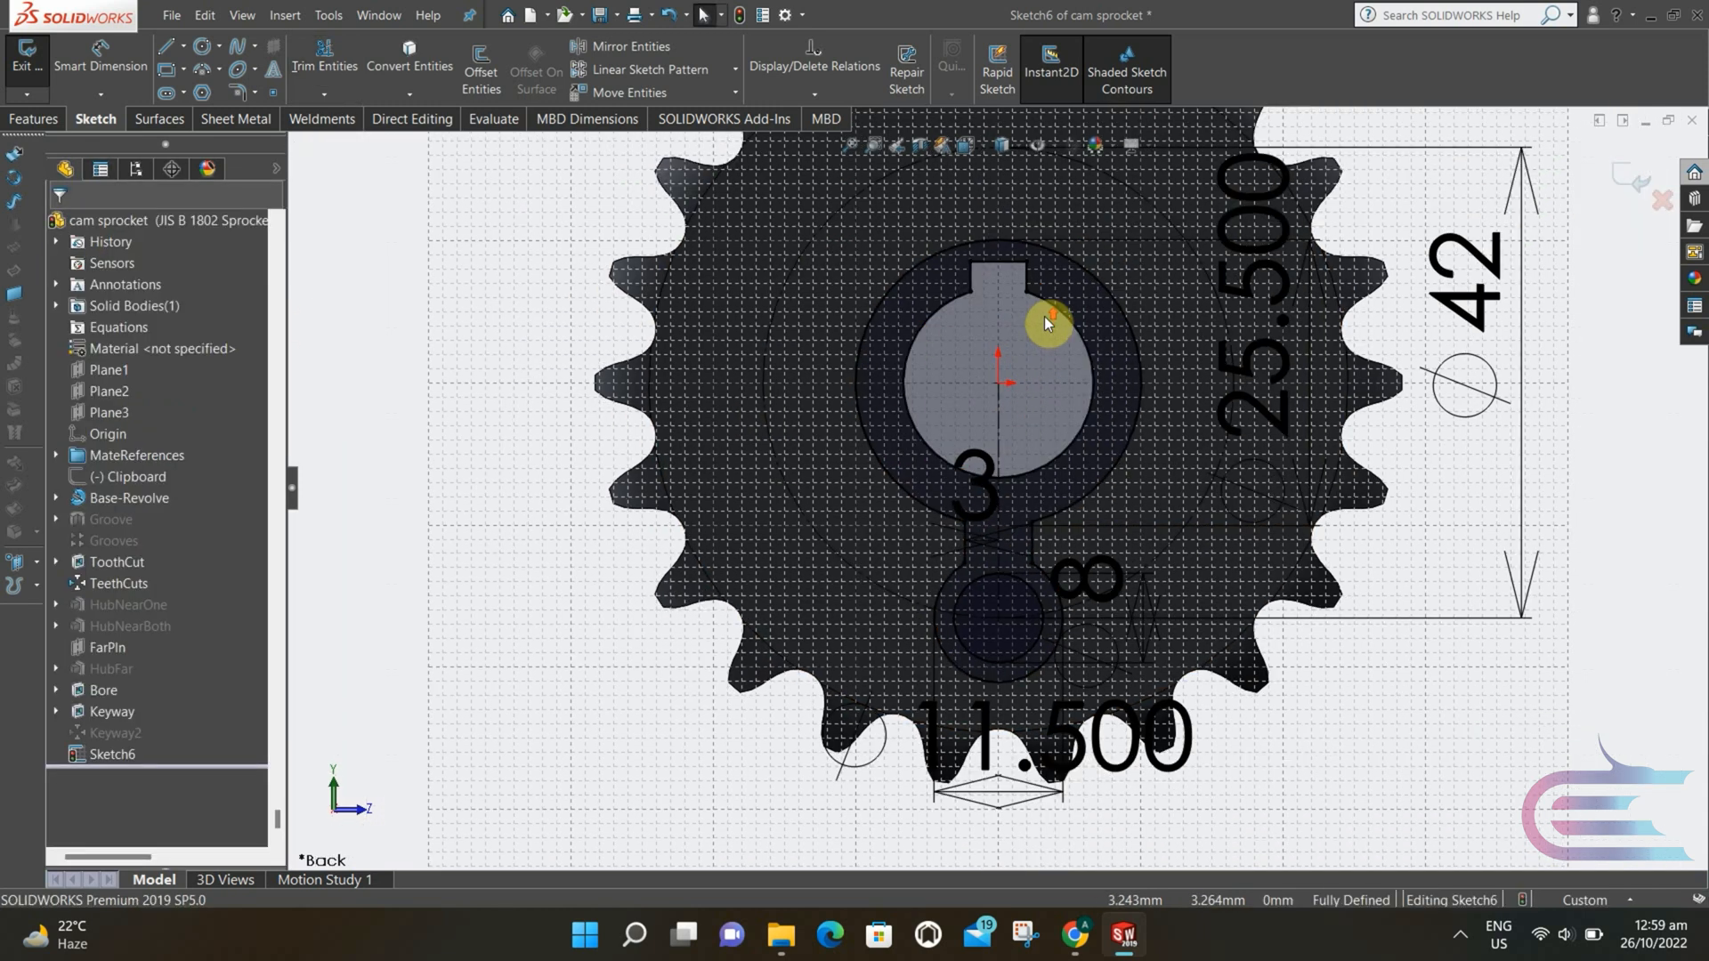
scroll(999, 279, "down", 2)
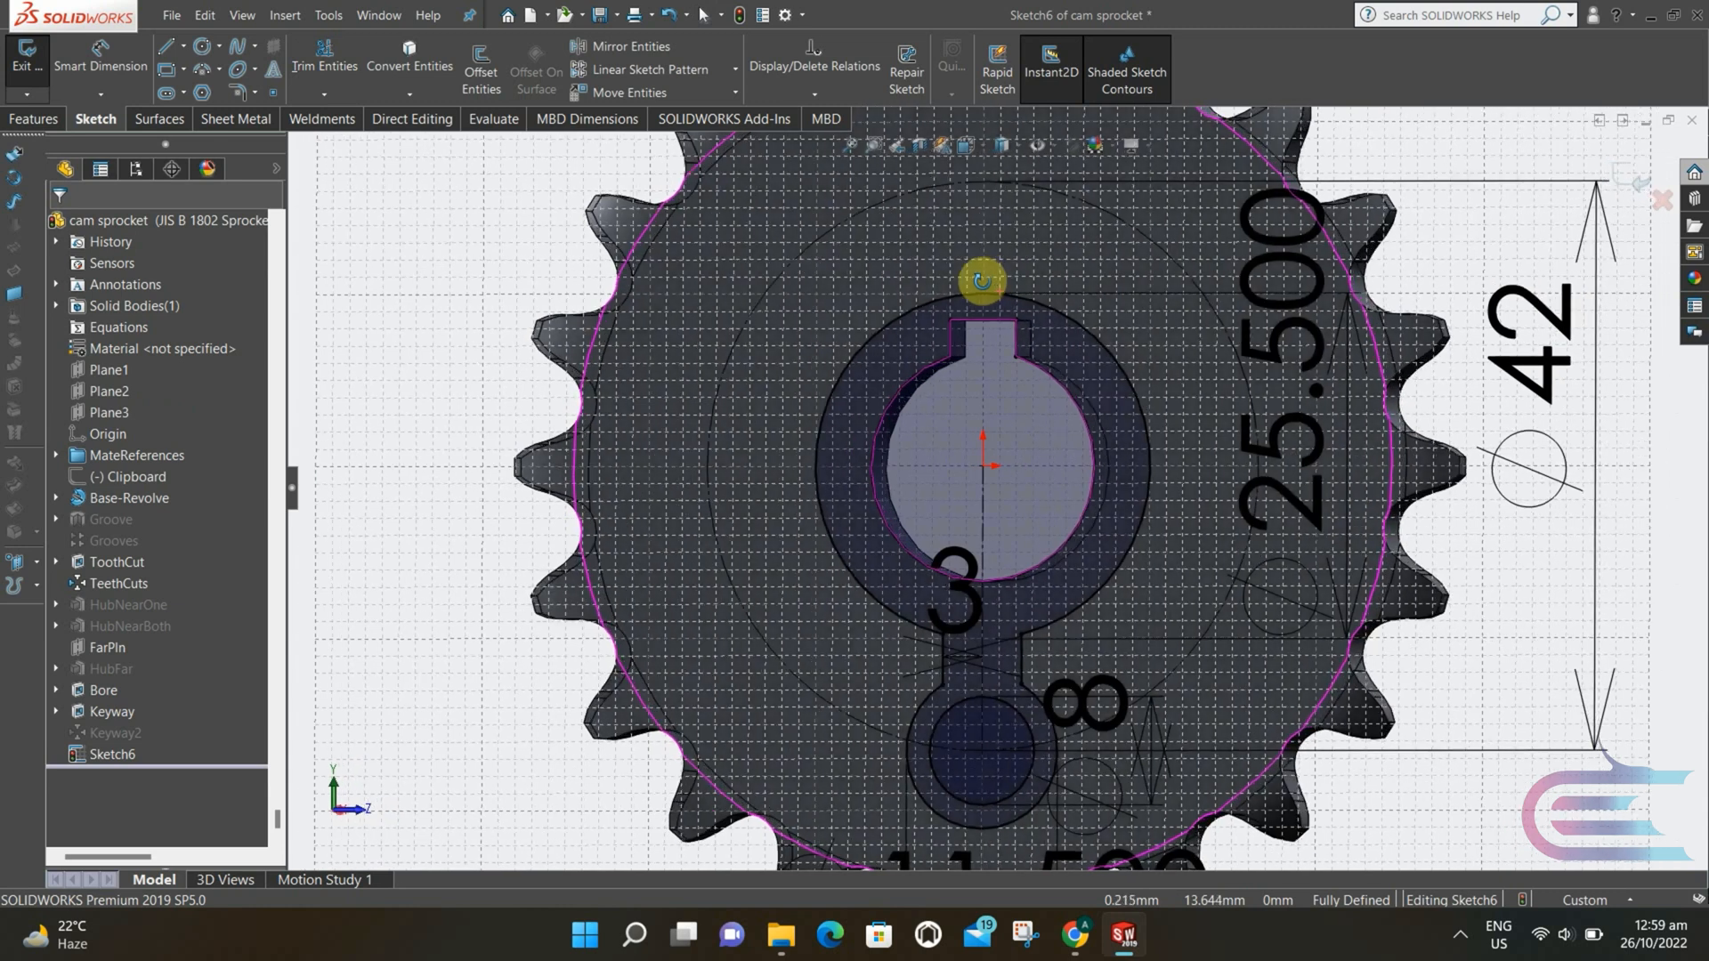
- Circular-pattern the pin-hole circle, its boss arc and the two connecting lines about the origin as six equally spaced instances over 360 degrees
left_click(736, 68)
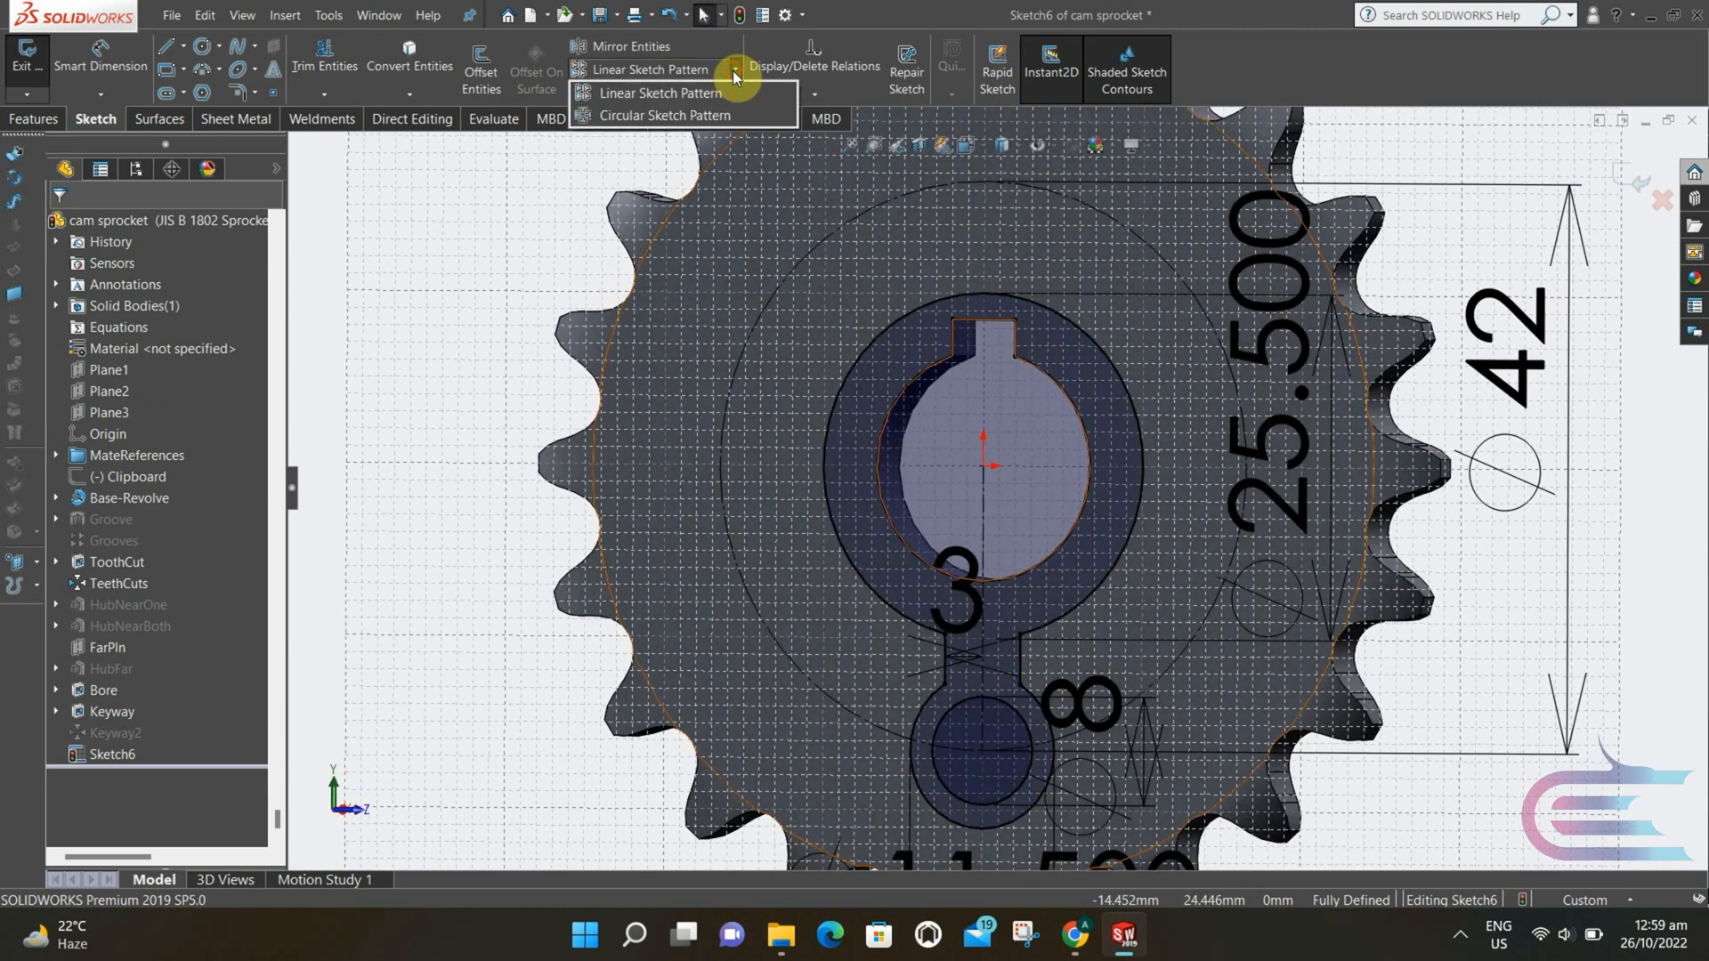
left_click(722, 114)
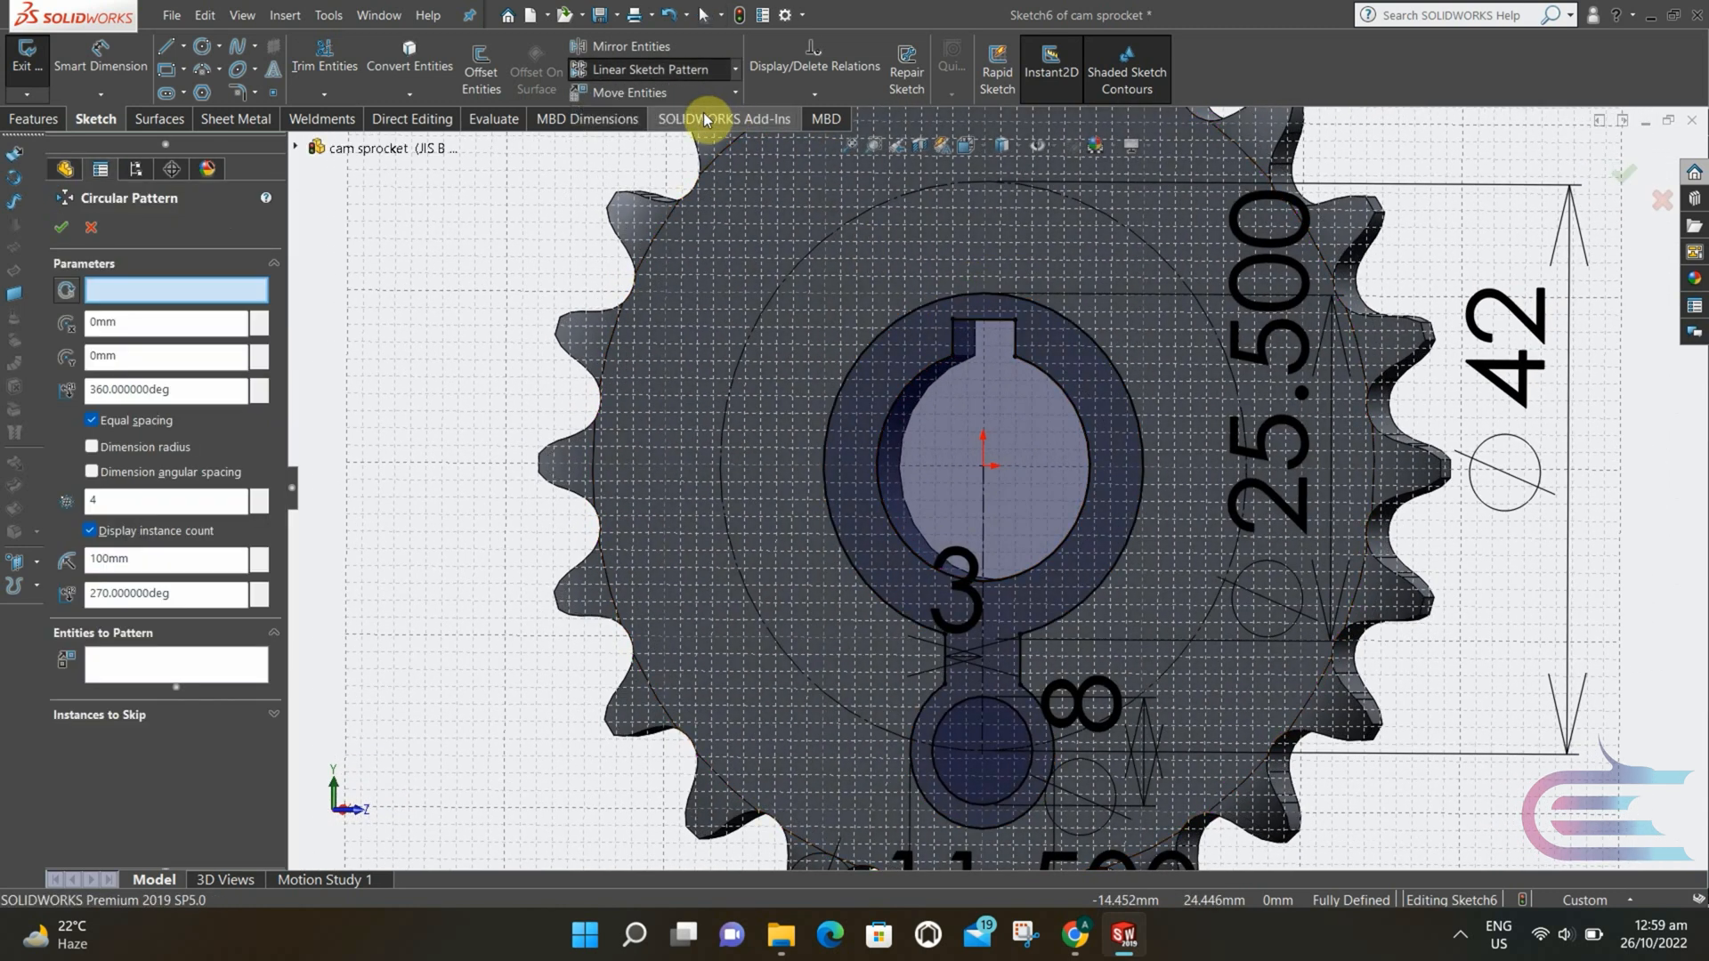
left_click(237, 662)
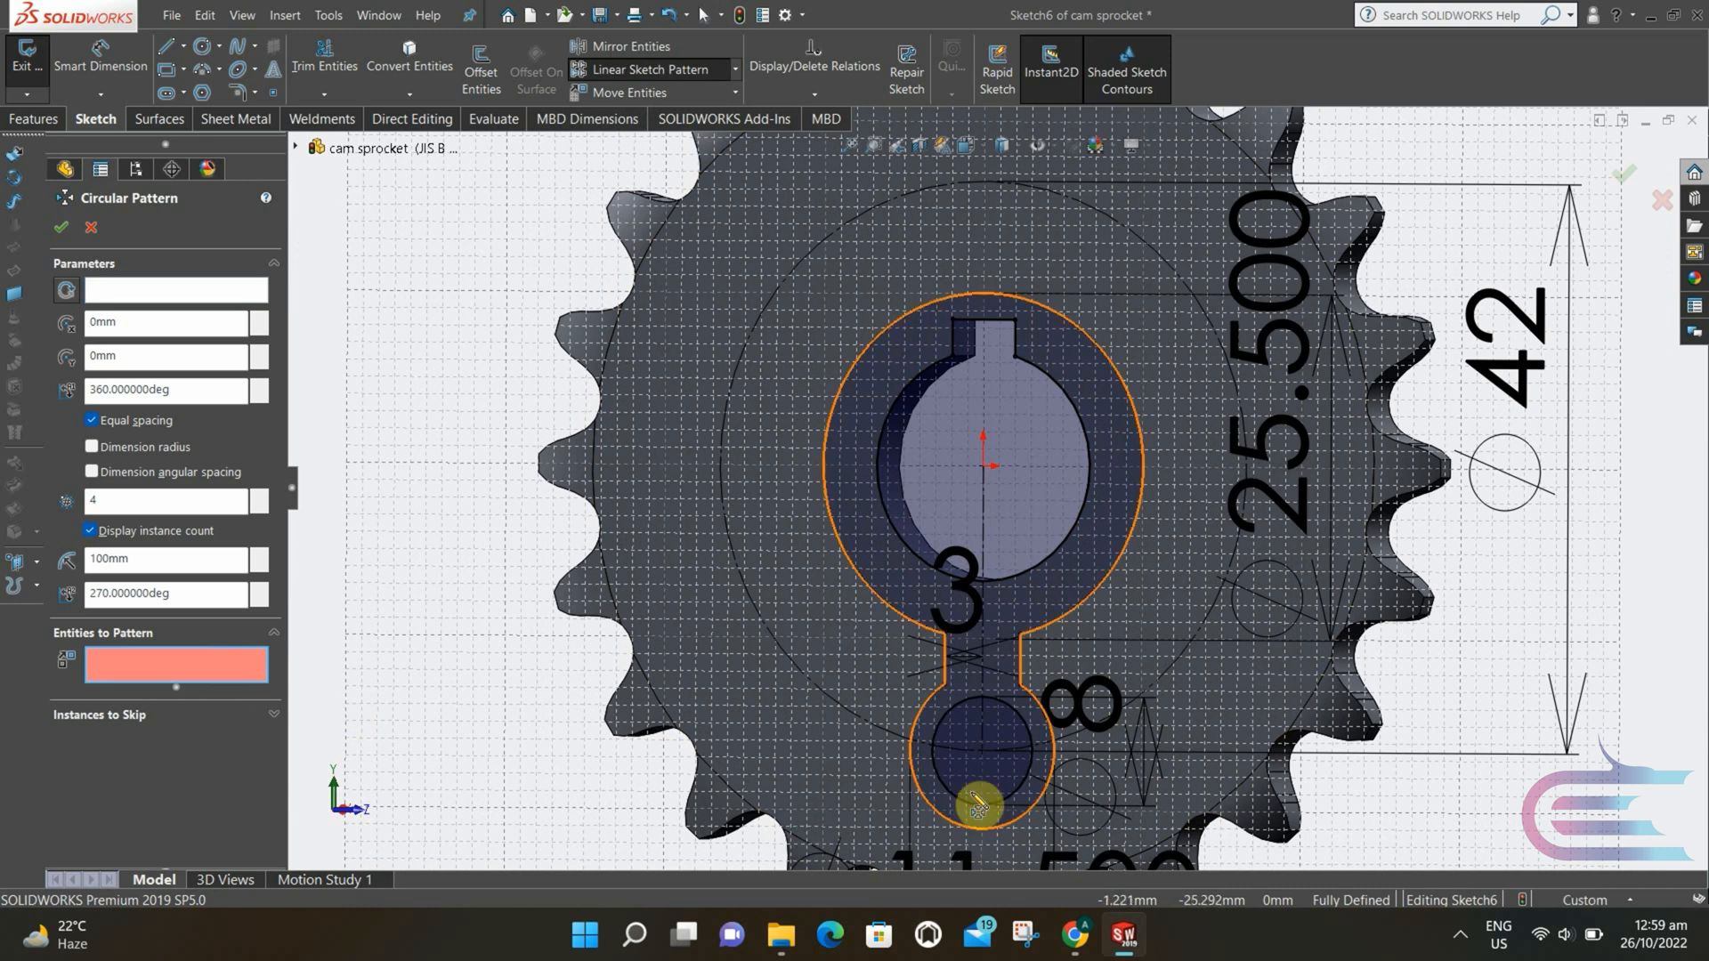
left_click(918, 725)
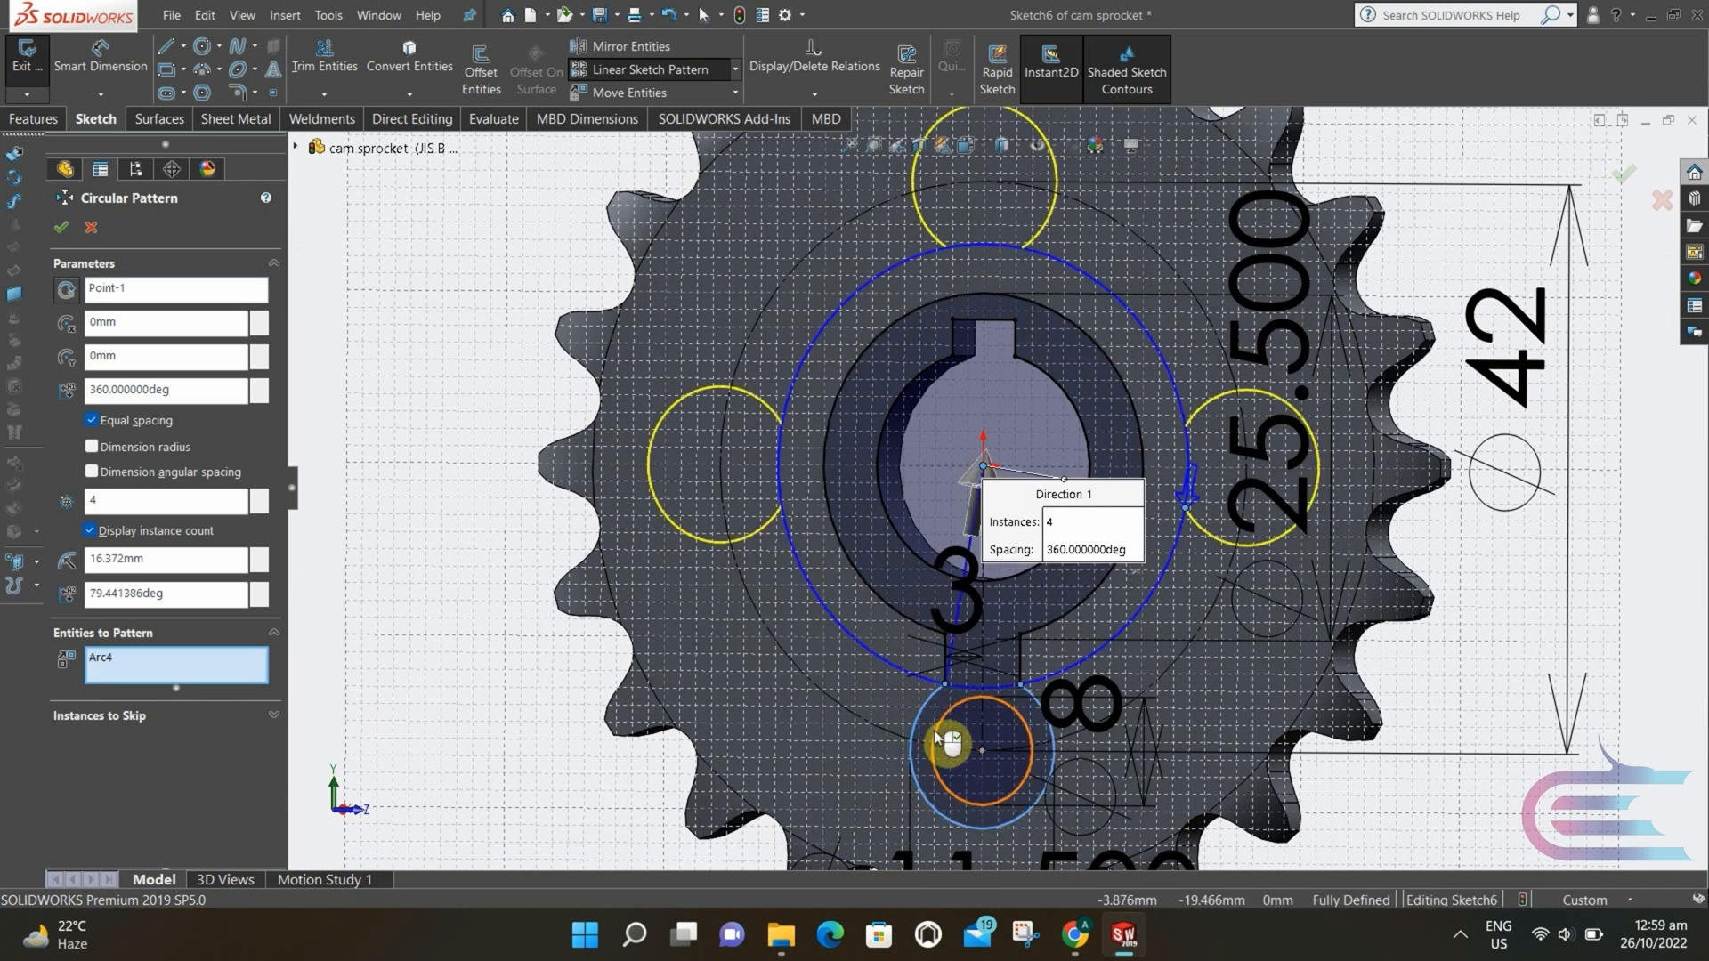
left_click(951, 741)
left_click(946, 670)
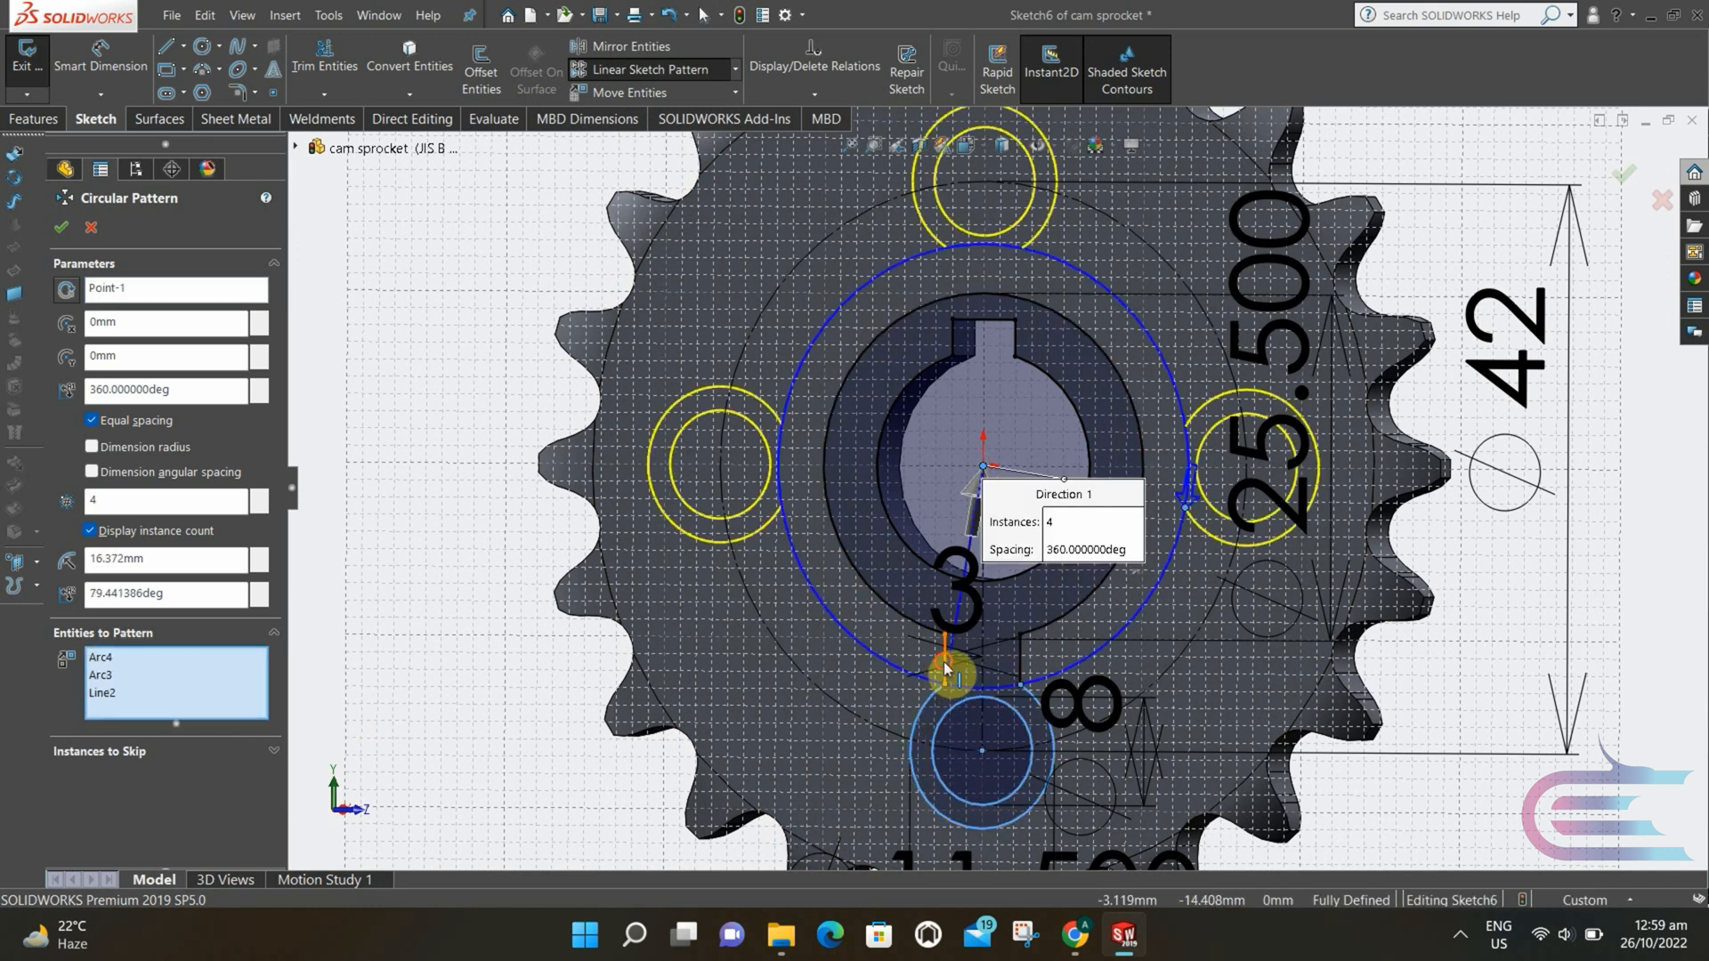
left_click(1023, 663)
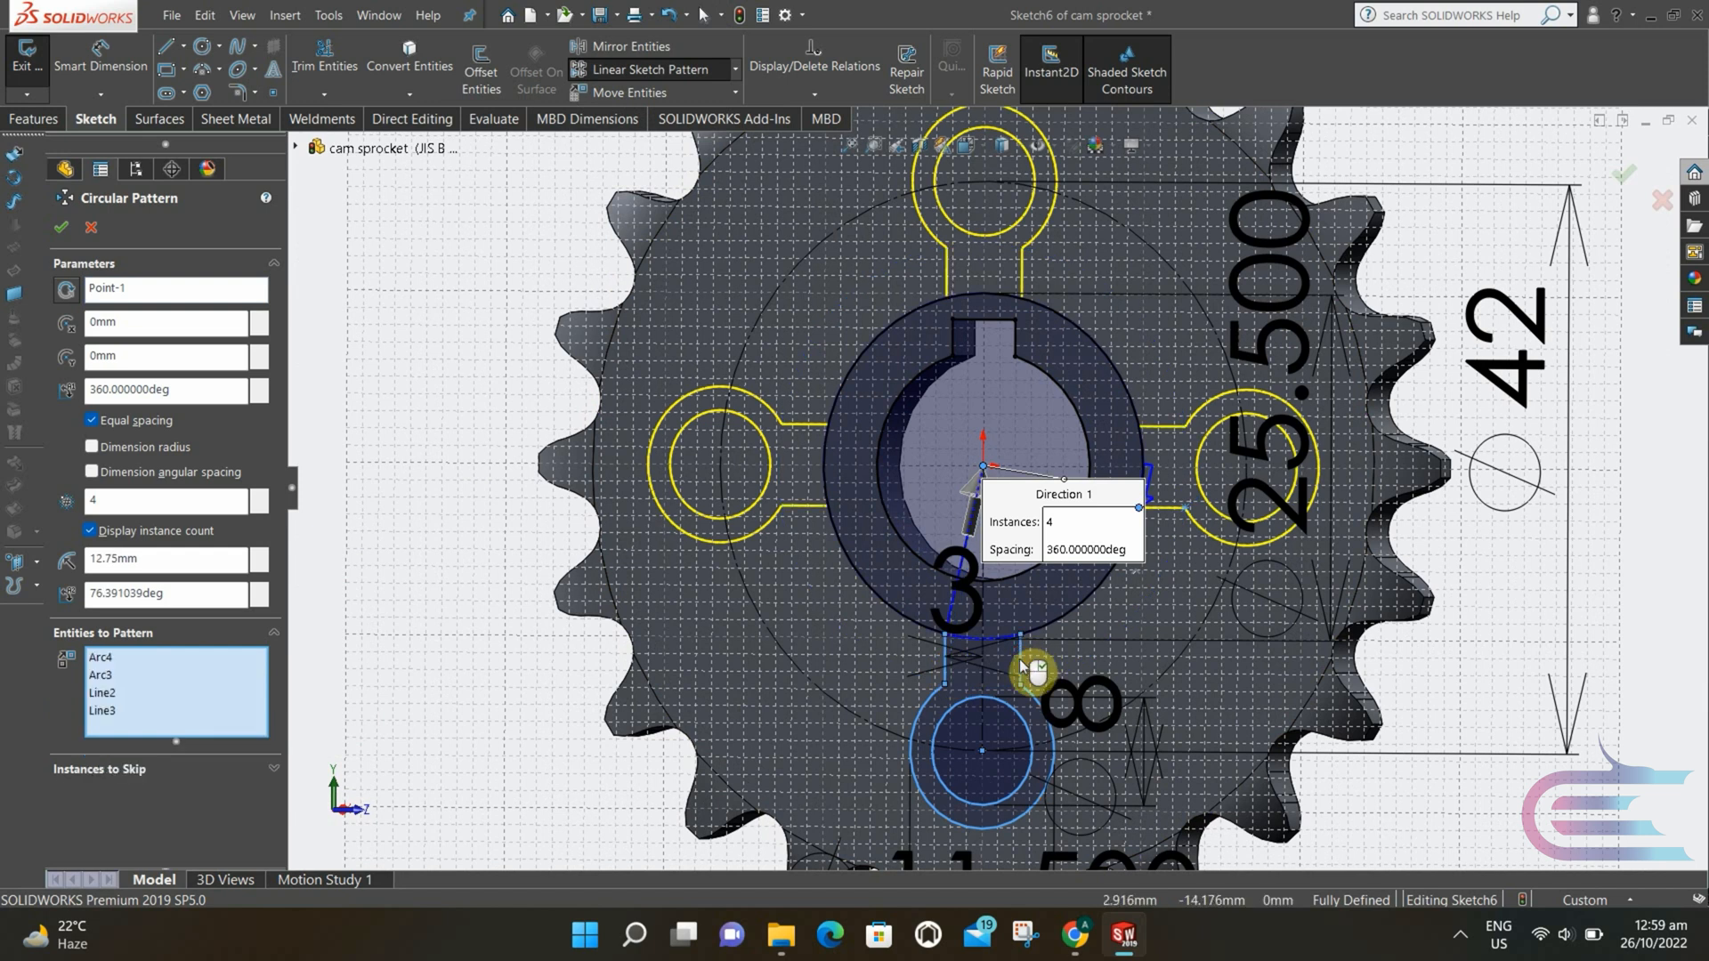
left_click(260, 501)
left_click(259, 501)
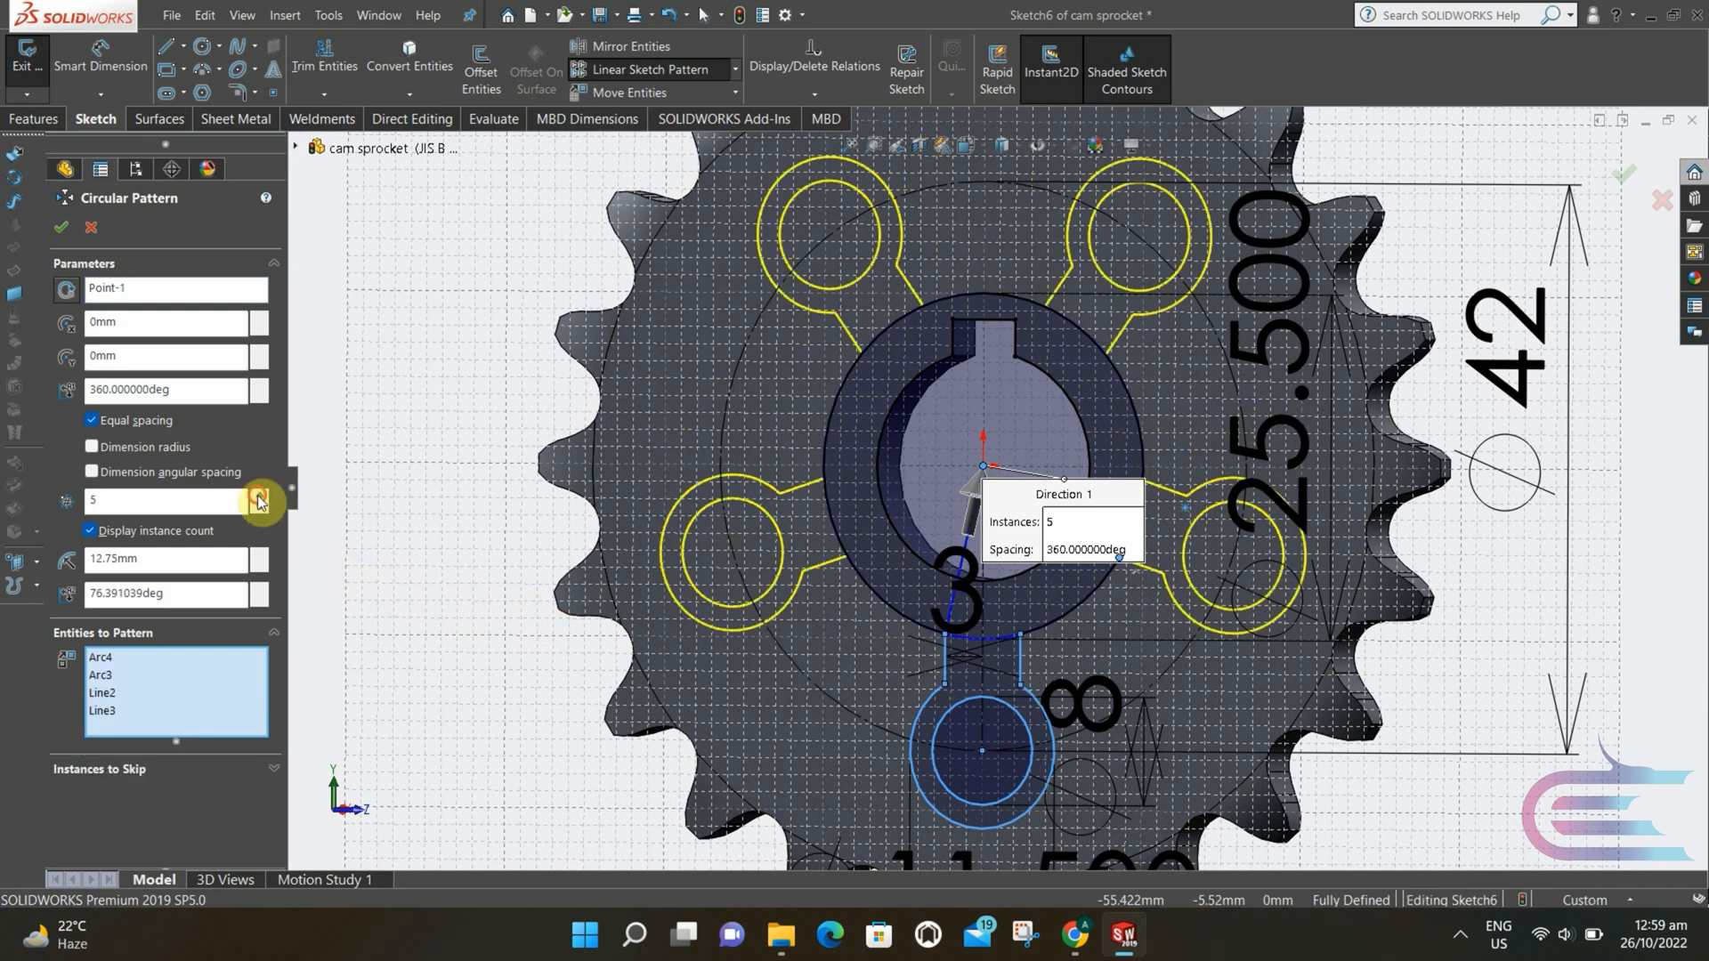
left_click(61, 227)
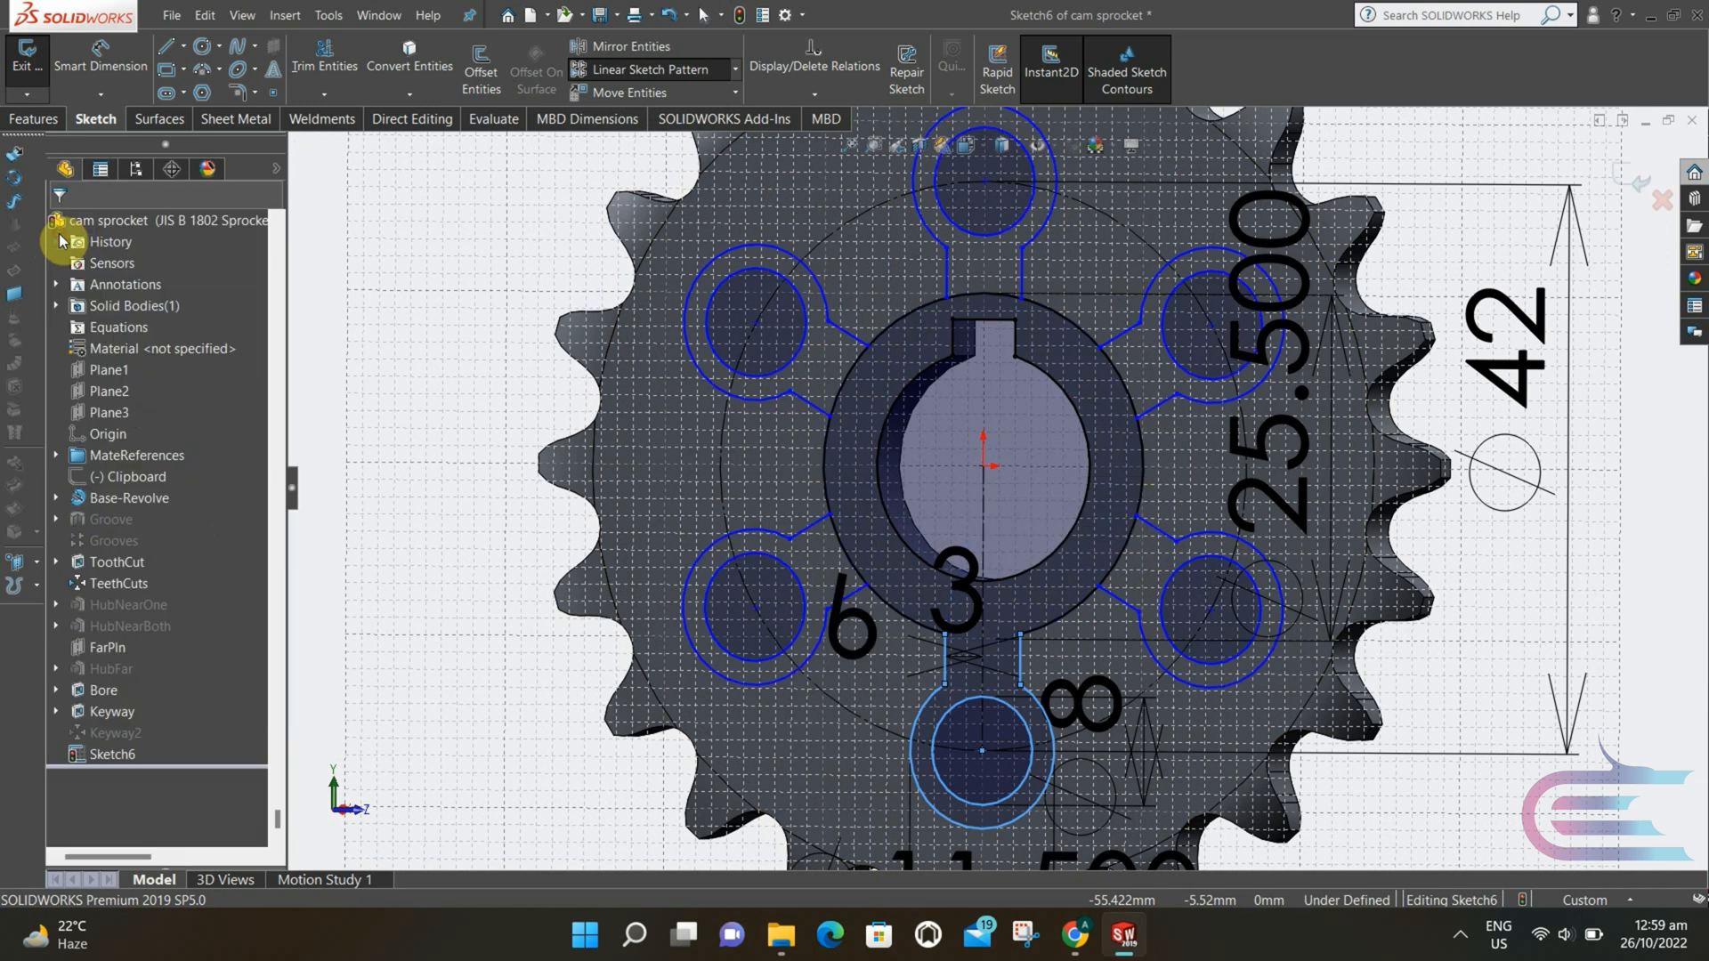
- Power-trim the hub circle's arcs lying between the two lines of each patterned spoke
key("z")
key("z")
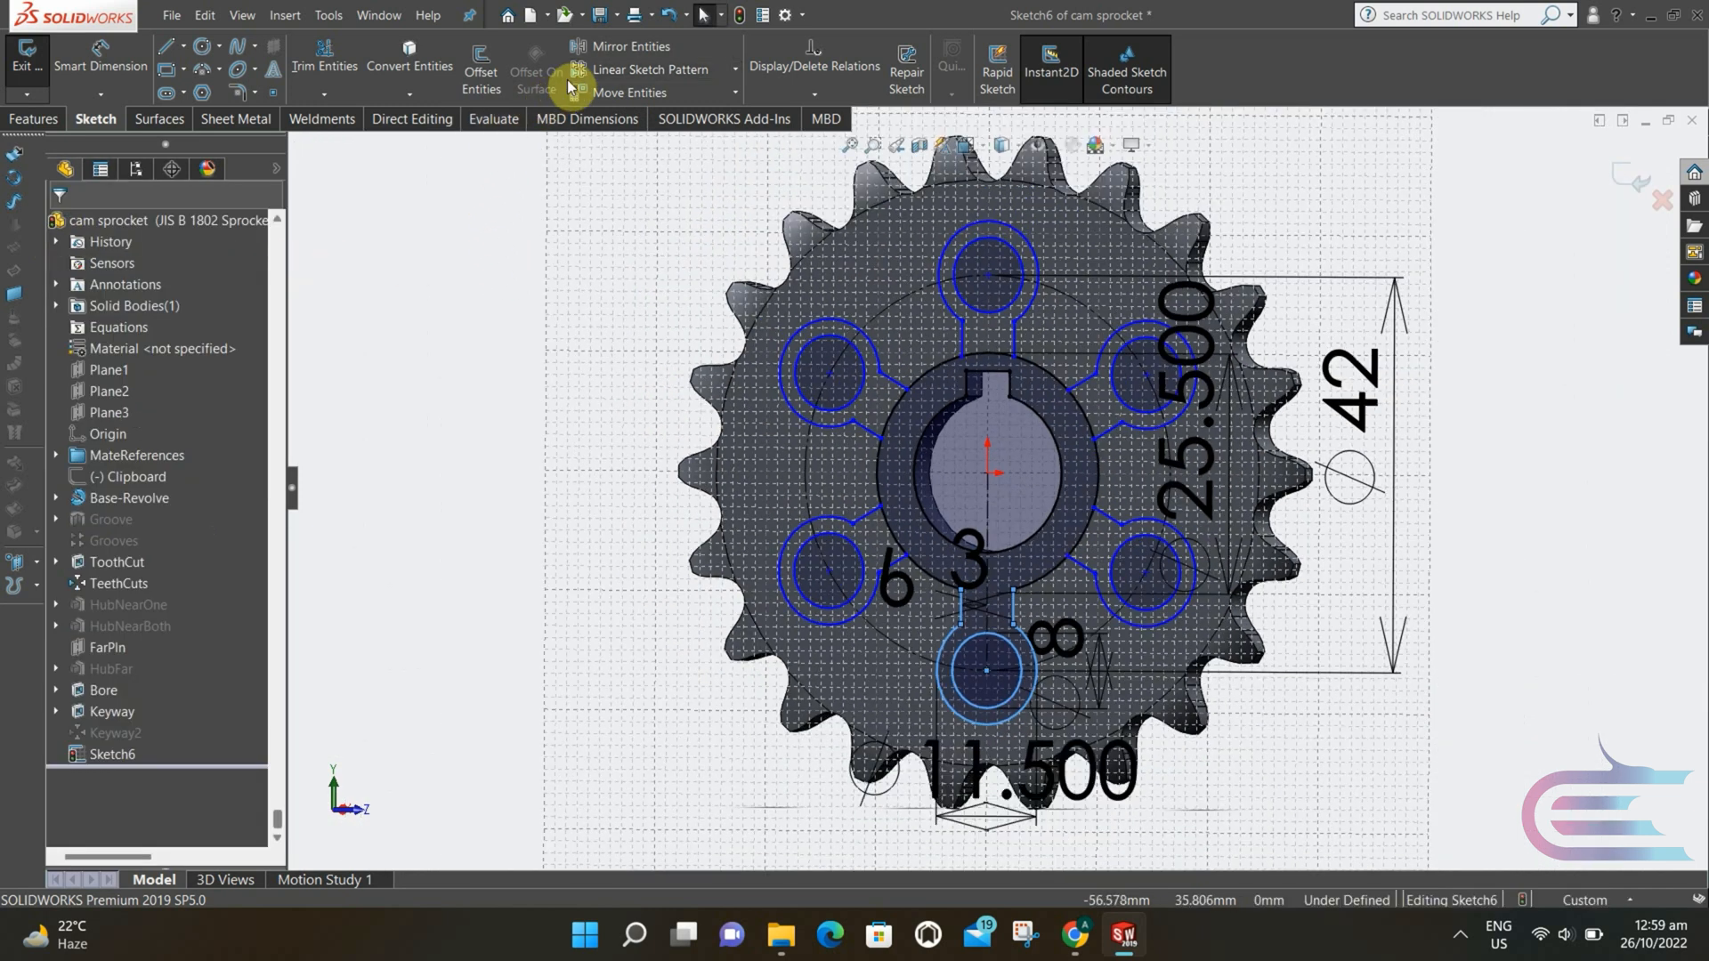
left_click(336, 63)
mouse_move(879, 403)
left_mouse_down()
mouse_move(916, 401)
mouse_move(959, 350)
mouse_move(1103, 419)
mouse_move(1075, 465)
mouse_move(1090, 538)
mouse_move(1051, 556)
left_mouse_up()
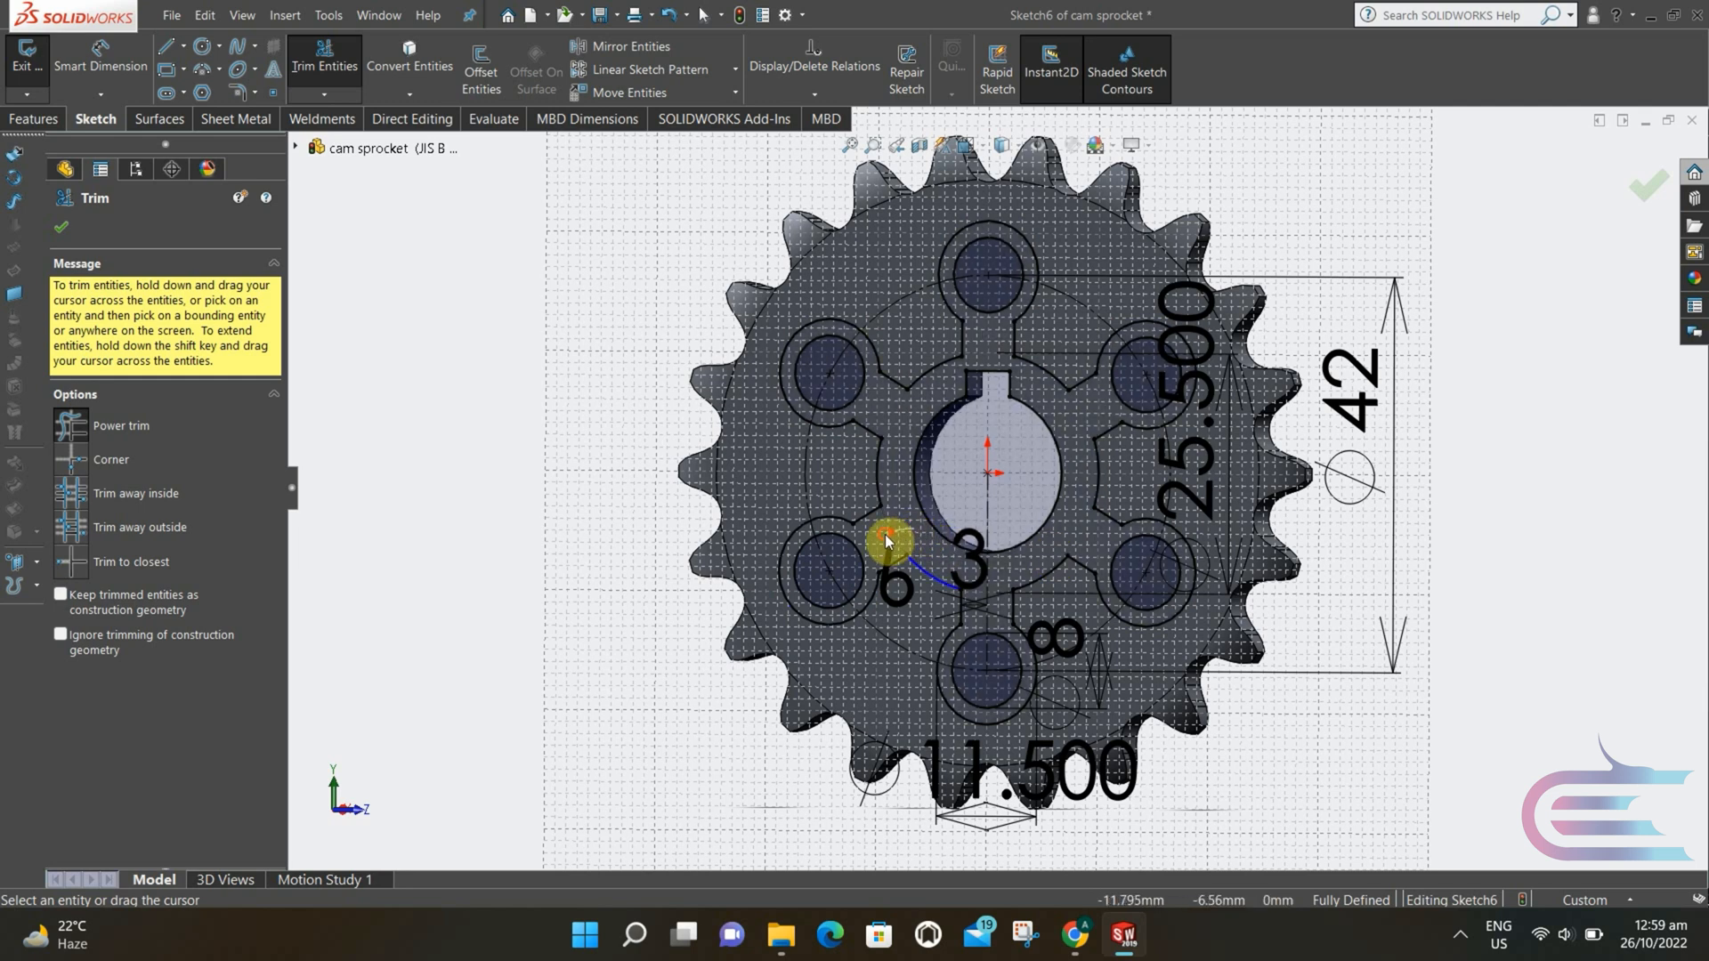
left_click(64, 229)
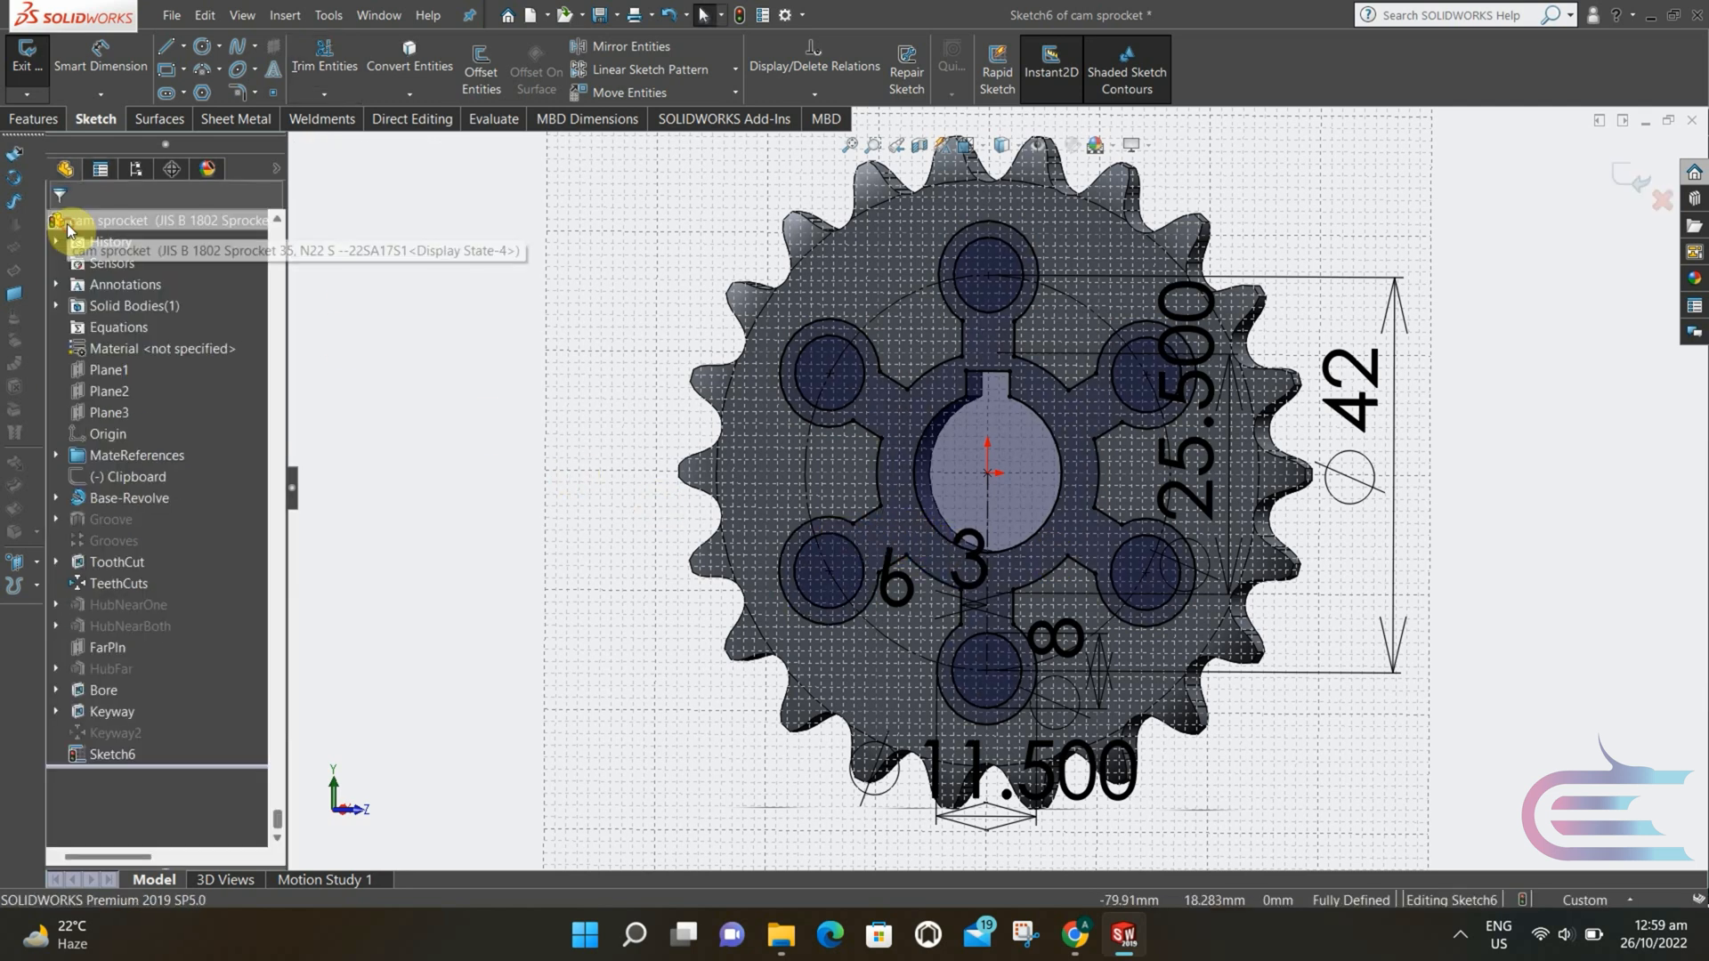
- Cut-extrude the six pin-hole circle regions of the sketch through the sprocket with a blind depth of 10 mm
left_click(48, 121)
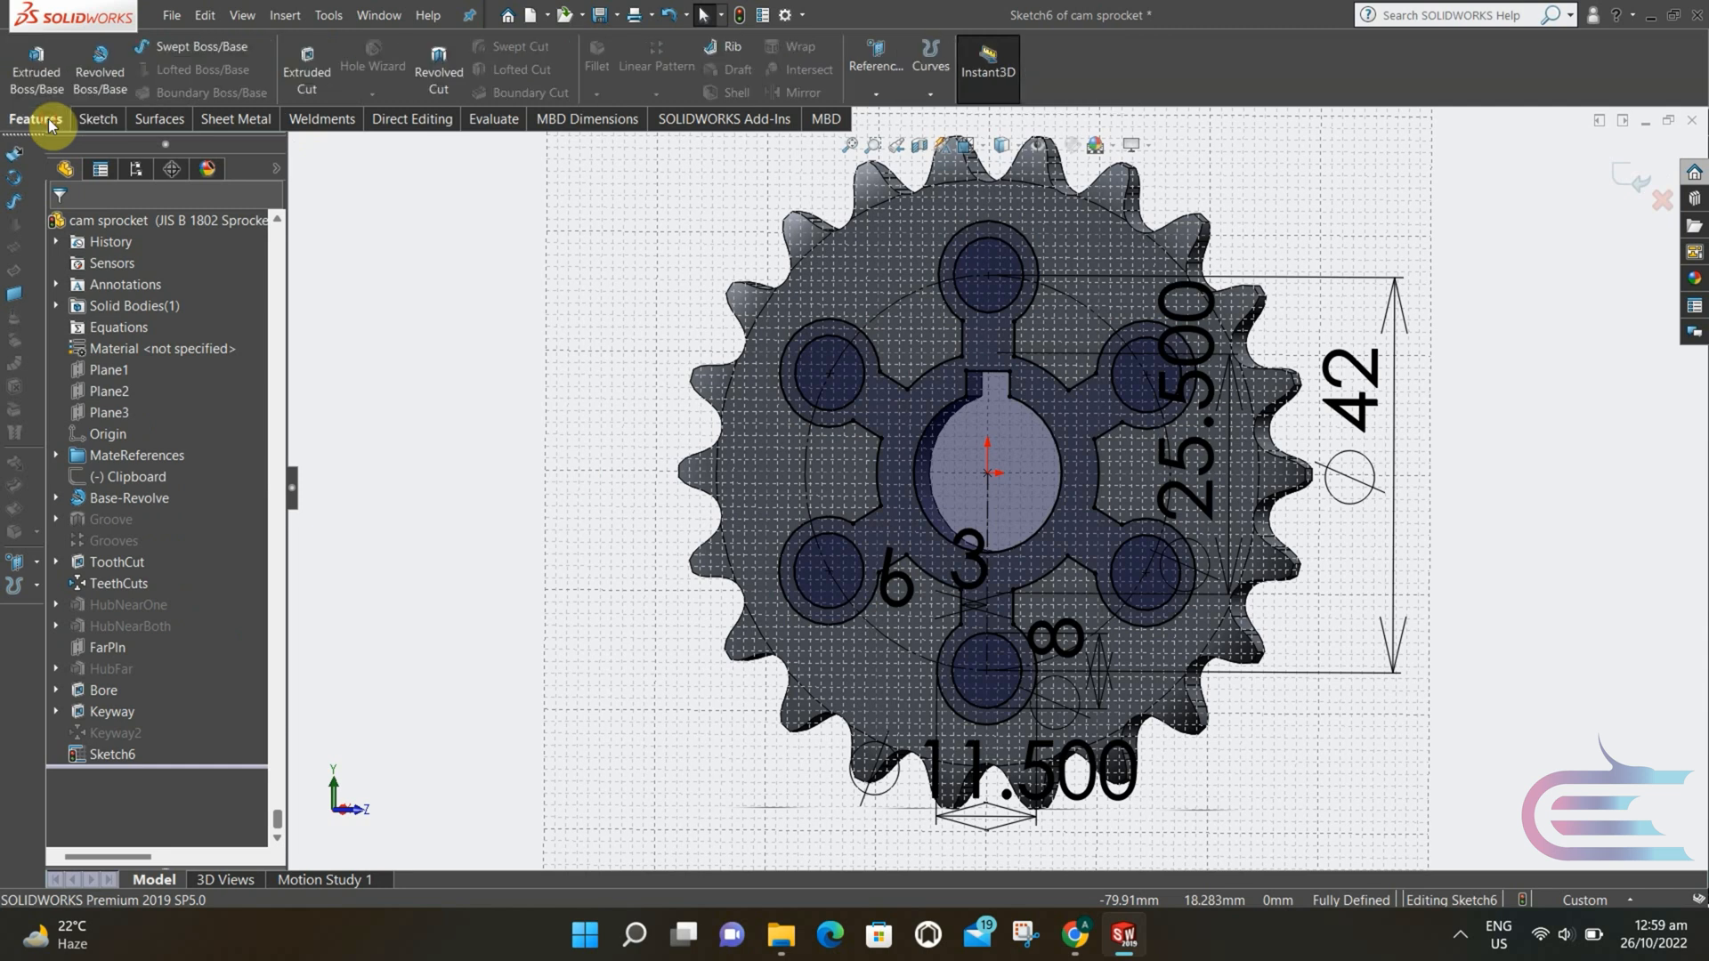
left_click(303, 56)
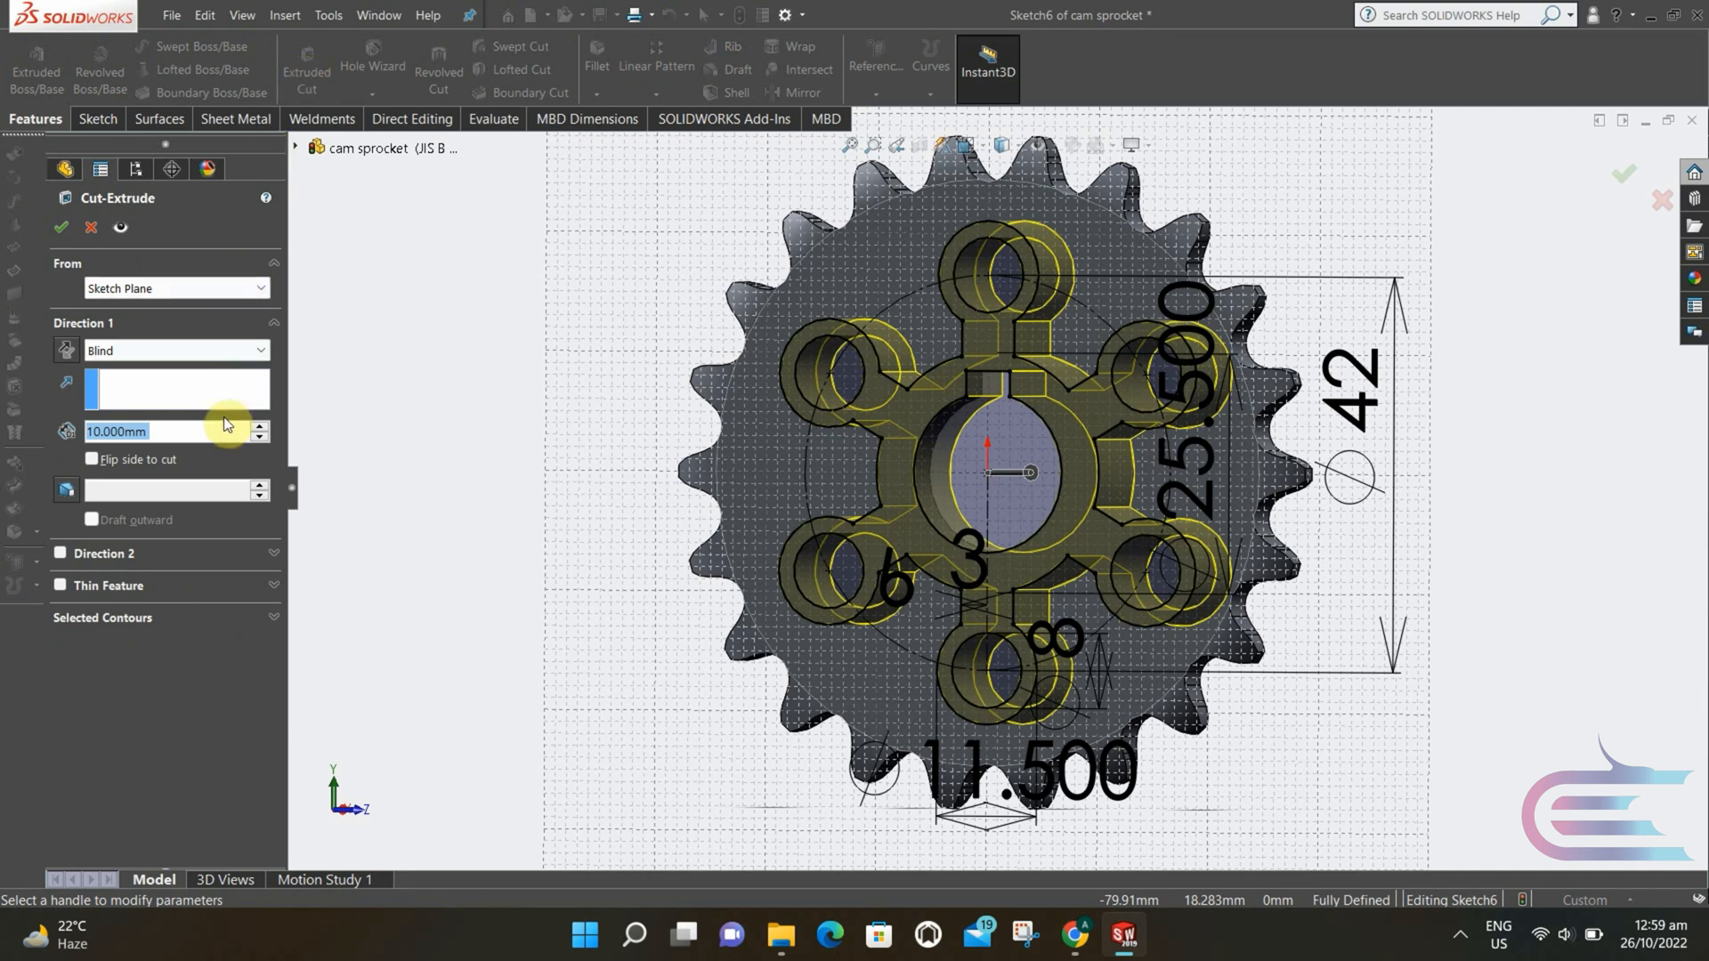
left_click(182, 622)
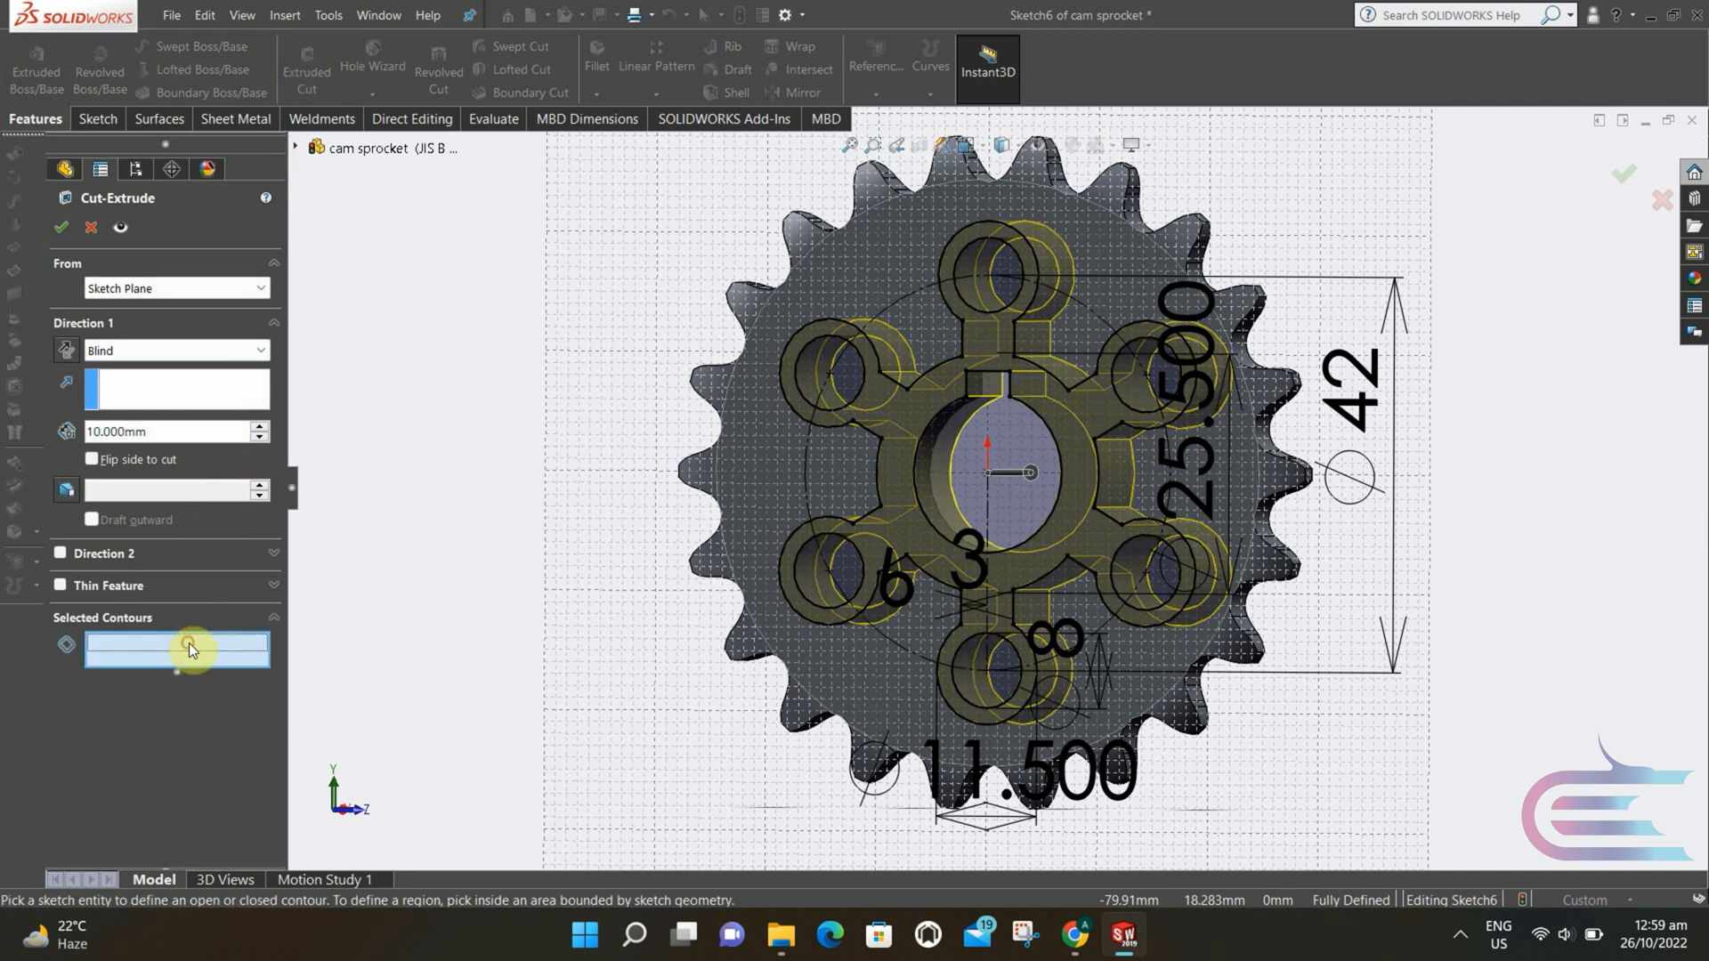
left_click(860, 398)
left_click(1014, 298)
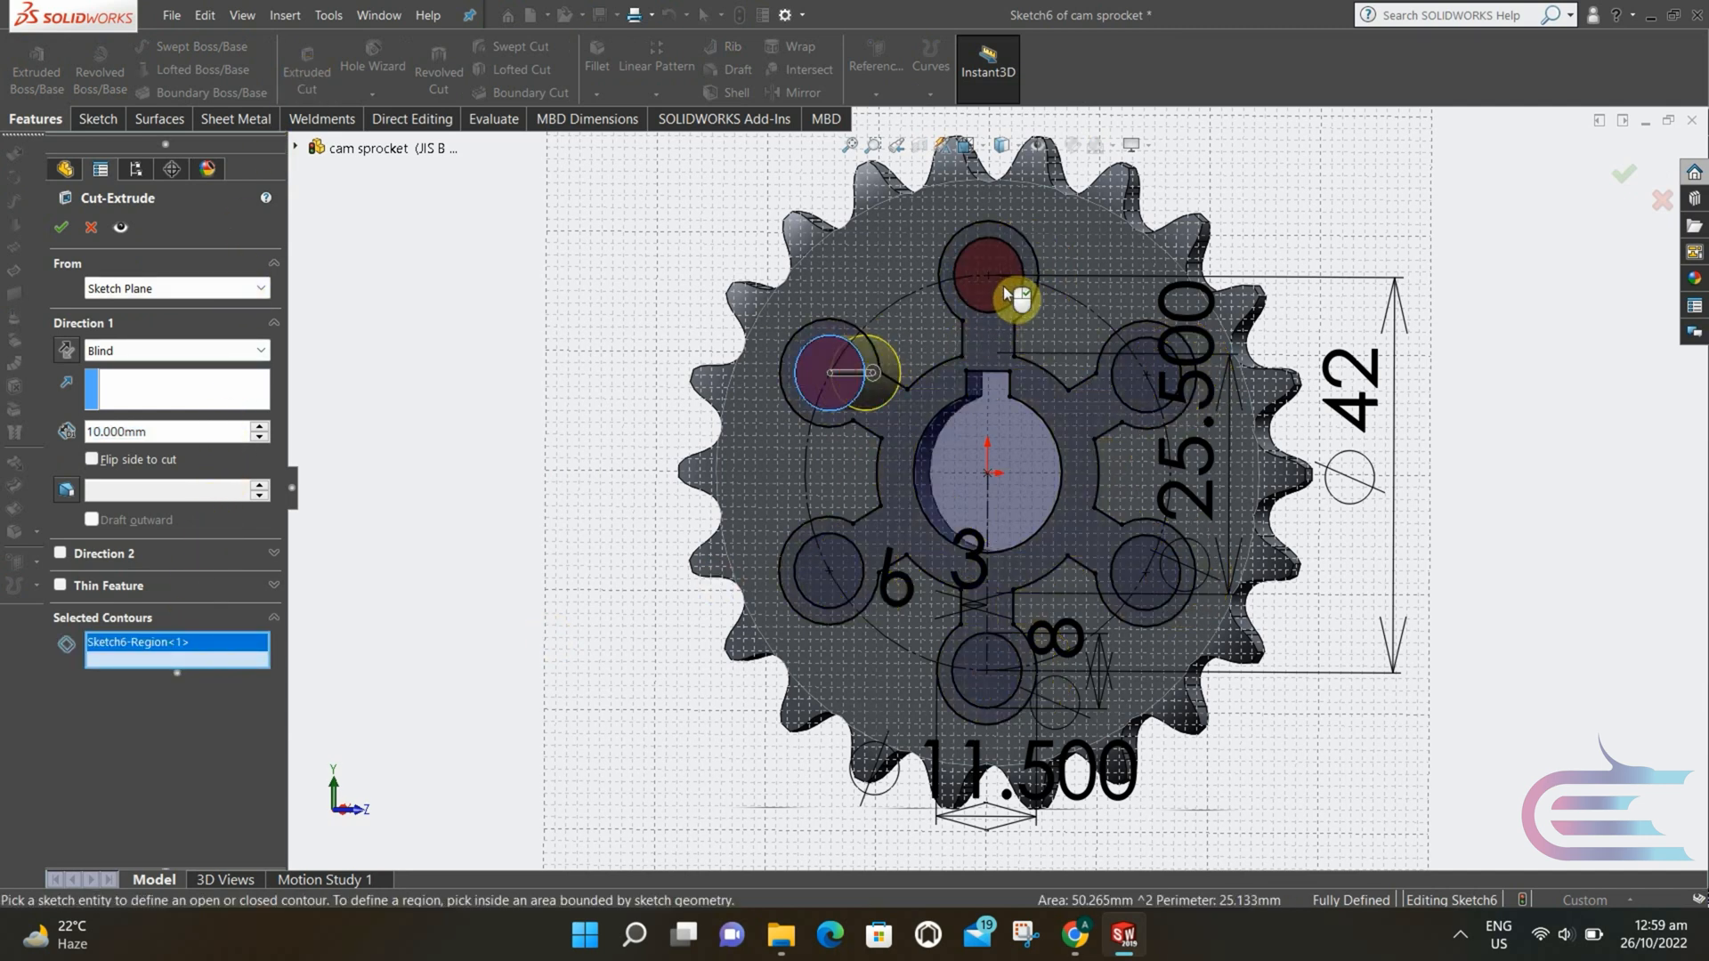
left_click(1129, 381)
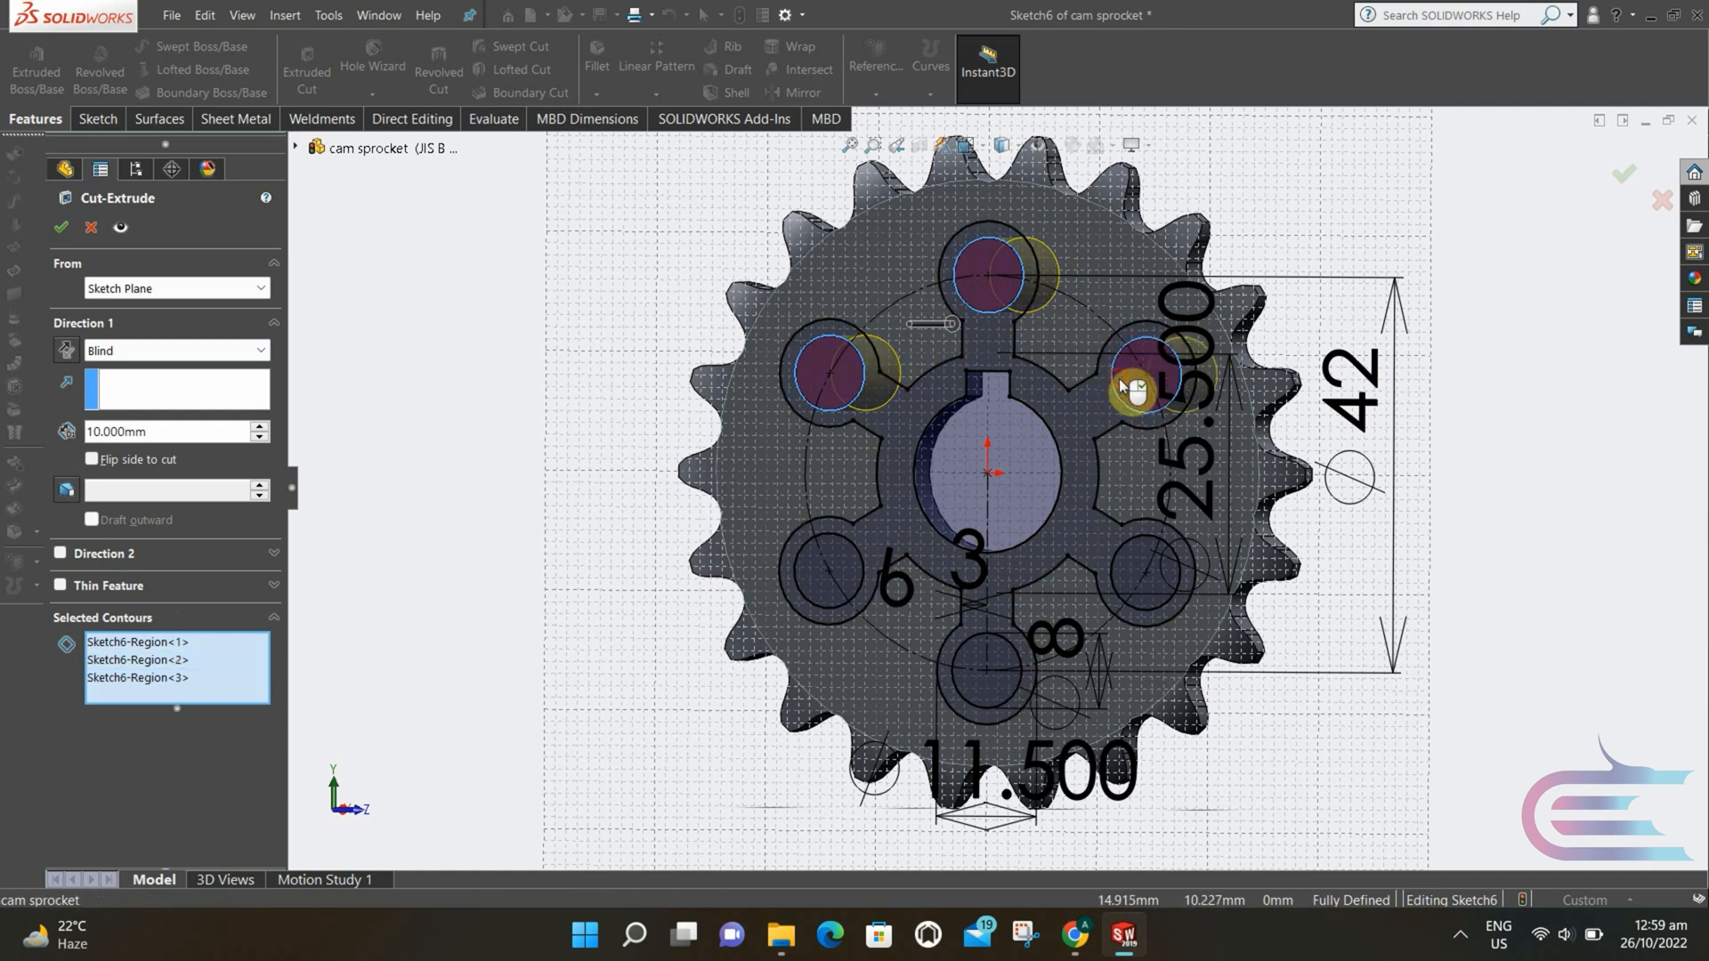
left_click(1144, 568)
left_click(1015, 654)
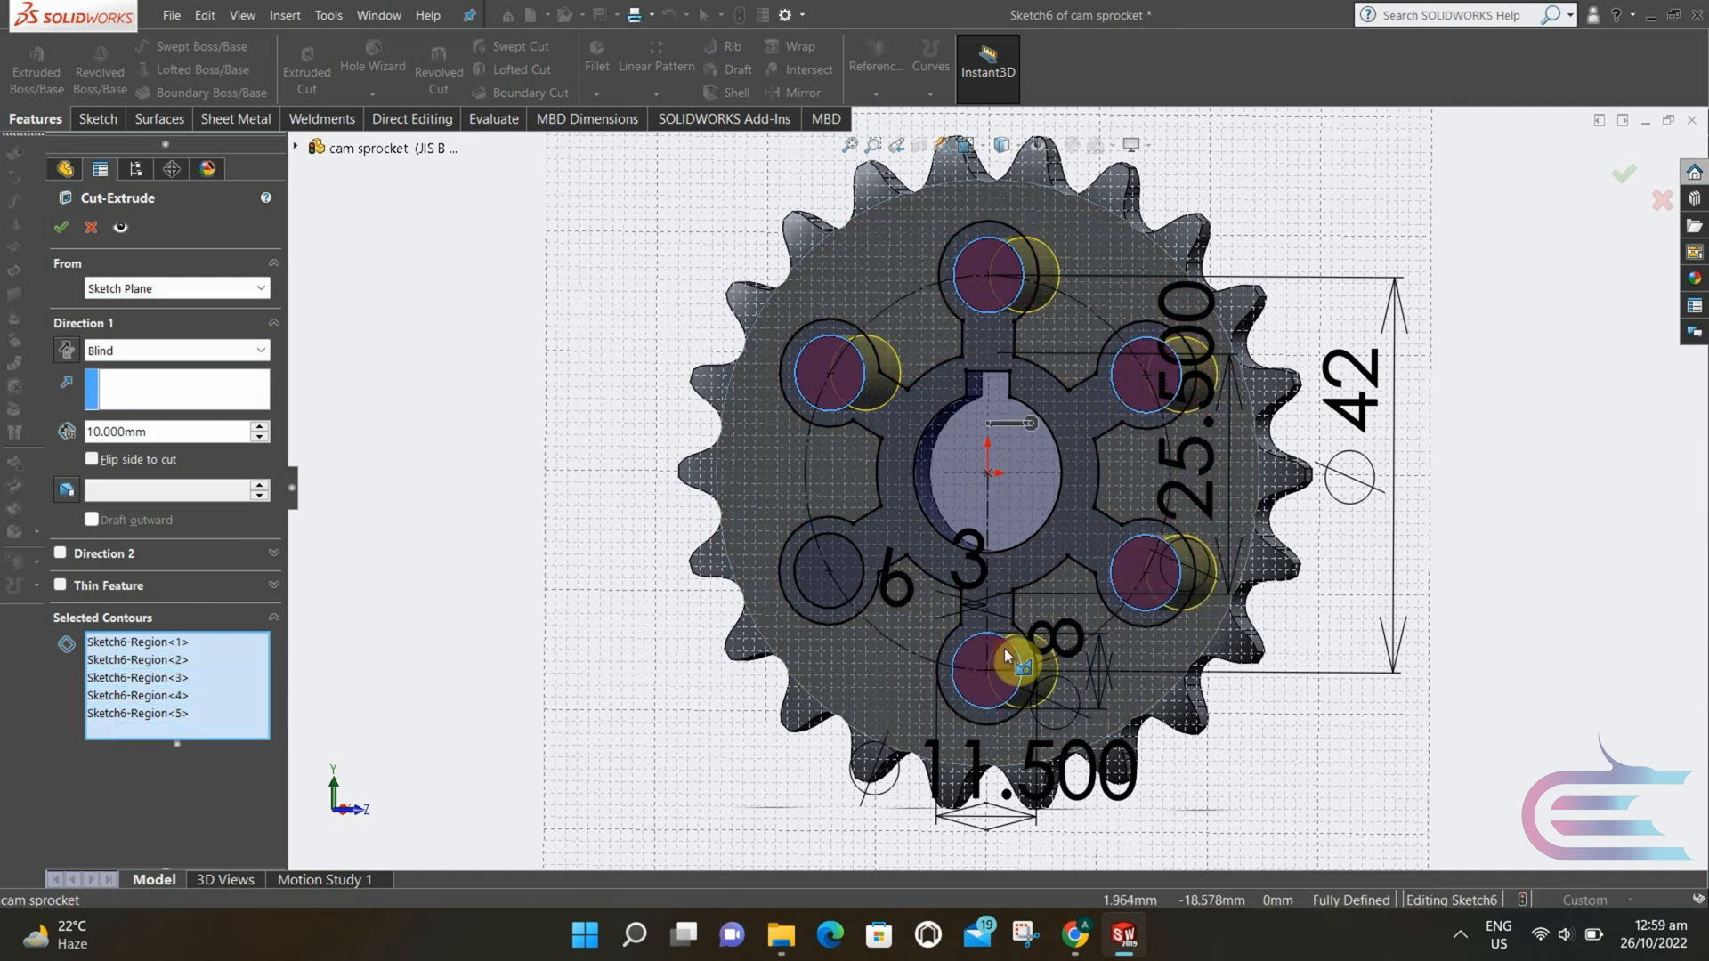
left_click(860, 575)
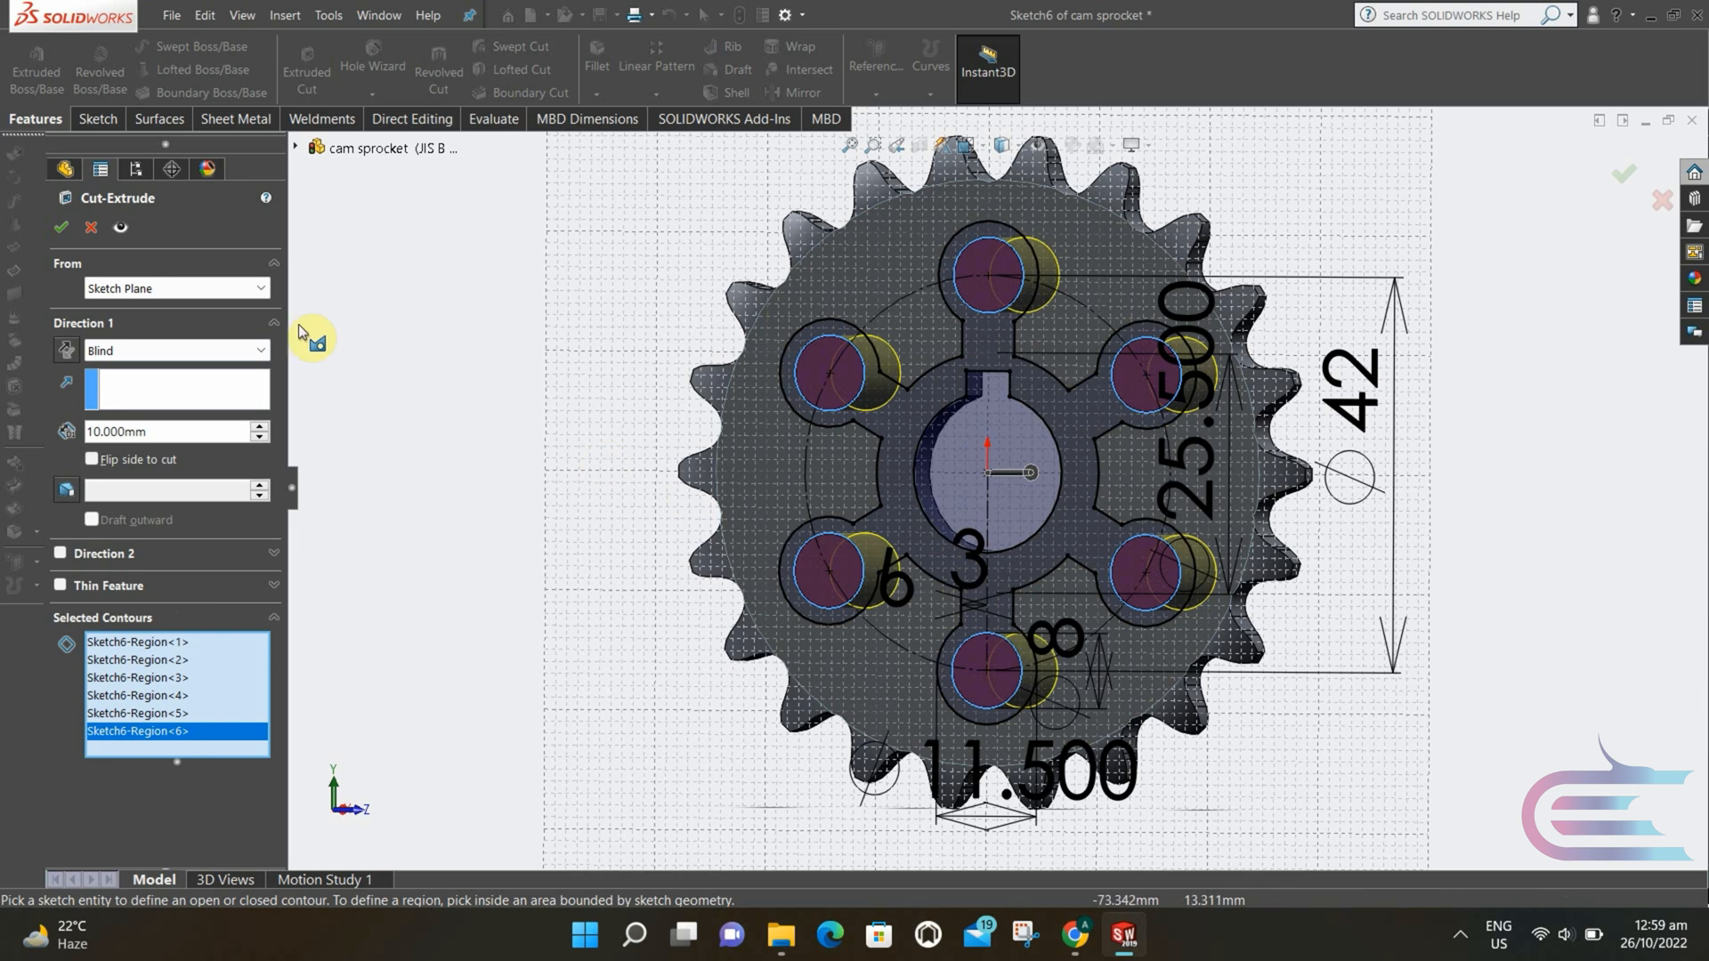
left_click(52, 223)
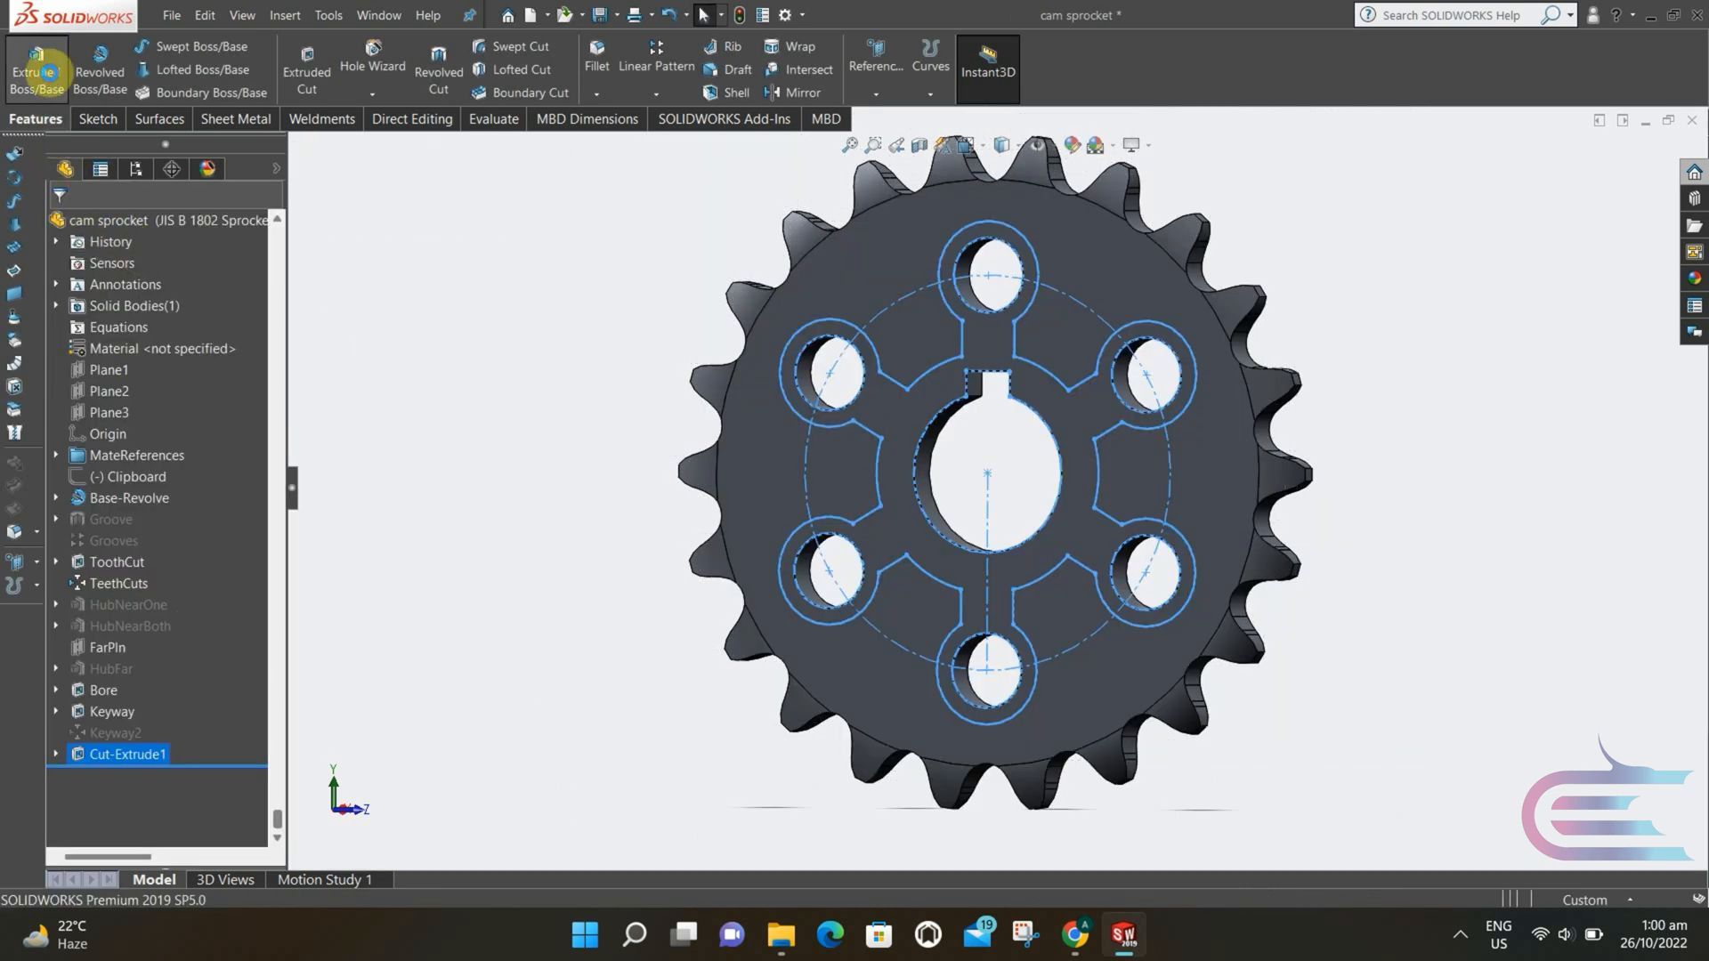
- Extrude the hub-and-spoke profile from the pin-hole cut's sketch as a 2 mm blind boss merged with the sprocket
left_click(49, 73)
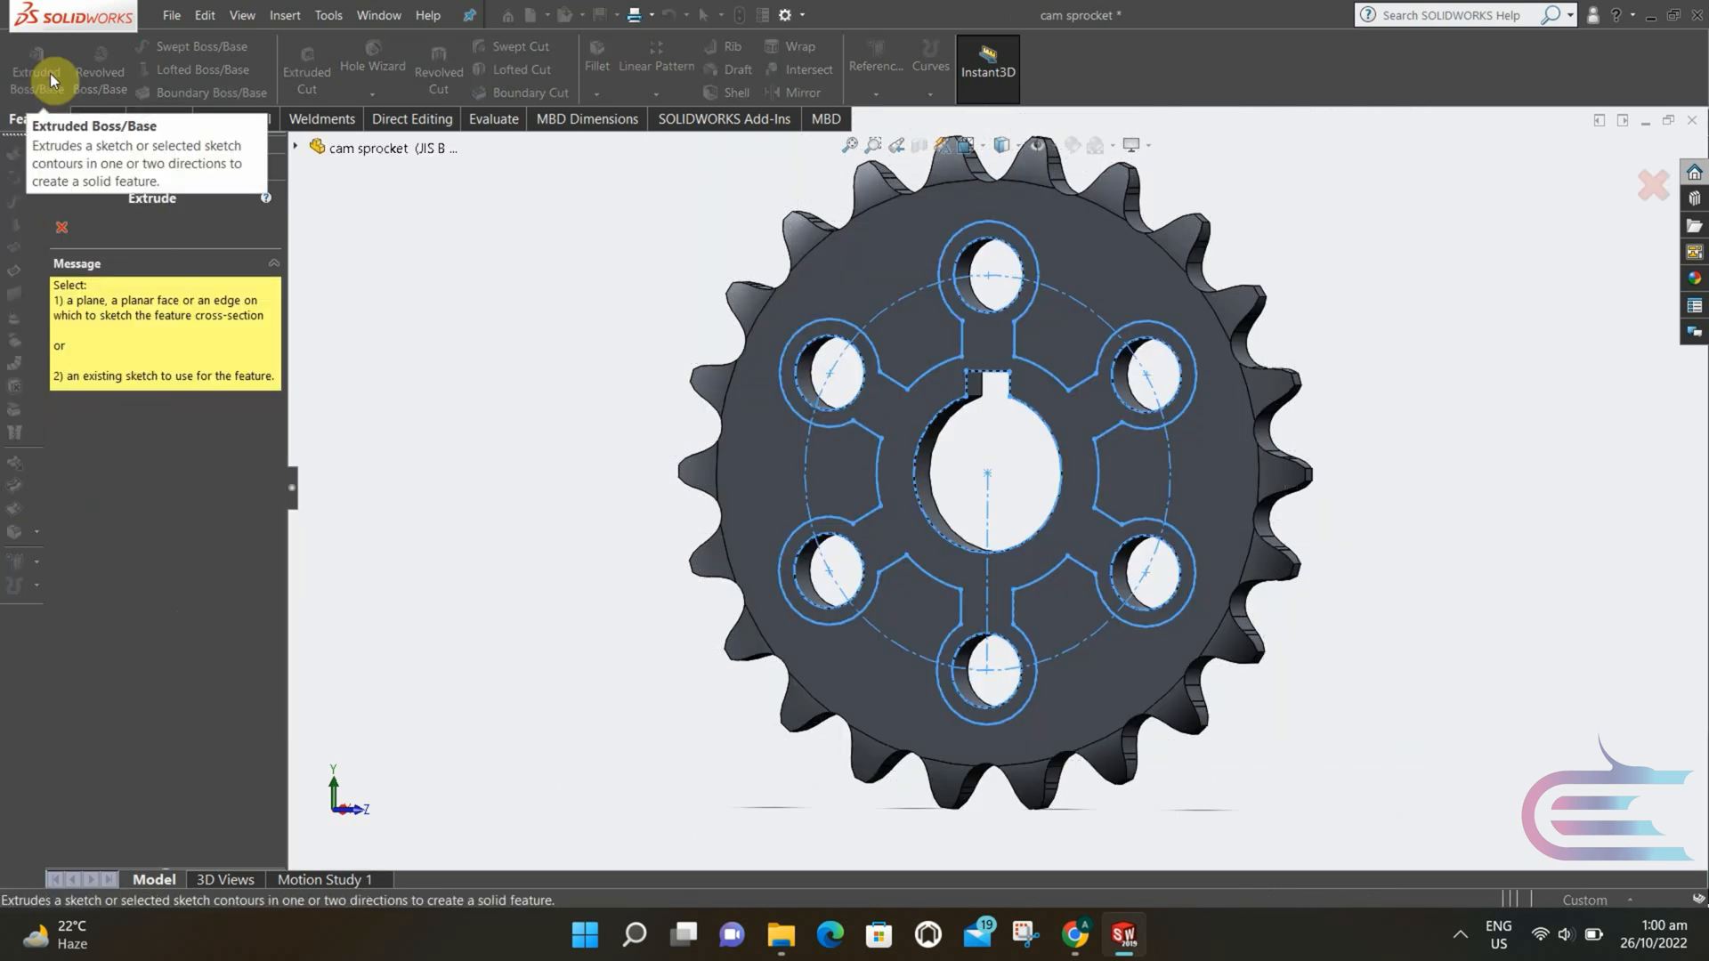
left_click(296, 148)
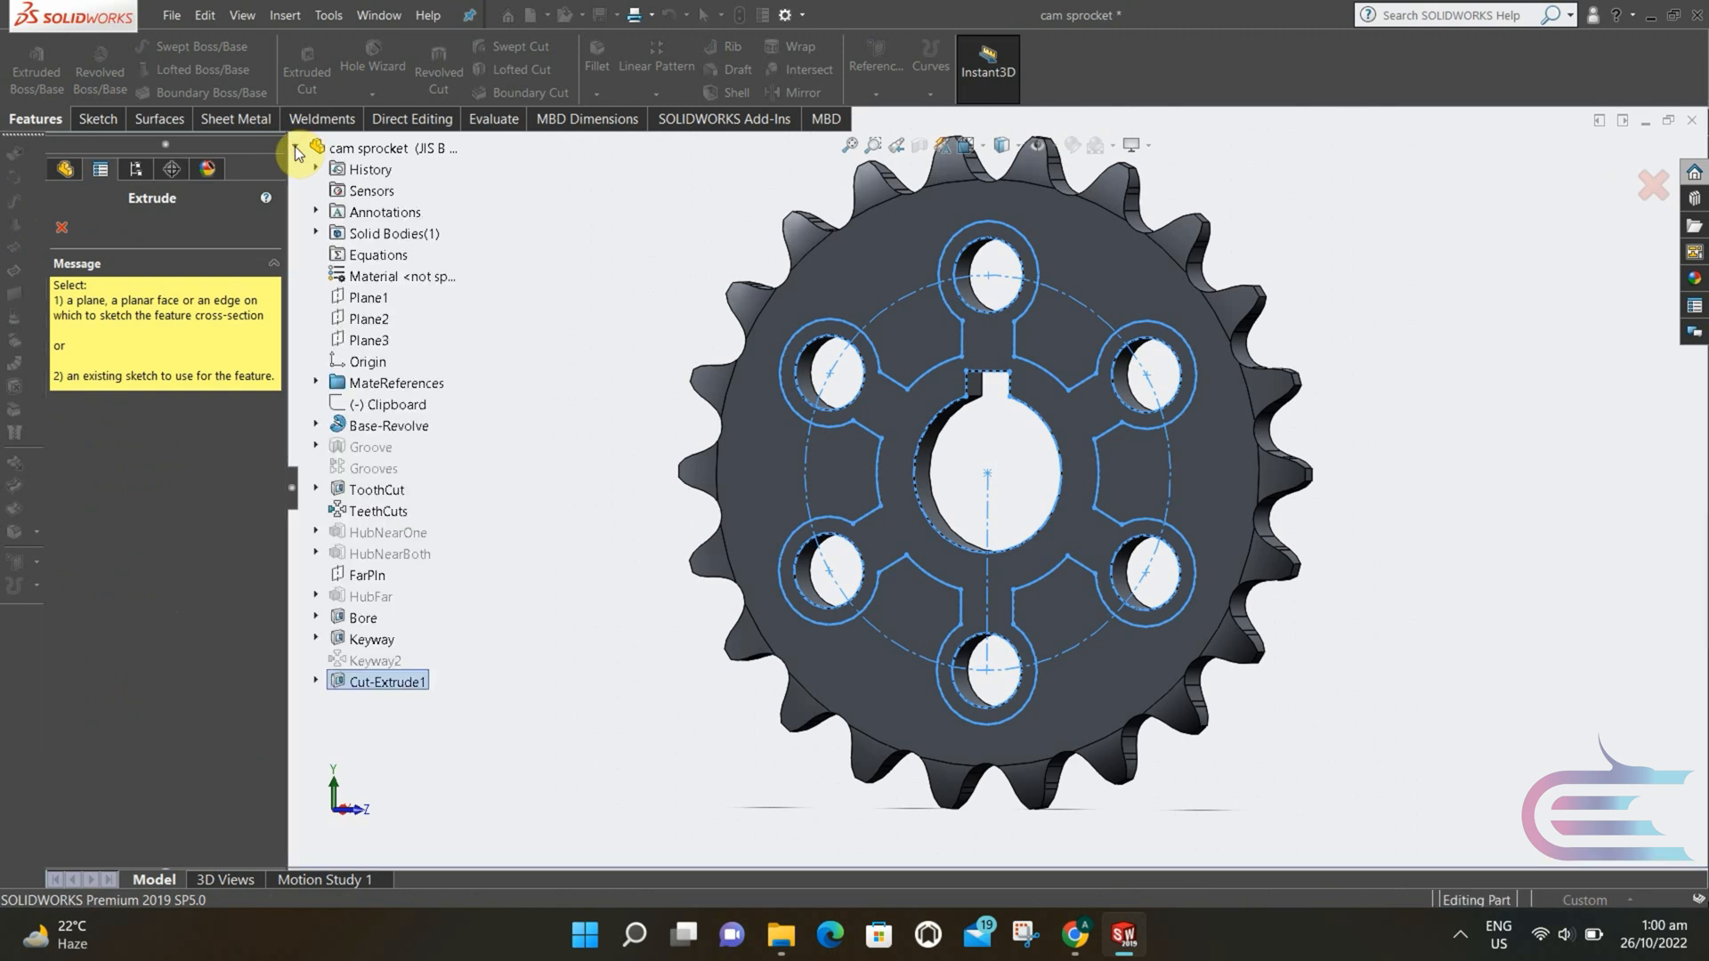
left_click(317, 682)
left_click(397, 704)
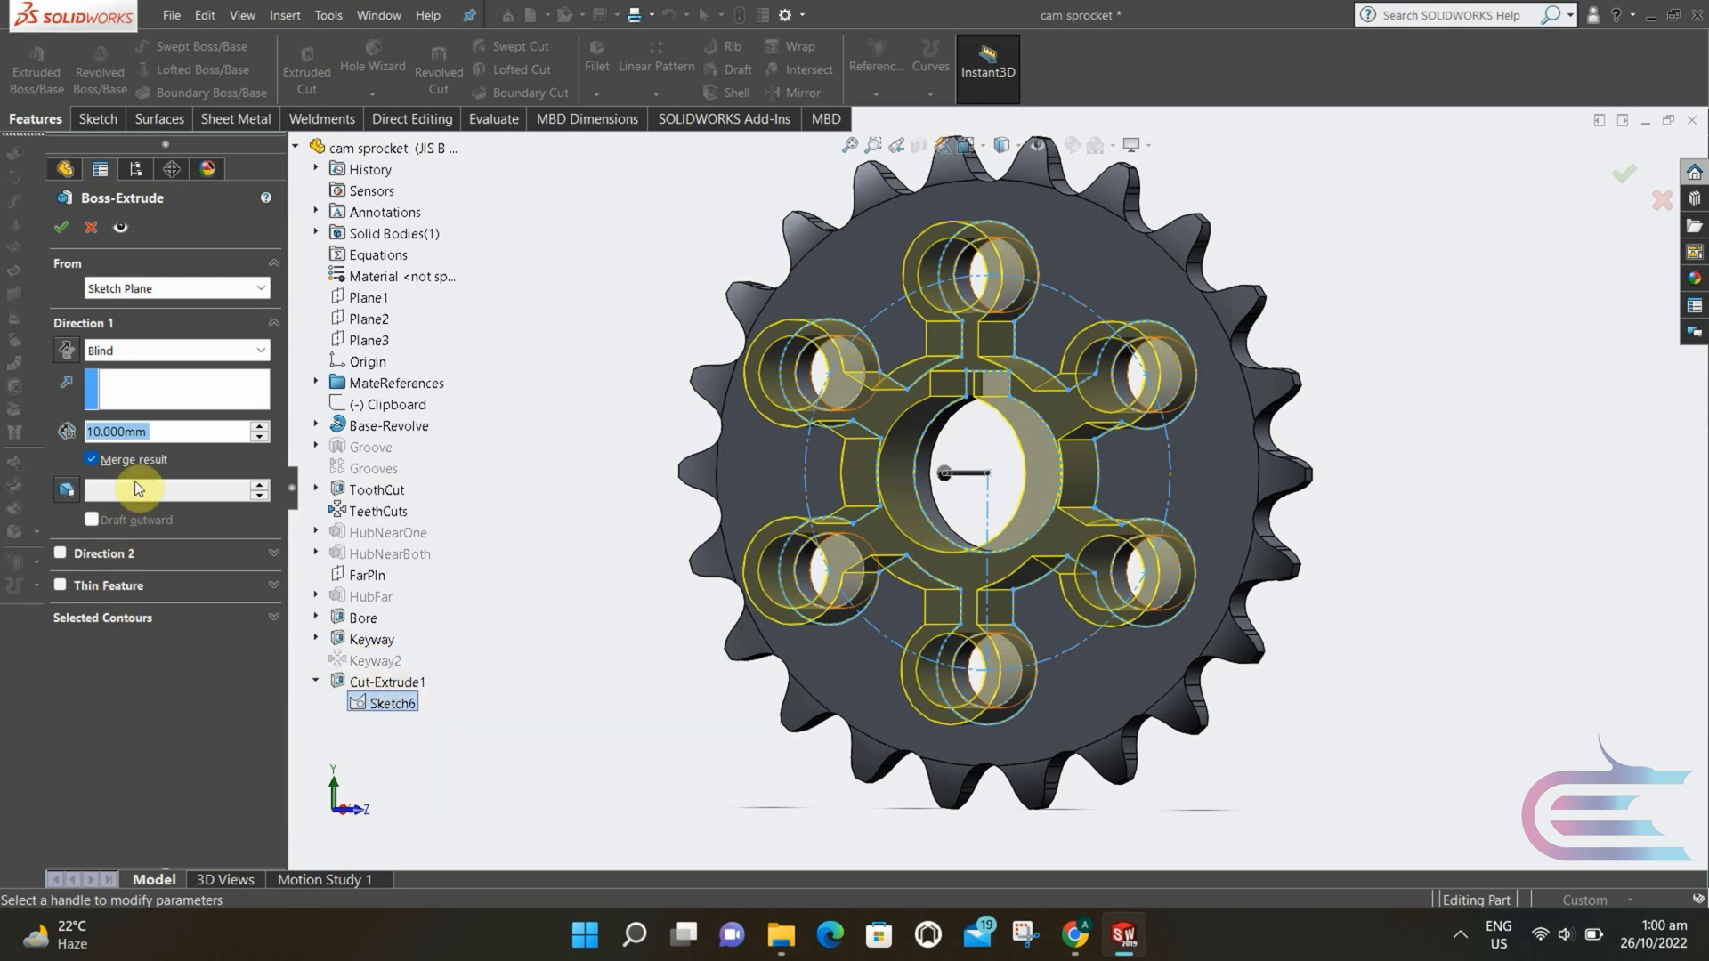
type("2")
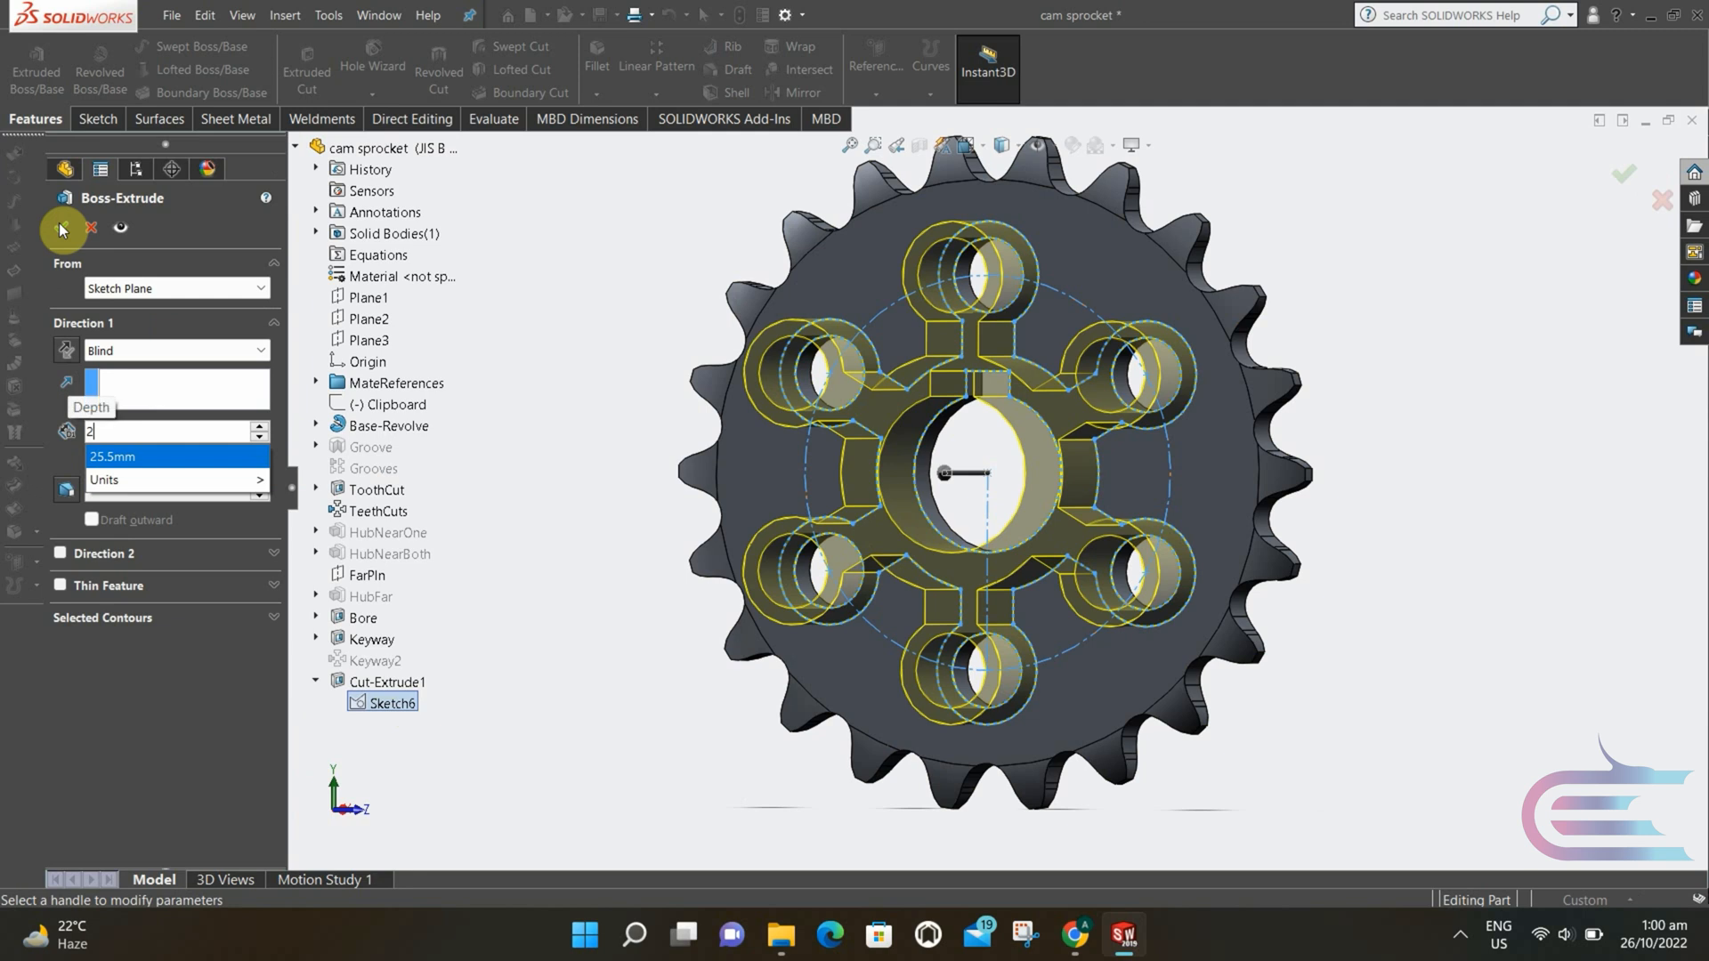
left_click(59, 227)
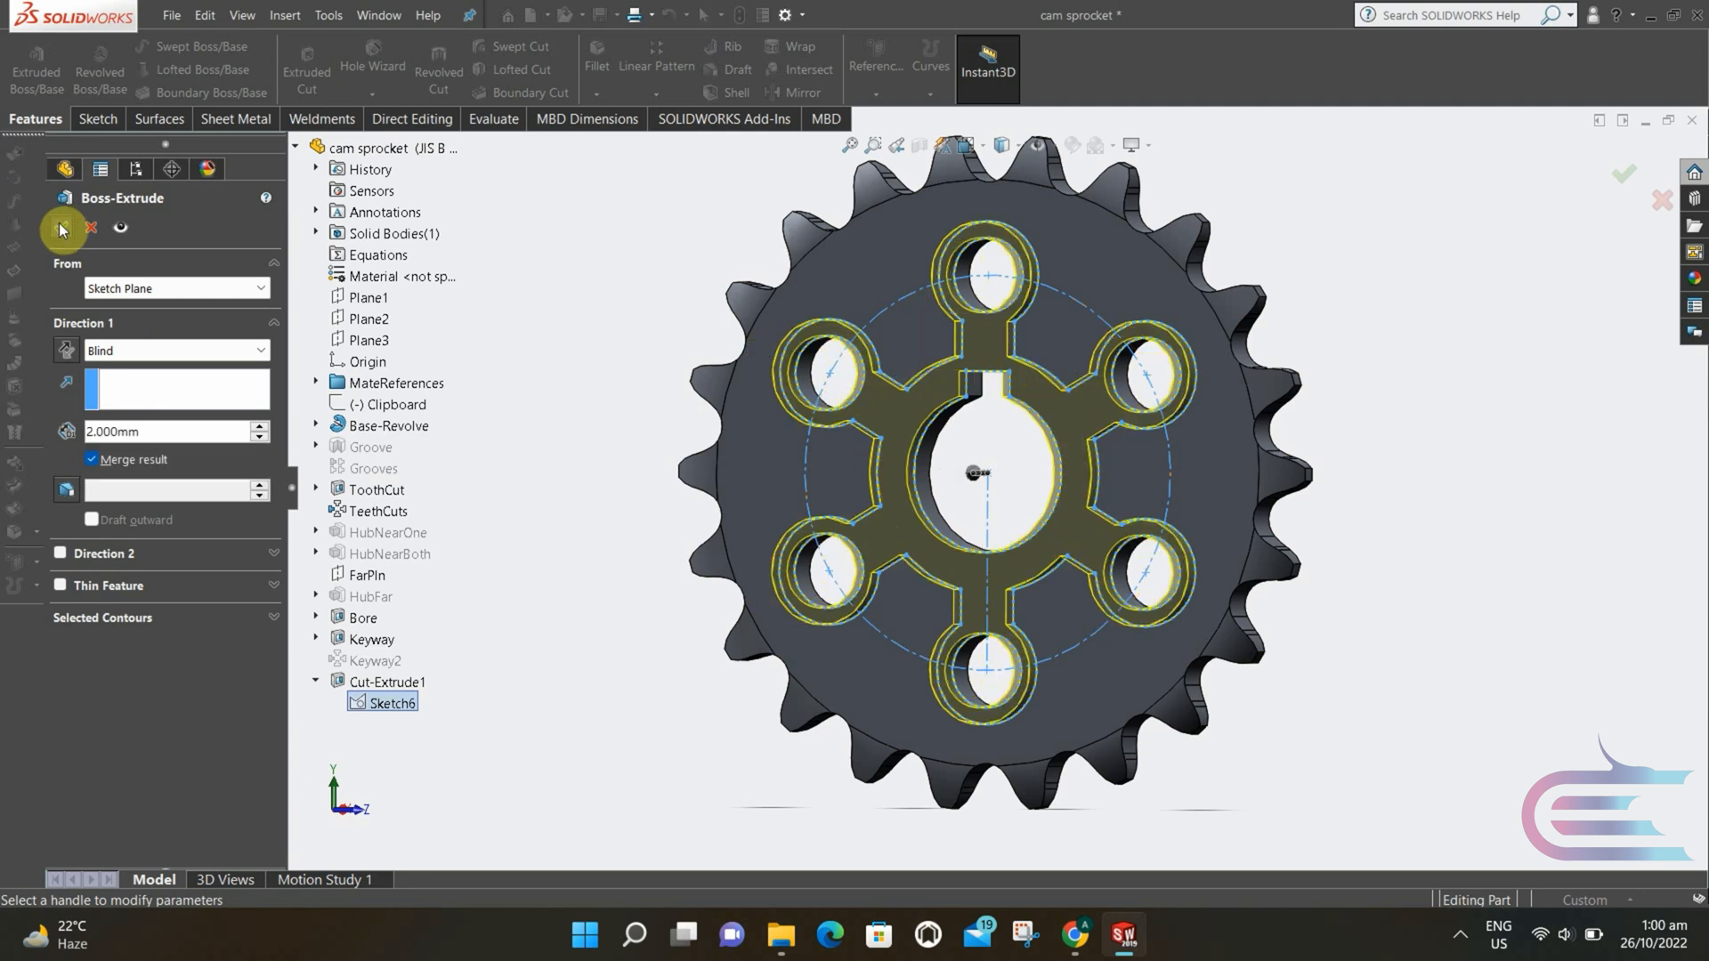
left_click(62, 229)
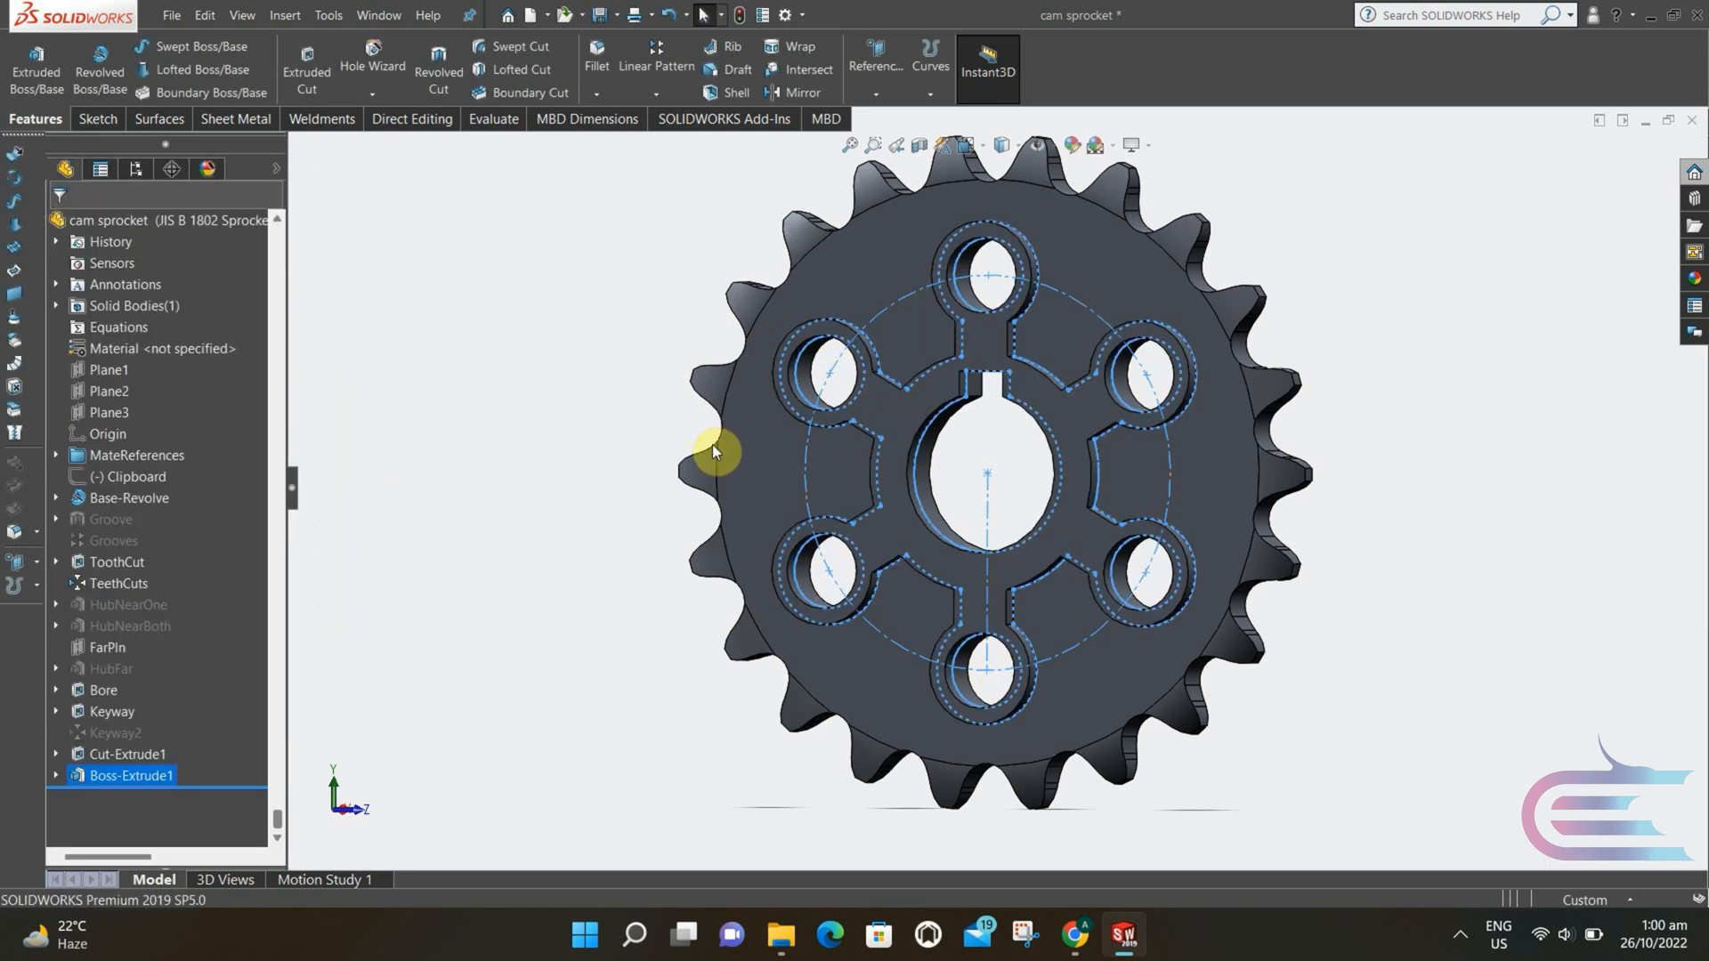
left_click(638, 356)
- Create a mid reference plane between the sprocket's two opposite flat faces
scroll(824, 426, "up", 2)
middle_click_drag(825, 425, 782, 448)
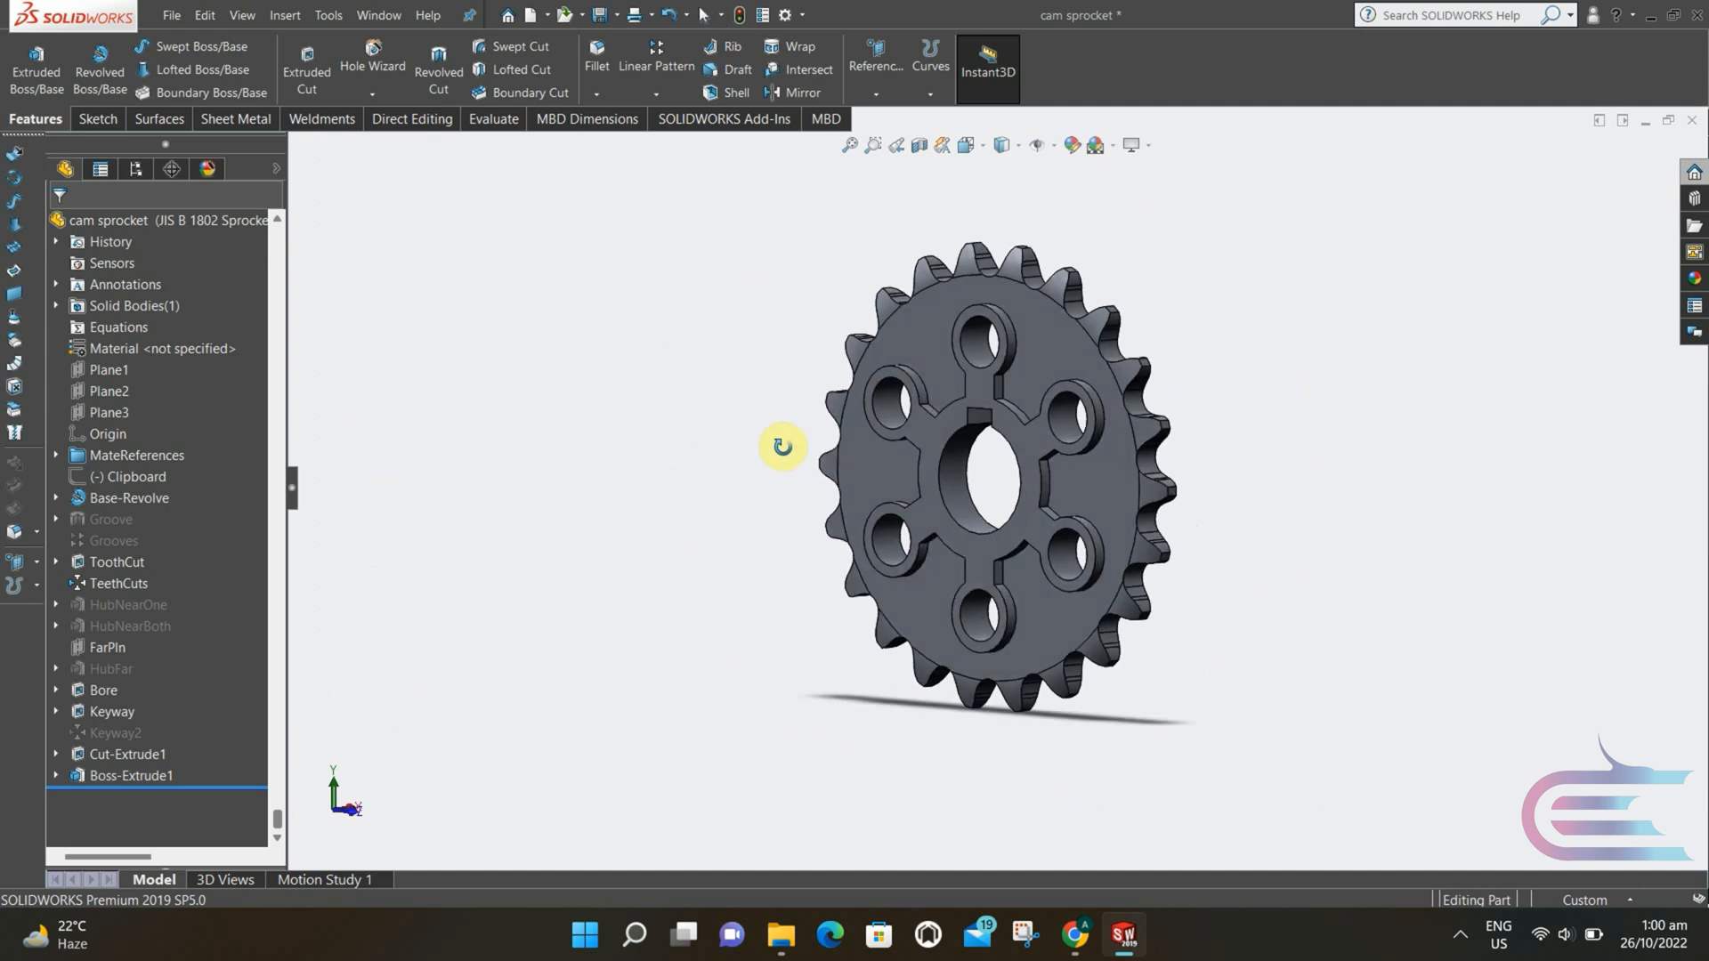
mouse_move(1008, 370)
middle_mouse_down()
mouse_move(774, 370)
mouse_move(1018, 362)
mouse_move(1024, 379)
middle_mouse_up()
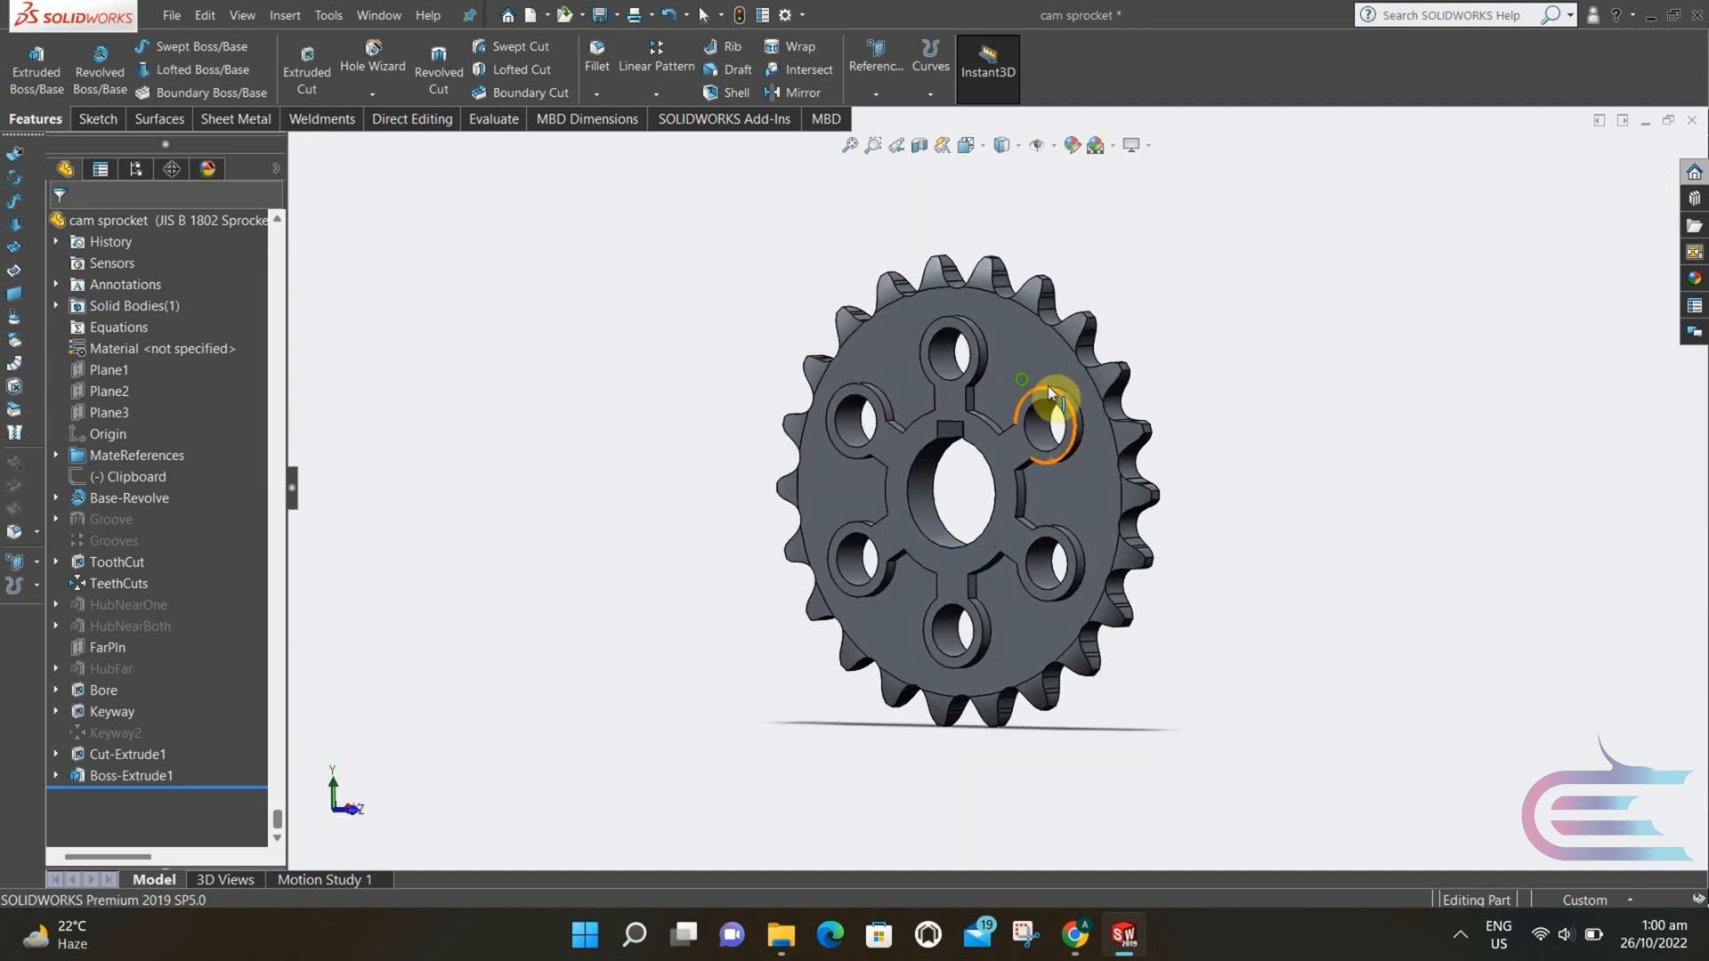
left_click(877, 95)
left_click(890, 121)
left_click(1033, 356)
middle_click_drag(1030, 359, 1101, 366)
left_click(926, 356)
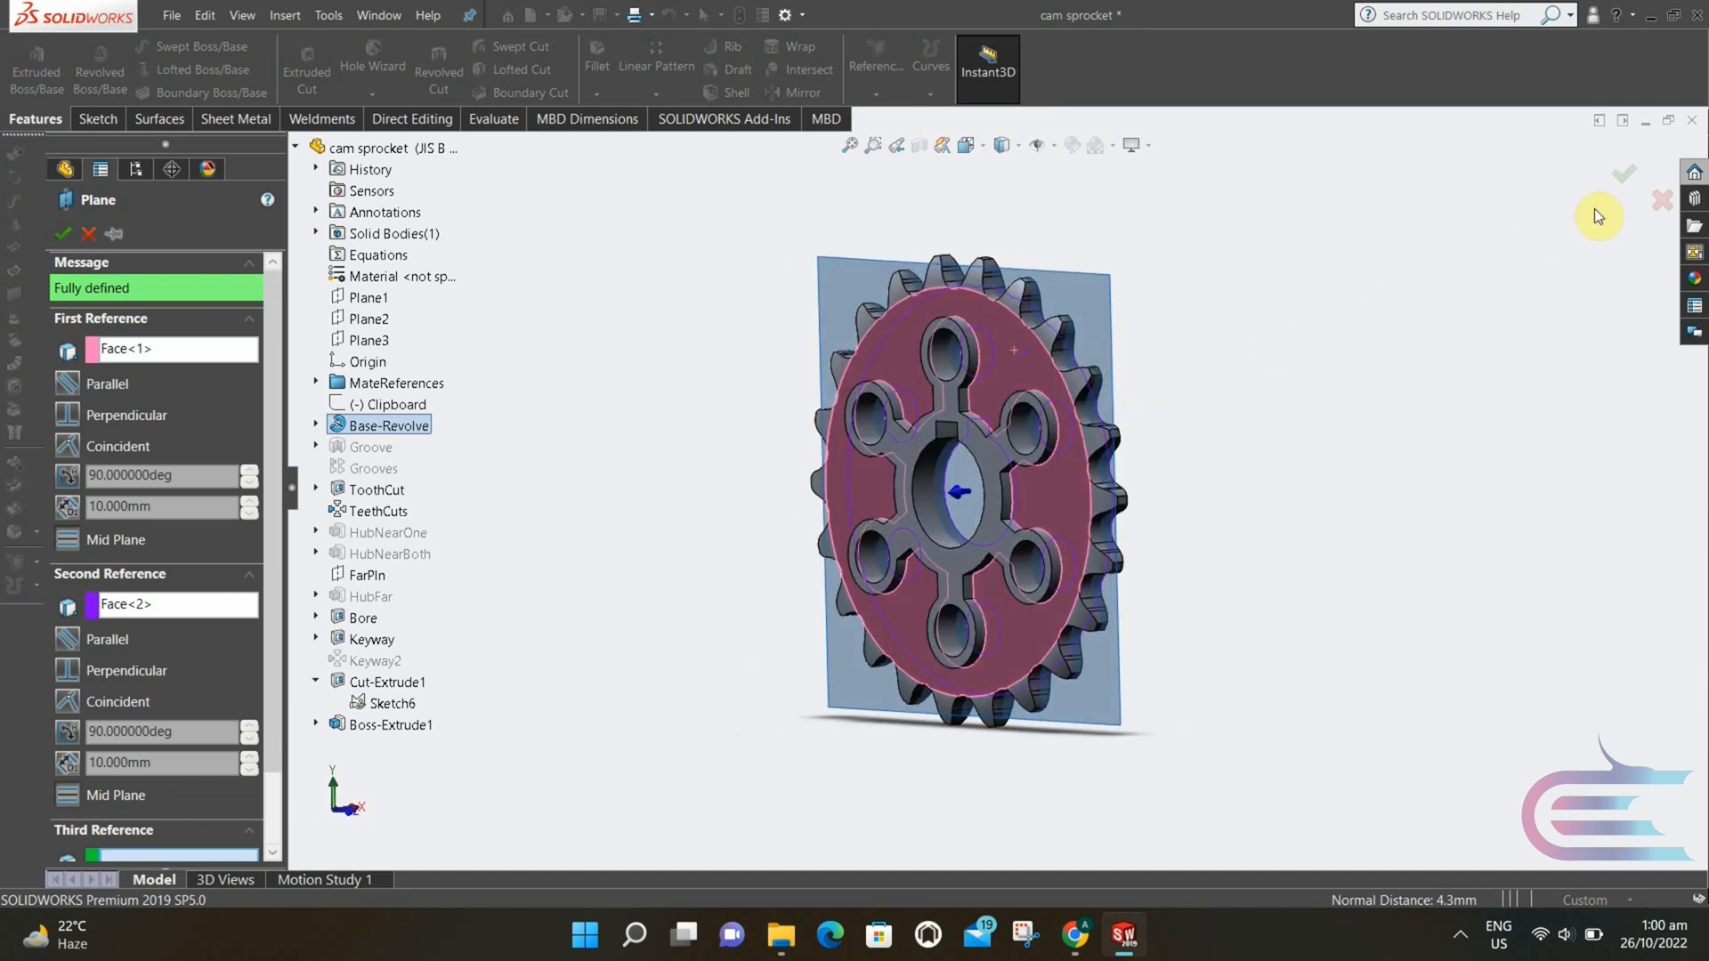
left_click(1624, 183)
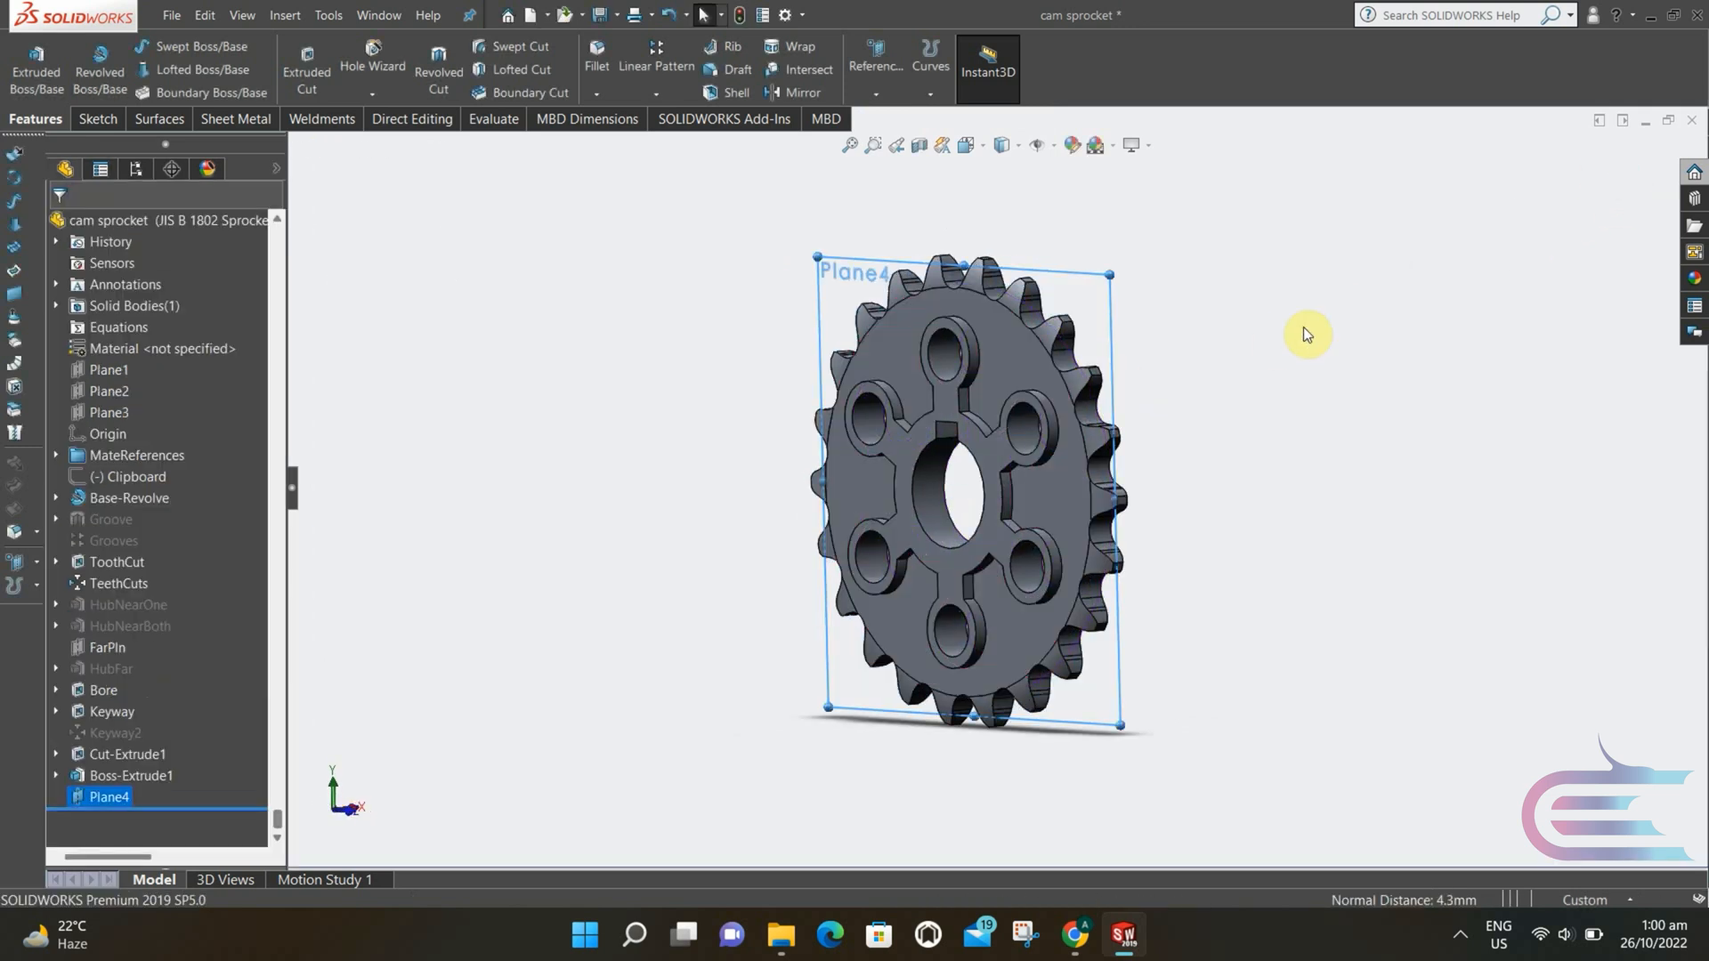
left_click(1249, 323)
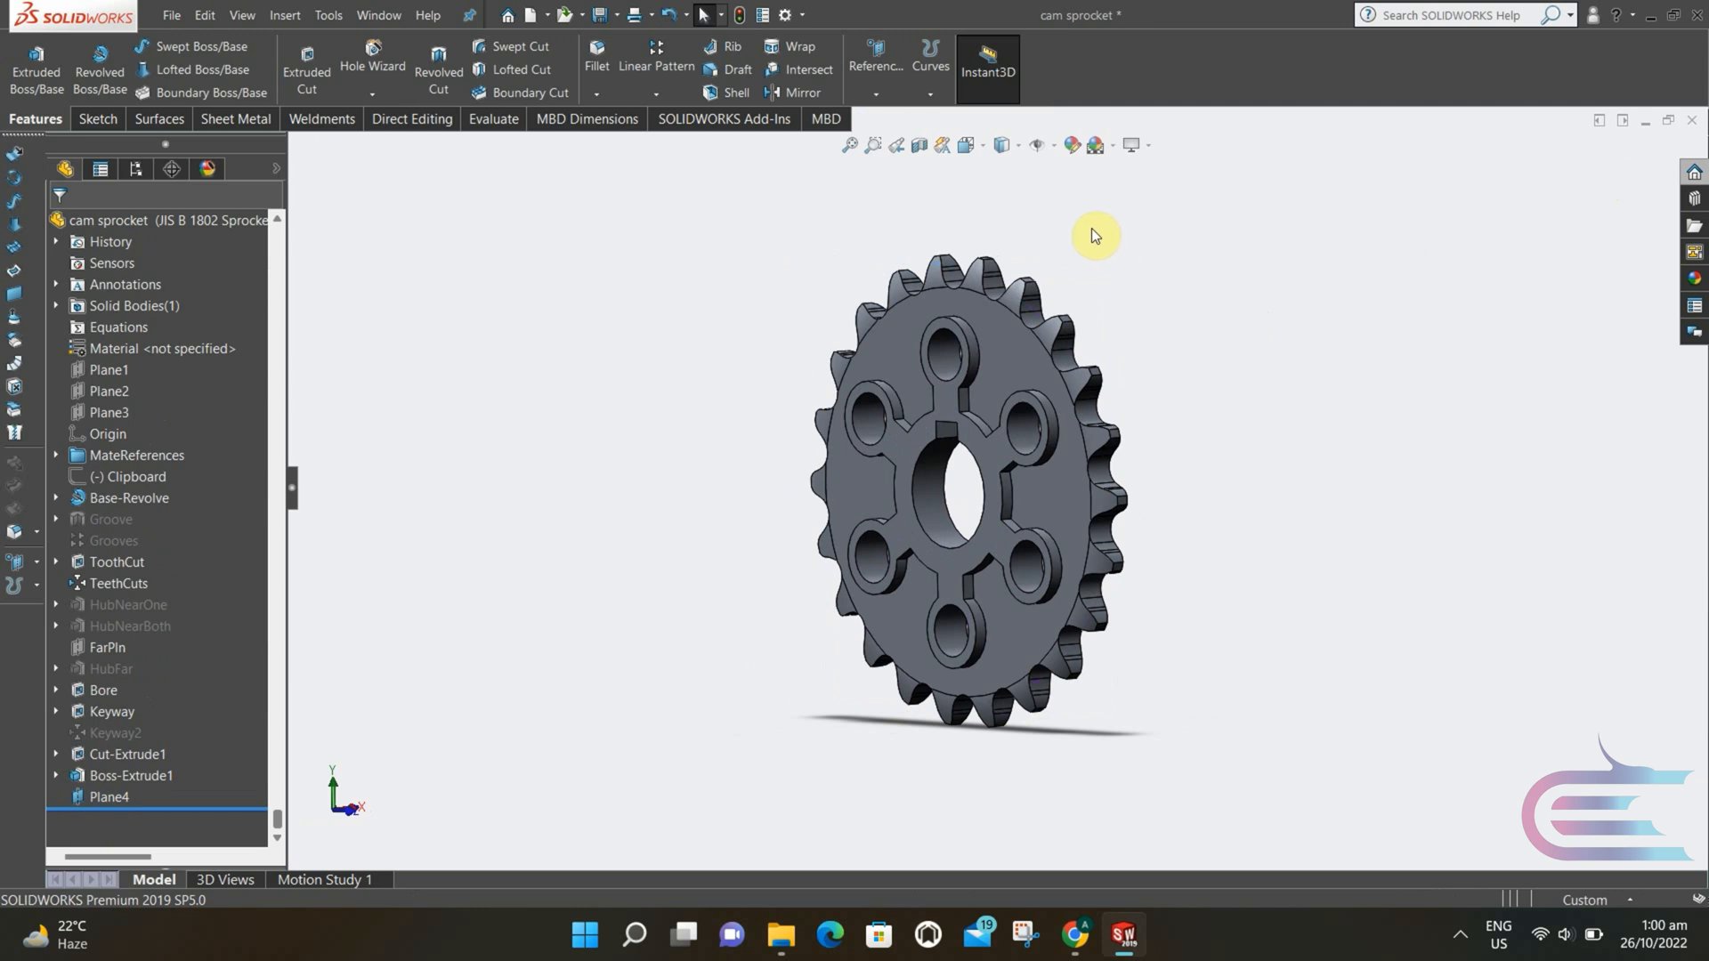
- Mirror the 2 mm hub boss about the mid plane onto the sprocket's opposite face
left_click(778, 93)
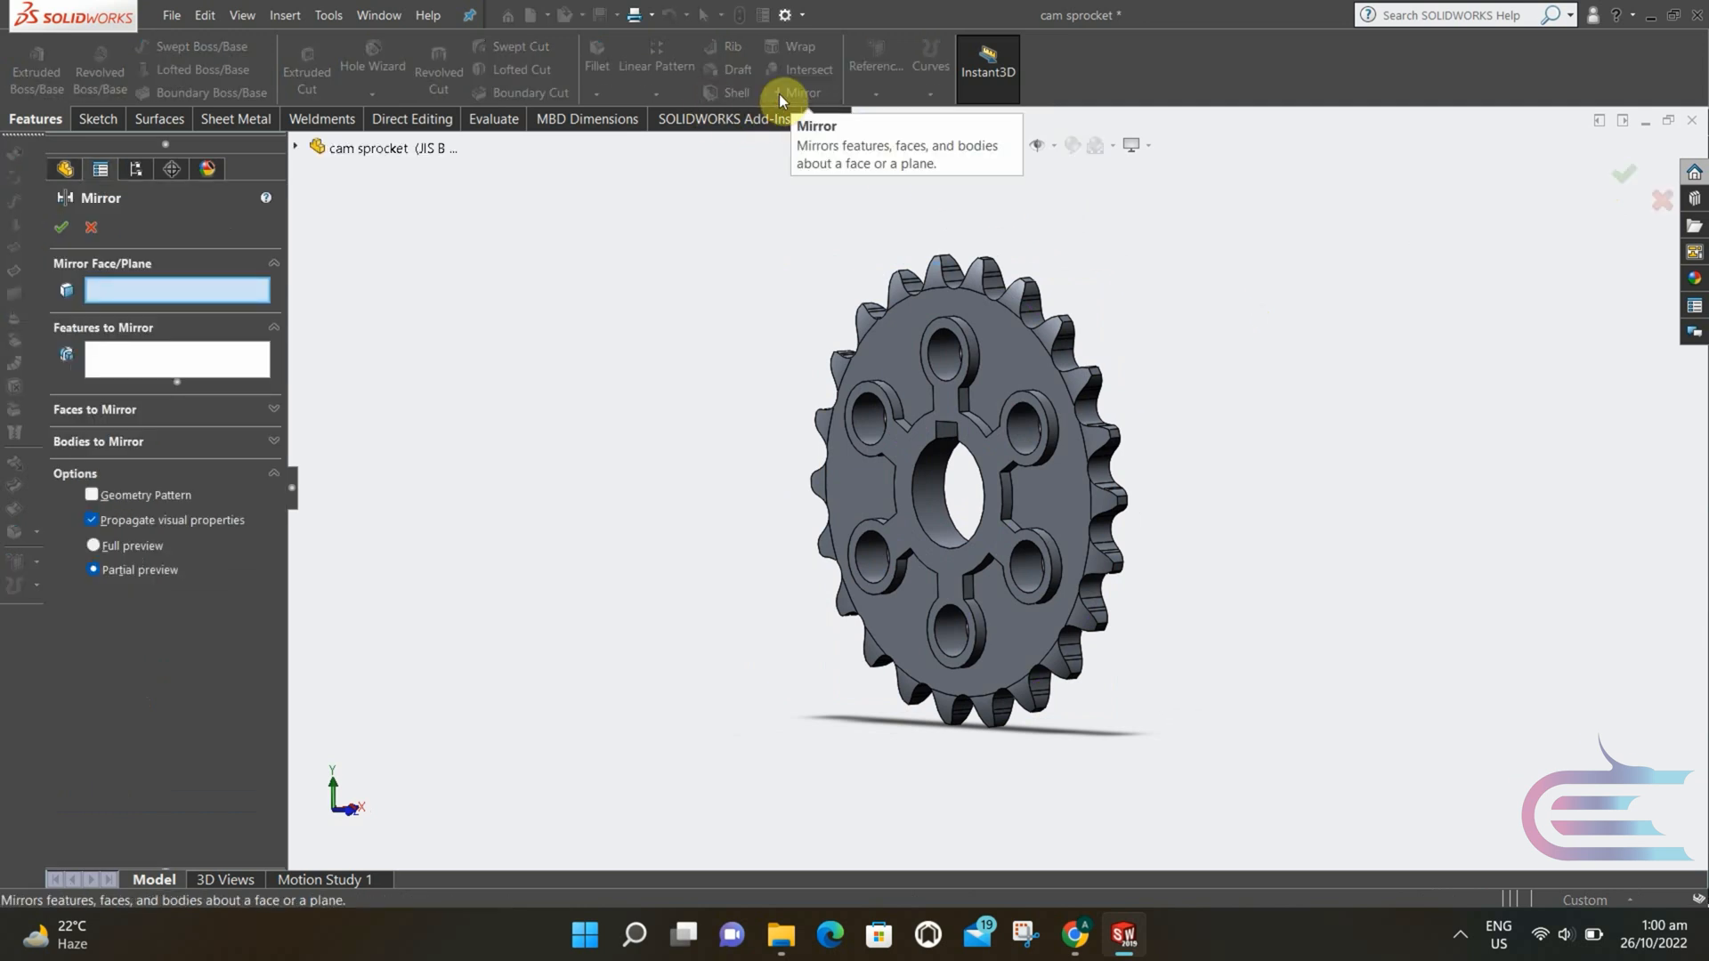
left_click(296, 150)
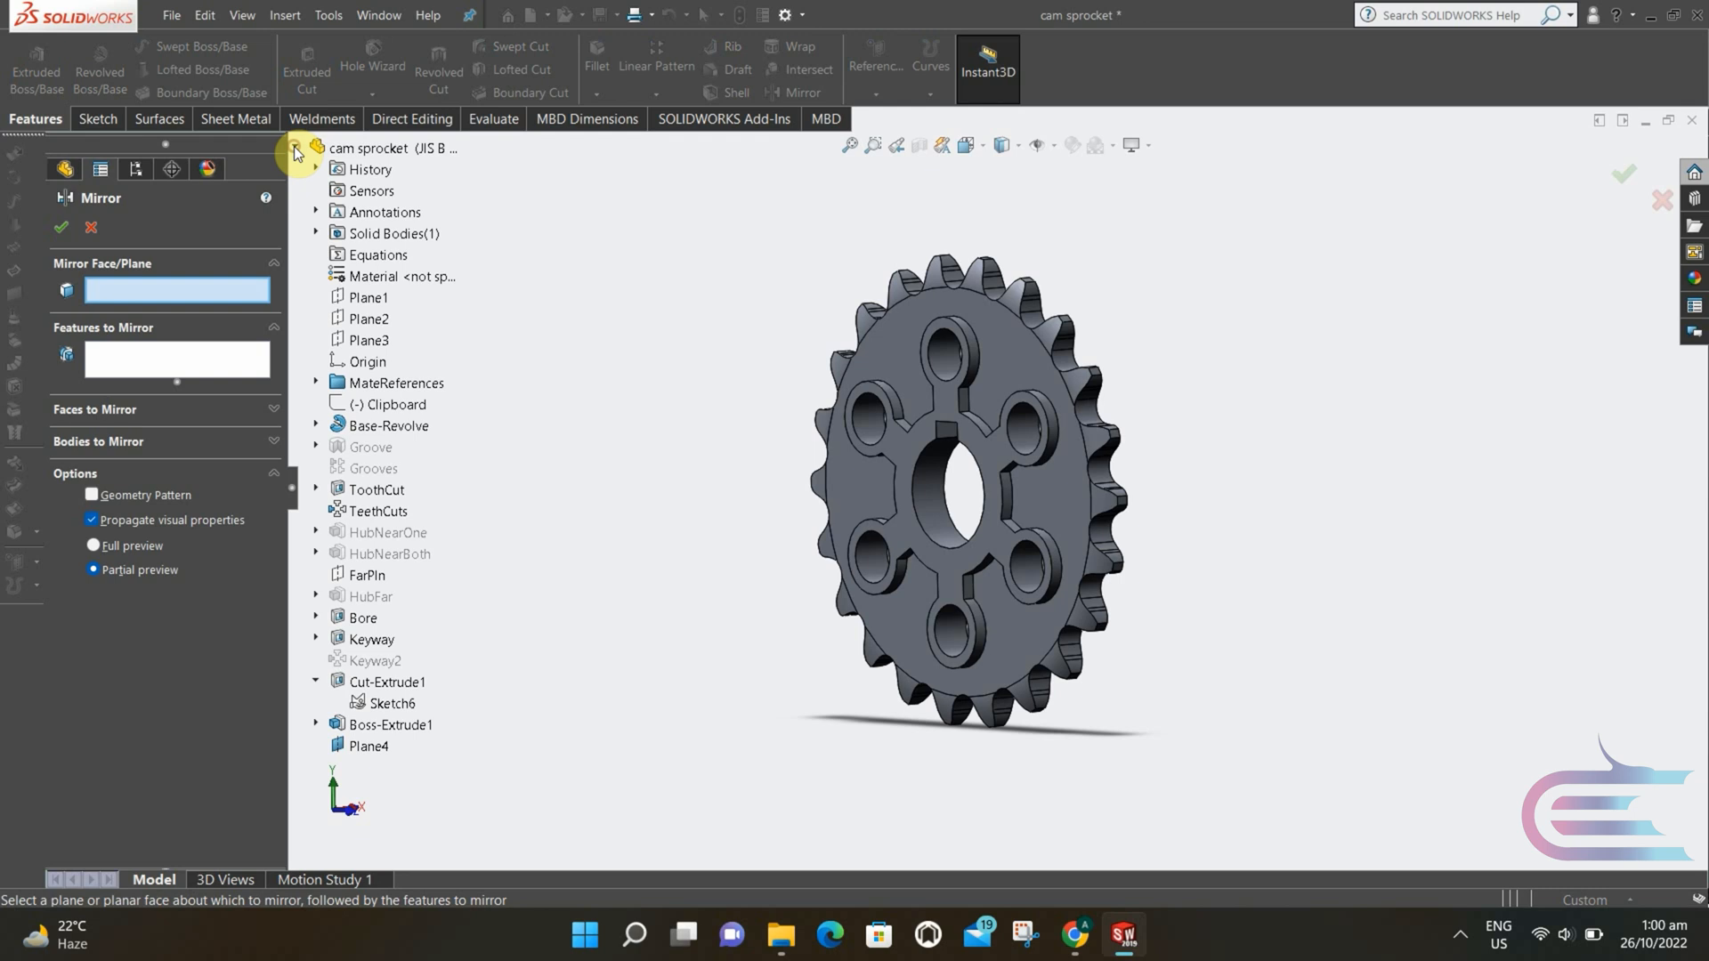
left_click(354, 748)
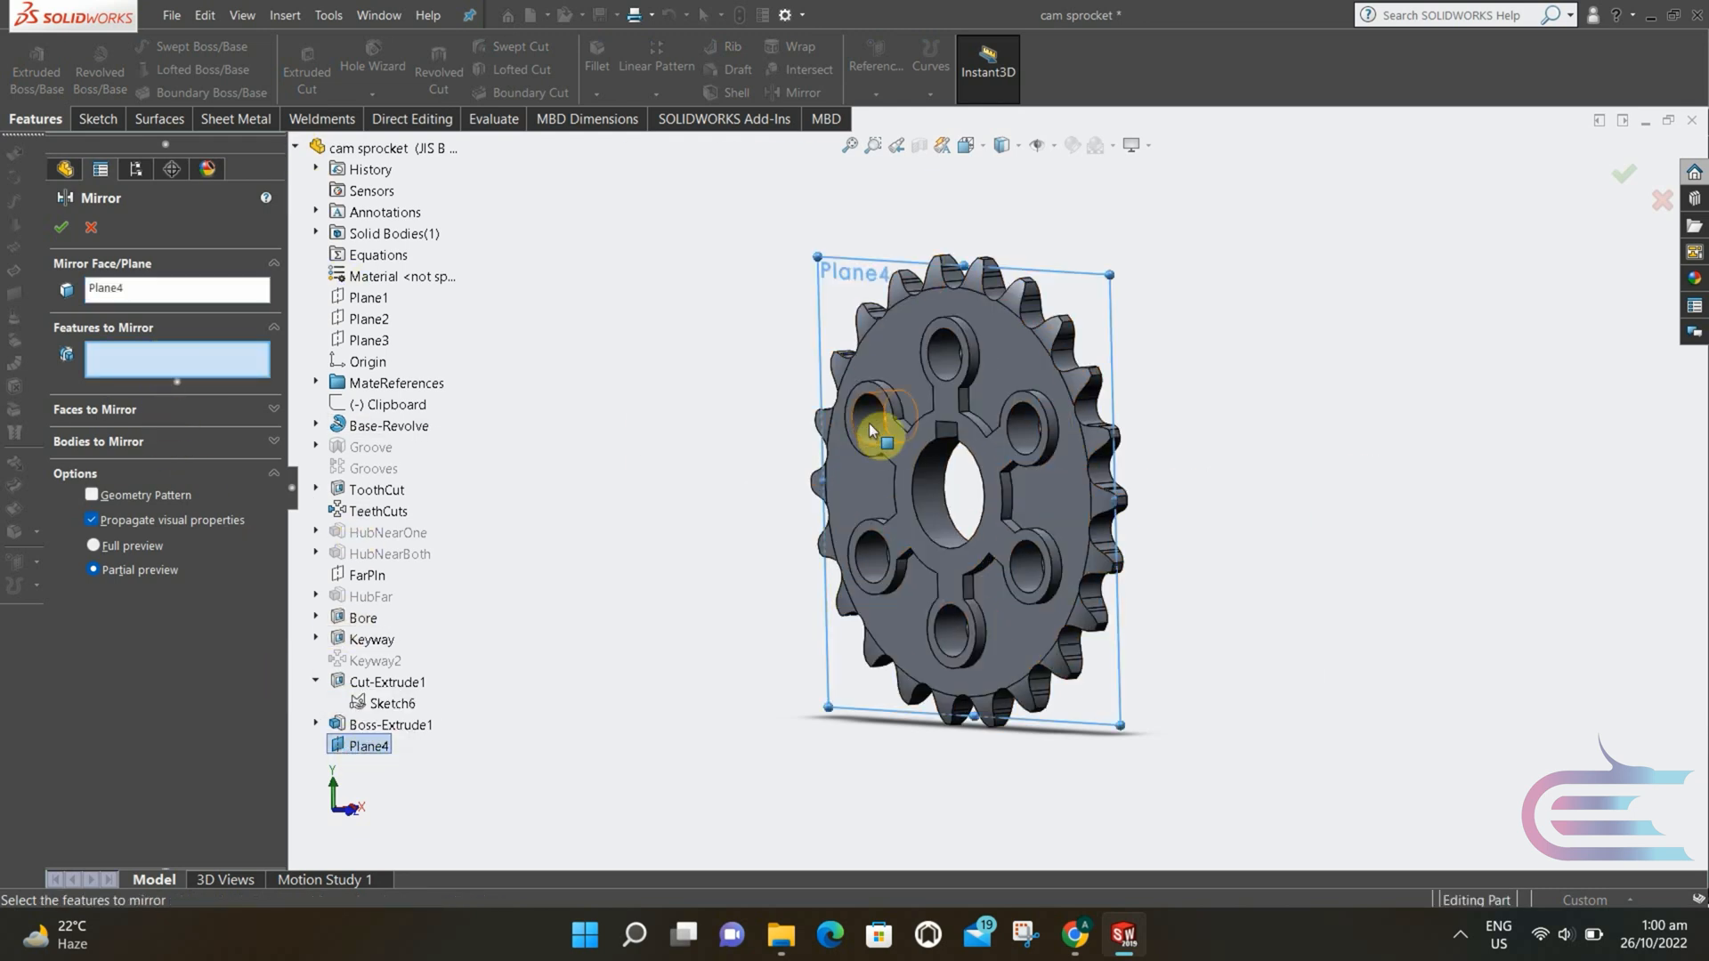
left_click(895, 453)
middle_click_drag(964, 399, 862, 408)
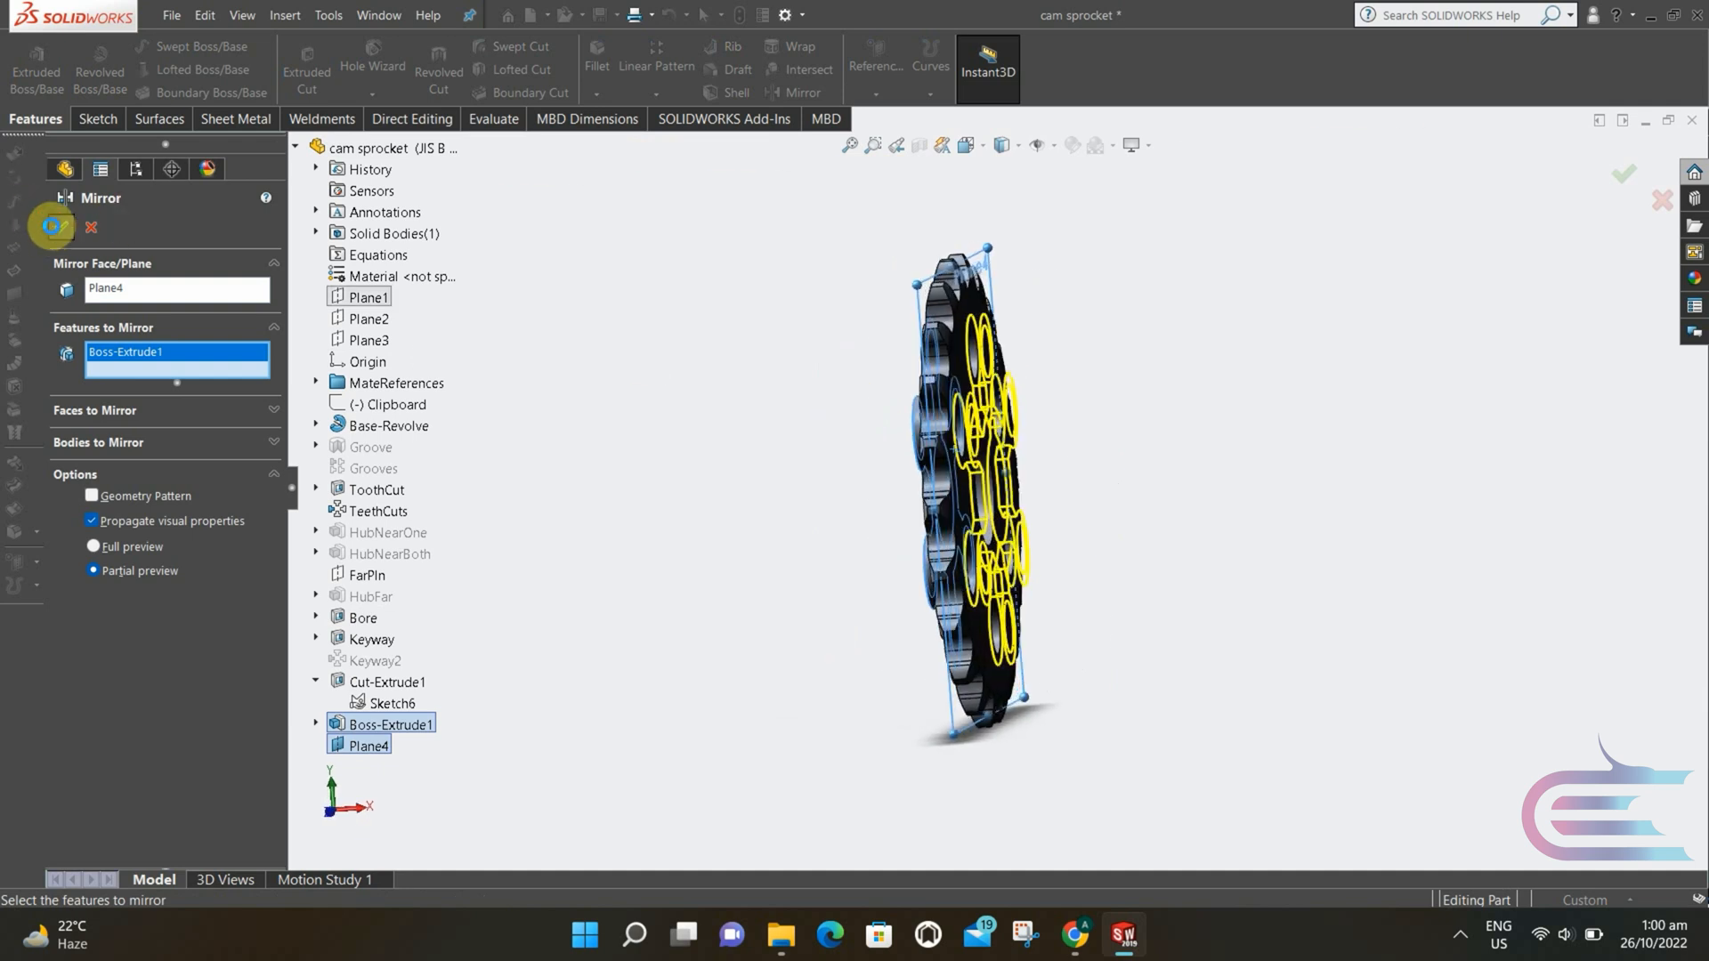
left_click(52, 226)
middle_click_drag(798, 408, 553, 431)
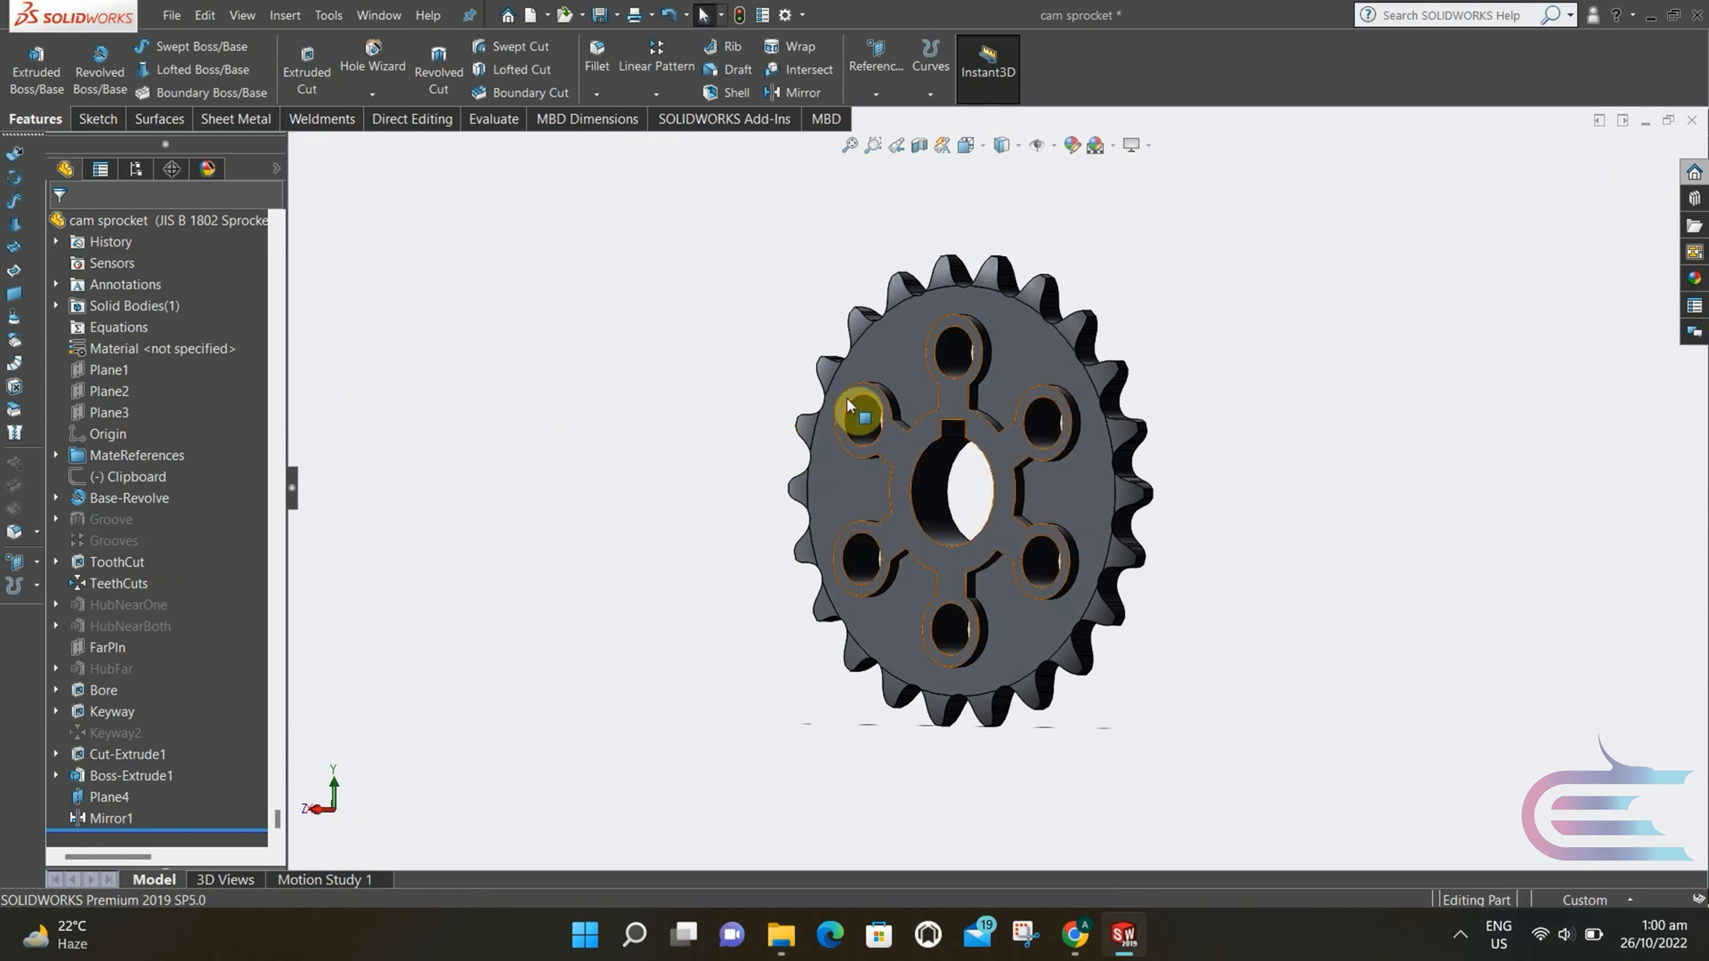
- Fillet the edges of the raised hub-and-spoke boss features on both sprocket faces with a 0.25 mm radius
middle_click_drag(847, 403, 798, 297)
left_click(601, 68)
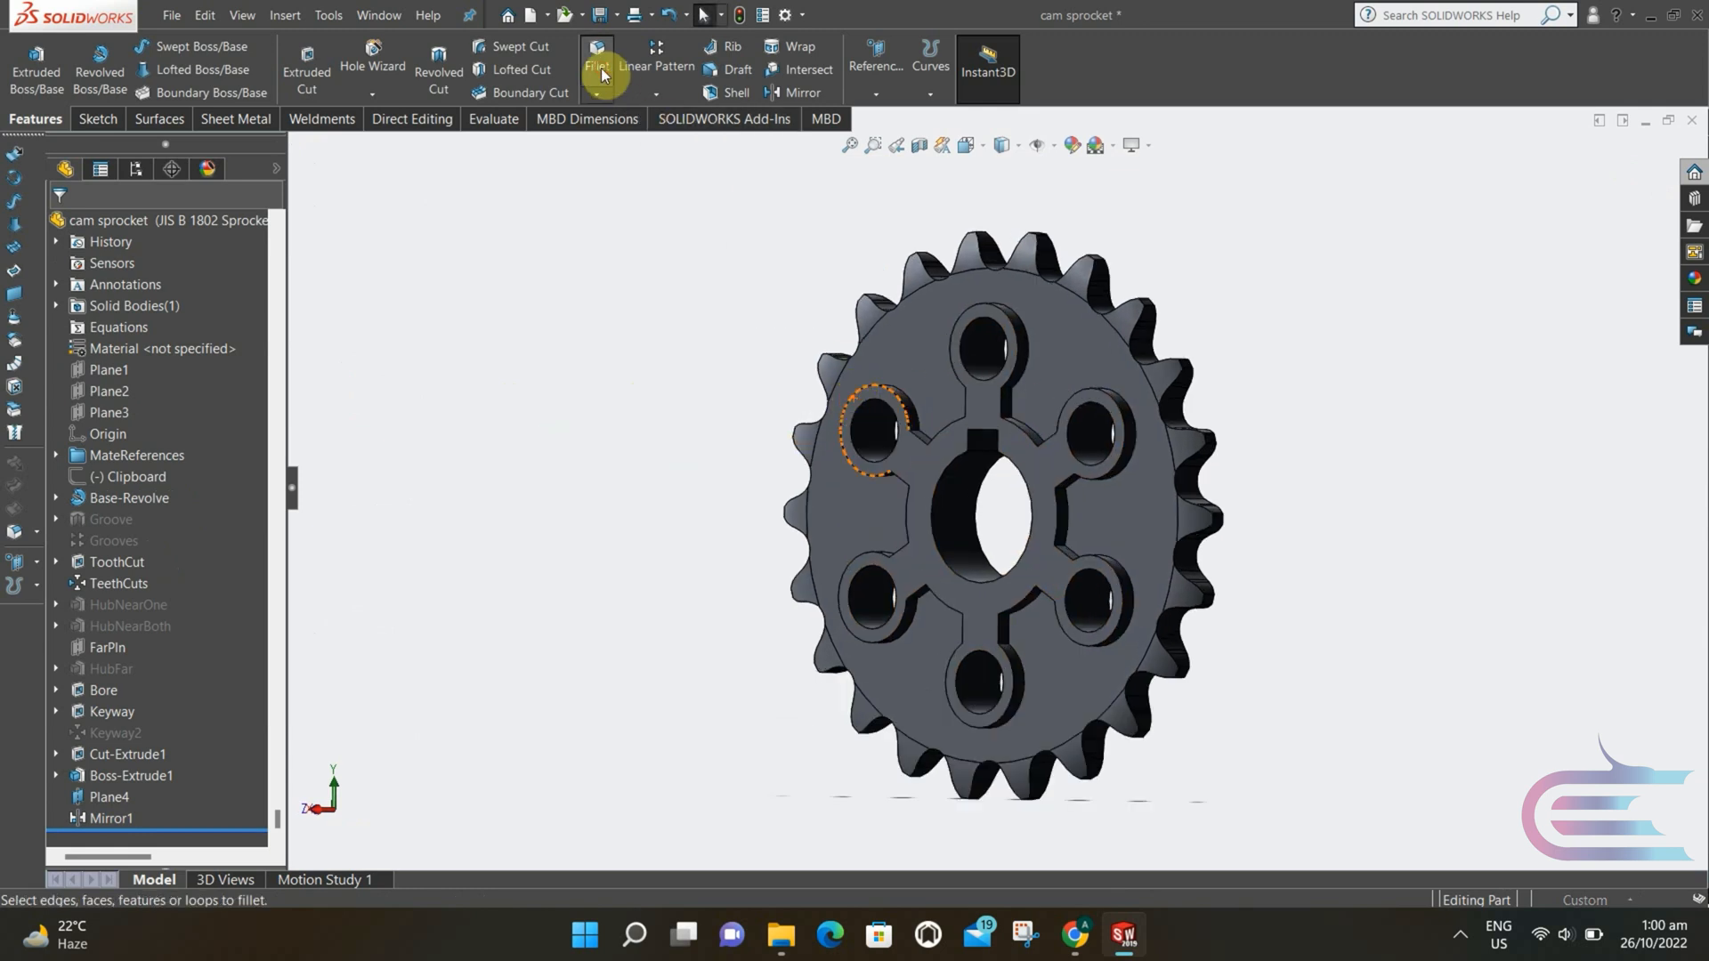
left_click(905, 408)
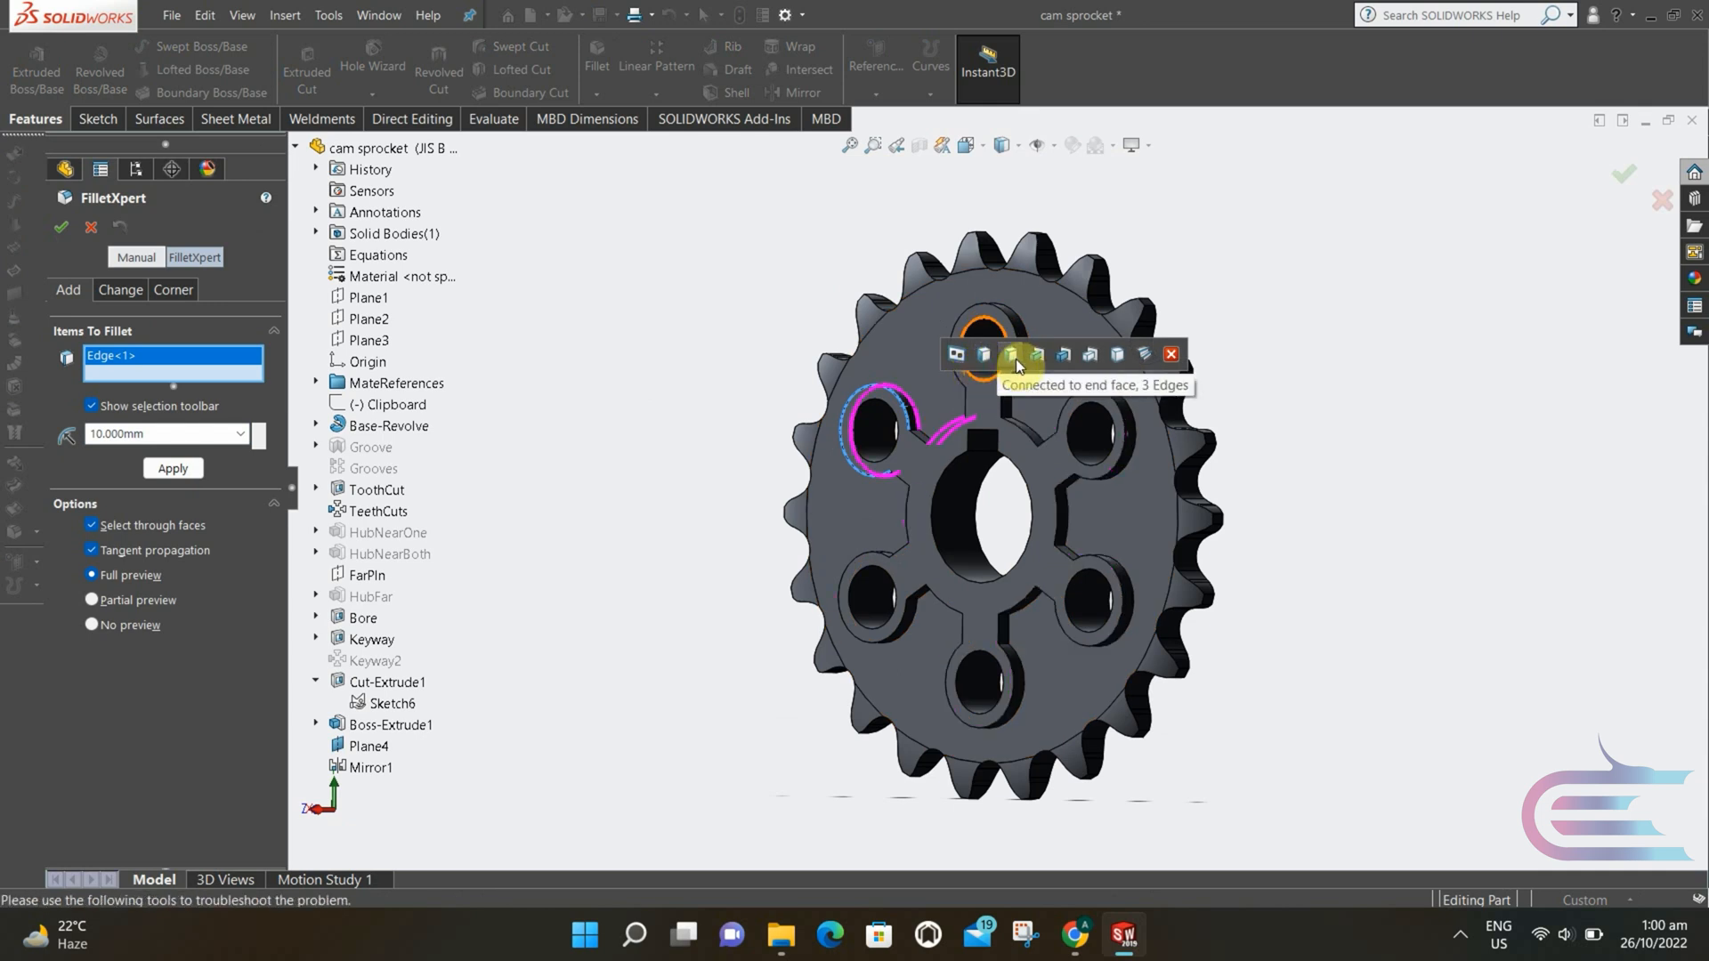
left_click(1063, 357)
middle_click_drag(1317, 488, 919, 397)
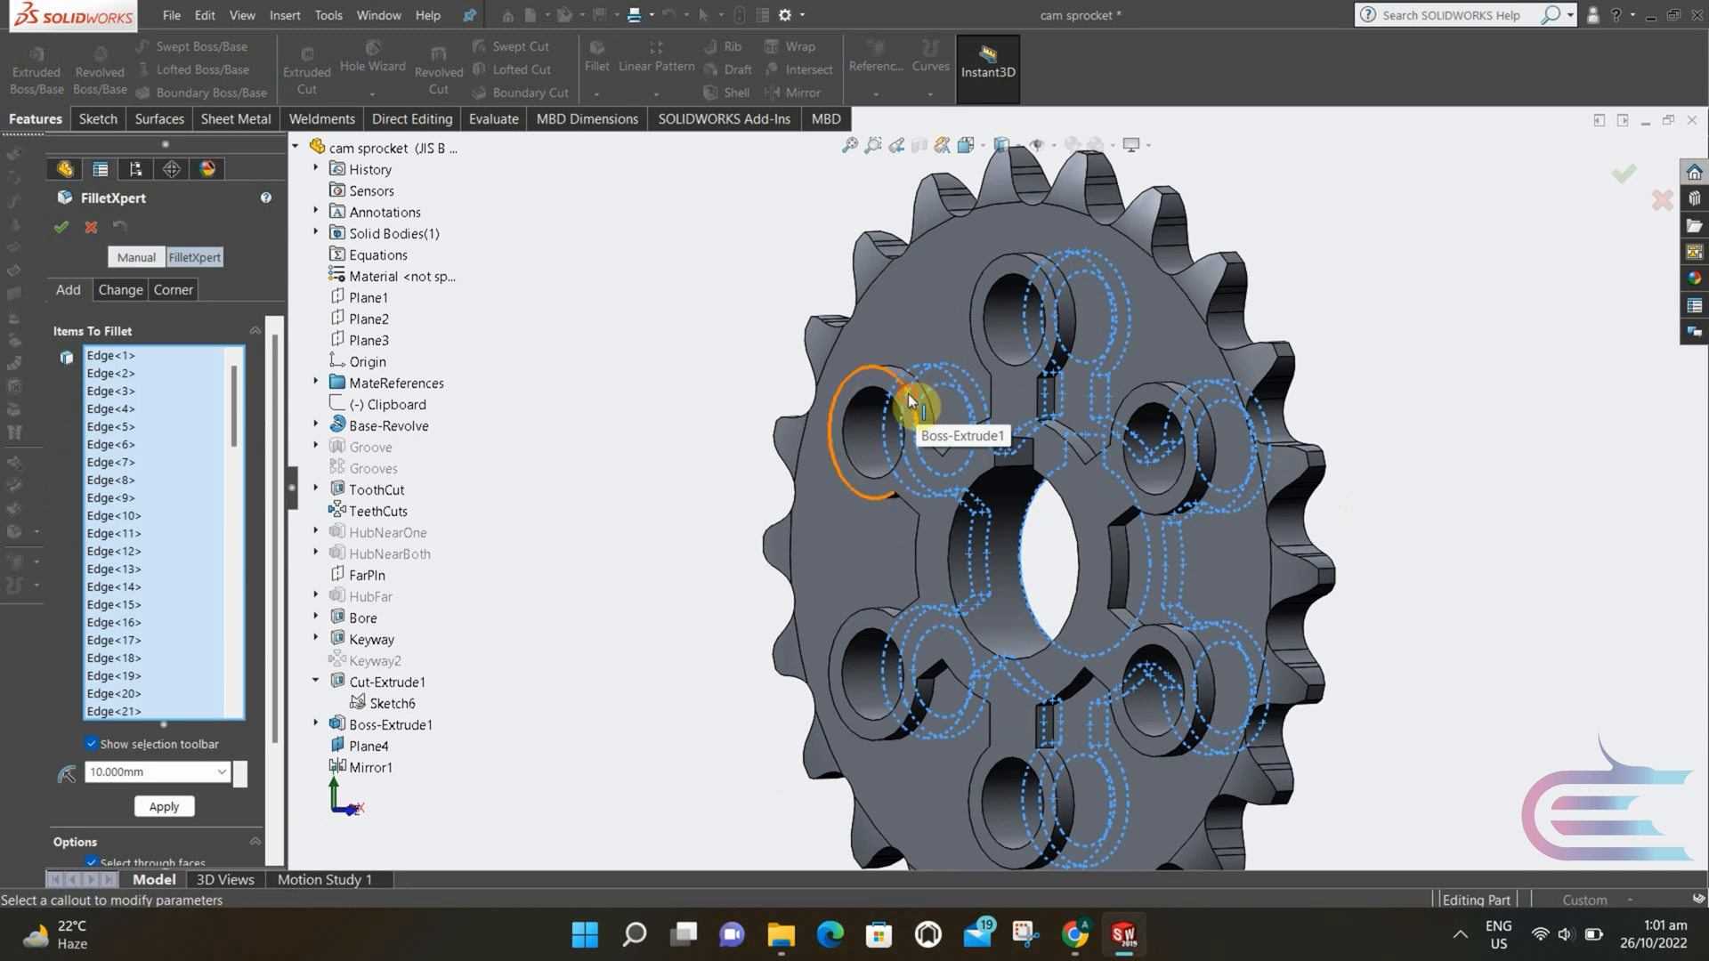
left_click(908, 394)
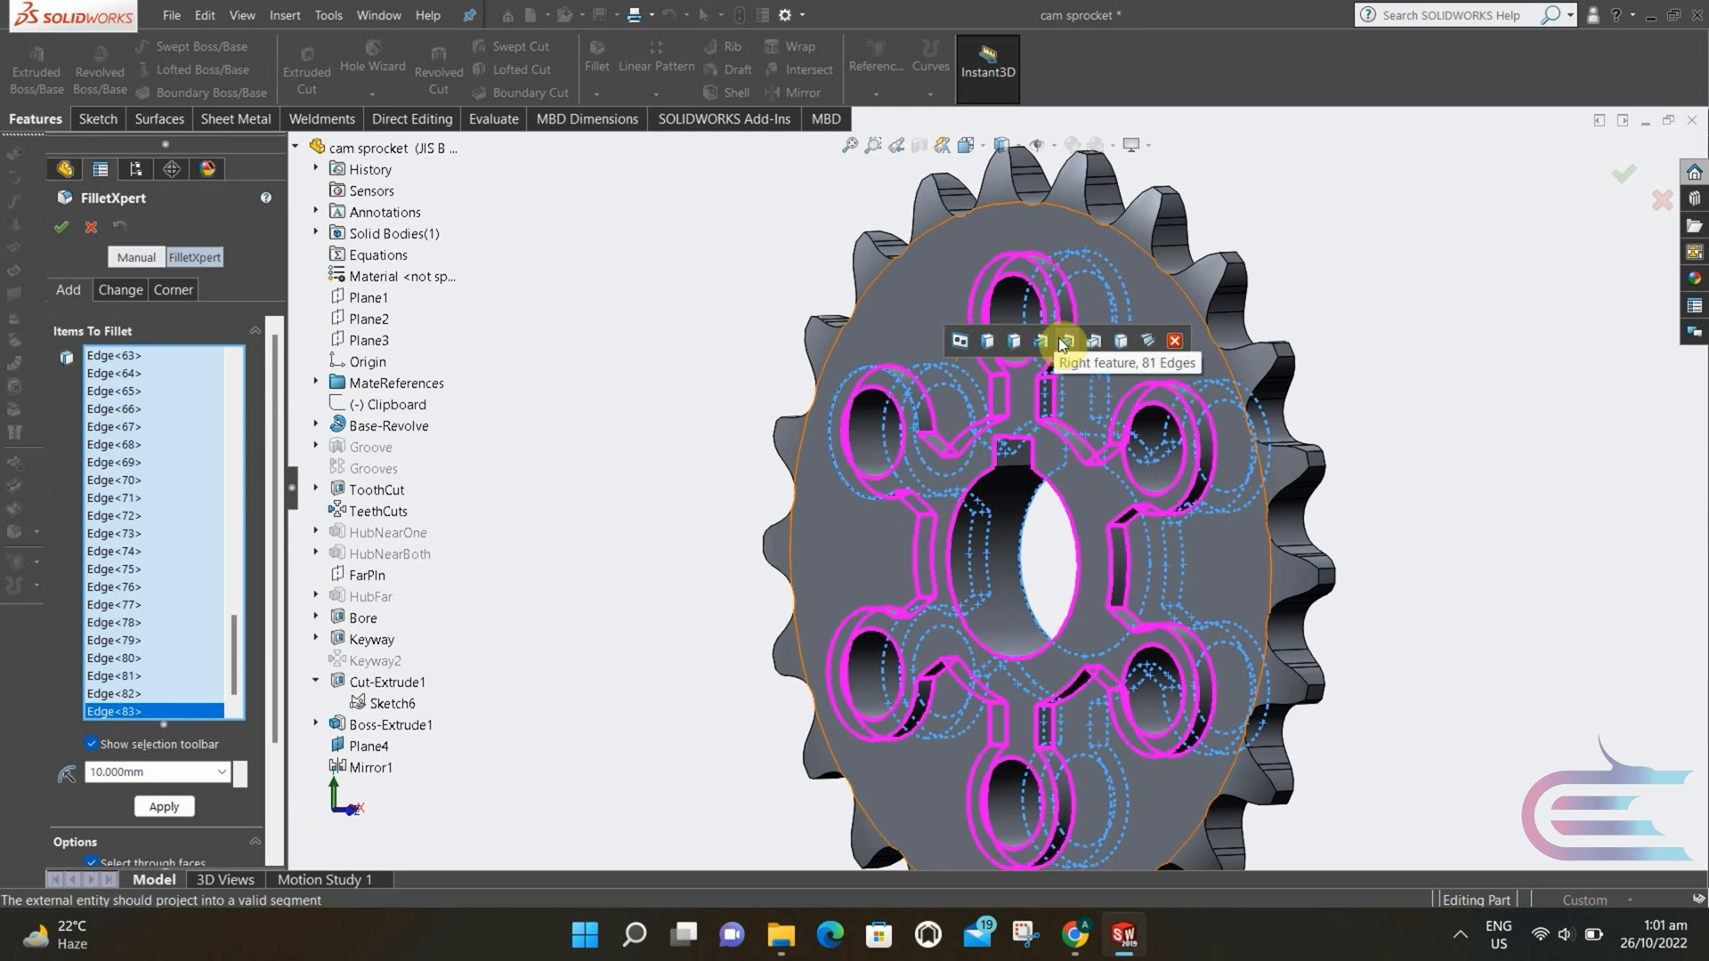
left_click(1063, 343)
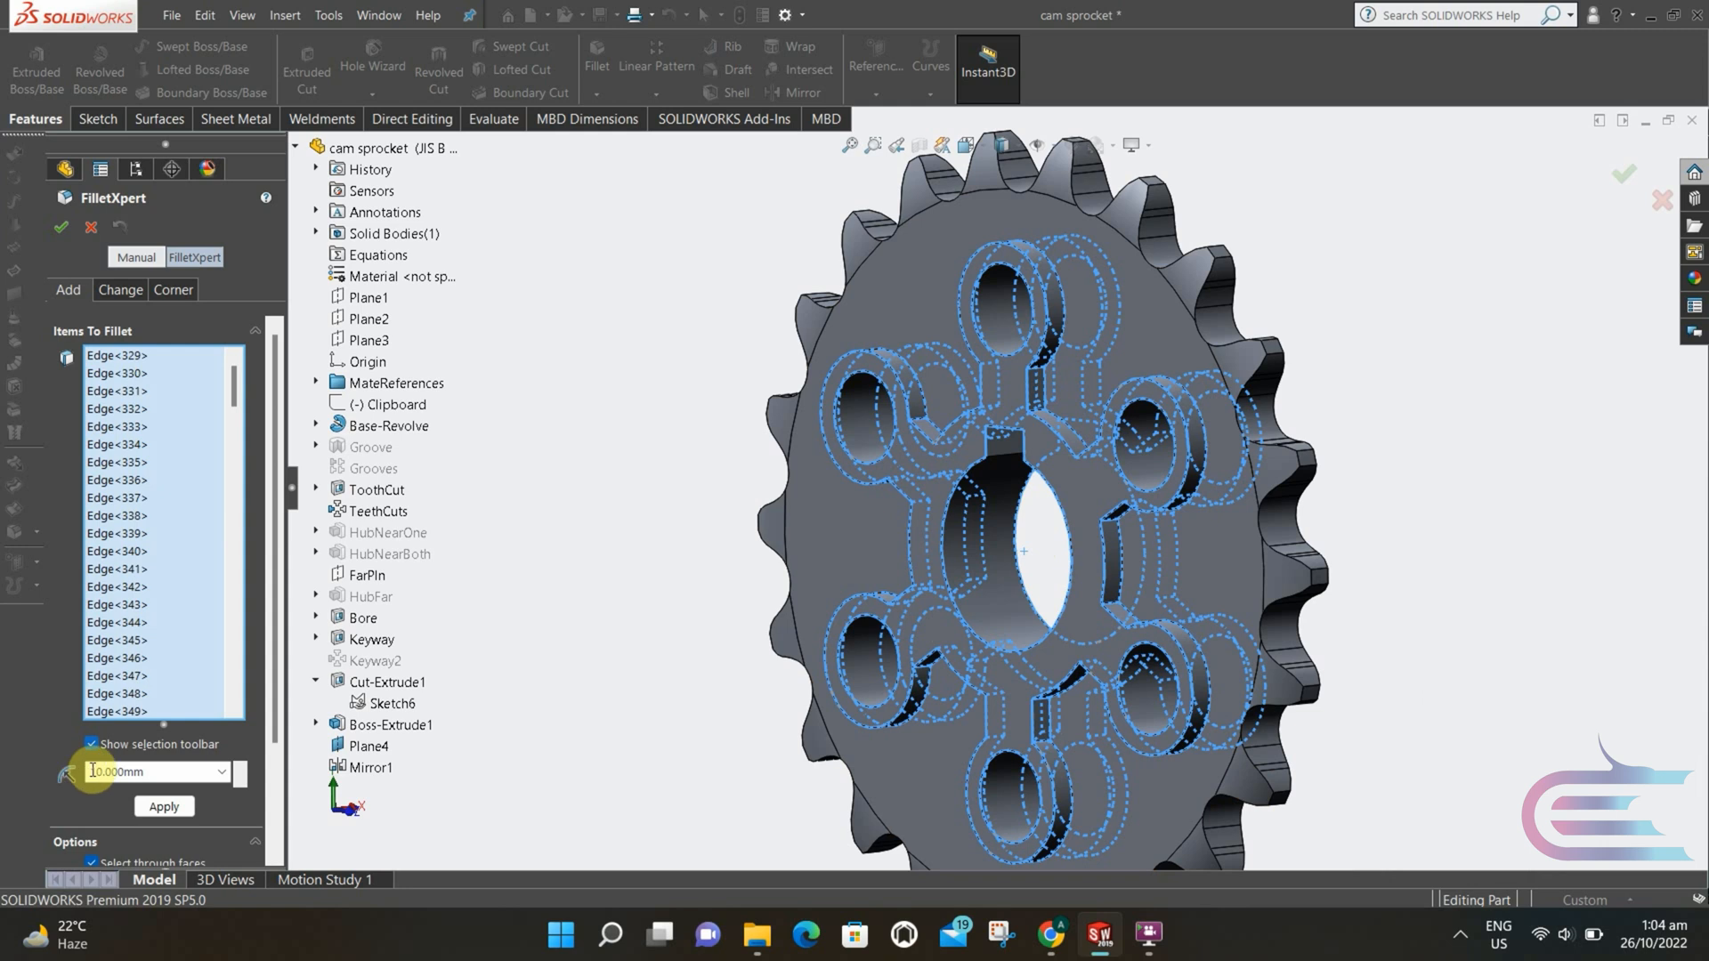
double_click(168, 769)
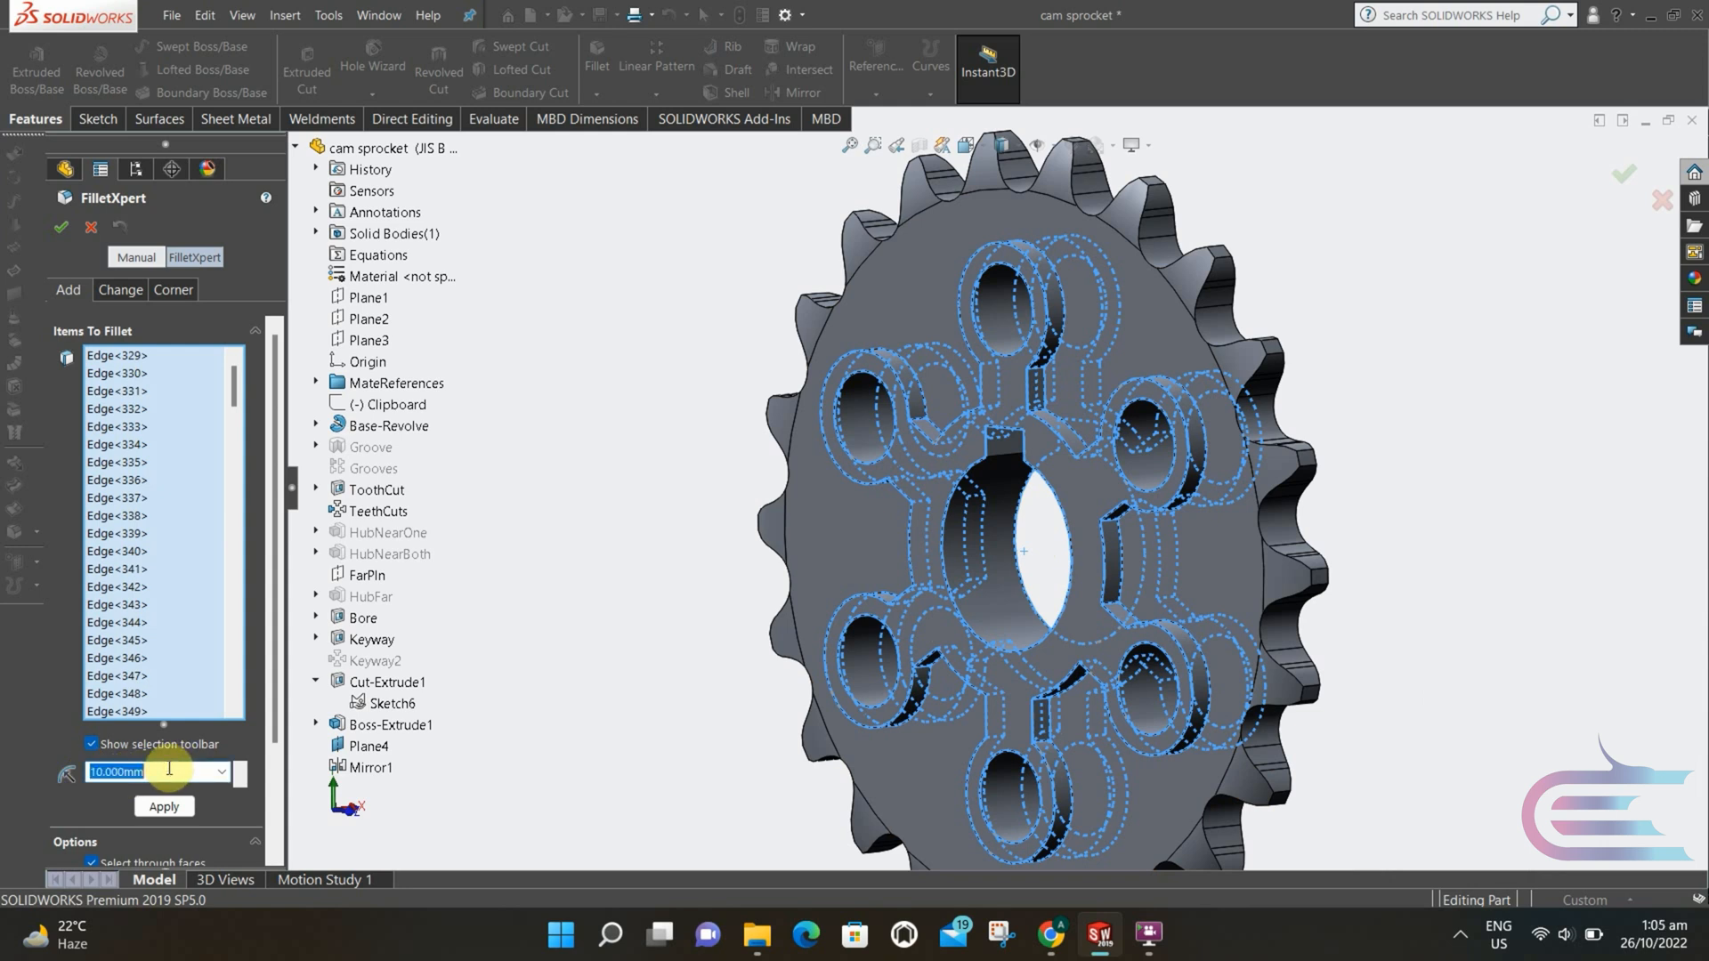
type(".25")
key("Return")
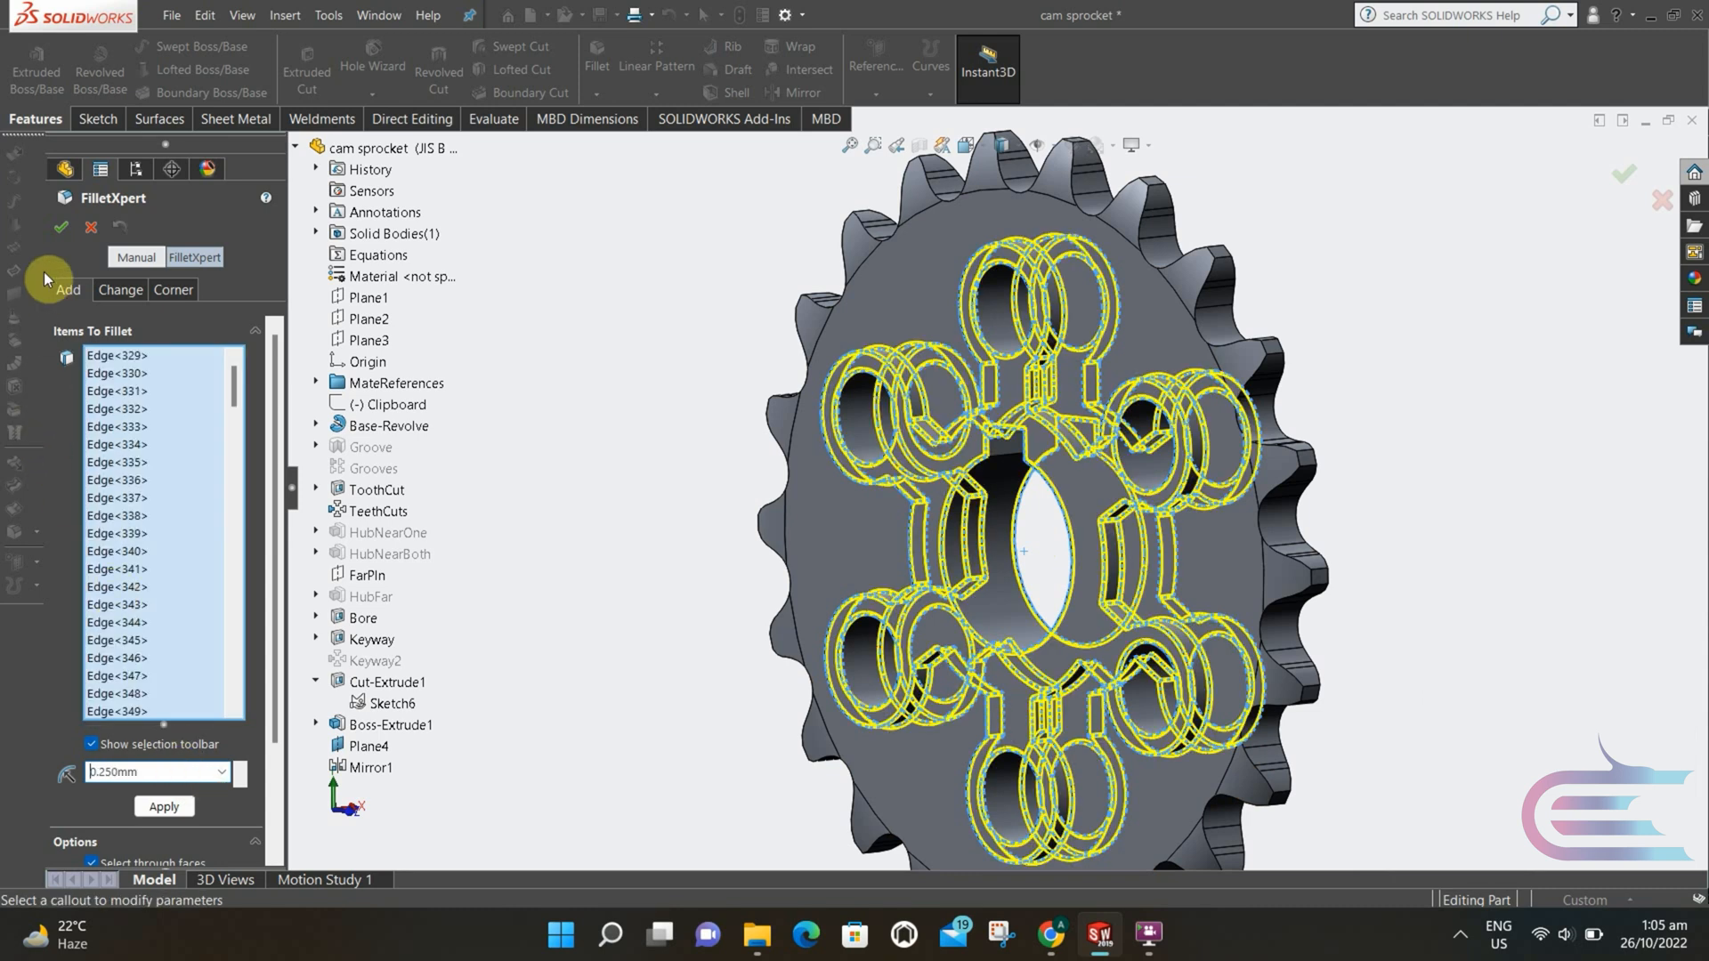
left_click(55, 230)
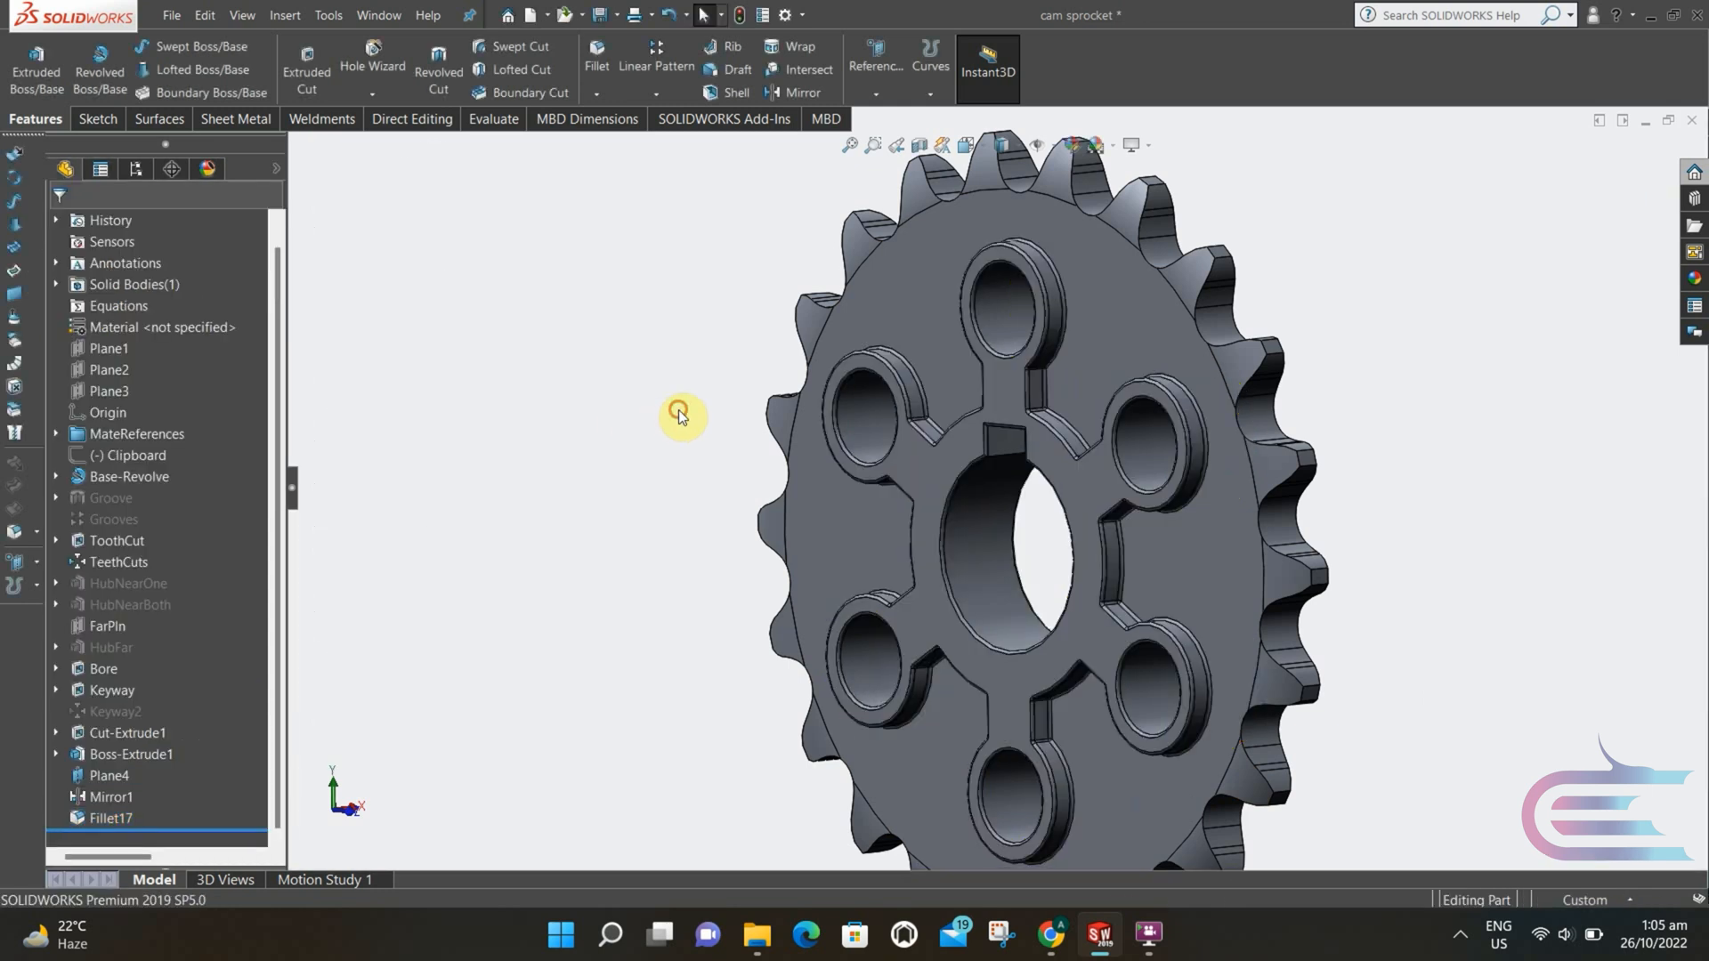
- Choose the satin finish aluminum appearance from the metal appearances for the sprocket
mouse_move(729, 483)
middle_mouse_down()
mouse_move(865, 429)
mouse_move(755, 467)
middle_mouse_up()
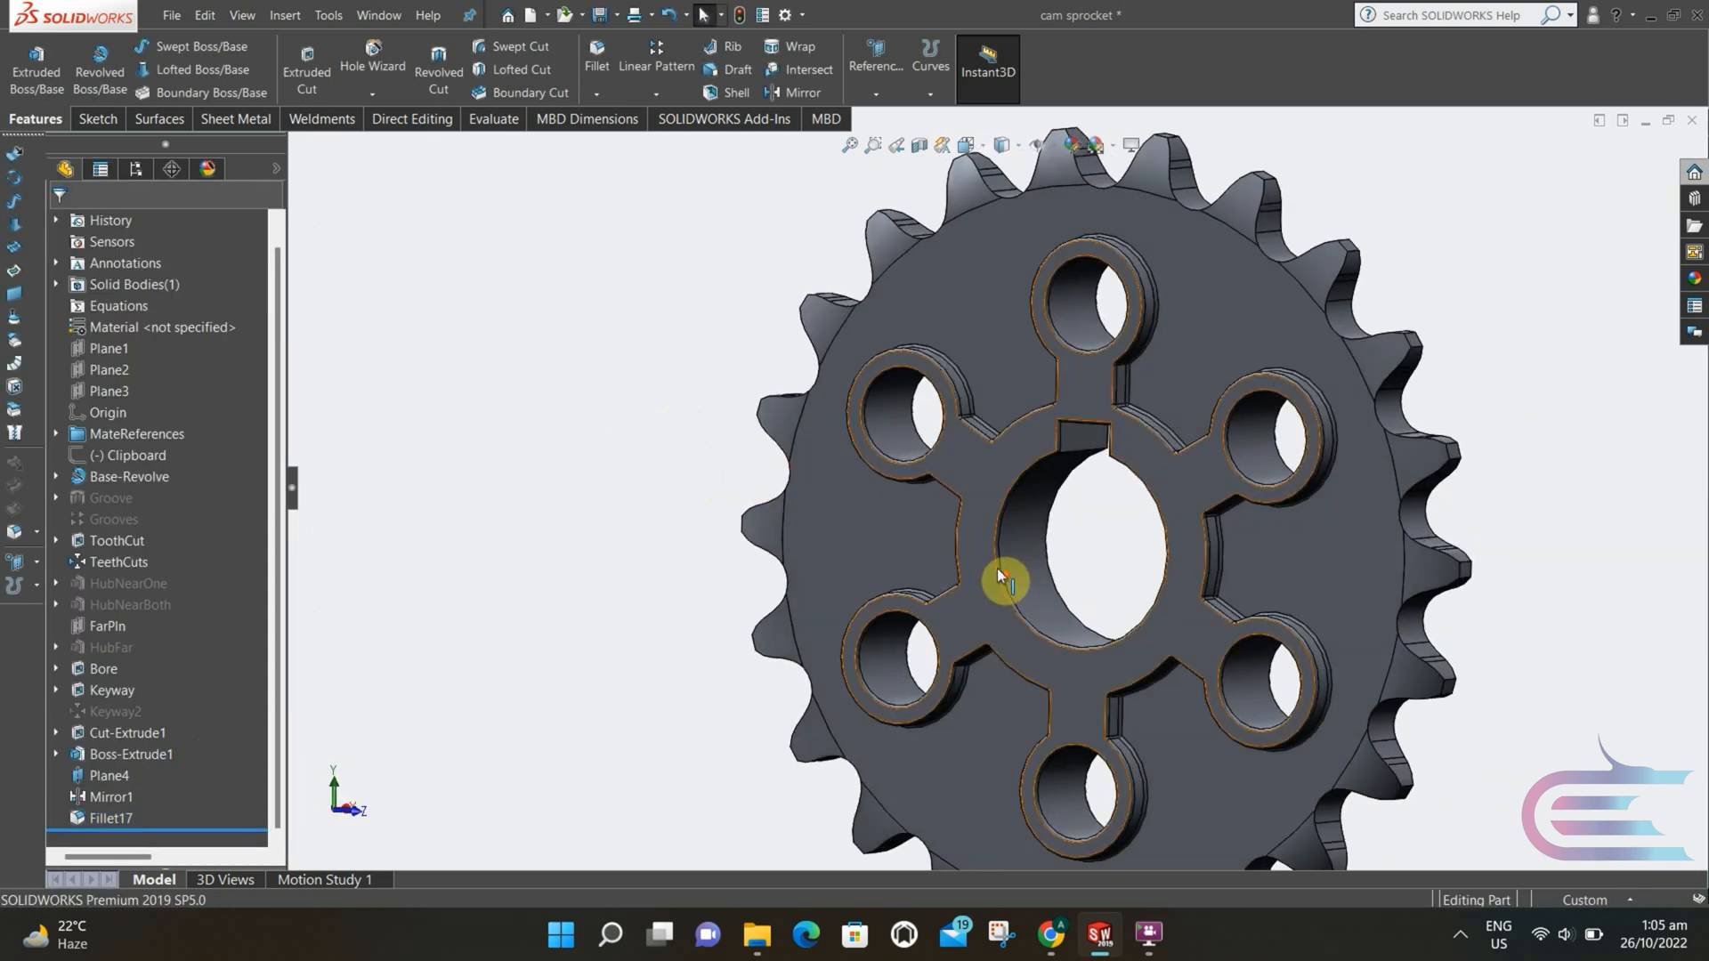
scroll(1119, 585, "up", 2)
scroll(1119, 585, "down", 2)
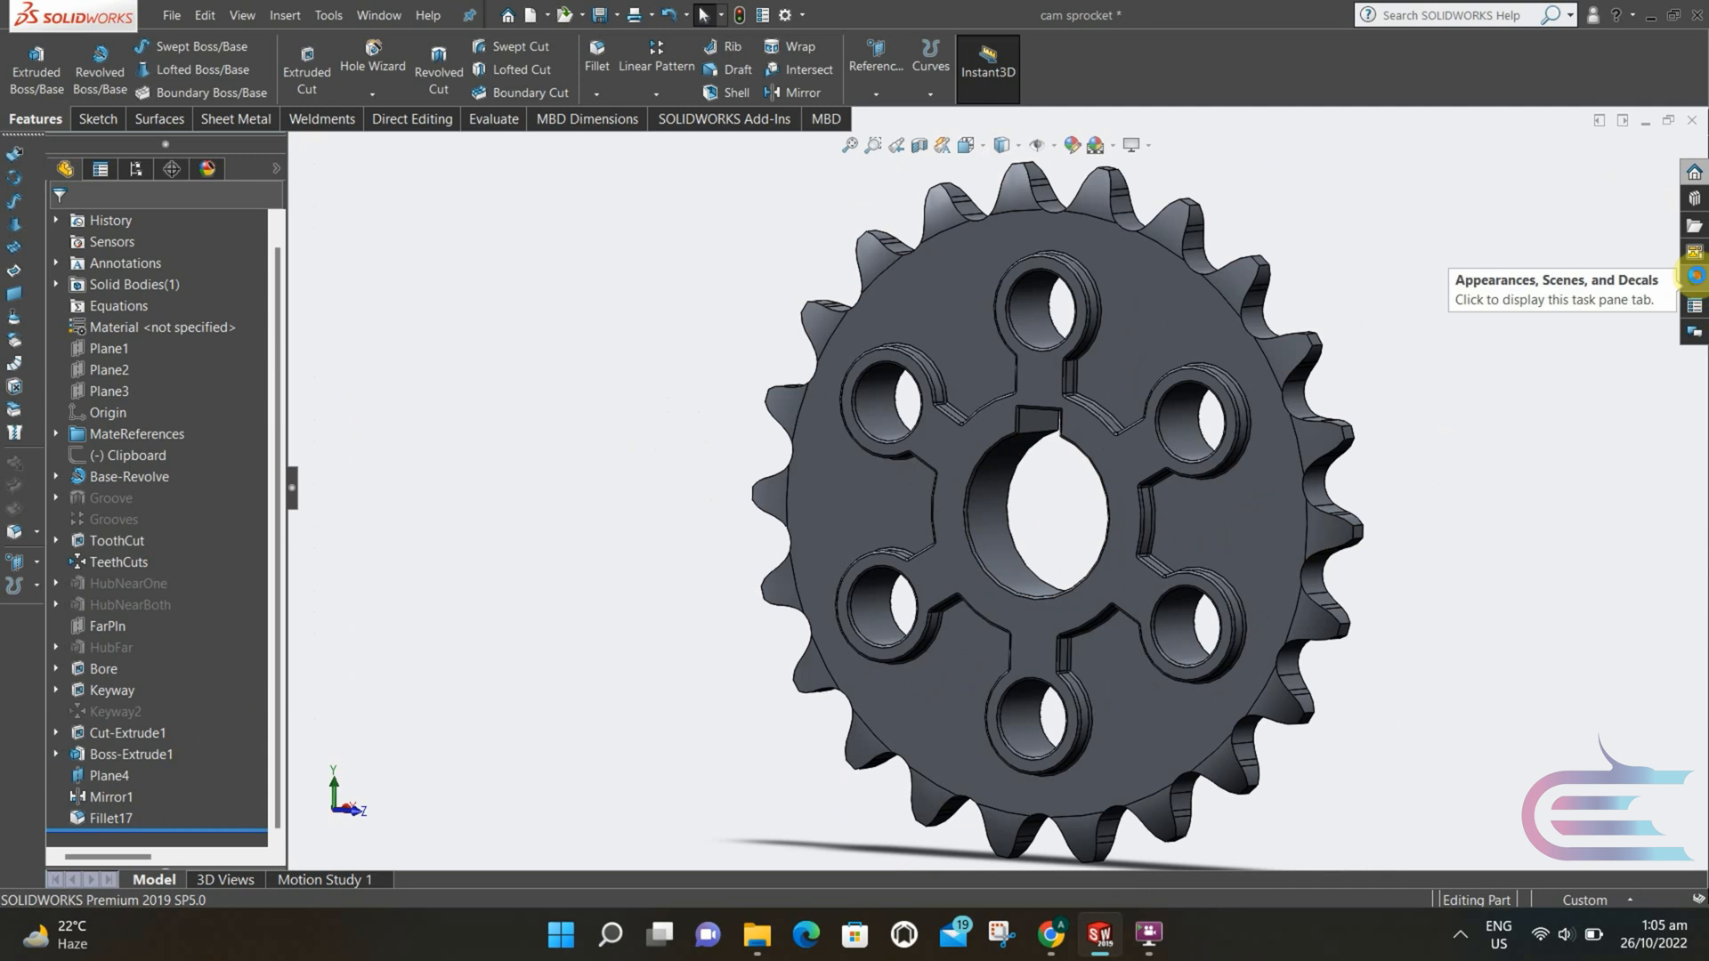
left_click(1690, 281)
left_click(1507, 176)
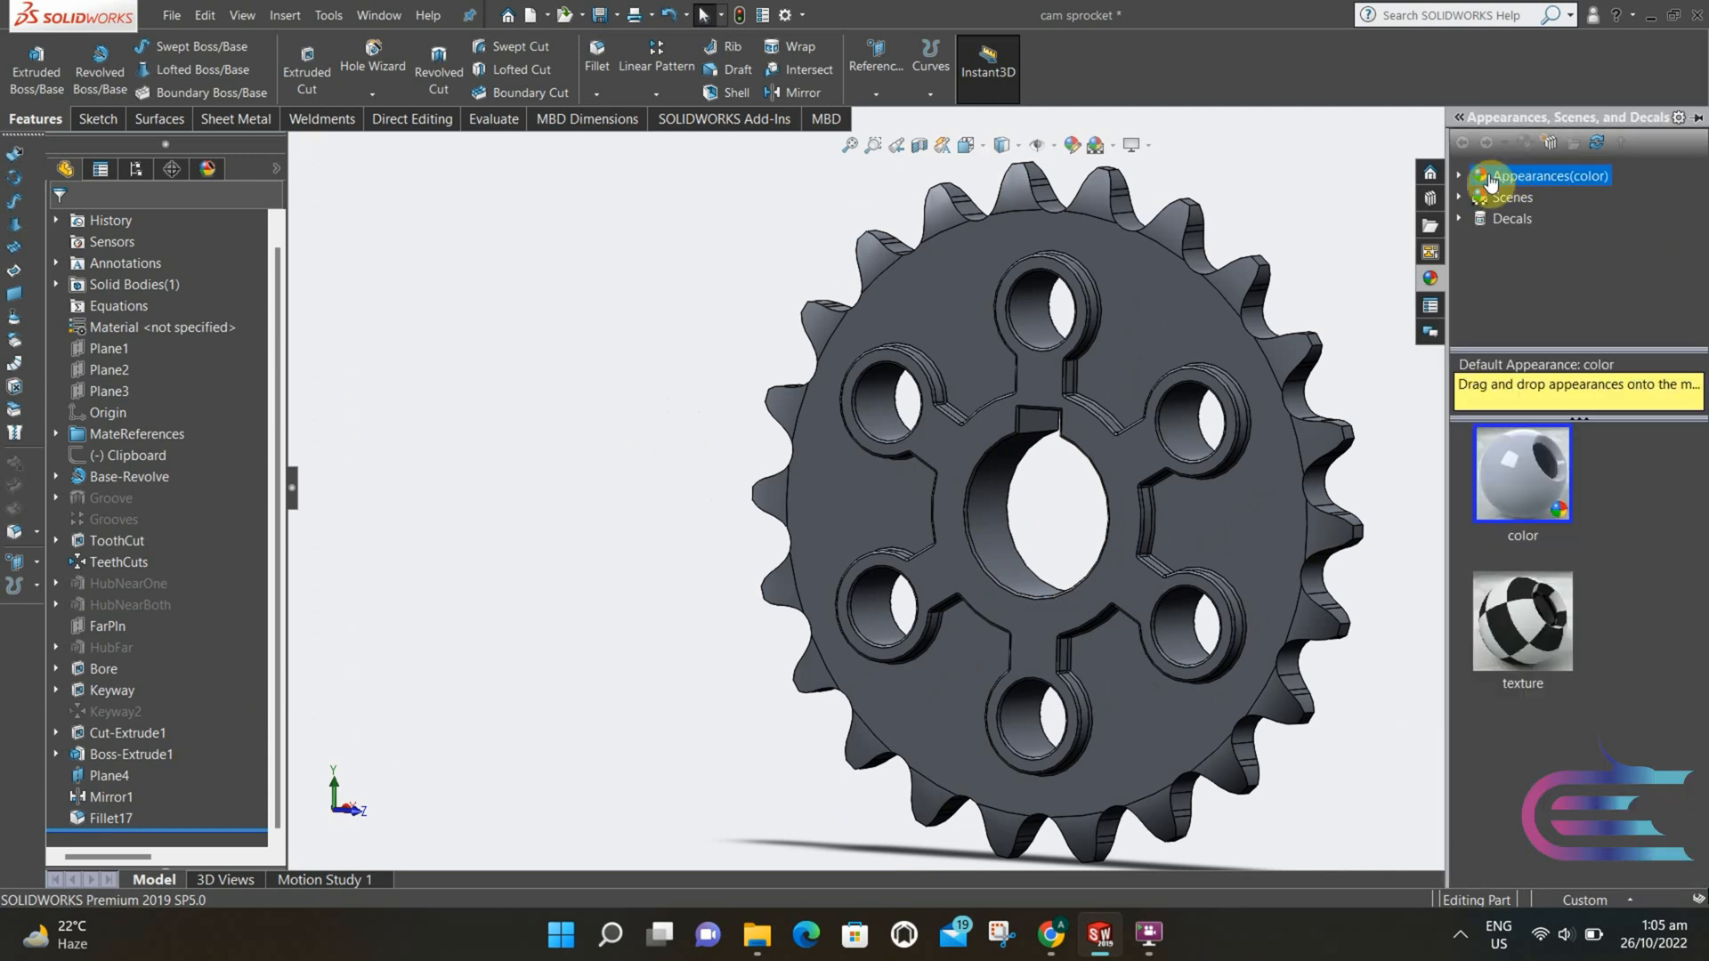
left_click(1458, 176)
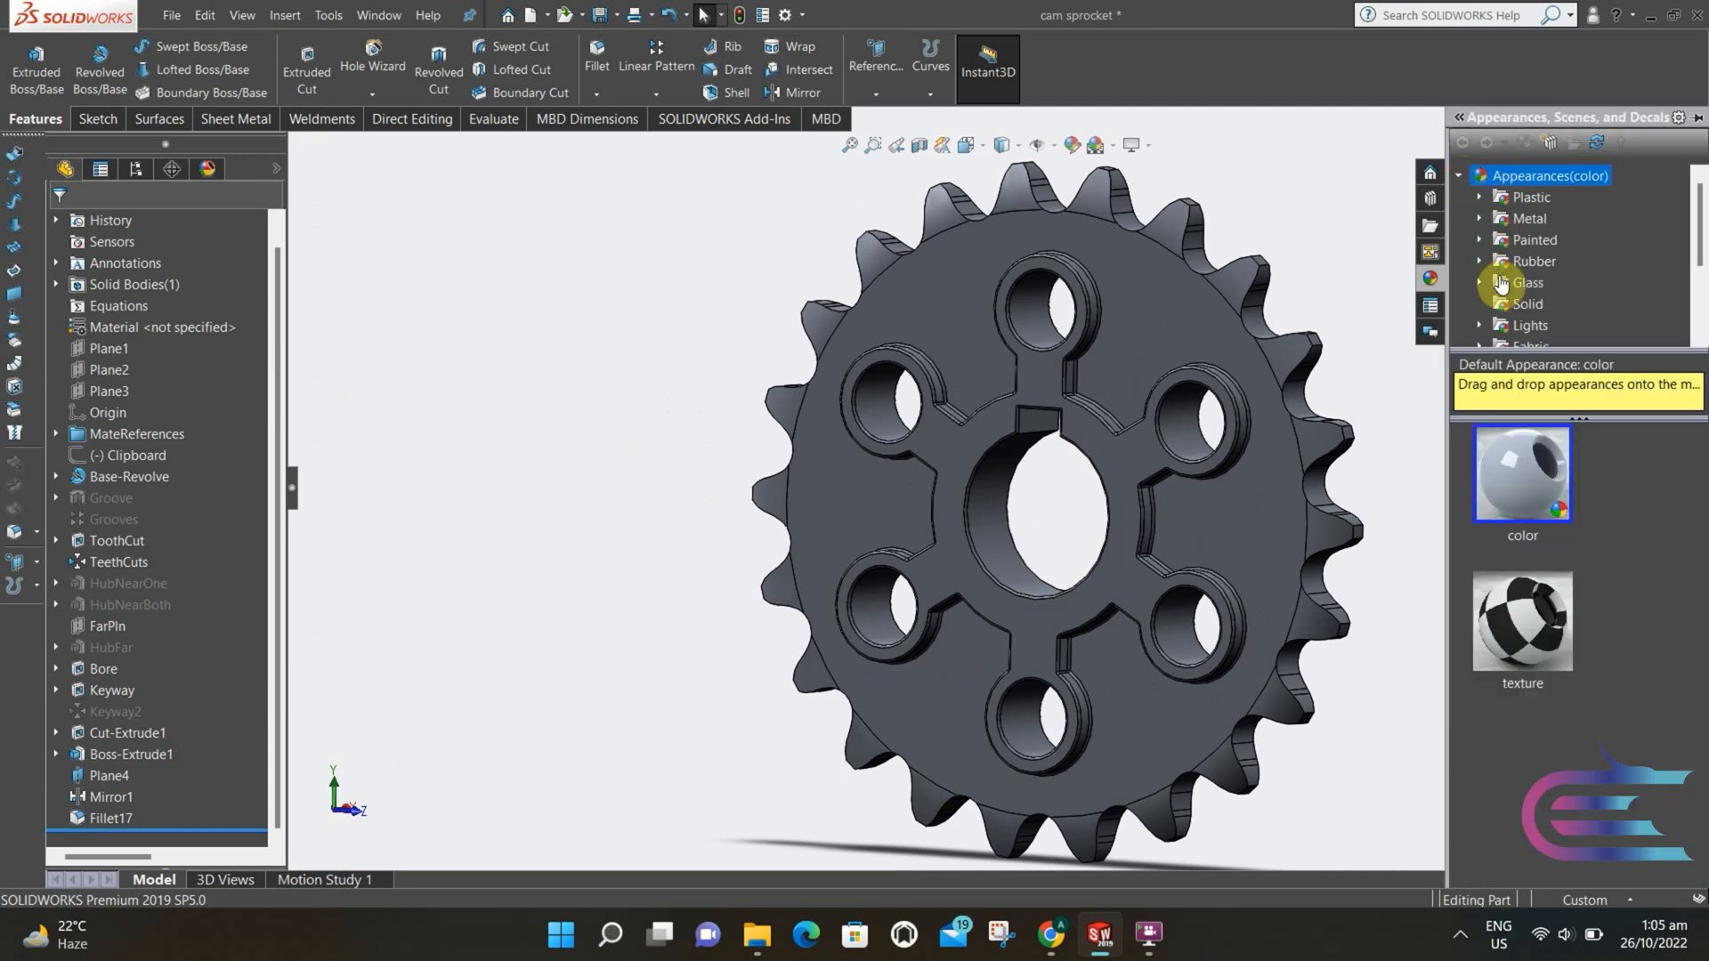
left_click(1482, 219)
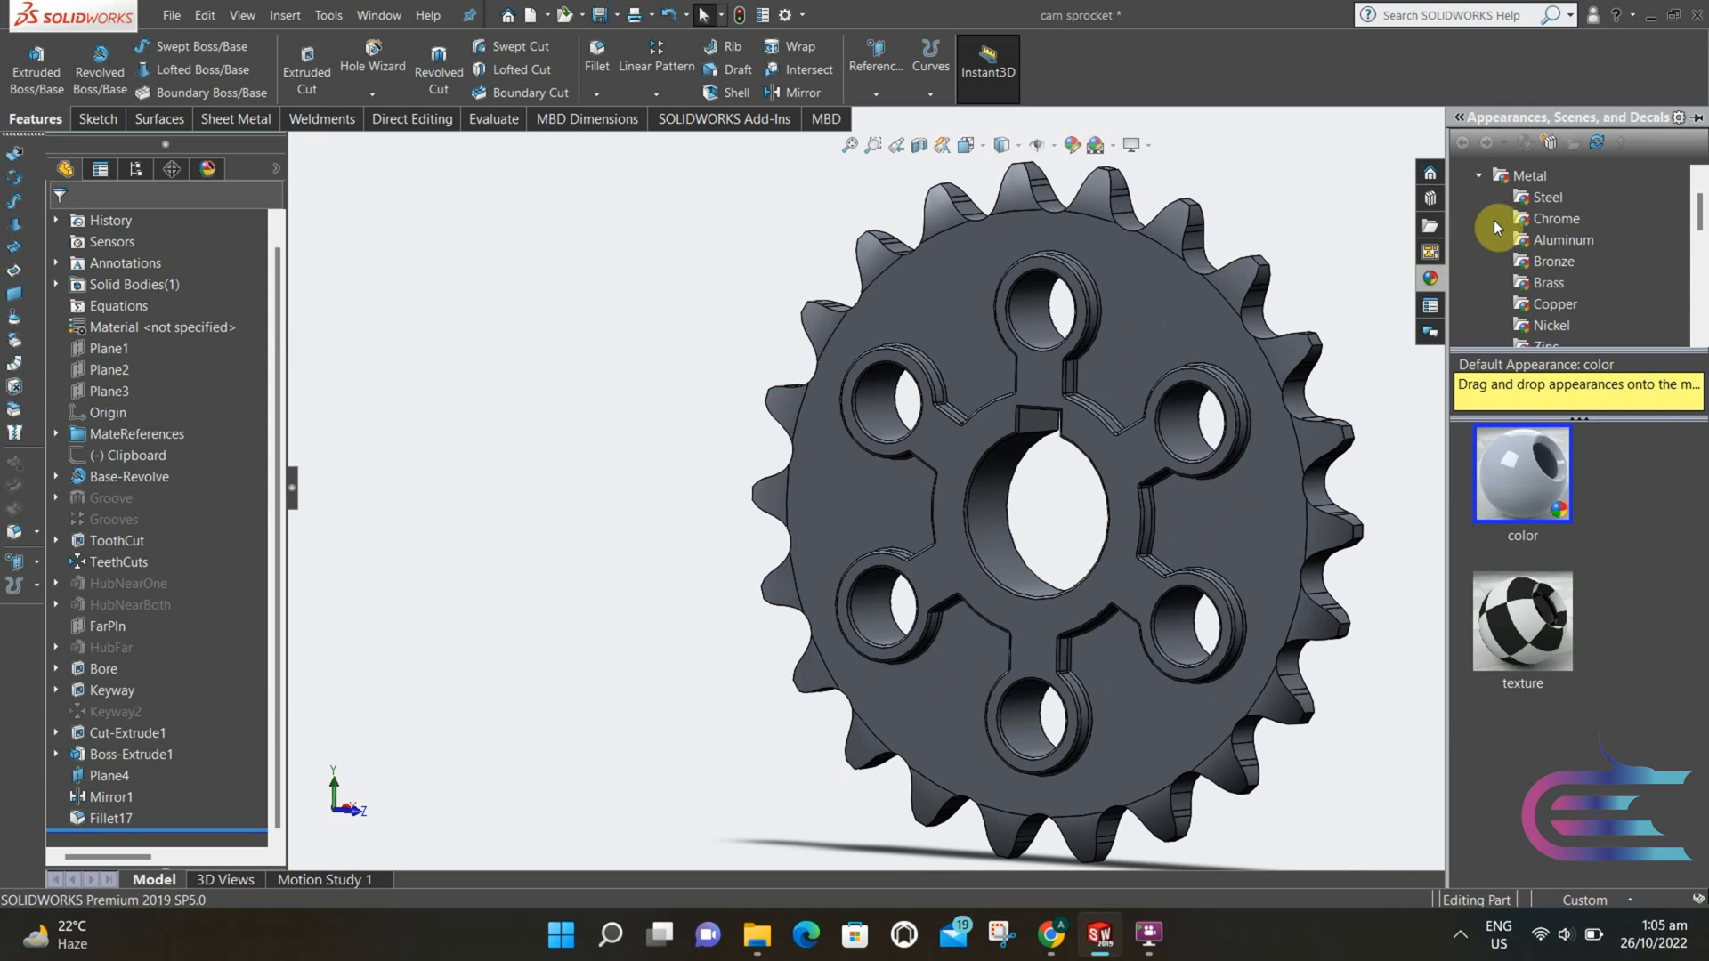
left_click(1518, 241)
scroll(1513, 538, "down", 3)
left_click(1510, 513)
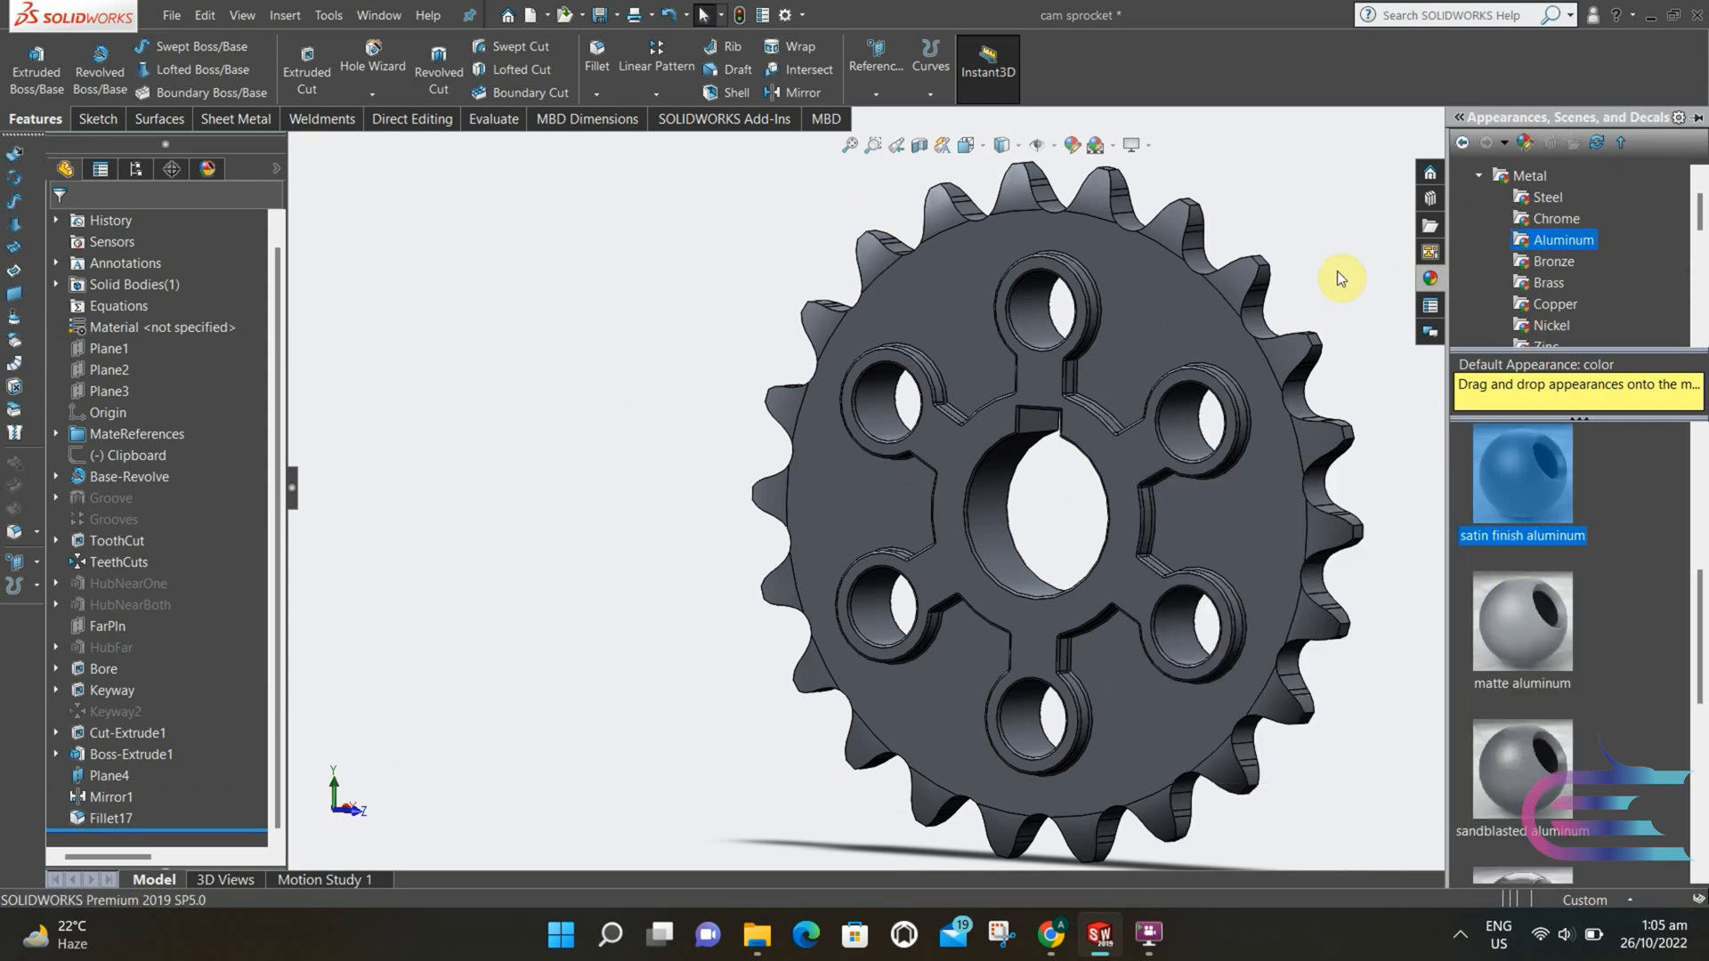
scroll(1331, 231, "up", 1)
scroll(1307, 320, "down", 1)
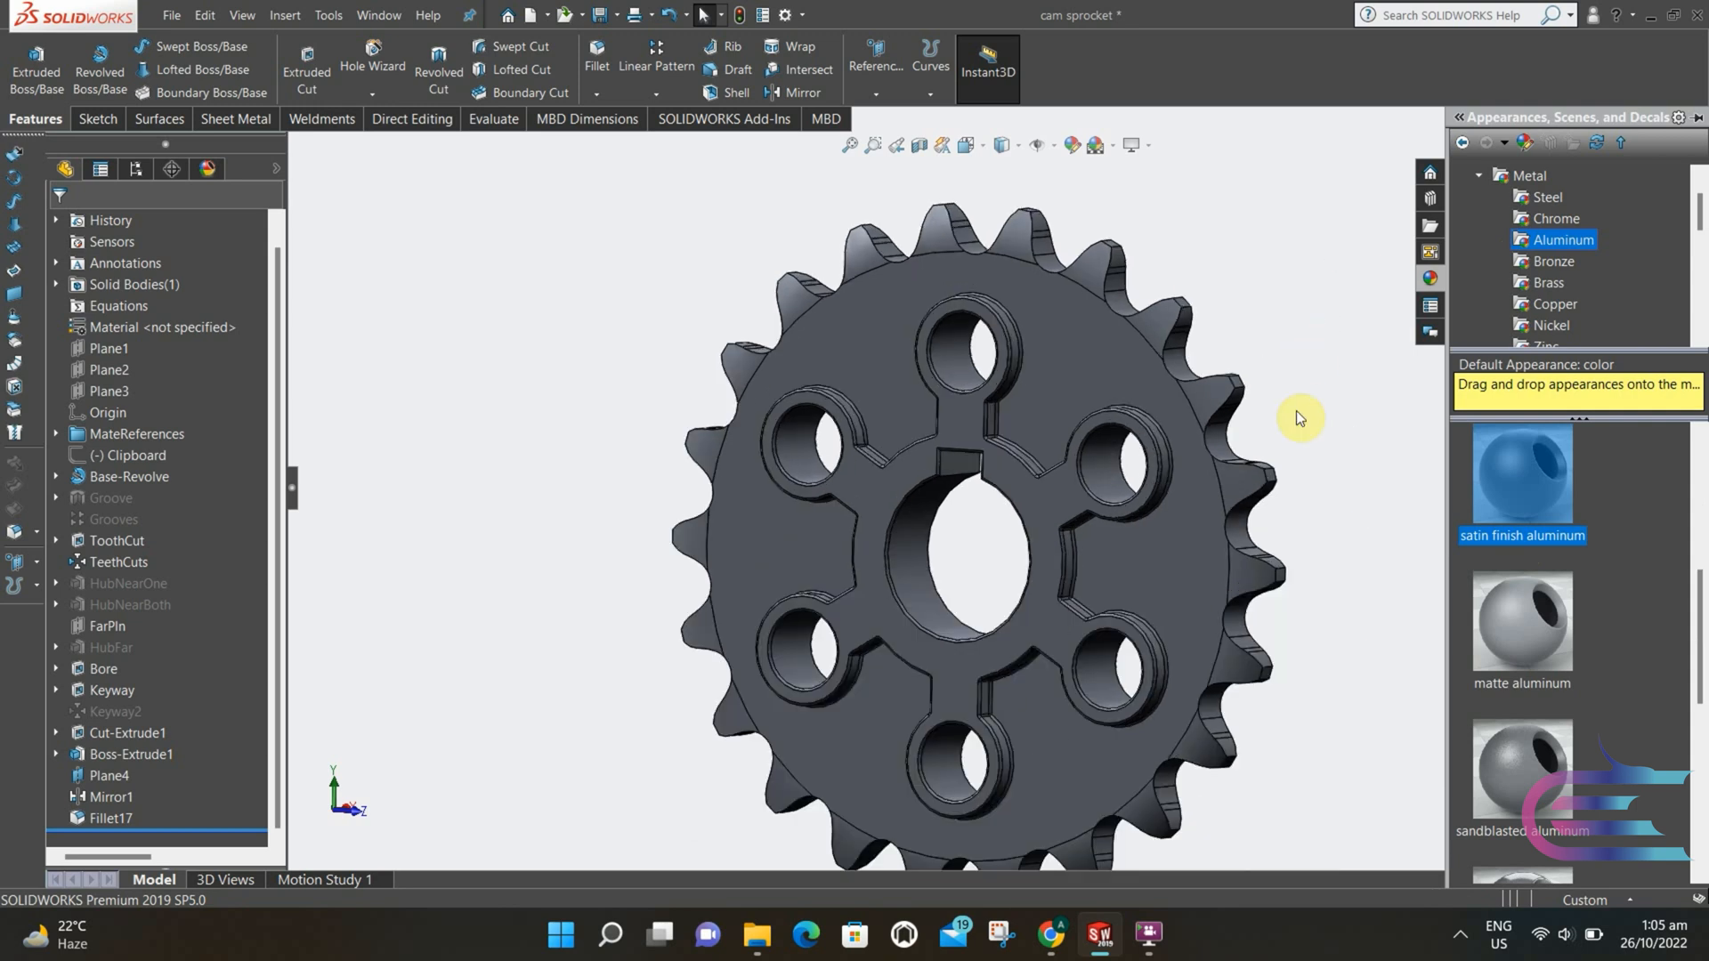
- Save the part under the file name cam sprocket
left_click(172, 16)
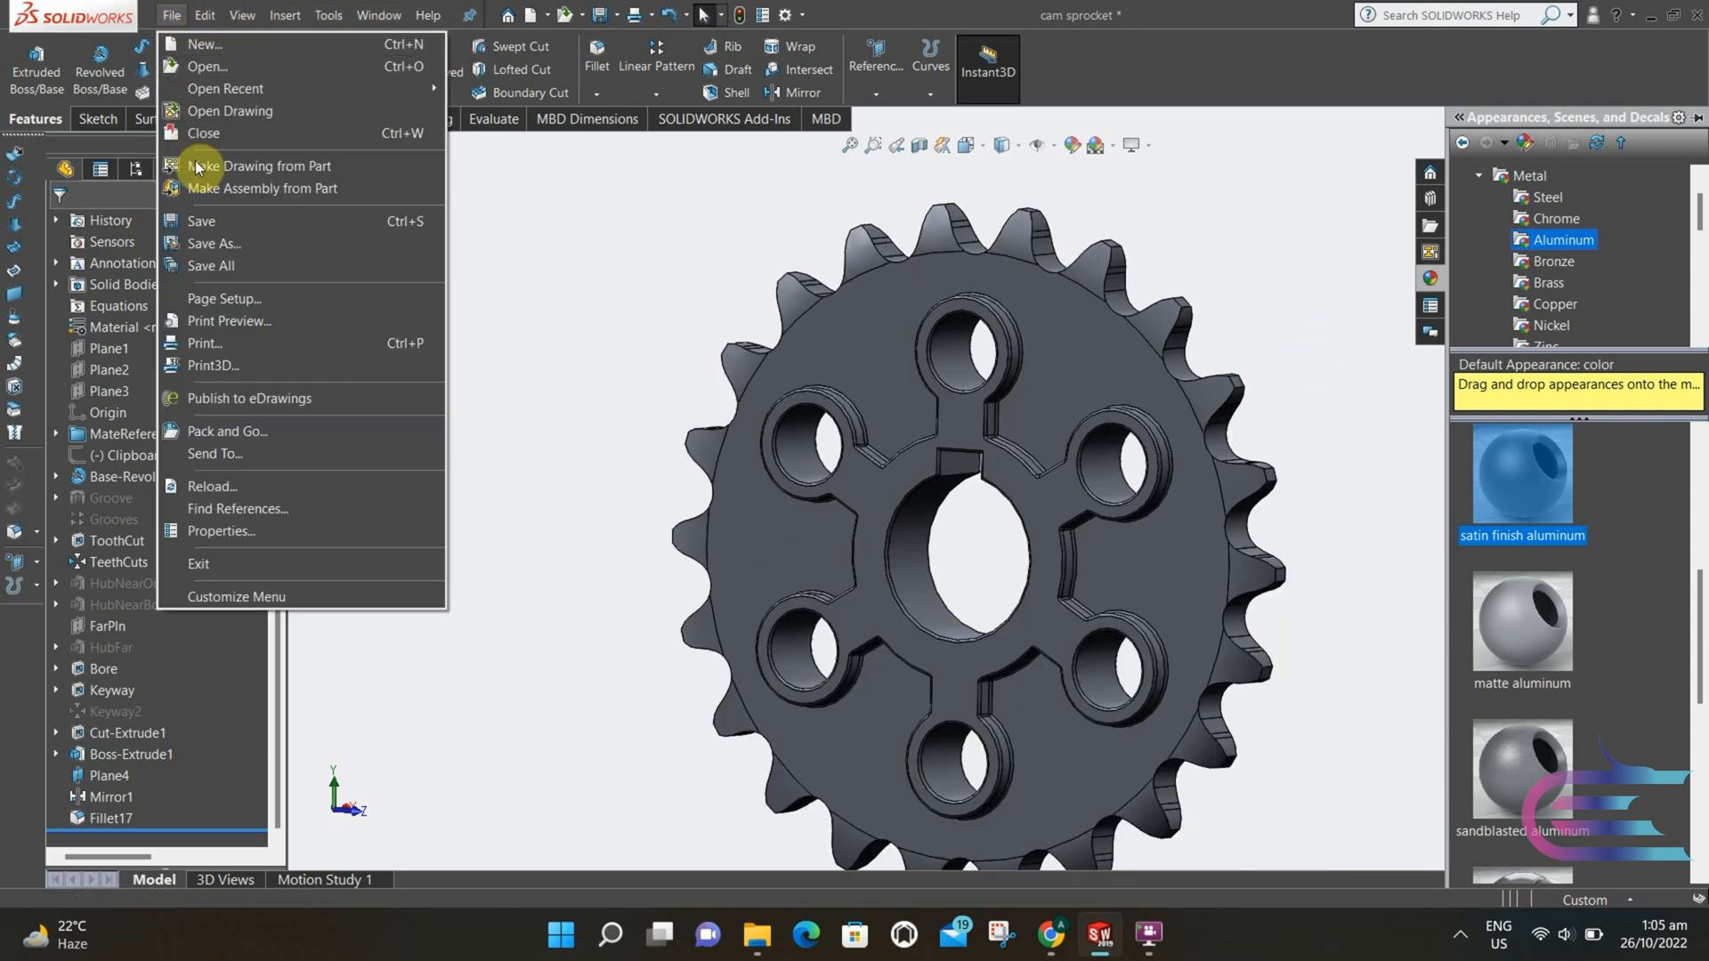
left_click(258, 240)
type("ca")
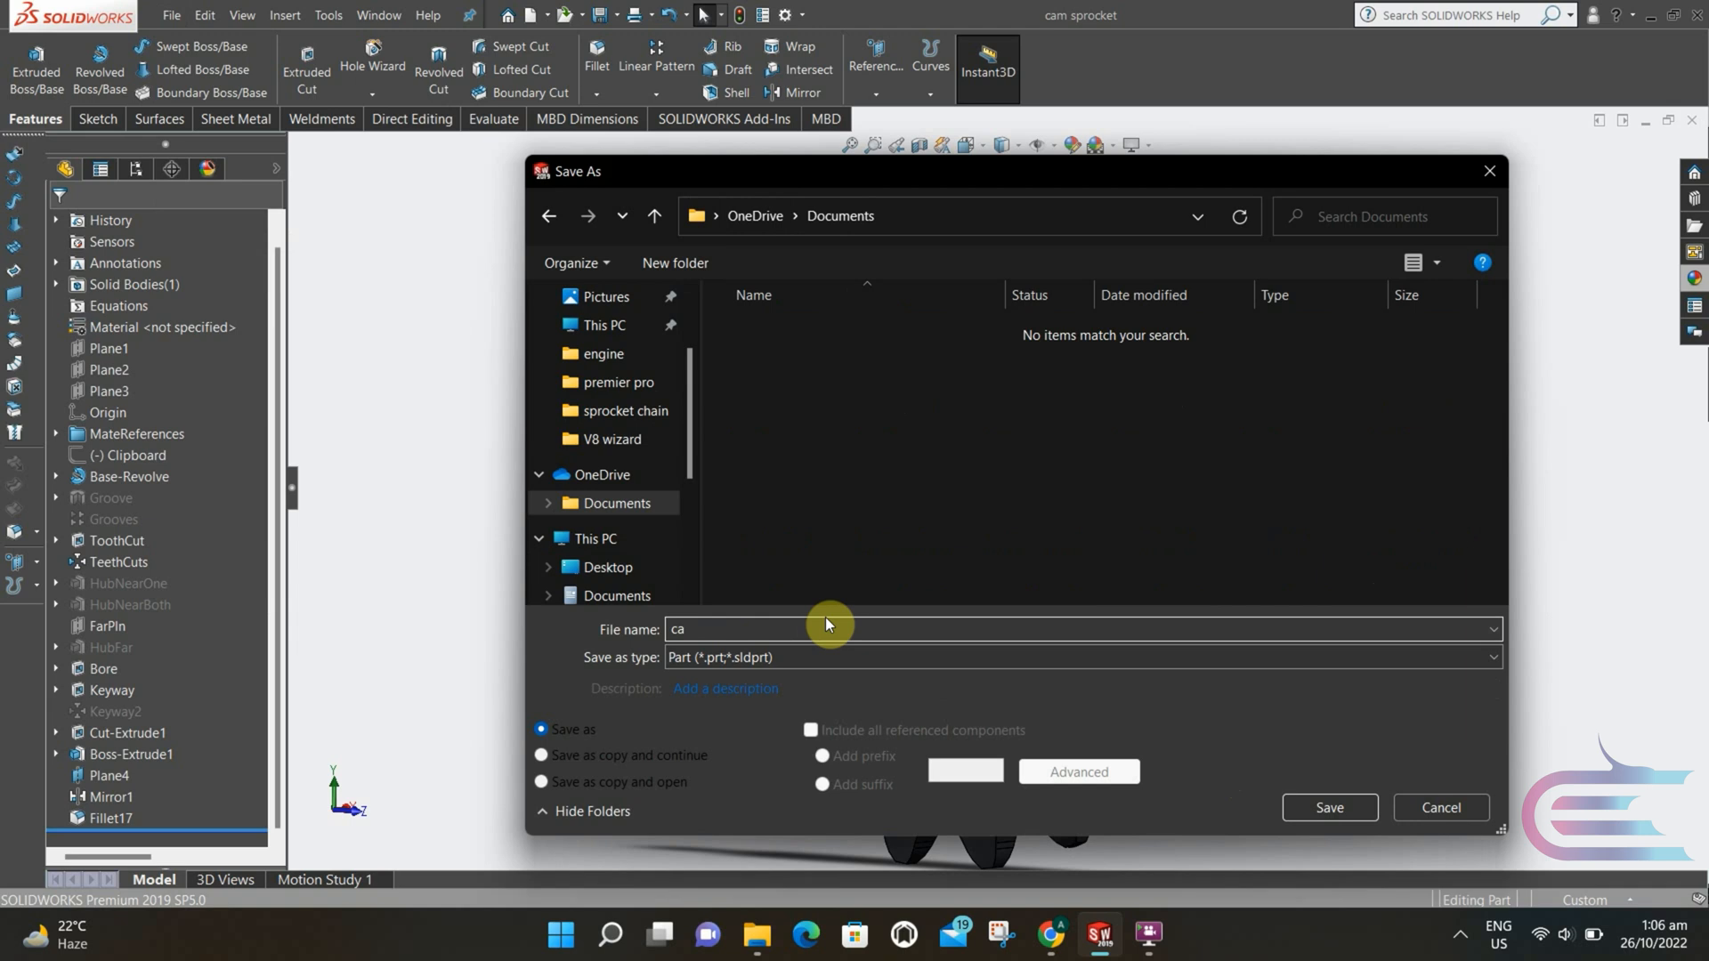
type("m")
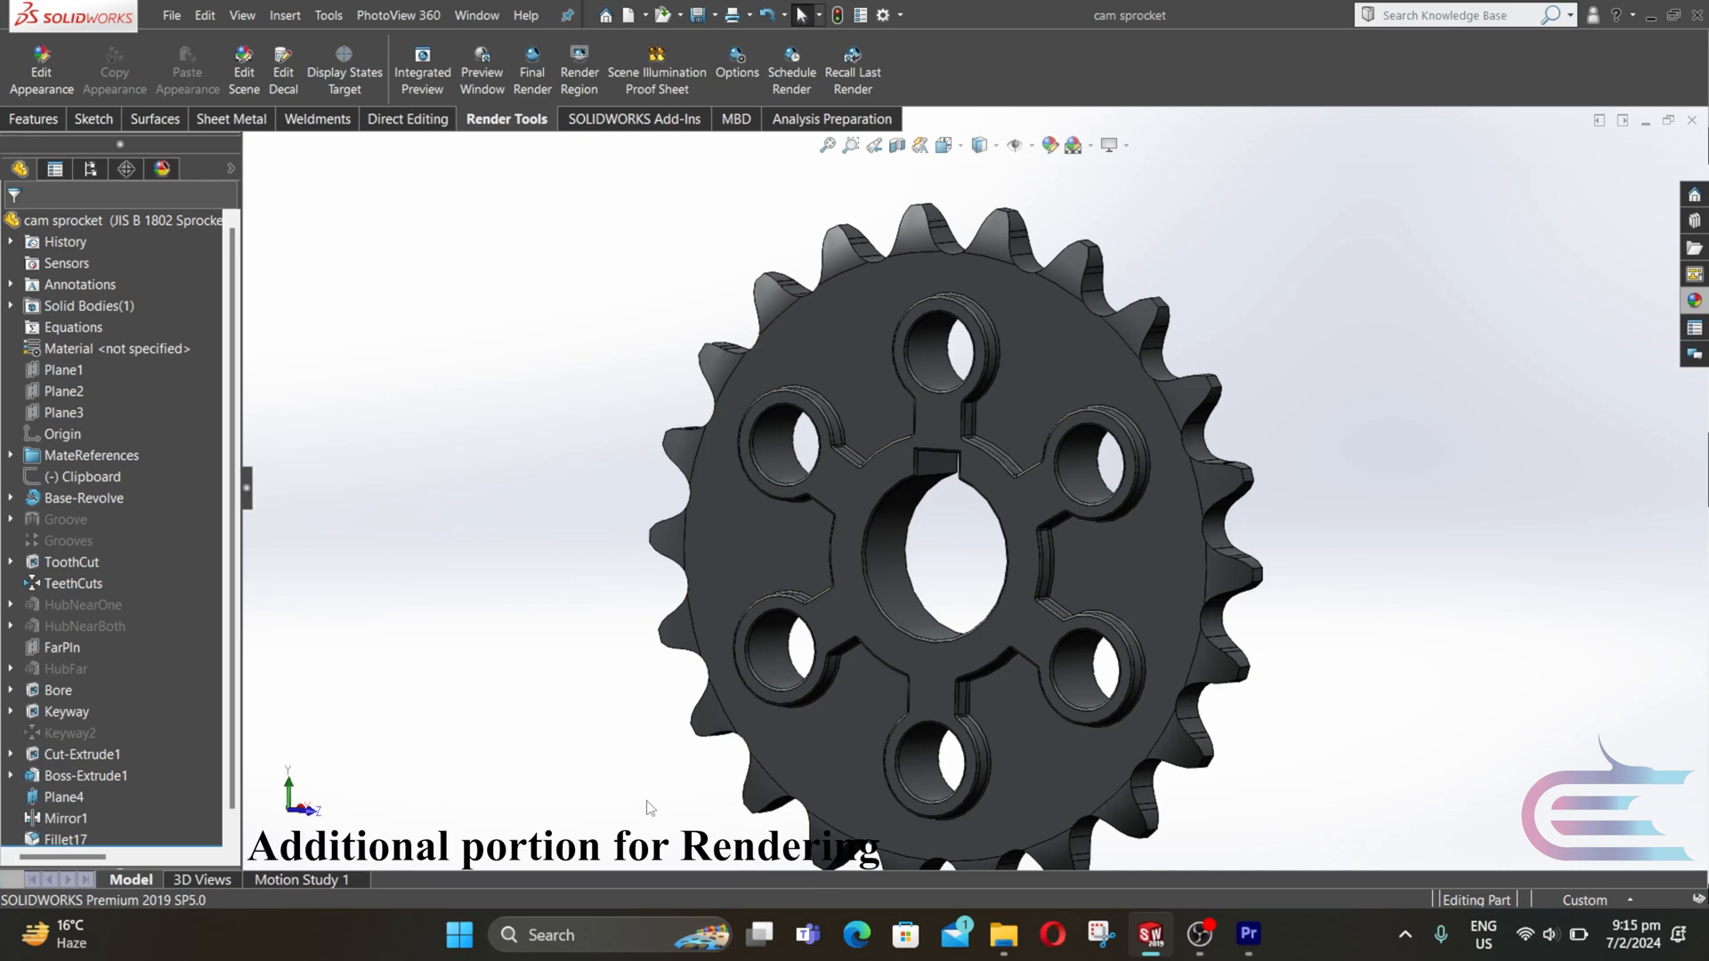
- Apply the polished nickel appearance from the metal appearances to the cam sprocket
left_click(34, 118)
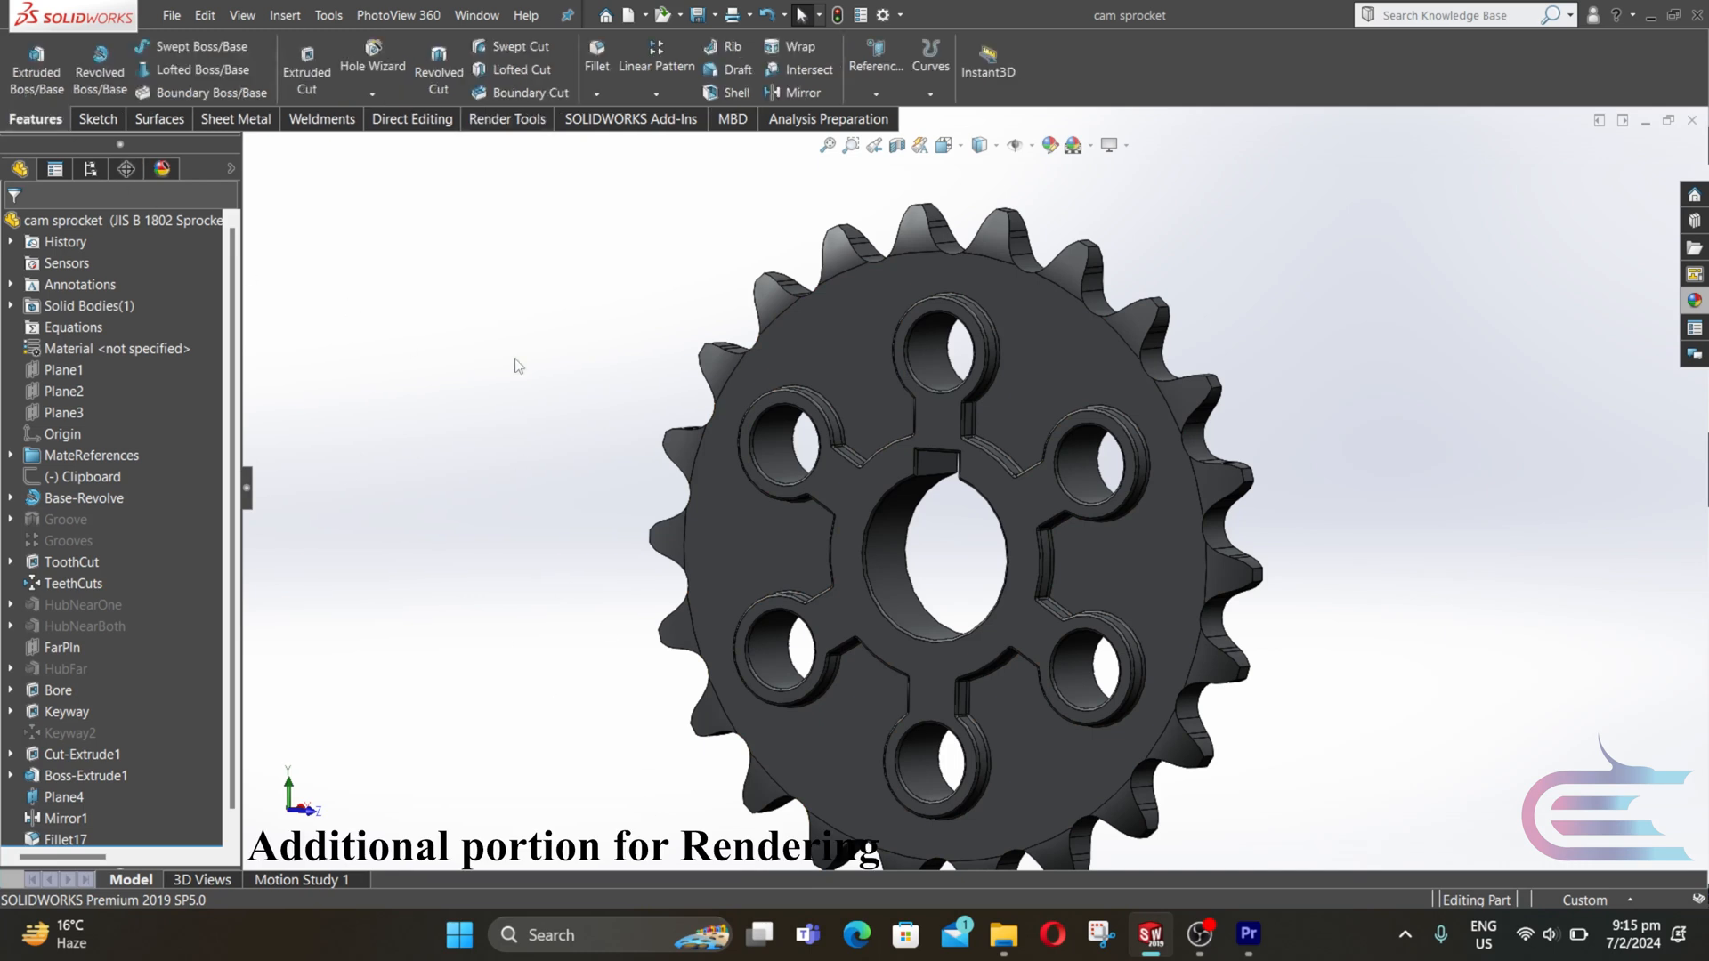
left_click(504, 125)
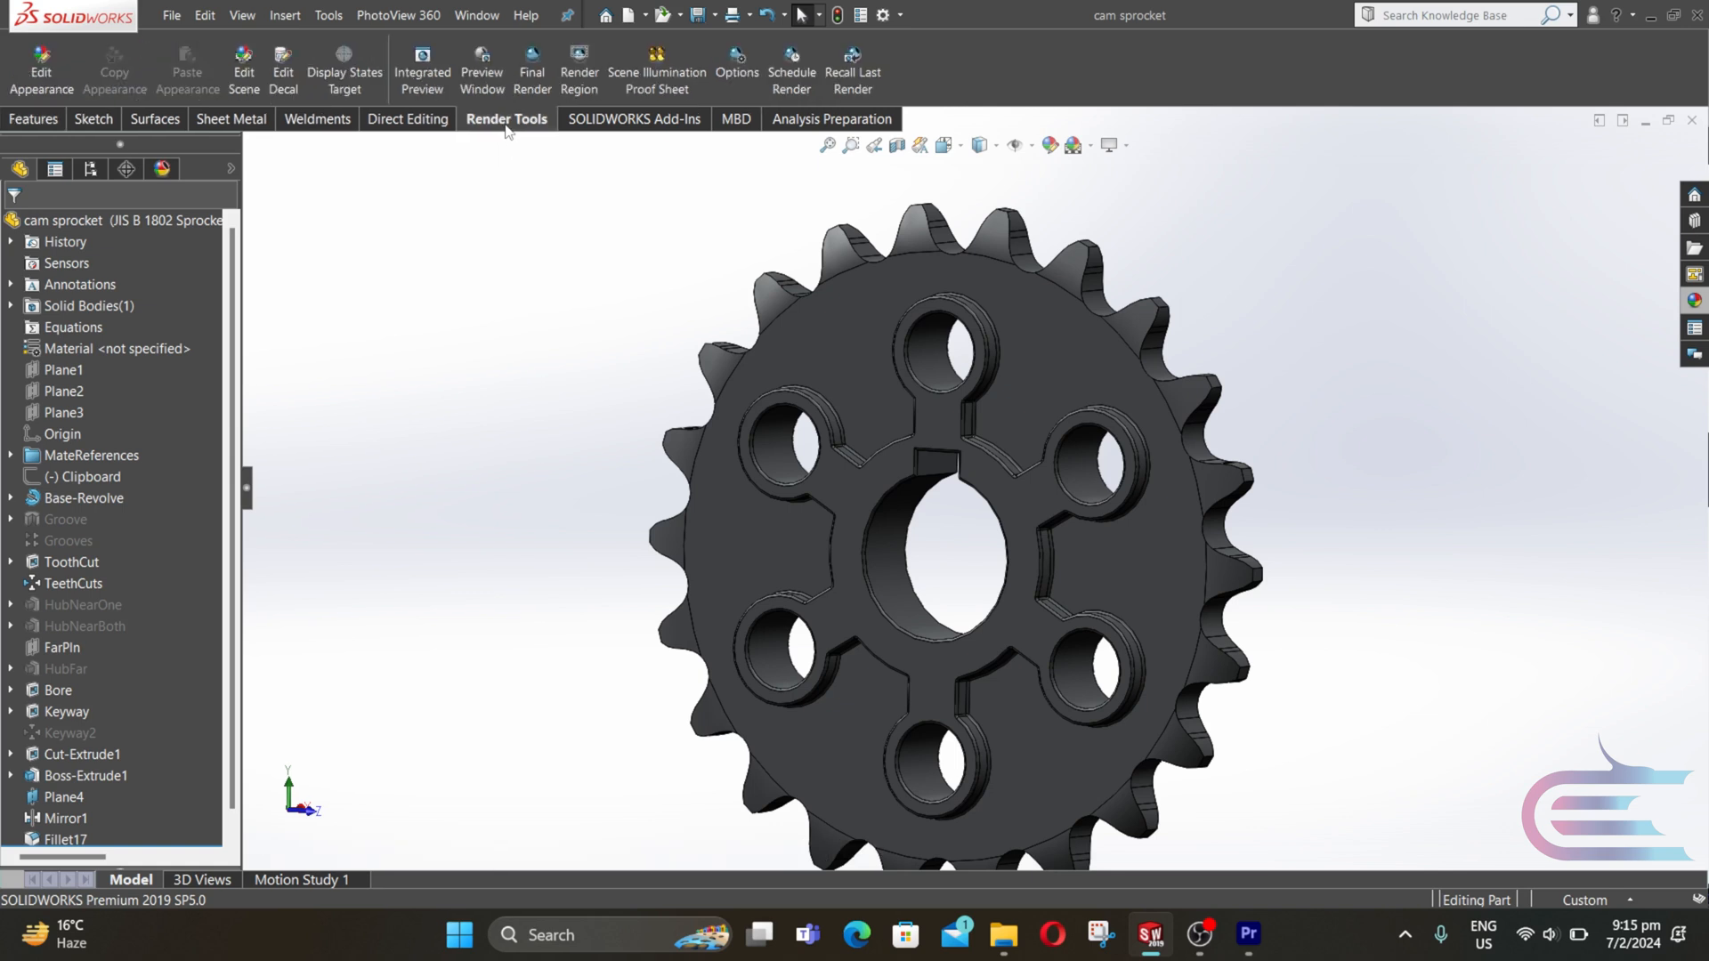
left_click(1696, 302)
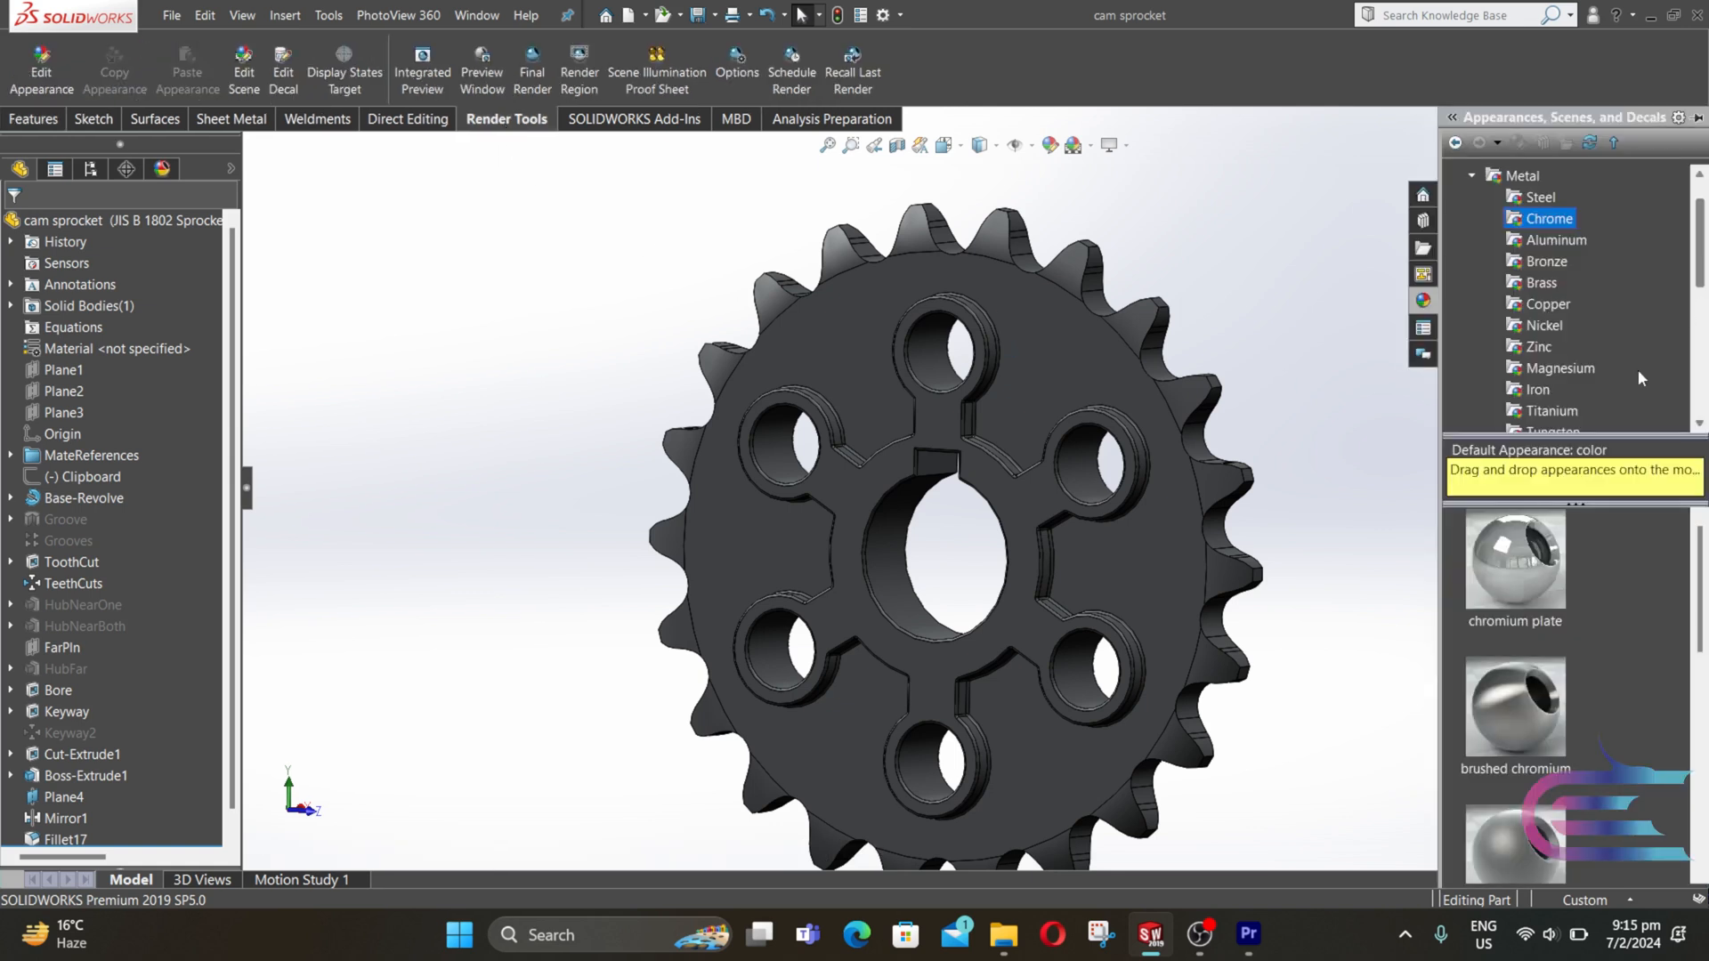
left_click(1539, 328)
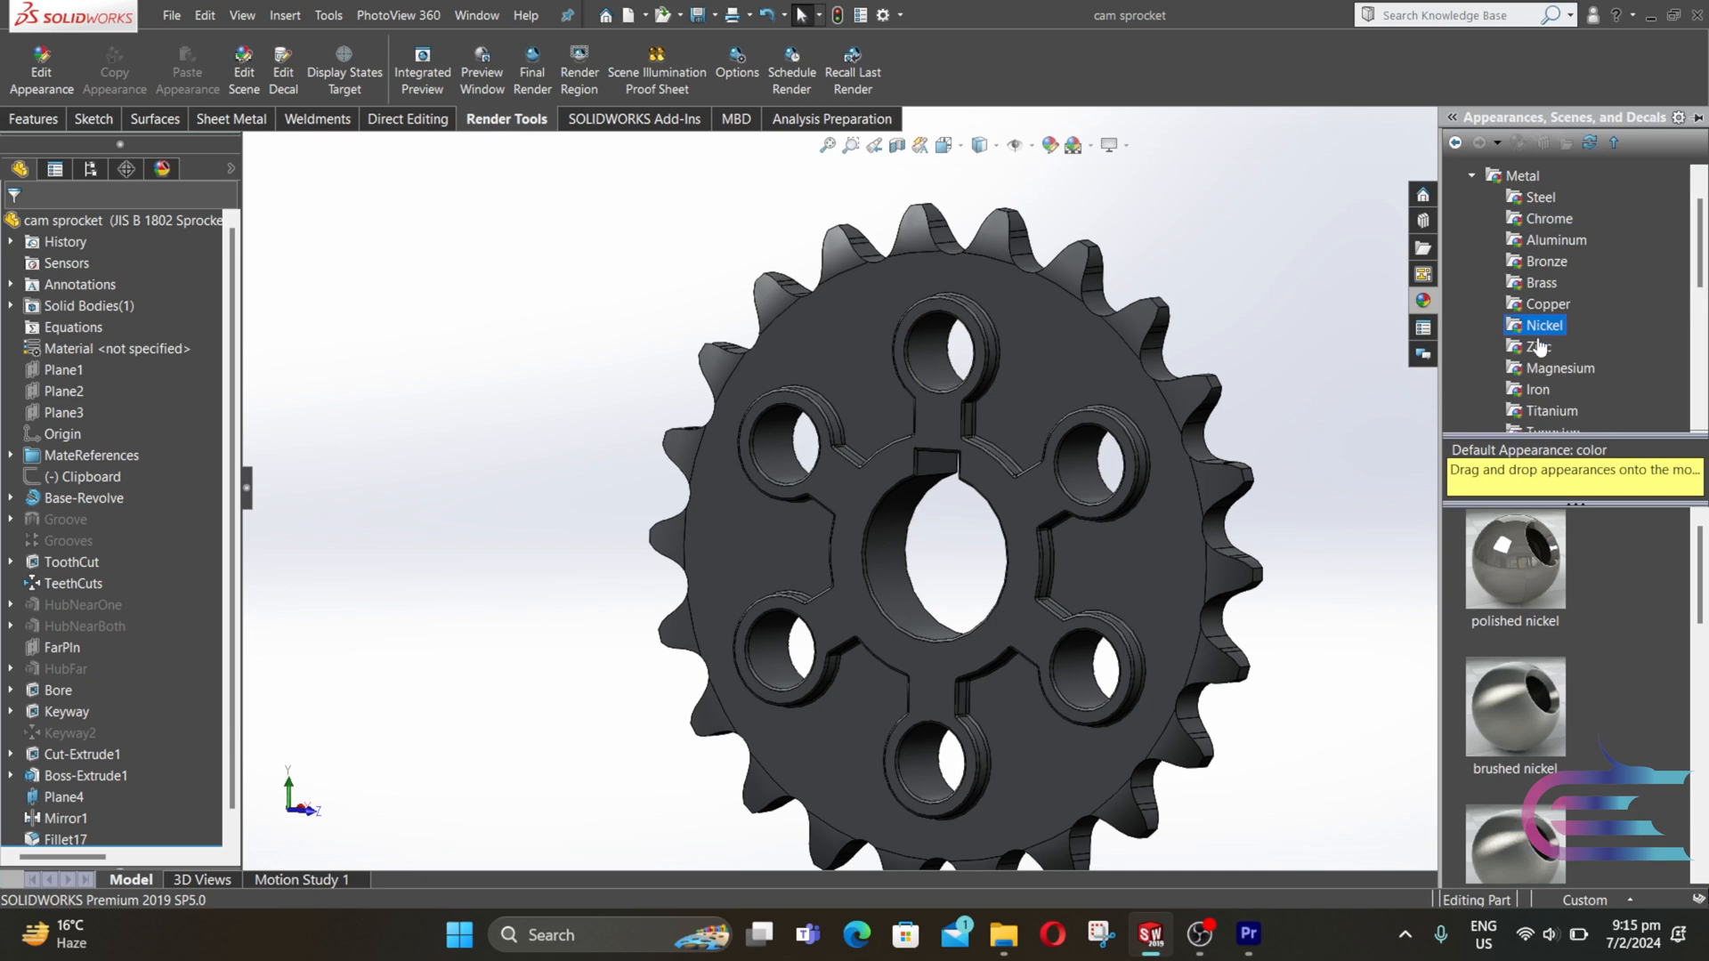
double_click(1515, 566)
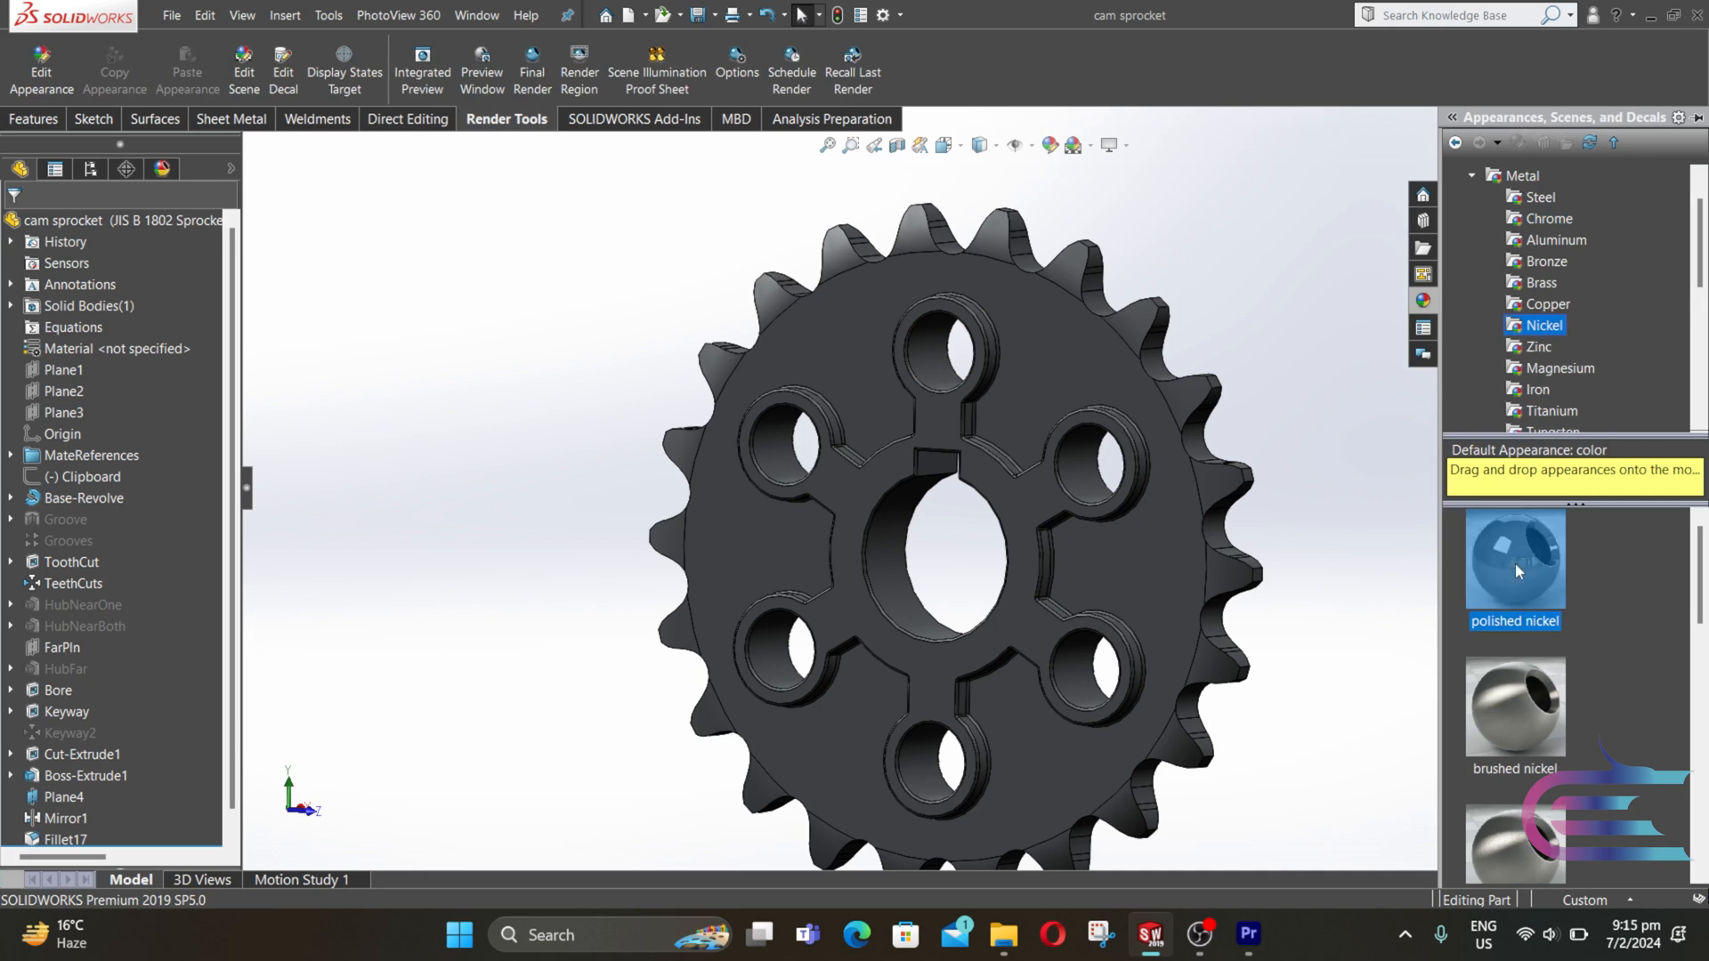
- Show the nickel cam sprocket in the integrated render preview and view it from another angle
left_click(445, 80)
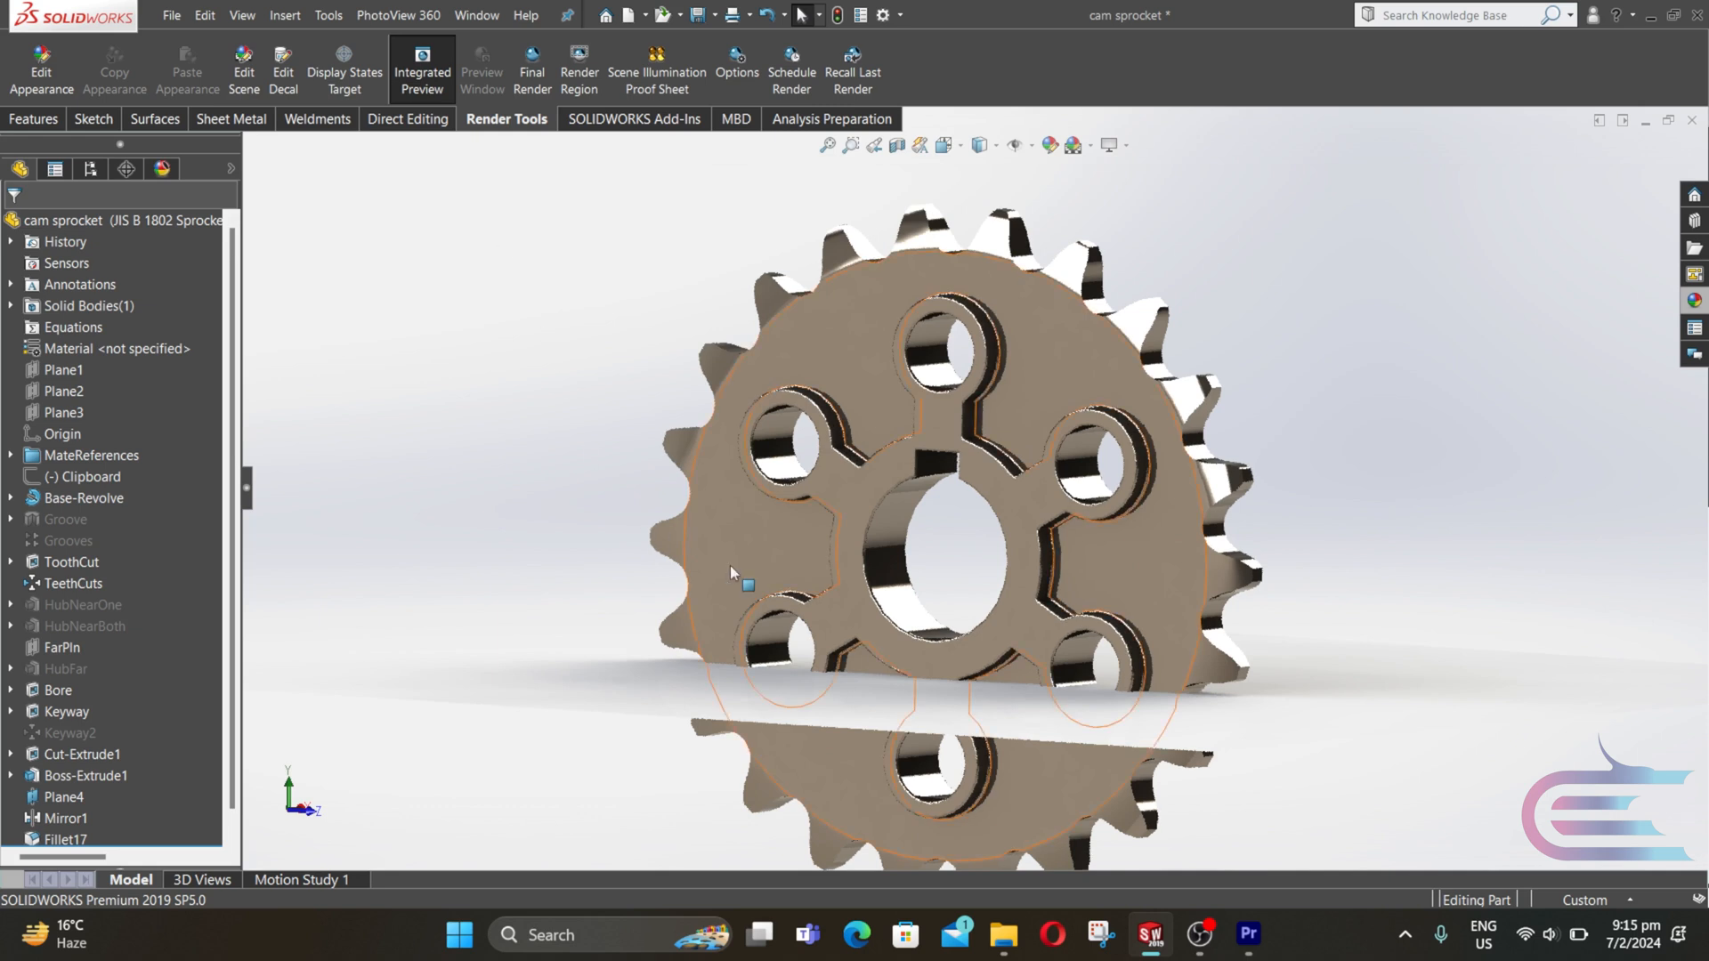
middle_click_drag(730, 564, 461, 446)
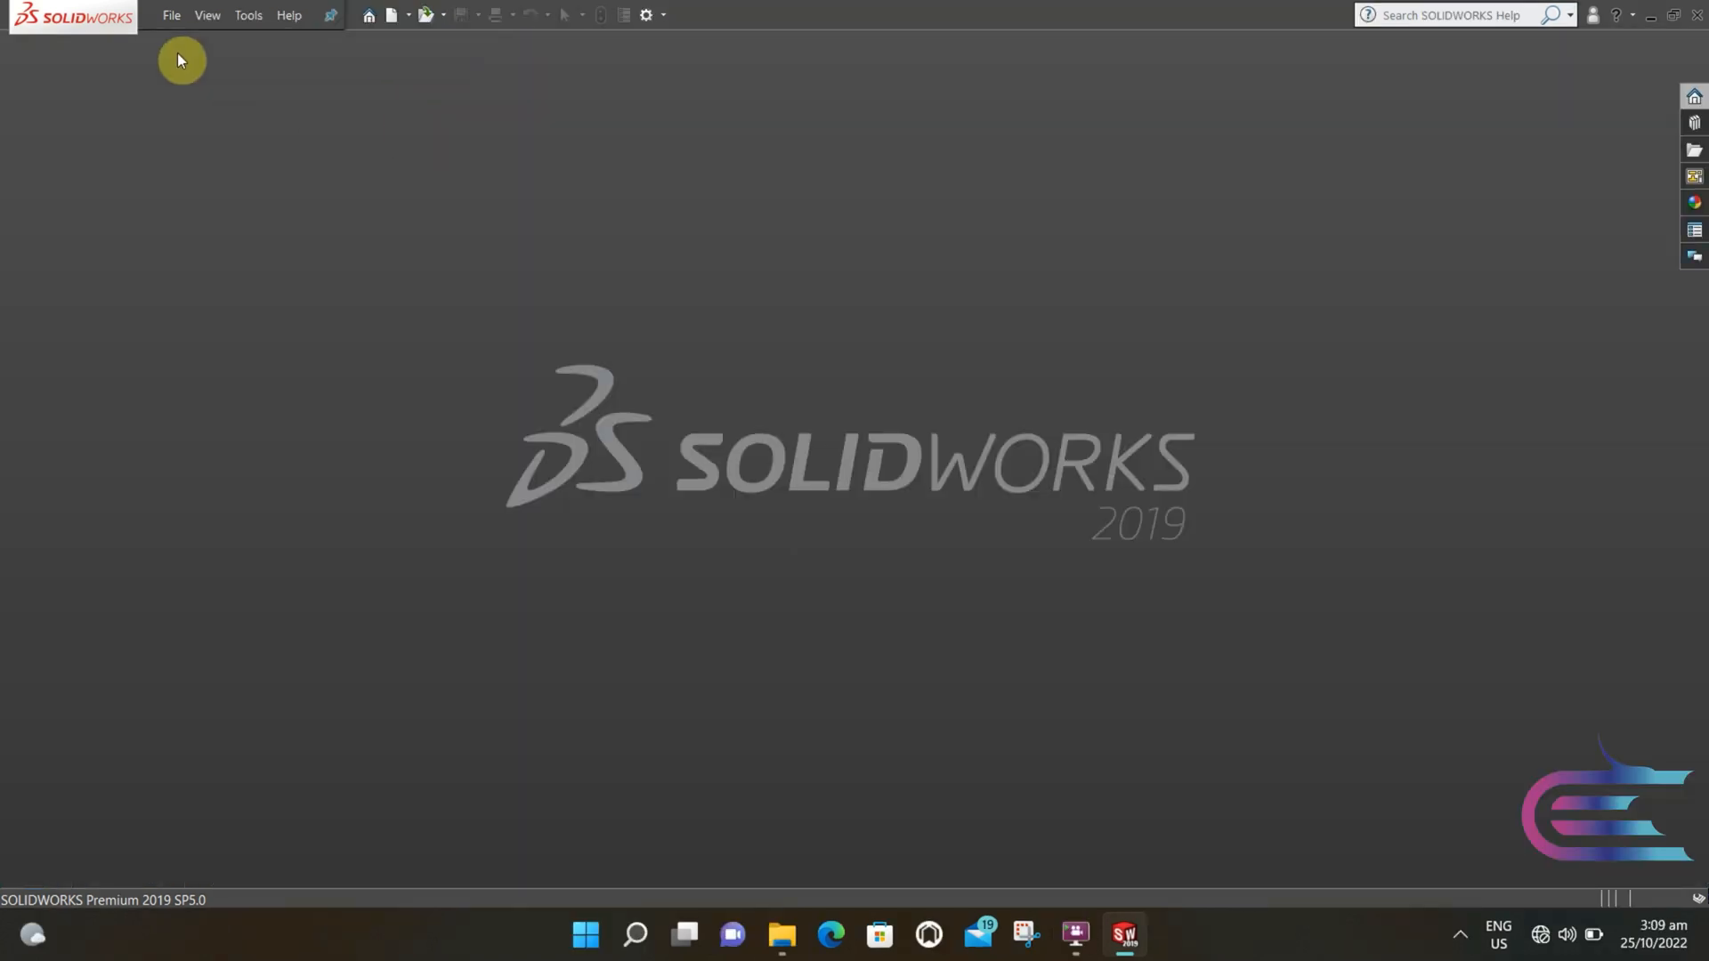
- Create a new part document
left_click(171, 15)
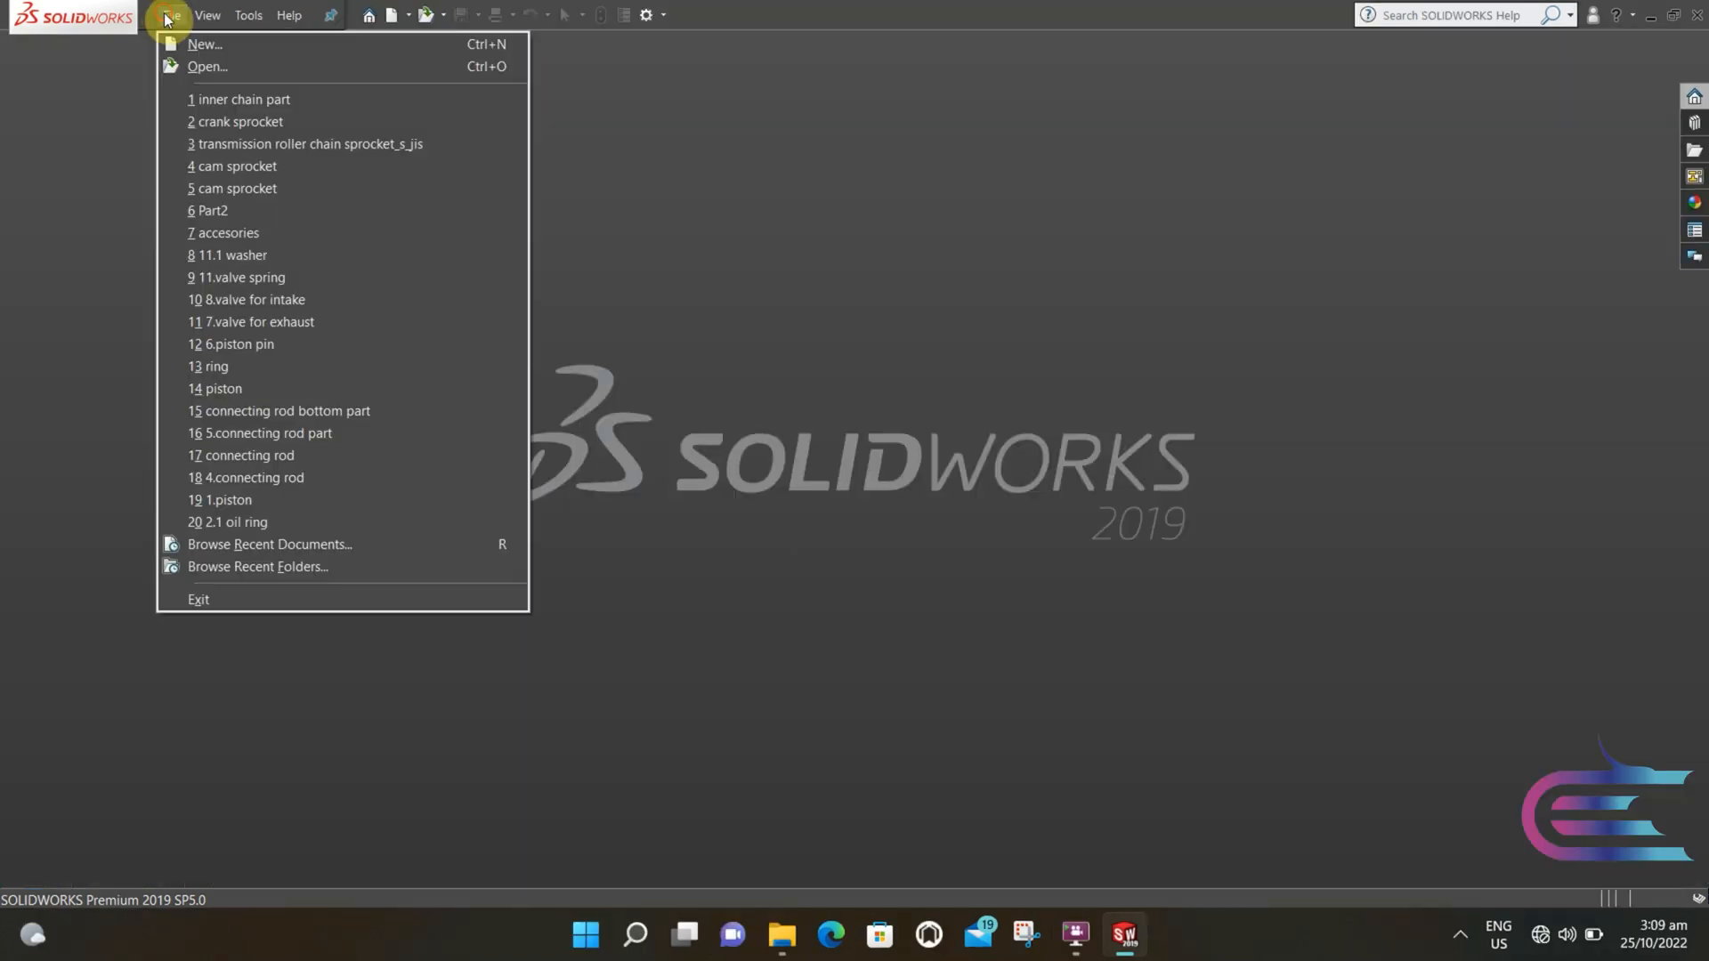
left_click(181, 43)
left_click(373, 418)
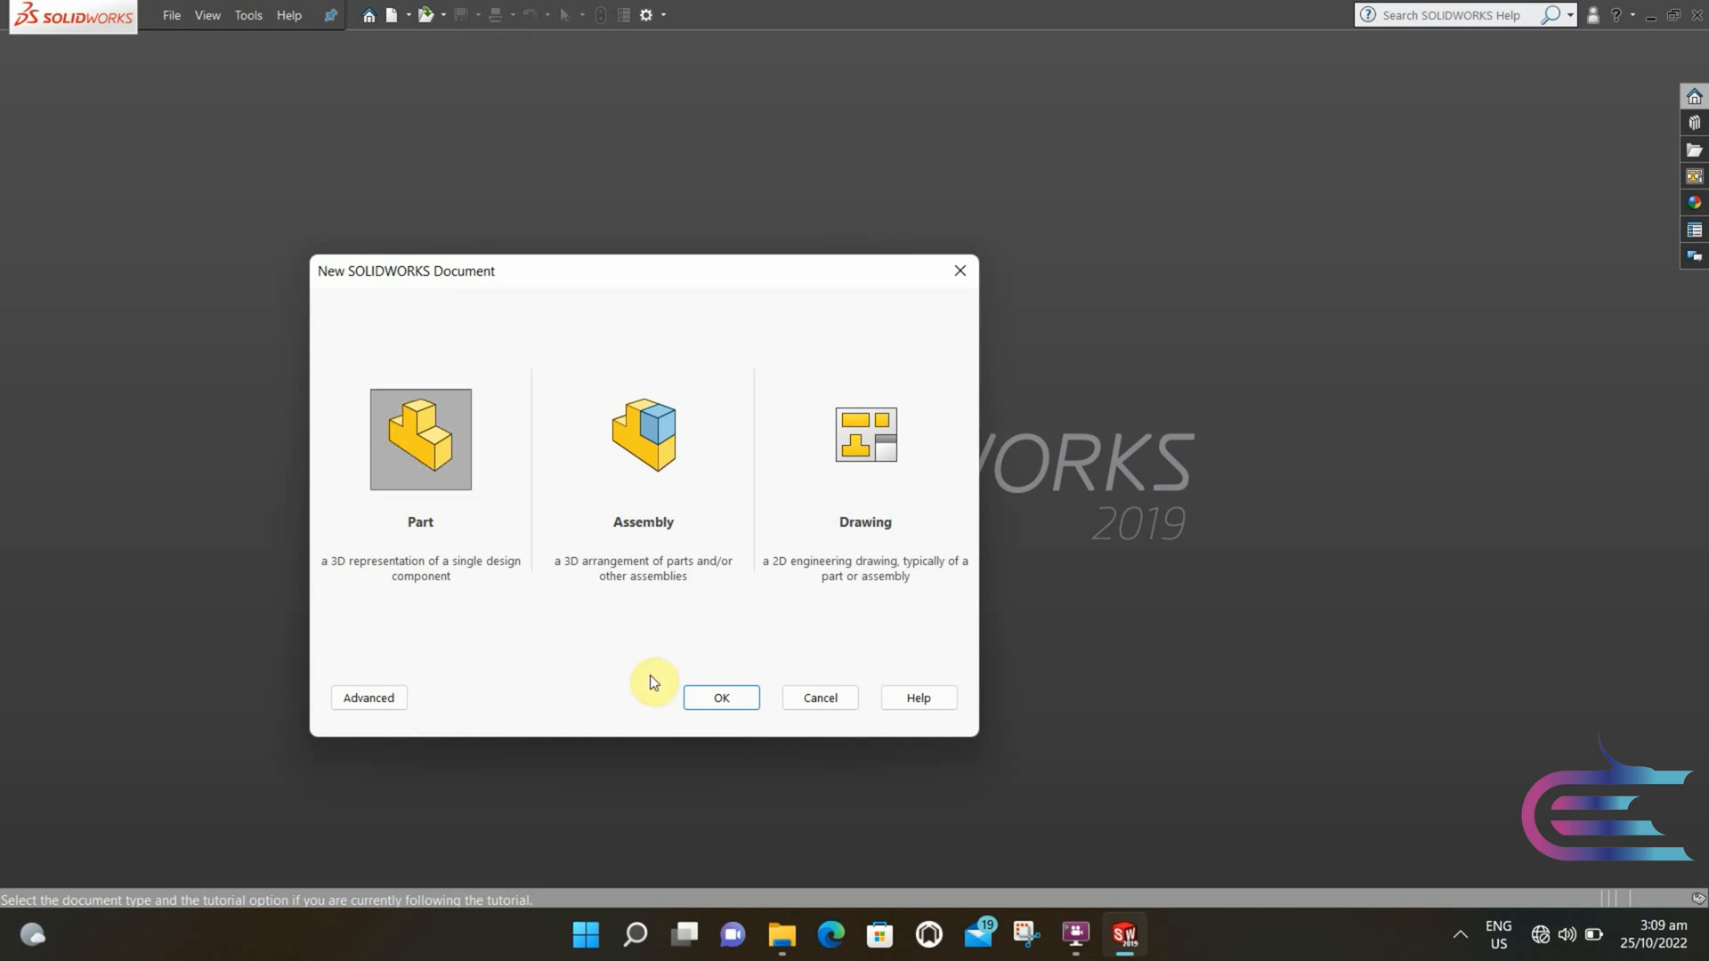
left_click(712, 697)
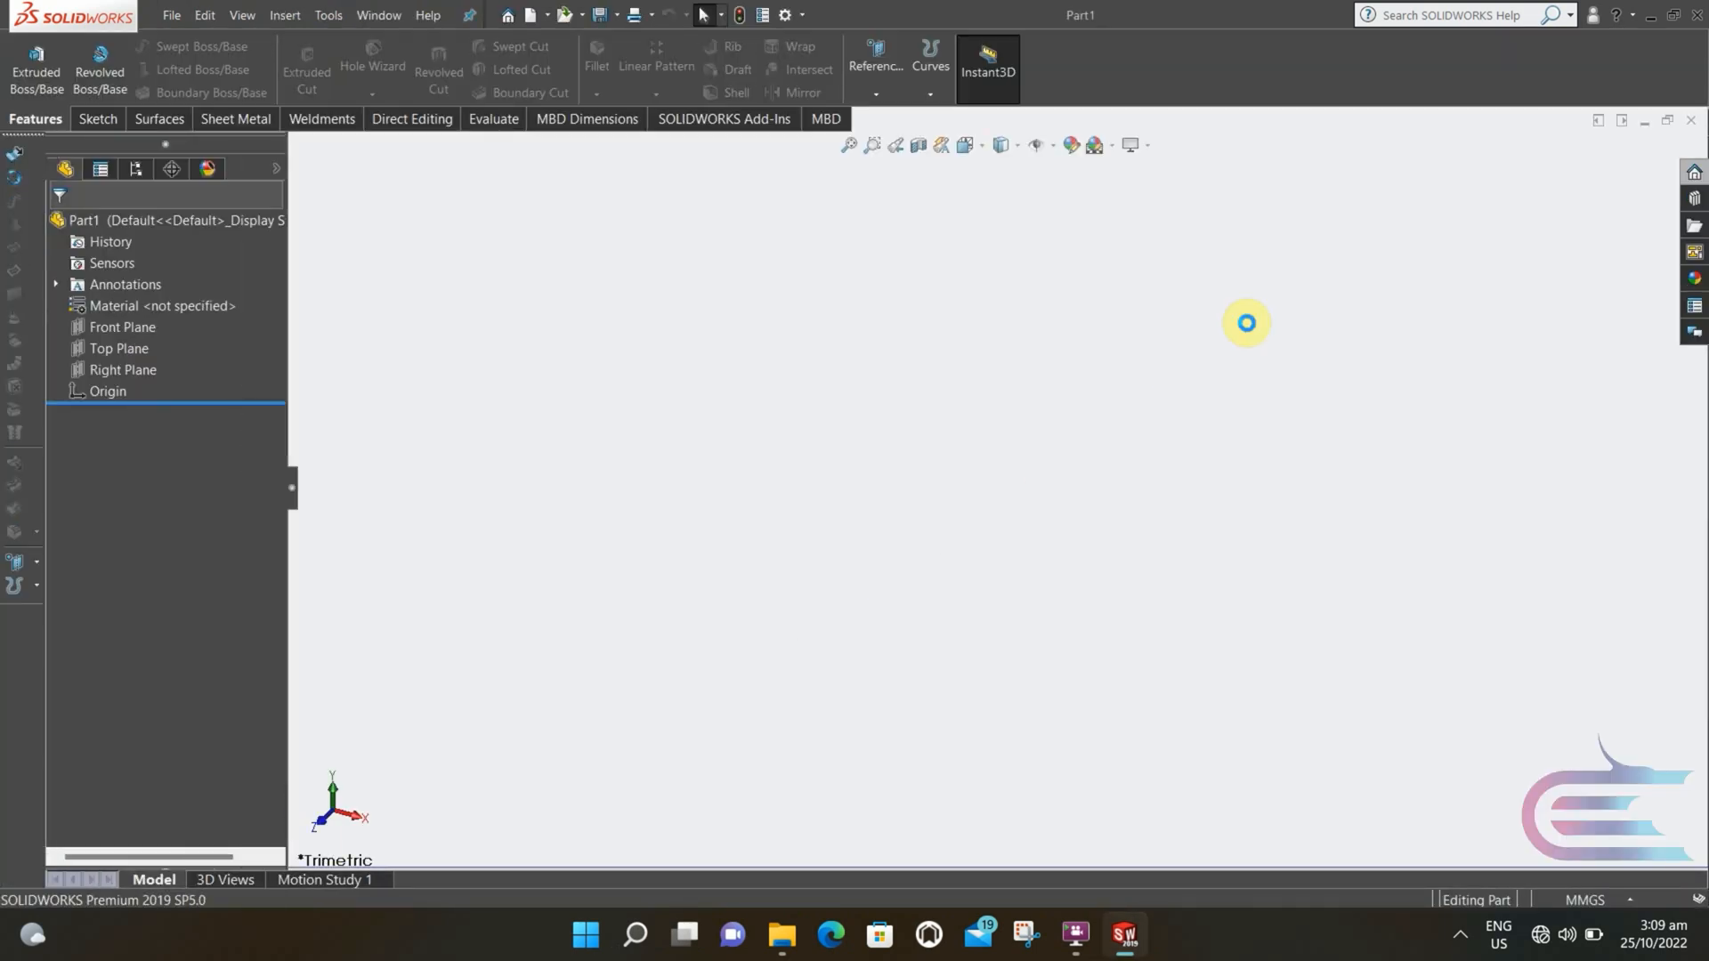
- Add in the Toolbox from the Design Library
left_click(1694, 198)
left_click(1533, 177)
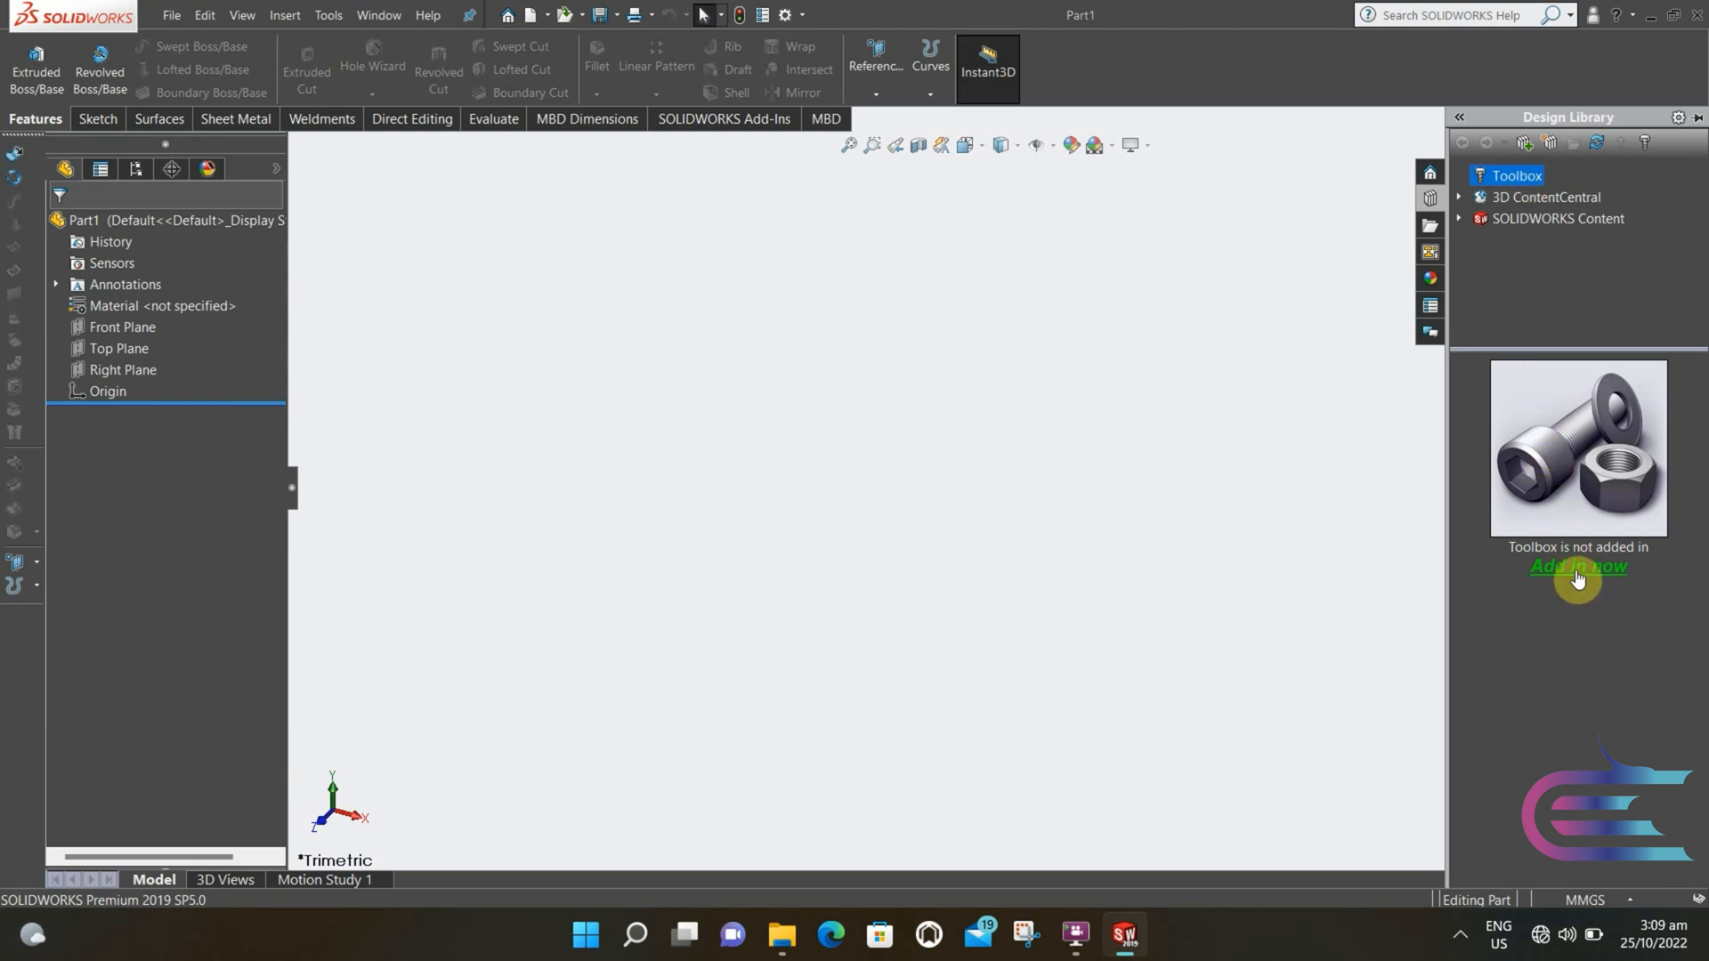
left_click(1578, 570)
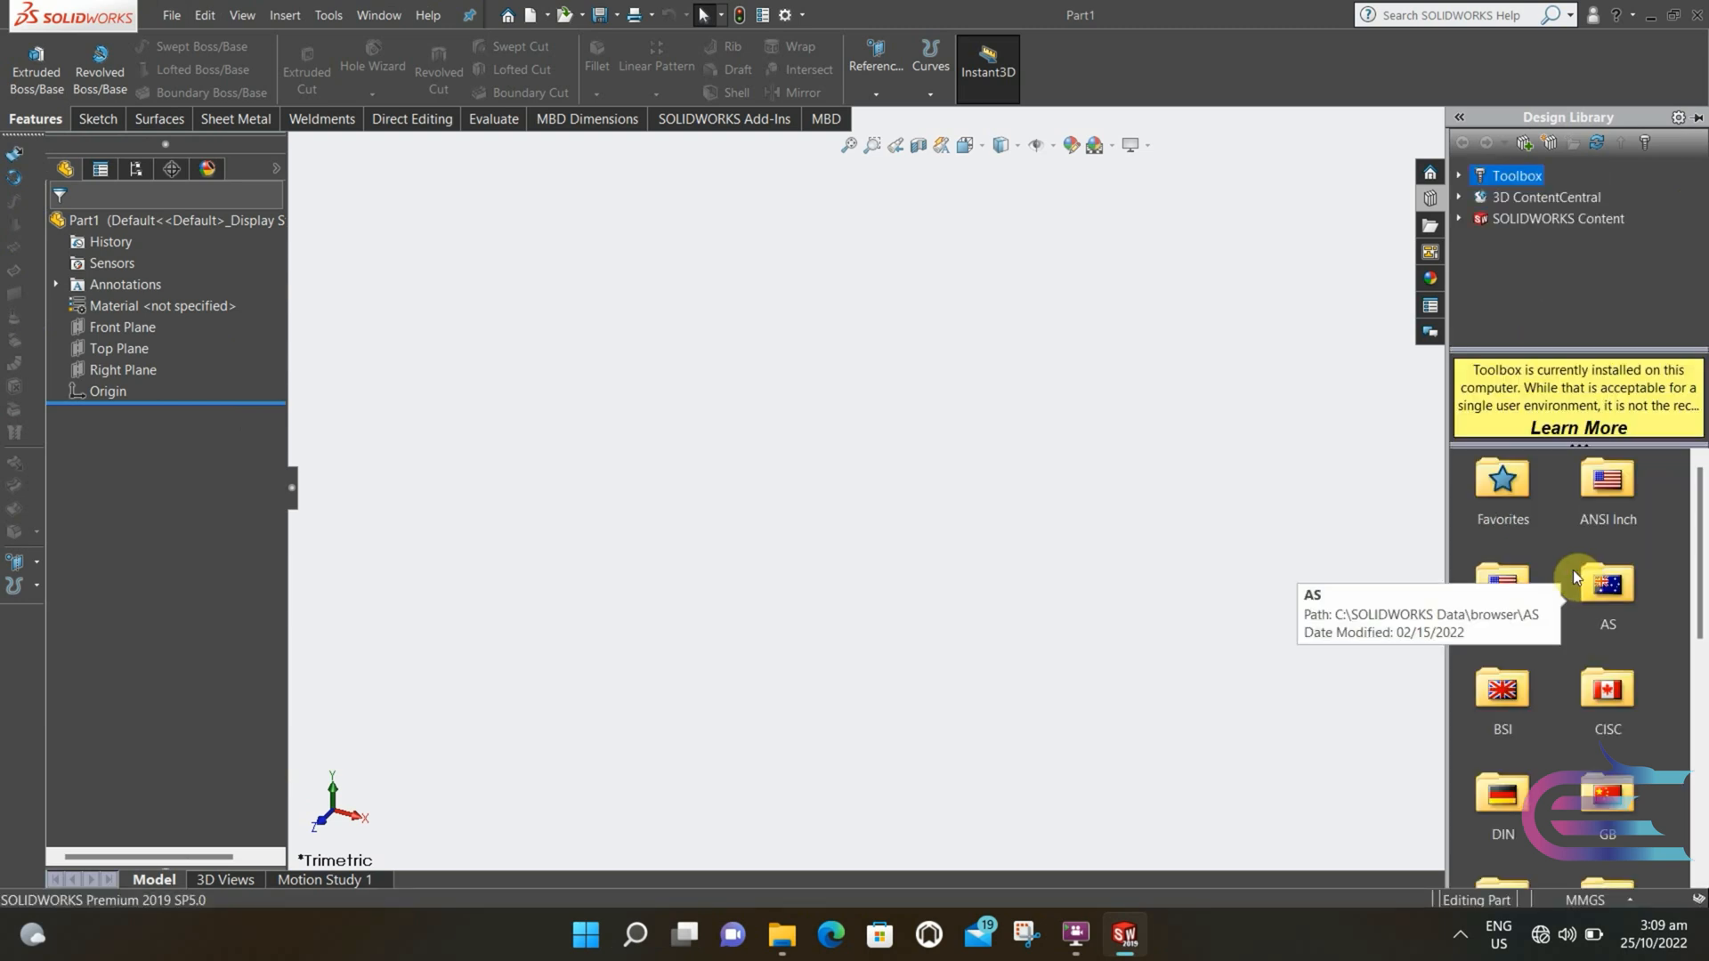
- Create a part from the Type S transmission roller sprocket among the JIS power transmission chain sprockets
scroll(1573, 569, "down", 2)
double_click(1525, 698)
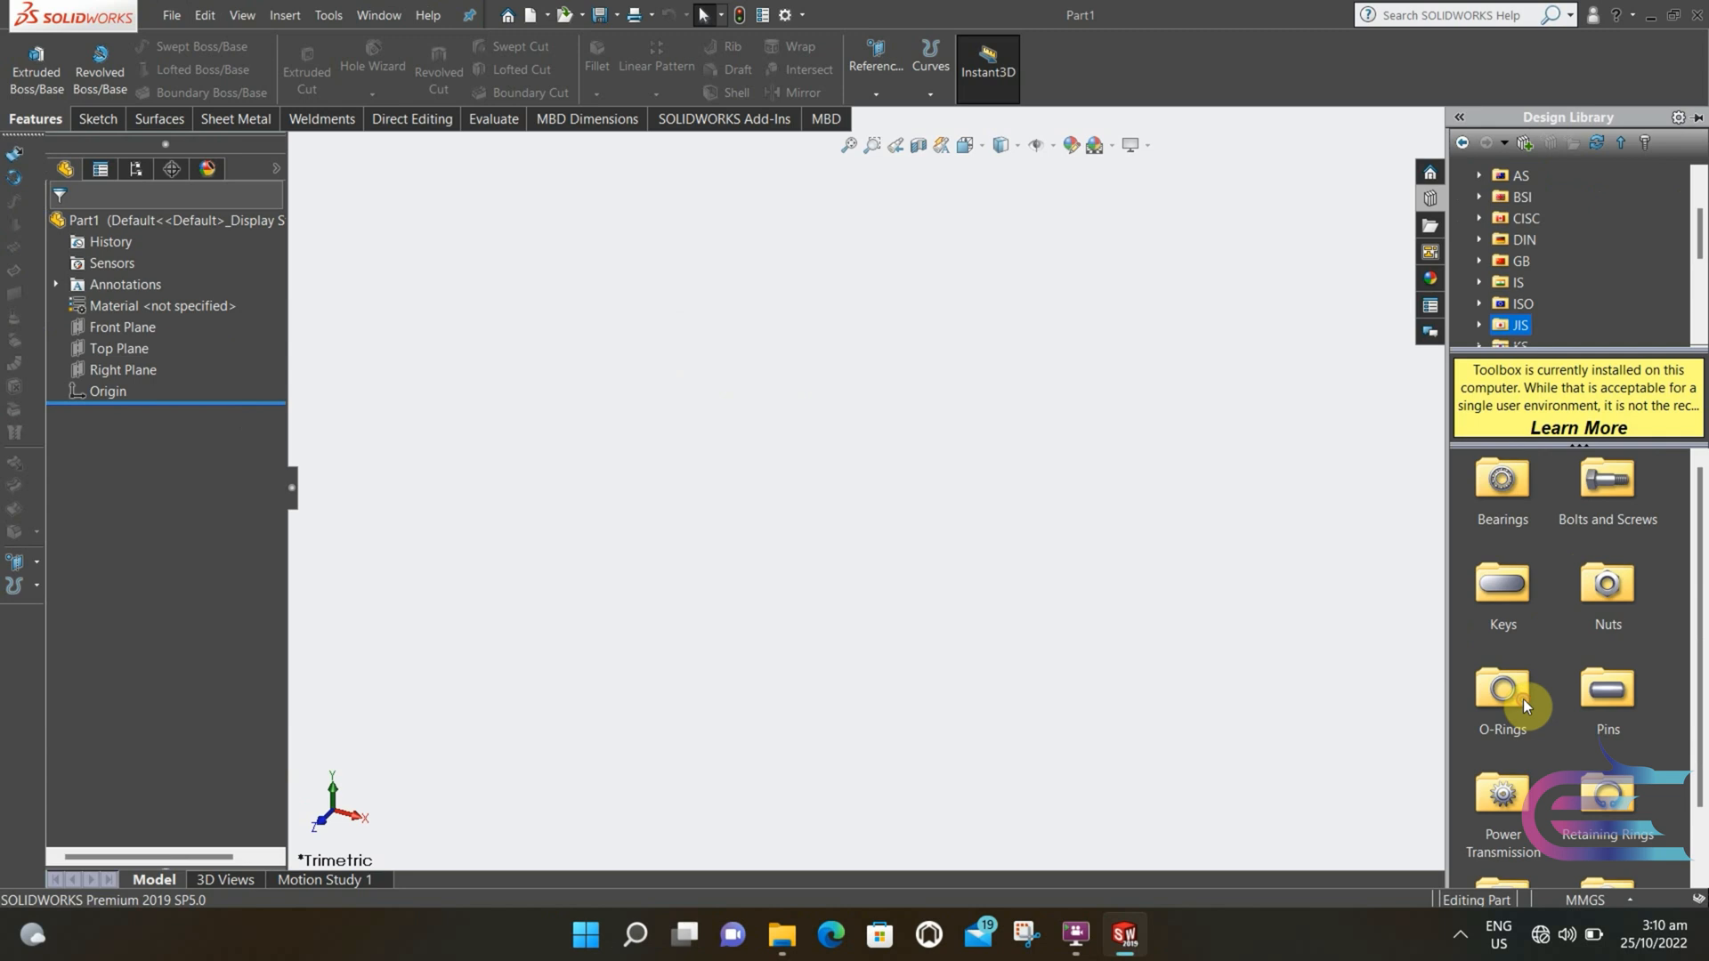
double_click(1505, 817)
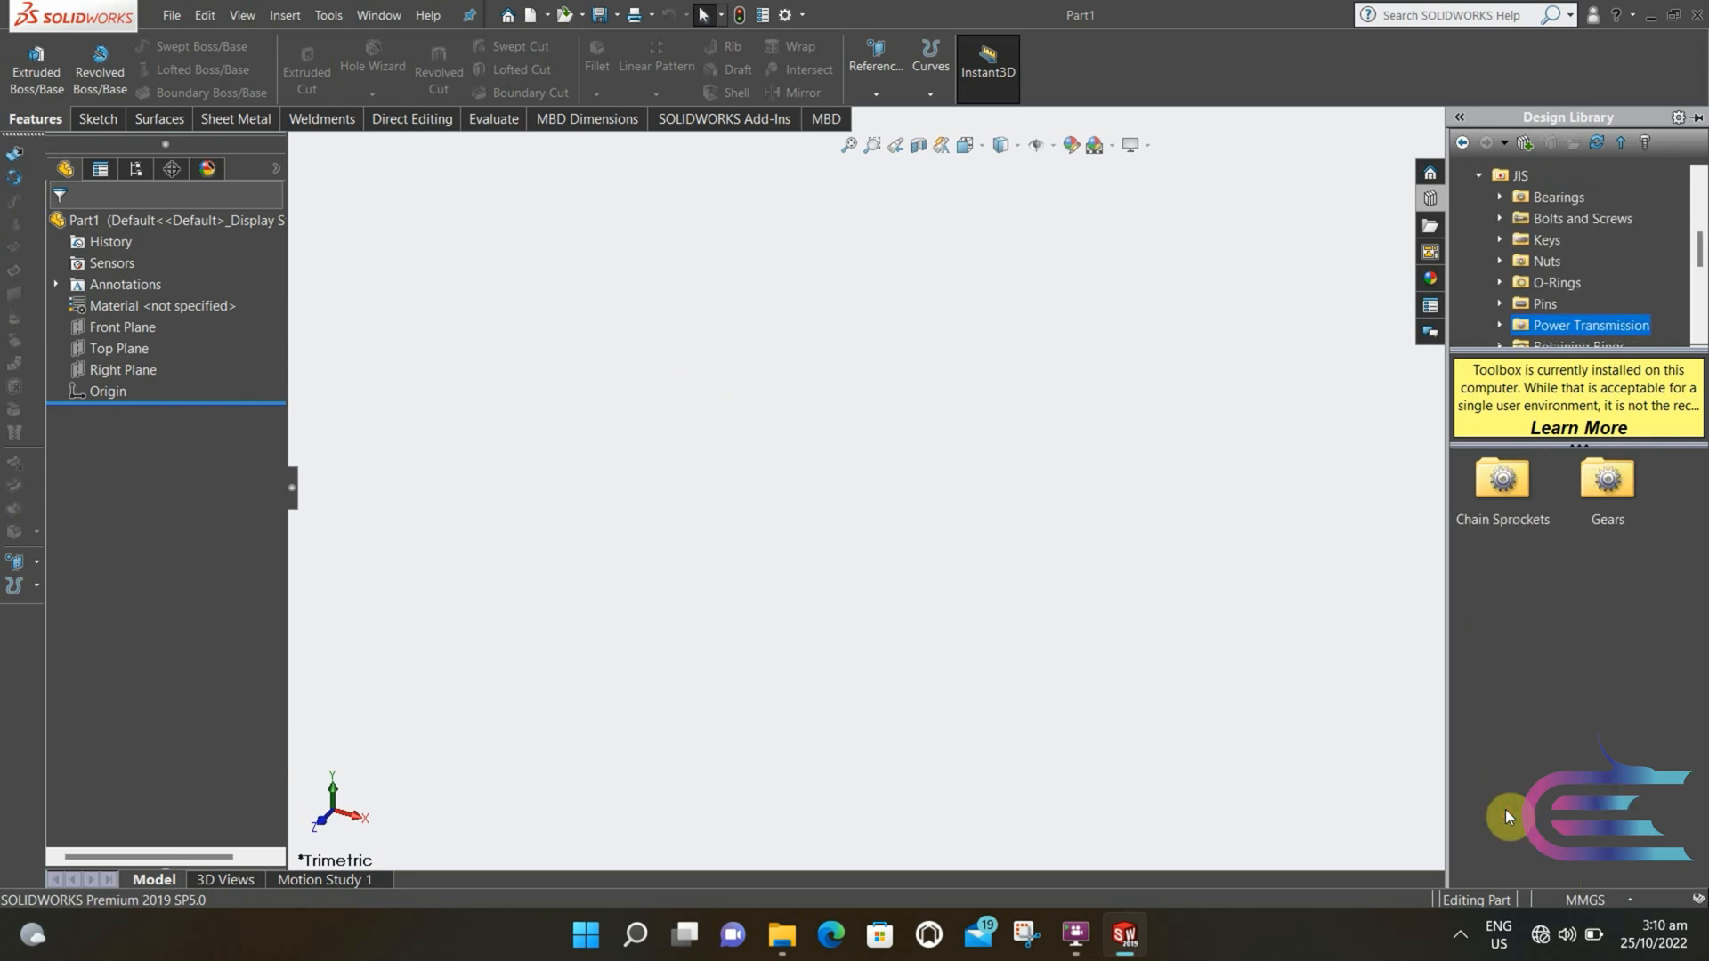
double_click(1511, 501)
right_click(1511, 501)
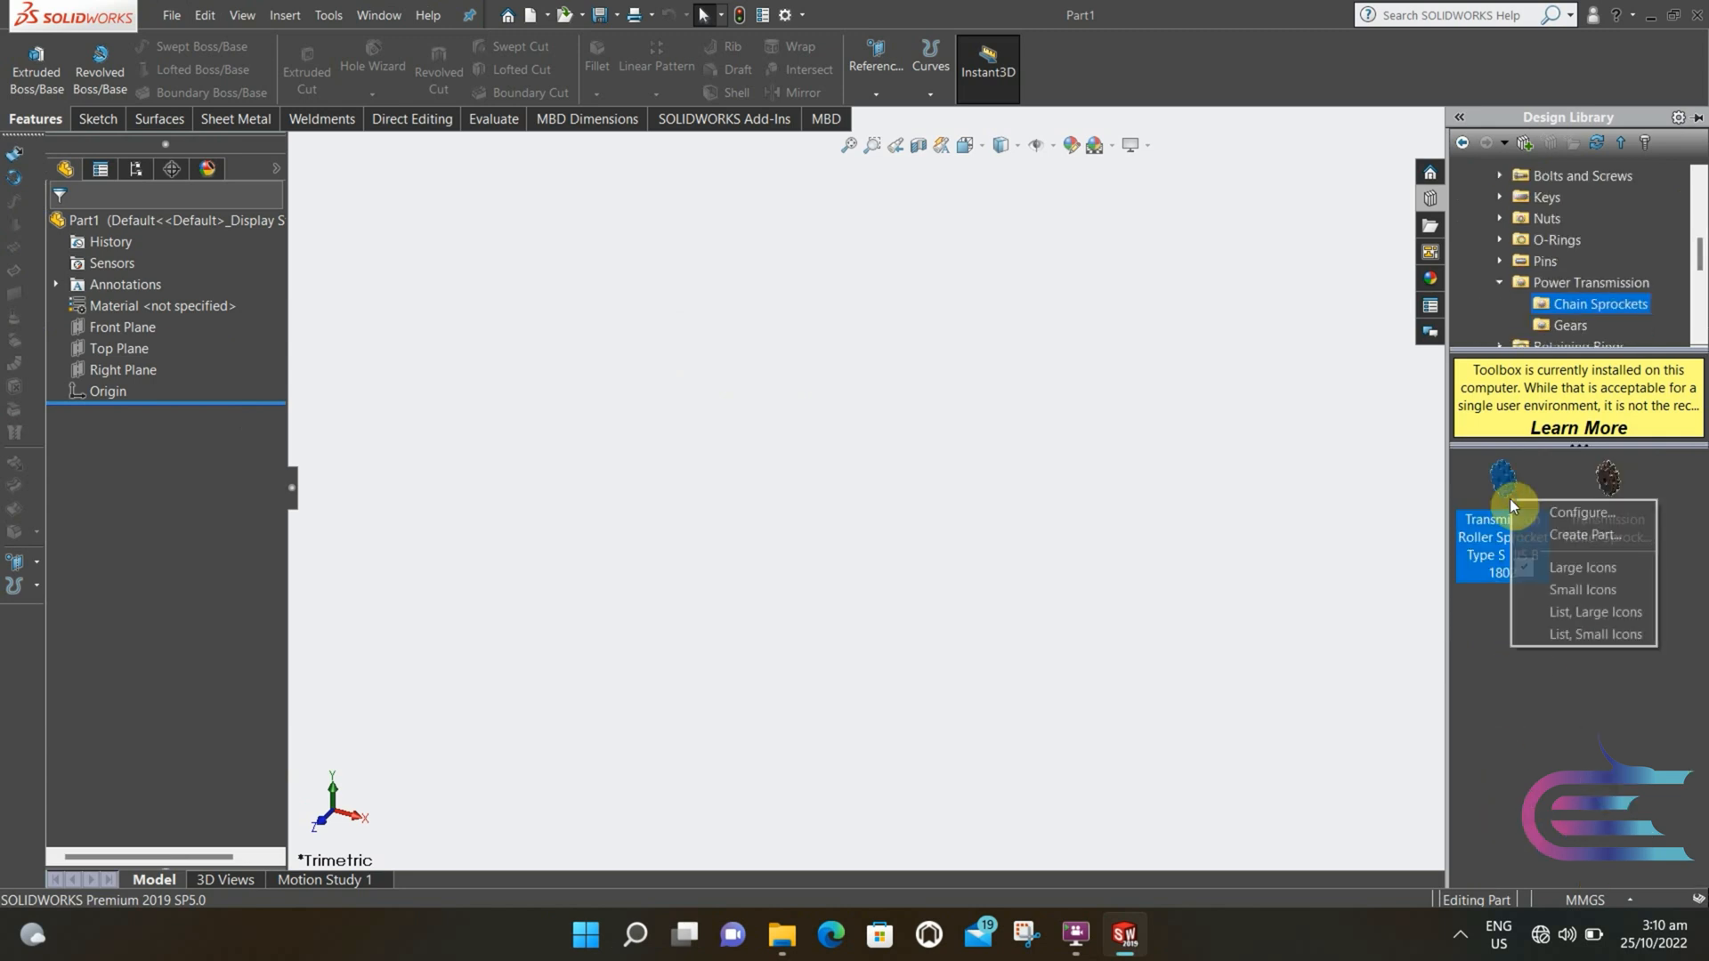
left_click(1524, 534)
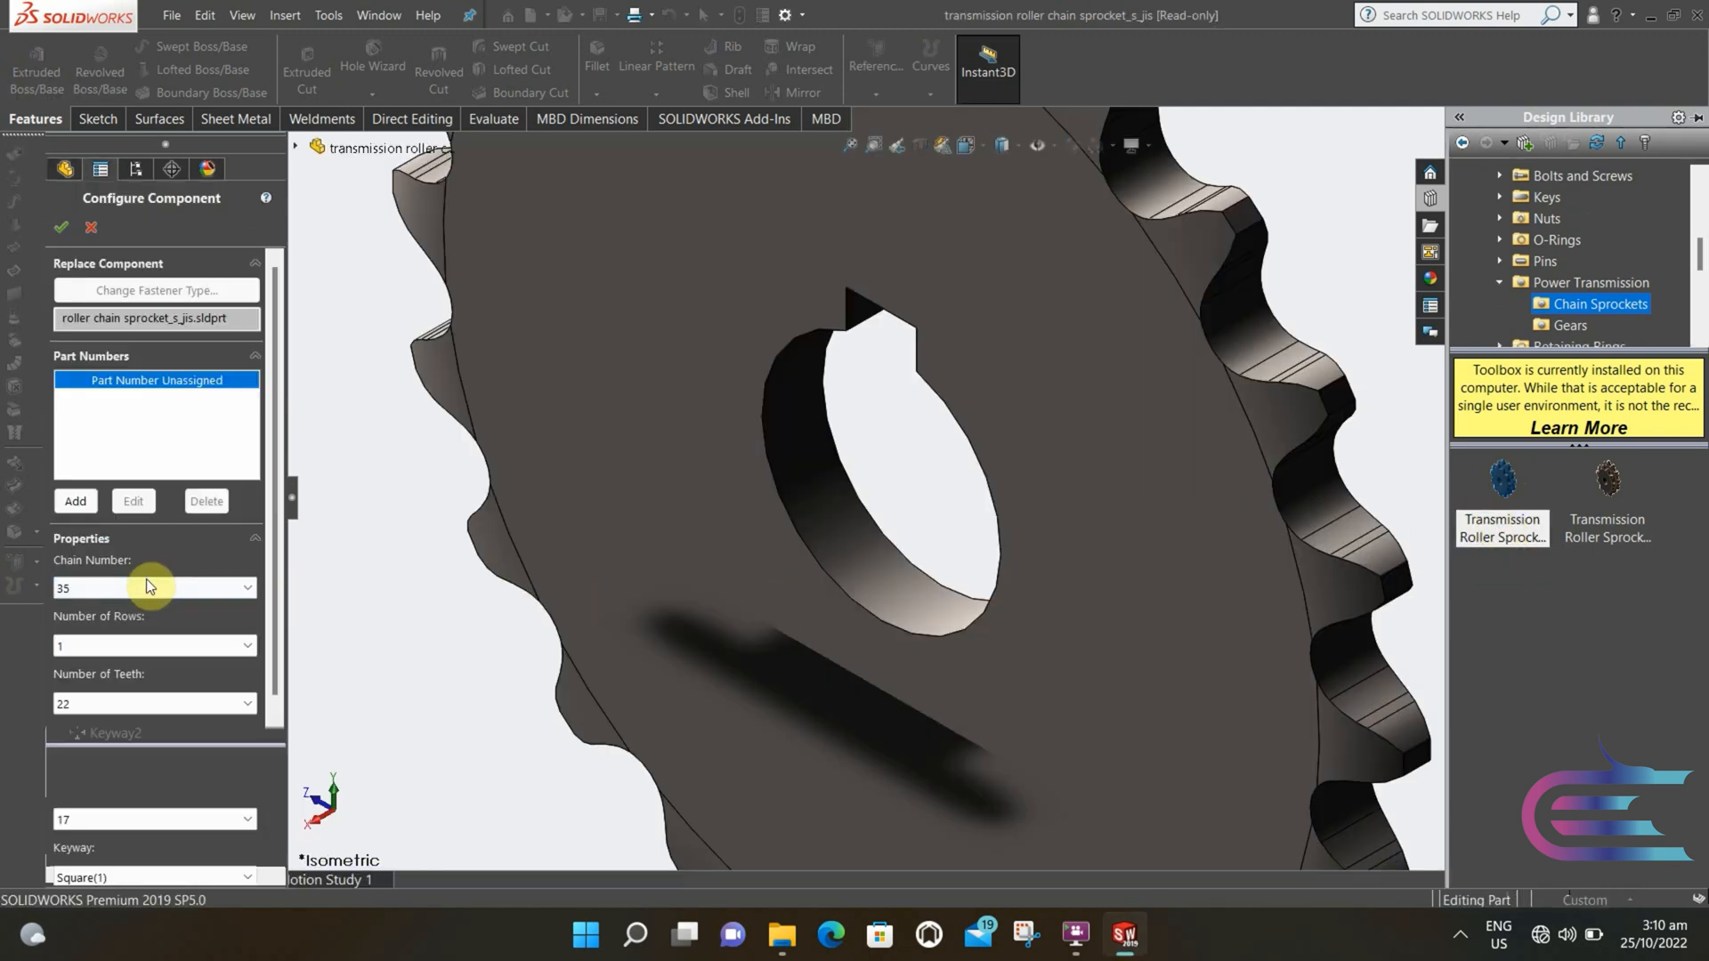
- Configure the sprocket with 11 teeth and generate the component
left_click_drag(274, 550, 279, 702)
left_click(175, 478)
scroll(149, 531, "up", 2)
scroll(149, 531, "up", 2)
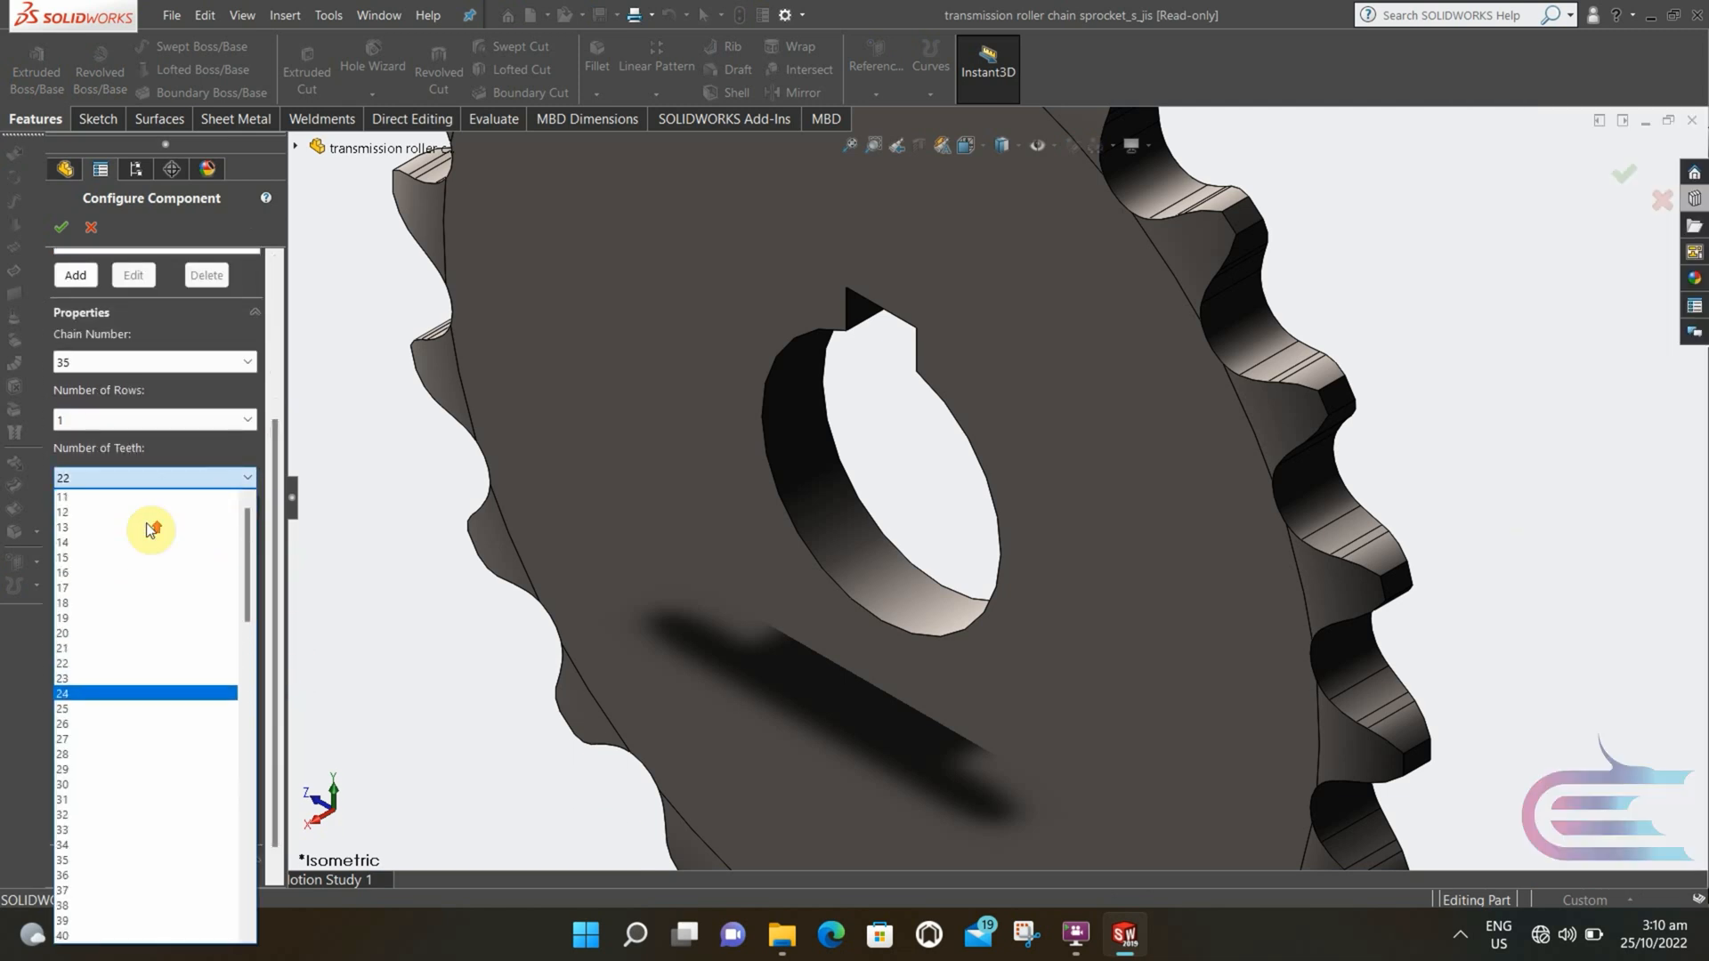
left_click(103, 504)
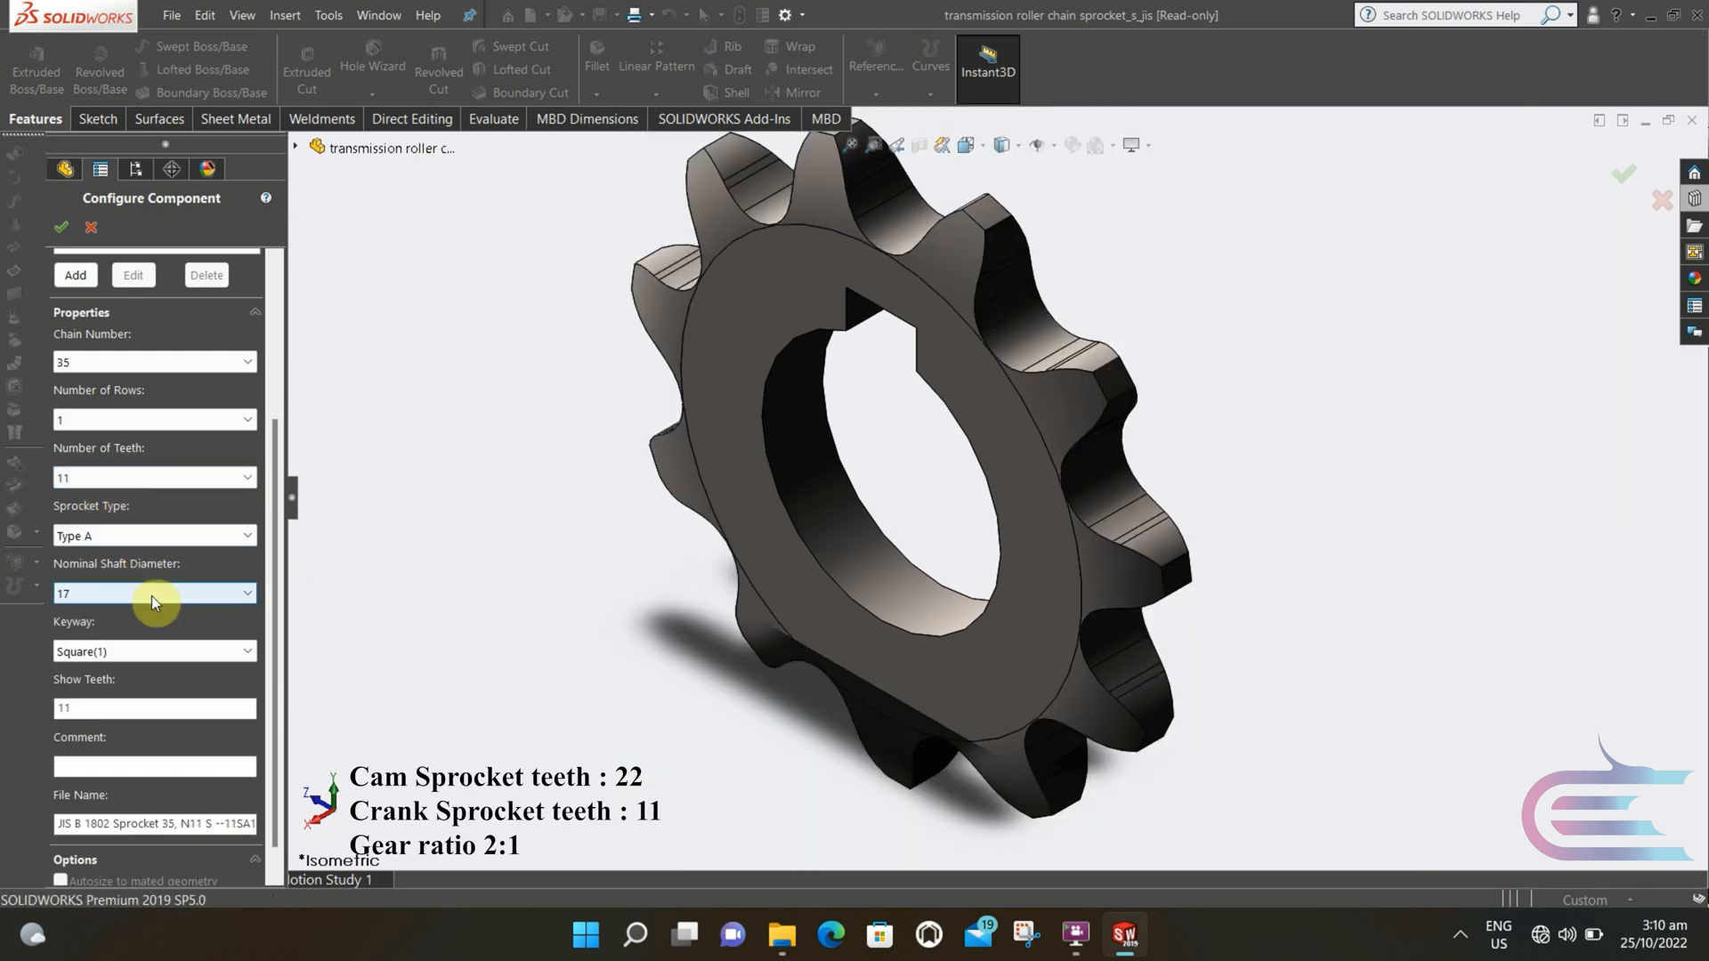
left_click(61, 230)
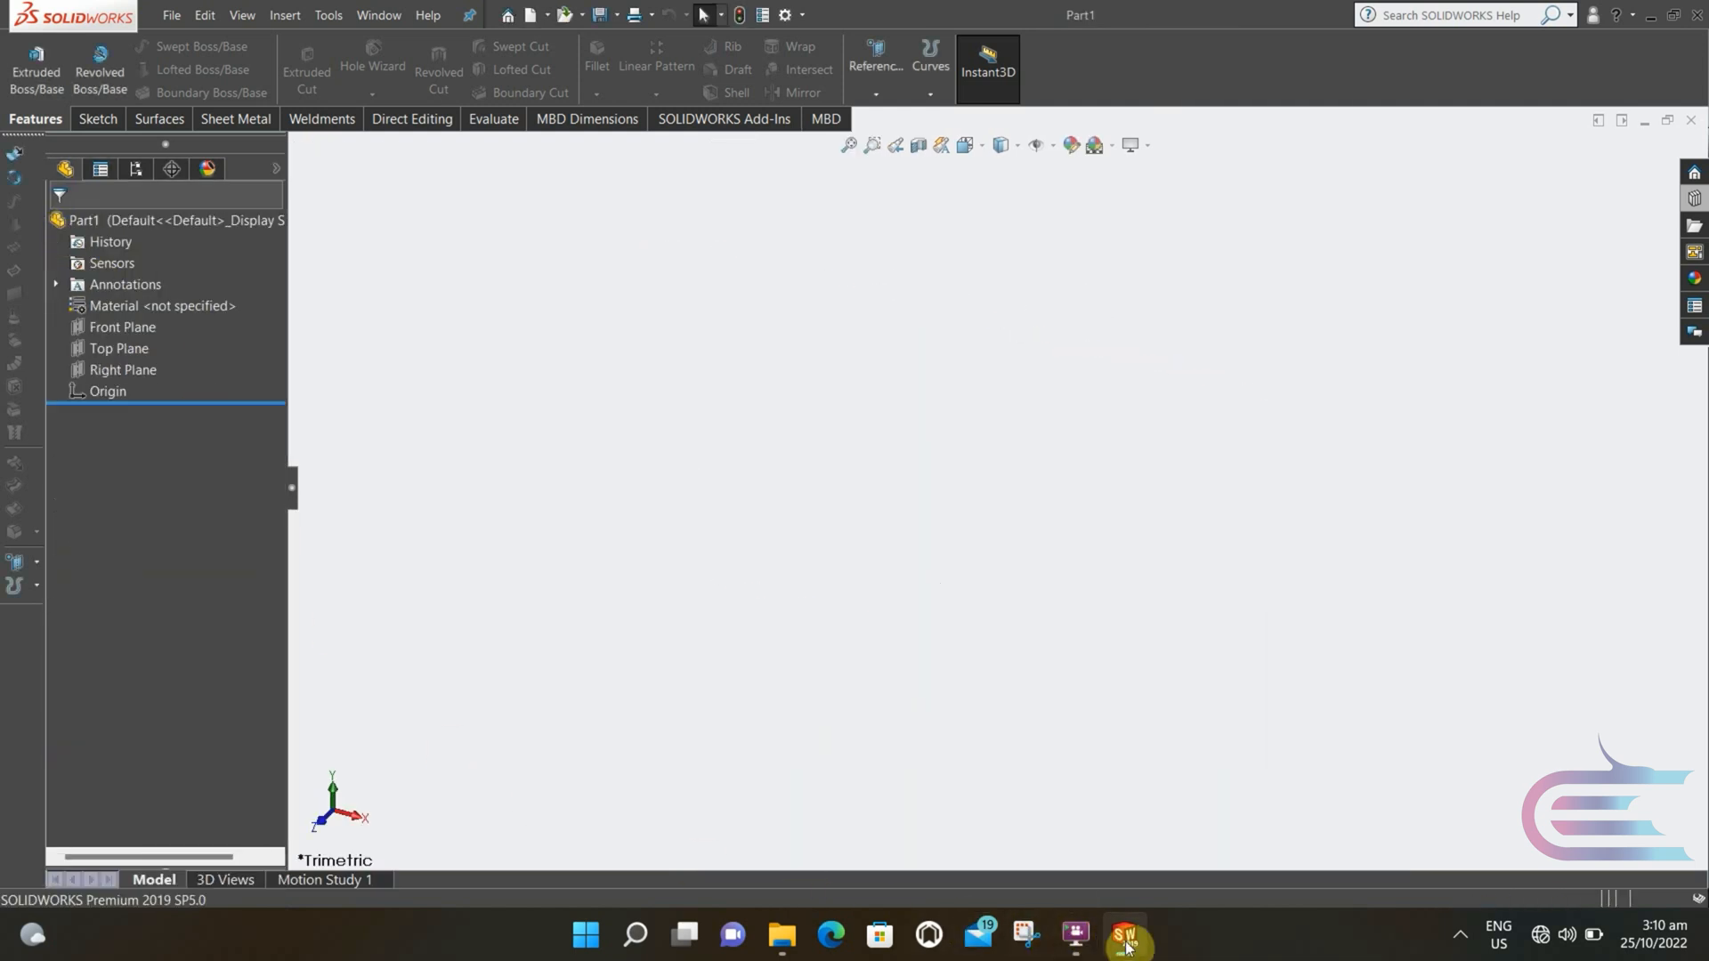
- Switch to the generated sprocket part and start a sketch on its flat side face, viewed normal to the face
mouse_move(1125, 930)
left_click(1221, 837)
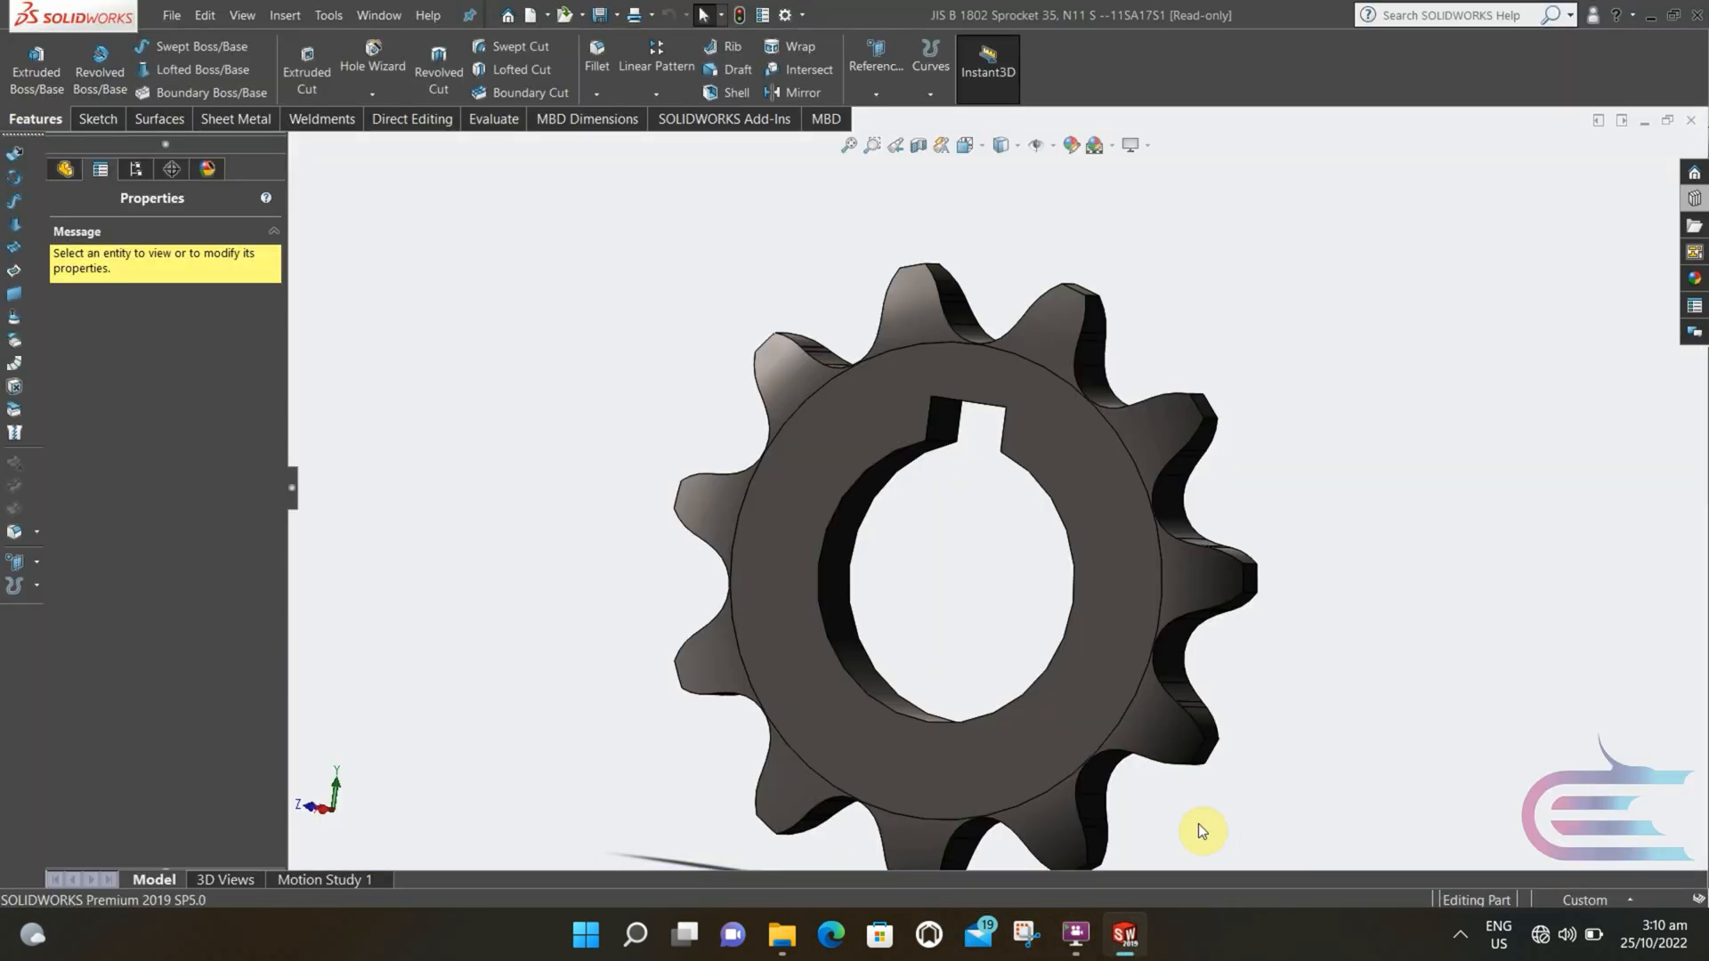
right_click(1039, 733)
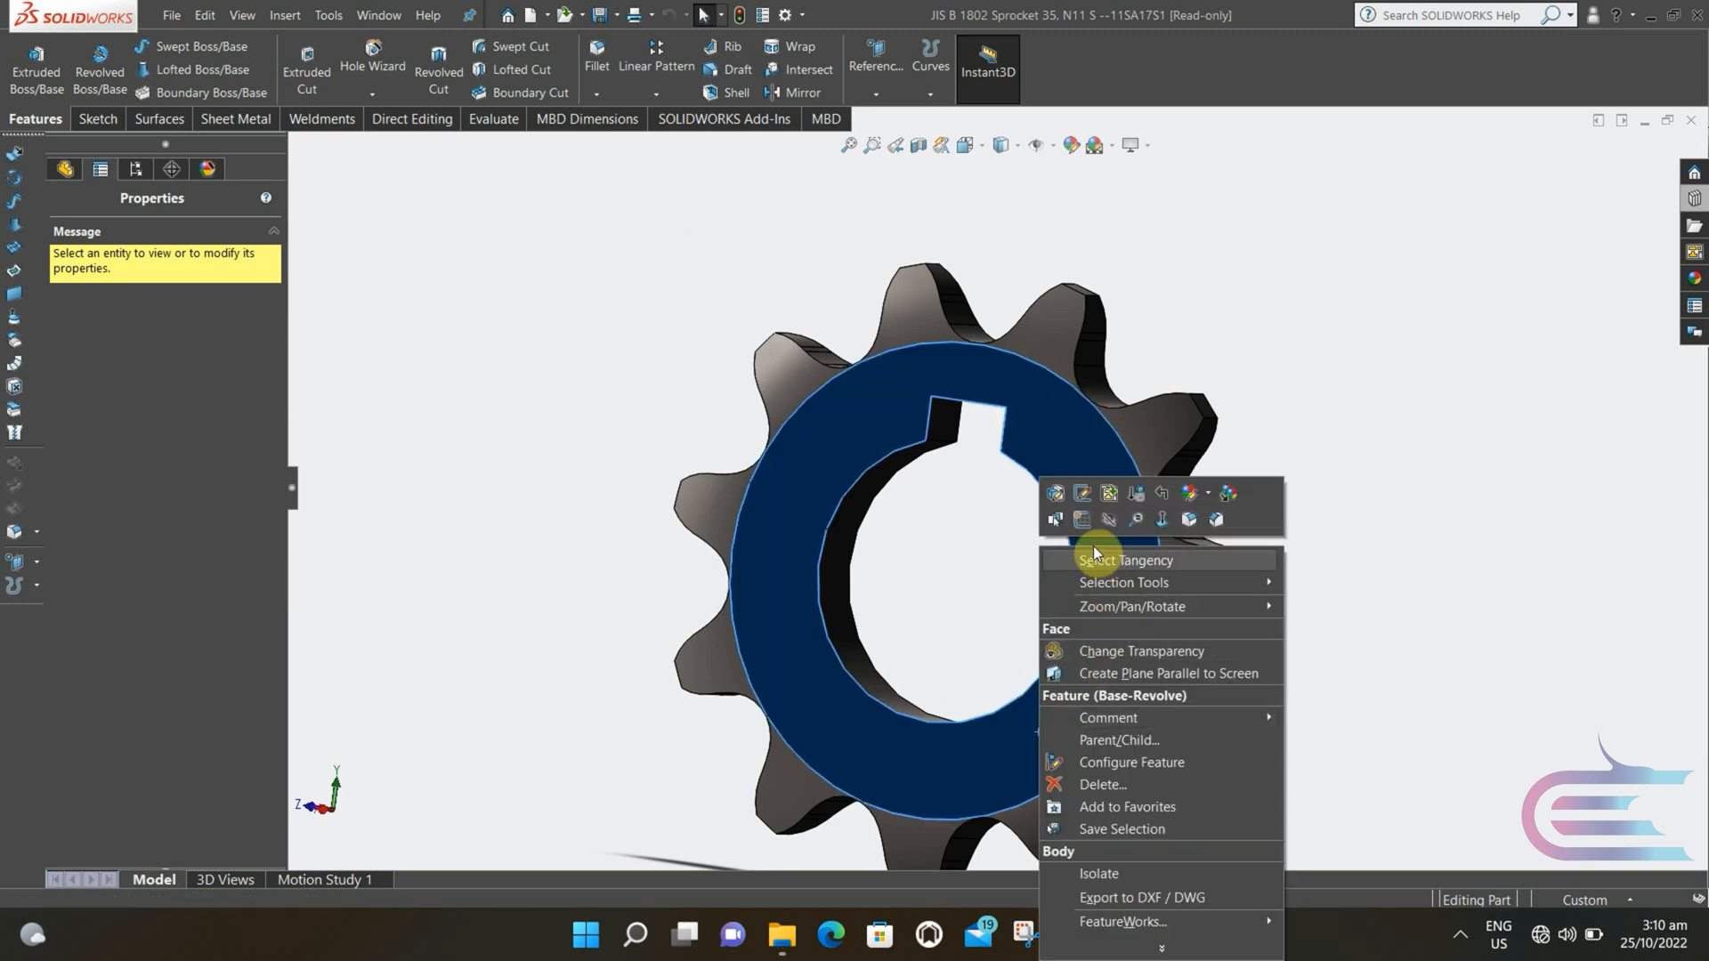
left_click(1079, 503)
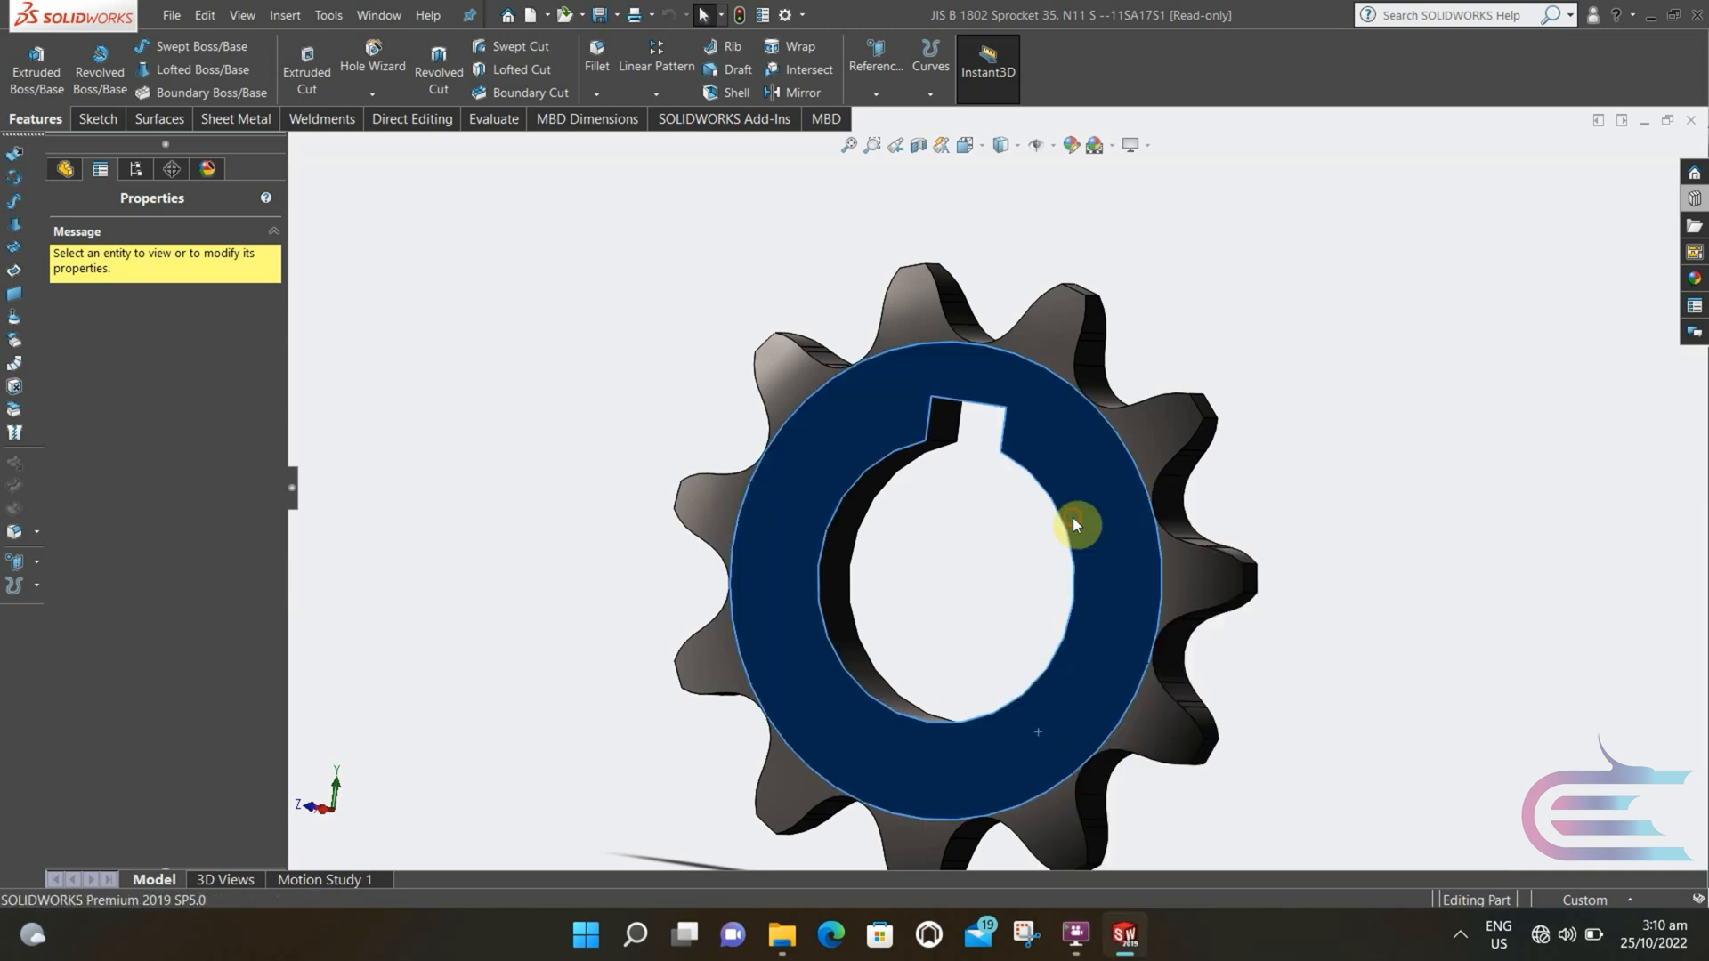
left_click(983, 145)
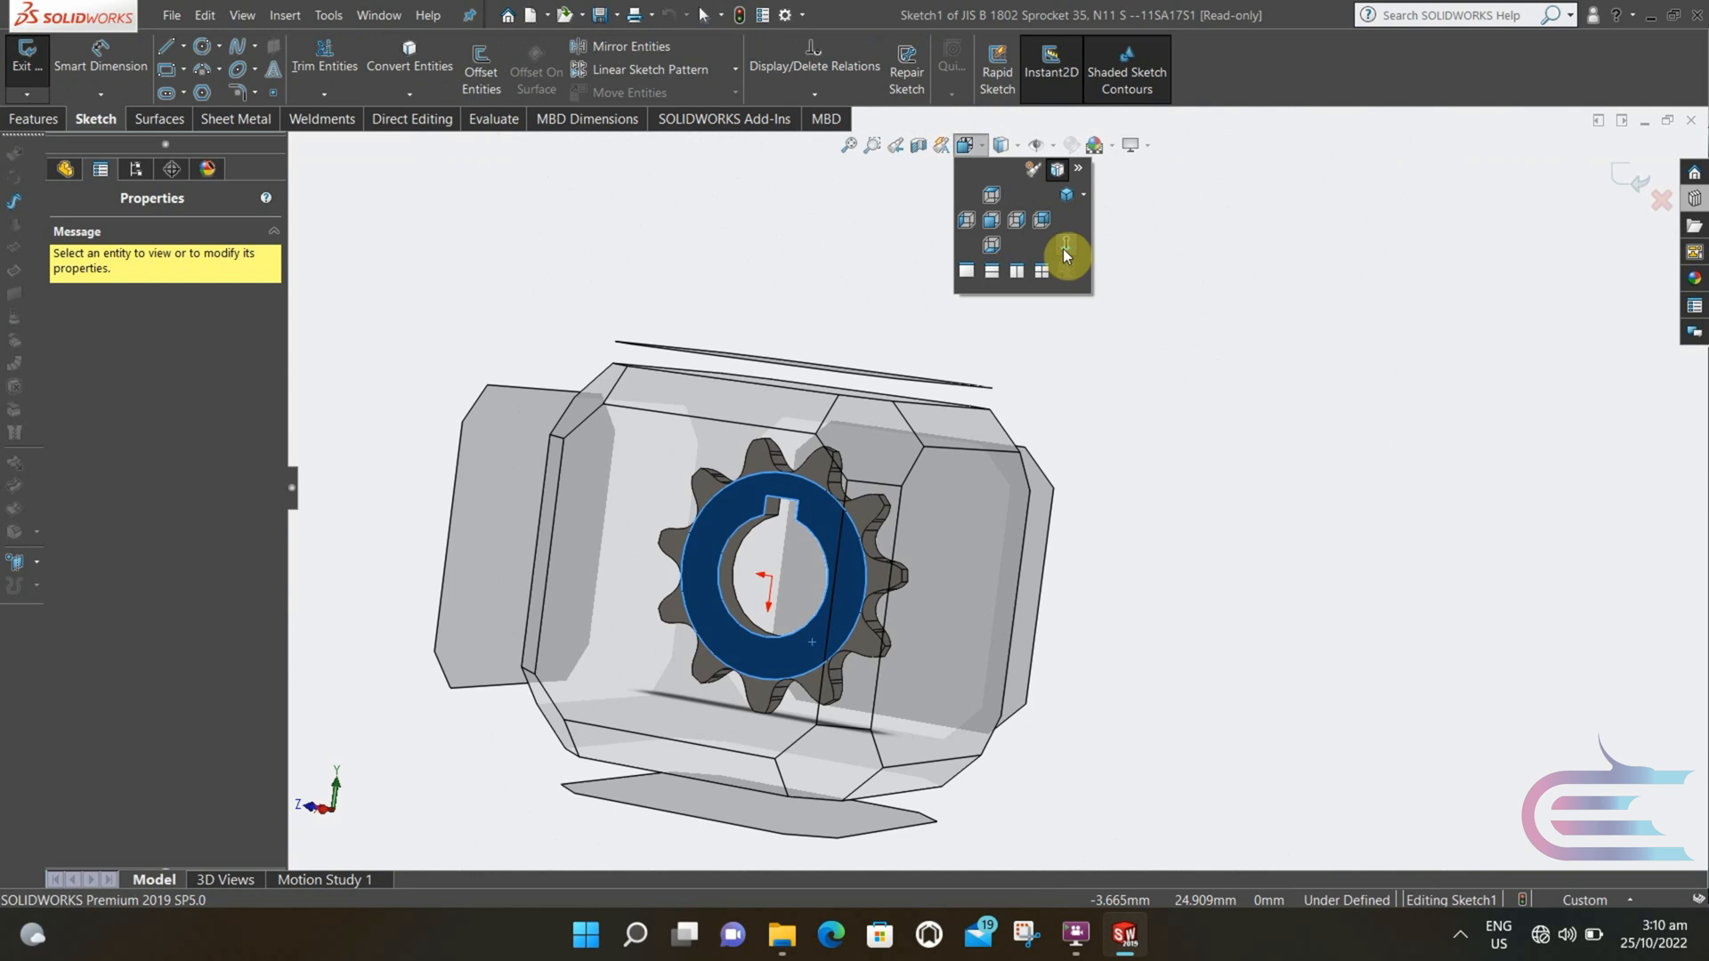
left_click(1061, 253)
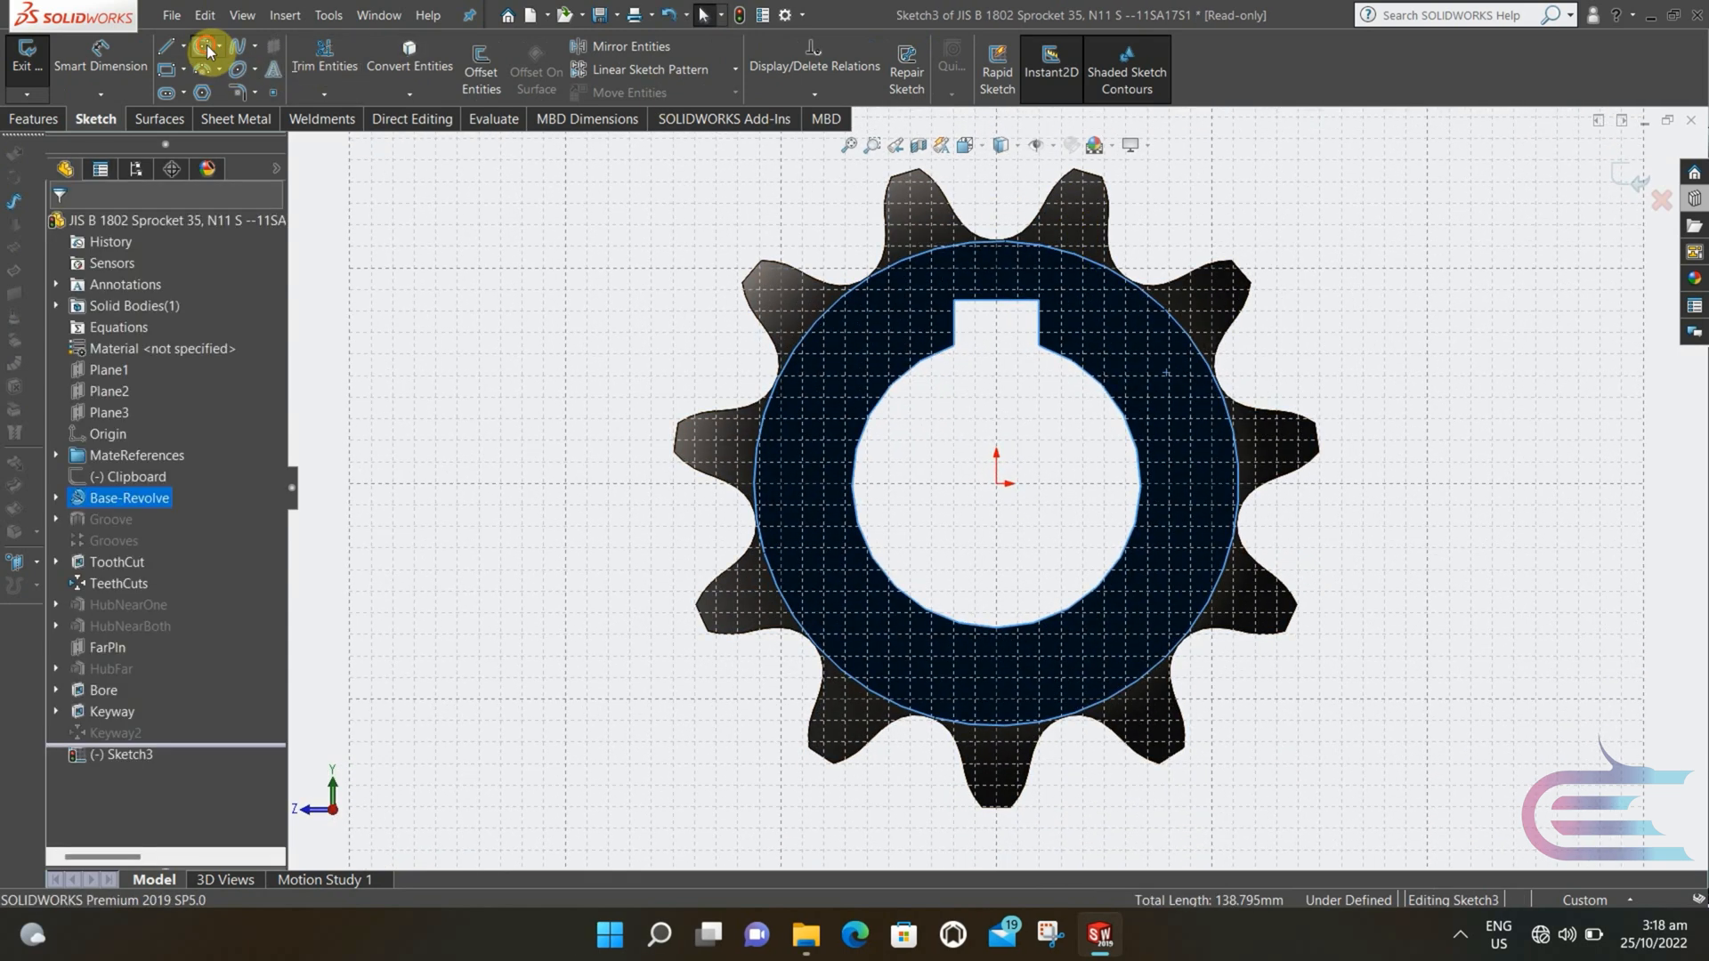
- Sketch a circle centred on the origin with a radius of 12.75 mm
left_click(207, 46)
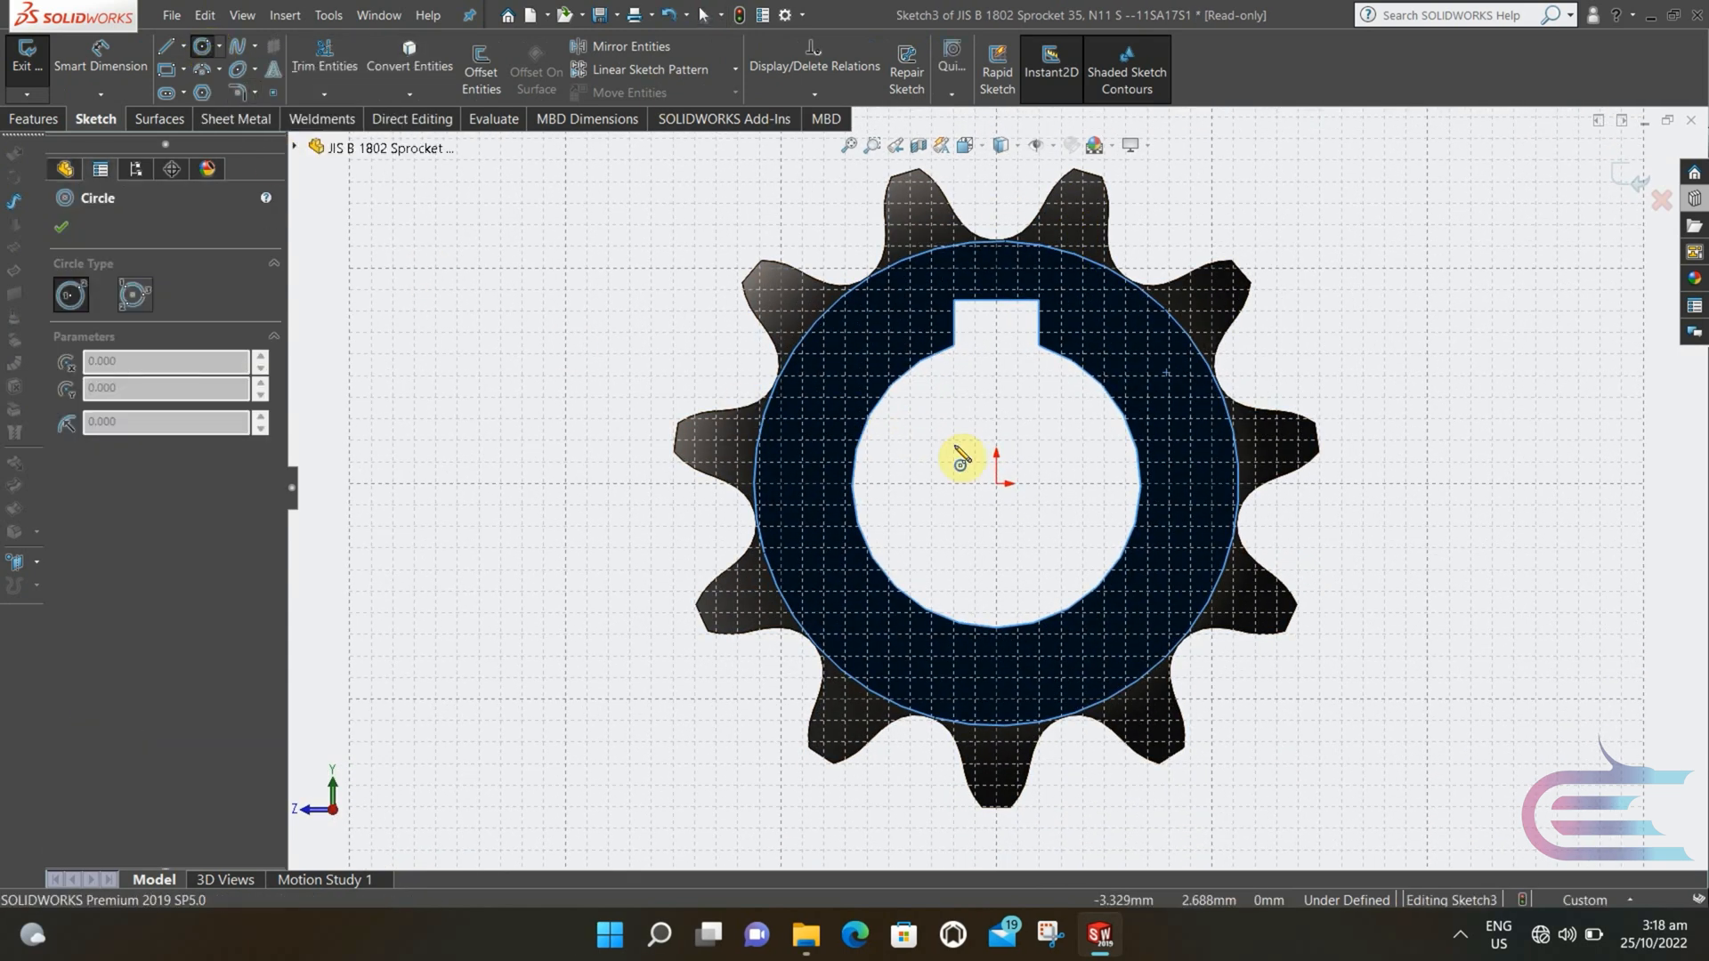
left_click(1000, 483)
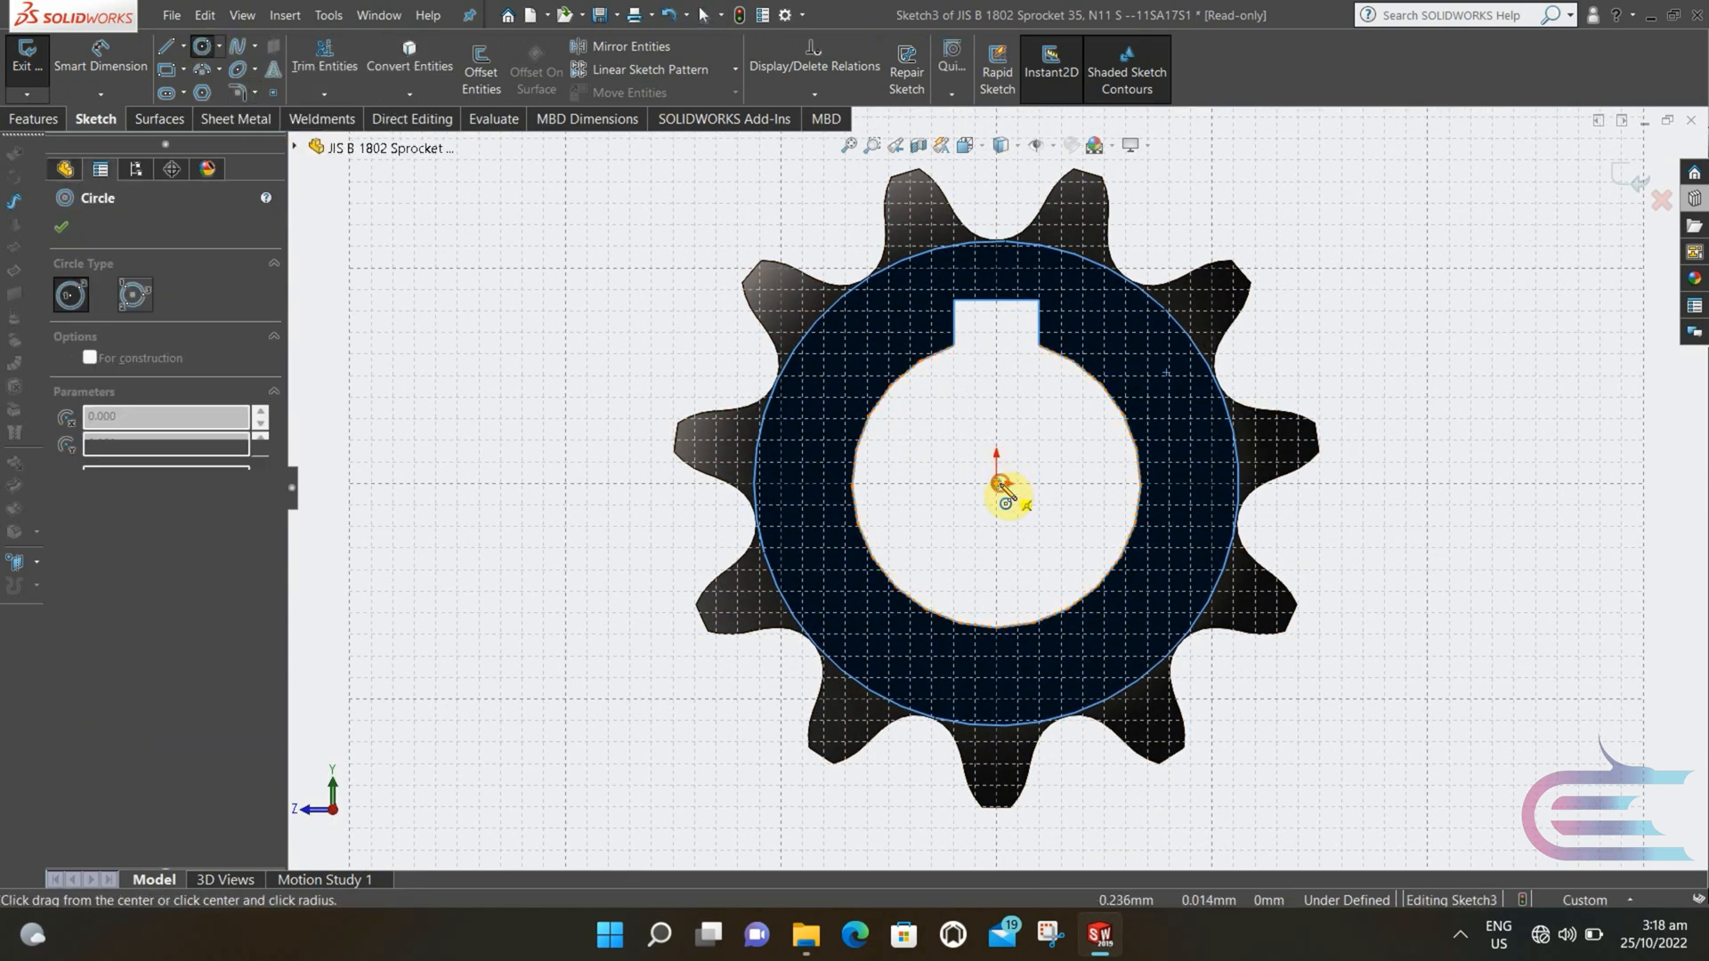
left_click(1000, 696)
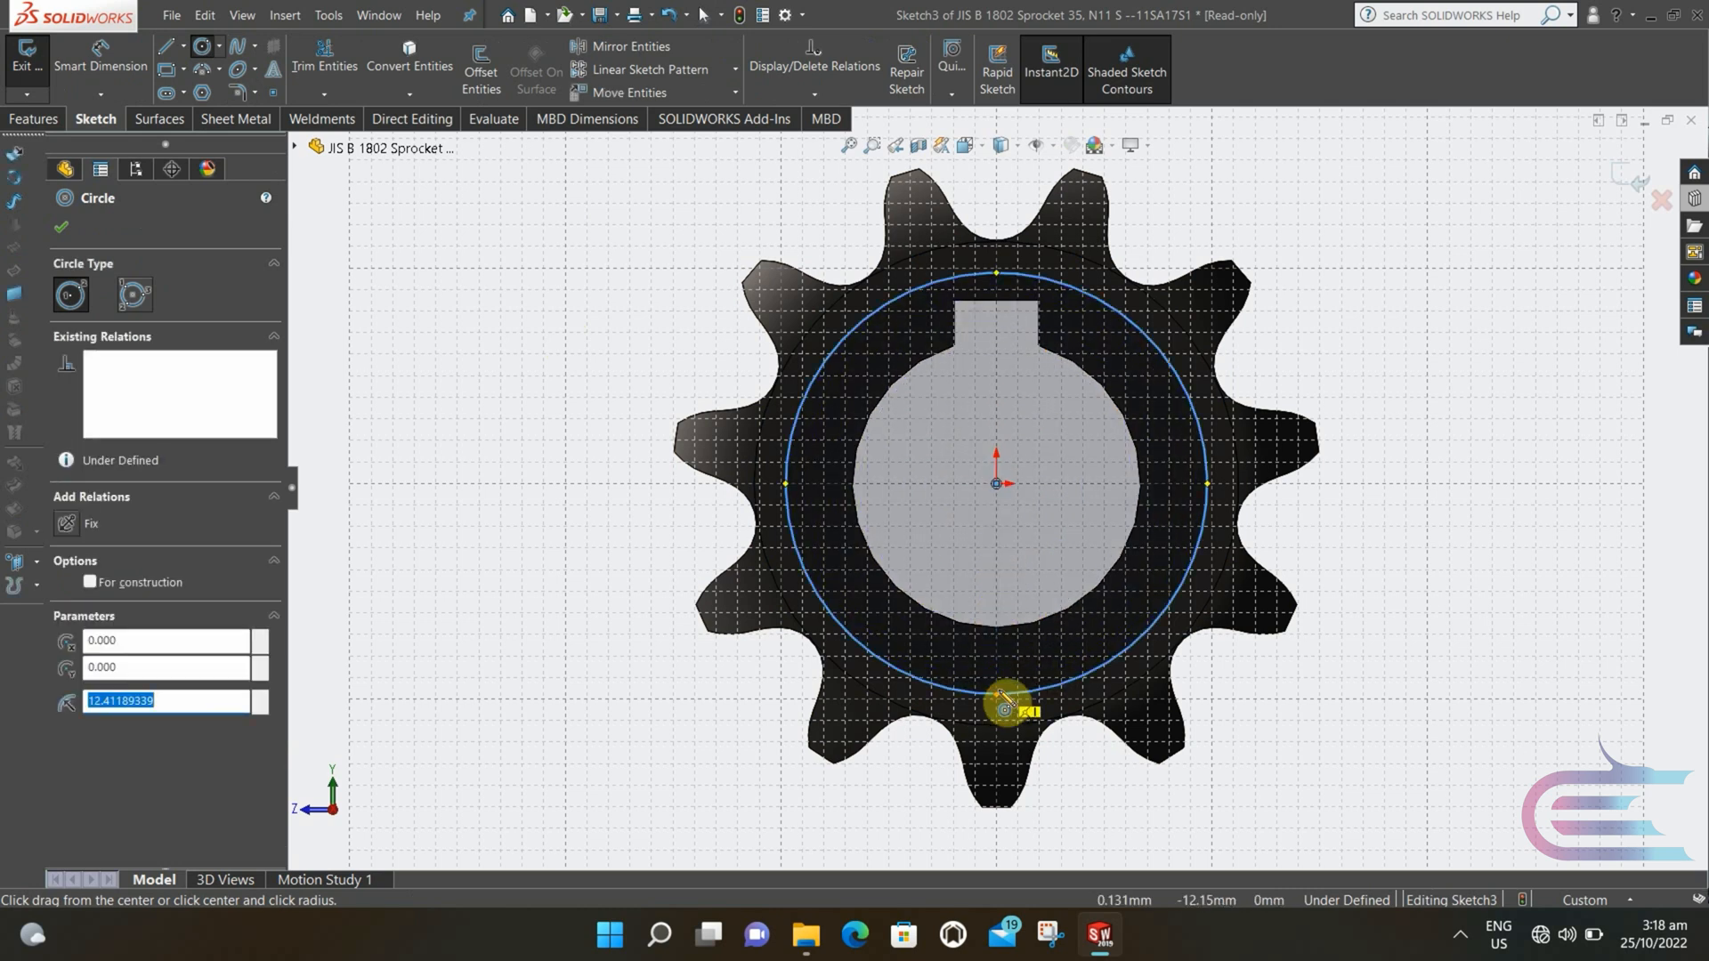
type("12.75")
key("Return")
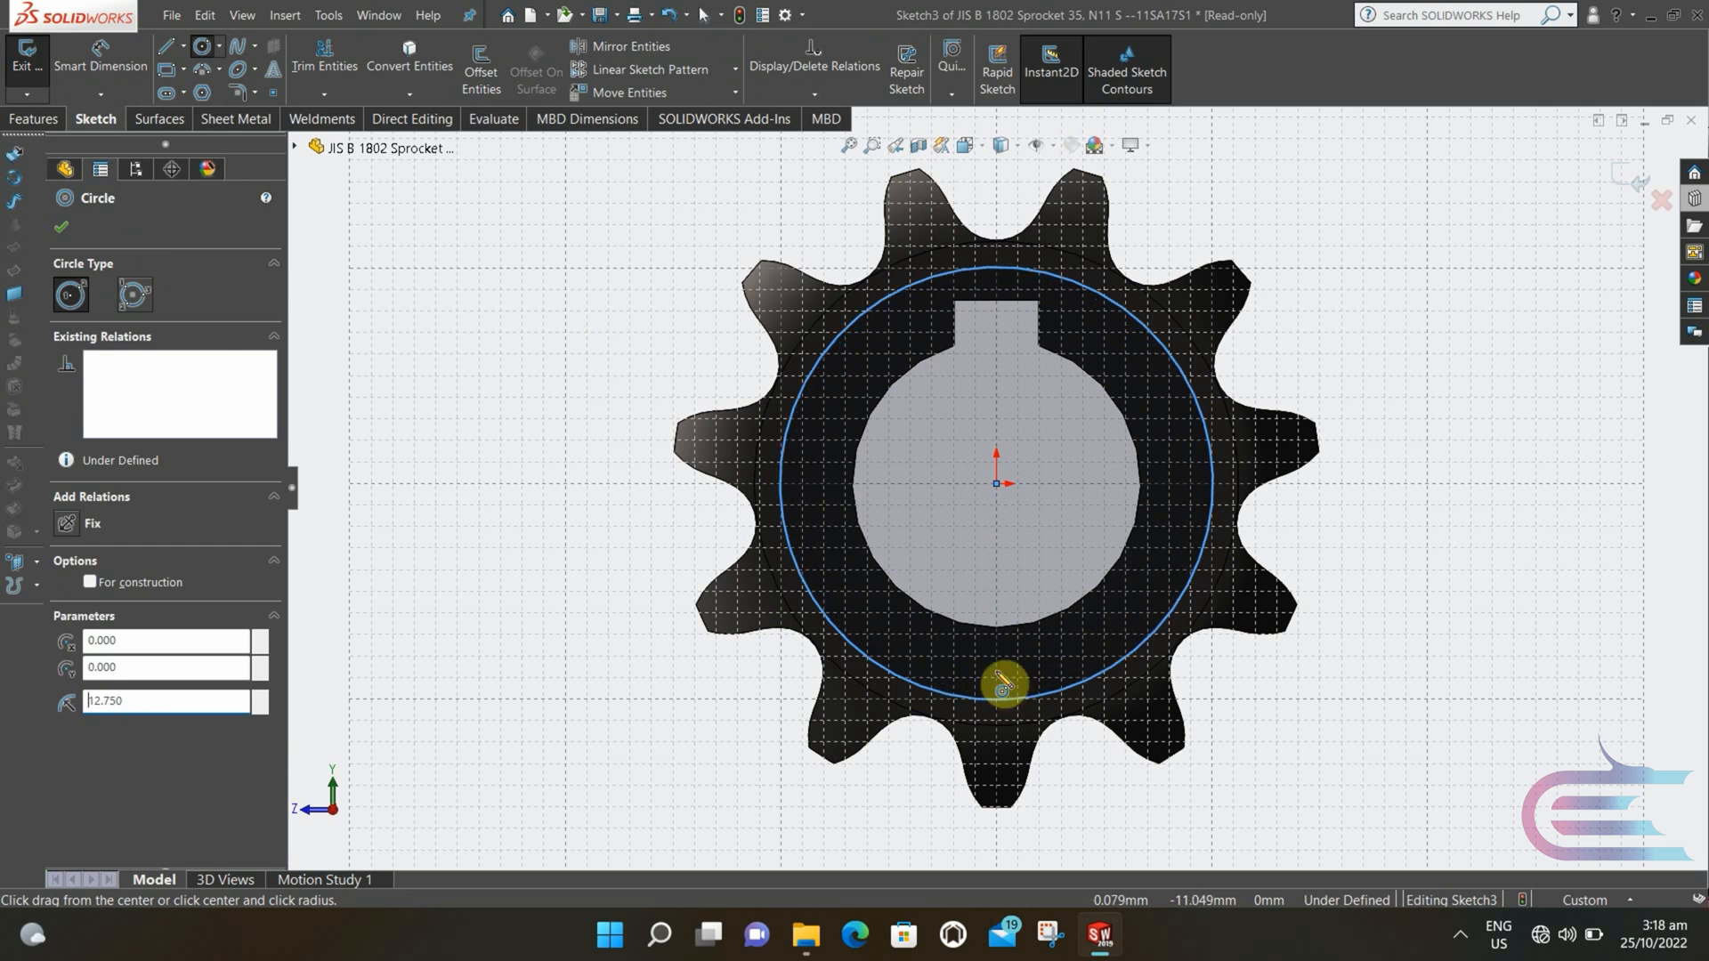
left_click(67, 228)
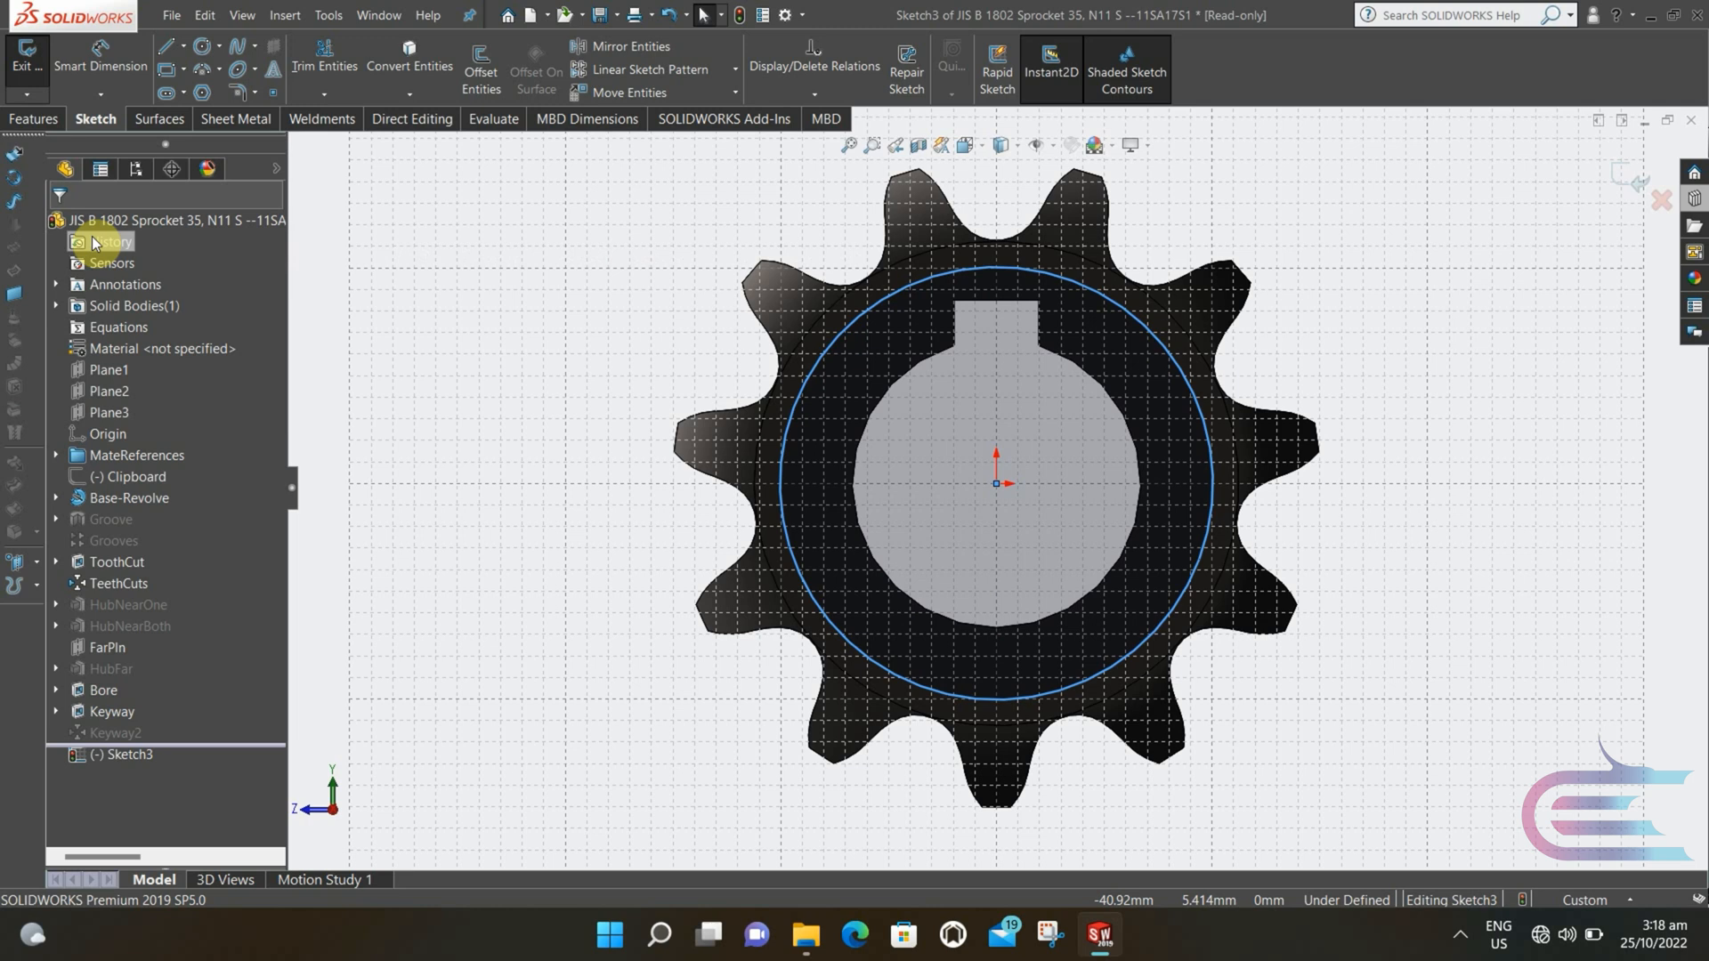
- Convert the bore edge and the three keyway edges into sketch entities
left_click(395, 57)
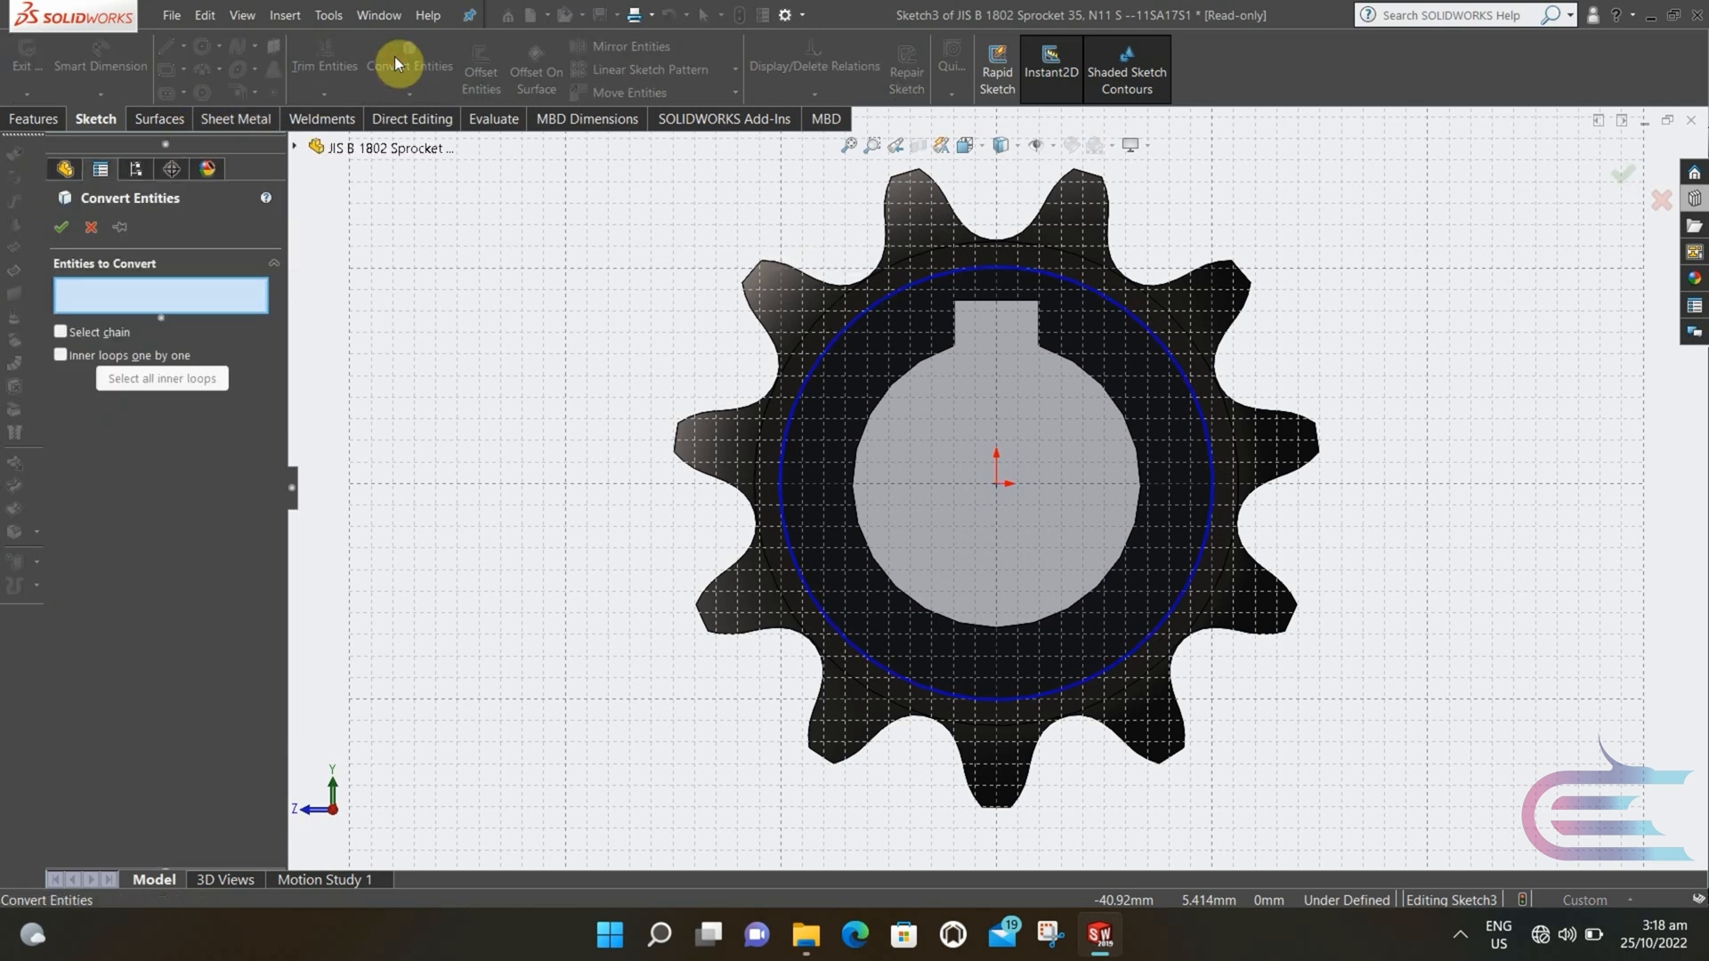
left_click(952, 349)
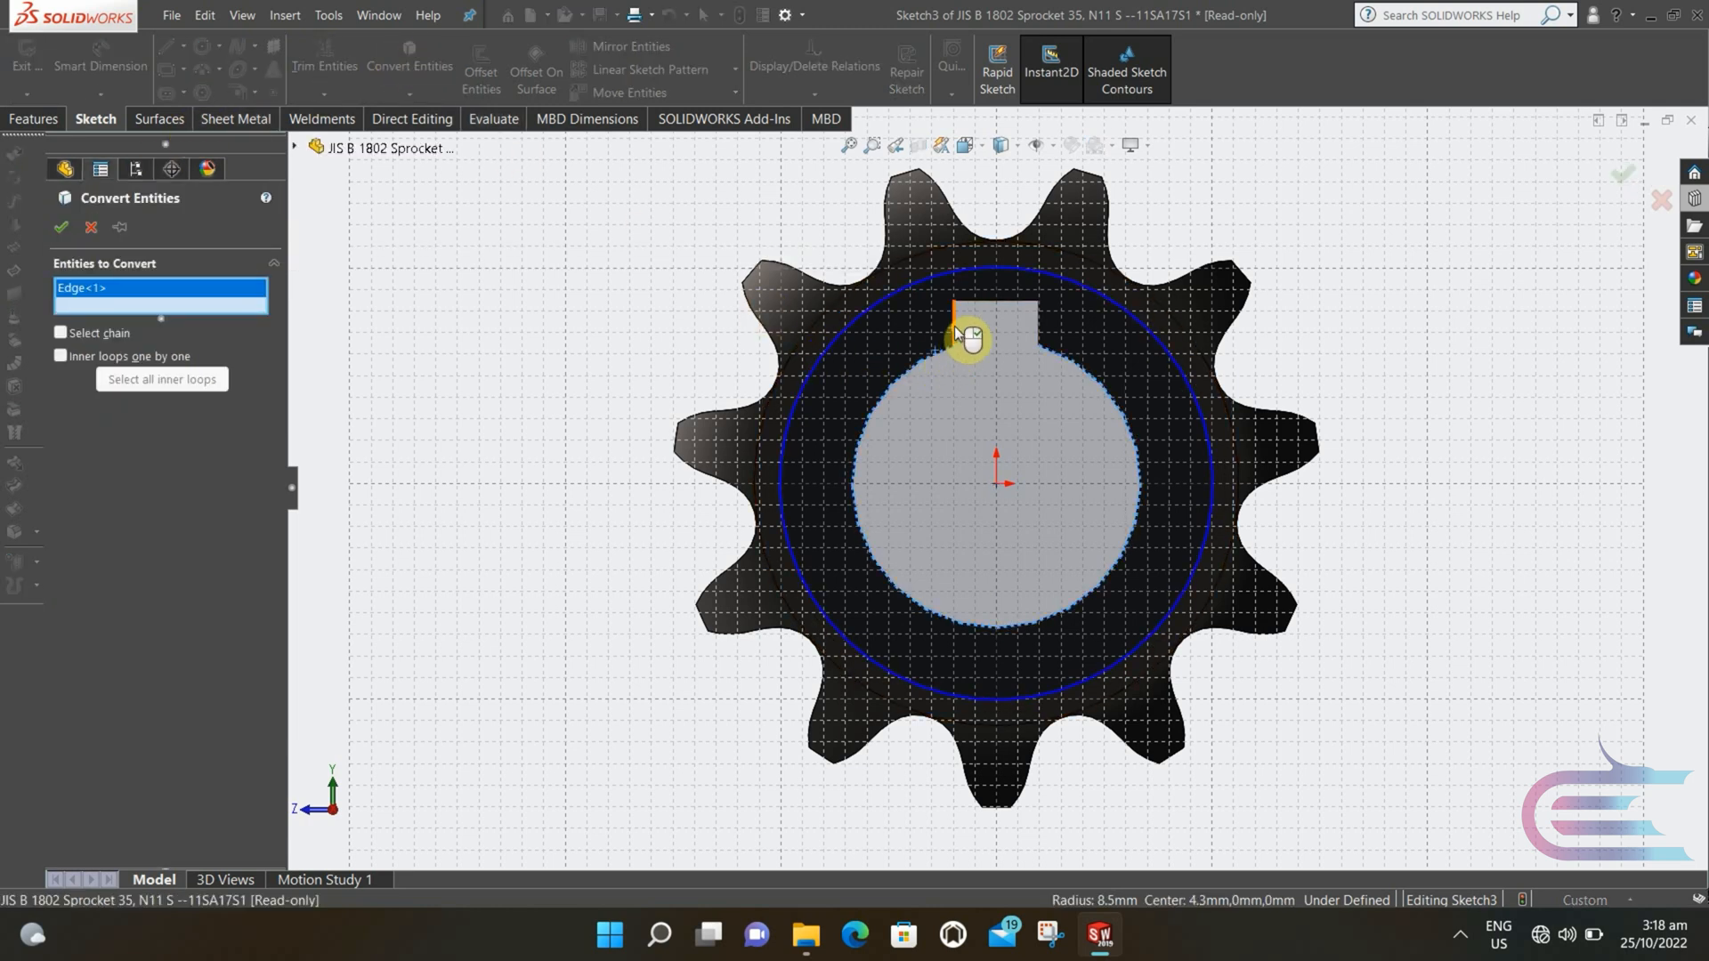
left_click(969, 304)
left_click(1040, 326)
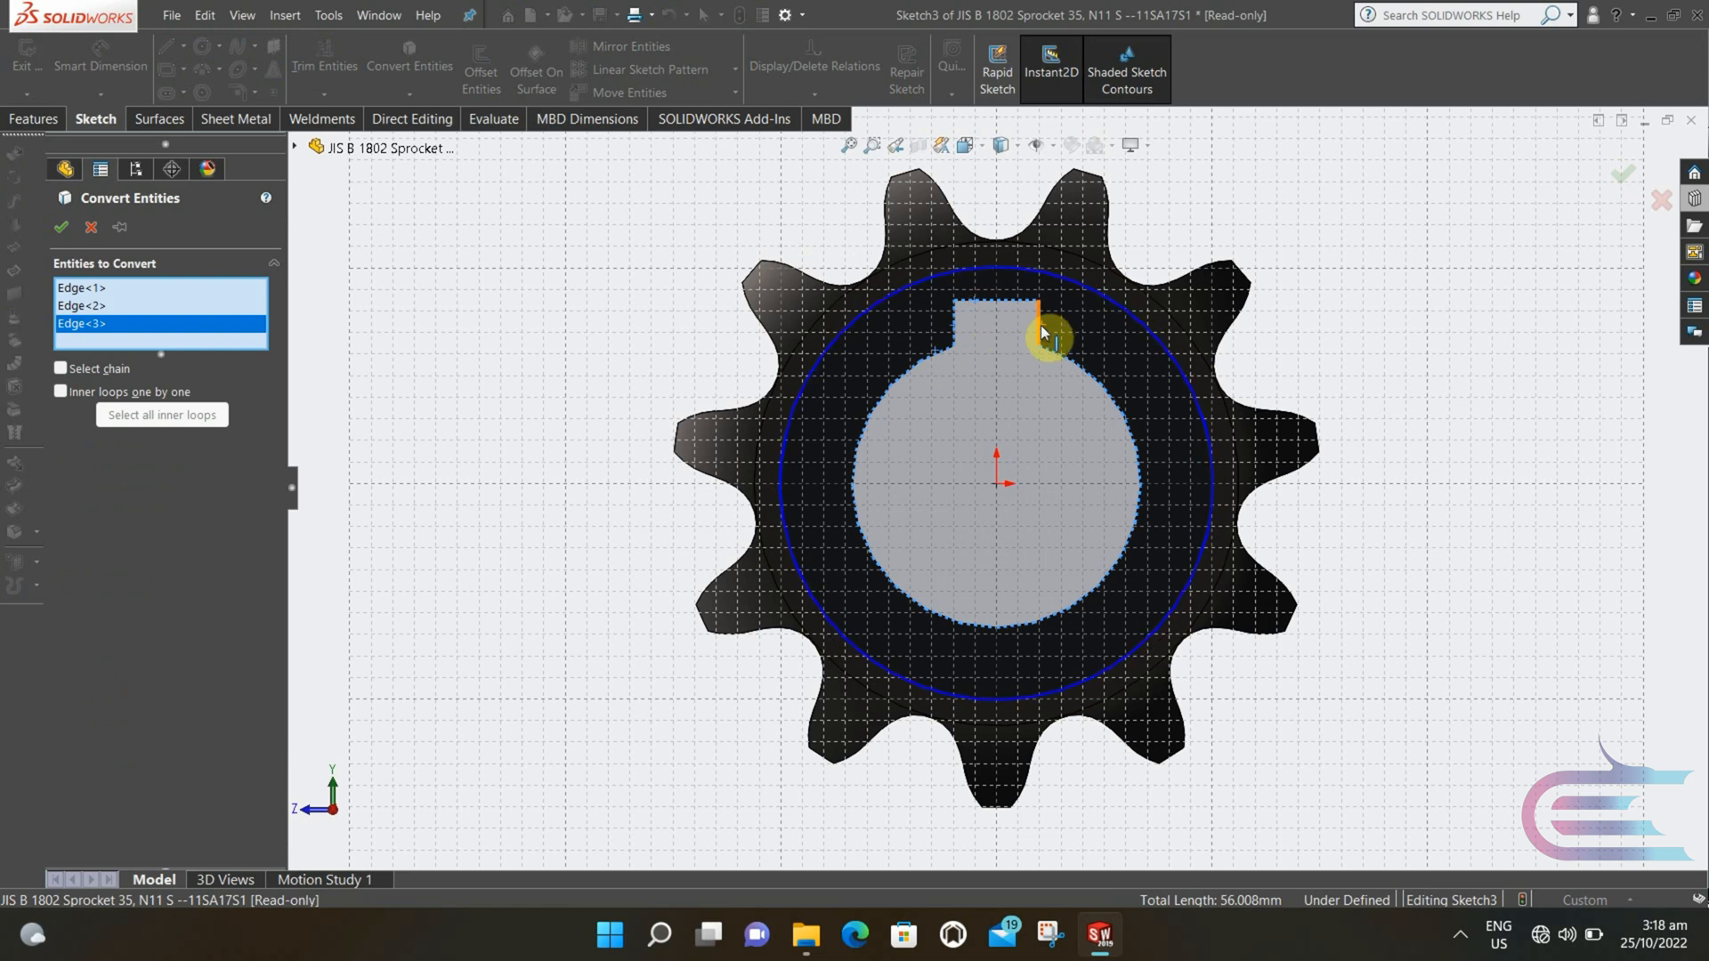
left_click(1047, 335)
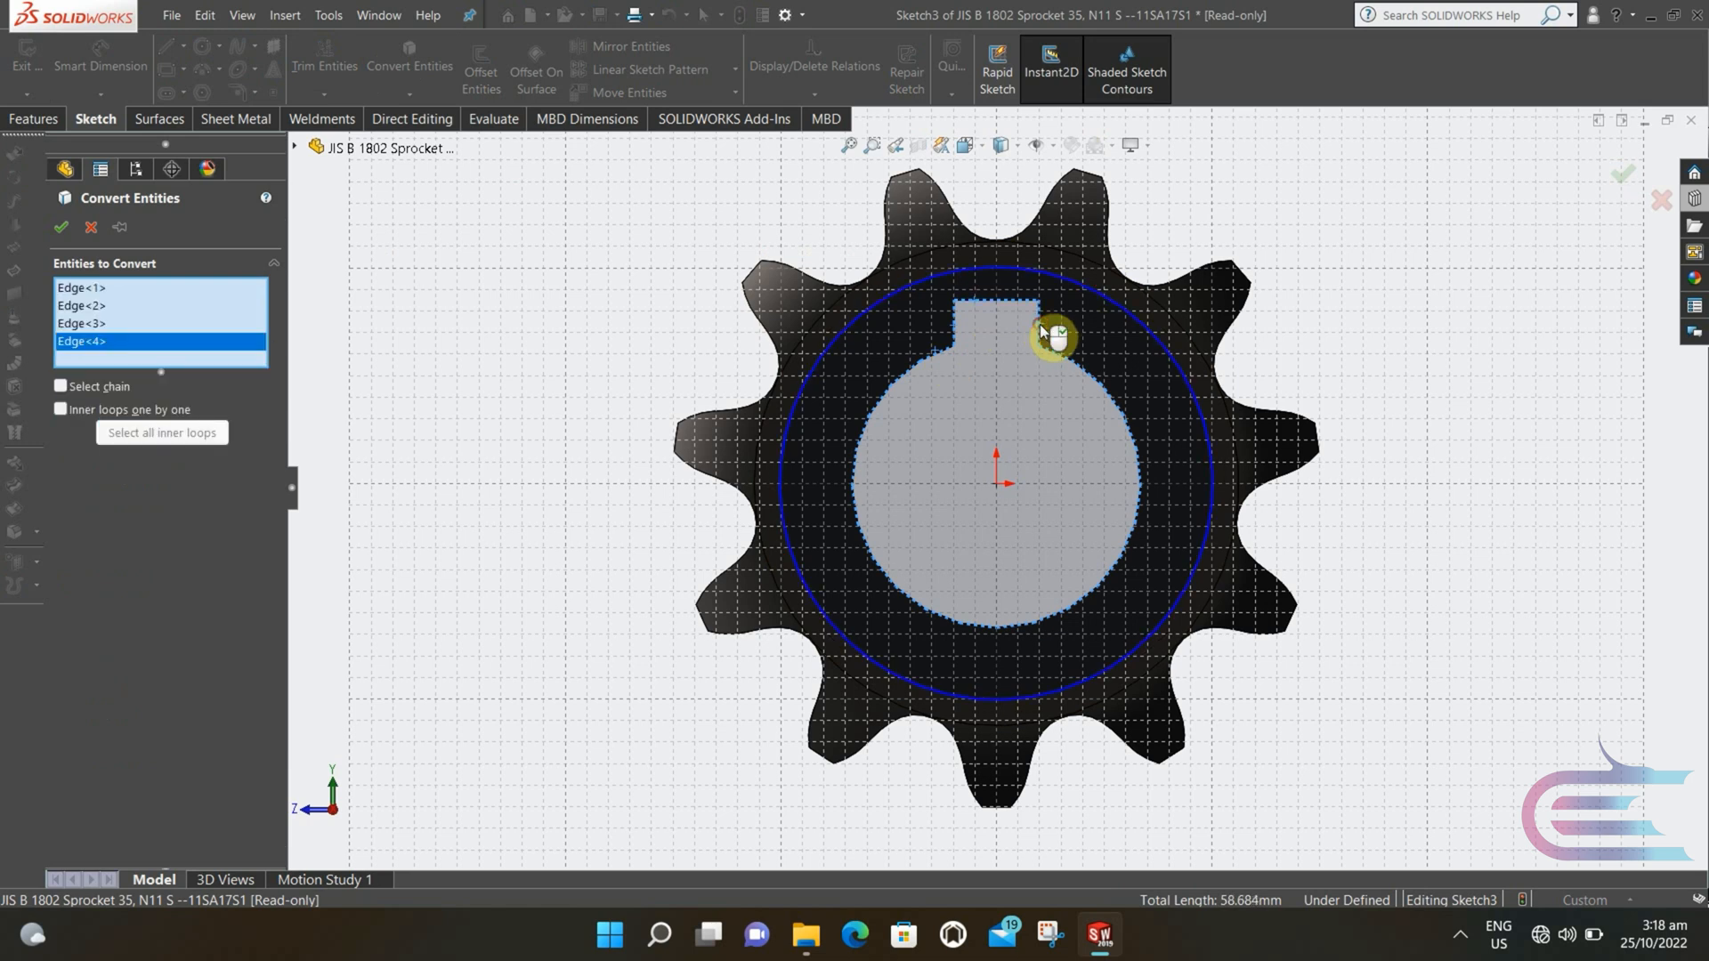
left_click(62, 233)
- Extrude the ring profile as a blind 2 mm boss merged with the sprocket
left_click(16, 119)
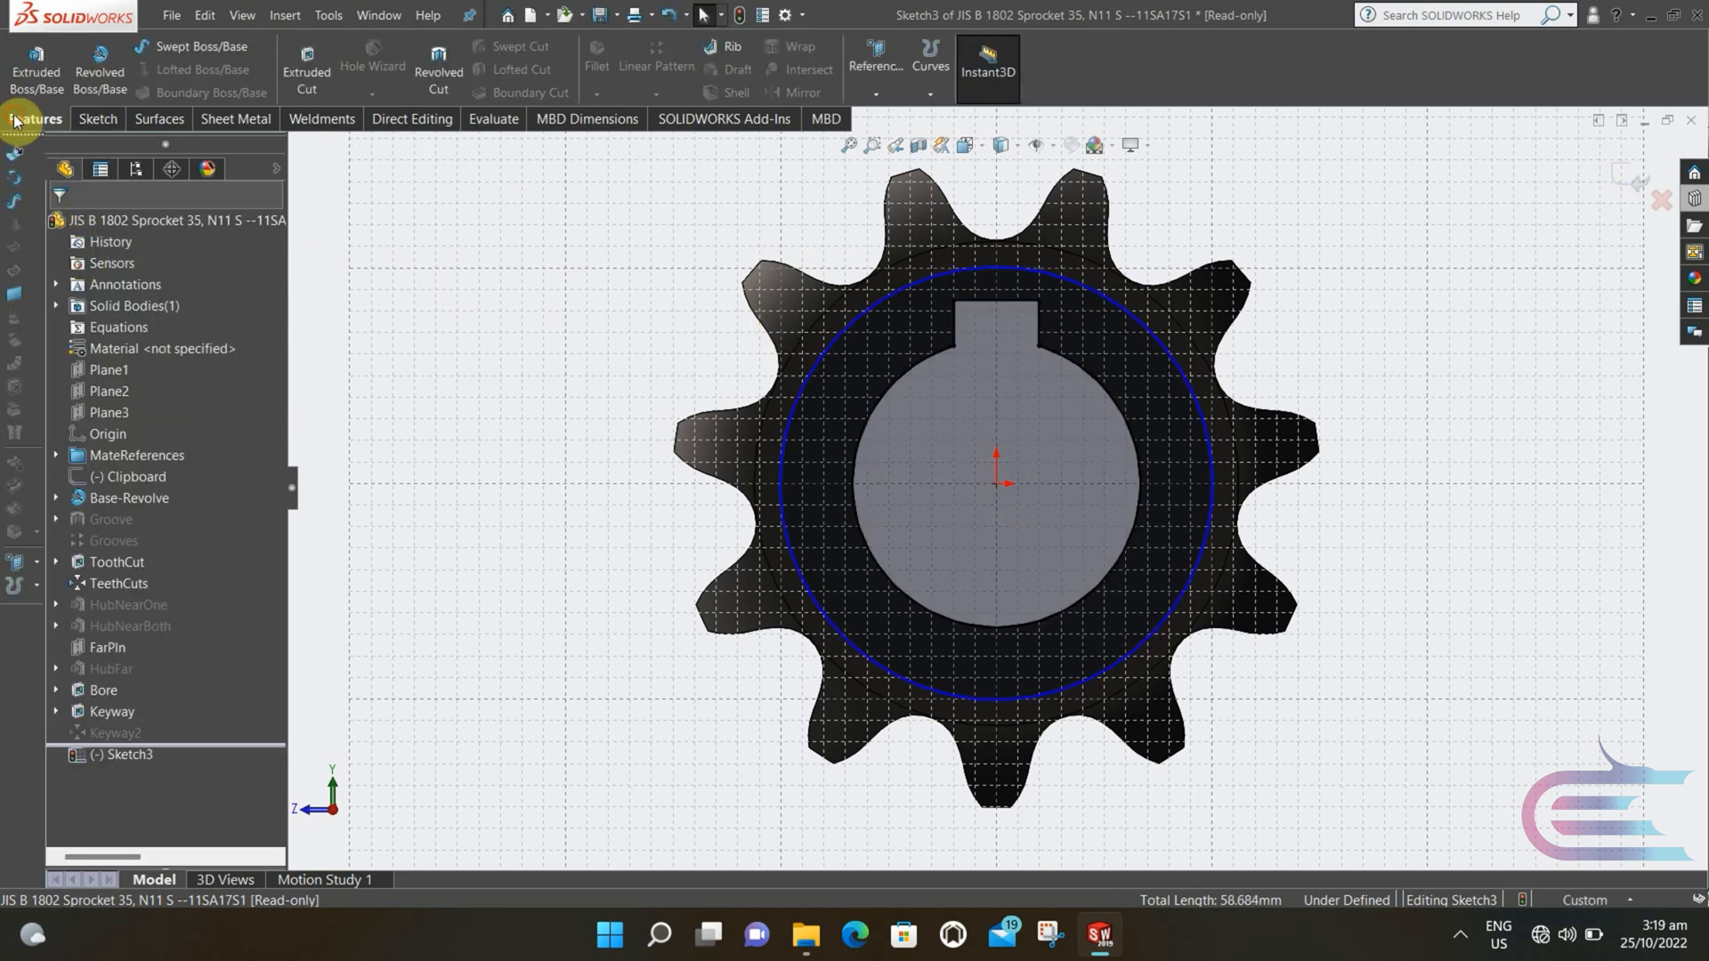
left_click(36, 71)
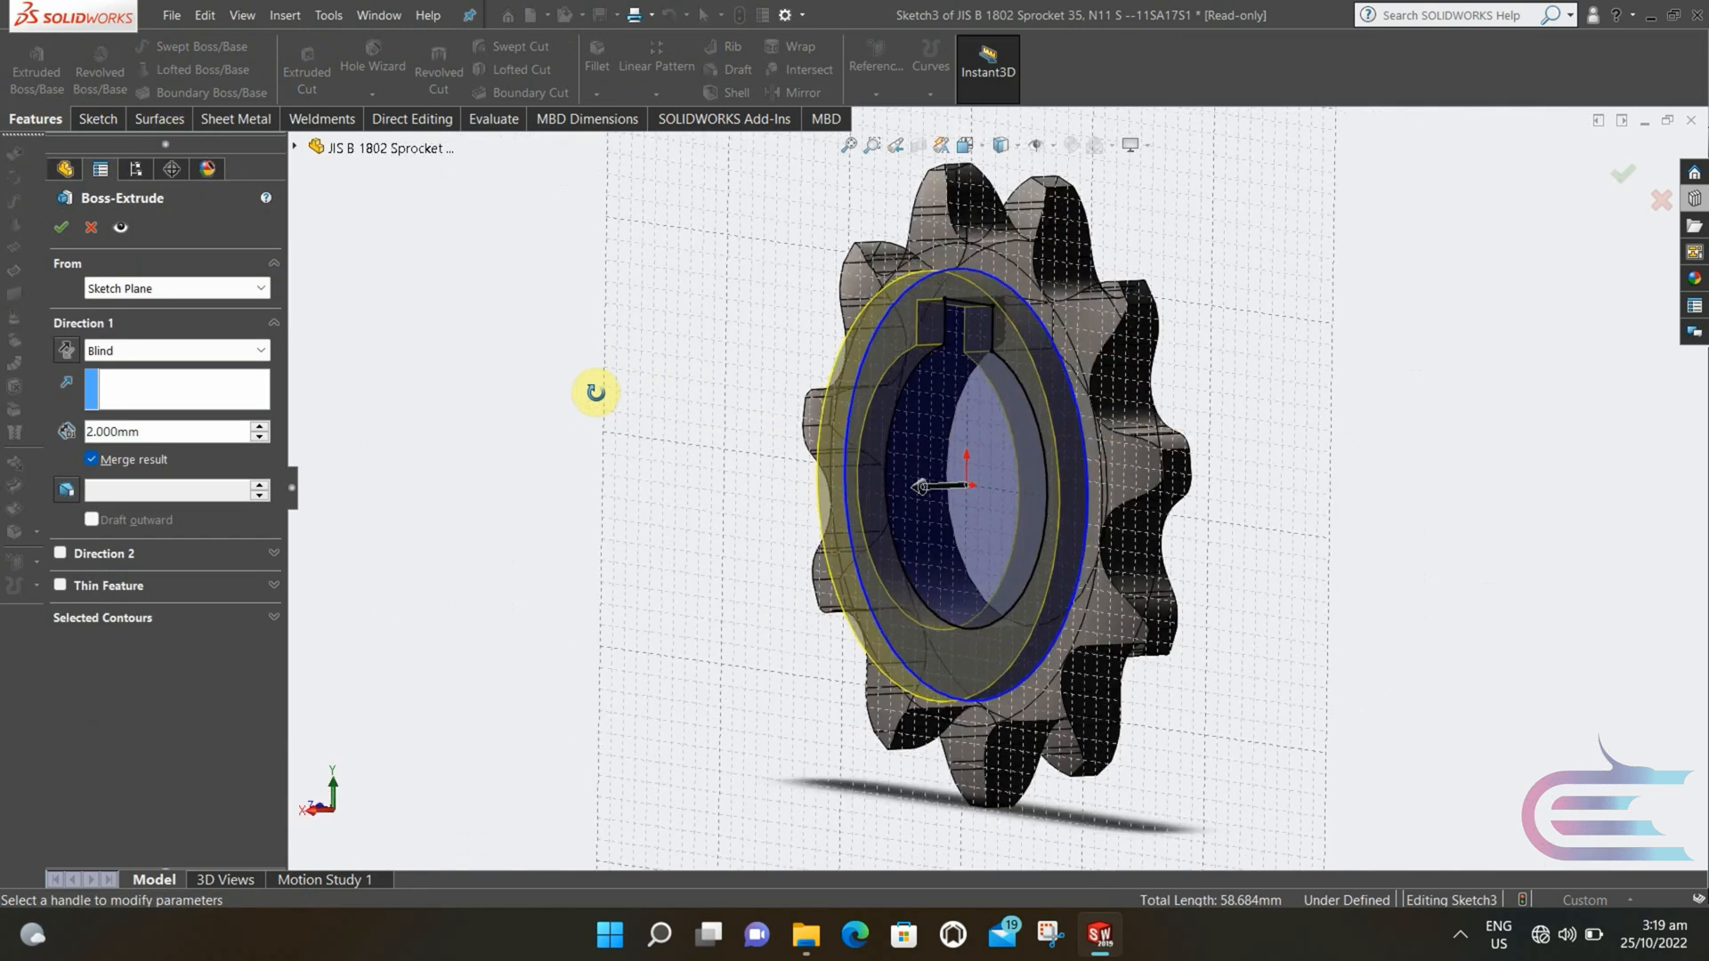
left_click(53, 229)
left_click(631, 462)
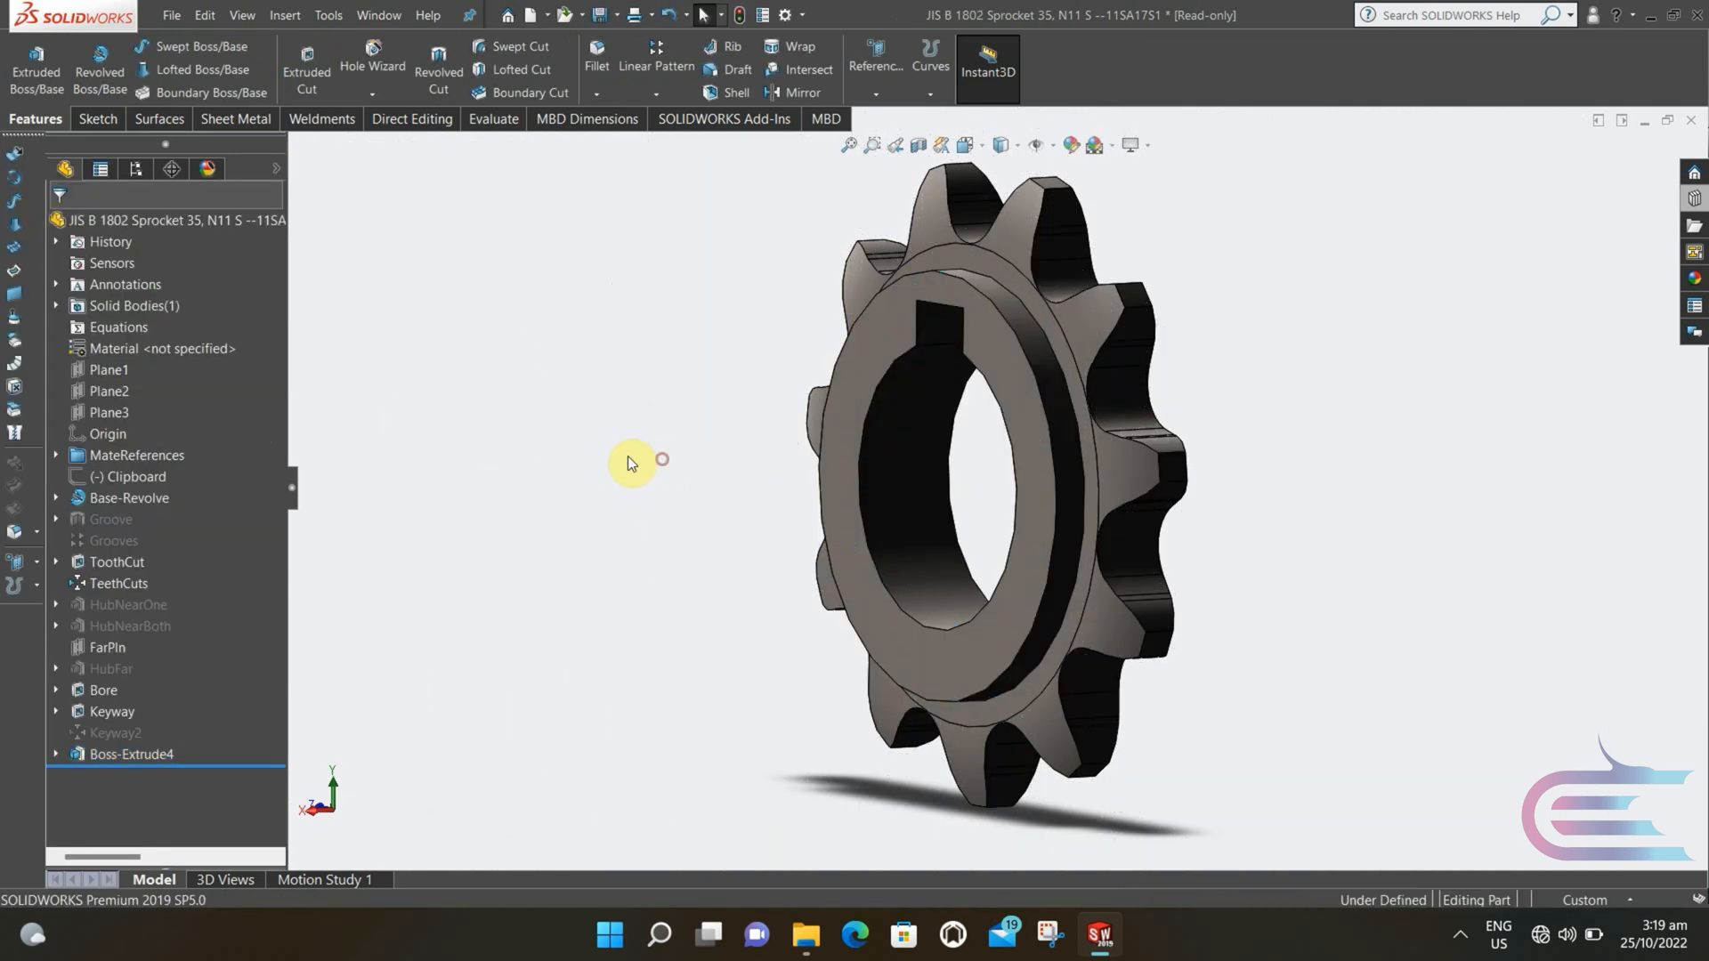
- Create a reference plane midway between the sprocket's two opposite side faces
left_click(881, 97)
left_click(899, 115)
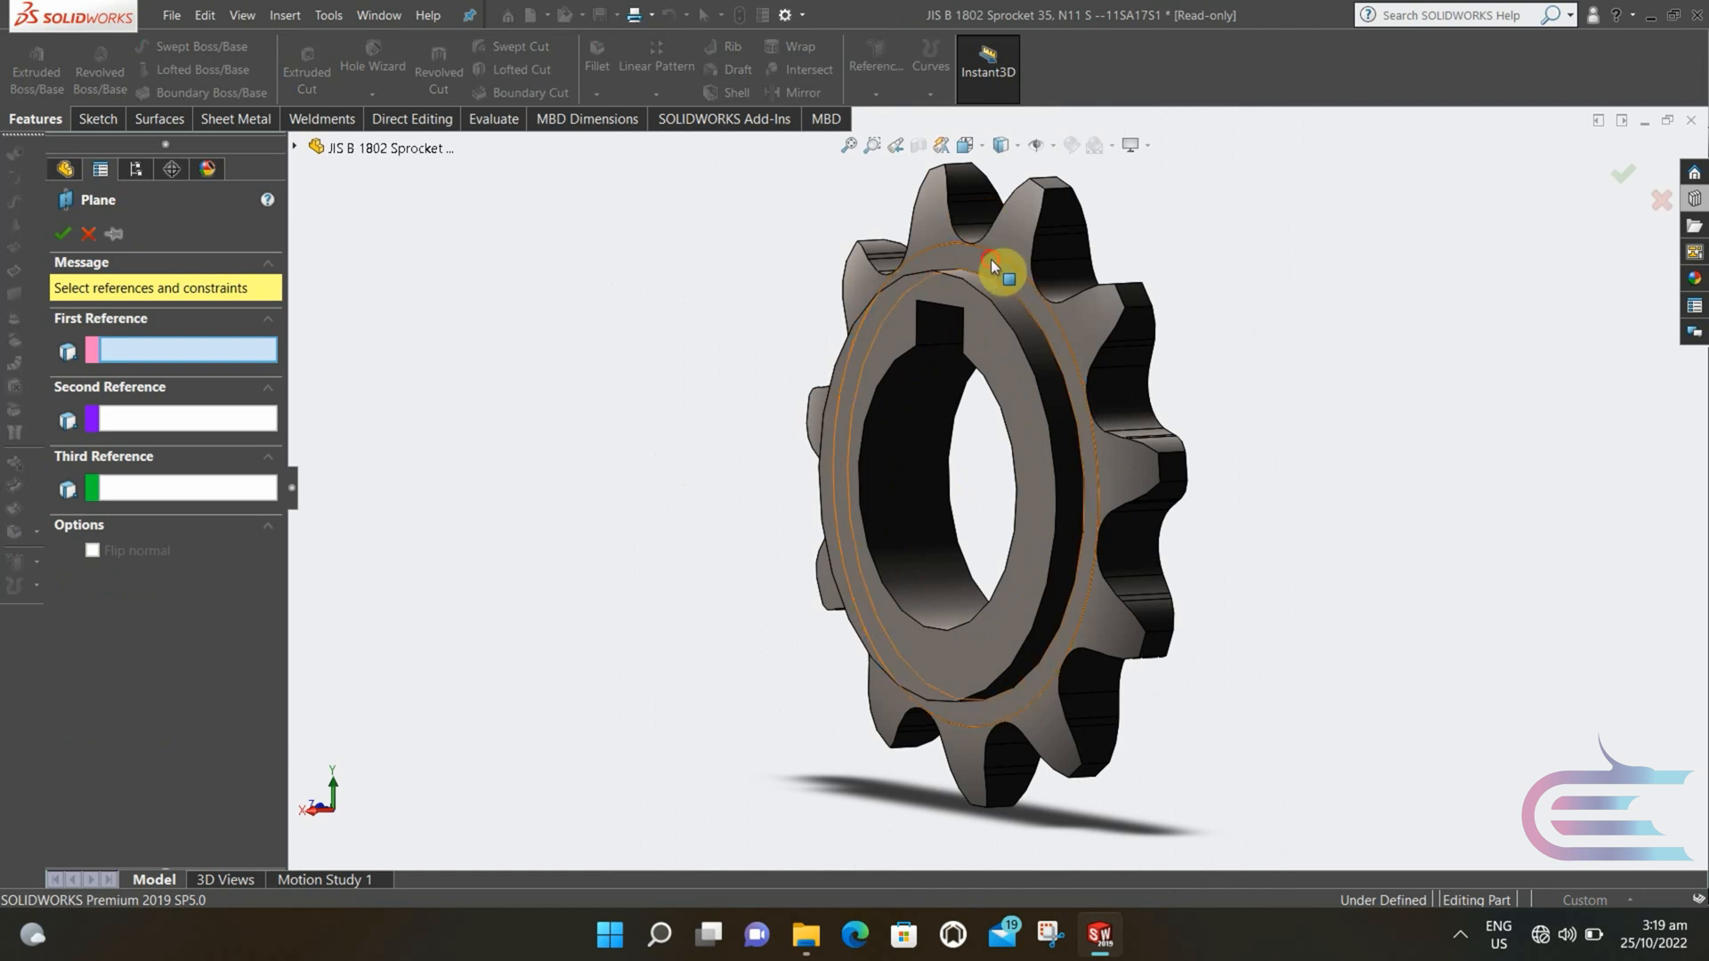
left_click(991, 259)
middle_click_drag(1000, 275, 1042, 322)
left_click(931, 346)
left_click(62, 236)
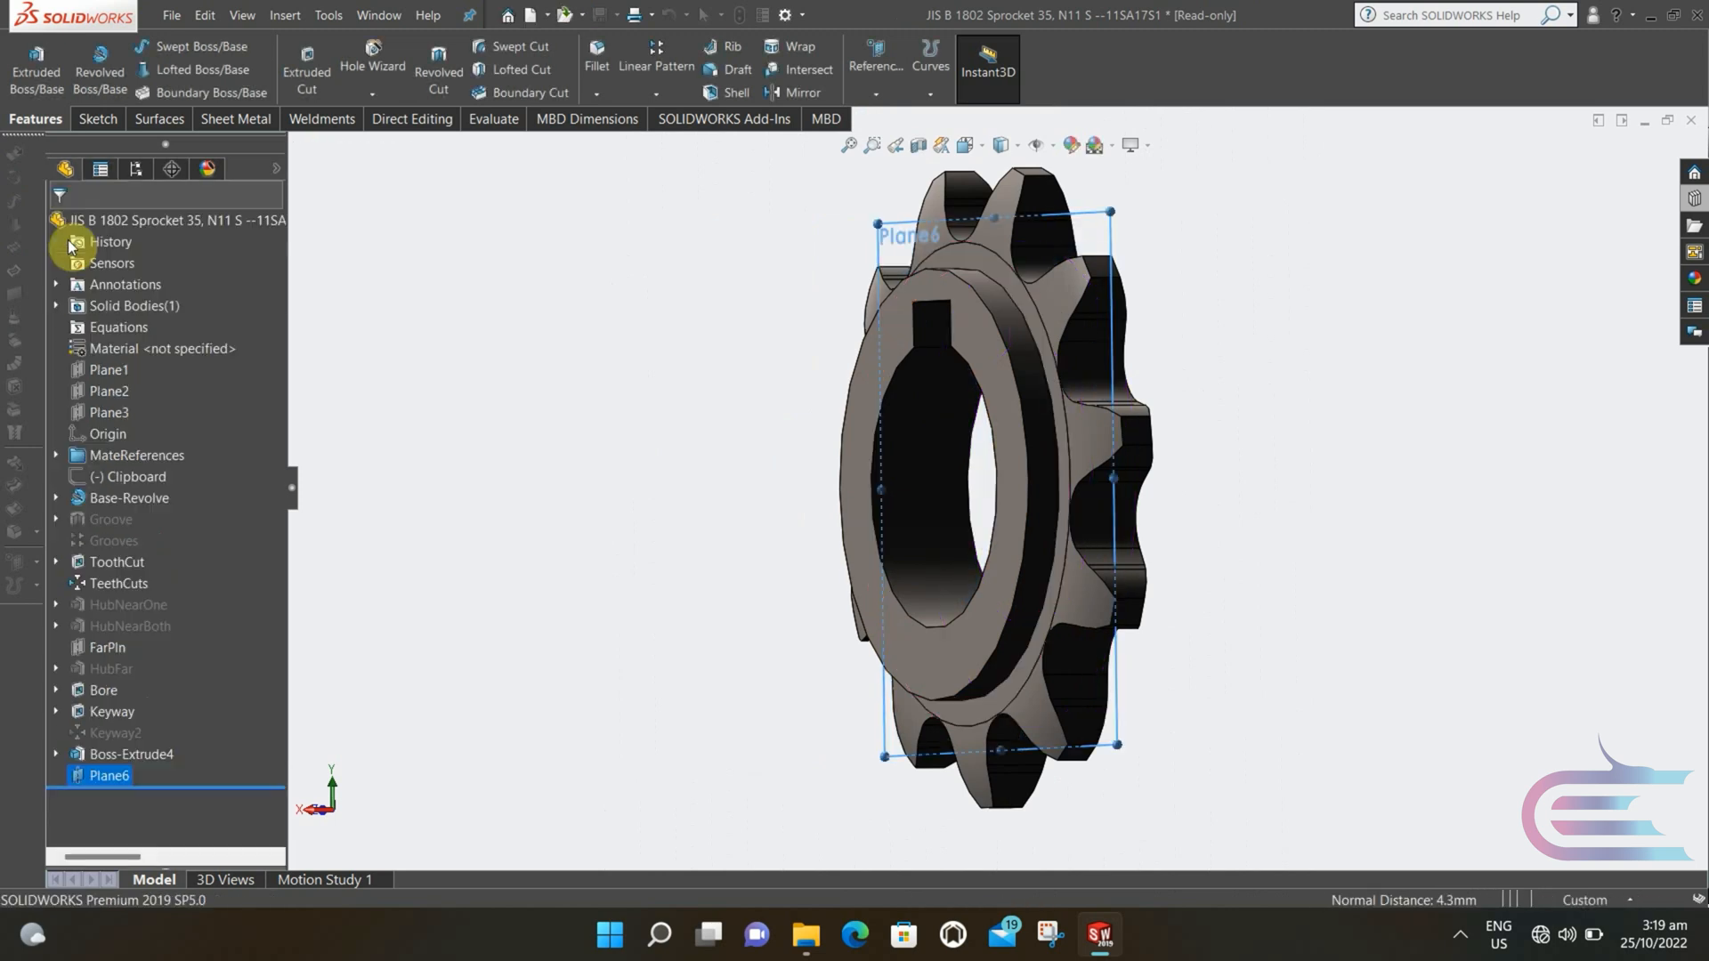
- Mirror the extruded hub ring about the midplane to the sprocket's opposite side
left_click(774, 93)
left_click(976, 312)
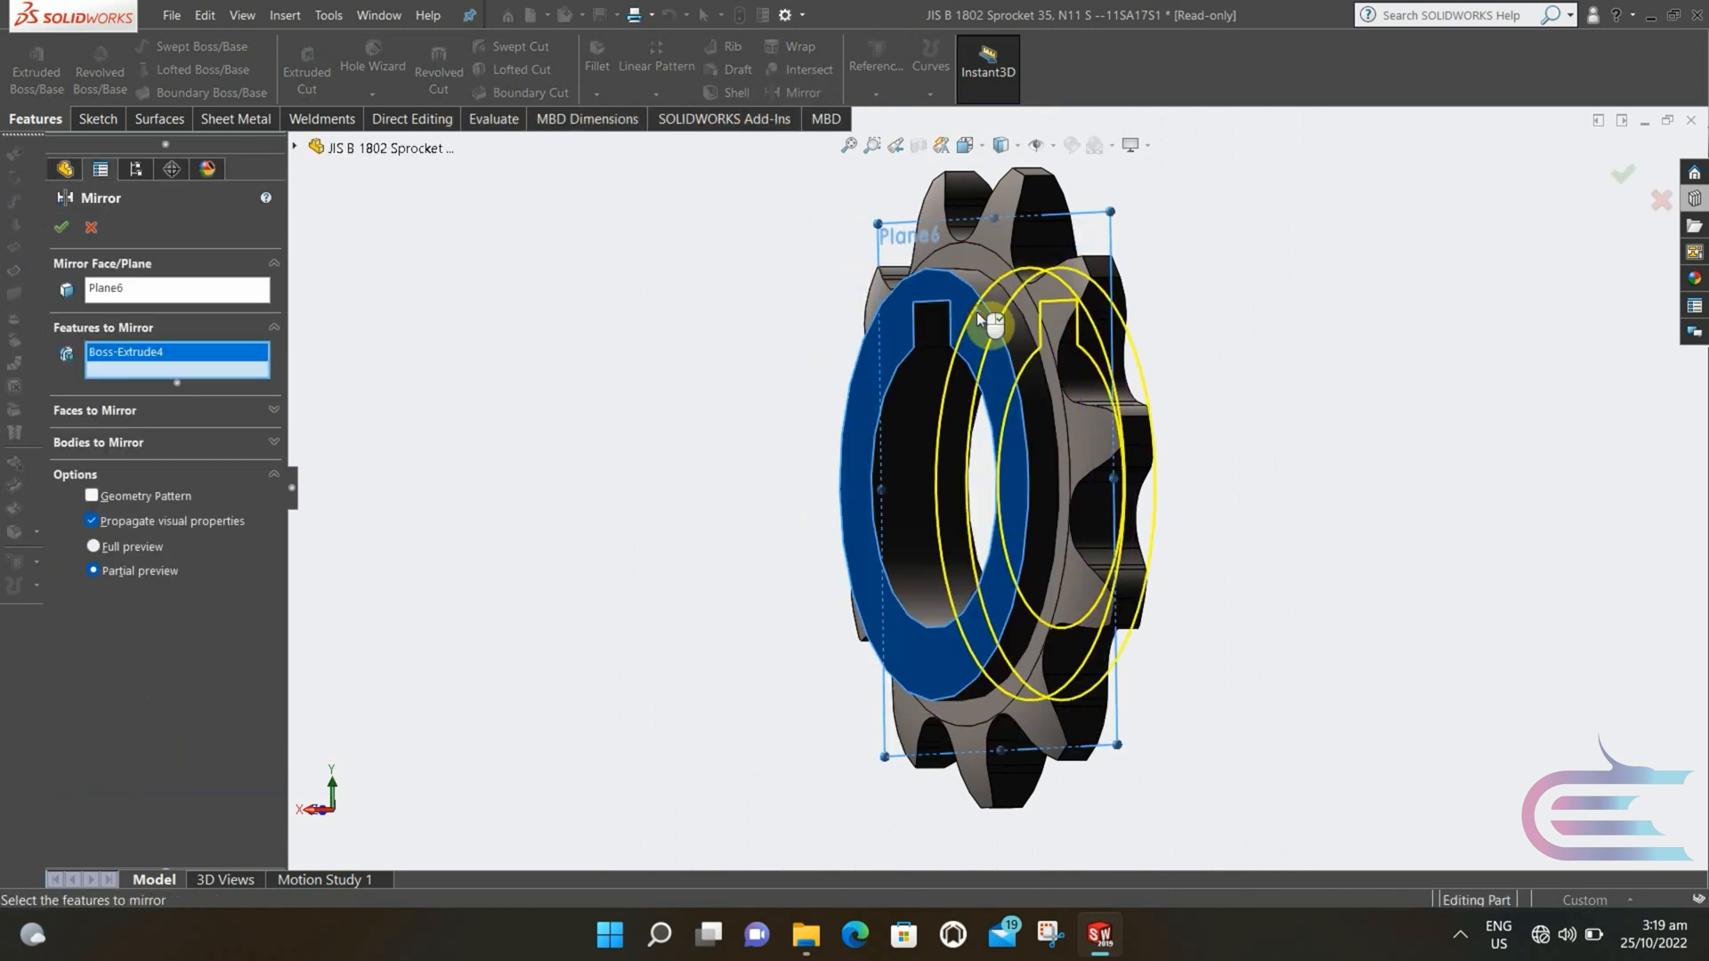
middle_click_drag(979, 311, 683, 298)
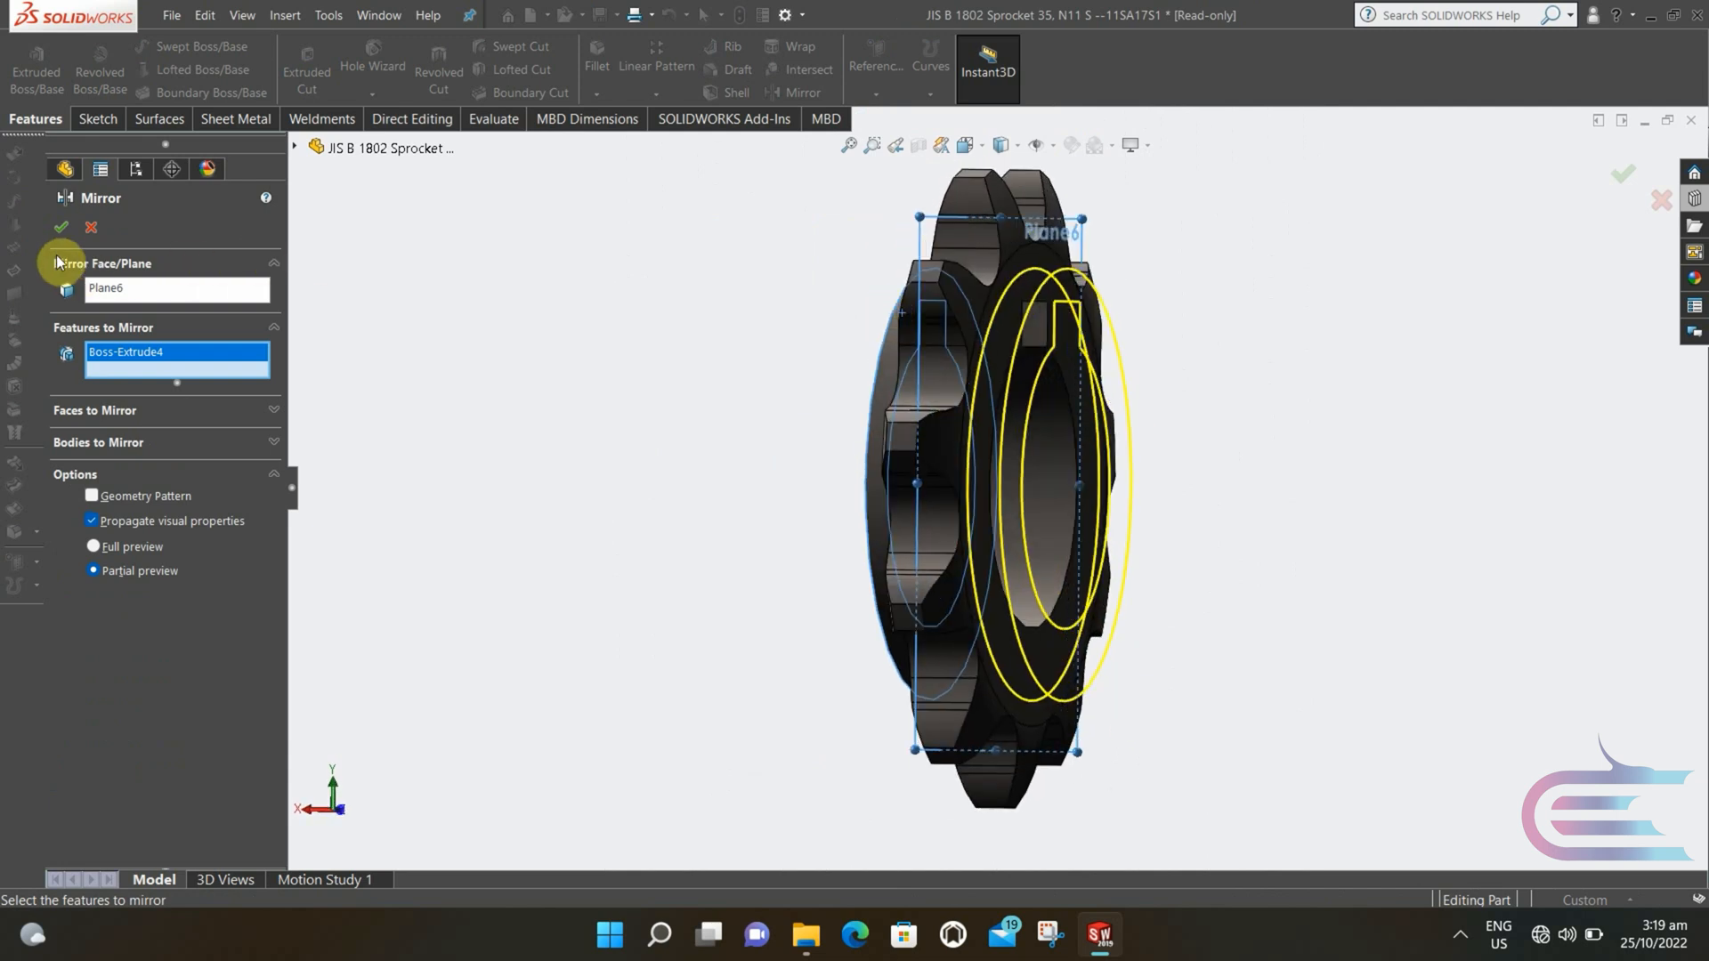
left_click(61, 229)
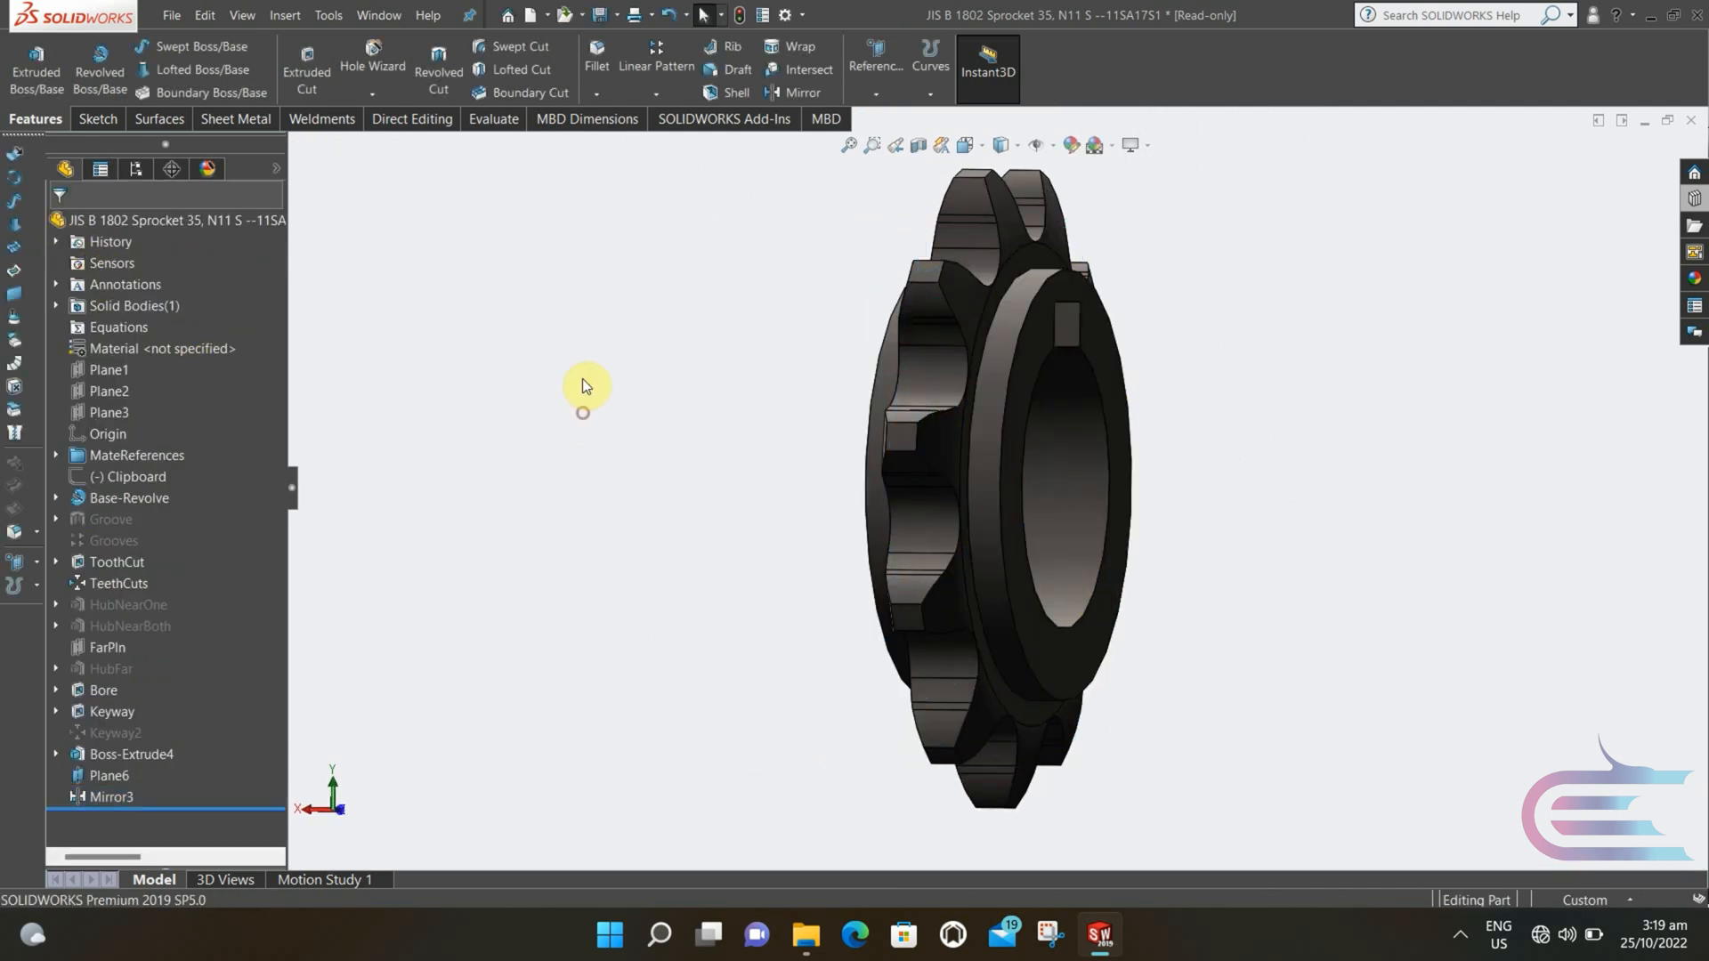
- Fillet the connected rim, bore and keyway edges of both hub rings with a 0.25 mm radius
left_click(598, 64)
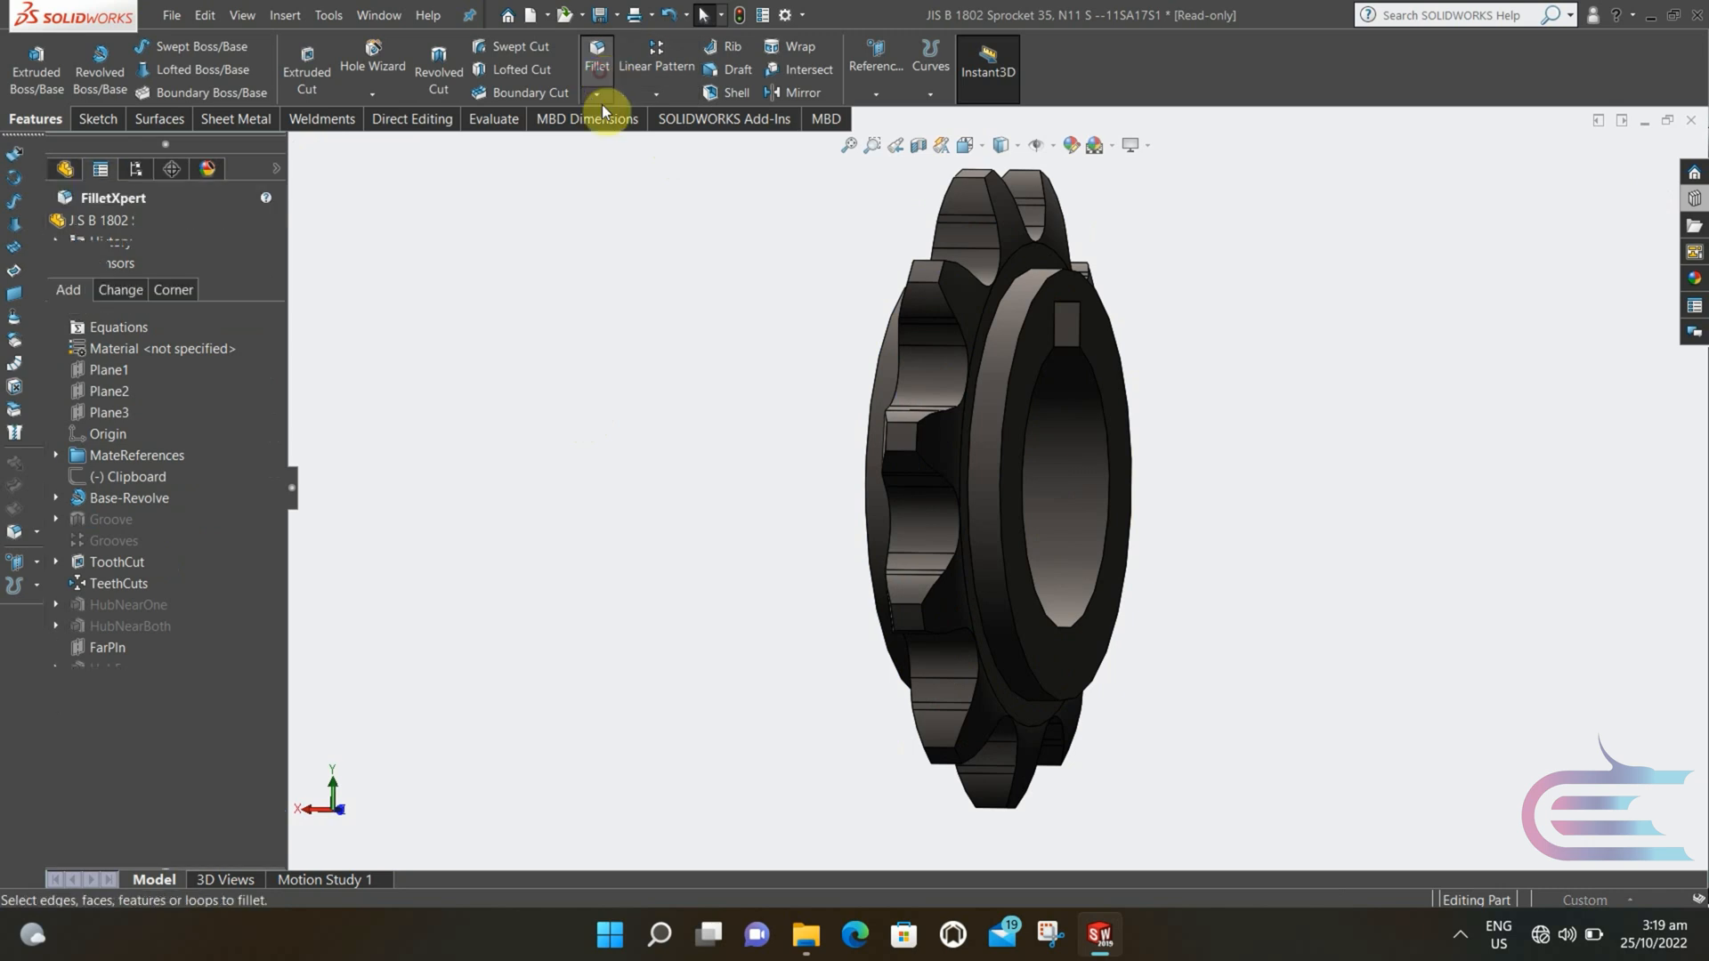
middle_click_drag(760, 340, 943, 340)
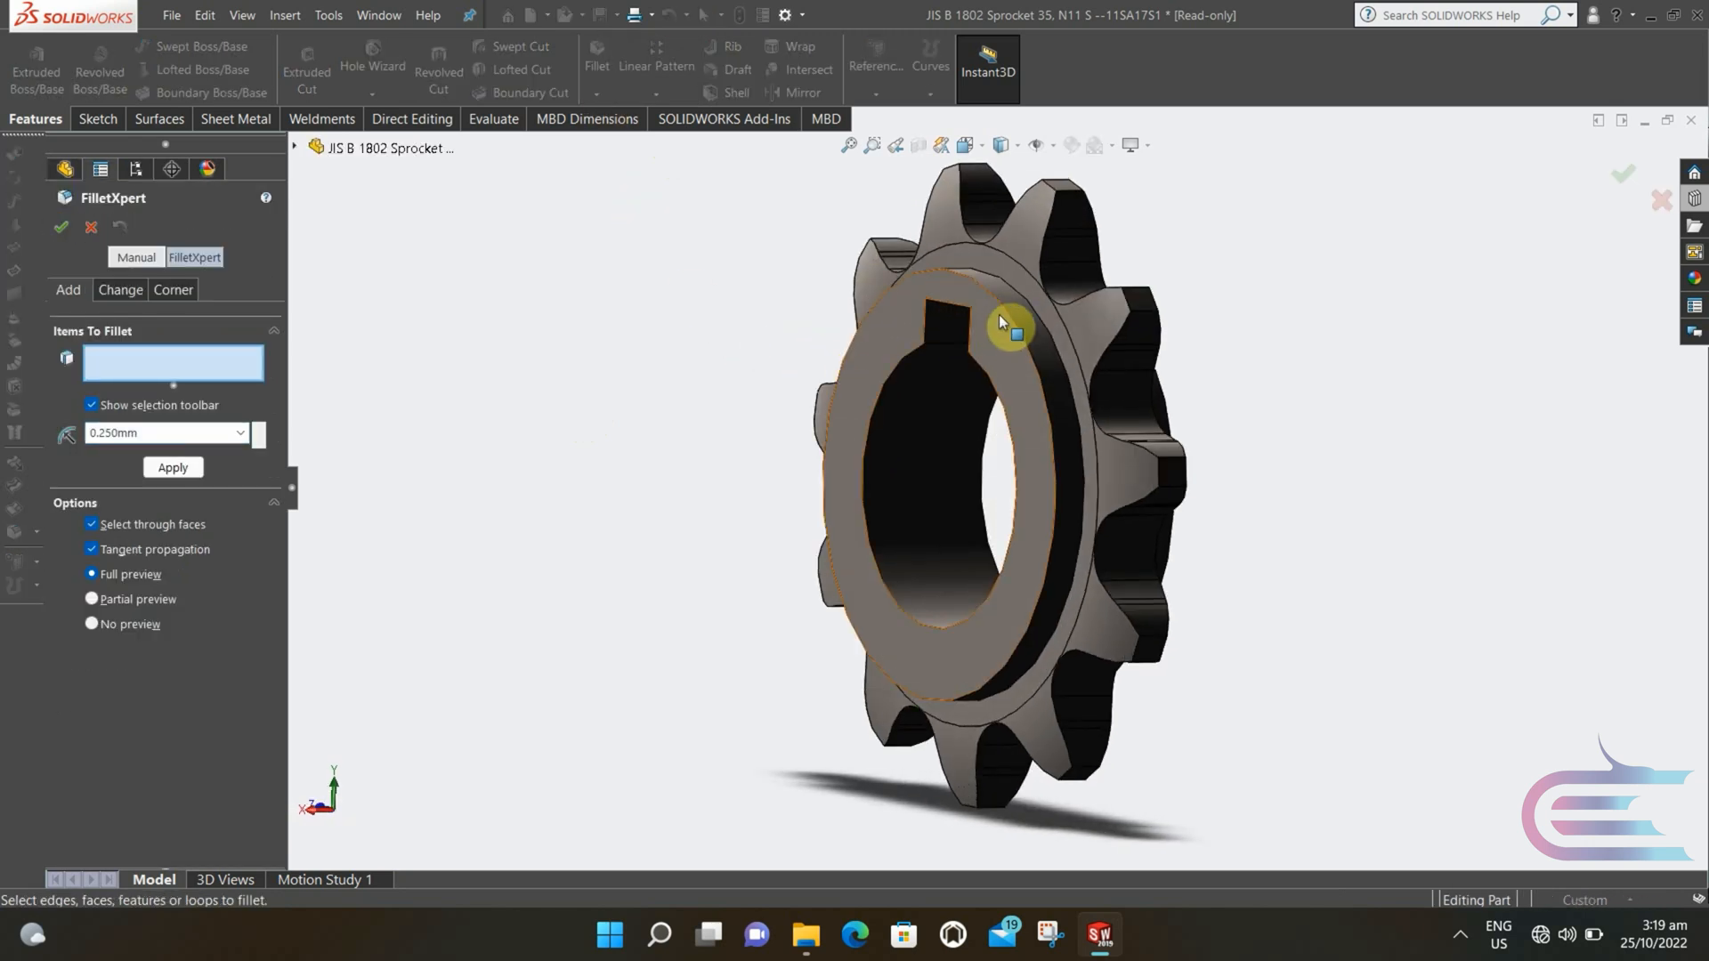
left_click(1004, 312)
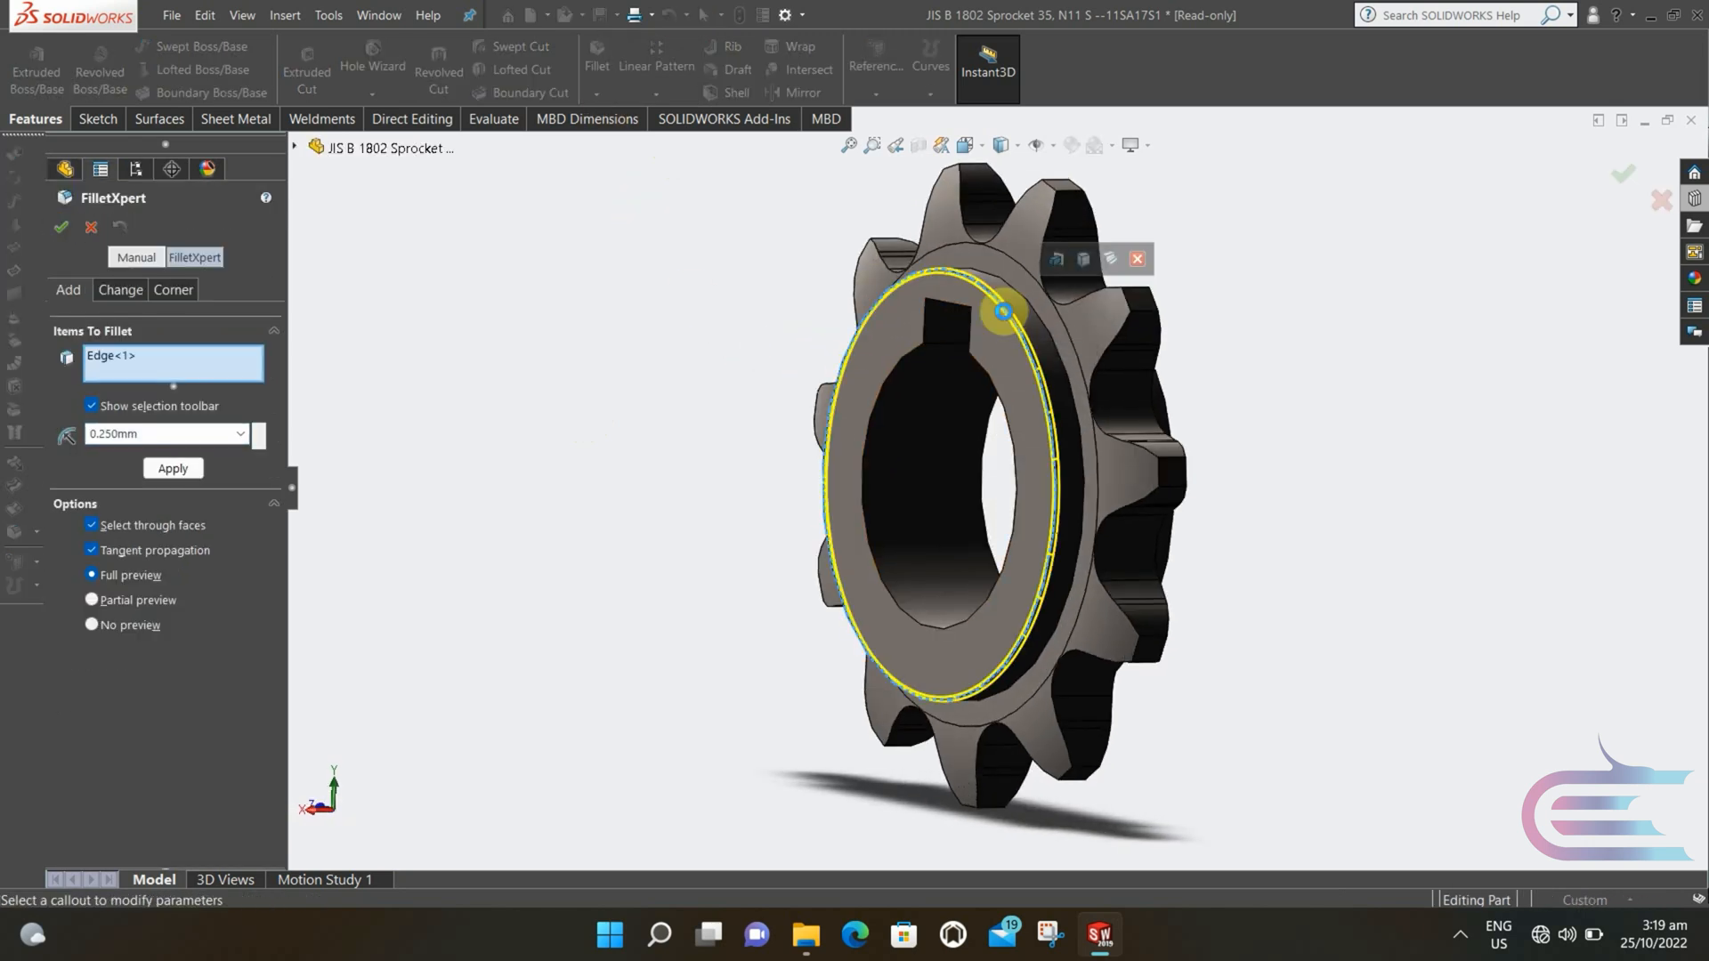
left_click(1057, 261)
middle_click_drag(1058, 263, 709, 346)
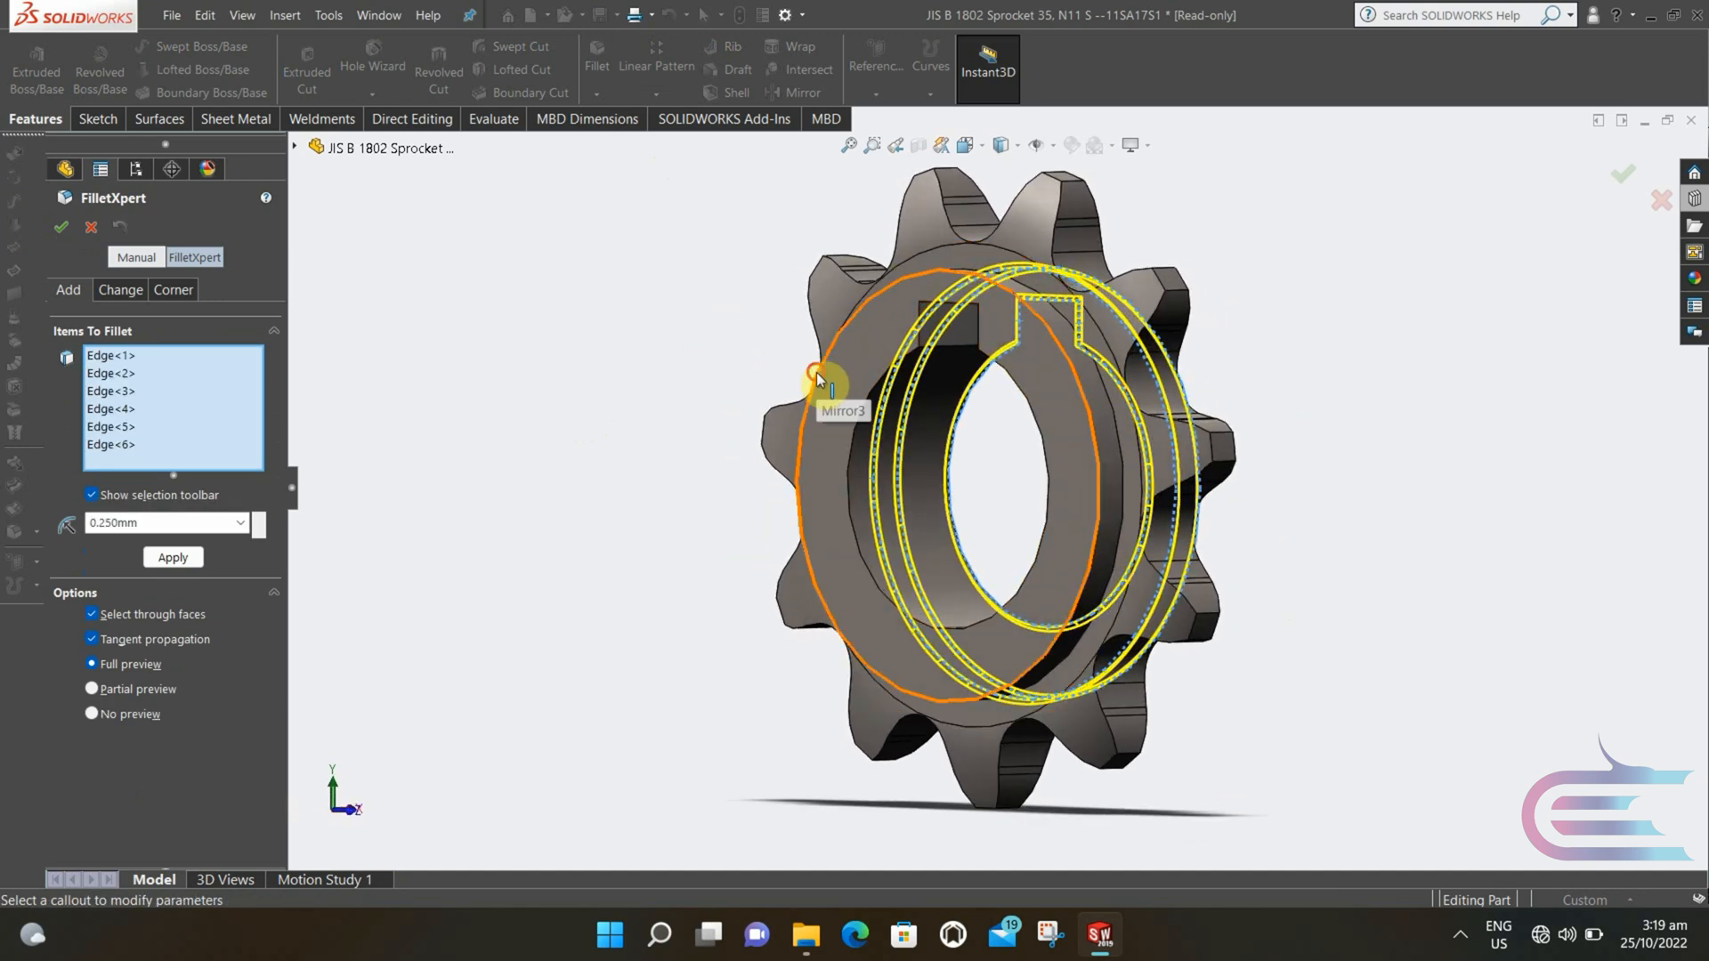
left_click(816, 374)
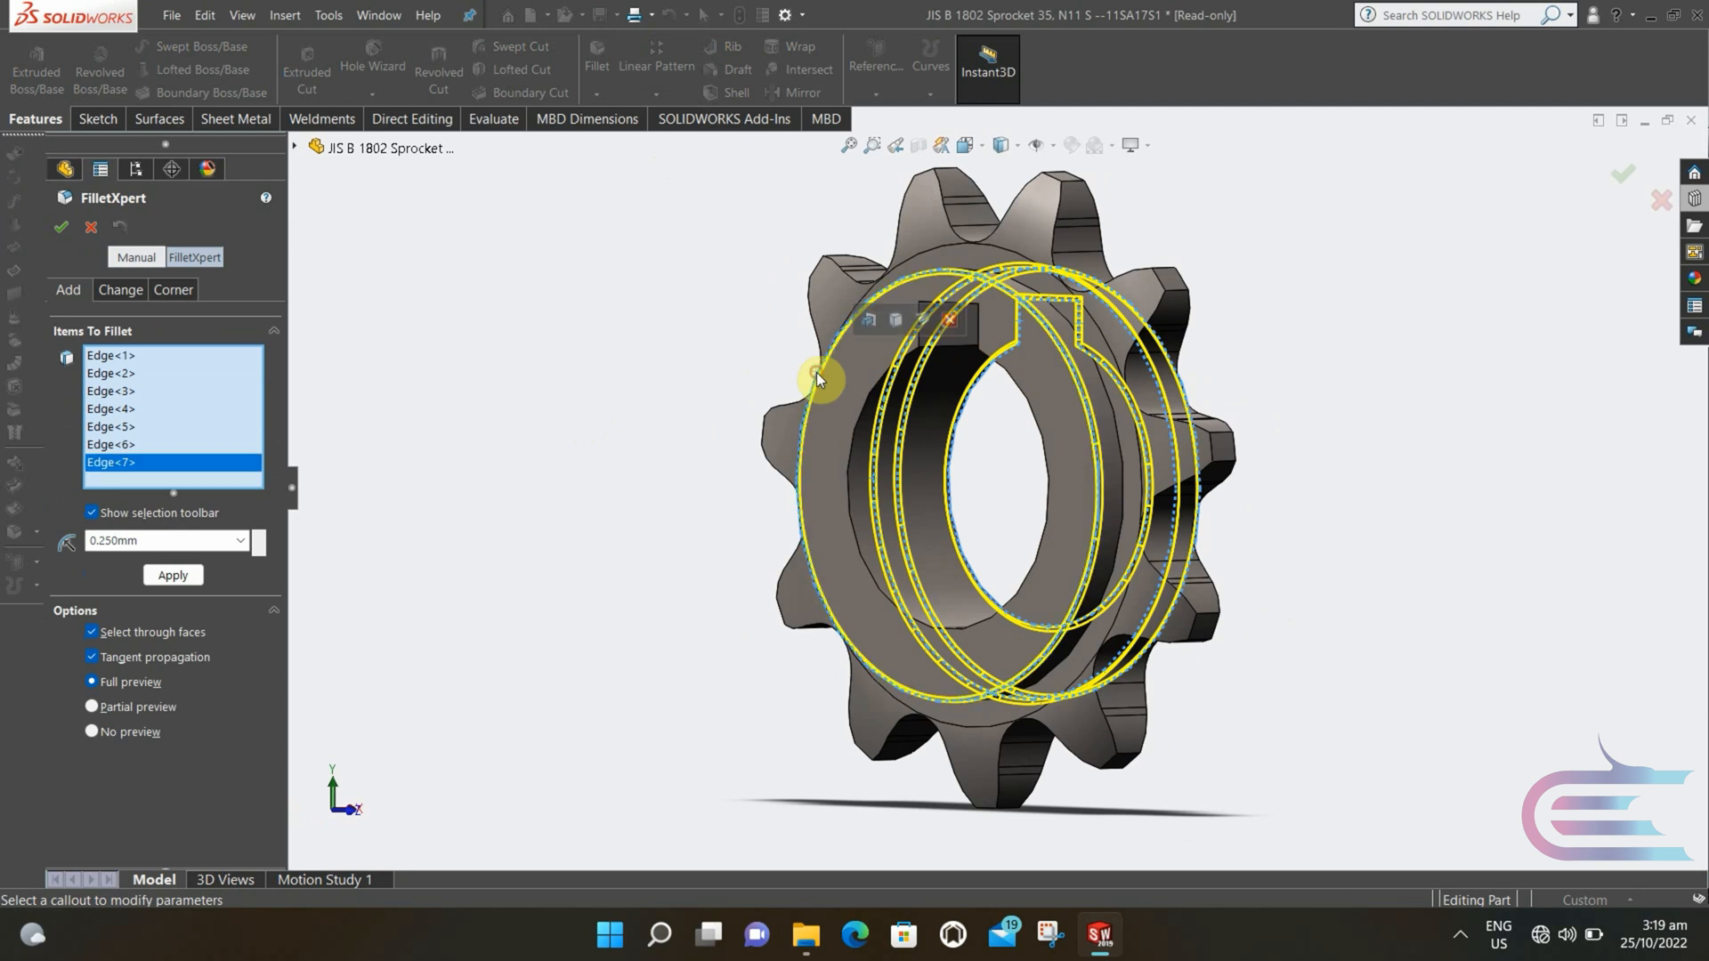
left_click(880, 324)
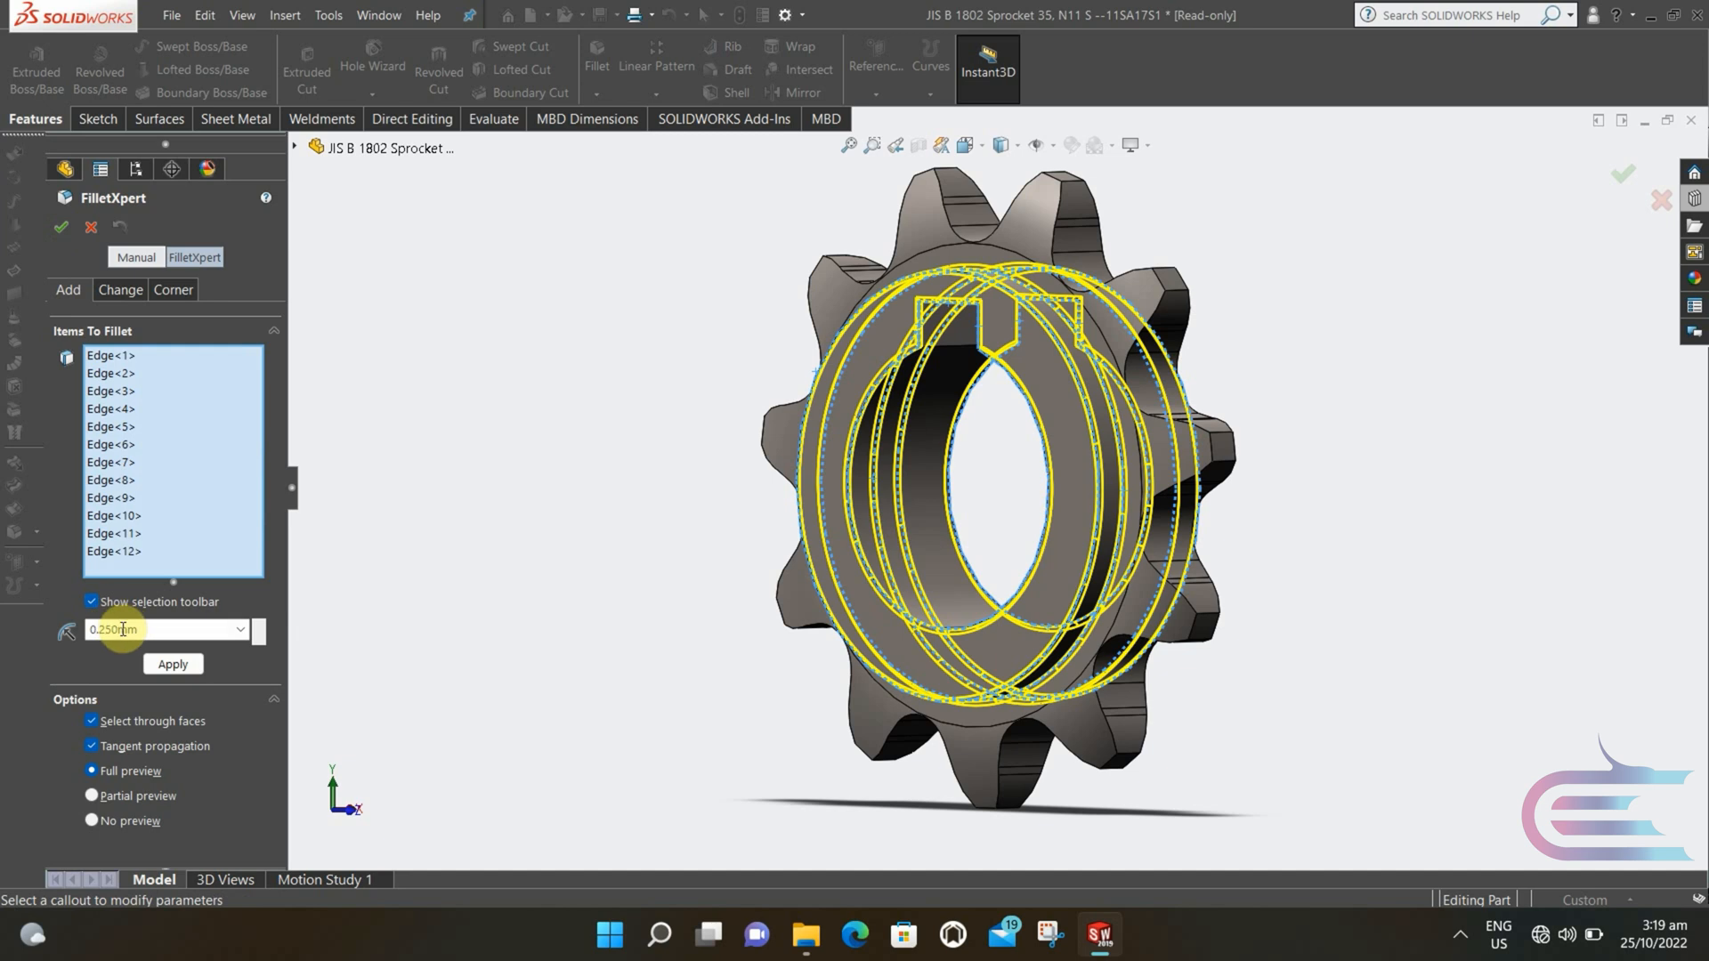
left_click(62, 228)
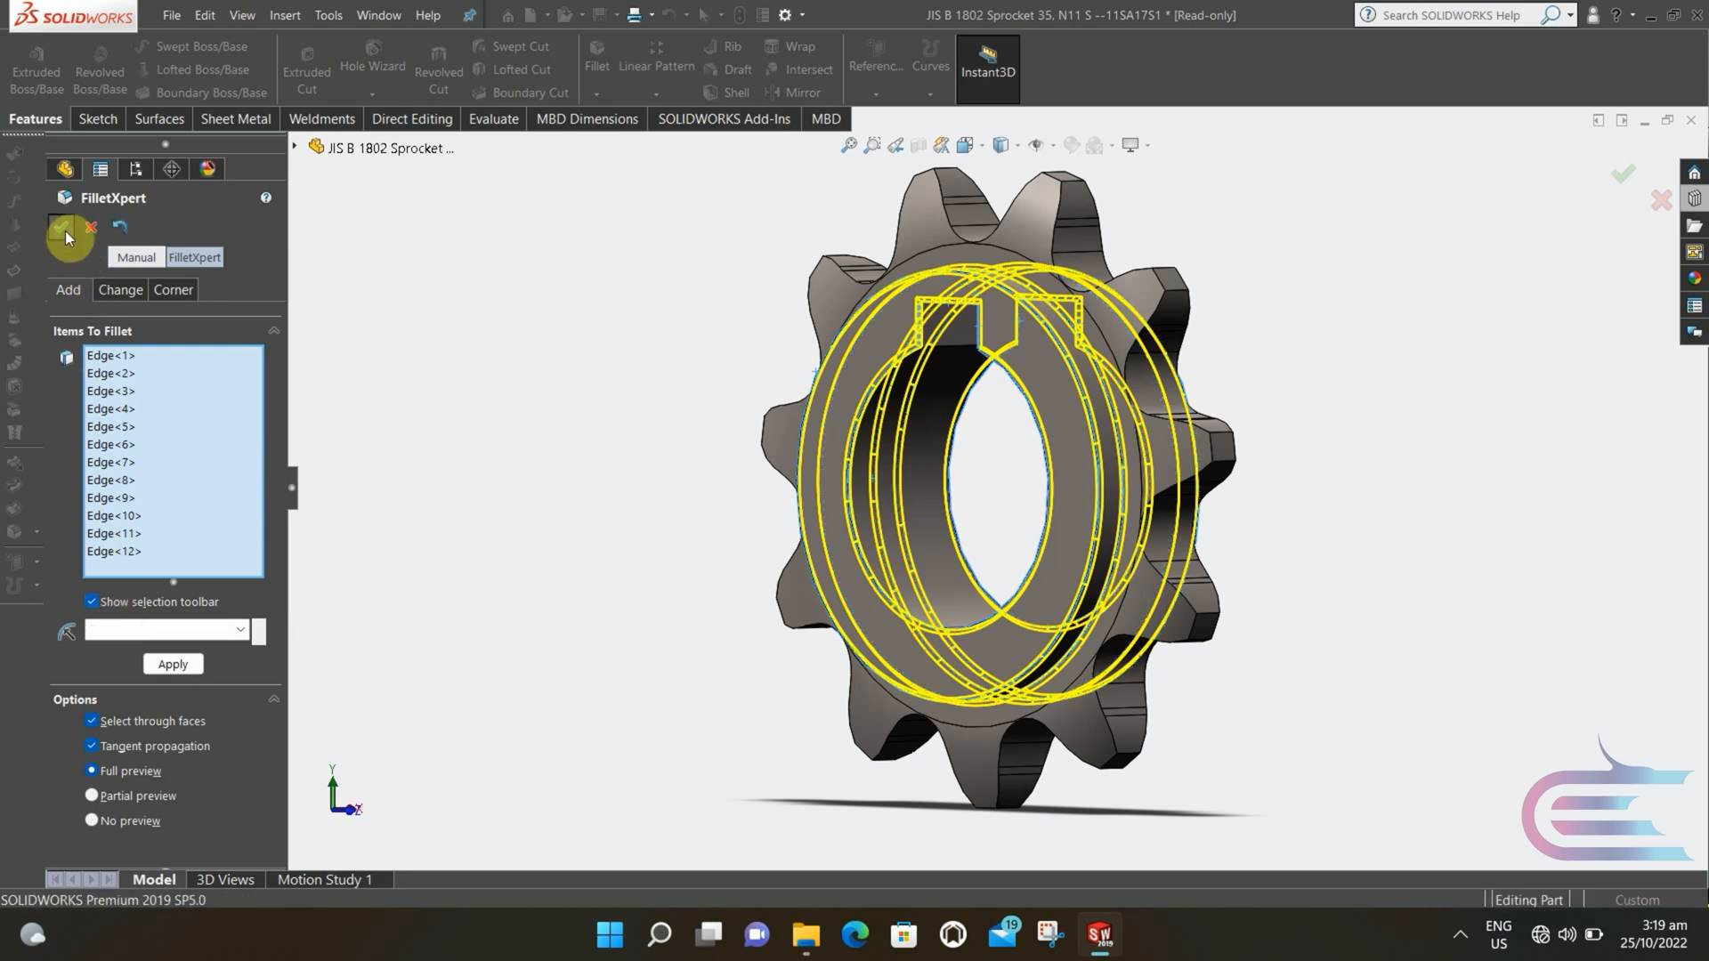
- Apply the satin finish aluminum appearance to the whole sprocket
middle_click_drag(621, 549, 595, 523)
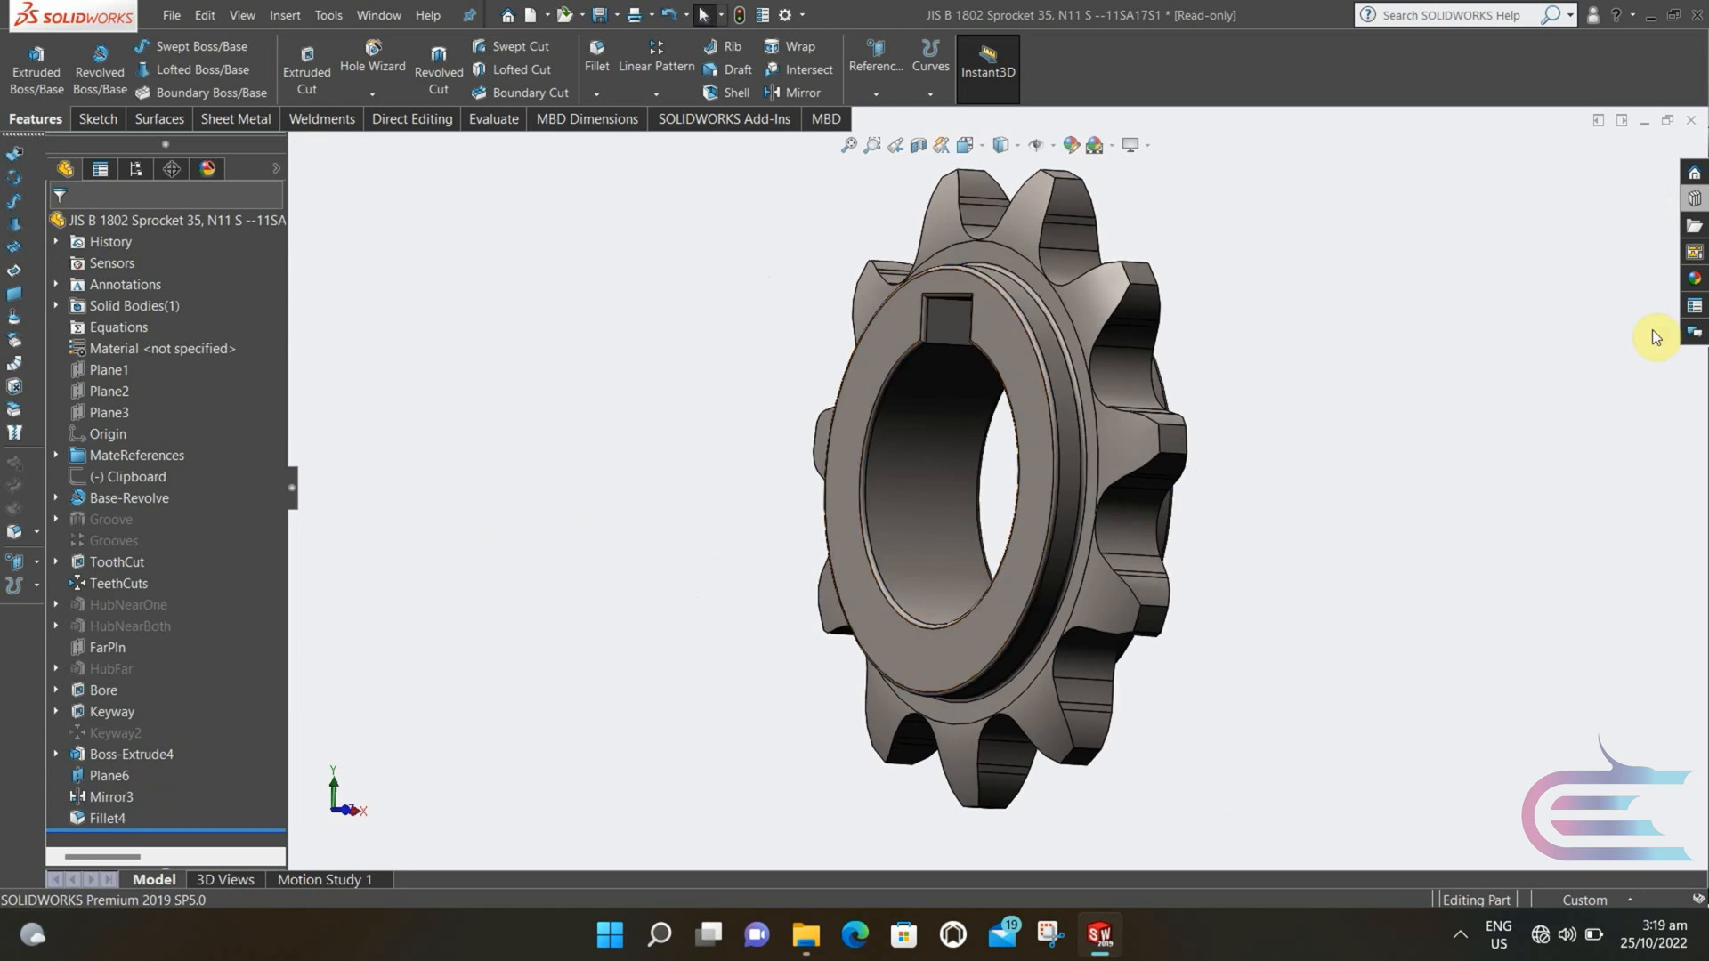
left_click(1696, 282)
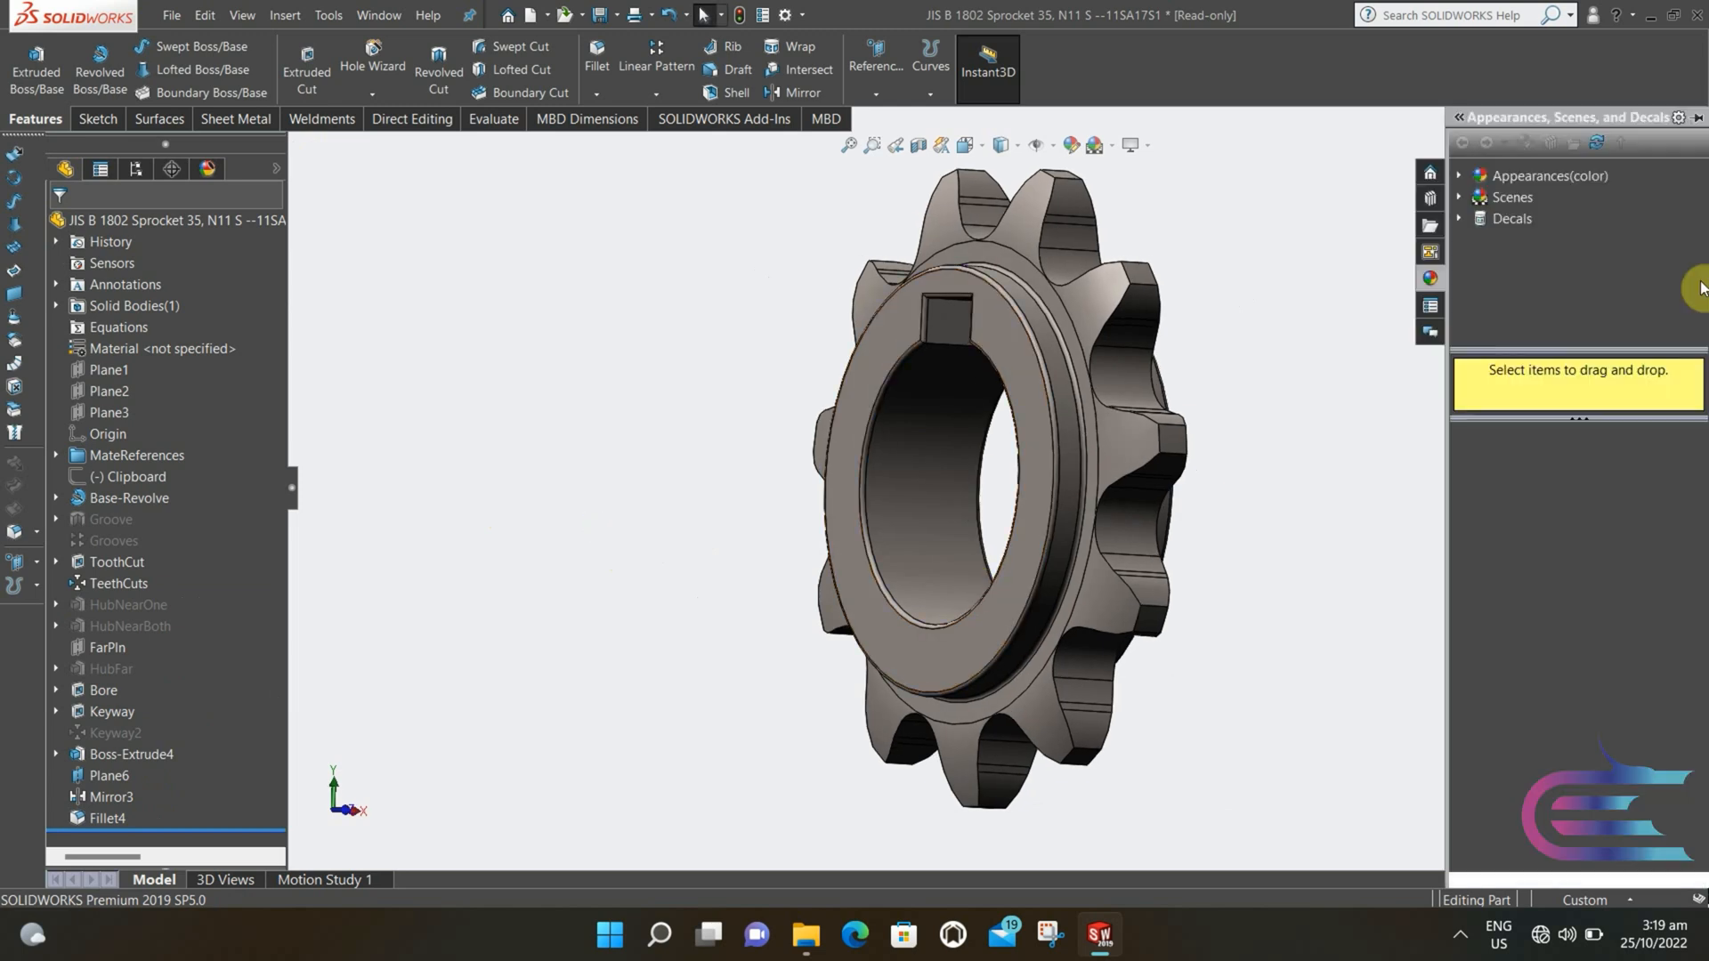
left_click(1469, 175)
left_click(1480, 218)
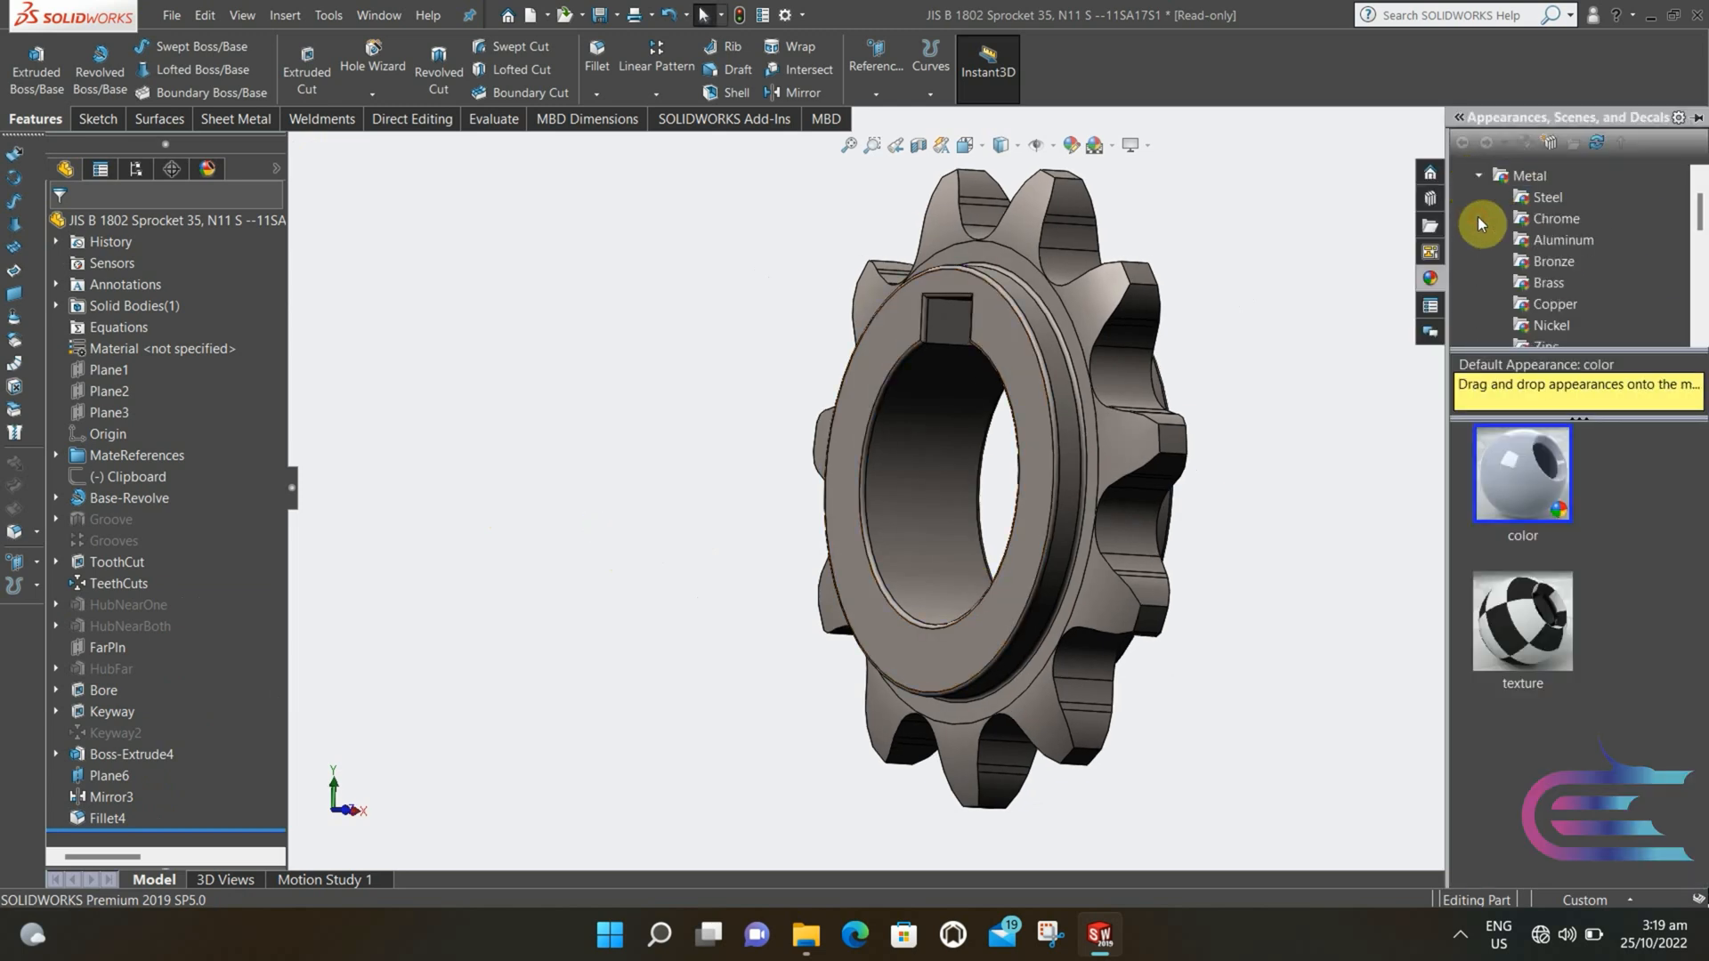
left_click(1520, 242)
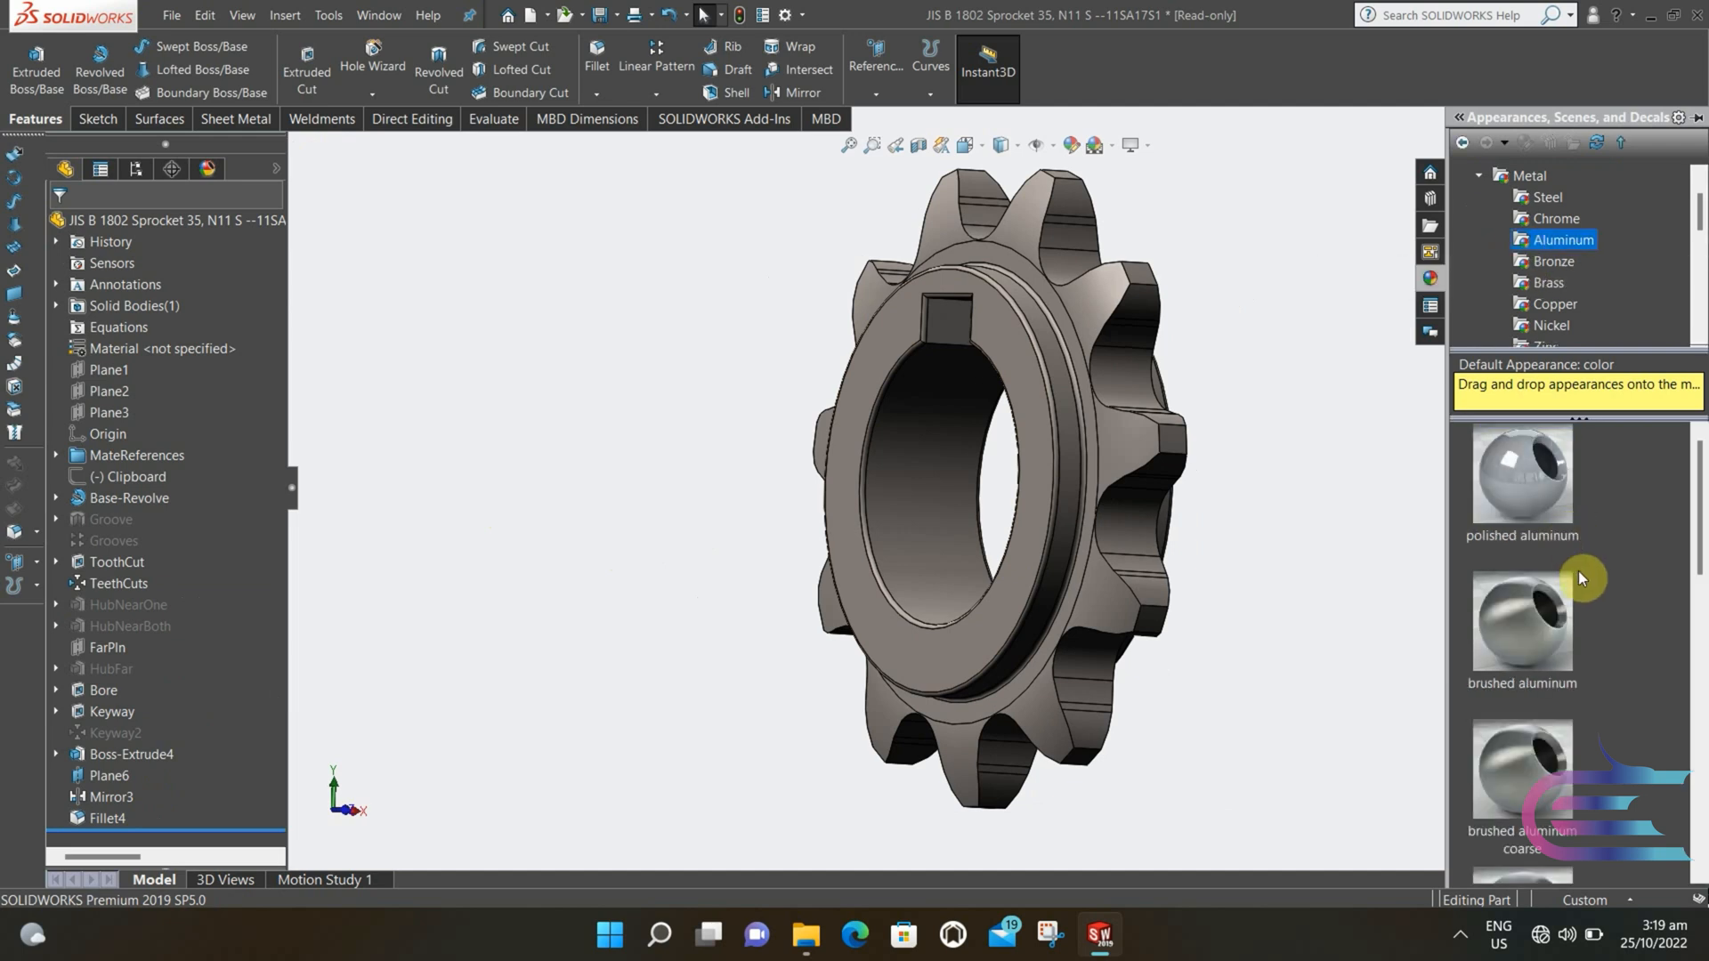
scroll(1575, 606, "down", 3)
double_click(1524, 712)
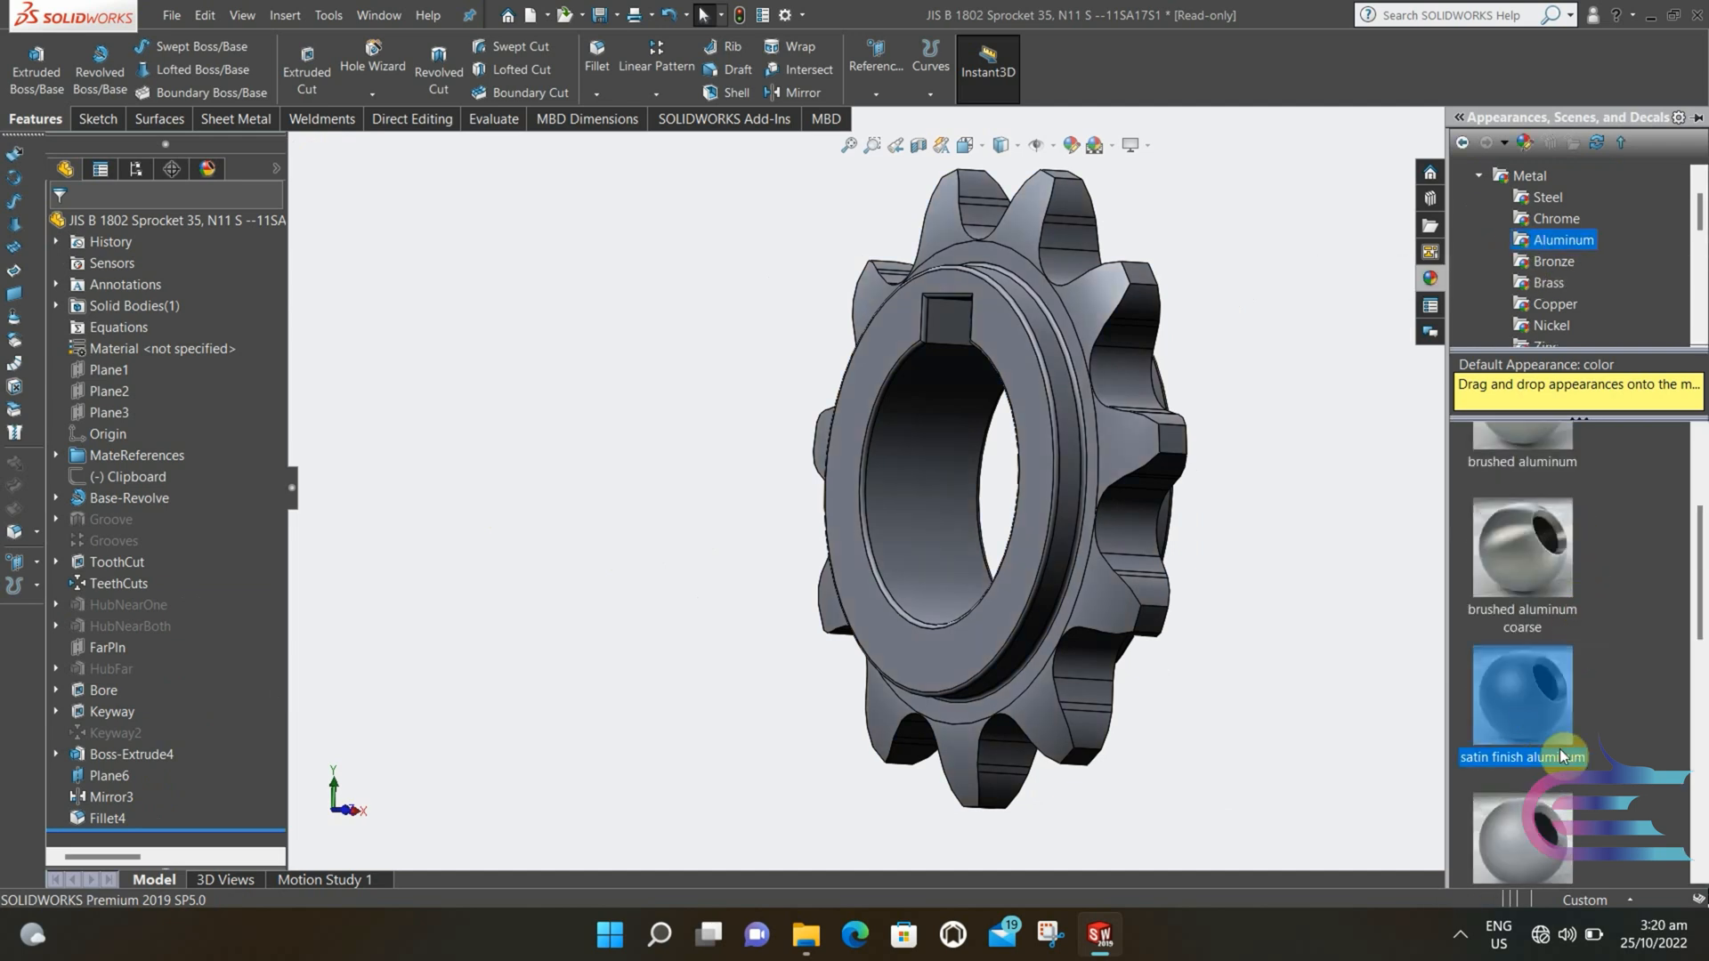
- Save the part under the name "crank sprocket" in the engine folder on the desktop
left_click(172, 15)
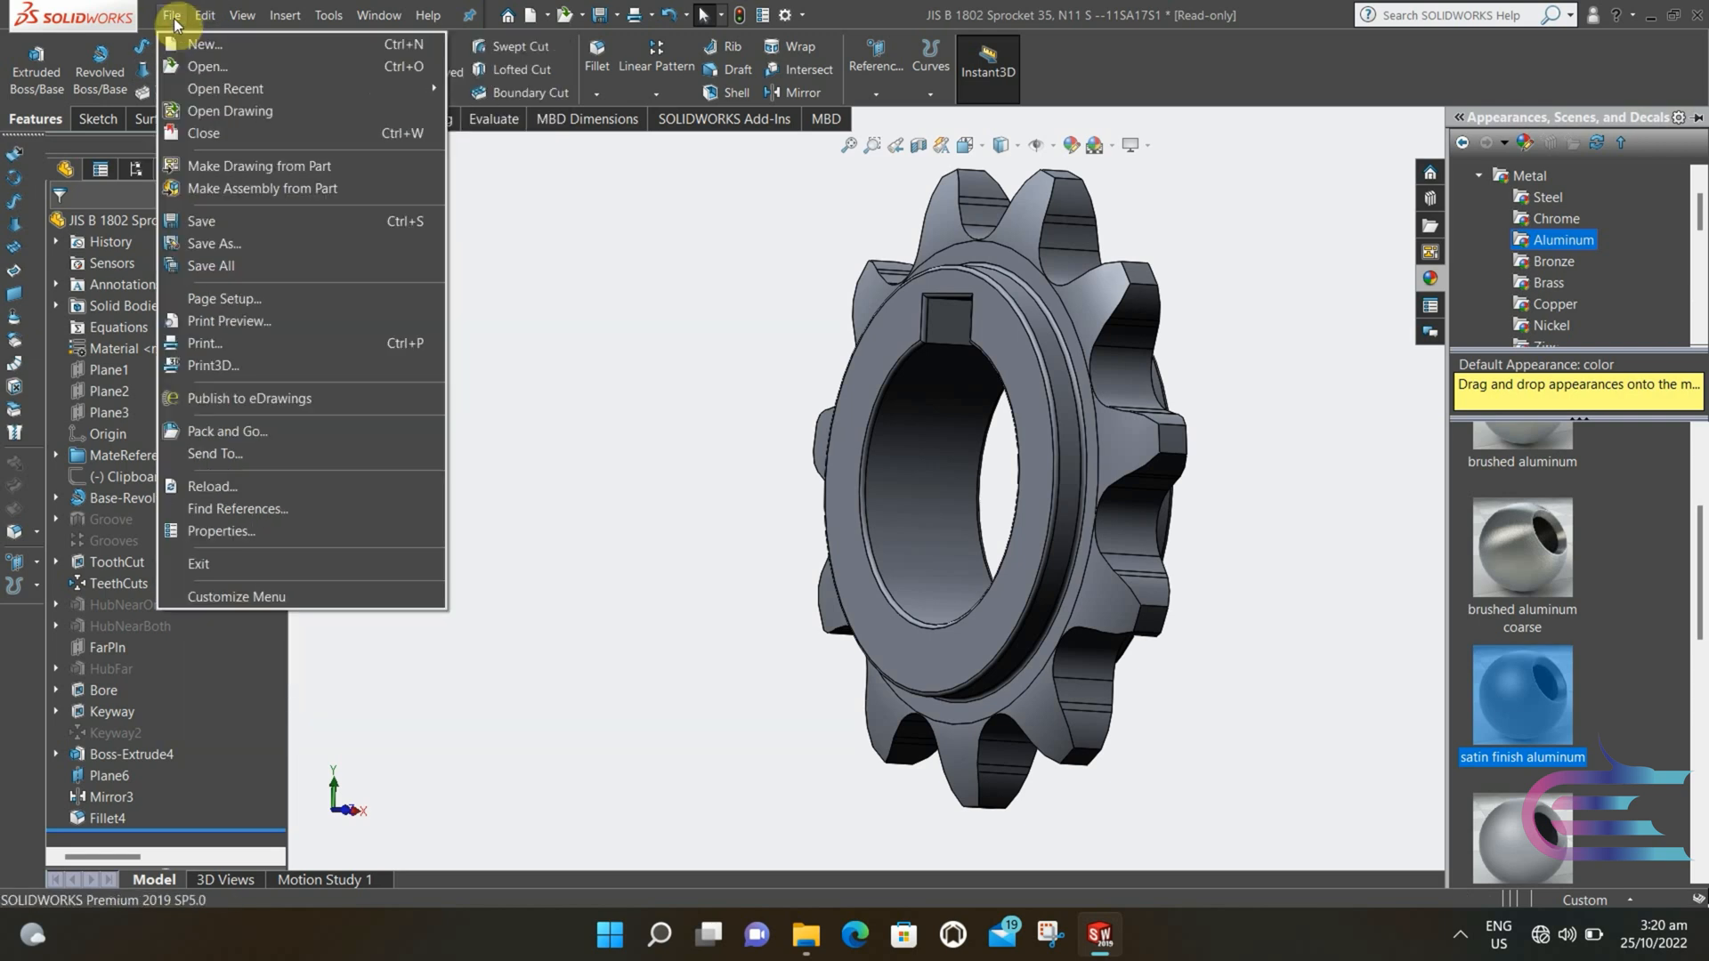
left_click(212, 244)
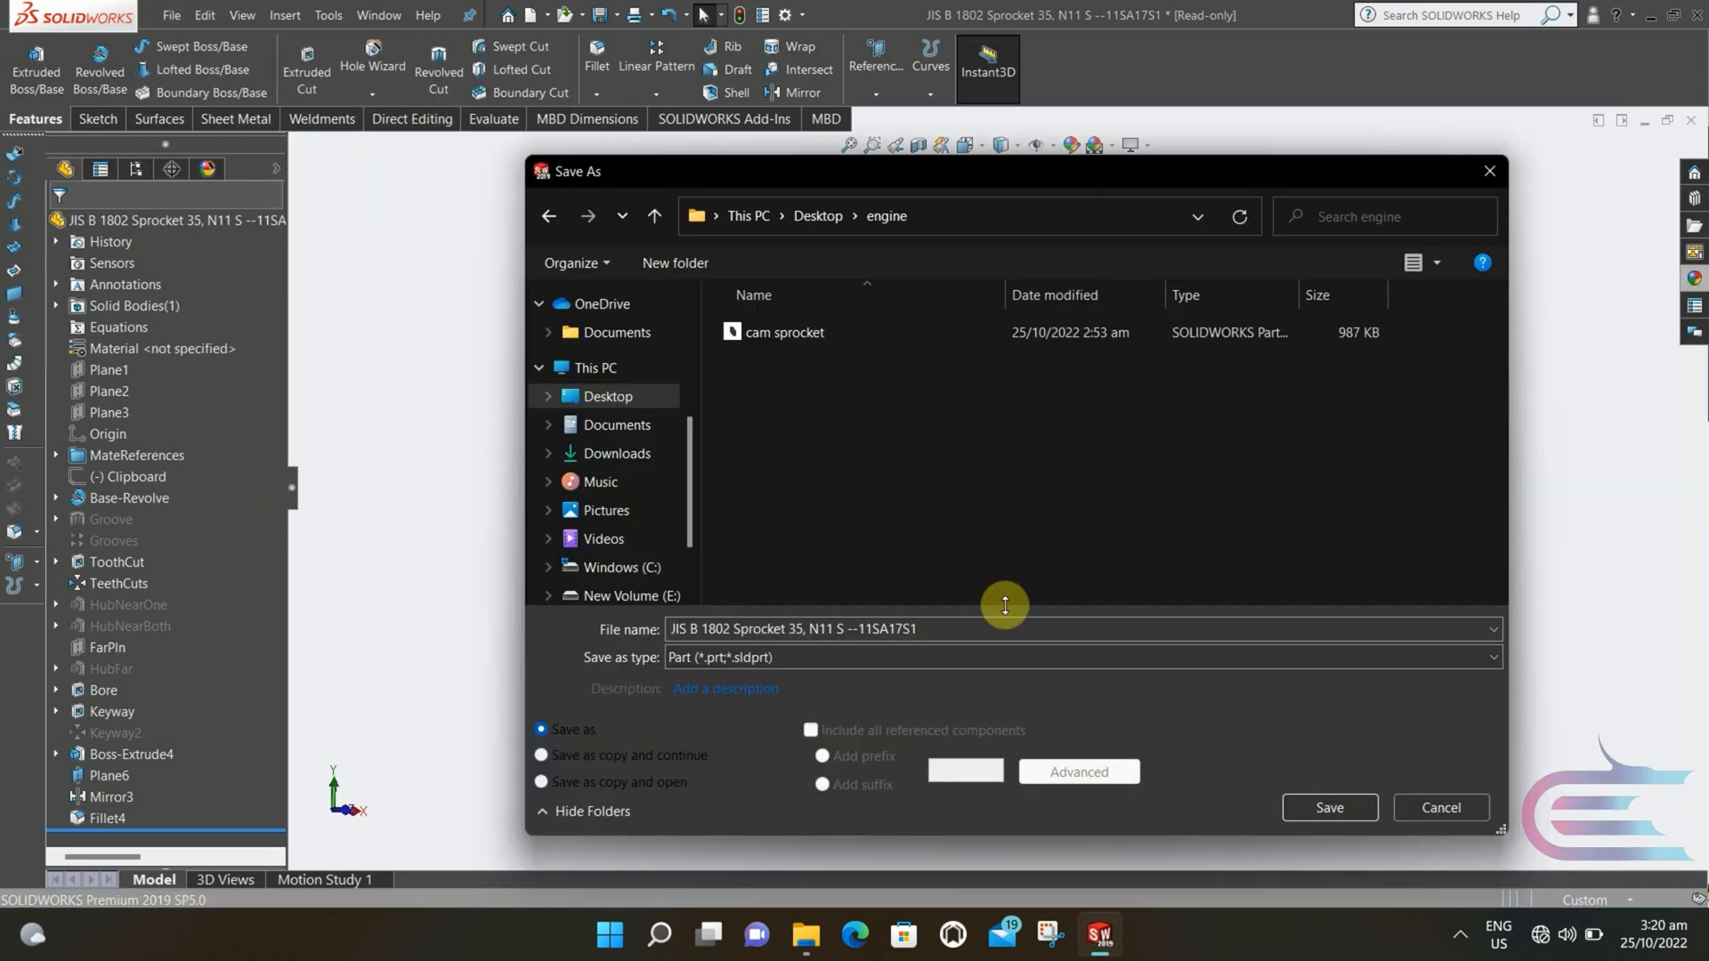
type("cra")
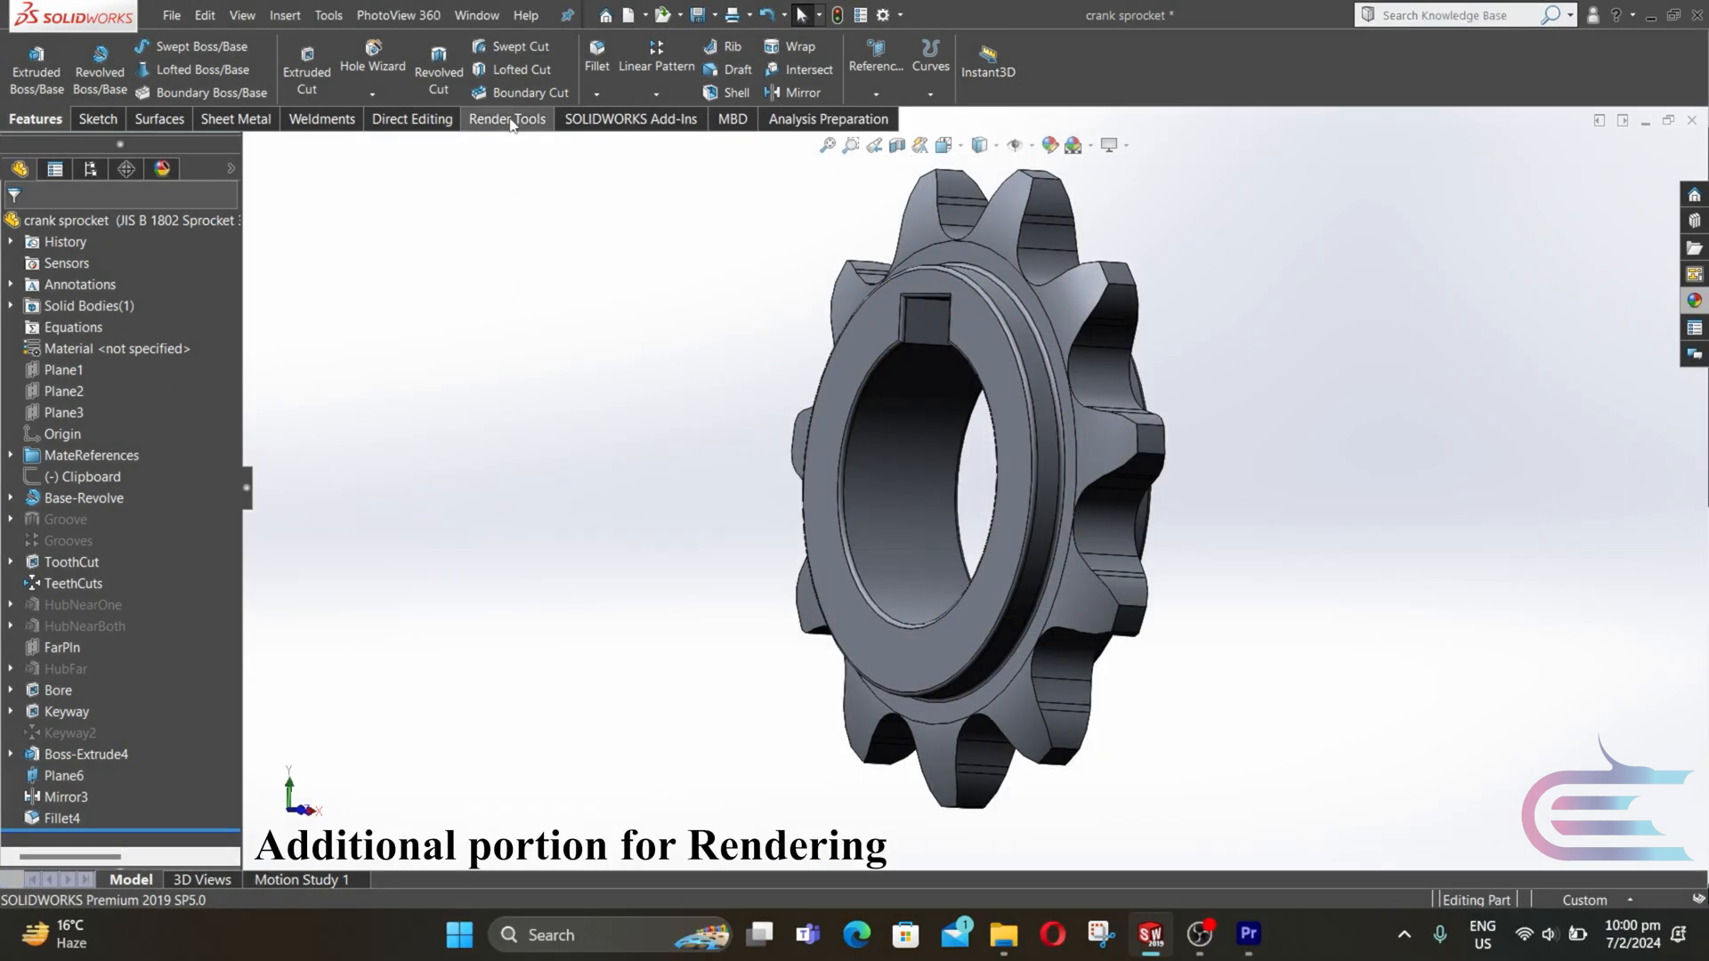
- Apply the polished nickel appearance to the sprocket and view it in the integrated render preview
left_click(509, 120)
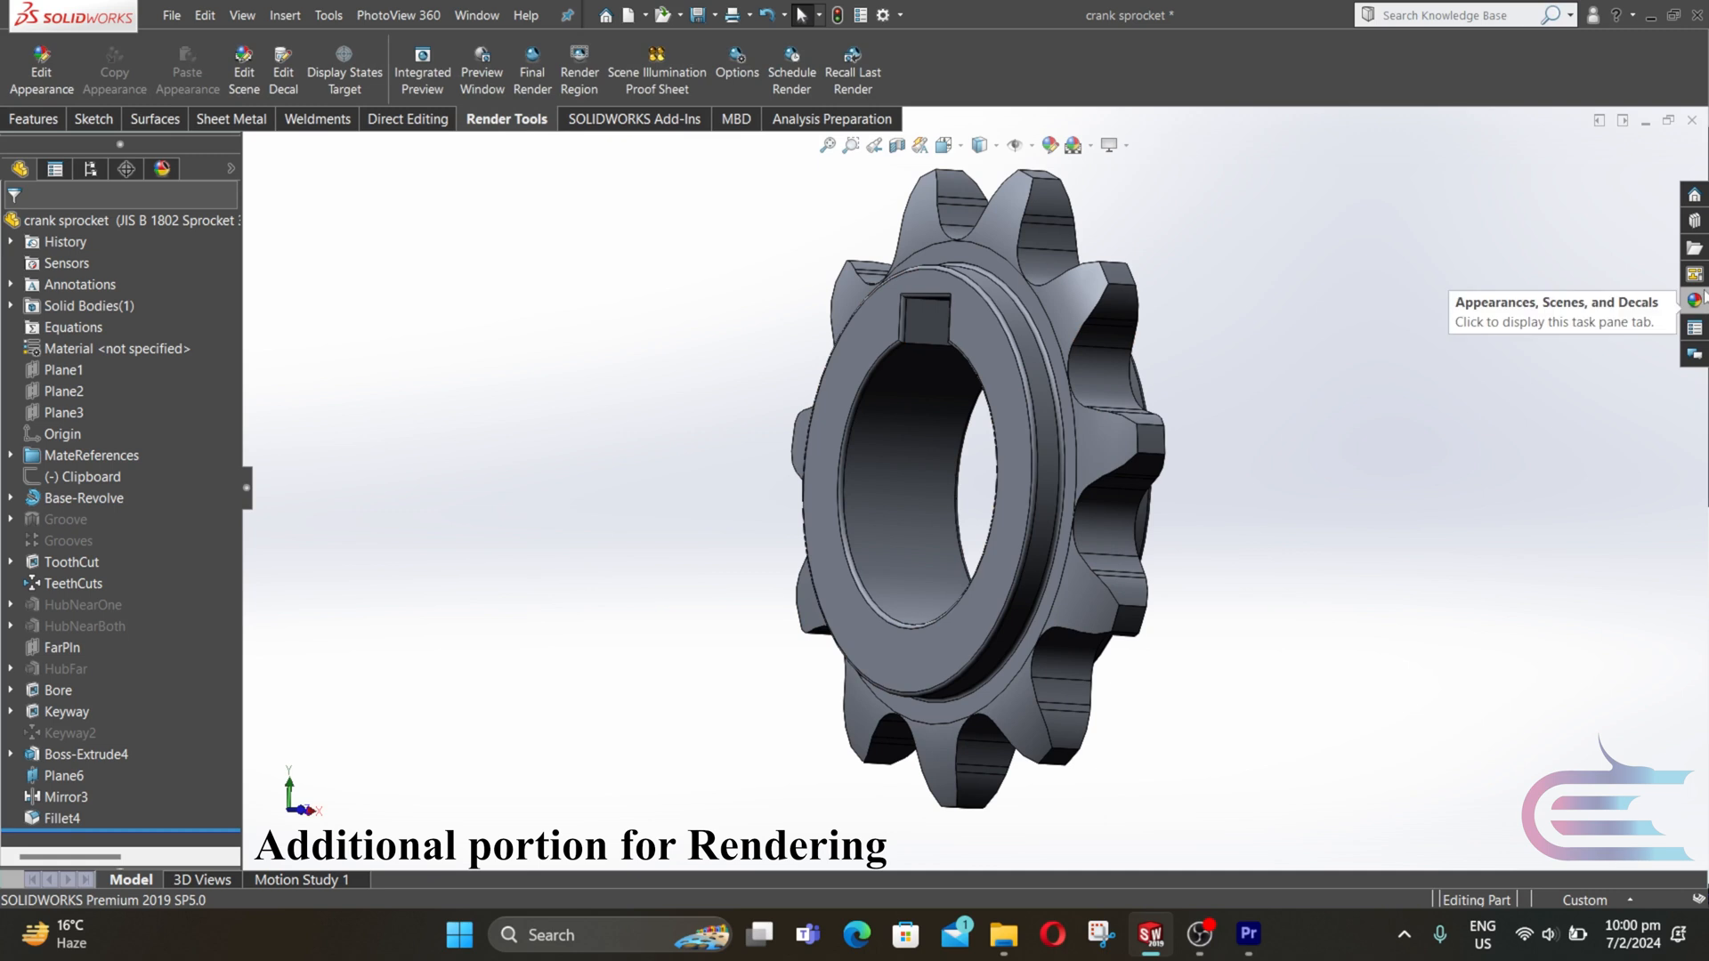
left_click(1694, 300)
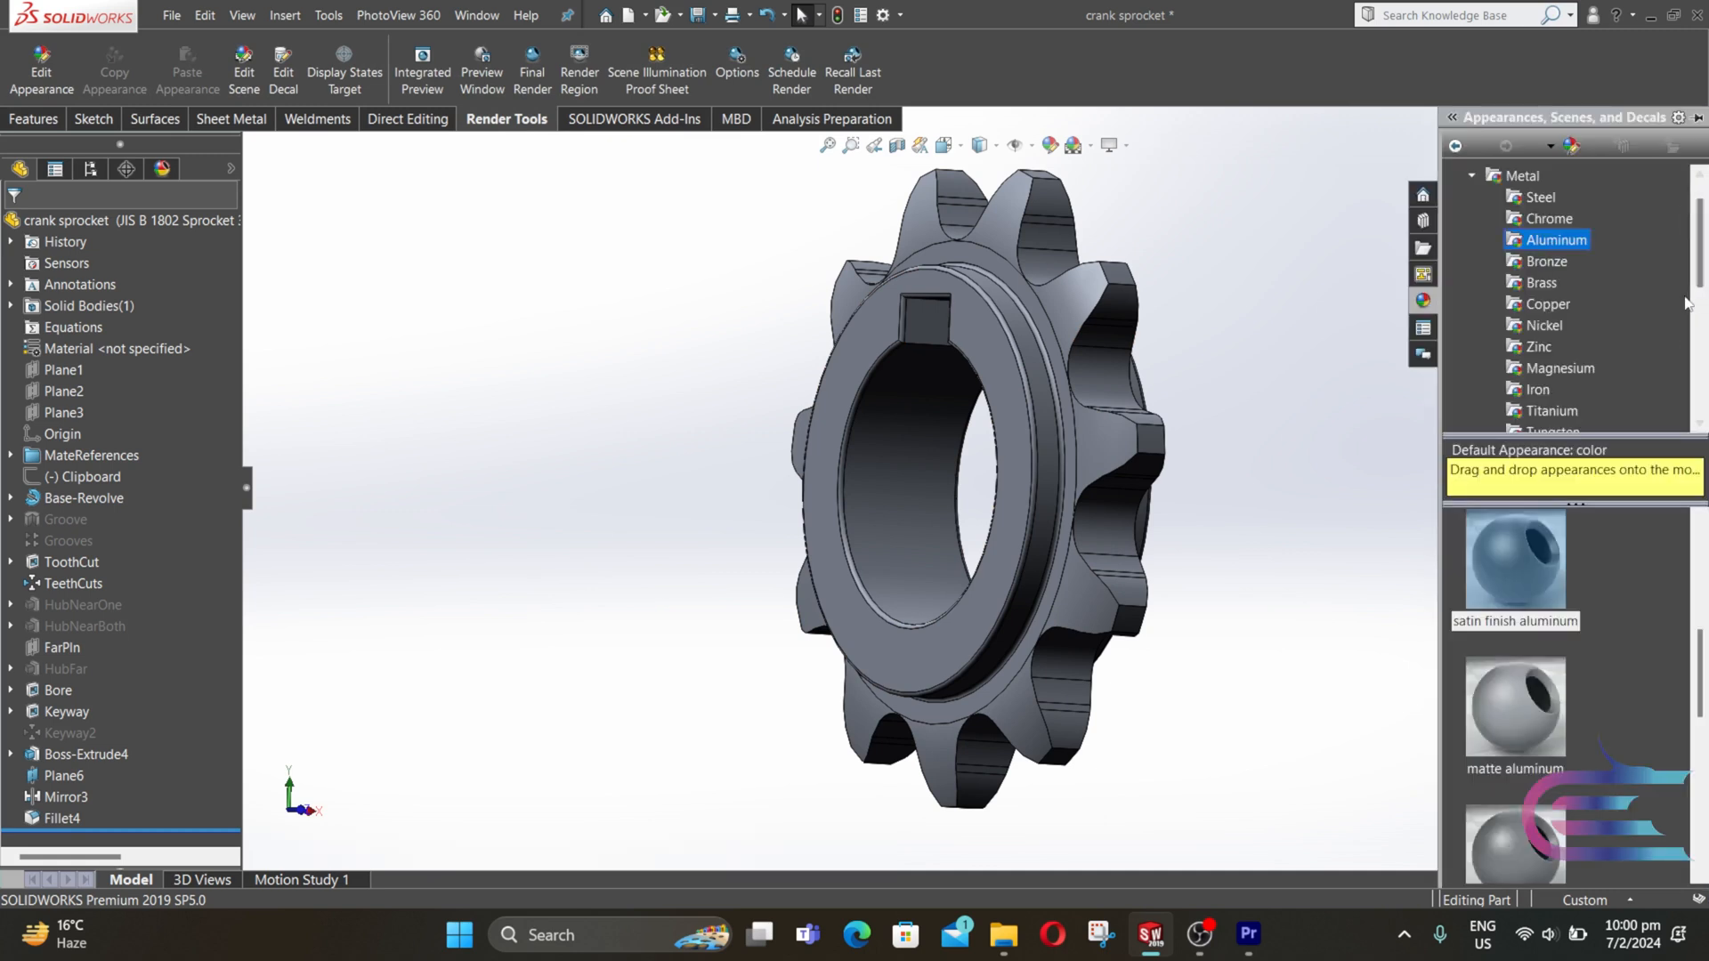
left_click(1528, 328)
double_click(1517, 549)
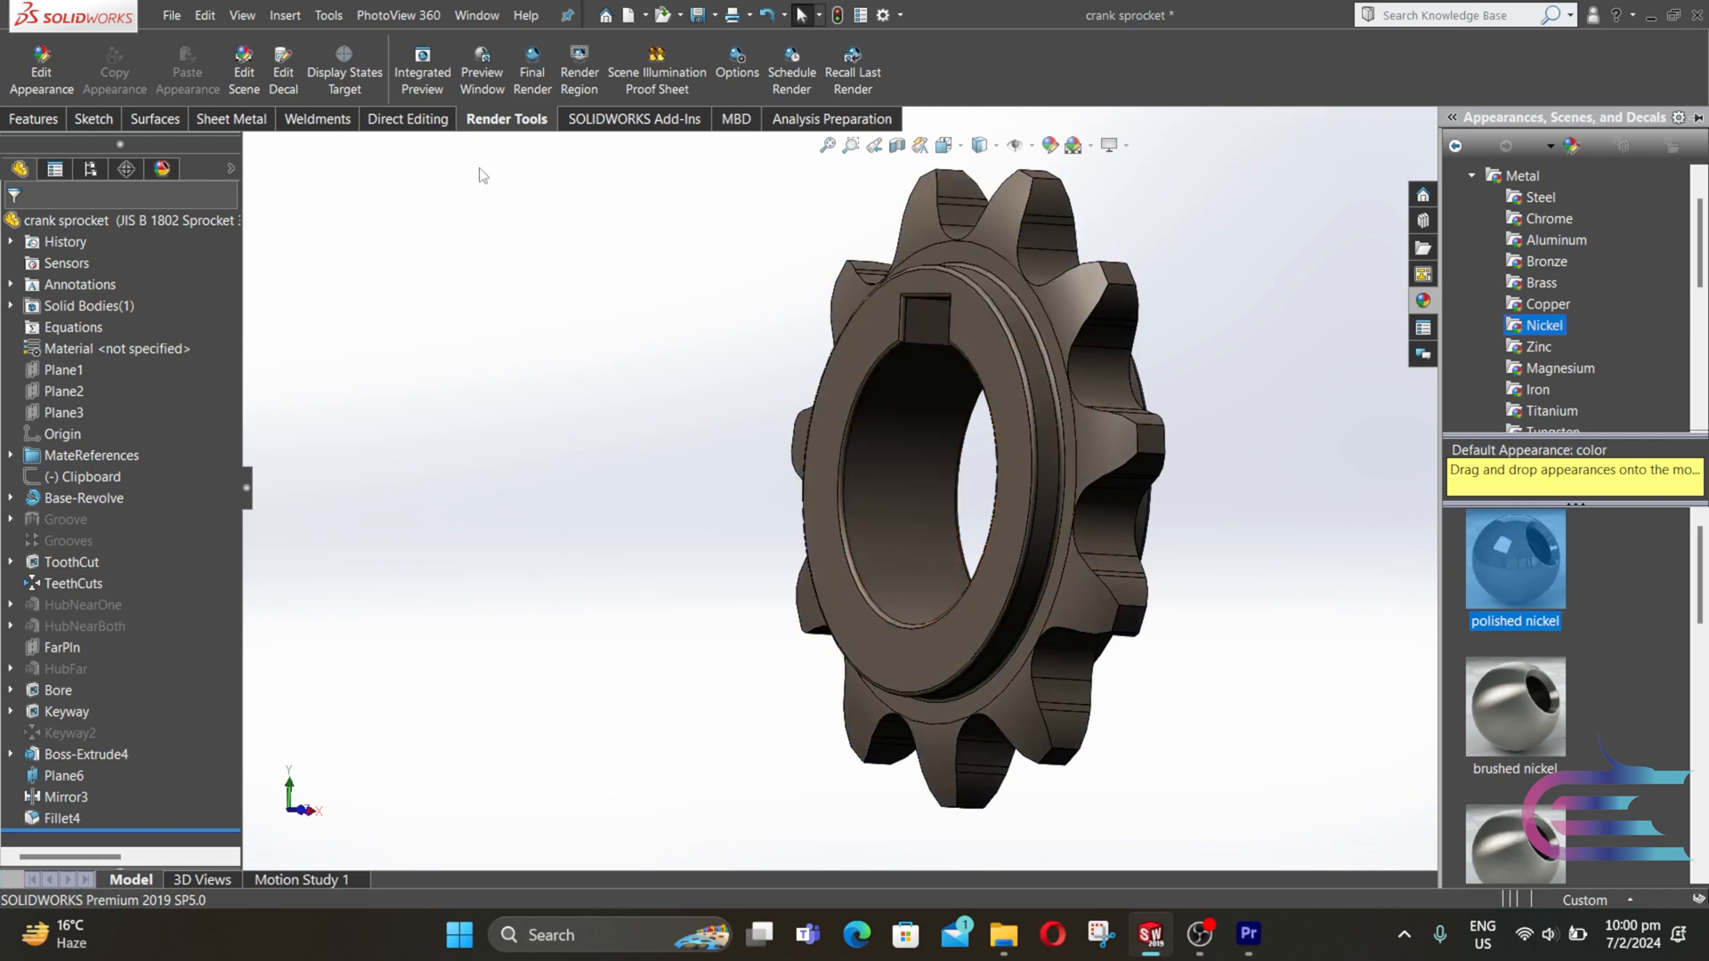
left_click(423, 71)
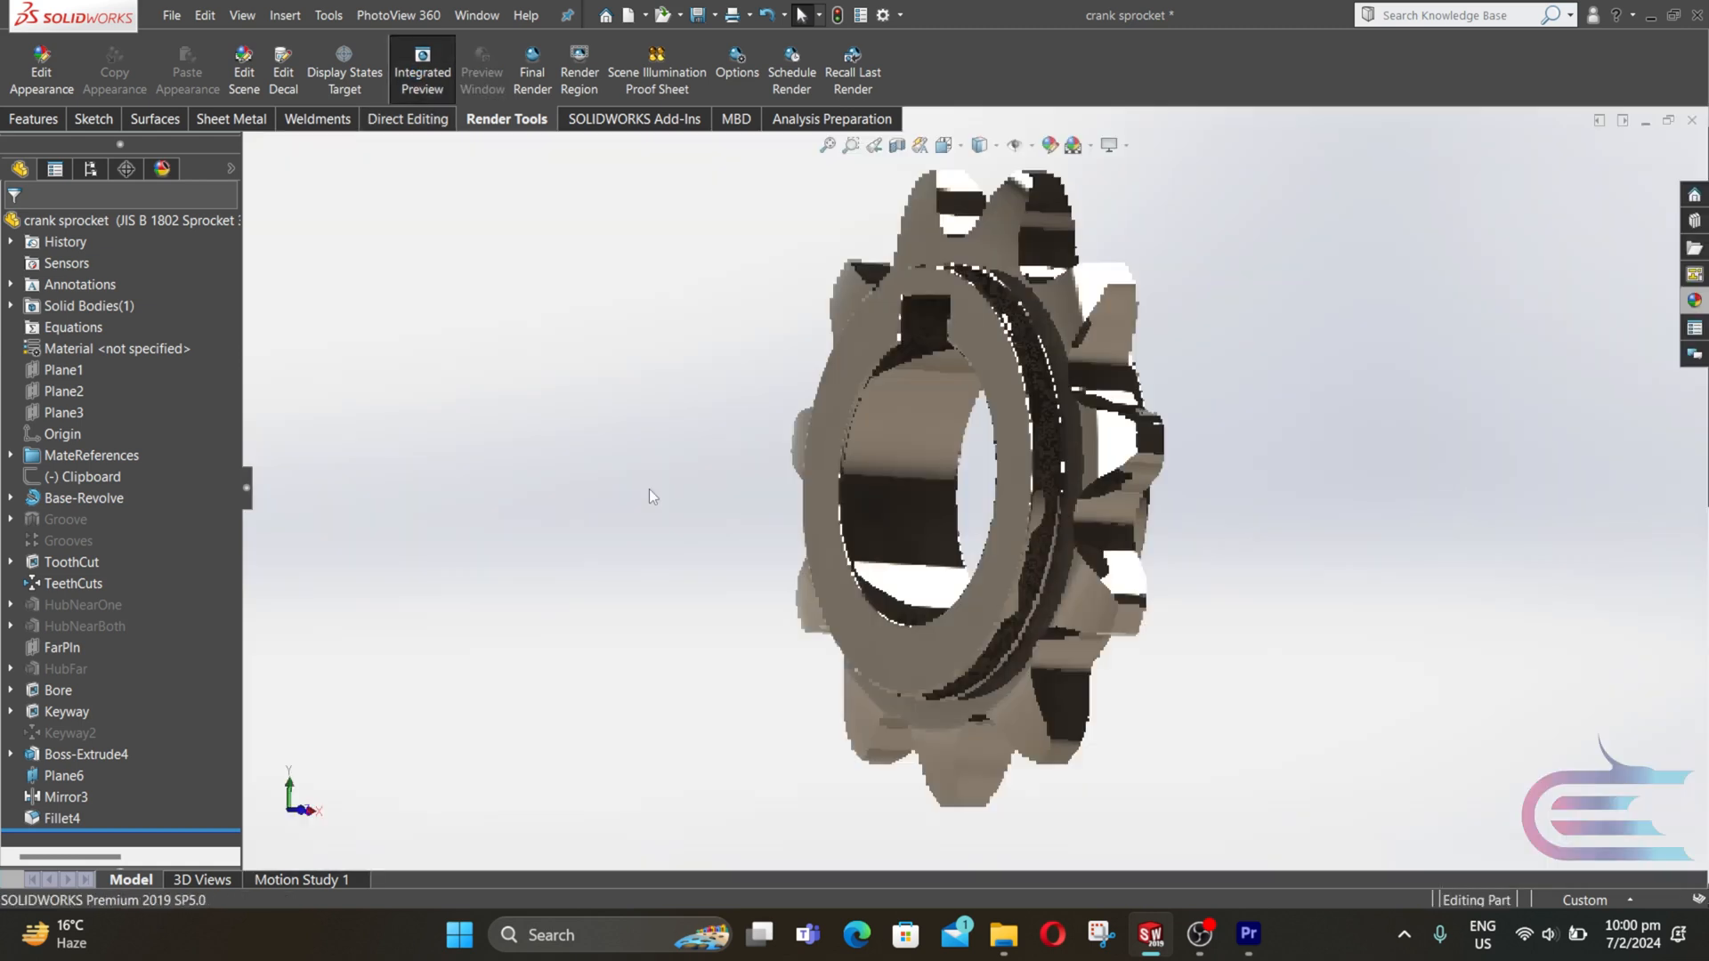
middle_click_drag(652, 495, 837, 495)
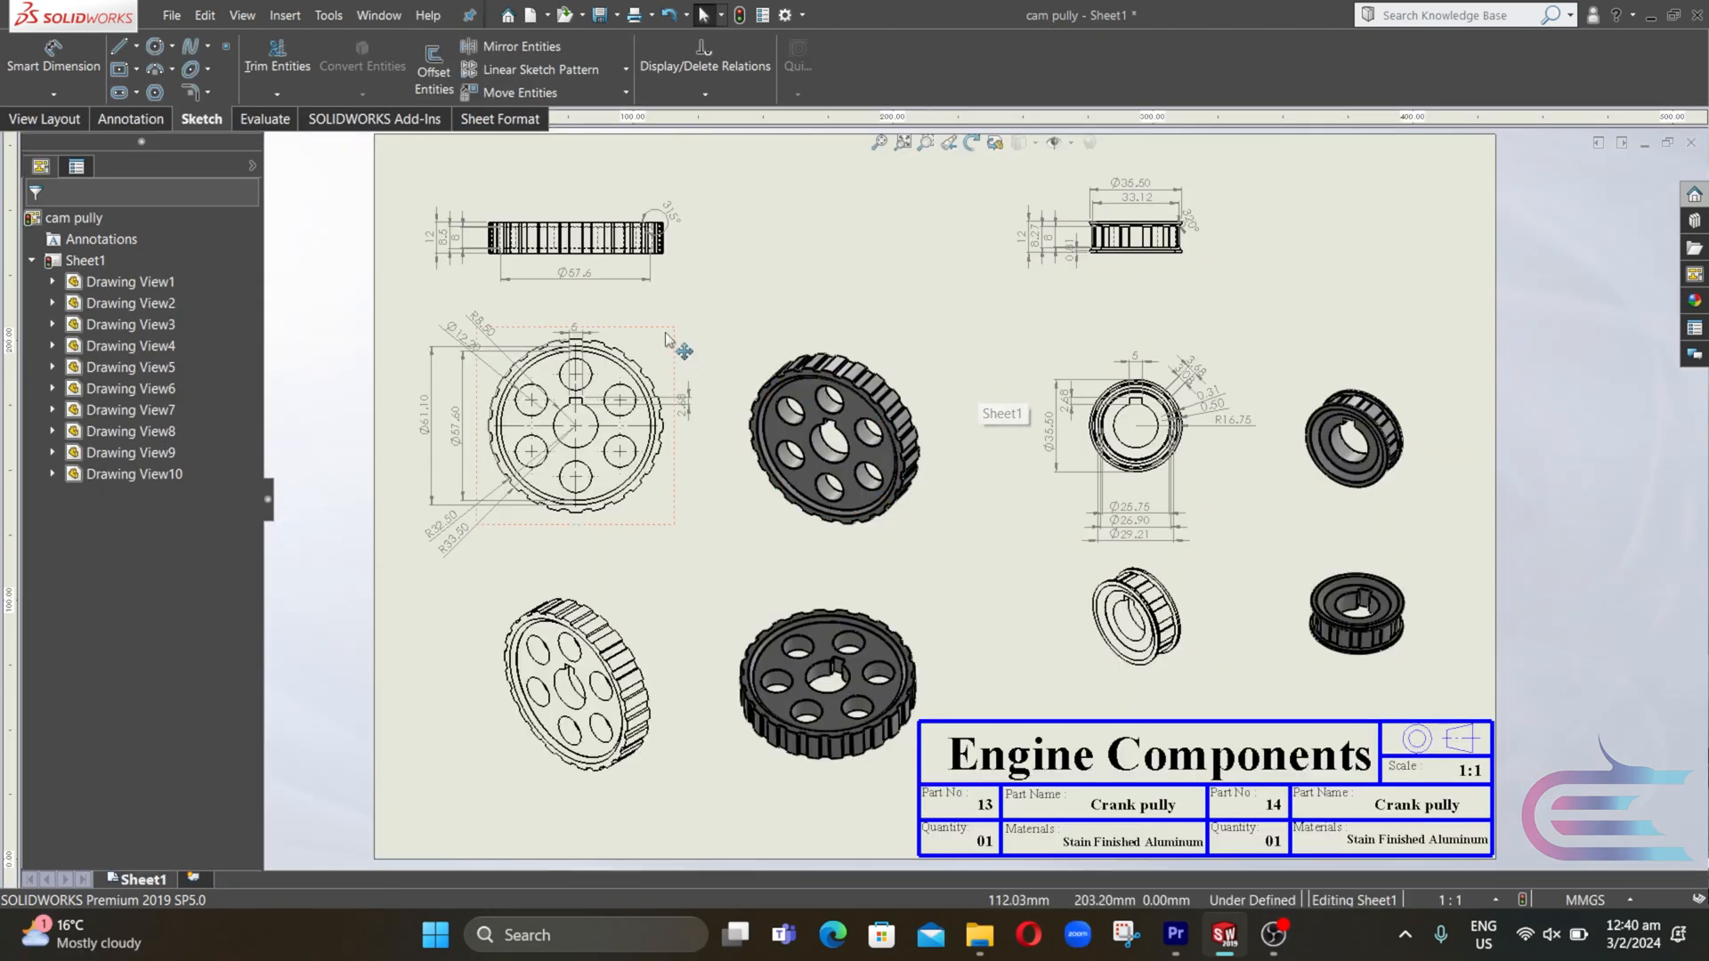
- Examine the dimensioned views of both pulleys on the Engine Components drawing sheet, especially the smaller crank pulley
scroll(677, 343, "down", 5)
scroll(786, 364, "down", 1)
mouse_move(787, 363)
middle_mouse_down()
mouse_move(859, 421)
mouse_move(865, 404)
middle_mouse_up()
scroll(890, 400, "up", 2)
mouse_move(1016, 482)
middle_mouse_down()
mouse_move(1007, 343)
mouse_move(968, 216)
middle_mouse_up()
mouse_move(1343, 318)
middle_mouse_down()
mouse_move(1024, 392)
mouse_move(845, 510)
middle_mouse_up()
scroll(845, 510, "up", 1)
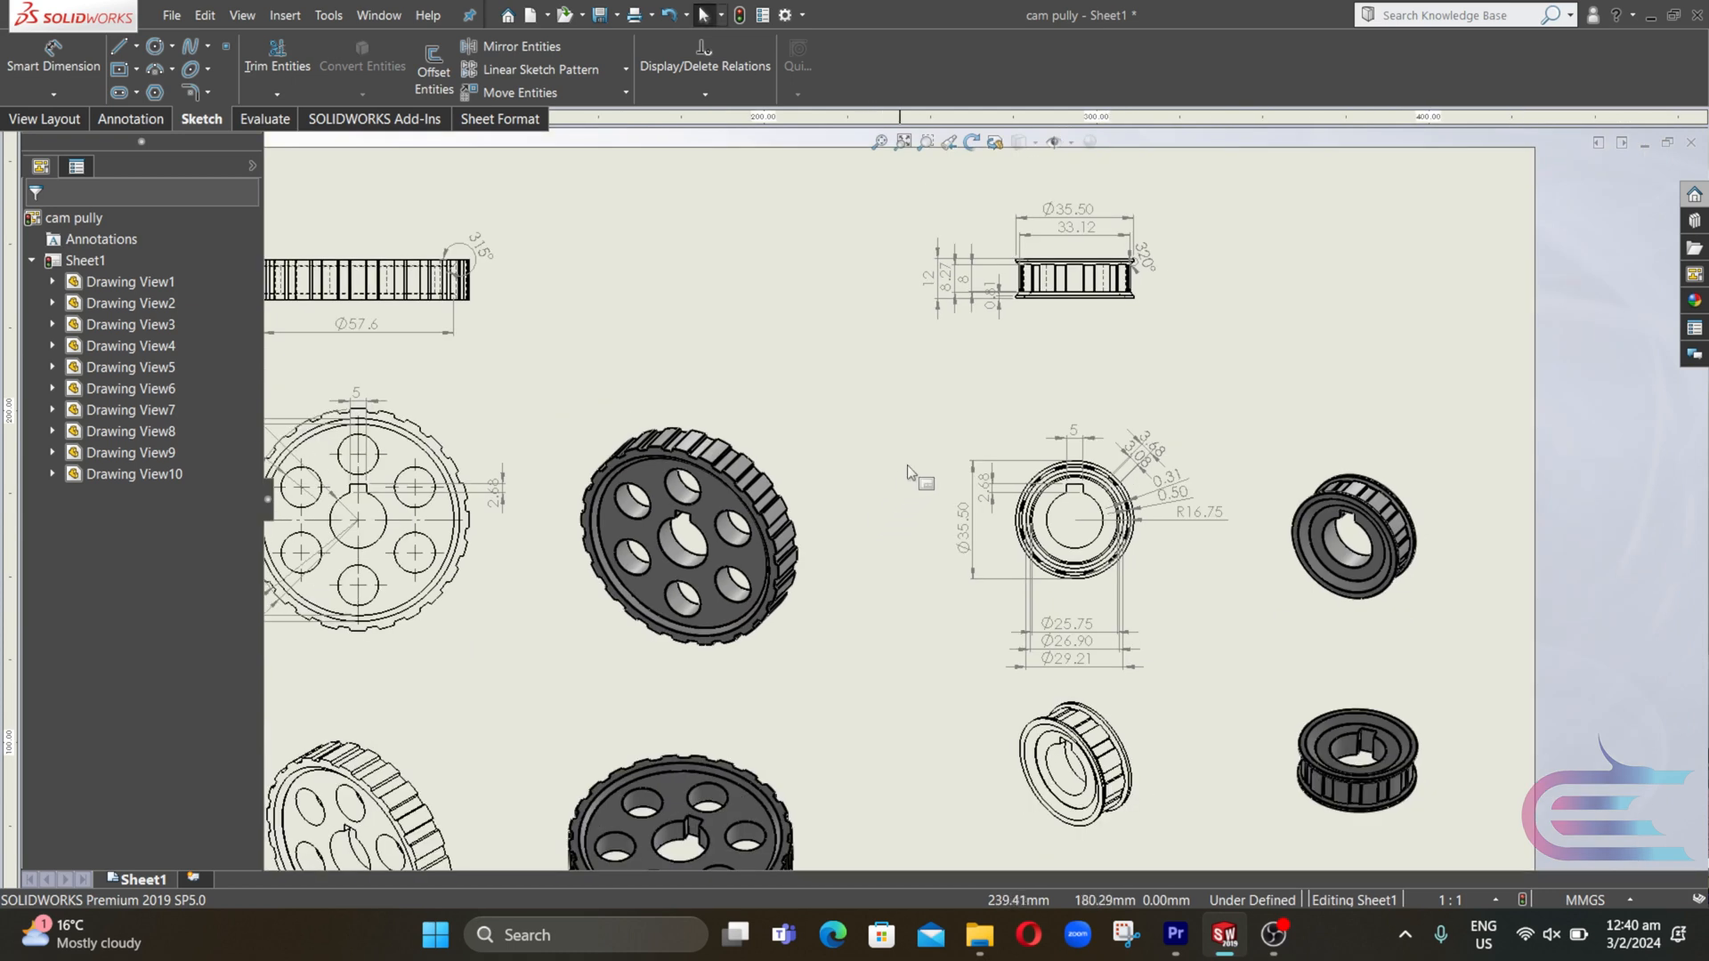
scroll(1123, 378, "down", 1)
scroll(1125, 387, "down", 1)
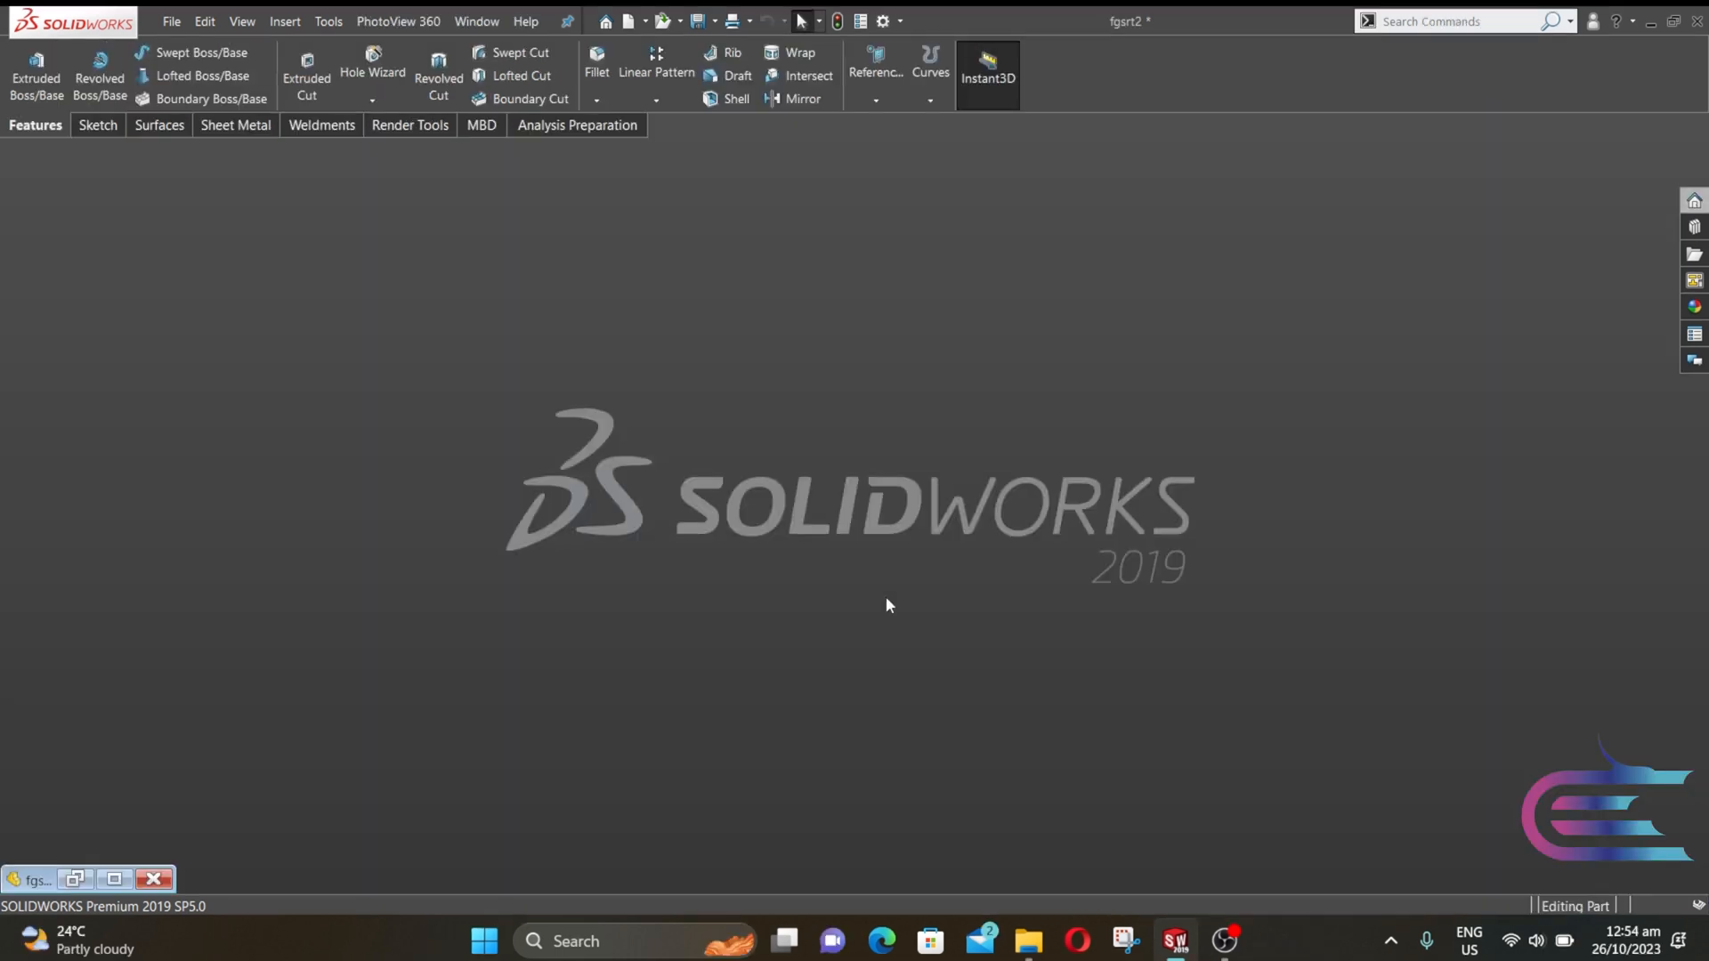
- Create a new part and start a sketch on the Front Plane, viewed normal to it
left_click(171, 22)
left_click(192, 49)
left_click(723, 703)
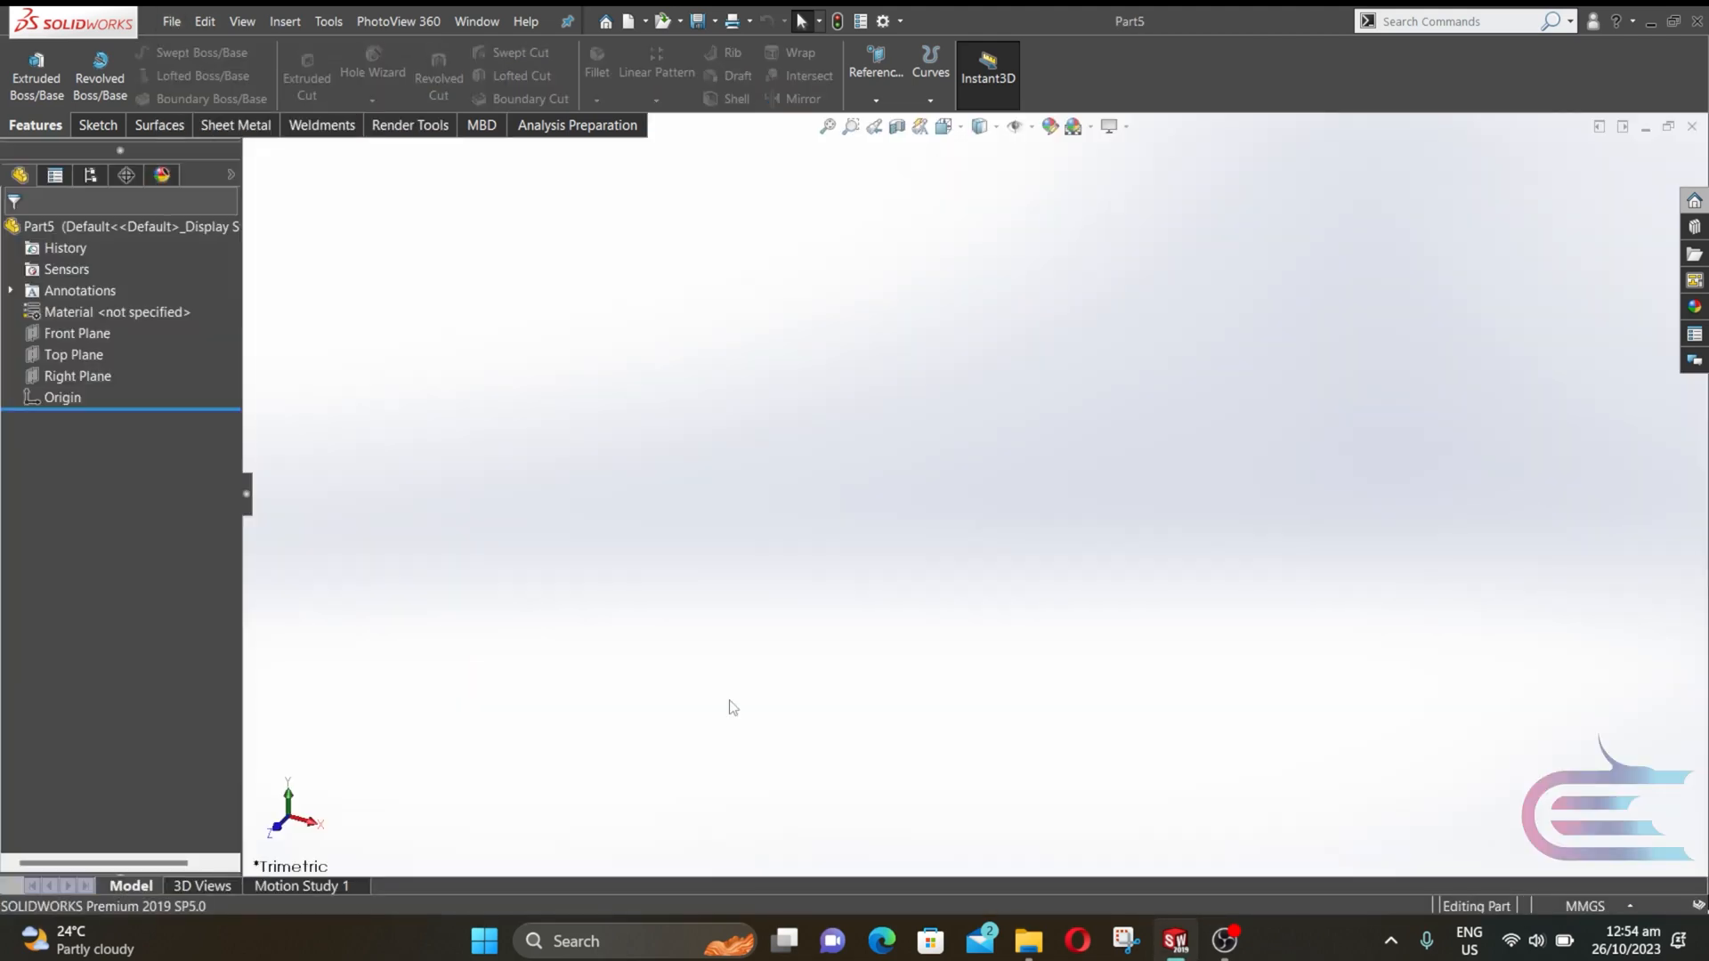
right_click(84, 336)
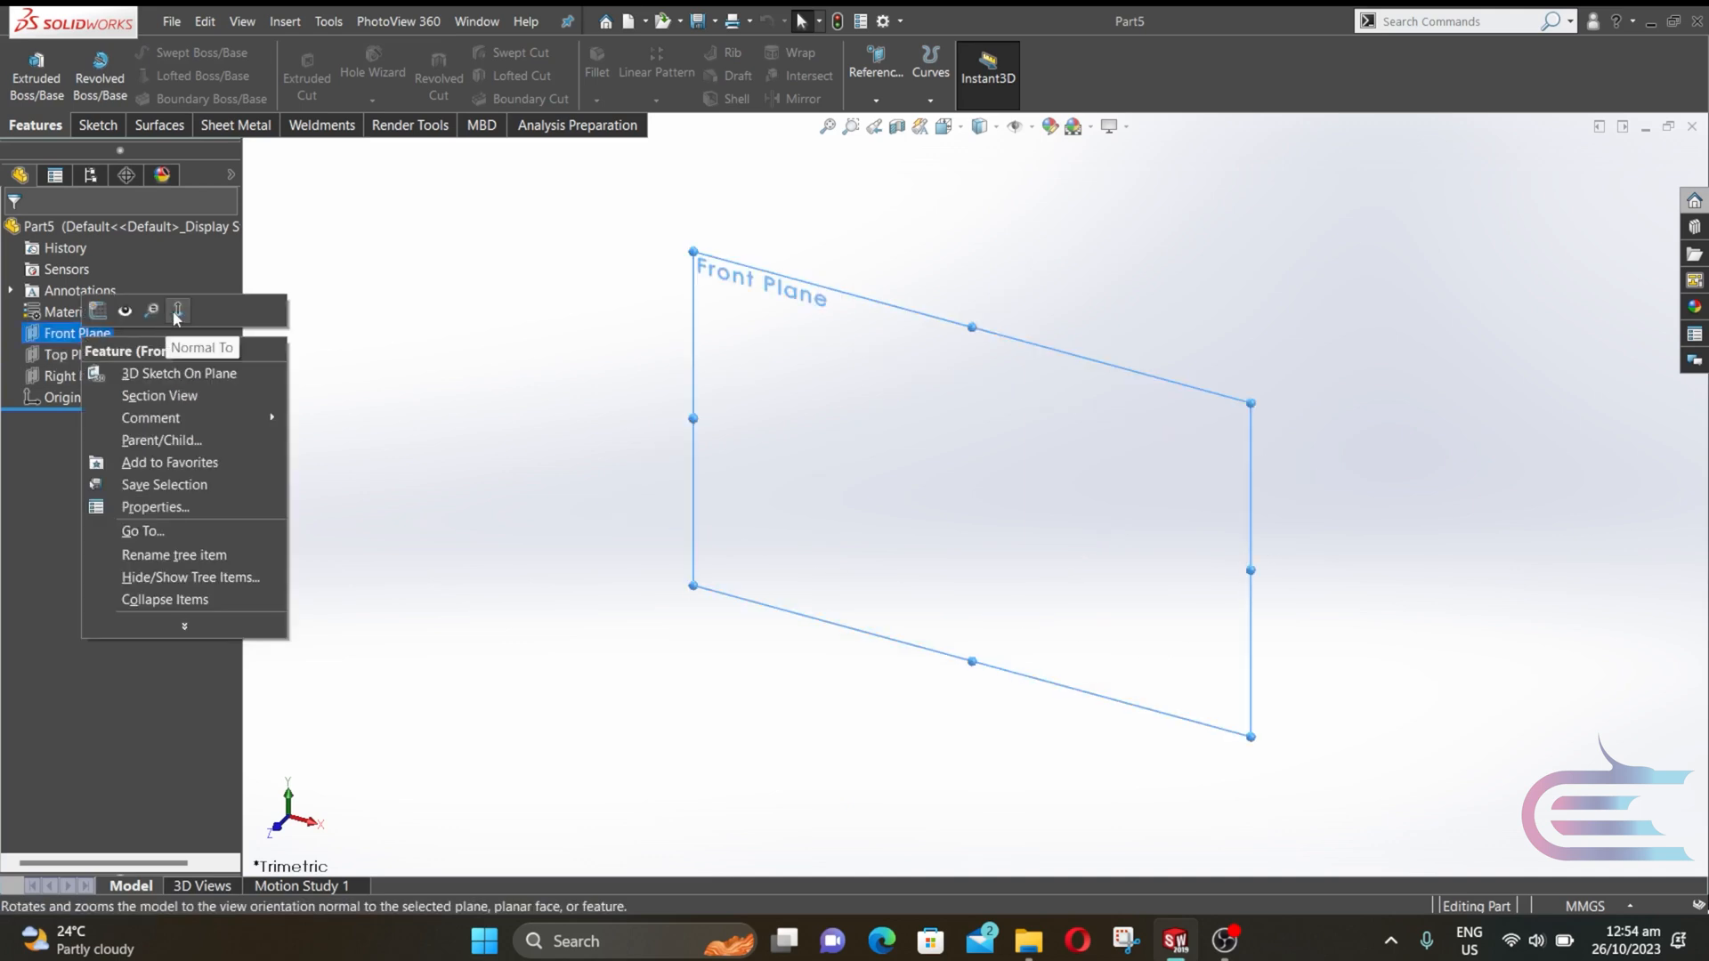
left_click(163, 335)
right_click(86, 340)
left_click(99, 308)
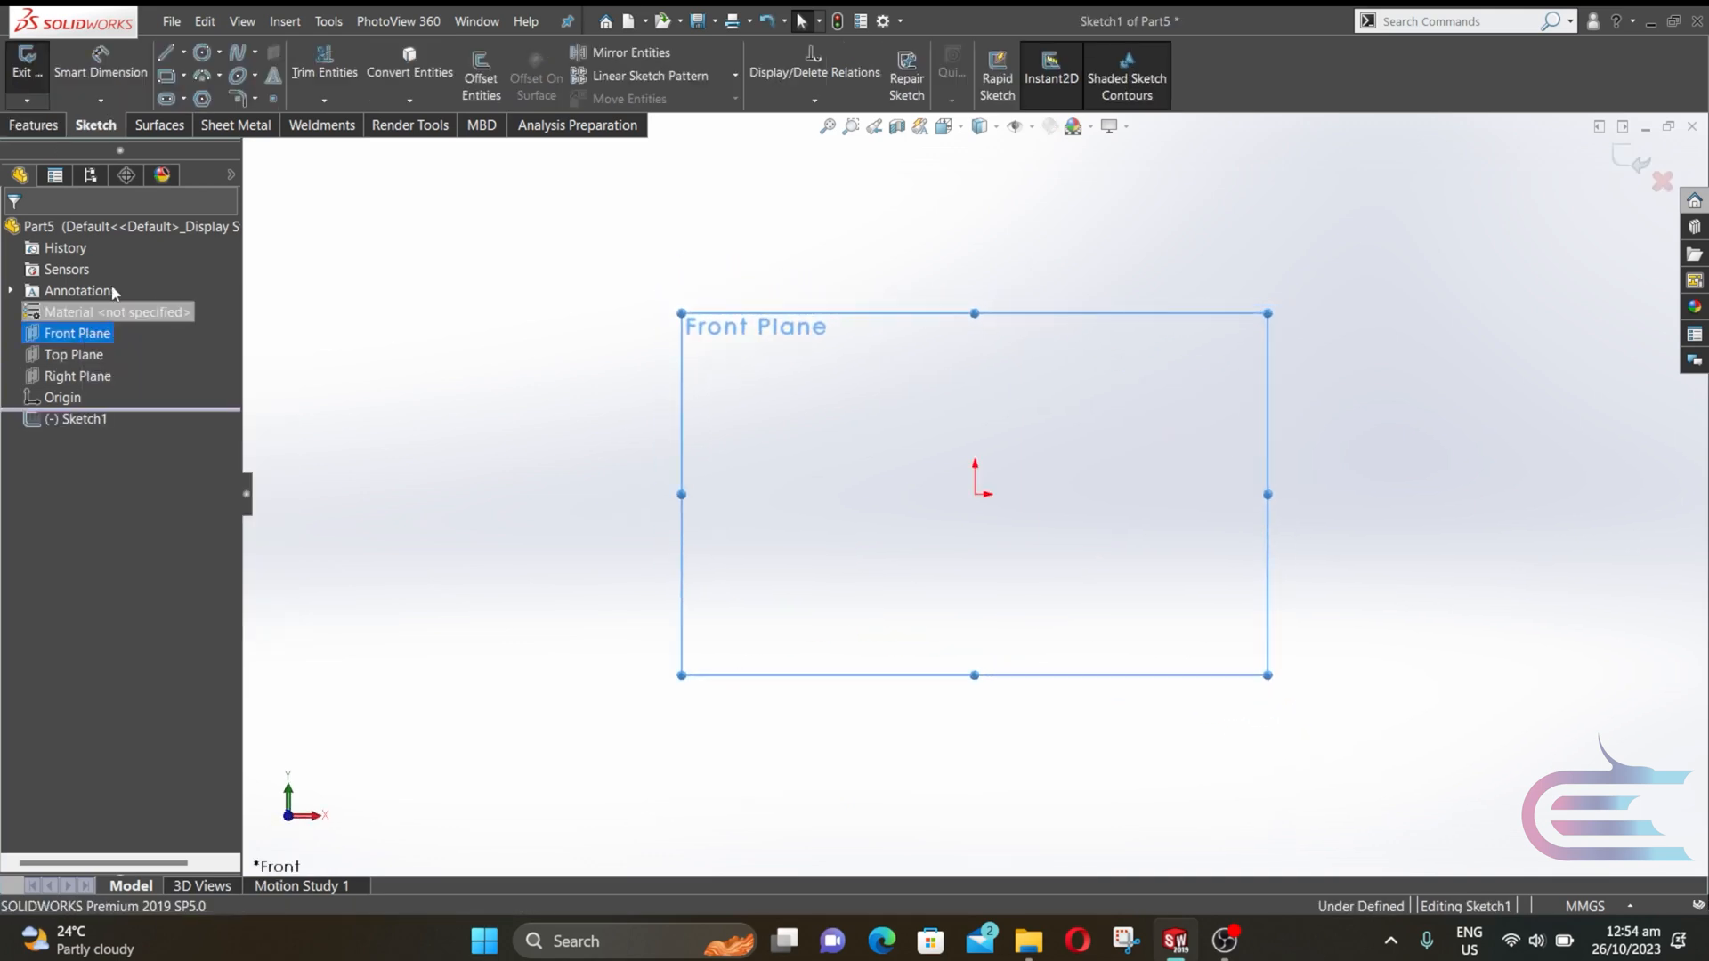
- Sketch two concentric circles centred on the origin, with radii of about 52 mm and 38 mm
left_click(202, 54)
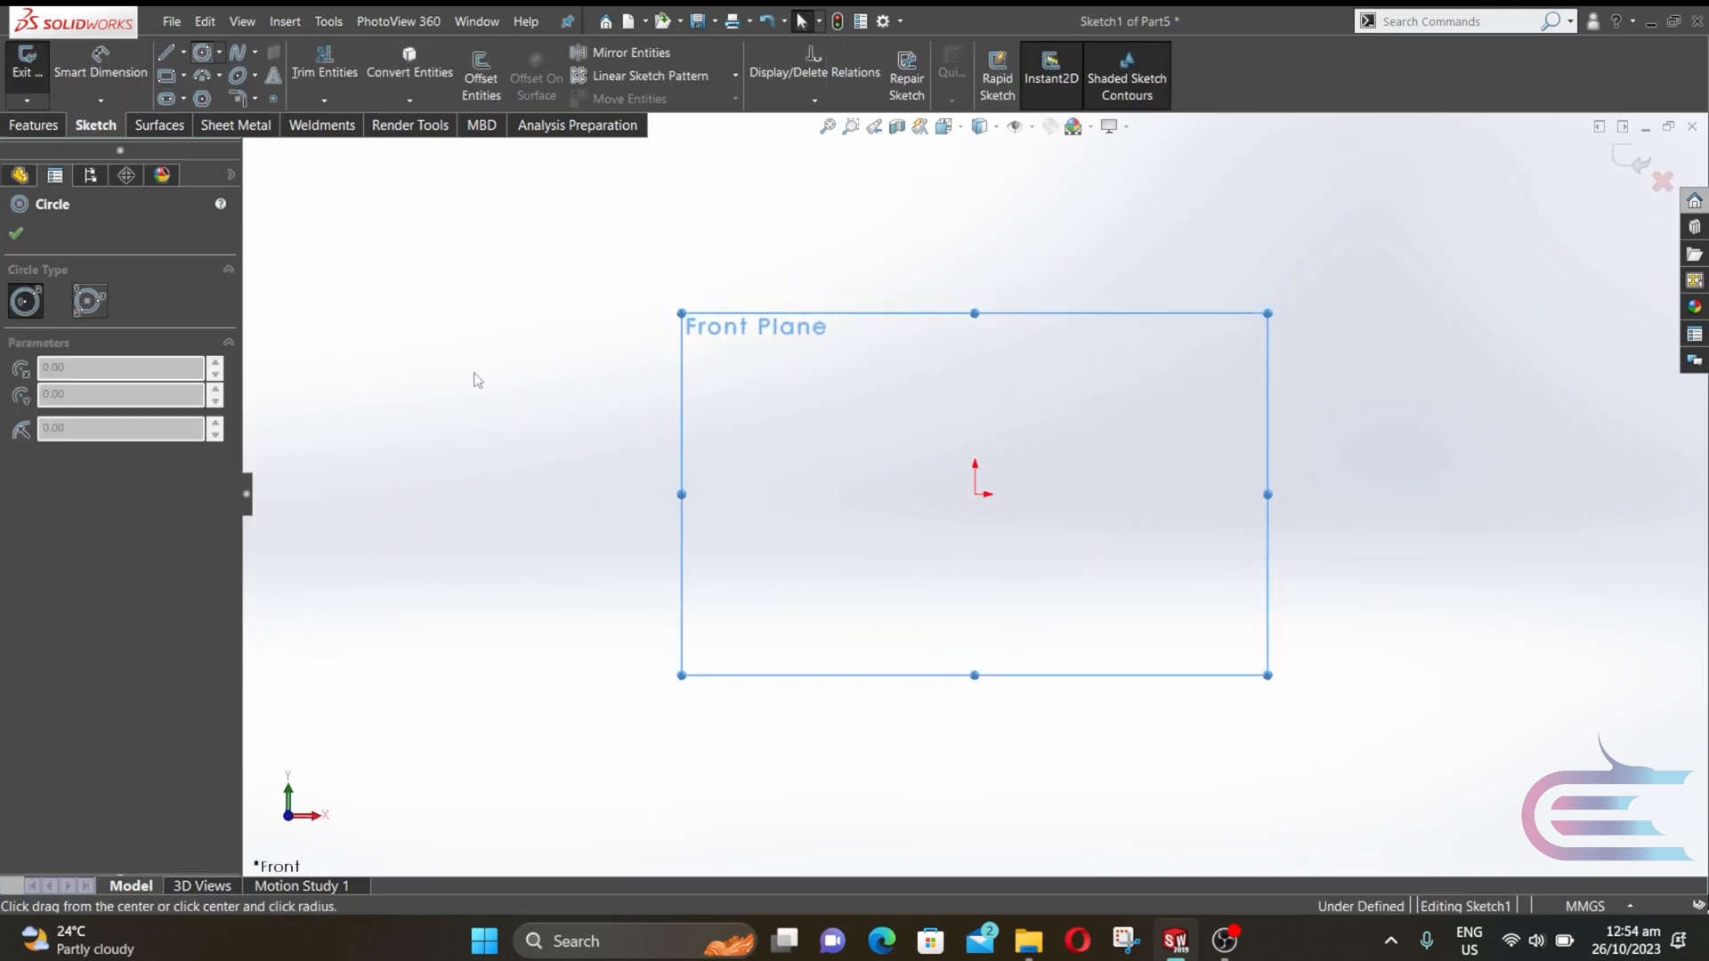
left_click(975, 494)
left_click(1149, 495)
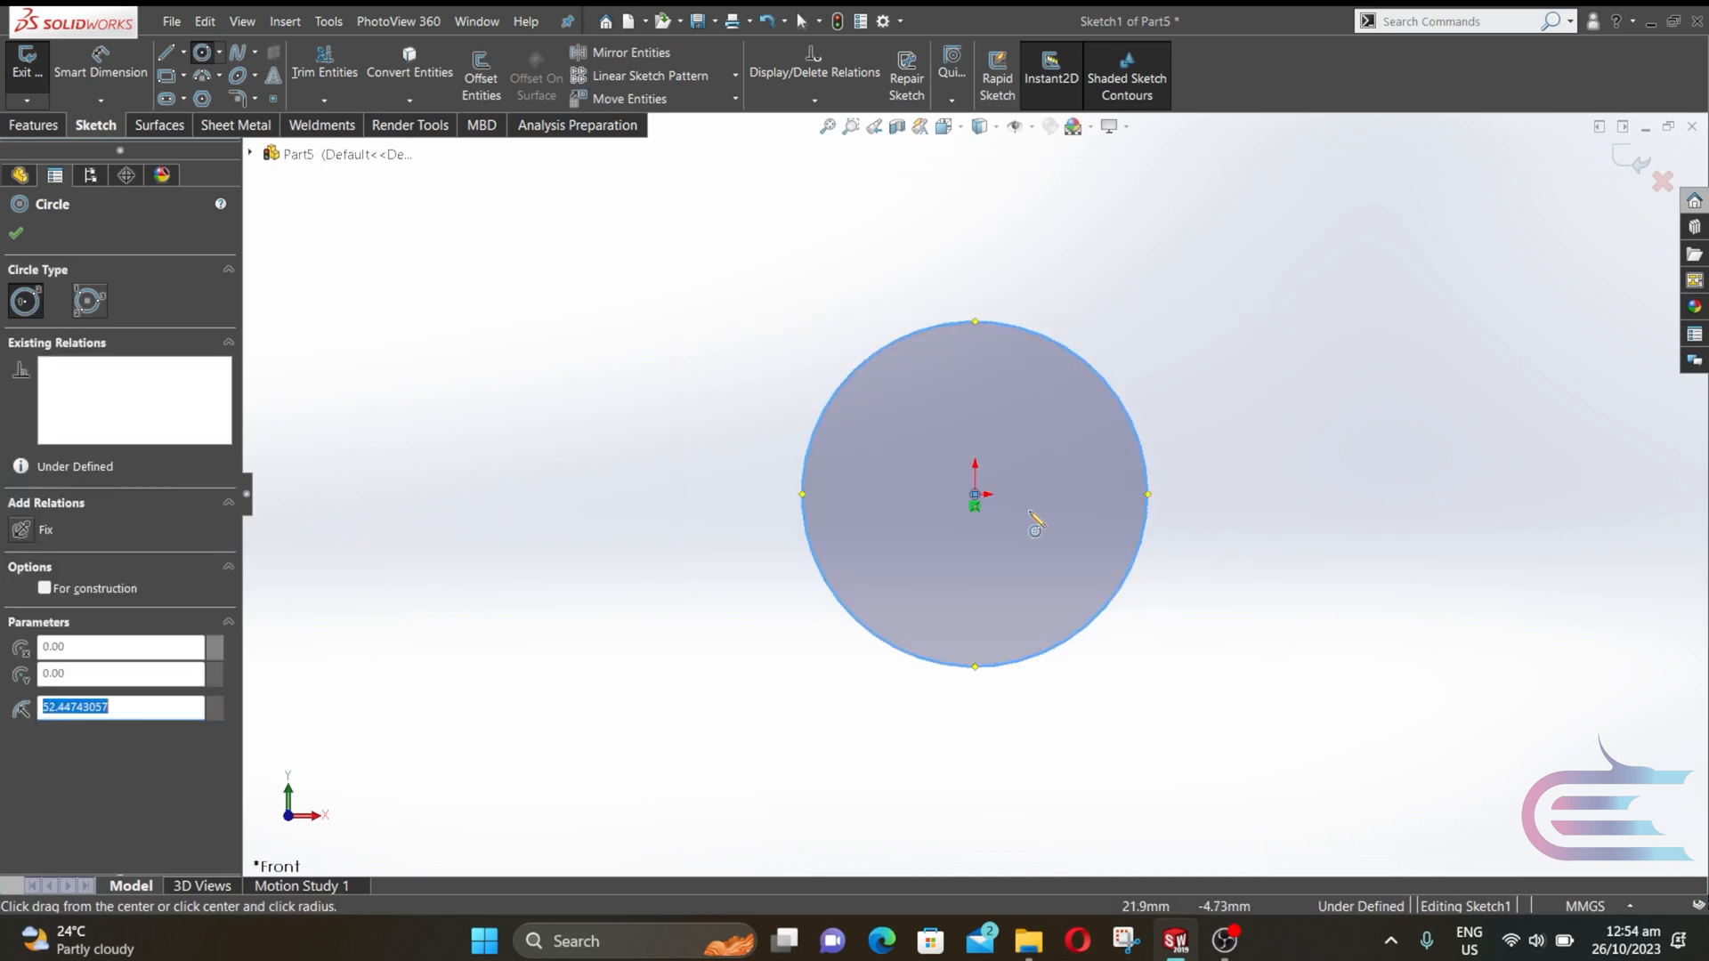
left_click(973, 496)
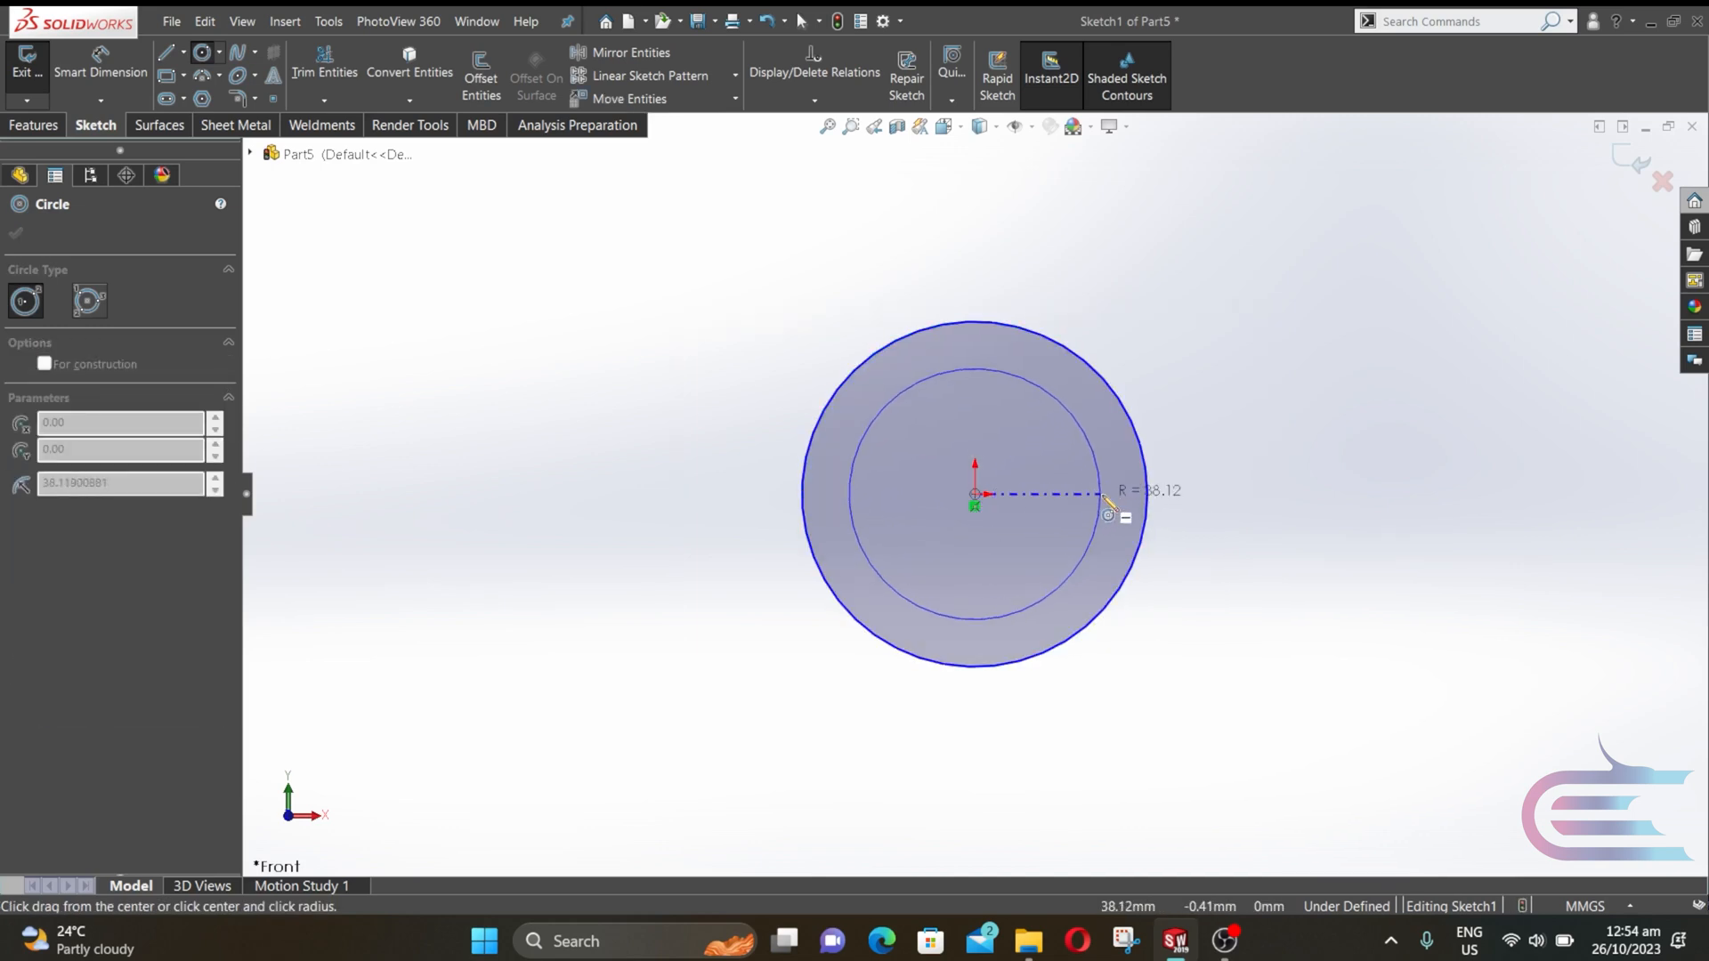
left_click(1104, 496)
key("Escape")
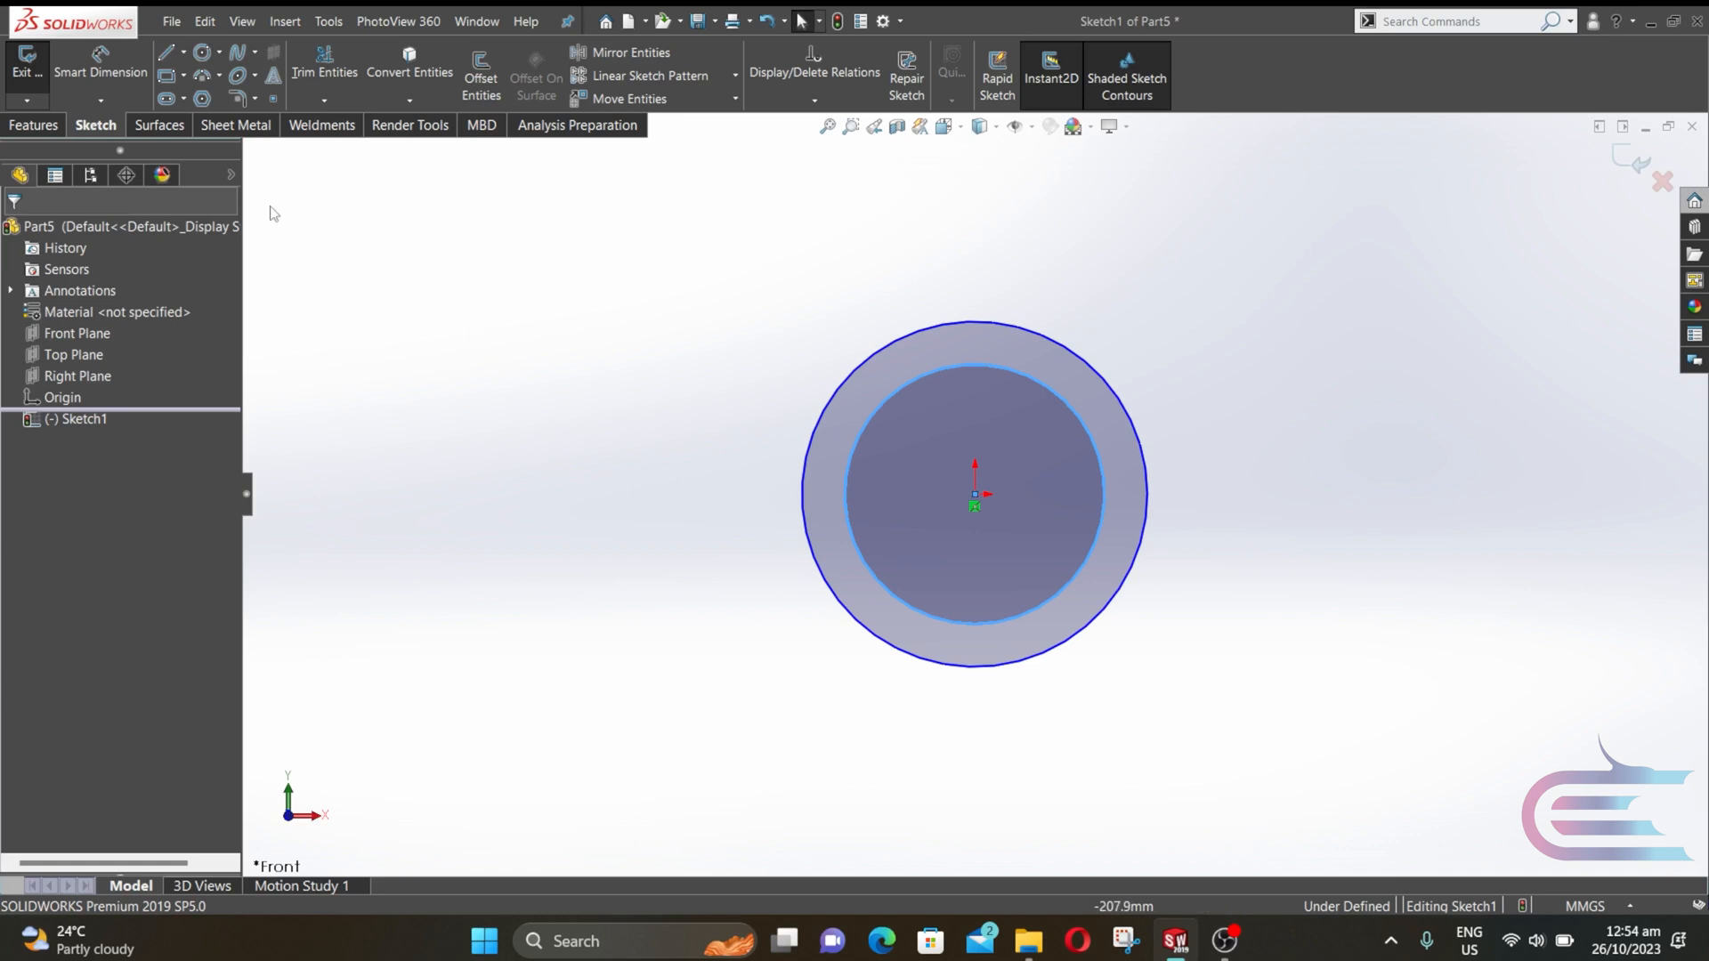
- Dimension the outer circle's diameter as 33.5 mm
left_click(134, 63)
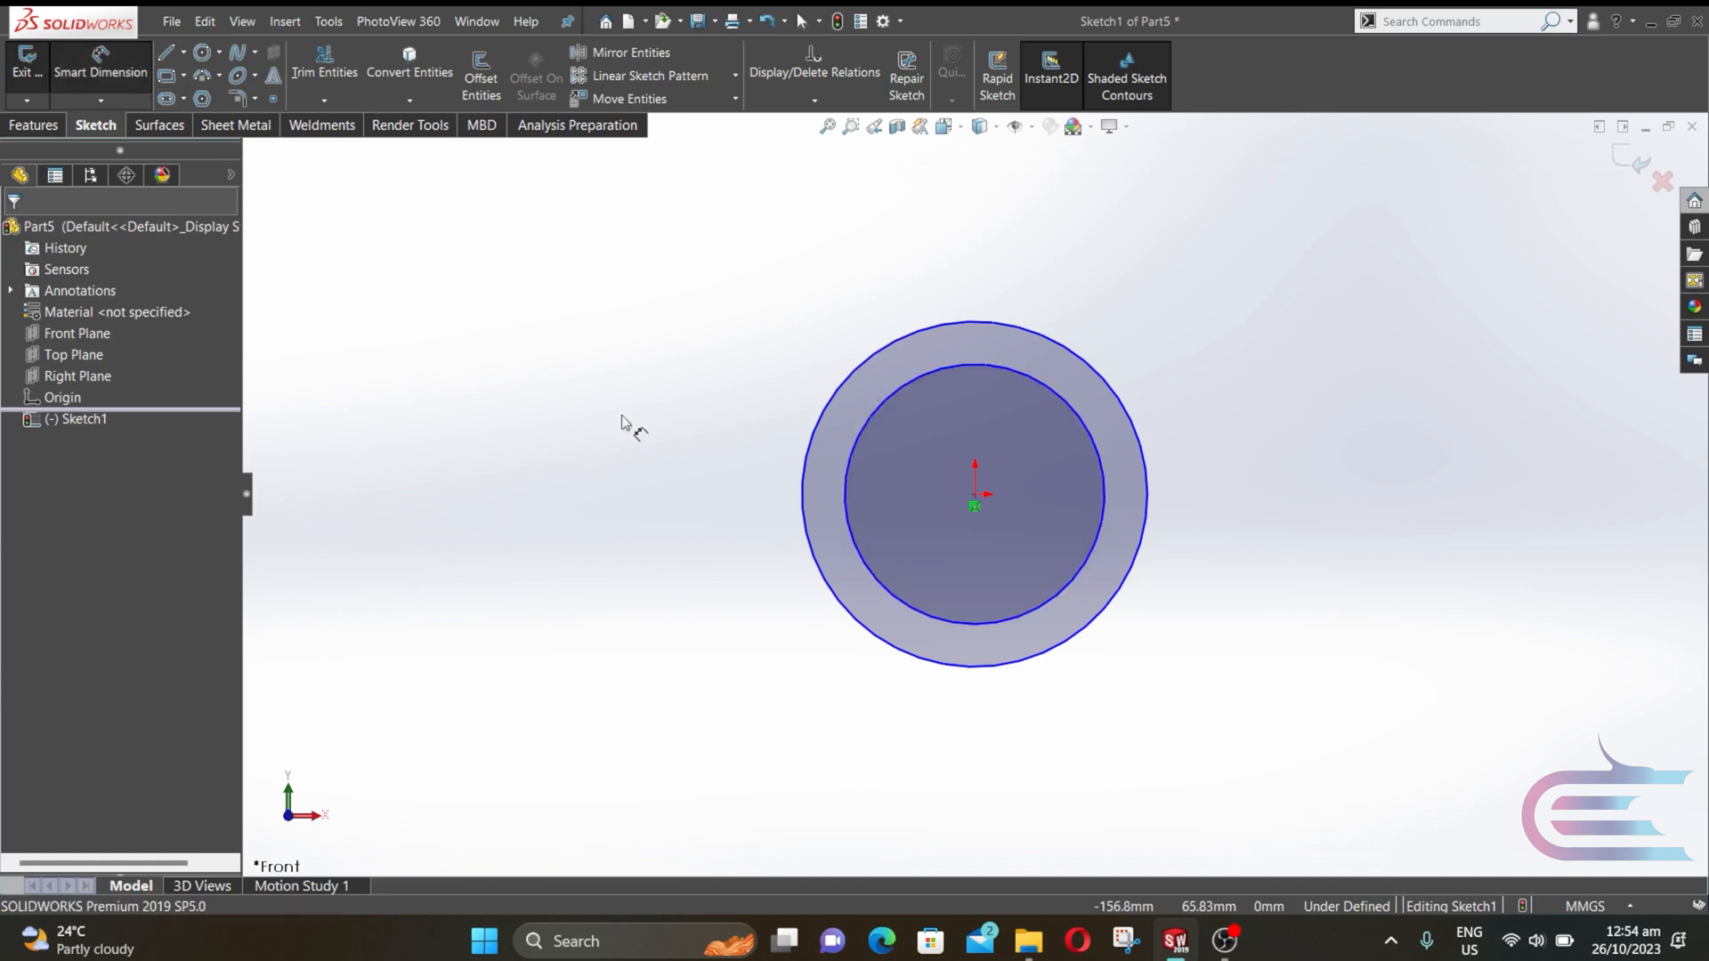
left_click(1148, 486)
left_click(1317, 505)
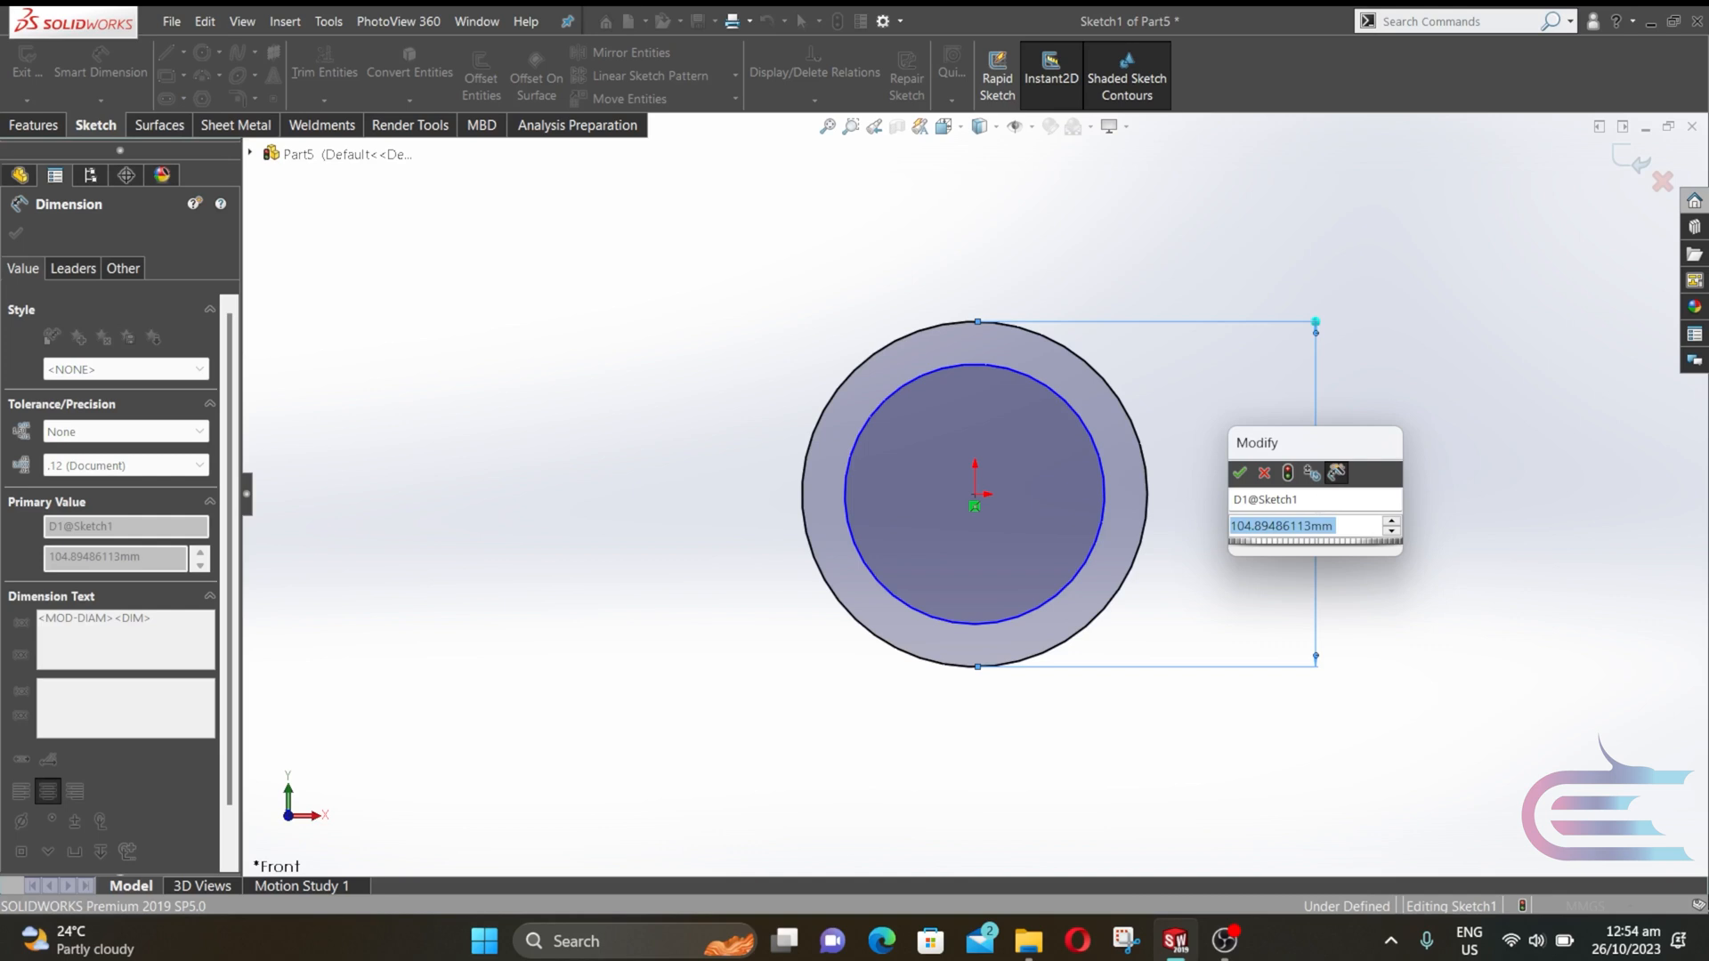
type("33.5")
key("Return")
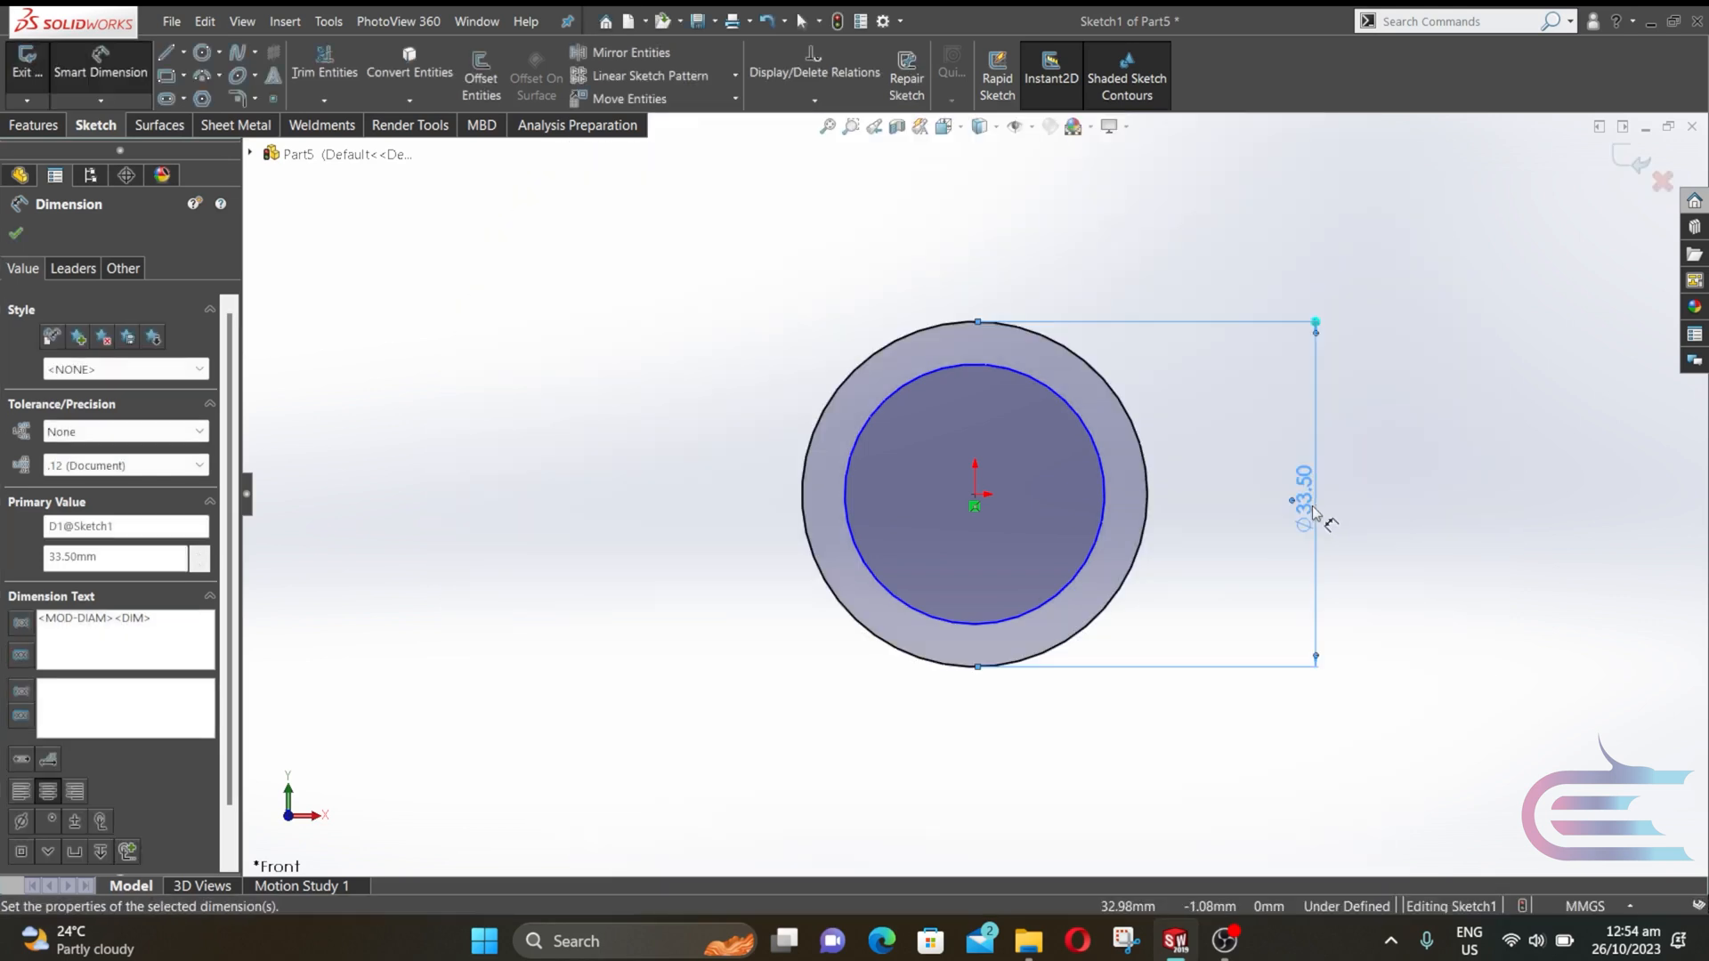
- Dimension the inner circle's diameter as 32.5 mm
left_click(1104, 506)
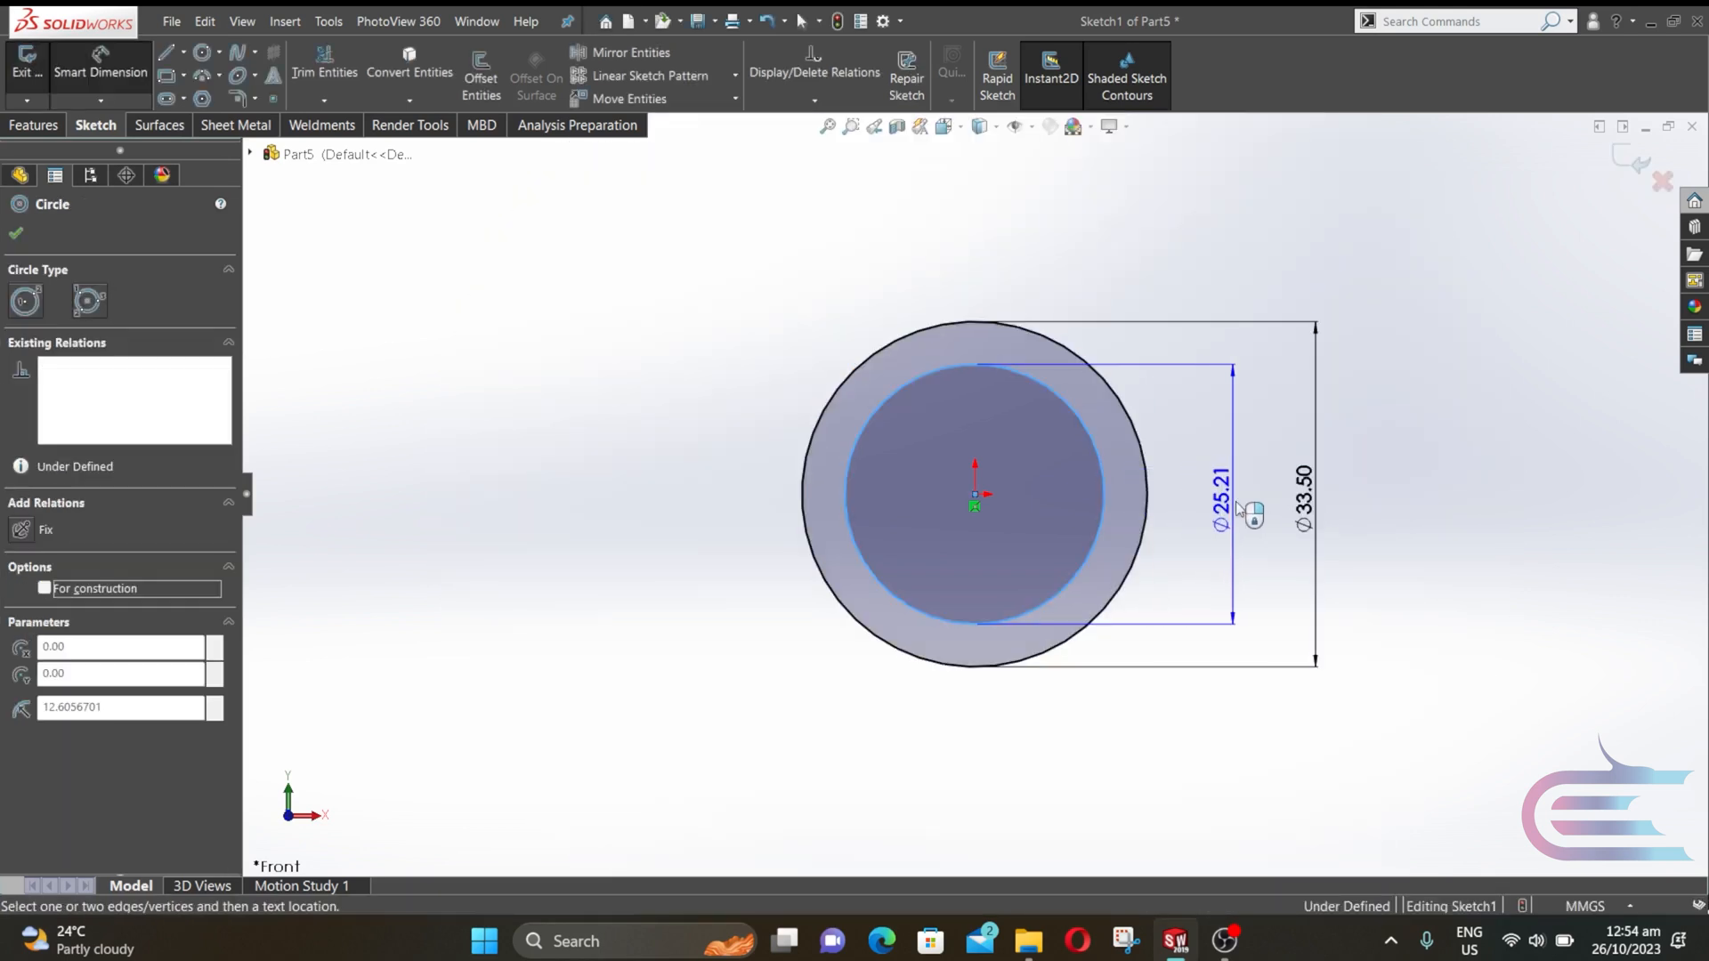
left_click(1260, 504)
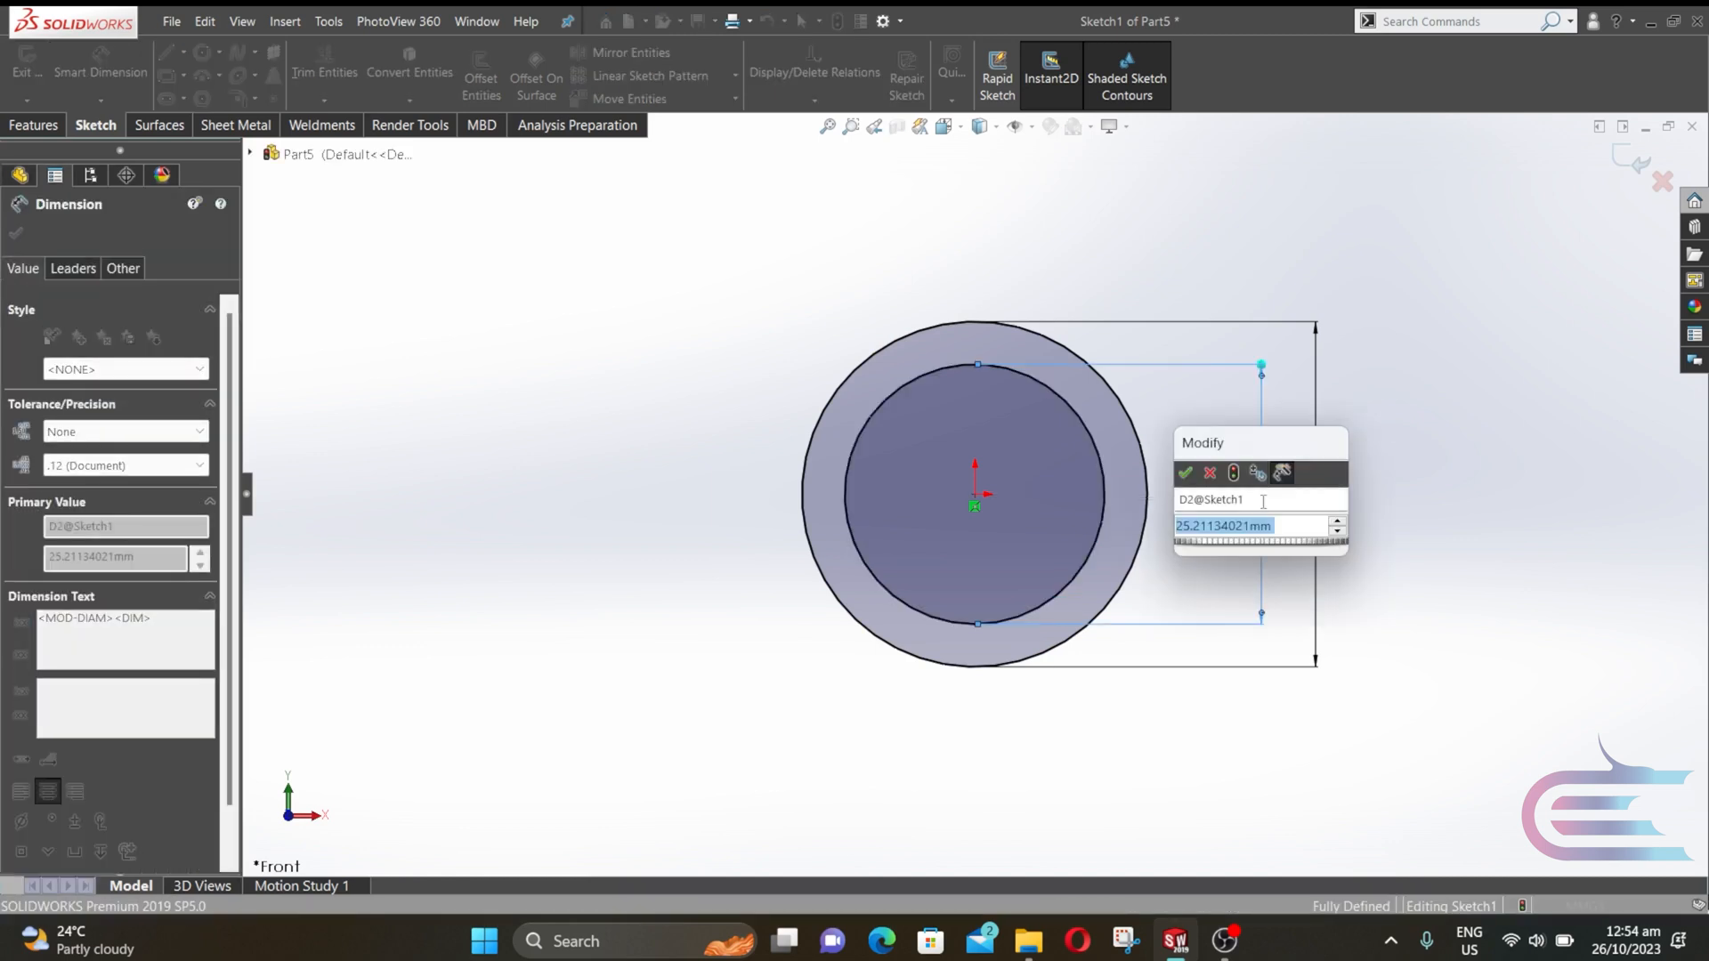
type("32.5")
key("Return")
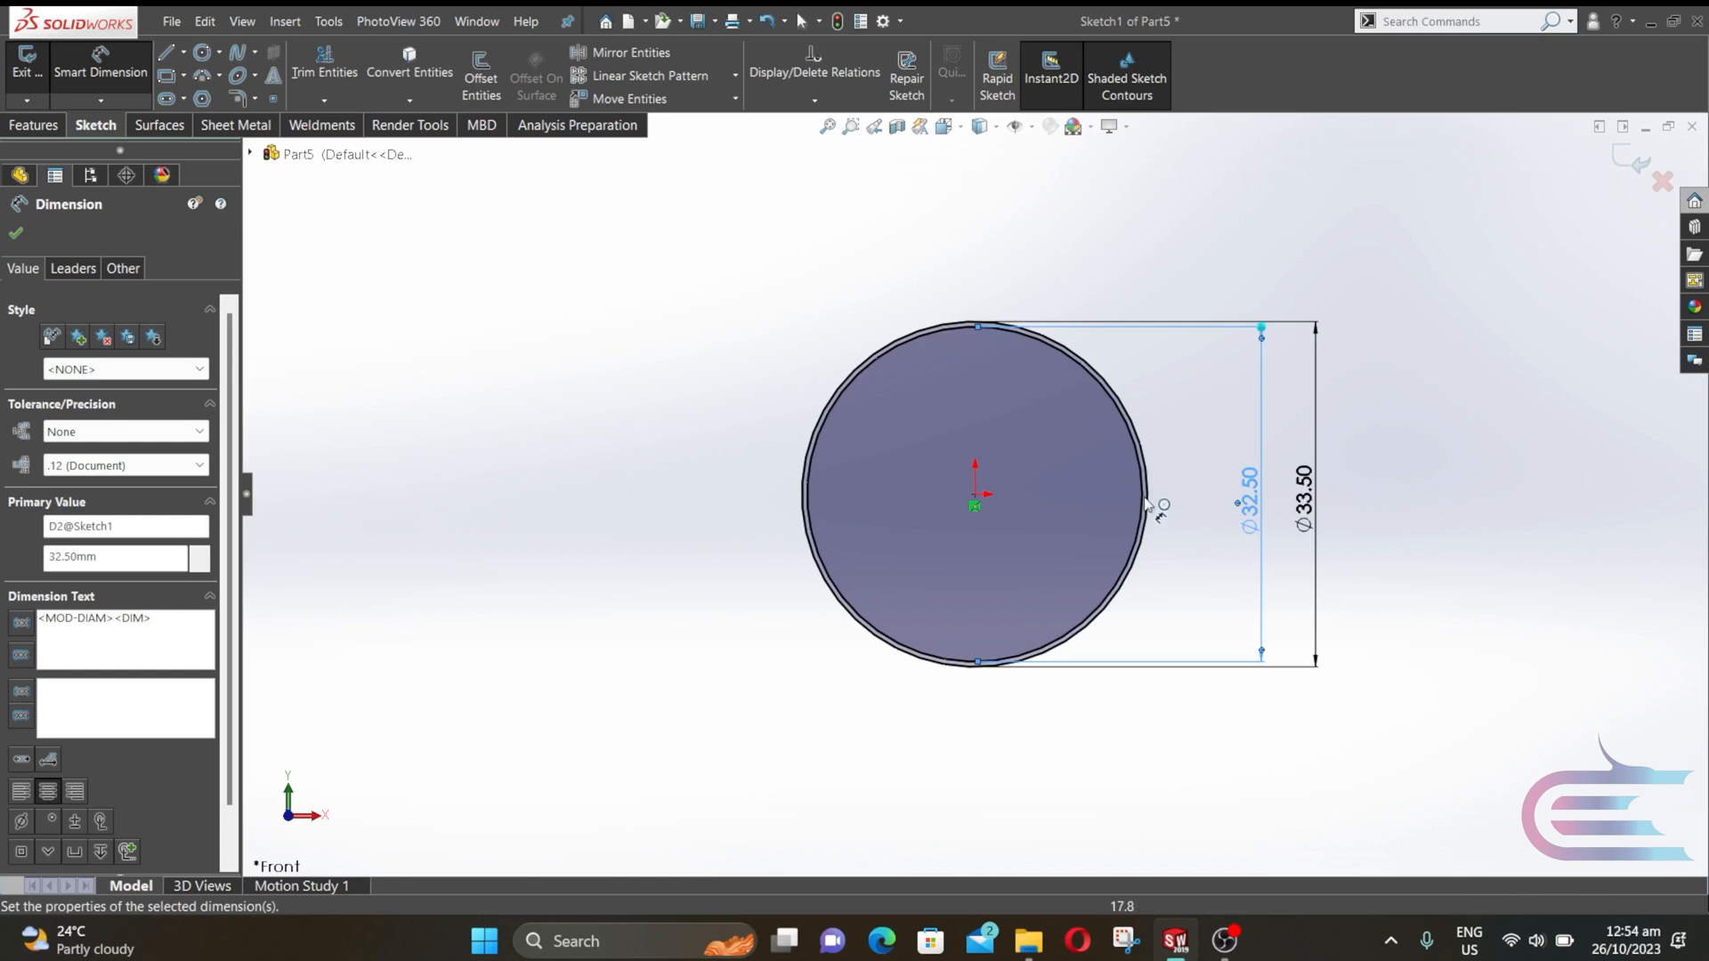
- Sketch a vertical centerline from the origin up to the top of the outer circle
left_click(184, 52)
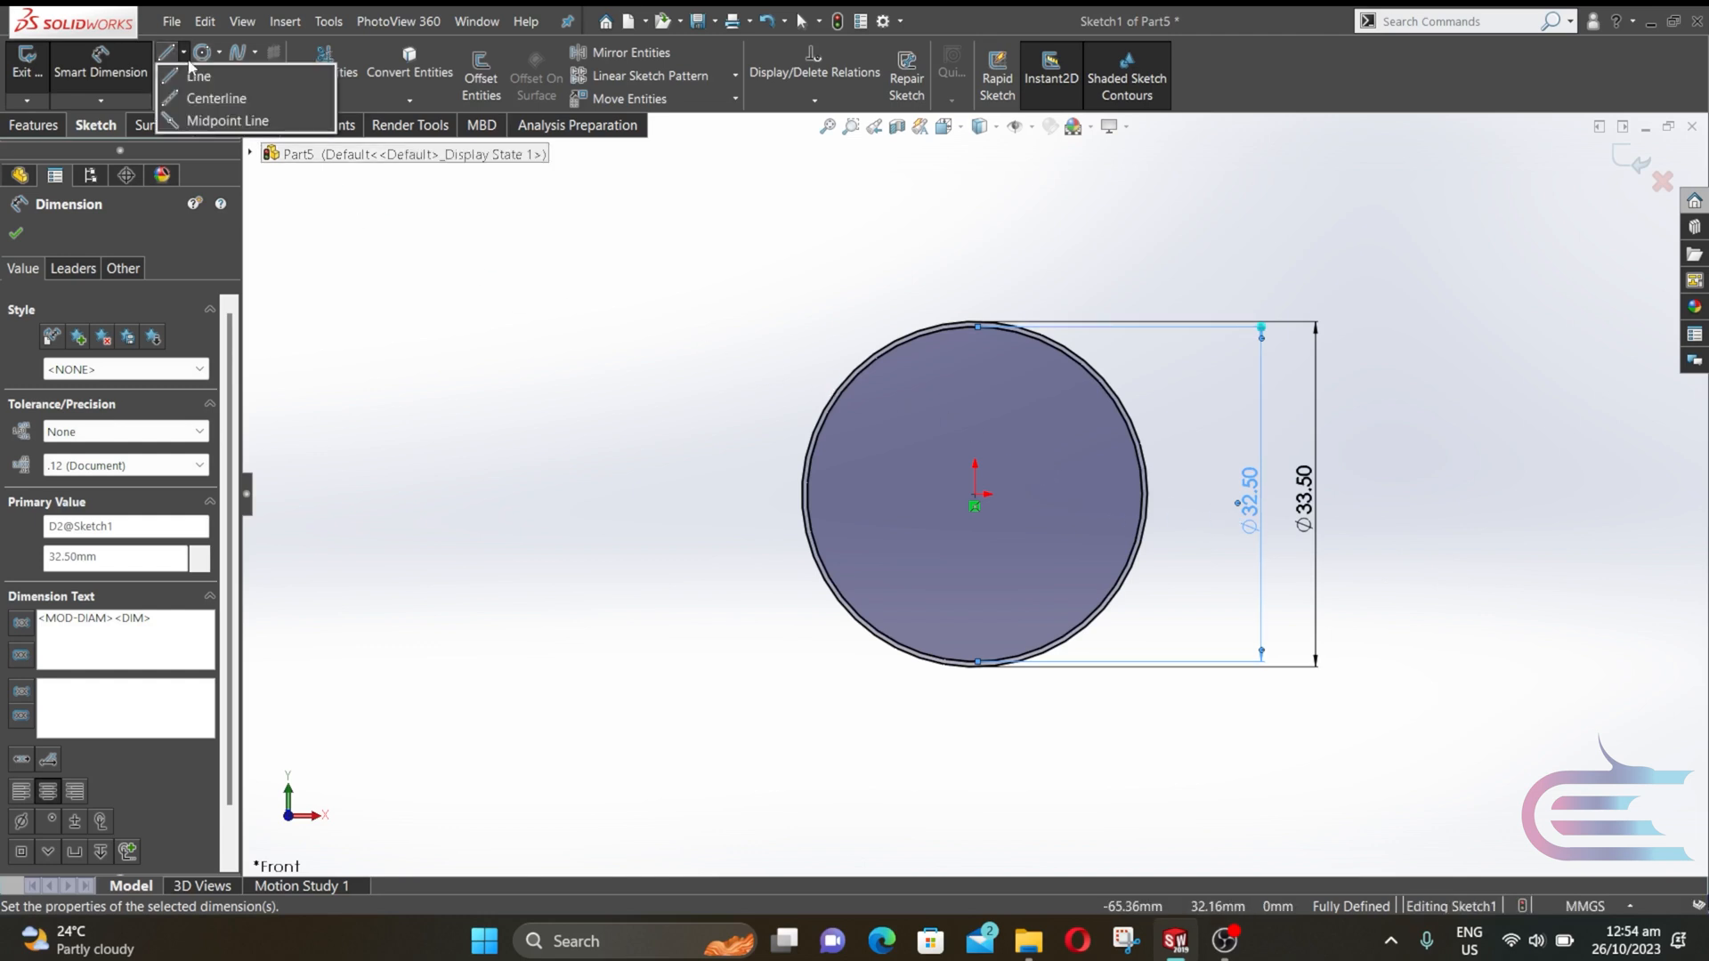
left_click(214, 98)
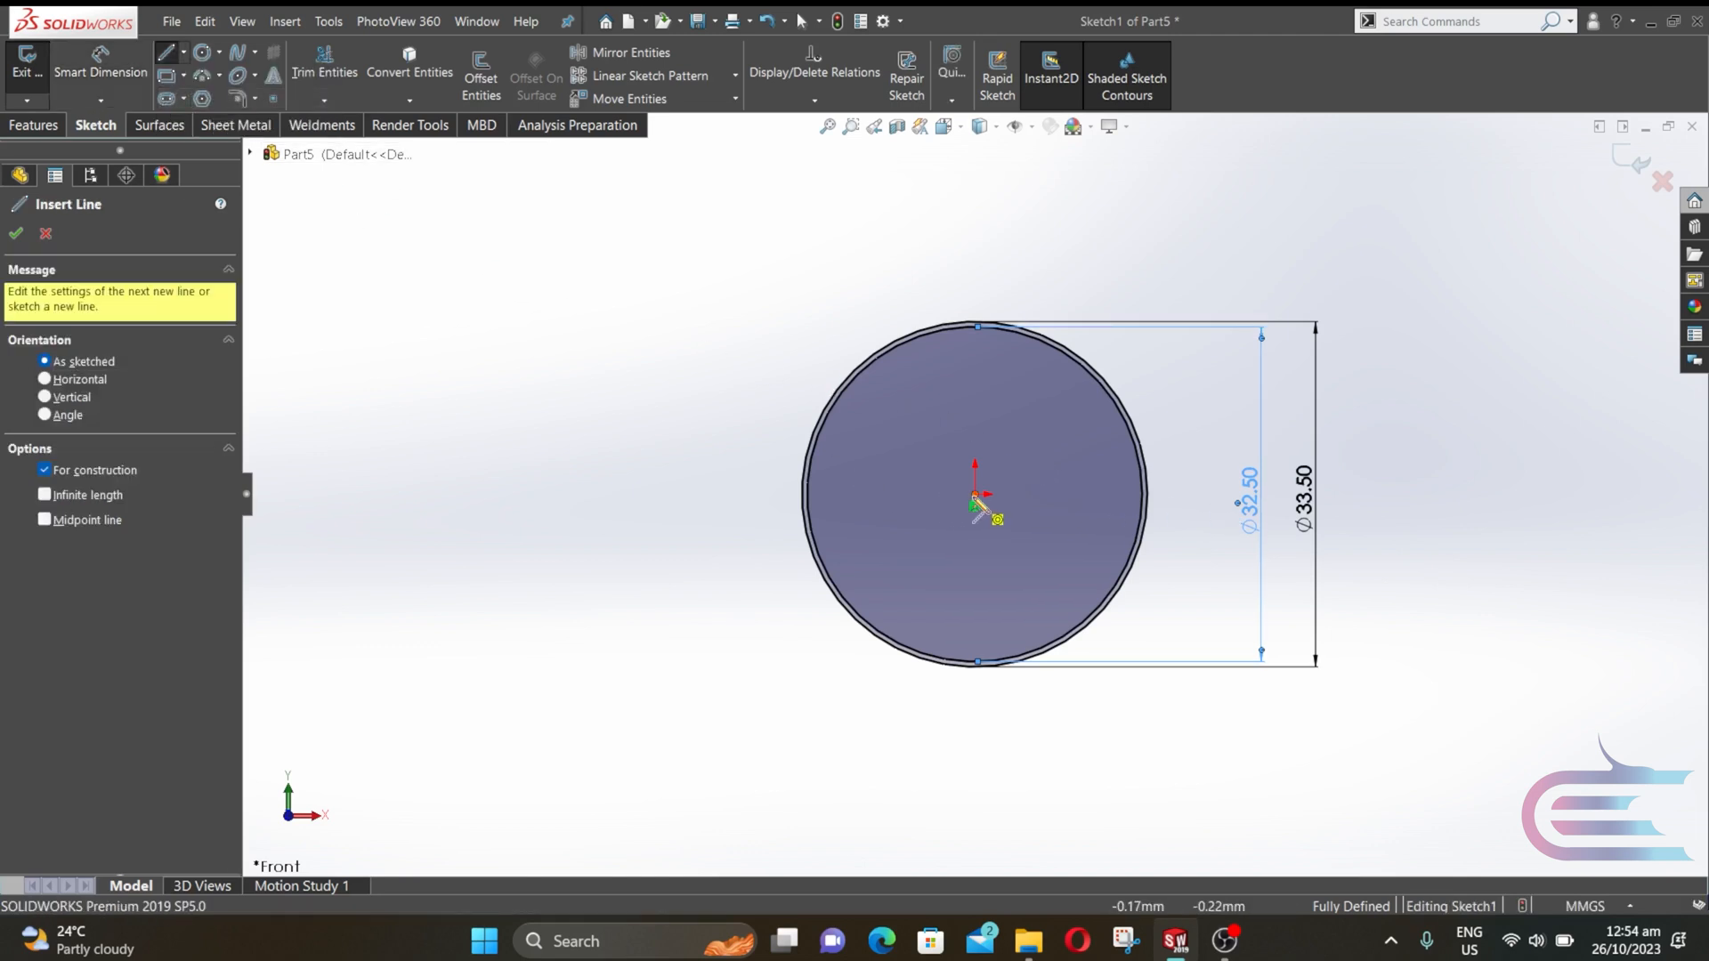
left_click(975, 496)
scroll(990, 418, "down", 3)
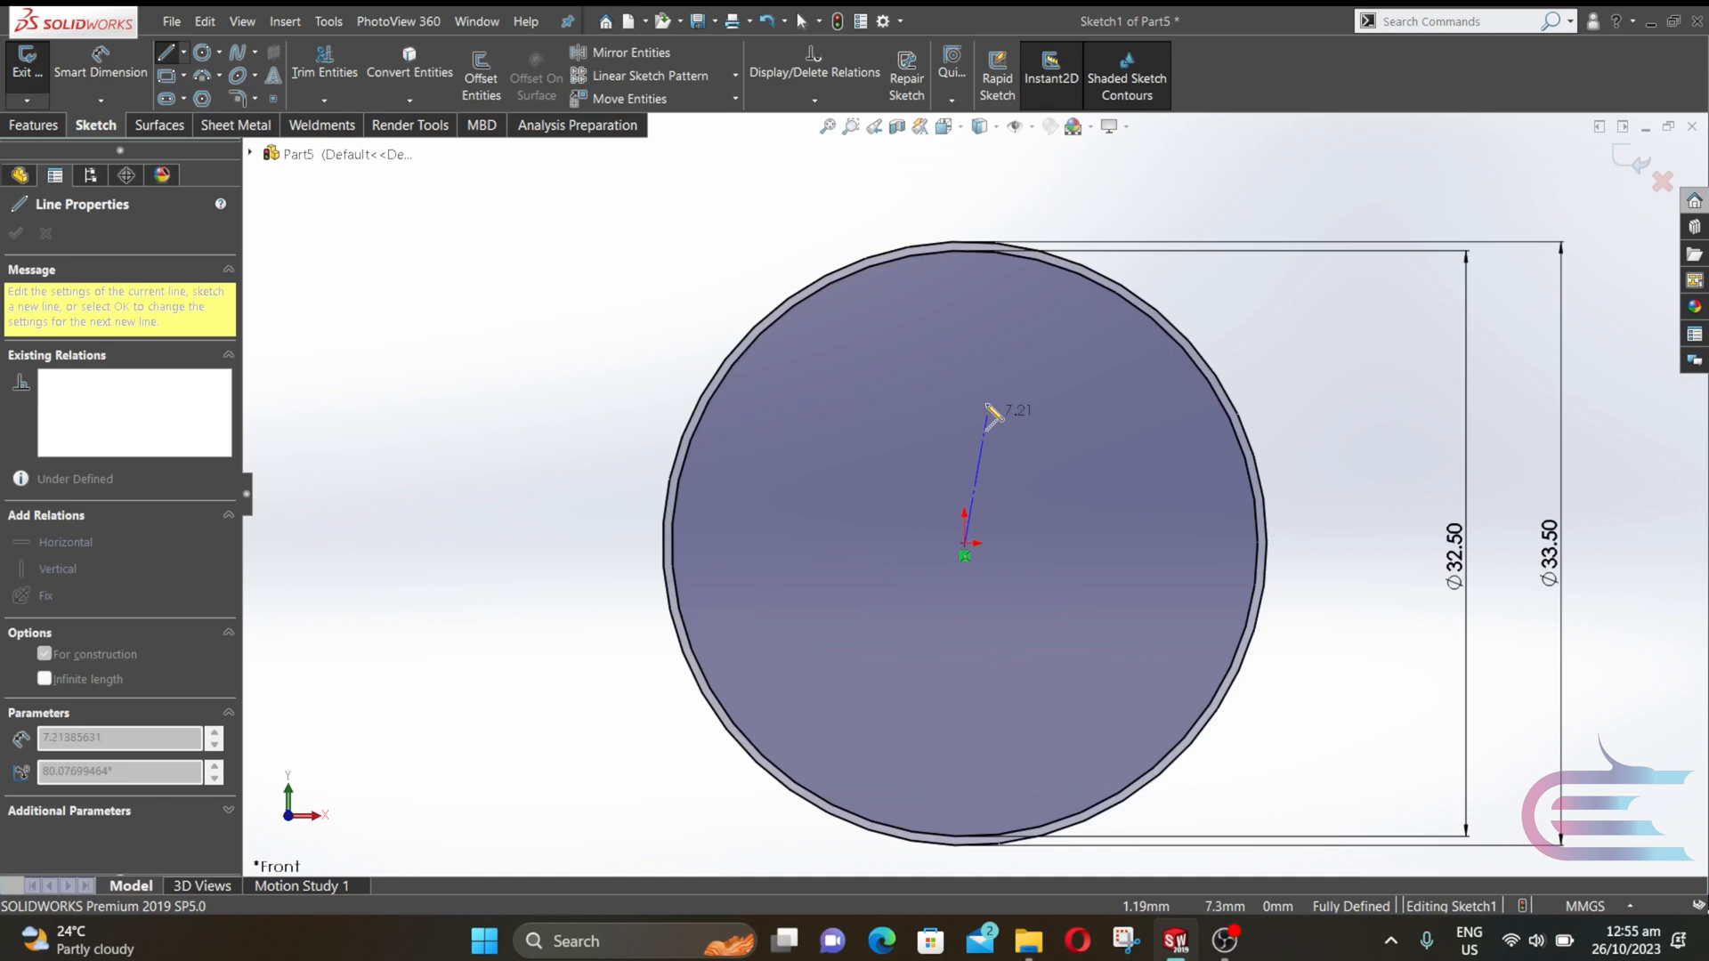
left_click(965, 242)
key("Escape")
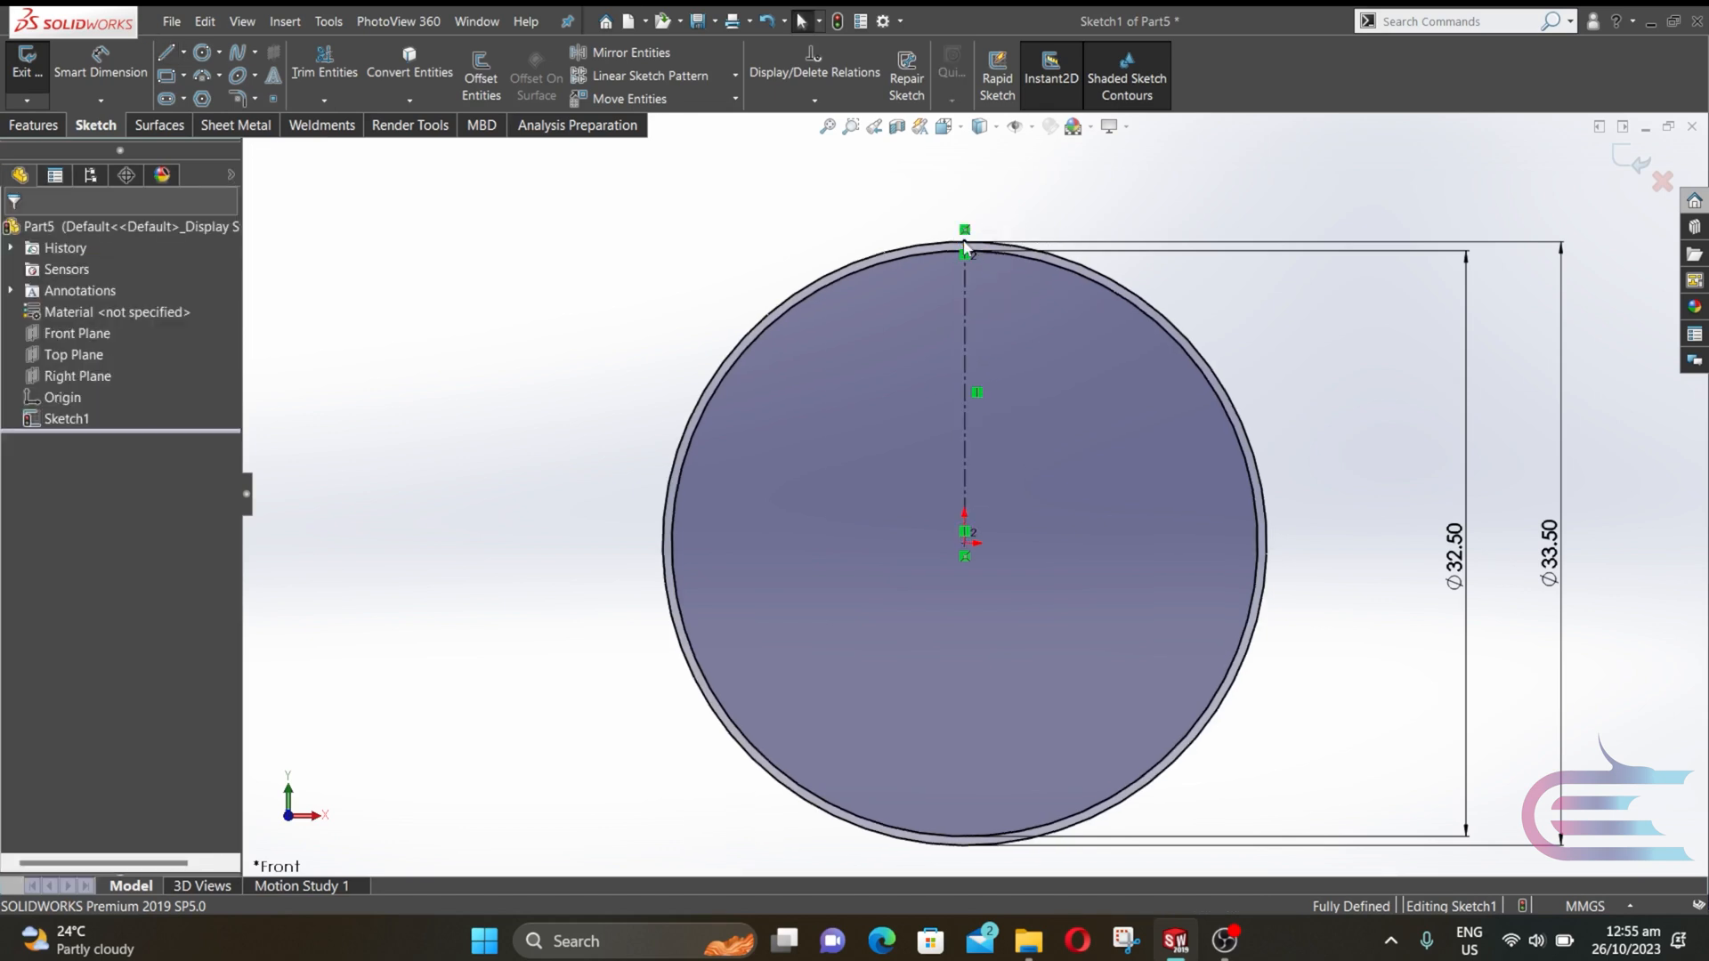
- Sketch a horizontal line about 3.2 mm long from the centerline left to the inner circle, plus a short slanted line up to the outer circle
scroll(965, 240, "down", 5)
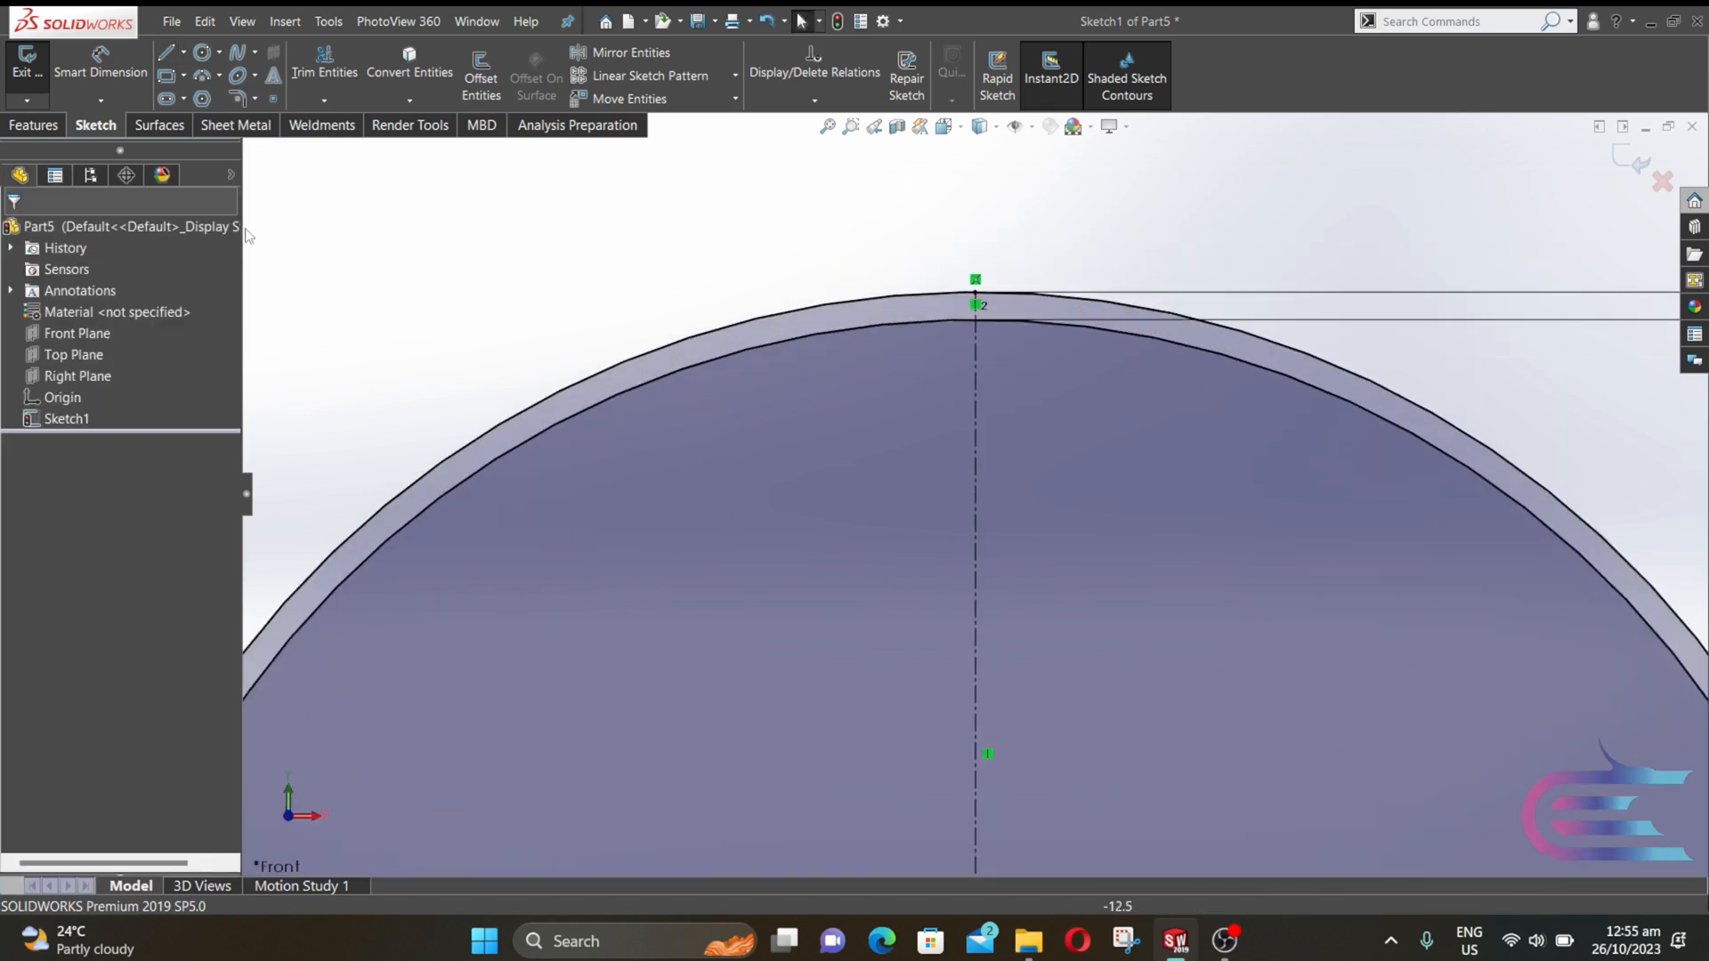
left_click(170, 54)
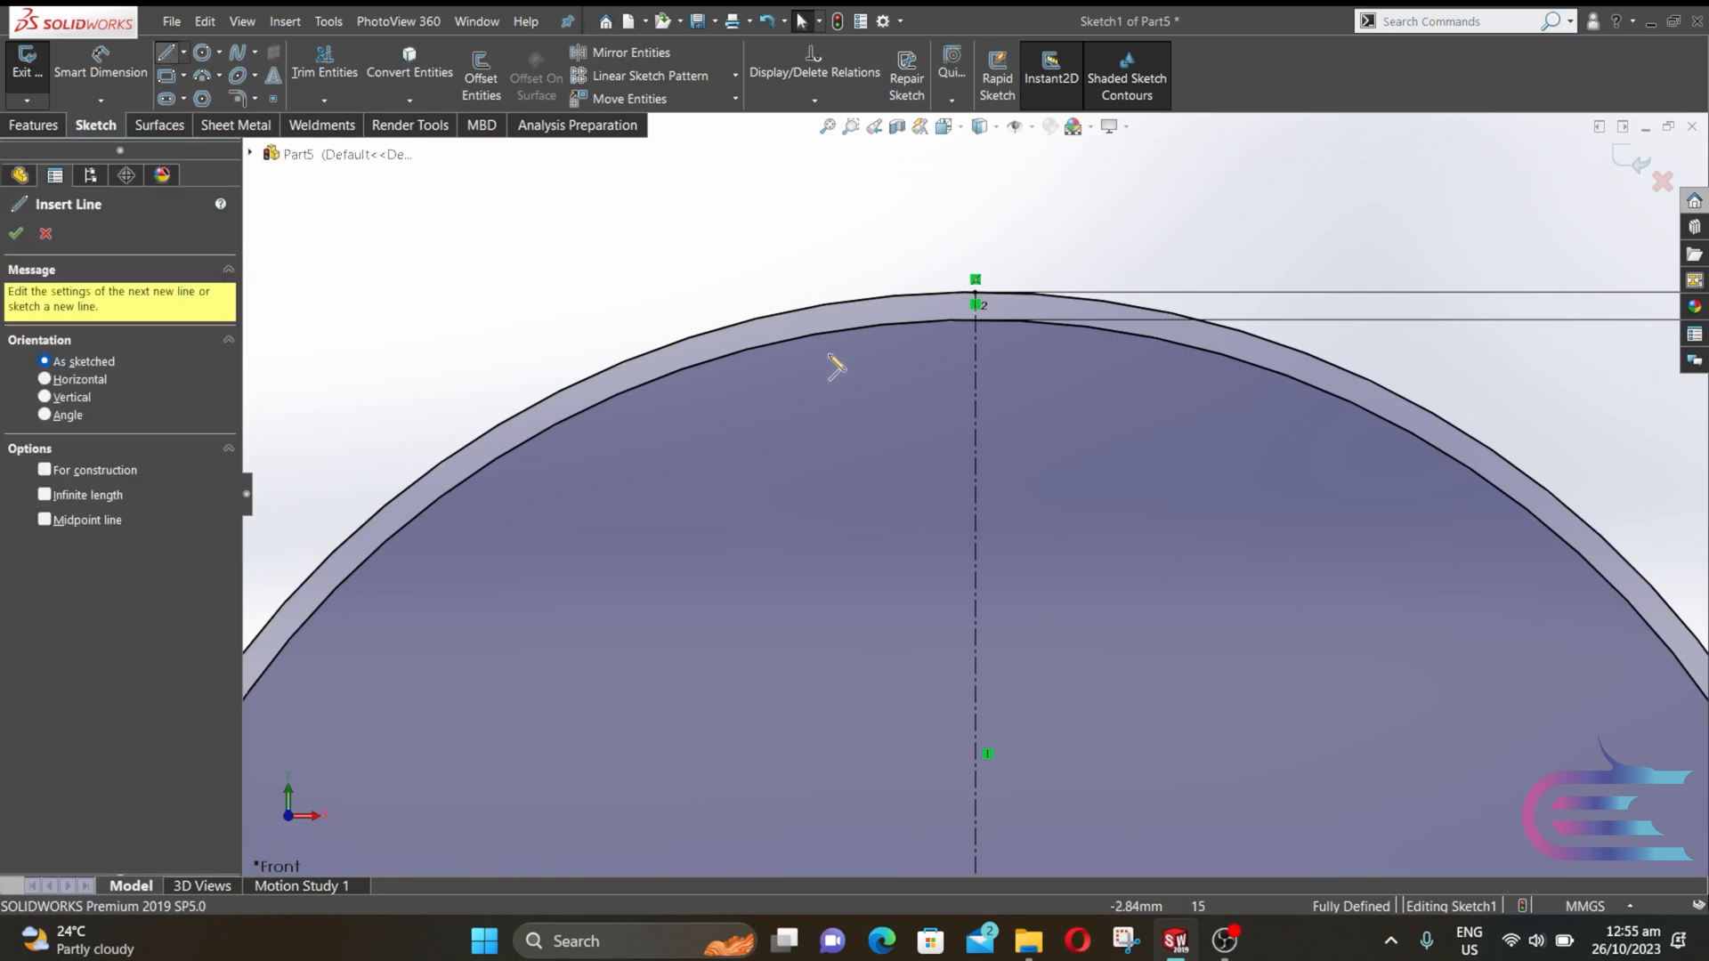
left_click(975, 337)
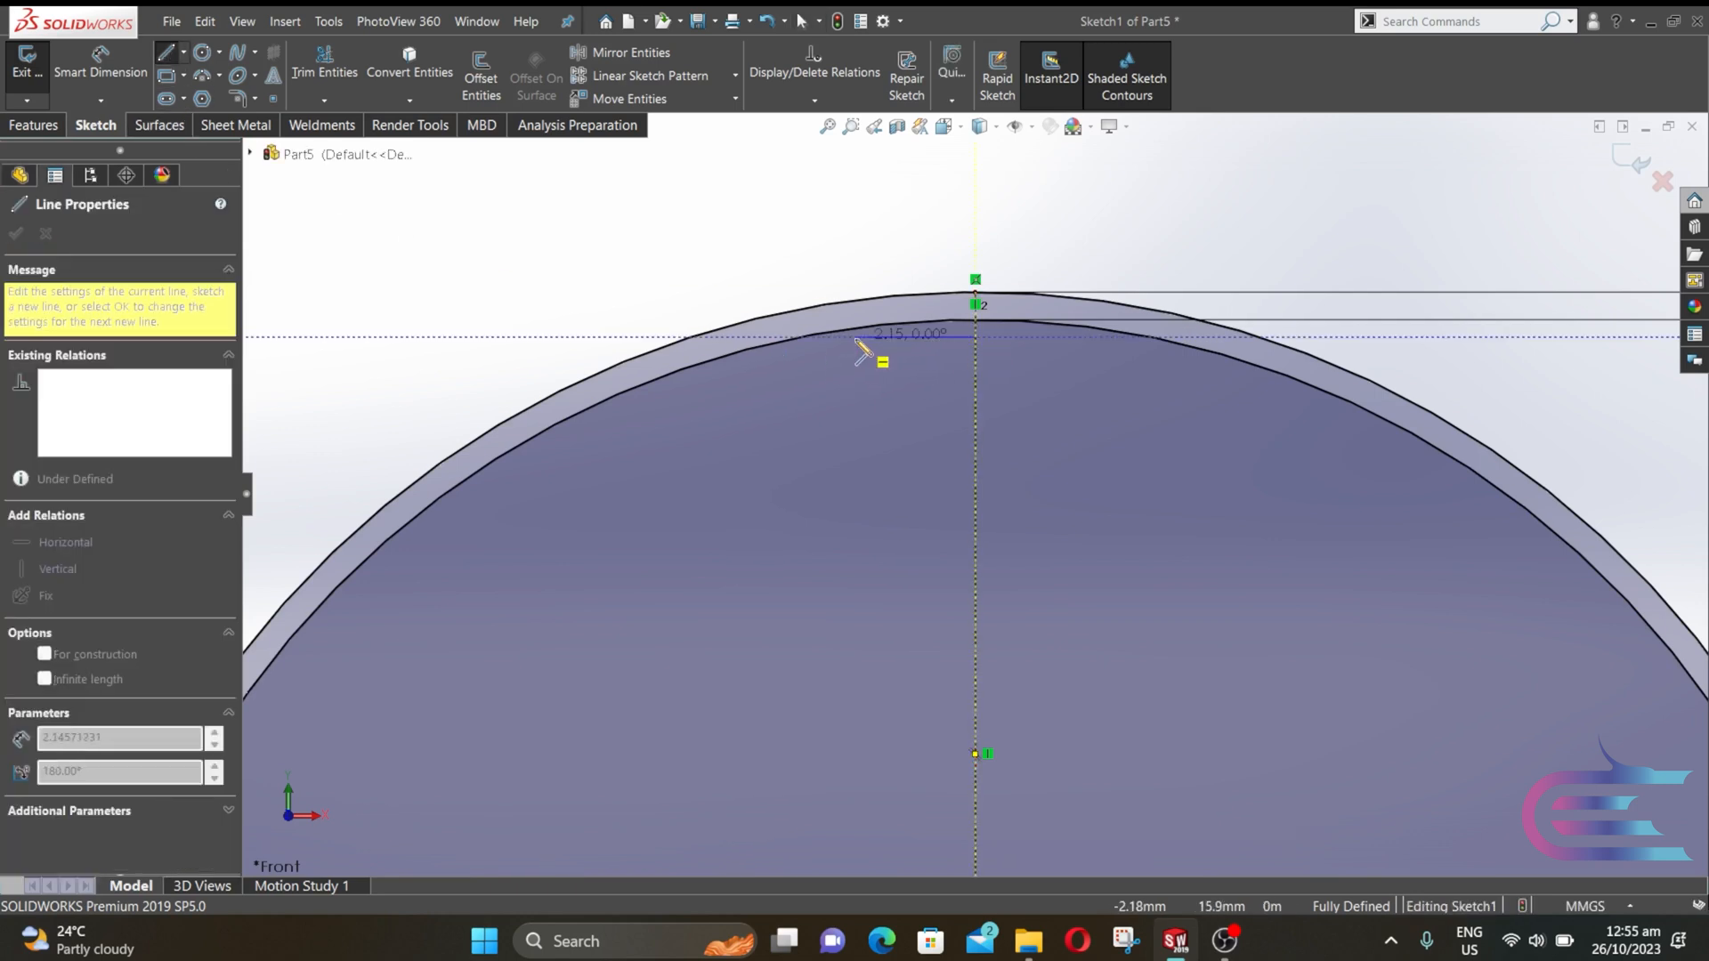
left_click(801, 337)
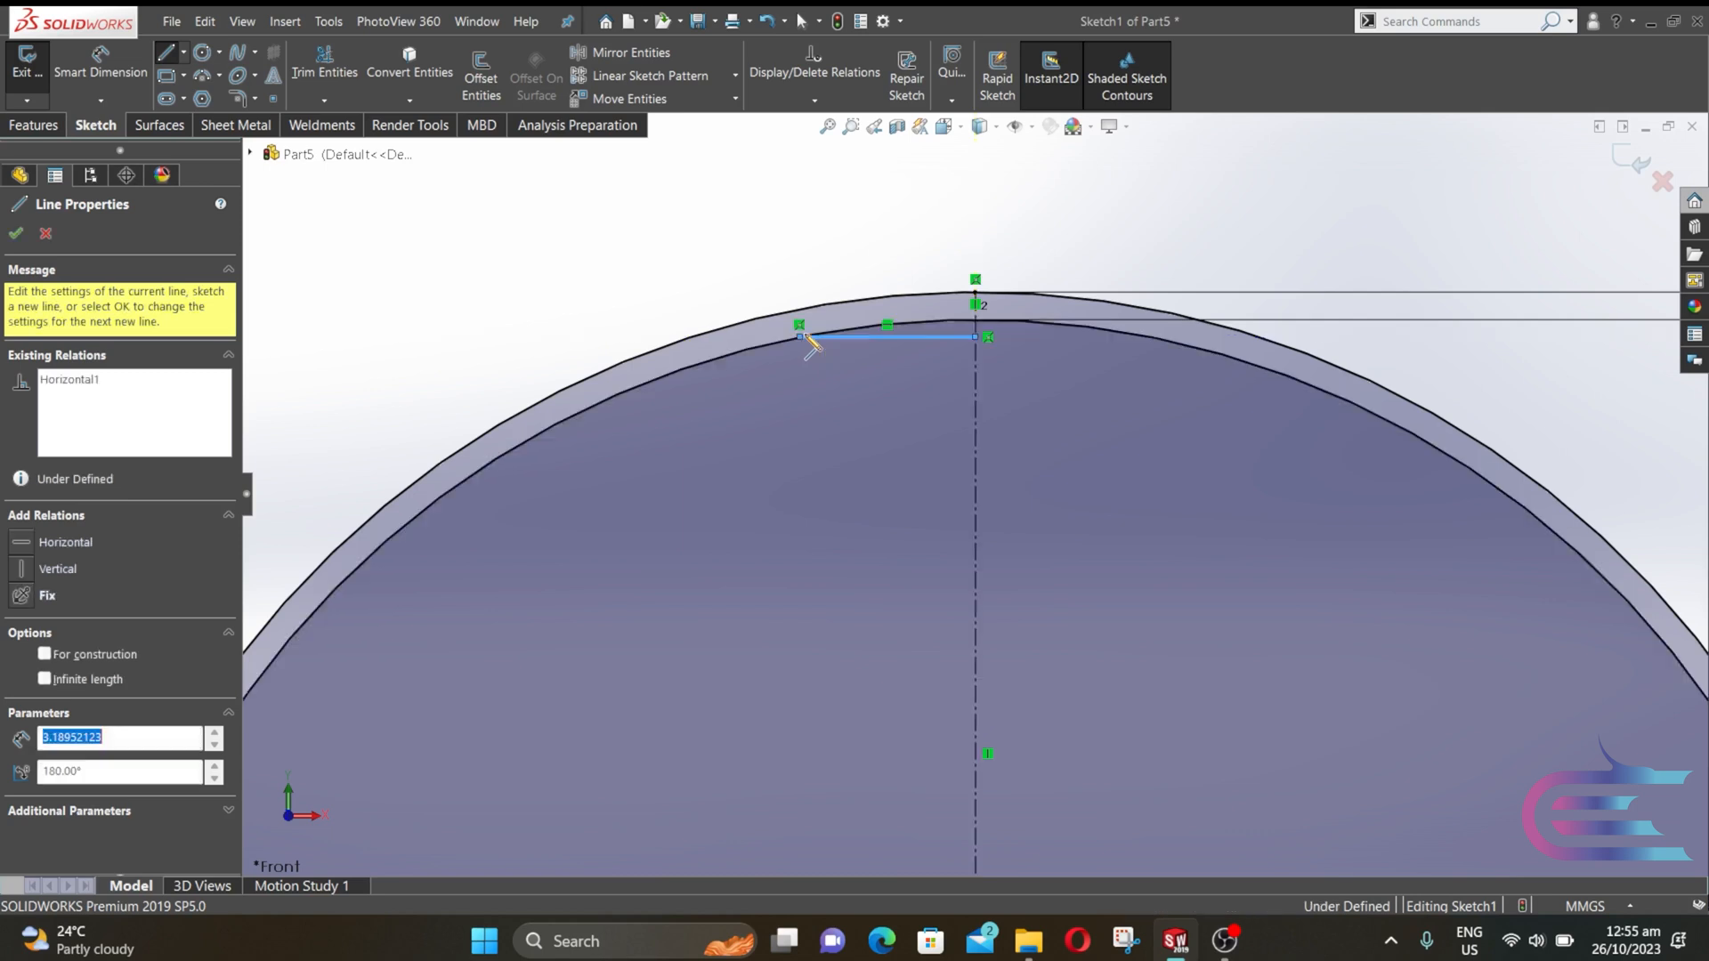
left_click(821, 294)
key("Escape")
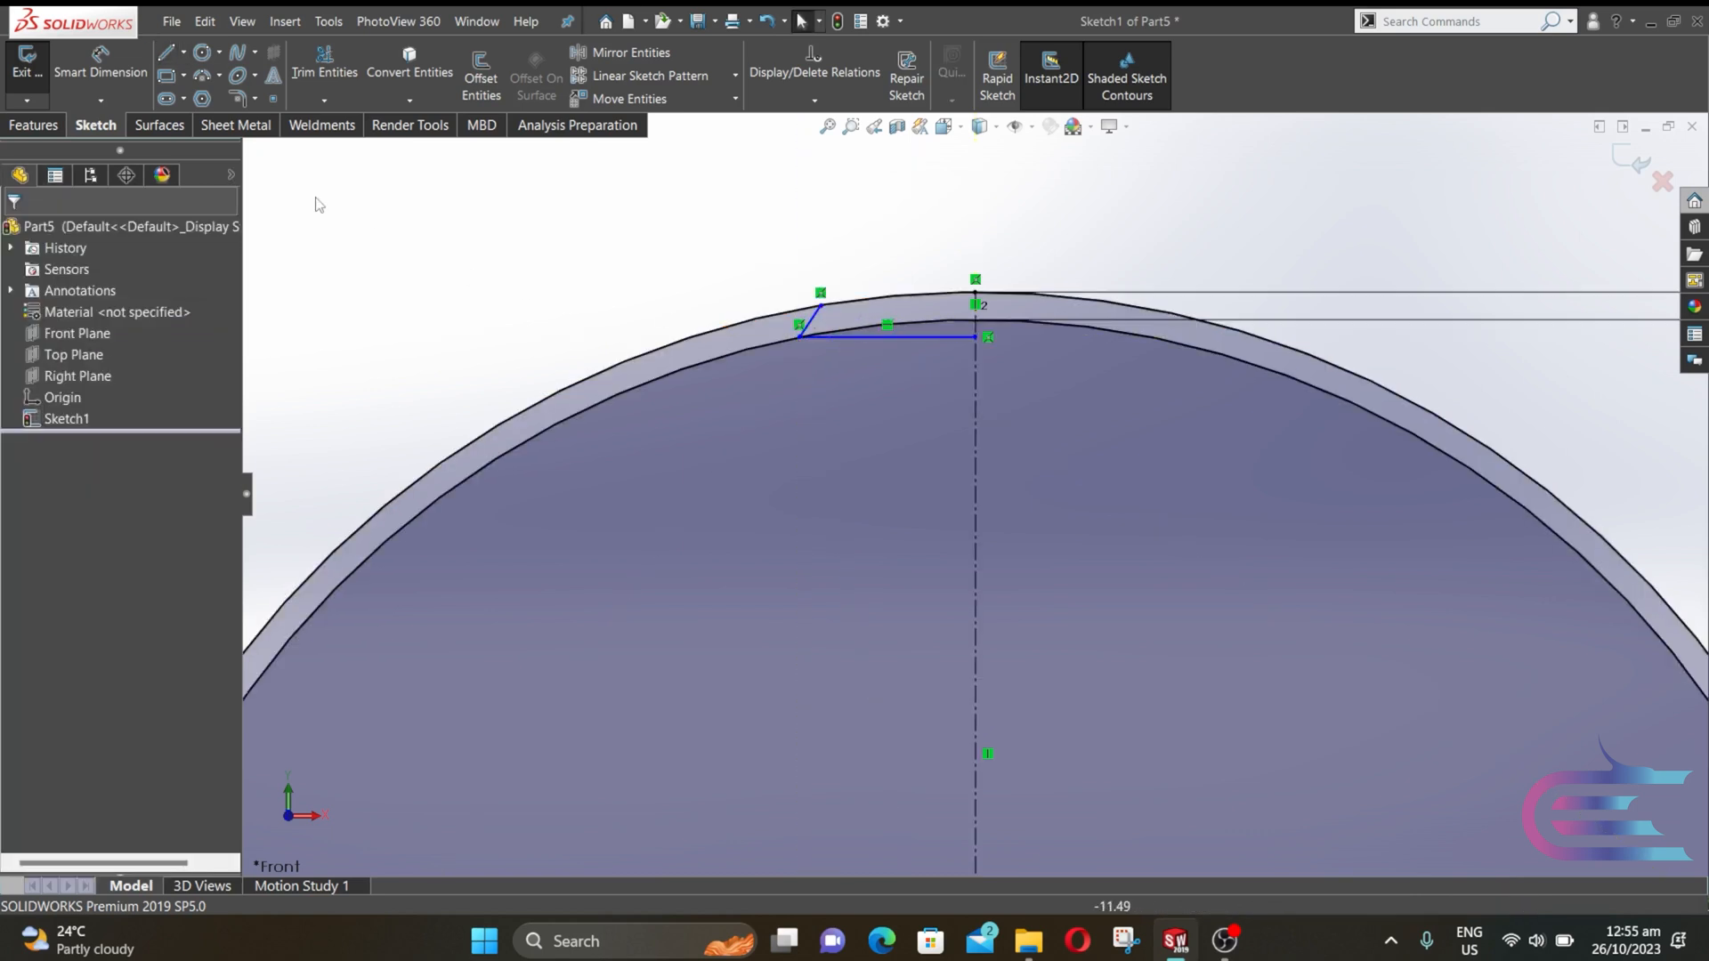
- Dimension the horizontal line's length as 2.7 mm
left_click(132, 90)
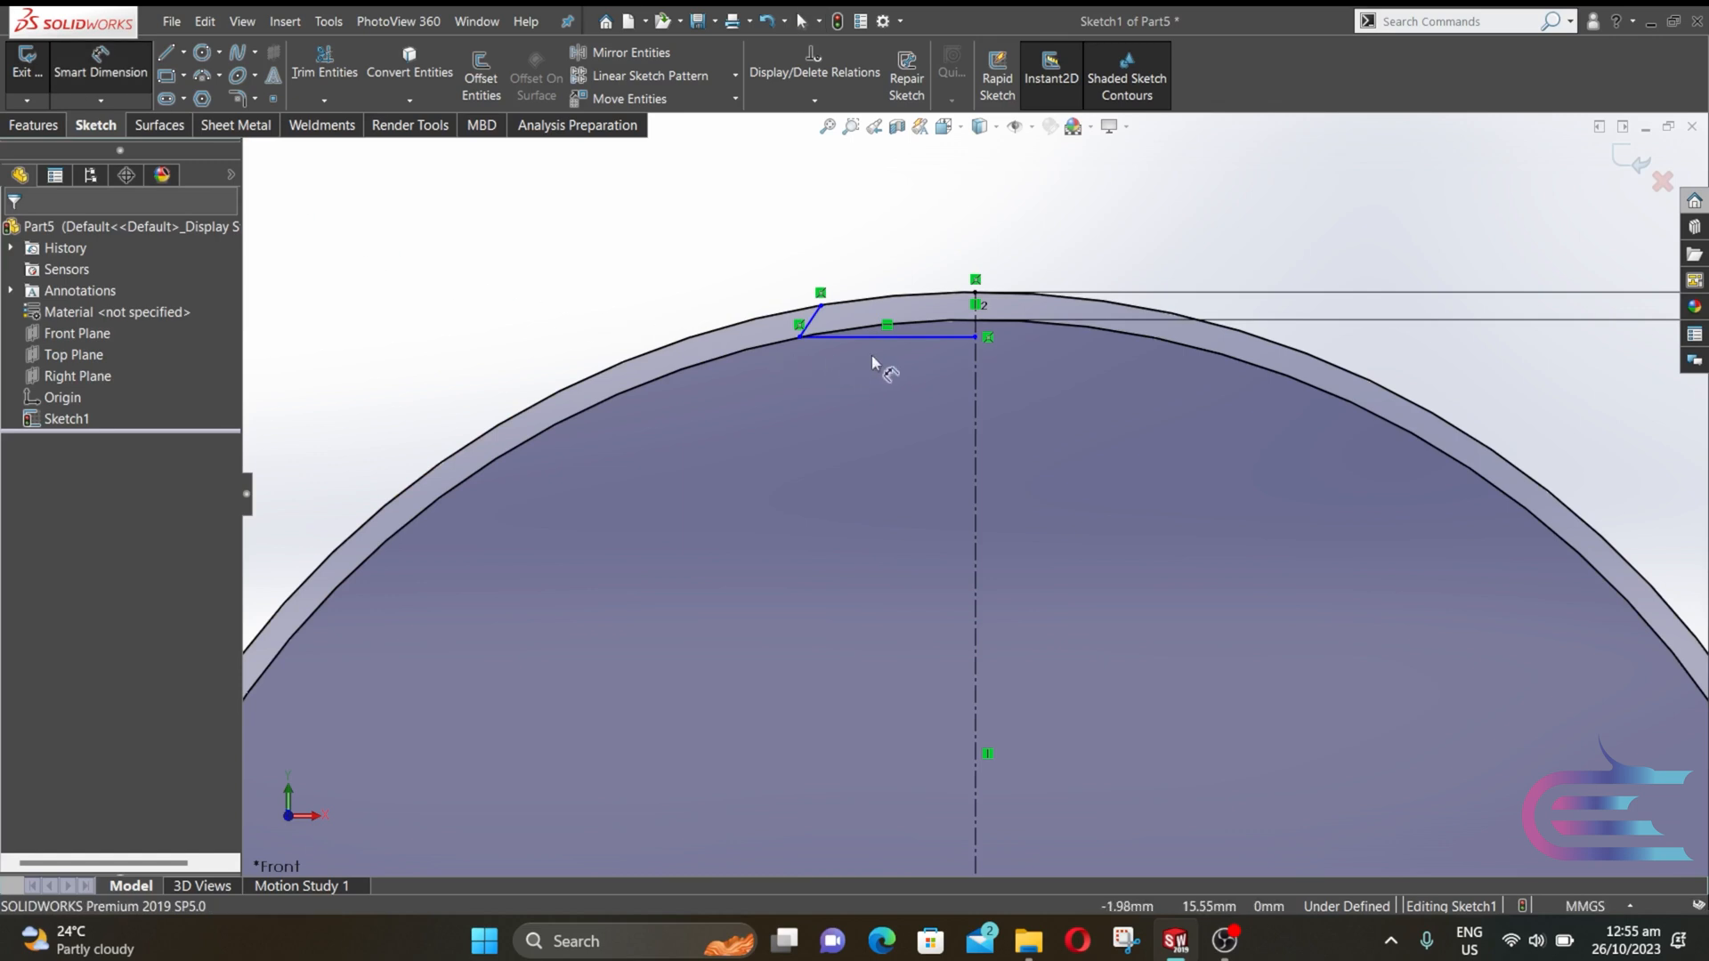
left_click(889, 338)
left_click(888, 399)
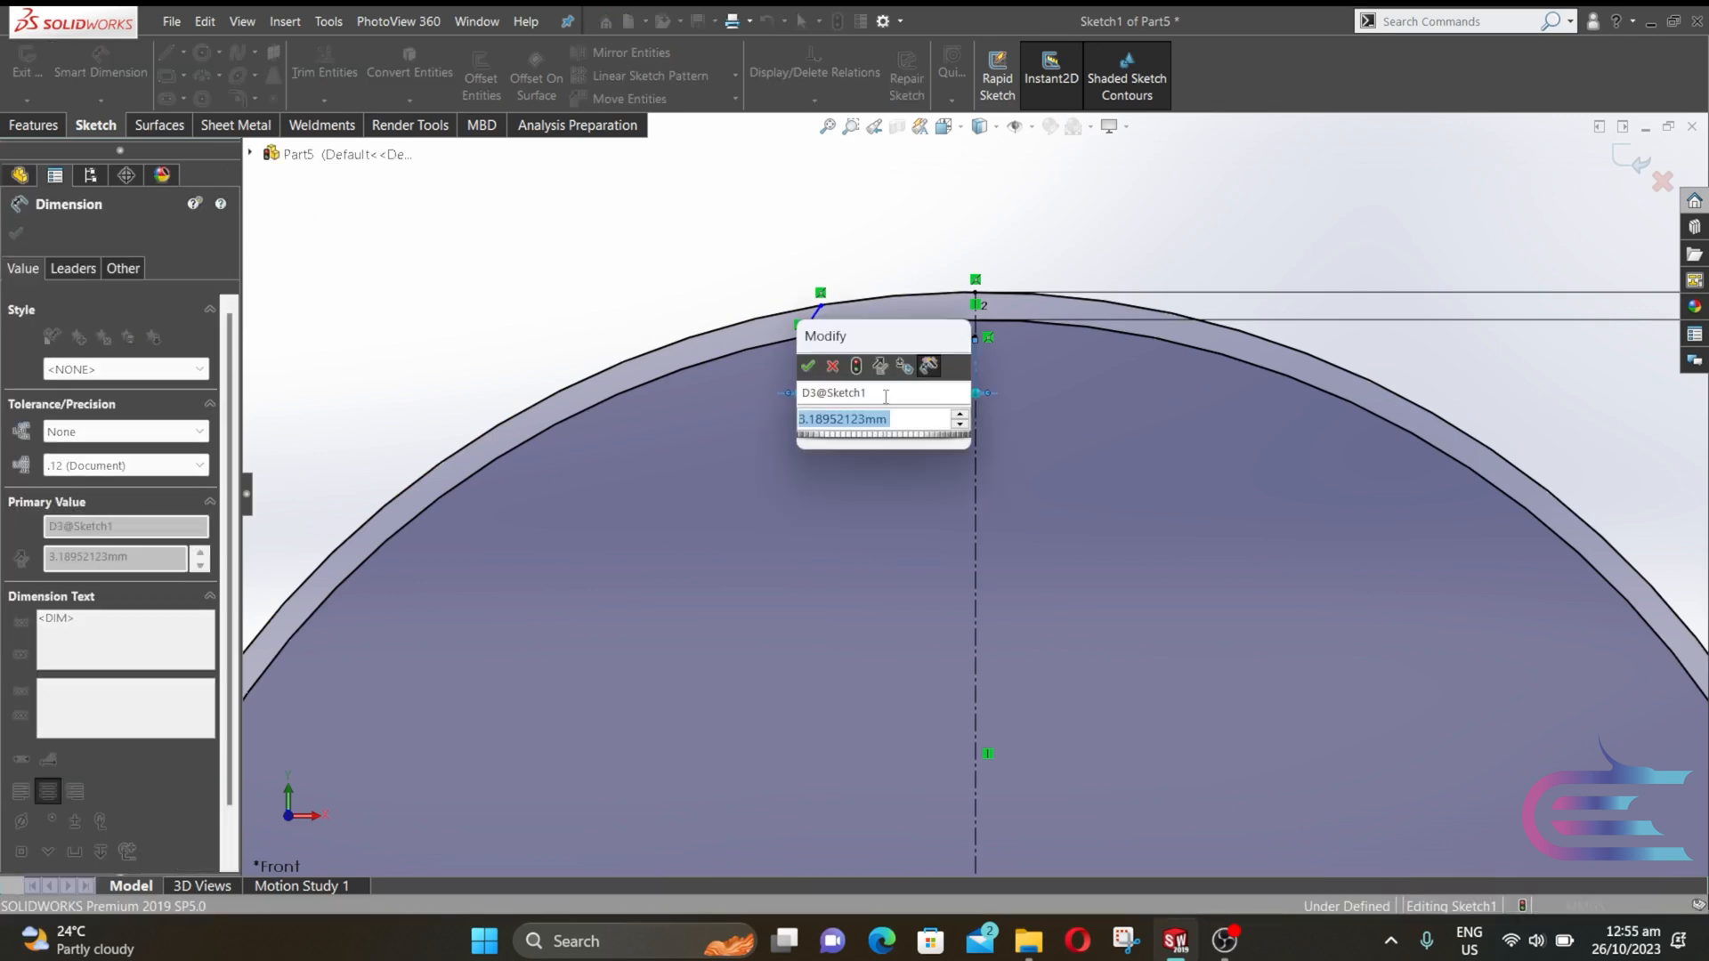
type("2.7")
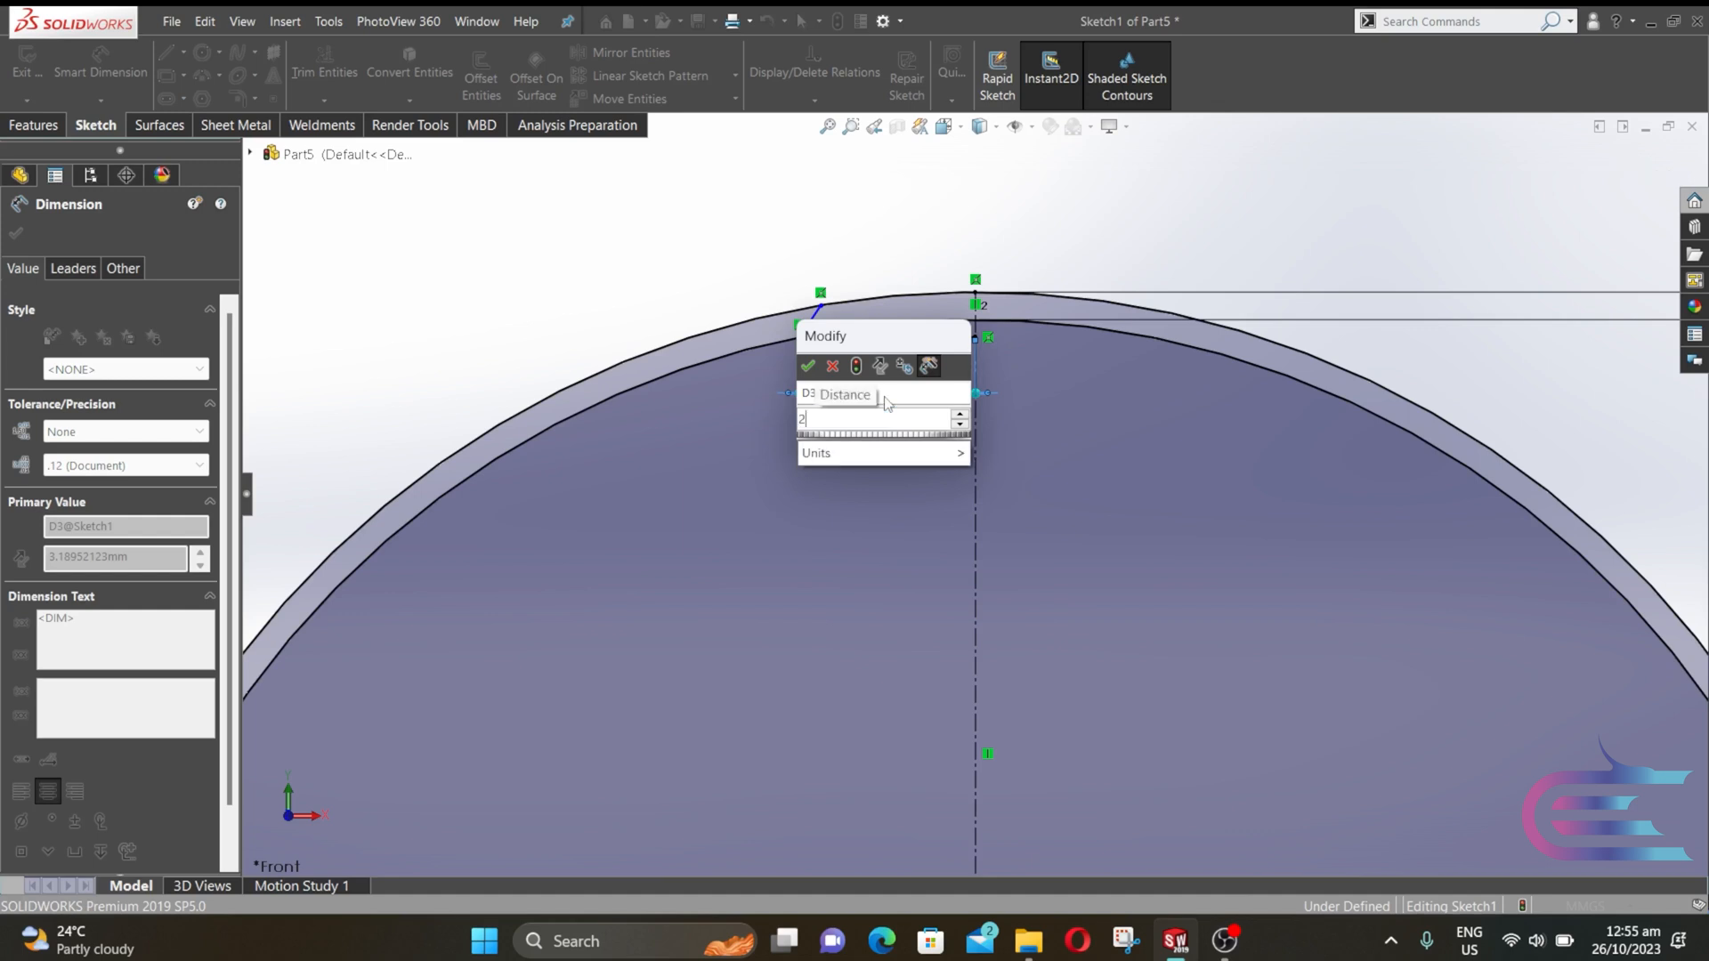
key("Return")
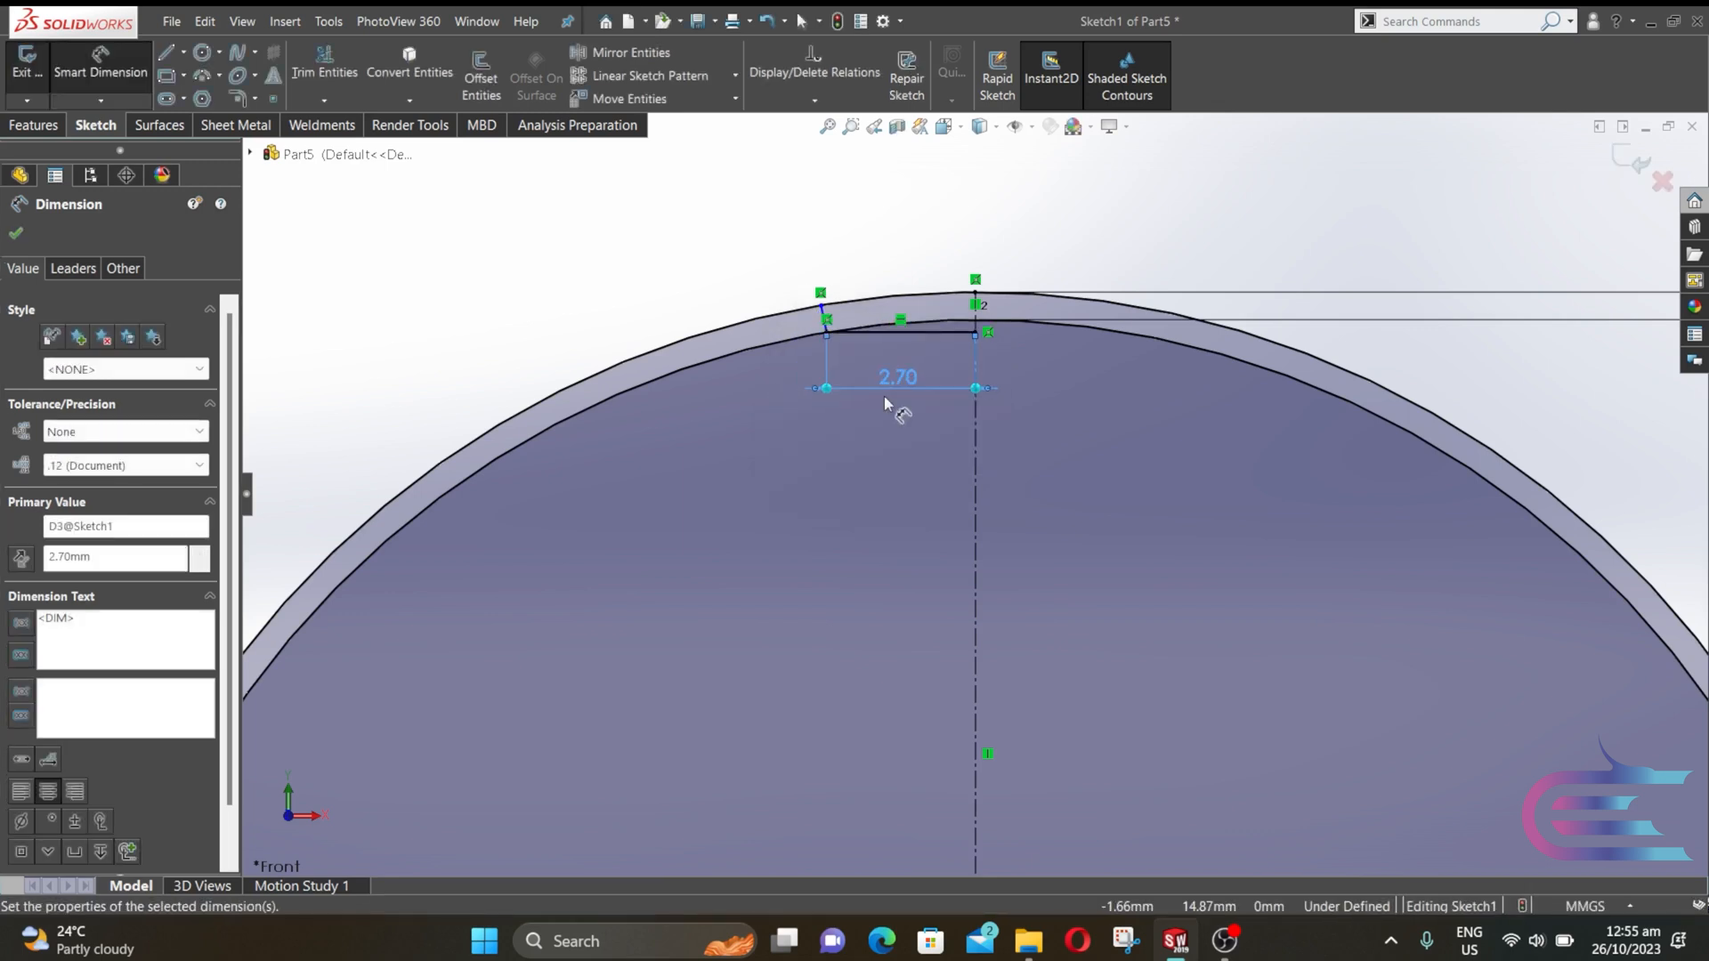
- Dimension the angle between the horizontal line and the short slanted line as 72.4°
scroll(859, 294, "down", 3)
left_click(910, 446)
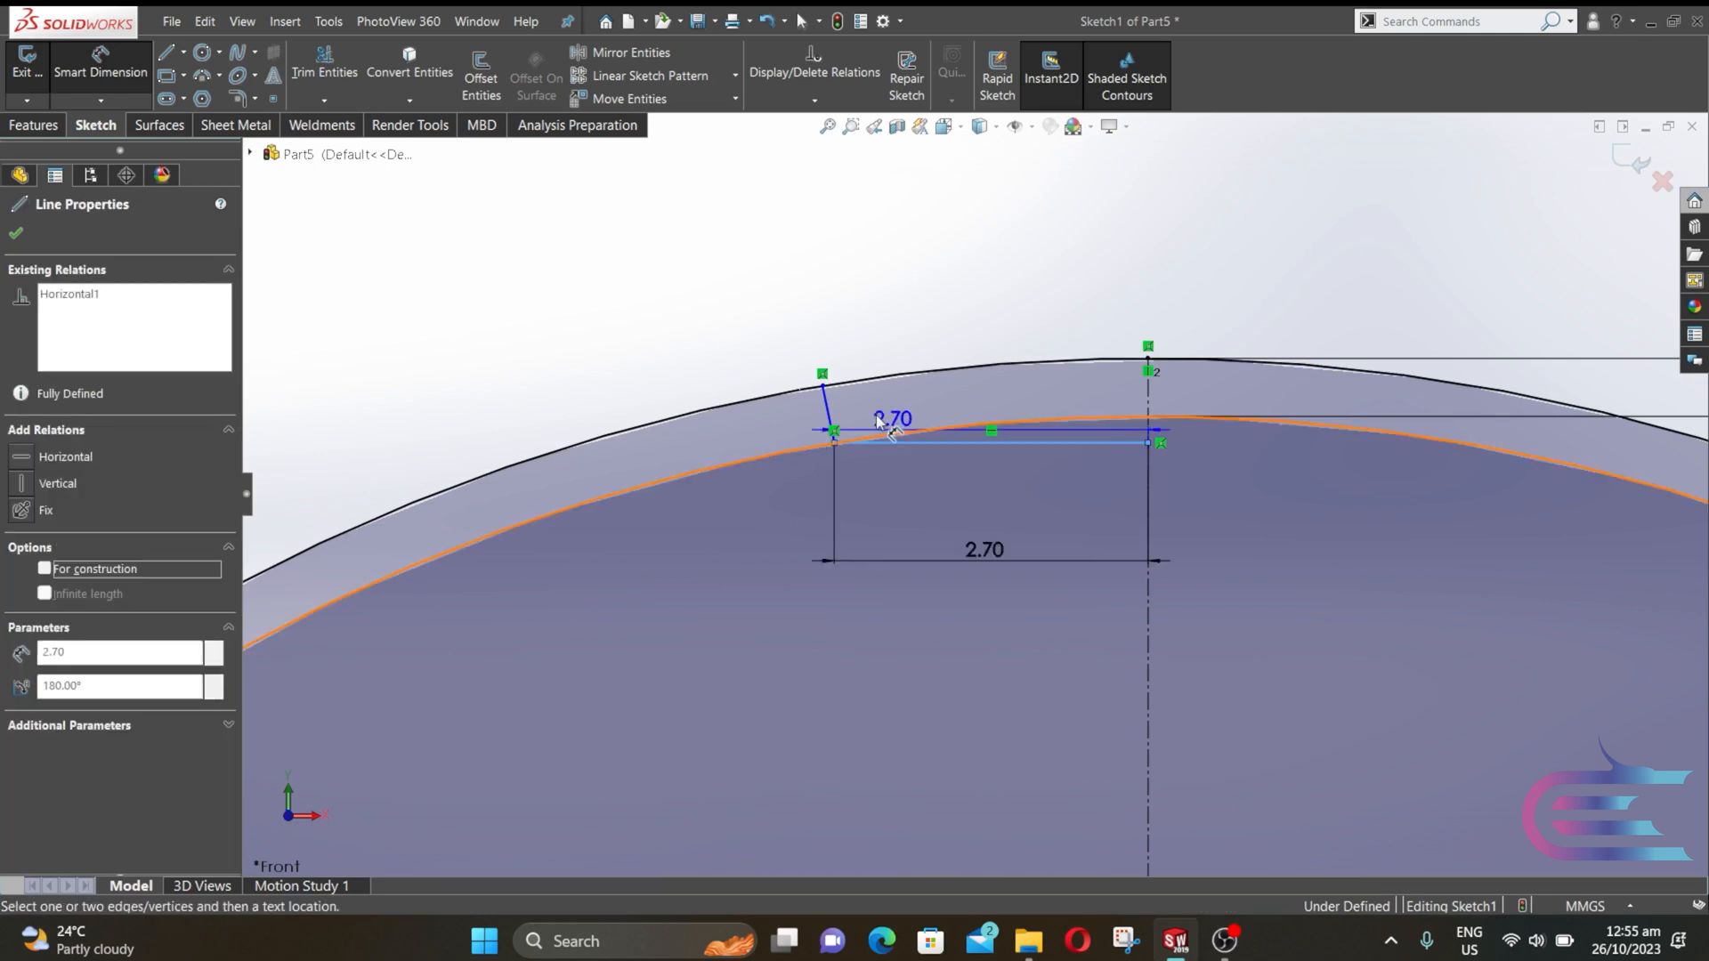
left_click(829, 402)
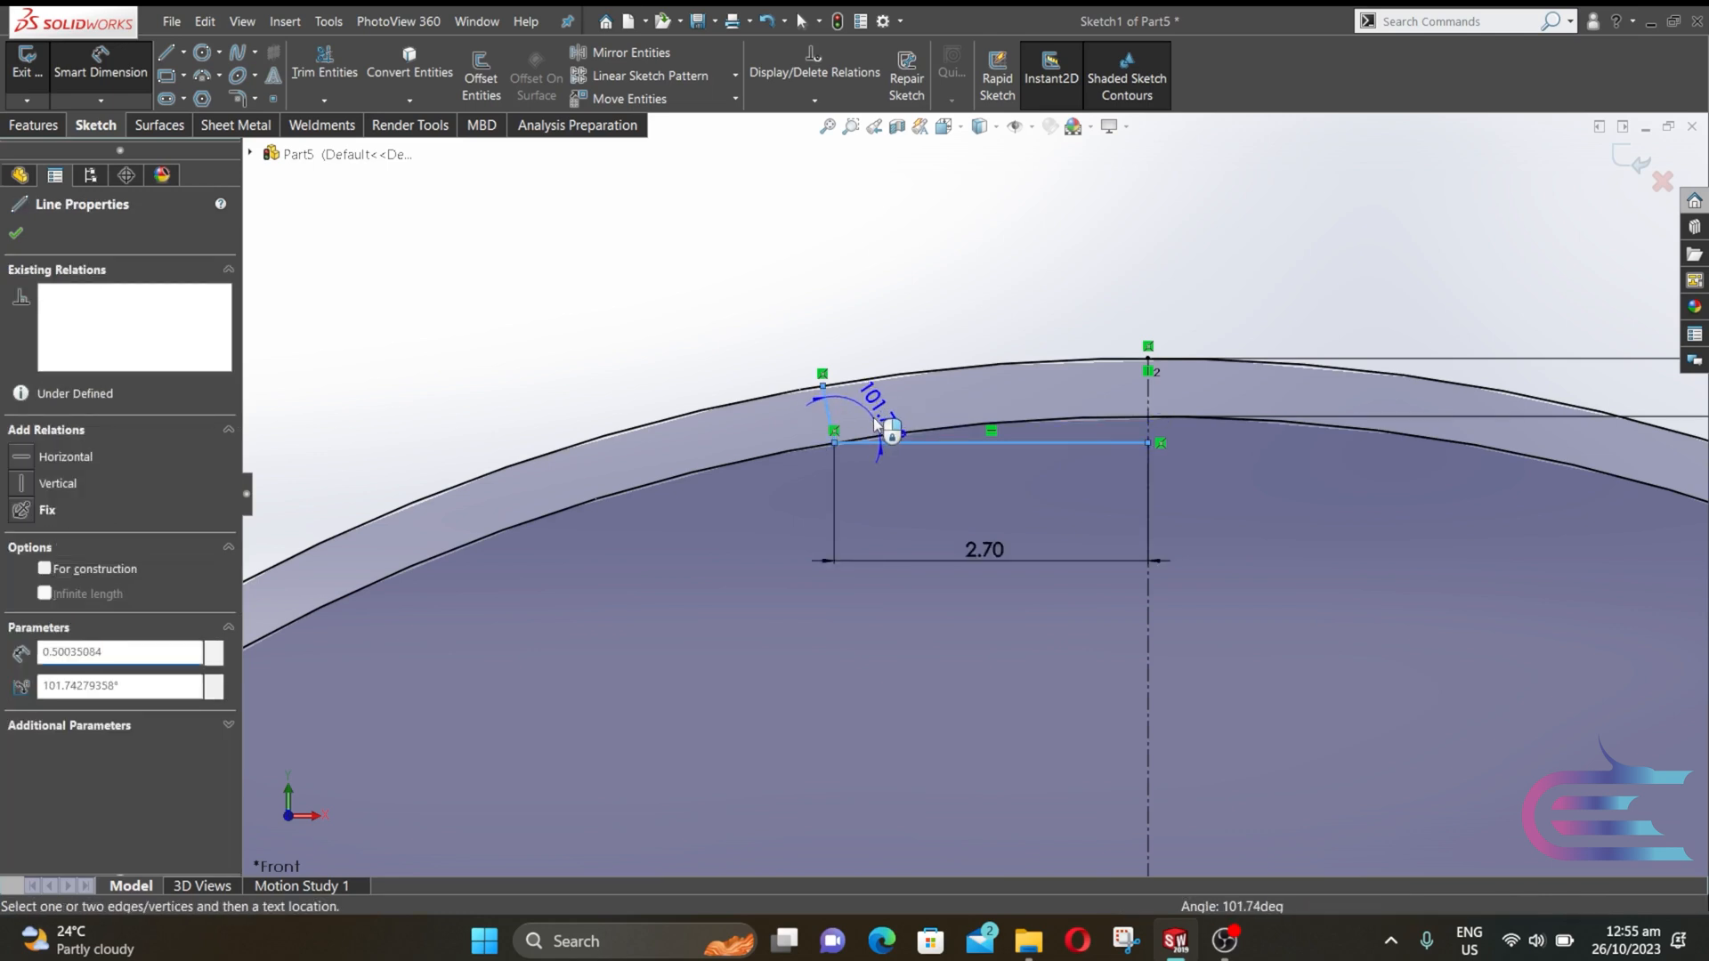
left_click(876, 424)
type("72.4")
key("Return")
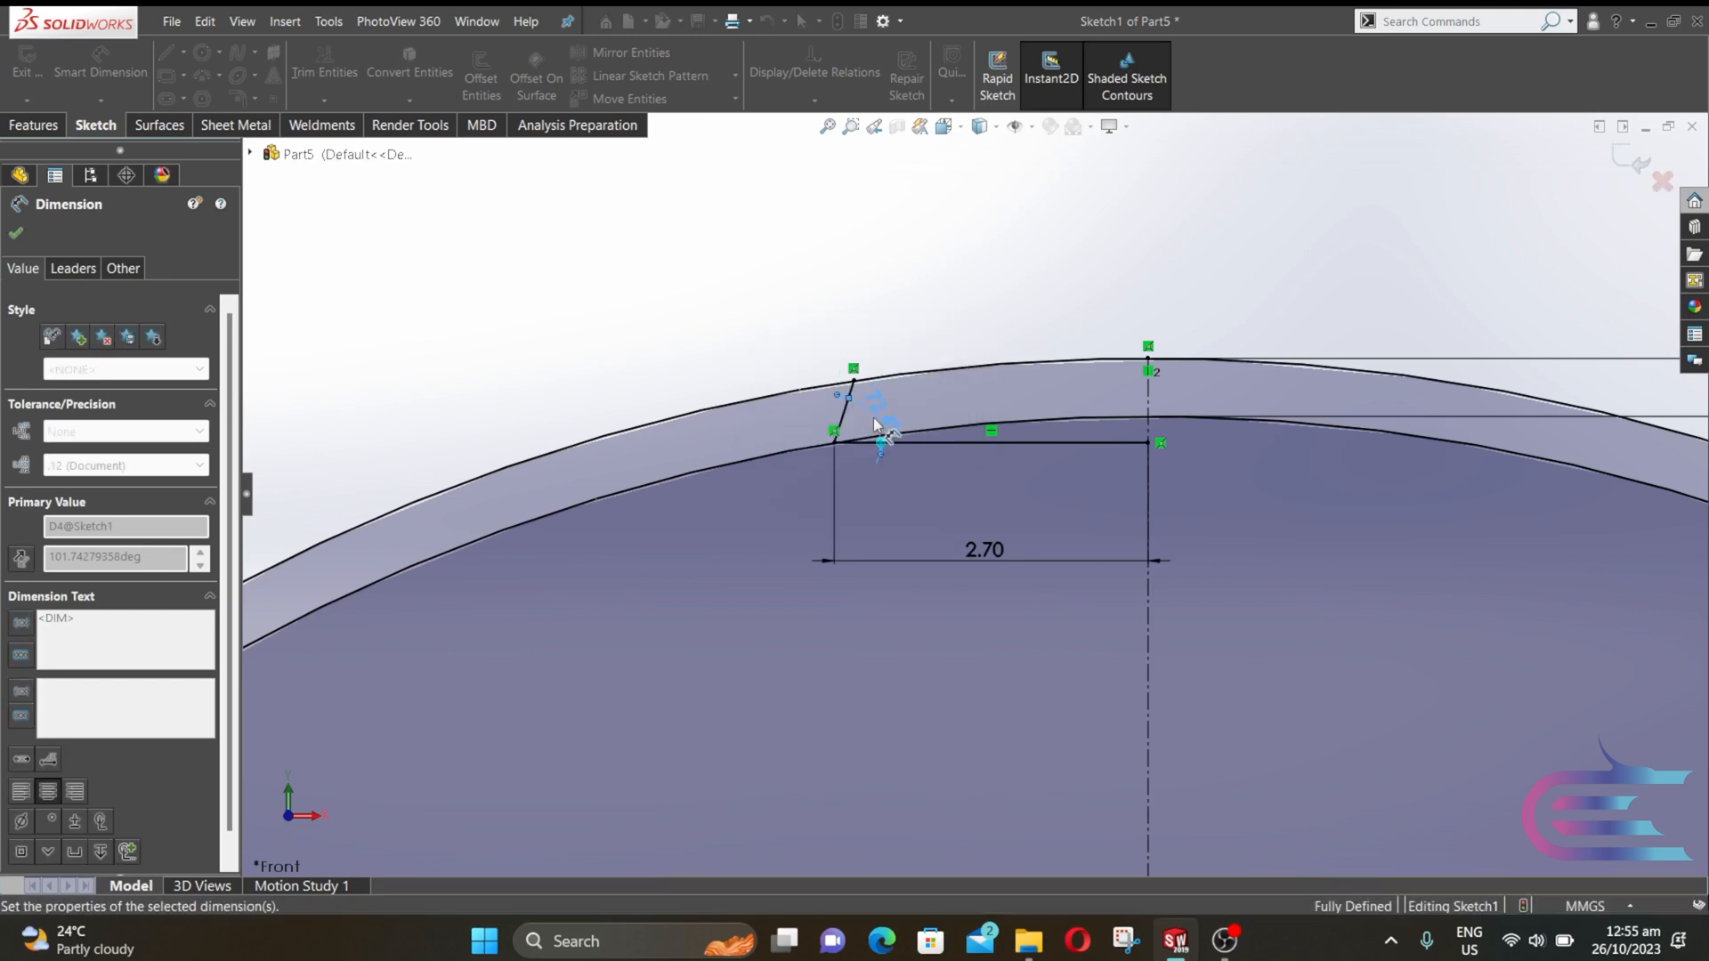
left_click(16, 235)
- Mirror the short slanted line about the vertical centerline
left_click(623, 55)
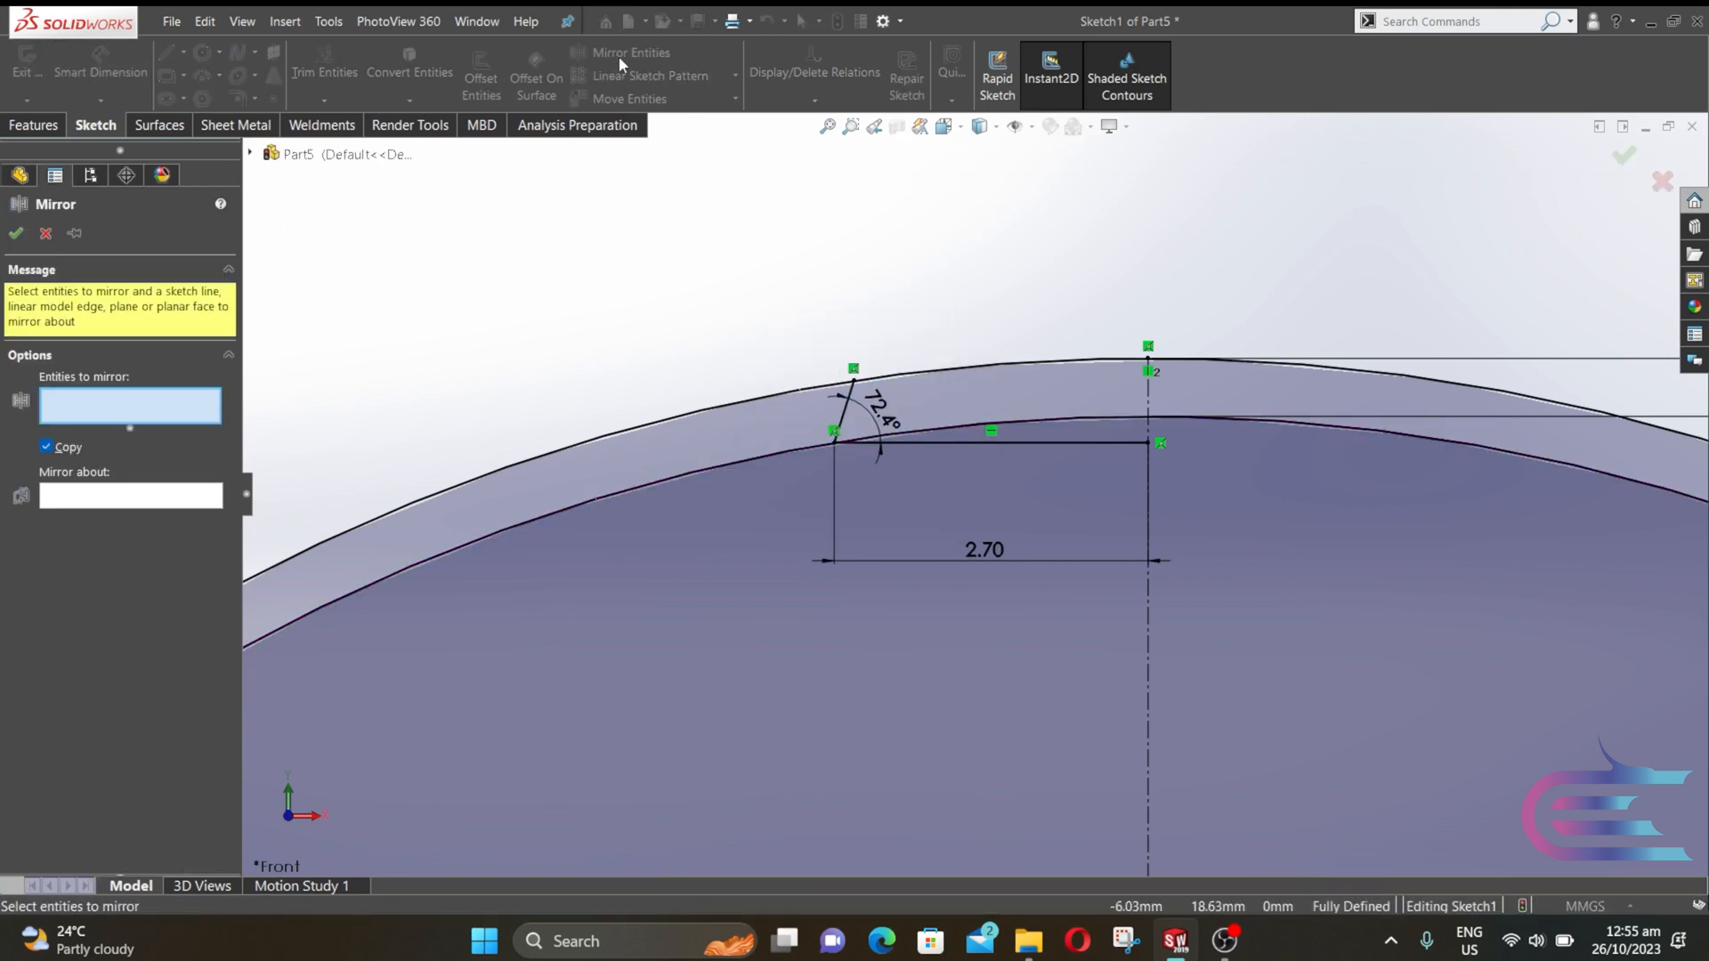
left_click(848, 413)
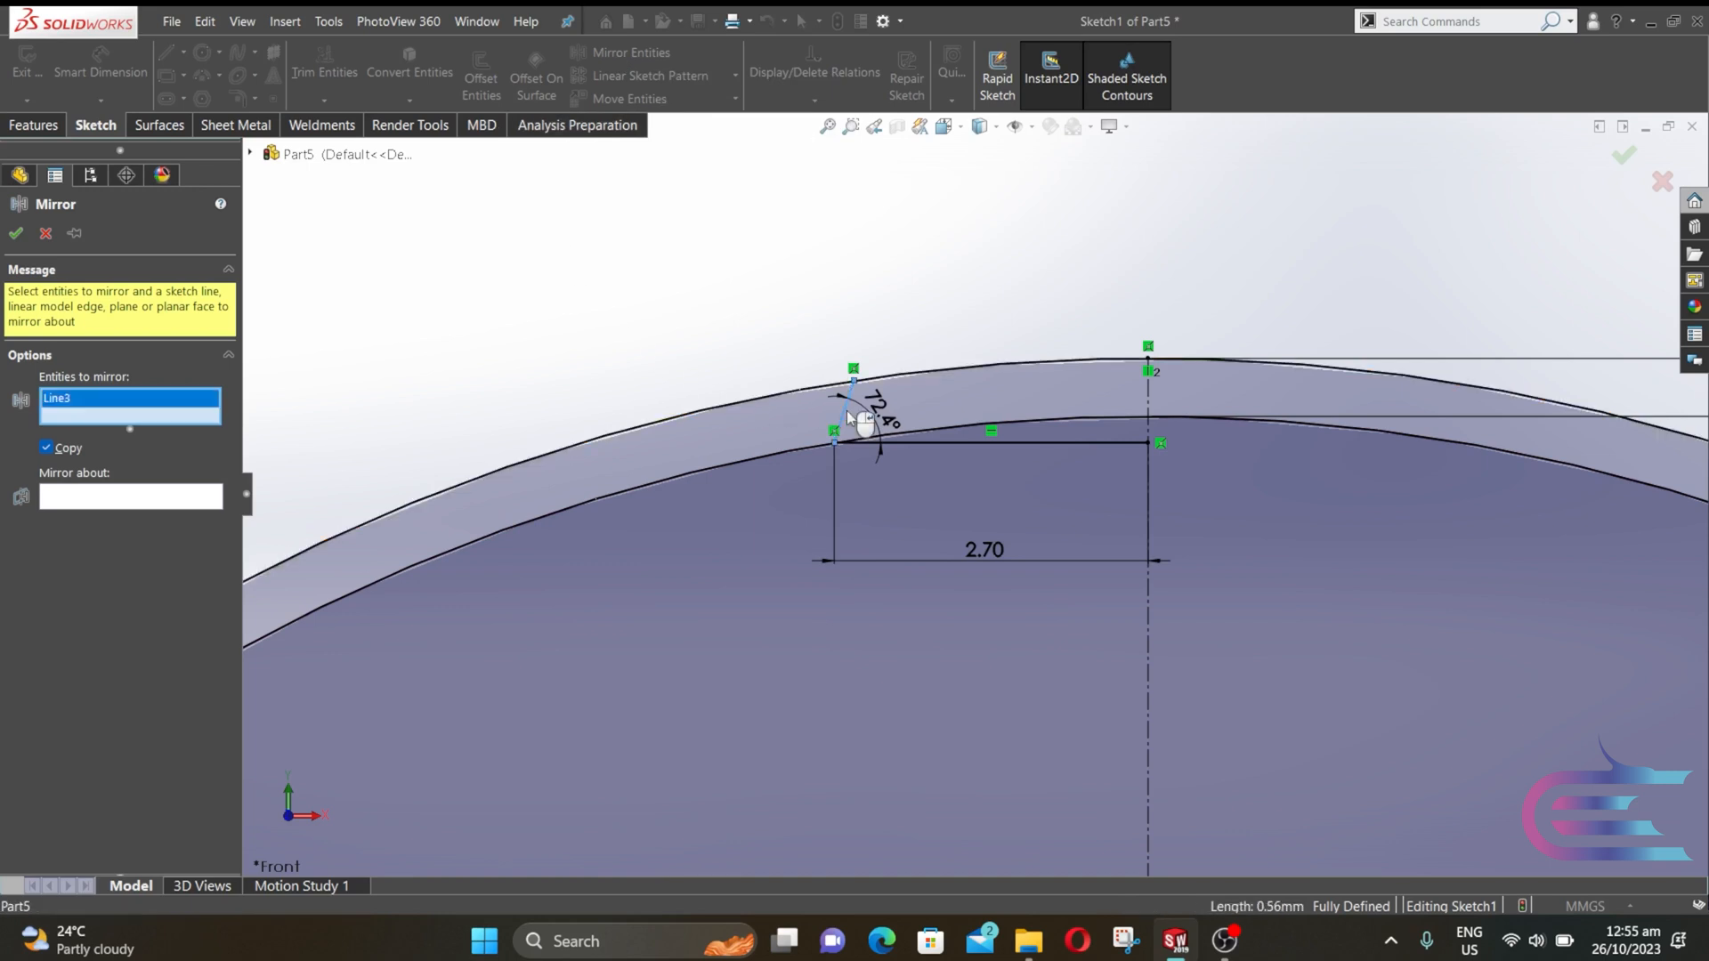
left_click(216, 502)
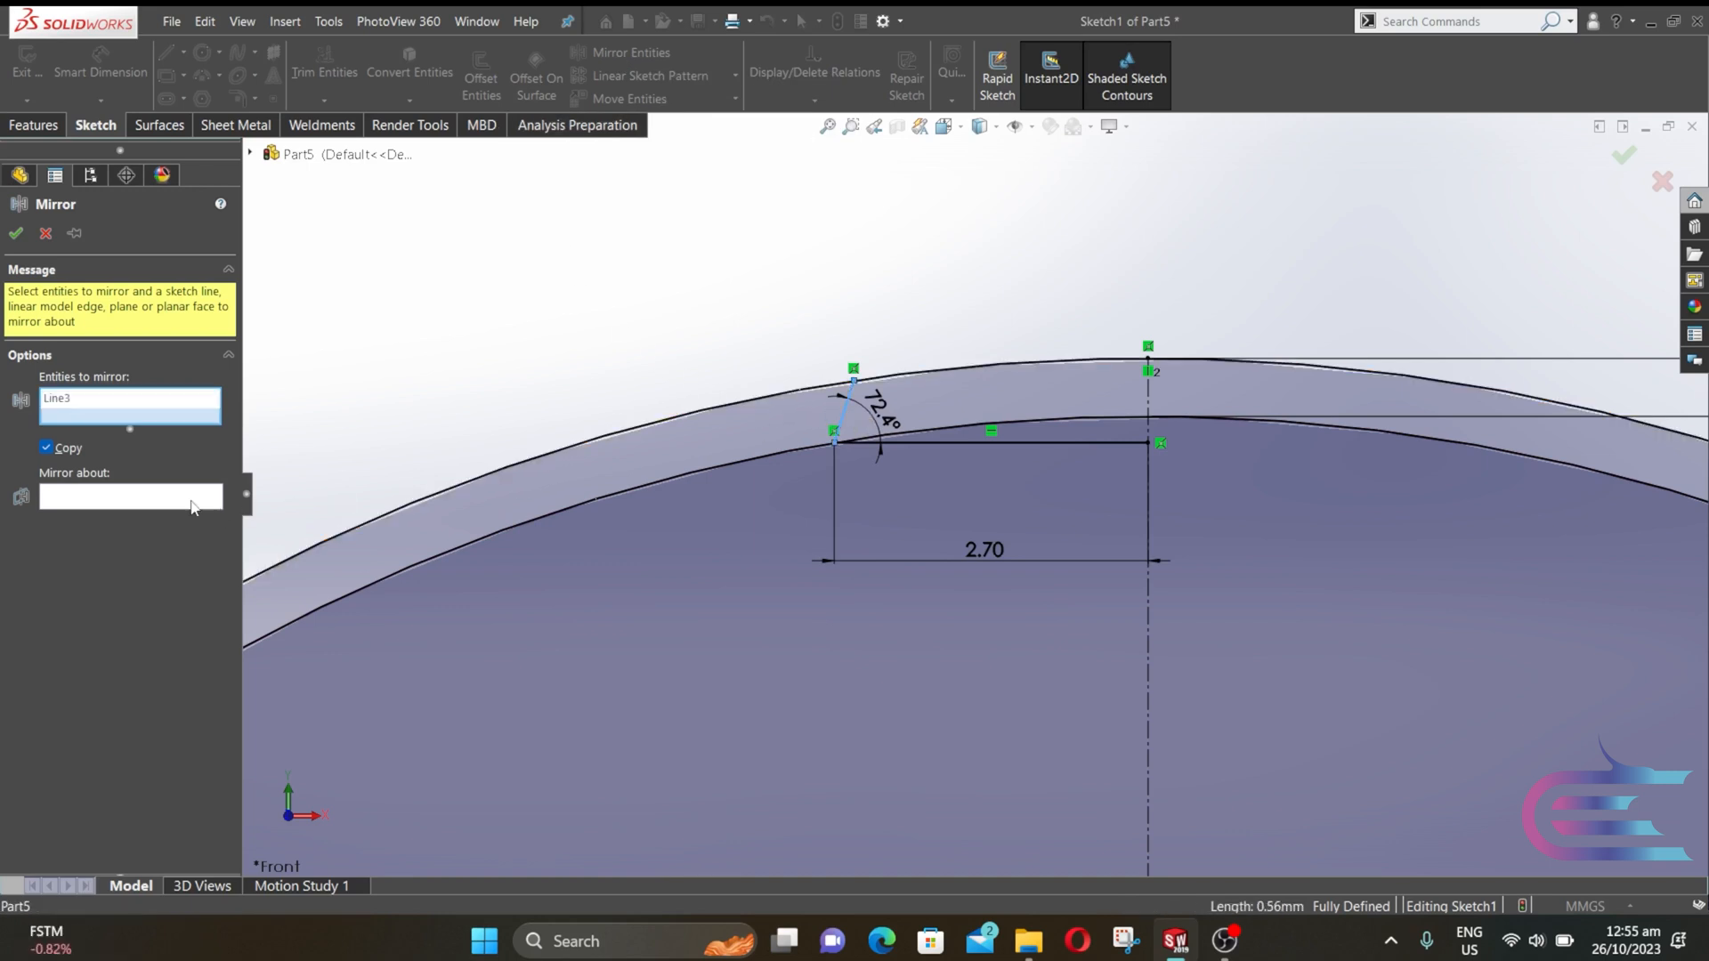
left_click(1148, 504)
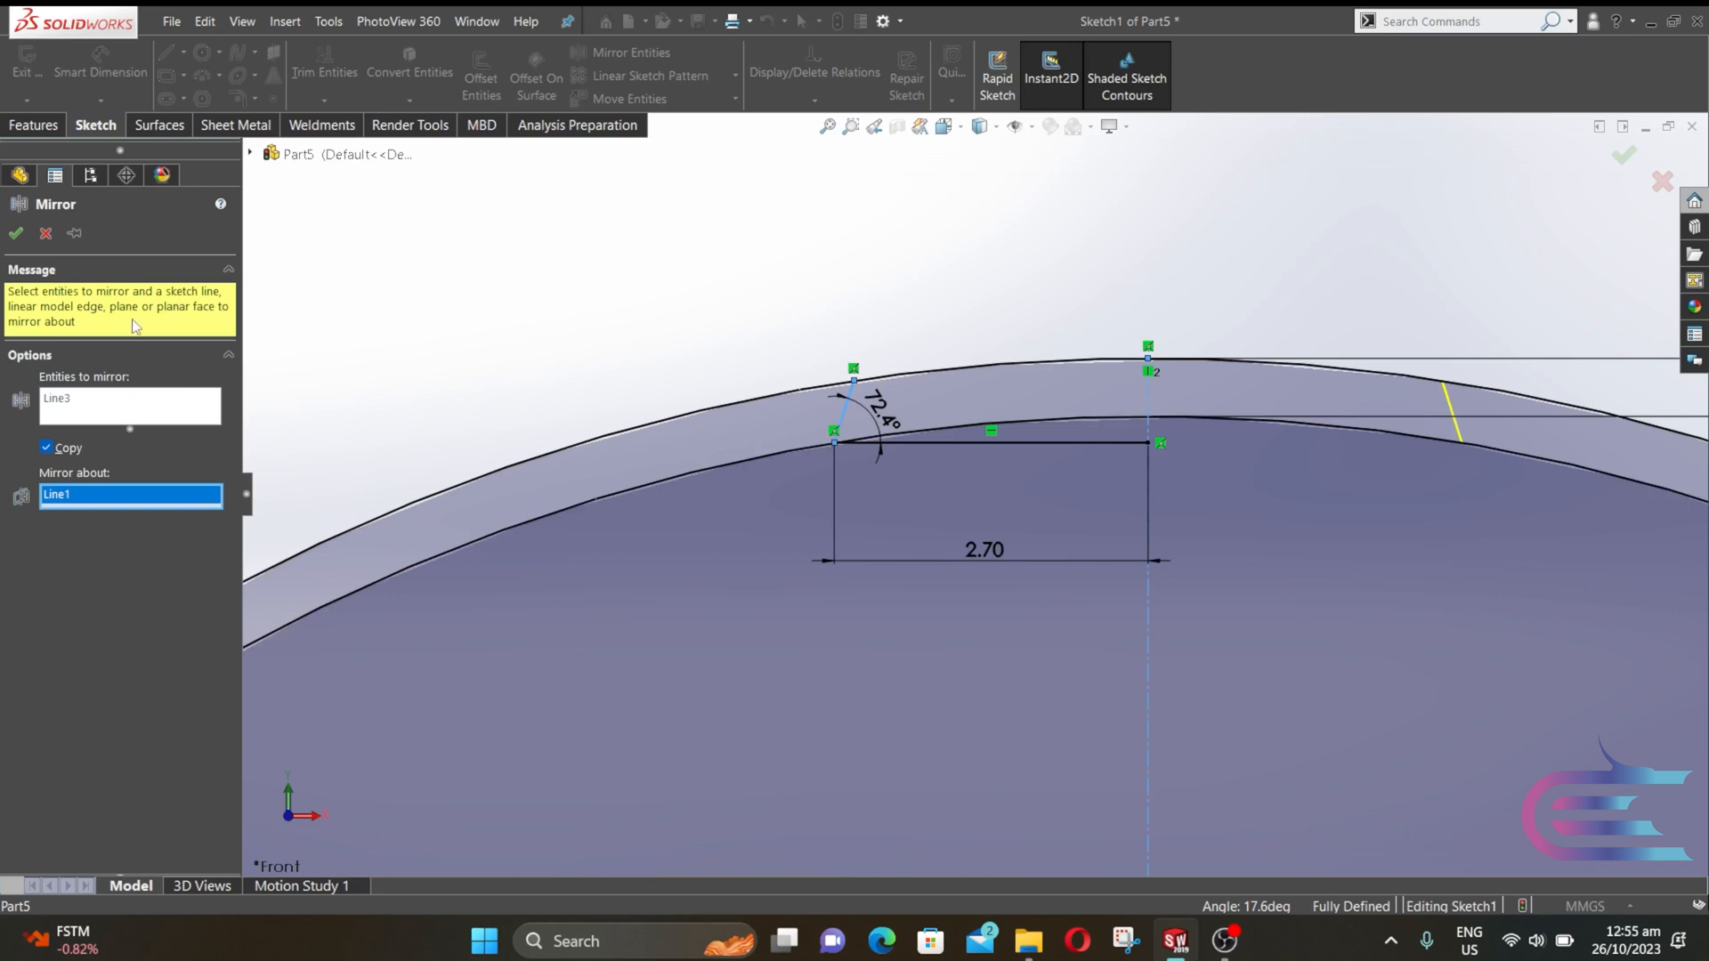
left_click(16, 233)
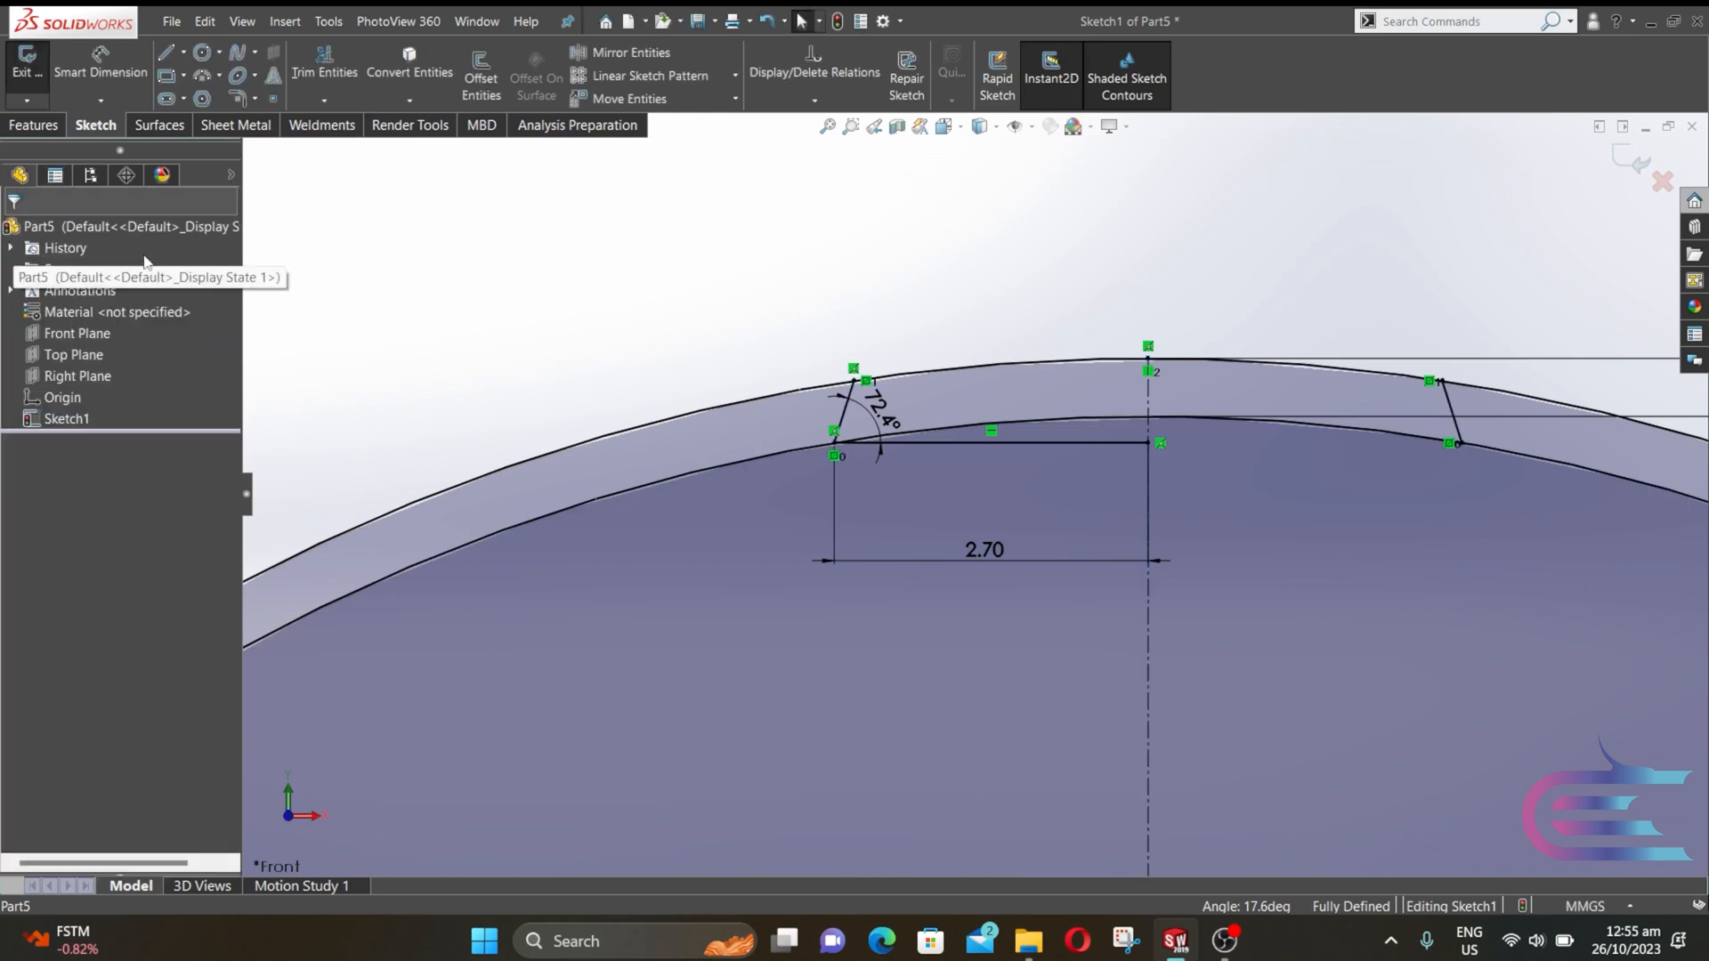
- Trim the outer circle beyond the slanted lines, the horizontal line and the inner arc between them, leaving one closed profile with a tooth
left_click(324, 62)
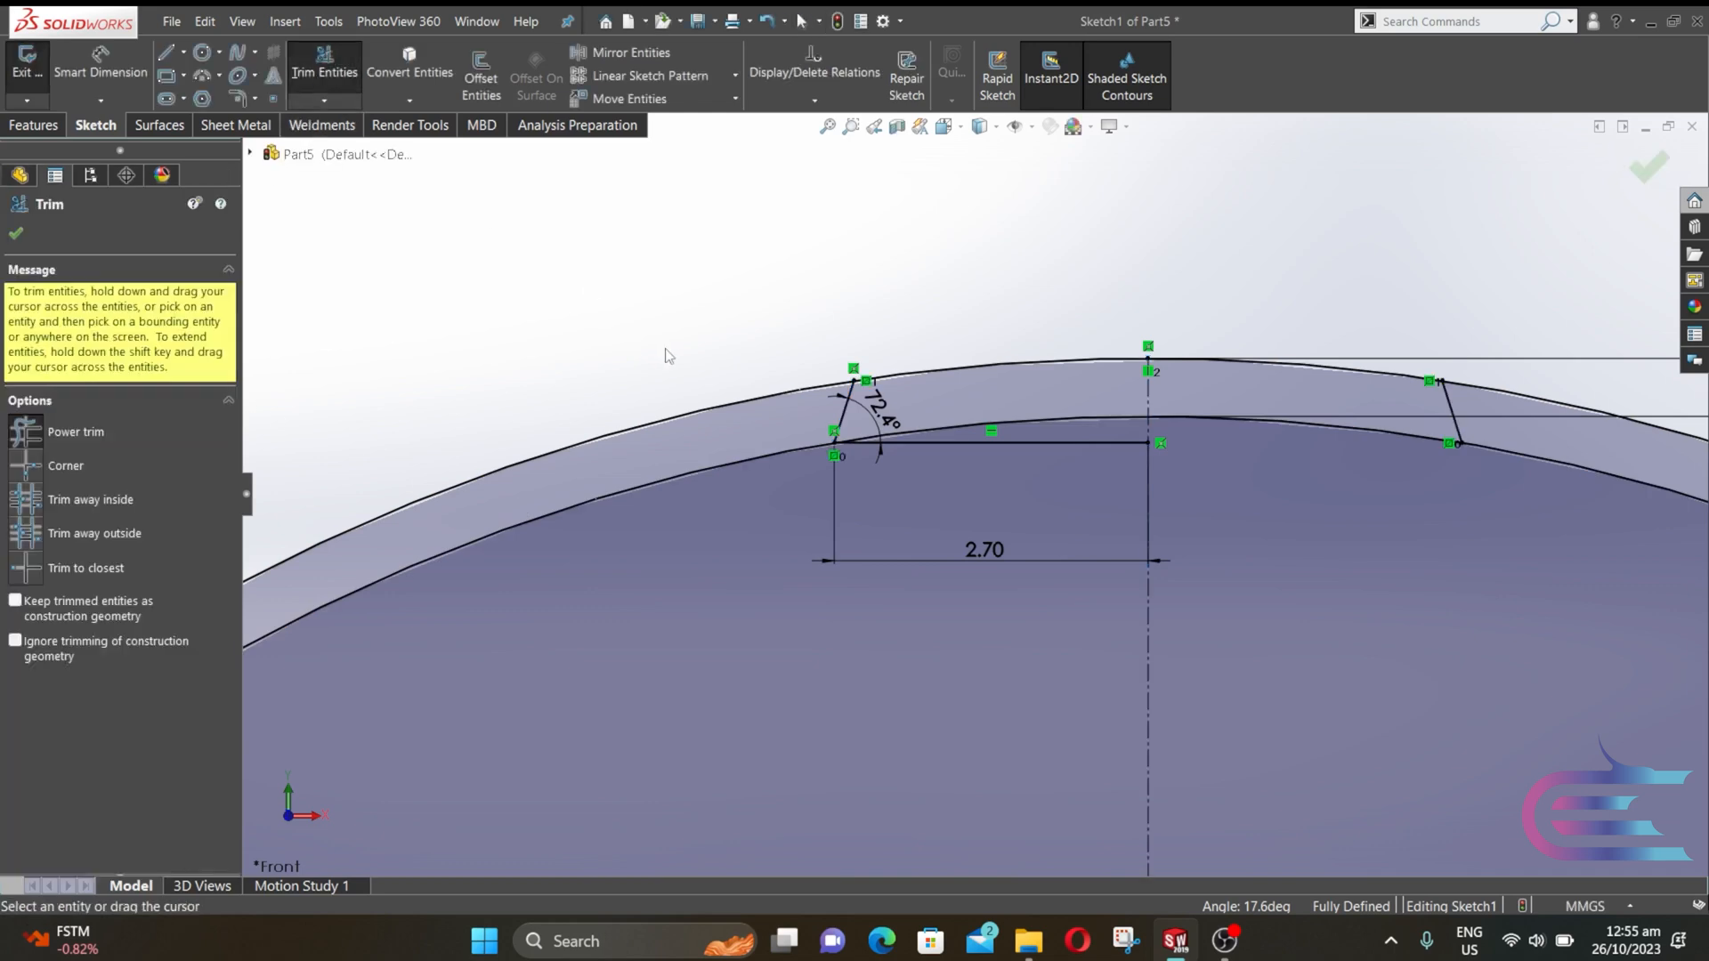
left_click_drag(685, 402, 694, 427)
mouse_move(1018, 437)
left_mouse_down()
mouse_move(1076, 454)
mouse_move(1072, 412)
left_mouse_up()
left_click_drag(1286, 420, 1293, 426)
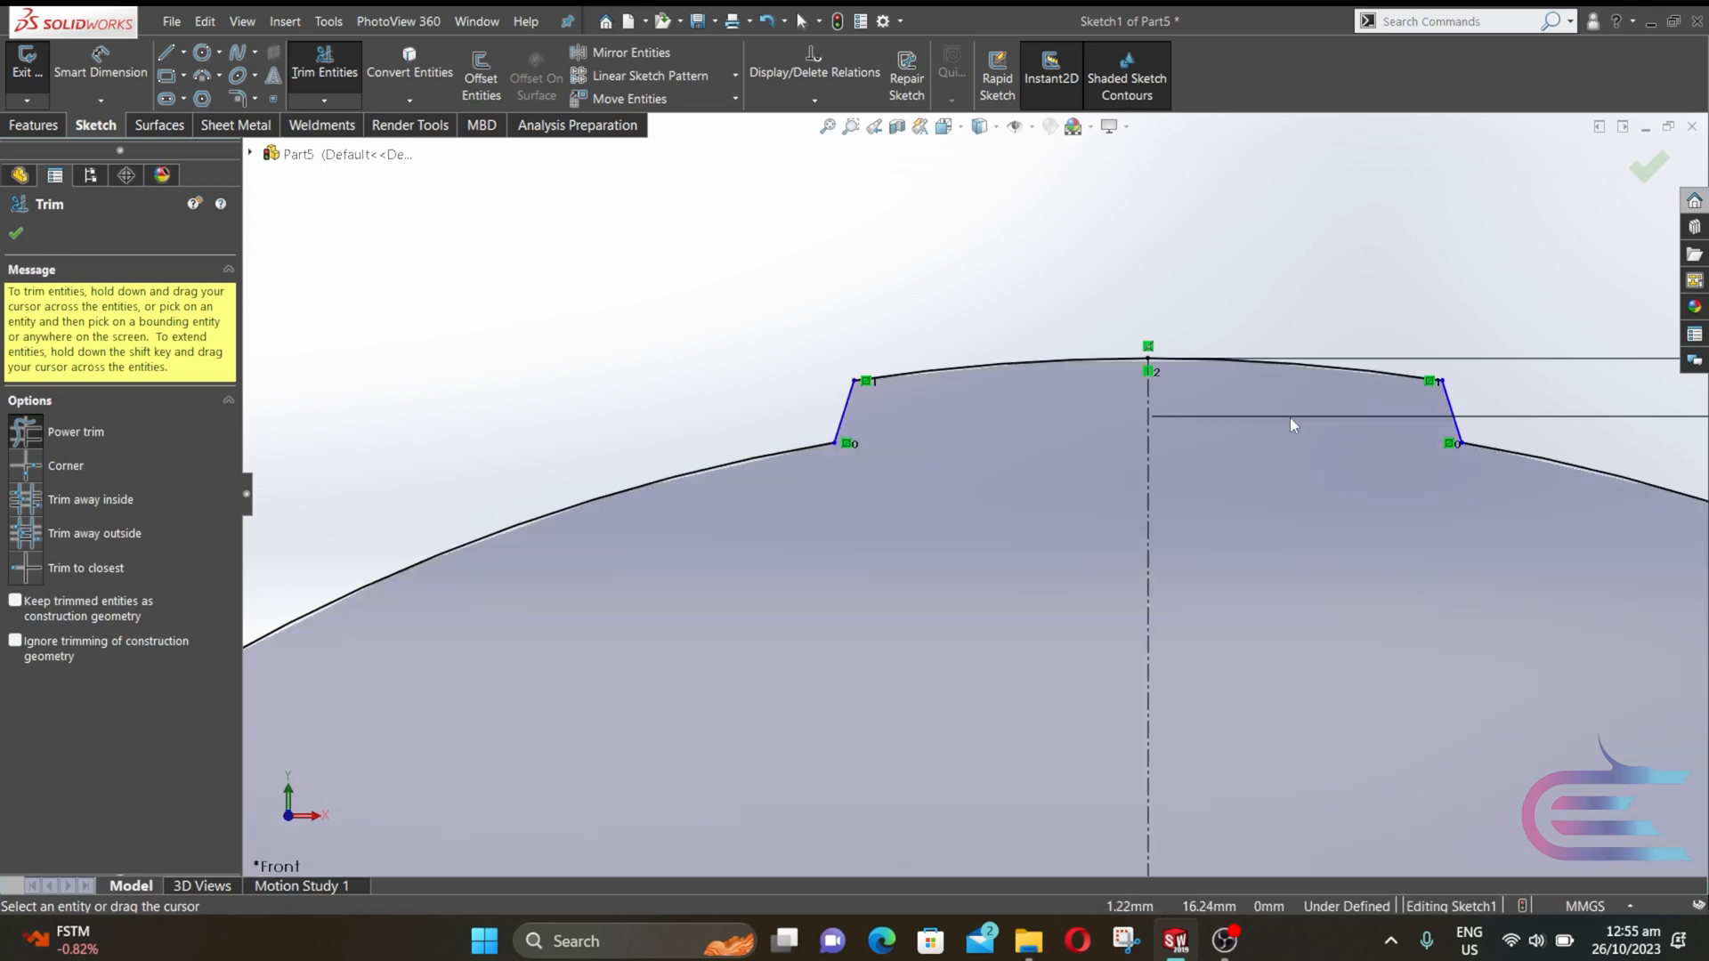
left_click(19, 237)
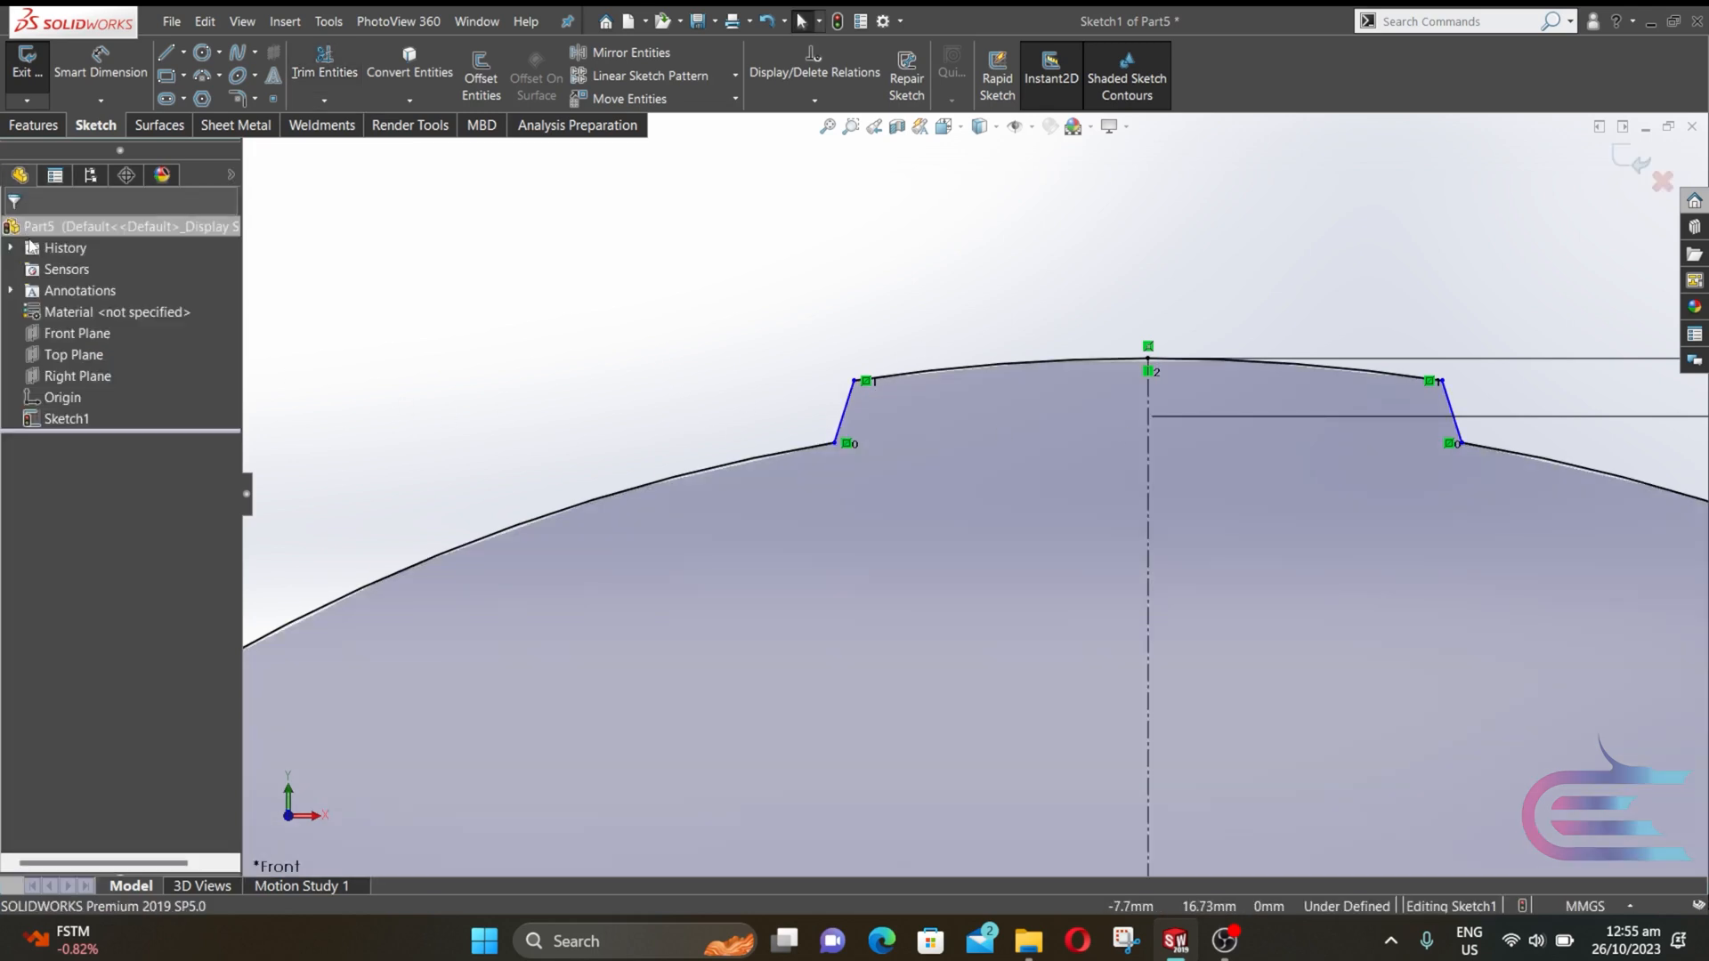
- Extrude the toothed disc profile 8 mm with the Mid Plane end condition
left_click(27, 126)
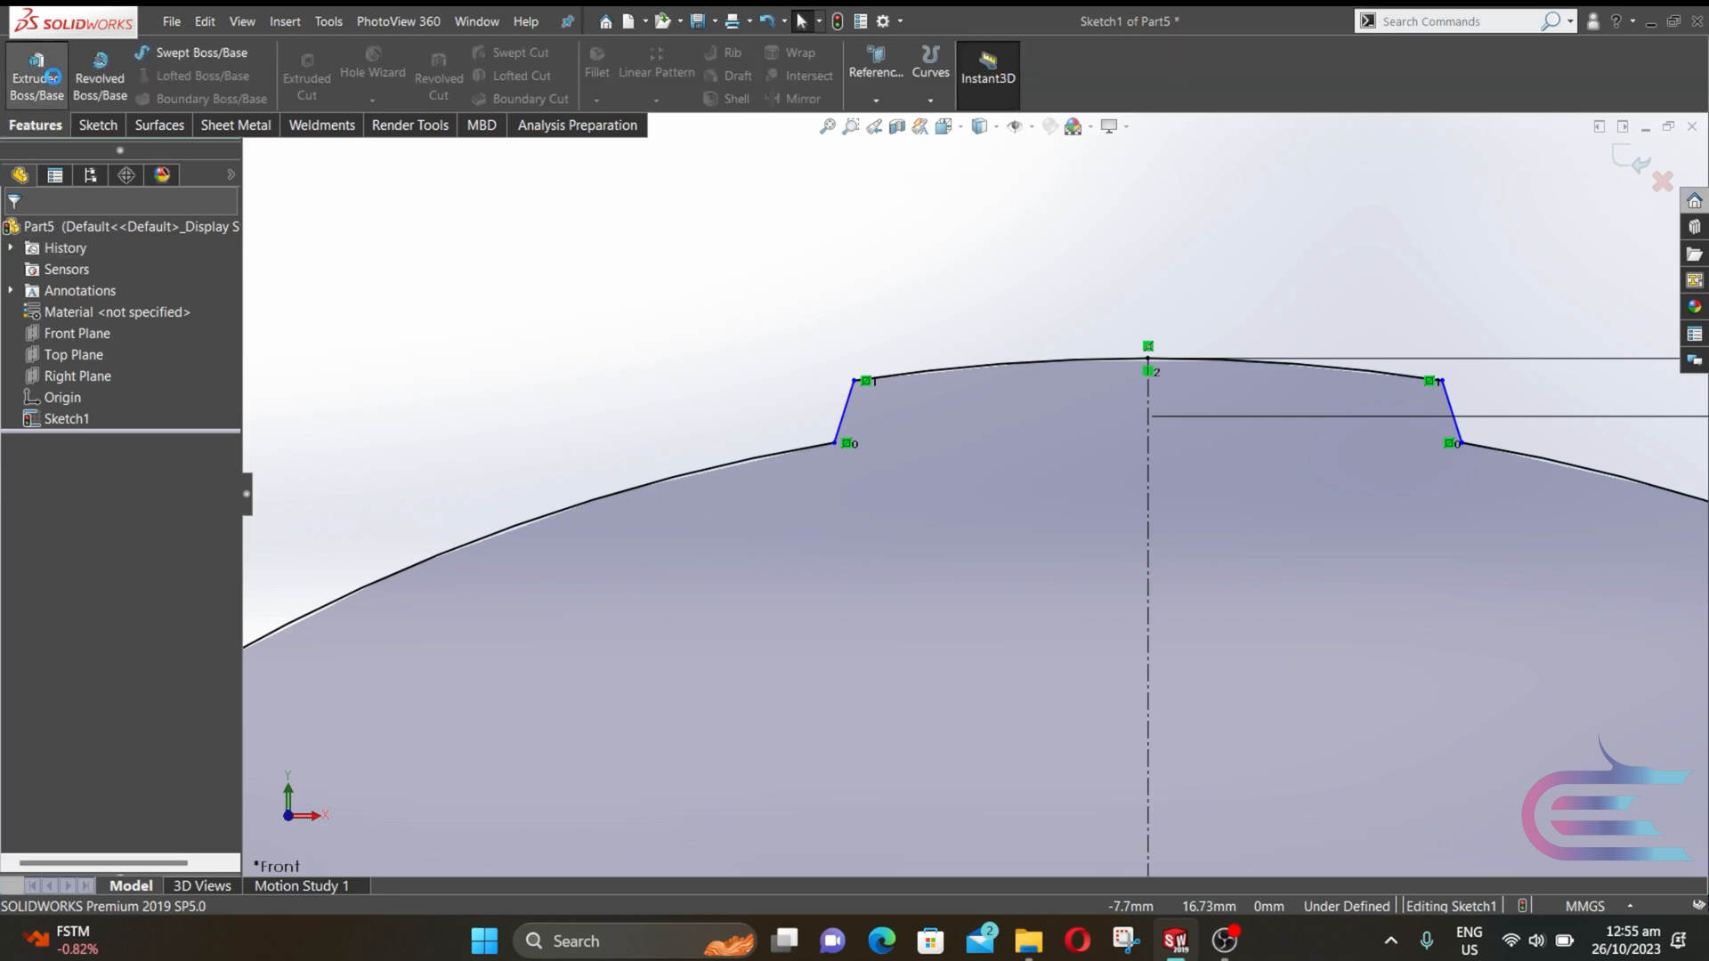
left_click(51, 78)
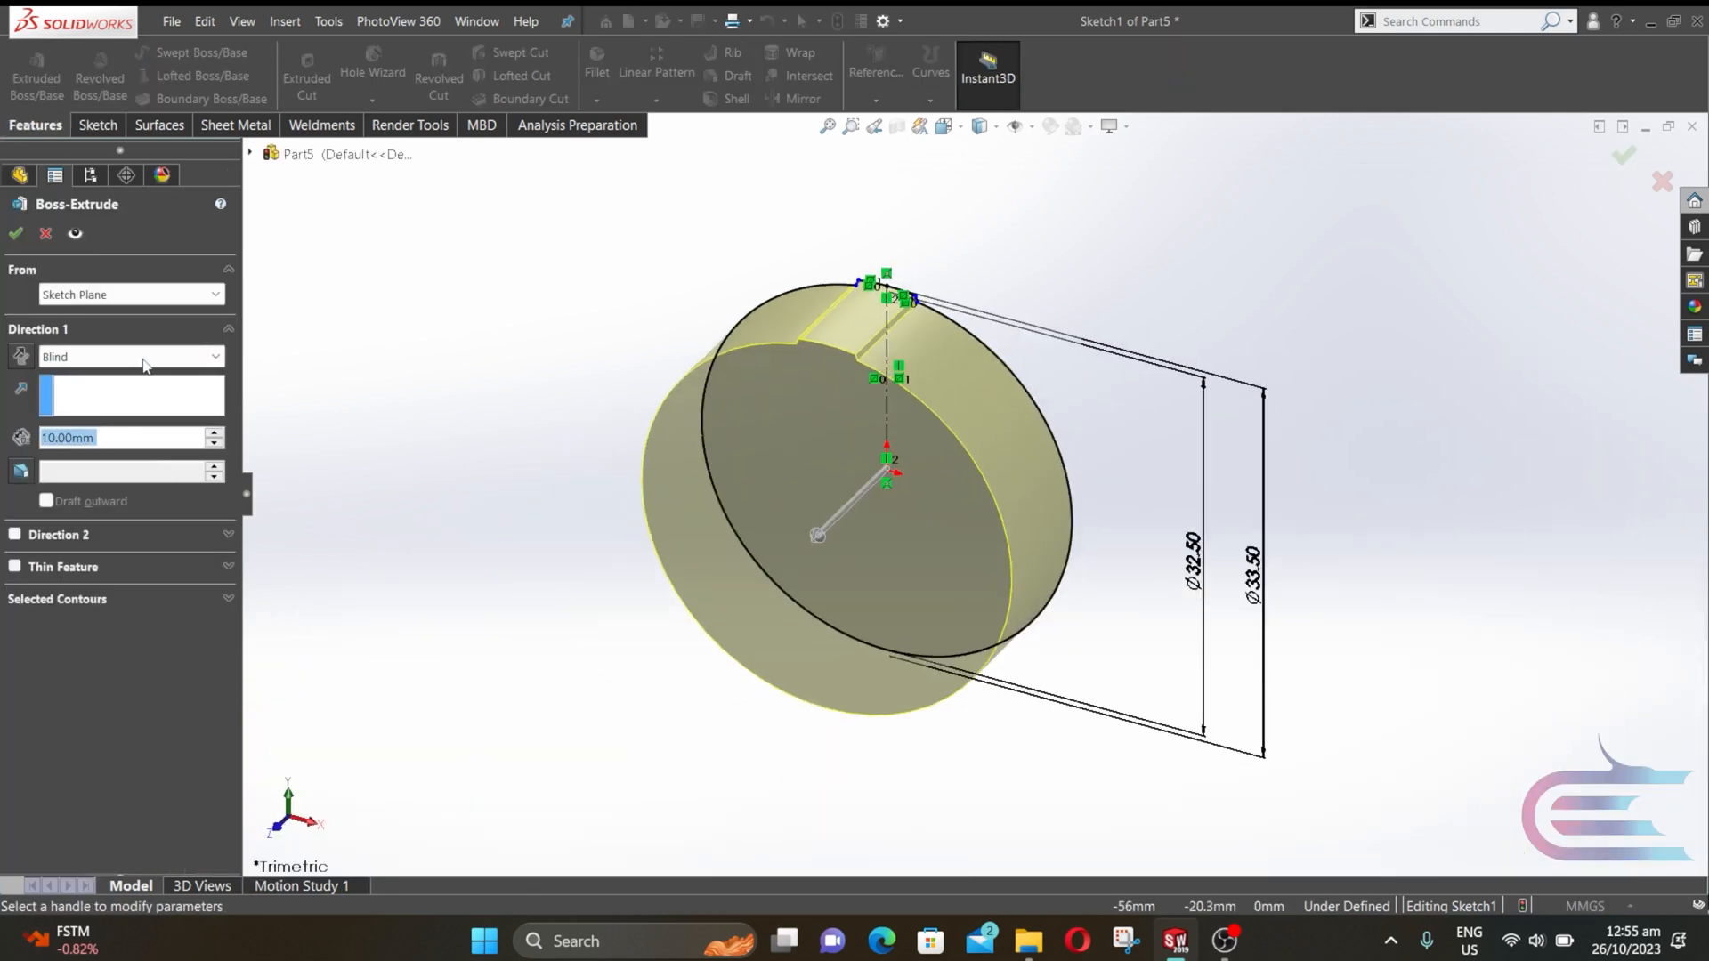
left_click(147, 357)
left_click(119, 450)
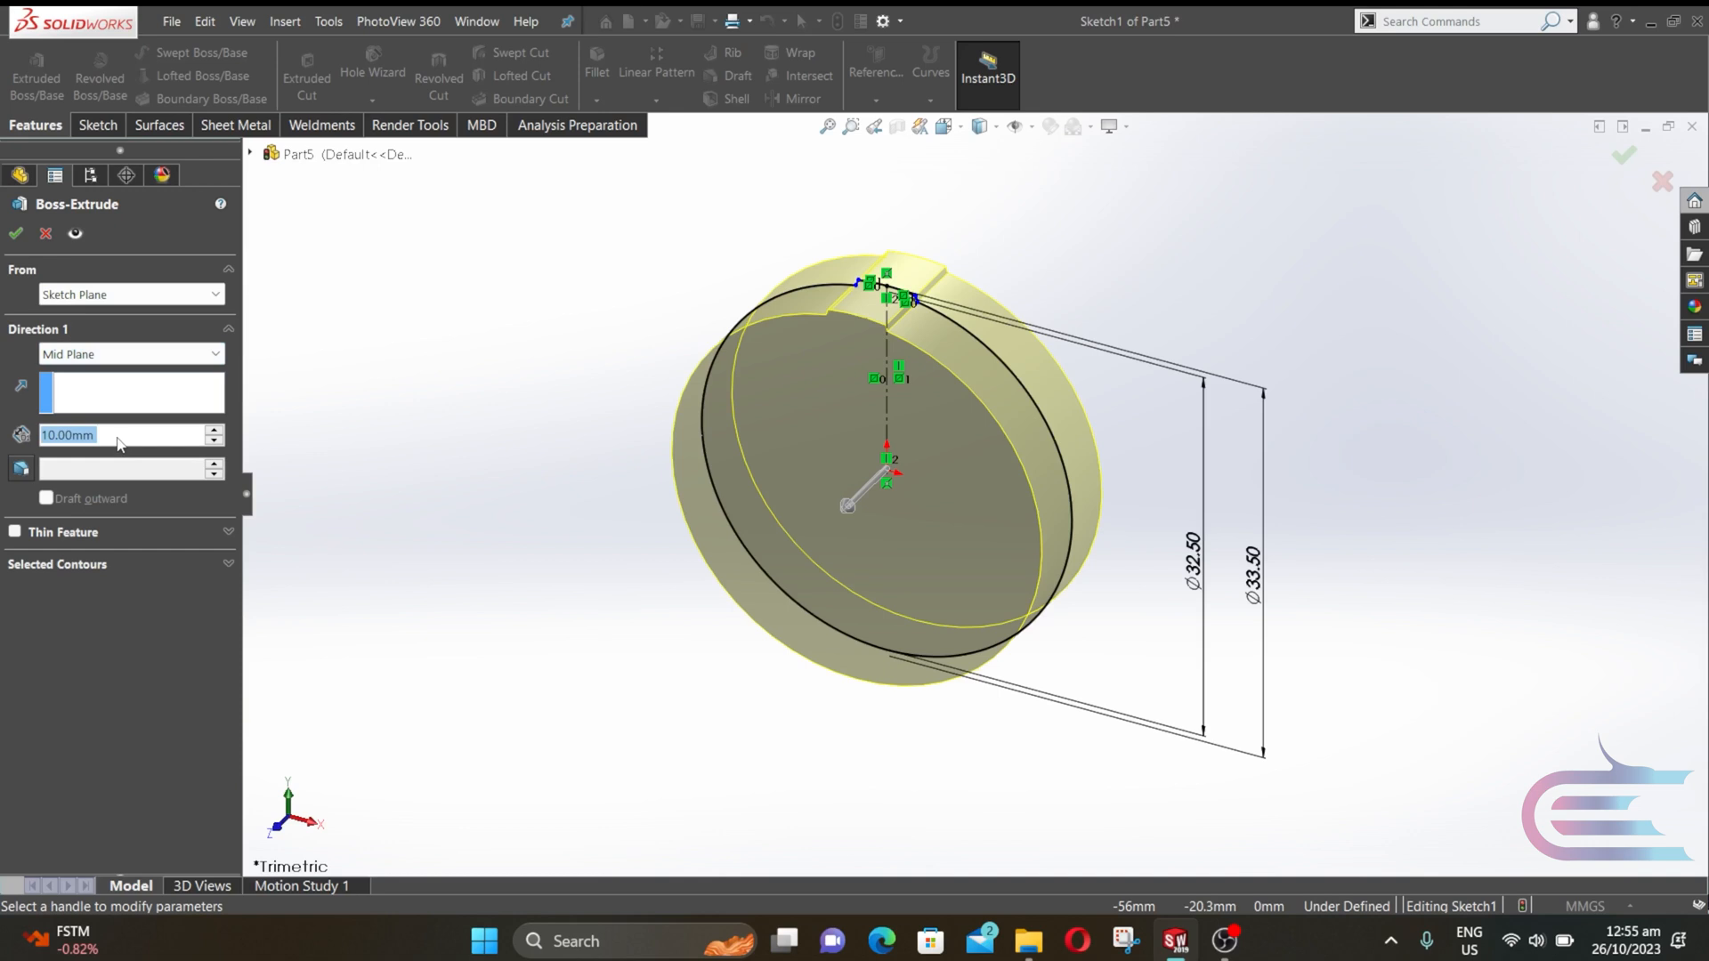
type("8")
key("Return")
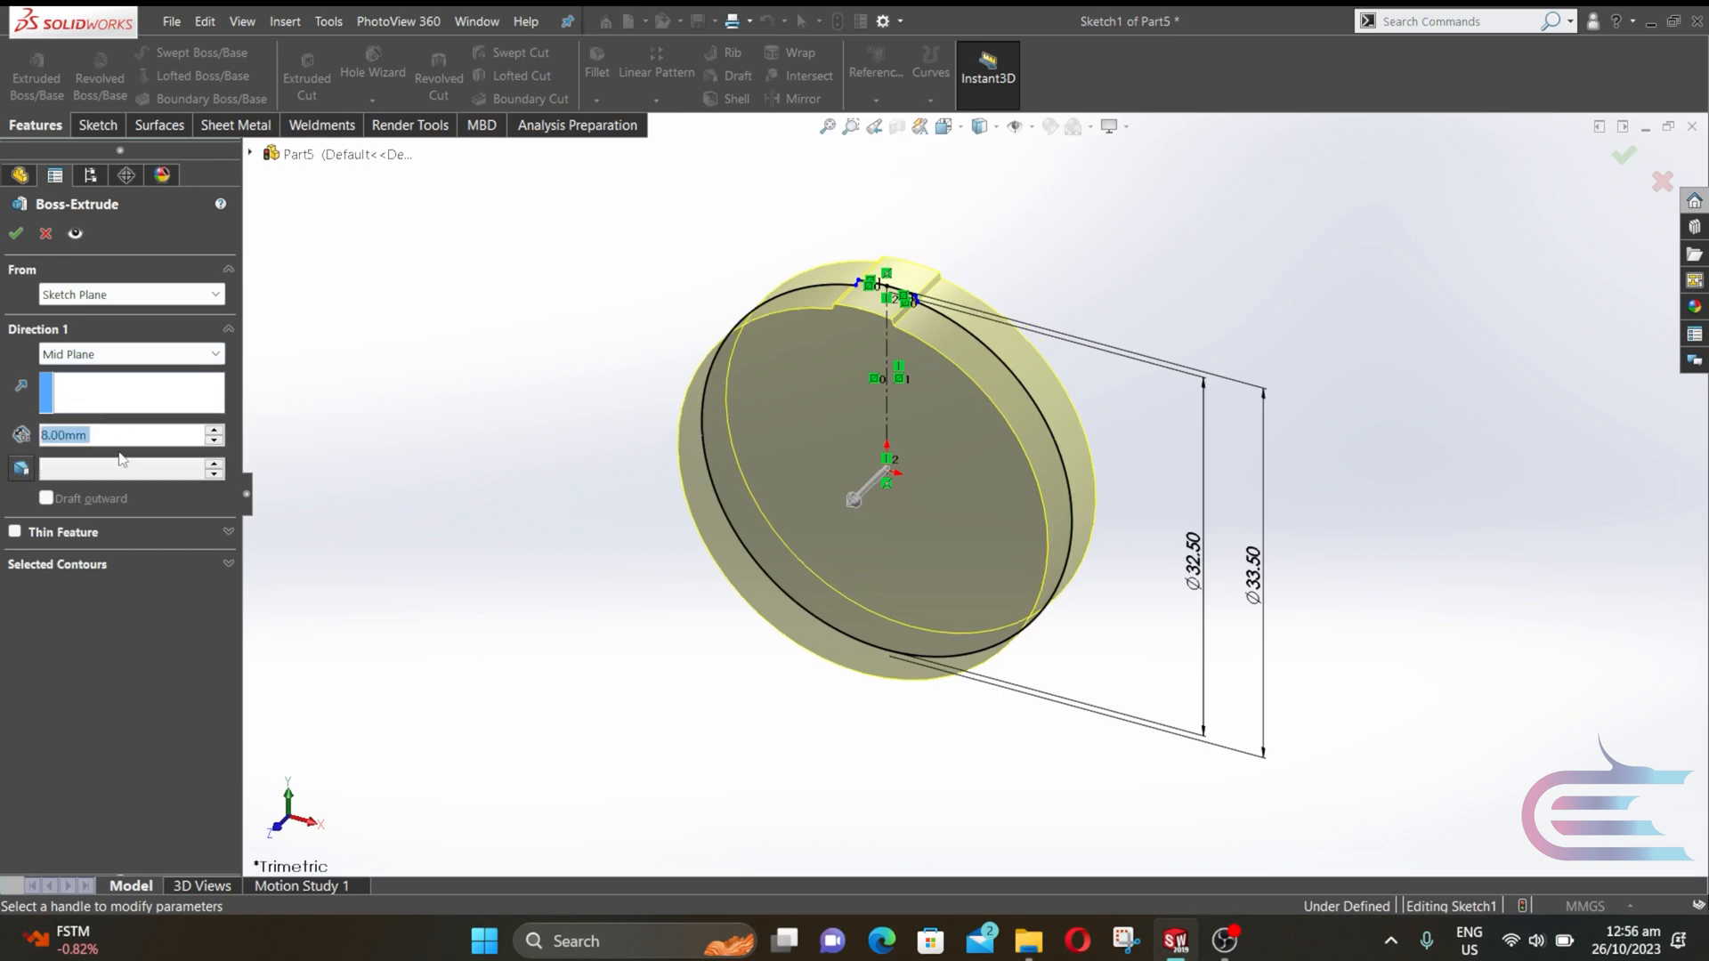
left_click(16, 233)
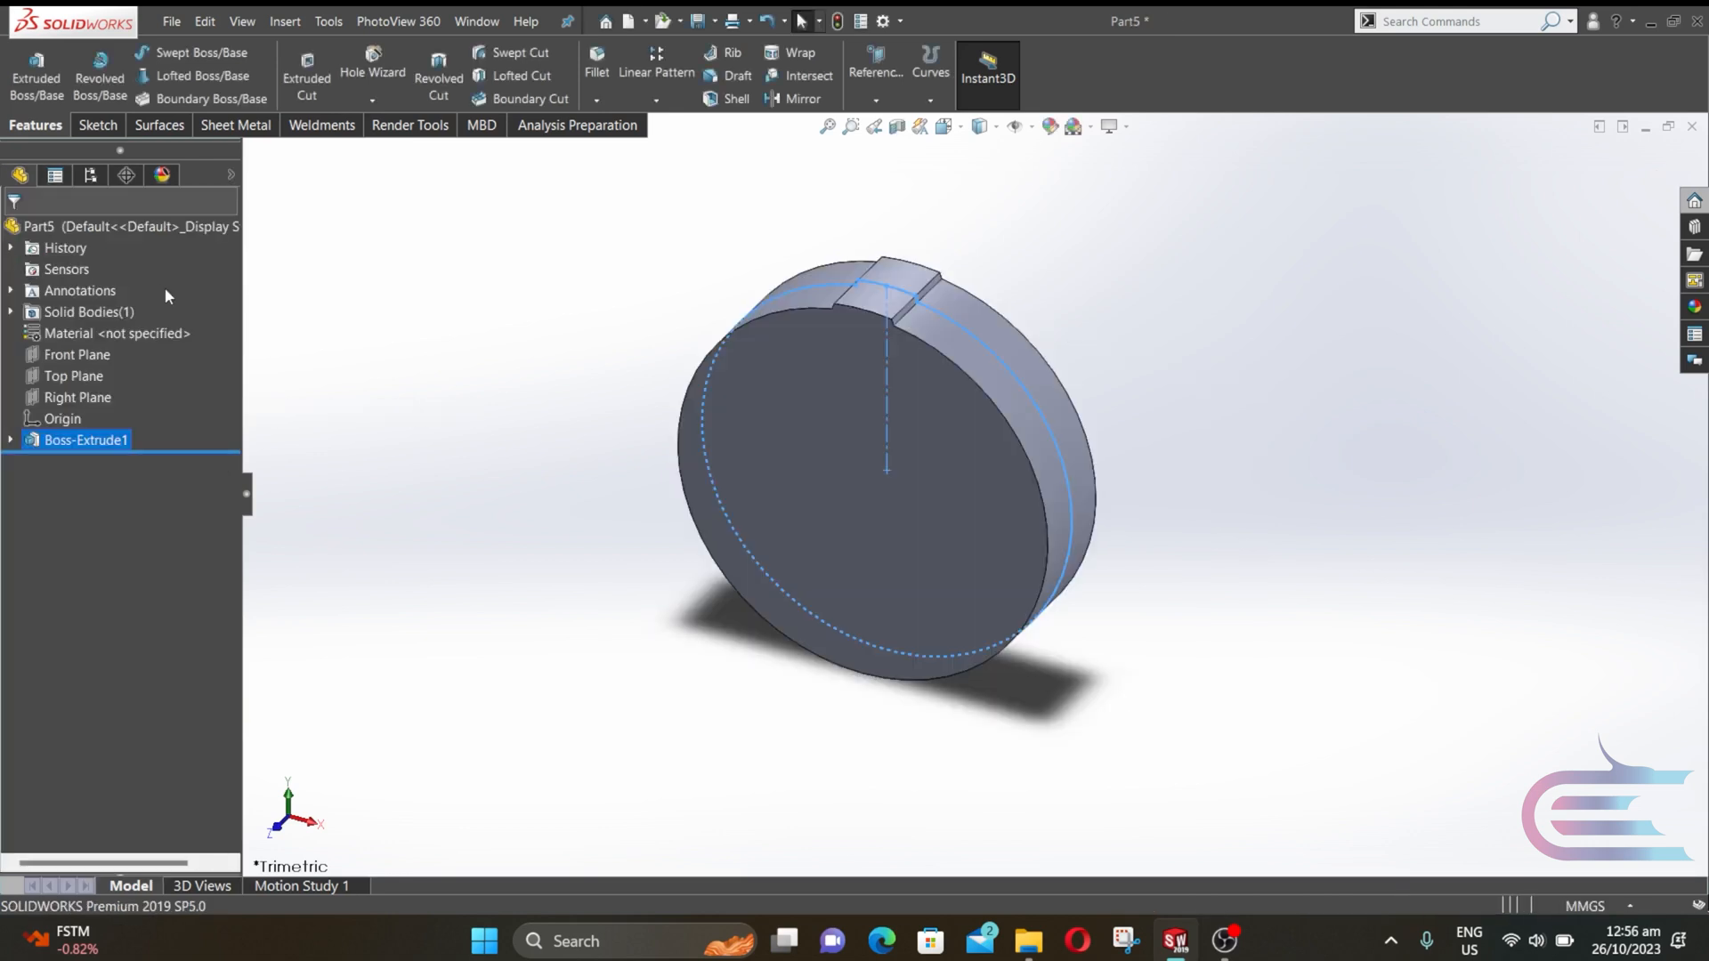
- Circular-pattern the toothed disc extrusion around its cylindrical face with 12 equally spaced instances over 360°
mouse_move(483, 431)
middle_mouse_down()
mouse_move(436, 375)
mouse_move(459, 413)
middle_mouse_up()
scroll(744, 360, "down", 2)
scroll(833, 358, "down", 2)
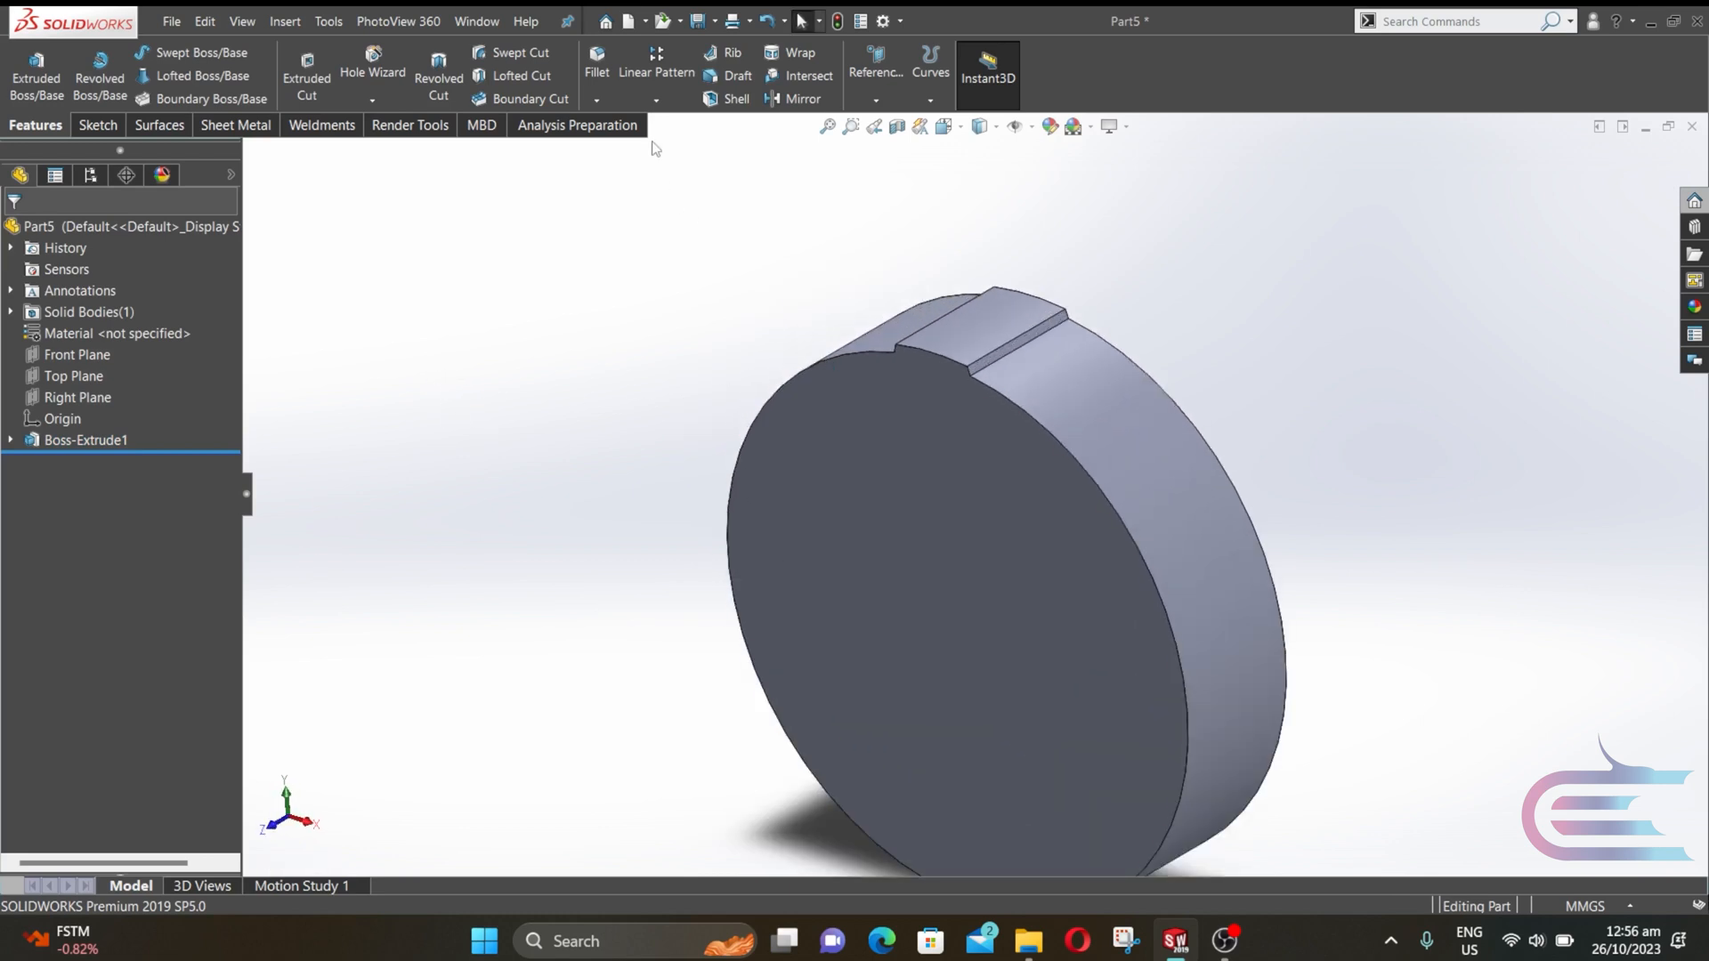
left_click(659, 100)
left_click(686, 149)
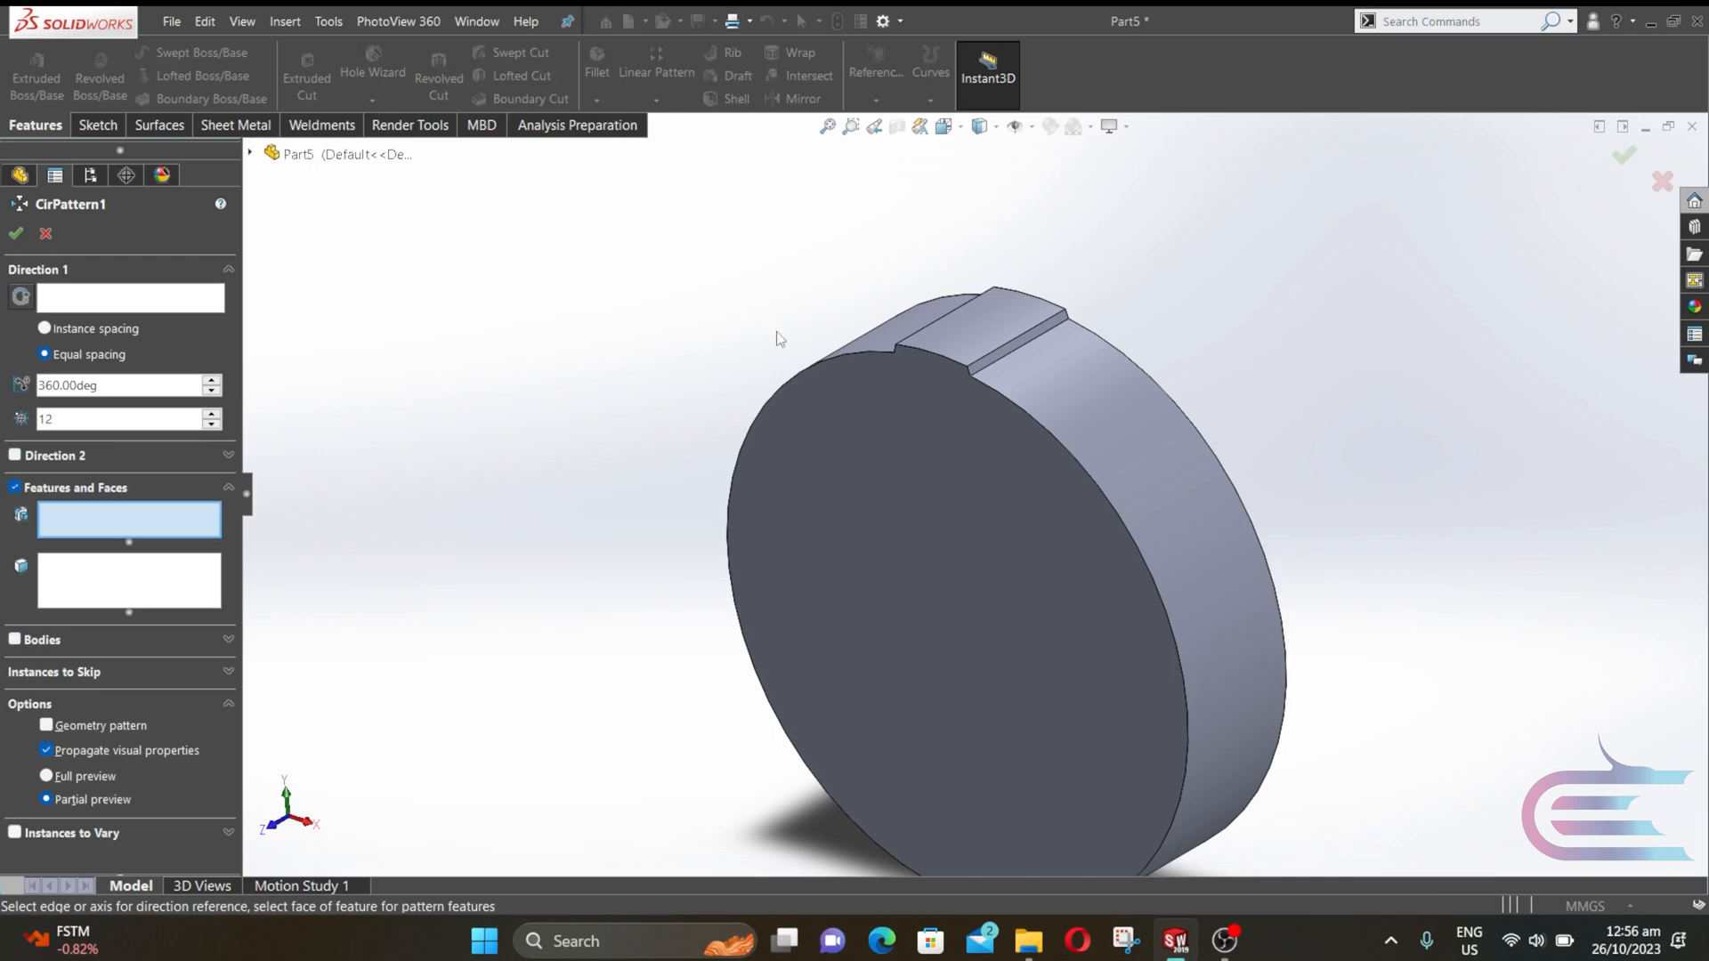
left_click(997, 335)
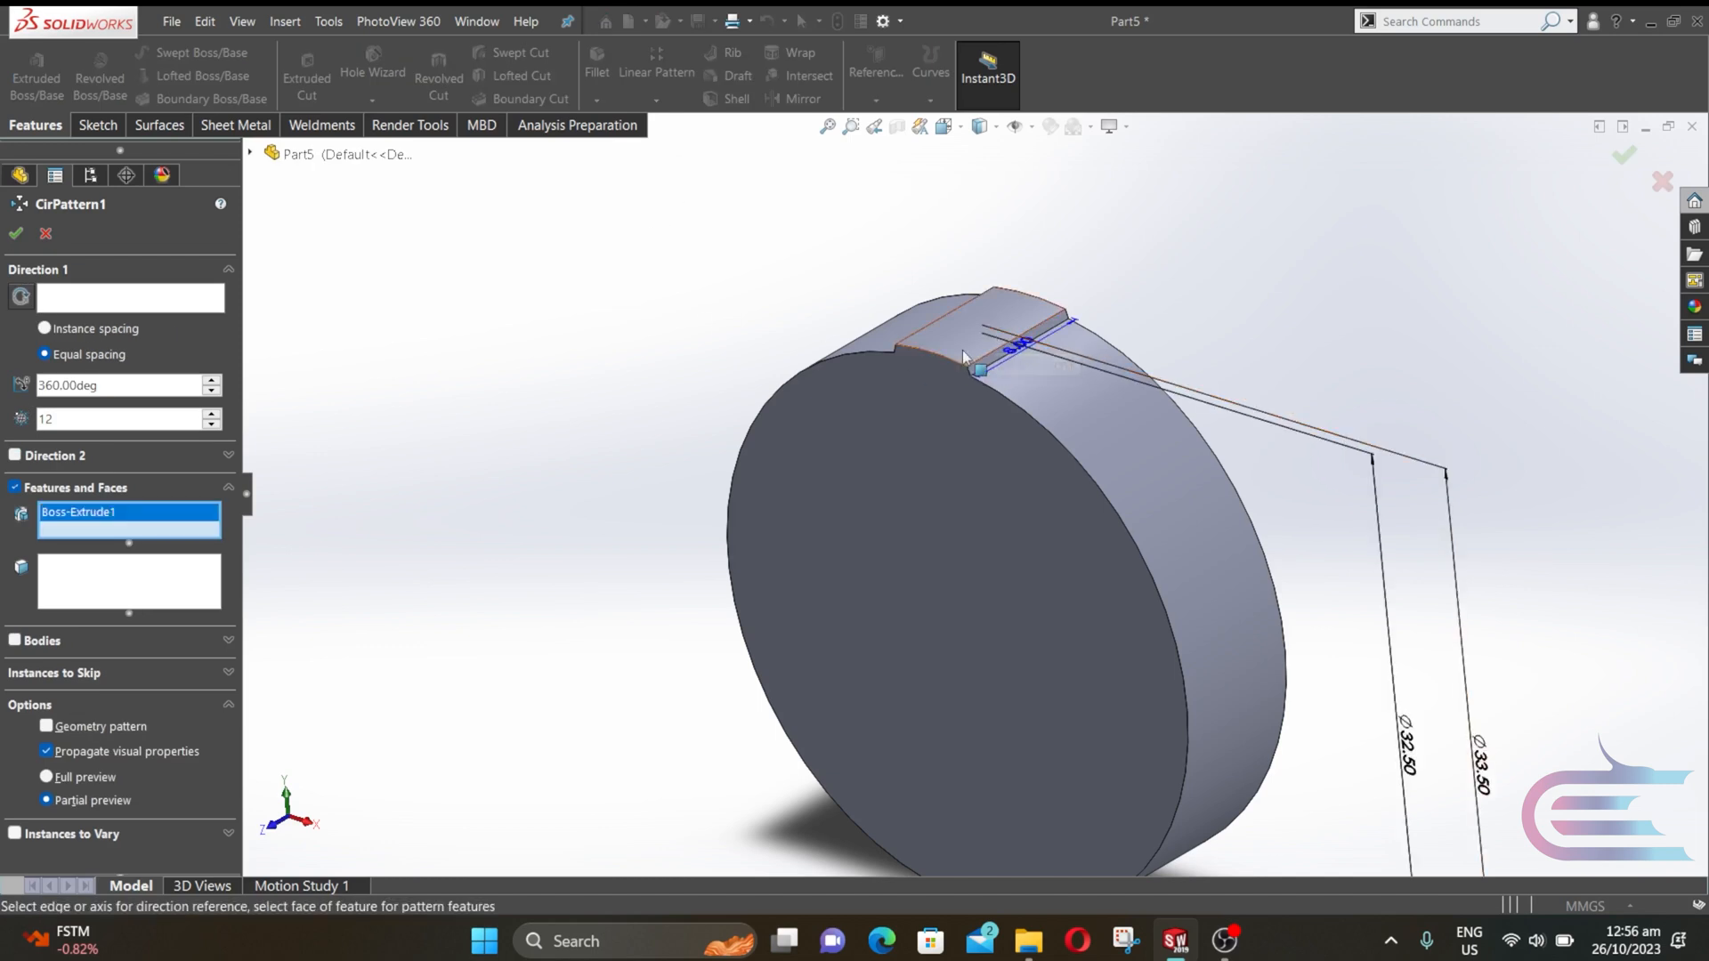
left_click(200, 312)
left_click(1146, 485)
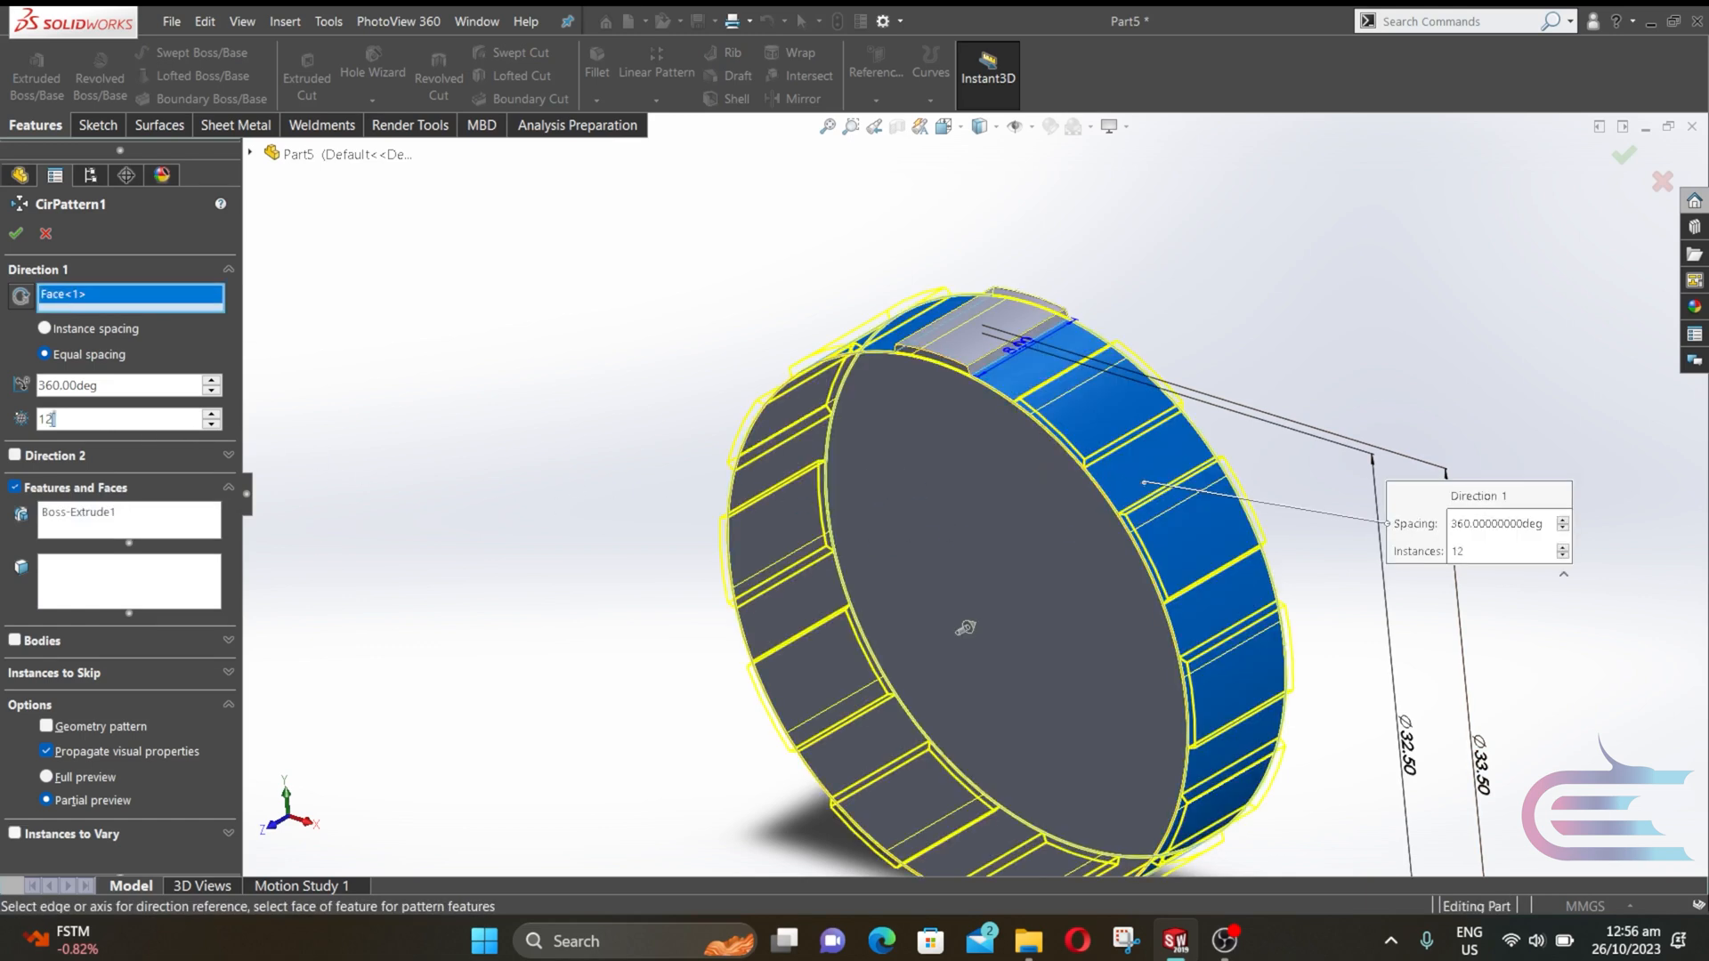
type("2")
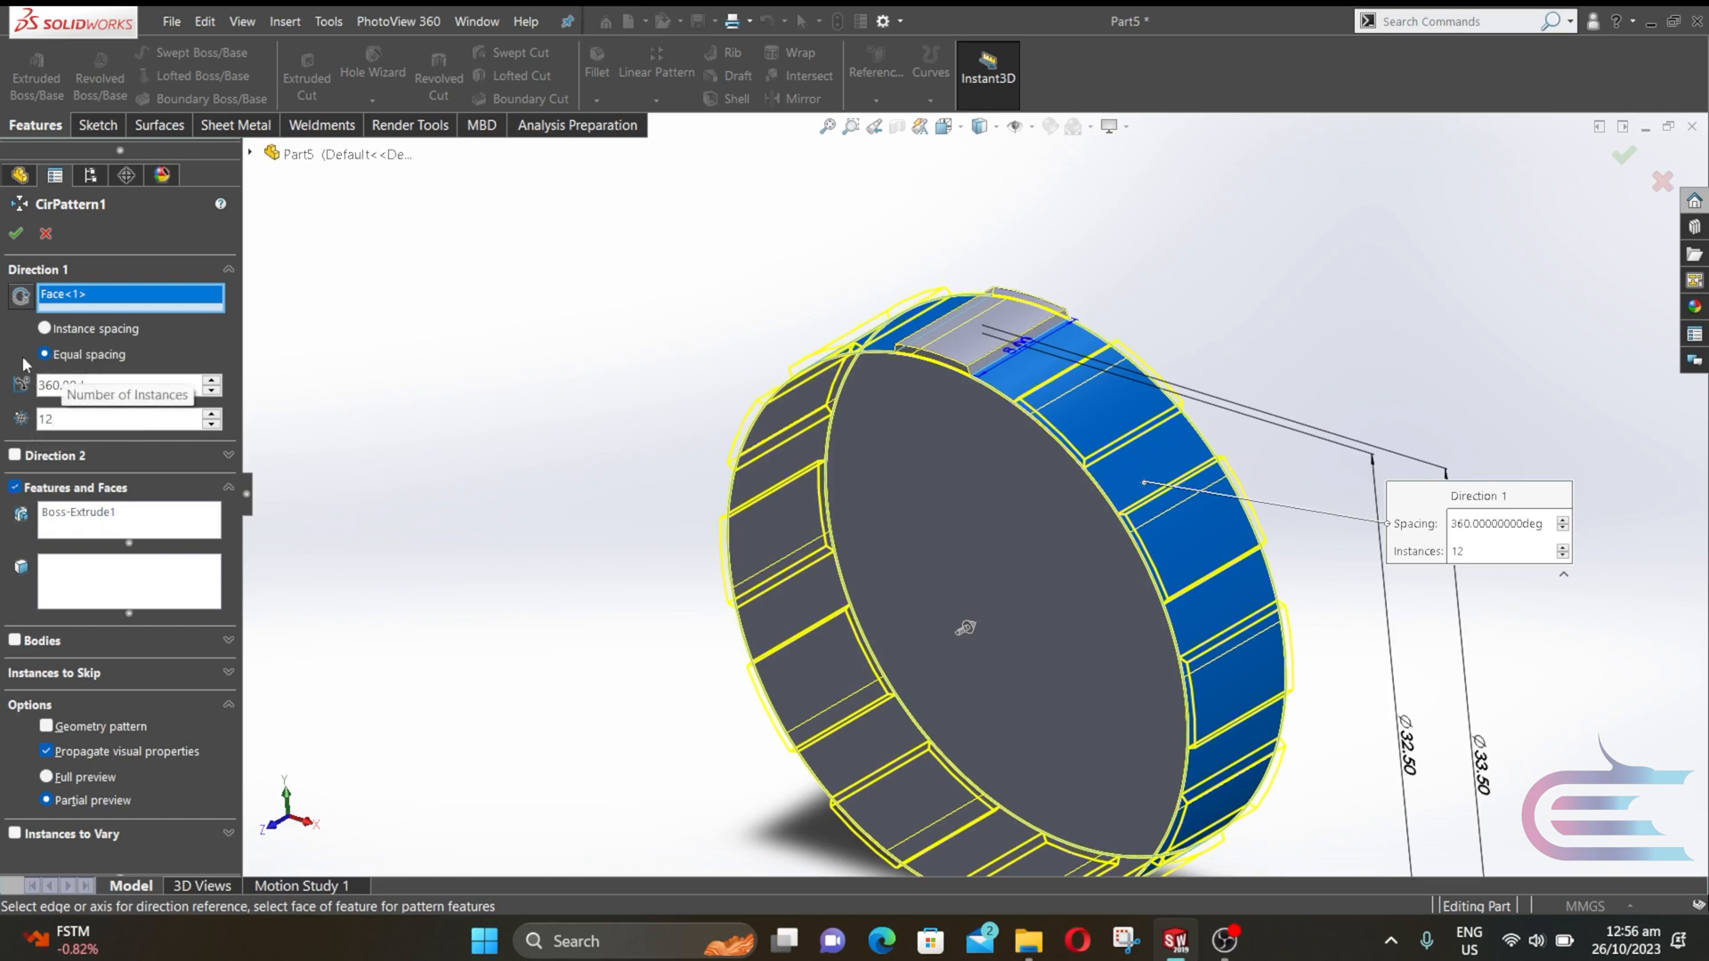
left_click(15, 235)
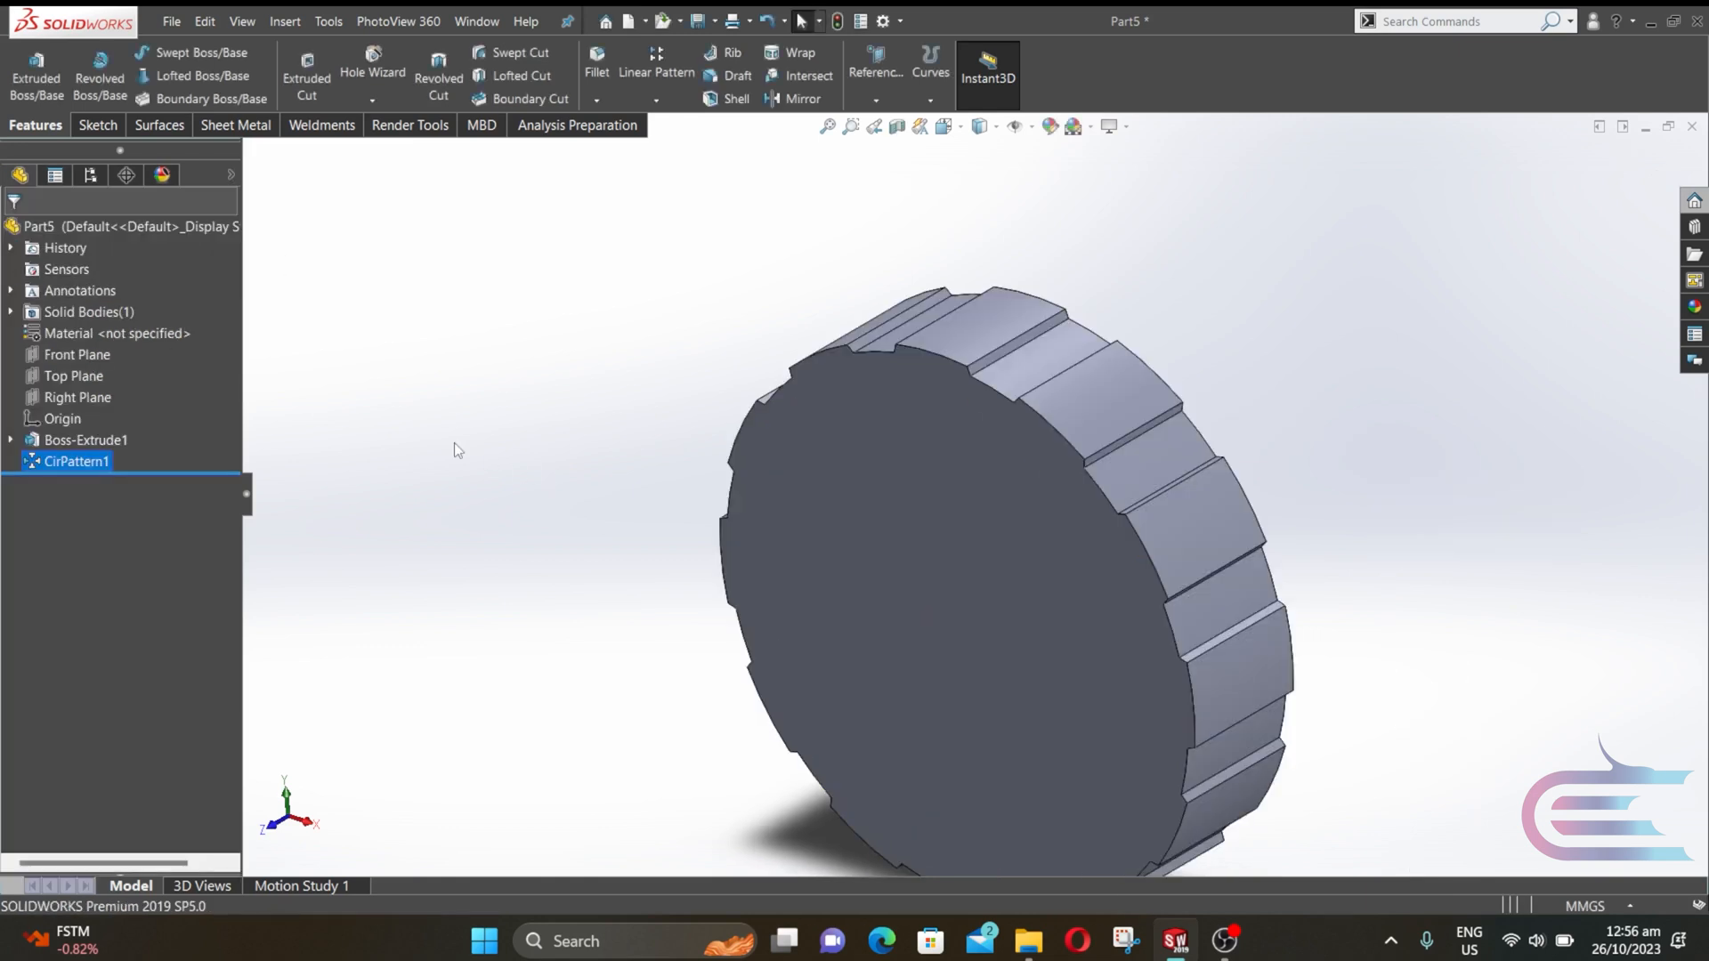
- Sketch two origin-centred circles on the disc's flat face, about 41.5 mm diameter beyond the teeth and about 26.3 mm diameter inside them
middle_click_drag(708, 558, 862, 541)
left_click(854, 556)
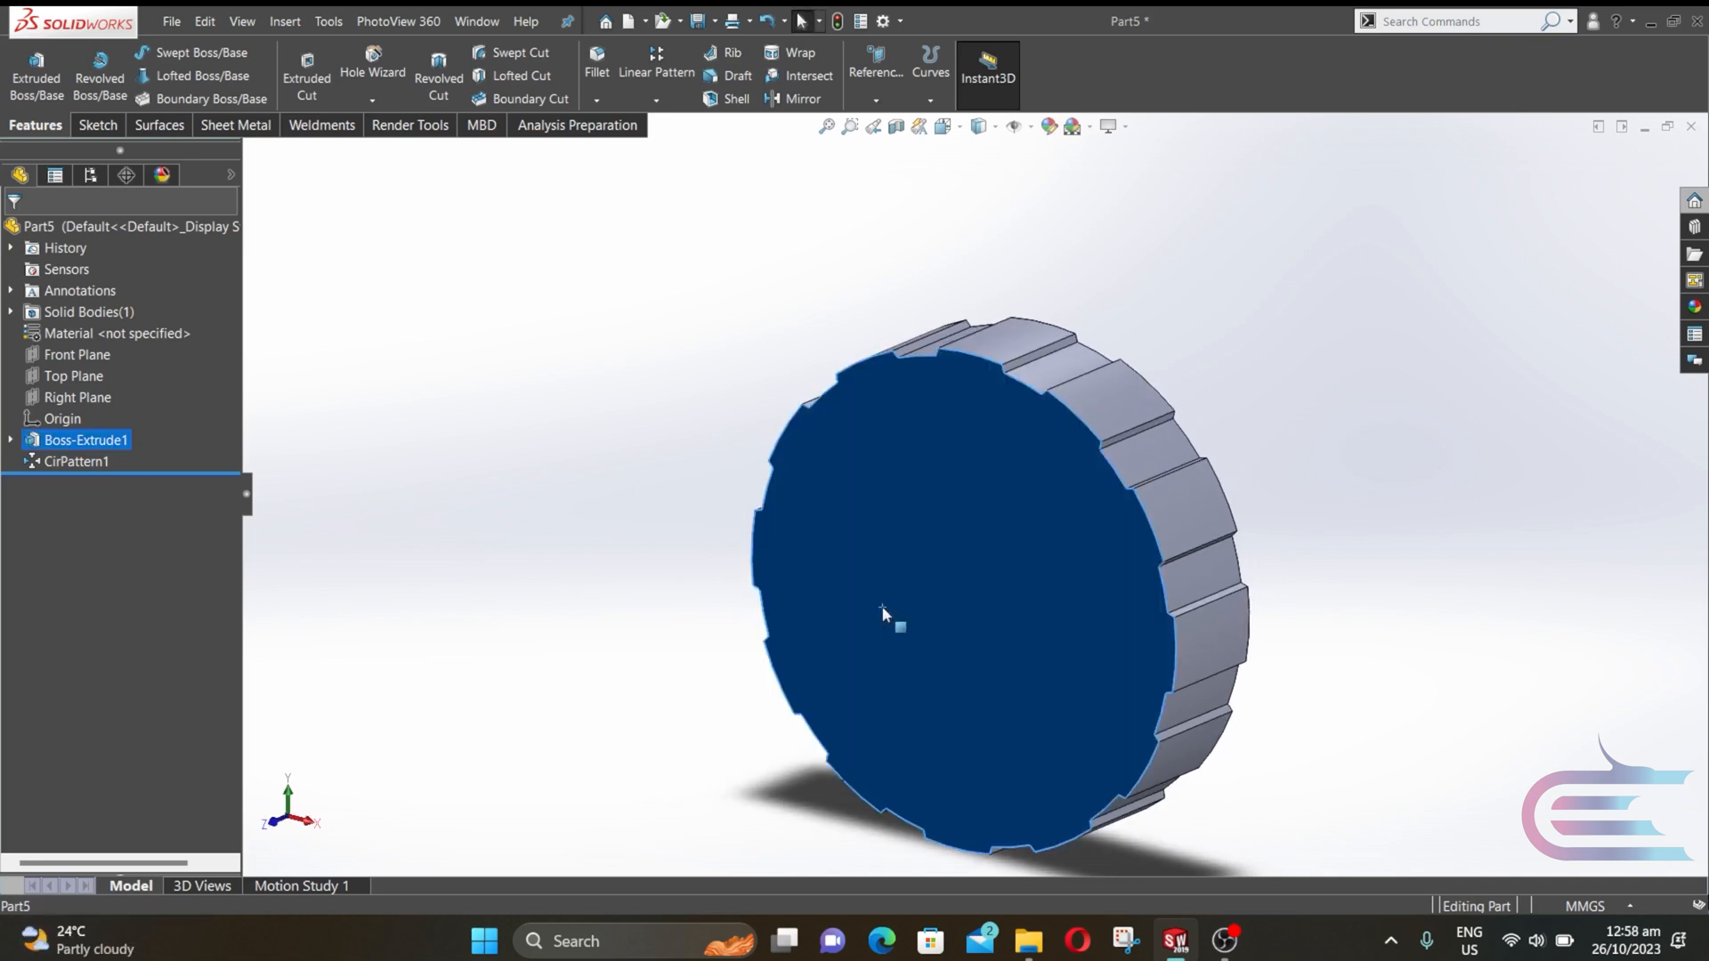
right_click(885, 485)
left_click(1006, 460)
right_click(967, 474)
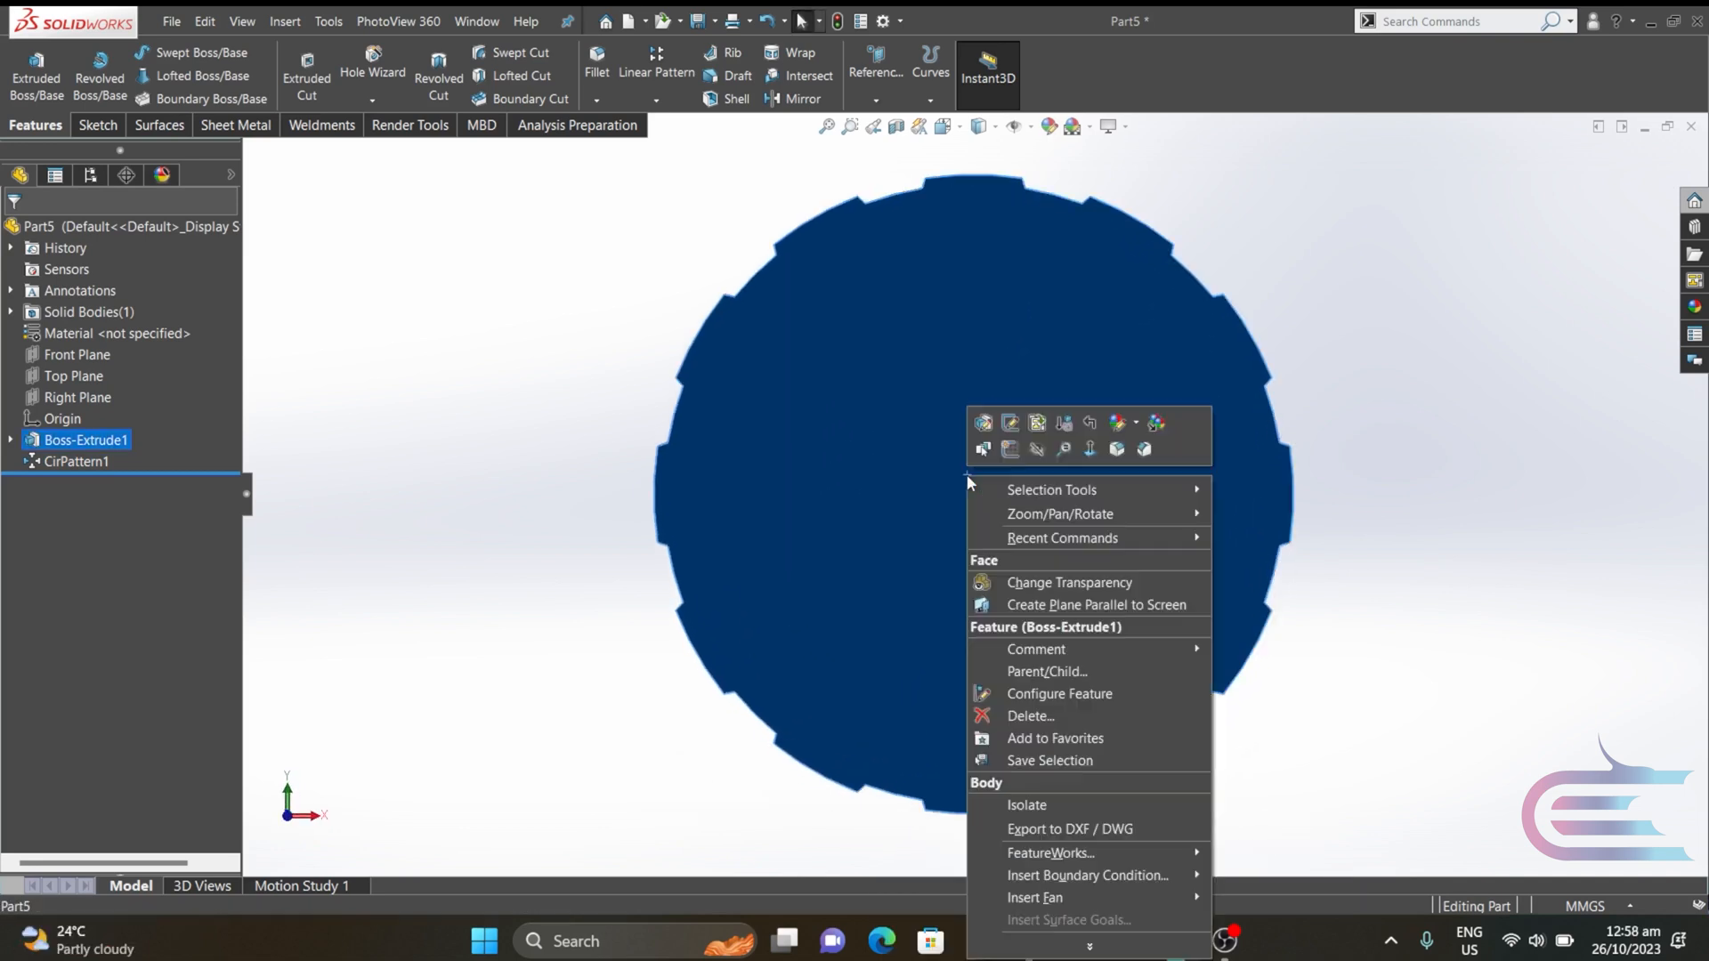
left_click(998, 444)
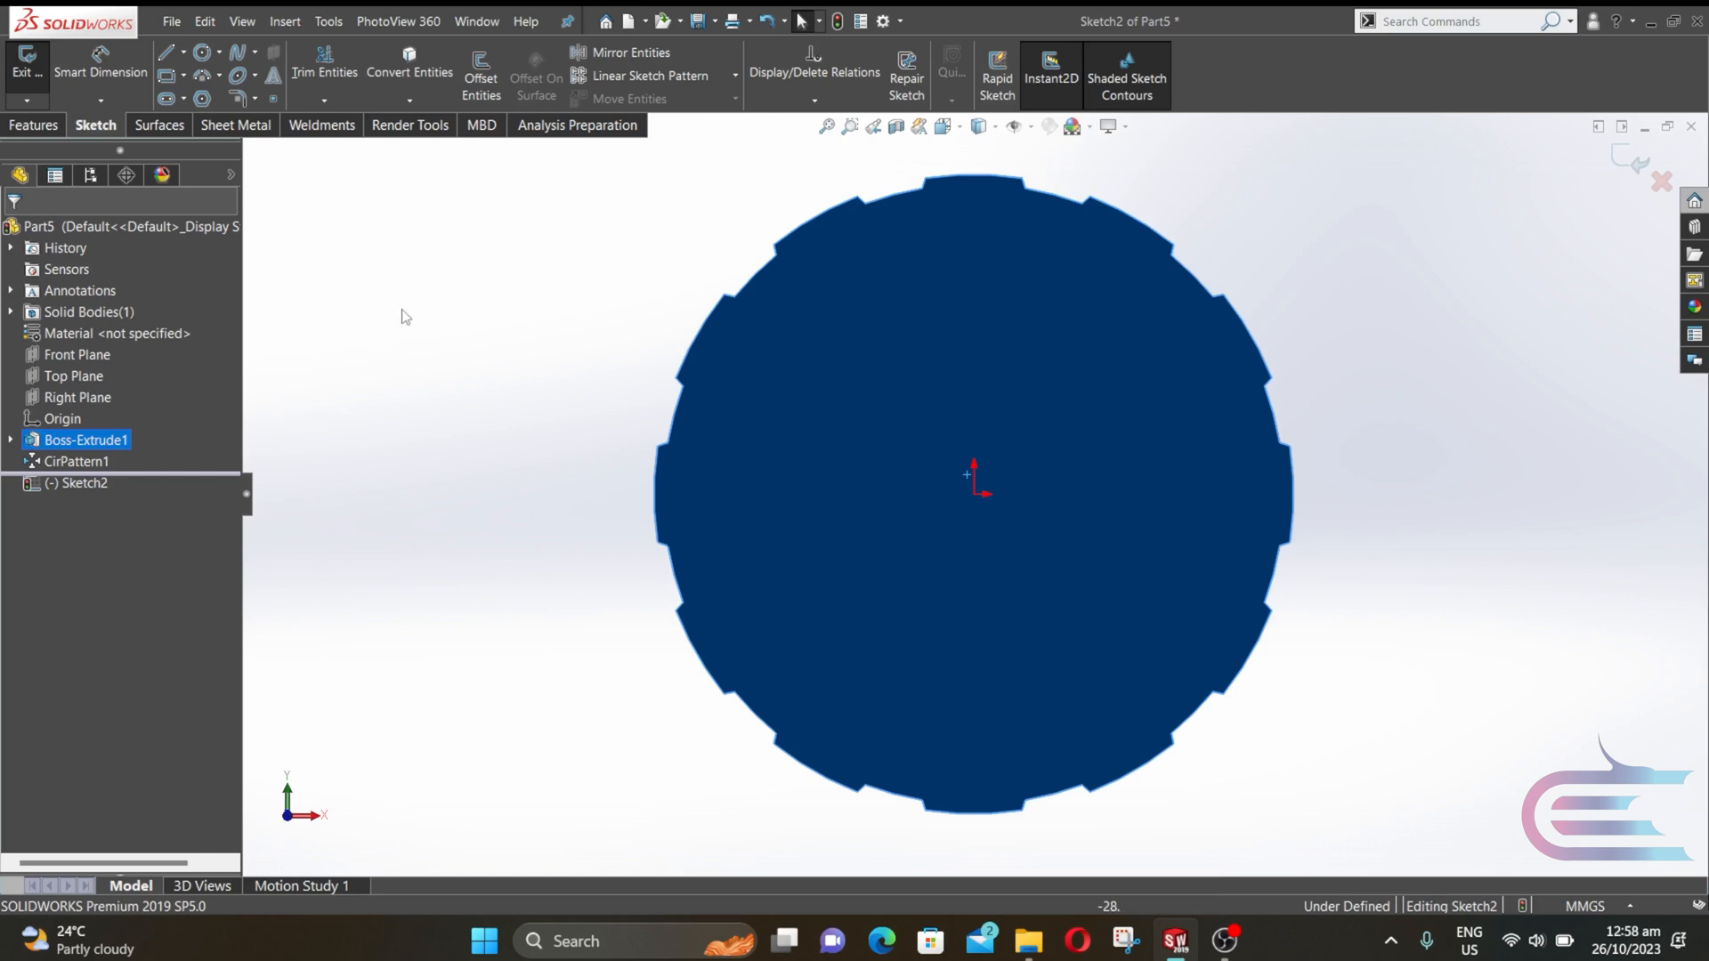
left_click(203, 55)
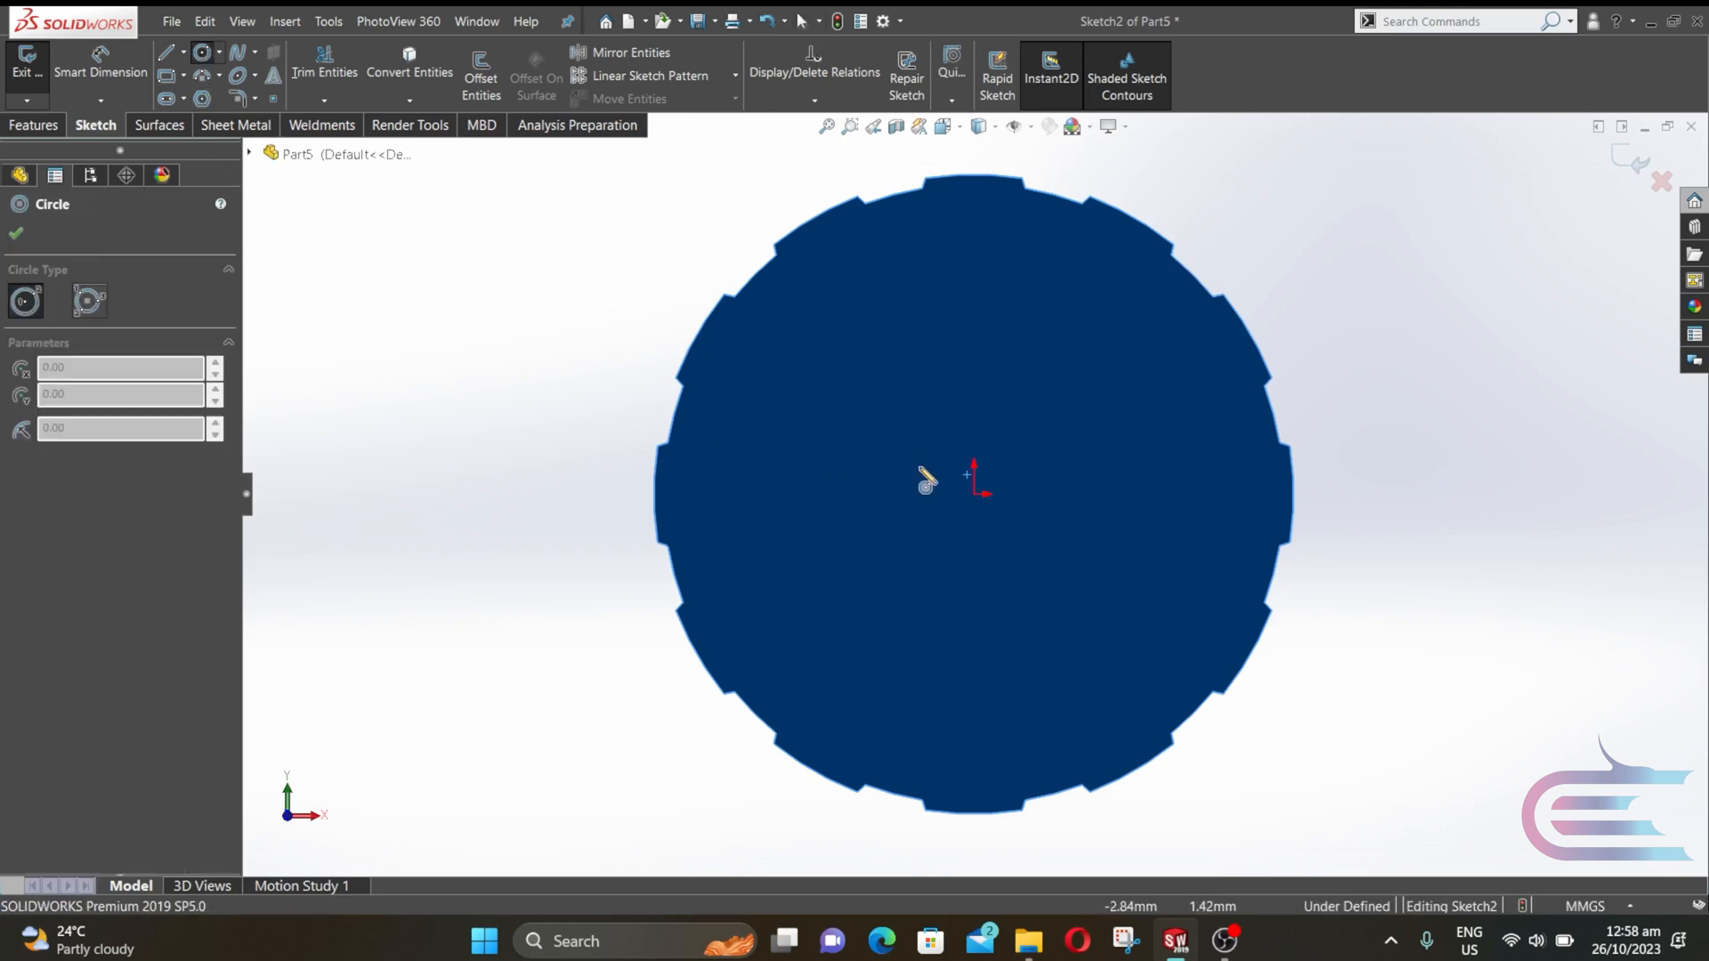
left_click(975, 494)
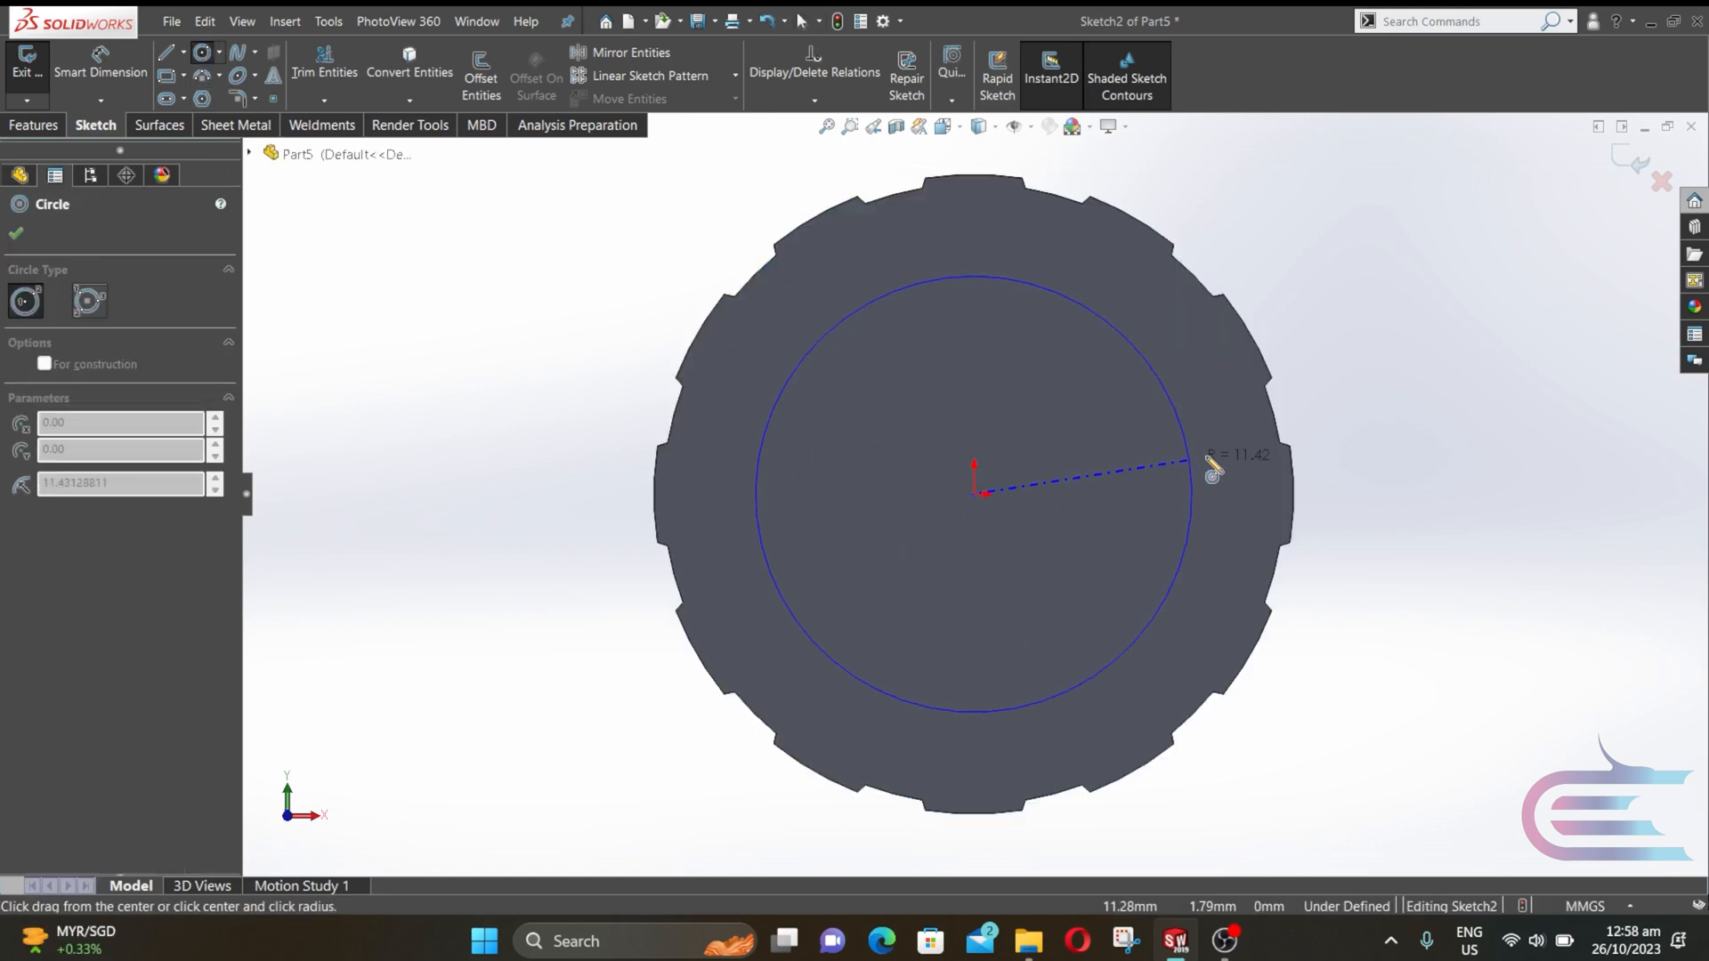
left_click(1364, 442)
left_click(976, 498)
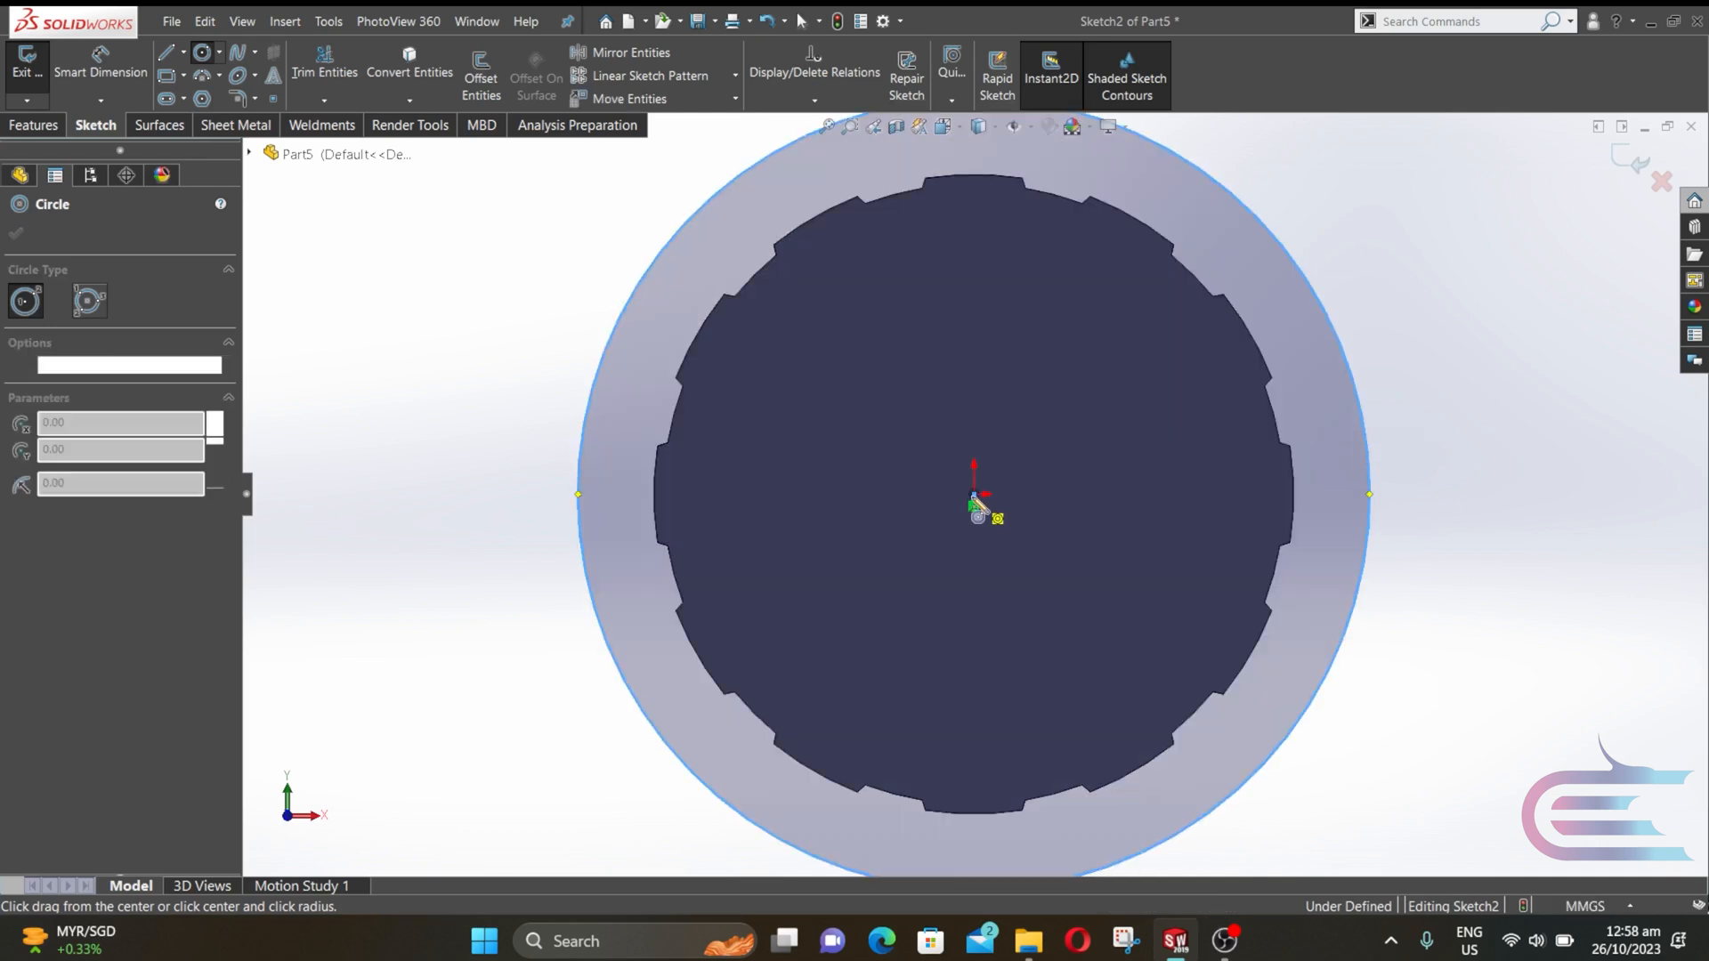
left_click(1204, 408)
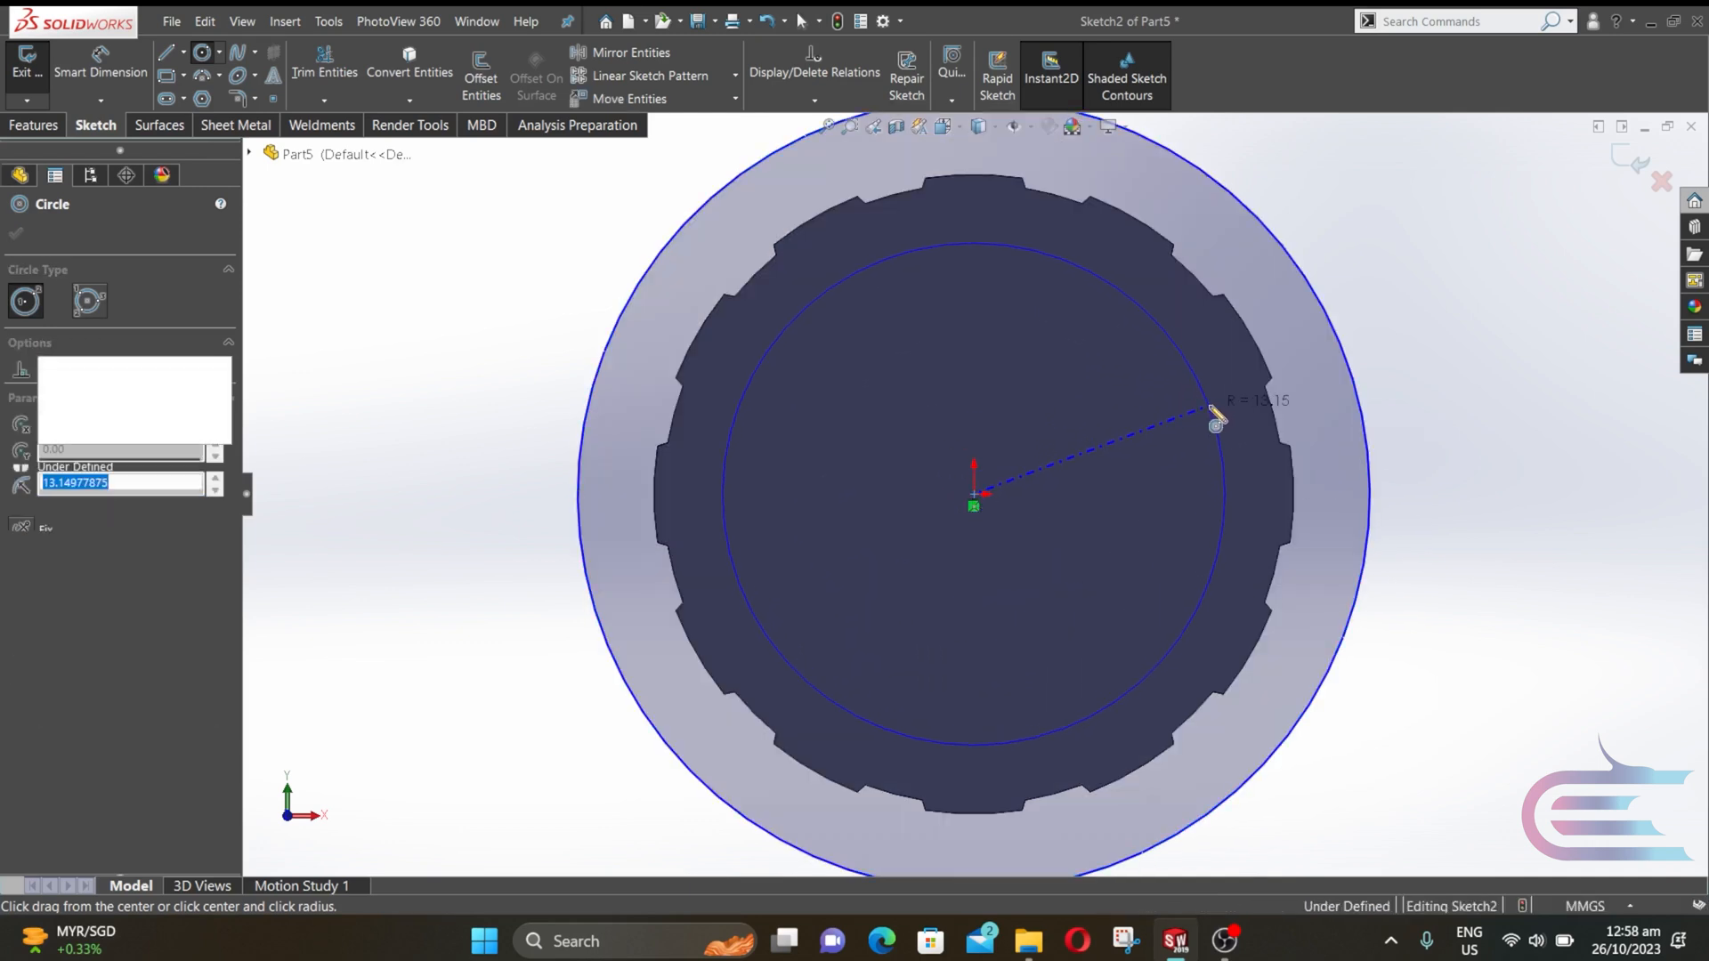
key("Escape")
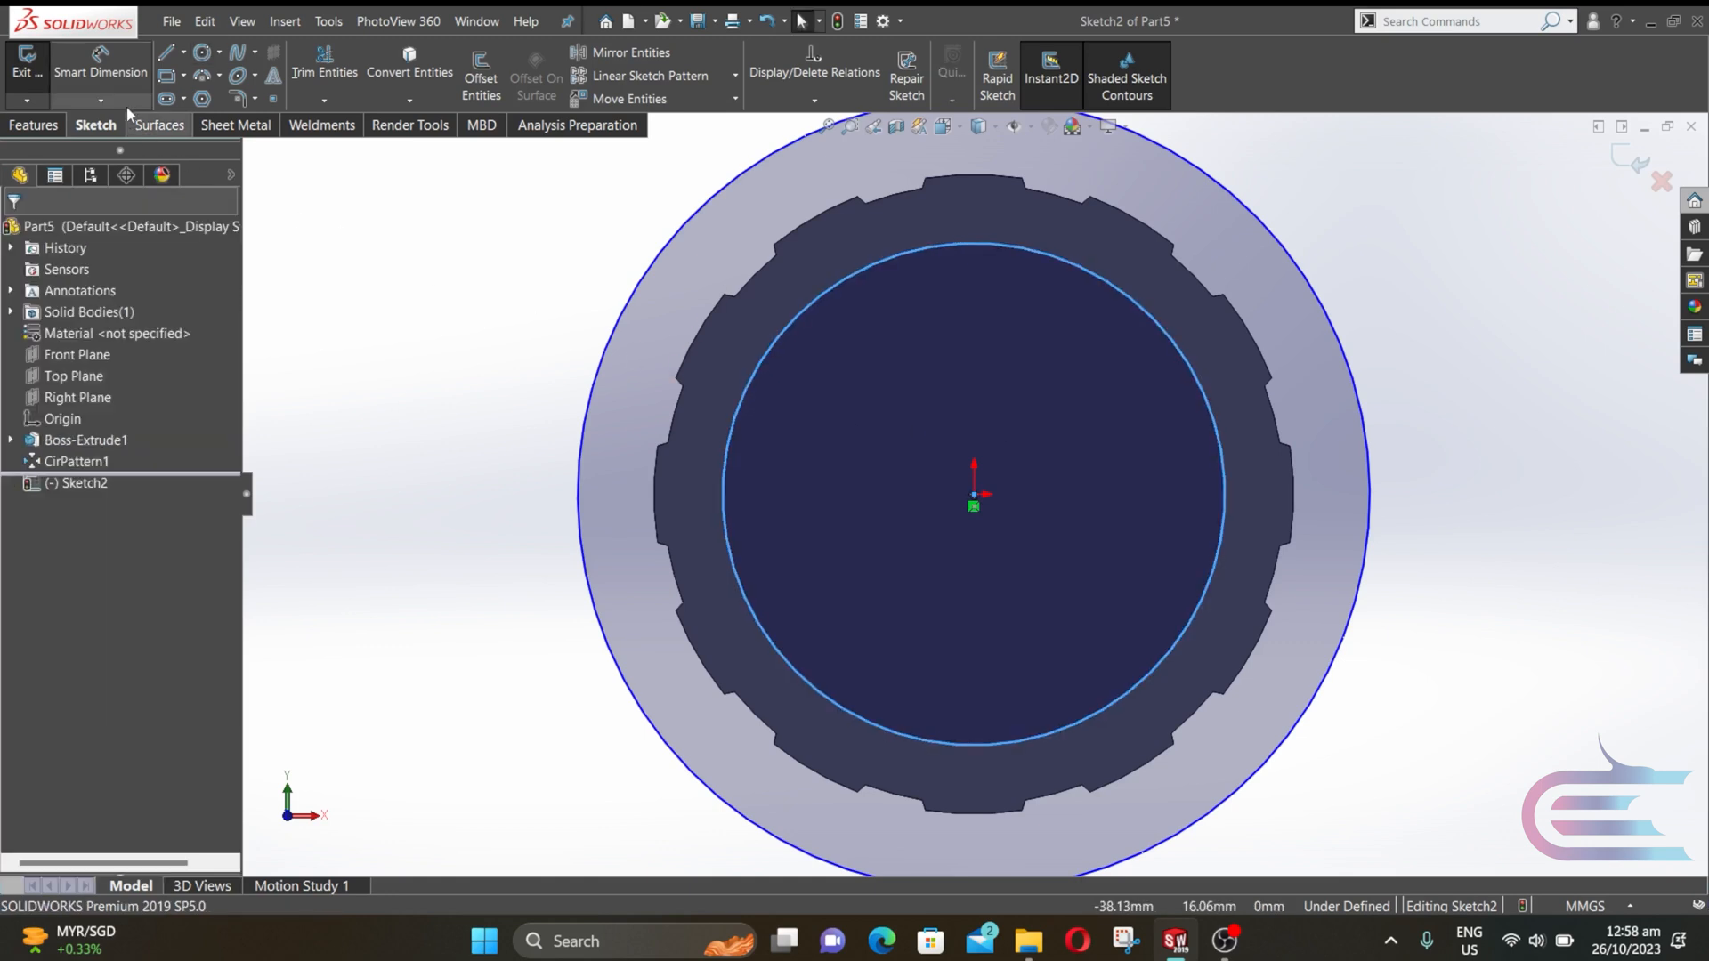
- Dimension the outer circle's diameter as 35.5 mm
left_click(123, 80)
left_click(1369, 572)
left_click(1443, 534)
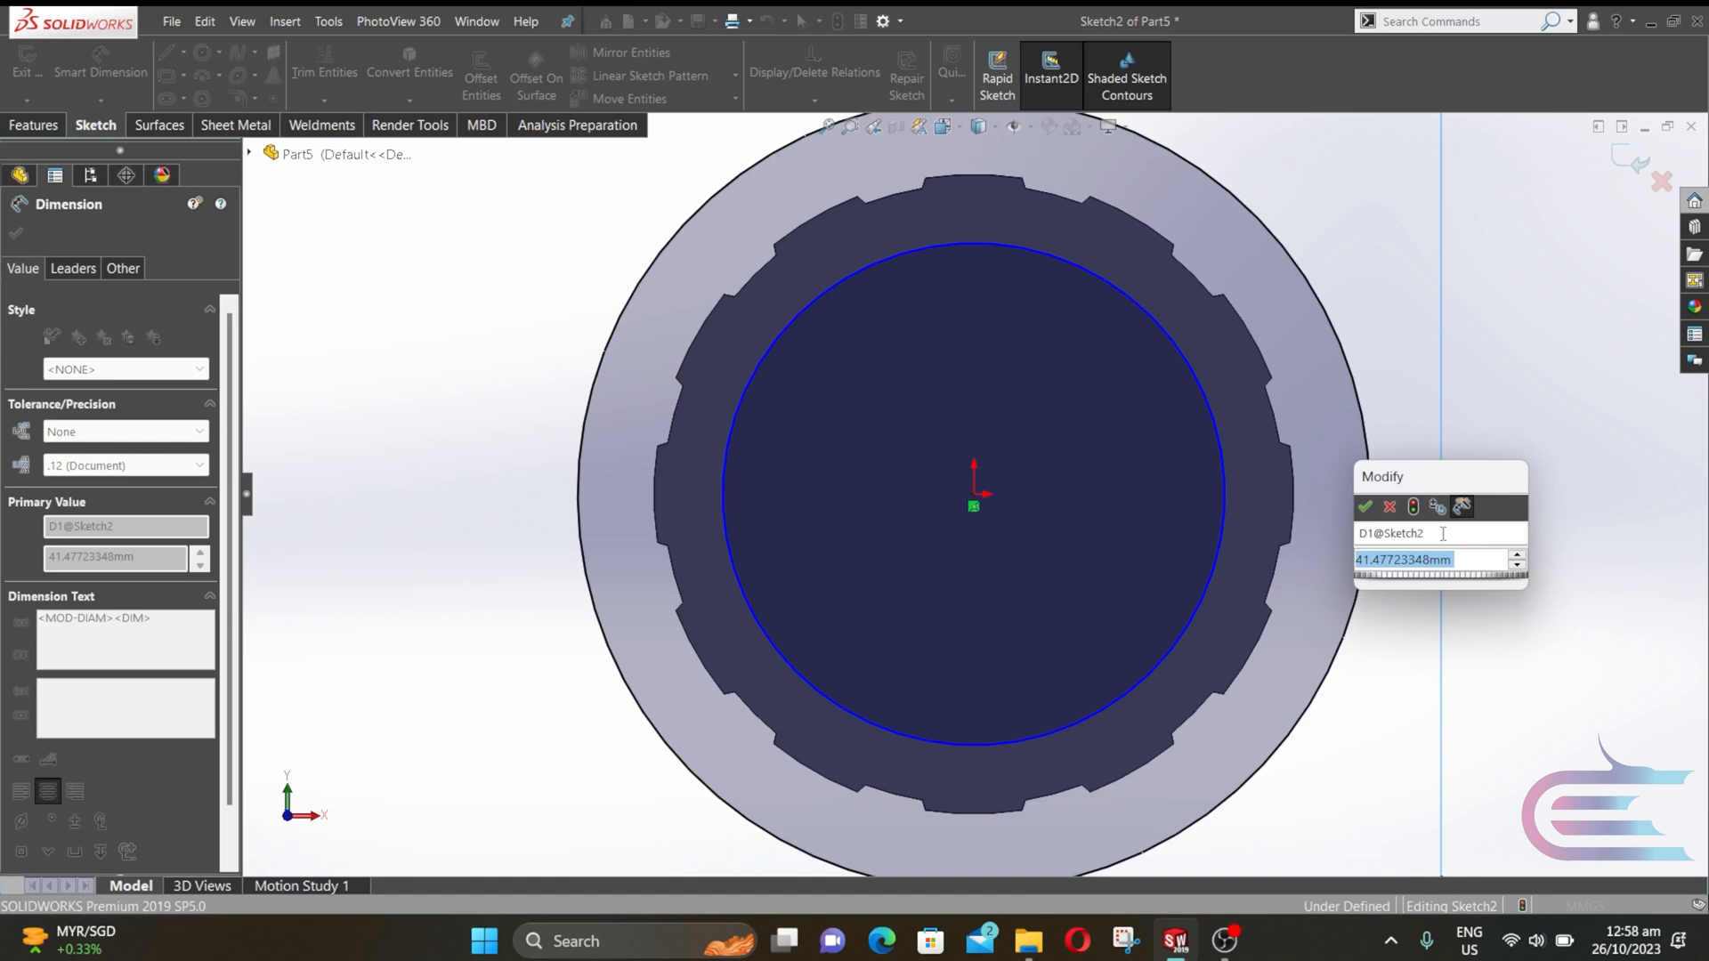
type("35.5")
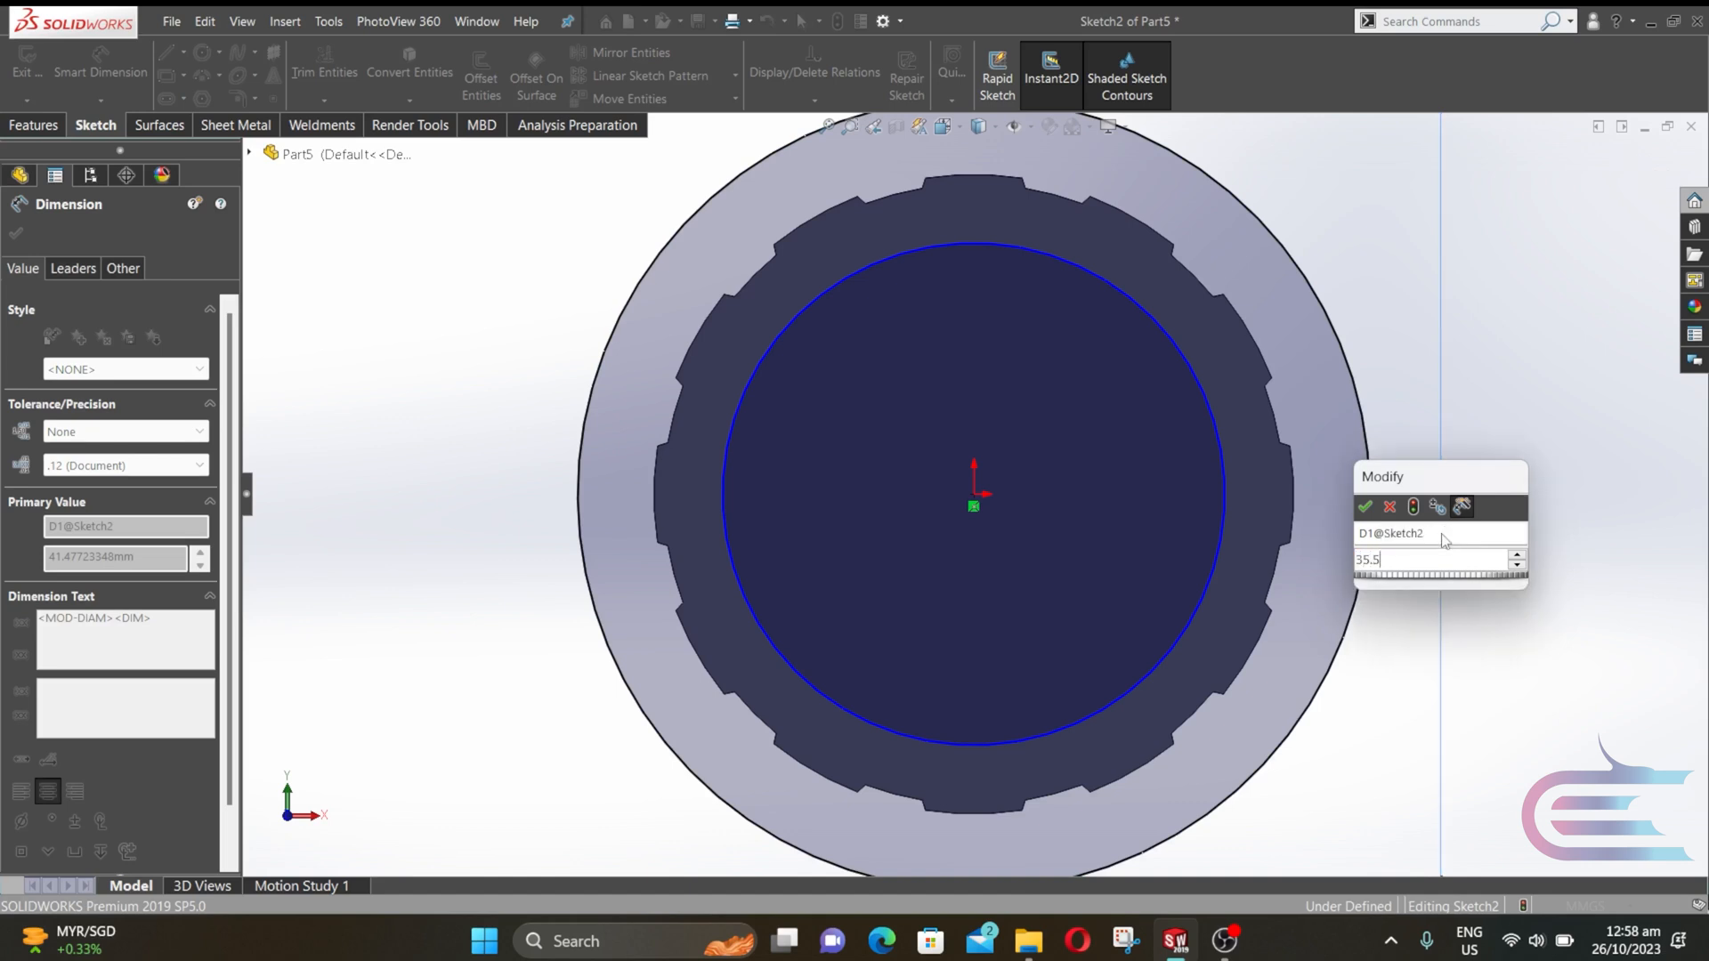
key("Return")
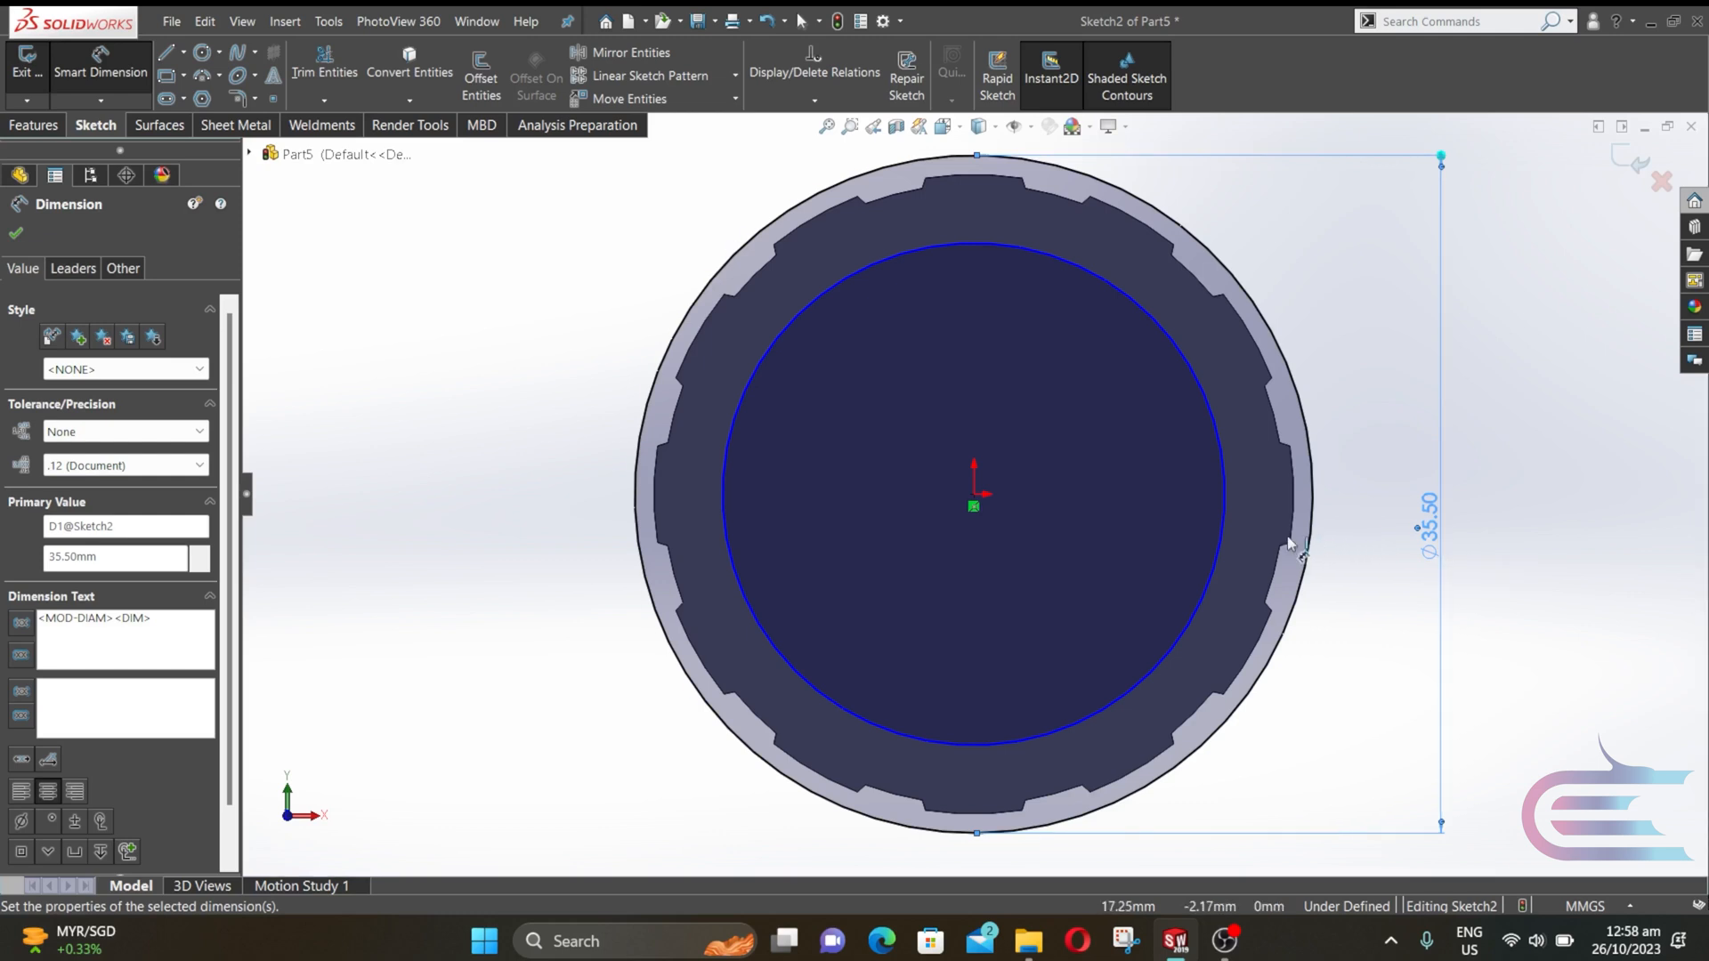
- Dimension the inner circle's diameter as 25.75 mm
left_click(1233, 530)
left_click(1378, 525)
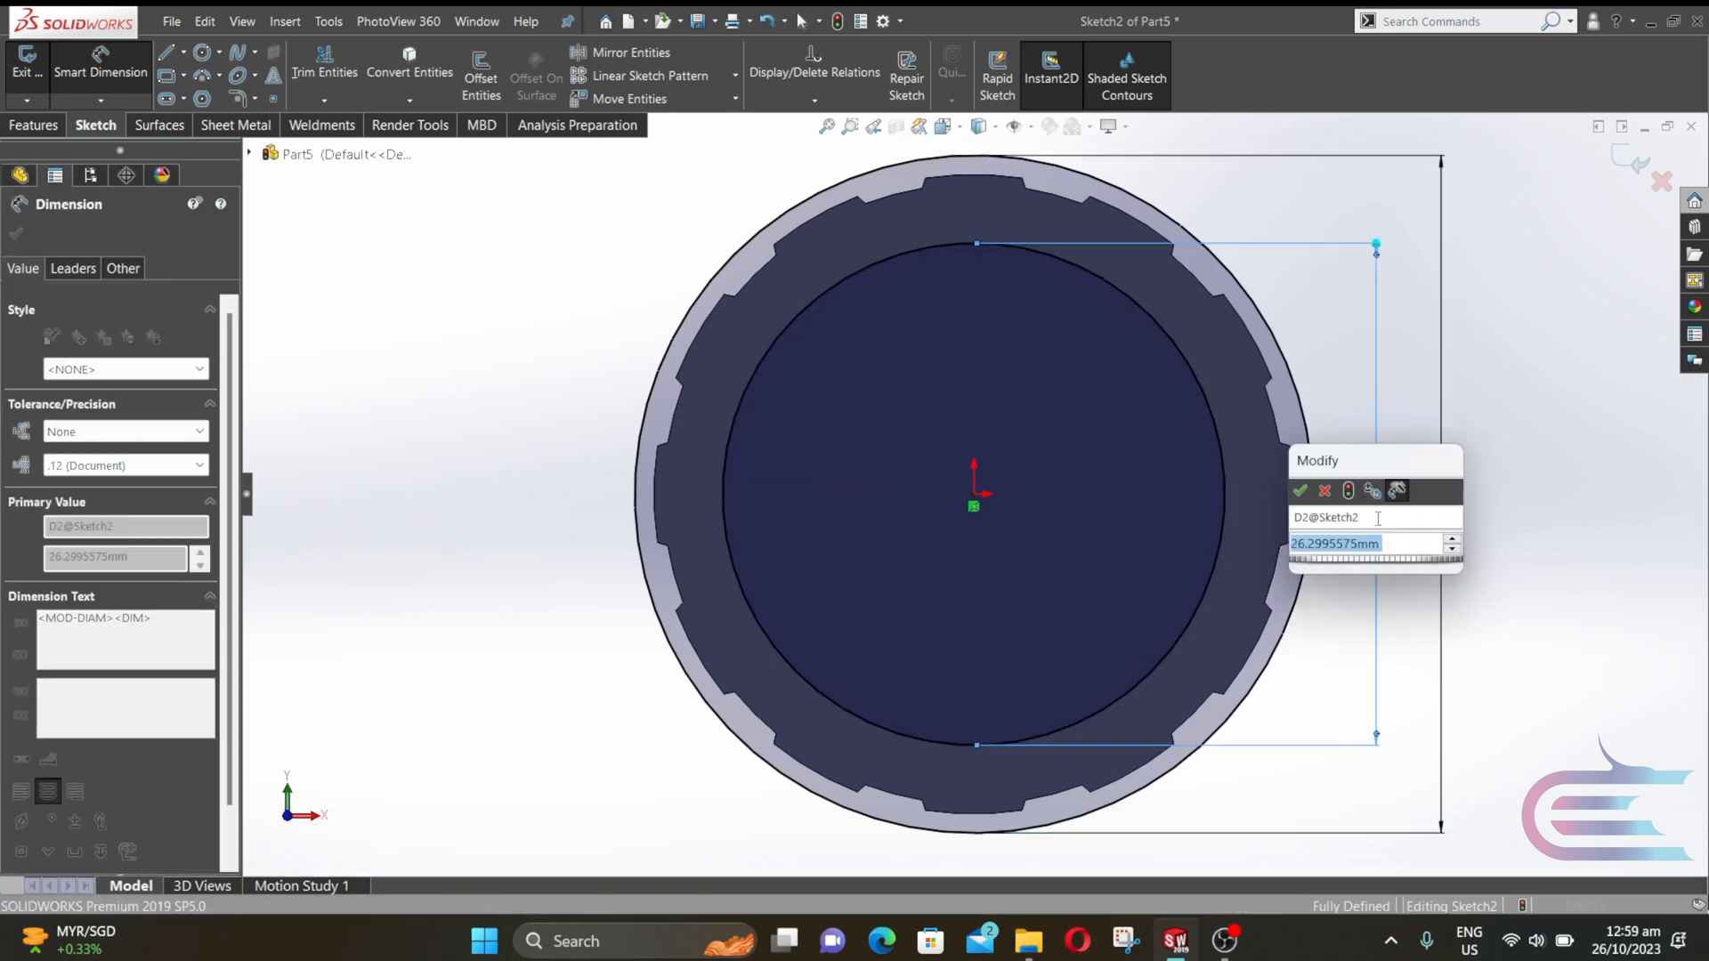
type("2")
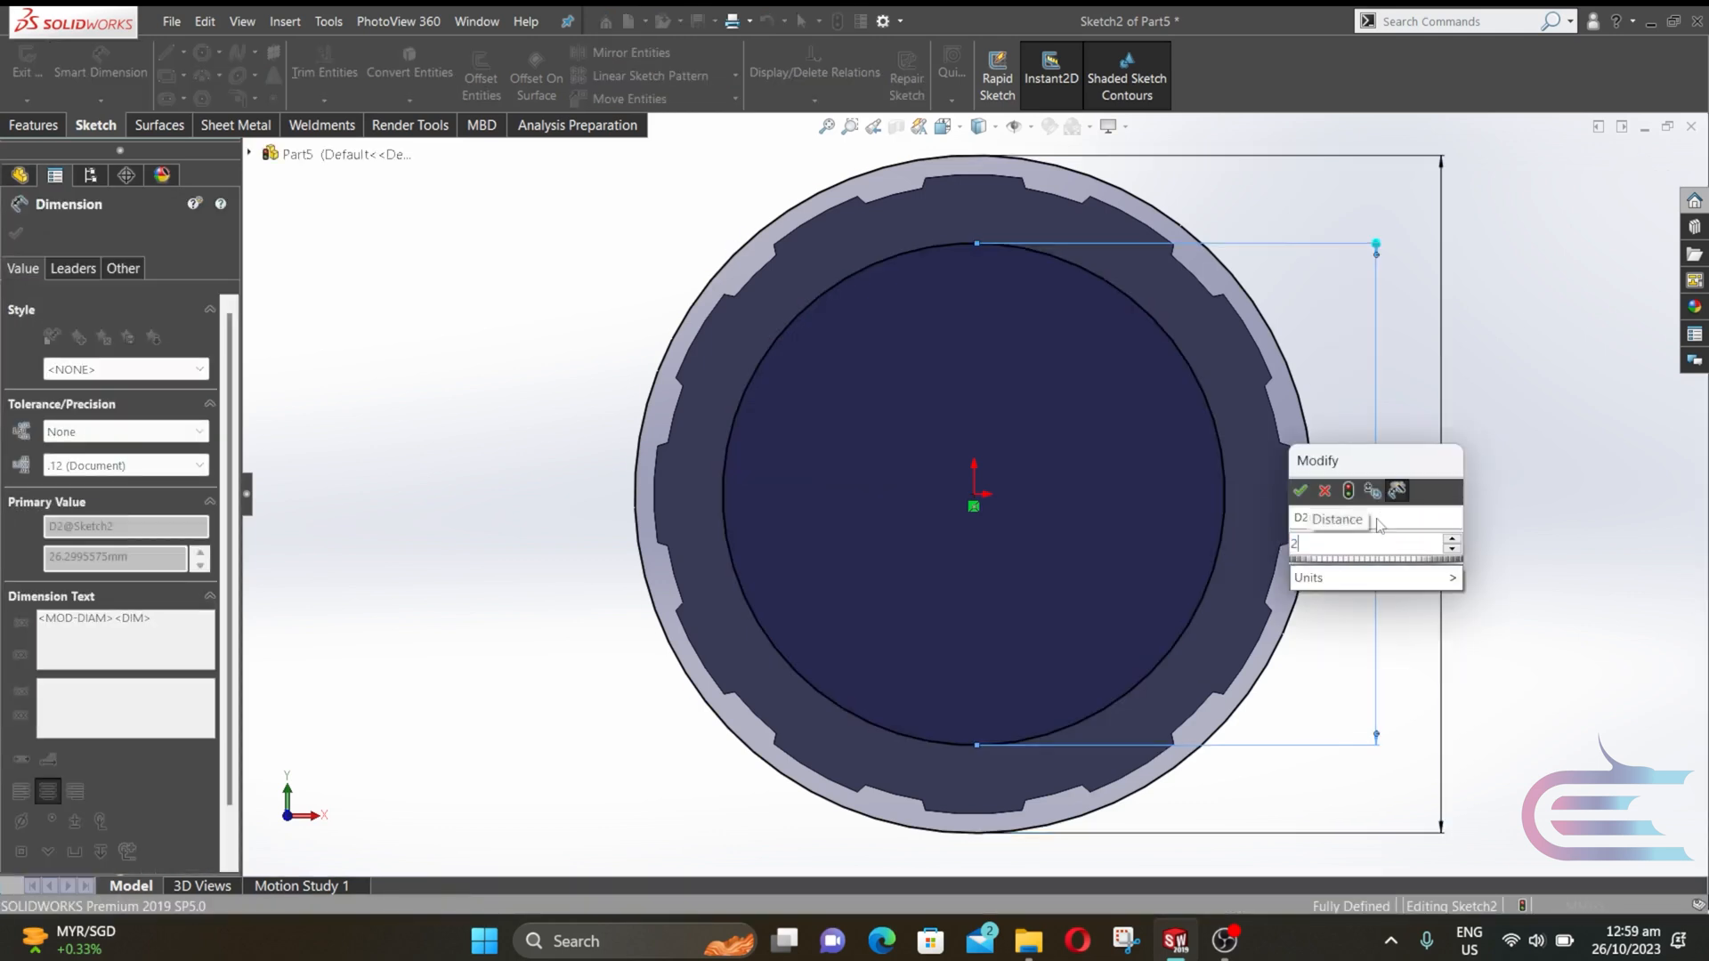
type("5.7")
key("Return")
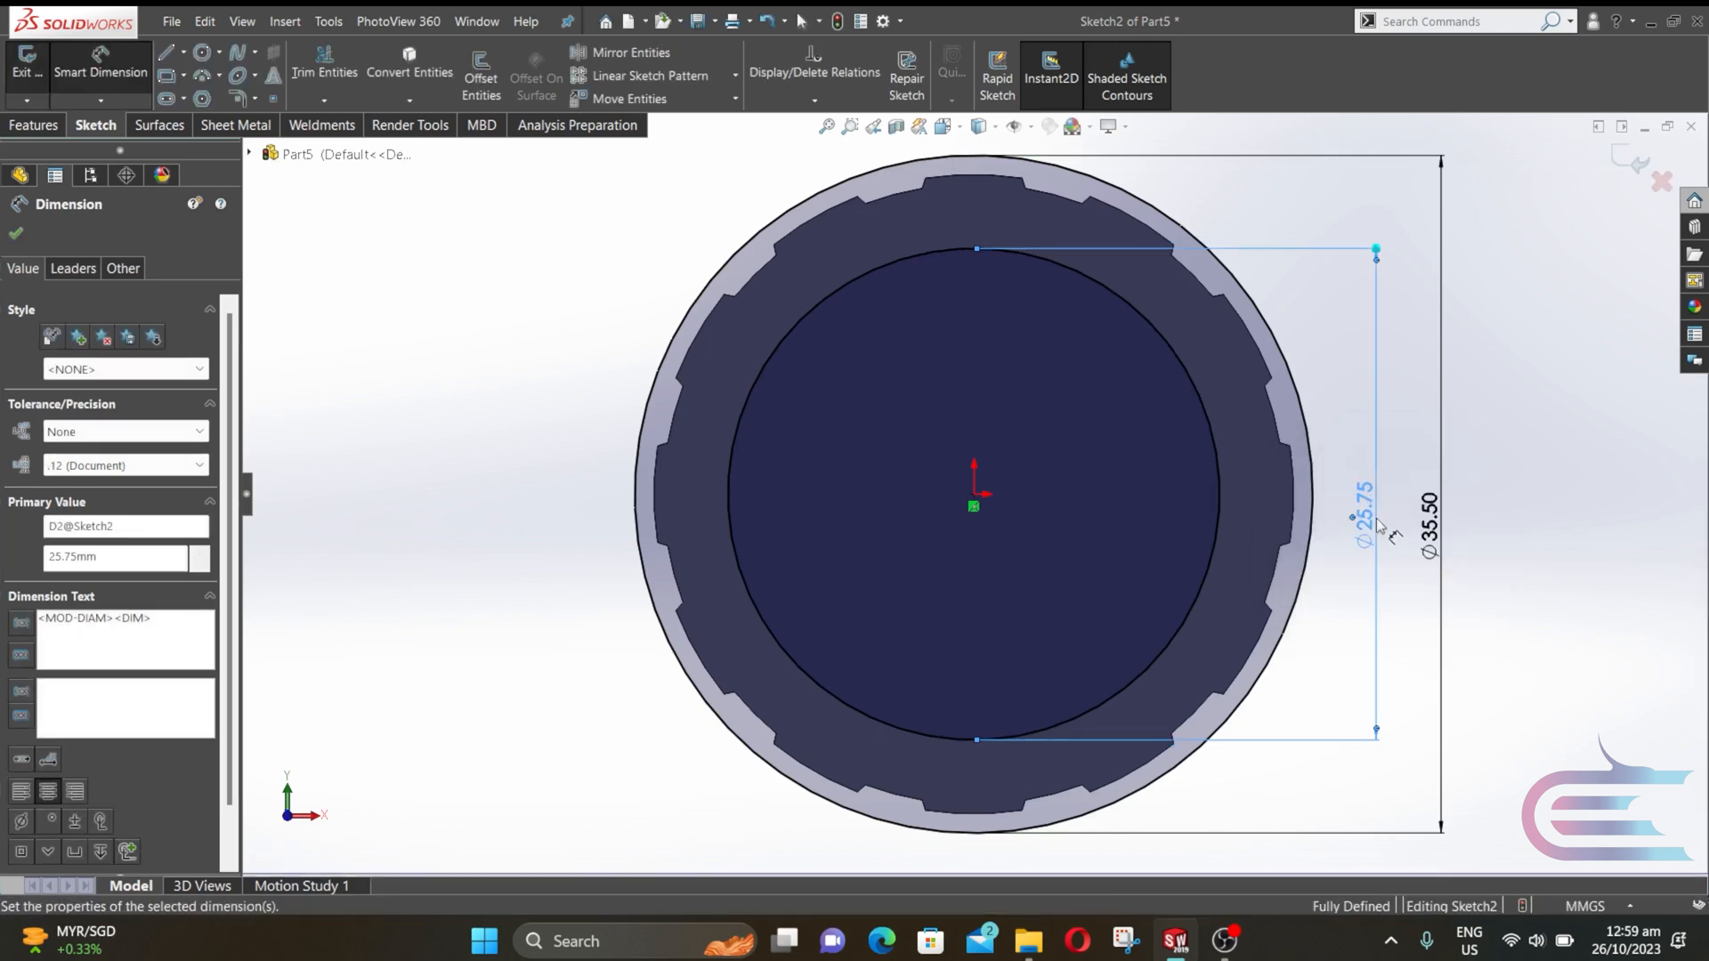
- Extrude the ring between the two circles 2 mm outward from the disc face with the Blind end condition, merging the result
left_click(27, 125)
left_click(36, 73)
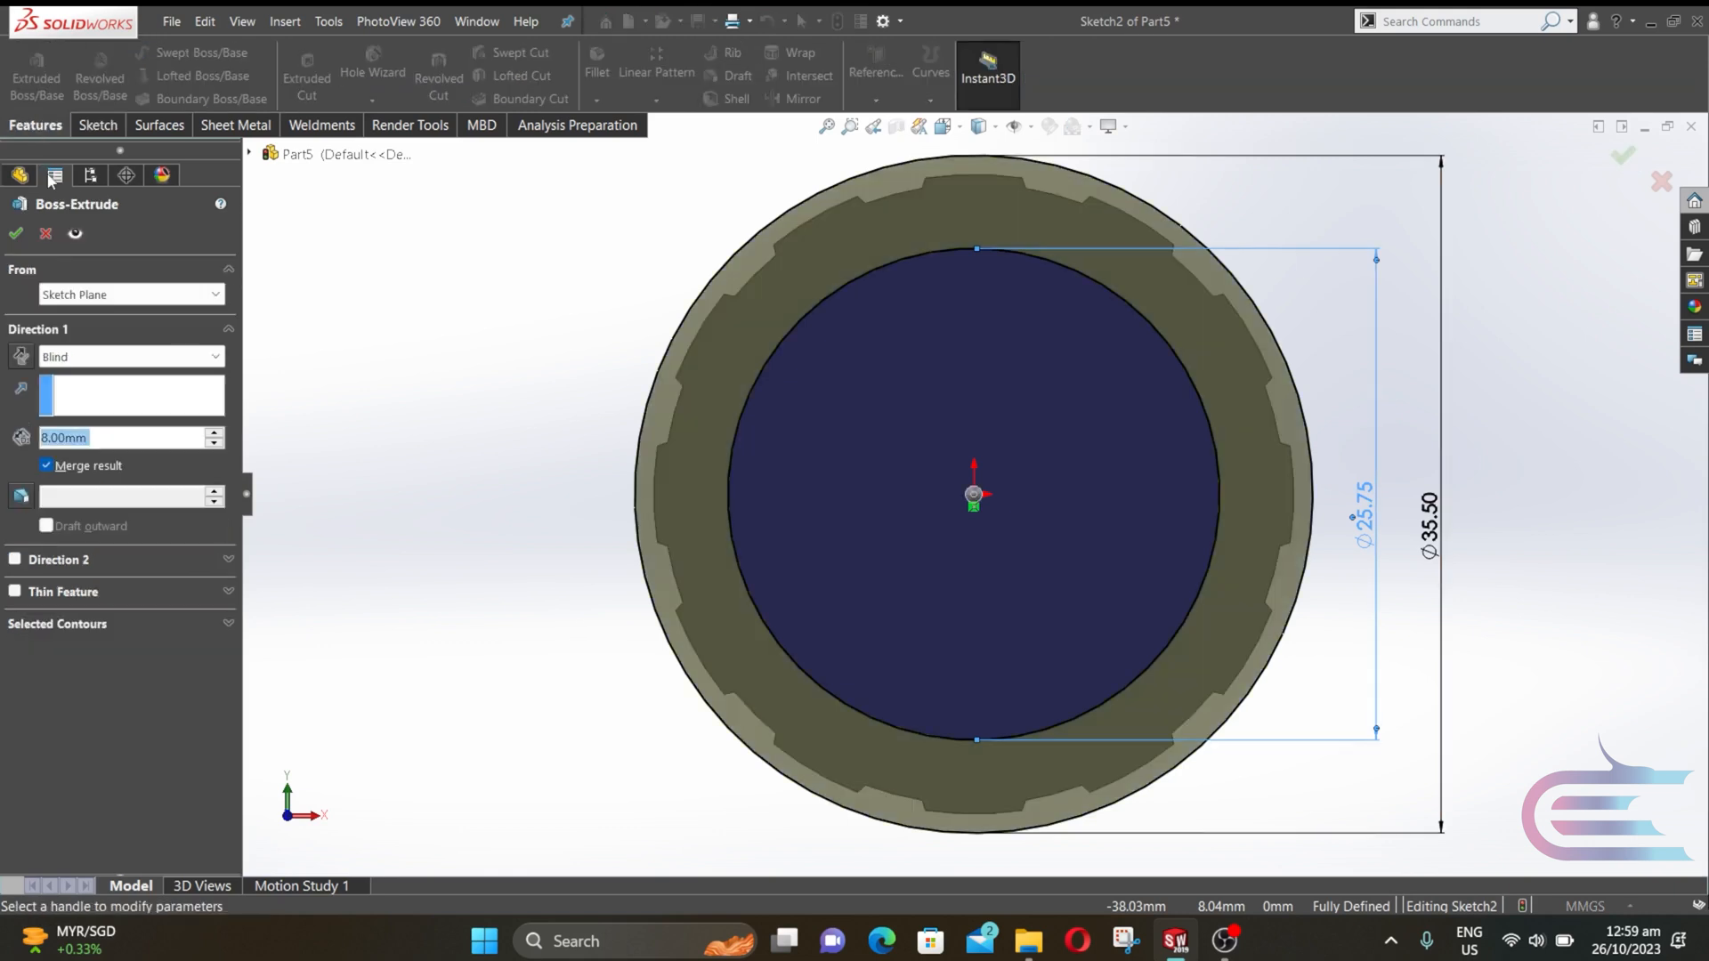
middle_click_drag(705, 485, 632, 498)
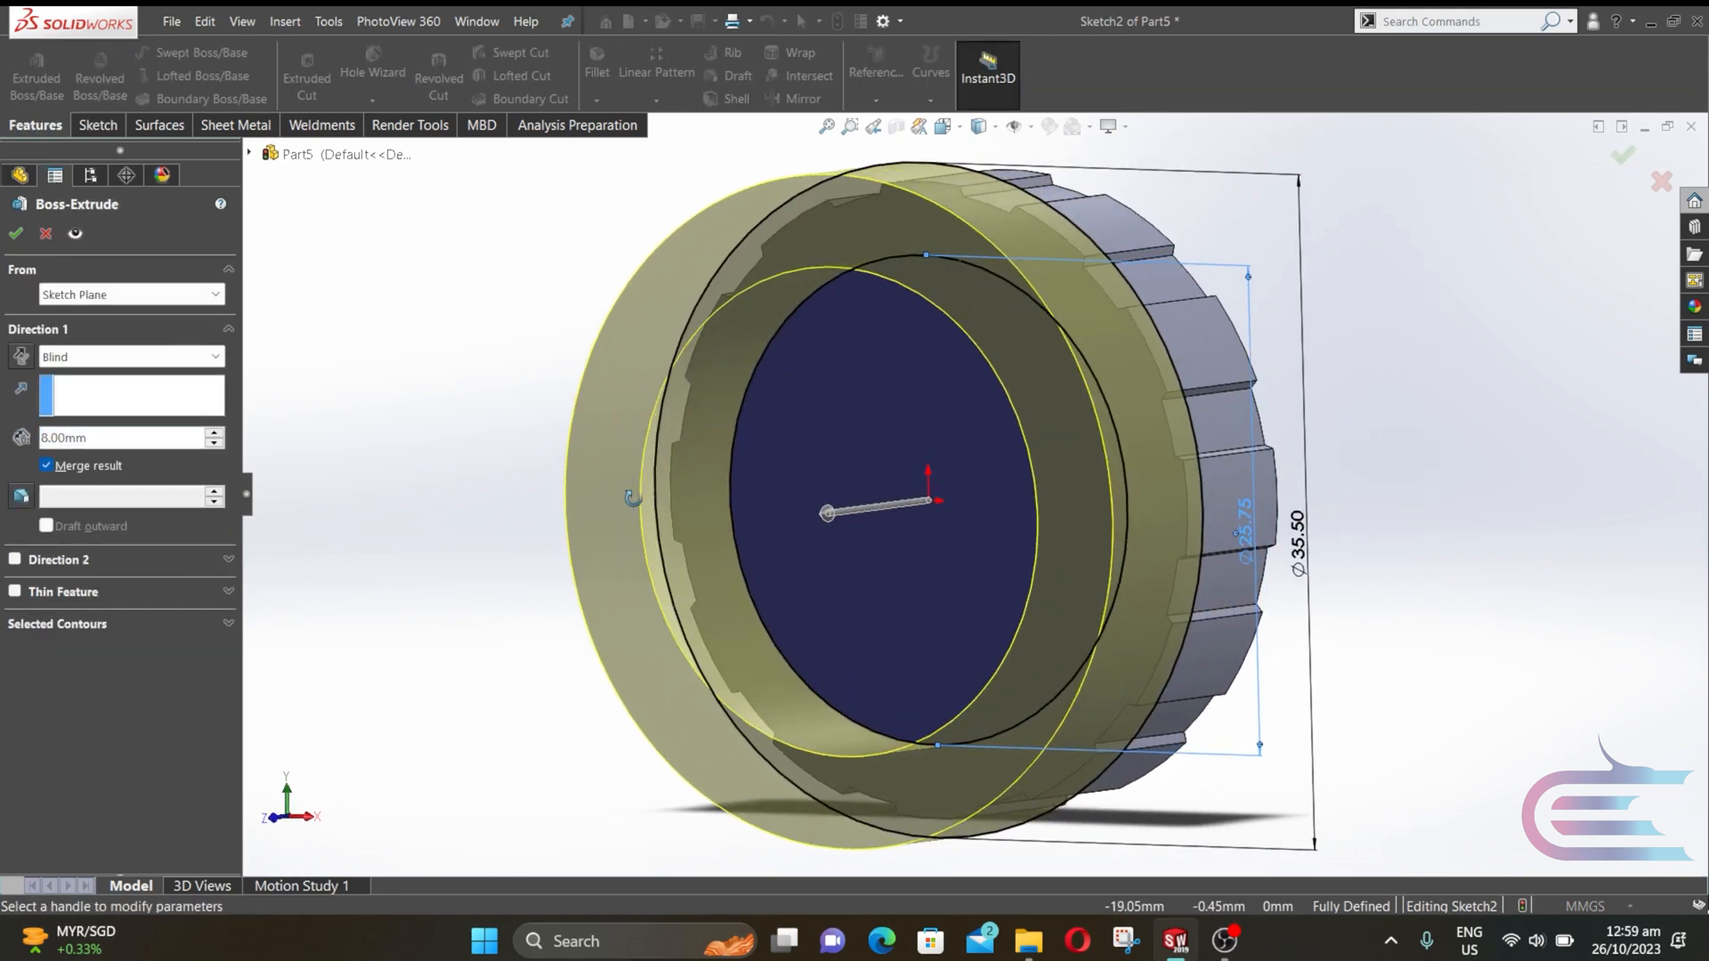
scroll(634, 496, "down", 2)
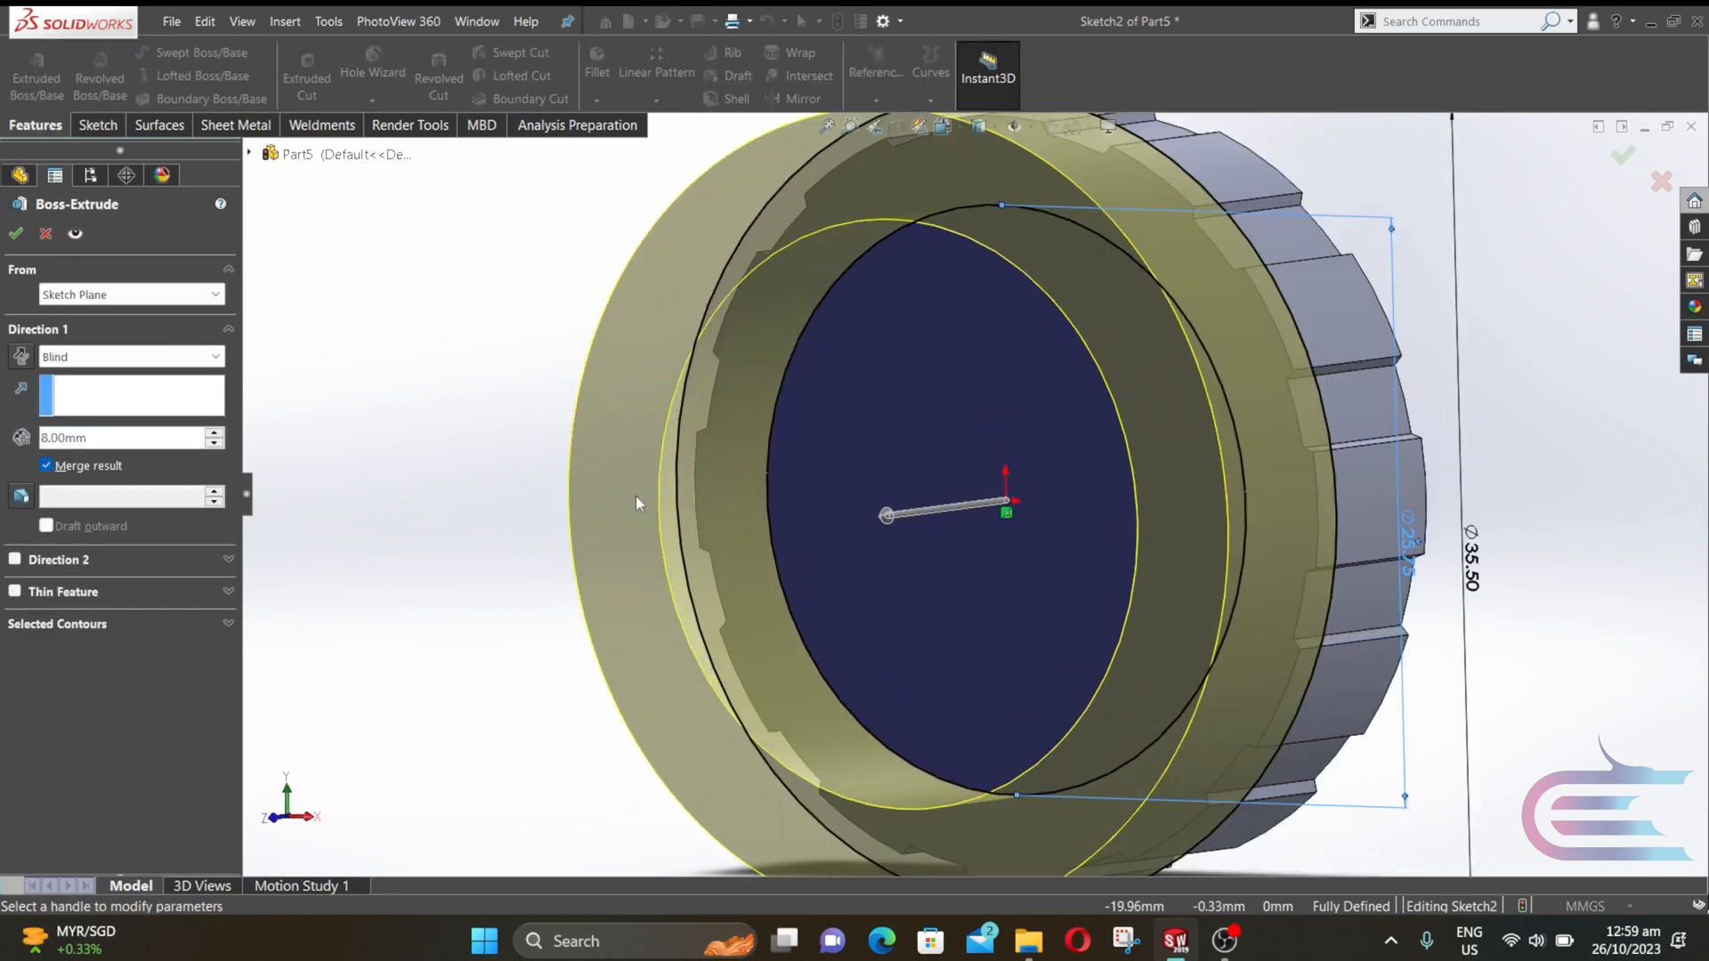
left_click(137, 438)
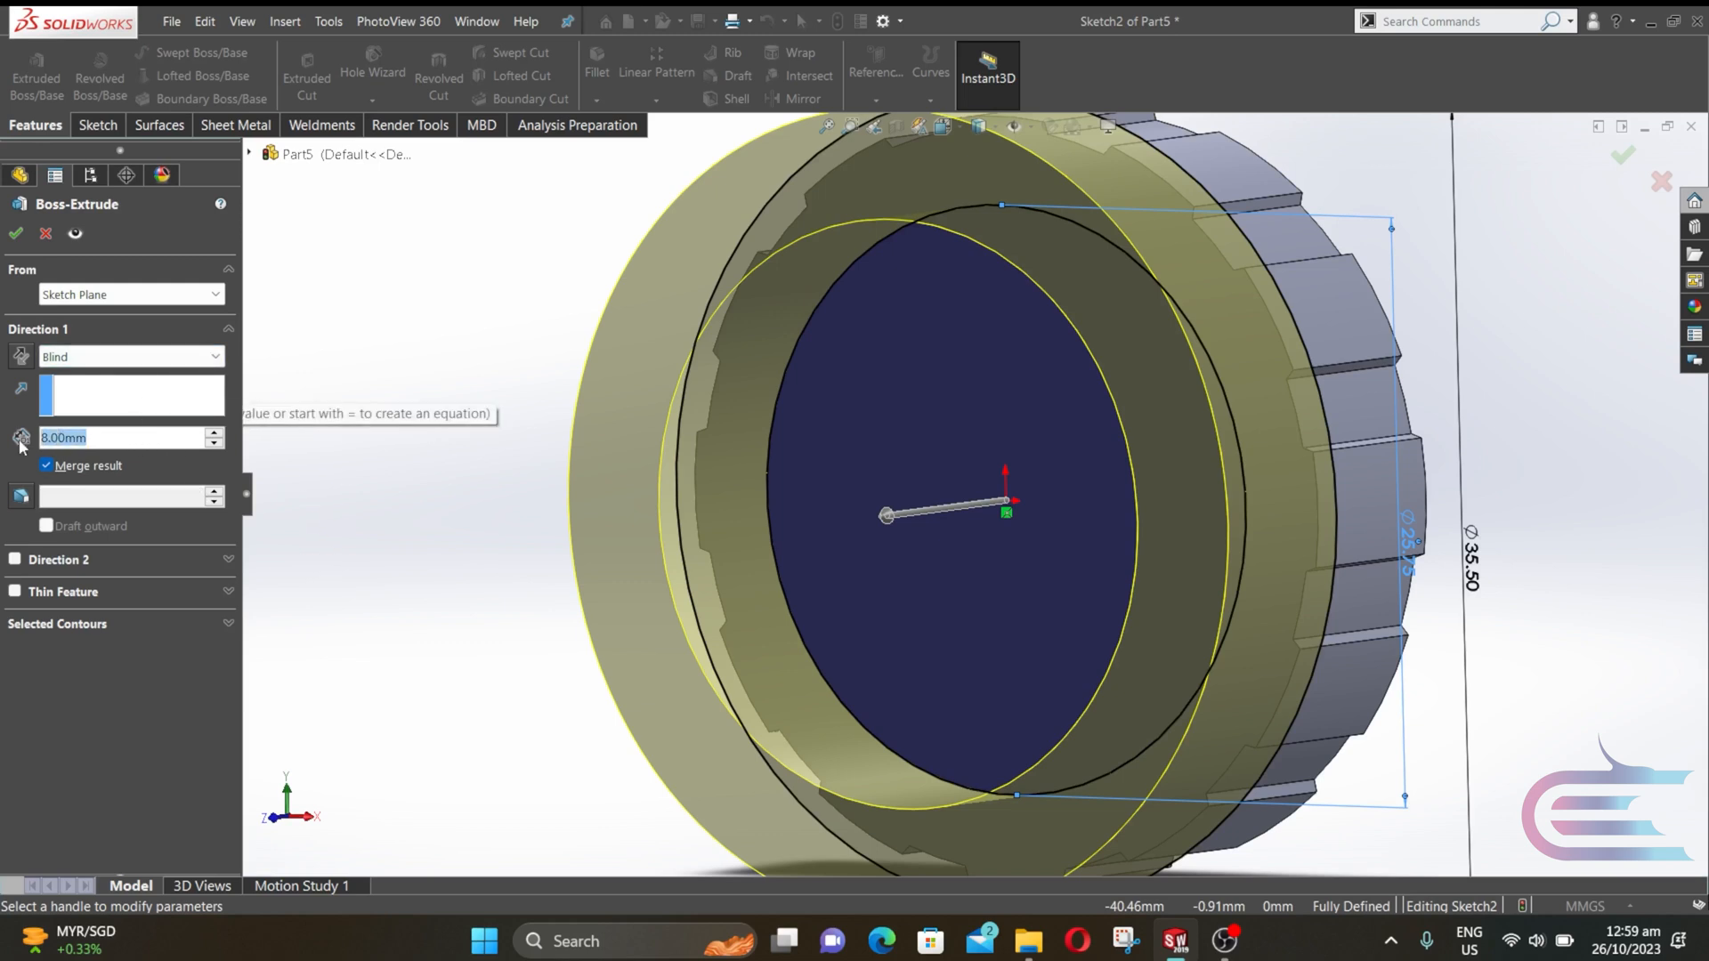
type("2")
key("Return")
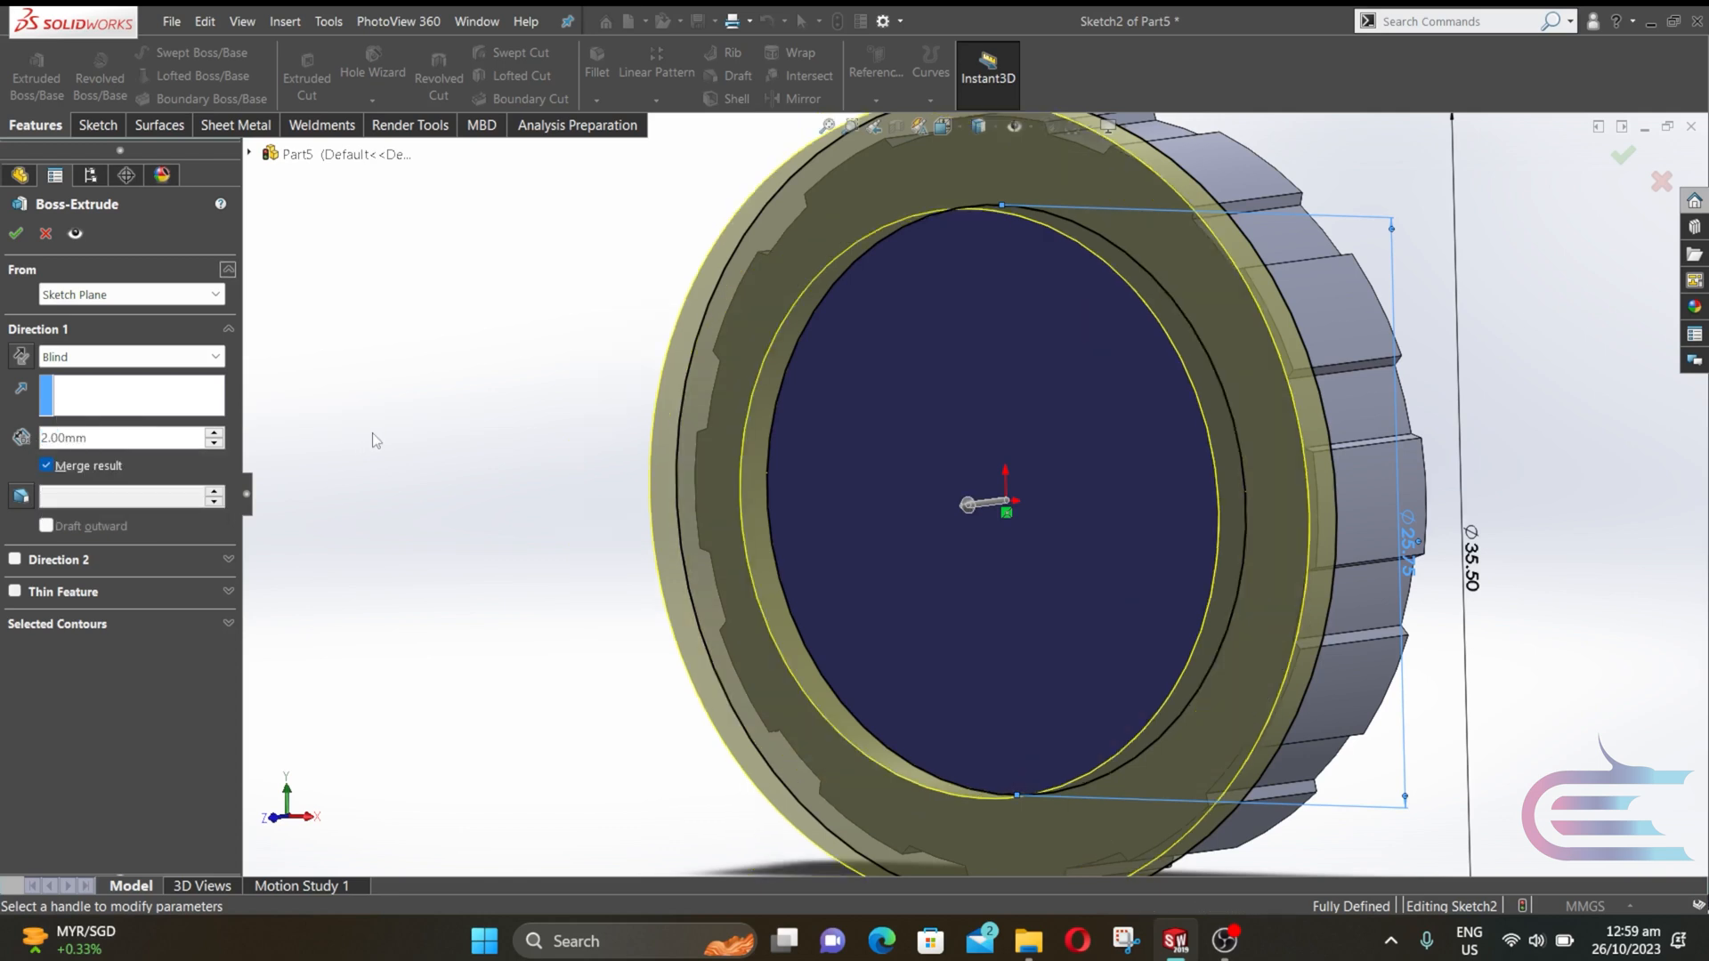
middle_click_drag(381, 430, 356, 442)
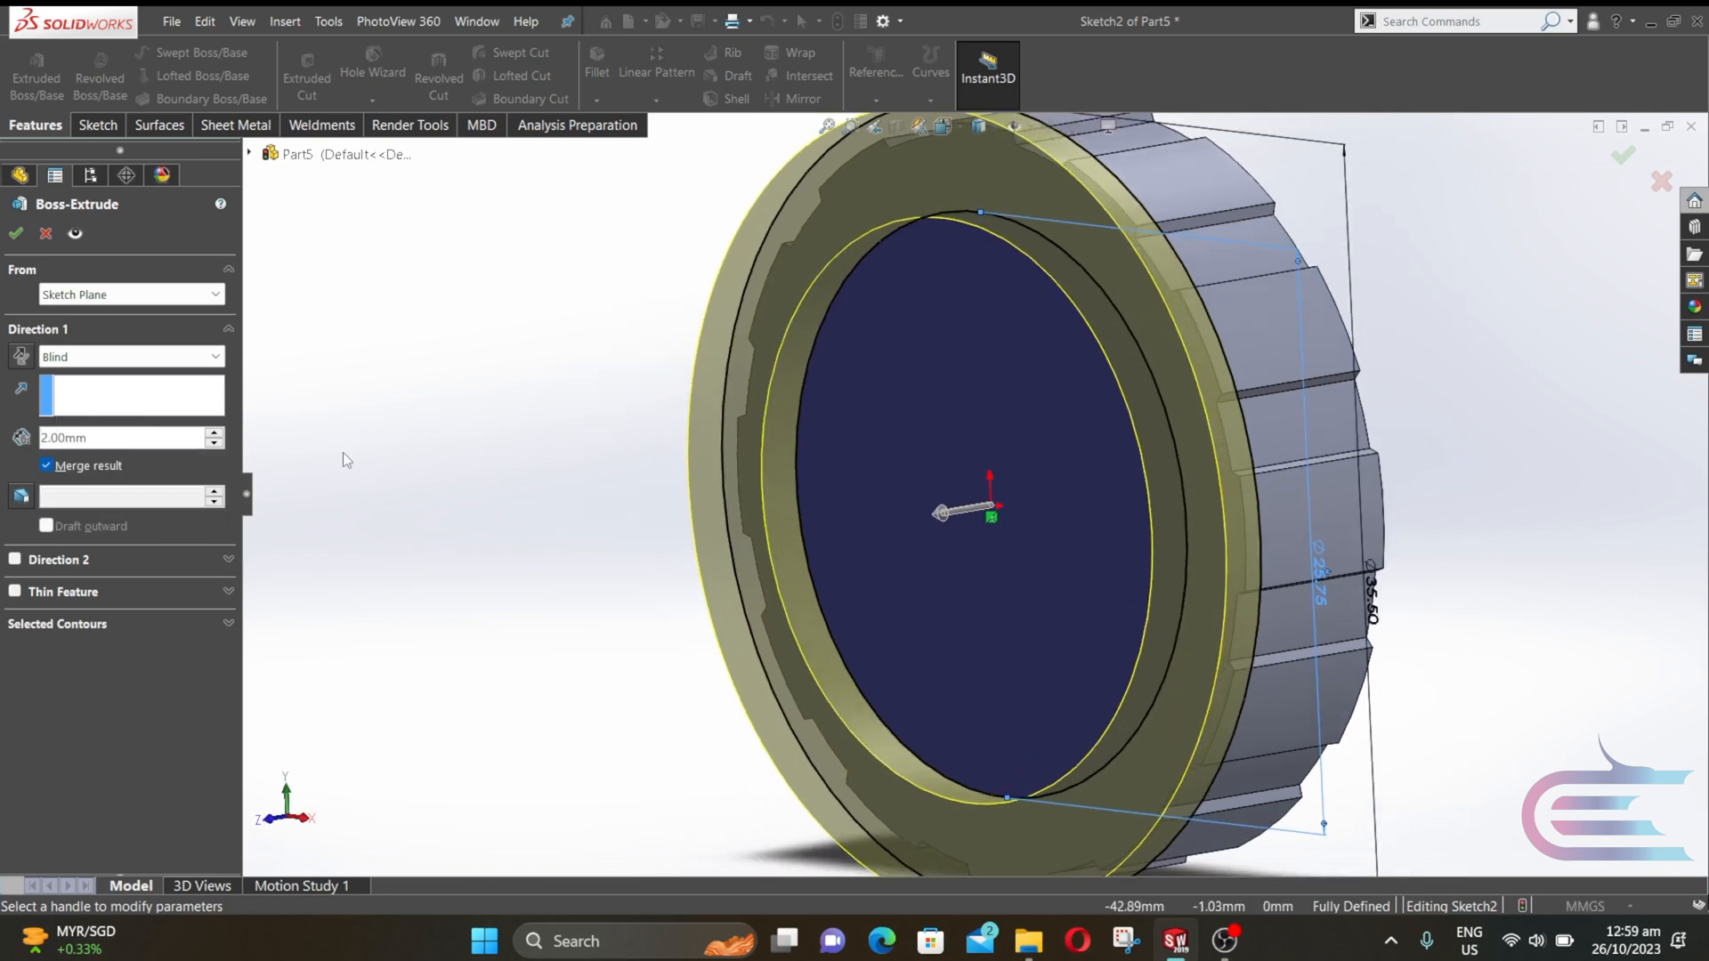
left_click(14, 235)
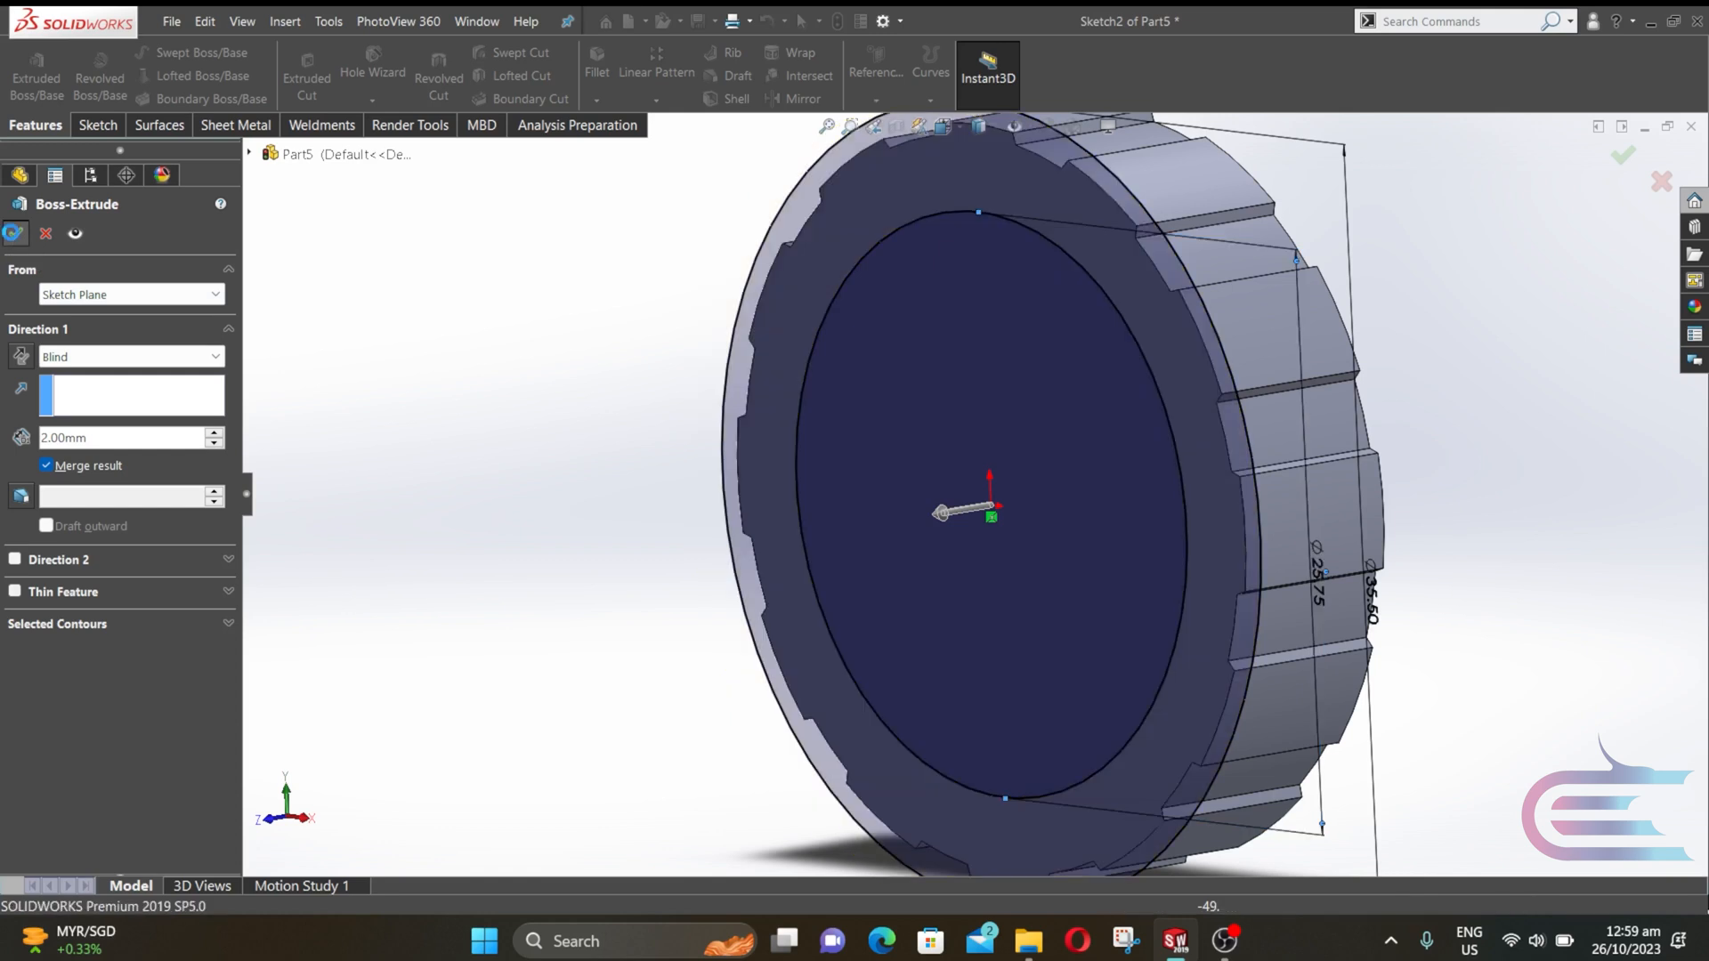
- Mirror the 2 mm flange ring about the Front Plane onto the opposite side of the toothed disc
scroll(434, 429, "up", 2)
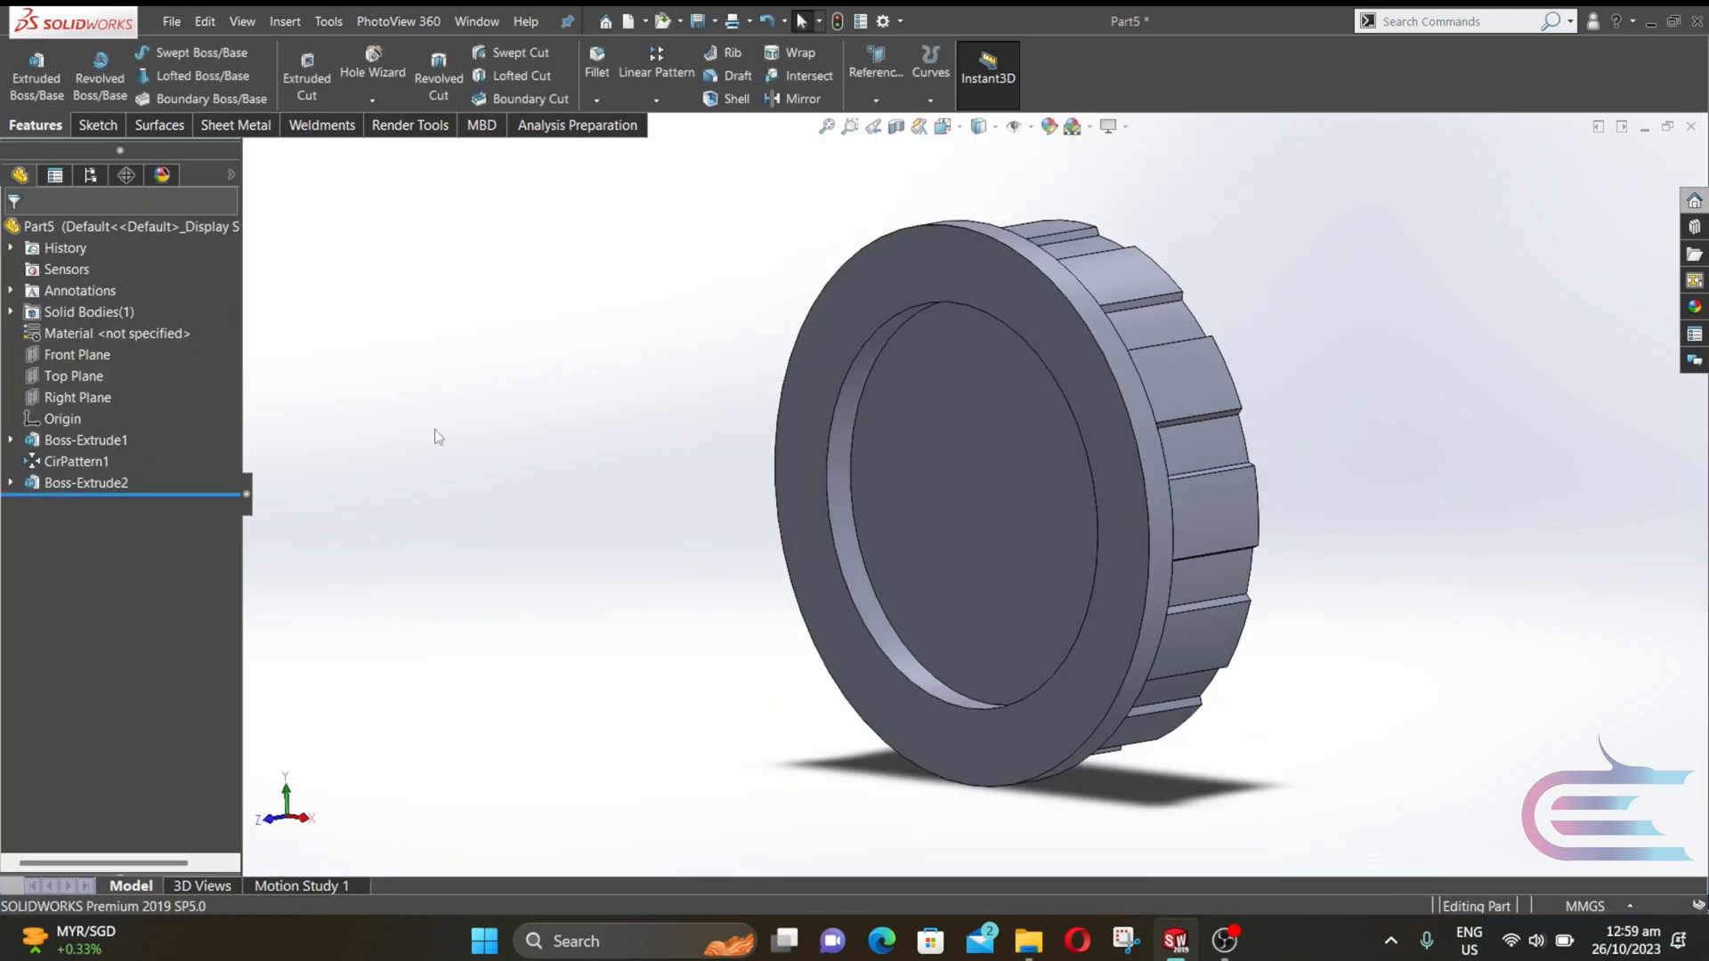
mouse_move(440, 431)
middle_mouse_down()
mouse_move(403, 450)
mouse_move(420, 452)
middle_mouse_up()
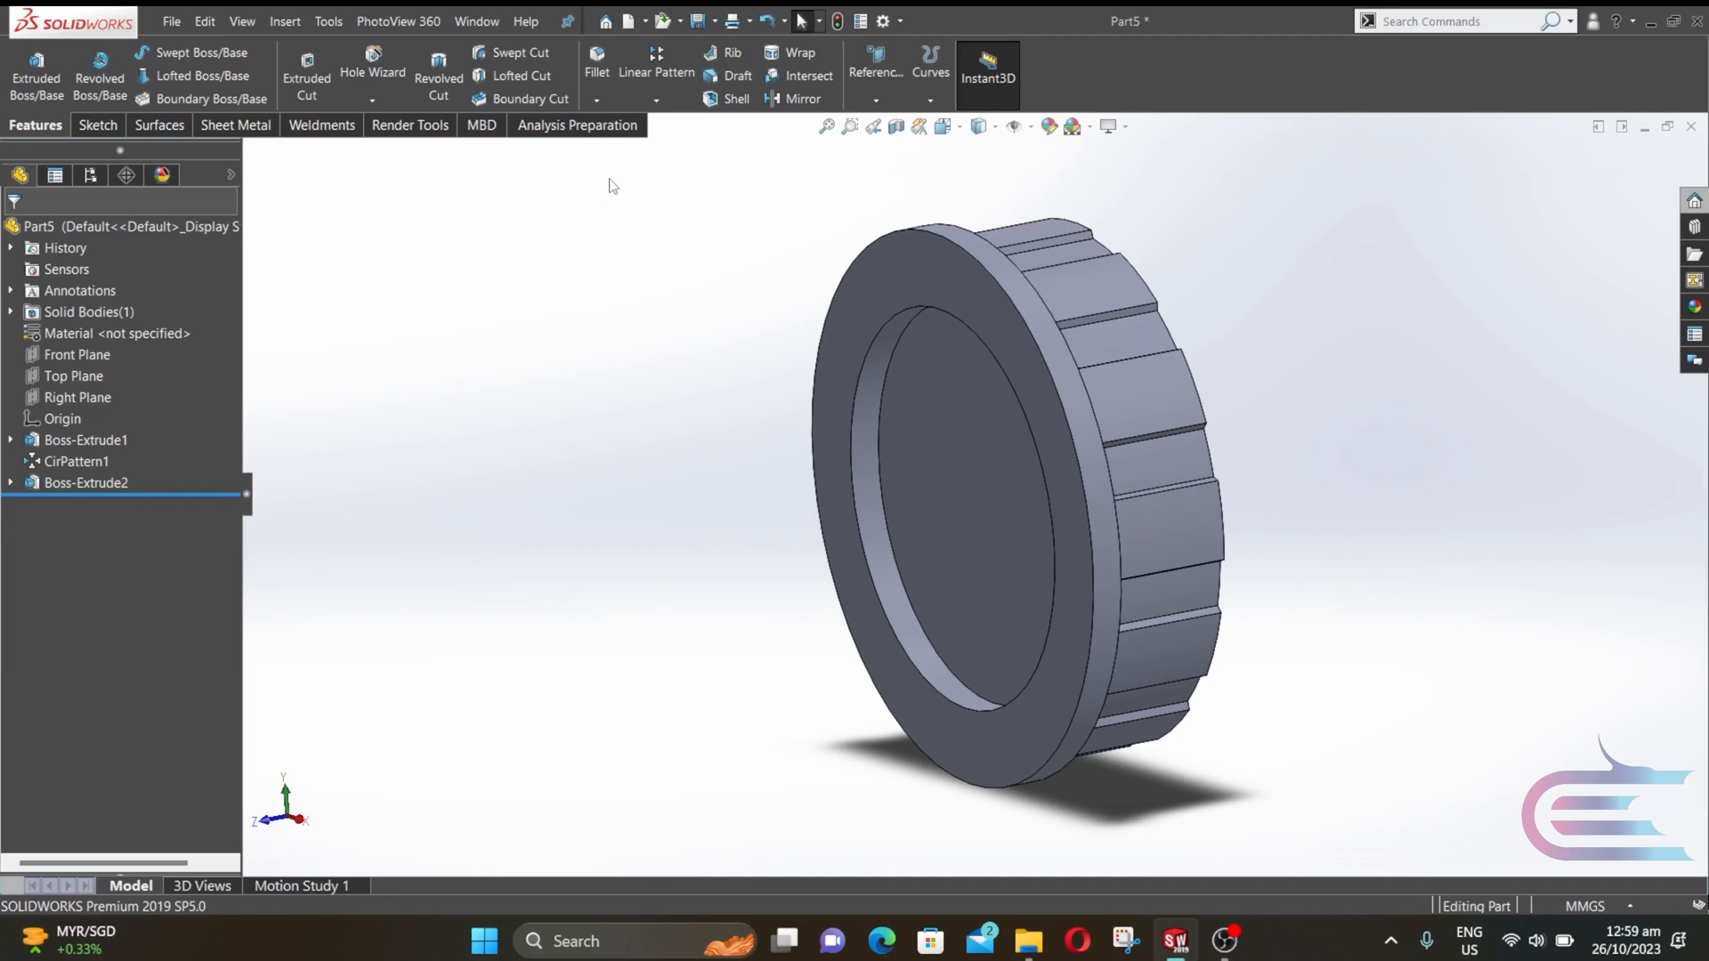
left_click(797, 99)
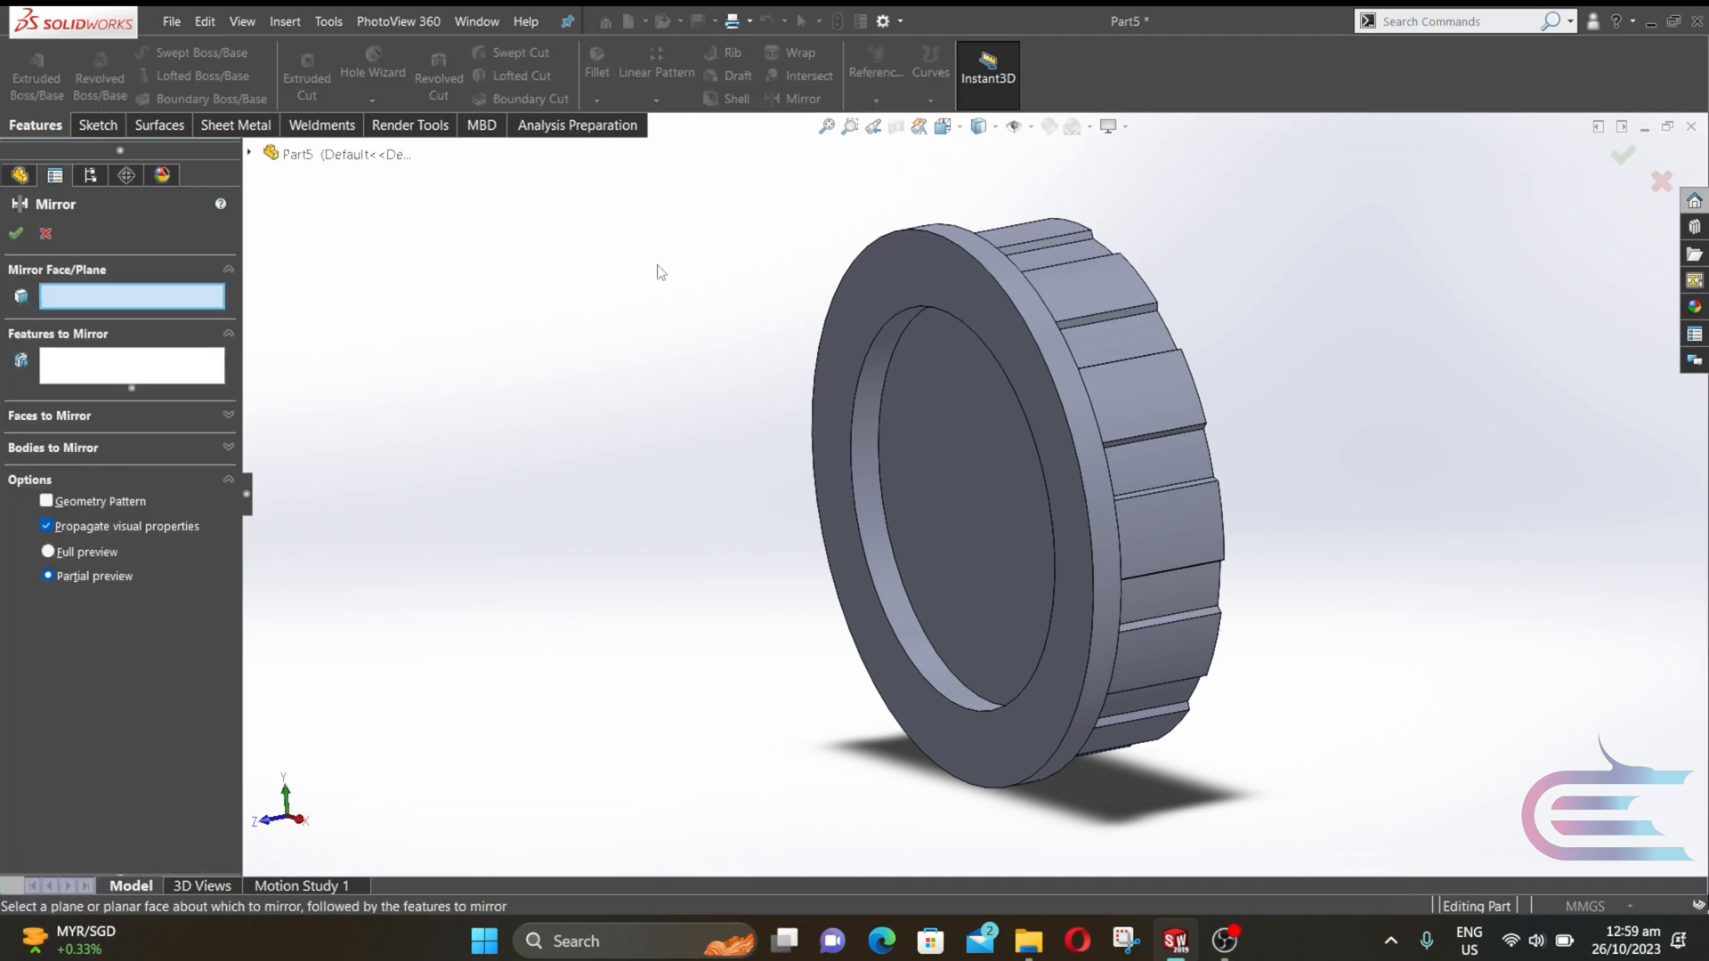
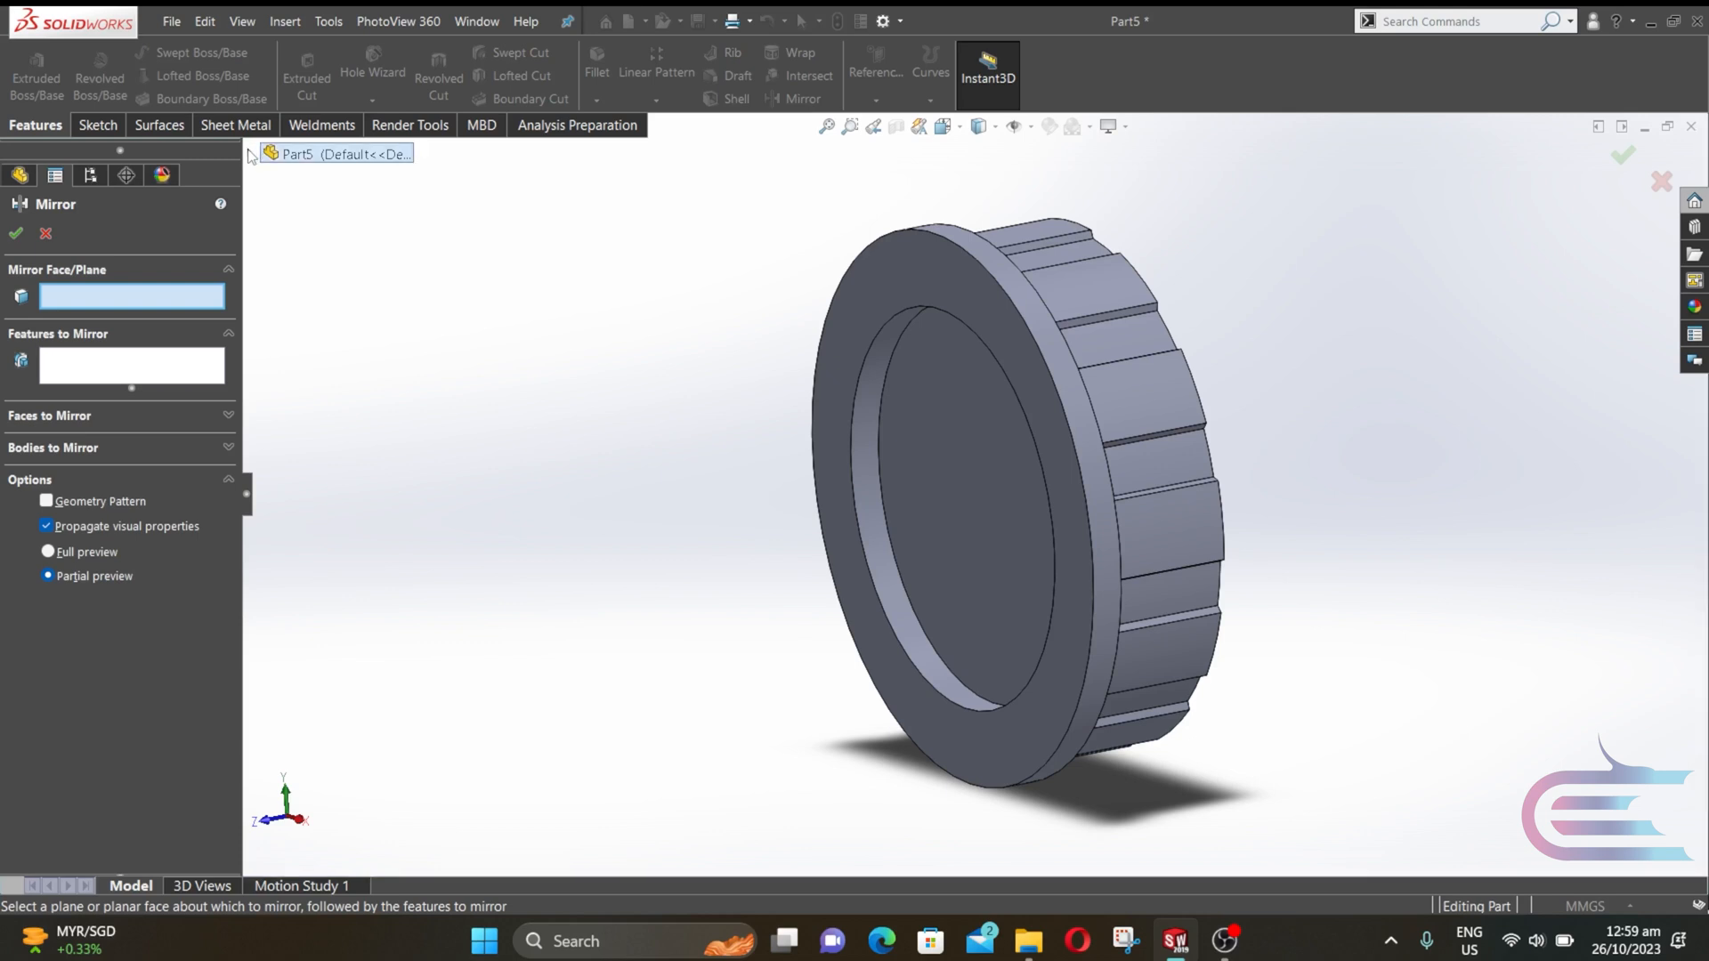
left_click(250, 156)
left_click(320, 284)
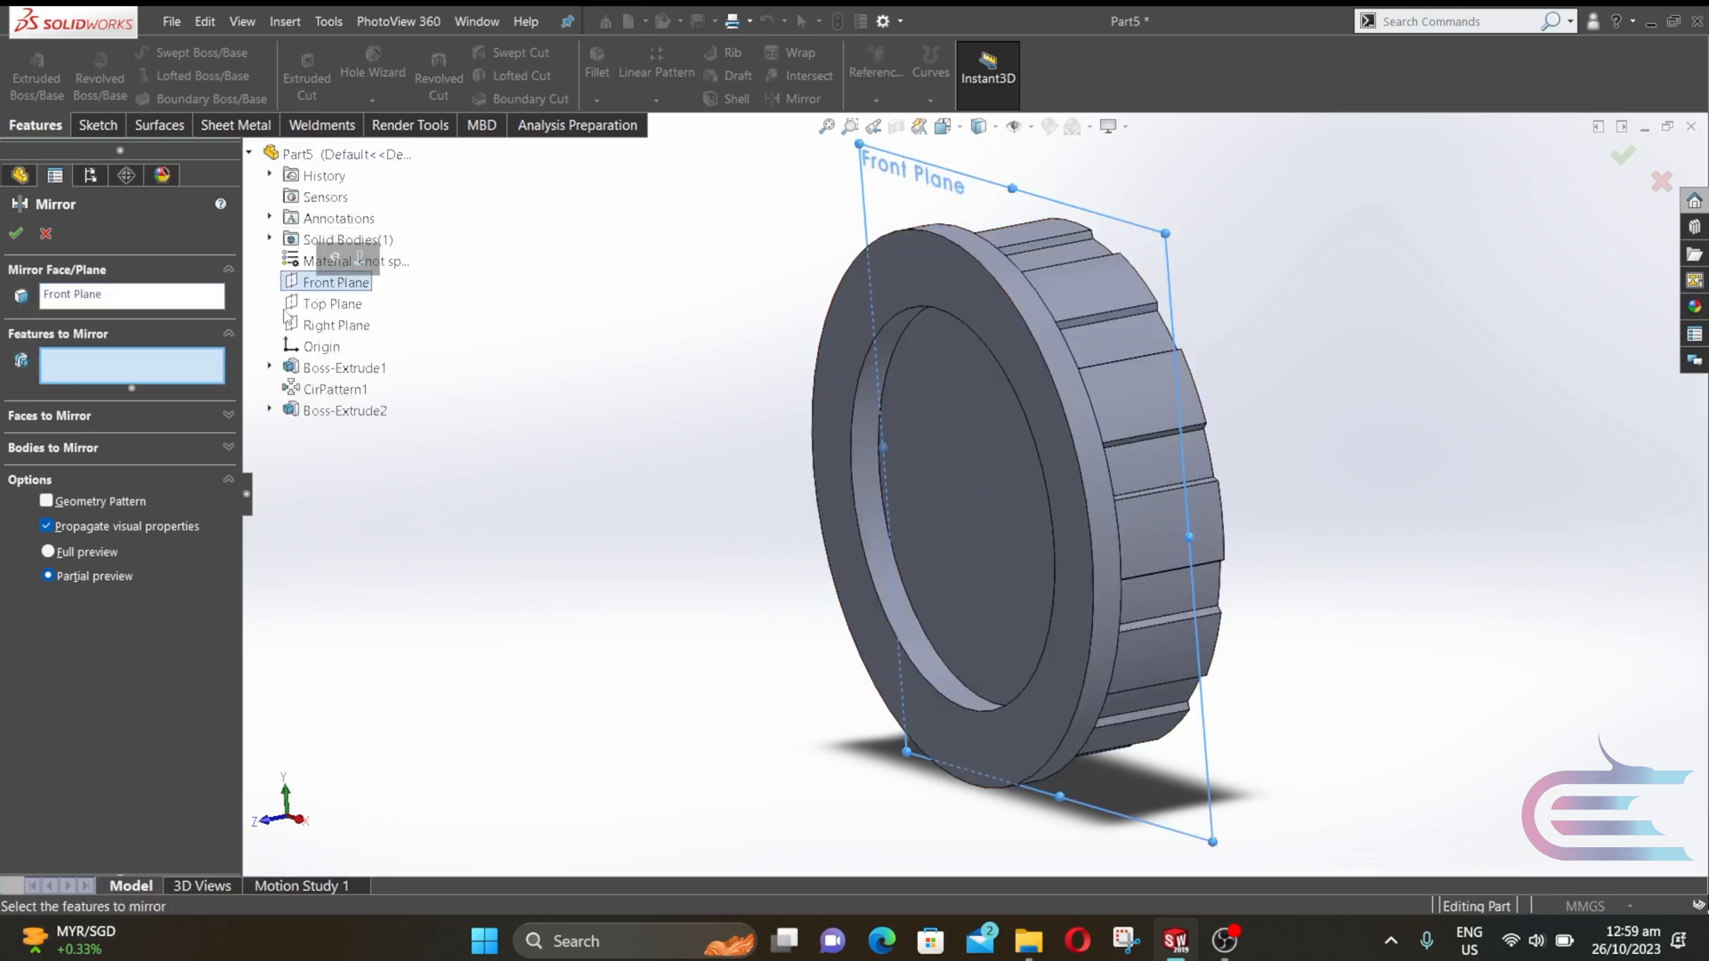
left_click(898, 271)
left_click(17, 235)
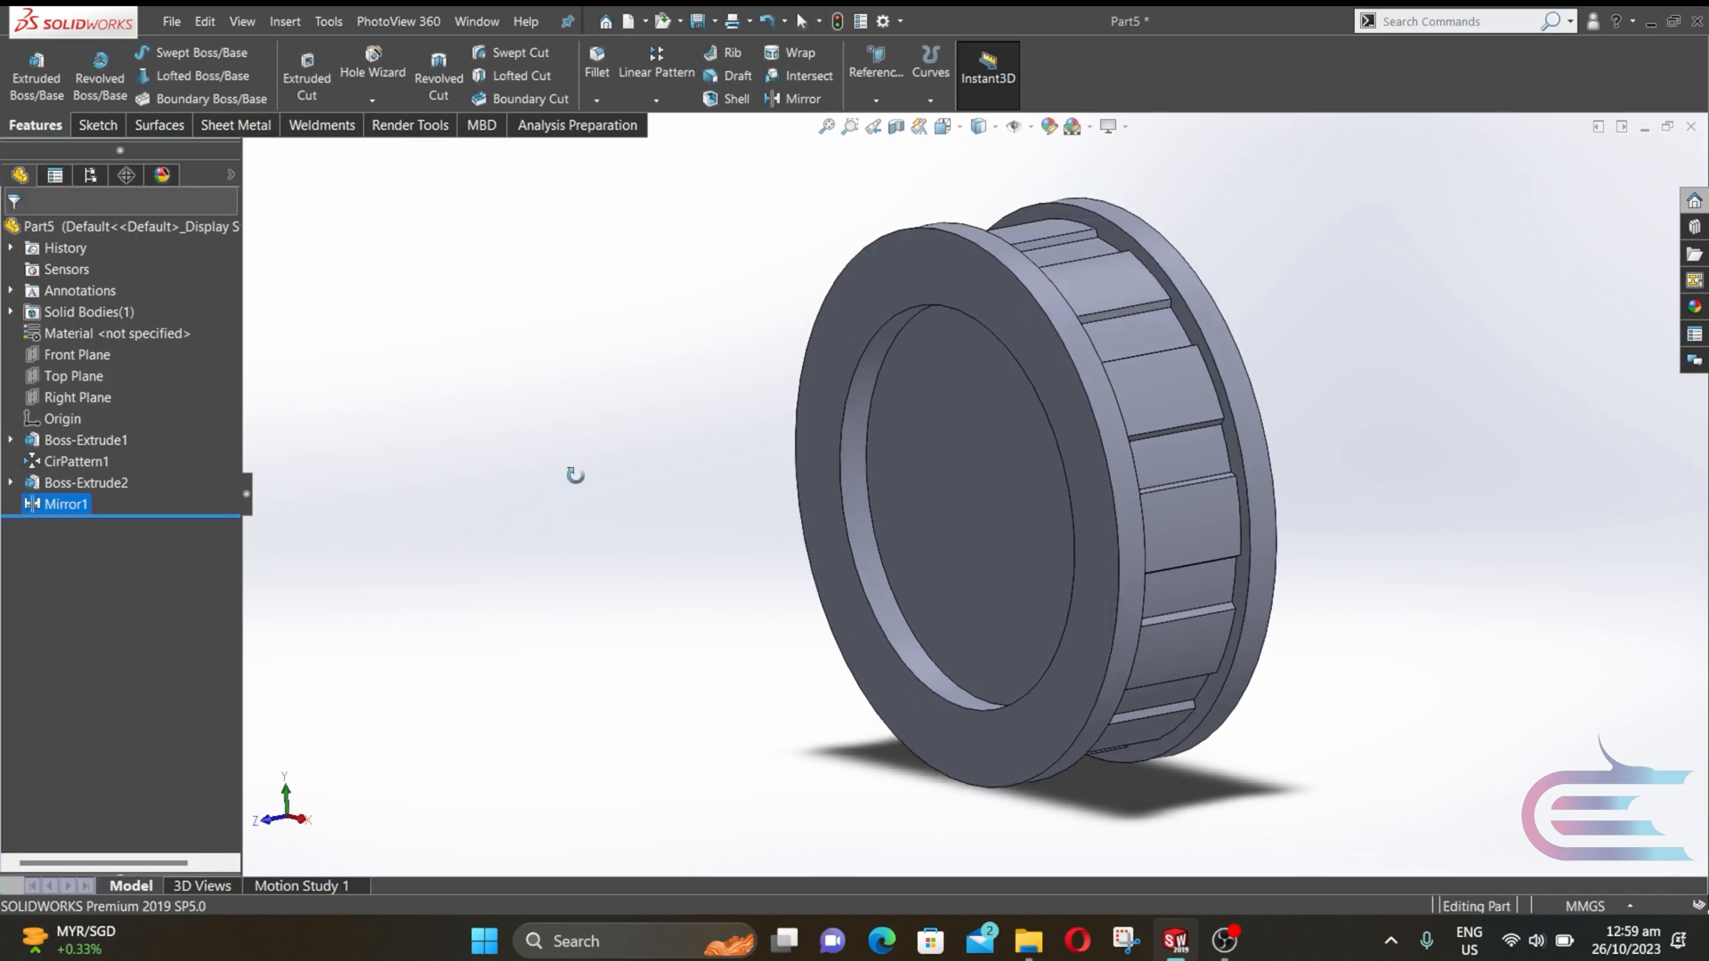
- Chamfer the inner circular edges on the outer faces of both flanges with a 3 mm distance and a 30° angle
left_click(597, 99)
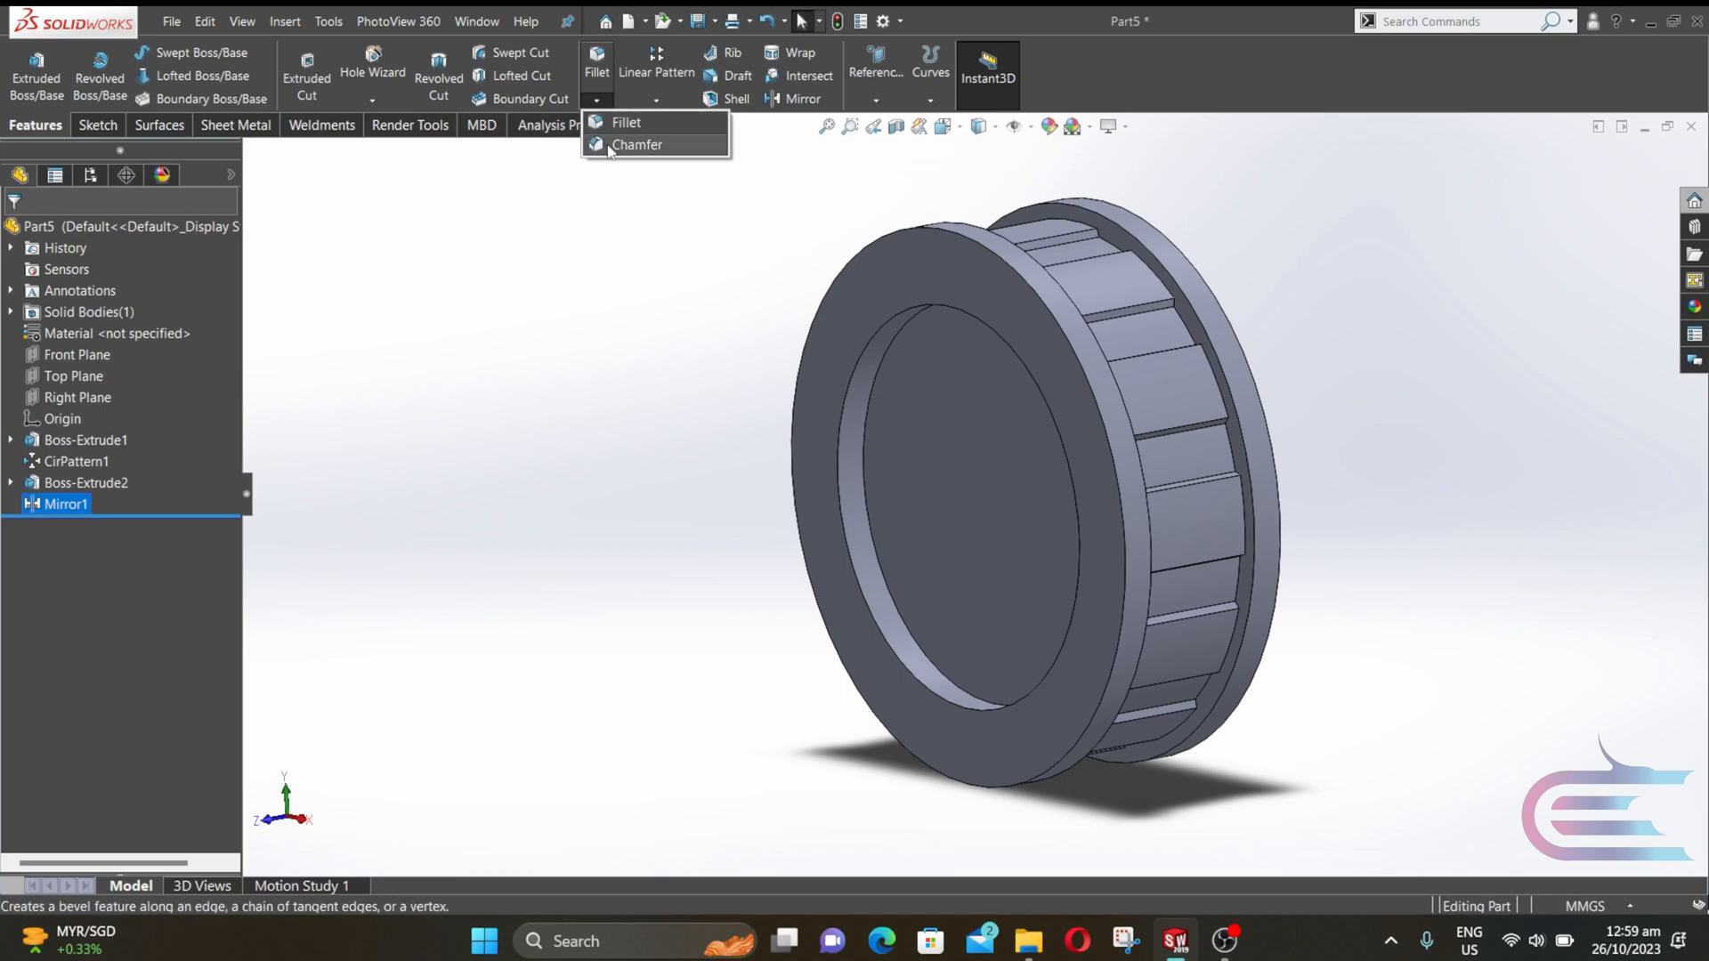
left_click(634, 144)
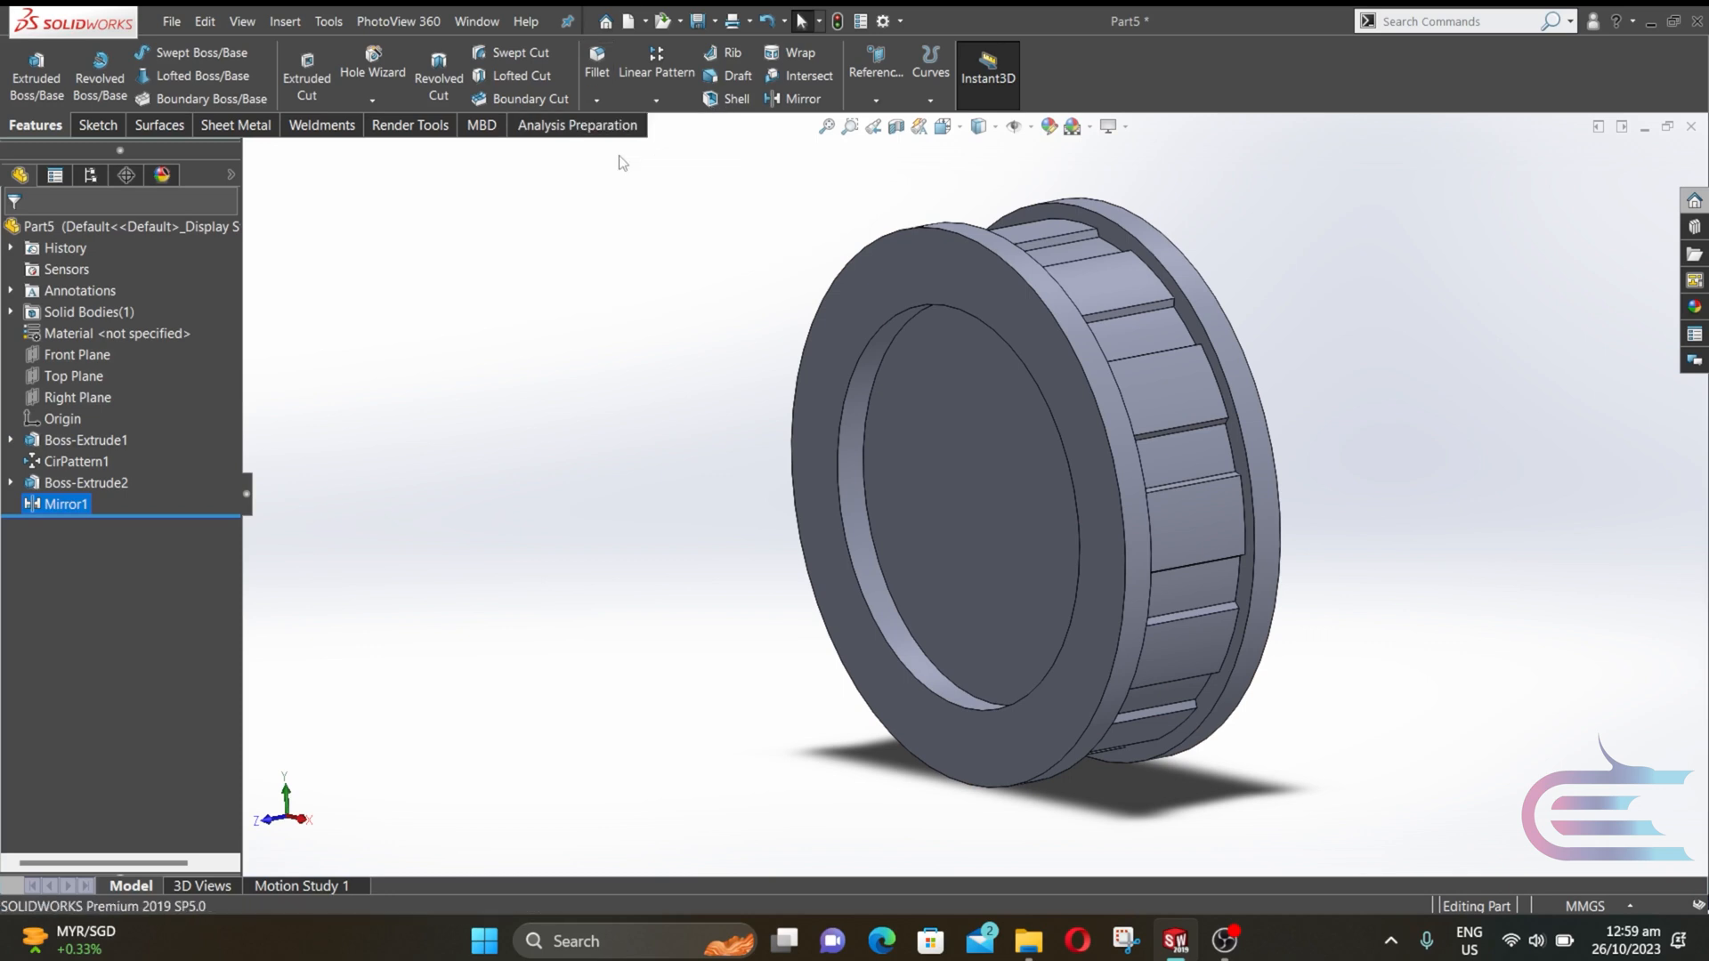
left_click(869, 345)
middle_click_drag(868, 343, 679, 350)
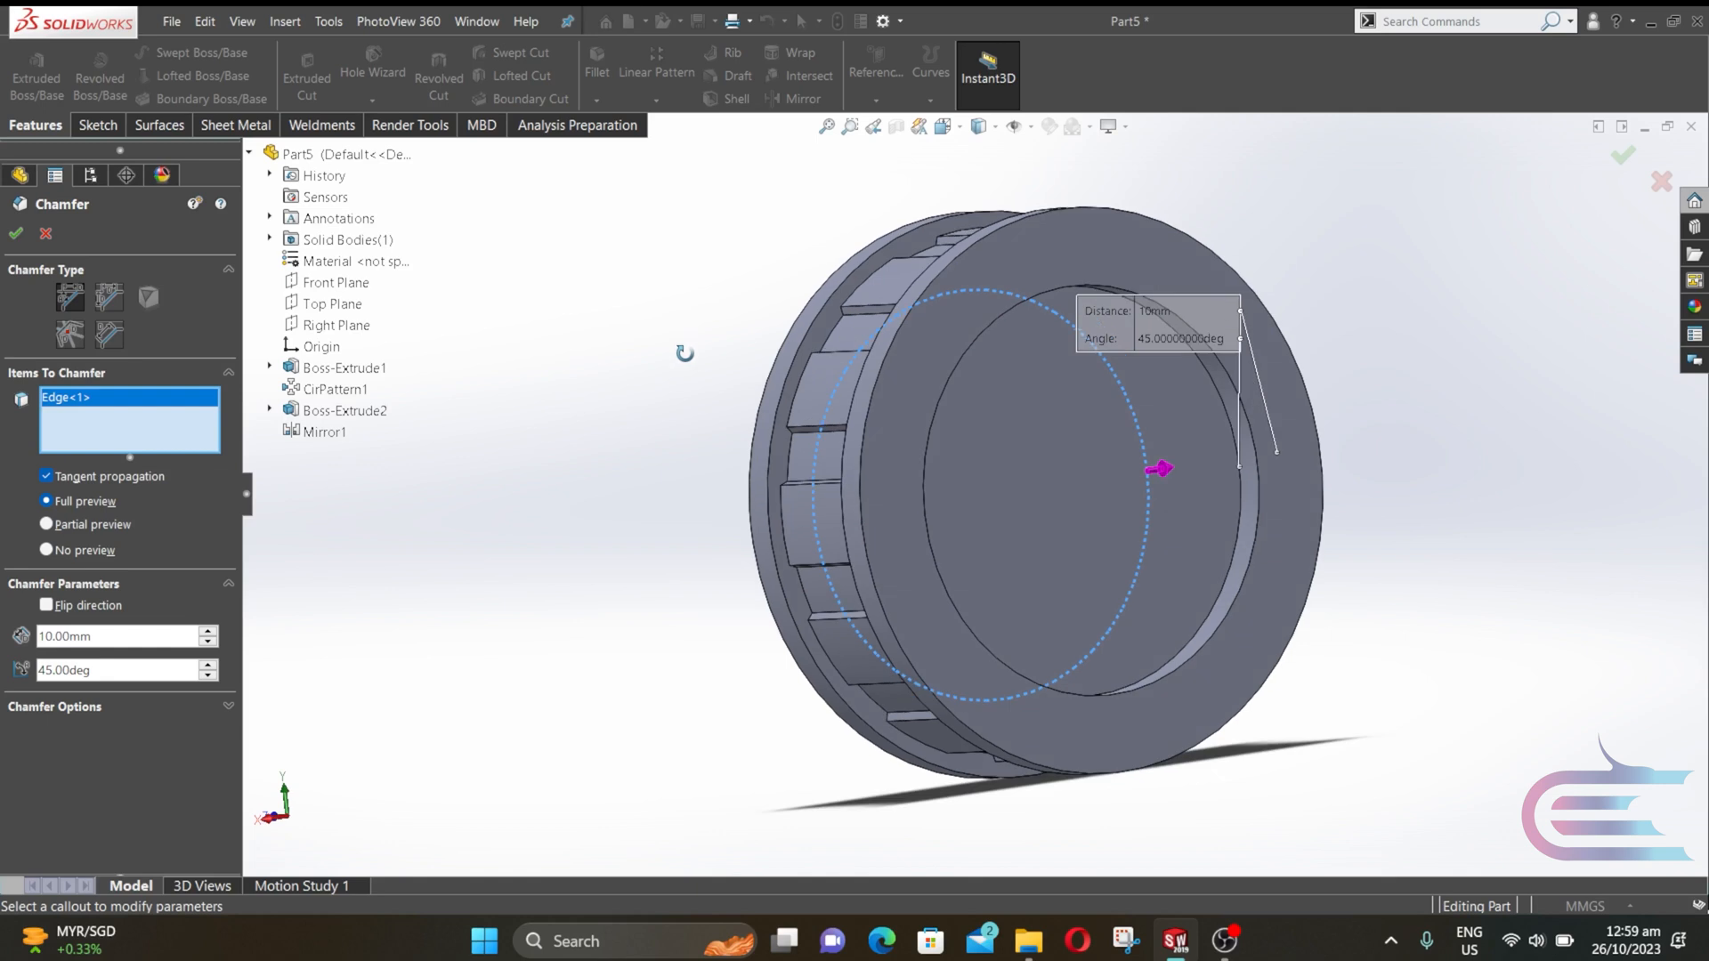
left_click(974, 354)
middle_click_drag(827, 424, 624, 552)
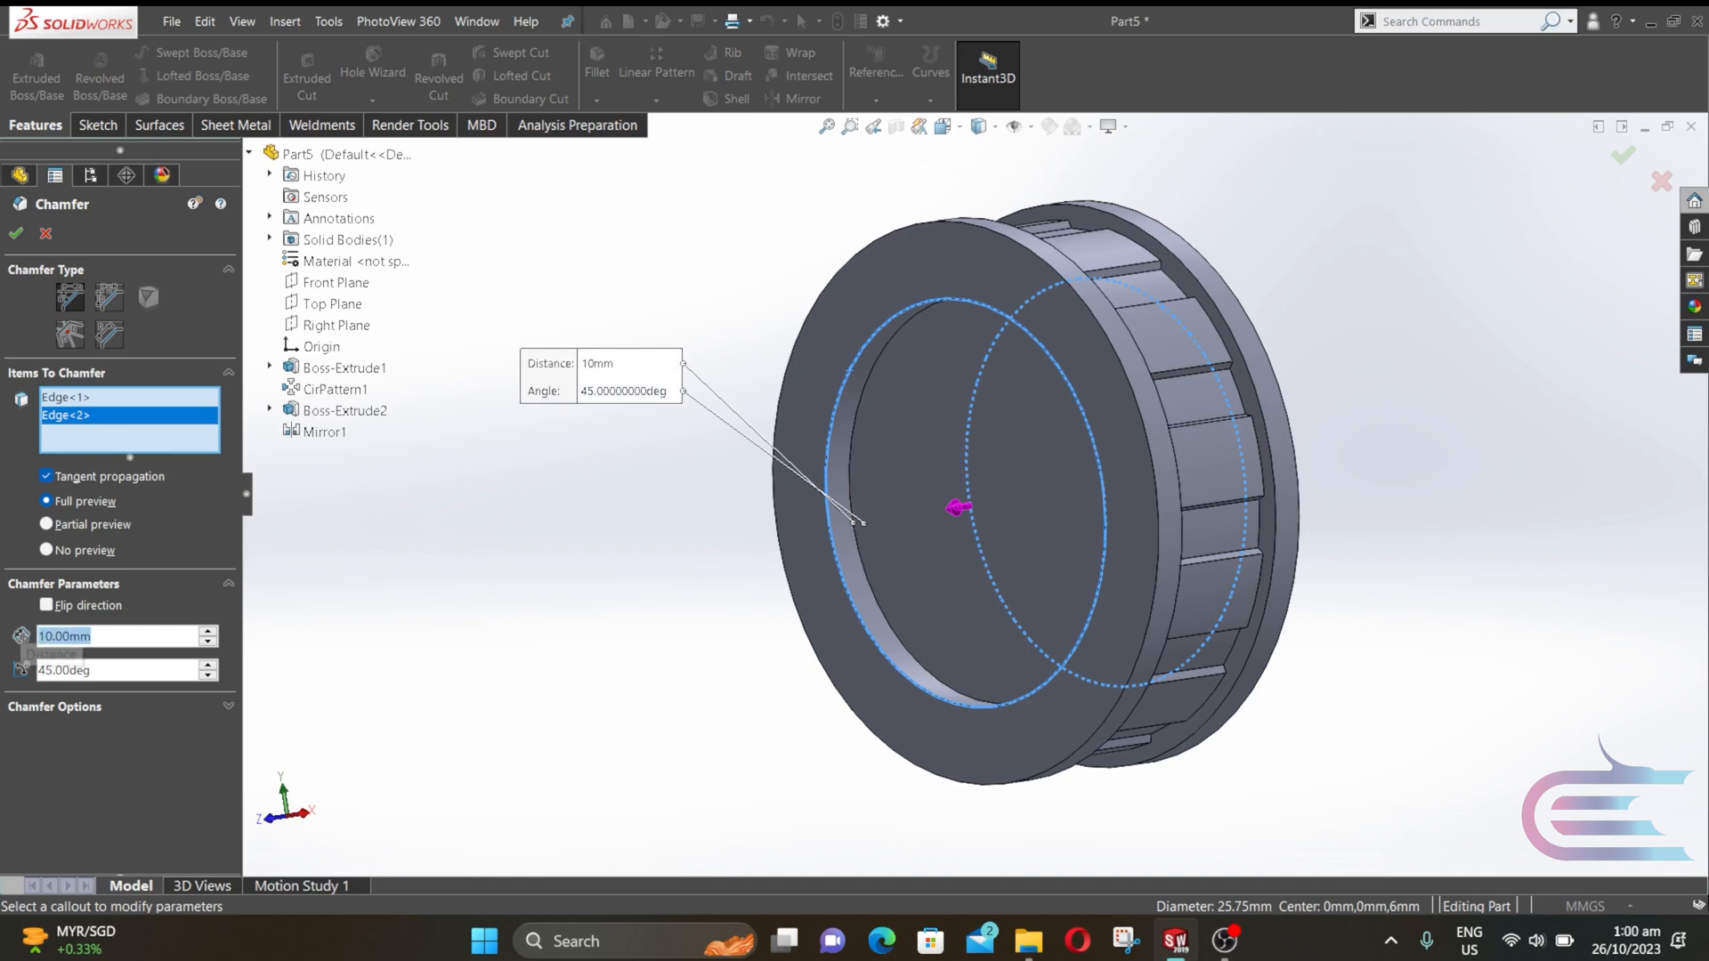
type("3")
key("Tab")
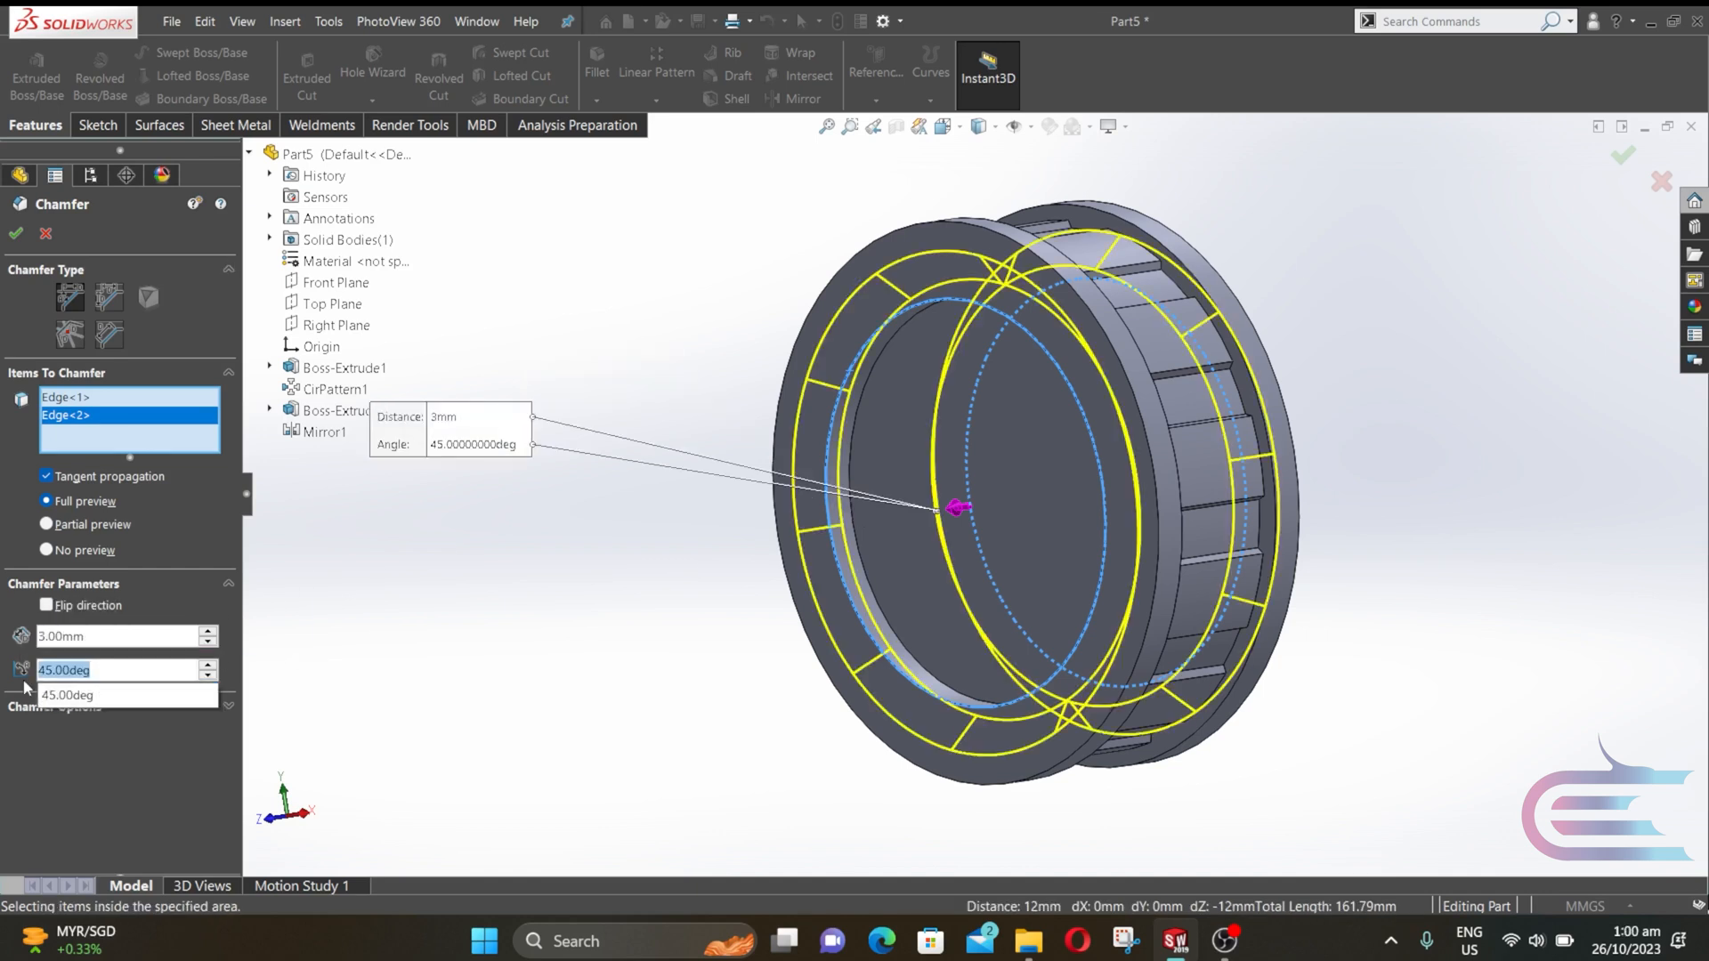
type("3")
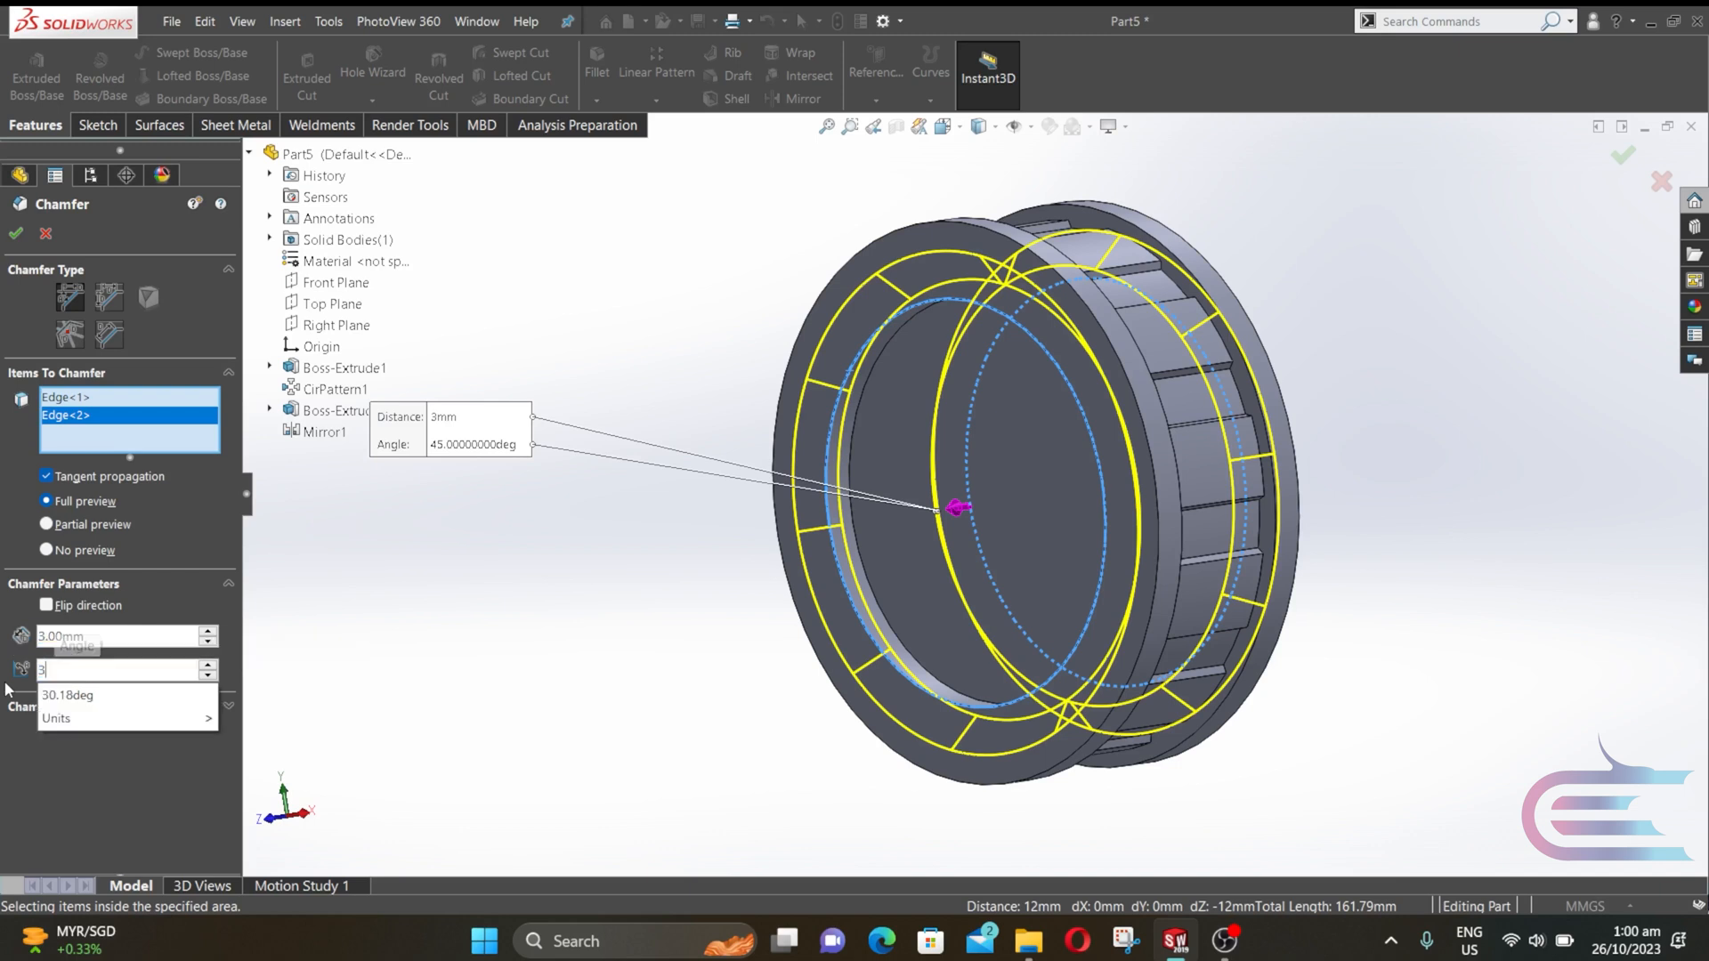
type("0")
key("Return")
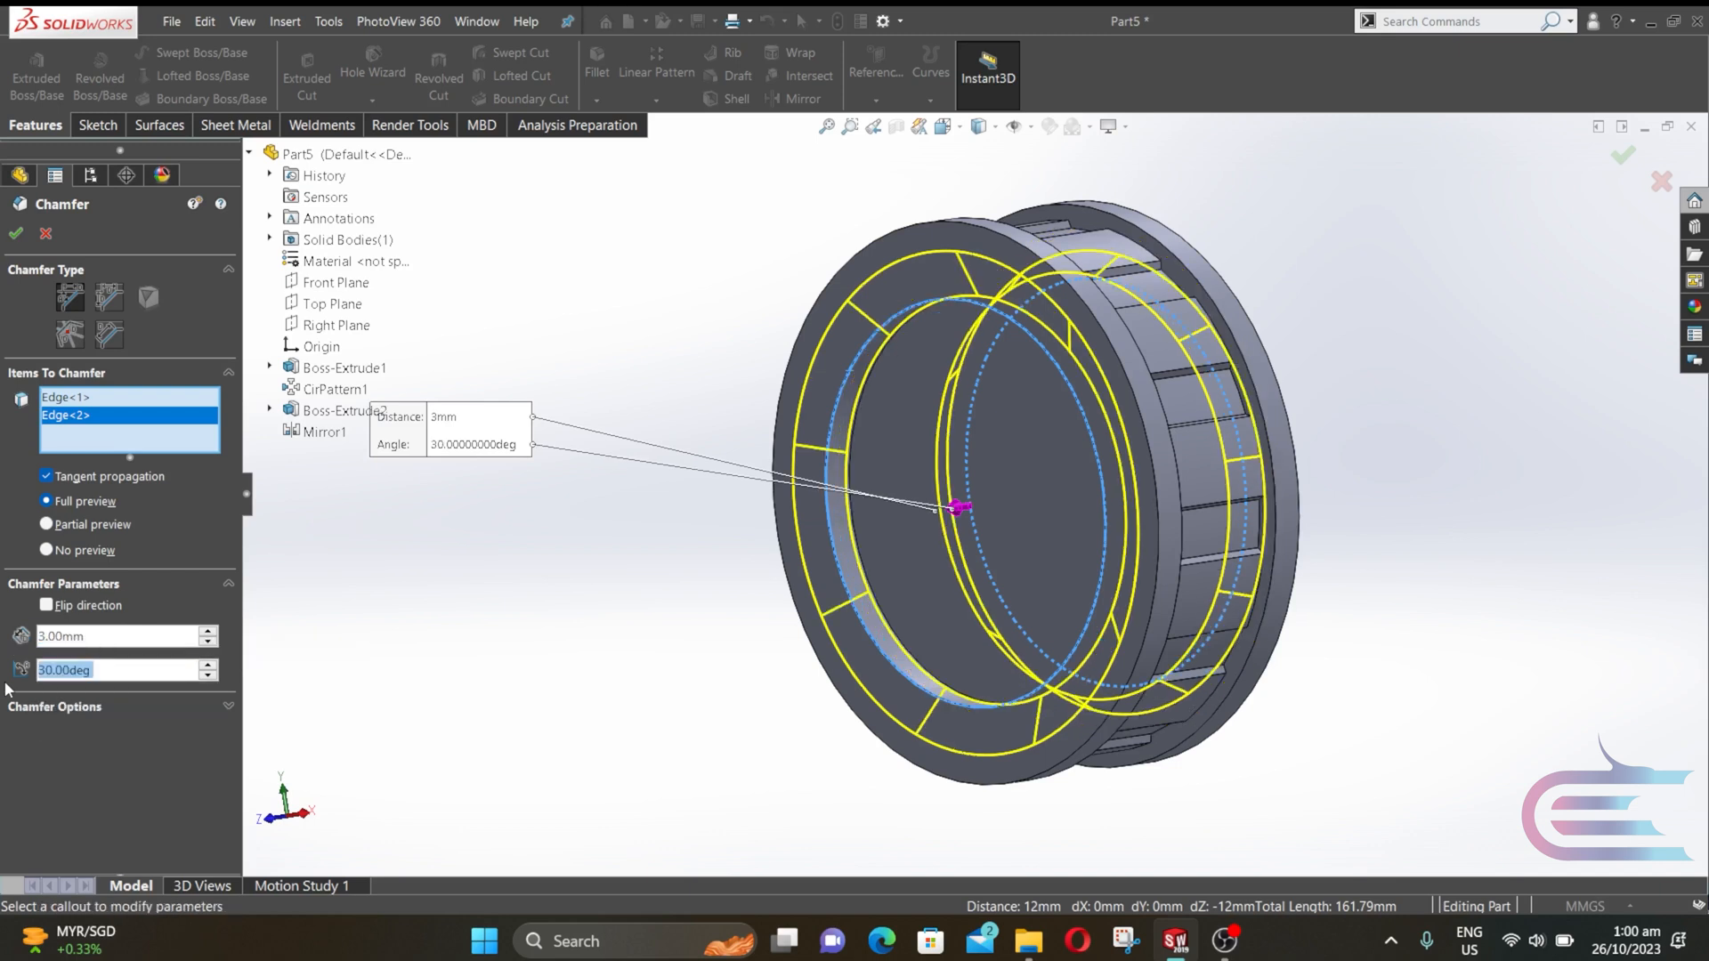
left_click(17, 234)
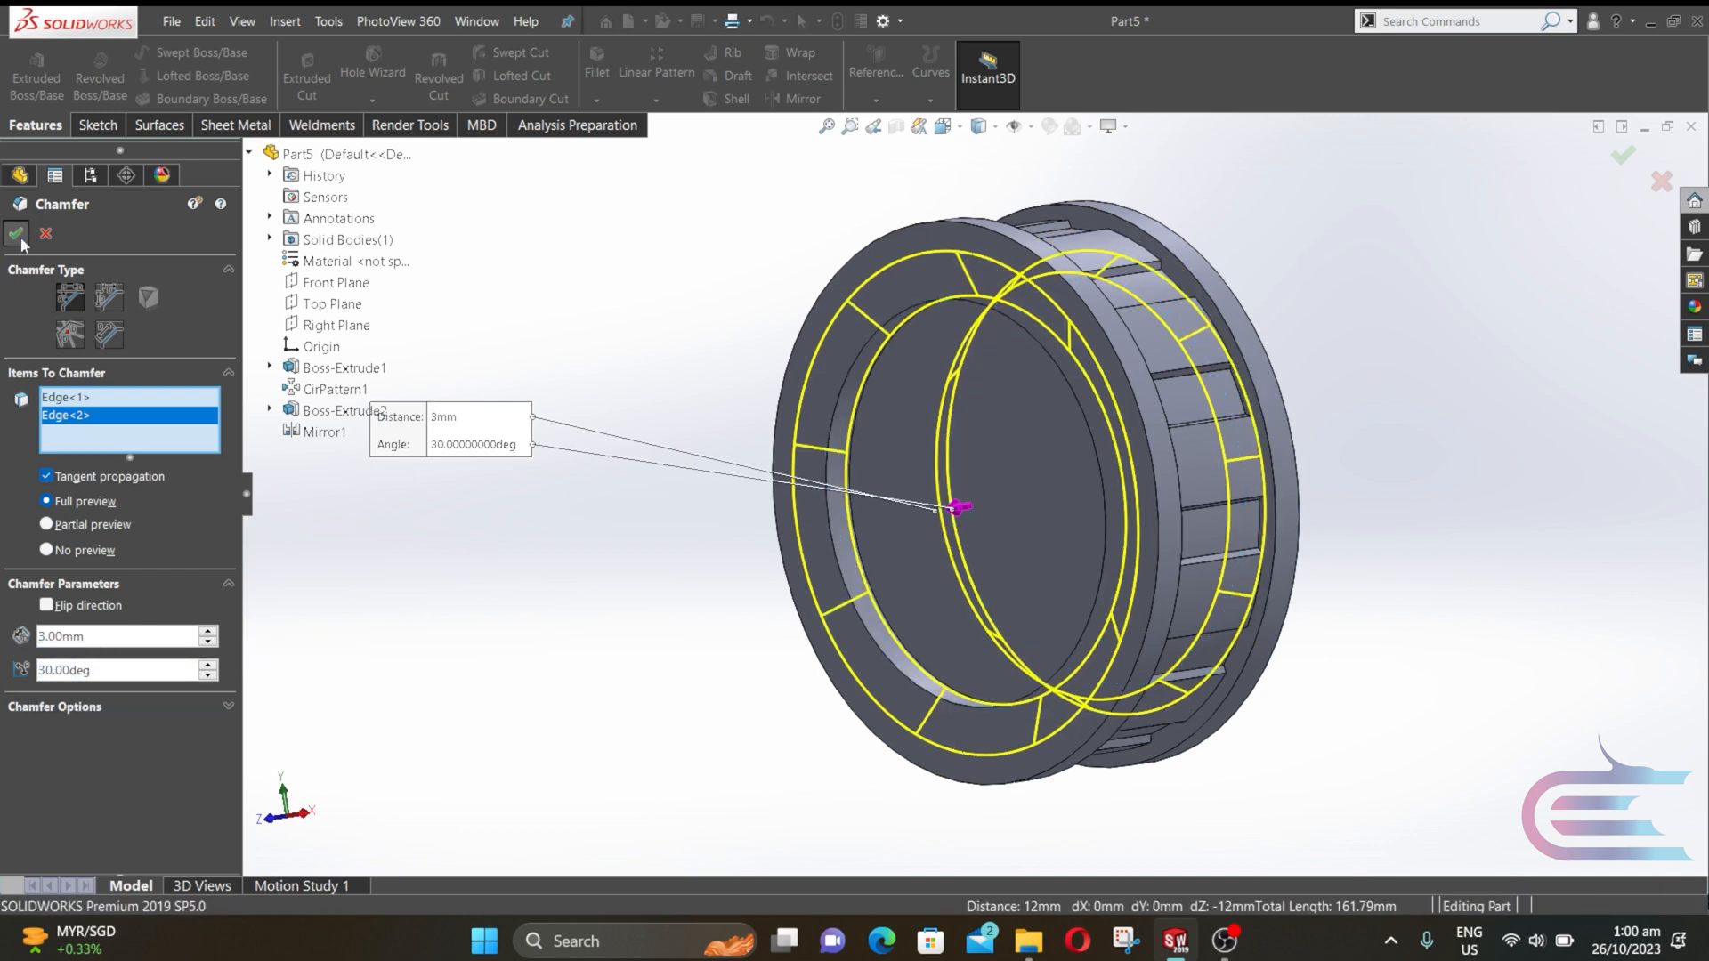
- Chamfer the outer rim edges on the tooth-facing sides of both flanges with a 1 mm distance and a 50° angle
middle_click_drag(550, 484, 437, 483)
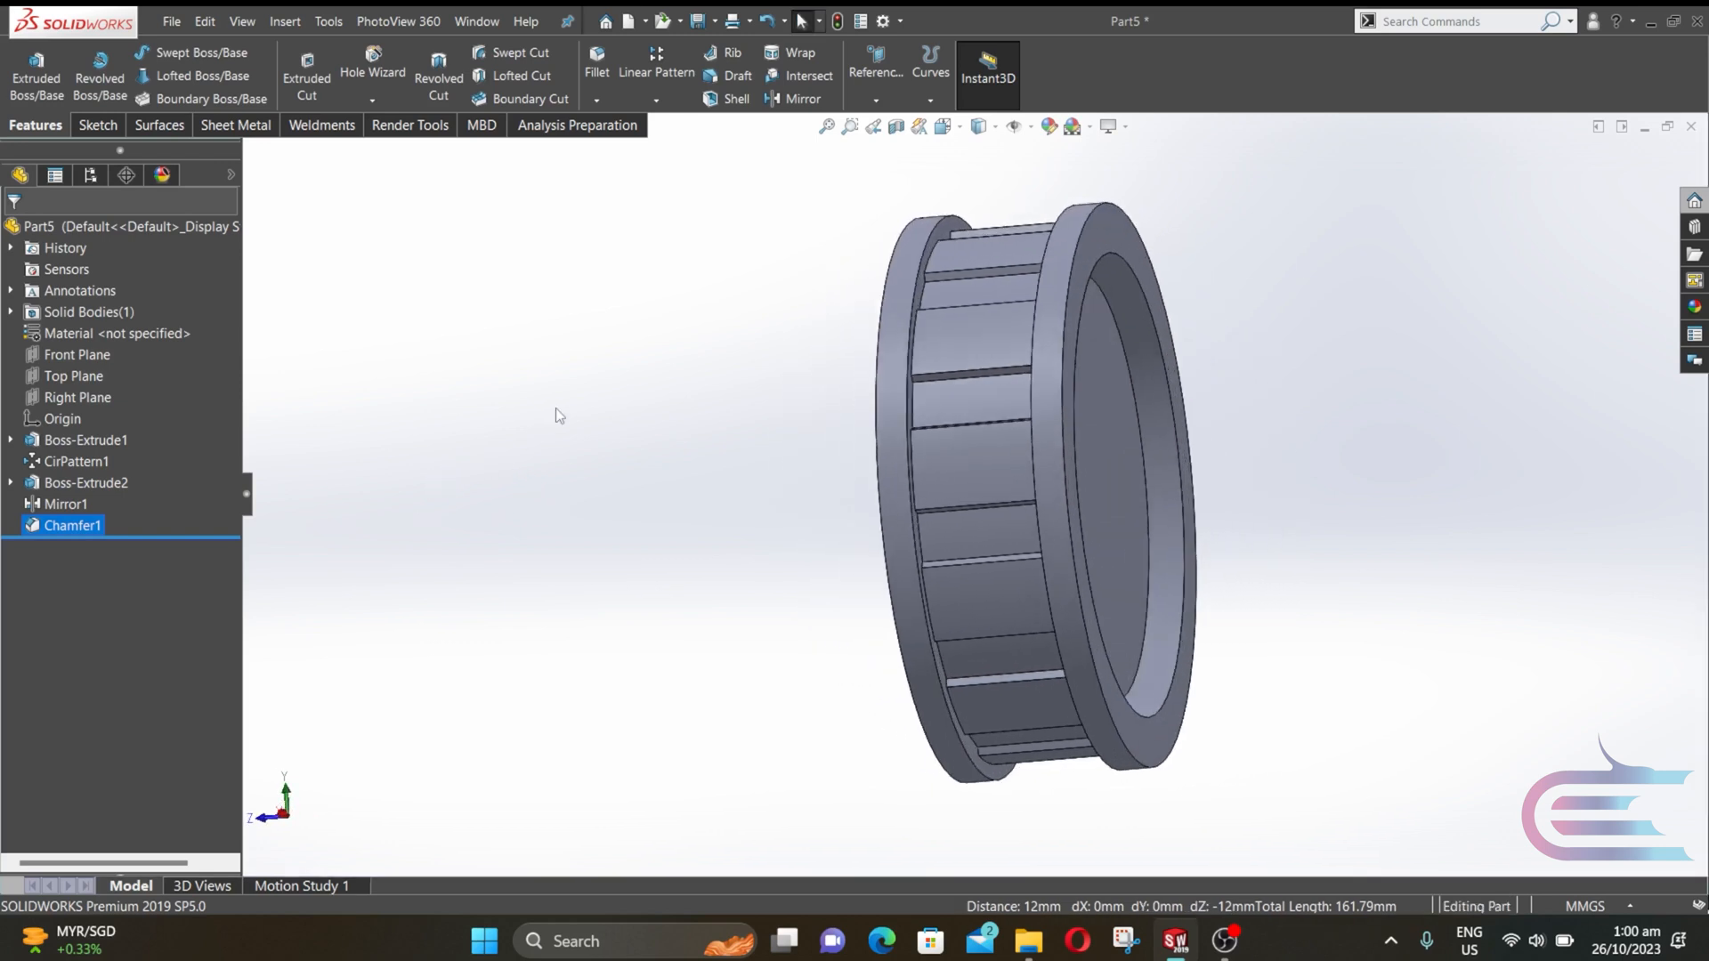
key("Return")
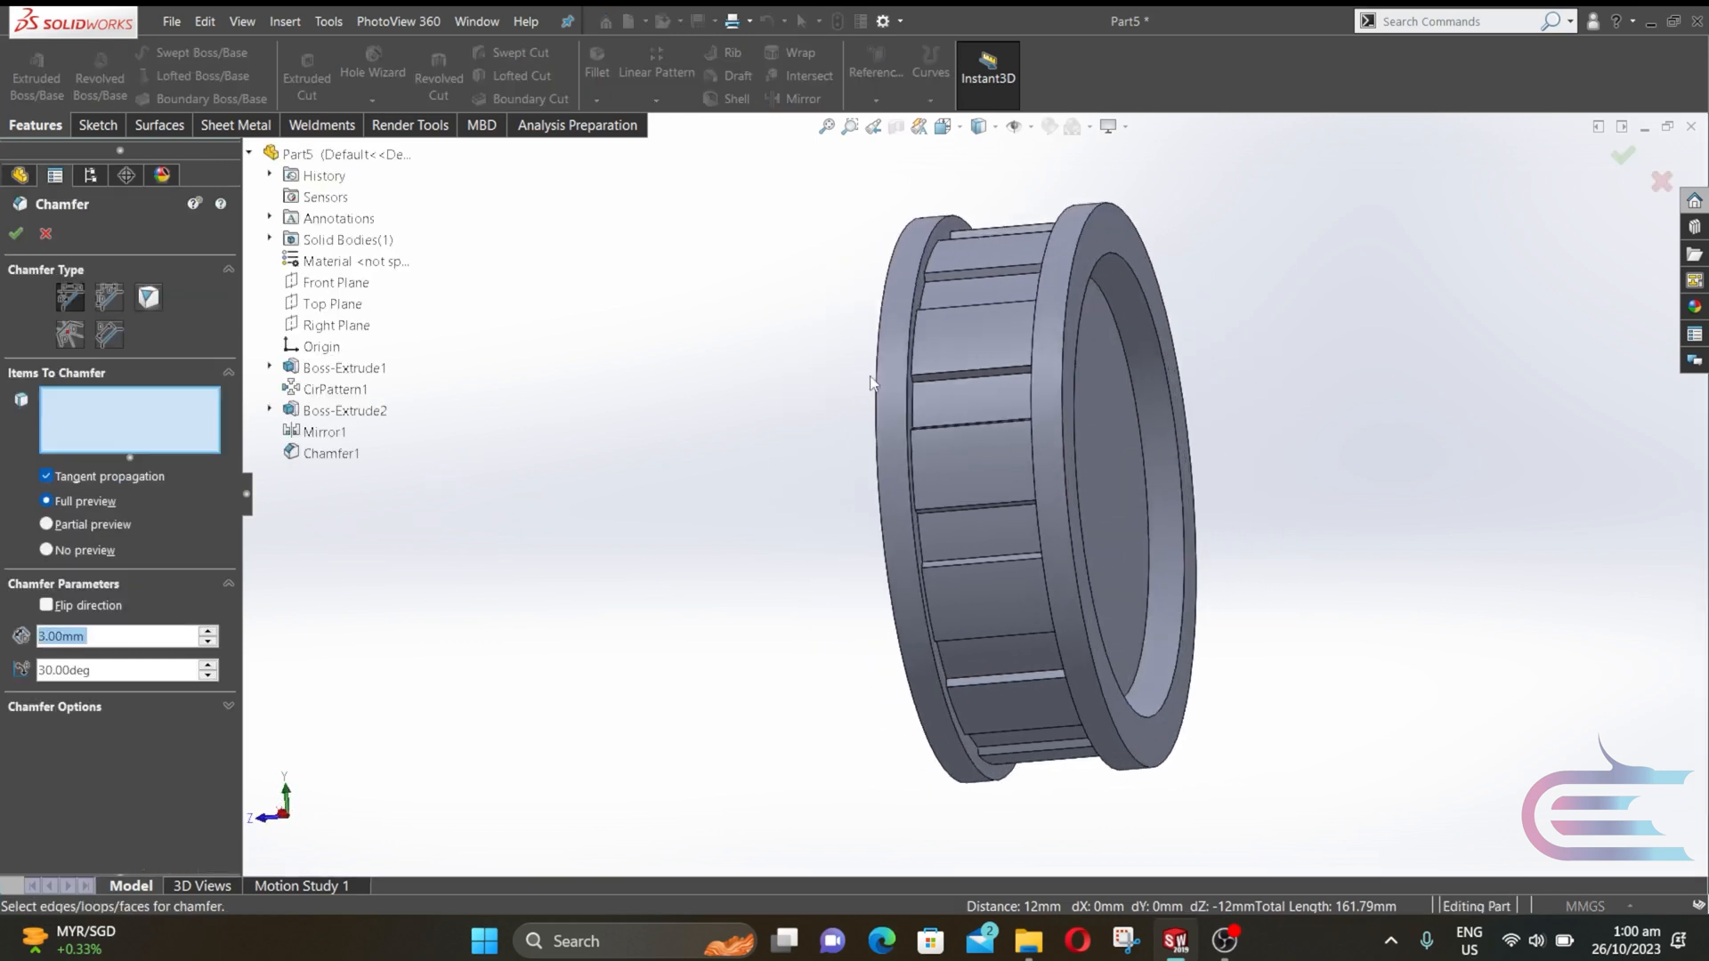
left_click(910, 343)
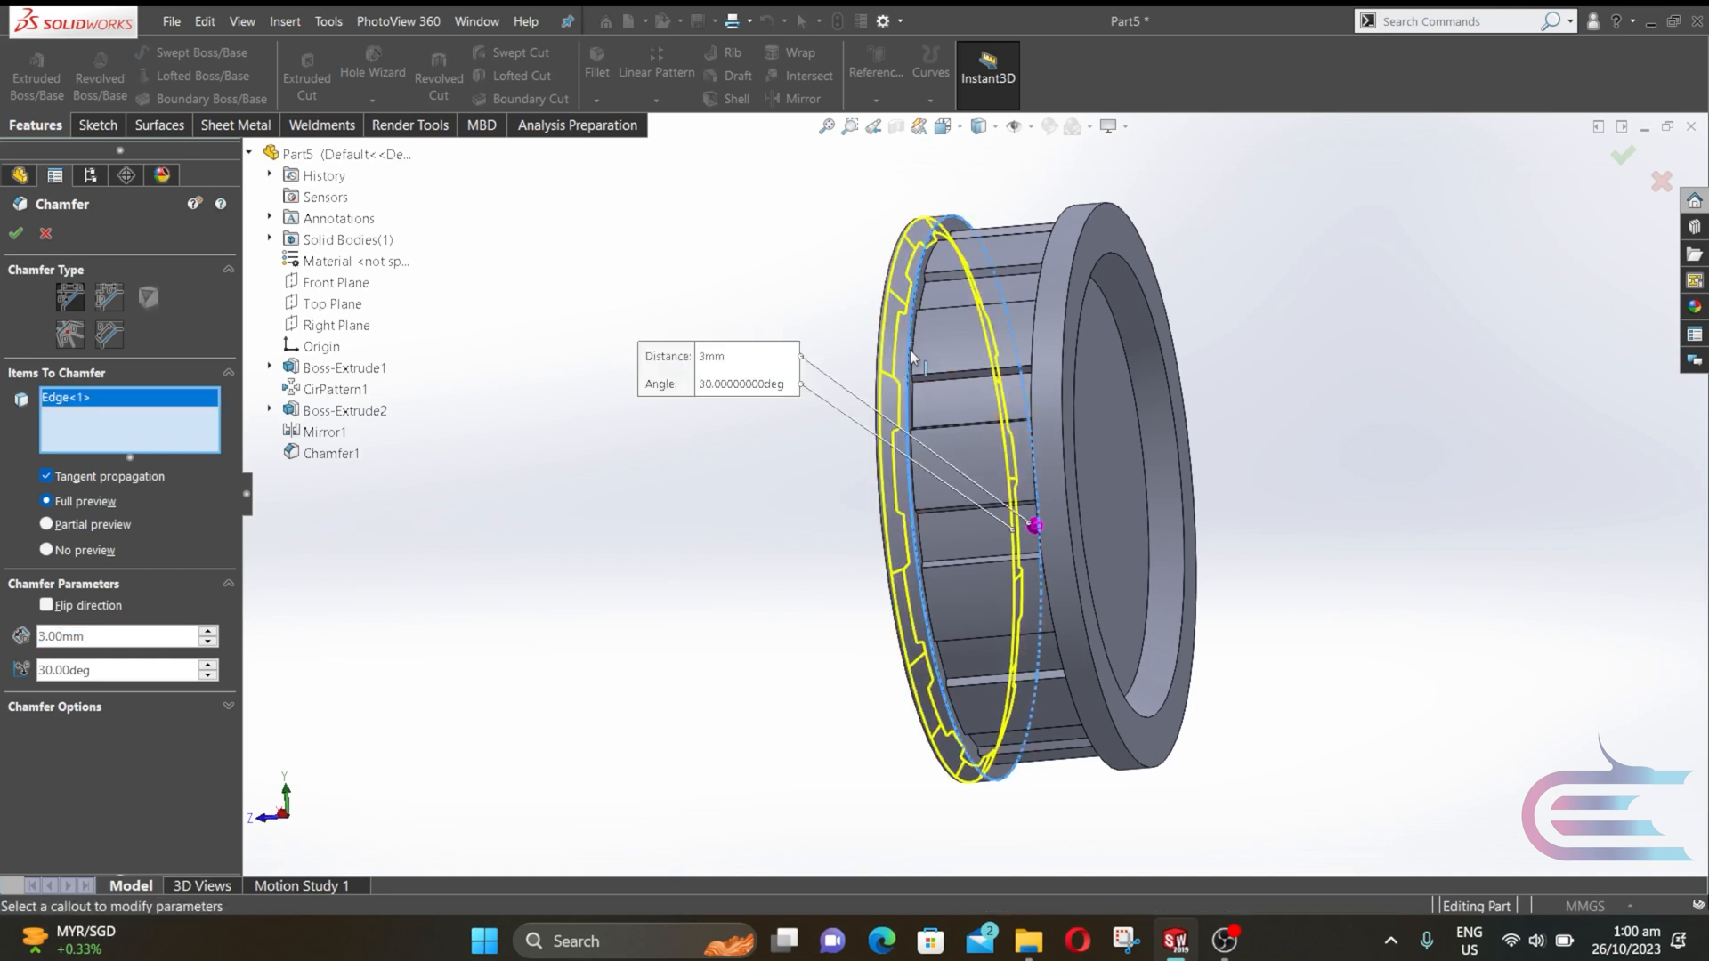
middle_click_drag(937, 346, 1091, 367)
left_click(1085, 363)
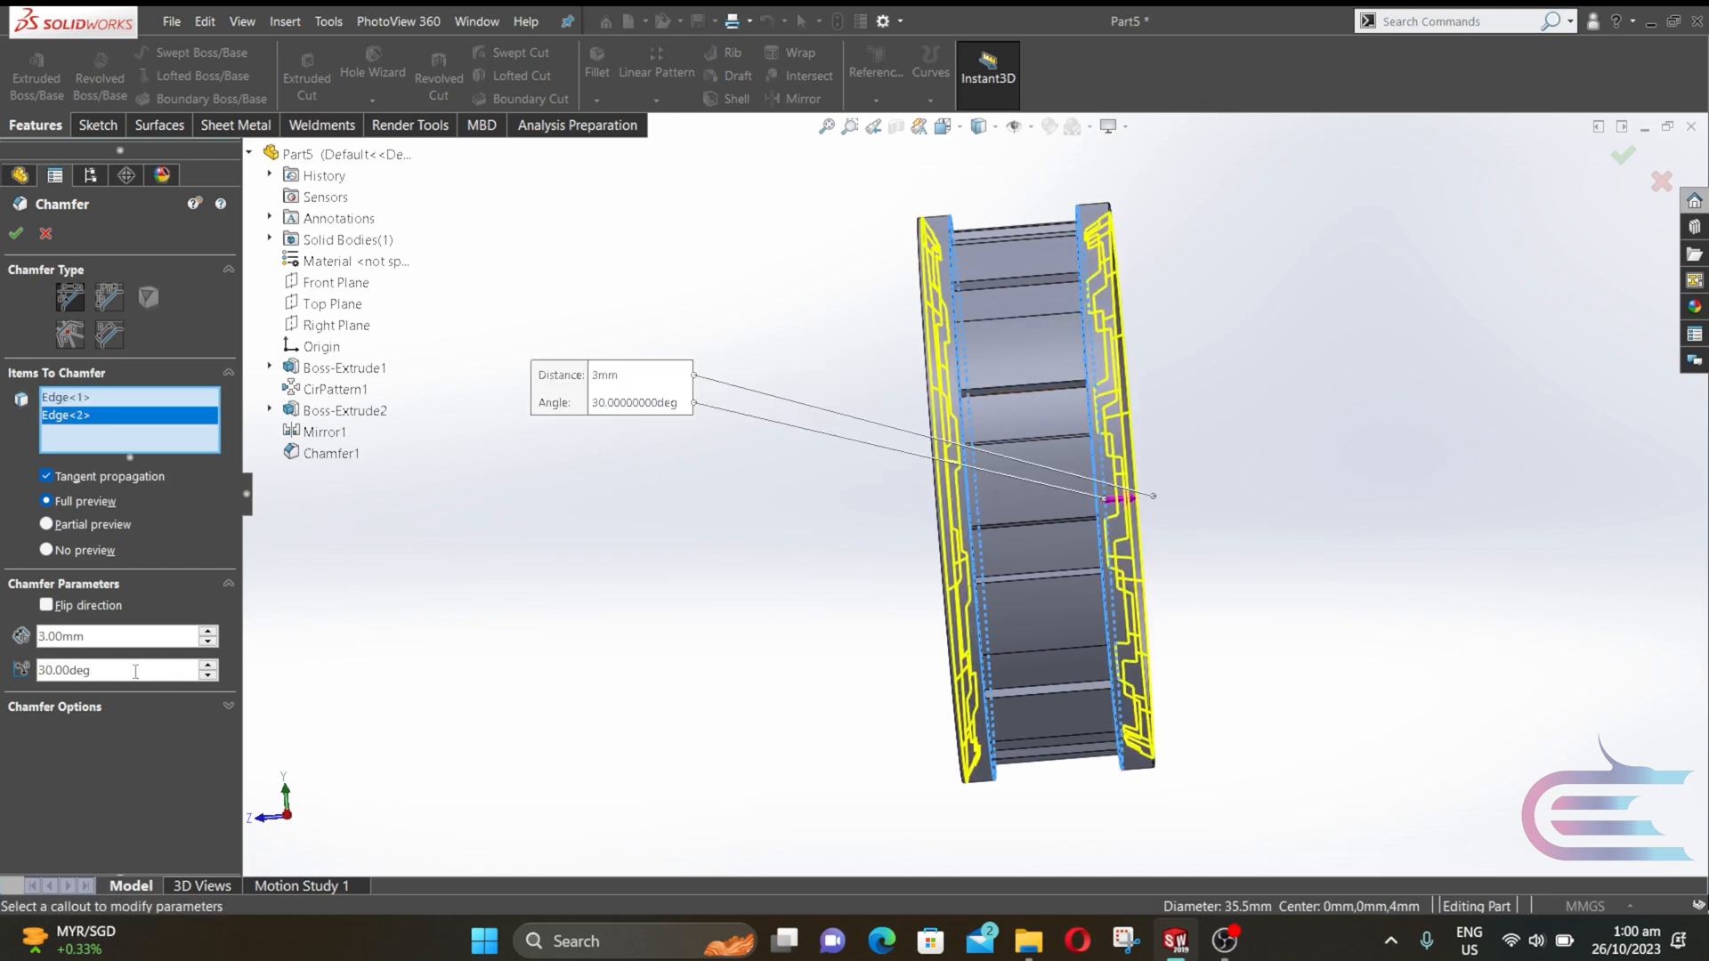
type("1A")
key("BackSpace")
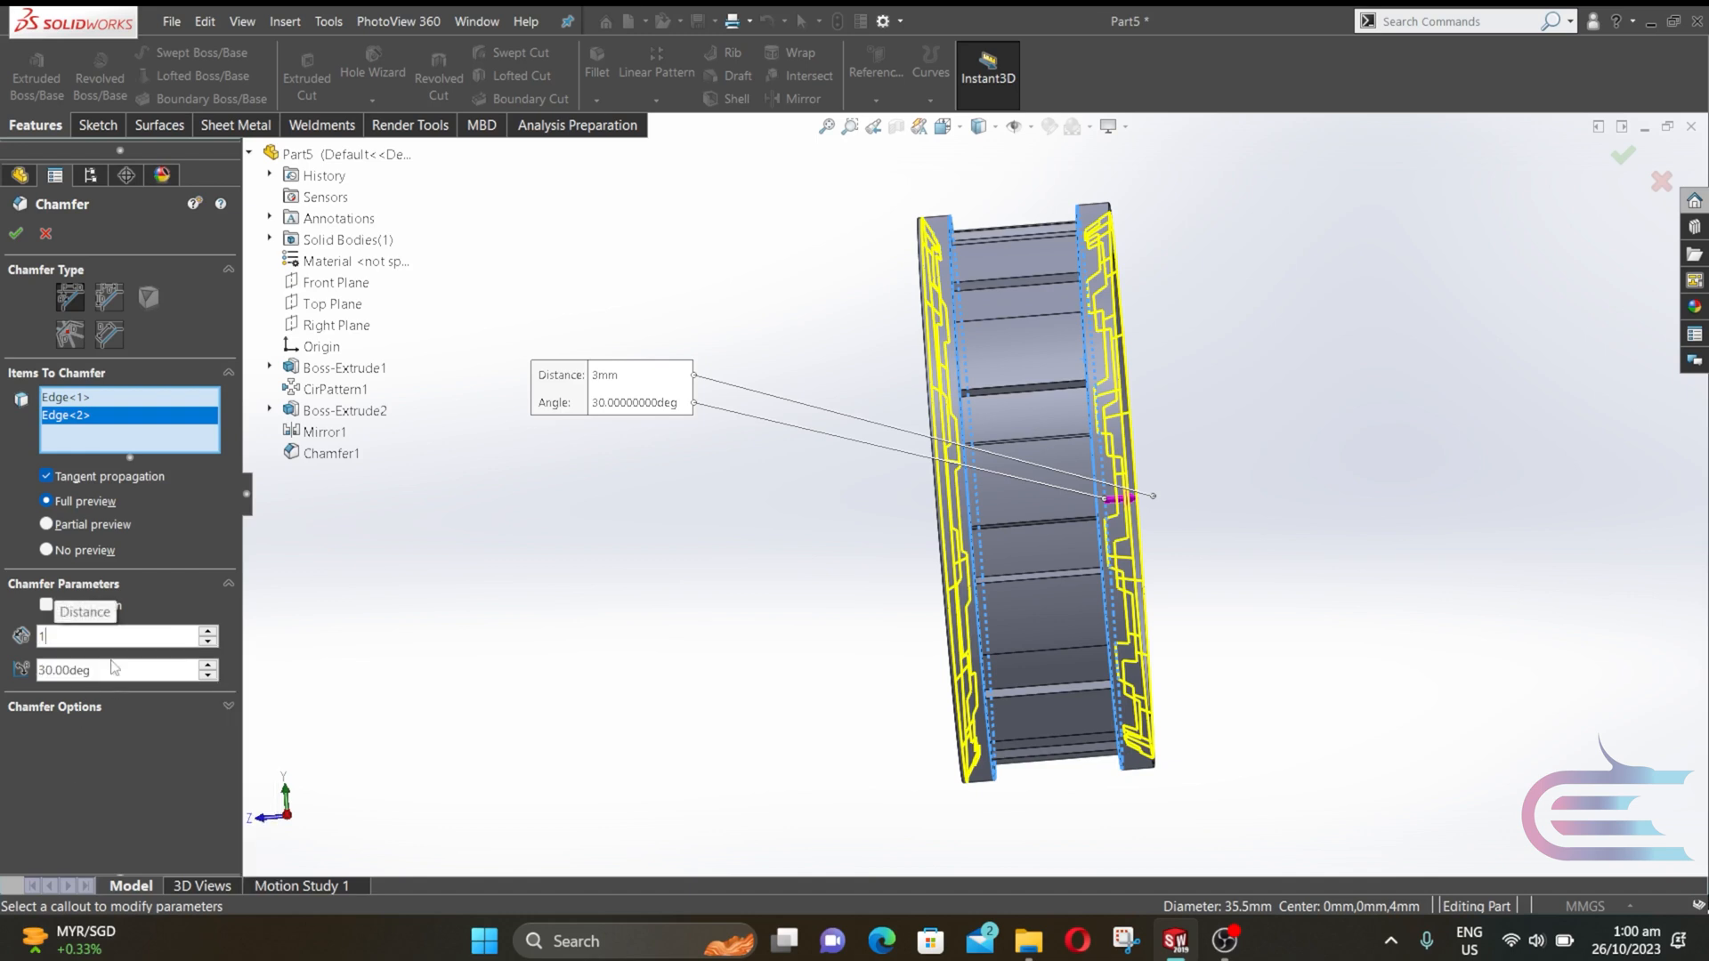
left_click(38, 671)
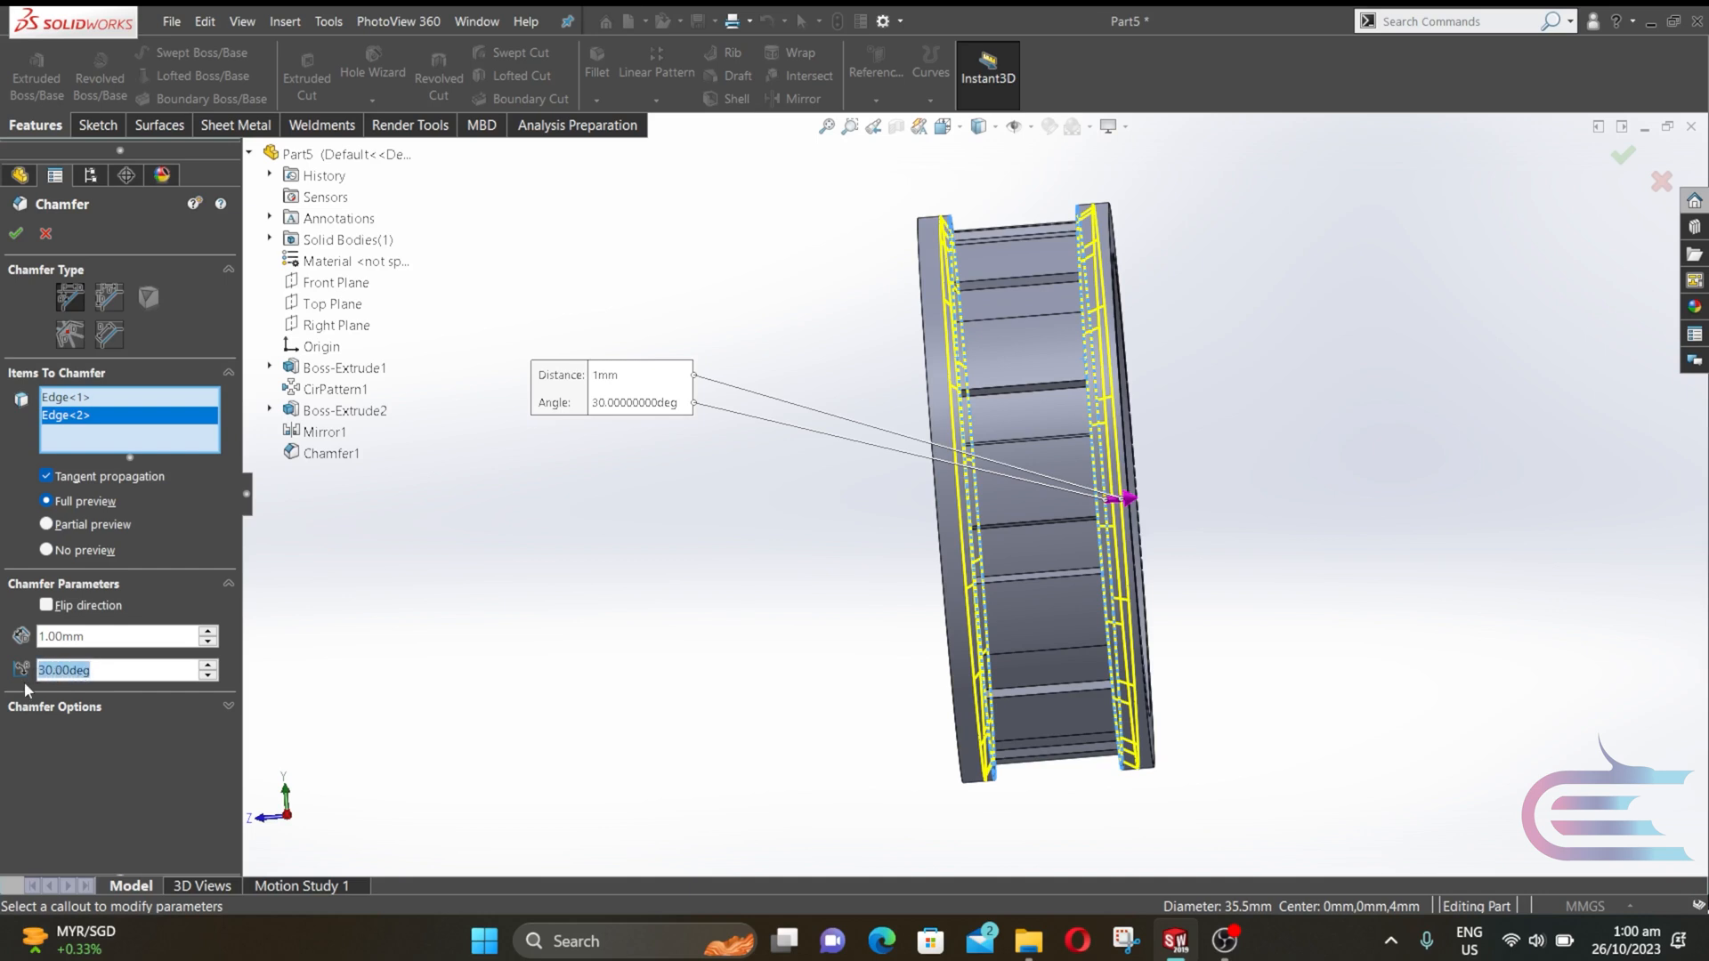
type("5")
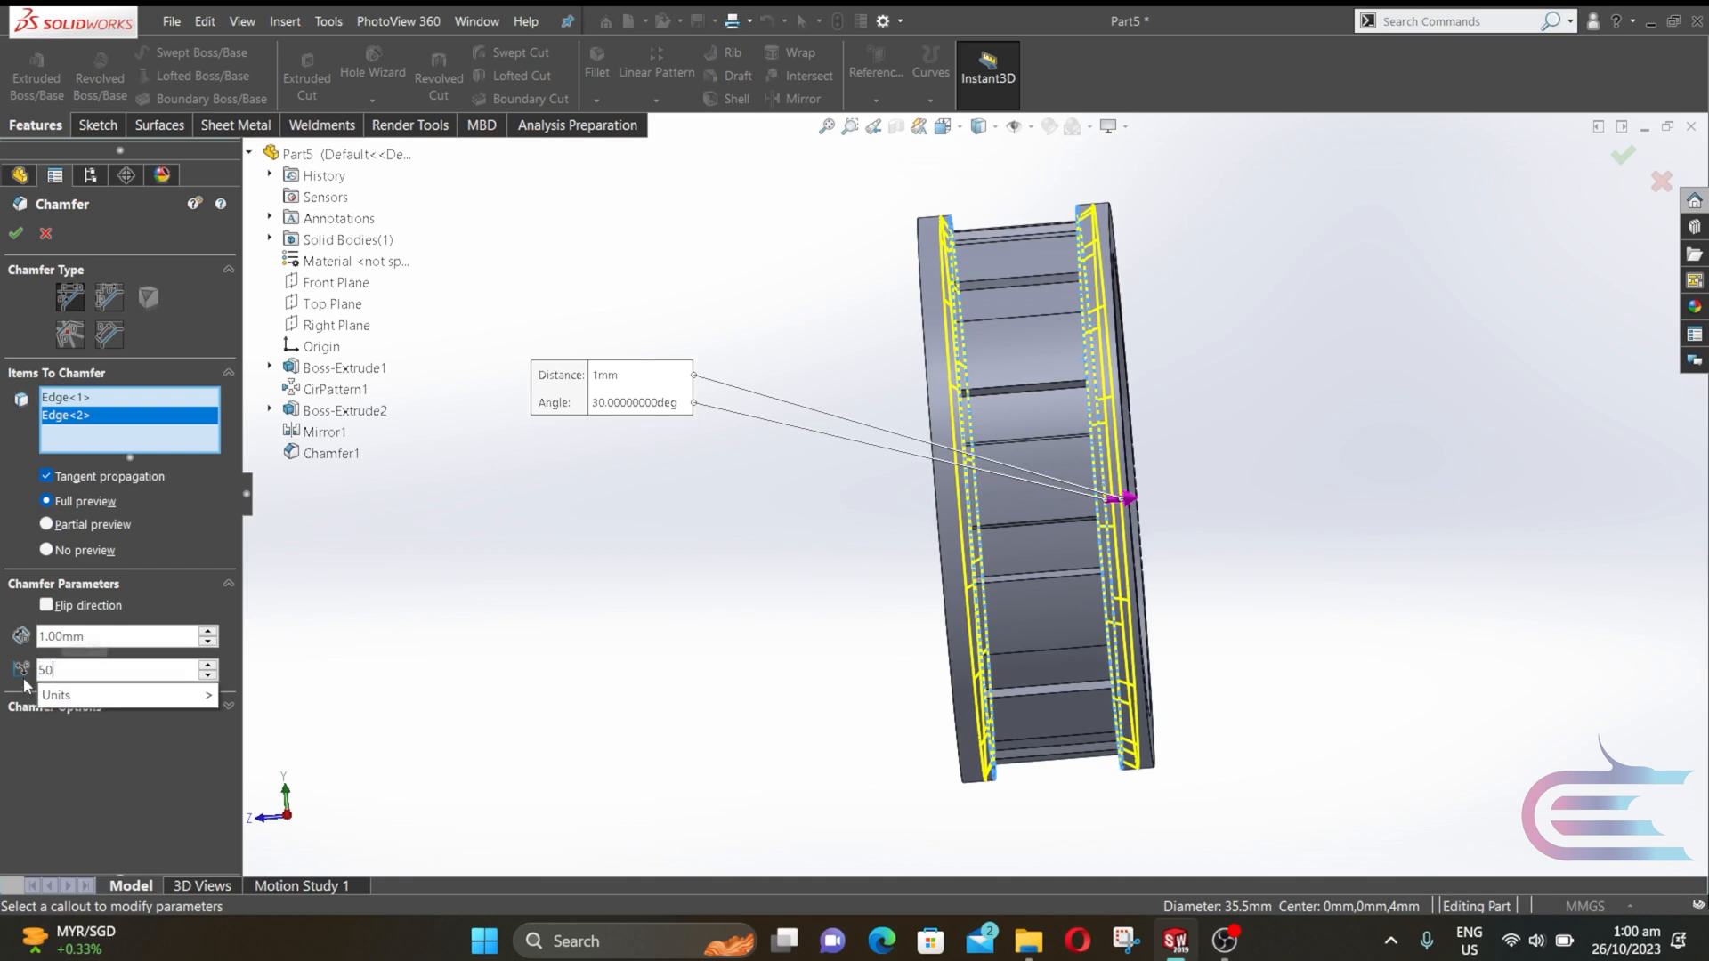
type("0")
key("Return")
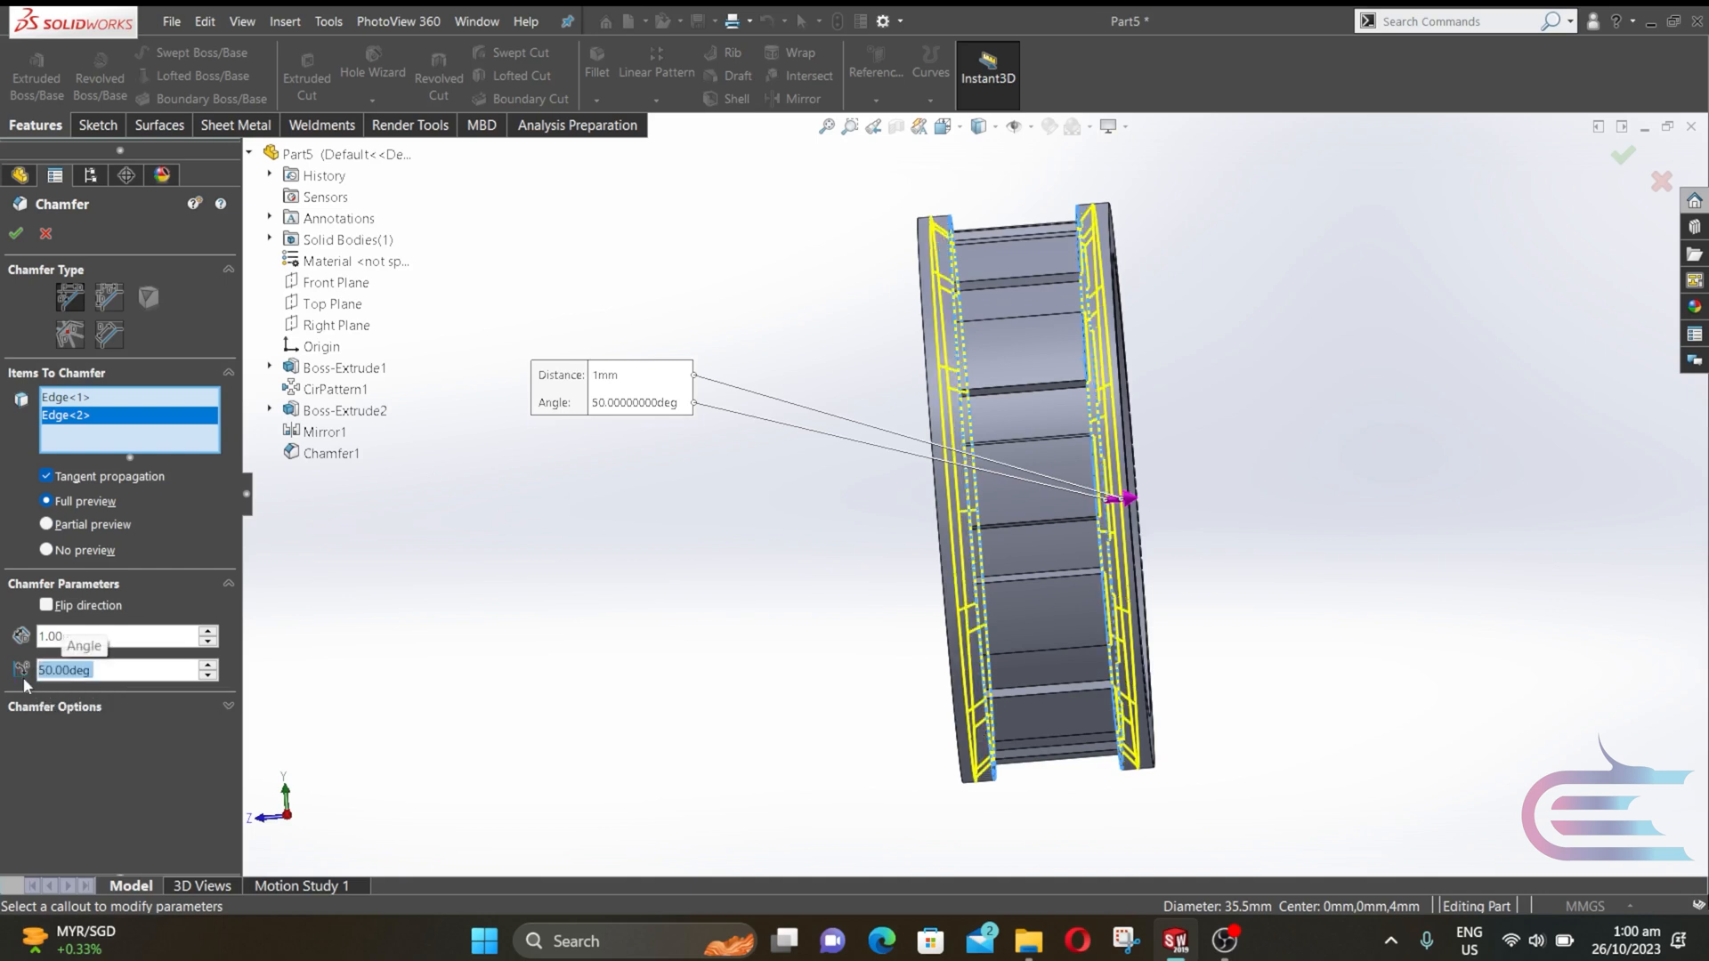
left_click(16, 234)
- Start a sketch on the recessed disc face and draw a circle about 9.8 mm in diameter centred on the origin
middle_click_drag(580, 519, 723, 528)
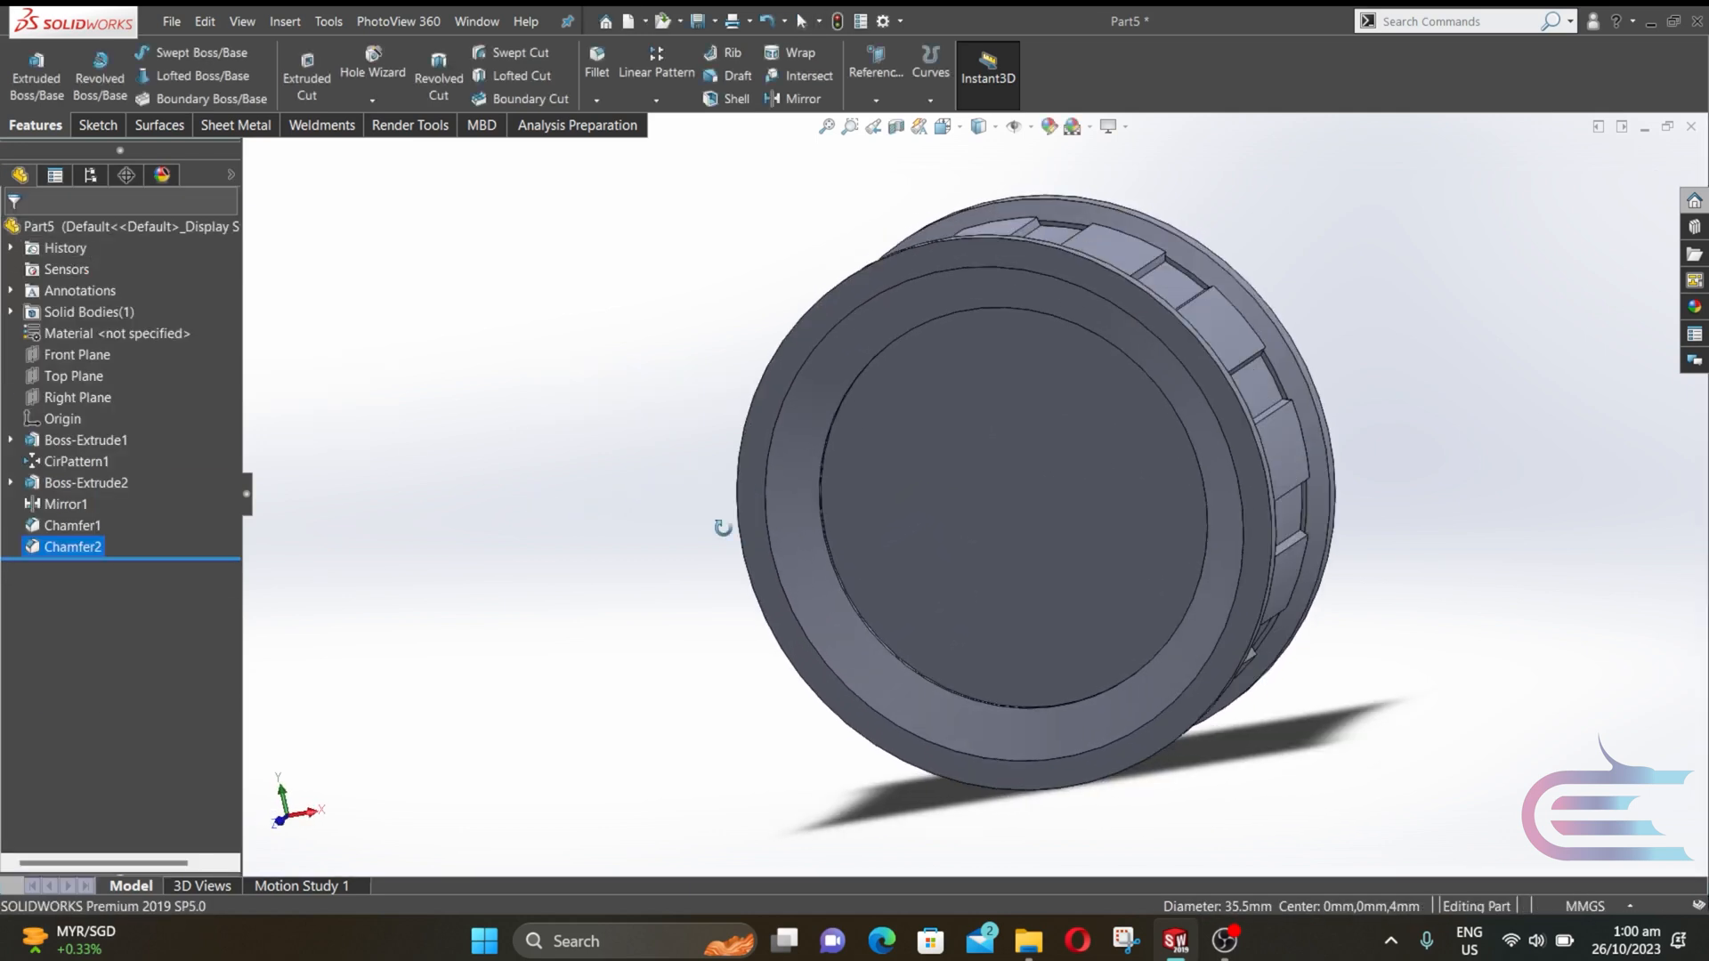
right_click(997, 542)
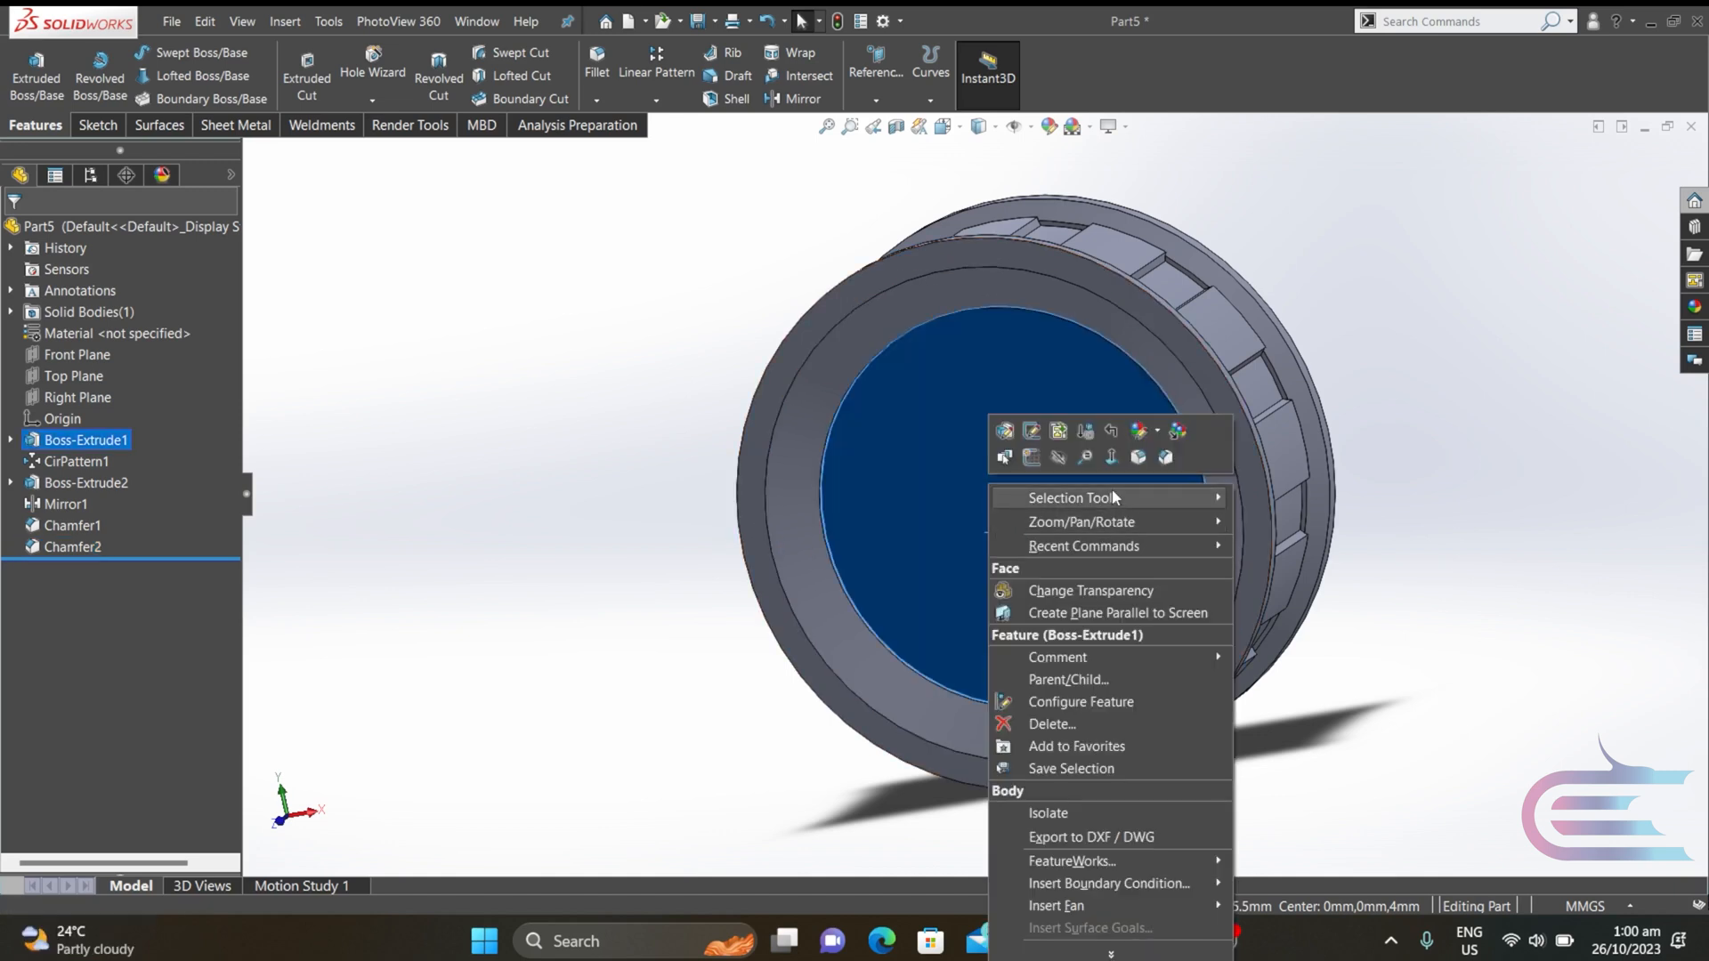
left_click(1111, 457)
right_click(997, 466)
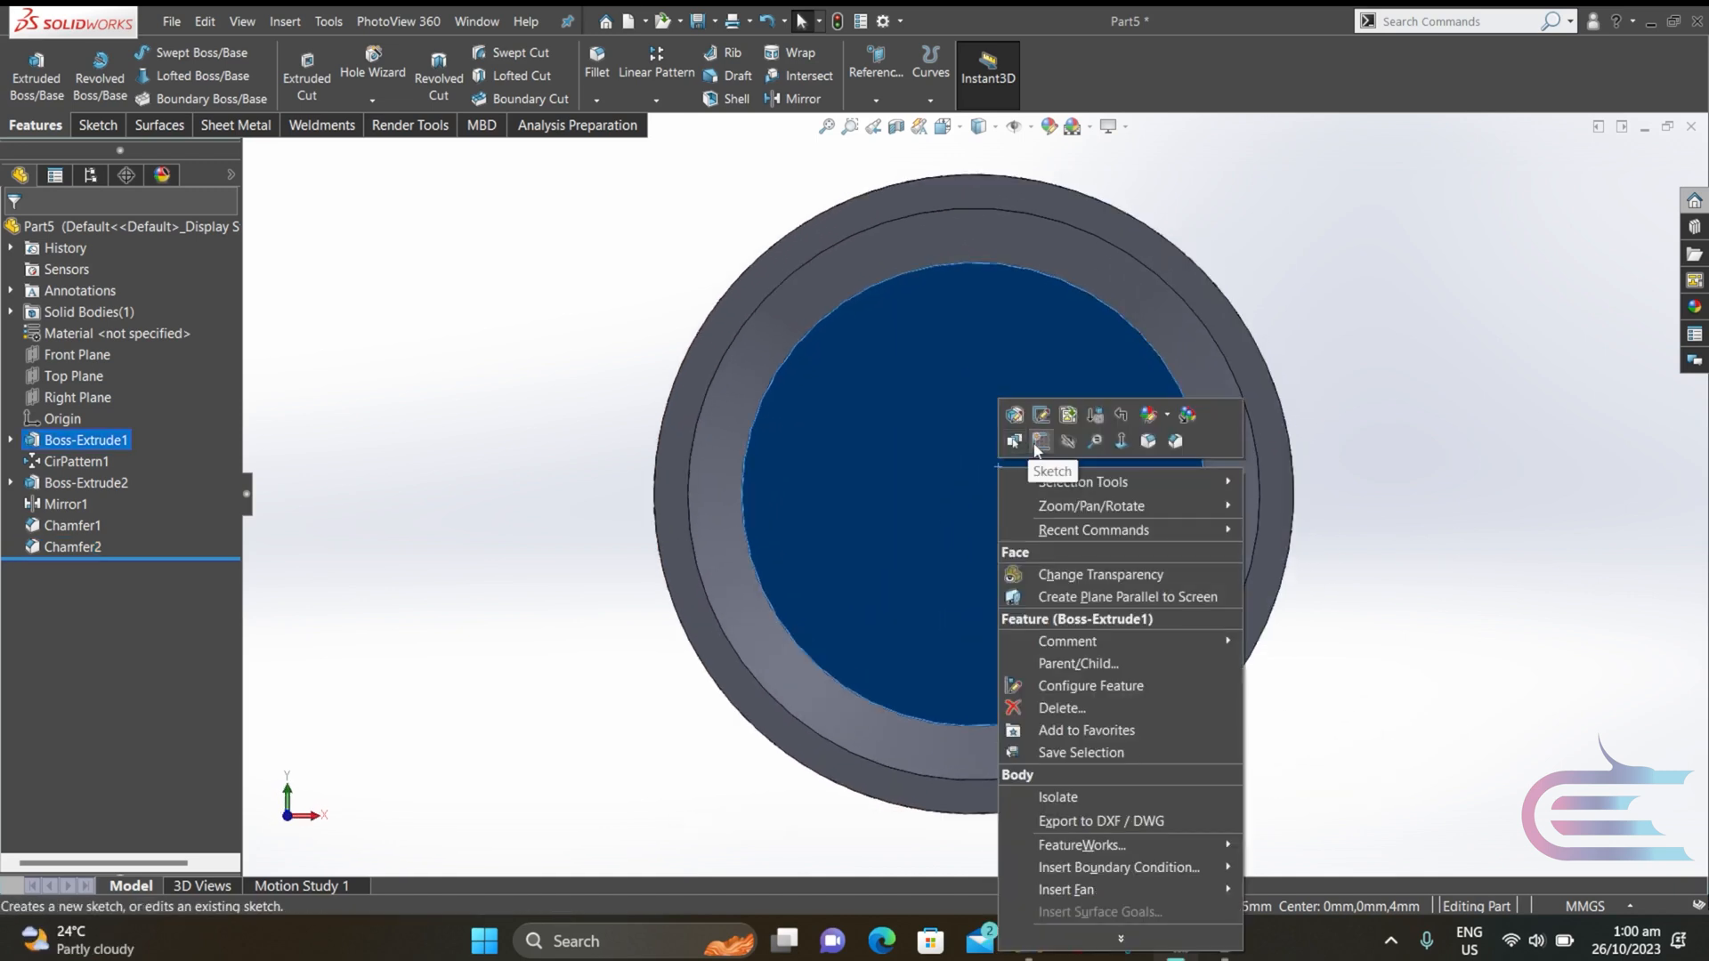
left_click(1040, 441)
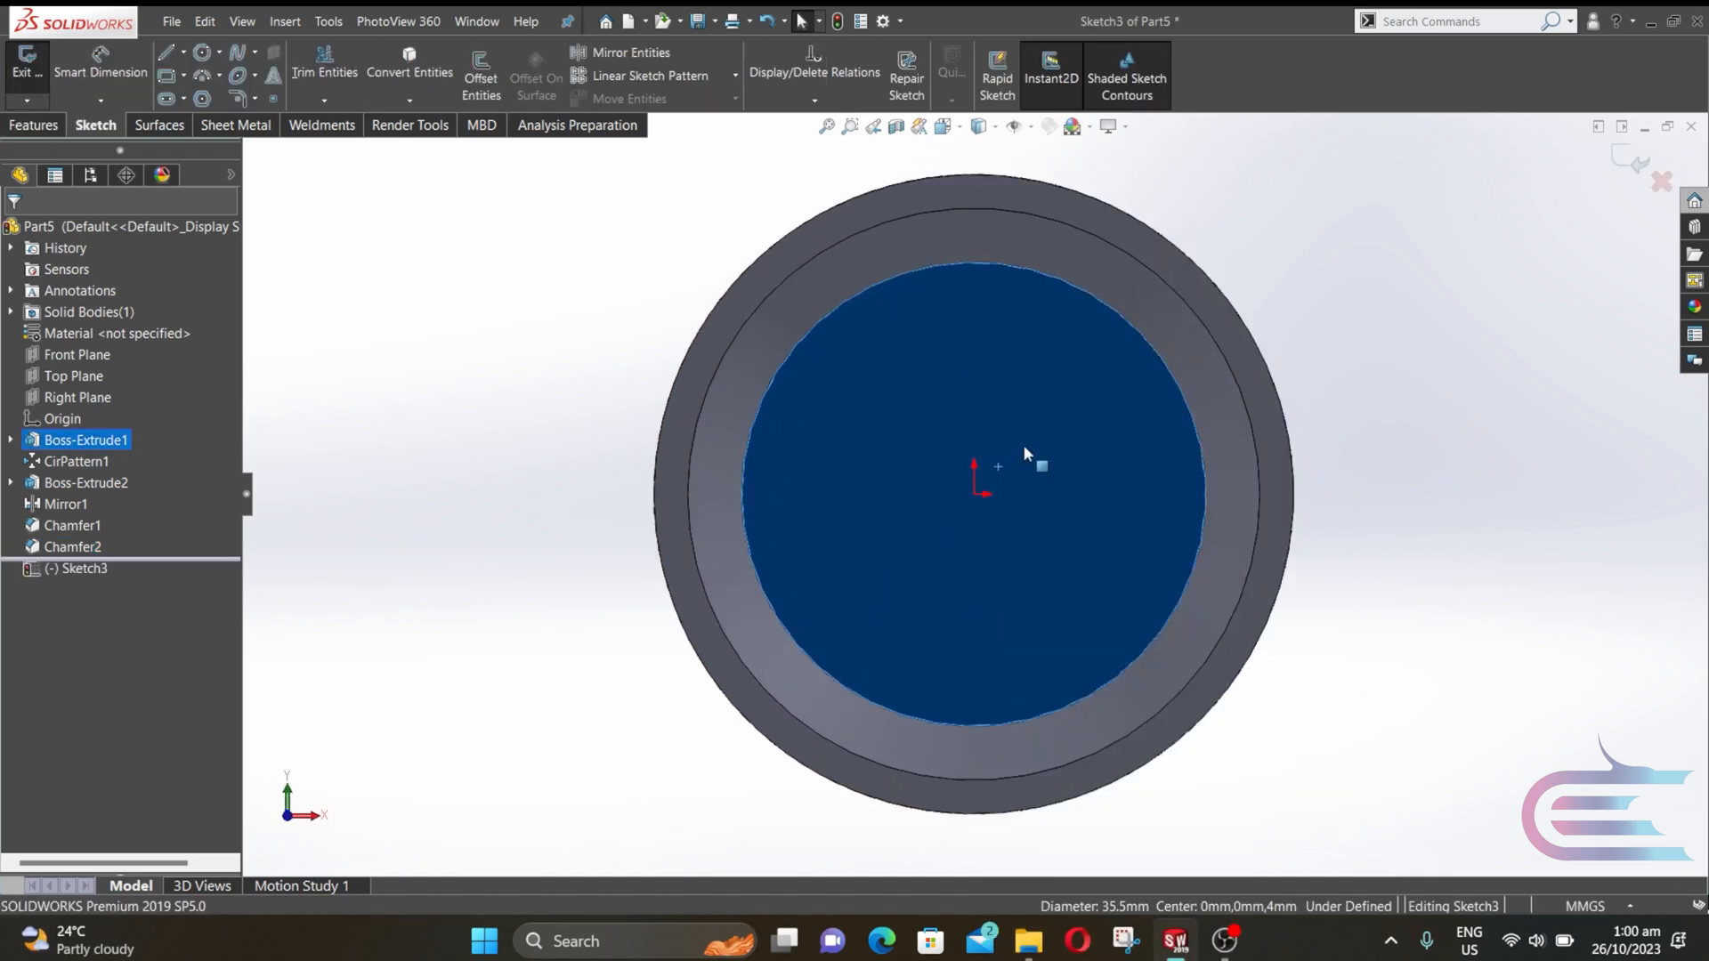
left_click(203, 54)
left_click(974, 494)
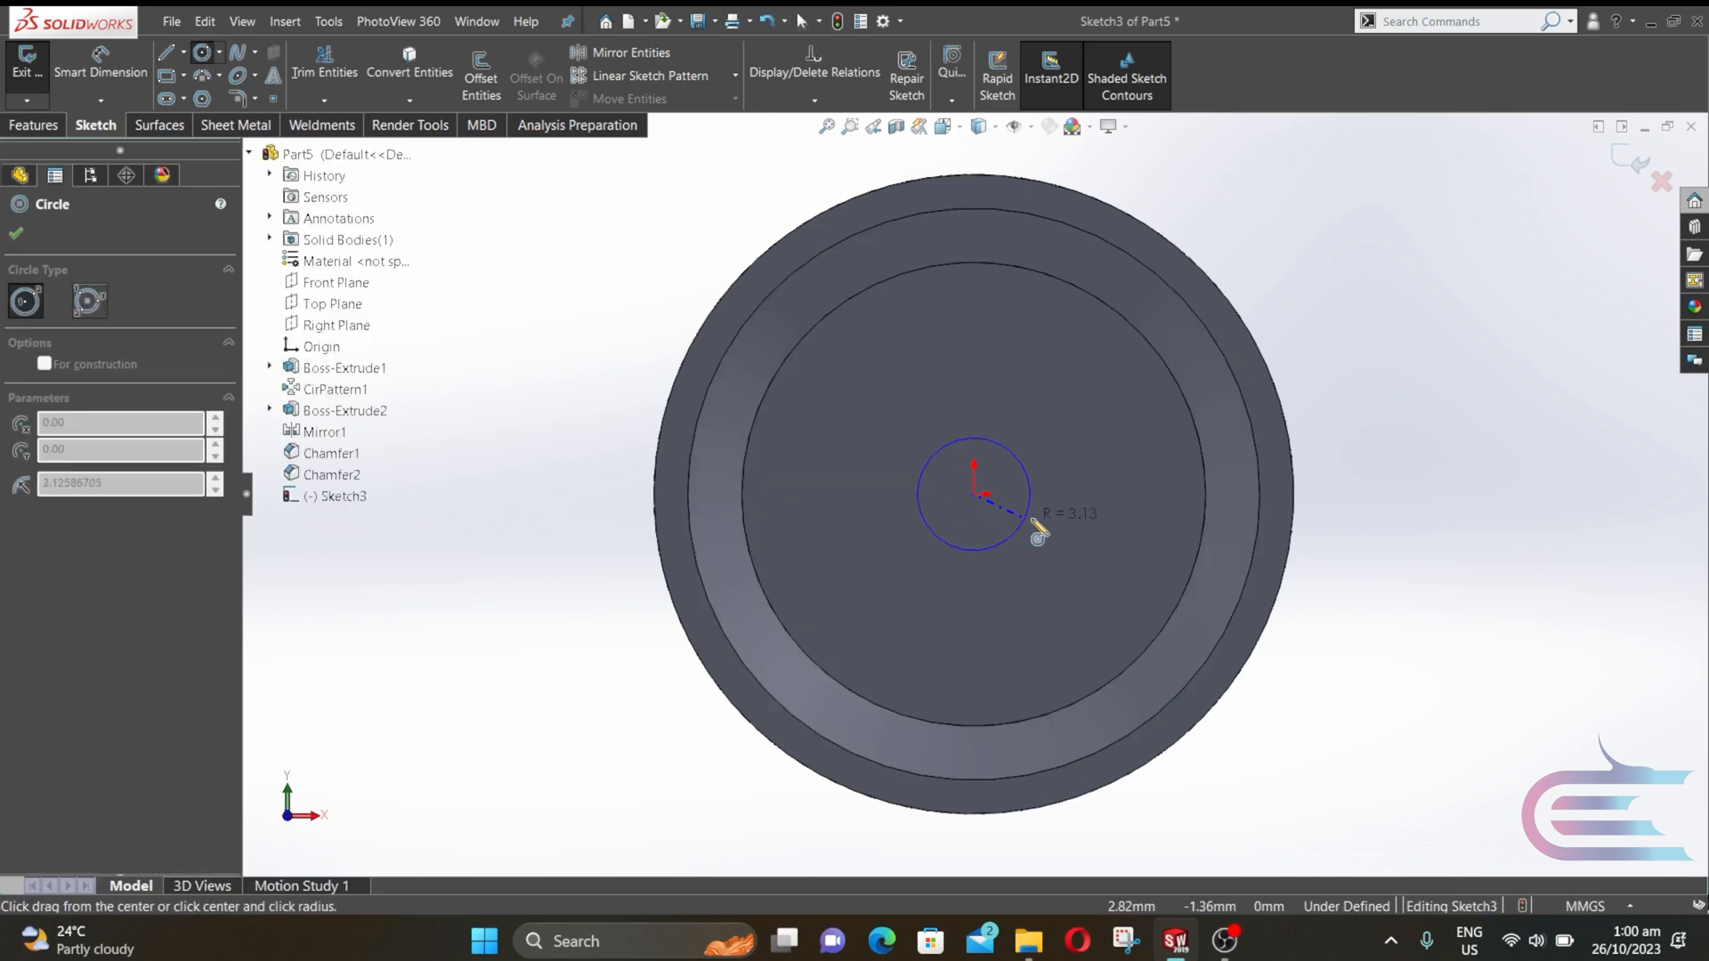
left_click(1055, 538)
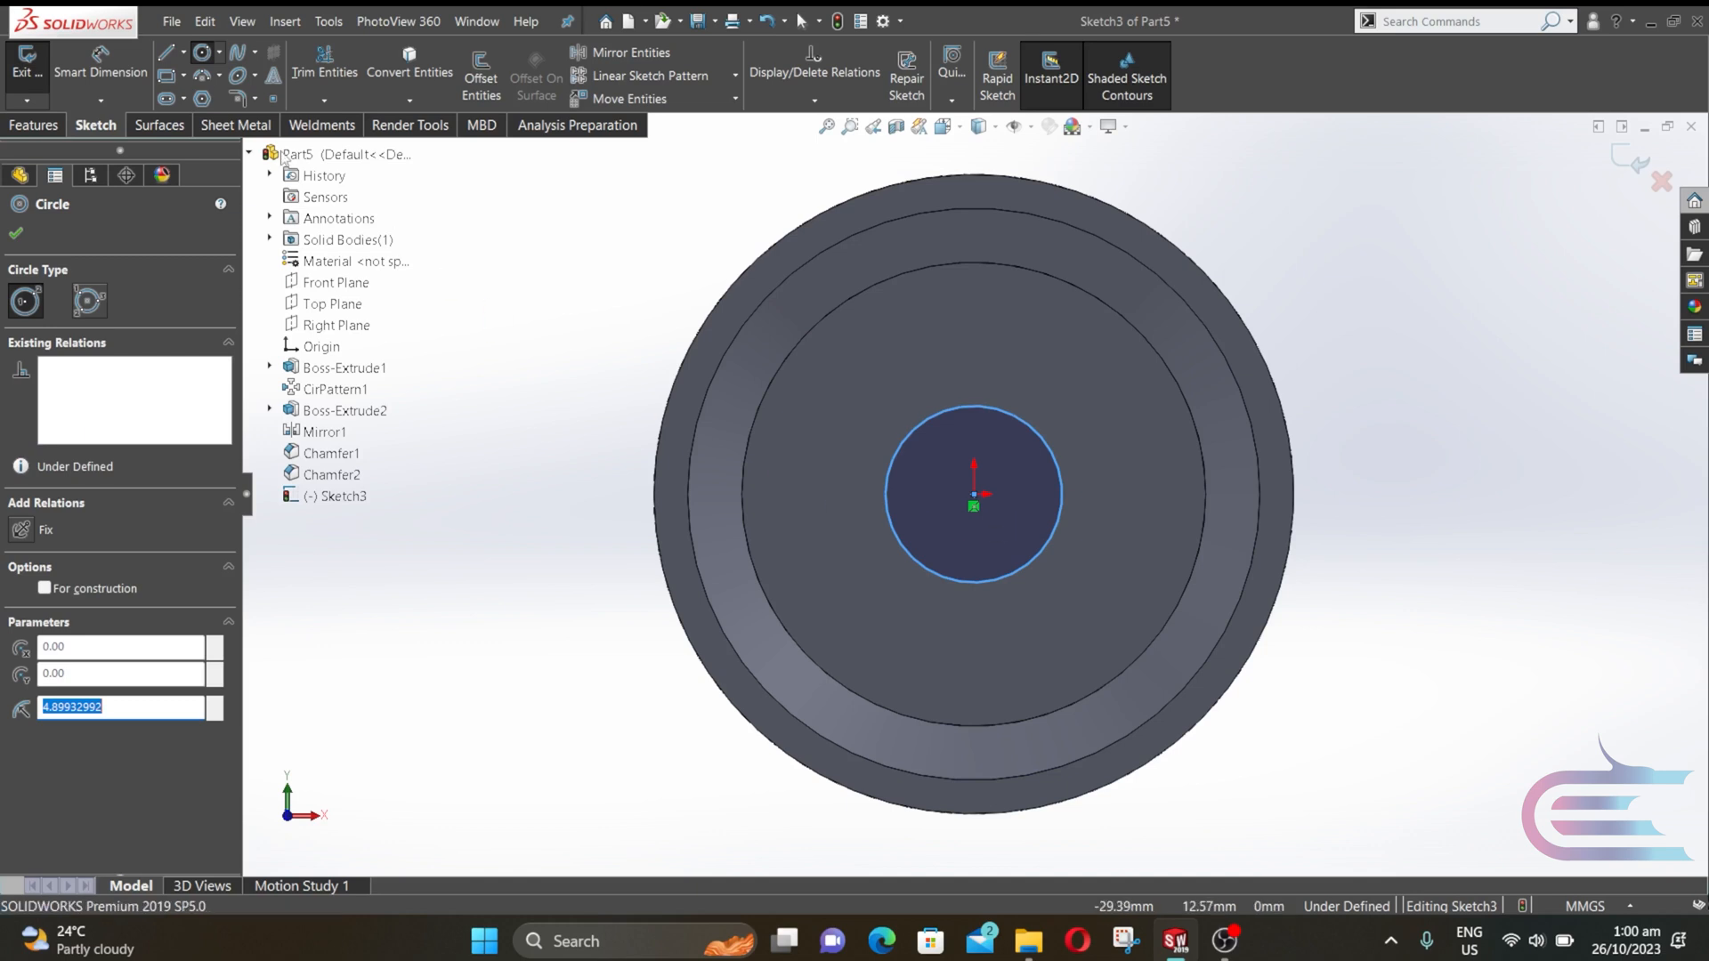
- Draw a vertical construction centerline from the origin up past the top of the circle
left_click(186, 54)
left_click(267, 98)
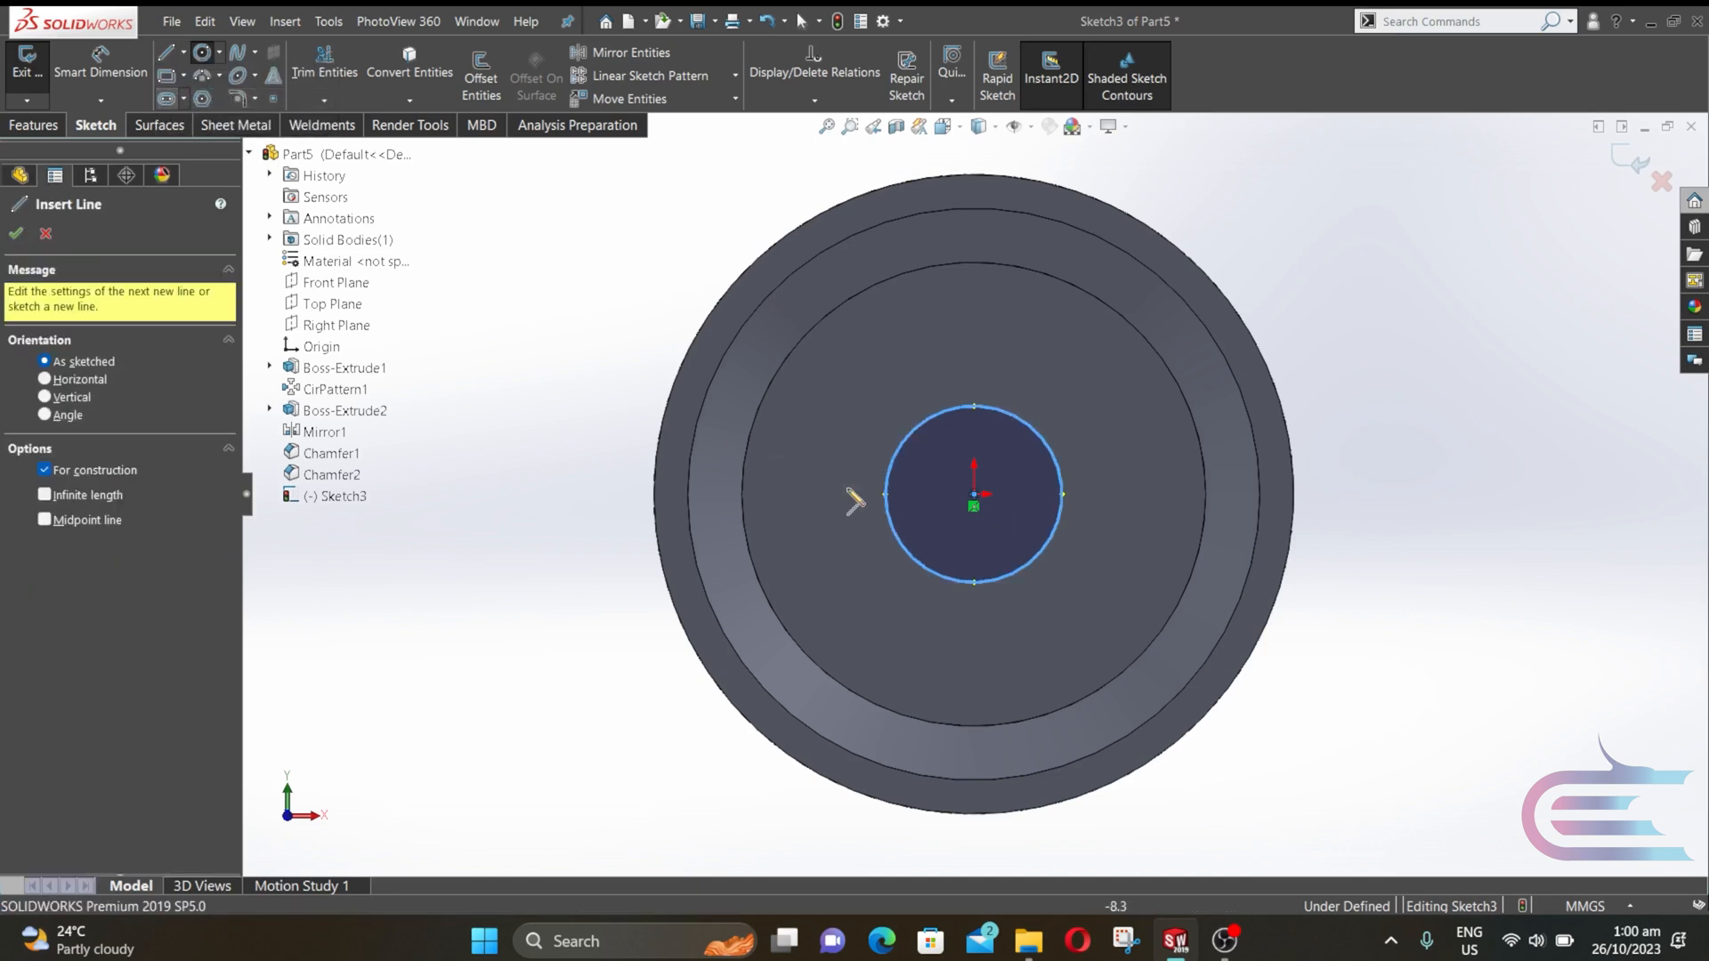
left_click(974, 495)
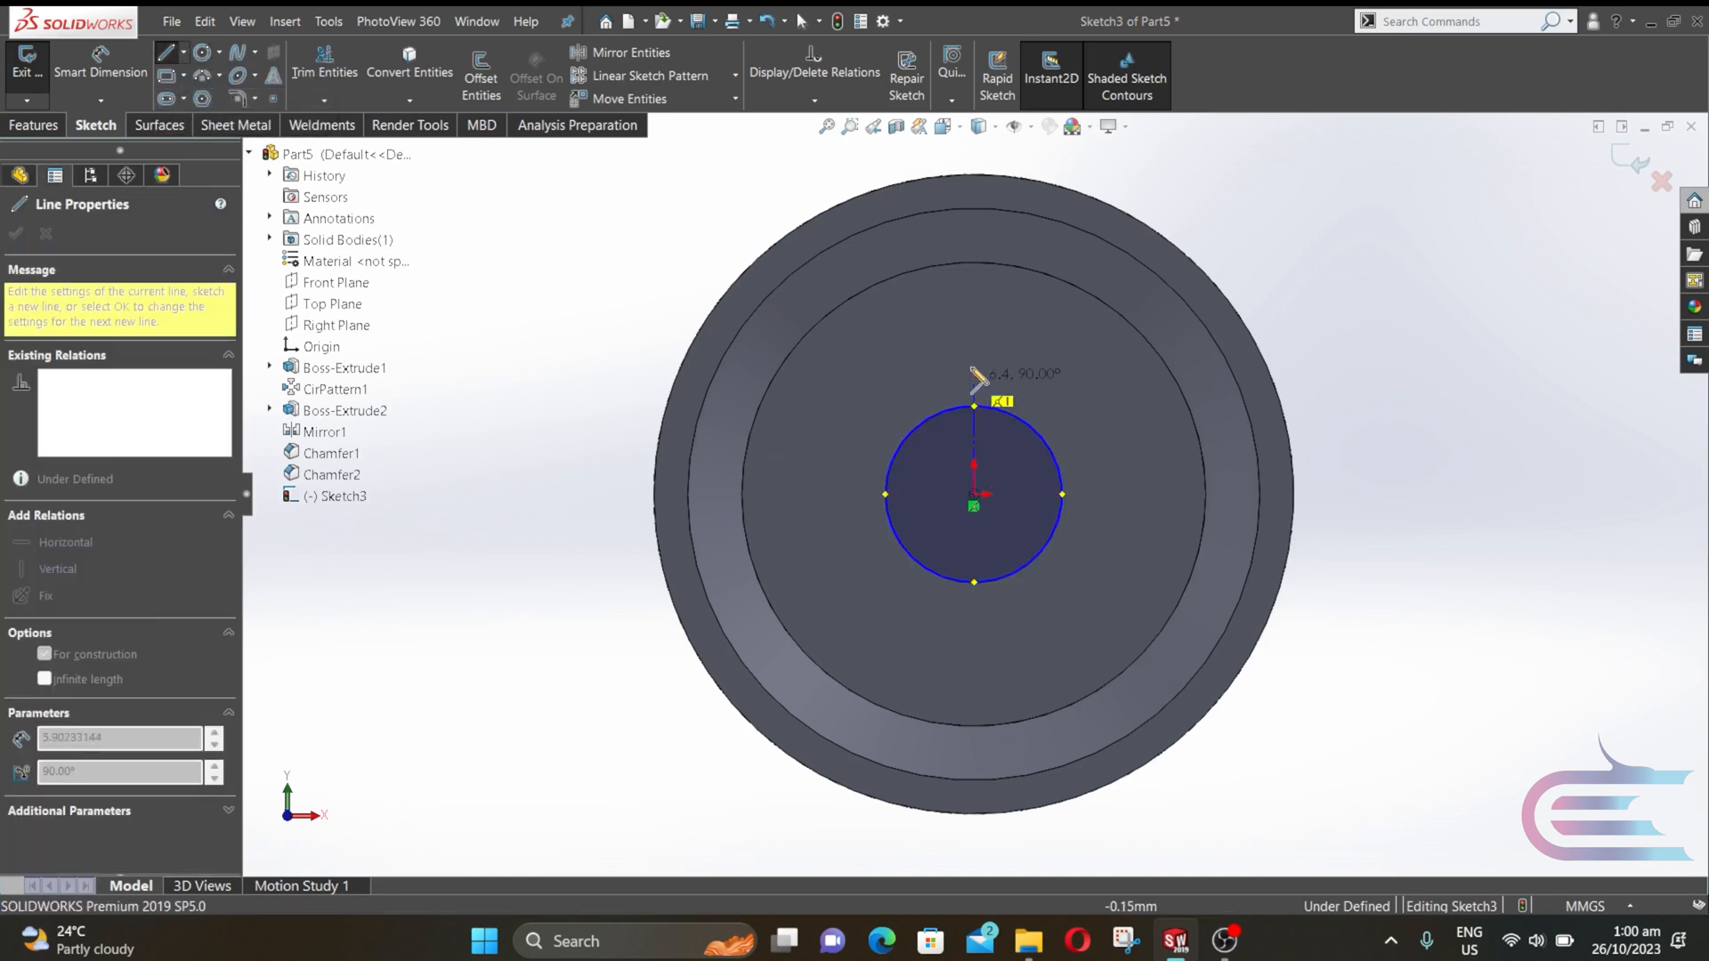
left_click(974, 352)
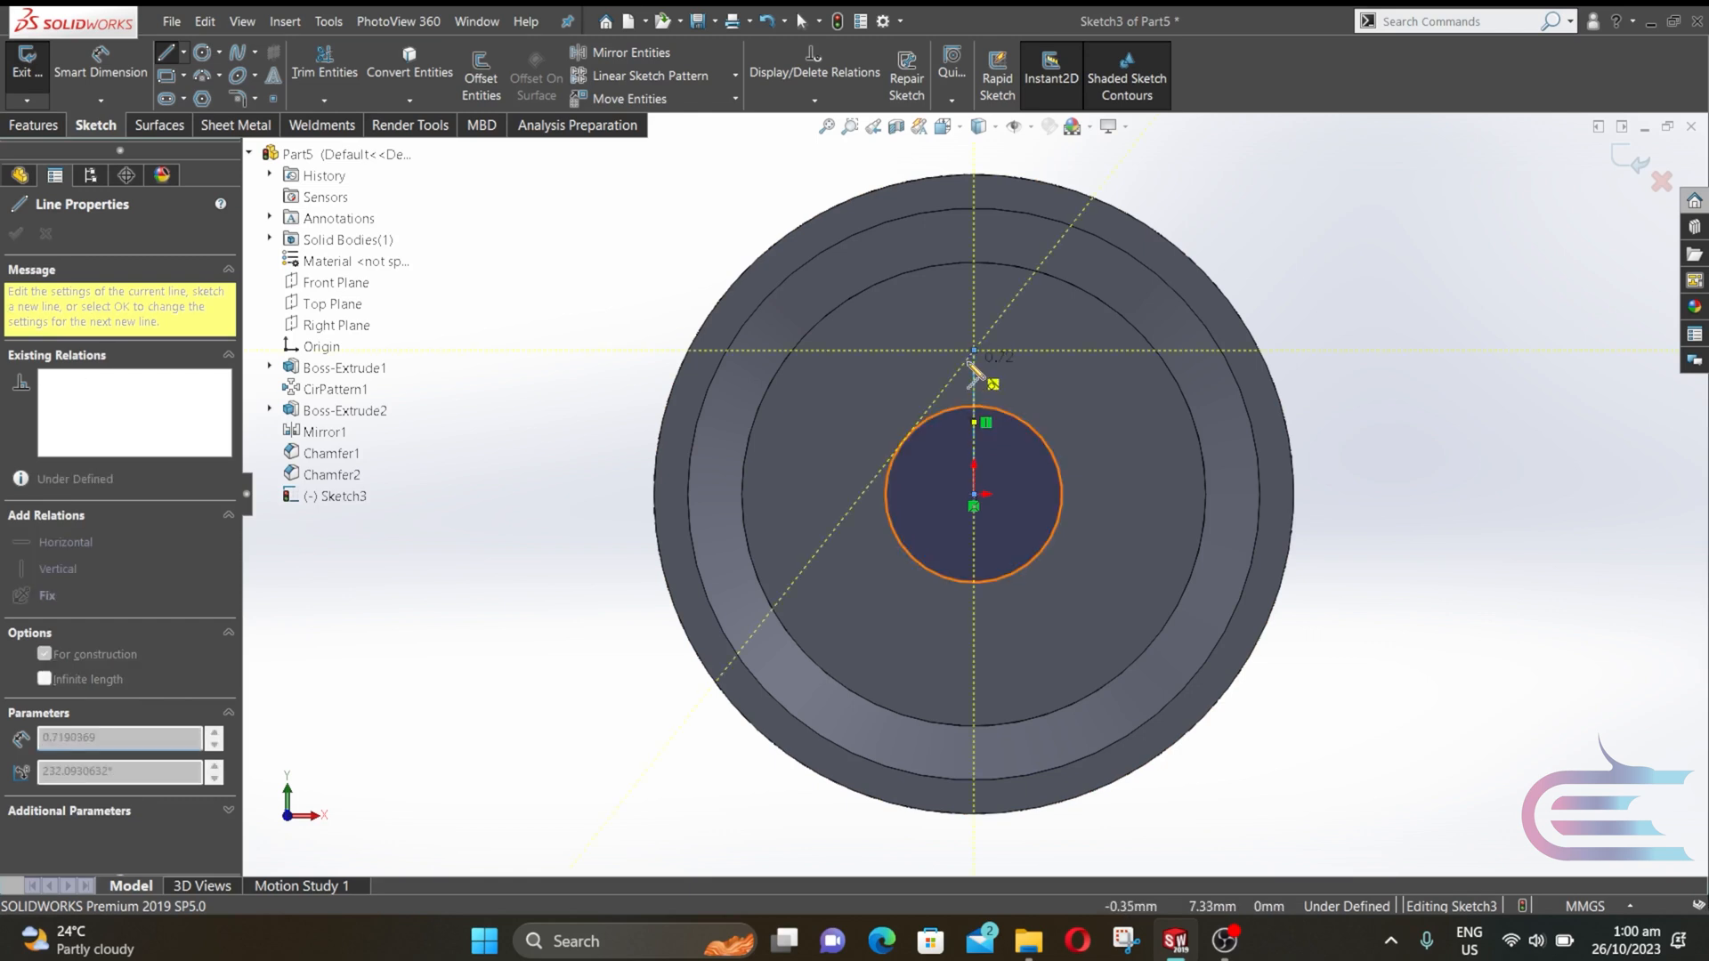
key("Escape")
- Sketch half of a keyway: a vertical line up from the circle and a horizontal line about 1.18 mm long to the centerline
scroll(993, 427, "down", 3)
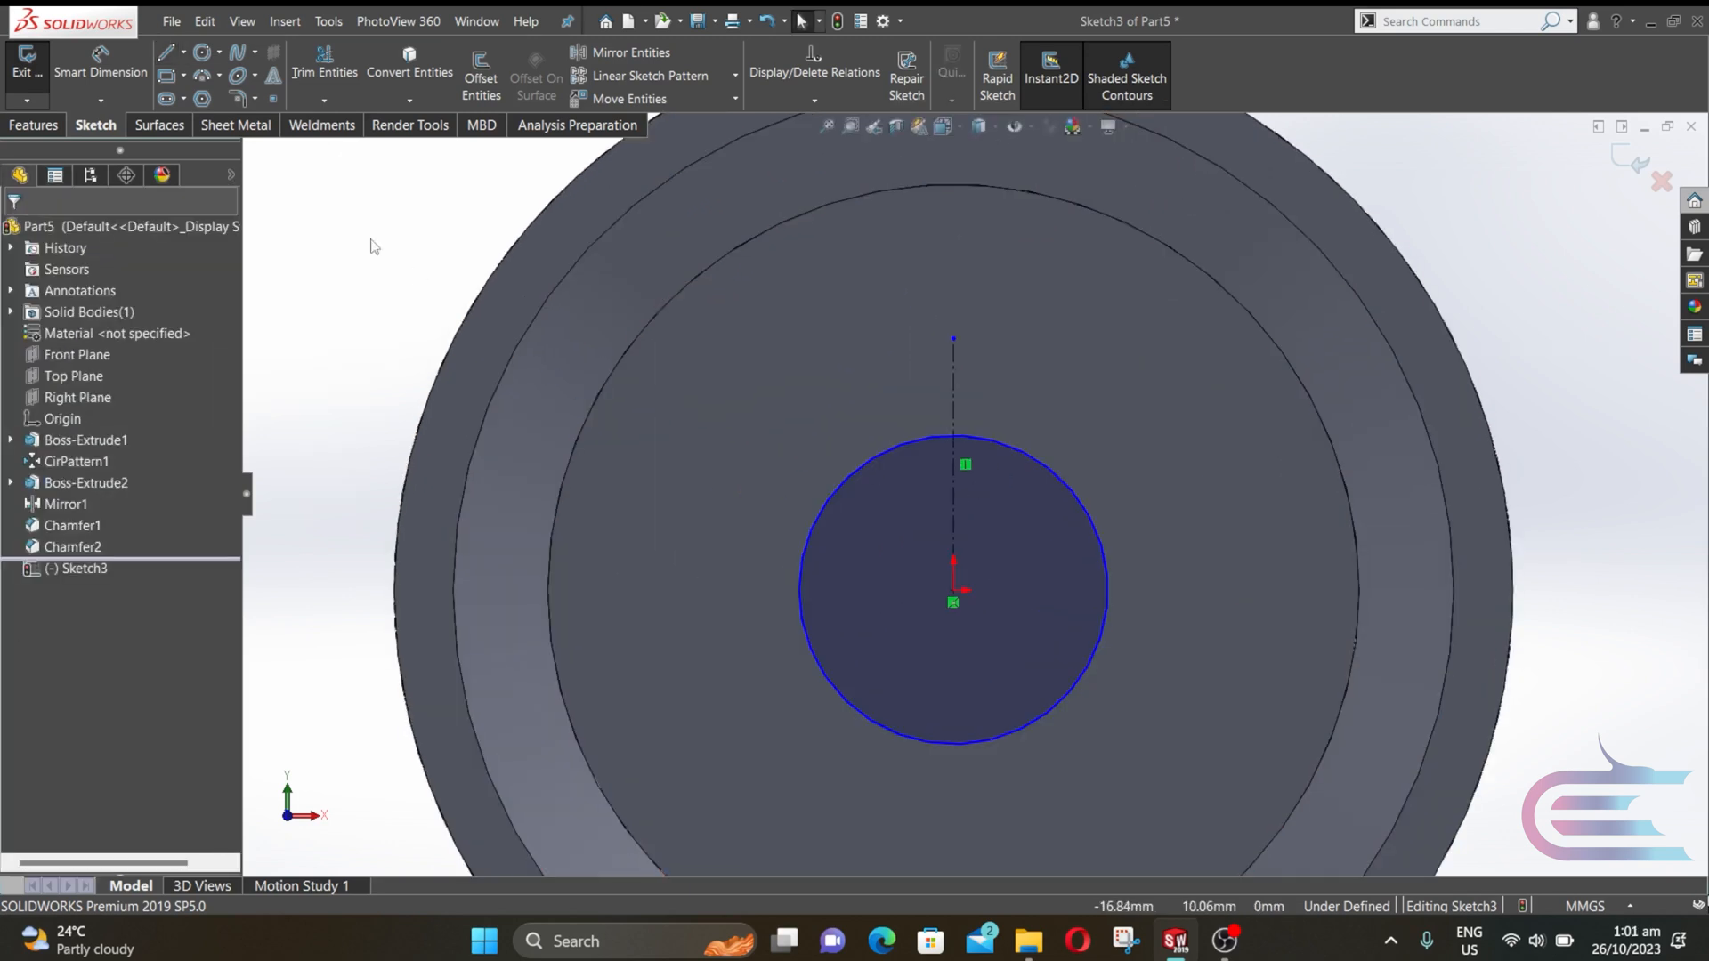
left_click(166, 54)
scroll(950, 509, "down", 3)
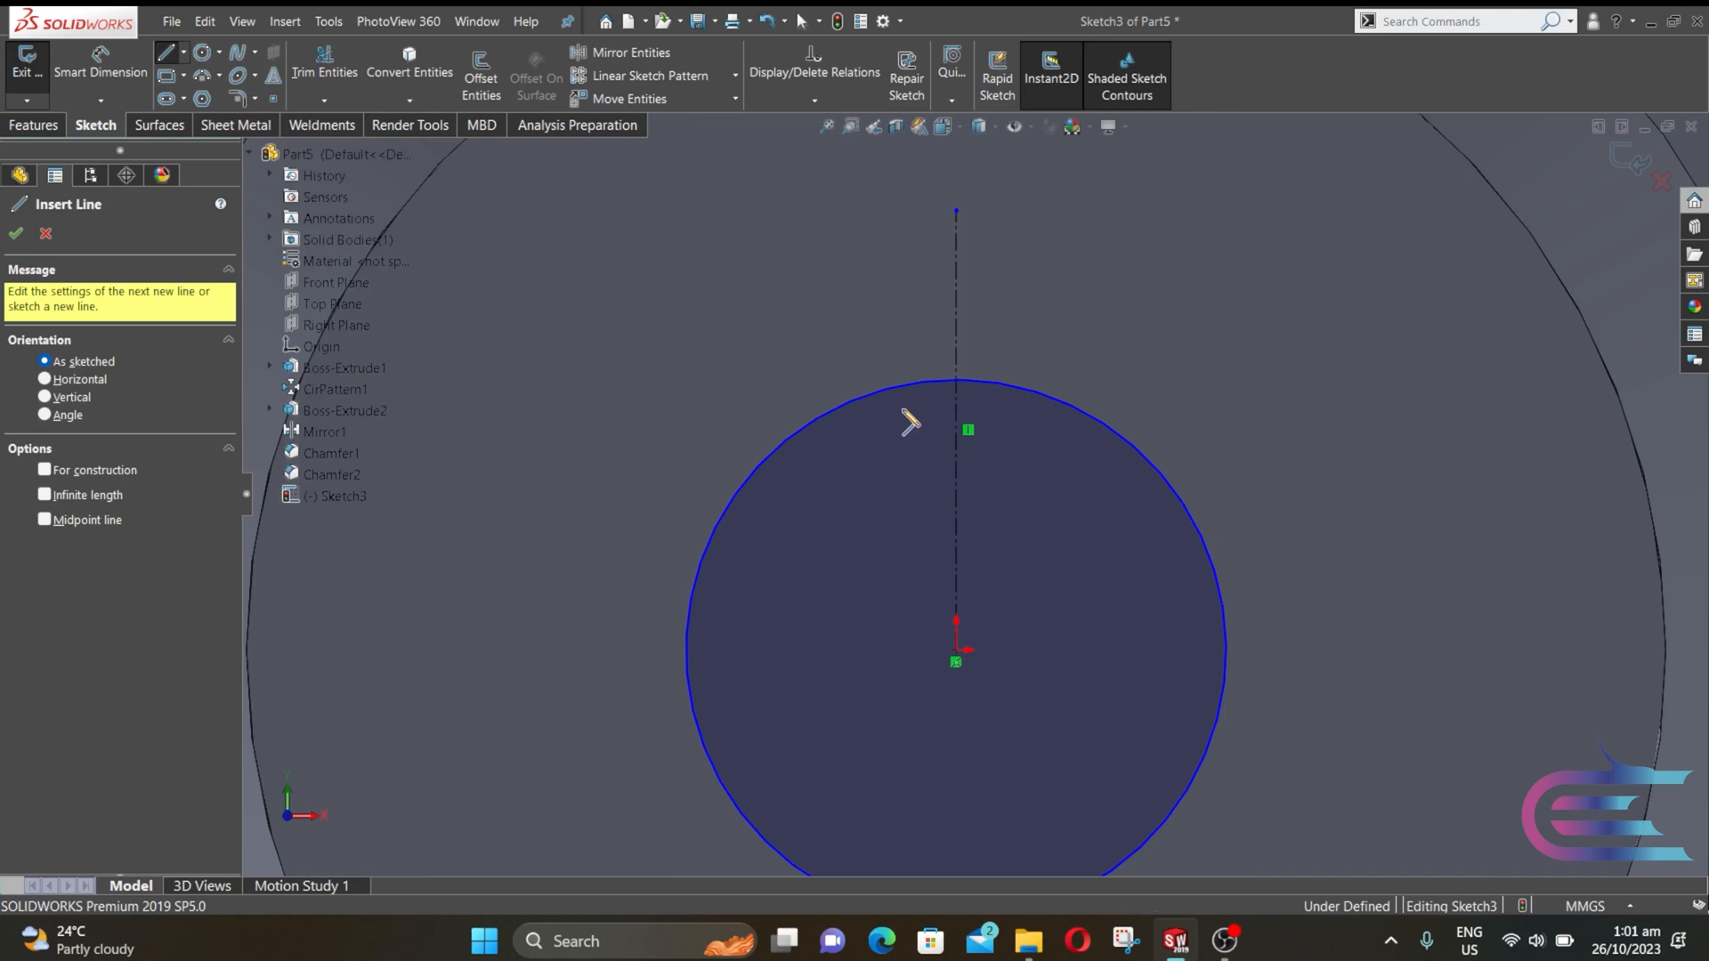
left_click(891, 386)
left_click(891, 338)
left_click(957, 338)
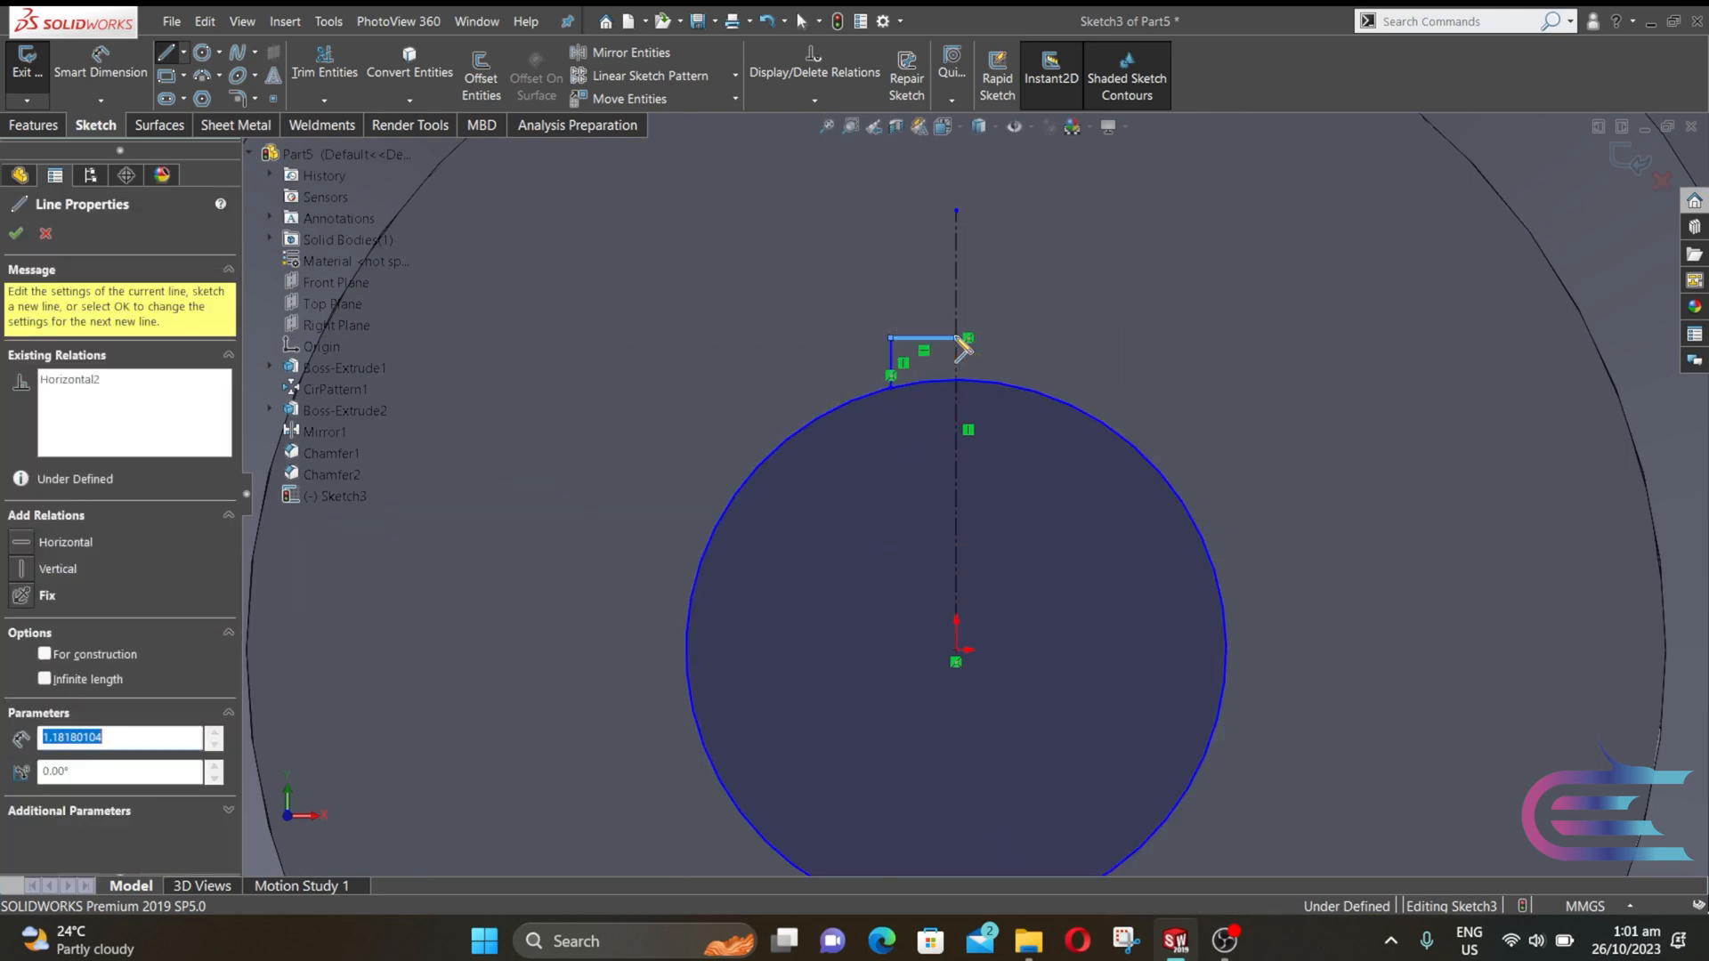
key("Escape")
key("Escape")
- Dimension the bore circle's diameter as 17 mm
left_click(132, 75)
left_click(1226, 612)
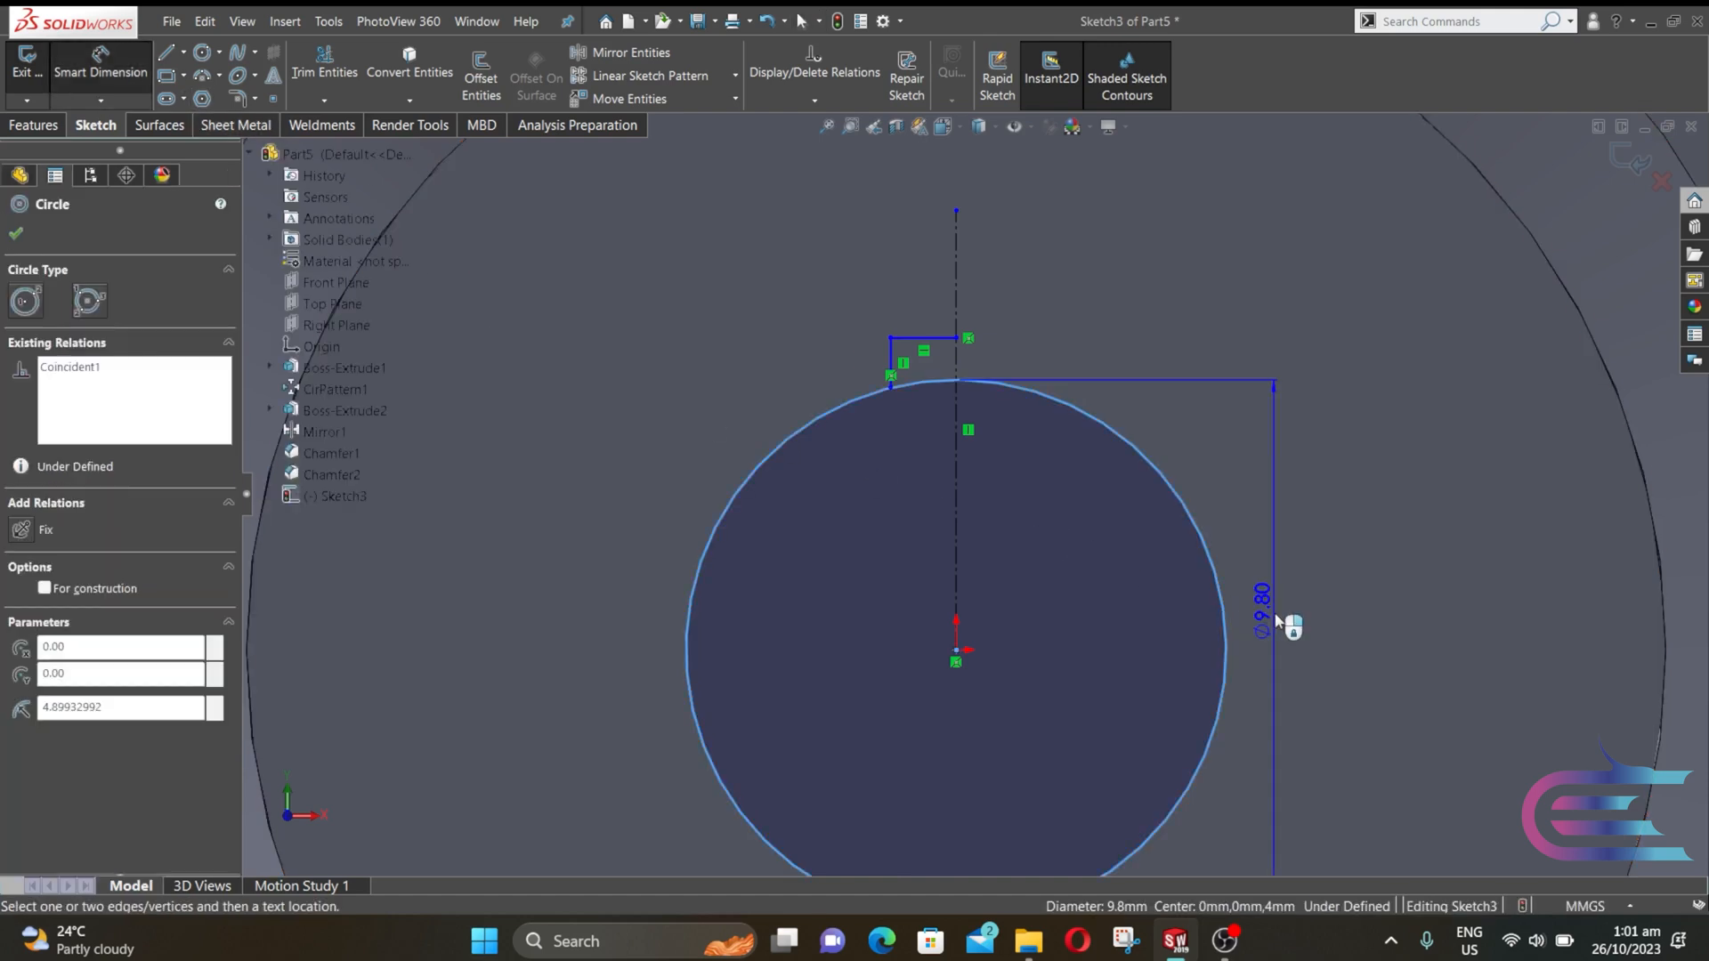
left_click(1299, 625)
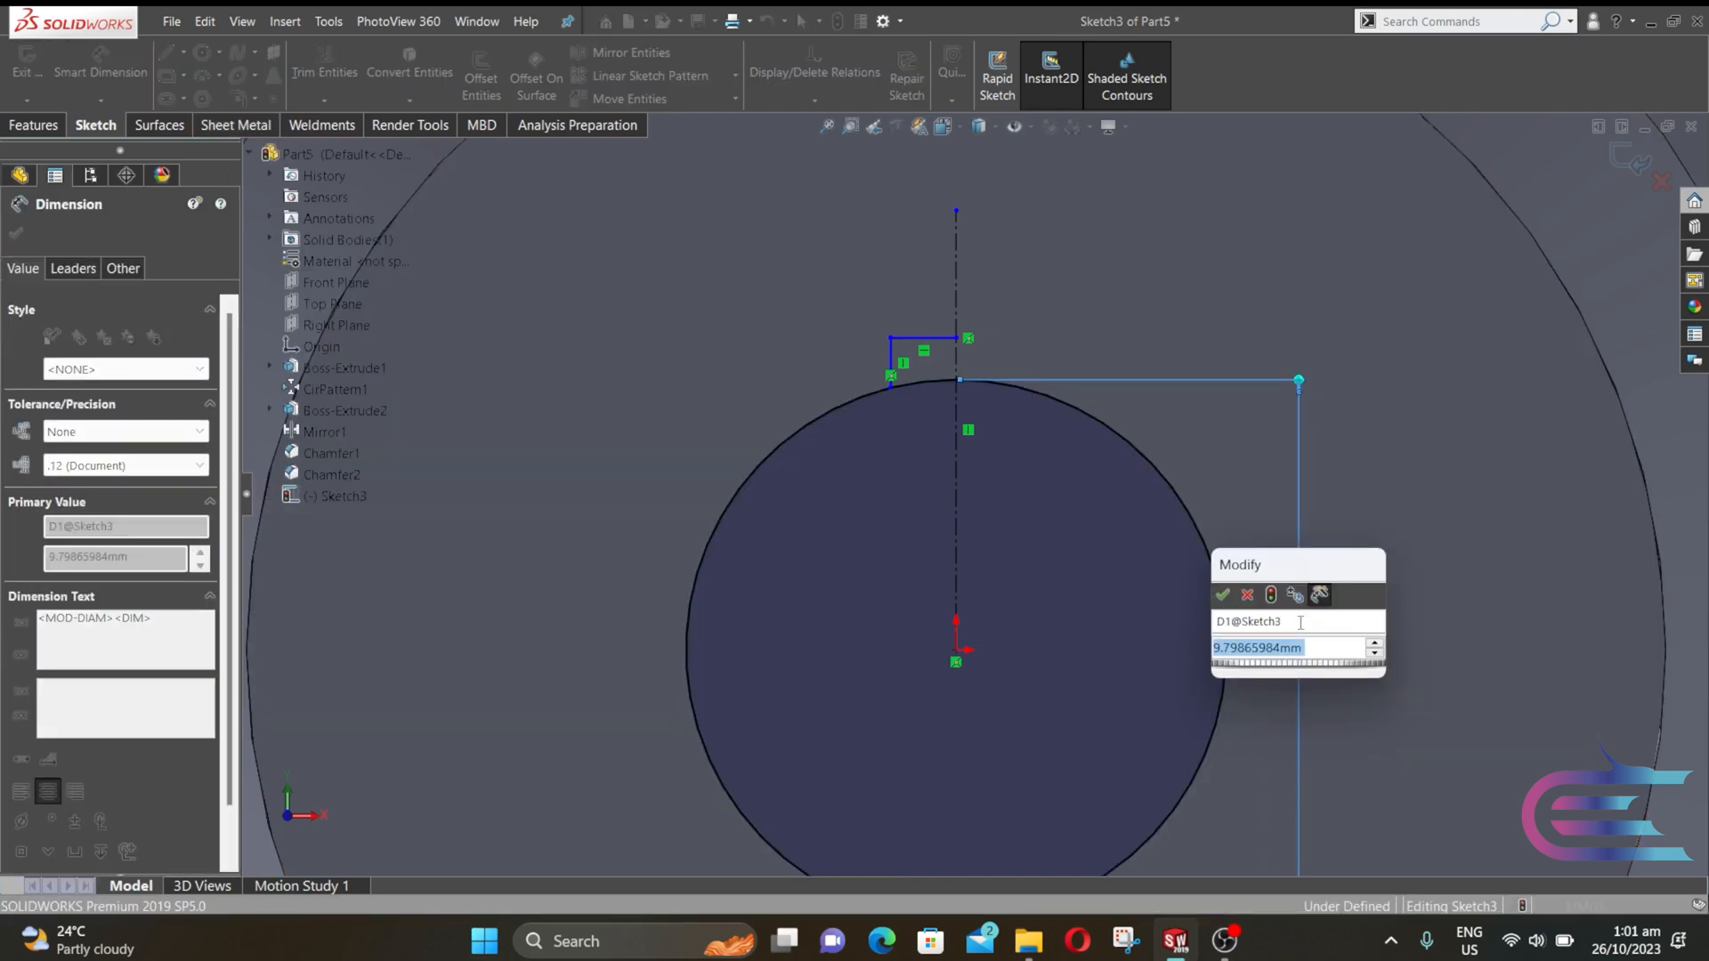
type("17")
key("Return")
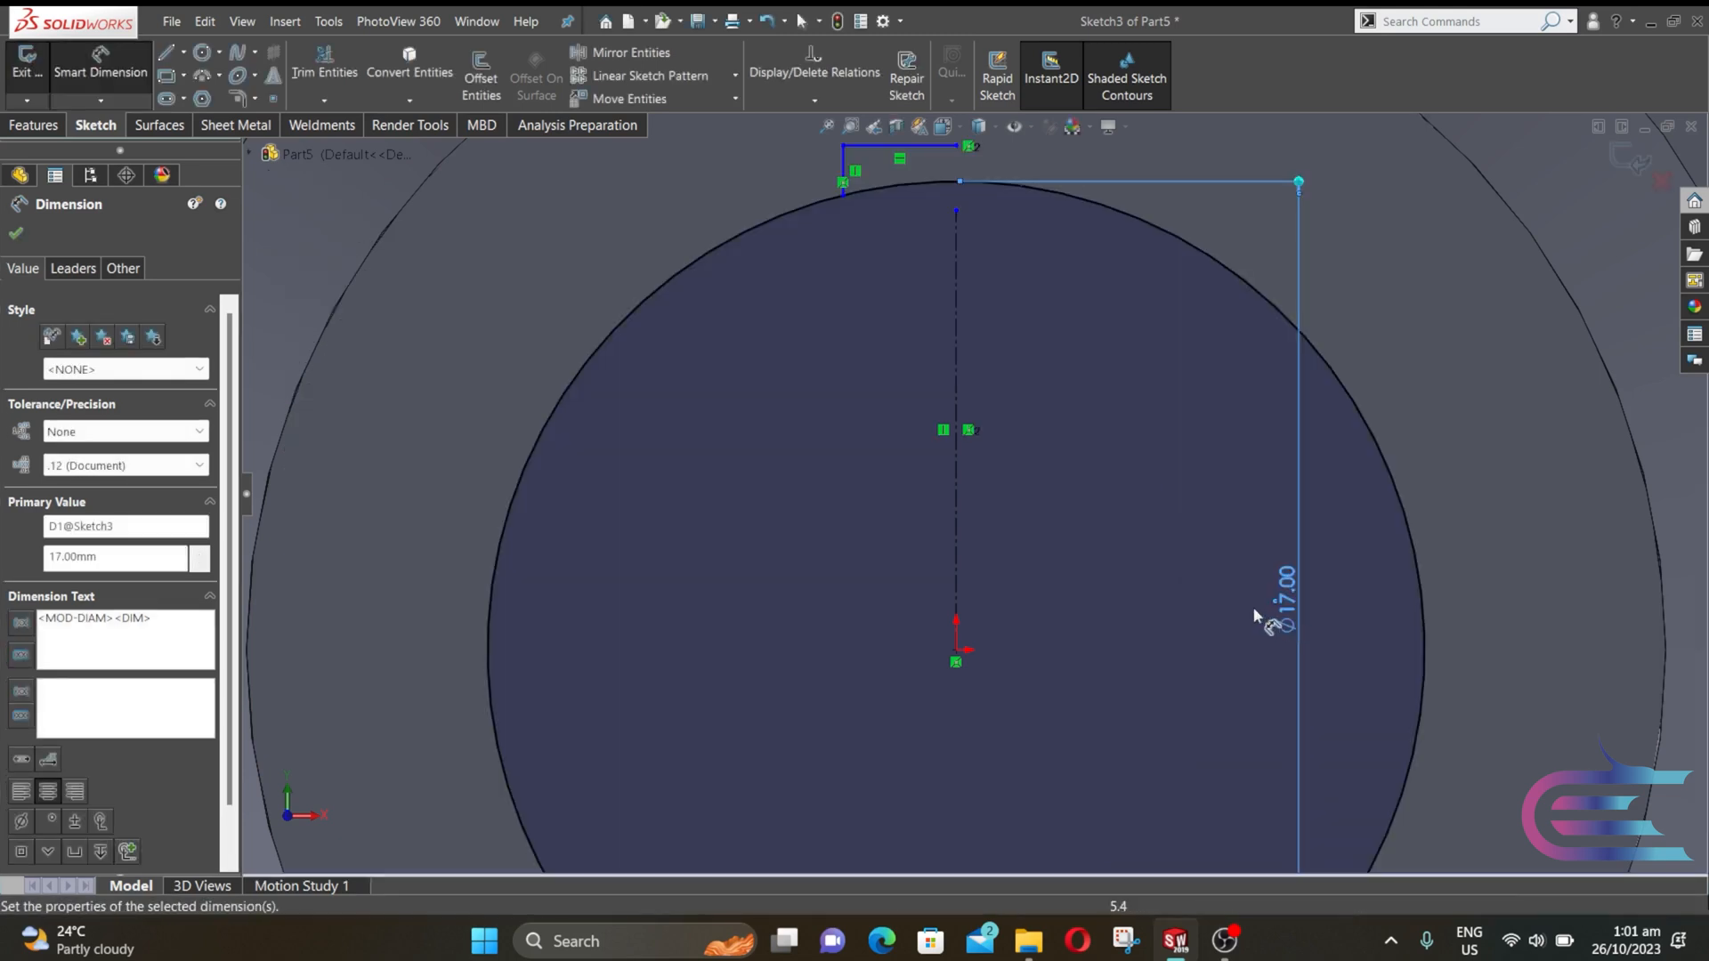
- Dimension the length of the keyway's vertical side line as 2.675 mm
scroll(1250, 609, "up", 3)
scroll(970, 331, "down", 4)
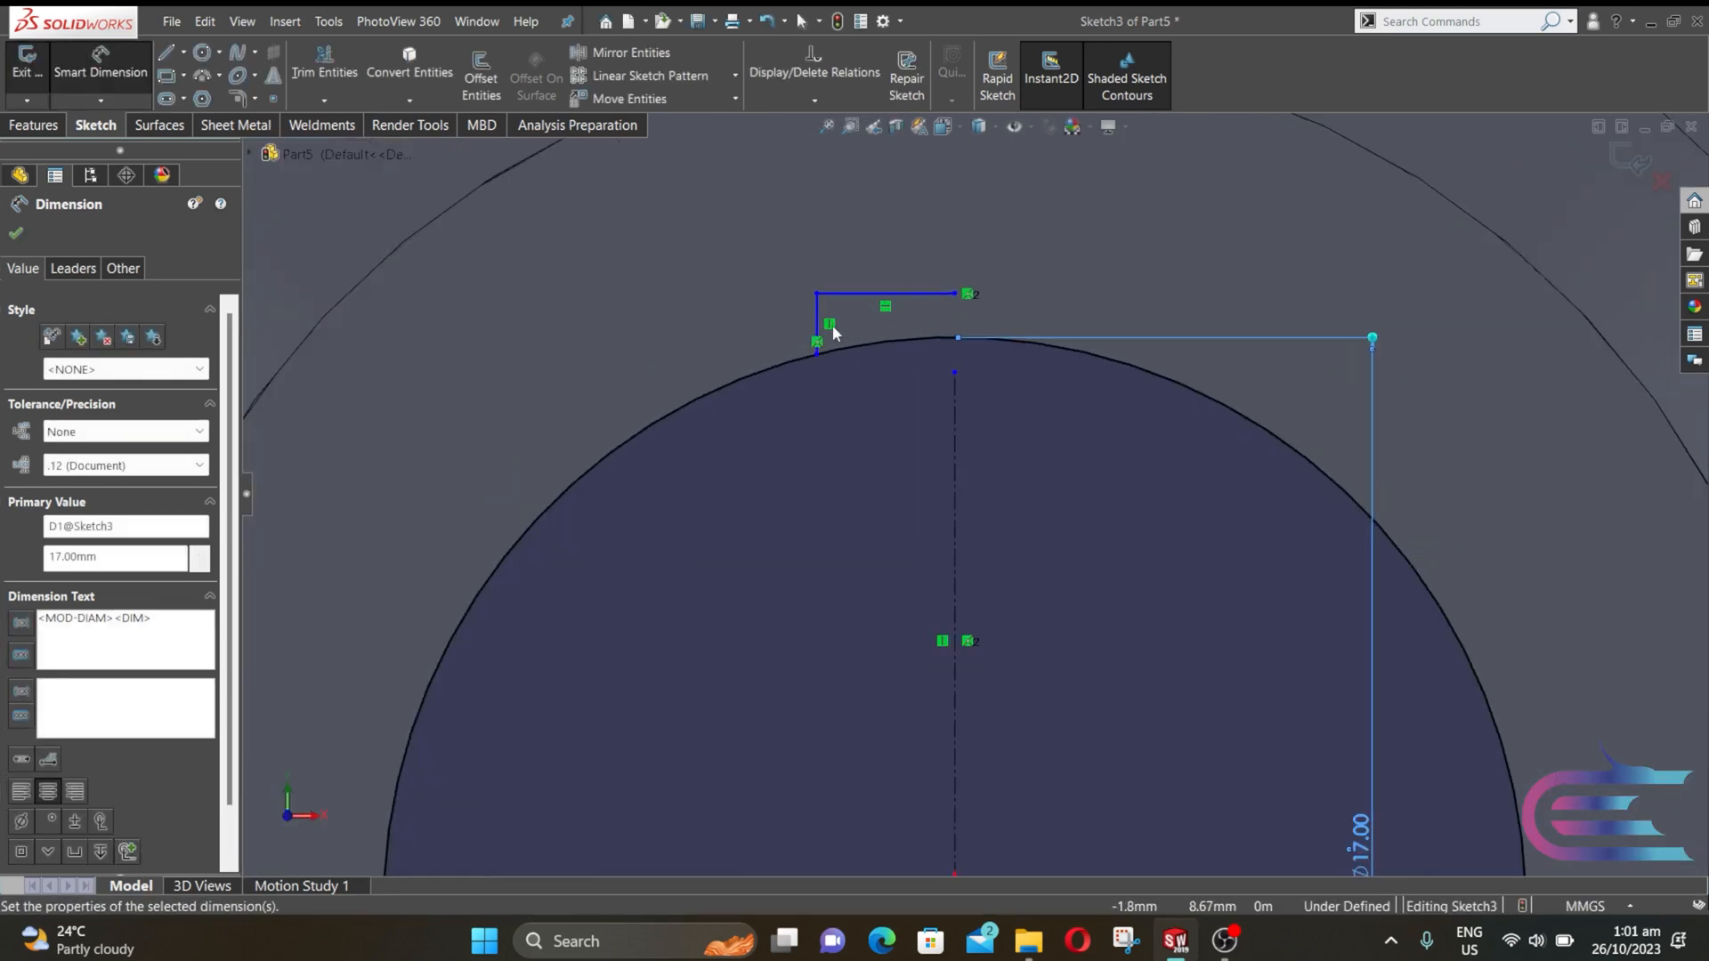
left_click(816, 325)
left_click(756, 319)
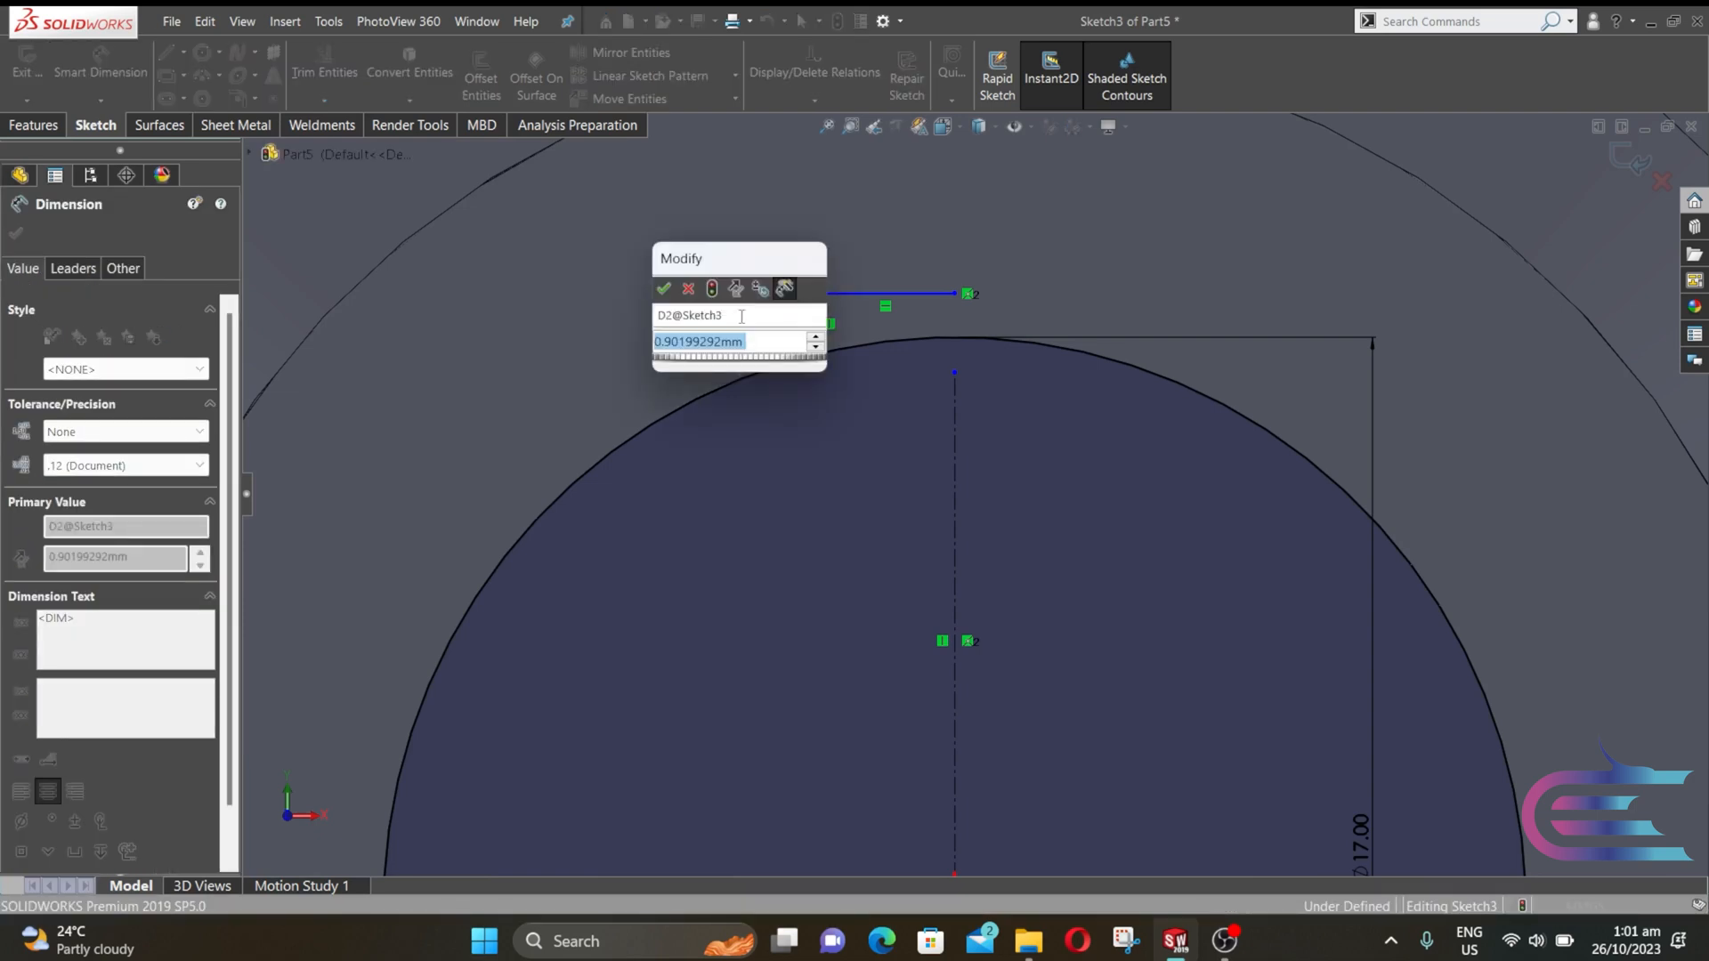
type("2.675")
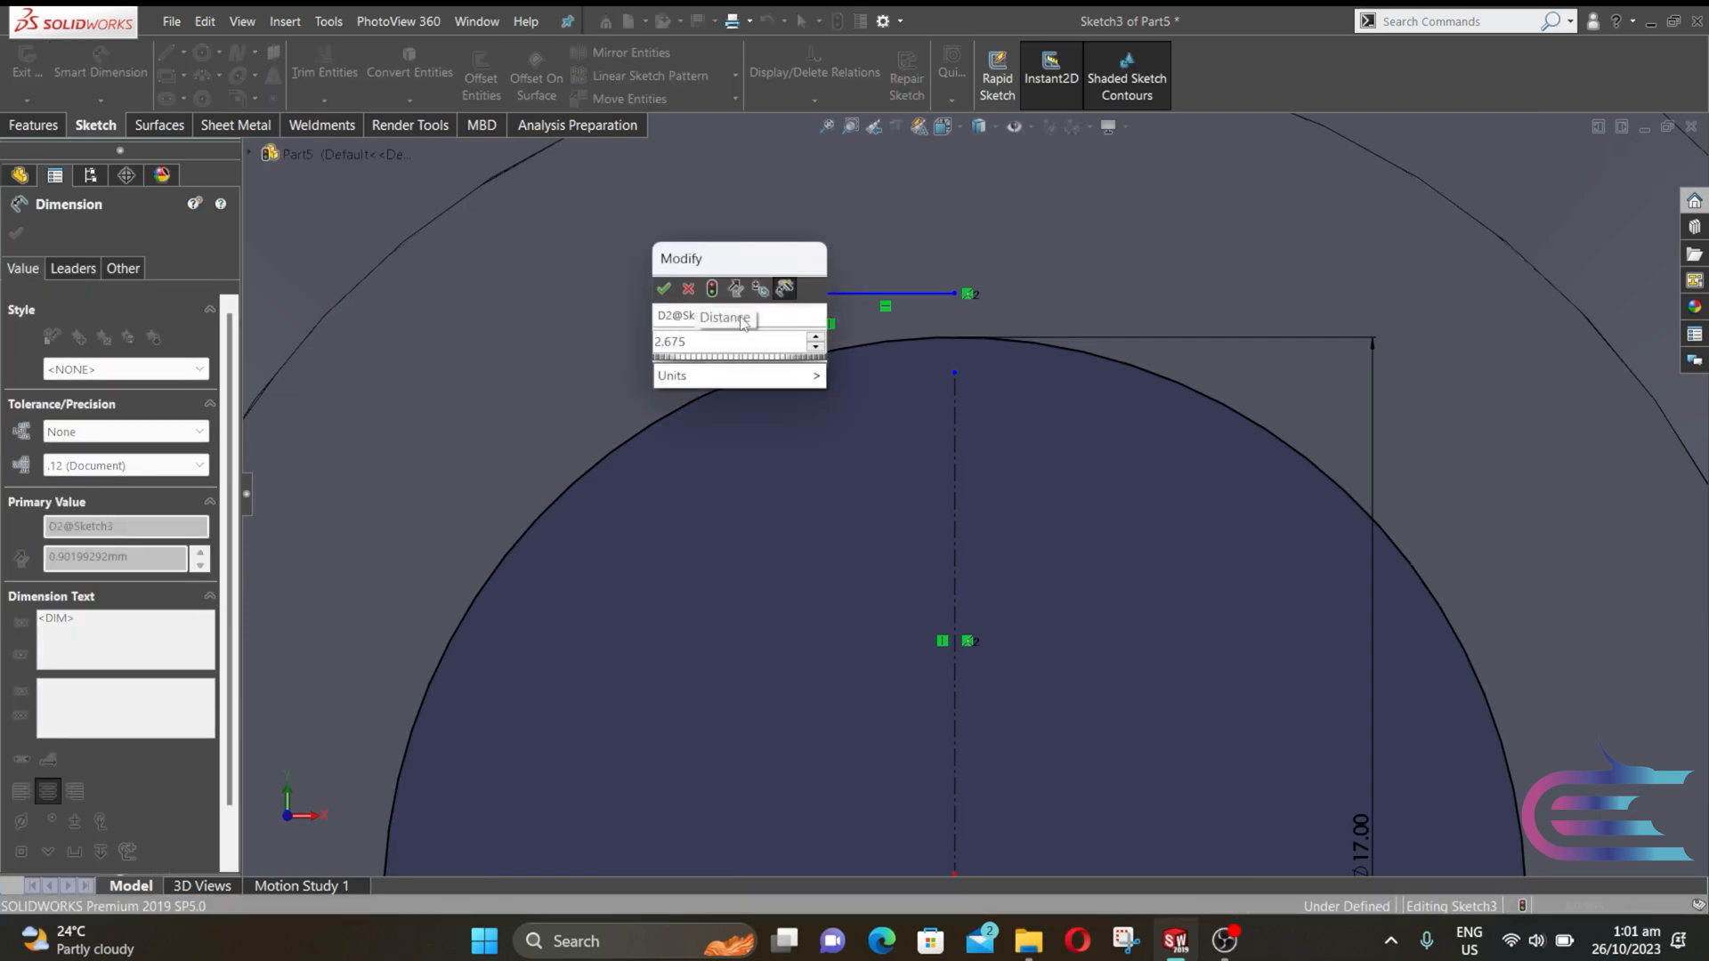
key("Return")
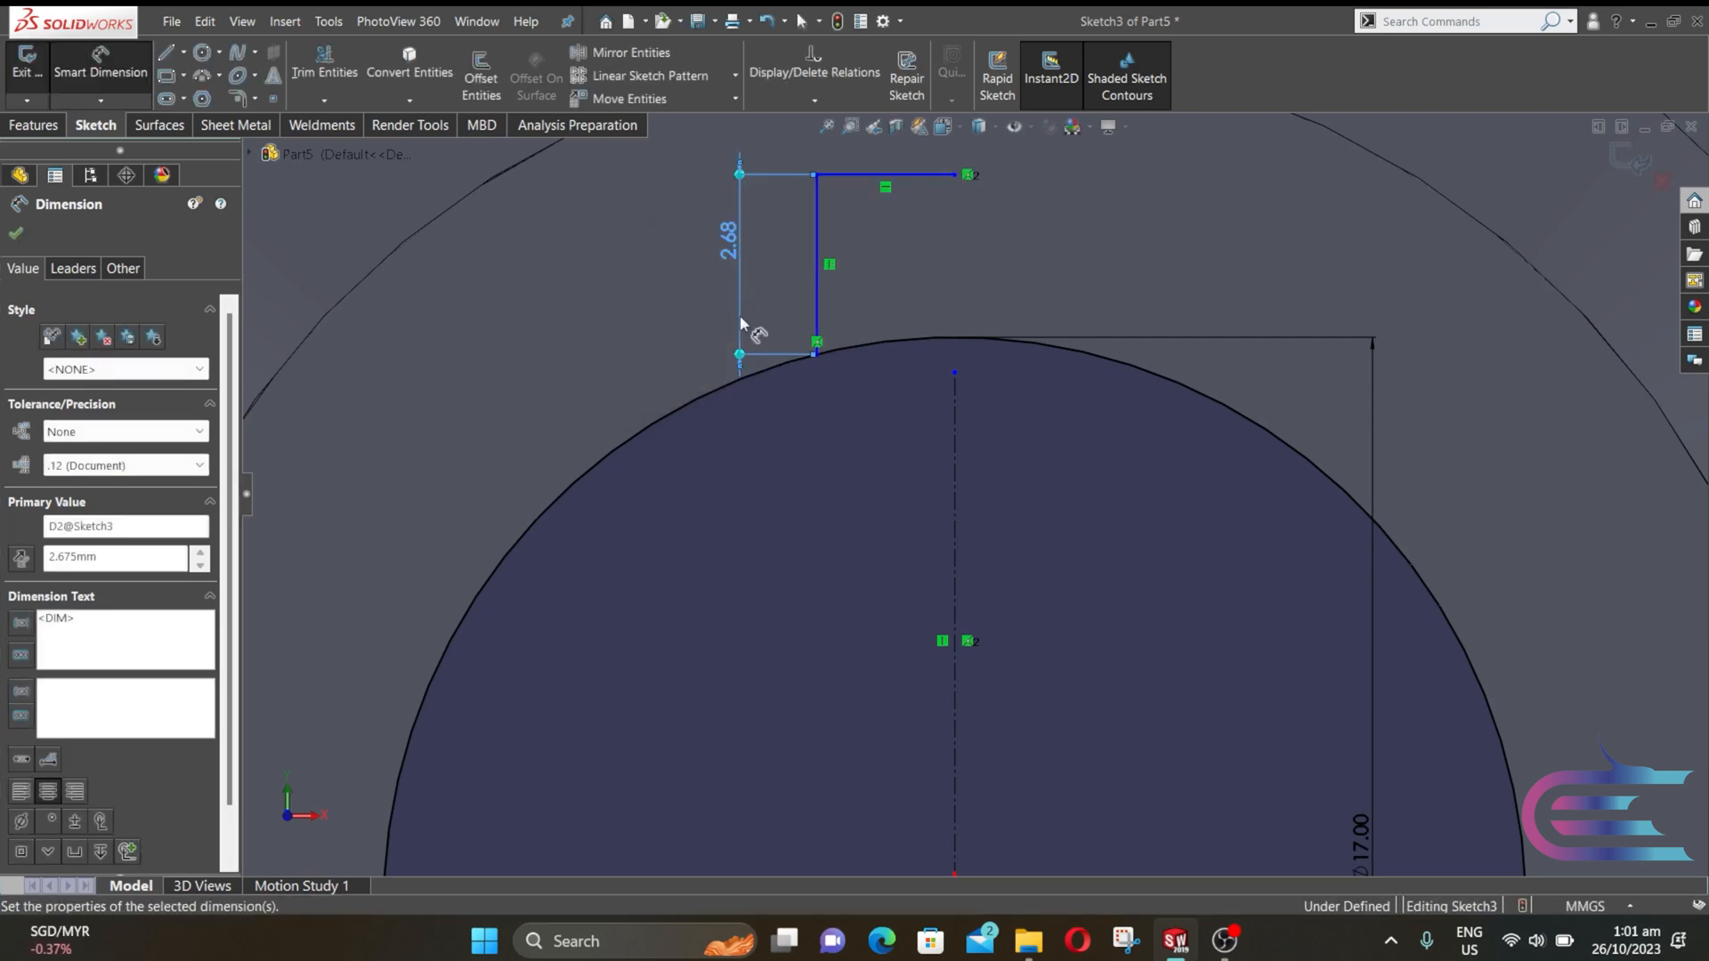
- Dimension the length of the keyway's horizontal top line as 2.5 mm
scroll(917, 307, "up", 2)
left_click(921, 272)
left_click(923, 237)
type("2")
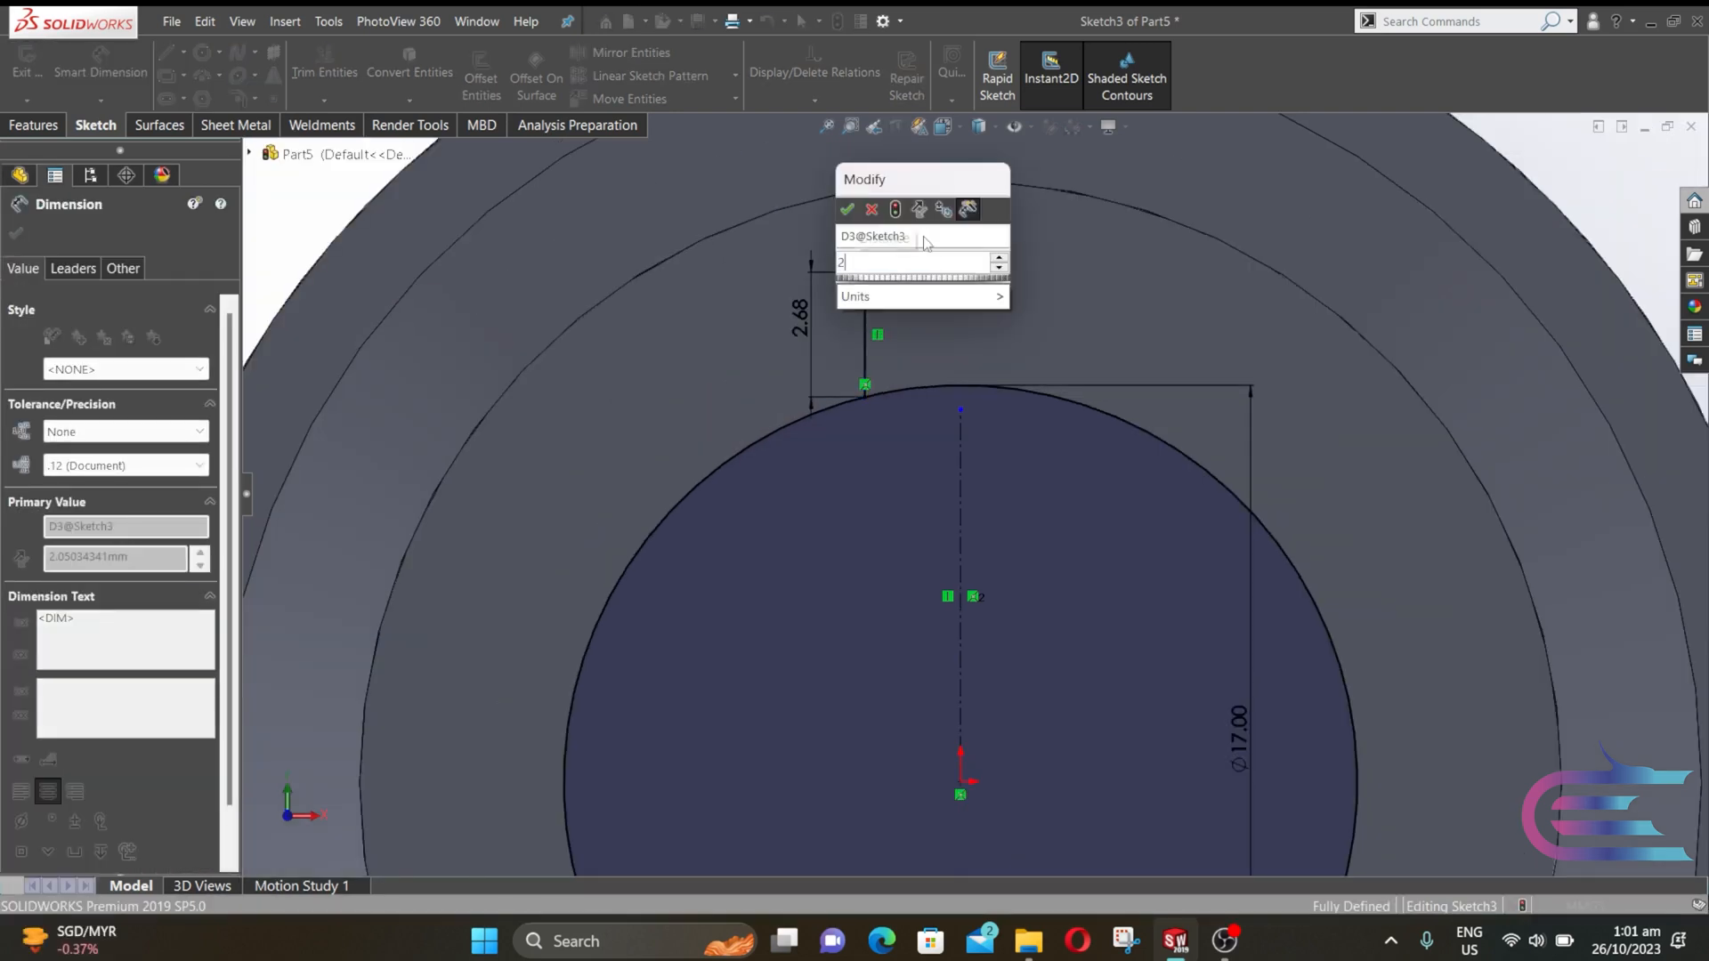
type(".5")
key("Return")
scroll(900, 276, "up", 1)
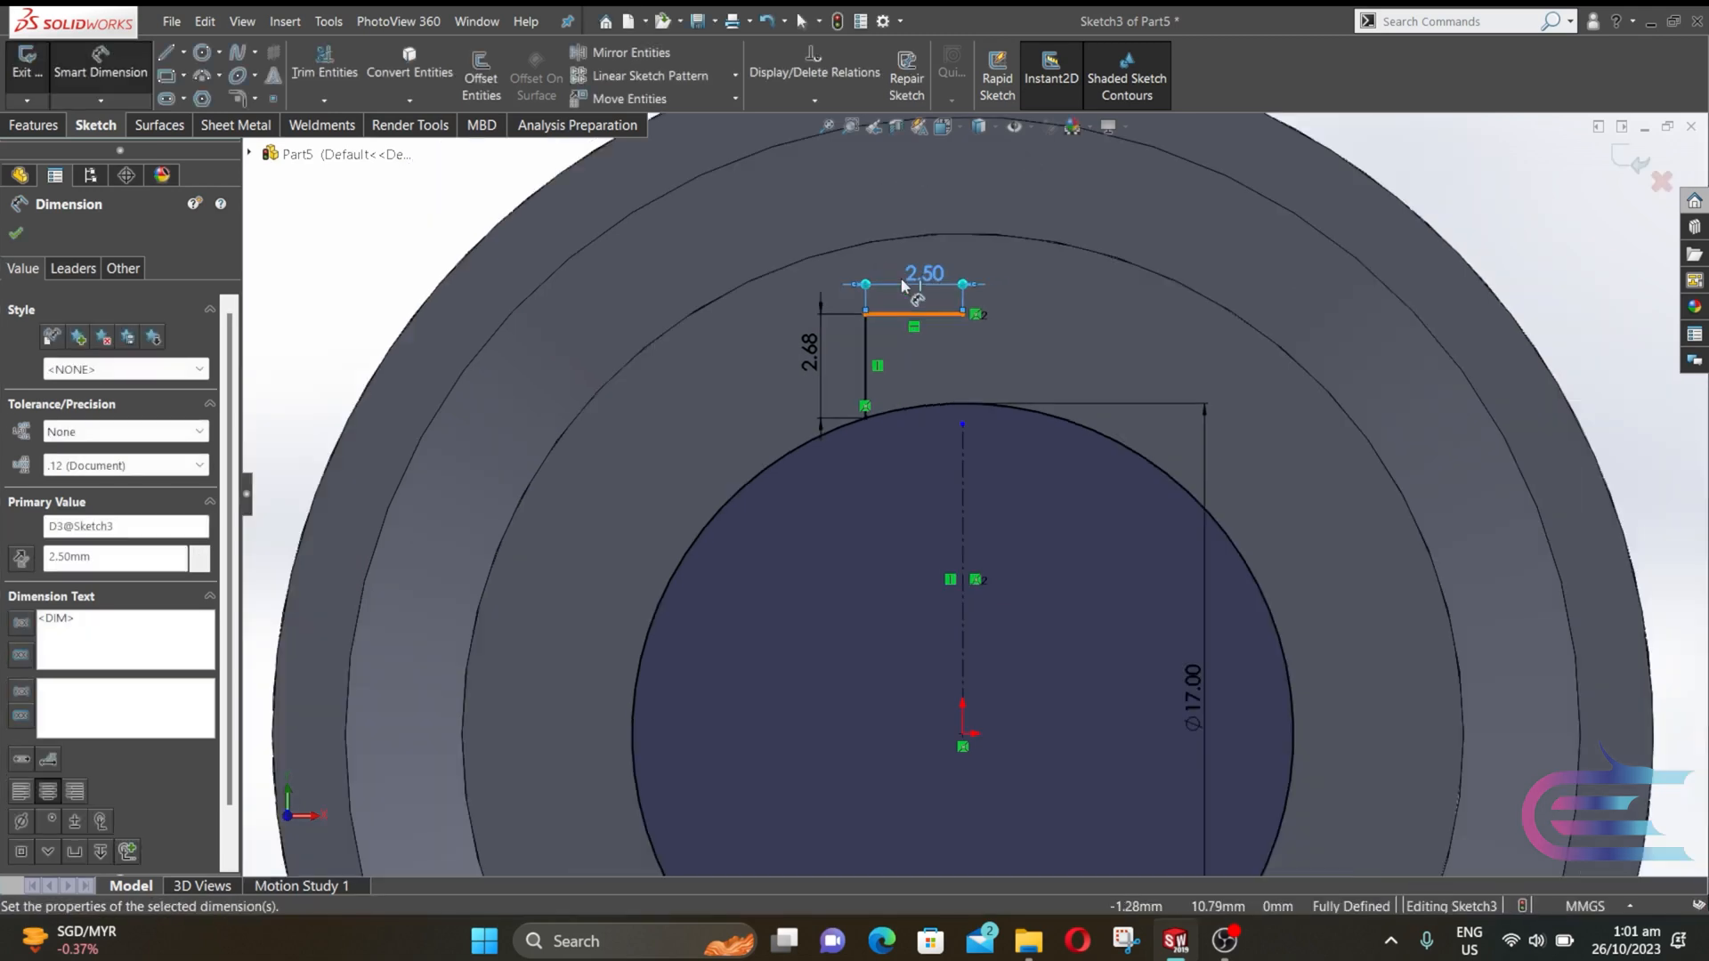
scroll(908, 303, "up", 2)
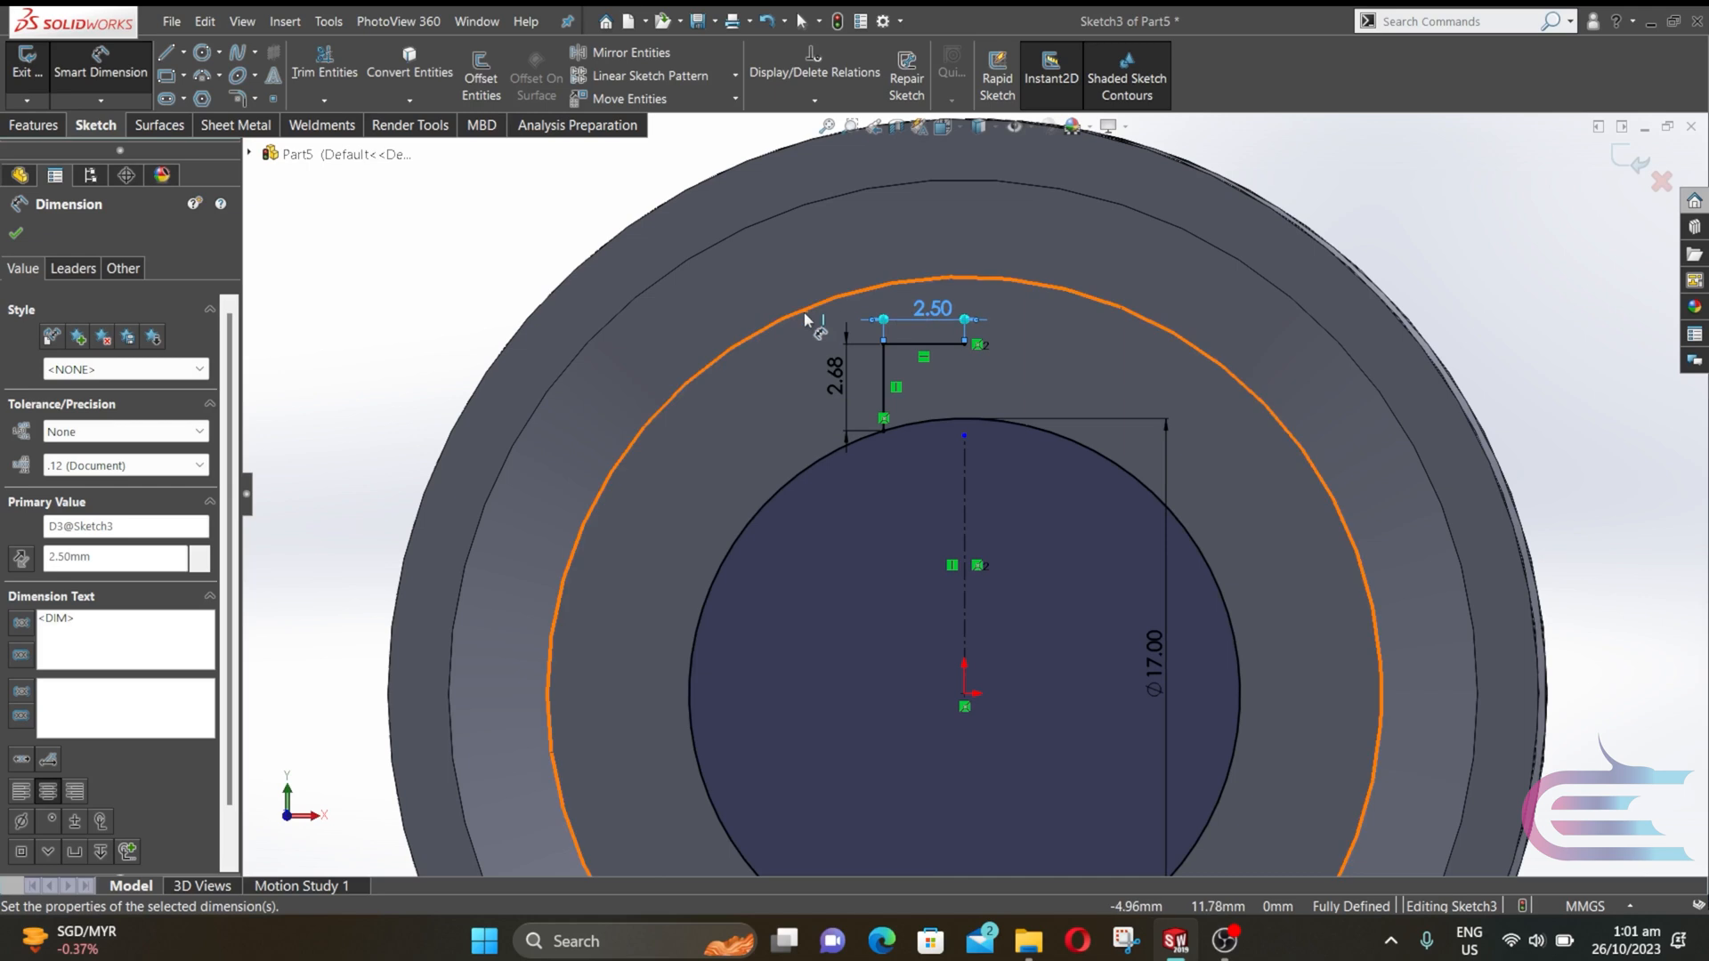
left_click(16, 233)
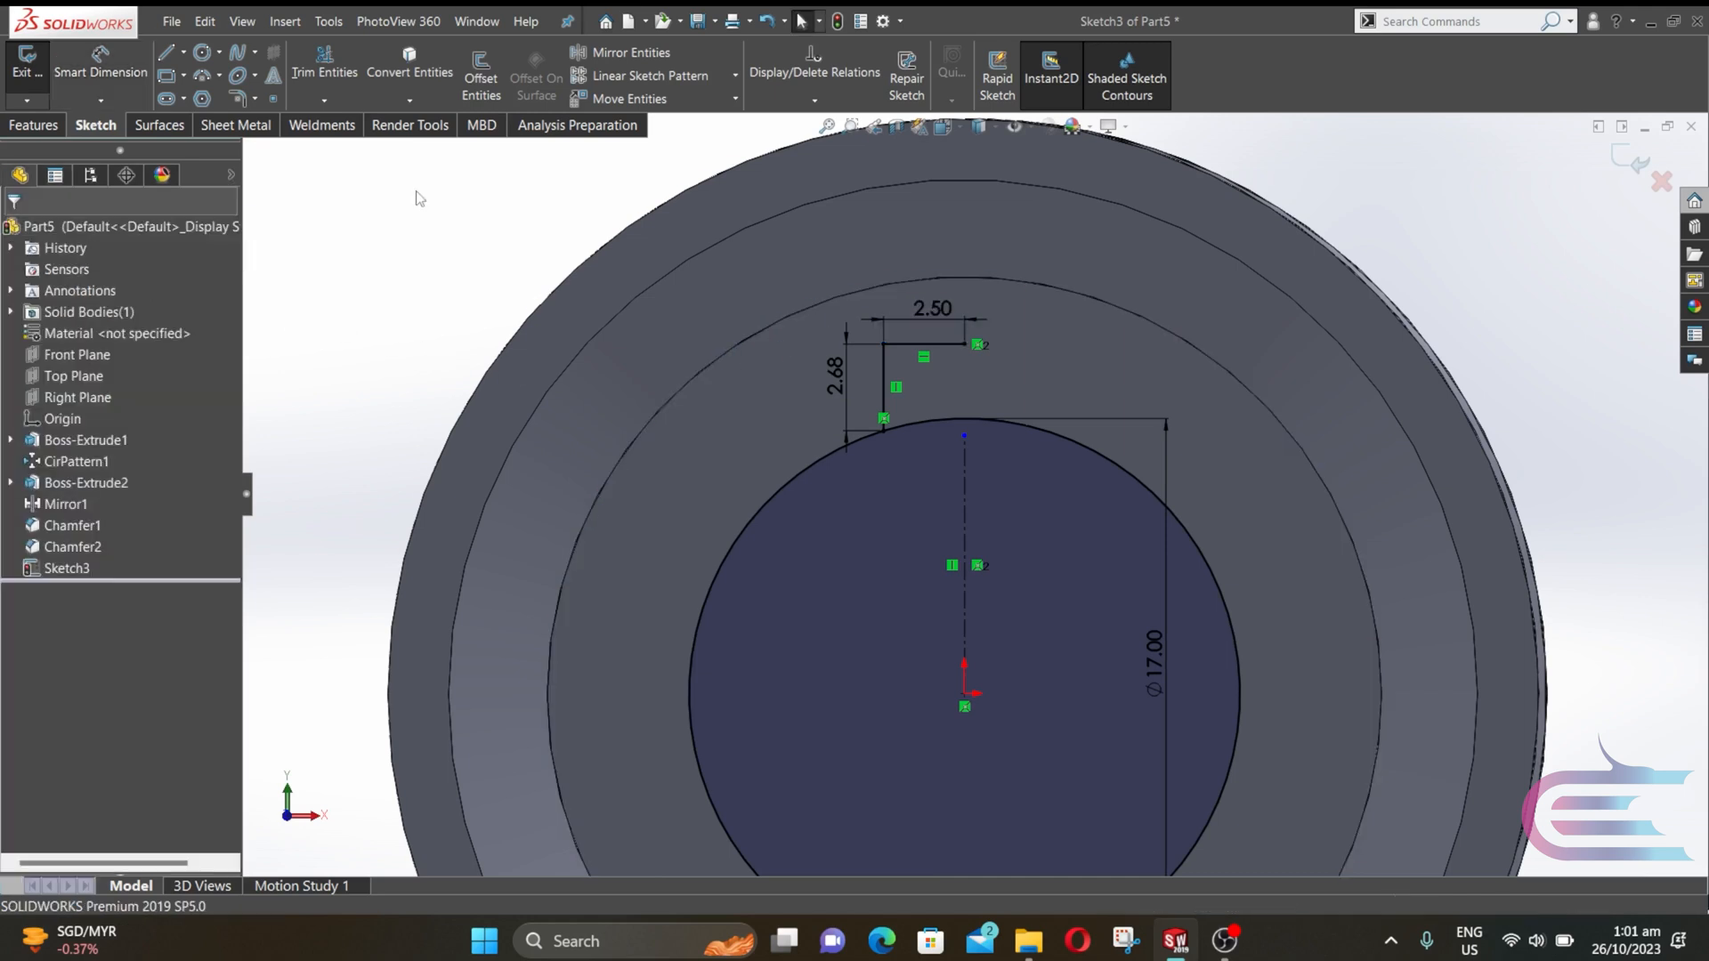
- Mirror the two keyway lines about the vertical centerline and trim away the circle's arc between the keyway sides
left_click(634, 52)
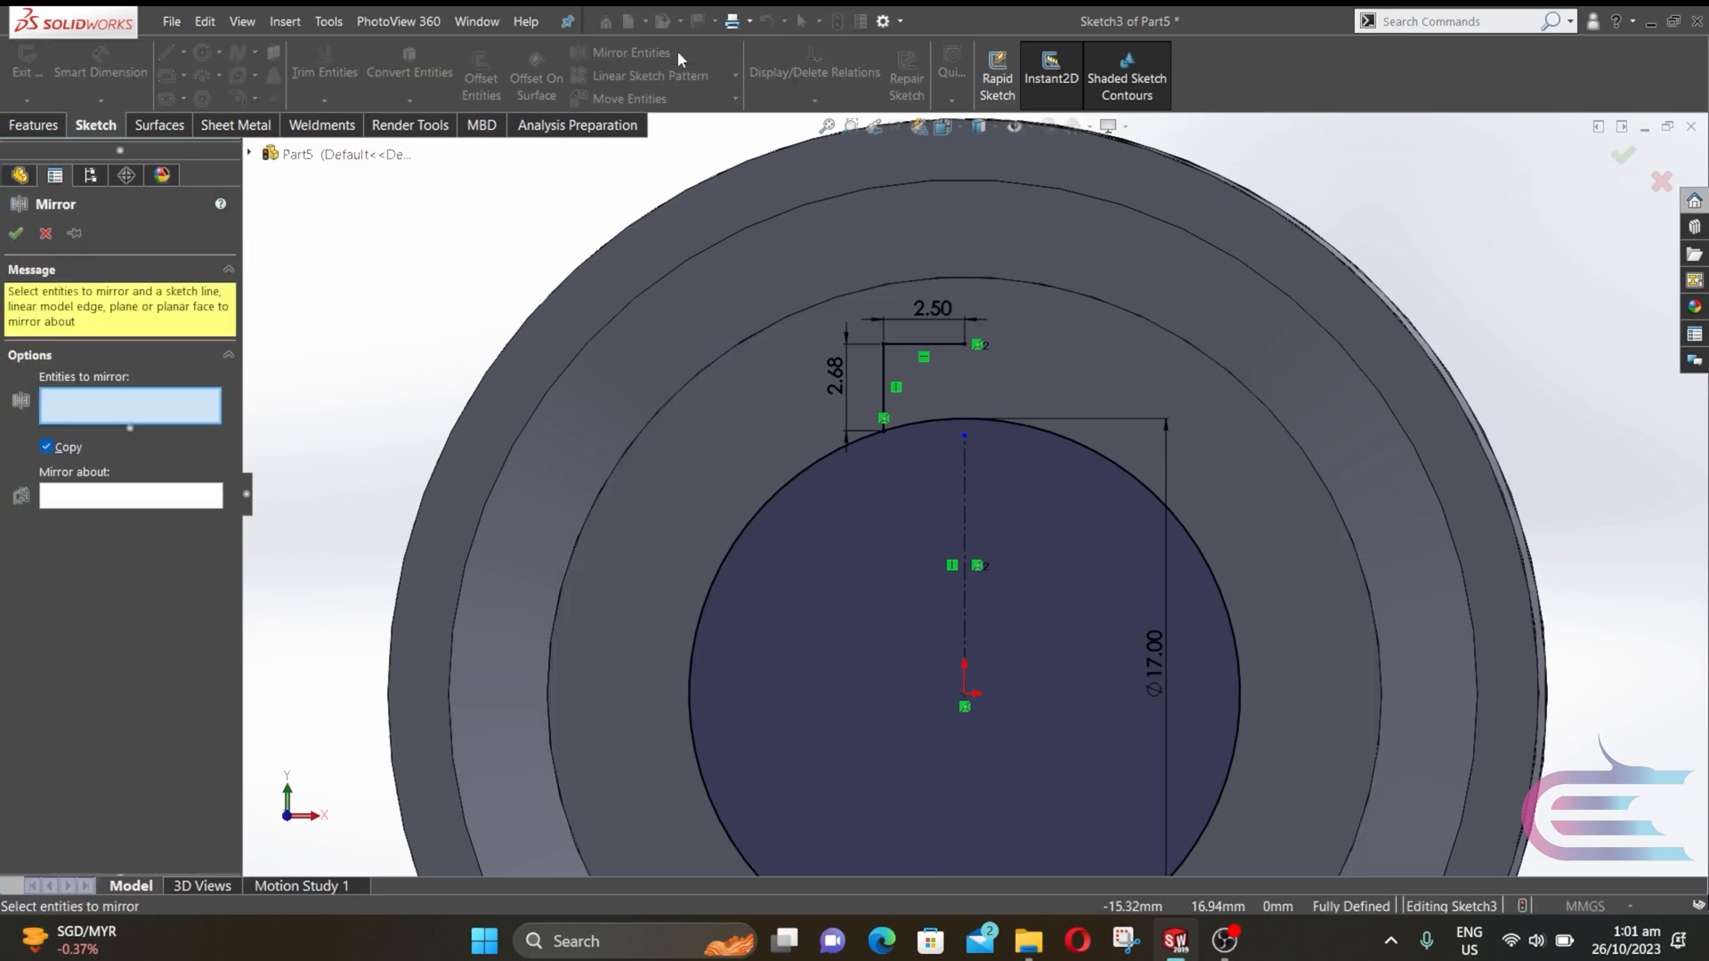
left_click(884, 378)
left_click(921, 344)
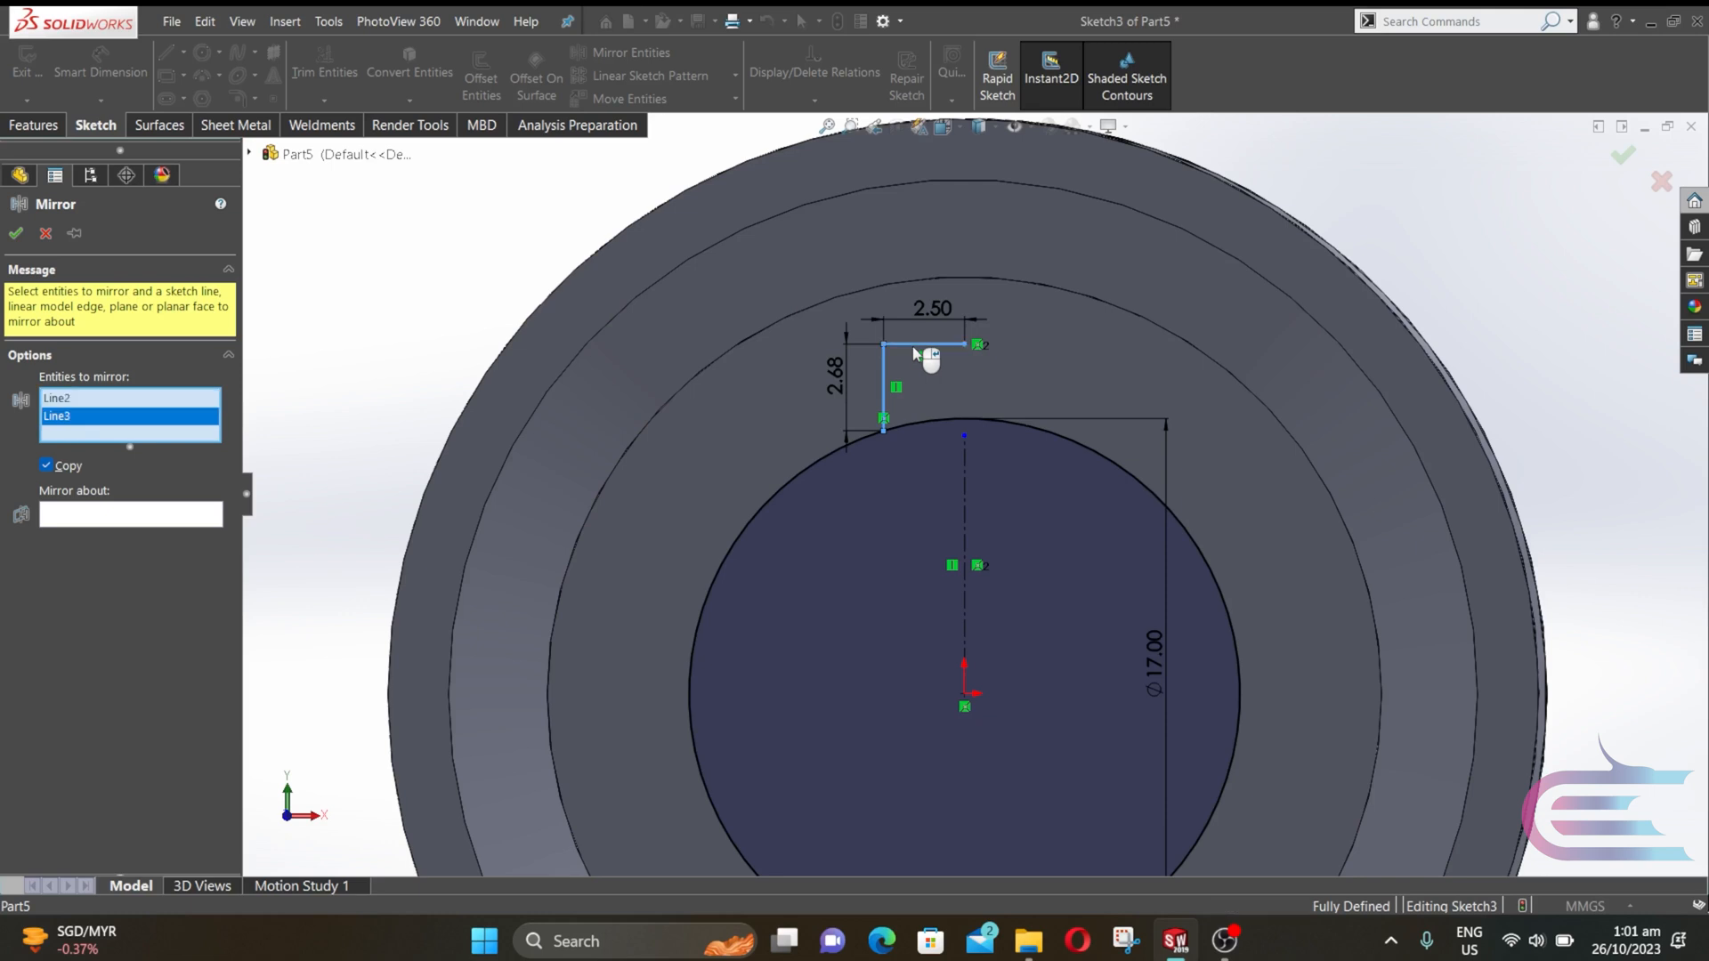
left_click(105, 525)
left_click(964, 504)
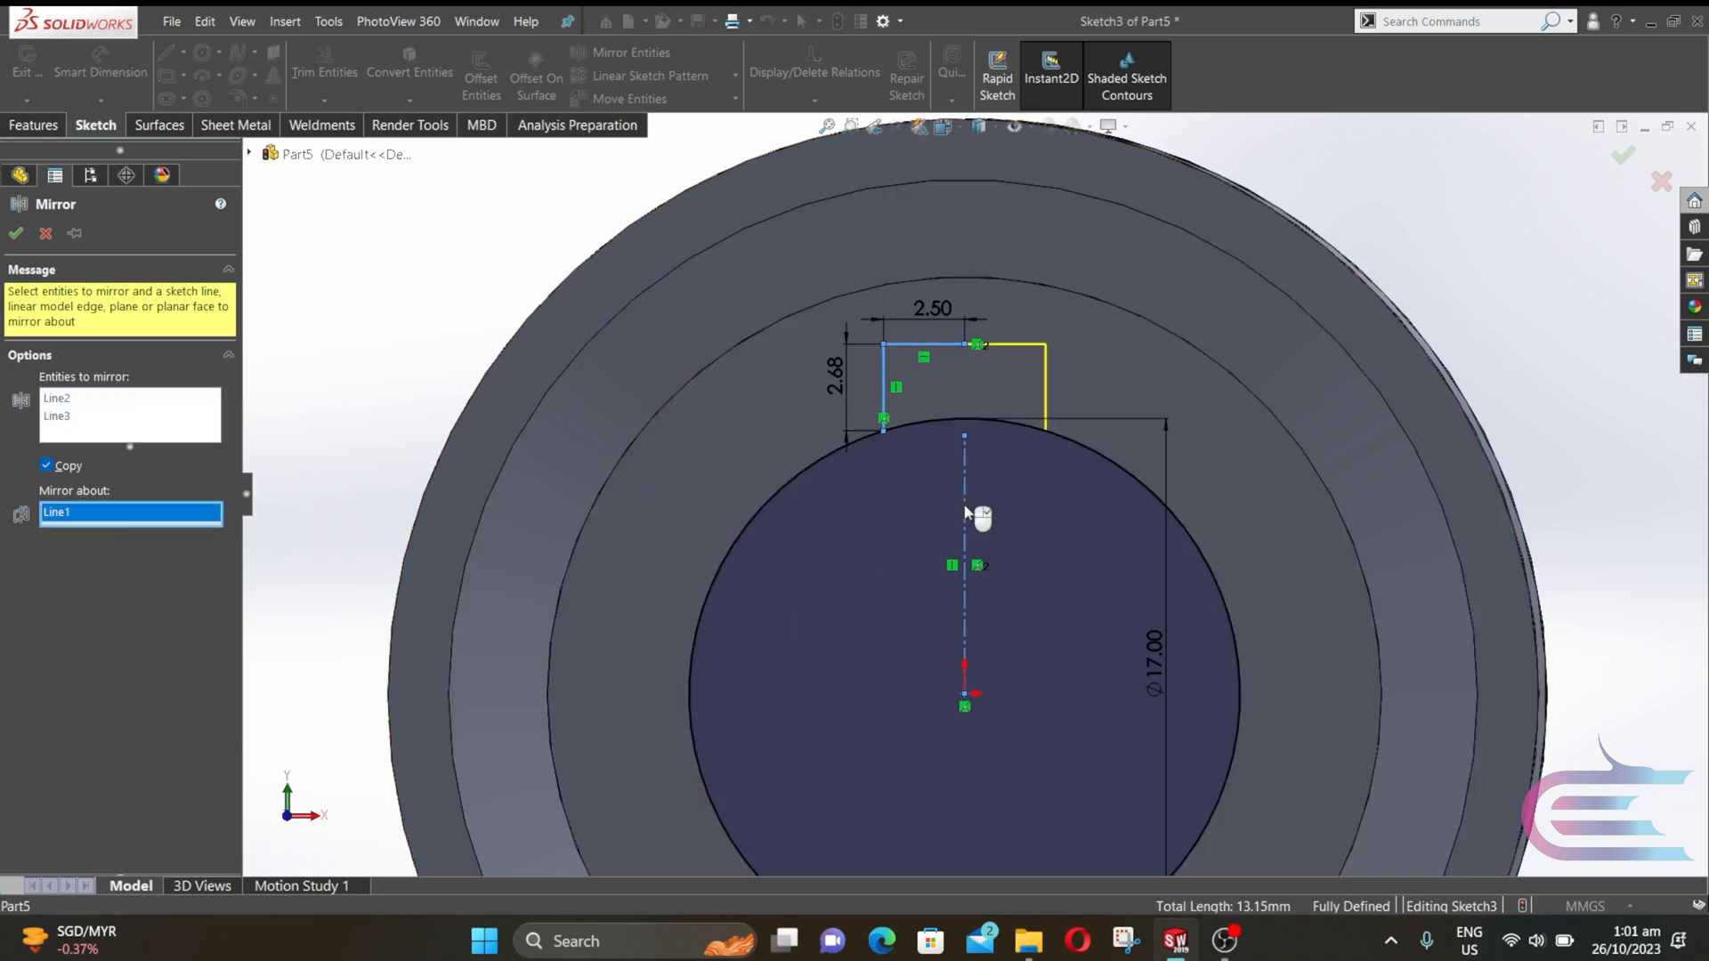
left_click(16, 234)
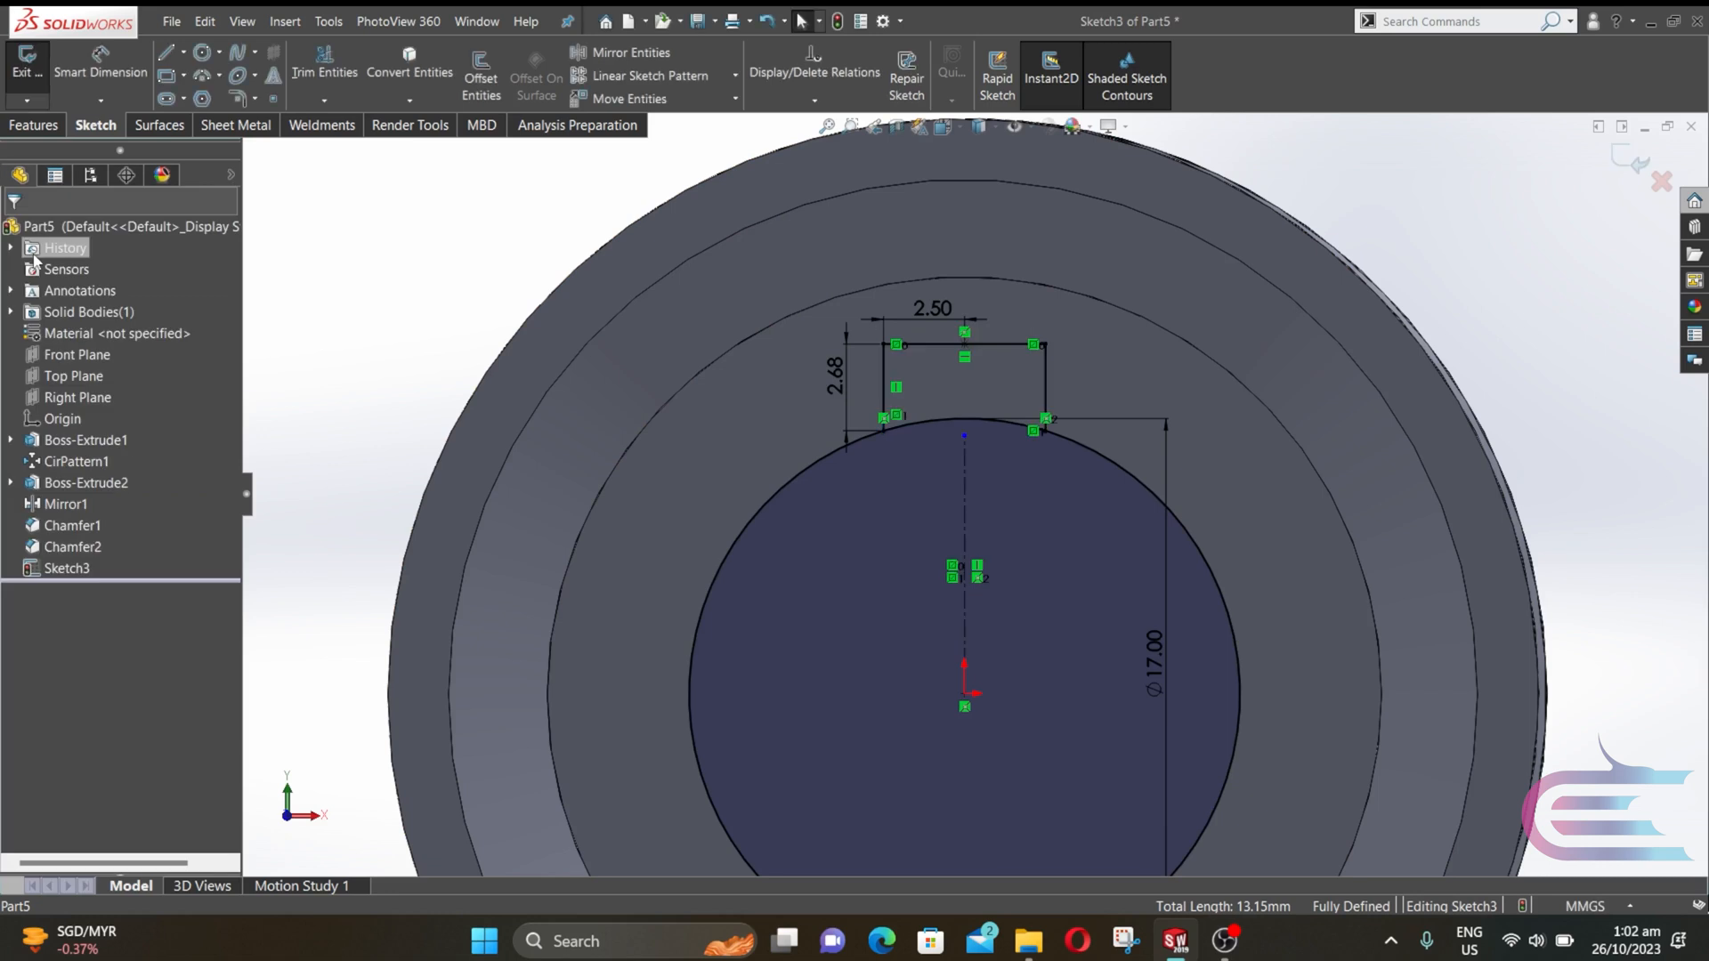
left_click(324, 64)
mouse_move(881, 525)
left_mouse_down()
mouse_move(943, 397)
mouse_move(958, 400)
left_mouse_up()
- Cut the bore and keyway profile through the pulley as an Extruded Cut with the Through All - Both end condition
left_click(29, 130)
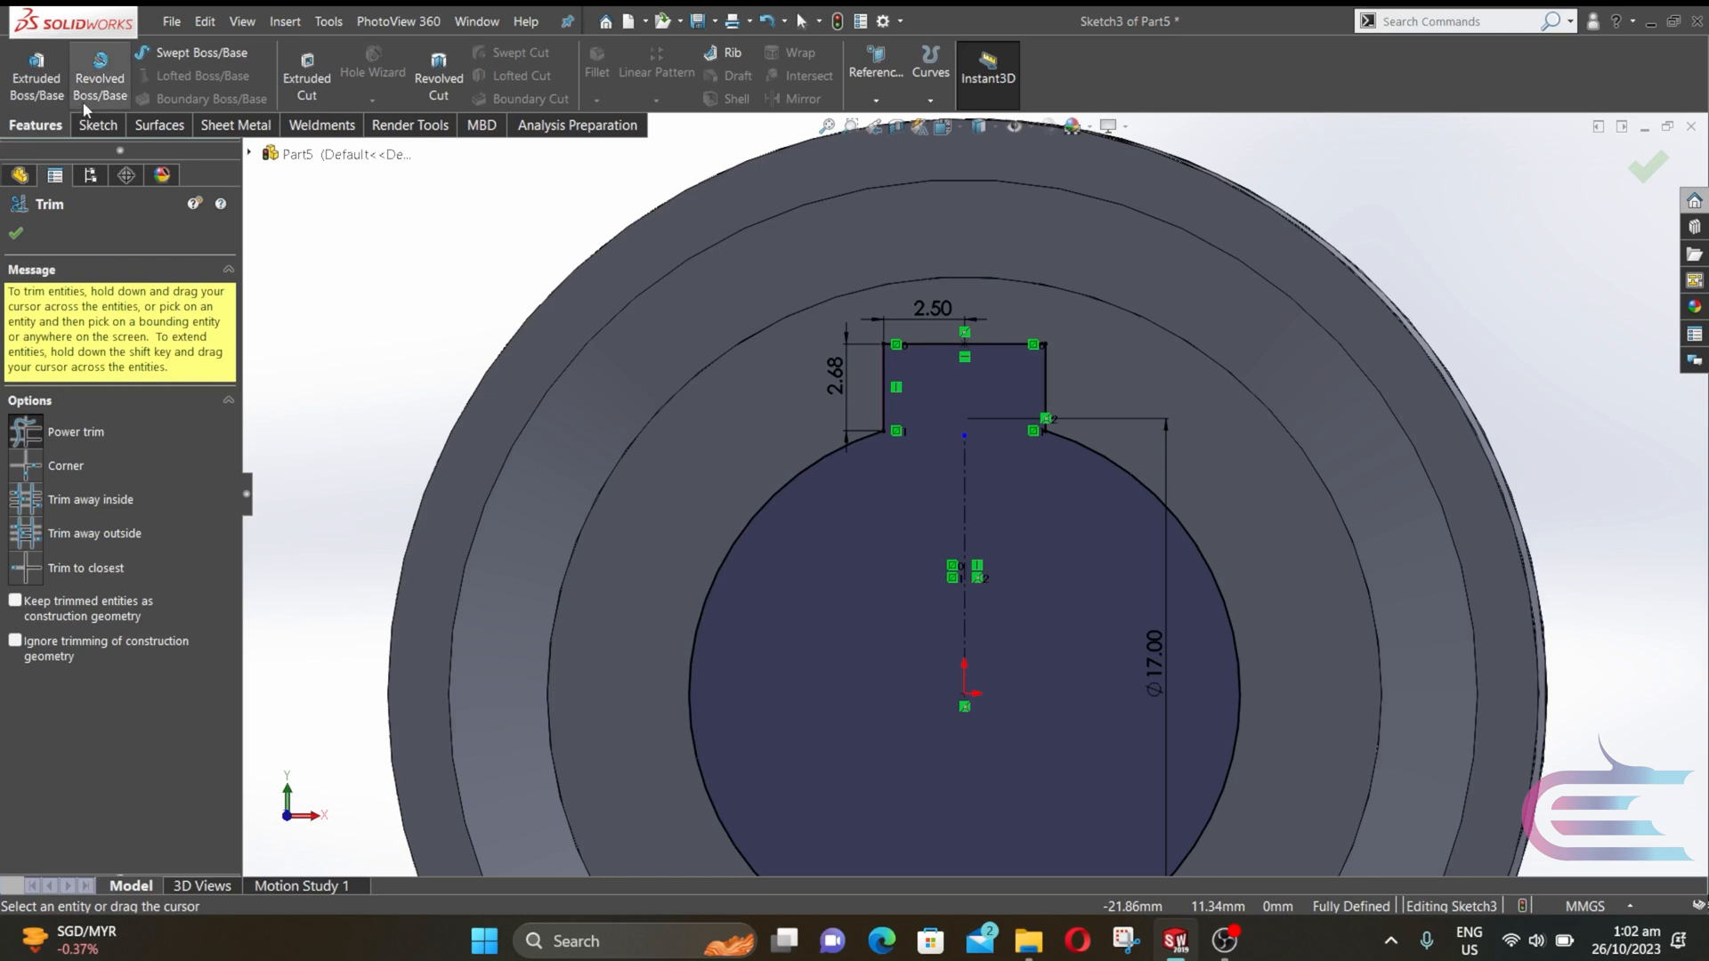
left_click(286, 82)
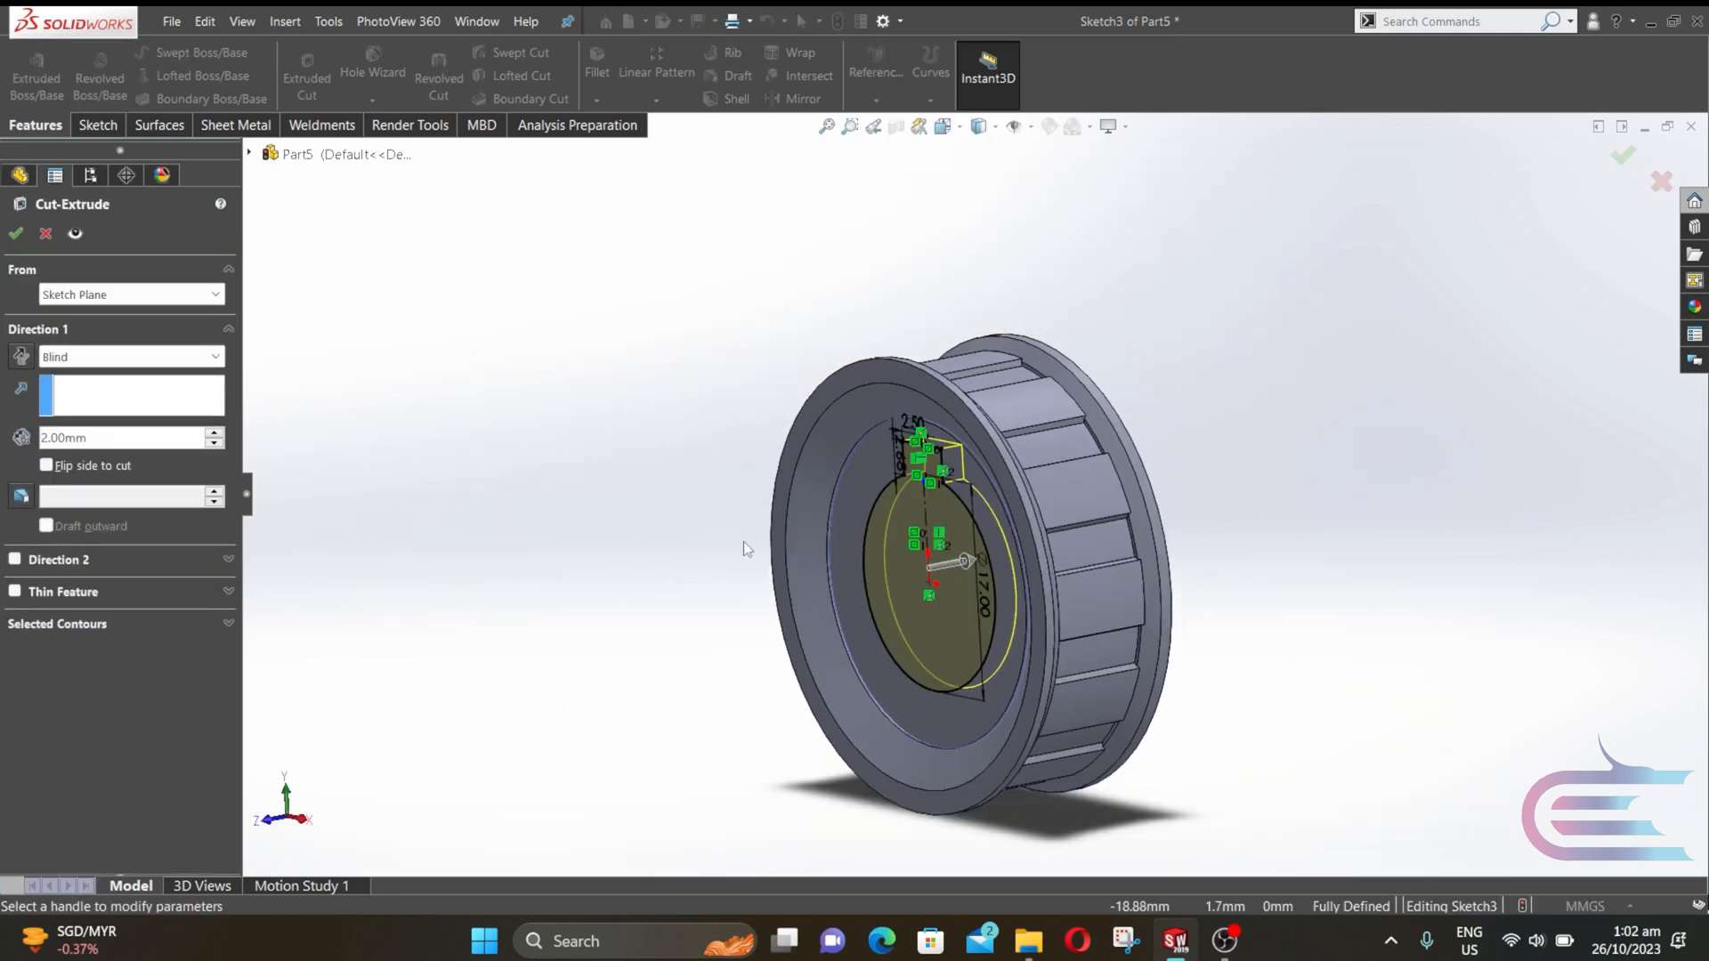
left_click(116, 357)
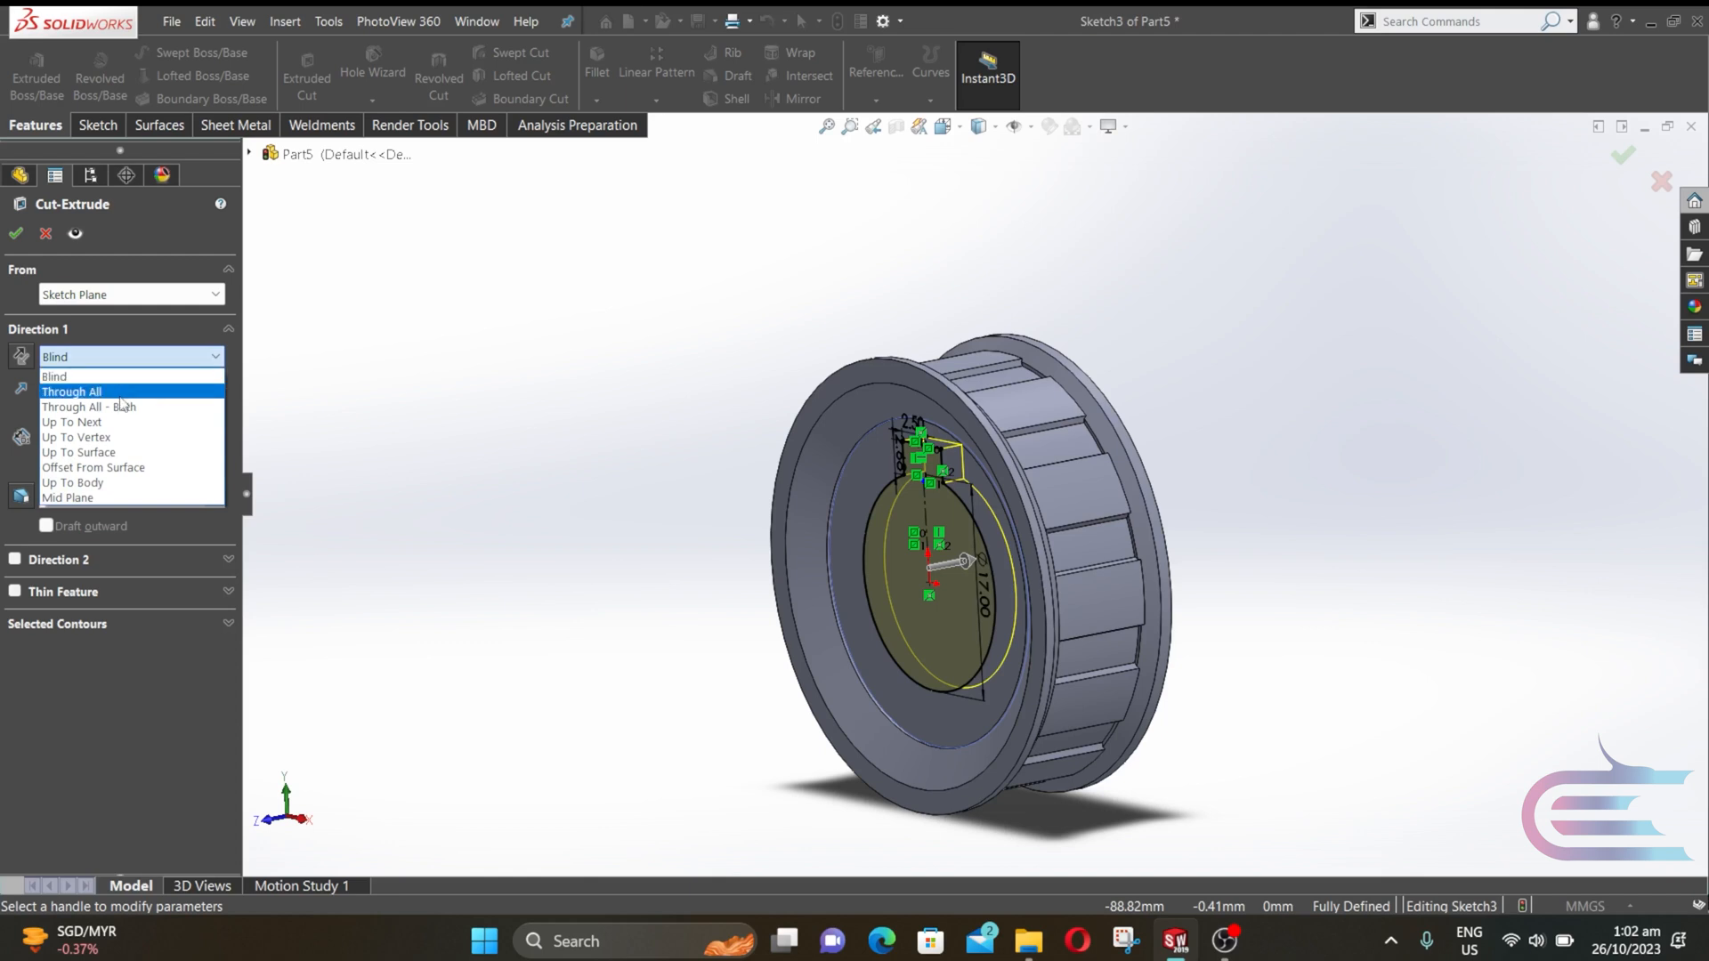
left_click(142, 406)
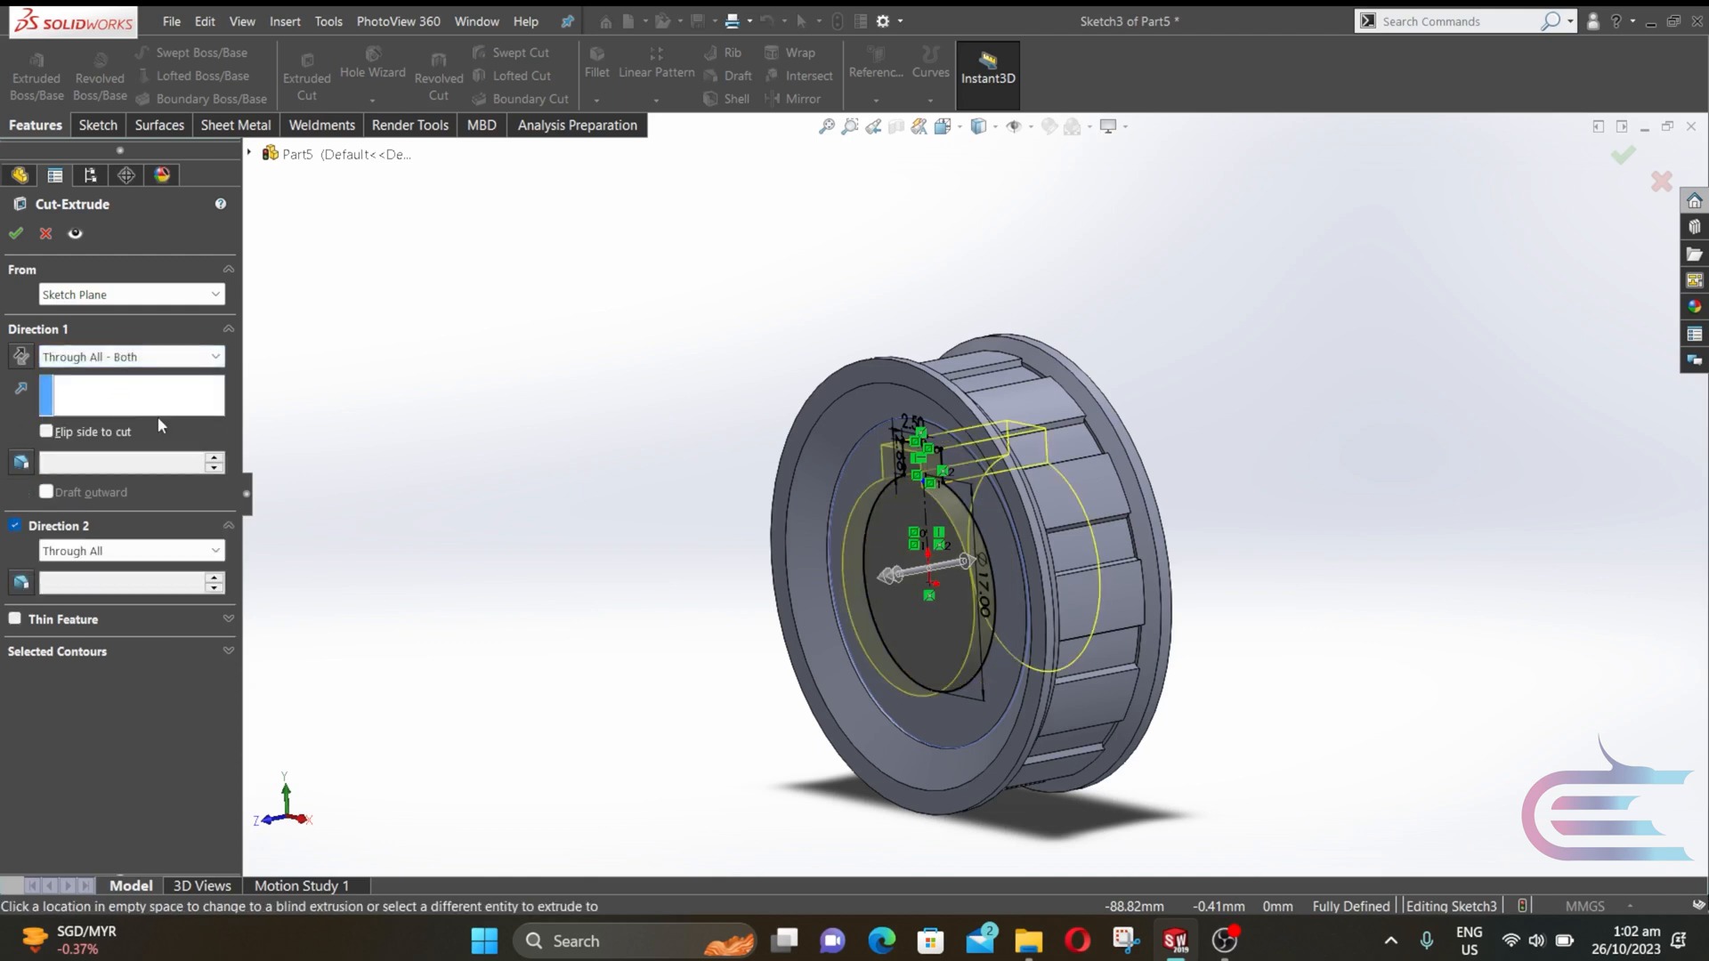
left_click(15, 235)
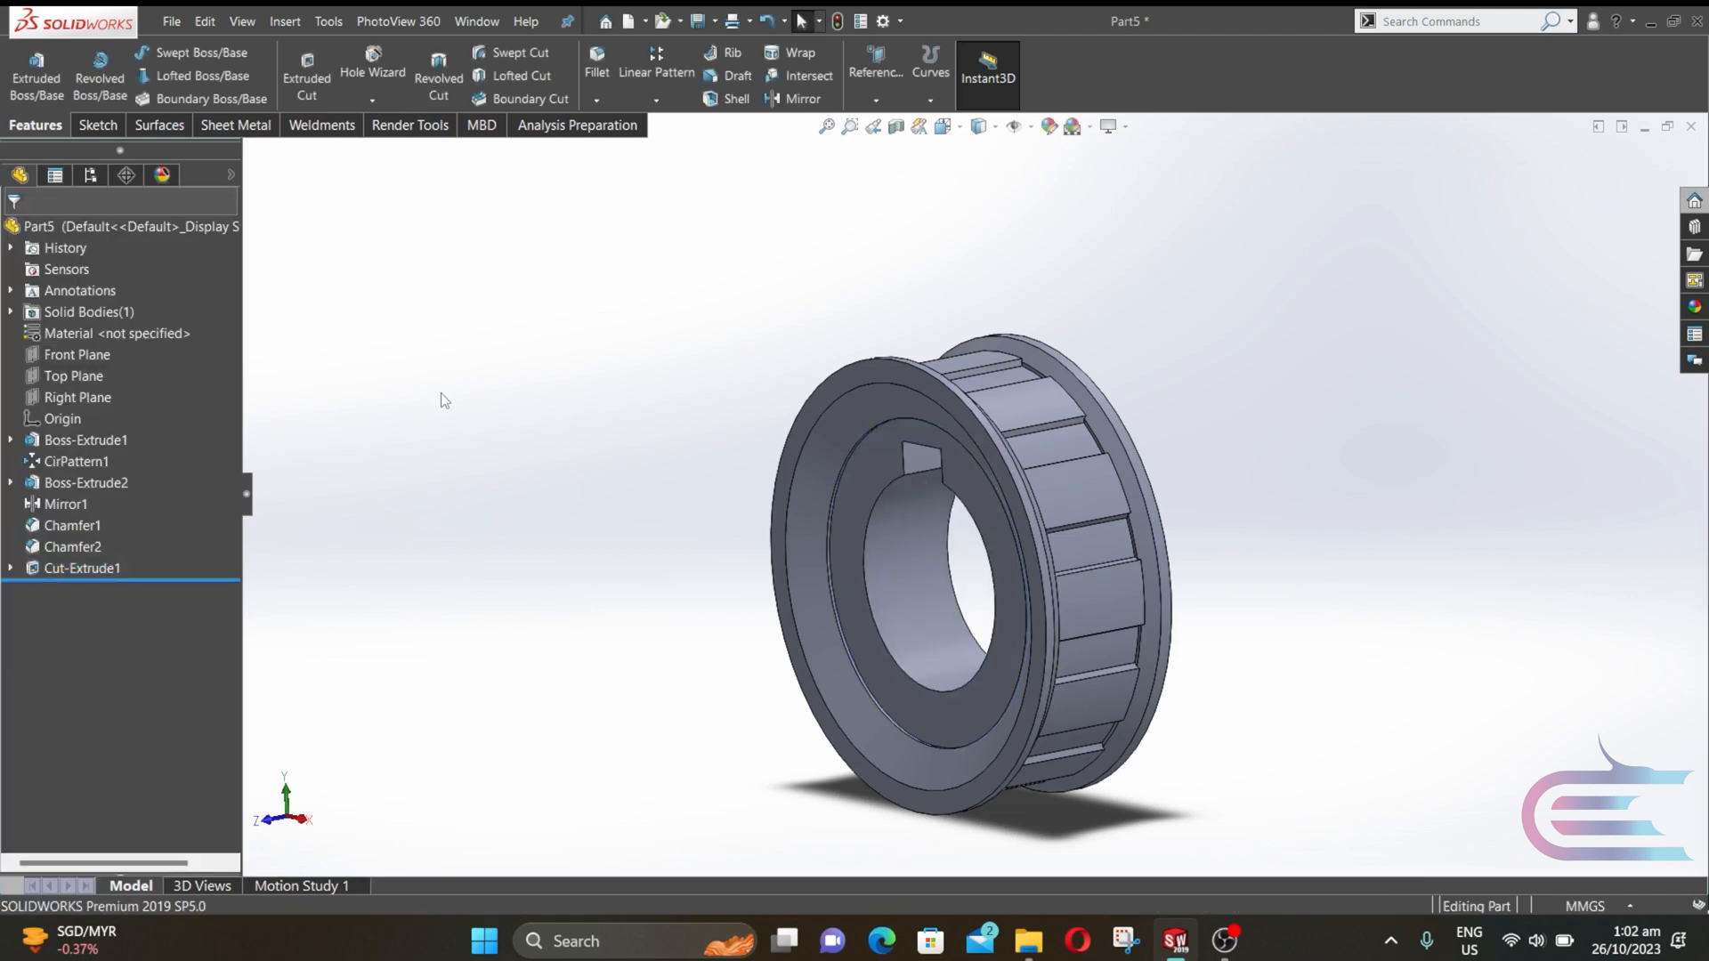
- Apply the satin finish aluminum appearance from the Metal appearances to the pulley
middle_click_drag(441, 392, 632, 395)
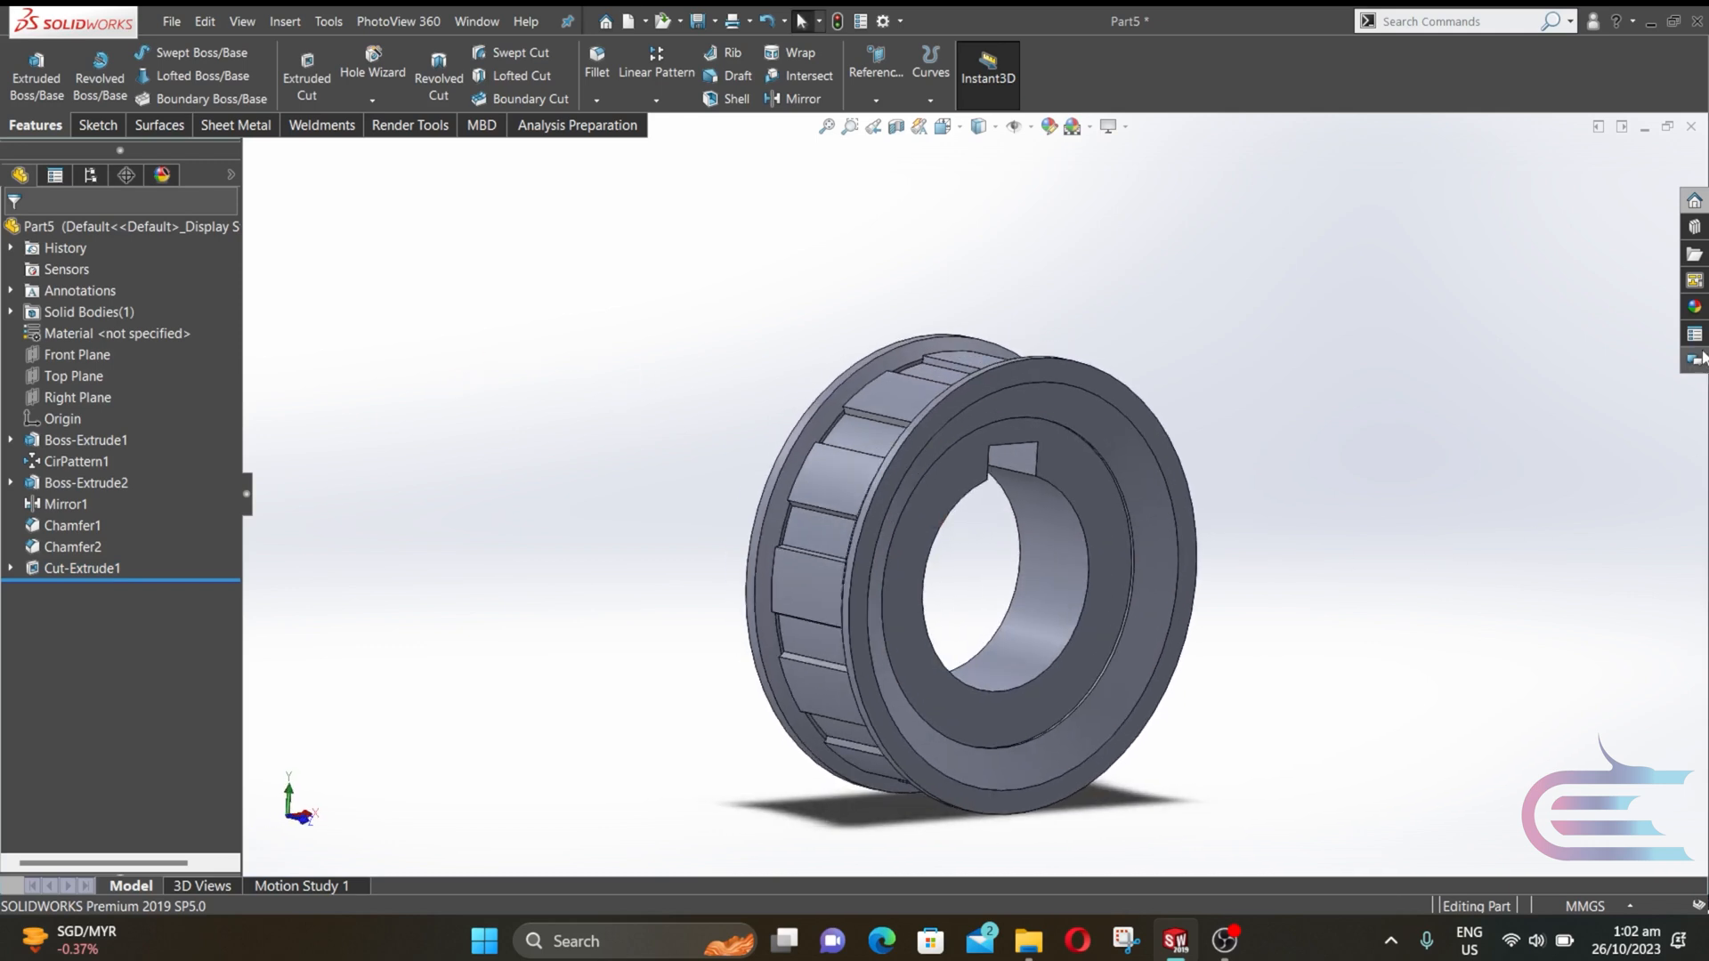
left_click(1691, 308)
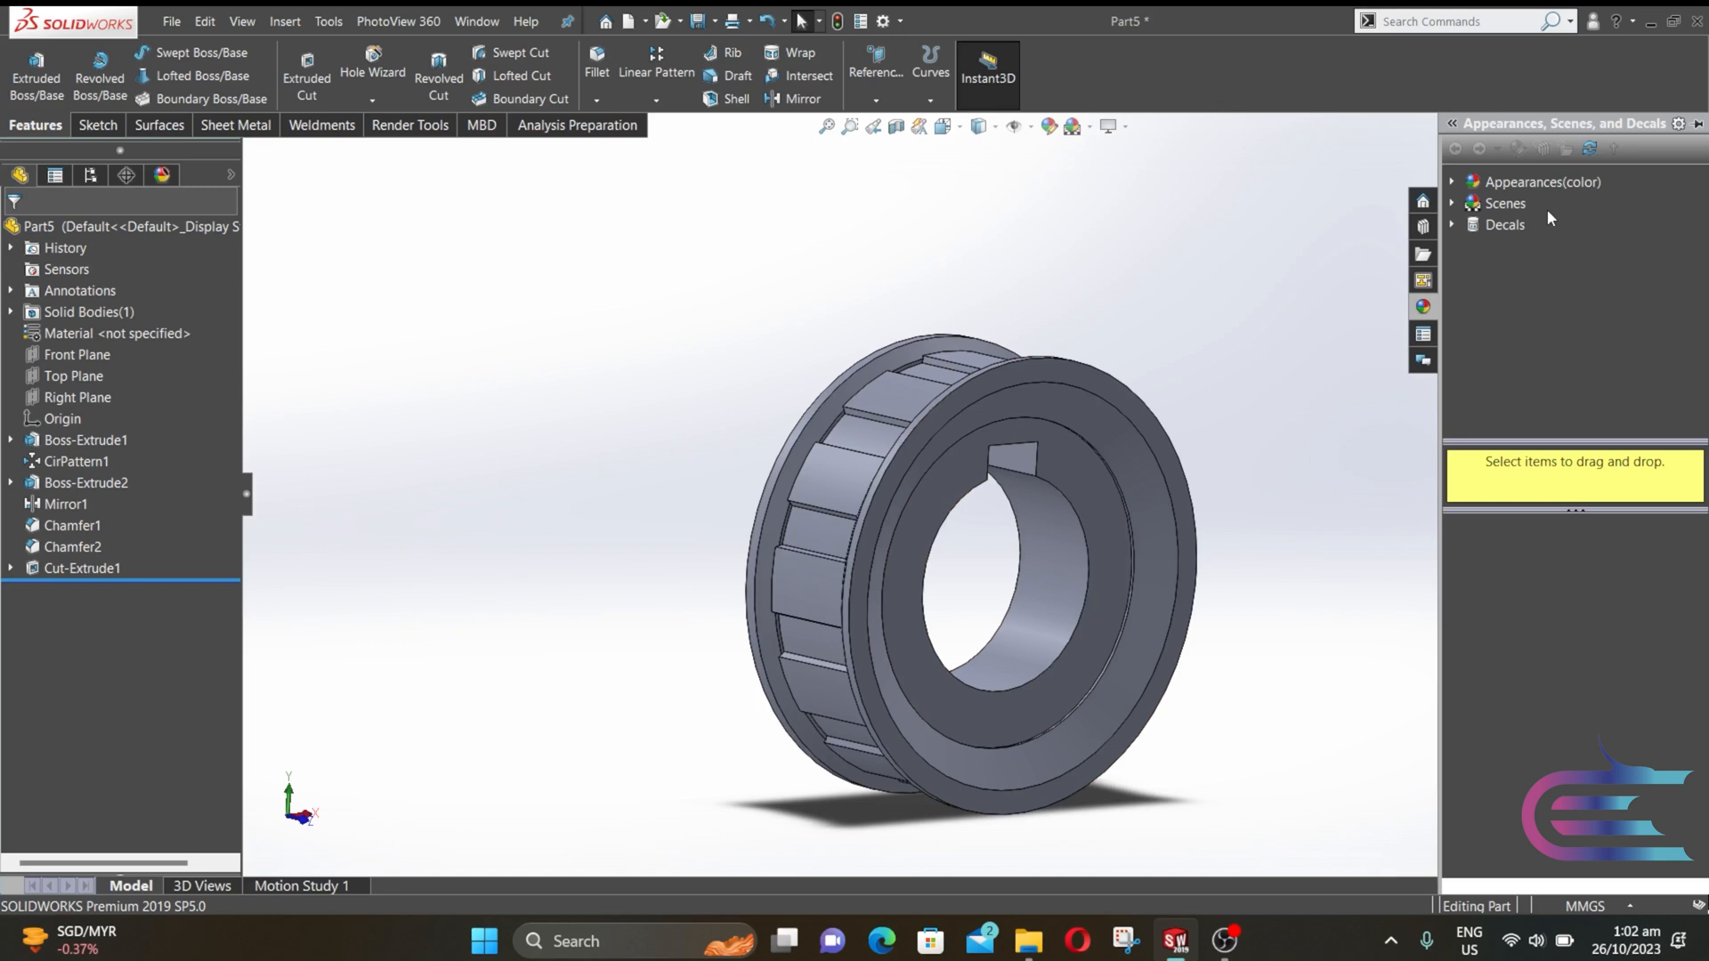
left_click(1522, 183)
left_click(1455, 184)
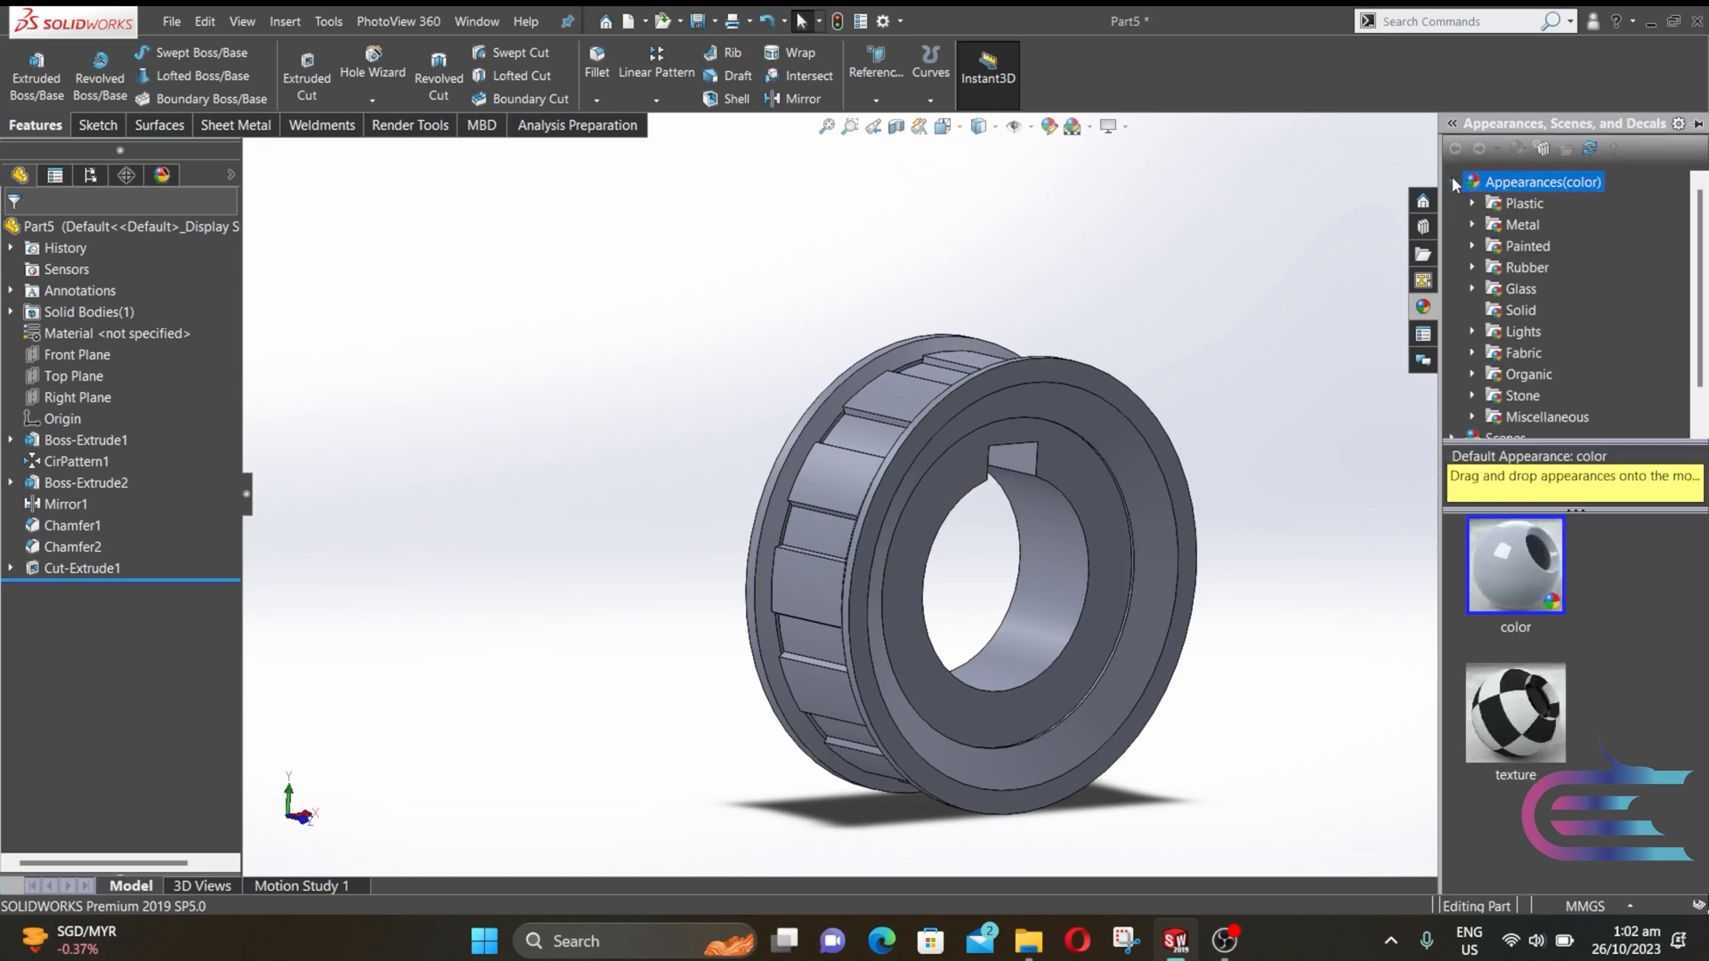
left_click(1474, 222)
left_click(1537, 253)
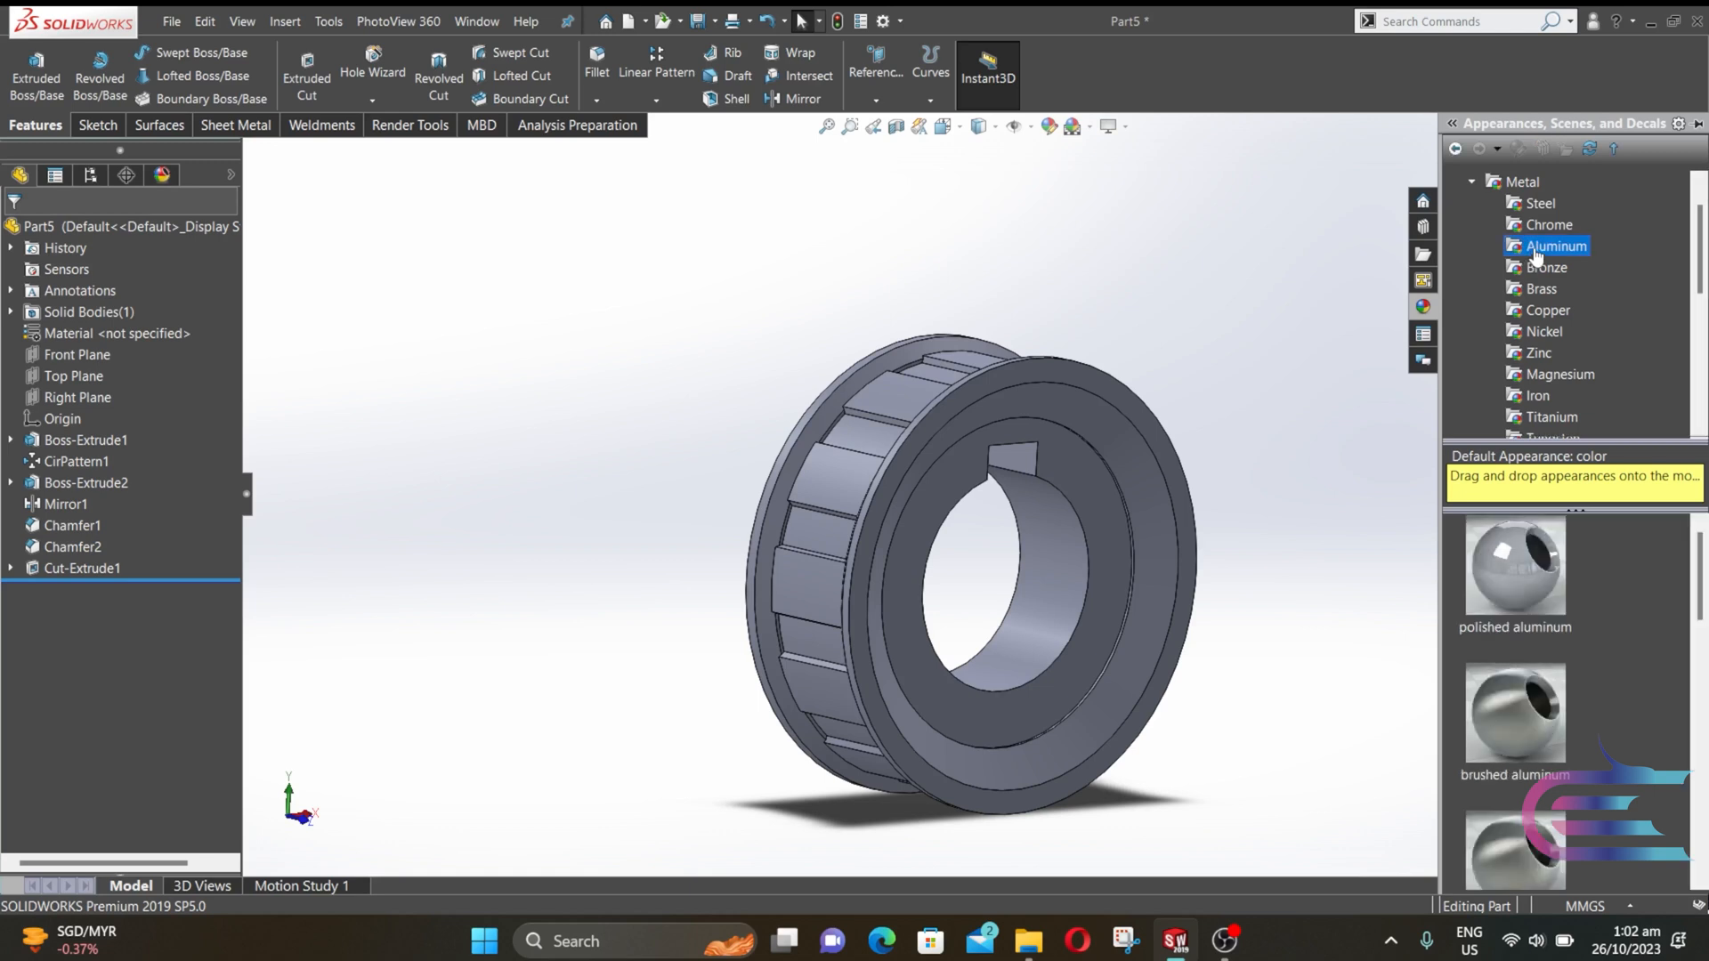
scroll(1563, 614, "down", 3)
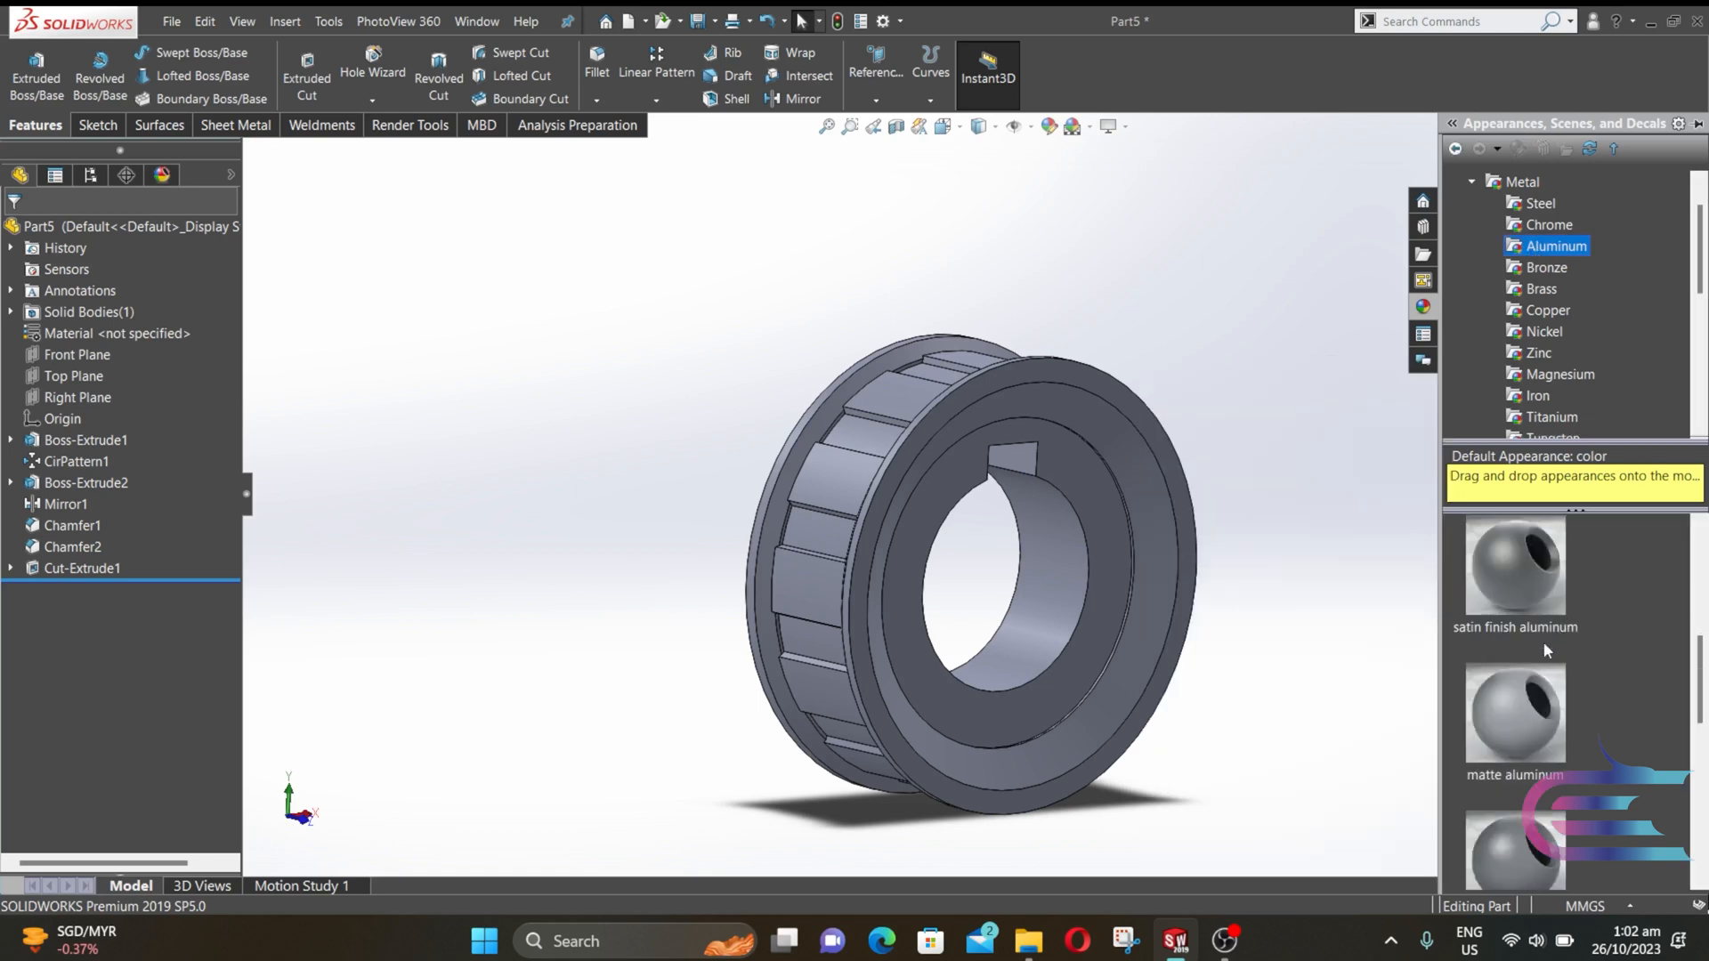
left_click(1546, 566)
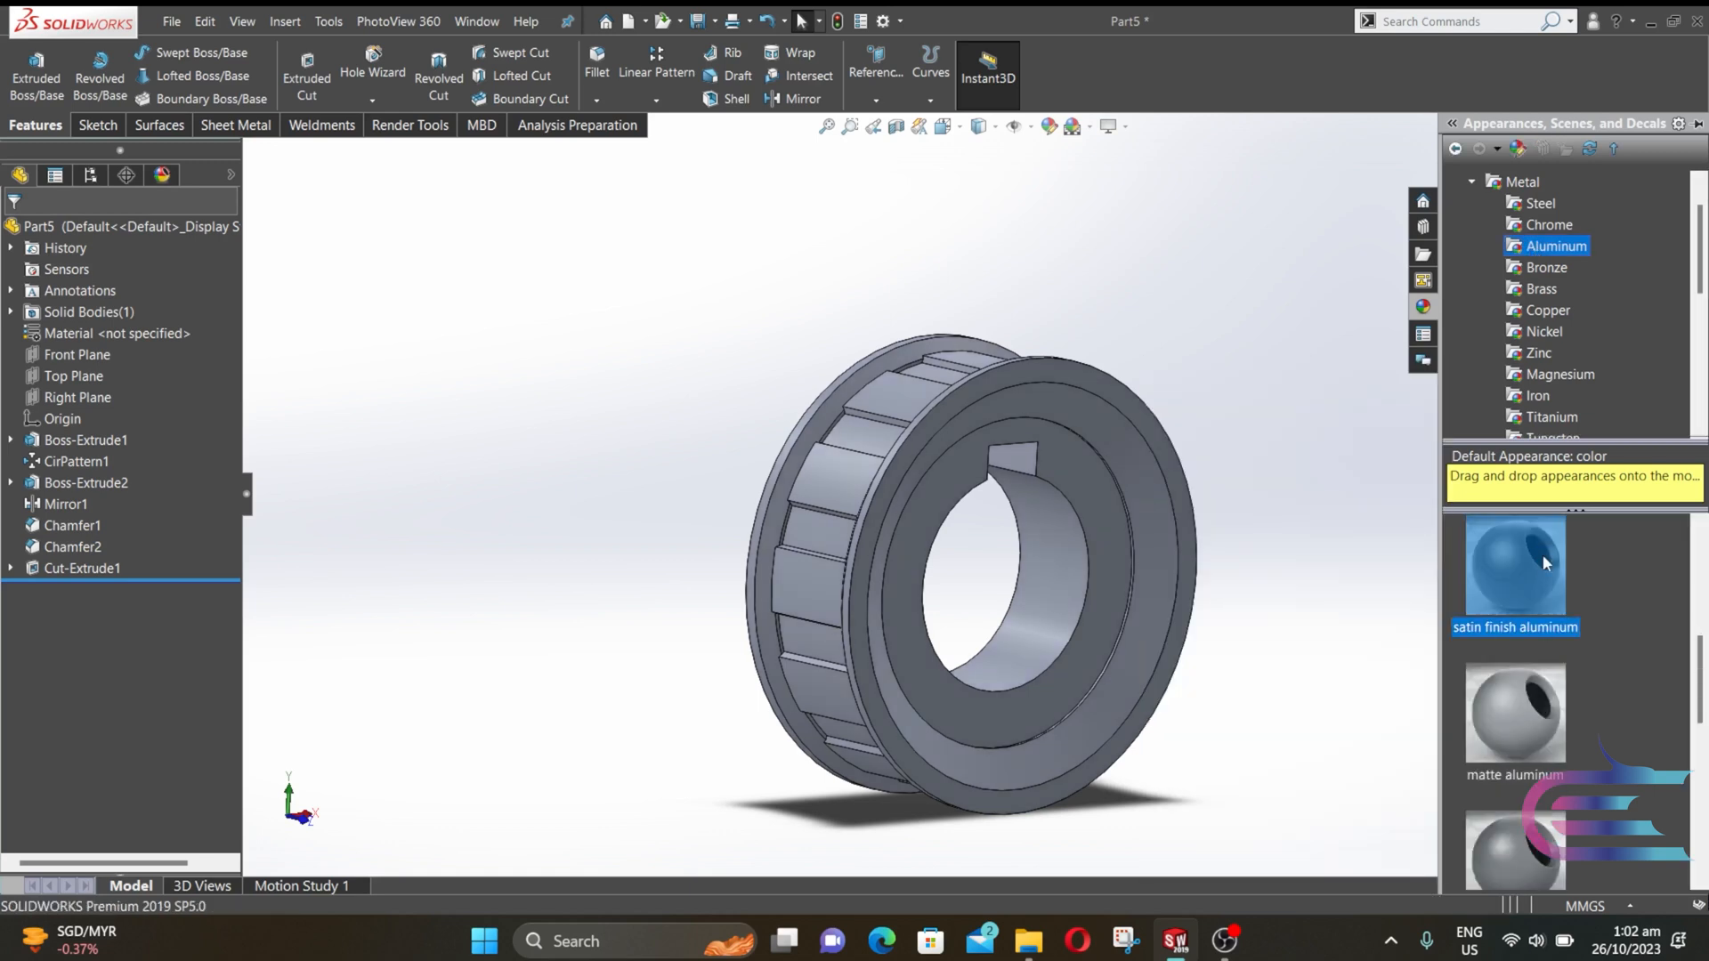
left_click(1263, 664)
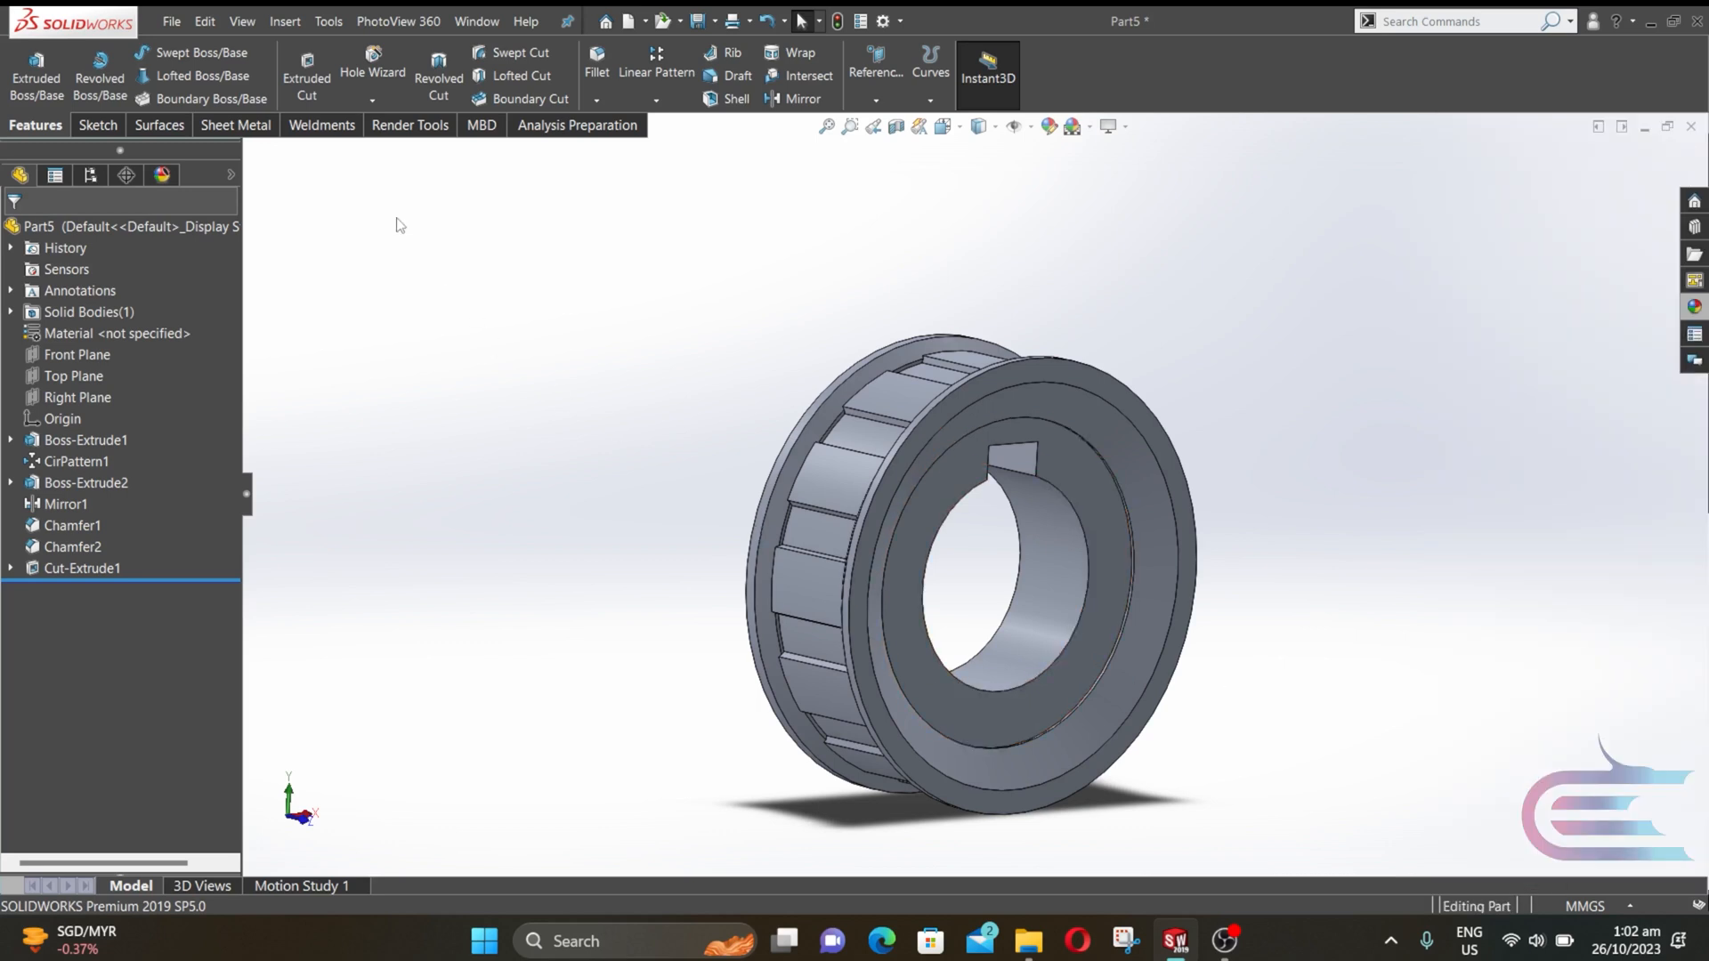
- Save the part as "crank pully" in the Sprocket chain folder
left_click(173, 25)
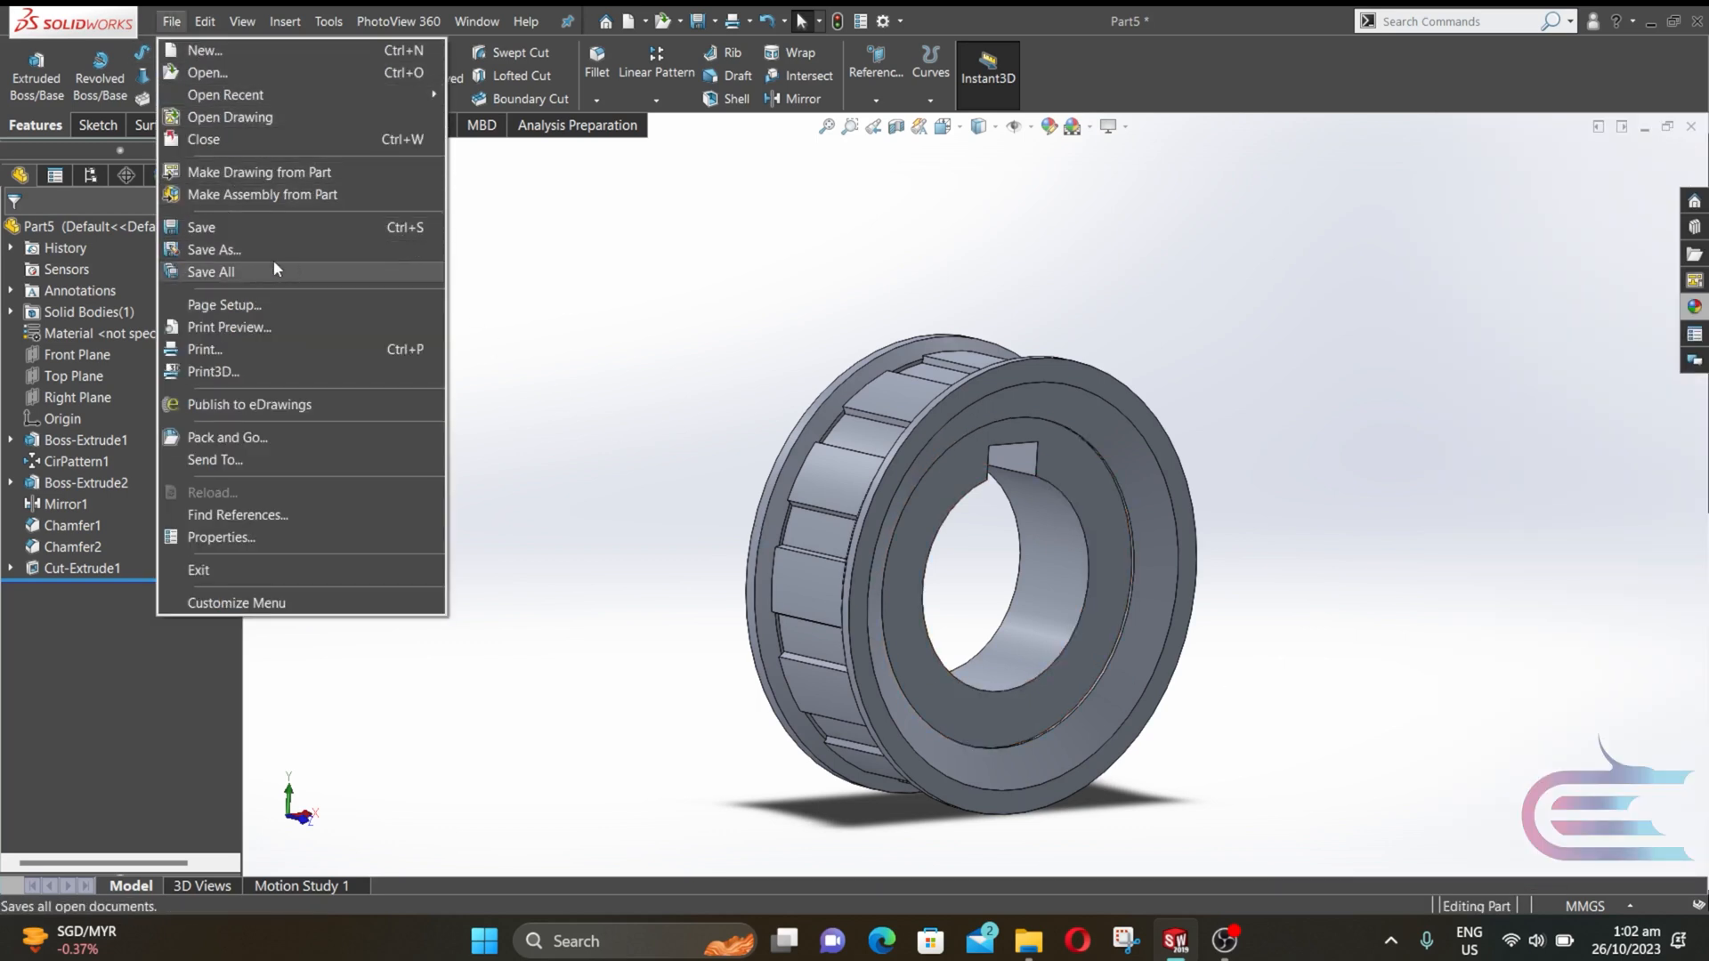
left_click(304, 253)
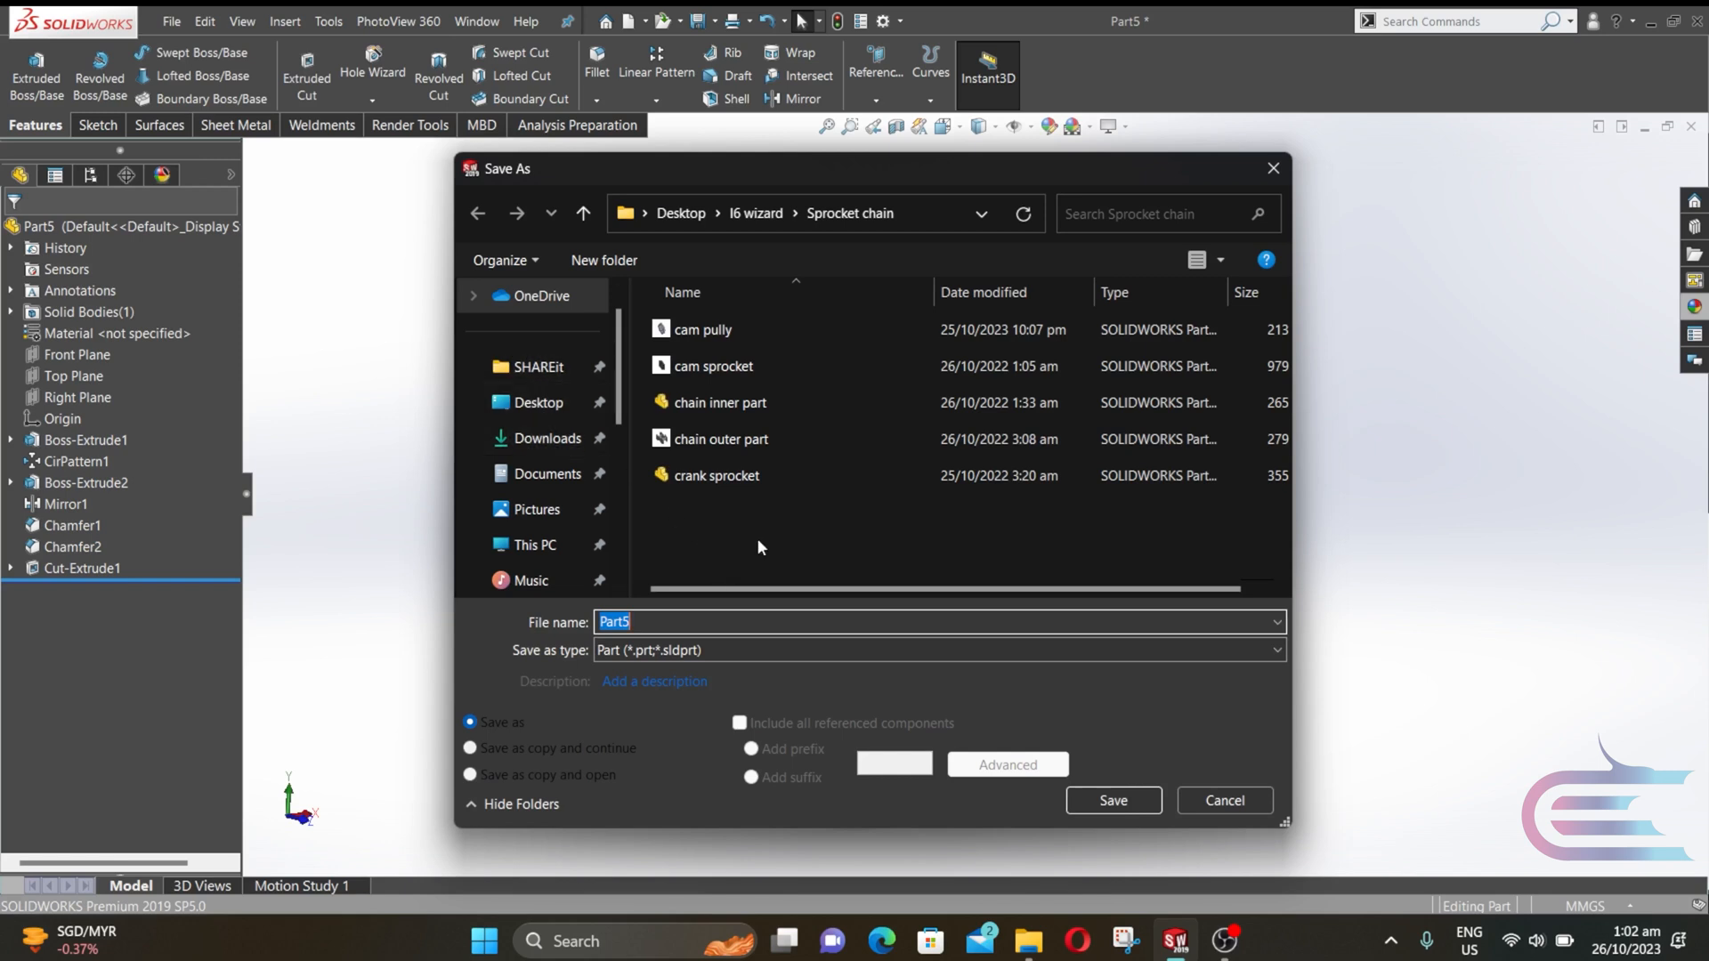
type("crank")
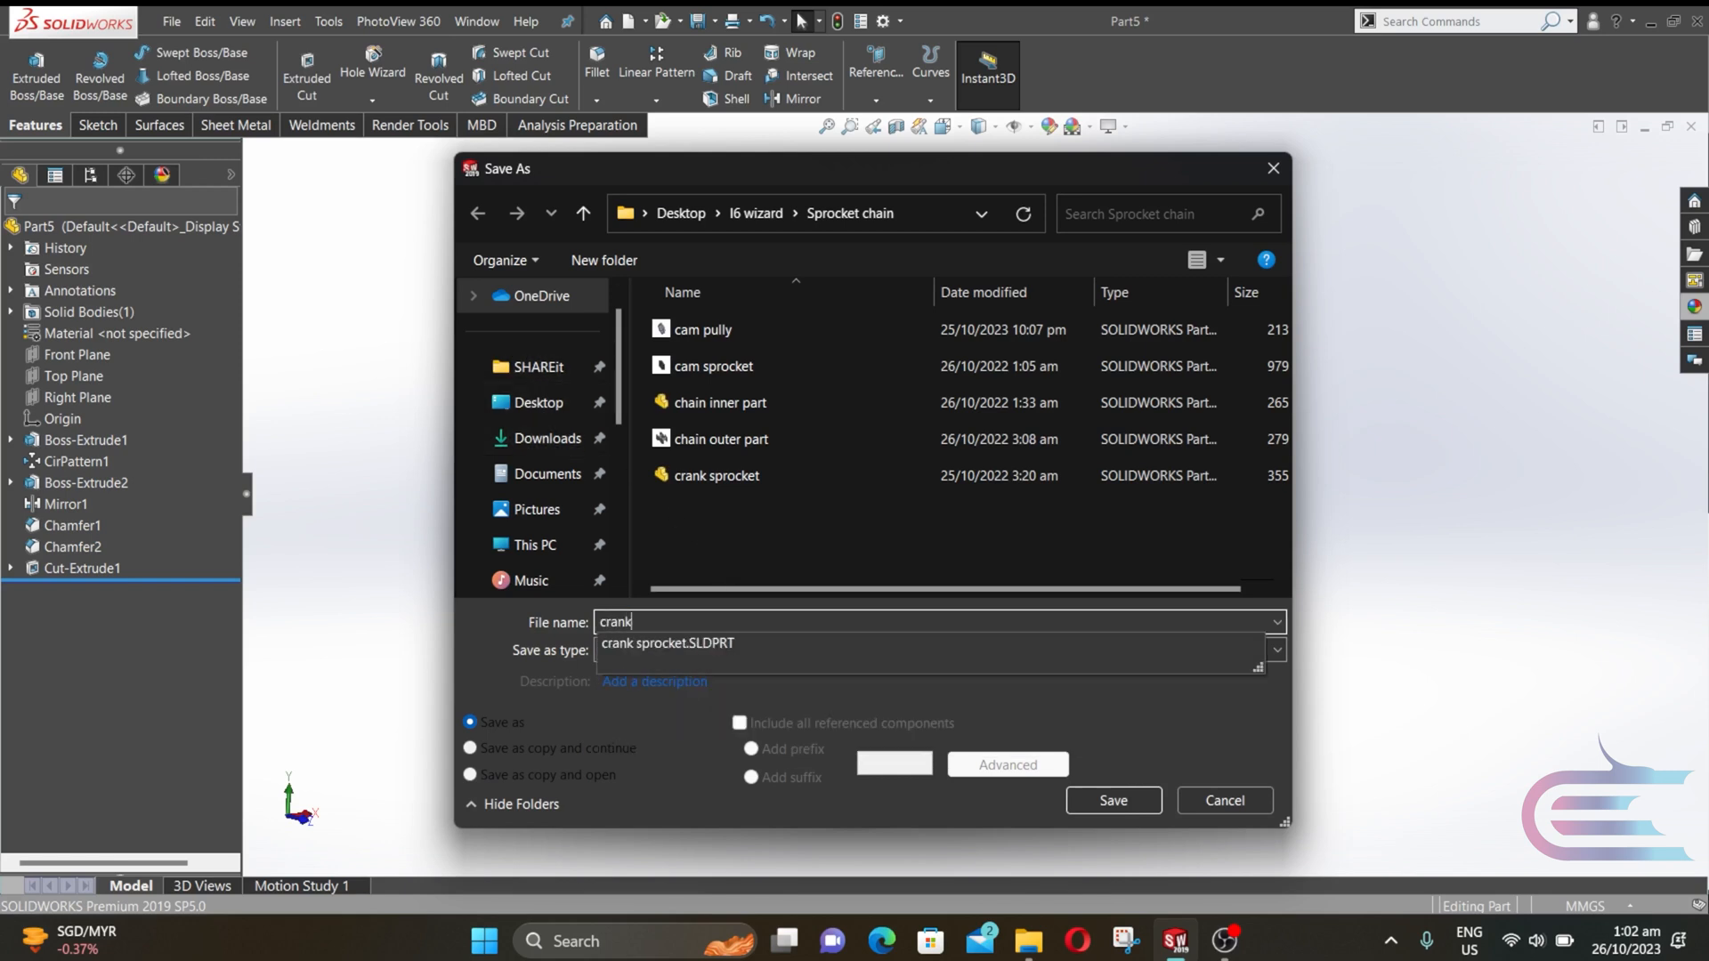
type(" pully")
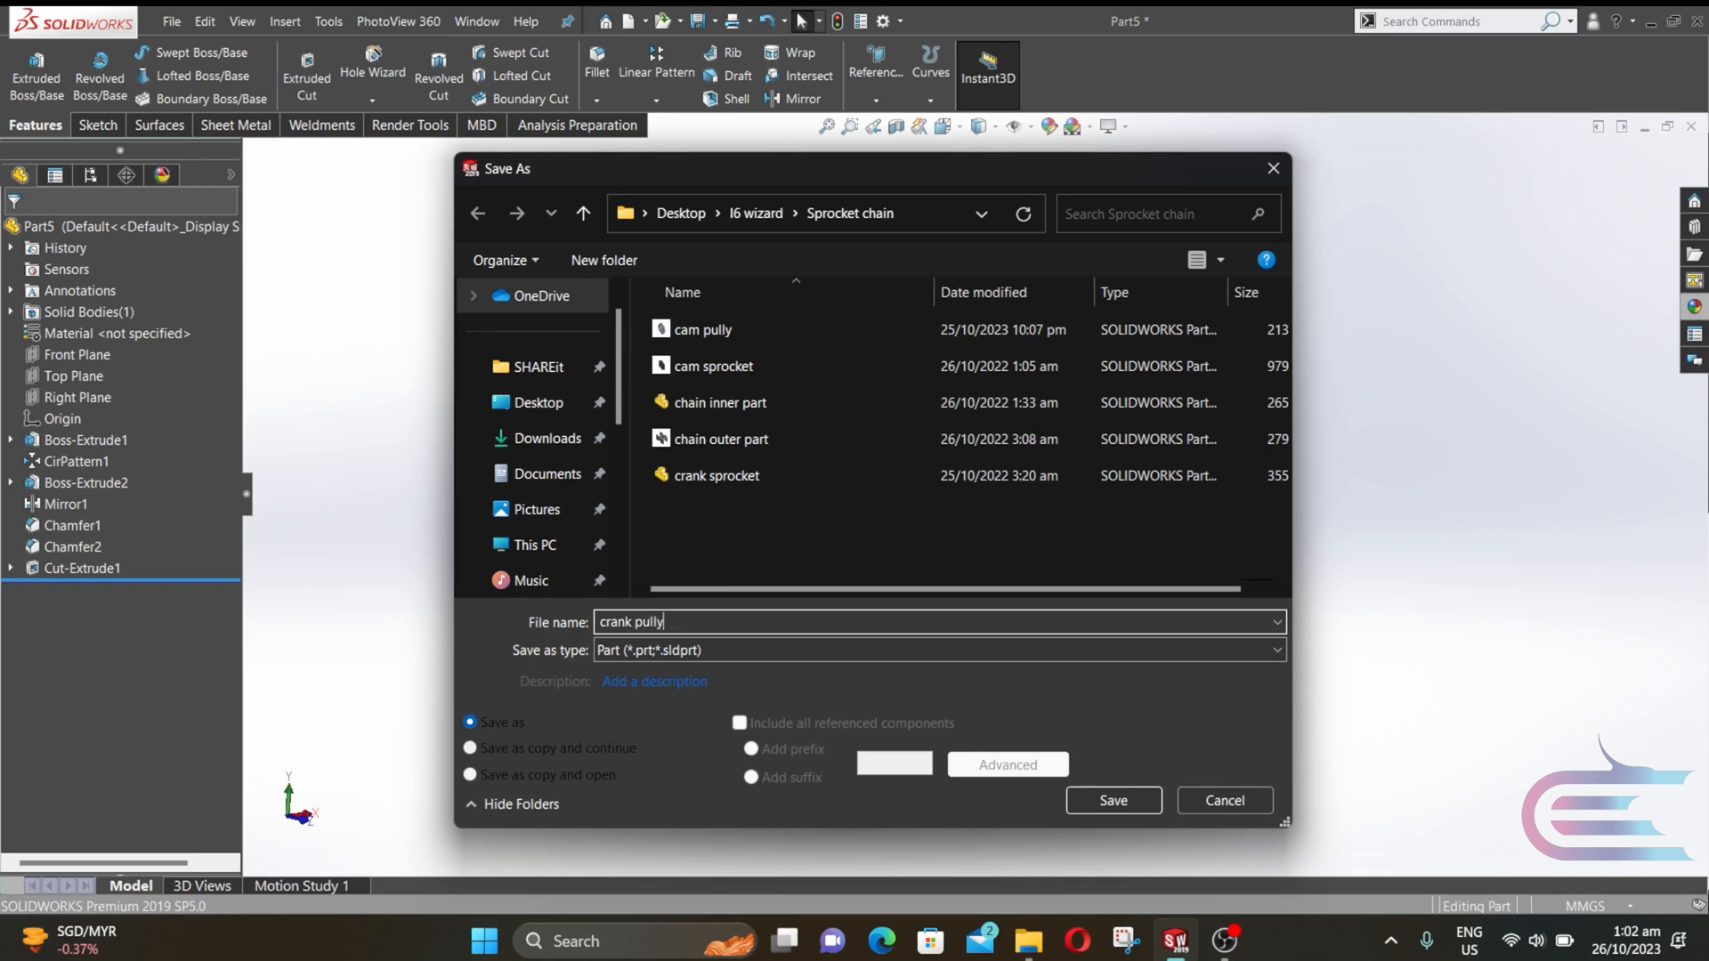
key("Return")
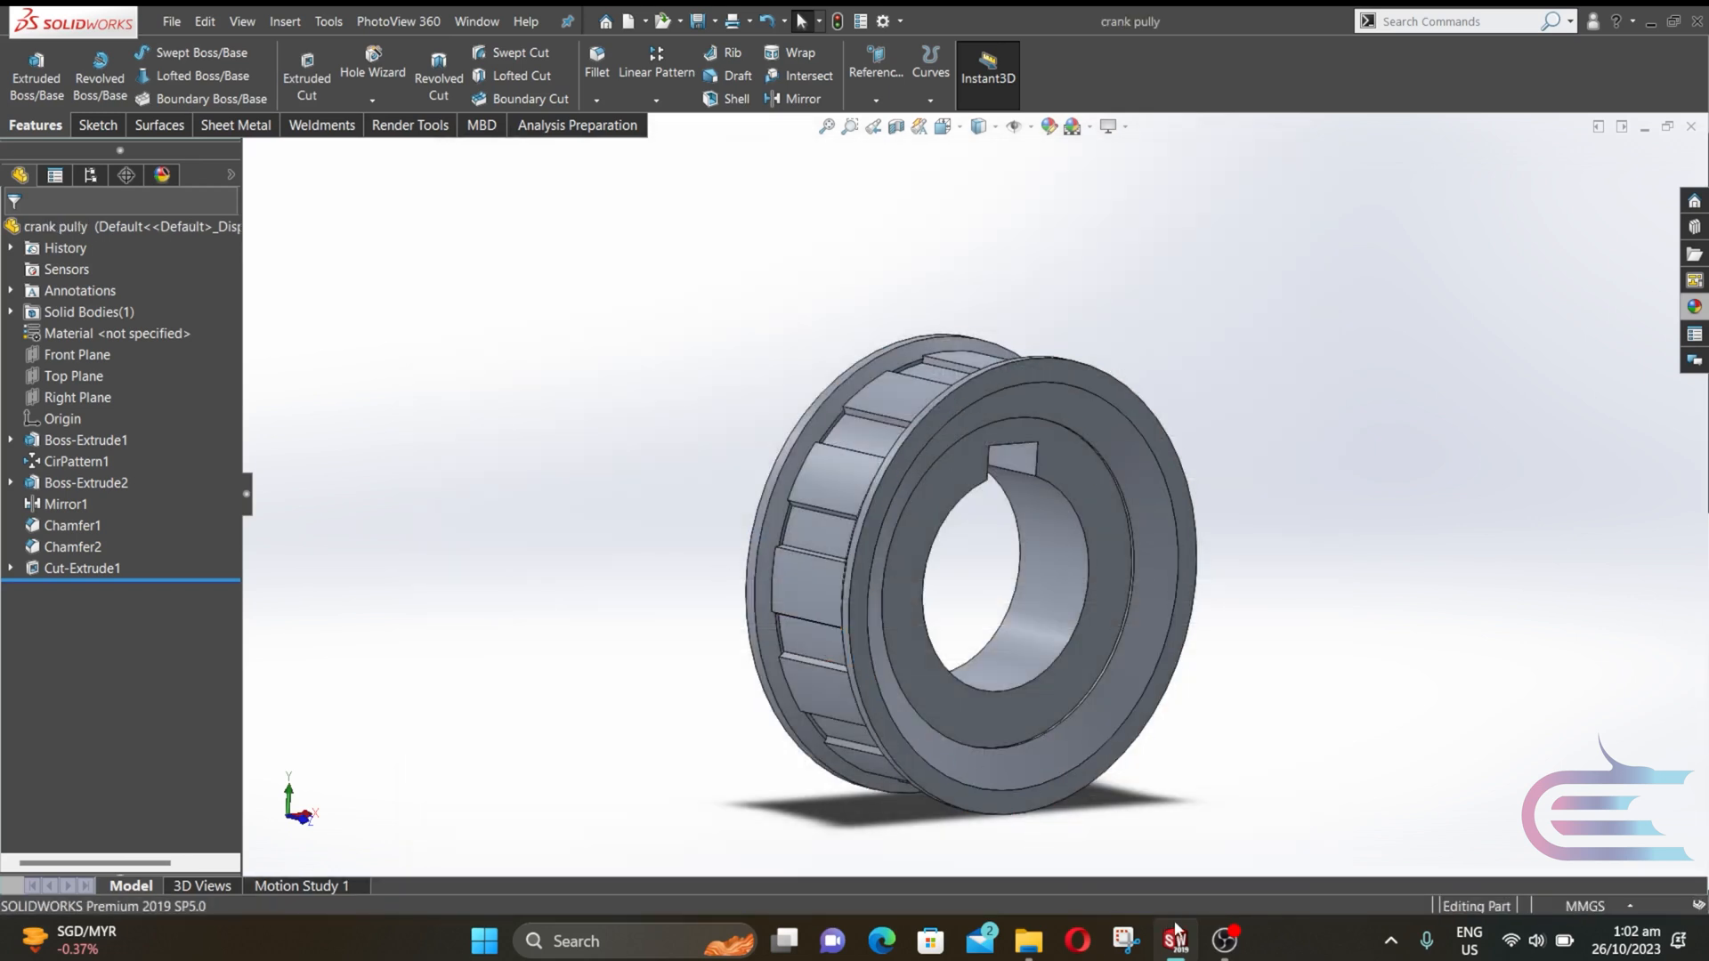
left_click(1225, 940)
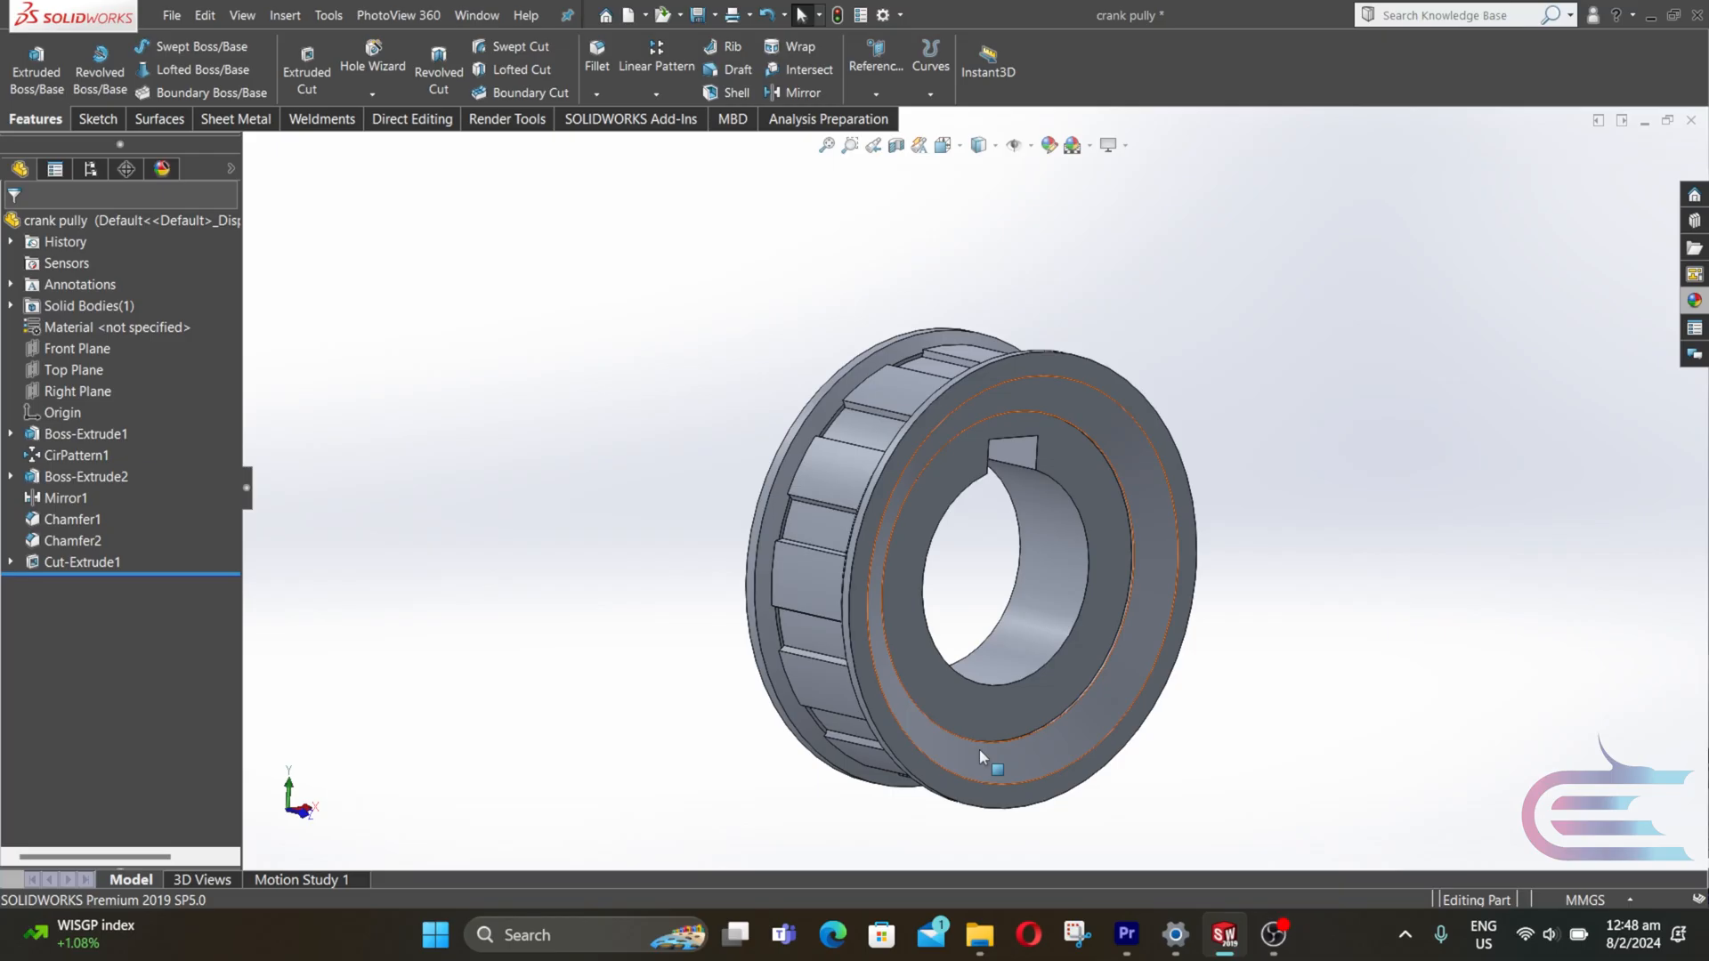
key("Escape")
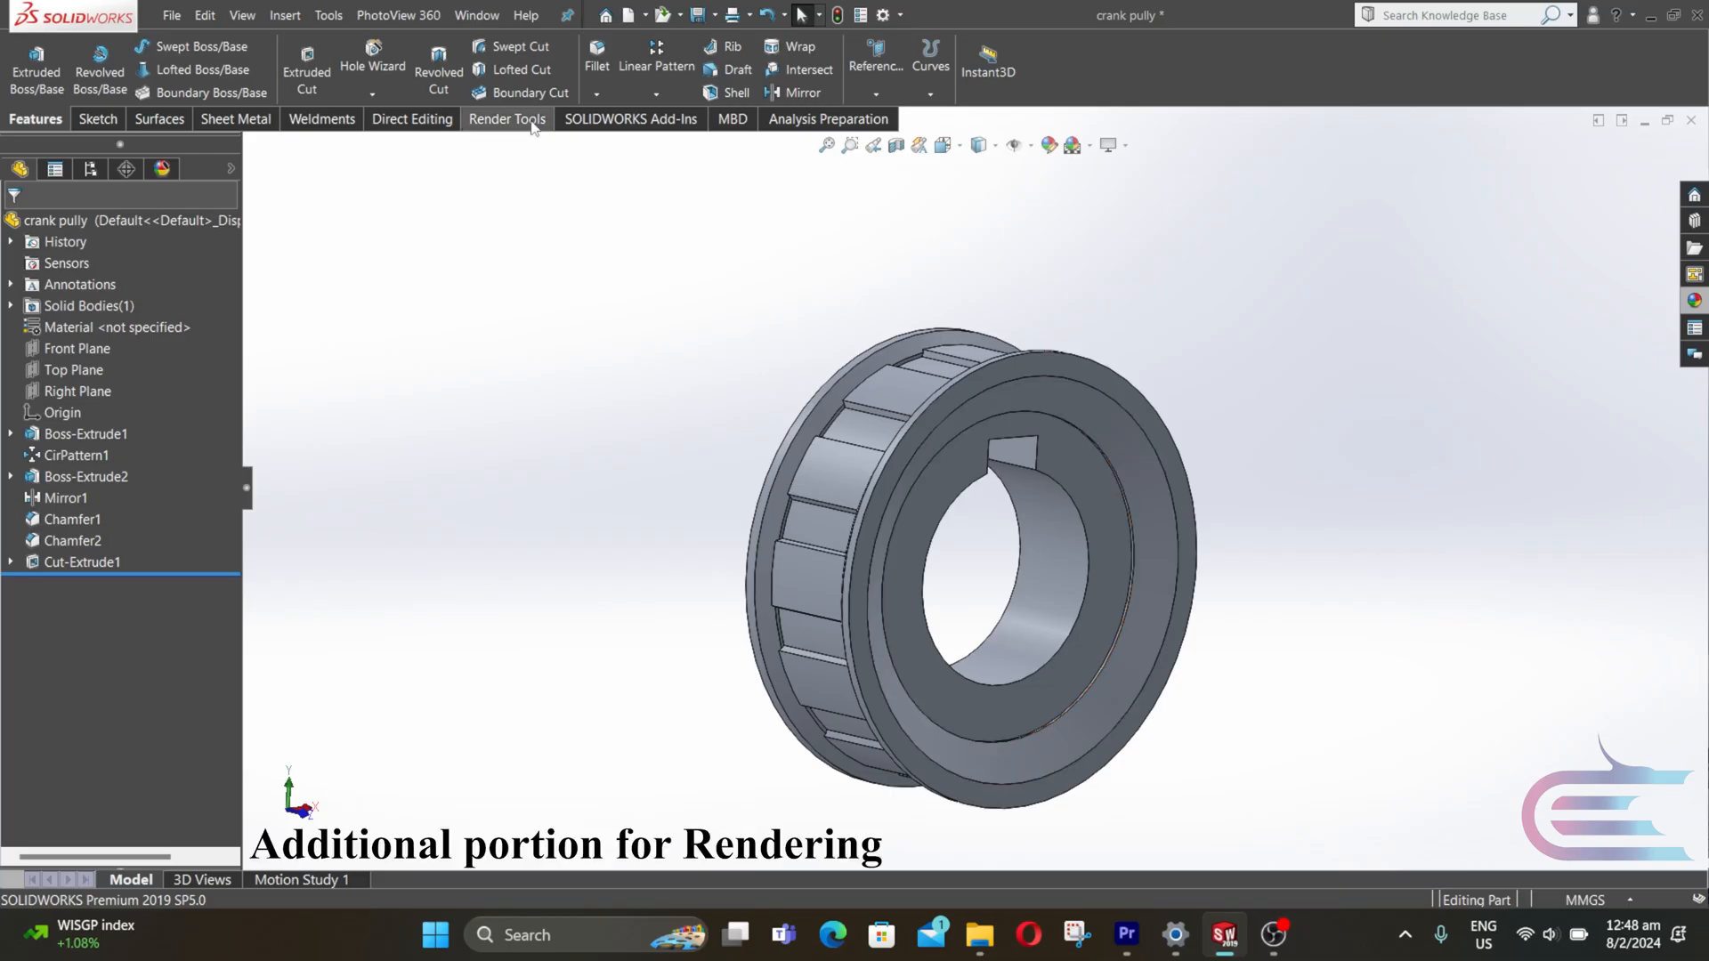
- Turn on the Integrated Preview rendering and apply the polished nickel appearance to the crank pulley
left_click(532, 122)
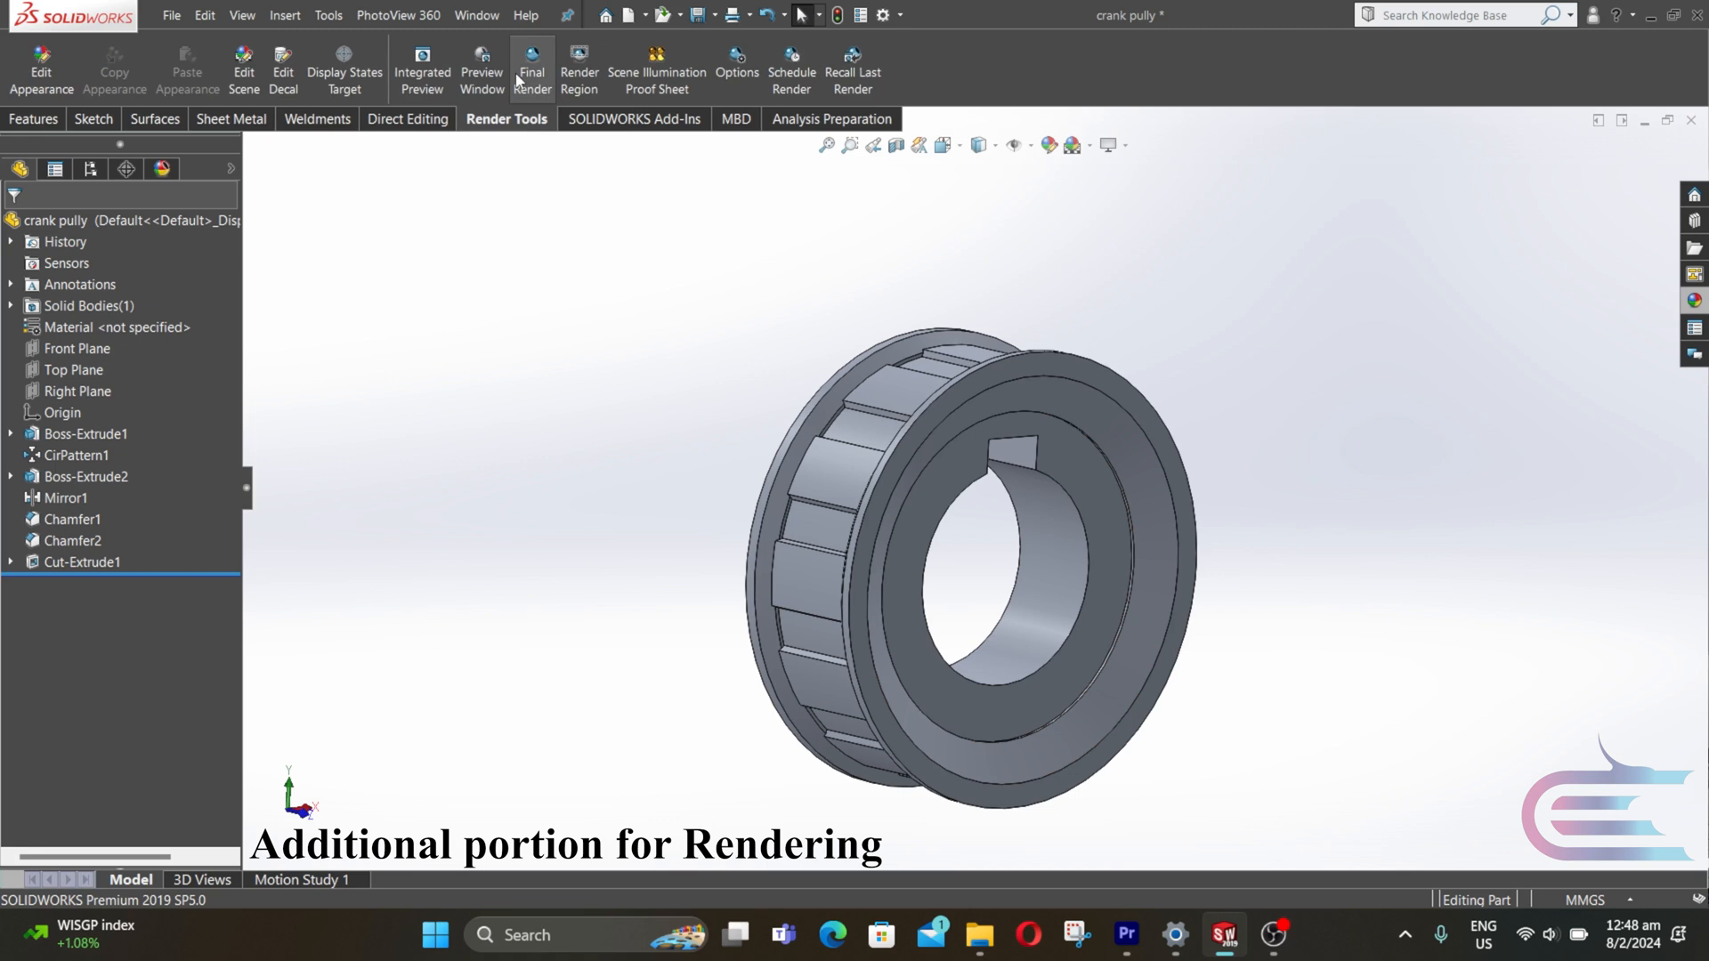
left_click(441, 66)
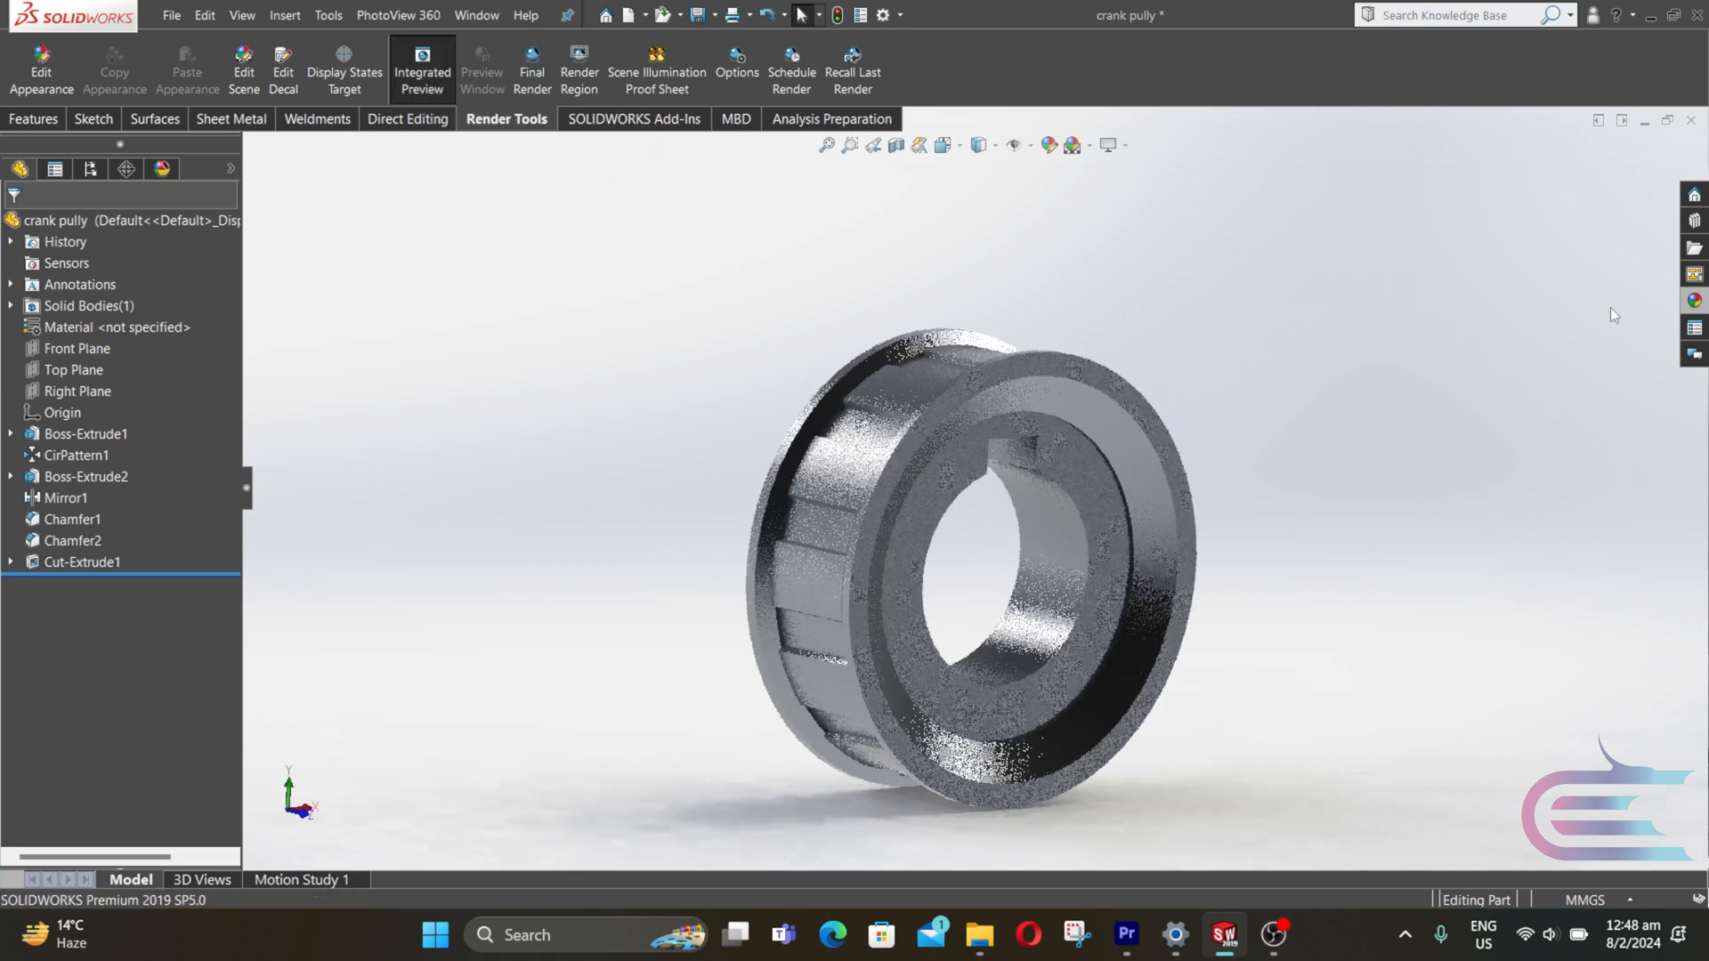
left_click(1695, 302)
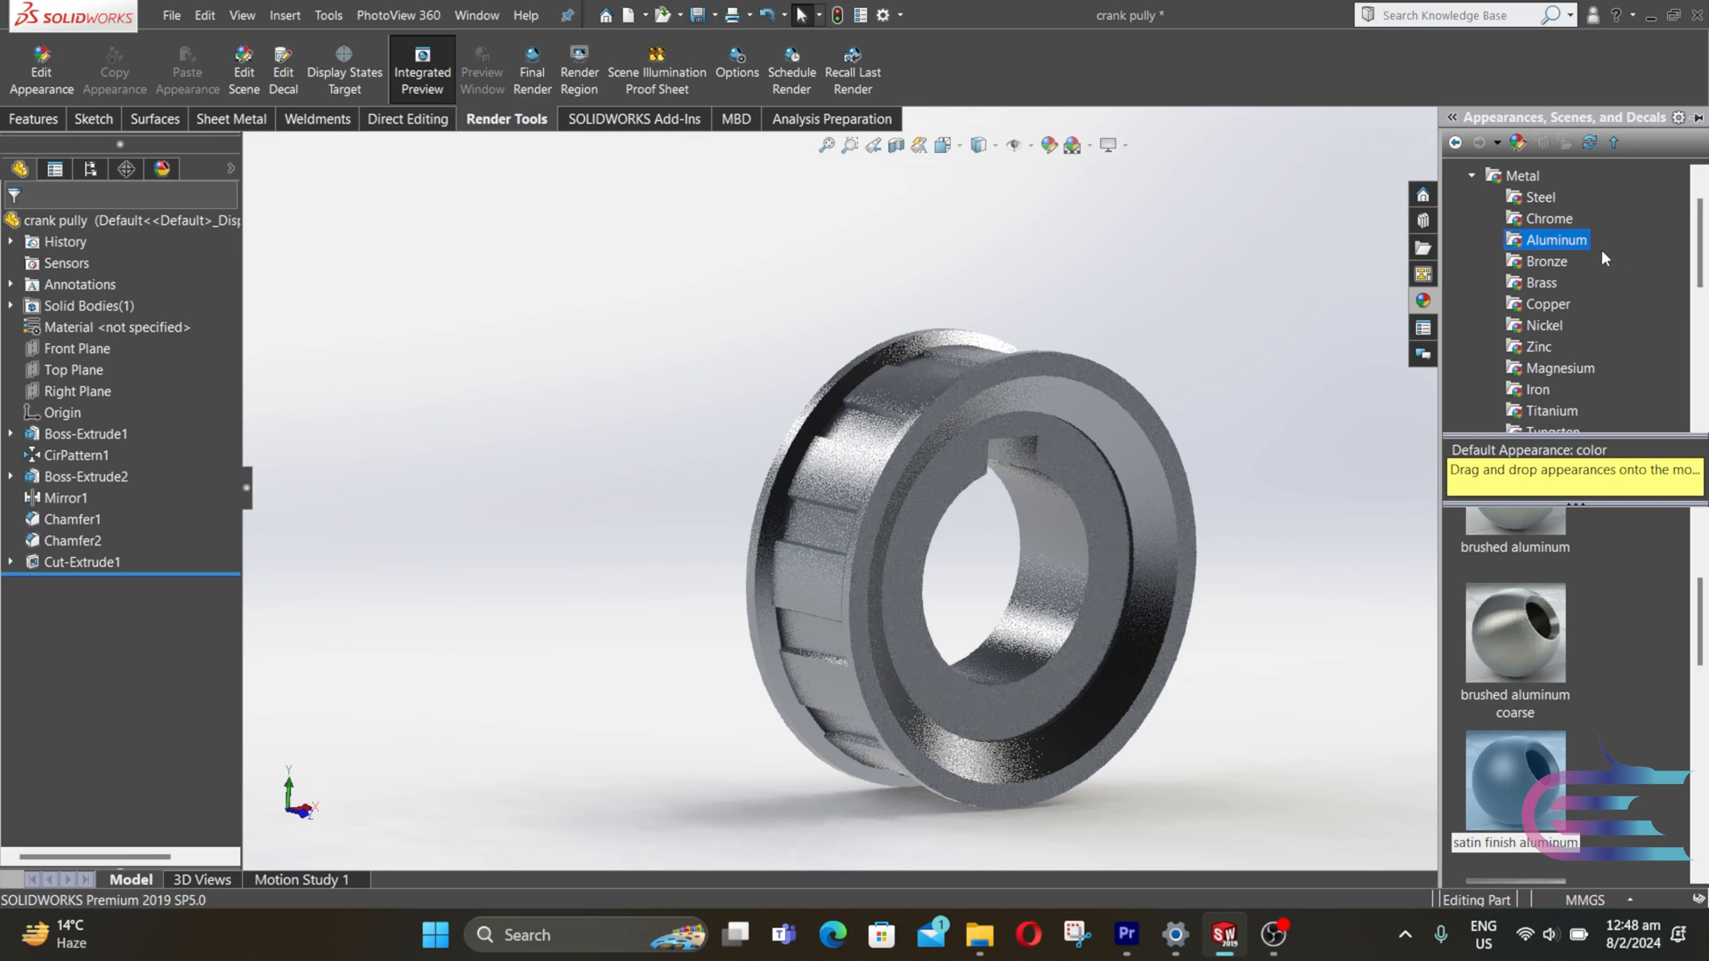
left_click(1540, 327)
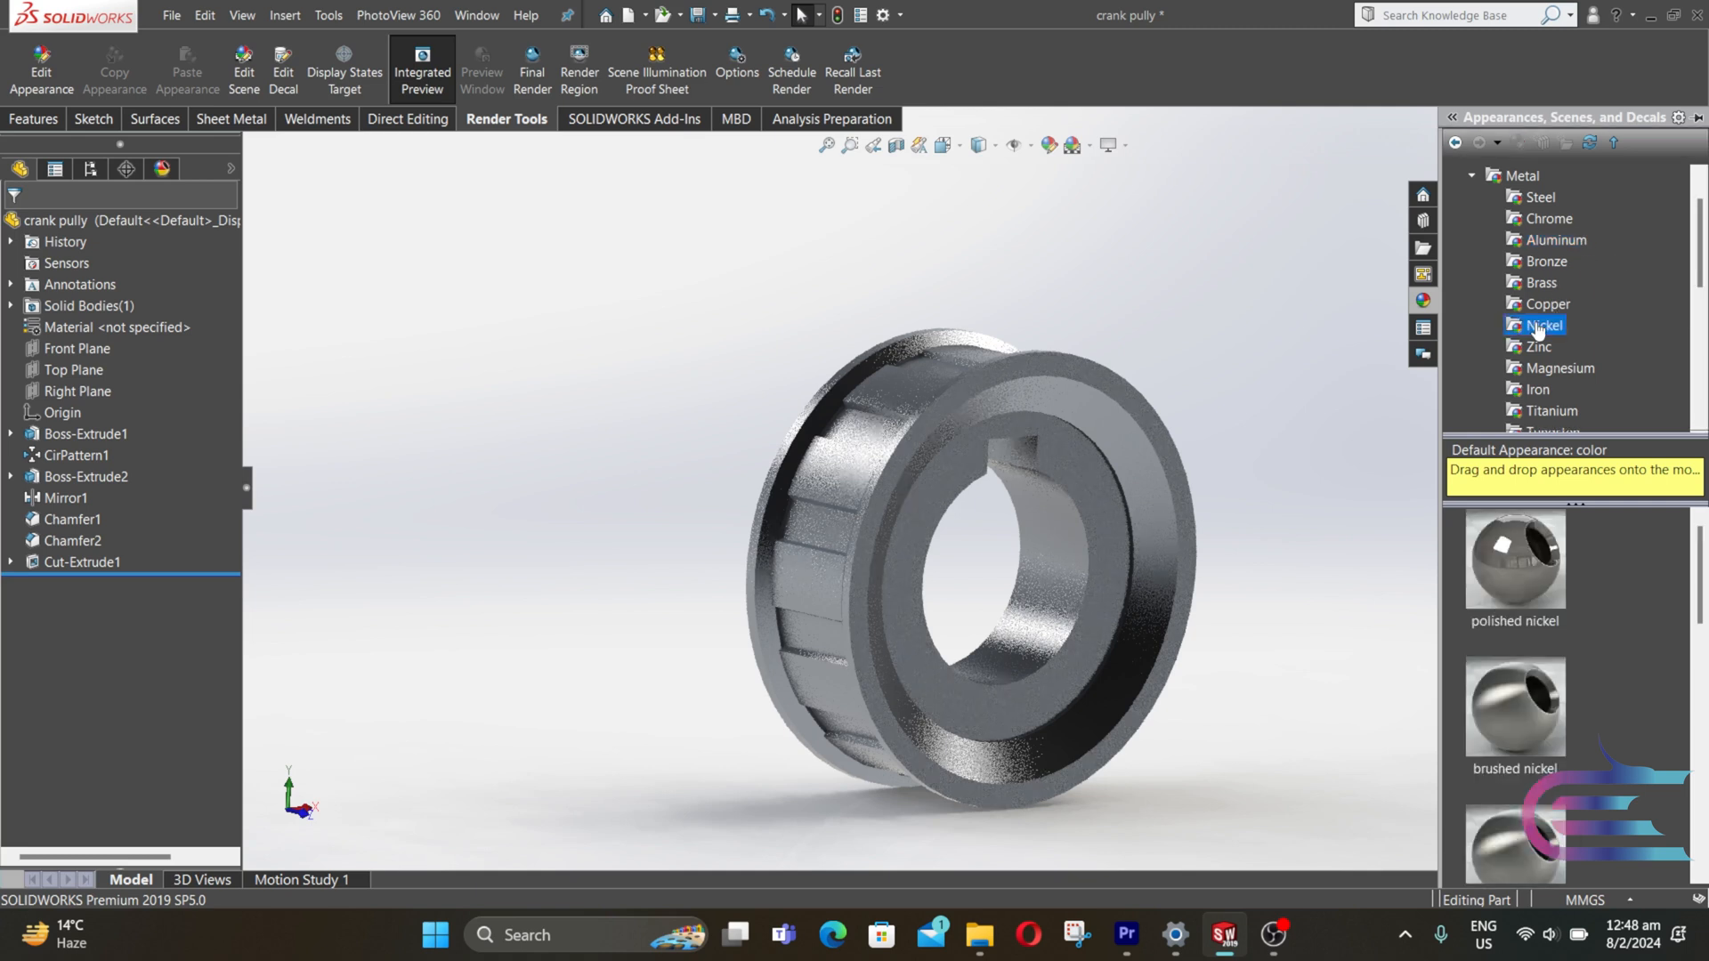
double_click(1524, 557)
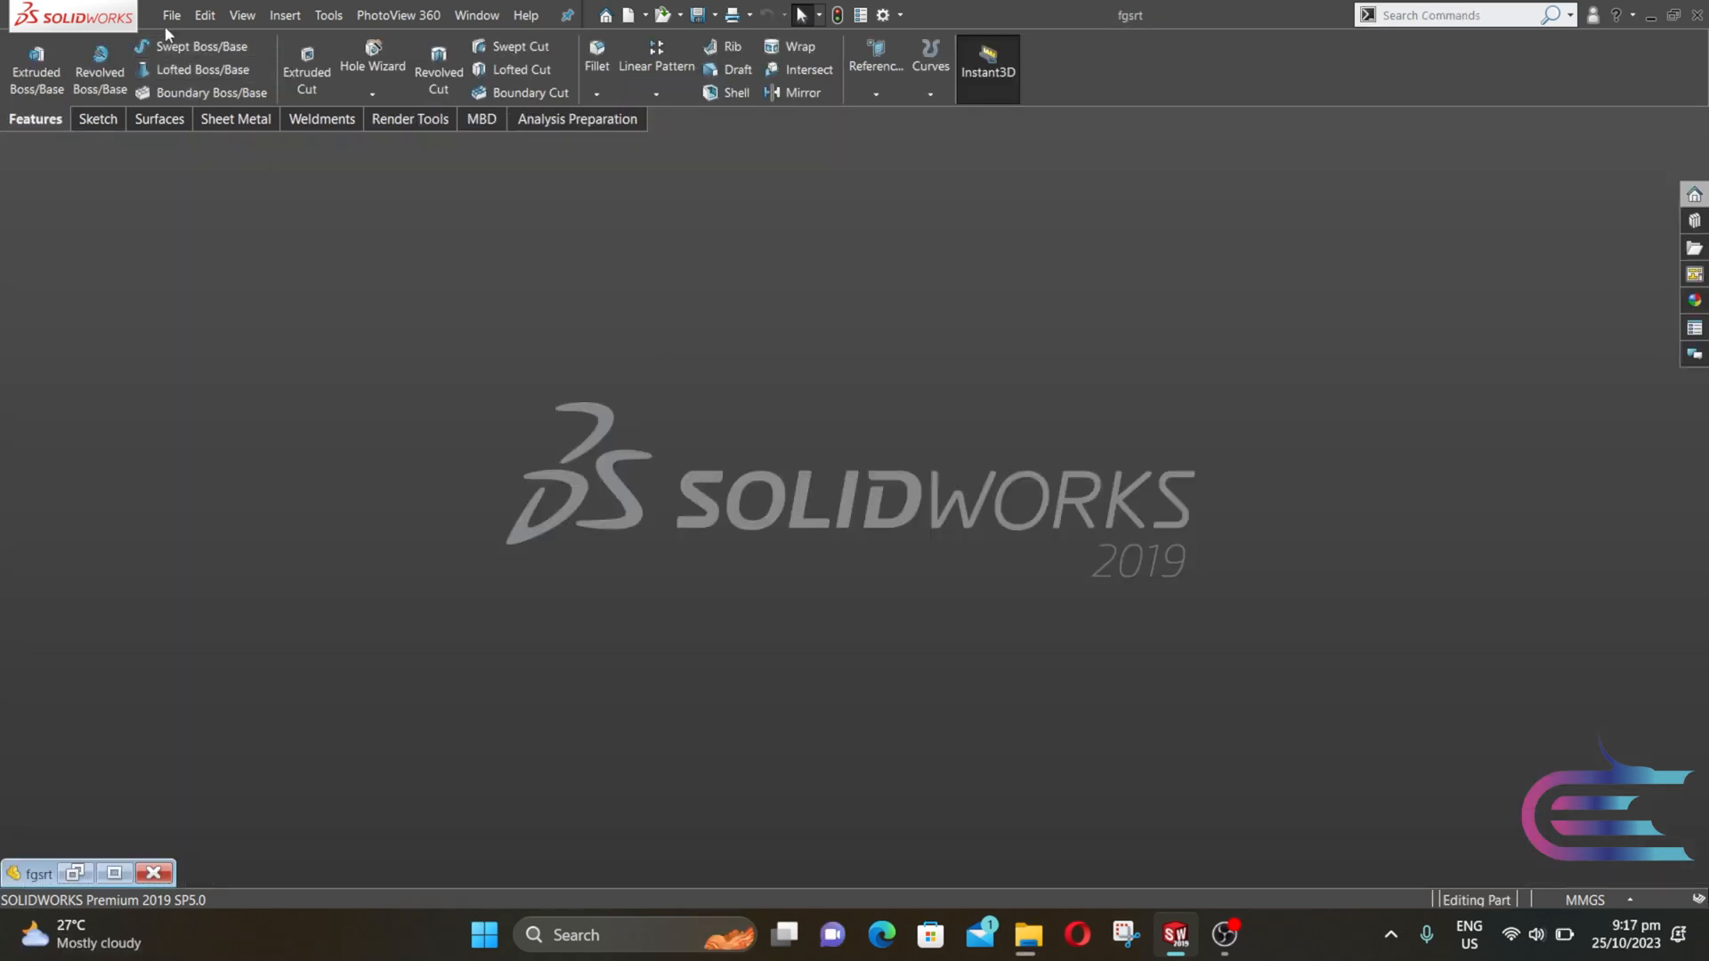
- Create a new part document and start a sketch on the Front Plane
left_click(171, 16)
left_click(178, 45)
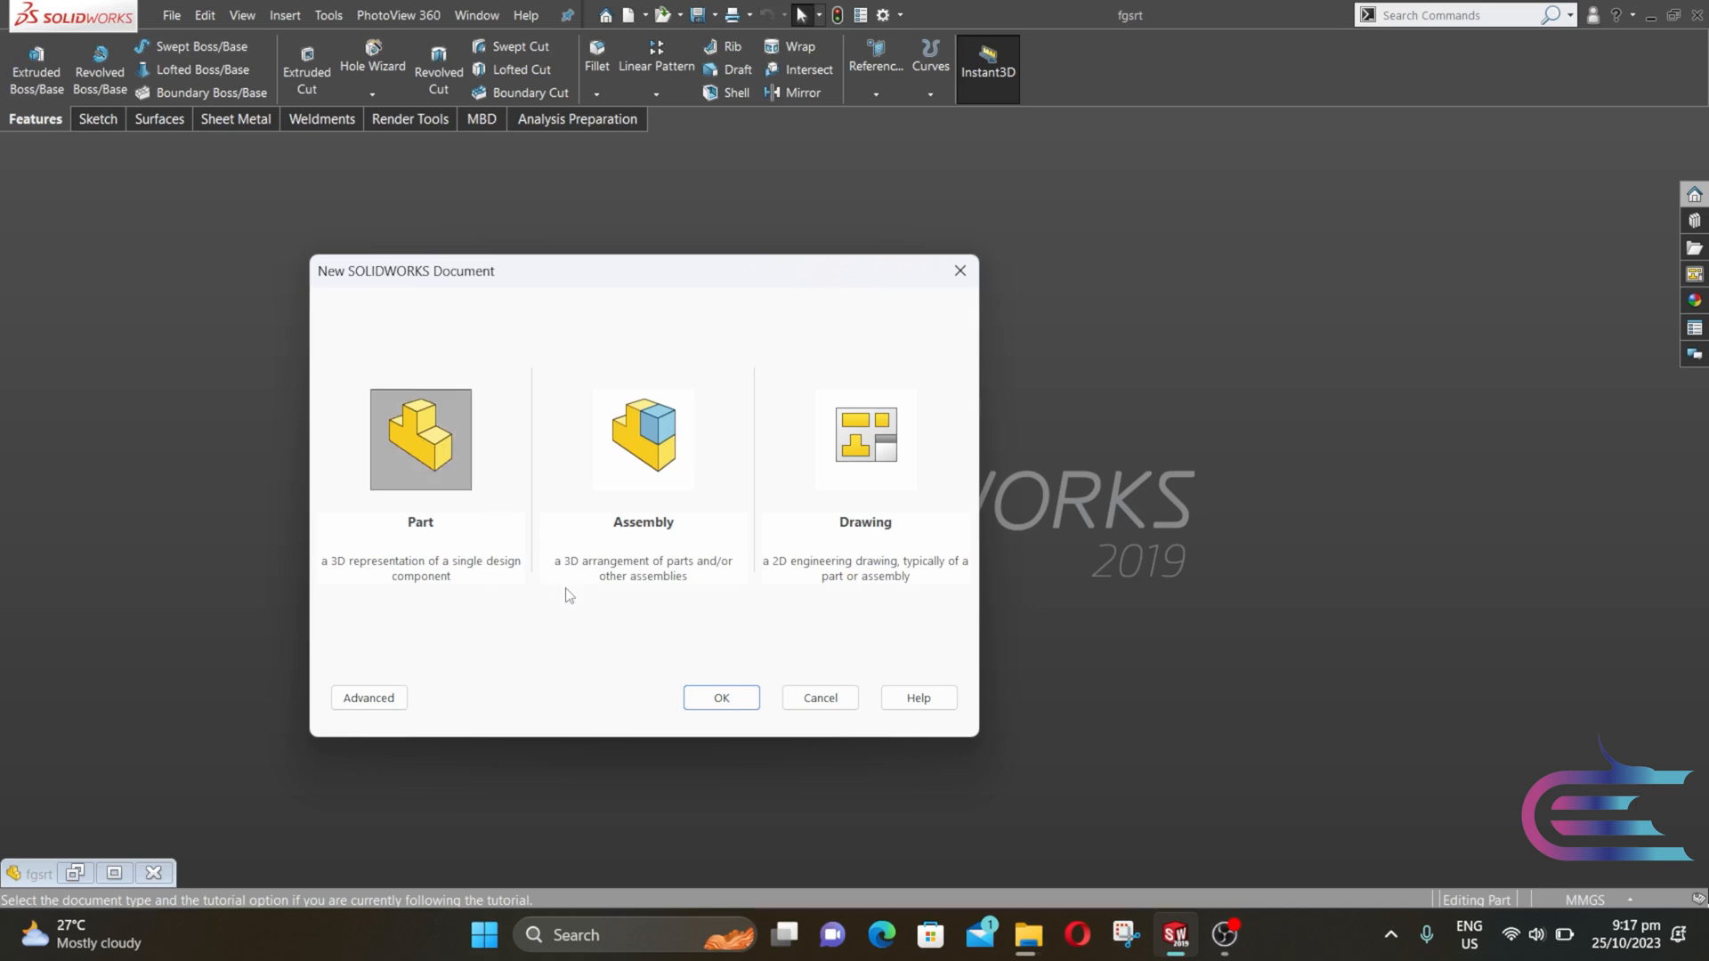
left_click(696, 697)
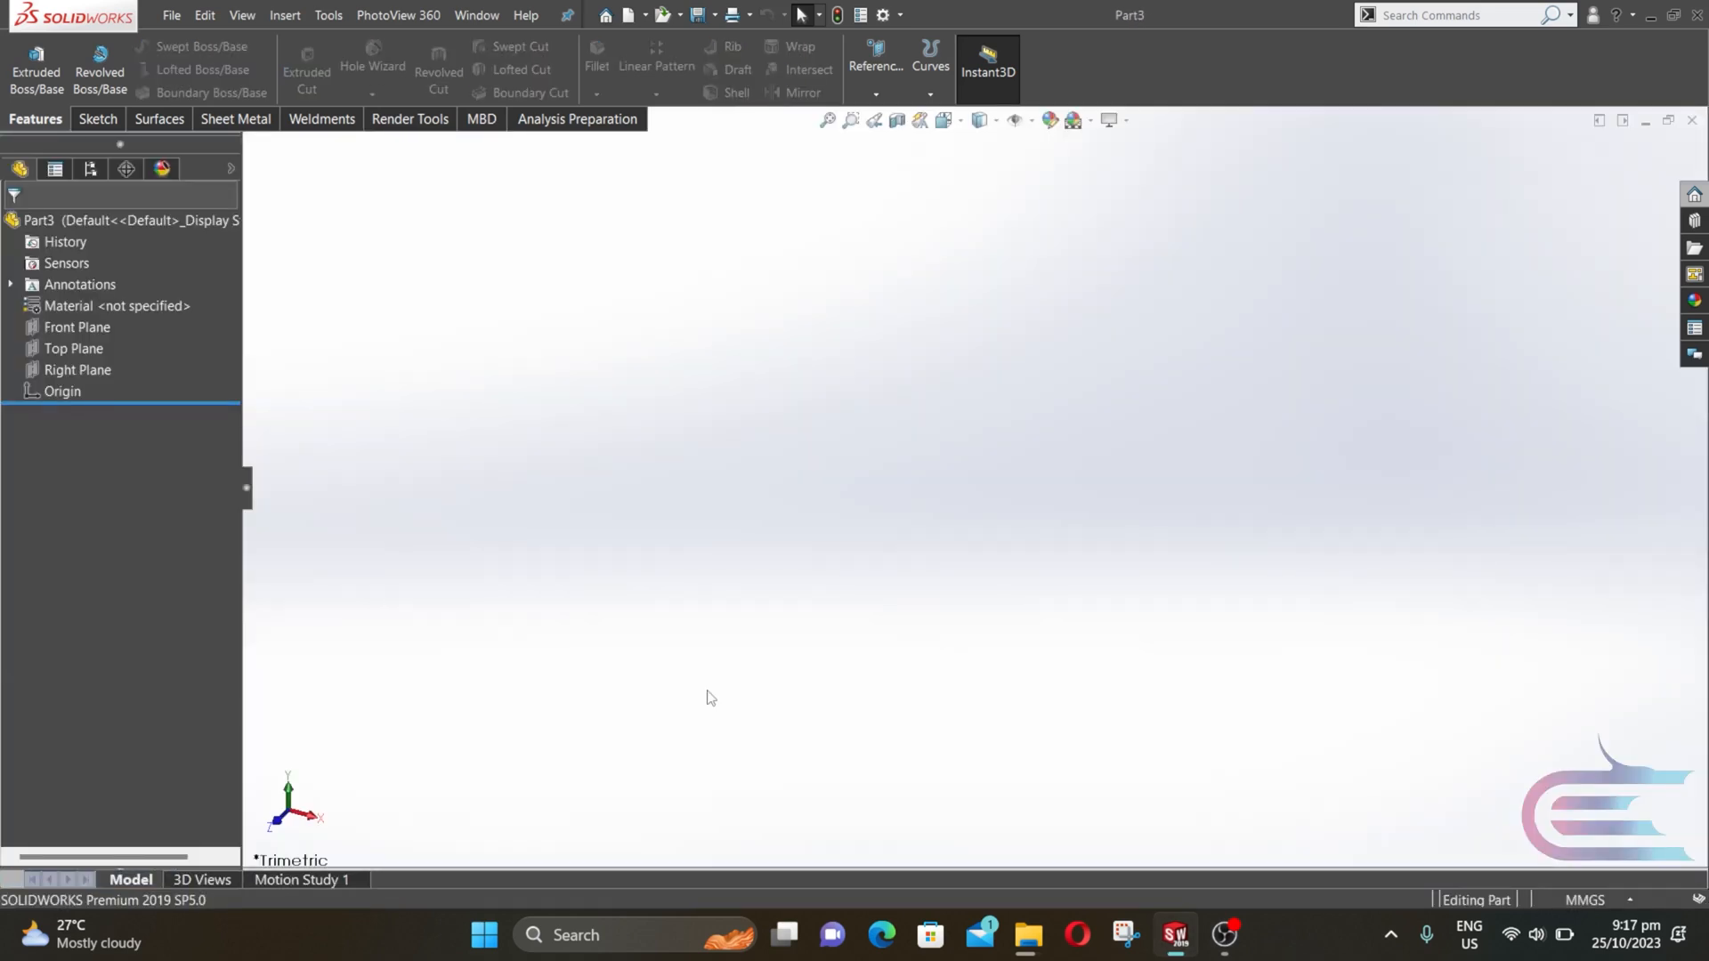
right_click(114, 327)
left_click(210, 299)
right_click(68, 329)
left_click(88, 290)
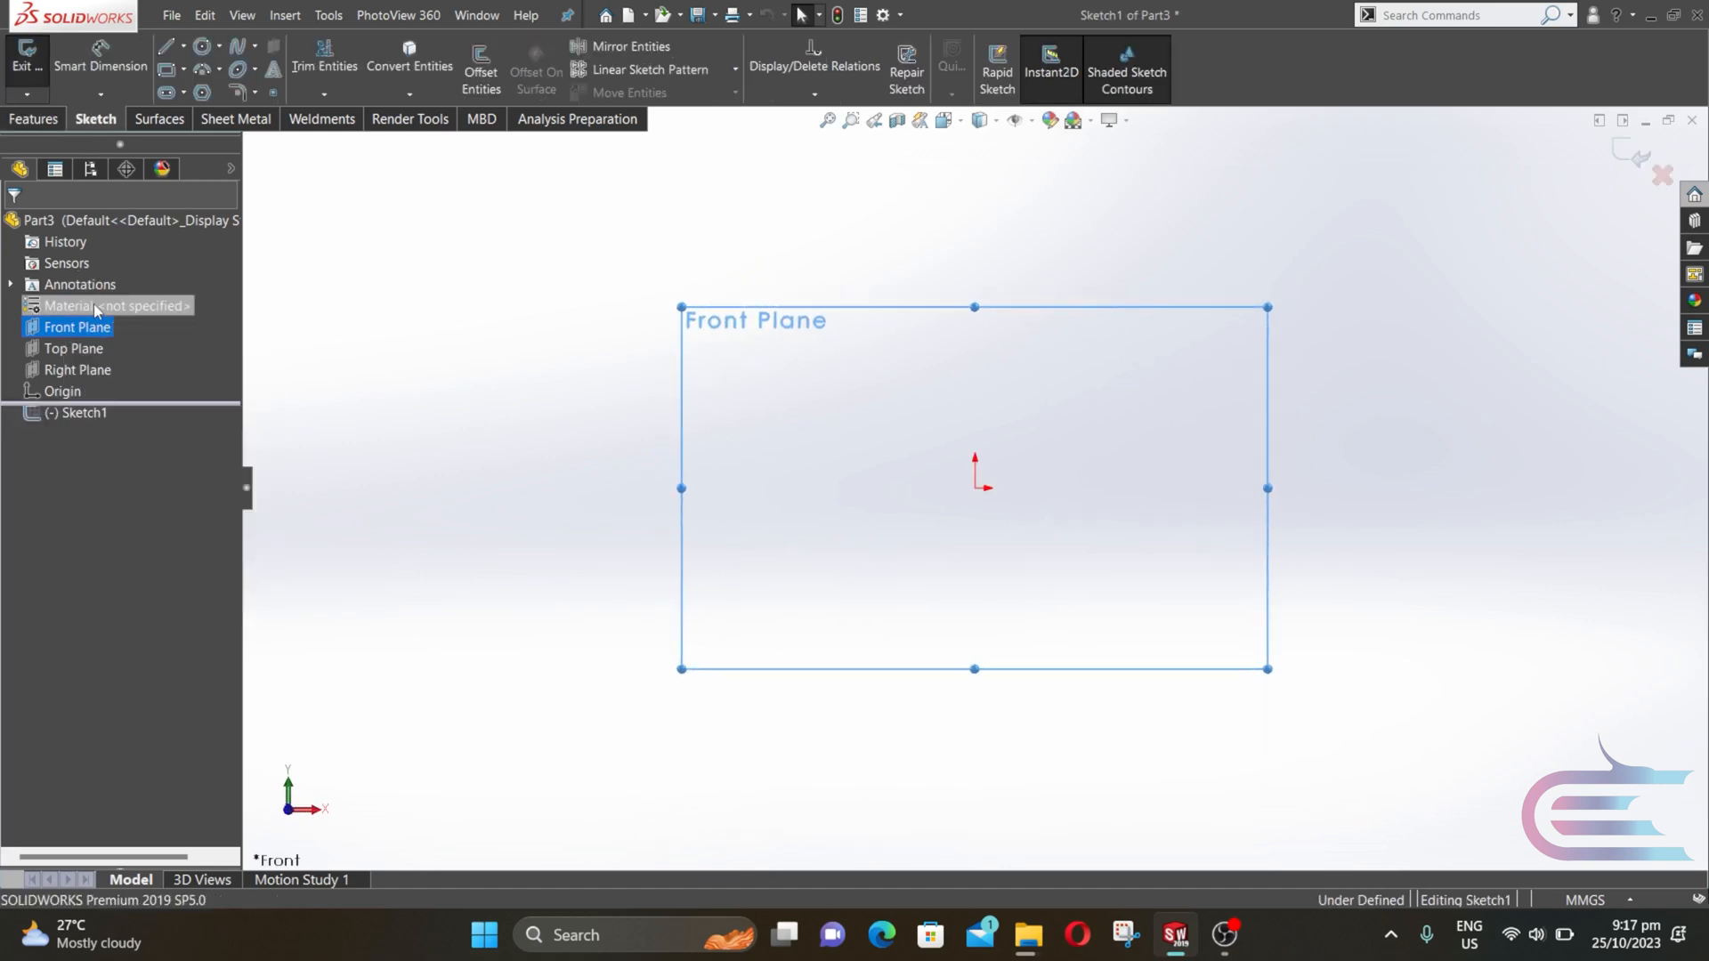
- Sketch two concentric circles centred on the origin, the outer one about 123 mm in diameter and the other smaller inside it
left_click(202, 46)
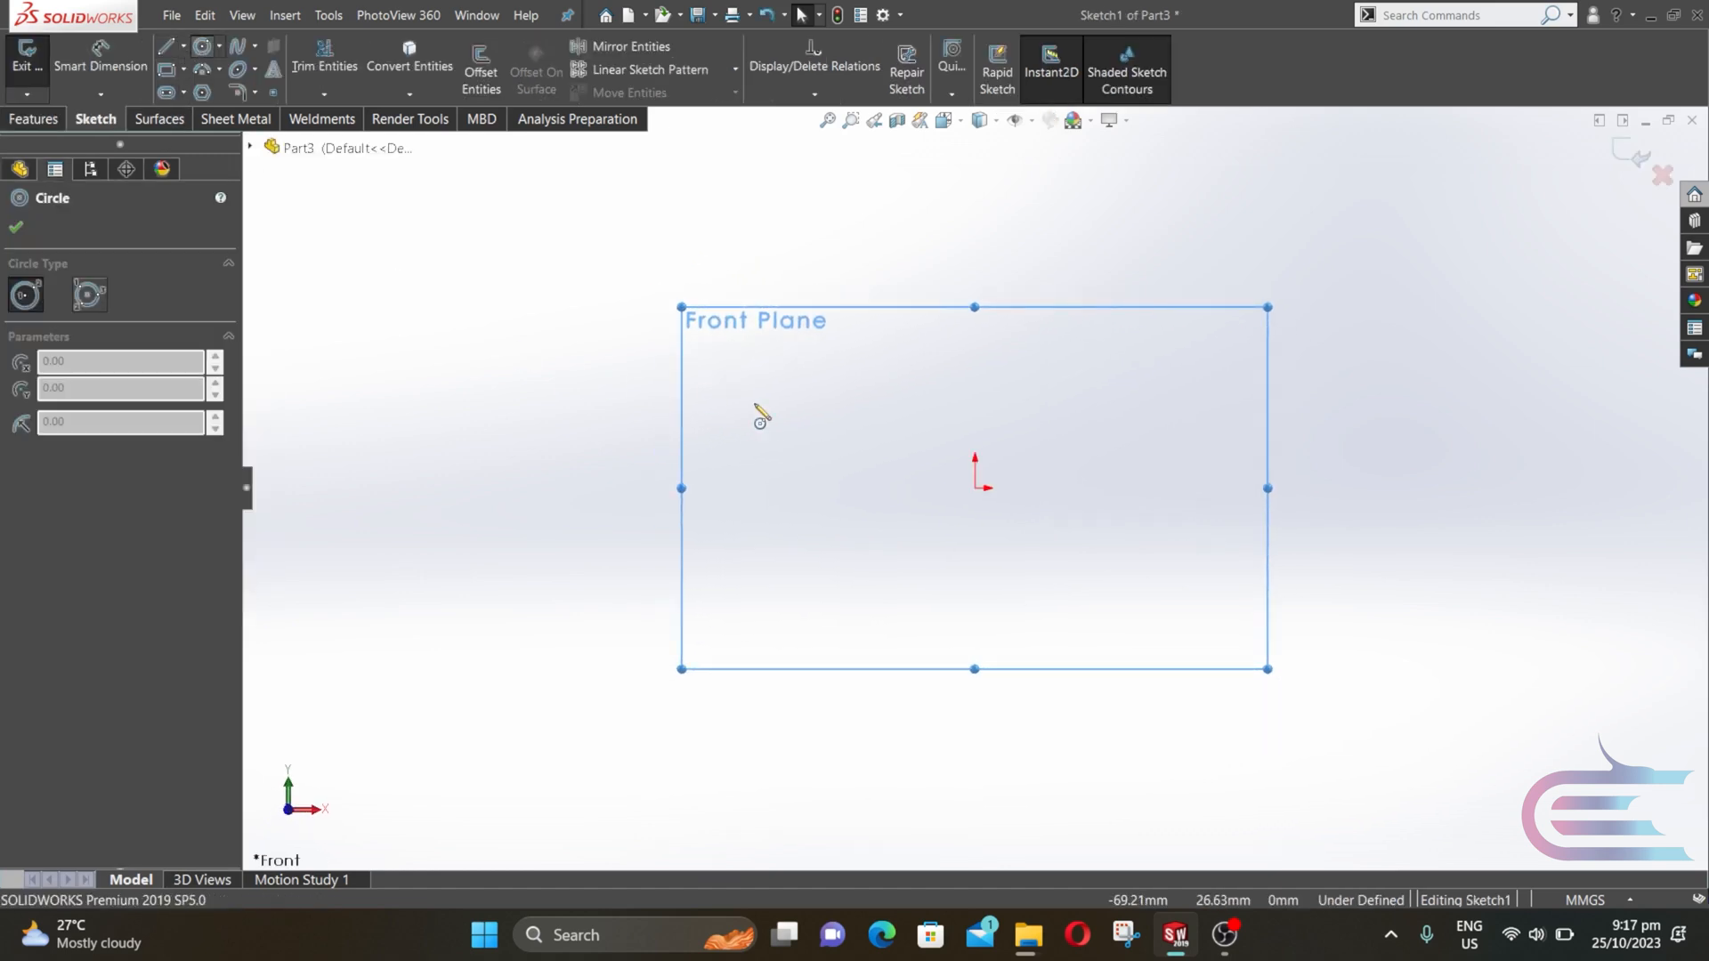
left_click(975, 489)
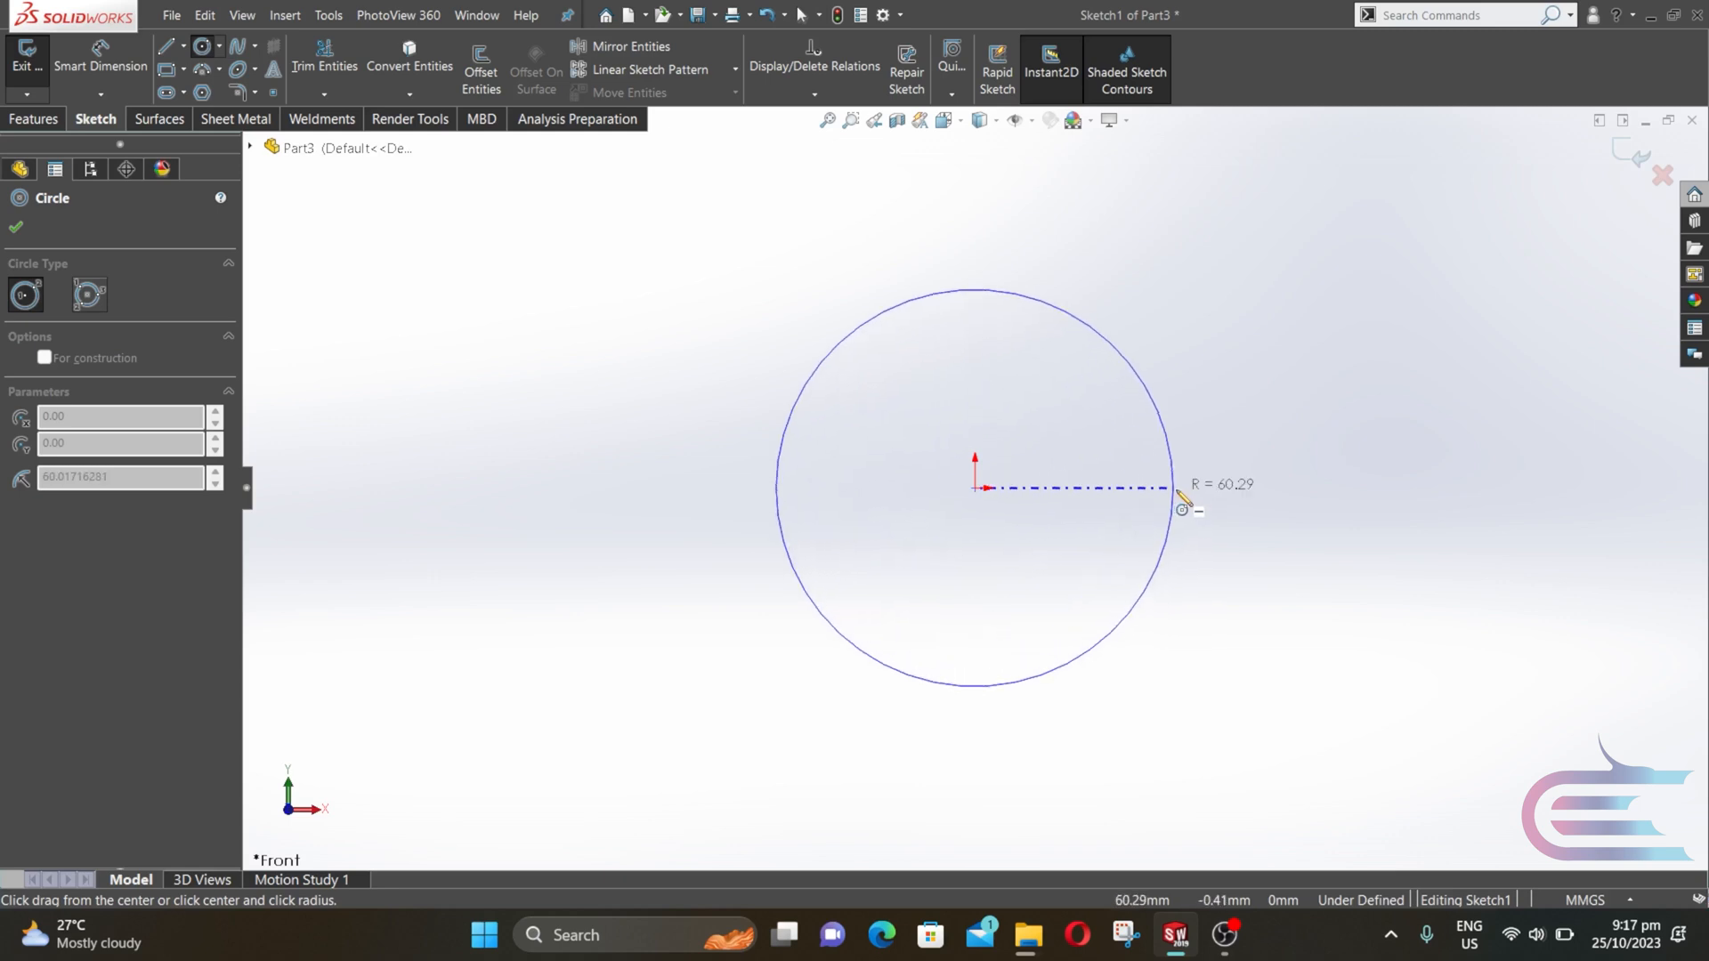
left_click(1177, 488)
left_click(976, 488)
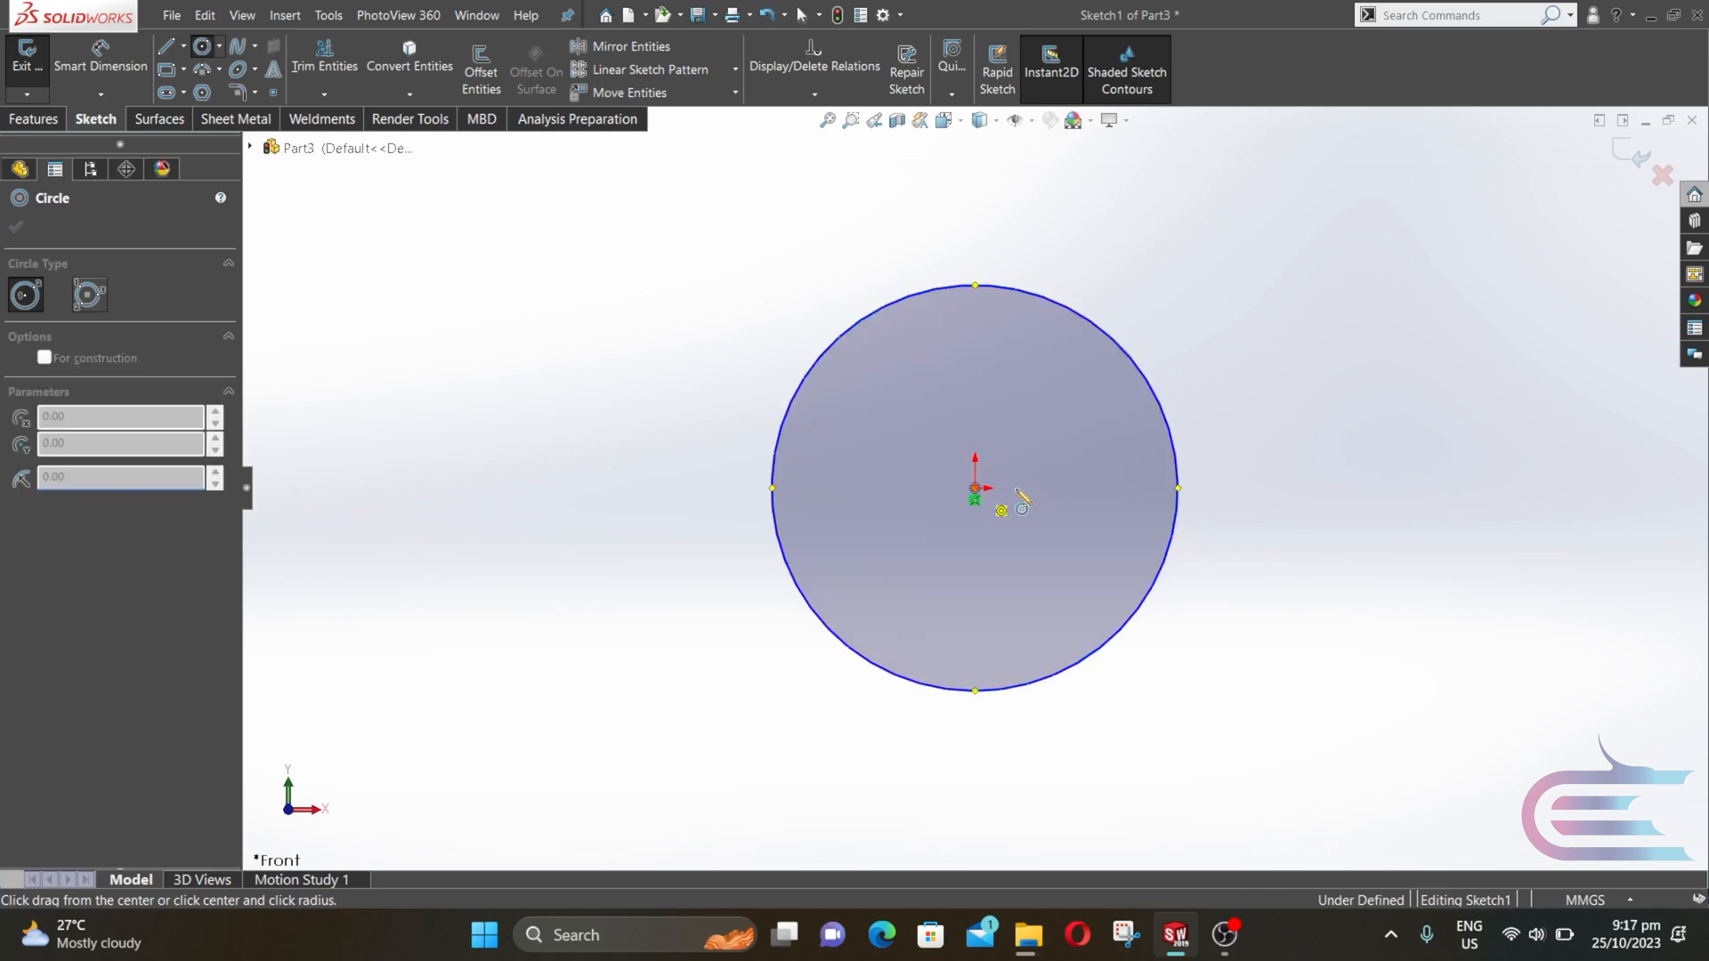
left_click(1125, 499)
key("Escape")
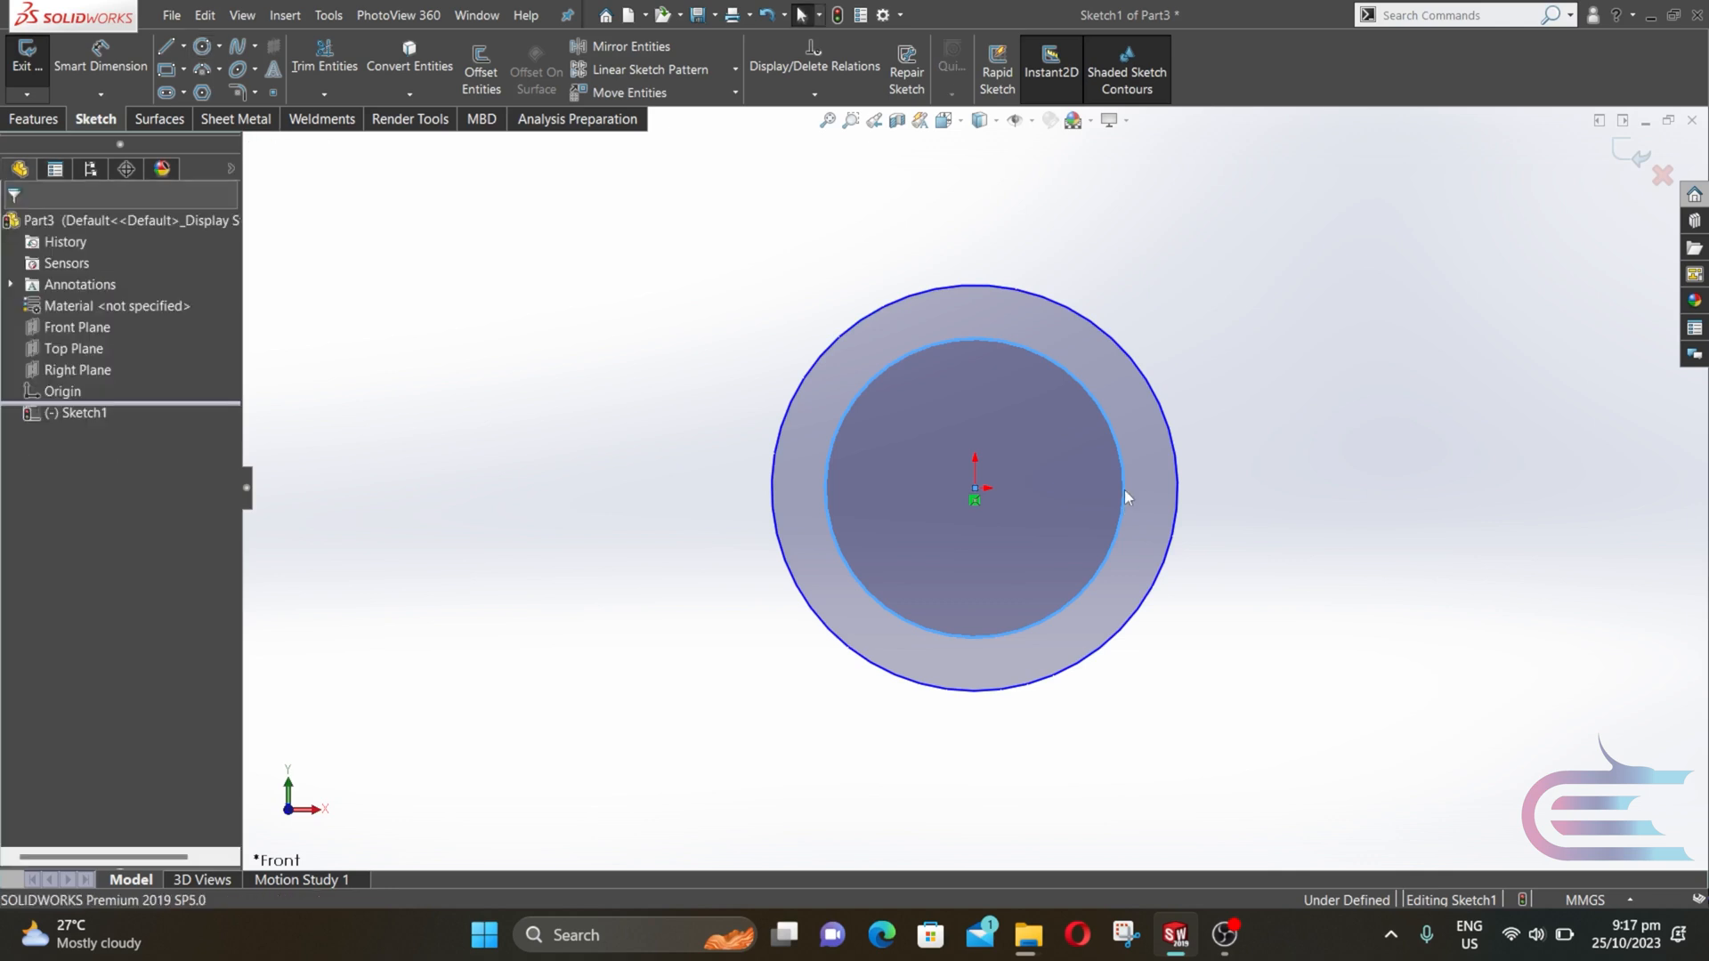
- Dimension the outer circle to a 67 mm diameter and the inner circle to a 65 mm diameter
left_click(514, 297)
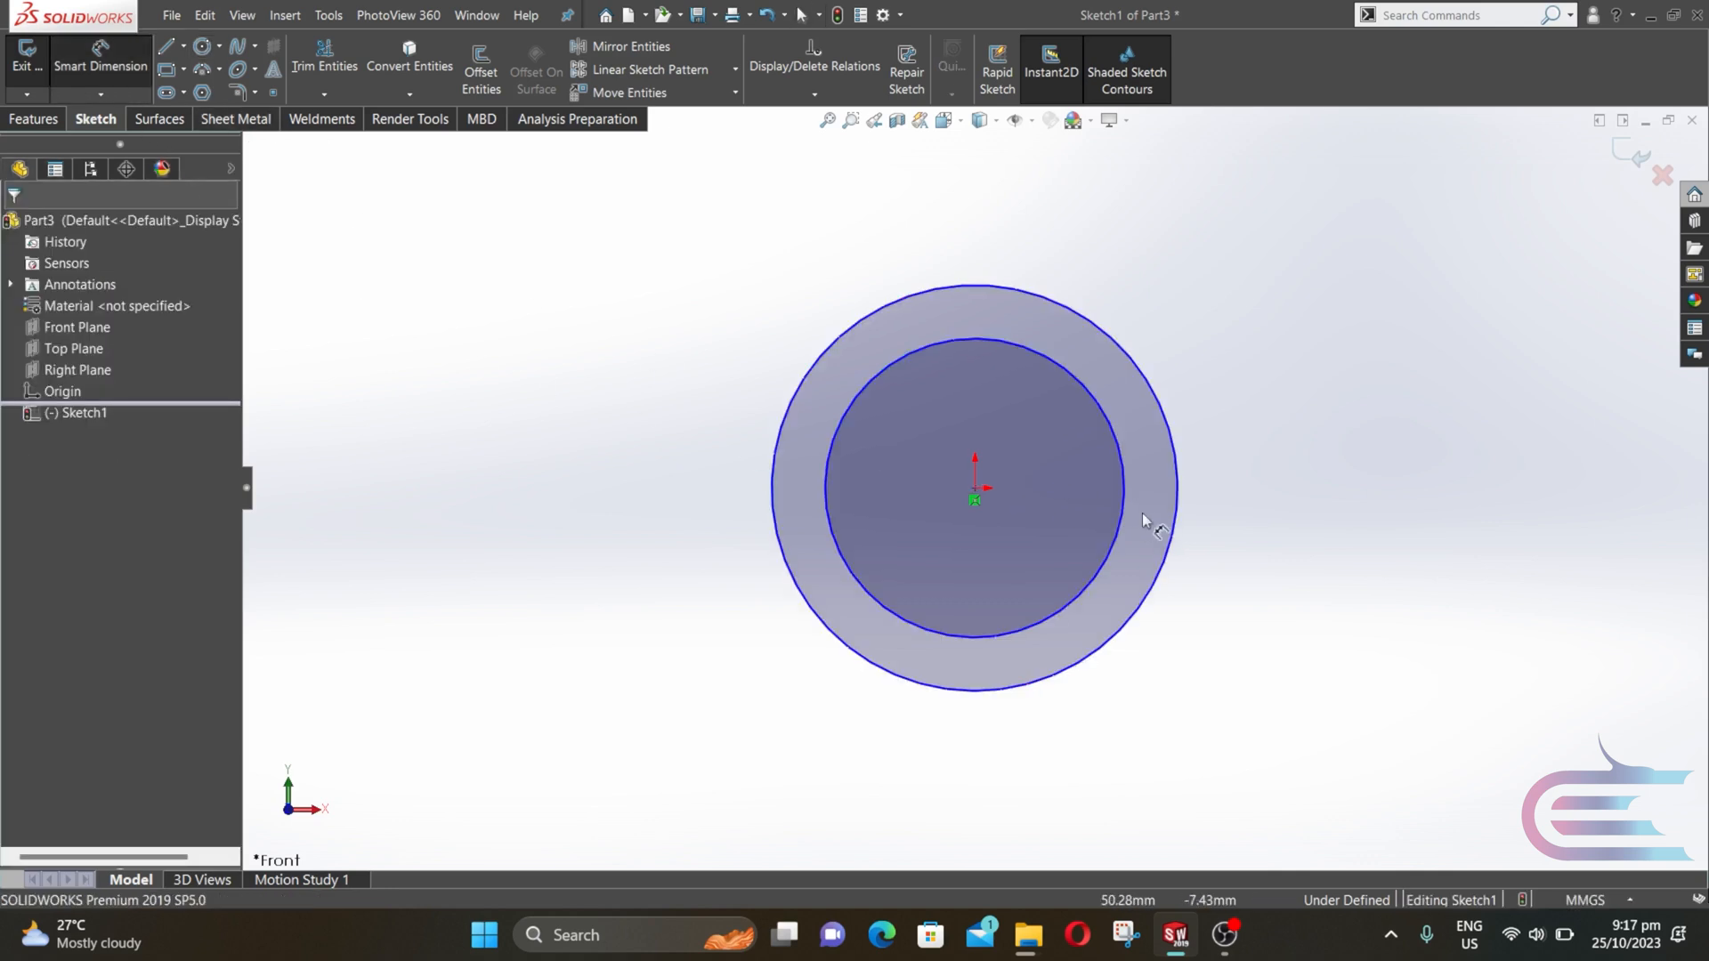
left_click(1175, 507)
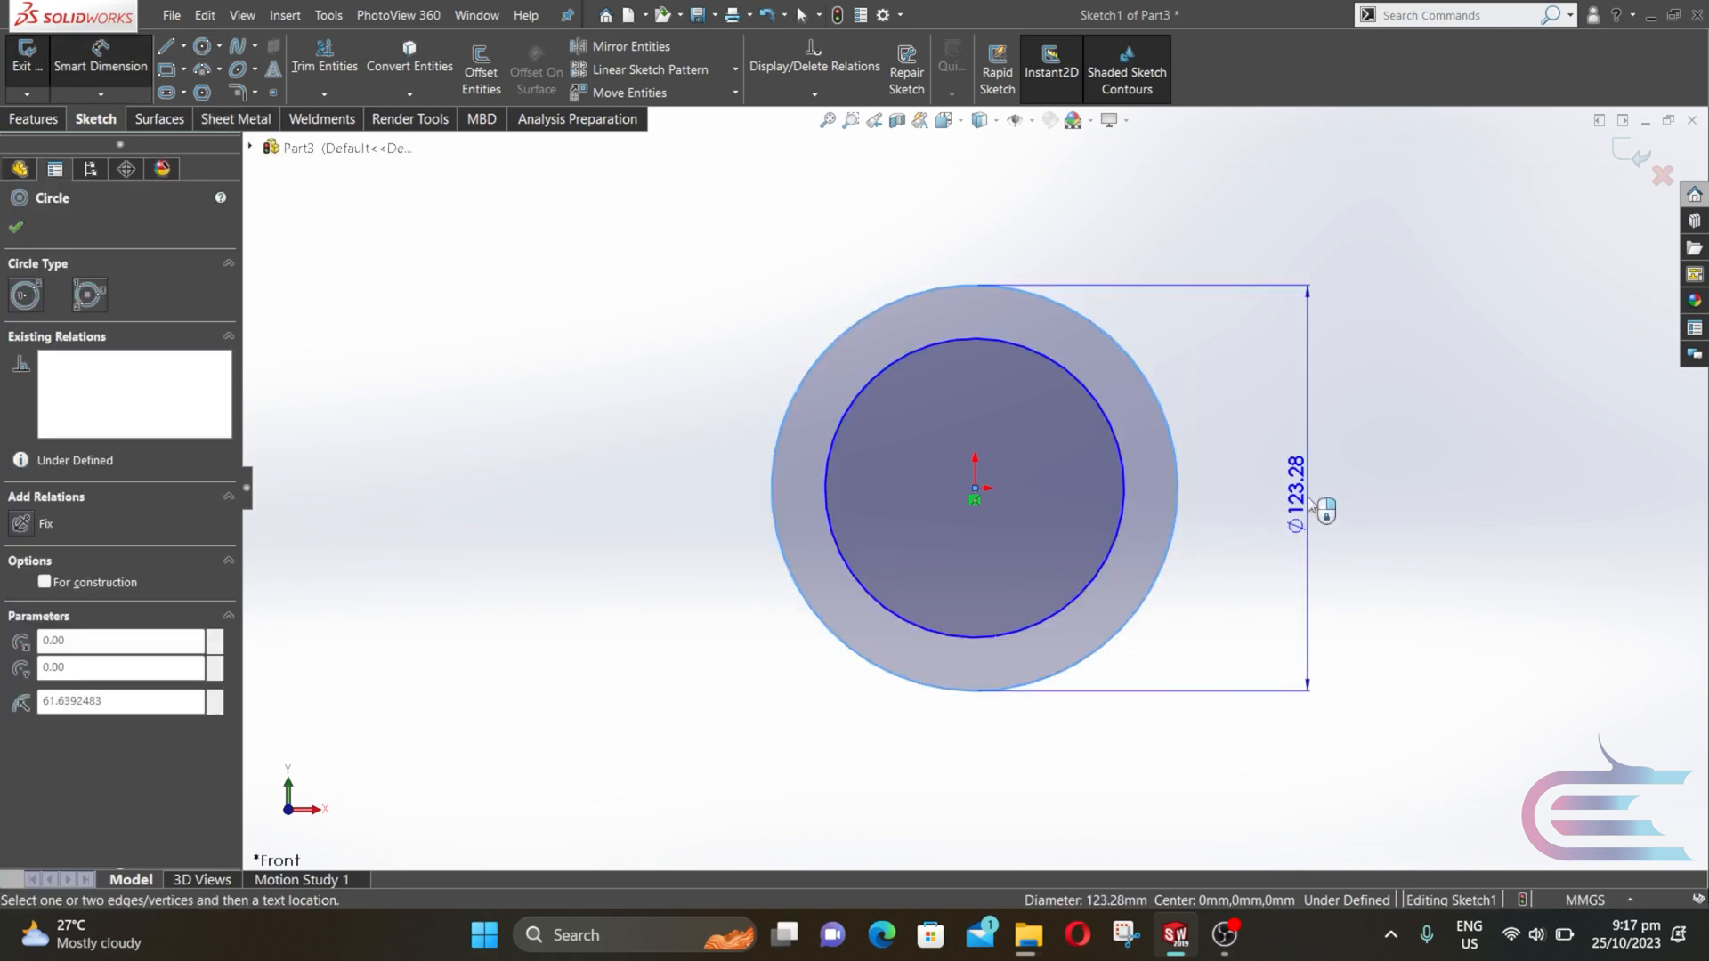
left_click(1323, 508)
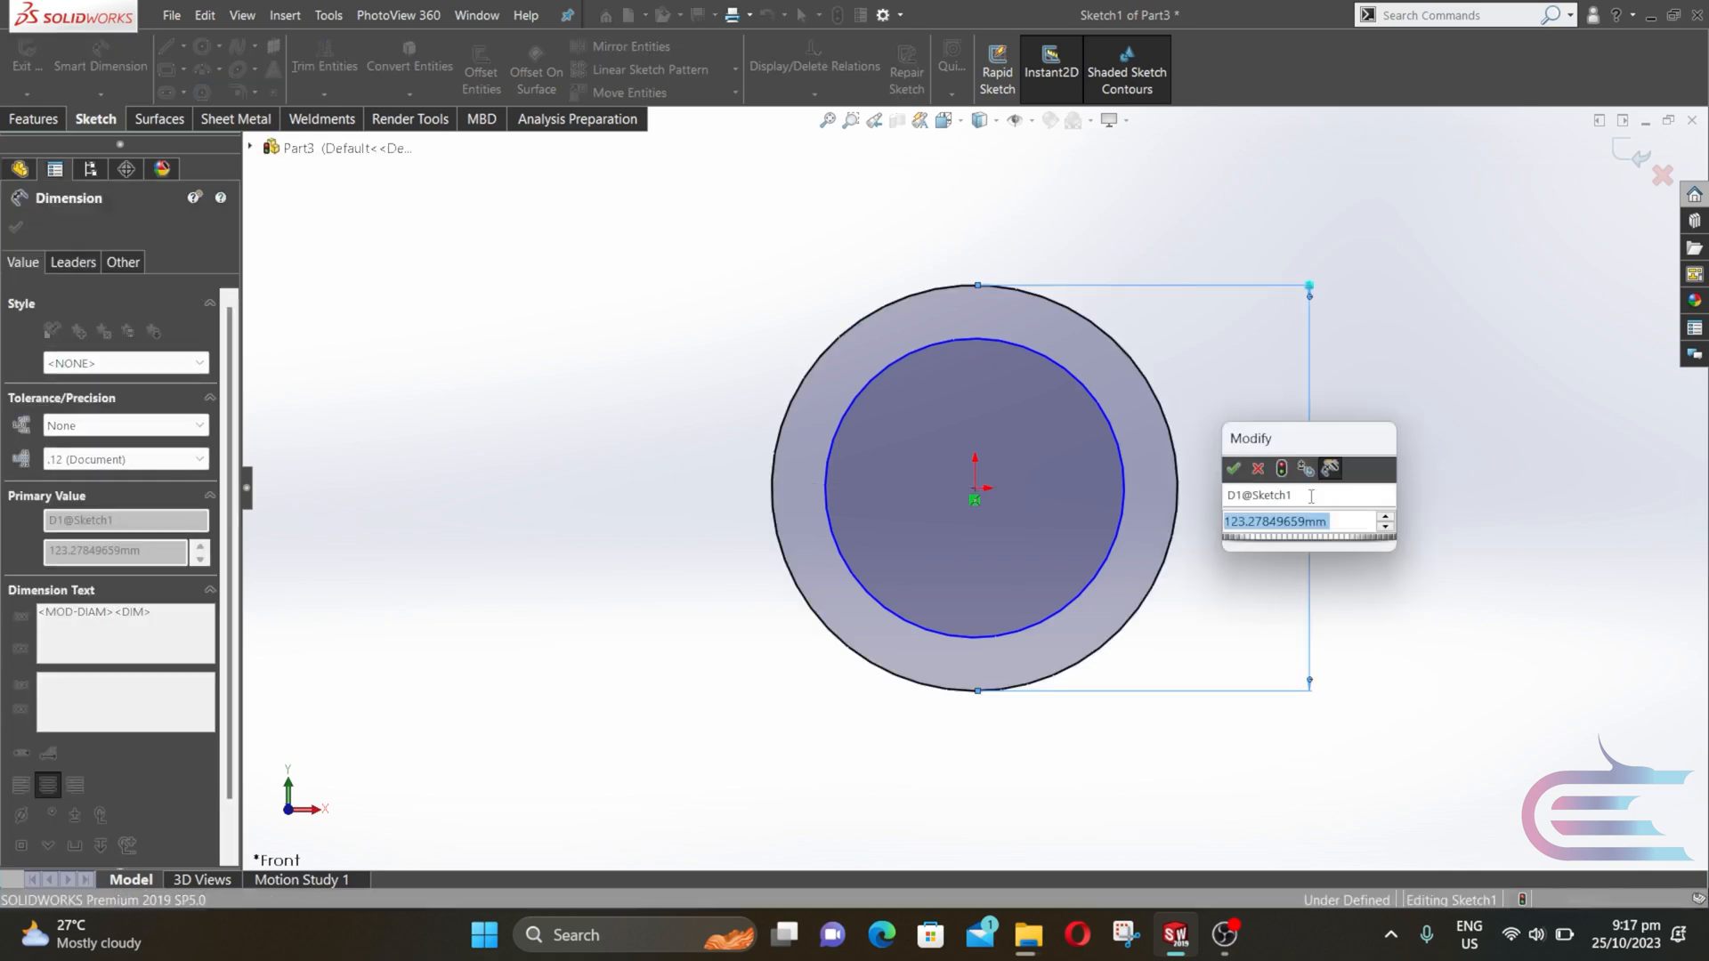
type("67")
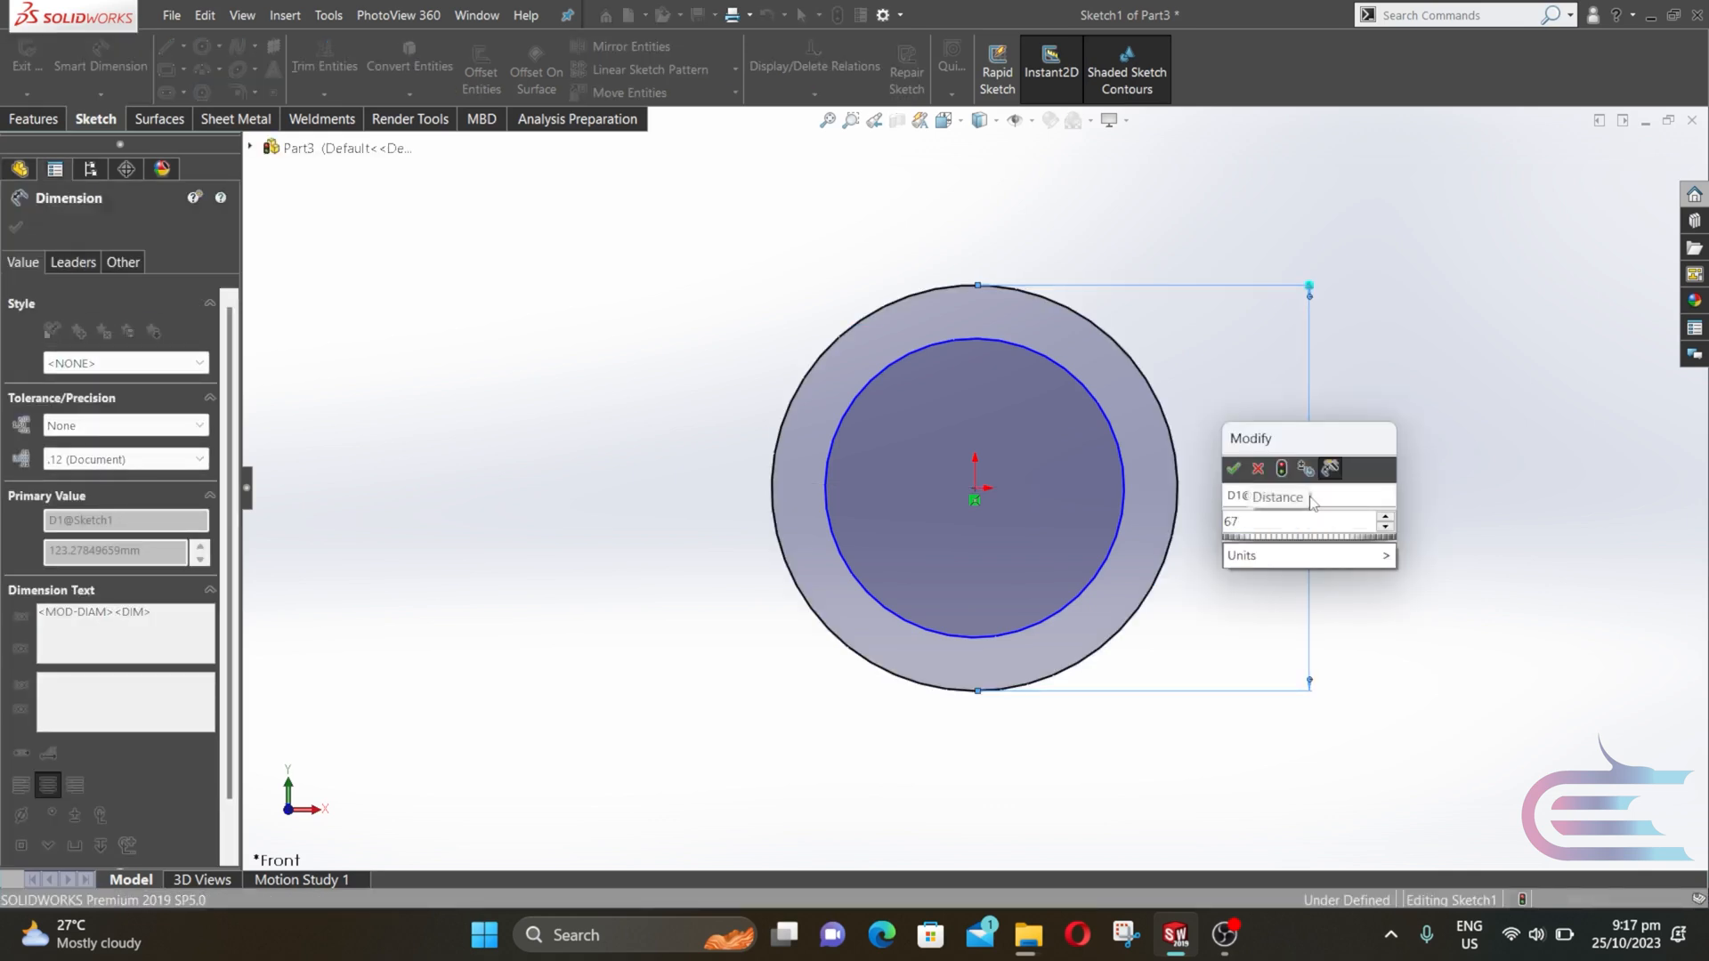
key("Return")
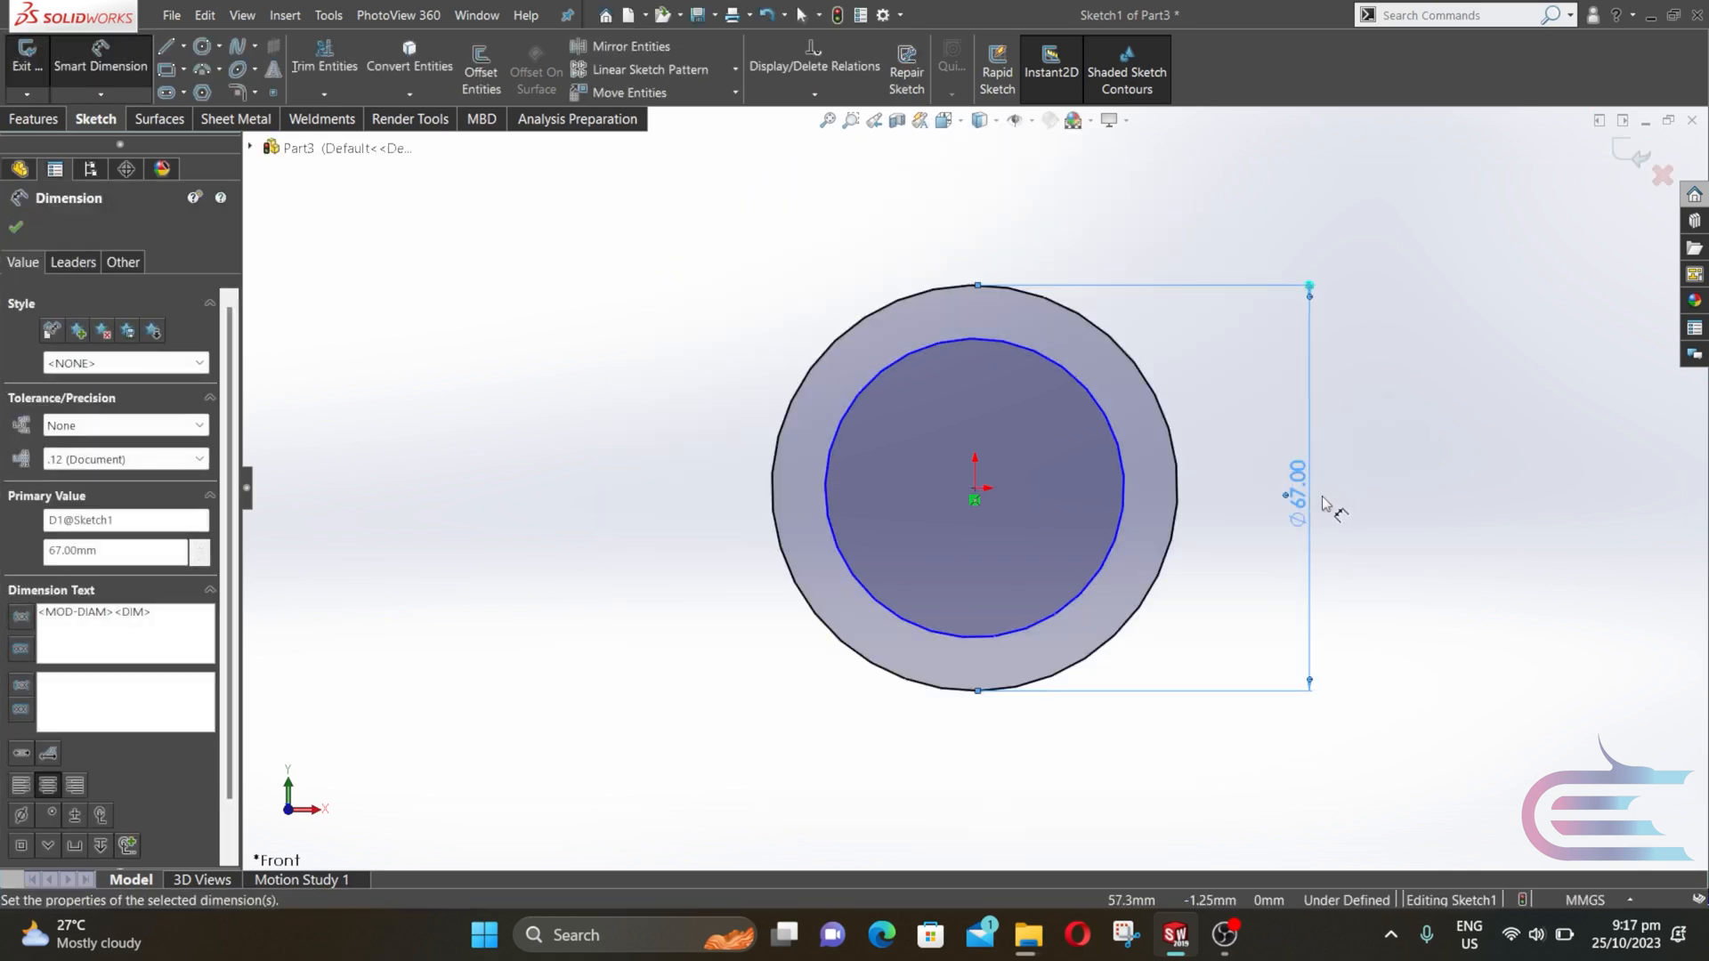
left_click(1126, 495)
left_click(1281, 504)
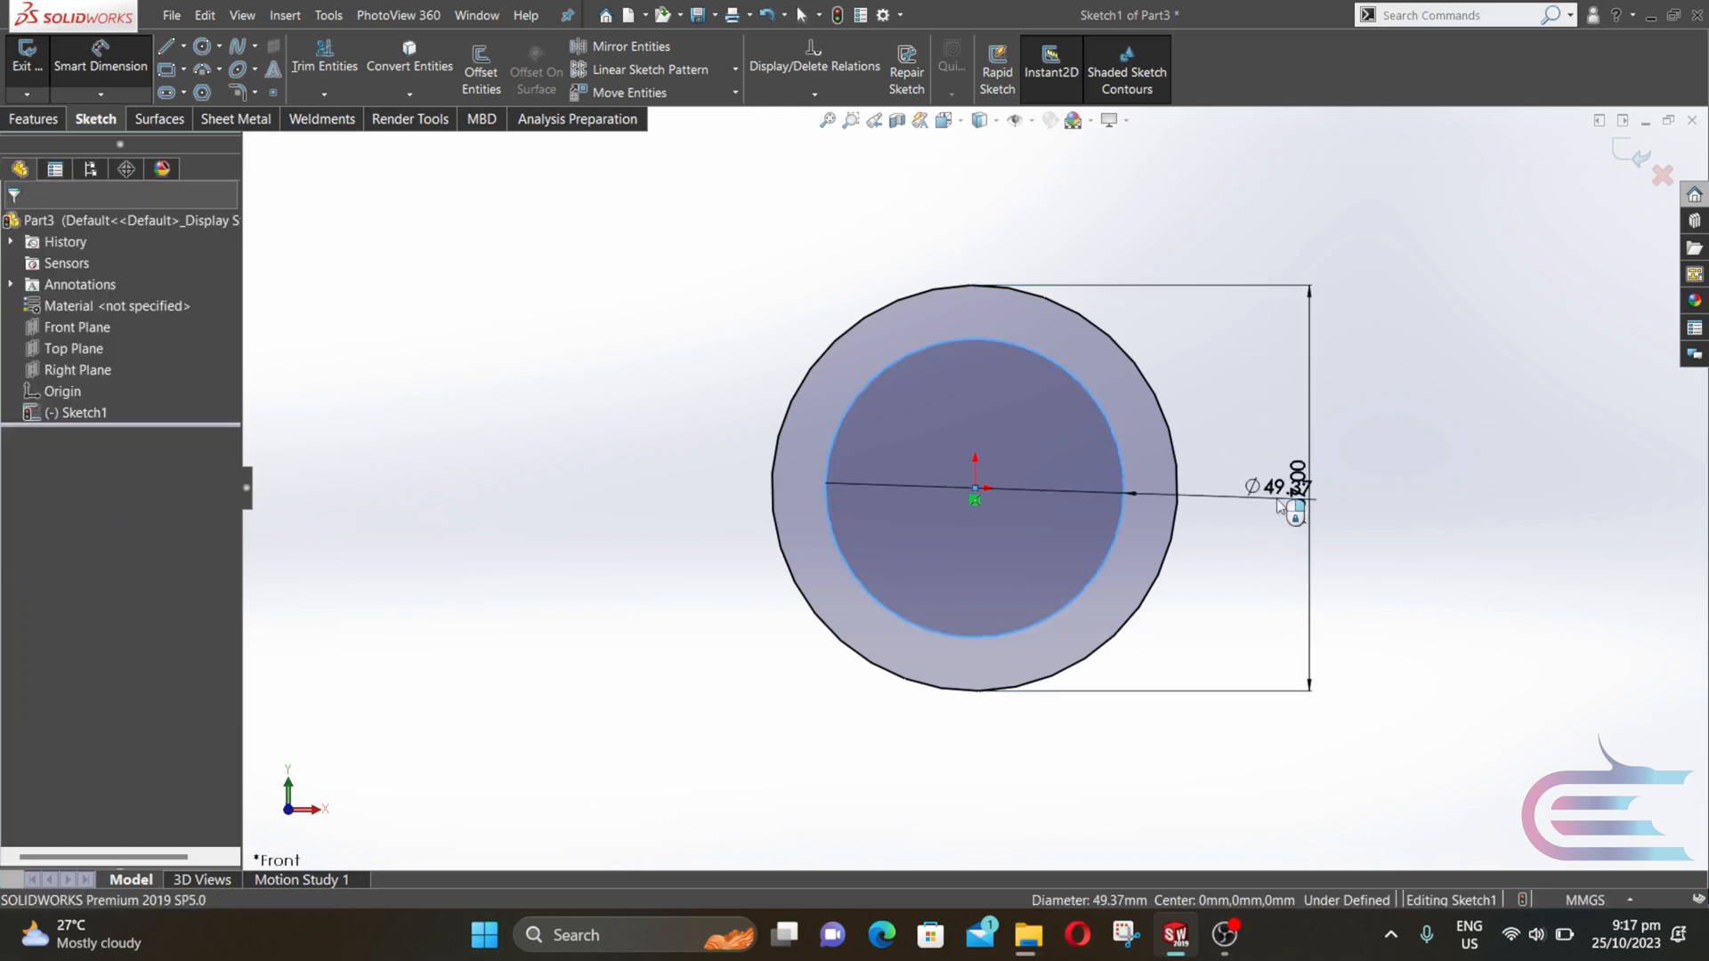
type("65")
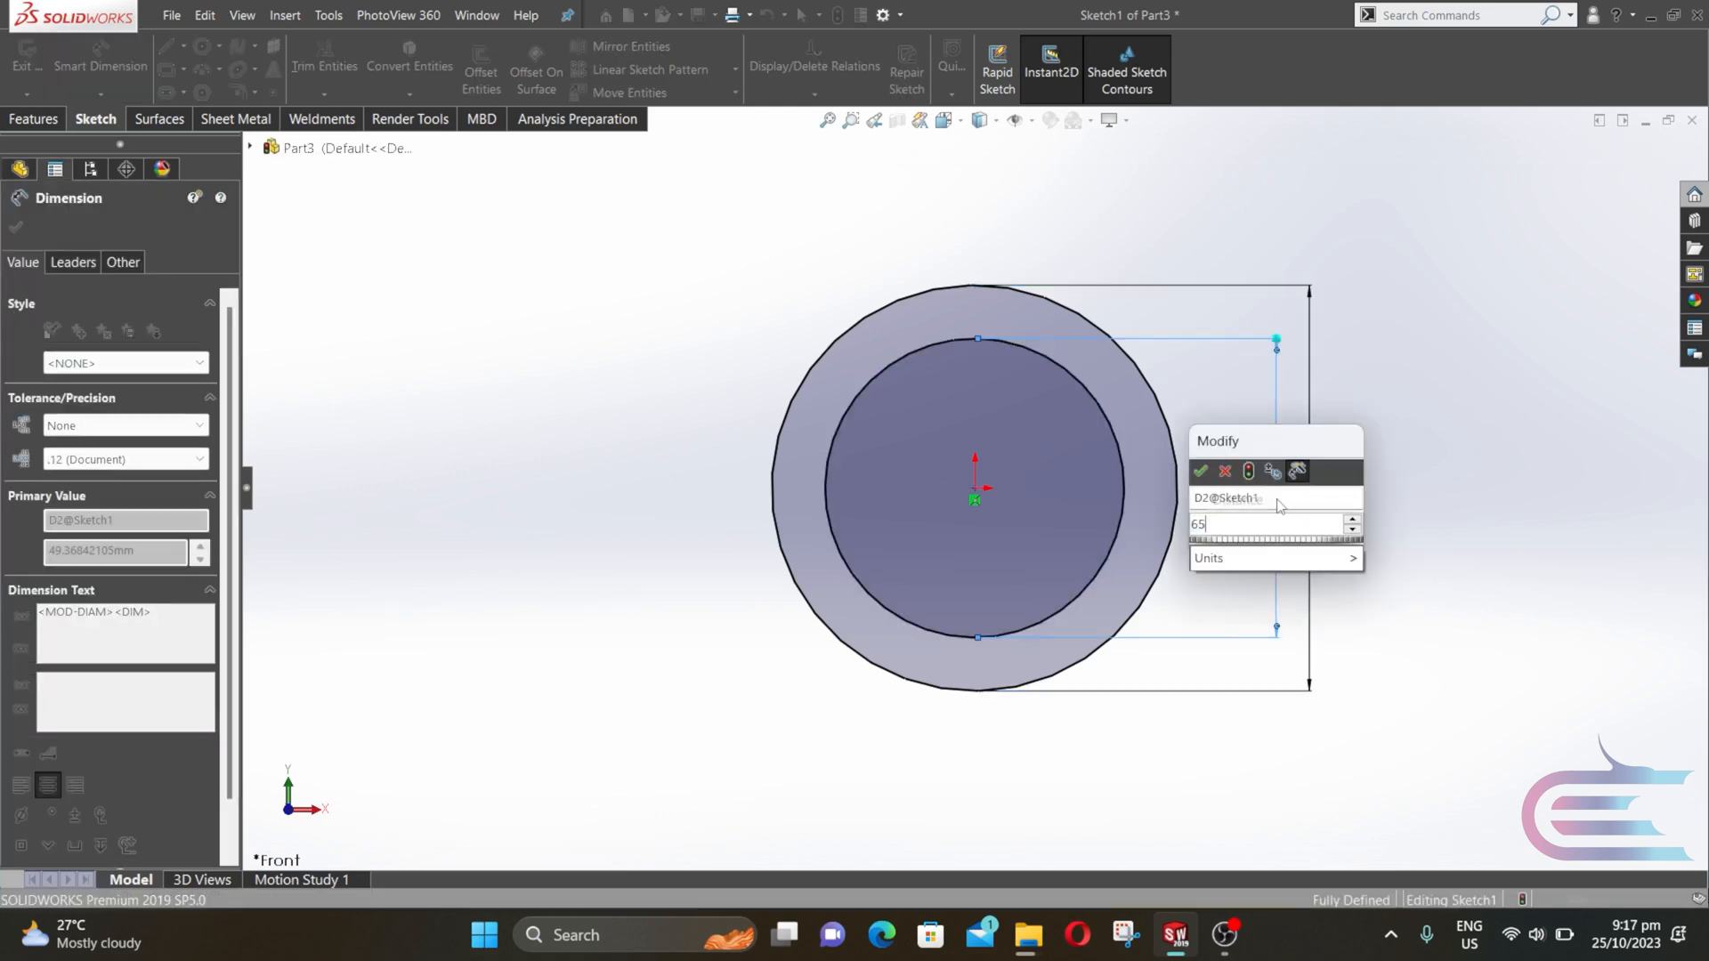
key("Return")
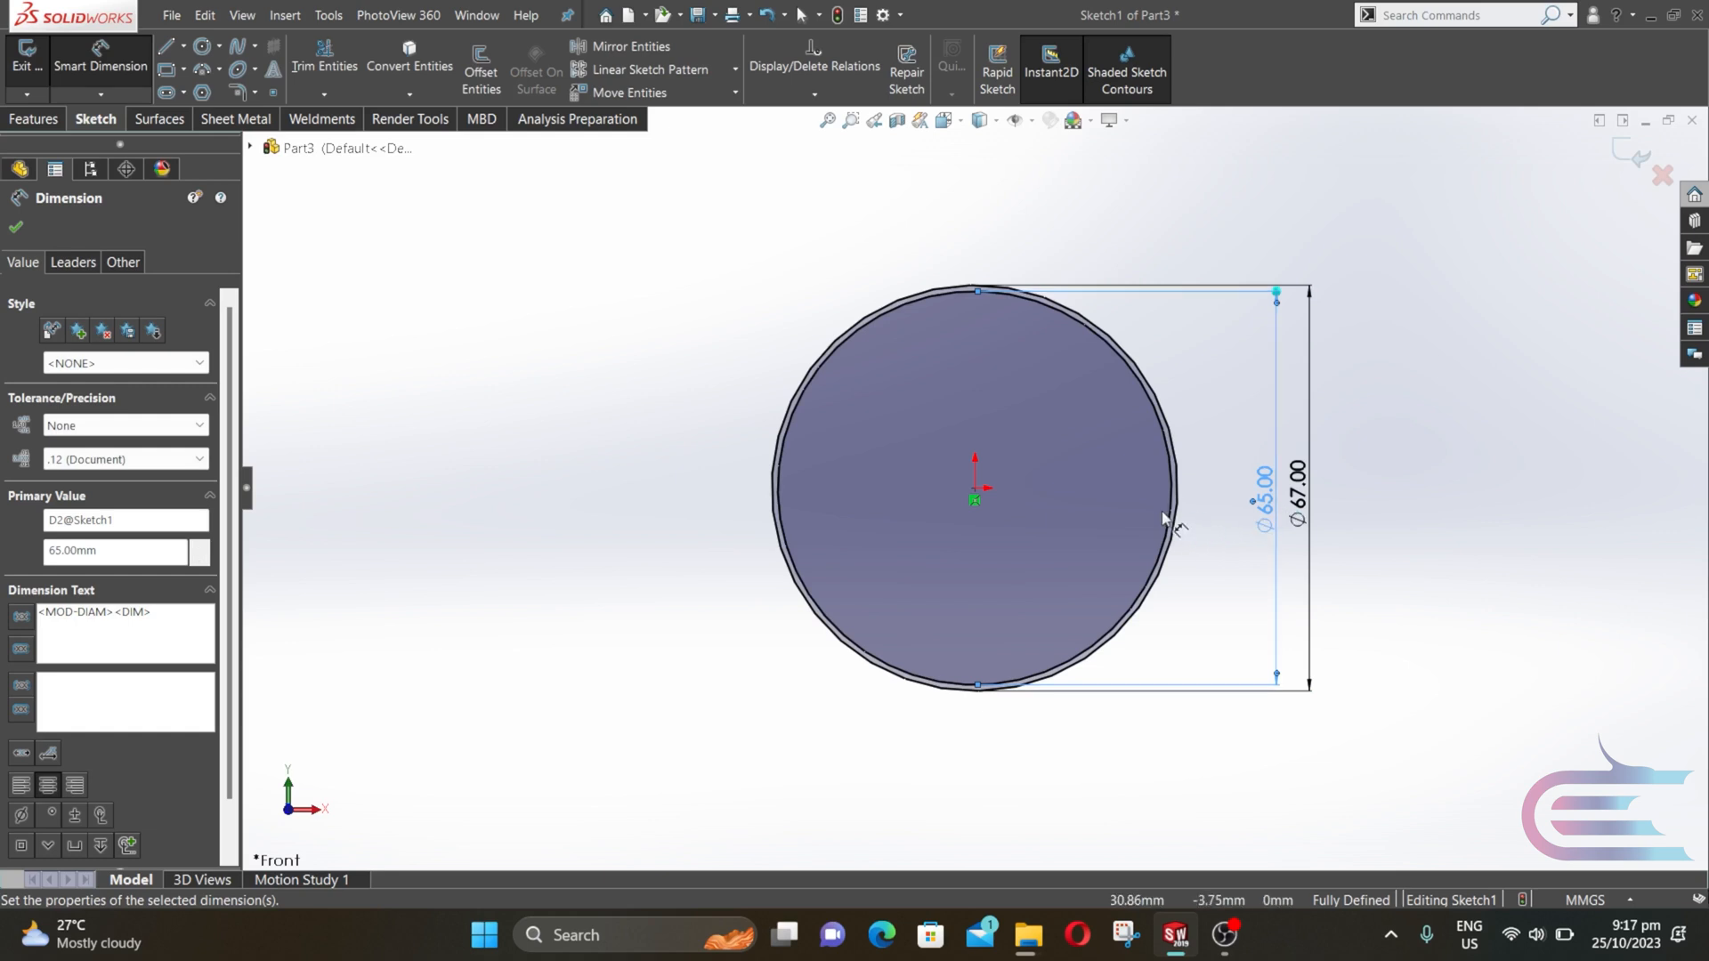
left_click(15, 227)
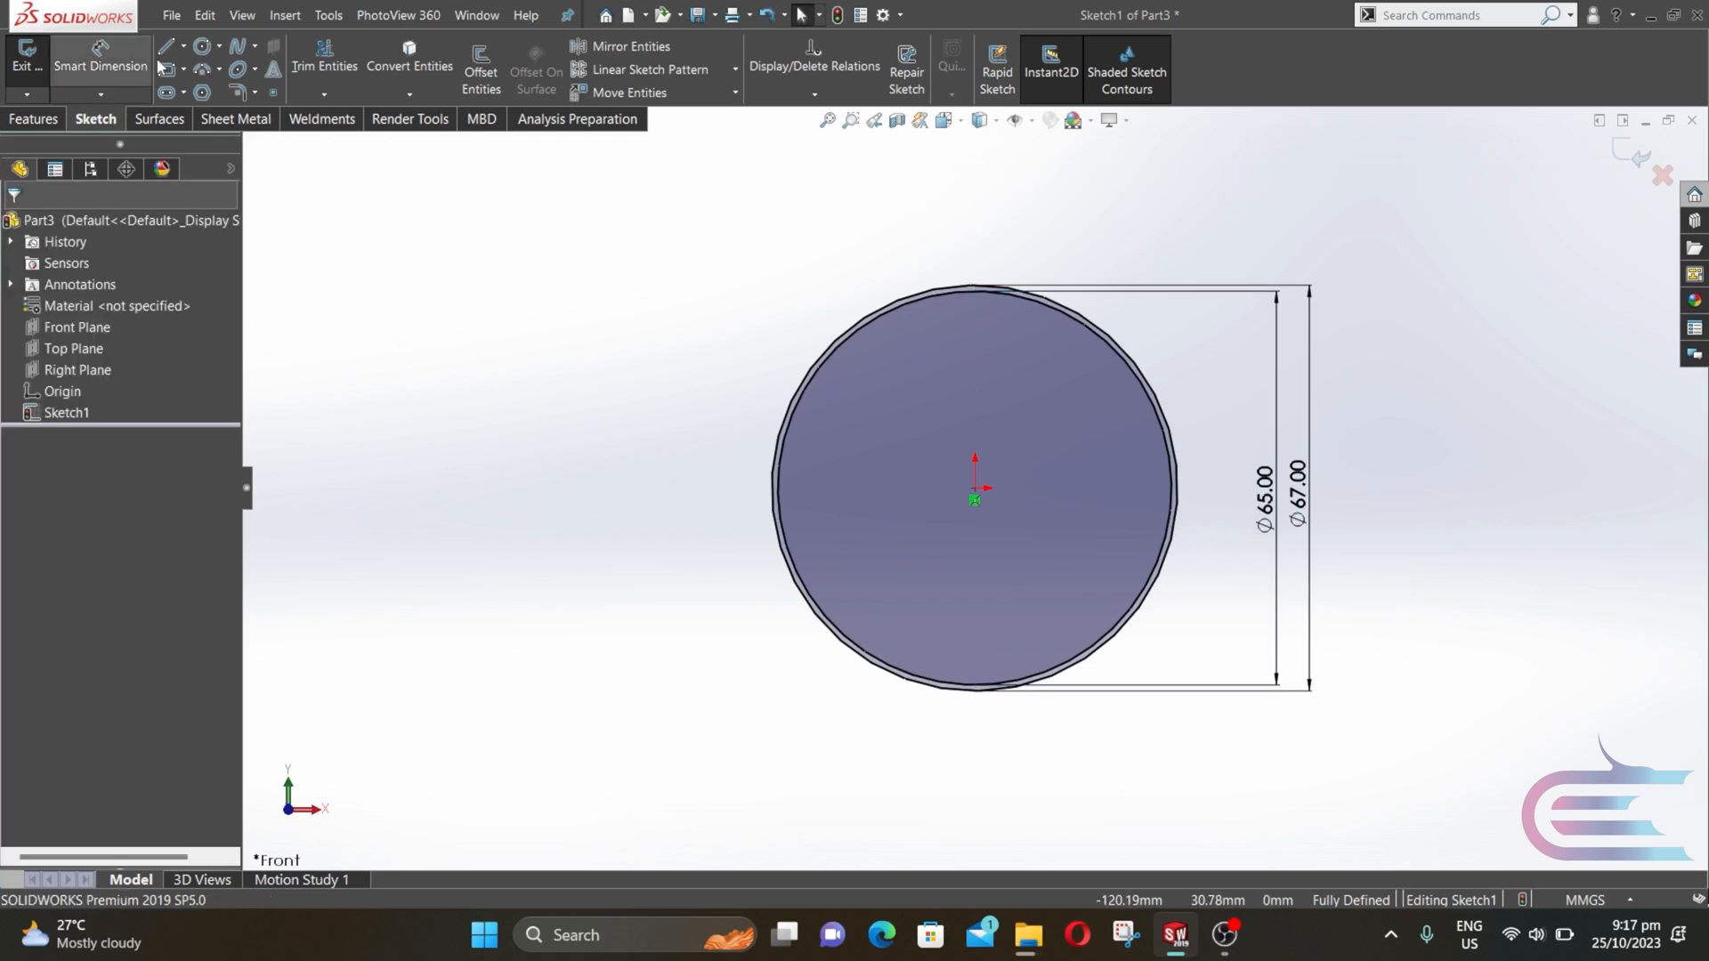
- Draw a vertical centerline from the origin to the uppermost point of the outer circle
left_click(185, 46)
left_click(197, 92)
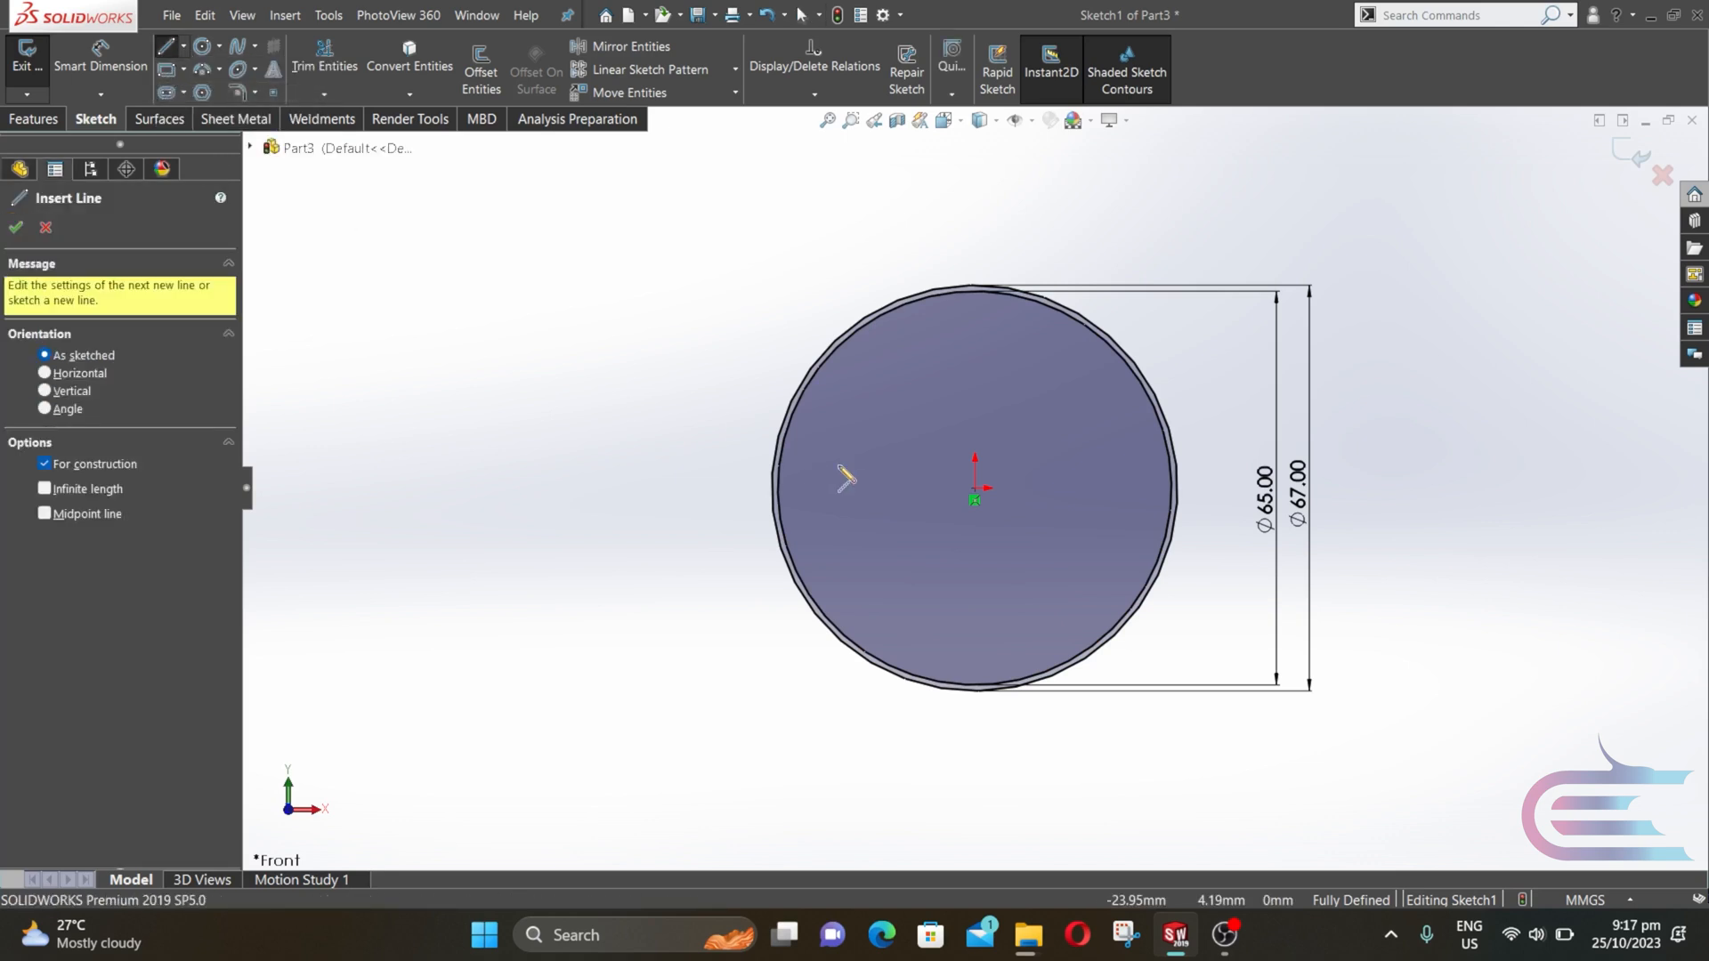
left_click(976, 489)
scroll(992, 418, "down", 3)
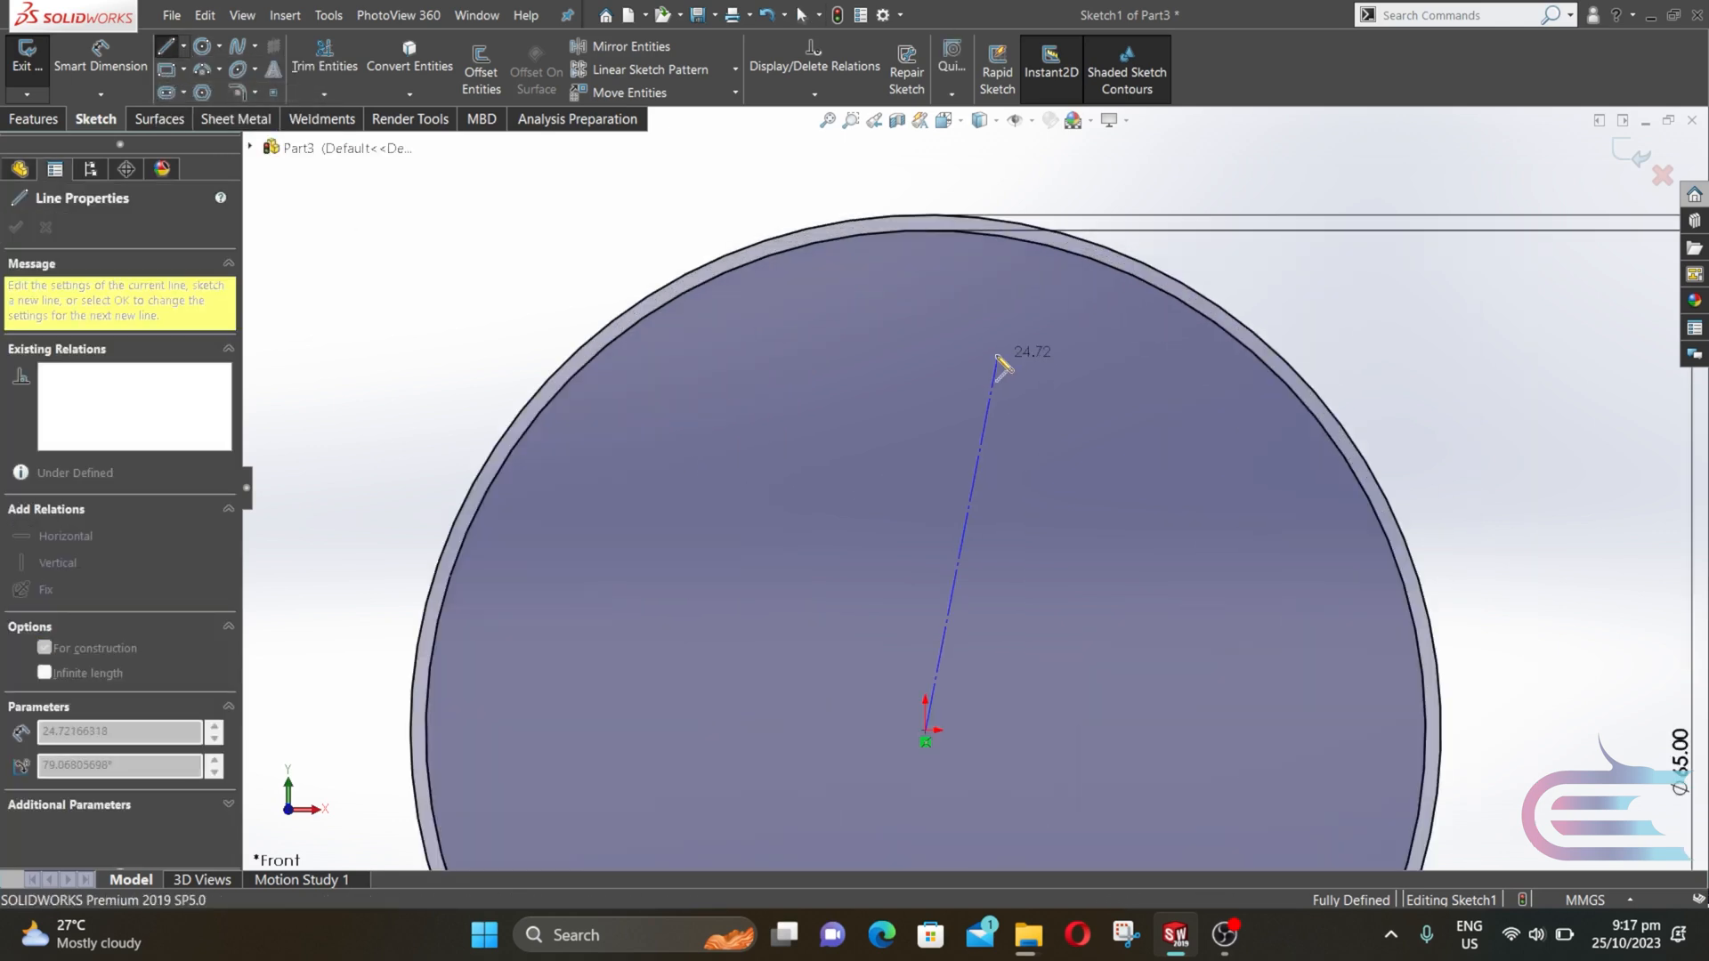
left_click(925, 228)
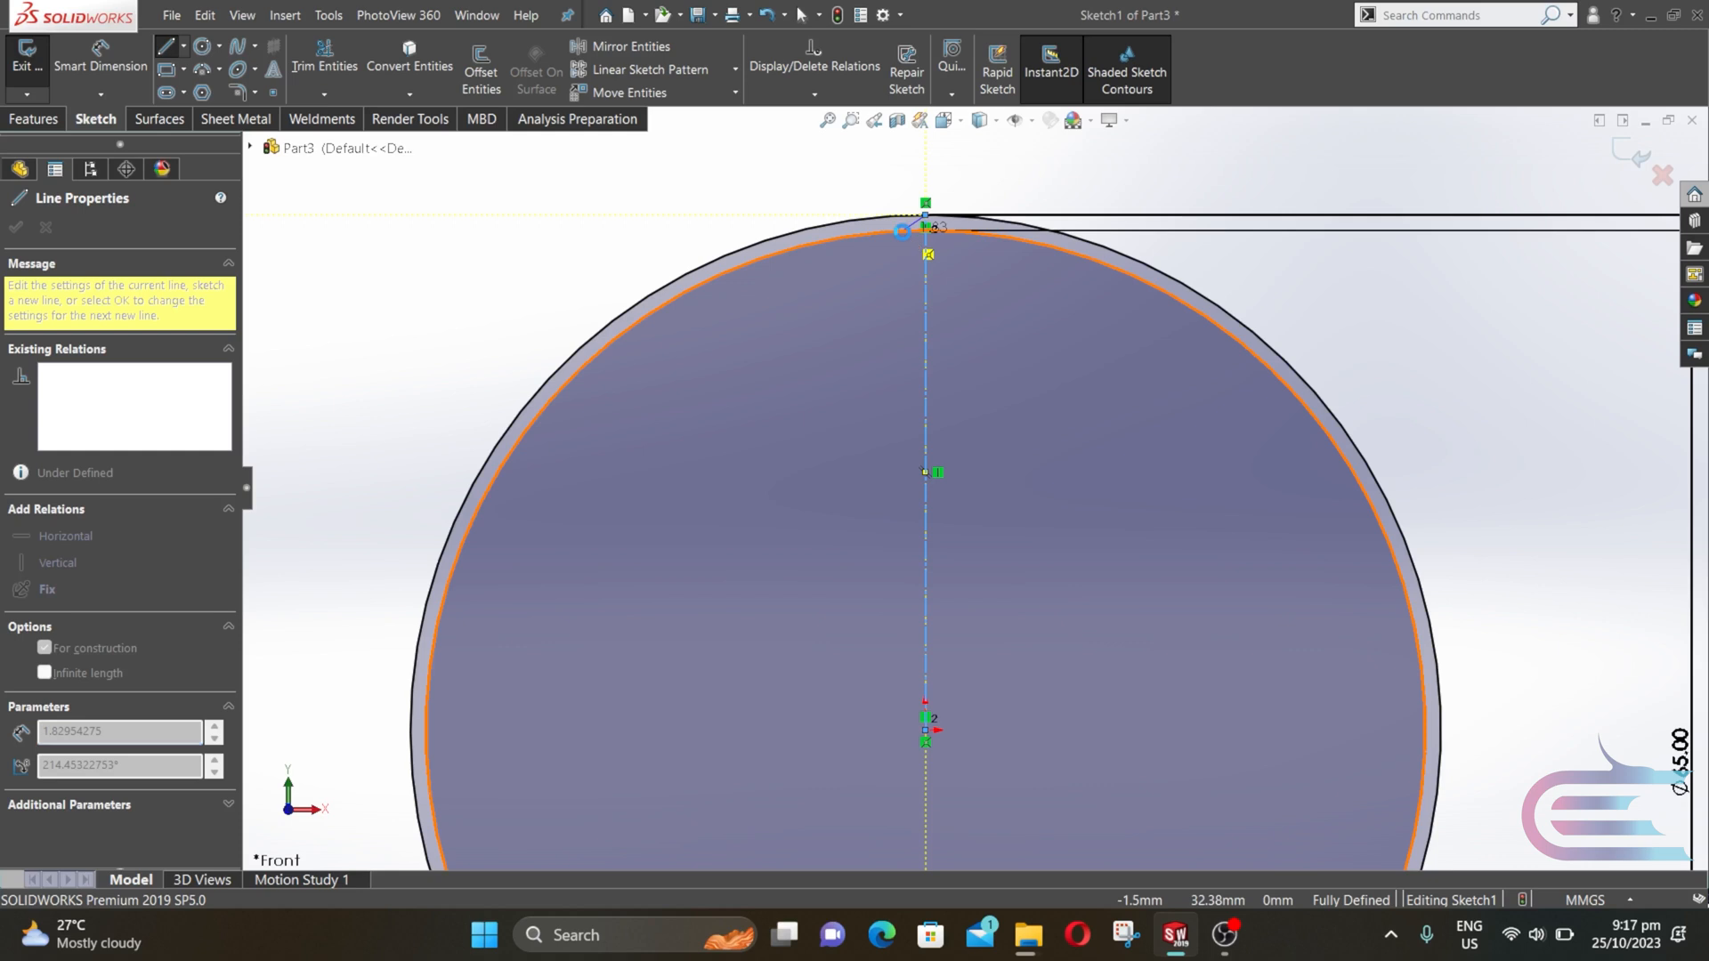
key("Escape")
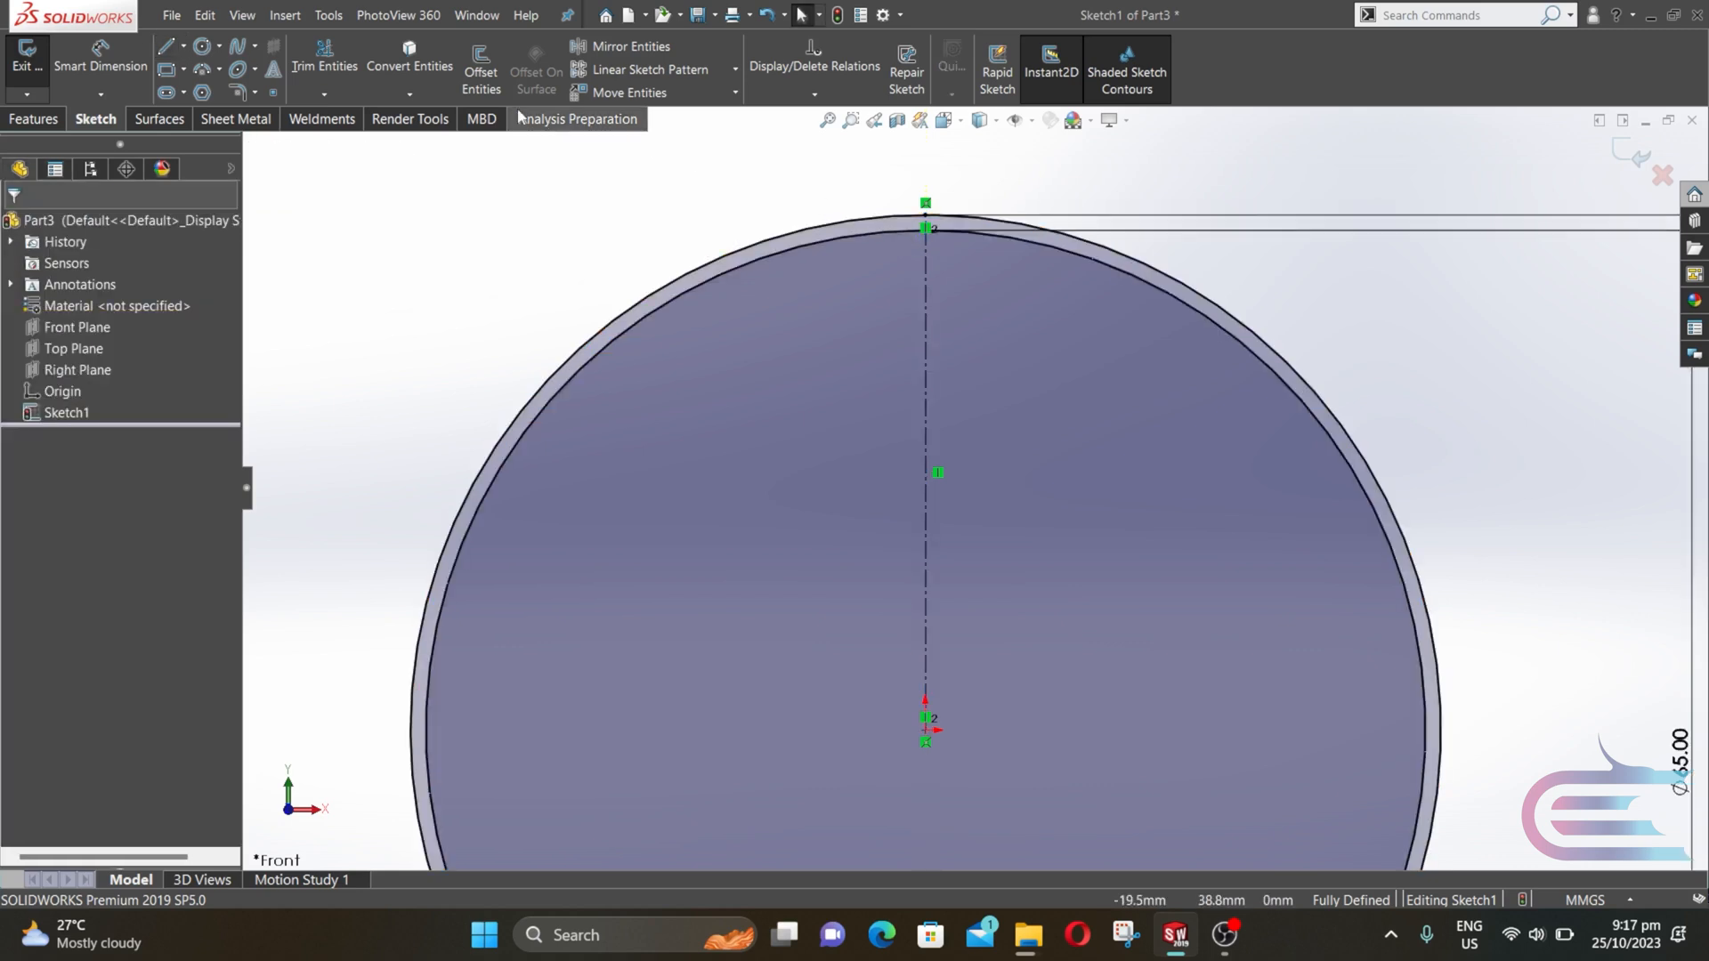
- Sketch a horizontal line about 5 mm long from the centerline leftward to the inner circle, just below that circle's highest point
left_click(165, 47)
scroll(889, 261, "down", 3)
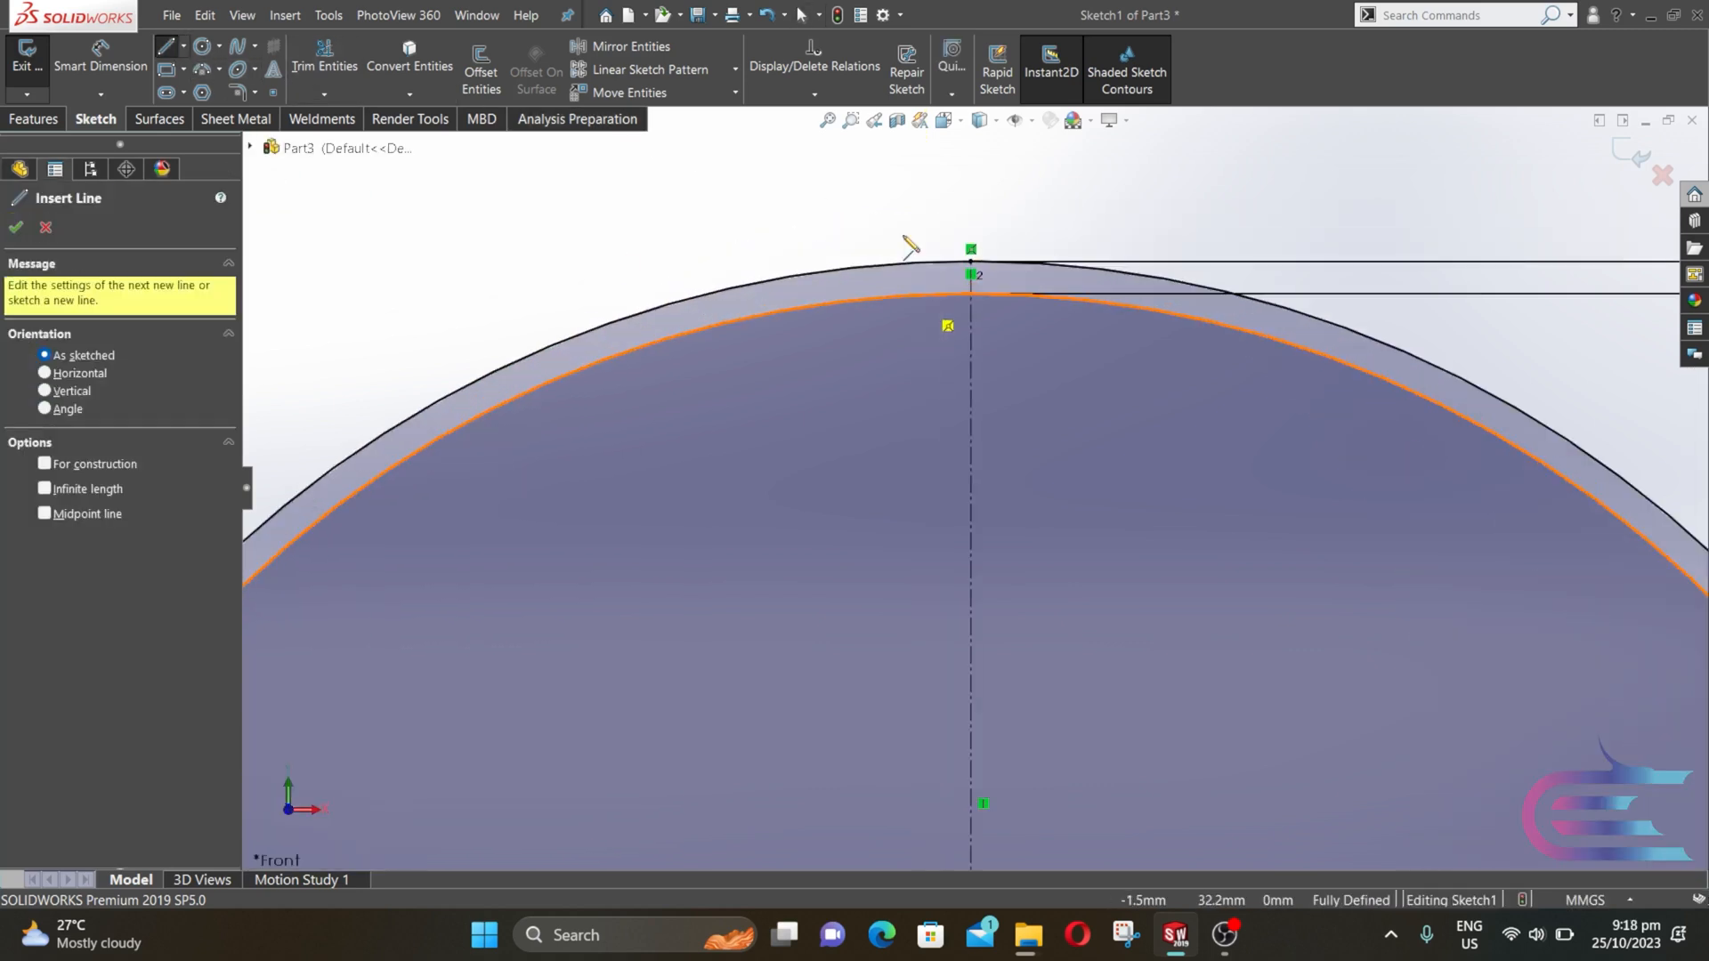
left_click(970, 307)
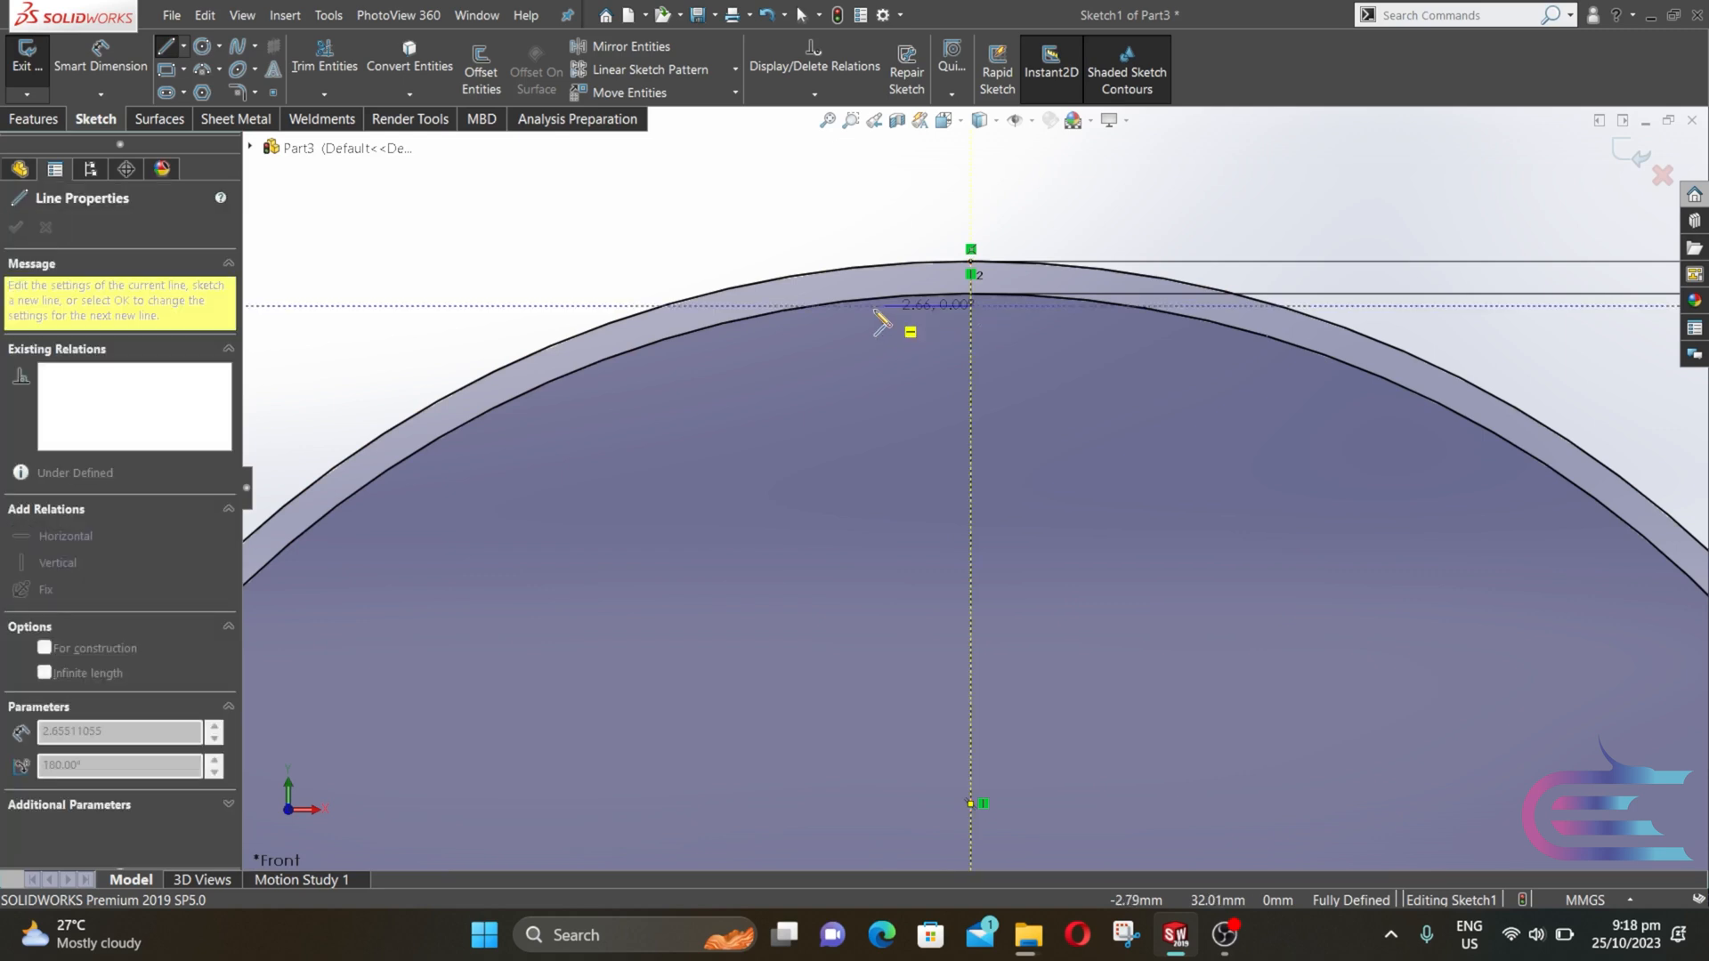
left_click(809, 307)
key("Escape")
- Dimension the short horizontal line's length to 2.7 mm
scroll(886, 307, "down", 3)
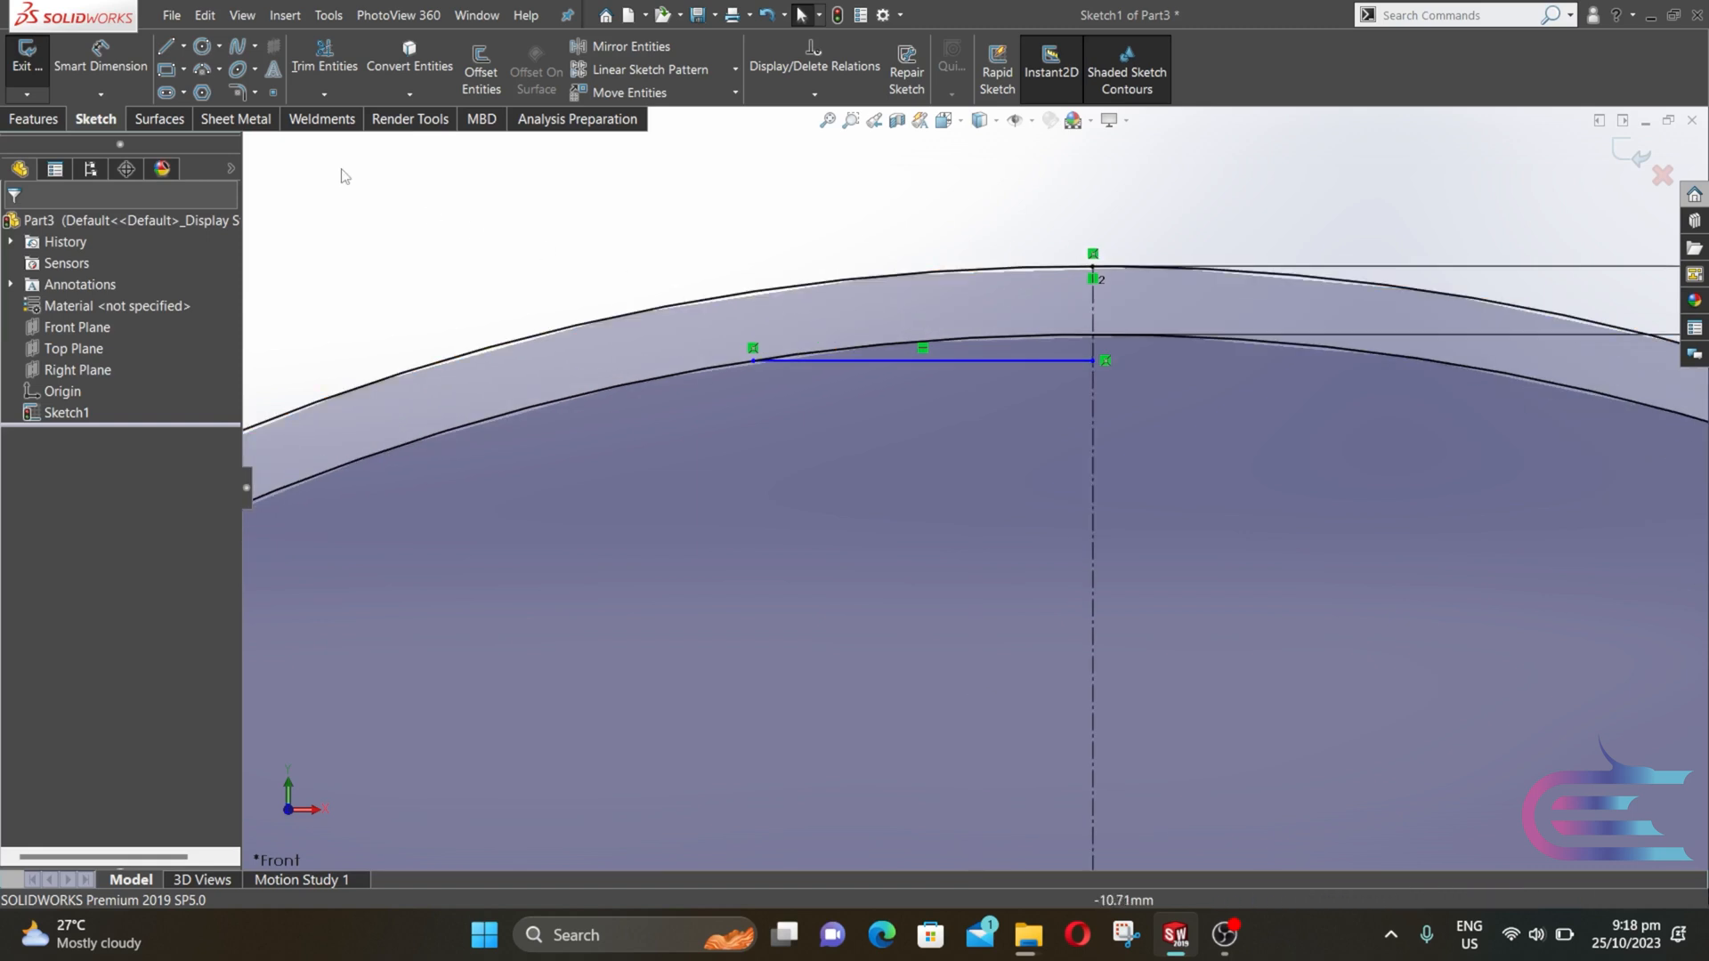
left_click(100, 55)
left_click(942, 360)
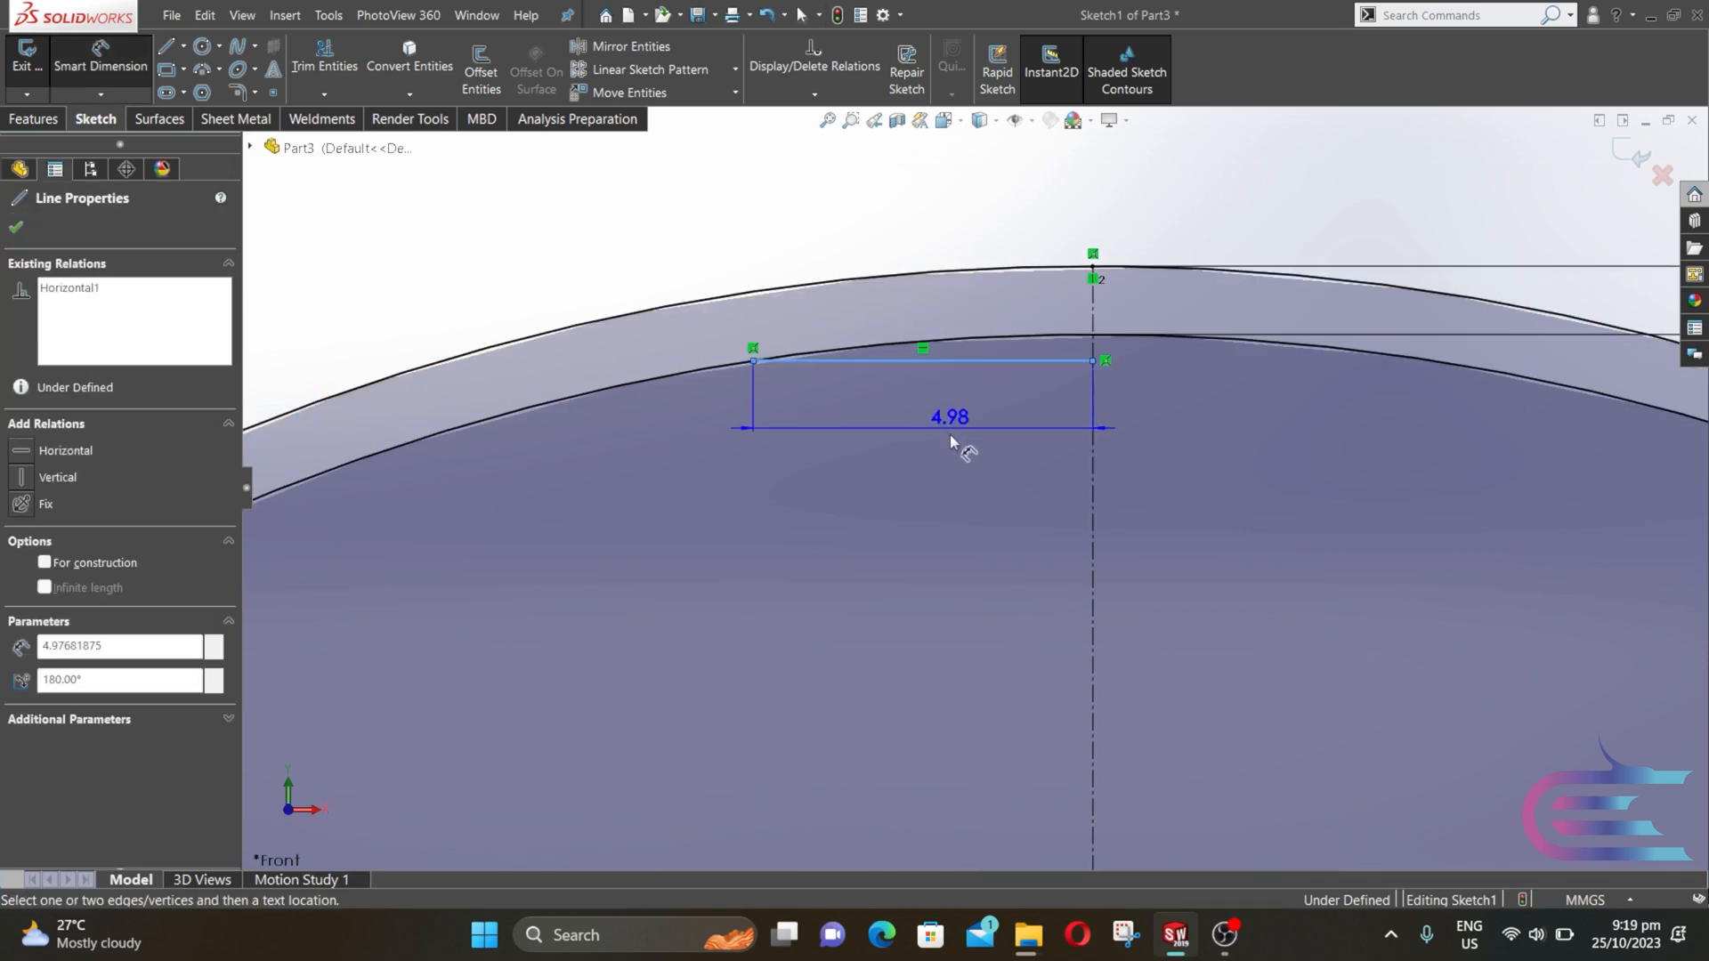
left_click(947, 442)
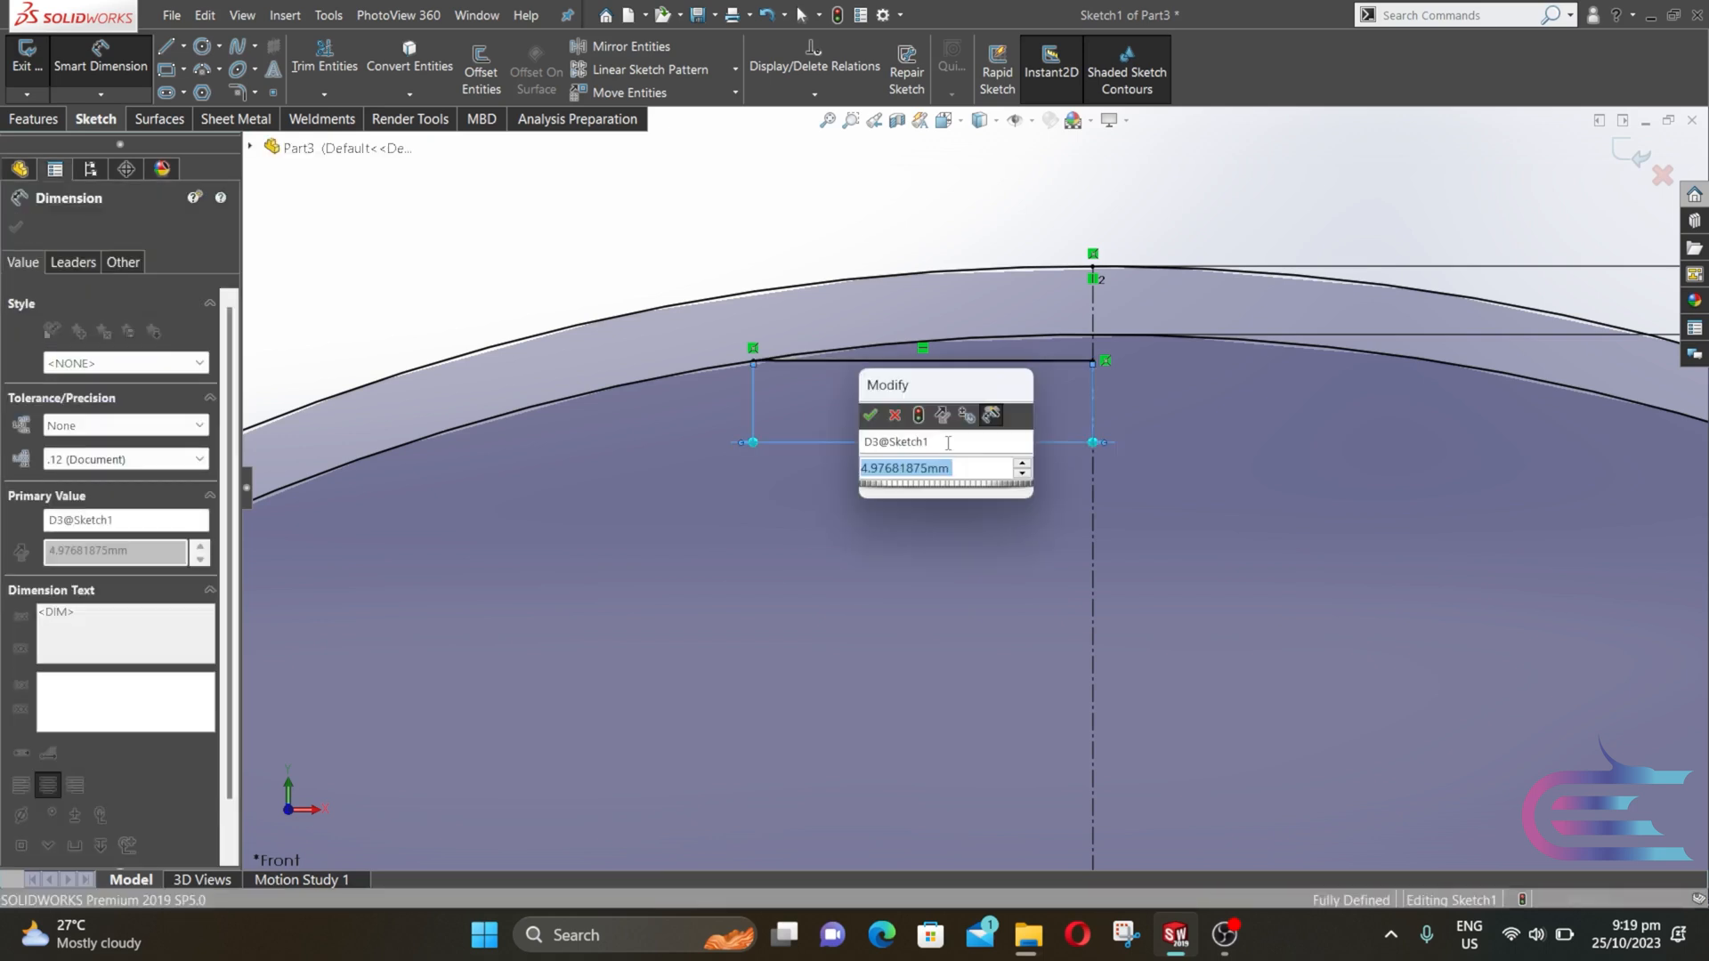
type("2.")
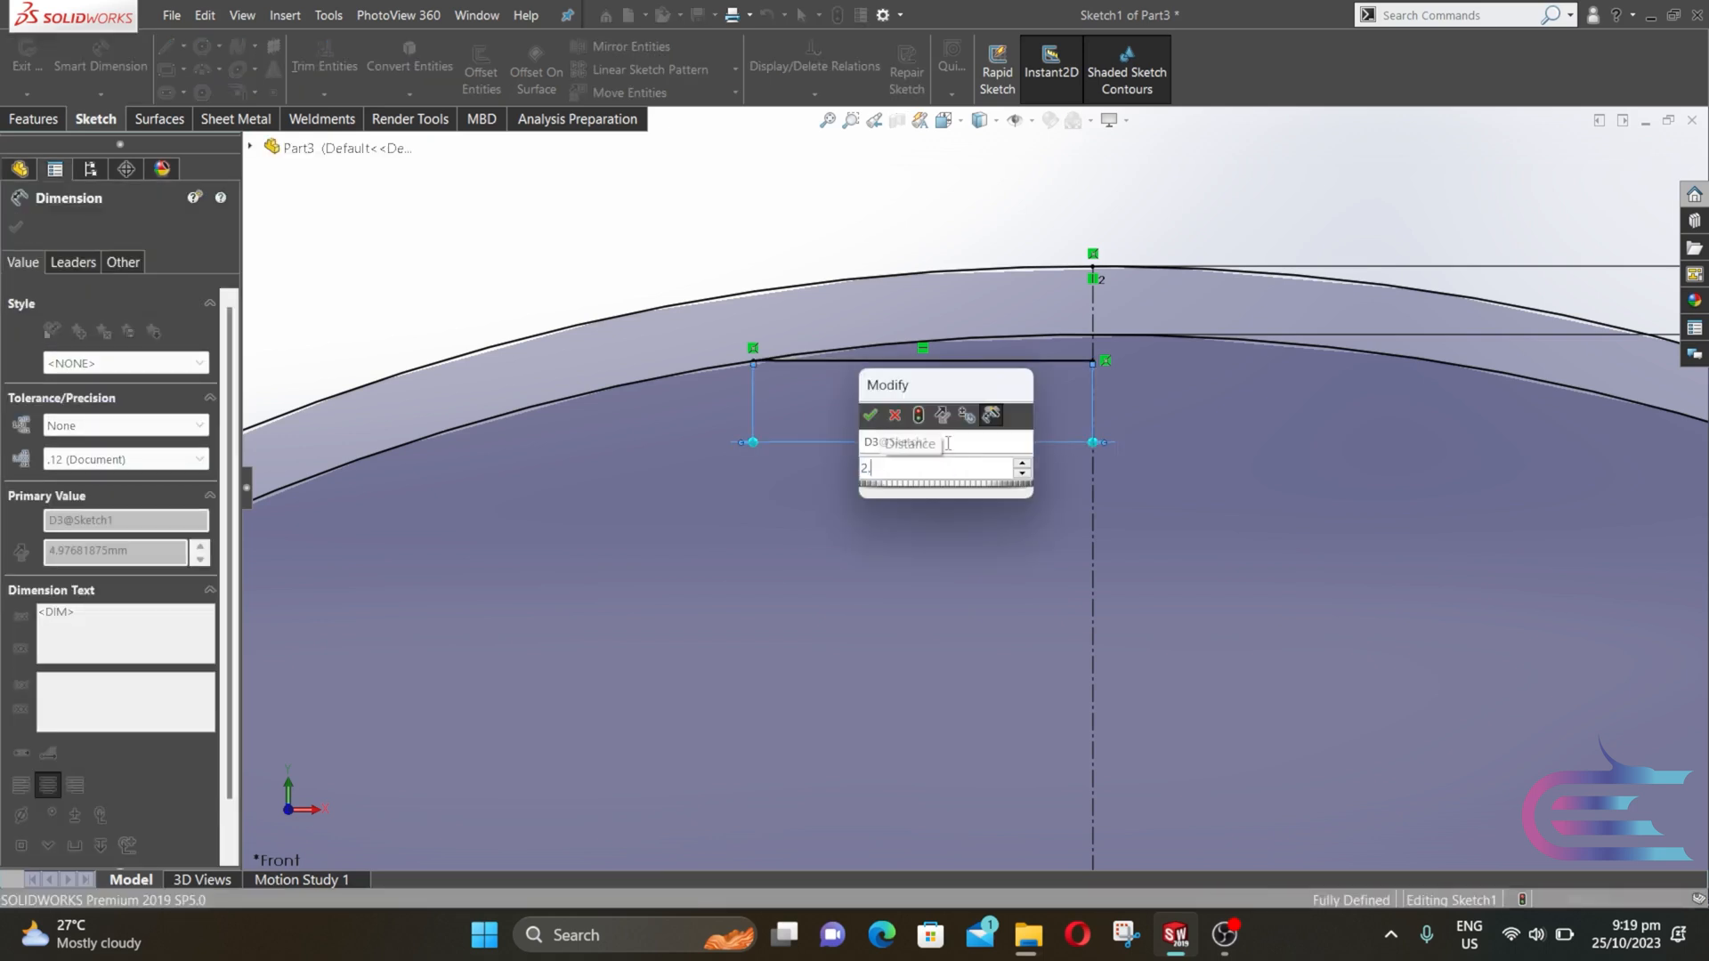
type("7")
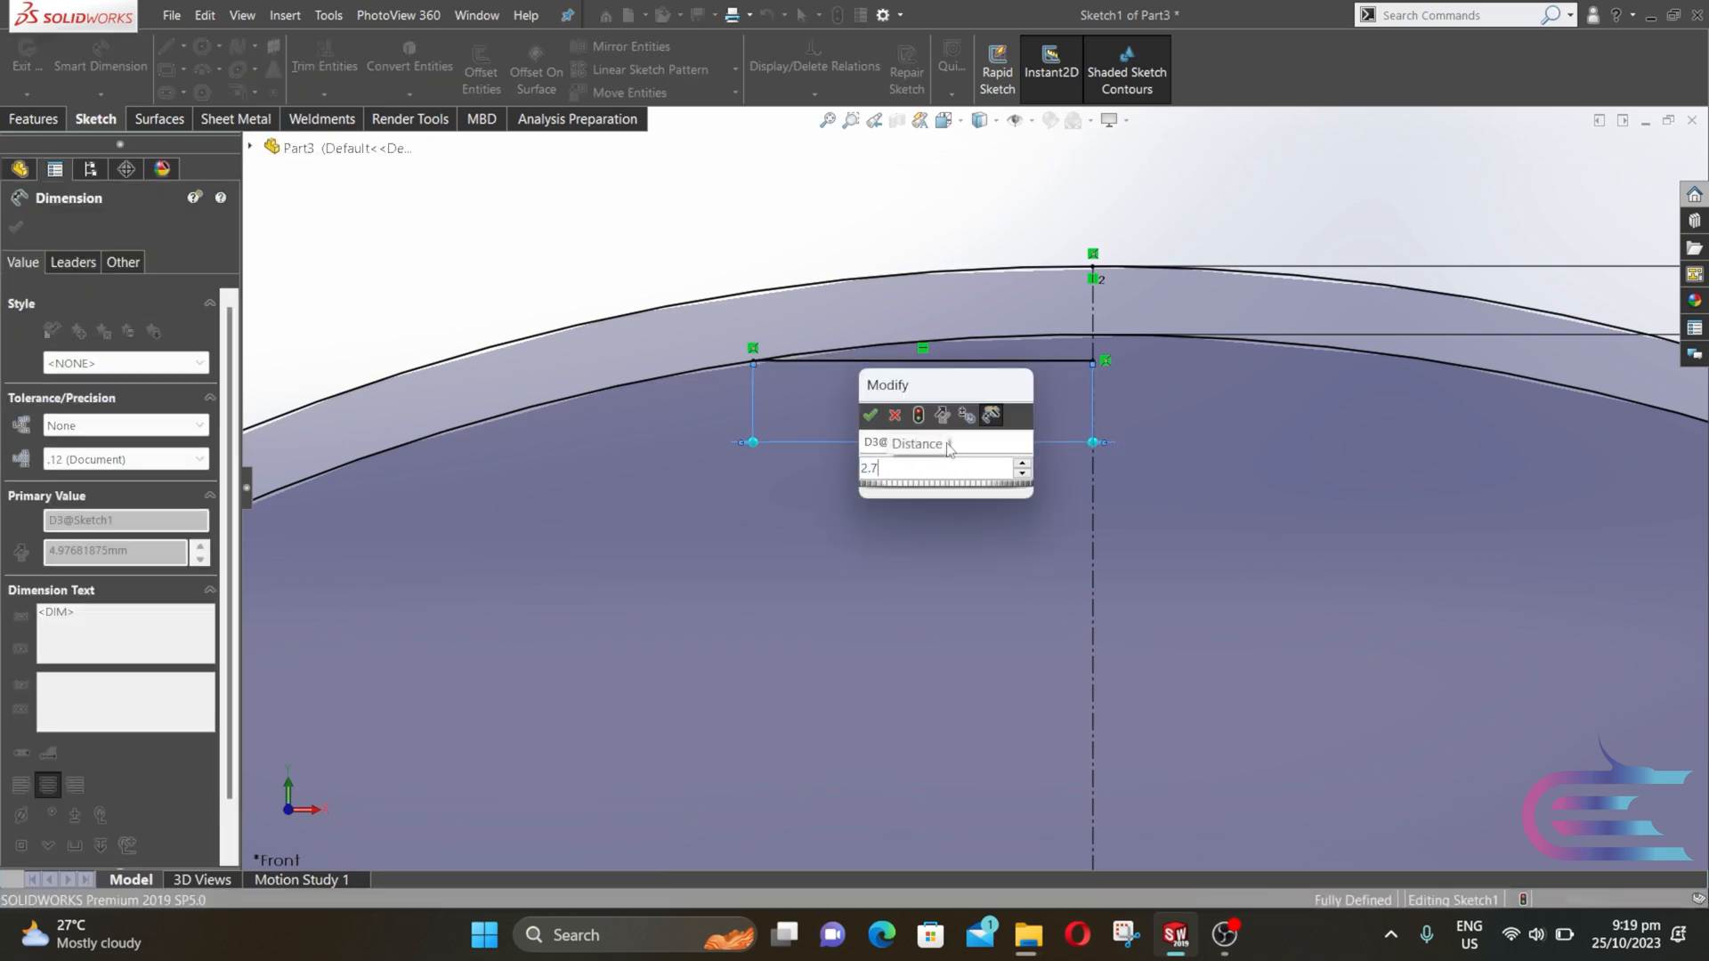
key("Return")
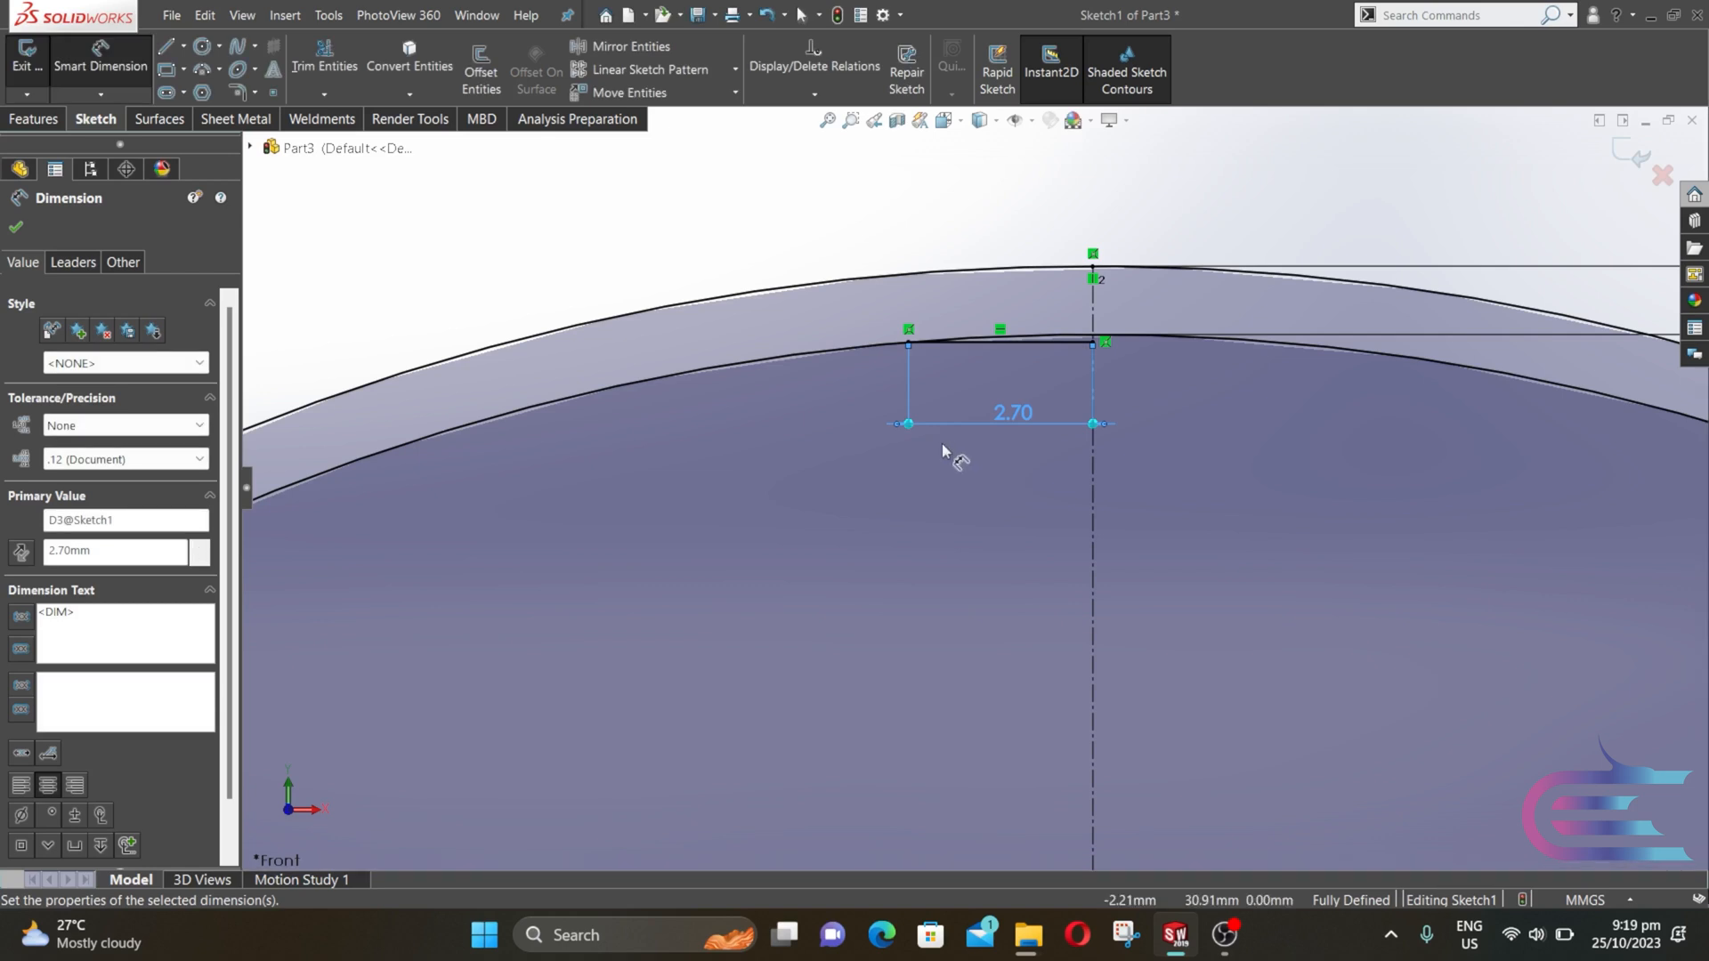
key("Escape")
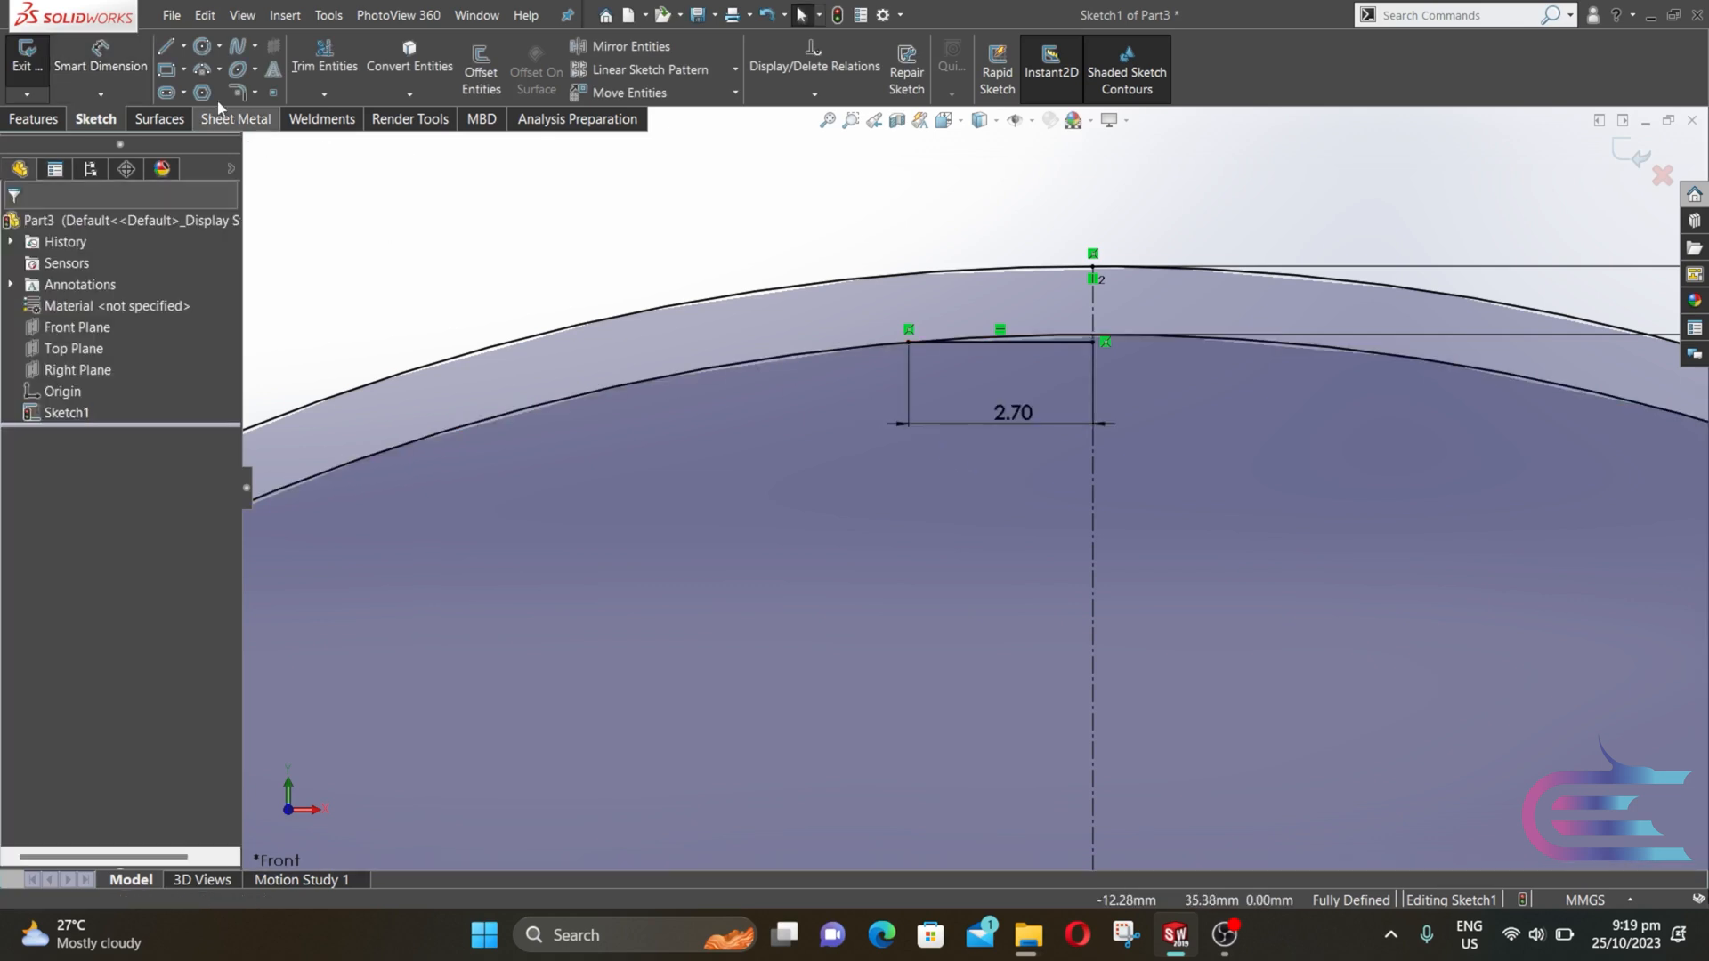
- Sketch a slanted line about 1.13 mm long from the horizontal line's left endpoint up to the outer circle, leaning toward the centerline
left_click(169, 46)
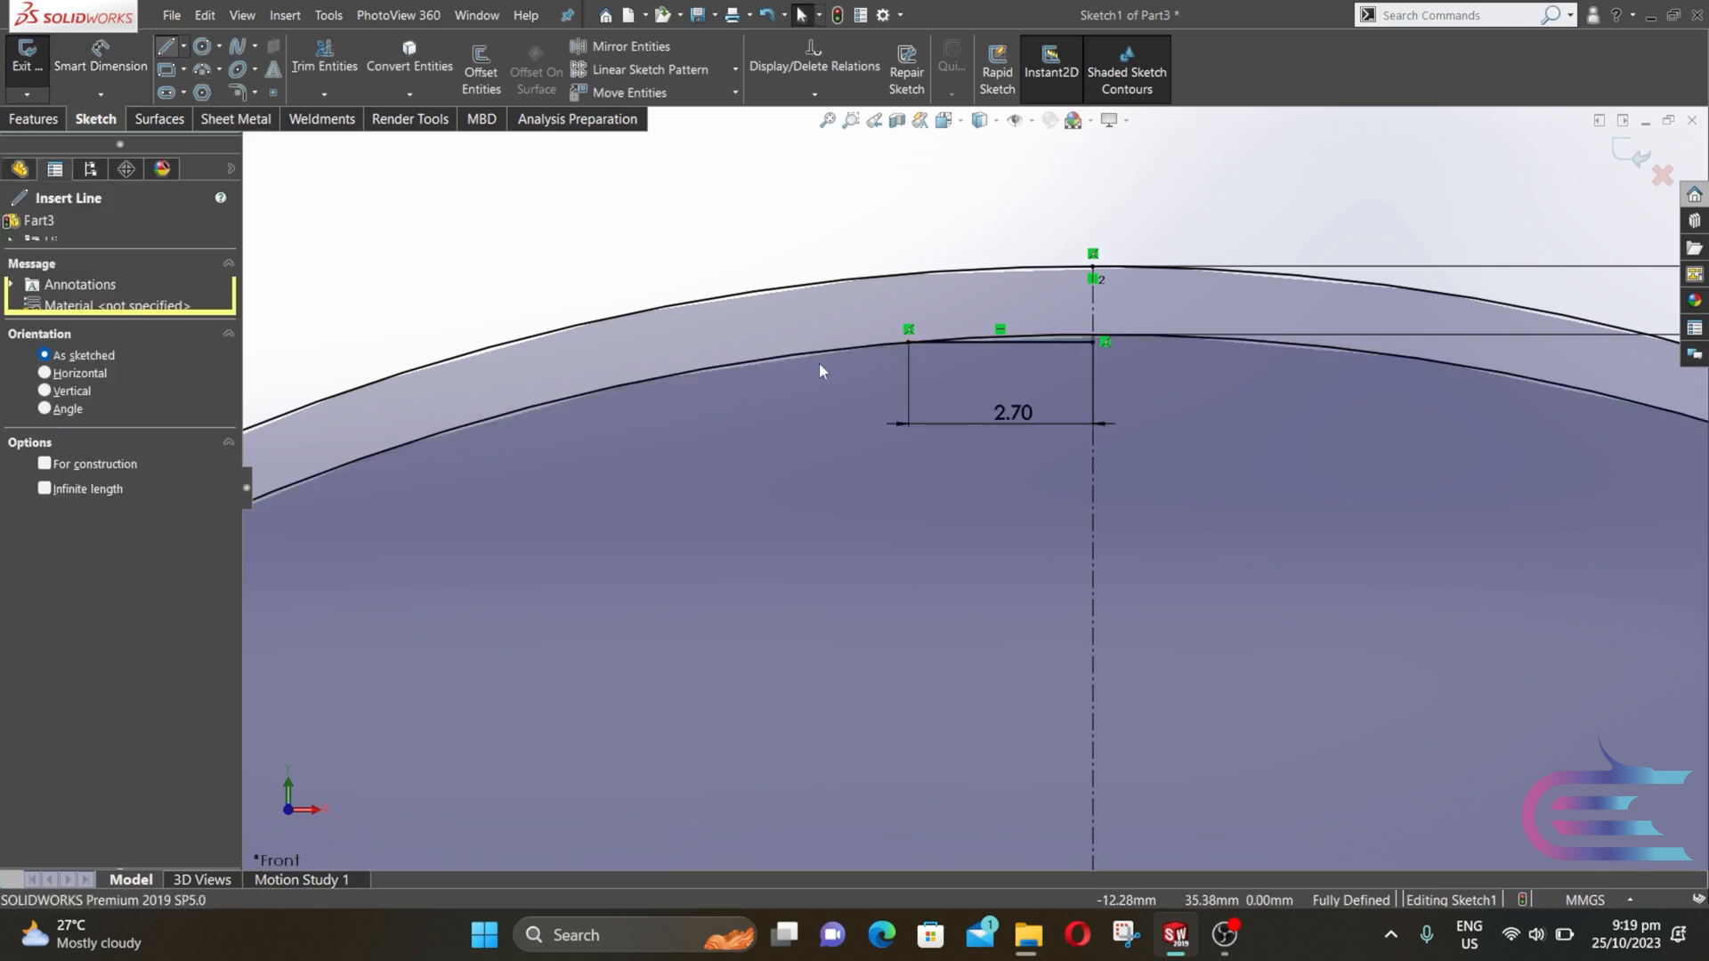
left_click(908, 341)
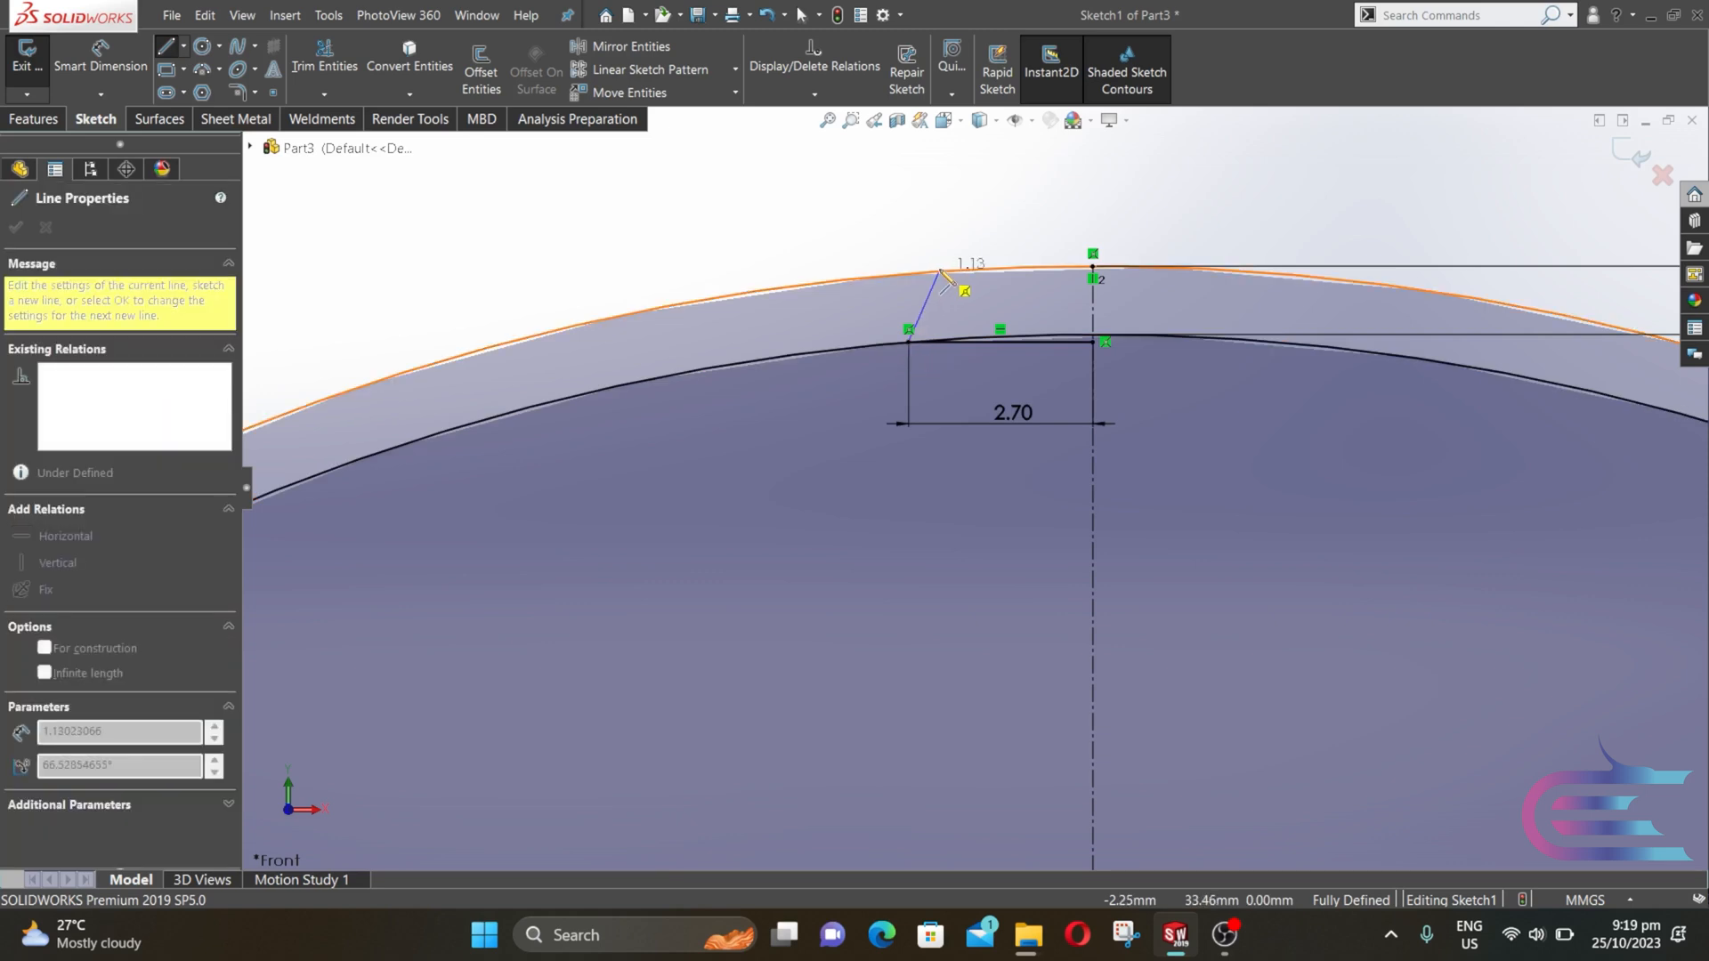
left_click(941, 270)
key("Escape")
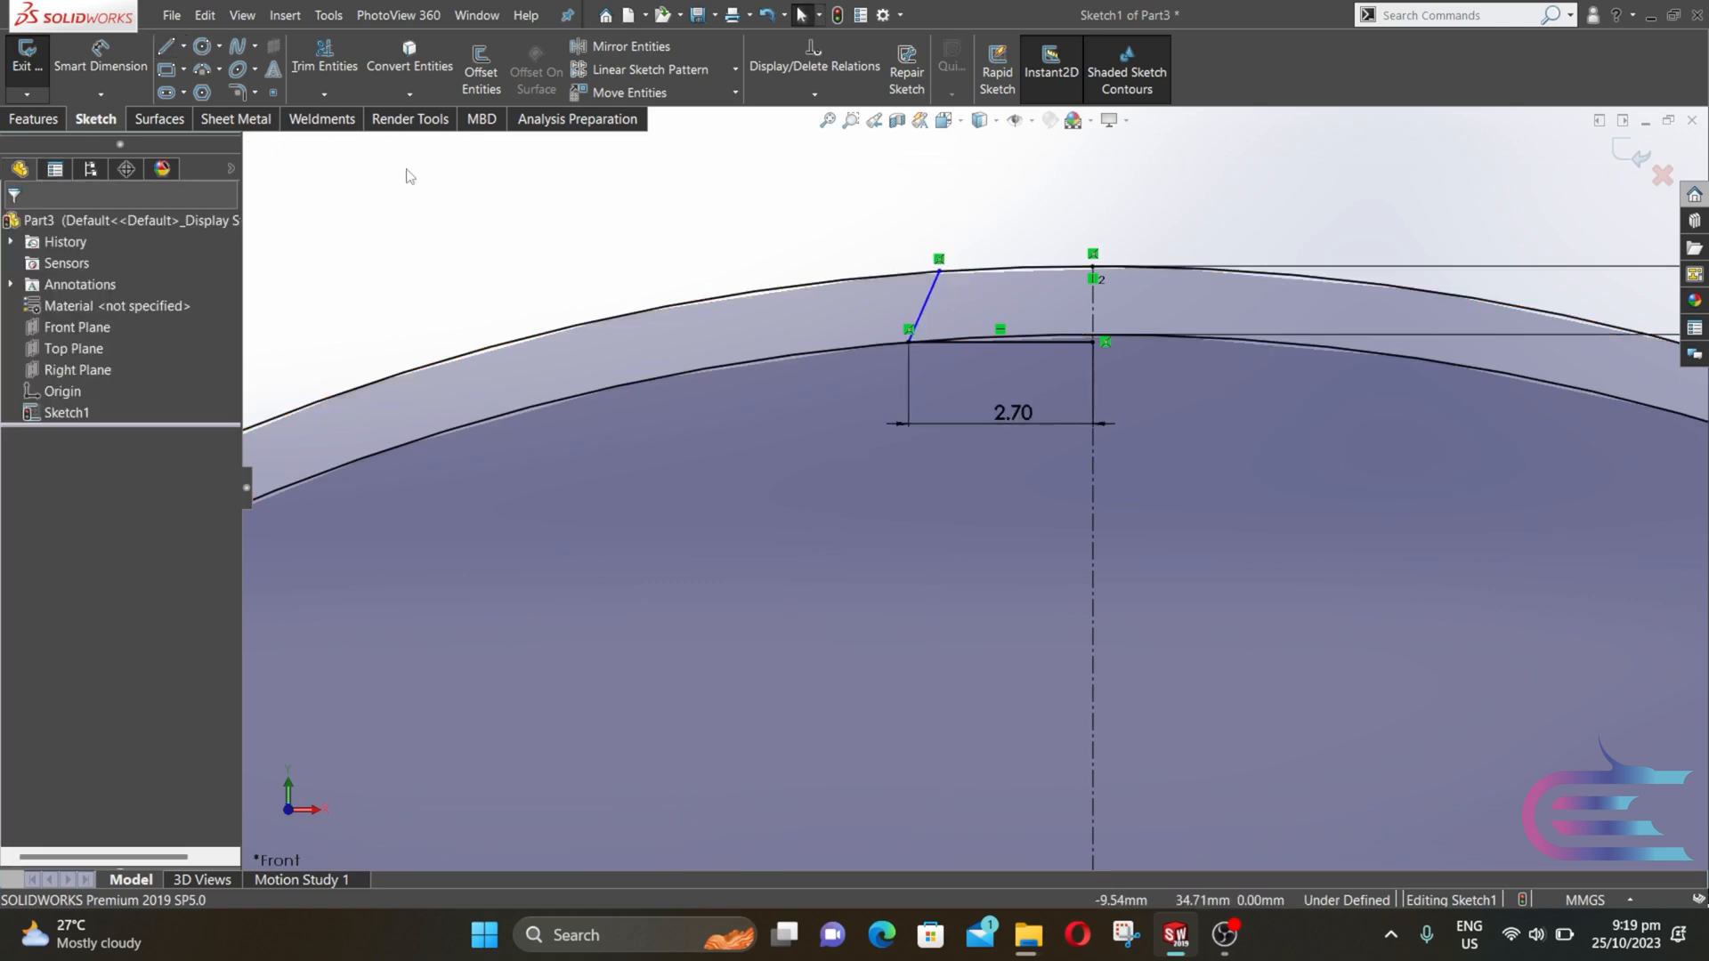
- Dimension the angle between the horizontal line and the slanted line to 72.4 degrees
left_click(988, 342)
left_click(926, 307)
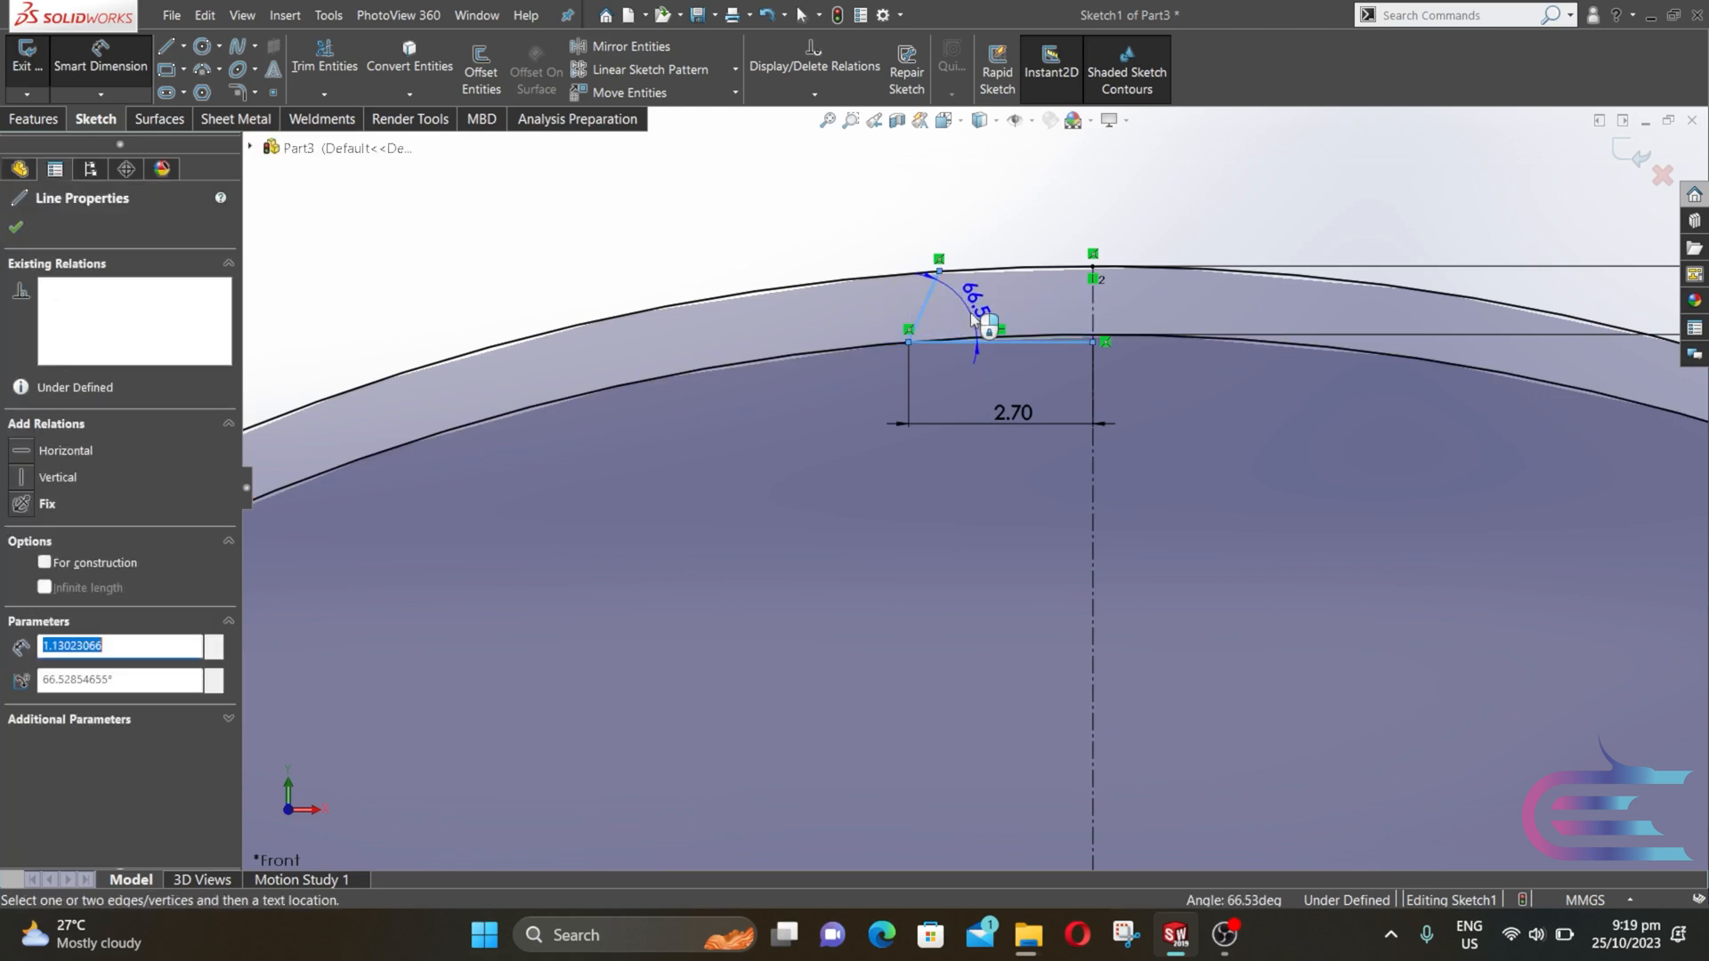
left_click(950, 326)
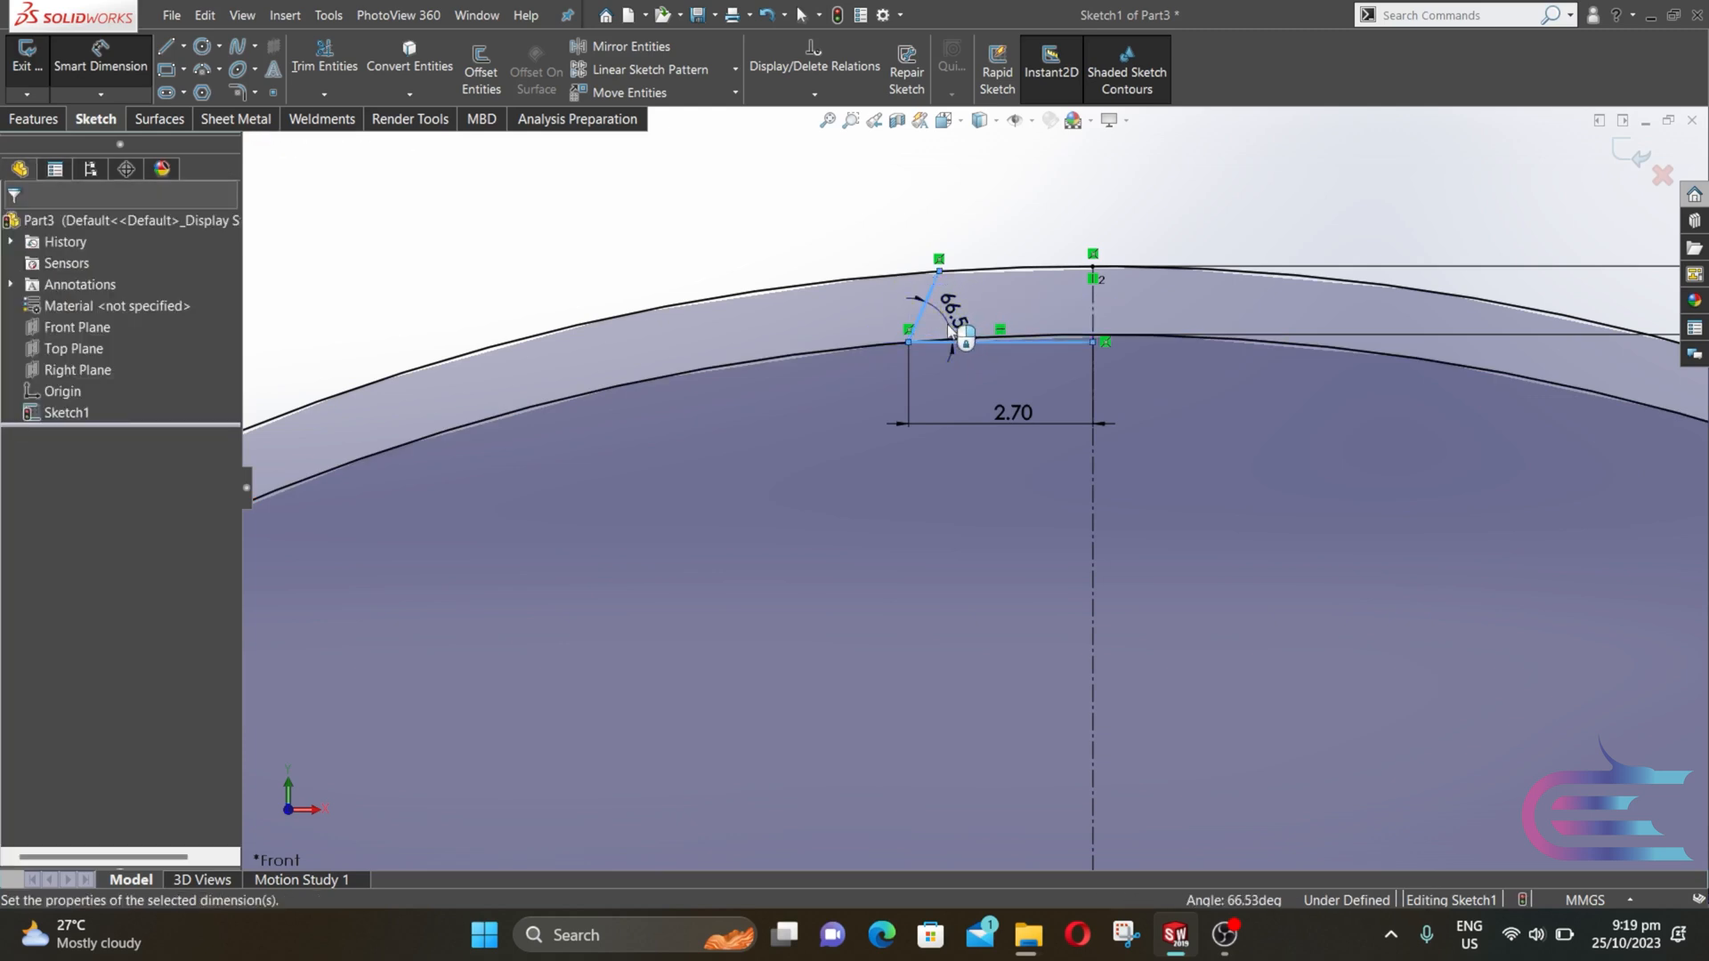
left_click(951, 331)
type("72")
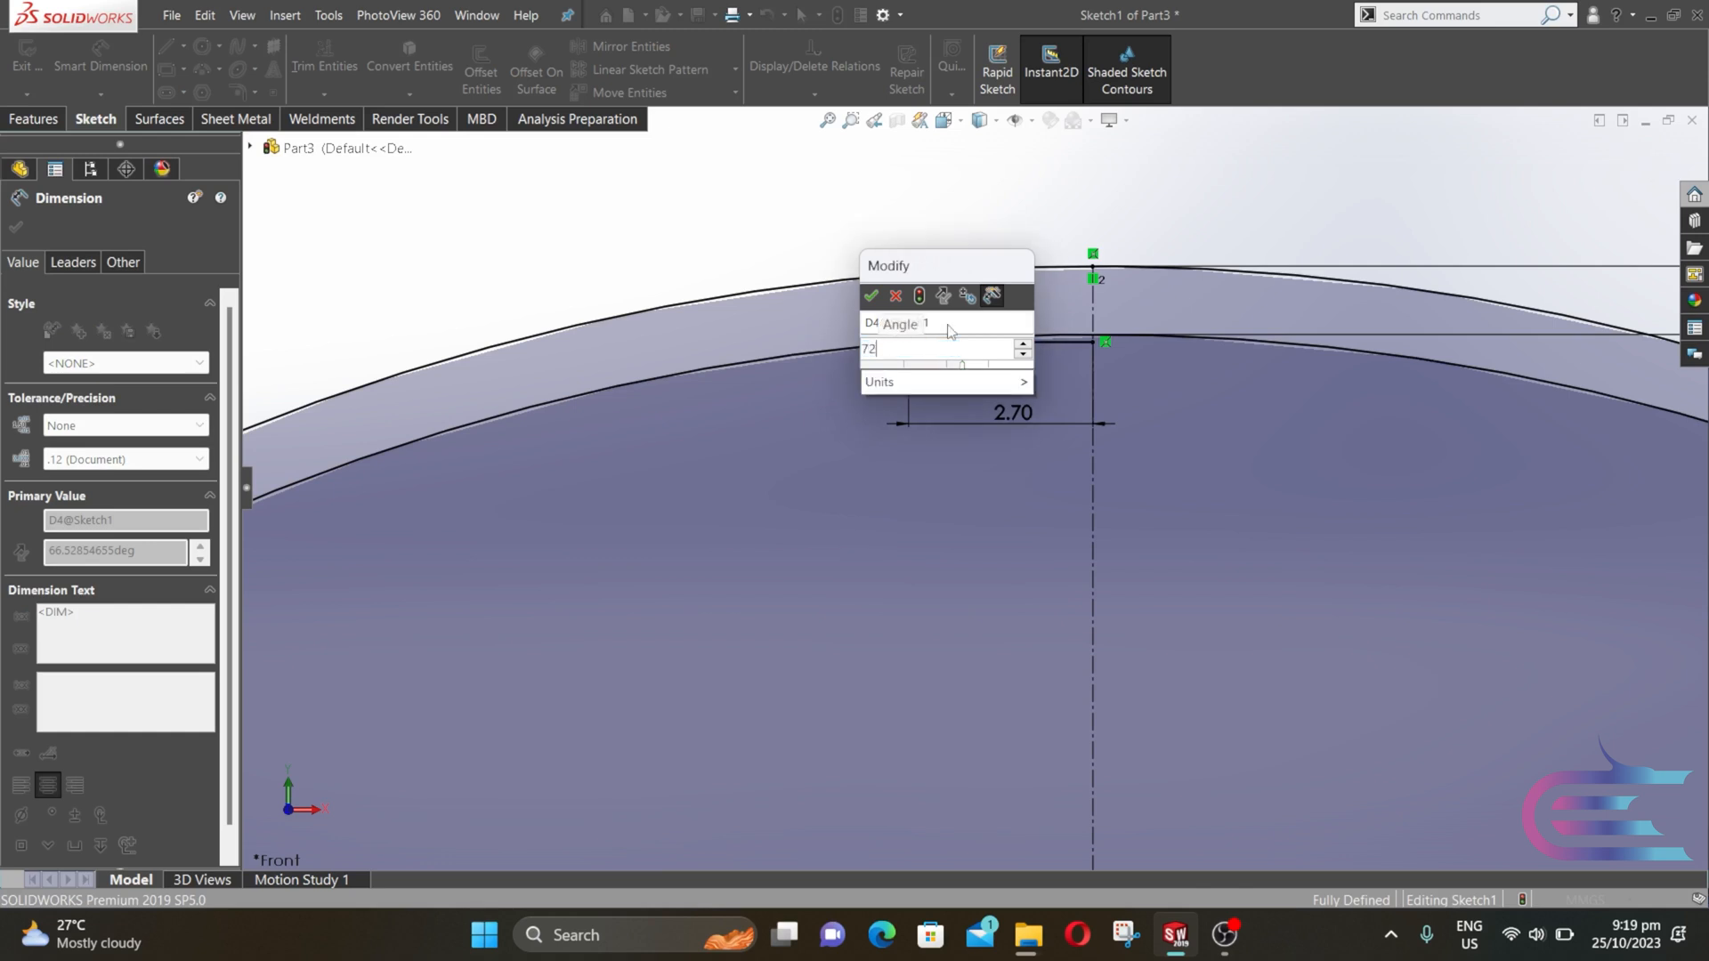
type(".4")
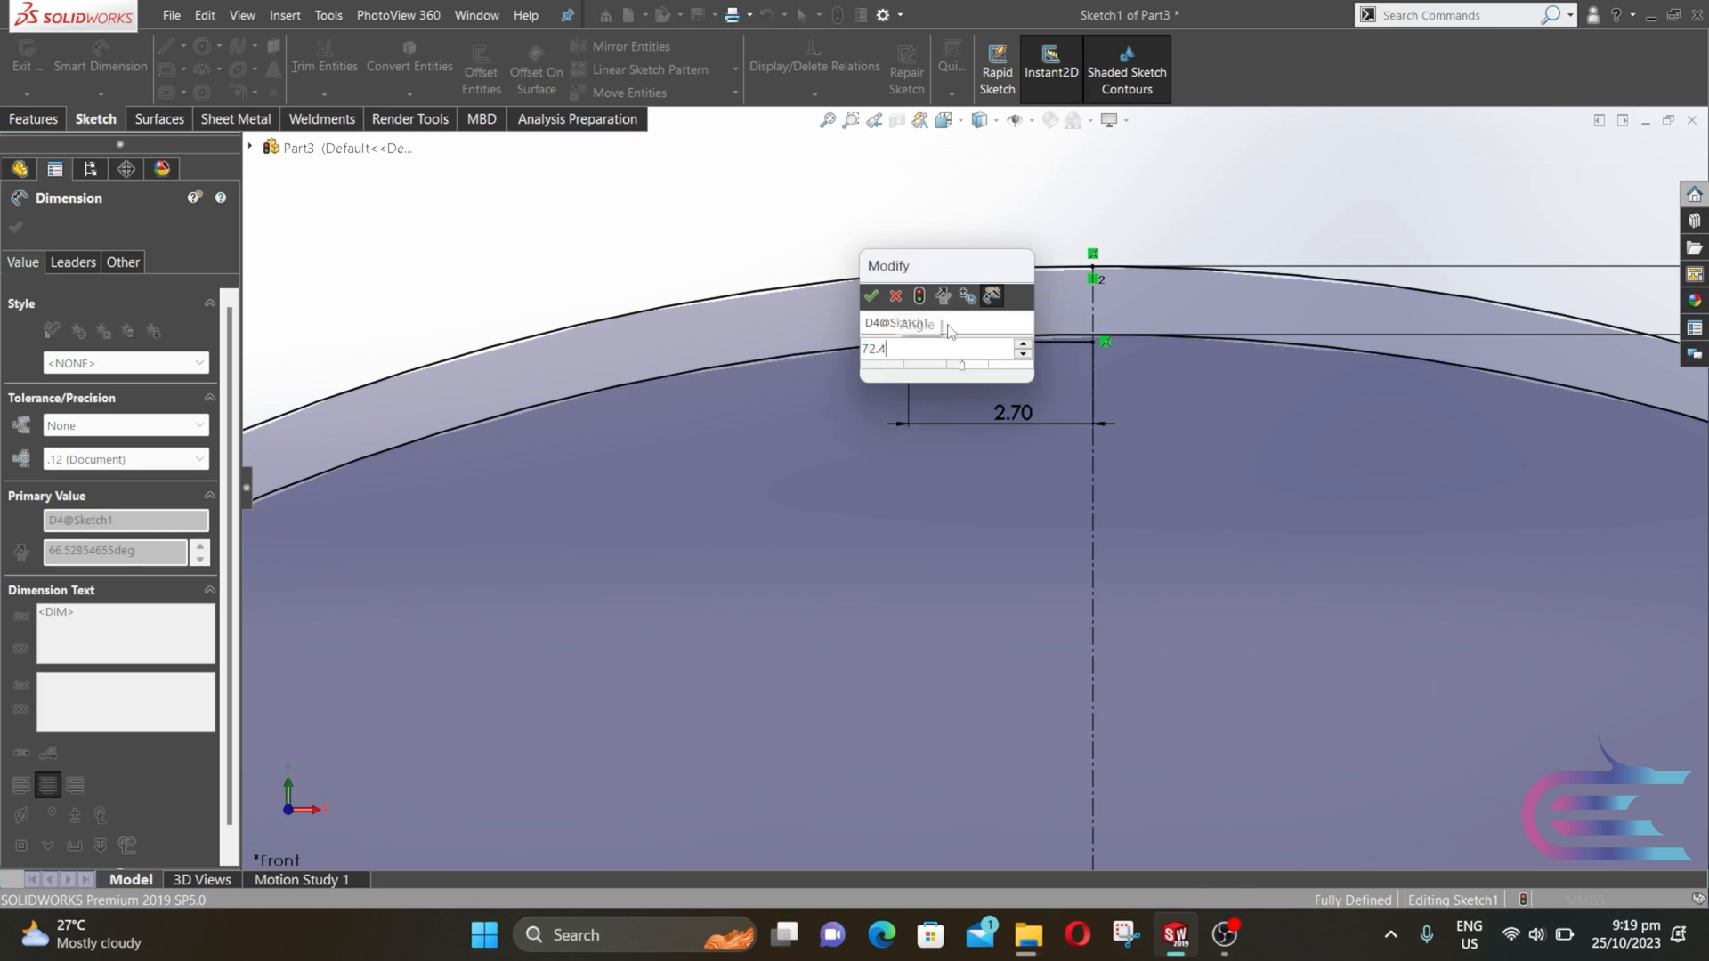
key("Return")
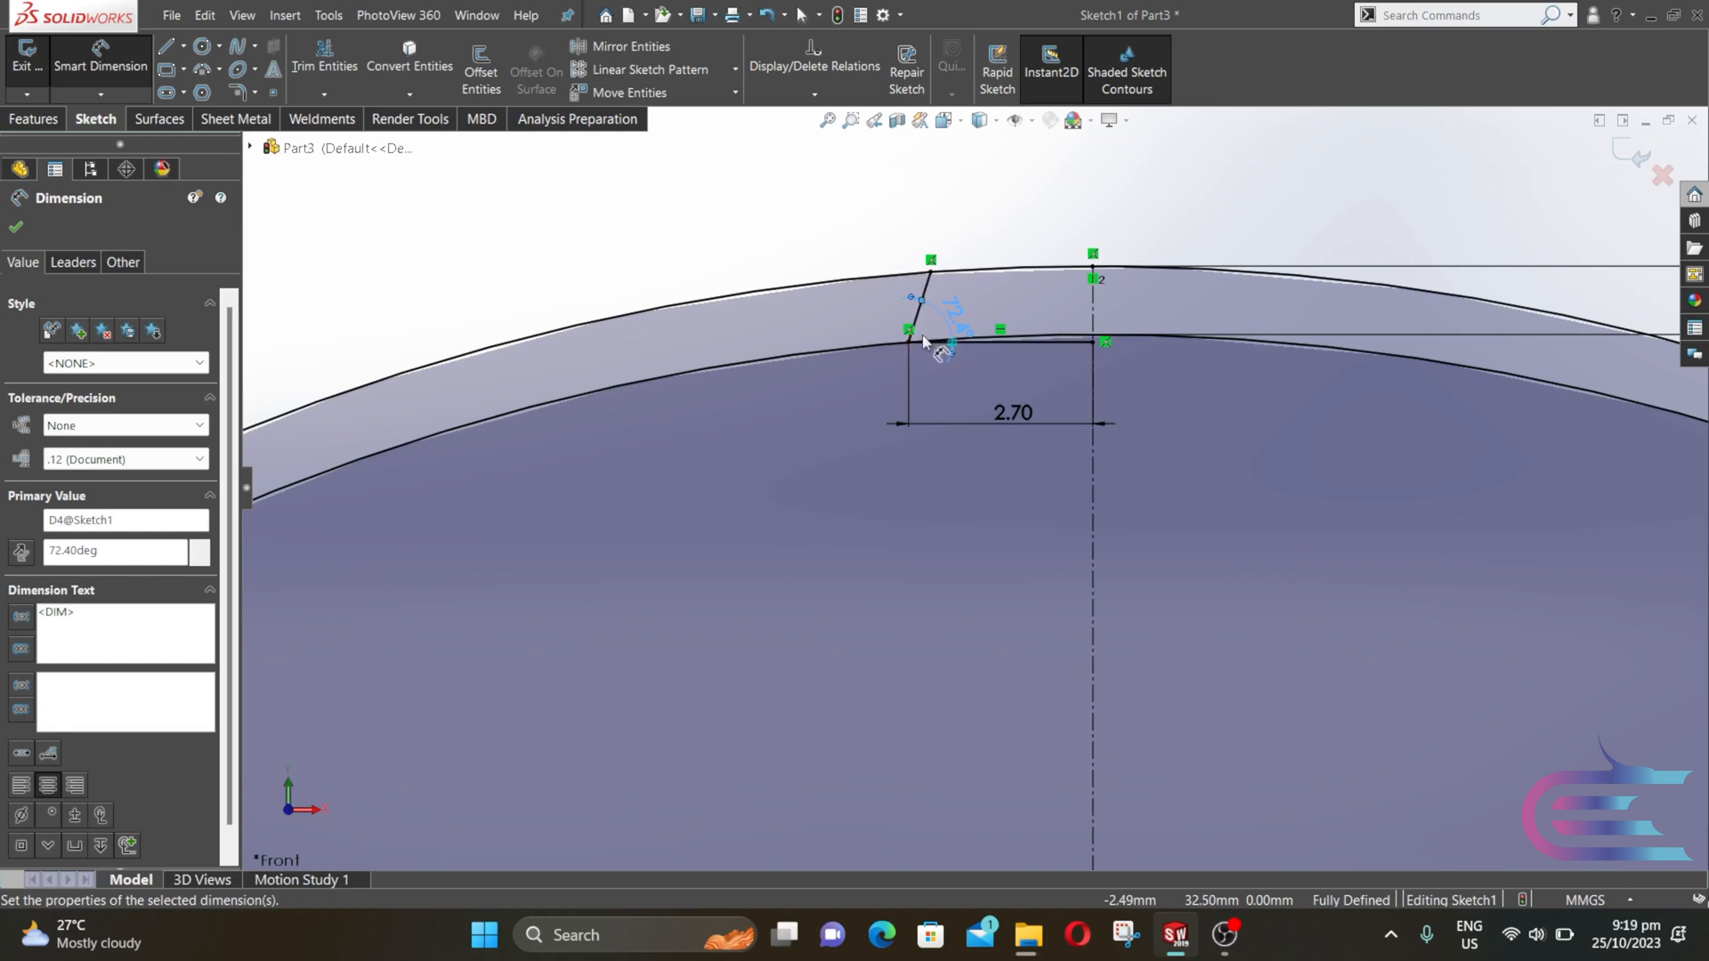
key("Escape")
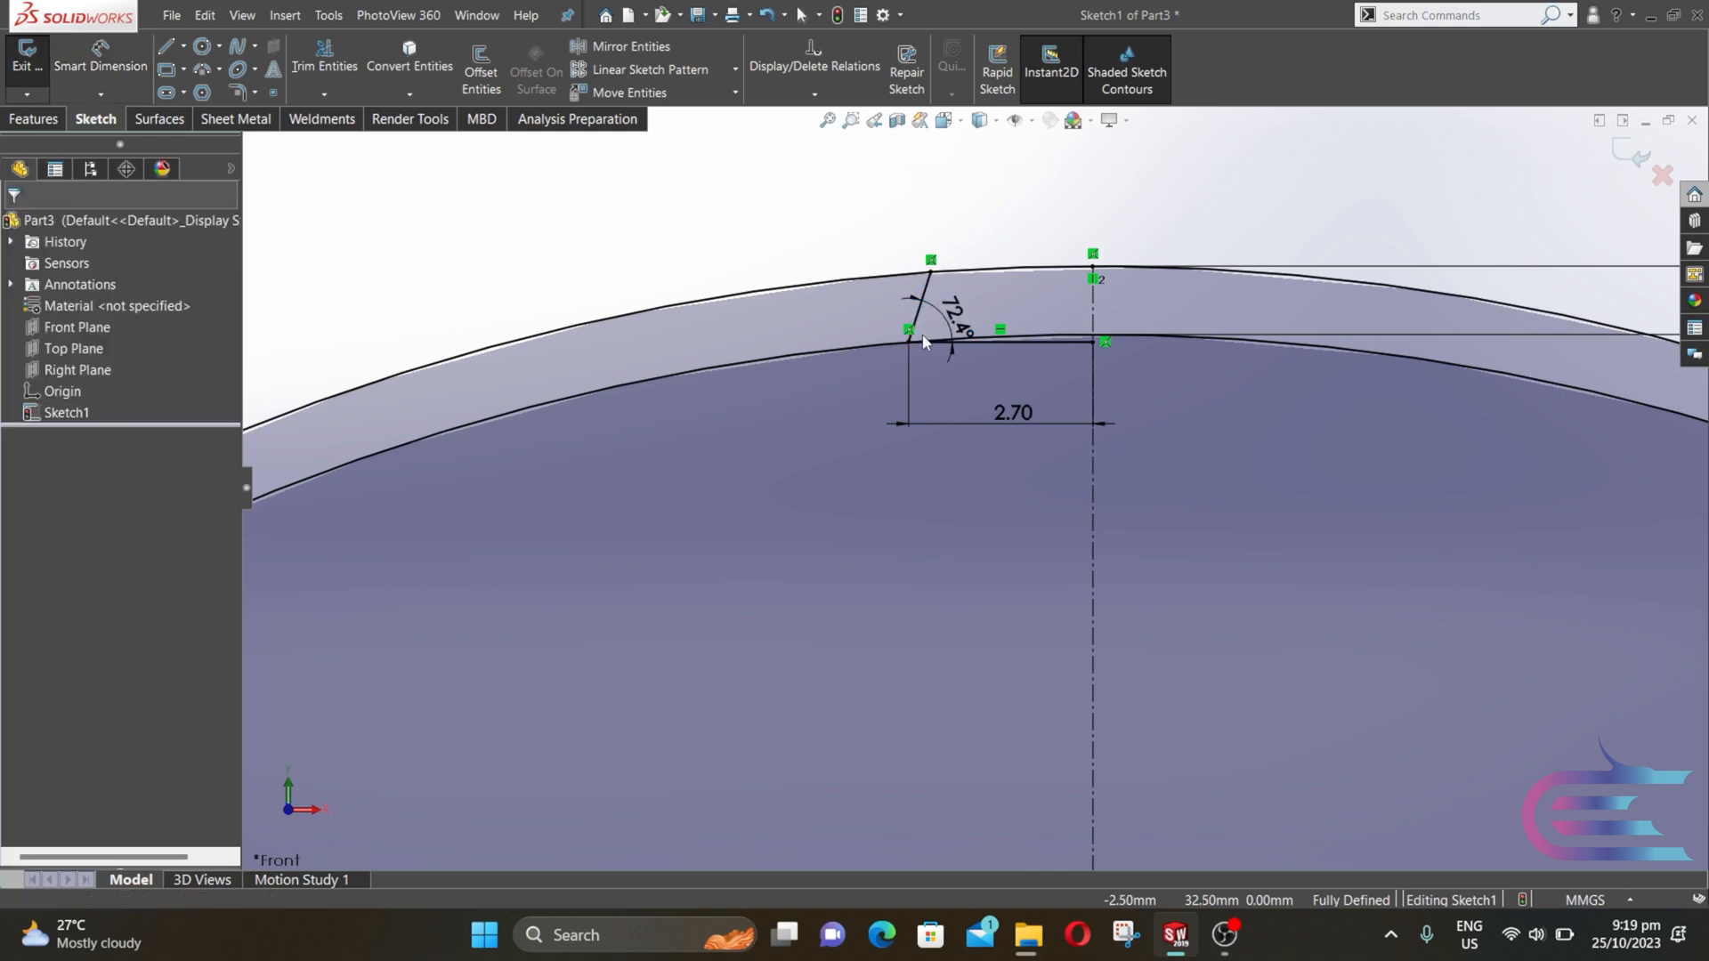
- Convert the short horizontal line at the tooth's base into construction geometry
left_click(1007, 344)
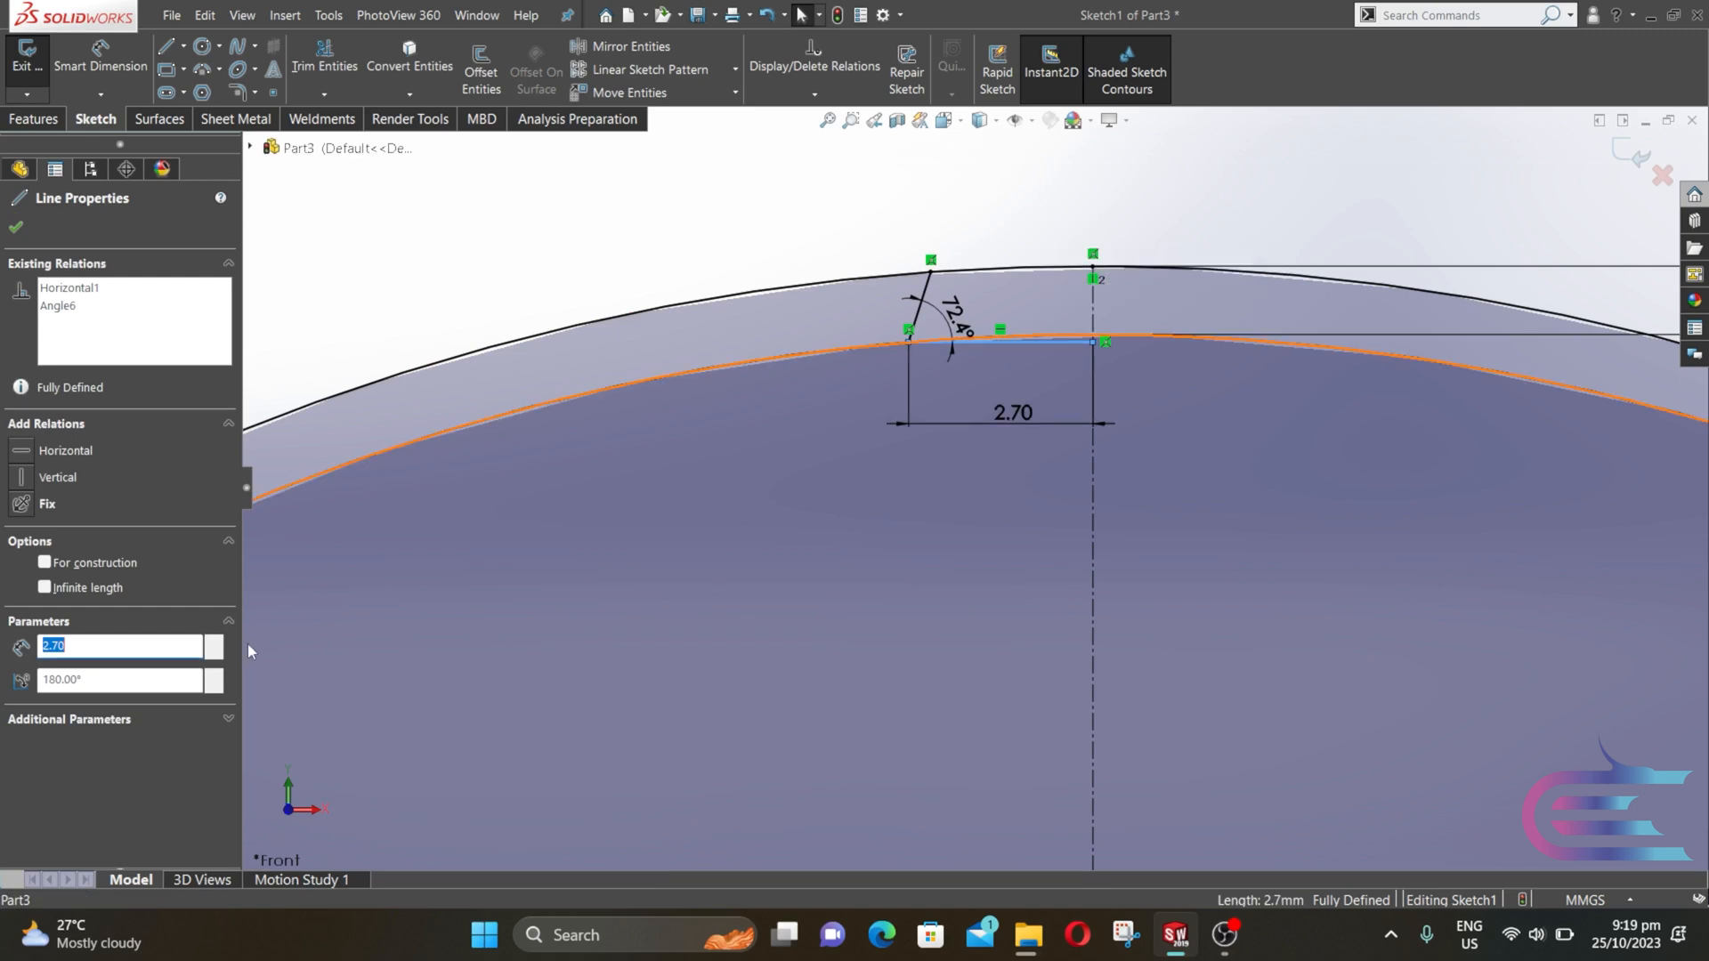
left_click(44, 563)
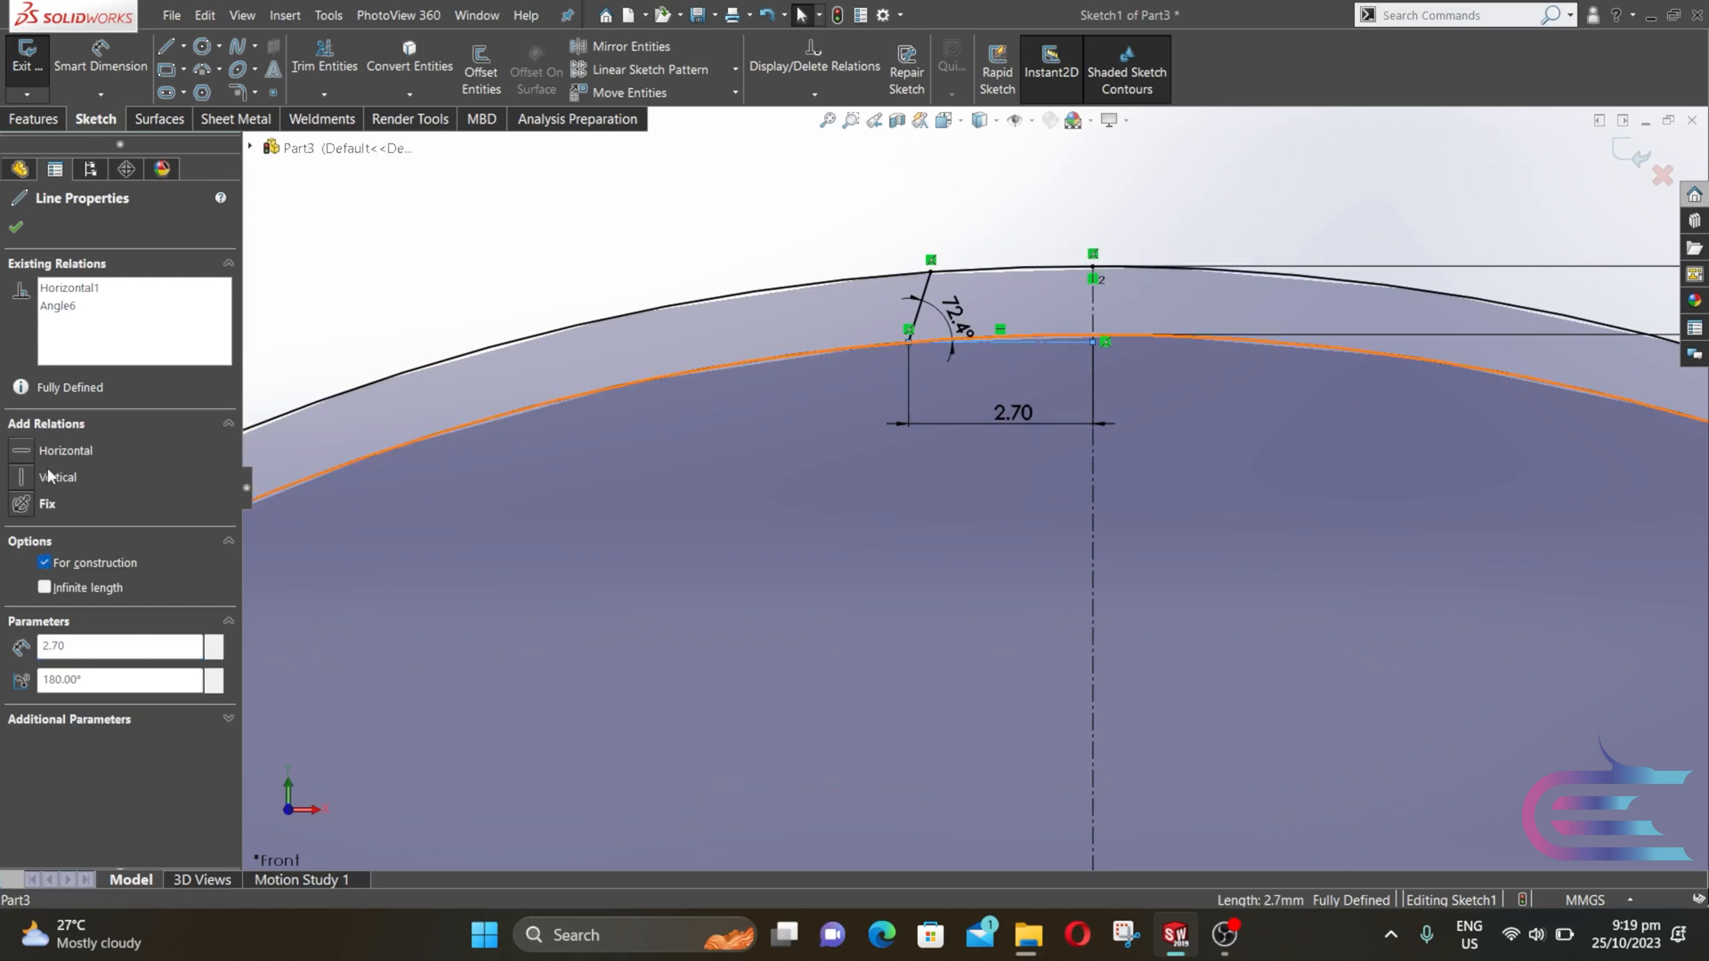
left_click(16, 228)
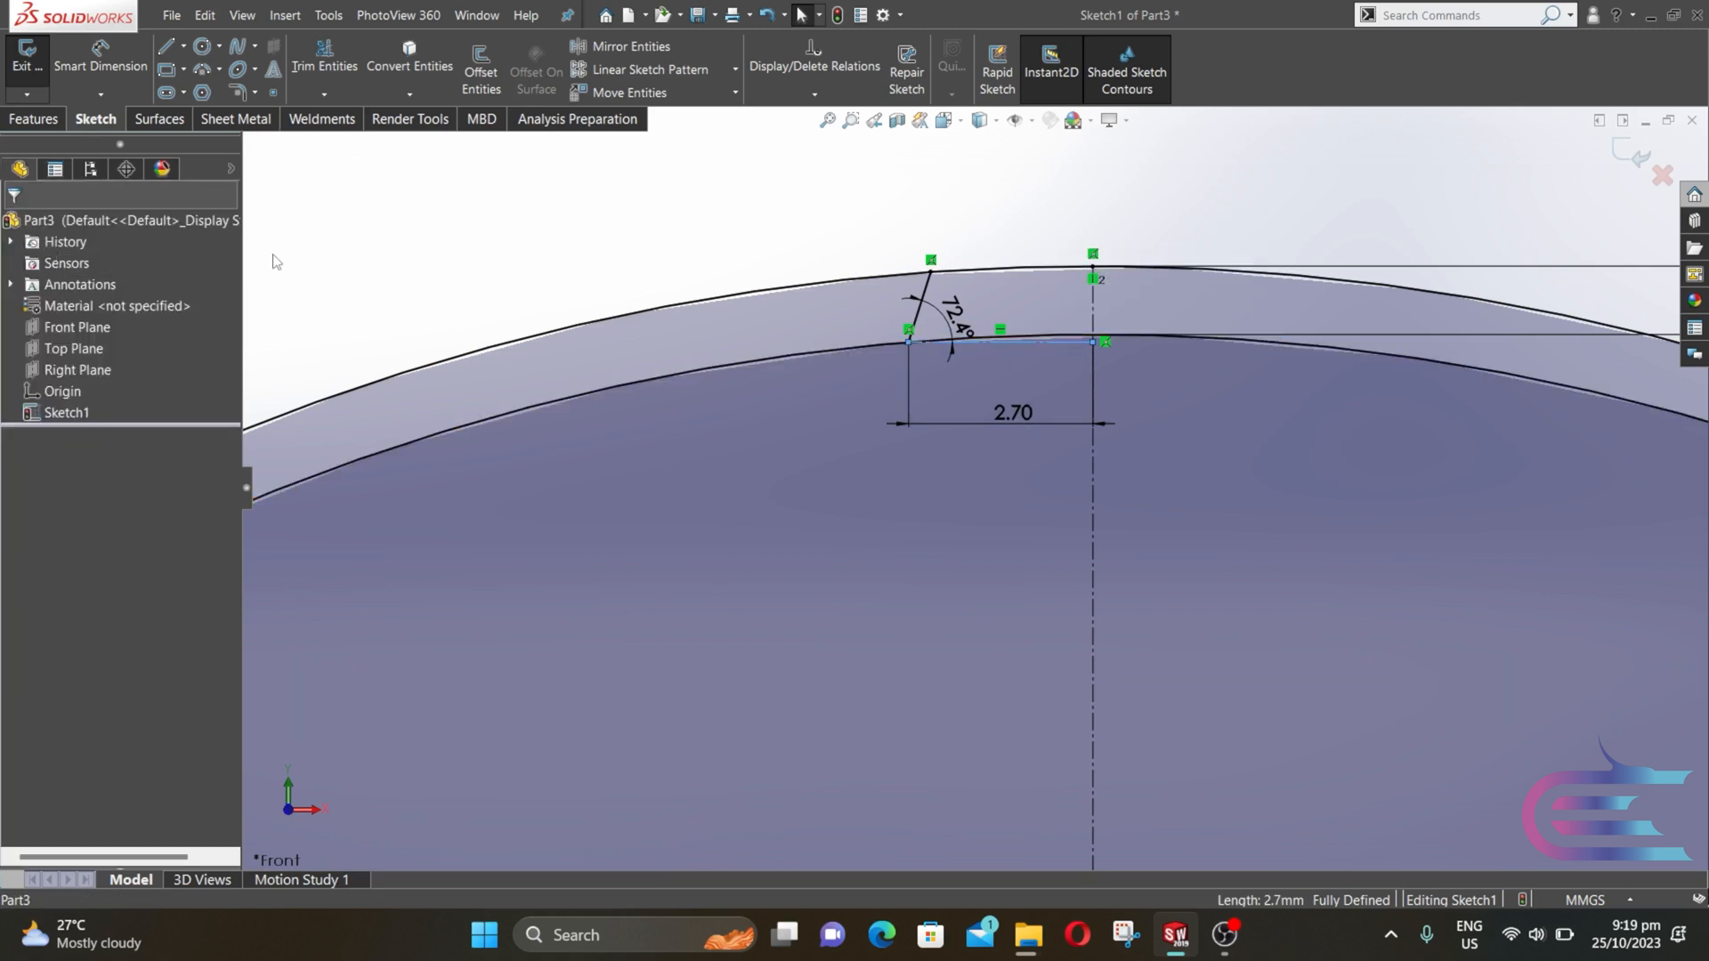
- Mirror only the slanted tooth flank about the vertical centerline, keeping the original
left_click(650, 48)
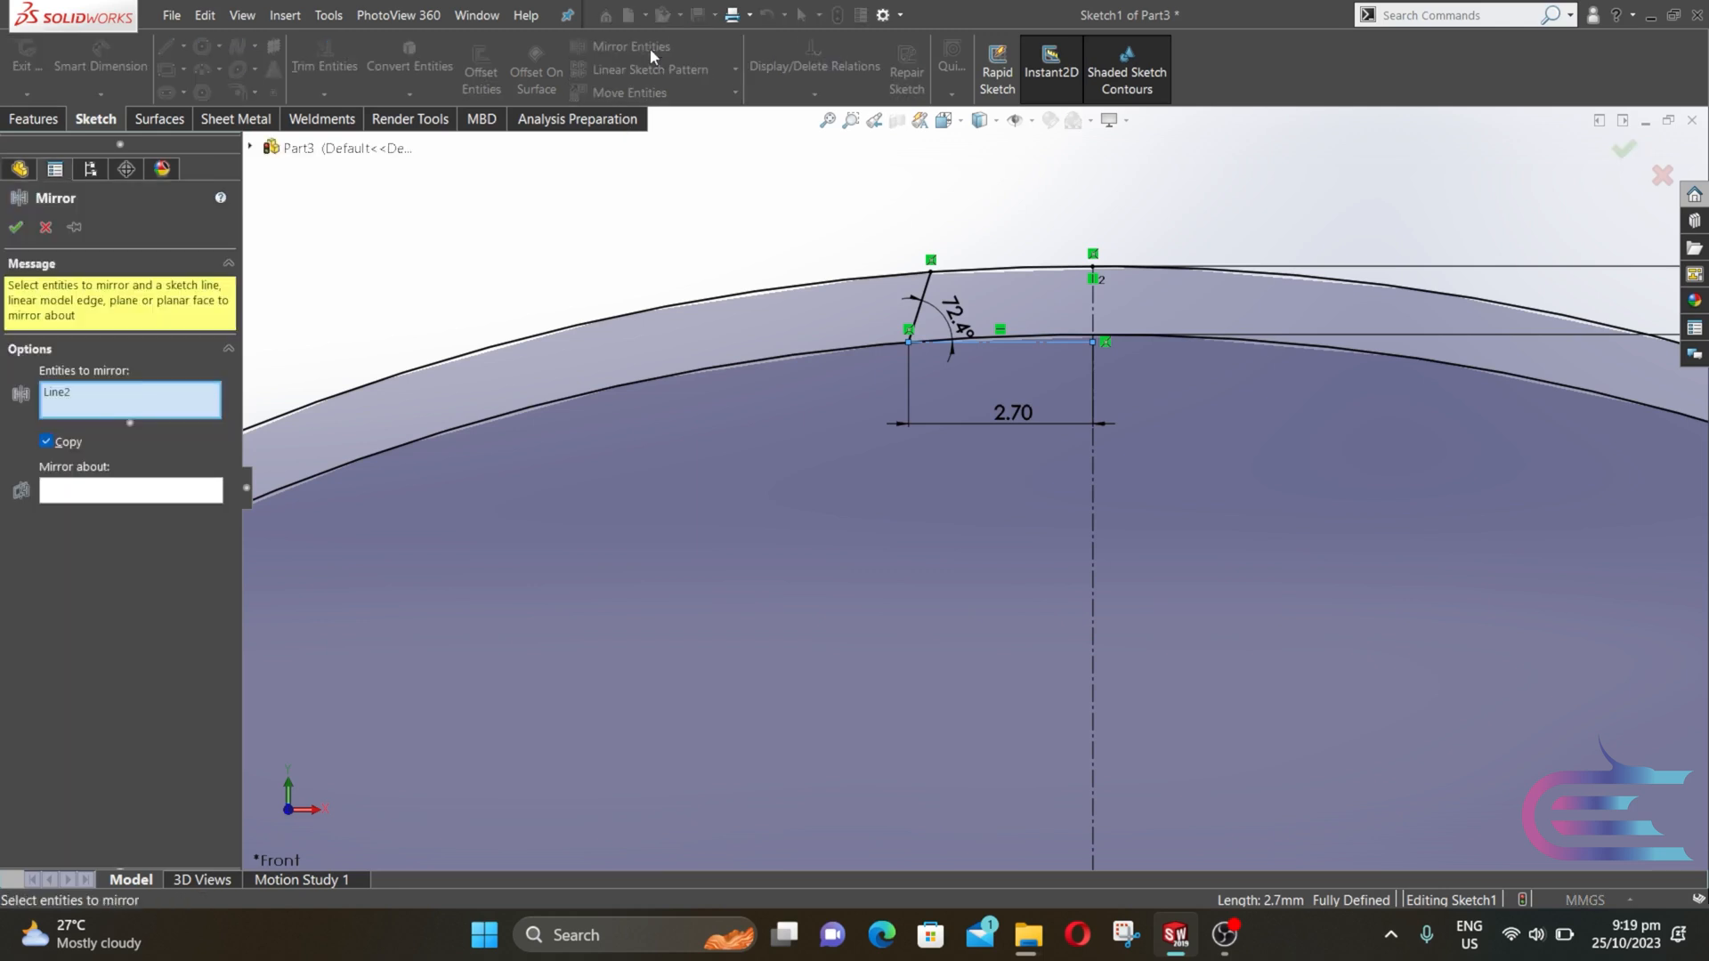
left_click(141, 408)
right_click(141, 408)
left_click(157, 424)
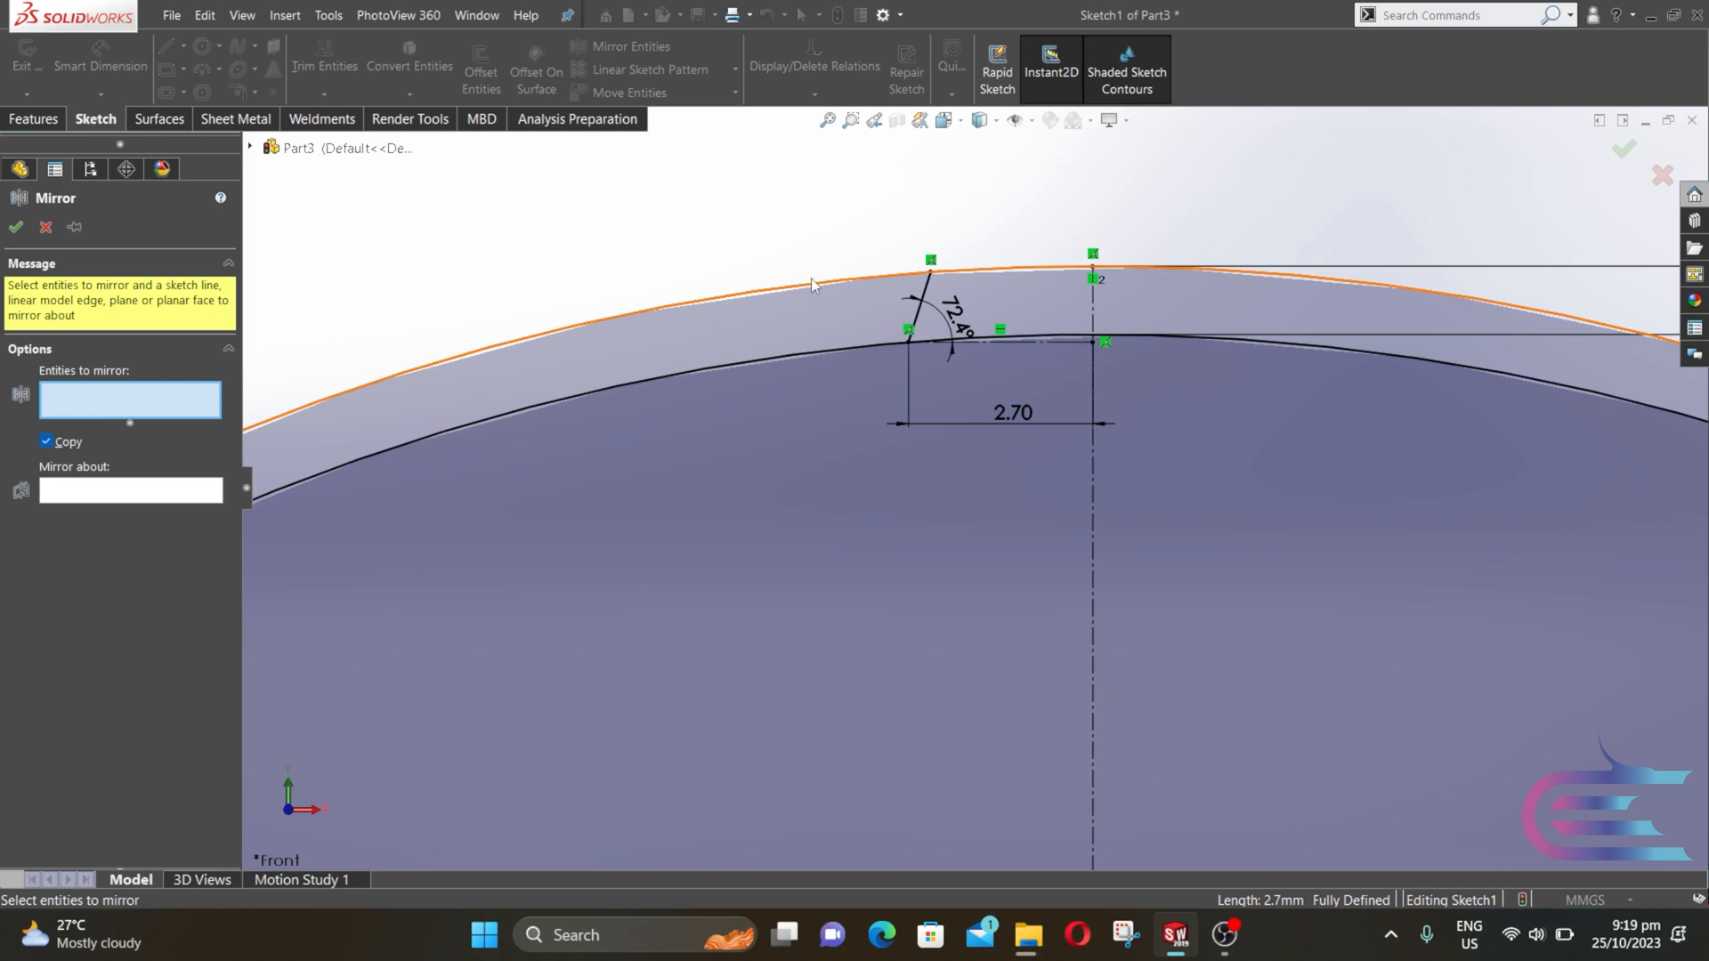
left_click(928, 282)
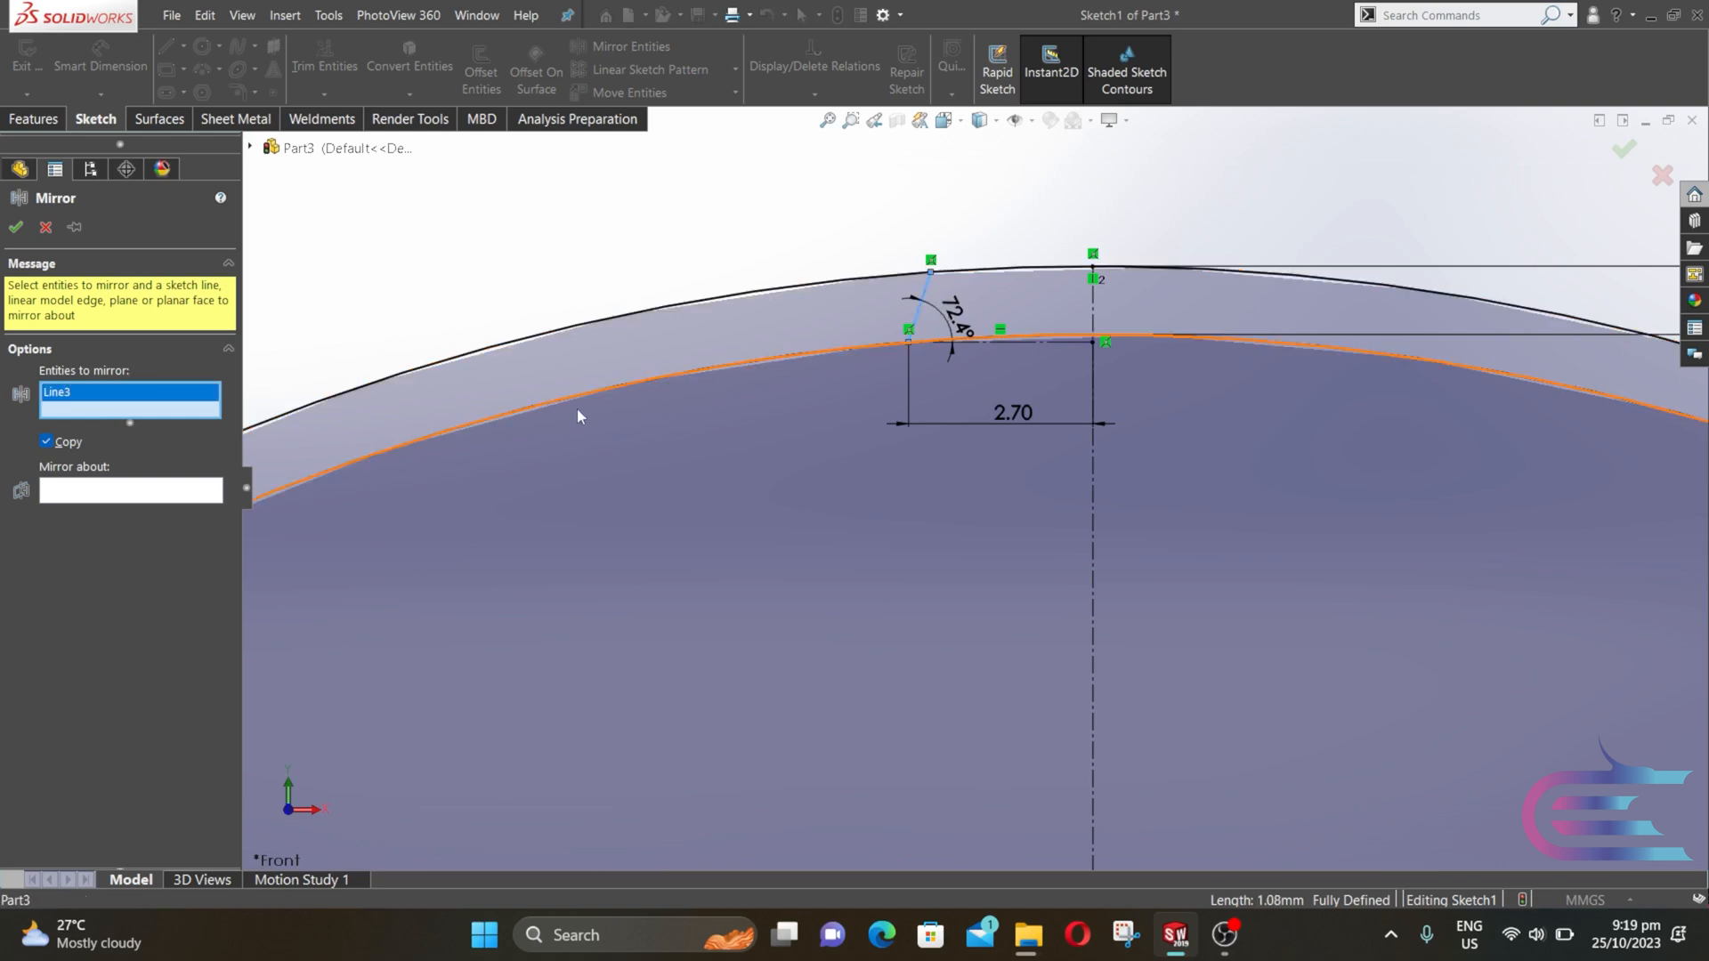
left_click(163, 485)
left_click(1094, 298)
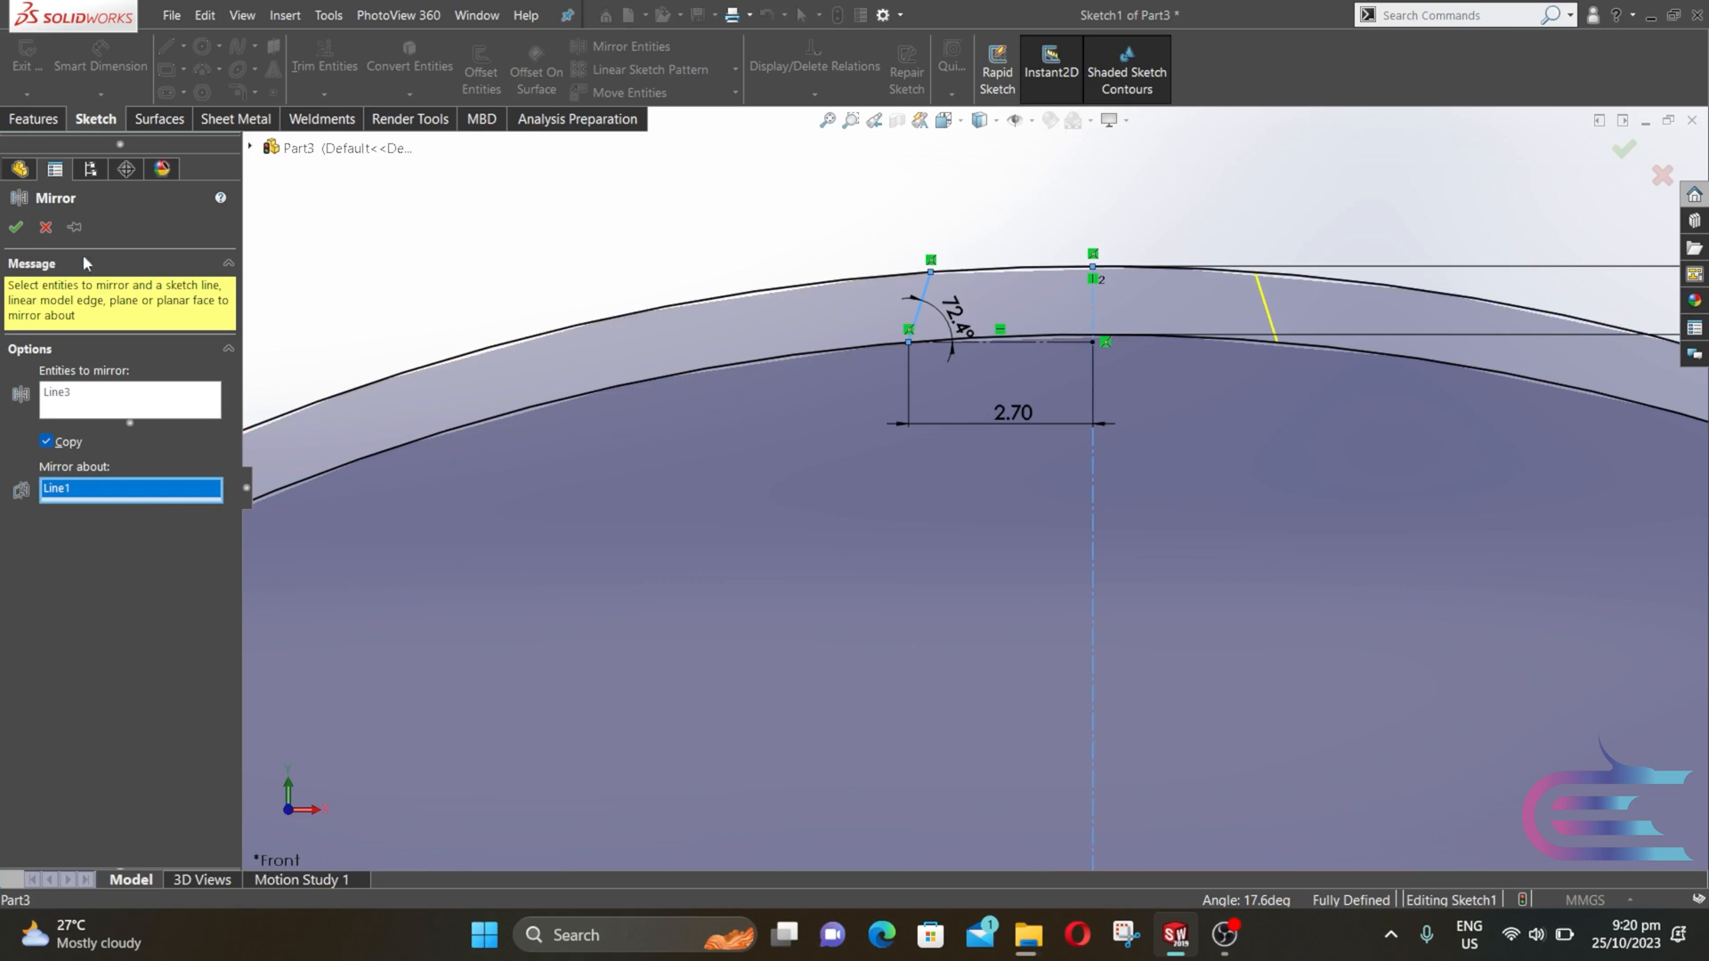
left_click(16, 228)
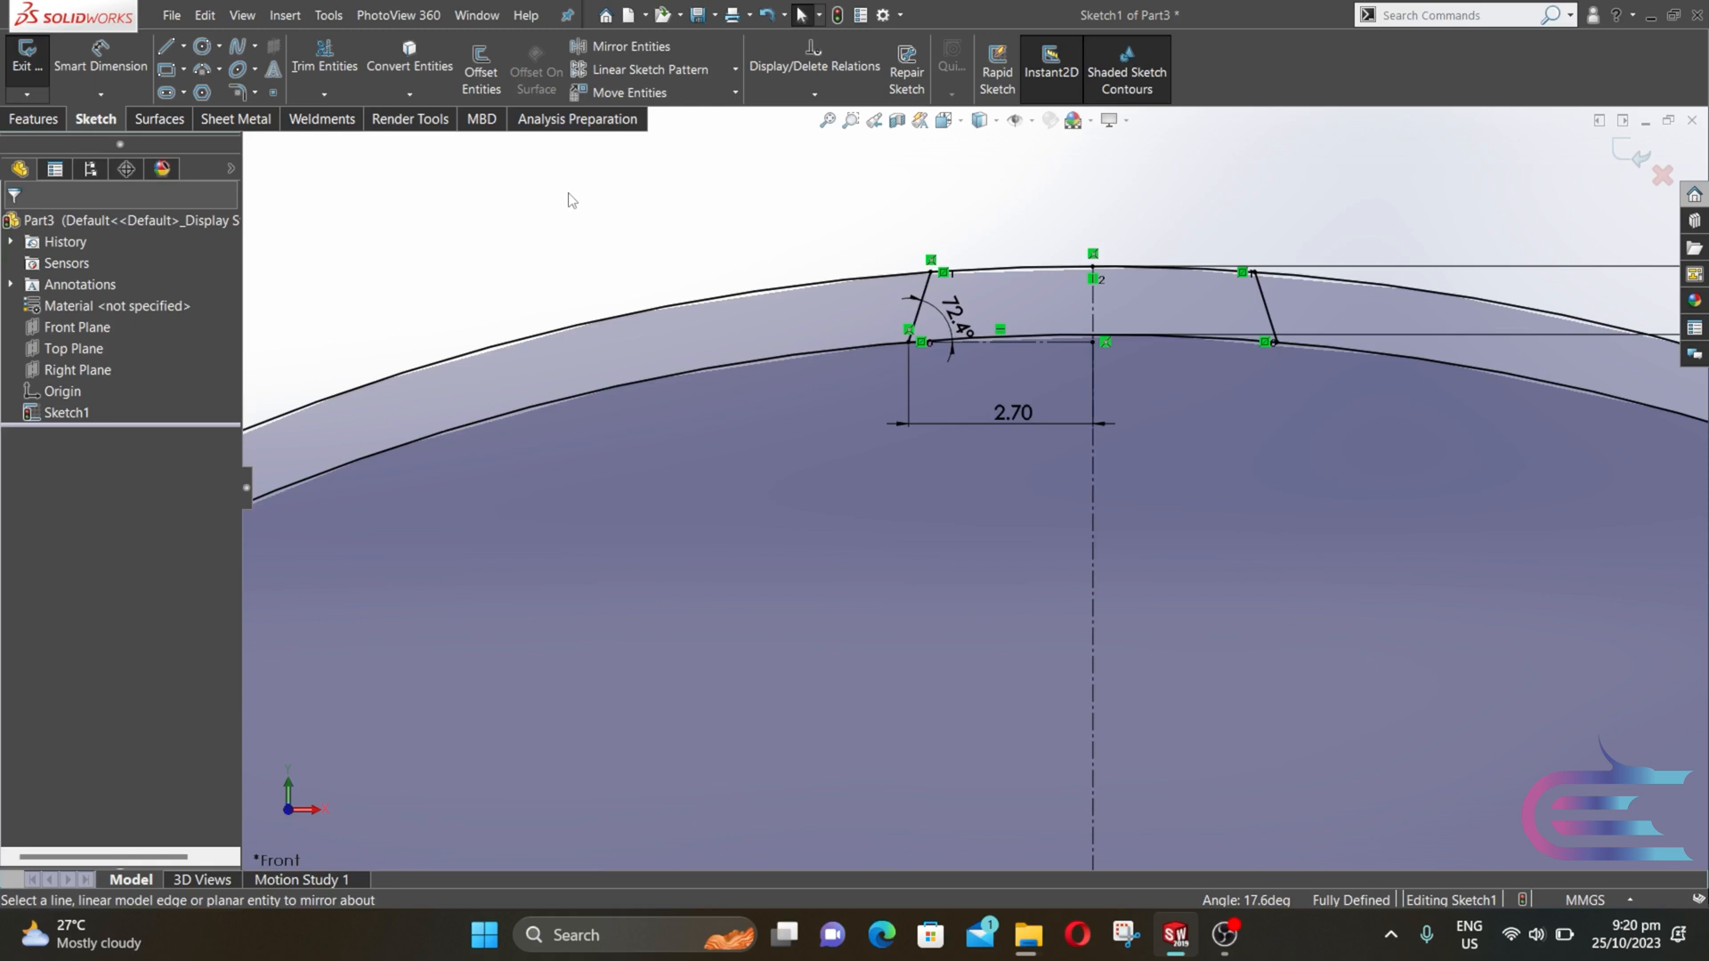
- Trim away the outer circle beyond the tooth flanks and the inner circle's arc between them, leaving one closed tooth-and-disc outline
left_click(316, 65)
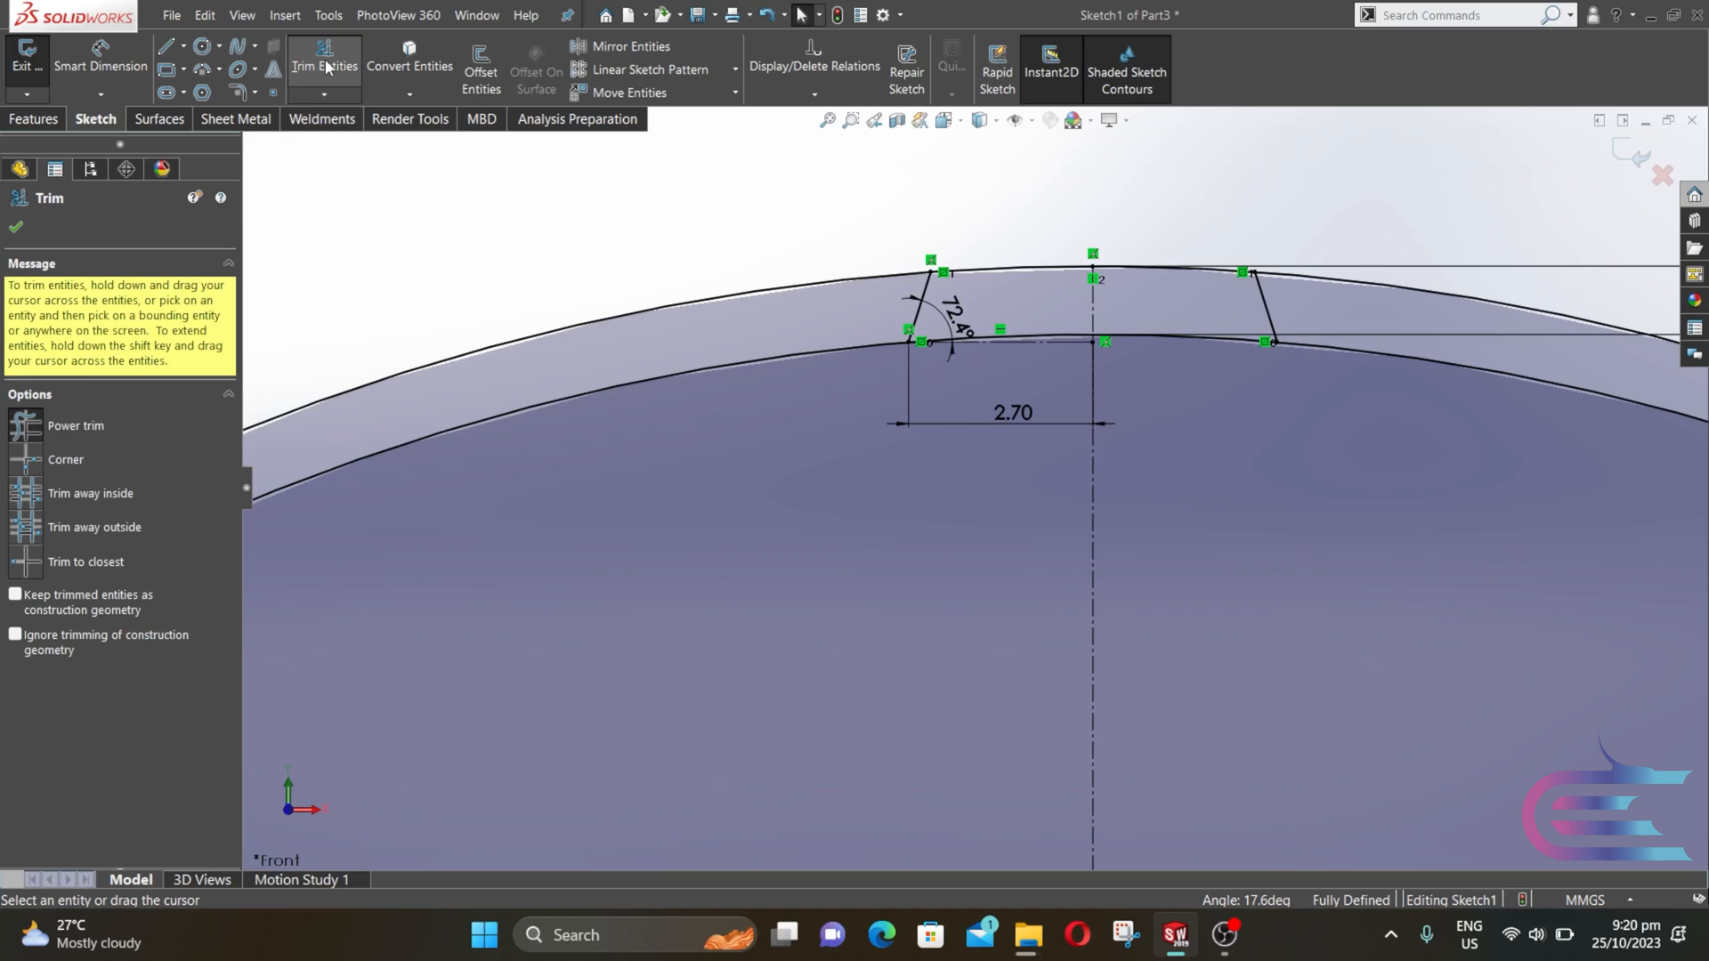
left_click_drag(582, 239, 602, 335)
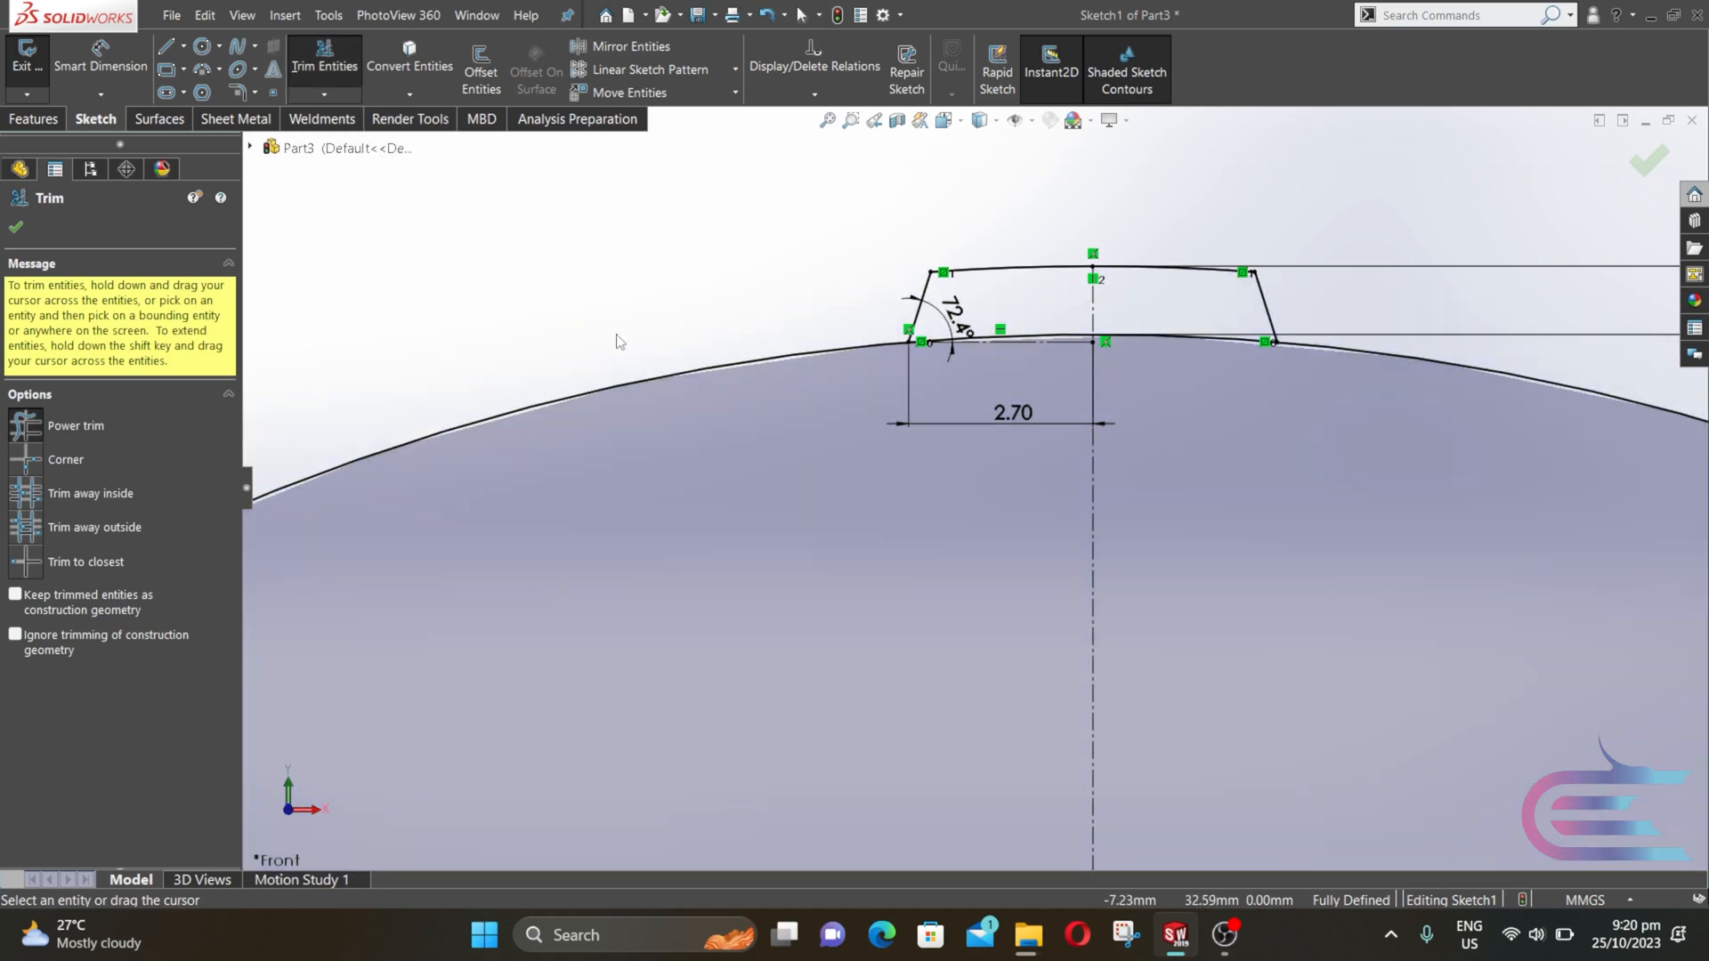
left_click_drag(1005, 366, 1011, 336)
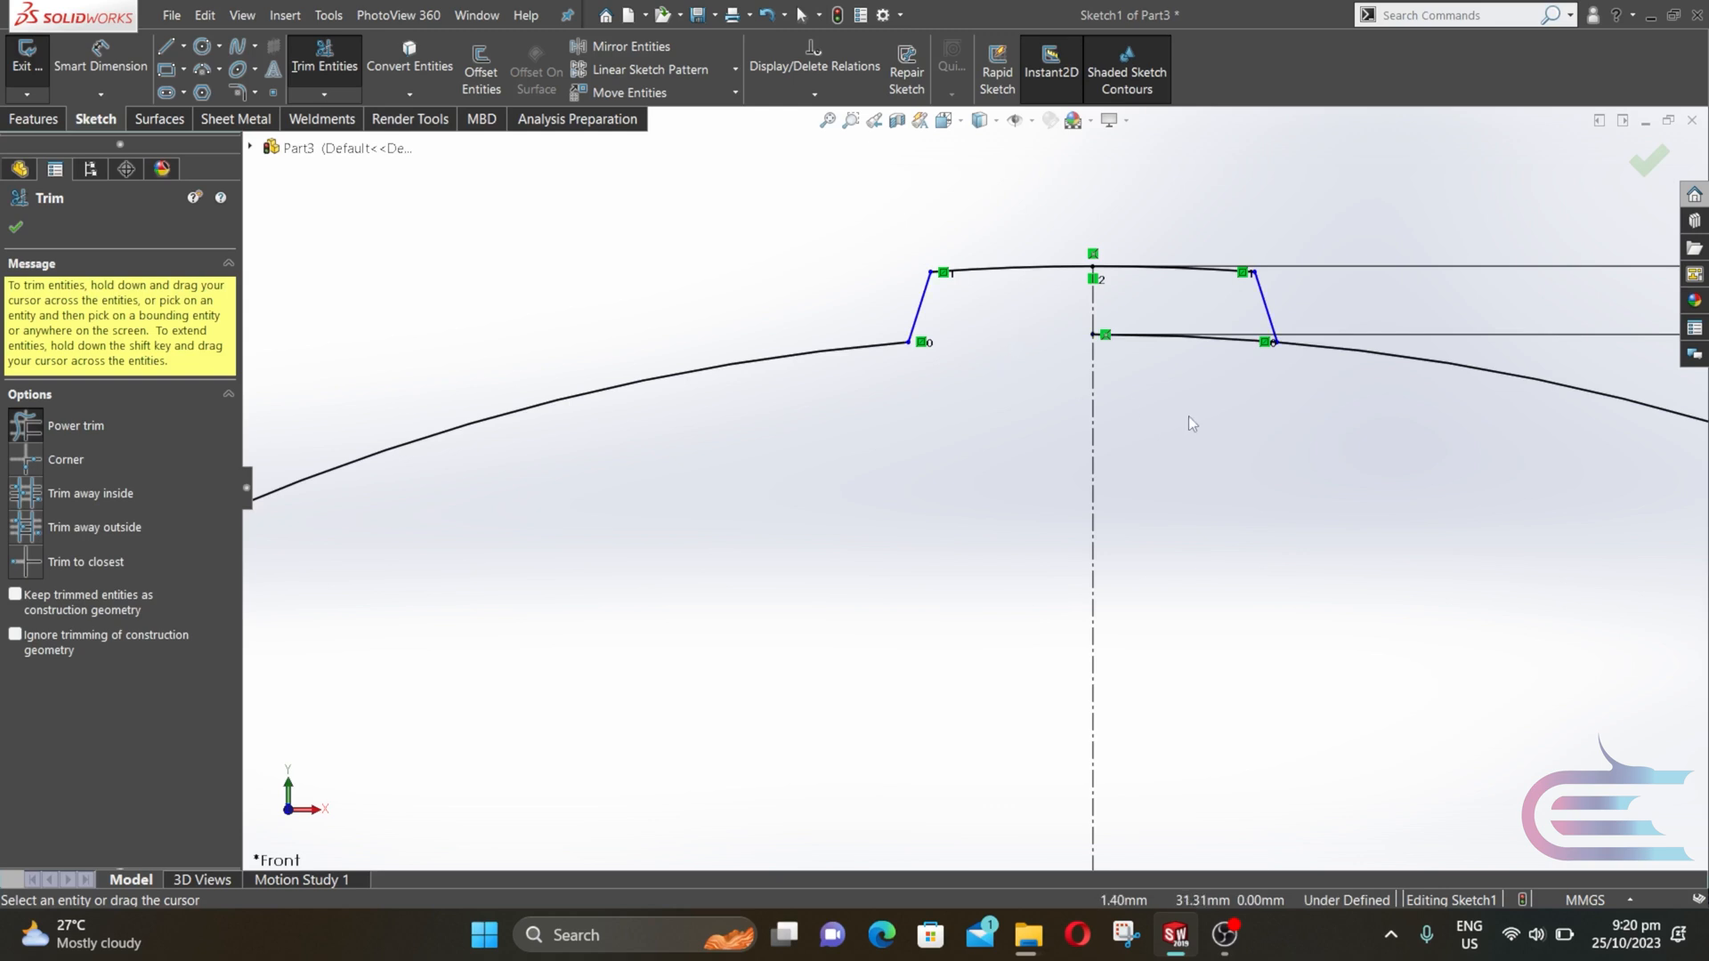
left_click_drag(1184, 382, 1173, 336)
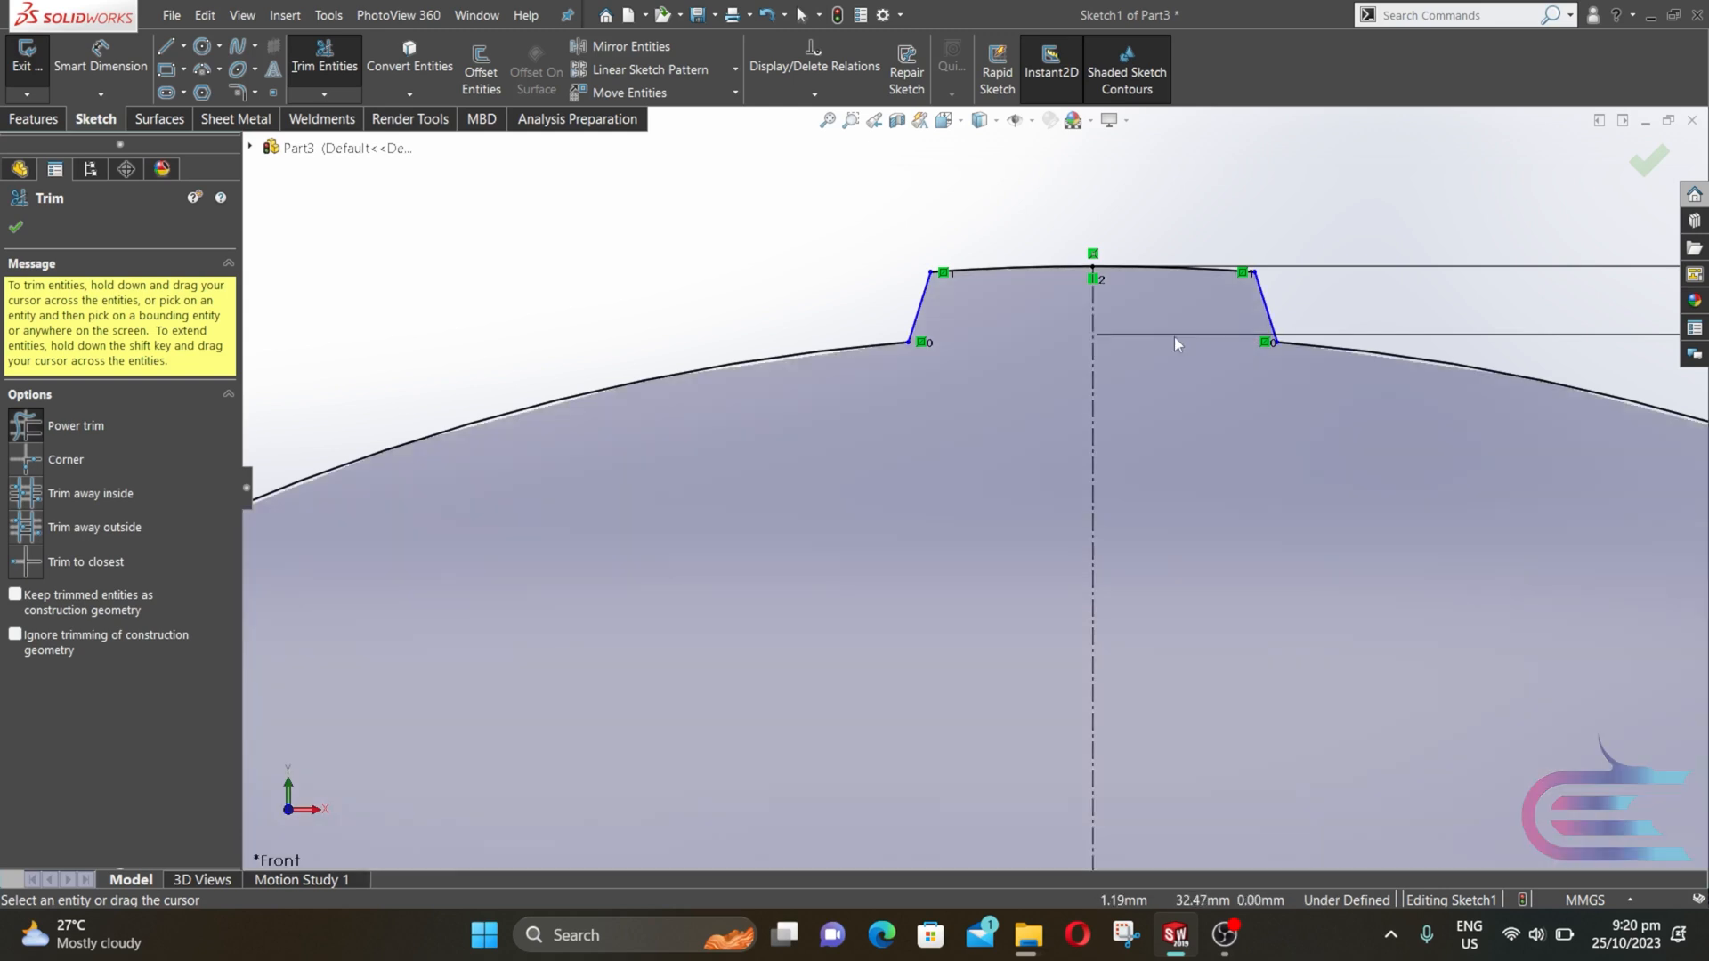
left_click(1645, 164)
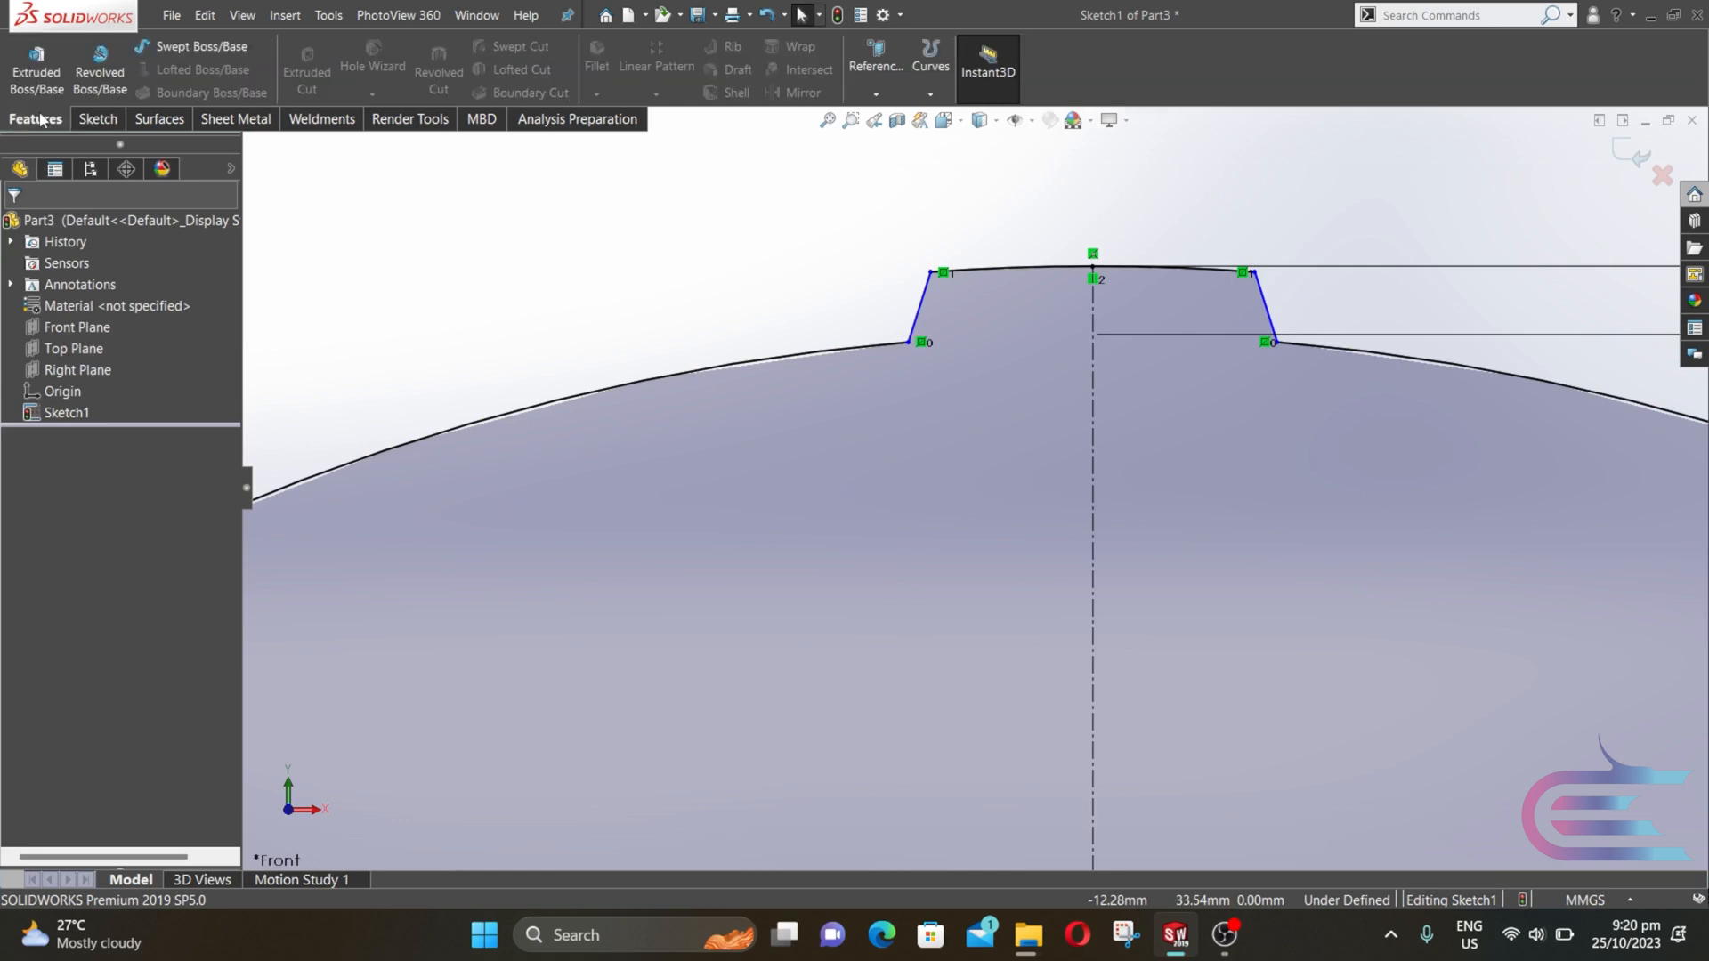
- Extrude the tooth-and-disc profile 12 mm using the Mid Plane end condition
left_click(37, 67)
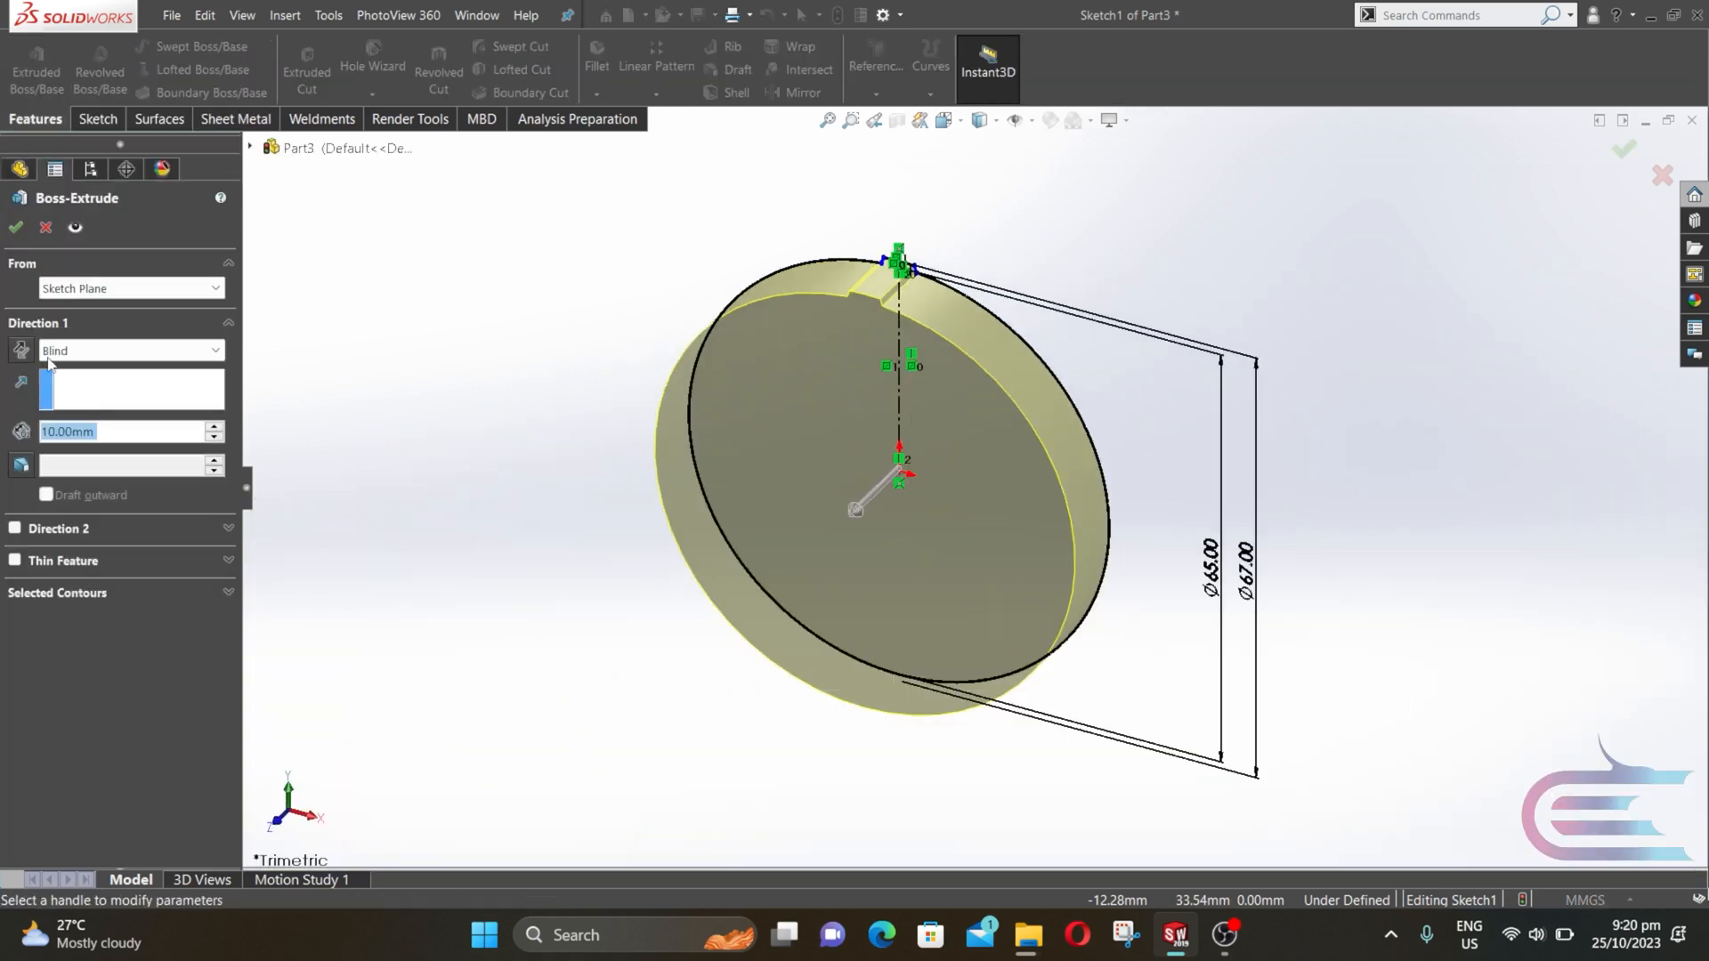
left_click(125, 351)
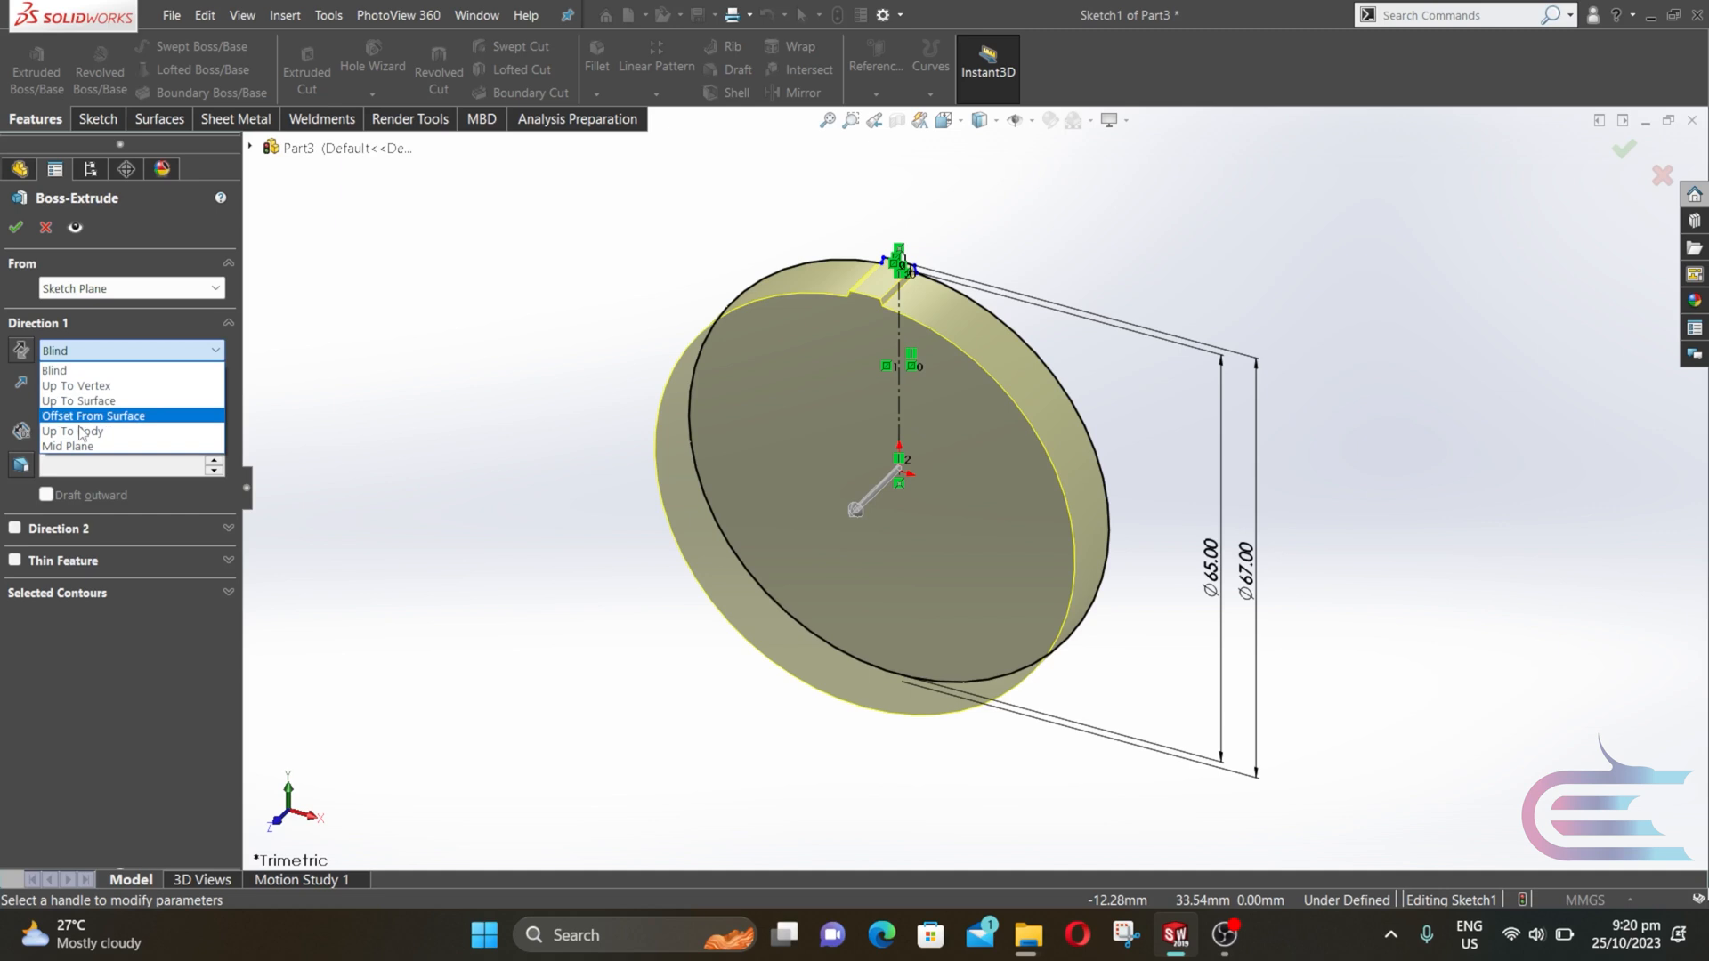
left_click(89, 446)
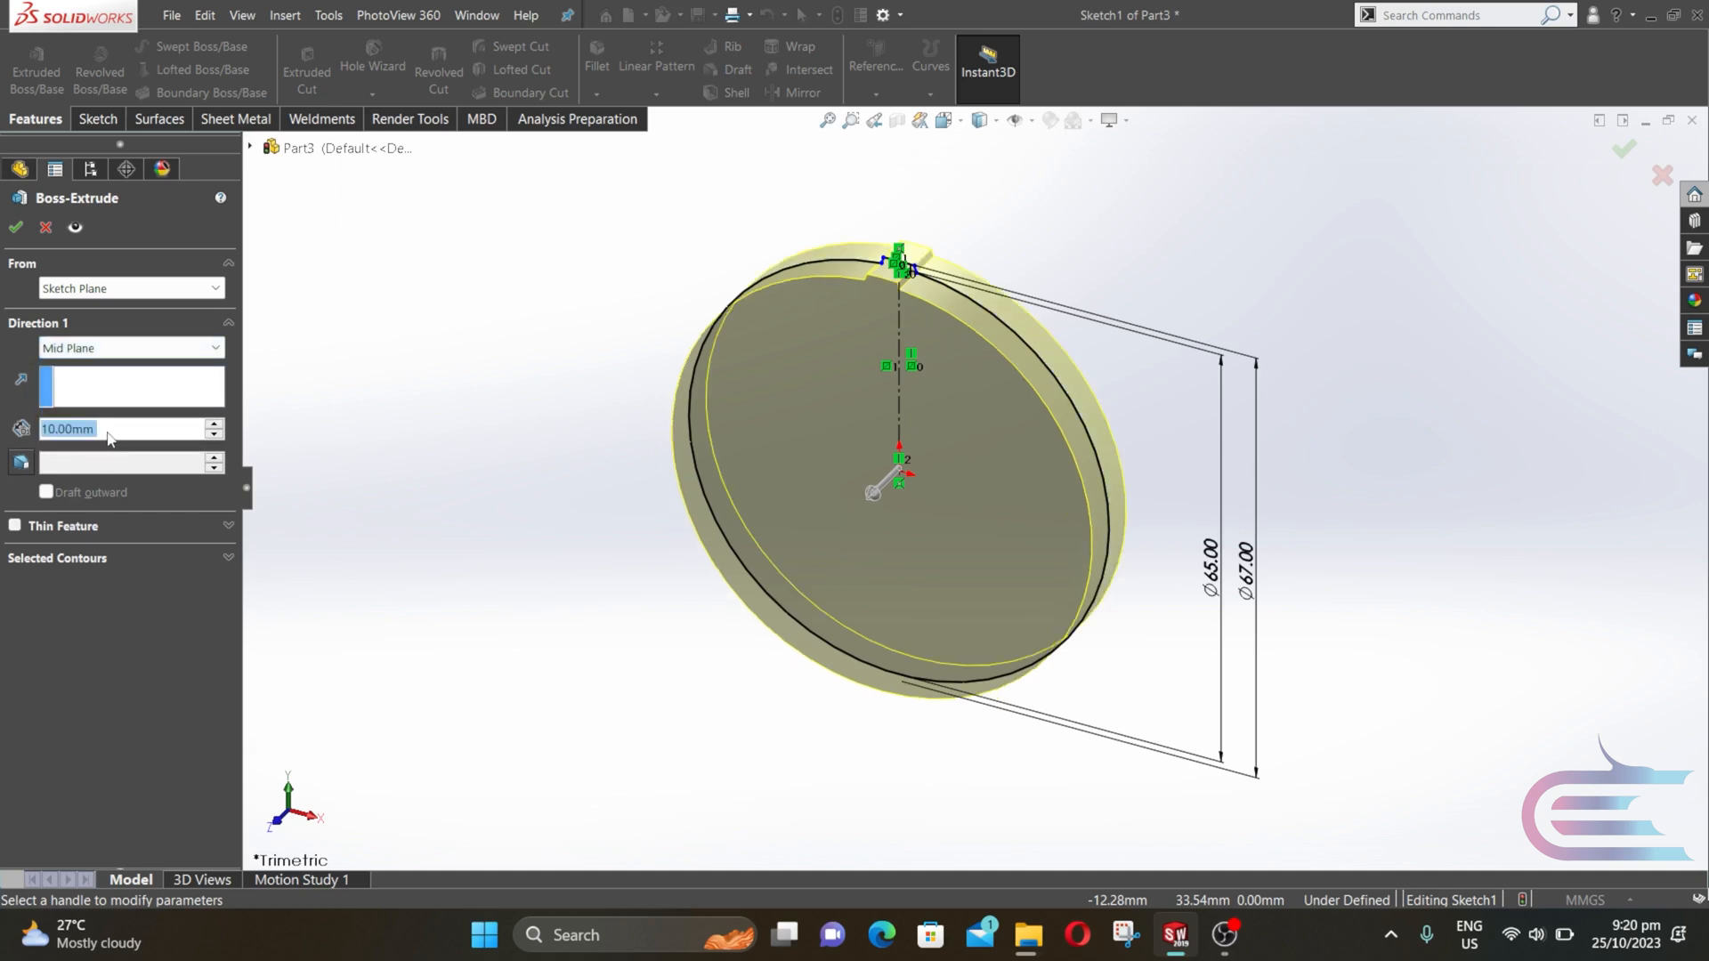
type("12")
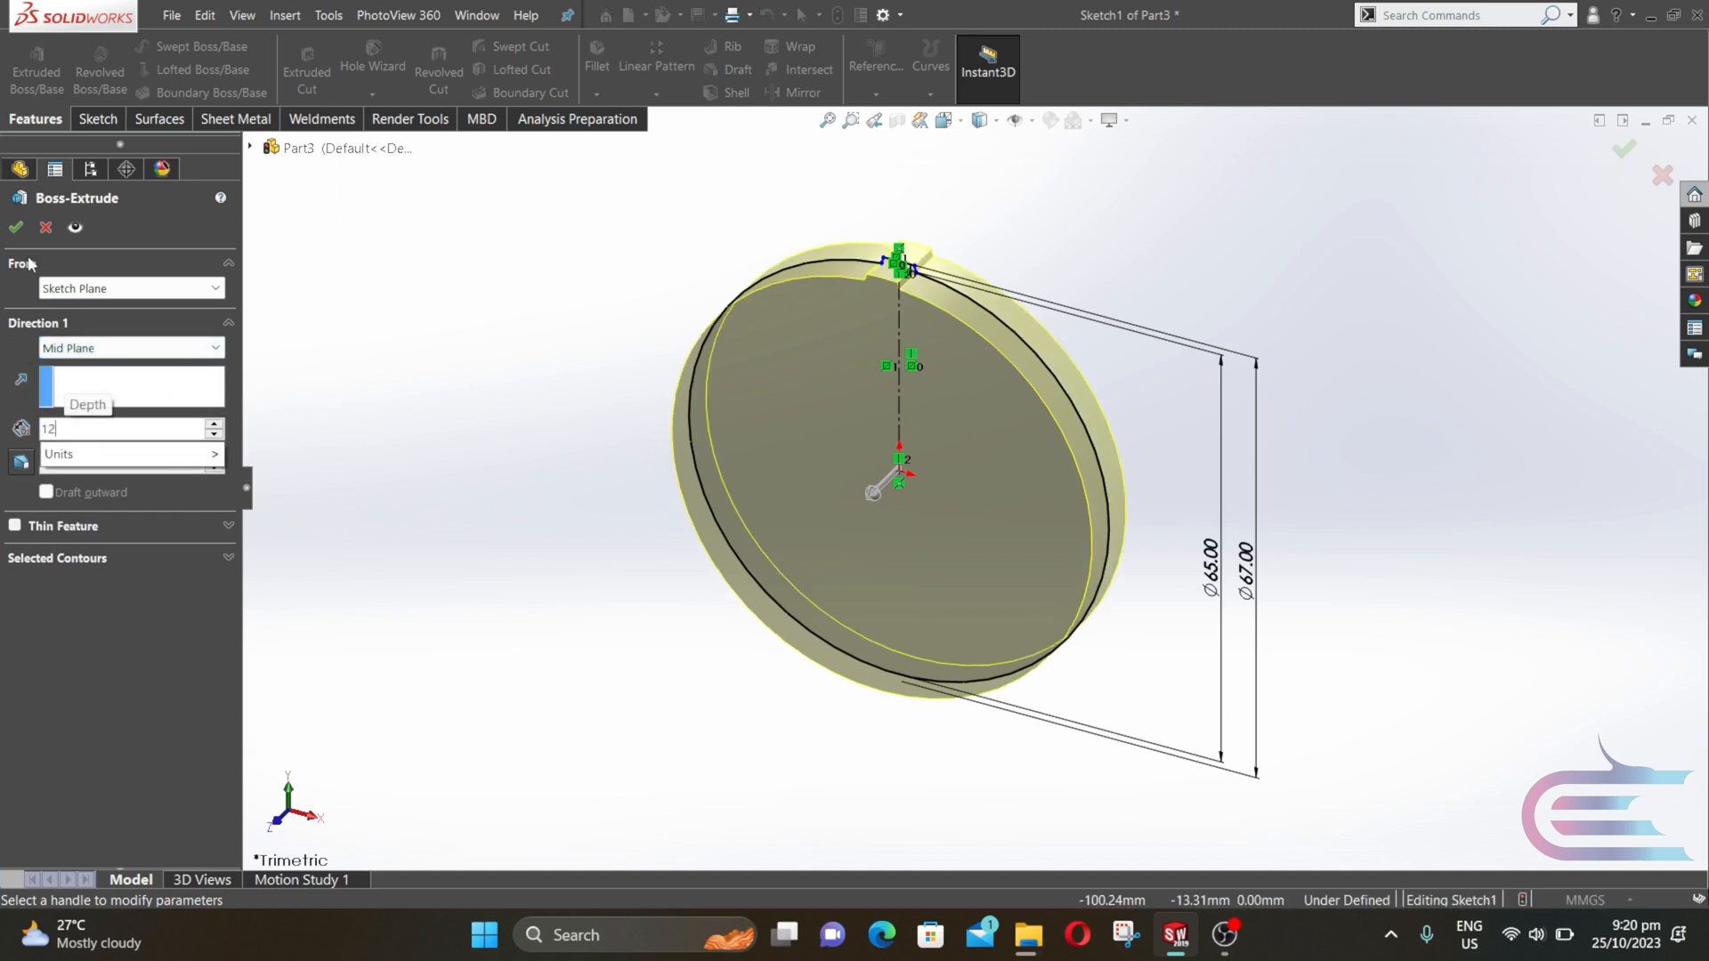
left_click(8, 226)
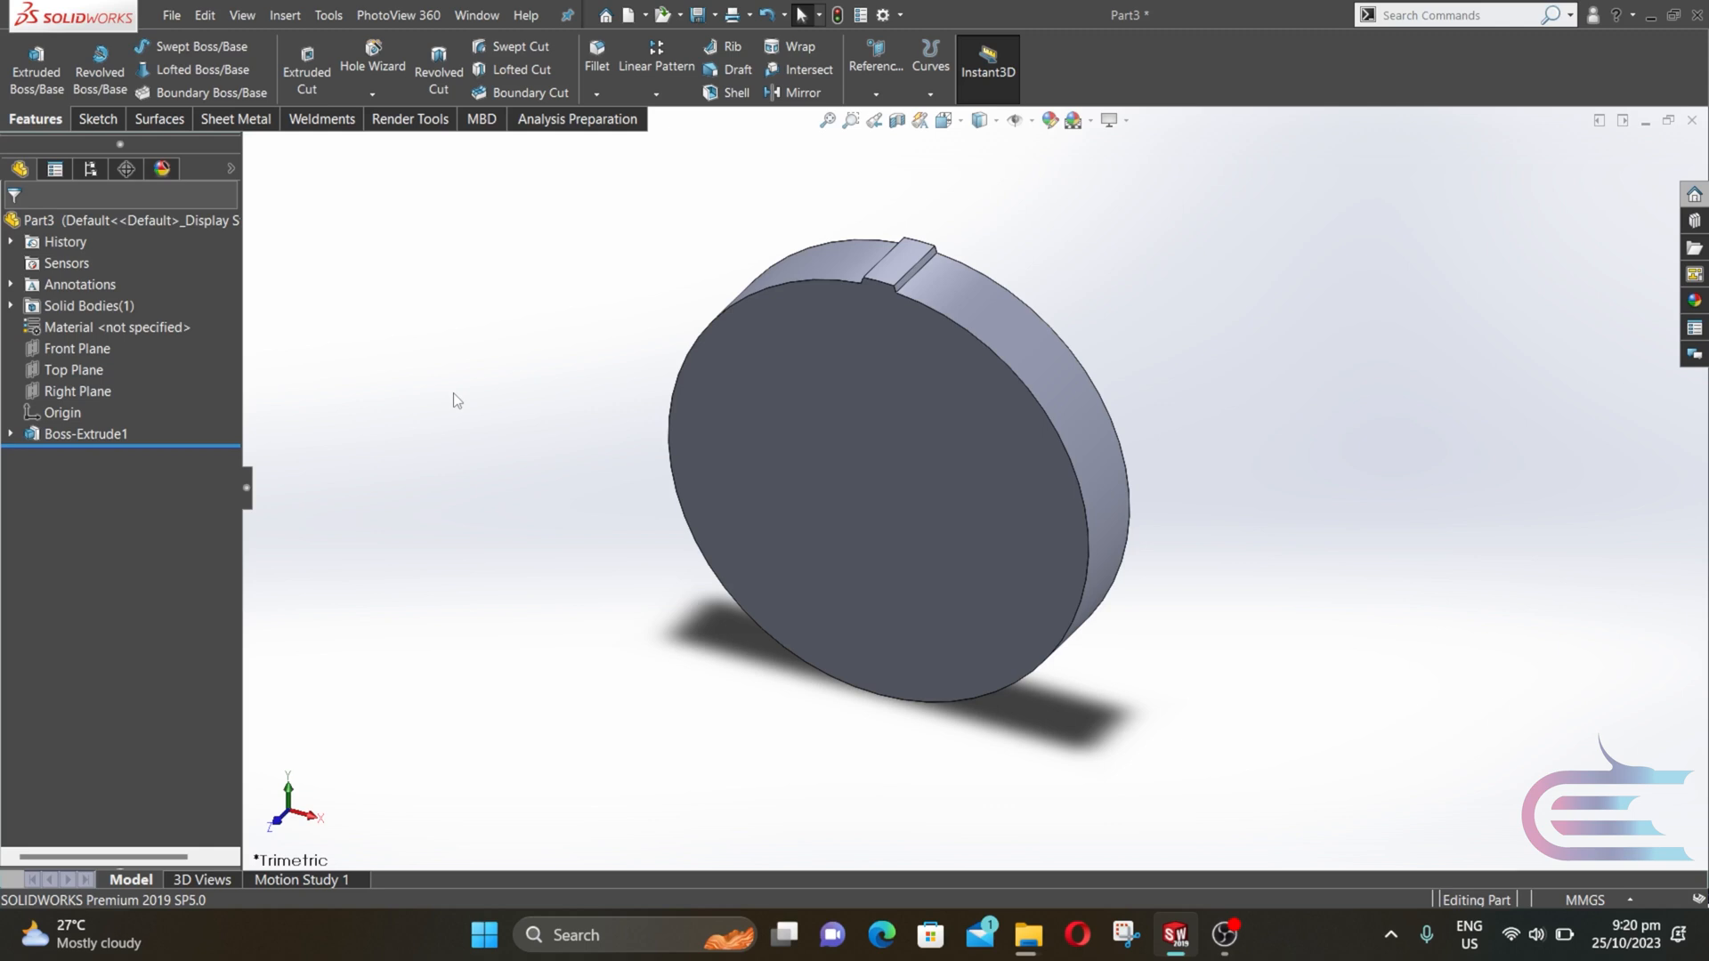
- Circular-pattern the extruded tooth feature around the disc's front circular edge with 24 equally spaced instances over 360 degrees
left_click(656, 94)
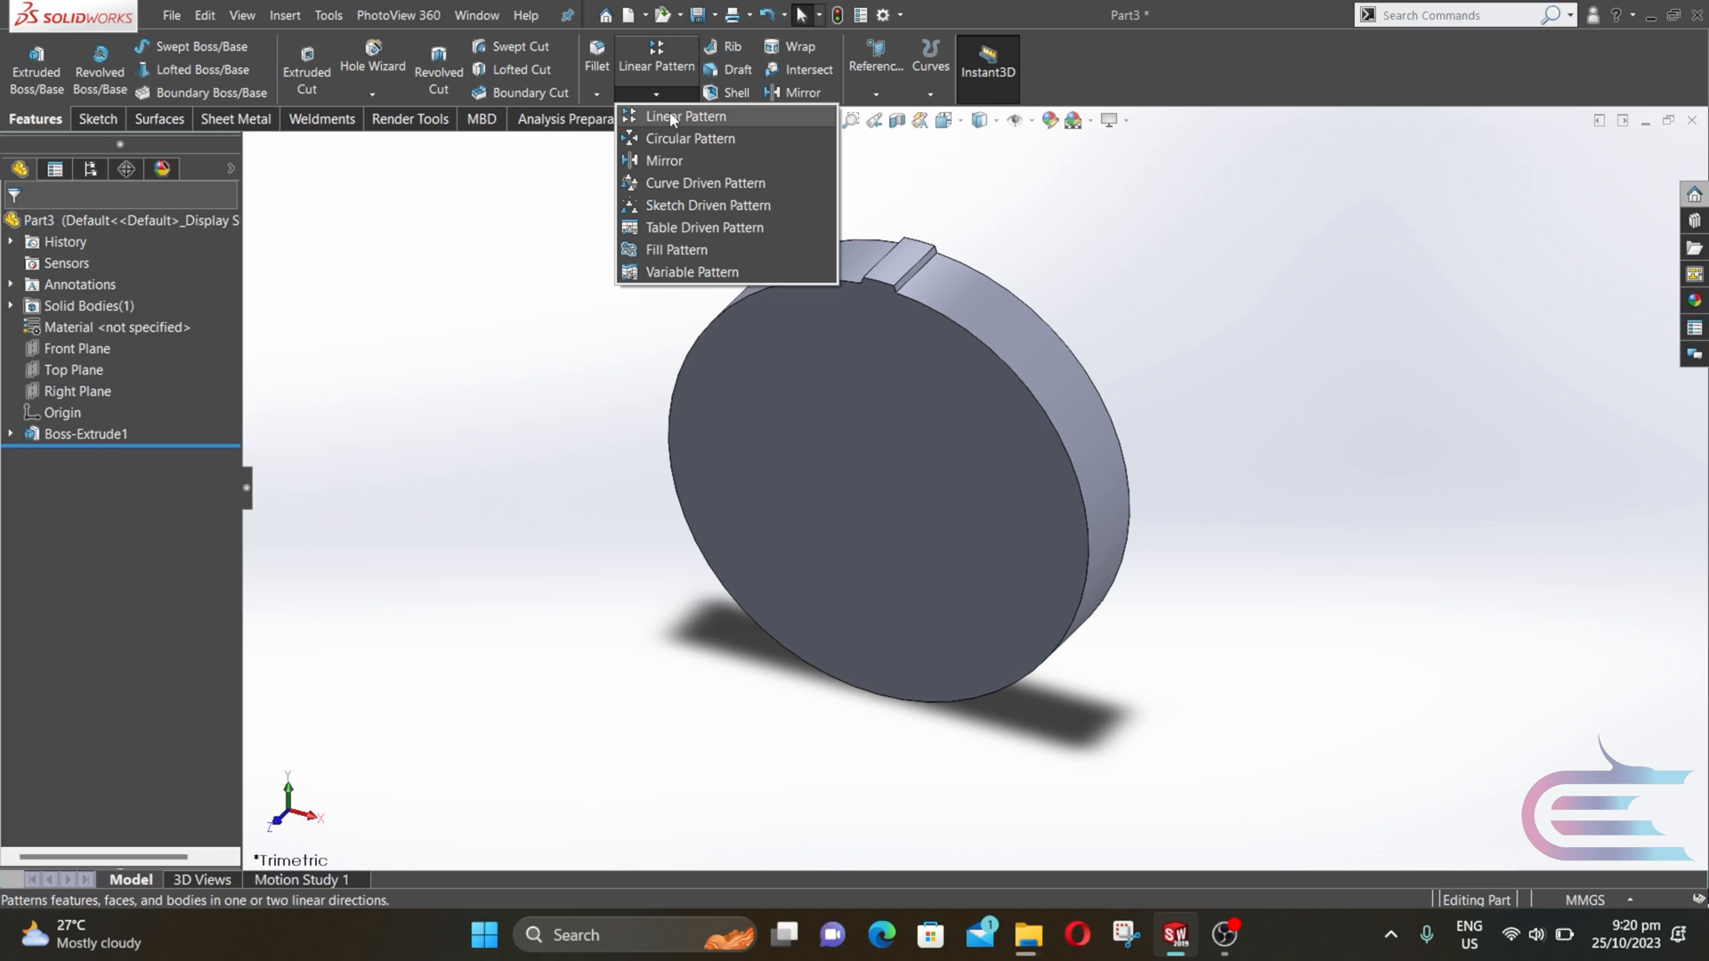
left_click(674, 138)
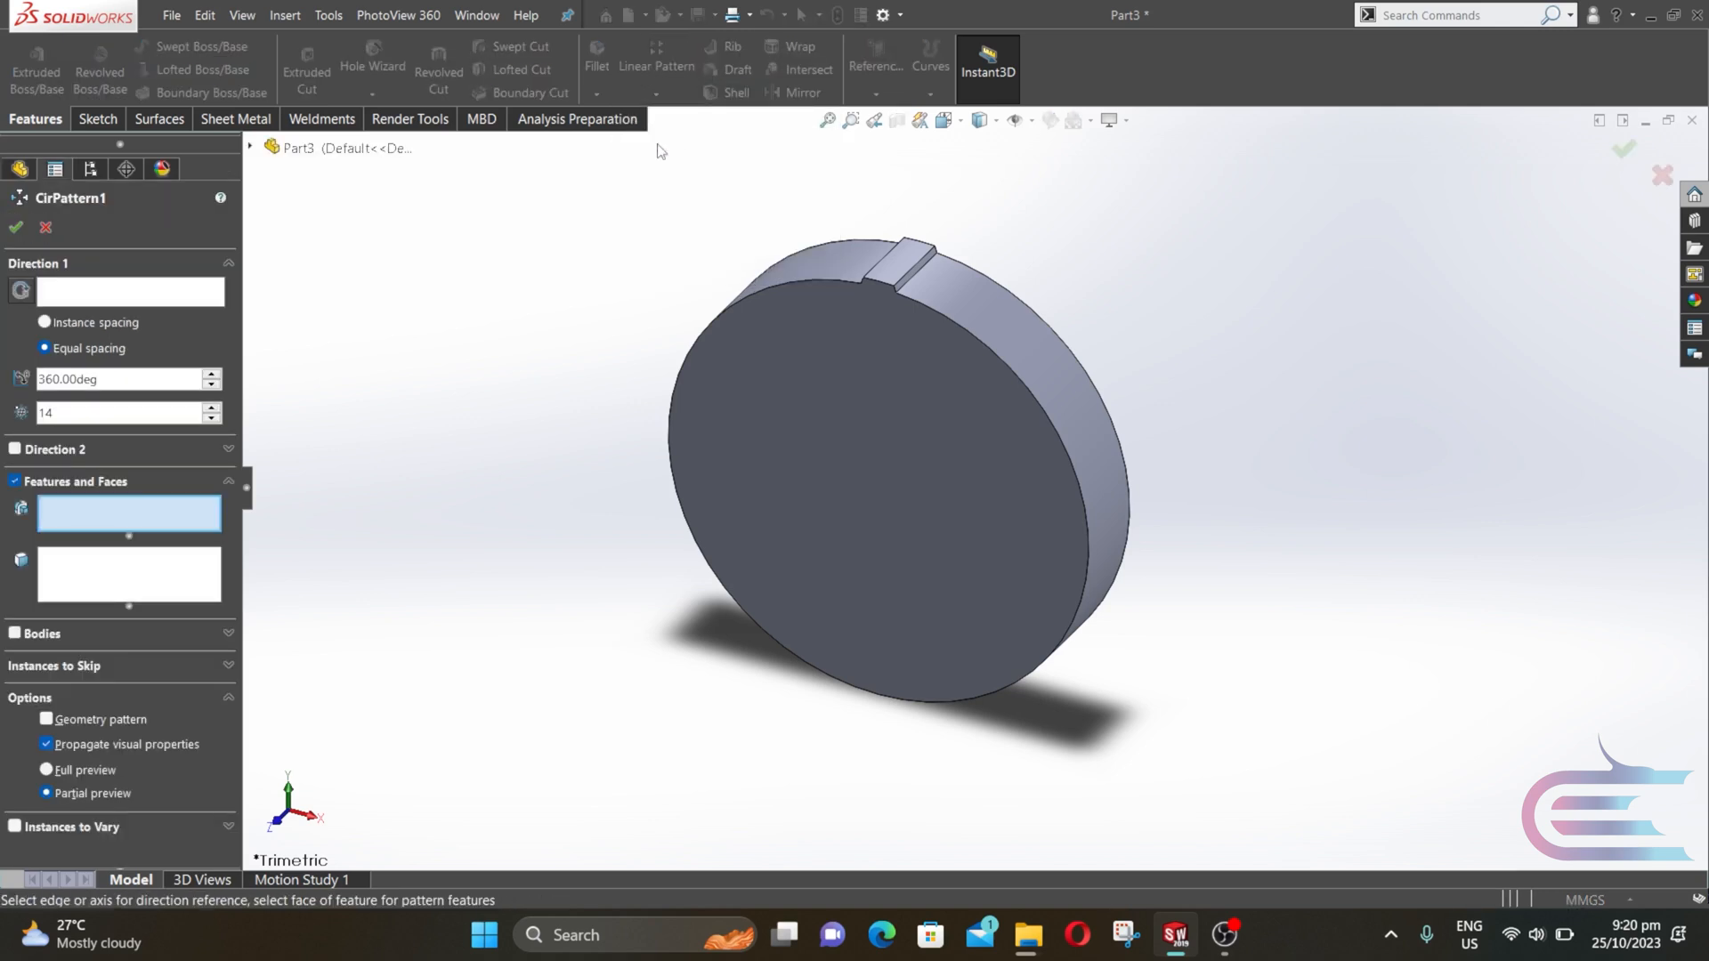
left_click(1038, 367)
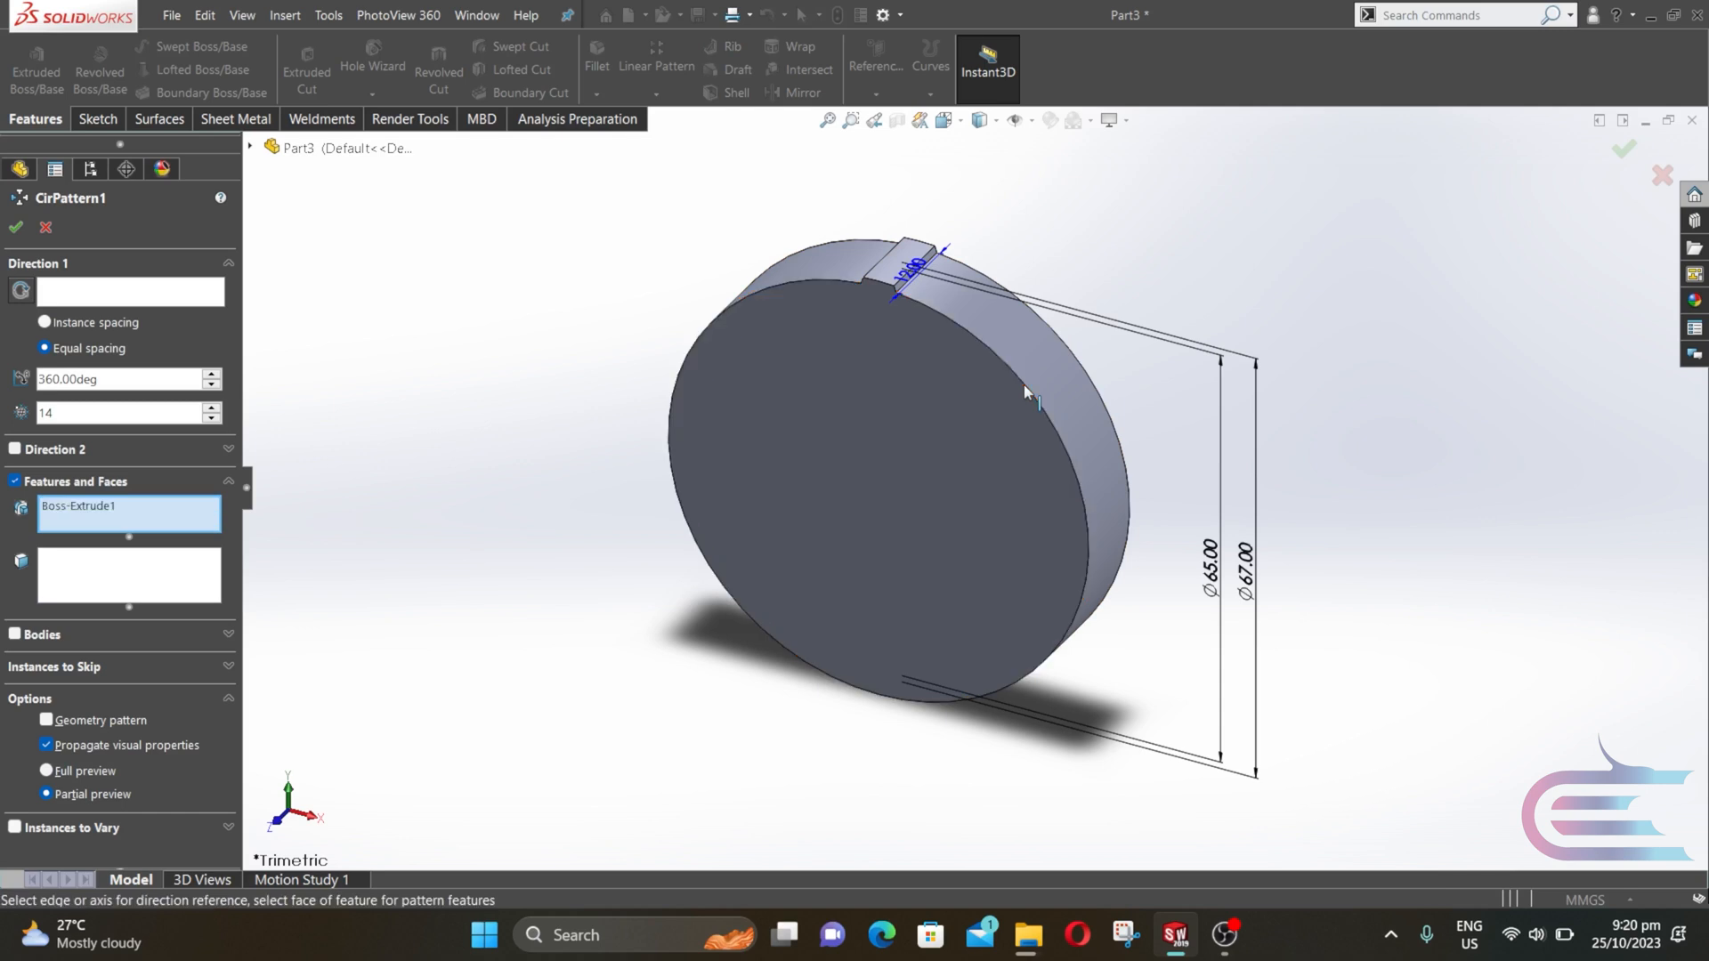
left_click(171, 299)
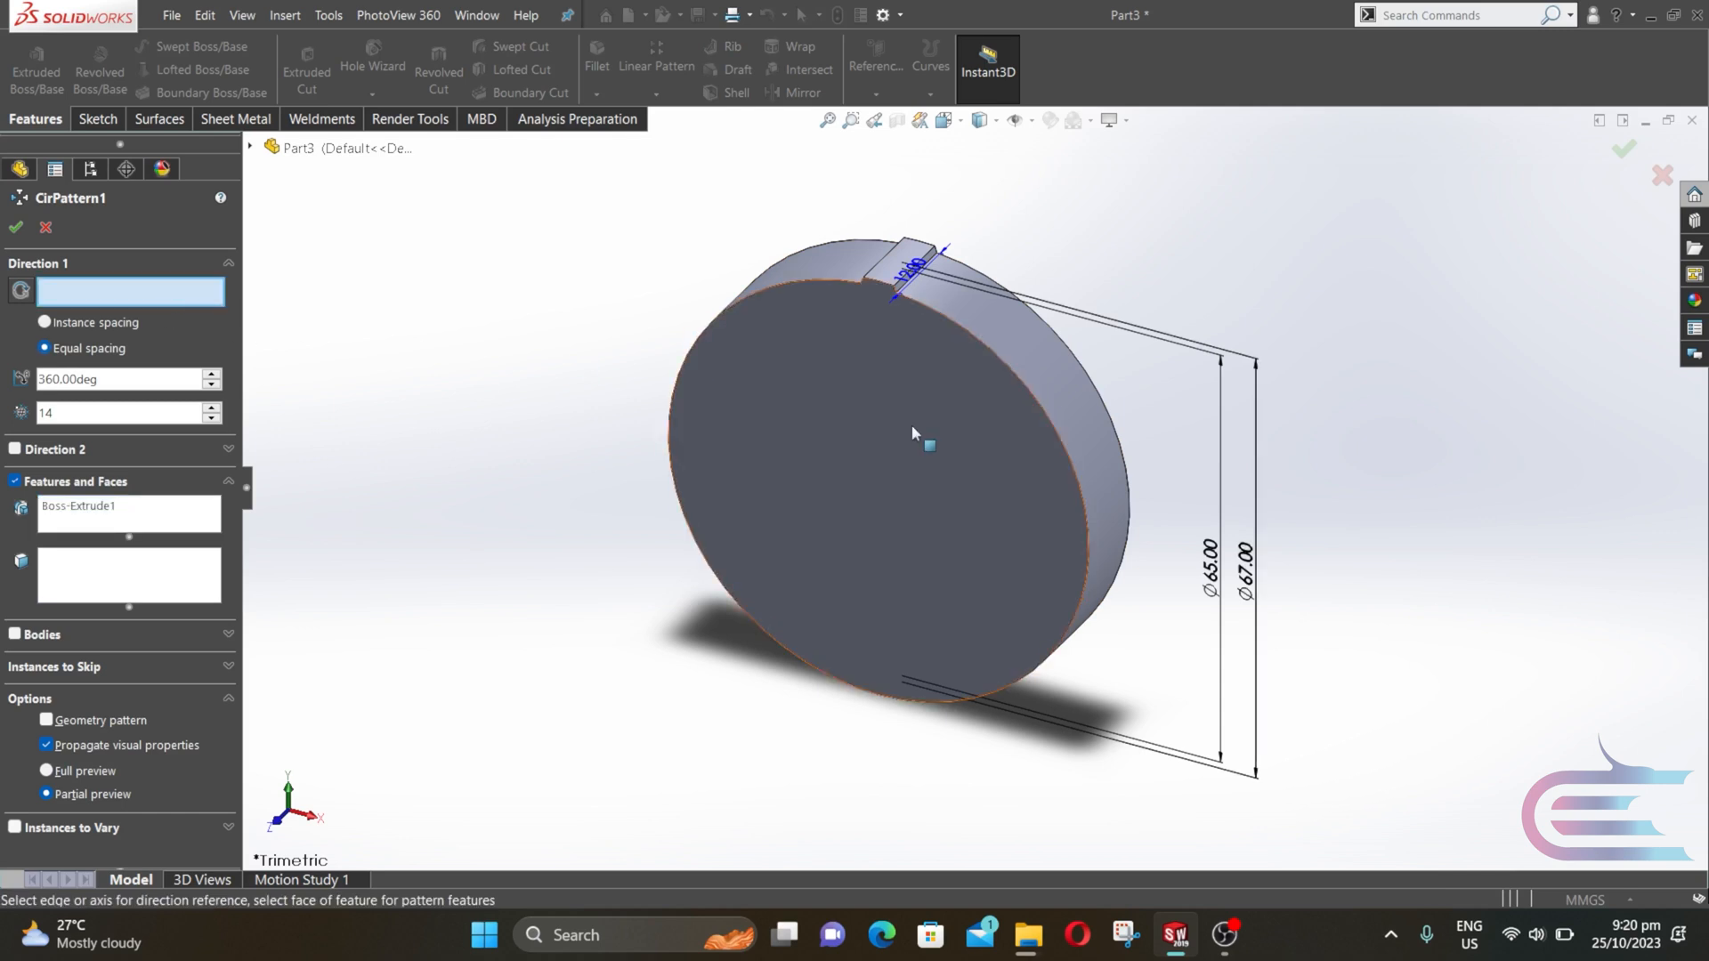
left_click(997, 358)
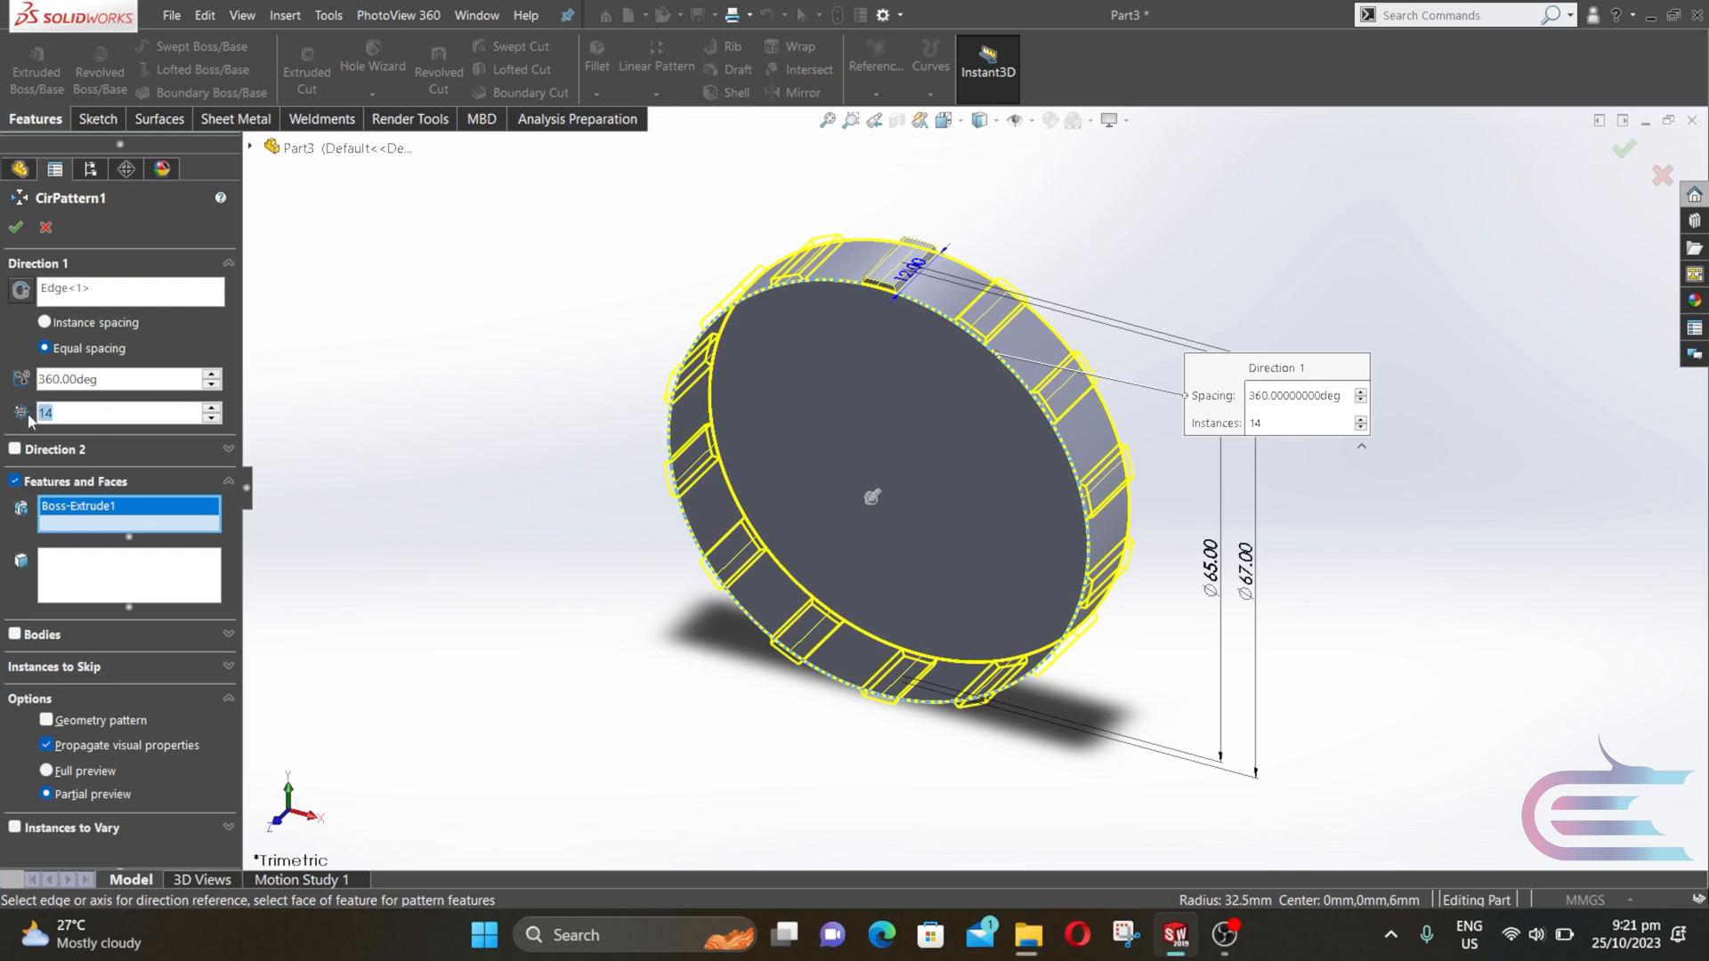
type("24")
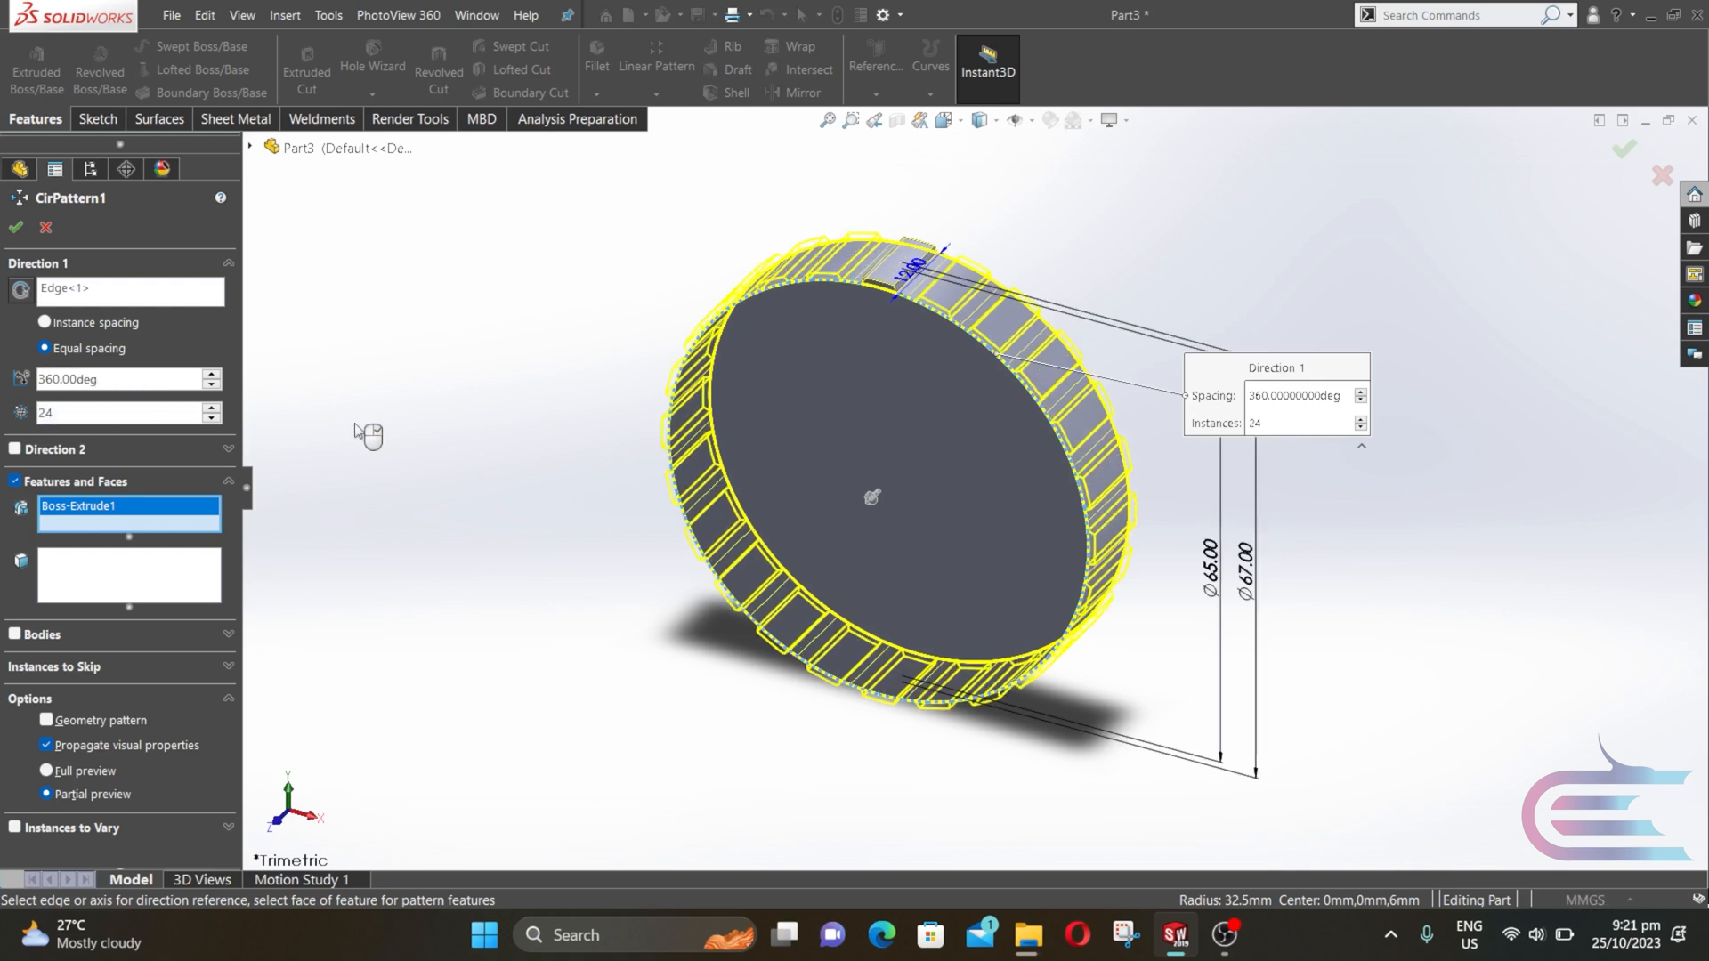
left_click(18, 229)
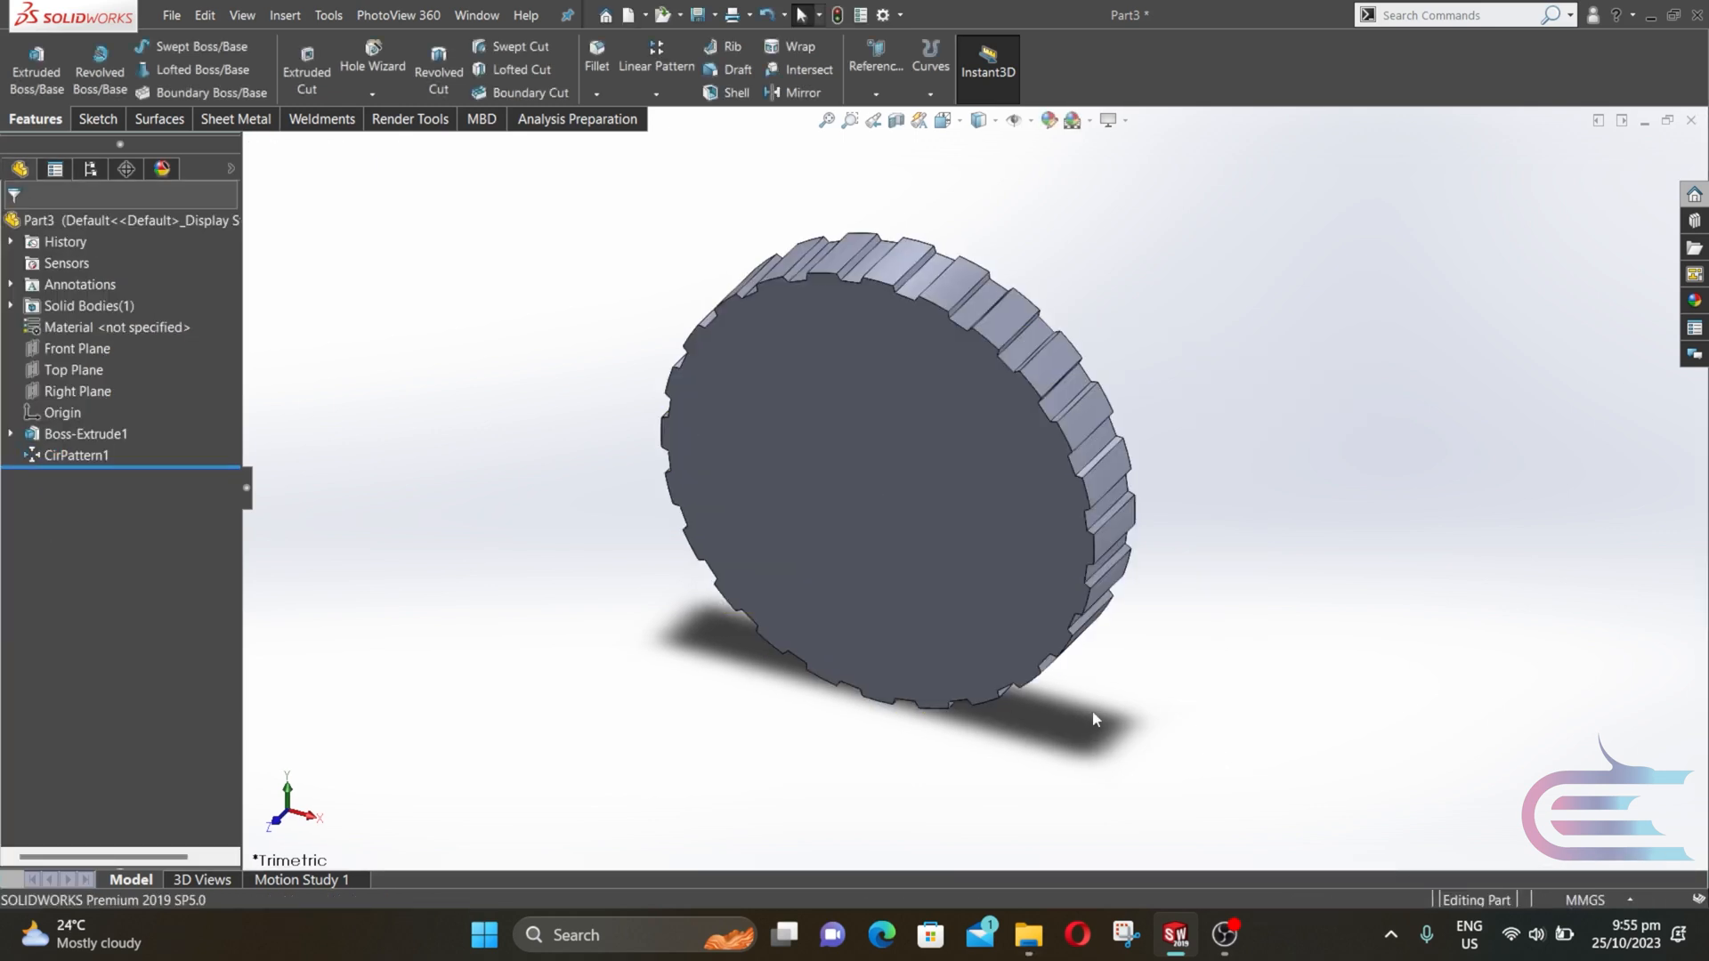
- Start a new sketch on the front face of the toothed disc
left_click(888, 510)
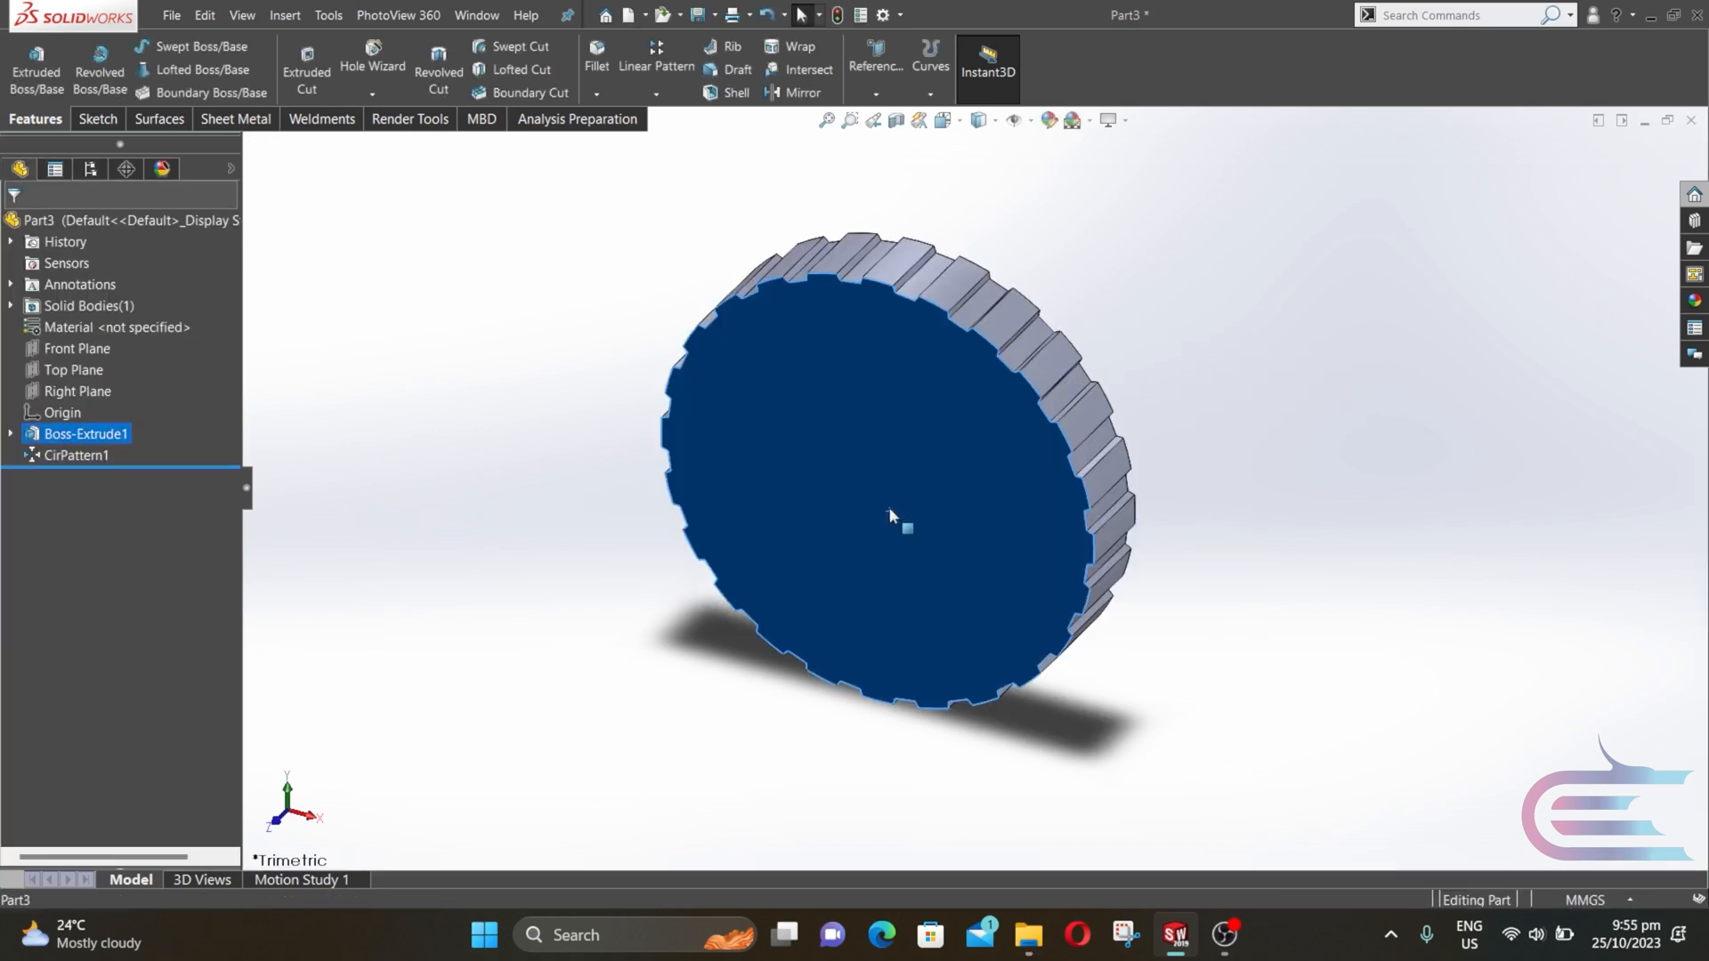
right_click(889, 509)
left_click(1012, 451)
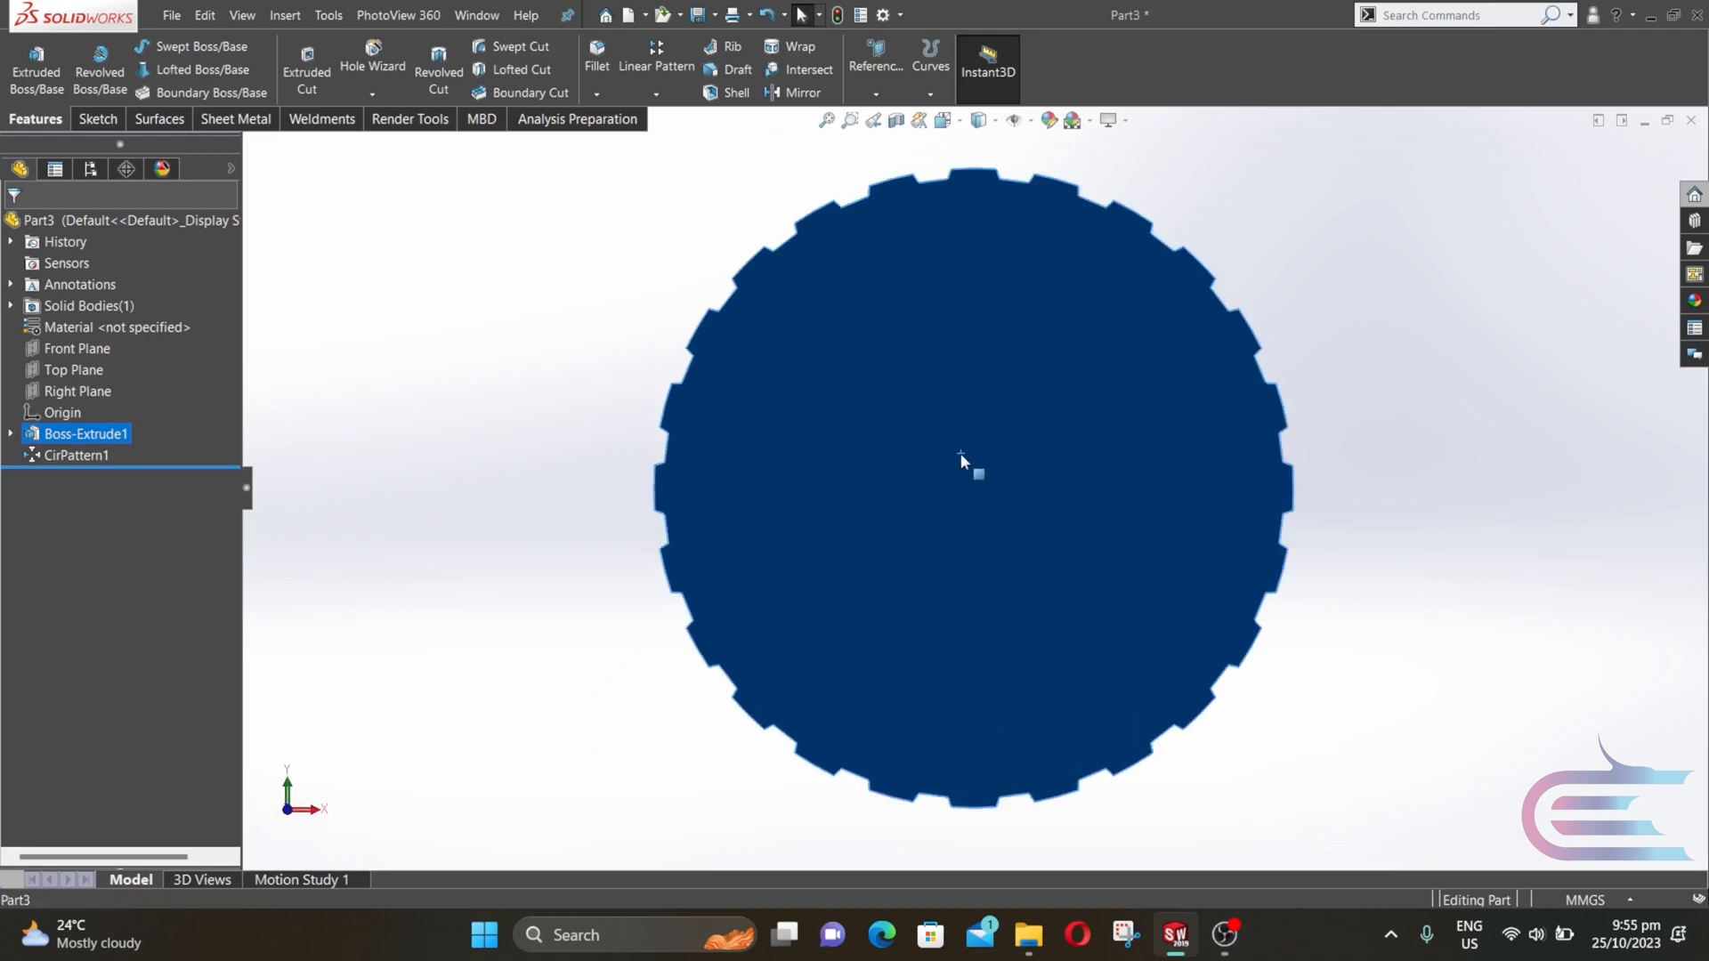
right_click(960, 452)
left_click(1001, 431)
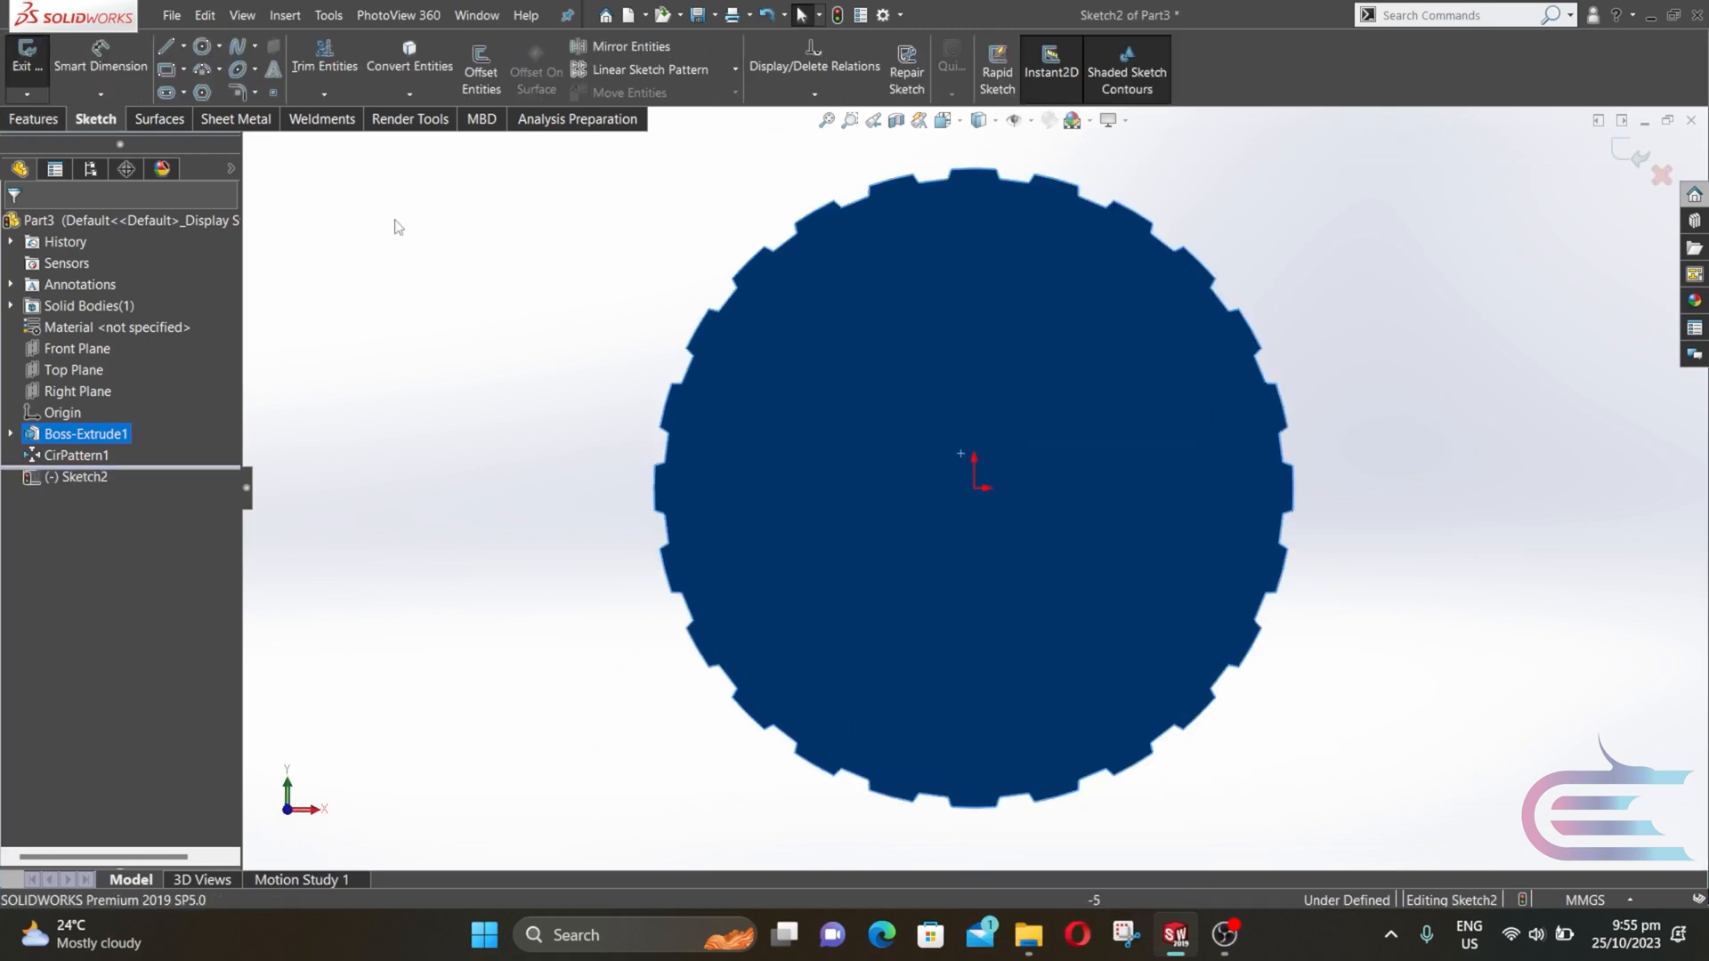
- Sketch a construction circle about 41.6 mm in diameter centered on the origin, and a smaller solid circle centered on its highest point
left_click(202, 45)
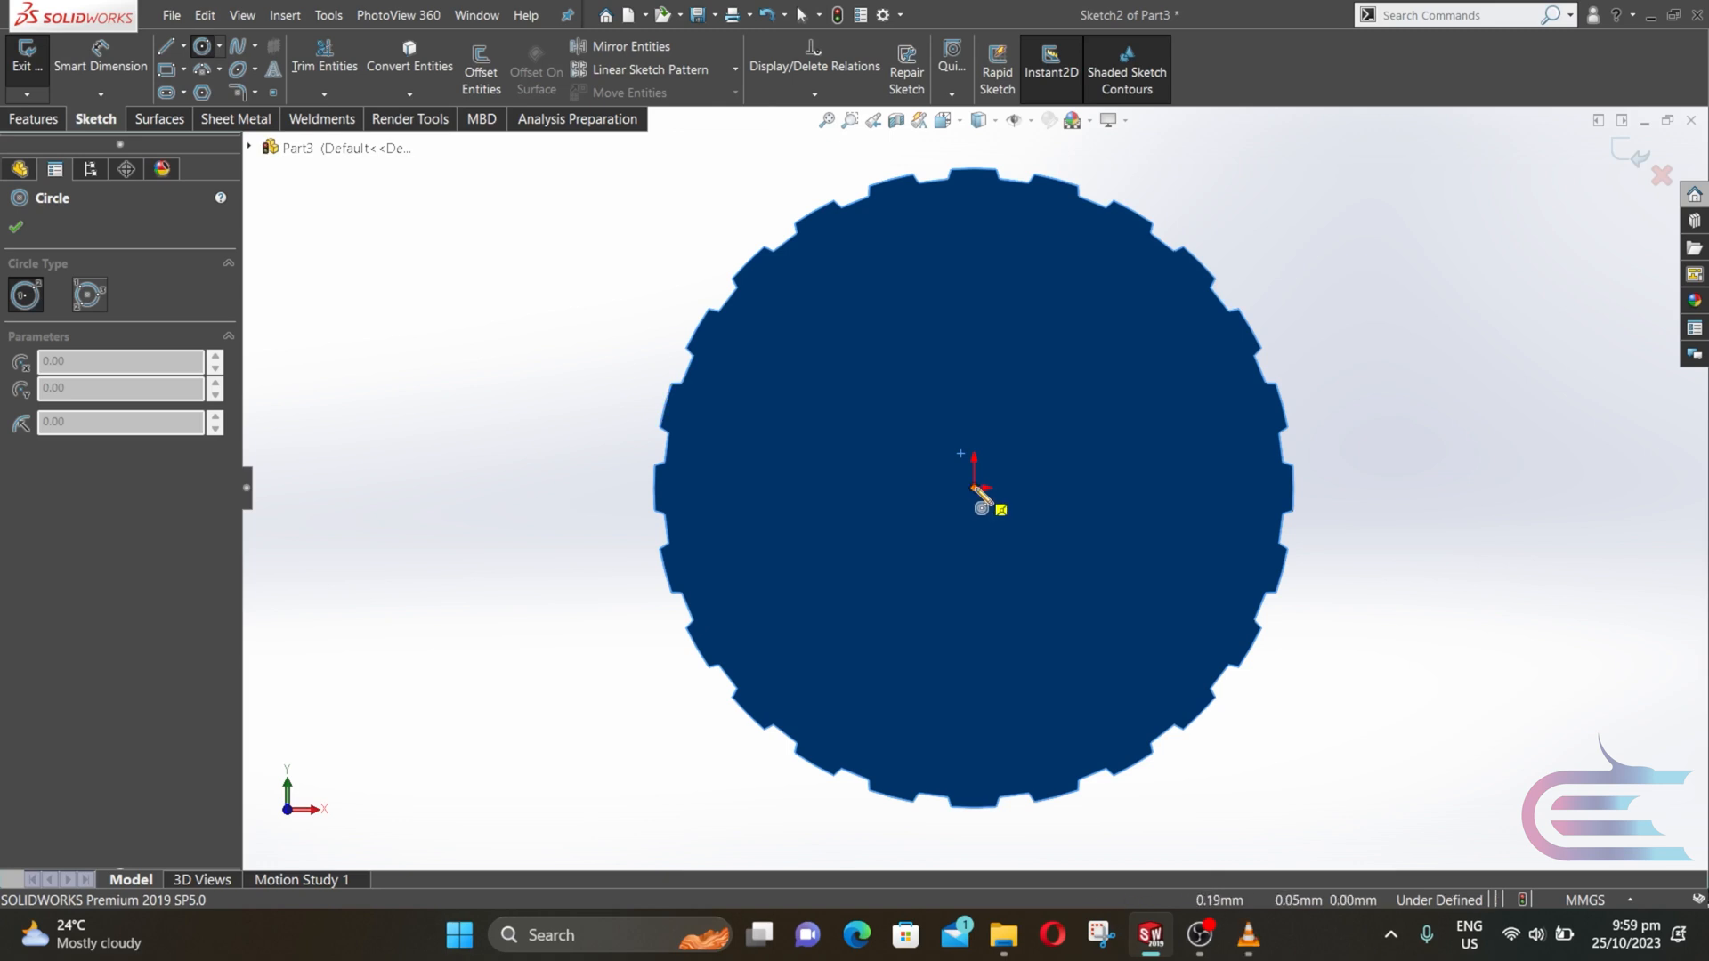
left_click(974, 489)
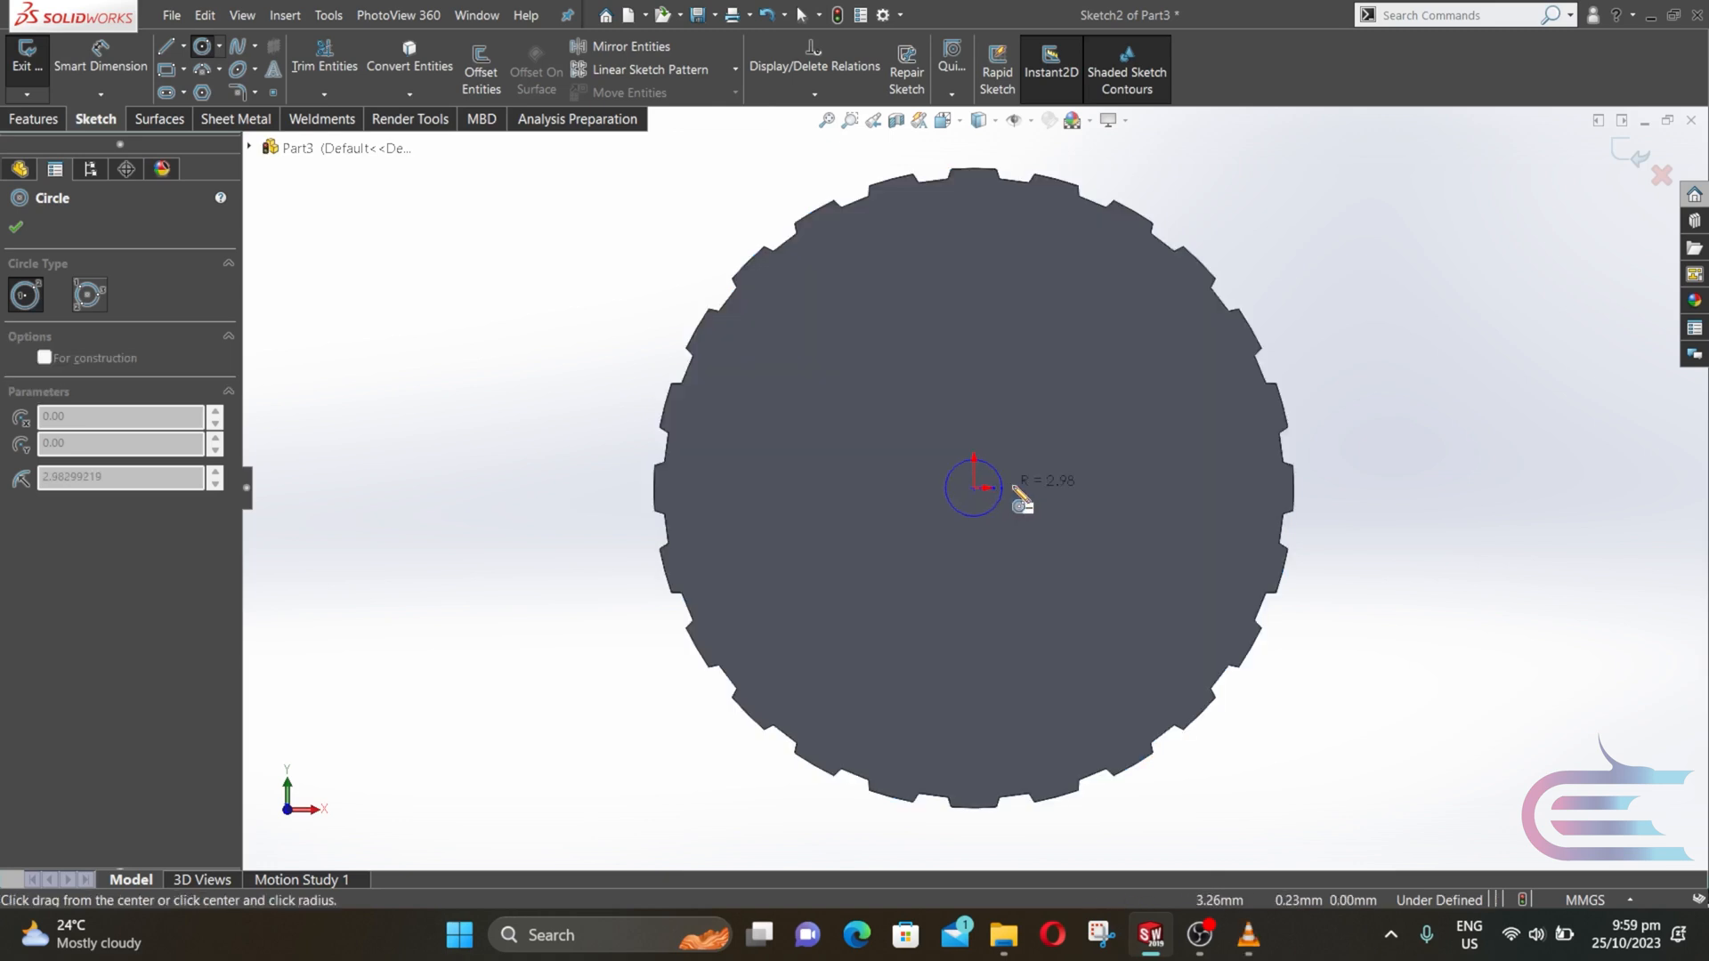
left_click(1173, 496)
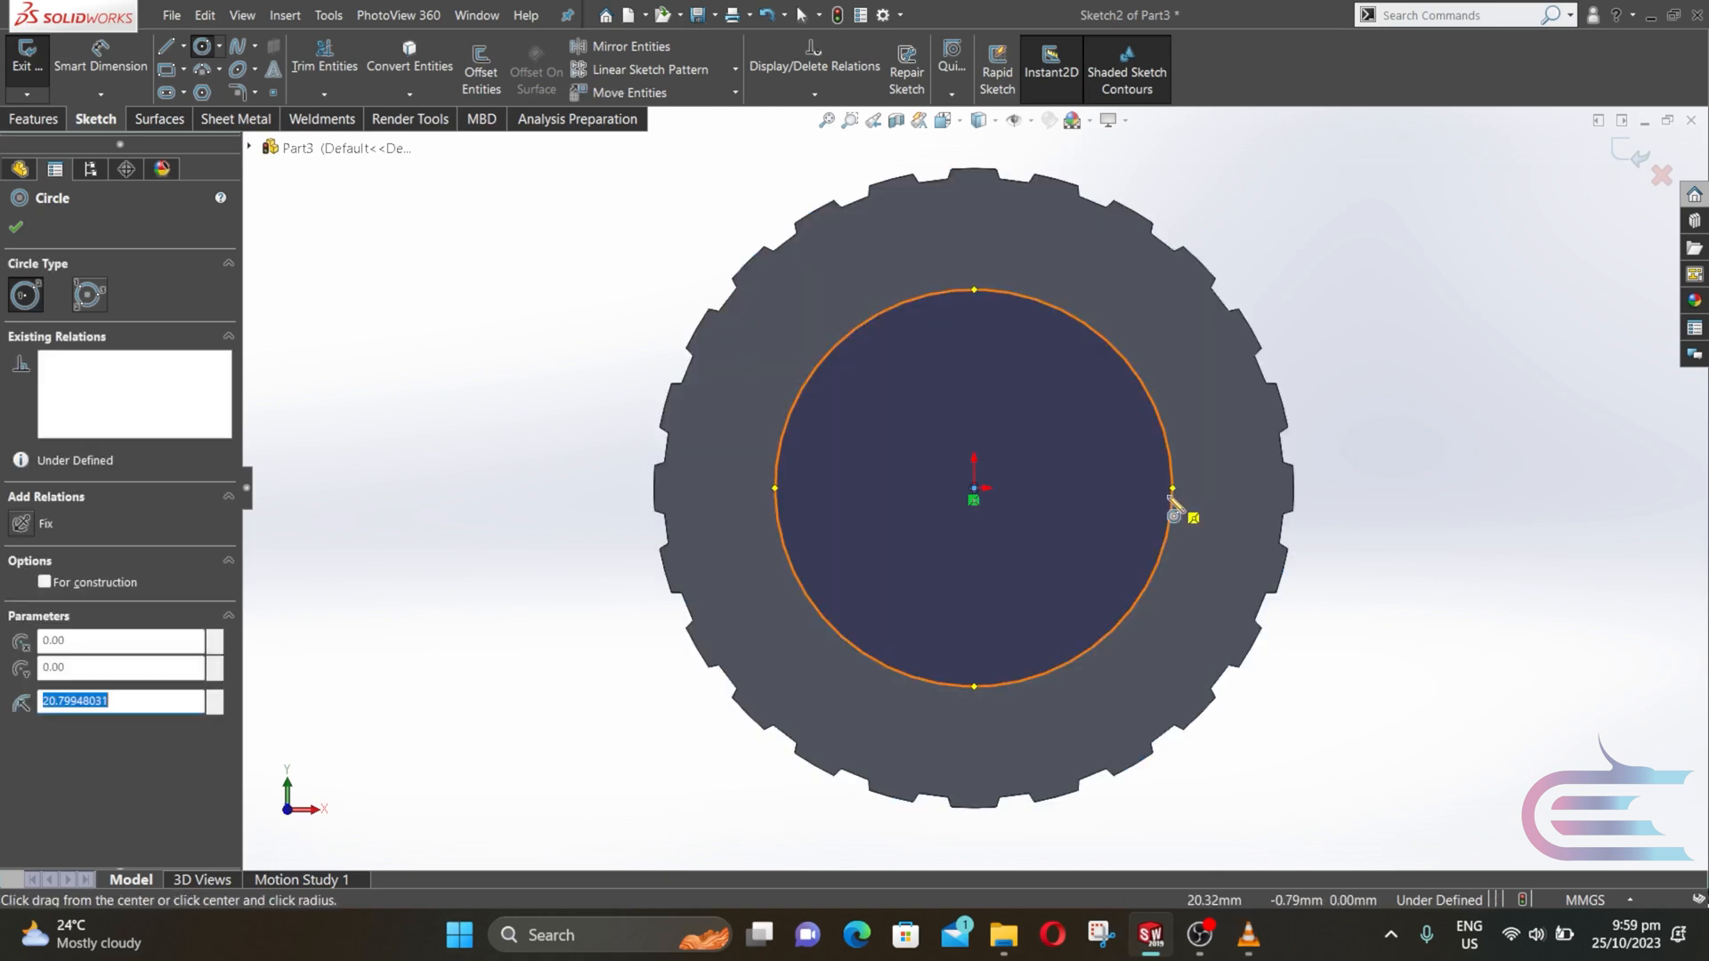
left_click(50, 575)
left_click(46, 583)
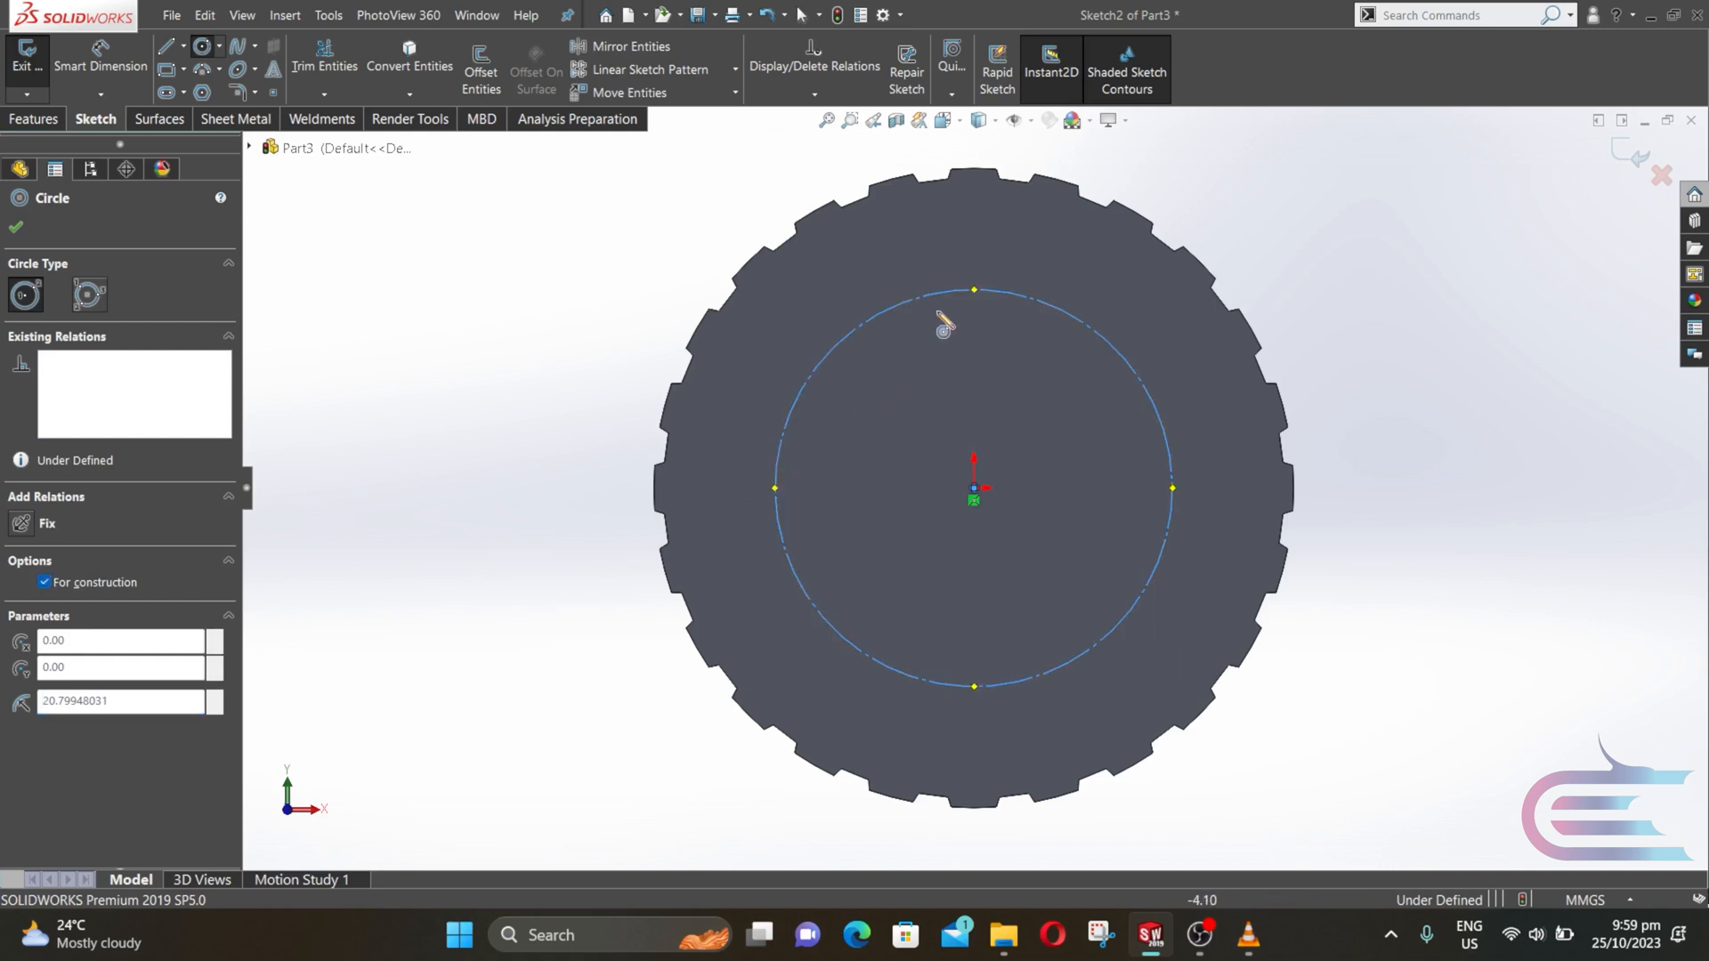
left_click_drag(974, 291, 985, 357)
key("Escape")
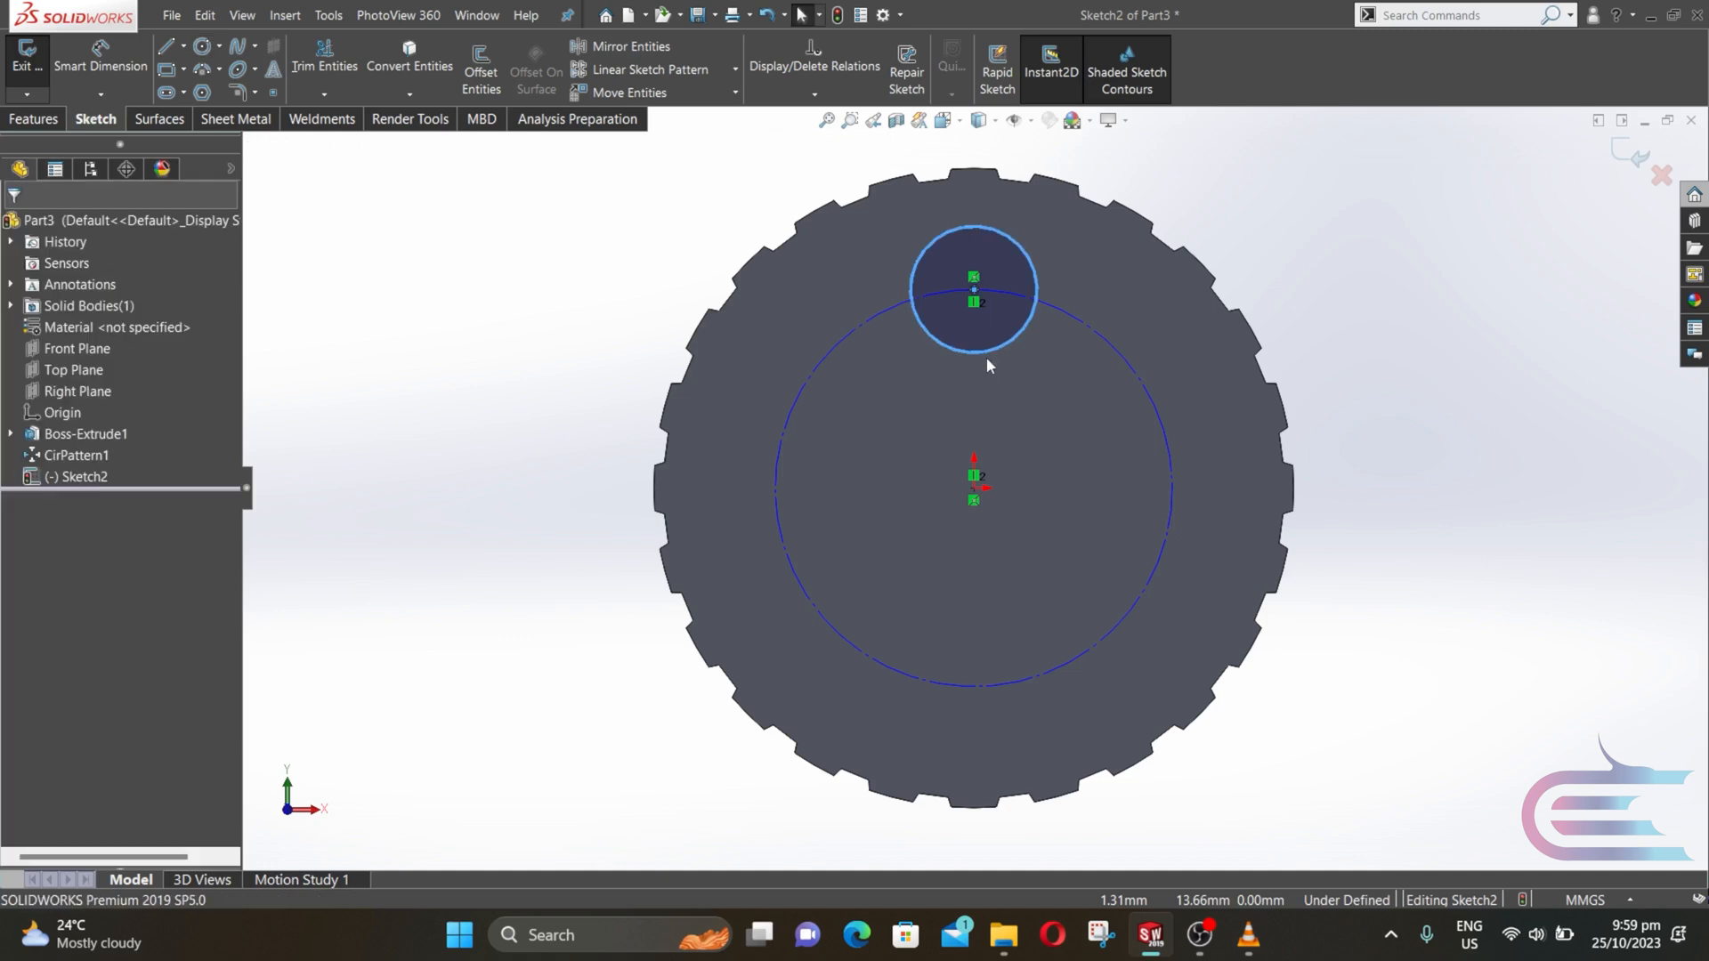
- Dimension the construction circle's diameter to 39.4 mm
left_click(124, 72)
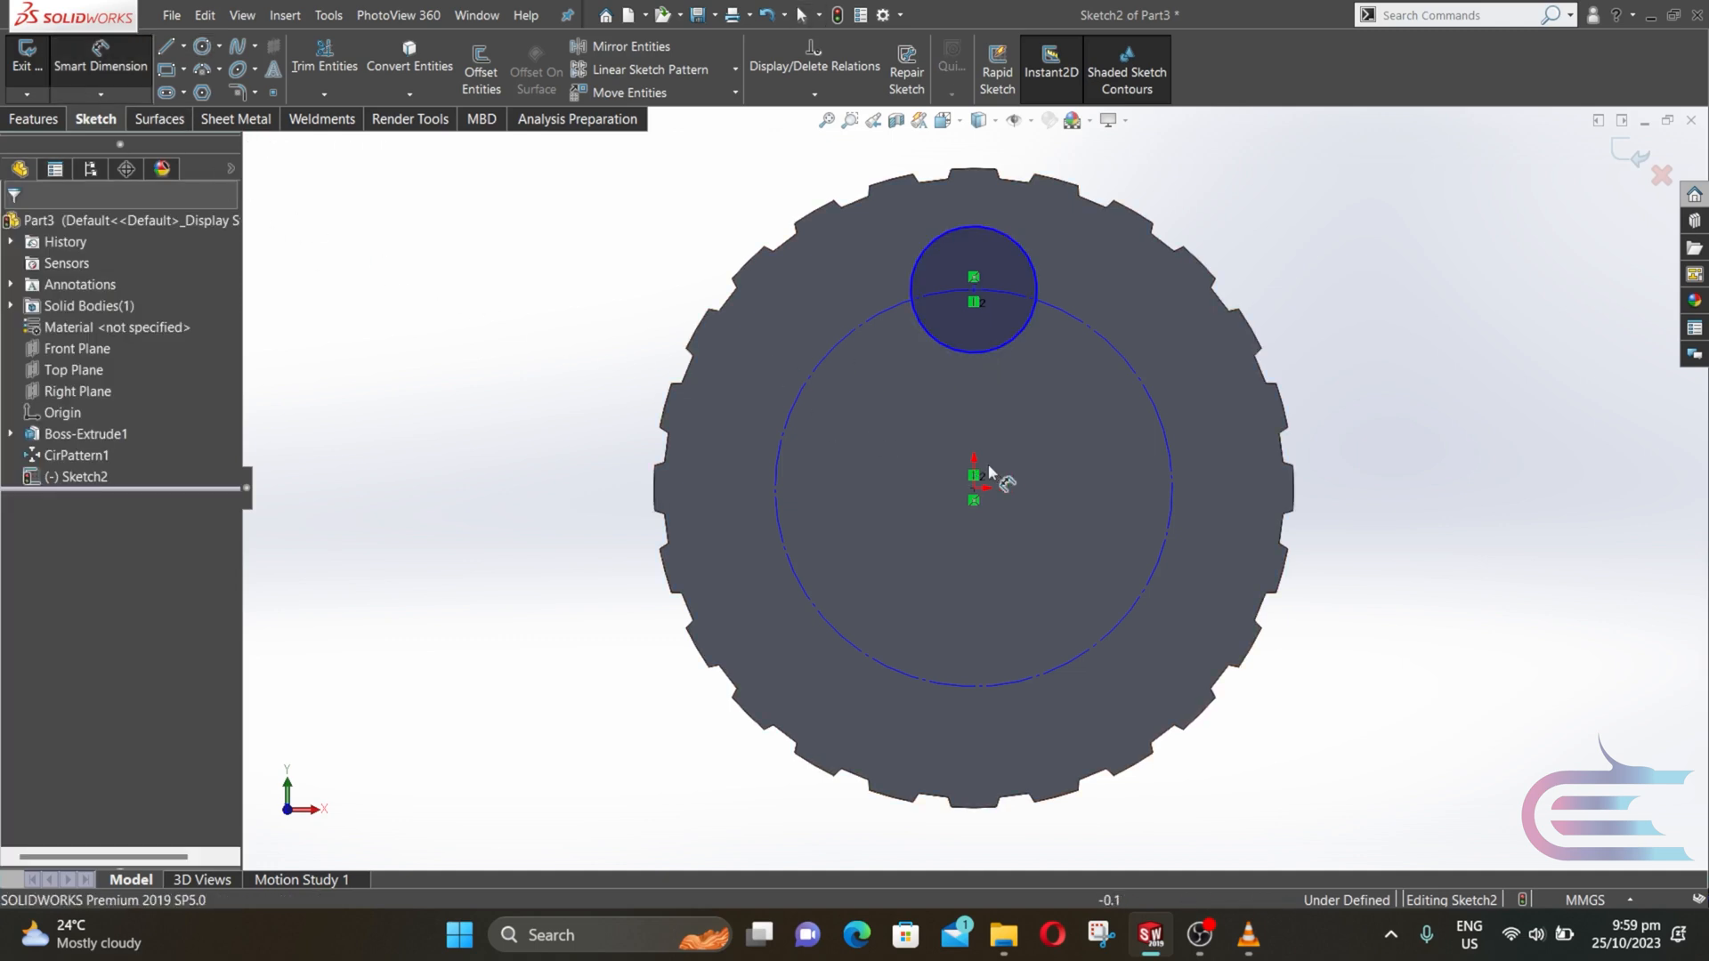
left_click(1172, 505)
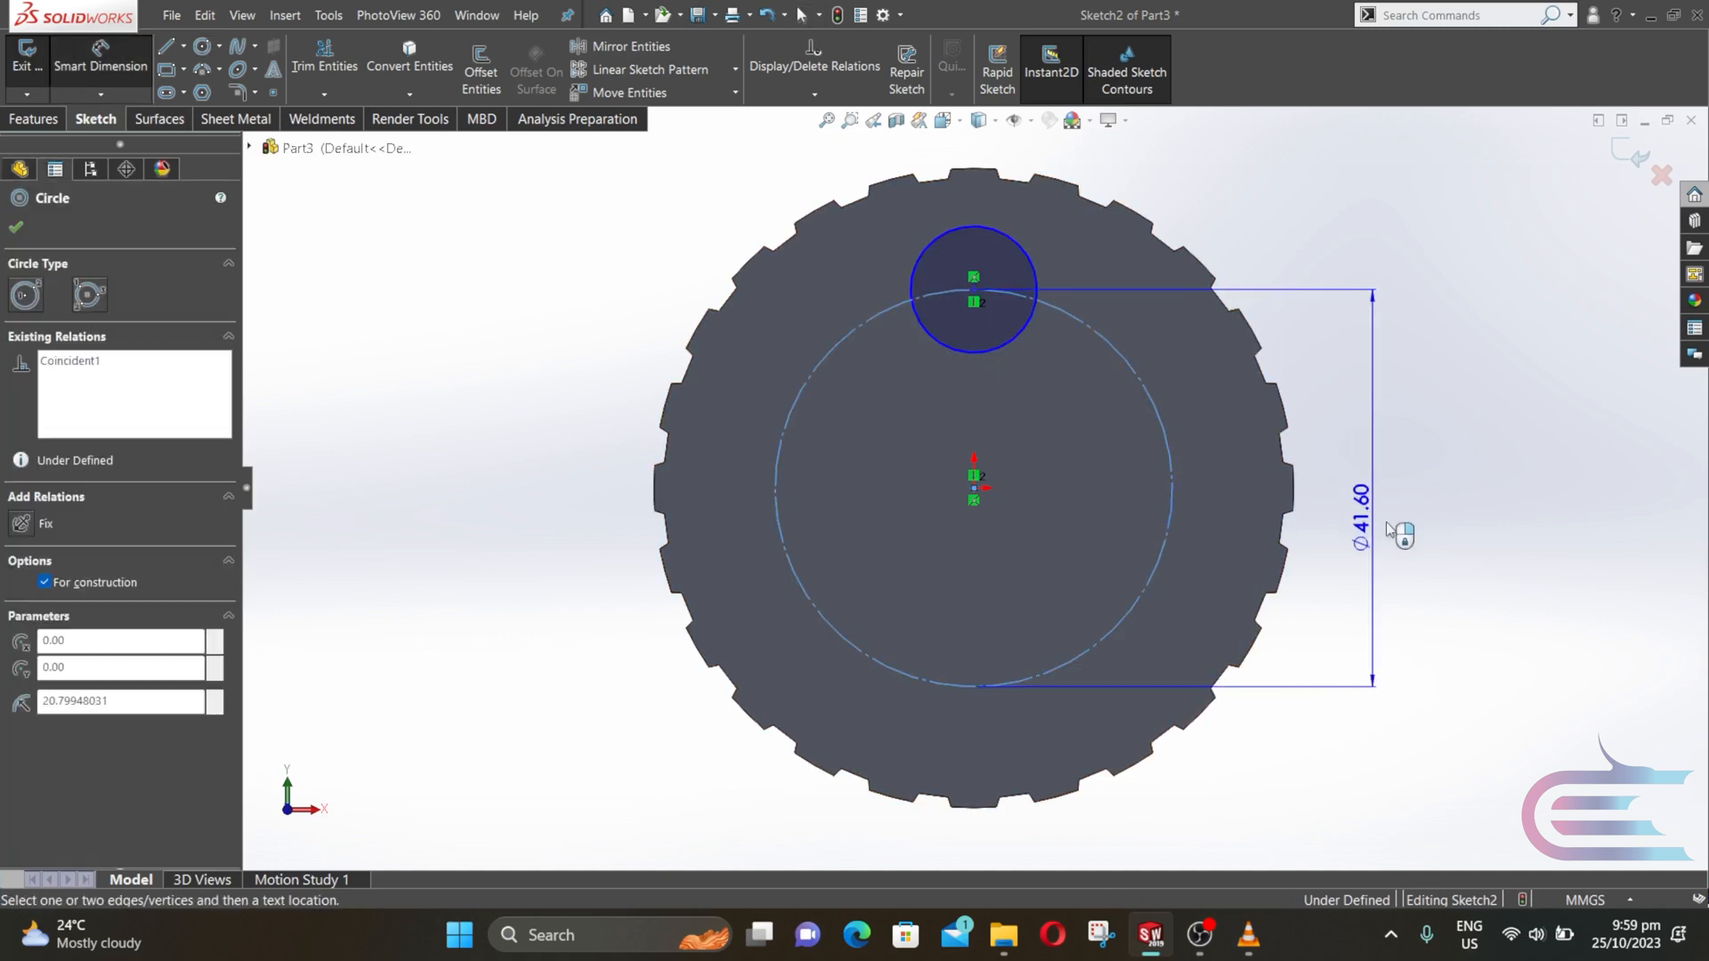
left_click(1397, 524)
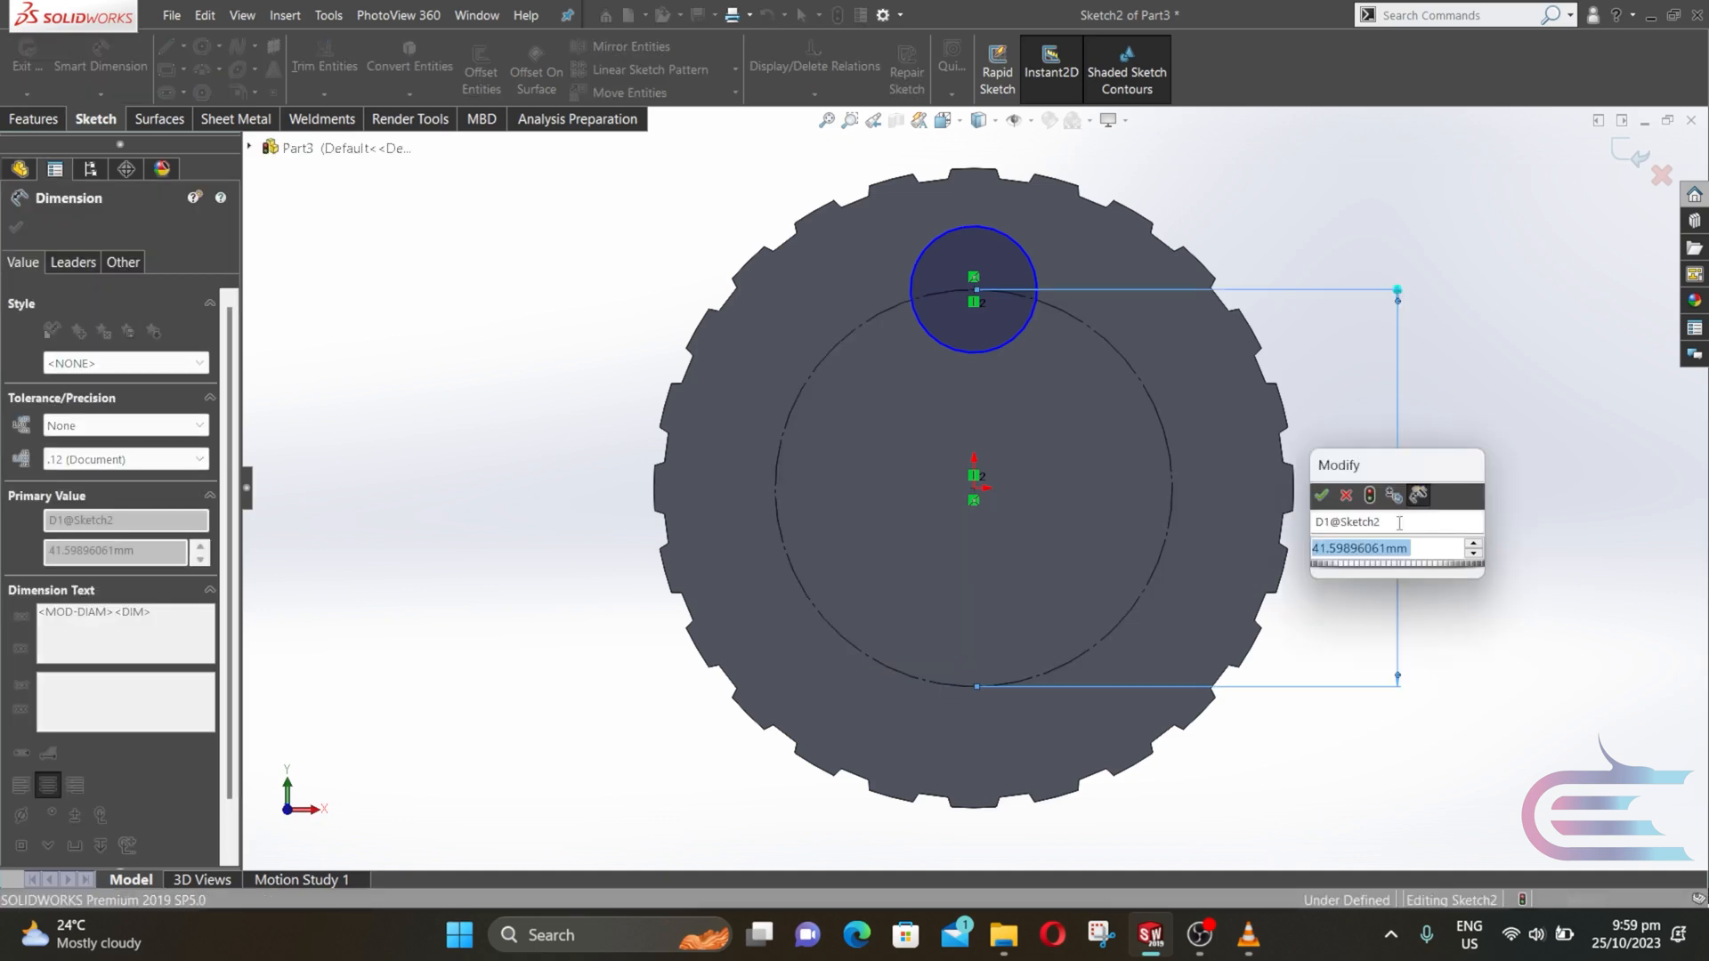
type("39.4")
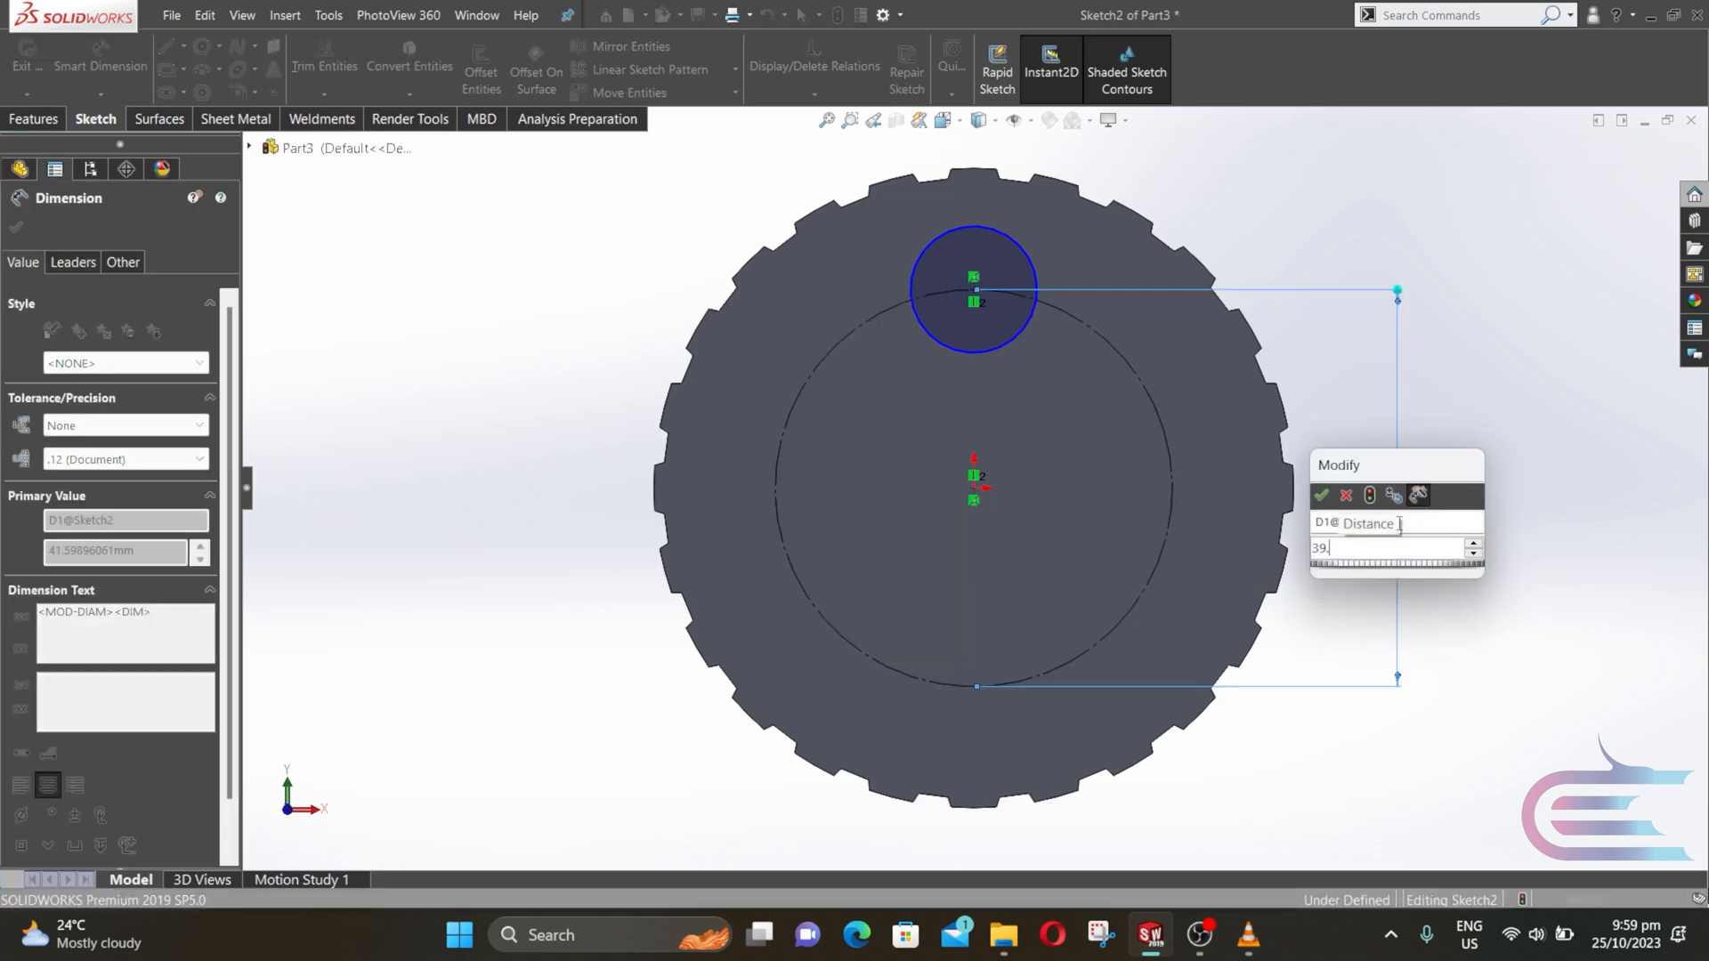
key("Return")
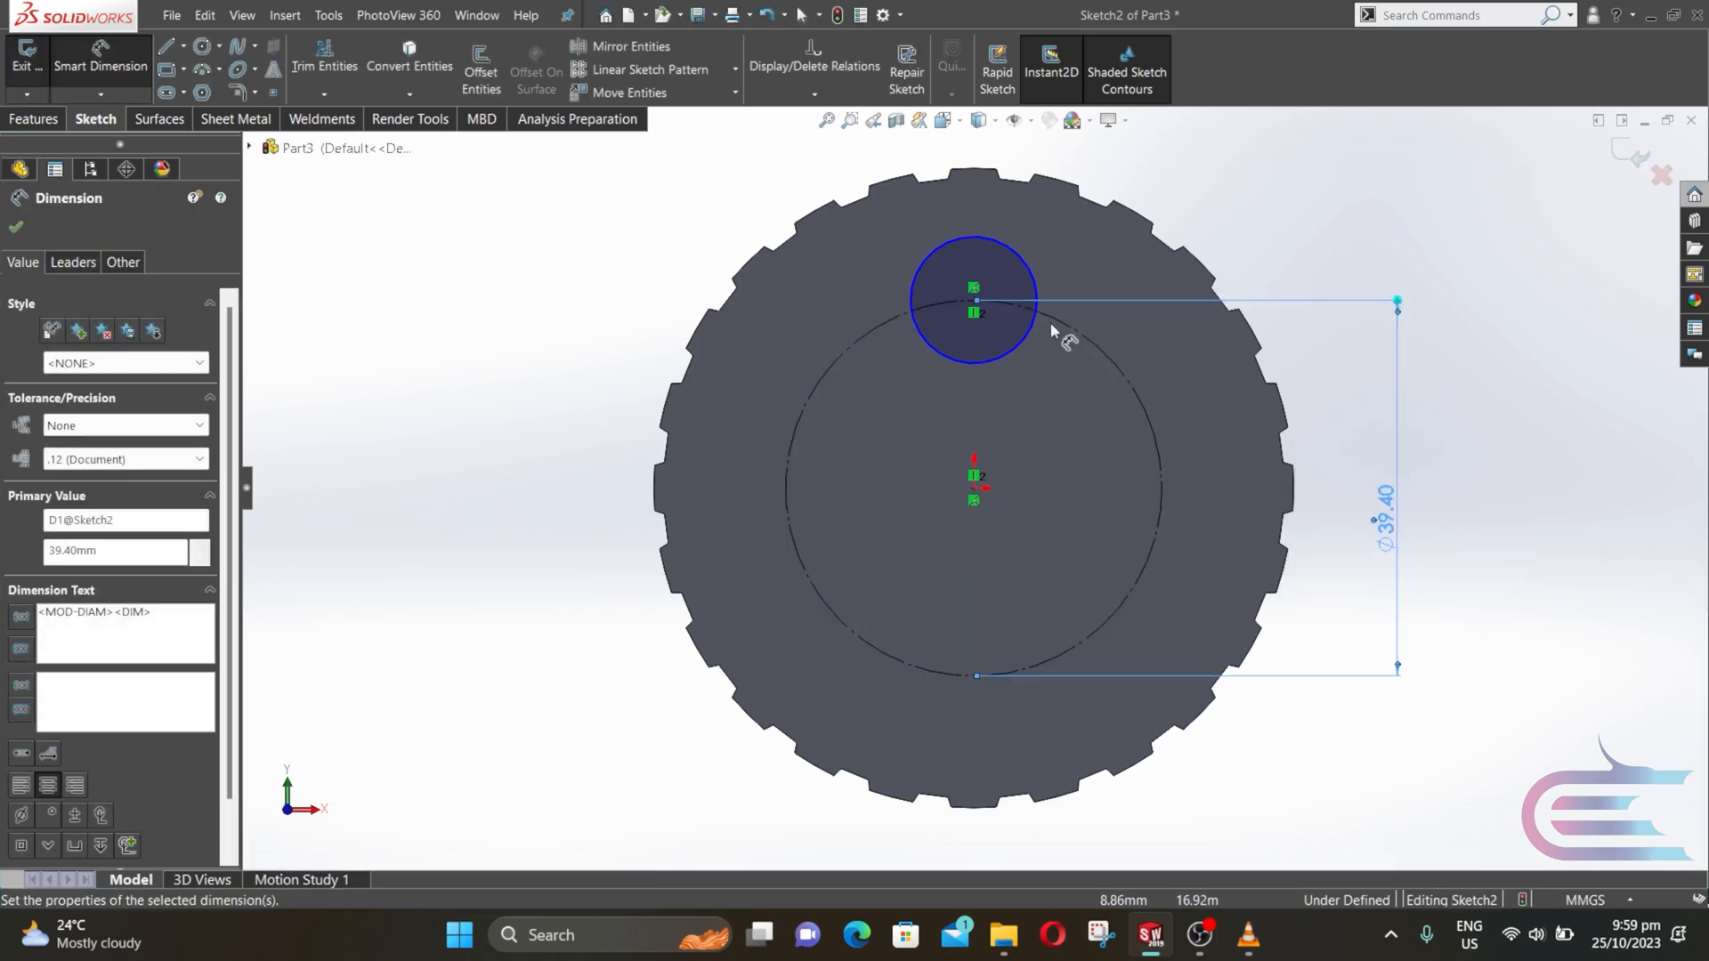
- Dimension the diameter of the small solid circle on the construction circle to 12.2 mm
left_click(1038, 303)
left_click(1173, 316)
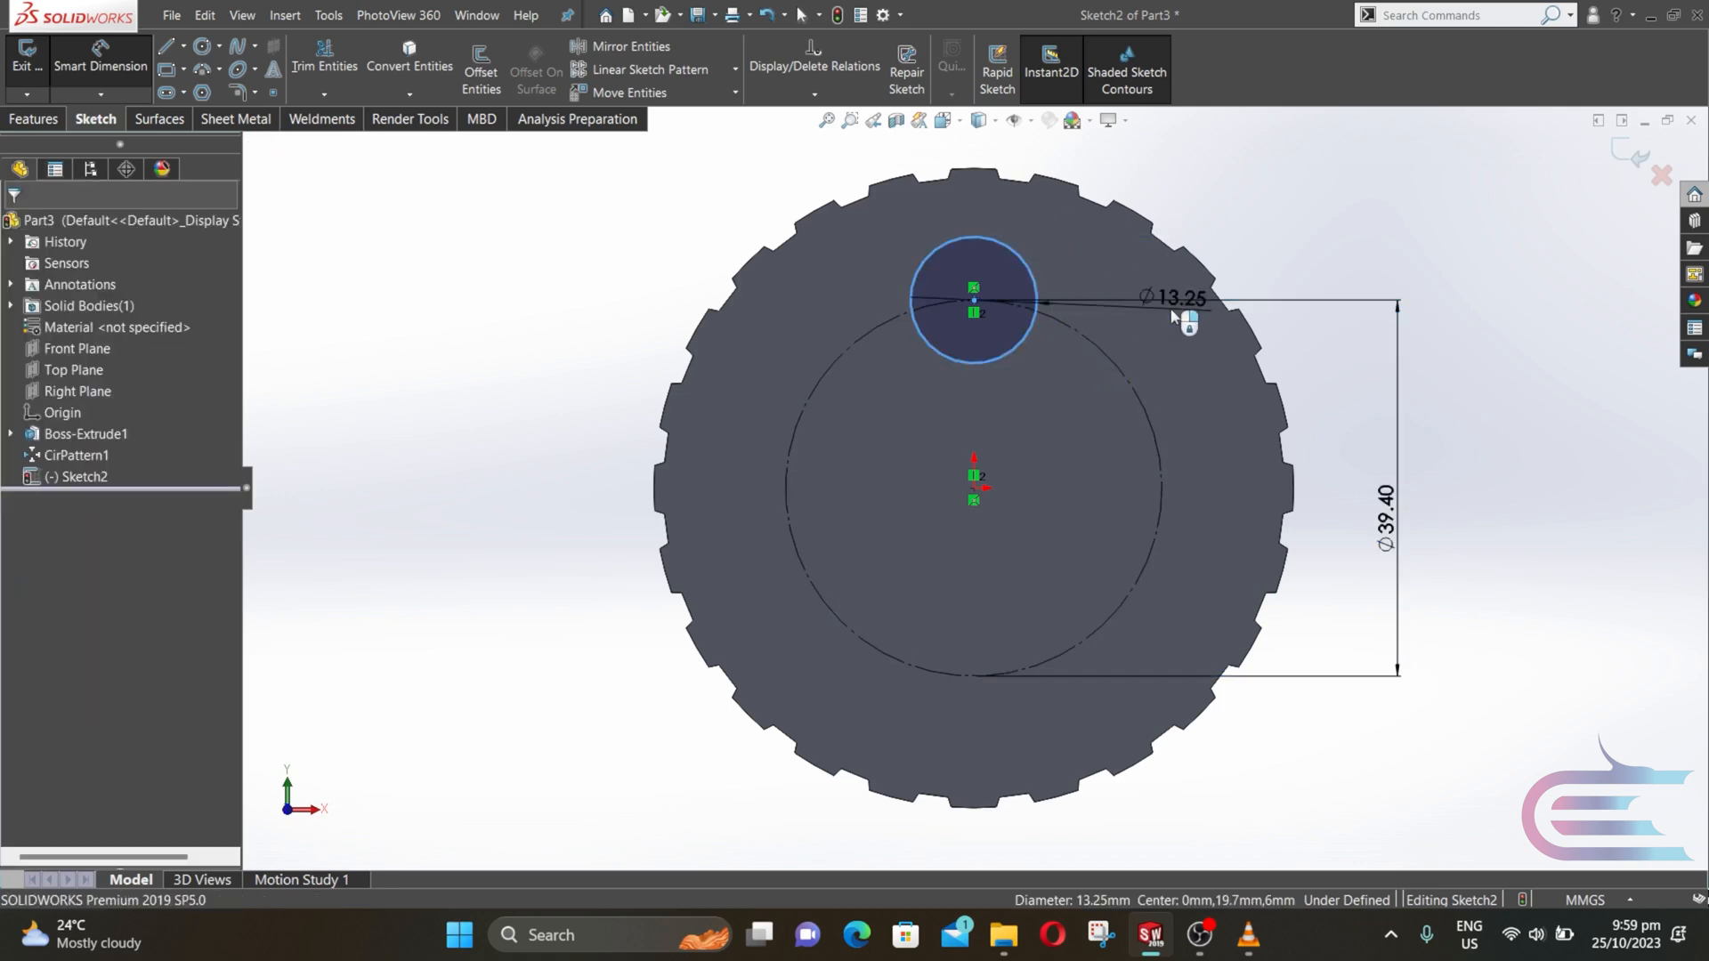
type("1")
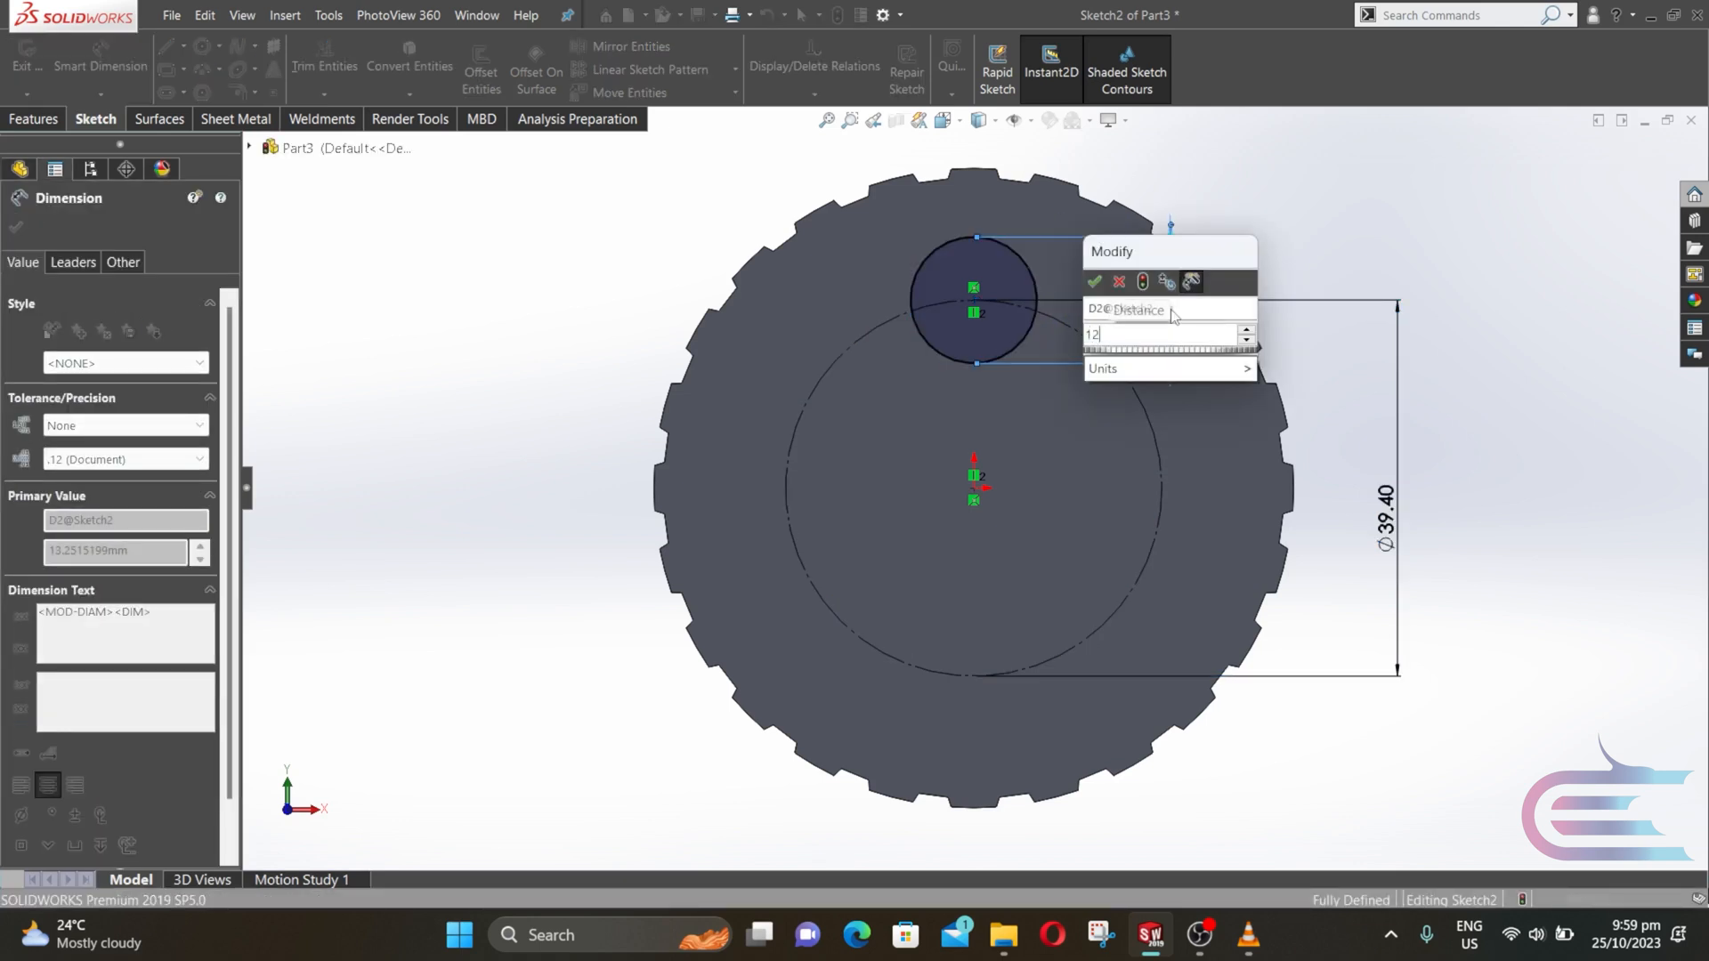
type("2.2")
key("Return")
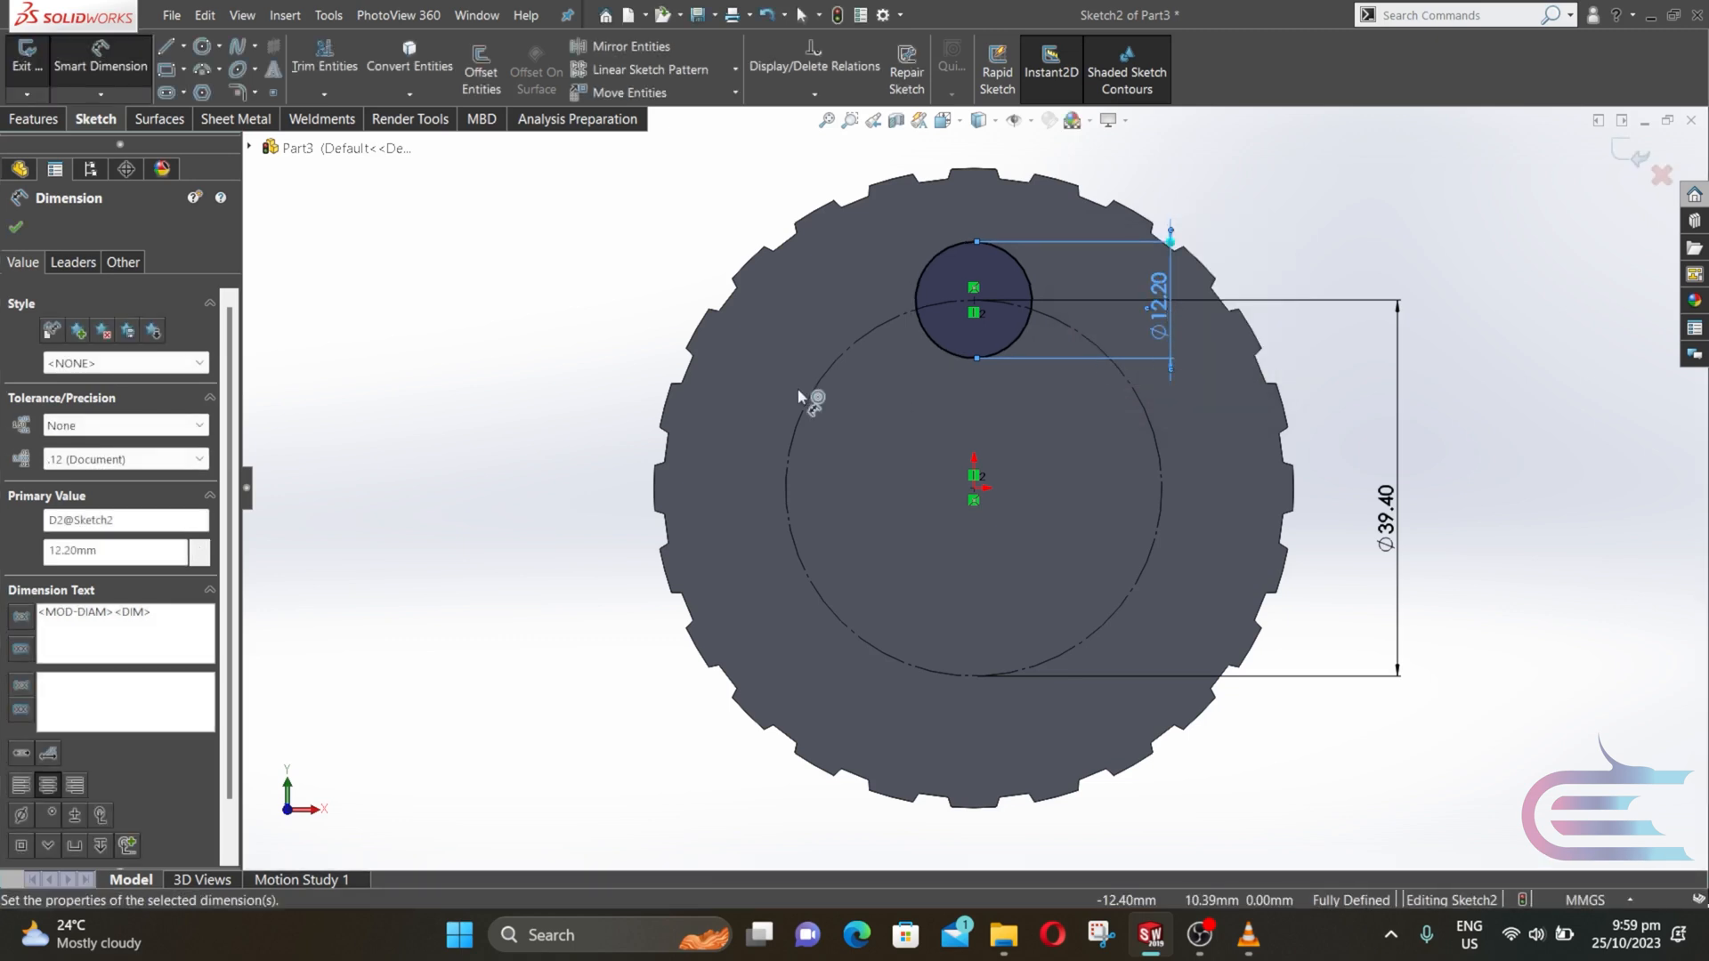
left_click(16, 228)
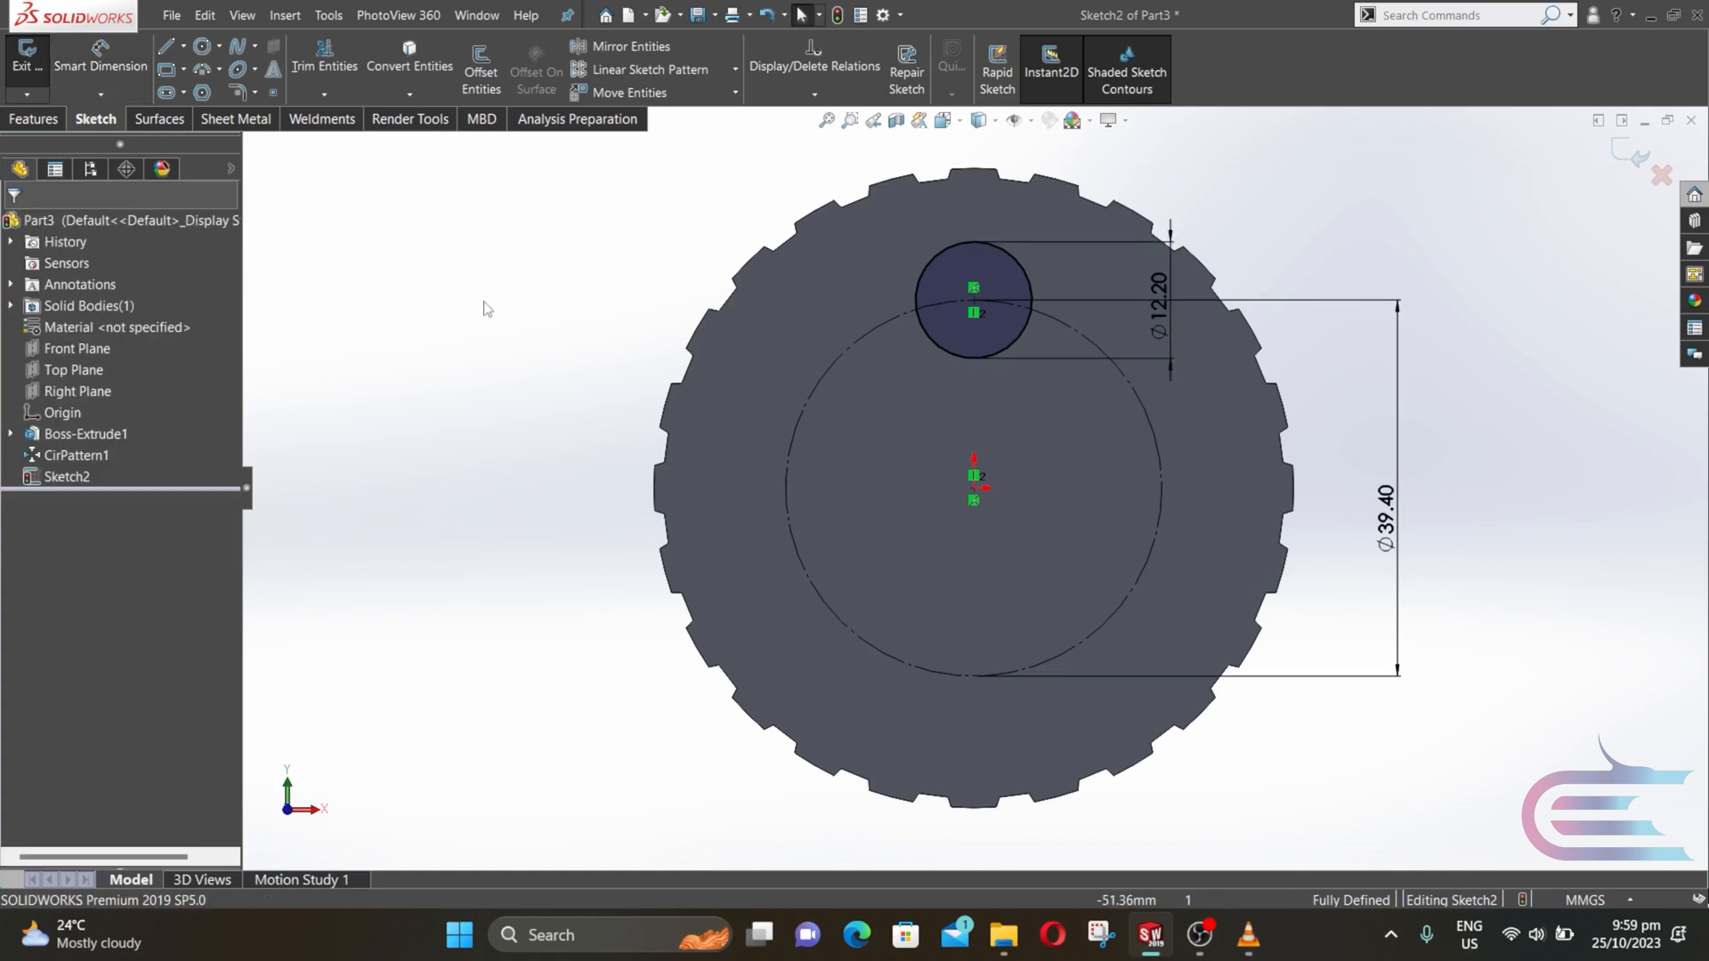
- Circular-pattern the construction circle and the 12.2 mm circle around the origin with 6 equally spaced sketch instances over 360 degrees
left_click(736, 71)
left_click(736, 116)
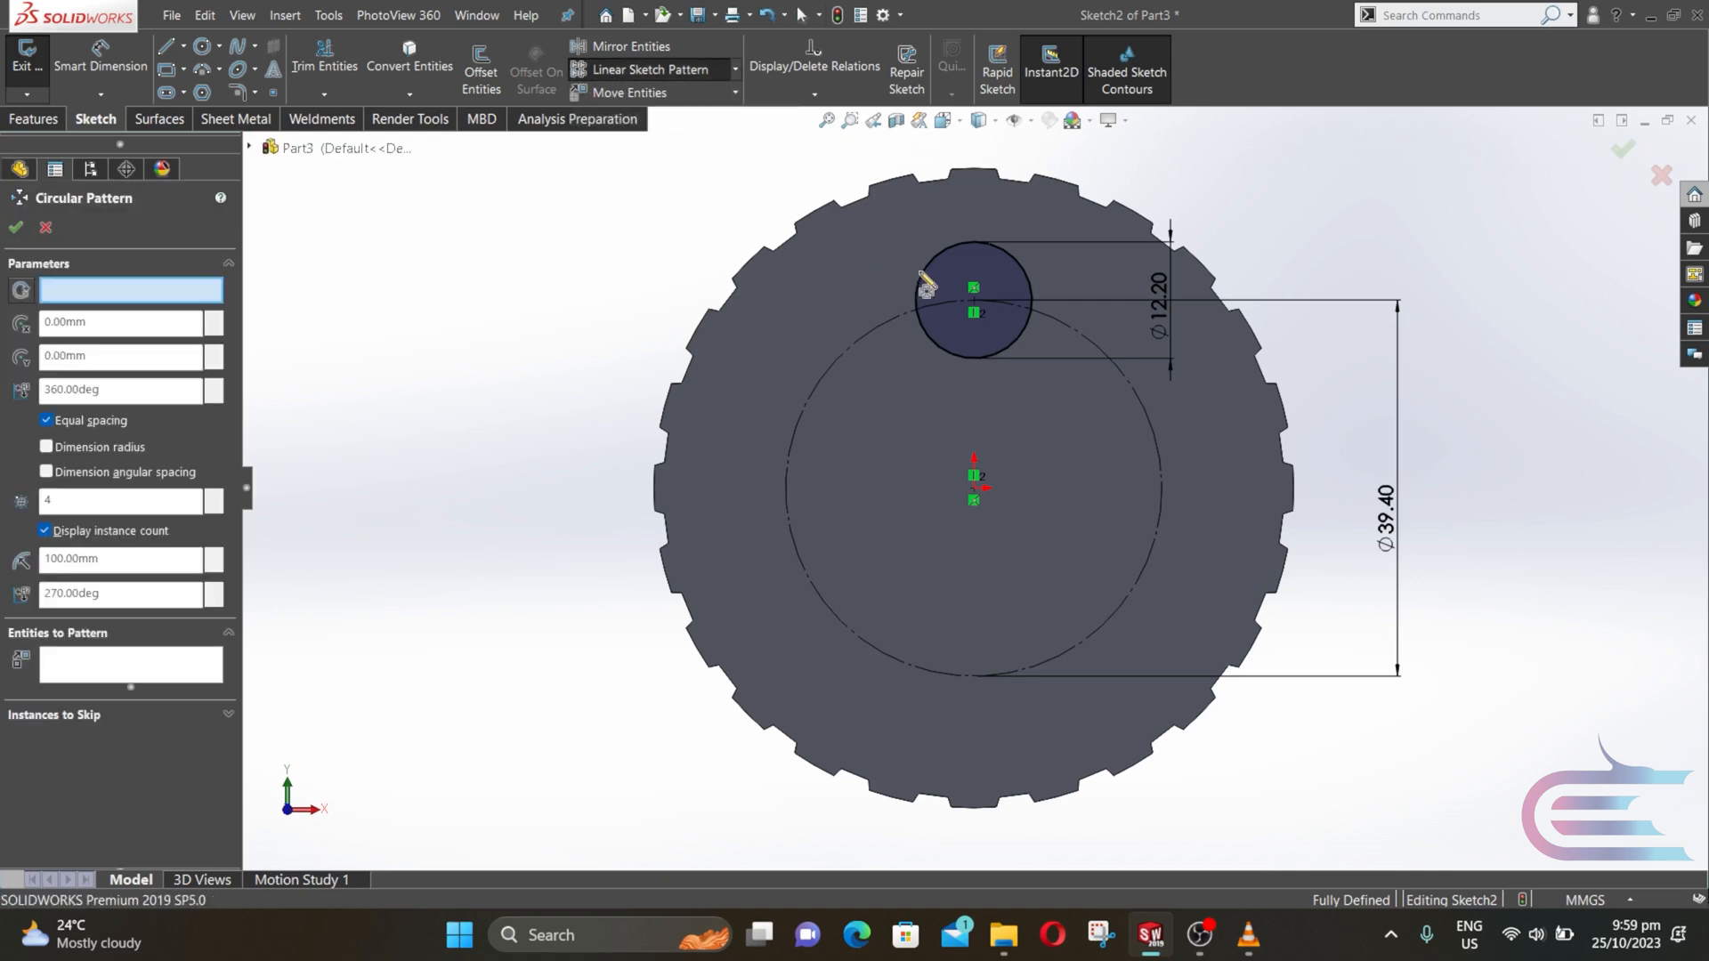
left_click(1109, 351)
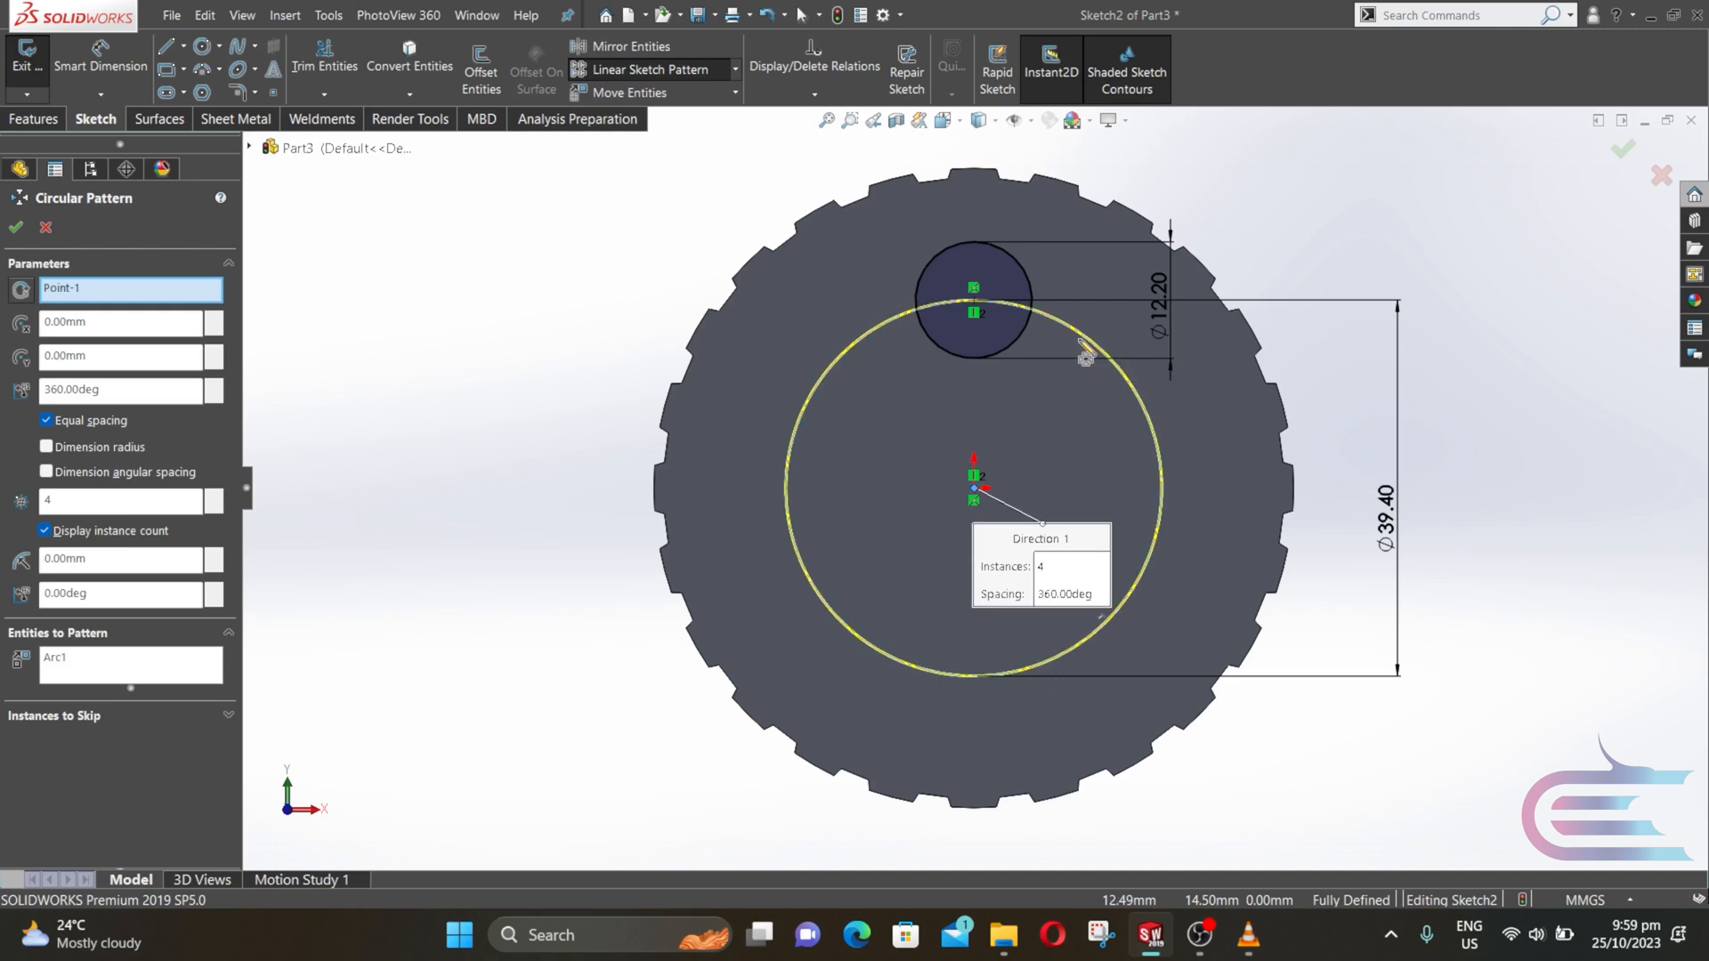
left_click(1032, 299)
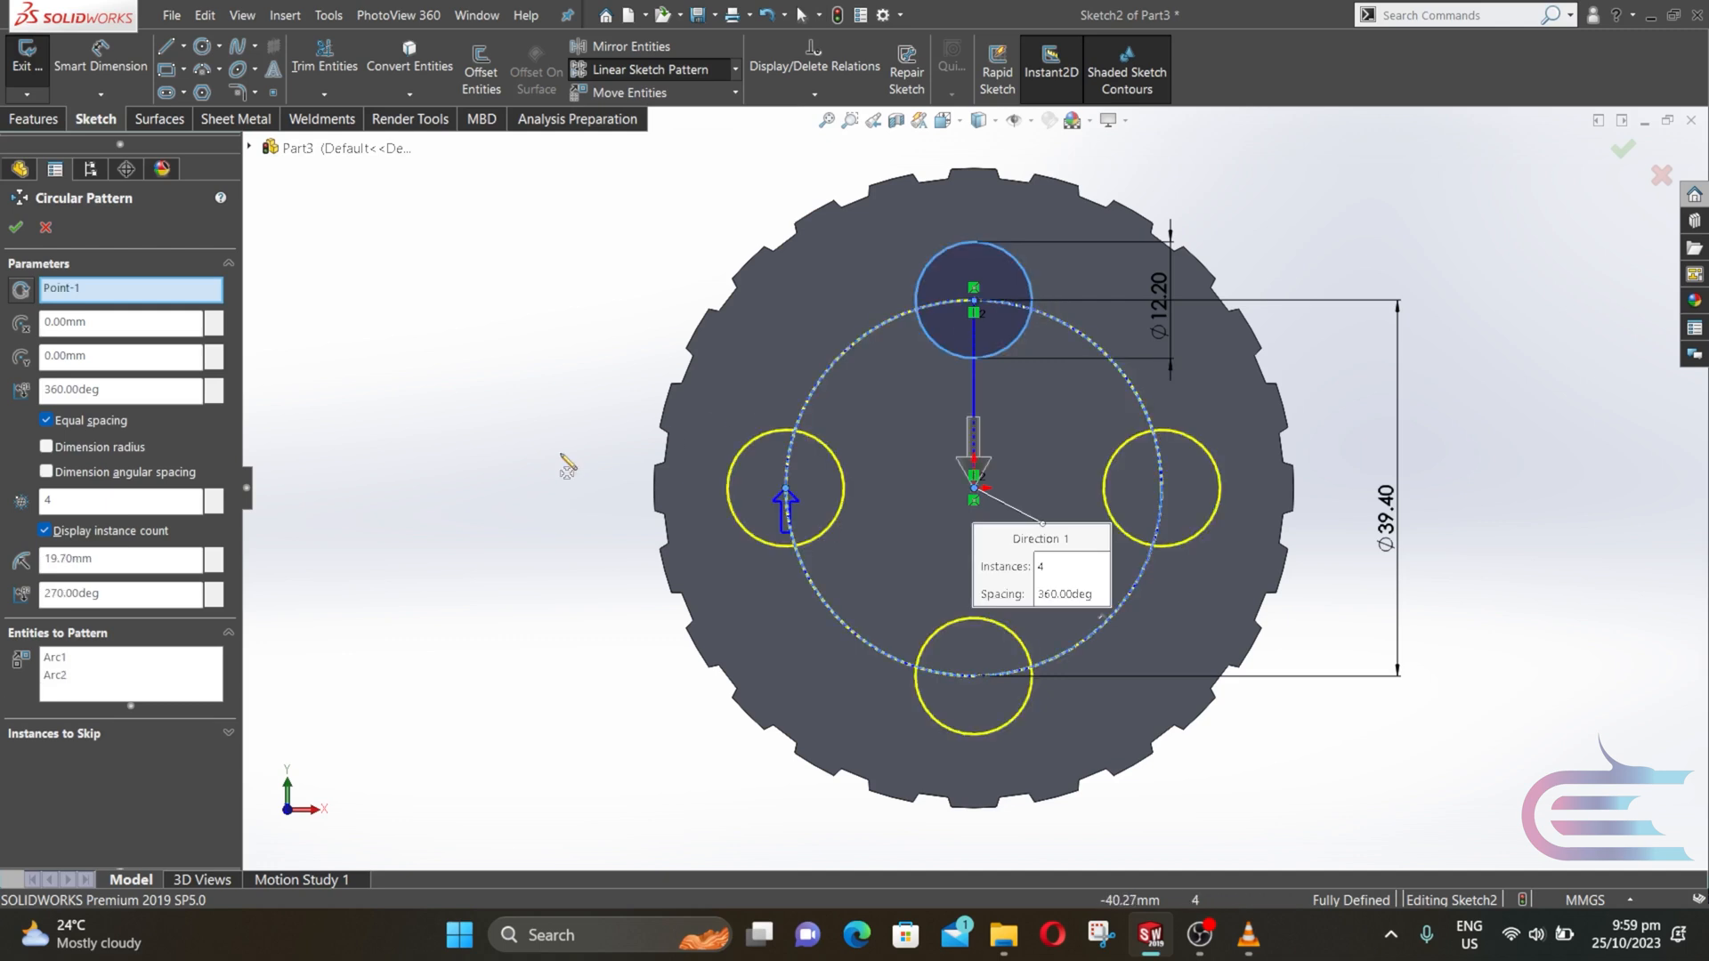
left_click(215, 496)
left_click(214, 497)
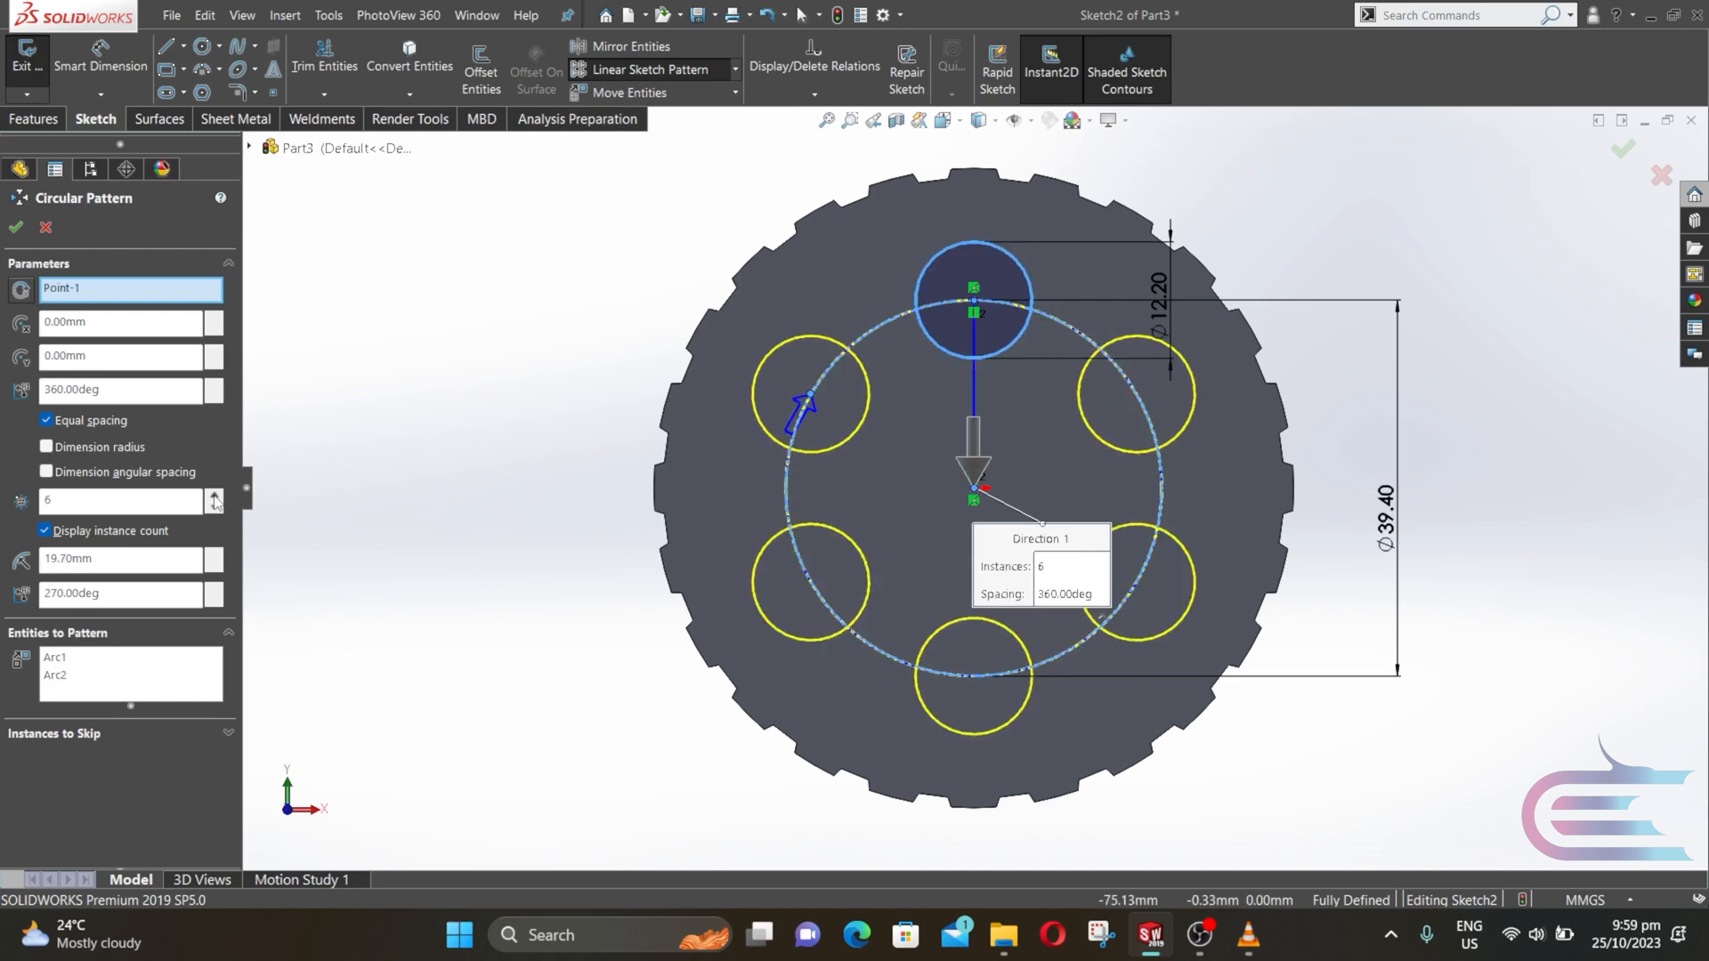
left_click(15, 227)
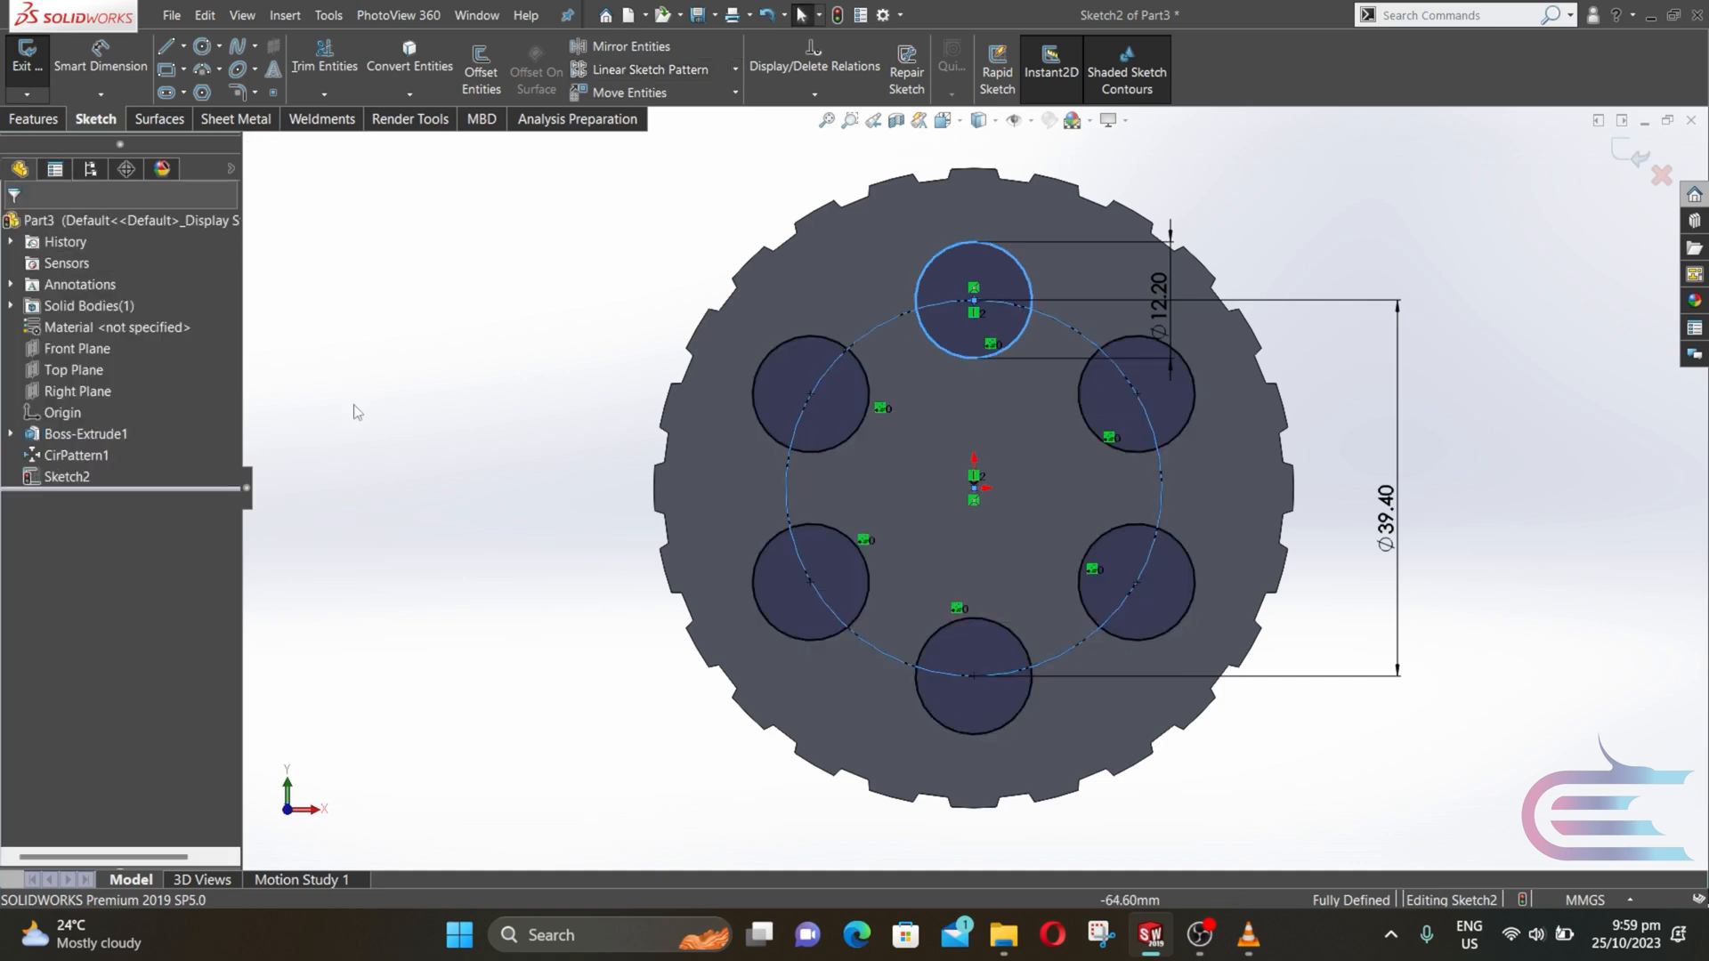
- Sketch a circle about 16.2 mm in diameter centered on the origin for the central bore
left_click(201, 49)
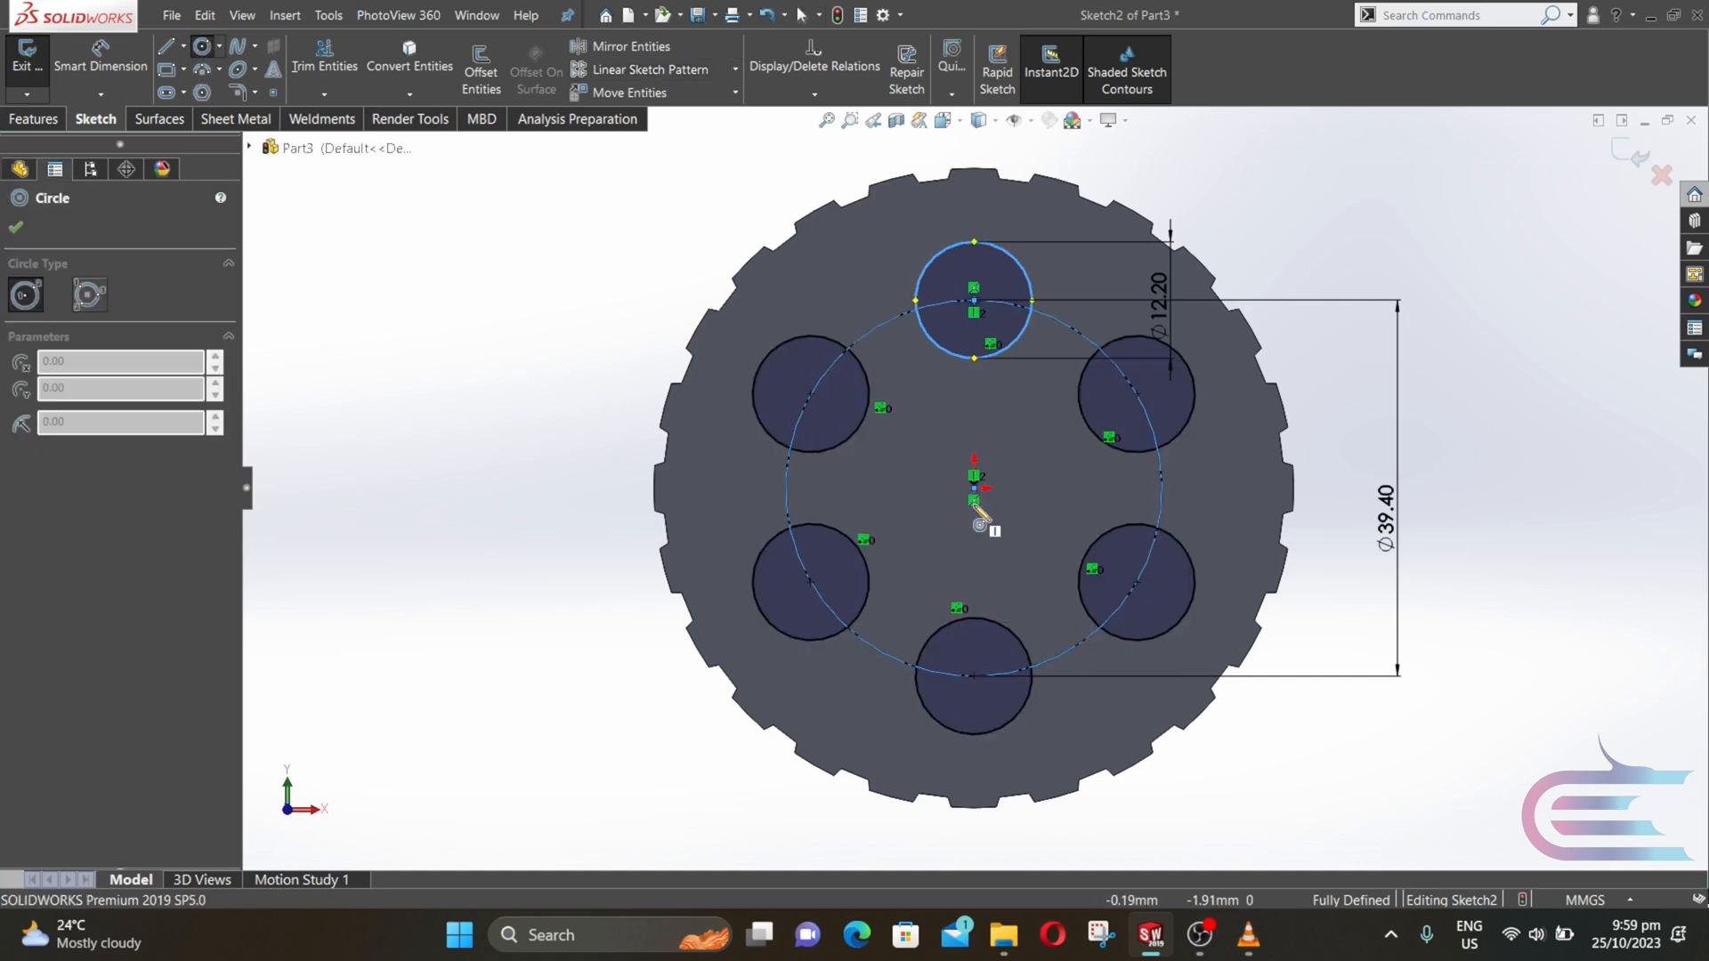
left_click(973, 489)
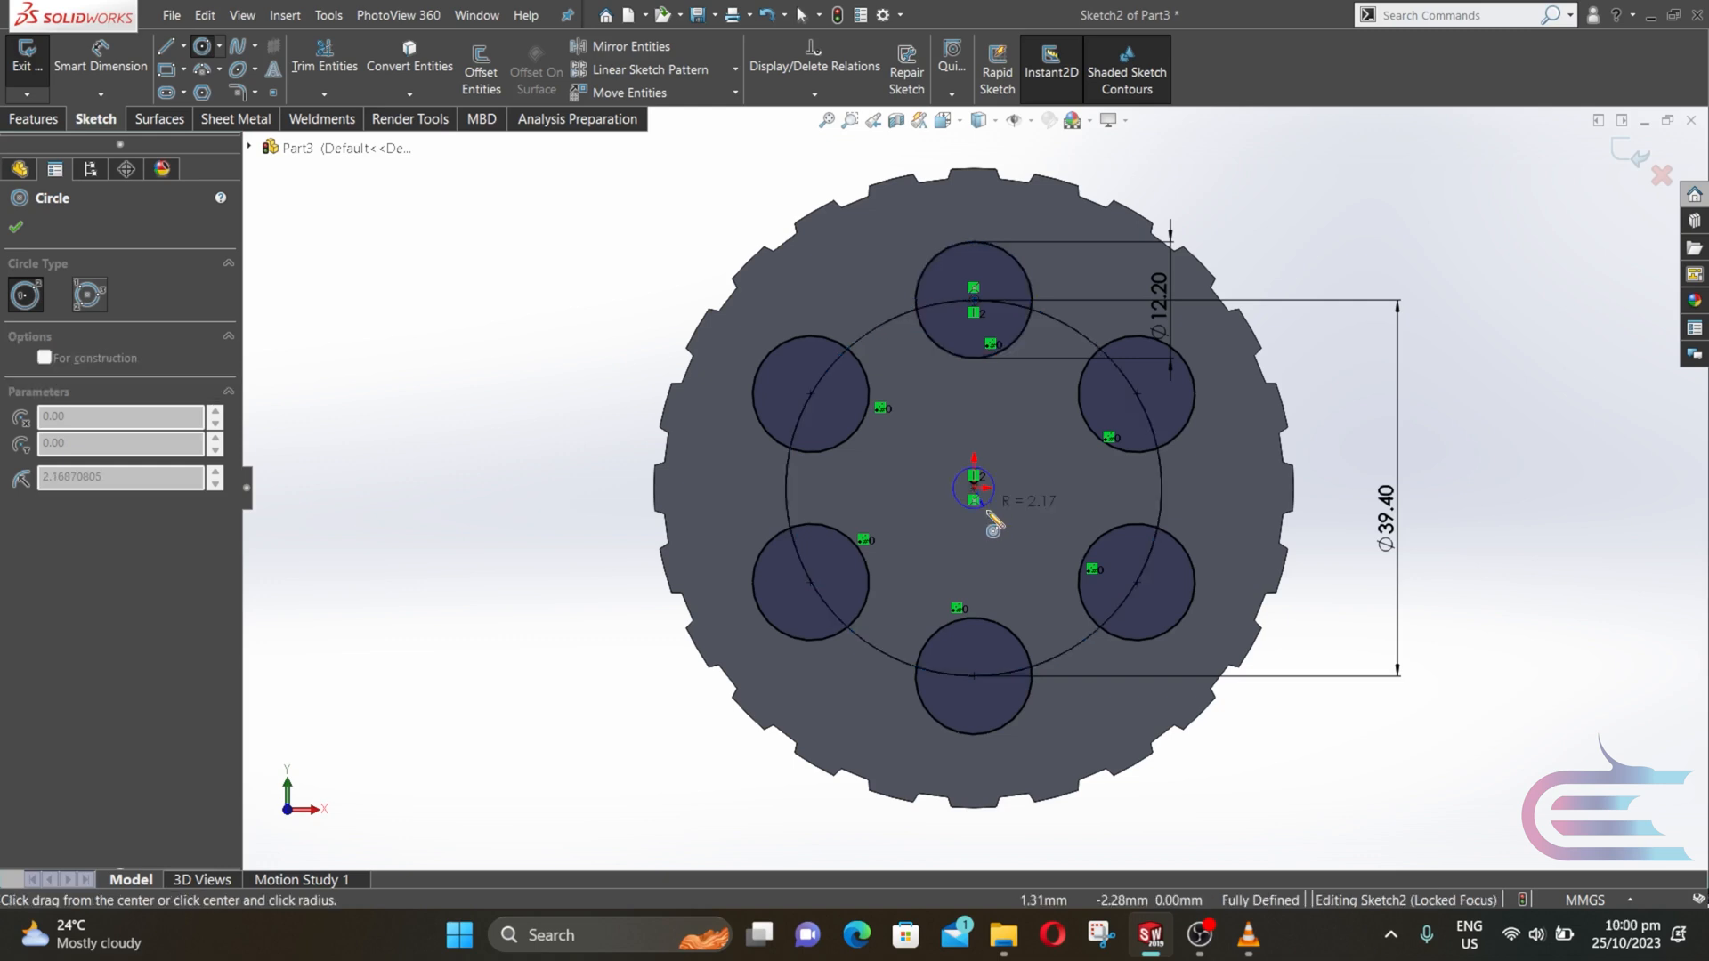
left_click(1032, 555)
key("Escape")
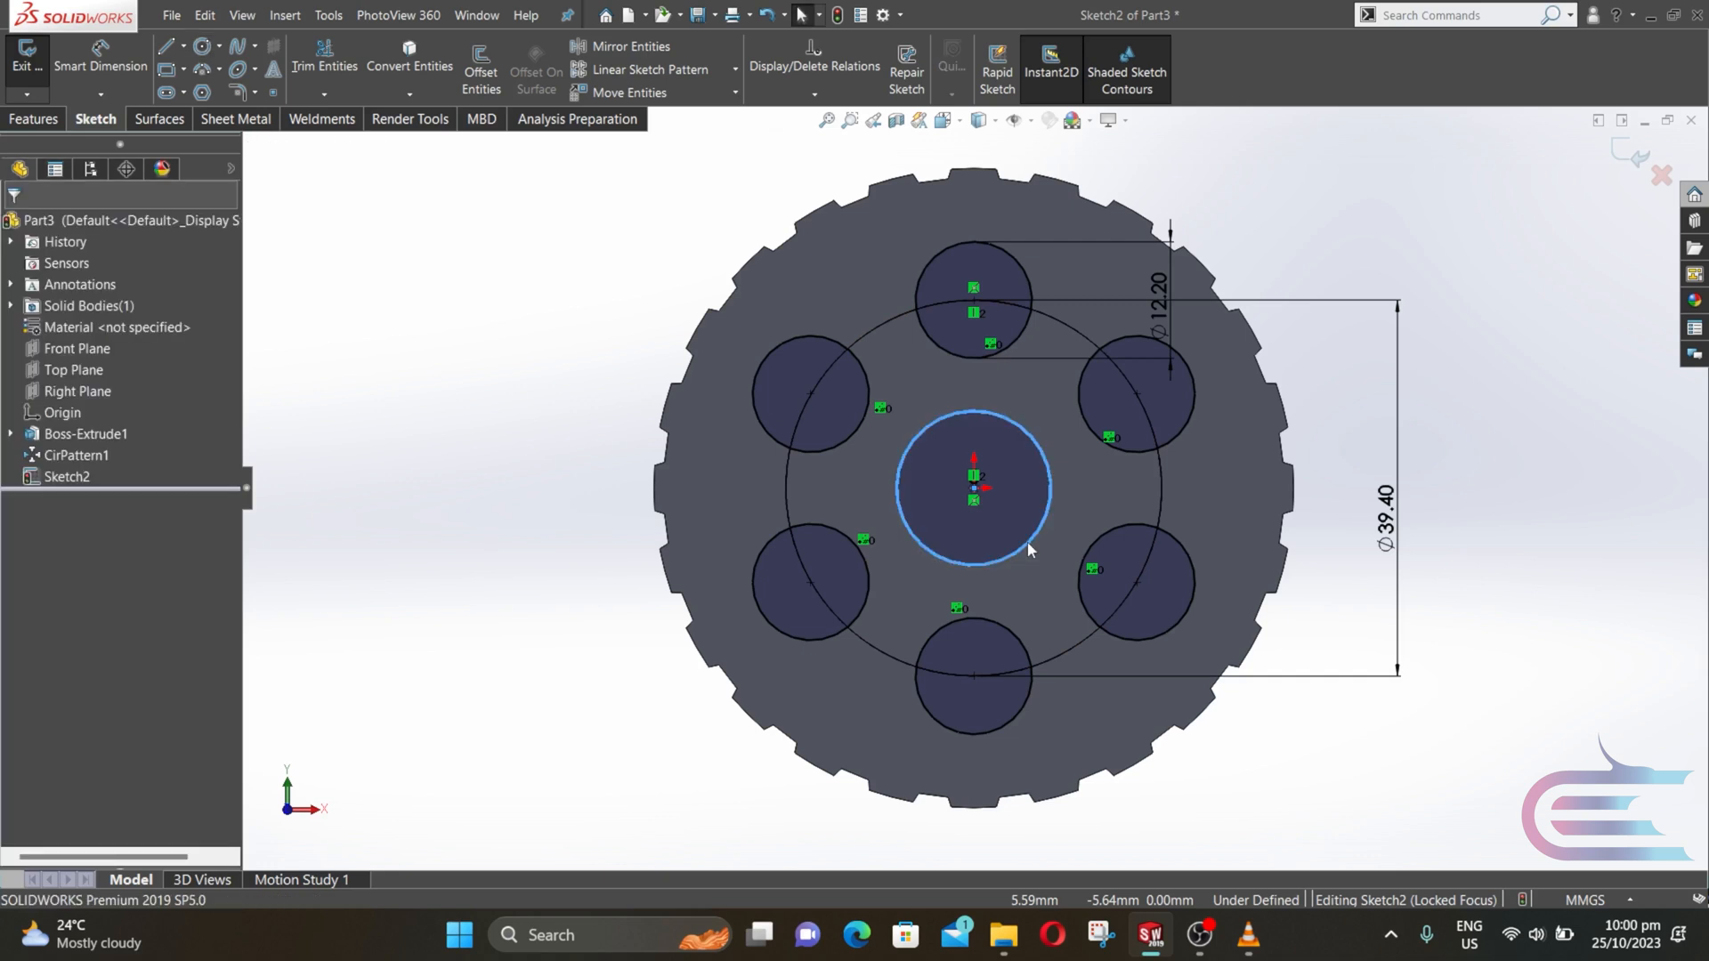
- Set the diameter of the central circle to 17 mm with a Smart Dimension
left_click(131, 68)
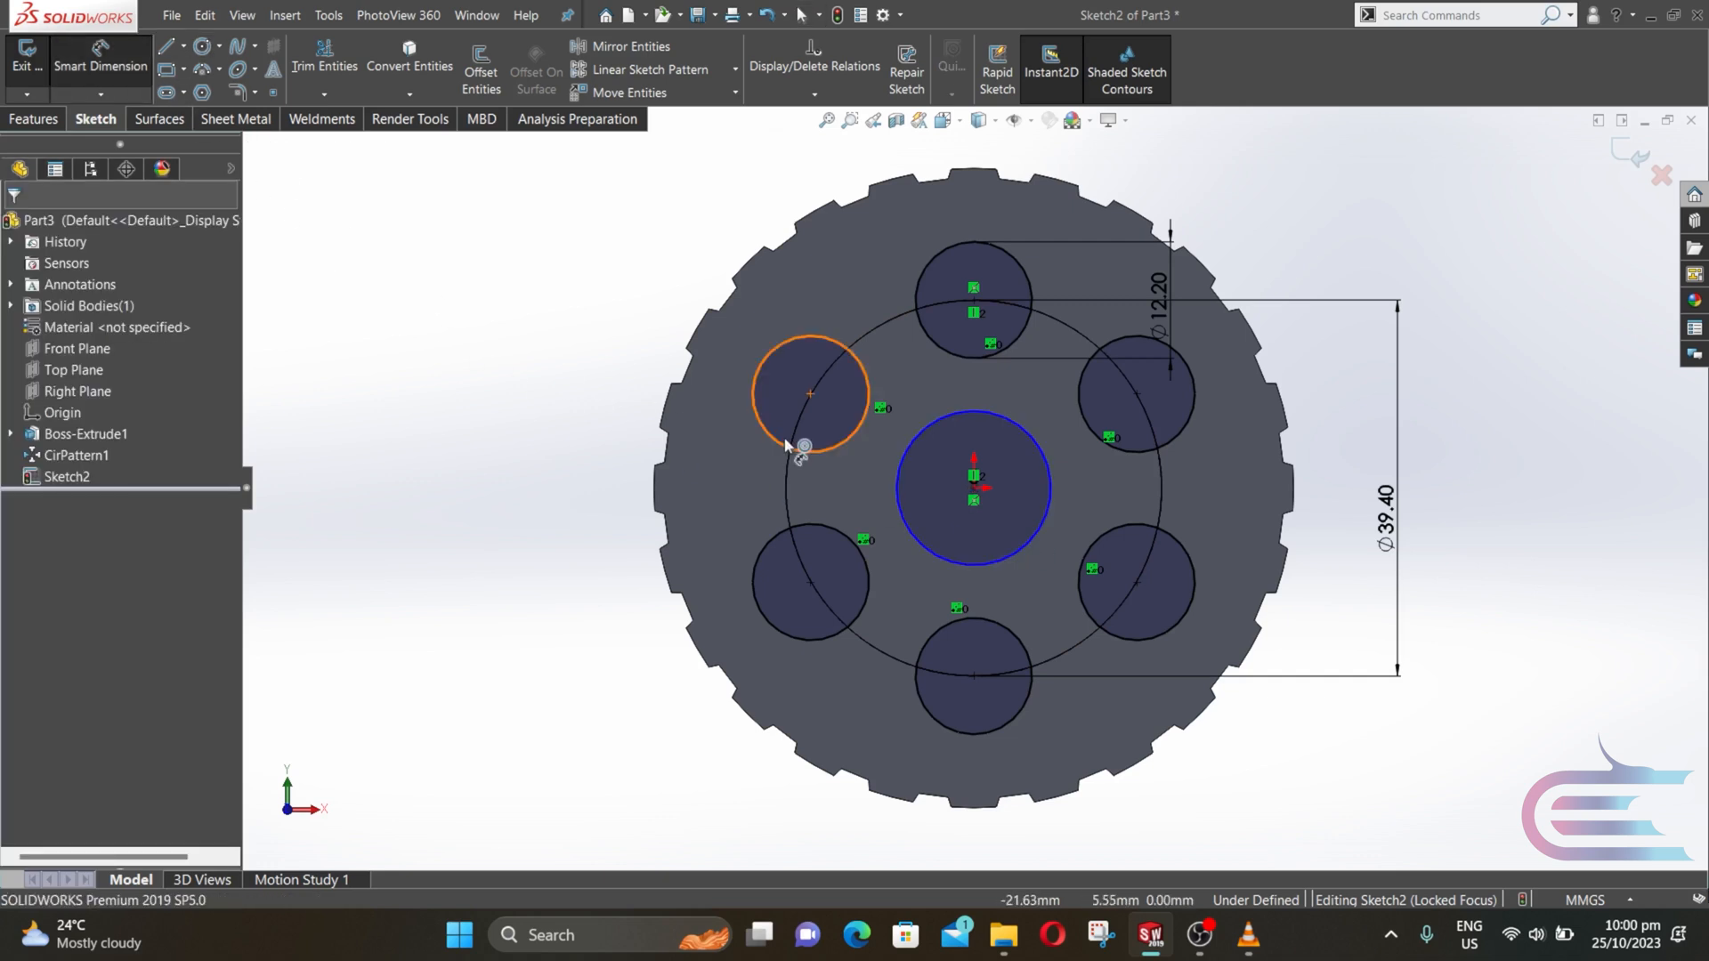
left_click(1049, 495)
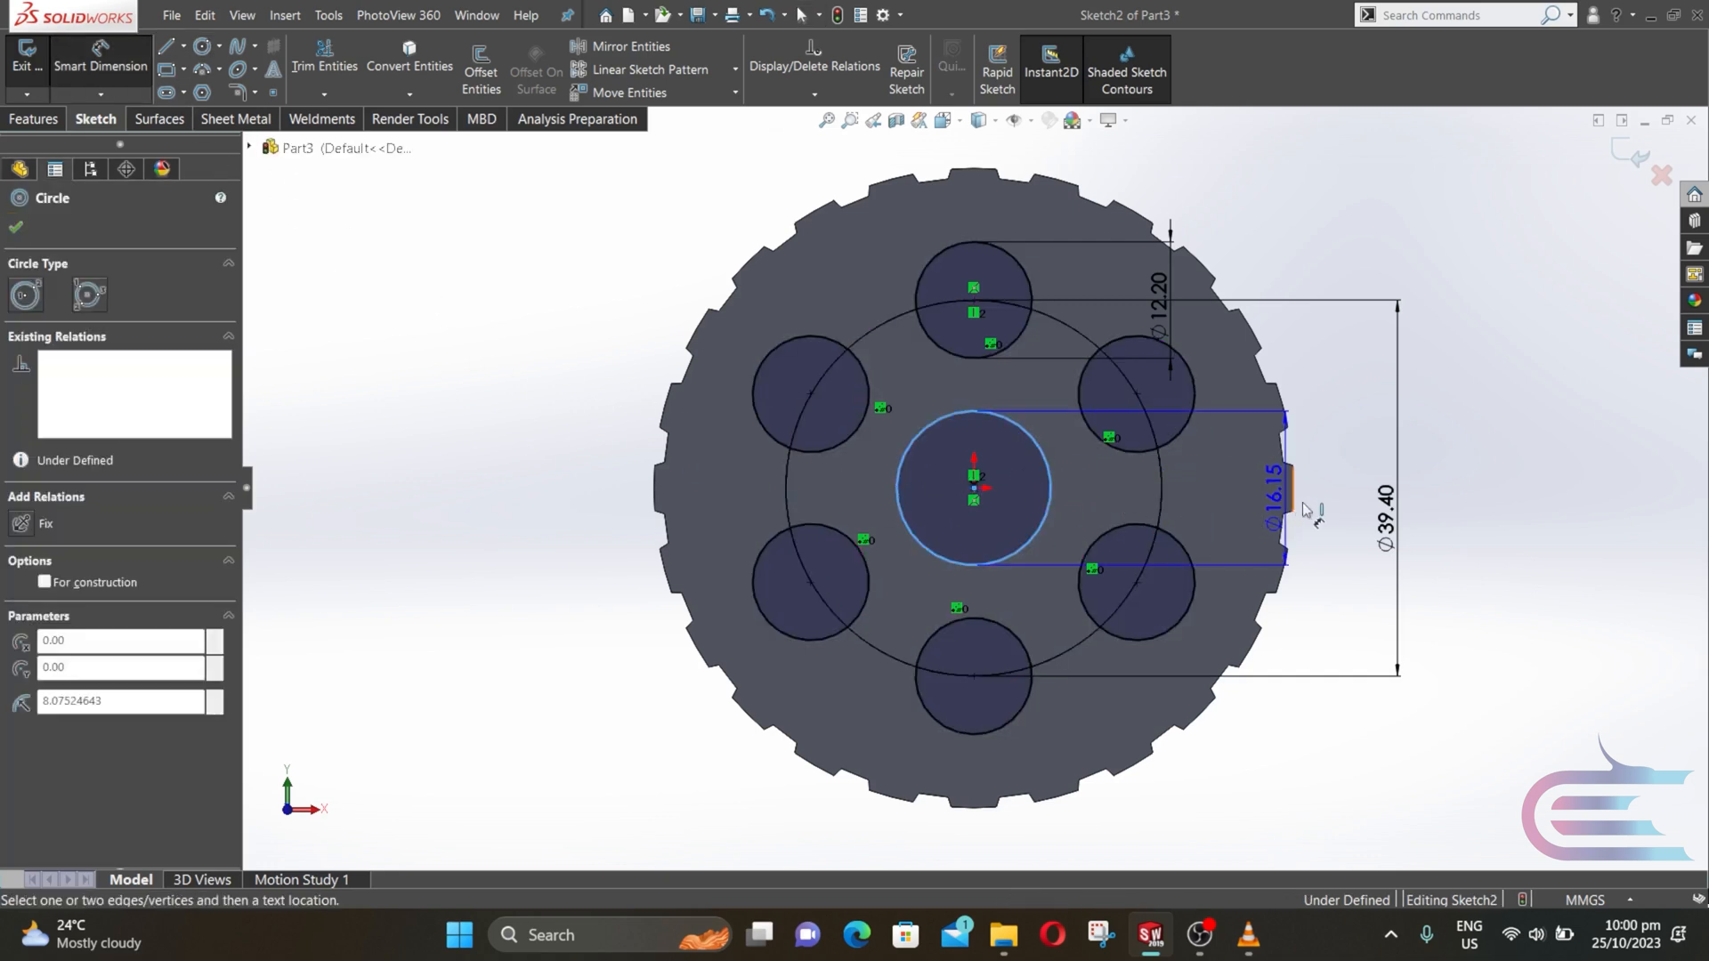
left_click(1350, 498)
type("17")
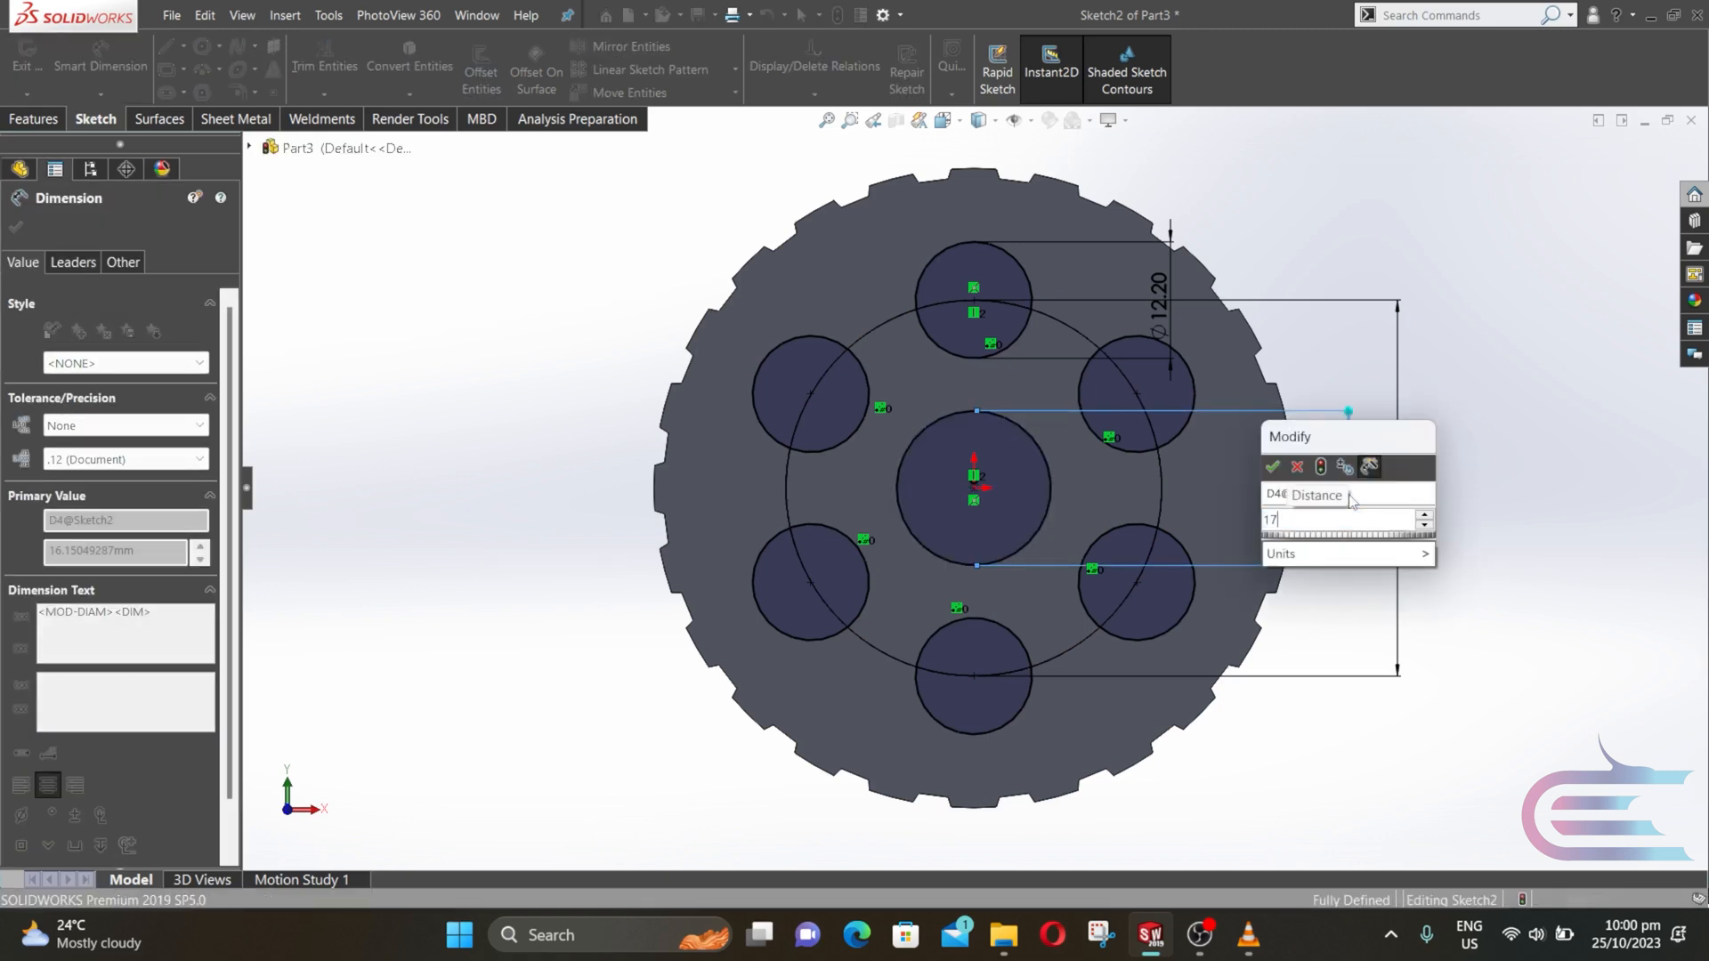
key("Return")
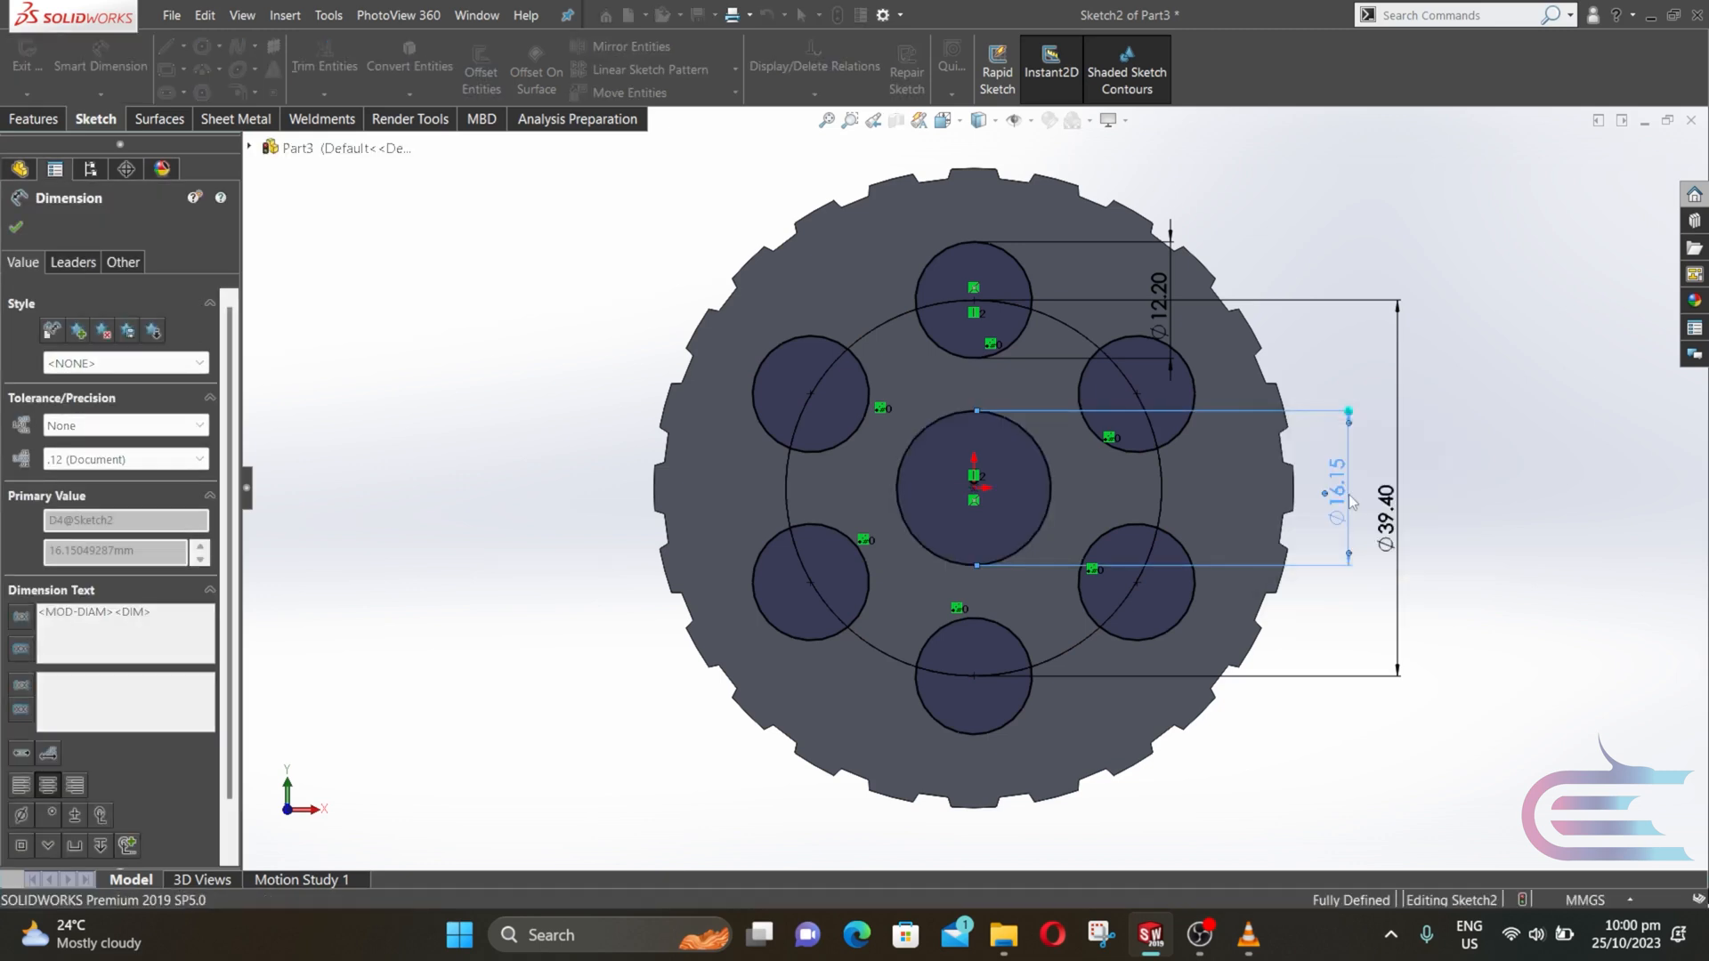
- Draw a vertical centerline about 12 mm long from the origin up past the edge of the central circle
scroll(1157, 445, "down", 4)
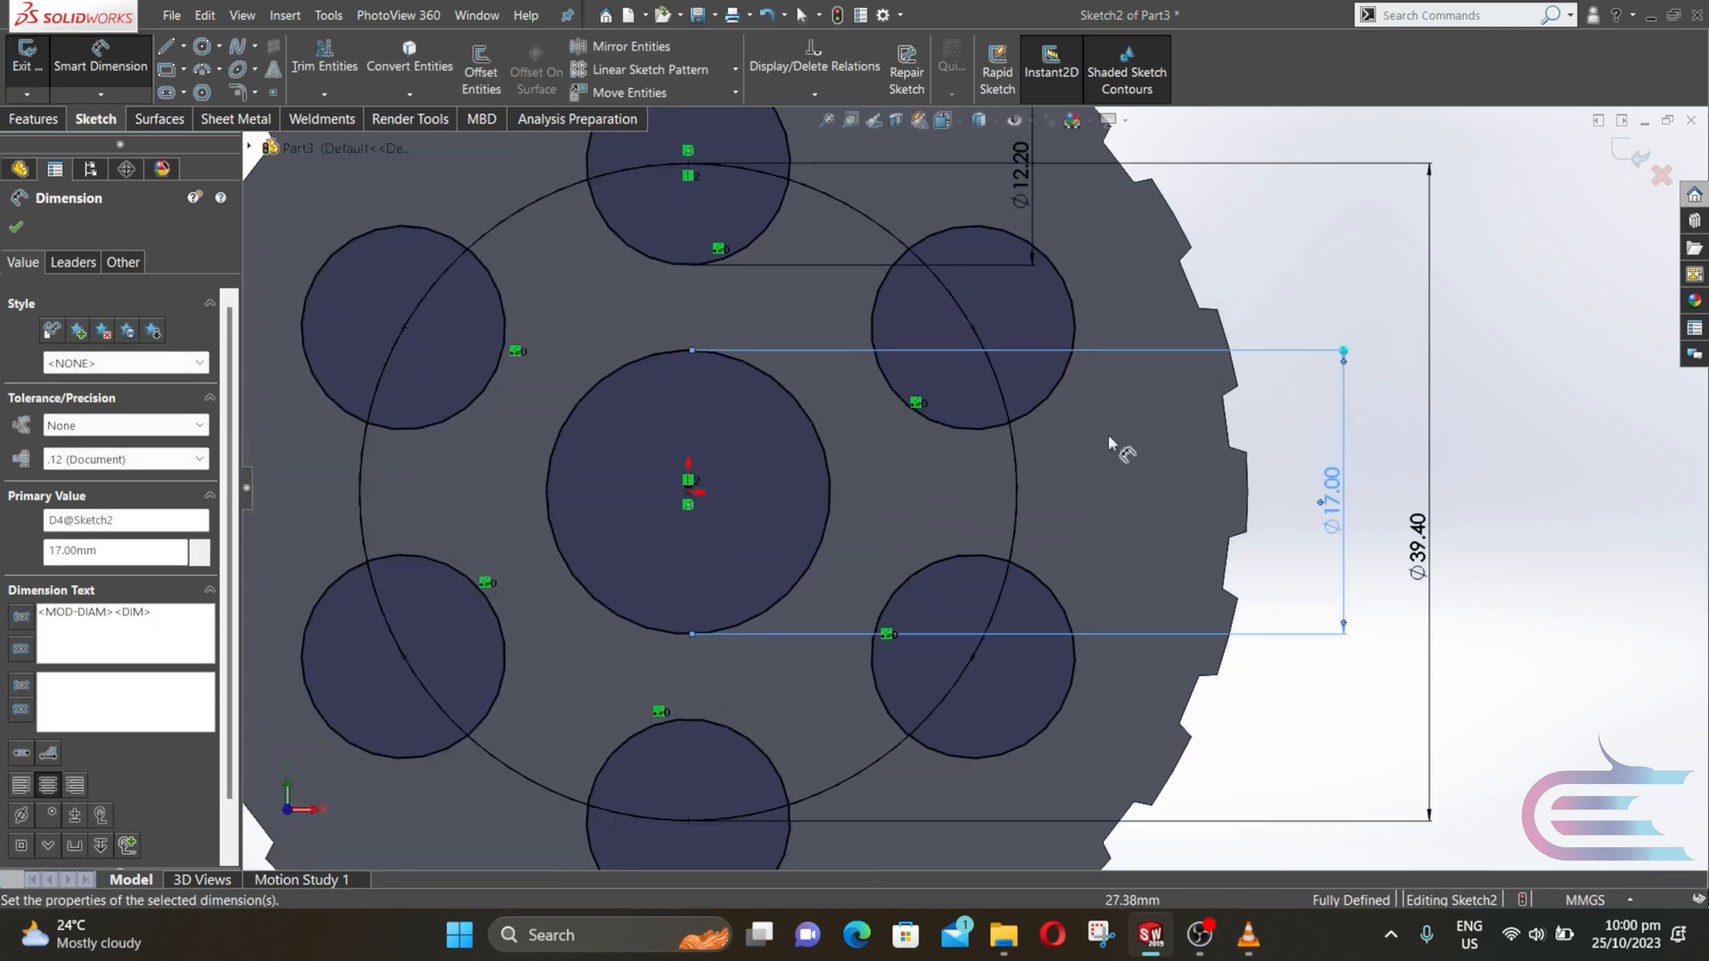
left_click(184, 46)
left_click(209, 91)
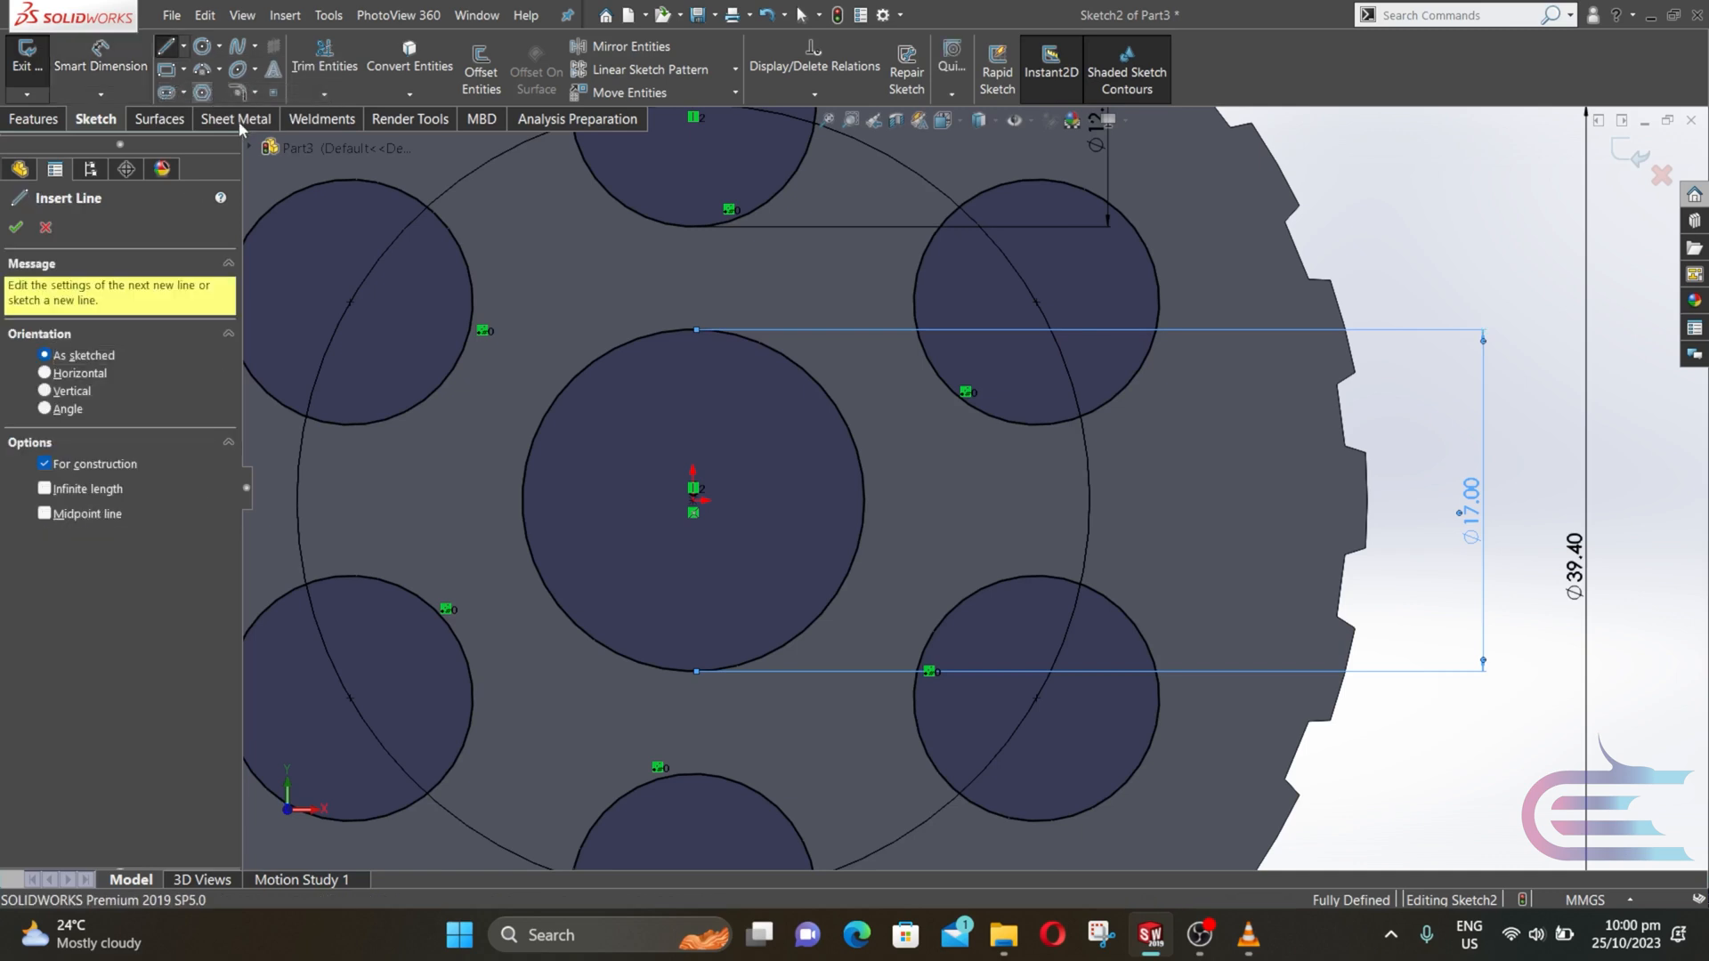
left_click(693, 495)
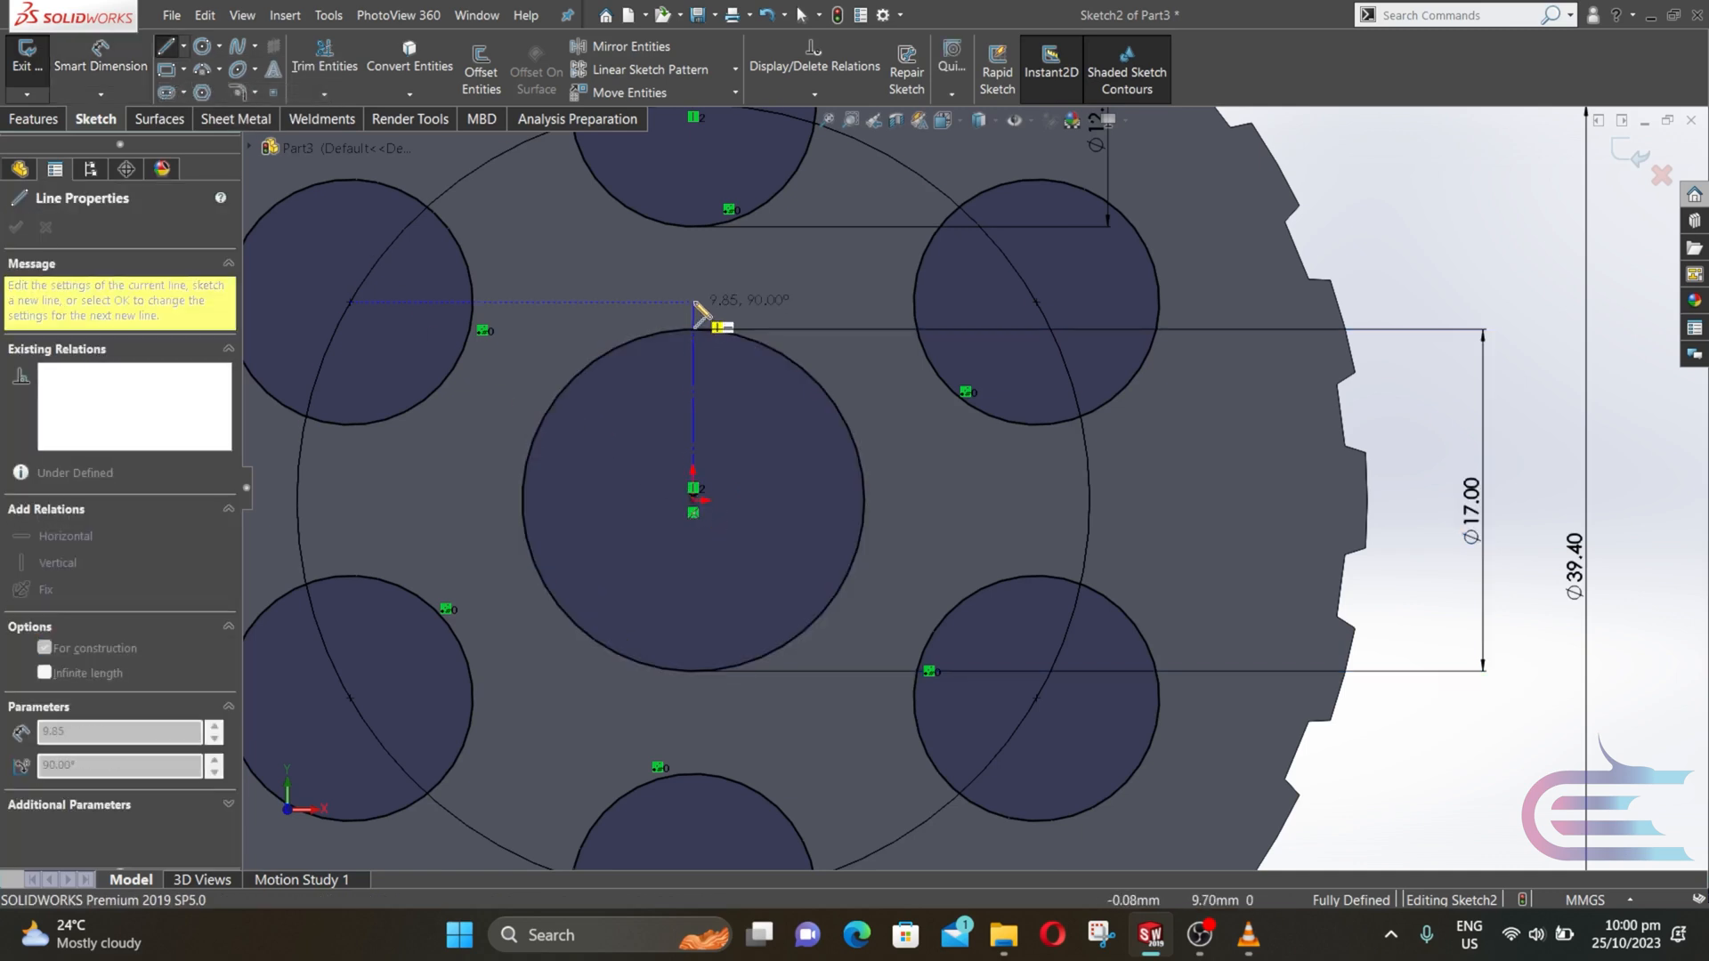
left_click(696, 263)
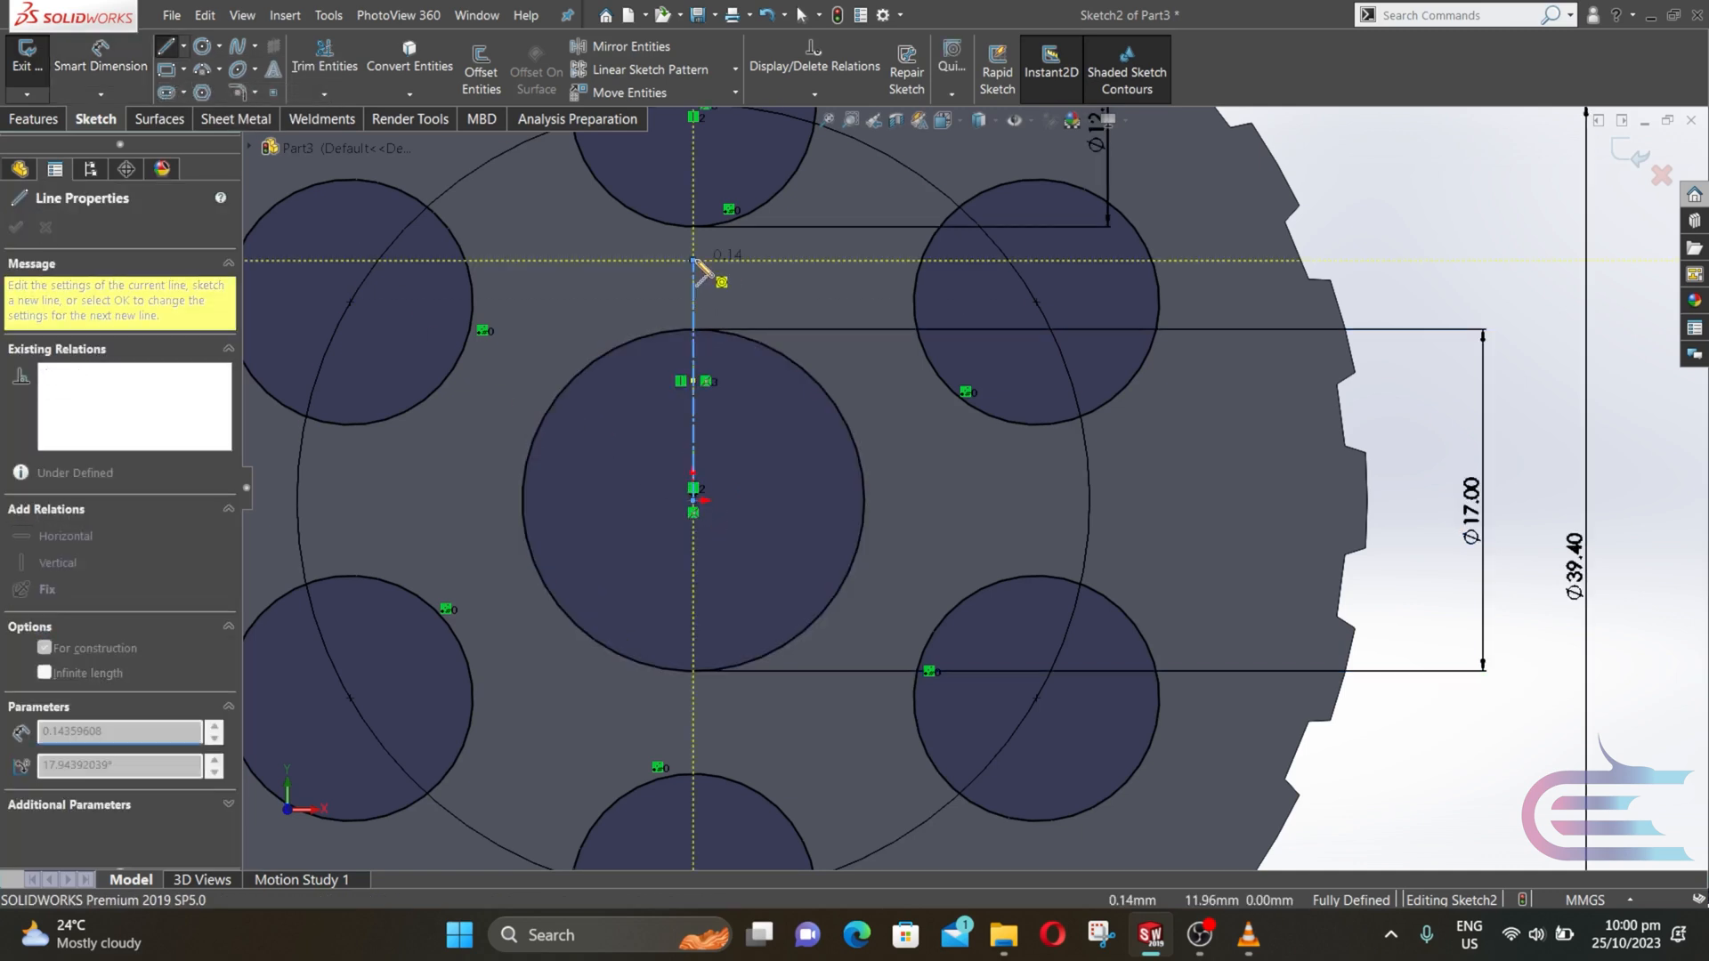
key("Escape")
- Sketch a keyway half-profile: a vertical line about 1.1 mm up from the central circle and a horizontal line about 1.4 mm to the centerline
scroll(696, 267, "down", 5)
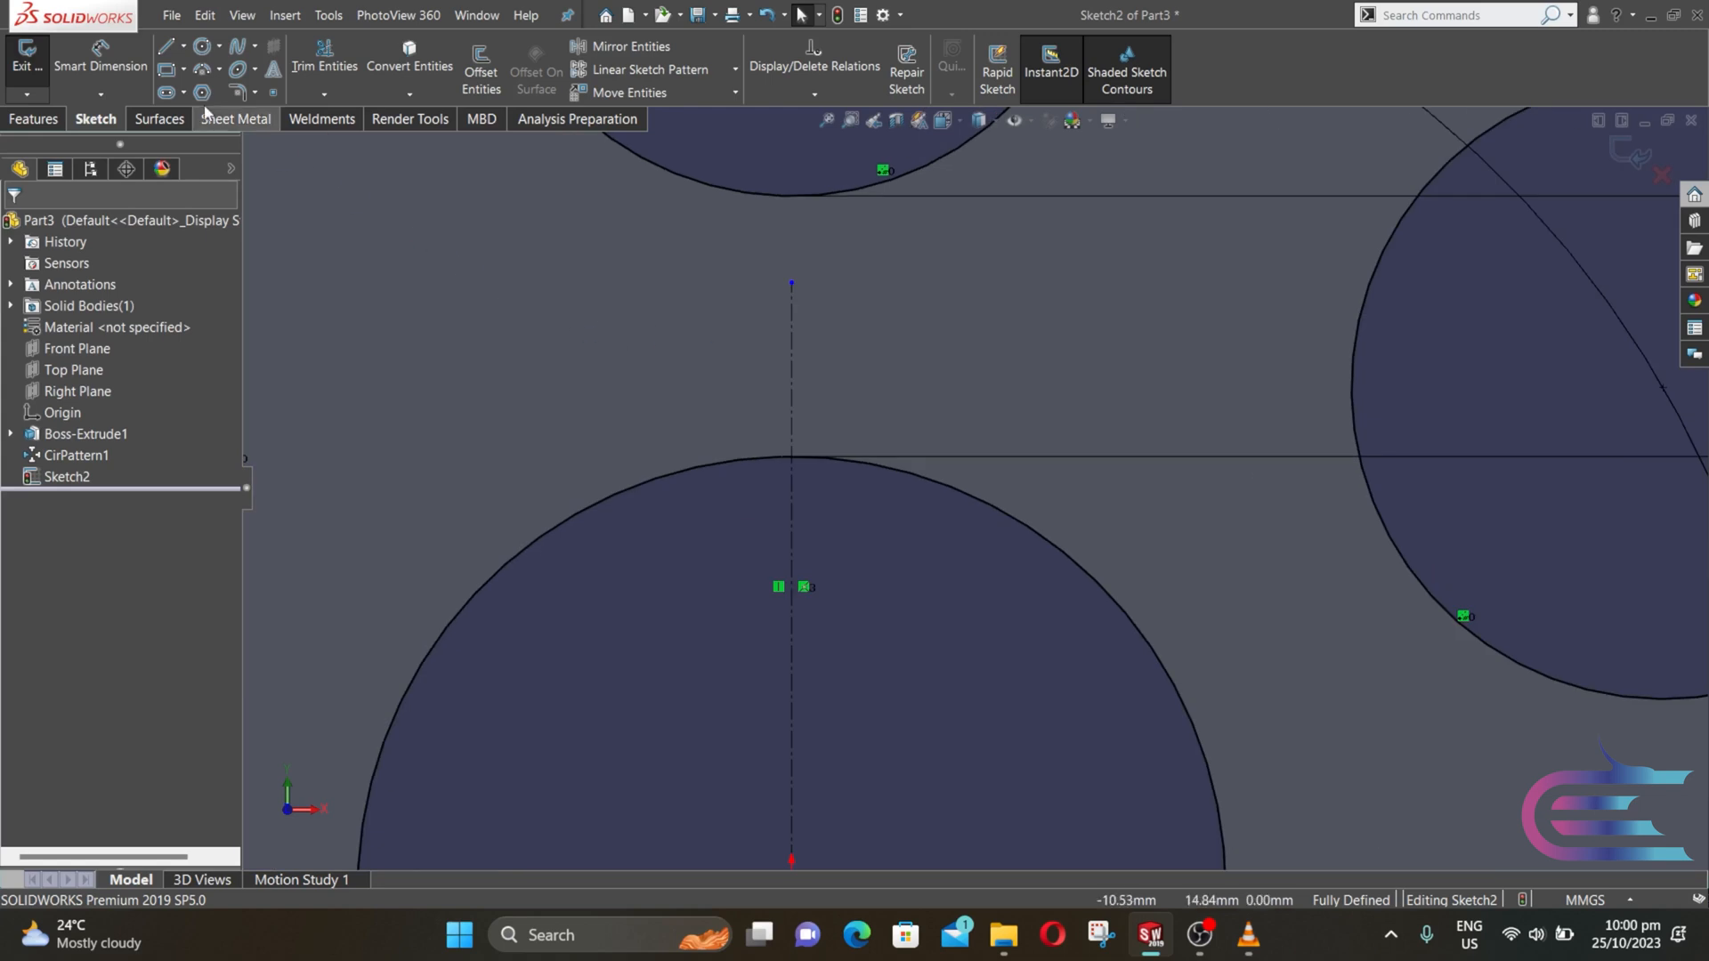
left_click(163, 53)
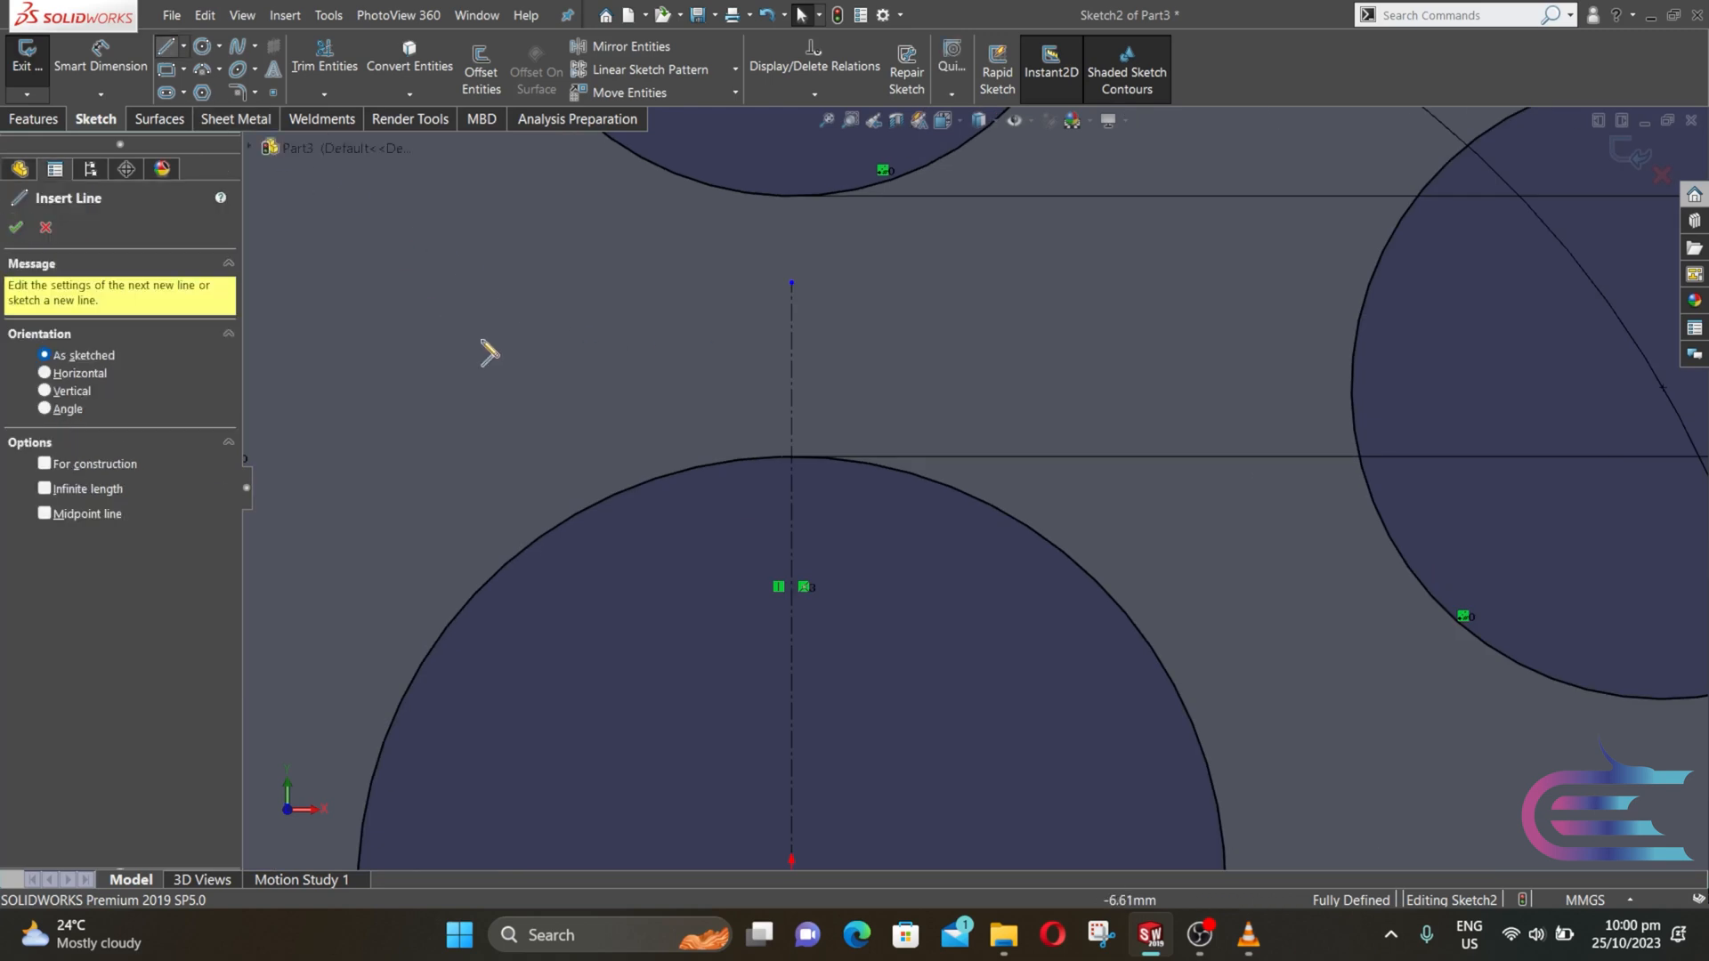
left_click(721, 463)
left_click(721, 404)
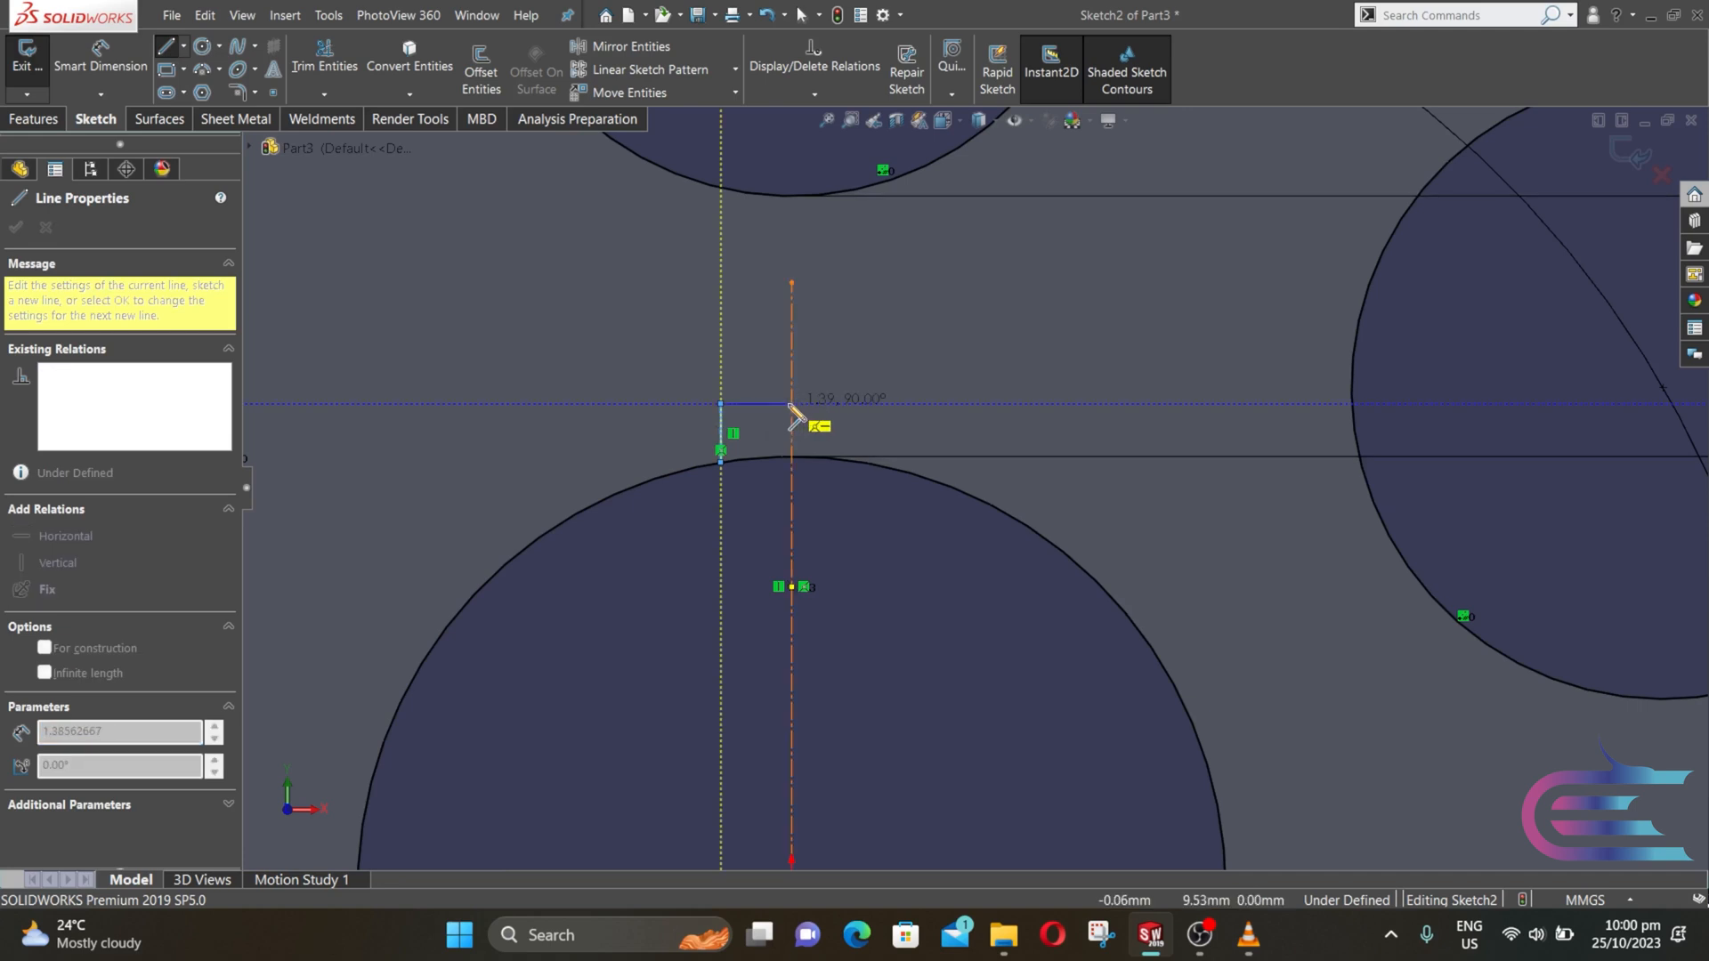
double_click(792, 404)
key("Escape")
- Dimension the keyway's vertical side line to 2.675 mm
left_click(100, 58)
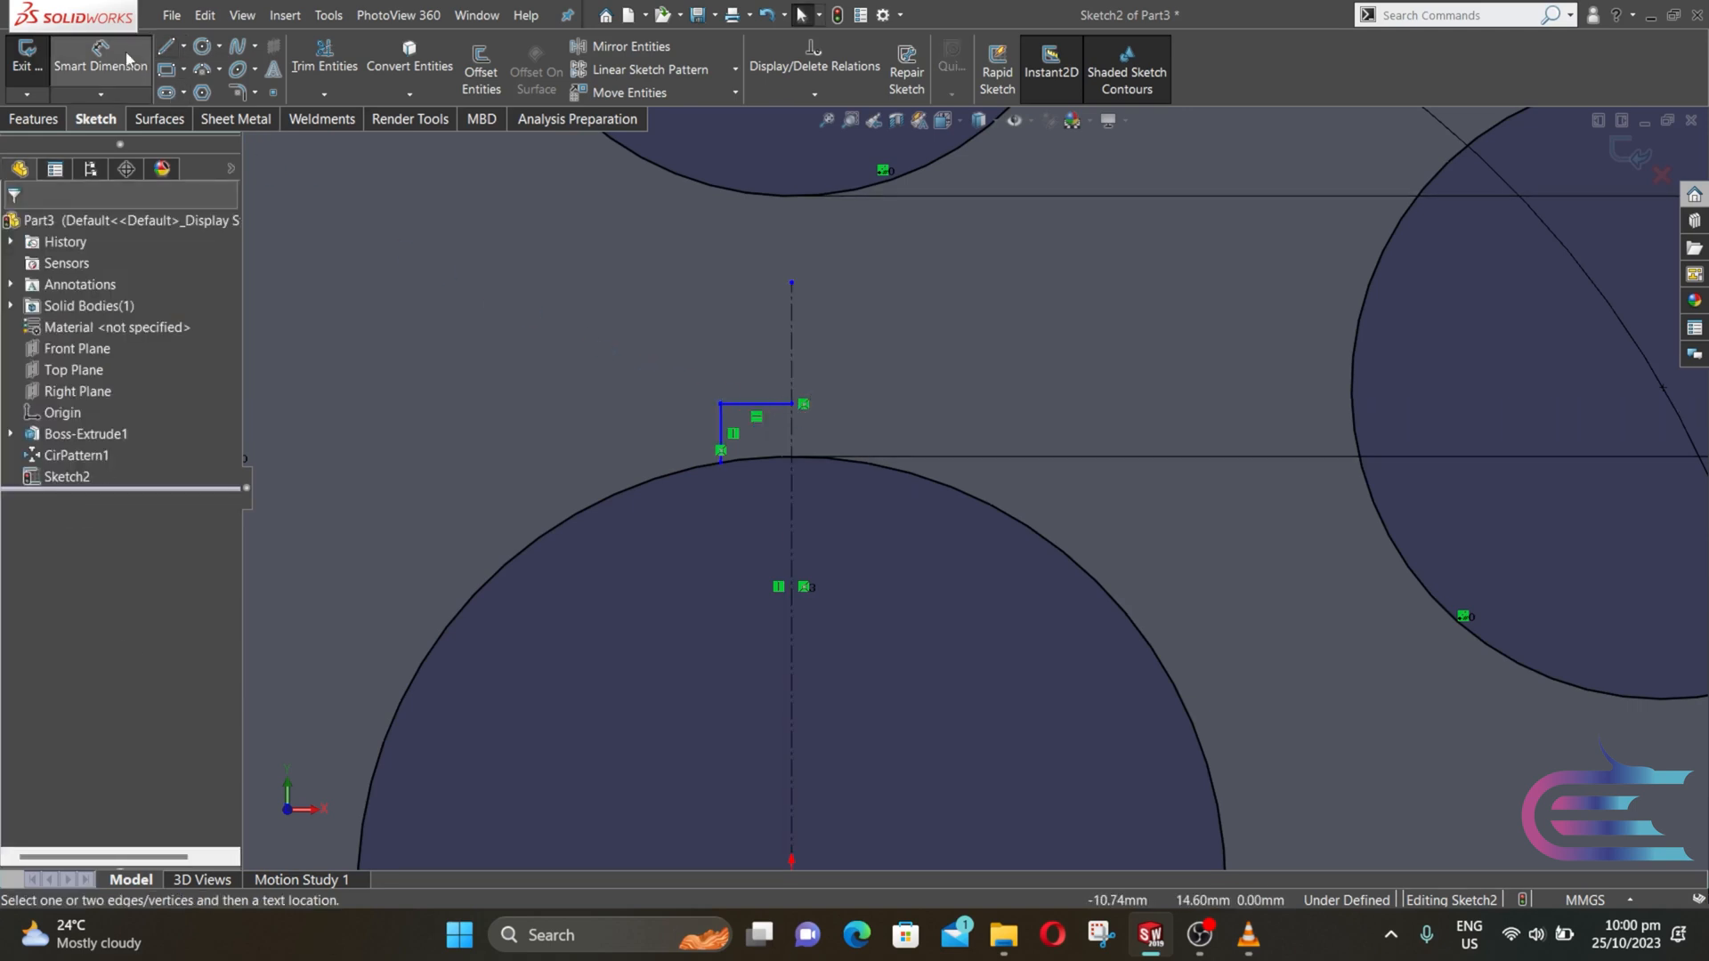
left_click(722, 433)
left_click(614, 435)
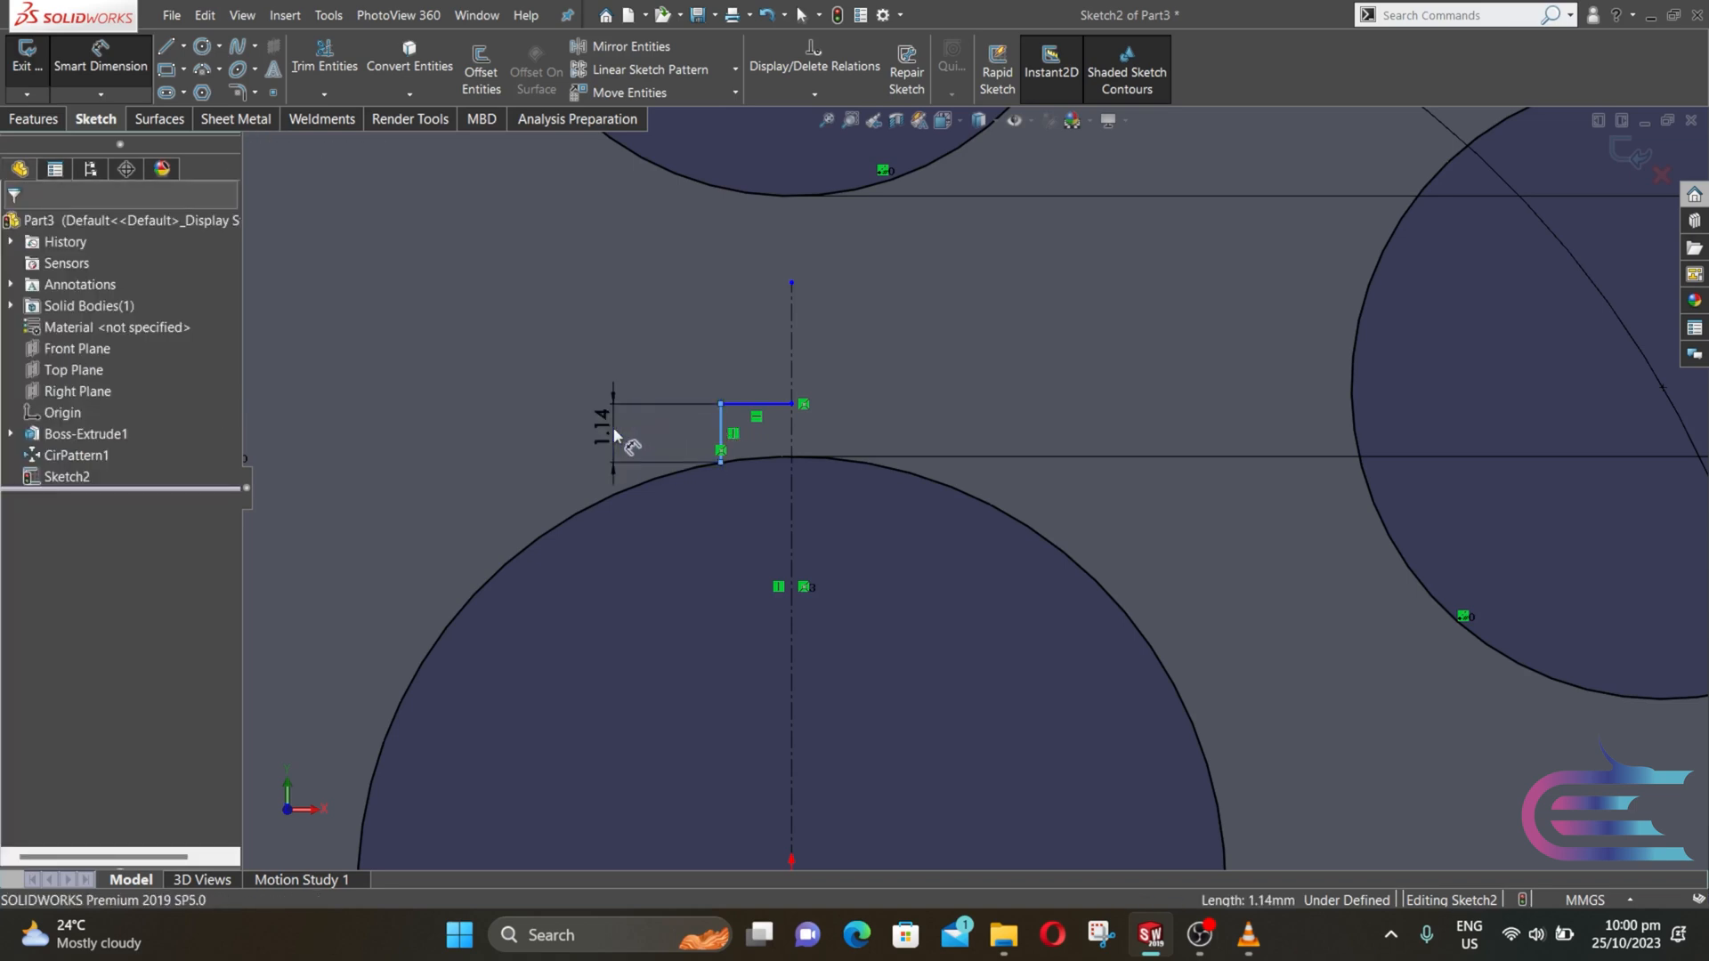
type("2.")
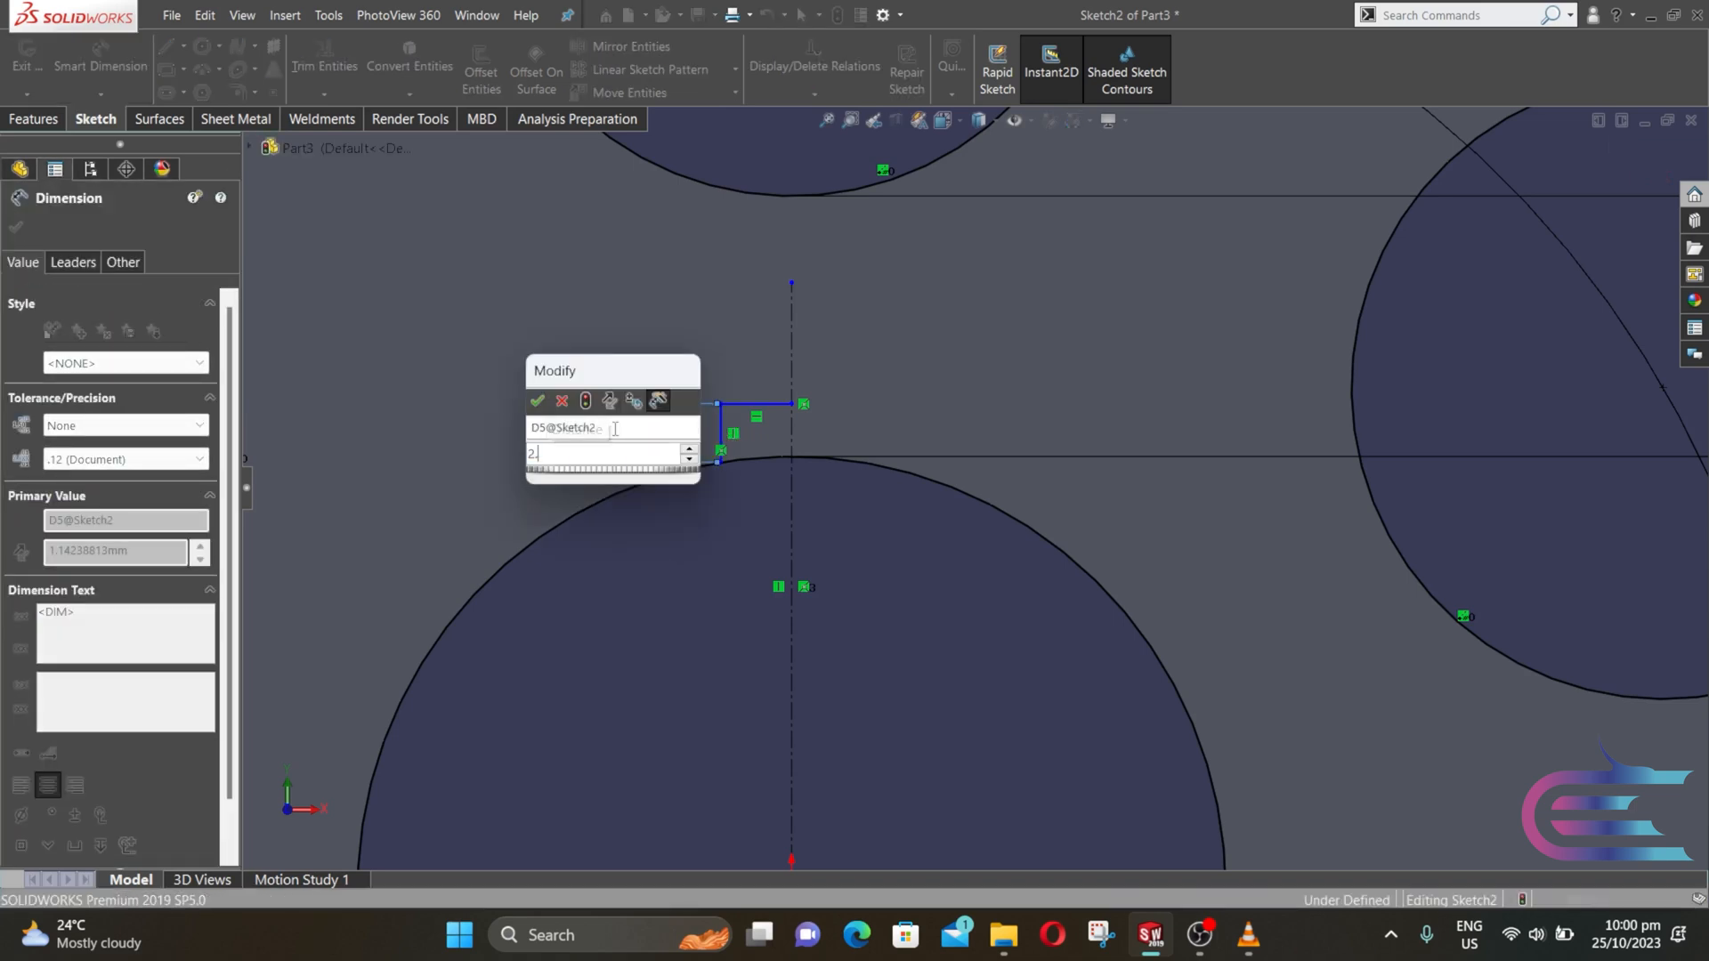
type("6")
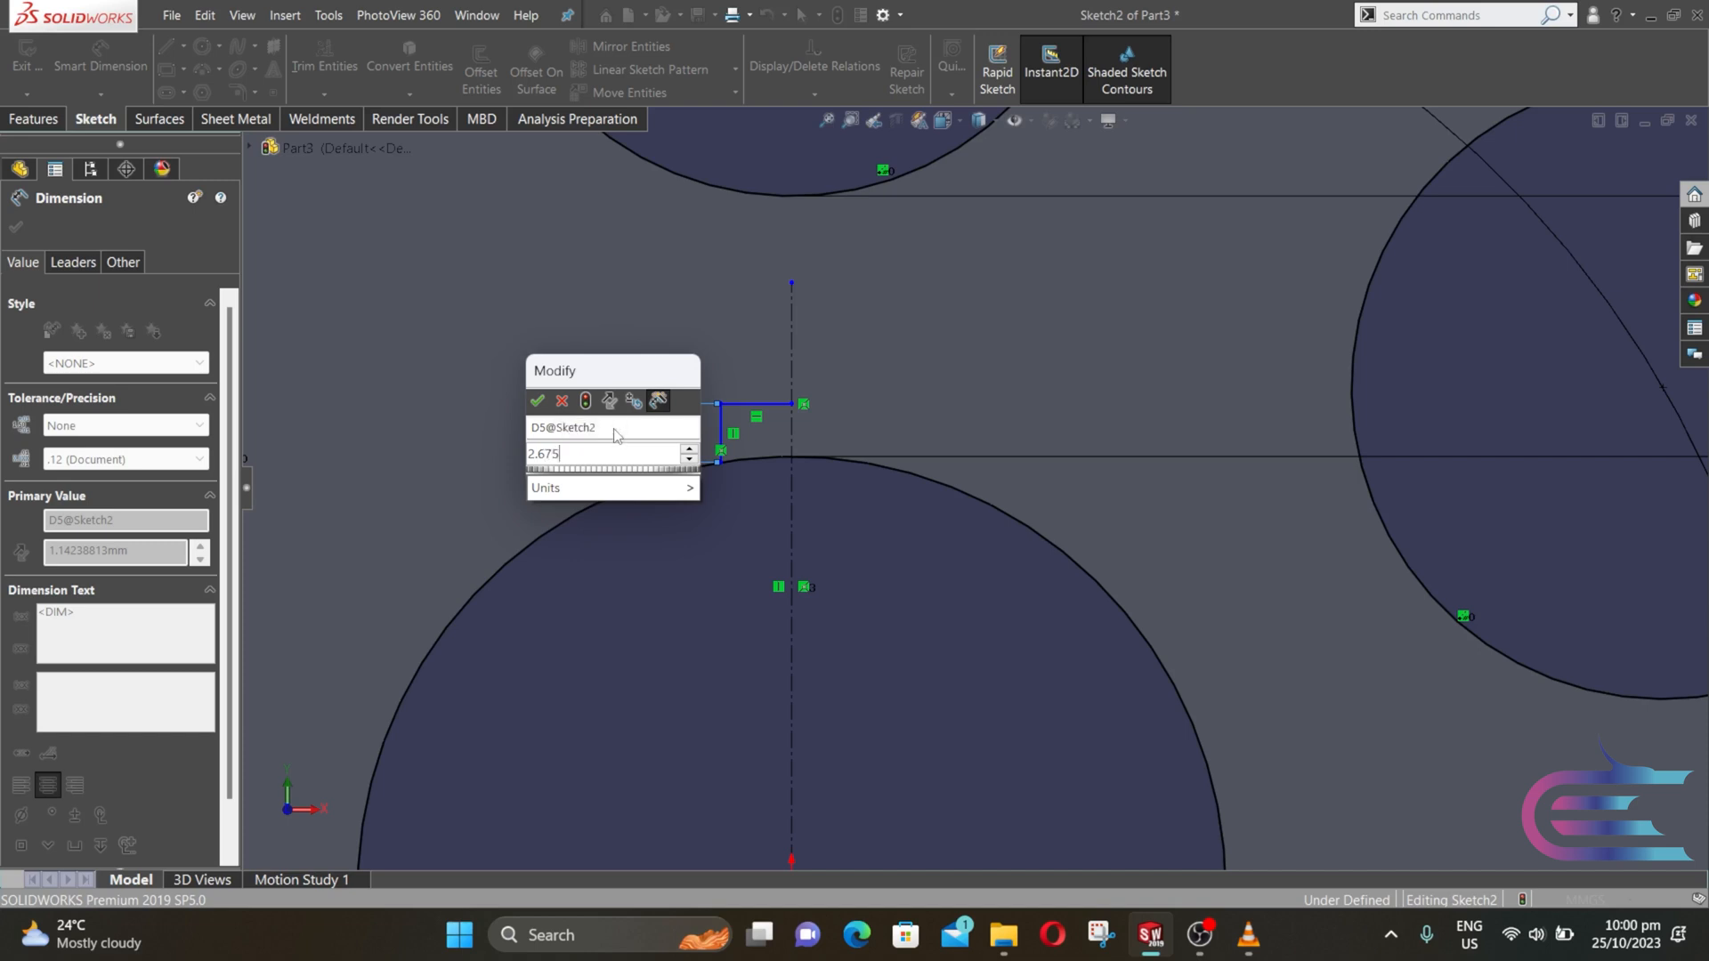
type("75")
key("Return")
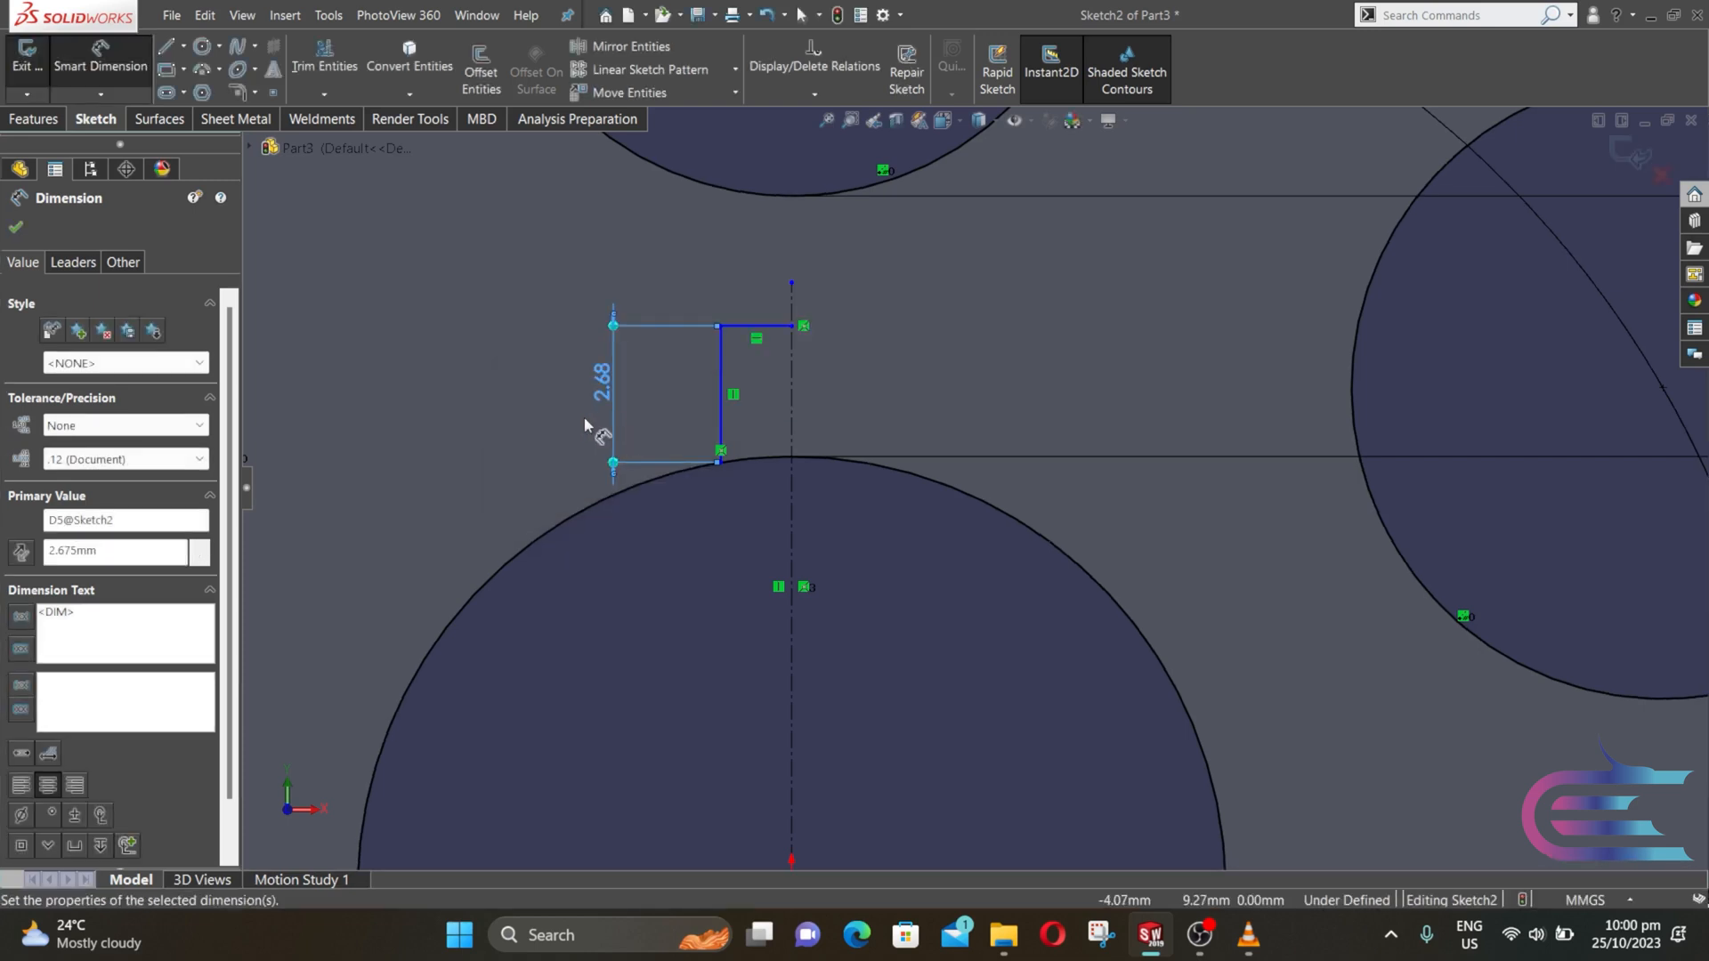
- Dimension the keyway's horizontal line, from the side line to the centerline, to 2.5 mm
left_click(755, 326)
left_click(766, 286)
type("2.5")
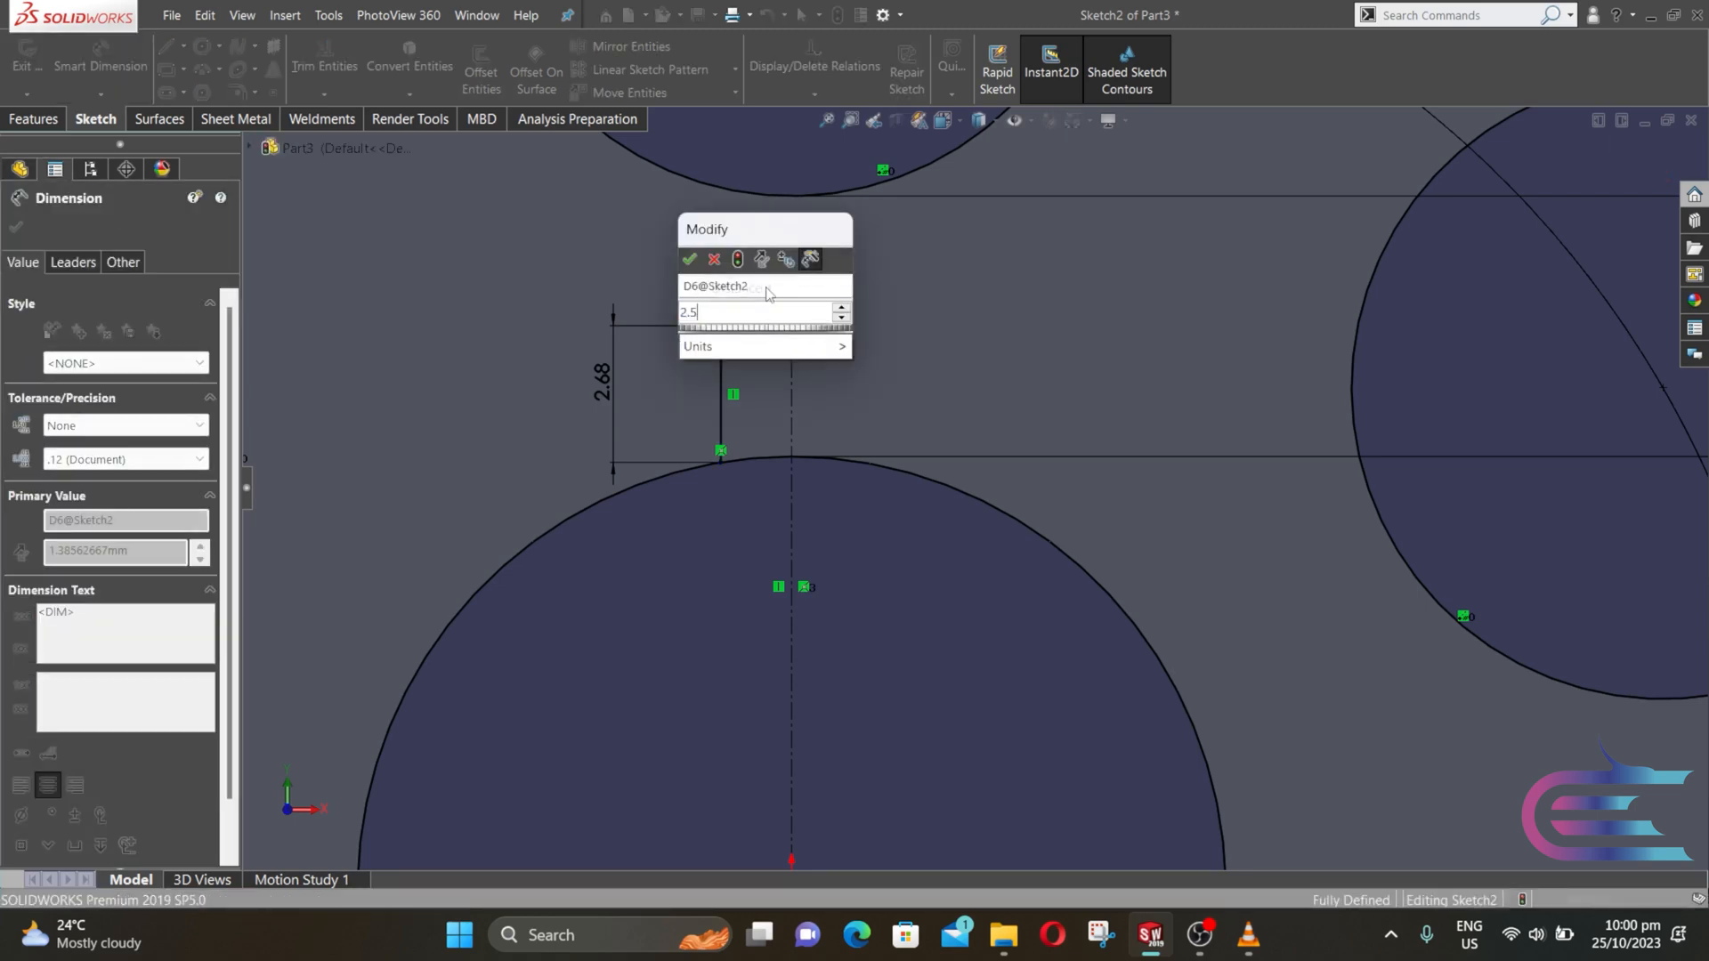
key("Return")
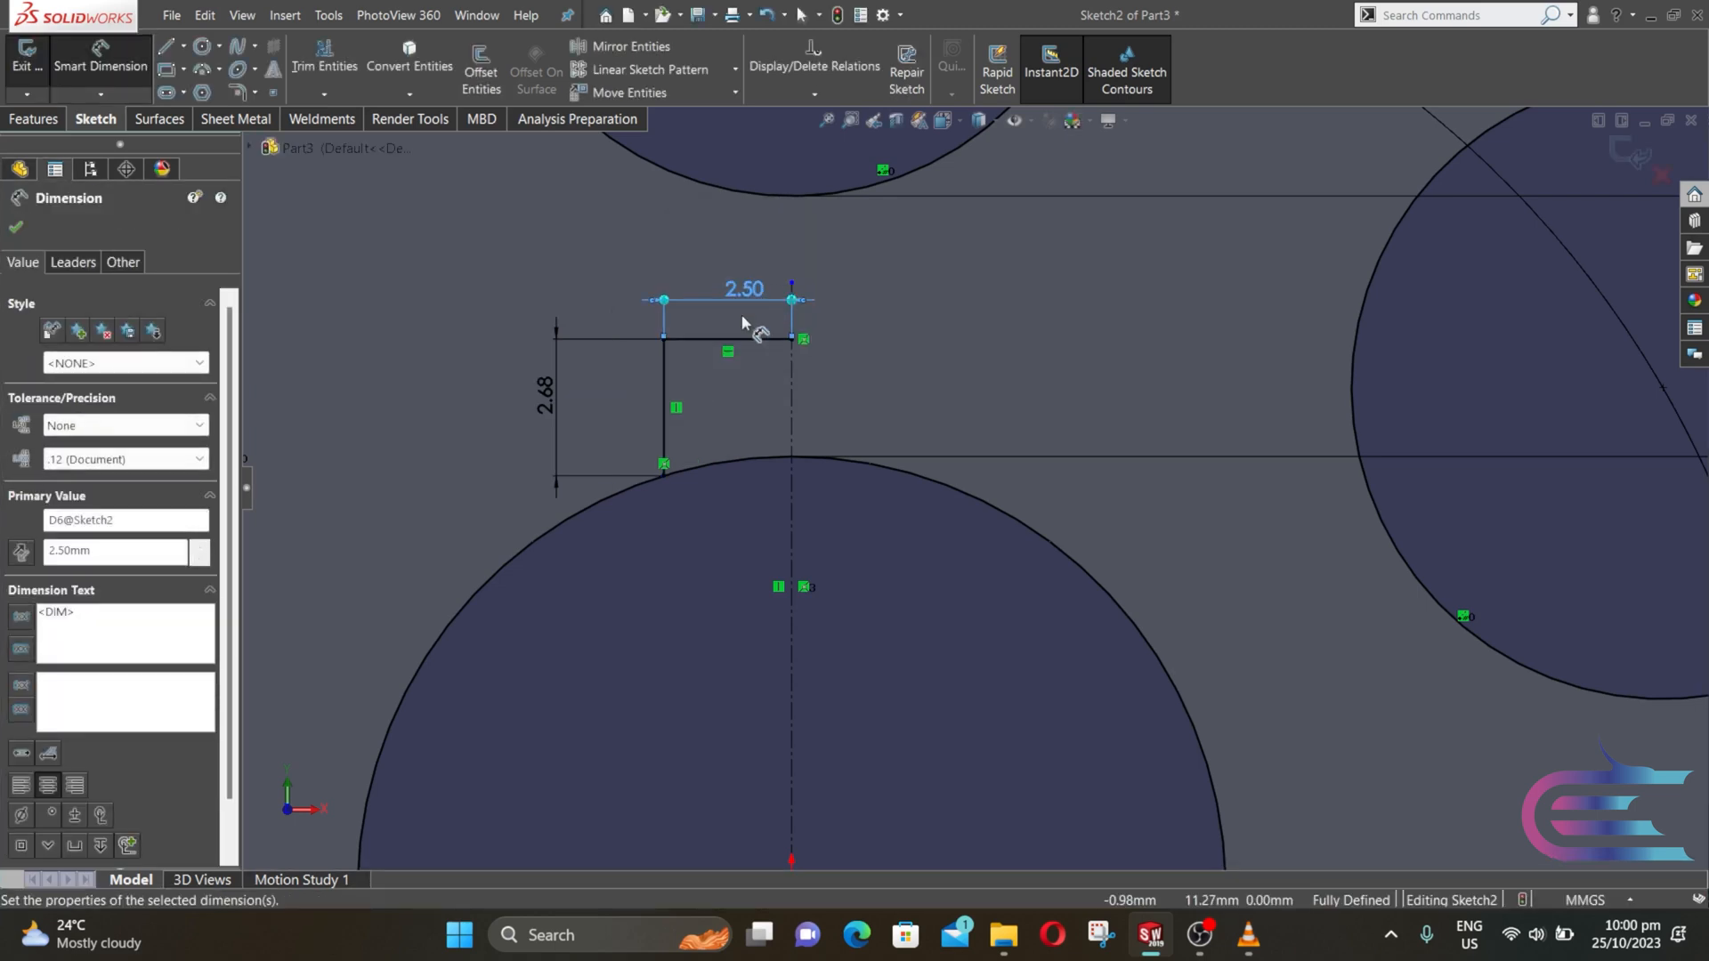
- Mirror the keyway's vertical side line and horizontal line about the vertical centerline
left_click(630, 47)
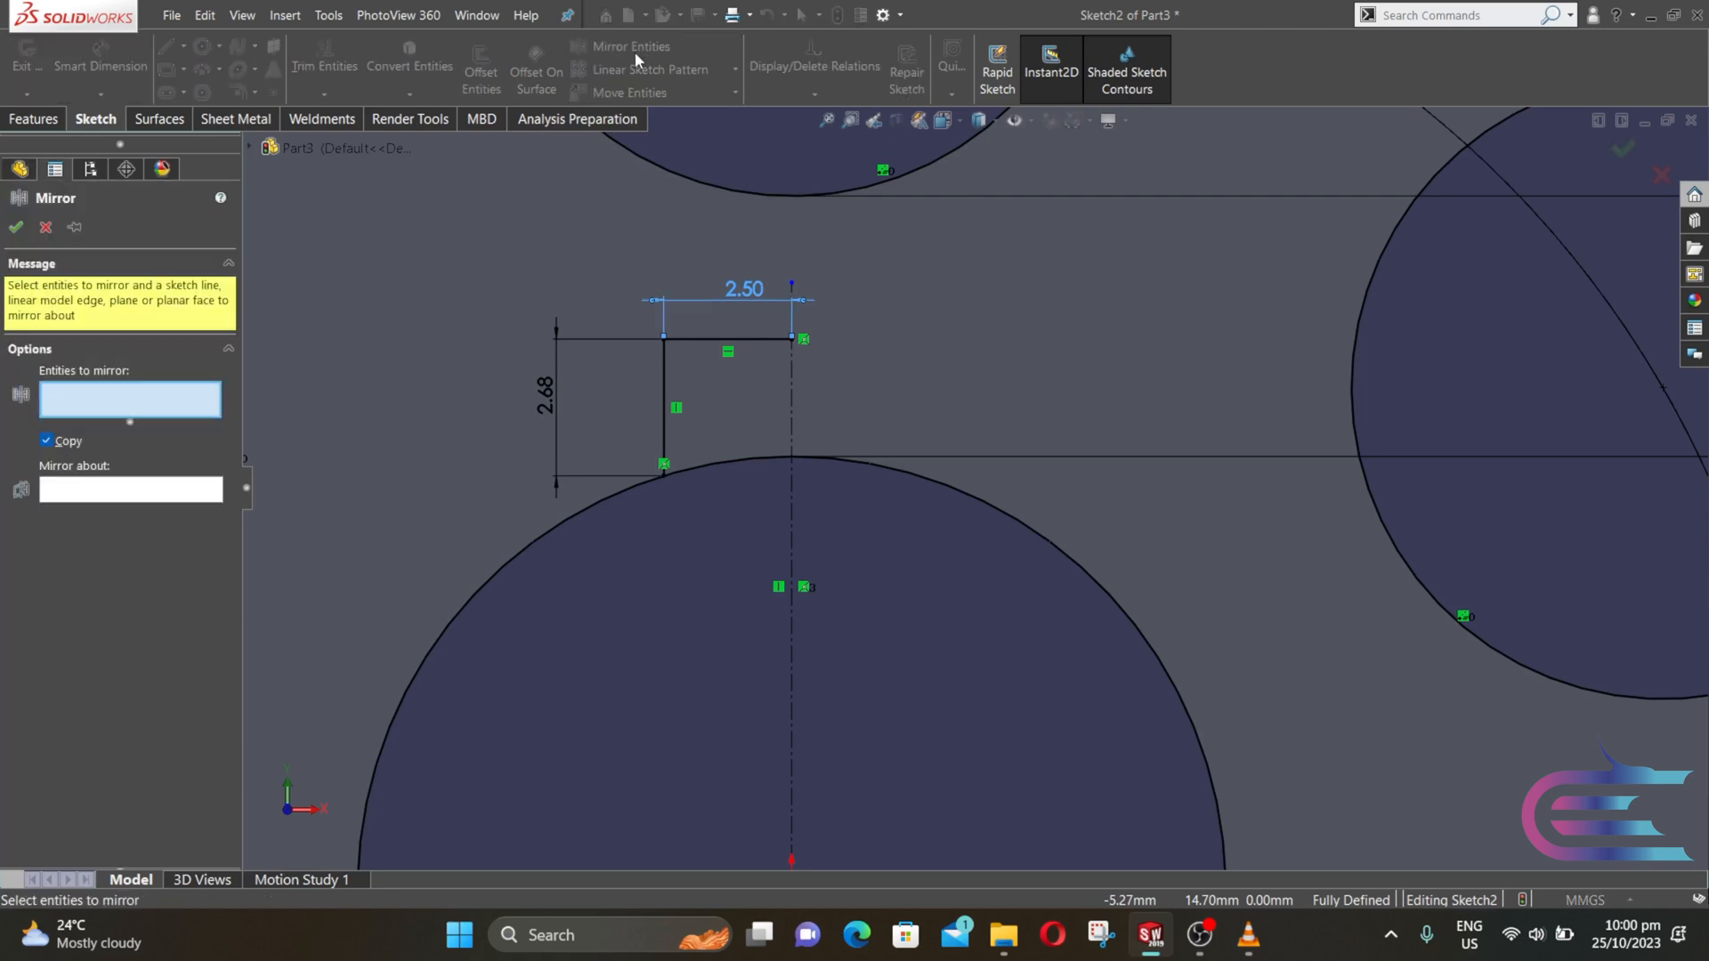
left_click(699, 339)
left_click(662, 397)
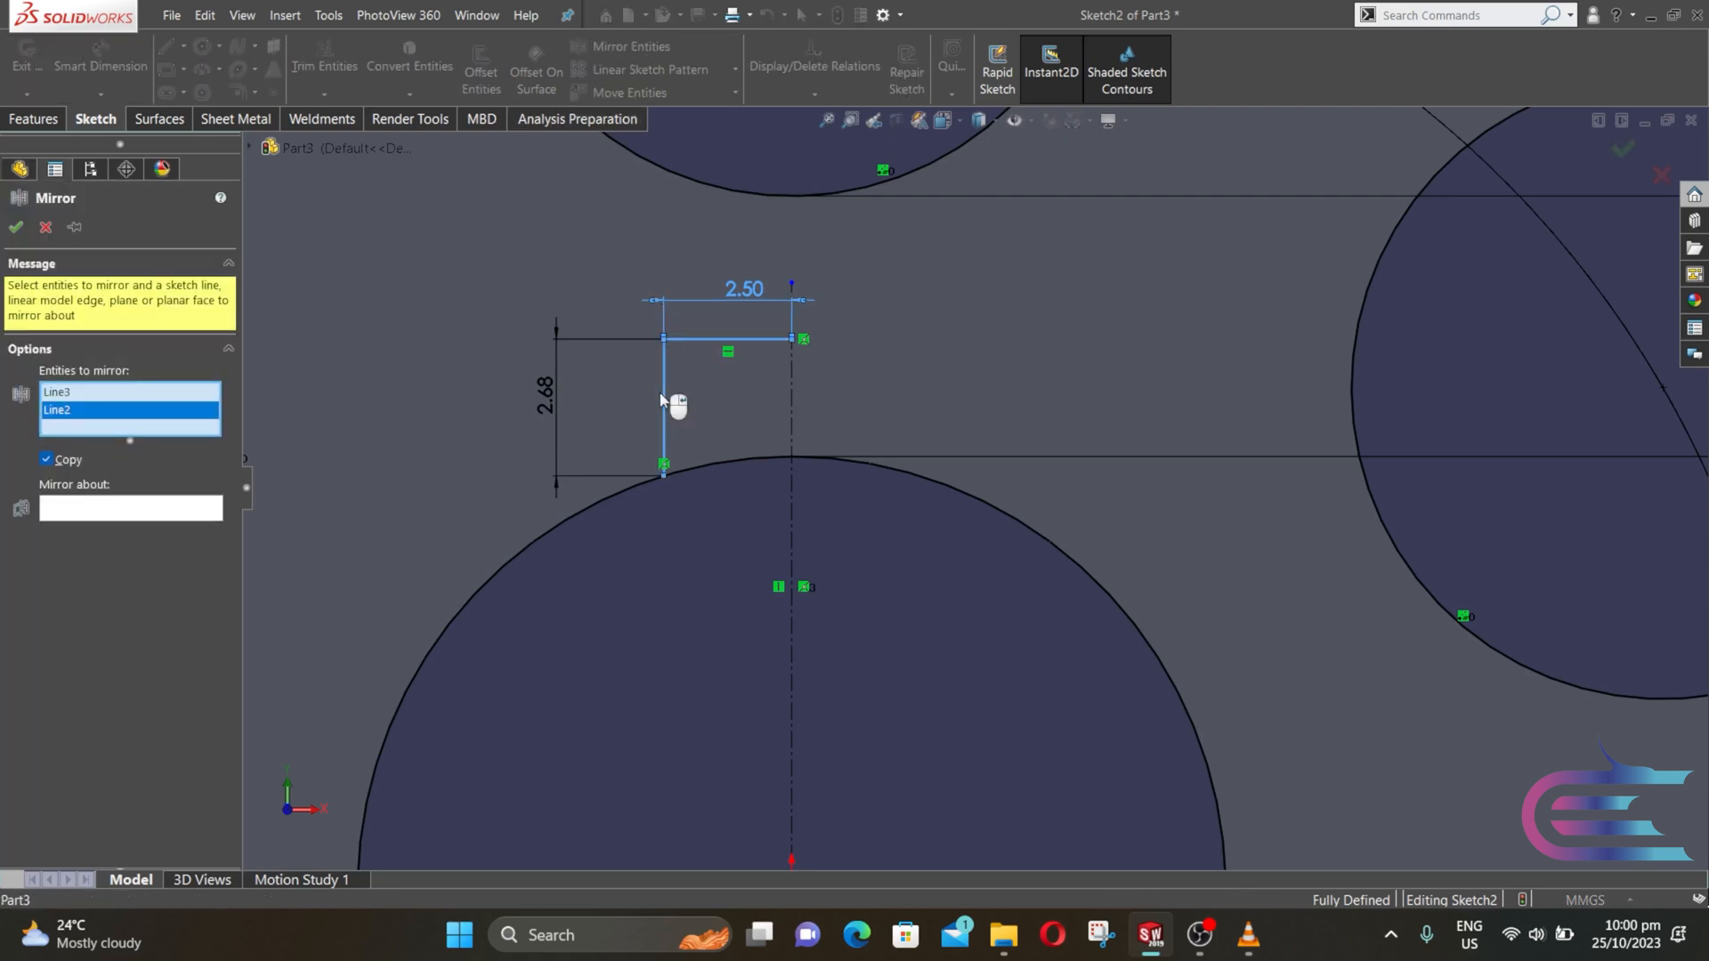
left_click(163, 515)
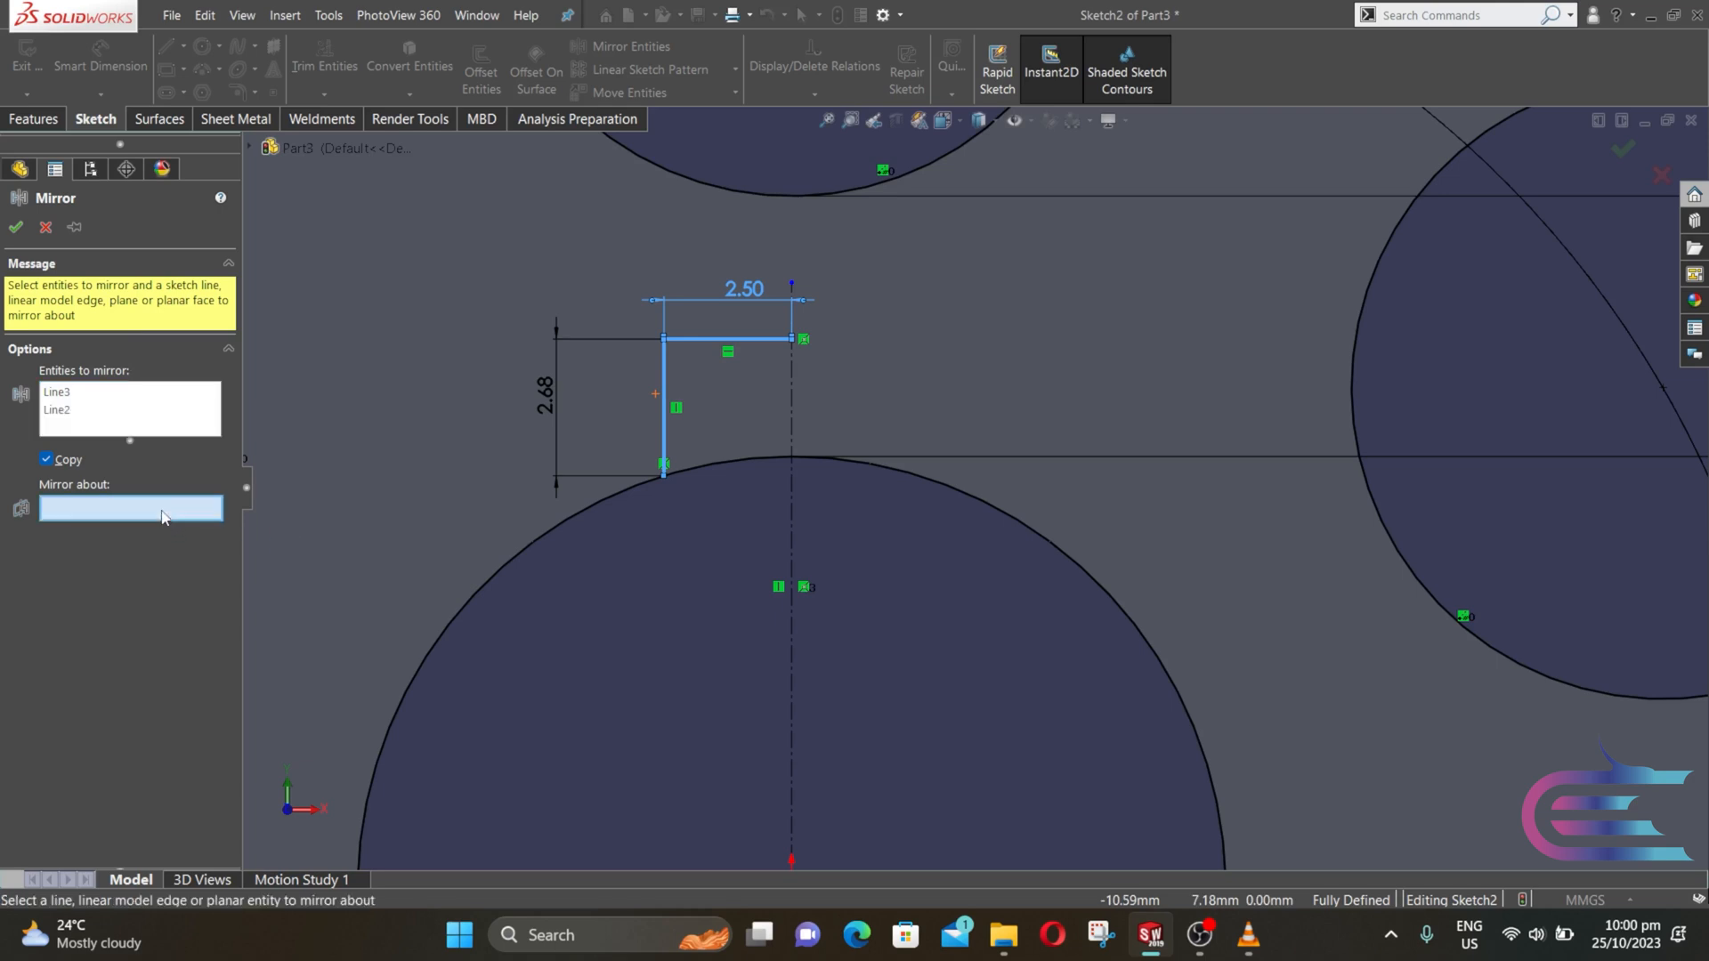
left_click(792, 386)
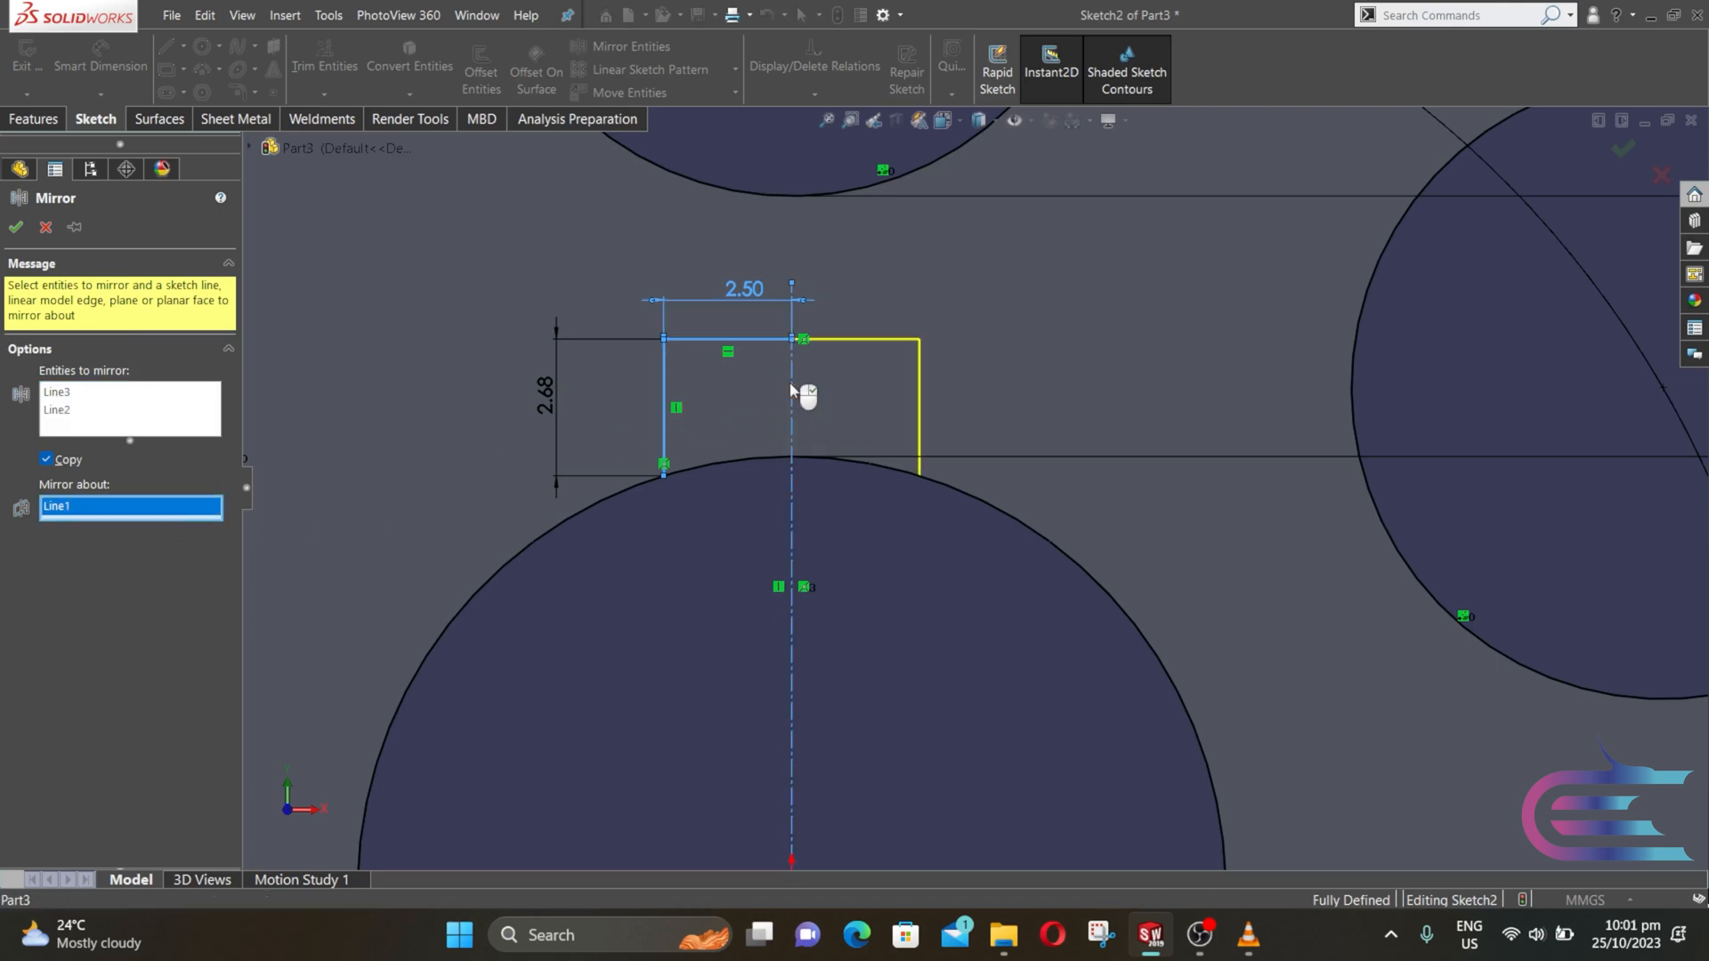
left_click(16, 228)
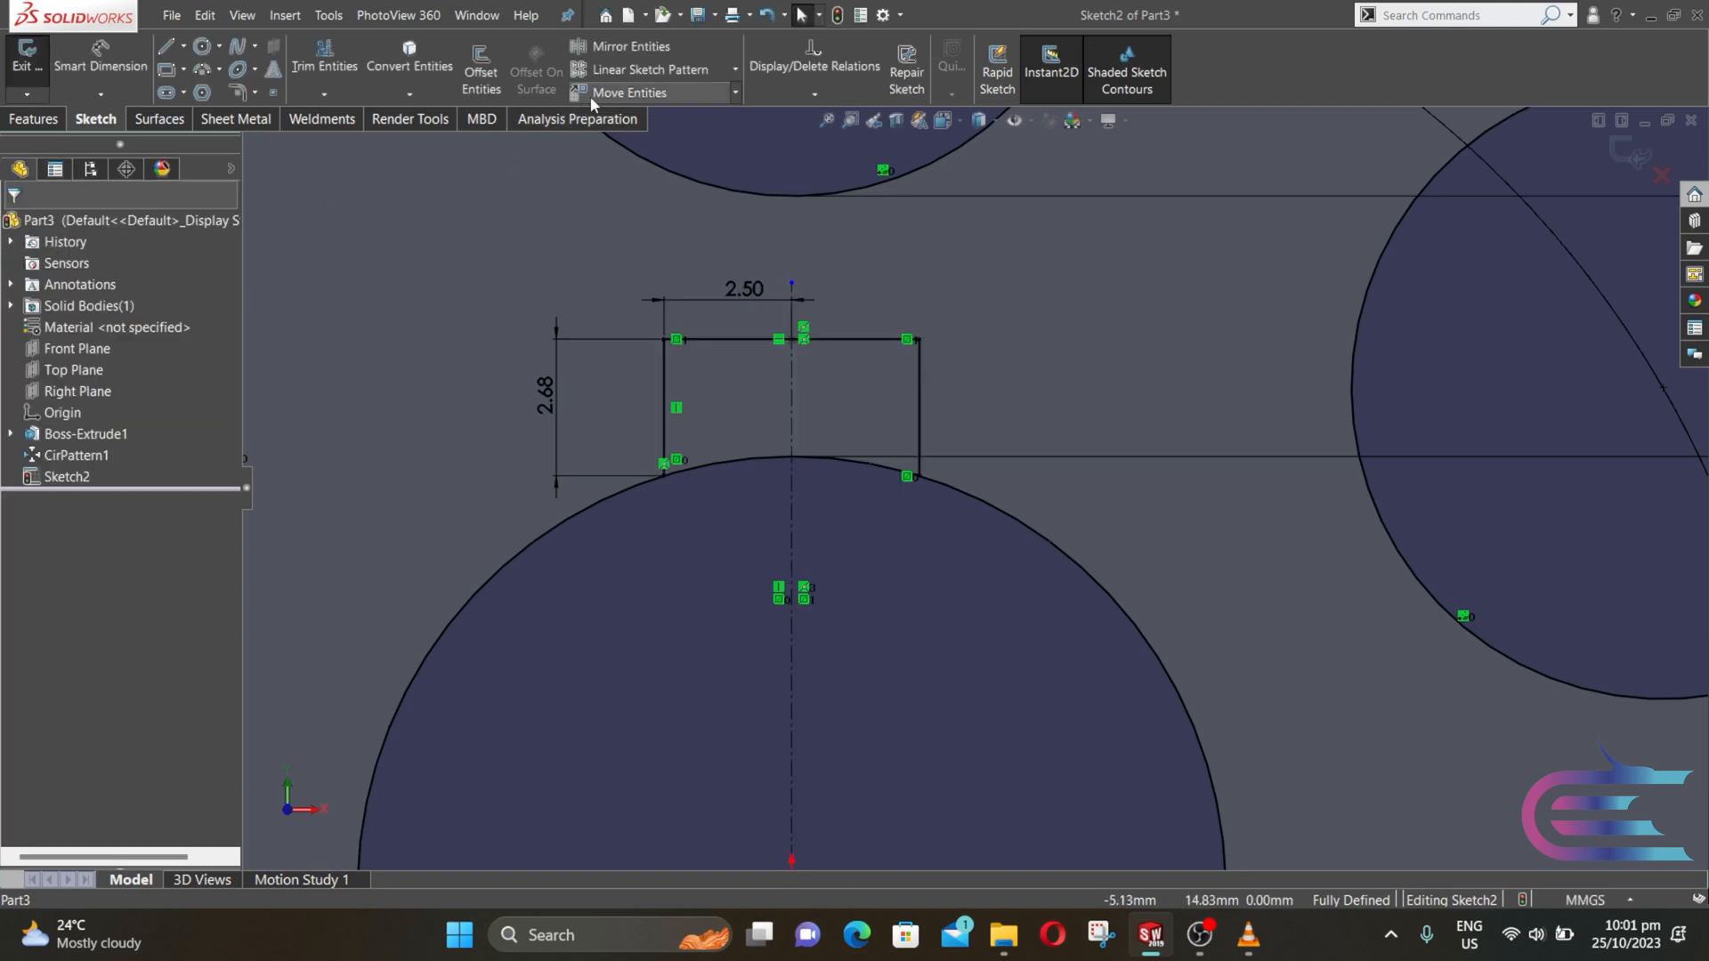
- Trim away the arc of the central circle between the two keyway sides using Power trim
left_click(313, 62)
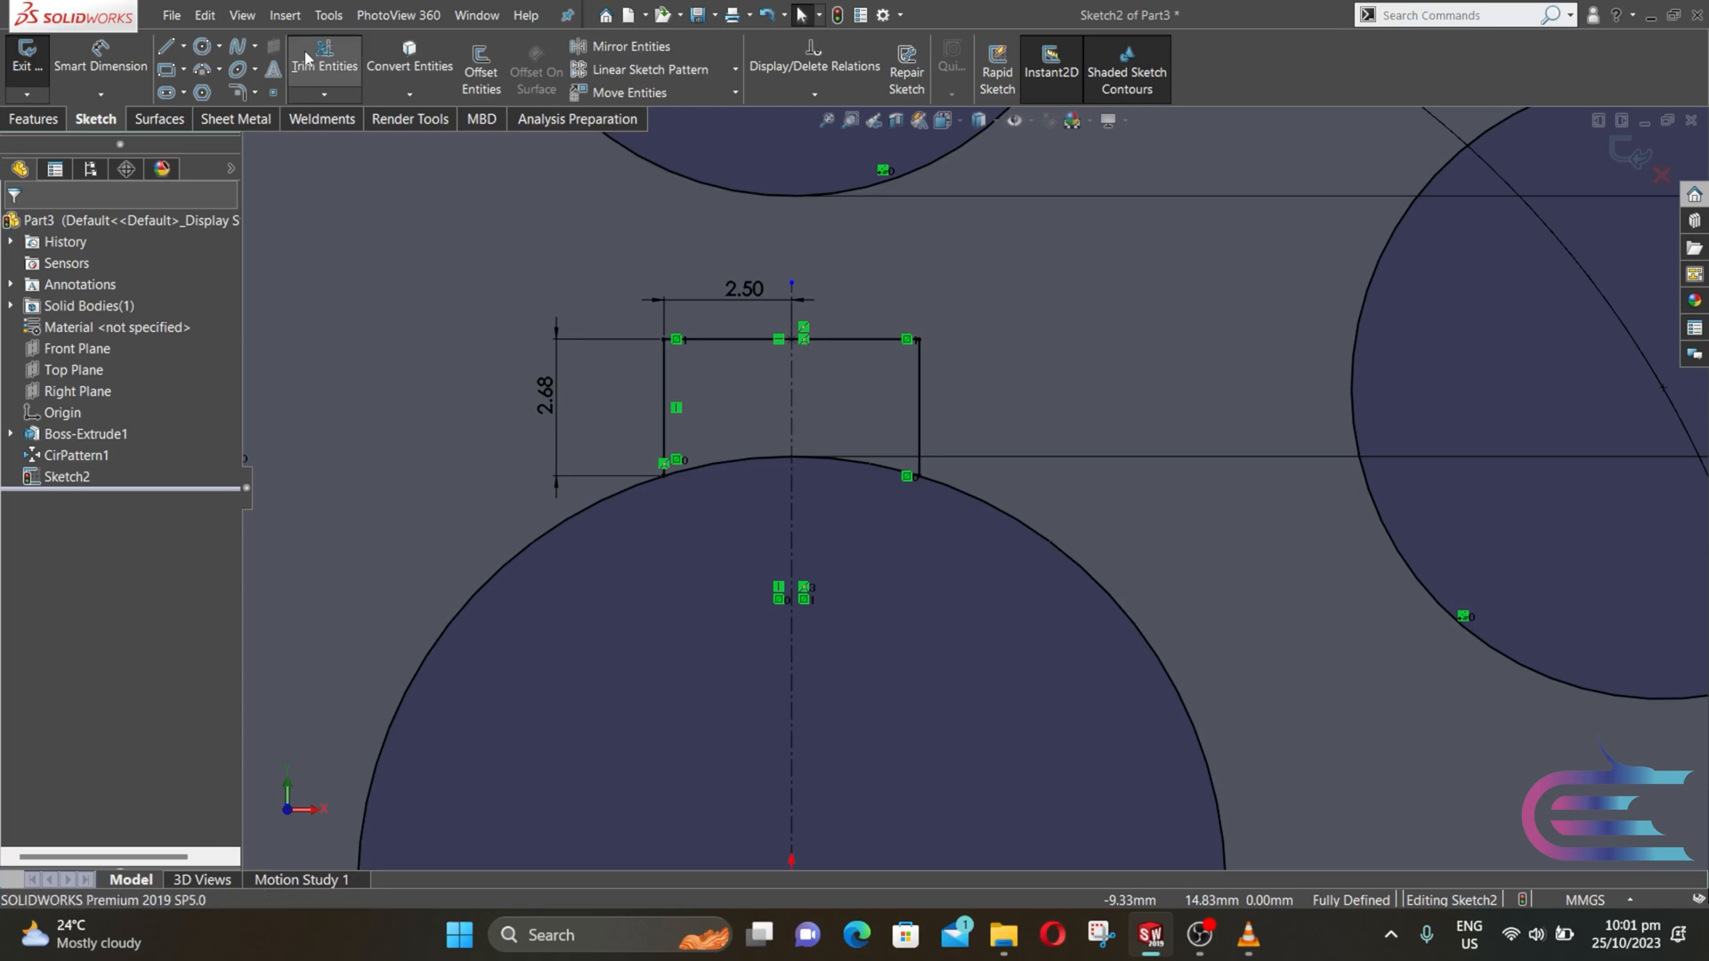
mouse_move(715, 449)
left_mouse_down()
mouse_move(764, 505)
mouse_move(851, 436)
left_mouse_up()
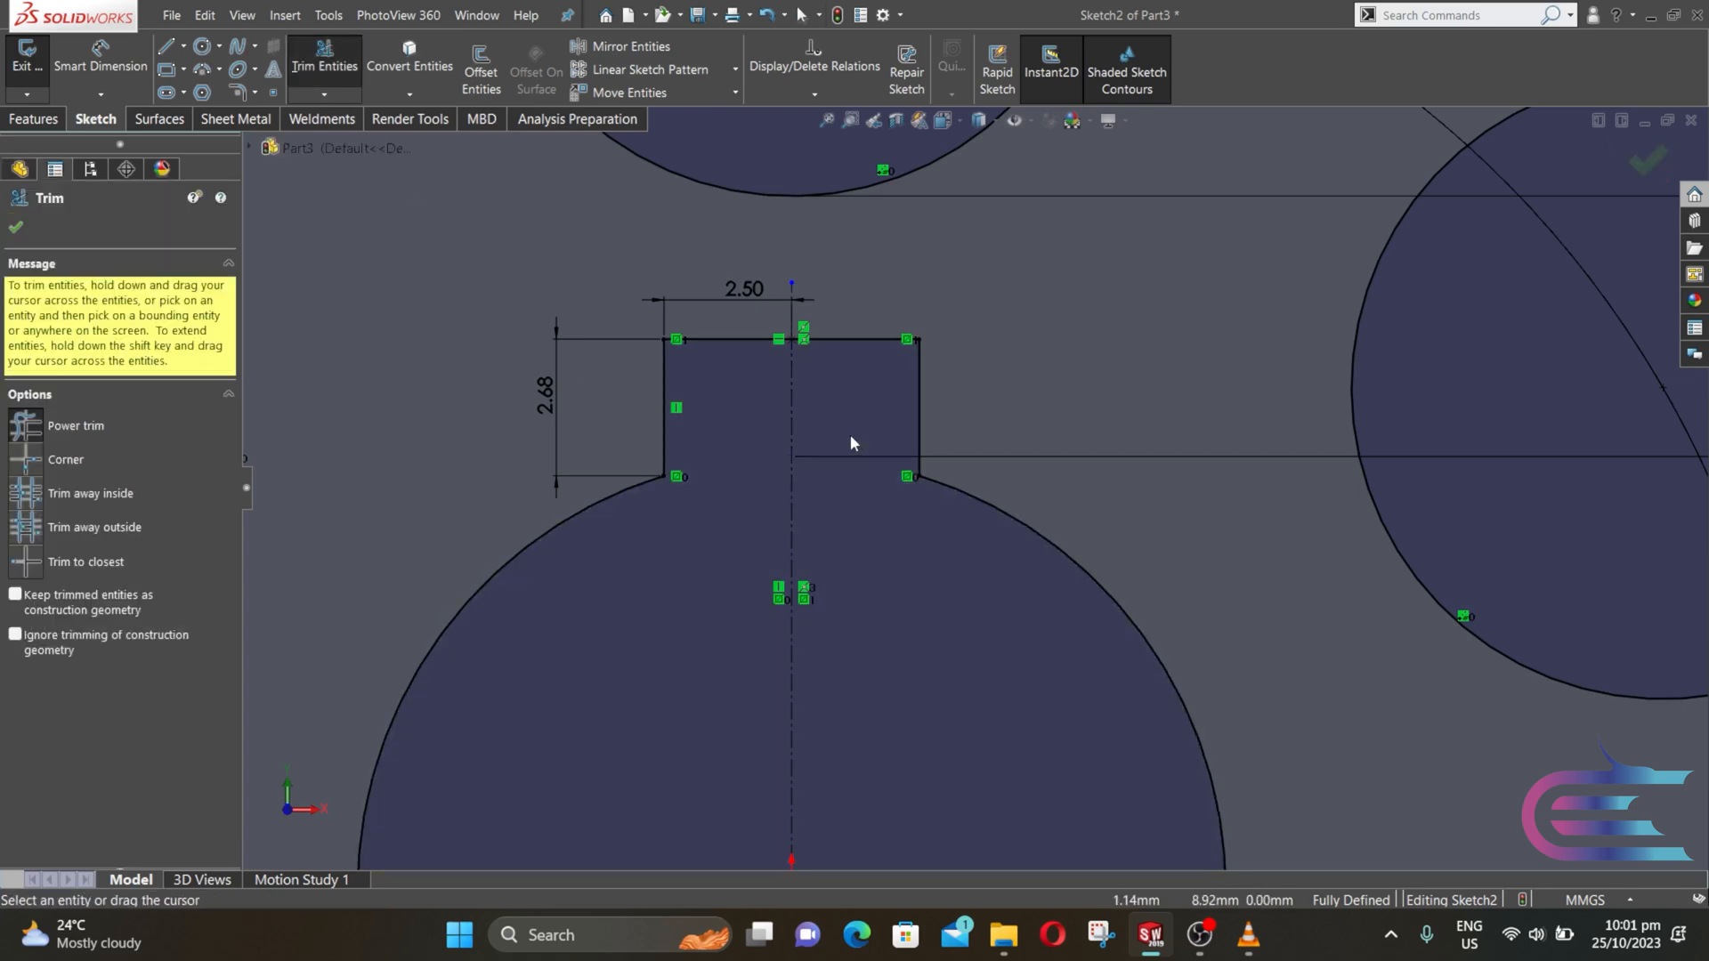
left_click(17, 228)
- Cut-extrude the six hole regions and the keyed central bore region with a blind depth of 12 mm
scroll(481, 249, "up", 4)
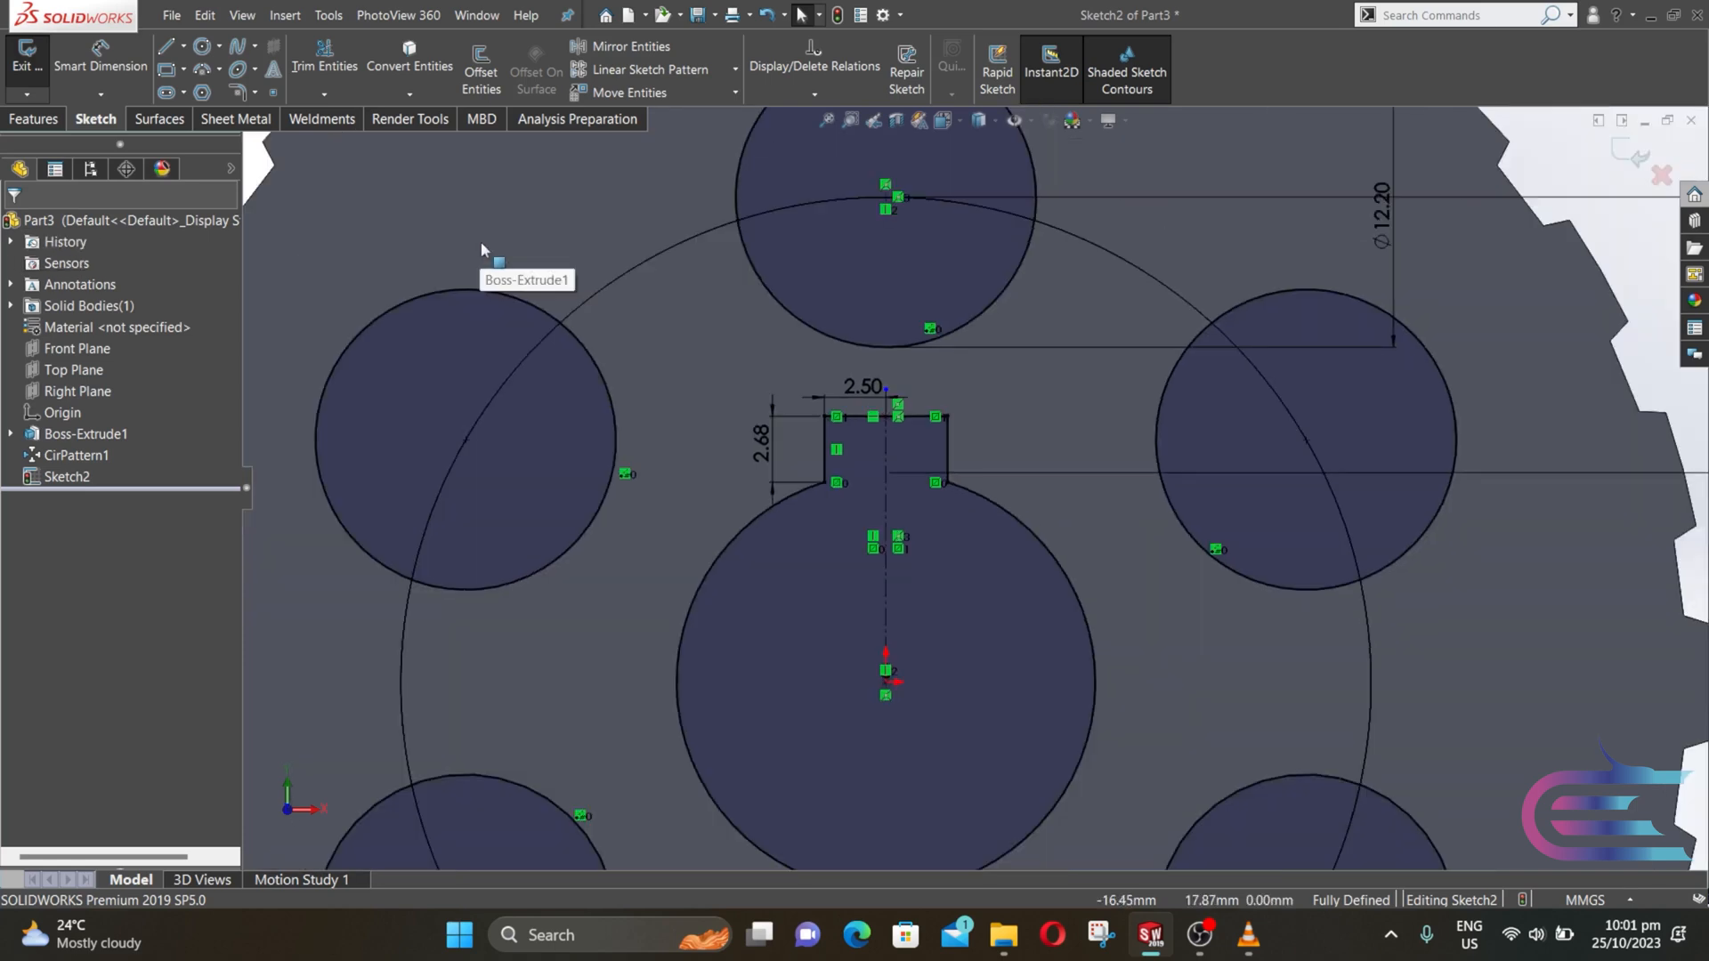
scroll(481, 242, "up", 3)
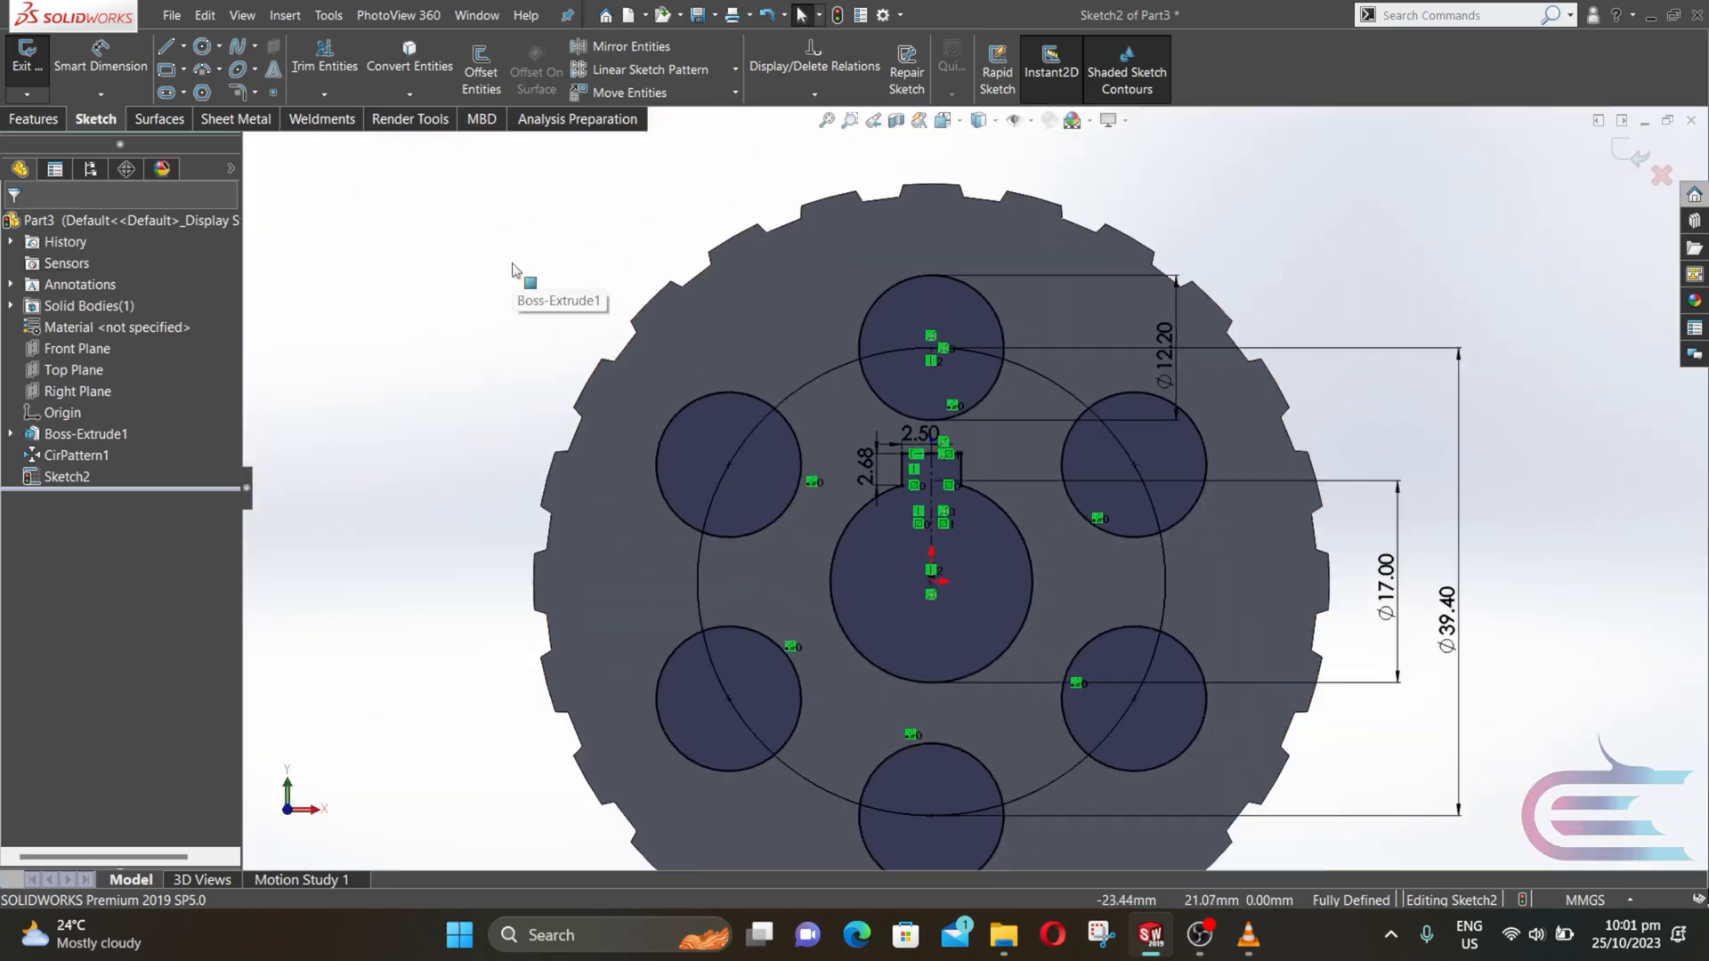
left_click(33, 118)
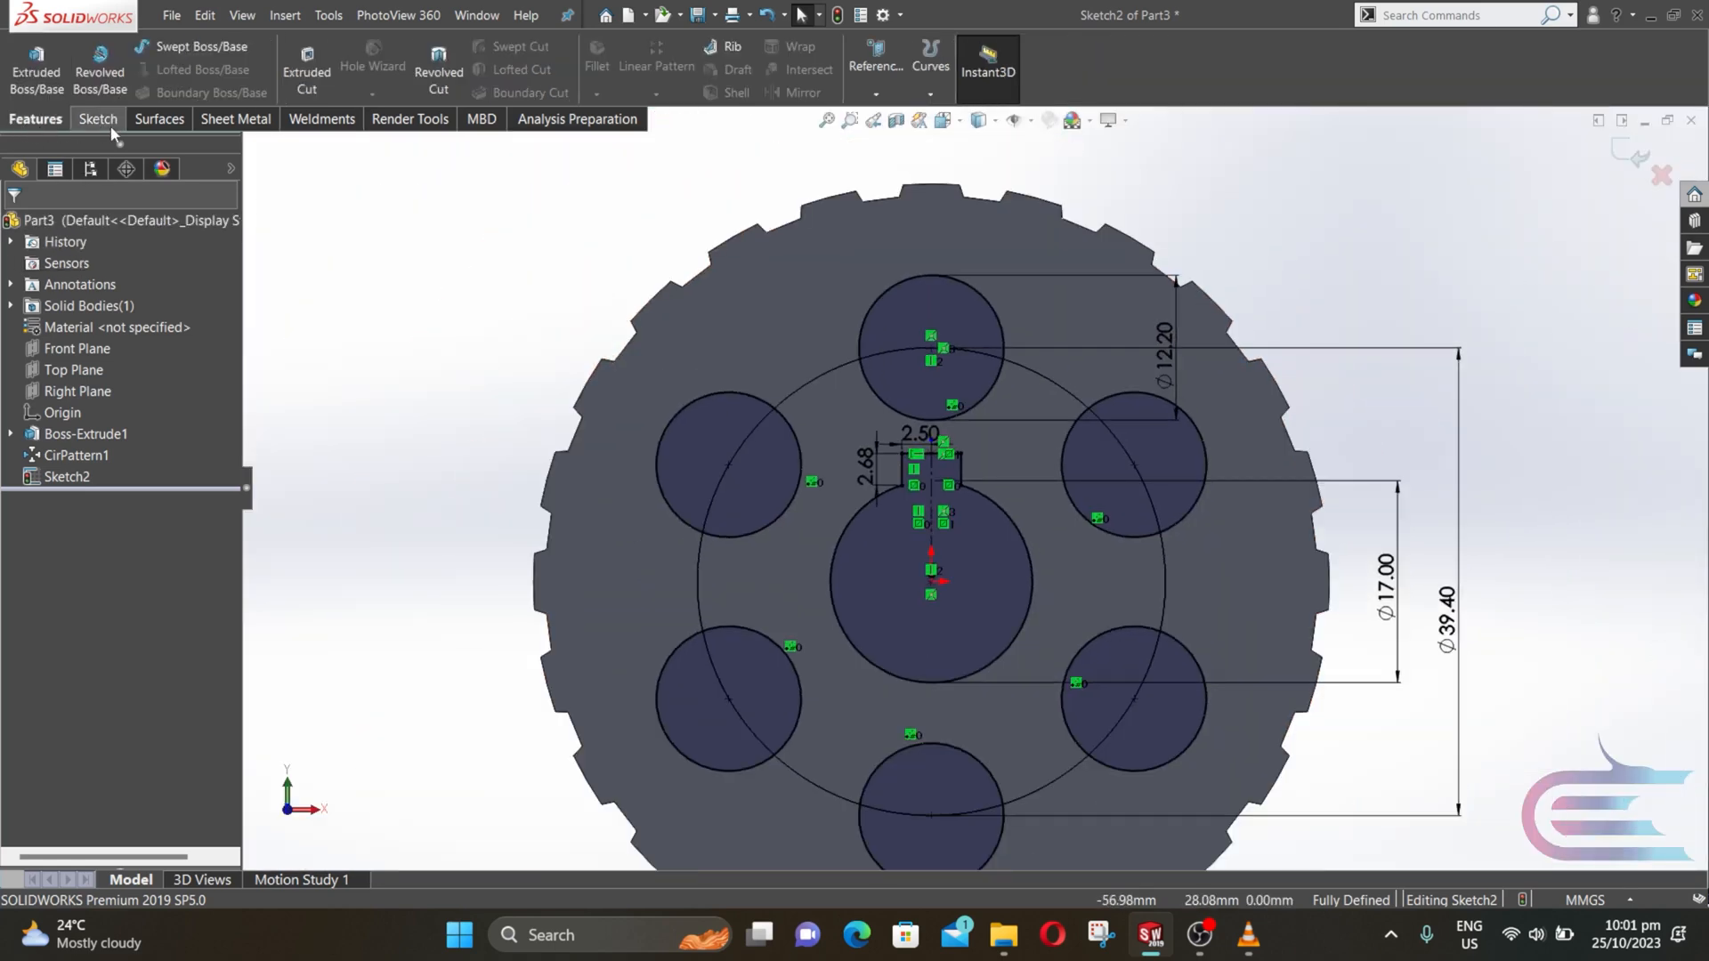
left_click(306, 71)
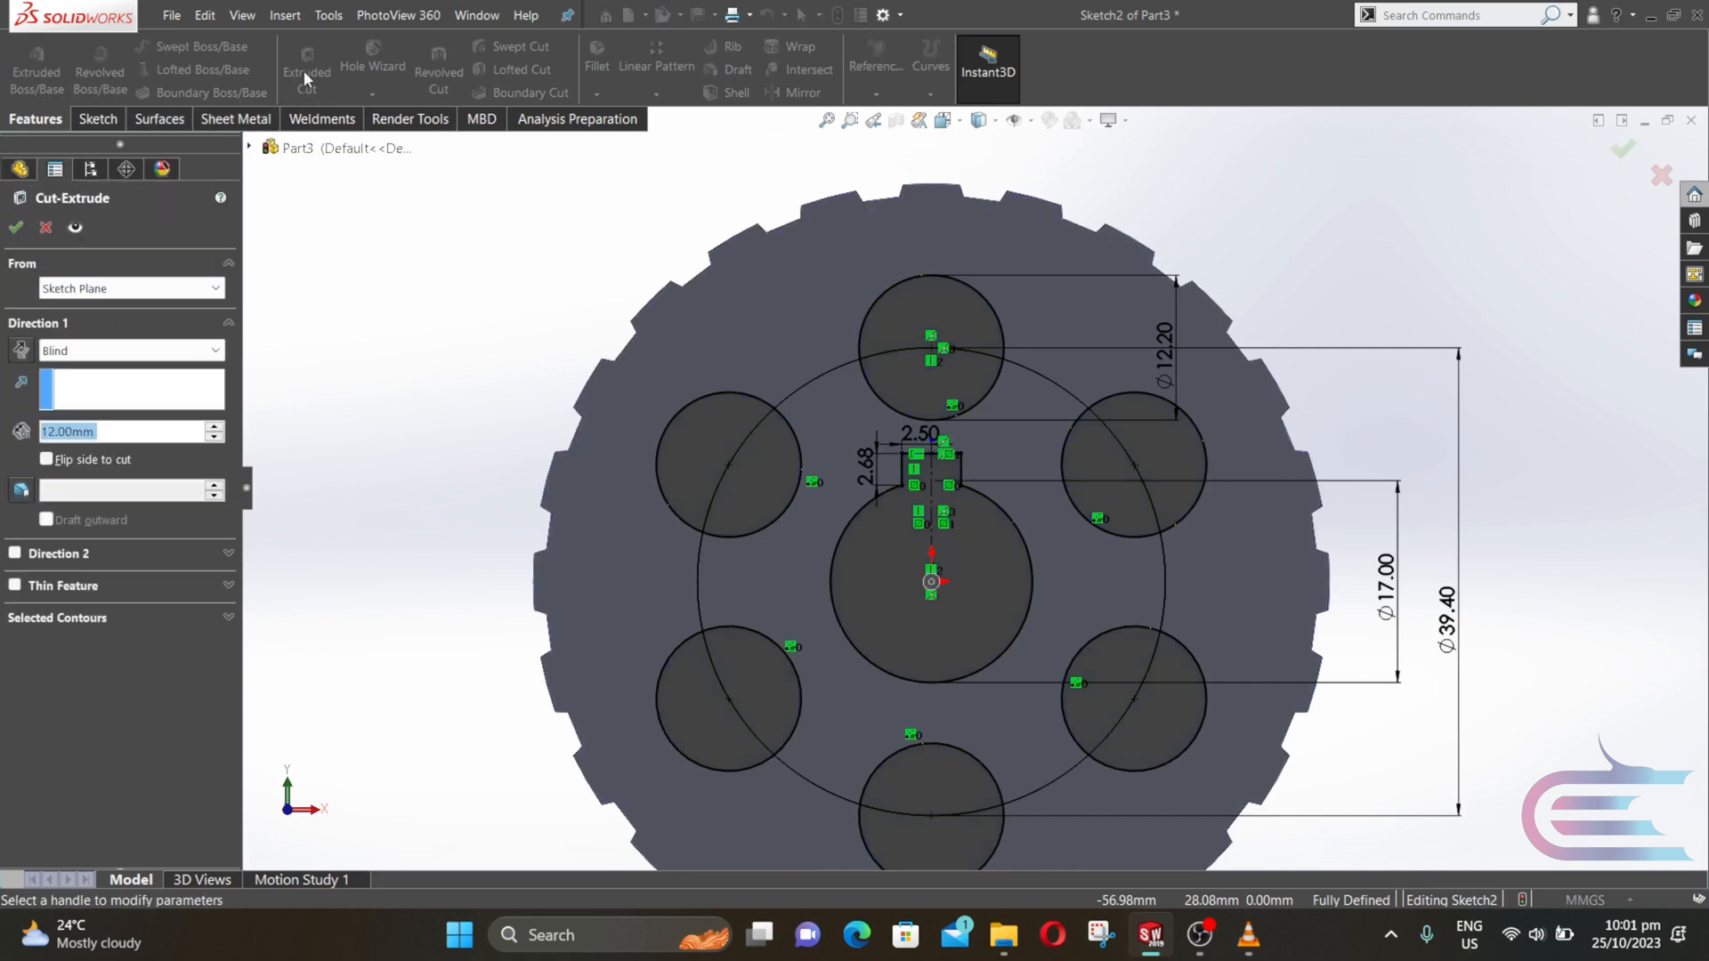
left_click(125, 621)
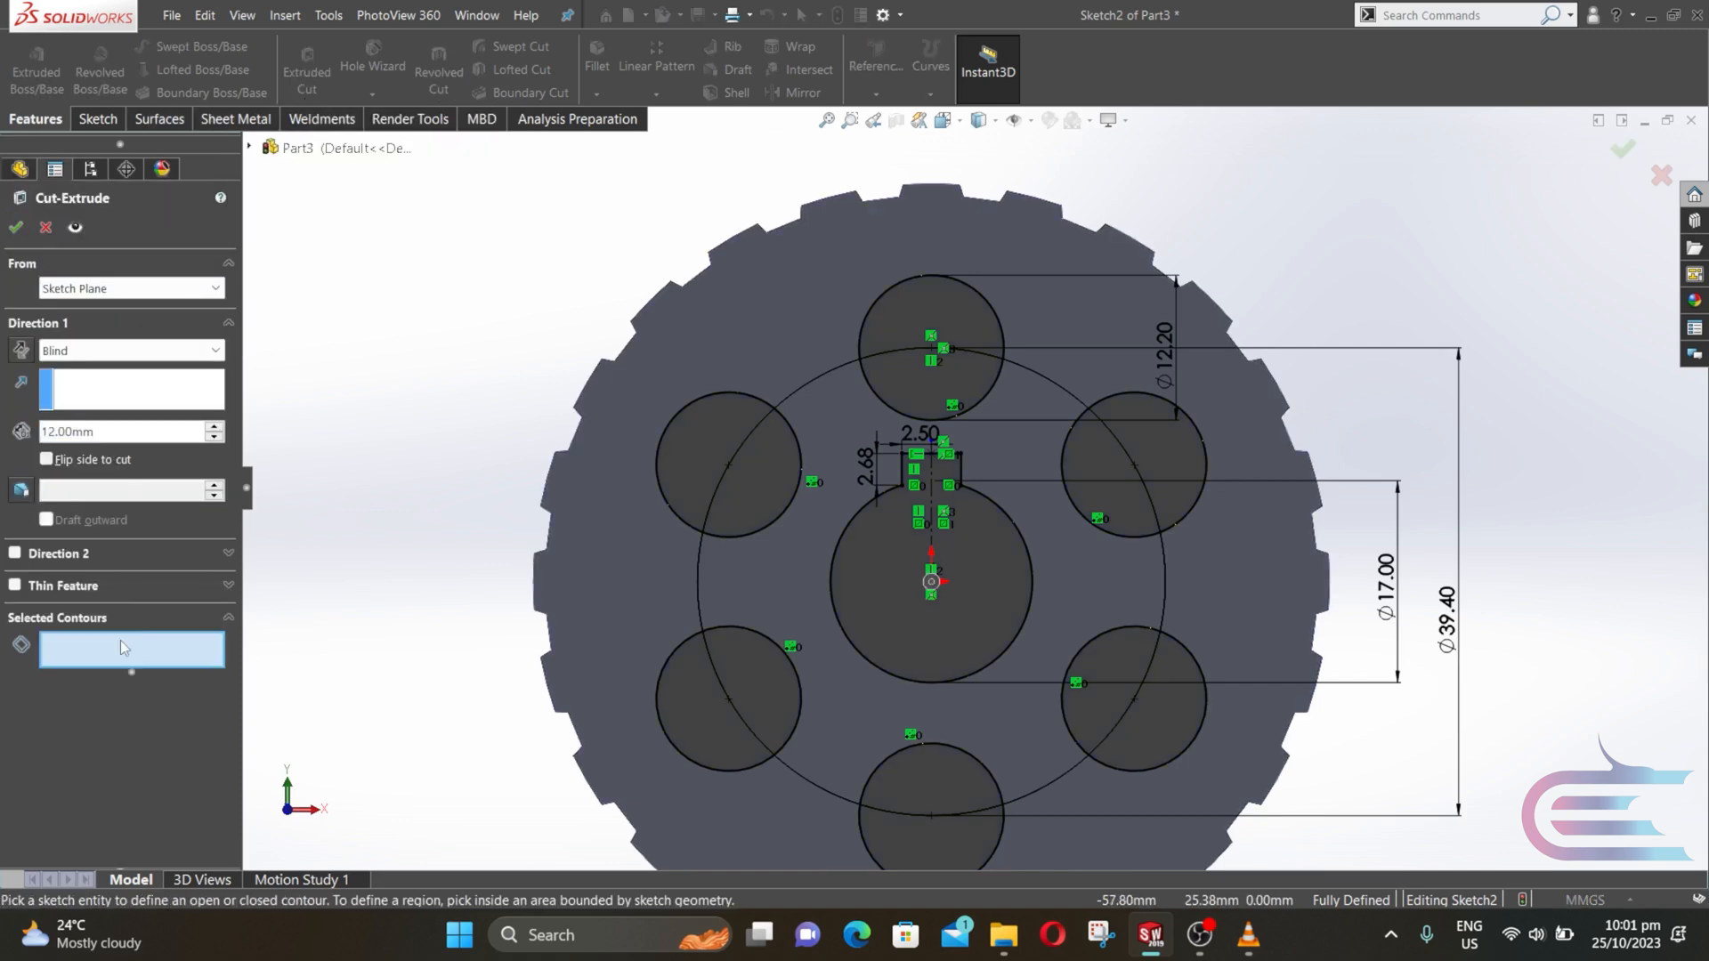
left_click(691, 483)
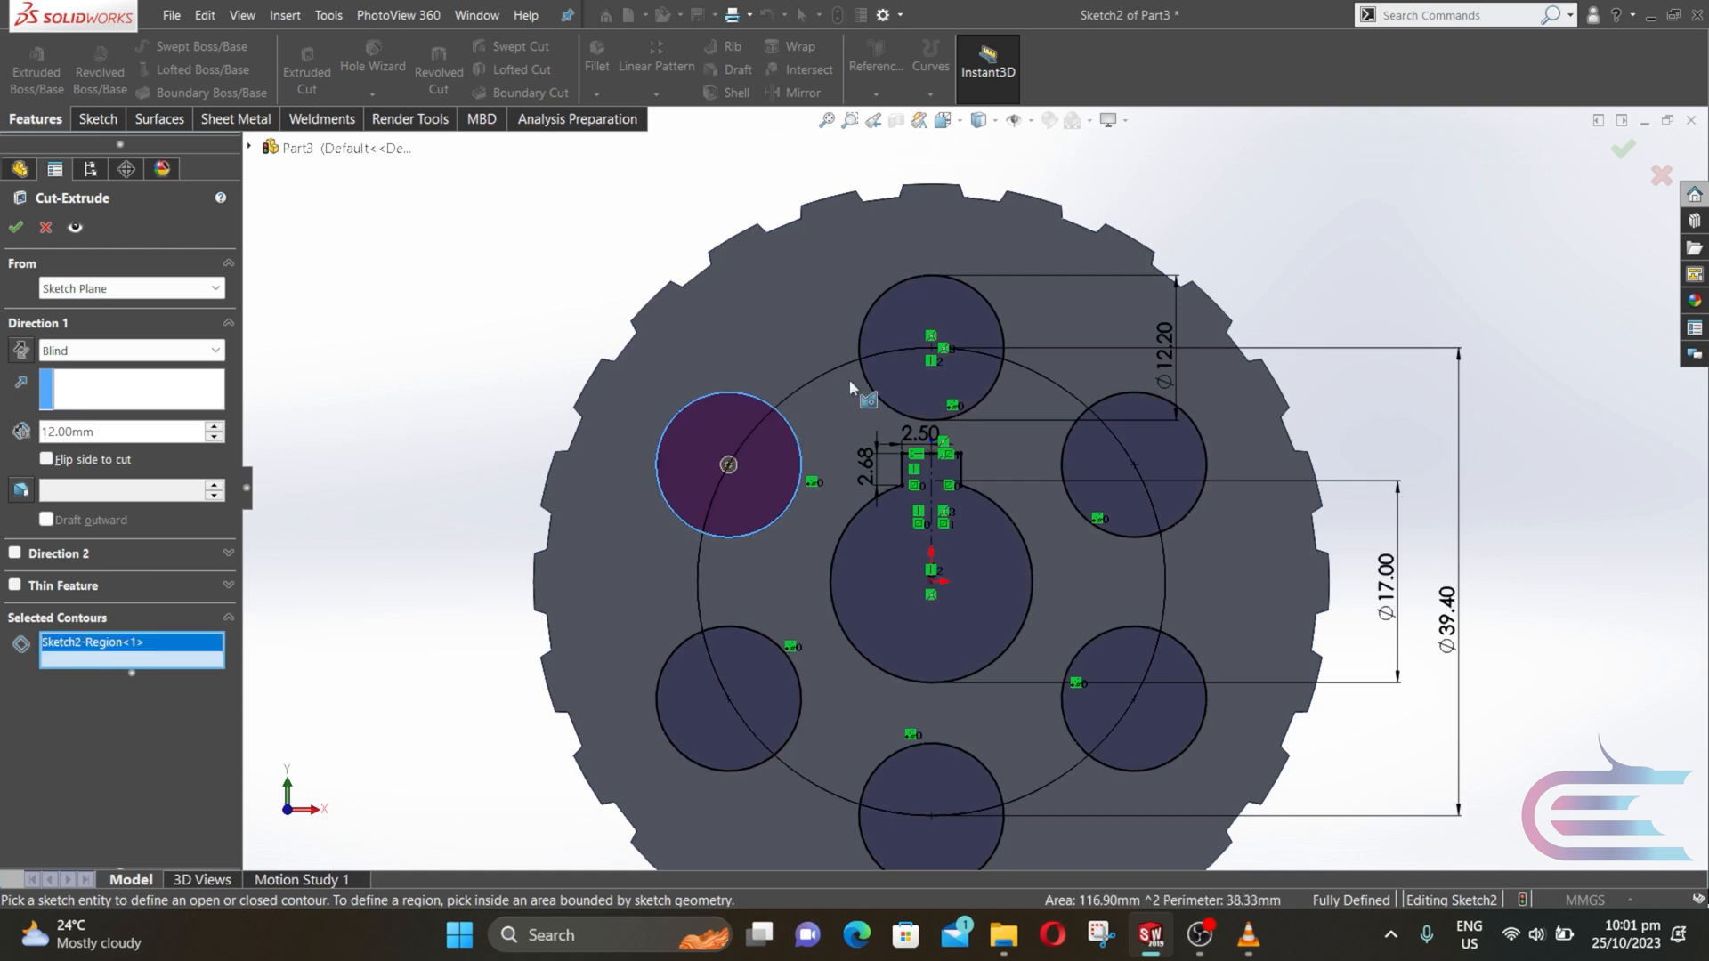
left_click(966, 383)
left_click(1140, 445)
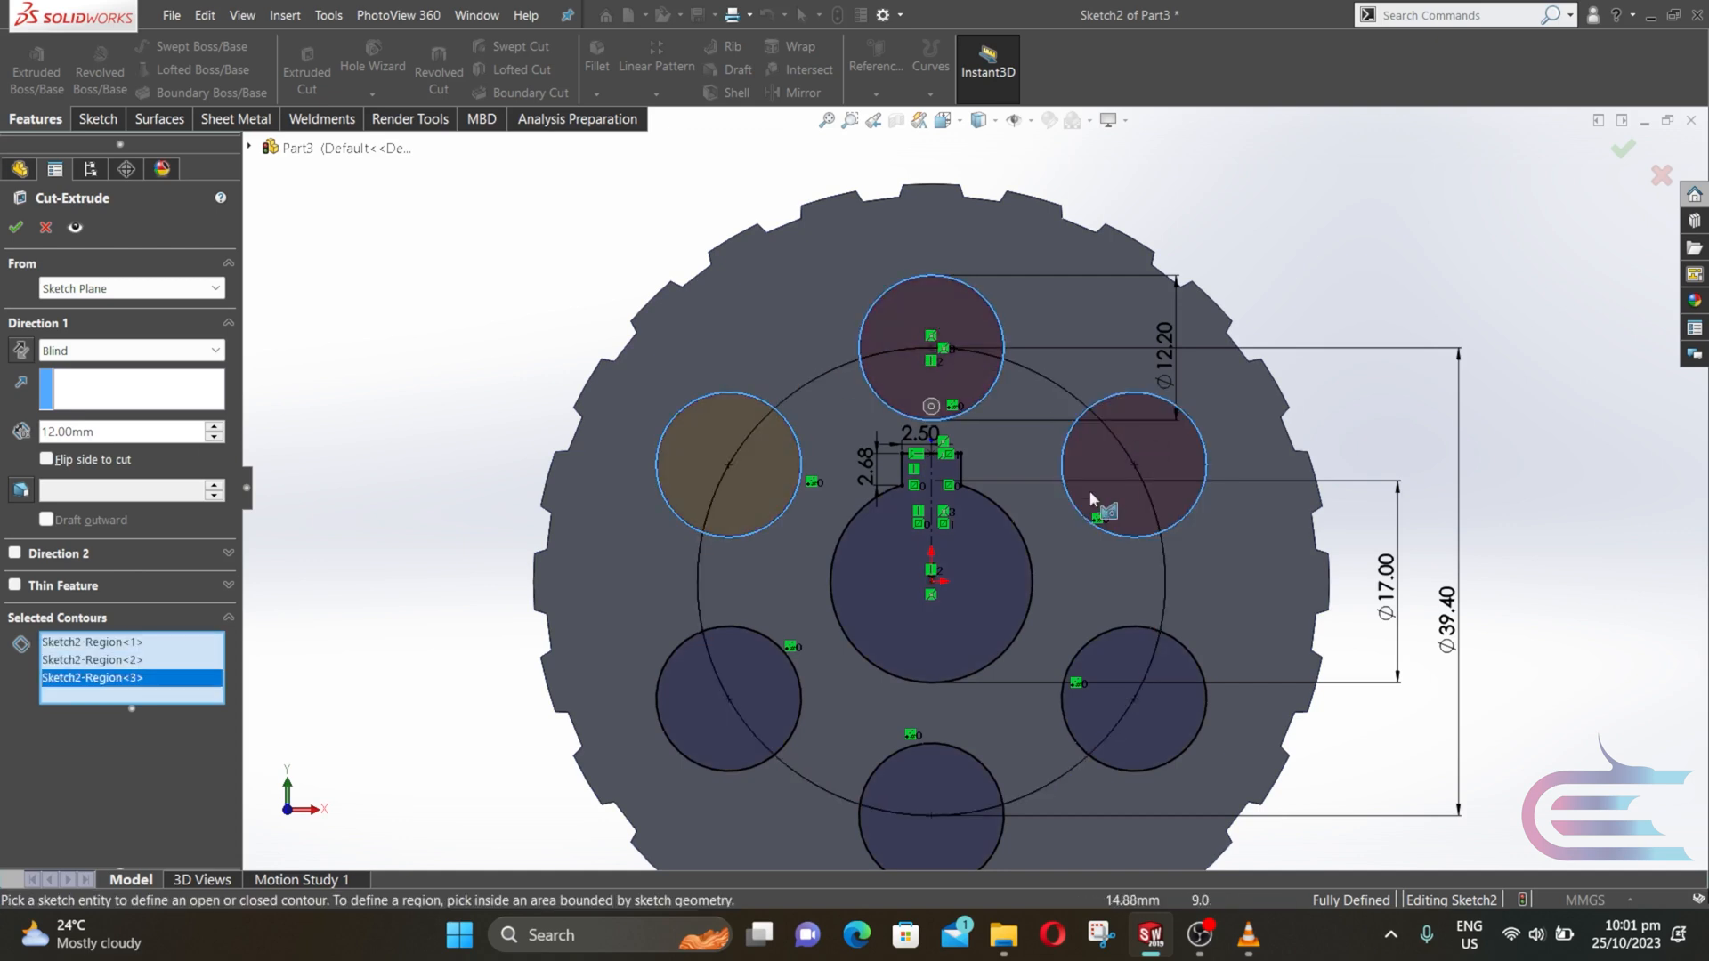
left_click(973, 591)
left_click(1123, 712)
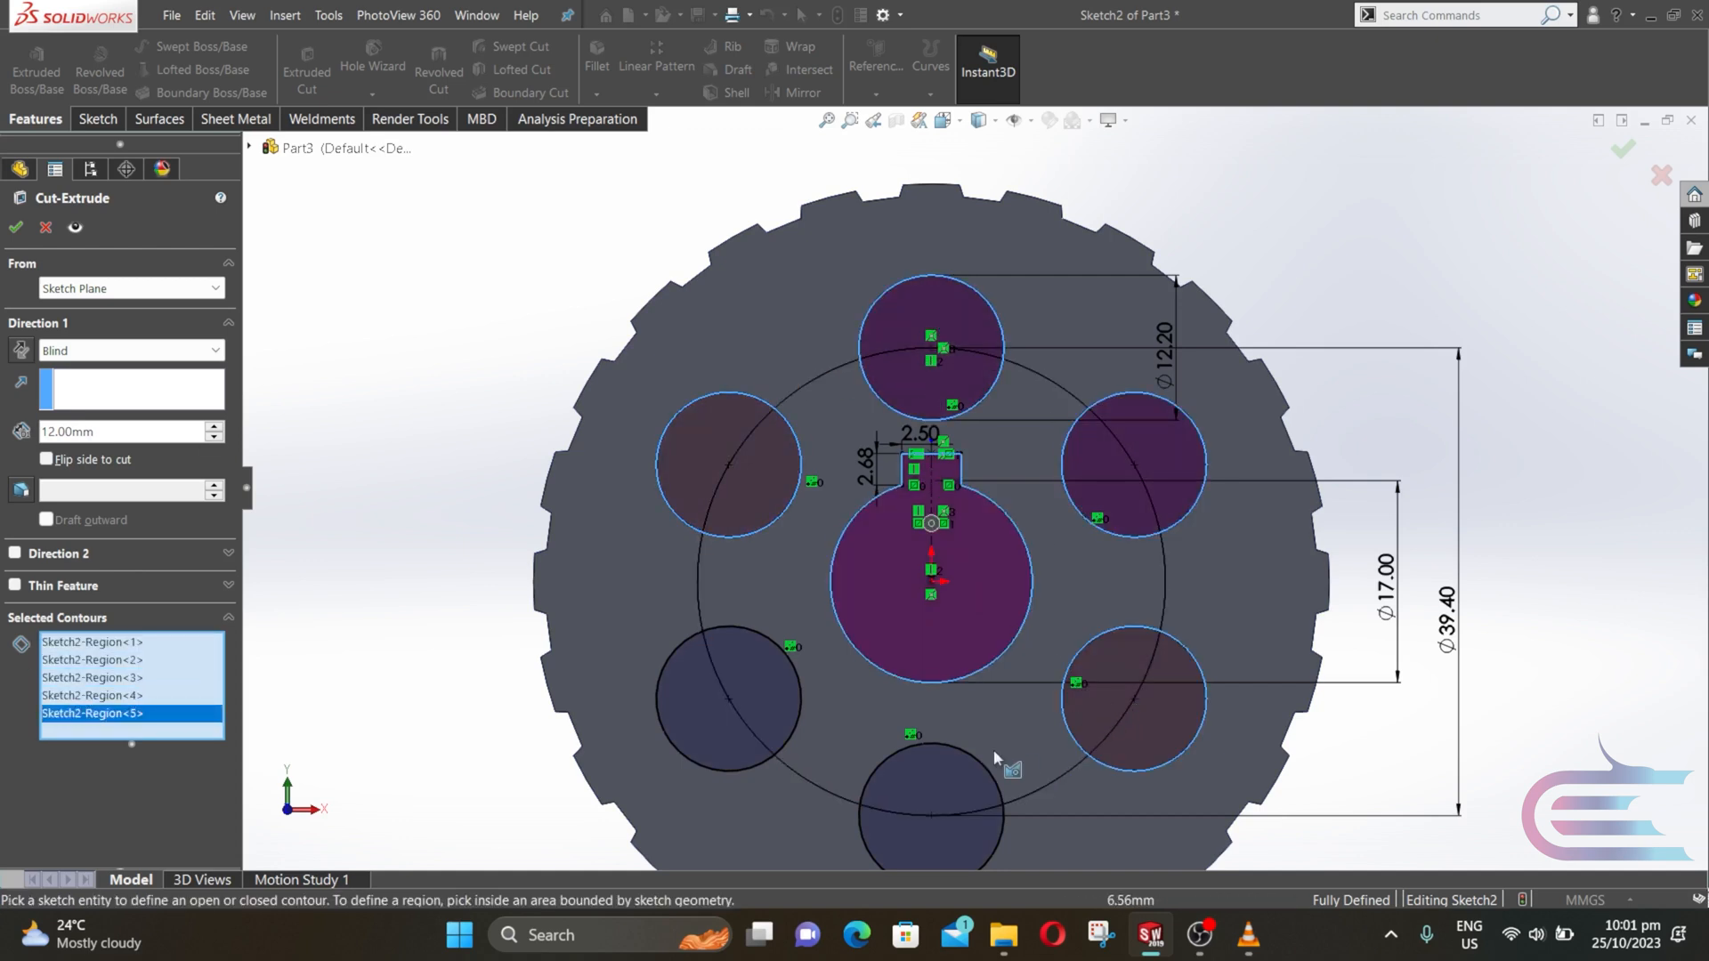
left_click(953, 782)
left_click(764, 693)
scroll(856, 521, "up", 4)
middle_click_drag(856, 522, 718, 588)
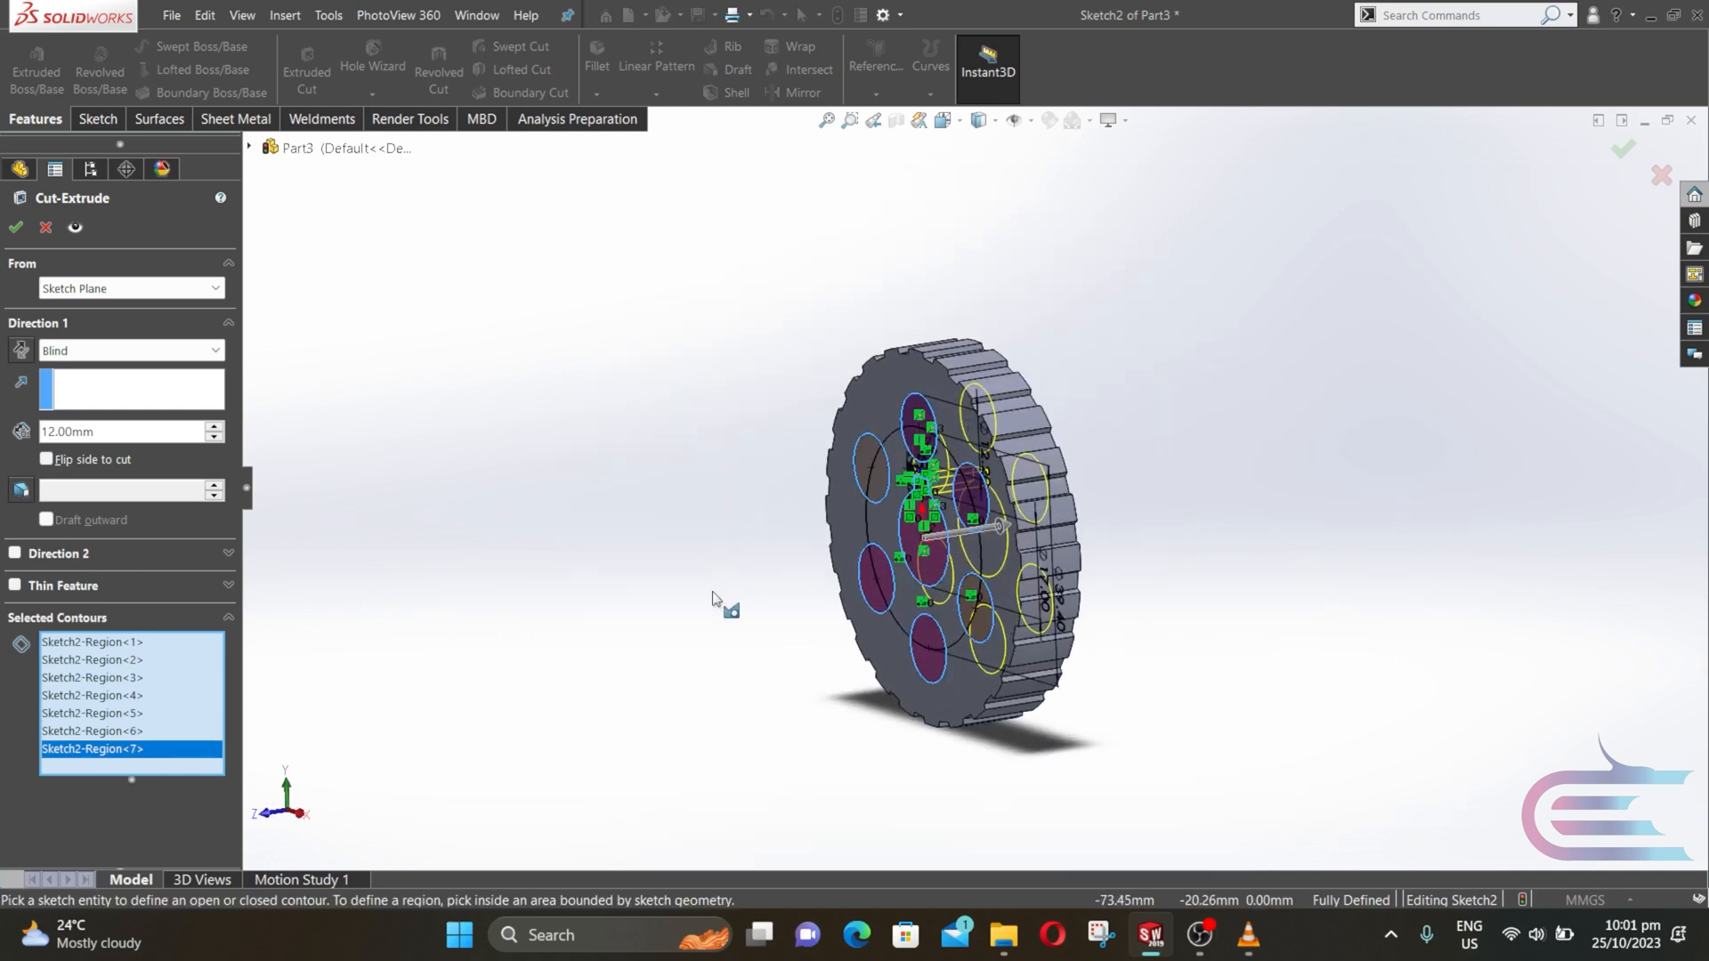
left_click(16, 227)
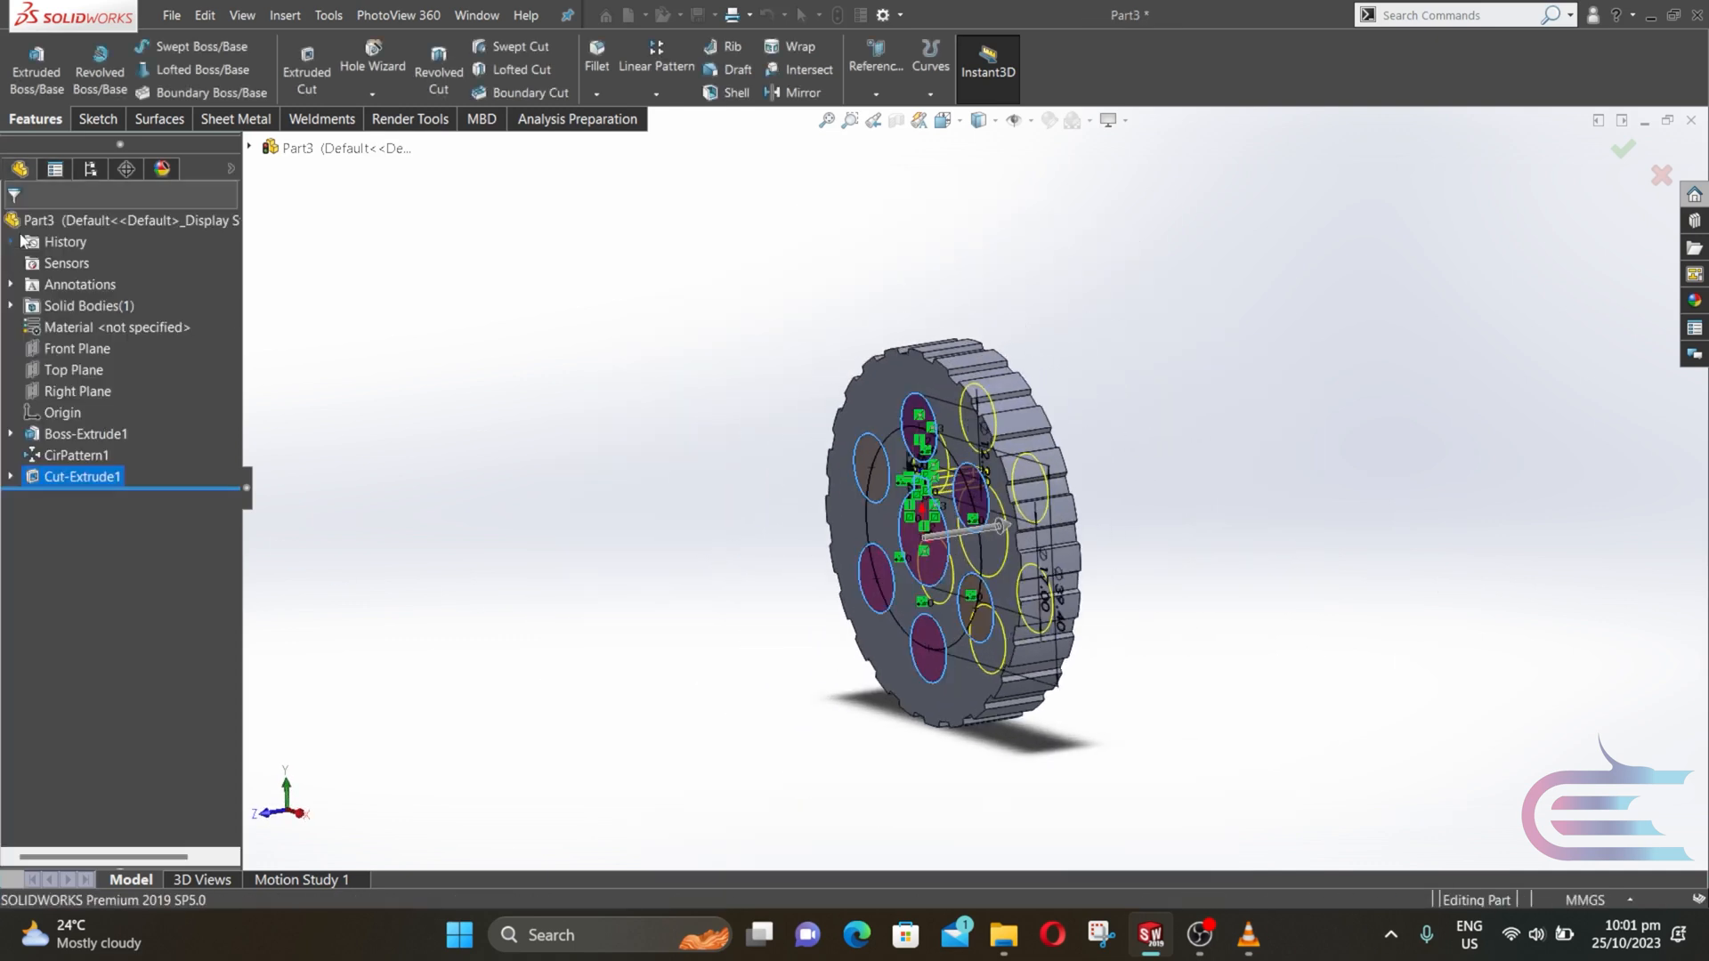
middle_click_drag(665, 676, 764, 657)
key("Escape")
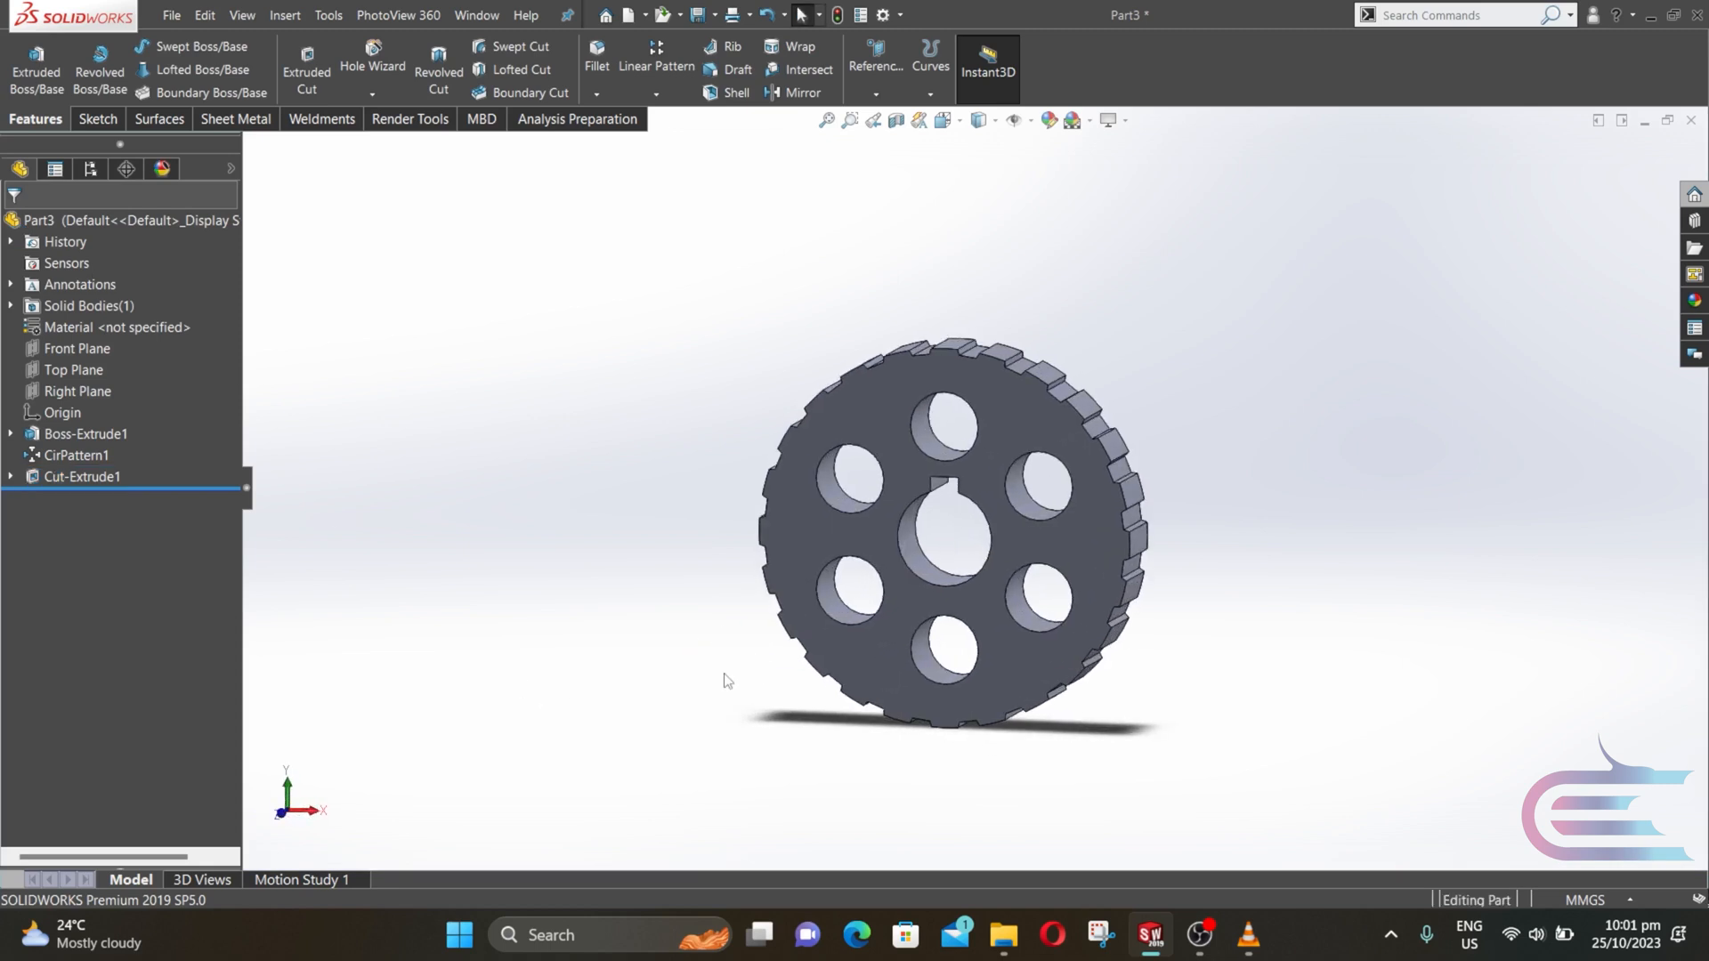
- Start a sketch on the pulley's front face and draw a circle about 58.9 mm in diameter centered on the origin
right_click(815, 558)
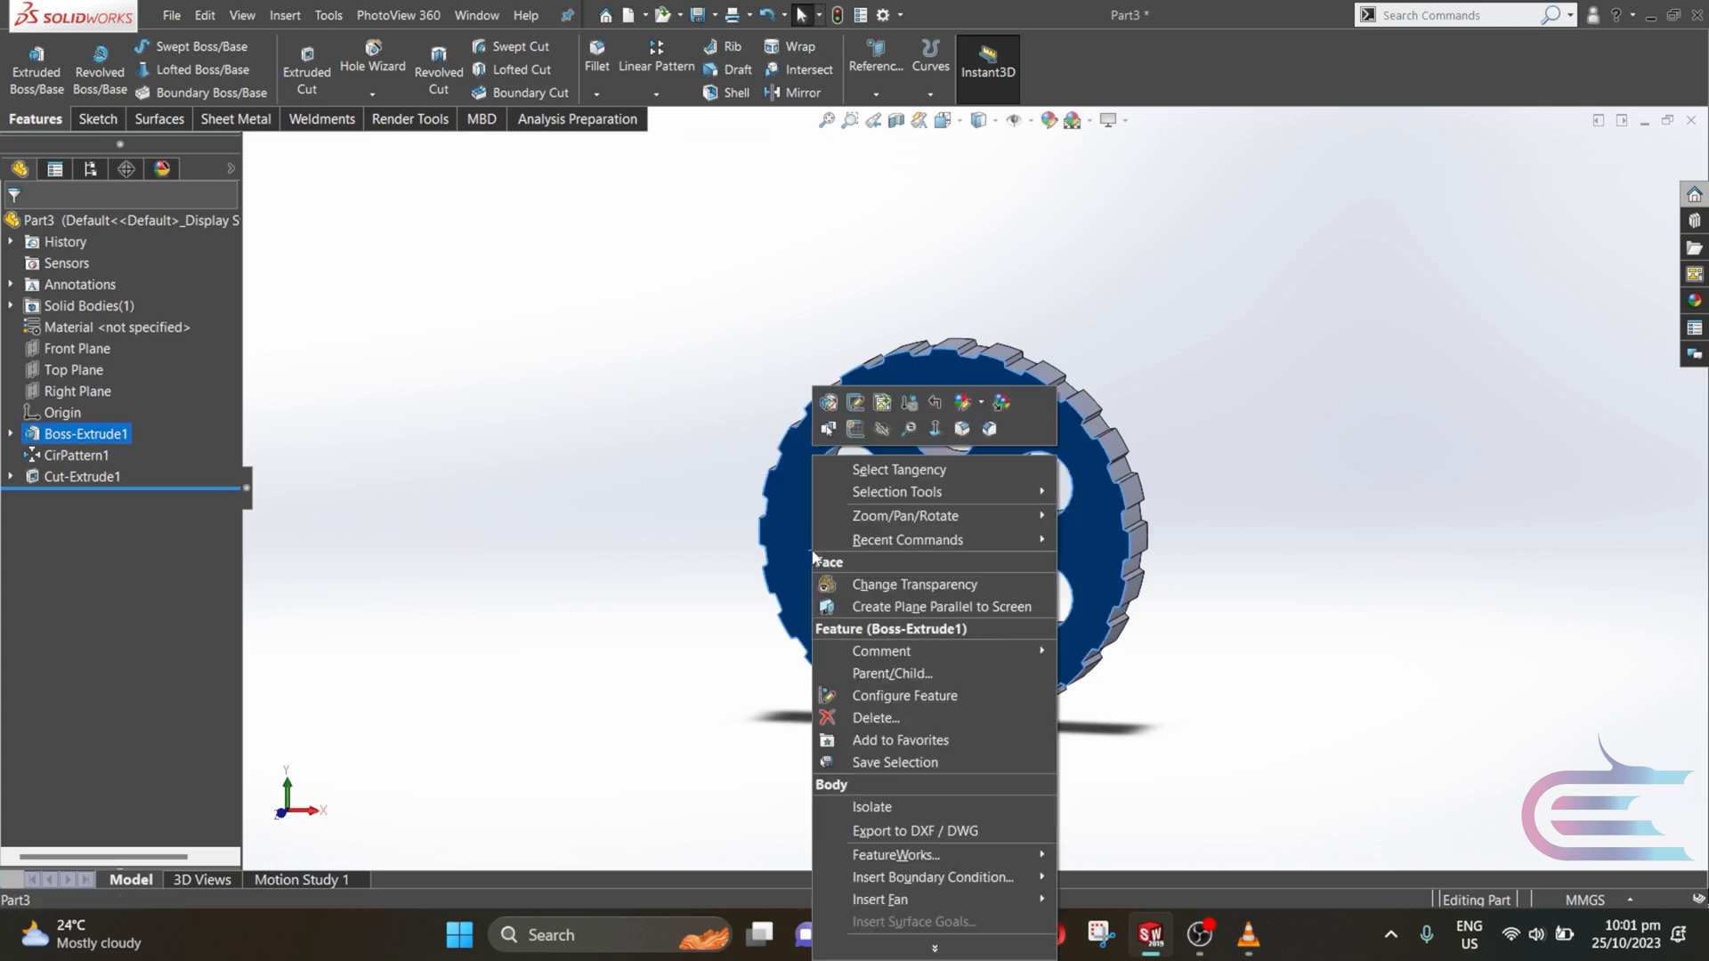
left_click(935, 429)
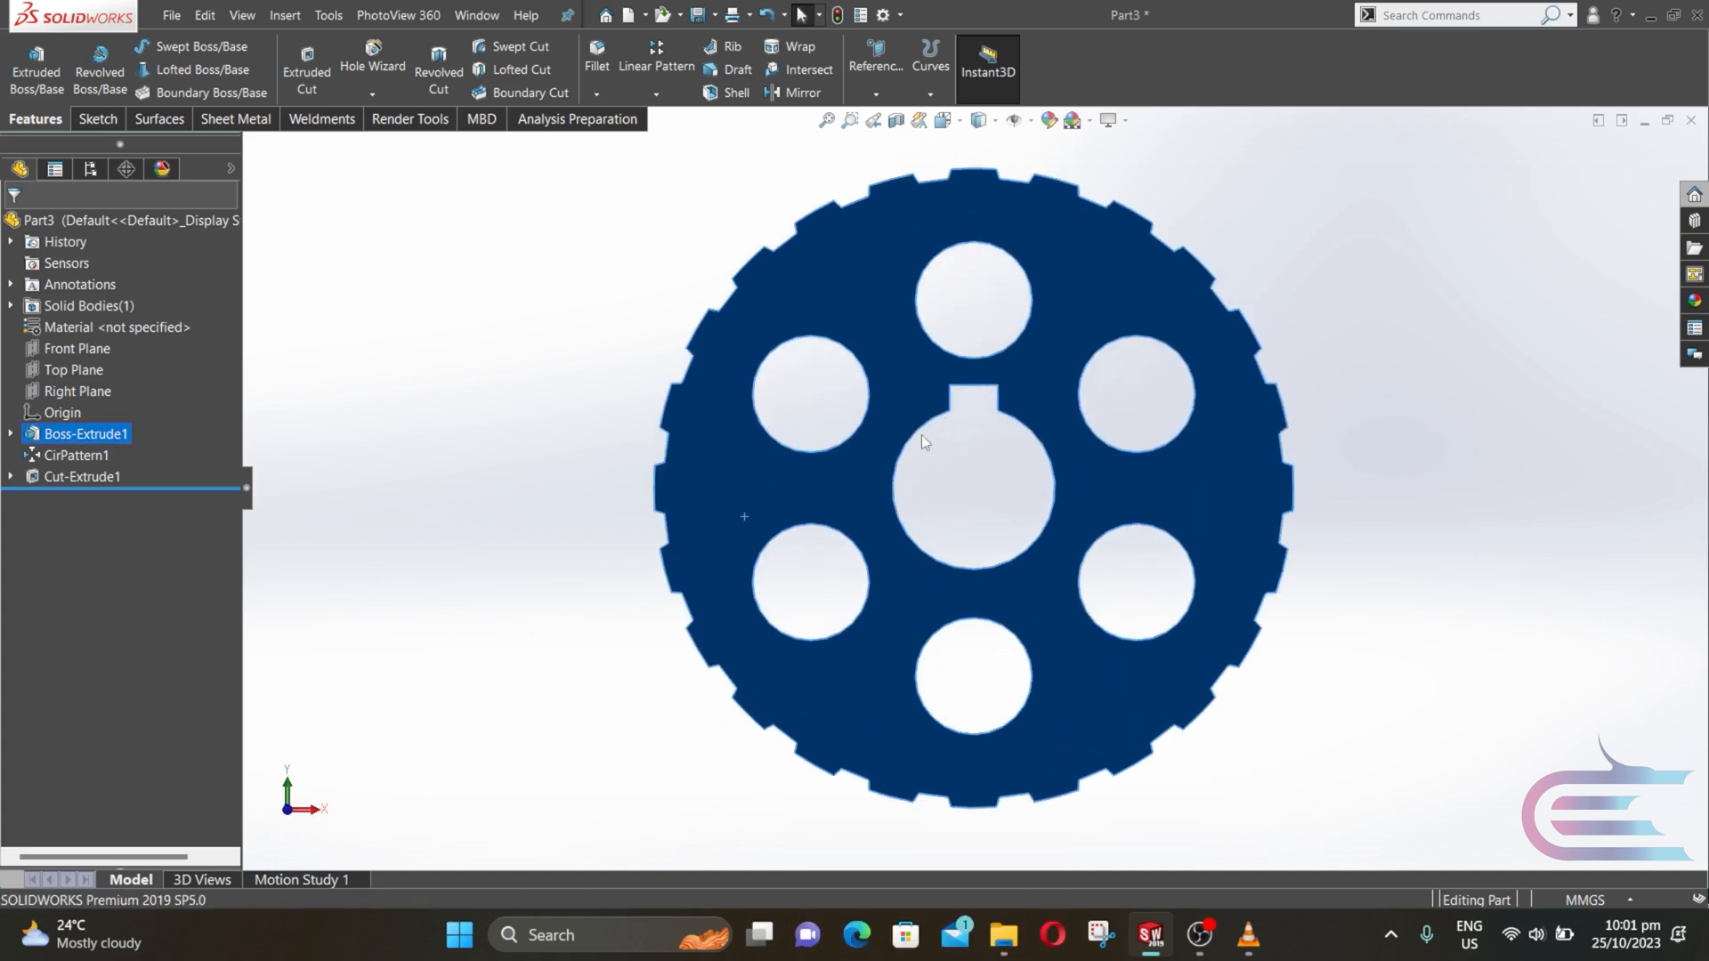
right_click(838, 485)
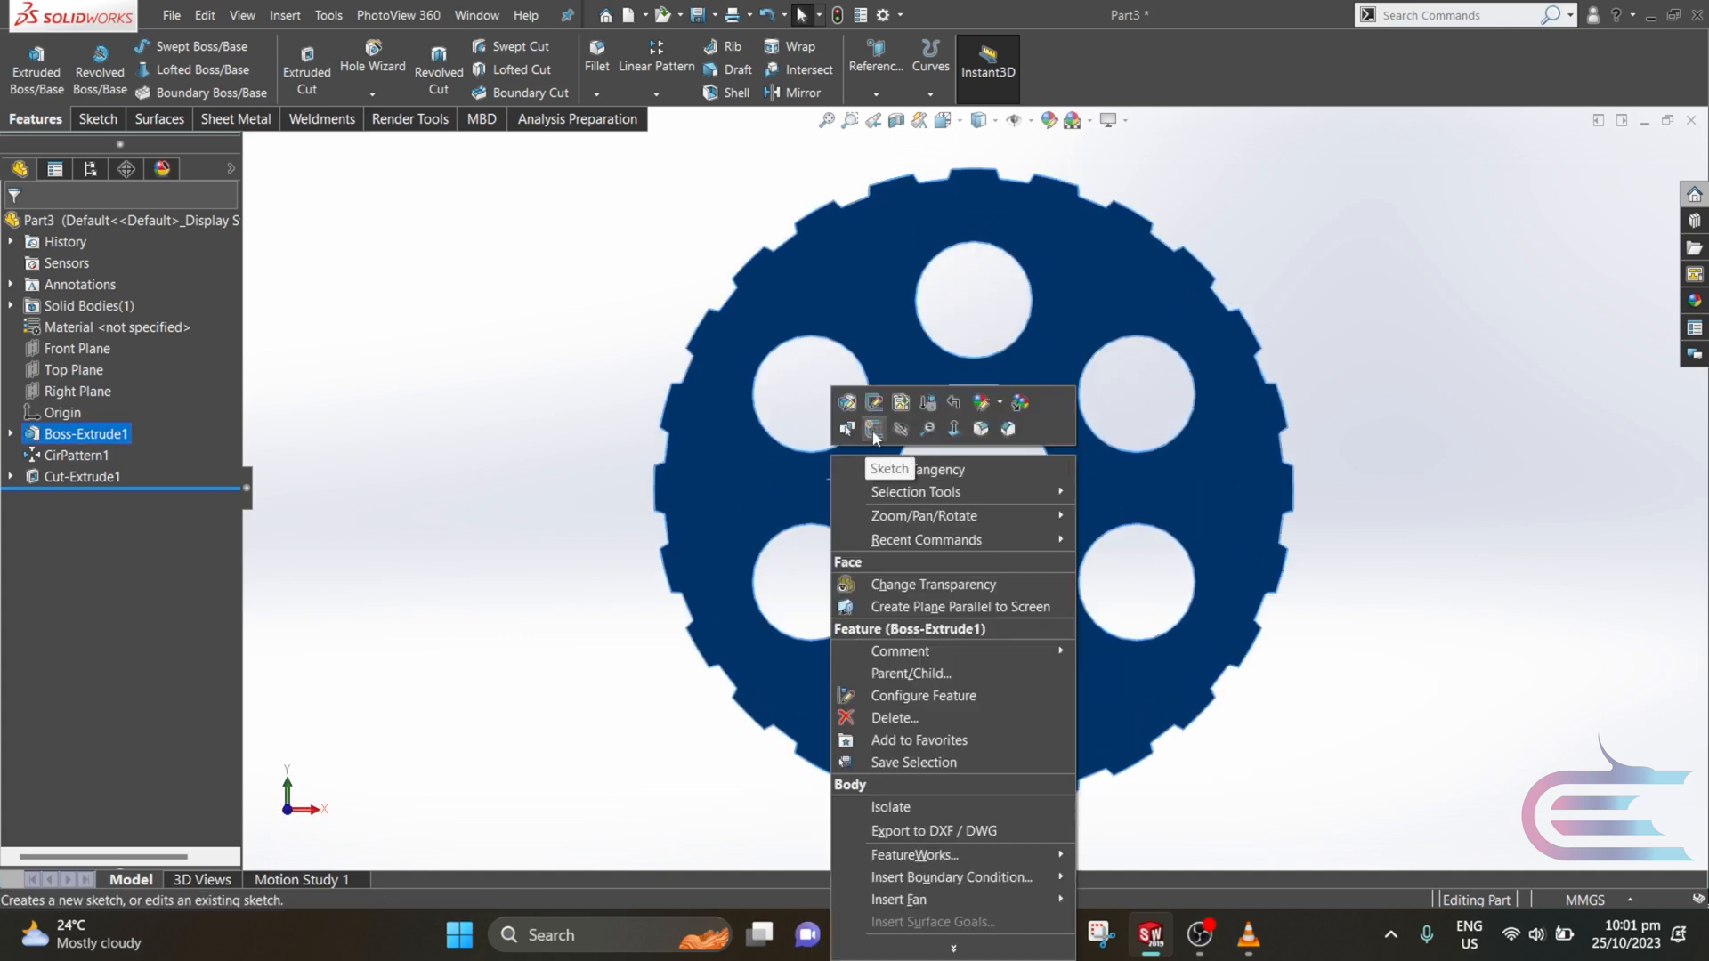
left_click(873, 429)
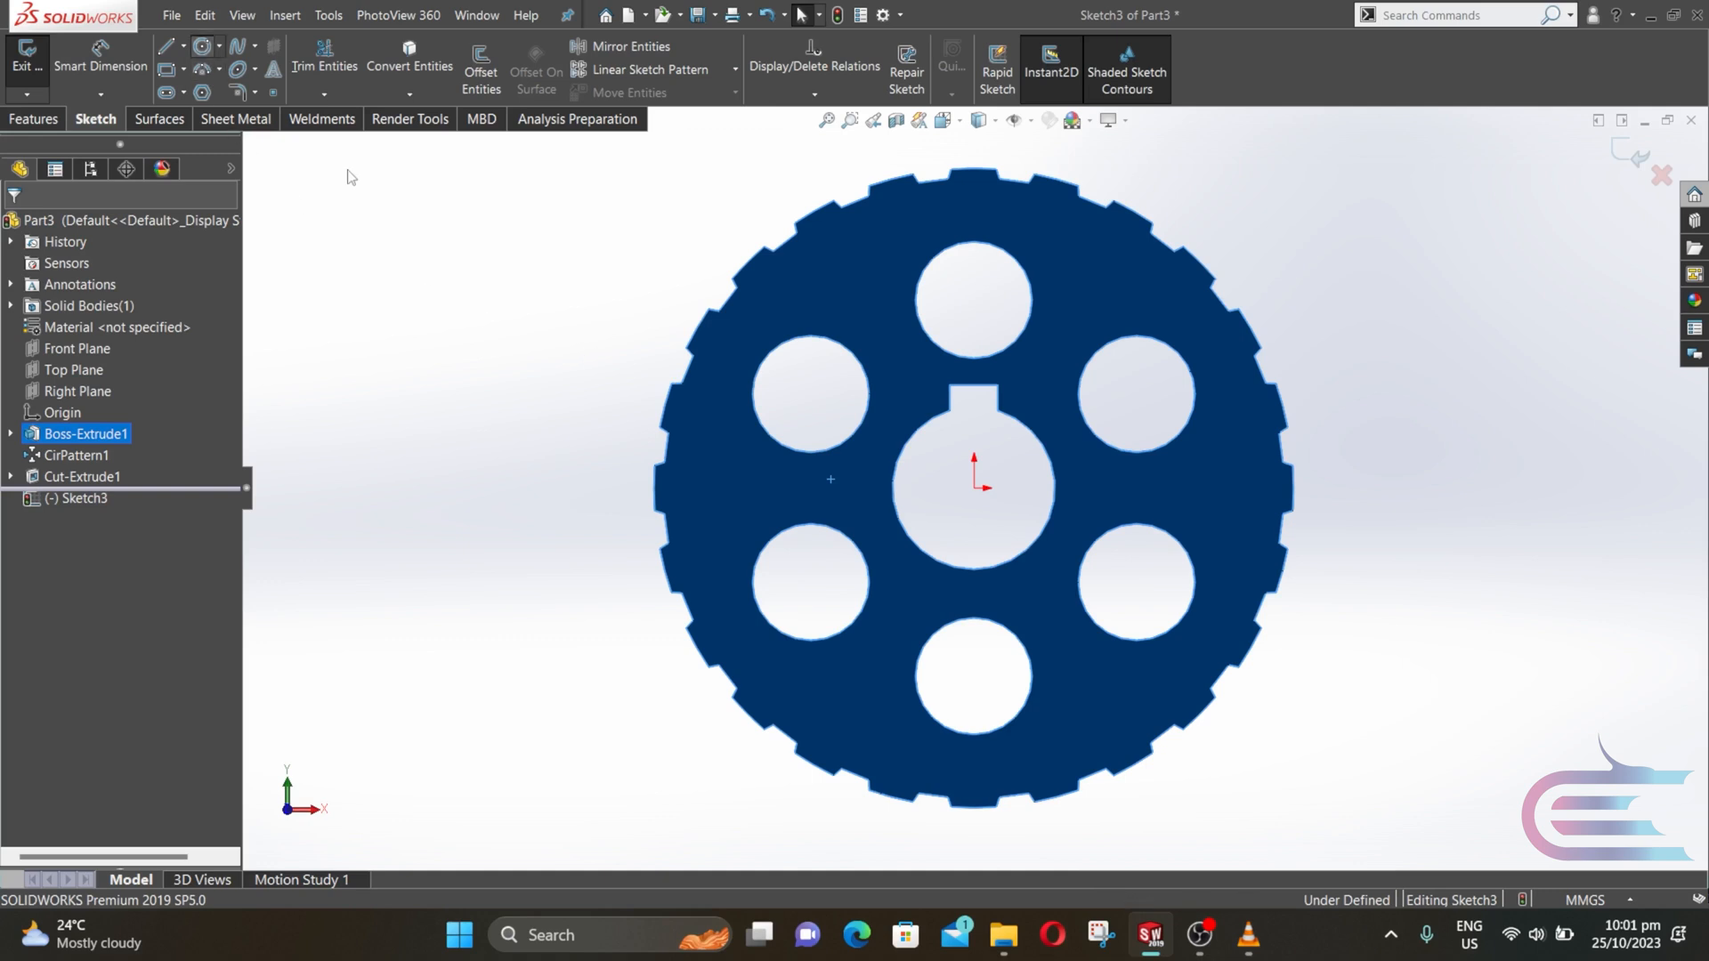
left_click(202, 47)
left_click(975, 488)
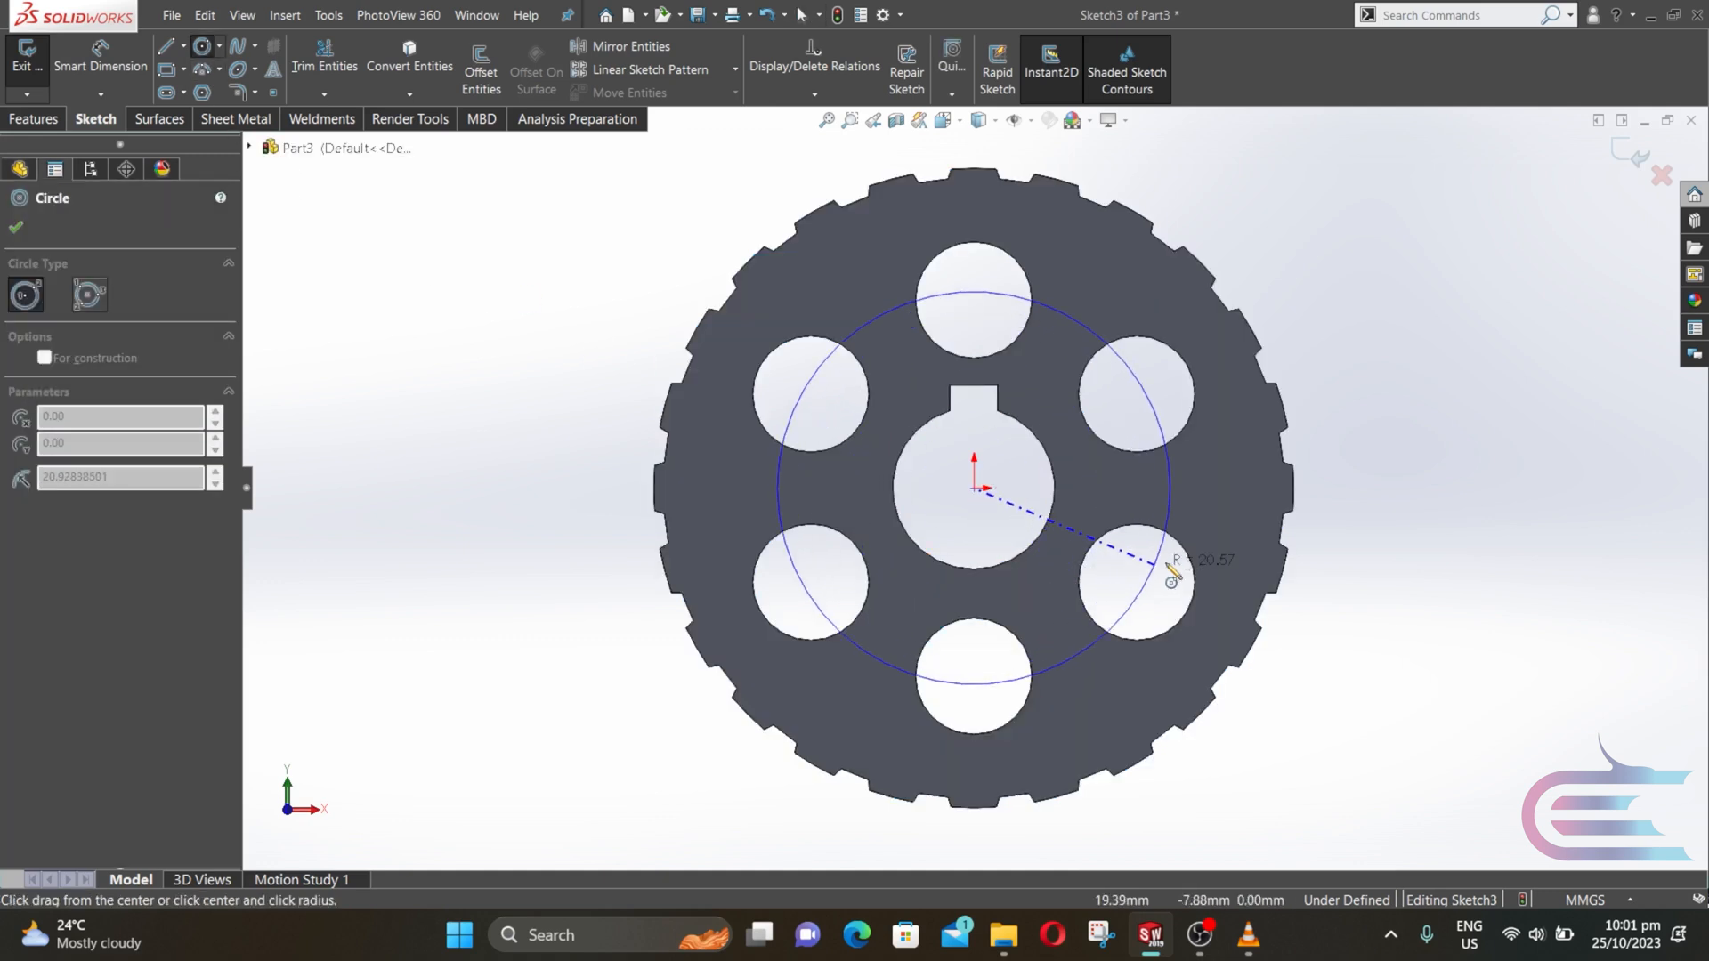
left_click(1244, 547)
key("Escape")
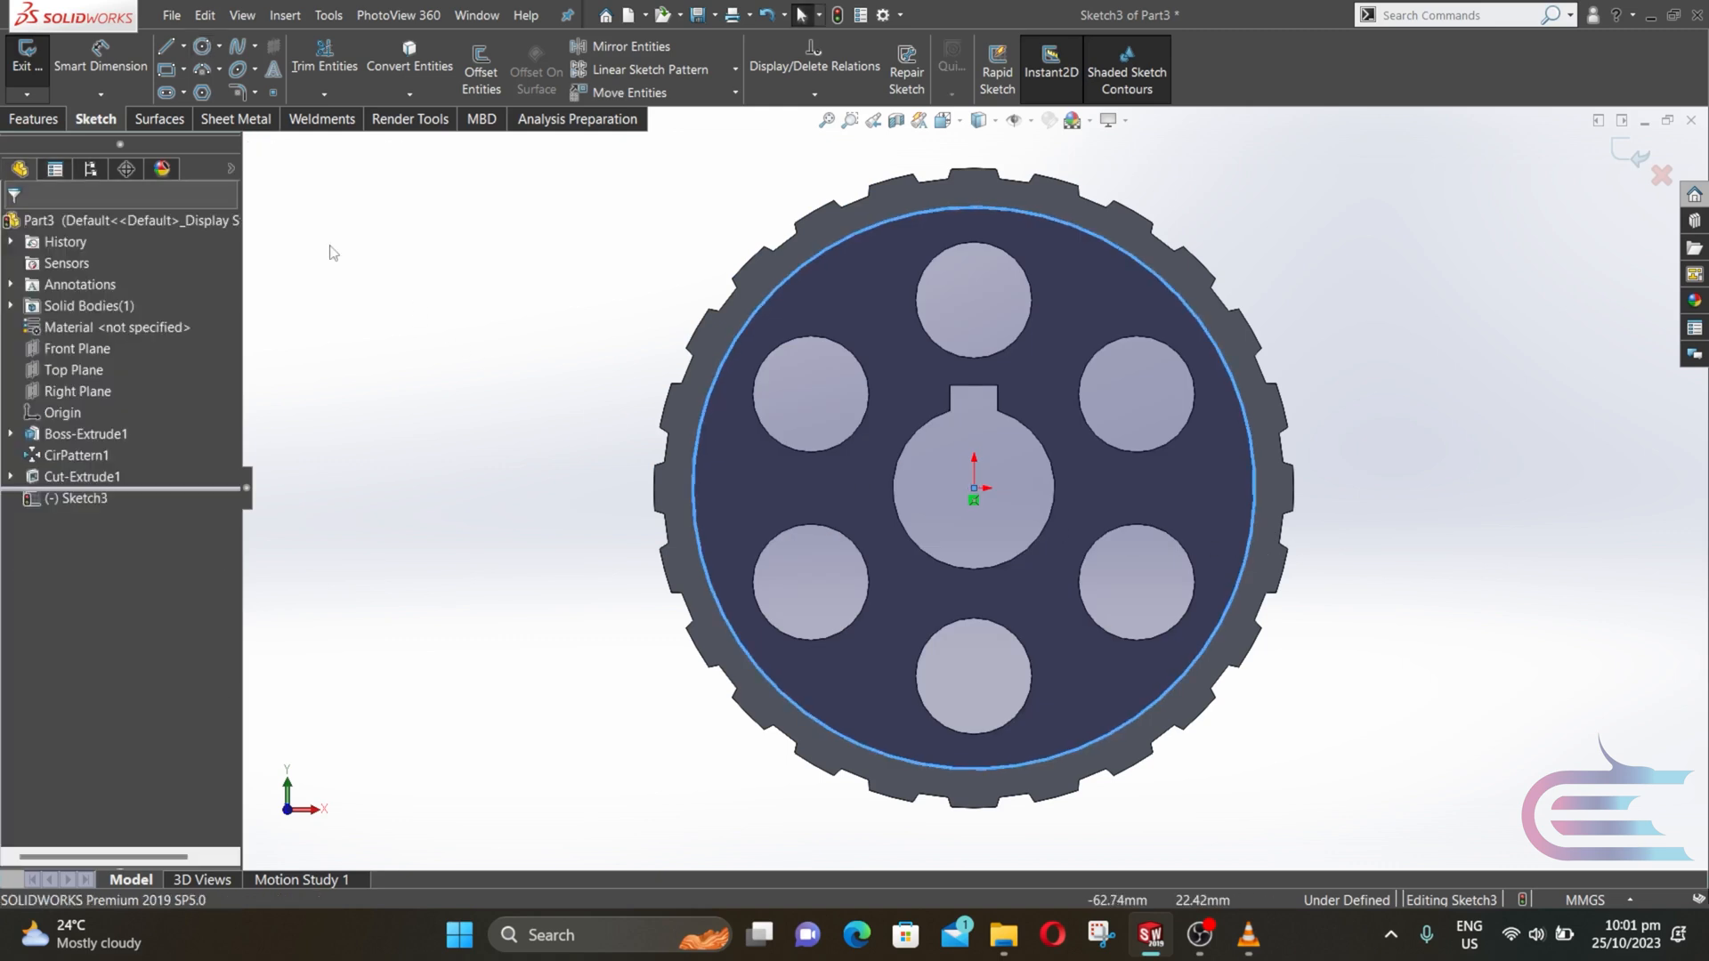
- Dimension the circle's diameter to 57.6 mm
left_click(136, 66)
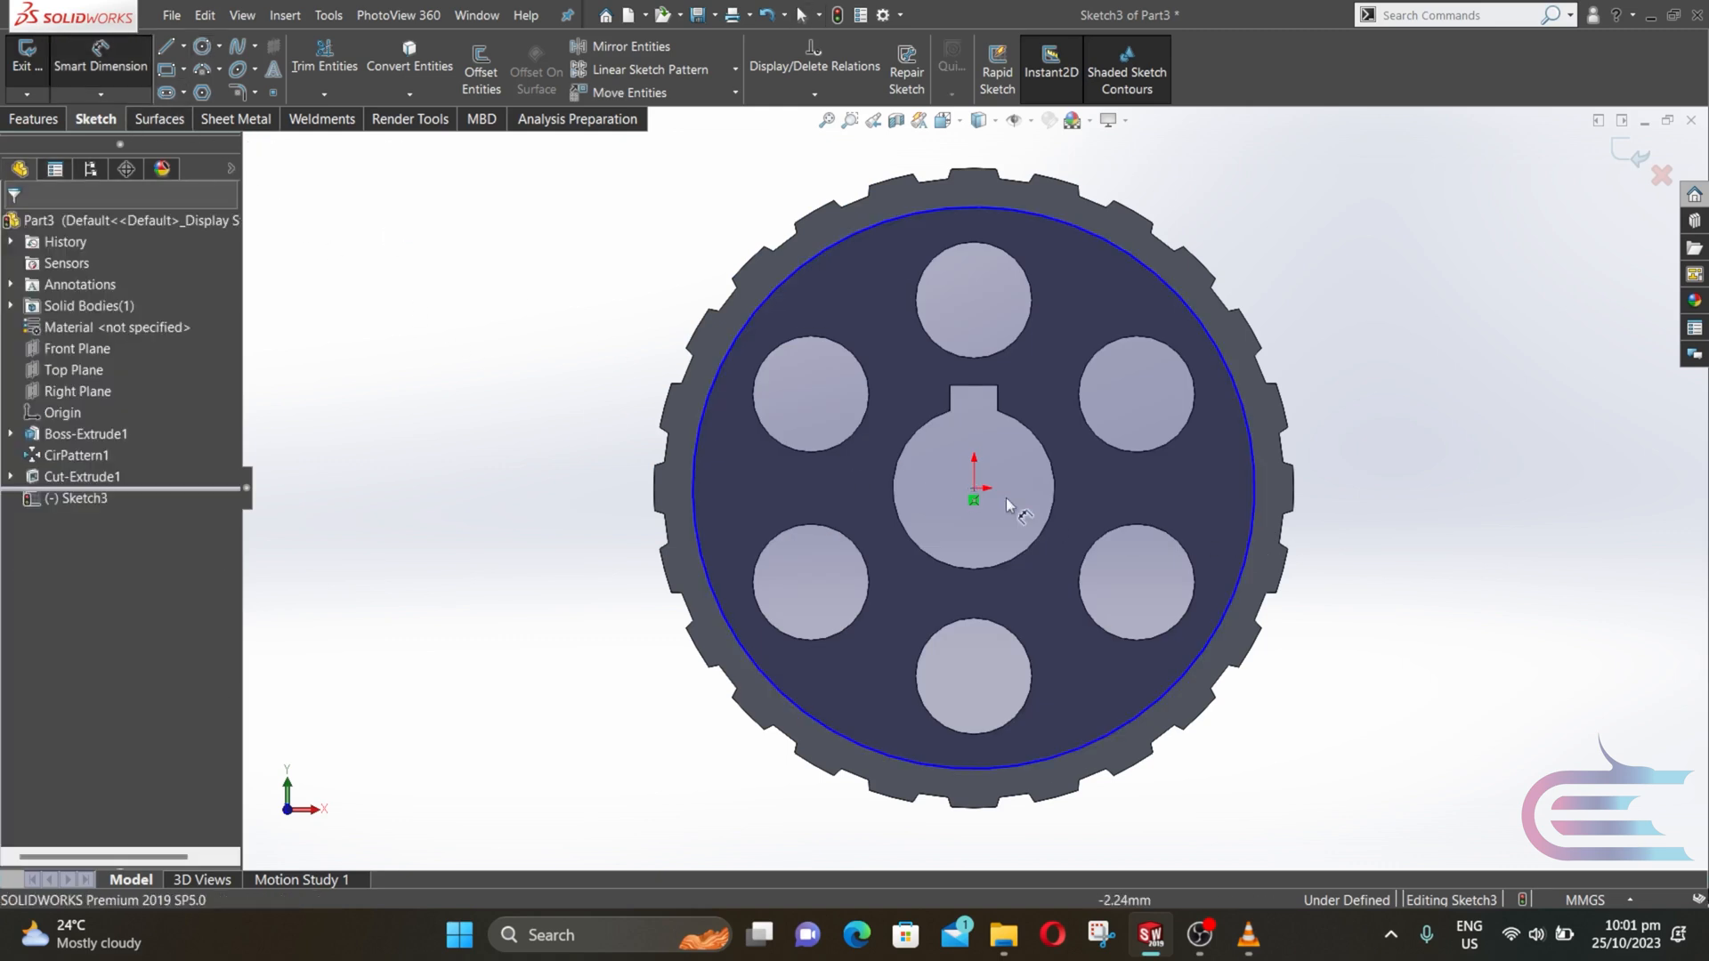
left_click(1250, 537)
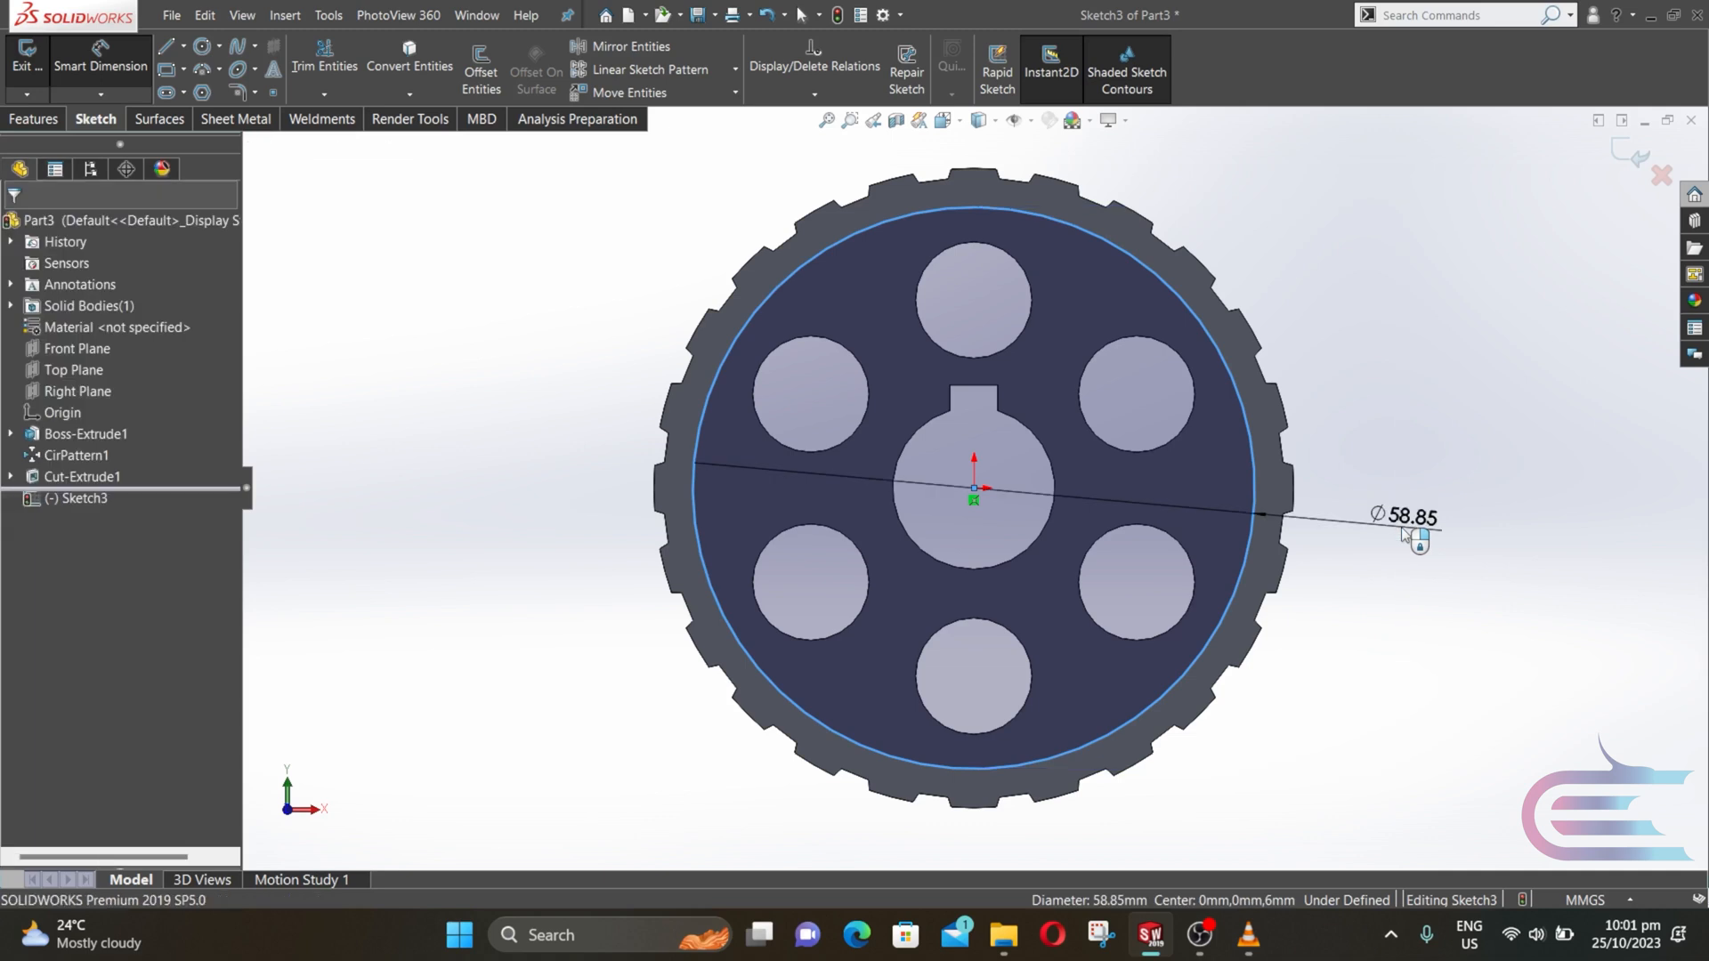
left_click(1402, 527)
type("57")
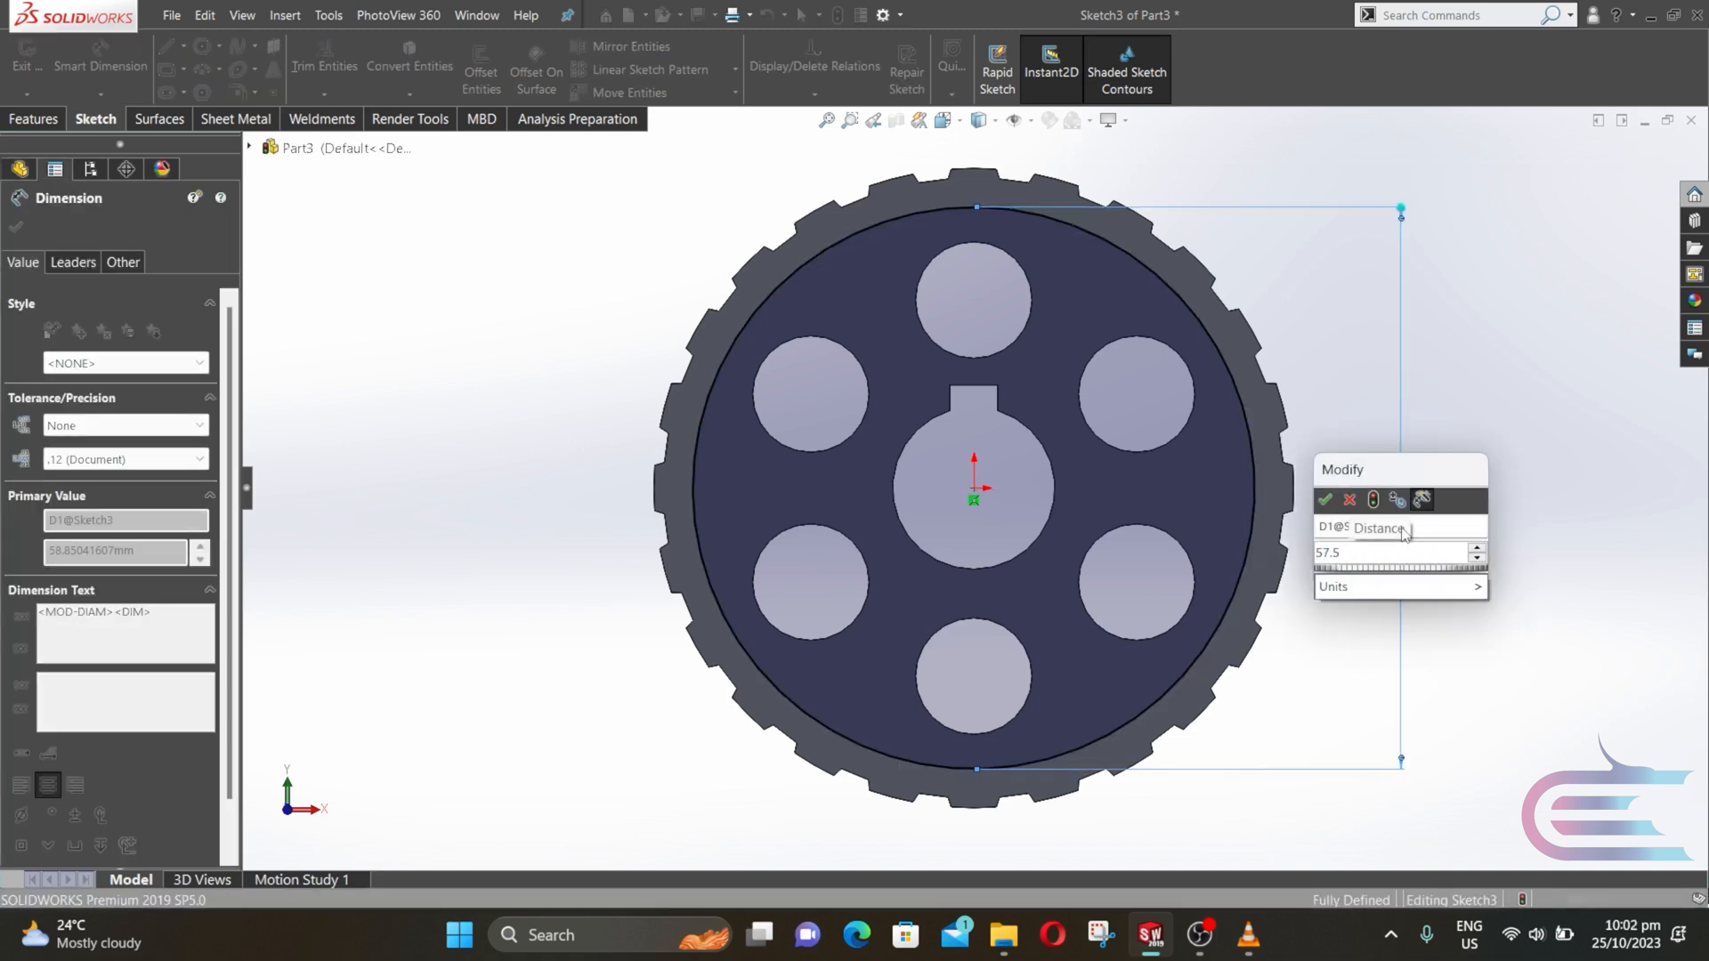
type(".6")
key("Return")
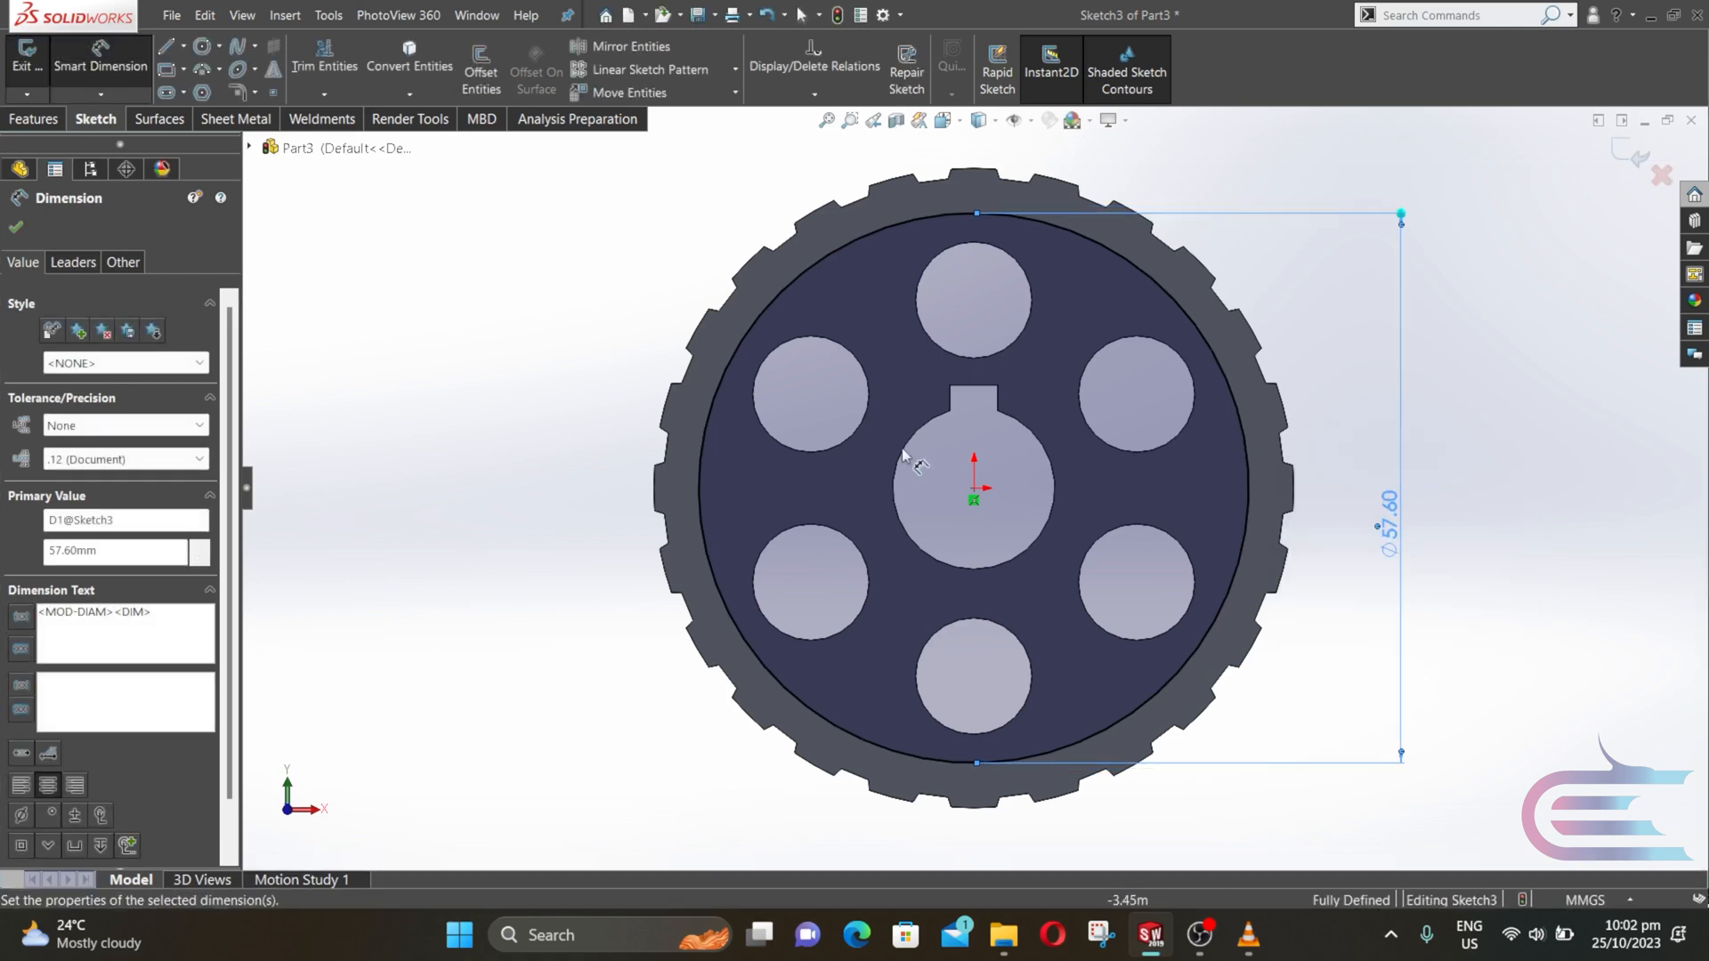
- Cut-extrude the circle 2 mm deep to recess the pulley's front face inside the toothed rim
left_click(46, 128)
left_click(302, 82)
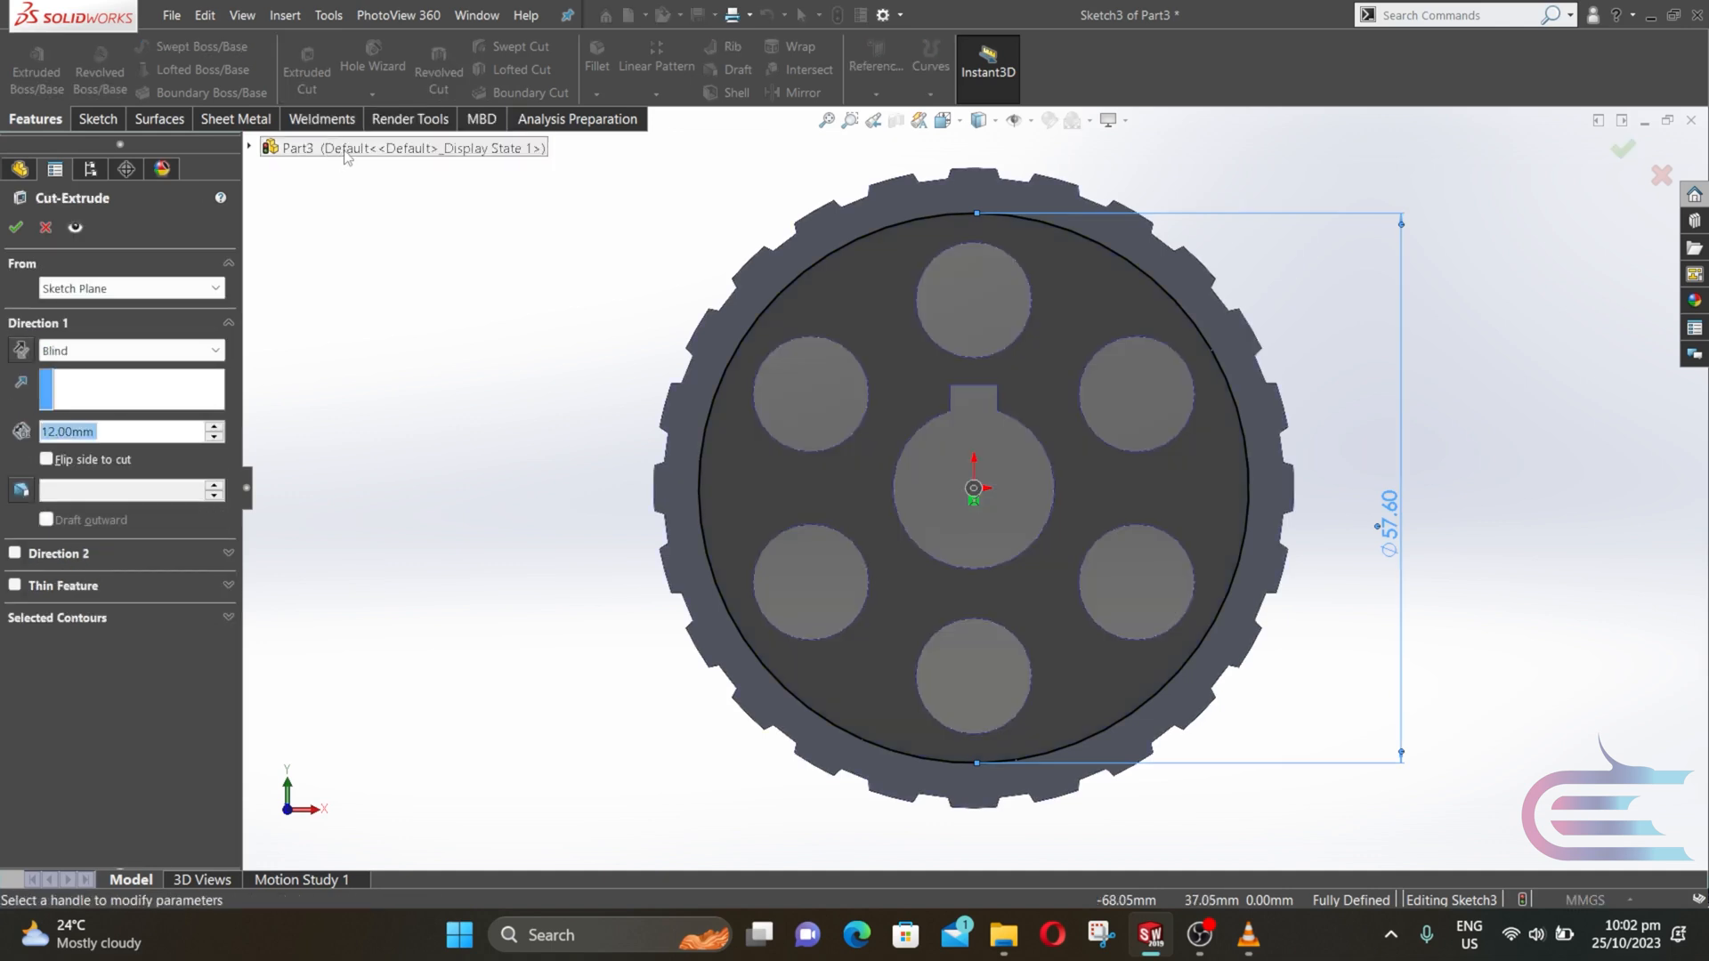
middle_click_drag(465, 429, 359, 477)
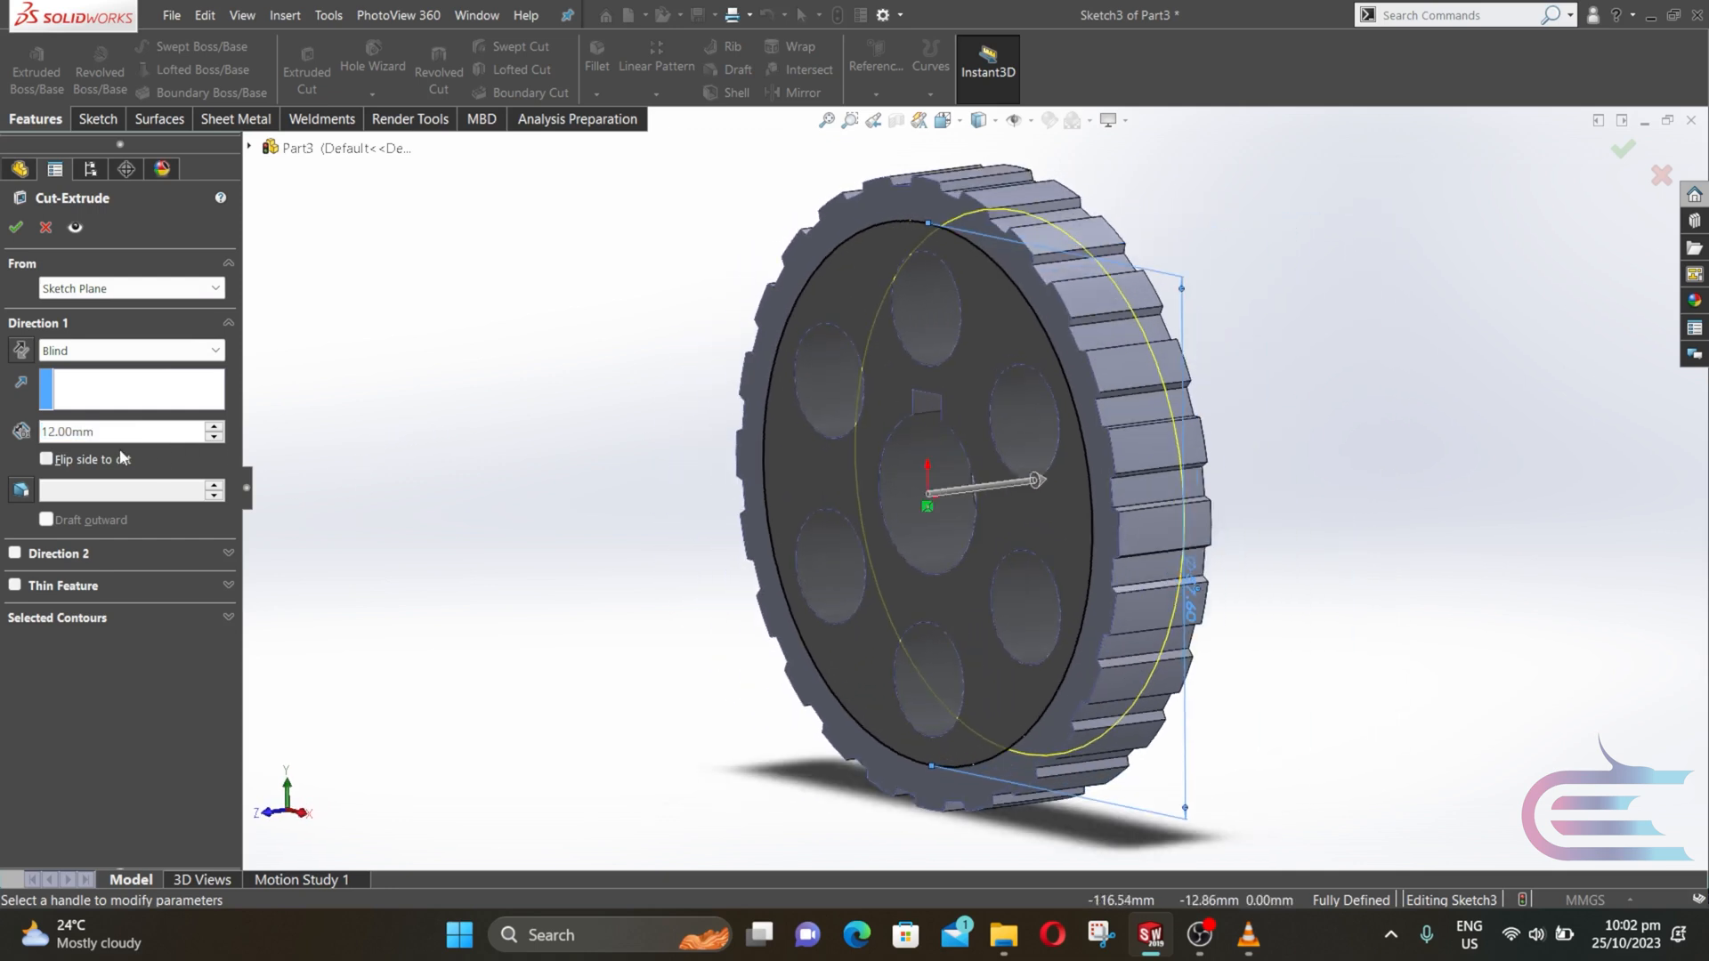
type("2")
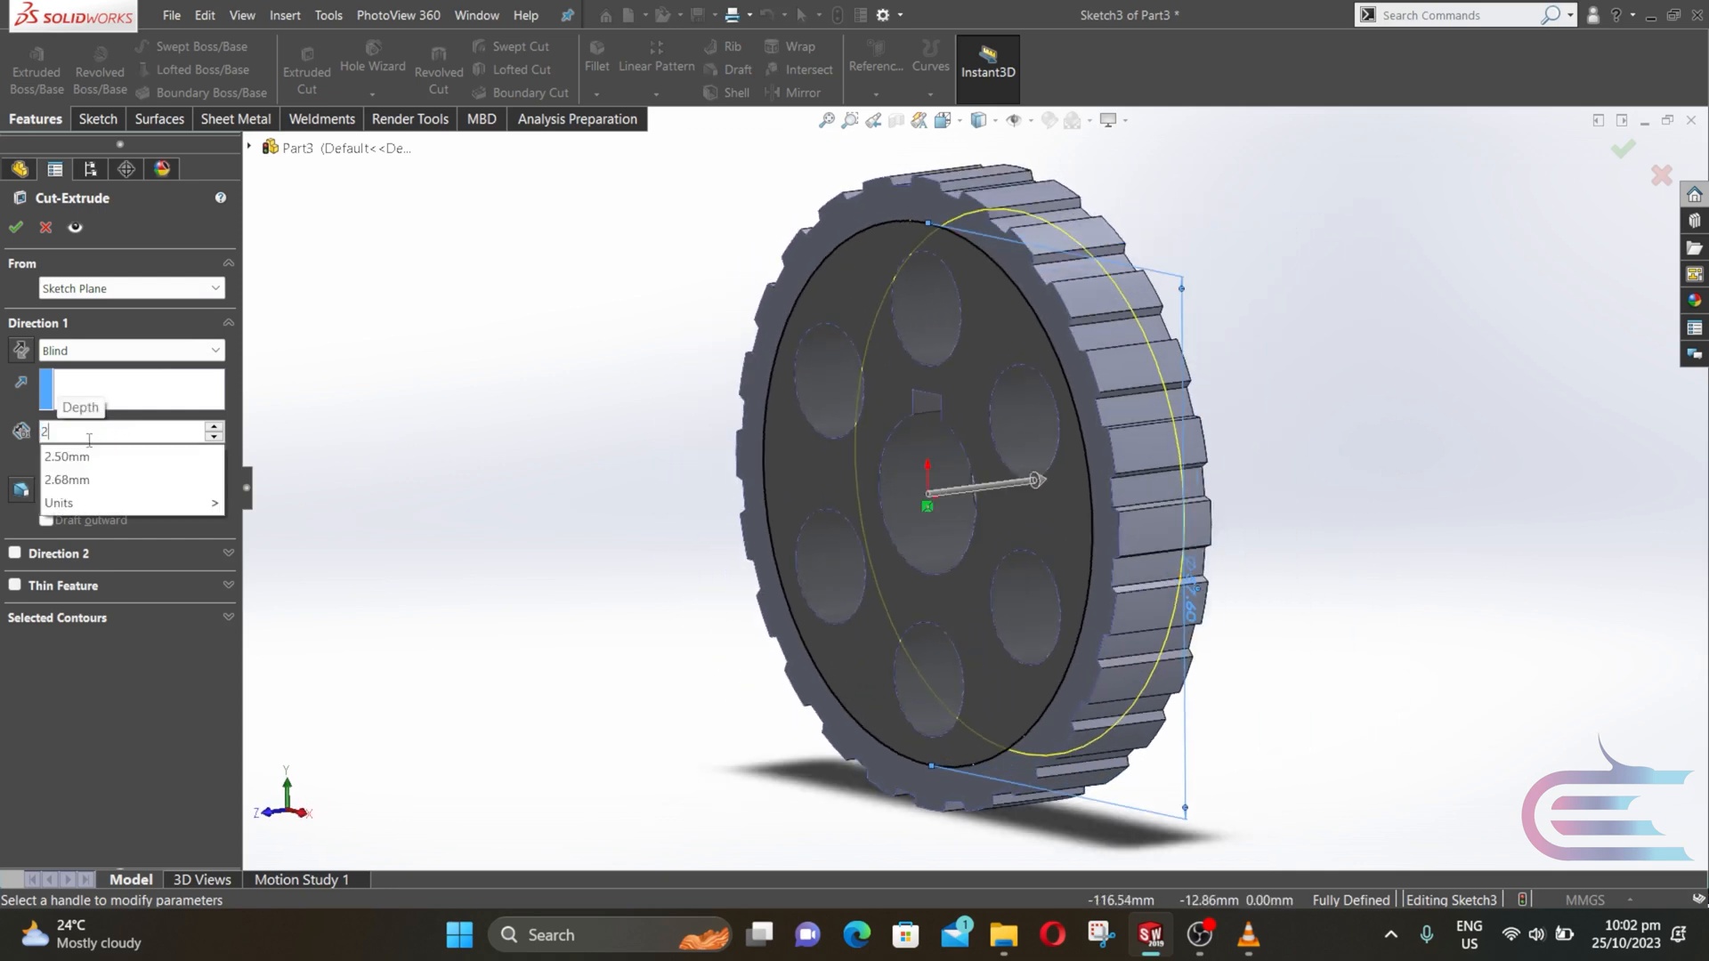
key("Return")
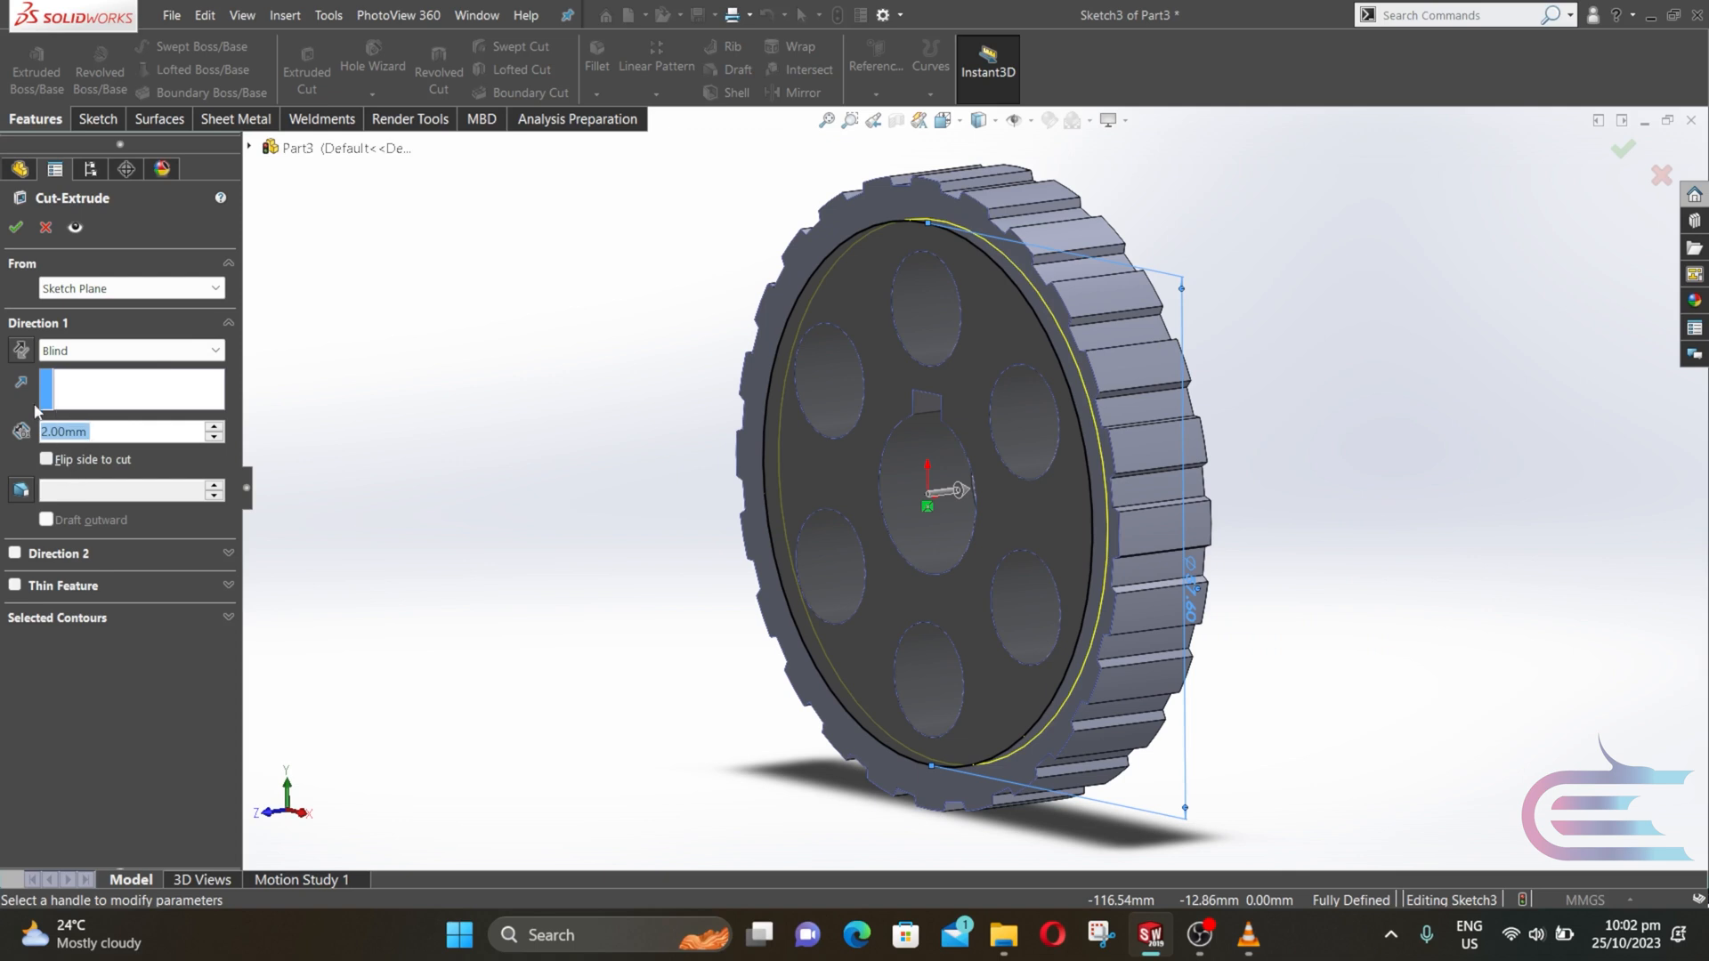
left_click(16, 227)
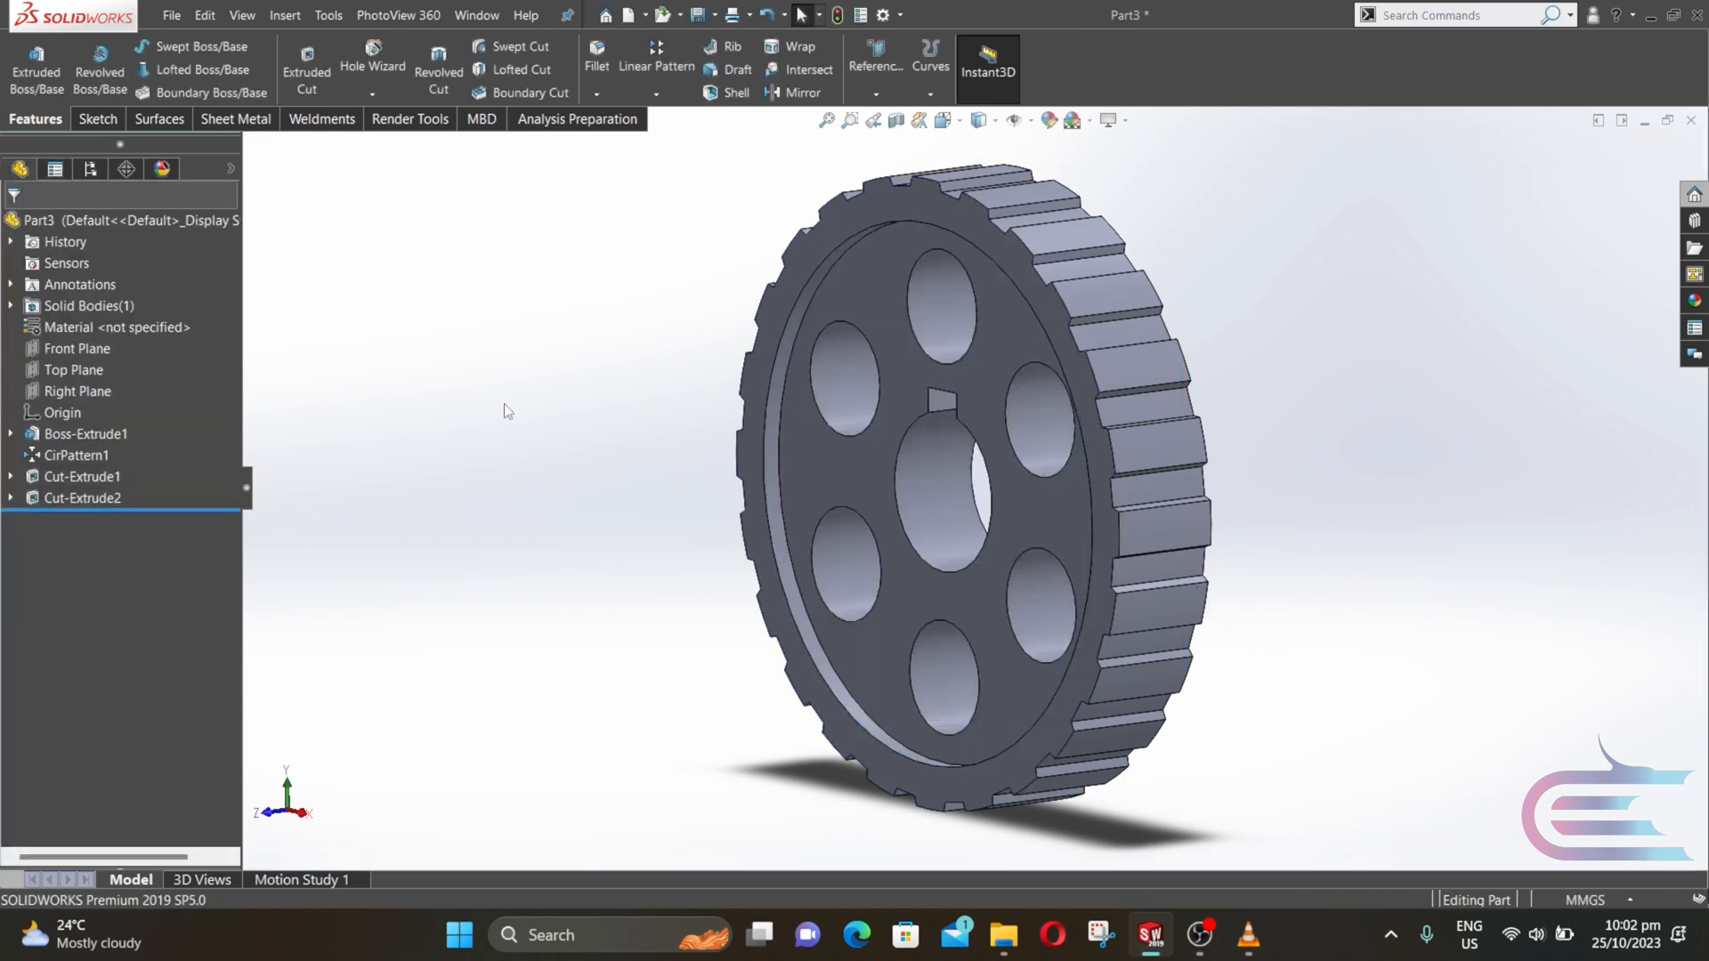
- Mirror the 2 mm circular face recess about the Front Plane onto the pulley's opposite face
middle_click_drag(504, 406, 521, 412)
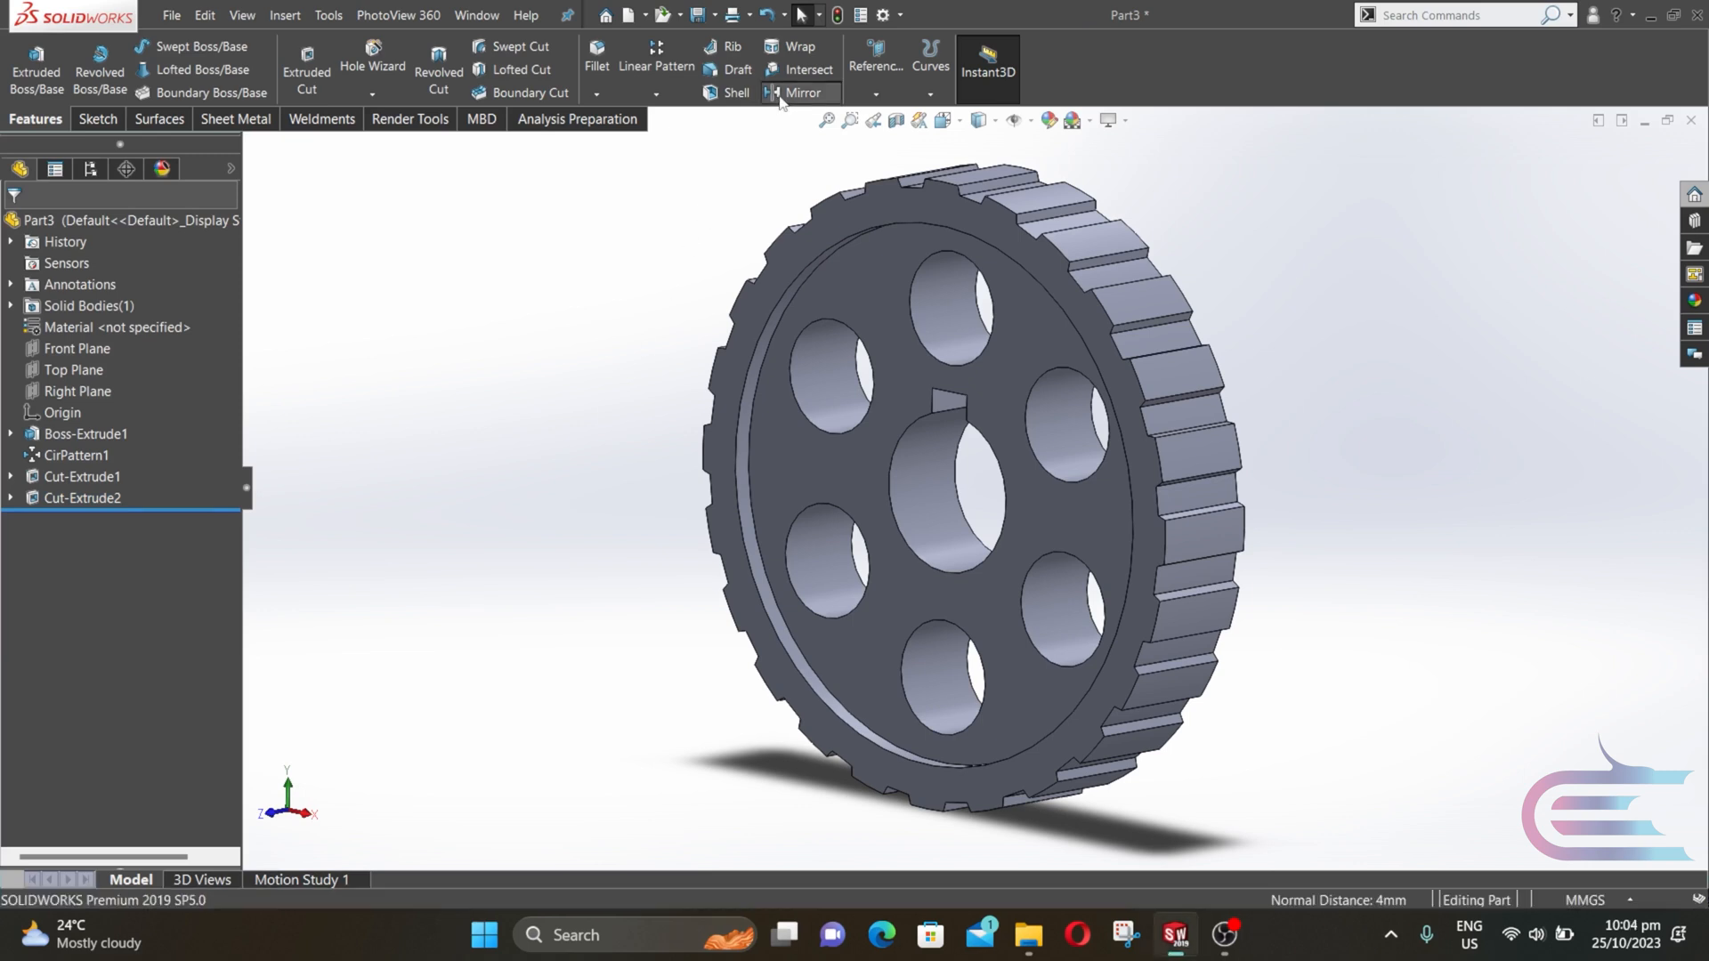
left_click(781, 96)
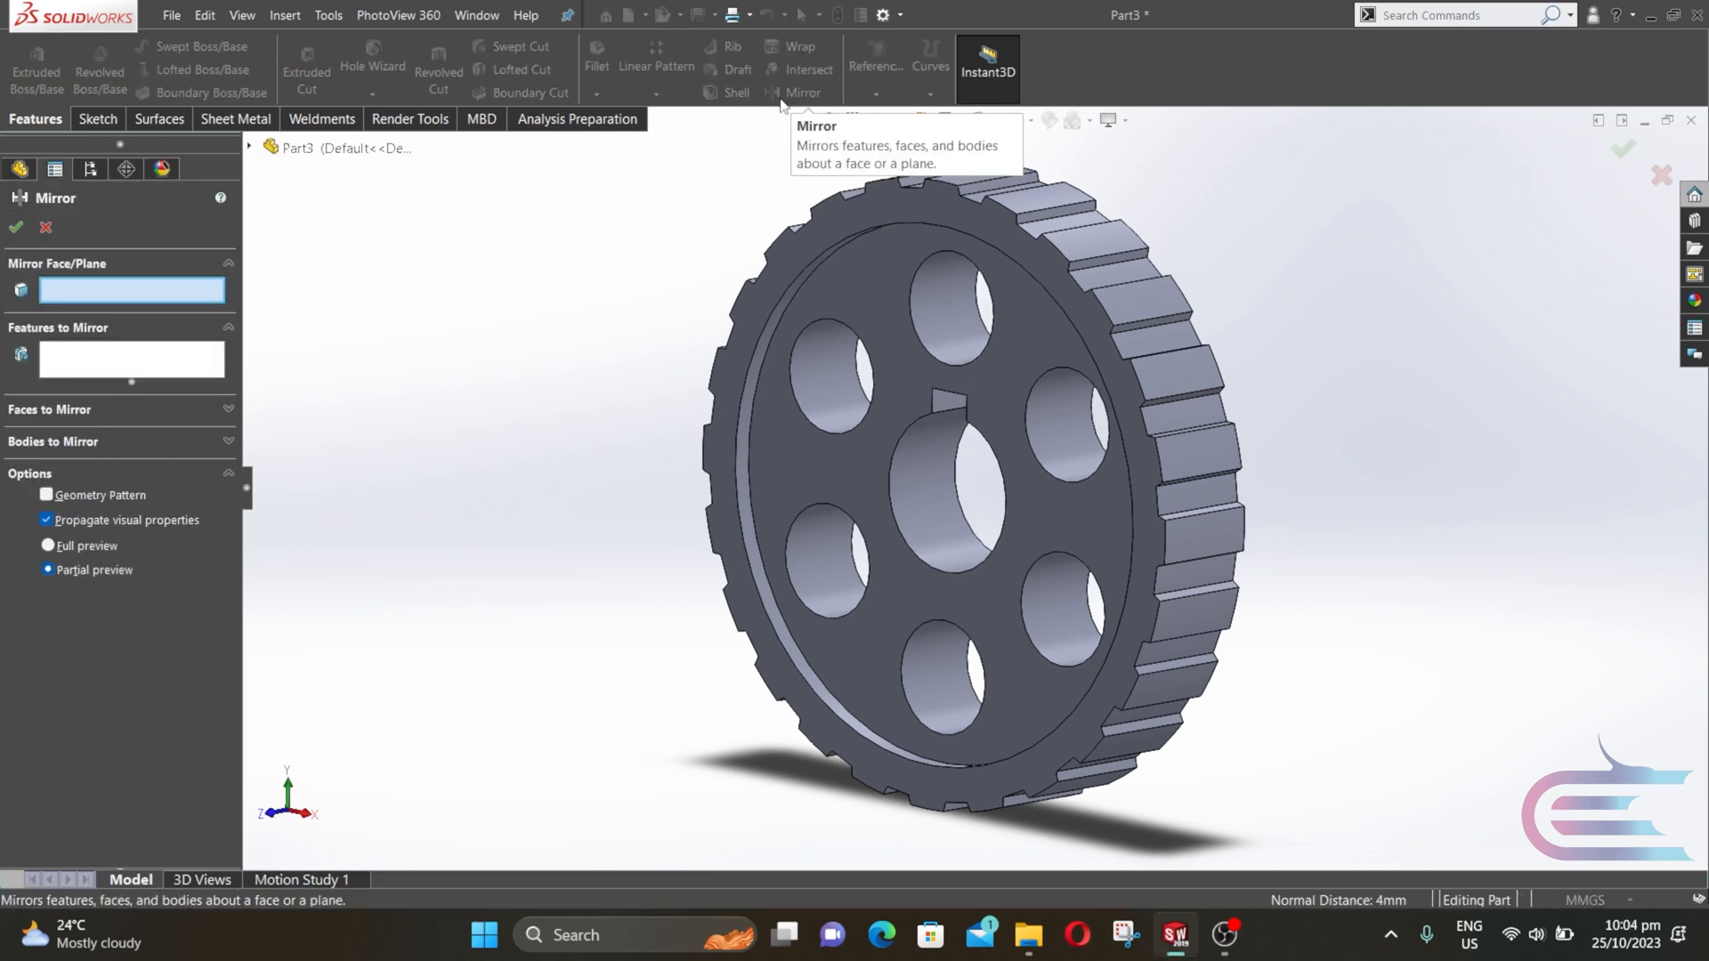
left_click(250, 148)
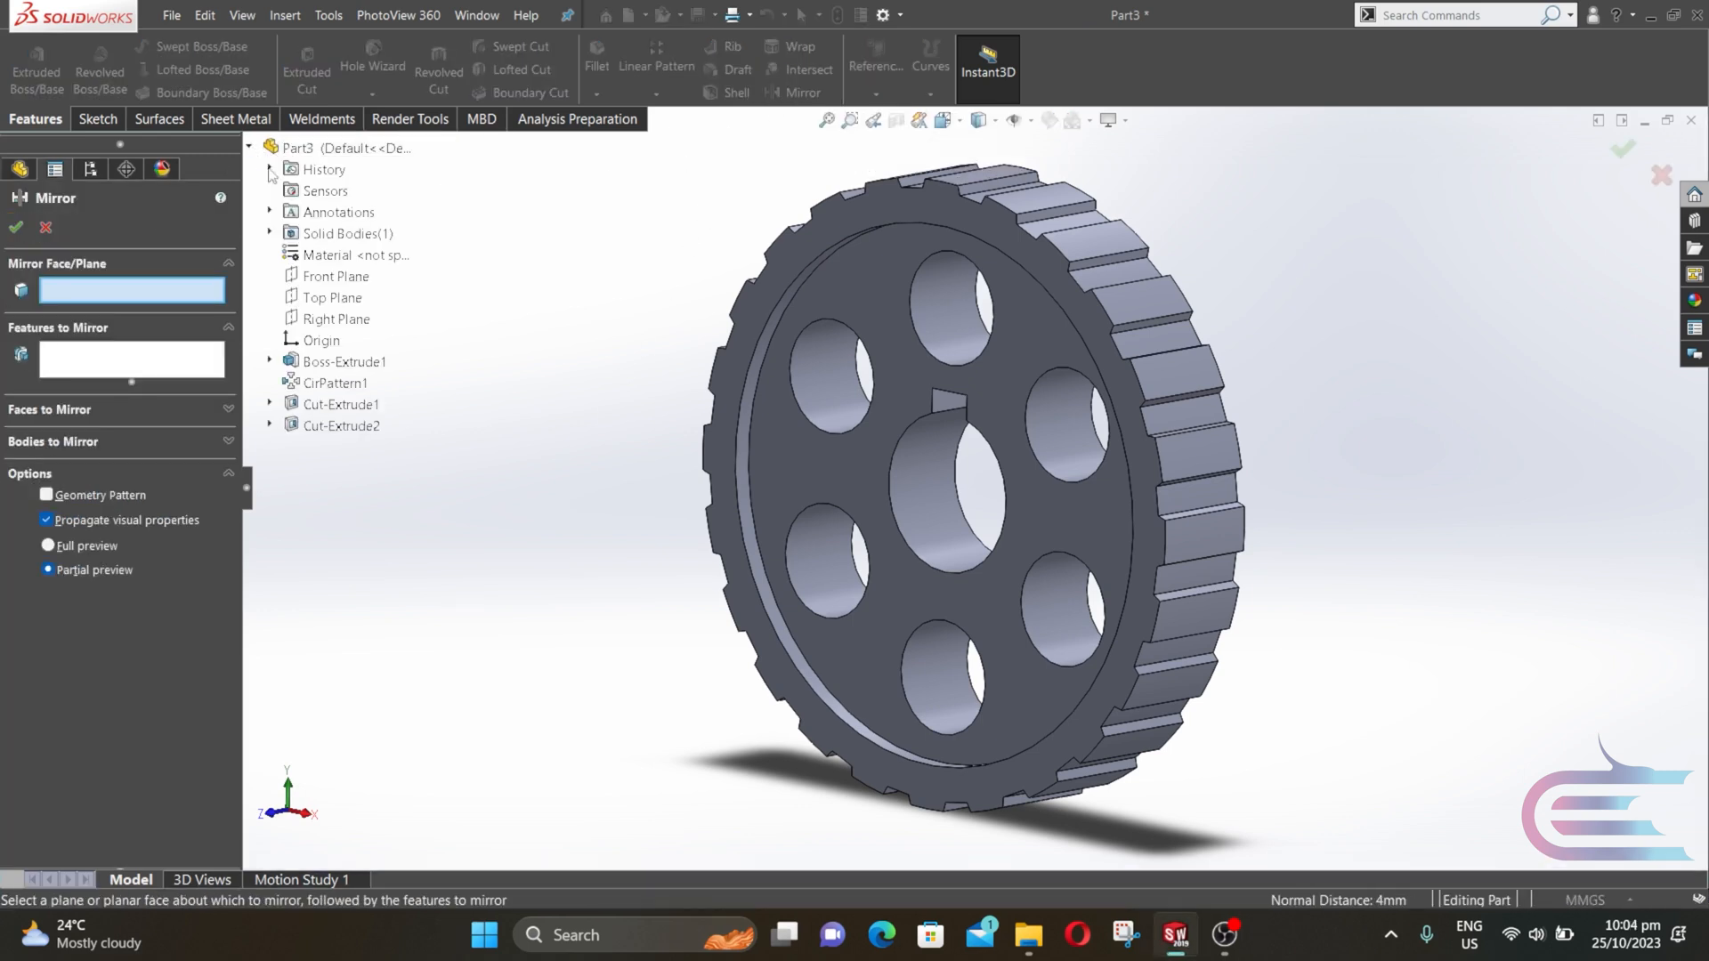
left_click(336, 276)
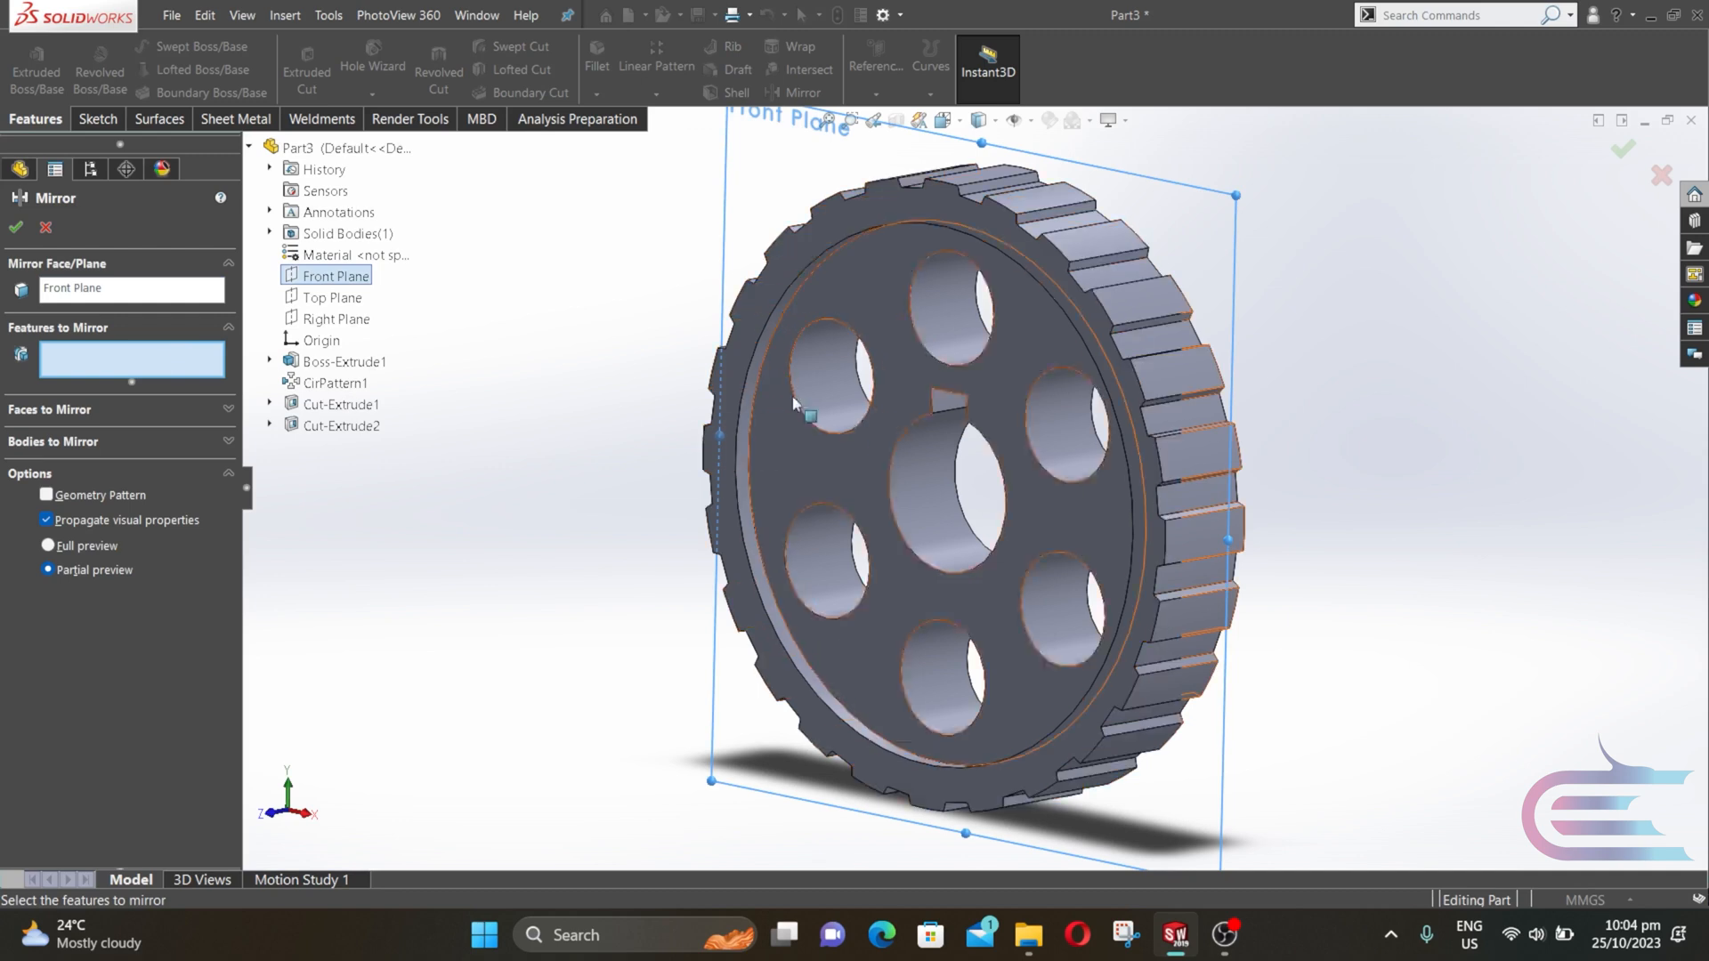
left_click(860, 461)
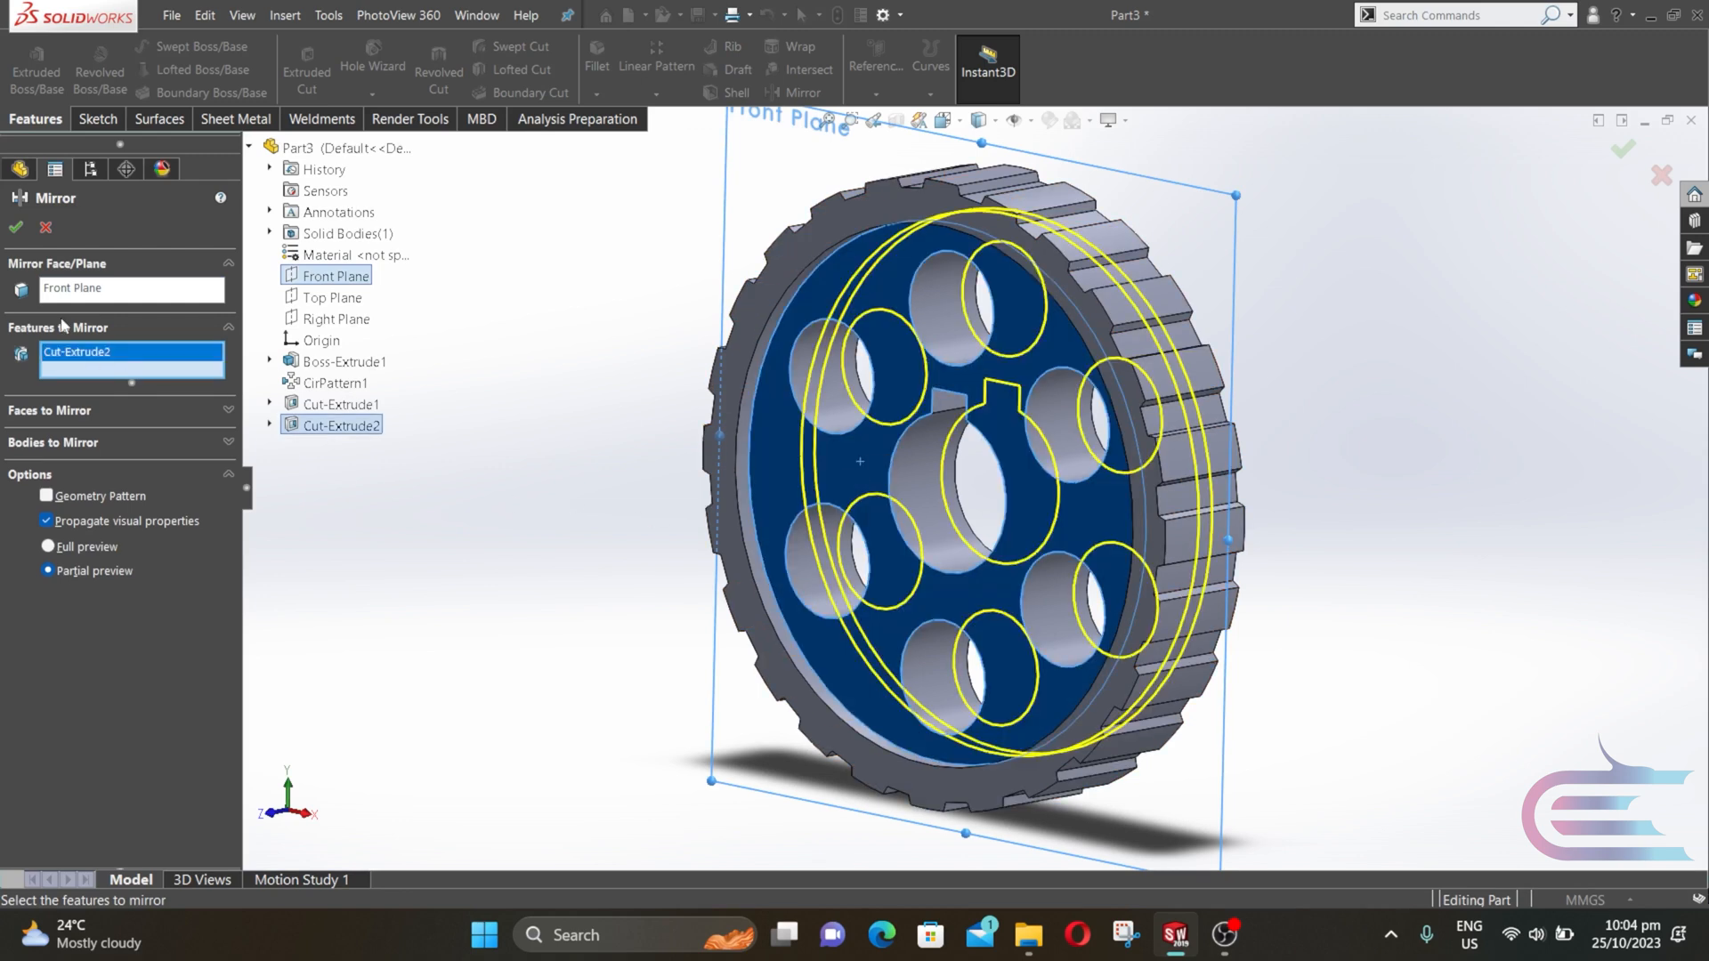
left_click(16, 227)
- Chamfer the outer circular edge of the recess on both pulley faces with a 1.75 mm distance at 45 degrees
mouse_move(576, 450)
middle_mouse_down()
mouse_move(401, 408)
mouse_move(621, 405)
mouse_move(574, 417)
middle_mouse_up()
left_click(597, 93)
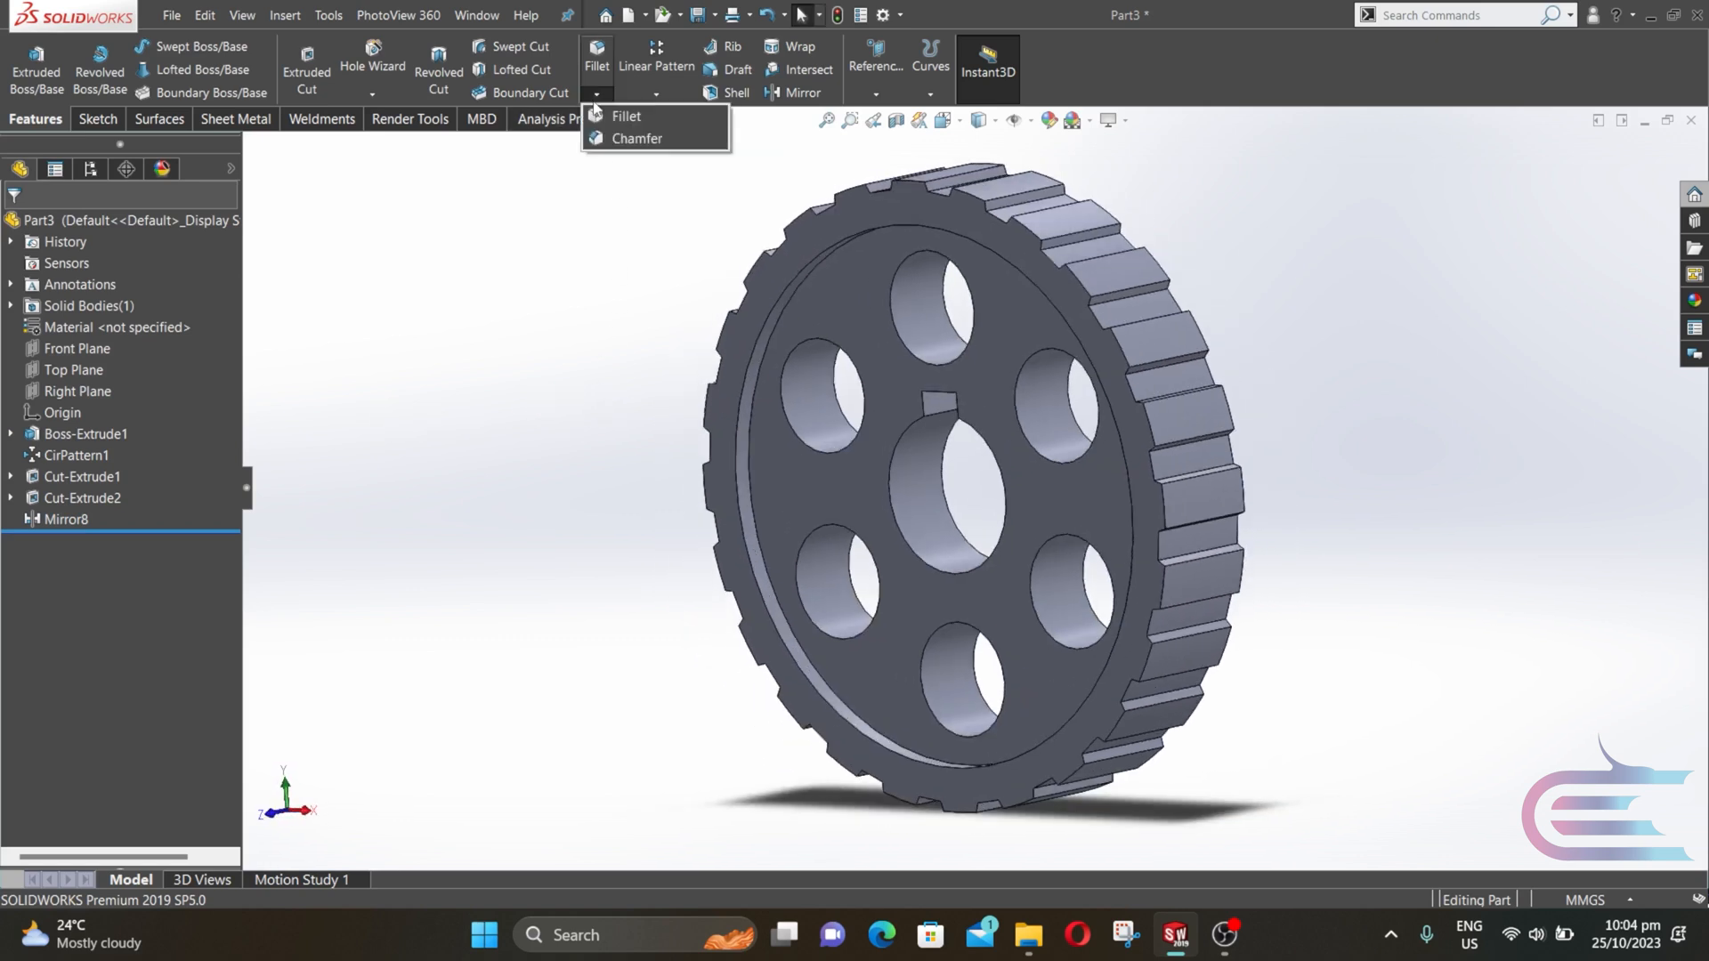
left_click(630, 138)
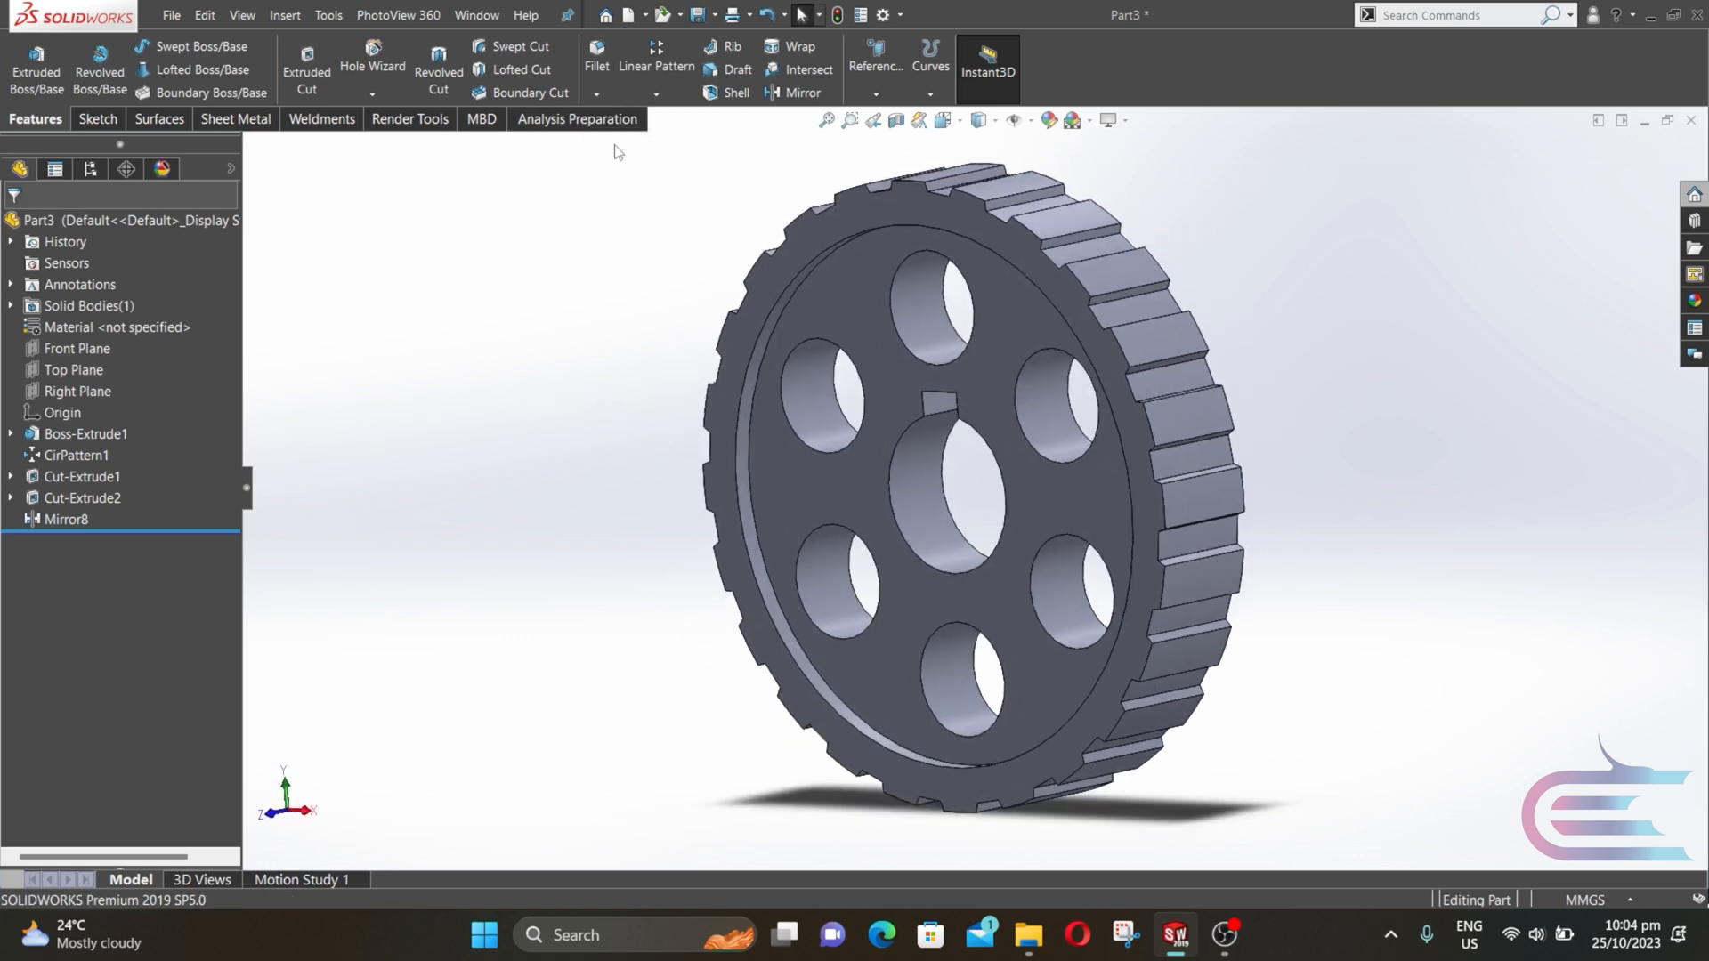
left_click(789, 292)
middle_click_drag(863, 304, 686, 329)
left_click(866, 281)
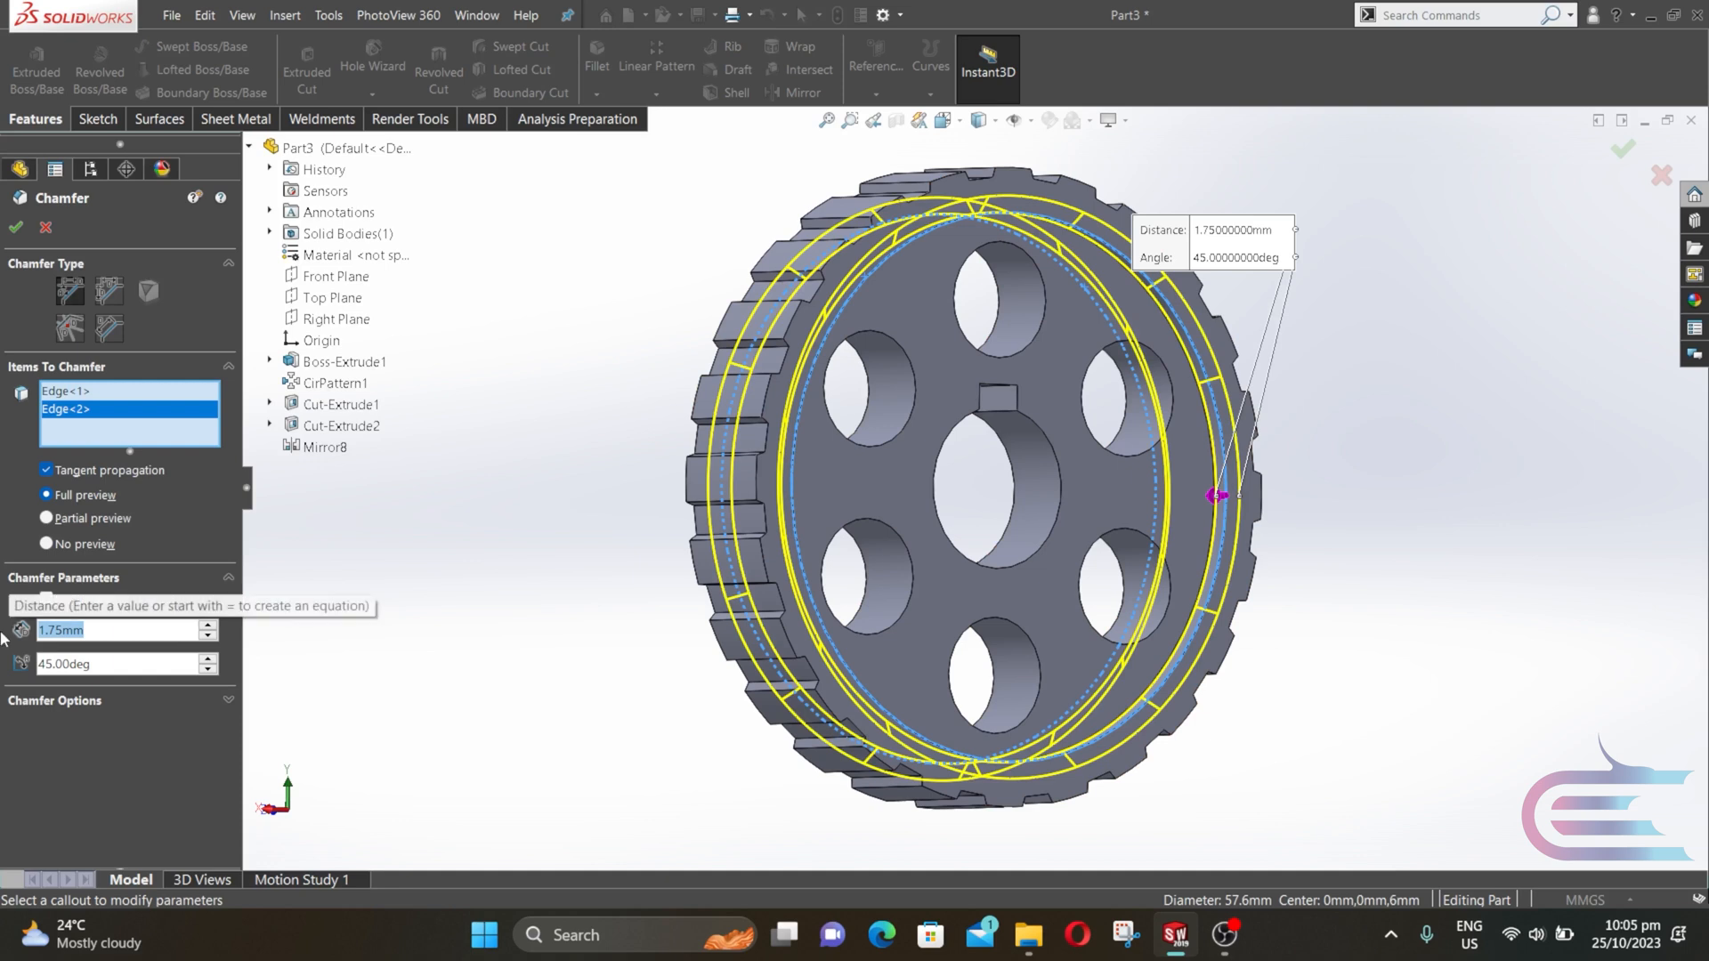
left_click_drag(105, 664, 29, 664)
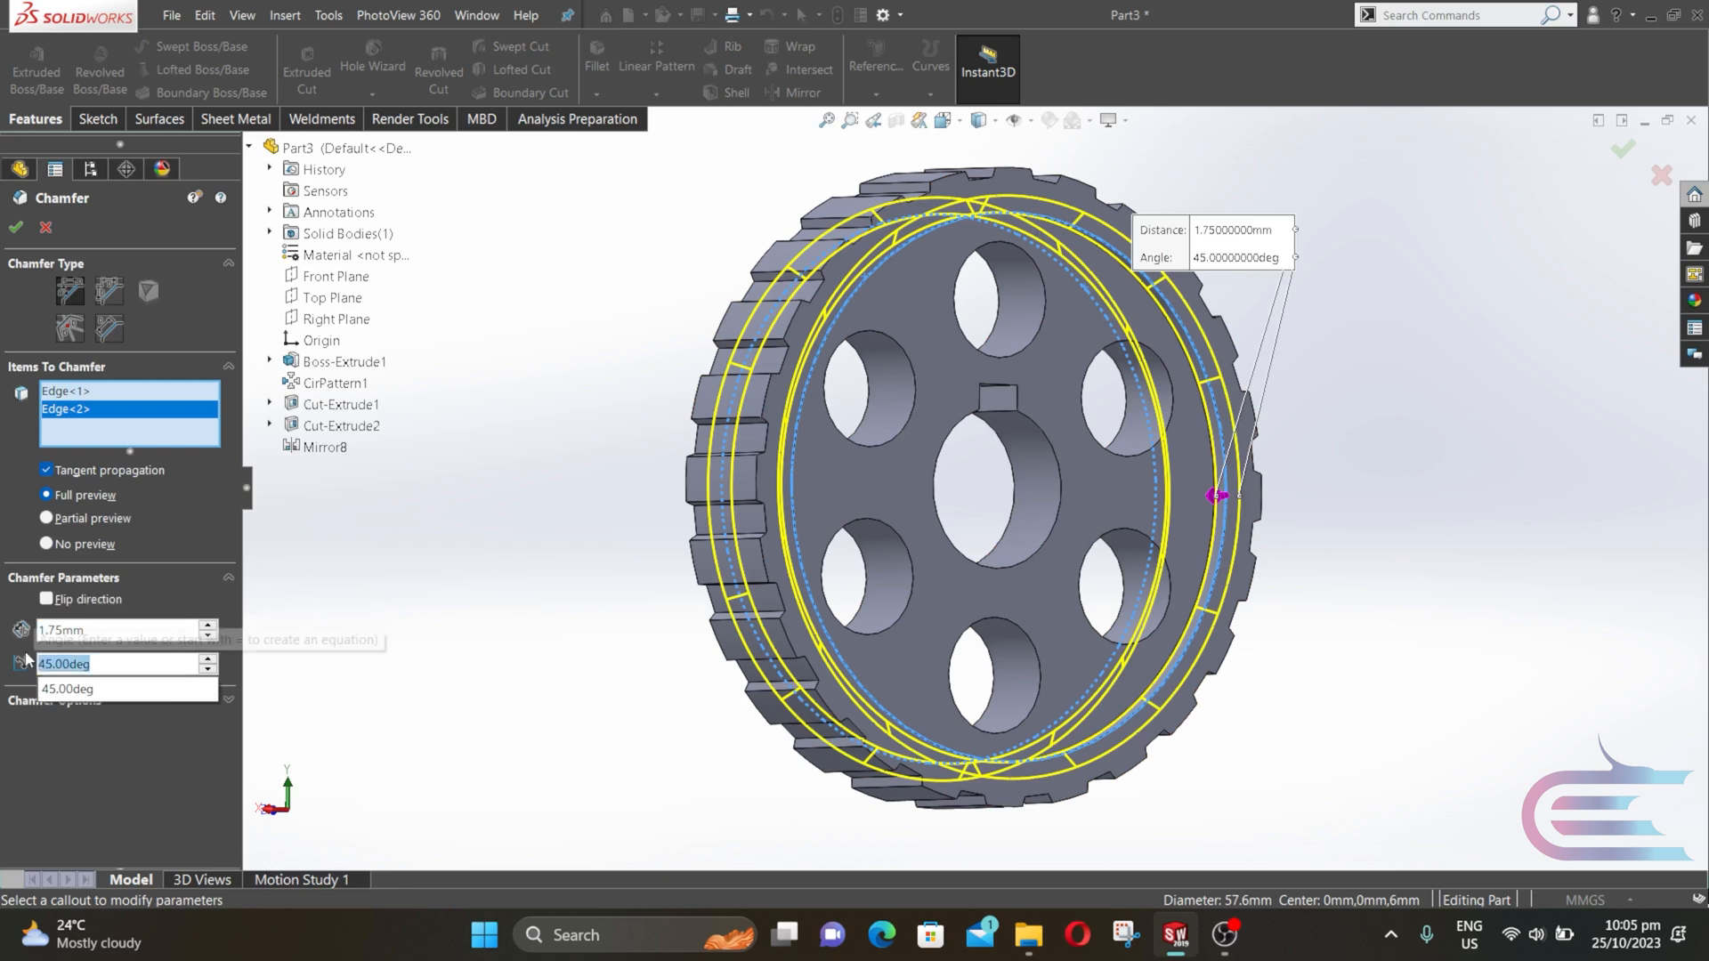
left_click(16, 228)
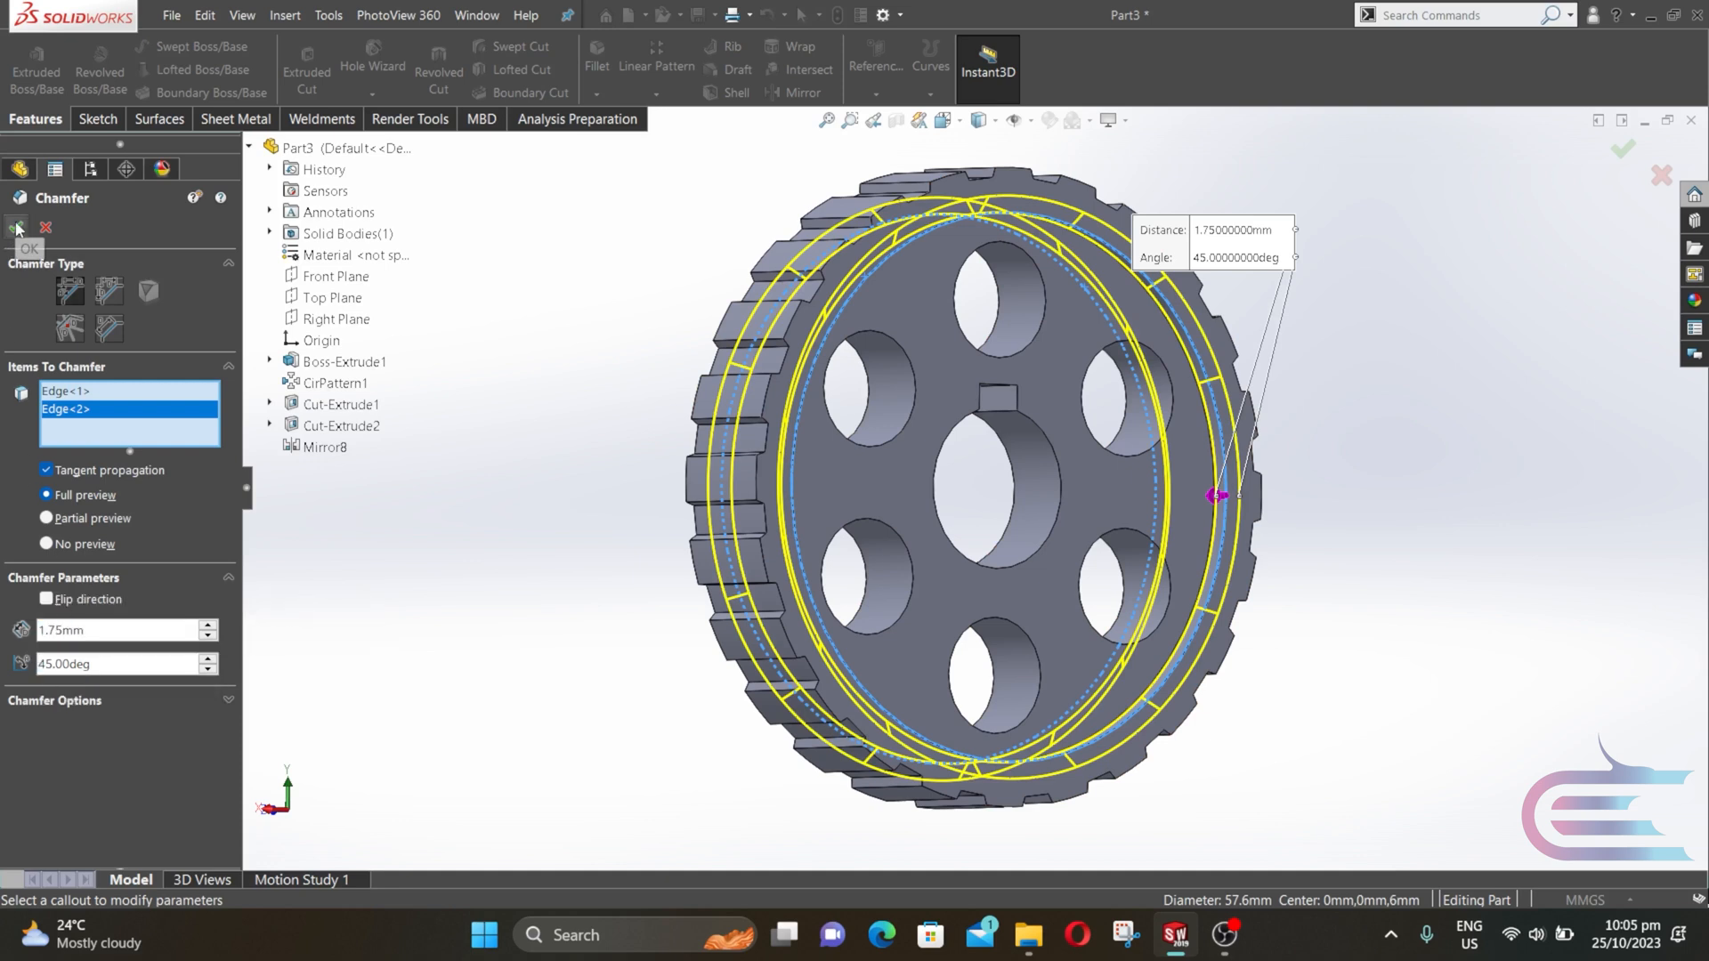
left_click(16, 228)
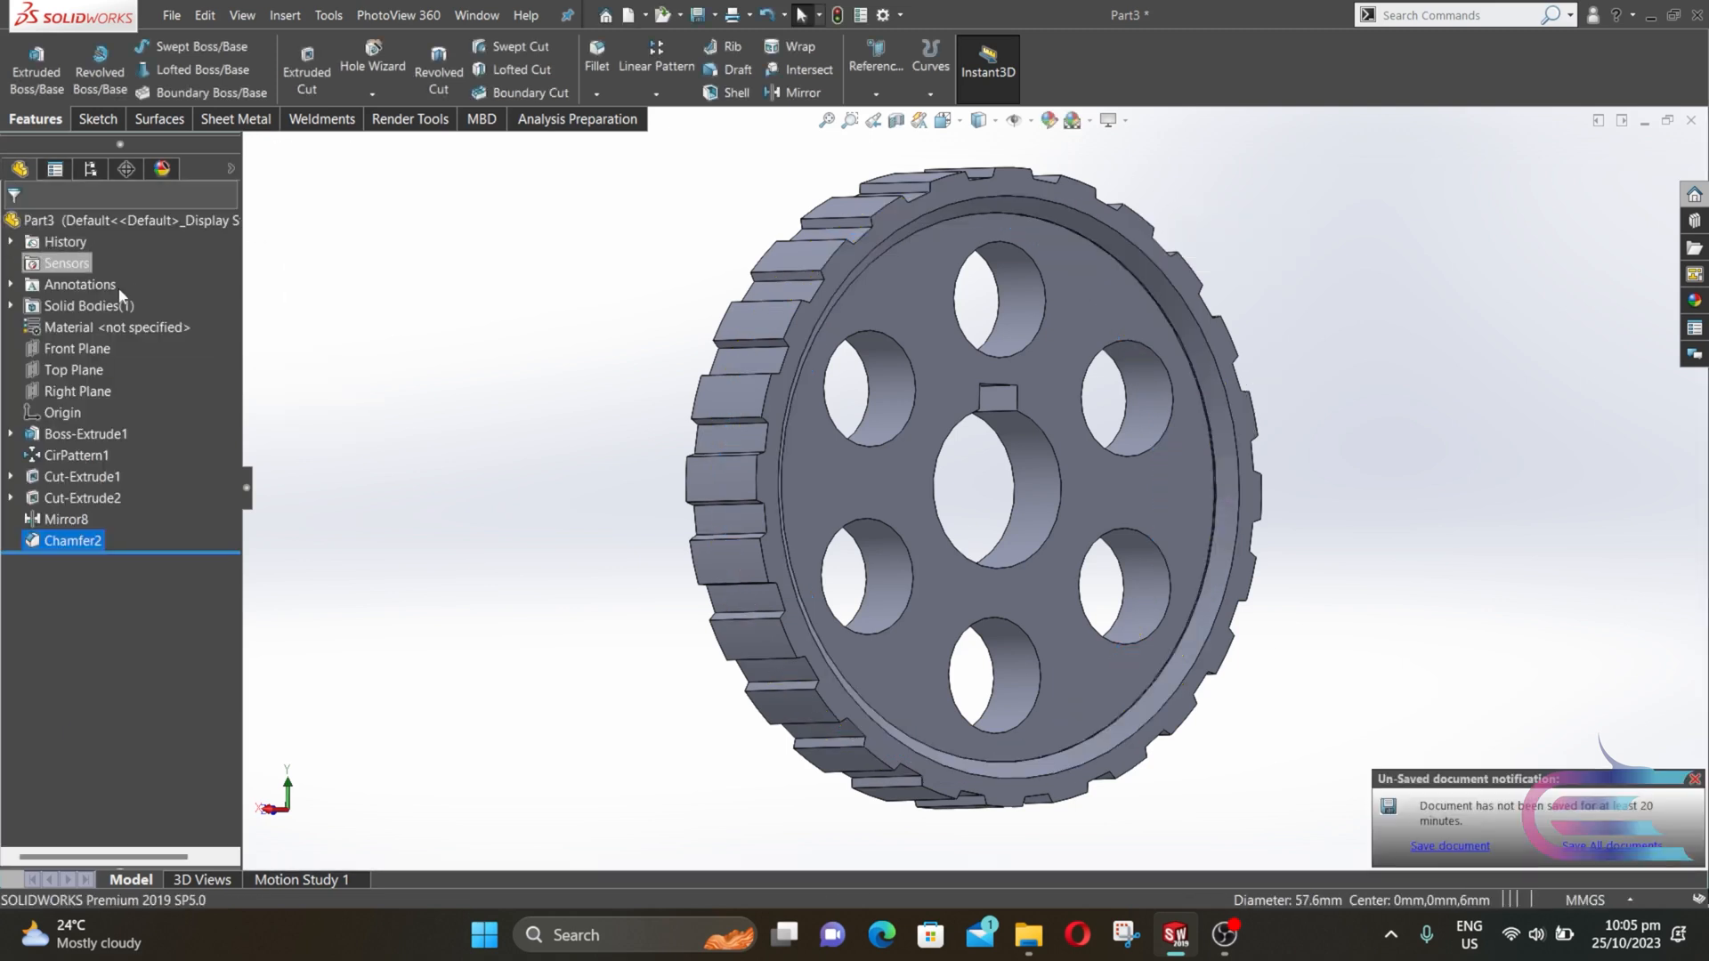
- Apply the satin finish aluminum appearance from the metal library to the pulley
middle_click_drag(499, 418, 680, 442)
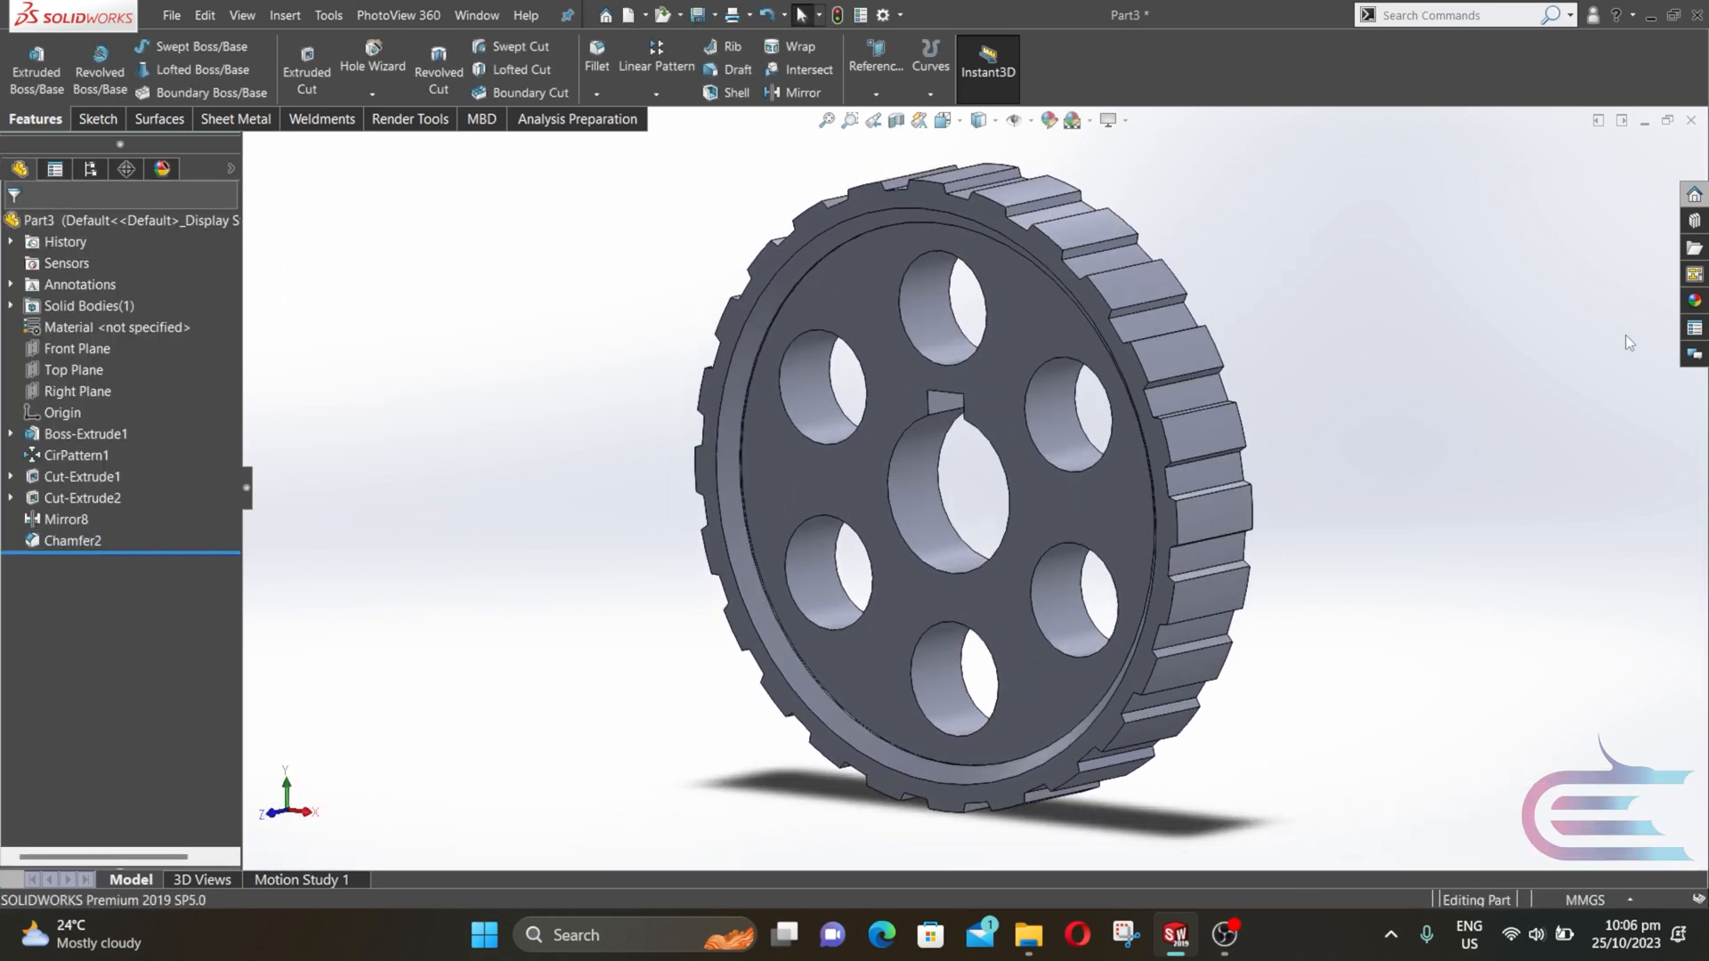
left_click(1692, 303)
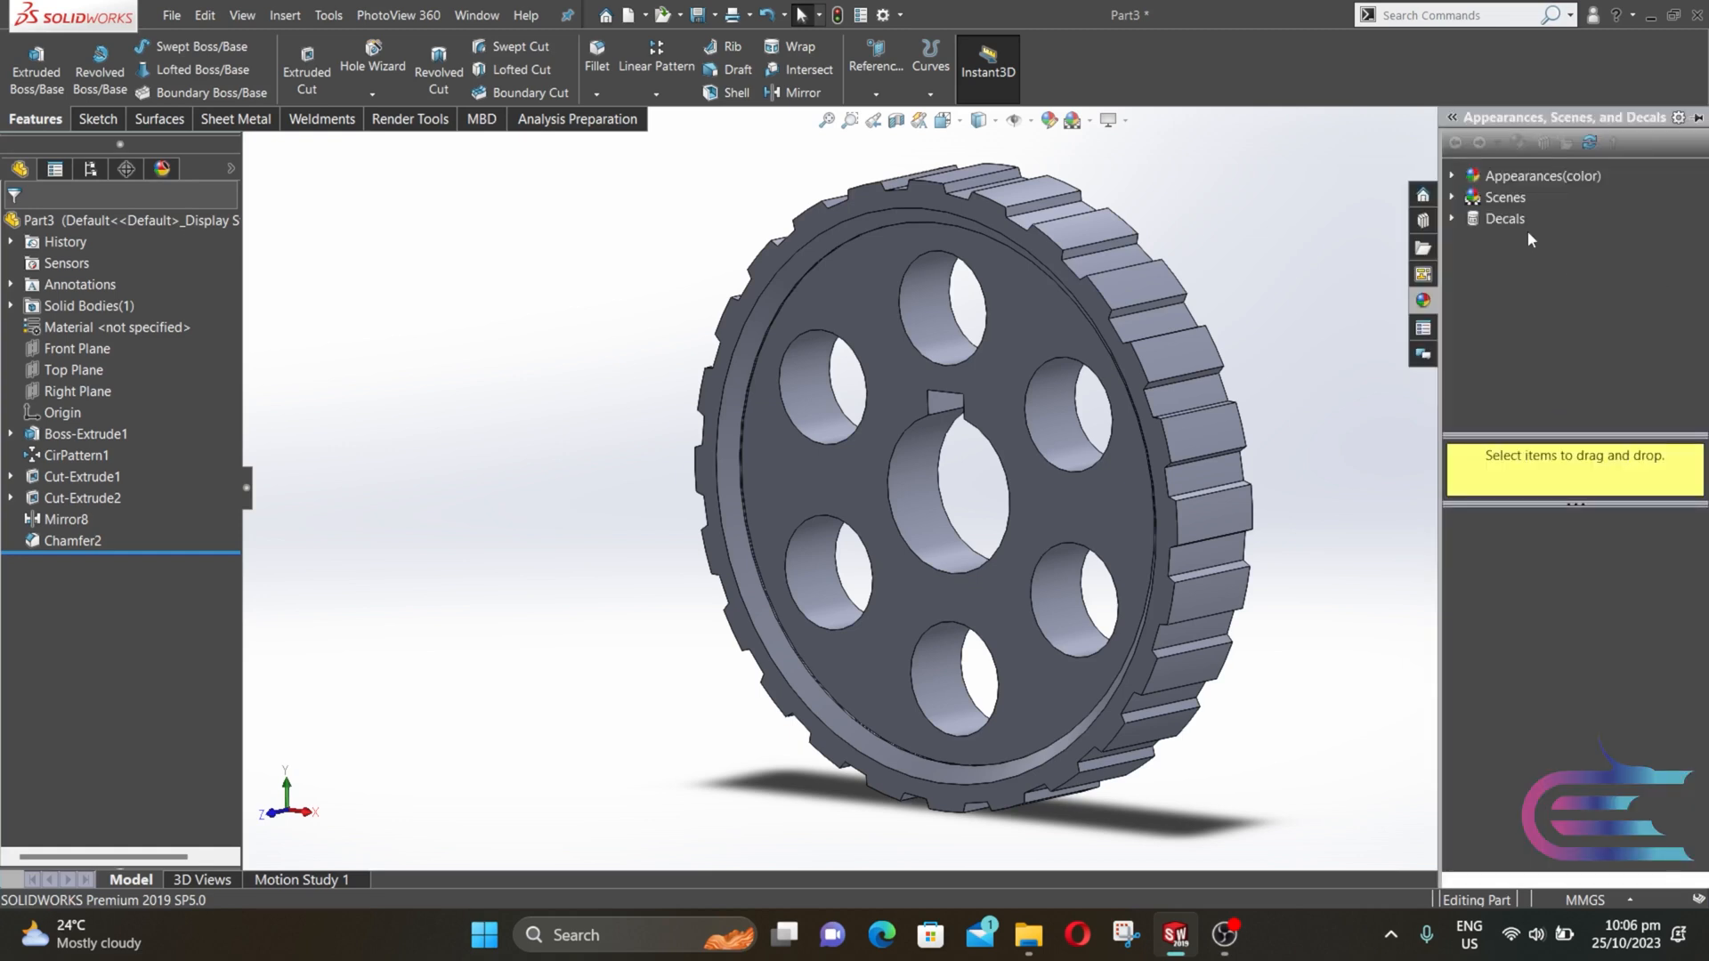
left_click(1500, 175)
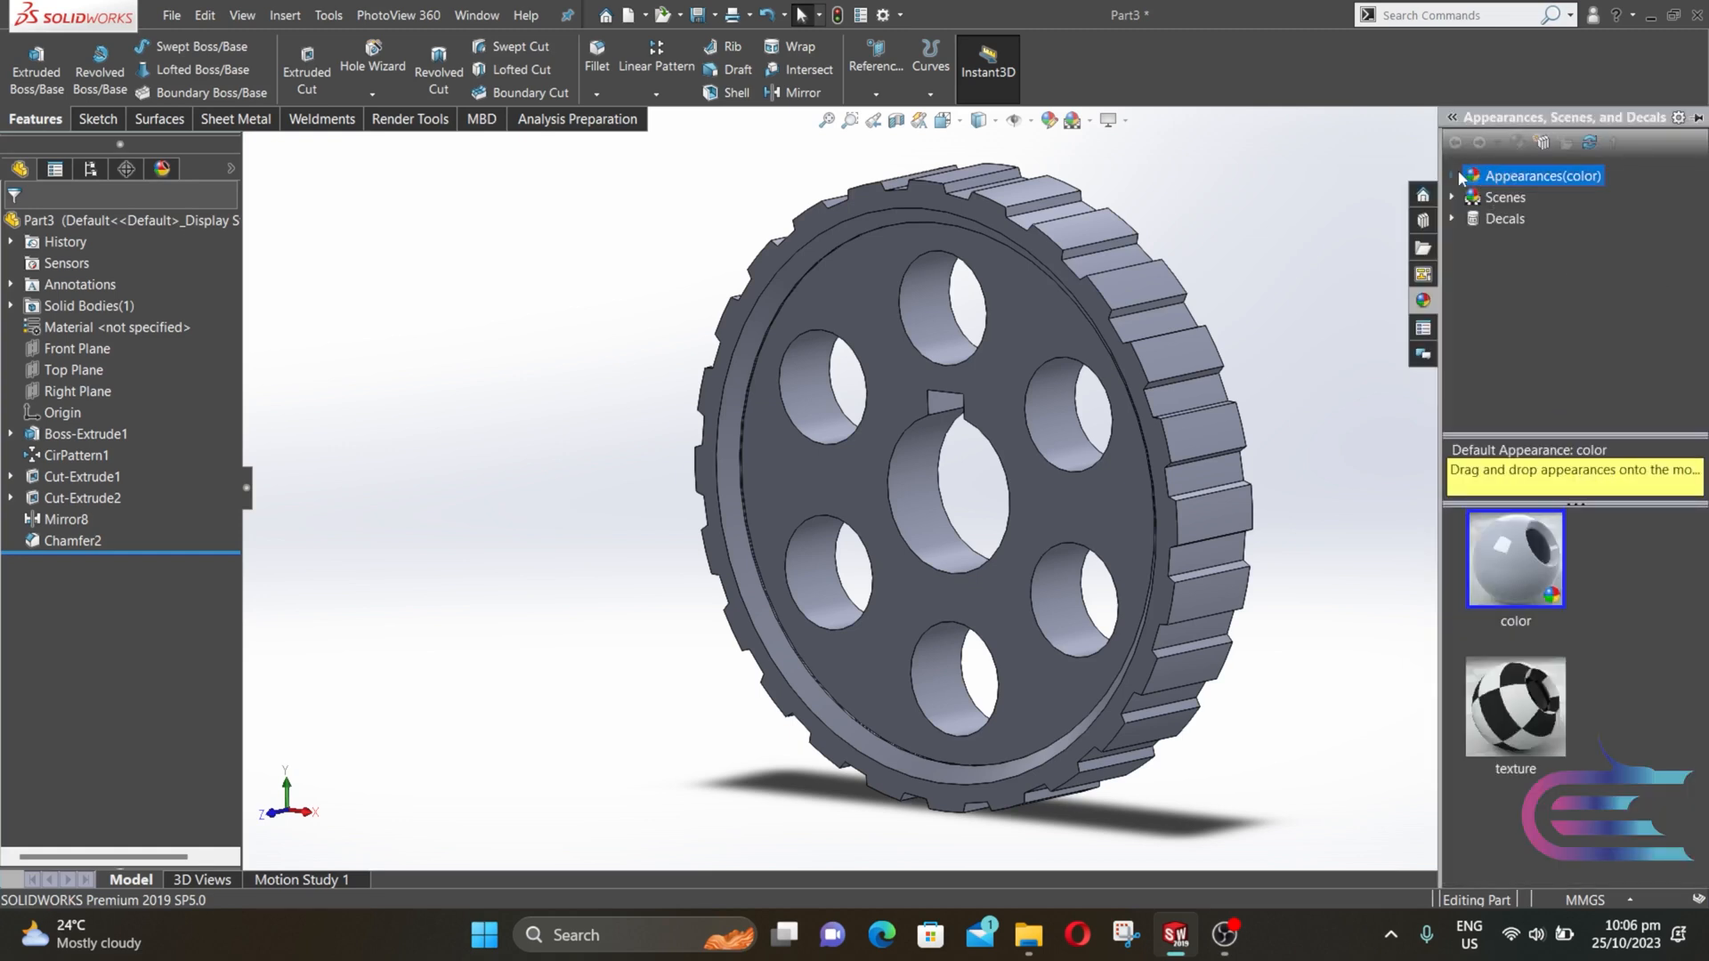
left_click(1455, 176)
left_click(1474, 218)
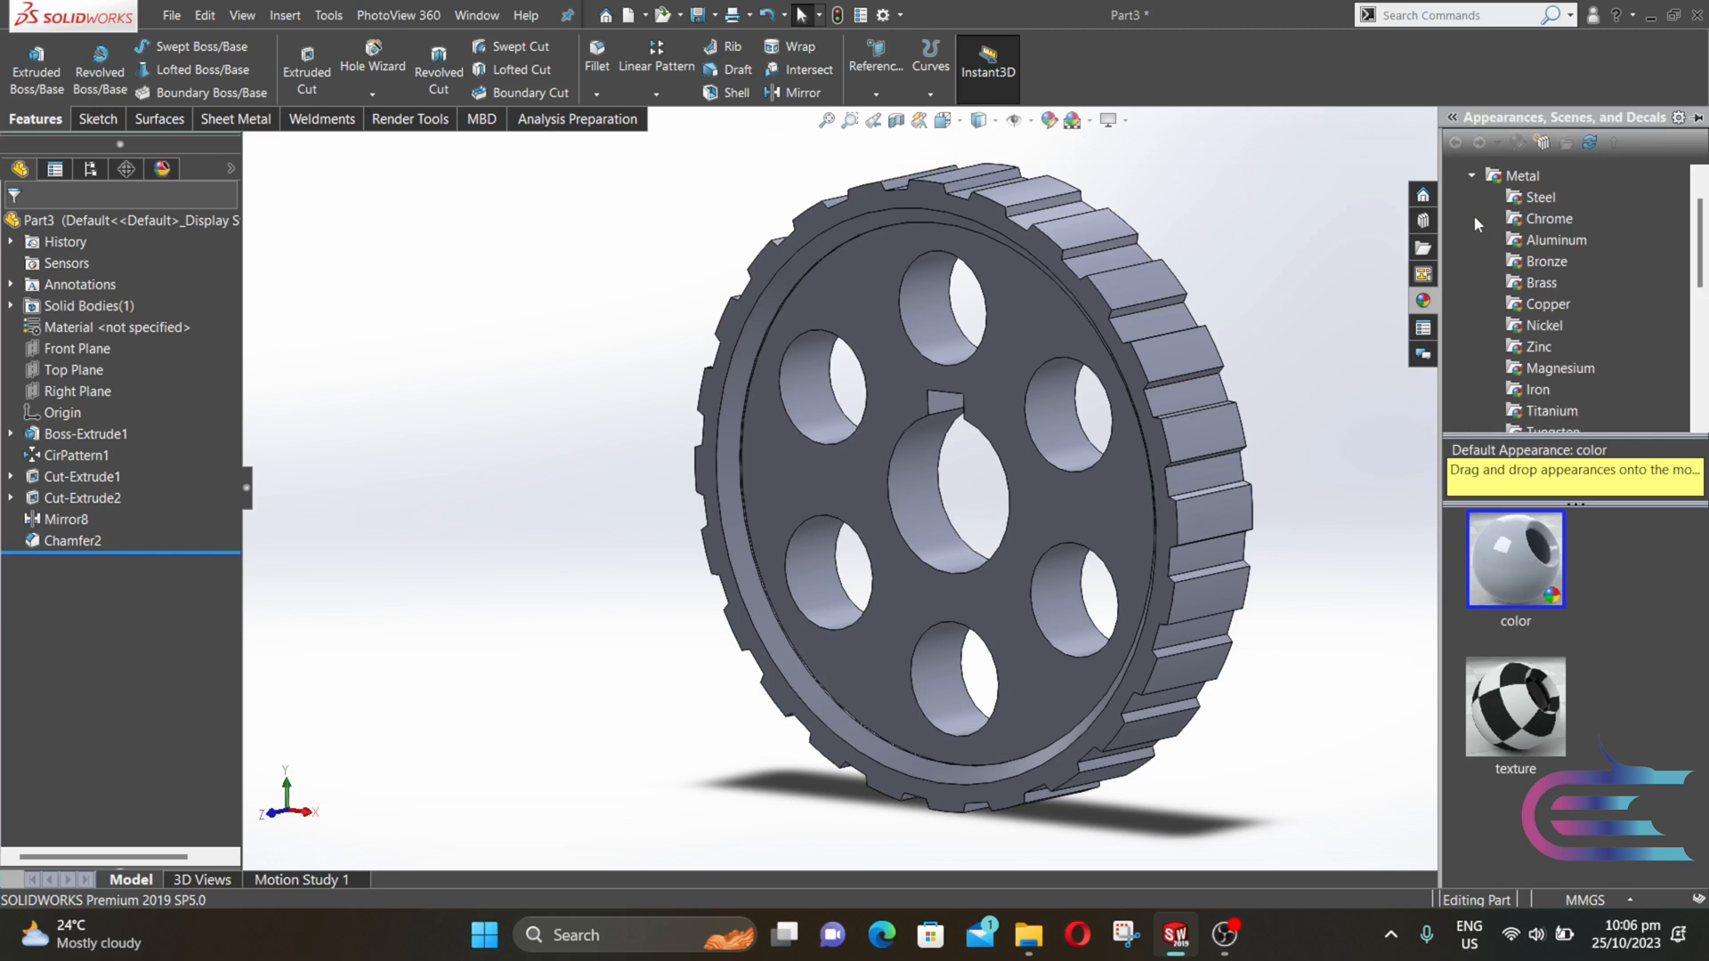
left_click(1540, 242)
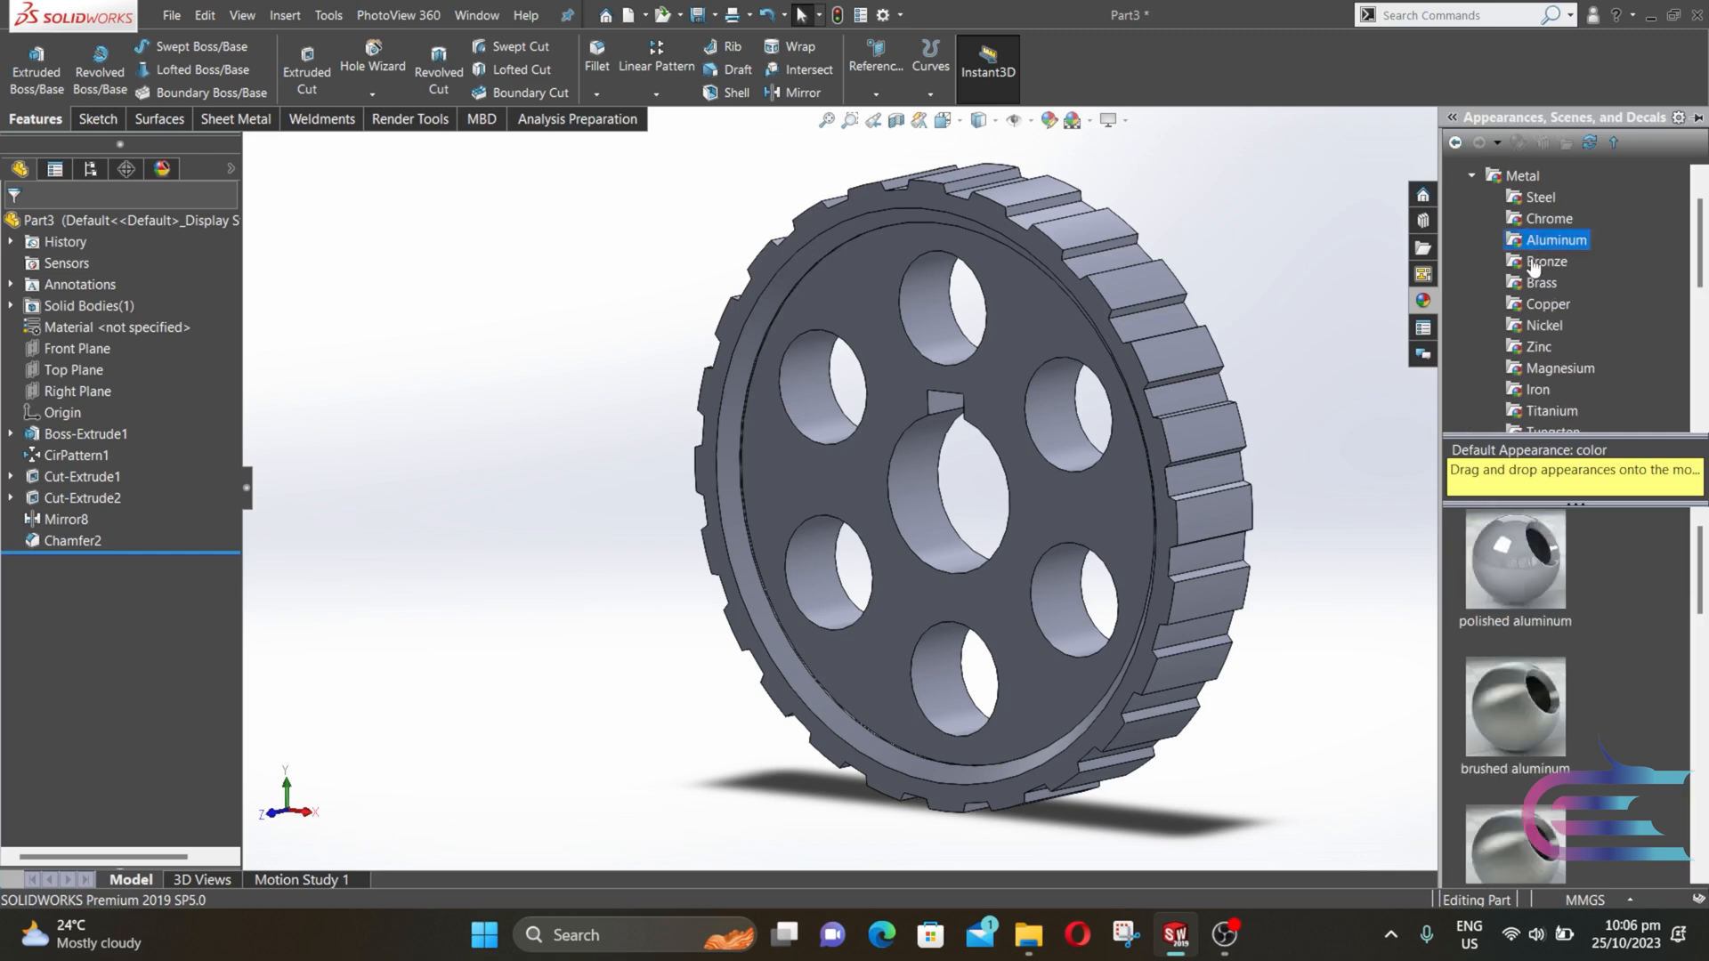
scroll(1495, 570, "down", 3)
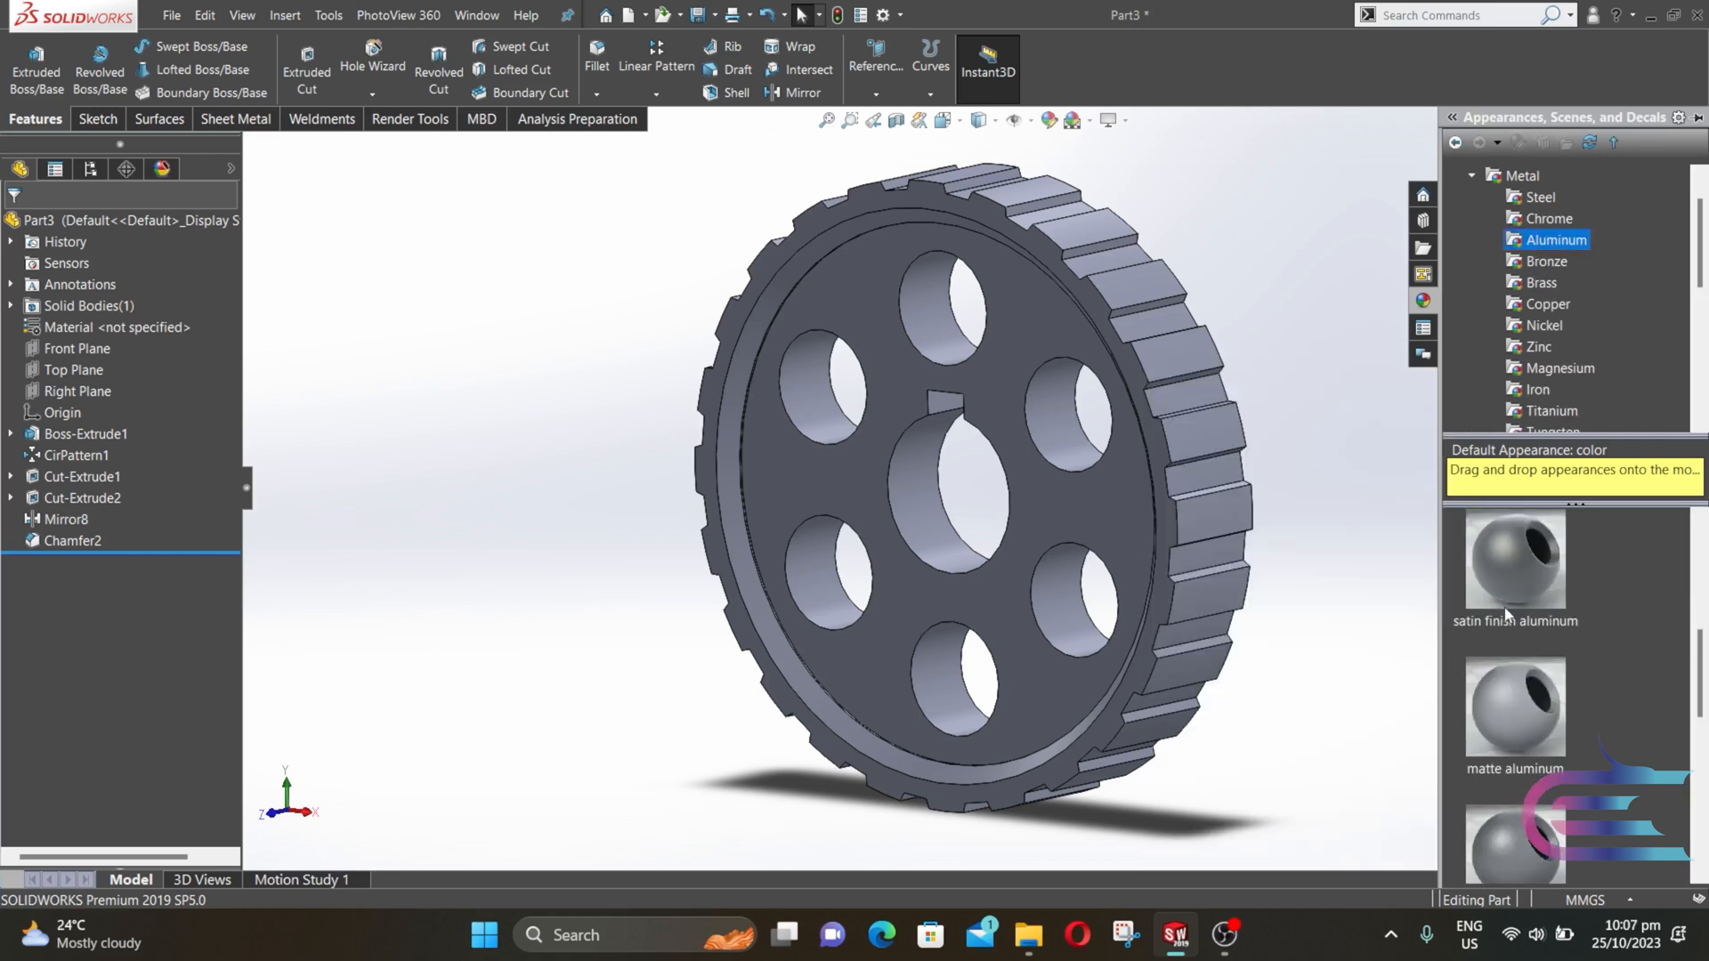
left_click(1535, 575)
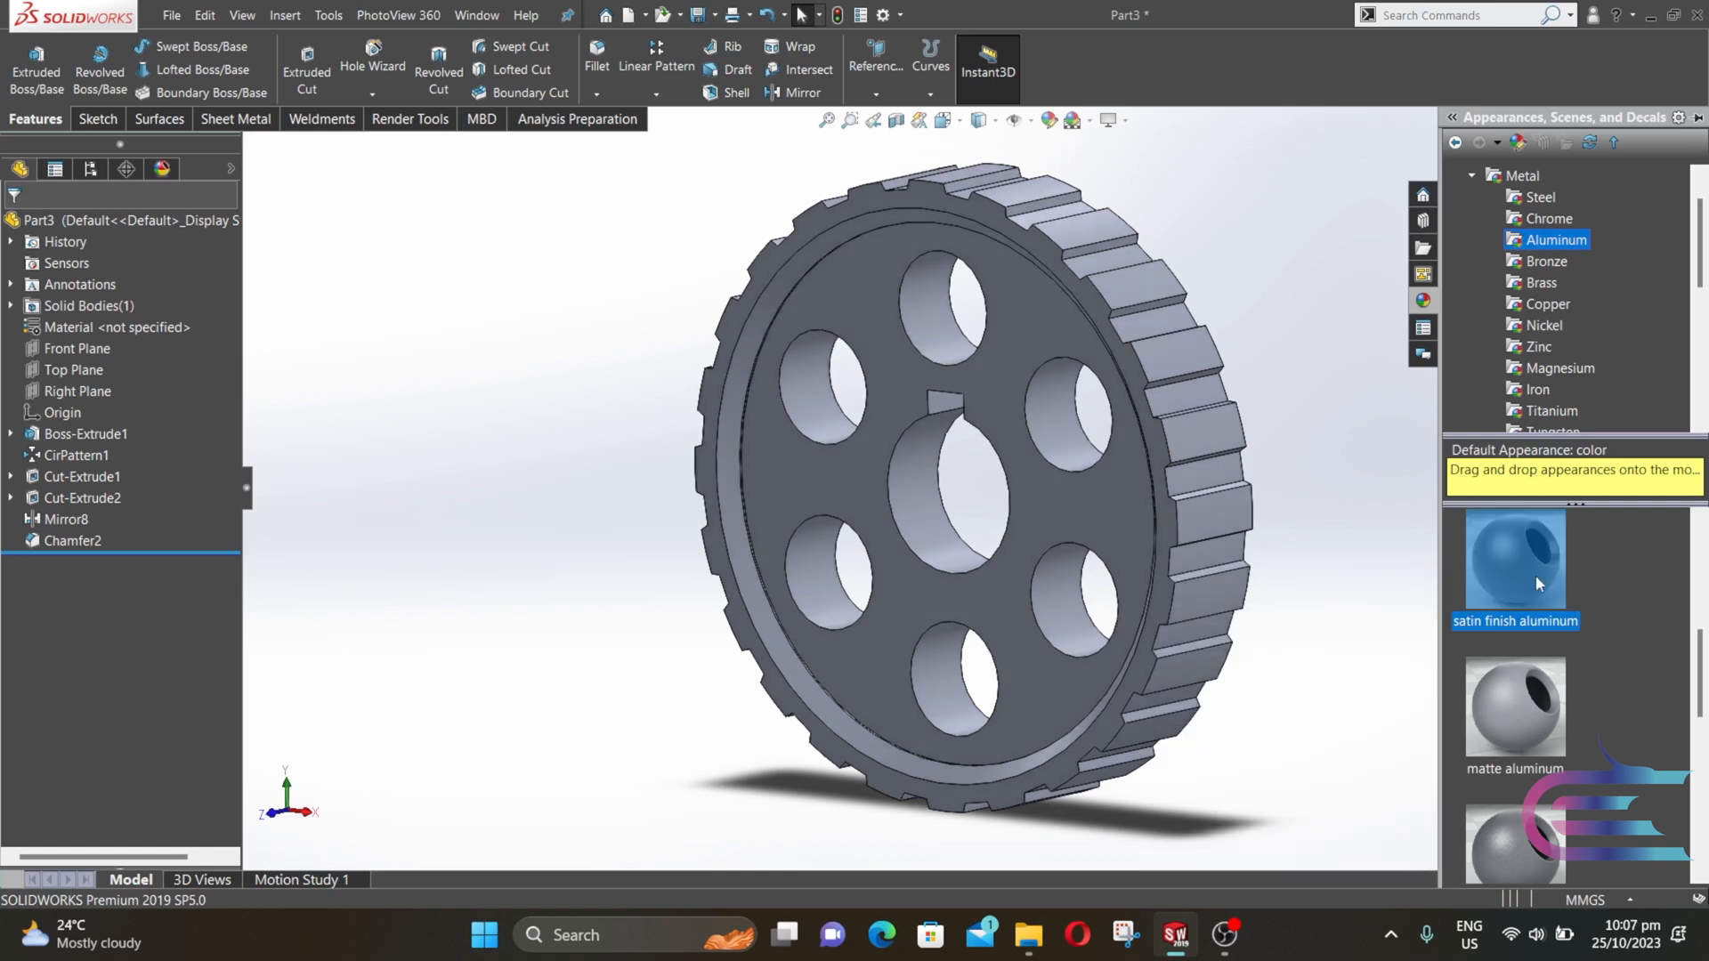
mouse_move(1536, 575)
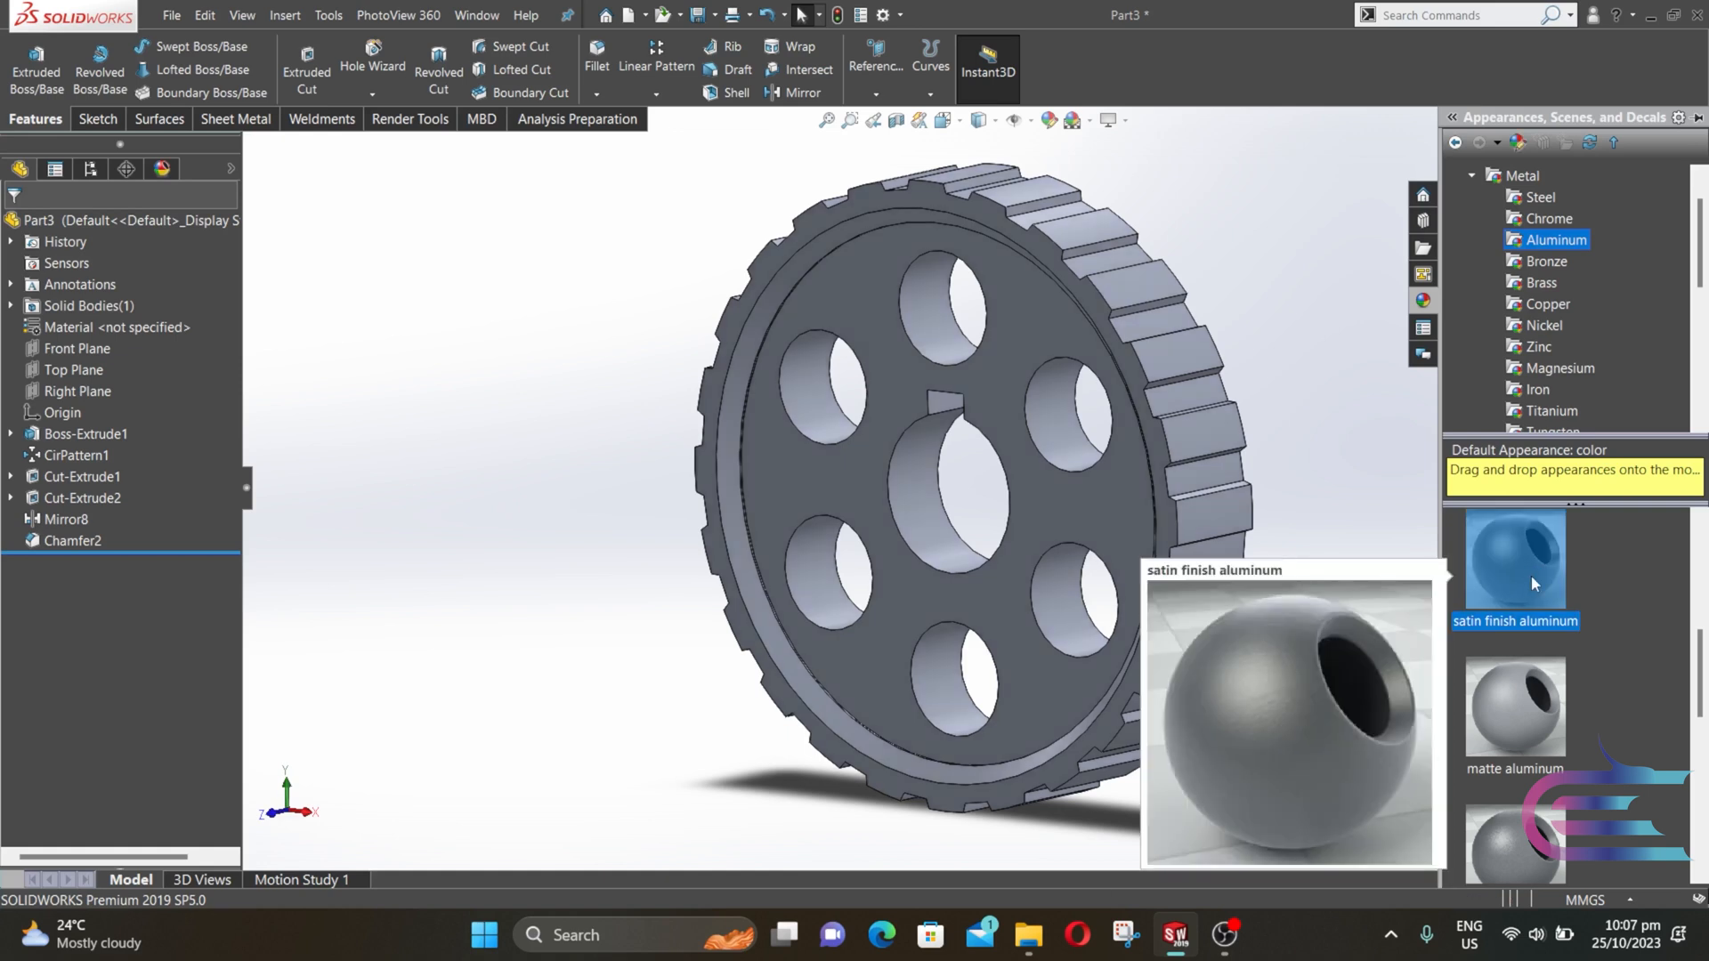
left_click(1362, 548)
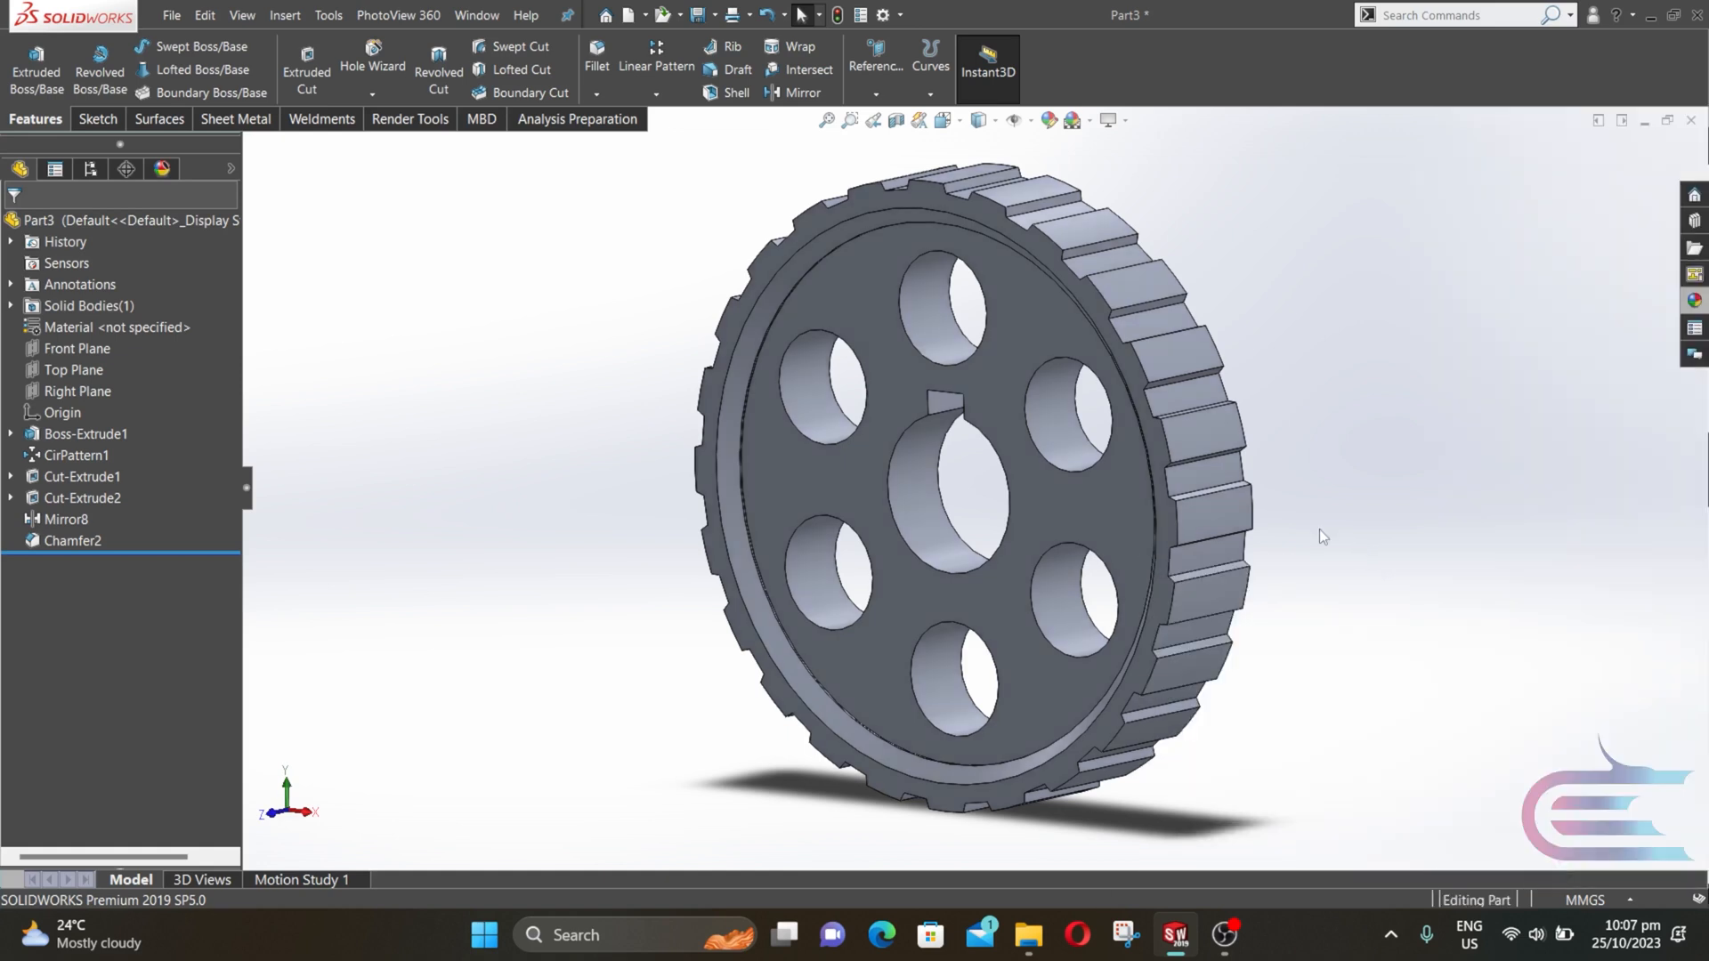
- Save the part as "cam pully" in the Sprocket chain folder
left_click(173, 16)
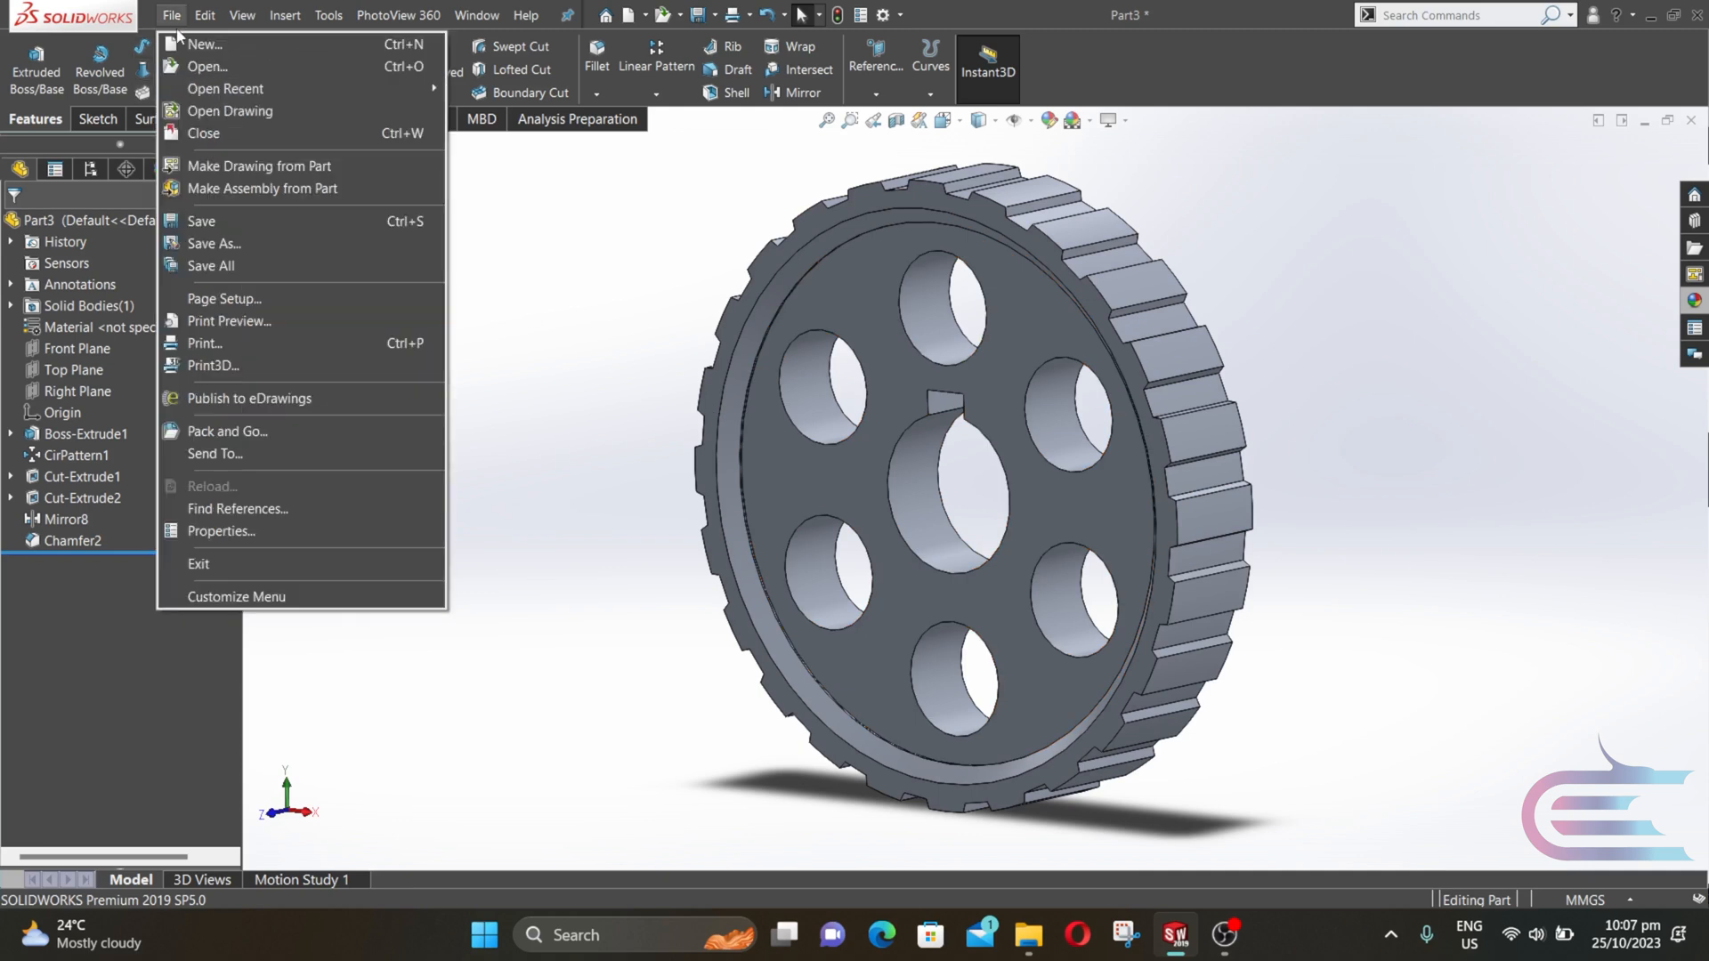
left_click(279, 243)
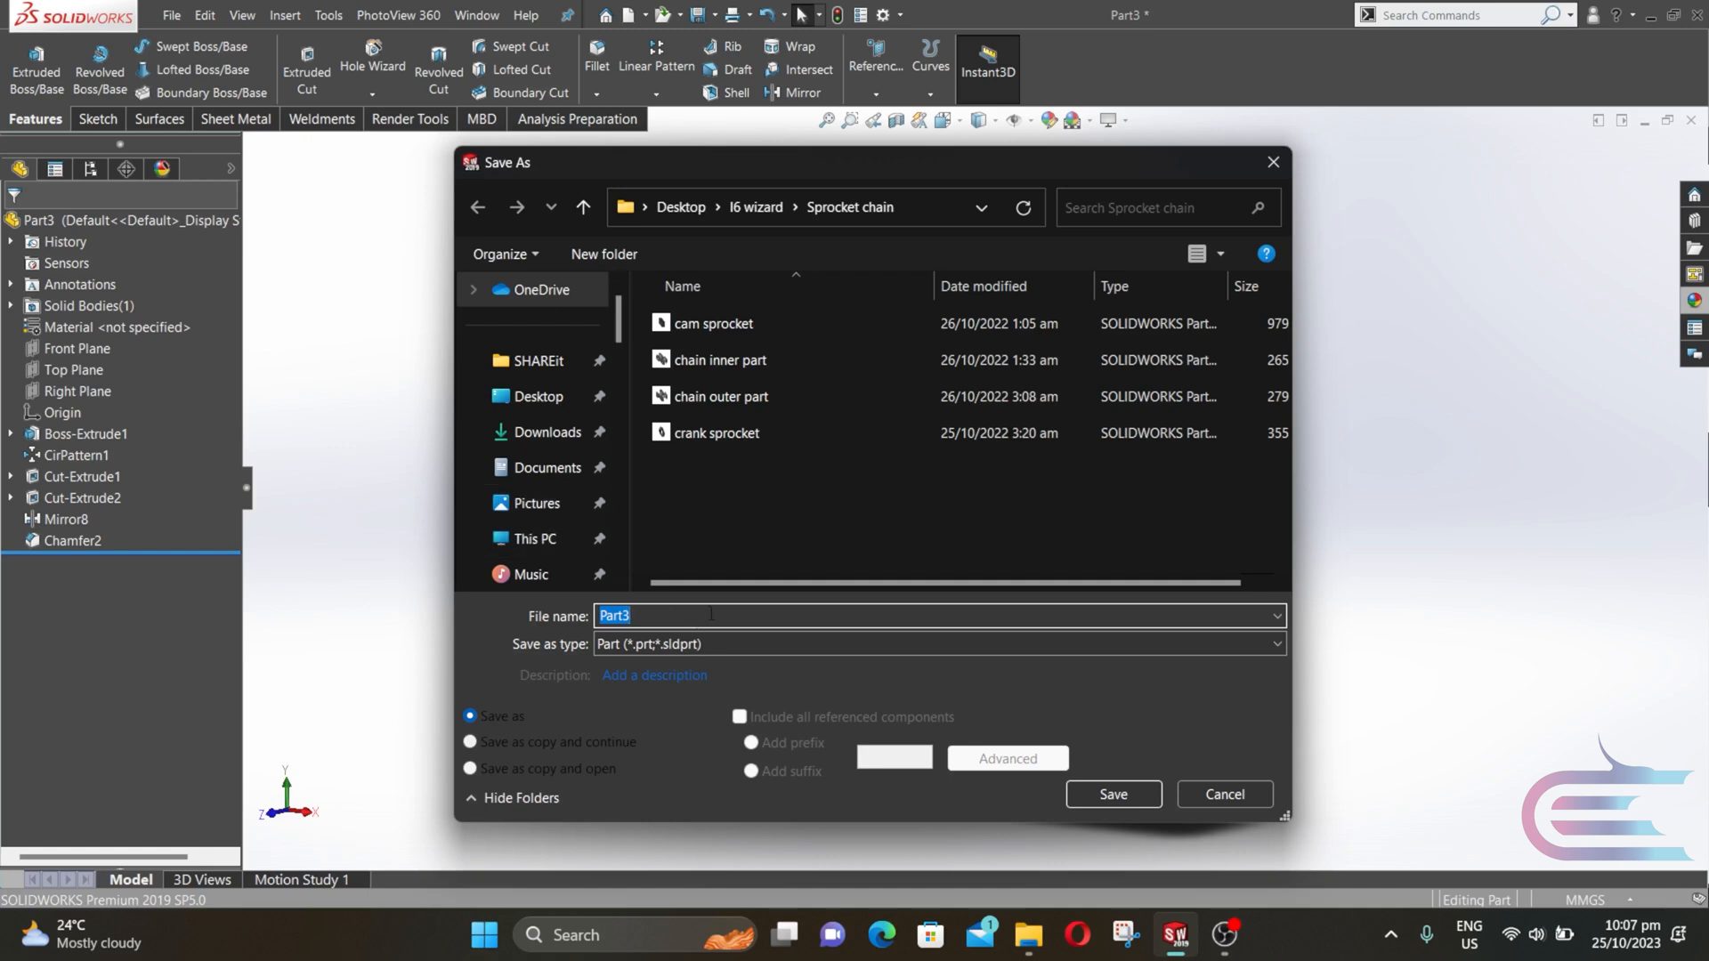
type("cam")
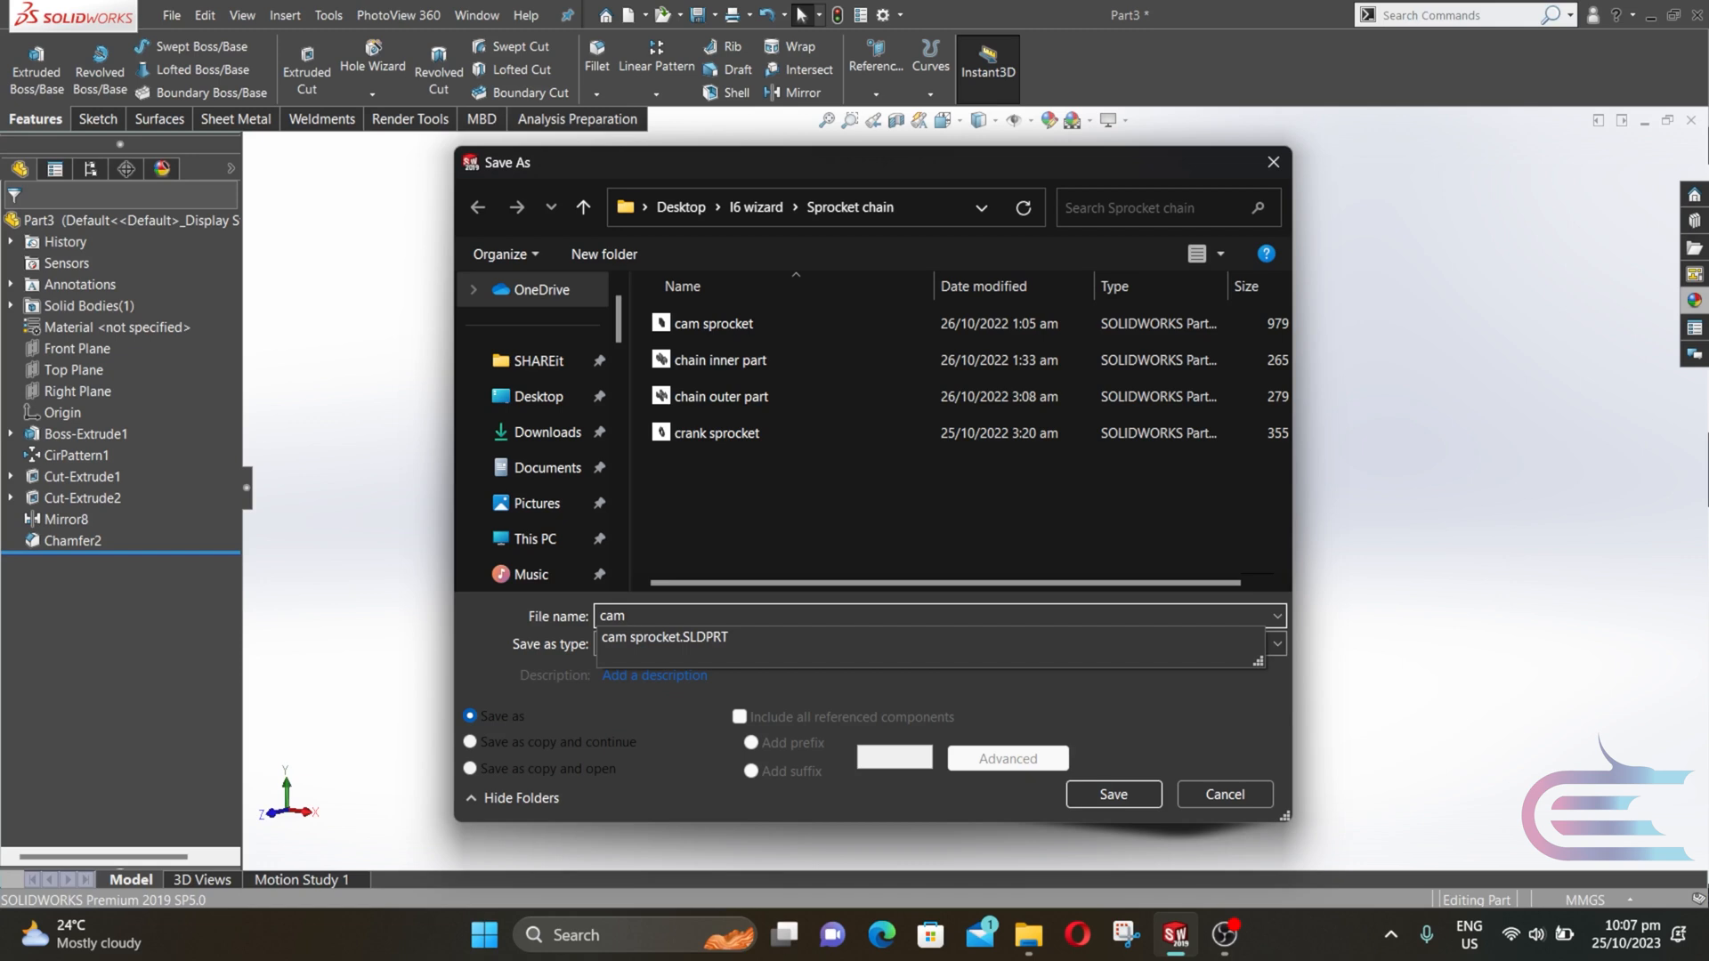
type(" pully")
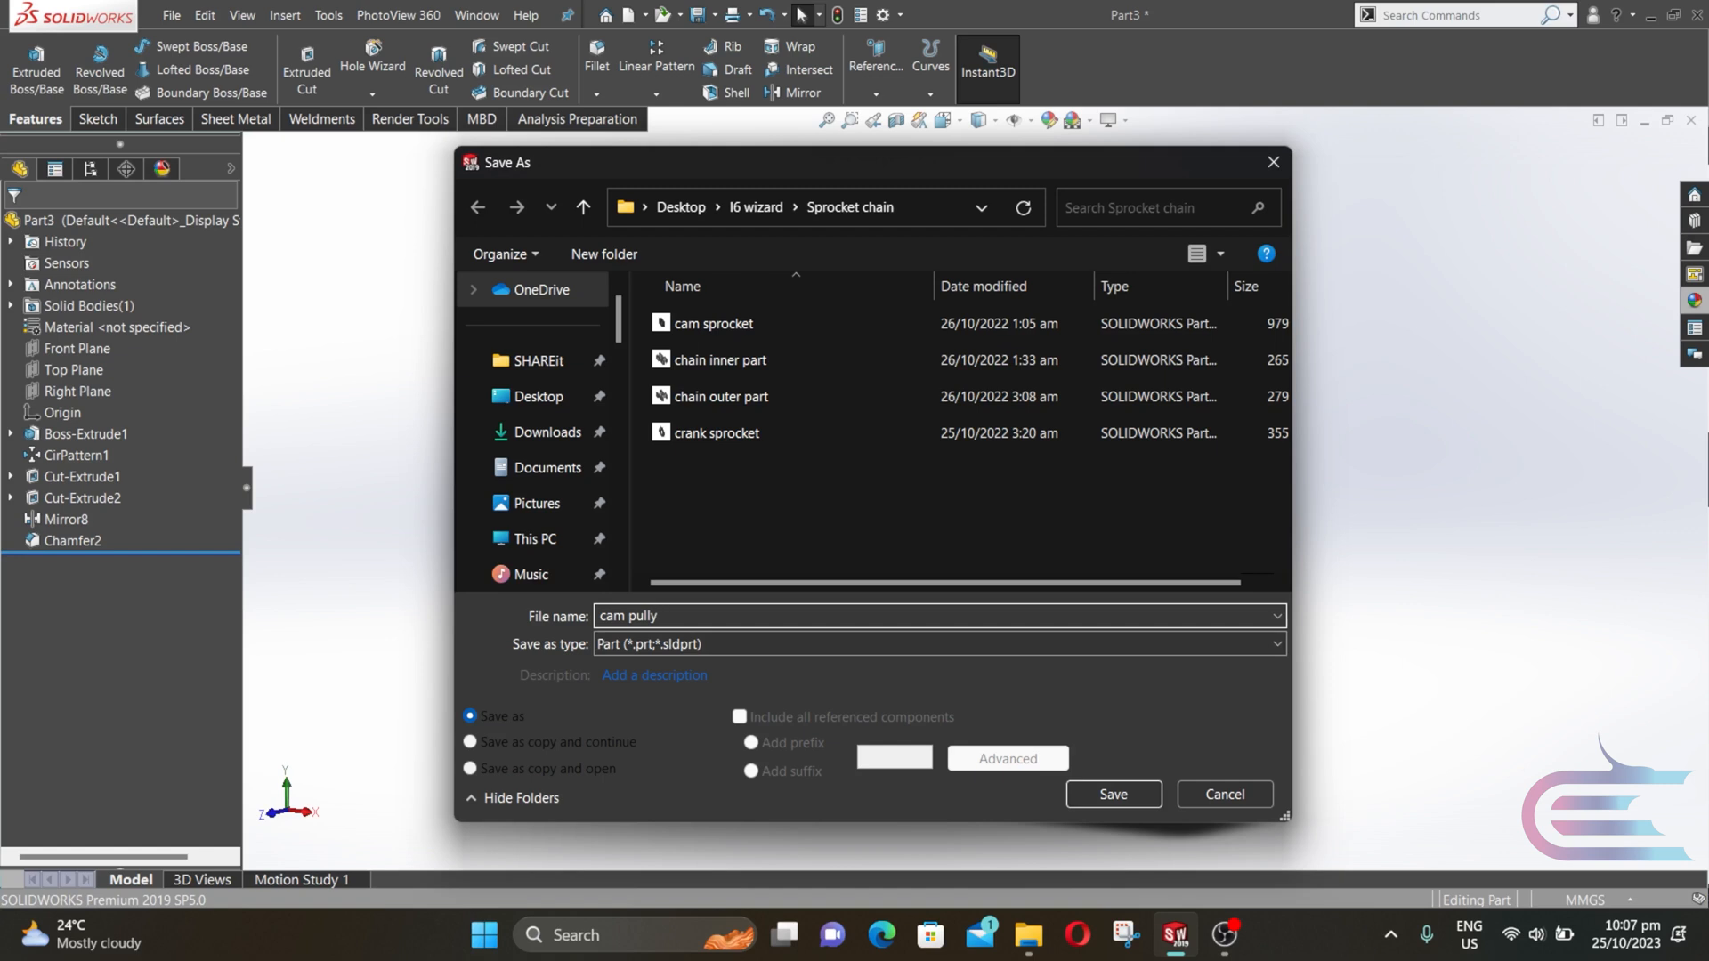
key("Return")
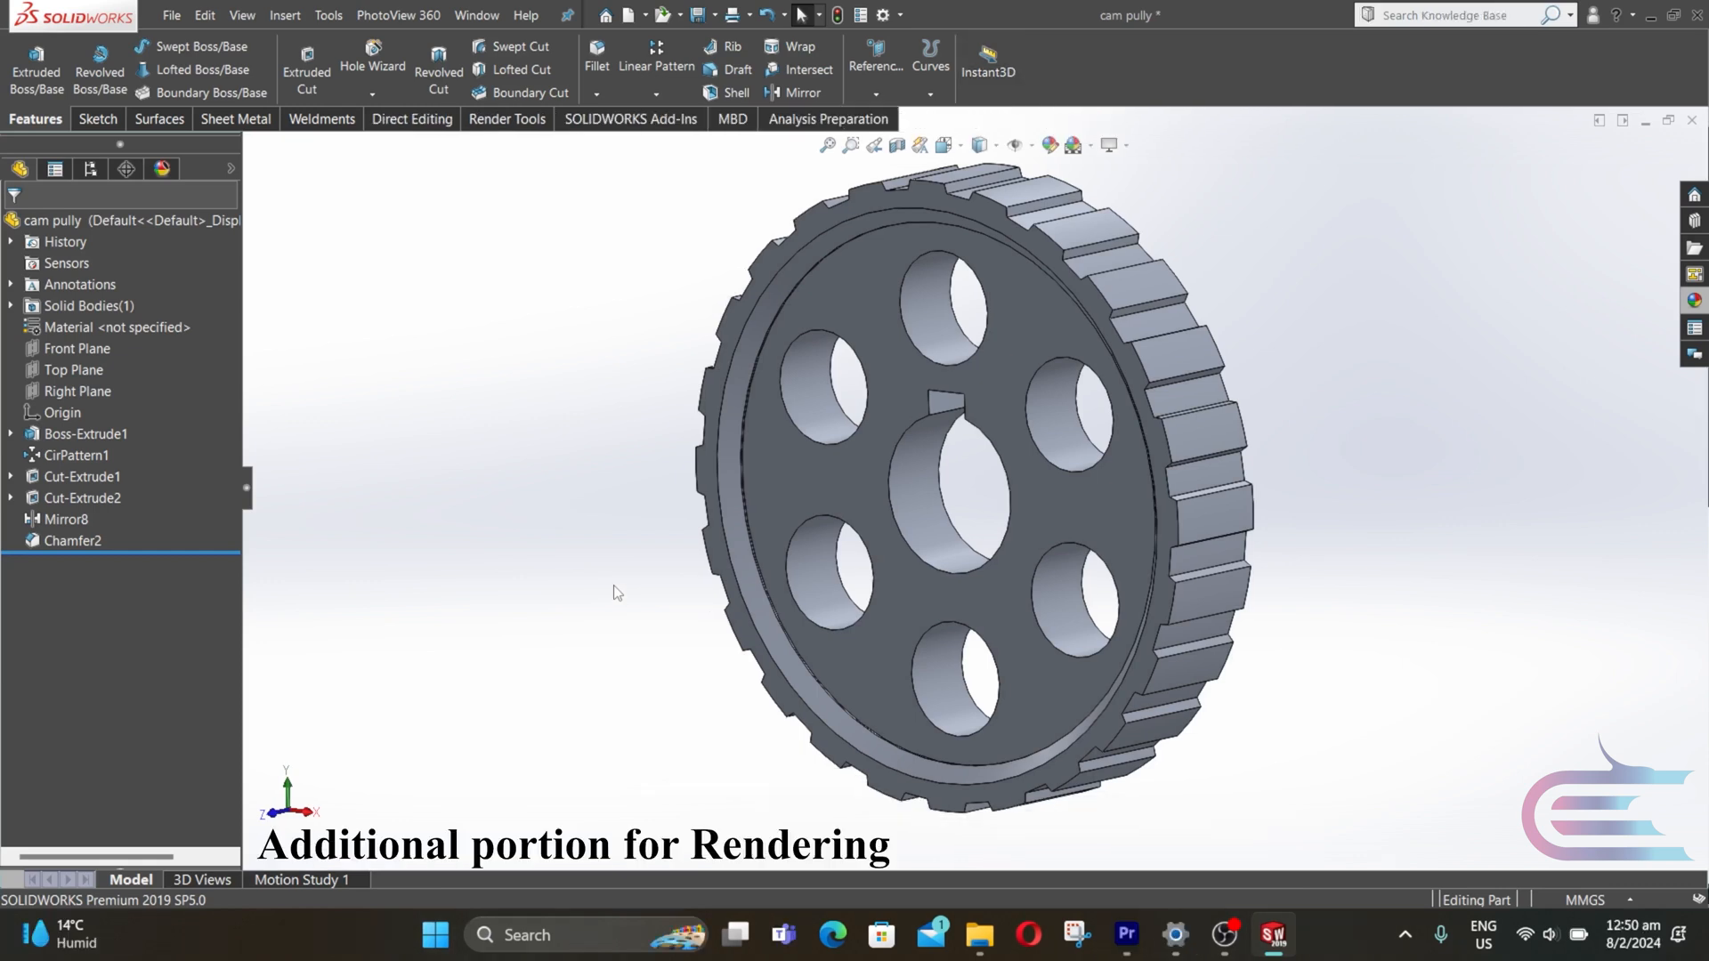
- Turn on the integrated render preview and apply the polished nickel appearance to the pulley
left_click(508, 119)
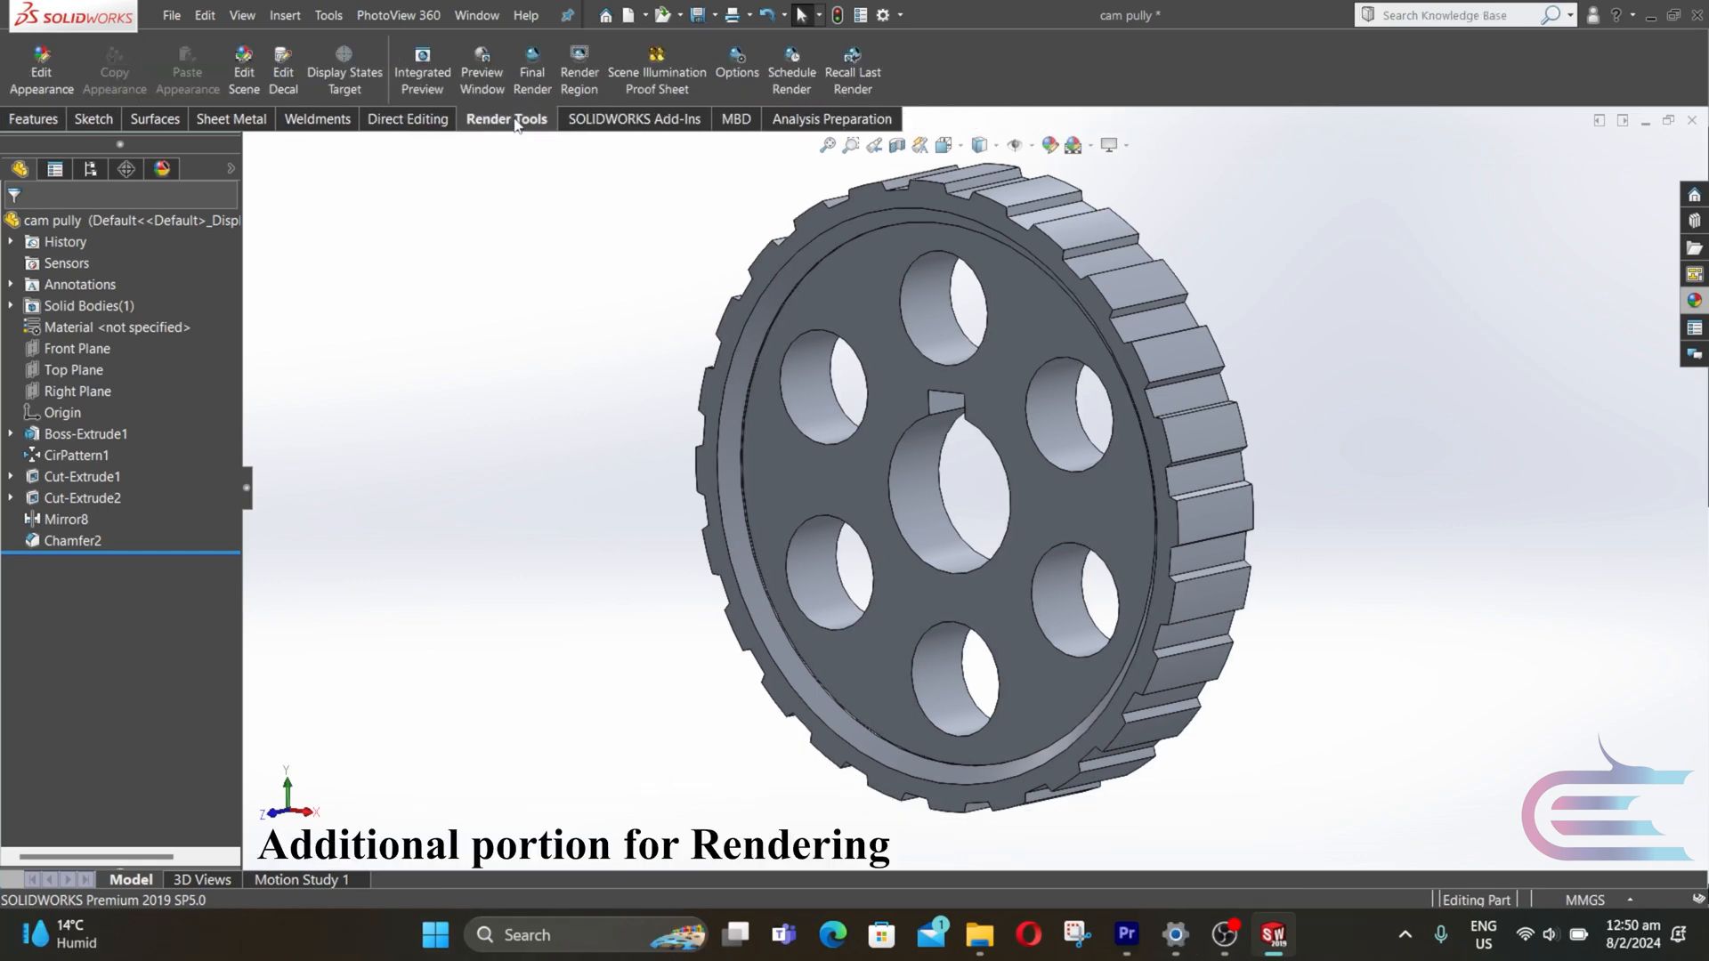
left_click(432, 69)
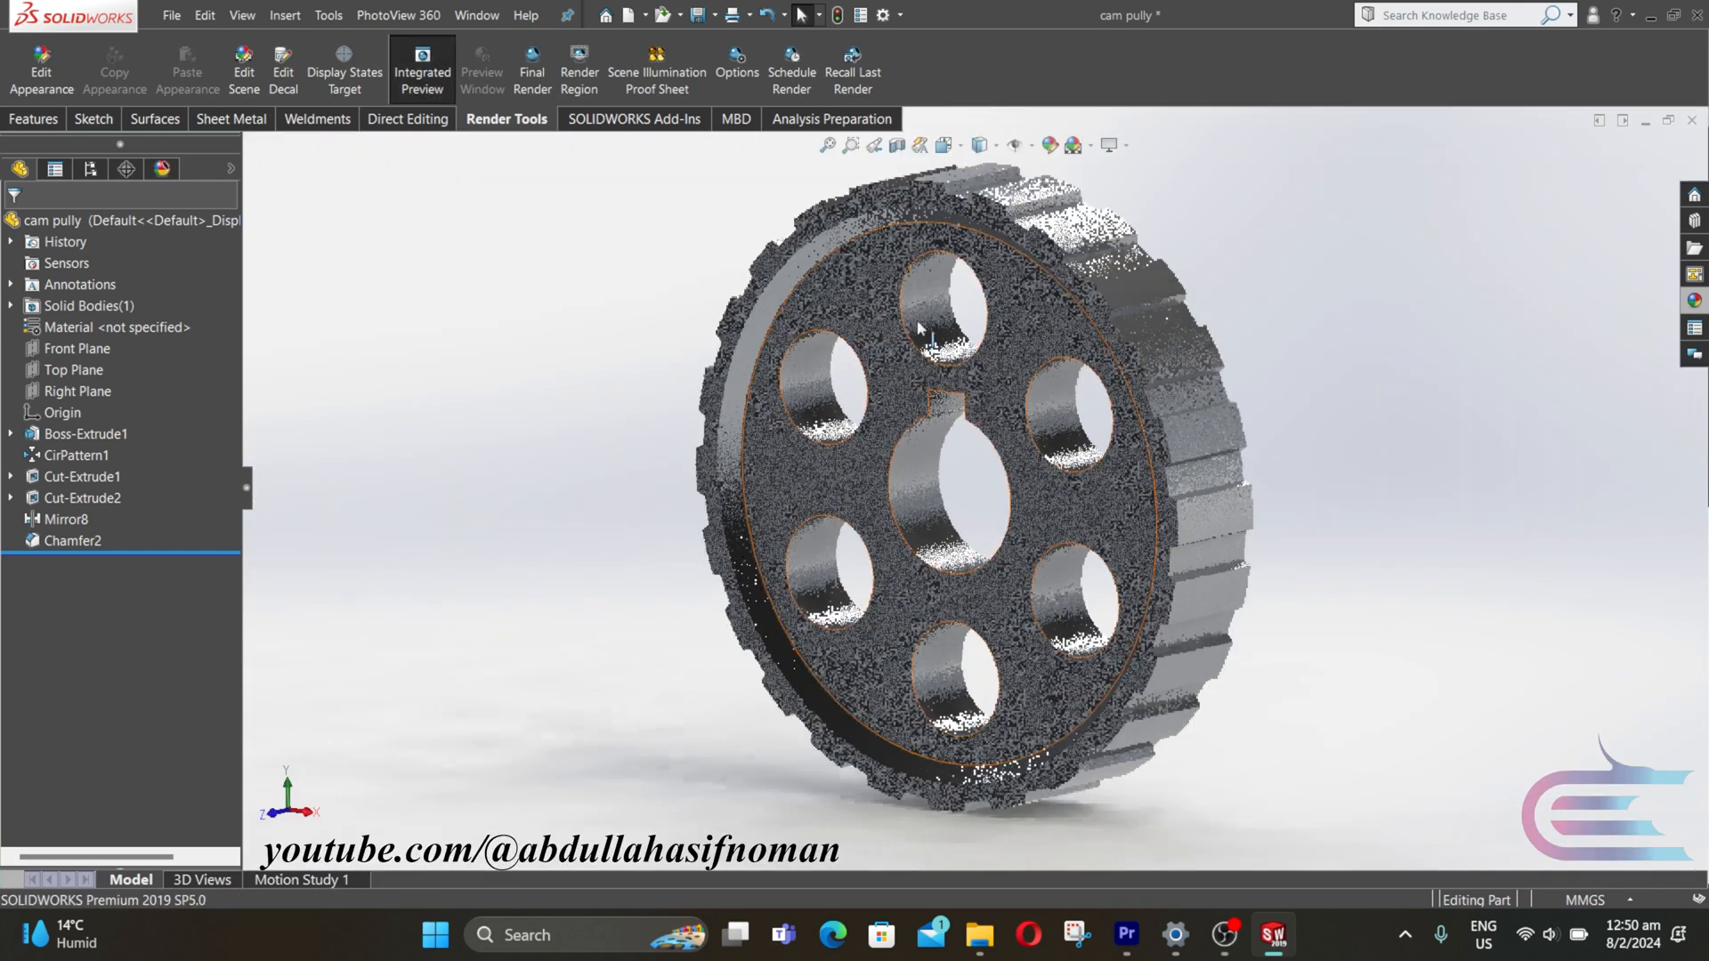
left_click(1694, 303)
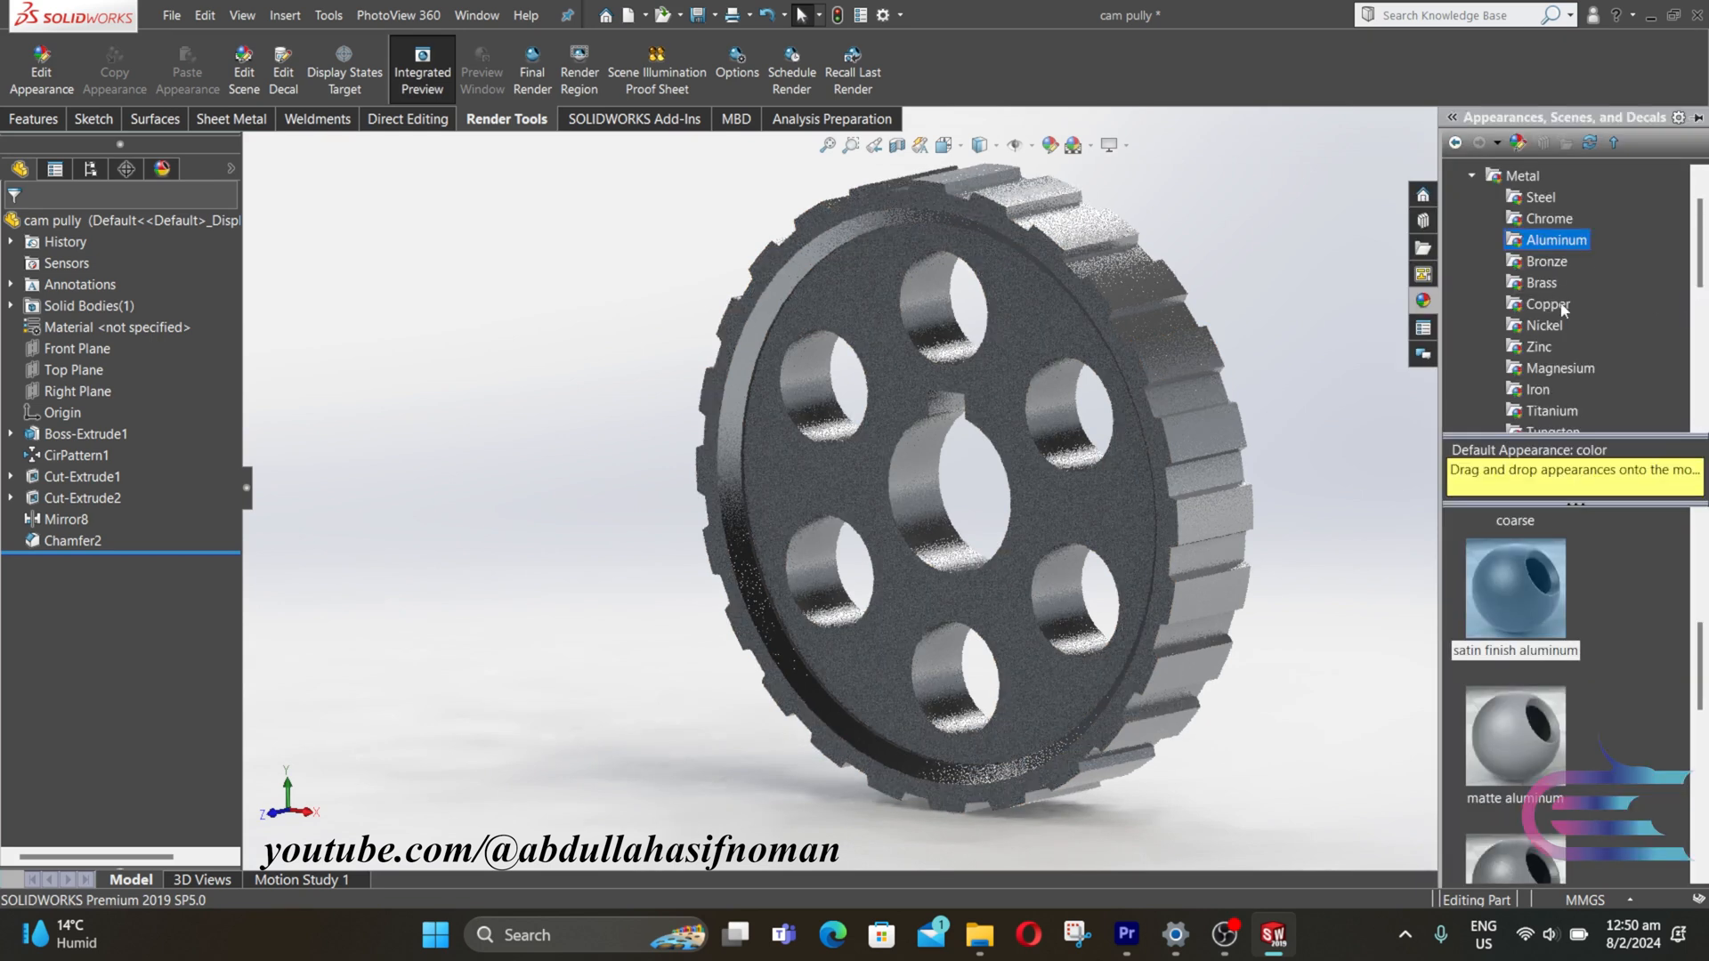
left_click(1544, 325)
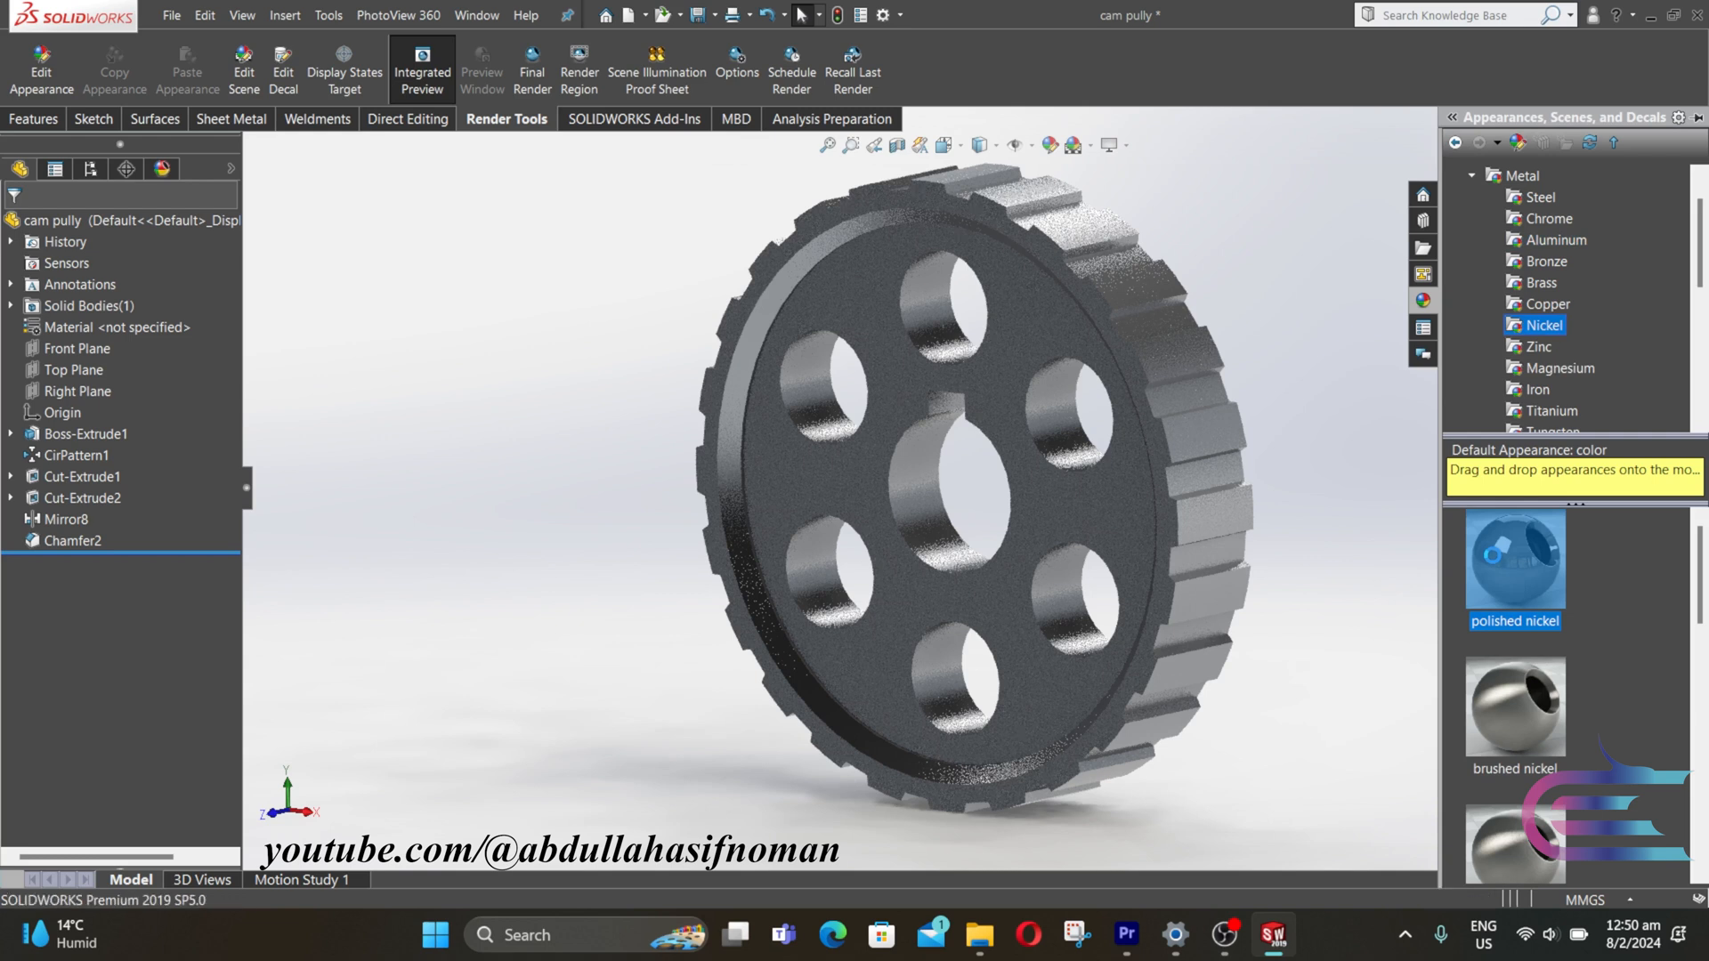
double_click(1478, 563)
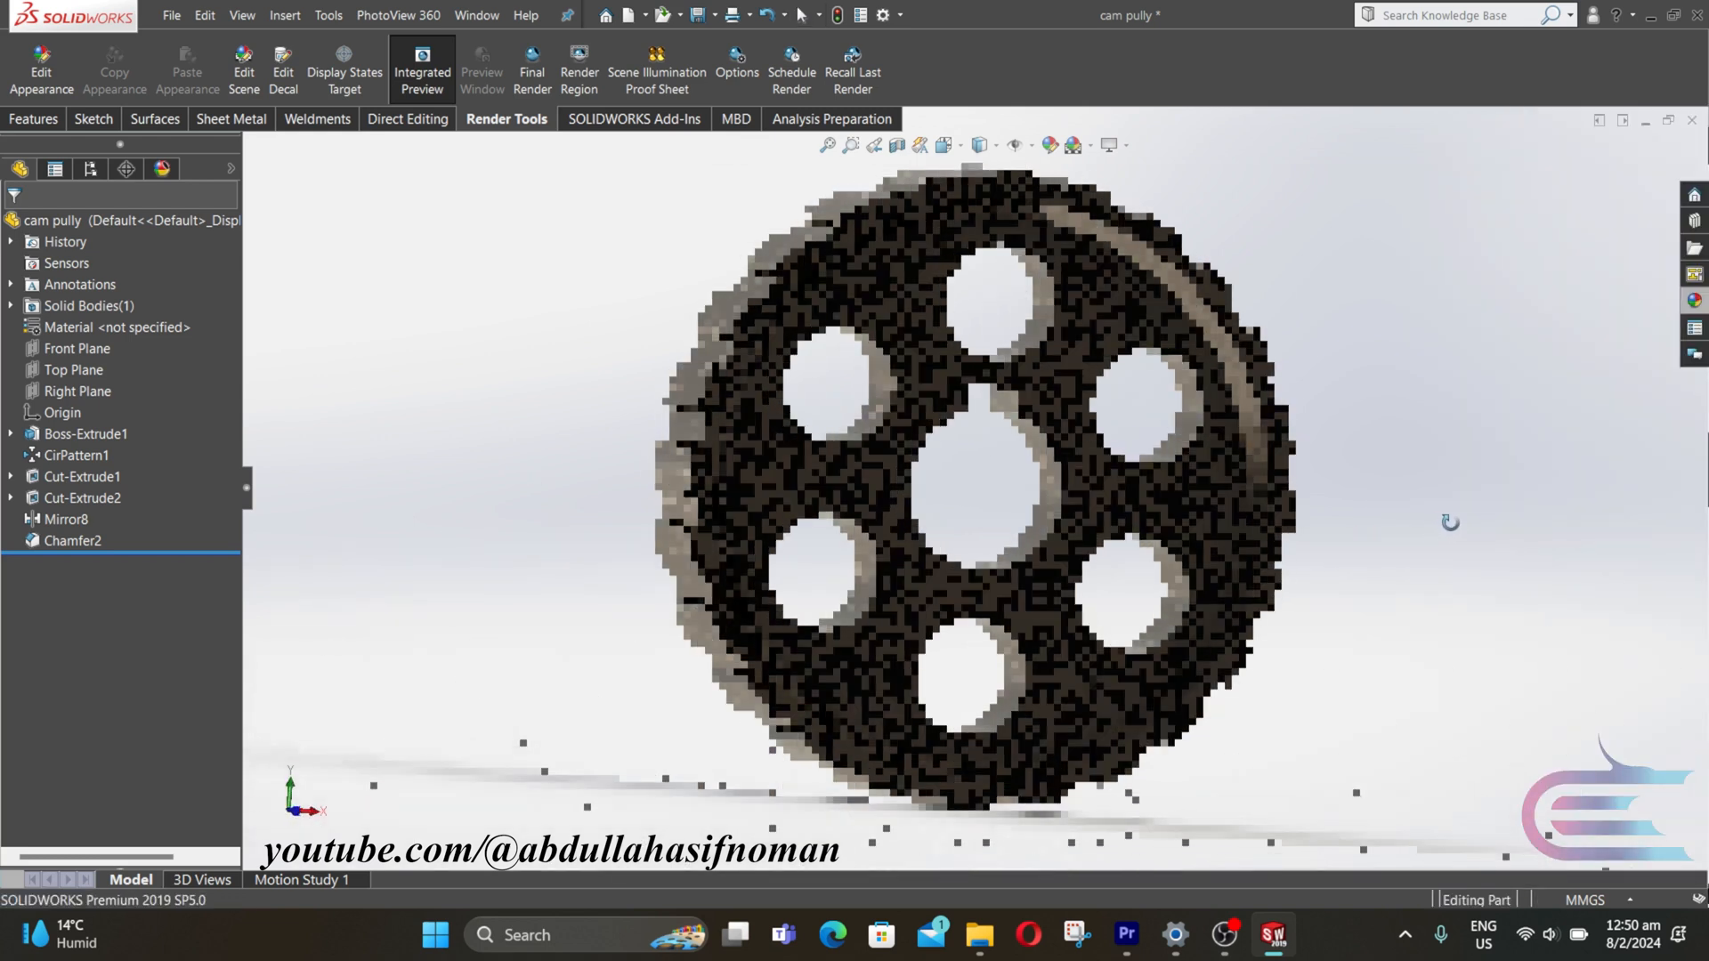
middle_click_drag(1449, 524, 1128, 523)
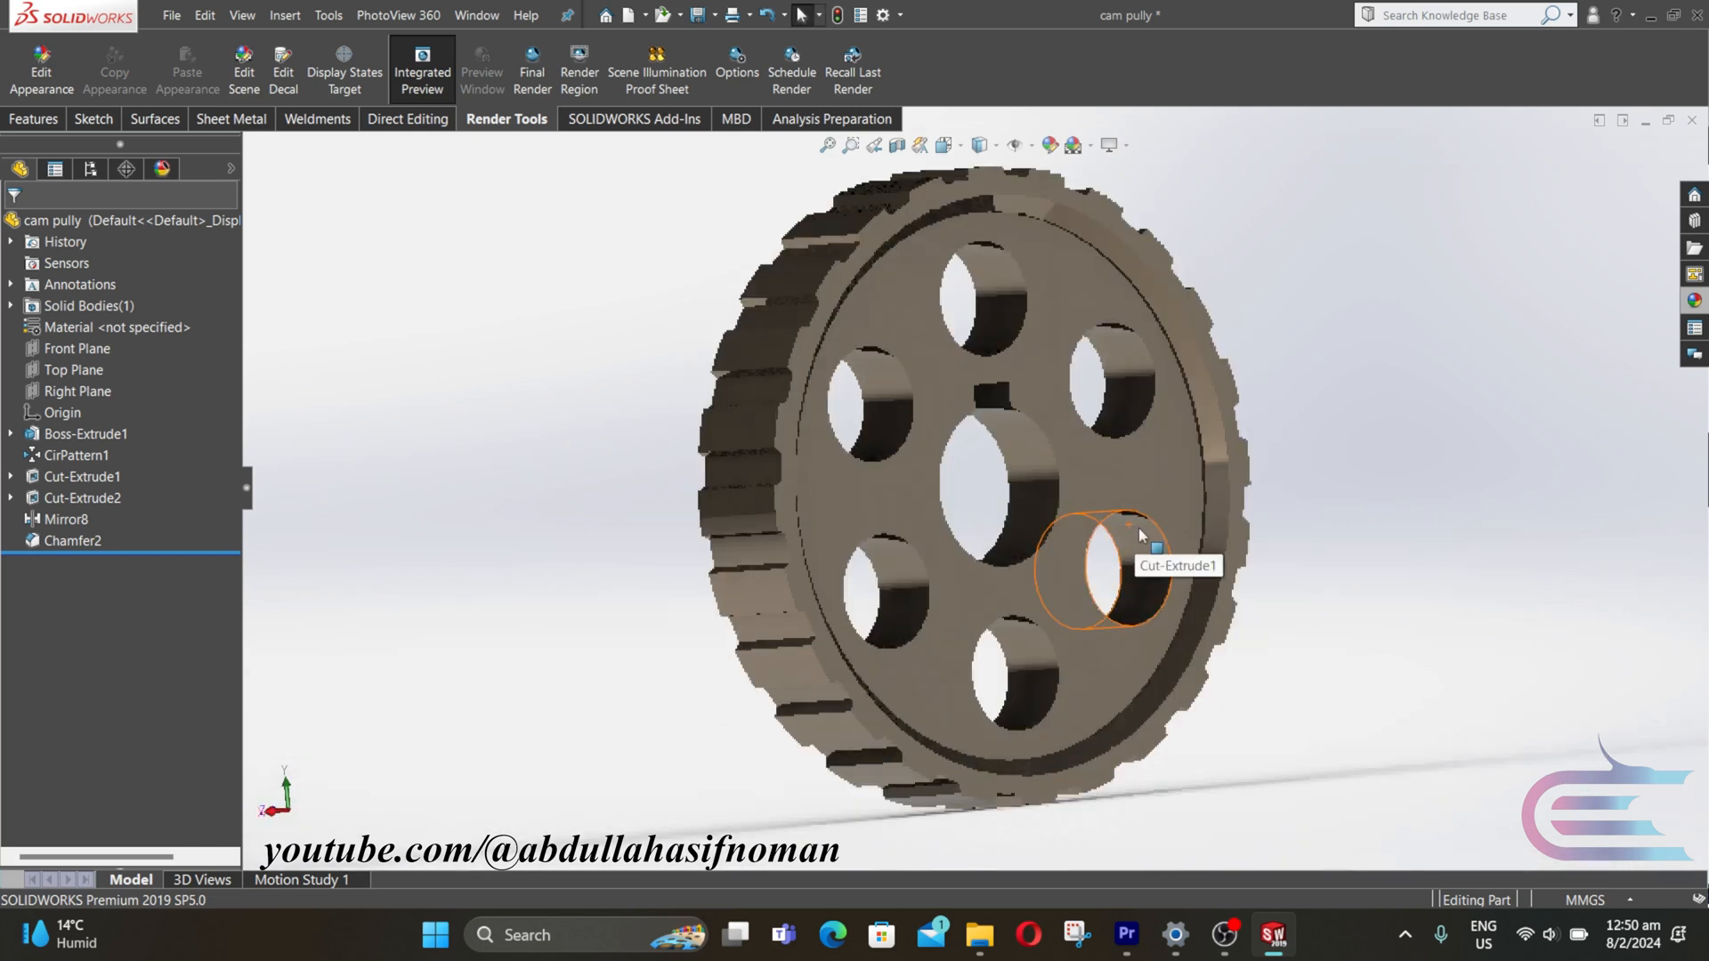